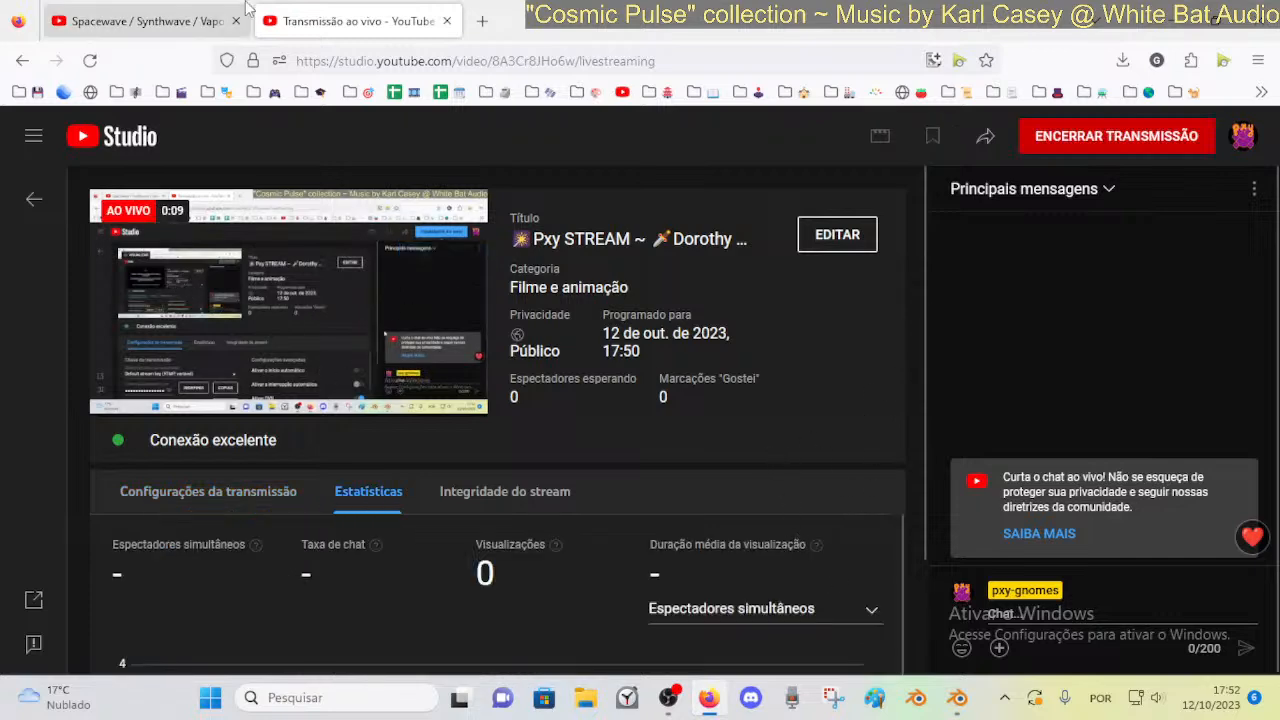
Start the Cosmic Pulse music playlist video in Firefox and switch to Blender
{"action": "left_click", "coordinate": [168, 12]}
{"action": "left_click", "coordinate": [29, 559]}
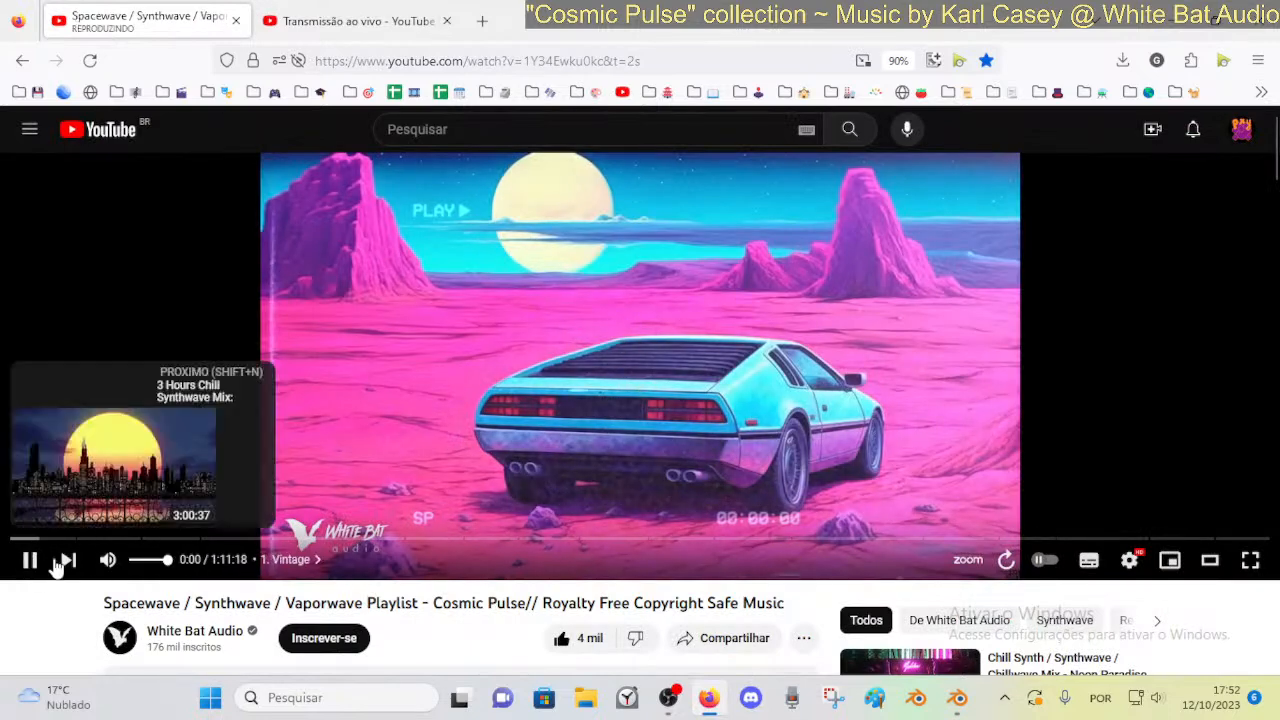
{"action": "left_click", "coordinate": [955, 699]}
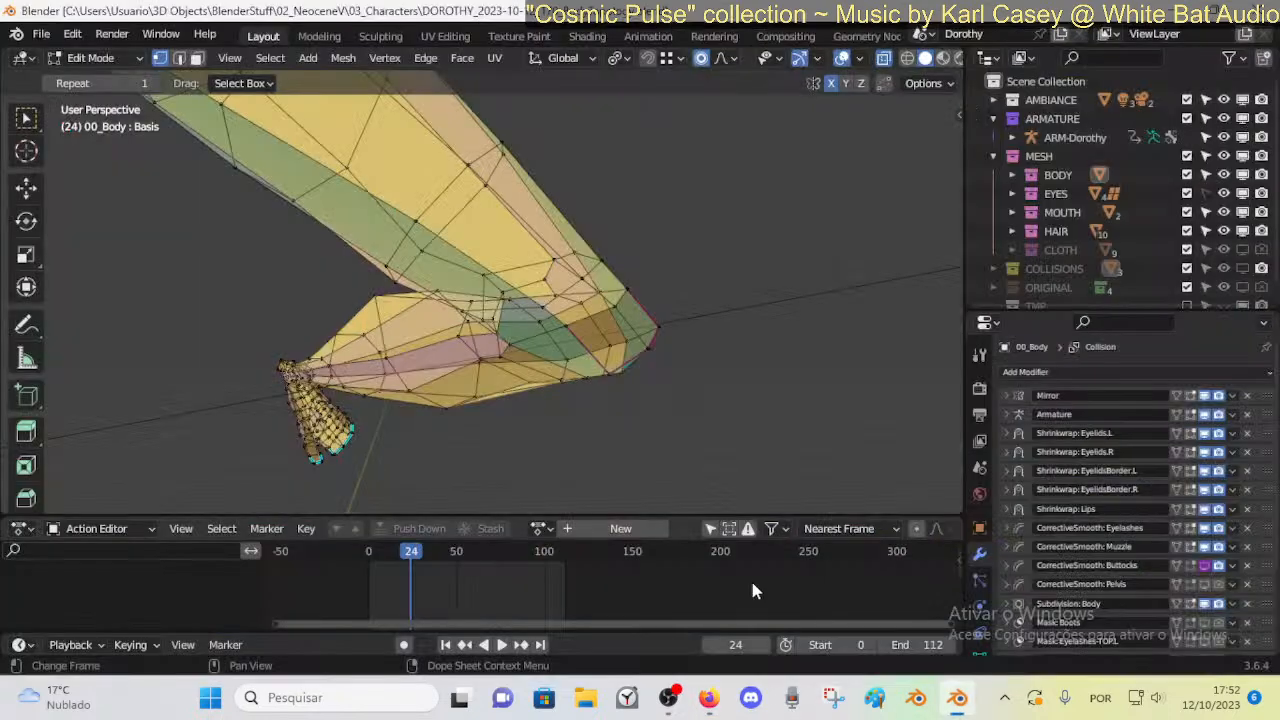
Switch to Firefox, bring up the YouTube Studio live-stream page, and return to Blender
{"action": "left_click", "coordinate": [710, 703]}
{"action": "left_click", "coordinate": [352, 21]}
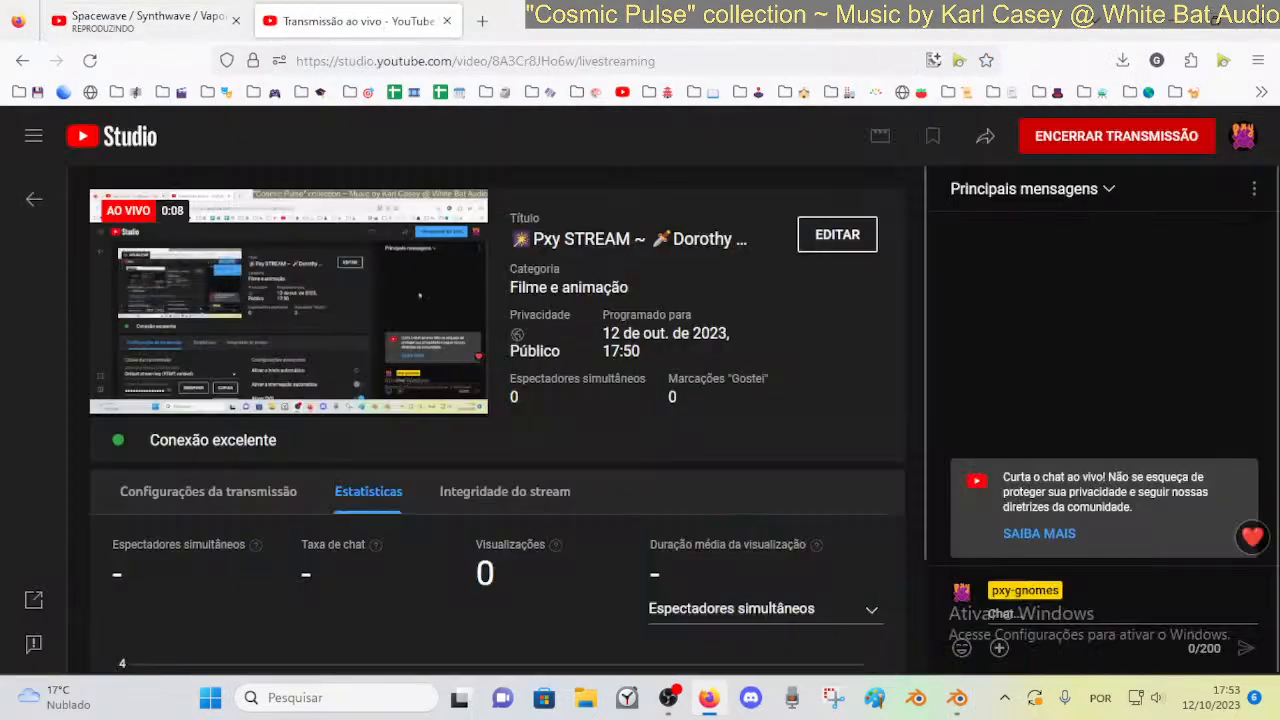
{"action": "mouse_move", "coordinate": [964, 700]}
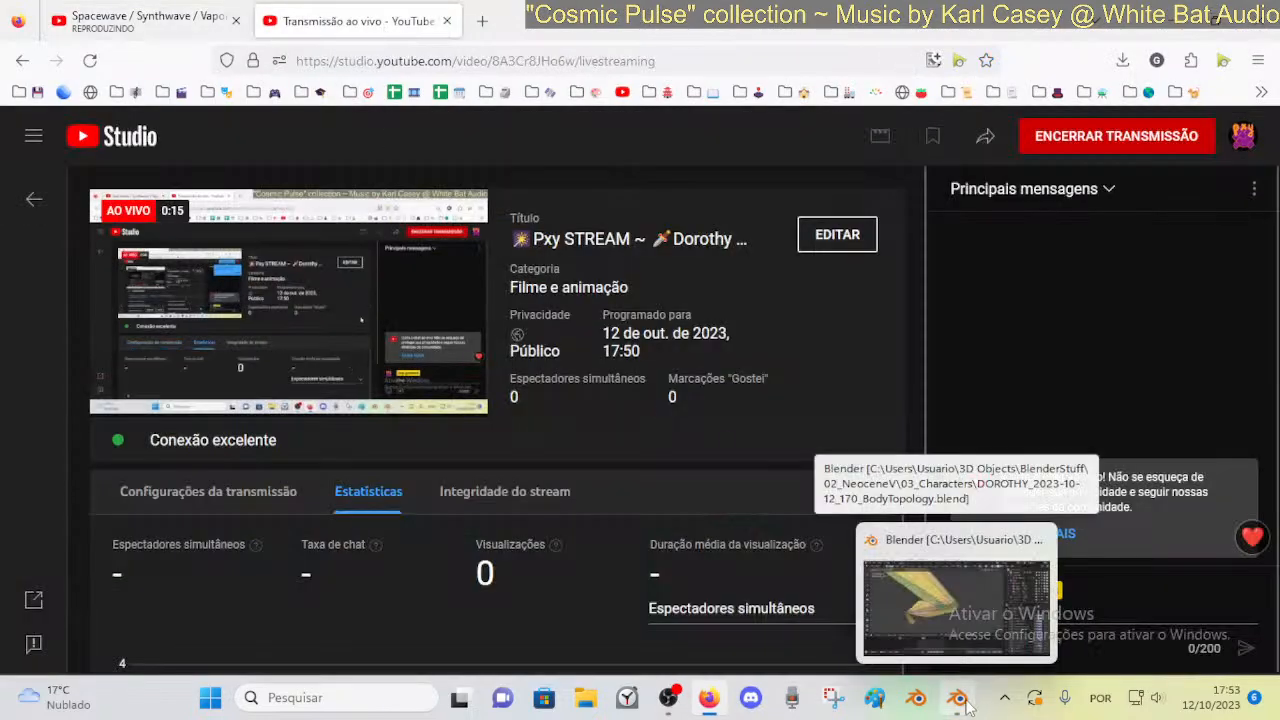
{"action": "left_click", "coordinate": [958, 699]}
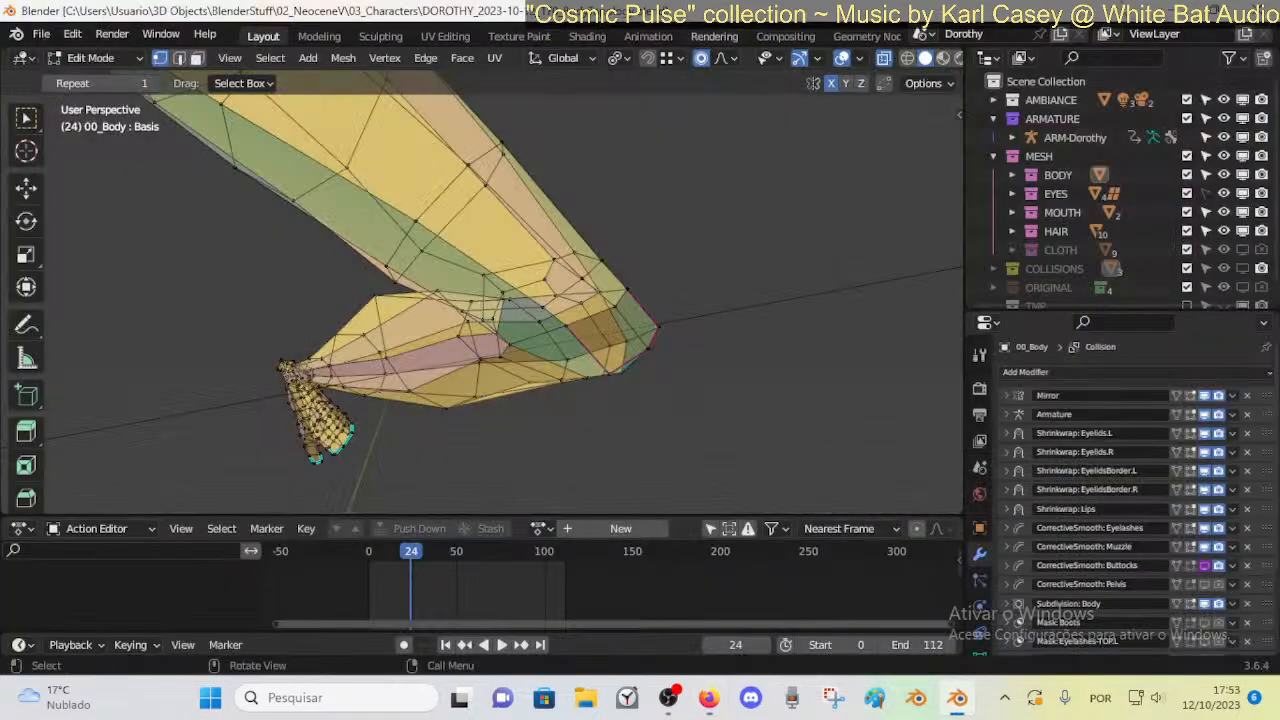
Restore the Blender window from full screen and resize it so the stream's live chat stays visible beside it
{"action": "left_click_drag", "start_coordinate": [1277, 674], "coordinate": [961, 673]}
{"action": "left_click", "coordinate": [897, 14]}
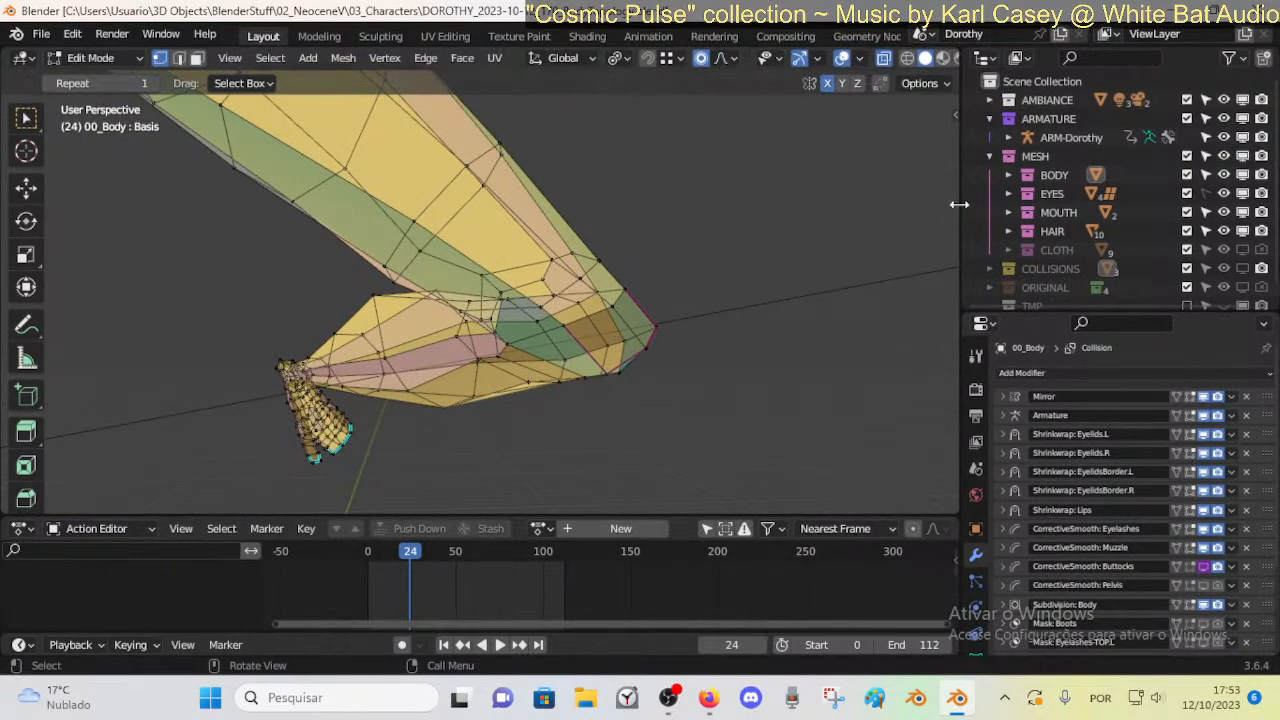
{"action": "left_click", "coordinate": [1213, 13]}
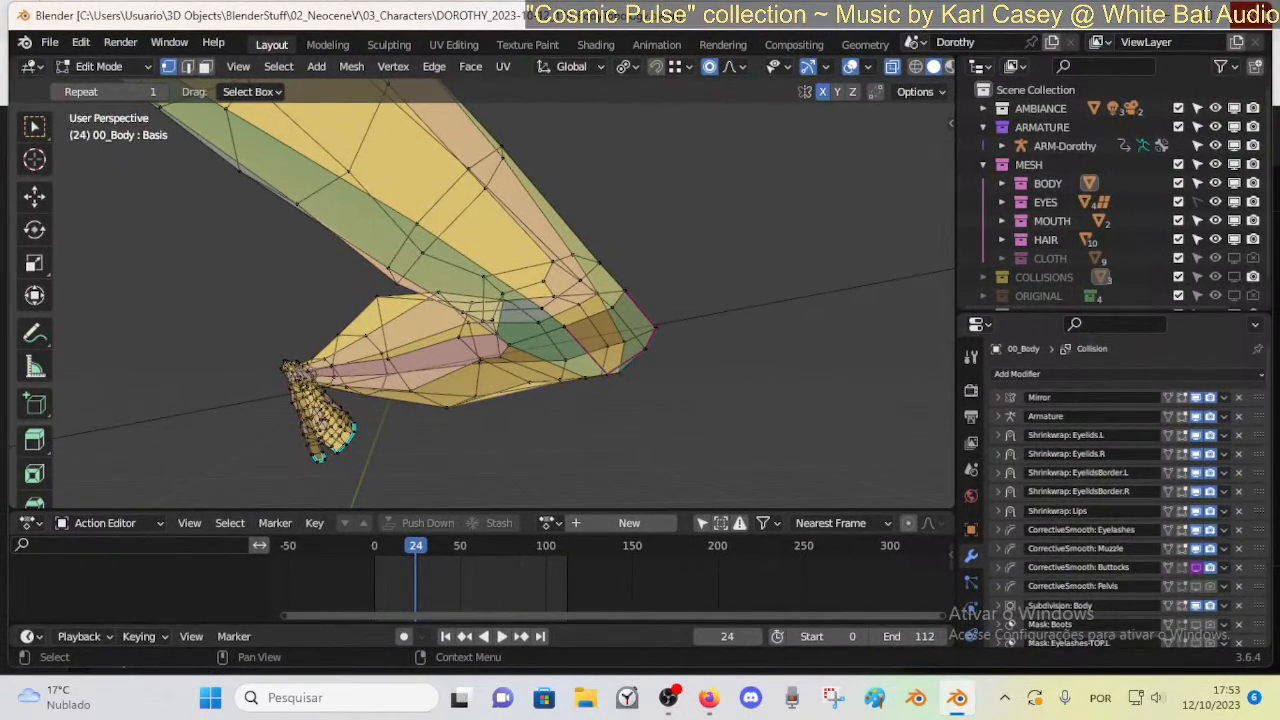
{"action": "left_click_drag", "start_coordinate": [1273, 37], "coordinate": [942, 37]}
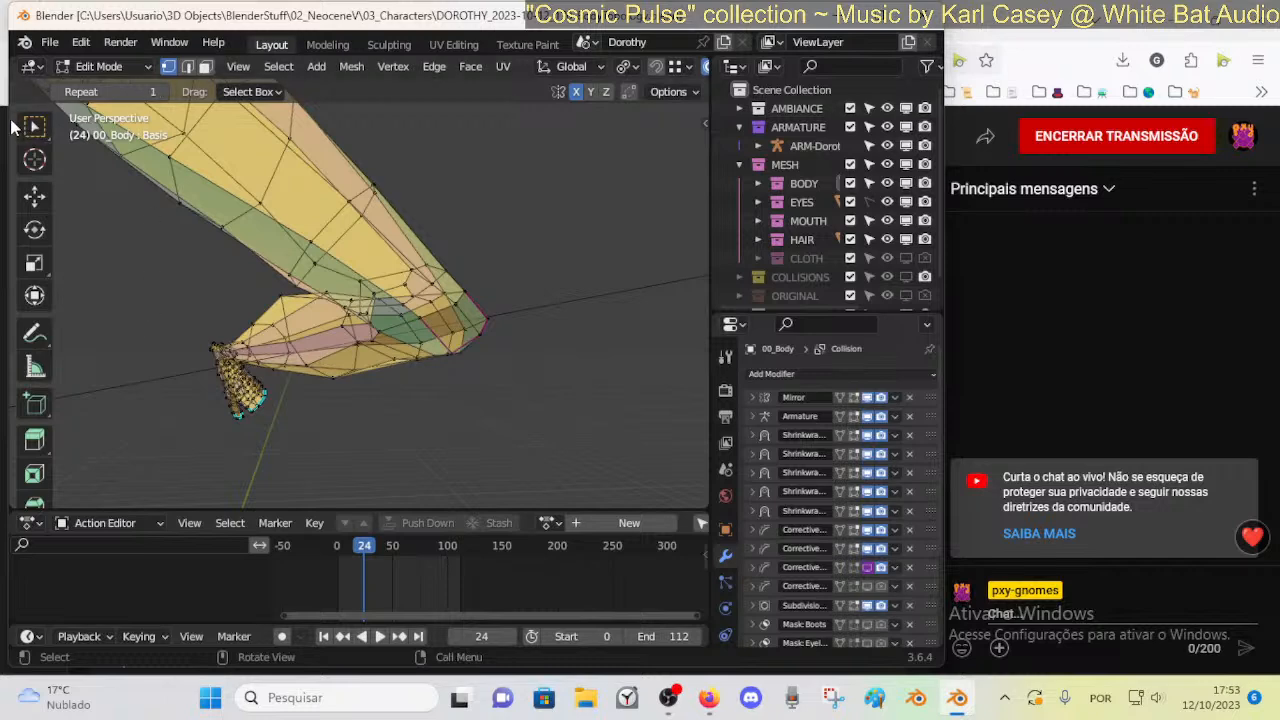
{"action": "left_click_drag", "start_coordinate": [8, 125], "coordinate": [4, 134]}
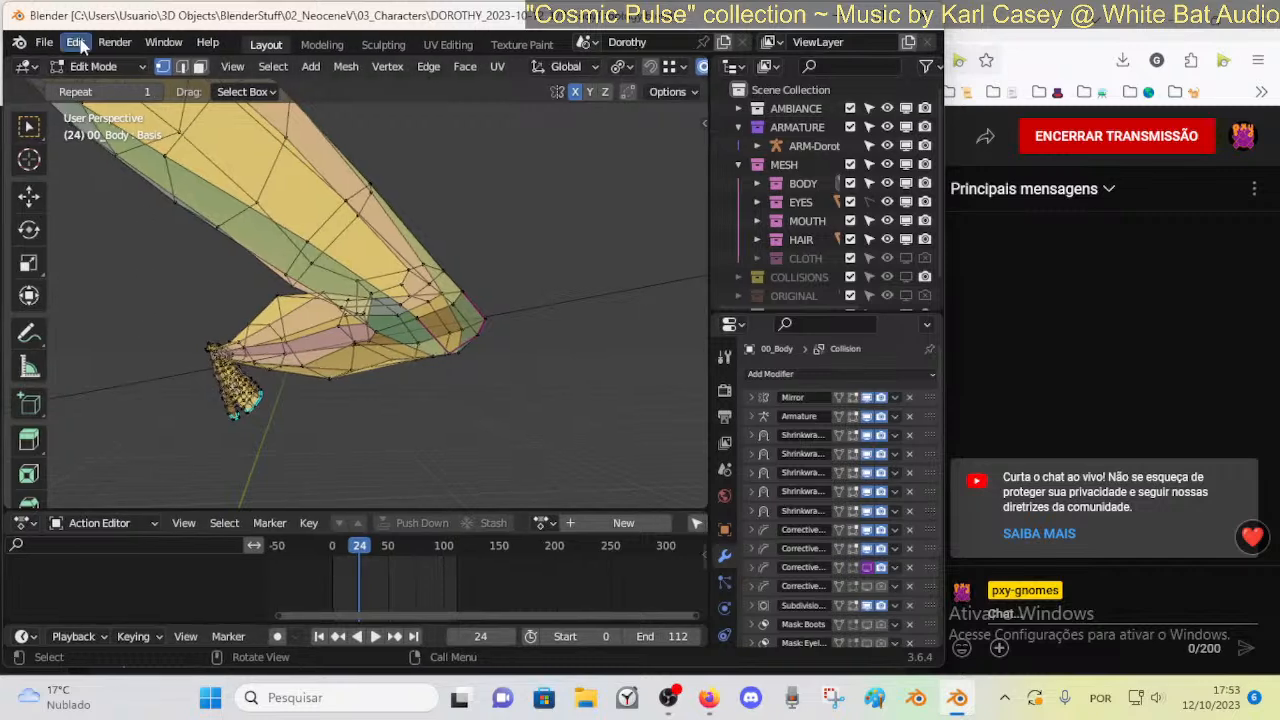
{"action": "left_click_drag", "start_coordinate": [77, 19], "coordinate": [71, 9]}
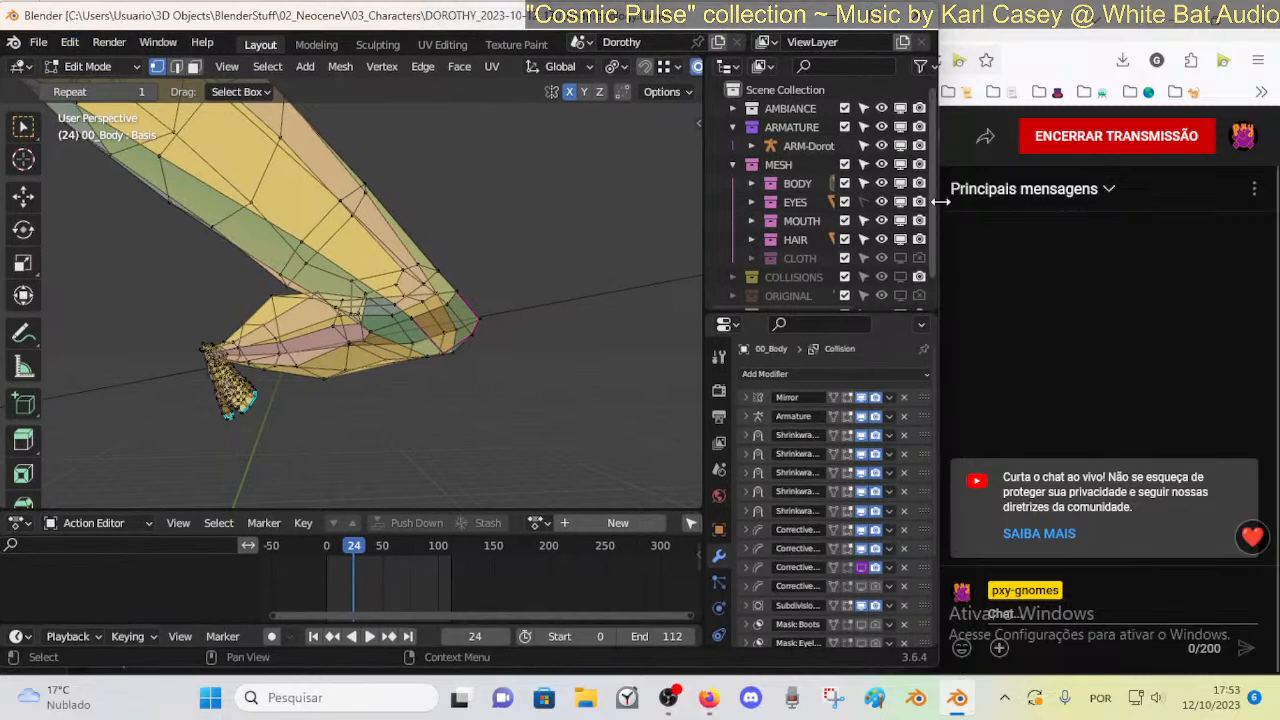
{"action": "left_click_drag", "start_coordinate": [940, 201], "coordinate": [948, 201]}
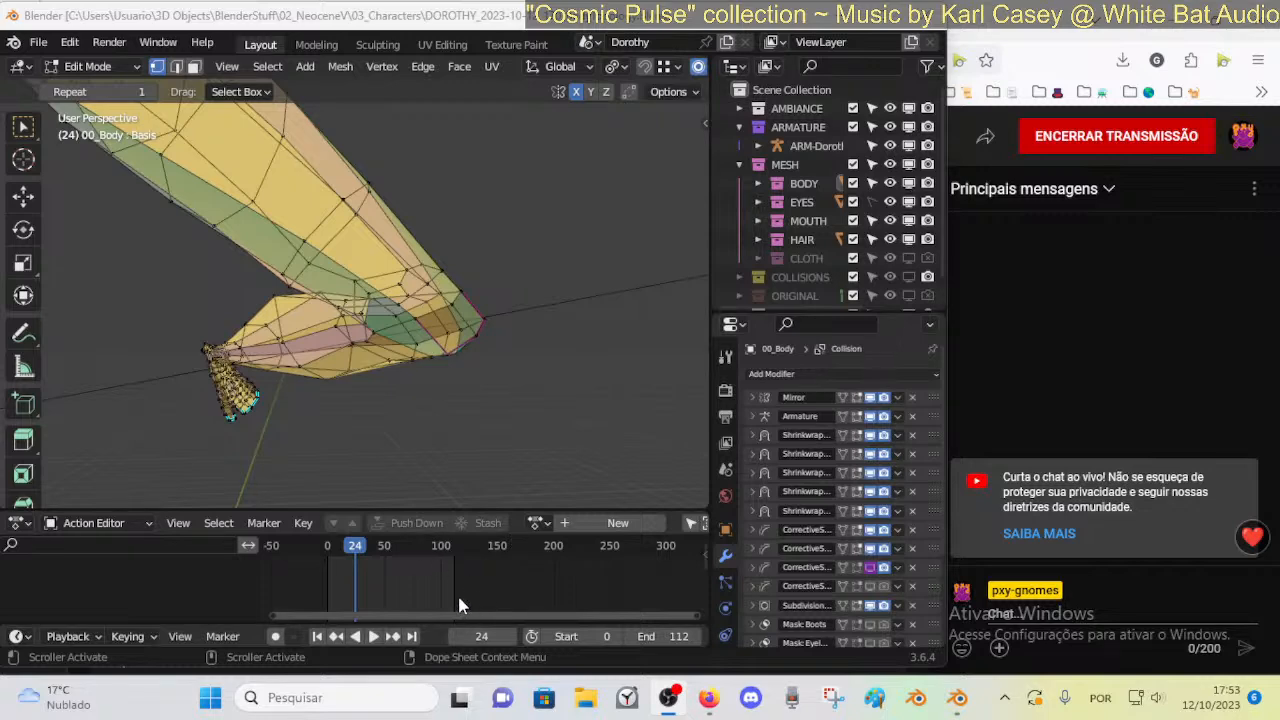
Check the system volume and the music video's volume in Firefox, and return to Blender
{"action": "left_click", "coordinate": [1118, 420]}
{"action": "left_click", "coordinate": [1155, 699]}
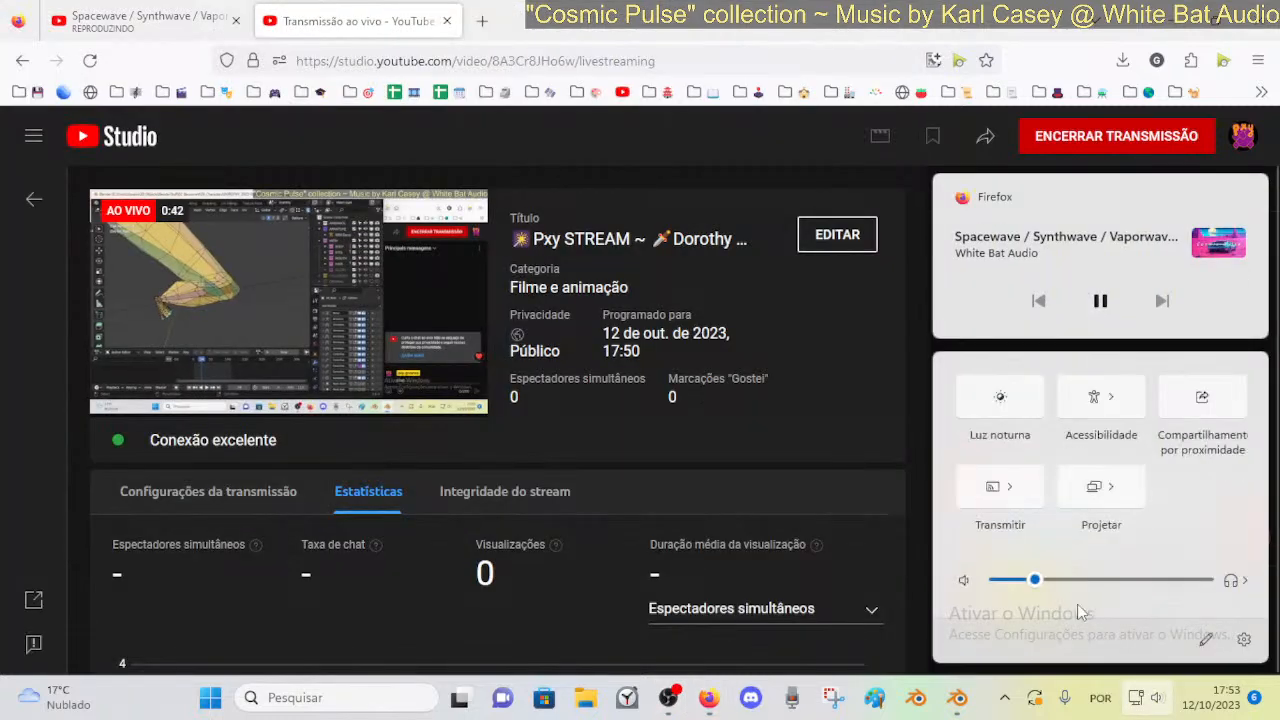
{"action": "left_click", "coordinate": [214, 16]}
{"action": "mouse_move", "coordinate": [113, 557]}
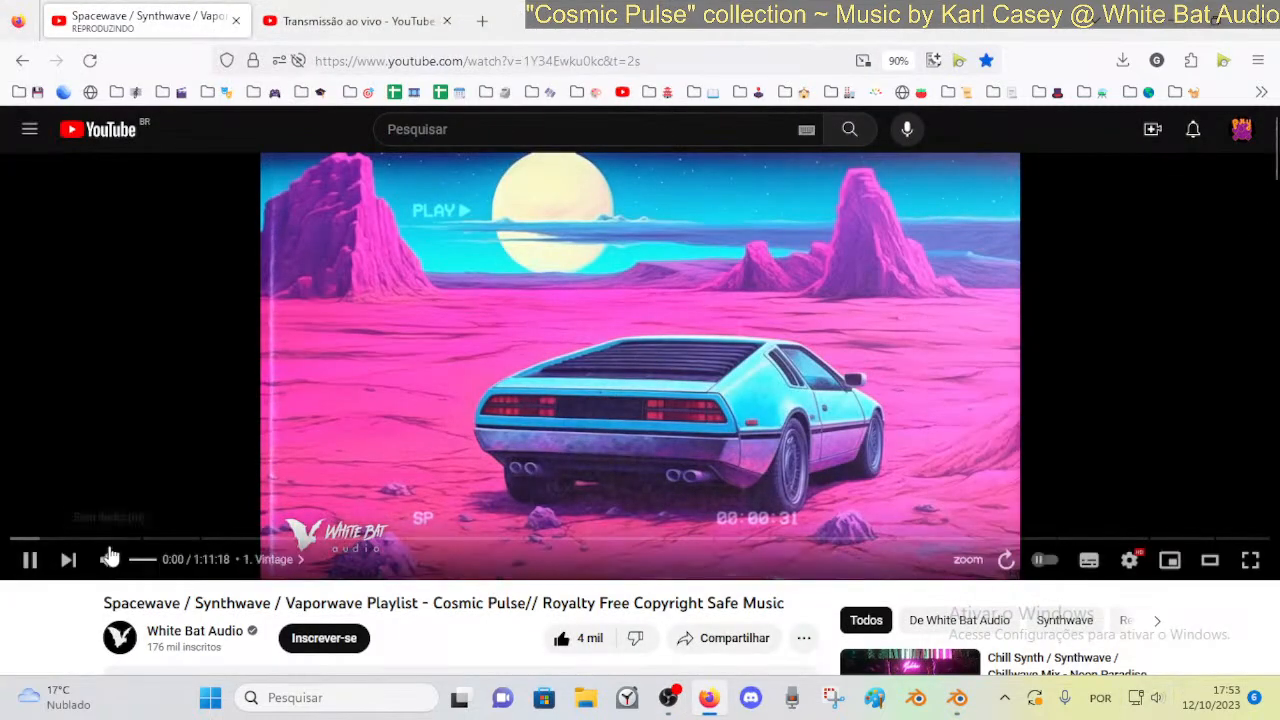
{"action": "left_click", "coordinate": [957, 699]}
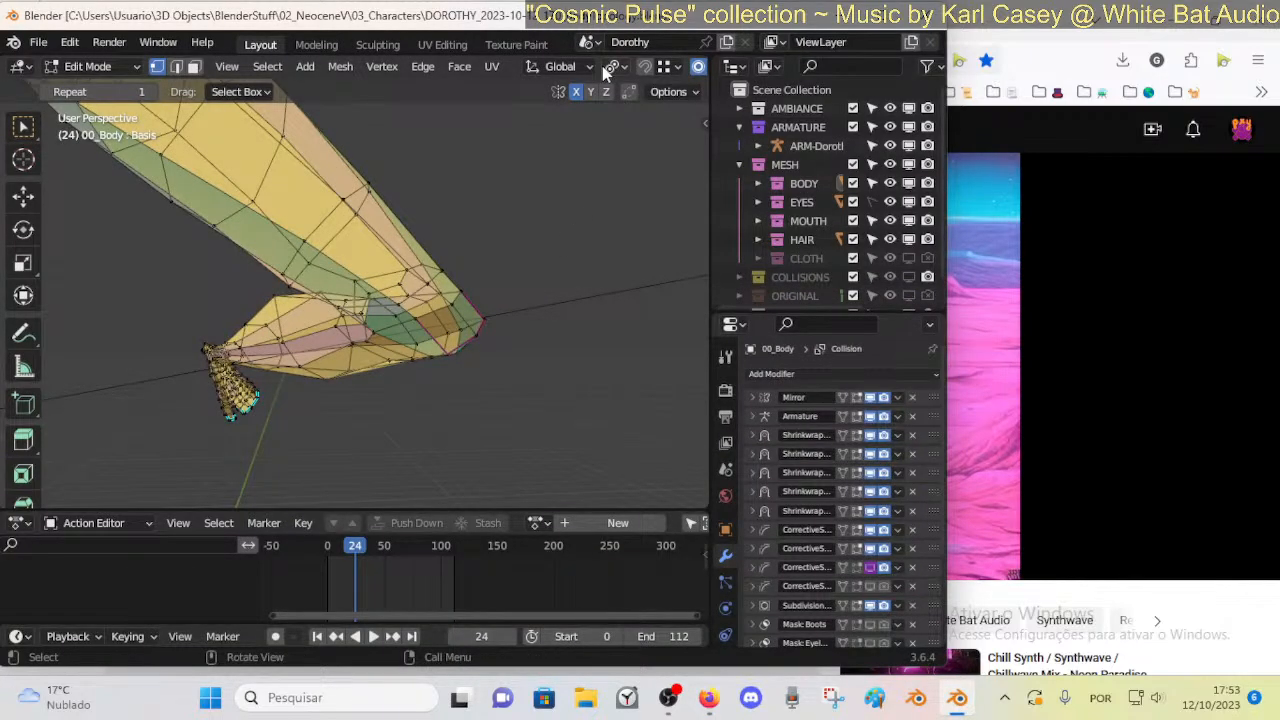
Bring the live-stream dashboard with its chat back up behind the Blender window
{"action": "left_click", "coordinate": [830, 15]}
{"action": "left_click", "coordinate": [314, 8]}
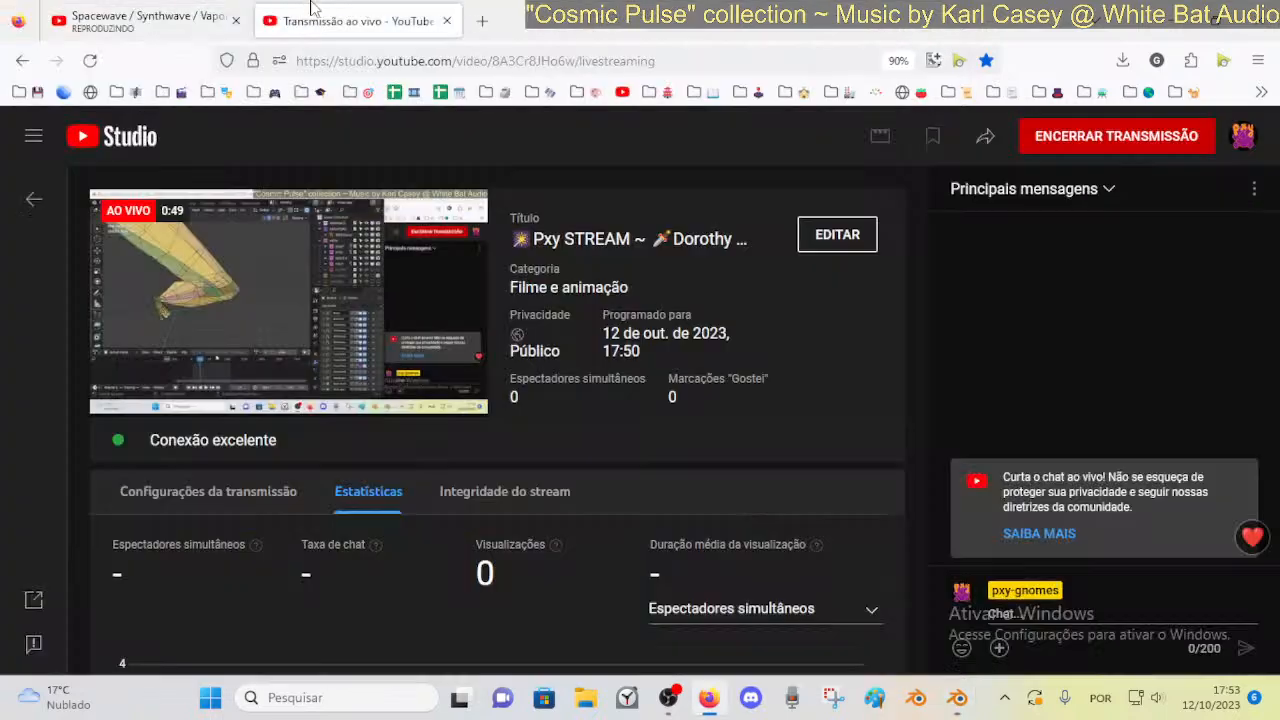
{"action": "left_click", "coordinate": [957, 698]}
Leave mesh editing to view the whole posed character, and select the 00_Body mesh in Object Mode
{"action": "middle_click_drag", "start_coordinate": [340, 370], "coordinate": [405, 358]}
{"action": "key", "text": "ctrl+Tab"}
{"action": "left_click", "coordinate": [292, 308]}
{"action": "scroll", "coordinate": [300, 315], "scroll_direction": "down", "scroll_amount": 4}
{"action": "left_click", "coordinate": [345, 338]}
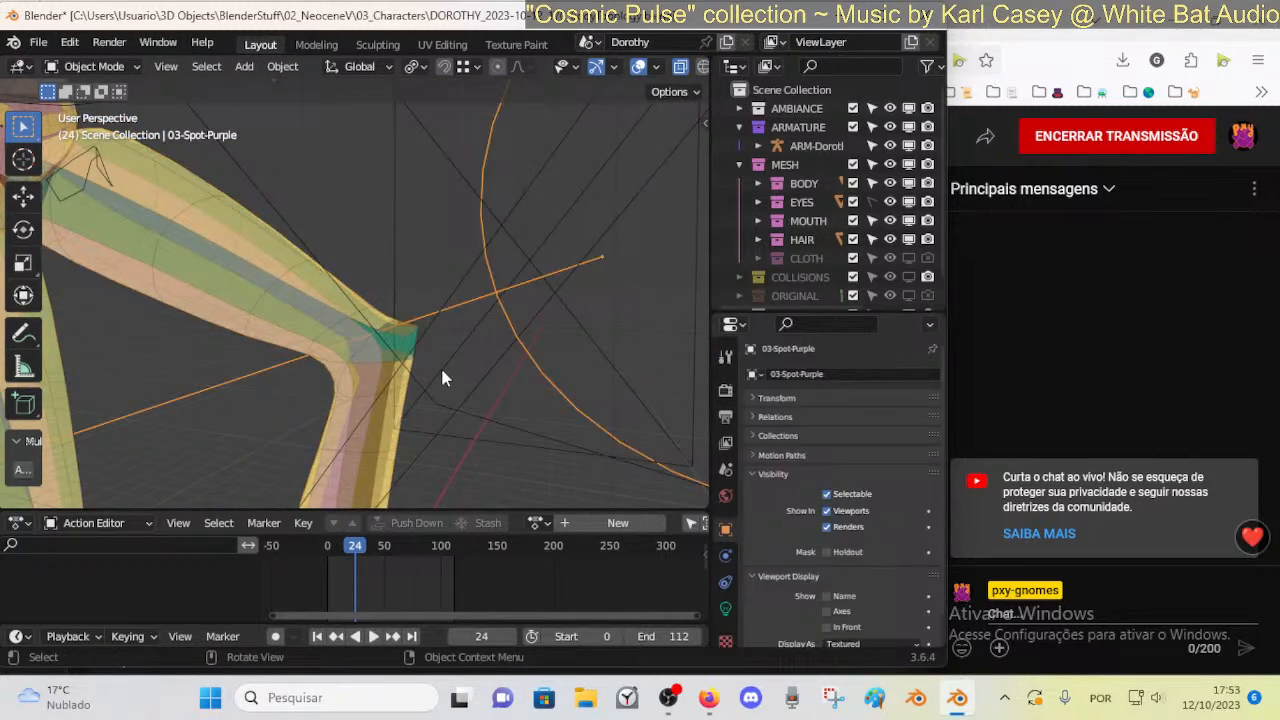
{"action": "scroll", "coordinate": [331, 340], "scroll_direction": "down", "scroll_amount": 7}
{"action": "middle_click_drag", "start_coordinate": [318, 314], "coordinate": [272, 323]}
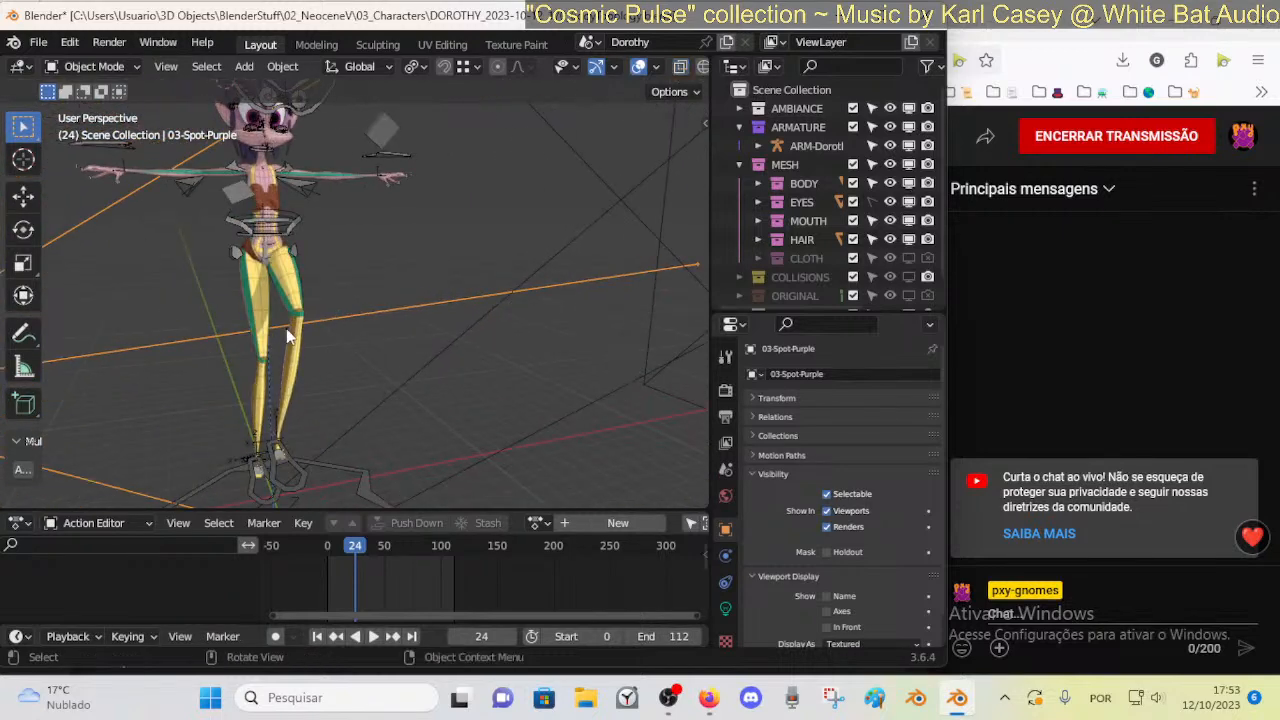
{"action": "scroll", "coordinate": [290, 328], "scroll_direction": "up", "scroll_amount": 4}
{"action": "left_click", "coordinate": [205, 298]}
{"action": "middle_click_drag", "start_coordinate": [310, 366], "coordinate": [270, 342]}
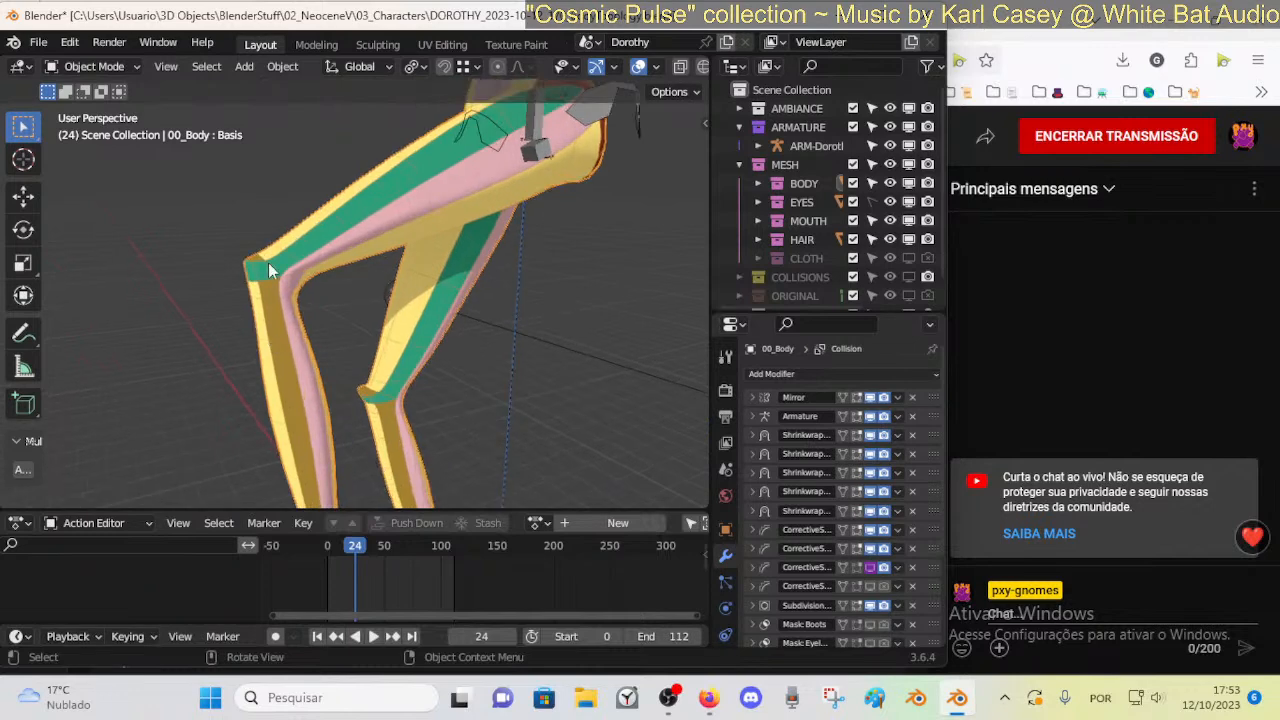
Enter Edit Mode on the 00_Body mesh and examine the topology around the bent knee from several sides
{"action": "key", "text": "Tab"}
{"action": "scroll", "coordinate": [294, 326], "scroll_direction": "down", "scroll_amount": 6}
{"action": "scroll", "coordinate": [375, 330], "scroll_direction": "up", "scroll_amount": 3}
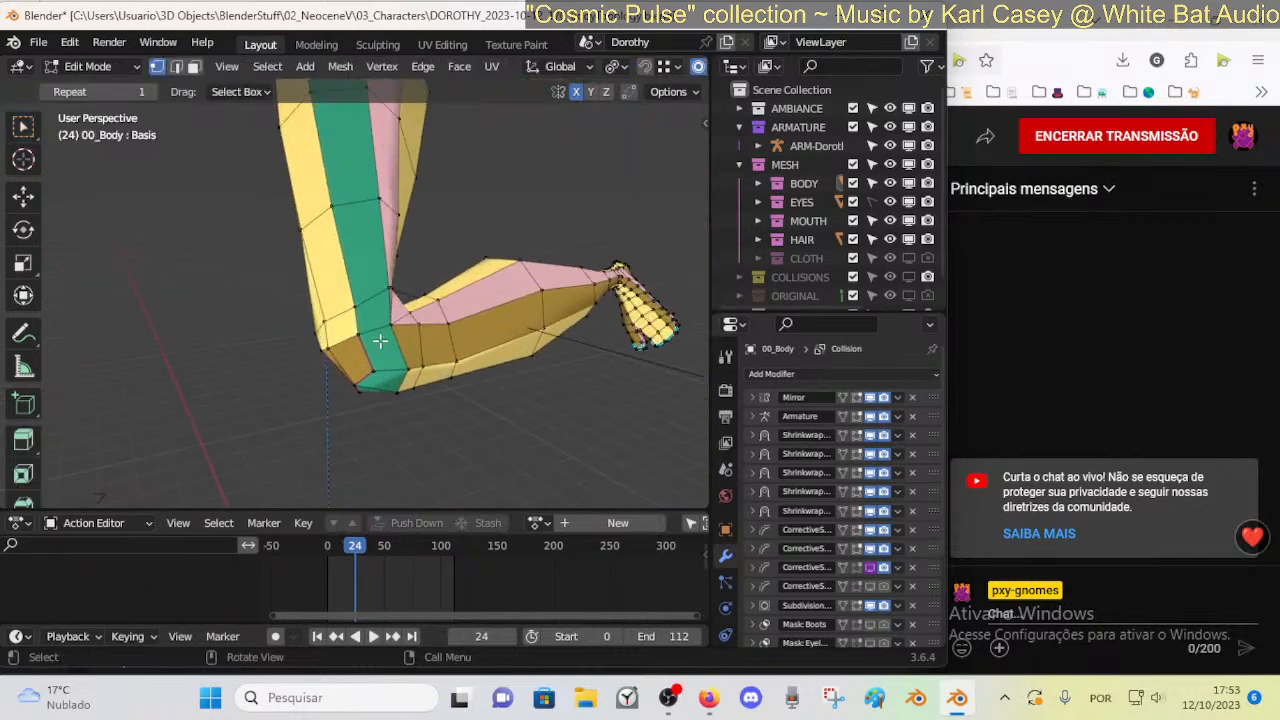
{"action": "middle_click_drag", "start_coordinate": [380, 340], "coordinate": [506, 306]}
{"action": "middle_click_drag", "start_coordinate": [320, 310], "coordinate": [530, 364]}
{"action": "left_click", "coordinate": [320, 401], "text": "alt"}
{"action": "middle_click_drag", "start_coordinate": [389, 374], "coordinate": [355, 369]}
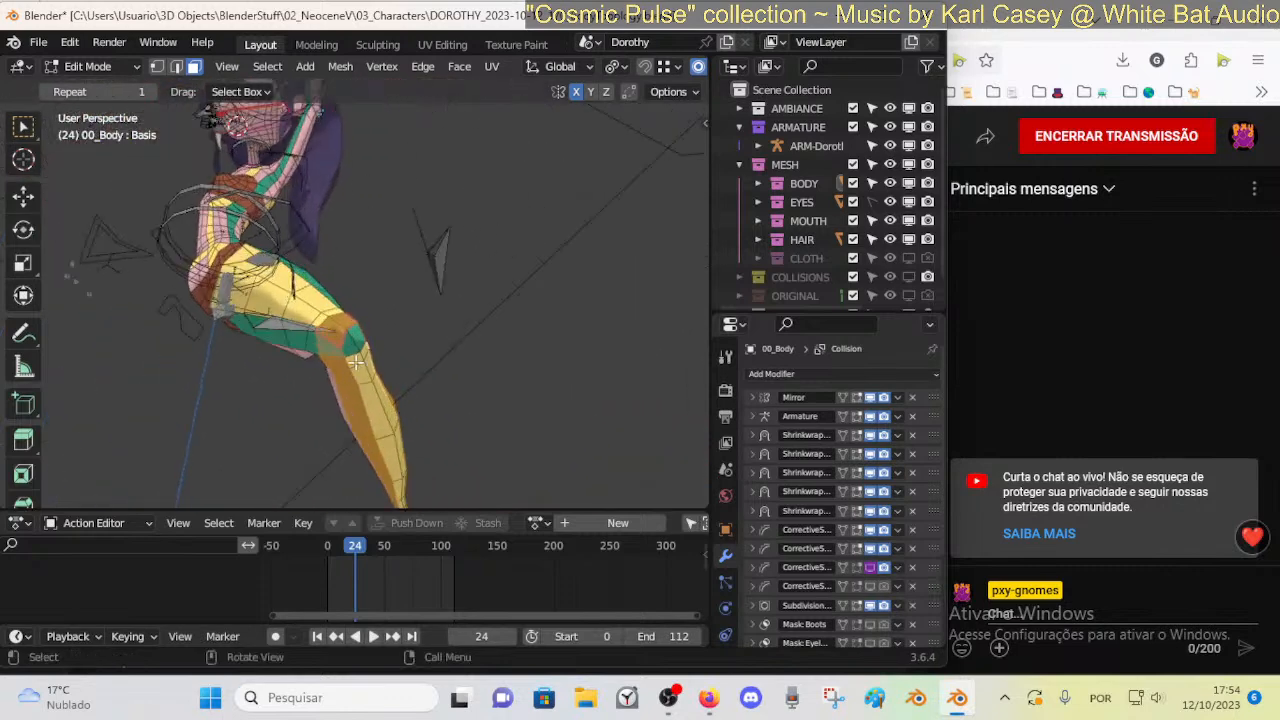
{"action": "middle_click_drag", "start_coordinate": [287, 340], "coordinate": [379, 347]}
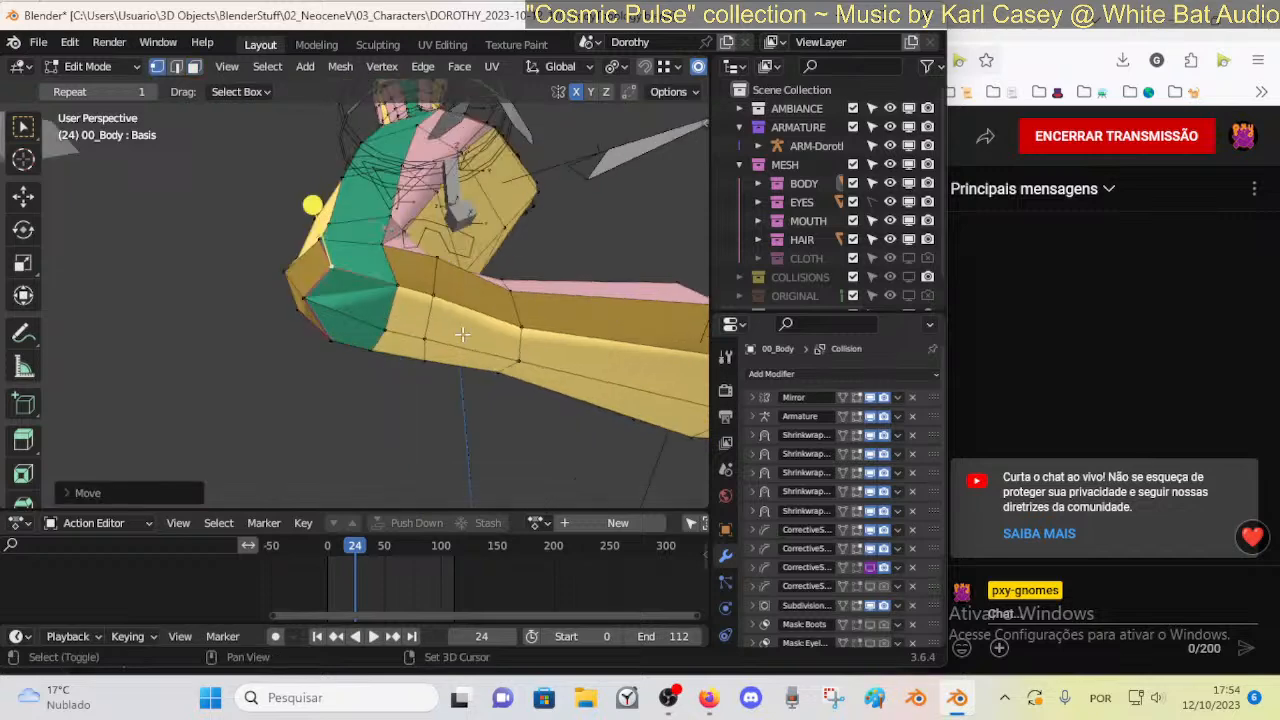
Move vertices on the outer side of the knee to reshape the green strip
{"action": "left_click", "coordinate": [308, 298]}
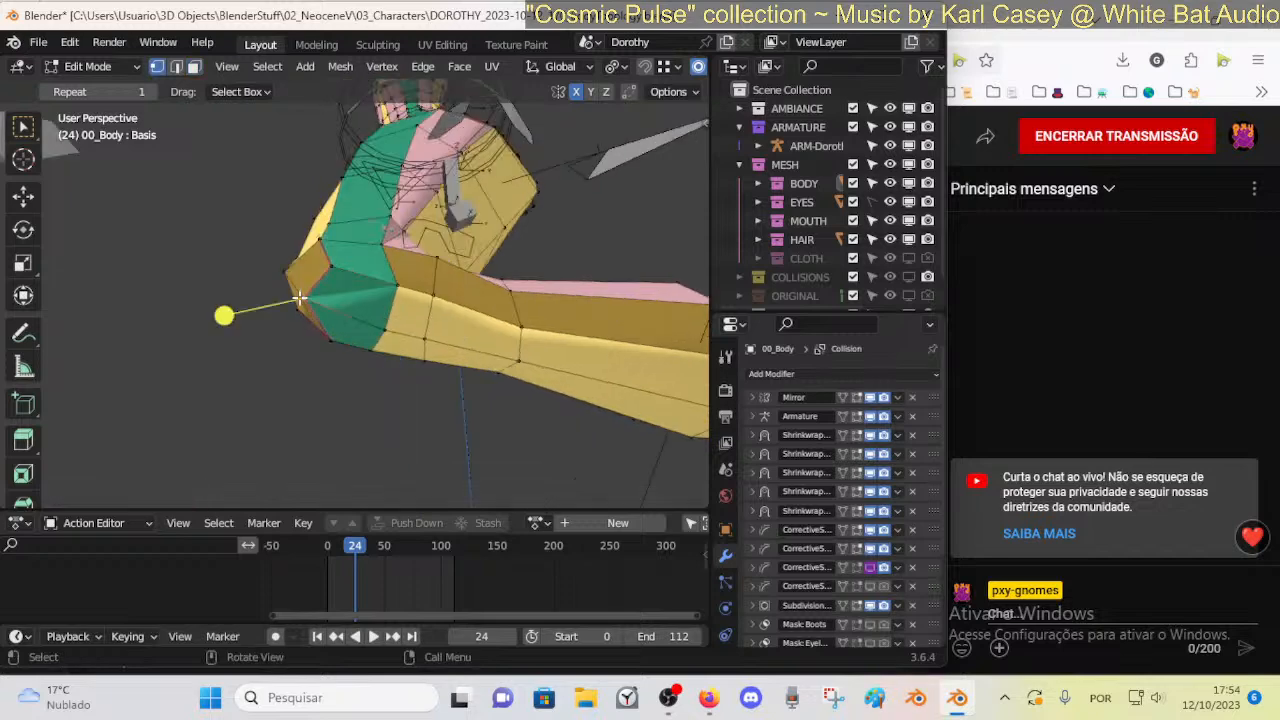
{"action": "key", "text": "g"}
{"action": "left_click", "coordinate": [370, 270]}
{"action": "key", "text": "2"}
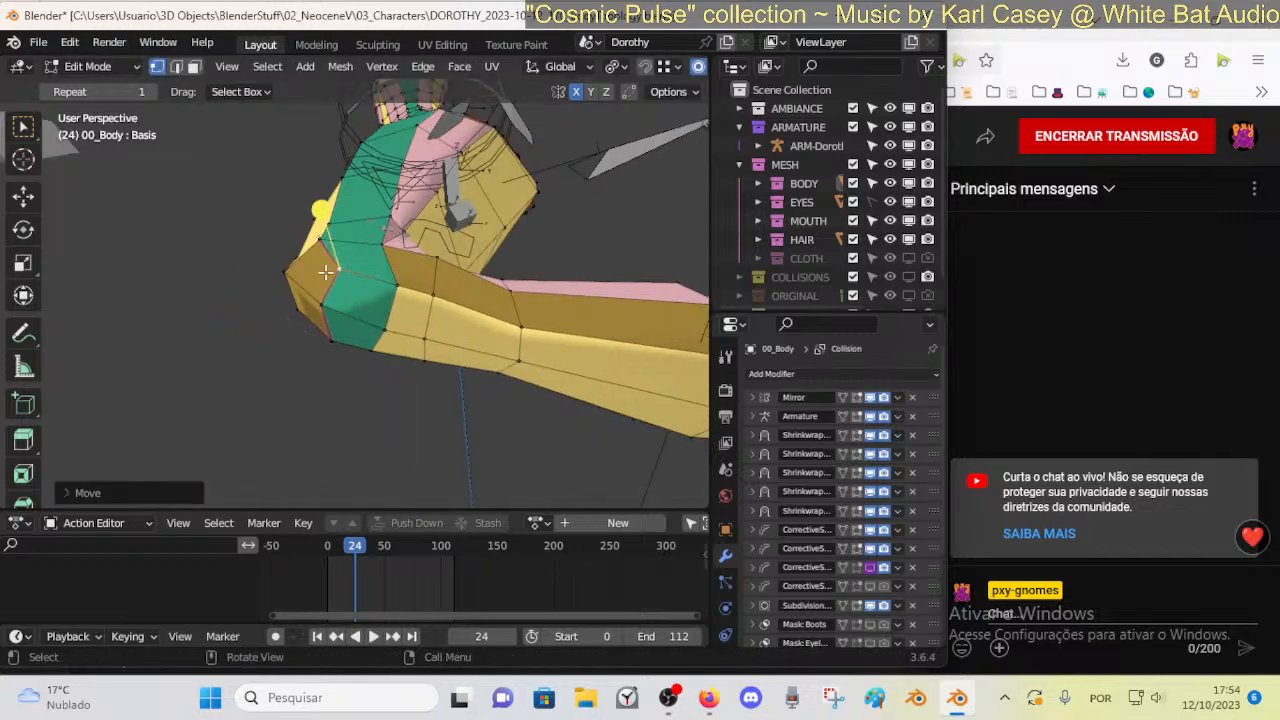
{"action": "middle_click_drag", "start_coordinate": [355, 263], "coordinate": [395, 298]}
{"action": "left_click_drag", "start_coordinate": [364, 223], "coordinate": [390, 238]}
Vertex Slide the edge between the green knee faces and the yellow shin by about 0.16
{"action": "middle_click_drag", "start_coordinate": [450, 345], "coordinate": [545, 328]}
{"action": "key", "text": "ctrl+r"}
{"action": "key", "text": "shift+v"}
{"action": "middle_click_drag", "start_coordinate": [535, 276], "coordinate": [452, 322]}
{"action": "key", "text": "shift+v"}
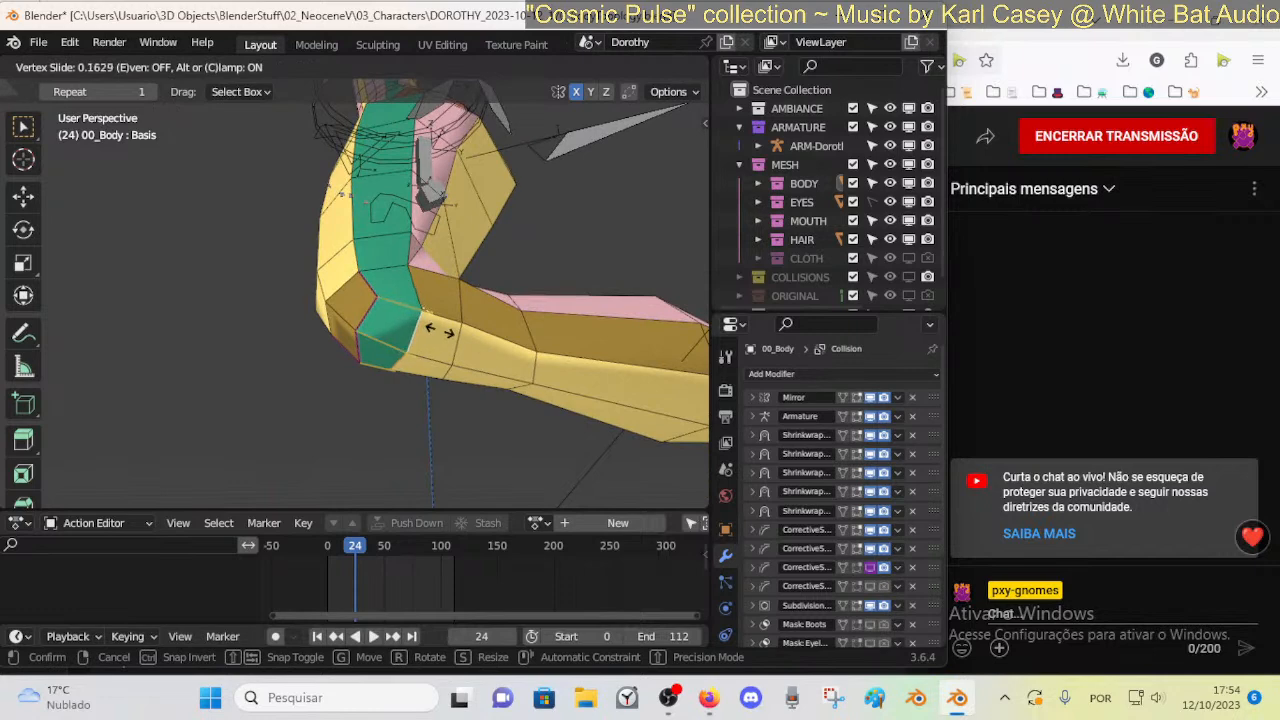
{"action": "left_click", "coordinate": [445, 330]}
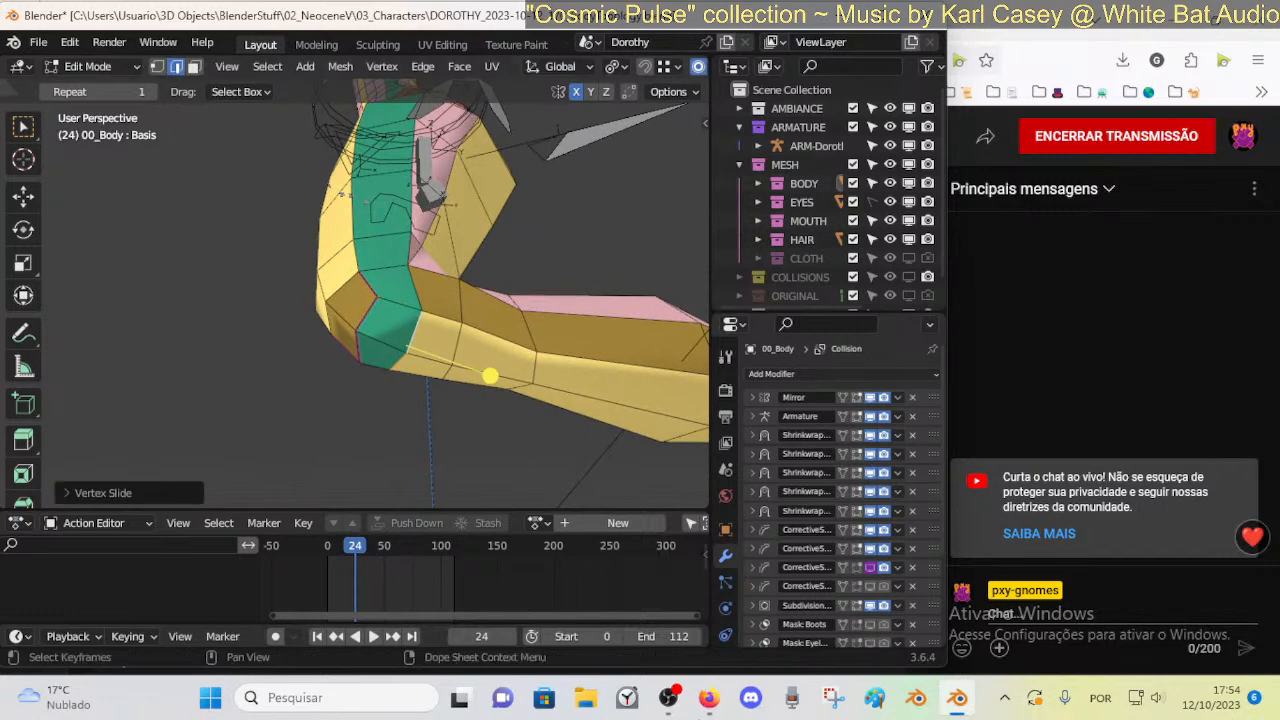
Reload the Cosmic Pulse playlist page in Firefox
{"action": "left_click", "coordinate": [714, 705]}
{"action": "left_click", "coordinate": [190, 20]}
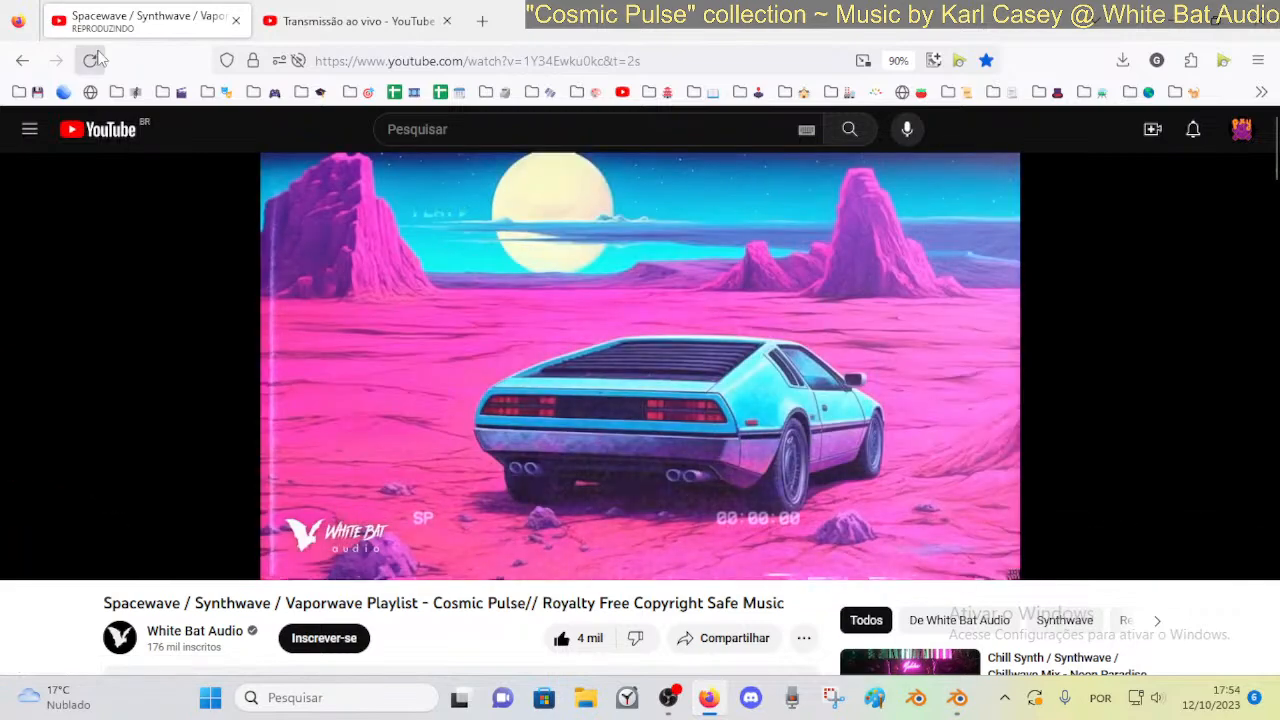
{"action": "left_click", "coordinate": [90, 60]}
{"action": "left_click", "coordinate": [957, 697]}
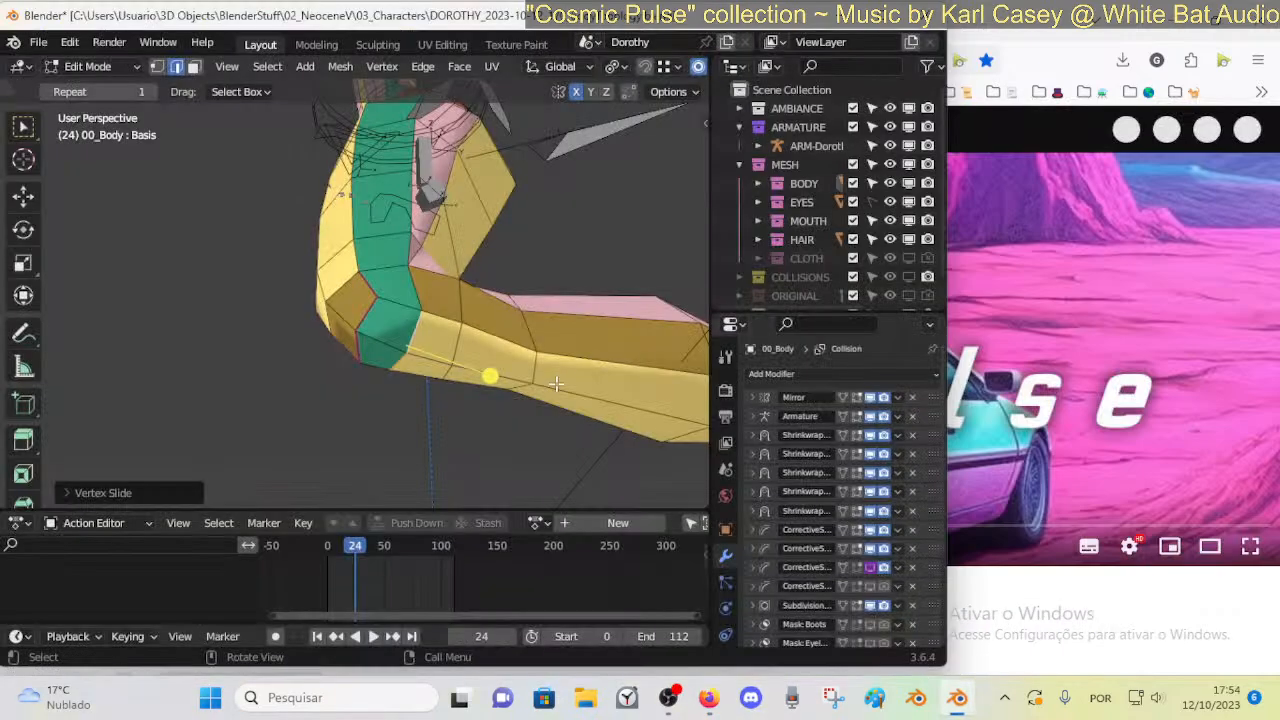
{"action": "left_click", "coordinate": [1031, 301]}
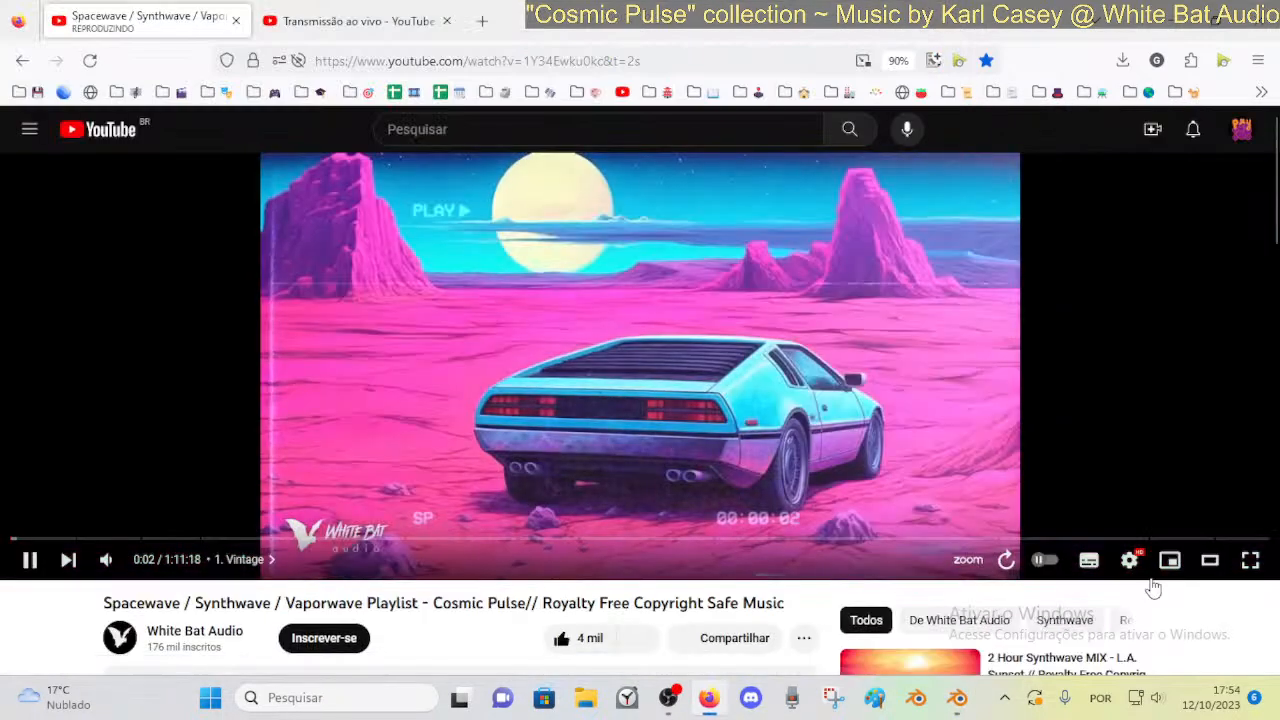
Set the playlist video's quality to 480p, check its volume, and return to Blender
{"action": "left_click", "coordinate": [1130, 562]}
{"action": "left_click", "coordinate": [1094, 507]}
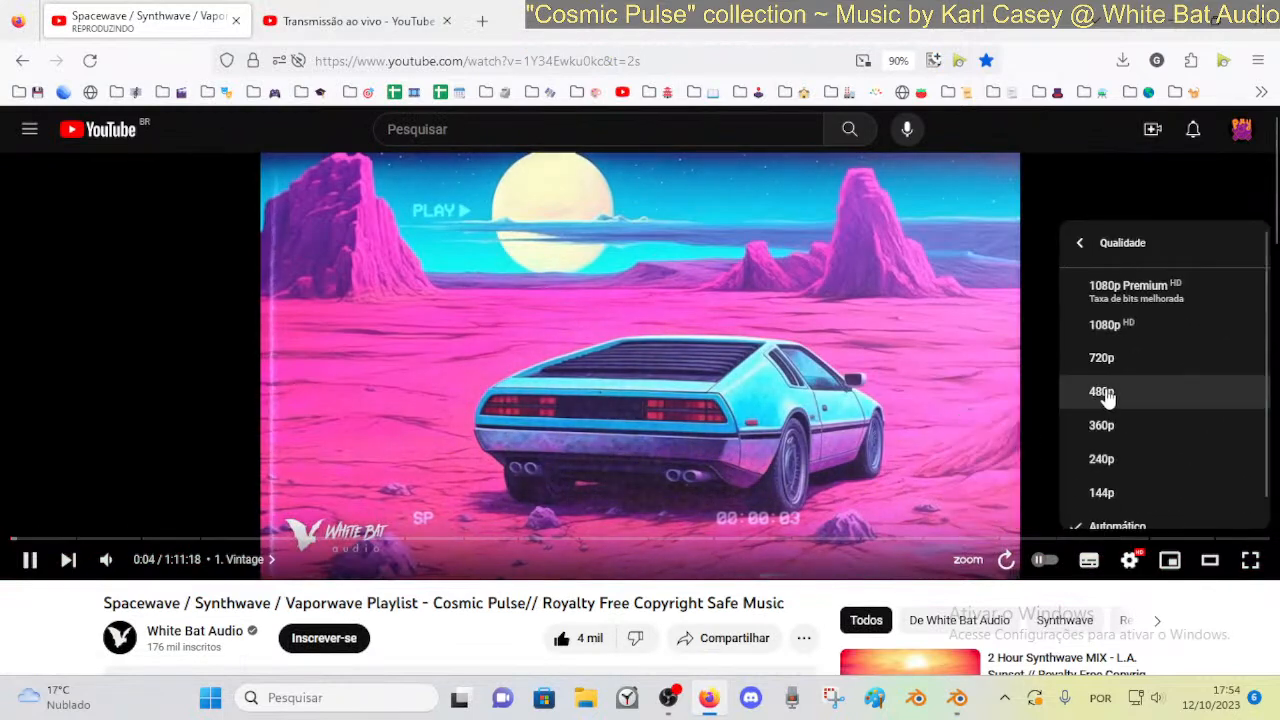
{"action": "left_click", "coordinate": [1108, 395]}
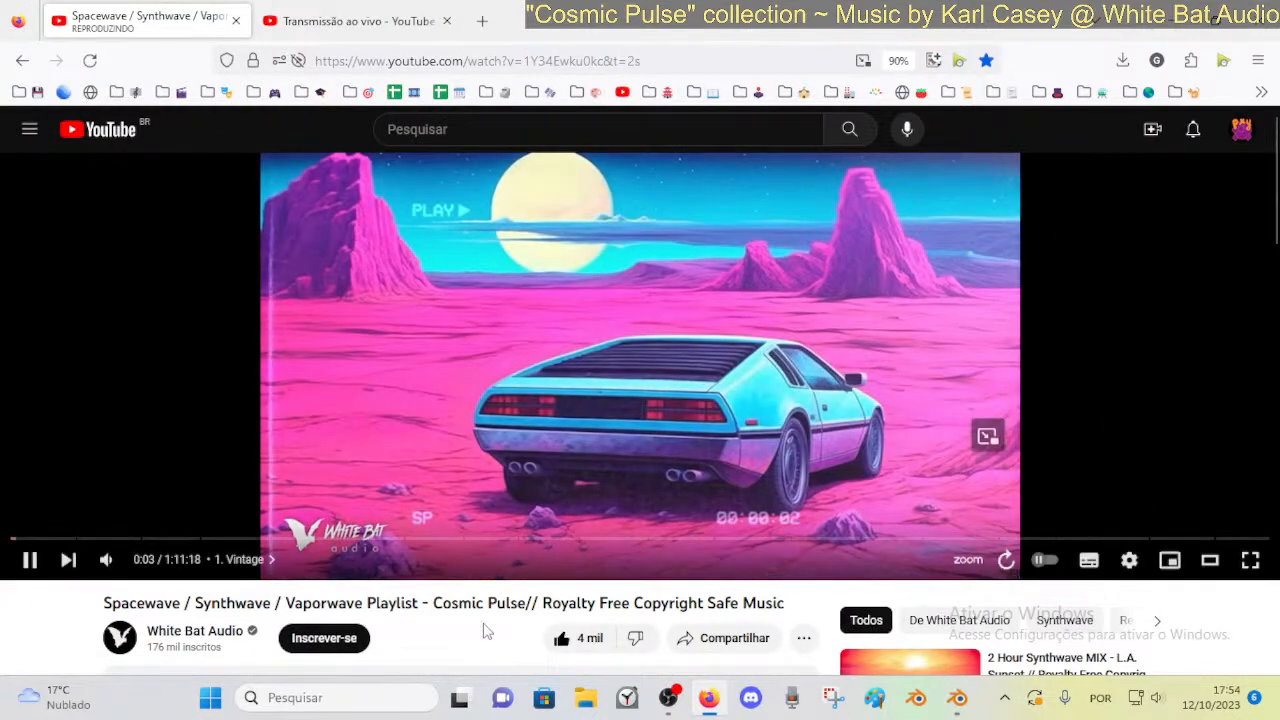
{"action": "mouse_move", "coordinate": [161, 569]}
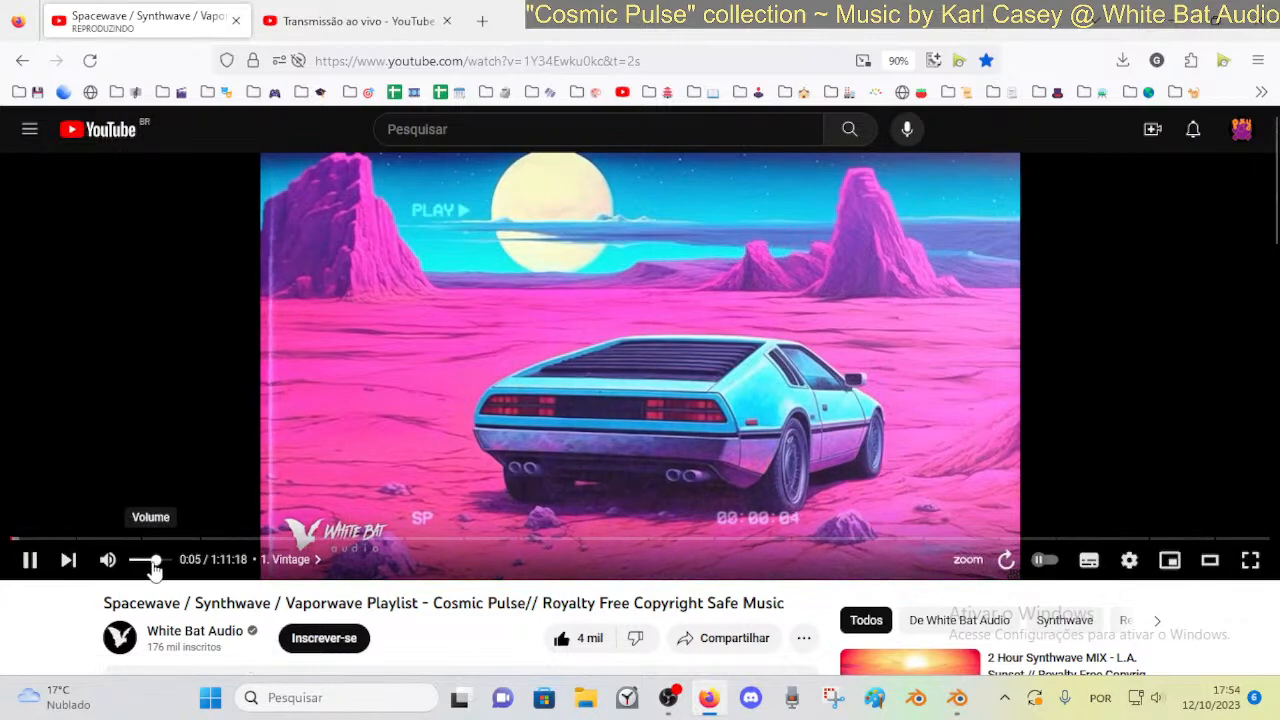
{"action": "left_click", "coordinate": [957, 697]}
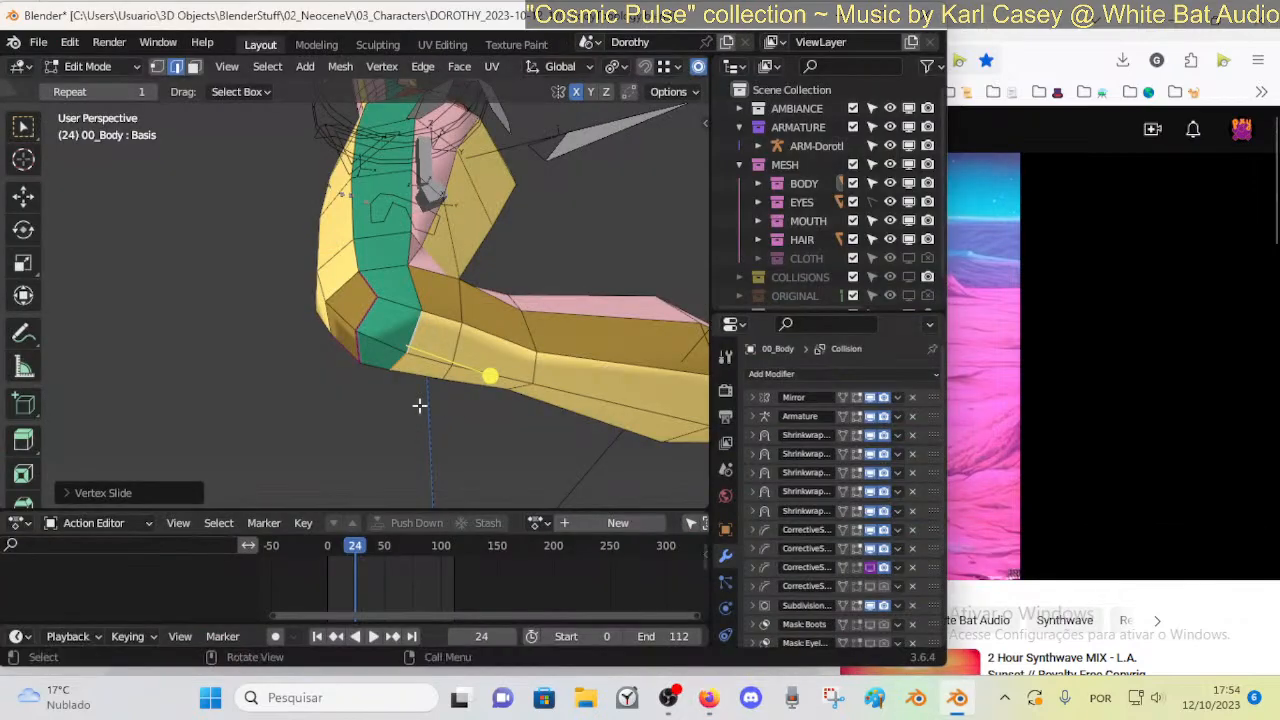
Switch to vertex selection and reposition the vertex on the front border of the green strip just above the knee
{"action": "scroll", "coordinate": [390, 358], "scroll_direction": "up", "scroll_amount": 2}
{"action": "middle_click_drag", "start_coordinate": [390, 358], "coordinate": [309, 251]}
{"action": "key", "text": "1"}
{"action": "left_click", "coordinate": [308, 240]}
{"action": "key", "text": "g"}
{"action": "left_click", "coordinate": [314, 236]}
Move the vertex between the green and pink strips above the back of the knee
{"action": "left_click", "coordinate": [383, 217]}
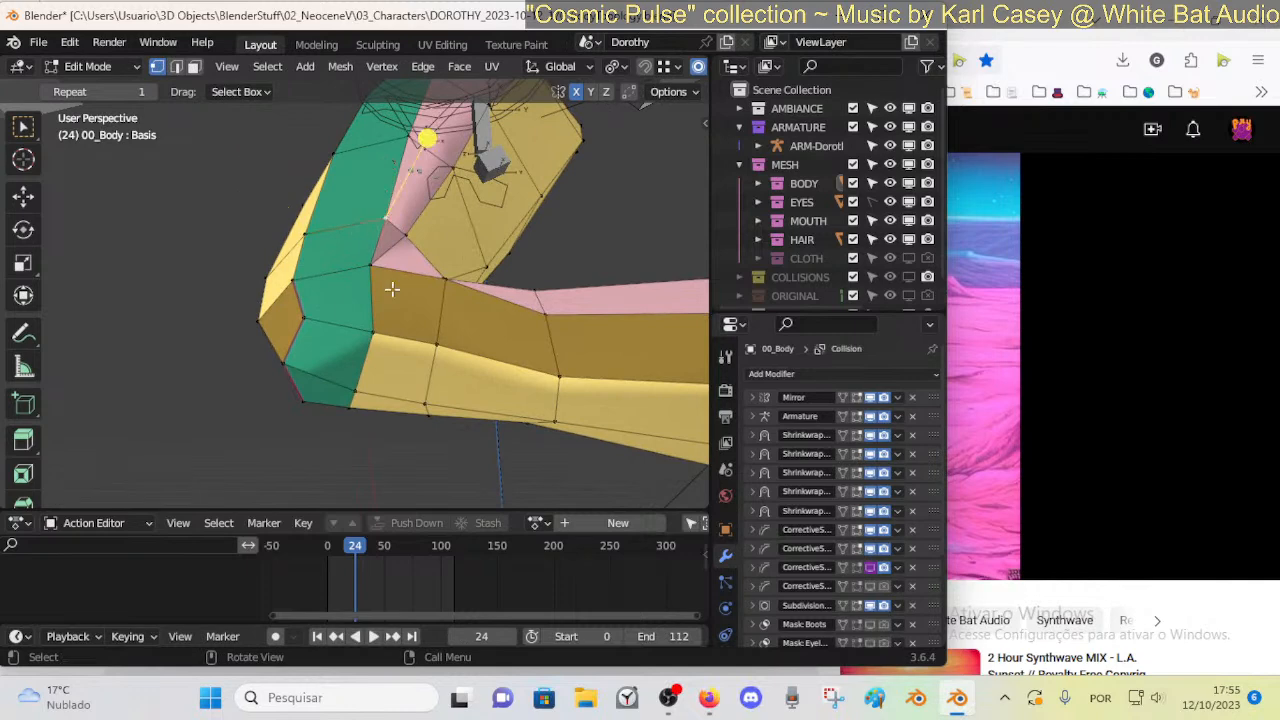
{"action": "key", "text": "g"}
{"action": "left_click", "coordinate": [392, 289]}
Leave mesh editing and raise the left leg controller in Pose Mode to bend the left knee
{"action": "middle_click_drag", "start_coordinate": [392, 289], "coordinate": [285, 345]}
{"action": "key", "text": "Tab"}
{"action": "scroll", "coordinate": [339, 385], "scroll_direction": "down", "scroll_amount": 6}
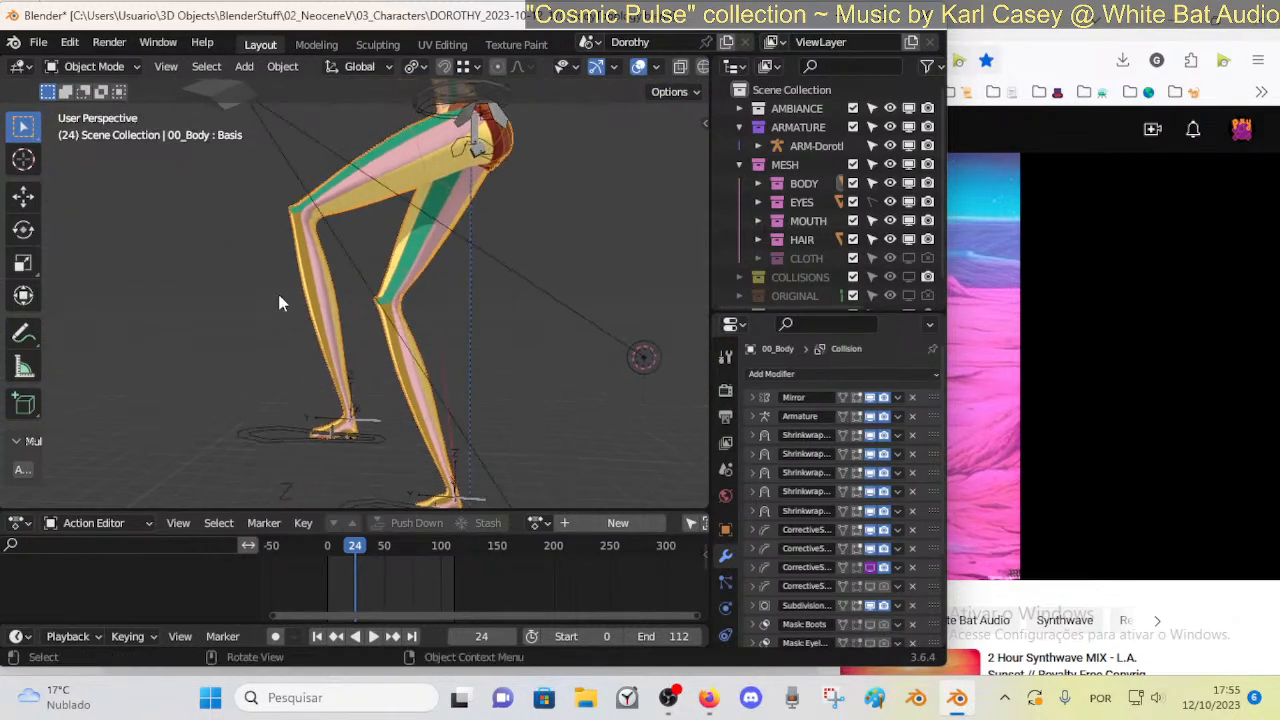
{"action": "left_click", "coordinate": [284, 441]}
{"action": "key", "text": "ctrl+Tab"}
{"action": "key", "text": "g"}
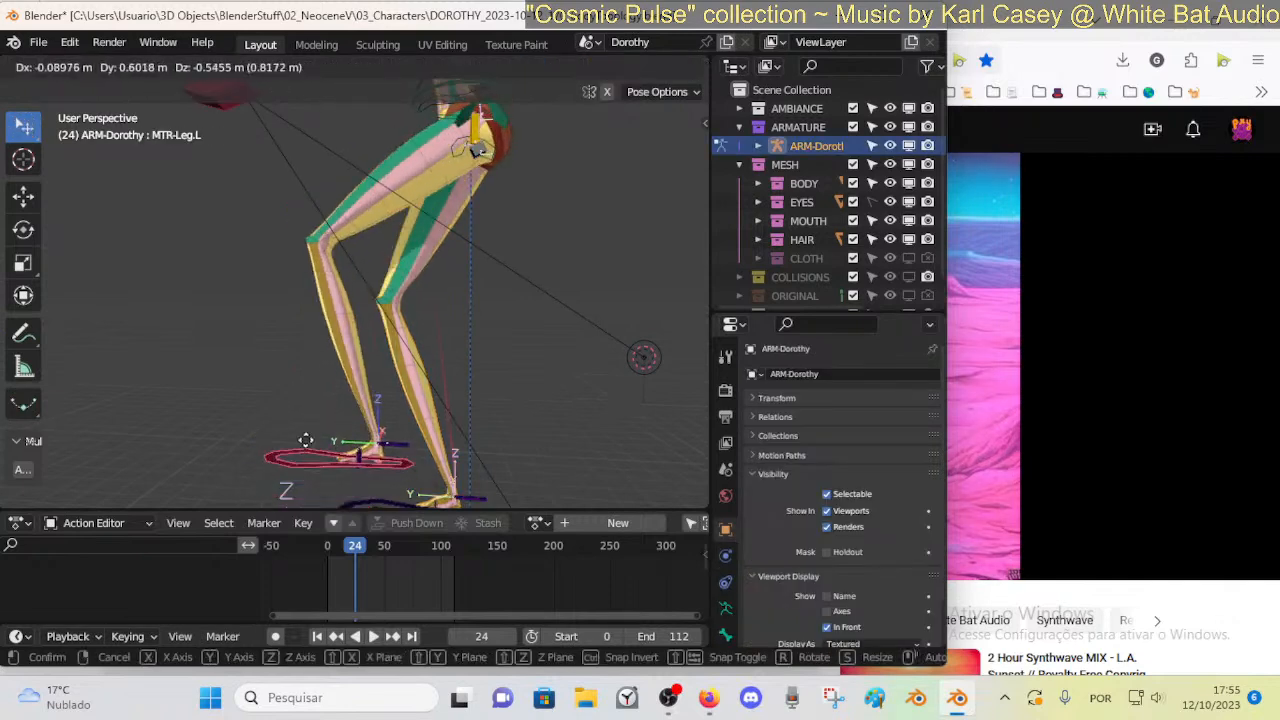
{"action": "left_click", "coordinate": [281, 330]}
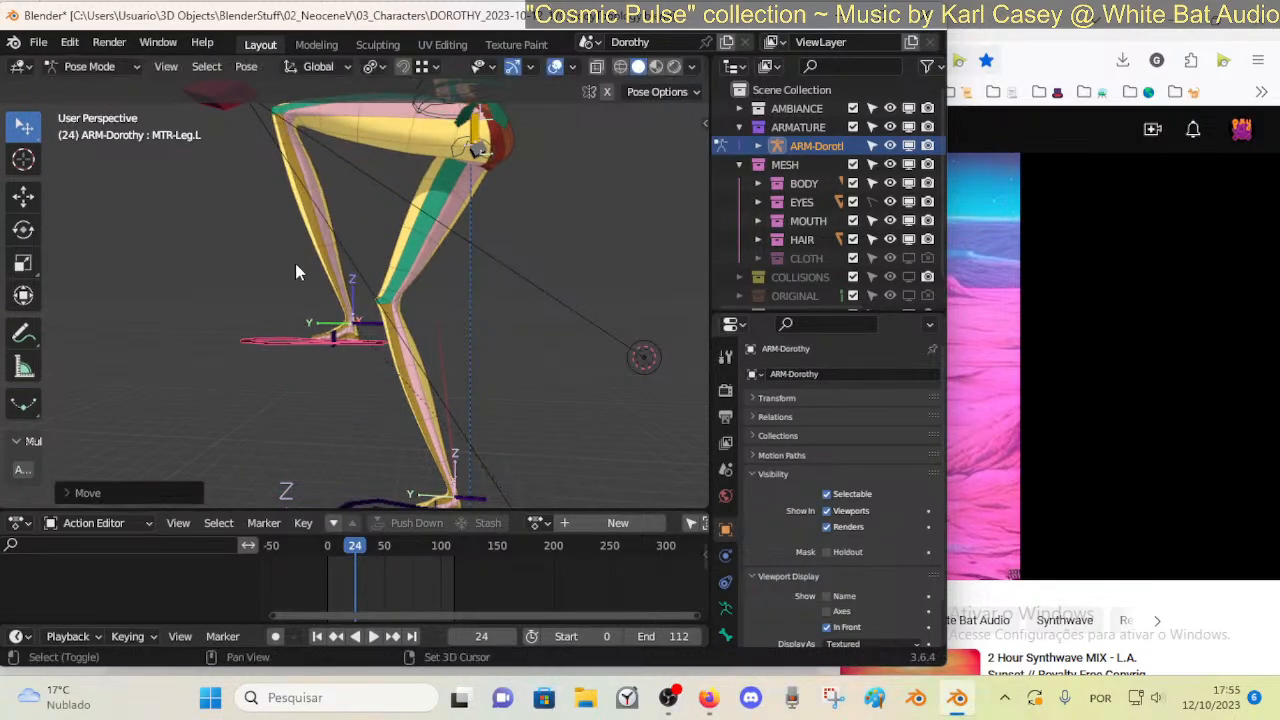
Fold the left leg fully by moving its controller back below the hips and rotating it about the X axis
{"action": "middle_click_drag", "start_coordinate": [308, 266], "coordinate": [344, 319], "text": "shift"}
{"action": "key", "text": "g"}
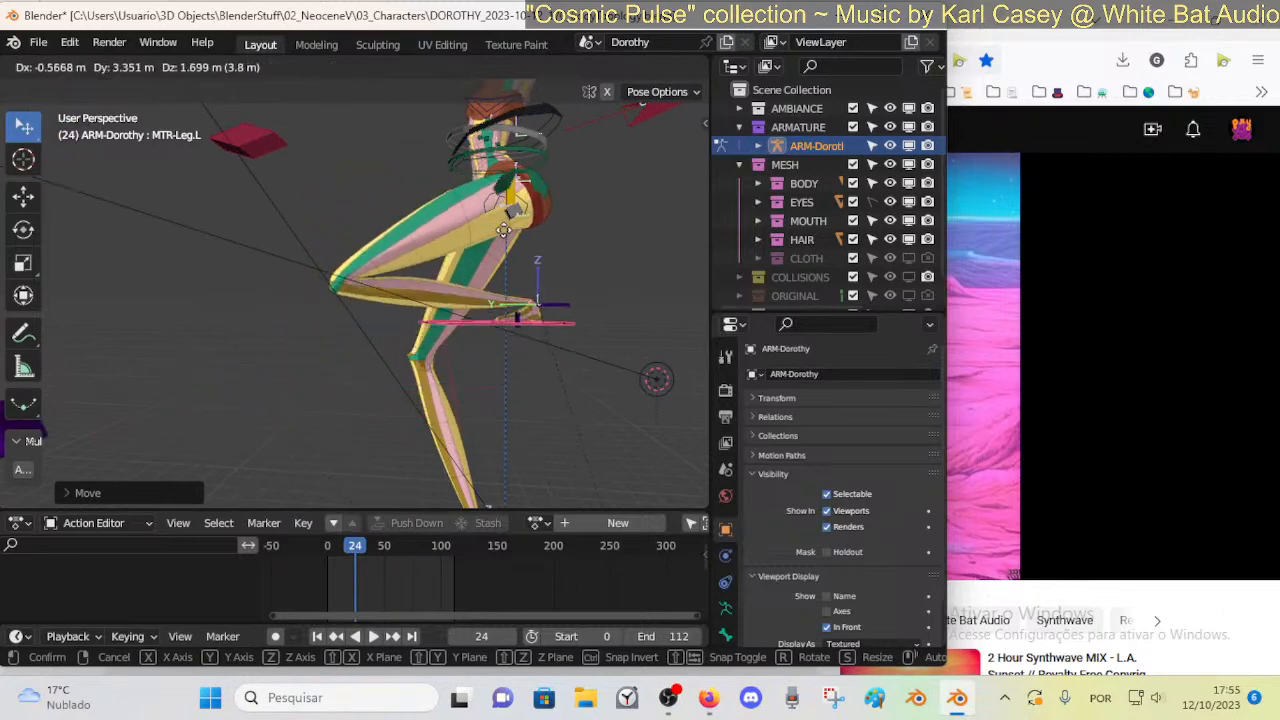
{"action": "left_click", "coordinate": [516, 314]}
{"action": "key", "text": "r"}
{"action": "key", "text": "x"}
{"action": "left_click", "coordinate": [597, 318]}
Bring the left leg controller down and forward, rotate it about the X axis, and save the file
{"action": "key", "text": "g"}
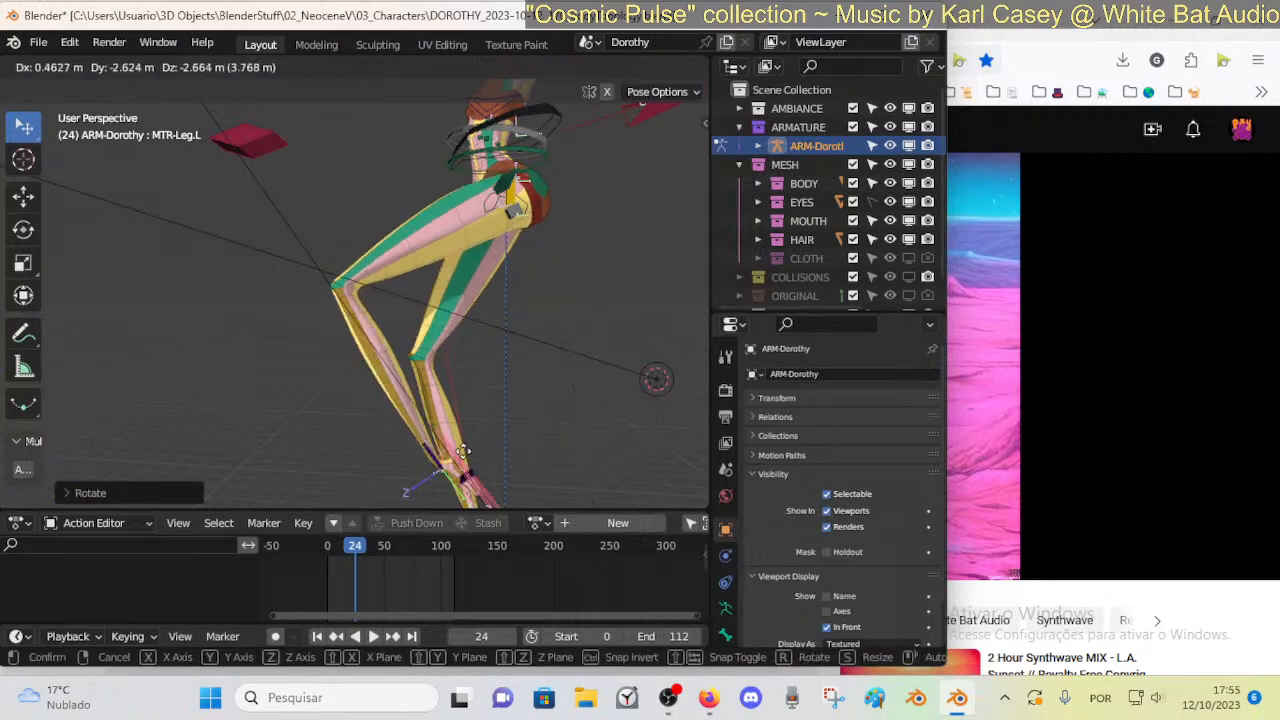
{"action": "left_click", "coordinate": [397, 432]}
{"action": "key", "text": "r"}
{"action": "key", "text": "x"}
{"action": "left_click", "coordinate": [428, 430]}
{"action": "key", "text": "ctrl+s"}
{"action": "key", "text": "ctrl+Tab"}
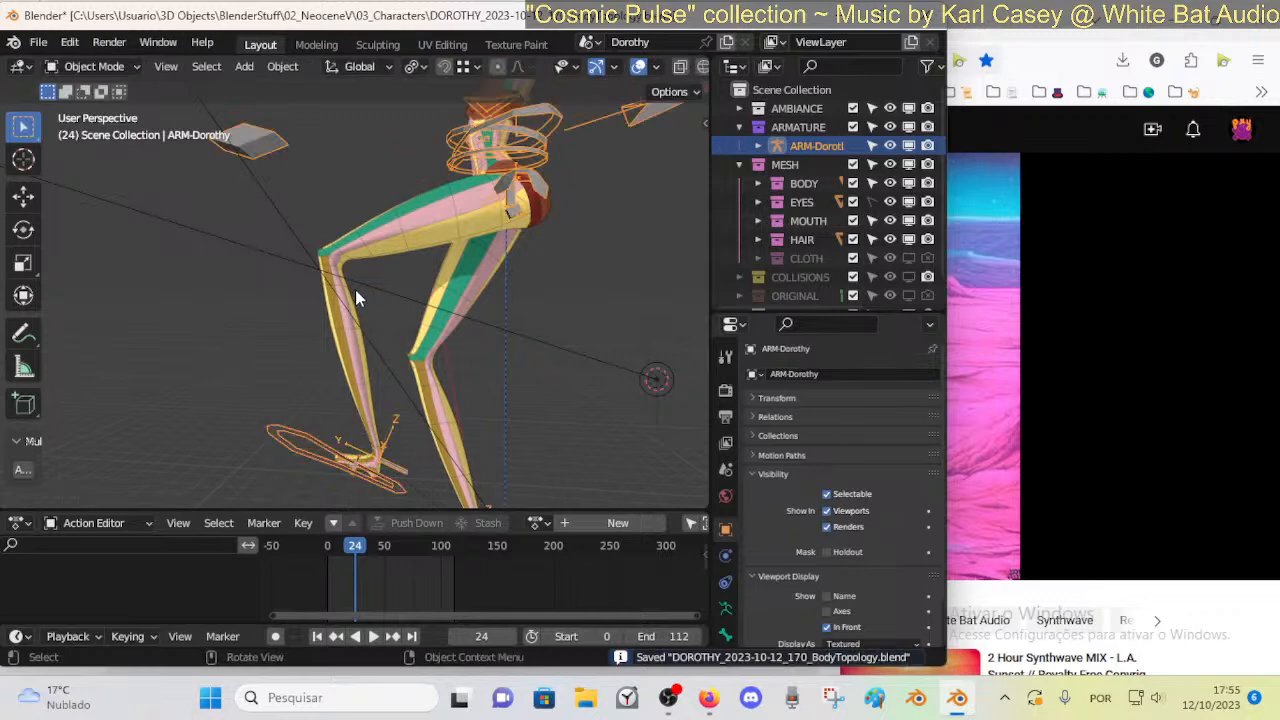
Make the DEF-8-LEGS bone layer visible and put the armature back in Pose Mode
{"action": "key", "text": "n"}
{"action": "middle_click_drag", "start_coordinate": [367, 281], "coordinate": [316, 267]}
{"action": "scroll", "coordinate": [349, 261], "scroll_direction": "up", "scroll_amount": 2}
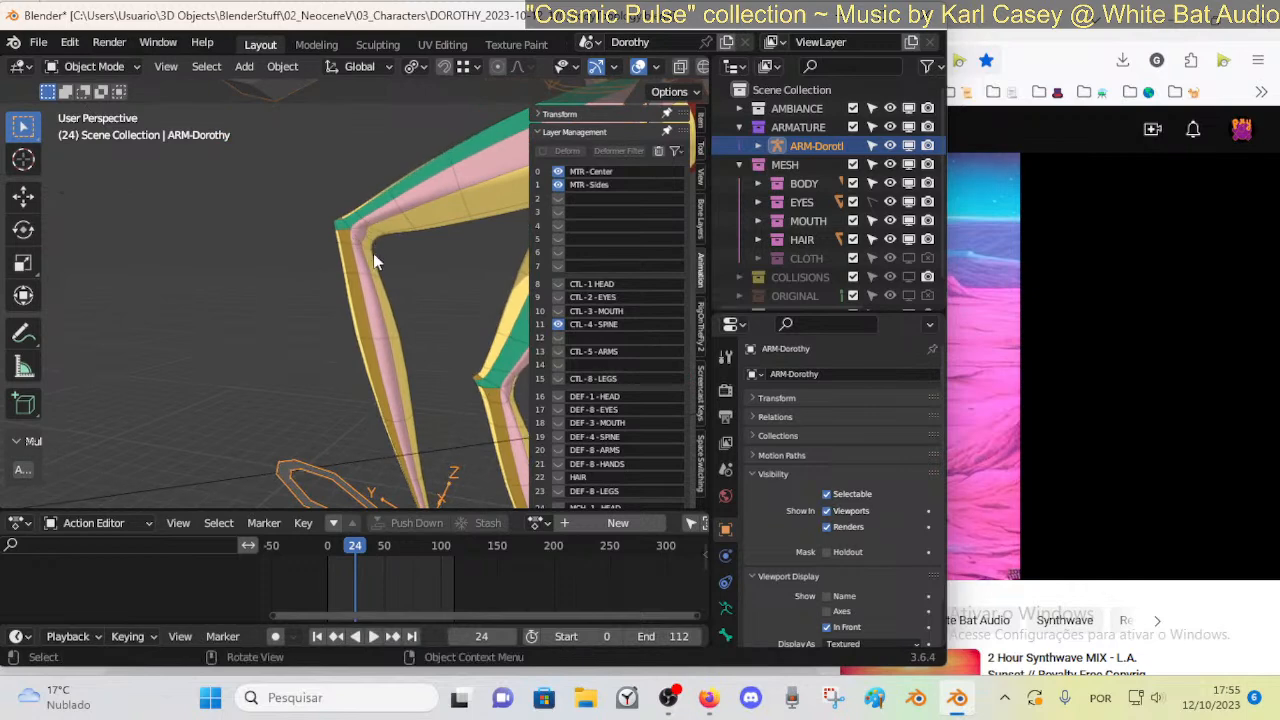
{"action": "scroll", "coordinate": [600, 395], "scroll_direction": "down", "scroll_amount": 3}
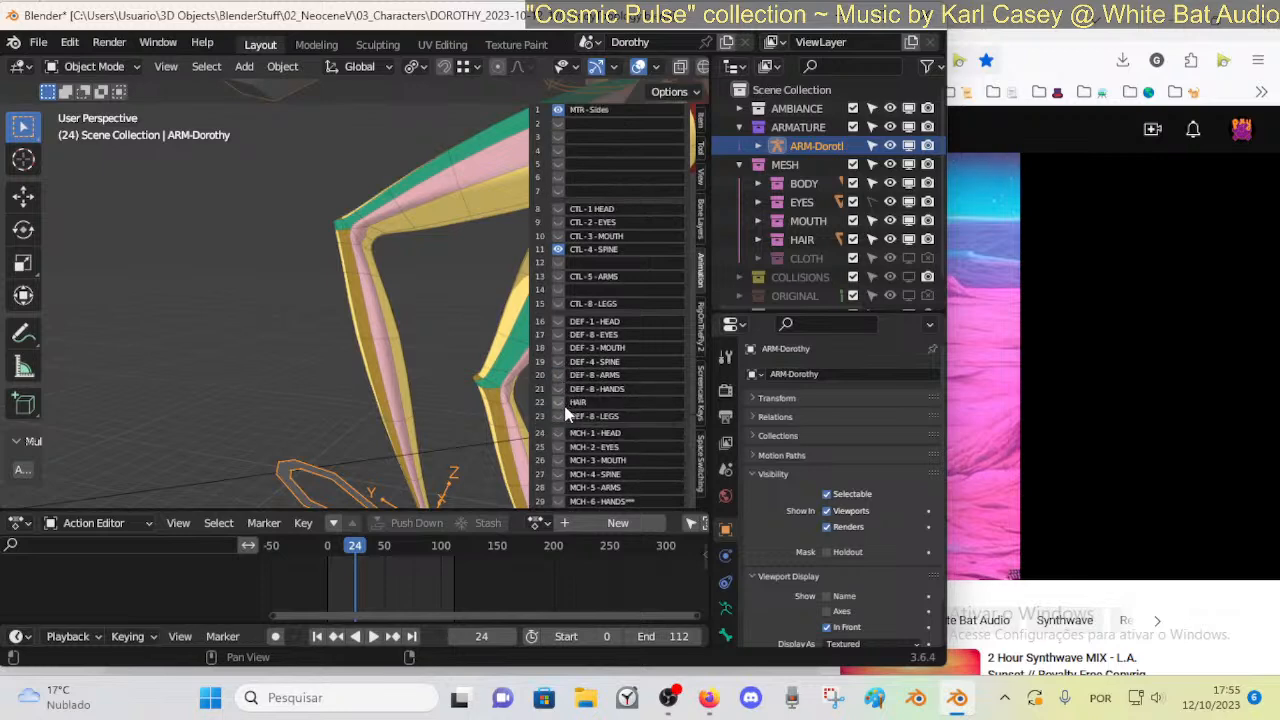
{"action": "left_click", "coordinate": [558, 414]}
{"action": "middle_click_drag", "start_coordinate": [345, 279], "coordinate": [323, 345]}
{"action": "key", "text": "ctrl+Tab"}
{"action": "left_click", "coordinate": [397, 326]}
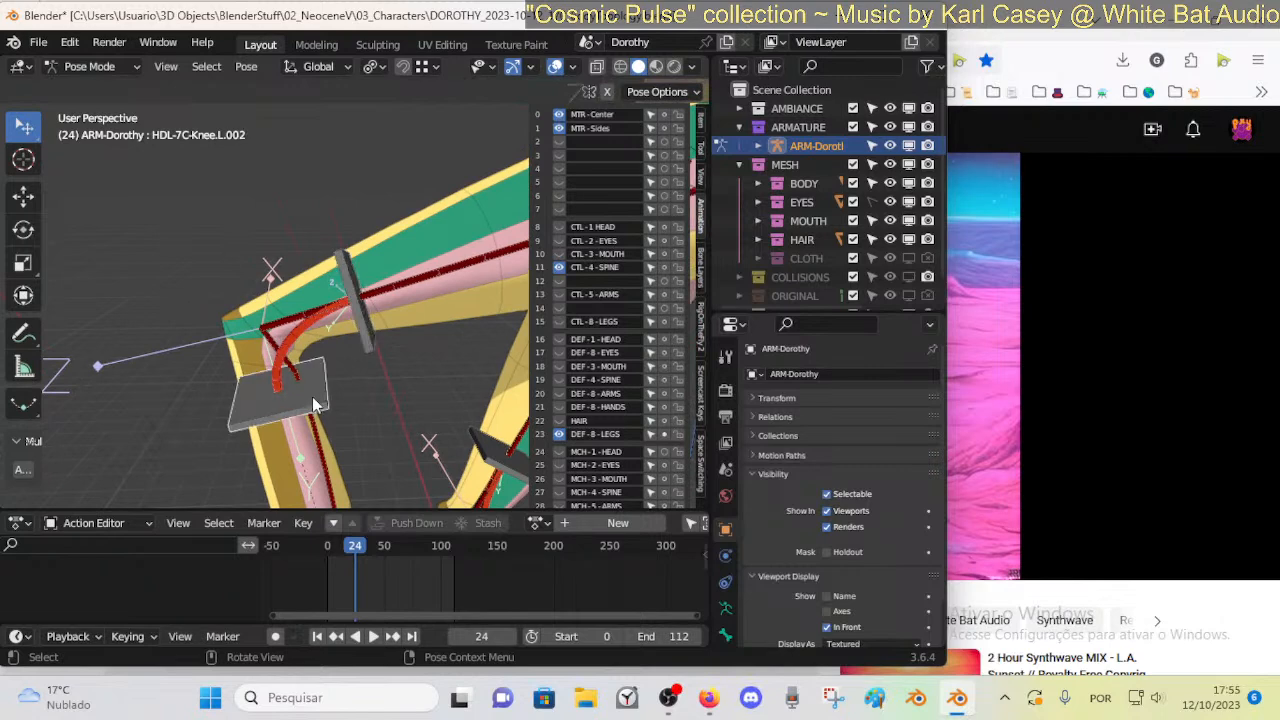
{"action": "key", "text": "r"}
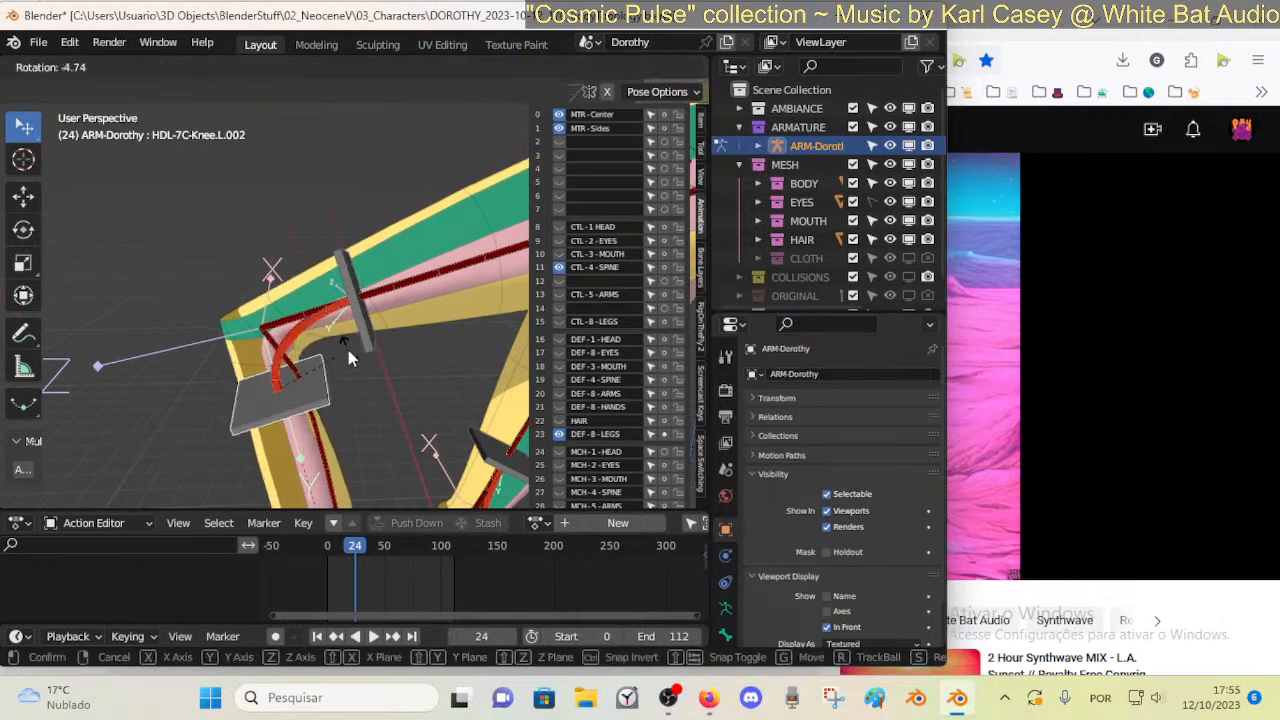
{"action": "left_click", "coordinate": [365, 345]}
{"action": "left_click", "coordinate": [368, 333]}
{"action": "key", "text": "g"}
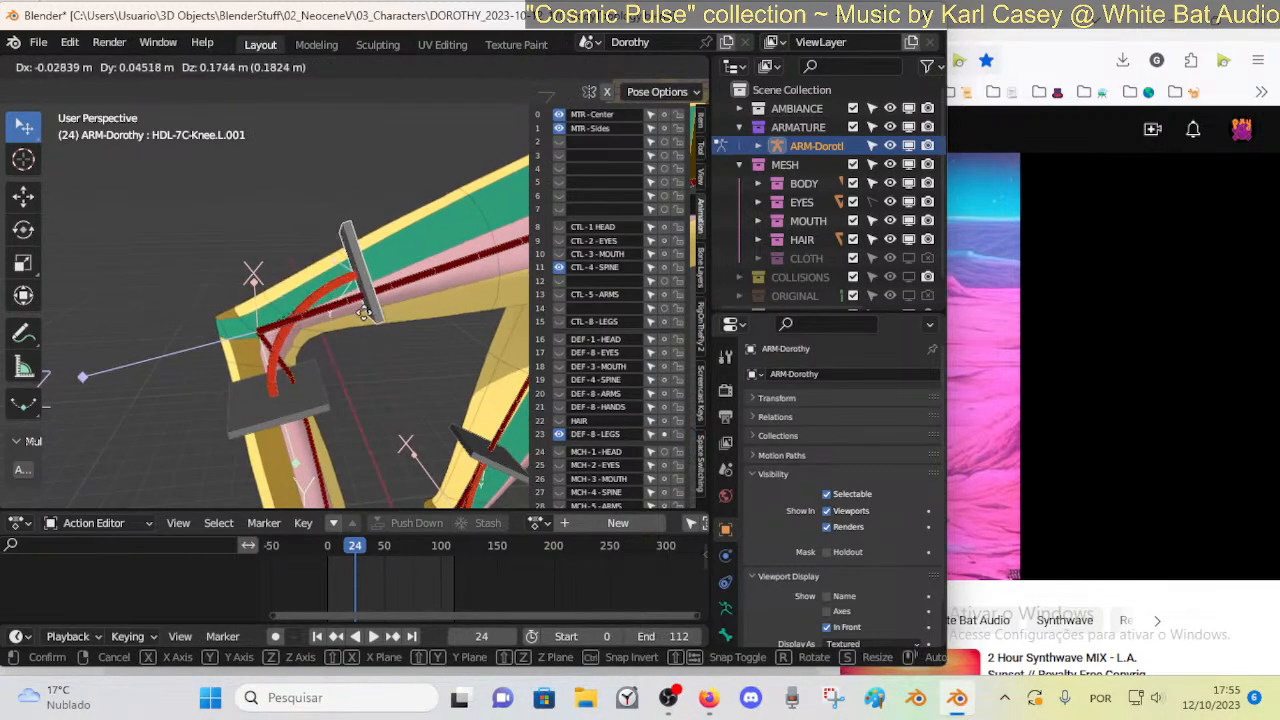
{"action": "left_click", "coordinate": [352, 345]}
Open the armature in Edit Mode with the left knee's lower handle bone selected and turn on X-ray display
{"action": "left_click", "coordinate": [298, 428]}
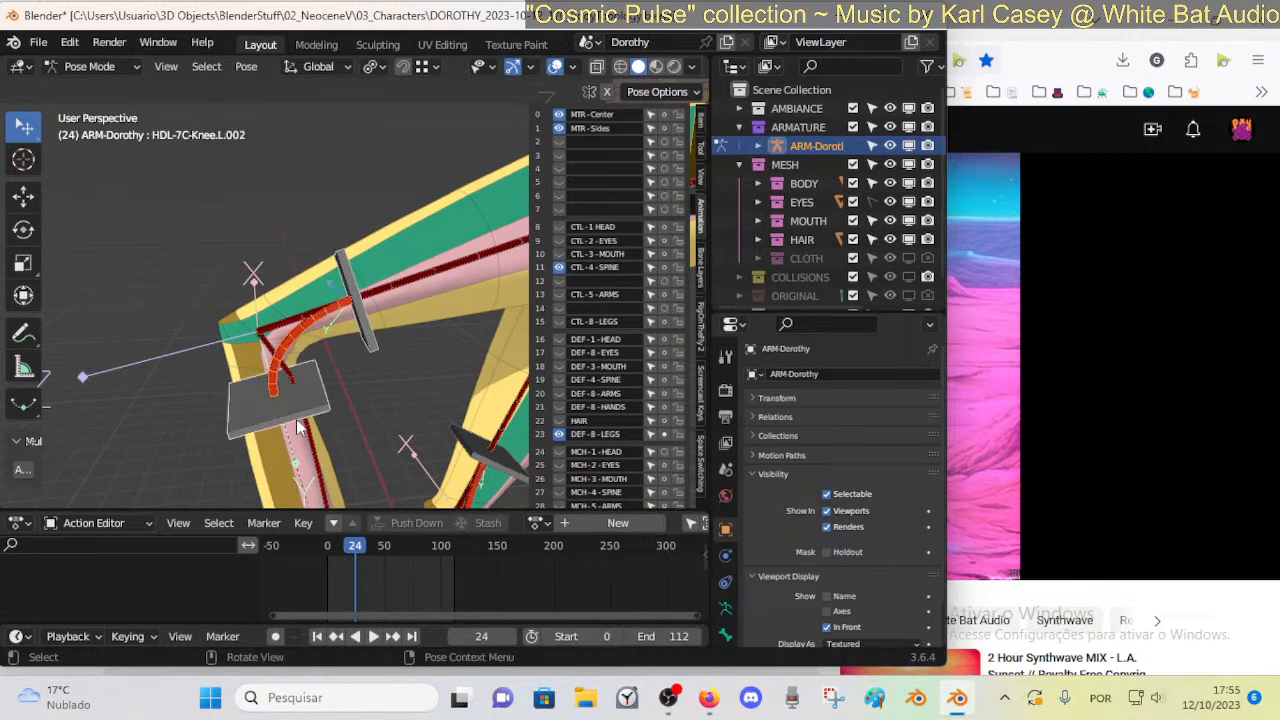
{"action": "key", "text": "Tab"}
{"action": "scroll", "coordinate": [371, 349], "scroll_direction": "down", "scroll_amount": 3}
{"action": "middle_click_drag", "start_coordinate": [368, 352], "coordinate": [360, 260]}
{"action": "scroll", "coordinate": [354, 275], "scroll_direction": "up", "scroll_amount": 4}
{"action": "mouse_move", "coordinate": [440, 365]}
{"action": "middle_mouse_down"}
{"action": "mouse_move", "coordinate": [249, 366]}
{"action": "mouse_move", "coordinate": [437, 389]}
{"action": "middle_mouse_up"}
{"action": "scroll", "coordinate": [252, 365], "scroll_direction": "down", "scroll_amount": 3}
{"action": "key", "text": "n"}
{"action": "middle_click_drag", "start_coordinate": [285, 325], "coordinate": [343, 311], "text": "shift"}
{"action": "middle_click_drag", "start_coordinate": [560, 246], "coordinate": [412, 318], "text": "shift"}
{"action": "scroll", "coordinate": [412, 318], "scroll_direction": "up", "scroll_amount": 3}
{"action": "key", "text": "alt+z"}
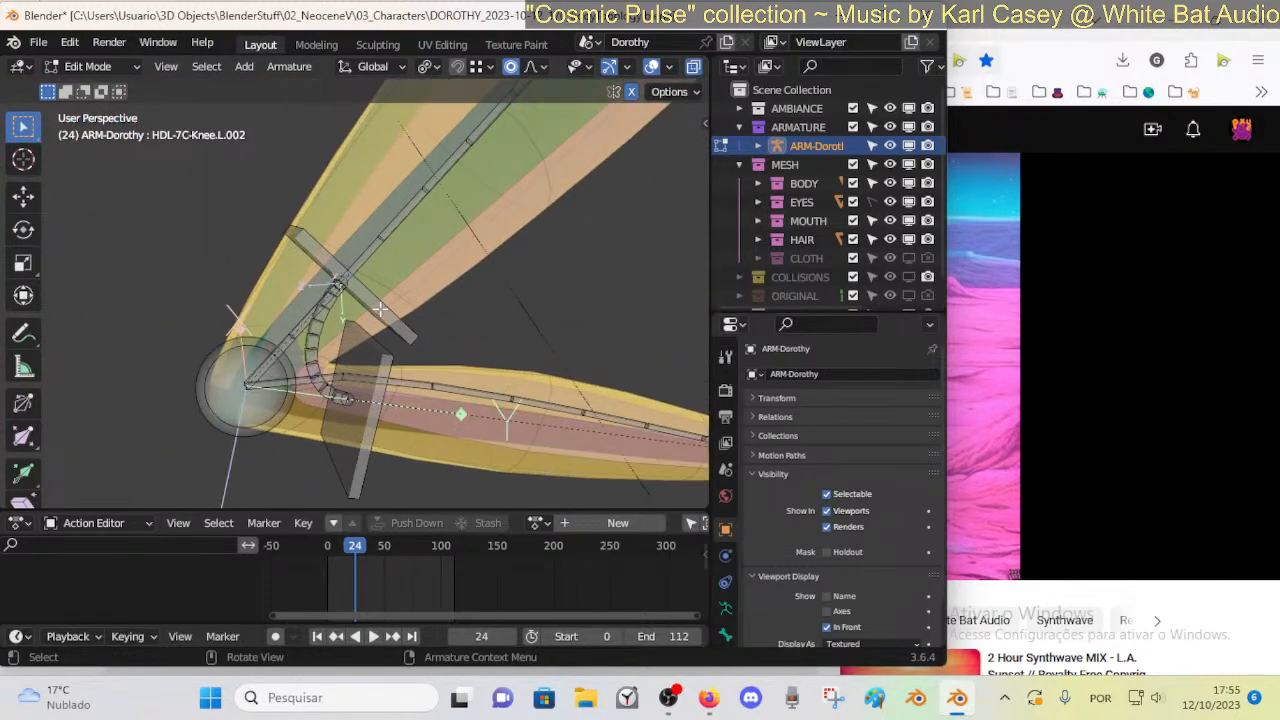
{"action": "middle_click_drag", "start_coordinate": [316, 310], "coordinate": [340, 270]}
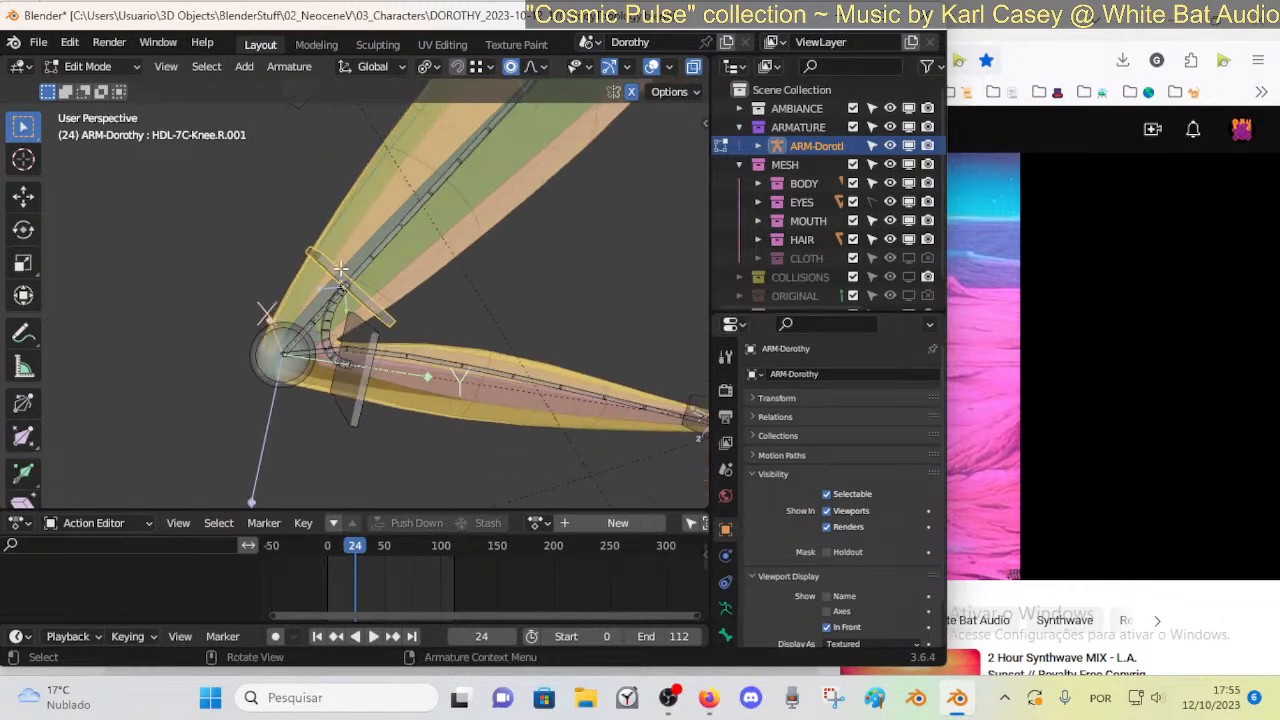
{"action": "key", "text": "g"}
{"action": "key", "text": "Escape"}
{"action": "key", "text": "g"}
{"action": "key", "text": "Escape"}
{"action": "key", "text": "shift+d"}
{"action": "key", "text": "Escape"}
{"action": "left_click", "coordinate": [314, 268]}
{"action": "key", "text": "g"}
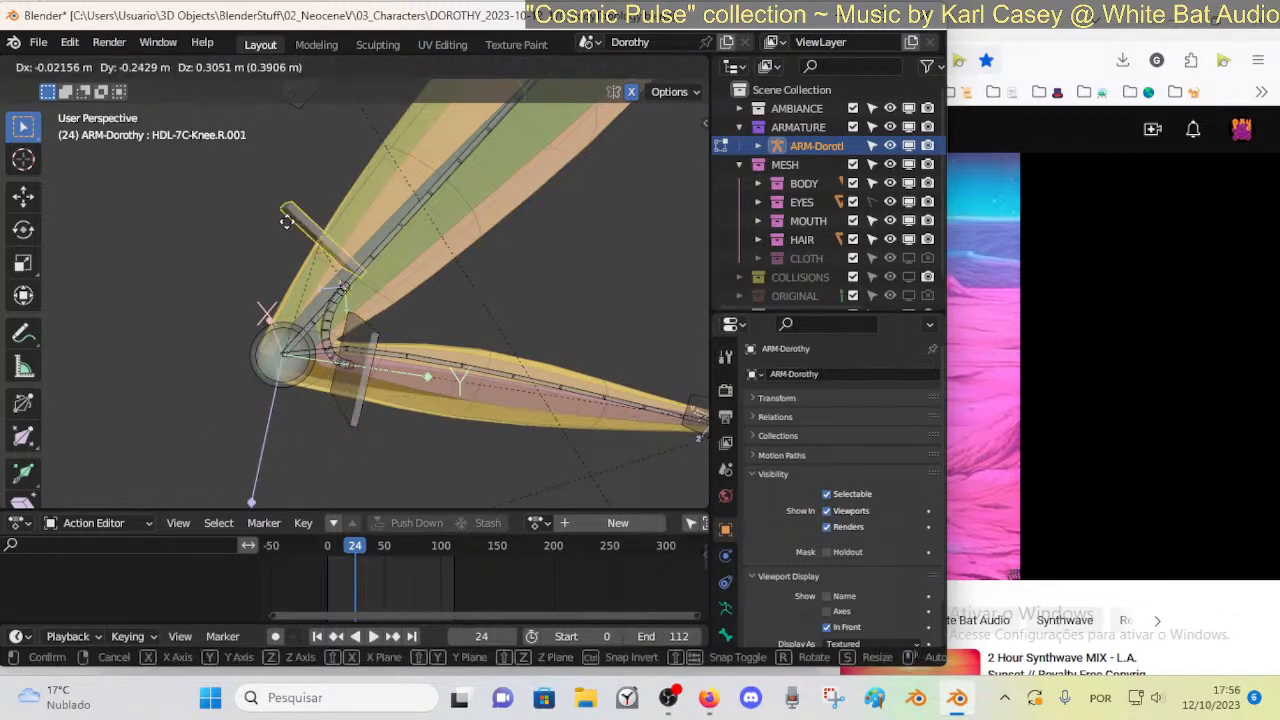
{"action": "key", "text": "Escape"}
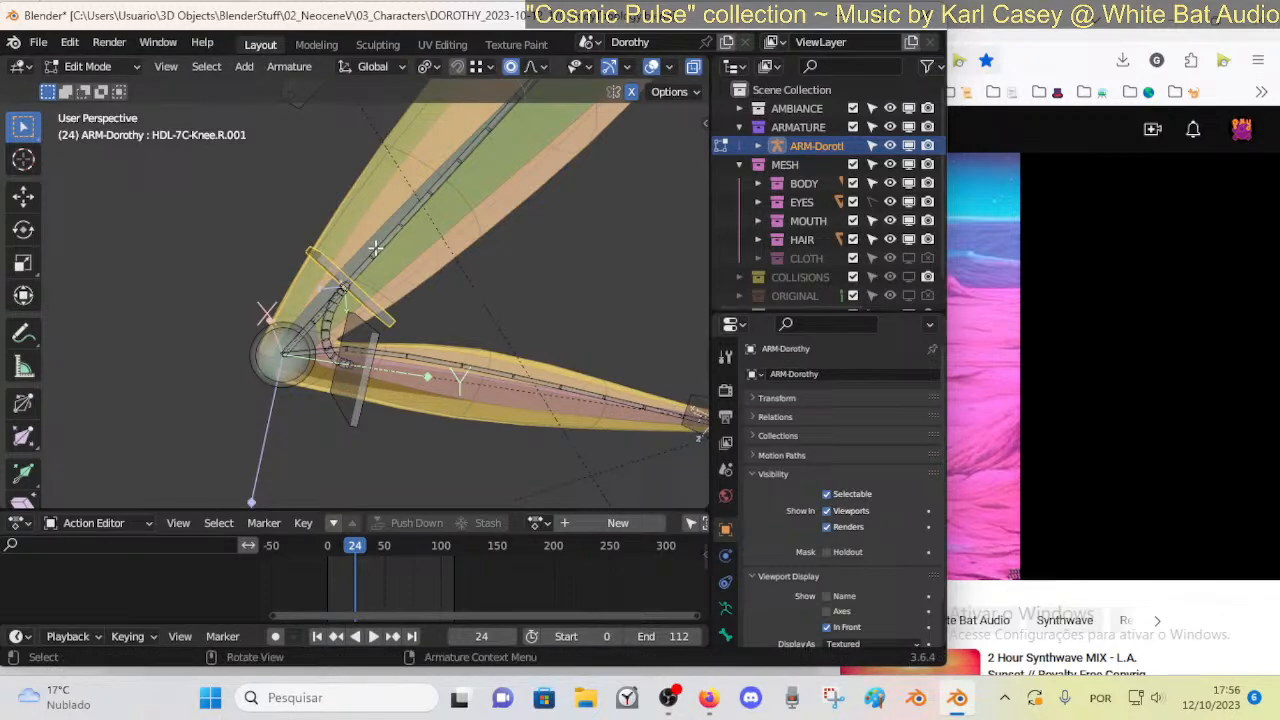
Turn on the Screencast Keys display in the 3D viewport
{"action": "middle_click_drag", "start_coordinate": [375, 247], "coordinate": [334, 317]}
{"action": "key", "text": "n"}
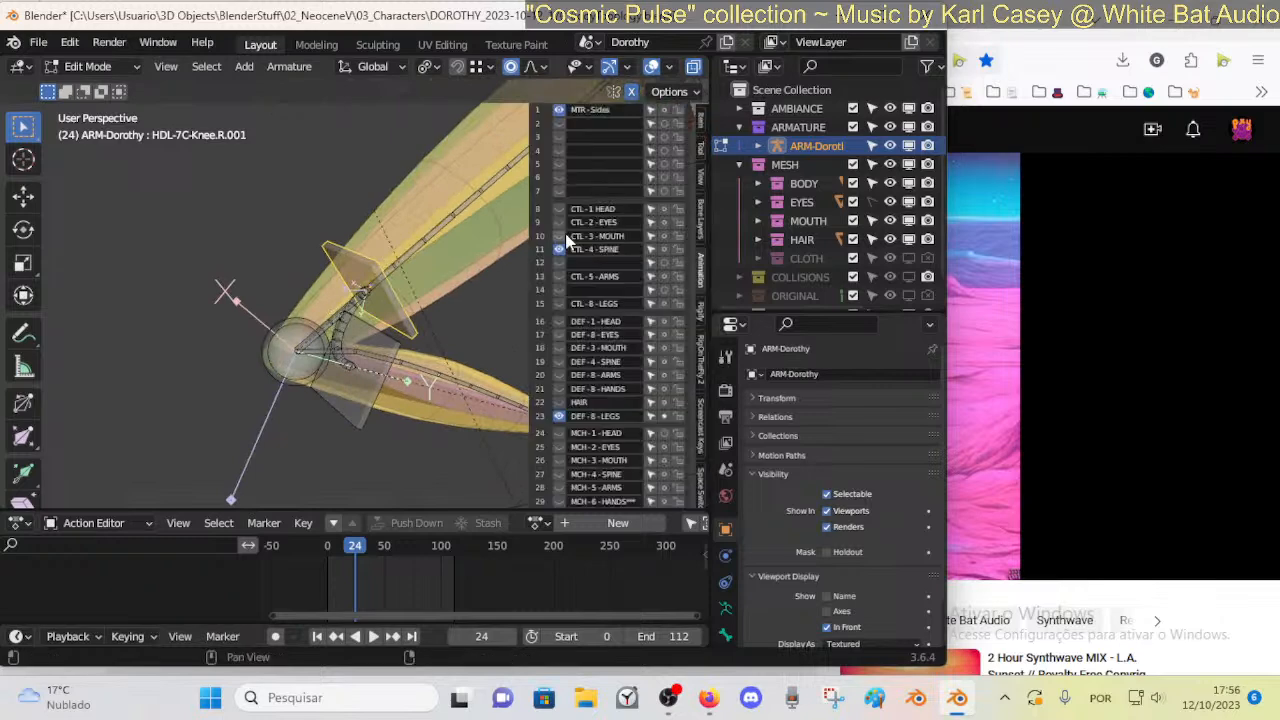
{"action": "key", "text": "a"}
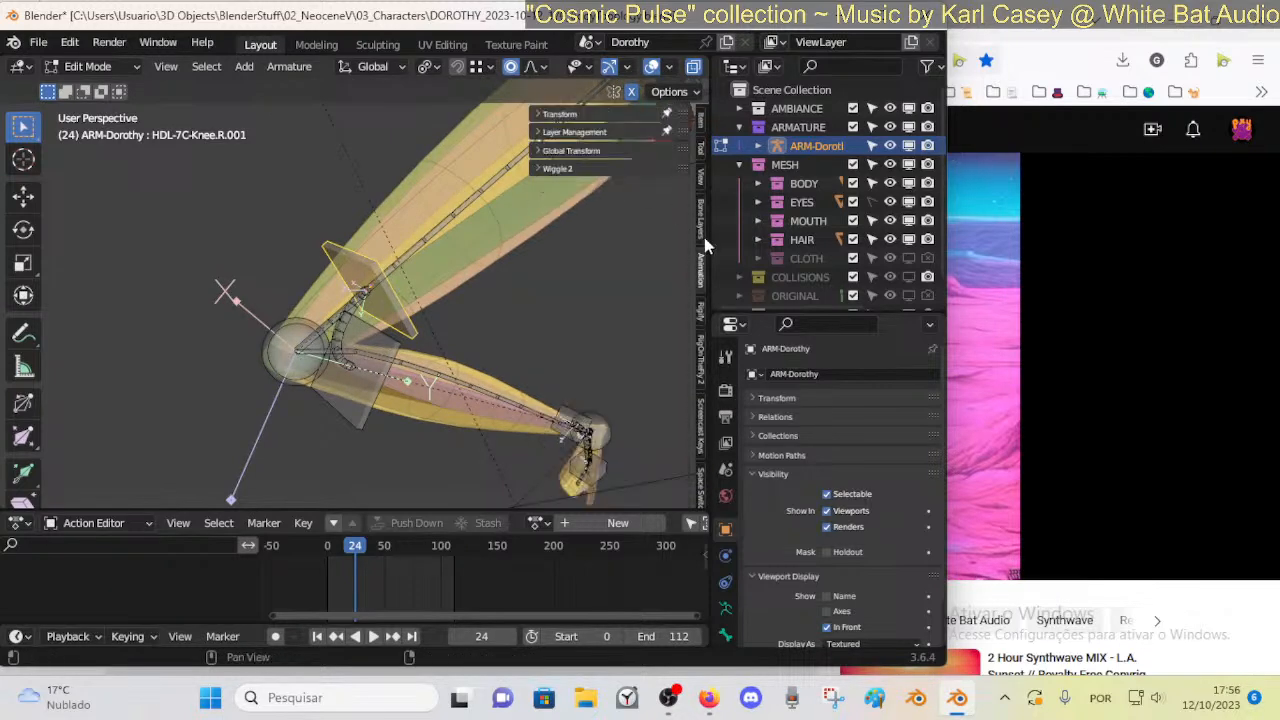
{"action": "scroll", "coordinate": [702, 237], "scroll_direction": "down", "scroll_amount": 3}
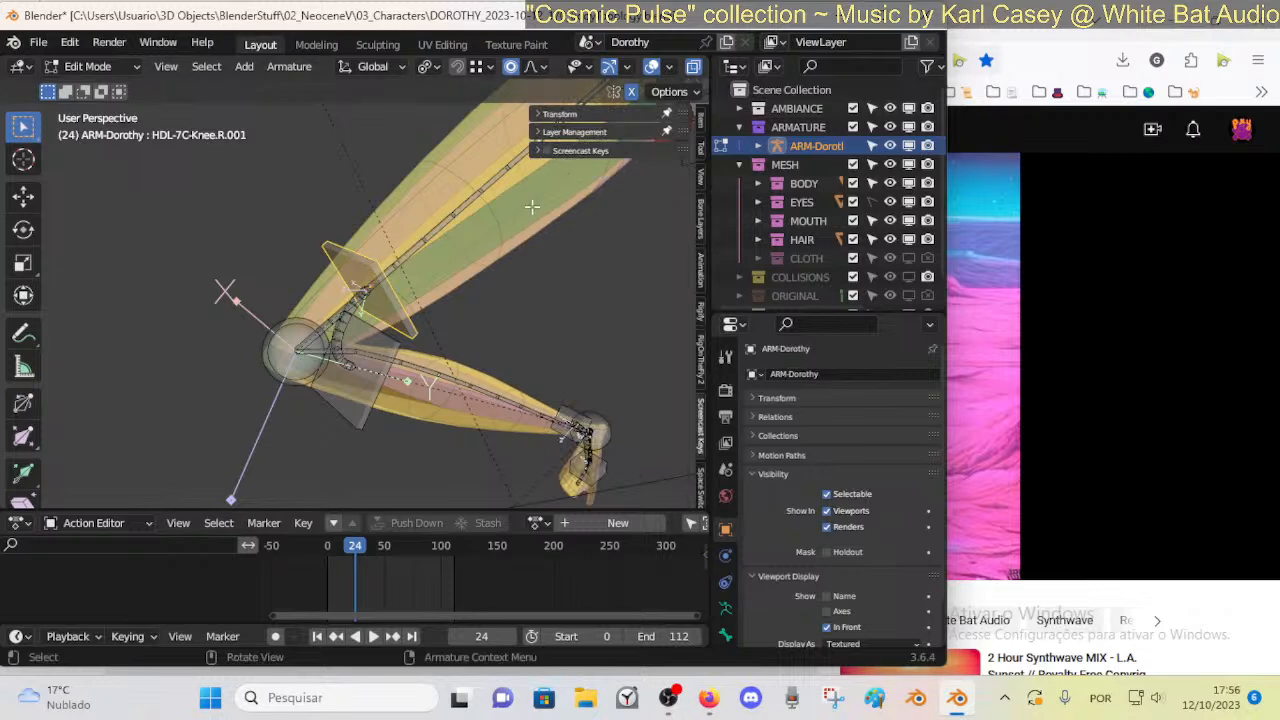
{"action": "key", "text": "n"}
Align the right knee's upper handle bone to the thigh bone and its lower handle bone to the shin bone
{"action": "left_click", "coordinate": [401, 277], "text": "shift"}
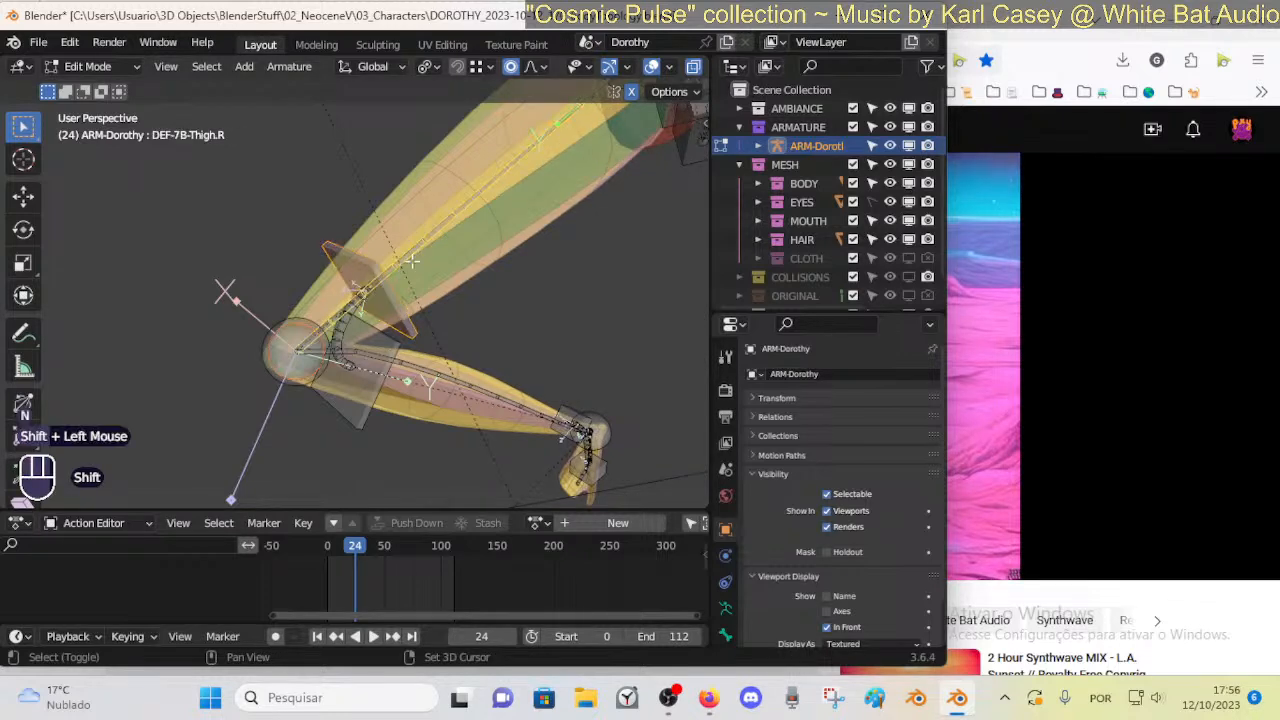
{"action": "key", "text": "ctrl+alt+a"}
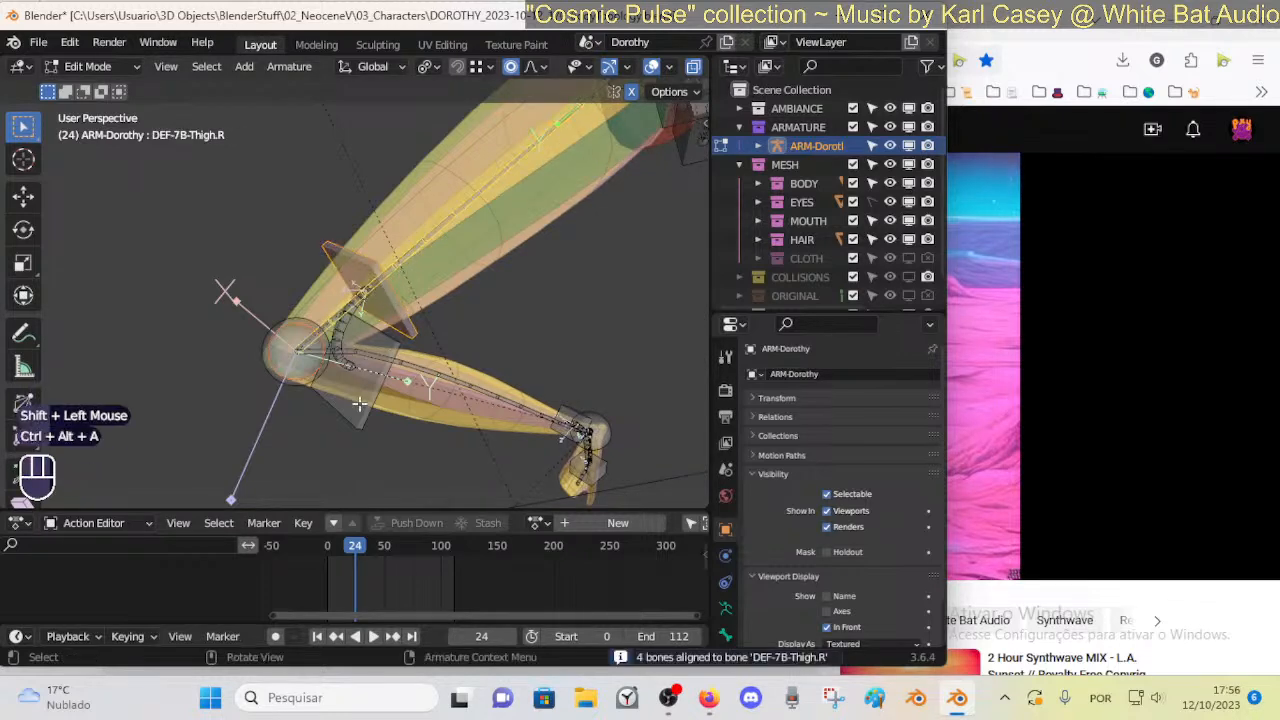
{"action": "left_click", "coordinate": [398, 372]}
{"action": "middle_click_drag", "start_coordinate": [398, 372], "coordinate": [418, 367]}
{"action": "left_click", "coordinate": [418, 367], "text": "shift"}
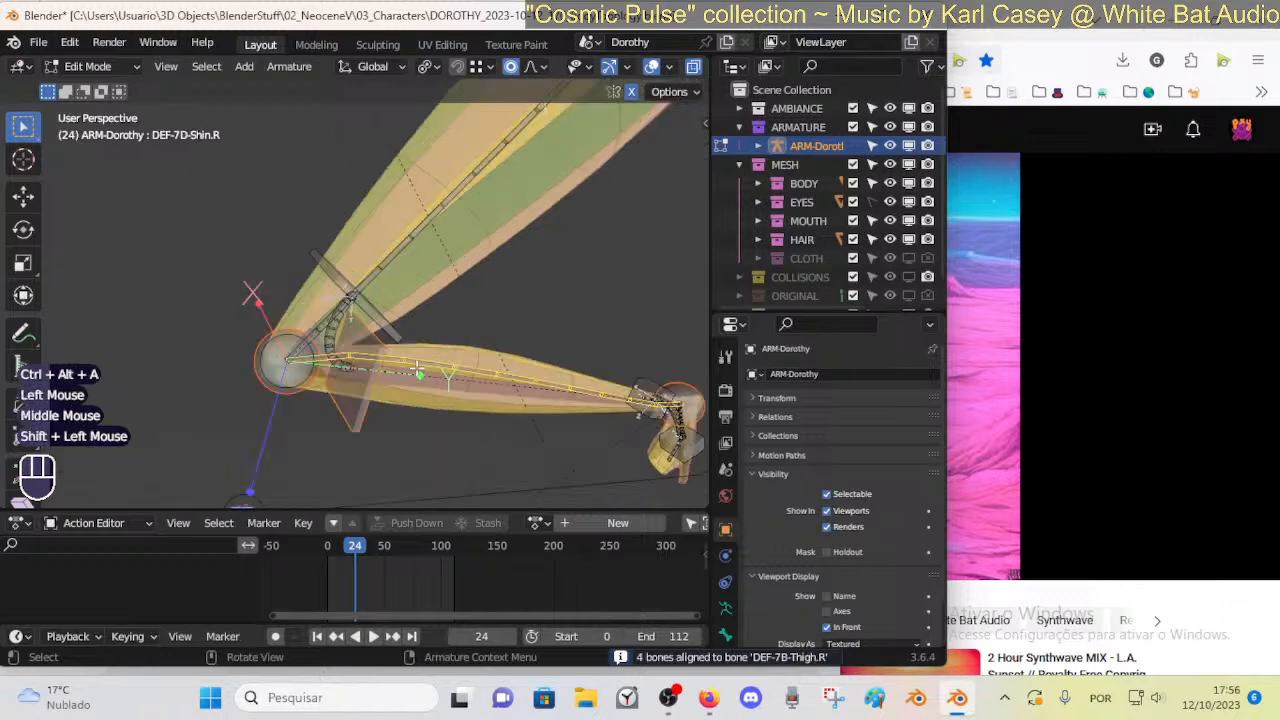
{"action": "key", "text": "ctrl+alt+a"}
Annotate the direction along the right shin with a freehand arrow and remove the annotation layer
{"action": "left_click", "coordinate": [360, 400]}
{"action": "middle_click_drag", "start_coordinate": [360, 400], "coordinate": [520, 390]}
{"action": "key", "text": "g"}
{"action": "left_click", "coordinate": [407, 405]}
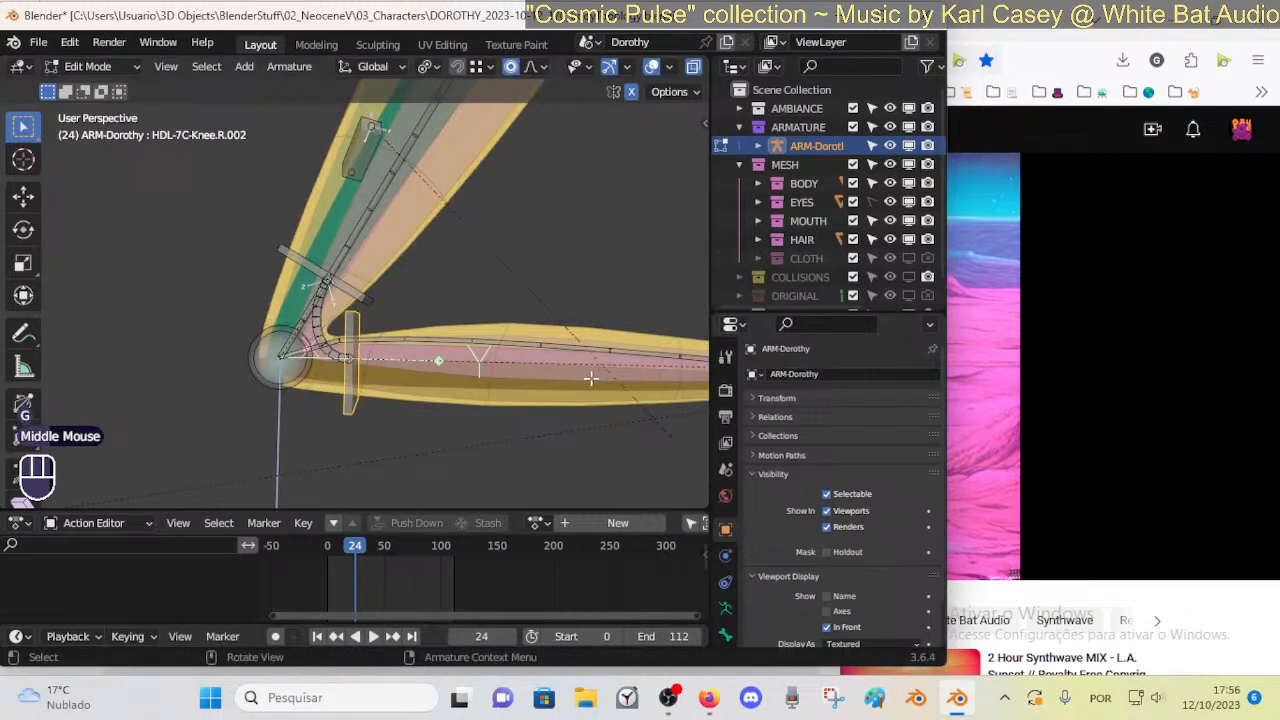
{"action": "mouse_move", "coordinate": [394, 376]}
{"action": "left_mouse_down"}
{"action": "mouse_move", "coordinate": [525, 378]}
{"action": "mouse_move", "coordinate": [512, 390]}
{"action": "left_mouse_up"}
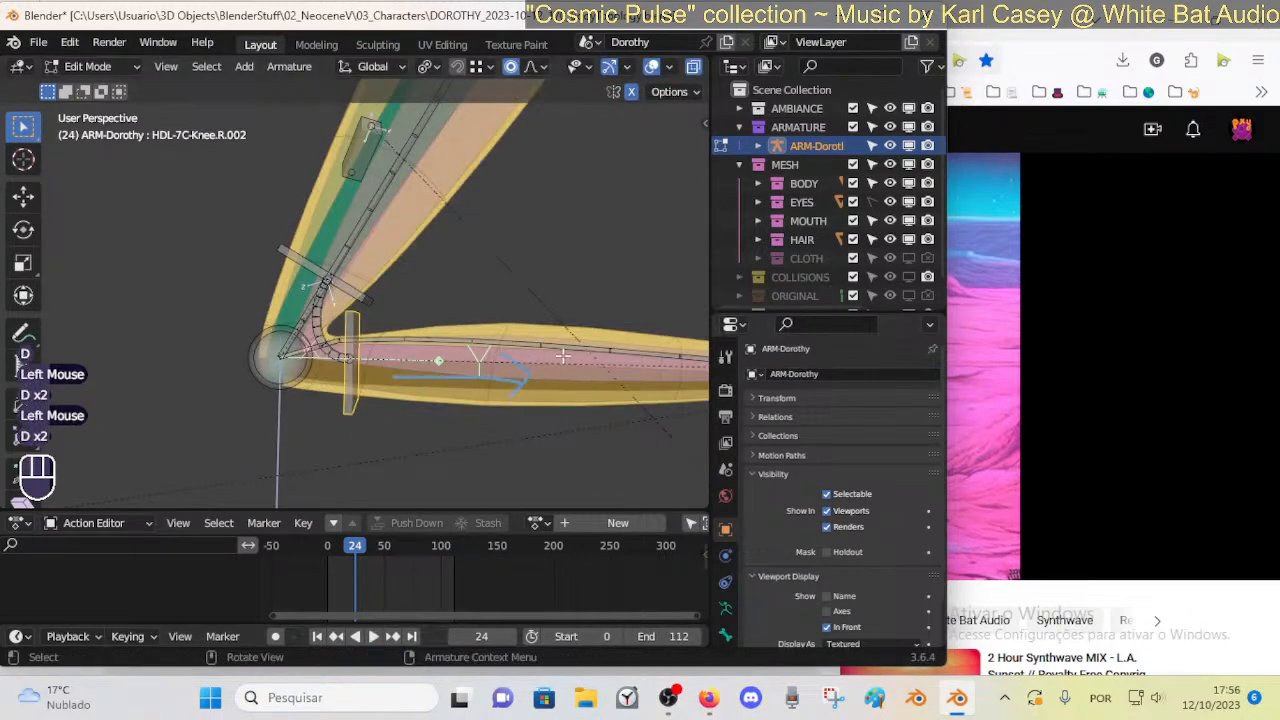
{"action": "key", "text": "n"}
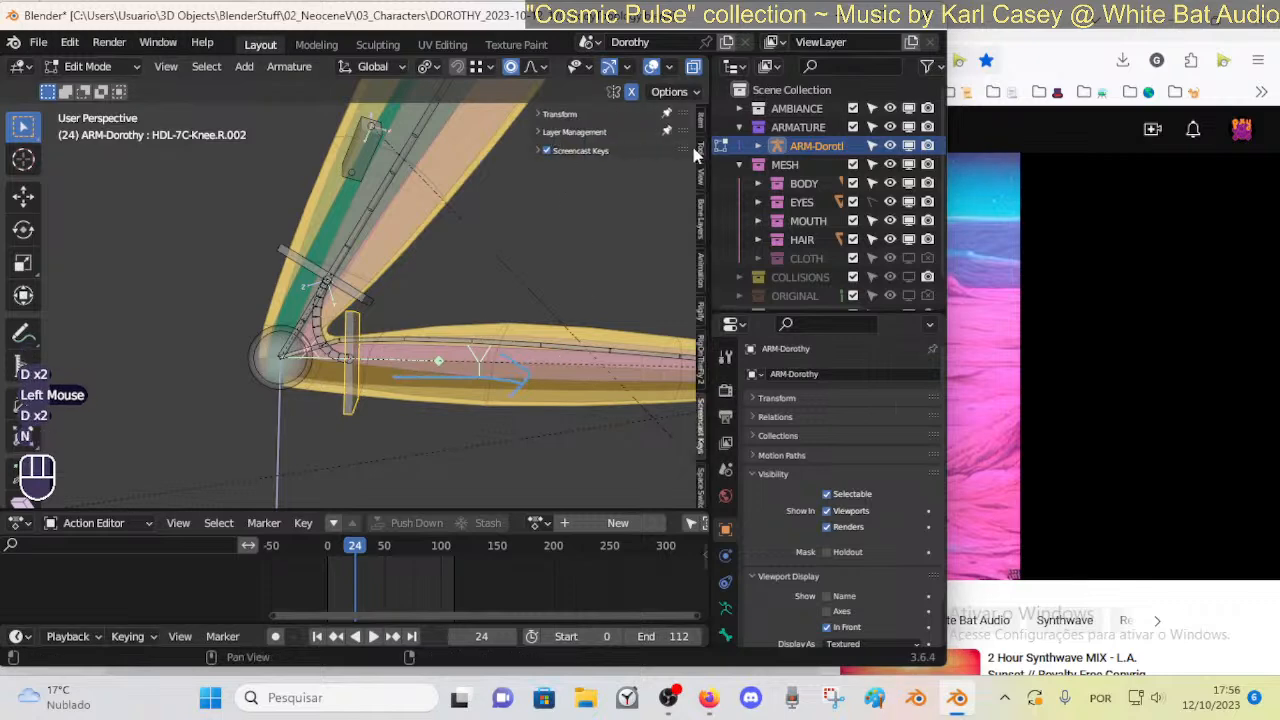
{"action": "left_click", "coordinate": [700, 176]}
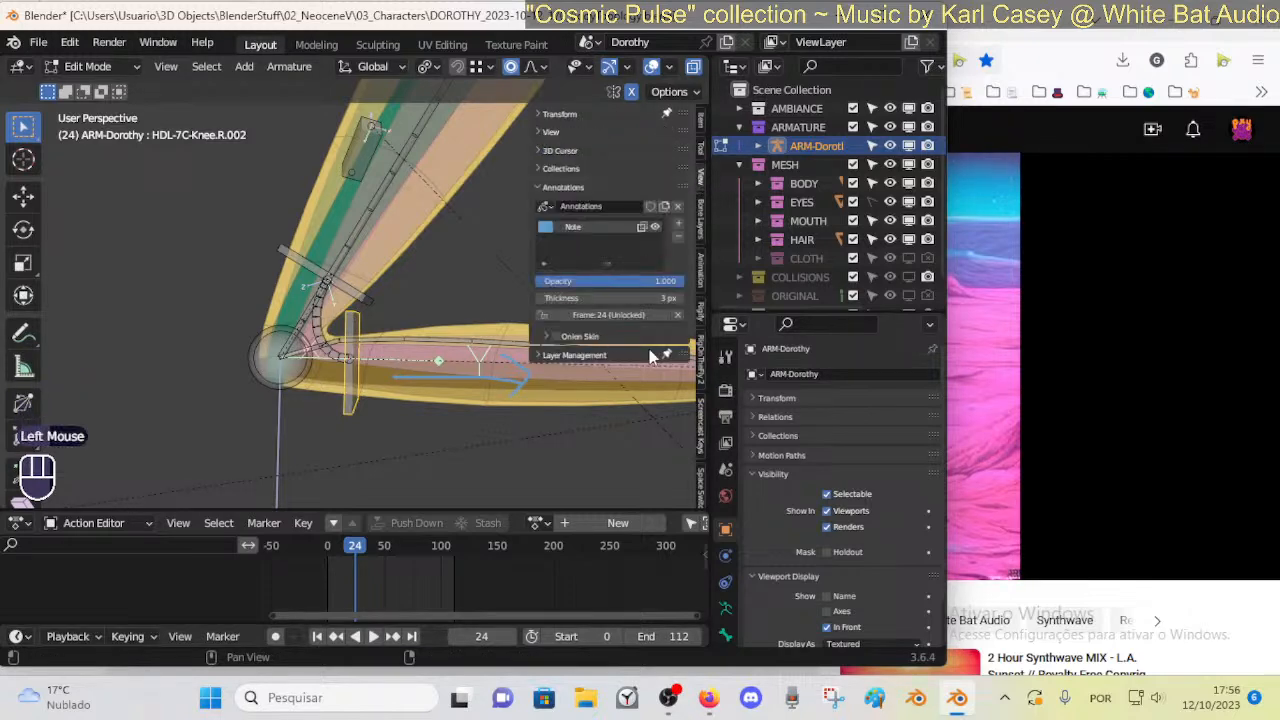
{"action": "left_click", "coordinate": [676, 235]}
{"action": "key", "text": "n"}
Check both handle bones of the right knee and return the armature to Pose Mode
{"action": "middle_click_drag", "start_coordinate": [450, 355], "coordinate": [418, 379]}
{"action": "middle_click_drag", "start_coordinate": [368, 312], "coordinate": [325, 303]}
{"action": "left_click", "coordinate": [335, 274]}
{"action": "left_click", "coordinate": [335, 274]}
{"action": "left_click", "coordinate": [399, 337]}
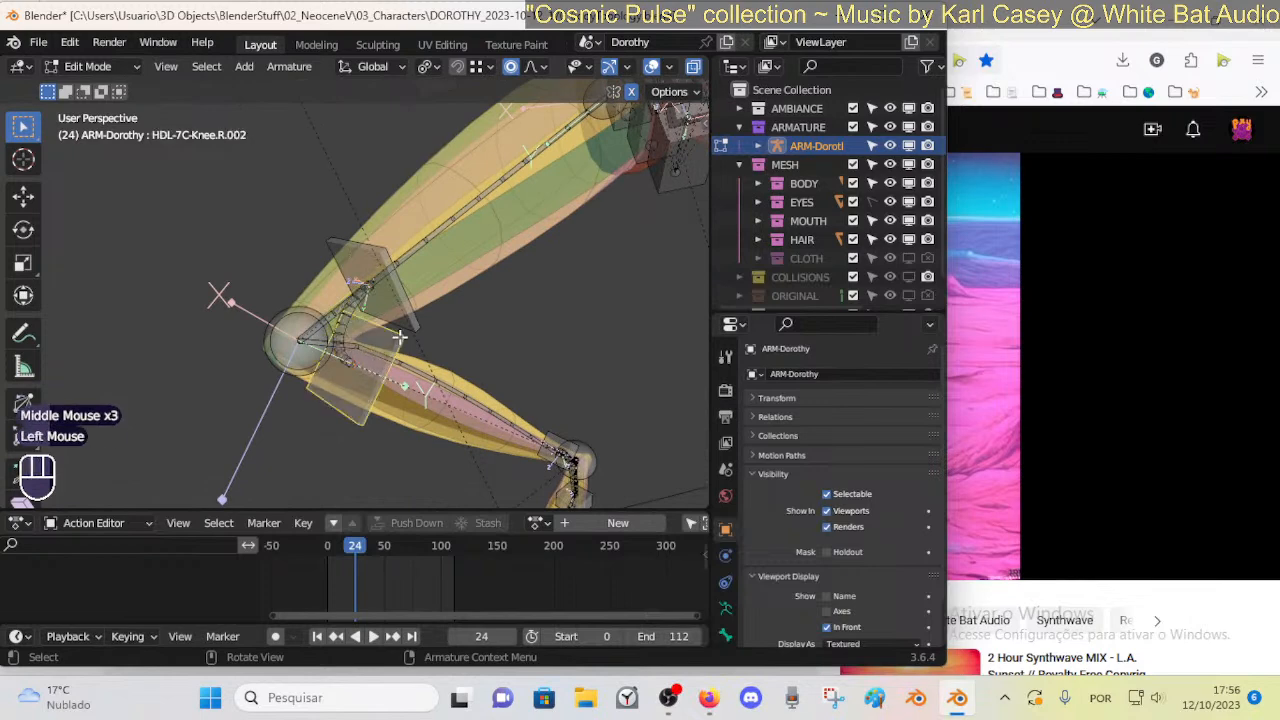
{"action": "key", "text": "Tab"}
{"action": "scroll", "coordinate": [361, 310], "scroll_direction": "down", "scroll_amount": 1}
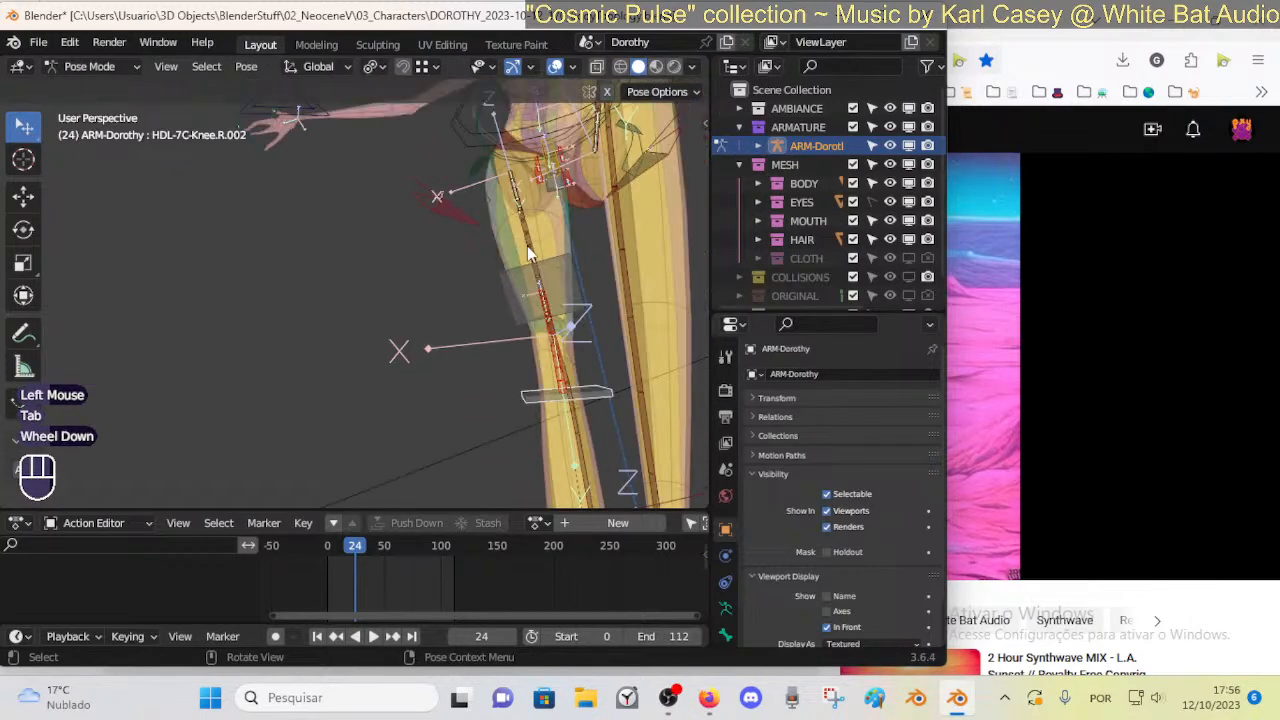
Reposition the left leg controller to bend the knee and rotate it about the X axis
{"action": "middle_click_drag", "start_coordinate": [365, 315], "coordinate": [418, 336]}
{"action": "scroll", "coordinate": [420, 338], "scroll_direction": "down", "scroll_amount": 1}
{"action": "middle_click_drag", "start_coordinate": [375, 255], "coordinate": [342, 282]}
{"action": "middle_click_drag", "start_coordinate": [342, 282], "coordinate": [322, 320]}
{"action": "left_click", "coordinate": [300, 412]}
{"action": "scroll", "coordinate": [298, 414], "scroll_direction": "down", "scroll_amount": 1}
{"action": "left_click", "coordinate": [297, 414]}
{"action": "key", "text": "g"}
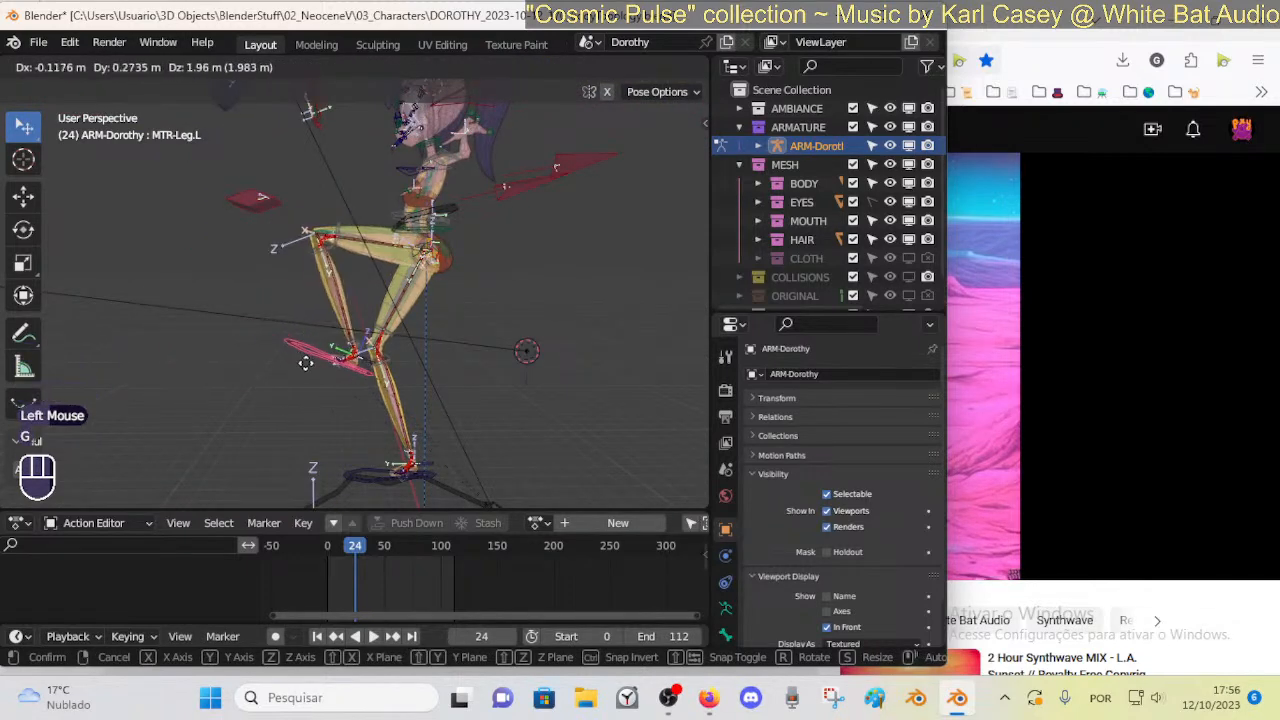
{"action": "left_click", "coordinate": [300, 402]}
{"action": "key", "text": "r"}
{"action": "key", "text": "x"}
{"action": "left_click", "coordinate": [328, 342]}
Examine the bent left knee and its handle bones from several angles
{"action": "scroll", "coordinate": [328, 342], "scroll_direction": "up", "scroll_amount": 2}
{"action": "scroll", "coordinate": [330, 347], "scroll_direction": "up", "scroll_amount": 1}
{"action": "middle_click_drag", "start_coordinate": [330, 347], "coordinate": [333, 214]}
{"action": "middle_click_drag", "start_coordinate": [371, 257], "coordinate": [405, 248]}
{"action": "scroll", "coordinate": [372, 270], "scroll_direction": "up", "scroll_amount": 1}
{"action": "scroll", "coordinate": [437, 270], "scroll_direction": "down", "scroll_amount": 2}
{"action": "scroll", "coordinate": [390, 275], "scroll_direction": "up", "scroll_amount": 1}
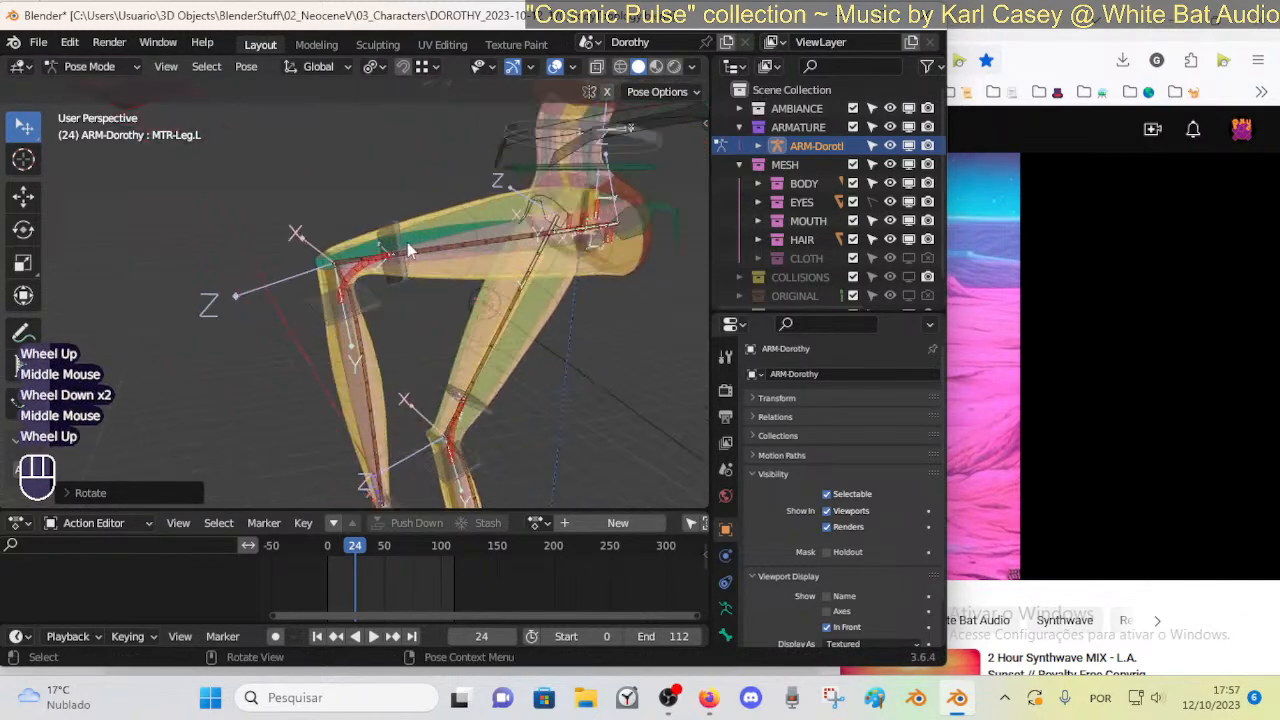
{"action": "middle_click_drag", "start_coordinate": [352, 305], "coordinate": [381, 293]}
{"action": "scroll", "coordinate": [420, 300], "scroll_direction": "up", "scroll_amount": 1}
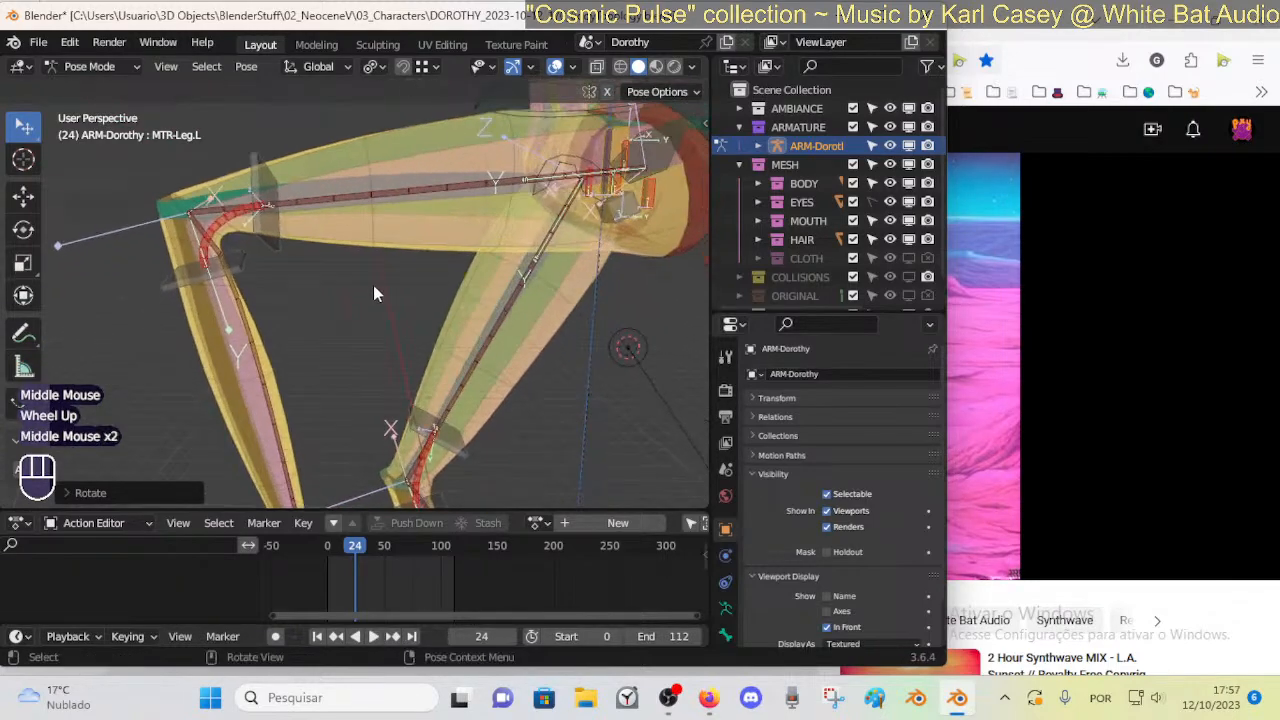
Move the left leg controller slightly forward so the shin hangs nearly vertical below the raised thigh
{"action": "scroll", "coordinate": [225, 247], "scroll_direction": "down", "scroll_amount": 3}
{"action": "key", "text": "g"}
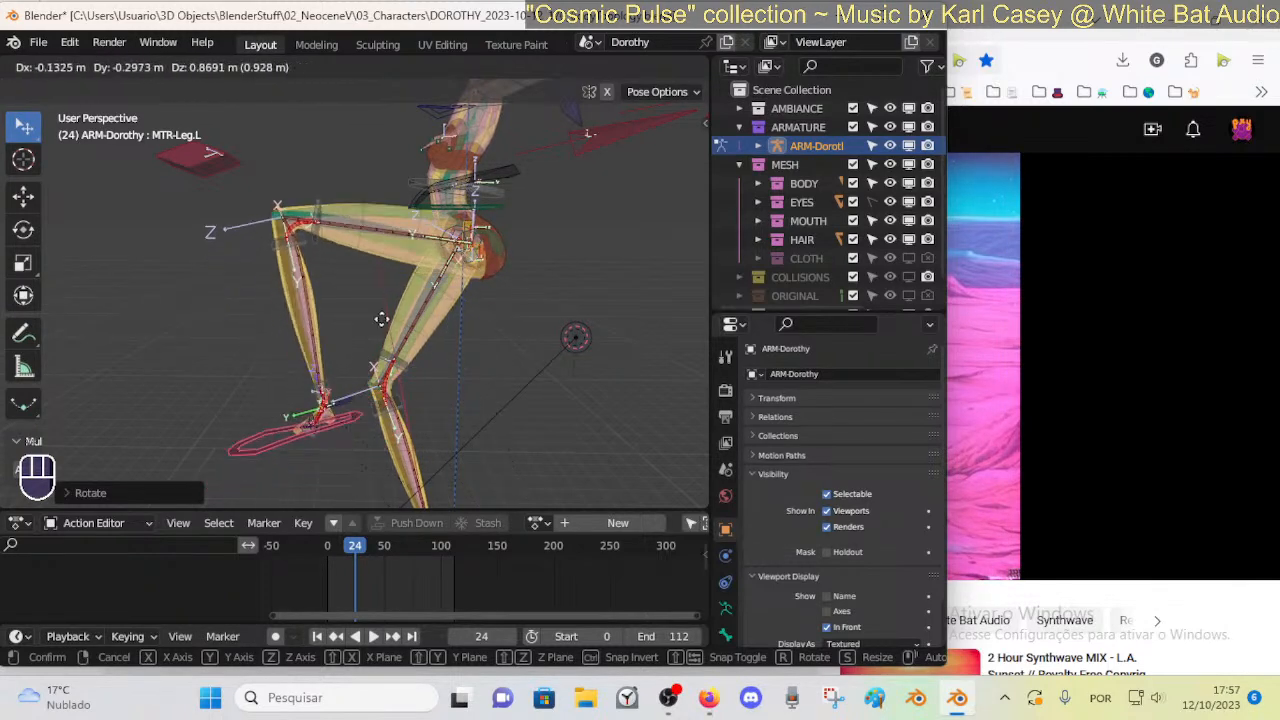
{"action": "left_click", "coordinate": [329, 352]}
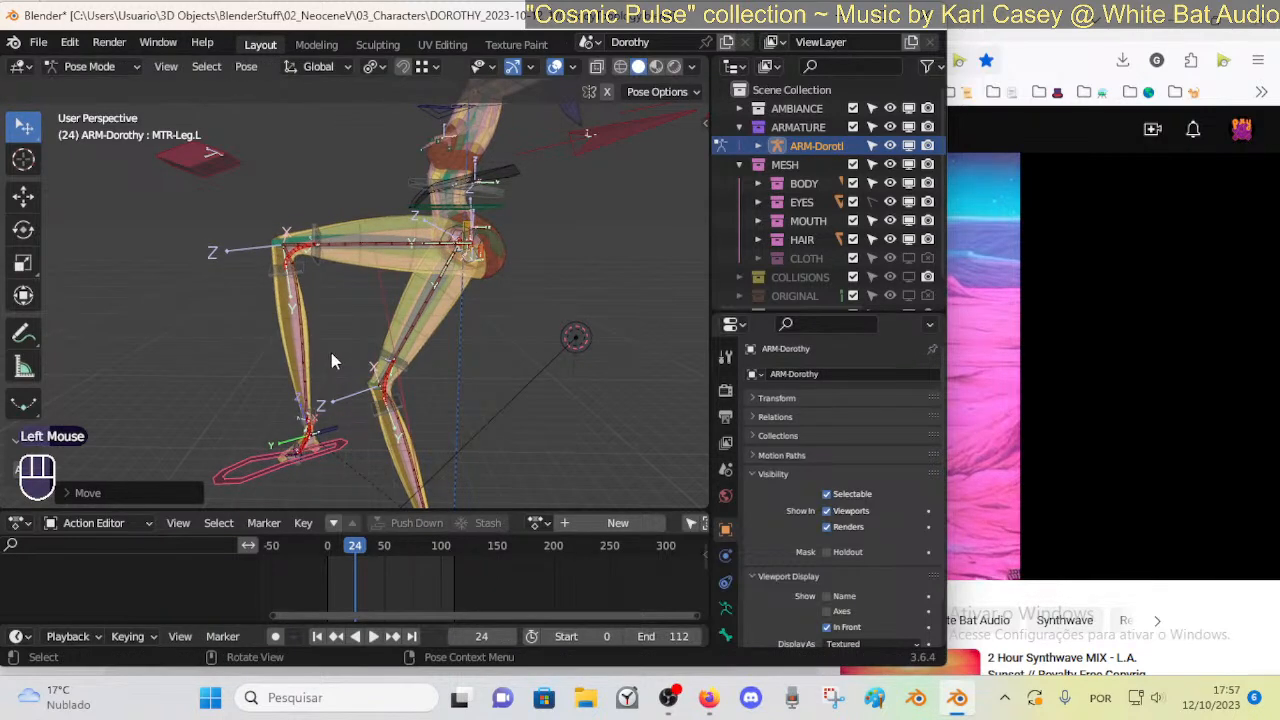
Select the 00_Body mesh in Object Mode and expand its Armature modifier in an enlarged Properties editor
{"action": "key", "text": "ctrl+Tab"}
{"action": "left_click", "coordinate": [381, 289]}
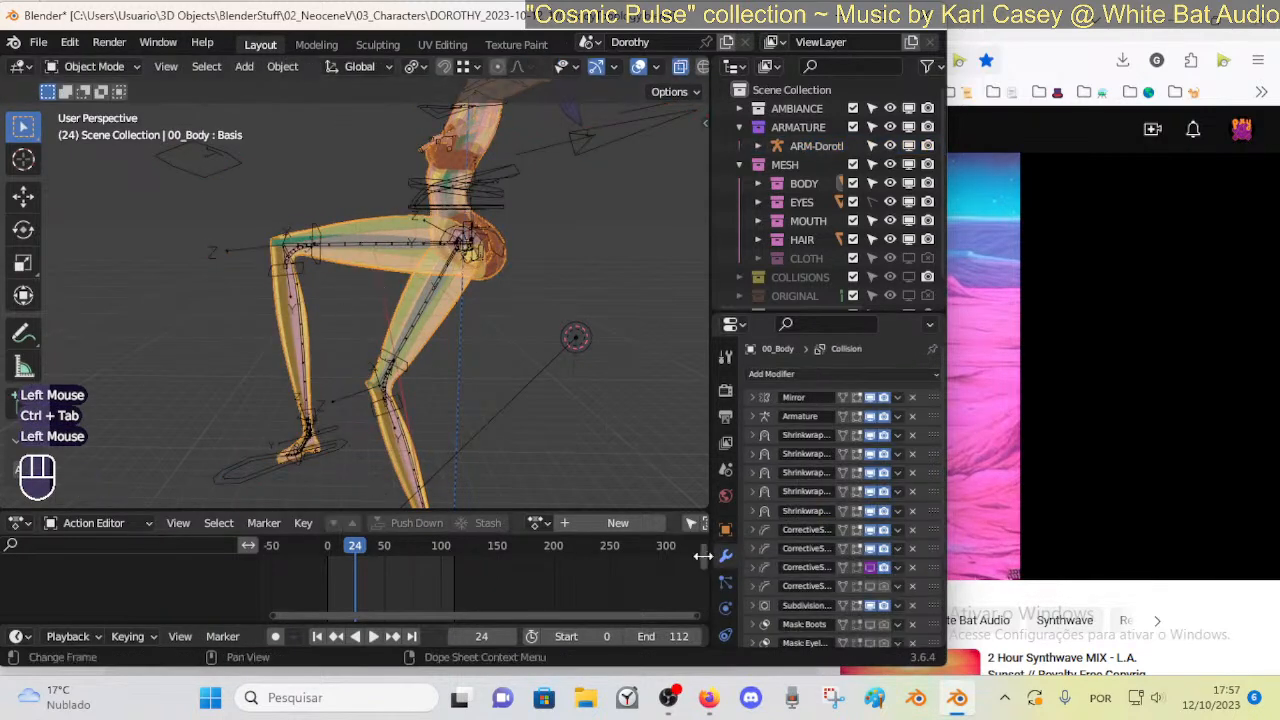
{"action": "left_click_drag", "start_coordinate": [815, 314], "coordinate": [815, 241]}
{"action": "left_click_drag", "start_coordinate": [709, 343], "coordinate": [623, 348]}
{"action": "left_click", "coordinate": [664, 342]}
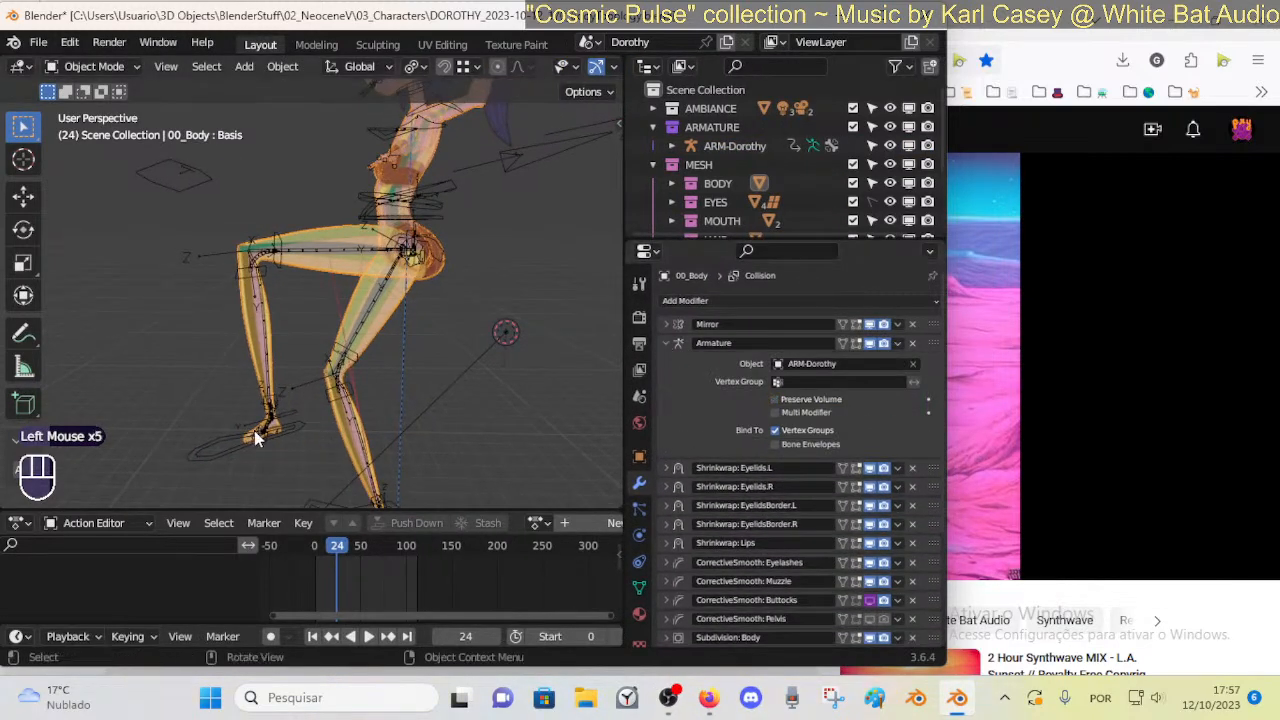
In Pose Mode, move the left leg controller back and up so the shin folds beneath the thigh
{"action": "left_click", "coordinate": [234, 450]}
{"action": "key", "text": "ctrl+Tab"}
{"action": "left_click", "coordinate": [229, 451]}
{"action": "key", "text": "g"}
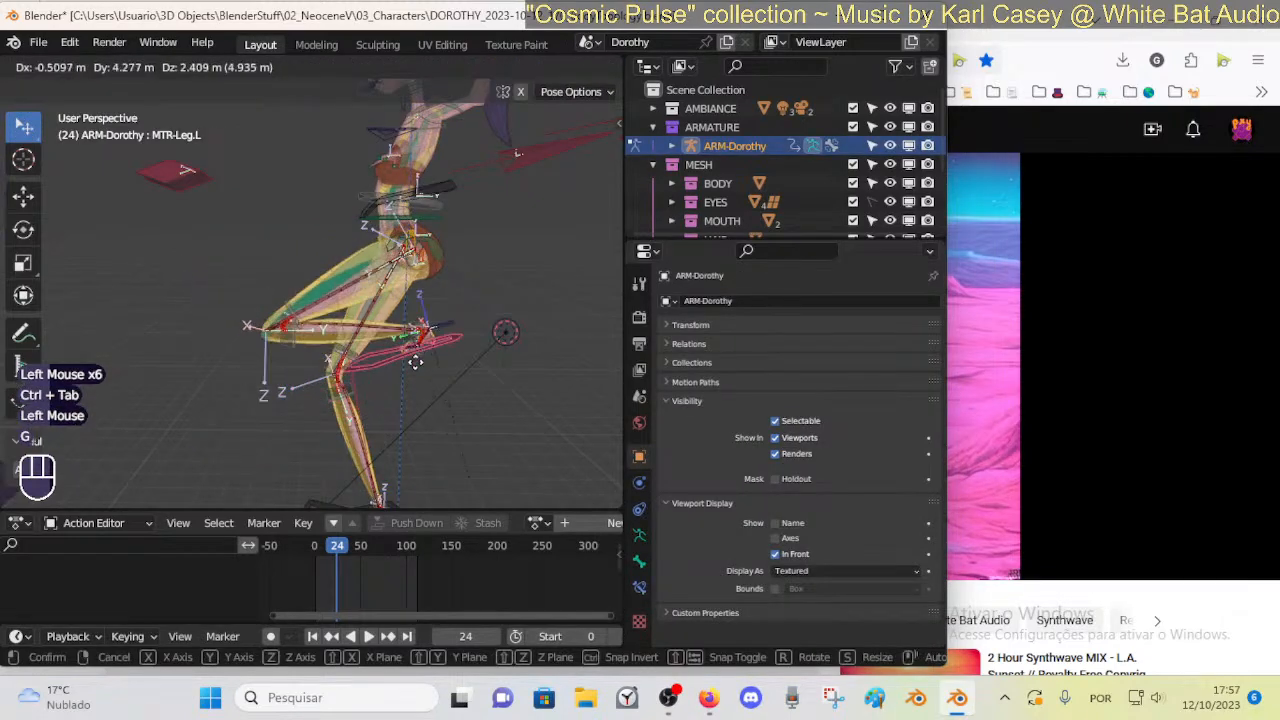
{"action": "left_click", "coordinate": [415, 362]}
{"action": "scroll", "coordinate": [360, 380], "scroll_direction": "up", "scroll_amount": 2}
{"action": "middle_click_drag", "start_coordinate": [415, 362], "coordinate": [308, 398]}
{"action": "scroll", "coordinate": [360, 380], "scroll_direction": "up", "scroll_amount": 1}
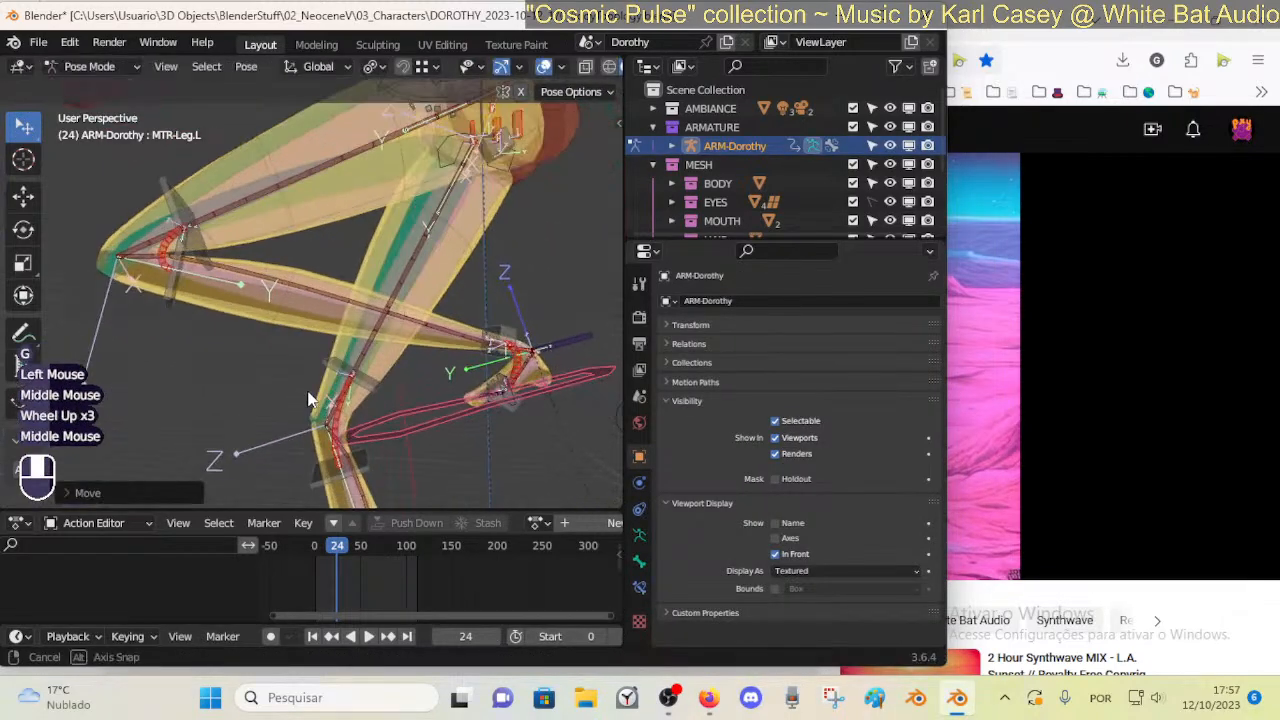
{"action": "key", "text": "g"}
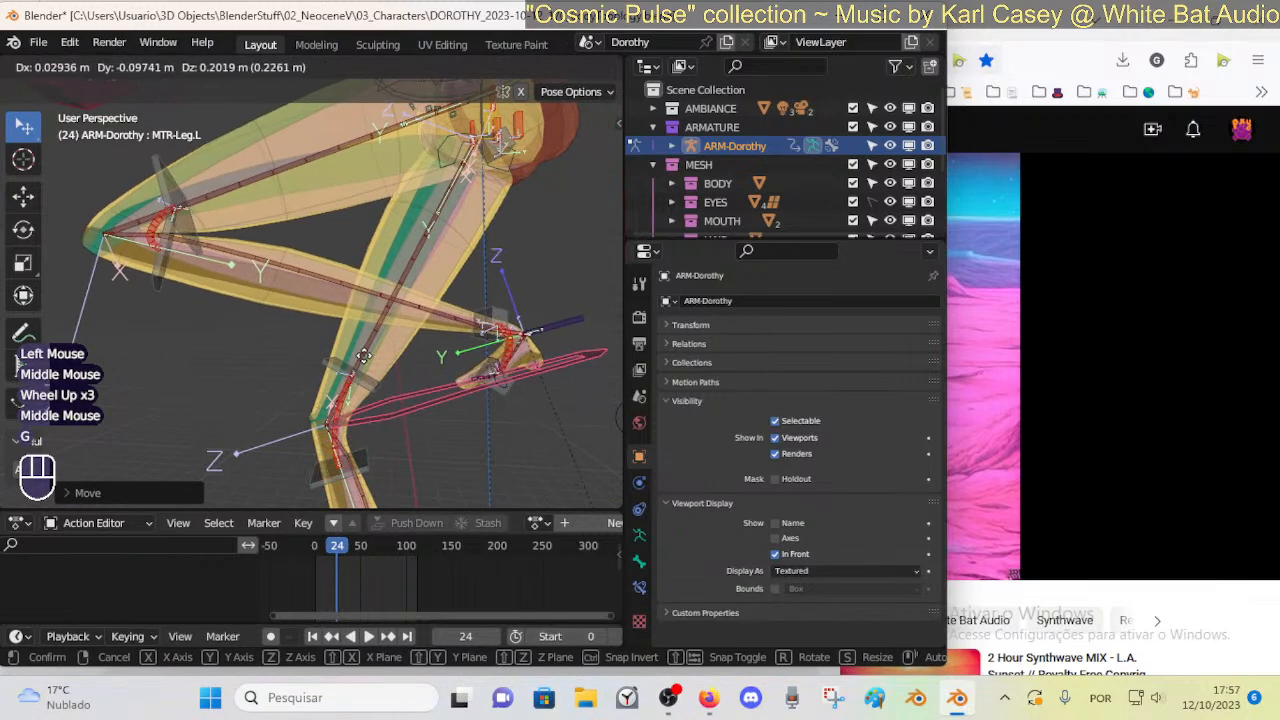
{"action": "left_click", "coordinate": [222, 278]}
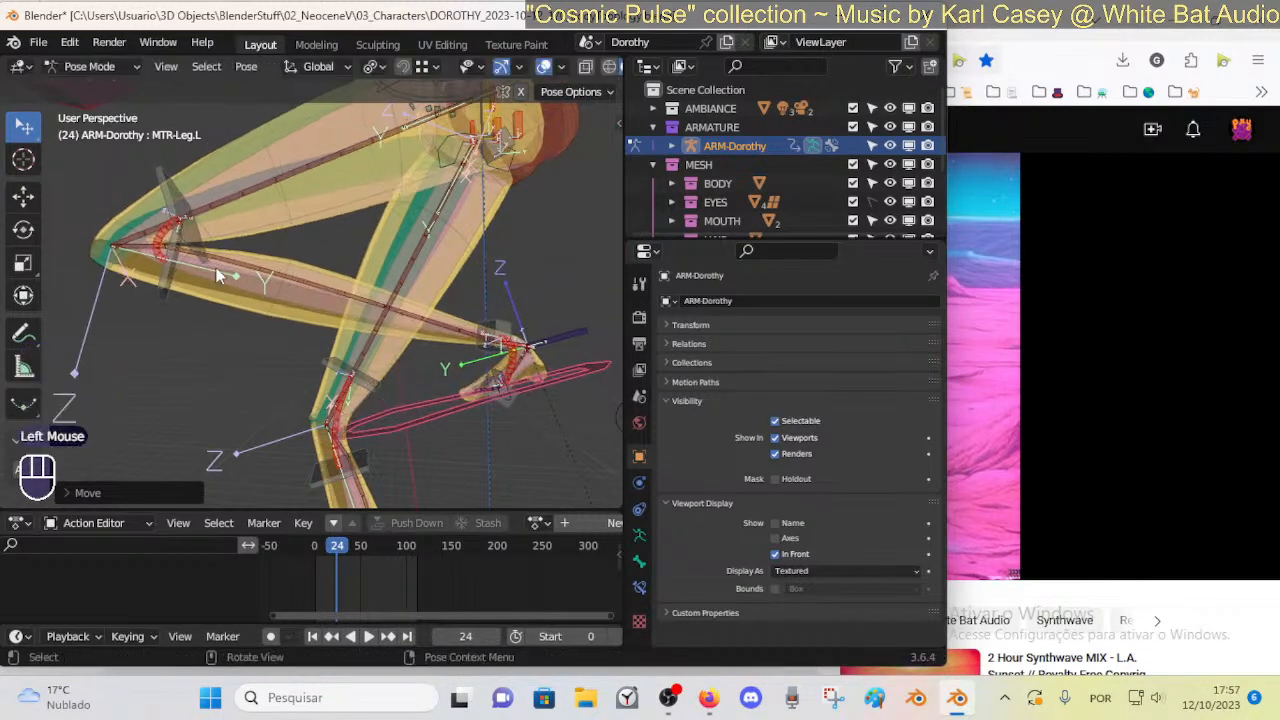
Select the 00_Body mesh in Object Mode and turn on Preserve Volume in its Armature modifier, comparing both states
{"action": "key", "text": "ctrl+Tab"}
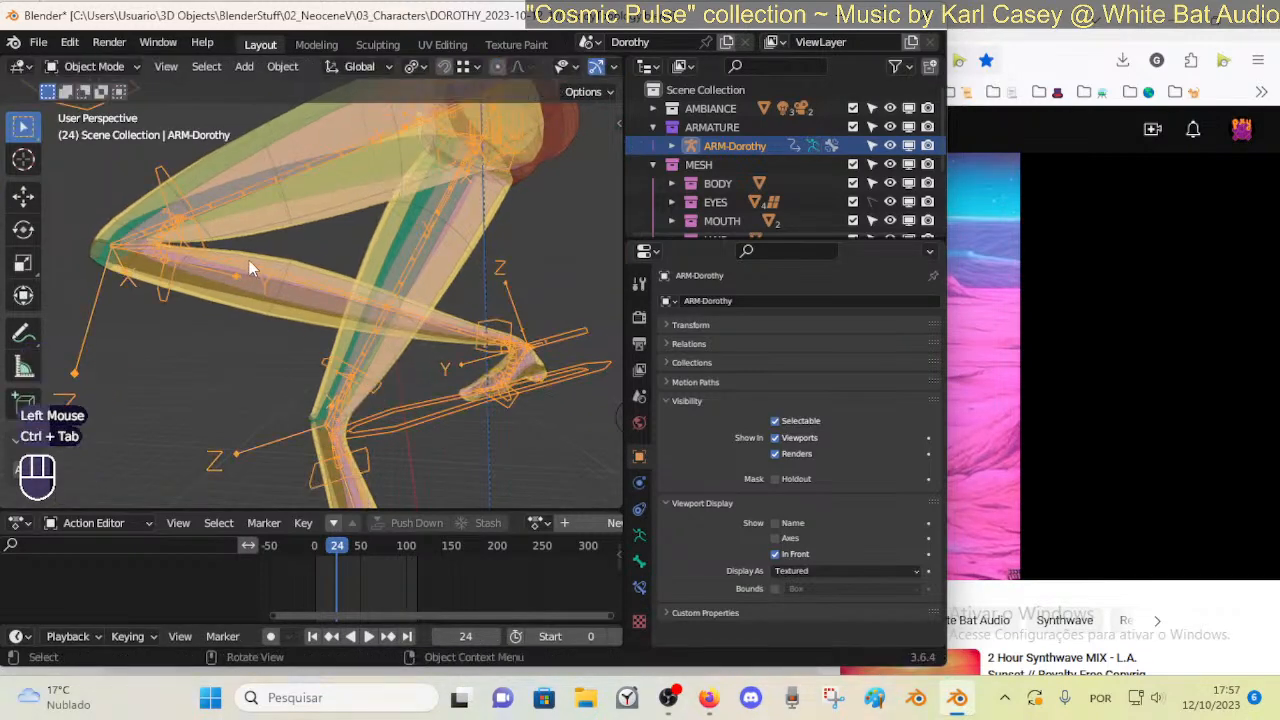
{"action": "left_click", "coordinate": [260, 255]}
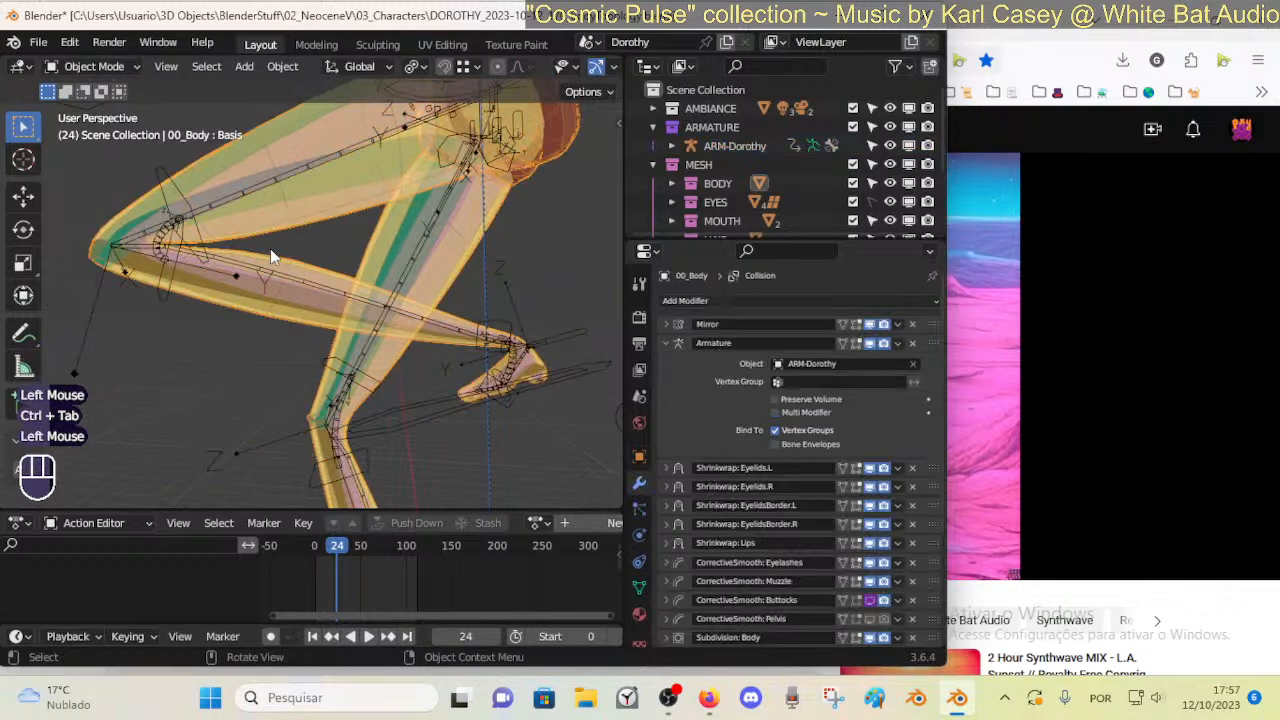
{"action": "left_click", "coordinate": [777, 401]}
{"action": "left_click", "coordinate": [777, 401]}
{"action": "left_click", "coordinate": [776, 400]}
{"action": "left_click", "coordinate": [776, 400]}
{"action": "left_click", "coordinate": [776, 400]}
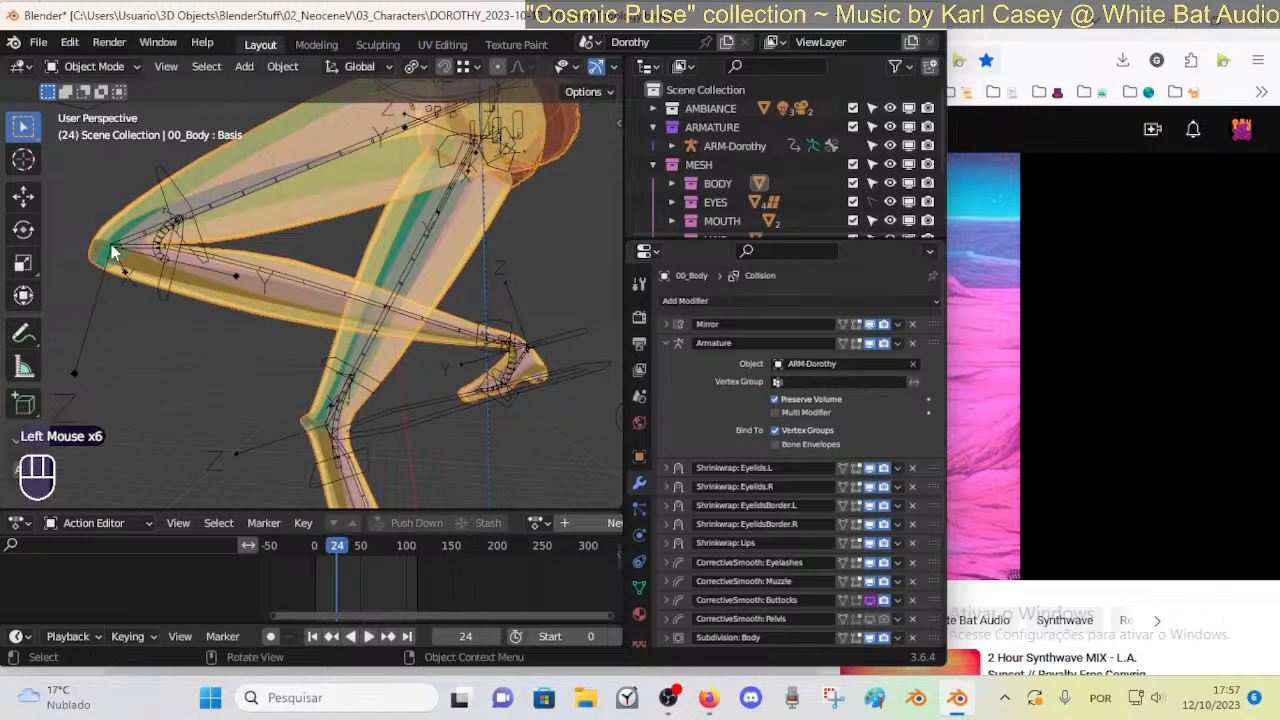
Return to Pose Mode, select the left knee bone DEF-7C-Knee.L and turn off its Deform option
{"action": "left_click", "coordinate": [161, 238]}
{"action": "key", "text": "ctrl+Tab"}
{"action": "left_click", "coordinate": [159, 234]}
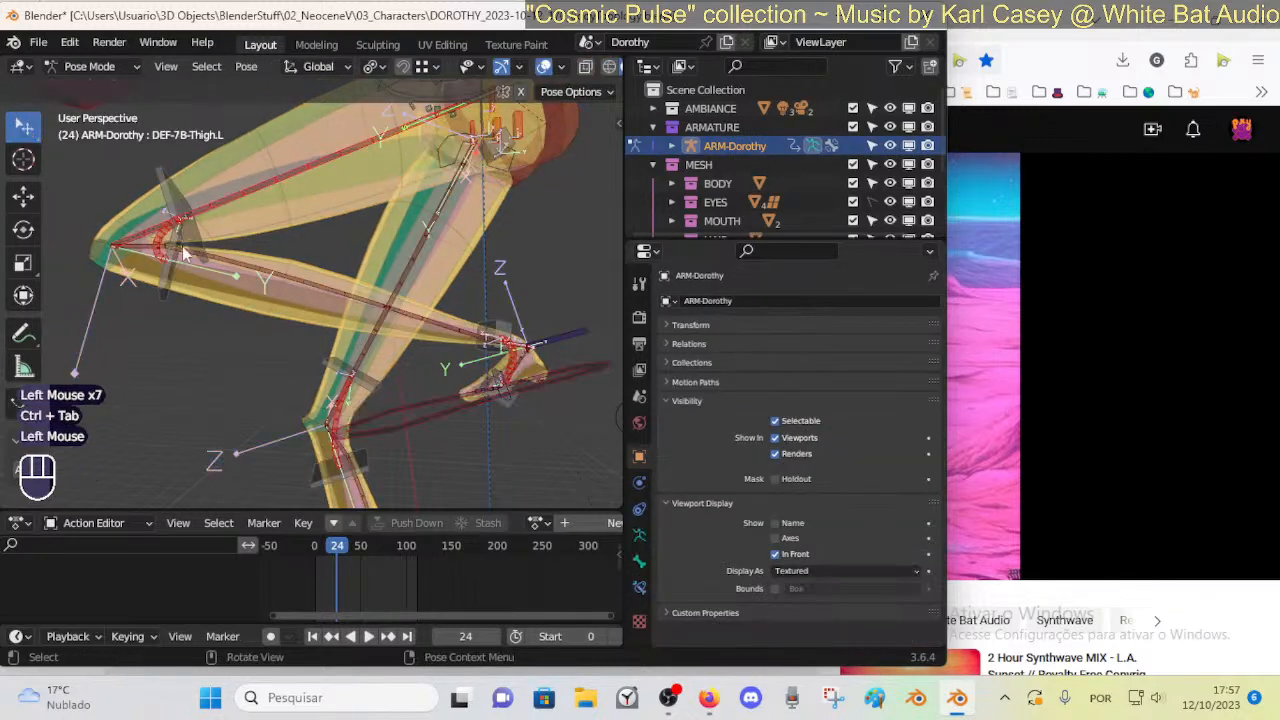
{"action": "left_click", "coordinate": [160, 246]}
{"action": "left_click", "coordinate": [639, 561]}
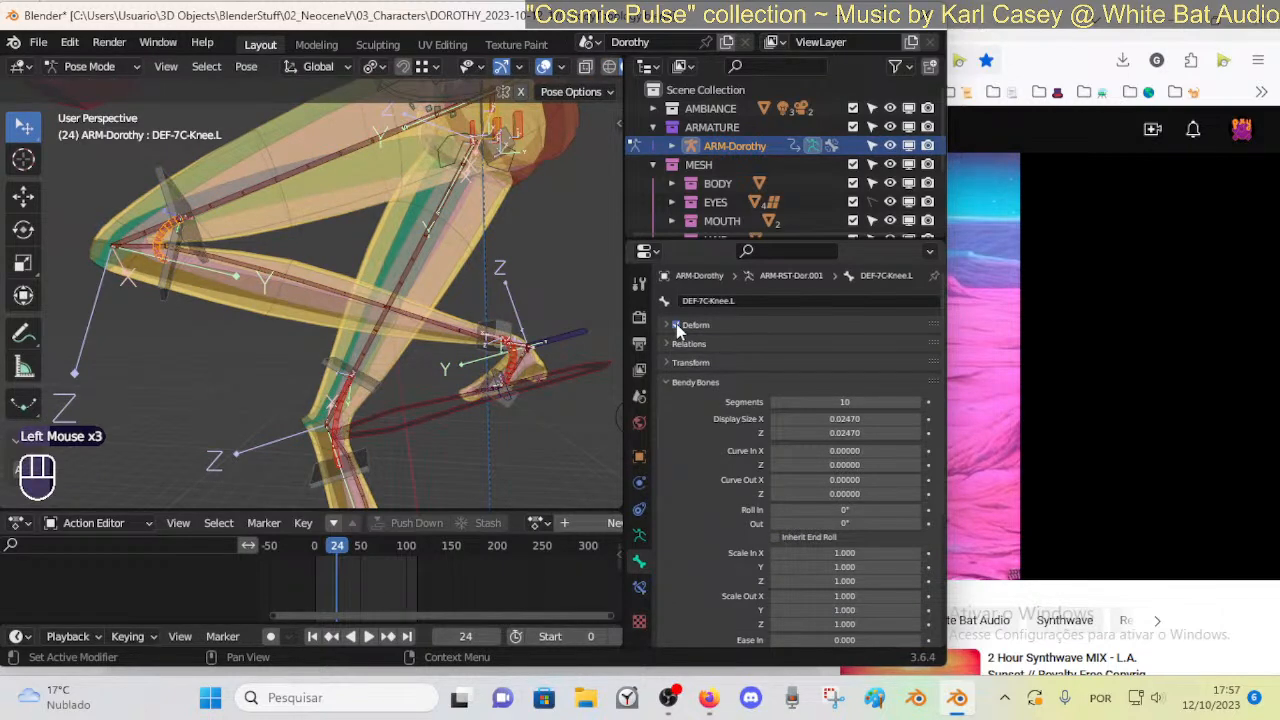
Select the left leg controller and toggle X-ray so the body mesh displays as solid
{"action": "left_click", "coordinate": [580, 373]}
{"action": "key", "text": "alt+z"}
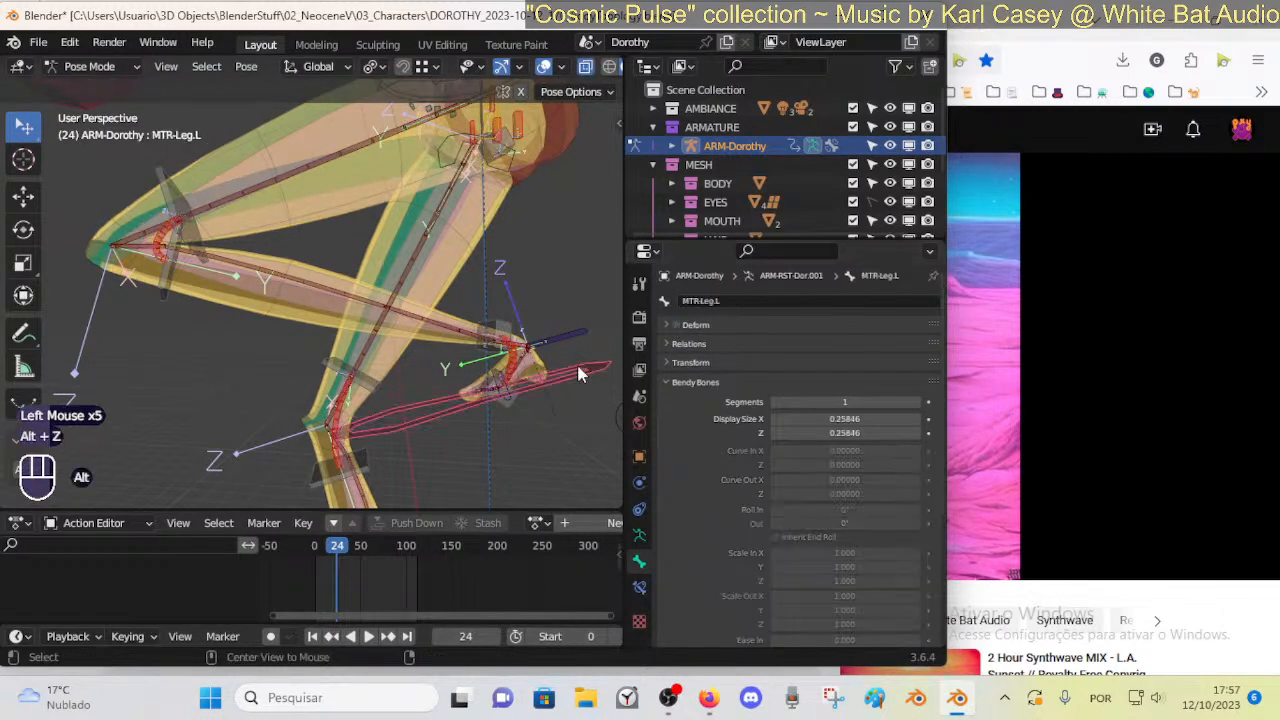
{"action": "key", "text": "Tab"}
{"action": "key", "text": "alt+z"}
{"action": "scroll", "coordinate": [466, 420], "scroll_direction": "down", "scroll_amount": 1}
{"action": "middle_click_drag", "start_coordinate": [466, 420], "coordinate": [381, 388]}
{"action": "key", "text": "Tab"}
{"action": "scroll", "coordinate": [407, 426], "scroll_direction": "up", "scroll_amount": 1}
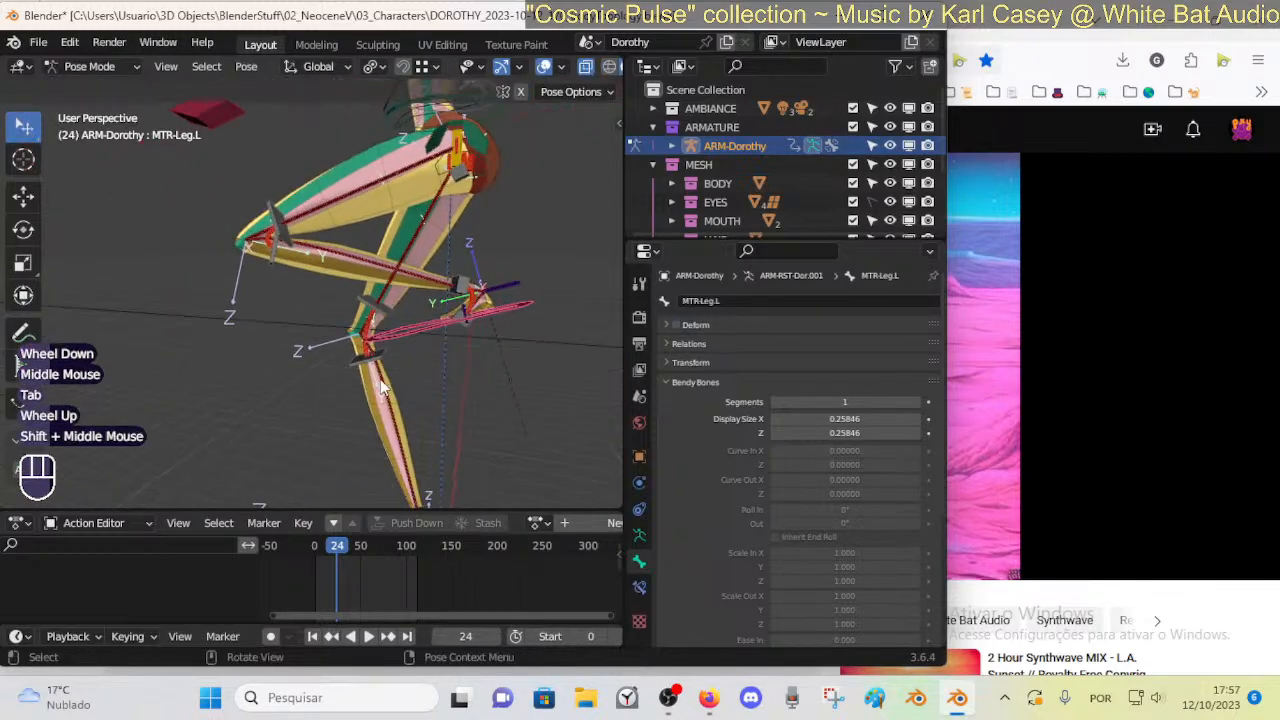
Move the left leg controller through several positions to test the knee bend, finishing with the shin folded back
{"action": "left_click", "coordinate": [410, 327]}
{"action": "key", "text": "g"}
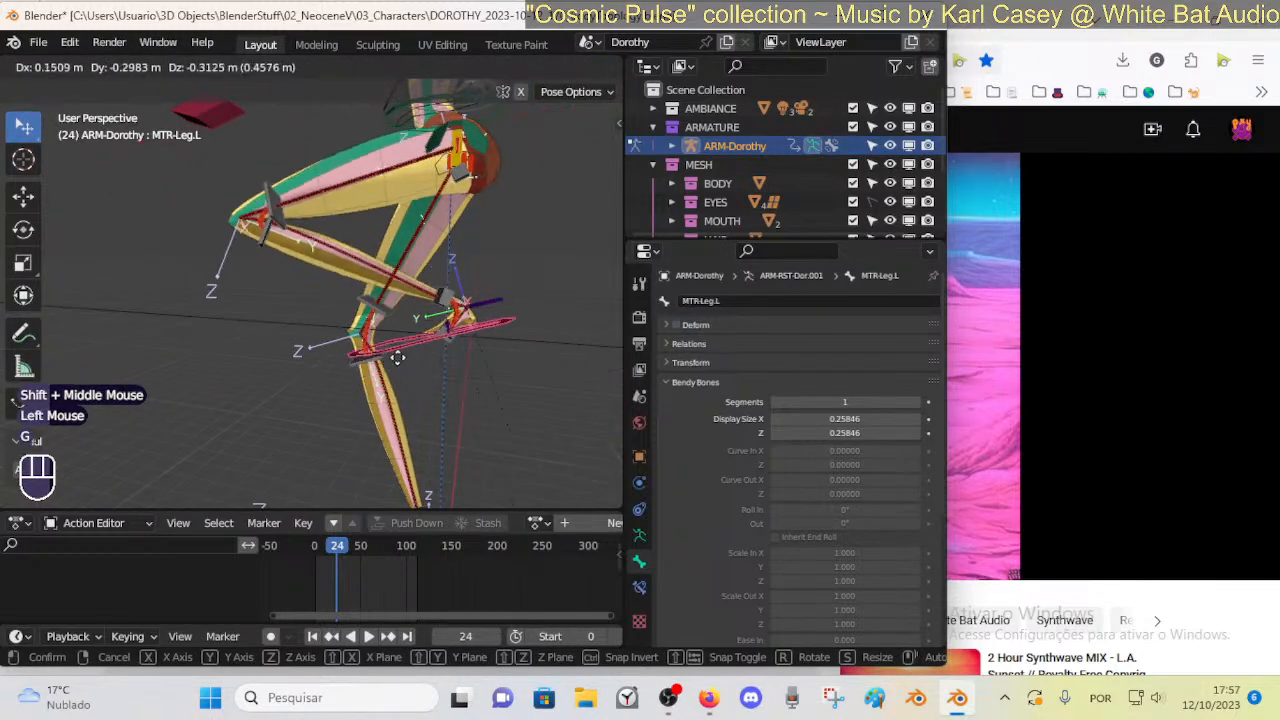
{"action": "left_click", "coordinate": [409, 332]}
{"action": "scroll", "coordinate": [380, 357], "scroll_direction": "up", "scroll_amount": 2}
{"action": "middle_click_drag", "start_coordinate": [380, 357], "coordinate": [400, 360]}
{"action": "key", "text": "g"}
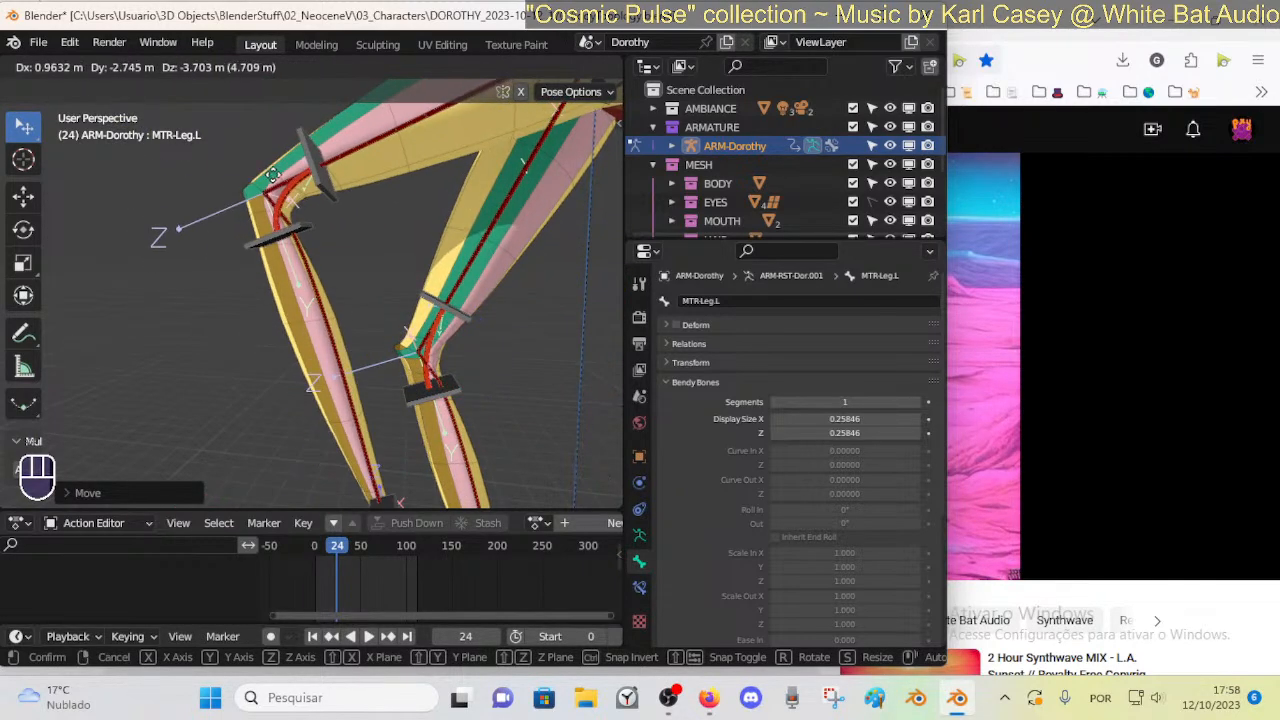
{"action": "left_click", "coordinate": [298, 203]}
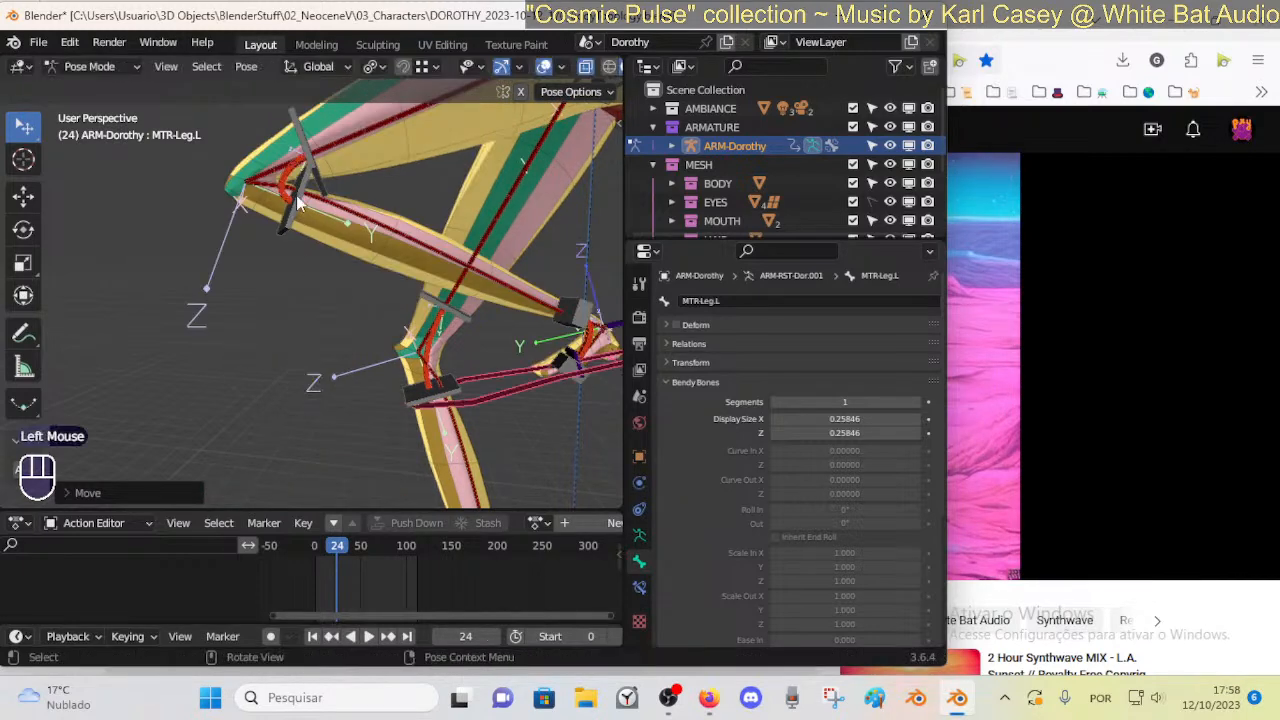
Turn Deform on for DEF-7C-Knee.L and move the left leg controller so the shin hangs below the raised thigh
{"action": "left_click", "coordinate": [289, 187]}
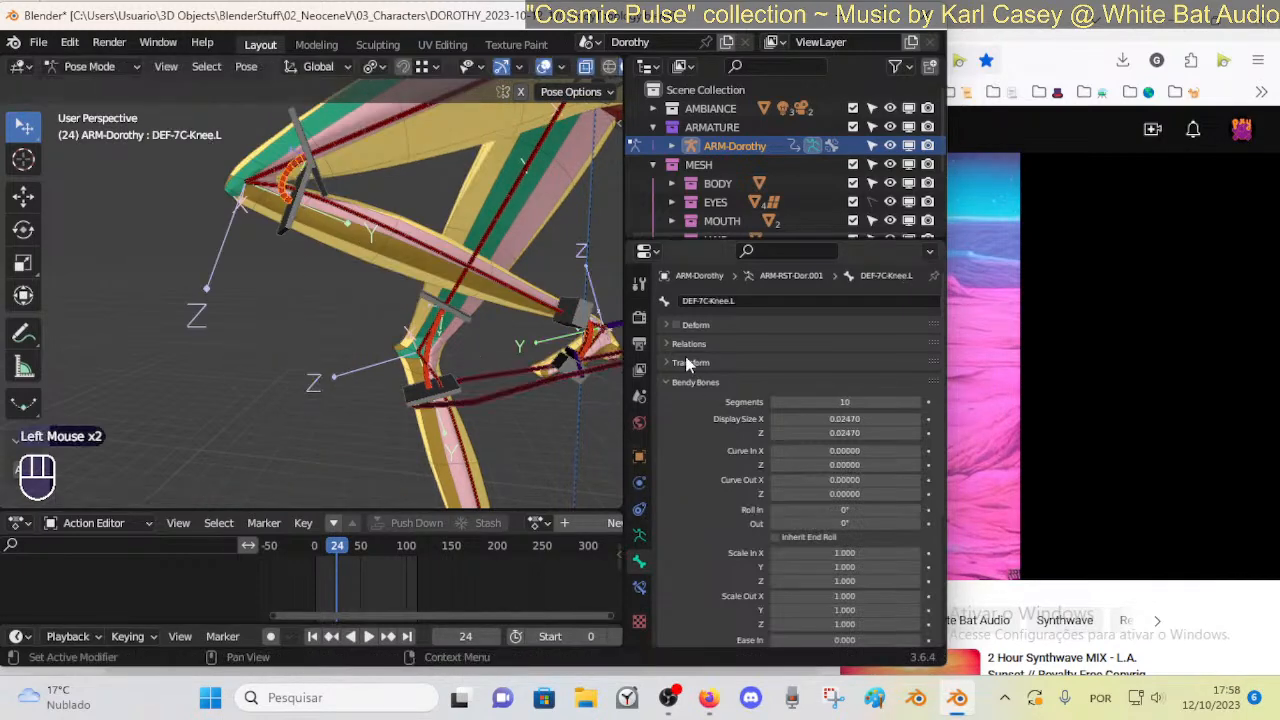
{"action": "left_click", "coordinate": [673, 326]}
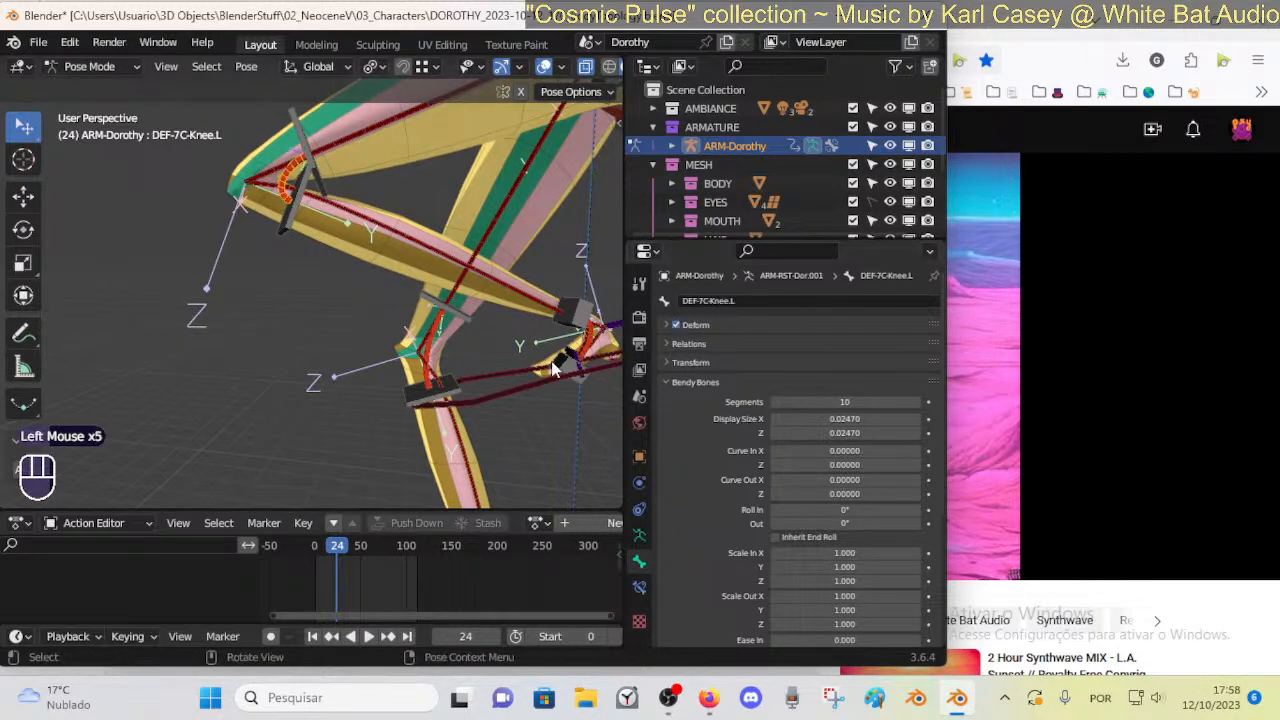
{"action": "left_click", "coordinate": [508, 399]}
{"action": "scroll", "coordinate": [474, 369], "scroll_direction": "down", "scroll_amount": 3}
{"action": "key", "text": "g"}
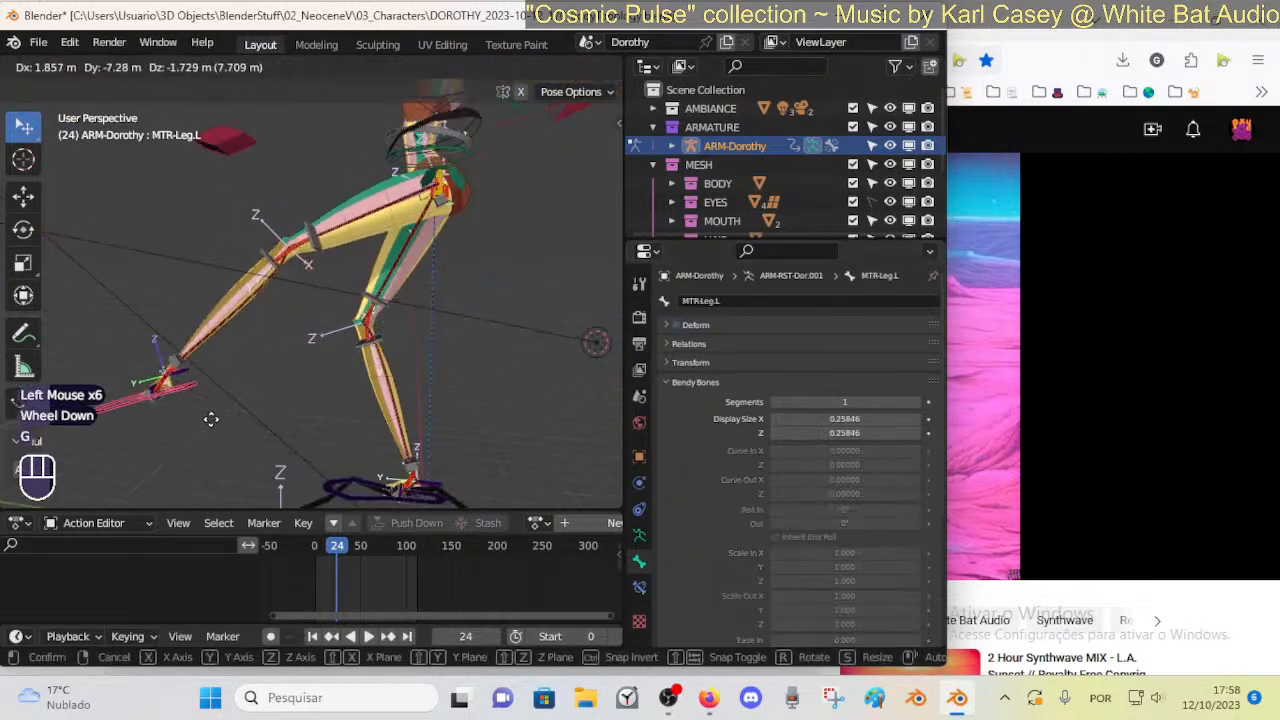
{"action": "left_click", "coordinate": [369, 449]}
{"action": "key", "text": "g"}
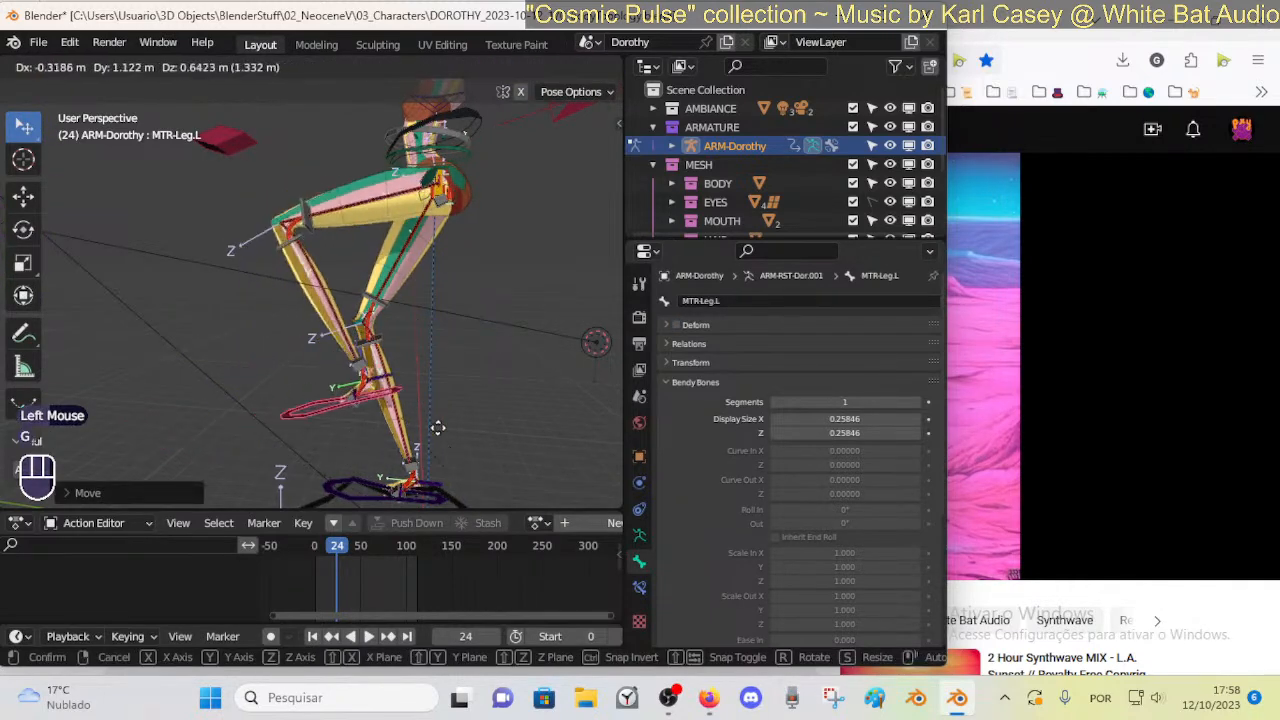
{"action": "left_click", "coordinate": [341, 432]}
{"action": "key", "text": "g"}
{"action": "left_click", "coordinate": [397, 415]}
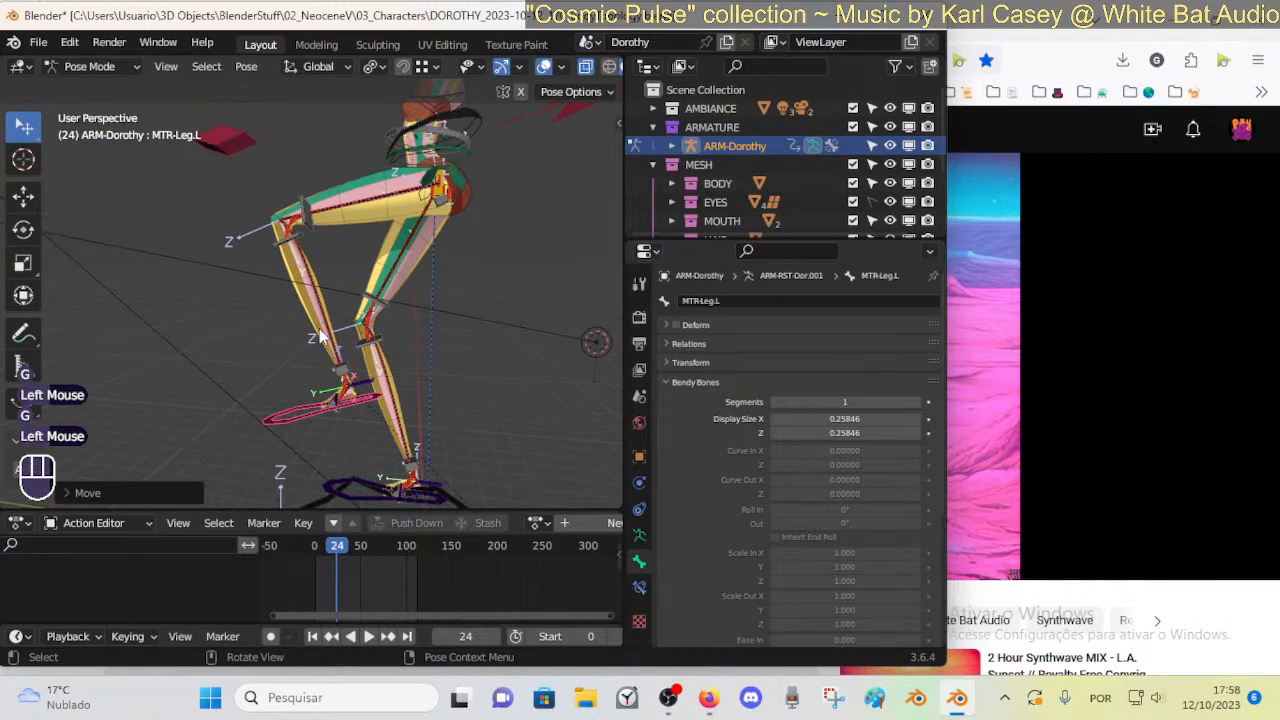
Select the ARM-Dorothy armature together with 00_Body as the active object and enter Weight Paint mode
{"action": "key", "text": "ctrl+Tab"}
{"action": "left_click", "coordinate": [330, 330]}
{"action": "left_click", "coordinate": [297, 298], "text": "shift"}
{"action": "key", "text": "ctrl+Tab"}
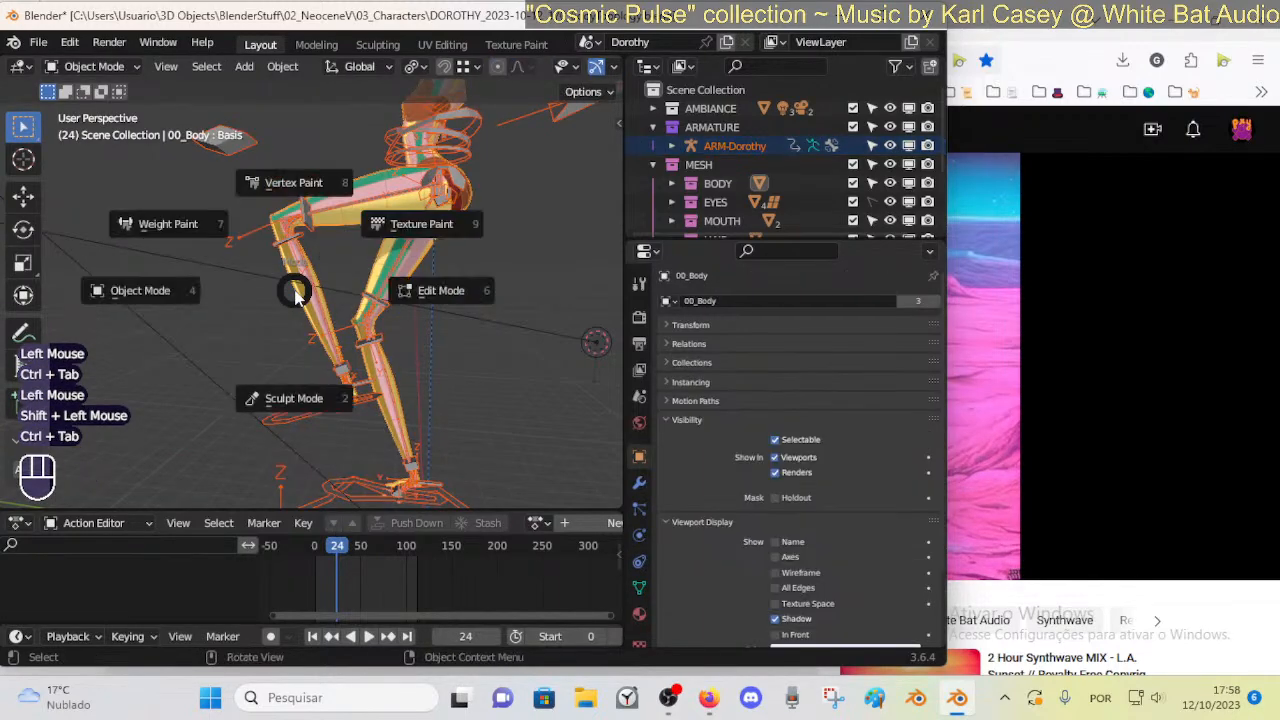
{"action": "left_click", "coordinate": [330, 290], "text": "ctrl"}
Pick the bones around the left knee and examine the DEF-7B-Thigh.L weights from several angles
{"action": "scroll", "coordinate": [371, 330], "scroll_direction": "up", "scroll_amount": 3}
{"action": "mouse_move", "coordinate": [335, 287]}
{"action": "middle_mouse_down", "text": "shift"}
{"action": "mouse_move", "coordinate": [371, 330]}
{"action": "mouse_move", "coordinate": [349, 306]}
{"action": "middle_mouse_up", "text": "shift"}
{"action": "left_click", "coordinate": [318, 278], "text": "ctrl"}
{"action": "left_click", "coordinate": [443, 223], "text": "ctrl"}
{"action": "left_click", "coordinate": [268, 276], "text": "ctrl"}
{"action": "mouse_move", "coordinate": [375, 286]}
{"action": "middle_mouse_down"}
{"action": "mouse_move", "coordinate": [423, 296]}
{"action": "mouse_move", "coordinate": [387, 264]}
{"action": "middle_mouse_up"}
{"action": "left_click", "coordinate": [387, 263], "text": "ctrl"}
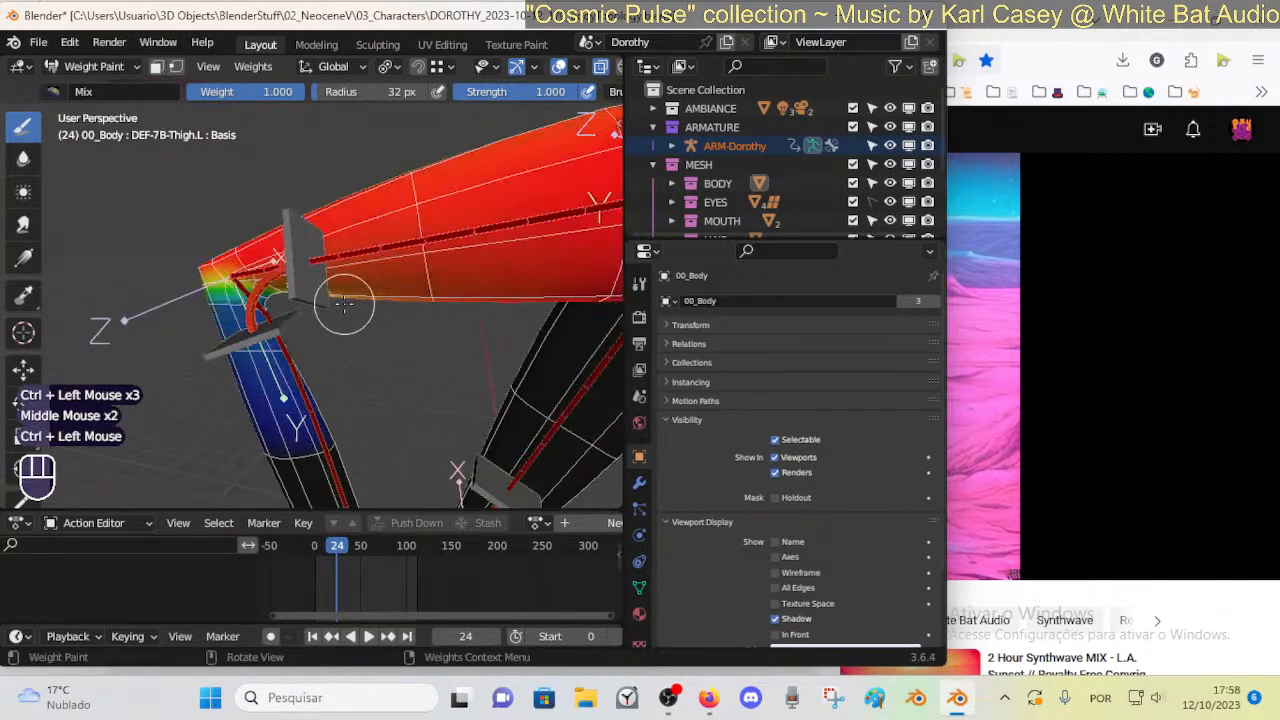
{"action": "middle_click_drag", "start_coordinate": [344, 303], "coordinate": [400, 325]}
{"action": "middle_click_drag", "start_coordinate": [400, 325], "coordinate": [280, 365], "text": "shift"}
{"action": "scroll", "coordinate": [270, 368], "scroll_direction": "up", "scroll_amount": 2}
{"action": "middle_click_drag", "start_coordinate": [260, 368], "coordinate": [463, 360]}
{"action": "scroll", "coordinate": [420, 357], "scroll_direction": "down", "scroll_amount": 2}
{"action": "scroll", "coordinate": [477, 370], "scroll_direction": "up", "scroll_amount": 1}
{"action": "scroll", "coordinate": [475, 372], "scroll_direction": "down", "scroll_amount": 2}
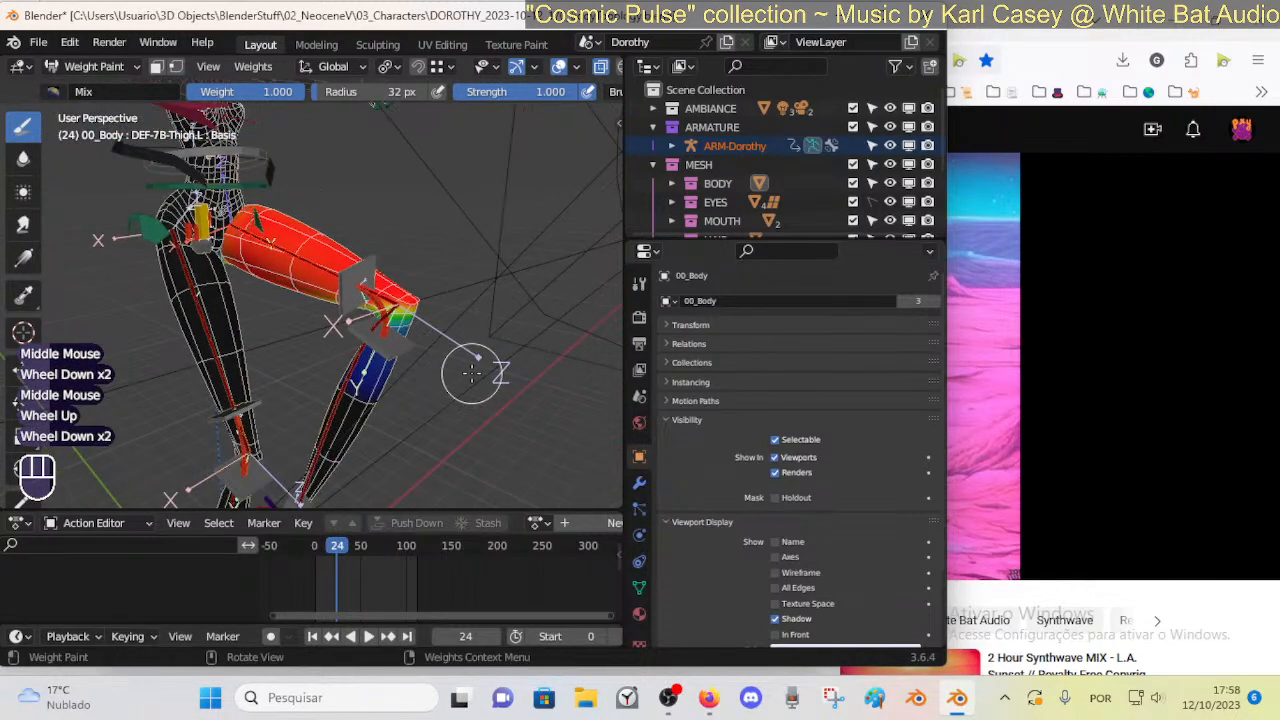
Enter Edit Mode on the 00_Body mesh and switch to face selection
{"action": "key", "text": "ctrl+Tab"}
{"action": "left_click", "coordinate": [380, 372]}
{"action": "key", "text": "Tab"}
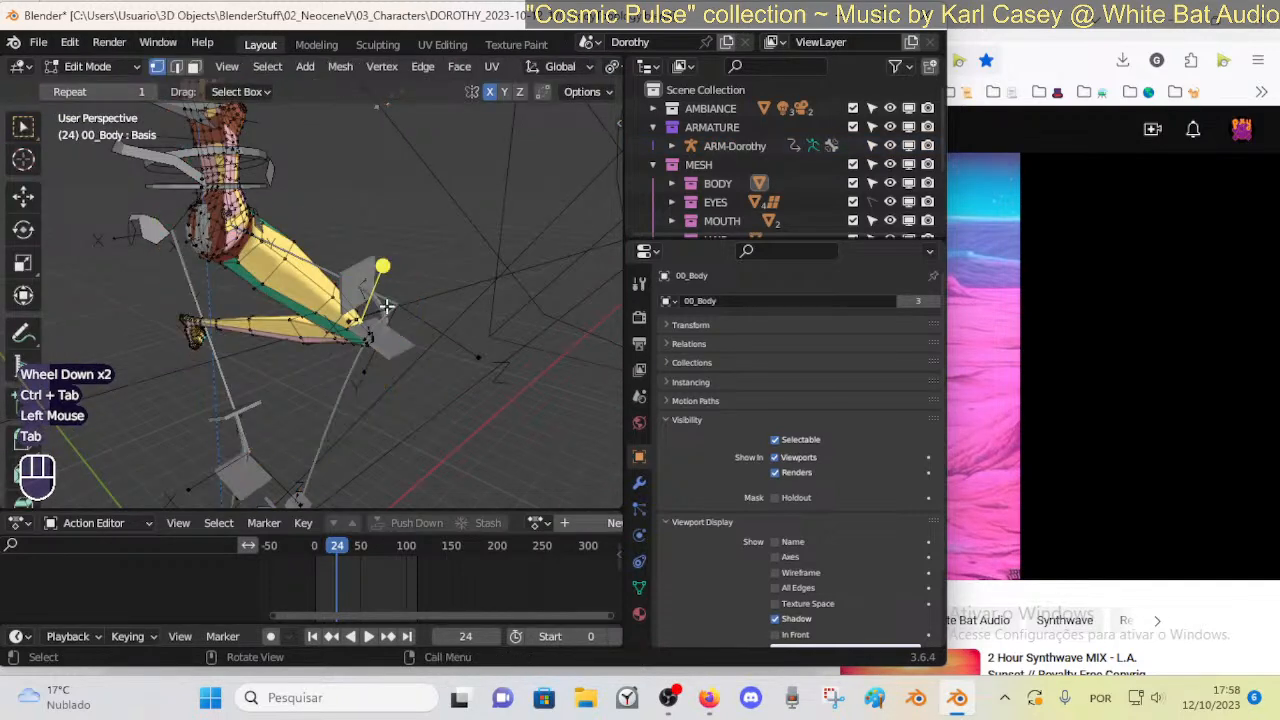
{"action": "middle_click_drag", "start_coordinate": [371, 300], "coordinate": [330, 302]}
{"action": "key", "text": "3"}
{"action": "middle_click_drag", "start_coordinate": [386, 400], "coordinate": [377, 372]}
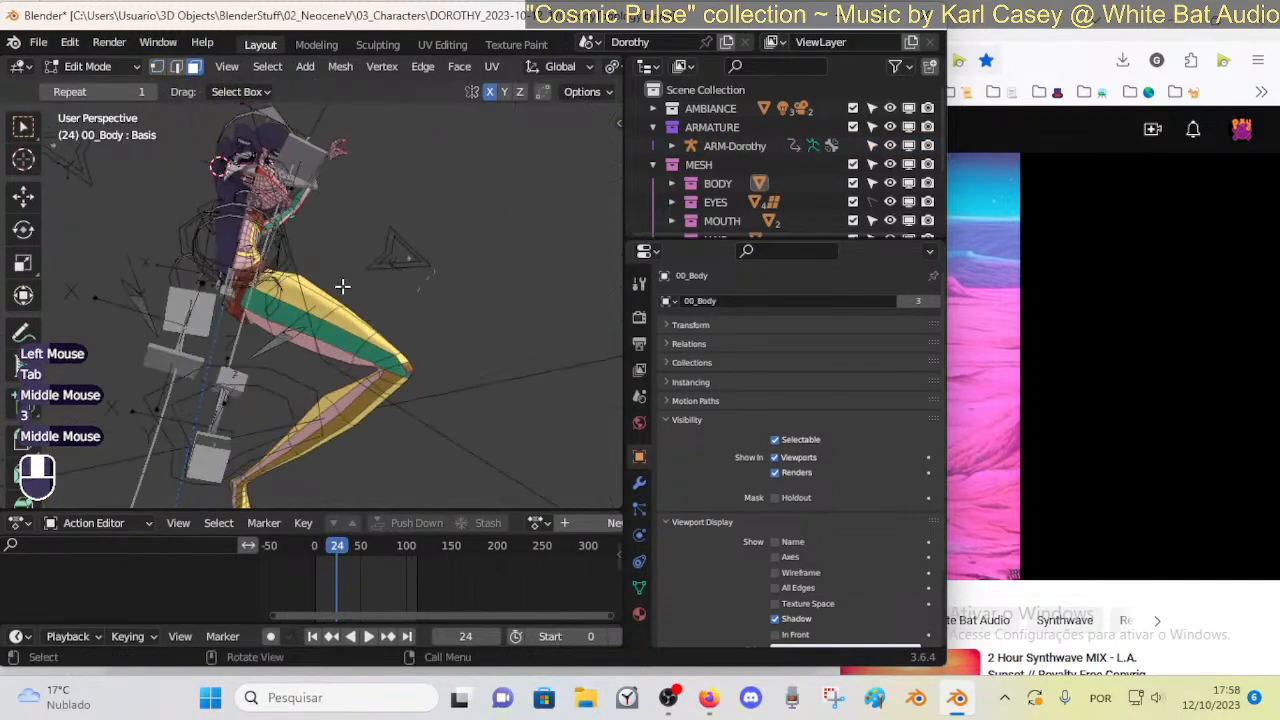
Select the face loops around the left knee and grow the selection twice
{"action": "scroll", "coordinate": [380, 372], "scroll_direction": "up", "scroll_amount": 2}
{"action": "left_click", "coordinate": [475, 413], "text": "alt+shift"}
{"action": "left_click", "coordinate": [470, 453], "text": "alt+shift"}
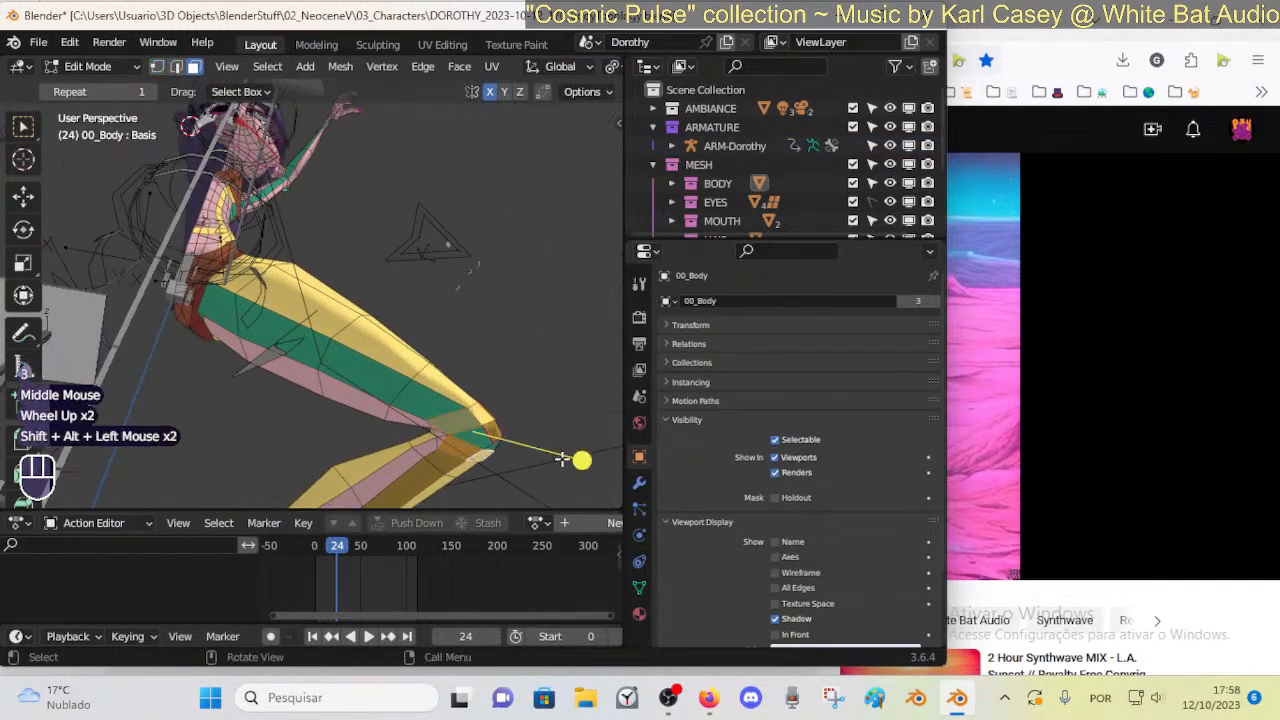
{"action": "key", "text": "ctrl+KP_Add"}
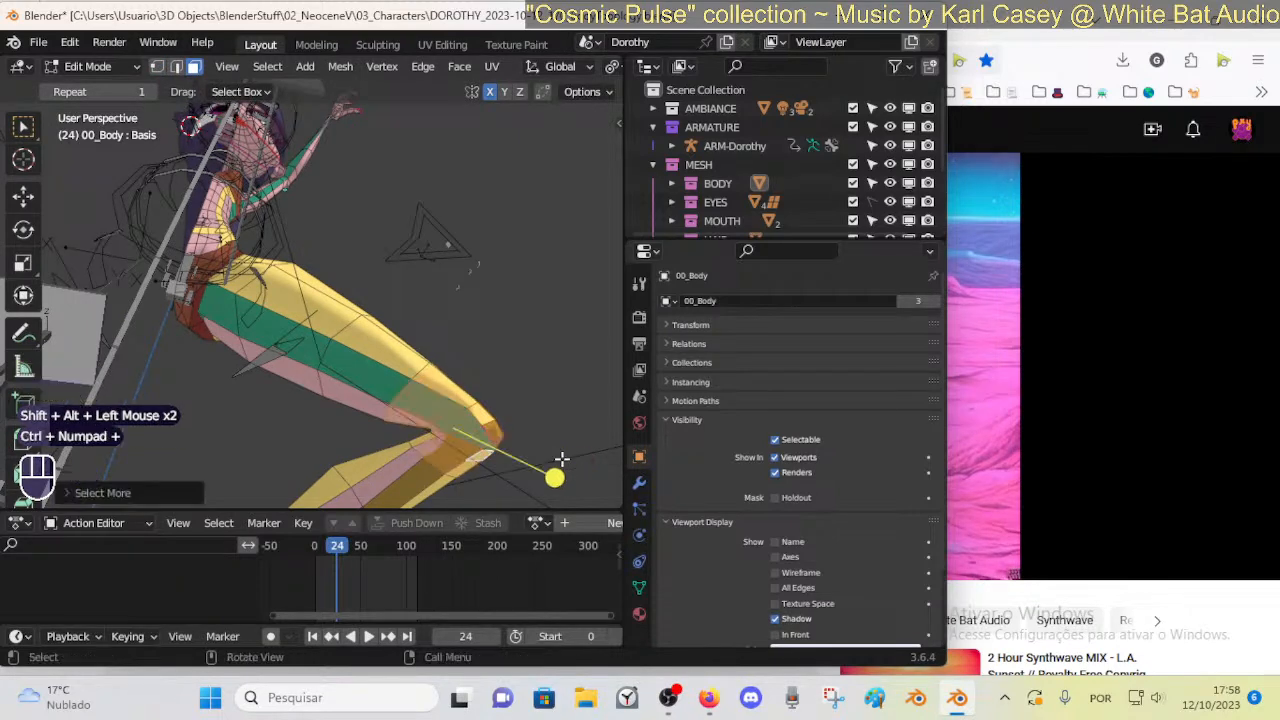
{"action": "key", "text": "ctrl+KP_Add"}
{"action": "scroll", "coordinate": [401, 386], "scroll_direction": "down", "scroll_amount": 1}
Leave Edit Mode, select ARM-Dorothy with 00_Body active, and enter Weight Paint mode again
{"action": "key", "text": "ctrl+Tab"}
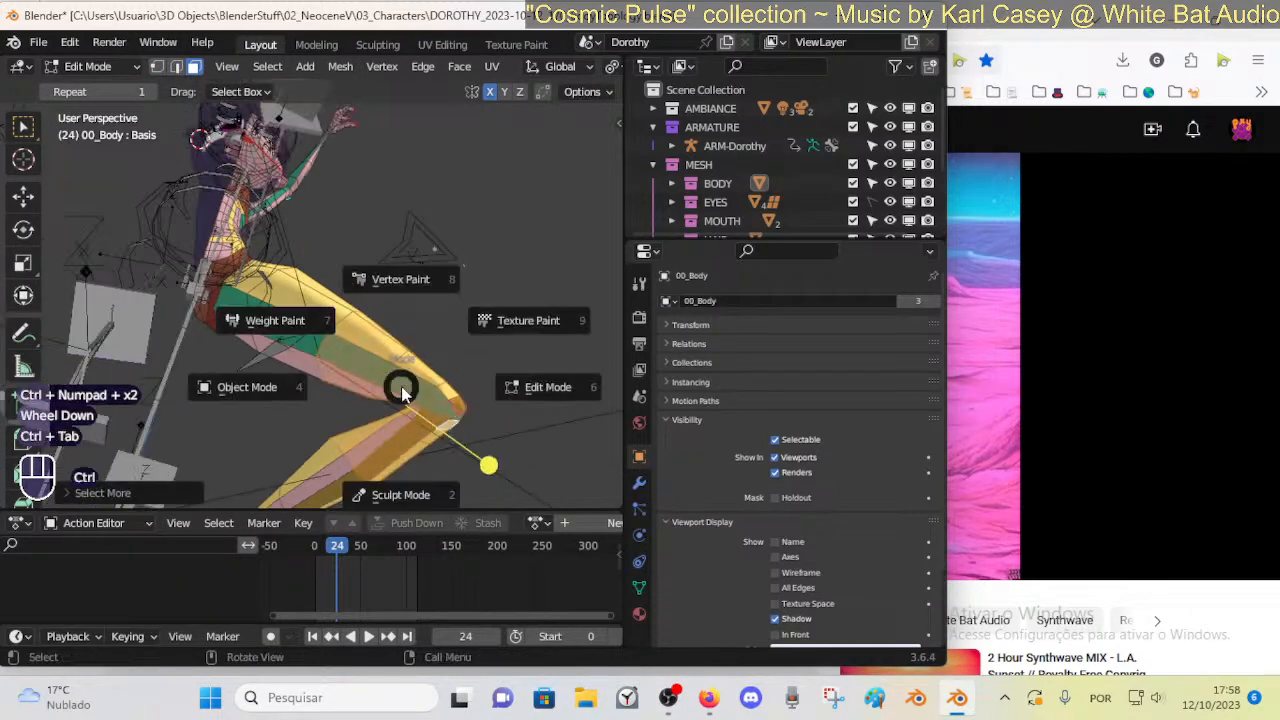
{"action": "middle_click_drag", "start_coordinate": [366, 342], "coordinate": [137, 420]}
{"action": "scroll", "coordinate": [226, 243], "scroll_direction": "down", "scroll_amount": 1}
{"action": "left_click", "coordinate": [196, 248]}
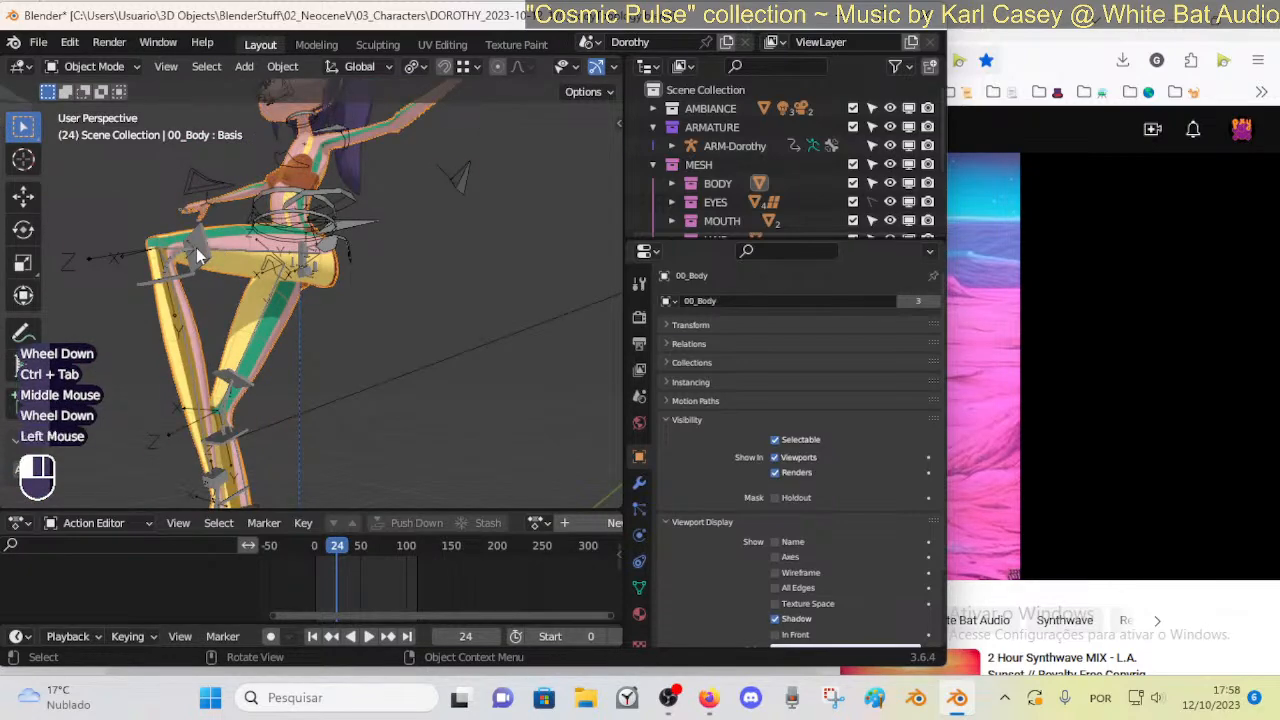
{"action": "left_click", "coordinate": [232, 280], "text": "shift"}
{"action": "key", "text": "ctrl+Tab"}
Pick the left knee bone DEF-7C-Knee.L to display its weights on the bent leg
{"action": "scroll", "coordinate": [240, 296], "scroll_direction": "up", "scroll_amount": 2}
{"action": "middle_click_drag", "start_coordinate": [240, 296], "coordinate": [392, 345]}
{"action": "mouse_move", "coordinate": [392, 345]}
{"action": "middle_mouse_down", "text": "shift"}
{"action": "mouse_move", "coordinate": [411, 408]}
{"action": "mouse_move", "coordinate": [220, 390]}
{"action": "mouse_move", "coordinate": [260, 378]}
{"action": "middle_mouse_up", "text": "shift"}
{"action": "mouse_move", "coordinate": [260, 378]}
{"action": "middle_mouse_down"}
{"action": "mouse_move", "coordinate": [286, 371]}
{"action": "mouse_move", "coordinate": [309, 387]}
{"action": "mouse_move", "coordinate": [290, 355]}
{"action": "middle_mouse_up"}
{"action": "left_click", "coordinate": [300, 332], "text": "ctrl"}
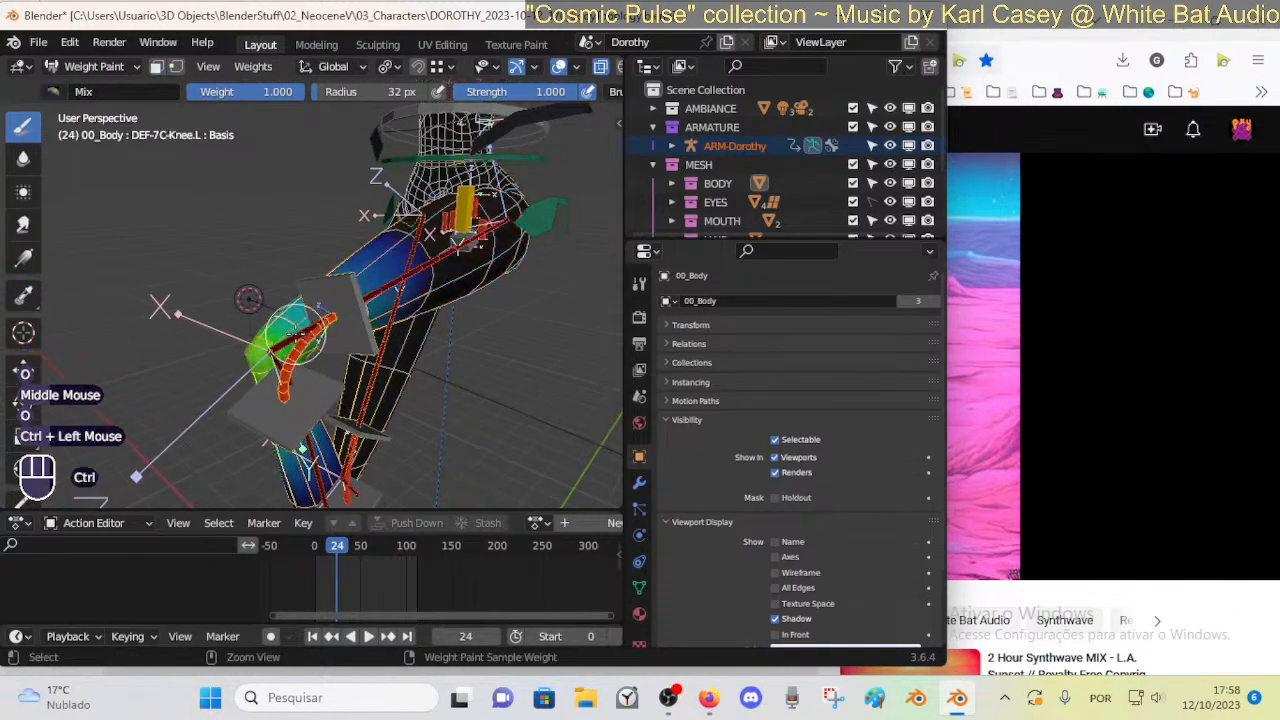
{"action": "left_click", "coordinate": [297, 330], "text": "ctrl"}
Mask painting to the selected faces and inspect the DEF-7B-Thigh.L weights around the left knee
{"action": "middle_click_drag", "start_coordinate": [297, 330], "coordinate": [340, 355]}
{"action": "middle_click_drag", "start_coordinate": [340, 355], "coordinate": [432, 405], "text": "shift"}
{"action": "scroll", "coordinate": [380, 385], "scroll_direction": "up", "scroll_amount": 1}
{"action": "scroll", "coordinate": [561, 368], "scroll_direction": "up", "scroll_amount": 2}
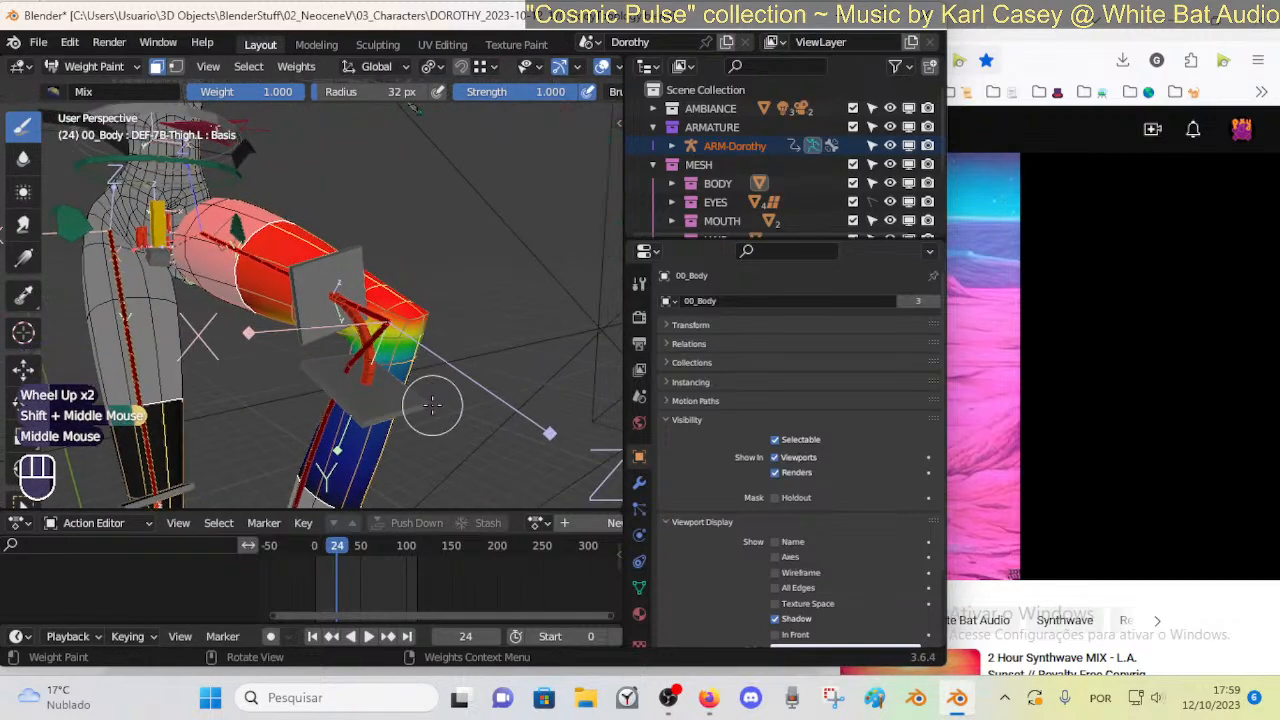
{"action": "middle_click_drag", "start_coordinate": [300, 372], "coordinate": [385, 408]}
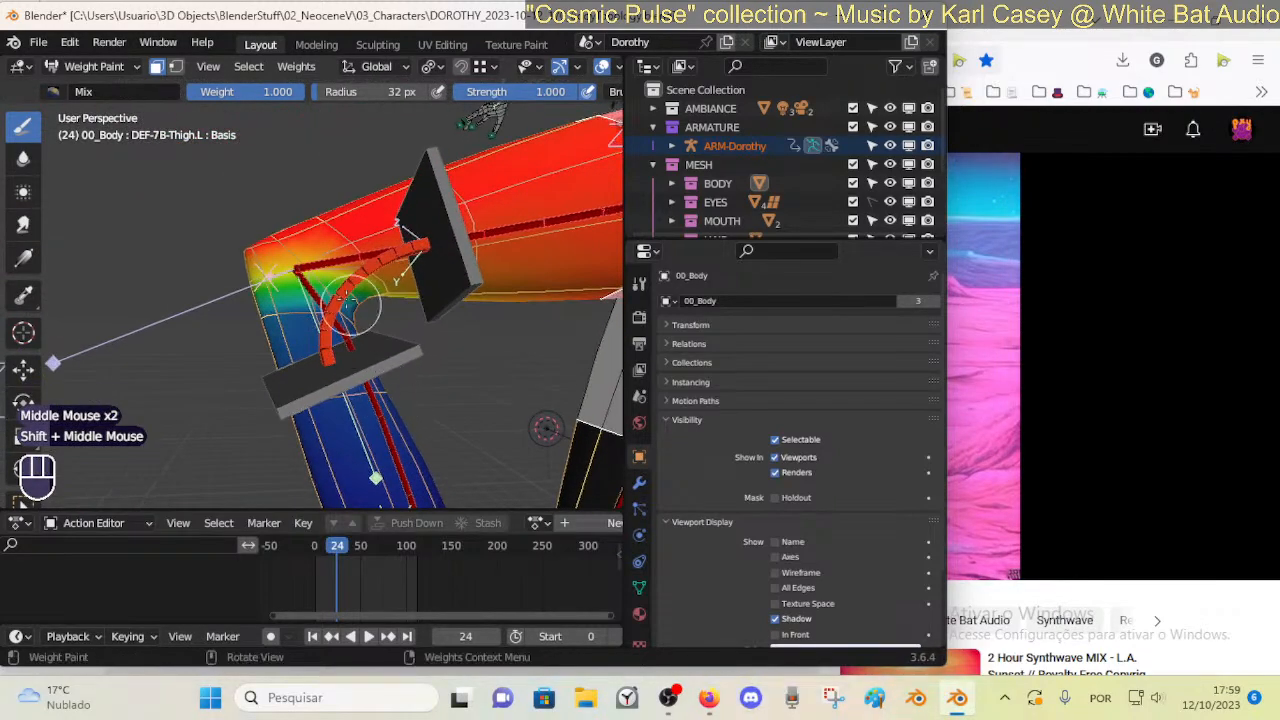
{"action": "middle_click_drag", "start_coordinate": [348, 302], "coordinate": [347, 346]}
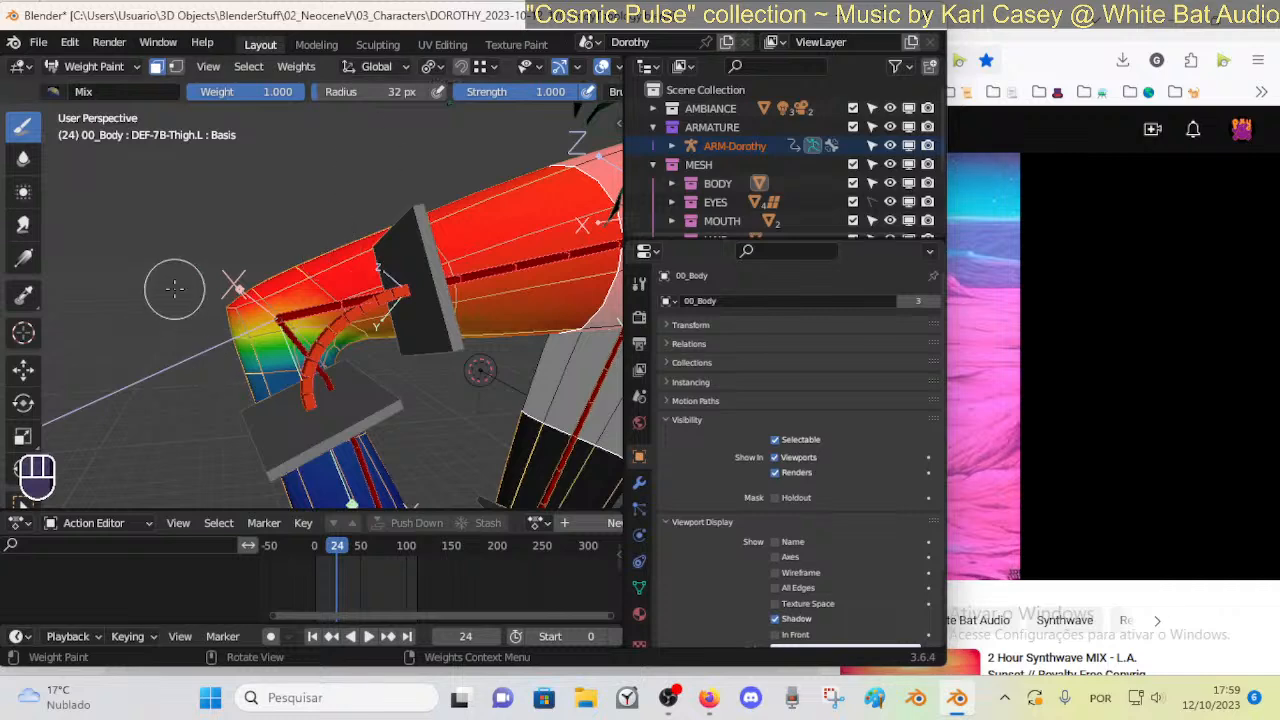
Switch to the browser to check the live stream's YouTube Studio dashboard, and return to Blender
{"action": "left_click", "coordinate": [963, 13]}
{"action": "left_click", "coordinate": [336, 14]}
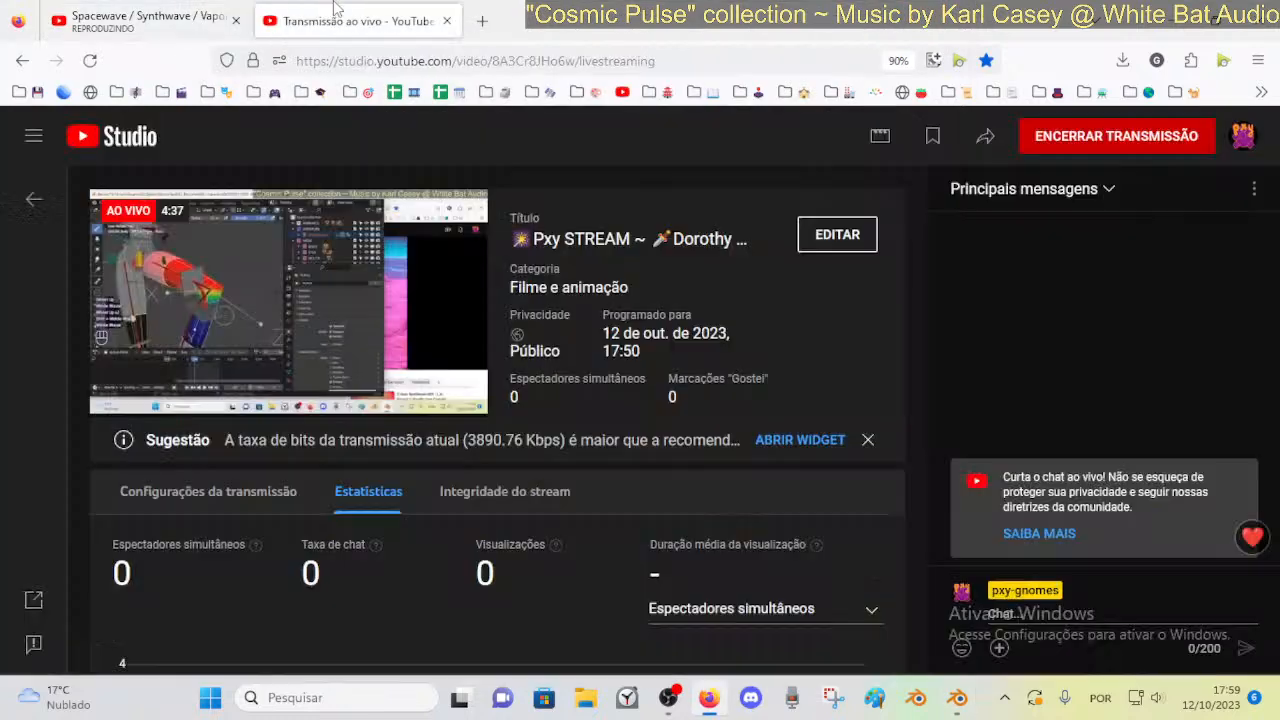
{"action": "left_click", "coordinate": [957, 697]}
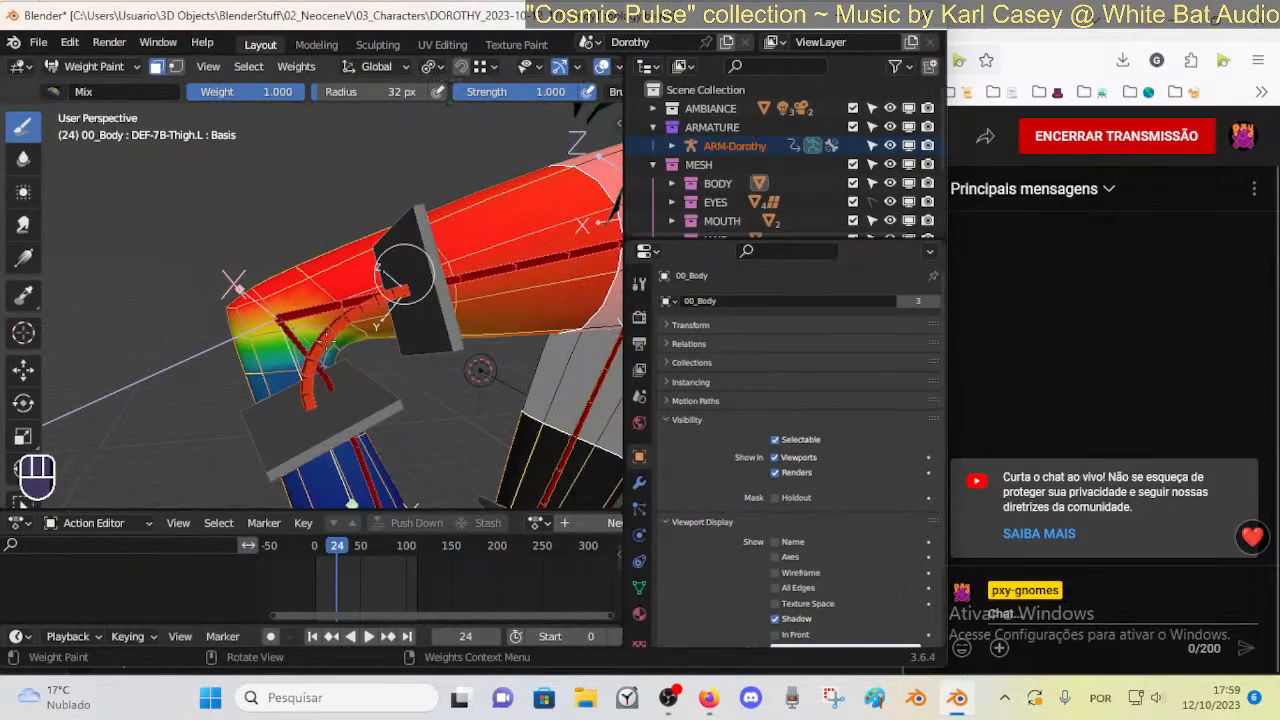
{"action": "left_click", "coordinate": [355, 335], "text": "ctrl"}
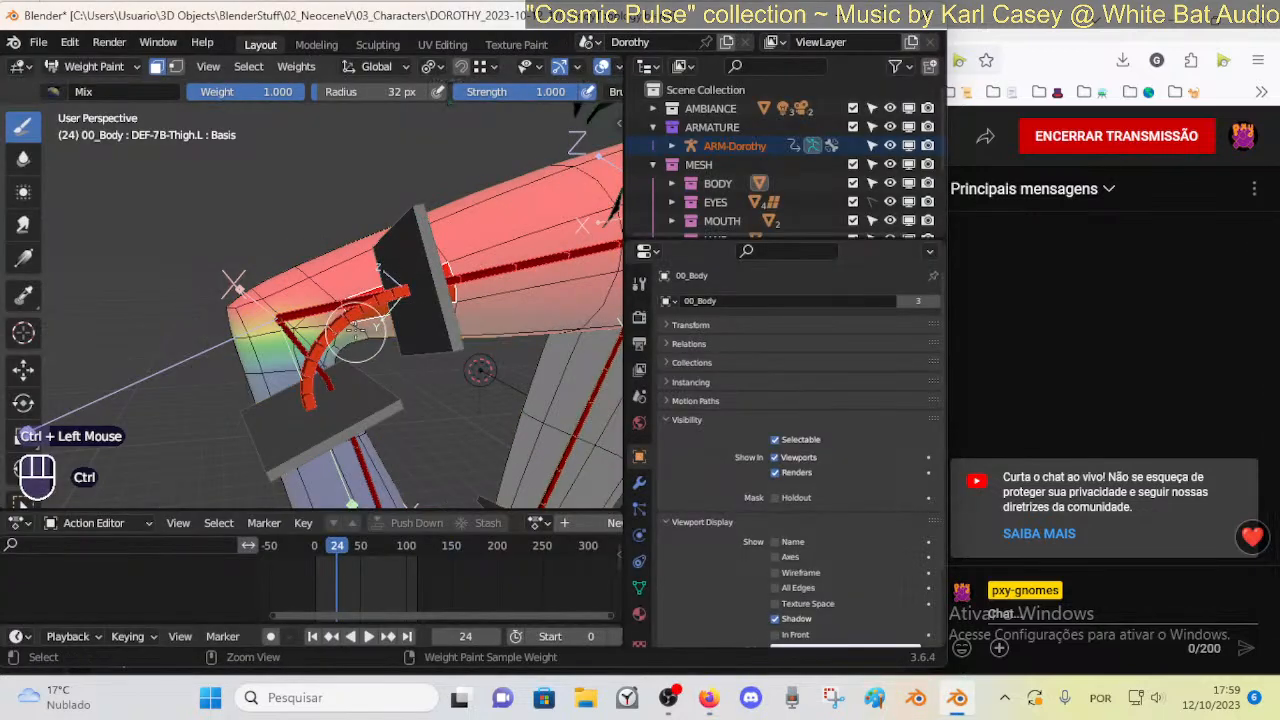
{"action": "key", "text": "ctrl+z"}
{"action": "middle_click_drag", "start_coordinate": [338, 349], "coordinate": [343, 330]}
{"action": "middle_click_drag", "start_coordinate": [302, 258], "coordinate": [301, 244]}
Blur the DEF-7B-Thigh.L weights around the left knee from several sides with the Blur brush at 32 px radius
{"action": "left_click", "coordinate": [34, 161]}
{"action": "mouse_move", "coordinate": [150, 235]}
{"action": "middle_mouse_down"}
{"action": "mouse_move", "coordinate": [288, 270]}
{"action": "mouse_move", "coordinate": [463, 263]}
{"action": "mouse_move", "coordinate": [445, 285]}
{"action": "middle_mouse_up"}
{"action": "left_click_drag", "start_coordinate": [431, 299], "coordinate": [445, 294]}
{"action": "middle_click_drag", "start_coordinate": [453, 290], "coordinate": [450, 310]}
{"action": "left_click_drag", "start_coordinate": [440, 320], "coordinate": [448, 322]}
{"action": "middle_click_drag", "start_coordinate": [448, 322], "coordinate": [557, 327]}
{"action": "left_click_drag", "start_coordinate": [460, 318], "coordinate": [474, 306]}
{"action": "middle_click_drag", "start_coordinate": [474, 306], "coordinate": [268, 269]}
{"action": "left_click_drag", "start_coordinate": [234, 306], "coordinate": [212, 307]}
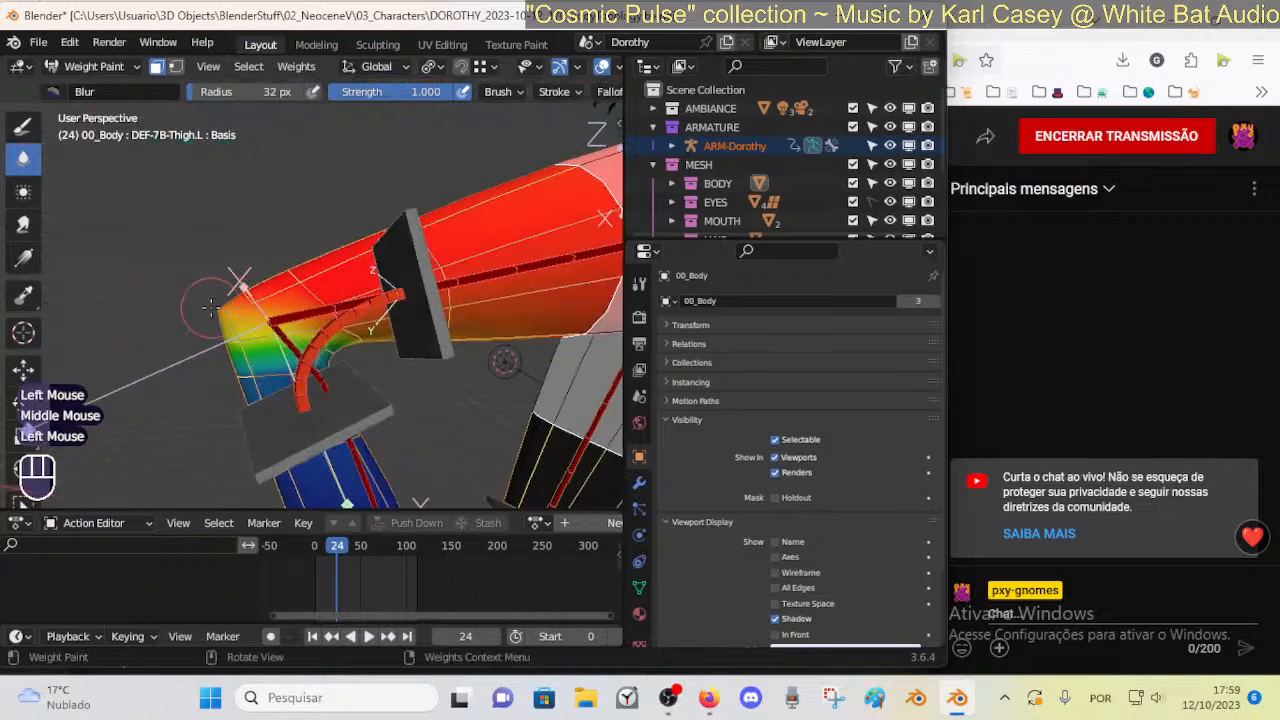
{"action": "middle_click_drag", "start_coordinate": [236, 316], "coordinate": [562, 315]}
{"action": "left_click_drag", "start_coordinate": [438, 312], "coordinate": [430, 310]}
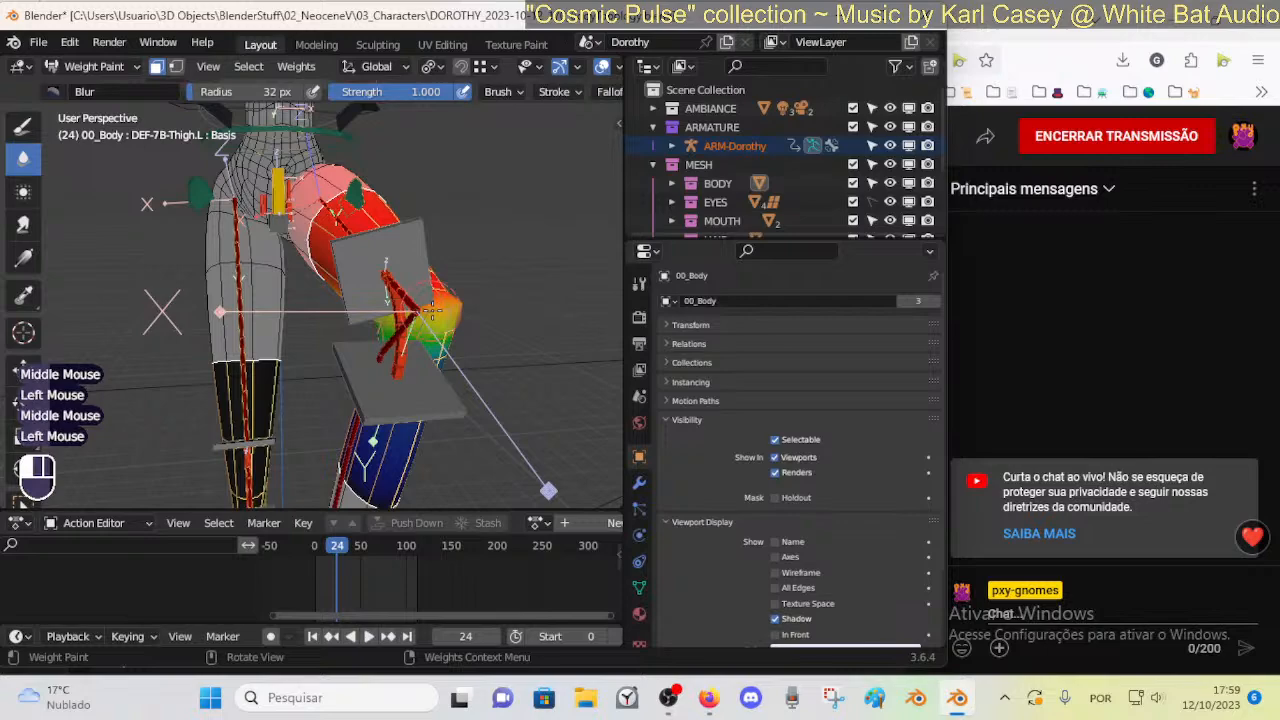
{"action": "middle_click_drag", "start_coordinate": [432, 310], "coordinate": [180, 290]}
{"action": "left_click_drag", "start_coordinate": [180, 290], "coordinate": [168, 289]}
{"action": "mouse_move", "coordinate": [168, 289]}
{"action": "middle_mouse_down"}
{"action": "mouse_move", "coordinate": [390, 340]}
{"action": "mouse_move", "coordinate": [442, 290]}
{"action": "middle_mouse_up"}
{"action": "left_click_drag", "start_coordinate": [442, 290], "coordinate": [441, 290]}
{"action": "middle_click_drag", "start_coordinate": [441, 290], "coordinate": [250, 300]}
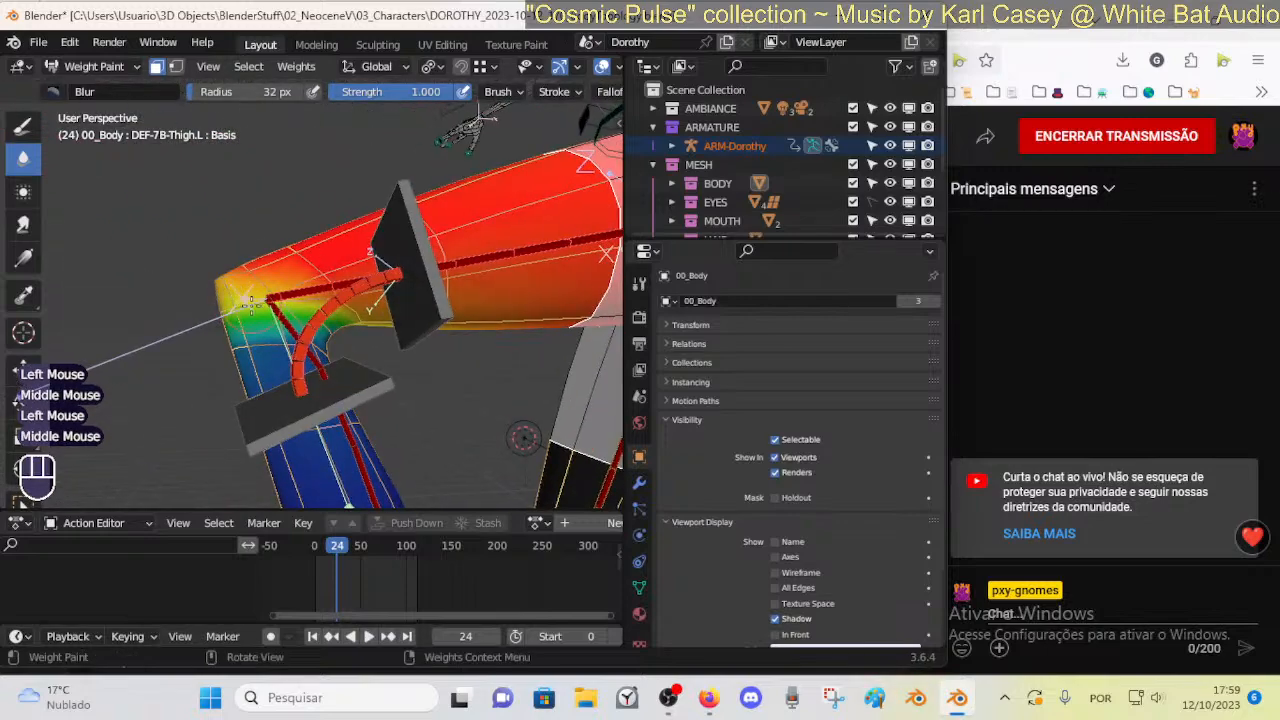
Examine the DEF-7B-Thigh.L weights and the shape of the bent left knee from several angles and distances
{"action": "middle_click_drag", "start_coordinate": [335, 312], "coordinate": [294, 316]}
{"action": "middle_click_drag", "start_coordinate": [387, 271], "coordinate": [478, 238], "text": "ctrl"}
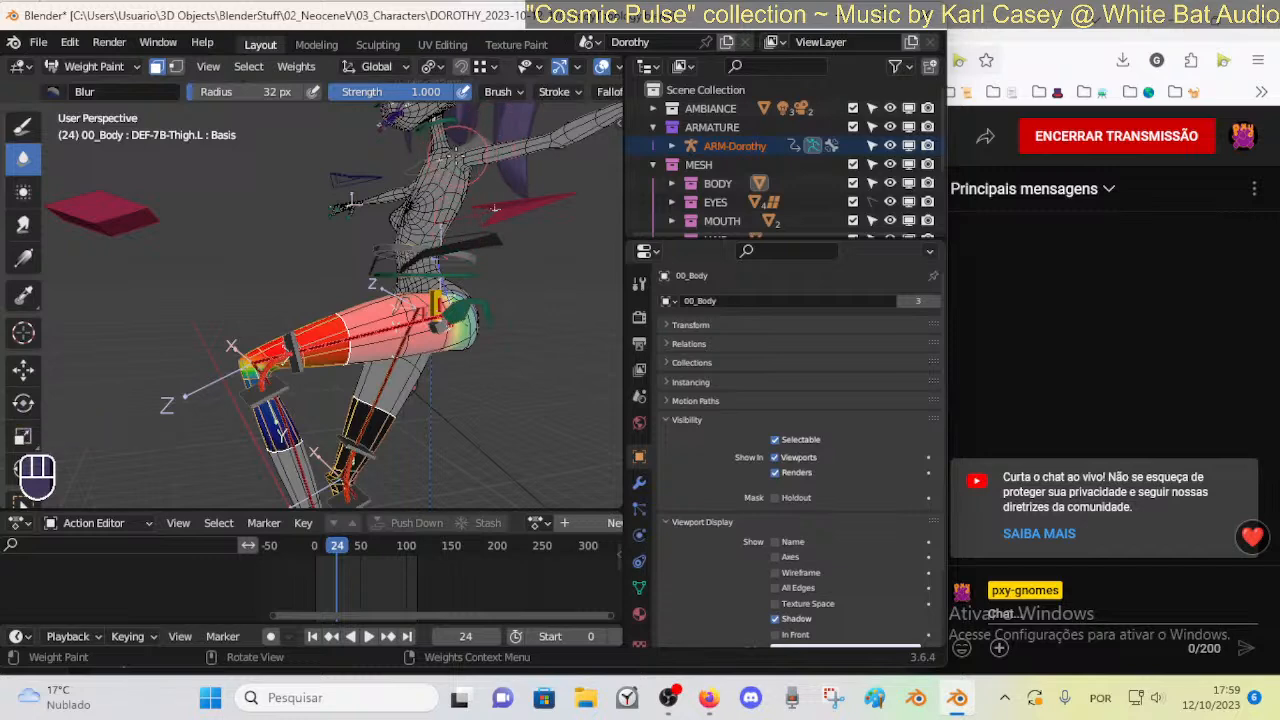
{"action": "middle_click_drag", "start_coordinate": [495, 208], "coordinate": [540, 185]}
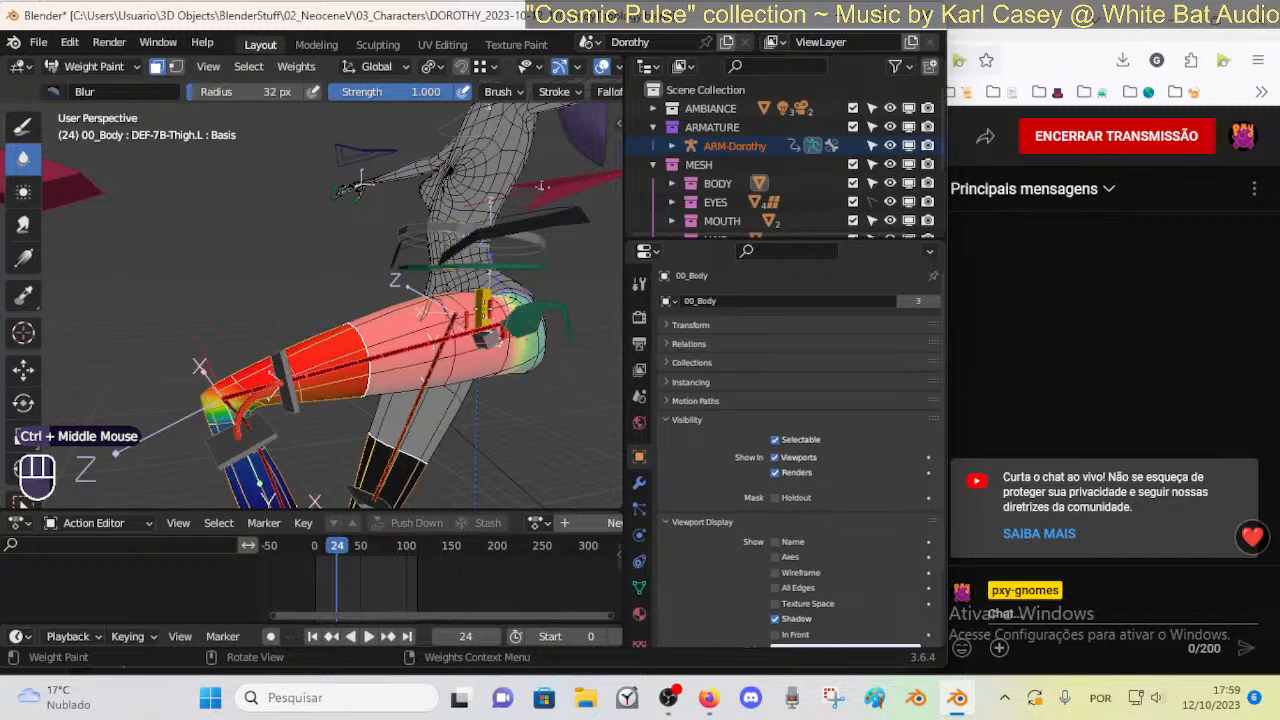
{"action": "middle_click_drag", "start_coordinate": [540, 186], "coordinate": [550, 150], "text": "shift"}
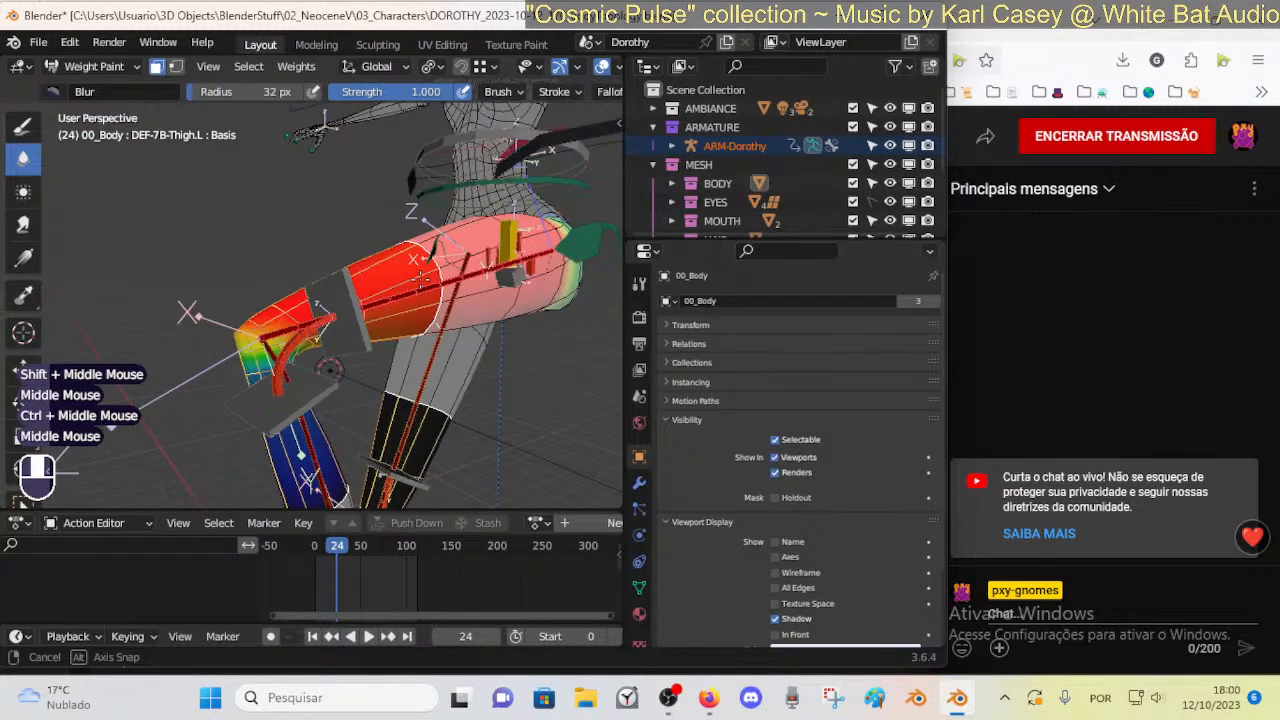
{"action": "middle_click_drag", "start_coordinate": [420, 280], "coordinate": [424, 276]}
{"action": "middle_click_drag", "start_coordinate": [424, 276], "coordinate": [428, 250], "text": "ctrl"}
{"action": "mouse_move", "coordinate": [428, 250]}
{"action": "middle_mouse_down", "text": "shift"}
{"action": "mouse_move", "coordinate": [432, 264]}
{"action": "mouse_move", "coordinate": [446, 260]}
{"action": "middle_mouse_up", "text": "shift"}
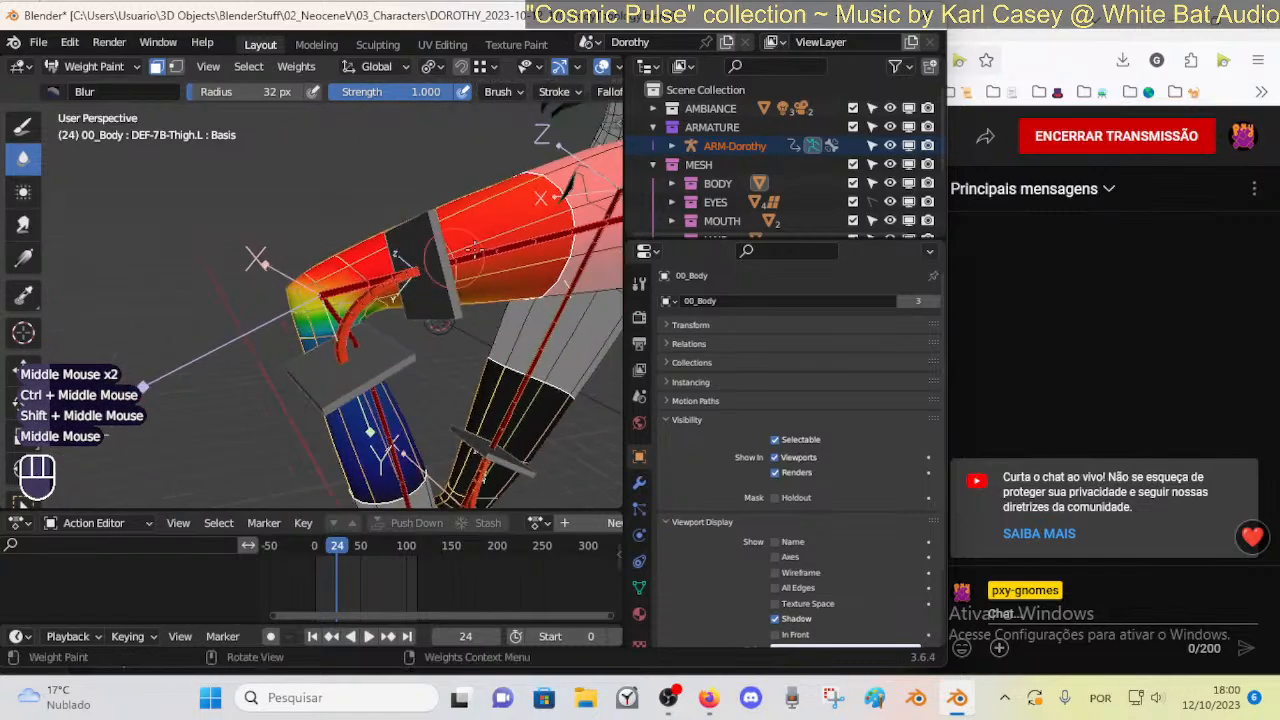
{"action": "middle_click_drag", "start_coordinate": [520, 244], "coordinate": [360, 310], "text": "ctrl"}
{"action": "middle_click_drag", "start_coordinate": [360, 310], "coordinate": [340, 322]}
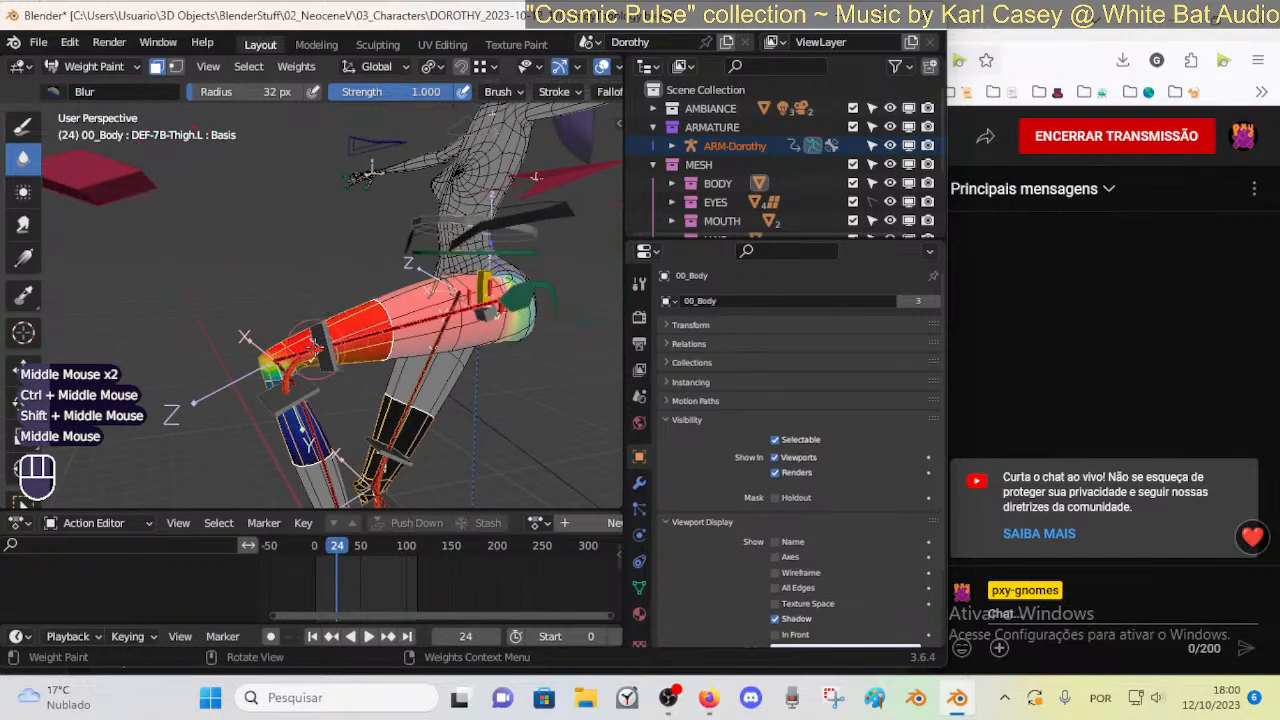
{"action": "middle_click_drag", "start_coordinate": [309, 362], "coordinate": [350, 312], "text": "shift"}
{"action": "middle_click_drag", "start_coordinate": [350, 312], "coordinate": [356, 275], "text": "ctrl"}
{"action": "middle_click_drag", "start_coordinate": [356, 275], "coordinate": [359, 320]}
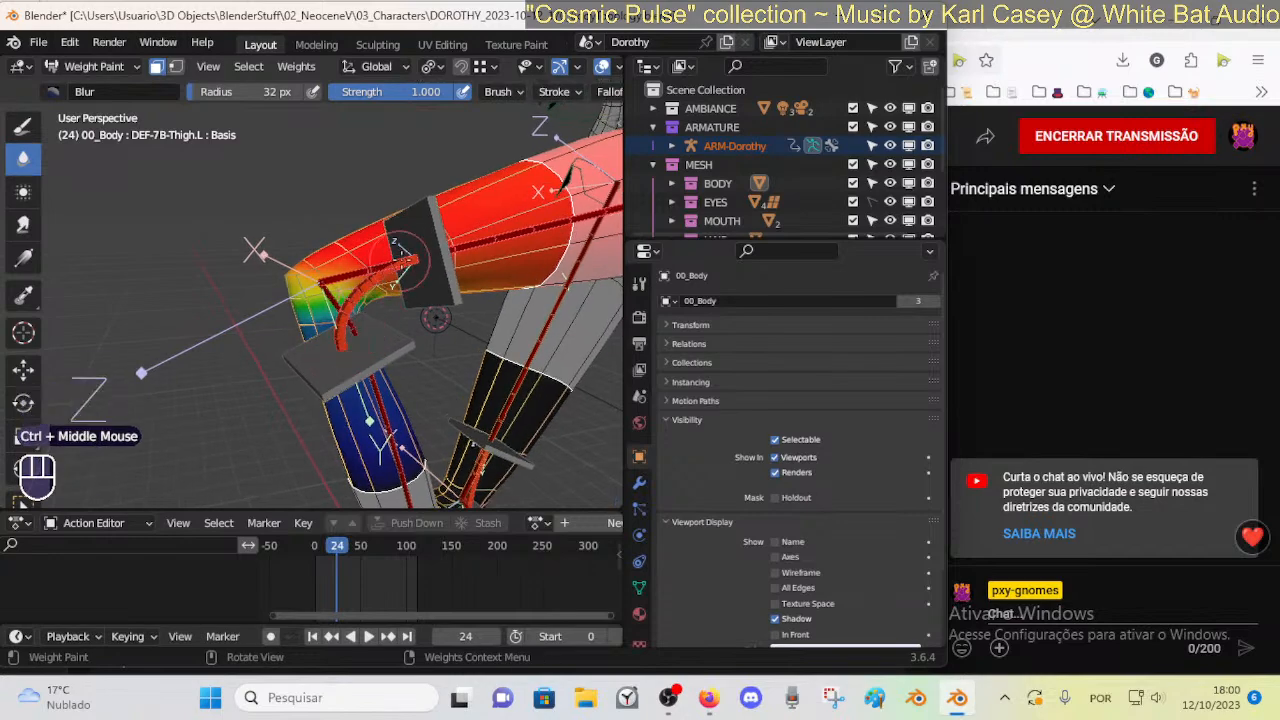
{"action": "middle_click_drag", "start_coordinate": [503, 230], "coordinate": [310, 410], "text": "shift"}
{"action": "middle_click_drag", "start_coordinate": [310, 410], "coordinate": [387, 325]}
{"action": "middle_click_drag", "start_coordinate": [497, 325], "coordinate": [505, 235]}
{"action": "middle_click_drag", "start_coordinate": [480, 245], "coordinate": [375, 280]}
{"action": "middle_click_drag", "start_coordinate": [312, 325], "coordinate": [365, 265], "text": "ctrl"}
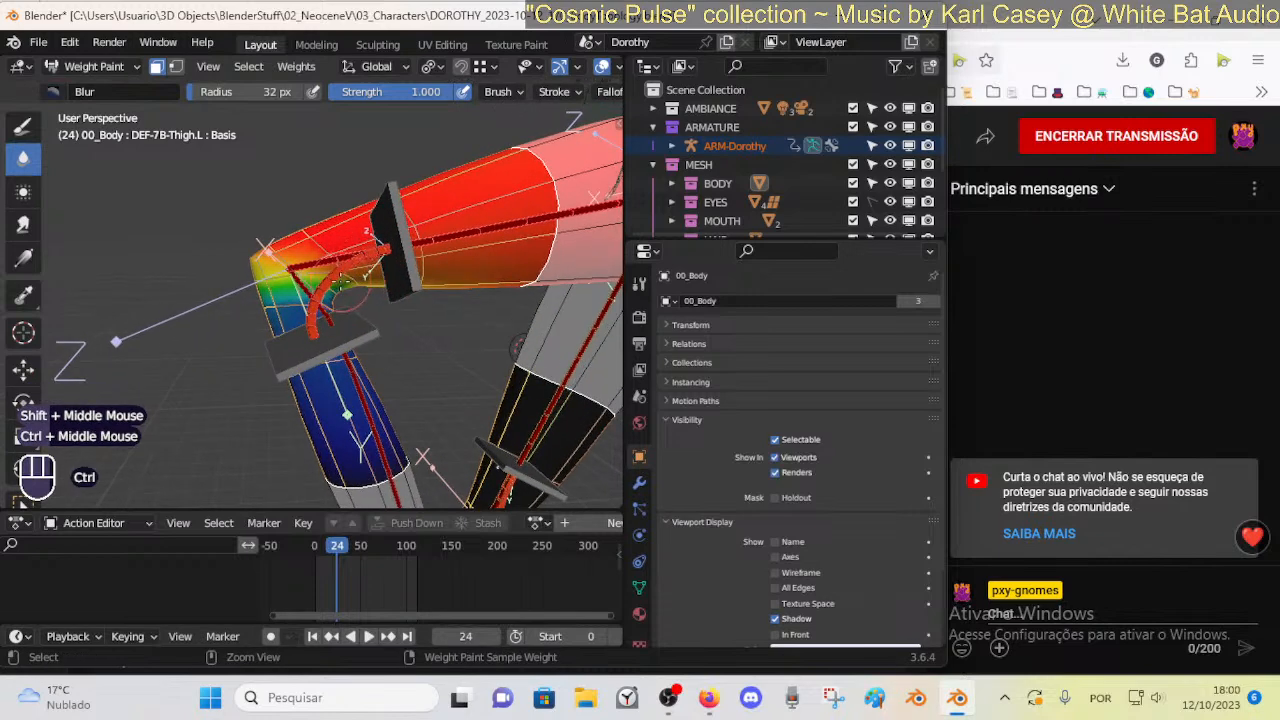
{"action": "left_click", "coordinate": [348, 288], "text": "ctrl"}
{"action": "key", "text": "ctrl+z"}
{"action": "left_click", "coordinate": [340, 288], "text": "ctrl"}
{"action": "key", "text": "ctrl+z"}
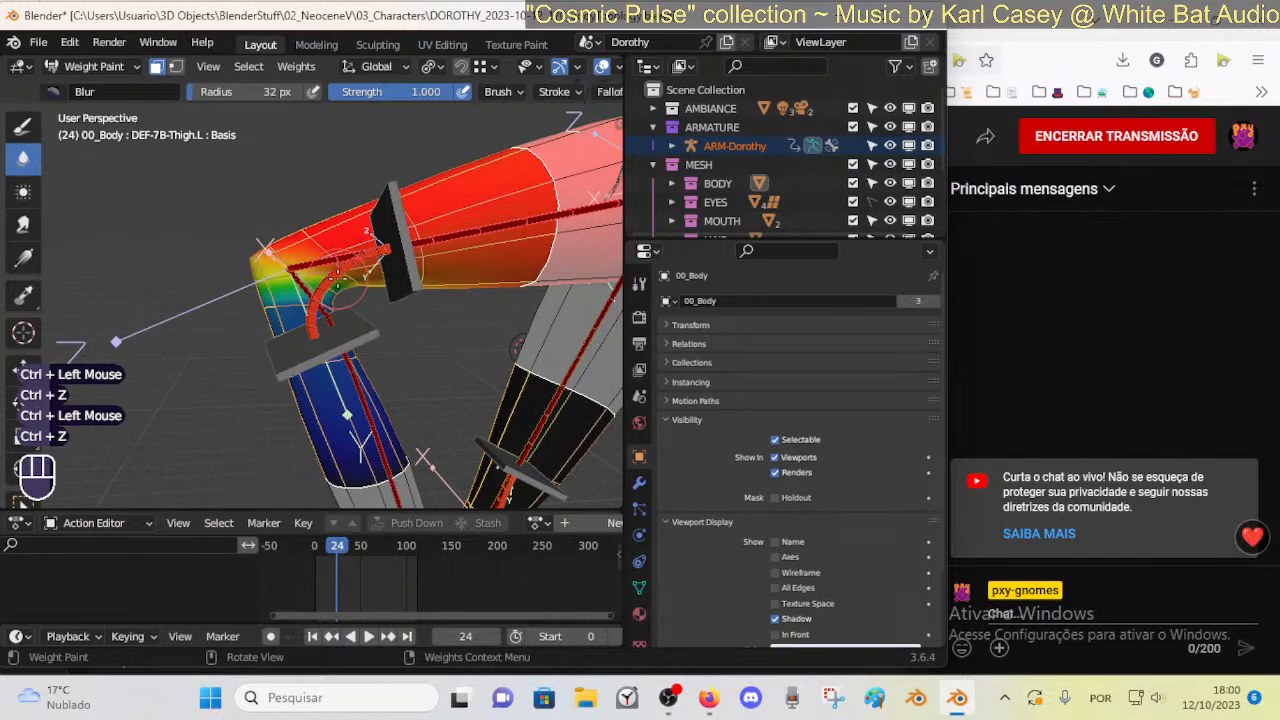
Set the Blur brush radius to 38 px and soften the thigh weights at the left knee joint
{"action": "middle_click_drag", "start_coordinate": [337, 284], "coordinate": [345, 286], "text": "ctrl"}
{"action": "middle_click_drag", "start_coordinate": [345, 286], "coordinate": [381, 294]}
{"action": "key", "text": "f"}
{"action": "left_click", "coordinate": [348, 266]}
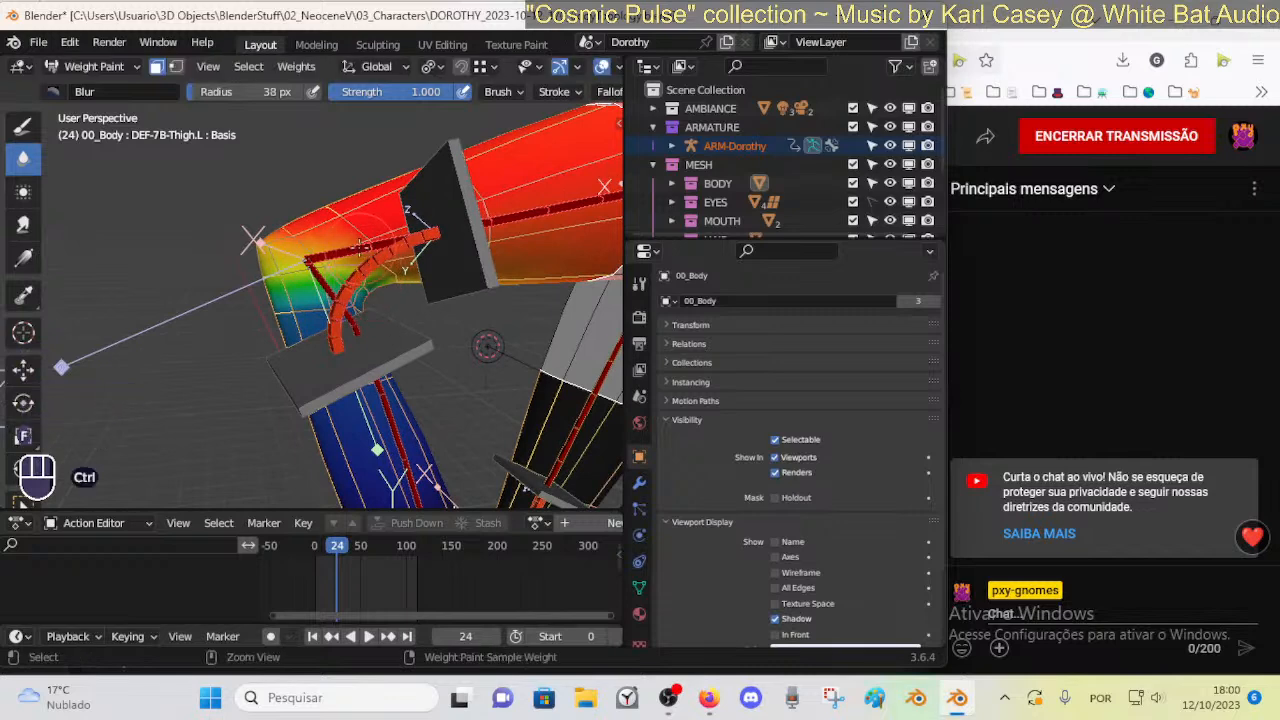
{"action": "left_click", "coordinate": [367, 246], "text": "ctrl"}
{"action": "key", "text": "ctrl+z"}
{"action": "middle_click_drag", "start_coordinate": [370, 262], "coordinate": [311, 259]}
{"action": "left_click", "coordinate": [330, 262]}
{"action": "left_click", "coordinate": [283, 285]}
Set the Draw brush to Subtract blending and remove DEF-7B-Thigh.L weight from the lower leg below the left knee
{"action": "left_click", "coordinate": [22, 128]}
{"action": "left_click", "coordinate": [80, 91]}
{"action": "left_click", "coordinate": [590, 150]}
{"action": "mouse_move", "coordinate": [370, 335]}
{"action": "middle_mouse_down"}
{"action": "mouse_move", "coordinate": [430, 290]}
{"action": "mouse_move", "coordinate": [474, 237]}
{"action": "mouse_move", "coordinate": [474, 215]}
{"action": "middle_mouse_up"}
{"action": "left_click_drag", "start_coordinate": [385, 400], "coordinate": [440, 300]}
{"action": "mouse_move", "coordinate": [497, 271]}
{"action": "middle_mouse_down"}
{"action": "mouse_move", "coordinate": [274, 271]}
{"action": "mouse_move", "coordinate": [280, 300]}
{"action": "mouse_move", "coordinate": [320, 330]}
{"action": "middle_mouse_up"}
{"action": "left_click", "coordinate": [378, 264]}
{"action": "mouse_move", "coordinate": [390, 262]}
{"action": "middle_mouse_down"}
{"action": "mouse_move", "coordinate": [316, 282]}
{"action": "mouse_move", "coordinate": [345, 282]}
{"action": "middle_mouse_up"}
{"action": "mouse_move", "coordinate": [345, 282]}
{"action": "middle_mouse_down", "text": "ctrl"}
{"action": "mouse_move", "coordinate": [369, 240]}
{"action": "mouse_move", "coordinate": [297, 240]}
{"action": "mouse_move", "coordinate": [433, 358]}
{"action": "middle_mouse_up", "text": "ctrl"}
{"action": "left_click", "coordinate": [208, 244]}
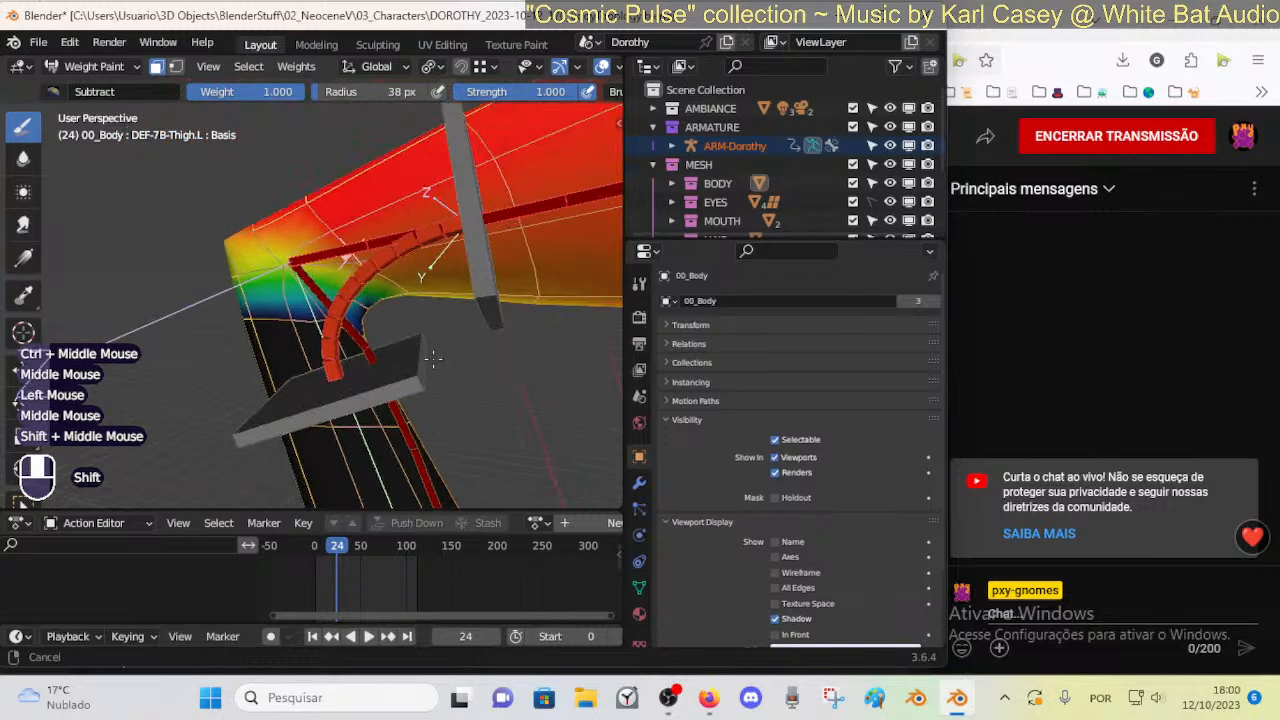
Return to the Blur brush, reduce its radius to 21 px, and soften the thigh weights at the back of the left knee
{"action": "left_click", "coordinate": [23, 158]}
{"action": "left_click", "coordinate": [365, 306]}
{"action": "middle_click_drag", "start_coordinate": [365, 306], "coordinate": [259, 227]}
{"action": "key", "text": "ctrl+z"}
{"action": "key", "text": "f"}
{"action": "left_click", "coordinate": [345, 291]}
{"action": "left_click_drag", "start_coordinate": [176, 255], "coordinate": [131, 257]}
{"action": "mouse_move", "coordinate": [266, 237]}
{"action": "middle_mouse_down"}
{"action": "mouse_move", "coordinate": [250, 245]}
{"action": "mouse_move", "coordinate": [262, 270]}
{"action": "mouse_move", "coordinate": [210, 275]}
{"action": "middle_mouse_up"}
{"action": "key", "text": "ctrl+z"}
{"action": "key", "text": "f"}
{"action": "left_click", "coordinate": [256, 296]}
{"action": "key", "text": "ctrl+z"}
{"action": "left_click", "coordinate": [191, 274]}
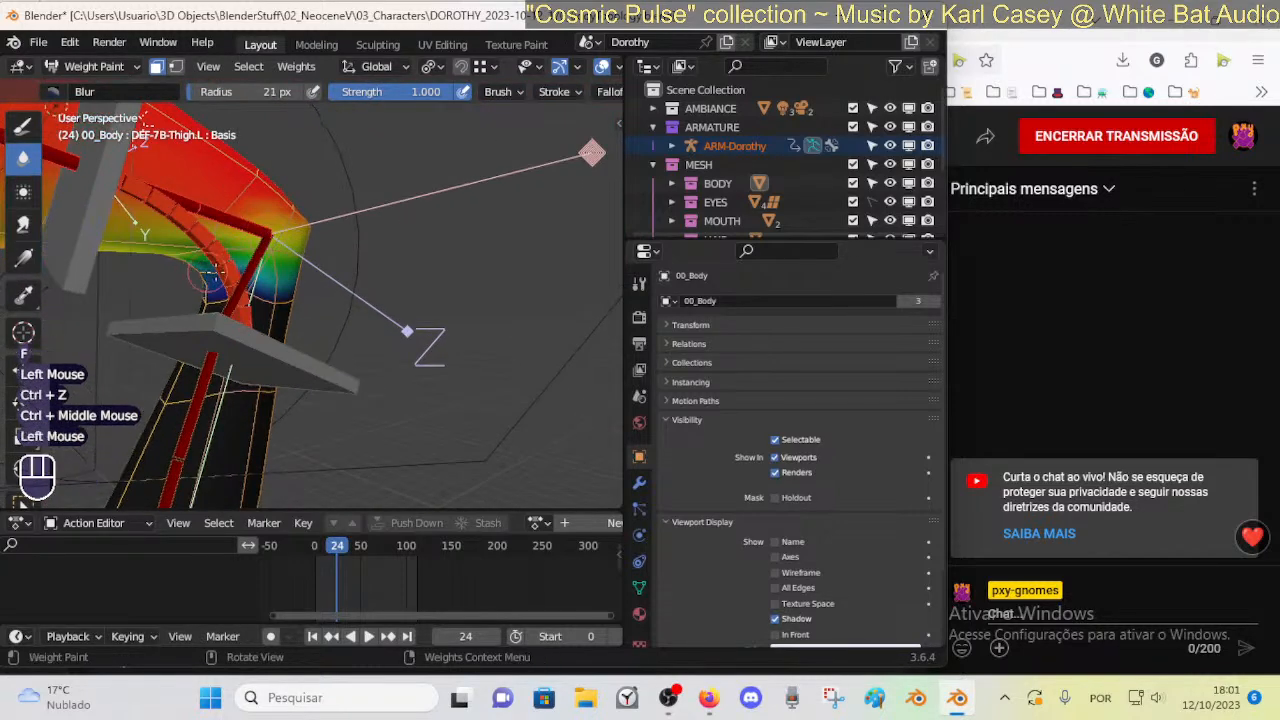
Resize the Blur brush and smooth the thigh weight transition across the left knee, undoing an unwanted stroke
{"action": "middle_click_drag", "start_coordinate": [254, 260], "coordinate": [305, 233]}
{"action": "mouse_move", "coordinate": [237, 200]}
{"action": "middle_mouse_down", "text": "ctrl"}
{"action": "mouse_move", "coordinate": [243, 261]}
{"action": "mouse_move", "coordinate": [461, 264]}
{"action": "mouse_move", "coordinate": [300, 232]}
{"action": "mouse_move", "coordinate": [250, 282]}
{"action": "mouse_move", "coordinate": [420, 214]}
{"action": "mouse_move", "coordinate": [240, 245]}
{"action": "middle_mouse_up", "text": "ctrl"}
{"action": "key", "text": "f"}
{"action": "left_click", "coordinate": [254, 261]}
{"action": "left_click", "coordinate": [328, 258]}
{"action": "left_click", "coordinate": [416, 258]}
{"action": "key", "text": "ctrl+z"}
{"action": "left_click", "coordinate": [455, 247]}
{"action": "left_click", "coordinate": [249, 283]}
{"action": "left_click", "coordinate": [423, 212]}
{"action": "left_click", "coordinate": [313, 228]}
{"action": "left_click", "coordinate": [240, 245]}
Set the Blur brush radius to 14 px and save the Blender file
{"action": "middle_click_drag", "start_coordinate": [319, 266], "coordinate": [340, 440]}
{"action": "key", "text": "f"}
{"action": "key", "text": "f"}
{"action": "left_click", "coordinate": [281, 270]}
{"action": "left_click", "coordinate": [337, 449], "text": "ctrl"}
{"action": "key", "text": "ctrl+z"}
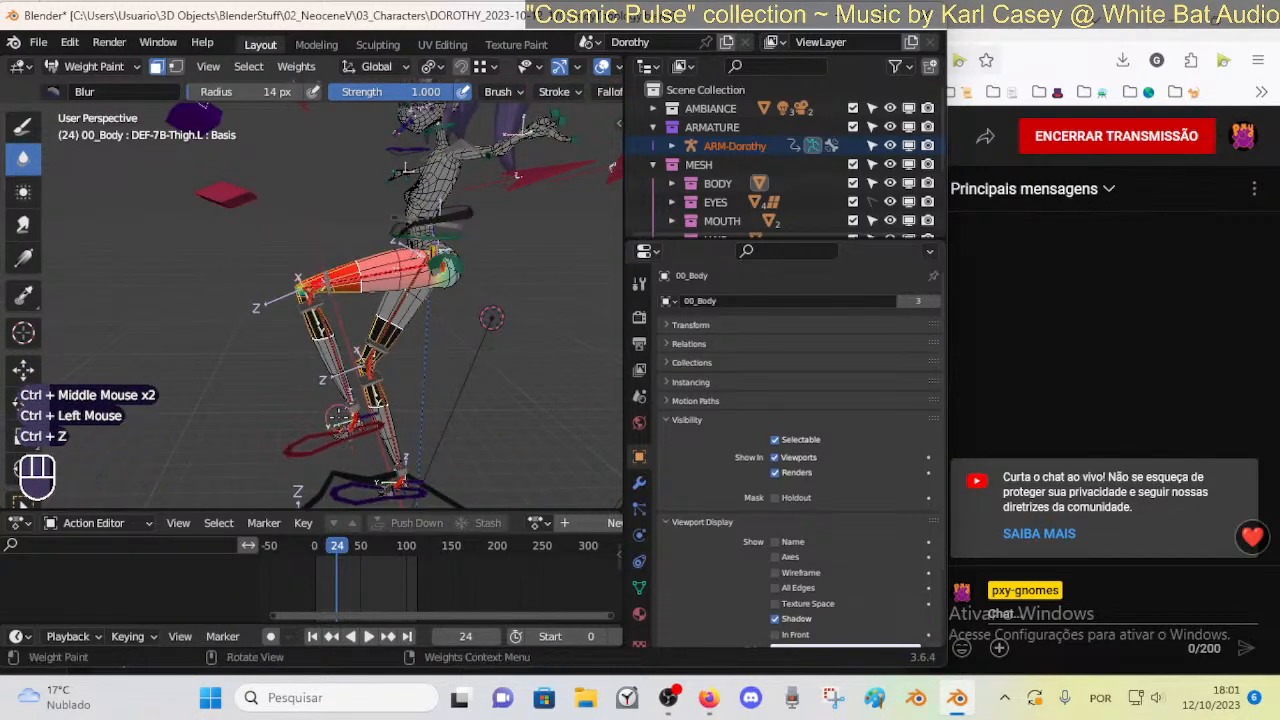
{"action": "key", "text": "ctrl+s"}
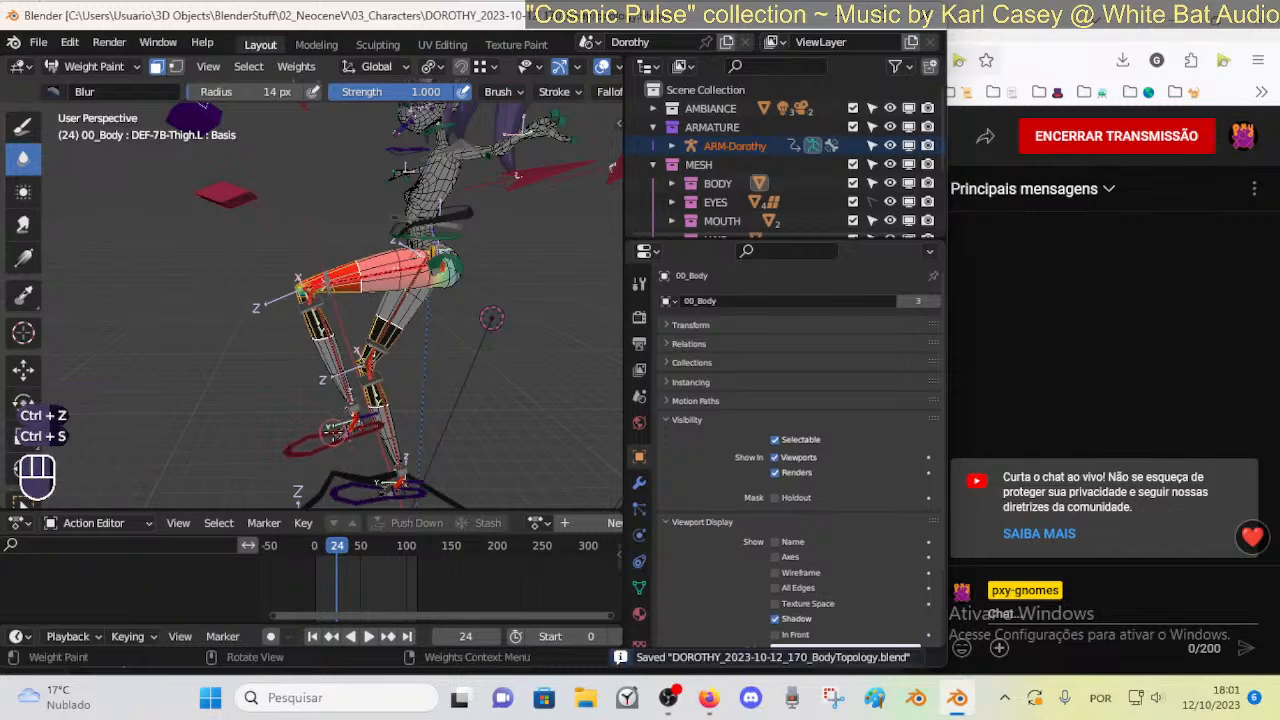
Turn off the face selection mask and move the left foot control bone to fold the leg tightly at the knee
{"action": "key", "text": "m"}
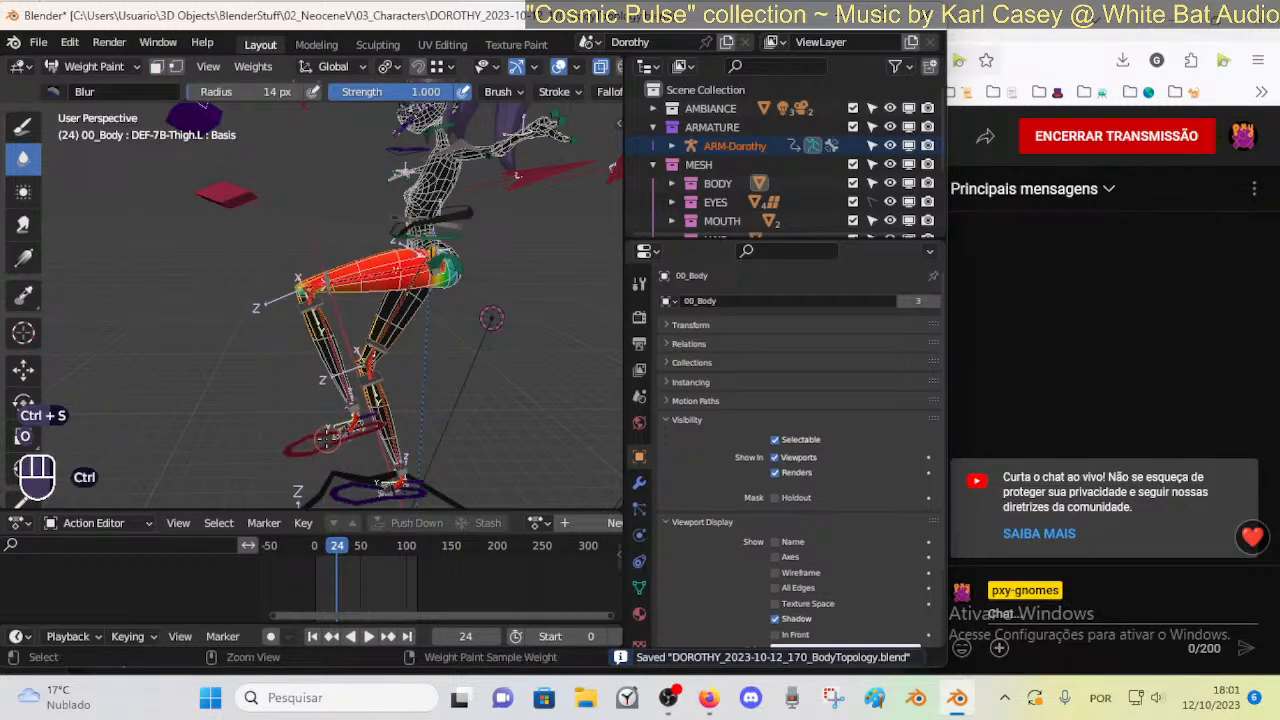
{"action": "left_click", "coordinate": [326, 440], "text": "ctrl"}
{"action": "key", "text": "g"}
{"action": "left_click", "coordinate": [406, 364]}
{"action": "middle_click_drag", "start_coordinate": [406, 364], "coordinate": [350, 285]}
{"action": "key", "text": "g"}
{"action": "left_click", "coordinate": [441, 265]}
{"action": "key", "text": "g"}
{"action": "left_click", "coordinate": [416, 260]}
{"action": "middle_click_drag", "start_coordinate": [416, 260], "coordinate": [150, 416], "text": "shift"}
Leave Weight Paint mode, open the 00_Body mesh in Edit Mode, and move a vertex on the back of the calf
{"action": "key", "text": "ctrl+Tab"}
{"action": "left_click", "coordinate": [369, 288]}
{"action": "key", "text": "Tab"}
{"action": "mouse_move", "coordinate": [400, 292]}
{"action": "middle_mouse_down"}
{"action": "mouse_move", "coordinate": [398, 268]}
{"action": "mouse_move", "coordinate": [412, 292]}
{"action": "middle_mouse_up"}
{"action": "mouse_move", "coordinate": [412, 292]}
{"action": "middle_mouse_down"}
{"action": "mouse_move", "coordinate": [406, 399]}
{"action": "mouse_move", "coordinate": [418, 262]}
{"action": "mouse_move", "coordinate": [422, 313]}
{"action": "middle_mouse_up"}
{"action": "key", "text": "1"}
{"action": "left_click", "coordinate": [389, 282]}
{"action": "key", "text": "g"}
{"action": "left_click", "coordinate": [383, 224], "text": "shift"}
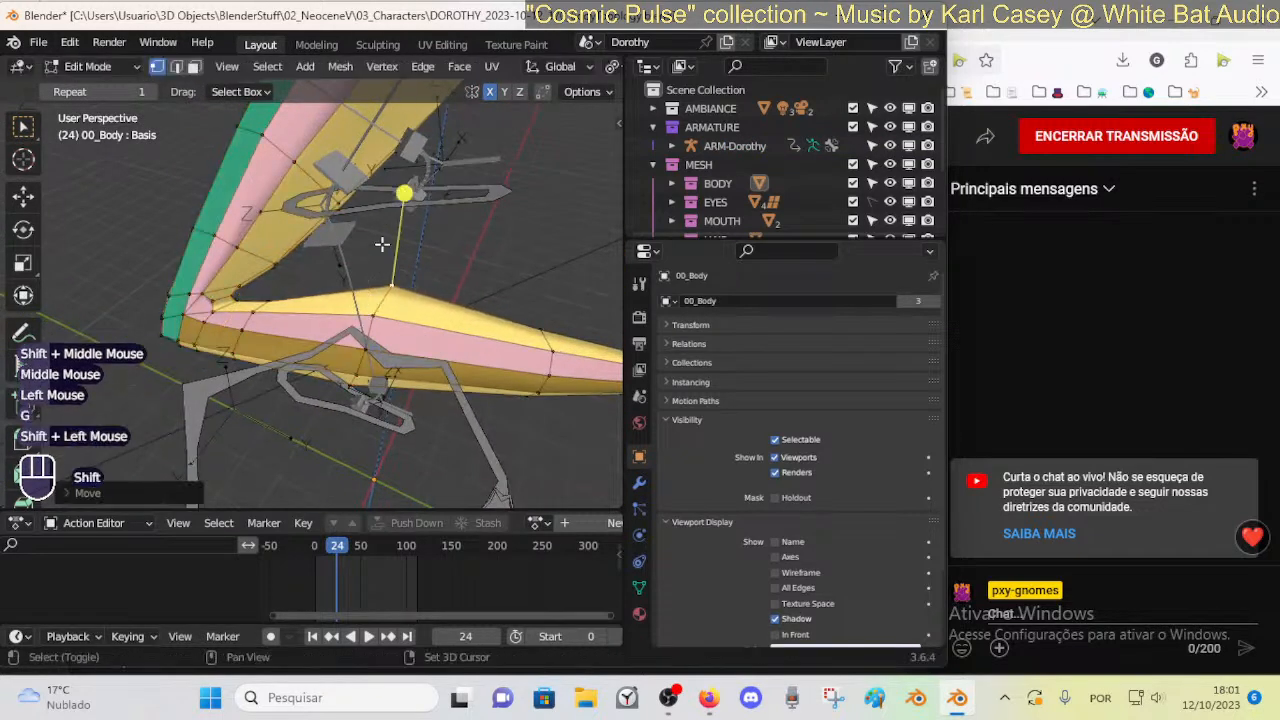
Select the edge loop around the widest part of the calf and fatten it by about 0.015 m
{"action": "left_click", "coordinate": [376, 324]}
{"action": "key", "text": "2"}
{"action": "left_click", "coordinate": [380, 328], "text": "alt+shift"}
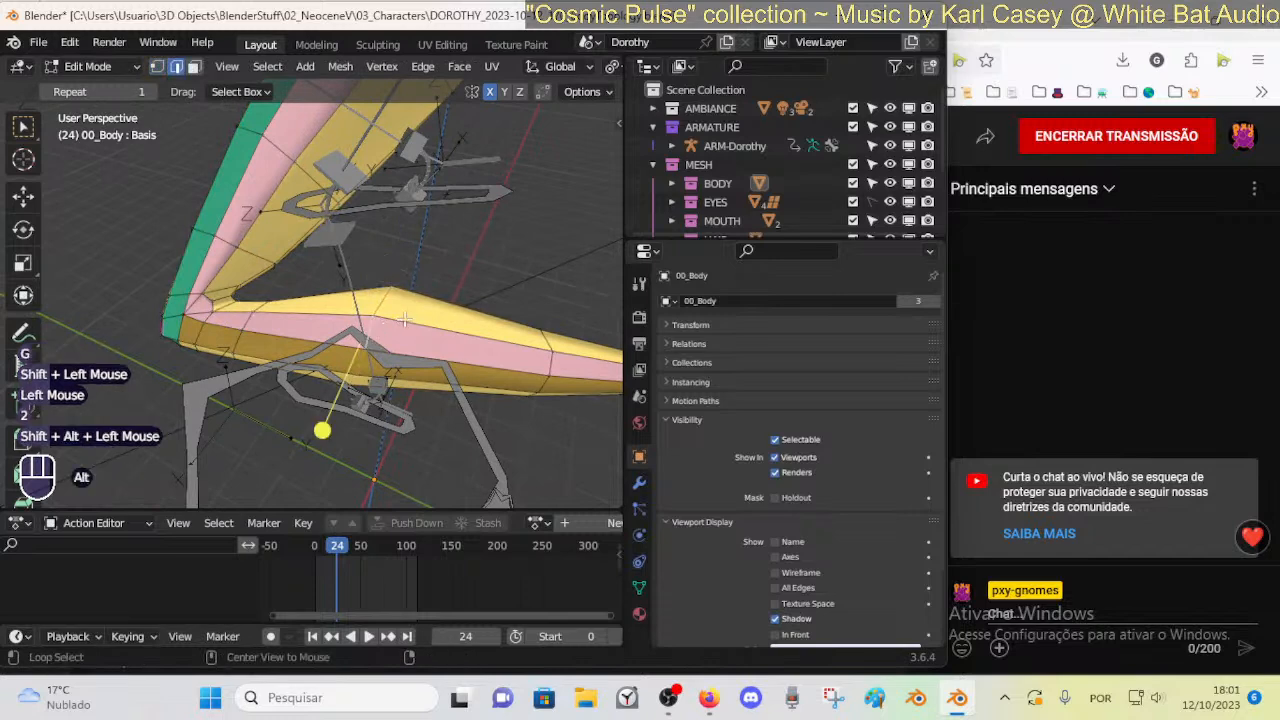
{"action": "key", "text": "alt+s"}
{"action": "key", "text": "Escape"}
{"action": "key", "text": "alt+s"}
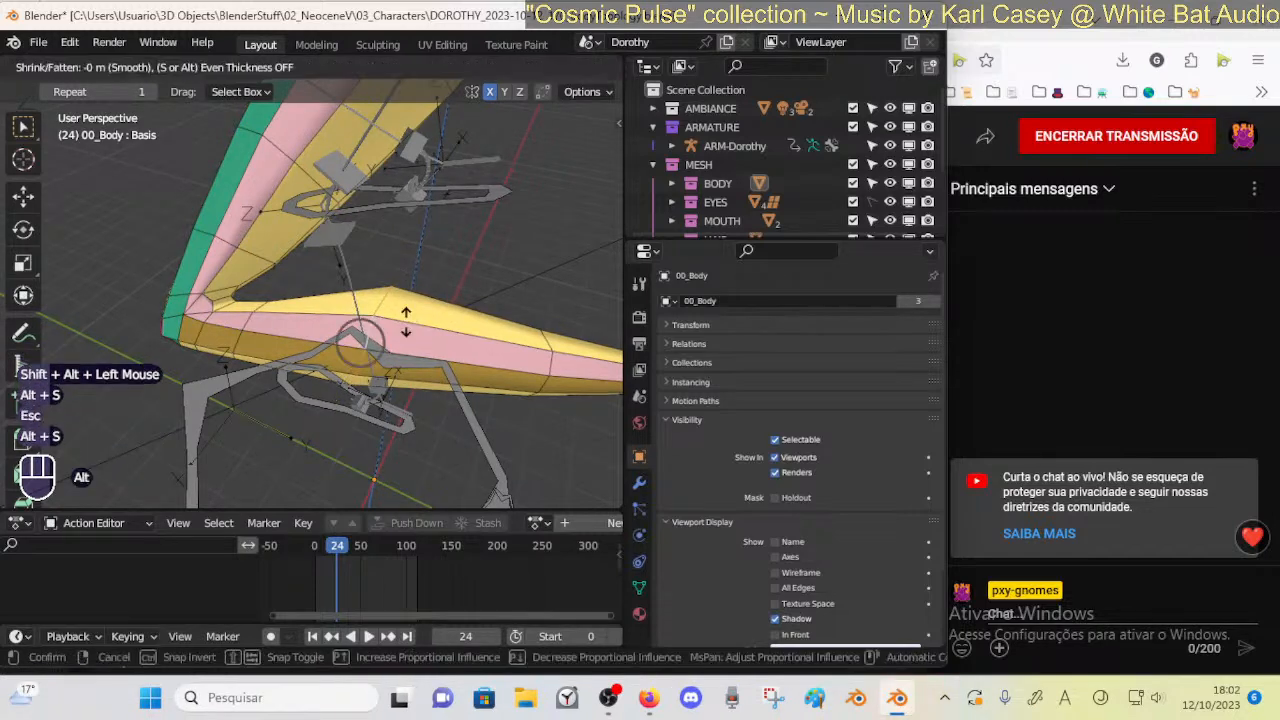
{"action": "key", "text": "Escape"}
{"action": "key", "text": "alt+s"}
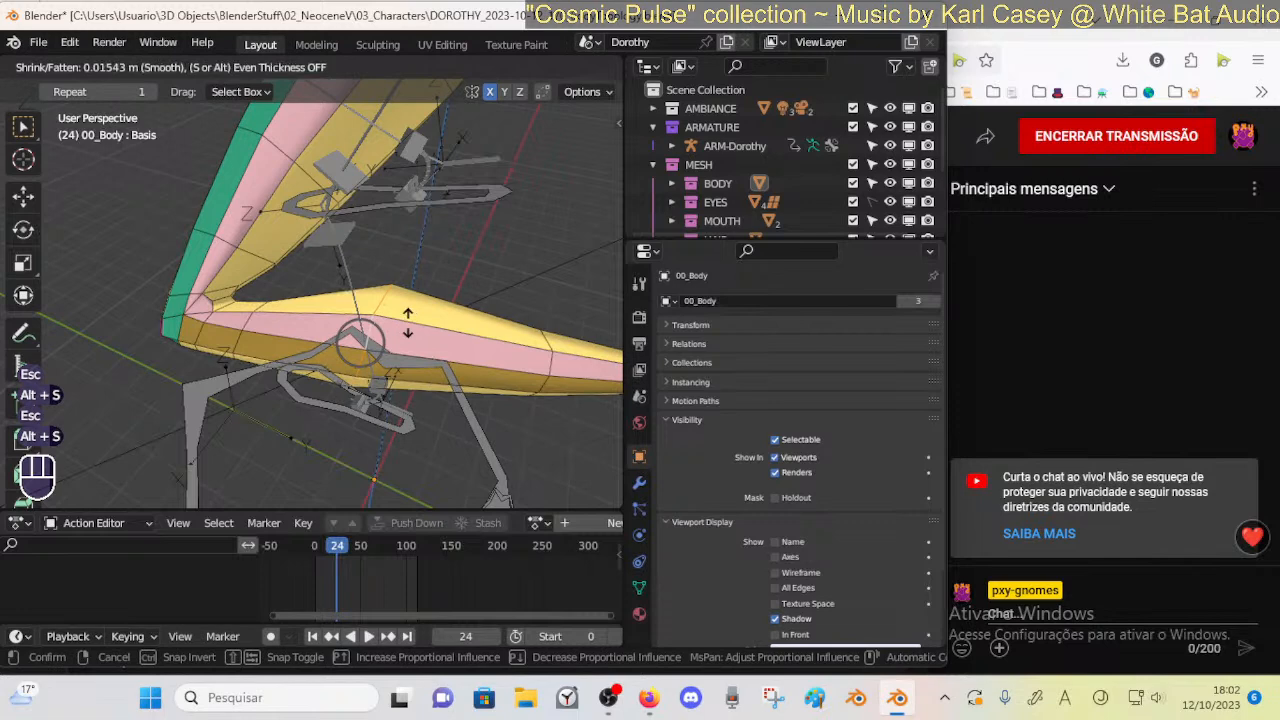
{"action": "left_click", "coordinate": [407, 322]}
Fatten the edge loop just below the knee by about 0.03 m and the lower calf loop by about 0.005 m
{"action": "key", "text": "alt+a"}
{"action": "left_click", "coordinate": [288, 302], "text": "alt+shift"}
{"action": "key", "text": "alt+s"}
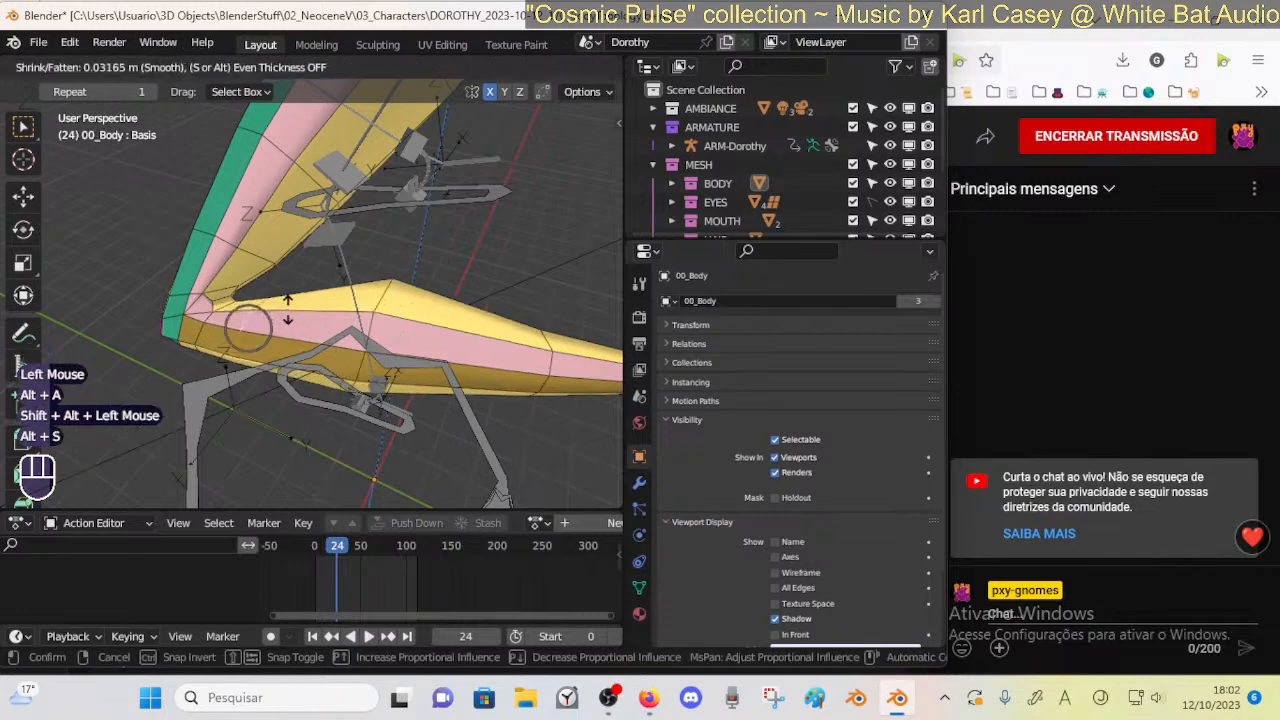
{"action": "left_click", "coordinate": [290, 308]}
{"action": "key", "text": "alt+a"}
{"action": "left_click", "coordinate": [551, 354], "text": "alt+shift"}
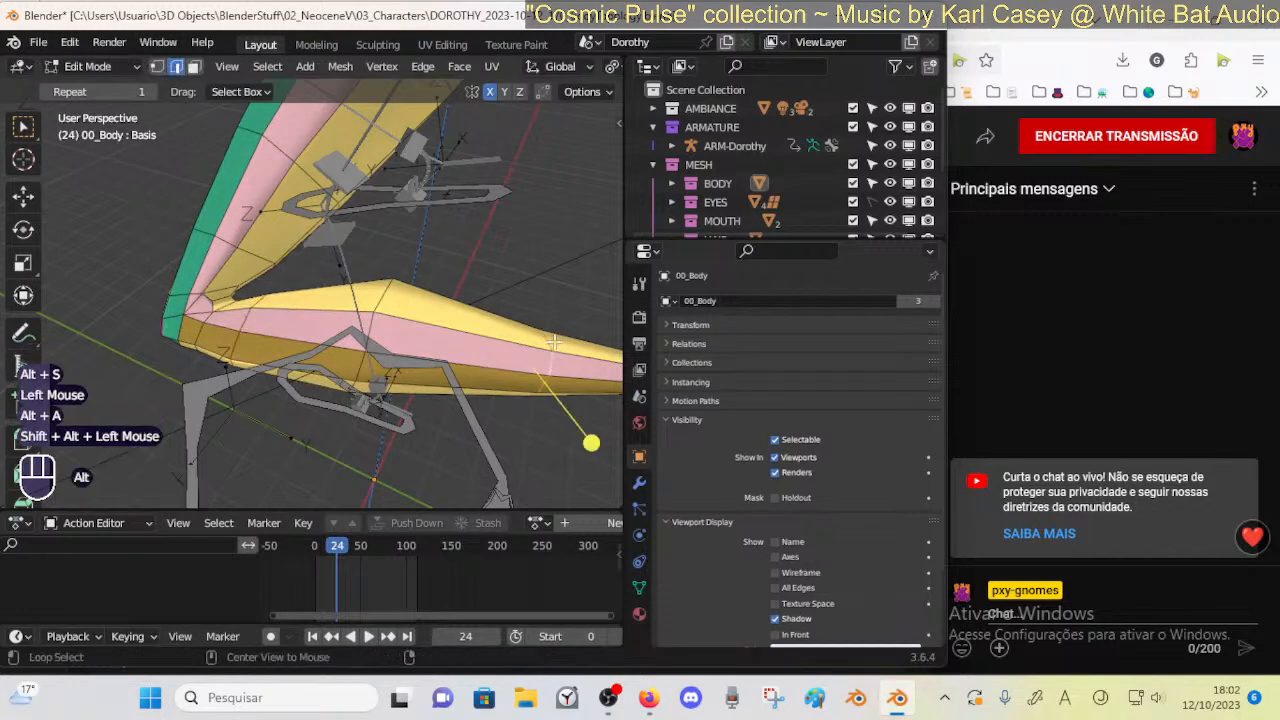
{"action": "key", "text": "alt+s"}
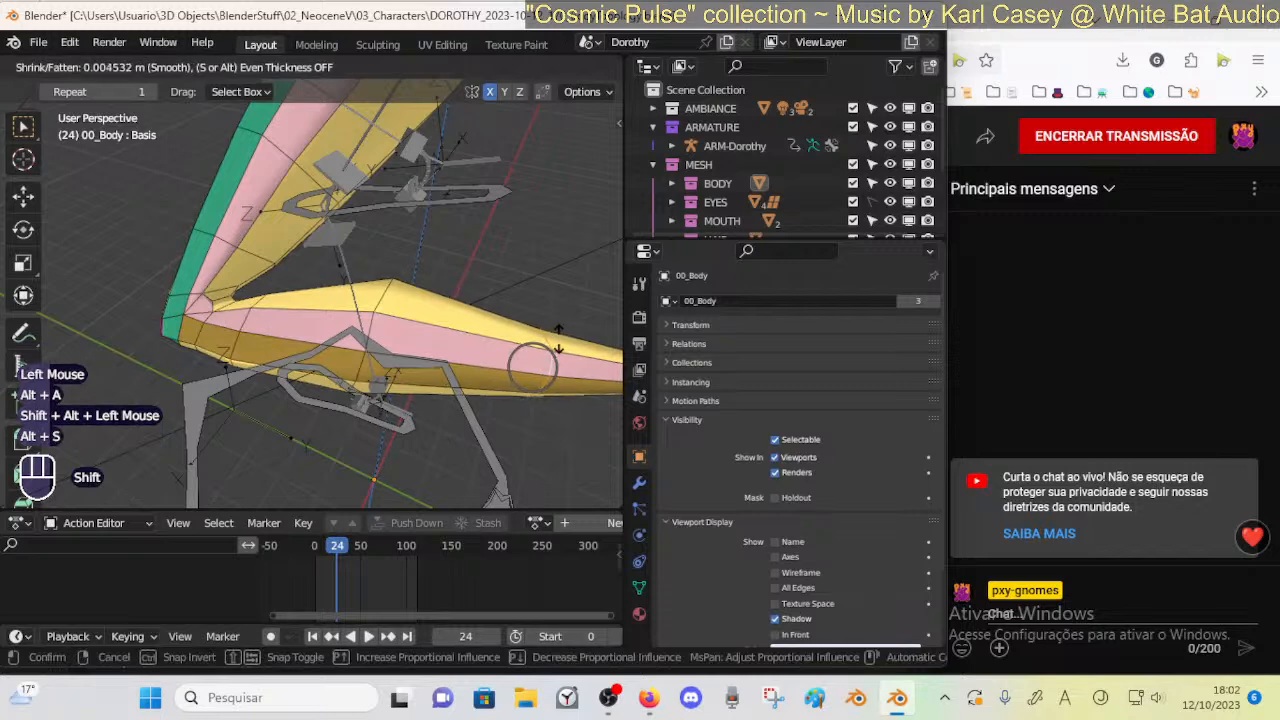
{"action": "left_click", "coordinate": [559, 340], "text": "shift"}
Select the edge loop above the ankle and move it twice with proportional editing
{"action": "middle_click_drag", "start_coordinate": [559, 340], "coordinate": [500, 313], "text": "shift"}
{"action": "key", "text": "alt+a"}
{"action": "left_click", "coordinate": [538, 314], "text": "alt+shift"}
{"action": "middle_click_drag", "start_coordinate": [580, 335], "coordinate": [503, 306], "text": "shift"}
{"action": "key", "text": "g"}
{"action": "left_click", "coordinate": [507, 318], "text": "shift"}
{"action": "key", "text": "g"}
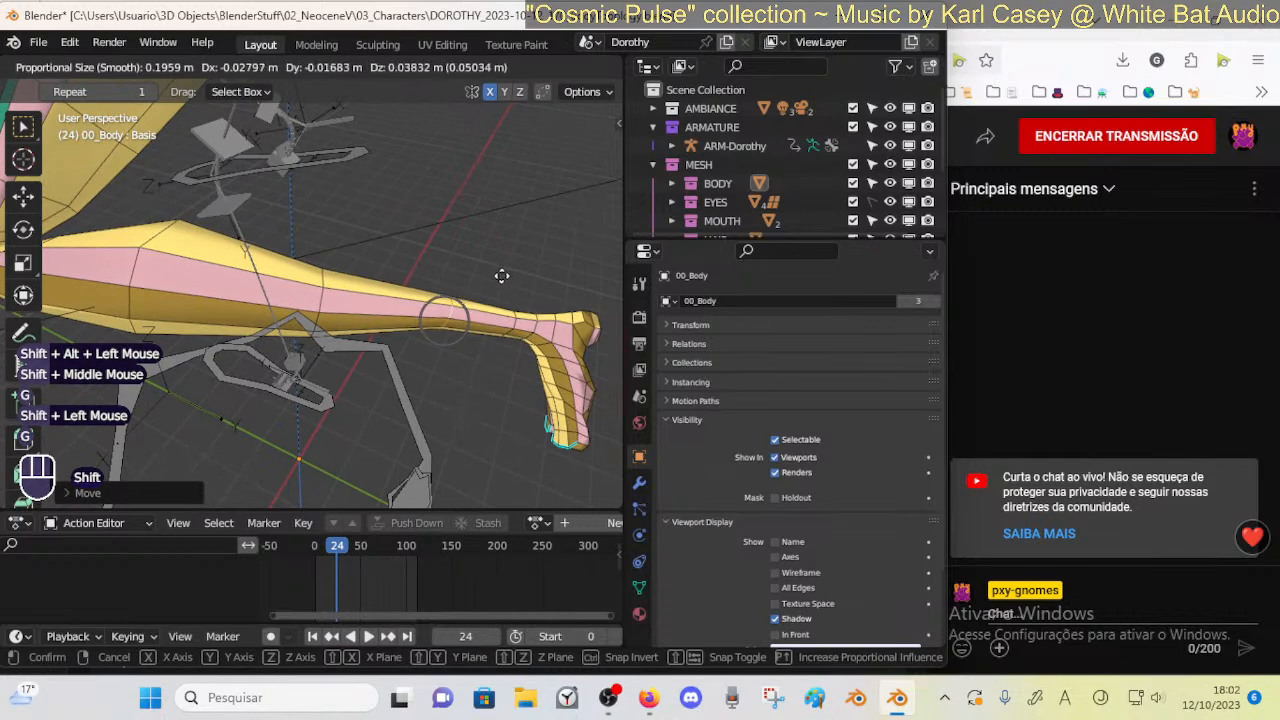
{"action": "left_click", "coordinate": [455, 321], "text": "shift"}
{"action": "key", "text": "alt+a"}
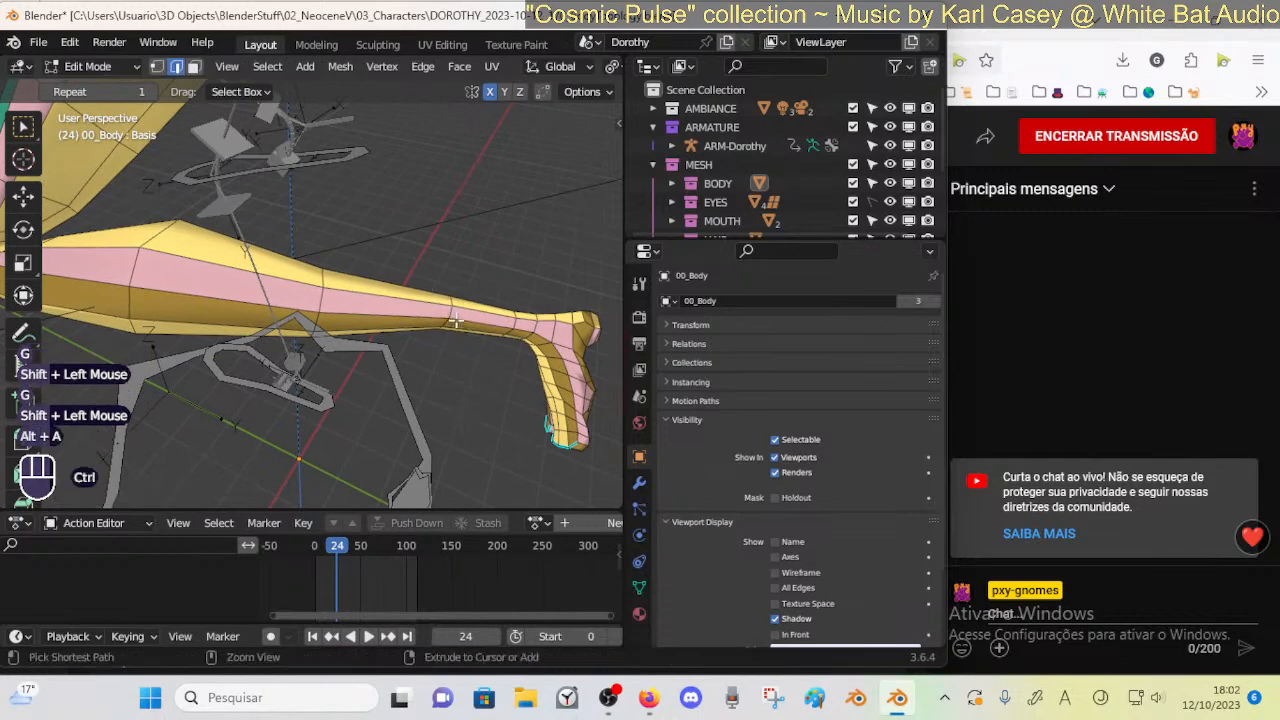
Undo the last move of the loop above the ankle, rotate the loop, and move it about 0.025 m
{"action": "key", "text": "ctrl+z"}
{"action": "key", "text": "ctrl+z"}
{"action": "key", "text": "r"}
{"action": "left_click", "coordinate": [509, 283]}
{"action": "key", "text": "g"}
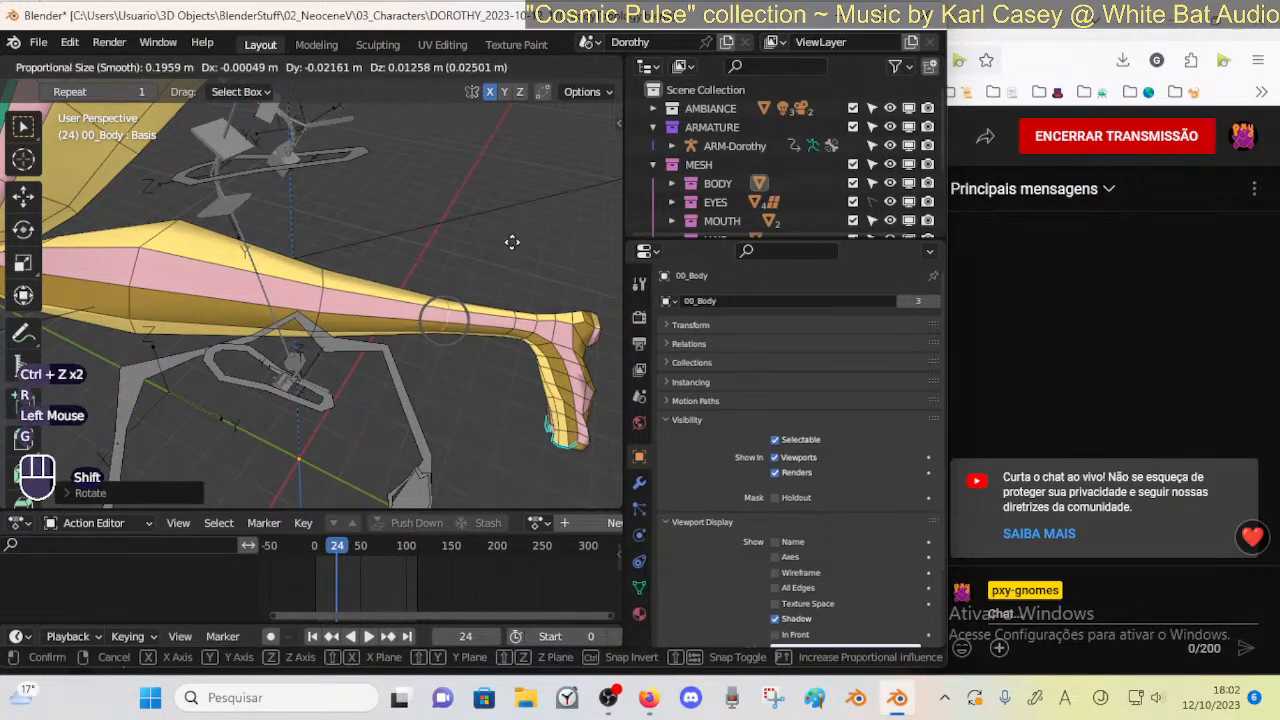
{"action": "left_click", "coordinate": [509, 231], "text": "shift"}
Select the lower calf edge loop and move it about 0.026 m with proportional editing
{"action": "key", "text": "alt+a"}
{"action": "left_click", "coordinate": [324, 293], "text": "alt+shift"}
{"action": "key", "text": "g"}
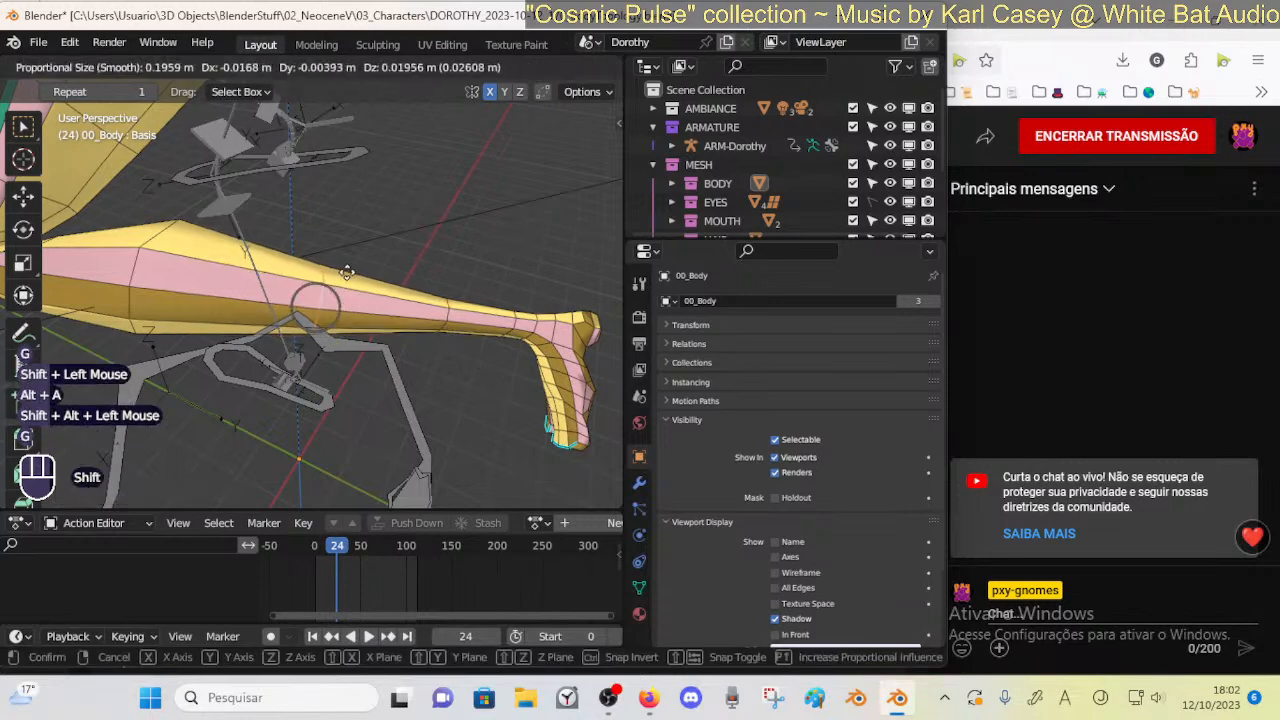
{"action": "left_click", "coordinate": [363, 278], "text": "shift"}
Smooth the vertices of the edge loop at the widest part of the calf and adjust the loop with Shrink/Fatten
{"action": "middle_click_drag", "start_coordinate": [364, 278], "coordinate": [628, 279], "text": "shift"}
{"action": "key", "text": "alt+a"}
{"action": "left_click", "coordinate": [448, 268], "text": "alt+shift"}
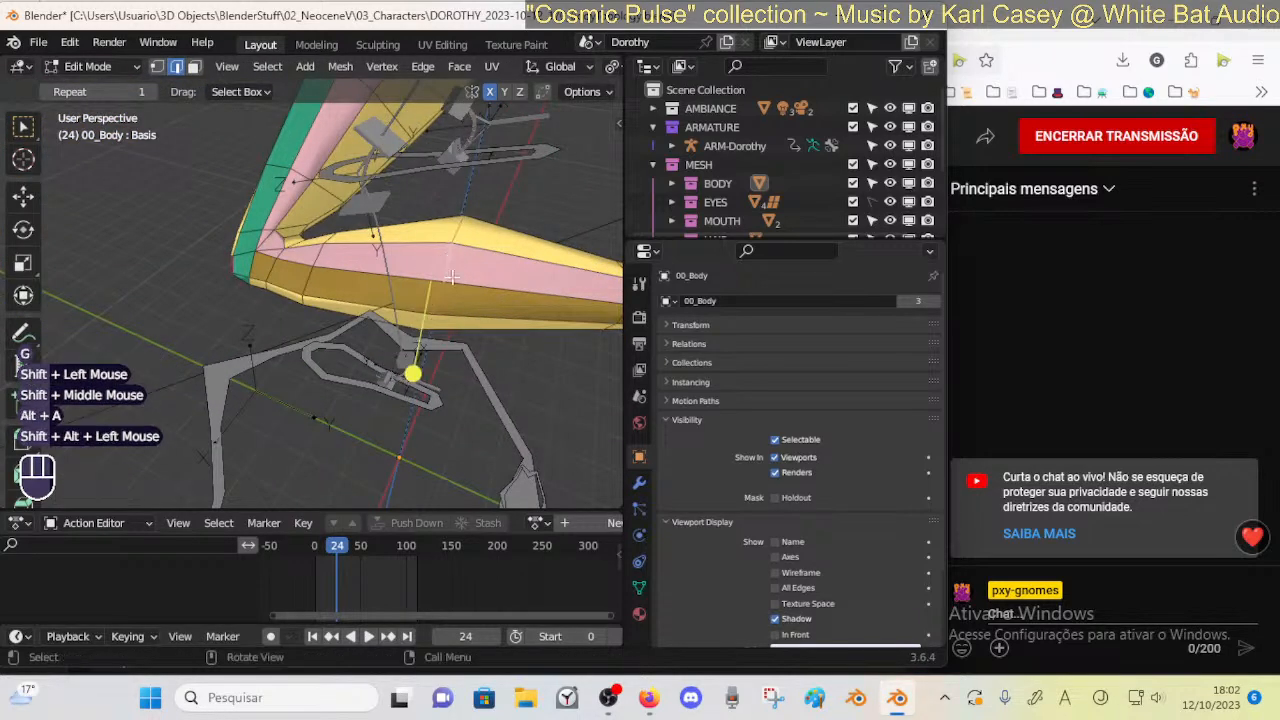
{"action": "left_click_drag", "start_coordinate": [414, 373], "coordinate": [446, 372]}
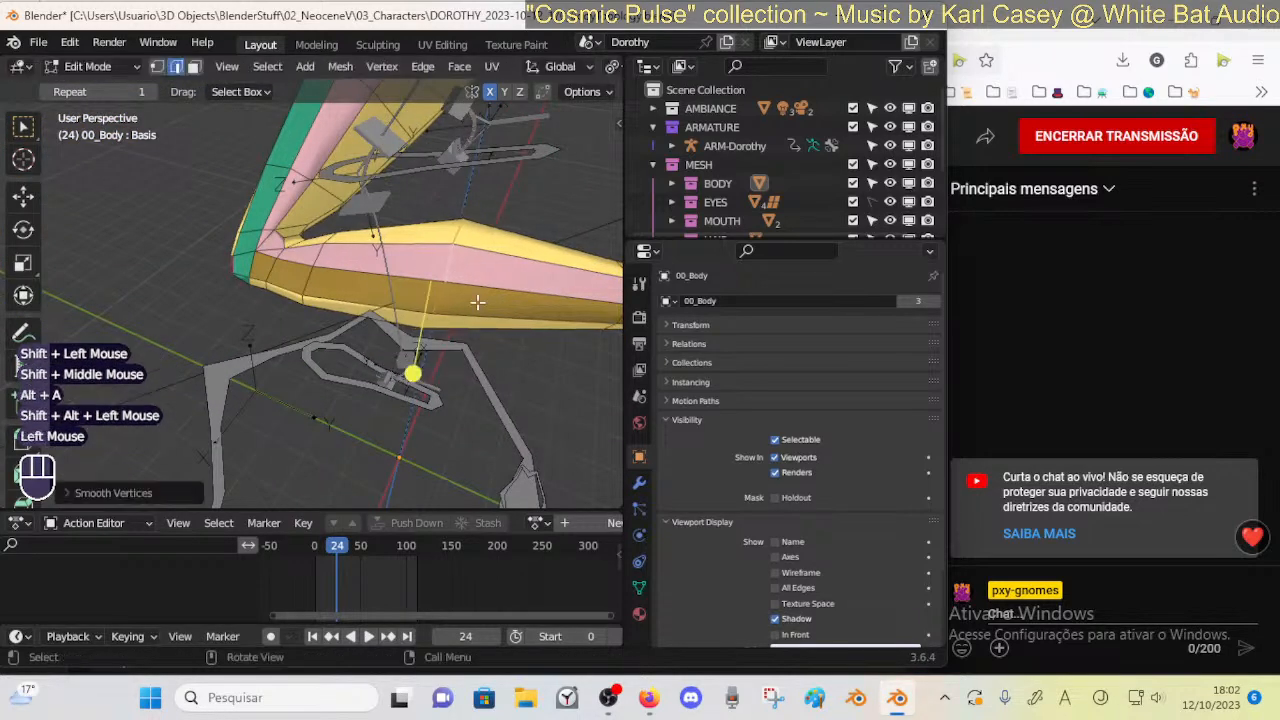
{"action": "middle_click_drag", "start_coordinate": [478, 302], "coordinate": [480, 255]}
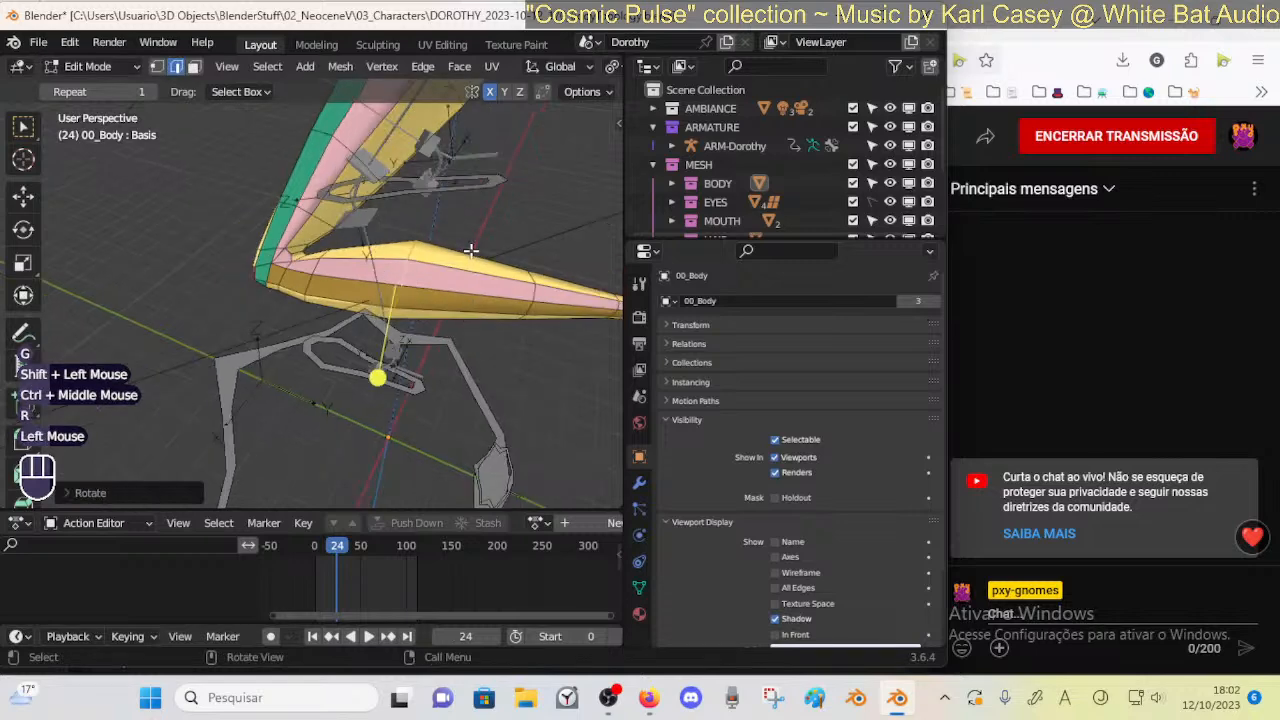
{"action": "key", "text": "alt+s"}
{"action": "left_click", "coordinate": [442, 270], "text": "shift"}
Select a face loop on the lower leg just below the knee and smooth its vertices
{"action": "mouse_move", "coordinate": [442, 270]}
{"action": "middle_mouse_down", "text": "shift"}
{"action": "mouse_move", "coordinate": [455, 258]}
{"action": "mouse_move", "coordinate": [429, 277]}
{"action": "middle_mouse_up", "text": "shift"}
{"action": "key", "text": "alt+a"}
{"action": "left_click", "coordinate": [429, 277], "text": "alt+shift"}
{"action": "left_click", "coordinate": [332, 258]}
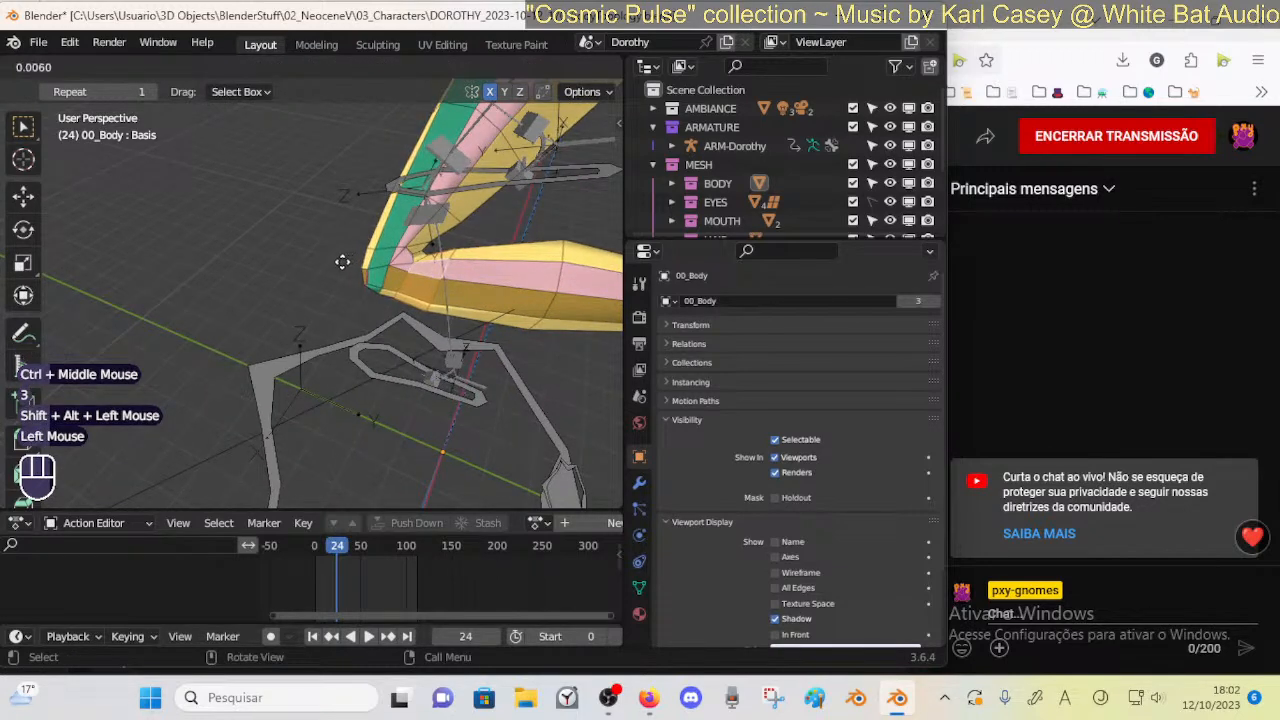
Slide the edge loop just below the knee along the lower leg and shrink it by about 0.026 m with Shrink/Fatten
{"action": "key", "text": "alt+a"}
{"action": "middle_click", "coordinate": [438, 298], "text": "alt+shift"}
{"action": "middle_click_drag", "start_coordinate": [432, 297], "coordinate": [425, 335], "text": "ctrl"}
{"action": "key", "text": "2"}
{"action": "left_click", "coordinate": [382, 350], "text": "alt+shift"}
{"action": "key", "text": "alt+a"}
{"action": "left_click", "coordinate": [428, 330], "text": "alt+shift"}
{"action": "key", "text": "shift+v"}
{"action": "left_click", "coordinate": [428, 321], "text": "shift"}
{"action": "key", "text": "alt+s"}
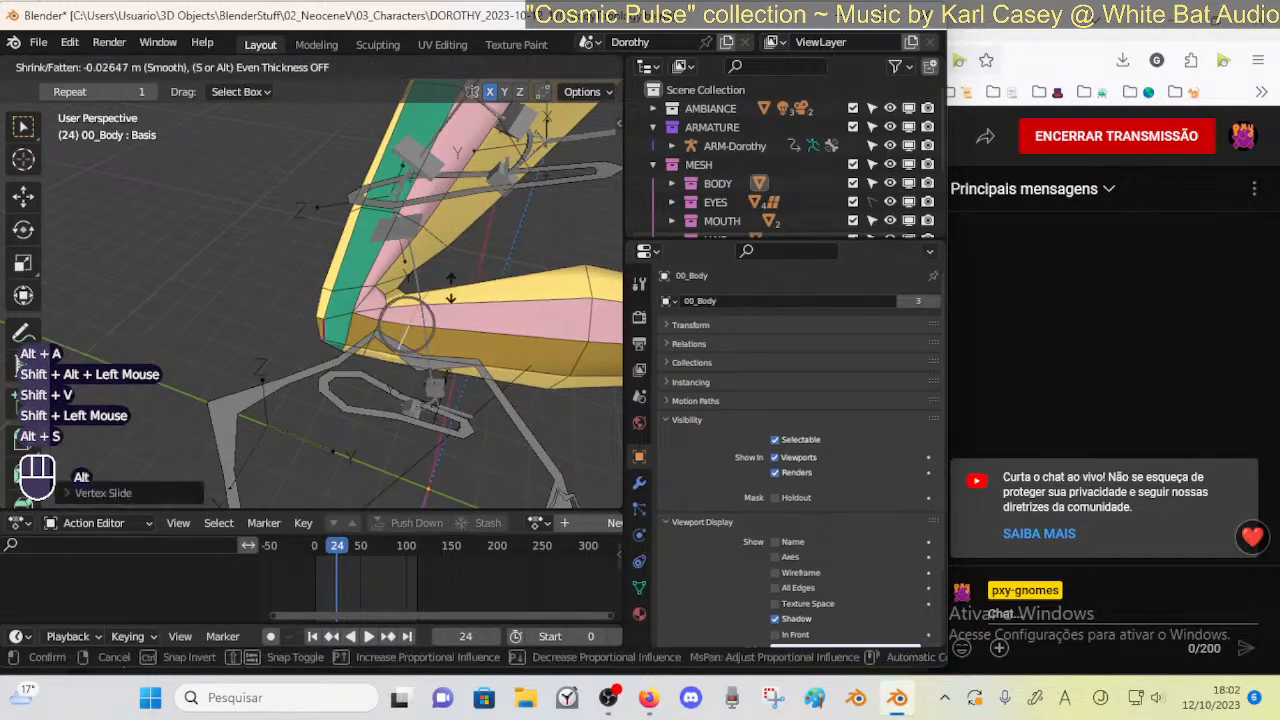
{"action": "left_click", "coordinate": [450, 291]}
Move the edge loop just below the knee twice with proportional editing, shifting it only slightly
{"action": "key", "text": "g"}
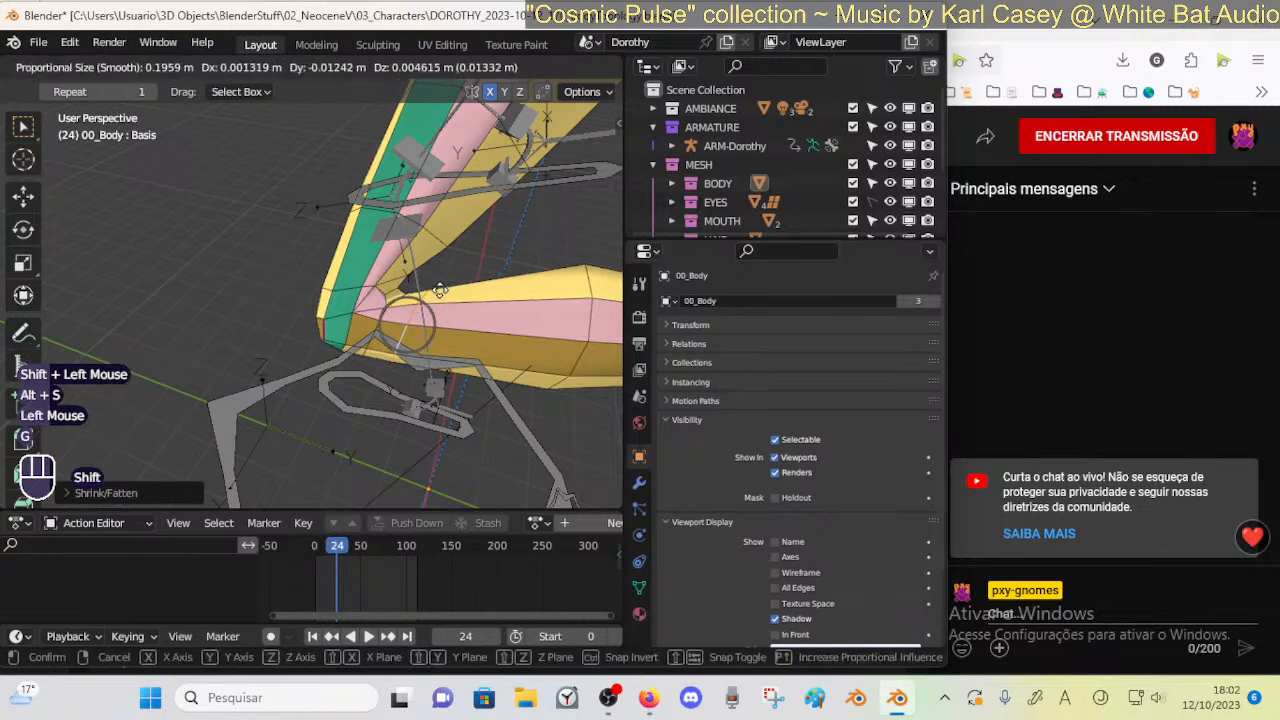
{"action": "left_click", "coordinate": [438, 290], "text": "shift"}
{"action": "key", "text": "g"}
{"action": "left_click", "coordinate": [423, 280], "text": "shift"}
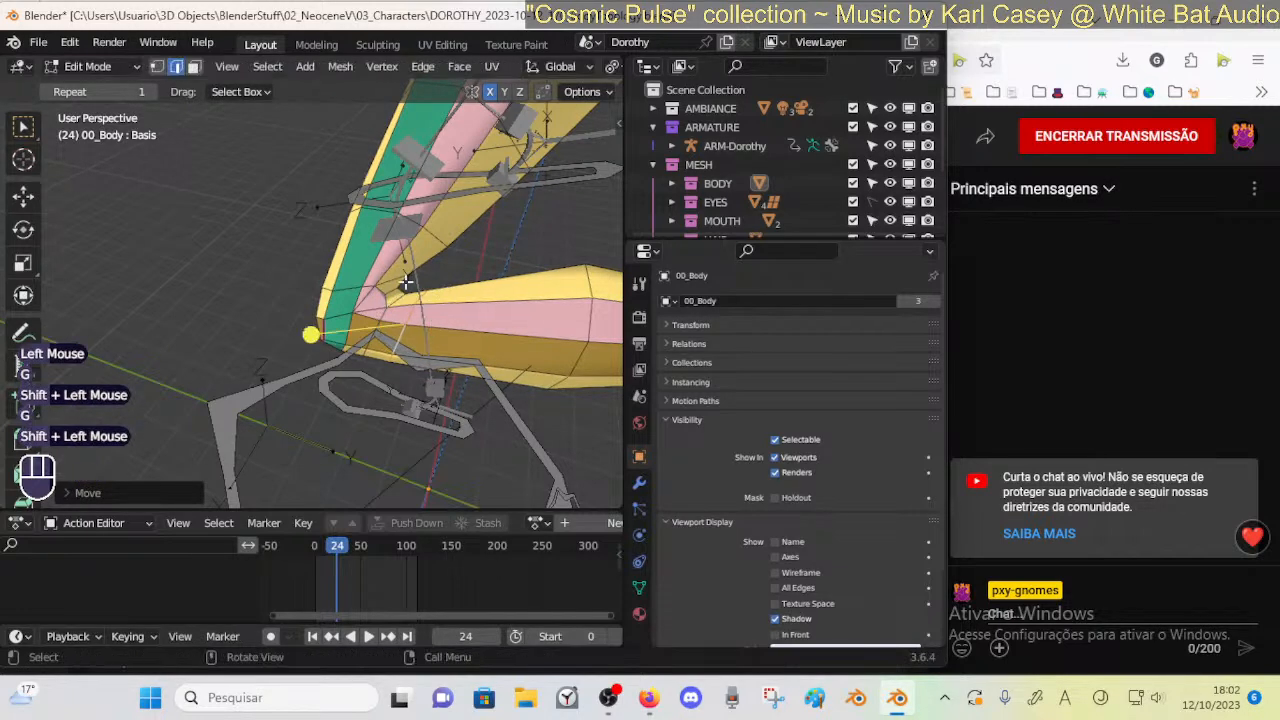
Select the edge loops around the knee joint and smooth their vertices
{"action": "key", "text": "alt+a"}
{"action": "left_click", "coordinate": [346, 285], "text": "alt+shift"}
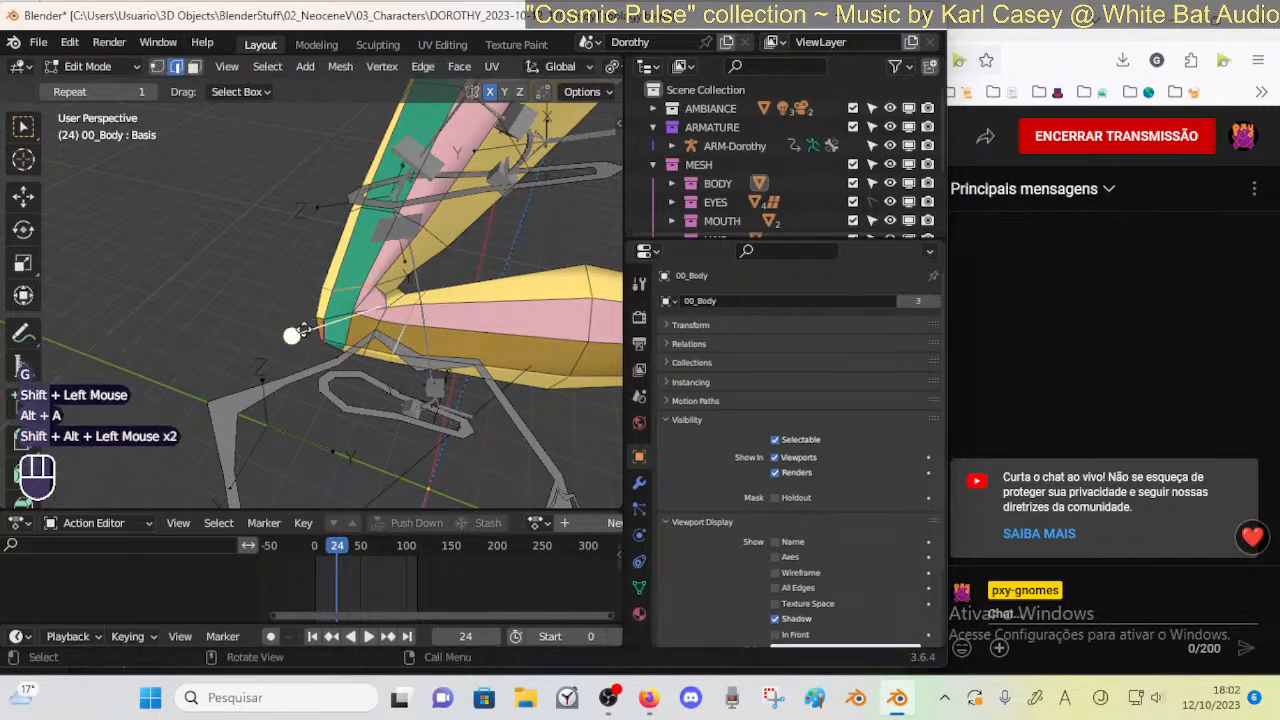
{"action": "left_click", "coordinate": [314, 330]}
{"action": "left_click", "coordinate": [295, 333]}
{"action": "middle_click_drag", "start_coordinate": [290, 334], "coordinate": [385, 342], "text": "ctrl"}
{"action": "middle_click_drag", "start_coordinate": [408, 297], "coordinate": [396, 335], "text": "ctrl"}
{"action": "key", "text": "alt+a"}
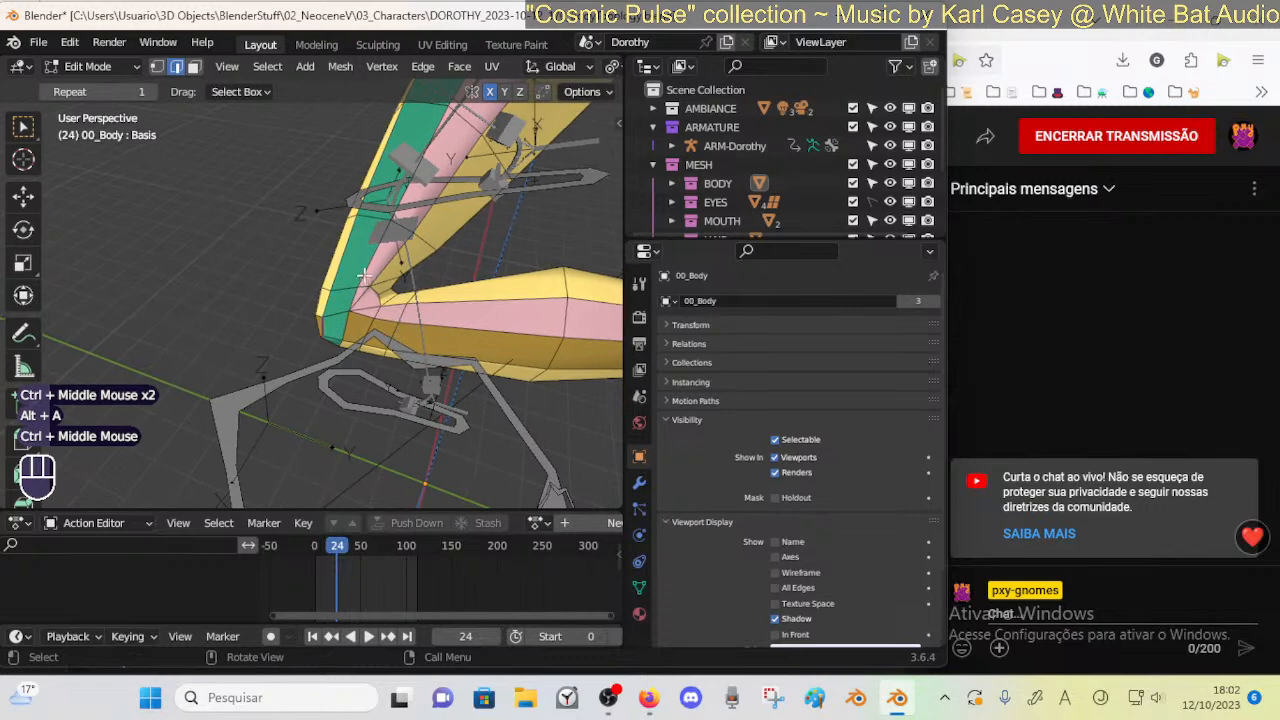
Slide the edge loop just above the knee toward the joint and adjust its thickness with Shrink/Fatten
{"action": "key", "text": "ctrl+r"}
{"action": "key", "text": "alt+a"}
{"action": "left_click", "coordinate": [401, 218], "text": "alt+shift"}
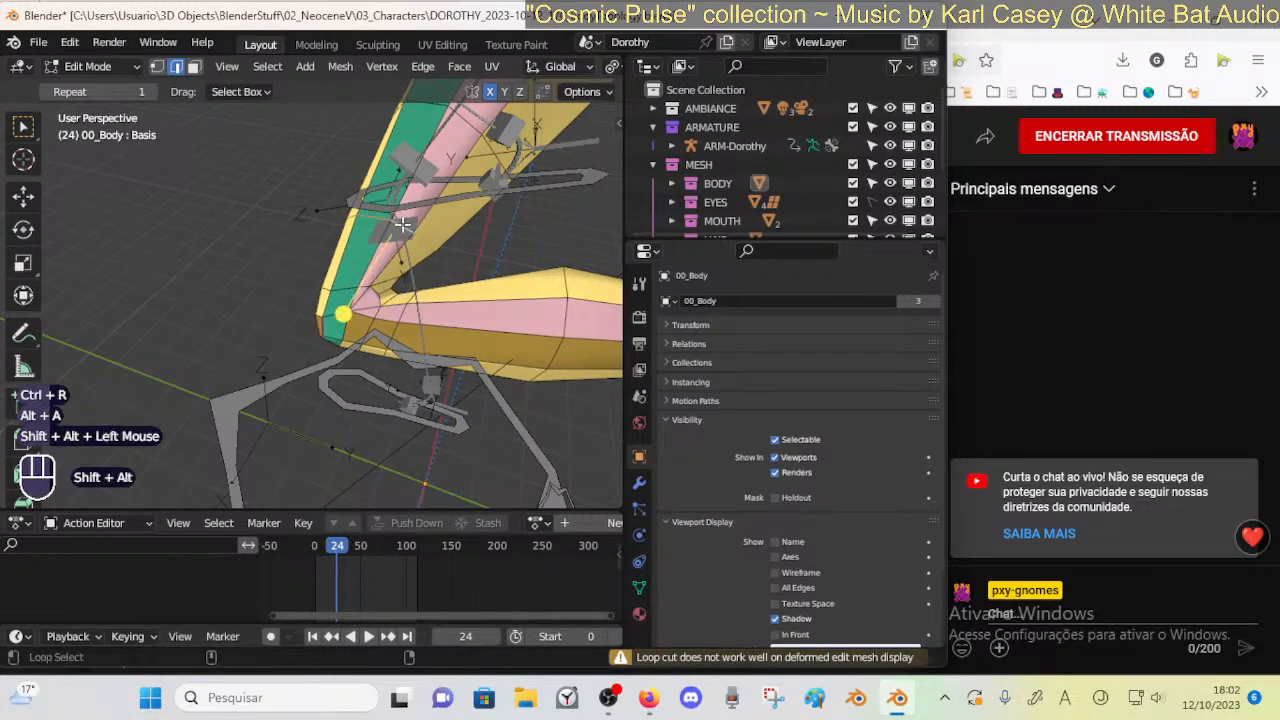
{"action": "key", "text": "shift+v"}
{"action": "left_click", "coordinate": [380, 257], "text": "shift"}
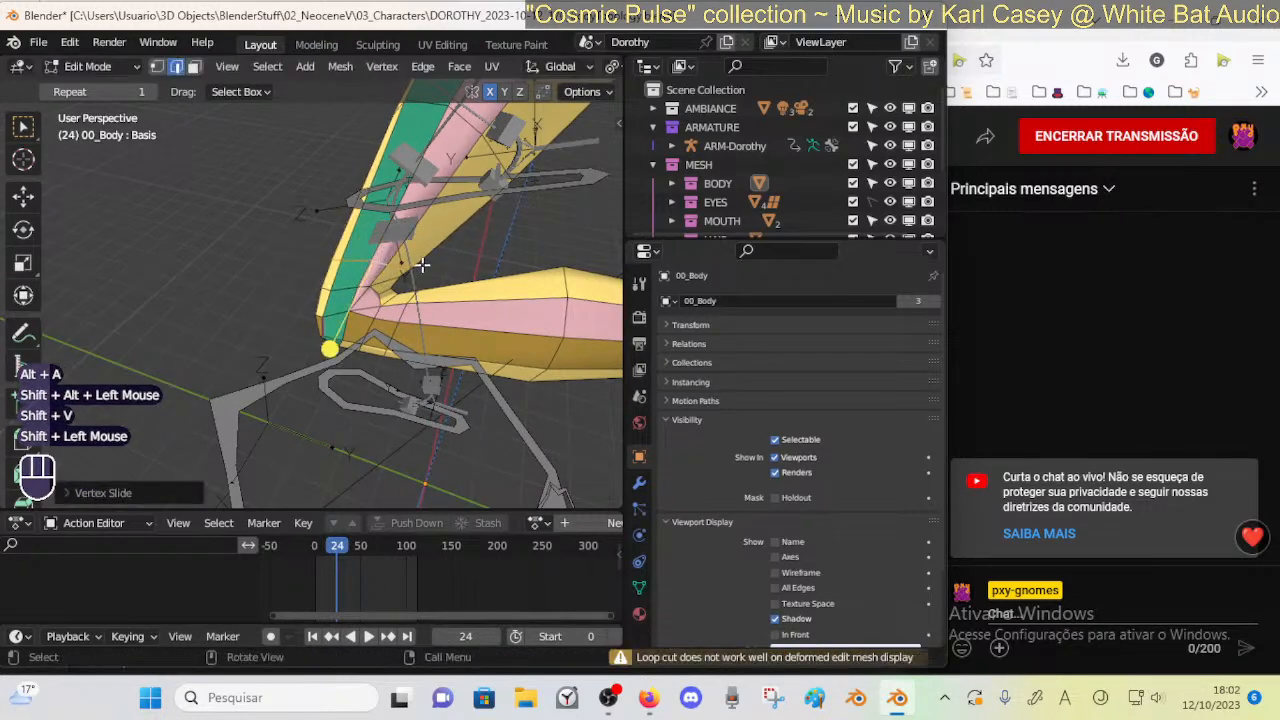
{"action": "key", "text": "s"}
{"action": "key", "text": "Escape"}
{"action": "key", "text": "alt+s"}
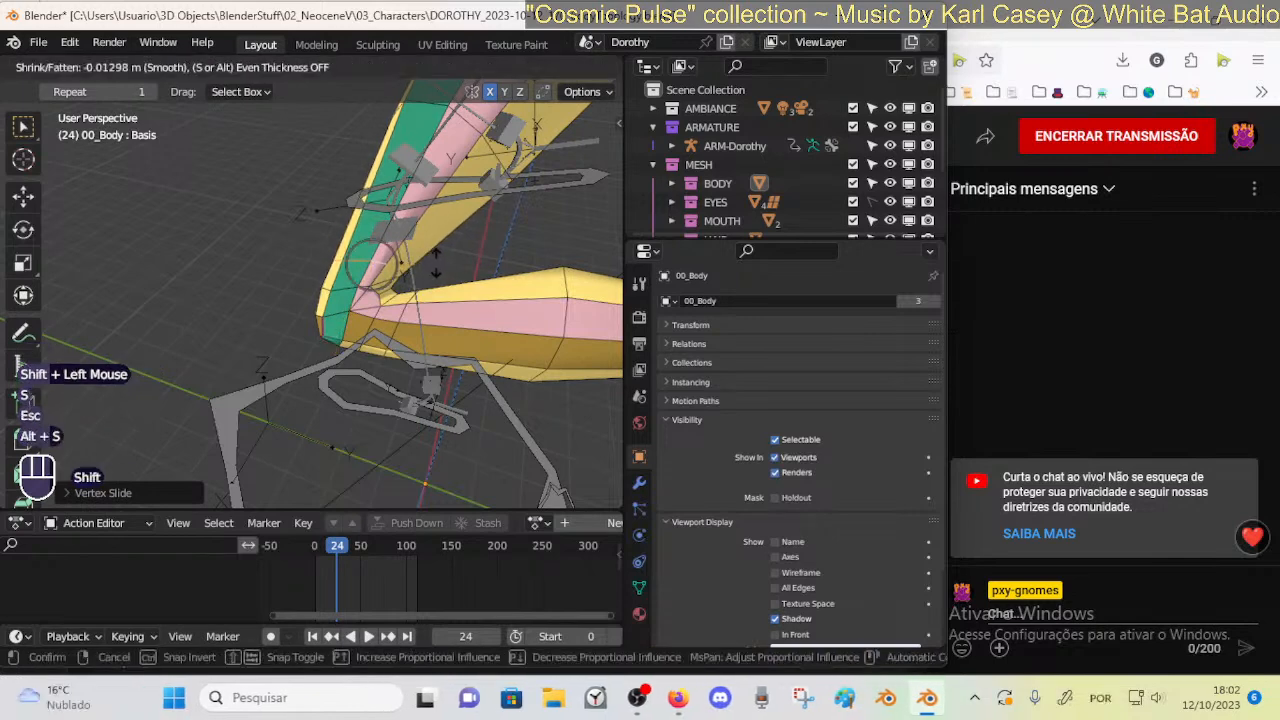
{"action": "key", "text": "shift"}
{"action": "left_click", "coordinate": [468, 253], "text": "shift"}
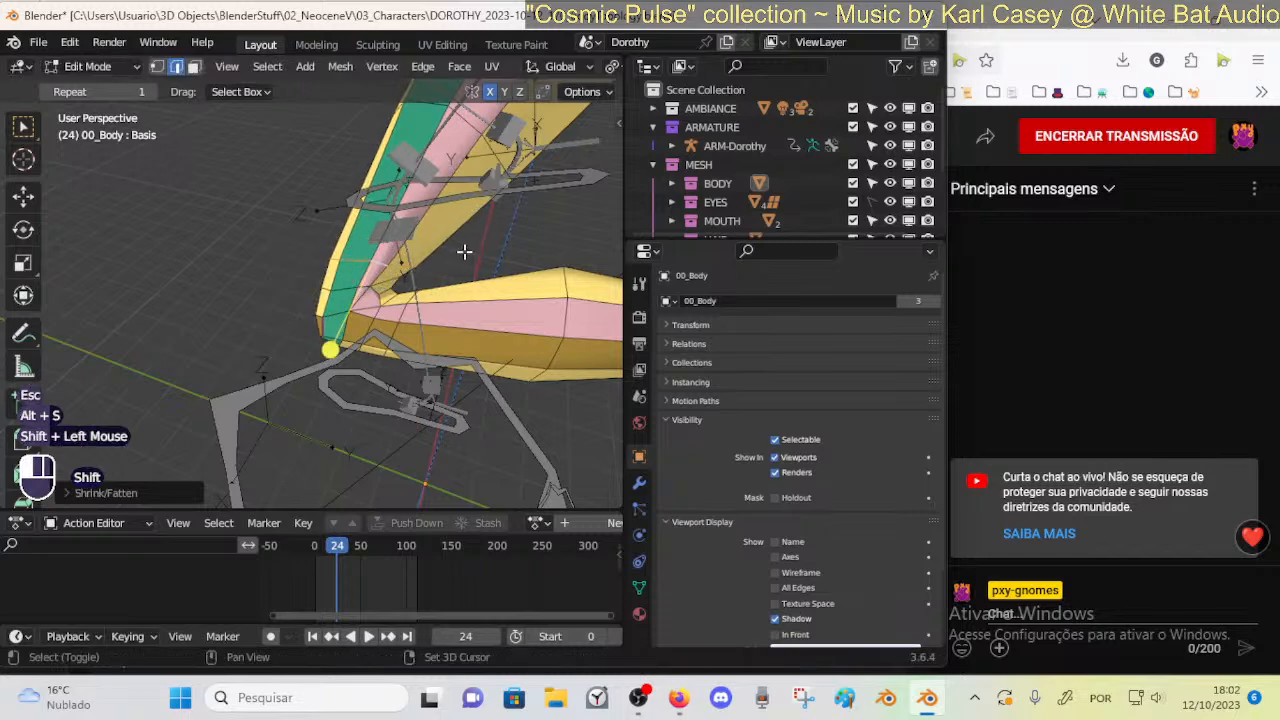
Select the face loops around the knee and smooth their vertices
{"action": "key", "text": "3"}
{"action": "left_click", "coordinate": [404, 316], "text": "alt+shift"}
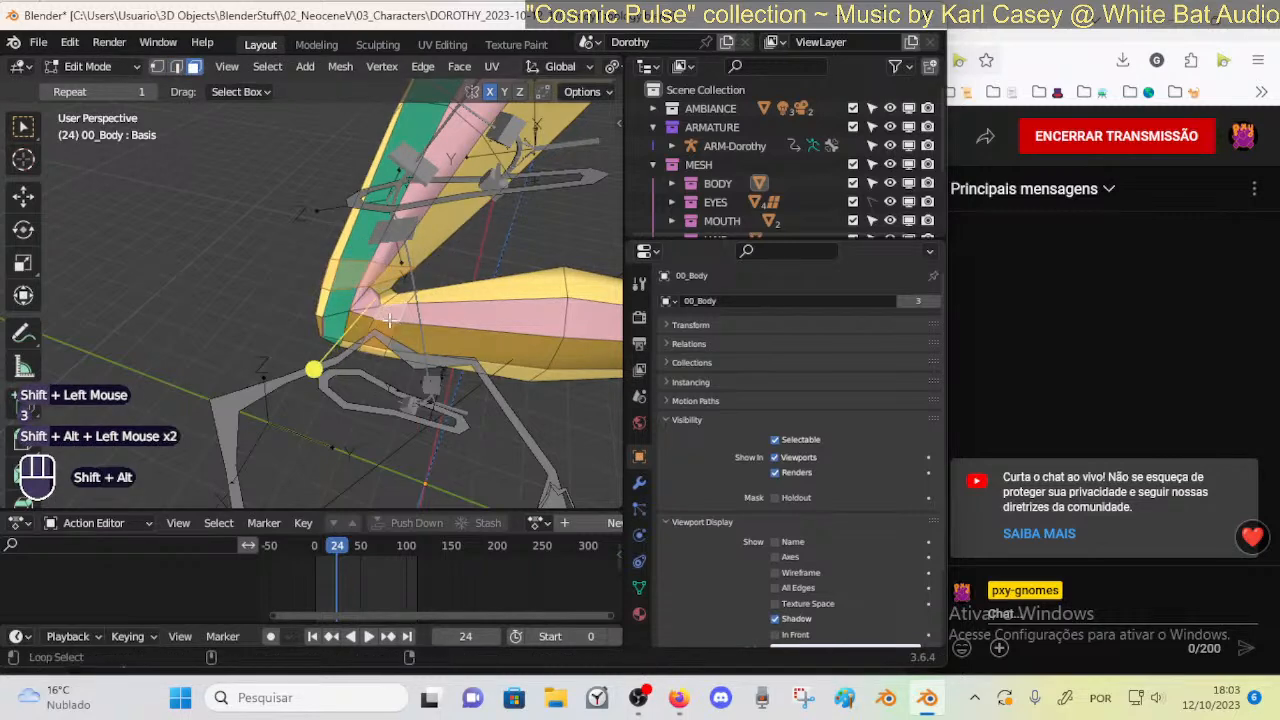
{"action": "left_click_drag", "start_coordinate": [315, 367], "coordinate": [332, 364]}
Move a single vertex on the side of the lower thigh, just above the knee
{"action": "key", "text": "alt+a"}
{"action": "key", "text": "1"}
{"action": "left_click", "coordinate": [367, 270]}
{"action": "key", "text": "g"}
{"action": "left_click", "coordinate": [360, 271], "text": "shift"}
{"action": "key", "text": "3"}
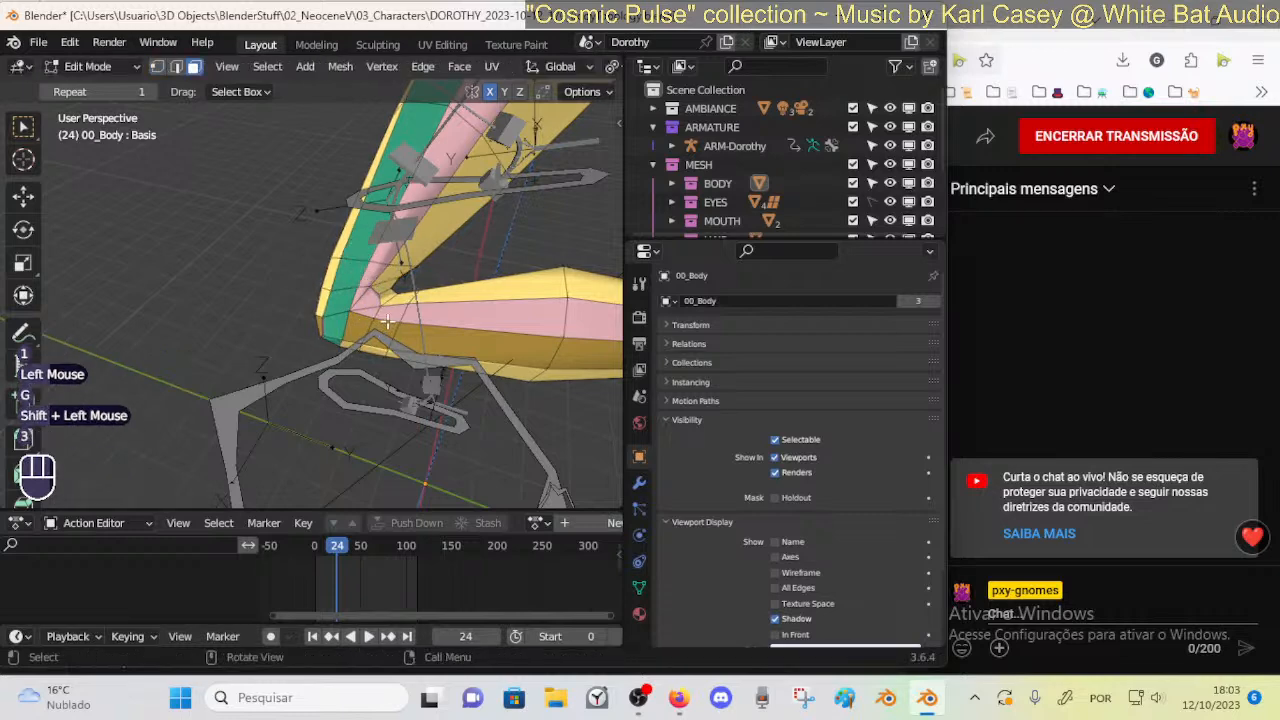
Select the vertex at the crease behind the knee and save the file
{"action": "left_click", "coordinate": [368, 270], "text": "alt+shift"}
{"action": "middle_click_drag", "start_coordinate": [378, 270], "coordinate": [470, 298]}
{"action": "middle_click_drag", "start_coordinate": [470, 298], "coordinate": [391, 310]}
{"action": "mouse_move", "coordinate": [391, 310]}
{"action": "middle_mouse_down", "text": "ctrl"}
{"action": "mouse_move", "coordinate": [360, 358]}
{"action": "mouse_move", "coordinate": [387, 356]}
{"action": "mouse_move", "coordinate": [380, 372]}
{"action": "mouse_move", "coordinate": [363, 371]}
{"action": "mouse_move", "coordinate": [384, 370]}
{"action": "mouse_move", "coordinate": [398, 304]}
{"action": "middle_mouse_up", "text": "ctrl"}
{"action": "key", "text": "1"}
{"action": "left_click", "coordinate": [350, 365]}
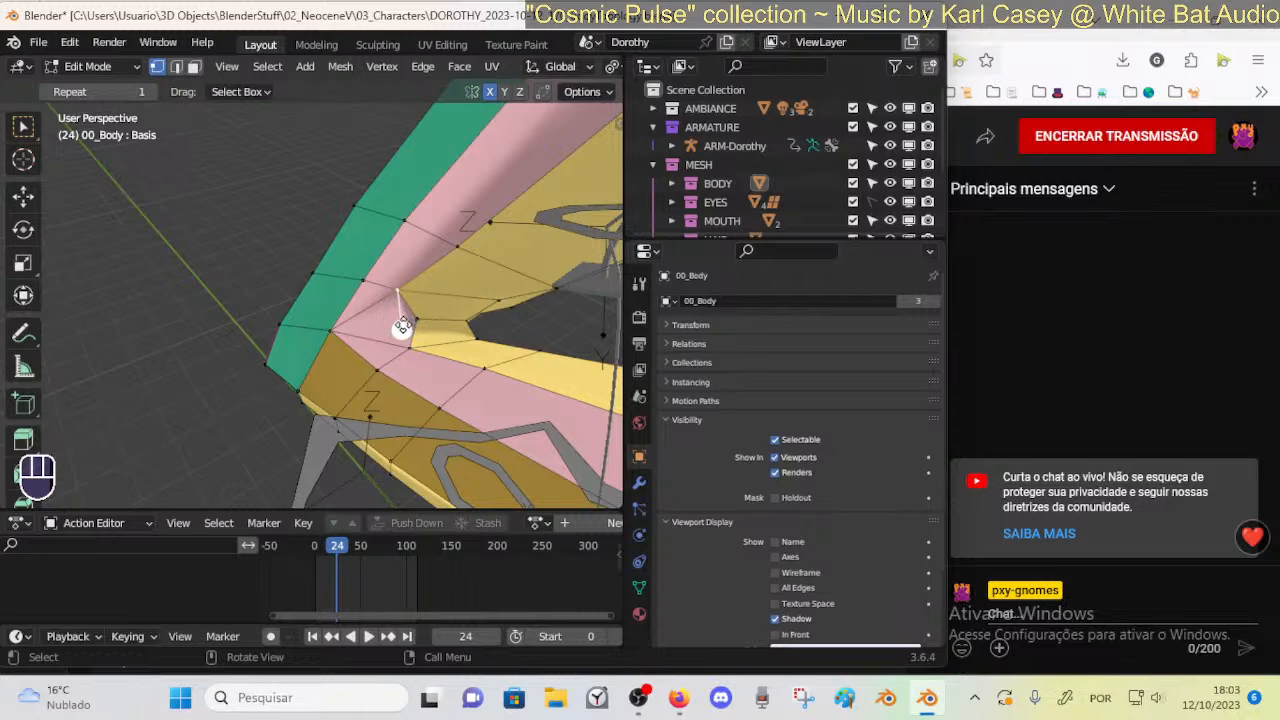
{"action": "middle_click_drag", "start_coordinate": [407, 322], "coordinate": [382, 325]}
{"action": "key", "text": "ctrl+s"}
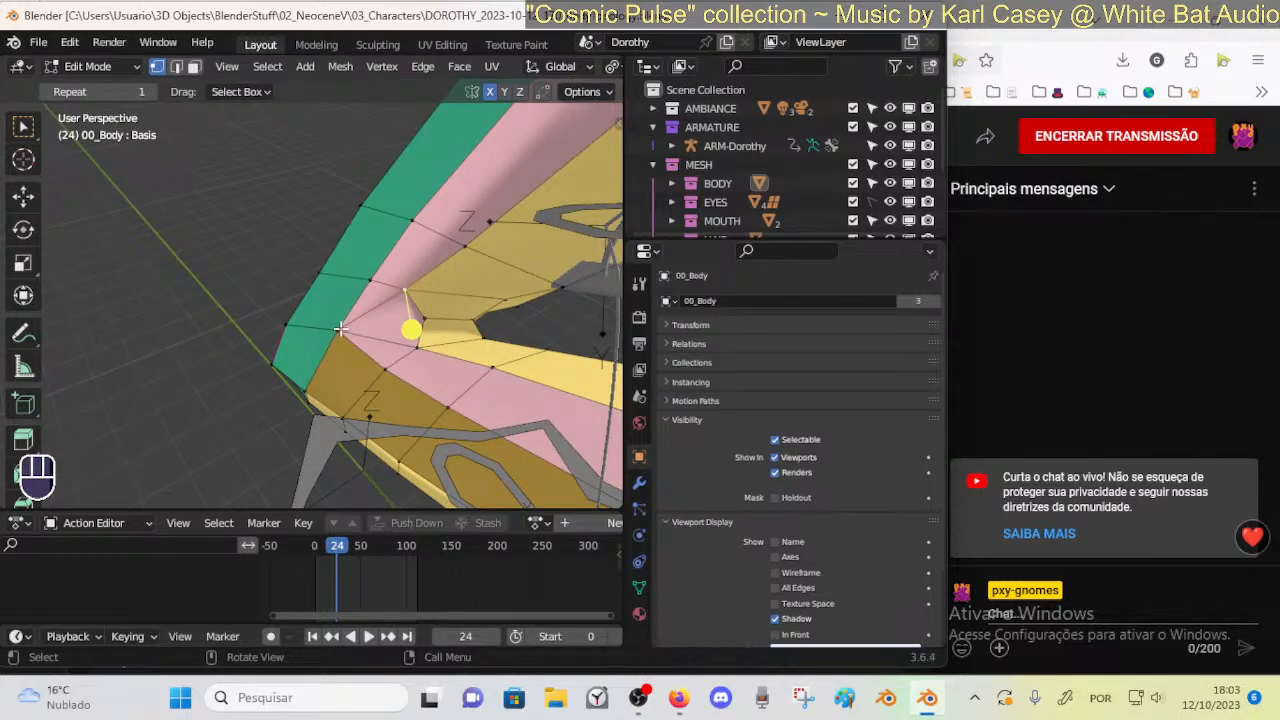
Examine the layout of faces and vertices on the side of the knee and in the crease behind it
{"action": "key", "text": "3"}
{"action": "left_click", "coordinate": [346, 330]}
{"action": "middle_click_drag", "start_coordinate": [346, 330], "coordinate": [409, 303]}
{"action": "key", "text": "1"}
{"action": "key", "text": "3"}
{"action": "left_click", "coordinate": [432, 346]}
{"action": "left_click", "coordinate": [433, 348]}
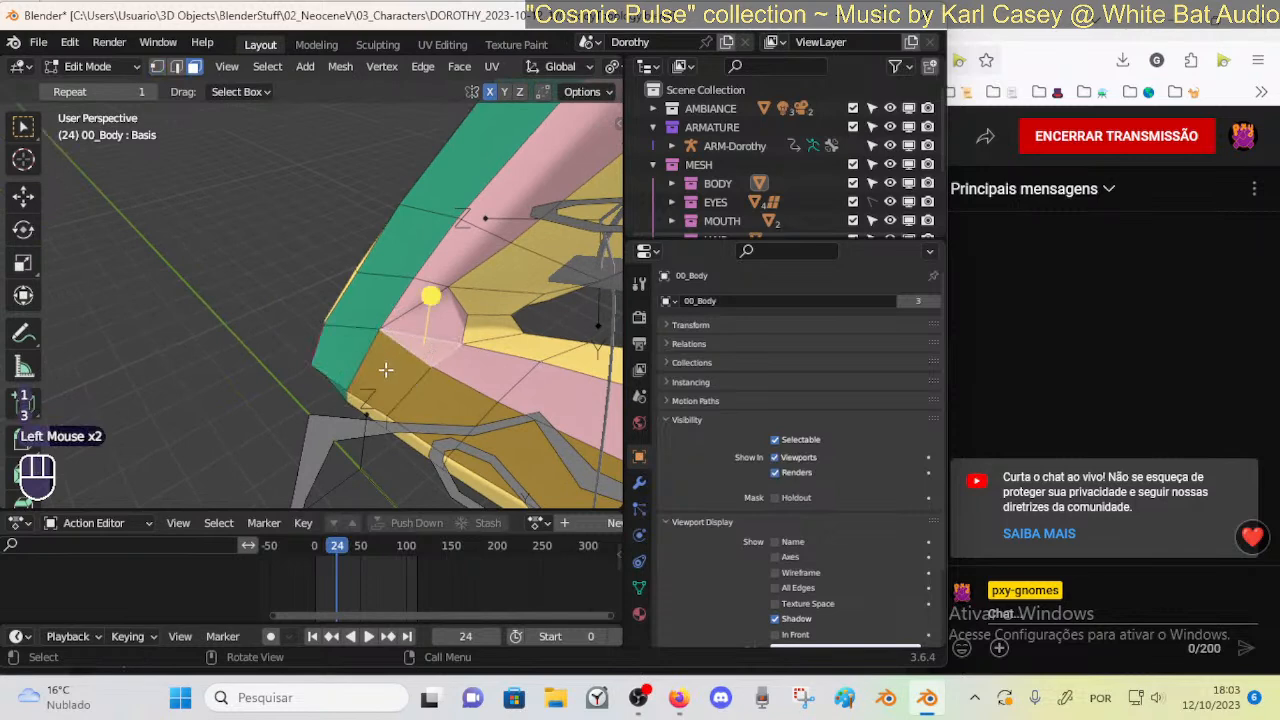
{"action": "left_click", "coordinate": [409, 302]}
{"action": "left_click", "coordinate": [415, 303]}
{"action": "left_click", "coordinate": [433, 351]}
{"action": "left_click", "coordinate": [433, 355]}
{"action": "left_click", "coordinate": [435, 353]}
{"action": "key", "text": "1"}
{"action": "key", "text": "3"}
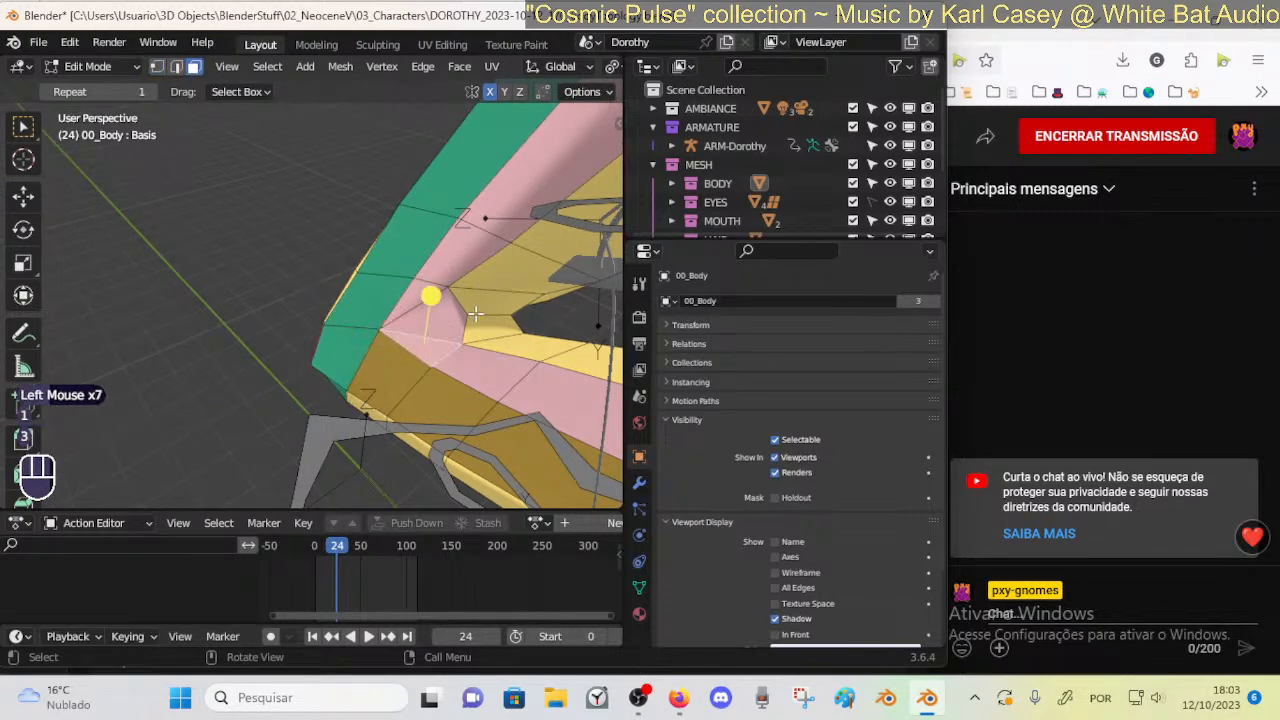
{"action": "left_click", "coordinate": [479, 311]}
{"action": "left_click", "coordinate": [482, 322]}
{"action": "left_click", "coordinate": [472, 308]}
{"action": "left_click", "coordinate": [413, 301]}
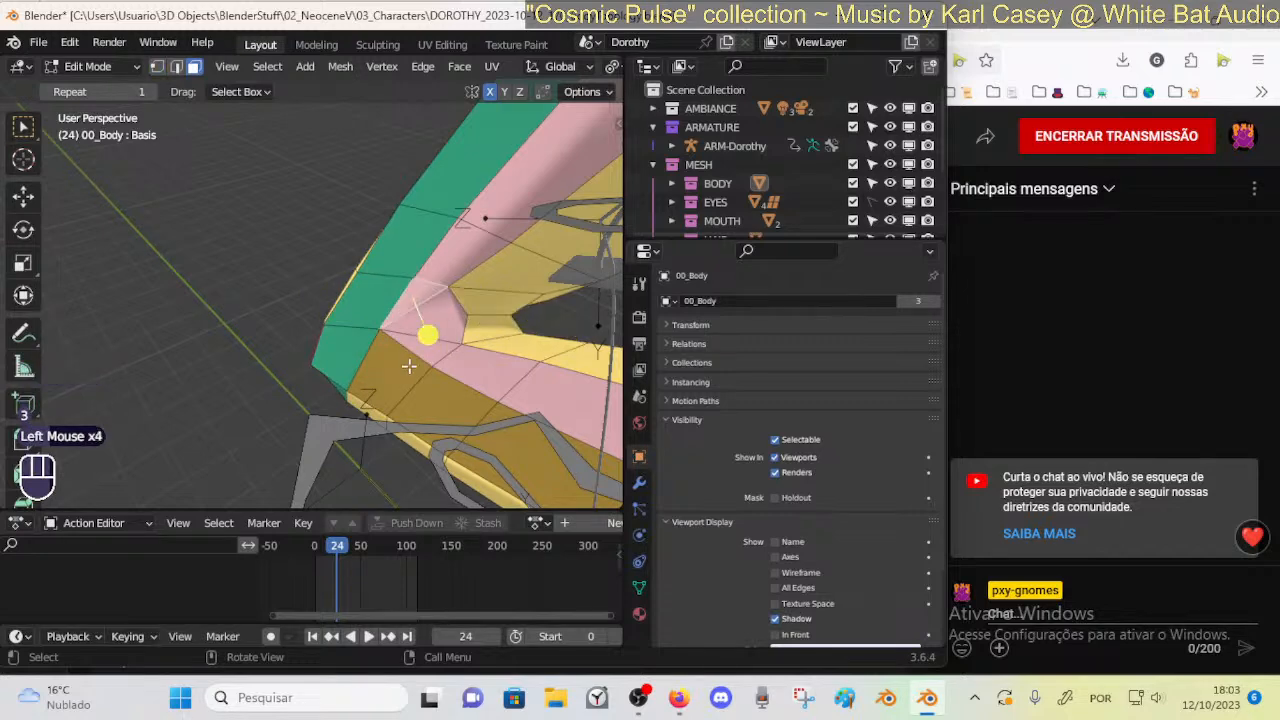
{"action": "key", "text": "1"}
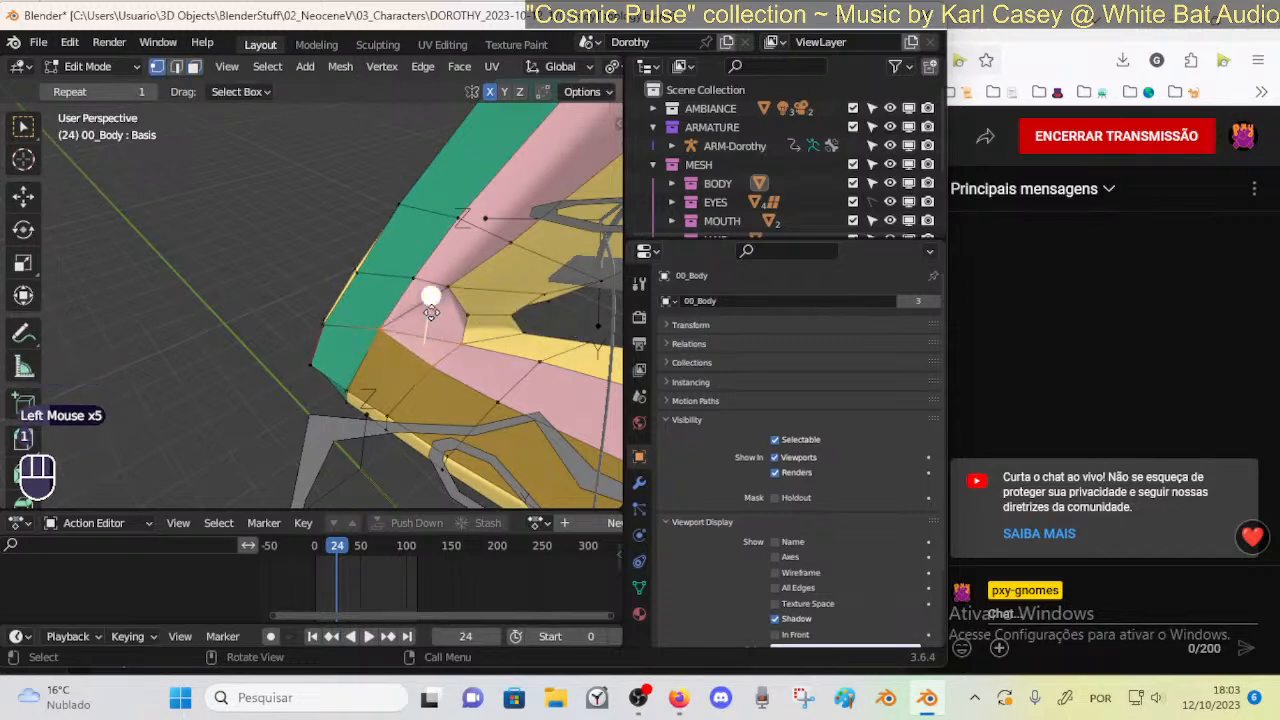
{"action": "left_click", "coordinate": [448, 295]}
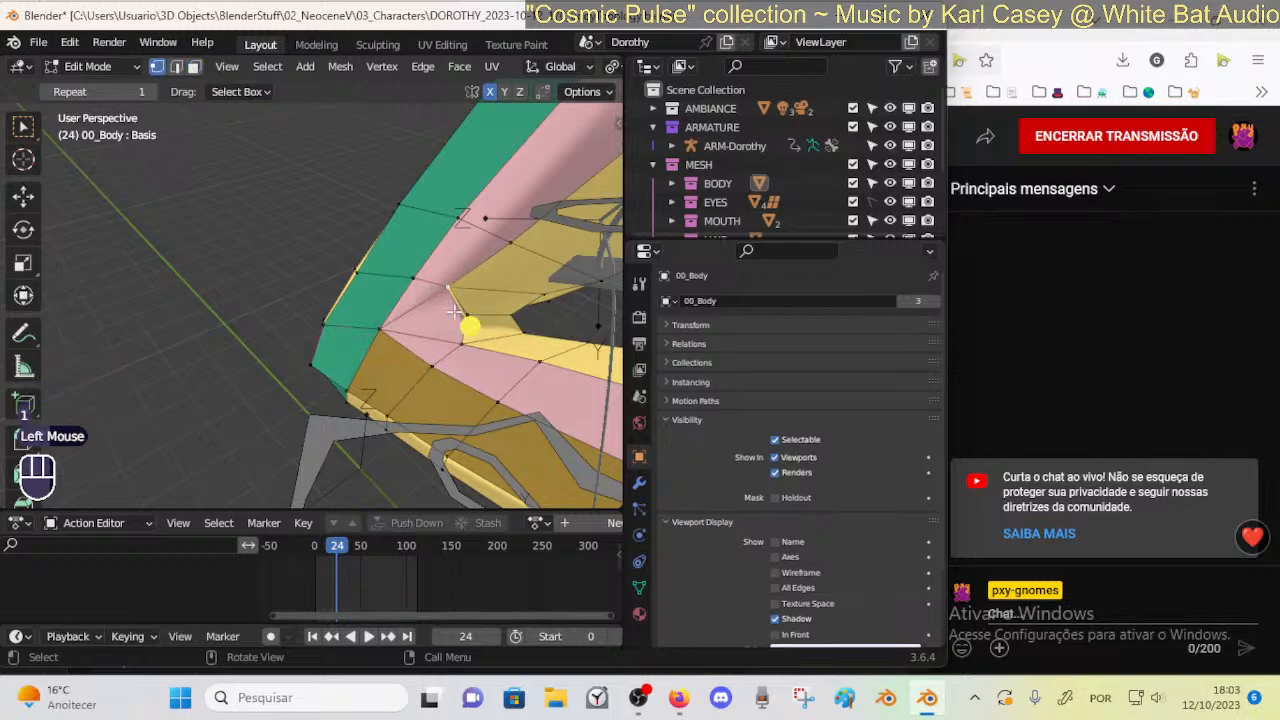
{"action": "key", "text": "3"}
{"action": "left_click", "coordinate": [434, 322]}
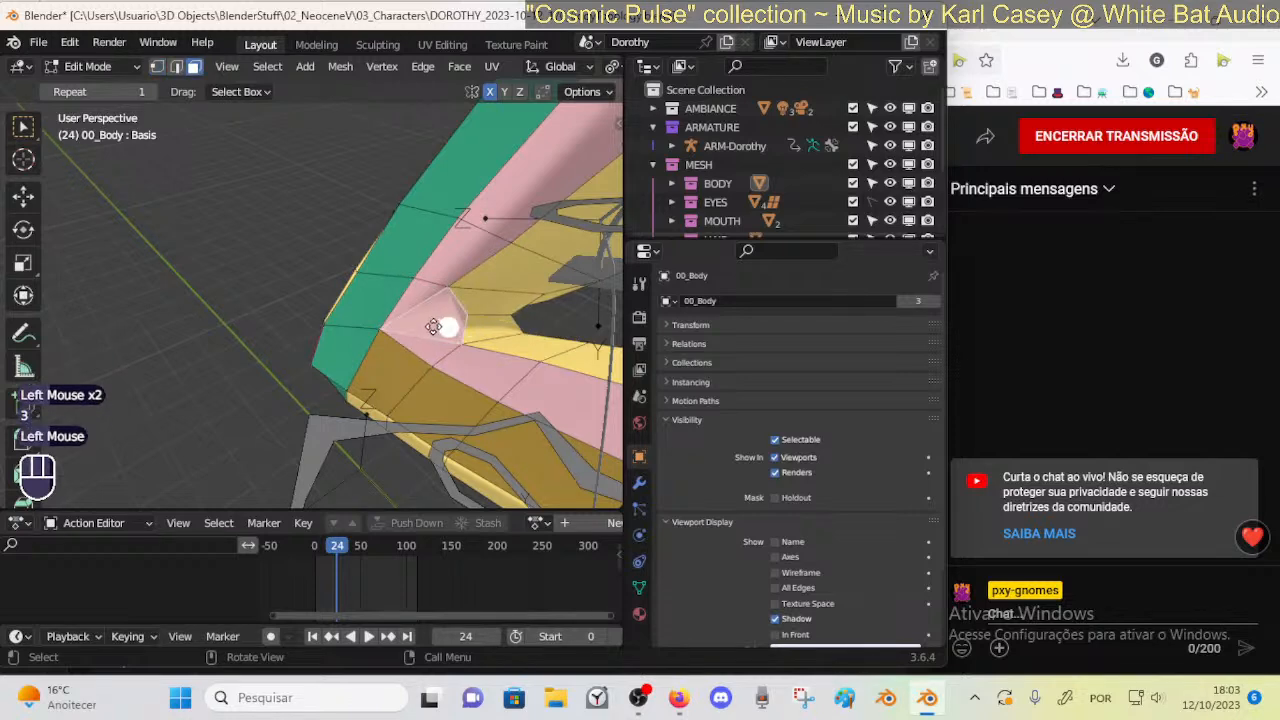
Knife-cut the many-sided face beside the knee from the crease vertex to the corner on the green strip
{"action": "key", "text": "alt+a"}
{"action": "key", "text": "k"}
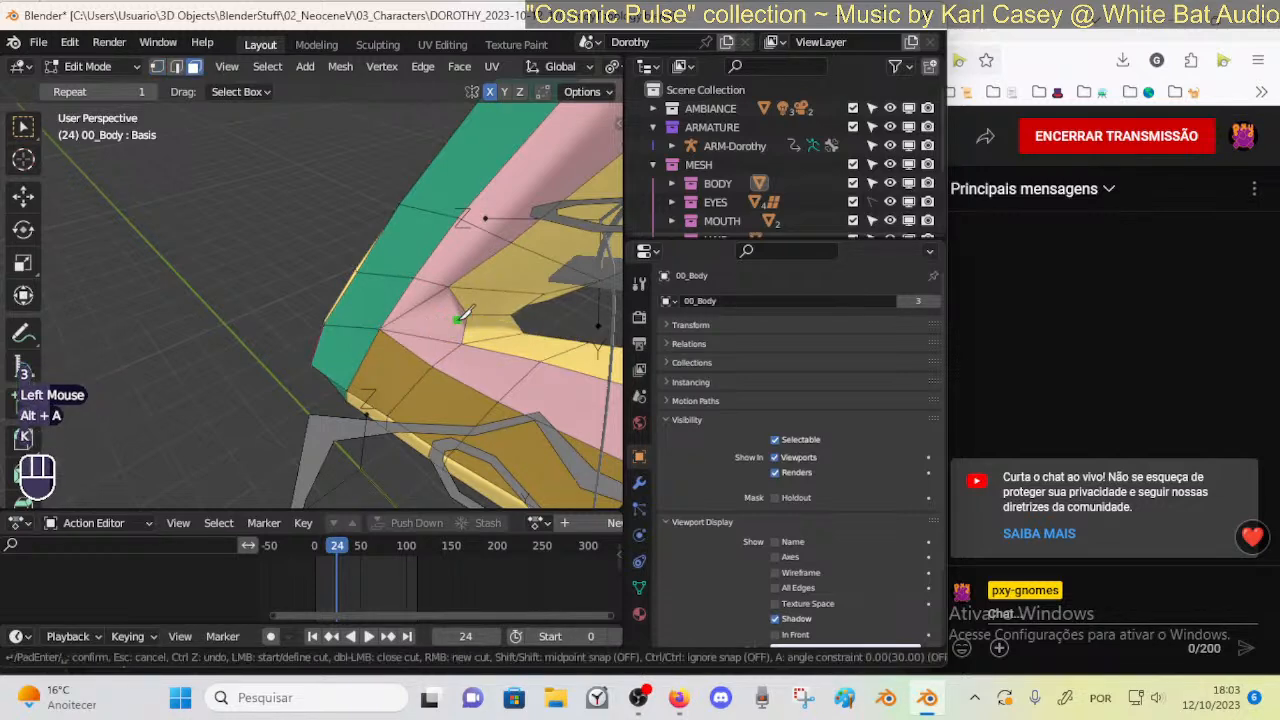
{"action": "key", "text": "Return"}
{"action": "key", "text": "alt+a"}
{"action": "left_click", "coordinate": [474, 315], "text": "alt+shift"}
{"action": "key", "text": "alt+a"}
Make the same knife cut on the opposite side of the knee, from the crease vertex to the green strip's corner
{"action": "middle_click_drag", "start_coordinate": [476, 314], "coordinate": [322, 245]}
{"action": "middle_click_drag", "start_coordinate": [322, 245], "coordinate": [381, 289], "text": "shift"}
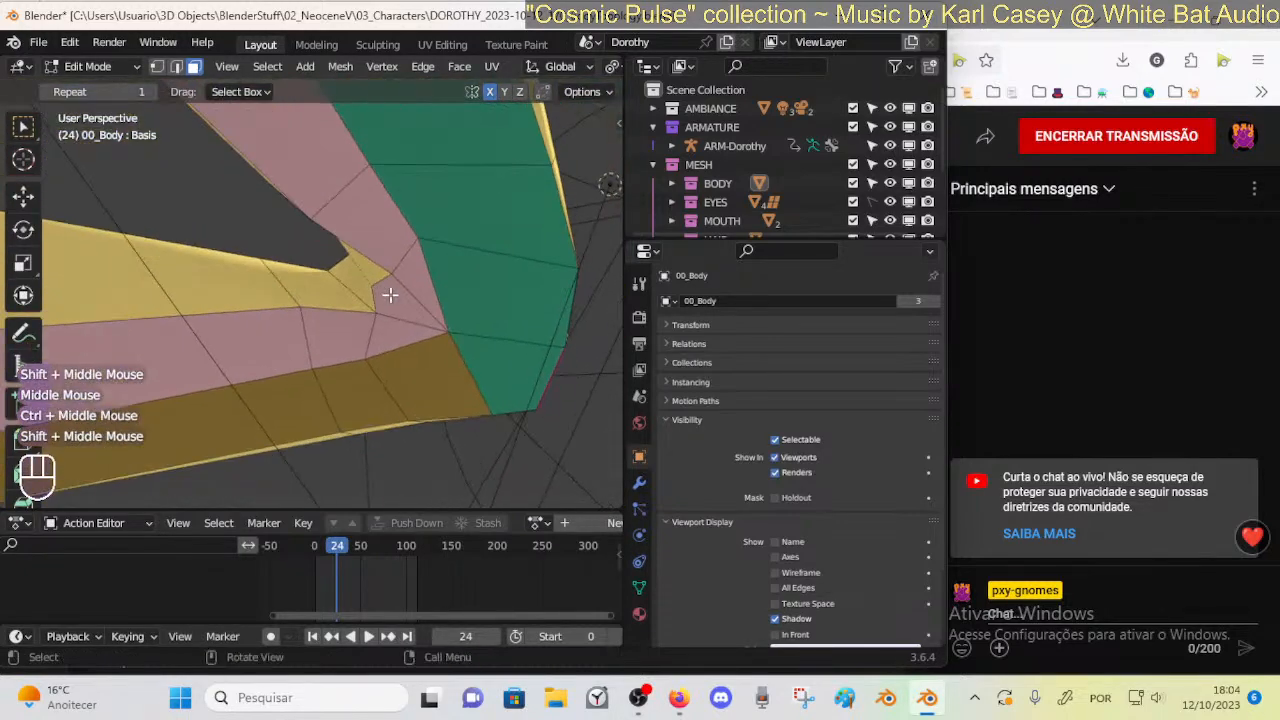
{"action": "key", "text": "k"}
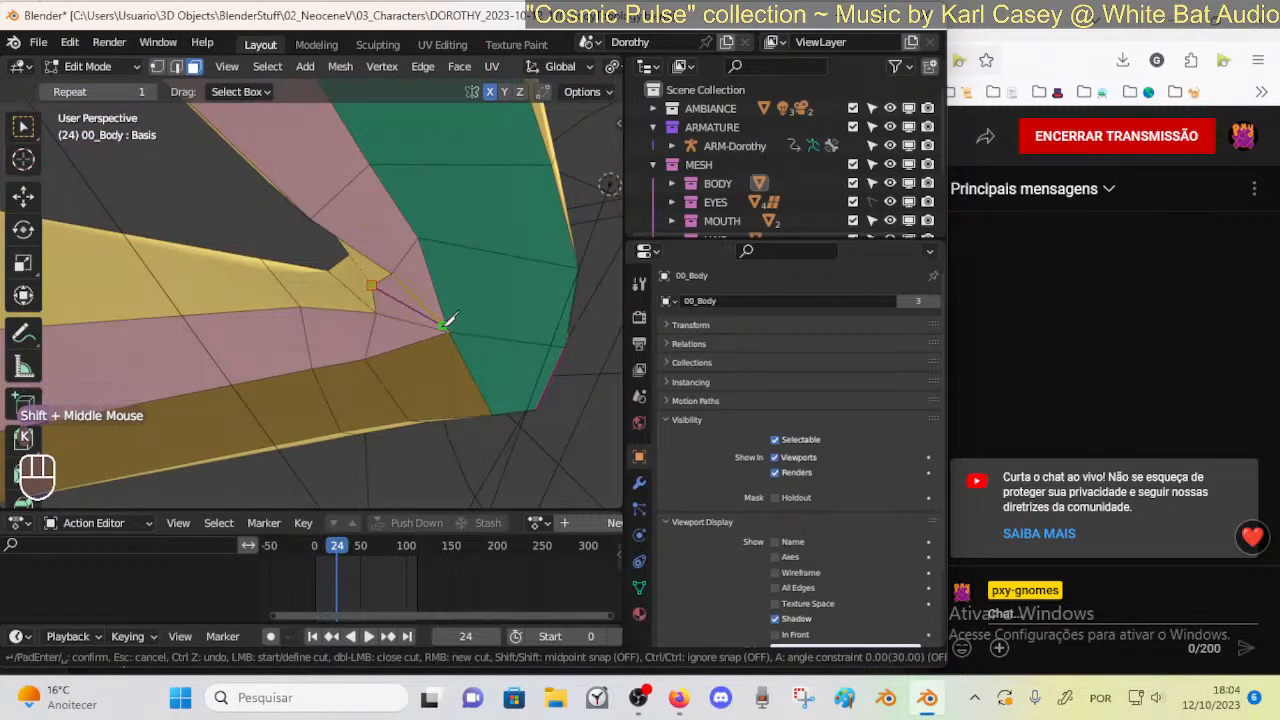
{"action": "left_click", "coordinate": [443, 330]}
{"action": "key", "text": "Return"}
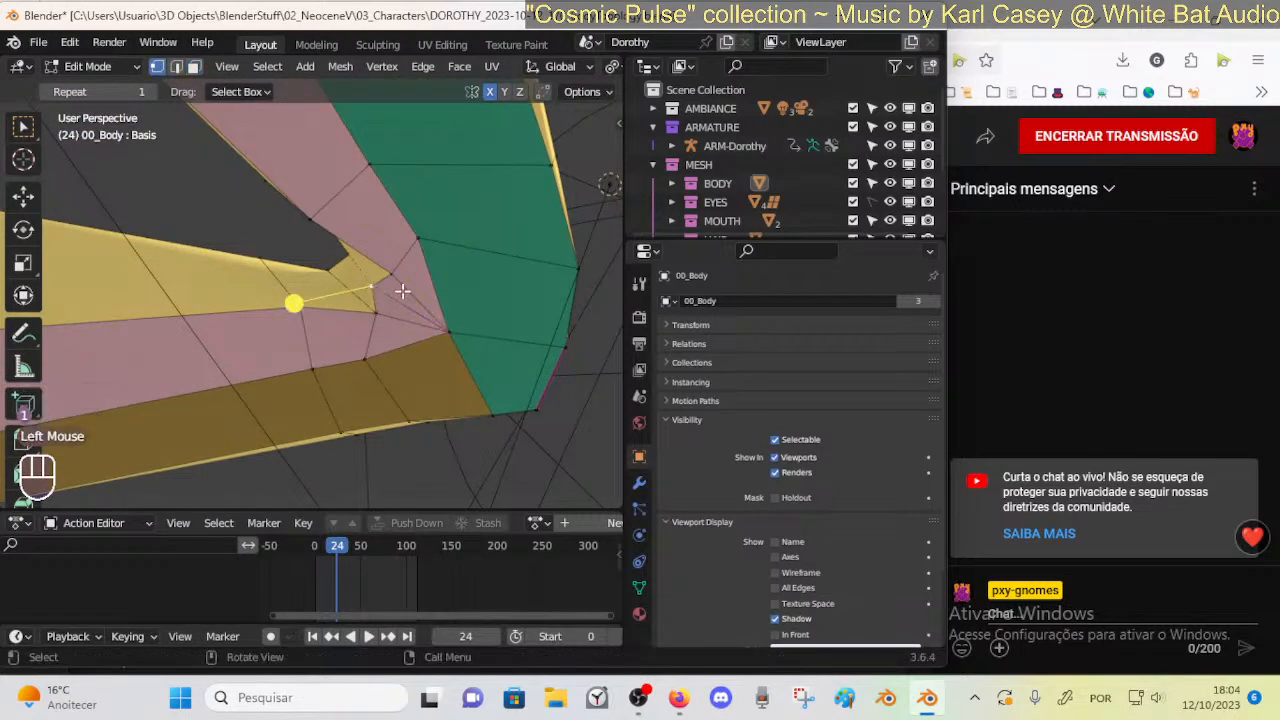
Vertex-slide the end vertex of the new cut and another vertex in the crease behind the knee
{"action": "key", "text": "shift+v"}
{"action": "left_click", "coordinate": [410, 286], "text": "shift"}
{"action": "middle_click_drag", "start_coordinate": [410, 286], "coordinate": [450, 290]}
{"action": "middle_click_drag", "start_coordinate": [450, 290], "coordinate": [456, 319]}
{"action": "left_click", "coordinate": [473, 302]}
{"action": "key", "text": "shift+v"}
{"action": "left_click", "coordinate": [470, 320], "text": "shift"}
{"action": "middle_click_drag", "start_coordinate": [456, 319], "coordinate": [457, 317], "text": "shift"}
Put the Dorothy armature in Pose Mode and move the left leg control MTR-Leg.L to bend the knee sharply
{"action": "key", "text": "ctrl+Tab"}
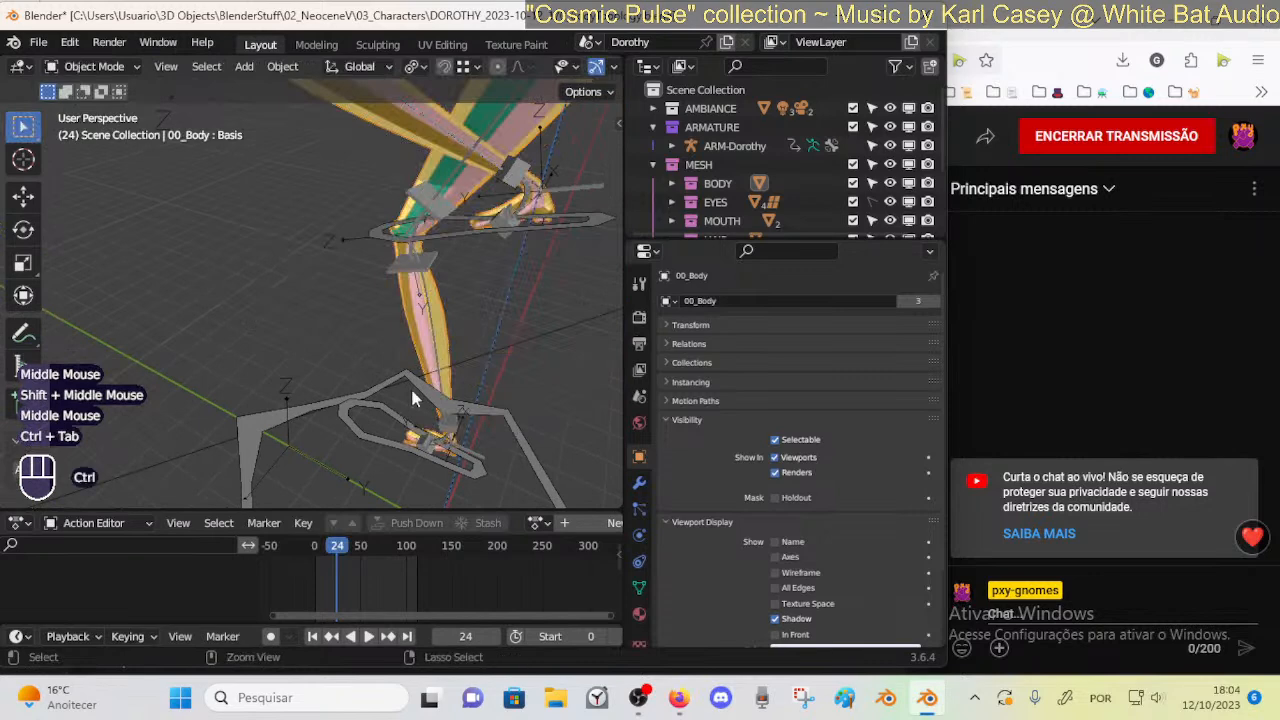
{"action": "left_click", "coordinate": [389, 400]}
{"action": "middle_click_drag", "start_coordinate": [474, 233], "coordinate": [414, 399], "text": "shift"}
{"action": "key", "text": "ctrl+Tab"}
{"action": "left_click", "coordinate": [423, 440]}
{"action": "middle_click_drag", "start_coordinate": [441, 352], "coordinate": [437, 316], "text": "ctrl"}
{"action": "key", "text": "g"}
{"action": "left_click", "coordinate": [465, 300]}
{"action": "key", "text": "n"}
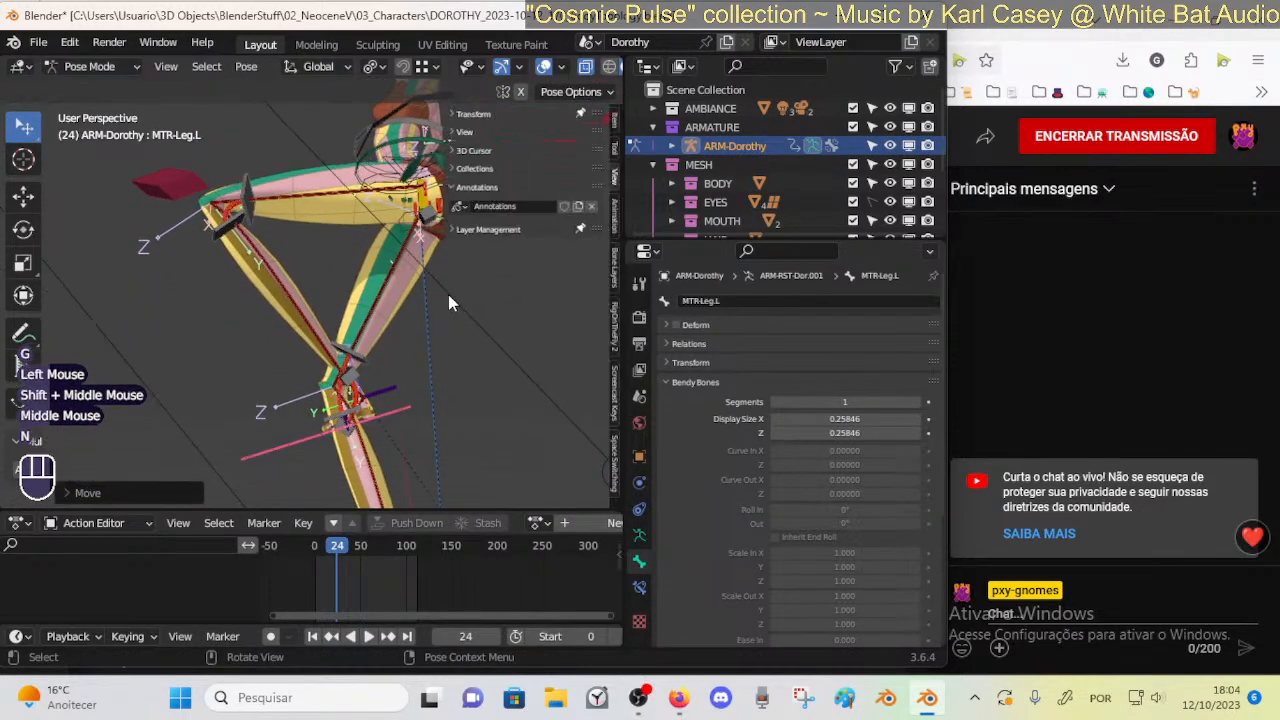
{"action": "key", "text": "alt+a"}
{"action": "key", "text": "n"}
{"action": "key", "text": "n"}
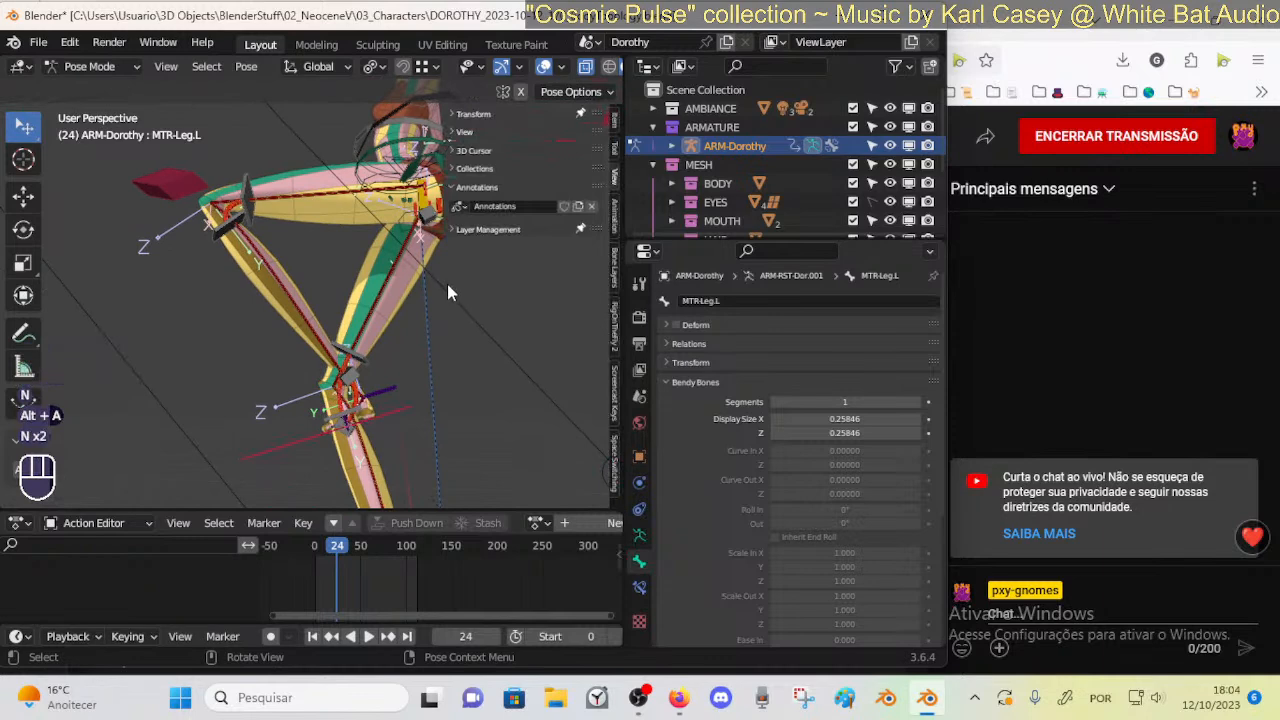
{"action": "key", "text": "n"}
Isolate the left leg's shin, knee and control bones together with POL-Knee.L by hiding the unselected bones, and save the file
{"action": "left_click", "coordinate": [258, 270]}
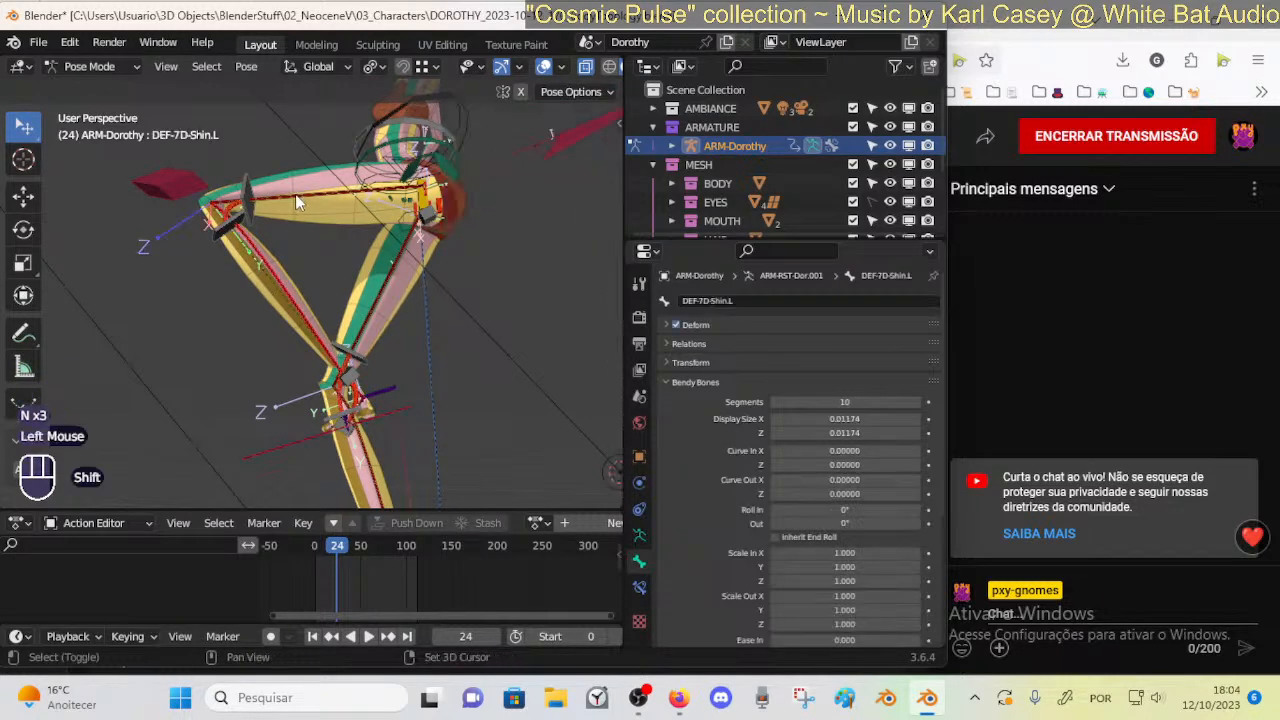
{"action": "left_click", "coordinate": [267, 230], "text": "shift"}
{"action": "left_click", "coordinate": [240, 219], "text": "shift"}
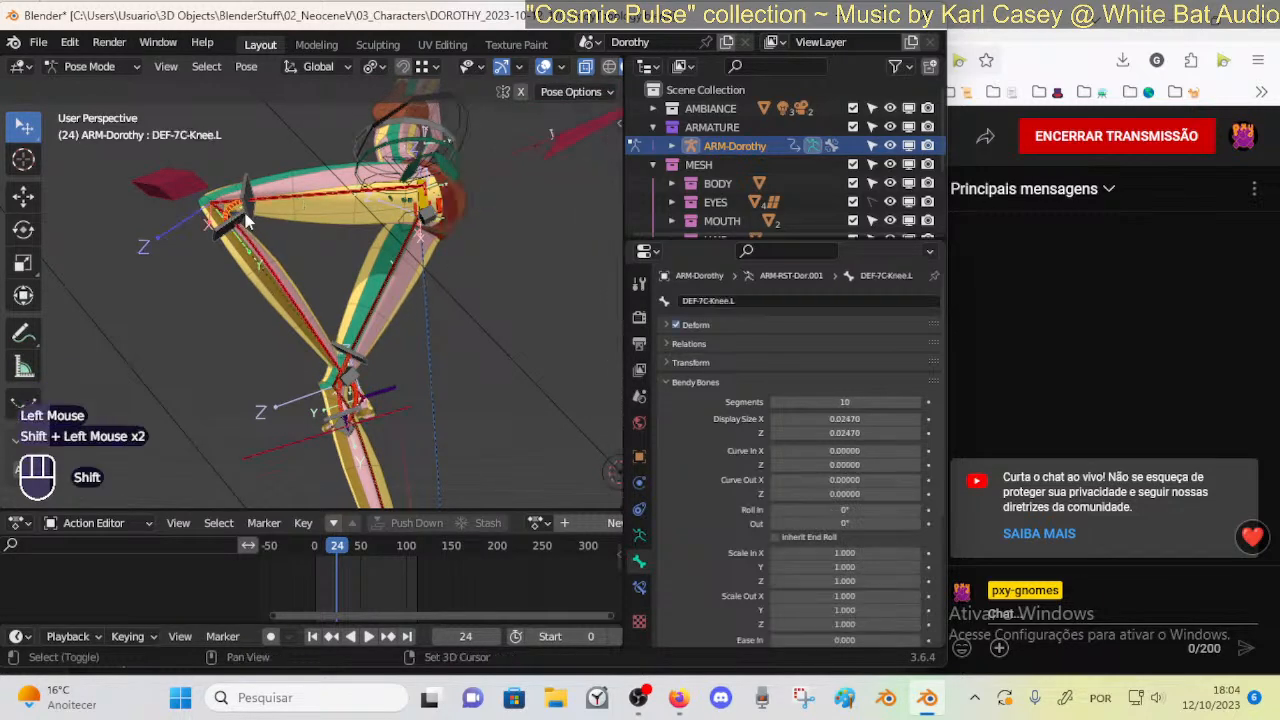
{"action": "left_click", "coordinate": [304, 439], "text": "shift"}
{"action": "middle_click_drag", "start_coordinate": [304, 439], "coordinate": [244, 229], "text": "ctrl"}
{"action": "left_click", "coordinate": [140, 160], "text": "shift"}
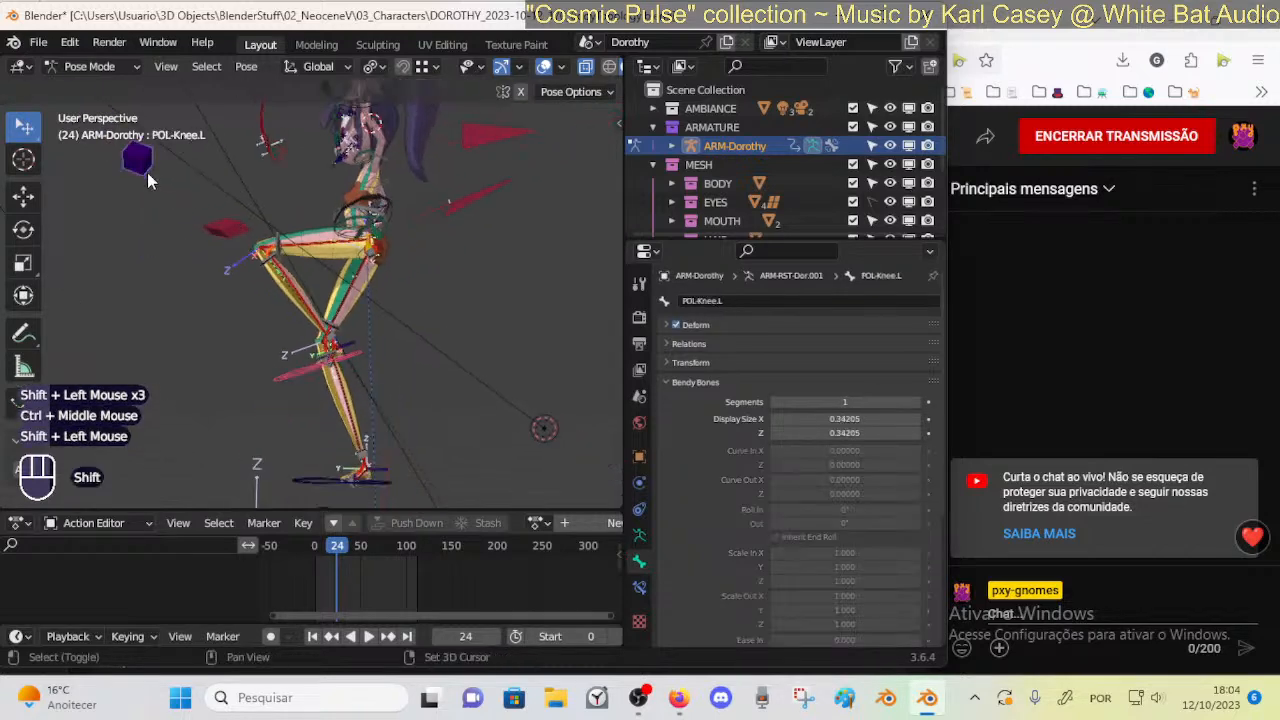
{"action": "key", "text": "shift+h"}
{"action": "middle_click_drag", "start_coordinate": [245, 254], "coordinate": [295, 296]}
{"action": "key", "text": "ctrl+s"}
Move the MTR-Leg.L control twice to test the knee in different leg poses
{"action": "middle_click_drag", "start_coordinate": [409, 351], "coordinate": [350, 354], "text": "shift"}
{"action": "middle_click_drag", "start_coordinate": [350, 354], "coordinate": [300, 440]}
{"action": "left_click", "coordinate": [386, 410]}
{"action": "key", "text": "g"}
{"action": "left_click", "coordinate": [329, 354]}
{"action": "key", "text": "g"}
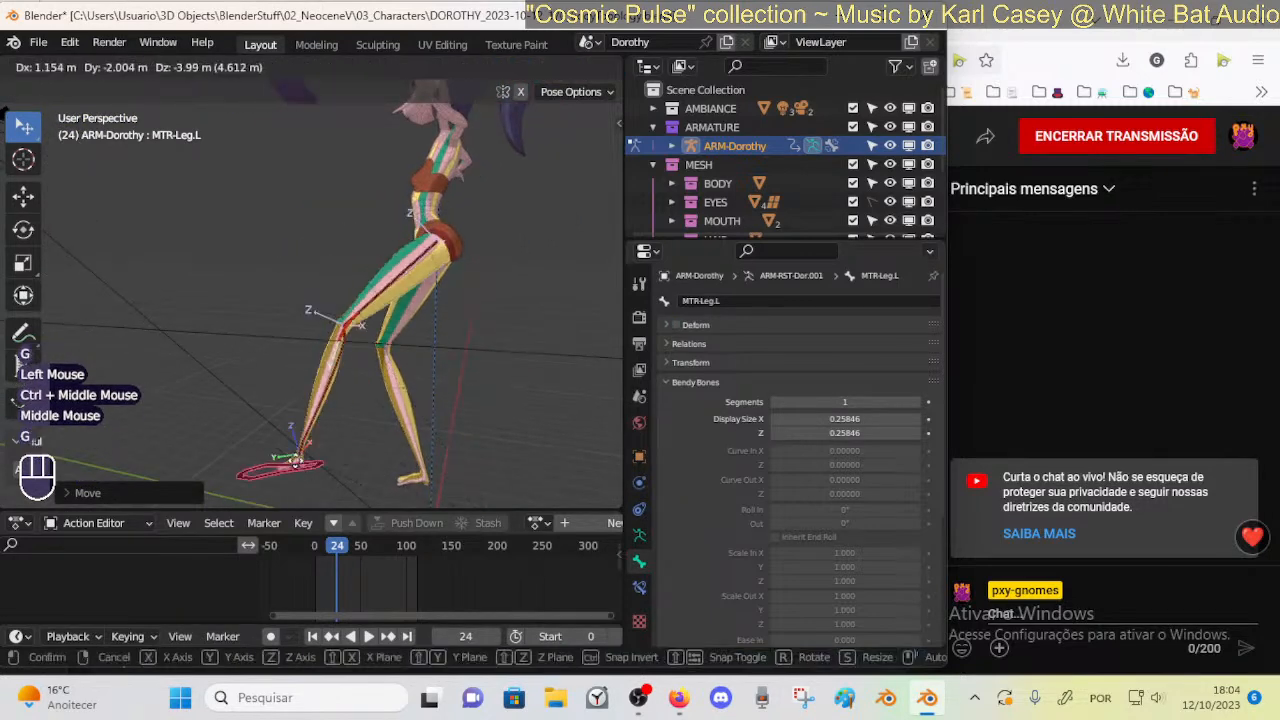
{"action": "left_click", "coordinate": [330, 366]}
Save the file, enable Auto Keying, and key MTR-Leg.L at frame 0 with the thigh raised and the shin hanging down
{"action": "left_click", "coordinate": [314, 548]}
{"action": "key", "text": "ctrl+s"}
{"action": "key", "text": "space"}
{"action": "left_click", "coordinate": [270, 636]}
{"action": "key", "text": "g"}
{"action": "left_click", "coordinate": [278, 381]}
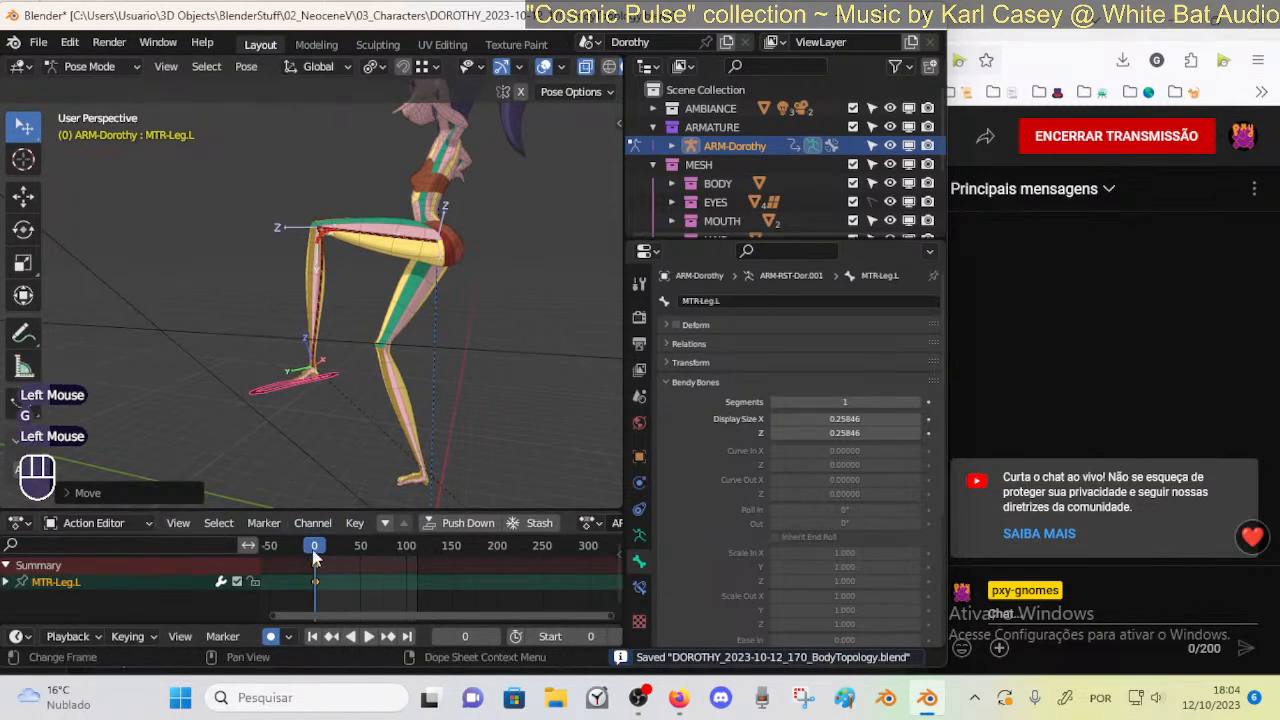
Key MTR-Leg.L at frame 31 with the foot pulled back behind the knee so the leg bends sharply
{"action": "key", "text": "space"}
{"action": "key", "text": "g"}
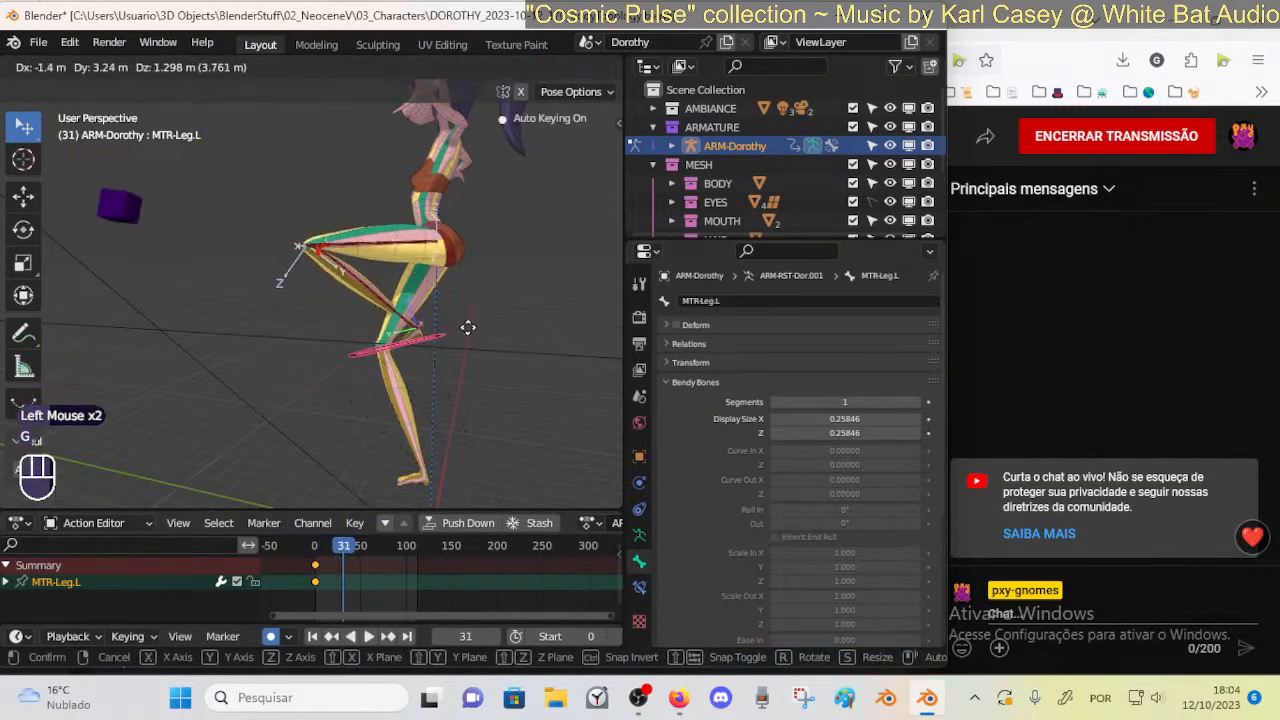
{"action": "left_click", "coordinate": [474, 324]}
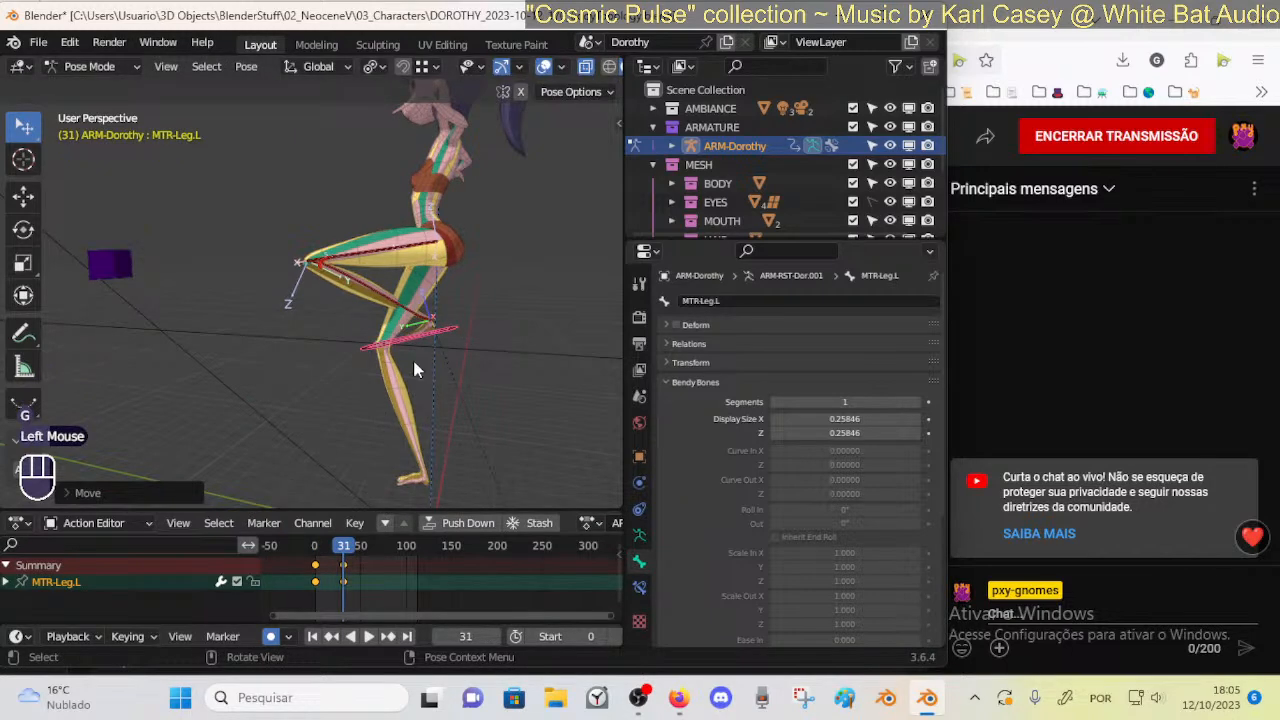
{"action": "middle_click_drag", "start_coordinate": [414, 363], "coordinate": [563, 337]}
{"action": "key", "text": "g"}
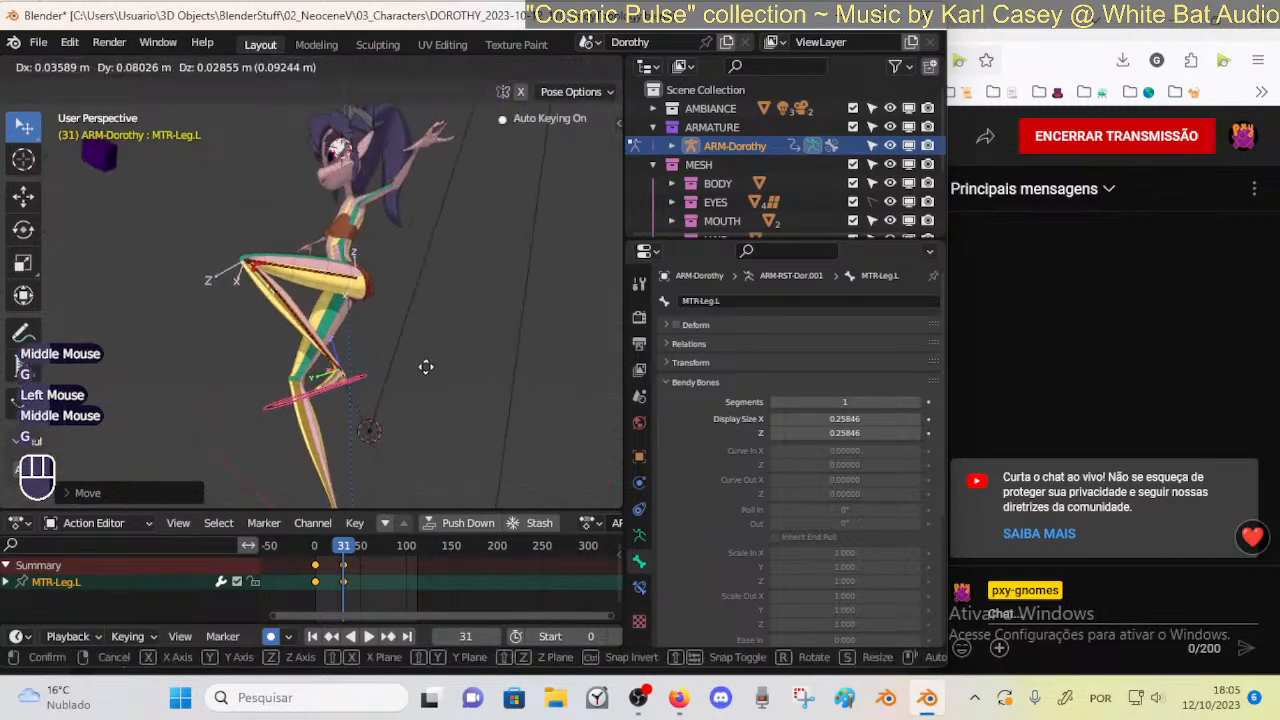
{"action": "left_click", "coordinate": [437, 363]}
Check the bend along the timeline and shift the MTR-Leg.L keyframe from frame 31 to frame 53
{"action": "left_click_drag", "start_coordinate": [357, 547], "coordinate": [374, 550]}
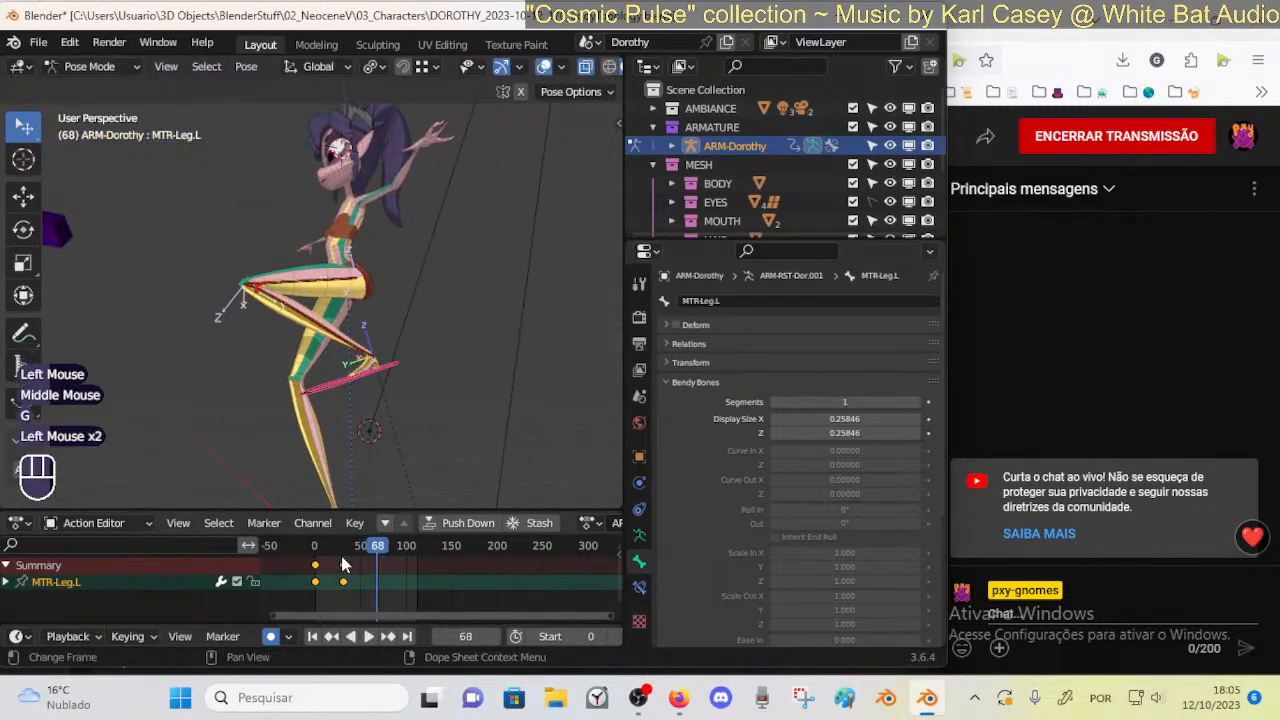
{"action": "left_click", "coordinate": [340, 550]}
{"action": "key", "text": "g"}
{"action": "key", "text": "Escape"}
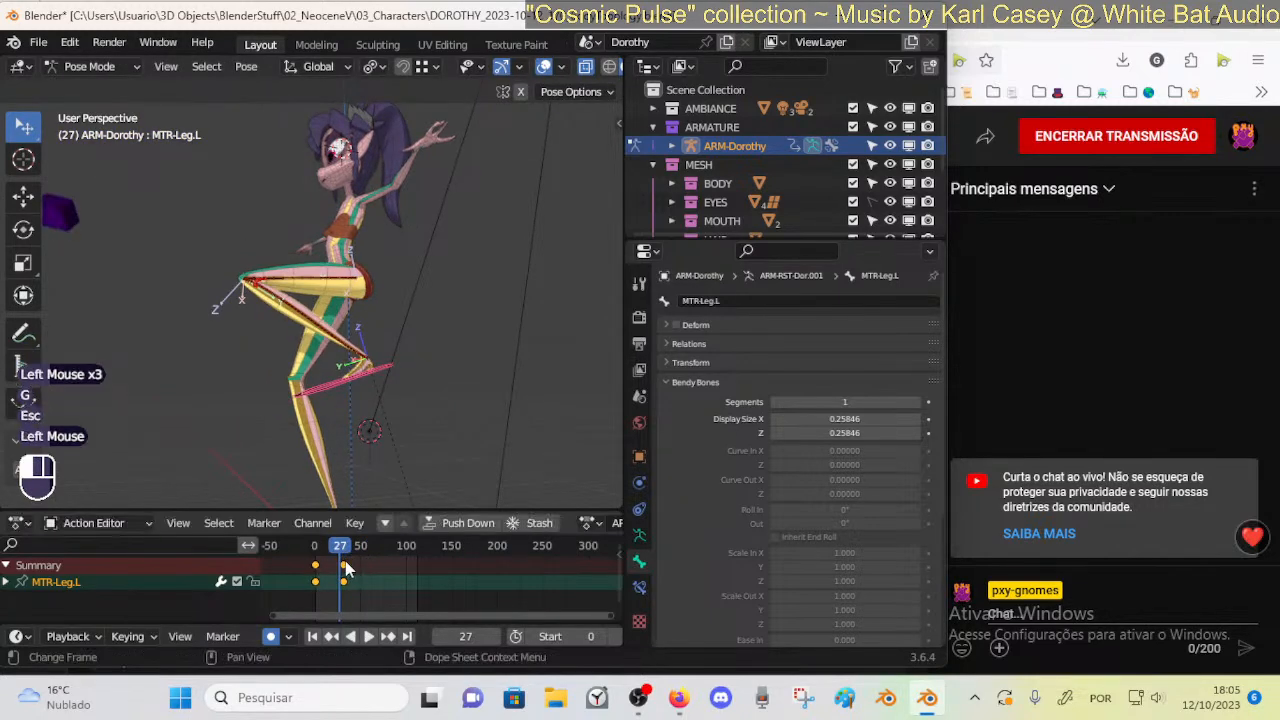
{"action": "left_click", "coordinate": [372, 567]}
{"action": "key", "text": "g"}
{"action": "left_click", "coordinate": [384, 566]}
Key MTR-Leg.L at frame 88 by moving it forward and rotating it about X until the leg extends straight ahead
{"action": "left_click_drag", "start_coordinate": [336, 549], "coordinate": [400, 561]}
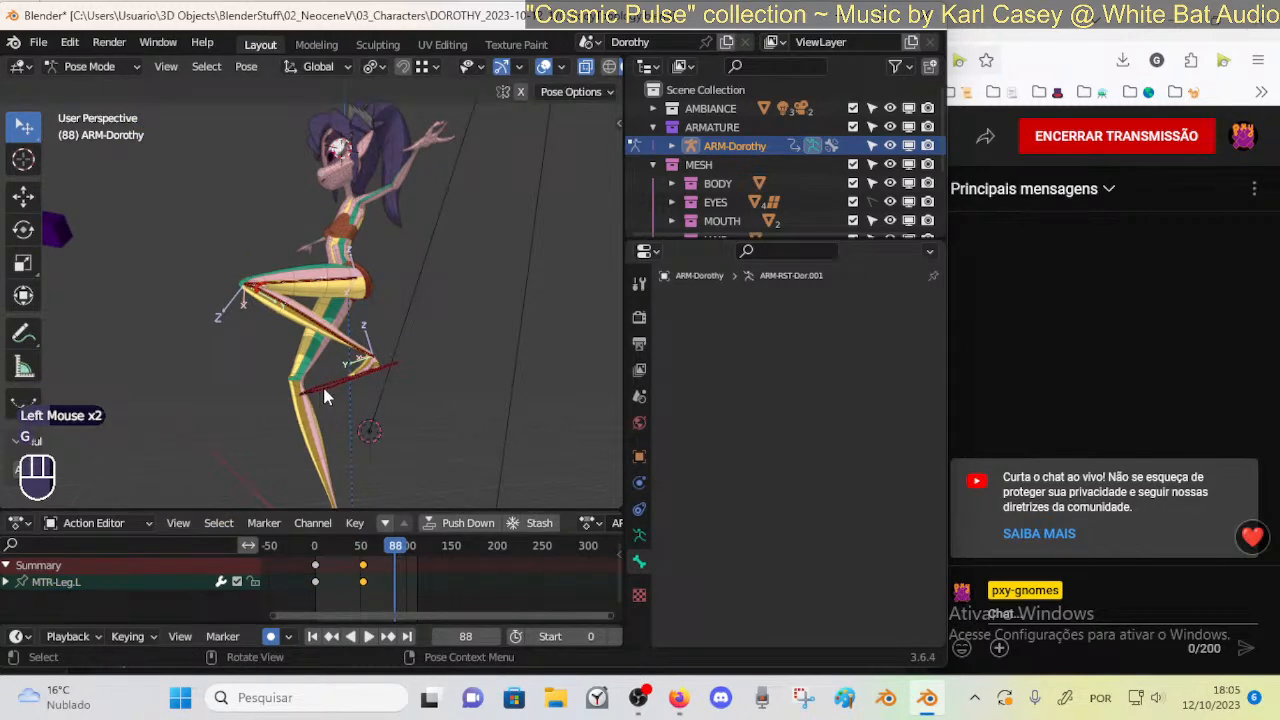
{"action": "left_click", "coordinate": [325, 388]}
{"action": "key", "text": "g"}
{"action": "left_click", "coordinate": [216, 349]}
{"action": "key", "text": "r"}
{"action": "key", "text": "x"}
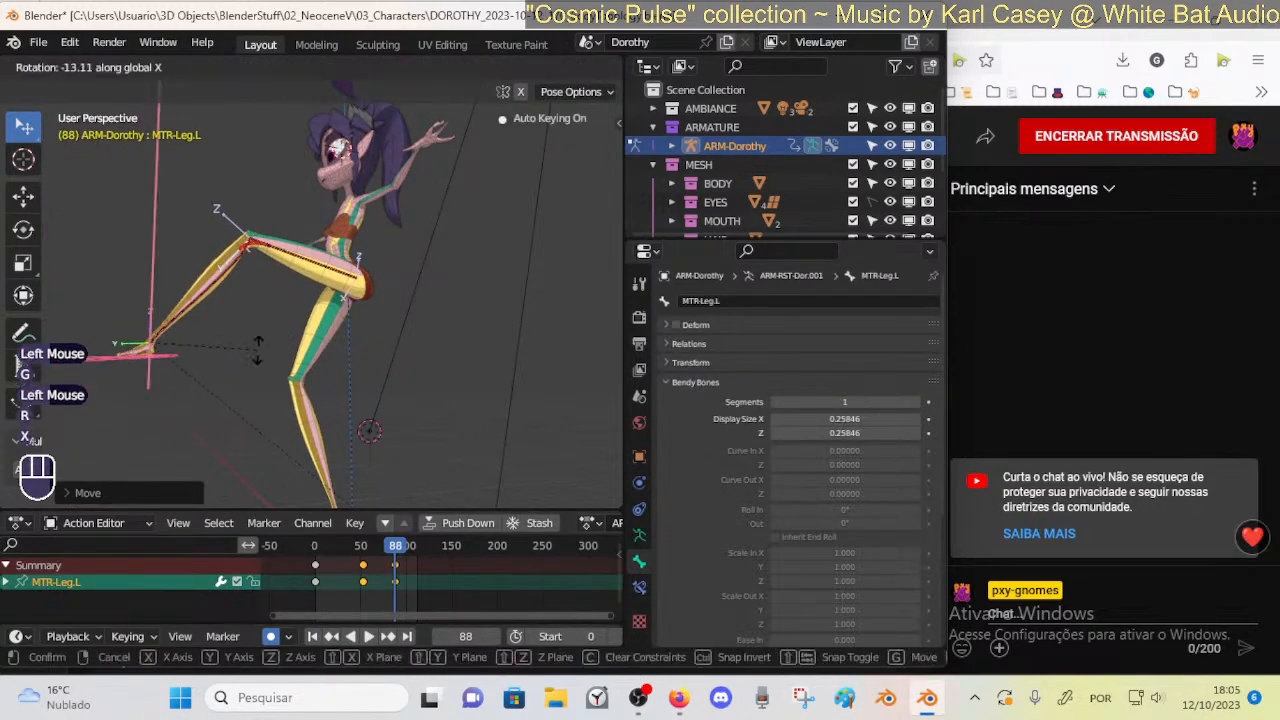
{"action": "left_click", "coordinate": [170, 397]}
{"action": "middle_click_drag", "start_coordinate": [170, 397], "coordinate": [271, 362], "text": "shift"}
{"action": "key", "text": "g"}
{"action": "left_click", "coordinate": [151, 338]}
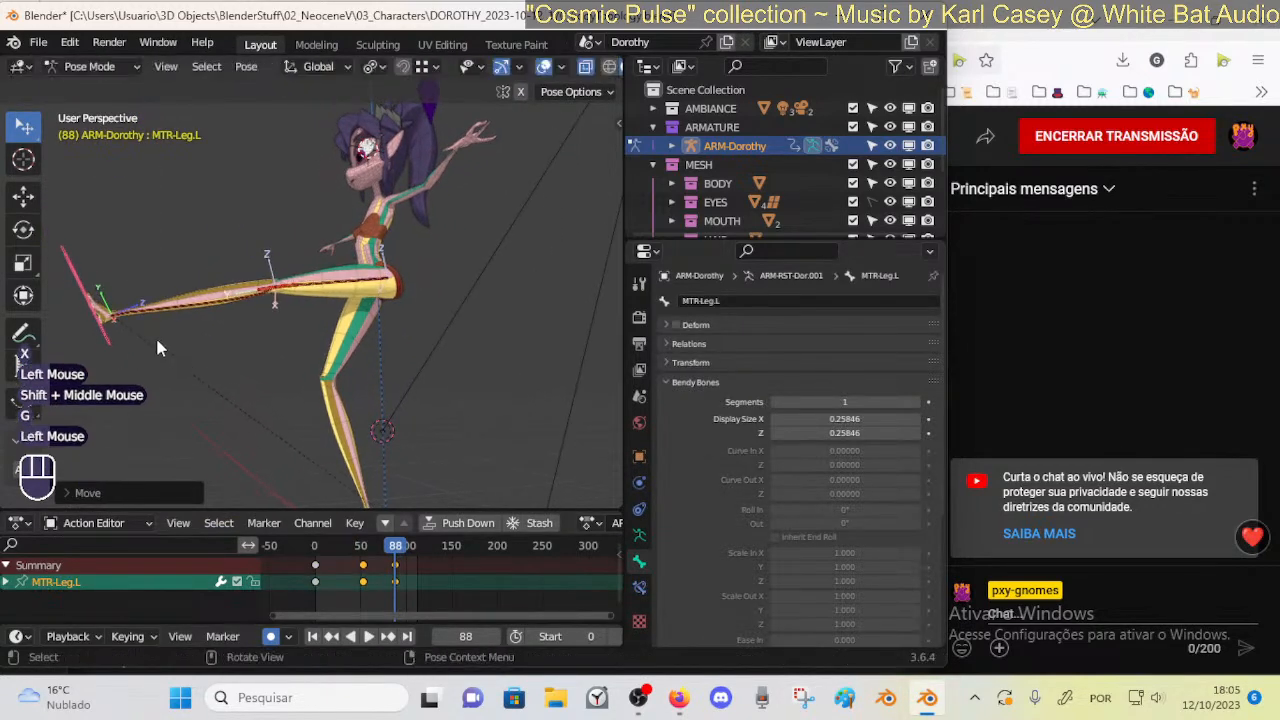
{"action": "key", "text": "g"}
{"action": "left_click", "coordinate": [170, 258]}
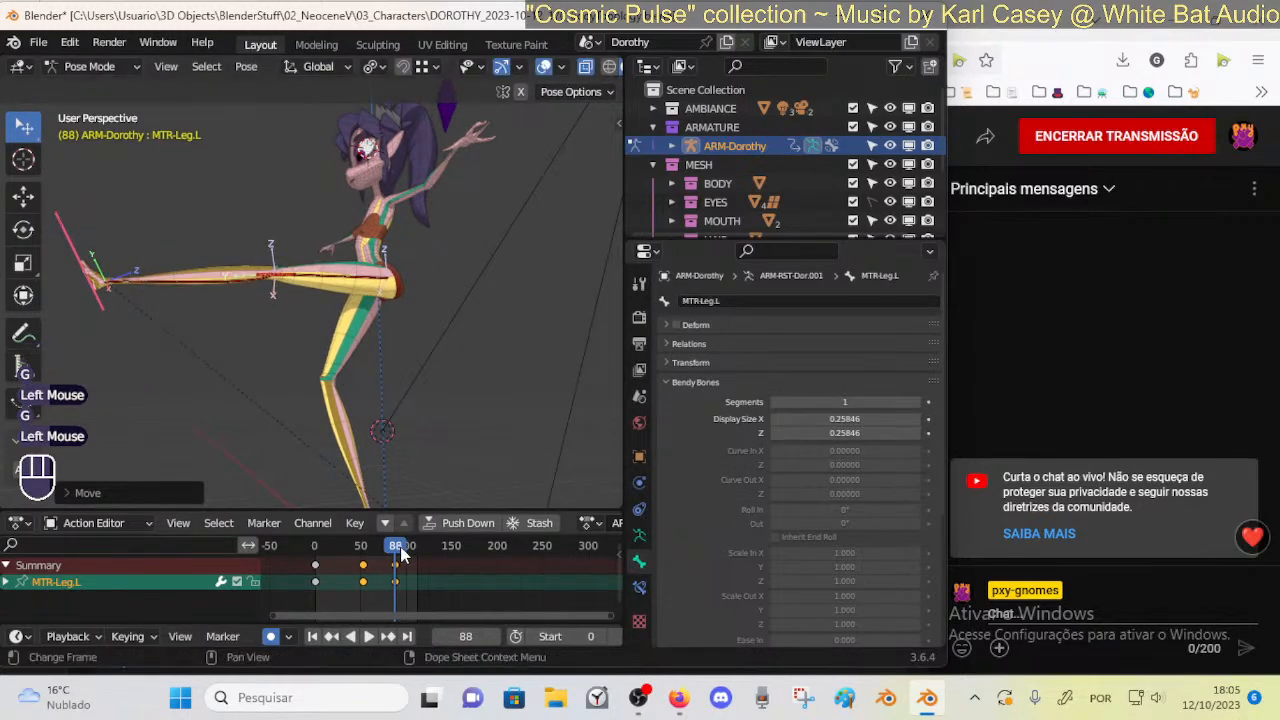
Return to frame 0, turn off Auto Keying, and save the file with the left knee in close view
{"action": "left_click_drag", "start_coordinate": [395, 550], "coordinate": [279, 556]}
{"action": "key", "text": "shift+space"}
{"action": "middle_click_drag", "start_coordinate": [340, 378], "coordinate": [389, 348], "text": "shift"}
{"action": "key", "text": "shift+grave"}
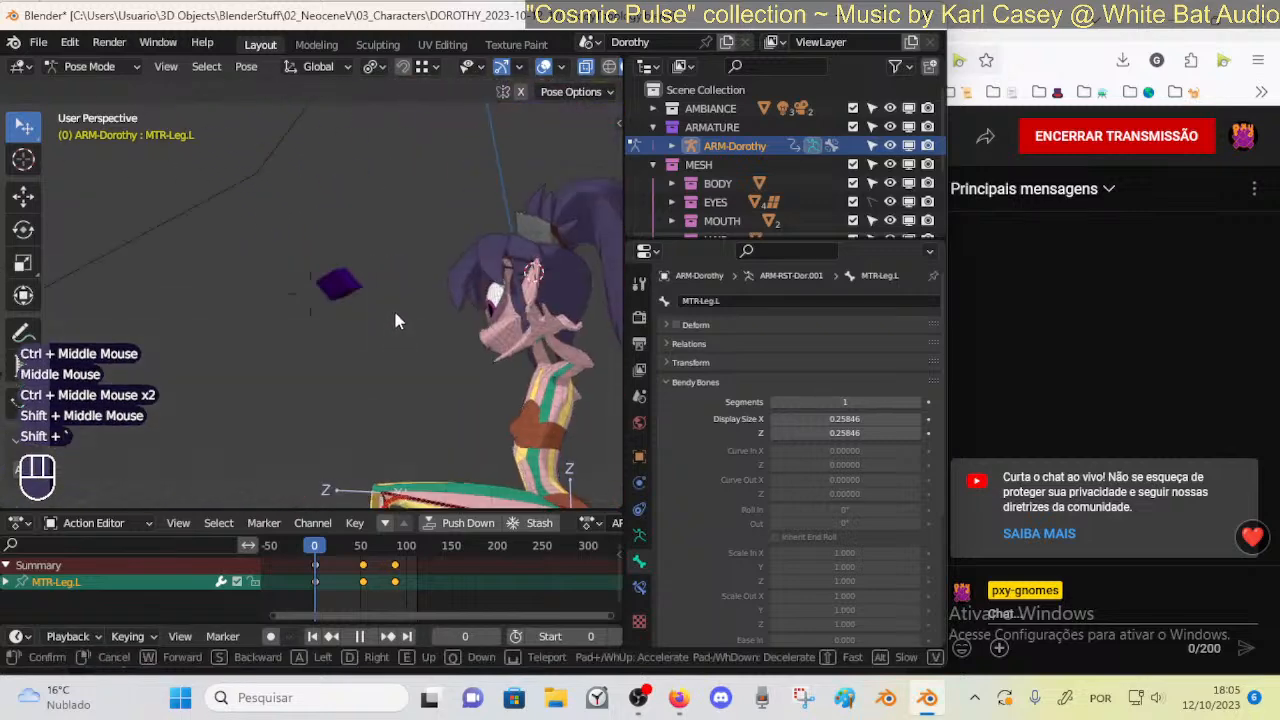
{"action": "key", "text": "w"}
{"action": "left_click", "coordinate": [398, 352]}
{"action": "key", "text": "ctrl+s"}
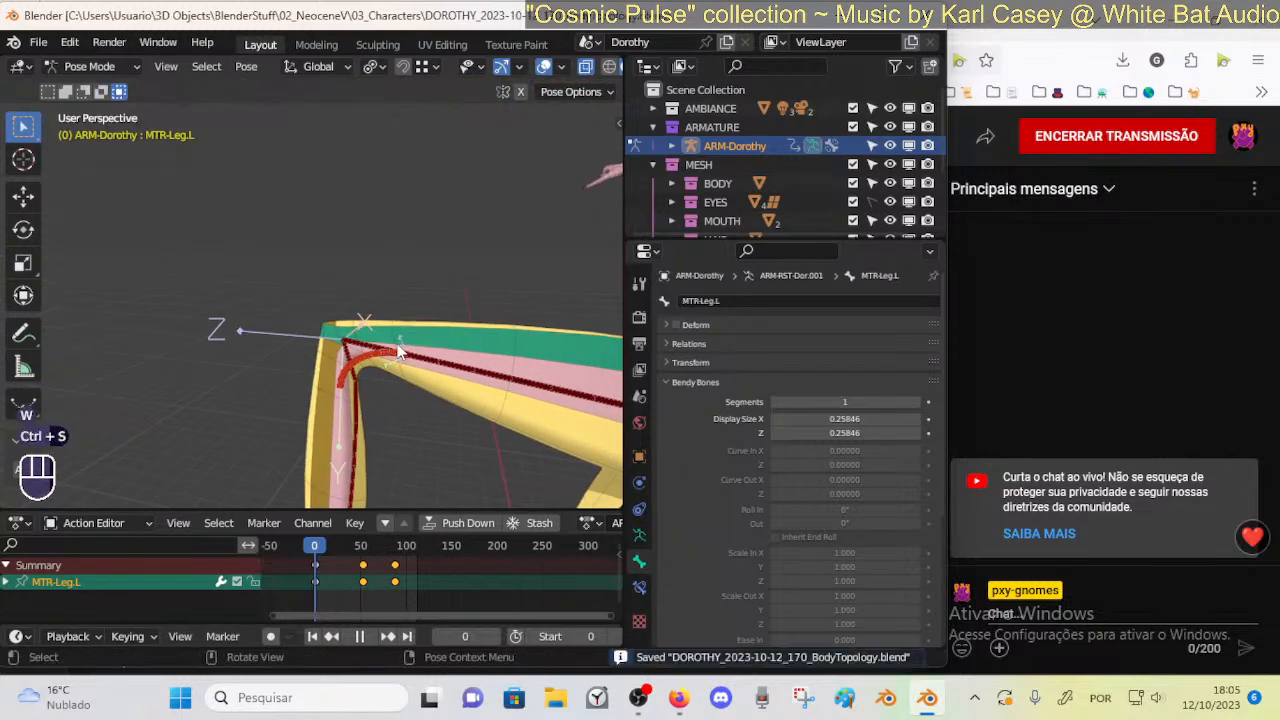
Widen the 3D viewport and play the leg animation to check the knee bend, pausing at frame 27
{"action": "left_click", "coordinate": [618, 335]}
{"action": "left_click_drag", "start_coordinate": [623, 336], "coordinate": [668, 338]}
{"action": "middle_click_drag", "start_coordinate": [362, 470], "coordinate": [416, 387], "text": "shift"}
{"action": "key", "text": "space"}
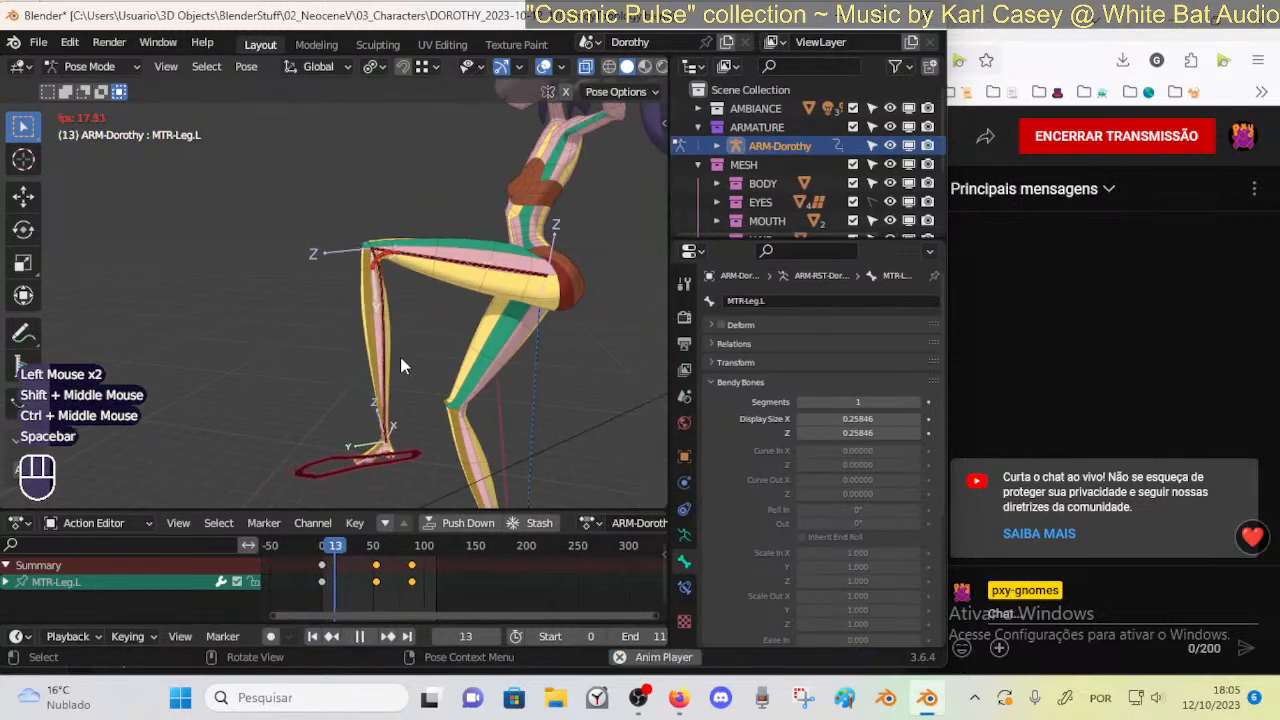
{"action": "key", "text": "space"}
{"action": "mouse_move", "coordinate": [444, 335]}
{"action": "middle_mouse_down", "text": "ctrl"}
{"action": "mouse_move", "coordinate": [468, 287]}
{"action": "mouse_move", "coordinate": [426, 341]}
{"action": "middle_mouse_up", "text": "ctrl"}
Leave Pose Mode, select ARM-Dorothy together with the 00_Body mesh, and put the body in Weight Paint mode
{"action": "key", "text": "ctrl+Tab"}
{"action": "left_click", "coordinate": [383, 329]}
{"action": "left_click", "coordinate": [370, 342], "text": "shift"}
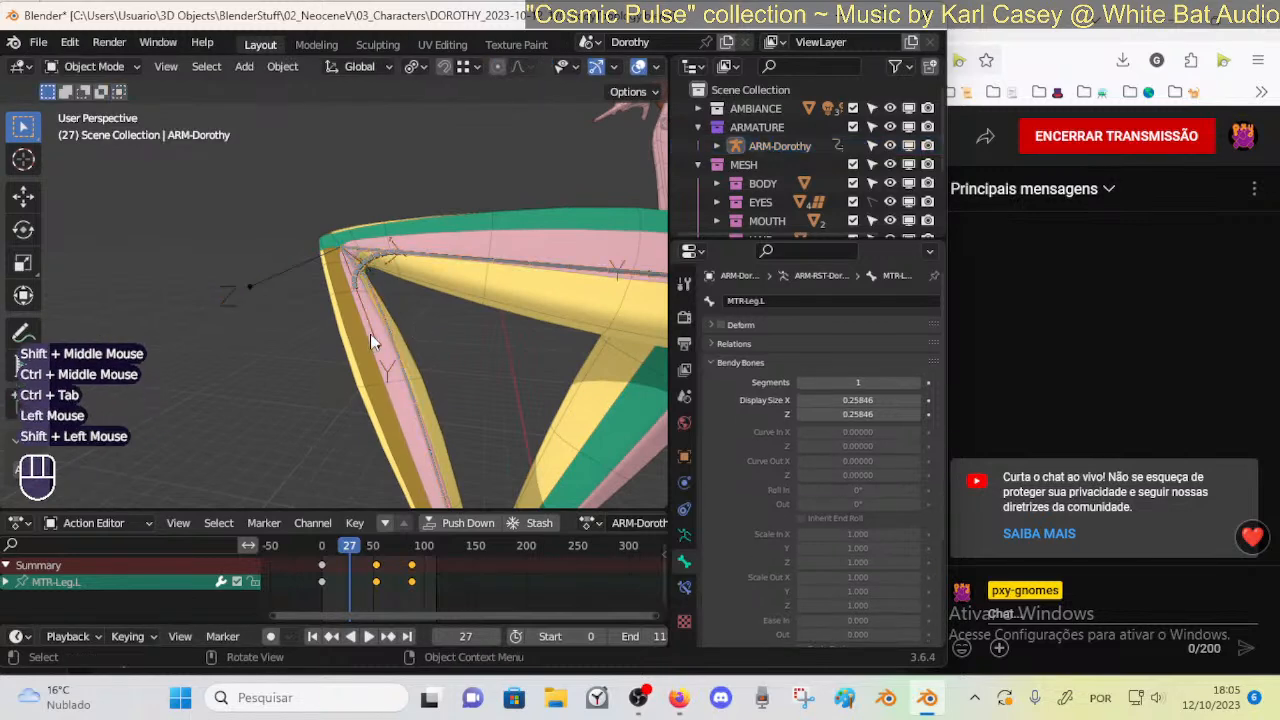
{"action": "left_click", "coordinate": [426, 312]}
{"action": "left_click", "coordinate": [397, 337]}
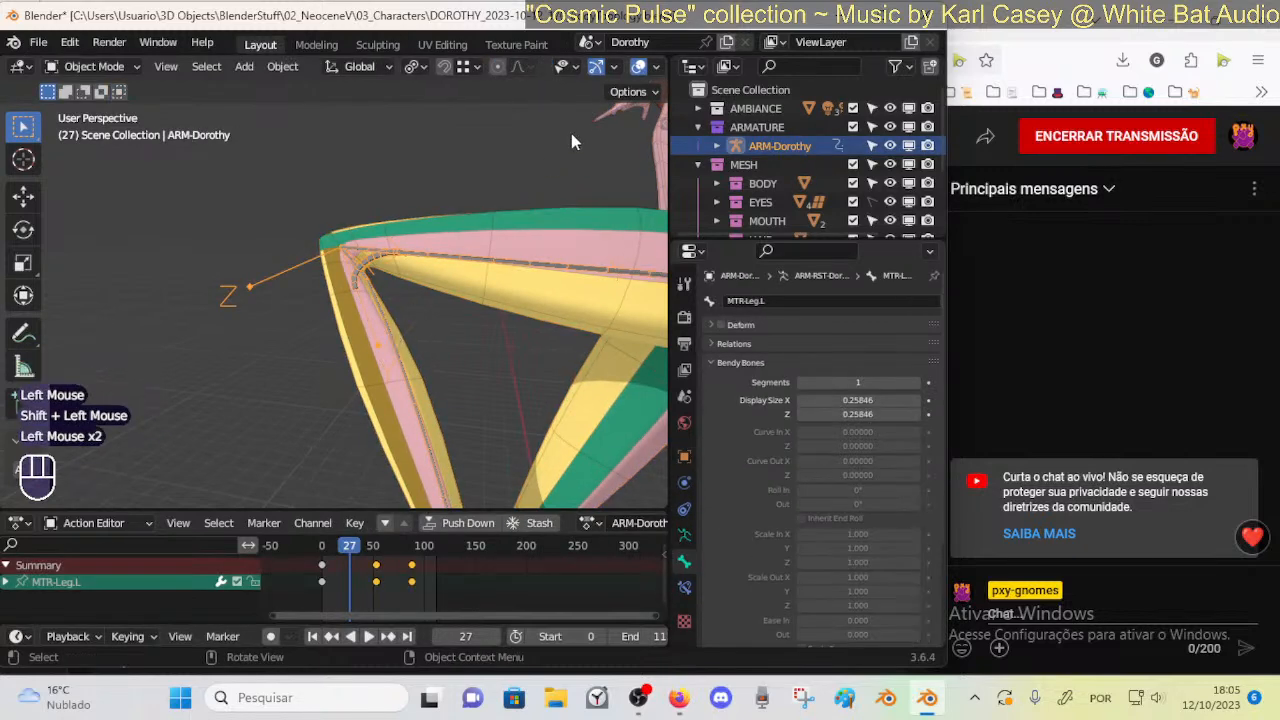
{"action": "middle_click_drag", "start_coordinate": [623, 74], "coordinate": [633, 55]}
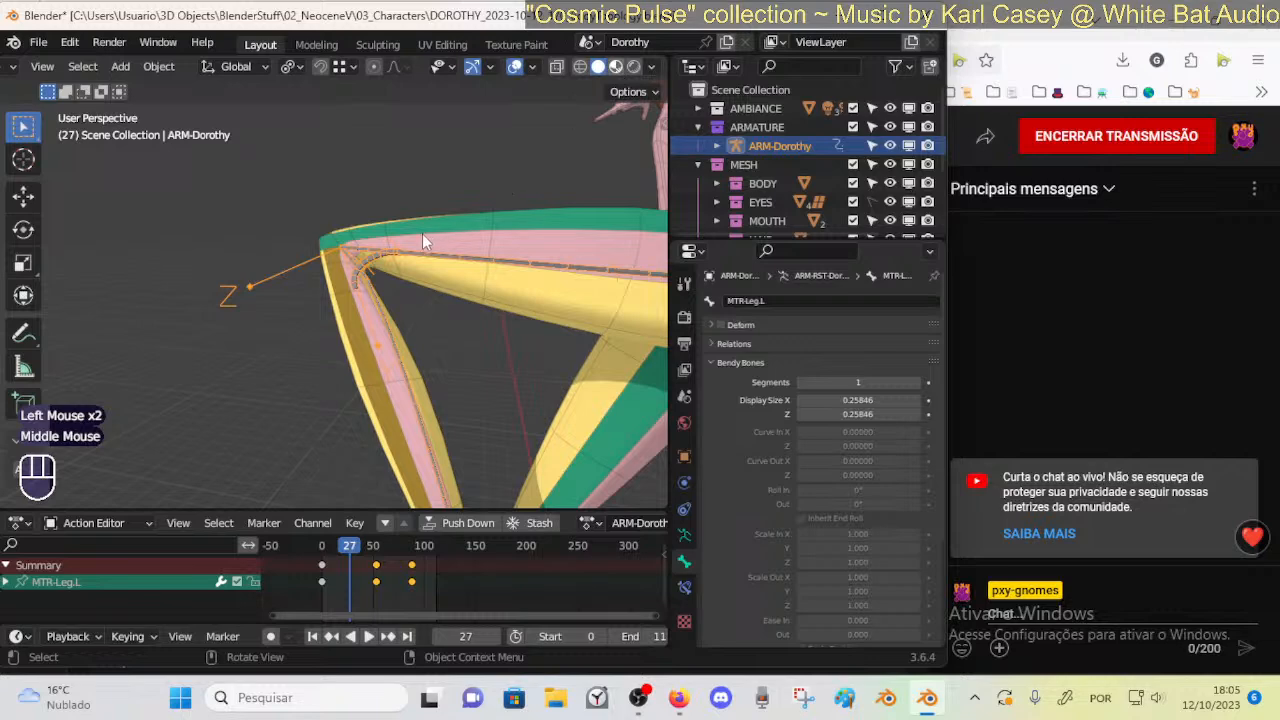
{"action": "left_click", "coordinate": [382, 302]}
{"action": "left_click", "coordinate": [376, 306]}
{"action": "left_click", "coordinate": [357, 323], "text": "shift"}
{"action": "key", "text": "ctrl+Tab"}
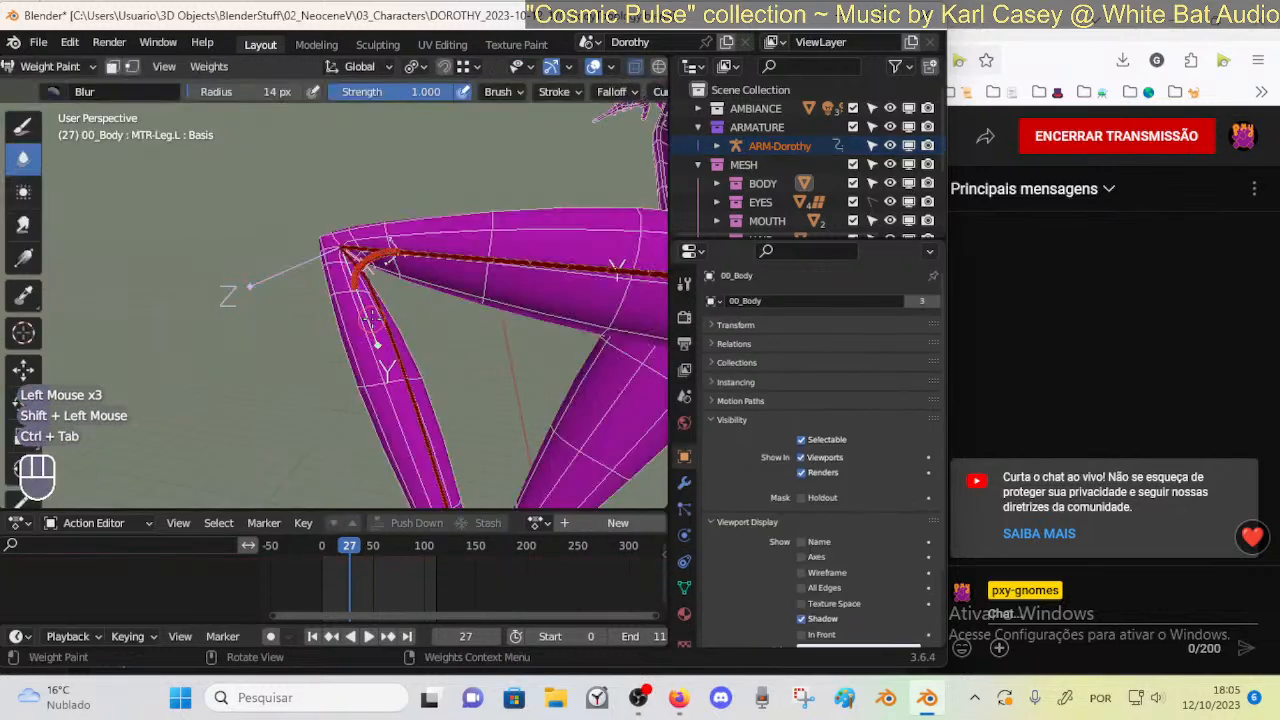
Show the DEF-7D-Shin.L weights, save the file, and play the animation in stages to examine the knee weighting
{"action": "left_click", "coordinate": [378, 303], "text": "ctrl"}
{"action": "key", "text": "ctrl+s"}
{"action": "key", "text": "space"}
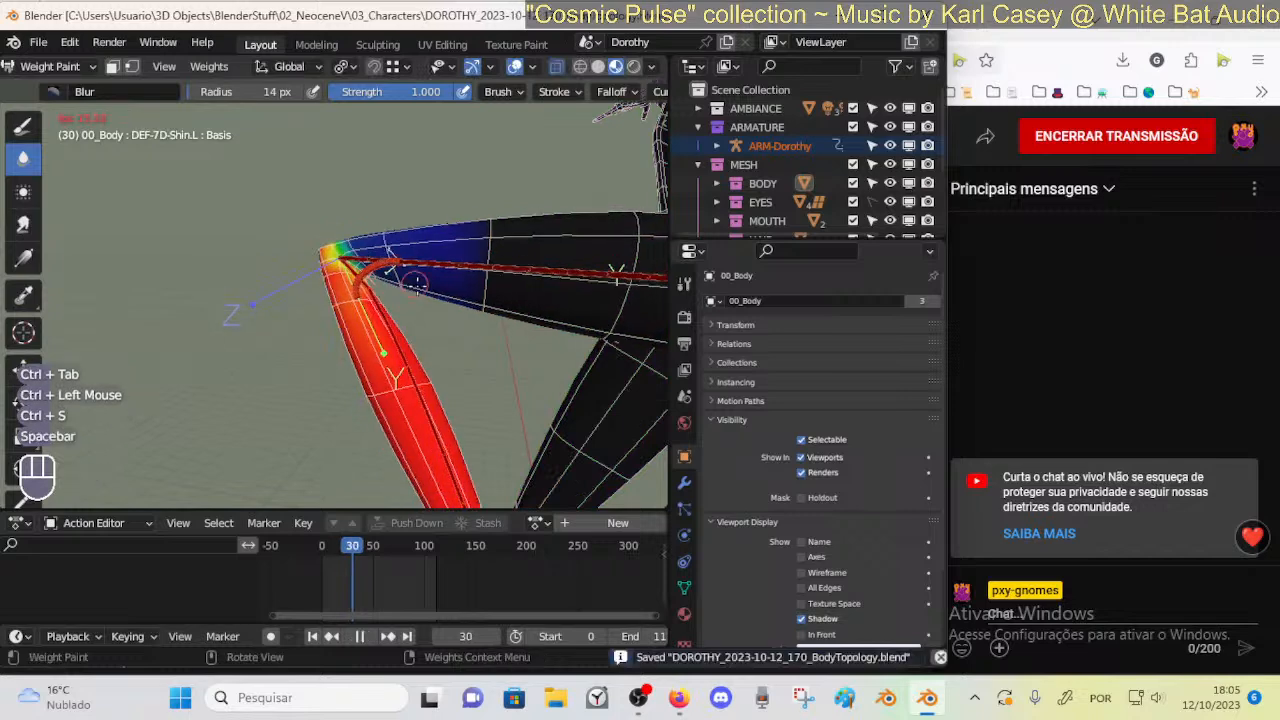
{"action": "key", "text": "space"}
{"action": "key", "text": "space"}
{"action": "key", "text": "space"}
{"action": "key", "text": "space"}
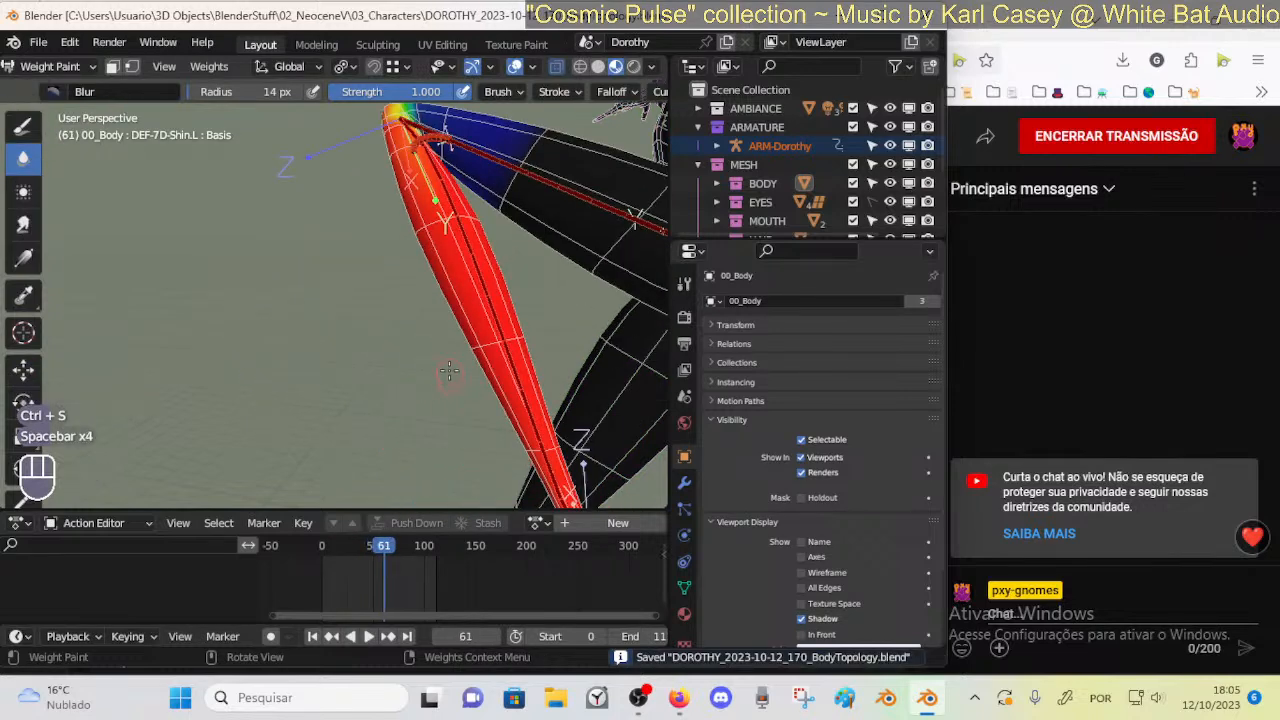
{"action": "key", "text": "space"}
{"action": "middle_click_drag", "start_coordinate": [444, 358], "coordinate": [426, 408], "text": "ctrl"}
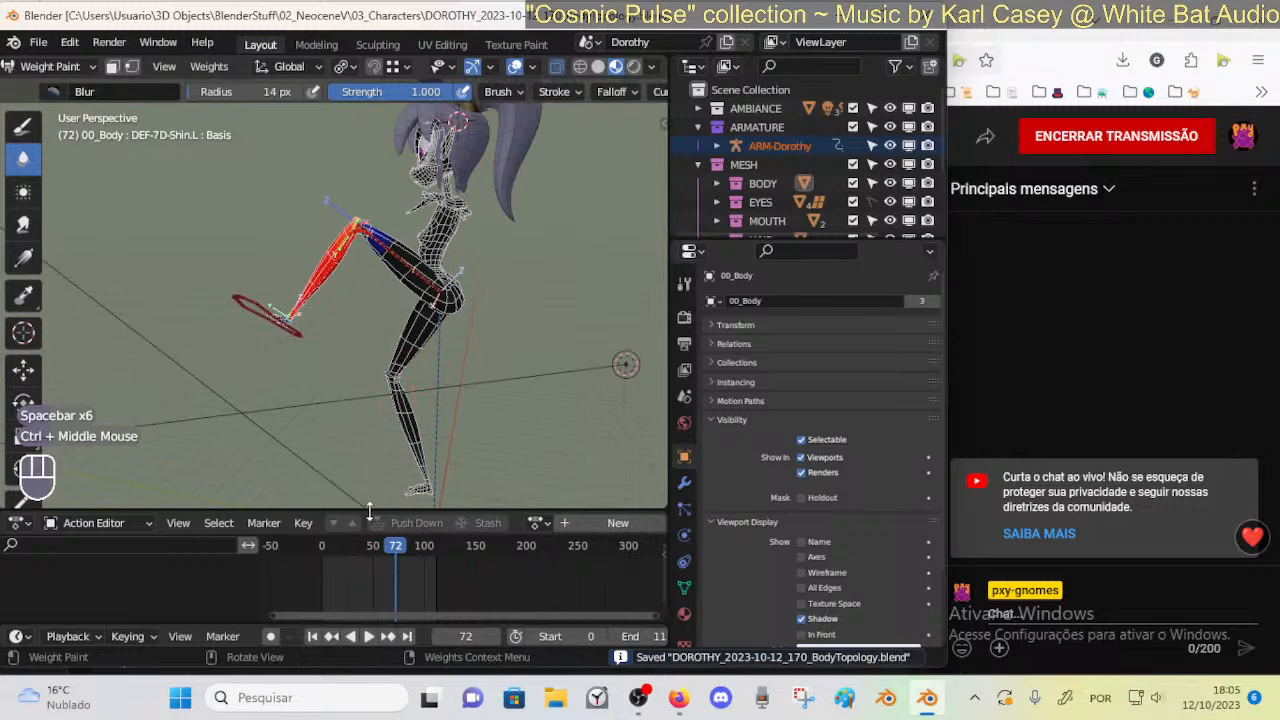
Return to Object Mode, select ARM-Dorothy, and play the leg bend from frame 0 before rewinding to it
{"action": "key", "text": "ctrl+Tab"}
{"action": "left_click", "coordinate": [284, 337]}
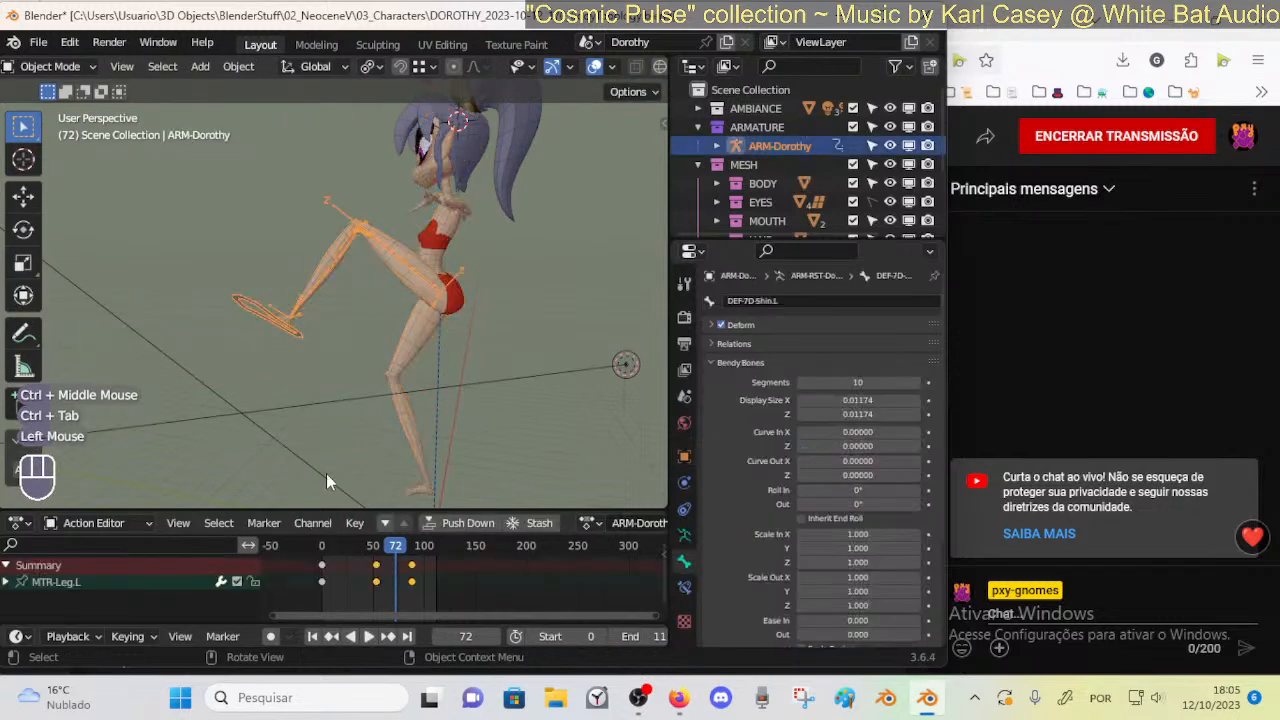
{"action": "left_click", "coordinate": [321, 547]}
{"action": "middle_click_drag", "start_coordinate": [346, 402], "coordinate": [390, 385], "text": "ctrl"}
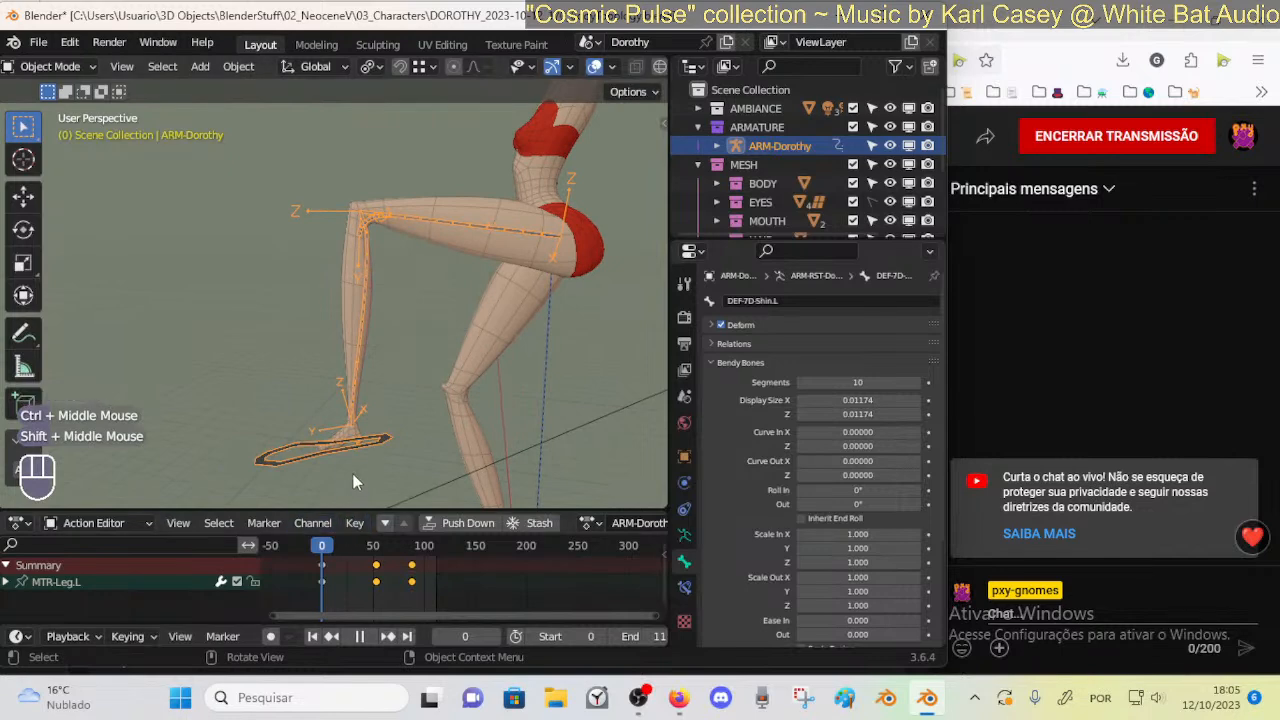
{"action": "key", "text": "space"}
{"action": "key", "text": "space"}
{"action": "left_click_drag", "start_coordinate": [340, 546], "coordinate": [317, 546]}
Put the armature in Pose Mode, select MTR-Leg.L, and go to its keyframe at frame 53
{"action": "left_click", "coordinate": [318, 452]}
{"action": "key", "text": "ctrl+Tab"}
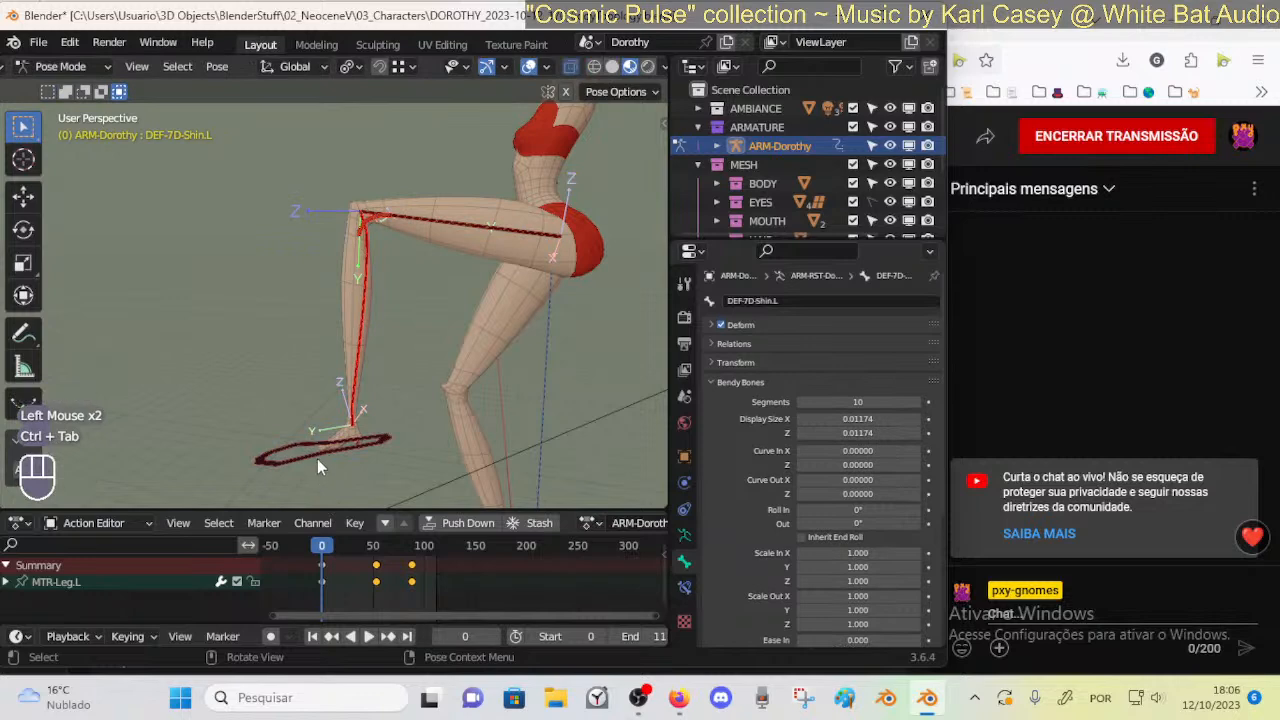
{"action": "left_click", "coordinate": [317, 462]}
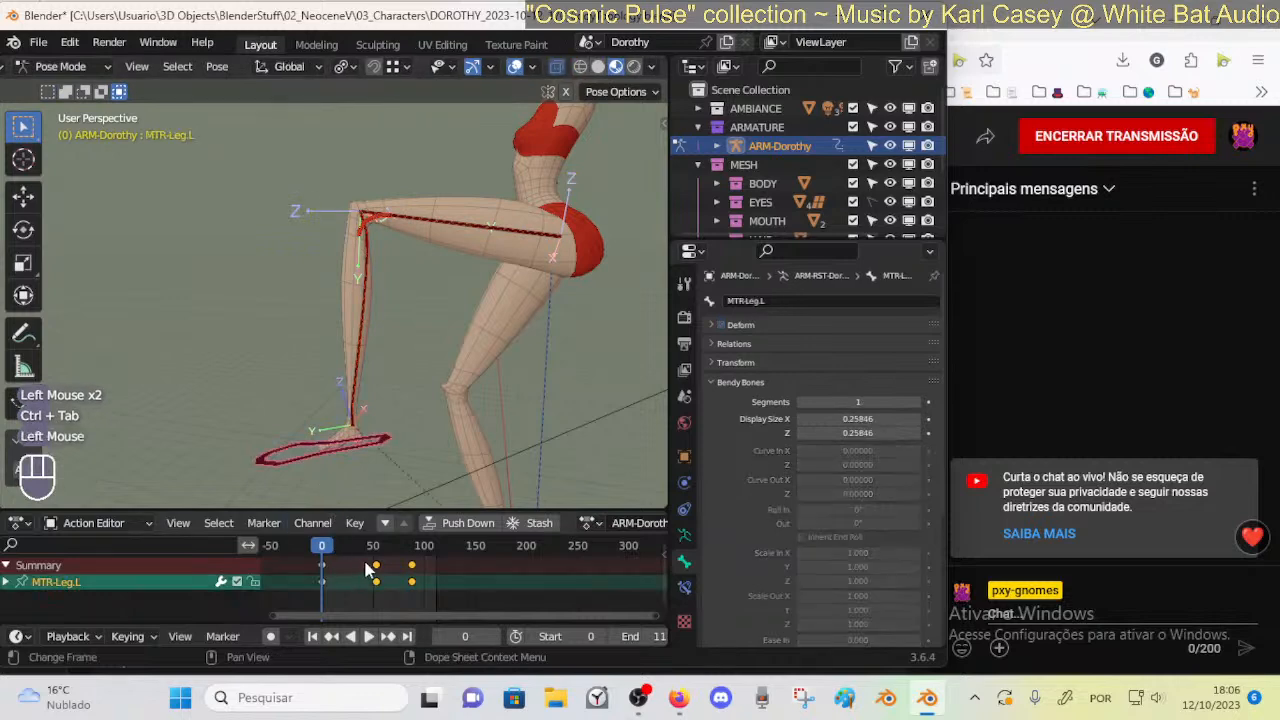
{"action": "key", "text": "Up"}
{"action": "mouse_move", "coordinate": [380, 558]}
{"action": "left_mouse_down"}
{"action": "mouse_move", "coordinate": [313, 558]}
{"action": "mouse_move", "coordinate": [366, 558]}
{"action": "left_mouse_up"}
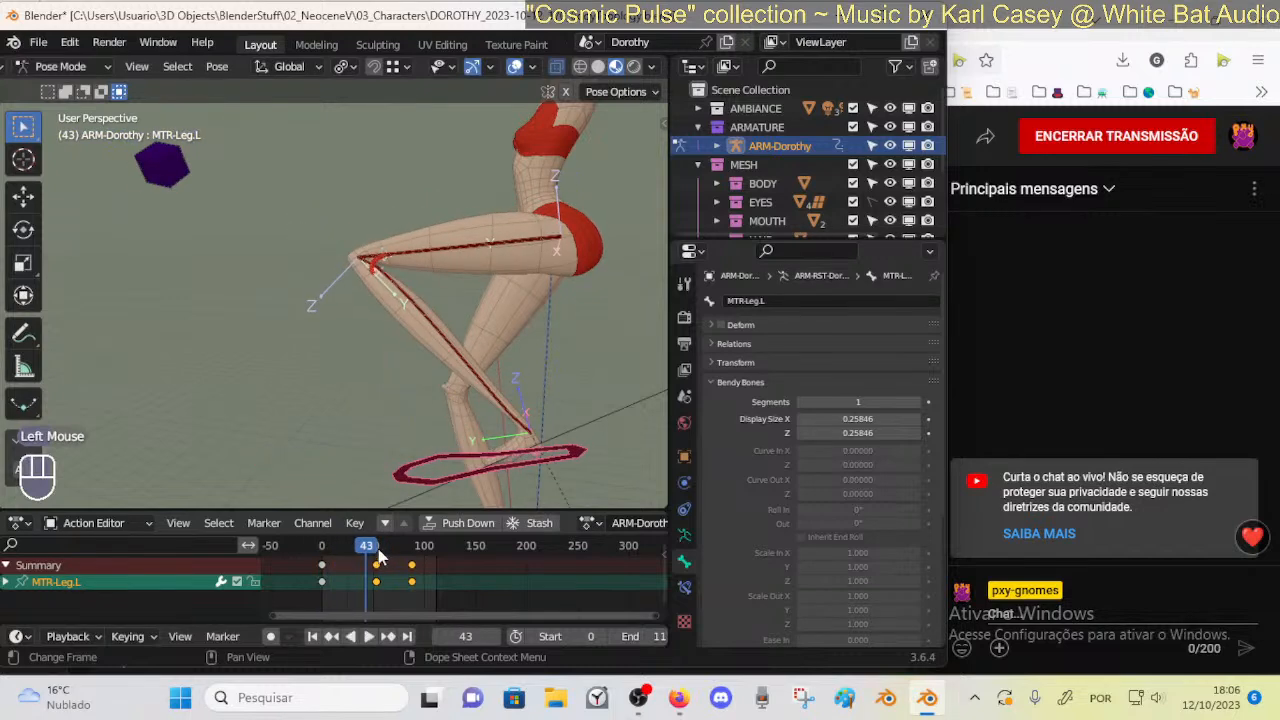
{"action": "key", "text": "Up"}
Try a tighter knee bend around frame 53 by moving MTR-Leg.L and rotating it about X
{"action": "left_click", "coordinate": [454, 454]}
{"action": "key", "text": "g"}
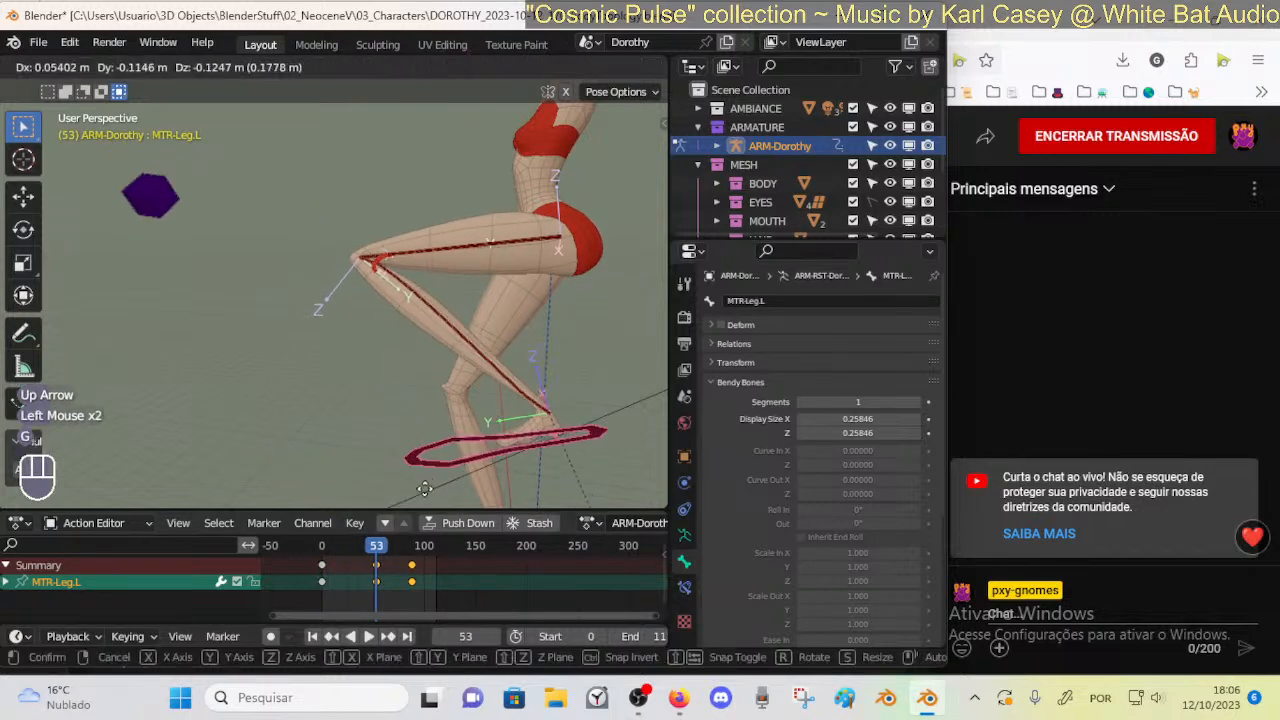
{"action": "mouse_move", "coordinate": [383, 543]}
{"action": "left_mouse_down"}
{"action": "mouse_move", "coordinate": [313, 550]}
{"action": "mouse_move", "coordinate": [376, 560]}
{"action": "left_mouse_up"}
{"action": "key", "text": "g"}
{"action": "left_click", "coordinate": [530, 440]}
{"action": "key", "text": "r"}
{"action": "key", "text": "x"}
{"action": "left_click", "coordinate": [590, 407]}
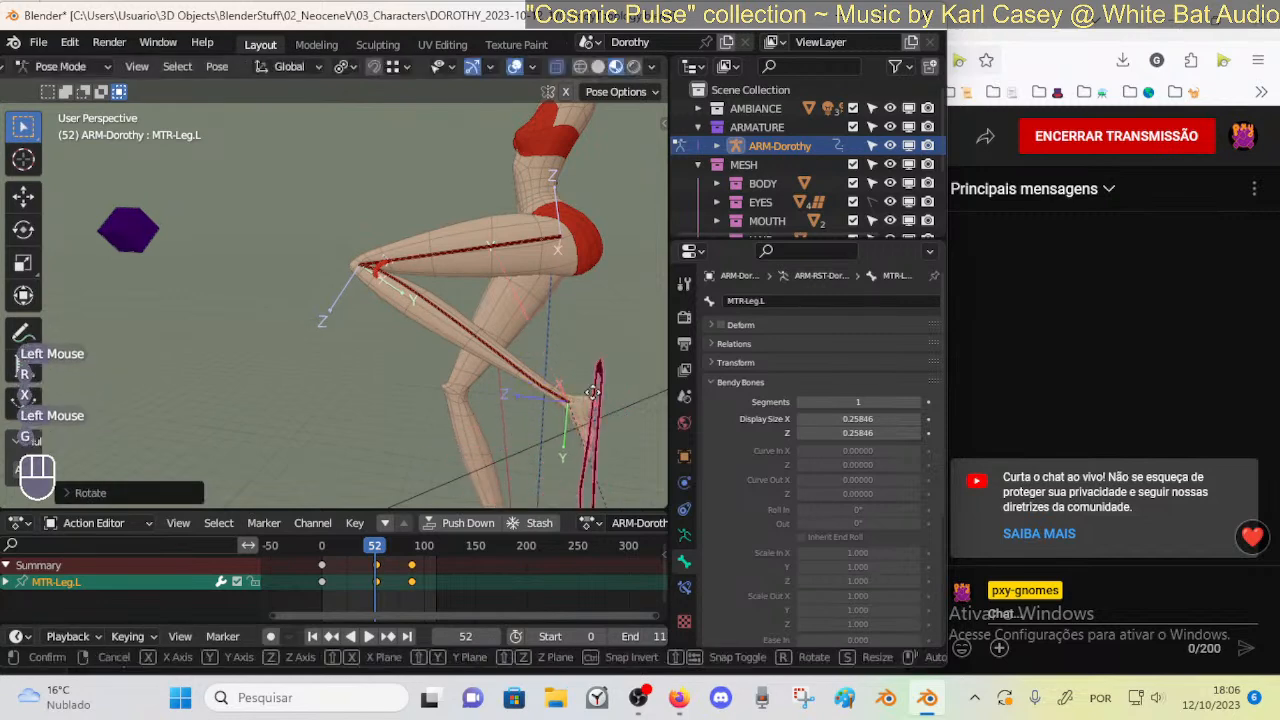
{"action": "key", "text": "g"}
{"action": "left_click", "coordinate": [593, 377]}
Scrub through the animation and try moving MTR-Leg.L at intermediate frames to test how the knee deforms
{"action": "left_click_drag", "start_coordinate": [381, 543], "coordinate": [311, 568]}
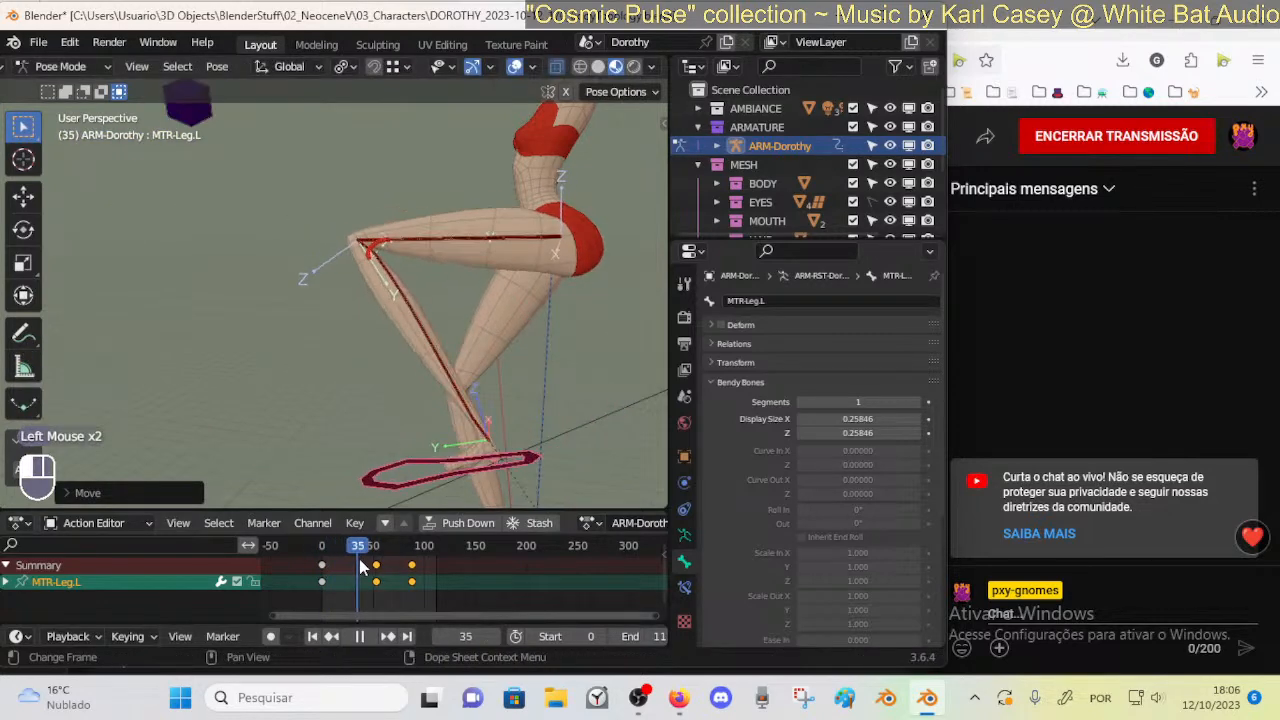
{"action": "left_click_drag", "start_coordinate": [374, 502], "coordinate": [374, 488]}
{"action": "key", "text": "g"}
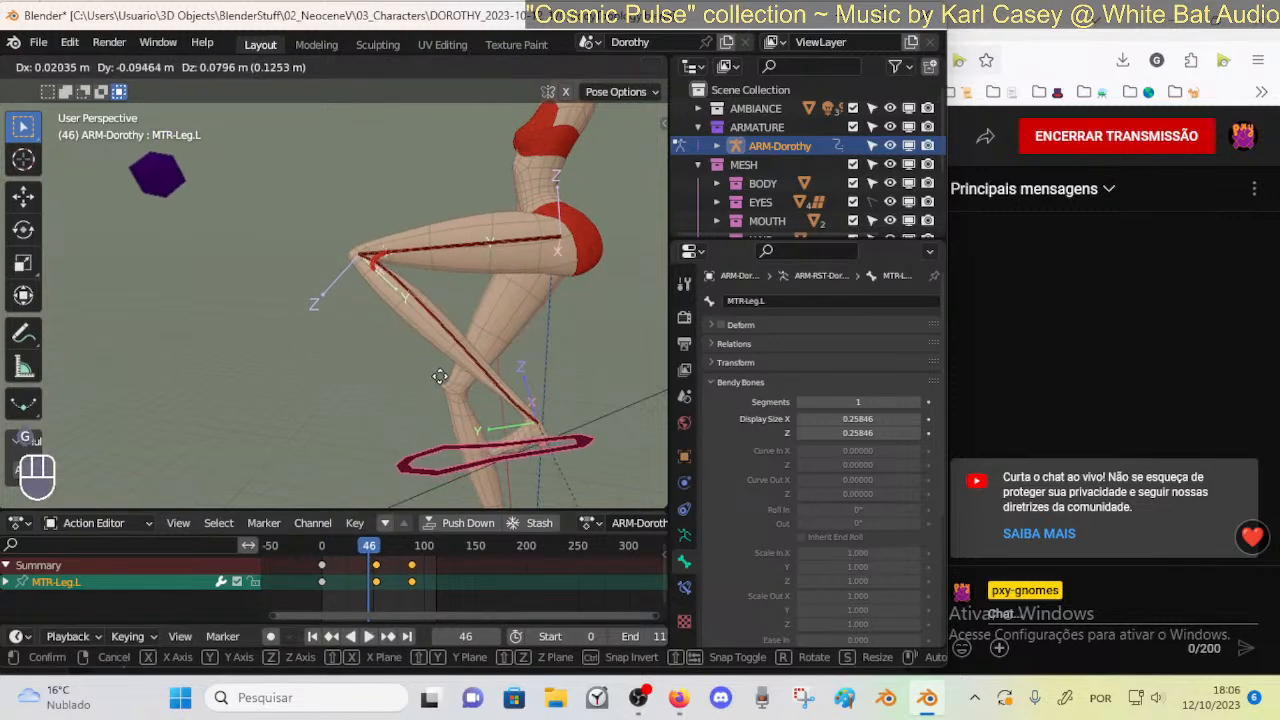
{"action": "left_click", "coordinate": [443, 393]}
{"action": "key", "text": "g"}
{"action": "left_click", "coordinate": [470, 369]}
{"action": "left_click_drag", "start_coordinate": [342, 558], "coordinate": [366, 548]}
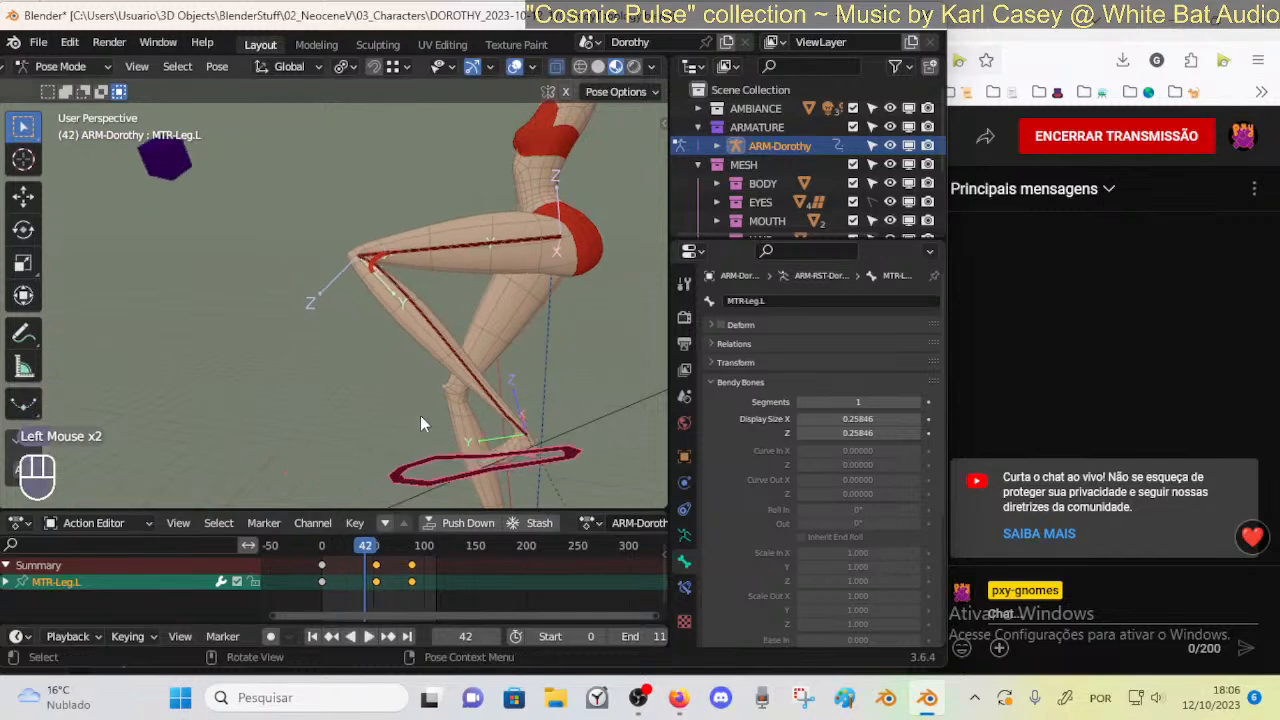
{"action": "key", "text": "g"}
{"action": "left_click", "coordinate": [400, 452]}
{"action": "left_click_drag", "start_coordinate": [362, 552], "coordinate": [394, 545]}
{"action": "key", "text": "g"}
{"action": "left_click", "coordinate": [377, 497]}
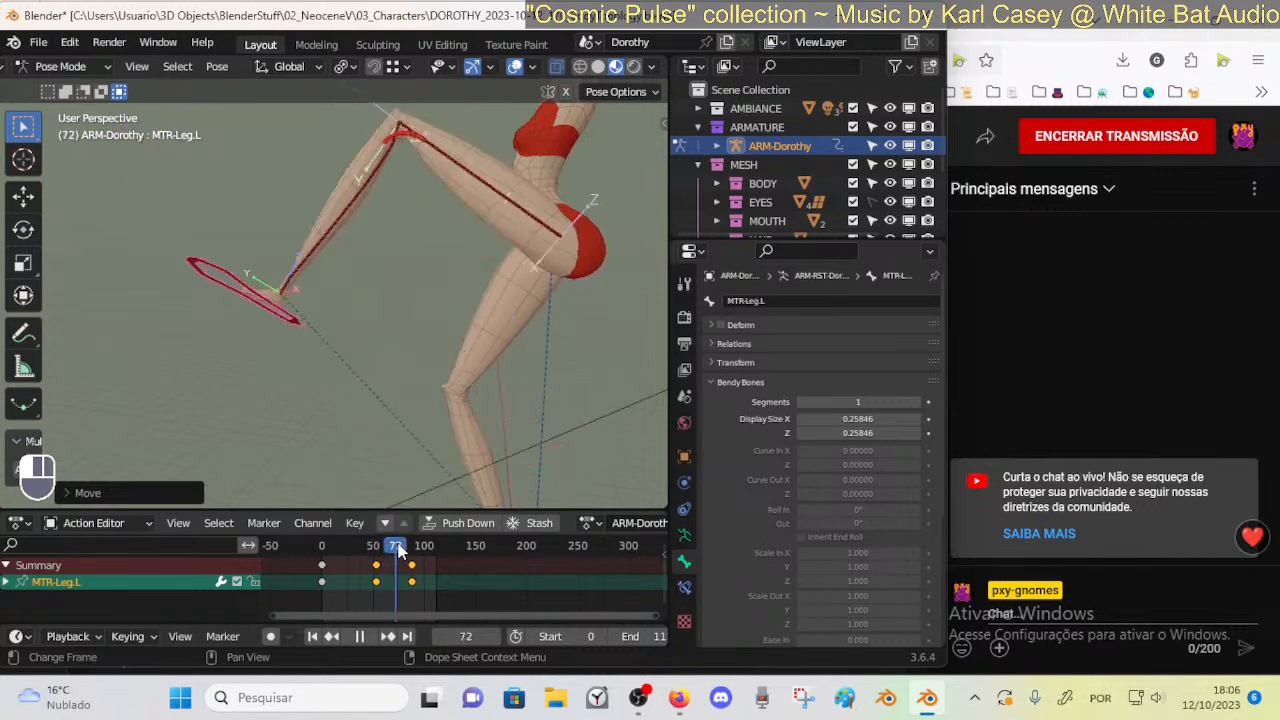
Delete only the MTR-Leg.L keyframe at frame 88, undoing the broader deletion, and enable Auto Keying
{"action": "key", "text": "Up"}
{"action": "key", "text": "Delete"}
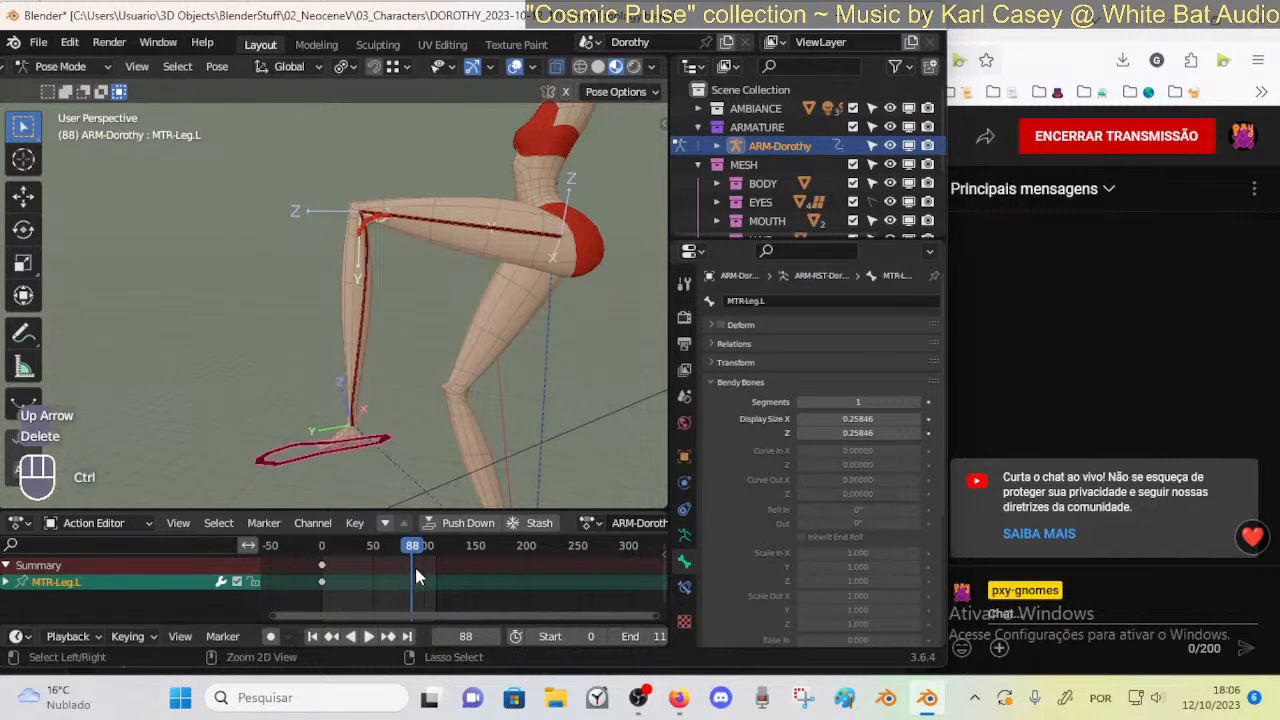
{"action": "key", "text": "ctrl+z"}
{"action": "left_click", "coordinate": [413, 566]}
{"action": "key", "text": "x"}
{"action": "left_click", "coordinate": [414, 569]}
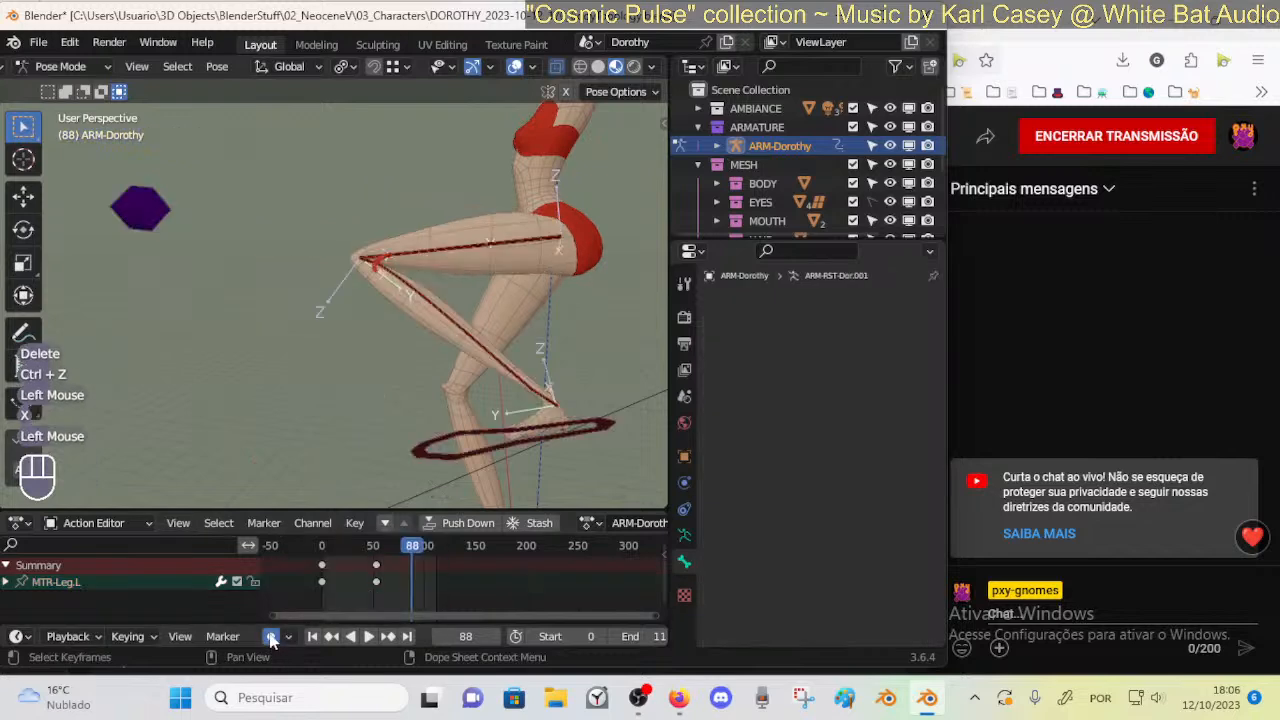
Select the frame 0 keyframe and jump between frames 0 and 53 to compare the two leg poses
{"action": "left_click", "coordinate": [321, 546]}
{"action": "key", "text": "Down"}
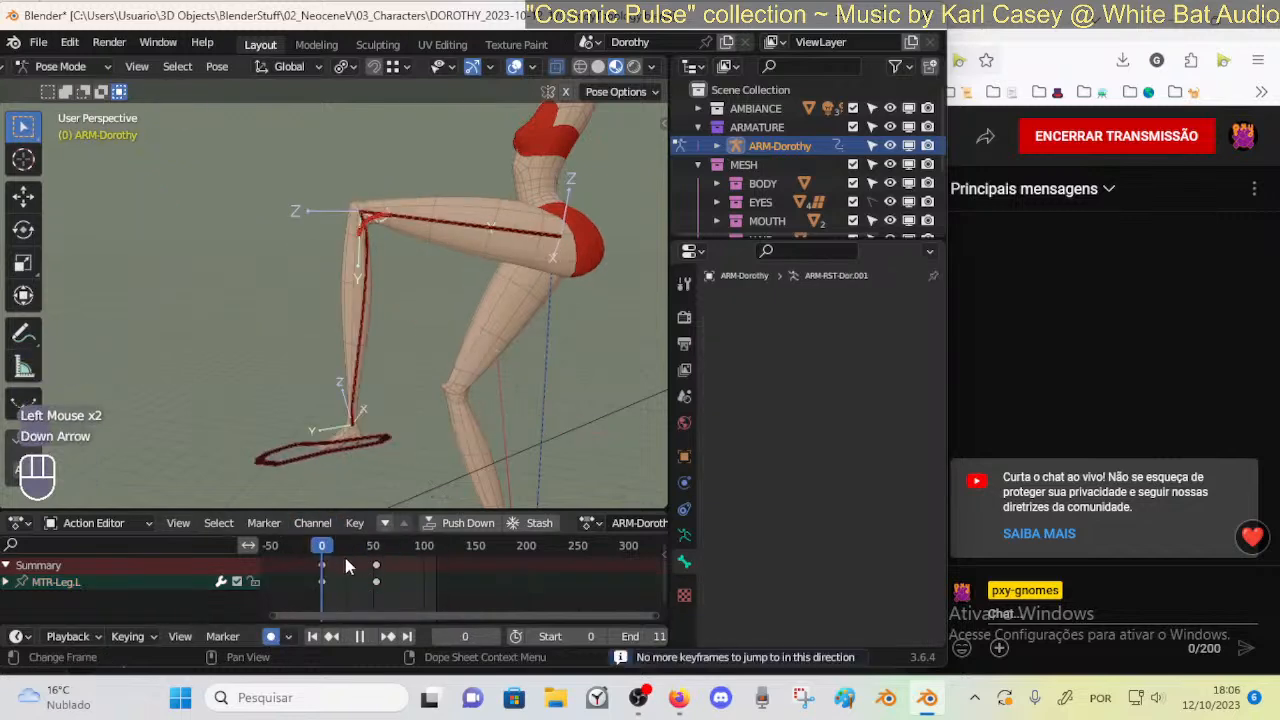
{"action": "left_click", "coordinate": [320, 568]}
{"action": "key", "text": "Up"}
{"action": "key", "text": "Down"}
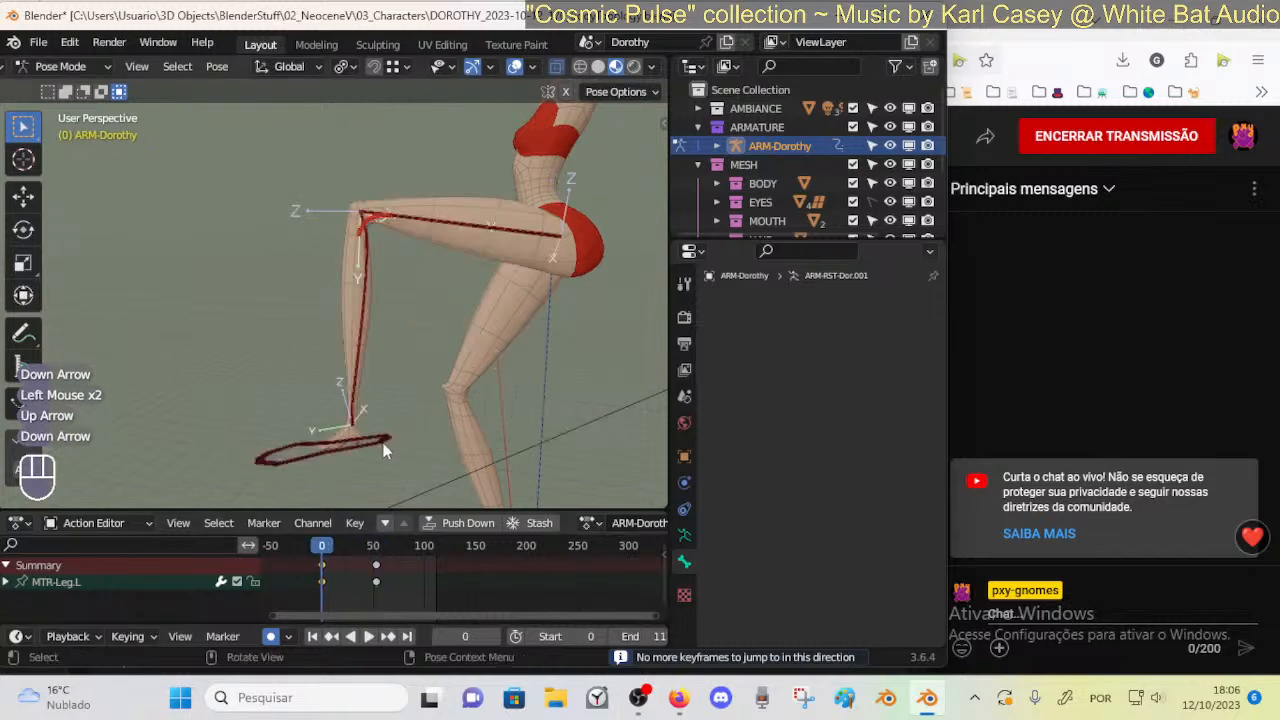
{"action": "key", "text": "Up"}
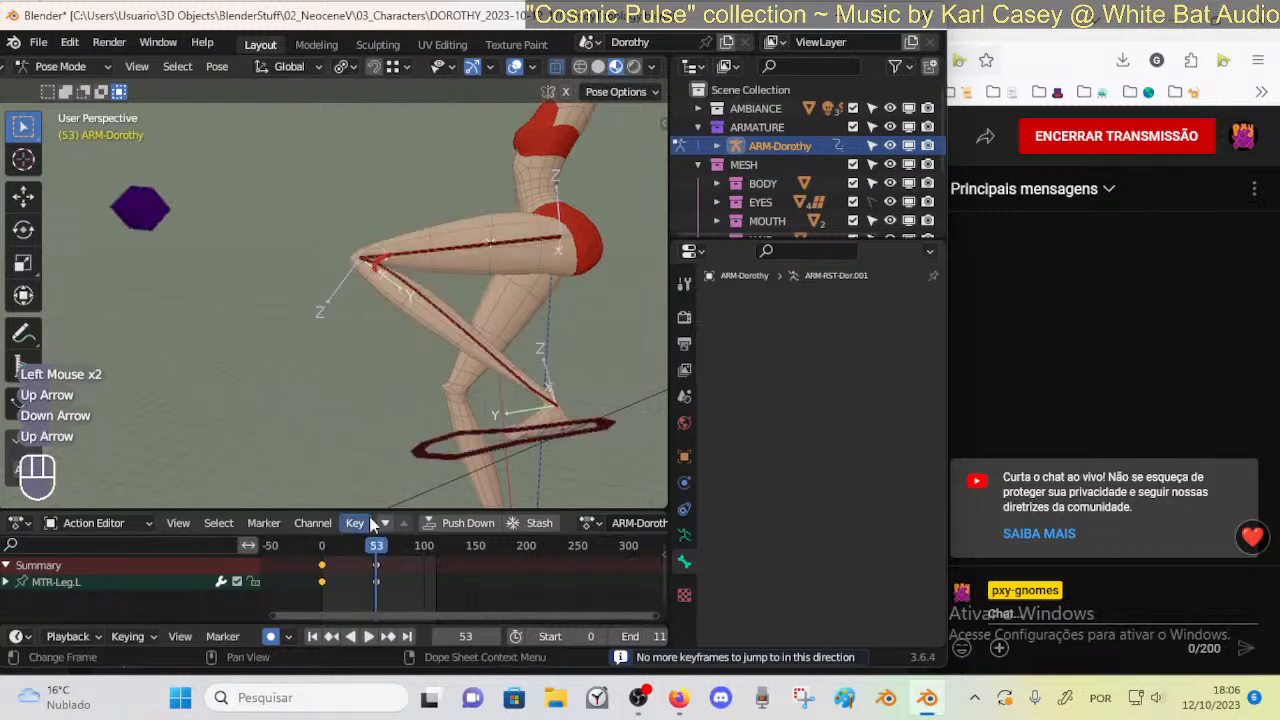
Move MTR-Leg.L forward at frame 53 and scrub and play the animation to preview the knee bend
{"action": "left_click", "coordinate": [471, 453]}
{"action": "key", "text": "g"}
{"action": "left_click", "coordinate": [420, 453]}
{"action": "mouse_move", "coordinate": [363, 550]}
{"action": "left_mouse_down"}
{"action": "mouse_move", "coordinate": [321, 552]}
{"action": "mouse_move", "coordinate": [358, 547]}
{"action": "left_mouse_up"}
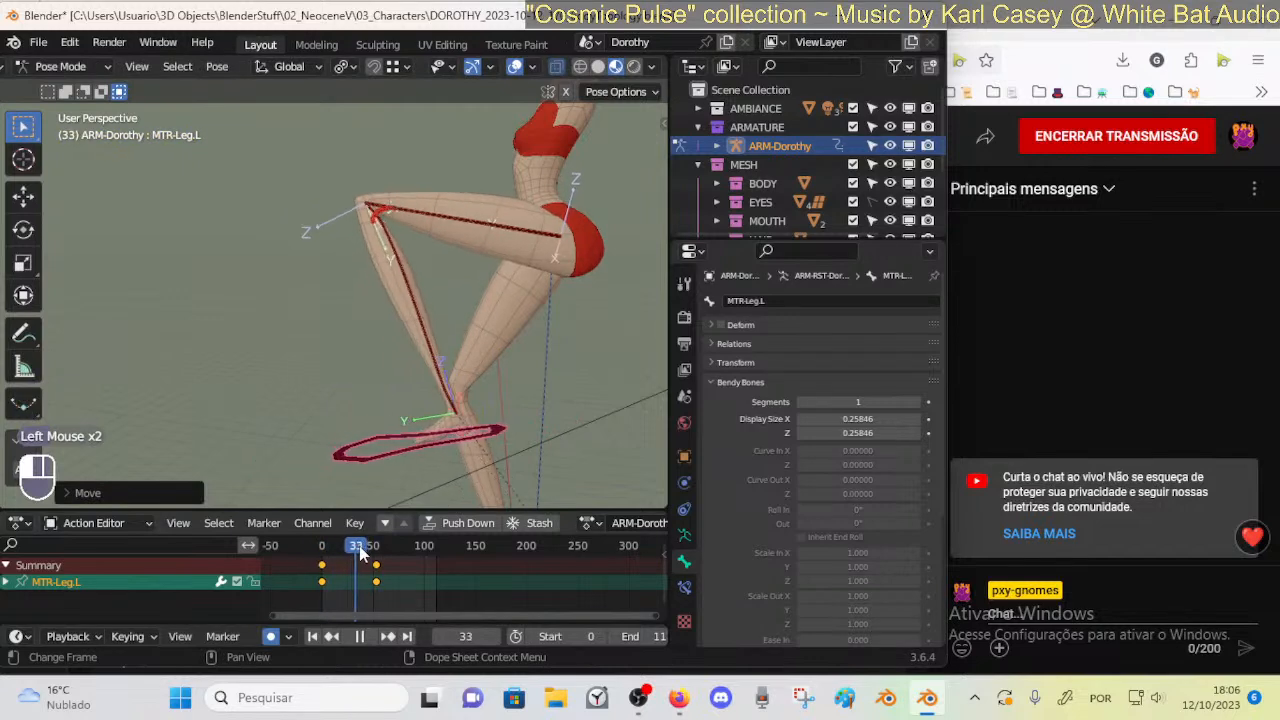
{"action": "key", "text": "space"}
{"action": "key", "text": "Up"}
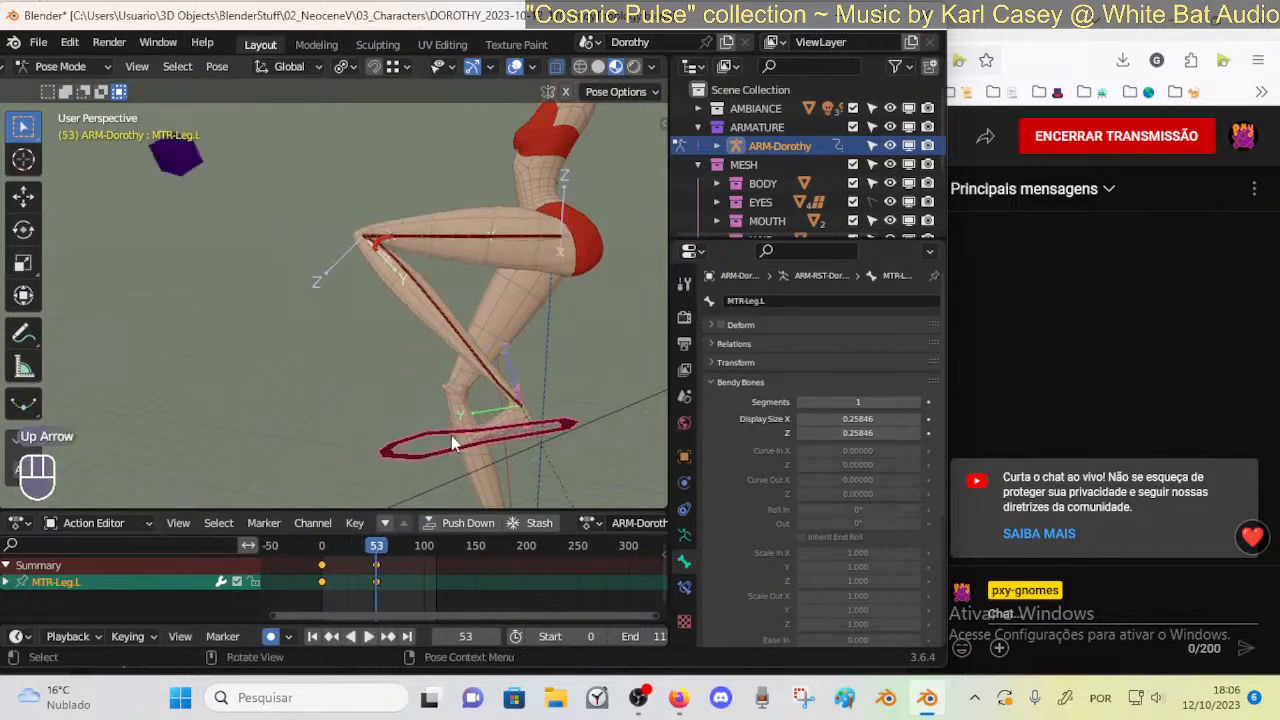
Readjust MTR-Leg.L's position at frame 53 for the tight knee bend, comparing the pose against the frame 0 keyframe
{"action": "key", "text": "g"}
{"action": "left_click", "coordinate": [440, 456]}
{"action": "key", "text": "g"}
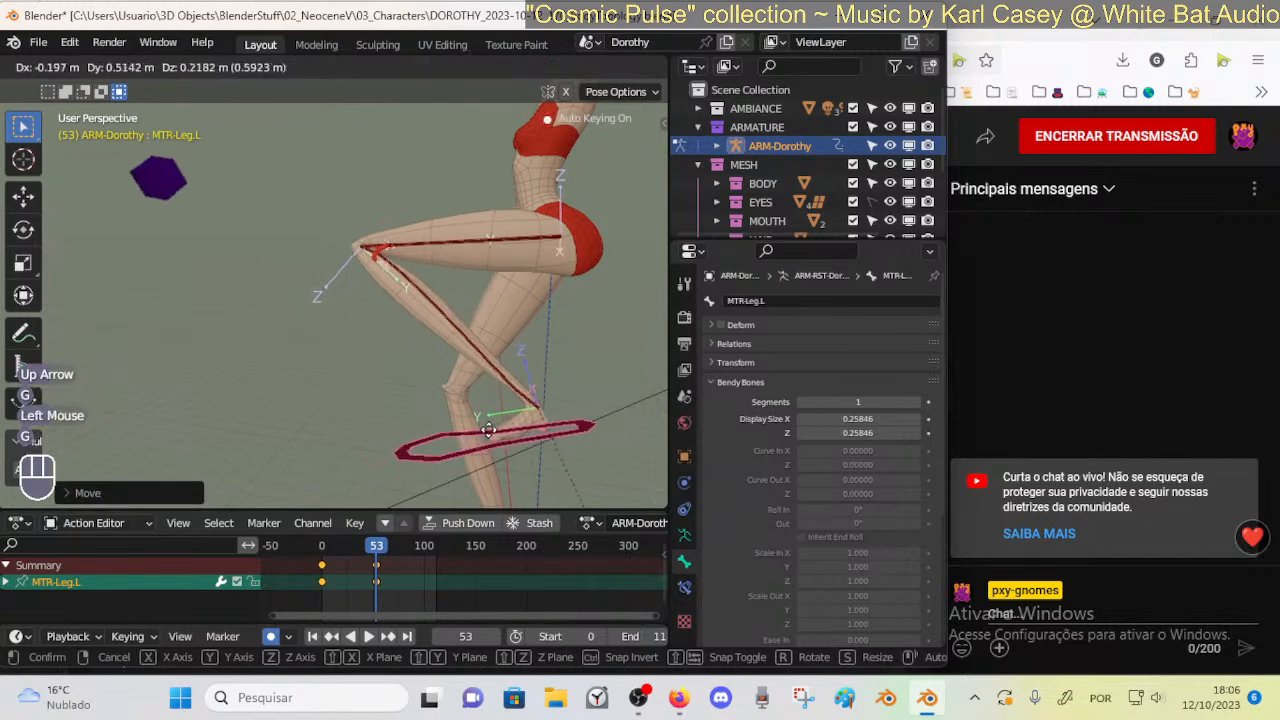
{"action": "left_click", "coordinate": [523, 408]}
{"action": "key", "text": "Up"}
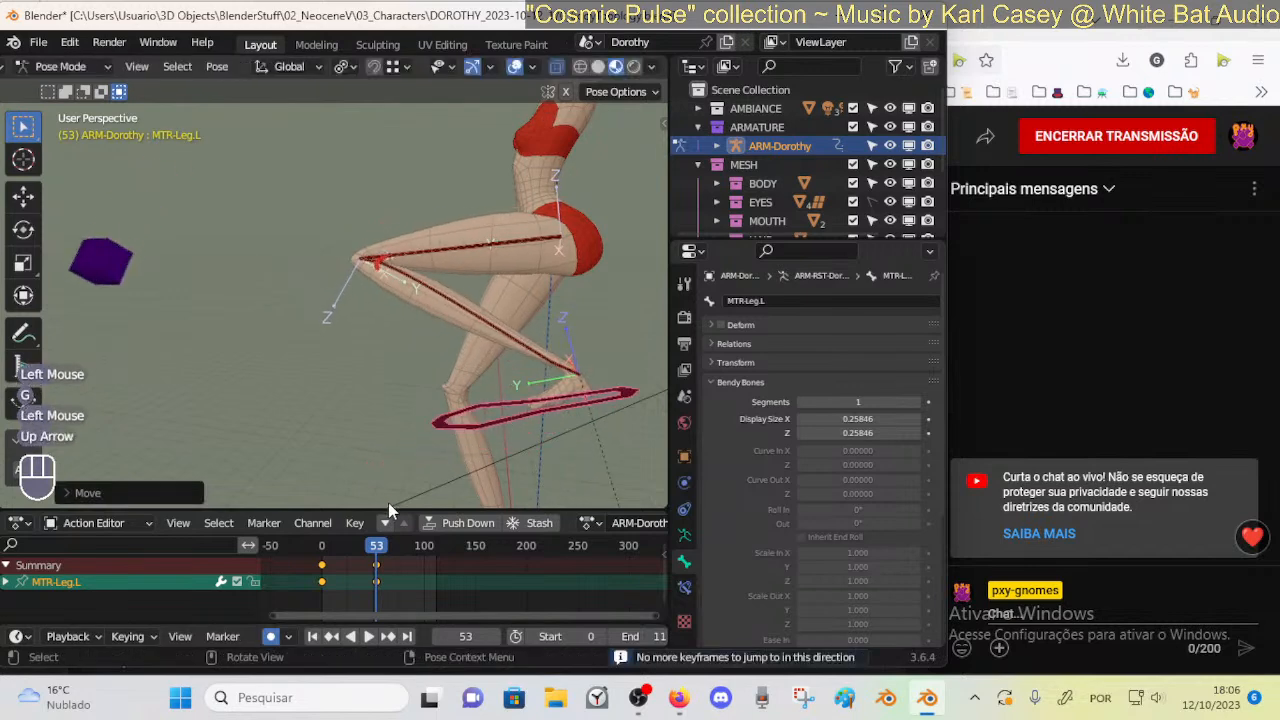
{"action": "key", "text": "Down"}
{"action": "key", "text": "Up"}
{"action": "key", "text": "Down"}
{"action": "key", "text": "Up"}
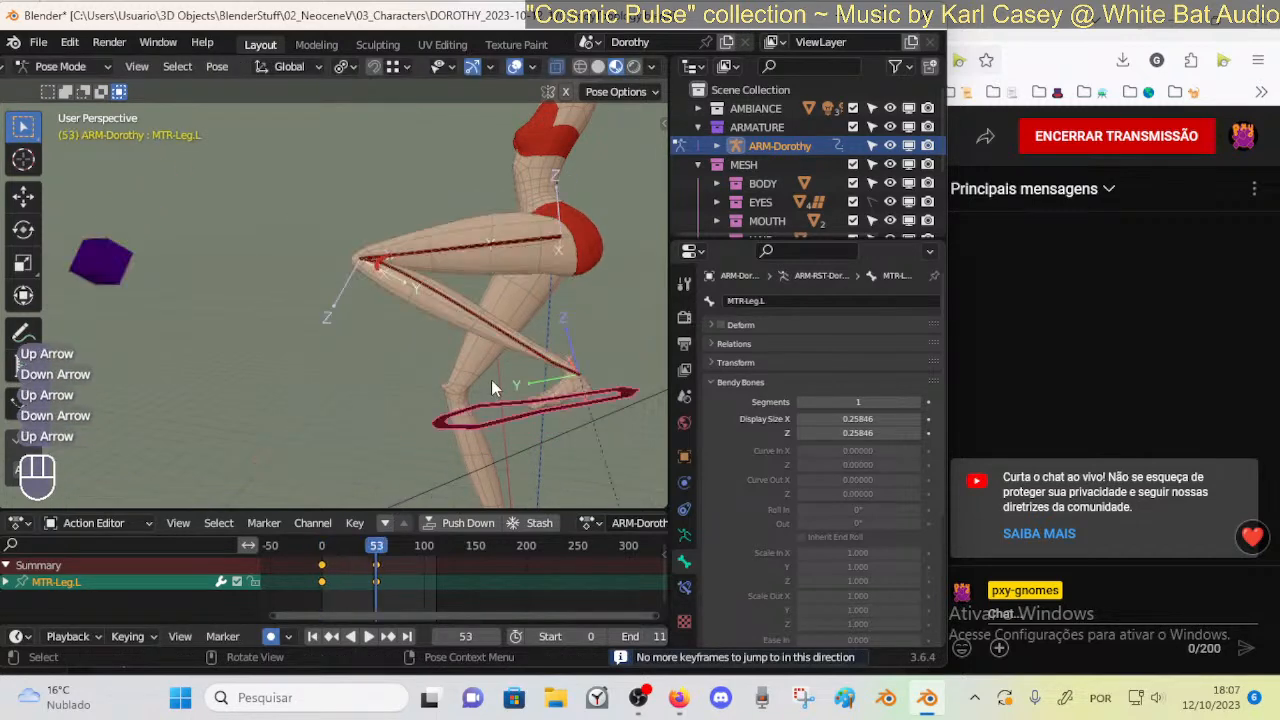
{"action": "key", "text": "g"}
{"action": "left_click", "coordinate": [456, 350]}
Select the POL-Knee.L pole bone and reposition it at frame 53 to redirect the bent knee
{"action": "middle_click_drag", "start_coordinate": [456, 350], "coordinate": [566, 312]}
{"action": "left_click", "coordinate": [461, 225]}
{"action": "key", "text": "g"}
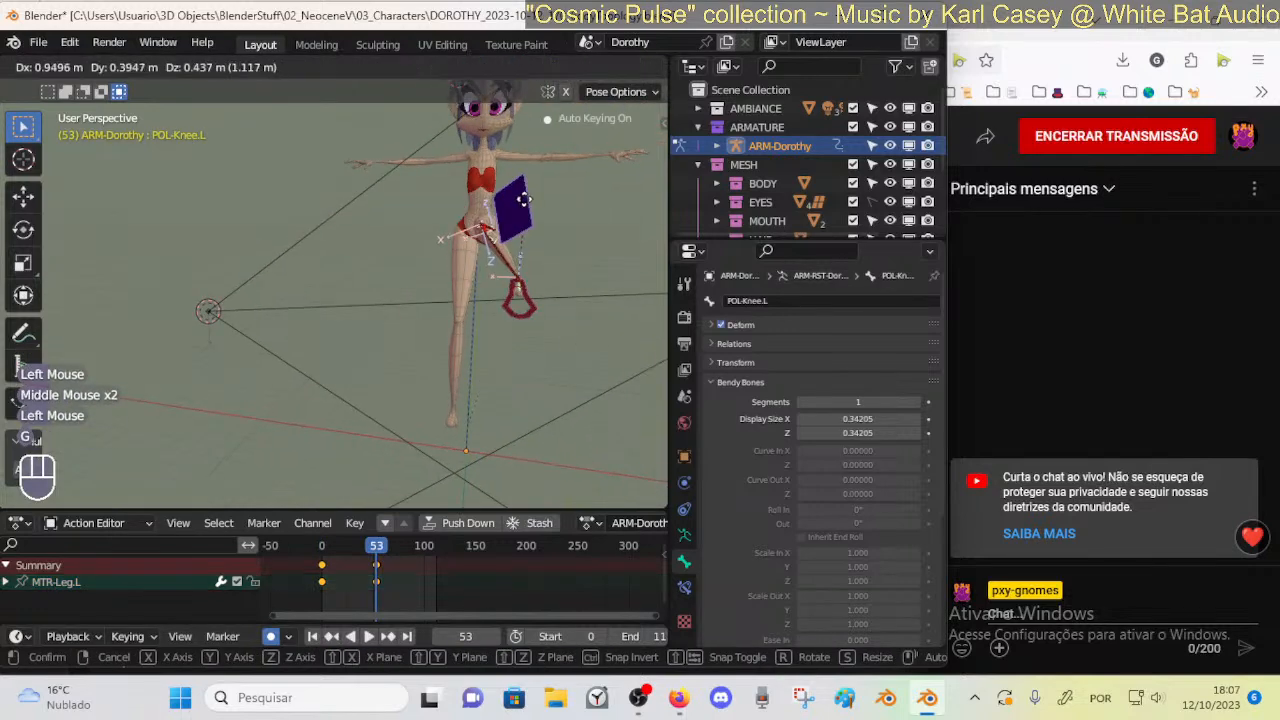
{"action": "left_click", "coordinate": [512, 214]}
{"action": "key", "text": "g"}
{"action": "left_click", "coordinate": [600, 214]}
{"action": "middle_click_drag", "start_coordinate": [598, 216], "coordinate": [390, 470]}
Add a POL-Knee.L keyframe at frame 0 and shift all the action's keyframes about 50 frames later
{"action": "left_click_drag", "start_coordinate": [345, 566], "coordinate": [330, 567]}
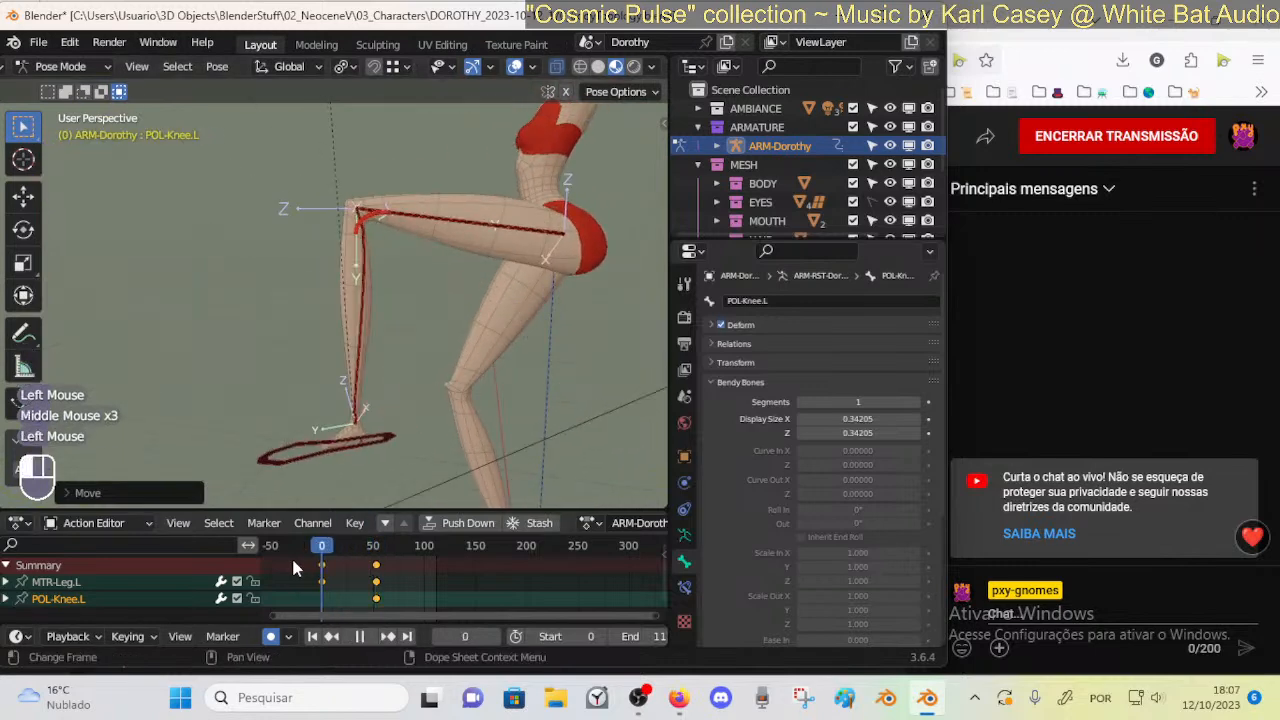
{"action": "left_click", "coordinate": [322, 566]}
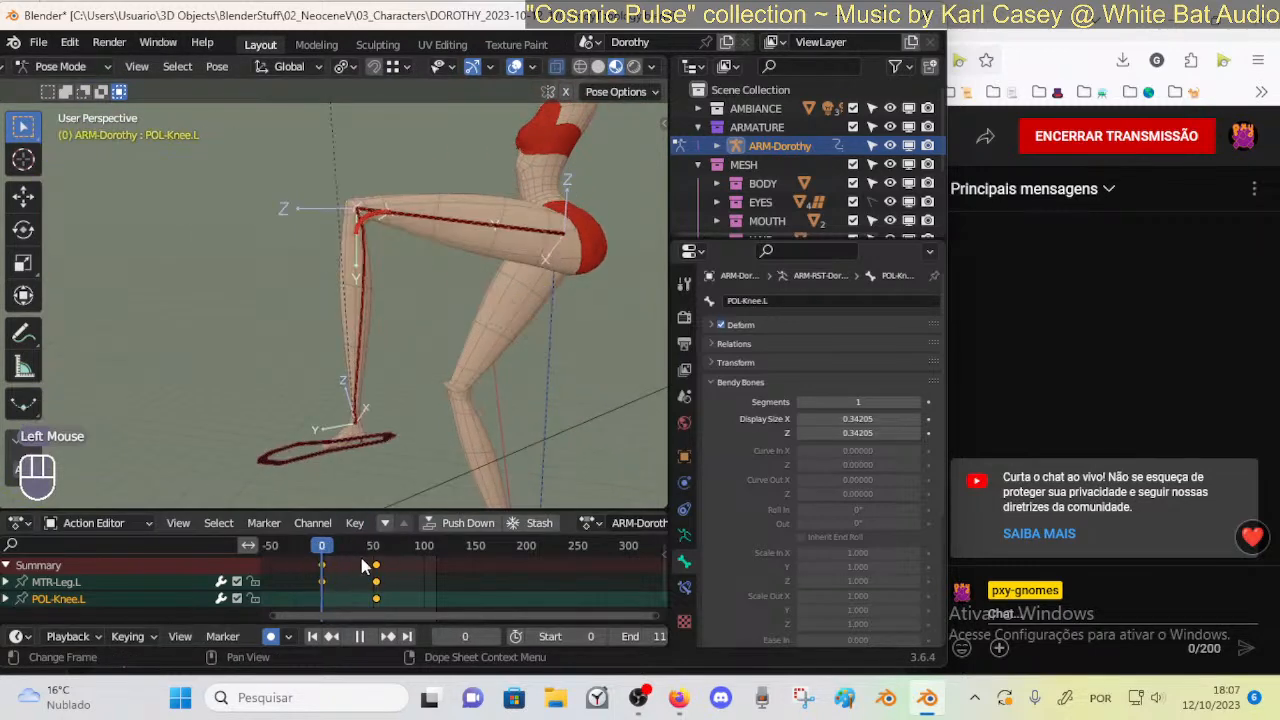
{"action": "middle_click_drag", "start_coordinate": [393, 422], "coordinate": [346, 505], "text": "ctrl"}
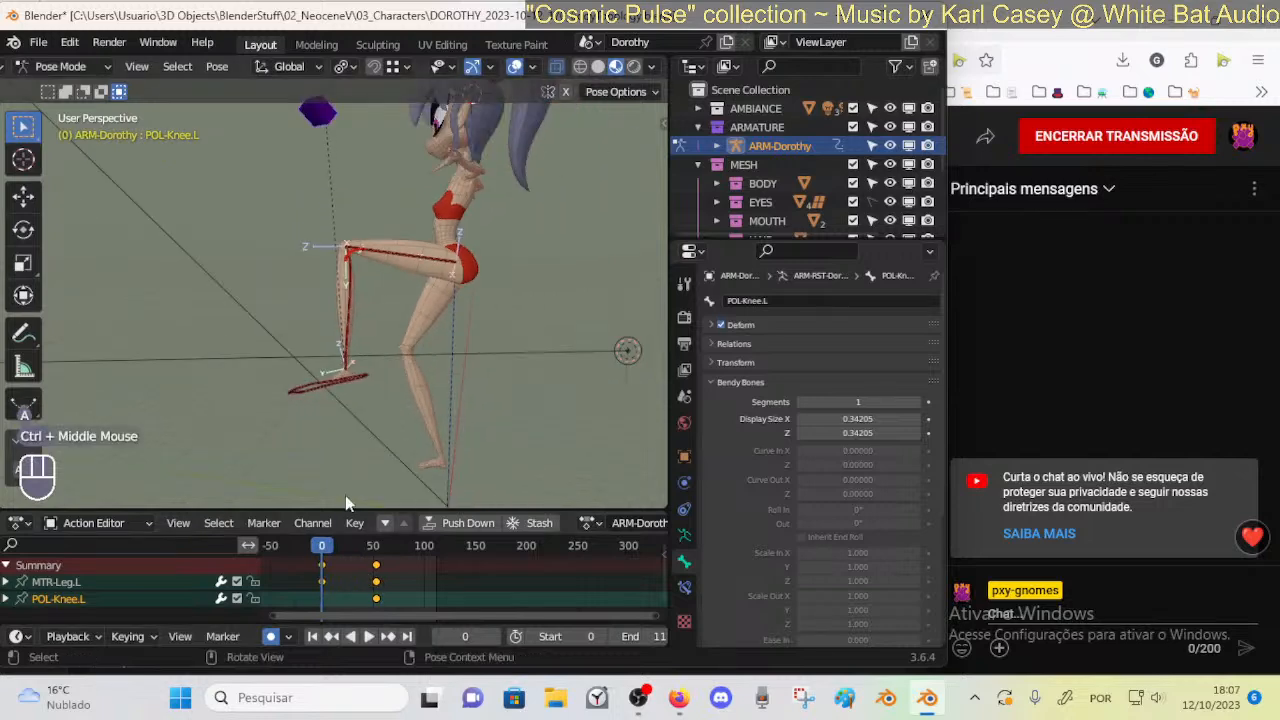
{"action": "key", "text": "alt+q"}
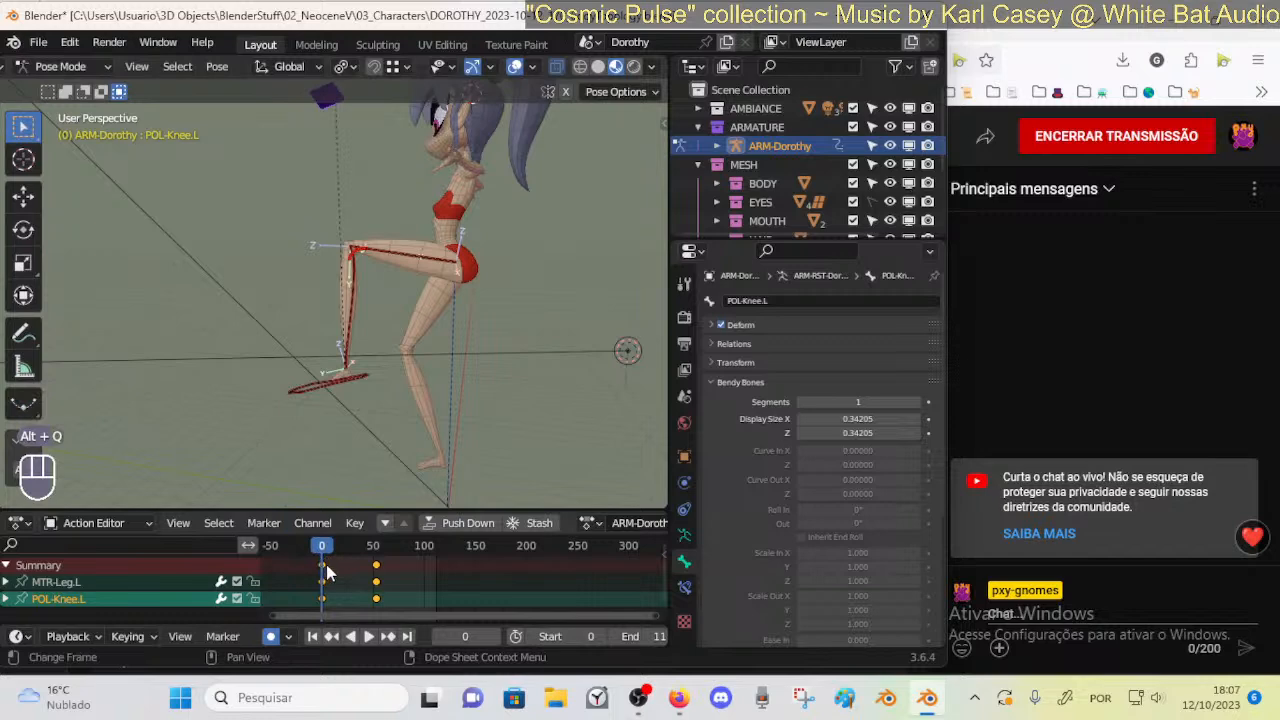
{"action": "key", "text": "g"}
{"action": "left_click", "coordinate": [386, 578]}
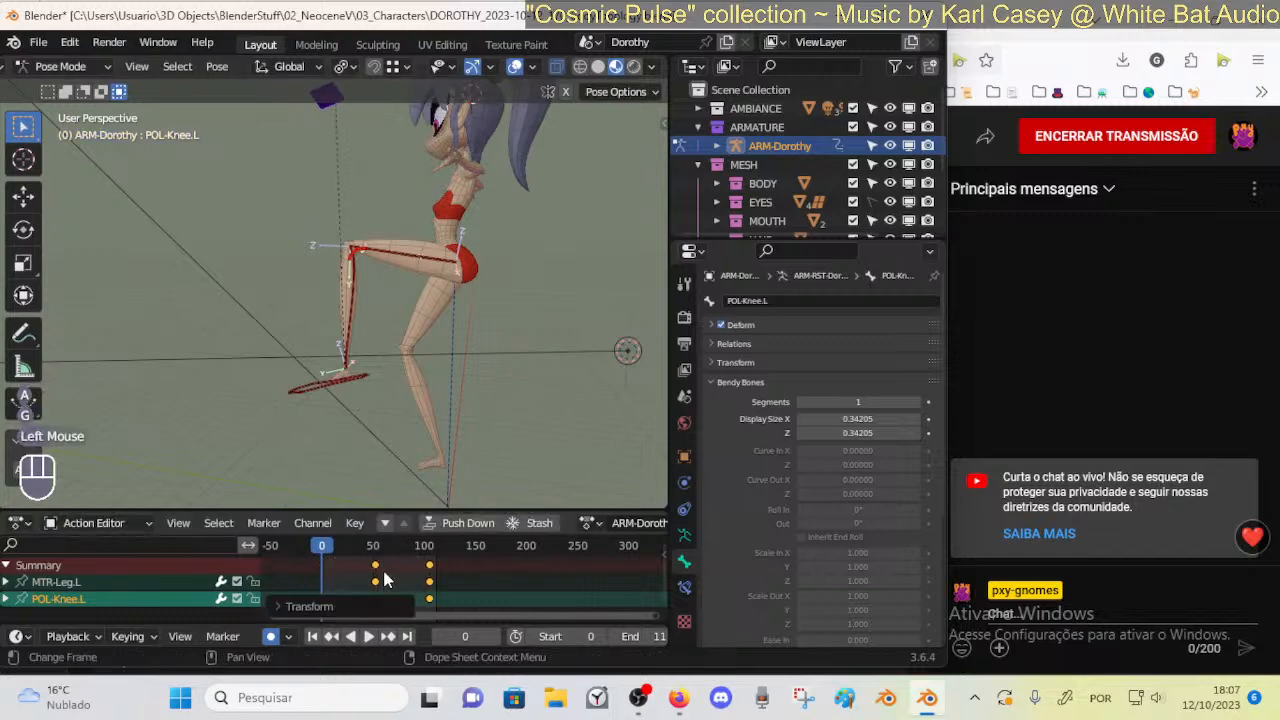
Pose a raised, straightened leg at frame 0 by moving MTR-Leg.L up and forward and rotating it about X
{"action": "left_click", "coordinate": [319, 395]}
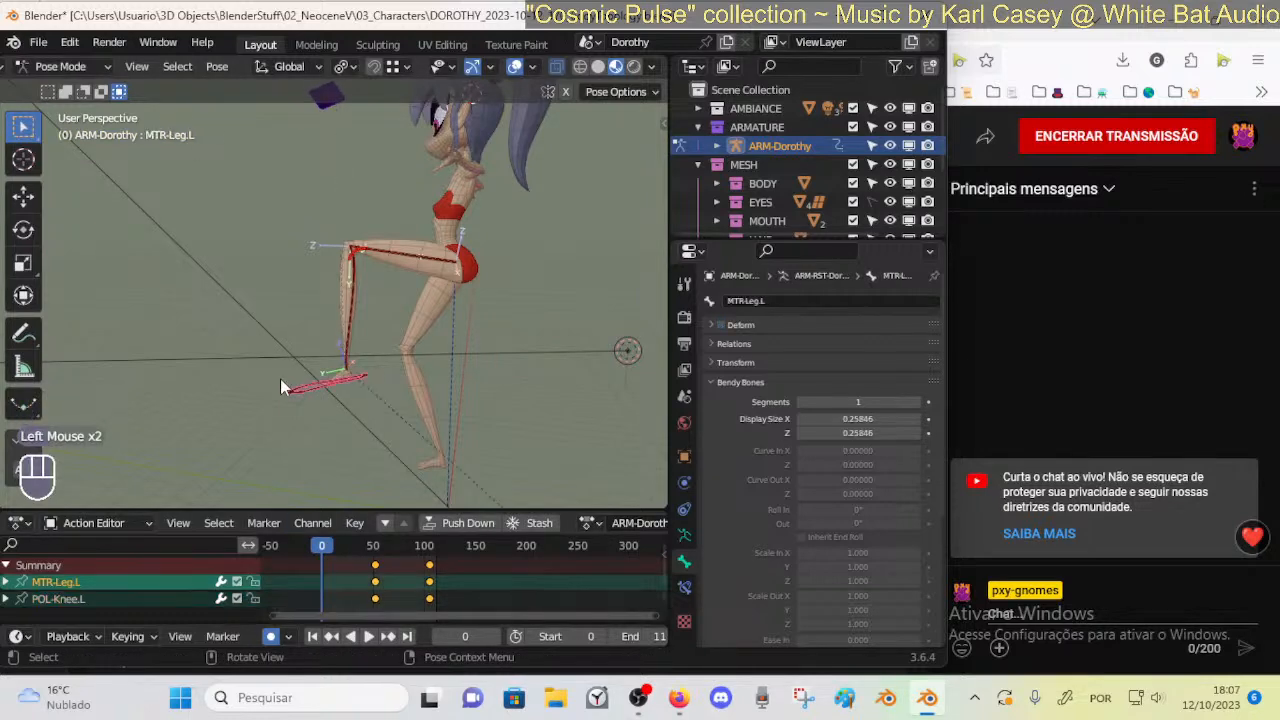
{"action": "key", "text": "g"}
{"action": "left_click", "coordinate": [392, 250]}
{"action": "key", "text": "r"}
{"action": "key", "text": "x"}
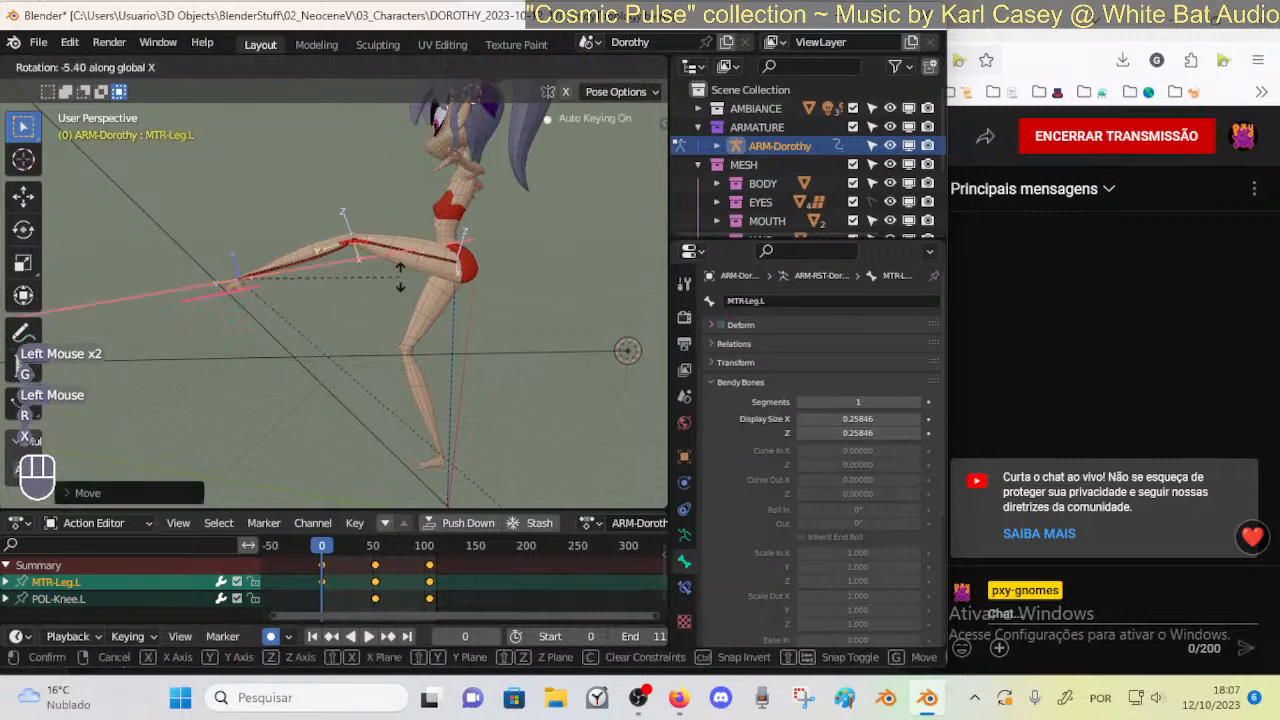
{"action": "left_click", "coordinate": [300, 352]}
{"action": "key", "text": "g"}
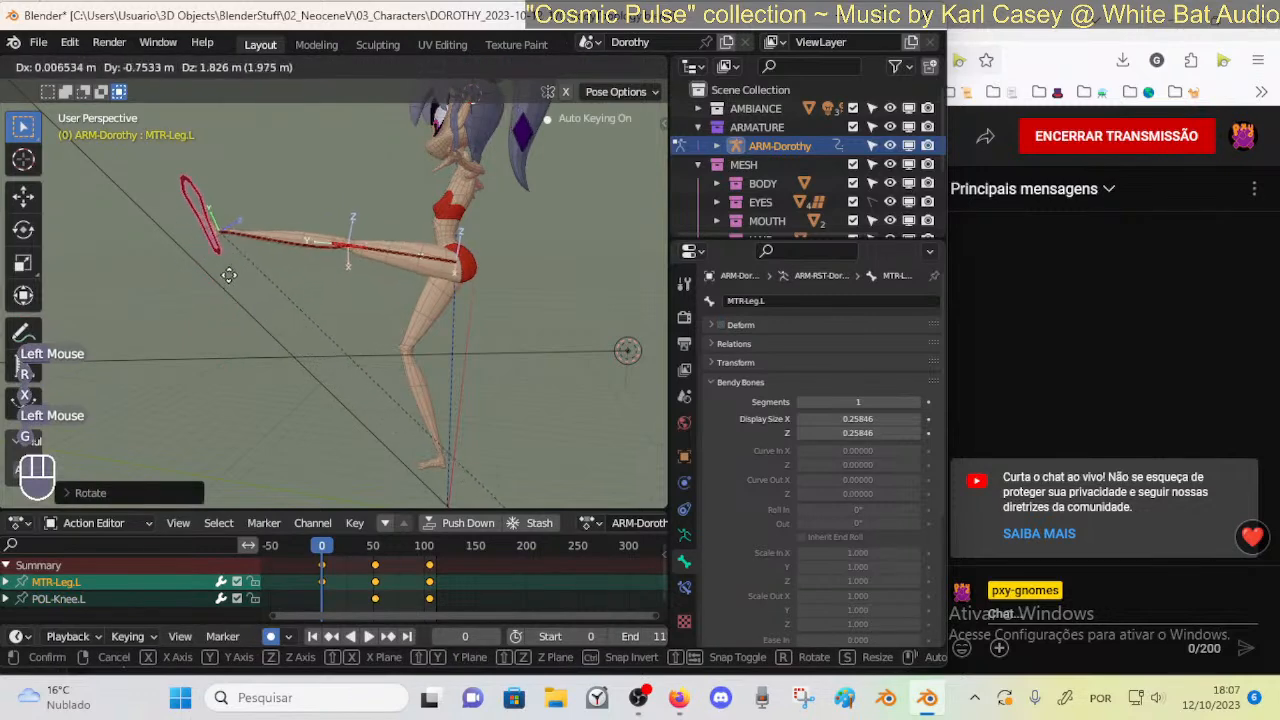
{"action": "left_click", "coordinate": [310, 325]}
Reposition the POL-Knee.L pole bone at frame 0 so the knee lines up with the extended leg
{"action": "middle_click_drag", "start_coordinate": [310, 325], "coordinate": [450, 230], "text": "ctrl"}
{"action": "left_click", "coordinate": [536, 161]}
{"action": "key", "text": "g"}
{"action": "left_click", "coordinate": [312, 168]}
{"action": "middle_click_drag", "start_coordinate": [330, 178], "coordinate": [366, 397]}
{"action": "key", "text": "g"}
{"action": "left_click", "coordinate": [483, 232]}
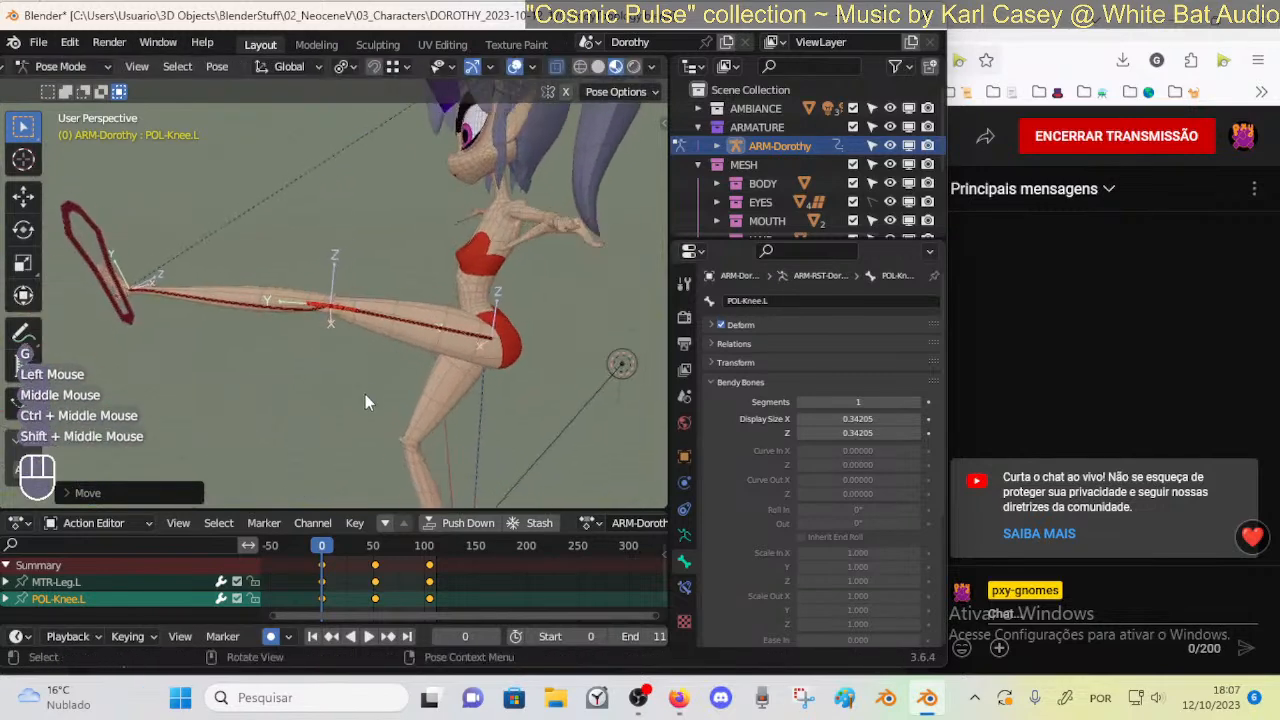
Save the file and scrub through the leg animation with Auto Keying turned off
{"action": "left_click", "coordinate": [300, 618]}
{"action": "key", "text": "ctrl+s"}
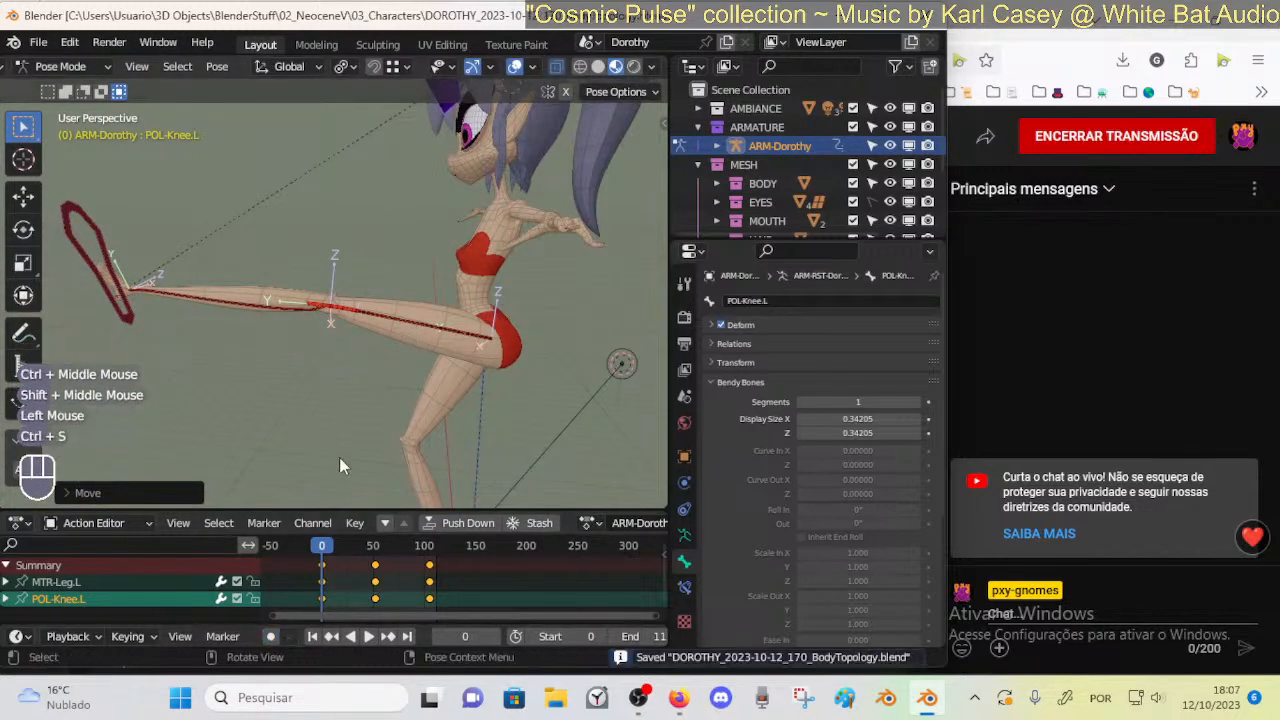
{"action": "mouse_move", "coordinate": [322, 548]}
{"action": "left_mouse_down"}
{"action": "mouse_move", "coordinate": [434, 540]}
{"action": "mouse_move", "coordinate": [455, 526]}
{"action": "mouse_move", "coordinate": [330, 541]}
{"action": "left_mouse_up"}
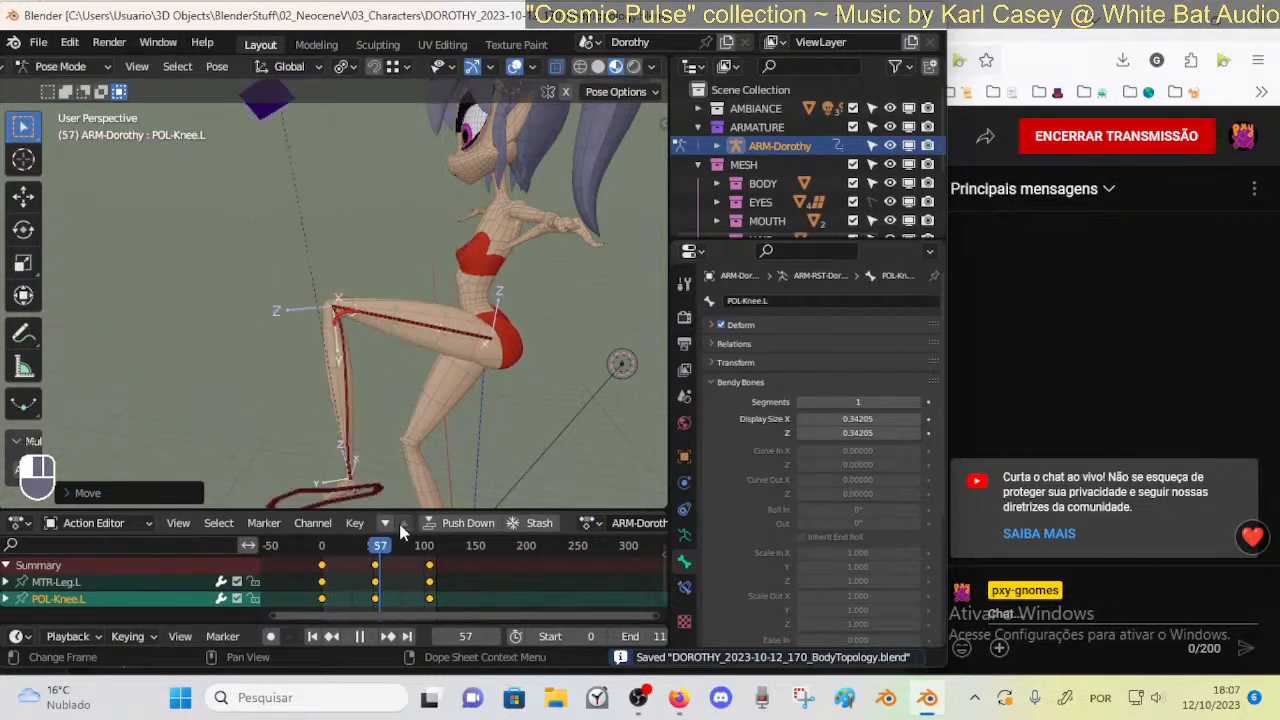
{"action": "key", "text": "Escape"}
Leave Pose Mode, select the 00_Body mesh, and enter Edit Mode with the lower leg in view
{"action": "middle_click_drag", "start_coordinate": [425, 399], "coordinate": [372, 316], "text": "ctrl"}
{"action": "key", "text": "ctrl+Tab"}
{"action": "left_click", "coordinate": [384, 231]}
{"action": "key", "text": "Tab"}
{"action": "middle_click_drag", "start_coordinate": [372, 316], "coordinate": [420, 318]}
{"action": "middle_click_drag", "start_coordinate": [420, 318], "coordinate": [456, 326], "text": "ctrl"}
{"action": "middle_click_drag", "start_coordinate": [456, 326], "coordinate": [458, 272], "text": "ctrl"}
Select the edge loop around the middle of the shin, slim it with Shrink/Fatten, and nudge its position
{"action": "key", "text": "alt+a"}
{"action": "left_click", "coordinate": [473, 357], "text": "alt+shift"}
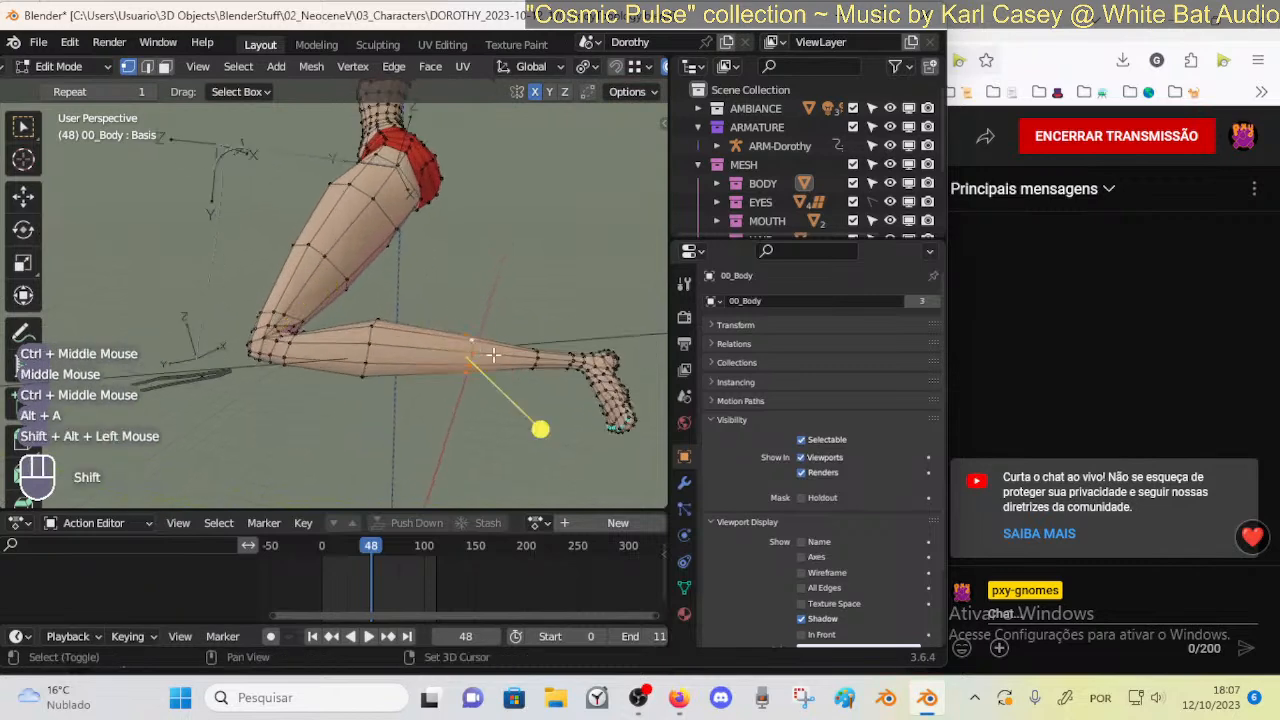
{"action": "middle_click_drag", "start_coordinate": [519, 406], "coordinate": [468, 353], "text": "shift"}
{"action": "key", "text": "alt+s"}
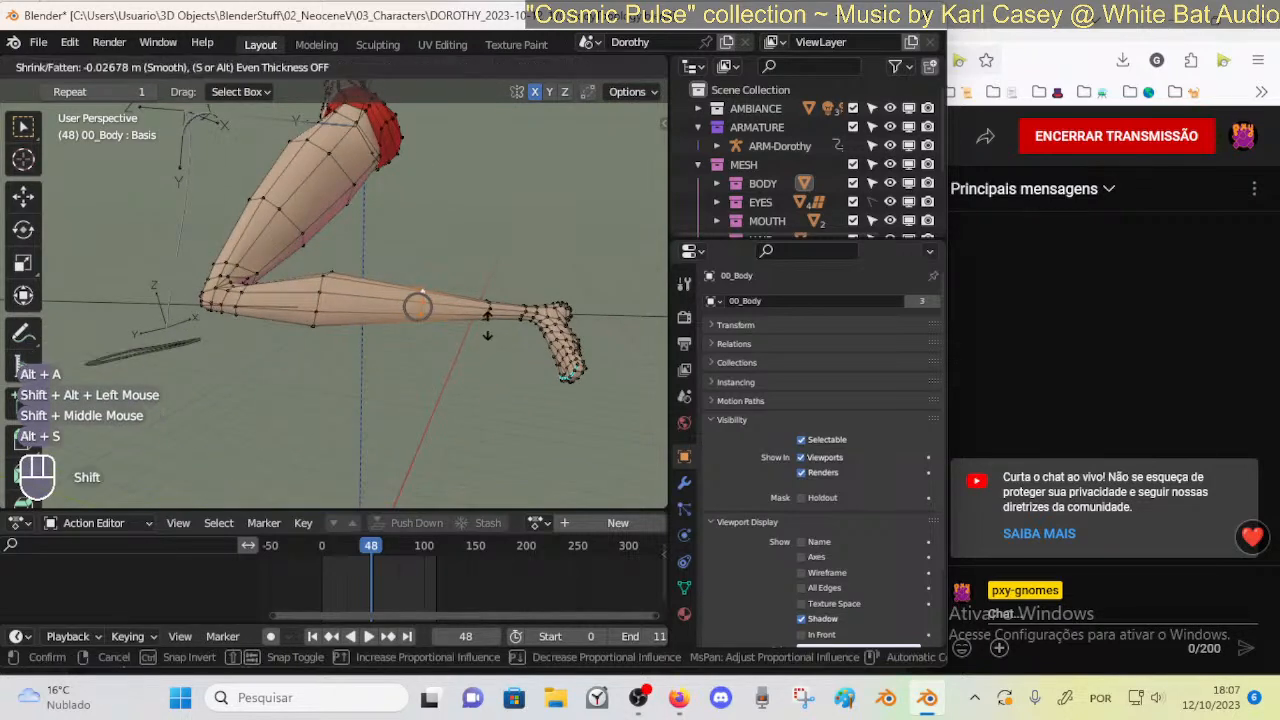
{"action": "left_click", "coordinate": [490, 322], "text": "shift"}
{"action": "key", "text": "g"}
{"action": "left_click", "coordinate": [484, 326], "text": "shift"}
Try slimming the mid-shin edge loop further with Shrink/Fatten
{"action": "middle_click_drag", "start_coordinate": [484, 326], "coordinate": [374, 346]}
{"action": "key", "text": "alt+s"}
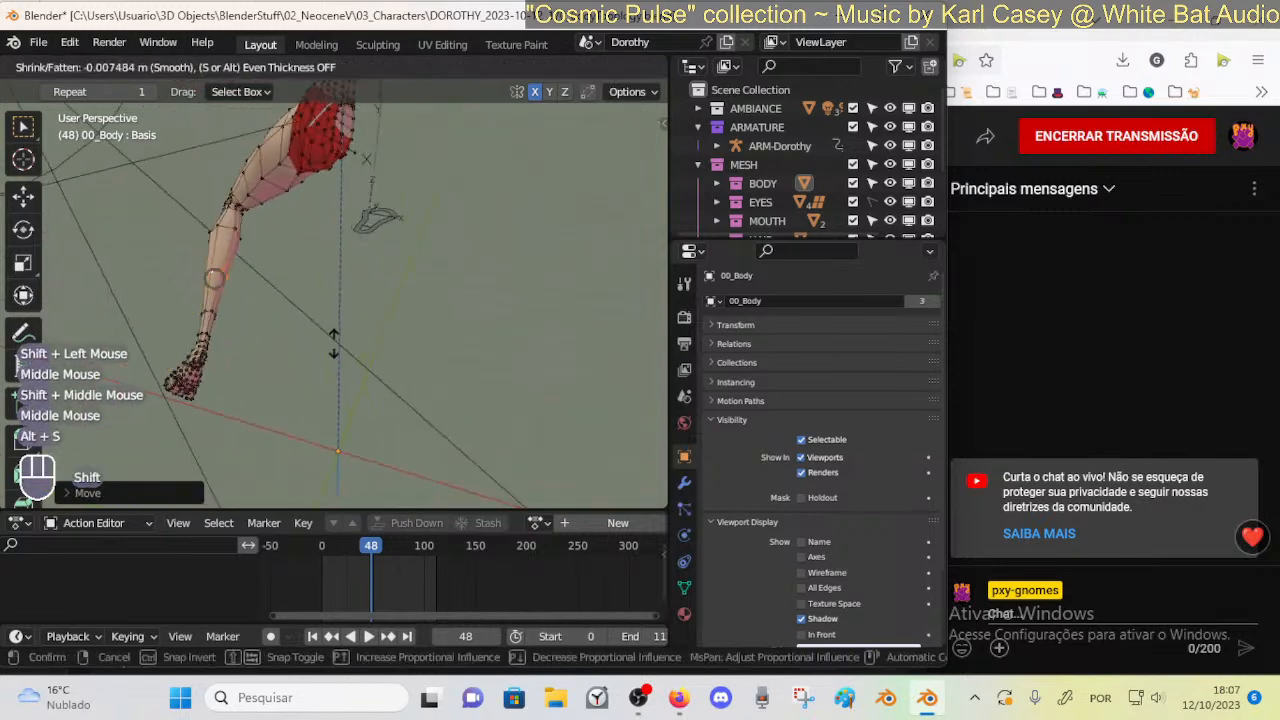
{"action": "left_click", "coordinate": [166, 363], "text": "shift"}
{"action": "middle_click_drag", "start_coordinate": [166, 363], "coordinate": [514, 311]}
{"action": "key", "text": "ctrl+z"}
Slide the mid-shin edge loop along the leg and fine-tune its position and thickness
{"action": "key", "text": "shift+v"}
{"action": "left_click", "coordinate": [505, 280], "text": "shift"}
{"action": "key", "text": "g"}
{"action": "left_click", "coordinate": [519, 313], "text": "shift"}
{"action": "key", "text": "g"}
{"action": "left_click", "coordinate": [535, 319], "text": "shift"}
{"action": "key", "text": "alt+s"}
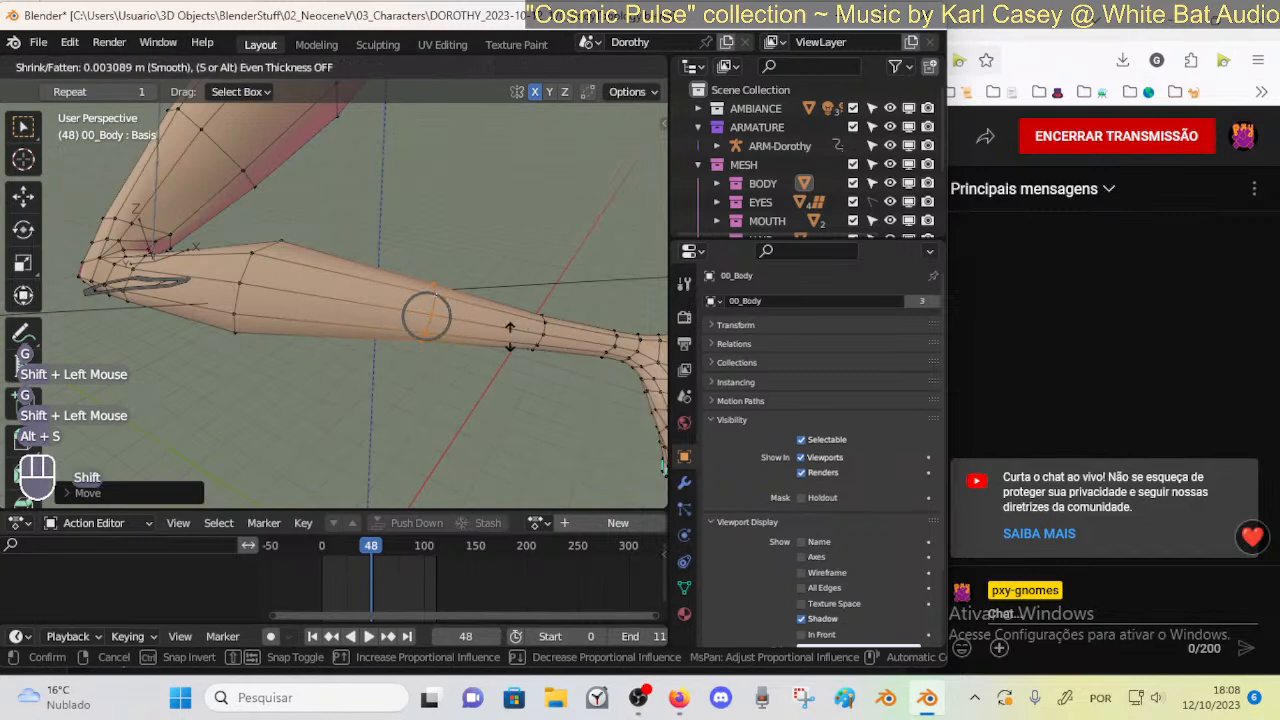
{"action": "key", "text": "Escape"}
{"action": "left_click", "coordinate": [480, 400], "text": "shift"}
{"action": "key", "text": "alt+a"}
{"action": "left_click", "coordinate": [451, 229], "text": "alt+shift"}
{"action": "key", "text": "alt+a"}
{"action": "key", "text": "c"}
{"action": "left_click", "coordinate": [537, 337]}
{"action": "right_click", "coordinate": [553, 338]}
{"action": "left_click", "coordinate": [594, 348]}
Turn on X-ray, circle-select the whole edge loop on the lower shin, and smooth its vertices
{"action": "key", "text": "alt+z"}
{"action": "key", "text": "alt+a"}
{"action": "key", "text": "c"}
{"action": "left_click", "coordinate": [545, 338]}
{"action": "right_click", "coordinate": [553, 340]}
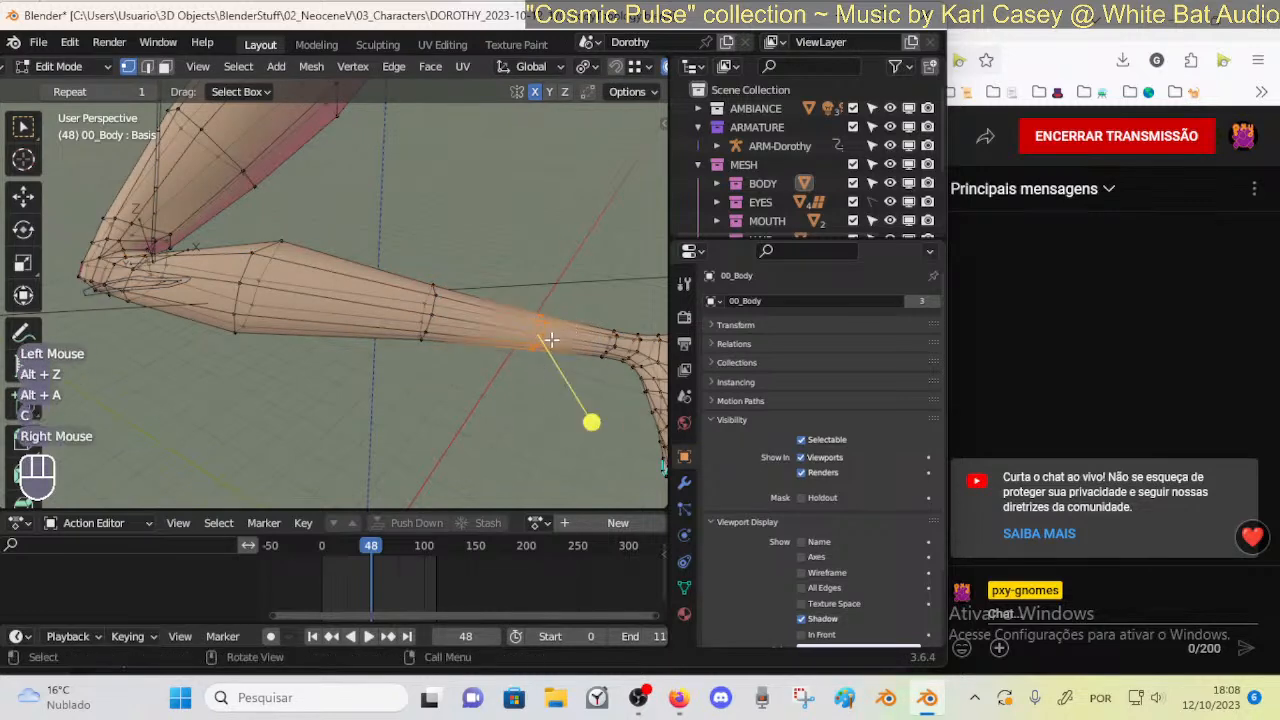
{"action": "left_click", "coordinate": [622, 430]}
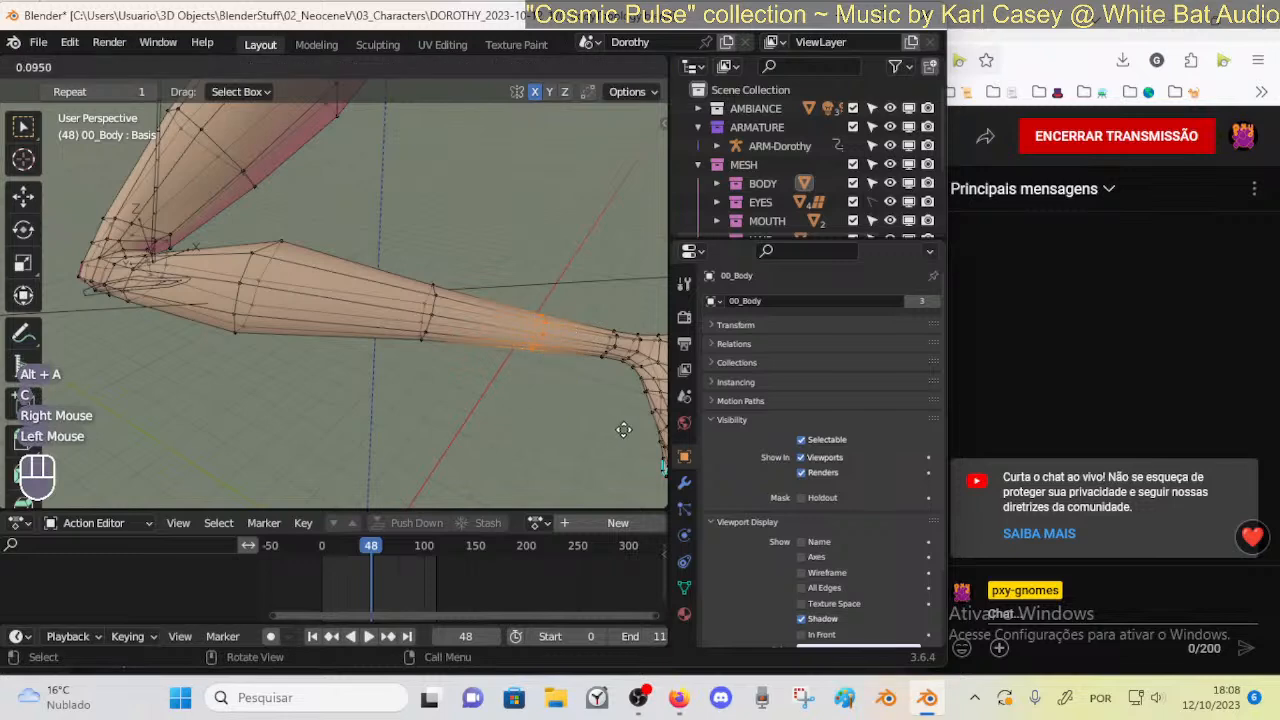
{"action": "left_click_drag", "start_coordinate": [644, 437], "coordinate": [645, 437]}
Circle-select the edge loop just above the ankle, smooth it, and slide its vertices along the leg
{"action": "middle_click_drag", "start_coordinate": [594, 365], "coordinate": [504, 357], "text": "shift"}
{"action": "key", "text": "alt+a"}
{"action": "key", "text": "c"}
{"action": "left_click", "coordinate": [607, 335]}
{"action": "right_click", "coordinate": [603, 354]}
{"action": "left_click_drag", "start_coordinate": [549, 396], "coordinate": [588, 404]}
{"action": "key", "text": "shift+v"}
{"action": "left_click", "coordinate": [548, 319], "text": "shift"}
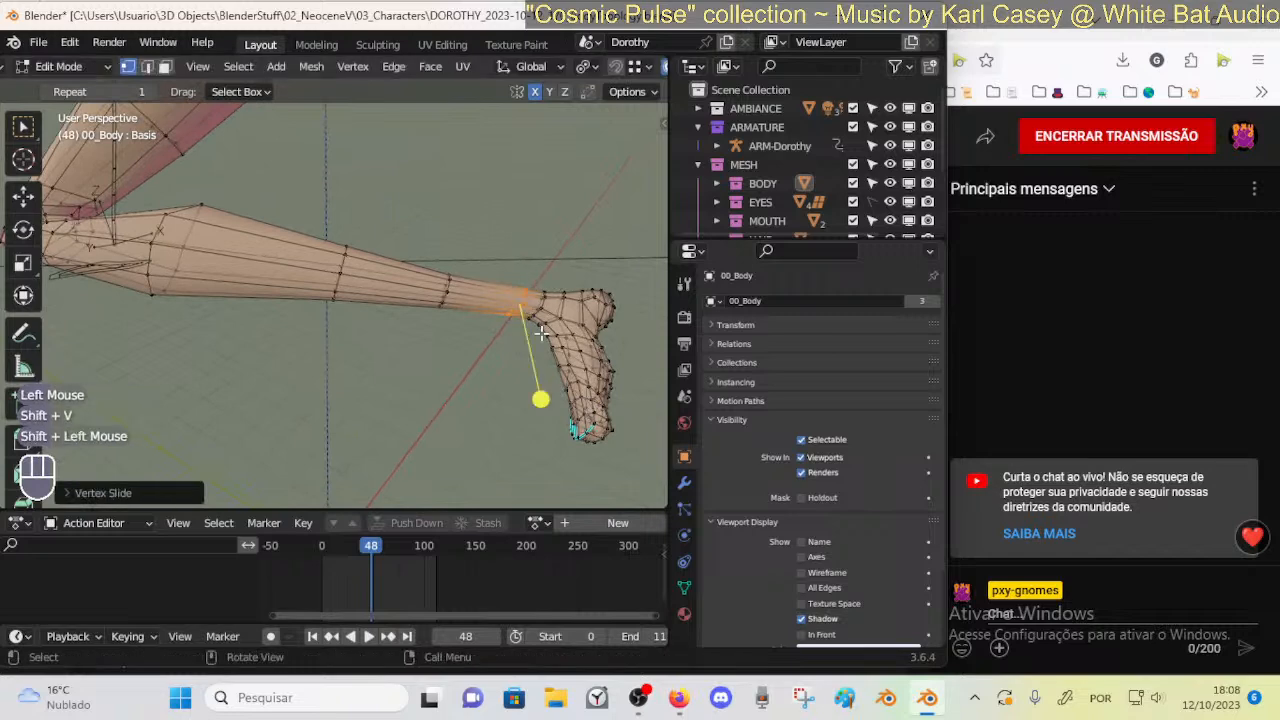
Inspect the reshaped leg from several angles, switching between the rest mesh in Edit Mode and the posed mesh in Object Mode
{"action": "key", "text": "alt+a"}
{"action": "middle_click_drag", "start_coordinate": [500, 334], "coordinate": [360, 219], "text": "shift"}
{"action": "key", "text": "Tab"}
{"action": "key", "text": "Tab"}
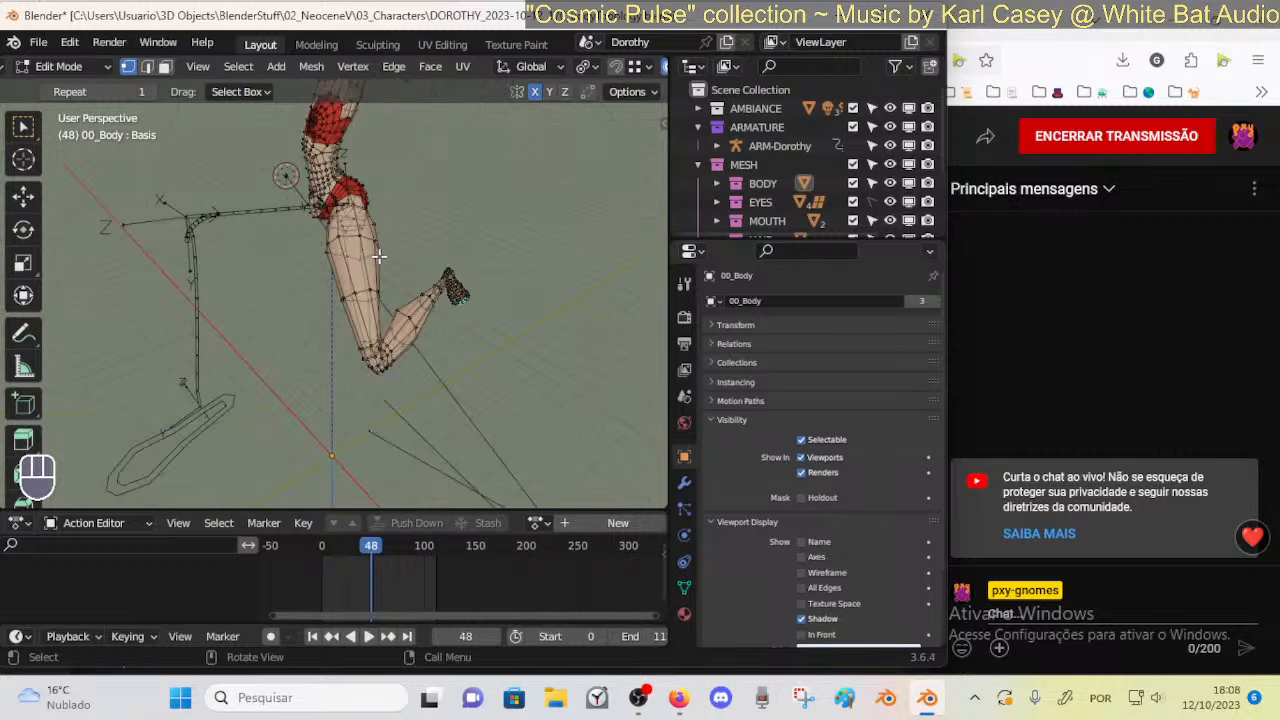
{"action": "middle_click_drag", "start_coordinate": [368, 282], "coordinate": [388, 282]}
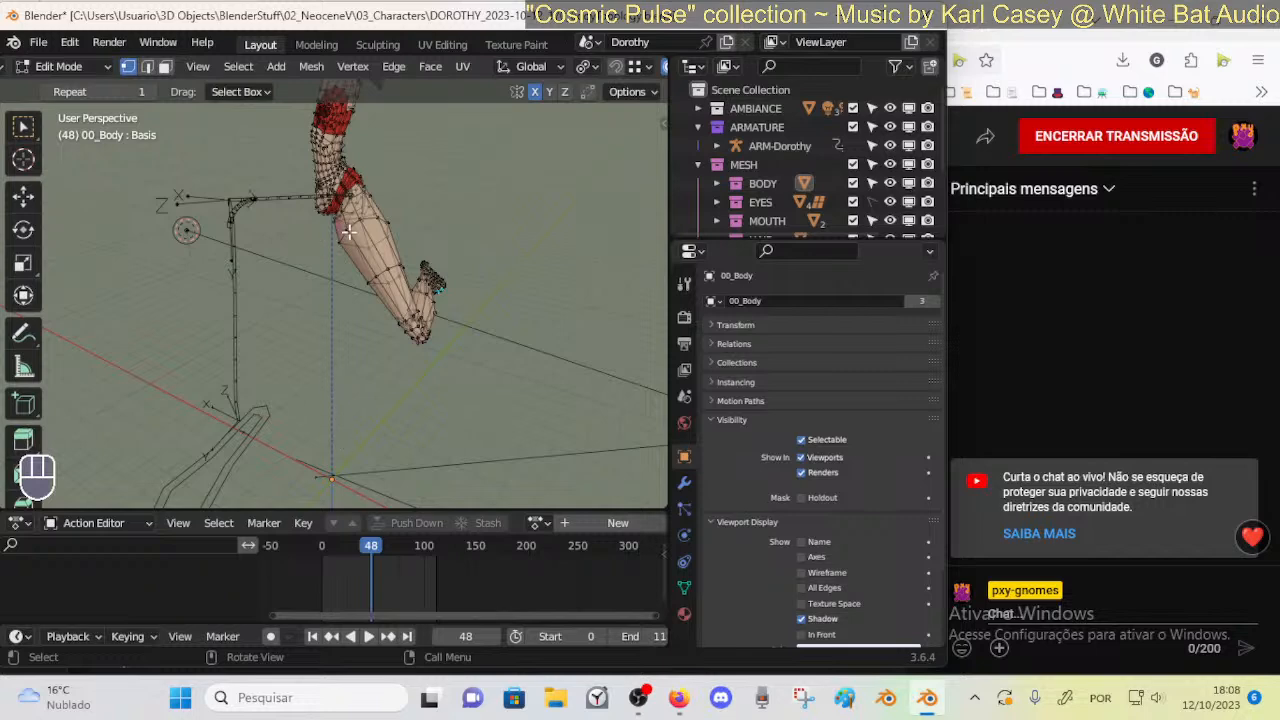
{"action": "middle_click_drag", "start_coordinate": [352, 409], "coordinate": [294, 320]}
{"action": "middle_click_drag", "start_coordinate": [404, 304], "coordinate": [466, 286]}
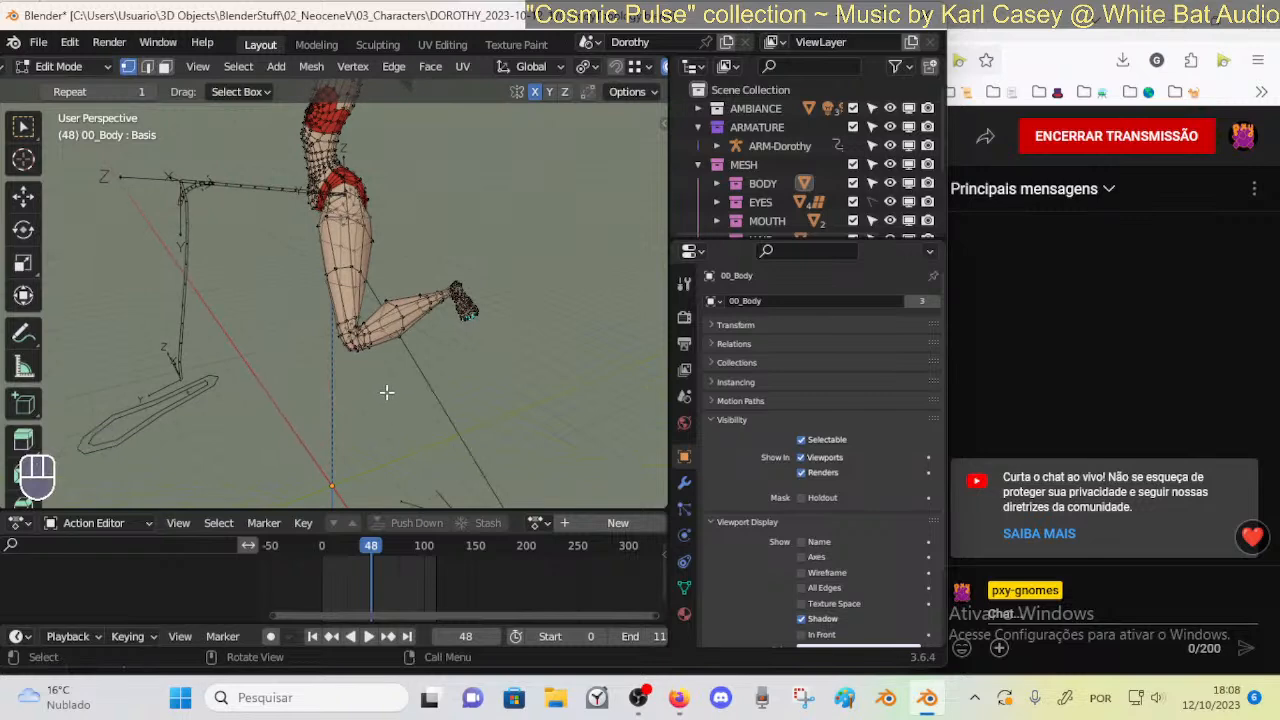
{"action": "key", "text": "Tab"}
{"action": "key", "text": "Tab"}
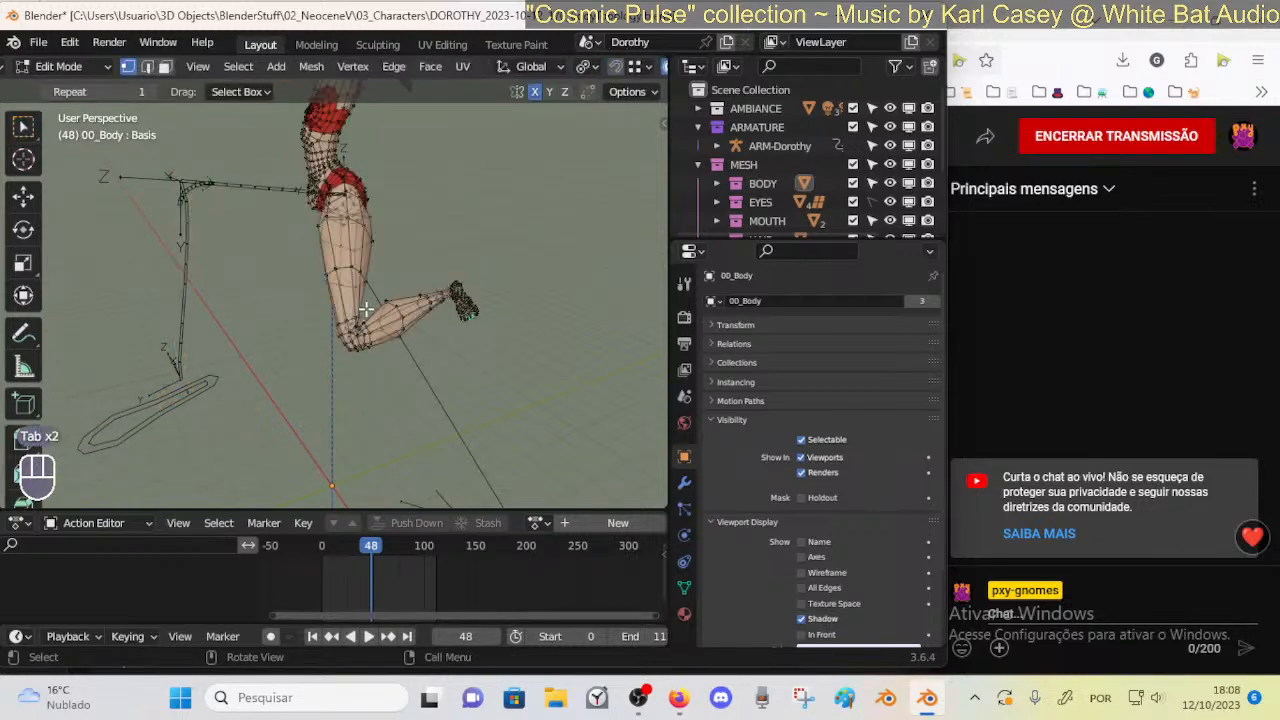
{"action": "middle_click_drag", "start_coordinate": [370, 326], "coordinate": [443, 297]}
{"action": "key", "text": "Tab"}
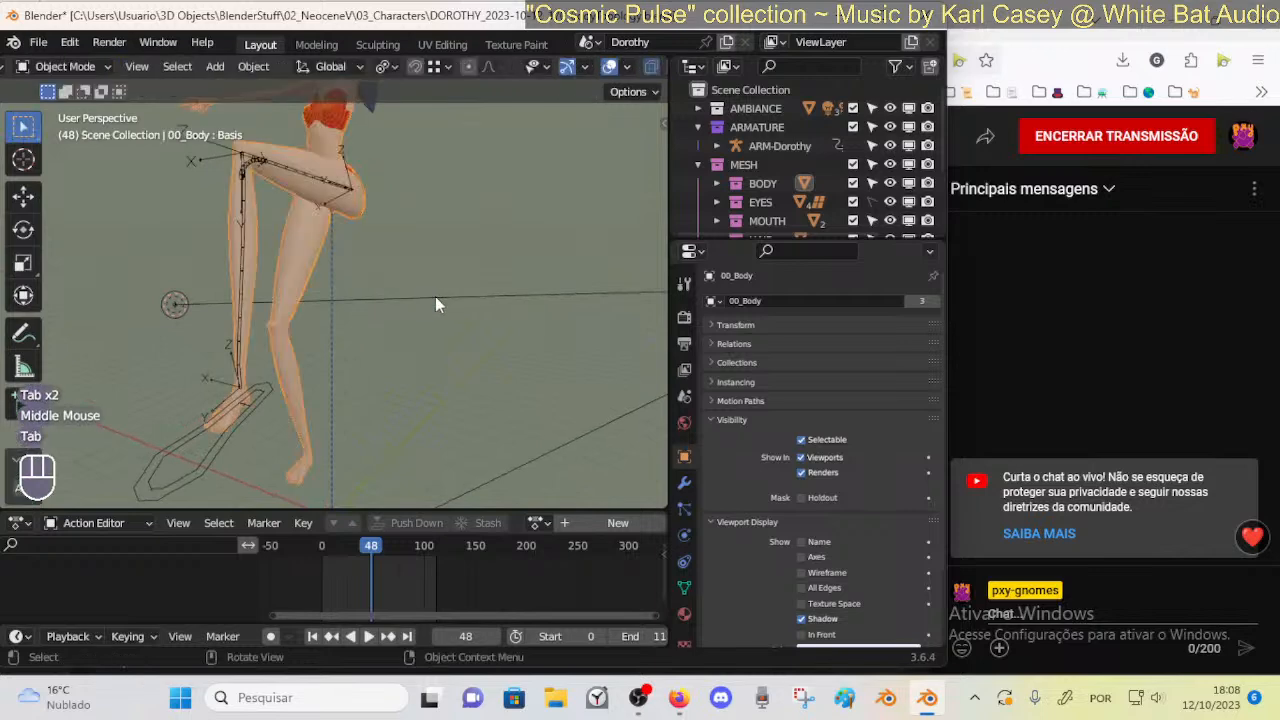
Reselect the 00_Body mesh and examine its Armature modifier settings
{"action": "left_click", "coordinate": [348, 185]}
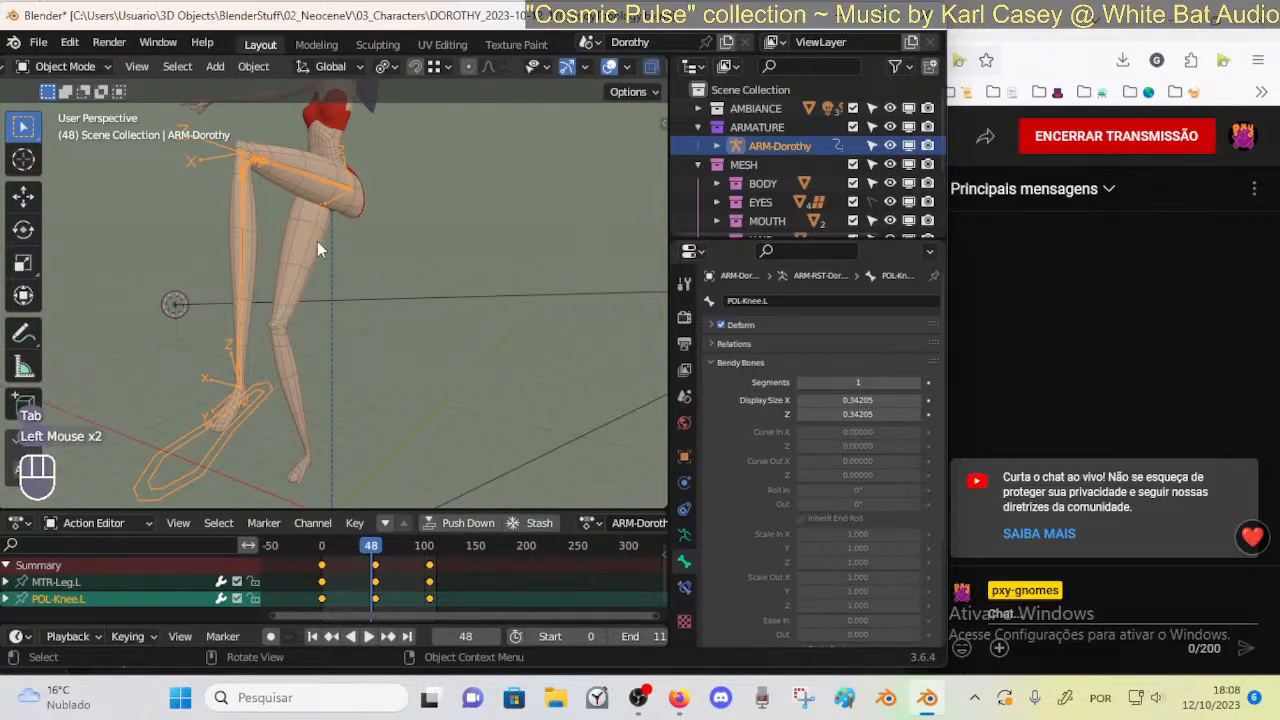
{"action": "left_click", "coordinate": [339, 242]}
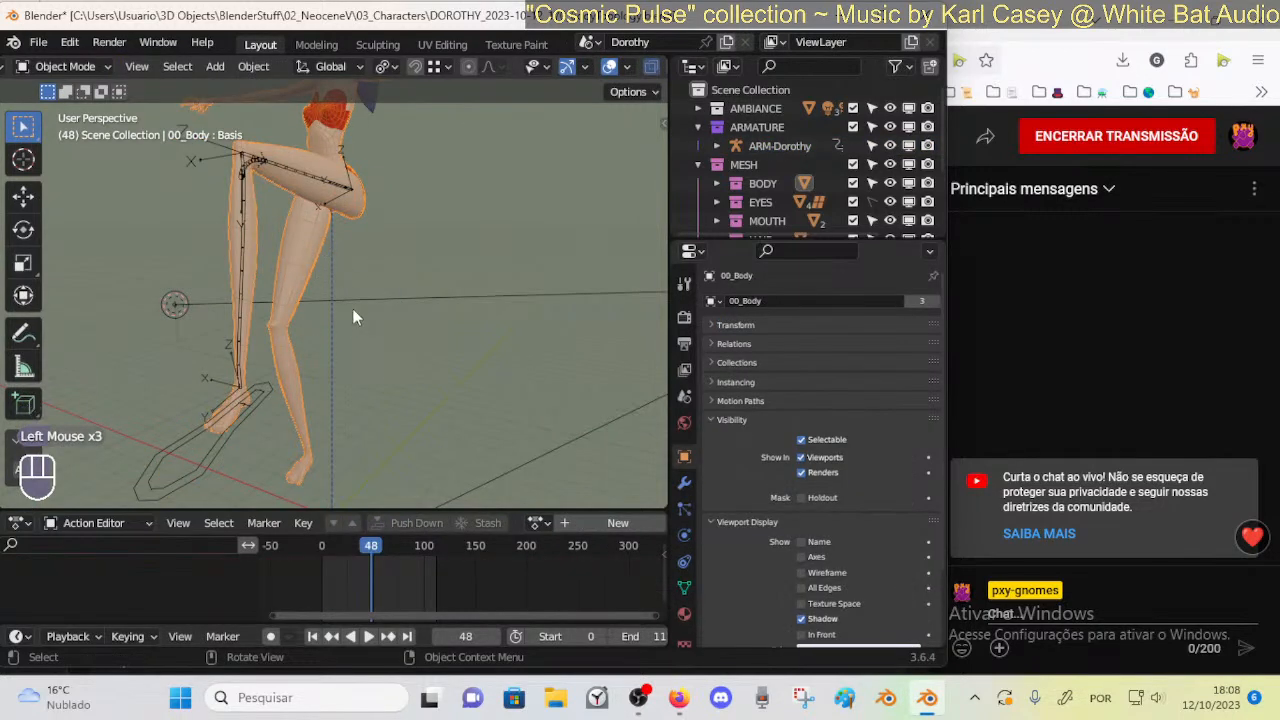
{"action": "middle_click_drag", "start_coordinate": [377, 293], "coordinate": [480, 309]}
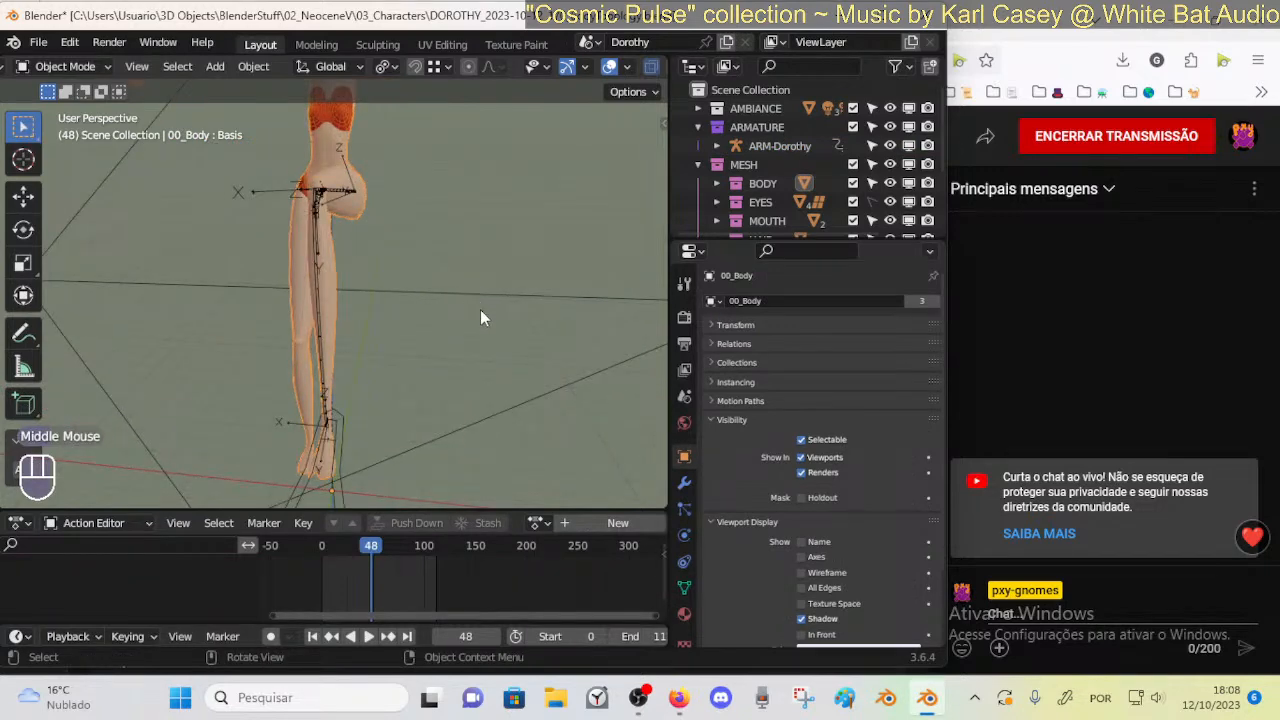
{"action": "left_click", "coordinate": [686, 482]}
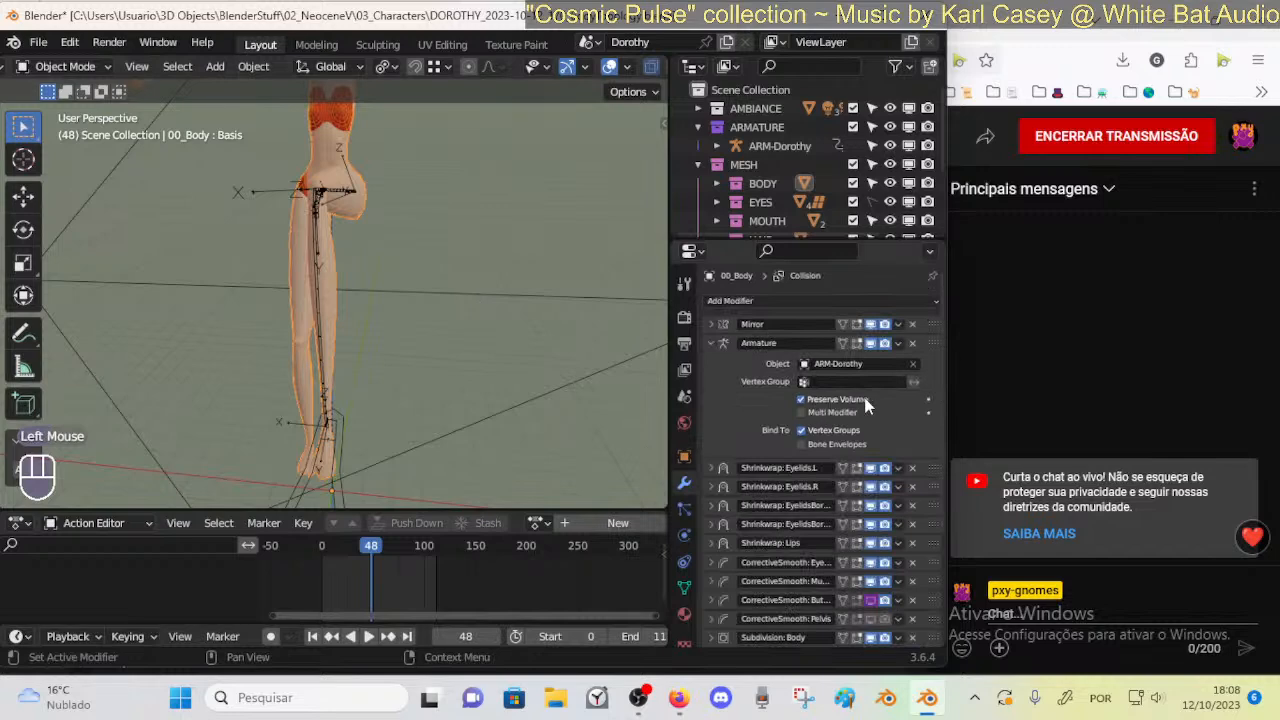
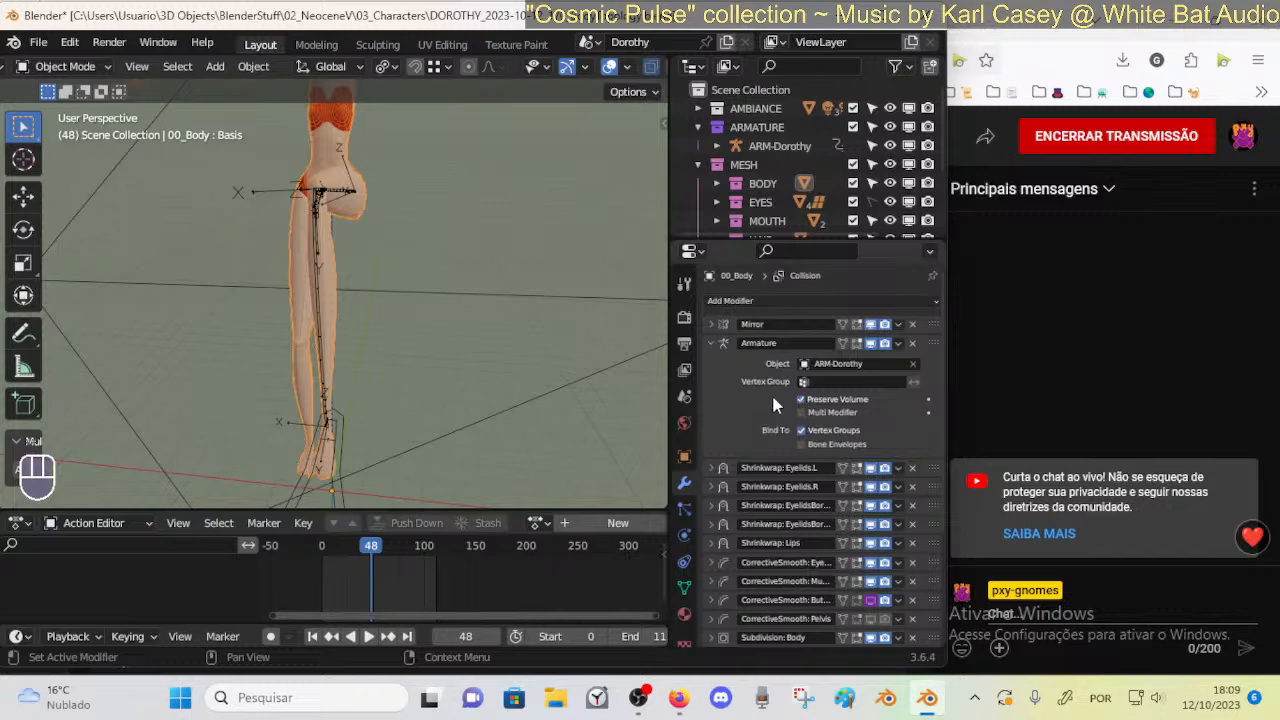
{"action": "middle_click_drag", "start_coordinate": [470, 296], "coordinate": [385, 285]}
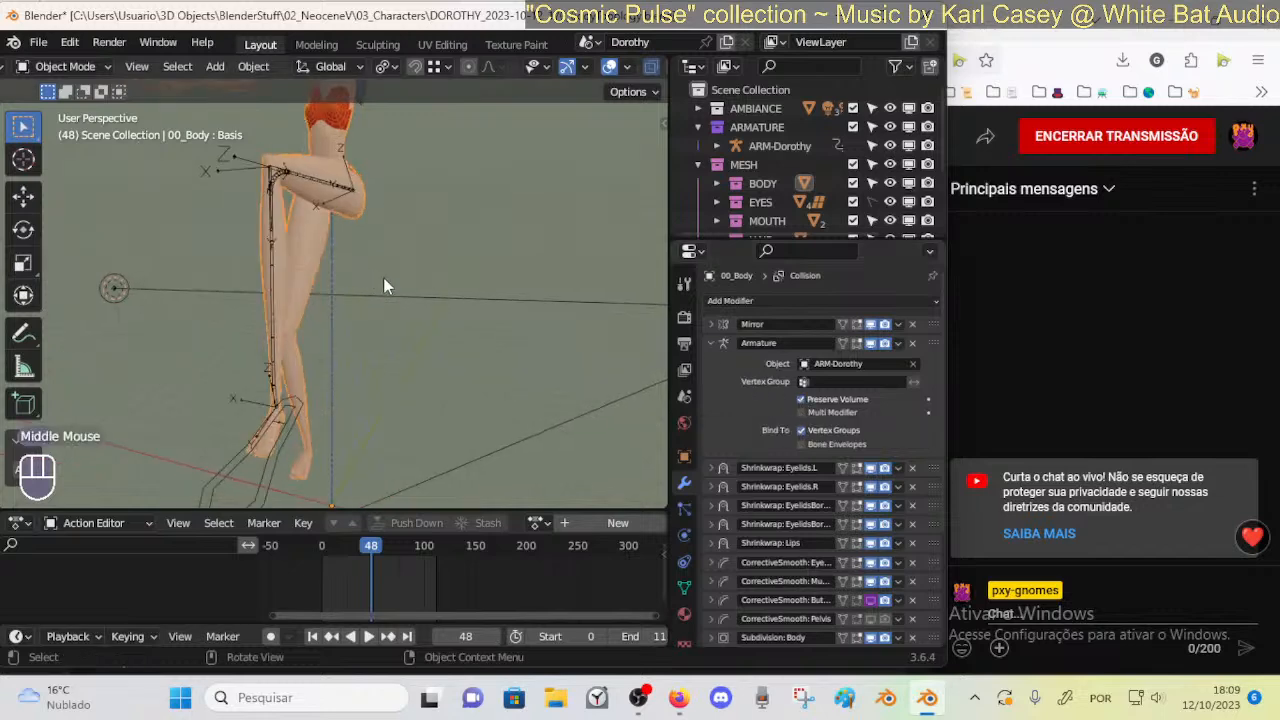
Put the ARM-Dorothy armature in Pose Mode, select MTR-Leg.L, and lift it behind the body to bend the knee
{"action": "left_click", "coordinate": [710, 350]}
{"action": "left_click", "coordinate": [295, 441]}
{"action": "key", "text": "ctrl+Tab"}
{"action": "left_click", "coordinate": [280, 439]}
{"action": "middle_click_drag", "start_coordinate": [280, 439], "coordinate": [372, 440]}
{"action": "key", "text": "g"}
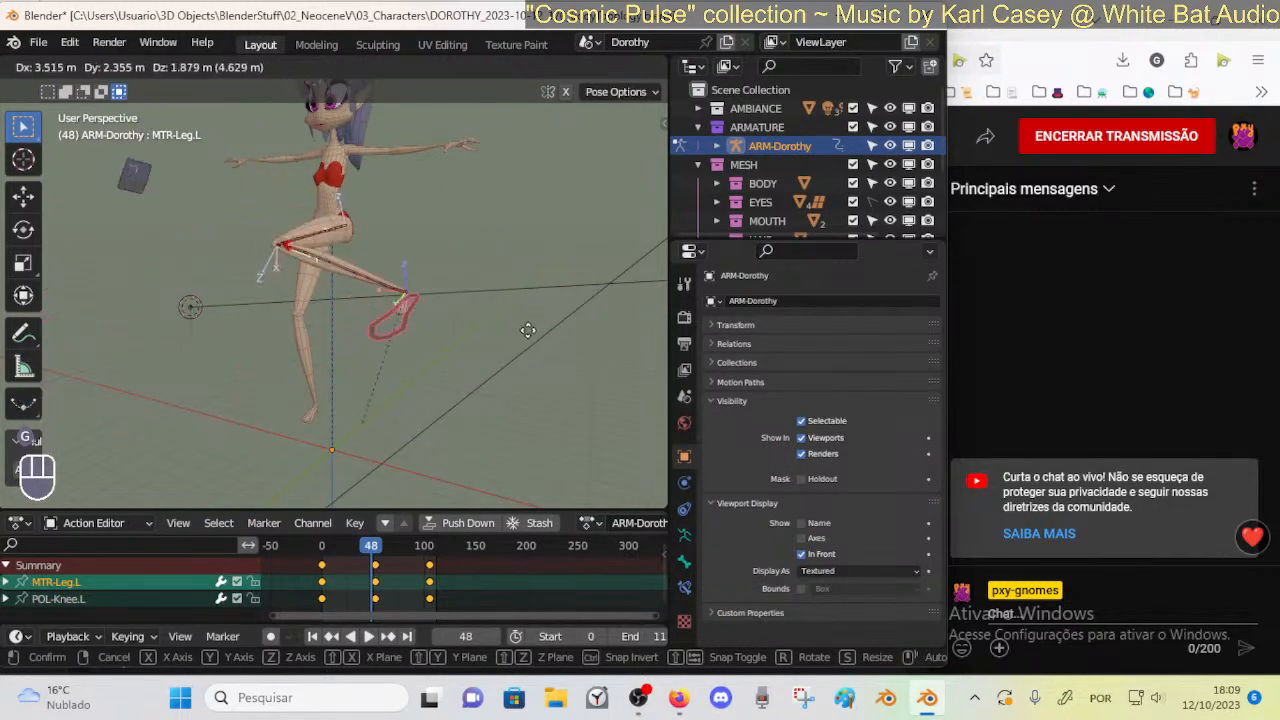
{"action": "left_click", "coordinate": [438, 363]}
{"action": "key", "text": "g"}
{"action": "left_click", "coordinate": [434, 364]}
Reposition the MTR-Leg.L control around the raised foot and rotate it to test the knee bend
{"action": "middle_click_drag", "start_coordinate": [434, 364], "coordinate": [446, 388], "text": "ctrl"}
{"action": "key", "text": "g"}
{"action": "left_click", "coordinate": [444, 341]}
{"action": "key", "text": "g"}
{"action": "left_click", "coordinate": [423, 389]}
{"action": "key", "text": "r"}
{"action": "left_click", "coordinate": [462, 340]}
Clear the transforms of all bones, reselect MTR-Leg.L, and move it to bend the left knee again
{"action": "middle_click_drag", "start_coordinate": [462, 340], "coordinate": [363, 454]}
{"action": "key", "text": "a"}
{"action": "key", "text": "alt+q"}
{"action": "left_click", "coordinate": [349, 450]}
{"action": "key", "text": "g"}
{"action": "left_click", "coordinate": [438, 337]}
{"action": "middle_click_drag", "start_coordinate": [438, 337], "coordinate": [392, 368]}
{"action": "middle_click_drag", "start_coordinate": [392, 368], "coordinate": [408, 297], "text": "ctrl"}
{"action": "middle_click_drag", "start_coordinate": [408, 297], "coordinate": [425, 330]}
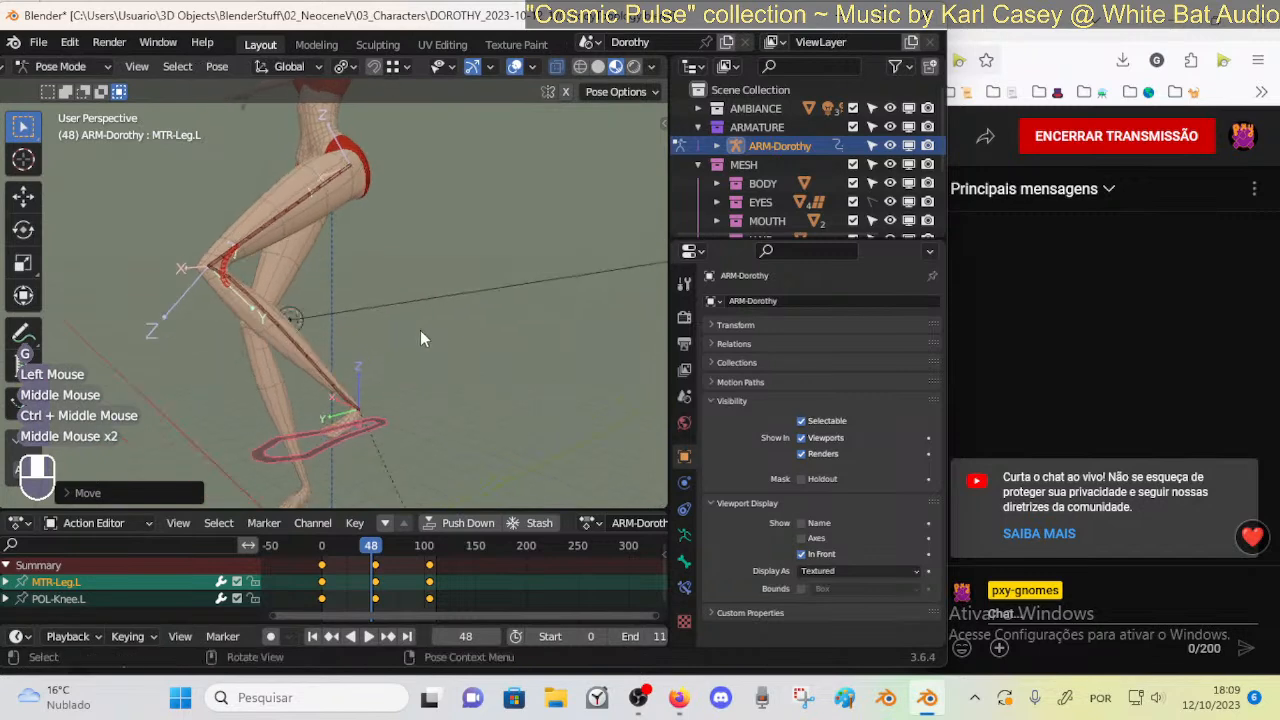
Pull MTR-Leg.L farther behind the body and point the foot downward by rotating it about X
{"action": "key", "text": "g"}
{"action": "left_click", "coordinate": [404, 350]}
{"action": "middle_click_drag", "start_coordinate": [402, 356], "coordinate": [360, 328]}
{"action": "key", "text": "g"}
{"action": "left_click", "coordinate": [413, 246]}
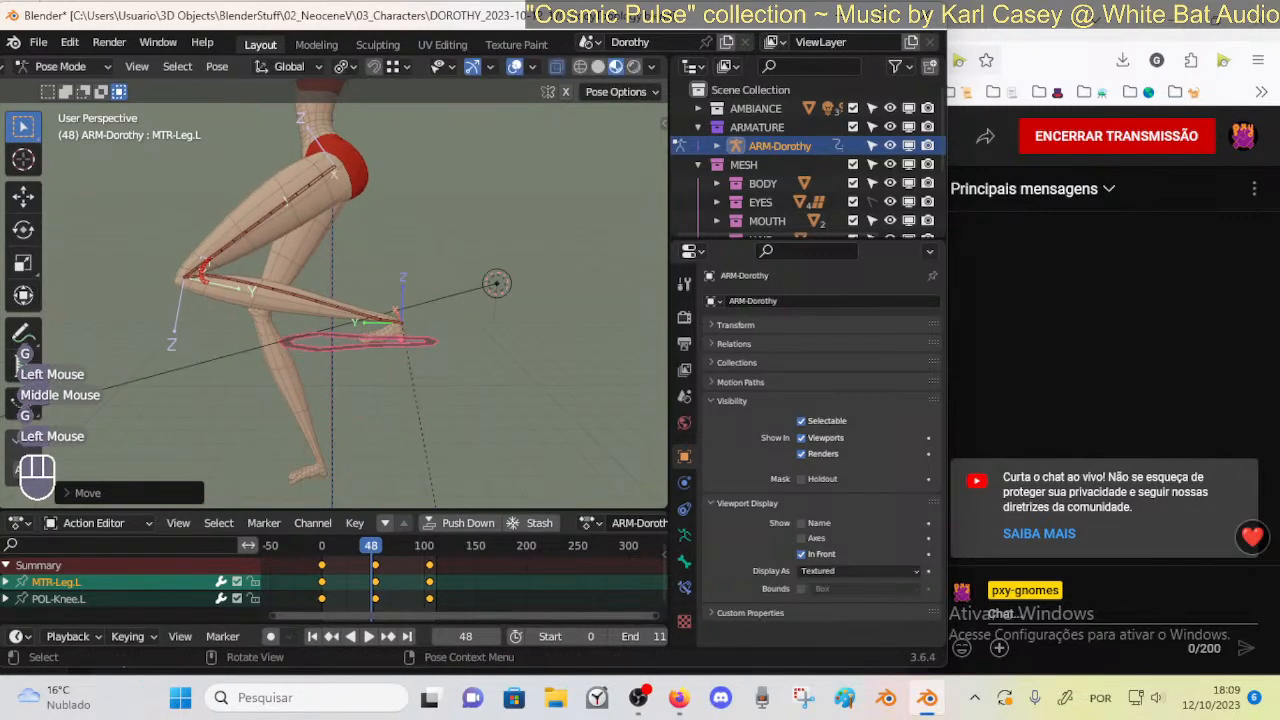
{"action": "key", "text": "g"}
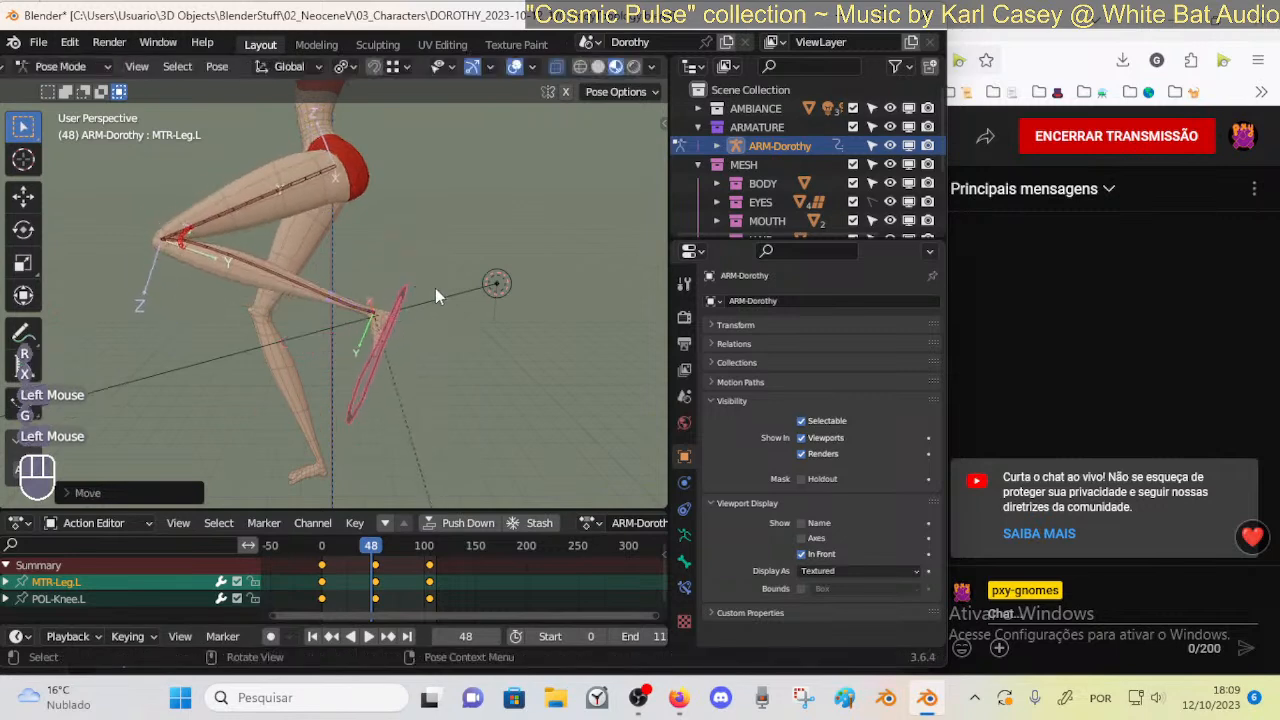
{"action": "left_click", "coordinate": [430, 339]}
{"action": "middle_click_drag", "start_coordinate": [430, 345], "coordinate": [463, 324]}
Adjust the height of MTR-Leg.L behind the body and rotate the foot about the X axis
{"action": "key", "text": "g"}
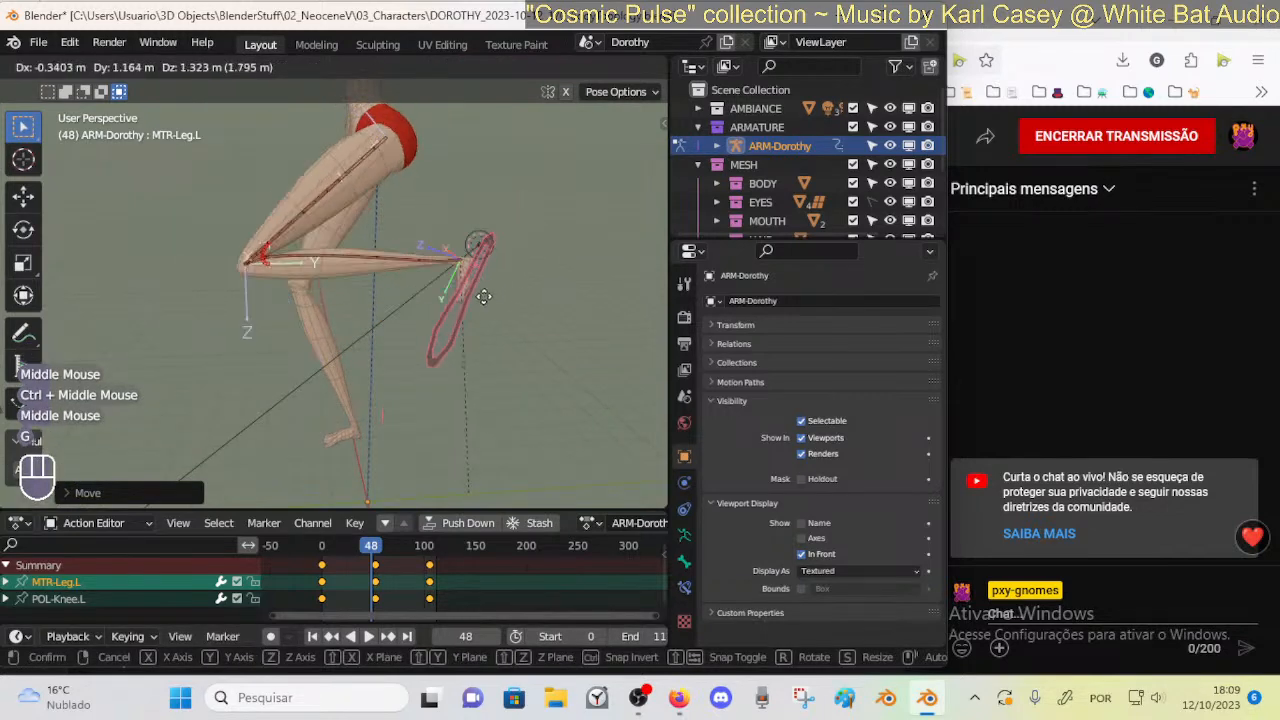
{"action": "left_click", "coordinate": [462, 318]}
{"action": "key", "text": "r"}
{"action": "key", "text": "x"}
{"action": "left_click", "coordinate": [450, 330]}
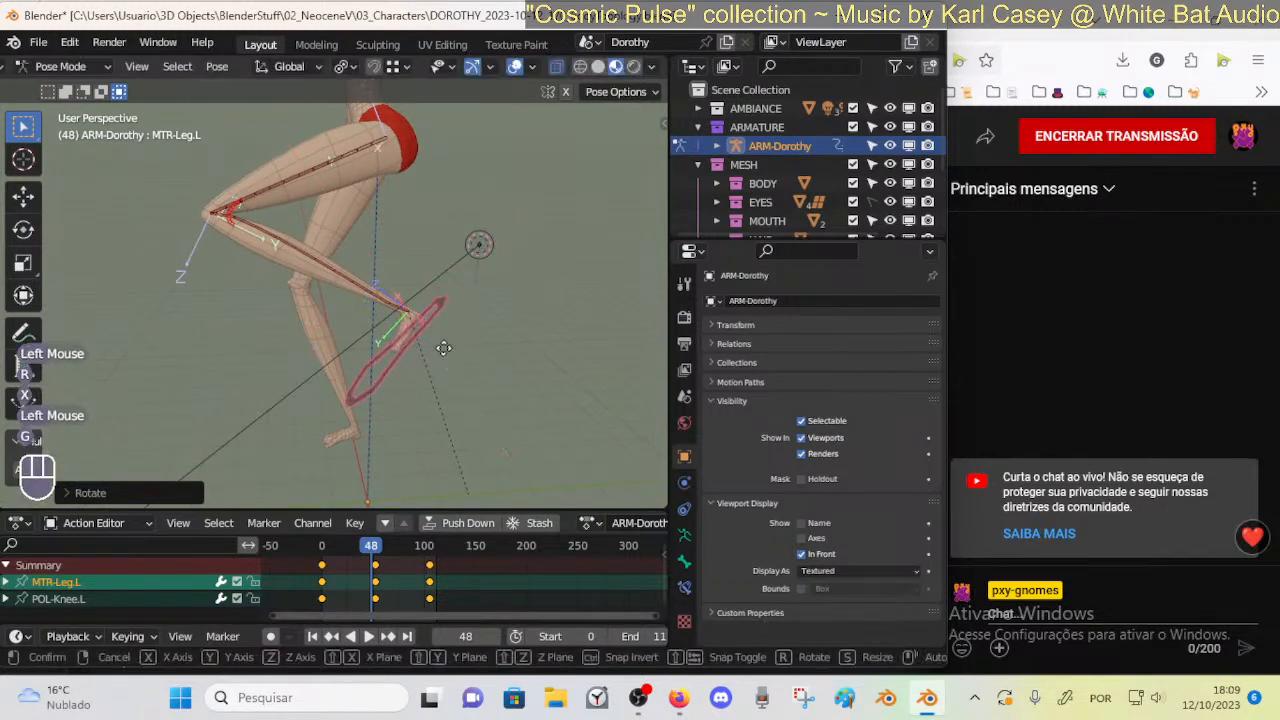
Swing MTR-Leg.L down near the standing foot and back up to check the knee bend up close
{"action": "key", "text": "g"}
{"action": "left_click", "coordinate": [475, 330]}
{"action": "key", "text": "g"}
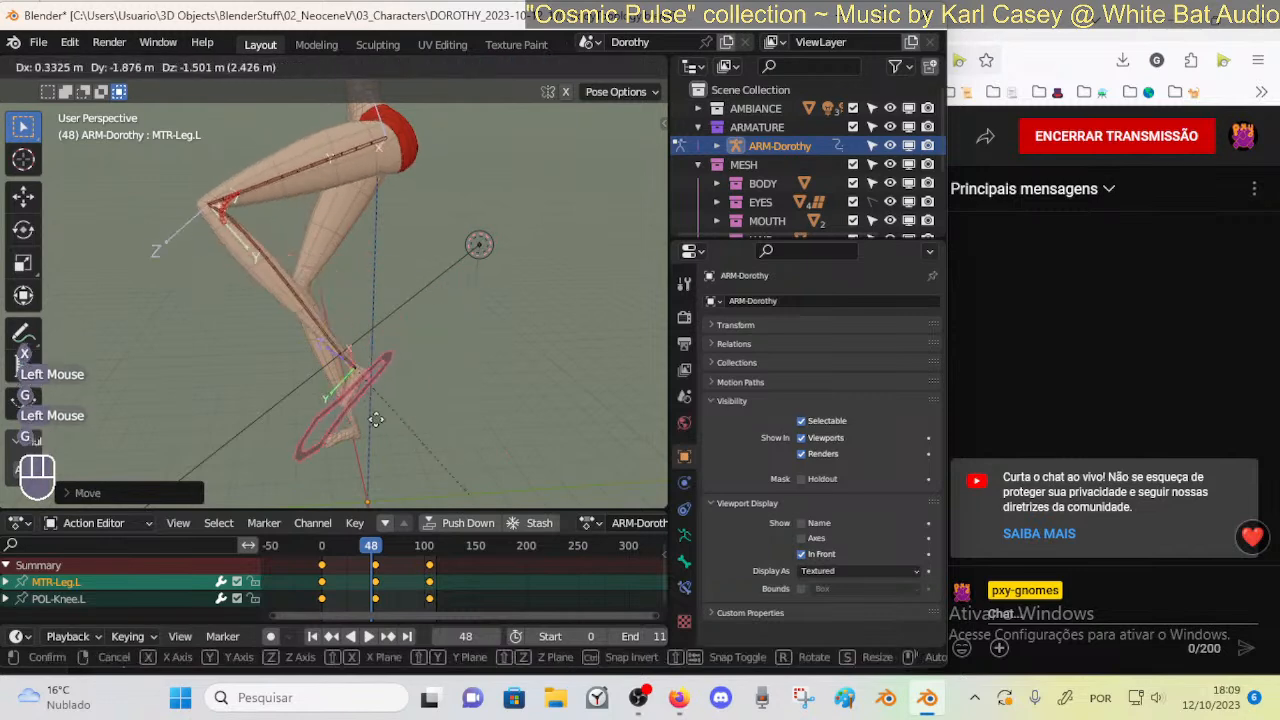
{"action": "left_click", "coordinate": [451, 352]}
{"action": "middle_click_drag", "start_coordinate": [434, 389], "coordinate": [434, 314], "text": "ctrl"}
Raise MTR-Leg.L until the shin is level and reposition it through a tighter knee bend
{"action": "key", "text": "g"}
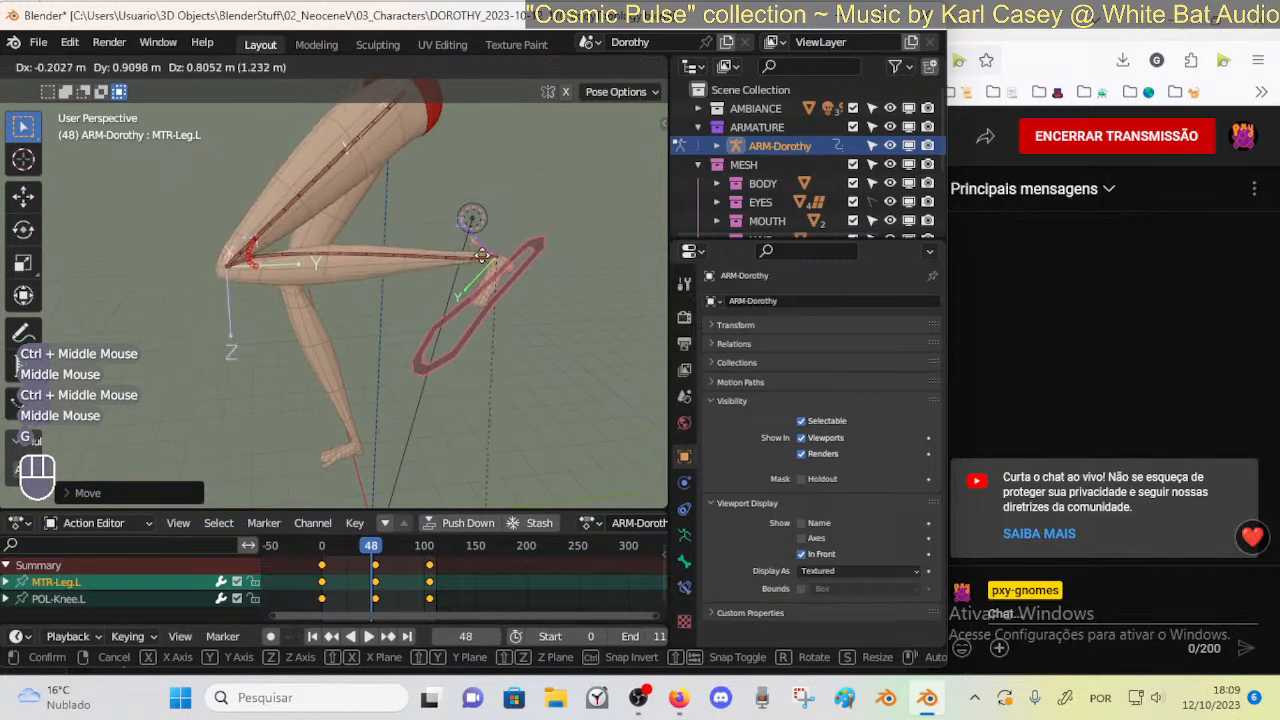
{"action": "left_click", "coordinate": [468, 263]}
{"action": "key", "text": "g"}
{"action": "left_click", "coordinate": [466, 274]}
{"action": "key", "text": "g"}
{"action": "left_click", "coordinate": [421, 337]}
{"action": "key", "text": "g"}
{"action": "left_click", "coordinate": [428, 343]}
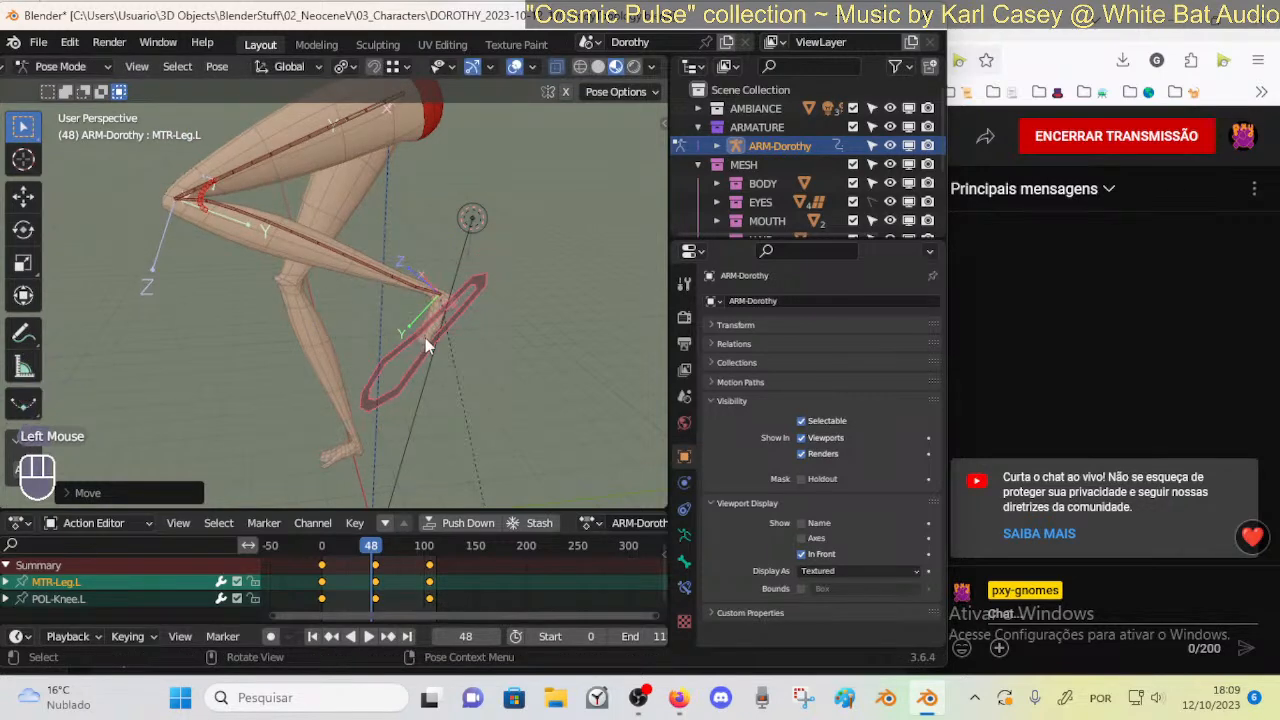
Make short back-and-forth moves of MTR-Leg.L to check the crease behind the bent knee
{"action": "key", "text": "g"}
{"action": "left_click", "coordinate": [452, 329]}
{"action": "key", "text": "g"}
{"action": "left_click", "coordinate": [439, 342]}
{"action": "key", "text": "g"}
{"action": "left_click", "coordinate": [462, 327]}
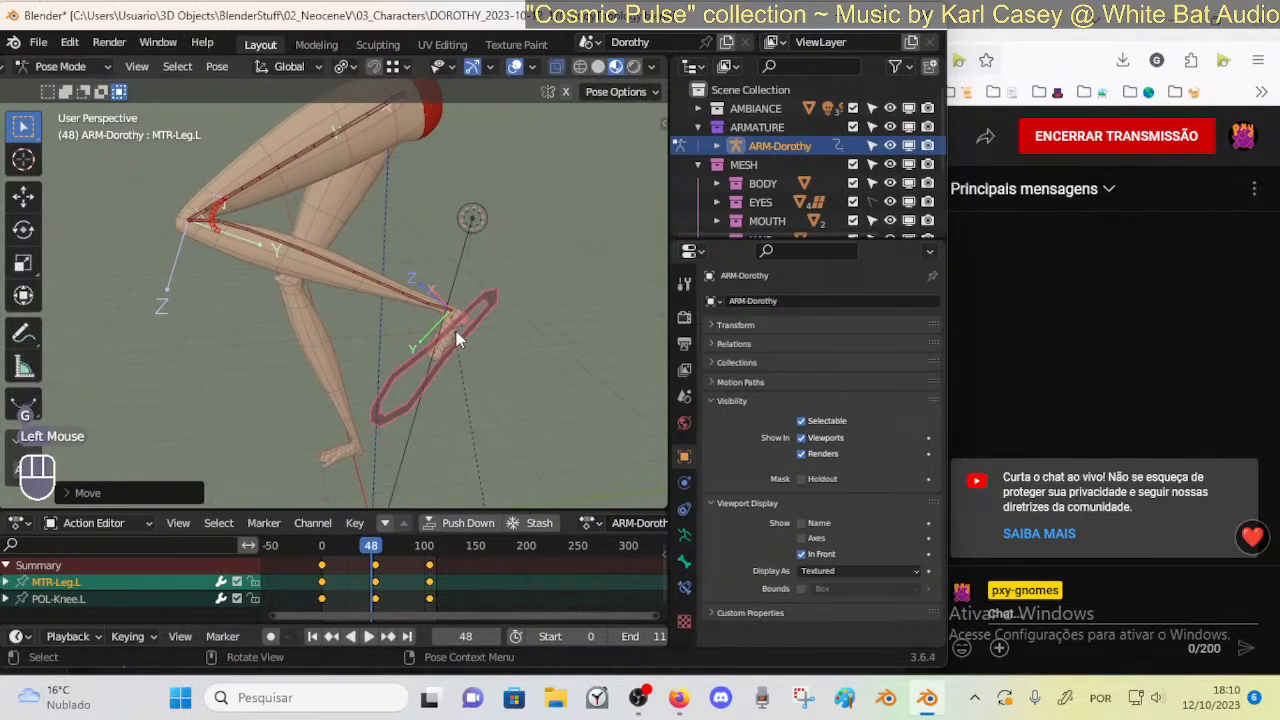
Lower MTR-Leg.L toward the ground and lift it back behind the body to test the knee's bending range
{"action": "middle_click_drag", "start_coordinate": [427, 318], "coordinate": [445, 350], "text": "shift"}
{"action": "key", "text": "g"}
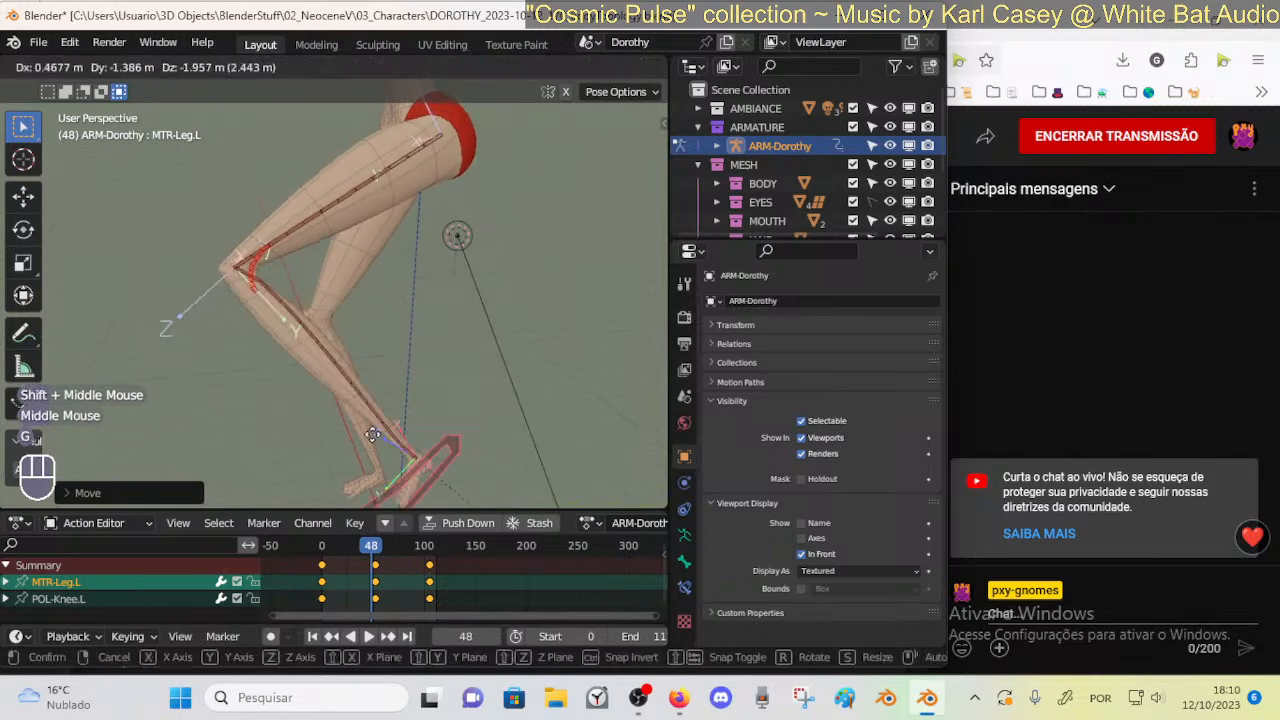
{"action": "left_click", "coordinate": [388, 317]}
{"action": "key", "text": "g"}
{"action": "left_click", "coordinate": [399, 351]}
{"action": "mouse_move", "coordinate": [399, 351]}
{"action": "middle_mouse_down"}
{"action": "mouse_move", "coordinate": [511, 316]}
{"action": "mouse_move", "coordinate": [549, 275]}
{"action": "mouse_move", "coordinate": [490, 323]}
{"action": "mouse_move", "coordinate": [424, 351]}
{"action": "middle_mouse_up"}
{"action": "key", "text": "g"}
{"action": "left_click", "coordinate": [418, 362]}
{"action": "key", "text": "g"}
{"action": "left_click", "coordinate": [445, 350]}
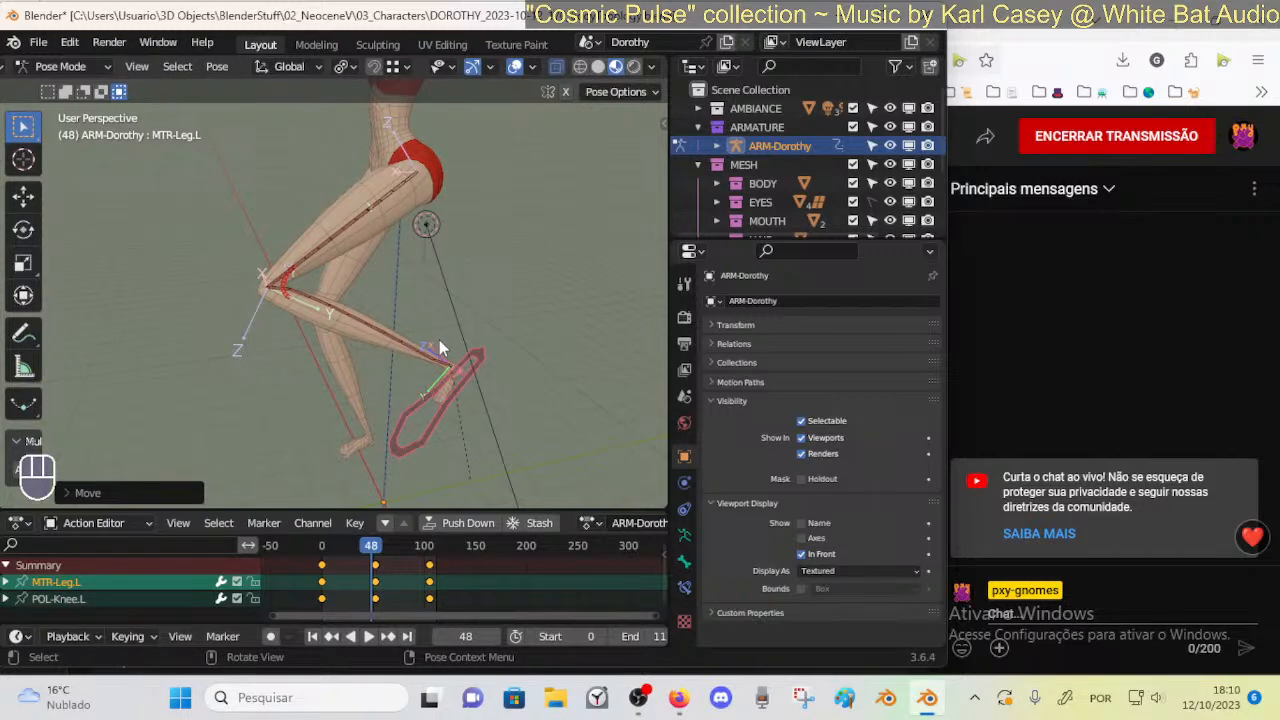
Swing MTR-Leg.L to the front of the body, rotate the foot about X, and stretch the leg forward
{"action": "mouse_move", "coordinate": [439, 335]}
{"action": "middle_mouse_down"}
{"action": "mouse_move", "coordinate": [450, 327]}
{"action": "mouse_move", "coordinate": [446, 354]}
{"action": "mouse_move", "coordinate": [466, 314]}
{"action": "mouse_move", "coordinate": [463, 292]}
{"action": "mouse_move", "coordinate": [438, 296]}
{"action": "mouse_move", "coordinate": [438, 318]}
{"action": "mouse_move", "coordinate": [459, 329]}
{"action": "middle_mouse_up"}
{"action": "key", "text": "g"}
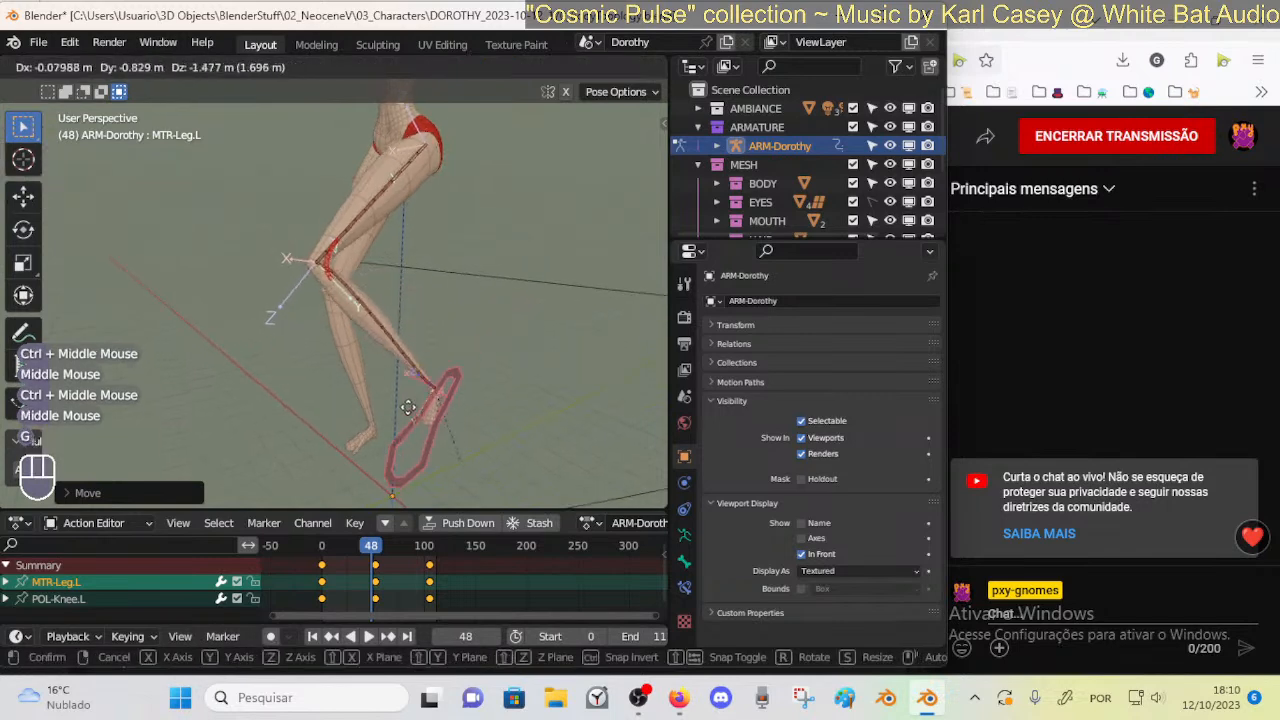
{"action": "left_click", "coordinate": [428, 373]}
{"action": "middle_click_drag", "start_coordinate": [428, 373], "coordinate": [440, 365]}
{"action": "key", "text": "g"}
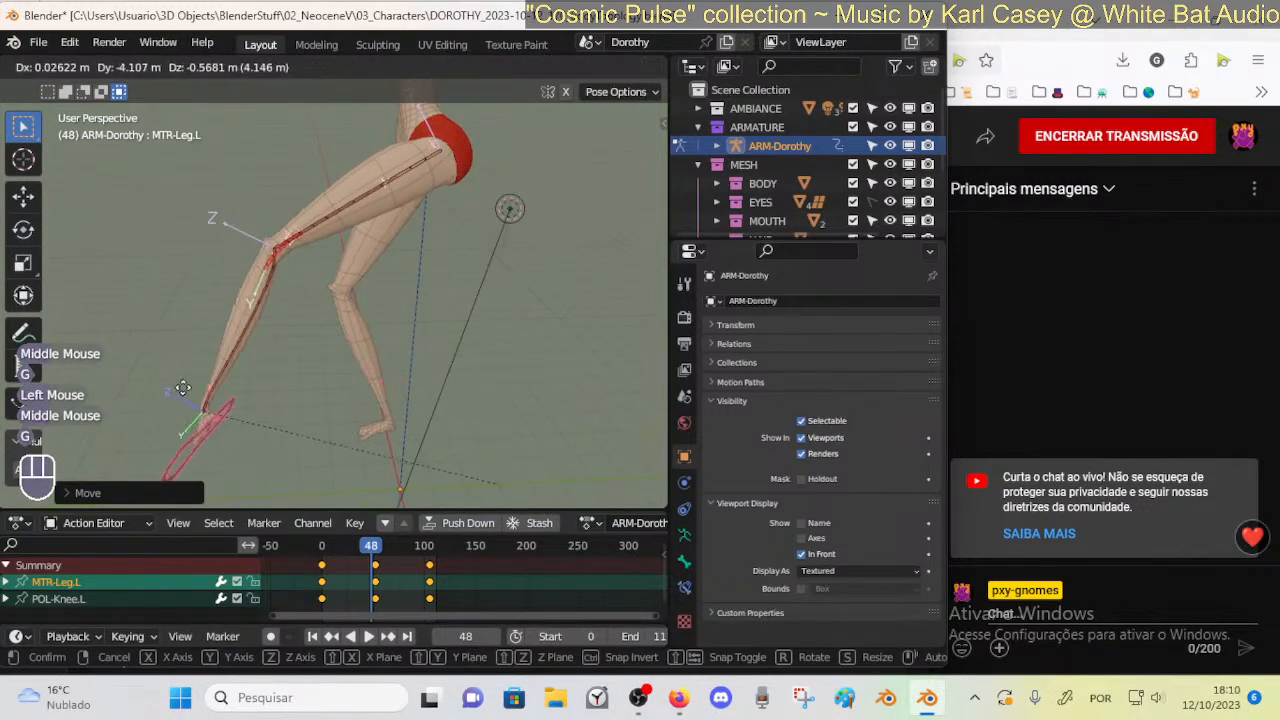
{"action": "left_click", "coordinate": [217, 364]}
{"action": "key", "text": "r"}
{"action": "key", "text": "x"}
{"action": "left_click", "coordinate": [217, 434]}
{"action": "key", "text": "g"}
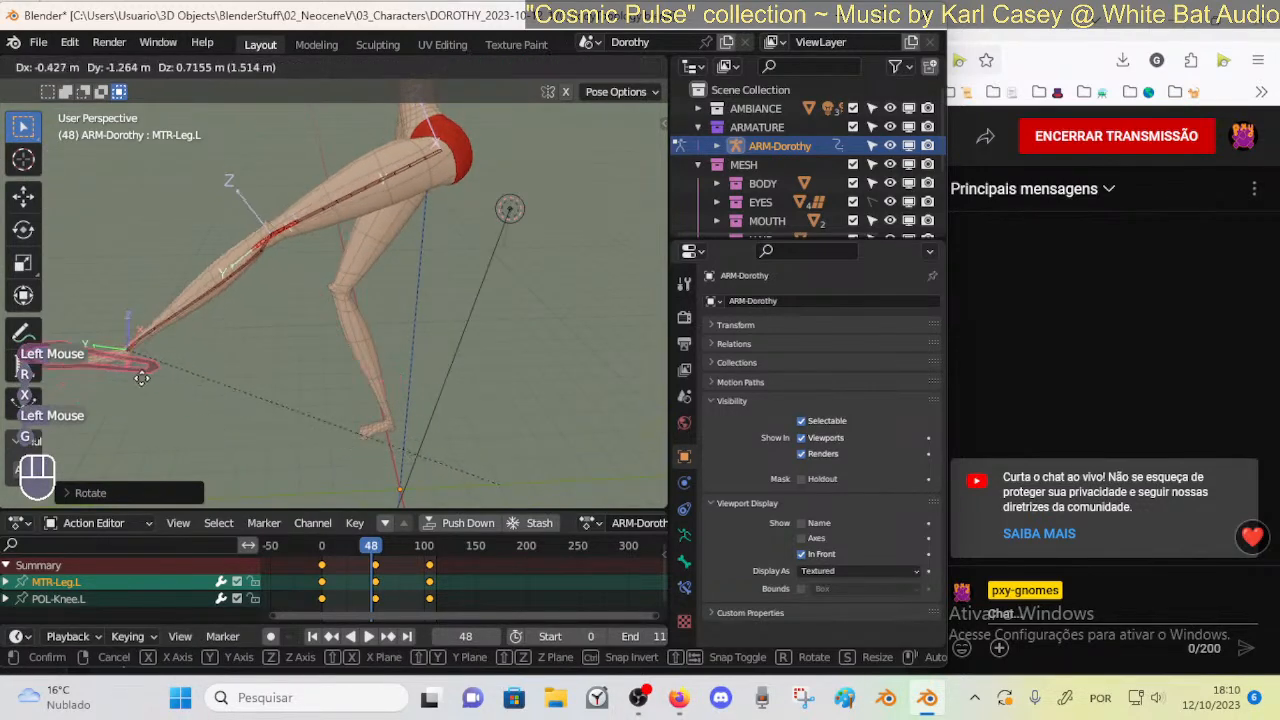
{"action": "left_click", "coordinate": [143, 373]}
Bring MTR-Leg.L back behind the body, rotate it about X, and test the bend with the leg out sideways
{"action": "key", "text": "g"}
{"action": "left_click", "coordinate": [440, 370]}
{"action": "key", "text": "r"}
{"action": "key", "text": "x"}
{"action": "left_click", "coordinate": [446, 326]}
{"action": "key", "text": "g"}
{"action": "left_click", "coordinate": [370, 342]}
{"action": "middle_click_drag", "start_coordinate": [370, 342], "coordinate": [542, 309]}
{"action": "key", "text": "g"}
{"action": "left_click", "coordinate": [560, 233]}
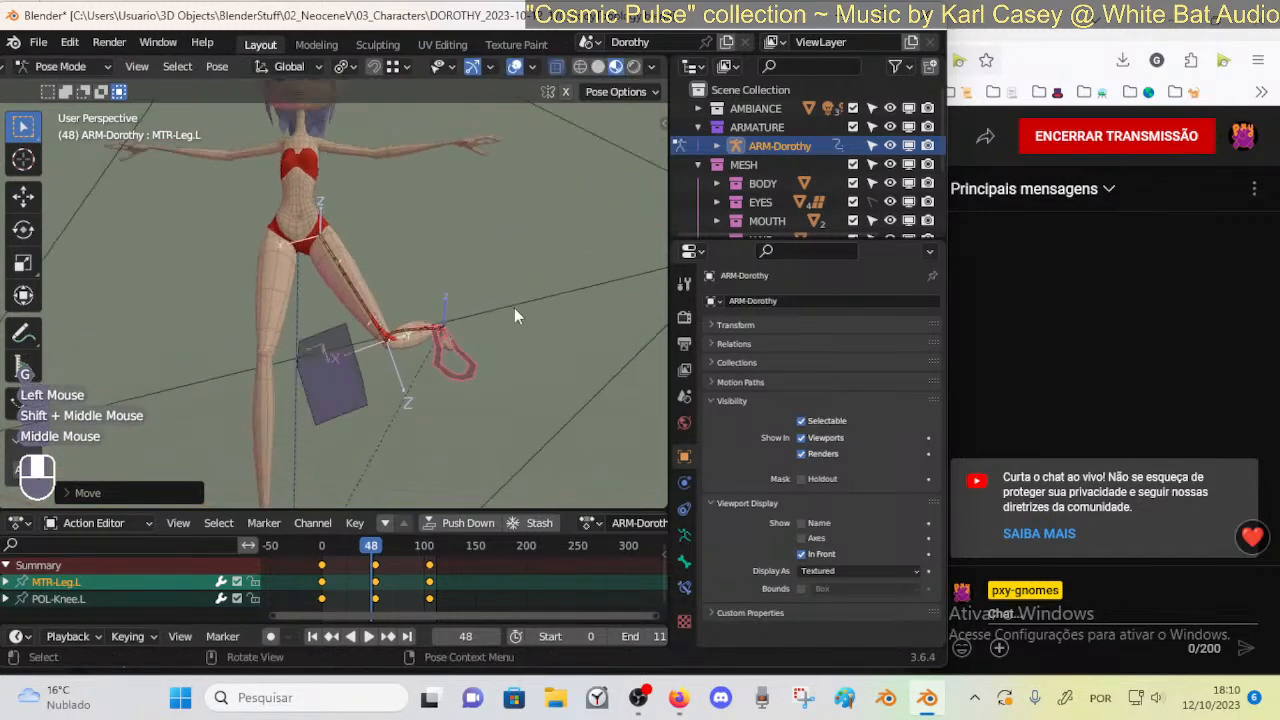
Move MTR-Leg.L through sideways bends, toggle Edit Mode briefly, and extend the leg in front of the body
{"action": "key", "text": "g"}
{"action": "left_click", "coordinate": [382, 306]}
{"action": "mouse_move", "coordinate": [382, 306]}
{"action": "middle_mouse_down"}
{"action": "mouse_move", "coordinate": [369, 407]}
{"action": "mouse_move", "coordinate": [489, 342]}
{"action": "mouse_move", "coordinate": [454, 290]}
{"action": "mouse_move", "coordinate": [299, 425]}
{"action": "mouse_move", "coordinate": [339, 324]}
{"action": "mouse_move", "coordinate": [349, 423]}
{"action": "mouse_move", "coordinate": [451, 330]}
{"action": "mouse_move", "coordinate": [390, 328]}
{"action": "middle_mouse_up"}
{"action": "key", "text": "g"}
{"action": "left_click", "coordinate": [495, 309]}
{"action": "key", "text": "Tab"}
{"action": "key", "text": "Tab"}
{"action": "key", "text": "g"}
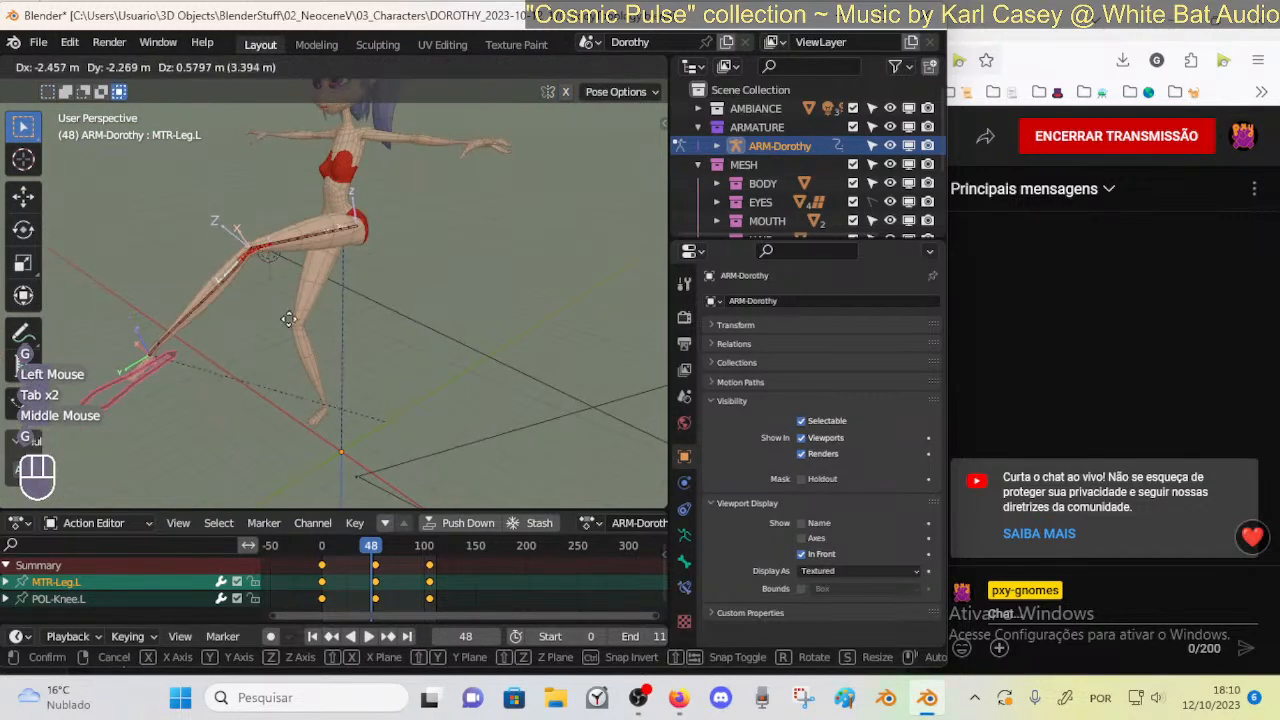
{"action": "left_click", "coordinate": [245, 335]}
Sweep MTR-Leg.L across the body and out to the side to test the knee from the front
{"action": "middle_click_drag", "start_coordinate": [245, 335], "coordinate": [448, 324]}
{"action": "key", "text": "g"}
{"action": "left_click", "coordinate": [255, 318]}
{"action": "key", "text": "g"}
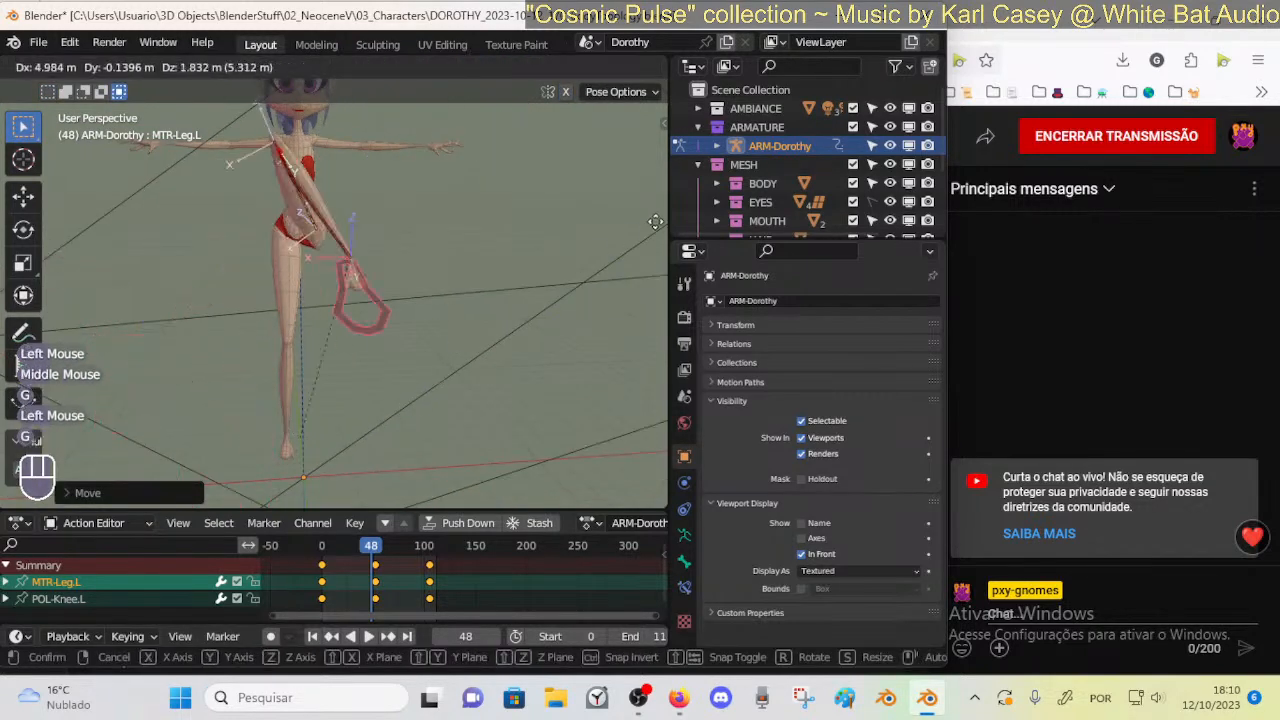
{"action": "left_click", "coordinate": [508, 344]}
{"action": "middle_click_drag", "start_coordinate": [508, 344], "coordinate": [520, 365]}
{"action": "key", "text": "g"}
{"action": "left_click", "coordinate": [440, 373]}
View the rest armature in Edit Mode, return to Pose Mode, clear the bone transforms, and select MTR-Leg.L
{"action": "key", "text": "Tab"}
{"action": "middle_click_drag", "start_coordinate": [325, 330], "coordinate": [475, 323]}
{"action": "mouse_move", "coordinate": [376, 312]}
{"action": "middle_mouse_down"}
{"action": "mouse_move", "coordinate": [364, 346]}
{"action": "mouse_move", "coordinate": [383, 327]}
{"action": "middle_mouse_up"}
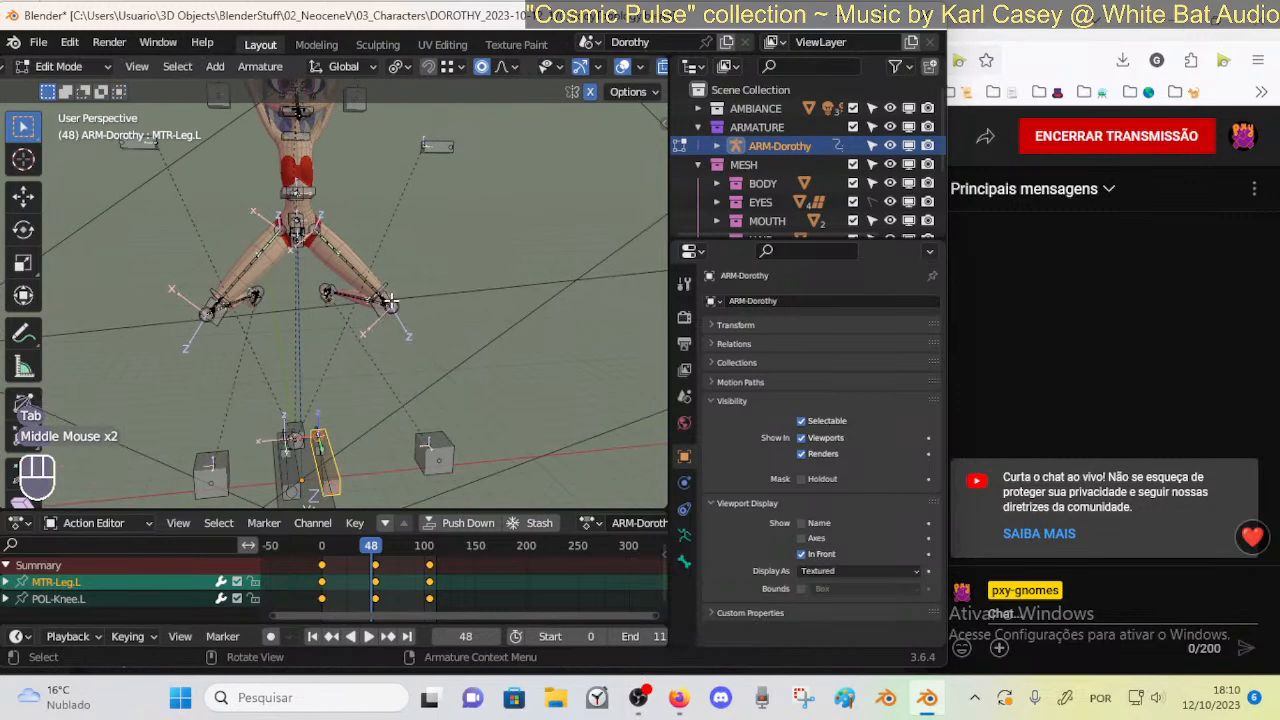
{"action": "middle_click_drag", "start_coordinate": [368, 273], "coordinate": [519, 278]}
{"action": "key", "text": "Tab"}
{"action": "key", "text": "alt+q"}
{"action": "key", "text": "alt+q"}
{"action": "middle_click_drag", "start_coordinate": [394, 312], "coordinate": [316, 439]}
{"action": "left_click", "coordinate": [320, 466]}
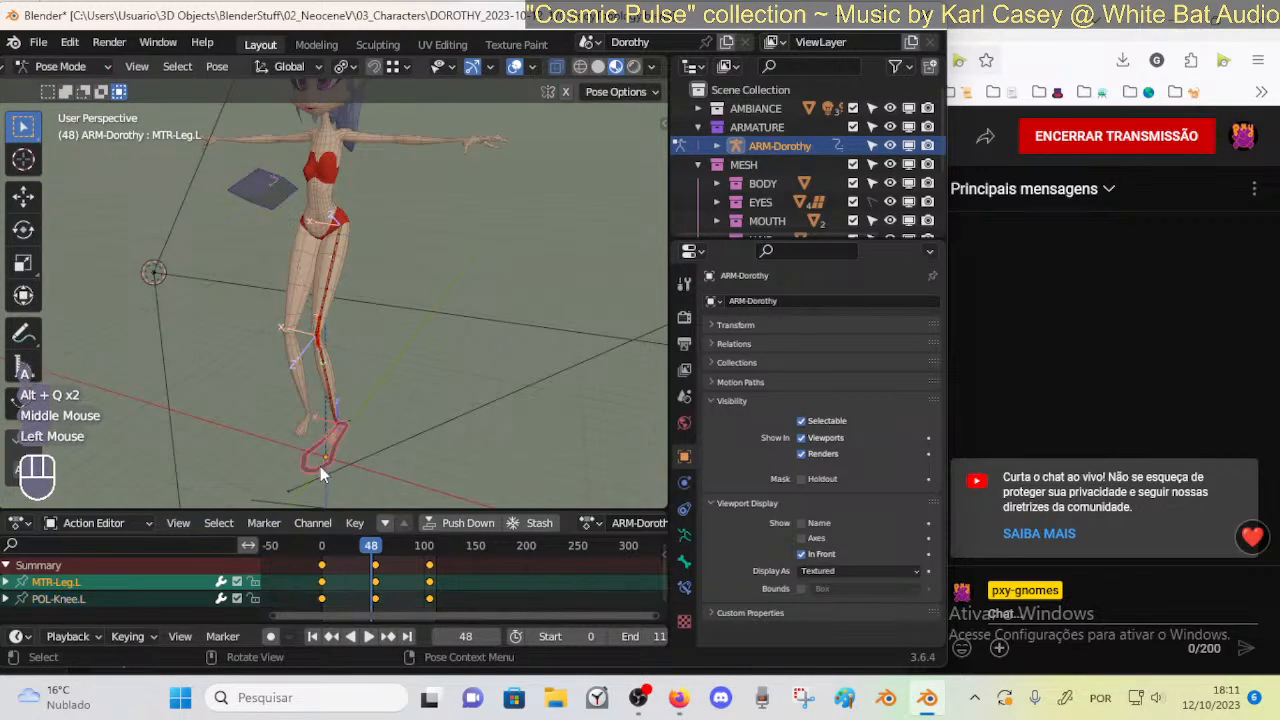
Toggle Edit Mode to restore the keyed pose, select all bones, go to frame 0, and clear their transforms
{"action": "key", "text": "Tab"}
{"action": "key", "text": "Tab"}
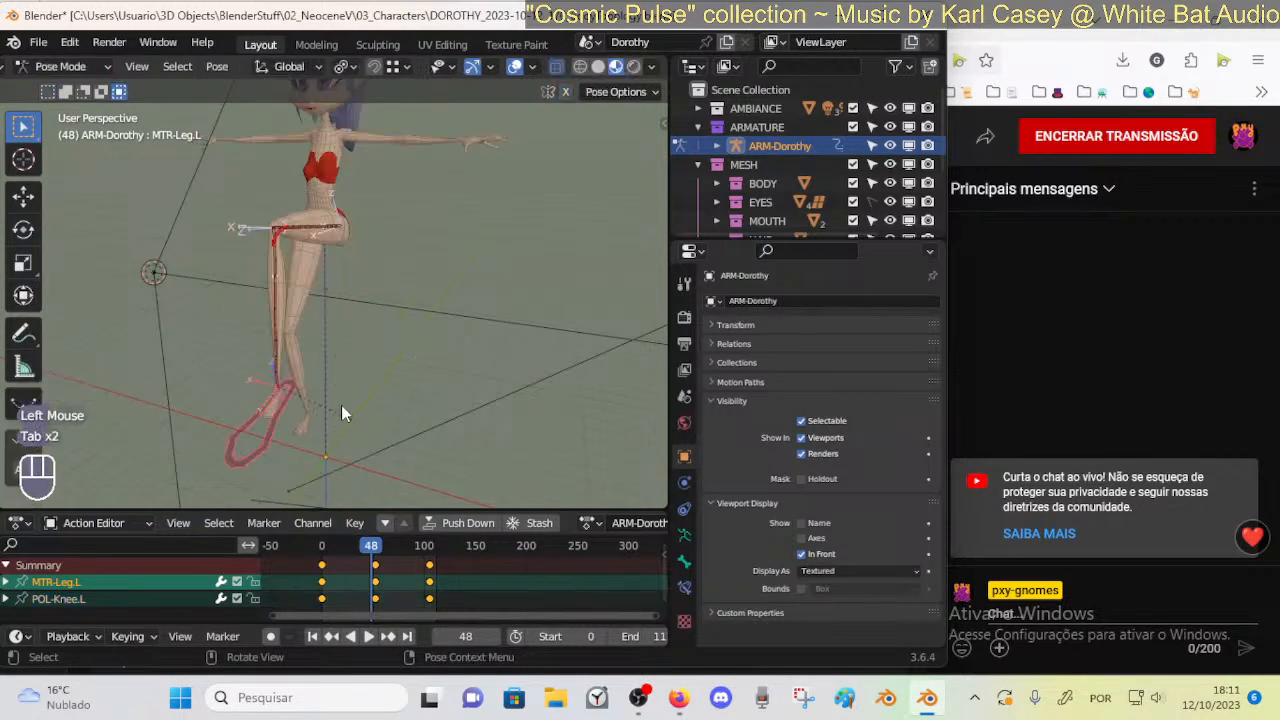
{"action": "key", "text": "a"}
{"action": "left_click_drag", "start_coordinate": [343, 545], "coordinate": [290, 491]}
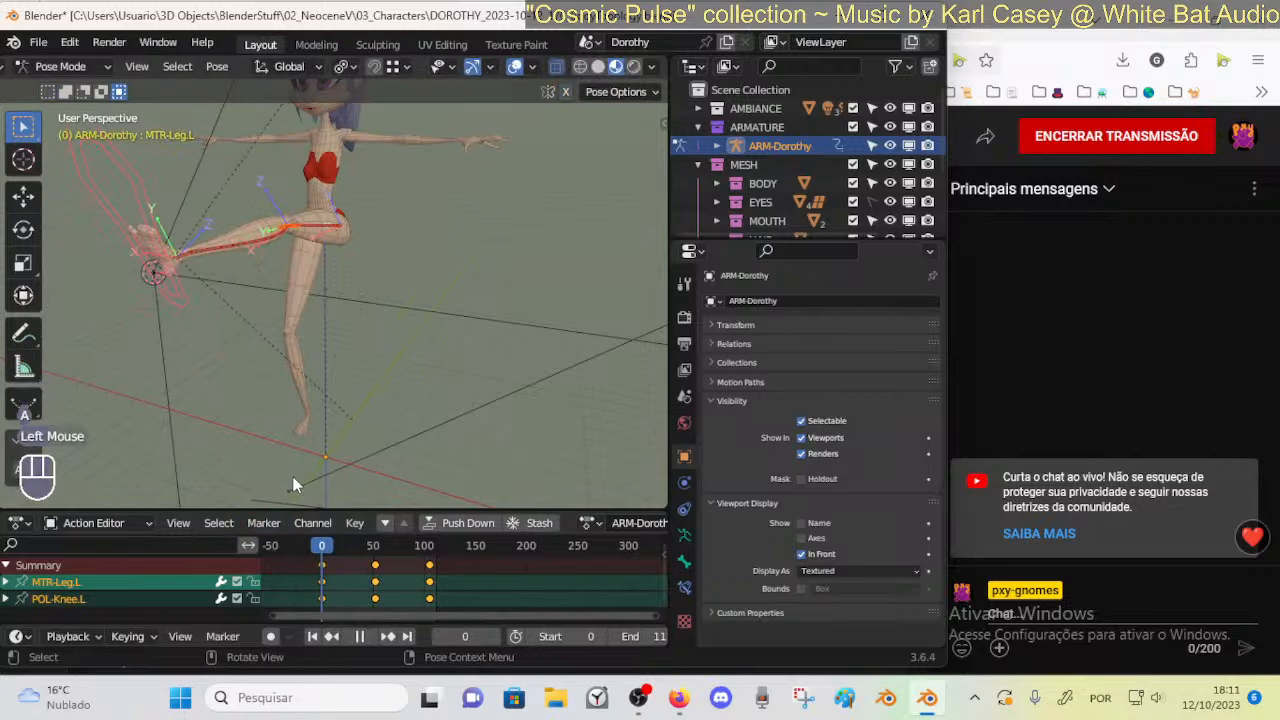
{"action": "key", "text": "alt+q"}
{"action": "key", "text": "alt+q"}
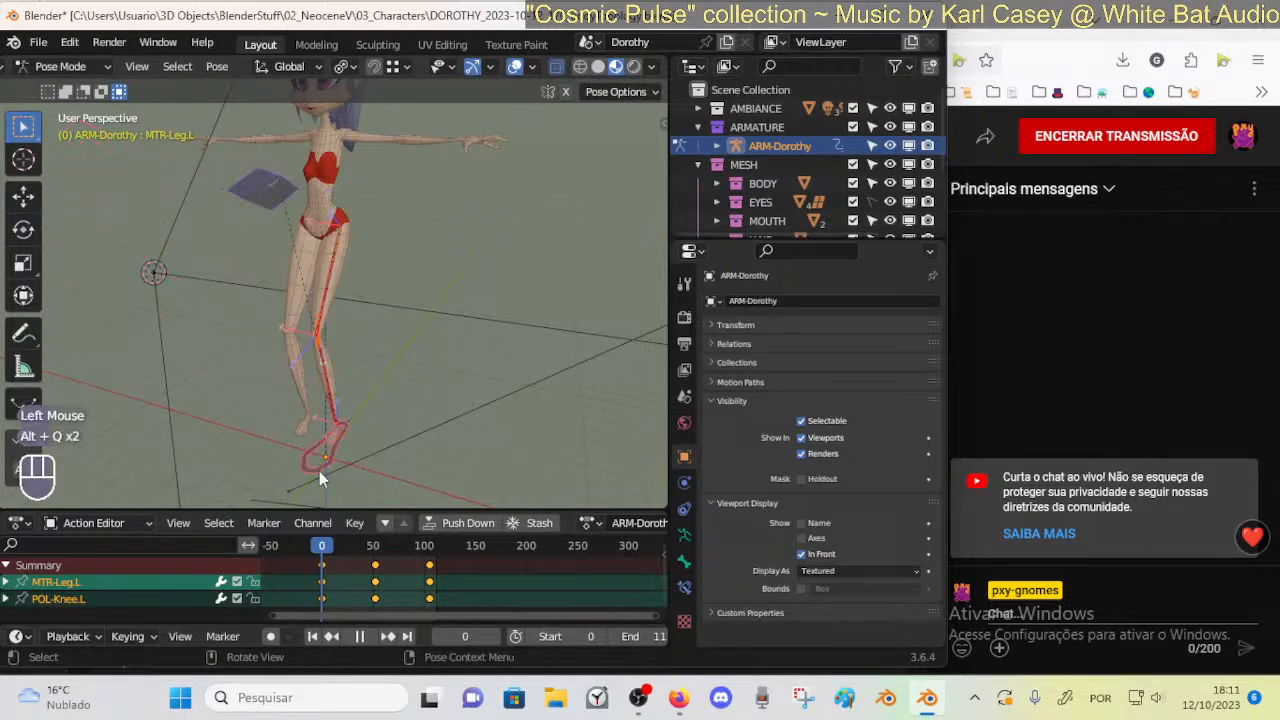
Scrub the leg animation to frame 46 and compare the keyed pose with the armature's rest shape in Edit Mode
{"action": "key", "text": "space"}
{"action": "key", "text": "space"}
{"action": "left_click_drag", "start_coordinate": [324, 550], "coordinate": [369, 545]}
{"action": "key", "text": "Tab"}
{"action": "middle_click_drag", "start_coordinate": [339, 370], "coordinate": [404, 320]}
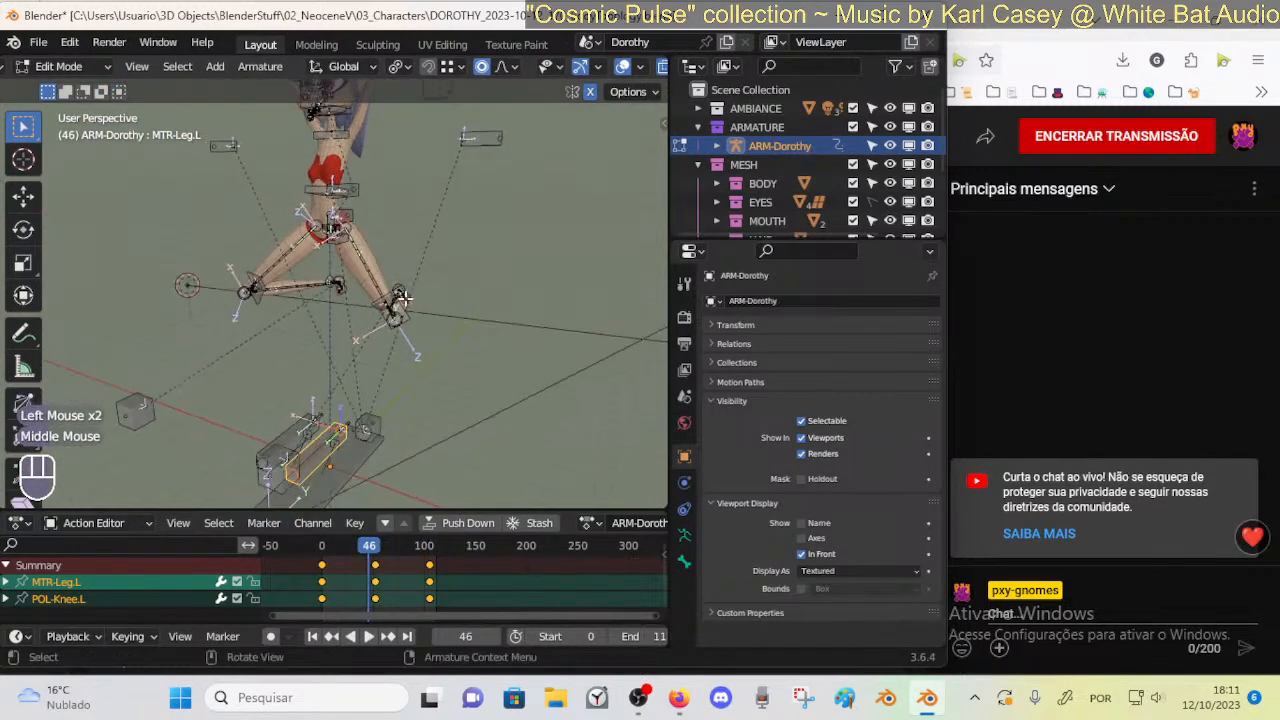
{"action": "key", "text": "Tab"}
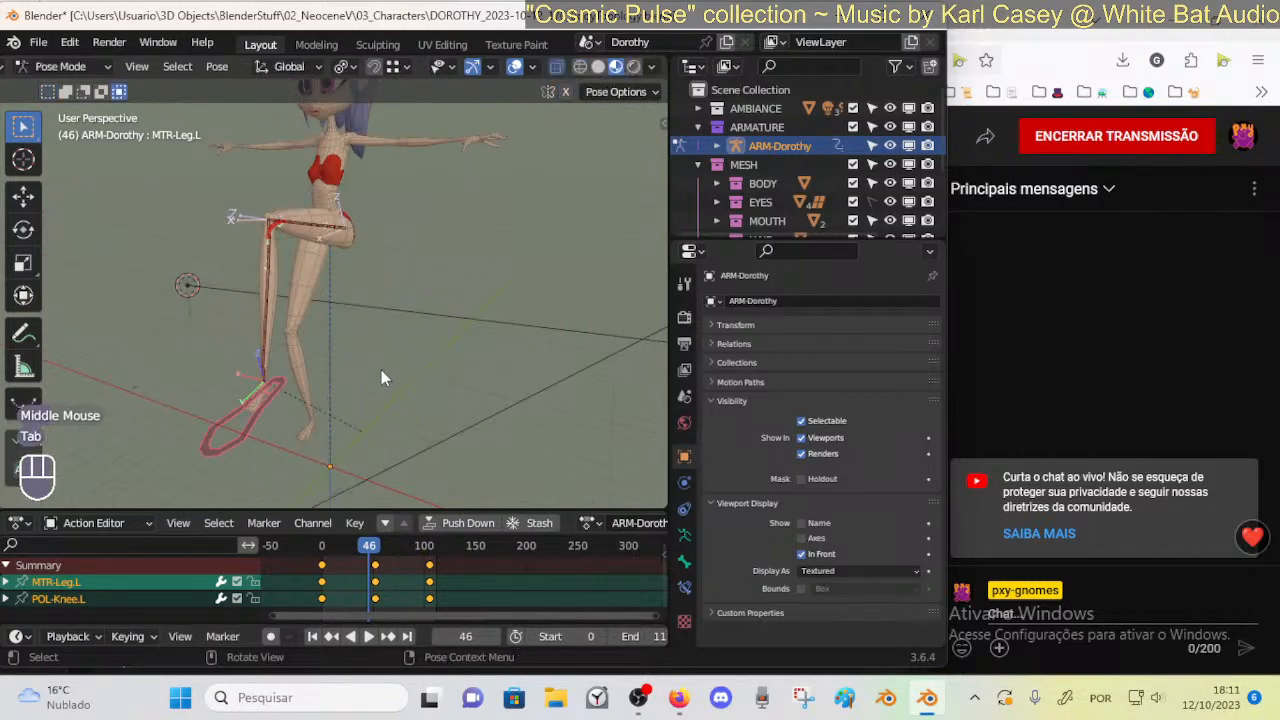
{"action": "middle_click_drag", "start_coordinate": [372, 370], "coordinate": [439, 284]}
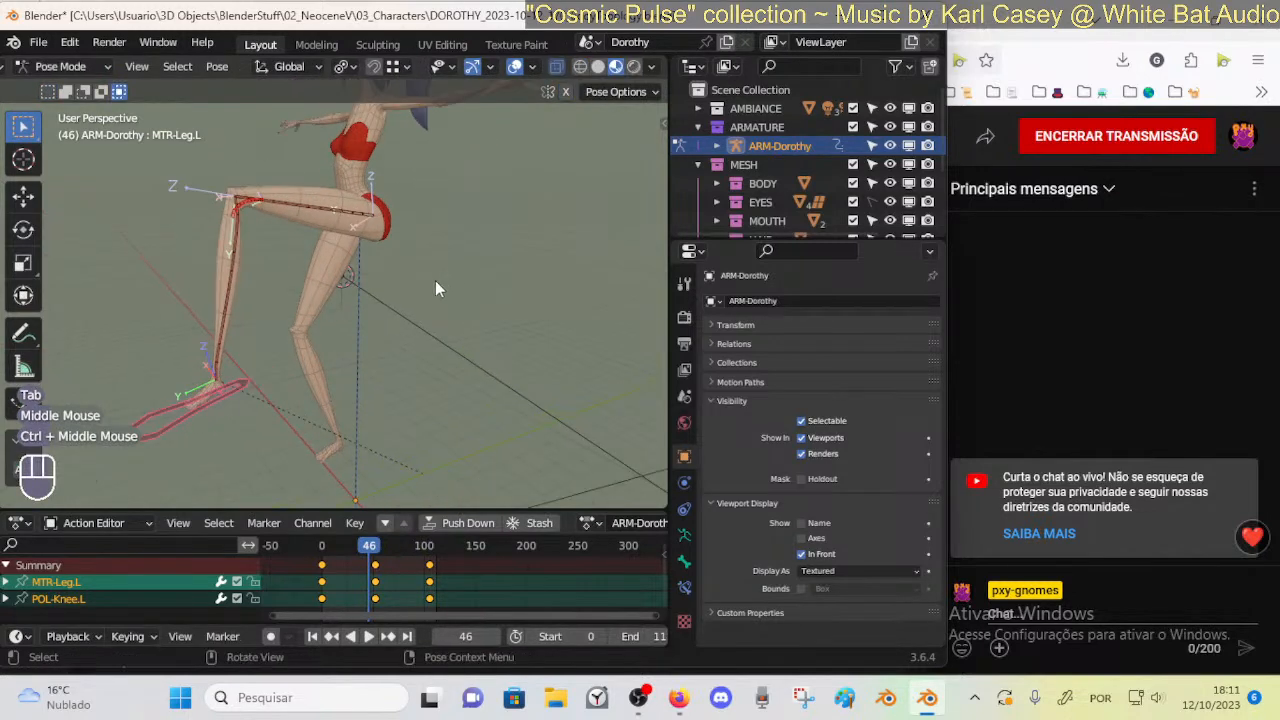
Scrub the keyed leg motion around frames 46 to 68, clearing all bone transforms at frame 53 to compare poses
{"action": "key", "text": "a"}
{"action": "key", "text": "a"}
{"action": "key", "text": "alt+q"}
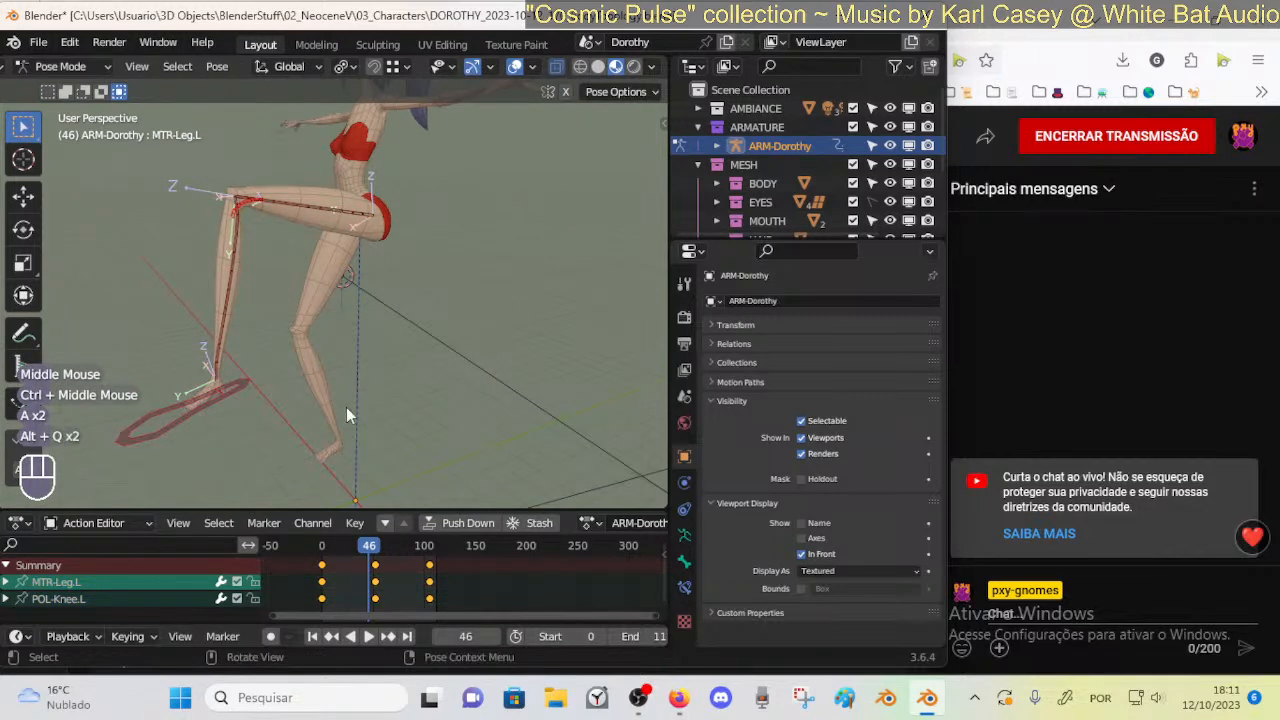
{"action": "mouse_move", "coordinate": [345, 543]}
{"action": "left_mouse_down"}
{"action": "mouse_move", "coordinate": [294, 553]}
{"action": "mouse_move", "coordinate": [361, 562]}
{"action": "left_mouse_up"}
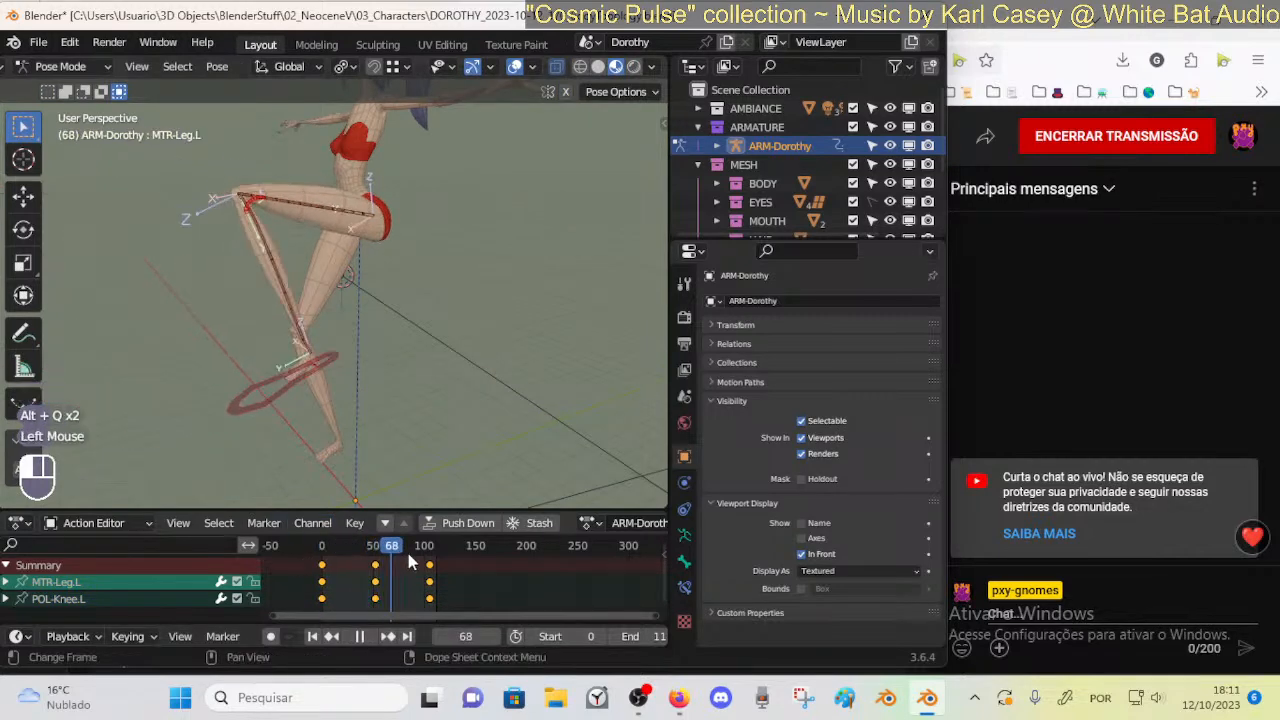
{"action": "key", "text": "alt+q"}
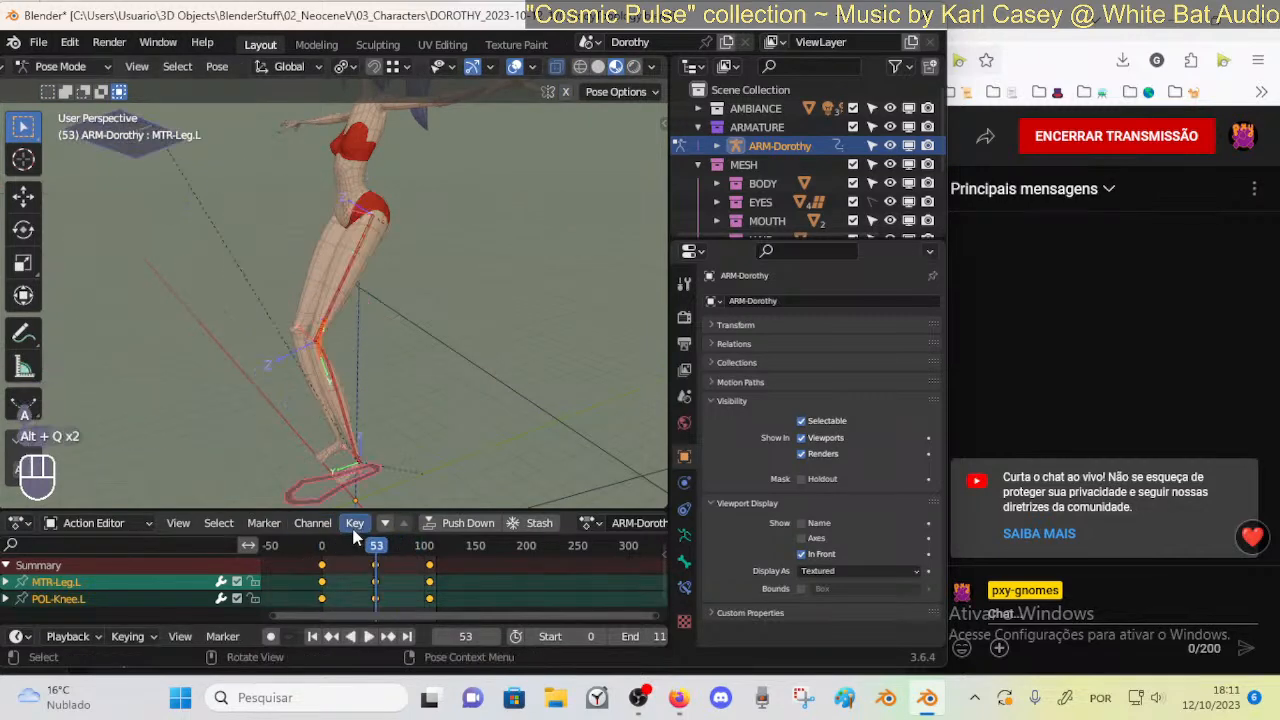
Go to frame 0 and compare the armature's rest shape in Edit Mode with the extended leg pose
{"action": "middle_click_drag", "start_coordinate": [363, 472], "coordinate": [378, 474]}
{"action": "left_click_drag", "start_coordinate": [361, 548], "coordinate": [311, 564]}
{"action": "middle_click_drag", "start_coordinate": [331, 375], "coordinate": [327, 420]}
{"action": "key", "text": "Tab"}
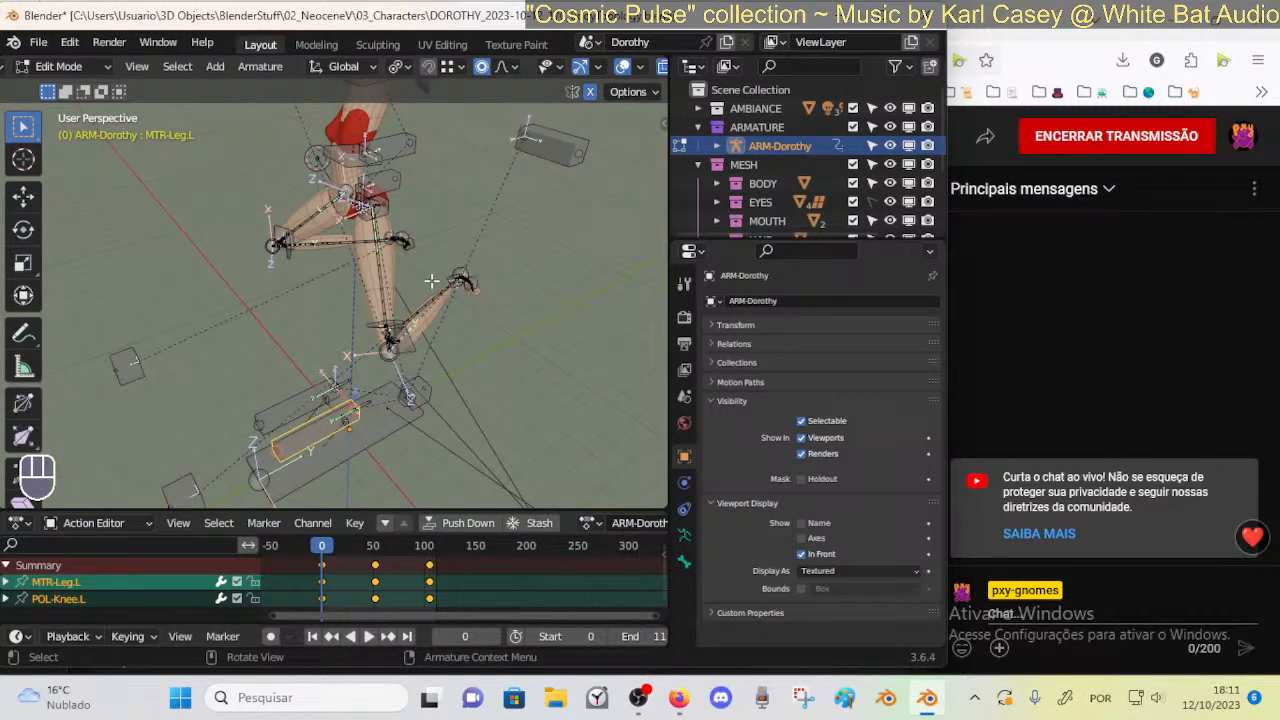
{"action": "middle_click_drag", "start_coordinate": [431, 281], "coordinate": [417, 286], "text": "ctrl"}
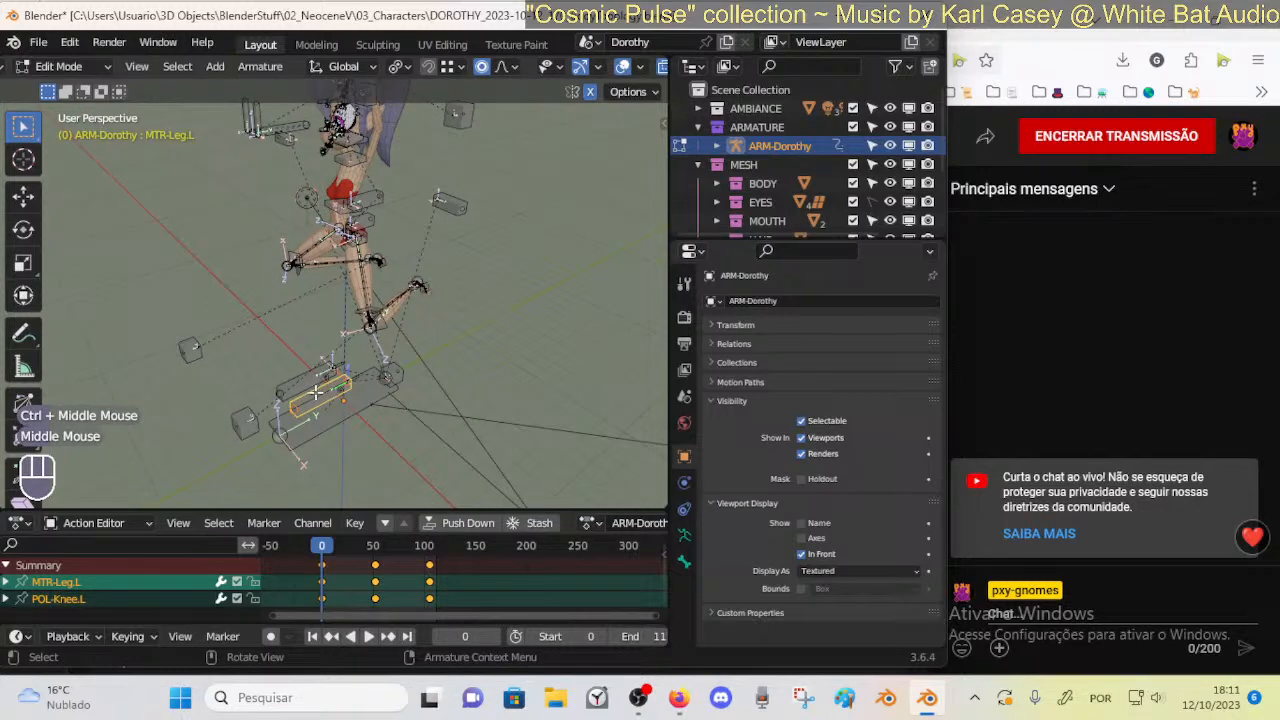
{"action": "middle_click_drag", "start_coordinate": [316, 397], "coordinate": [307, 379], "text": "ctrl"}
{"action": "key", "text": "Tab"}
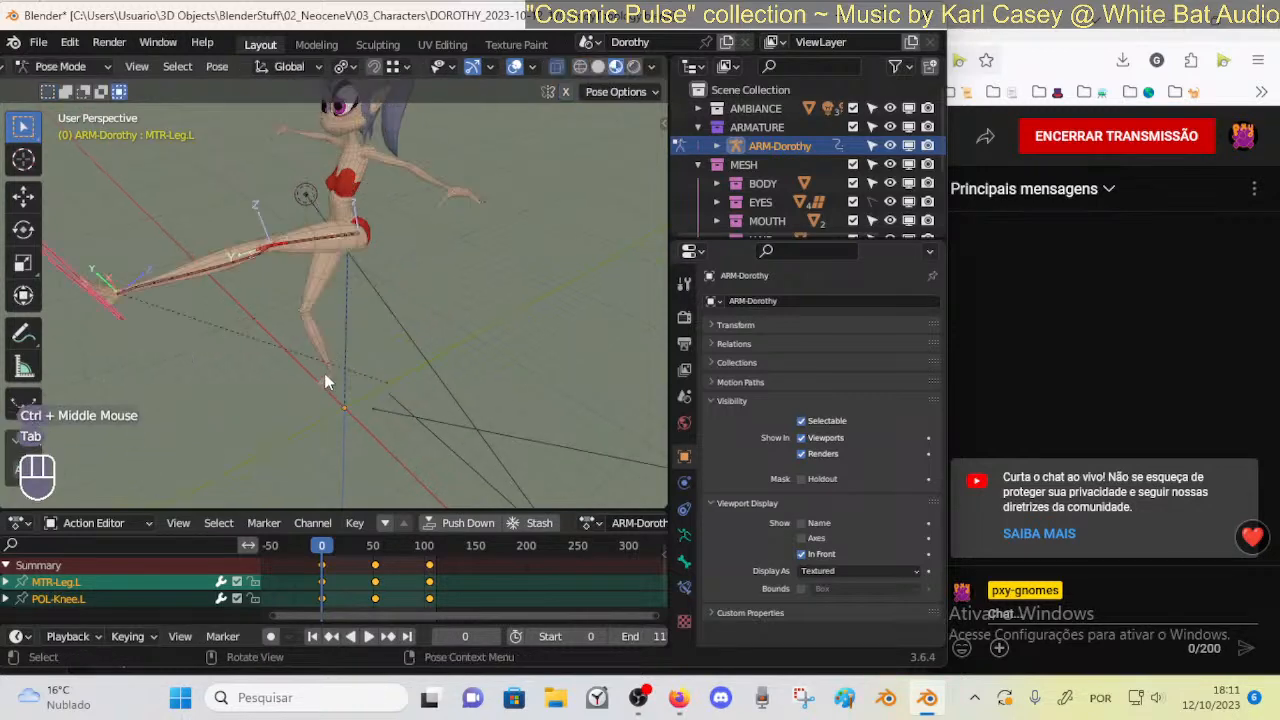
Clear the bone transforms at frame 0, move to frame 47, and clear the transforms of all bones there
{"action": "key", "text": "alt+g"}
{"action": "key", "text": "alt+g"}
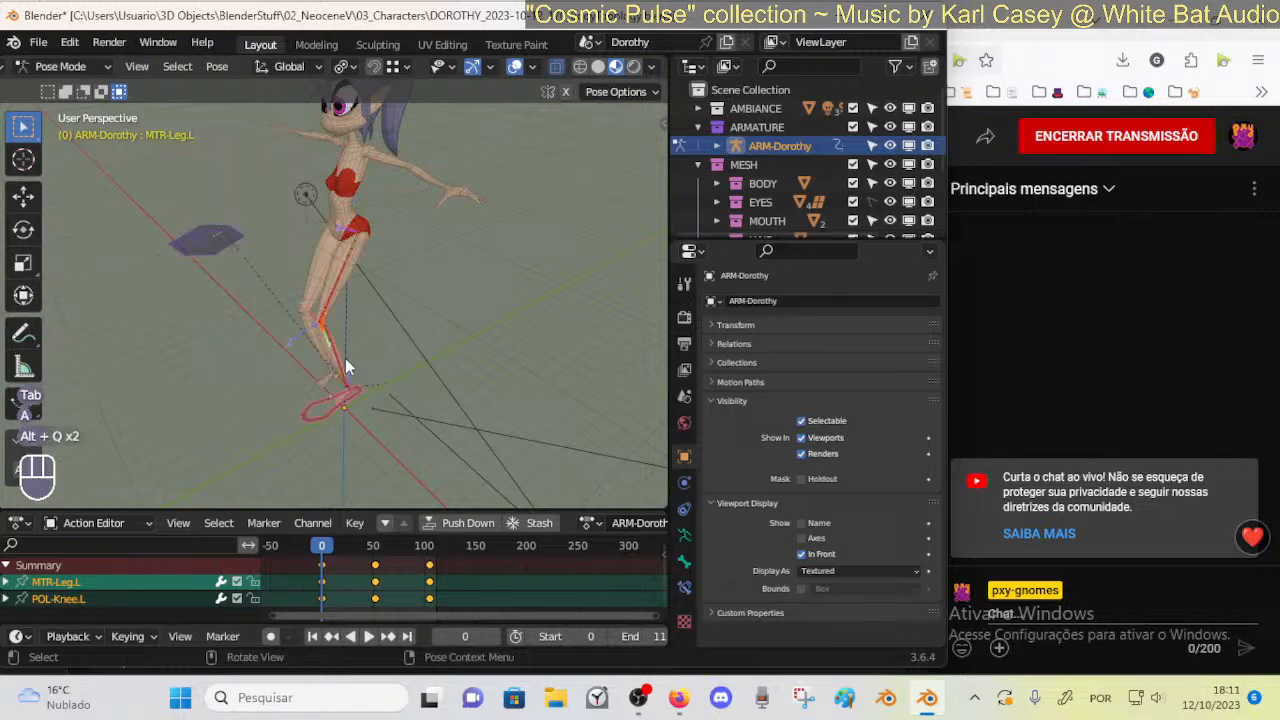
{"action": "left_click_drag", "start_coordinate": [323, 557], "coordinate": [370, 575]}
{"action": "key", "text": "a"}
{"action": "key", "text": "alt+g"}
{"action": "middle_click_drag", "start_coordinate": [373, 400], "coordinate": [492, 362]}
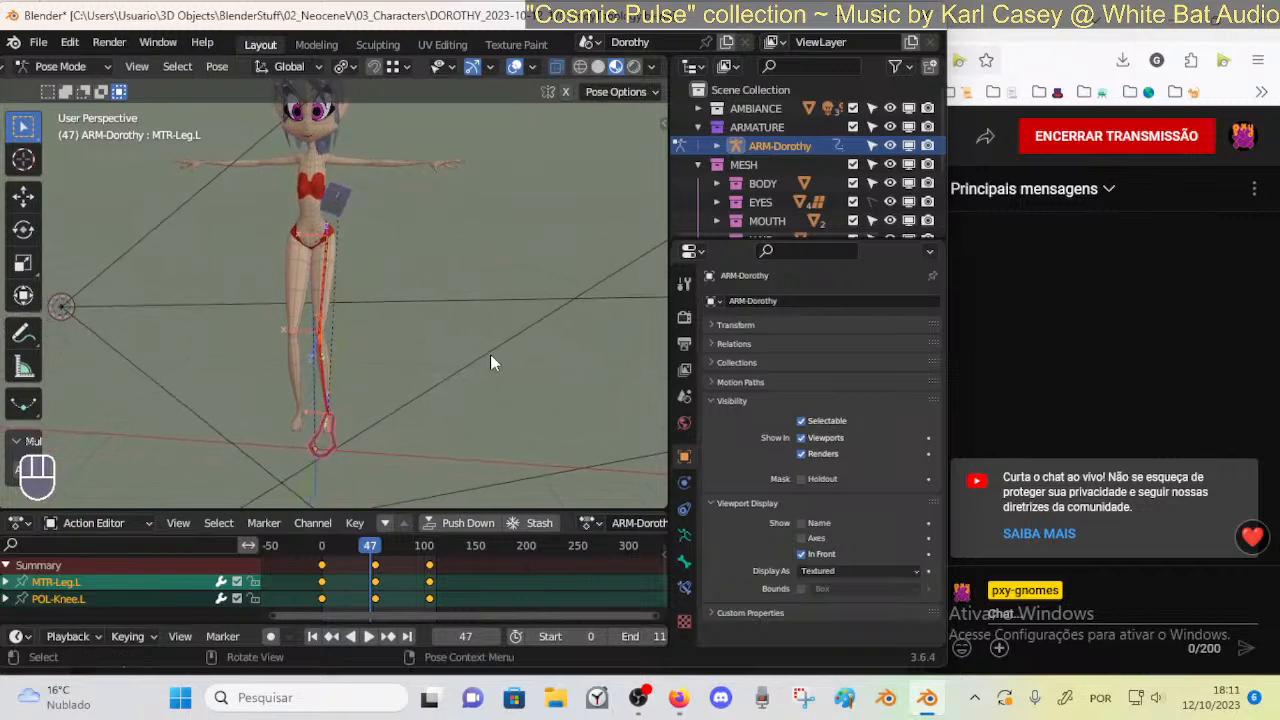
Switch ARM-Dorothy to Edit Mode and examine its rest-pose bones from several angles
{"action": "middle_click_drag", "start_coordinate": [443, 323], "coordinate": [409, 324]}
{"action": "key", "text": "Tab"}
{"action": "middle_click_drag", "start_coordinate": [363, 220], "coordinate": [434, 252]}
{"action": "middle_click_drag", "start_coordinate": [434, 252], "coordinate": [369, 232]}
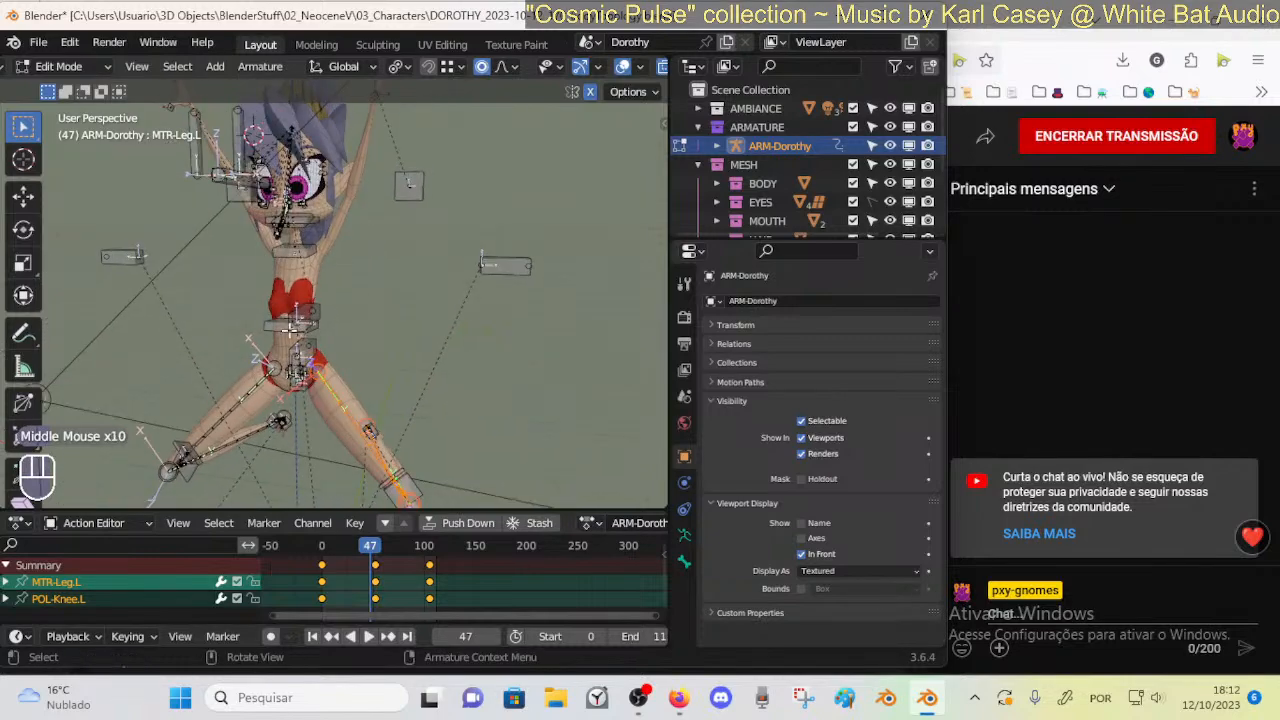
Leave the armature's Edit Mode and select the 00_Body mesh in Object Mode
{"action": "middle_click_drag", "start_coordinate": [328, 271], "coordinate": [429, 245]}
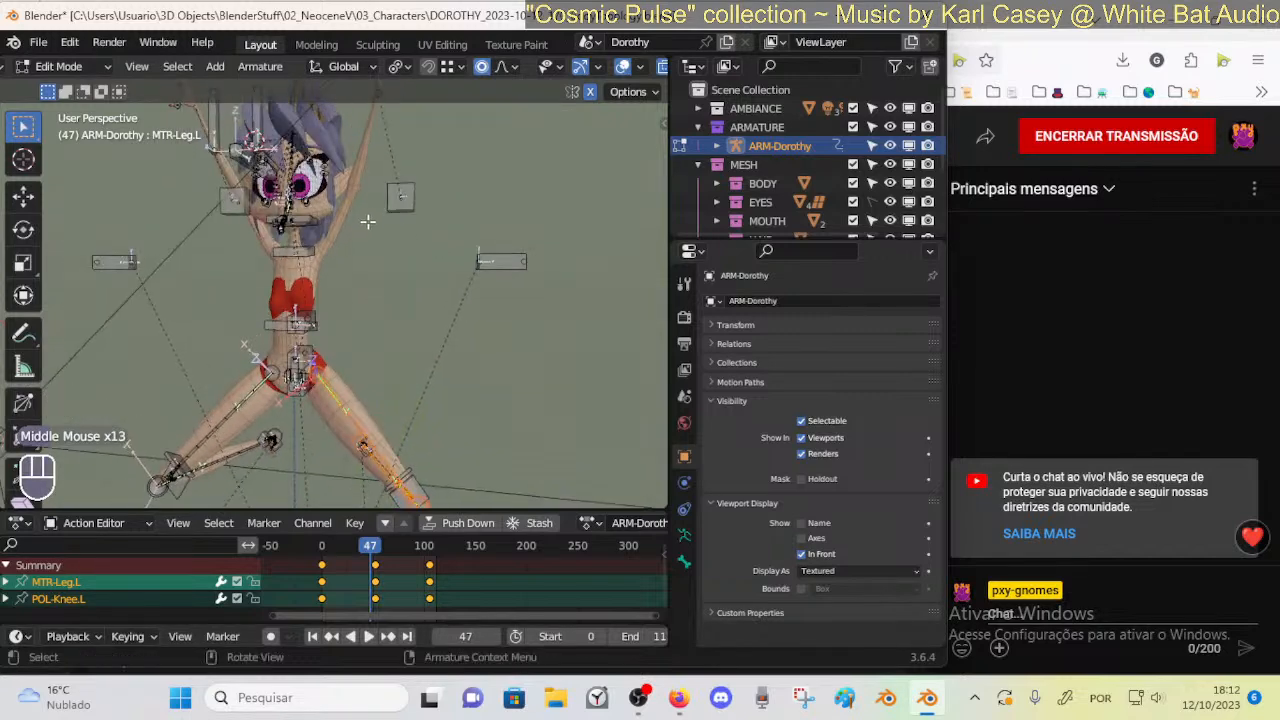
{"action": "middle_click_drag", "start_coordinate": [357, 271], "coordinate": [300, 191]}
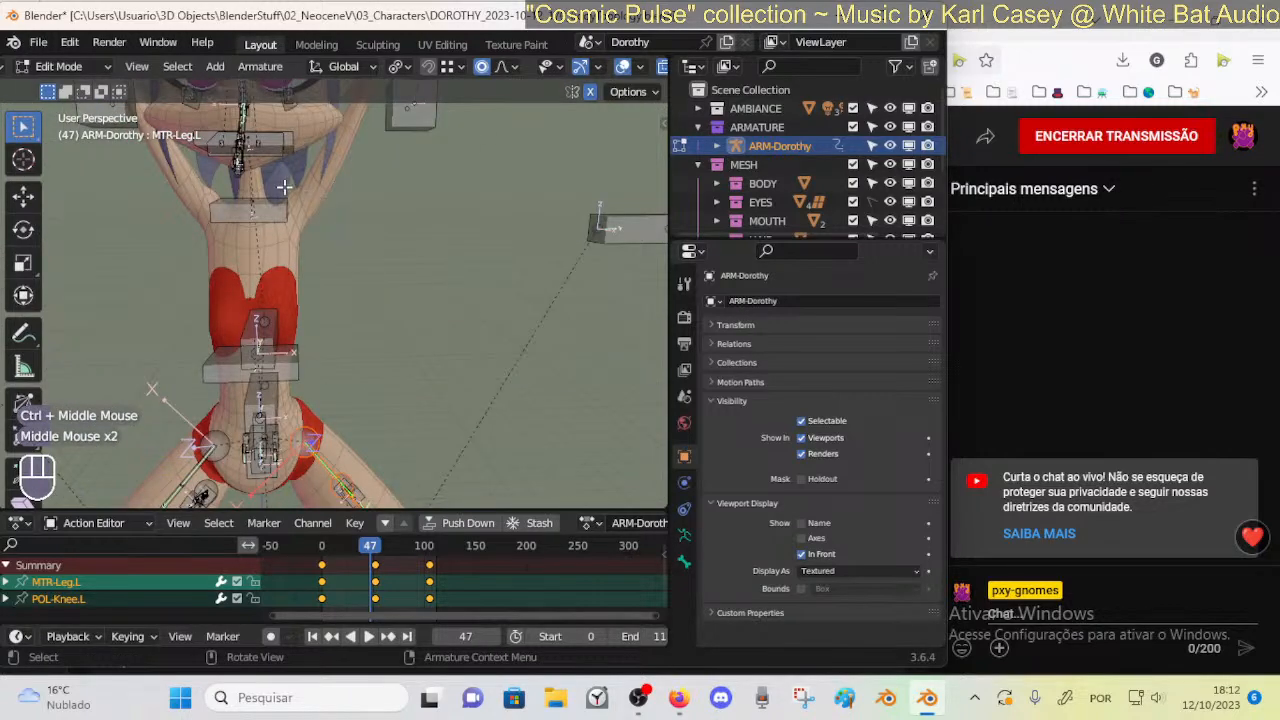
{"action": "middle_click_drag", "start_coordinate": [366, 218], "coordinate": [360, 262], "text": "ctrl"}
{"action": "middle_click_drag", "start_coordinate": [360, 262], "coordinate": [353, 293]}
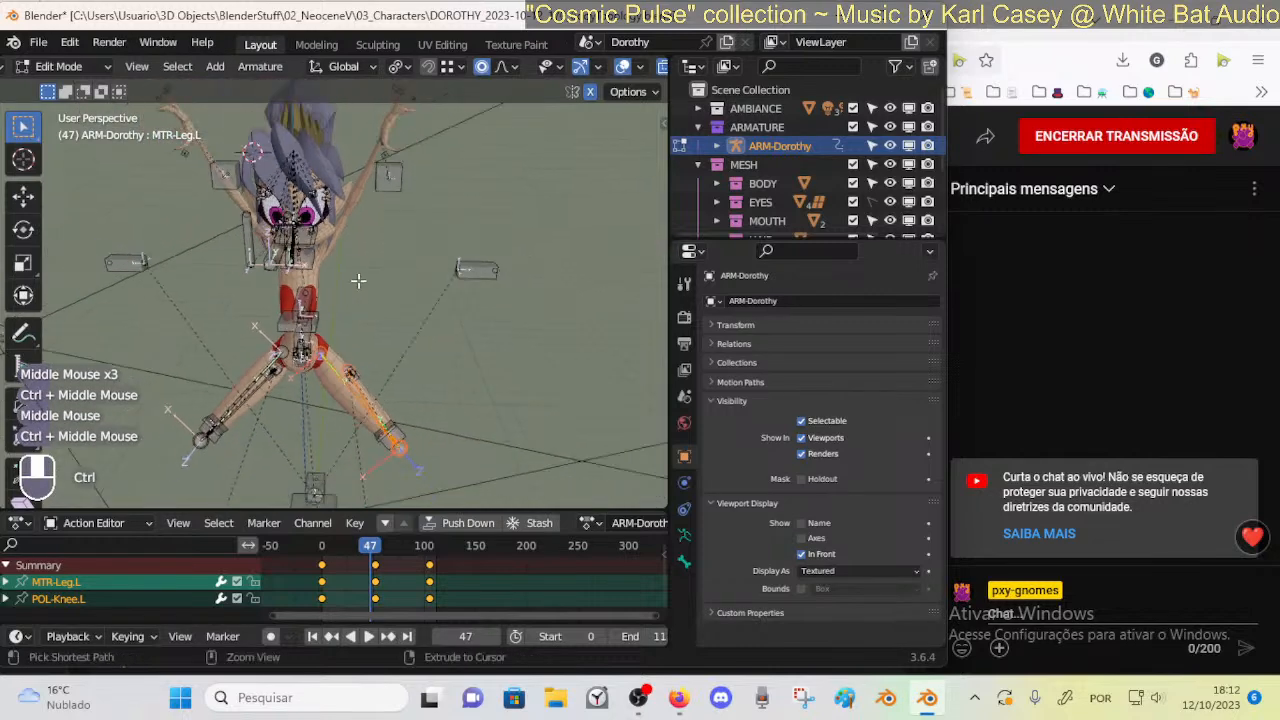
{"action": "key", "text": "ctrl+Tab"}
{"action": "left_click", "coordinate": [205, 209]}
{"action": "left_click", "coordinate": [430, 238]}
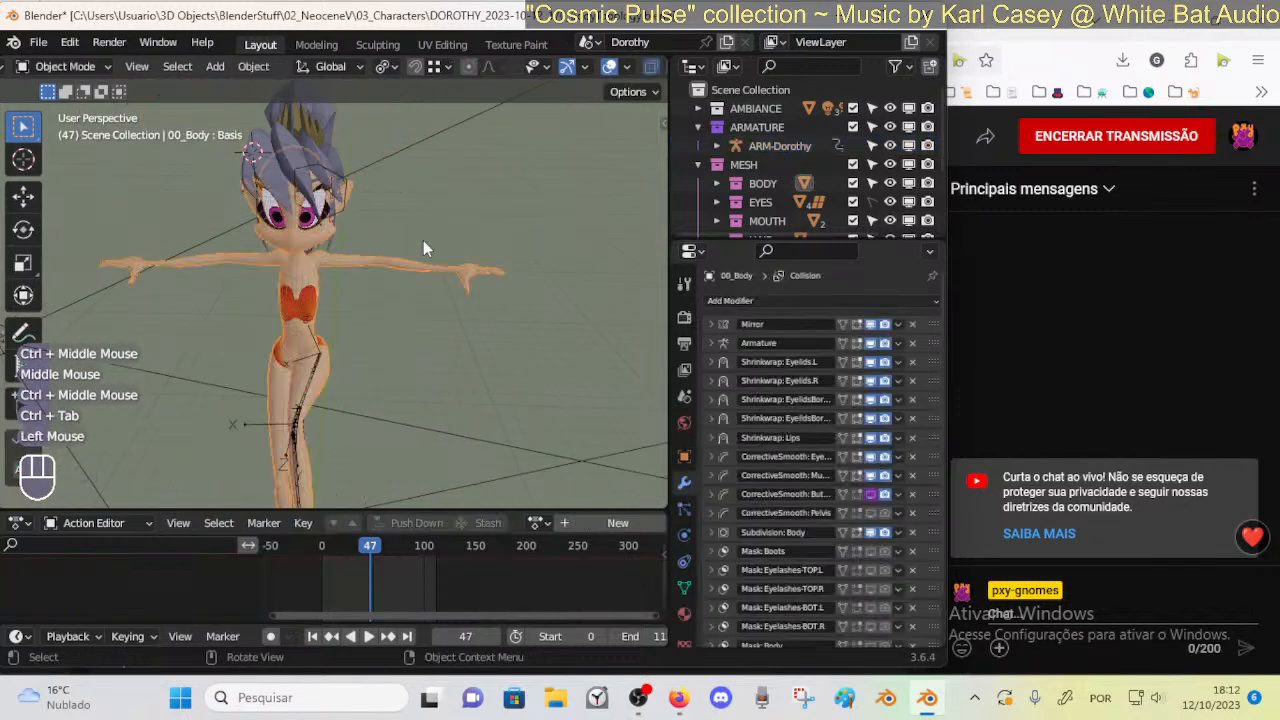
Put ARM-Dorothy in Pose Mode, move the MTR-Leg.L foot control back toward the standing foot, and deselect all keyframes
{"action": "left_click", "coordinate": [316, 375]}
{"action": "middle_click_drag", "start_coordinate": [364, 316], "coordinate": [344, 258]}
{"action": "left_click_drag", "start_coordinate": [344, 258], "coordinate": [380, 238], "text": "ctrl"}
{"action": "middle_click_drag", "start_coordinate": [380, 238], "coordinate": [443, 272]}
{"action": "middle_click_drag", "start_coordinate": [448, 308], "coordinate": [287, 172]}
{"action": "left_click", "coordinate": [277, 405]}
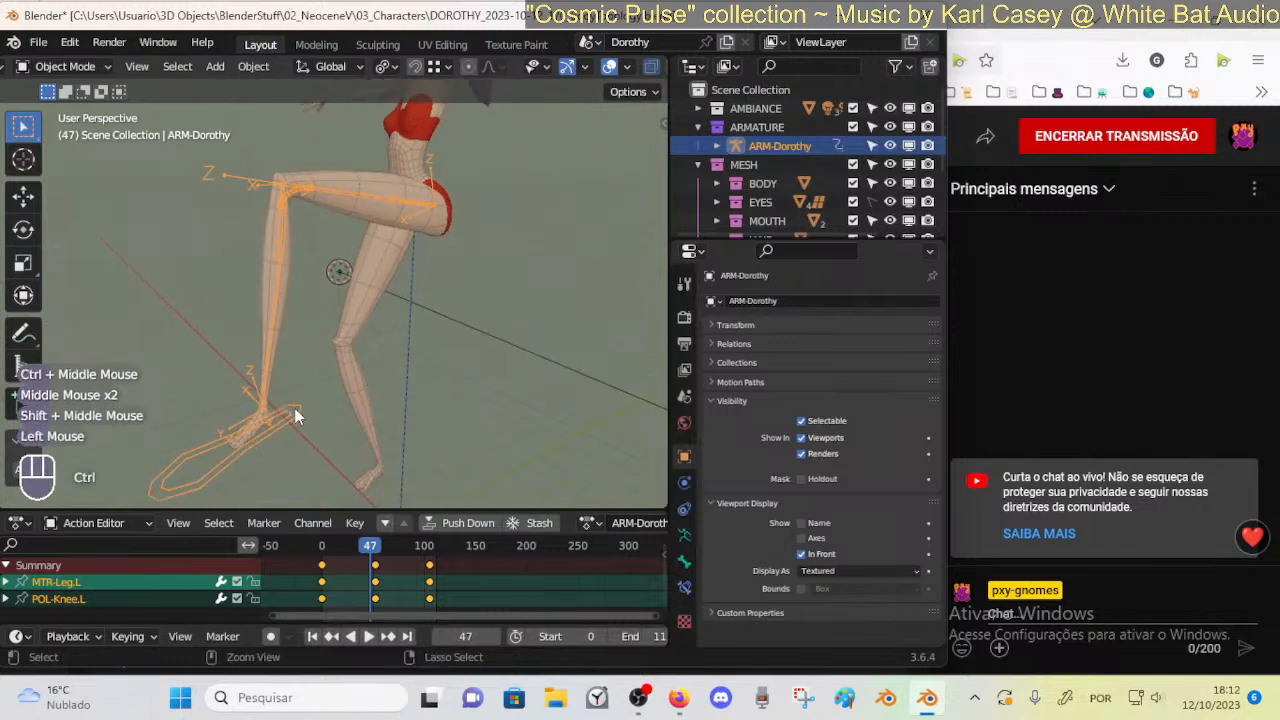
{"action": "key", "text": "ctrl+Tab"}
{"action": "left_click", "coordinate": [285, 410]}
{"action": "key", "text": "g"}
{"action": "left_click", "coordinate": [366, 400]}
{"action": "key", "text": "alt+a"}
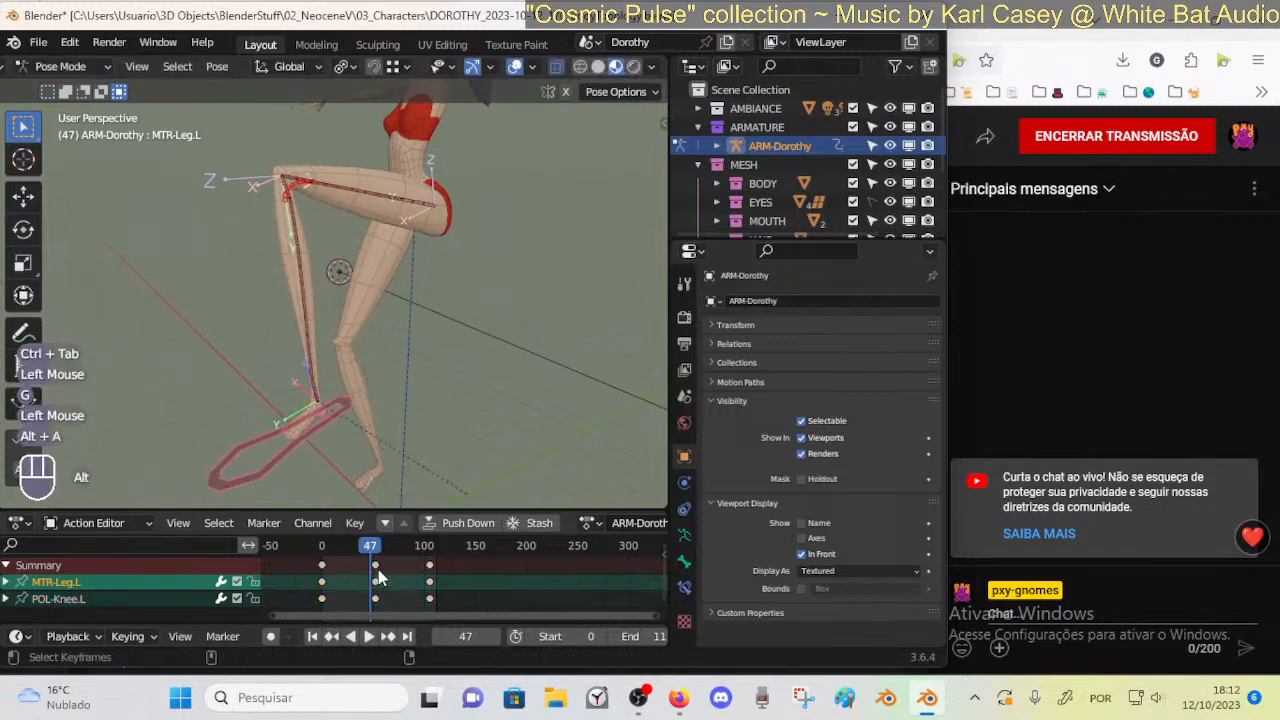
Test the knee bend by moving MTR-Leg.L through several raised and rearward positions, ending with the foot planted forward under the knee
{"action": "left_click", "coordinate": [325, 415]}
{"action": "key", "text": "g"}
{"action": "left_click", "coordinate": [440, 340]}
{"action": "middle_click_drag", "start_coordinate": [440, 338], "coordinate": [340, 333]}
{"action": "key", "text": "g"}
{"action": "left_click", "coordinate": [465, 294]}
{"action": "mouse_move", "coordinate": [473, 300]}
{"action": "middle_mouse_down", "text": "ctrl"}
{"action": "mouse_move", "coordinate": [443, 301]}
{"action": "mouse_move", "coordinate": [468, 314]}
{"action": "middle_mouse_up", "text": "ctrl"}
{"action": "middle_click_drag", "start_coordinate": [468, 314], "coordinate": [494, 329], "text": "shift"}
{"action": "key", "text": "g"}
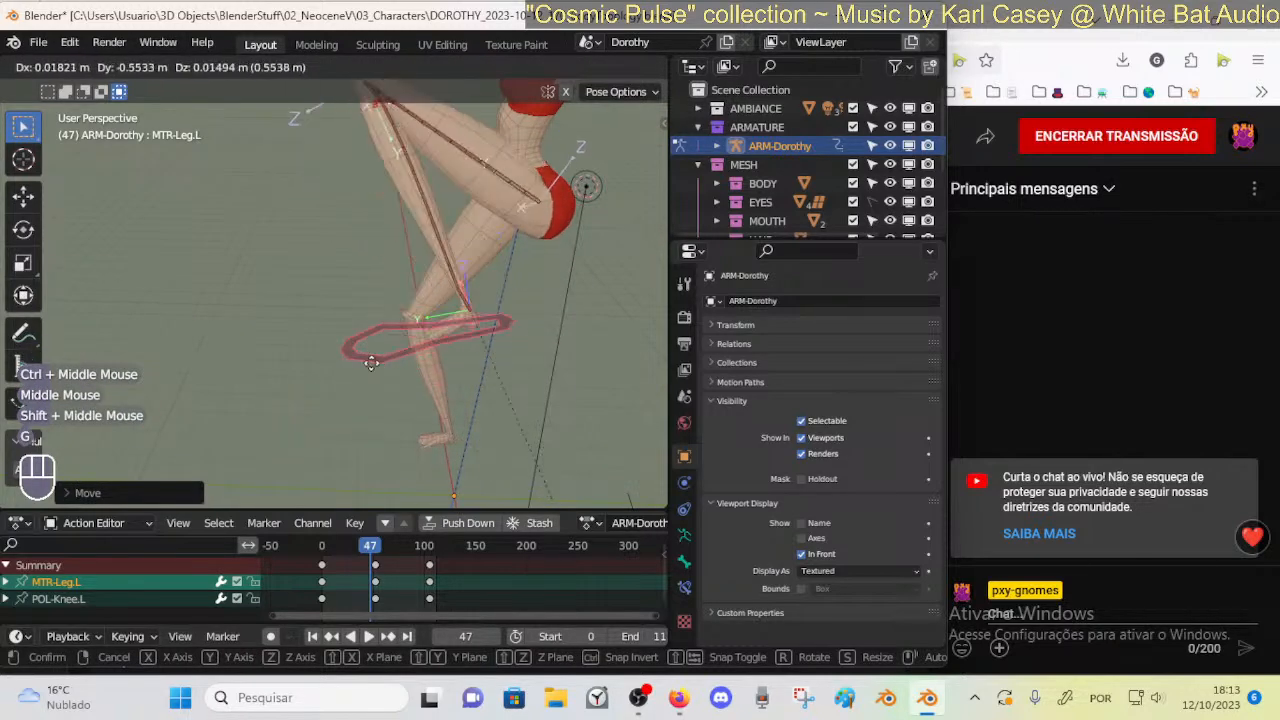
{"action": "left_click", "coordinate": [362, 374]}
Select 00_Body in Object Mode, enlarge the modifier list, and compare the body with the CorrectiveSmooth buttocks and muzzle modifiers on and off
{"action": "key", "text": "ctrl+Tab"}
{"action": "left_click", "coordinate": [489, 262]}
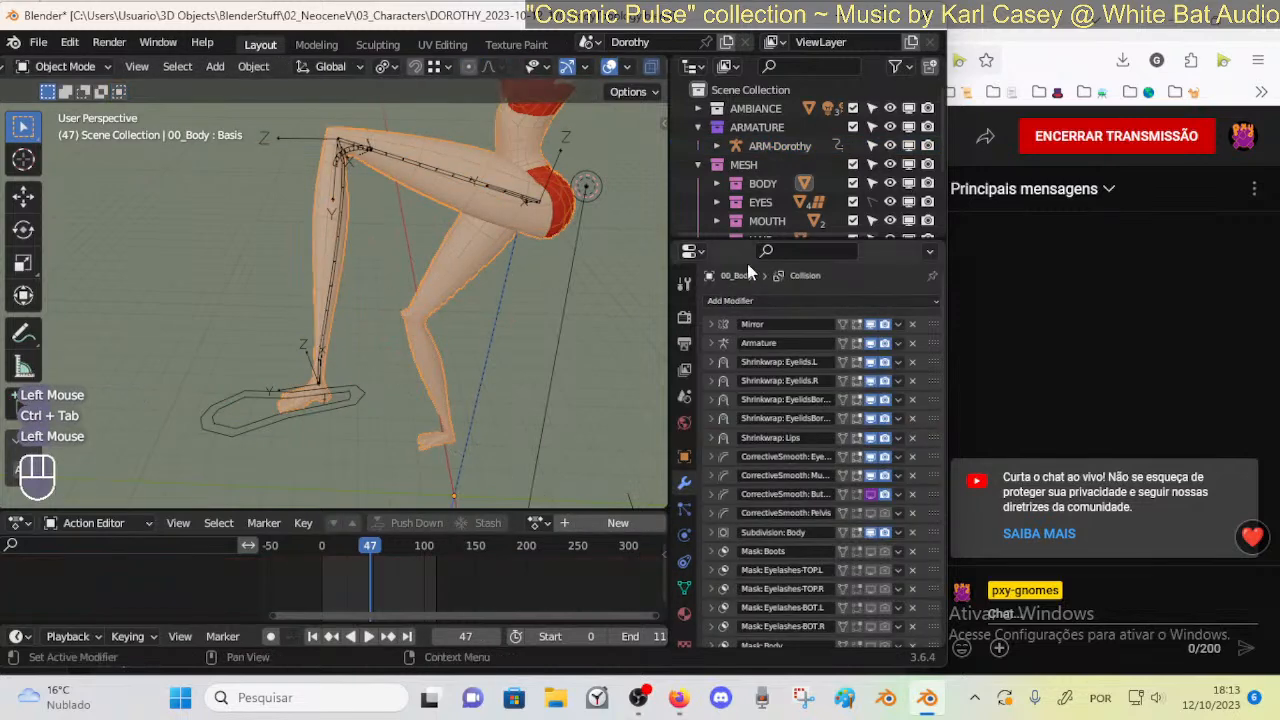
{"action": "left_click_drag", "start_coordinate": [750, 243], "coordinate": [755, 170]}
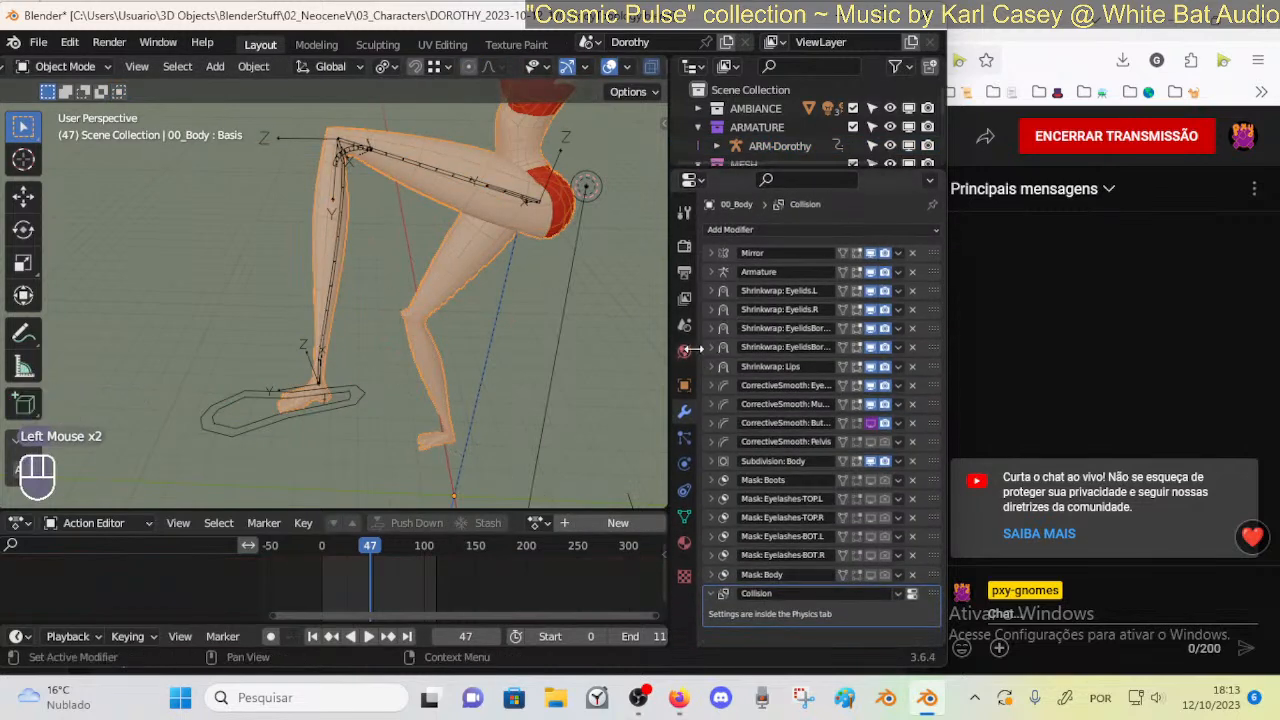
{"action": "left_click", "coordinate": [868, 424]}
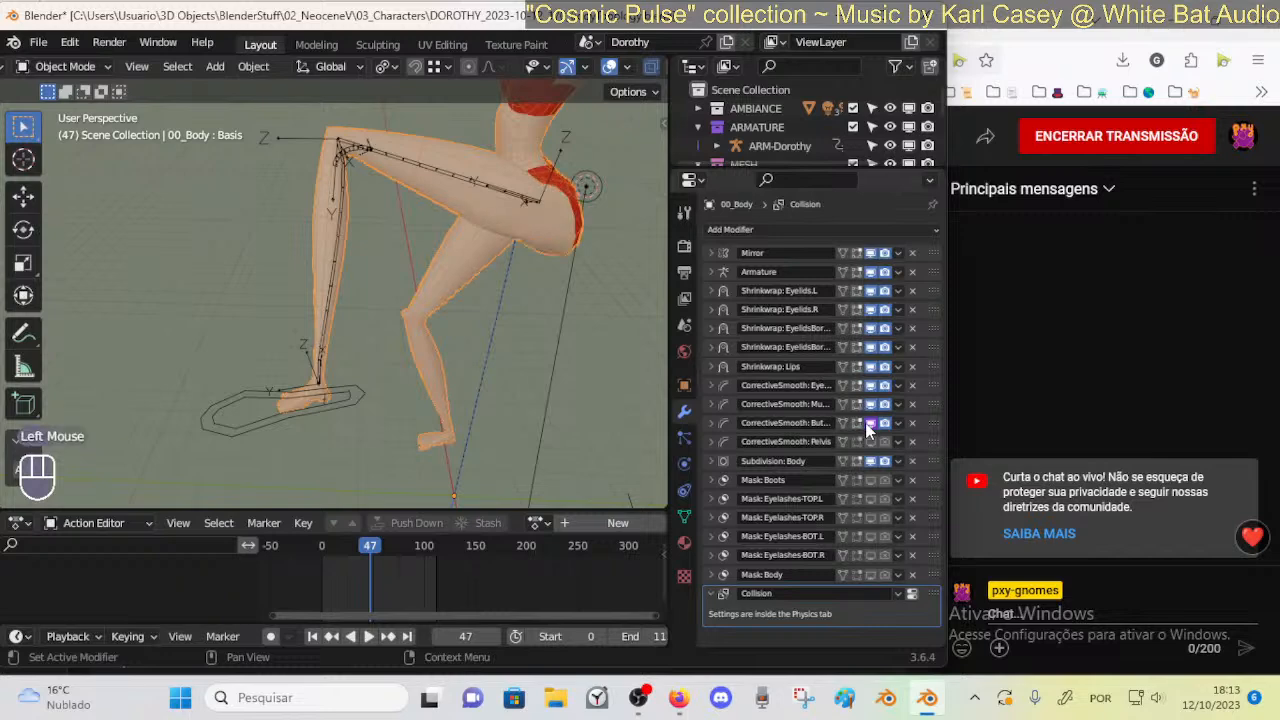
{"action": "left_click", "coordinate": [869, 425]}
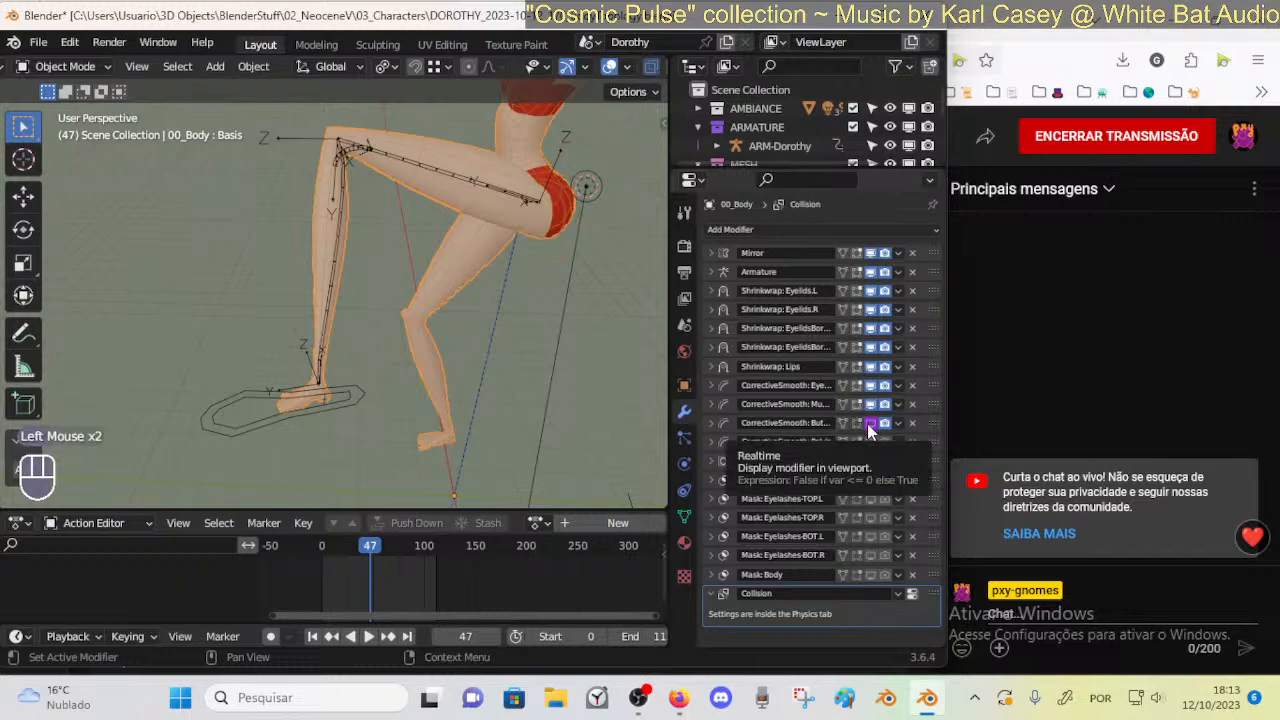
{"action": "double_click", "coordinate": [871, 407]}
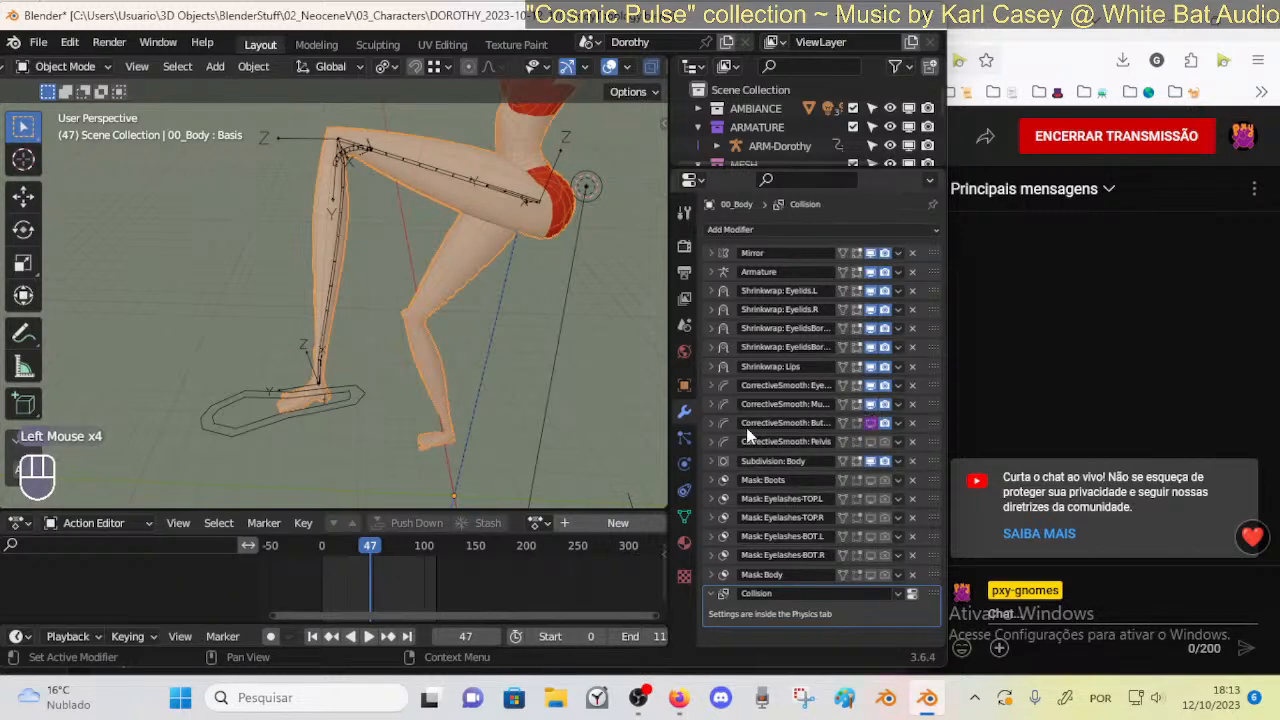
Delete the Factor and viewport display drivers of the CorrectiveSmooth buttocks modifier, and remove that modifier from 00_Body
{"action": "left_click", "coordinate": [711, 423]}
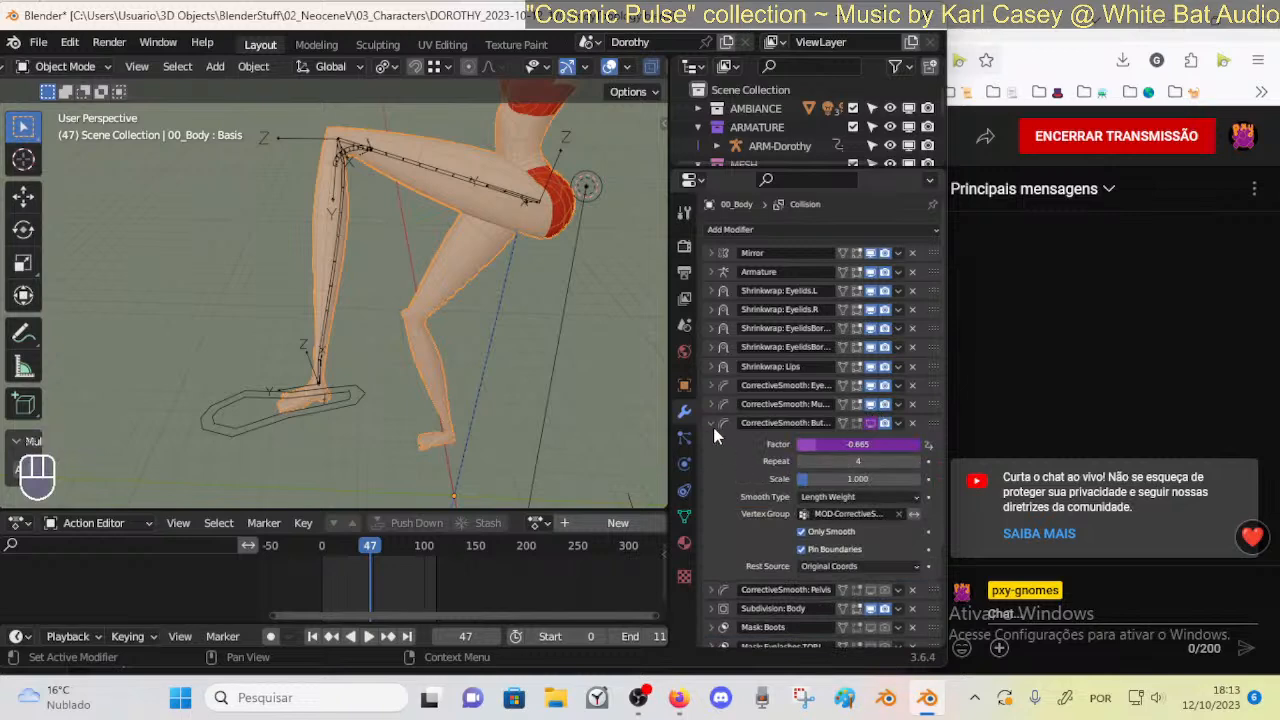
{"action": "left_click", "coordinate": [710, 424]}
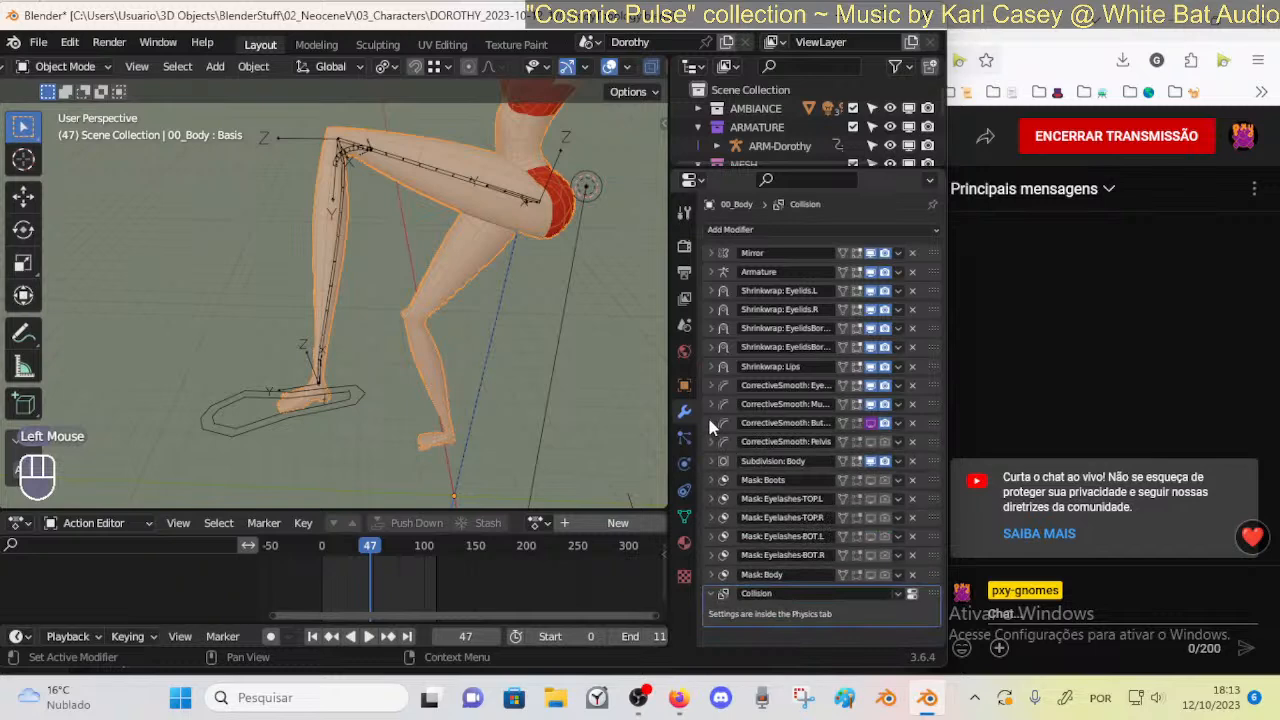
{"action": "left_click", "coordinate": [711, 423]}
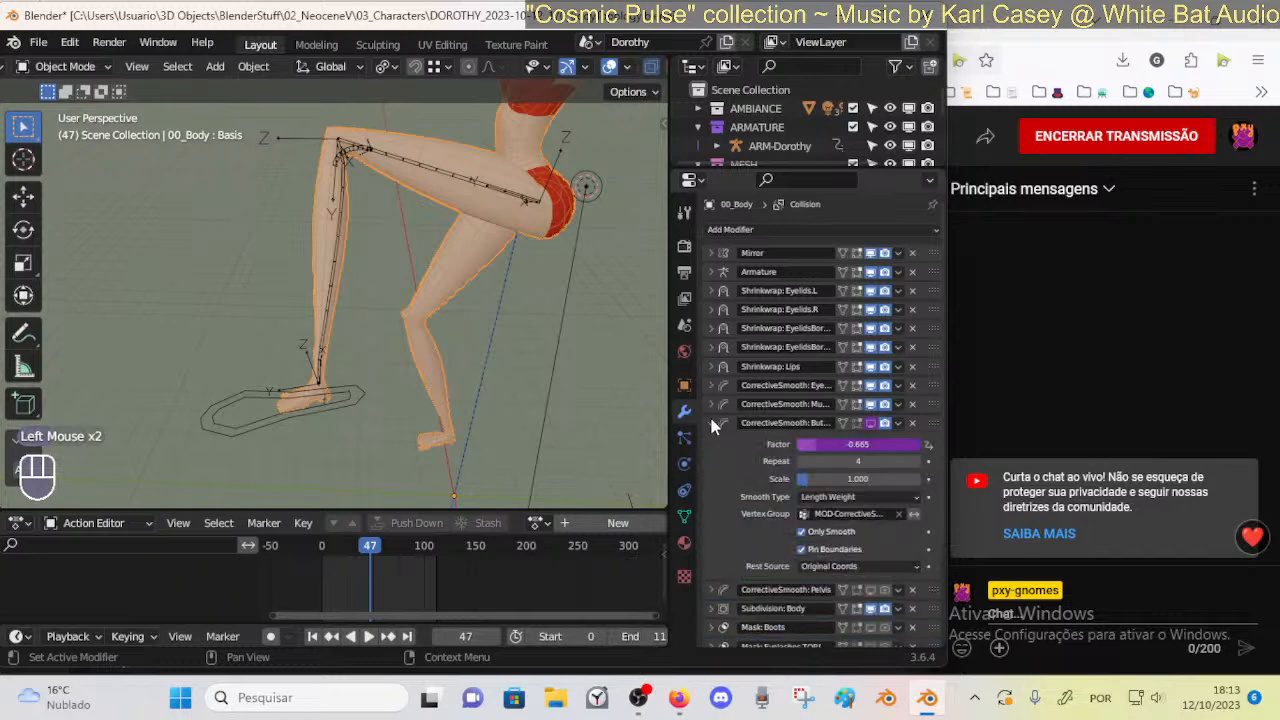
{"action": "right_click", "coordinate": [838, 446]}
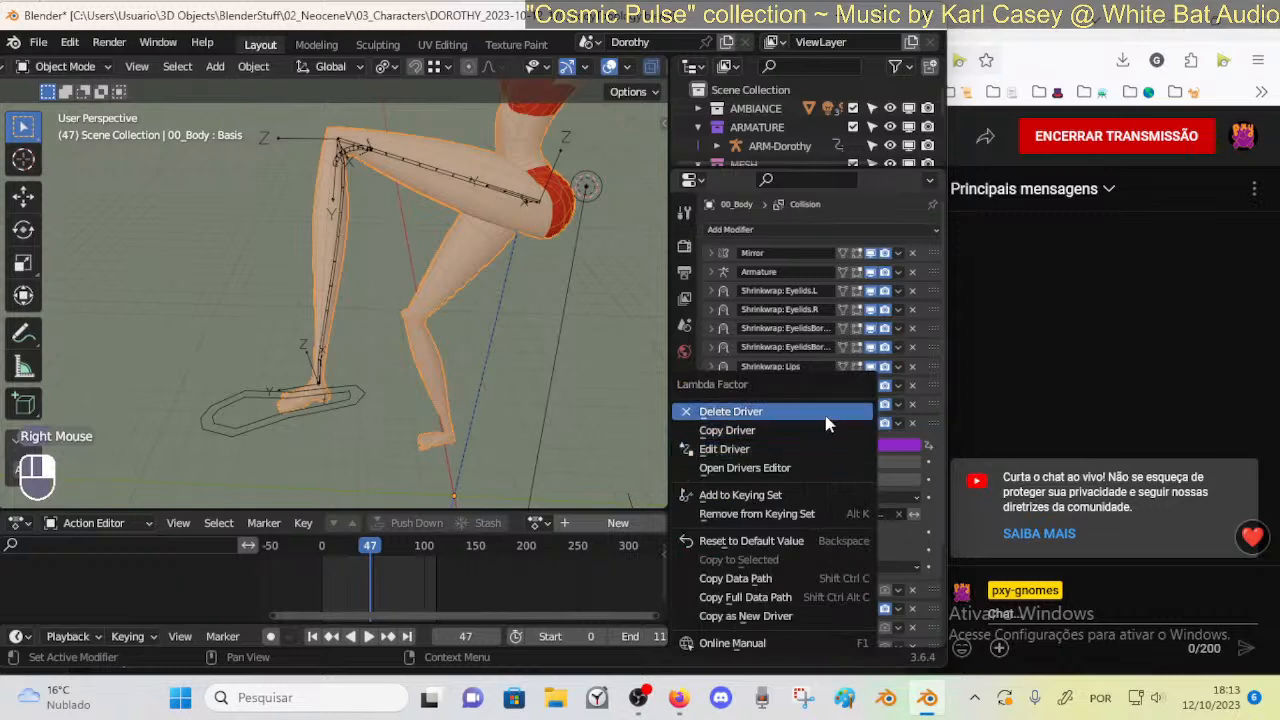
{"action": "left_click", "coordinate": [830, 412]}
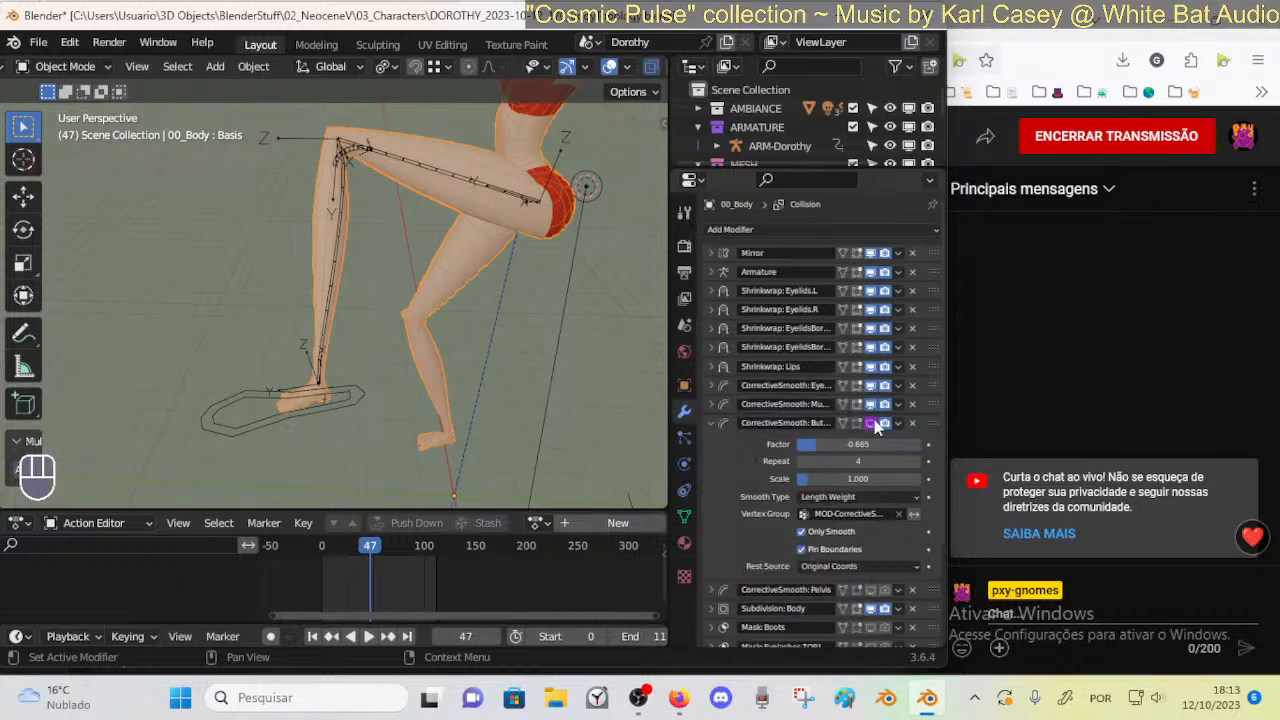
{"action": "right_click", "coordinate": [876, 425]}
{"action": "left_click", "coordinate": [855, 357]}
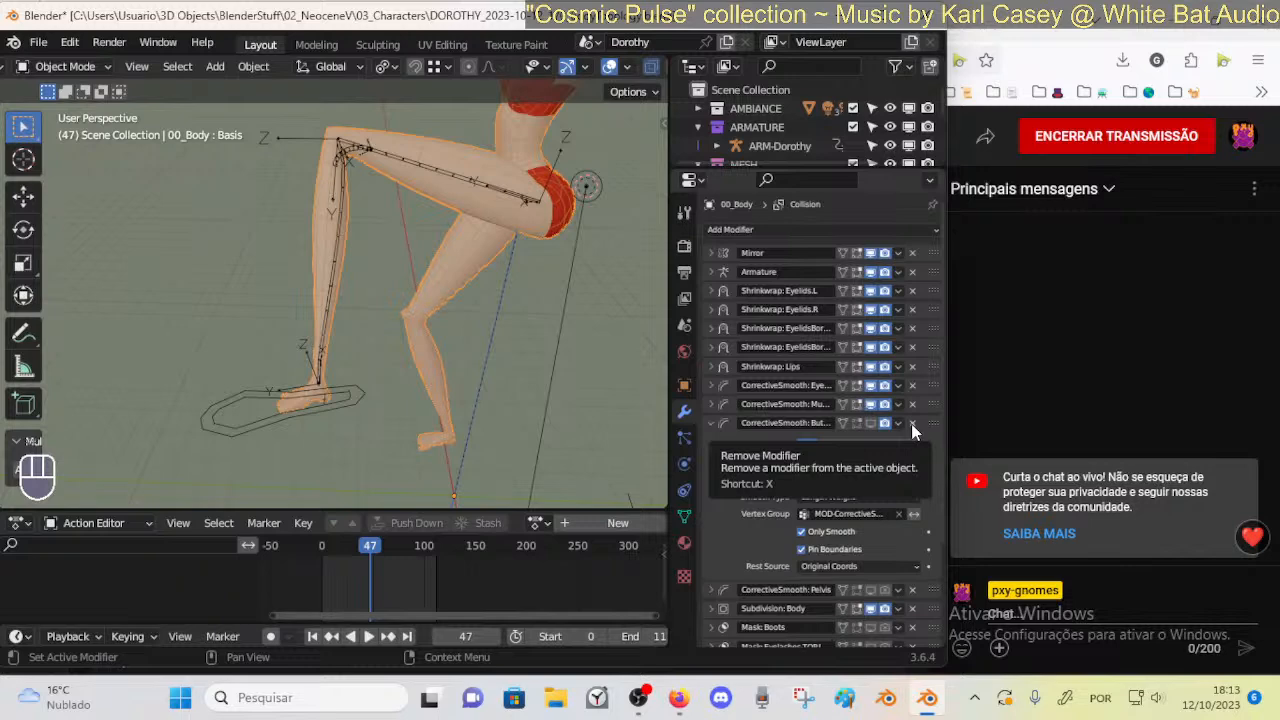
{"action": "left_click", "coordinate": [912, 423]}
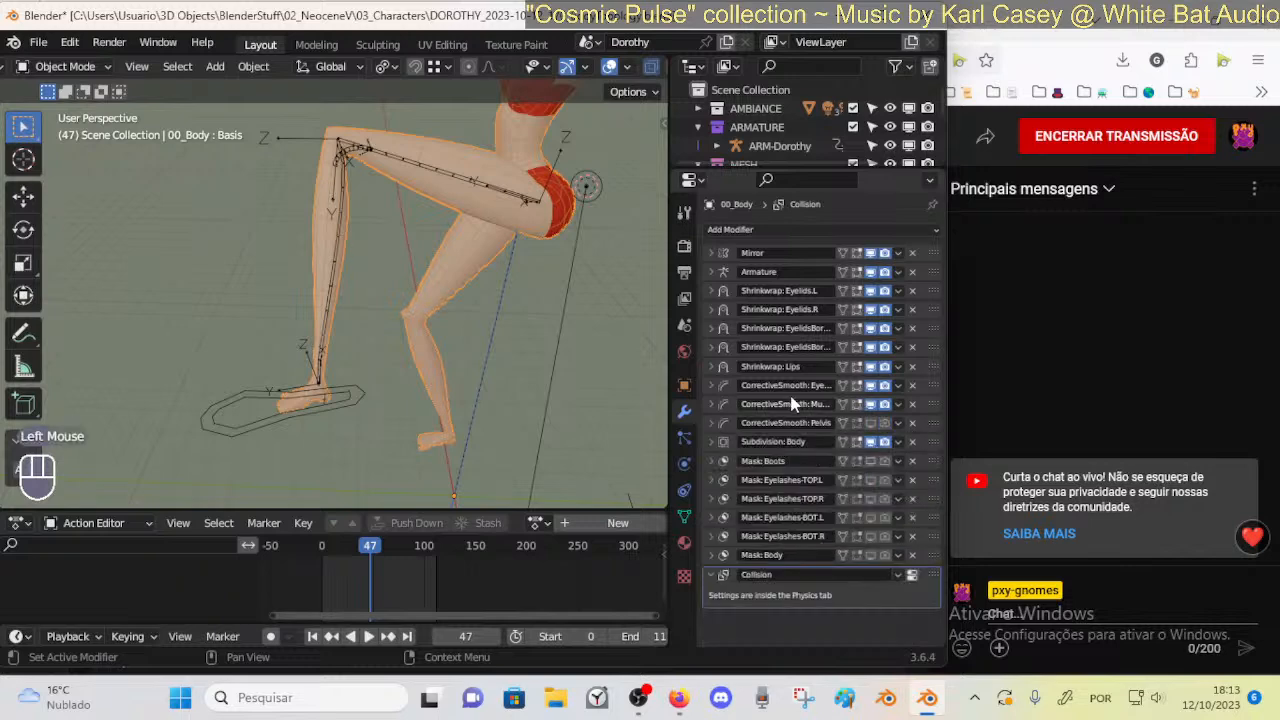
Inspect the CorrectiveSmooth: Muzzle settings and widen the modifier list until the full modifier names are readable
{"action": "left_click", "coordinate": [712, 405]}
{"action": "left_click", "coordinate": [708, 405]}
{"action": "left_click", "coordinate": [706, 405]}
{"action": "left_click", "coordinate": [704, 406]}
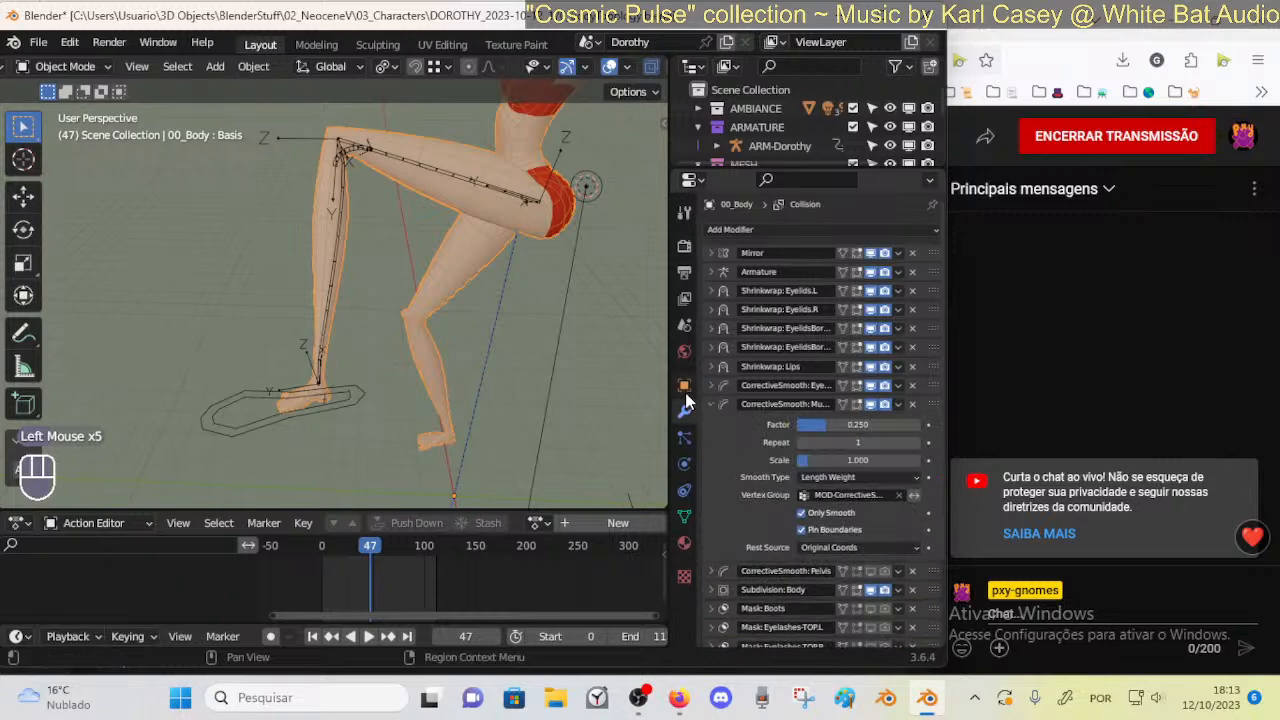
{"action": "left_click", "coordinate": [708, 404]}
{"action": "left_click_drag", "start_coordinate": [668, 392], "coordinate": [642, 392]}
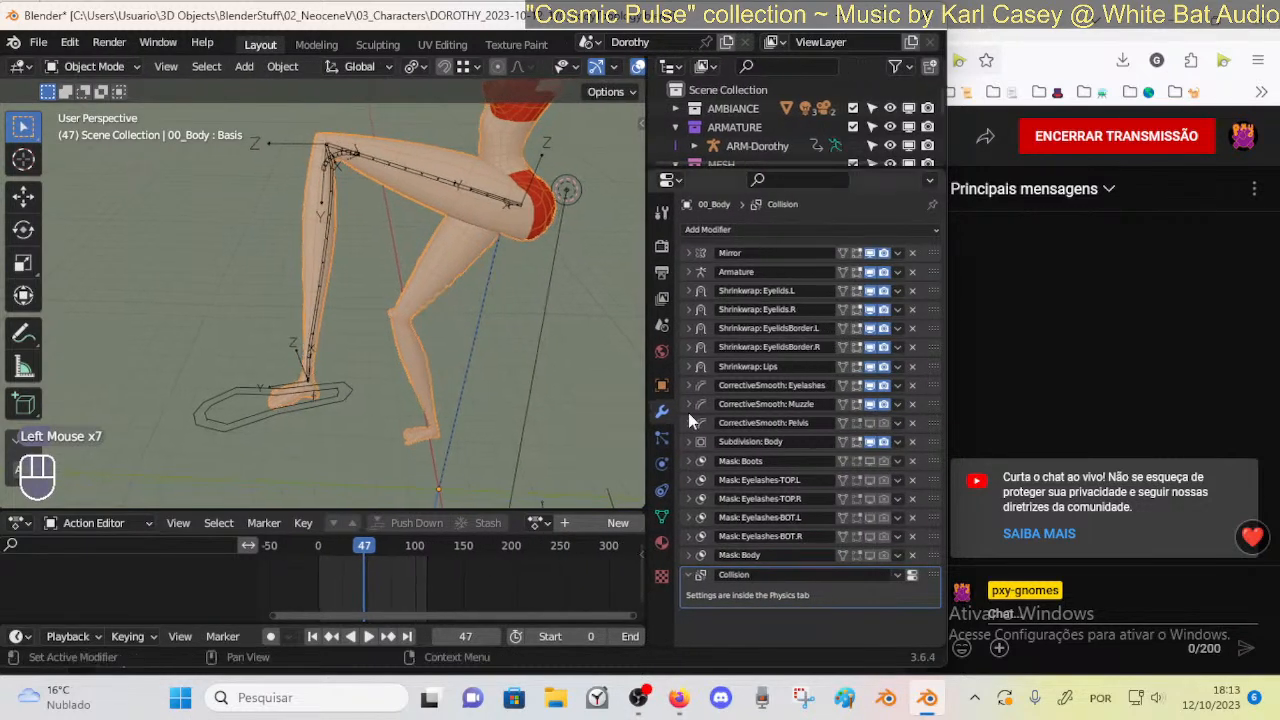
Check the effect of the CorrectiveSmooth: Pelvis modifier, remove it from 00_Body, and save the file
{"action": "left_click", "coordinate": [688, 422]}
{"action": "left_click", "coordinate": [868, 422]}
{"action": "left_click", "coordinate": [870, 423]}
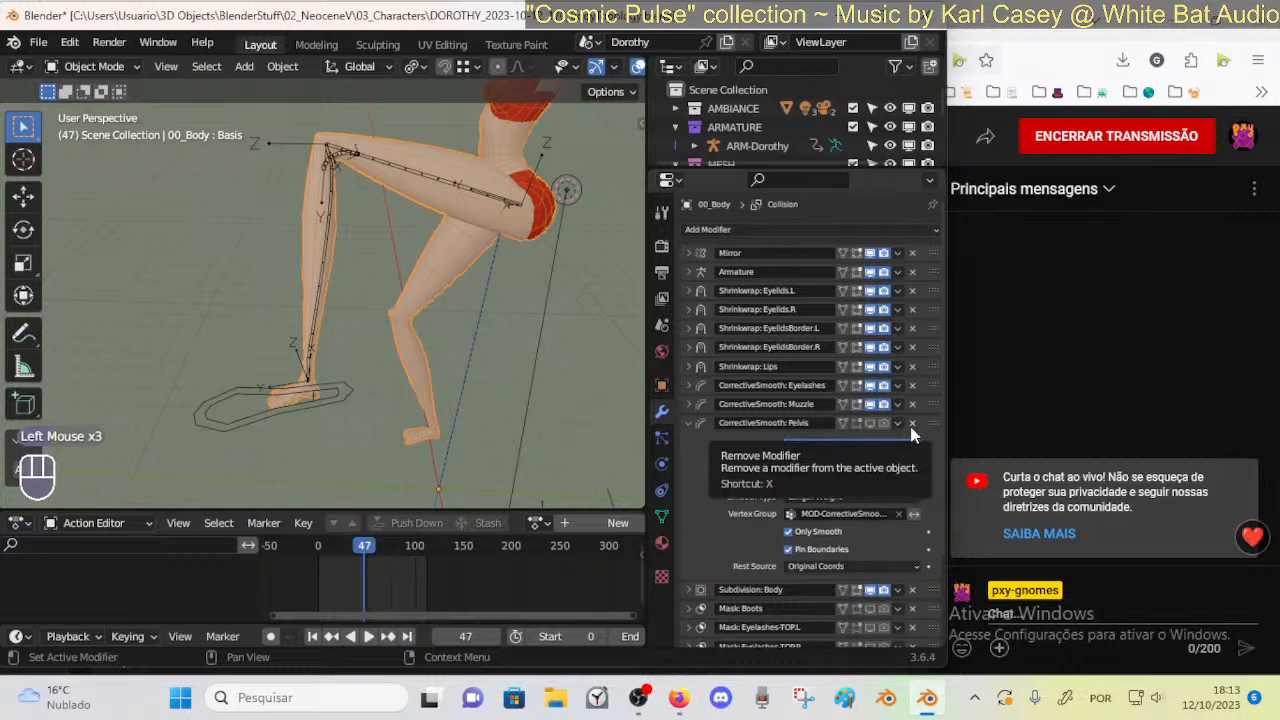
{"action": "left_click", "coordinate": [912, 423]}
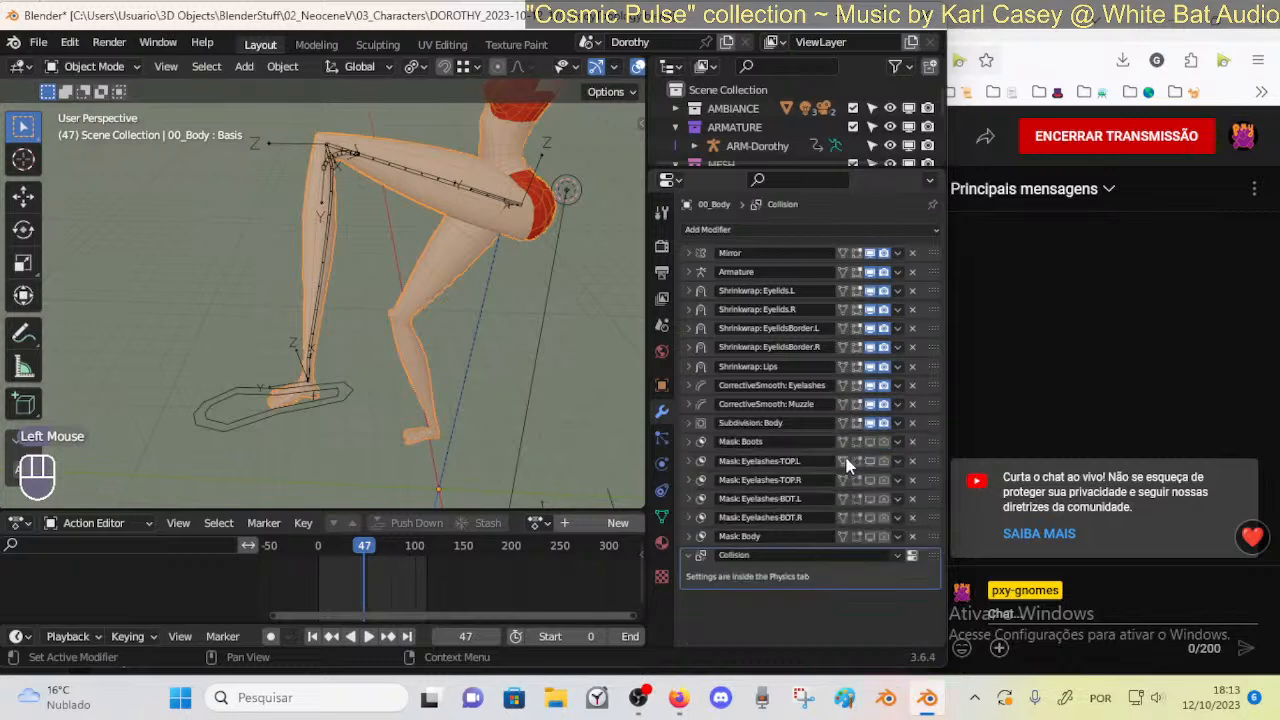
{"action": "middle_click_drag", "start_coordinate": [538, 322], "coordinate": [437, 340], "text": "shift"}
{"action": "key", "text": "ctrl+s"}
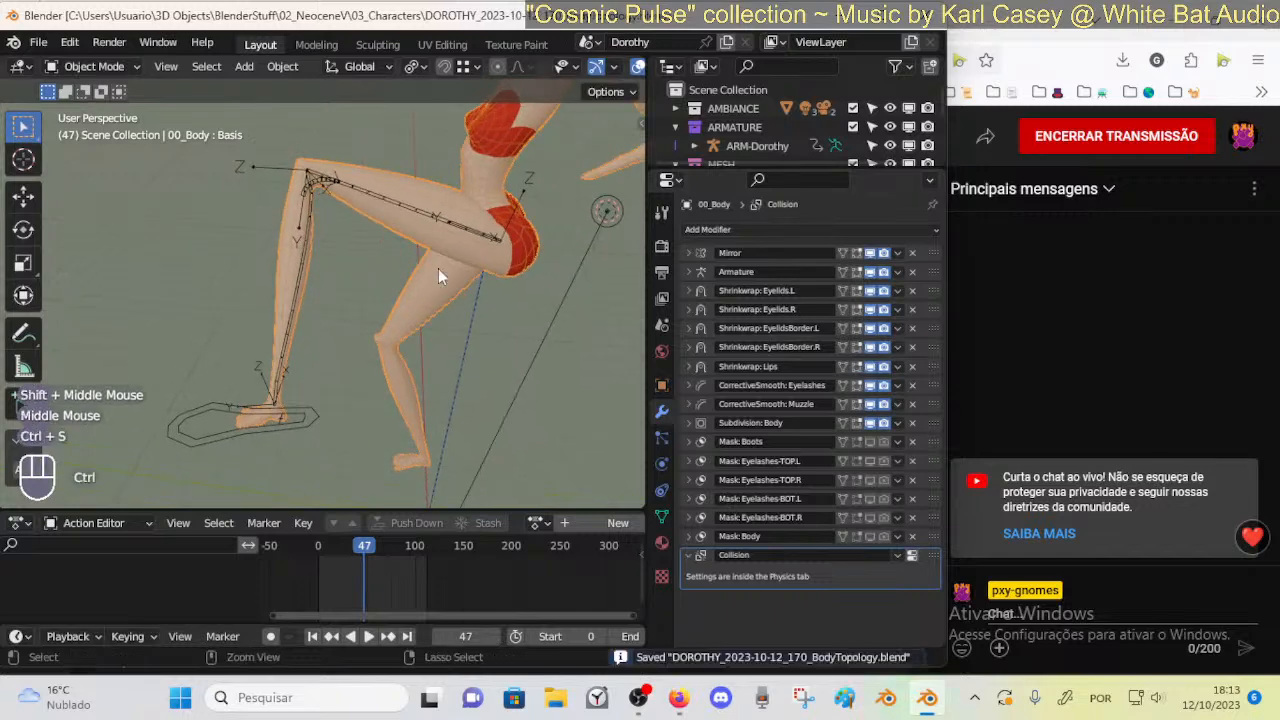
Toggle the viewport display of the Muzzle and Eyelashes CorrectiveSmooth modifiers to check their effect on the body
{"action": "middle_click_drag", "start_coordinate": [438, 268], "coordinate": [440, 250], "text": "ctrl"}
{"action": "left_click", "coordinate": [871, 405]}
{"action": "left_click", "coordinate": [869, 385]}
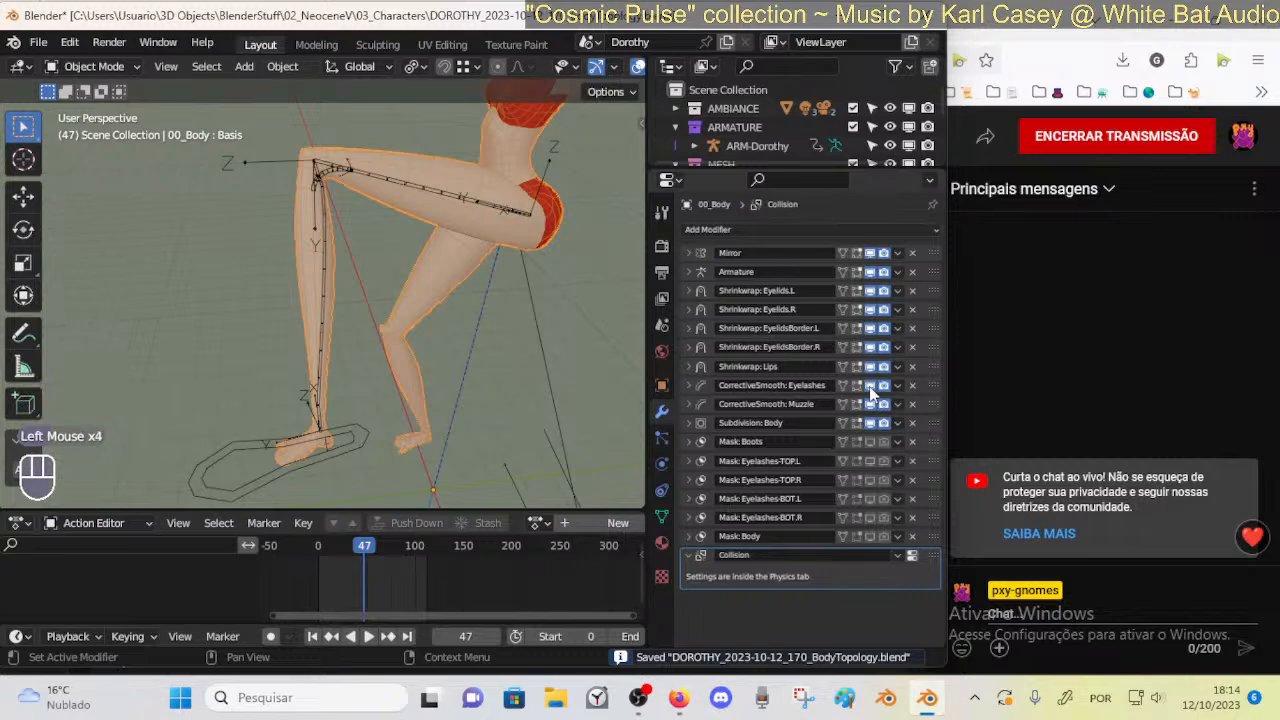
Enter Edit Mode on 00_Body and nudge three individual leg vertices to refine the leg's outline
{"action": "middle_click_drag", "start_coordinate": [314, 271], "coordinate": [464, 276]}
{"action": "left_click", "coordinate": [423, 250]}
{"action": "key", "text": "Tab"}
{"action": "left_click", "coordinate": [385, 259]}
{"action": "key", "text": "g"}
{"action": "left_click", "coordinate": [376, 265], "text": "shift"}
{"action": "left_click", "coordinate": [357, 300]}
{"action": "key", "text": "g"}
{"action": "left_click", "coordinate": [372, 288], "text": "shift"}
{"action": "middle_click_drag", "start_coordinate": [398, 278], "coordinate": [334, 283]}
{"action": "left_click", "coordinate": [334, 283]}
{"action": "key", "text": "g"}
{"action": "left_click", "coordinate": [338, 280], "text": "shift"}
{"action": "middle_click_drag", "start_coordinate": [512, 305], "coordinate": [431, 357]}
Select the face loop around the lower shin above the ankle and smooth its vertices
{"action": "key", "text": "alt+a"}
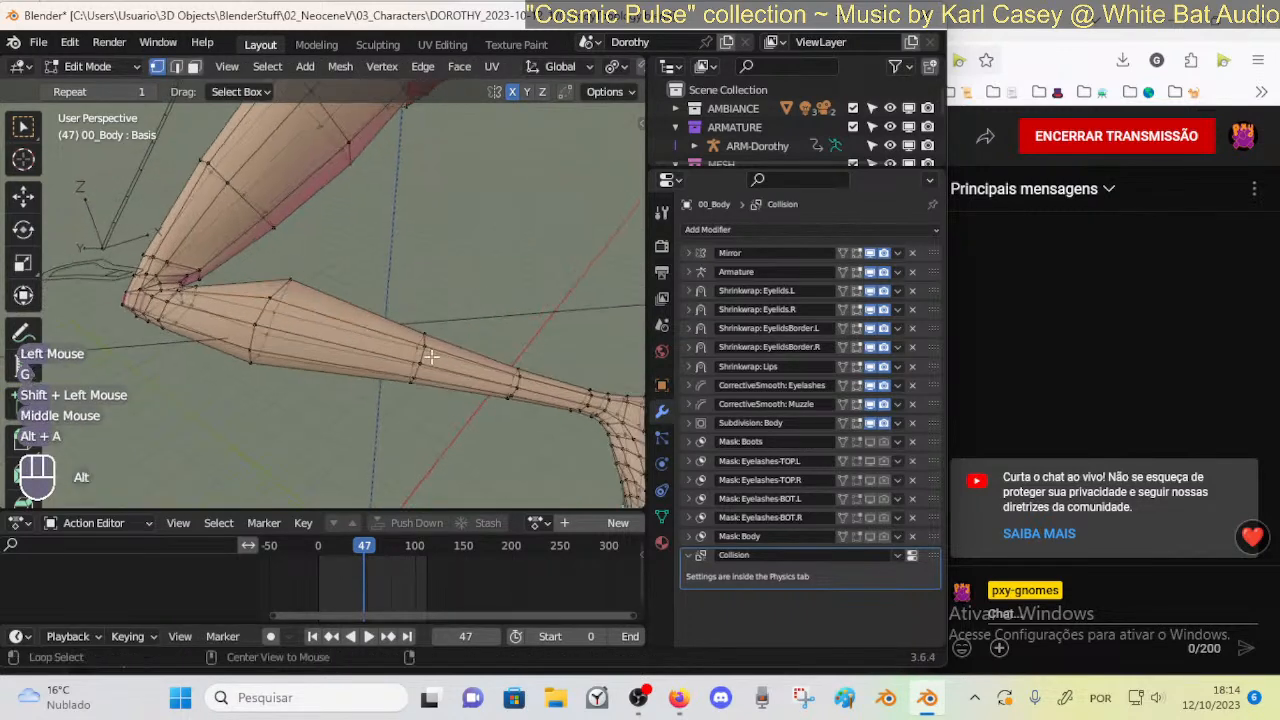
{"action": "left_click", "coordinate": [431, 357], "text": "alt+shift"}
{"action": "key", "text": "3"}
{"action": "left_click", "coordinate": [440, 360], "text": "alt+shift"}
{"action": "left_click_drag", "start_coordinate": [504, 460], "coordinate": [508, 434]}
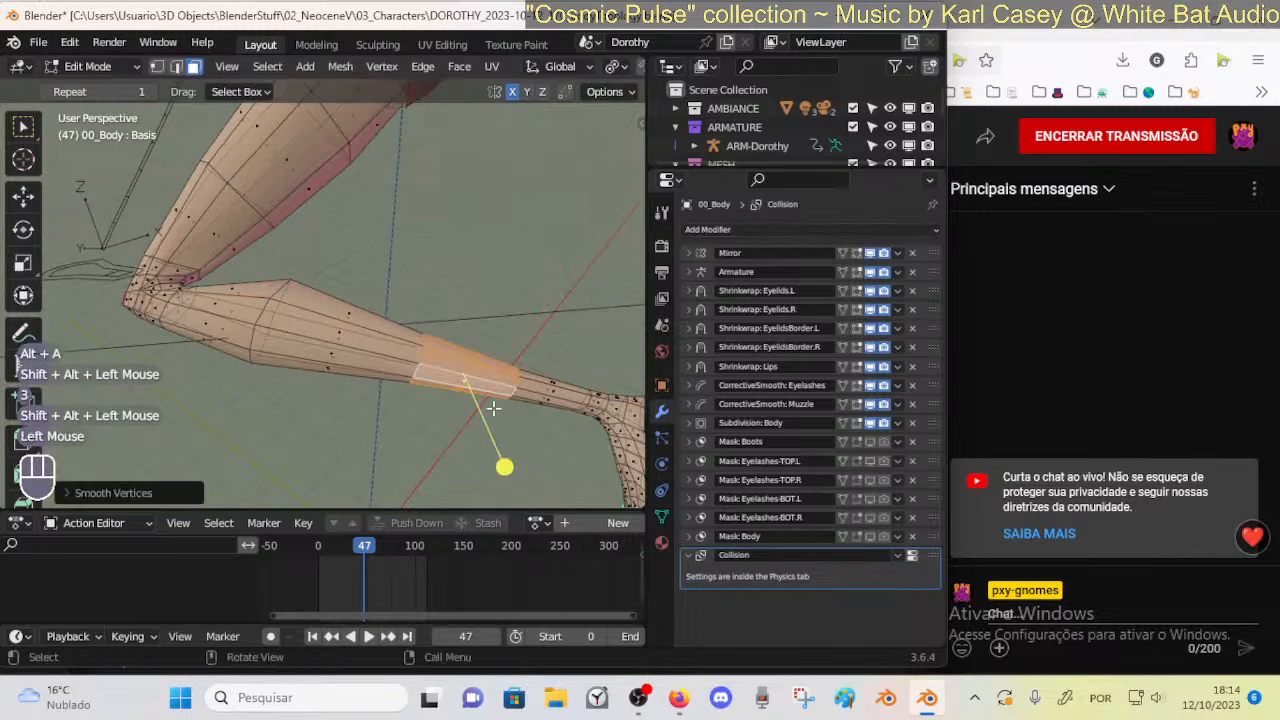
Slightly enlarge the edge loop just below the knee with proportional editing and nudge it into place
{"action": "key", "text": "Tab"}
{"action": "middle_click_drag", "start_coordinate": [485, 345], "coordinate": [508, 326]}
{"action": "middle_click_drag", "start_coordinate": [508, 326], "coordinate": [417, 360], "text": "shift"}
{"action": "mouse_move", "coordinate": [417, 360]}
{"action": "middle_mouse_down"}
{"action": "mouse_move", "coordinate": [446, 306]}
{"action": "mouse_move", "coordinate": [434, 360]}
{"action": "mouse_move", "coordinate": [405, 380]}
{"action": "mouse_move", "coordinate": [397, 357]}
{"action": "middle_mouse_up"}
{"action": "key", "text": "Tab"}
{"action": "key", "text": "1"}
{"action": "middle_click_drag", "start_coordinate": [397, 403], "coordinate": [363, 310], "text": "ctrl"}
{"action": "key", "text": "alt+a"}
{"action": "left_click", "coordinate": [360, 324], "text": "alt+shift"}
{"action": "key", "text": "s"}
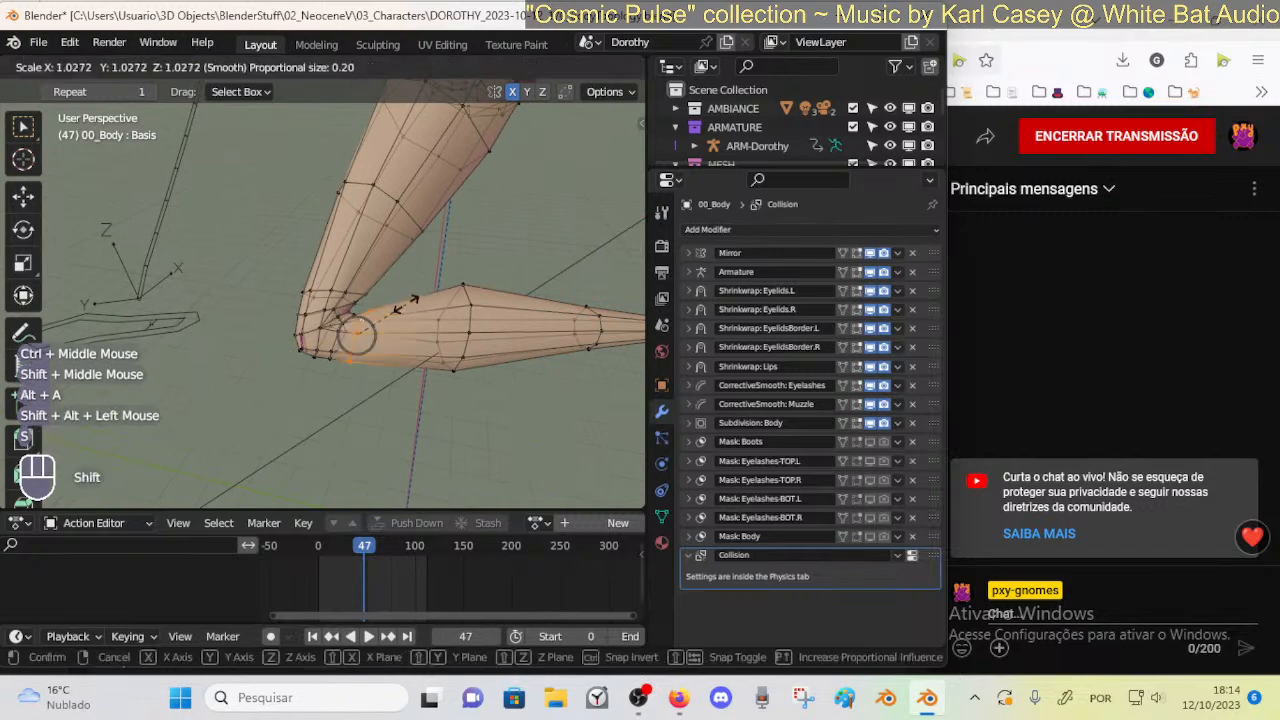
{"action": "left_click", "coordinate": [428, 278], "text": "shift"}
{"action": "key", "text": "g"}
{"action": "left_click", "coordinate": [430, 259], "text": "shift"}
Return to Object Mode and compare the bent legs with the Subdivision: Body modifier on and off
{"action": "key", "text": "Tab"}
{"action": "mouse_move", "coordinate": [455, 305]}
{"action": "middle_mouse_down", "text": "ctrl"}
{"action": "mouse_move", "coordinate": [446, 341]}
{"action": "mouse_move", "coordinate": [429, 311]}
{"action": "mouse_move", "coordinate": [440, 290]}
{"action": "middle_mouse_up", "text": "ctrl"}
{"action": "middle_click_drag", "start_coordinate": [440, 290], "coordinate": [481, 287], "text": "ctrl"}
{"action": "left_click", "coordinate": [481, 287]}
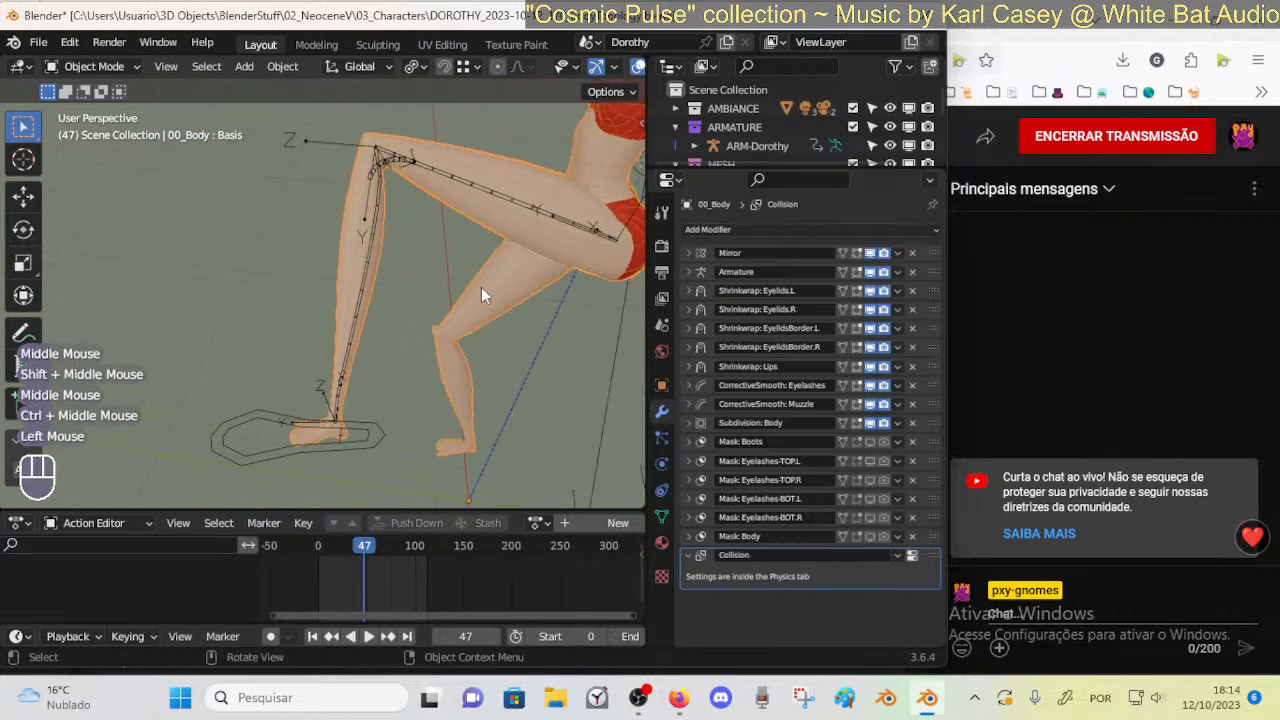
{"action": "left_click", "coordinate": [870, 422]}
{"action": "left_click", "coordinate": [869, 423]}
{"action": "left_click", "coordinate": [870, 423]}
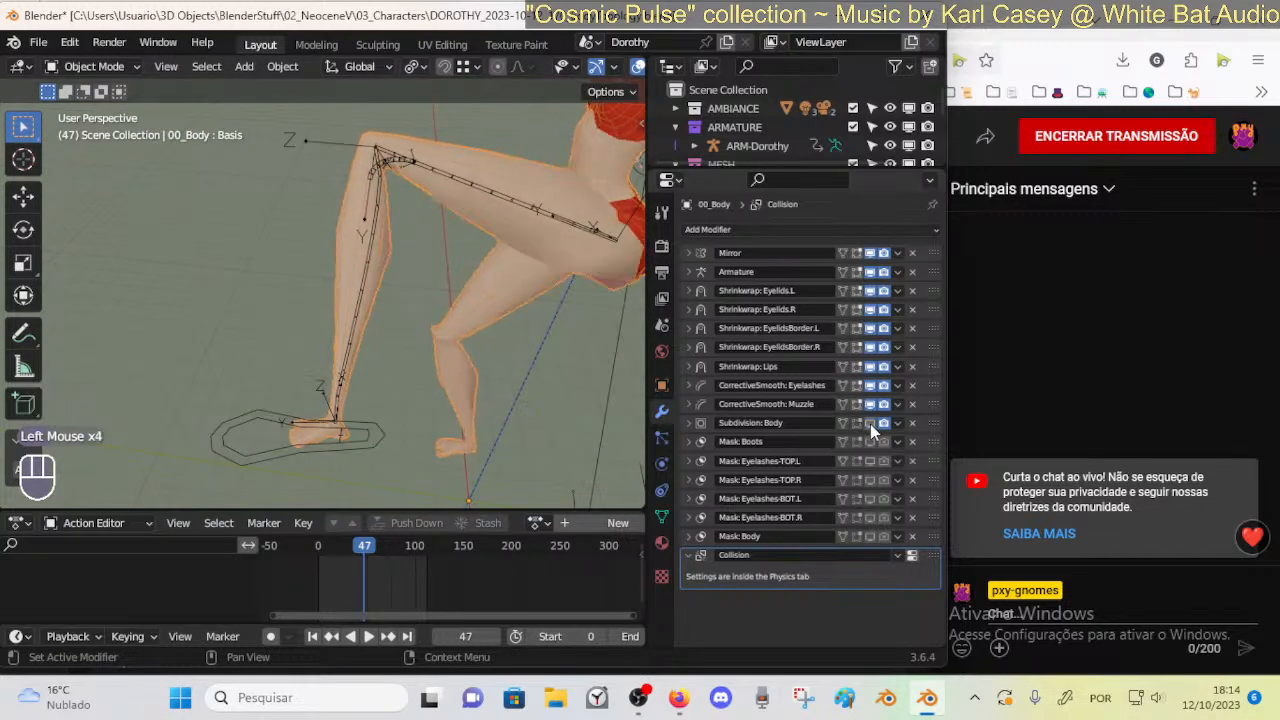
{"action": "left_click", "coordinate": [869, 424]}
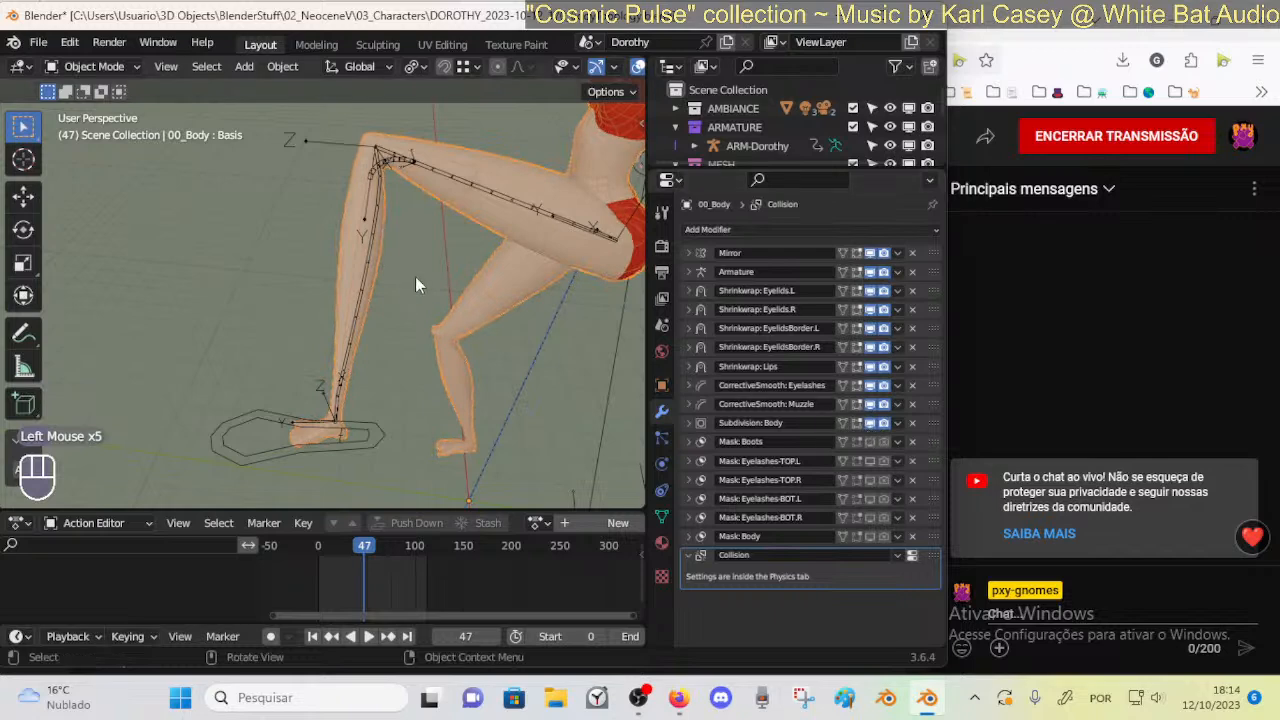
In Edit Mode, select the run of edges along the back of the calf and set their edge crease to 0.4
{"action": "key", "text": "Tab"}
{"action": "middle_click_drag", "start_coordinate": [361, 245], "coordinate": [500, 310]}
{"action": "middle_click_drag", "start_coordinate": [500, 310], "coordinate": [380, 230], "text": "shift"}
{"action": "middle_click_drag", "start_coordinate": [380, 230], "coordinate": [404, 275]}
{"action": "key", "text": "alt+a"}
{"action": "mouse_move", "coordinate": [423, 317]}
{"action": "middle_mouse_down"}
{"action": "mouse_move", "coordinate": [417, 346]}
{"action": "mouse_move", "coordinate": [456, 331]}
{"action": "mouse_move", "coordinate": [357, 354]}
{"action": "mouse_move", "coordinate": [449, 320]}
{"action": "mouse_move", "coordinate": [360, 317]}
{"action": "mouse_move", "coordinate": [414, 306]}
{"action": "mouse_move", "coordinate": [405, 315]}
{"action": "middle_mouse_up"}
{"action": "left_click", "coordinate": [316, 321]}
{"action": "key", "text": "2"}
{"action": "middle_click_drag", "start_coordinate": [405, 315], "coordinate": [328, 265], "text": "shift"}
{"action": "left_click", "coordinate": [313, 260], "text": "shift"}
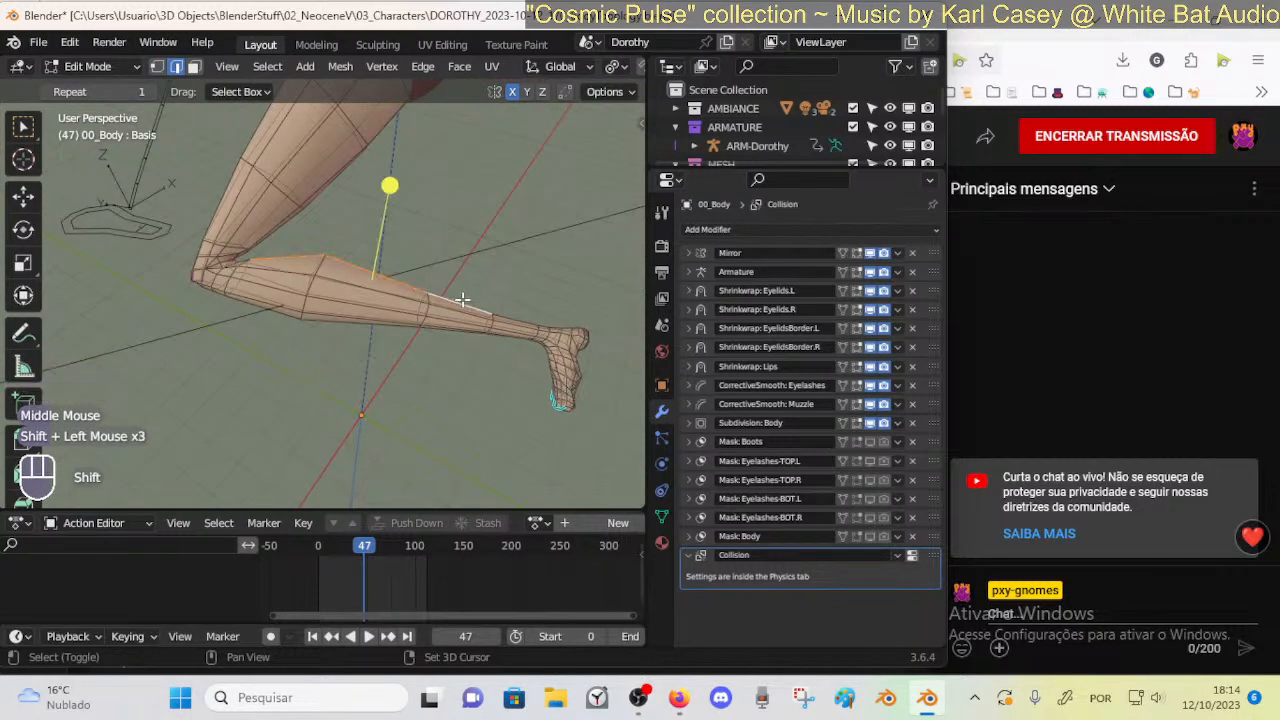
{"action": "key", "text": "shift+e"}
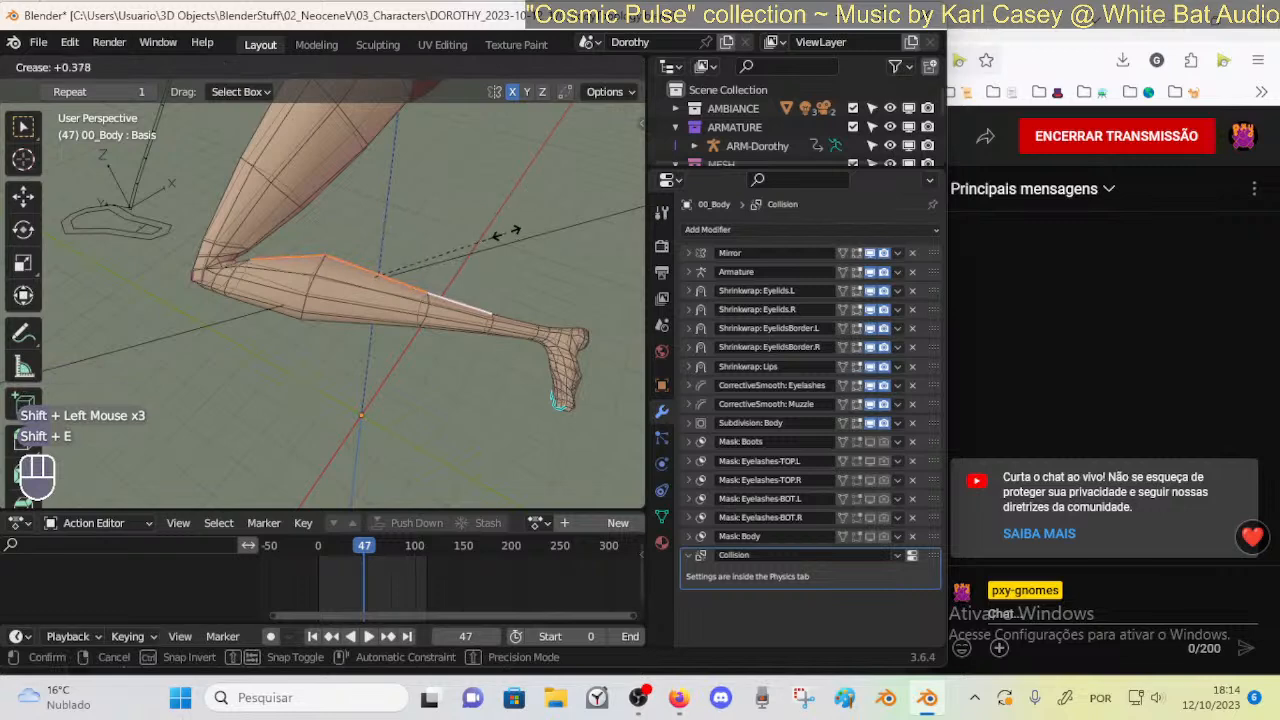
{"action": "key", "text": "Escape"}
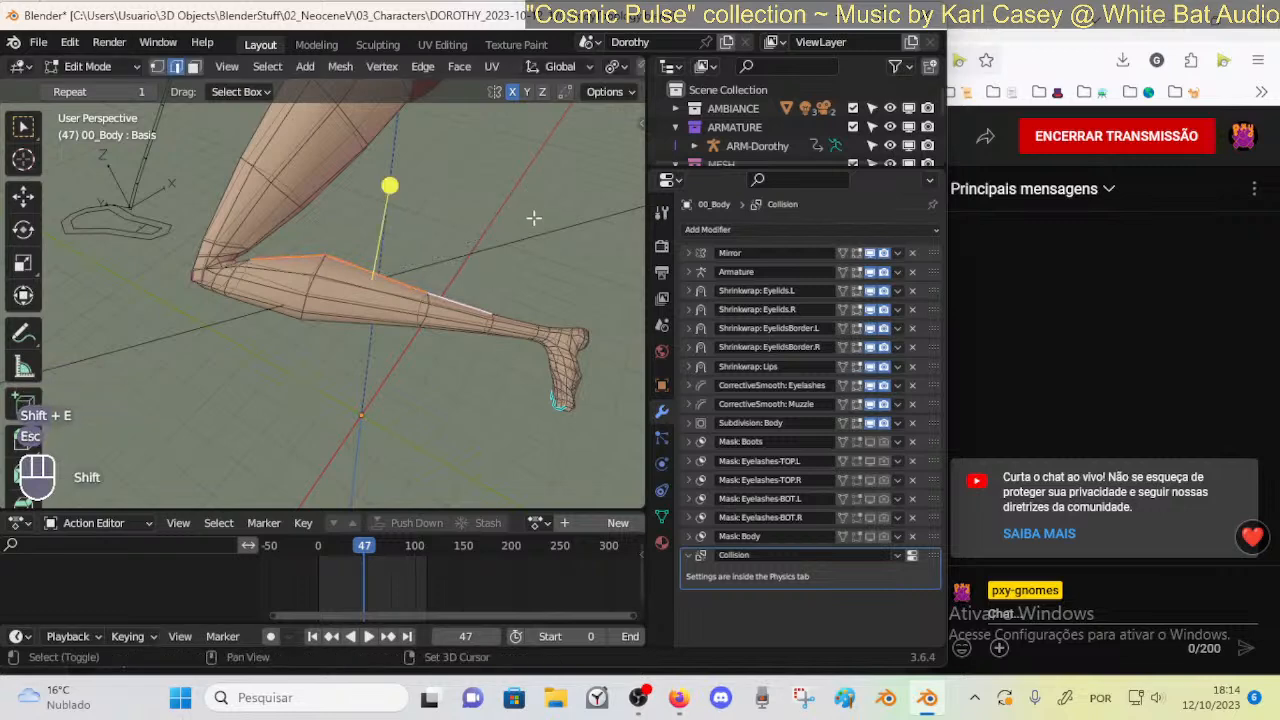
{"action": "key", "text": "shift+e"}
{"action": "key", "text": "KP_0"}
{"action": "key", "text": "KP_Decimal"}
{"action": "key", "text": "KP_Enter"}
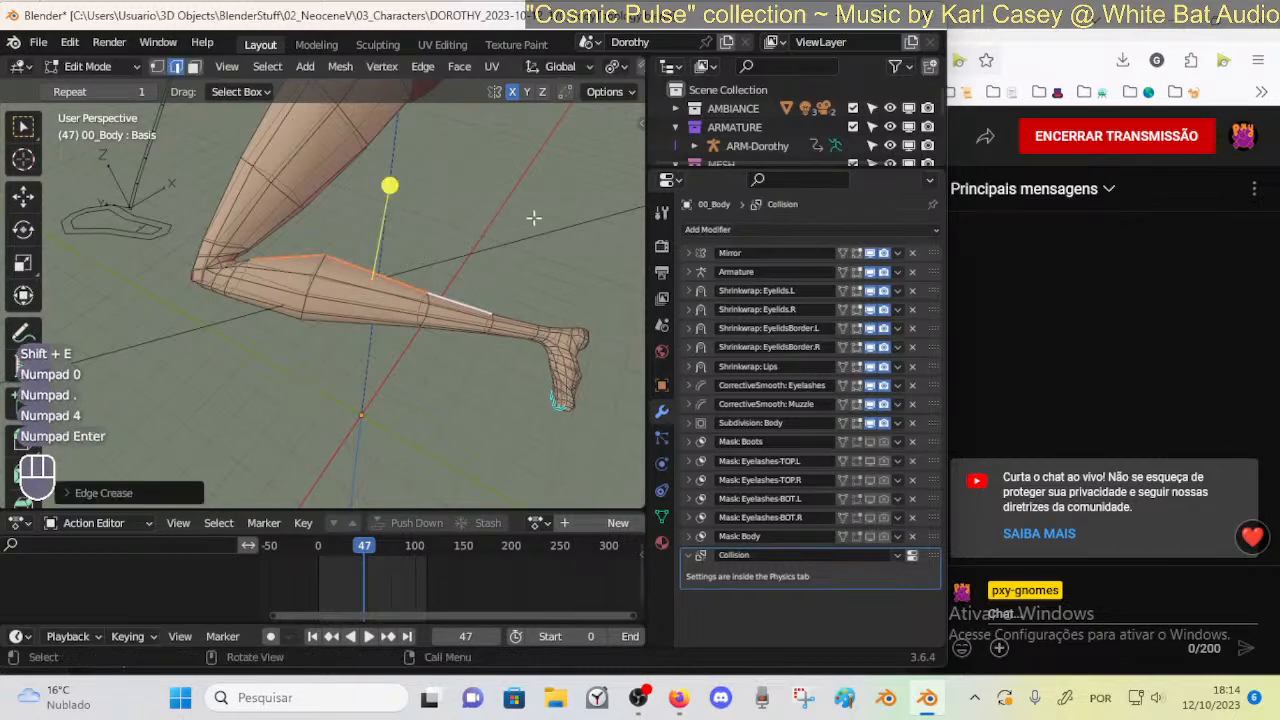
Compare the creased calf in Object Mode and Edit Mode from several angles
{"action": "middle_click_drag", "start_coordinate": [368, 262], "coordinate": [400, 388]}
{"action": "key", "text": "Tab"}
{"action": "key", "text": "alt+a"}
{"action": "middle_click_drag", "start_coordinate": [363, 260], "coordinate": [475, 270]}
{"action": "middle_click_drag", "start_coordinate": [475, 270], "coordinate": [398, 281], "text": "shift"}
{"action": "key", "text": "alt+z"}
{"action": "key", "text": "alt+z"}
{"action": "key", "text": "Tab"}
{"action": "key", "text": "Tab"}
{"action": "left_click", "coordinate": [389, 265]}
{"action": "key", "text": "shift+ctrl+alt+z"}
{"action": "key", "text": "alt+a"}
{"action": "middle_click_drag", "start_coordinate": [416, 264], "coordinate": [321, 346]}
{"action": "left_click", "coordinate": [392, 310]}
{"action": "key", "text": "Tab"}
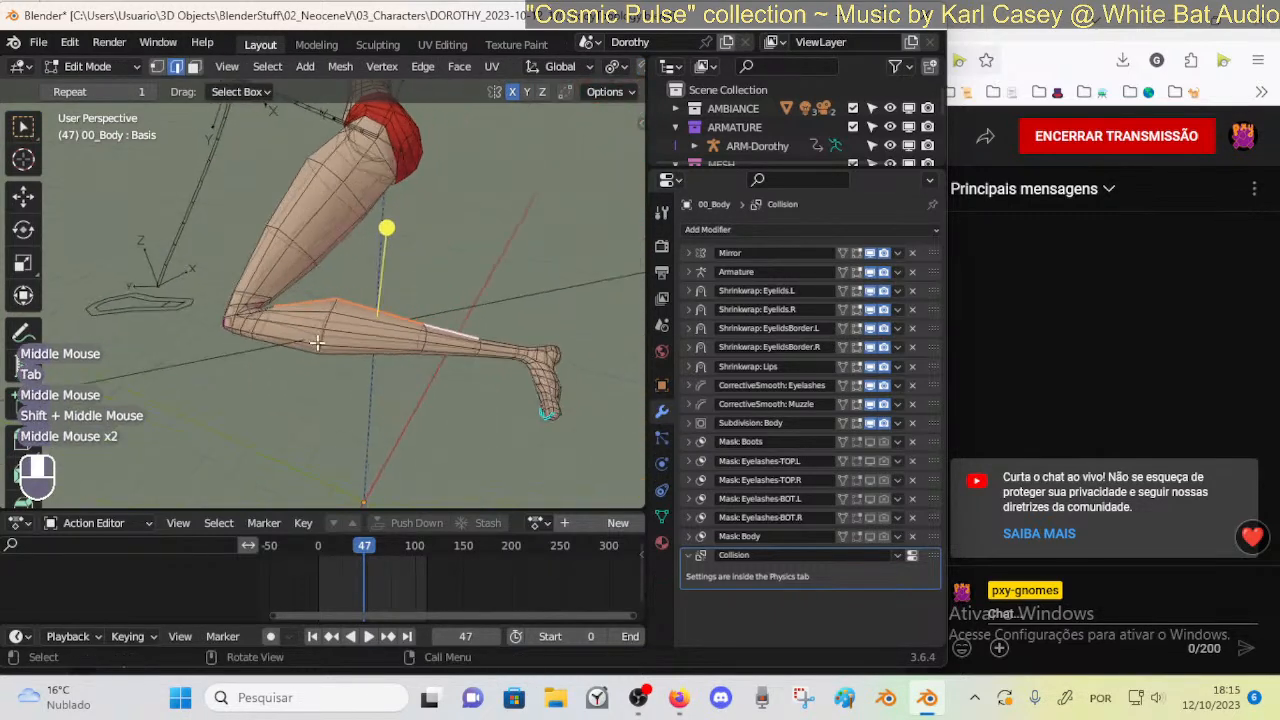
Switch the viewport to solid shading with X-ray off and clear the mesh selection
{"action": "middle_click_drag", "start_coordinate": [336, 288], "coordinate": [351, 319]}
{"action": "middle_click_drag", "start_coordinate": [351, 391], "coordinate": [600, 140]}
{"action": "middle_click_drag", "start_coordinate": [630, 73], "coordinate": [455, 78]}
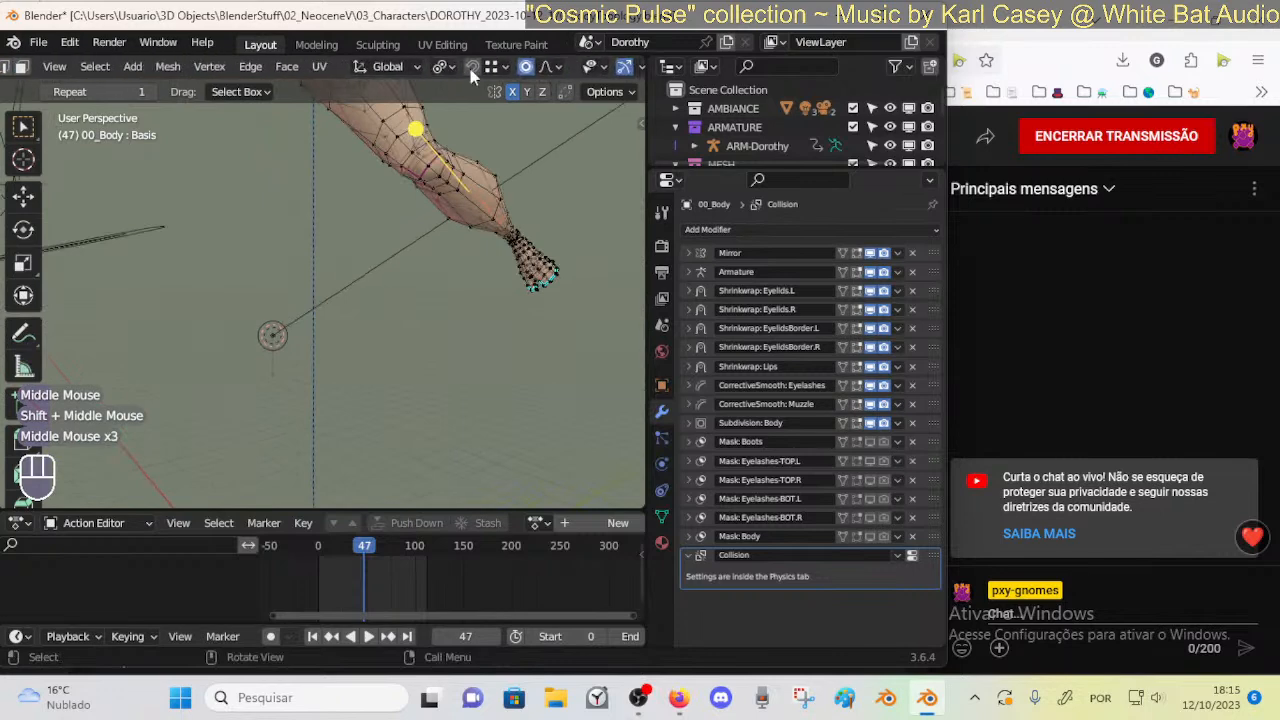
{"action": "middle_click_drag", "start_coordinate": [611, 62], "coordinate": [464, 67]}
{"action": "left_click", "coordinate": [604, 67]}
{"action": "mouse_move", "coordinate": [537, 170]}
{"action": "middle_mouse_down"}
{"action": "mouse_move", "coordinate": [417, 210]}
{"action": "mouse_move", "coordinate": [383, 317]}
{"action": "mouse_move", "coordinate": [388, 405]}
{"action": "mouse_move", "coordinate": [373, 413]}
{"action": "mouse_move", "coordinate": [352, 340]}
{"action": "middle_mouse_up"}
{"action": "key", "text": "alt+z"}
{"action": "key", "text": "alt+a"}
Move one vertex on the calf and one on the upper side of the lower leg with proportional editing
{"action": "left_click", "coordinate": [231, 367]}
{"action": "key", "text": "g"}
{"action": "left_click", "coordinate": [245, 392], "text": "shift"}
{"action": "middle_click_drag", "start_coordinate": [245, 392], "coordinate": [387, 319]}
{"action": "left_click", "coordinate": [390, 352]}
{"action": "key", "text": "g"}
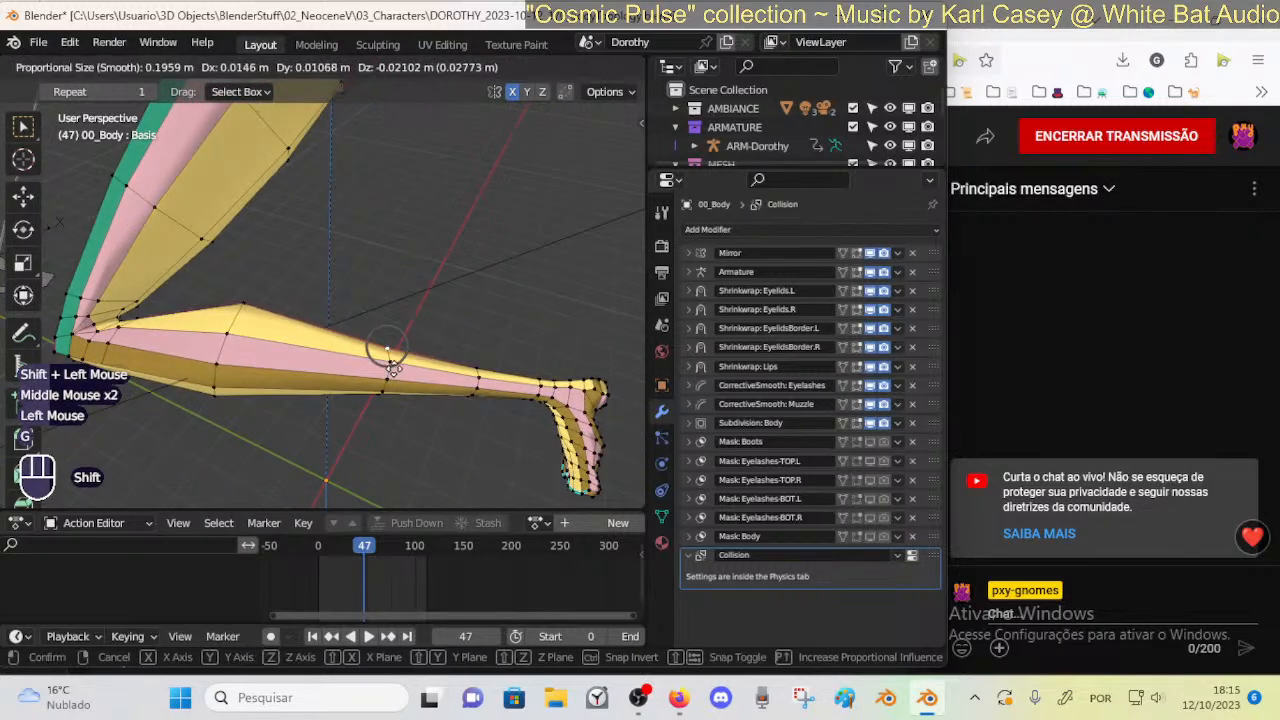
{"action": "left_click", "coordinate": [494, 346], "text": "shift"}
Reposition a single vertex on the underside of the lower shin with proportional editing and clear the selection
{"action": "middle_click_drag", "start_coordinate": [494, 346], "coordinate": [460, 370], "text": "shift"}
{"action": "middle_click_drag", "start_coordinate": [460, 370], "coordinate": [391, 400]}
{"action": "left_click", "coordinate": [369, 413]}
{"action": "key", "text": "g"}
{"action": "left_click", "coordinate": [435, 392], "text": "shift"}
{"action": "left_click", "coordinate": [435, 392]}
{"action": "key", "text": "alt+a"}
Turn on X-ray, circle-select vertices along the shin and move them slightly with proportional editing
{"action": "key", "text": "alt+z"}
{"action": "key", "text": "c"}
{"action": "left_click", "coordinate": [275, 395]}
{"action": "right_click", "coordinate": [275, 395]}
{"action": "key", "text": "g"}
{"action": "left_click", "coordinate": [217, 375], "text": "shift"}
{"action": "key", "text": "alt+a"}
{"action": "middle_click_drag", "start_coordinate": [220, 375], "coordinate": [391, 303]}
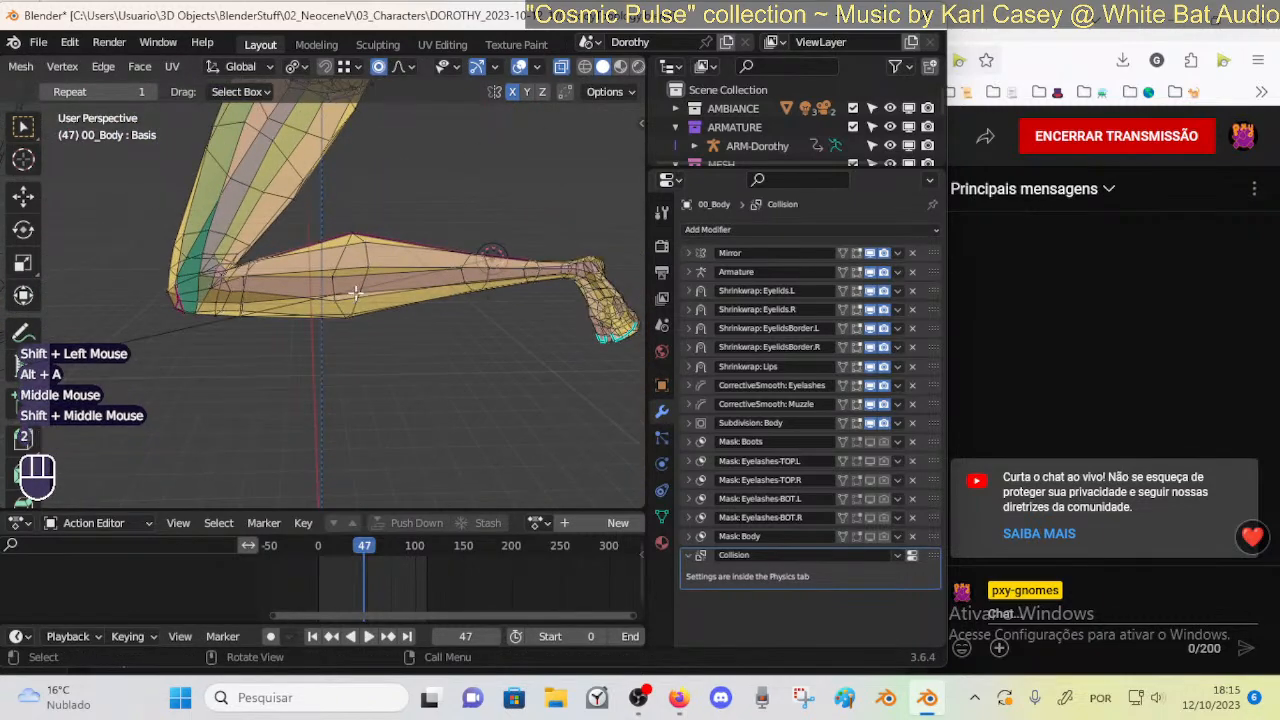
{"action": "left_click", "coordinate": [391, 303], "text": "alt+shift"}
{"action": "left_click", "coordinate": [379, 363]}
{"action": "key", "text": "alt+a"}
Adjust vertices of the calf's widest ring, including the one on the shin side, with X-ray off for the last move
{"action": "middle_click_drag", "start_coordinate": [391, 363], "coordinate": [296, 320]}
{"action": "left_click", "coordinate": [323, 287]}
{"action": "key", "text": "g"}
{"action": "left_click", "coordinate": [297, 287], "text": "shift"}
{"action": "key", "text": "alt+z"}
{"action": "left_click", "coordinate": [296, 320]}
{"action": "key", "text": "g"}
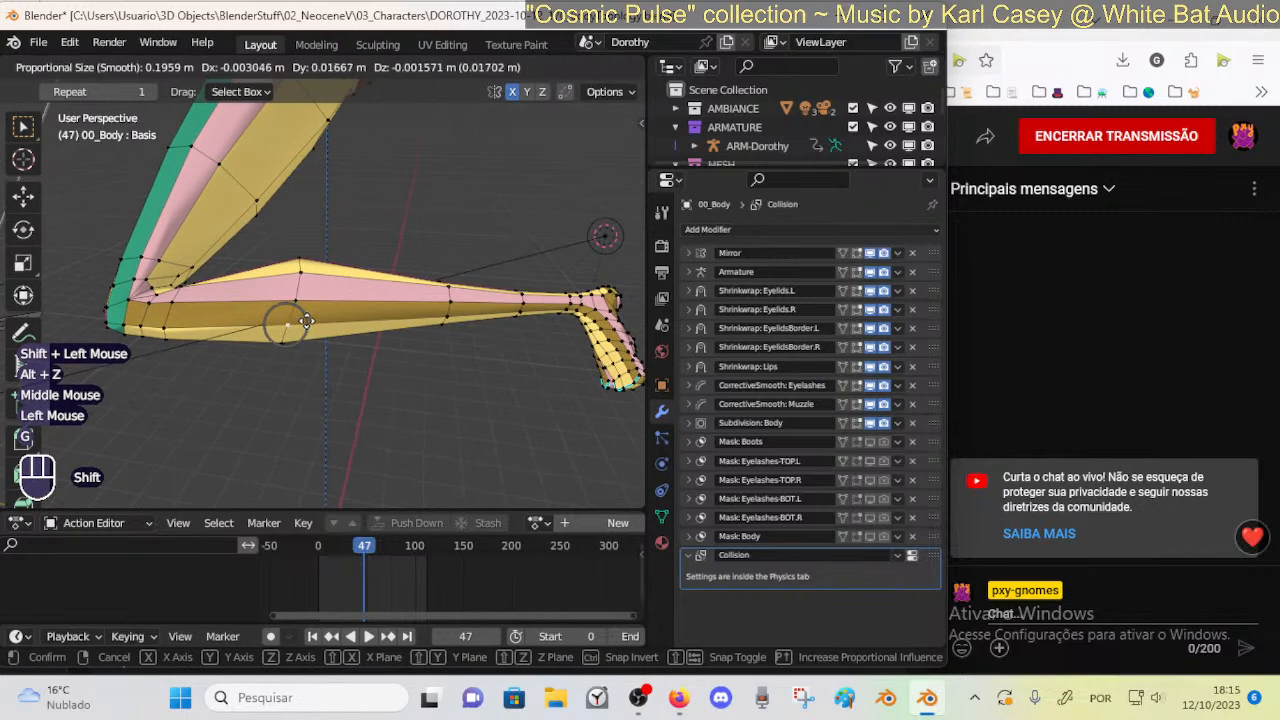
{"action": "left_click", "coordinate": [306, 321], "text": "shift"}
View the leg lengthwise and reposition the vertices just below the knee one by one with proportional editing
{"action": "middle_click_drag", "start_coordinate": [306, 321], "coordinate": [390, 268]}
{"action": "middle_click_drag", "start_coordinate": [390, 268], "coordinate": [358, 345], "text": "shift"}
{"action": "middle_click_drag", "start_coordinate": [358, 345], "coordinate": [372, 382]}
{"action": "middle_click_drag", "start_coordinate": [372, 382], "coordinate": [362, 374]}
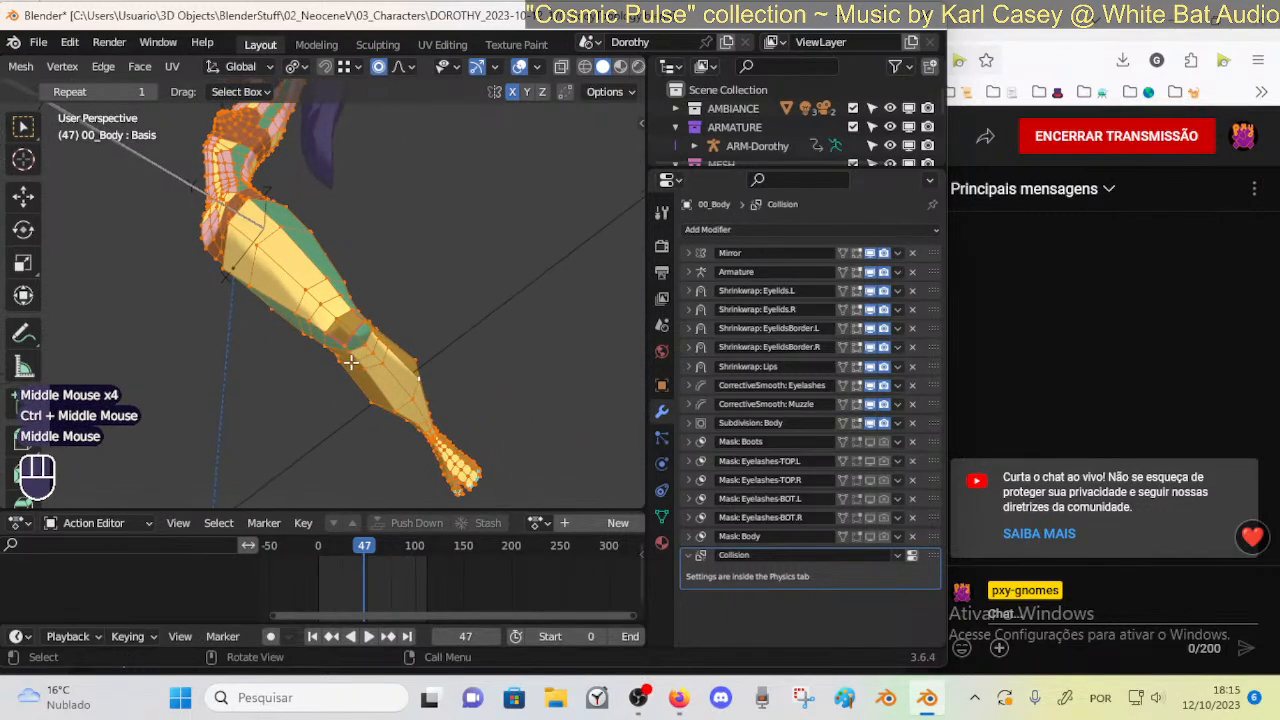
{"action": "left_click", "coordinate": [362, 374]}
{"action": "key", "text": "g"}
{"action": "left_click", "coordinate": [360, 372], "text": "shift"}
{"action": "left_click", "coordinate": [358, 368]}
{"action": "key", "text": "g"}
{"action": "left_click", "coordinate": [356, 364], "text": "shift"}
{"action": "left_click", "coordinate": [355, 363]}
{"action": "key", "text": "g"}
{"action": "left_click", "coordinate": [344, 367], "text": "shift"}
{"action": "left_click", "coordinate": [356, 370]}
{"action": "key", "text": "g"}
{"action": "left_click", "coordinate": [346, 376], "text": "shift"}
Move three vertices around the widest part of the calf individually to reshape its outline
{"action": "left_click", "coordinate": [390, 408]}
{"action": "key", "text": "g"}
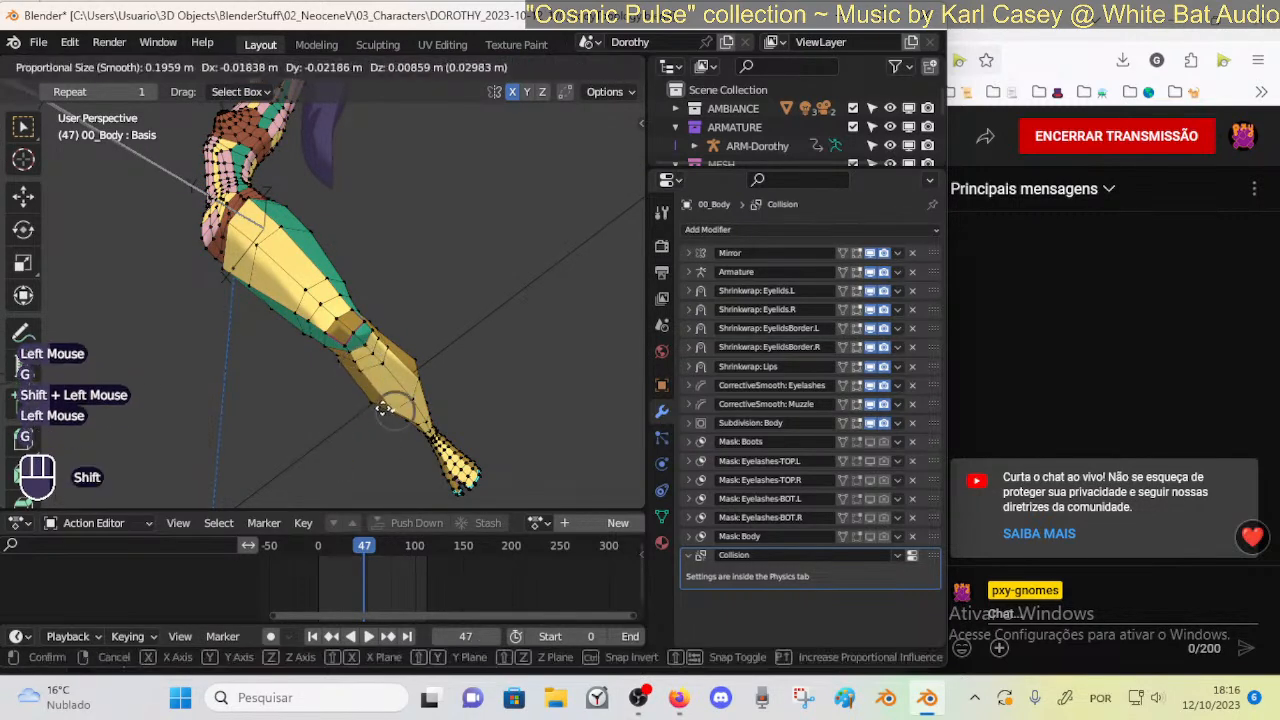
{"action": "left_click", "coordinate": [363, 403], "text": "shift"}
{"action": "left_click", "coordinate": [413, 401]}
{"action": "key", "text": "g"}
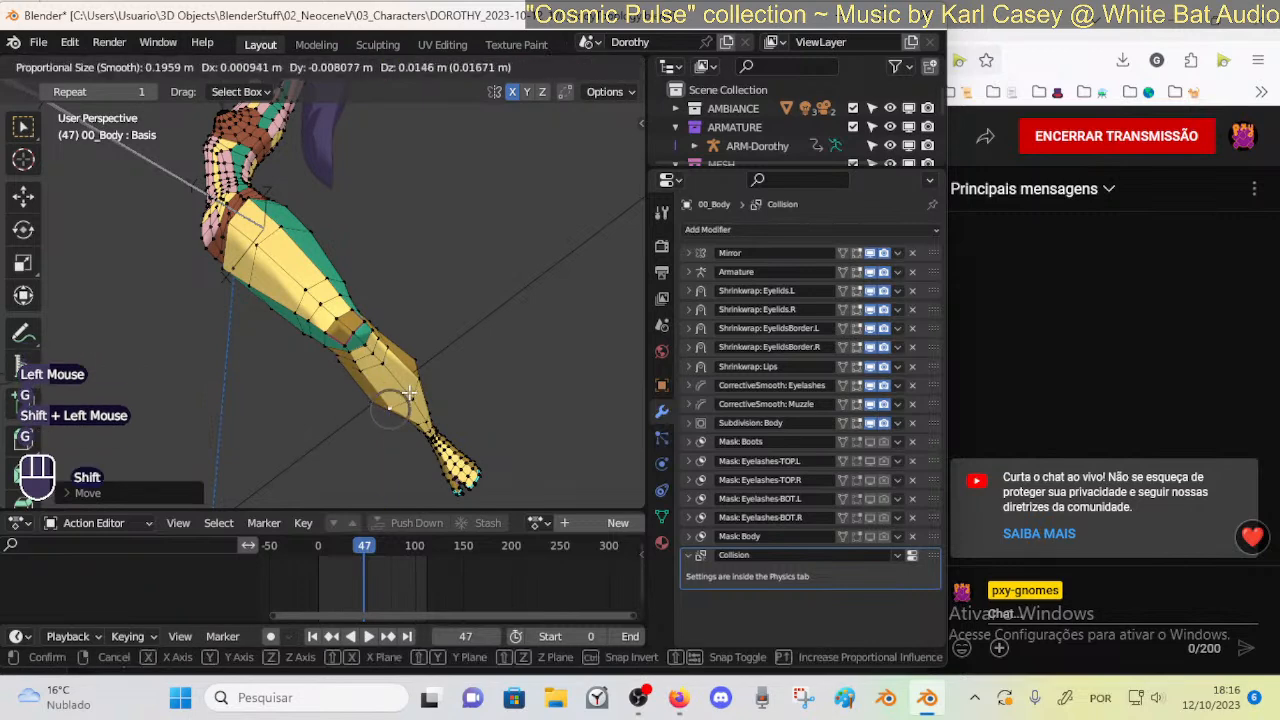
{"action": "left_click", "coordinate": [399, 398], "text": "shift"}
{"action": "left_click", "coordinate": [419, 375]}
{"action": "key", "text": "g"}
{"action": "left_click", "coordinate": [422, 358], "text": "shift"}
Shift the lower shin vertices above the ankle individually with proportional editing
{"action": "middle_click_drag", "start_coordinate": [390, 408], "coordinate": [388, 380], "text": "shift"}
{"action": "left_click", "coordinate": [383, 393]}
{"action": "left_click", "coordinate": [371, 392], "text": "shift"}
{"action": "left_click", "coordinate": [388, 384]}
{"action": "key", "text": "g"}
{"action": "left_click", "coordinate": [398, 375], "text": "shift"}
{"action": "left_click", "coordinate": [399, 378]}
{"action": "key", "text": "g"}
{"action": "left_click", "coordinate": [397, 393], "text": "shift"}
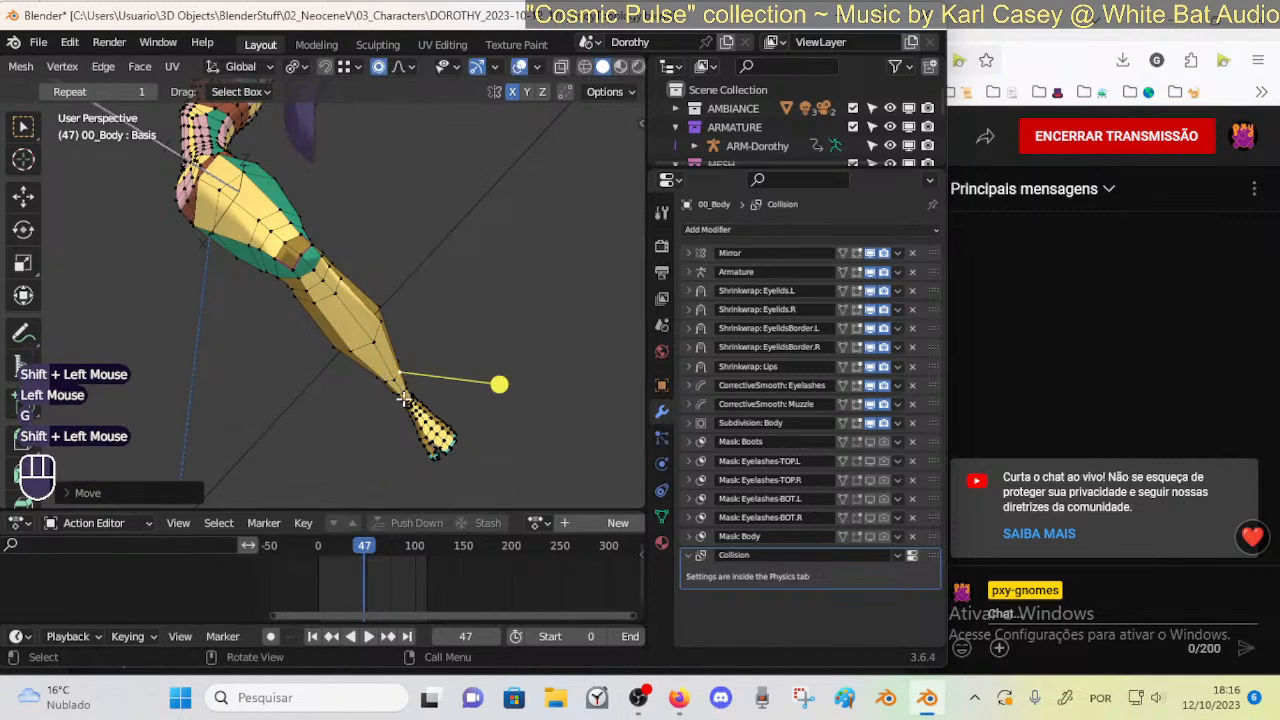
Refine the calf's silhouette by moving the vertices on both side edges of its widest ring
{"action": "middle_click_drag", "start_coordinate": [416, 429], "coordinate": [410, 400], "text": "ctrl"}
{"action": "middle_click_drag", "start_coordinate": [410, 400], "coordinate": [367, 281], "text": "shift"}
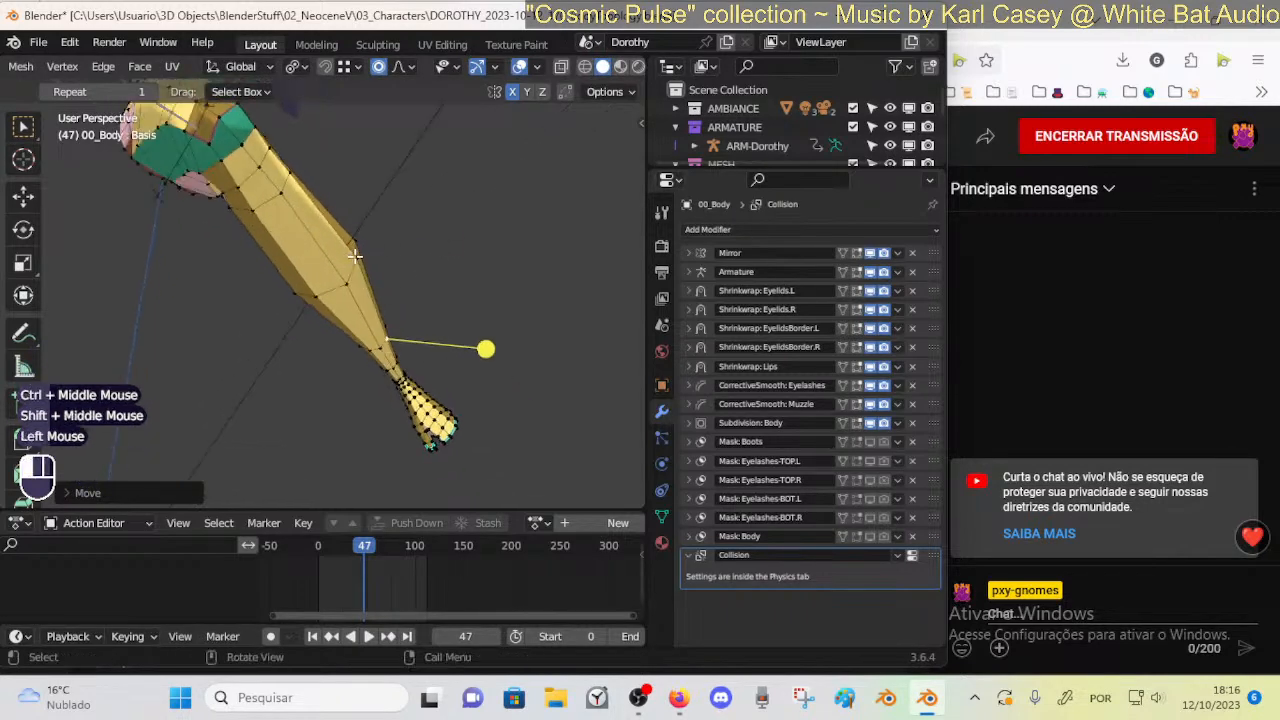
{"action": "key", "text": "g"}
{"action": "left_click", "coordinate": [354, 274], "text": "shift"}
{"action": "left_click", "coordinate": [357, 236]}
{"action": "key", "text": "g"}
{"action": "left_click", "coordinate": [352, 237], "text": "shift"}
{"action": "left_click", "coordinate": [293, 293]}
{"action": "key", "text": "g"}
{"action": "left_click", "coordinate": [288, 279], "text": "shift"}
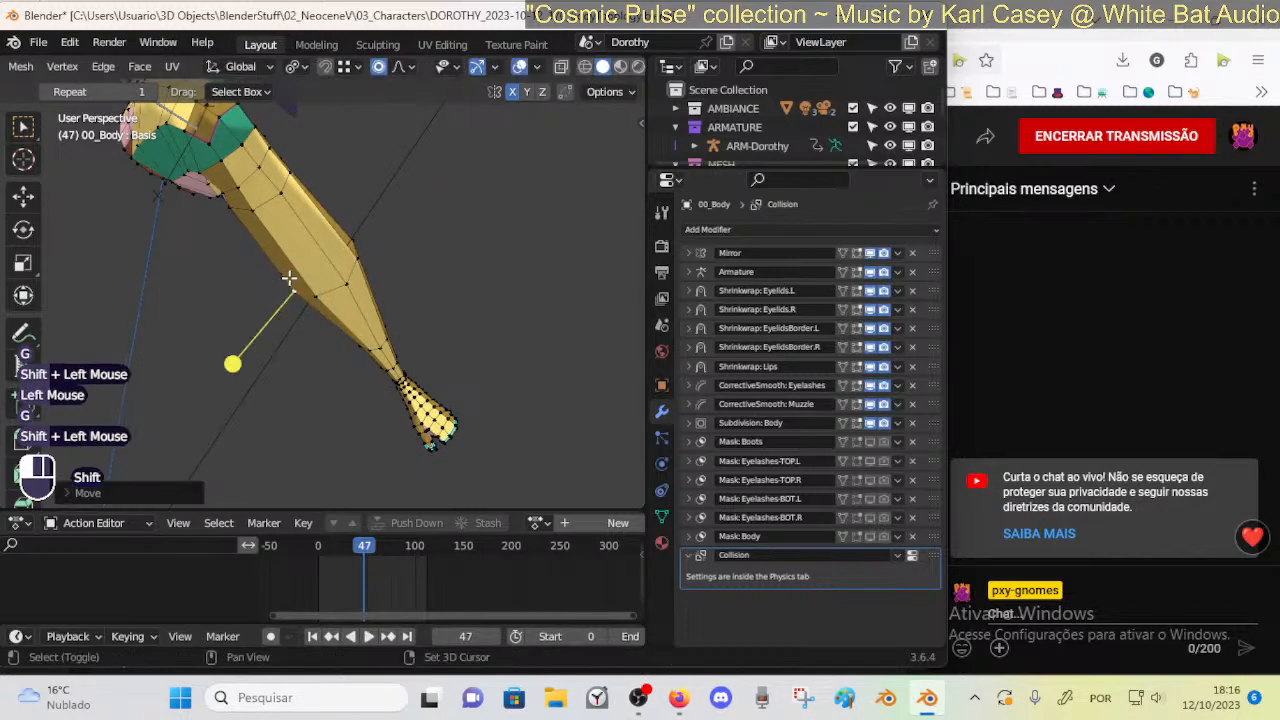
Even out the widest calf ring by moving its remaining visible vertices down and outward
{"action": "left_click", "coordinate": [361, 260]}
{"action": "key", "text": "g"}
{"action": "left_click", "coordinate": [368, 281], "text": "shift"}
{"action": "left_click", "coordinate": [345, 286]}
{"action": "key", "text": "g"}
{"action": "left_click", "coordinate": [344, 301], "text": "shift"}
{"action": "key", "text": "g"}
{"action": "left_click", "coordinate": [345, 301], "text": "shift"}
{"action": "left_click", "coordinate": [313, 305]}
{"action": "key", "text": "g"}
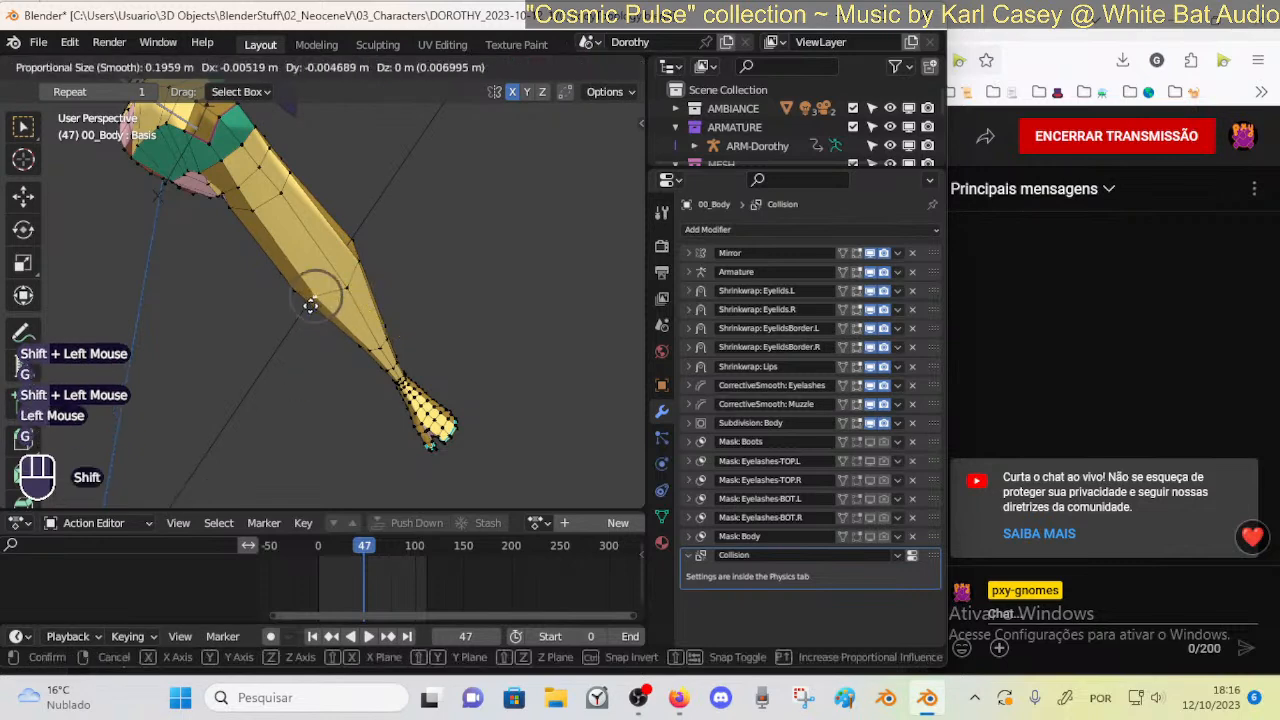
{"action": "left_click", "coordinate": [277, 316], "text": "shift"}
Reposition the vertices of the lower shin ring above the ankle to smooth the taper from the calf
{"action": "left_click", "coordinate": [372, 350]}
{"action": "key", "text": "g"}
{"action": "left_click", "coordinate": [385, 352], "text": "shift"}
{"action": "left_click", "coordinate": [400, 330]}
{"action": "left_click", "coordinate": [388, 319], "text": "shift"}
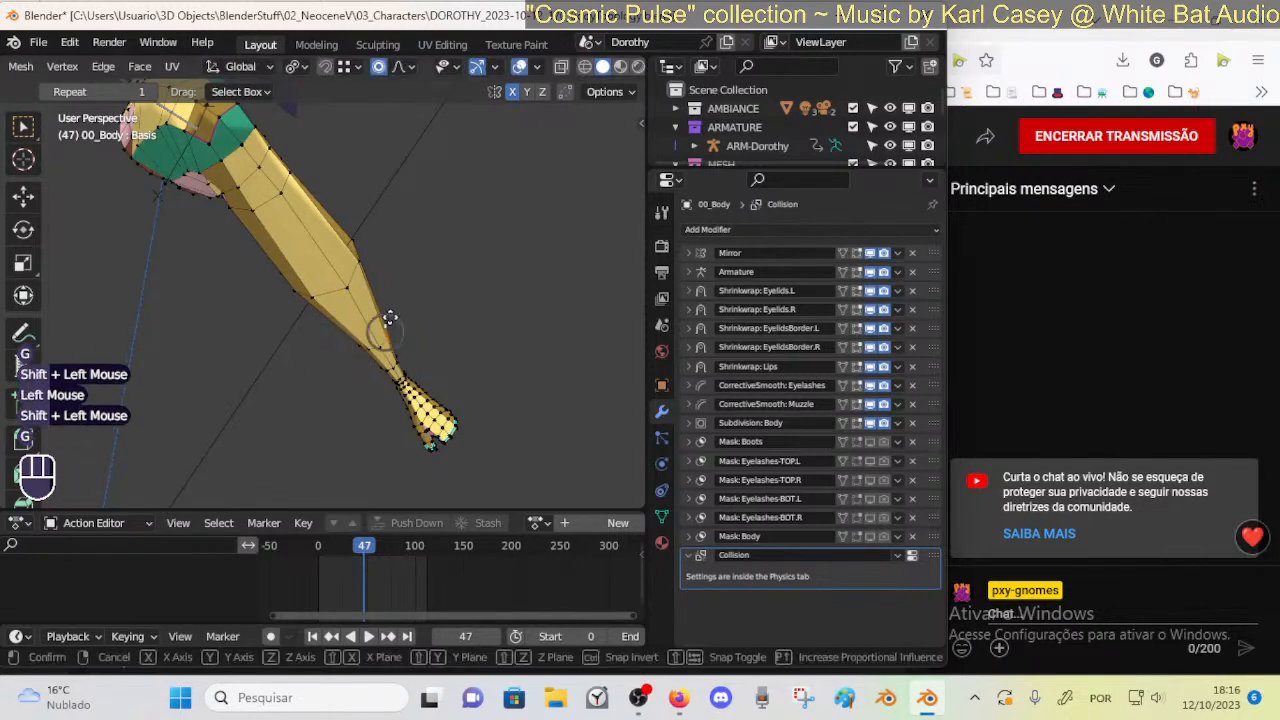
{"action": "key", "text": "g"}
{"action": "left_click", "coordinate": [390, 312], "text": "shift"}
{"action": "left_click", "coordinate": [382, 343]}
{"action": "key", "text": "g"}
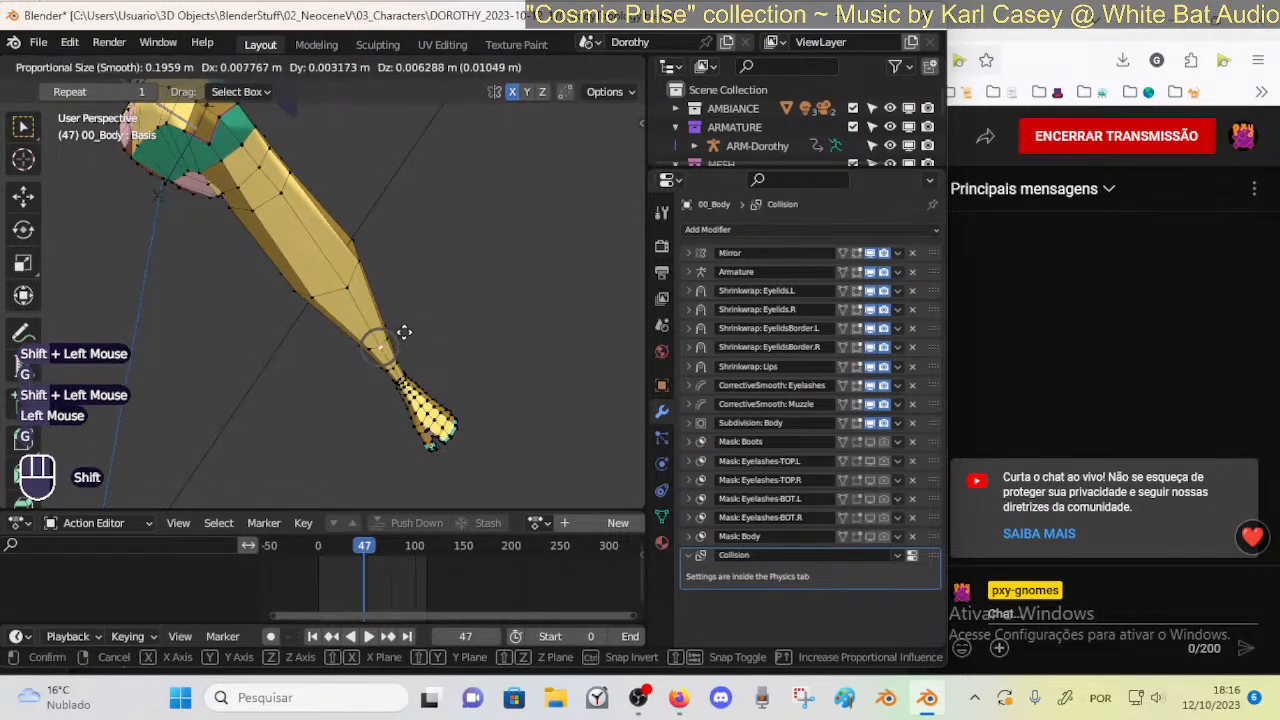
{"action": "left_click", "coordinate": [405, 365], "text": "shift"}
Nudge the vertex at the narrowest part of the ankle with small proportional moves
{"action": "middle_click_drag", "start_coordinate": [394, 434], "coordinate": [380, 391], "text": "ctrl"}
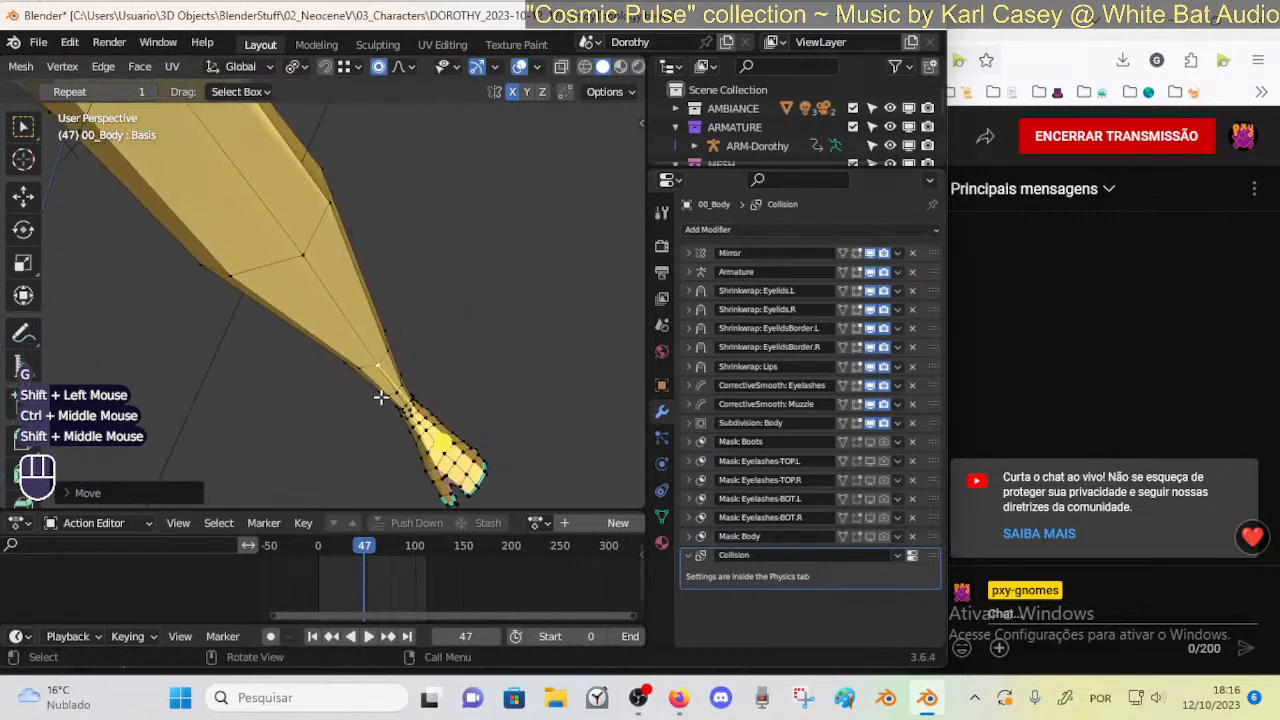
{"action": "left_click", "coordinate": [393, 393]}
{"action": "key", "text": "g"}
{"action": "left_click", "coordinate": [405, 398], "text": "shift"}
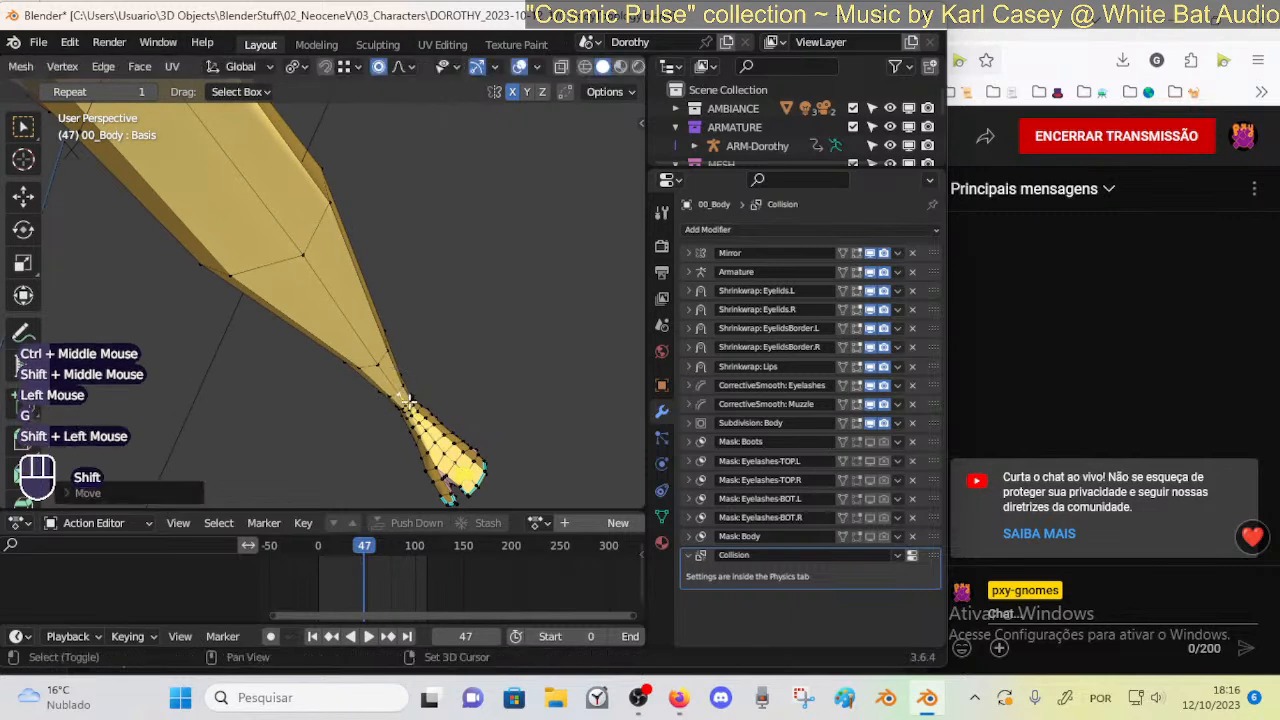
{"action": "key", "text": "g"}
{"action": "left_click", "coordinate": [416, 430], "text": "shift"}
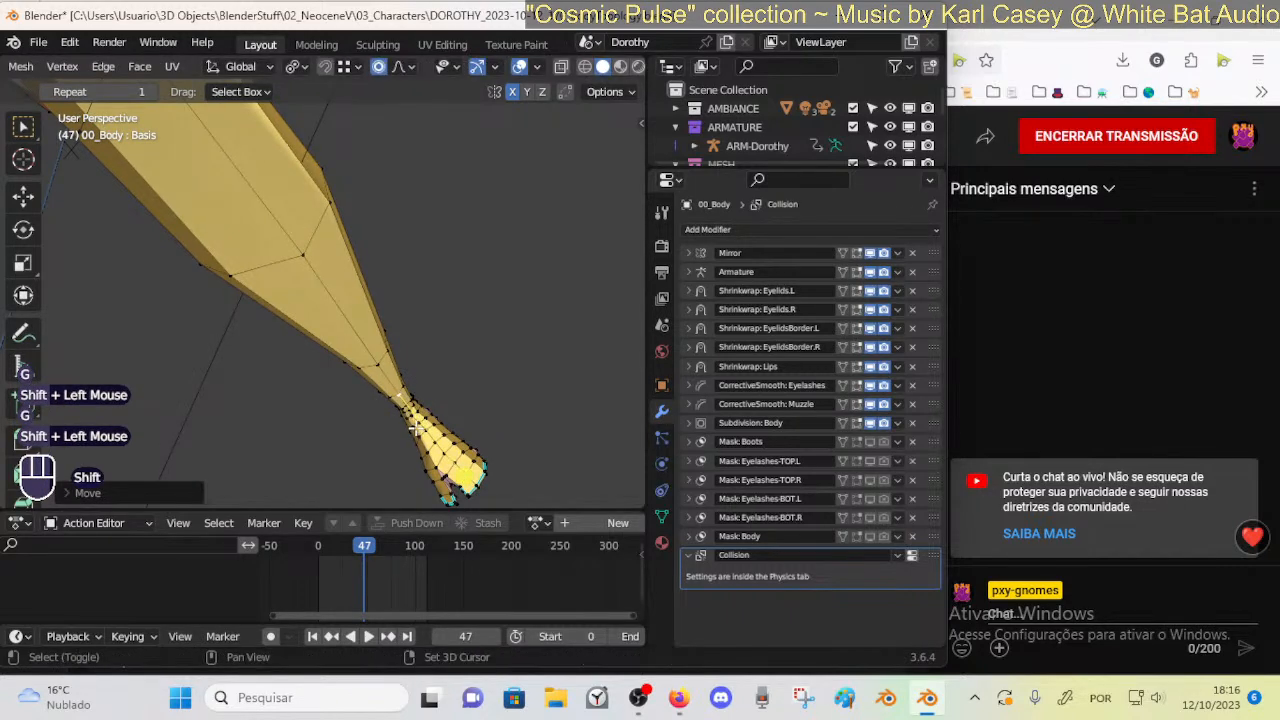
{"action": "key", "text": "g"}
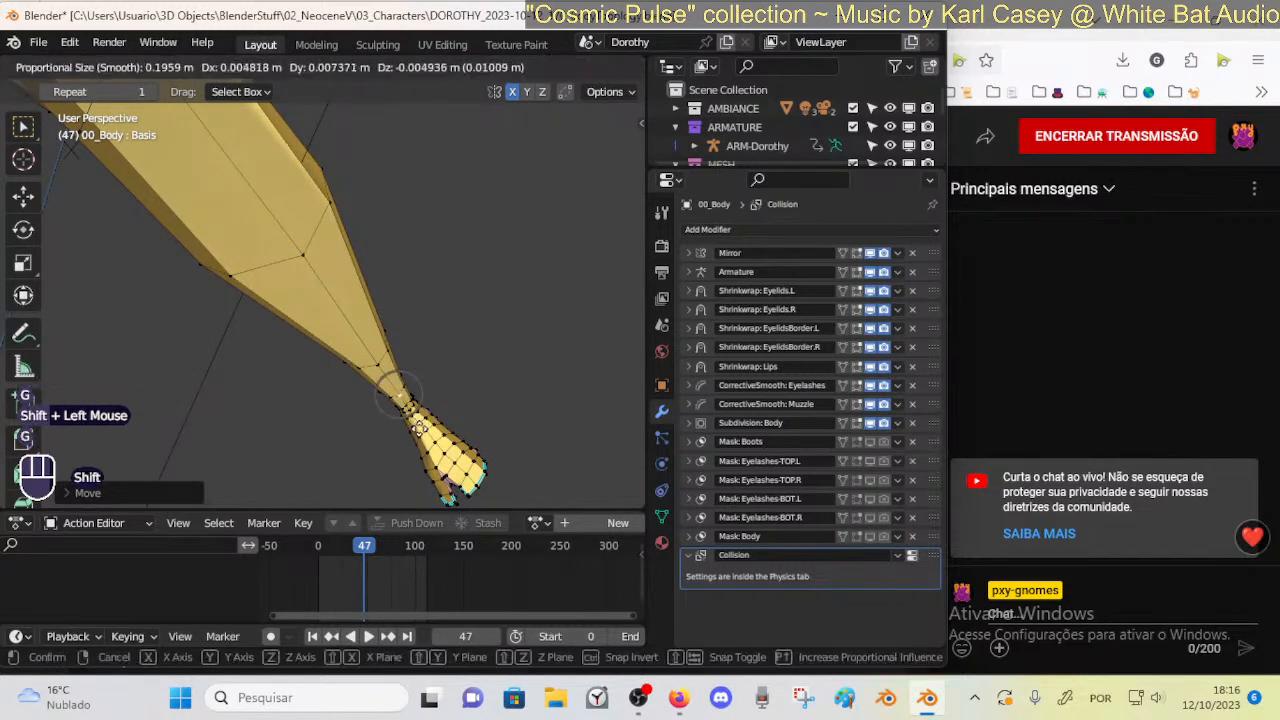
Fine-tune individual vertices of the shin ring just above the ankle, then select the one on its outer edge
{"action": "left_click", "coordinate": [386, 343]}
{"action": "key", "text": "shift+g"}
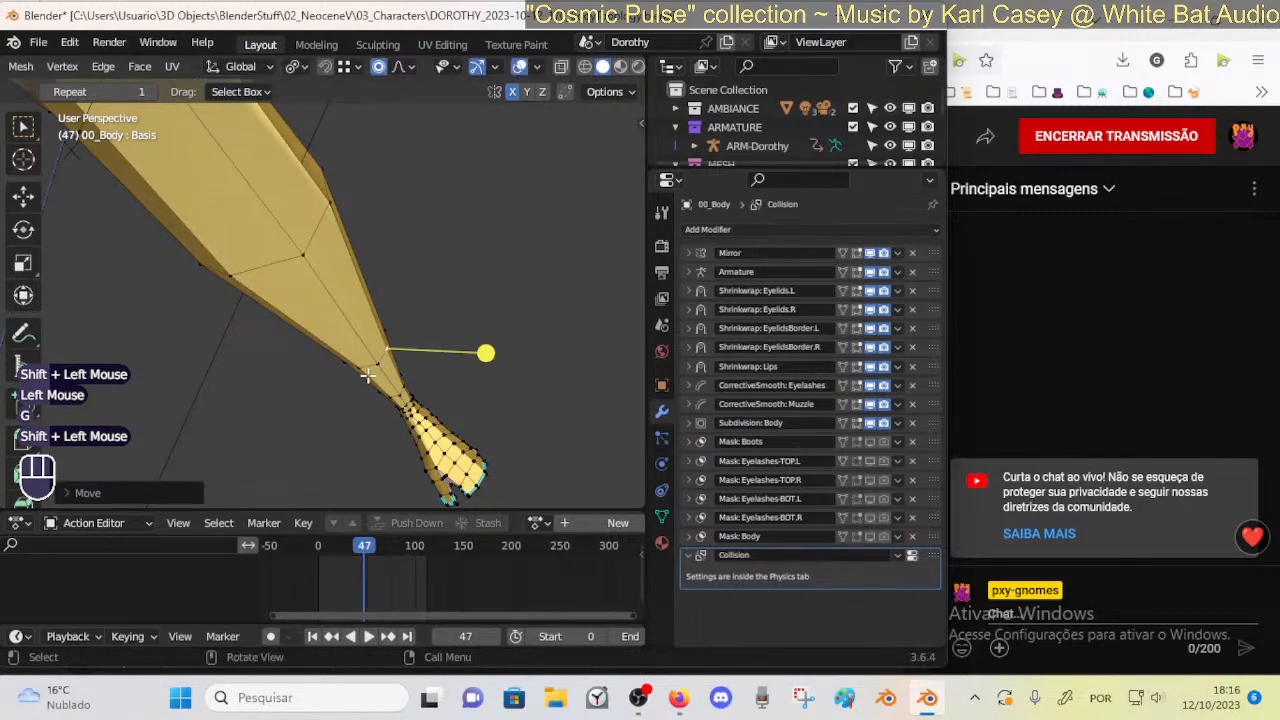
{"action": "key", "text": "Escape"}
{"action": "key", "text": "g"}
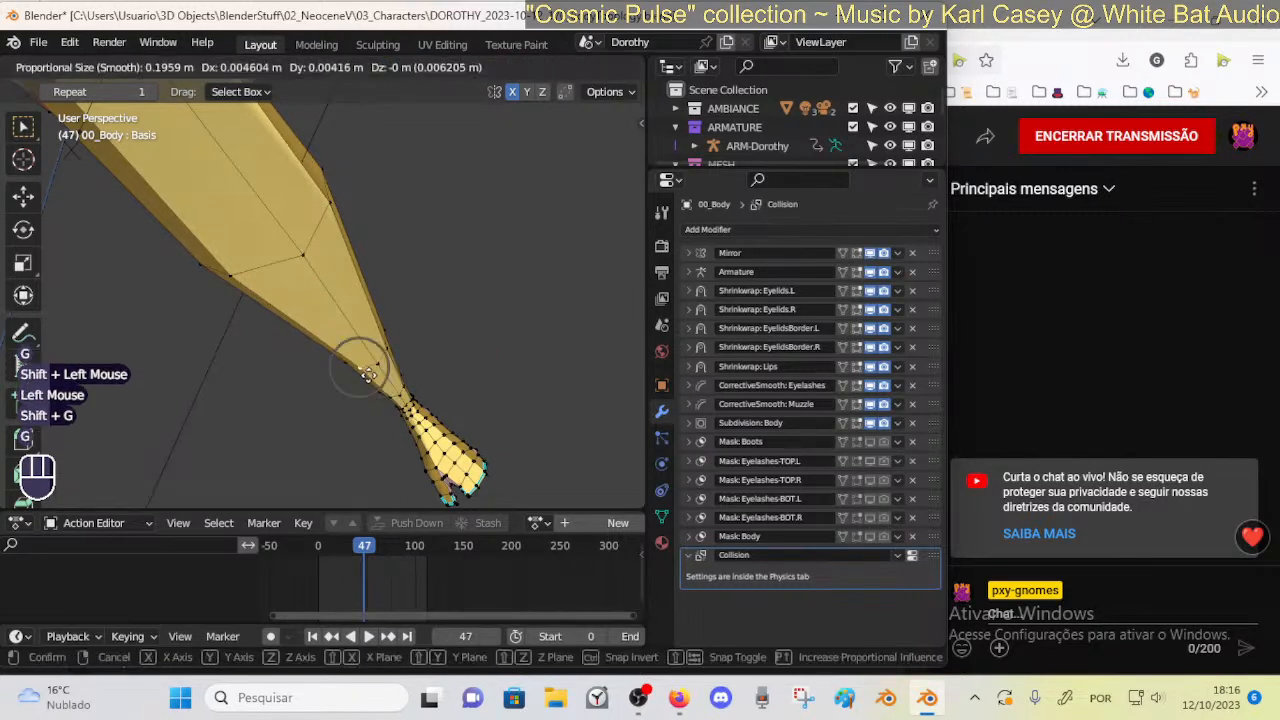
{"action": "left_click", "coordinate": [371, 367], "text": "shift"}
{"action": "left_click", "coordinate": [380, 366]}
{"action": "key", "text": "g"}
{"action": "left_click", "coordinate": [392, 370], "text": "shift"}
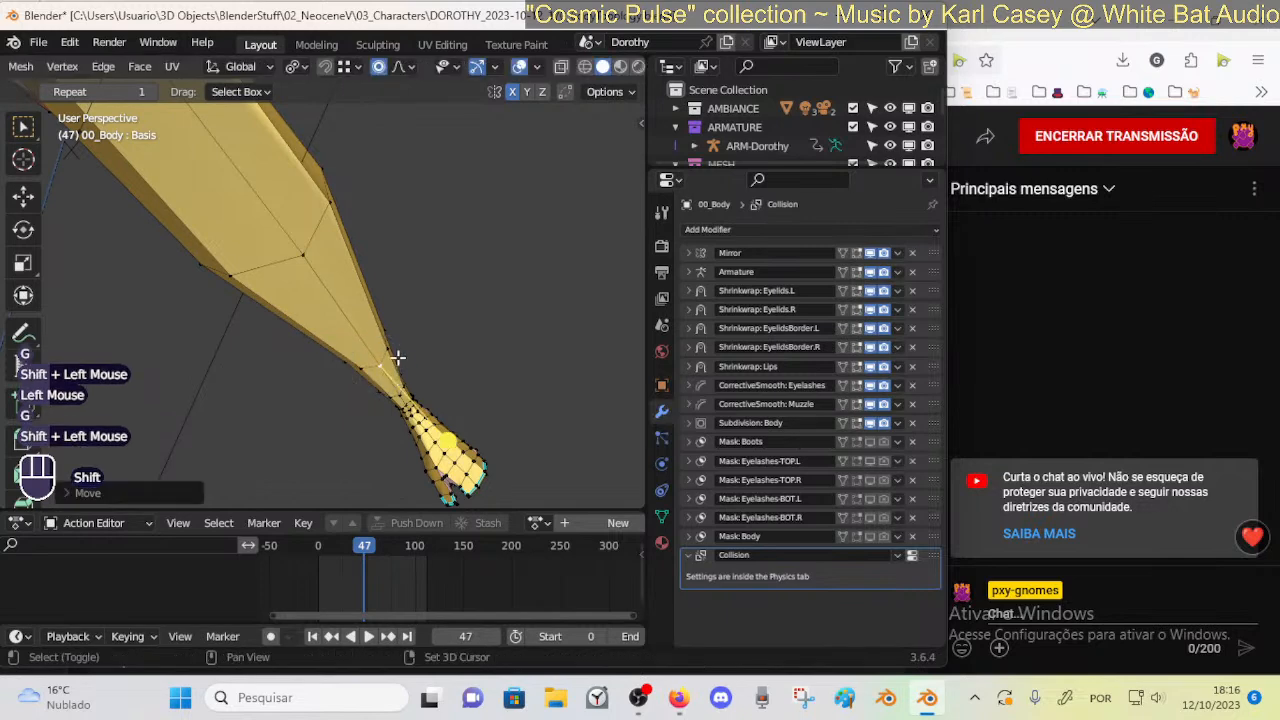
{"action": "left_click", "coordinate": [388, 357]}
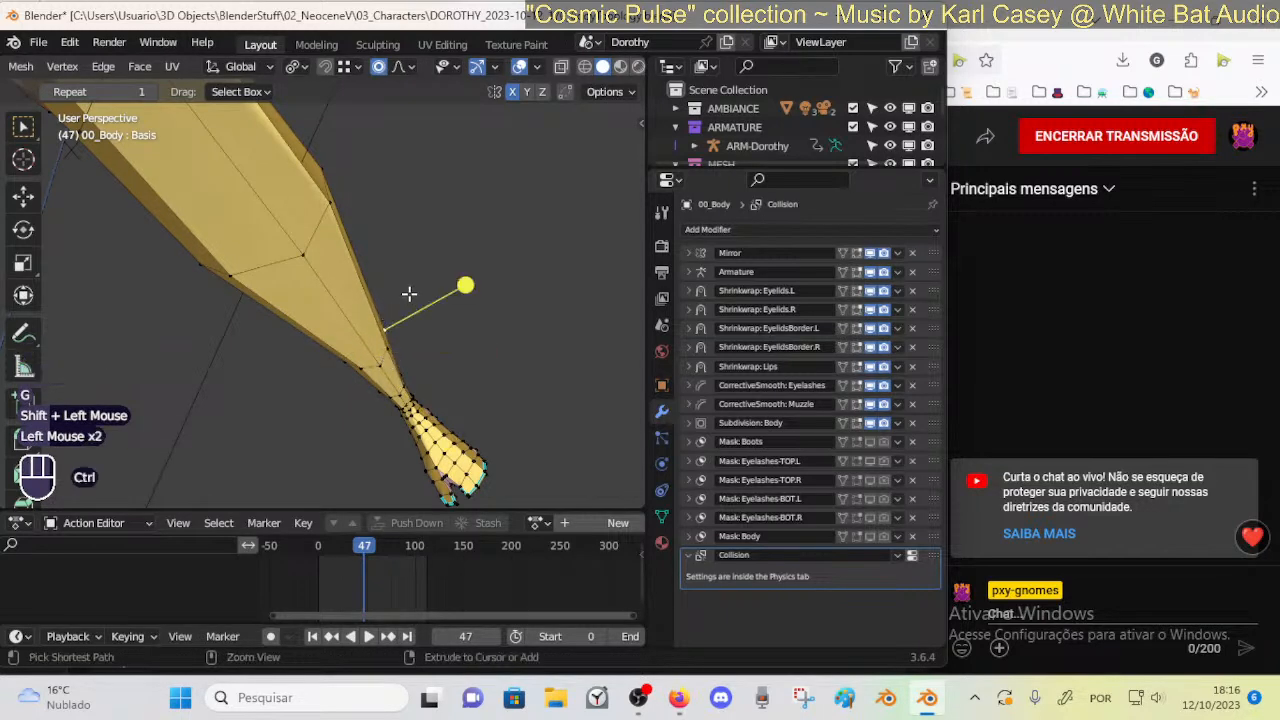
Slide the vertices of the loop farther below the knee along their edges to even out the lower leg
{"action": "middle_click_drag", "start_coordinate": [409, 297], "coordinate": [352, 257], "text": "ctrl"}
{"action": "left_click", "coordinate": [325, 220]}
{"action": "middle_click_drag", "start_coordinate": [335, 206], "coordinate": [351, 263], "text": "ctrl"}
{"action": "middle_click_drag", "start_coordinate": [339, 216], "coordinate": [345, 236]}
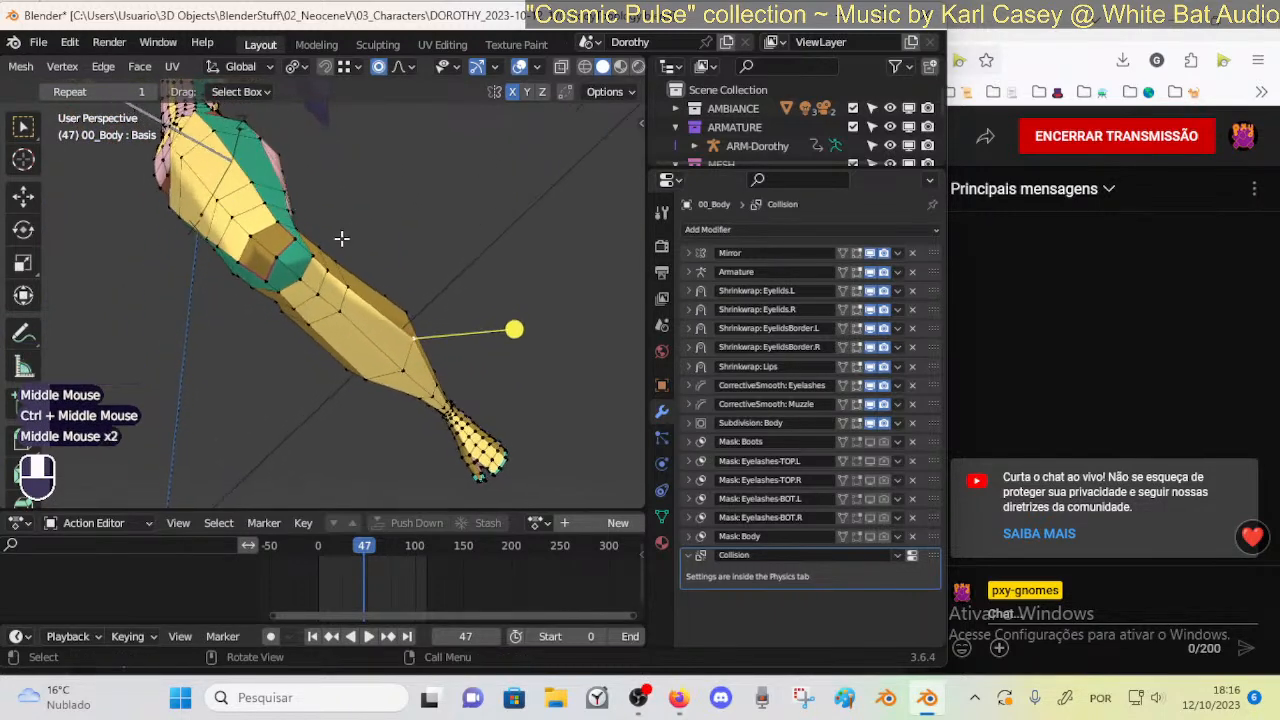
{"action": "middle_click_drag", "start_coordinate": [331, 281], "coordinate": [320, 298], "text": "ctrl"}
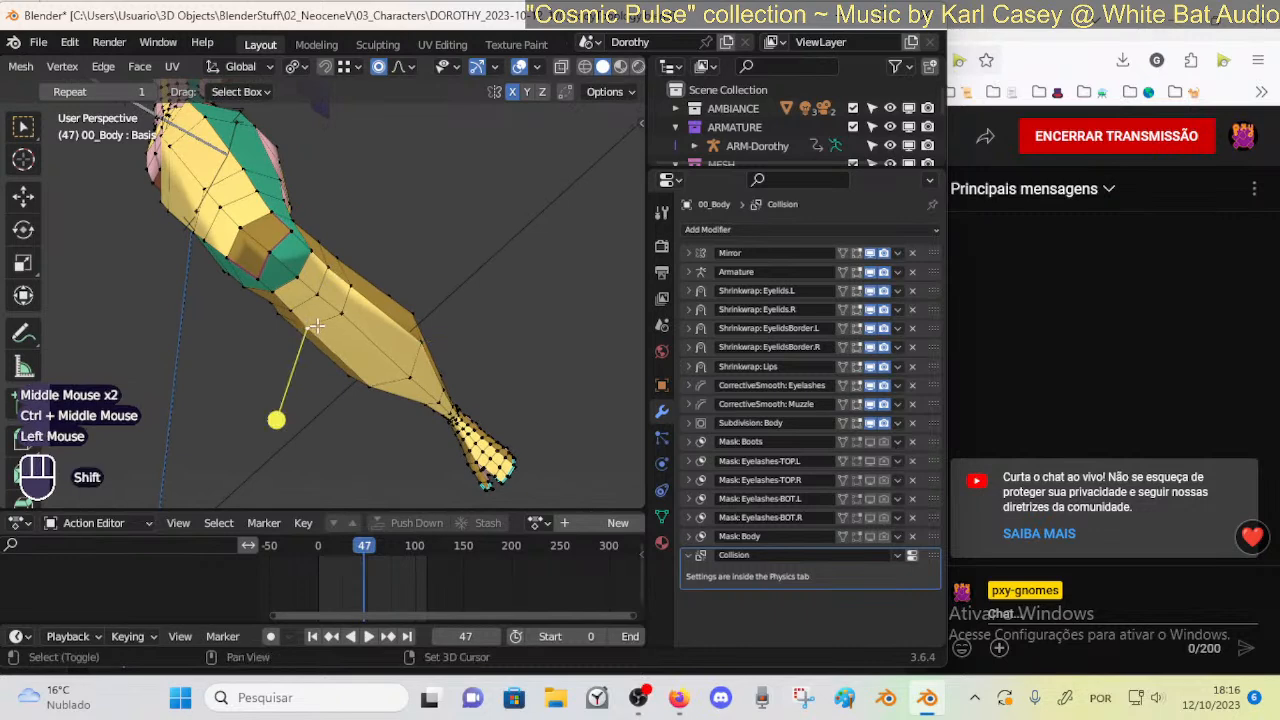
{"action": "key", "text": "shift+v"}
{"action": "left_click", "coordinate": [314, 323], "text": "shift"}
{"action": "left_click", "coordinate": [351, 281]}
{"action": "key", "text": "shift+v"}
{"action": "left_click", "coordinate": [345, 276], "text": "shift"}
Slide and move the front and back vertices of the middle loop below the knee
{"action": "left_click", "coordinate": [331, 268]}
{"action": "key", "text": "shift+v"}
{"action": "left_click", "coordinate": [288, 302], "text": "shift"}
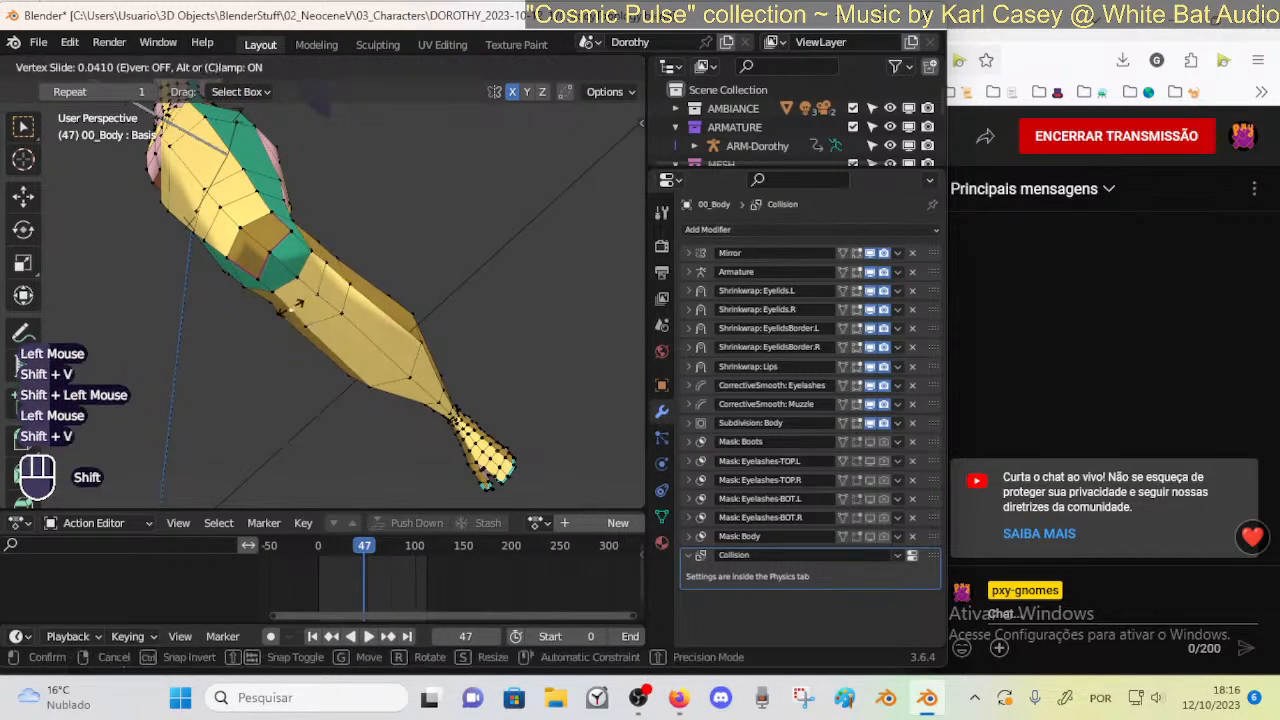
{"action": "left_click", "coordinate": [273, 305]}
{"action": "key", "text": "g"}
{"action": "left_click", "coordinate": [243, 309], "text": "shift"}
{"action": "left_click", "coordinate": [273, 289]}
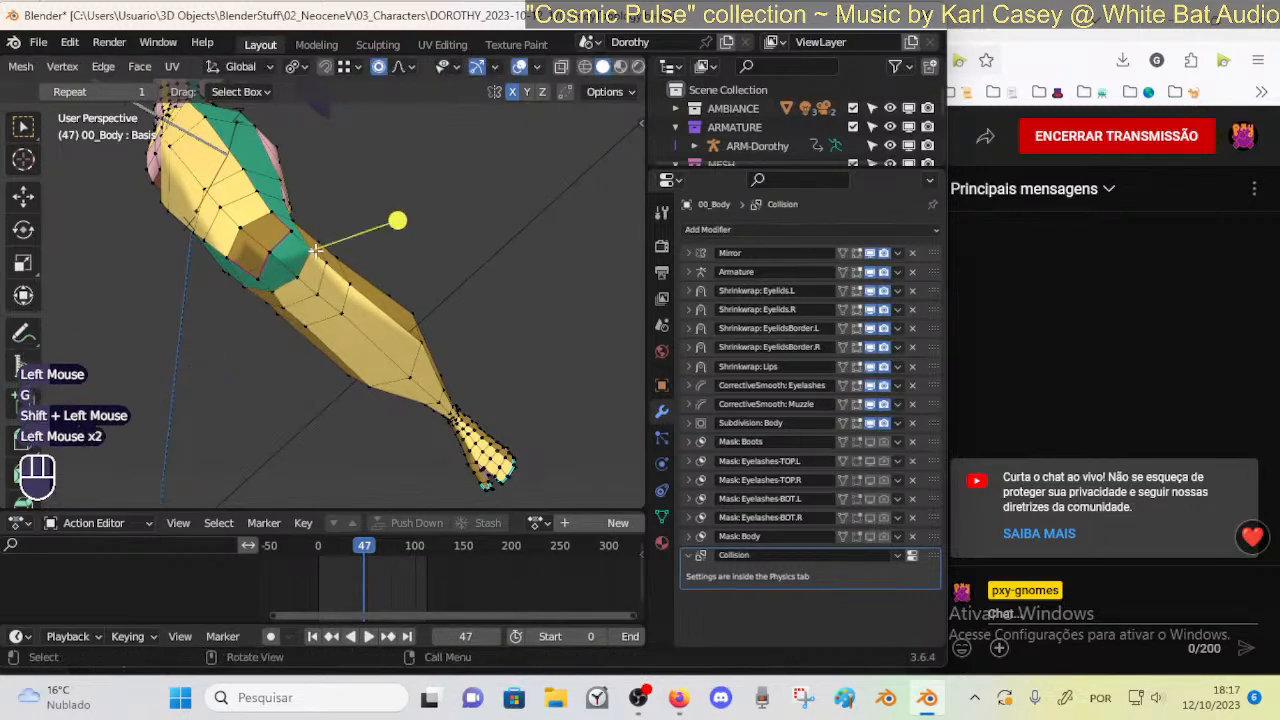
Slide and move the vertices of the first loop directly beneath the kneecap
{"action": "key", "text": "shift+v"}
{"action": "left_click", "coordinate": [305, 260], "text": "shift"}
{"action": "key", "text": "shift+v"}
{"action": "left_click", "coordinate": [272, 292], "text": "shift"}
{"action": "key", "text": "g"}
{"action": "left_click", "coordinate": [256, 289], "text": "shift"}
{"action": "key", "text": "g"}
{"action": "left_click", "coordinate": [300, 265], "text": "shift"}
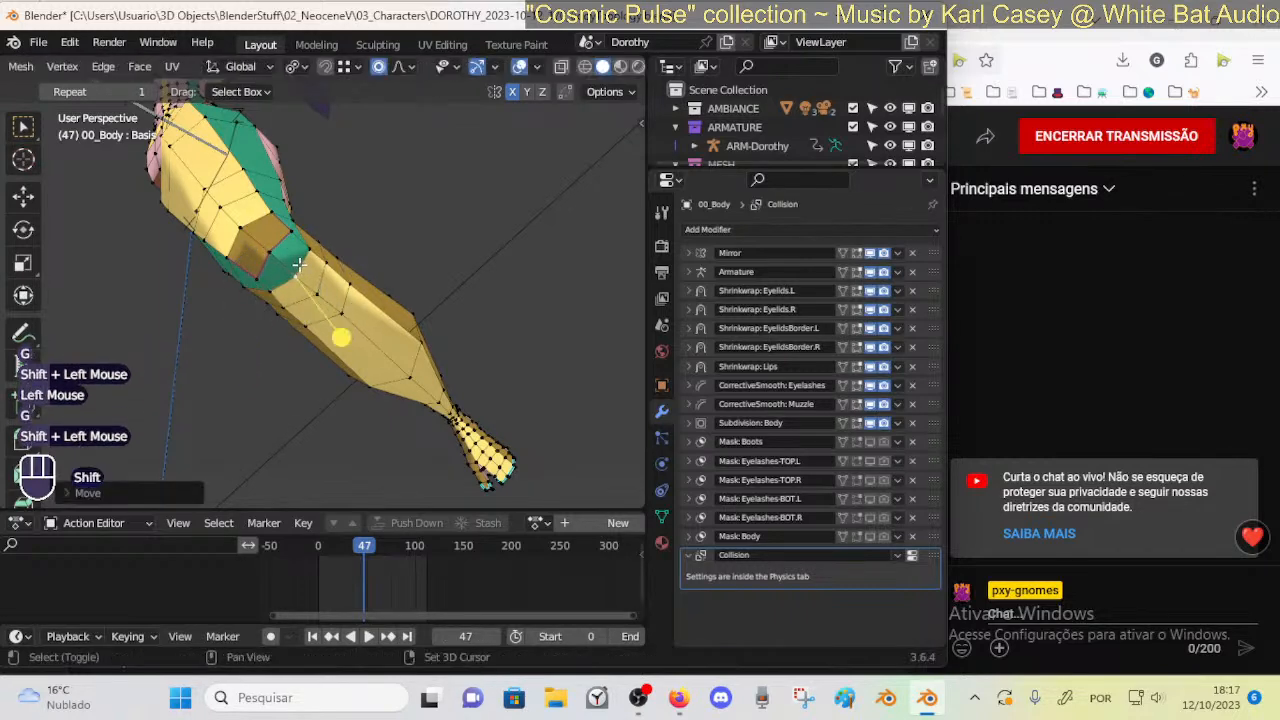
Move the vertices around the kneecap's lower border with proportional editing to reshape the knee outline
{"action": "key", "text": "g"}
{"action": "key", "text": "Escape"}
{"action": "left_click", "coordinate": [319, 241]}
{"action": "key", "text": "g"}
{"action": "left_click", "coordinate": [323, 237], "text": "shift"}
{"action": "key", "text": "g"}
{"action": "left_click", "coordinate": [296, 298], "text": "shift"}
{"action": "key", "text": "g"}
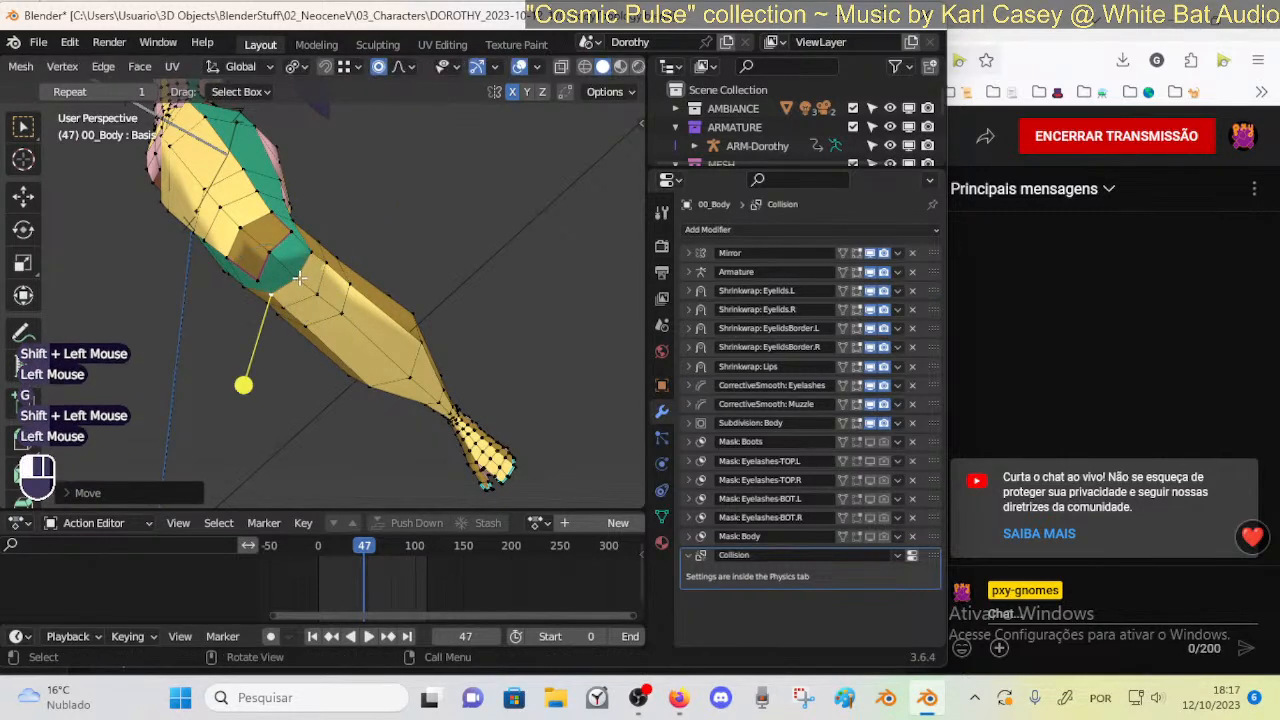
{"action": "left_click", "coordinate": [305, 283], "text": "shift"}
{"action": "left_click", "coordinate": [296, 240]}
{"action": "key", "text": "g"}
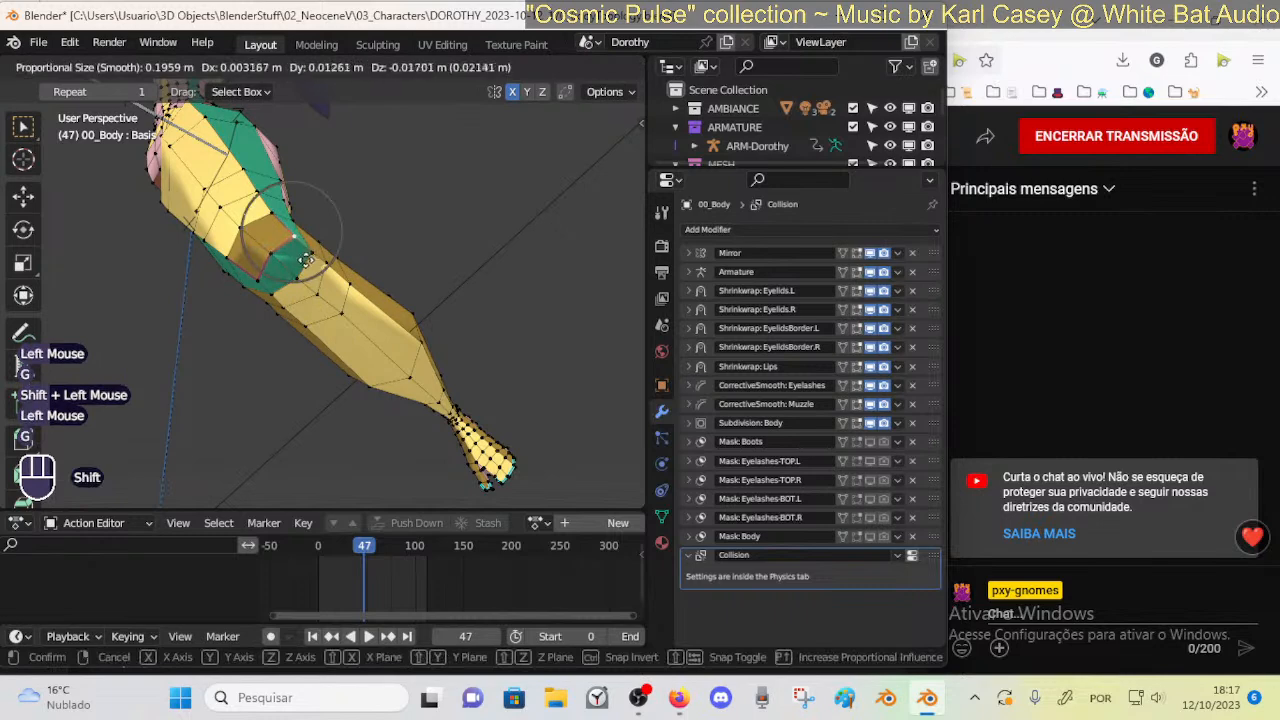
{"action": "left_click", "coordinate": [309, 262], "text": "shift"}
Slide and move the vertices along the side of the bent knee where it meets the lower leg
{"action": "middle_click_drag", "start_coordinate": [312, 264], "coordinate": [322, 318]}
{"action": "middle_click_drag", "start_coordinate": [312, 342], "coordinate": [455, 268]}
{"action": "key", "text": "shift+v"}
{"action": "left_click", "coordinate": [220, 293], "text": "shift"}
{"action": "left_click", "coordinate": [470, 260]}
{"action": "key", "text": "shift+v"}
{"action": "left_click", "coordinate": [478, 241], "text": "shift"}
{"action": "key", "text": "g"}
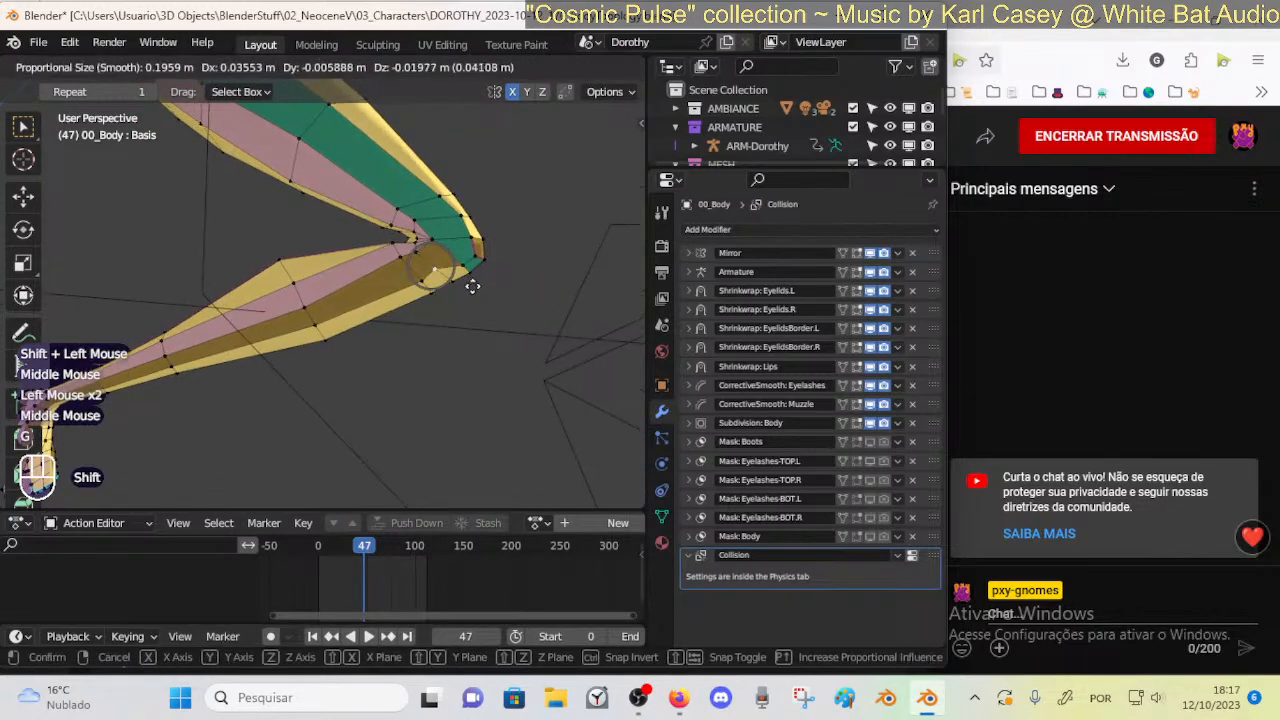
{"action": "left_click", "coordinate": [495, 312], "text": "shift"}
Move the side vertex of the lower leg just below the knee toward the underside
{"action": "middle_click_drag", "start_coordinate": [494, 306], "coordinate": [362, 256]}
{"action": "left_click", "coordinate": [298, 313]}
{"action": "key", "text": "g"}
{"action": "left_click", "coordinate": [309, 366], "text": "shift"}
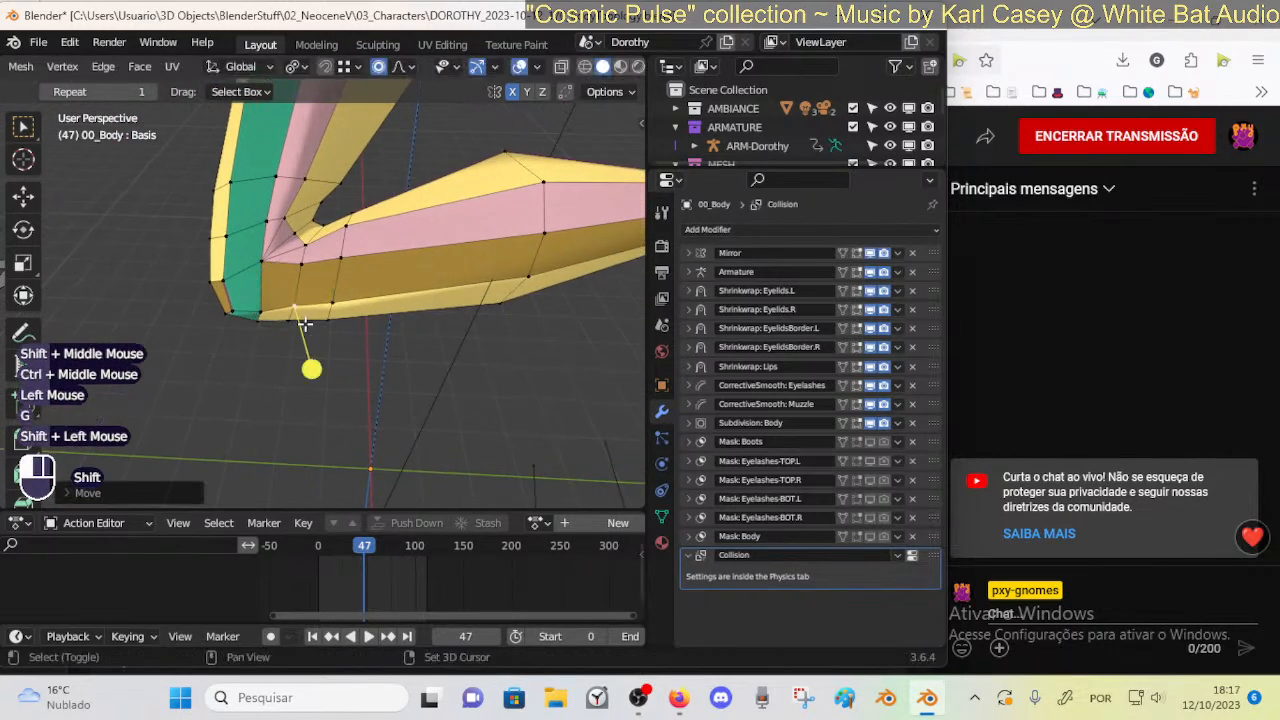
Clear the vertex selection and select the face loops around the knee
{"action": "left_click", "coordinate": [300, 252]}
{"action": "middle_click_drag", "start_coordinate": [303, 270], "coordinate": [363, 263]}
{"action": "left_click", "coordinate": [302, 215], "text": "shift"}
{"action": "key", "text": "alt+a"}
{"action": "left_click", "coordinate": [316, 228], "text": "alt+shift"}
{"action": "key", "text": "alt+a"}
{"action": "left_click", "coordinate": [362, 237], "text": "alt+shift"}
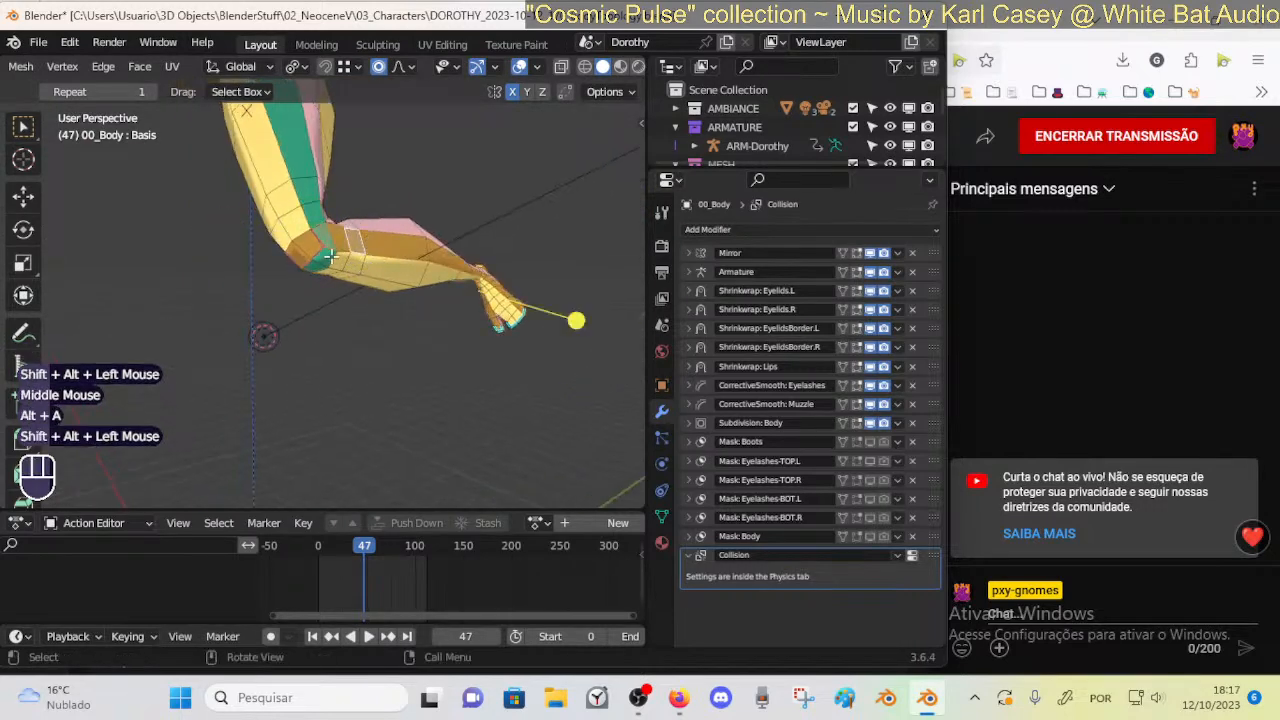
{"action": "left_click", "coordinate": [311, 203], "text": "alt+shift"}
{"action": "middle_click_drag", "start_coordinate": [311, 203], "coordinate": [306, 313]}
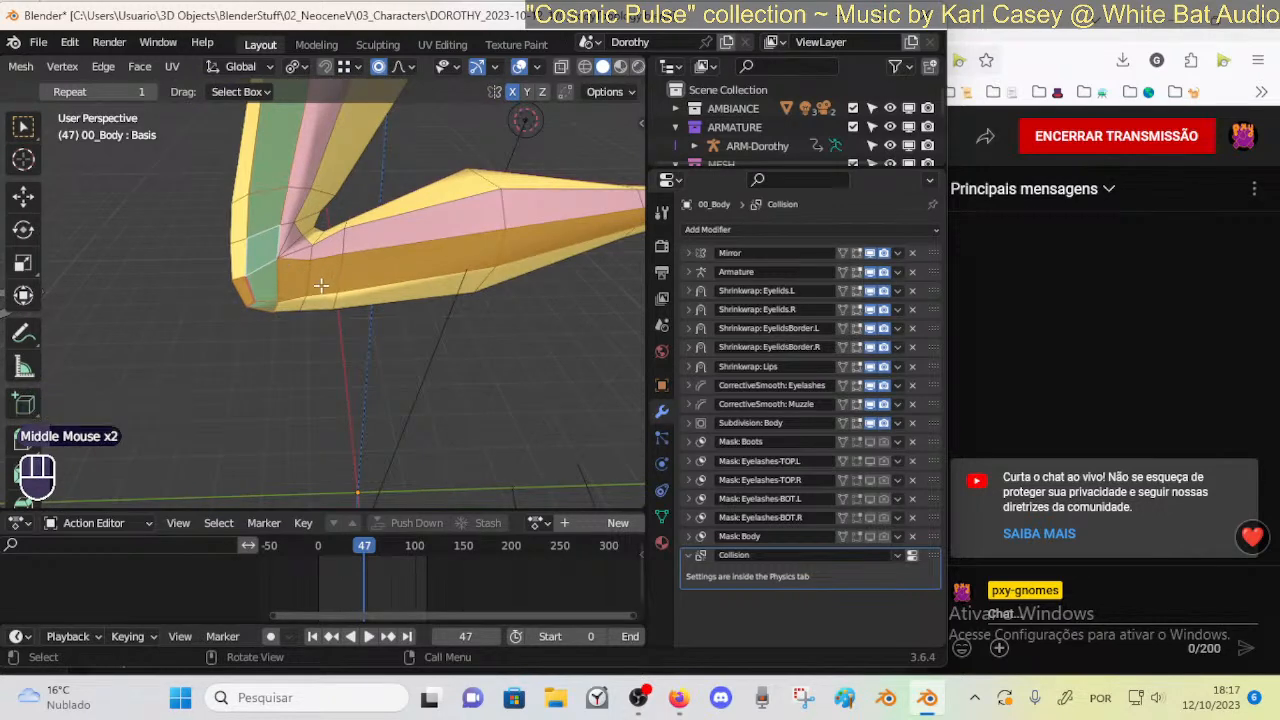
Examine the knee's deformation on the smoothed body in Object Mode from several angles
{"action": "key", "text": "Tab"}
{"action": "middle_click_drag", "start_coordinate": [330, 295], "coordinate": [408, 297]}
{"action": "middle_click_drag", "start_coordinate": [408, 297], "coordinate": [420, 350]}
{"action": "middle_click_drag", "start_coordinate": [420, 350], "coordinate": [436, 384], "text": "shift"}
{"action": "middle_click_drag", "start_coordinate": [436, 384], "coordinate": [240, 426]}
{"action": "key", "text": "Tab"}
{"action": "key", "text": "Tab"}
Select the ARM-Dorothy armature, enter Pose Mode and try moving the MTR-Leg.L control outward
{"action": "double_click", "coordinate": [237, 406]}
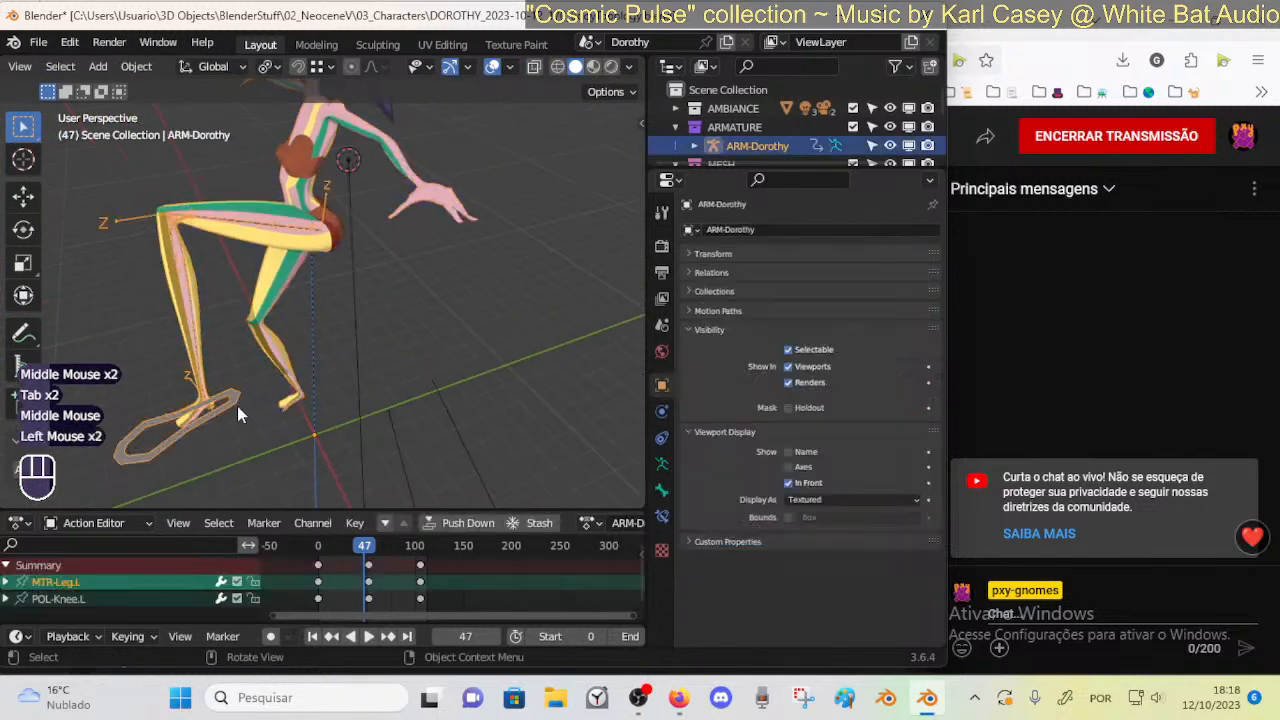
{"action": "key", "text": "ctrl+Tab"}
{"action": "left_click", "coordinate": [236, 400]}
{"action": "key", "text": "g"}
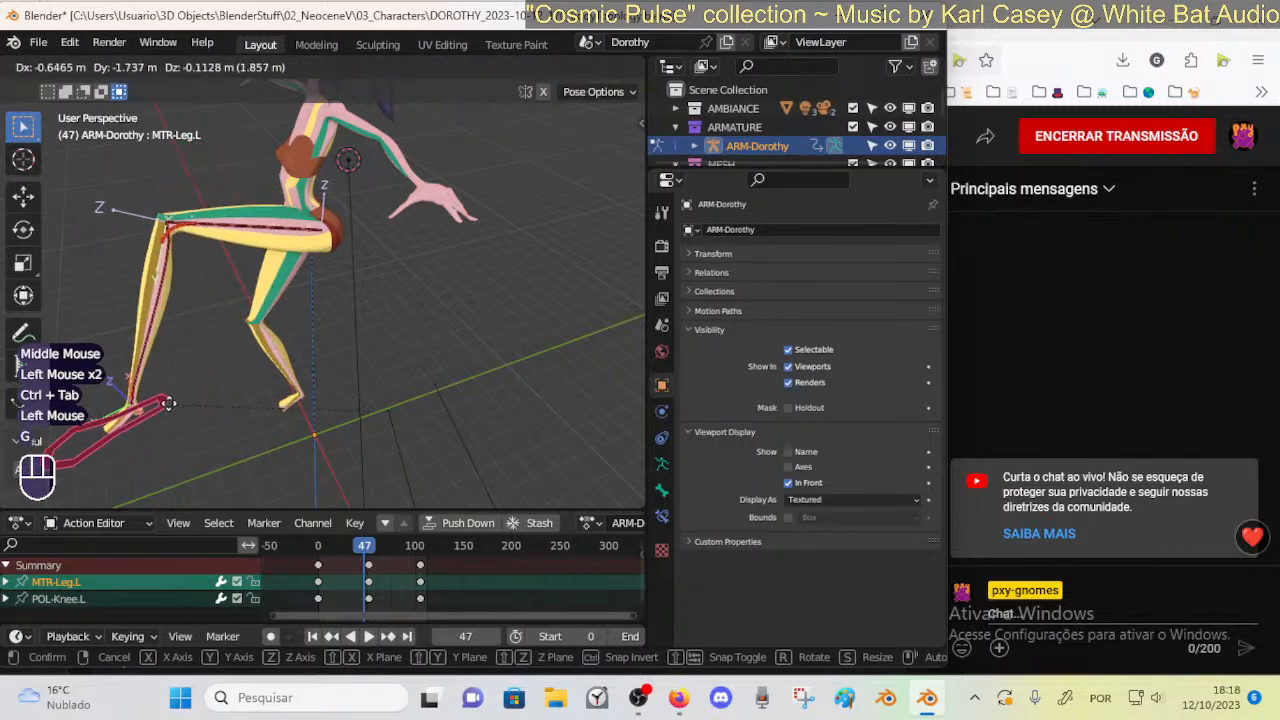
{"action": "left_click", "coordinate": [168, 408]}
Go to frame 0, return to Object Mode and select the 00_Body mesh
{"action": "left_click_drag", "start_coordinate": [350, 551], "coordinate": [318, 552]}
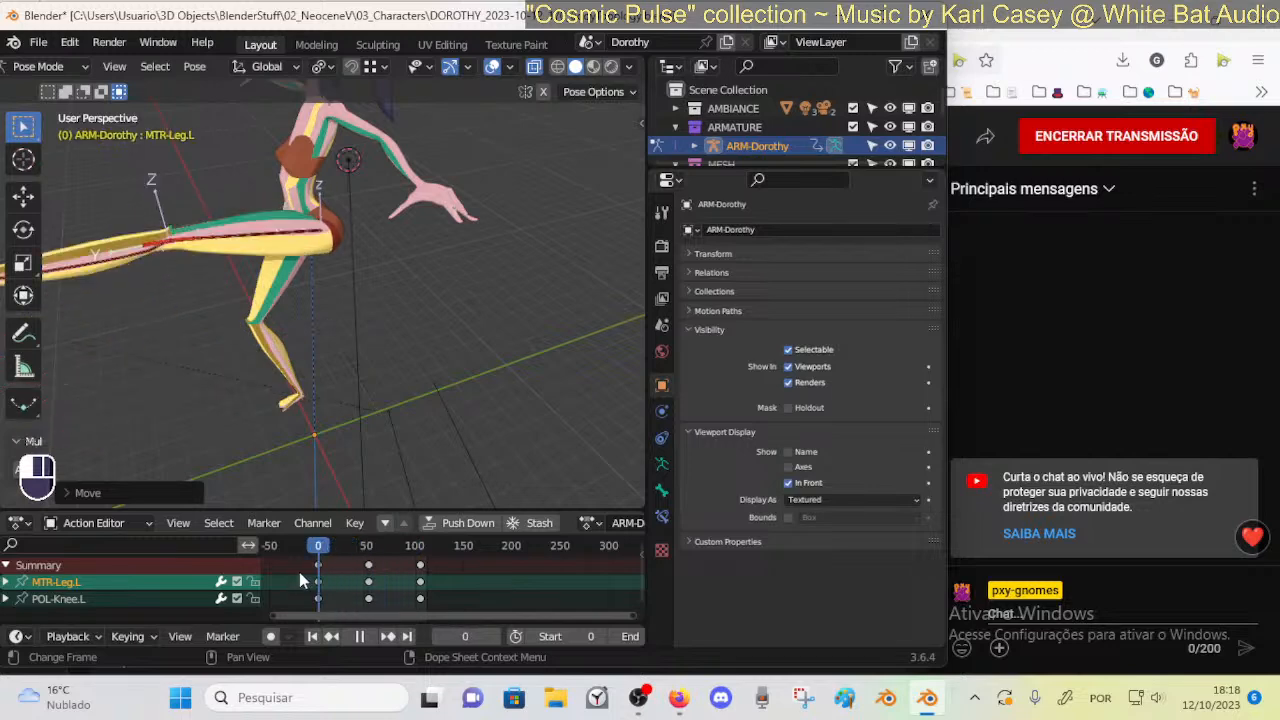
{"action": "middle_click_drag", "start_coordinate": [345, 423], "coordinate": [377, 189], "text": "shift"}
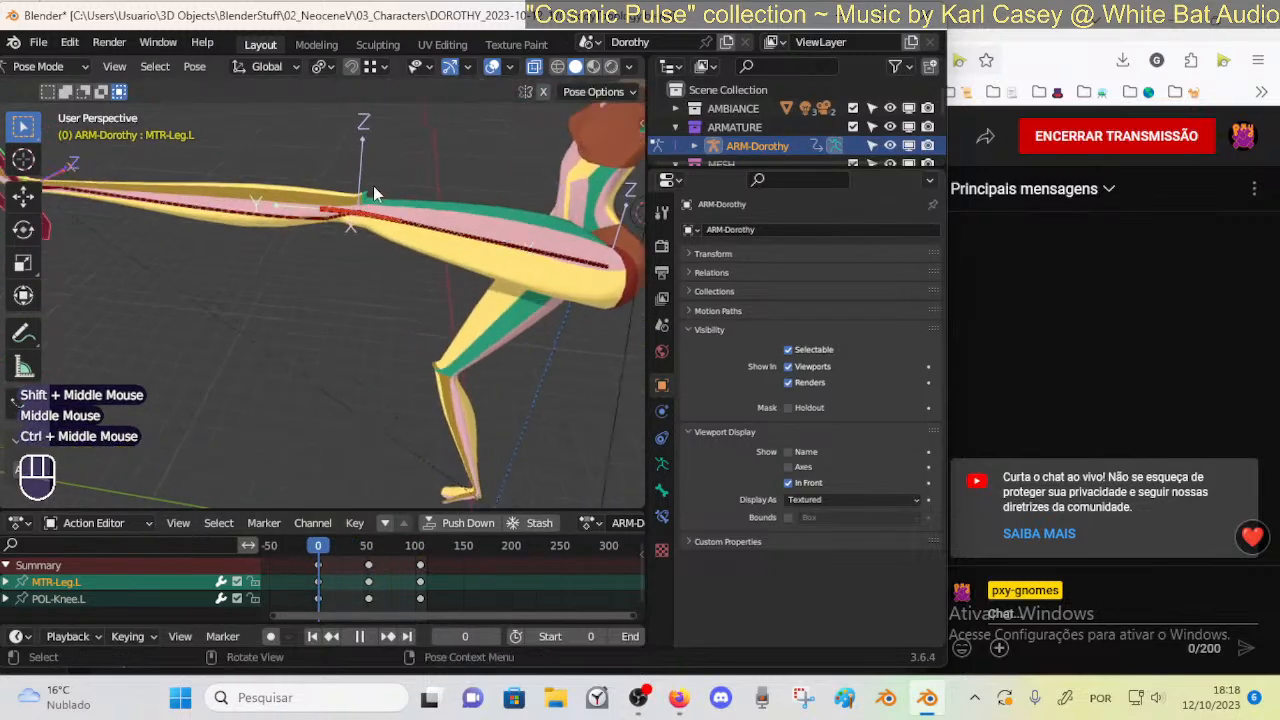
{"action": "left_click", "coordinate": [364, 203]}
{"action": "key", "text": "ctrl+Tab"}
{"action": "left_click", "coordinate": [360, 205]}
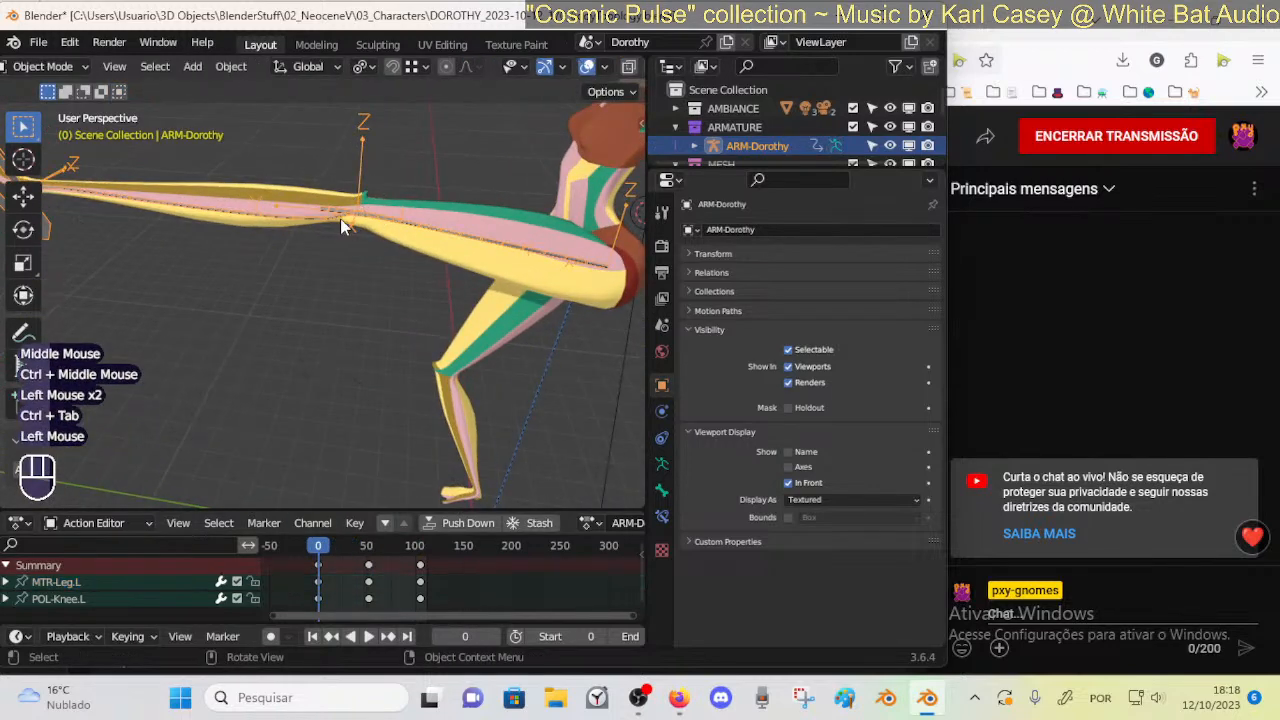
{"action": "left_click", "coordinate": [393, 221]}
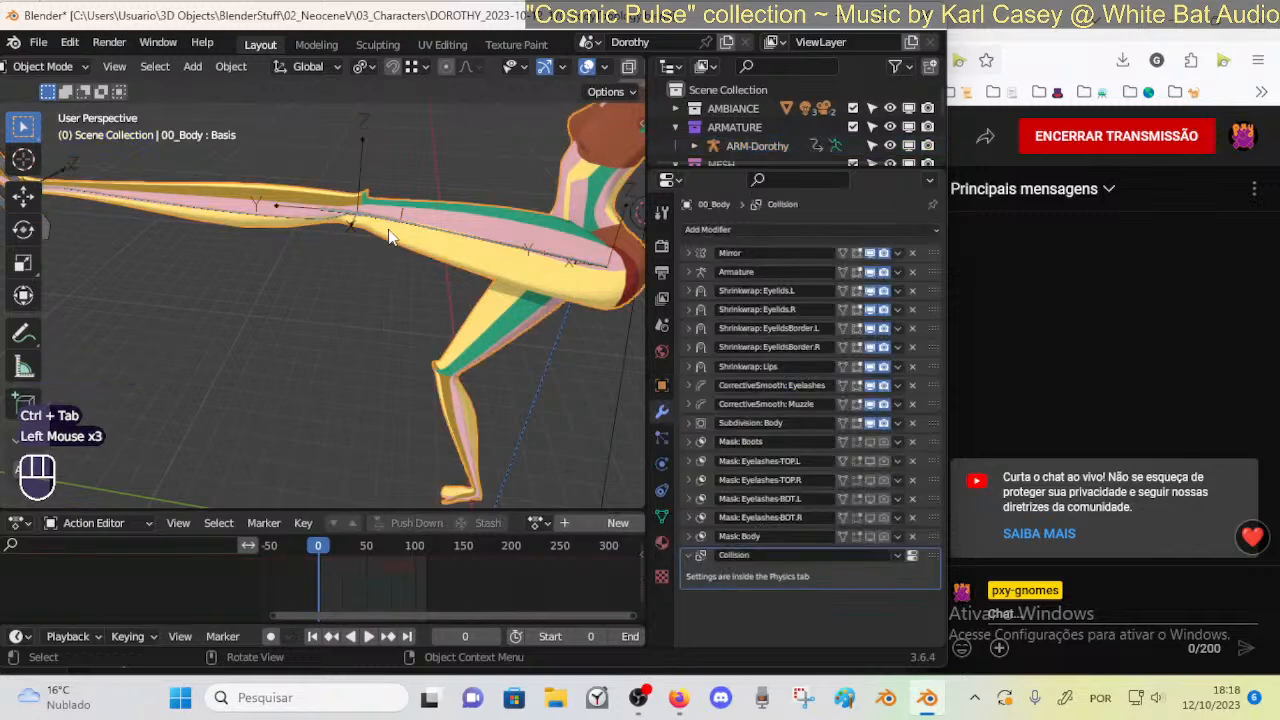
Check the straightened knee and put the body mesh in Edit Mode with vertex selection
{"action": "key", "text": "Tab"}
{"action": "middle_click_drag", "start_coordinate": [423, 340], "coordinate": [408, 287], "text": "ctrl"}
{"action": "key", "text": "Tab"}
{"action": "middle_click_drag", "start_coordinate": [400, 335], "coordinate": [440, 345]}
{"action": "middle_click_drag", "start_coordinate": [440, 345], "coordinate": [390, 231]}
{"action": "key", "text": "Tab"}
{"action": "key", "text": "1"}
{"action": "middle_click_drag", "start_coordinate": [329, 178], "coordinate": [410, 245], "text": "shift"}
{"action": "left_click", "coordinate": [249, 226]}
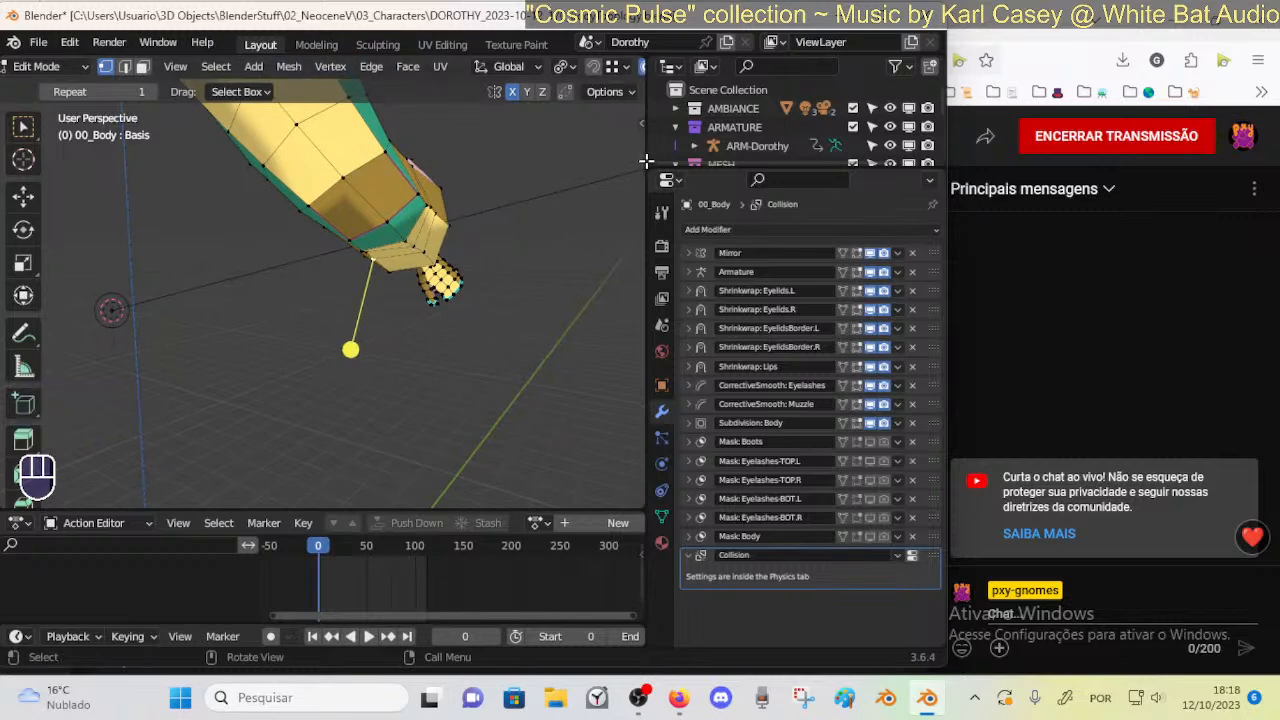
Save the file and divide the widened 3D viewport into two side-by-side views
{"action": "left_click_drag", "start_coordinate": [645, 152], "coordinate": [710, 152]}
{"action": "key", "text": "ctrl+s"}
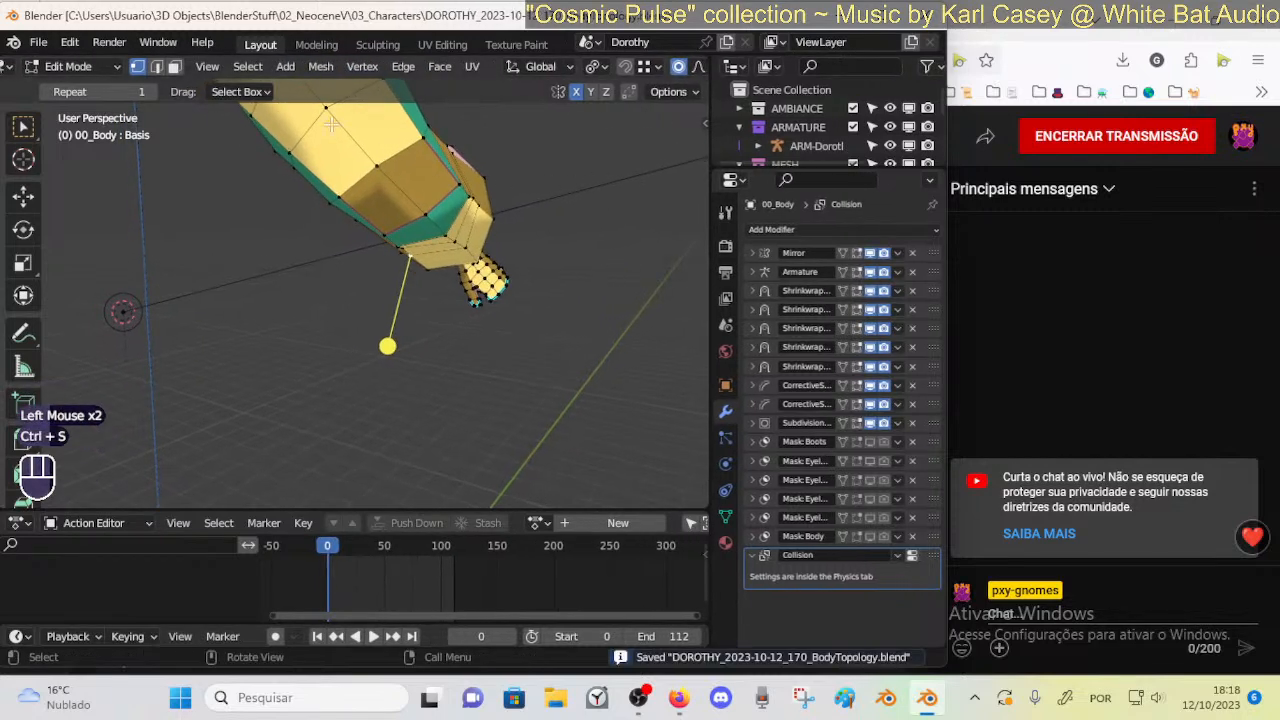
{"action": "right_click", "coordinate": [286, 55]}
{"action": "left_click", "coordinate": [278, 80]}
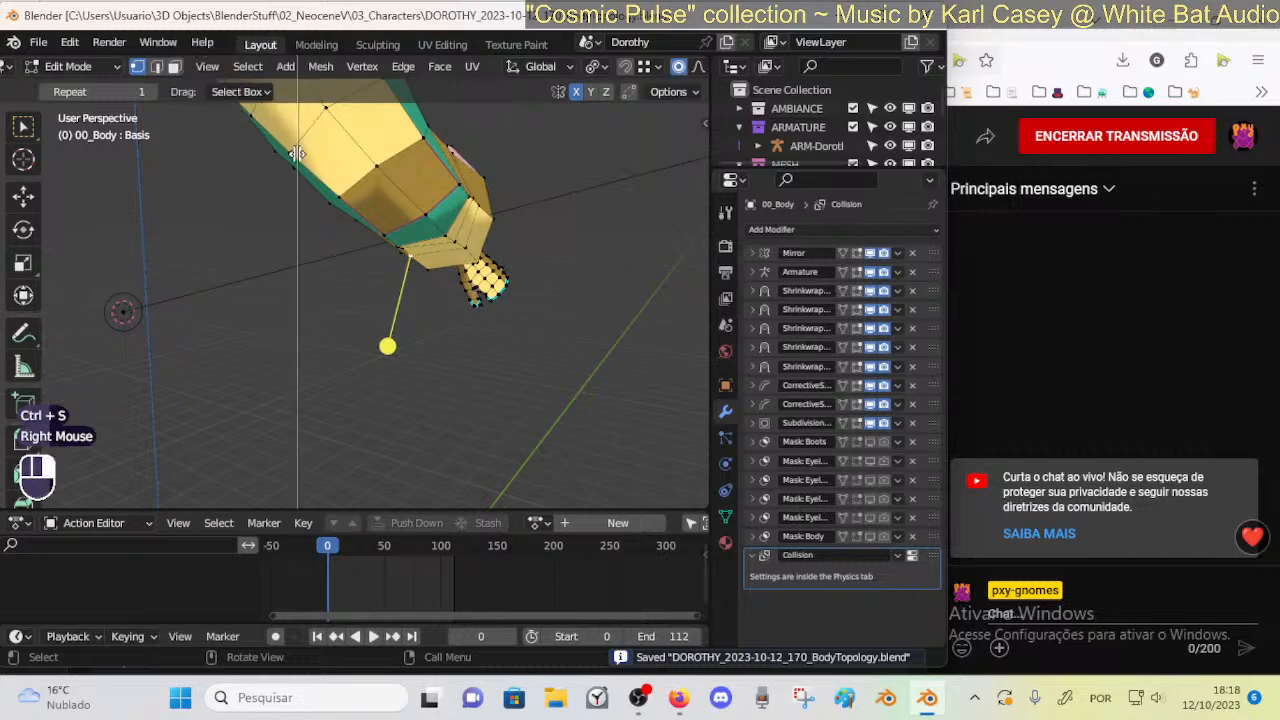
{"action": "left_click", "coordinate": [287, 181]}
Move the vertices on the calf side of the fold behind the knee in the new view
{"action": "middle_click_drag", "start_coordinate": [189, 231], "coordinate": [222, 272]}
{"action": "left_click", "coordinate": [222, 273]}
{"action": "key", "text": "g"}
{"action": "key", "text": "Escape"}
{"action": "left_click", "coordinate": [223, 270]}
{"action": "key", "text": "g"}
{"action": "left_click", "coordinate": [226, 300], "text": "shift"}
{"action": "left_click", "coordinate": [227, 274]}
{"action": "key", "text": "g"}
{"action": "left_click", "coordinate": [236, 302], "text": "shift"}
Slide the inner-fold vertex behind the knee along its edge and nudge it into place
{"action": "left_click", "coordinate": [228, 276]}
{"action": "key", "text": "shift+v"}
{"action": "left_click", "coordinate": [231, 292], "text": "shift"}
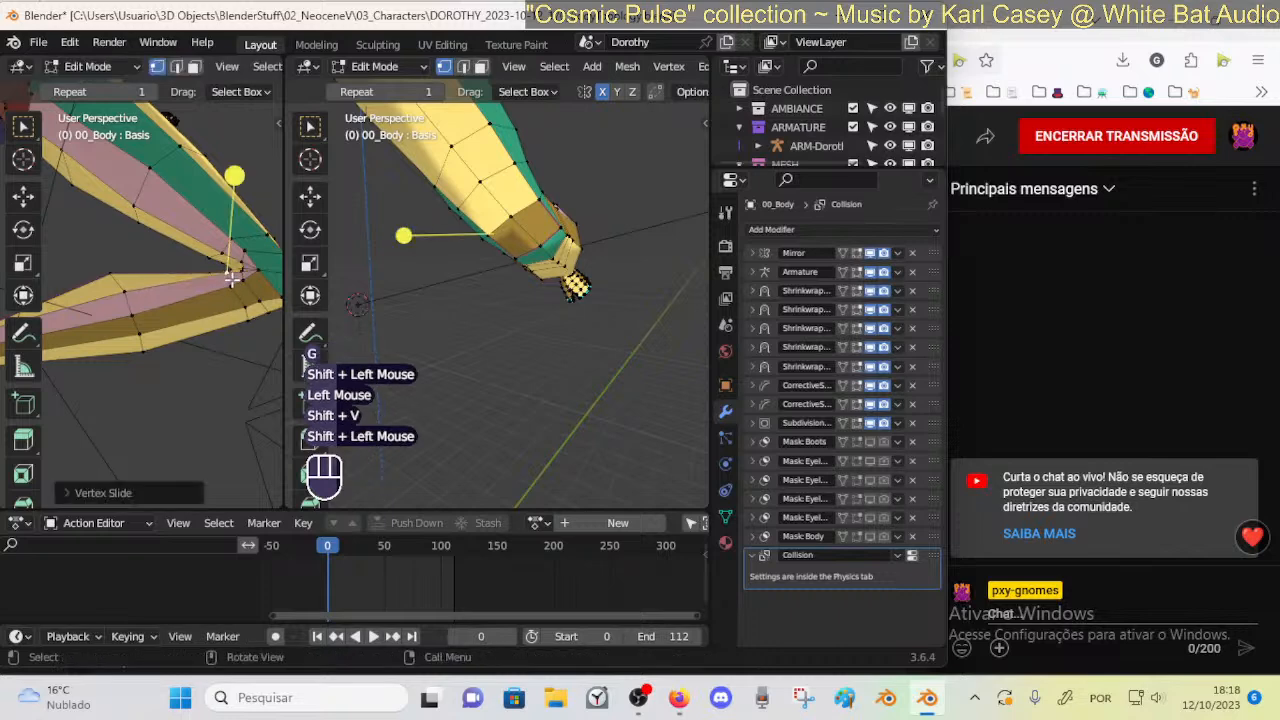
{"action": "key", "text": "g"}
{"action": "left_click", "coordinate": [238, 280], "text": "shift"}
Reposition the neighbouring vertex deeper in the knee fold by moving it freely instead of sliding it
{"action": "left_click", "coordinate": [242, 281]}
{"action": "key", "text": "shift+v"}
{"action": "left_click", "coordinate": [242, 291], "text": "shift"}
{"action": "key", "text": "ctrl+z"}
{"action": "key", "text": "g"}
{"action": "left_click", "coordinate": [244, 286], "text": "shift"}
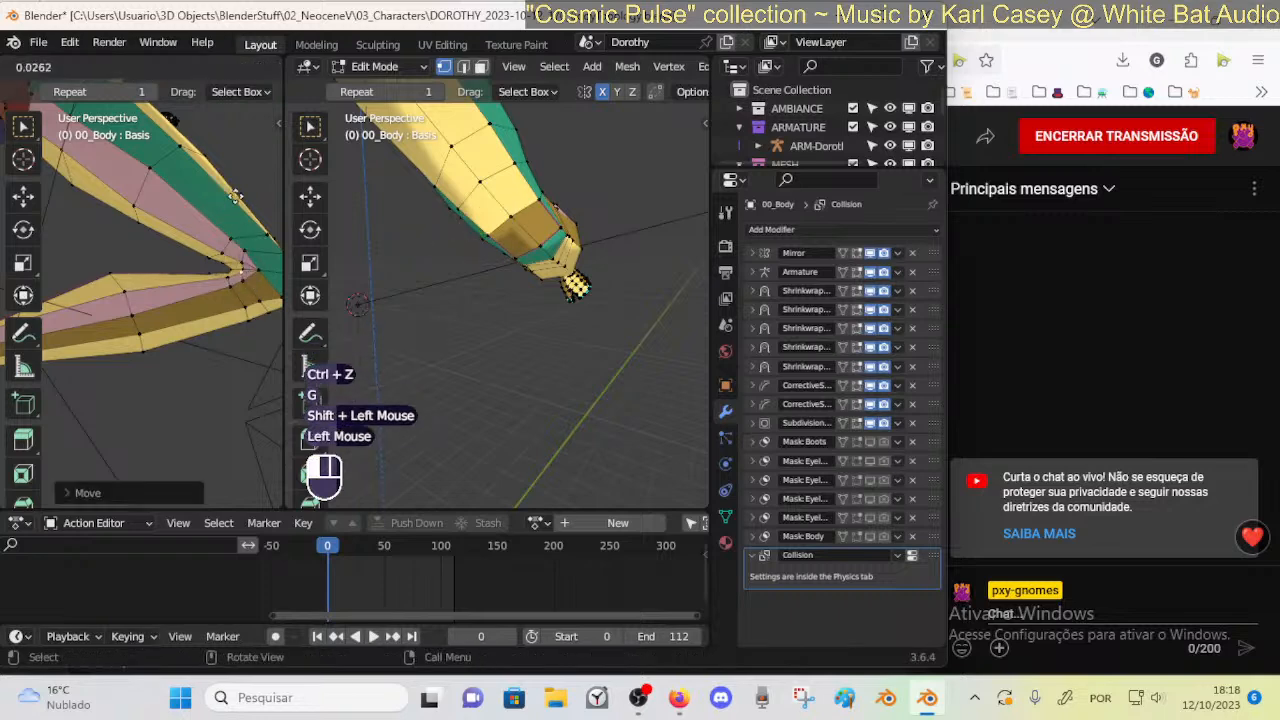
Switch to edge selection, select the edge loop below the knee and smooth its vertices
{"action": "middle_click_drag", "start_coordinate": [118, 275], "coordinate": [192, 280], "text": "shift"}
{"action": "middle_click_drag", "start_coordinate": [470, 260], "coordinate": [485, 245], "text": "shift"}
{"action": "middle_click_drag", "start_coordinate": [200, 260], "coordinate": [180, 355]}
{"action": "middle_click_drag", "start_coordinate": [180, 355], "coordinate": [180, 360], "text": "ctrl"}
{"action": "middle_click_drag", "start_coordinate": [470, 260], "coordinate": [502, 260]}
{"action": "key", "text": "2"}
{"action": "left_click", "coordinate": [503, 305], "text": "alt+shift"}
{"action": "middle_click_drag", "start_coordinate": [507, 305], "coordinate": [527, 286], "text": "shift"}
{"action": "left_click", "coordinate": [560, 209]}
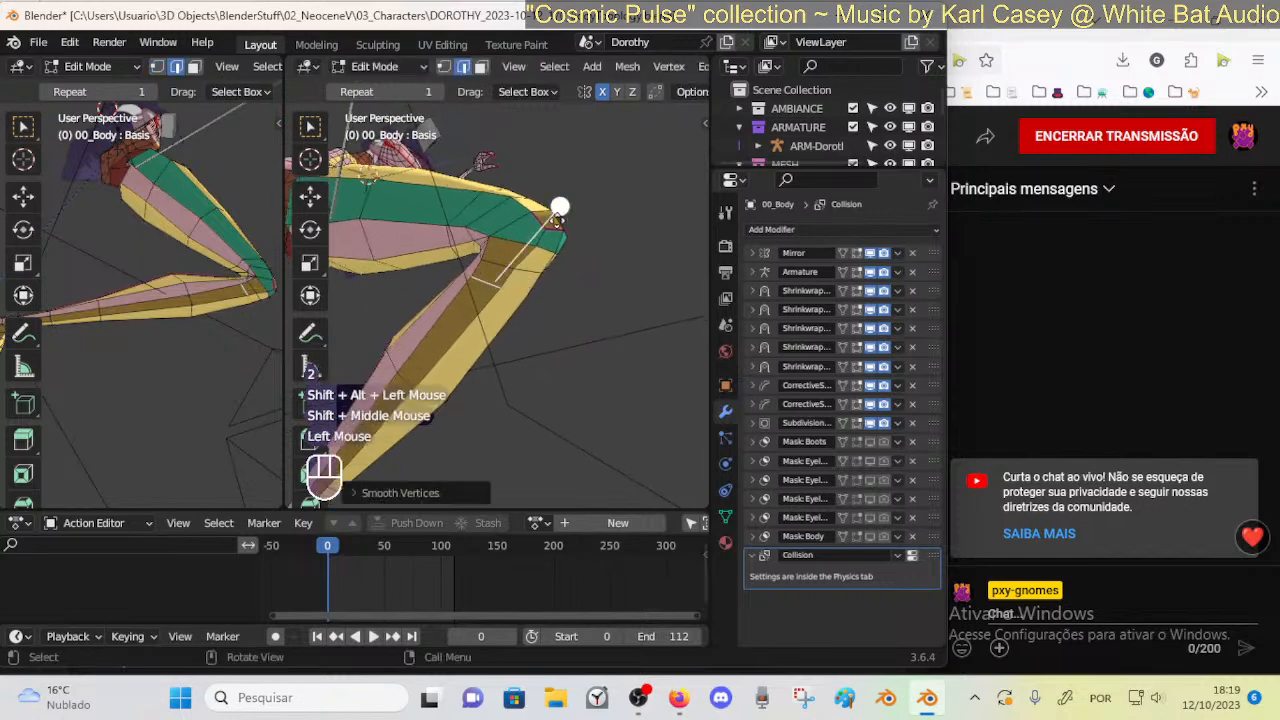
{"action": "key", "text": "alt+a"}
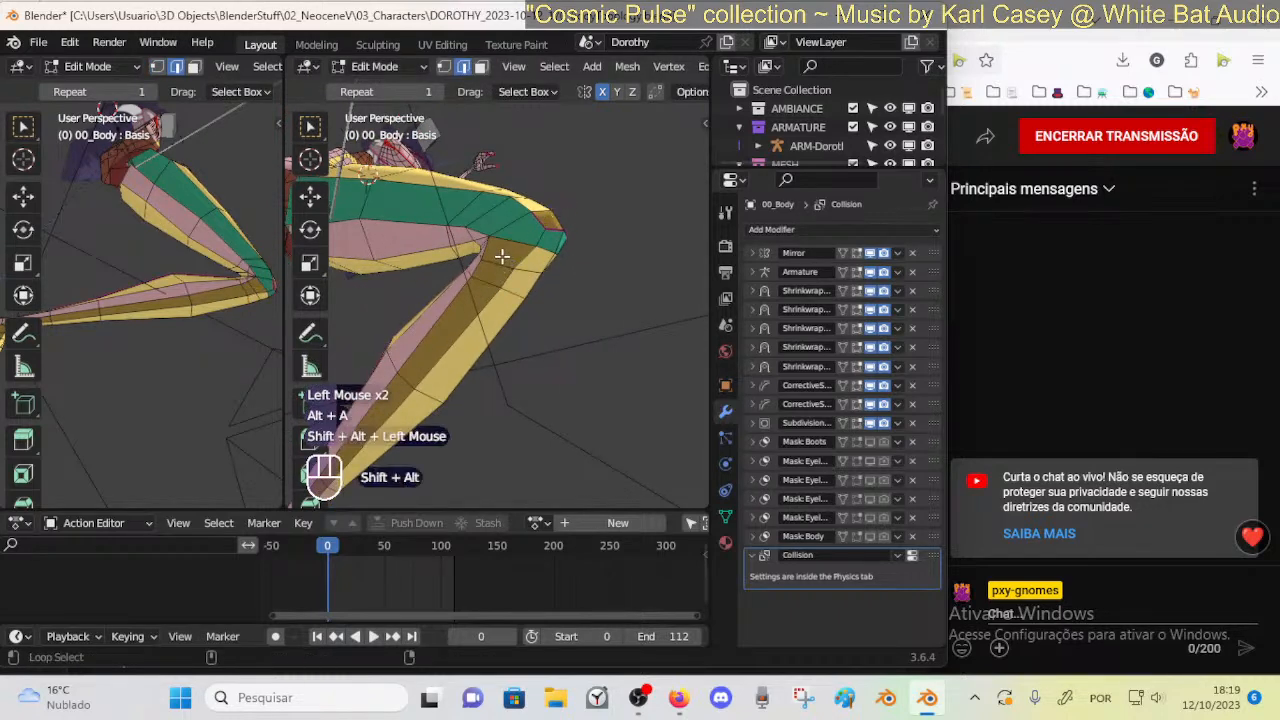
Select the face loop just below the knee in face selection mode and smooth it
{"action": "left_click", "coordinate": [519, 205], "text": "alt+shift"}
{"action": "left_click", "coordinate": [525, 258], "text": "alt+shift"}
{"action": "key", "text": "alt+a"}
{"action": "left_click", "coordinate": [530, 258], "text": "alt+shift"}
{"action": "left_click", "coordinate": [600, 311]}
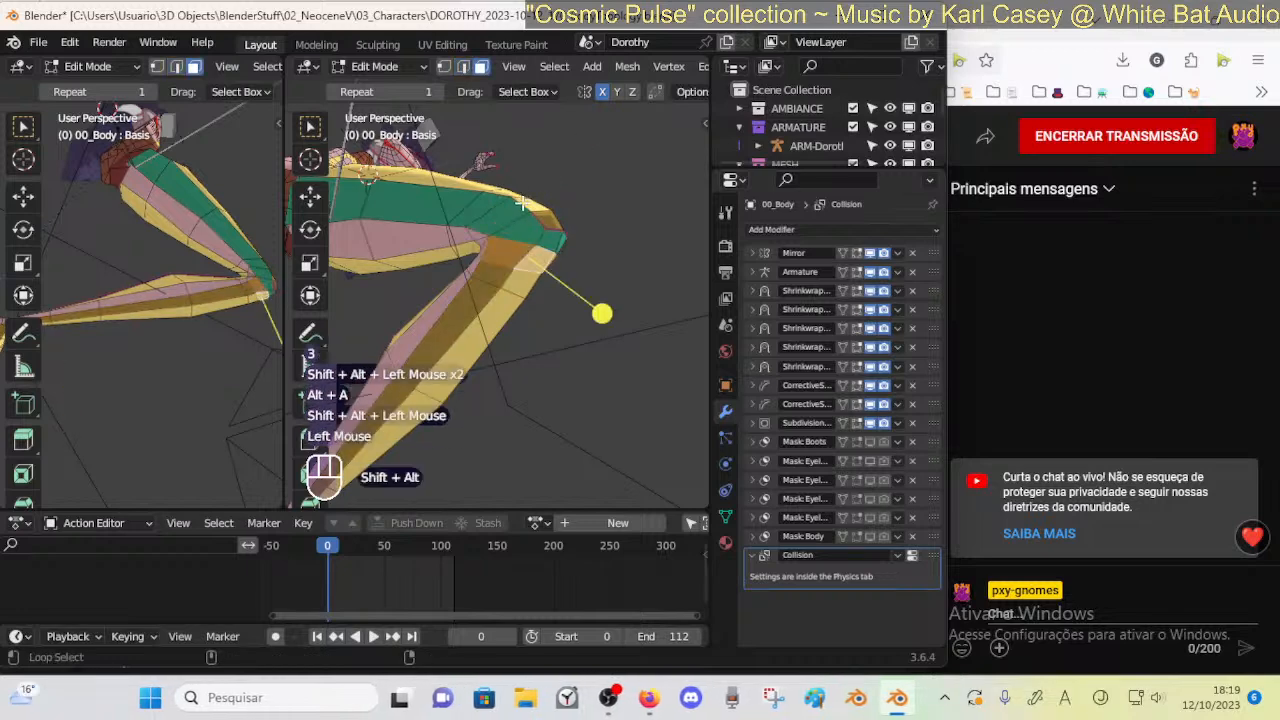
Smooth the face loop just above the knee and clear the selection
{"action": "left_click", "coordinate": [519, 207], "text": "alt+shift"}
{"action": "left_click", "coordinate": [625, 212]}
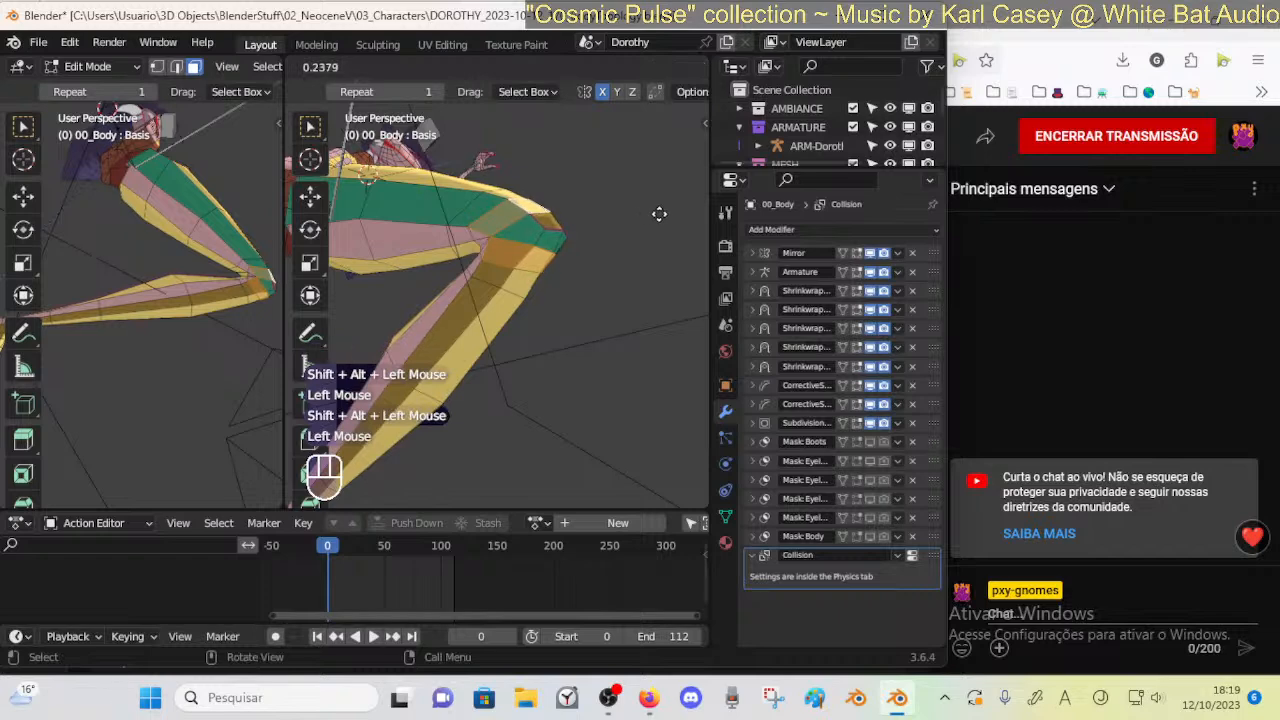
{"action": "left_click_drag", "start_coordinate": [649, 212], "coordinate": [651, 212]}
{"action": "middle_click_drag", "start_coordinate": [557, 222], "coordinate": [566, 215], "text": "shift"}
{"action": "key", "text": "alt+a"}
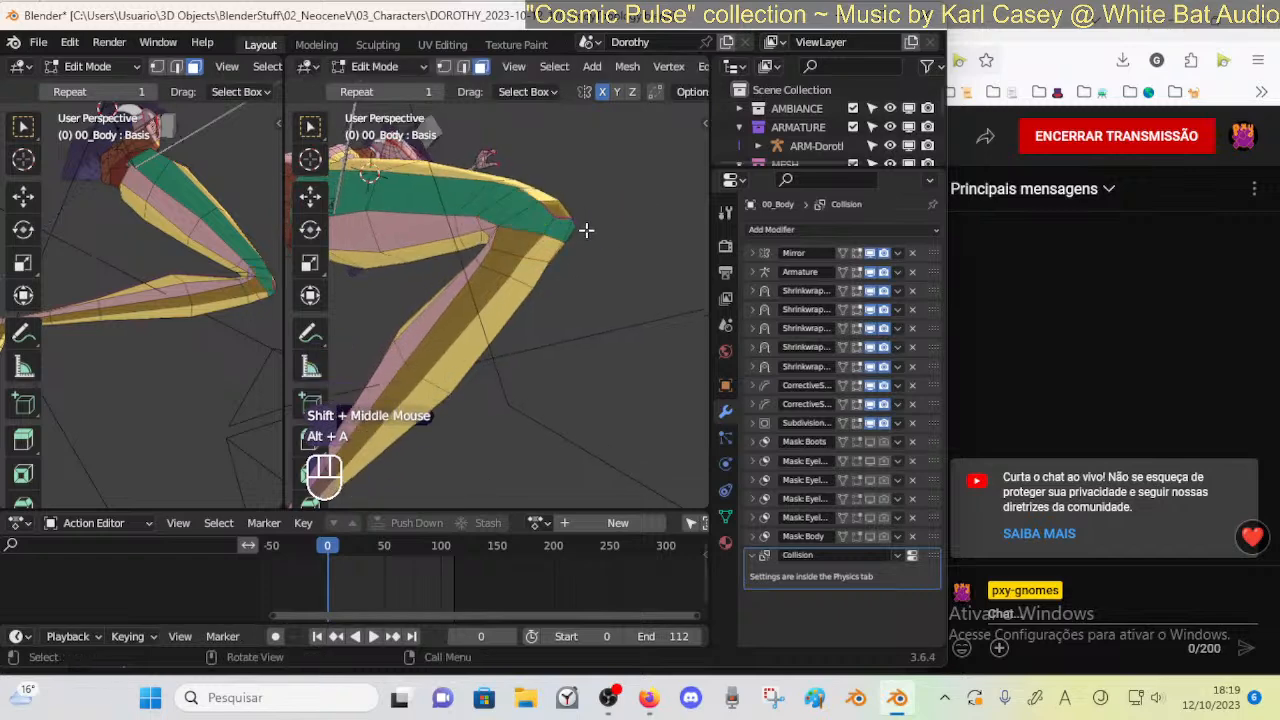
Circle-select the knee faces through the mesh with X-ray, smooth them, and turn X-ray off
{"action": "key", "text": "alt+z"}
{"action": "key", "text": "c"}
{"action": "right_click", "coordinate": [600, 218]}
{"action": "key", "text": "c"}
{"action": "right_click", "coordinate": [607, 211]}
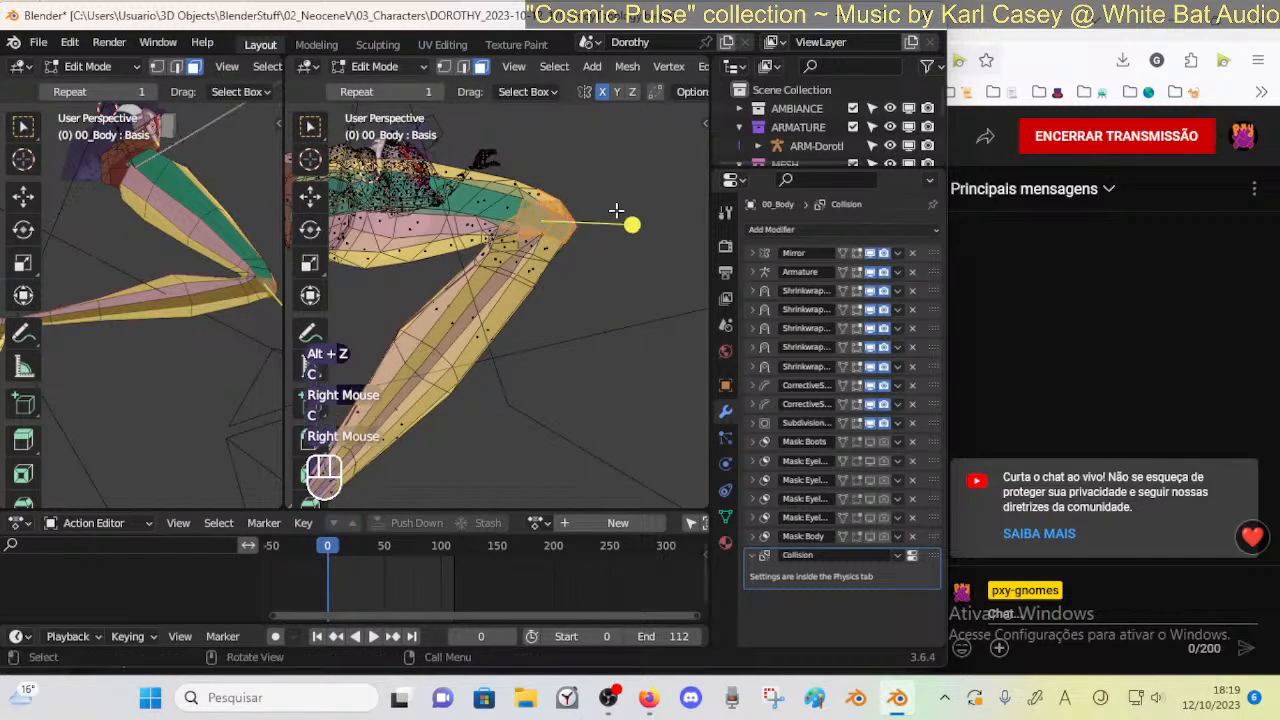
{"action": "key", "text": "c"}
{"action": "right_click", "coordinate": [640, 197]}
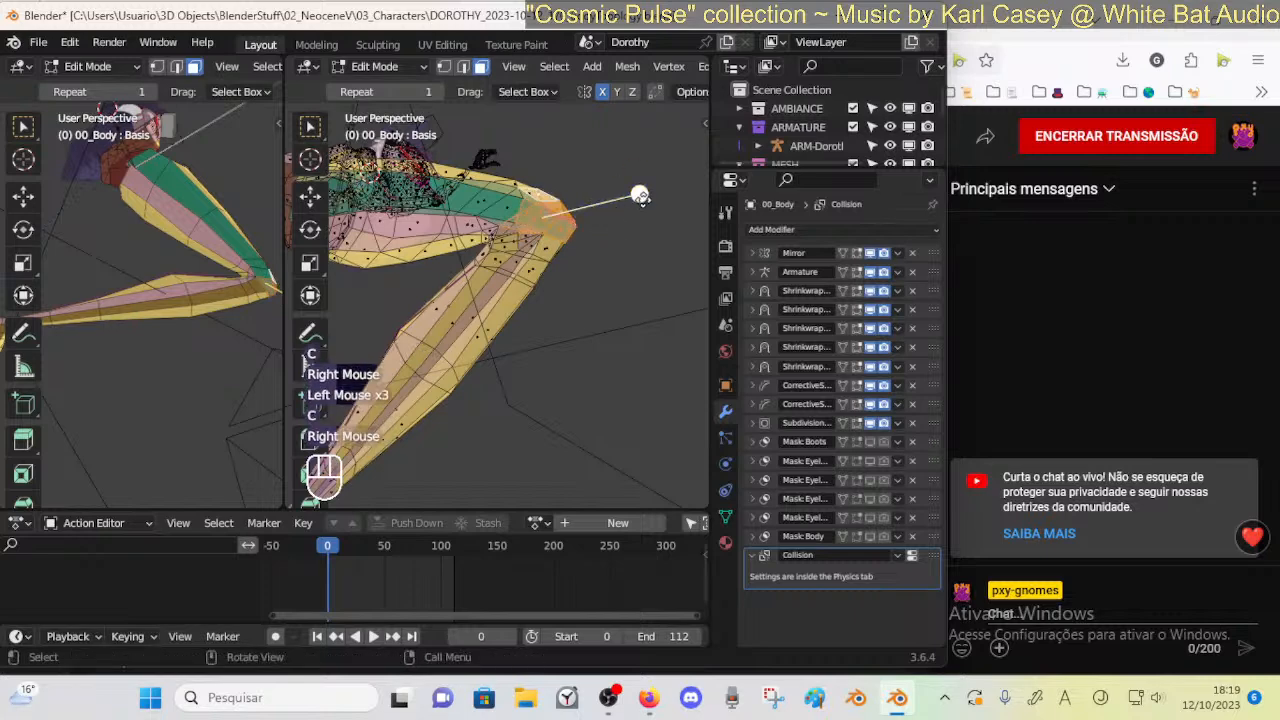
{"action": "key", "text": "alt+z"}
{"action": "key", "text": "alt+a"}
Select the lengthwise edges along the lower leg and adjust their edge crease
{"action": "middle_click_drag", "start_coordinate": [640, 194], "coordinate": [514, 194]}
{"action": "key", "text": "2"}
{"action": "left_click", "coordinate": [472, 227]}
{"action": "left_click", "coordinate": [523, 381], "text": "shift"}
{"action": "middle_click_drag", "start_coordinate": [540, 399], "coordinate": [512, 388], "text": "shift"}
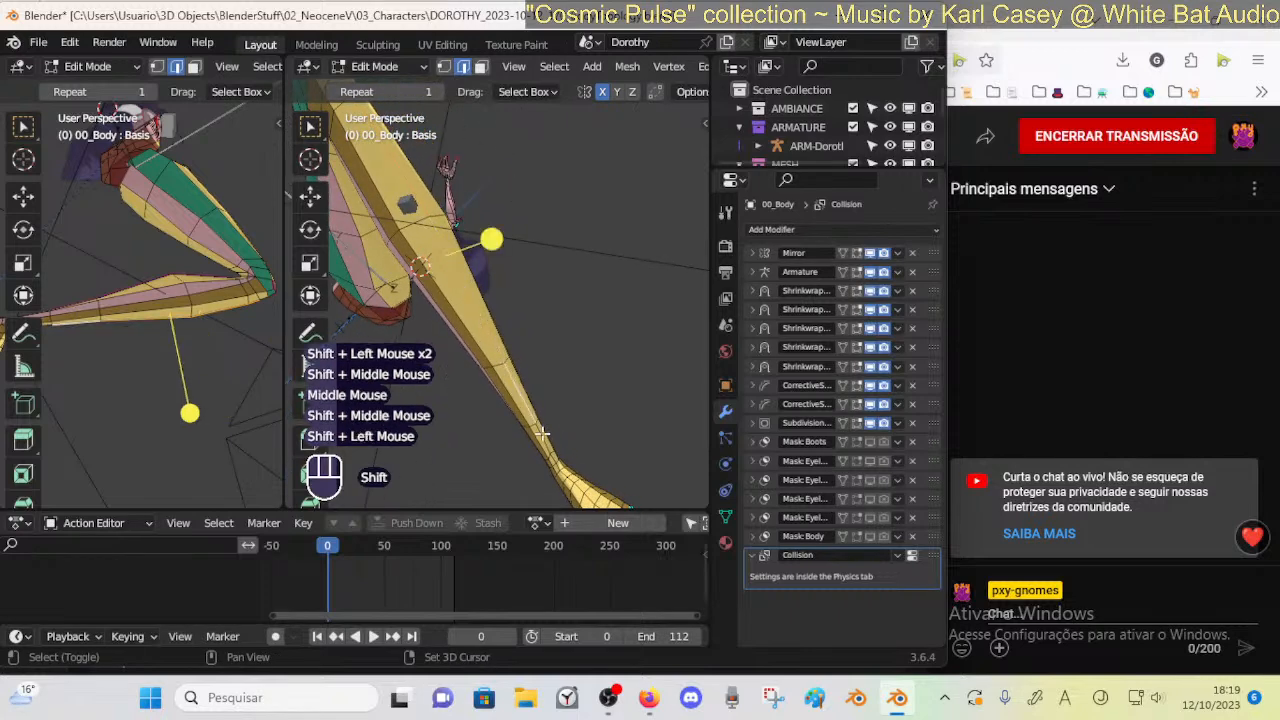
{"action": "middle_click_drag", "start_coordinate": [543, 442], "coordinate": [540, 292]}
{"action": "left_click", "coordinate": [443, 261], "text": "shift"}
{"action": "mouse_move", "coordinate": [540, 292]}
{"action": "middle_mouse_down", "text": "shift"}
{"action": "mouse_move", "coordinate": [552, 276]}
{"action": "mouse_move", "coordinate": [533, 288]}
{"action": "middle_mouse_up", "text": "shift"}
{"action": "key", "text": "shift+e"}
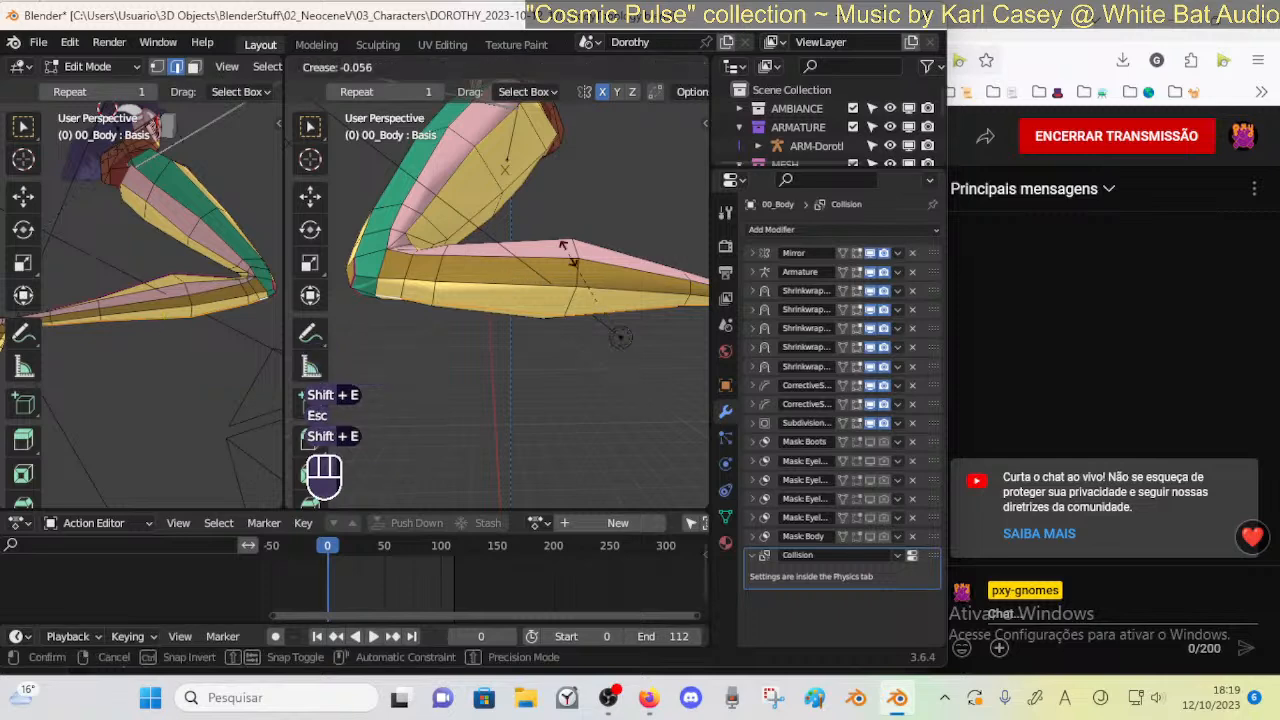
{"action": "mouse_move", "coordinate": [568, 254]}
{"action": "middle_mouse_down"}
{"action": "mouse_move", "coordinate": [474, 271]}
{"action": "mouse_move", "coordinate": [451, 318]}
{"action": "mouse_move", "coordinate": [475, 324]}
{"action": "mouse_move", "coordinate": [505, 287]}
{"action": "mouse_move", "coordinate": [474, 310]}
{"action": "mouse_move", "coordinate": [531, 277]}
{"action": "mouse_move", "coordinate": [565, 275]}
{"action": "middle_mouse_up"}
Check the knee in Object Mode and move the underside vertex just below the knee in Edit Mode
{"action": "key", "text": "Tab"}
{"action": "middle_click_drag", "start_coordinate": [565, 275], "coordinate": [575, 300]}
{"action": "middle_click_drag", "start_coordinate": [575, 300], "coordinate": [585, 270]}
{"action": "key", "text": "Tab"}
{"action": "middle_click_drag", "start_coordinate": [585, 270], "coordinate": [577, 301], "text": "ctrl"}
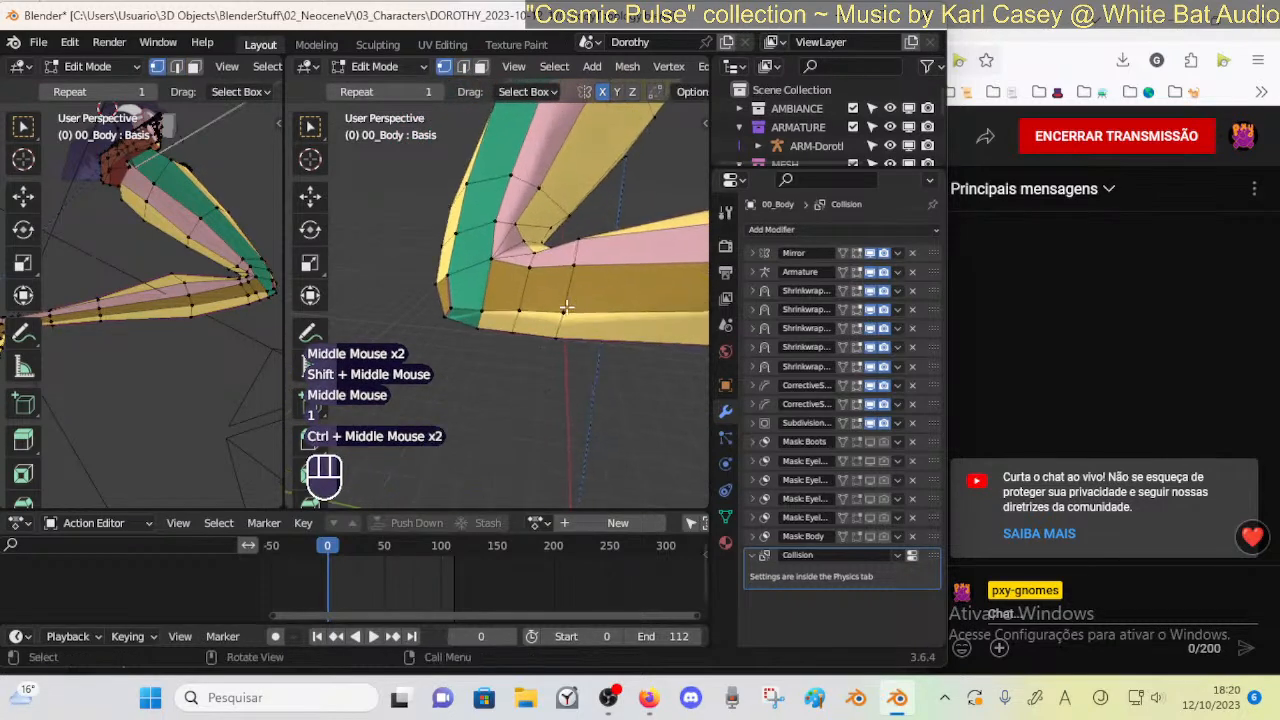
{"action": "key", "text": "g"}
{"action": "left_click", "coordinate": [485, 325], "text": "shift"}
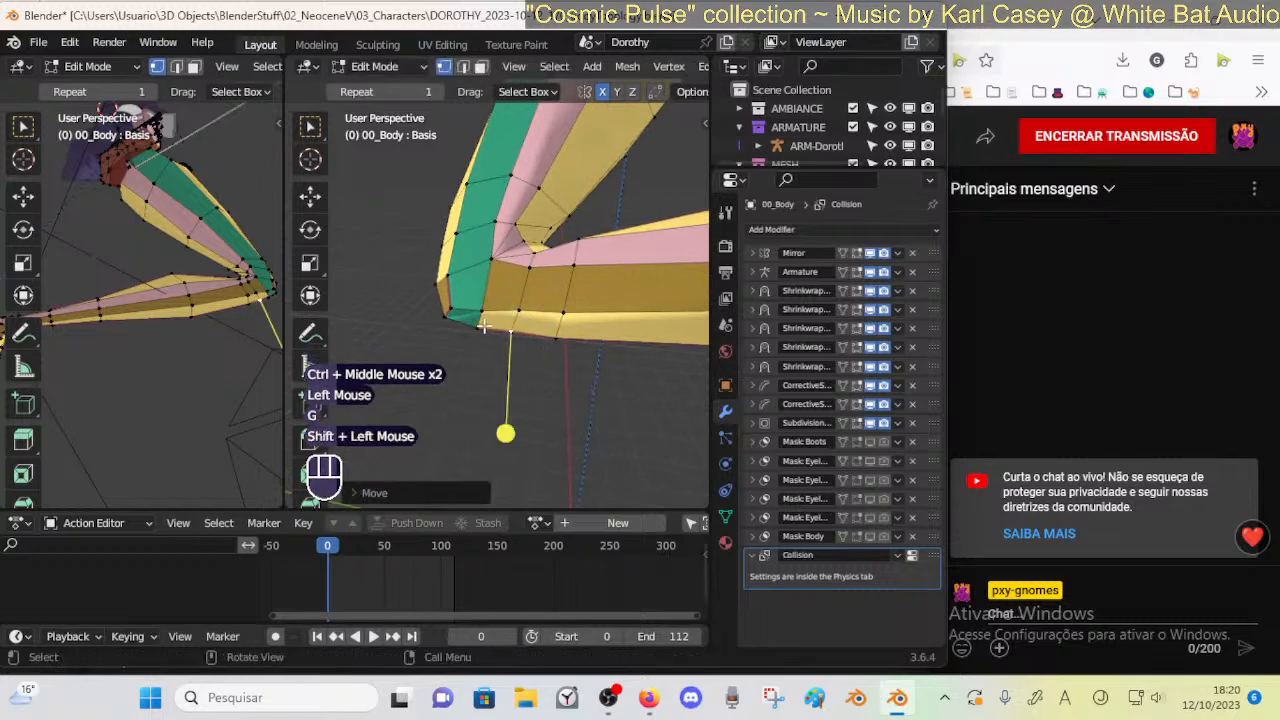
Move the underside vertex just below the knee and the next underside vertex along the lower leg
{"action": "key", "text": "g"}
{"action": "left_click", "coordinate": [485, 320], "text": "shift"}
{"action": "left_click", "coordinate": [557, 337]}
{"action": "key", "text": "g"}
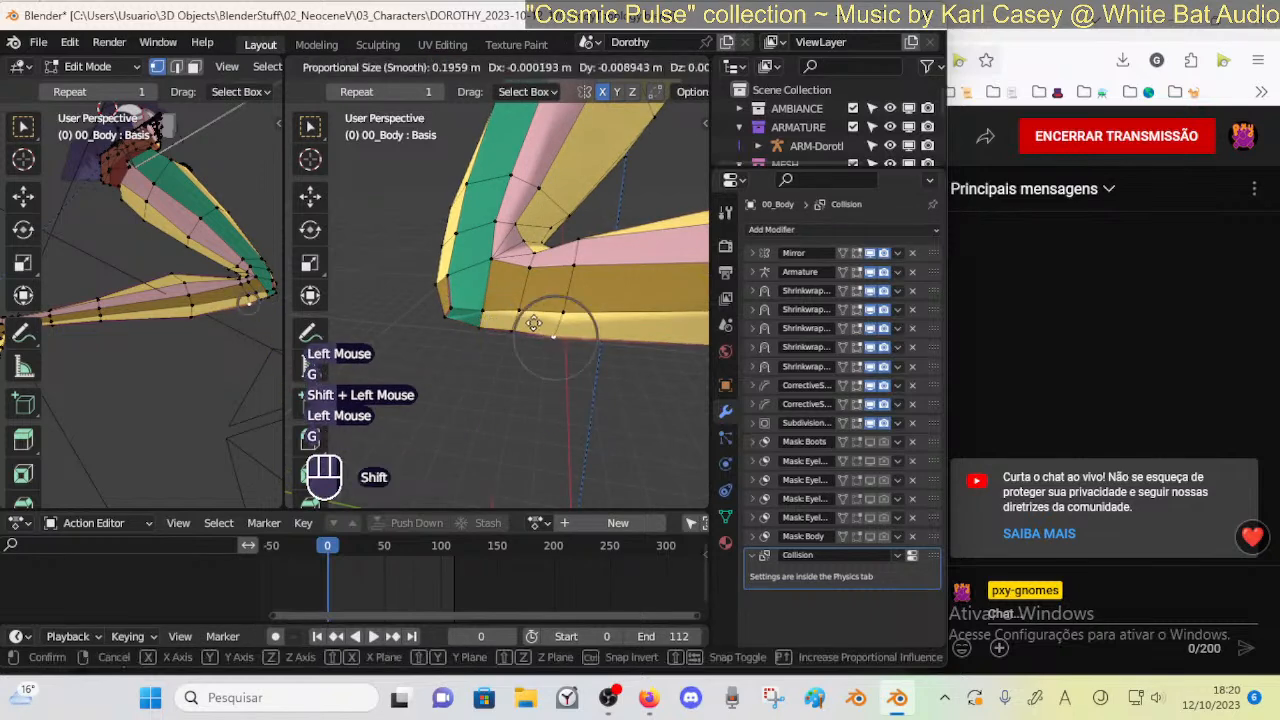
{"action": "left_click", "coordinate": [497, 300], "text": "shift"}
Move the underside vertices at the calf and lower shin to refine the leg's lower contour
{"action": "middle_click_drag", "start_coordinate": [560, 308], "coordinate": [527, 354], "text": "ctrl"}
{"action": "middle_click_drag", "start_coordinate": [655, 294], "coordinate": [541, 297], "text": "shift"}
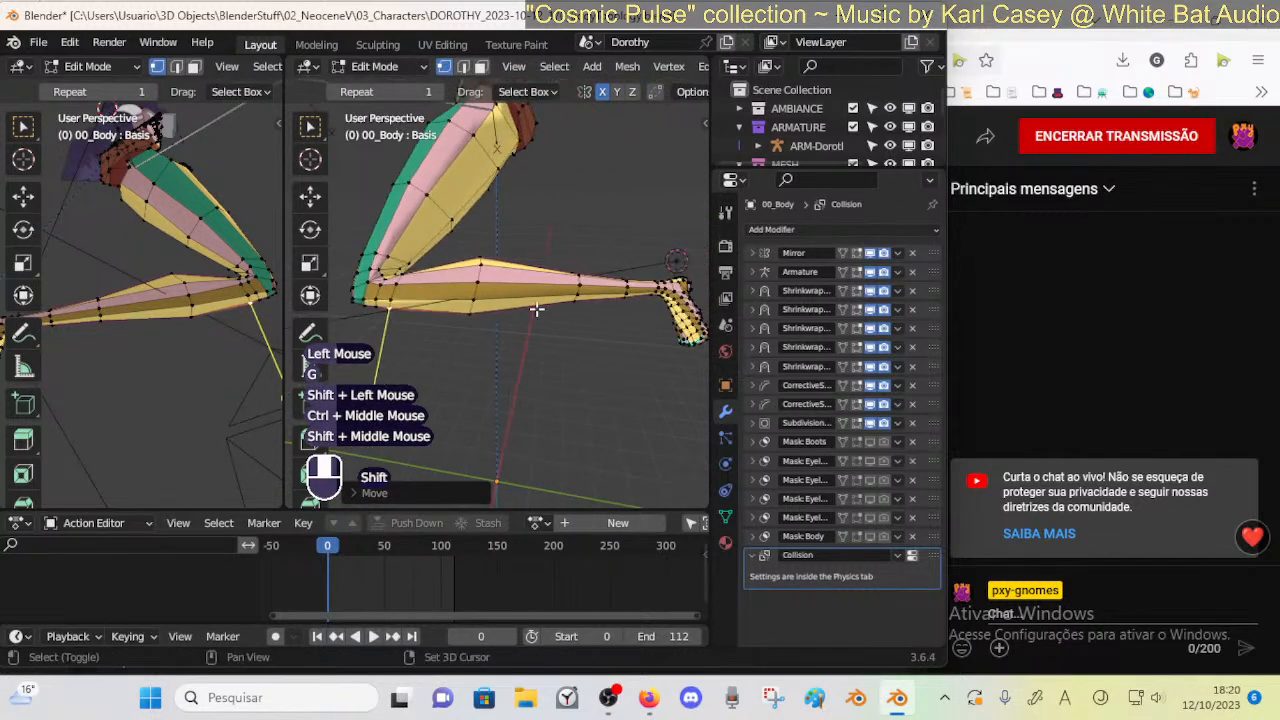
{"action": "key", "text": "g"}
{"action": "left_click", "coordinate": [461, 289], "text": "shift"}
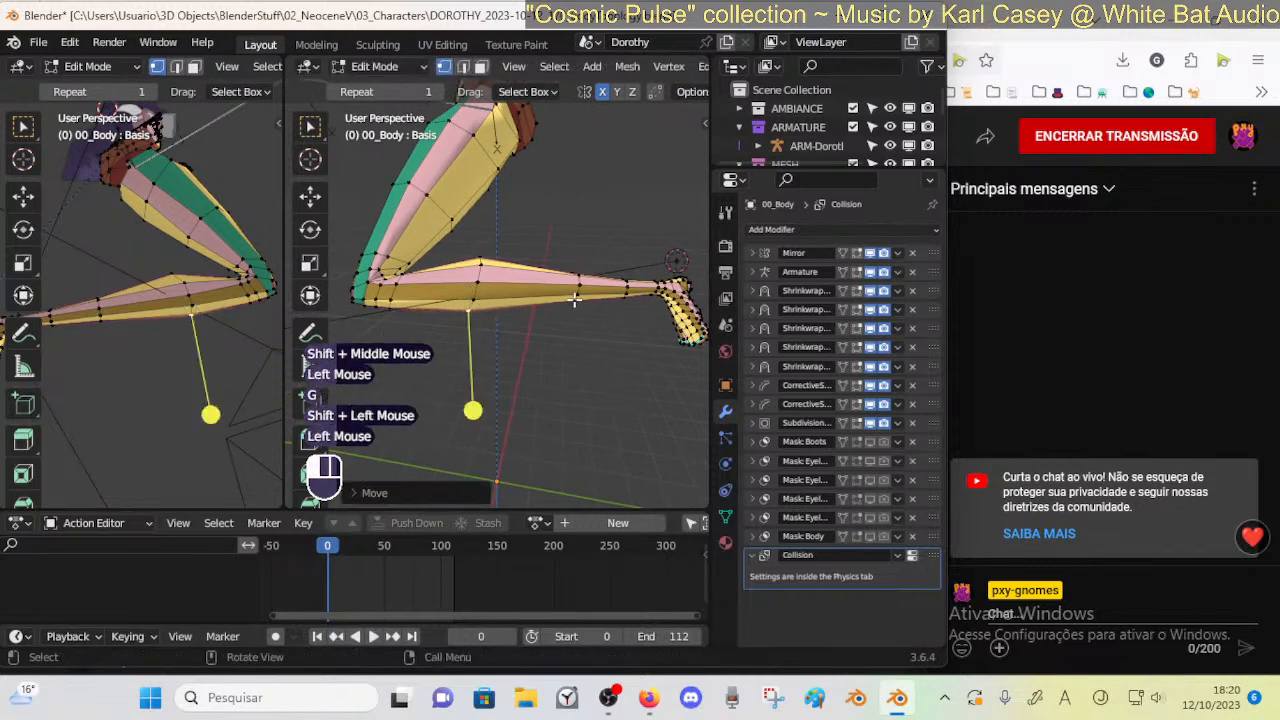
{"action": "key", "text": "g"}
{"action": "left_click", "coordinate": [632, 300], "text": "shift"}
{"action": "middle_click_drag", "start_coordinate": [632, 318], "coordinate": [527, 326], "text": "shift"}
{"action": "key", "text": "g"}
{"action": "left_click", "coordinate": [490, 315], "text": "shift"}
Turn on X-ray, circle-select the vertices around the shin, and move them
{"action": "key", "text": "c"}
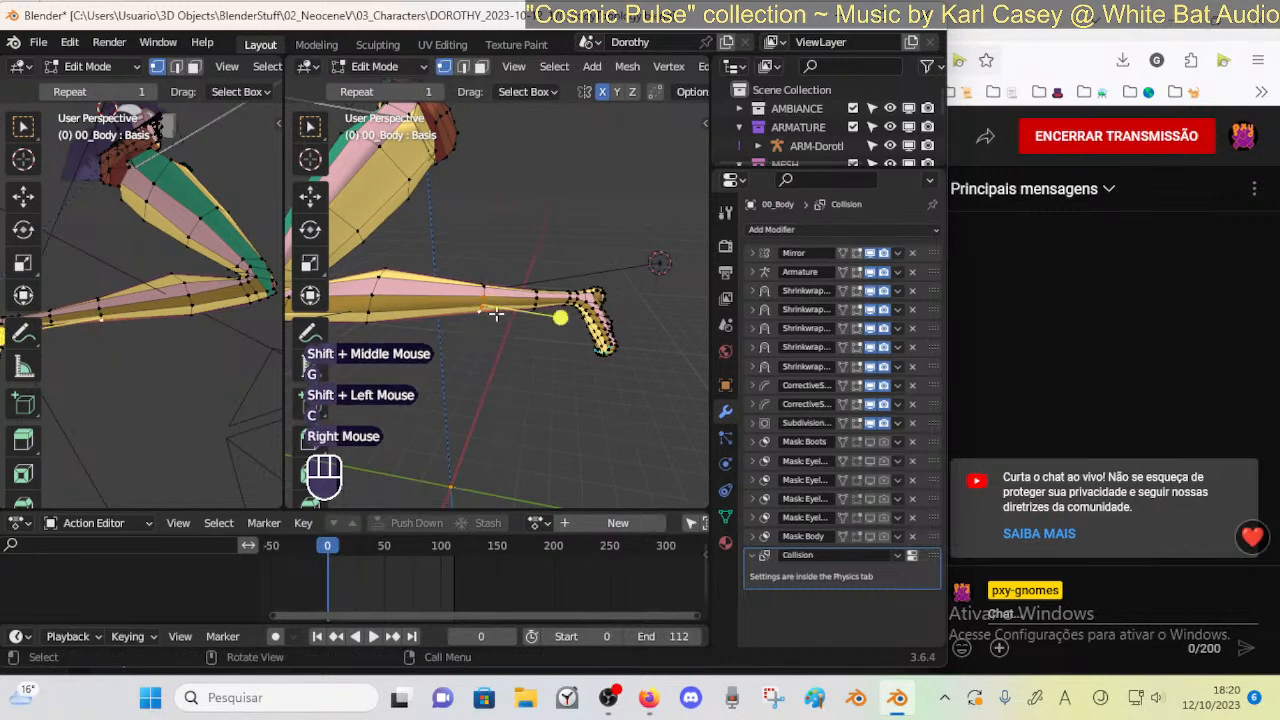
{"action": "key", "text": "alt+z"}
{"action": "key", "text": "g"}
{"action": "left_click", "coordinate": [482, 307], "text": "shift"}
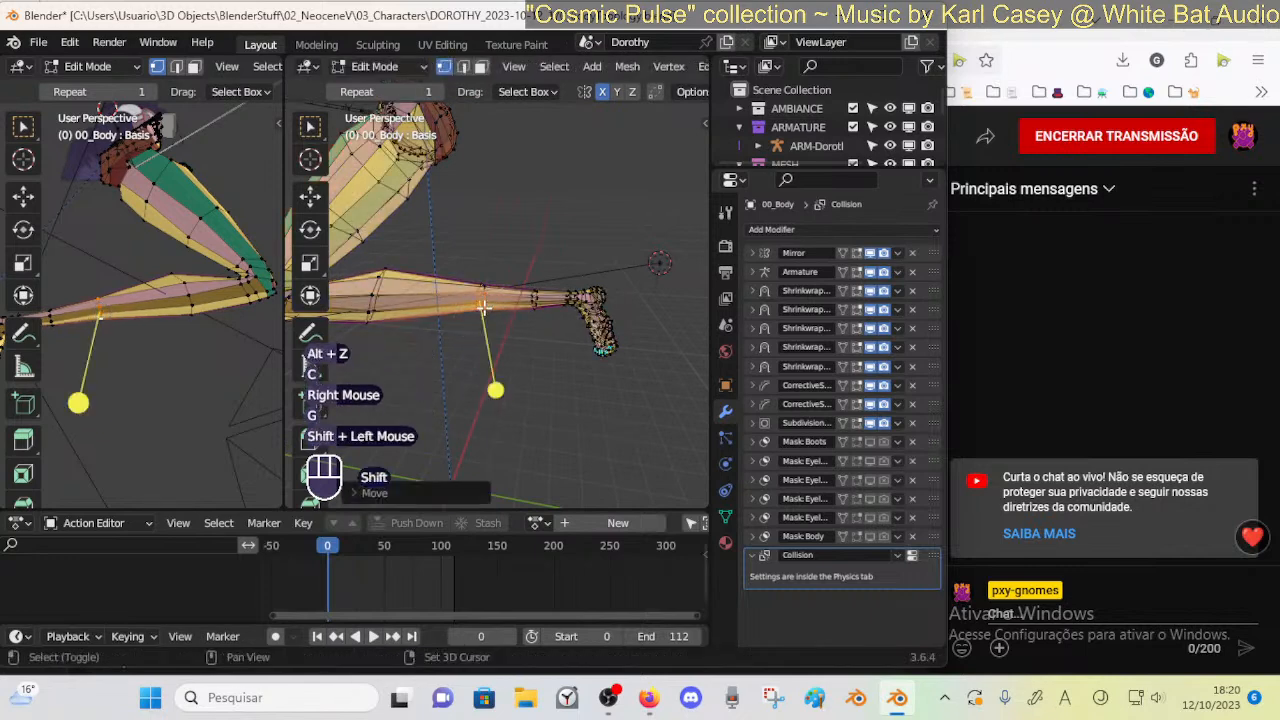
Move the vertex ring on the lower shin, circle-select the vertices toward the ankle, and clear the selection
{"action": "middle_click_drag", "start_coordinate": [561, 320], "coordinate": [598, 319], "text": "ctrl"}
{"action": "key", "text": "g"}
{"action": "left_click", "coordinate": [635, 330], "text": "shift"}
{"action": "key", "text": "g"}
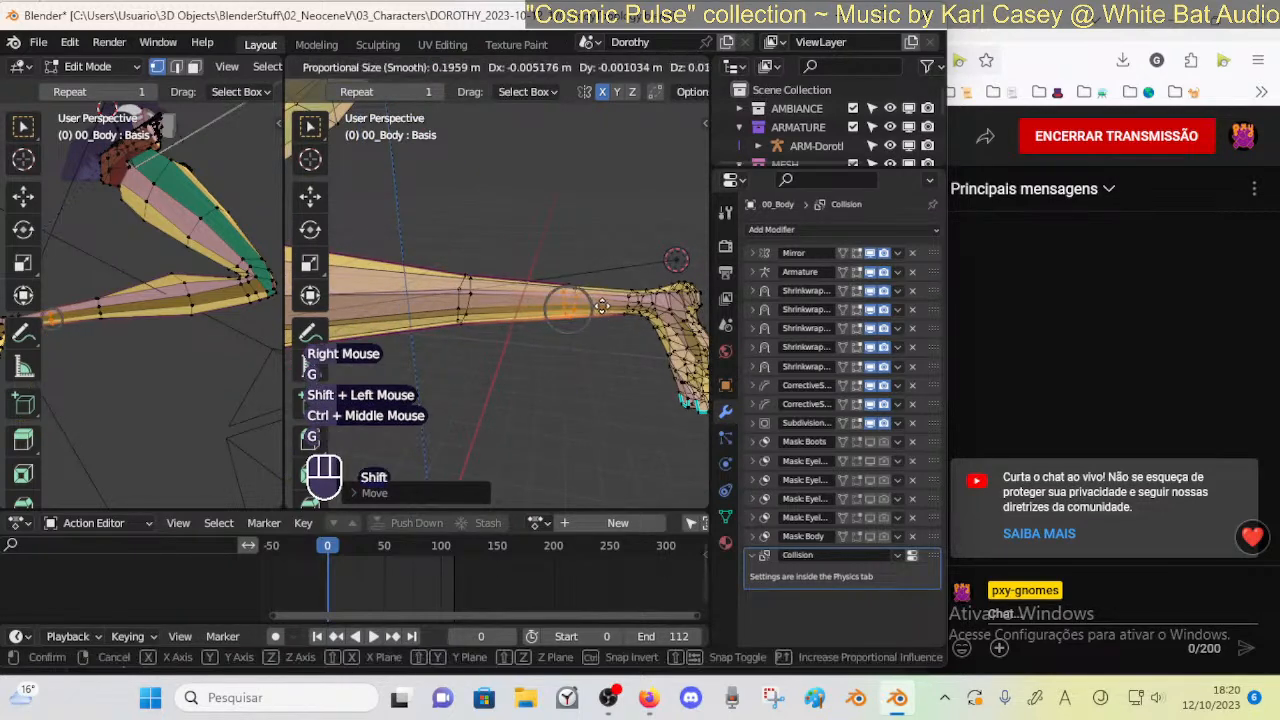
{"action": "left_click", "coordinate": [612, 304], "text": "shift"}
{"action": "key", "text": "alt+a"}
{"action": "key", "text": "c"}
{"action": "right_click", "coordinate": [581, 325]}
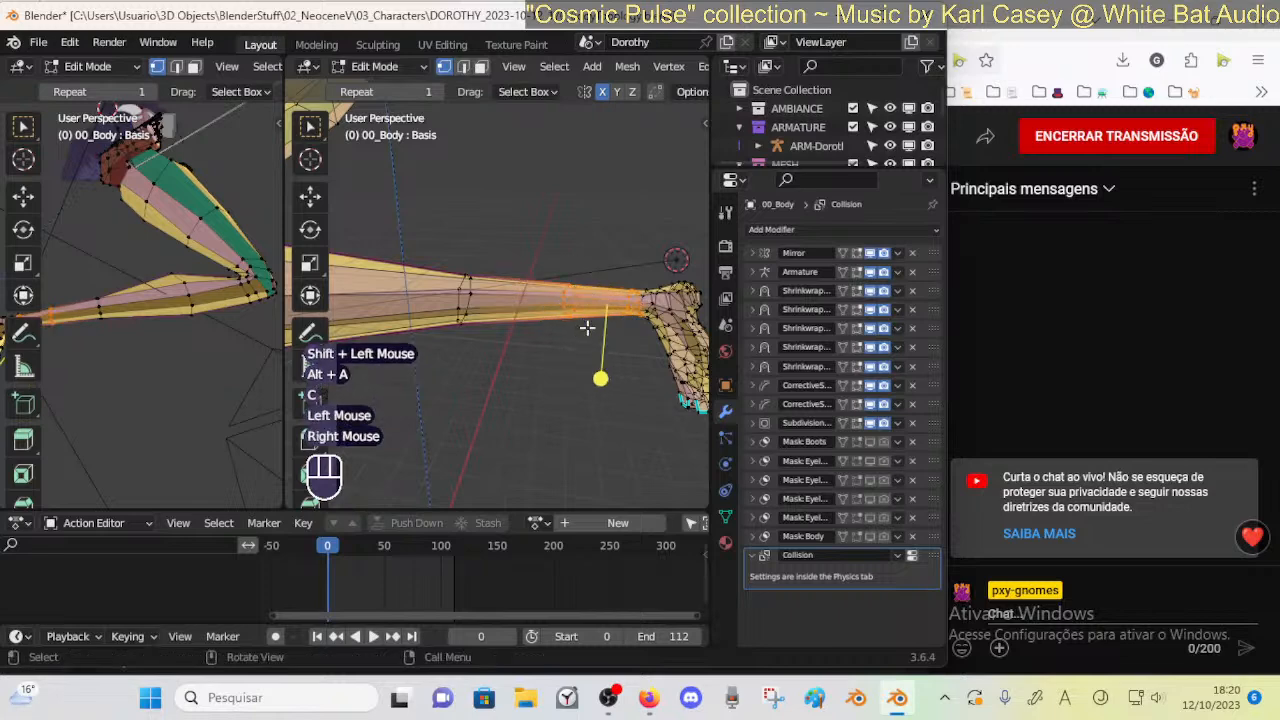
{"action": "key", "text": "alt+a"}
{"action": "key", "text": "c"}
Return to Object Mode, turn X-ray off, and save the file
{"action": "mouse_move", "coordinate": [544, 337]}
{"action": "middle_mouse_down", "text": "ctrl"}
{"action": "mouse_move", "coordinate": [500, 386]}
{"action": "mouse_move", "coordinate": [497, 314]}
{"action": "mouse_move", "coordinate": [586, 371]}
{"action": "mouse_move", "coordinate": [557, 309]}
{"action": "mouse_move", "coordinate": [534, 321]}
{"action": "middle_mouse_up", "text": "ctrl"}
{"action": "key", "text": "Tab"}
{"action": "key", "text": "alt+z"}
{"action": "key", "text": "ctrl+s"}
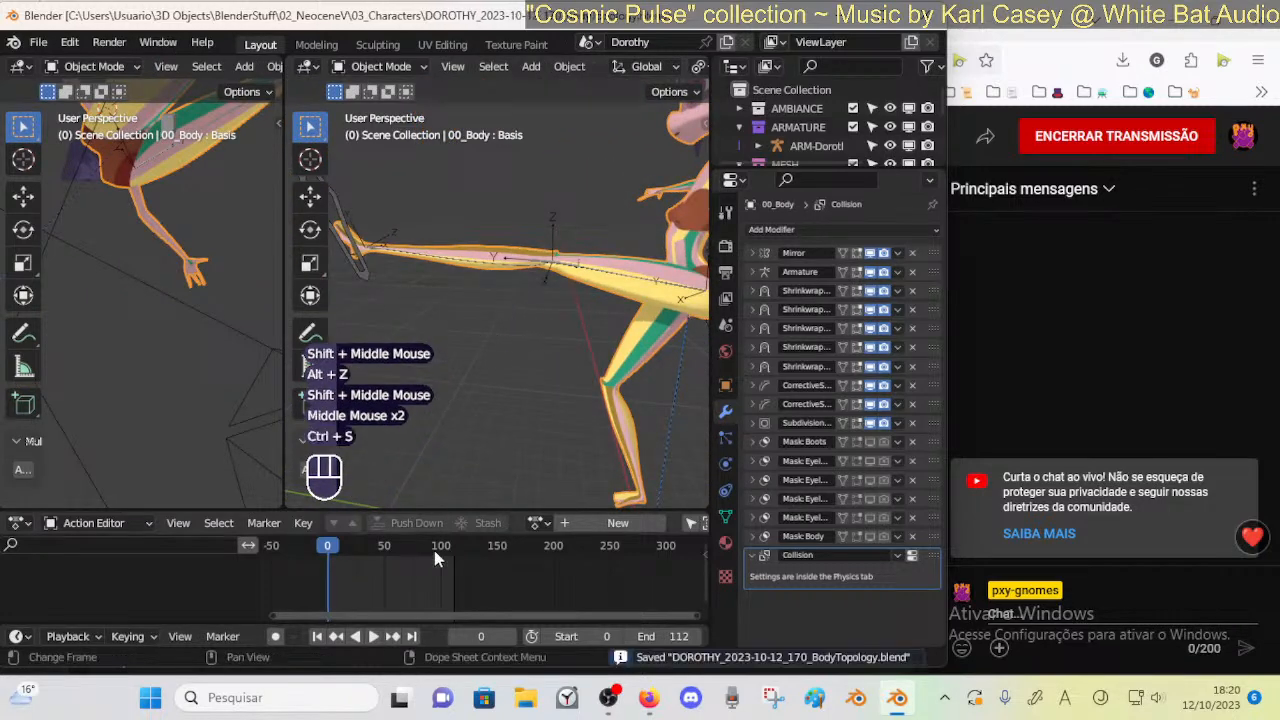
Scrub the animation to frame 82 to check the bent knee, and join the two 3D viewports into one
{"action": "left_click_drag", "start_coordinate": [329, 555], "coordinate": [420, 555]}
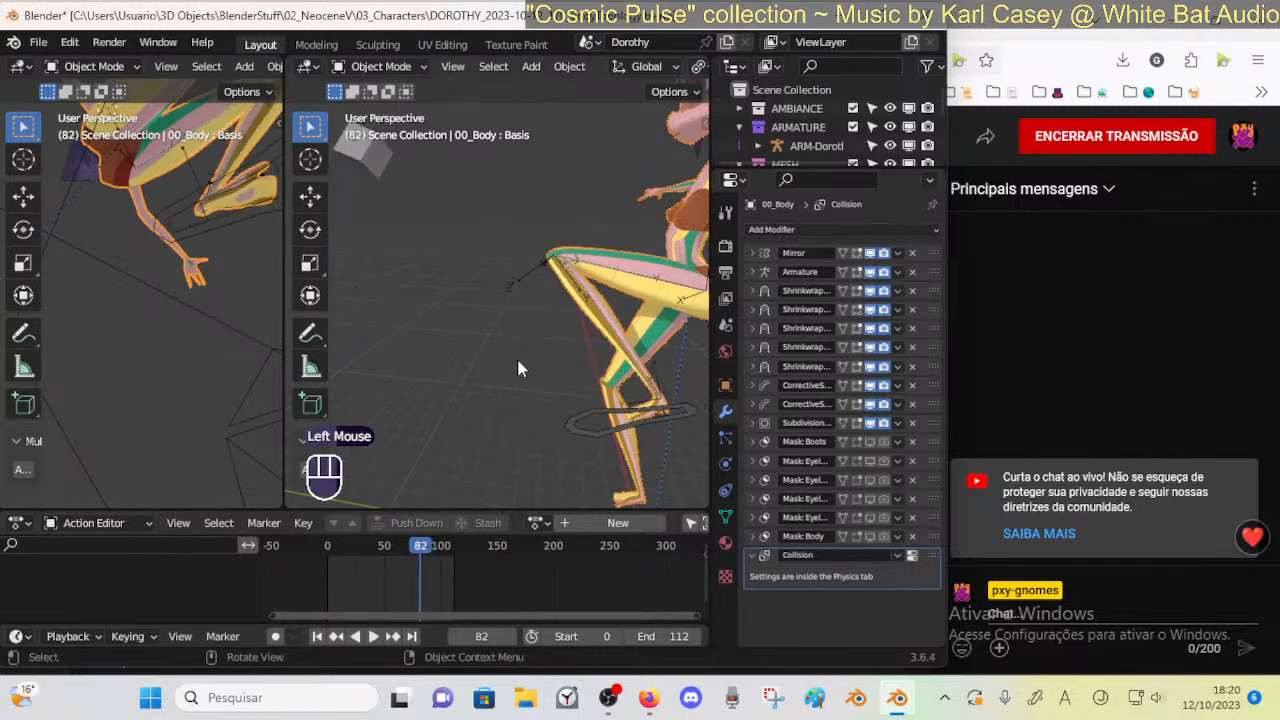
{"action": "middle_click_drag", "start_coordinate": [449, 372], "coordinate": [433, 343]}
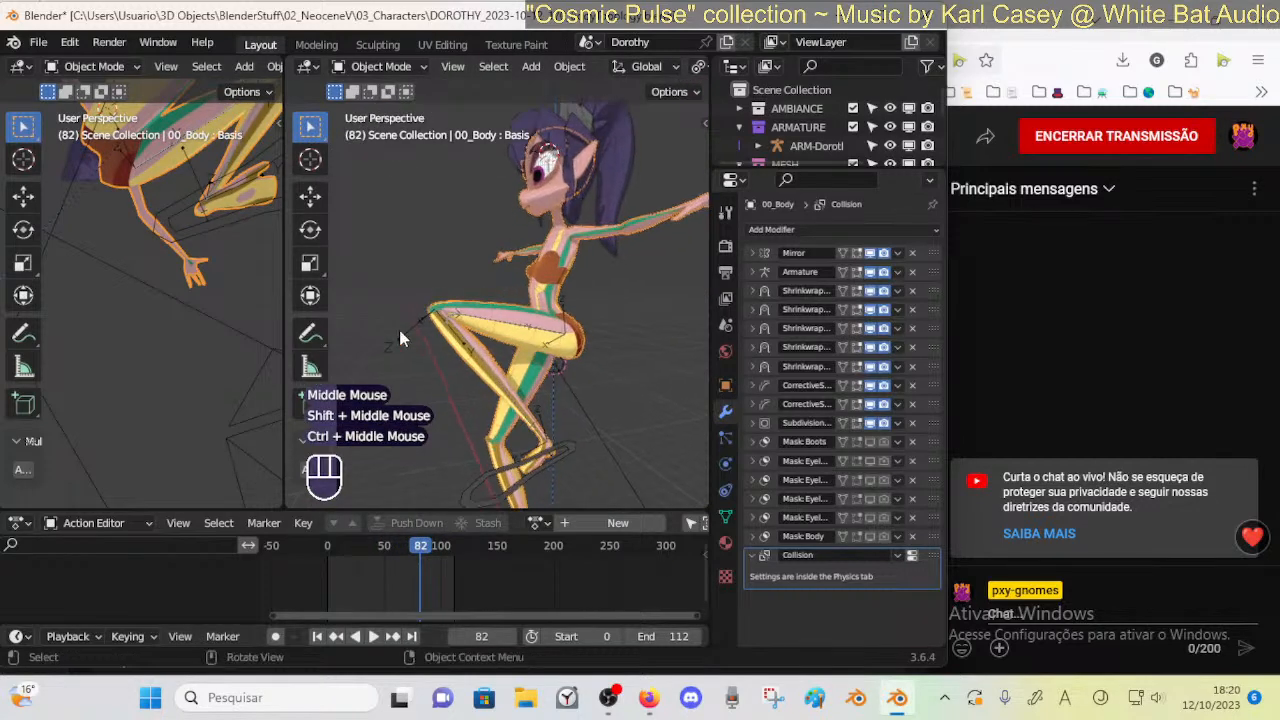
{"action": "right_click", "coordinate": [281, 330]}
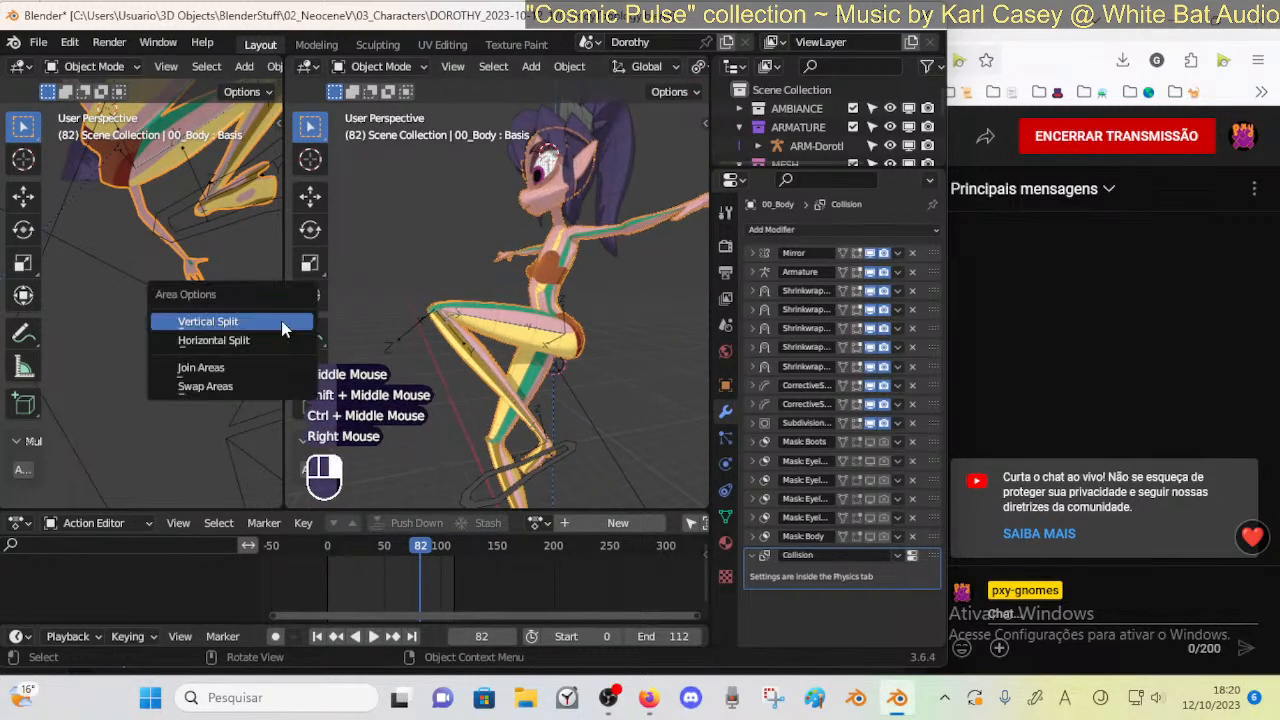
{"action": "left_click", "coordinate": [249, 368]}
{"action": "middle_click_drag", "start_coordinate": [390, 403], "coordinate": [410, 385], "text": "shift"}
Scrub the animation to frame 44 and enter Edit Mode on the body mesh
{"action": "middle_click_drag", "start_coordinate": [410, 385], "coordinate": [391, 337]}
{"action": "mouse_move", "coordinate": [414, 548]}
{"action": "left_mouse_down"}
{"action": "mouse_move", "coordinate": [340, 562]}
{"action": "mouse_move", "coordinate": [437, 531]}
{"action": "mouse_move", "coordinate": [345, 550]}
{"action": "mouse_move", "coordinate": [415, 553]}
{"action": "mouse_move", "coordinate": [372, 541]}
{"action": "mouse_move", "coordinate": [404, 538]}
{"action": "left_mouse_up"}
{"action": "middle_click_drag", "start_coordinate": [440, 480], "coordinate": [512, 477]}
{"action": "mouse_move", "coordinate": [405, 548]}
{"action": "left_mouse_down"}
{"action": "mouse_move", "coordinate": [366, 548]}
{"action": "mouse_move", "coordinate": [404, 548]}
{"action": "mouse_move", "coordinate": [380, 550]}
{"action": "left_mouse_up"}
{"action": "key", "text": "Tab"}
In vertex select mode, move individual lower-leg vertices one at a time with proportional editing
{"action": "middle_click_drag", "start_coordinate": [480, 365], "coordinate": [530, 320]}
{"action": "middle_click_drag", "start_coordinate": [530, 320], "coordinate": [515, 195]}
{"action": "key", "text": "3"}
{"action": "key", "text": "1"}
{"action": "key", "text": "g"}
{"action": "left_click", "coordinate": [436, 275], "text": "shift"}
{"action": "middle_click_drag", "start_coordinate": [479, 285], "coordinate": [400, 348]}
{"action": "key", "text": "g"}
{"action": "left_click", "coordinate": [508, 338], "text": "shift"}
{"action": "left_click", "coordinate": [517, 440]}
{"action": "key", "text": "g"}
{"action": "left_click", "coordinate": [572, 329], "text": "shift"}
Clear the selection and reposition the vertex on the edge of the upper calf
{"action": "mouse_move", "coordinate": [400, 348]}
{"action": "middle_mouse_down"}
{"action": "mouse_move", "coordinate": [434, 331]}
{"action": "mouse_move", "coordinate": [350, 284]}
{"action": "mouse_move", "coordinate": [376, 345]}
{"action": "mouse_move", "coordinate": [405, 370]}
{"action": "middle_mouse_up"}
{"action": "key", "text": "c"}
{"action": "right_click", "coordinate": [383, 348]}
{"action": "key", "text": "alt+a"}
{"action": "middle_click_drag", "start_coordinate": [405, 370], "coordinate": [379, 331]}
{"action": "key", "text": "g"}
{"action": "left_click", "coordinate": [384, 332], "text": "shift"}
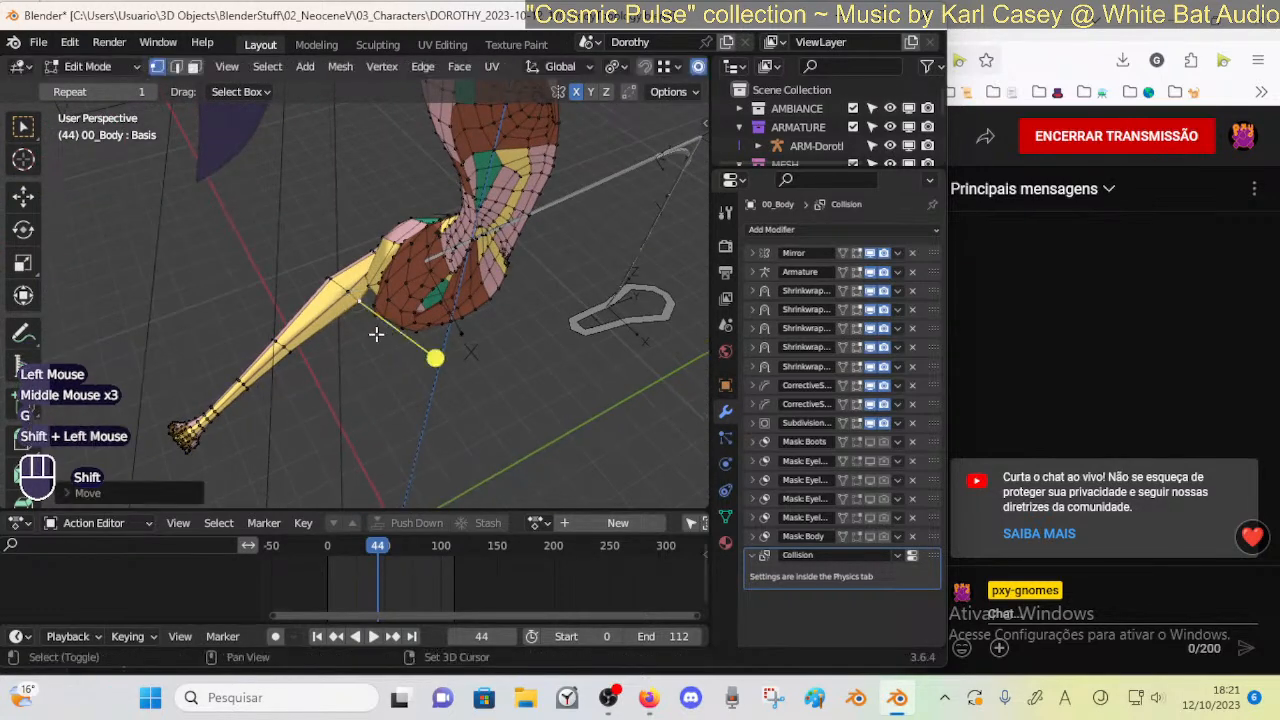
{"action": "key", "text": "g"}
{"action": "left_click", "coordinate": [367, 333], "text": "shift"}
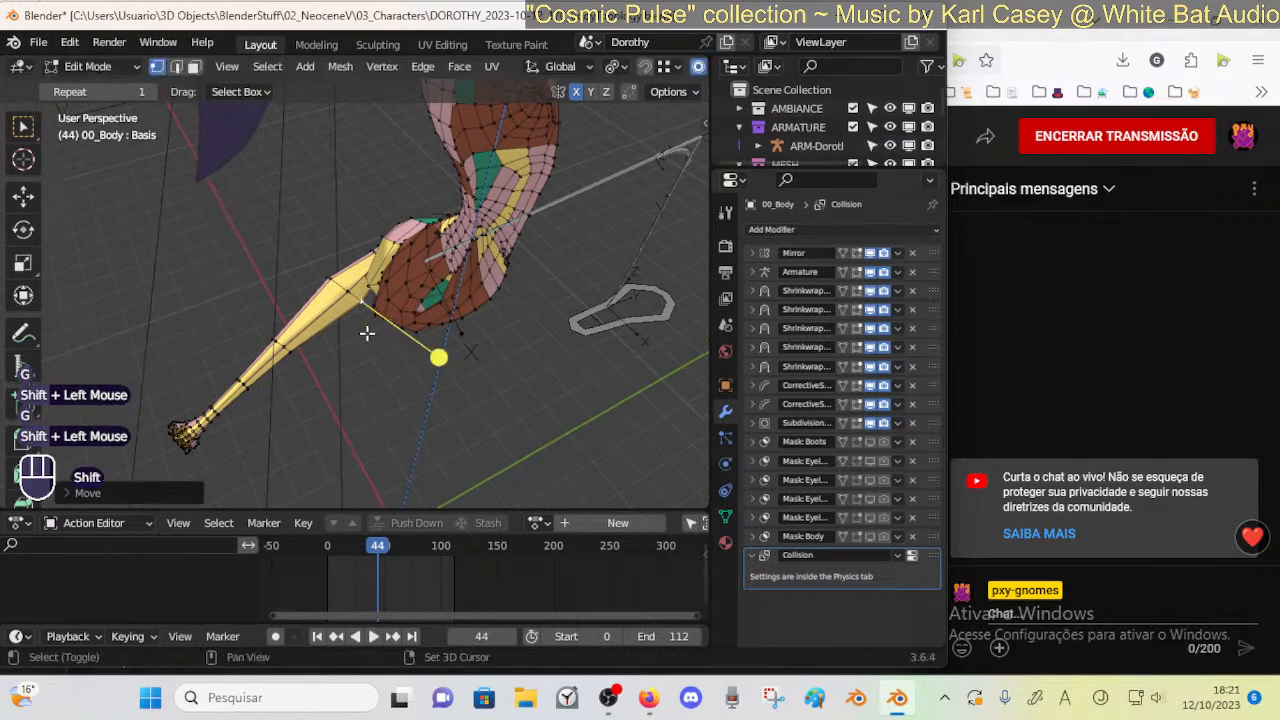
Turn on X-ray, select the edge loop around the widest part of the calf, and rotate it slightly
{"action": "left_click", "coordinate": [334, 284]}
{"action": "key", "text": "c"}
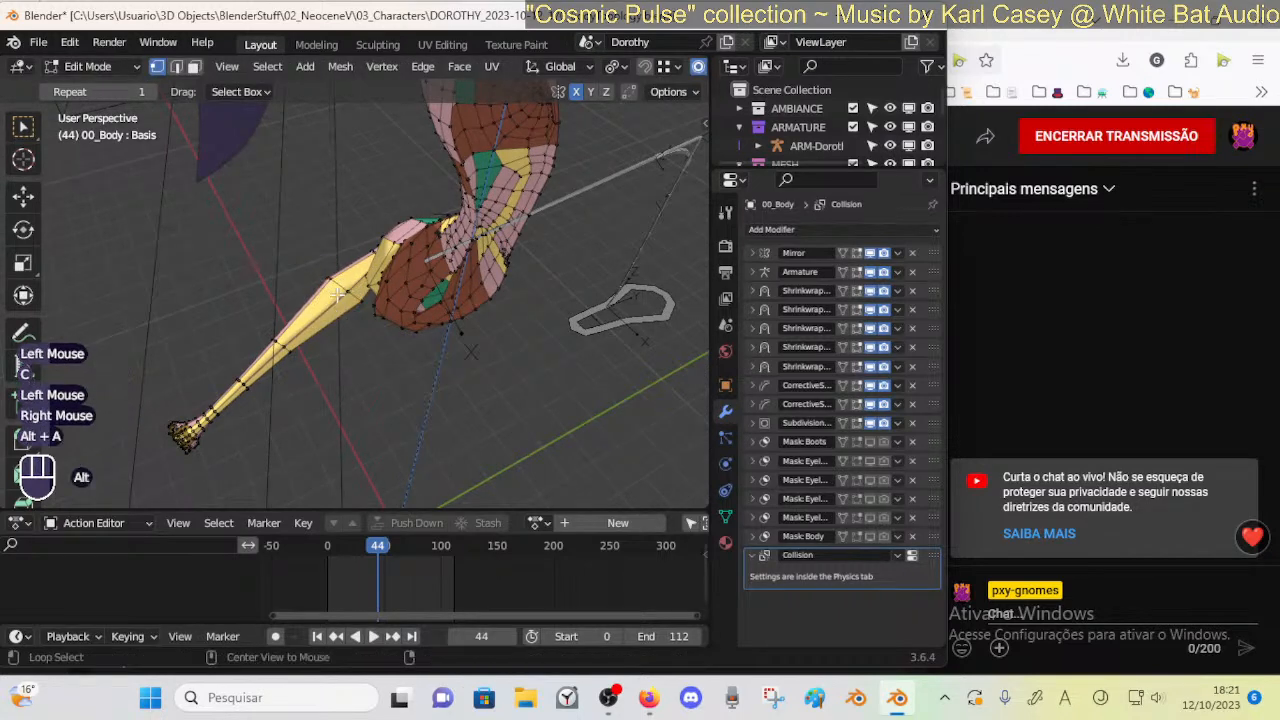
{"action": "key", "text": "alt+z"}
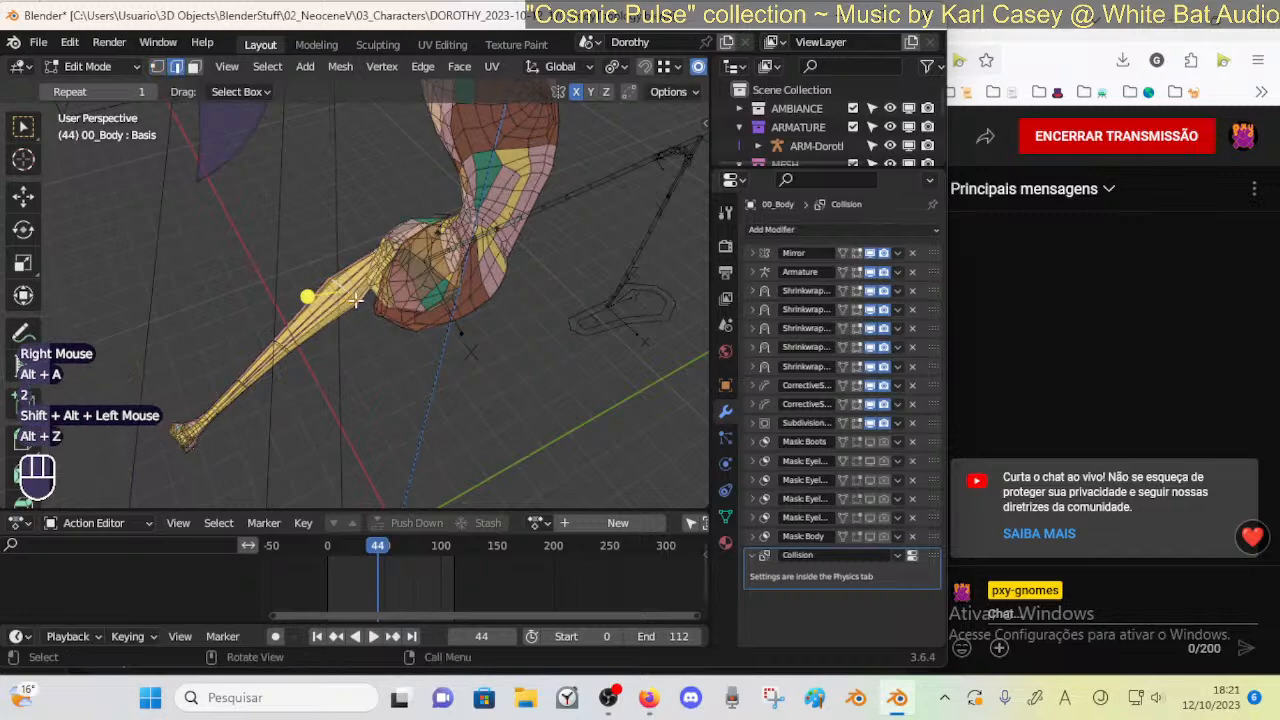
{"action": "key", "text": "r"}
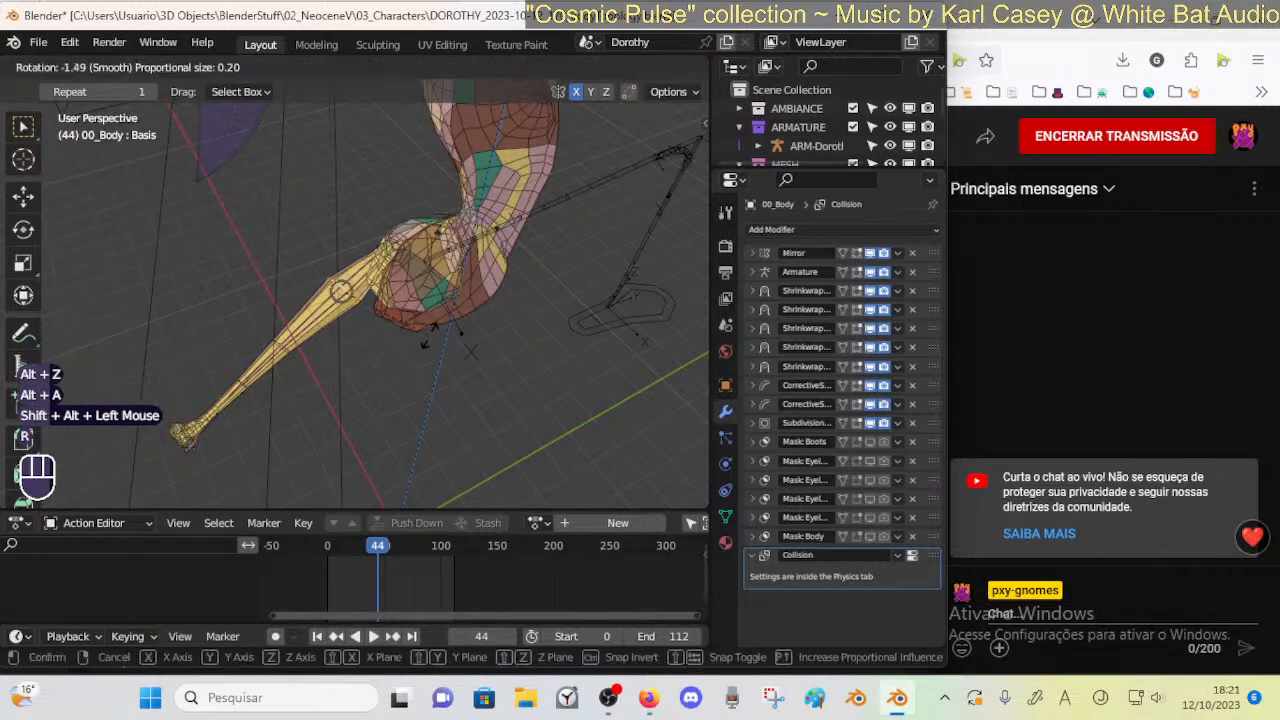
{"action": "left_click", "coordinate": [440, 326]}
{"action": "key", "text": "s"}
{"action": "key", "text": "Escape"}
{"action": "key", "text": "alt+s"}
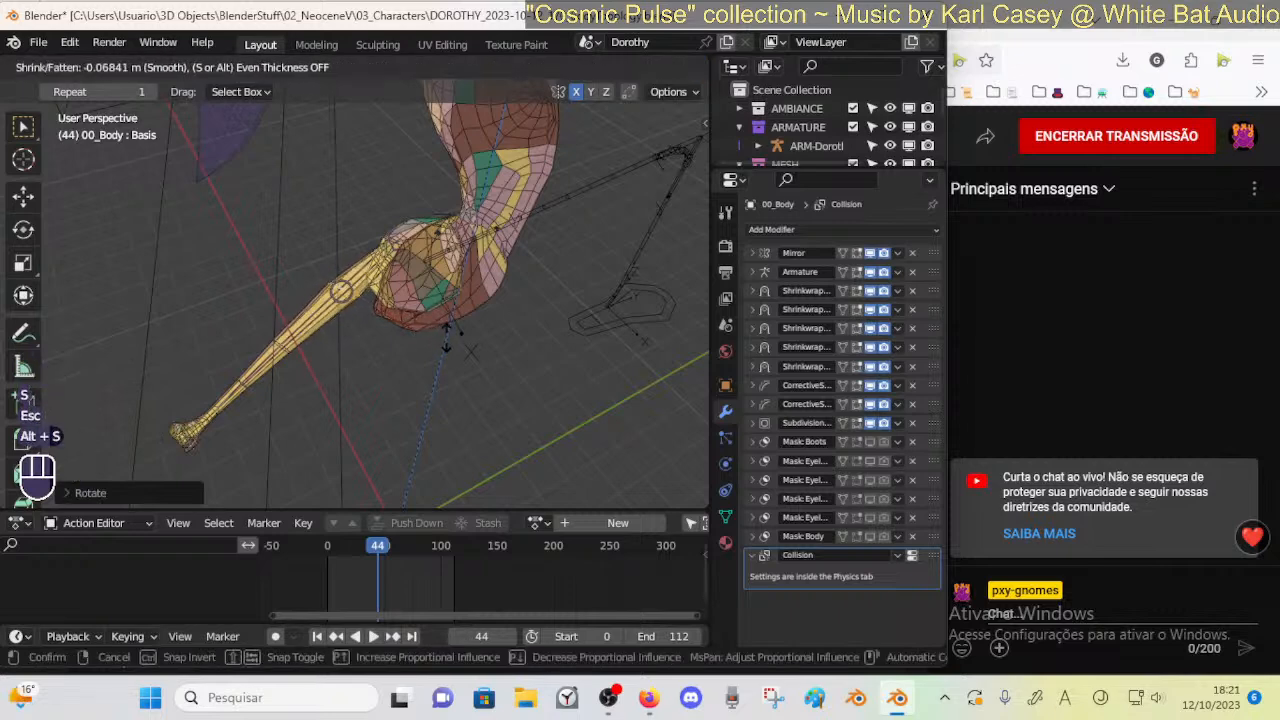
{"action": "key", "text": "Escape"}
Adjust the calf edge loop's thickness with Shrink/Fatten and move the loop
{"action": "key", "text": "alt+s"}
{"action": "left_click", "coordinate": [379, 340]}
{"action": "key", "text": "g"}
{"action": "left_click", "coordinate": [381, 361], "text": "shift"}
Rotate and move the calf edge loop to align it with the leg from another viewing angle
{"action": "middle_click_drag", "start_coordinate": [323, 357], "coordinate": [345, 318]}
{"action": "key", "text": "r"}
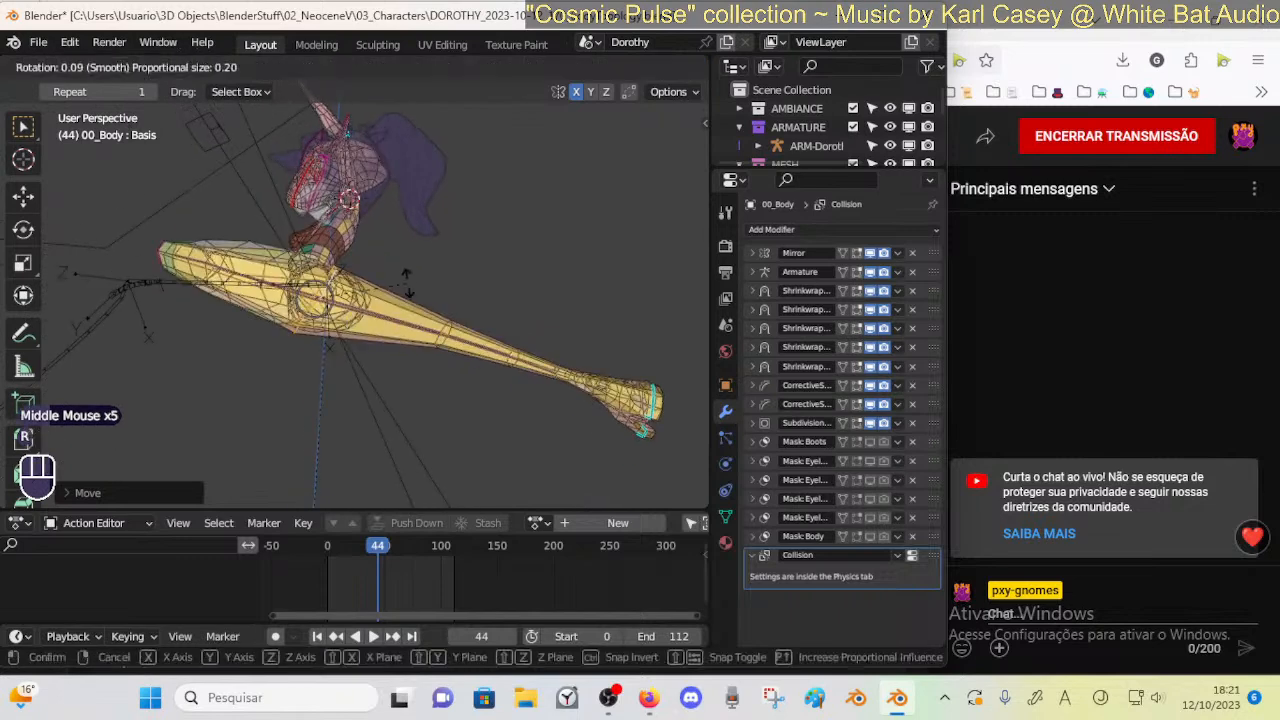
{"action": "left_click", "coordinate": [408, 285]}
{"action": "key", "text": "g"}
{"action": "left_click", "coordinate": [388, 285], "text": "shift"}
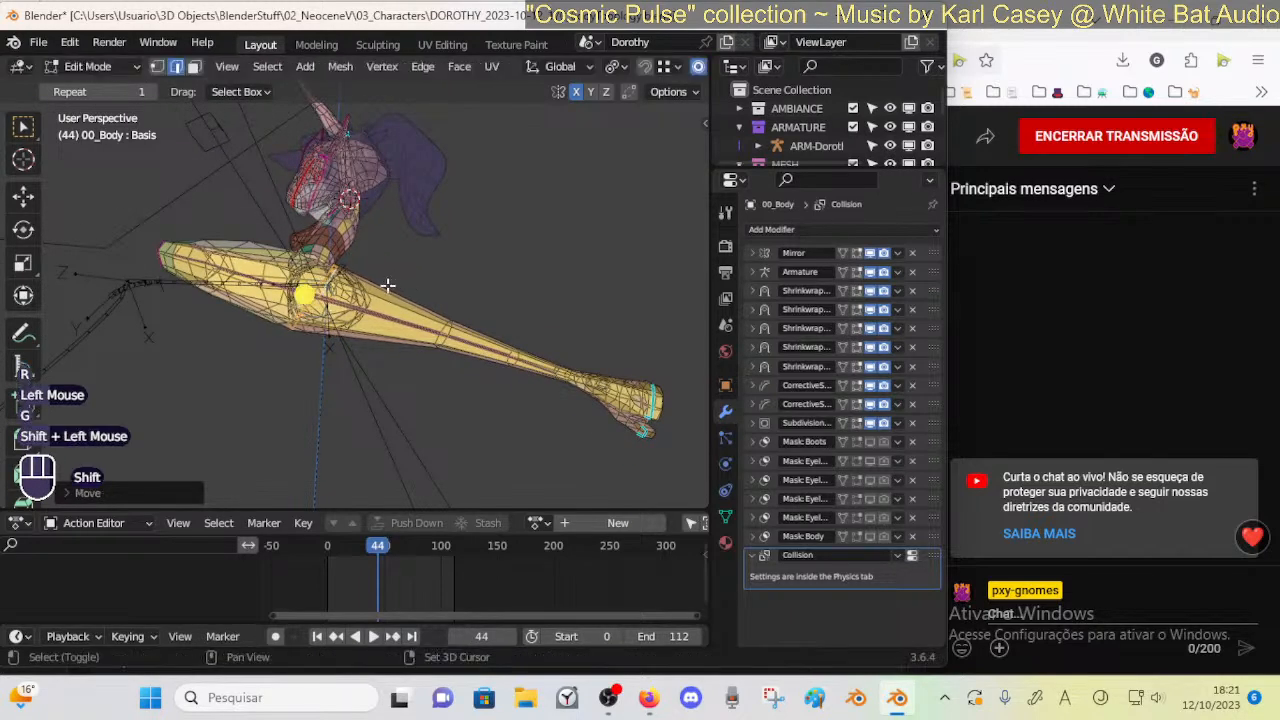
{"action": "left_click", "coordinate": [417, 283]}
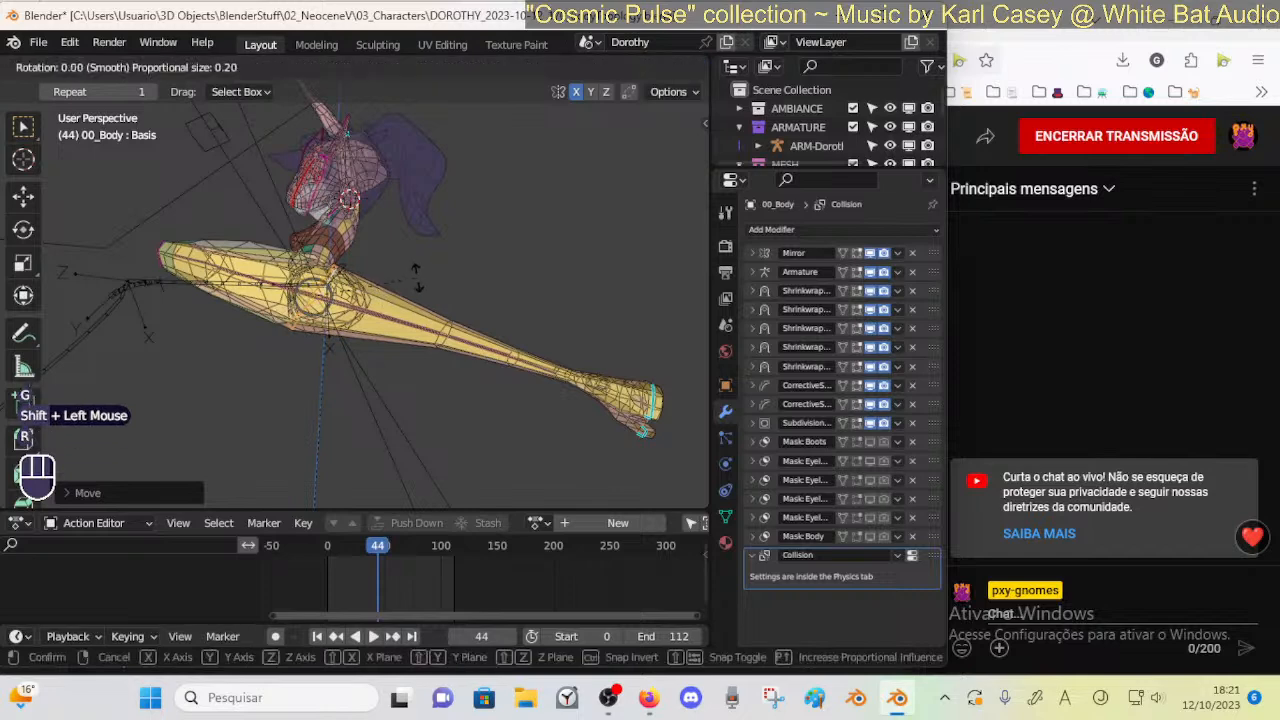
Leave Edit Mode, turn X-ray off, and inspect the shape of the leg
{"action": "key", "text": "alt+z"}
{"action": "key", "text": "Tab"}
{"action": "middle_click_drag", "start_coordinate": [385, 315], "coordinate": [375, 380]}
{"action": "middle_click_drag", "start_coordinate": [375, 380], "coordinate": [478, 340], "text": "ctrl"}
{"action": "key", "text": "alt+z"}
{"action": "key", "text": "alt+z"}
Select the ARM-Dorothy armature and toggle its Edit Mode on and off to inspect the leg
{"action": "left_click", "coordinate": [568, 305]}
{"action": "key", "text": "Tab"}
{"action": "key", "text": "Tab"}
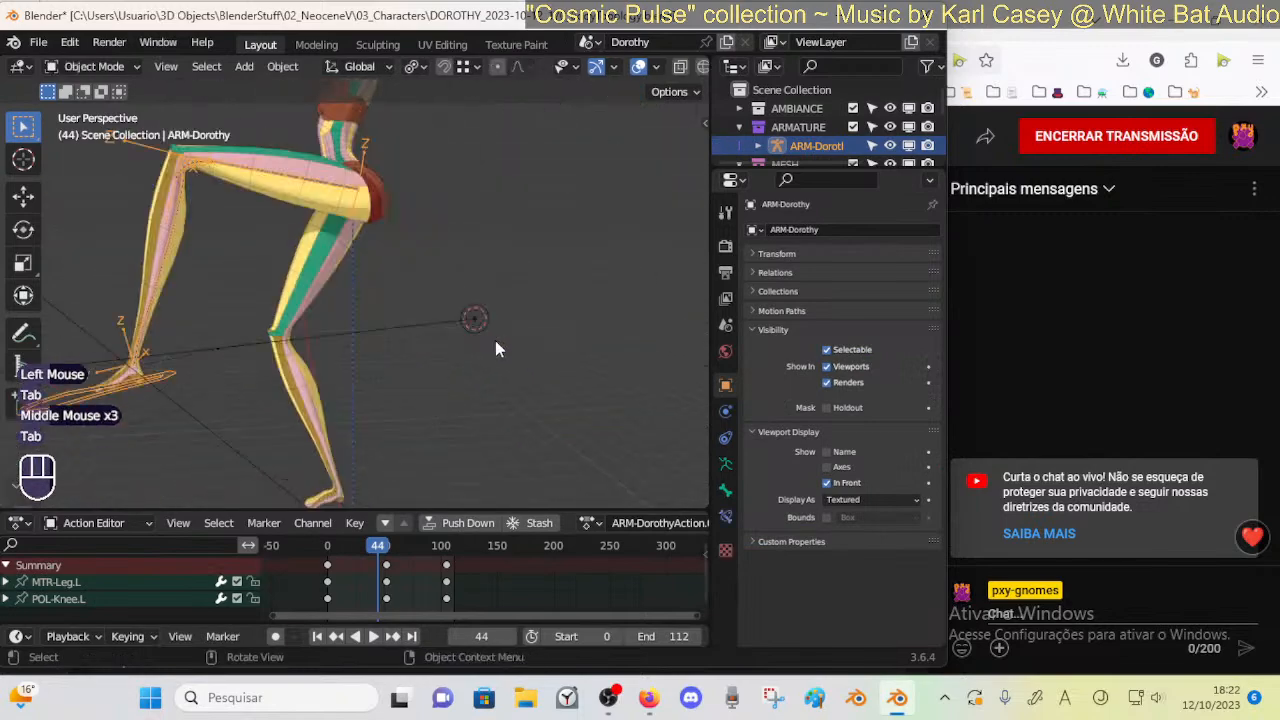
Select the body mesh and enter Edit Mode at the lower leg
{"action": "middle_click_drag", "start_coordinate": [302, 363], "coordinate": [508, 416], "text": "shift"}
{"action": "left_click", "coordinate": [322, 276]}
{"action": "key", "text": "Tab"}
{"action": "middle_click_drag", "start_coordinate": [343, 294], "coordinate": [398, 345], "text": "shift"}
{"action": "middle_click_drag", "start_coordinate": [398, 345], "coordinate": [432, 379]}
Circle-select the top vertices of the lower-shin ring in X-ray vertex mode, smooth them, and move them
{"action": "key", "text": "alt+a"}
{"action": "key", "text": "c"}
{"action": "left_click", "coordinate": [424, 373]}
{"action": "right_click", "coordinate": [438, 360]}
{"action": "key", "text": "1"}
{"action": "key", "text": "alt+z"}
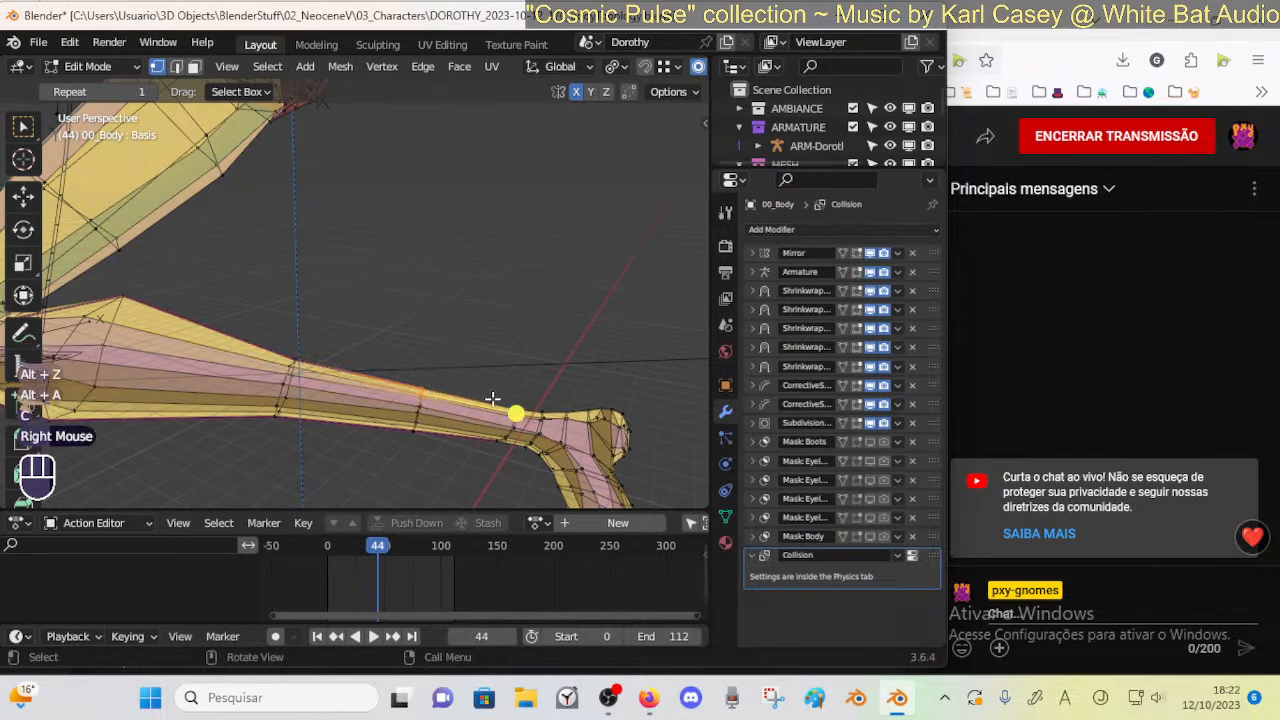
{"action": "key", "text": "g"}
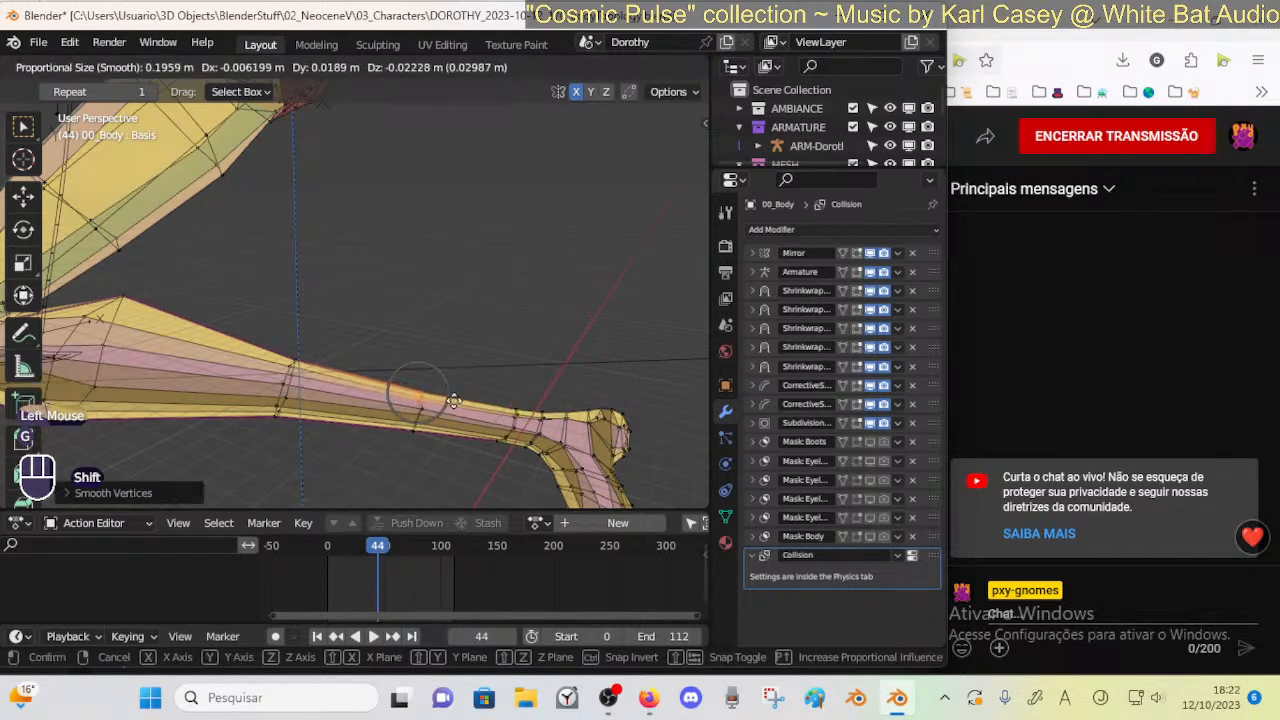
{"action": "left_click", "coordinate": [475, 408], "text": "shift"}
Circle-select the whole lower-shin vertex ring, smooth it, and clear the selection
{"action": "key", "text": "alt+a"}
{"action": "key", "text": "c"}
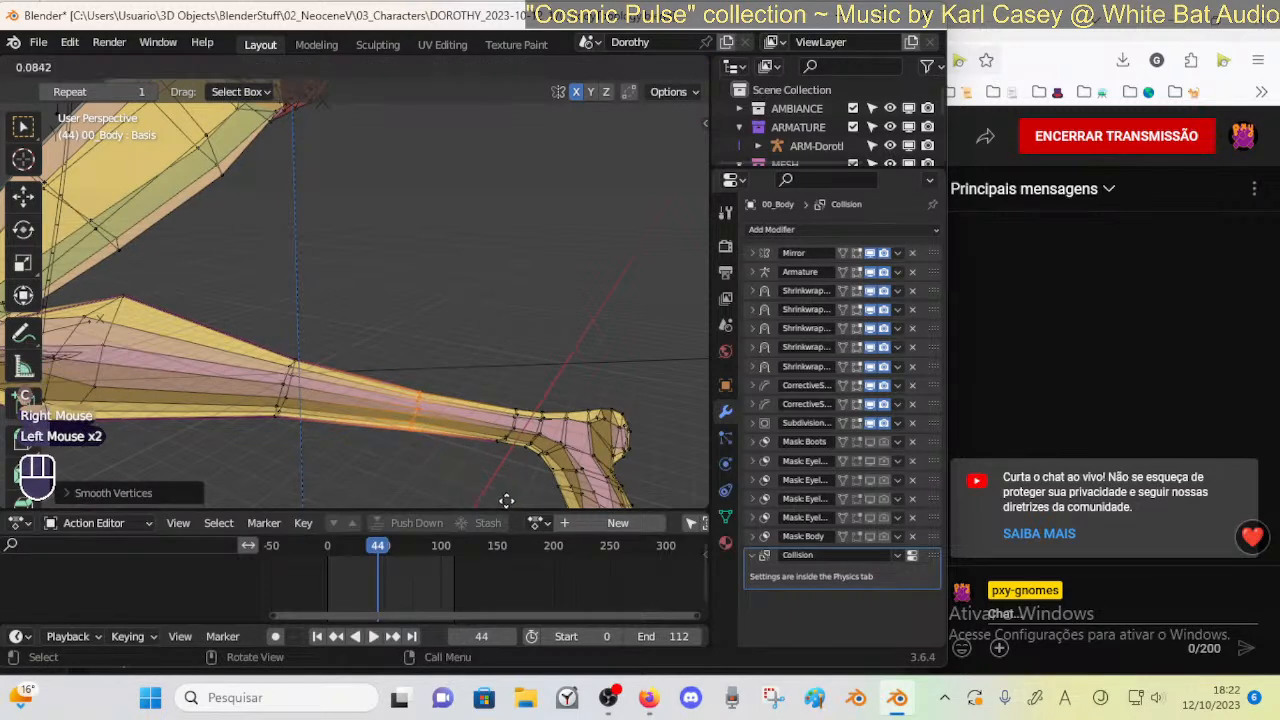
{"action": "key", "text": "alt+a"}
Slide the ankle vertices along their edges and circle-select the vertices just above the ankle
{"action": "key", "text": "shift+v"}
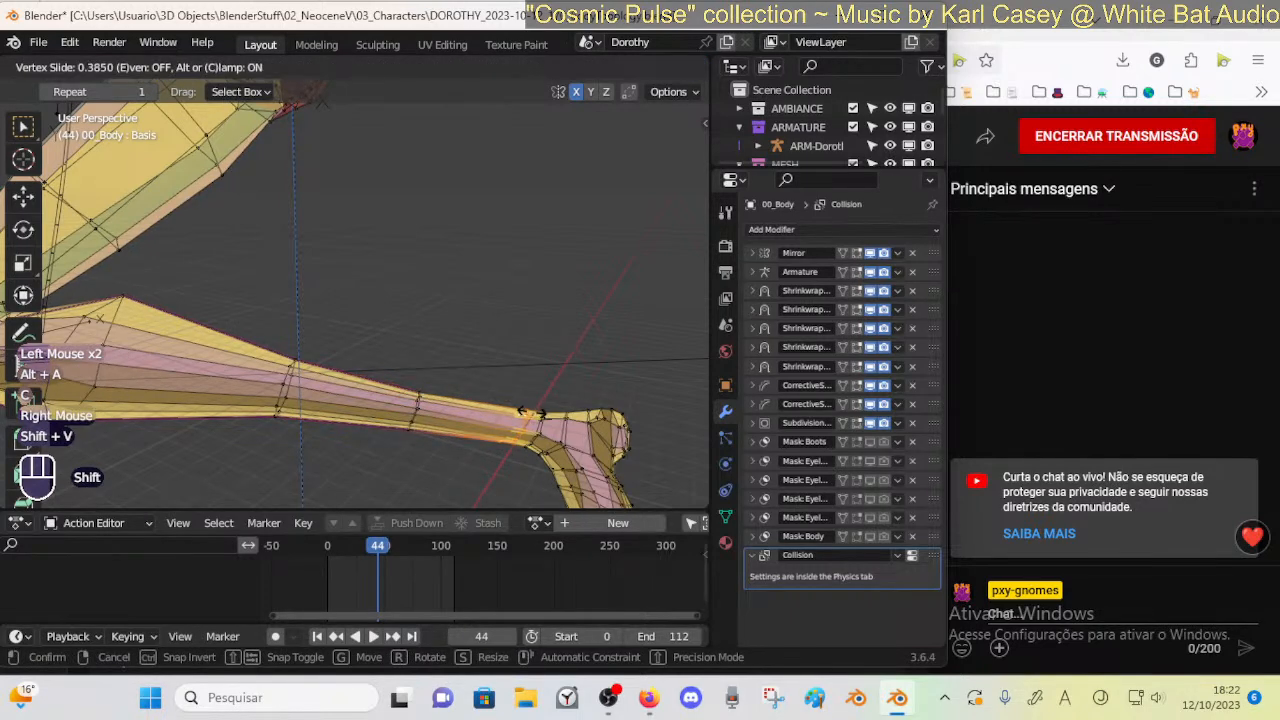
{"action": "left_click", "coordinate": [531, 412], "text": "shift"}
{"action": "key", "text": "c"}
{"action": "left_click_drag", "start_coordinate": [526, 430], "coordinate": [528, 416]}
{"action": "right_click", "coordinate": [531, 432]}
Smooth the vertices just above the ankle and adjust their thickness with Shrink/Fatten
{"action": "middle_click_drag", "start_coordinate": [527, 438], "coordinate": [494, 377], "text": "shift"}
{"action": "left_click_drag", "start_coordinate": [482, 448], "coordinate": [485, 447]}
{"action": "key", "text": "alt+s"}
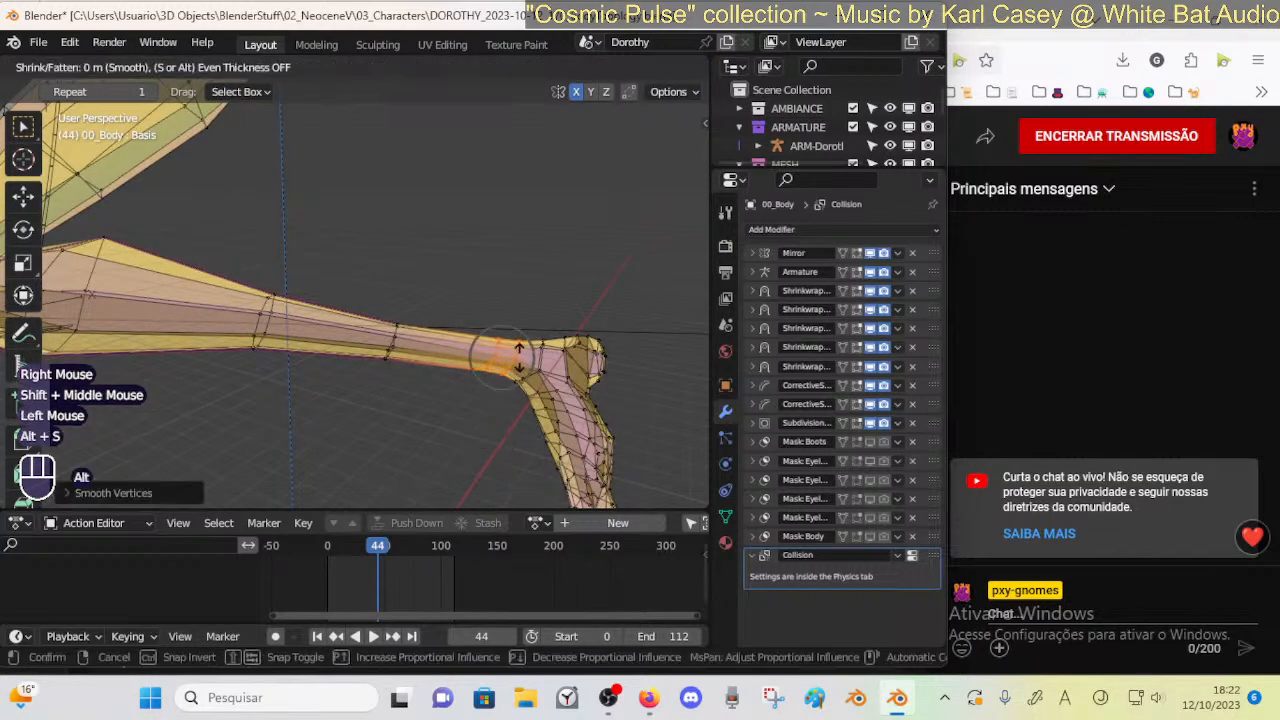
{"action": "left_click", "coordinate": [514, 356], "text": "shift"}
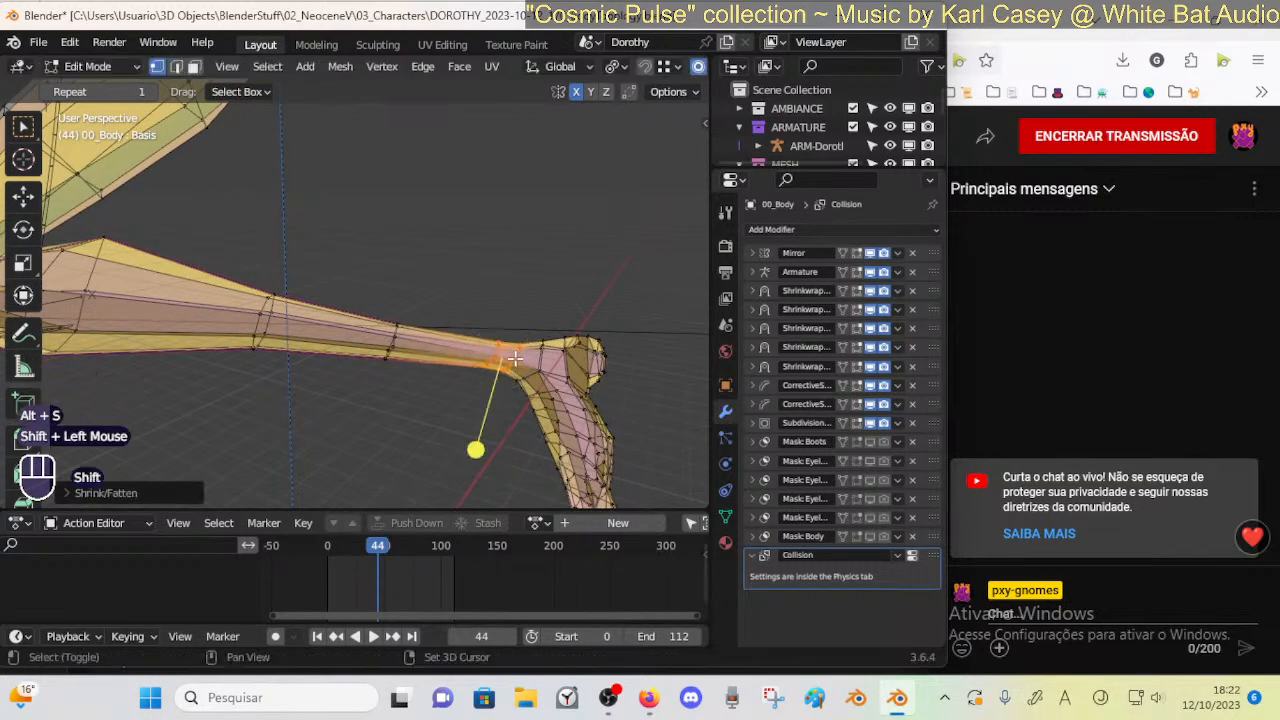
{"action": "left_click", "coordinate": [477, 446]}
Circle-select the lower-shin vertex ring, adjust its thickness with Shrink/Fatten, and clear the selection
{"action": "key", "text": "alt+a"}
{"action": "key", "text": "c"}
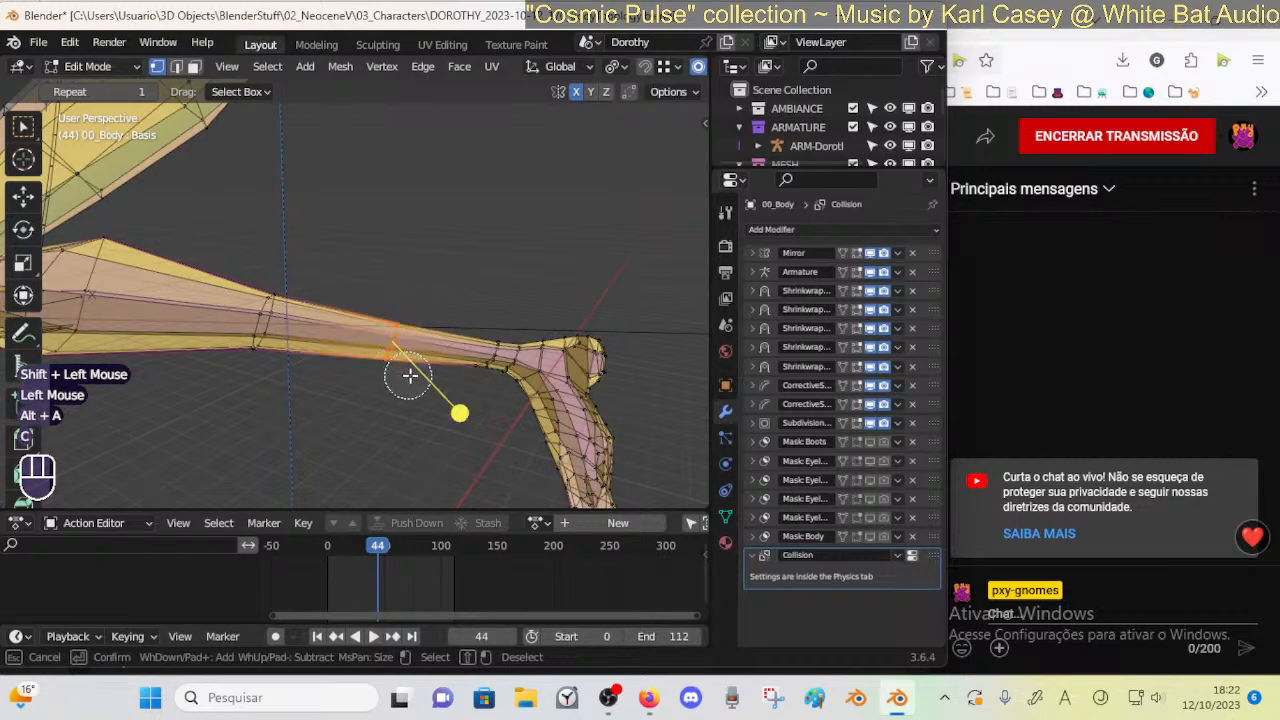
{"action": "right_click", "coordinate": [407, 374]}
{"action": "key", "text": "alt+s"}
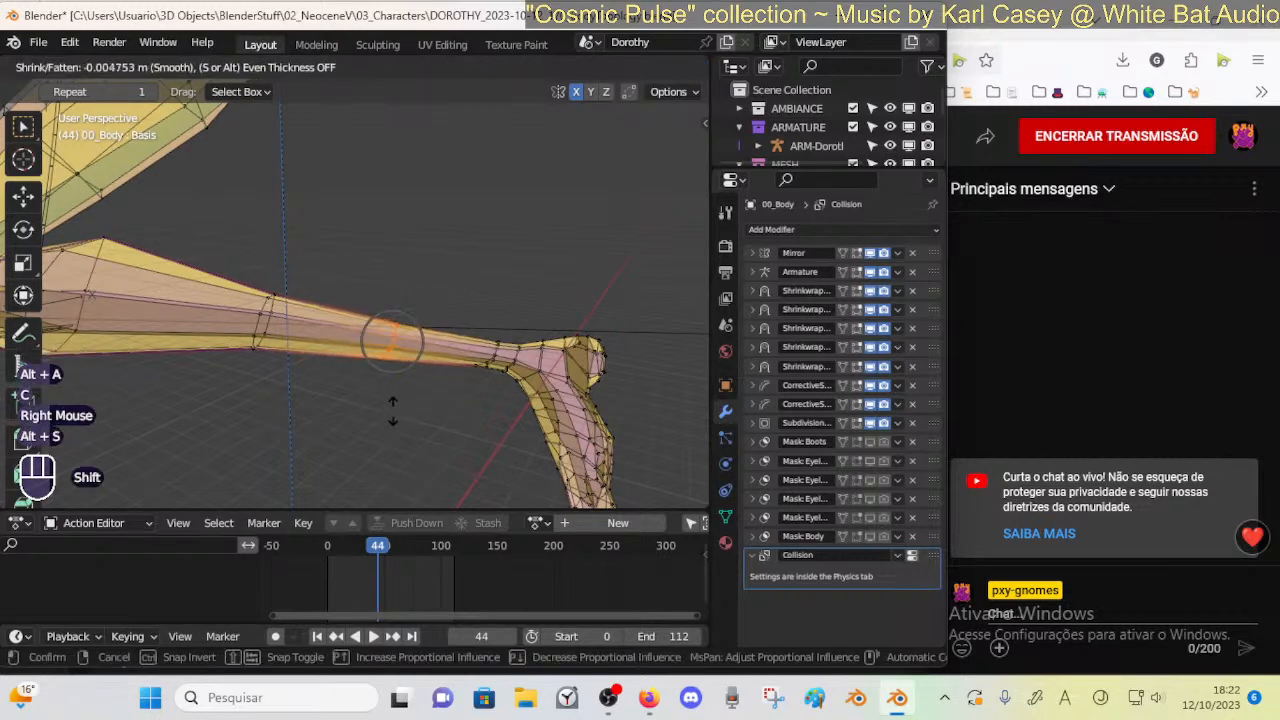
{"action": "left_click", "coordinate": [459, 411], "text": "shift"}
{"action": "key", "text": "alt+a"}
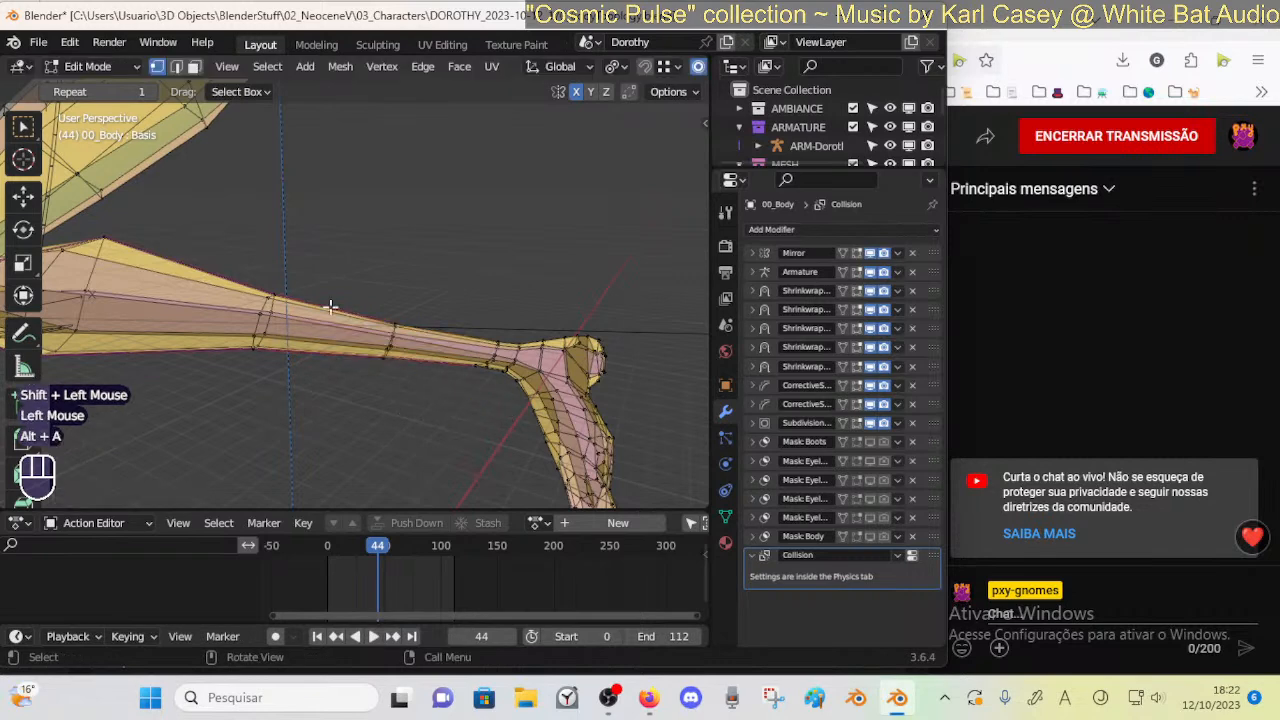
Circle-select the mid-shin vertex ring and adjust its thickness with Shrink/Fatten
{"action": "left_click_drag", "start_coordinate": [282, 291], "coordinate": [254, 378]}
{"action": "right_click", "coordinate": [304, 377]}
{"action": "key", "text": "alt+s"}
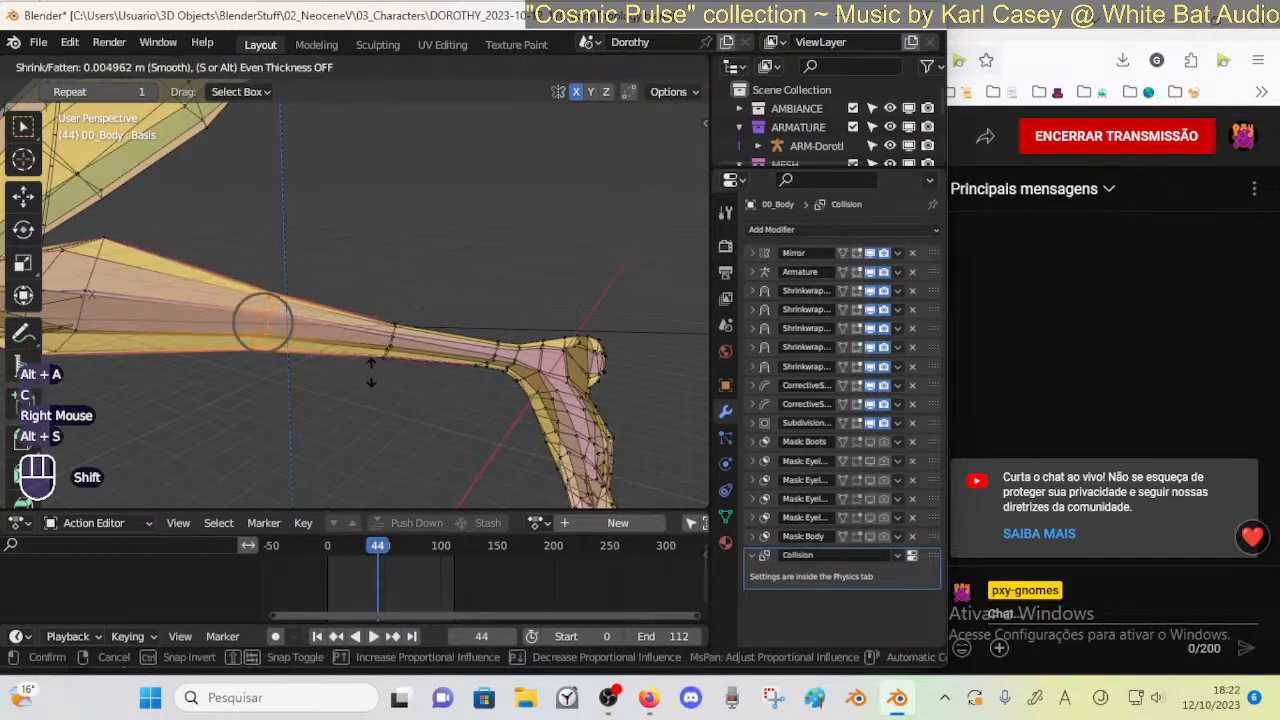
{"action": "left_click", "coordinate": [347, 388], "text": "shift"}
Select the vertex loop around the widest part of the calf, smooth it, and clear the selection
{"action": "middle_click_drag", "start_coordinate": [373, 374], "coordinate": [334, 350], "text": "shift"}
{"action": "key", "text": "alt+a"}
{"action": "left_click", "coordinate": [311, 322], "text": "alt+shift"}
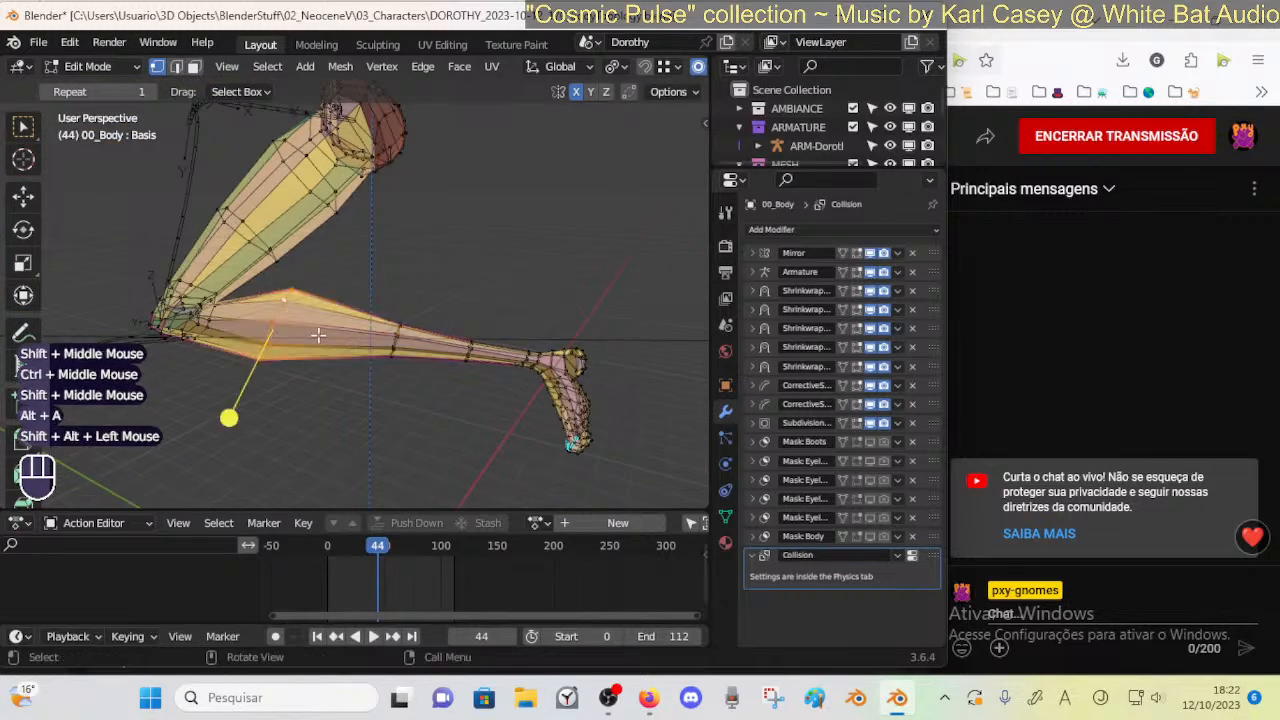
{"action": "left_click", "coordinate": [245, 410]}
{"action": "key", "text": "alt+a"}
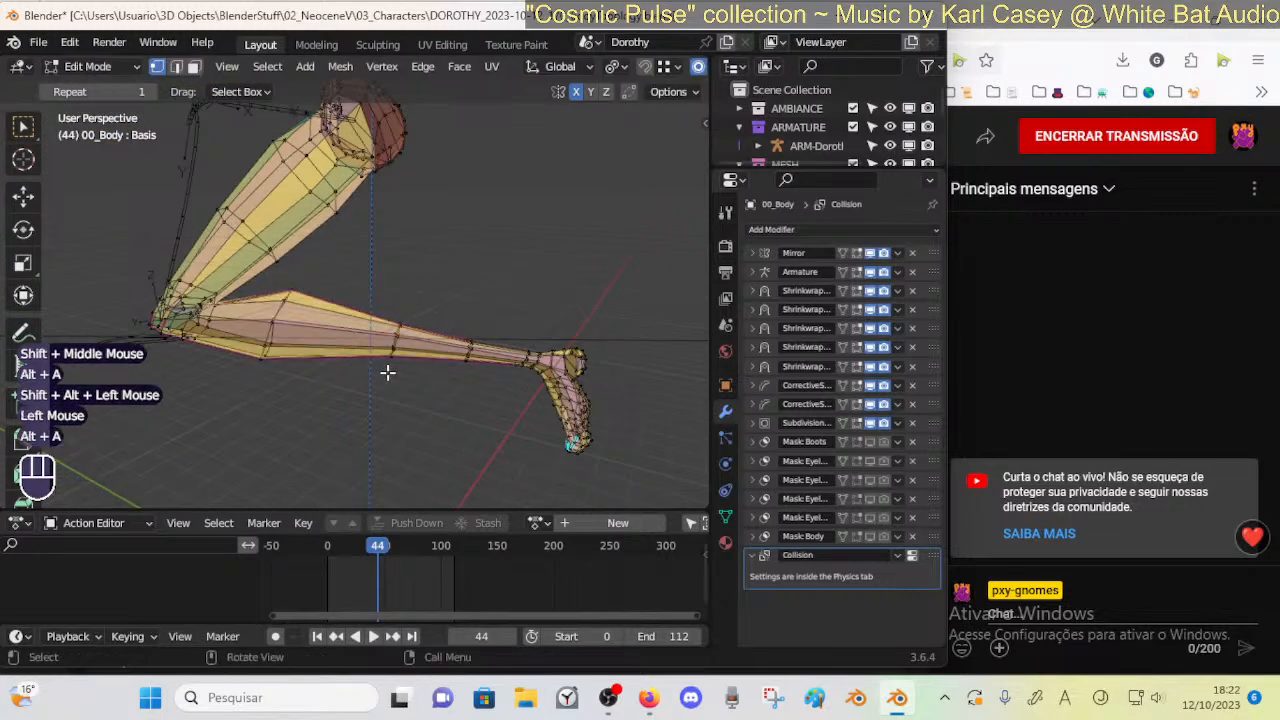
Exit to Object Mode, disable X-ray, and save the file with the reshaped shin
{"action": "key", "text": "Tab"}
{"action": "middle_click_drag", "start_coordinate": [385, 377], "coordinate": [183, 366], "text": "ctrl"}
{"action": "key", "text": "alt+z"}
{"action": "key", "text": "ctrl+s"}
Leave the body mesh's Edit Mode, put the ARM-Dorothy armature in Pose Mode, and select the left leg controller MTR-Leg.L
{"action": "middle_click_drag", "start_coordinate": [309, 369], "coordinate": [330, 350], "text": "shift"}
{"action": "middle_click_drag", "start_coordinate": [330, 350], "coordinate": [448, 238]}
{"action": "left_click", "coordinate": [316, 302]}
{"action": "left_click", "coordinate": [333, 307]}
{"action": "left_click", "coordinate": [314, 328]}
{"action": "key", "text": "ctrl+Tab"}
{"action": "left_click", "coordinate": [338, 332]}
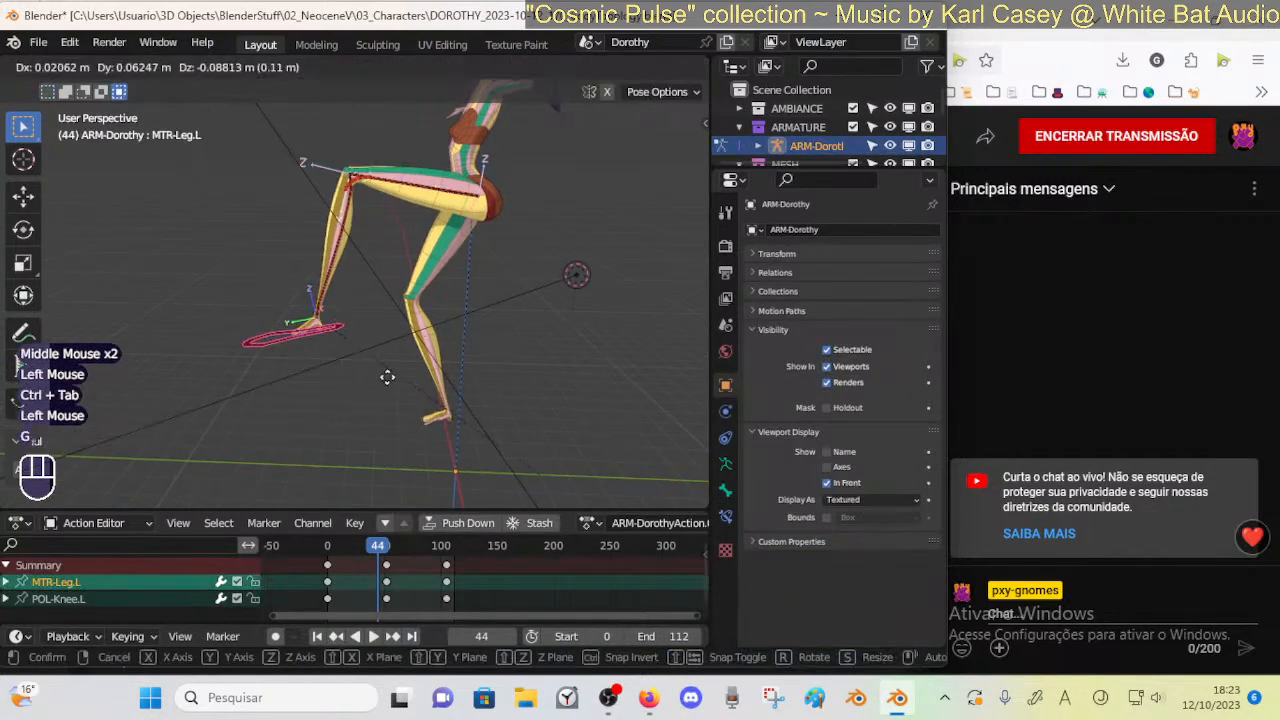
Move the left leg controller in front of and behind the body to test how the knee bends
{"action": "key", "text": "g"}
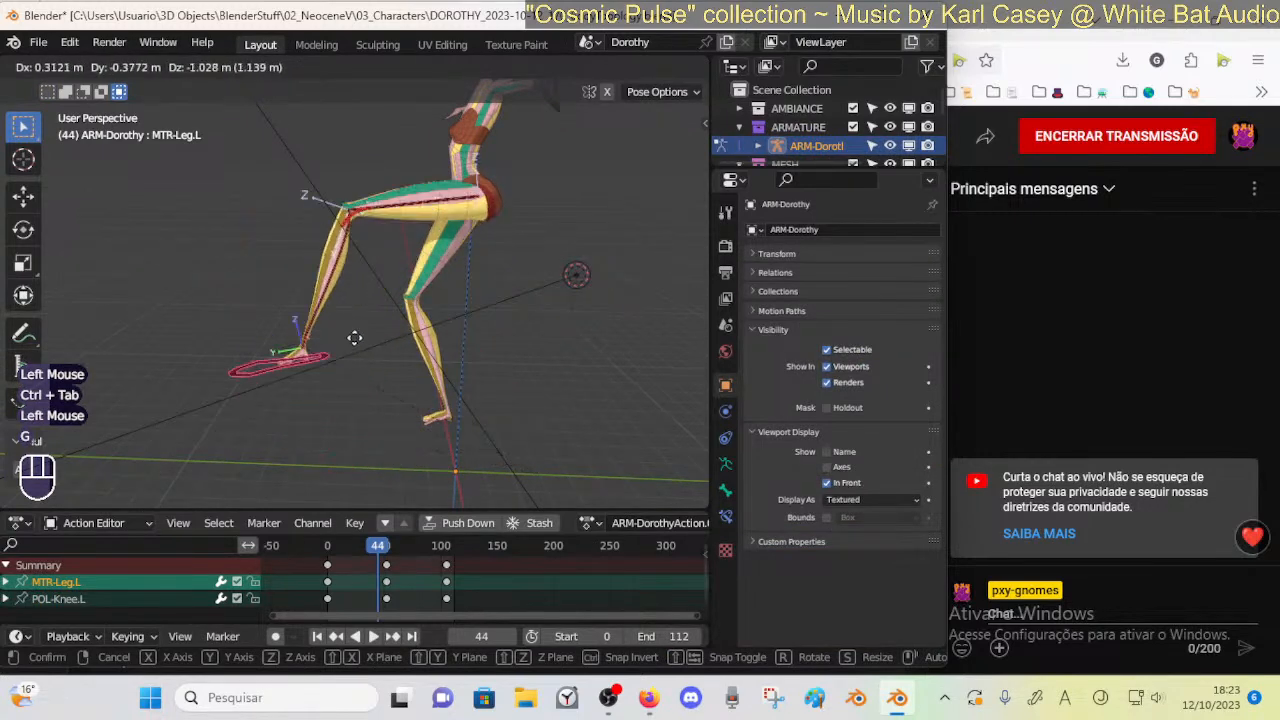
{"action": "left_click", "coordinate": [402, 325]}
{"action": "middle_click_drag", "start_coordinate": [420, 328], "coordinate": [430, 280]}
{"action": "key", "text": "g"}
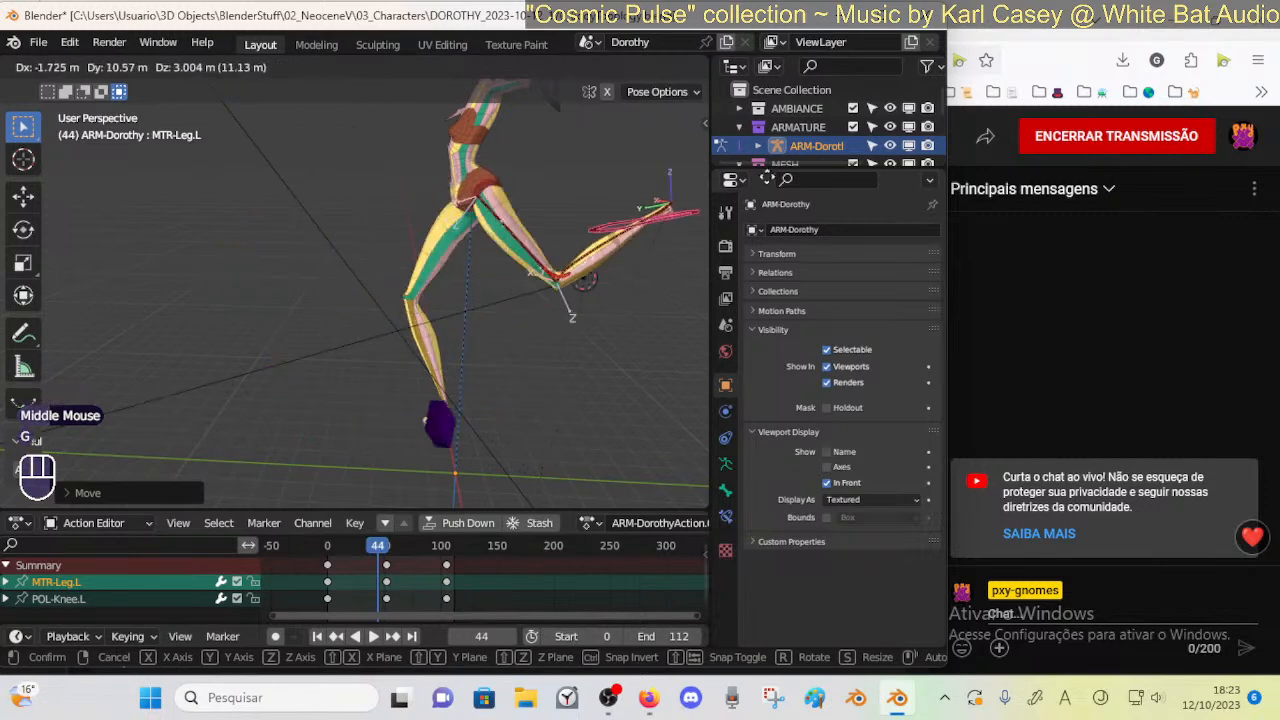
{"action": "left_click", "coordinate": [675, 174]}
Rotate the left leg controller around the global X axis to tilt the raised foot with the bent knee
{"action": "key", "text": "r"}
{"action": "key", "text": "x"}
{"action": "left_click", "coordinate": [650, 160]}
{"action": "key", "text": "r"}
{"action": "key", "text": "x"}
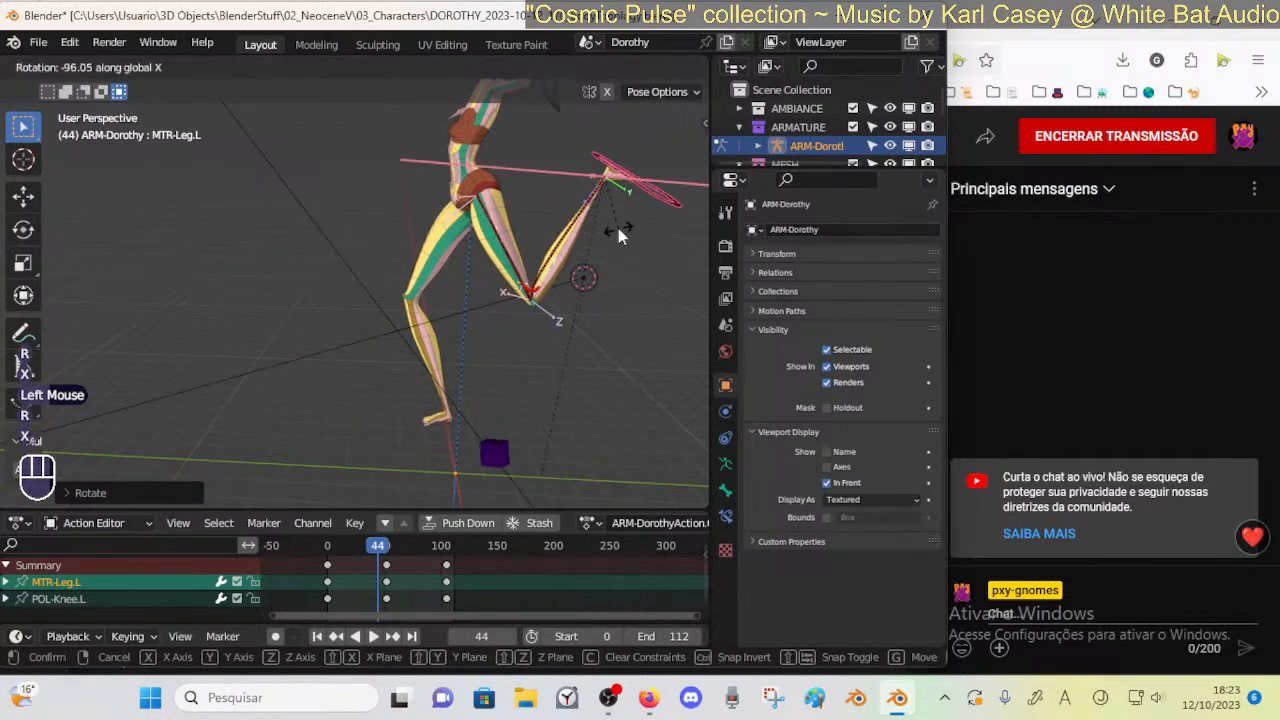
{"action": "left_click", "coordinate": [620, 234]}
Reposition the raised left leg controller behind the body to test the knee bend, and clear the selection
{"action": "key", "text": "g"}
{"action": "left_click", "coordinate": [645, 208]}
{"action": "left_click", "coordinate": [644, 210]}
{"action": "key", "text": "alt+a"}
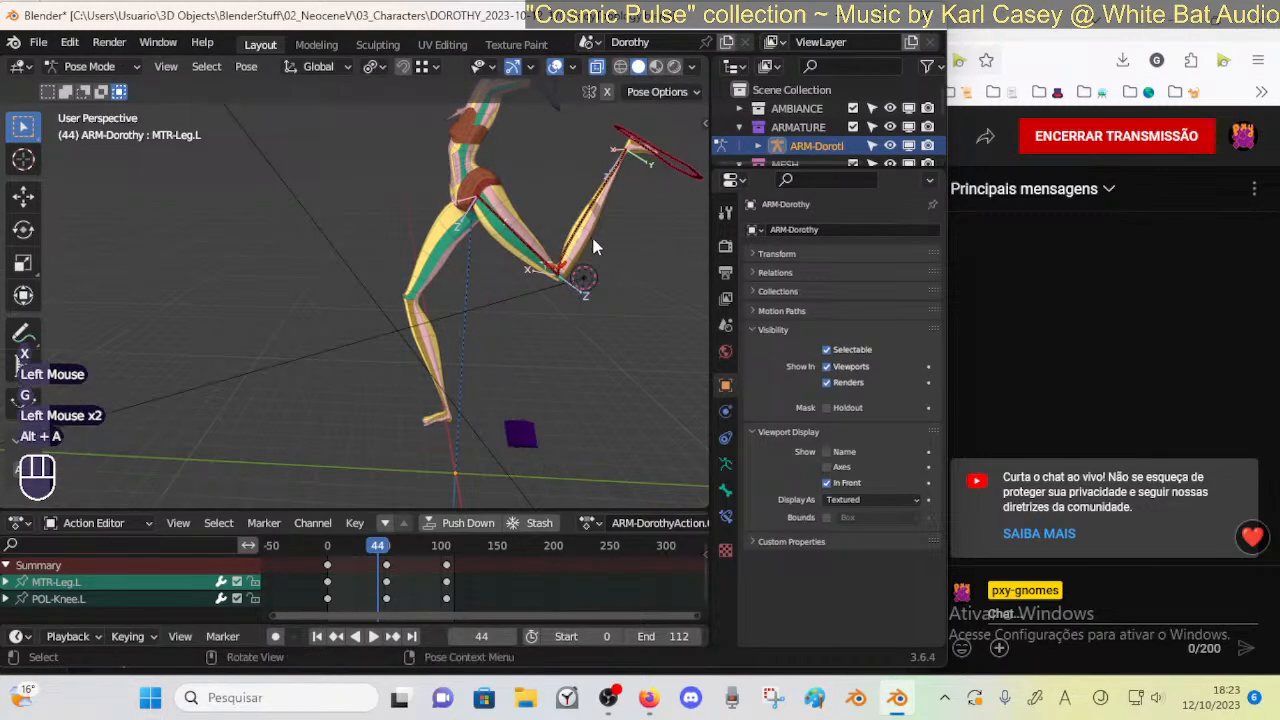
Reset all bones to their rest pose and return to editing the 00_Body mesh
{"action": "key", "text": "a"}
{"action": "key", "text": "alt+q"}
{"action": "middle_click_drag", "start_coordinate": [418, 435], "coordinate": [467, 287], "text": "shift"}
{"action": "key", "text": "ctrl+Tab"}
{"action": "left_click", "coordinate": [414, 277]}
{"action": "key", "text": "Tab"}
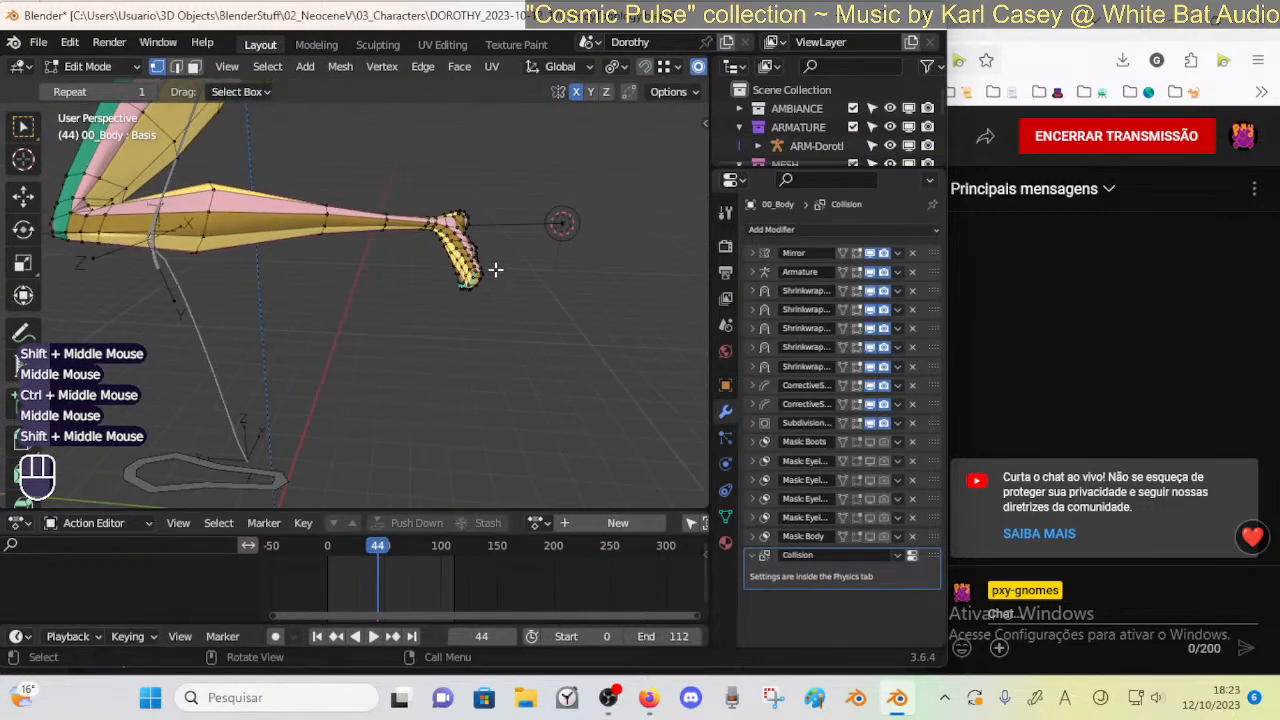
Enable X-ray, circle-select all the foot vertices, and scale the foot up slightly with proportional editing
{"action": "key", "text": "alt+z"}
{"action": "key", "text": "c"}
{"action": "left_click_drag", "start_coordinate": [470, 266], "coordinate": [466, 276]}
{"action": "right_click", "coordinate": [497, 266]}
{"action": "key", "text": "c"}
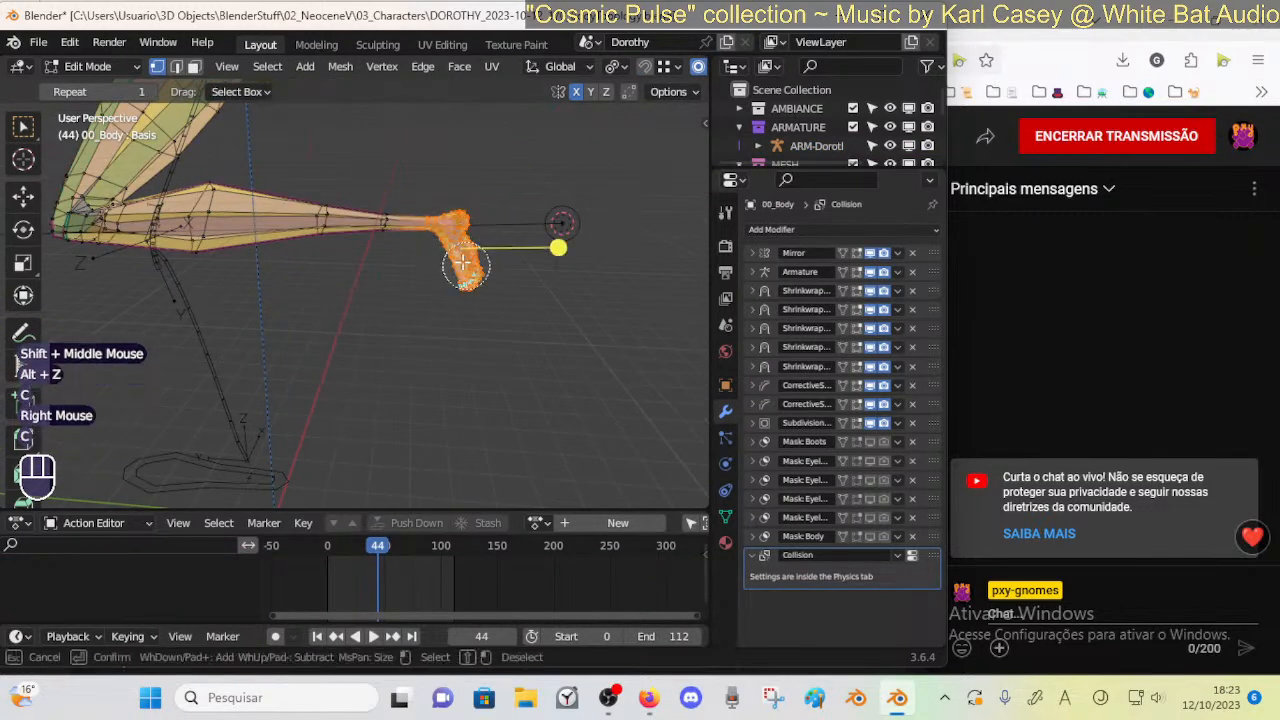
{"action": "right_click", "coordinate": [510, 252]}
{"action": "middle_click_drag", "start_coordinate": [514, 251], "coordinate": [468, 296]}
{"action": "key", "text": "alt+s"}
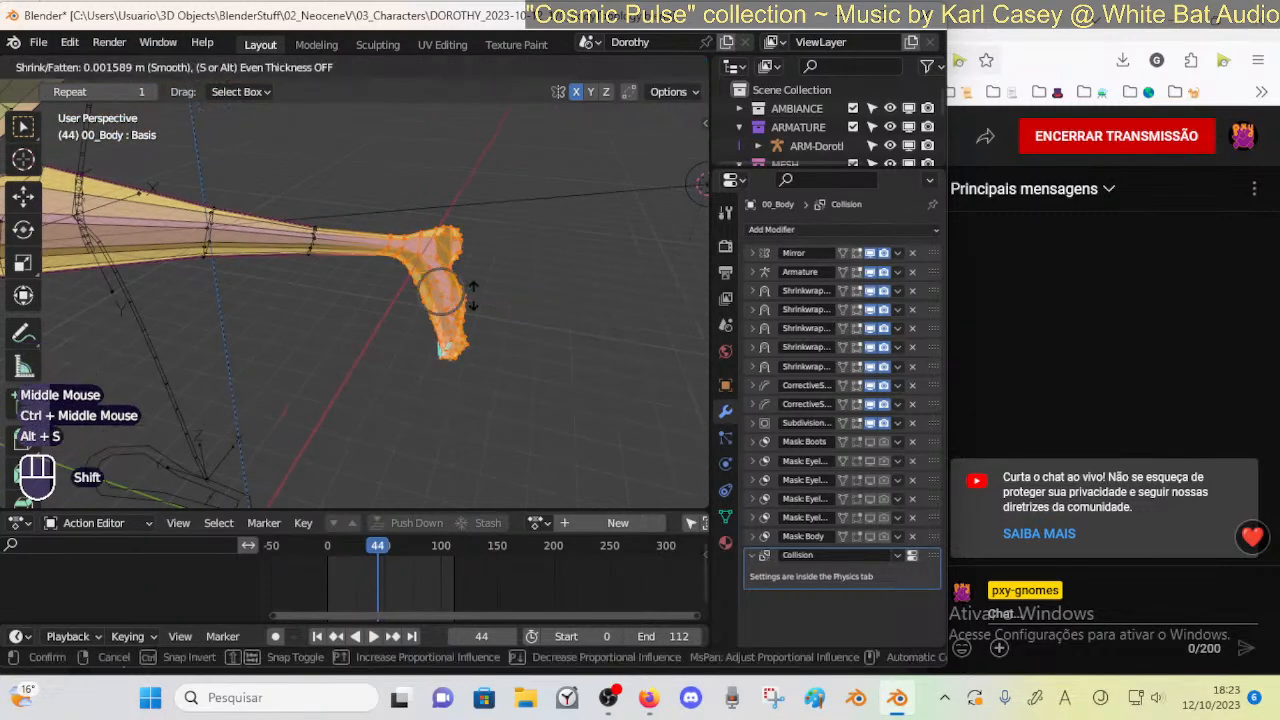
{"action": "key", "text": "Escape"}
{"action": "key", "text": "s"}
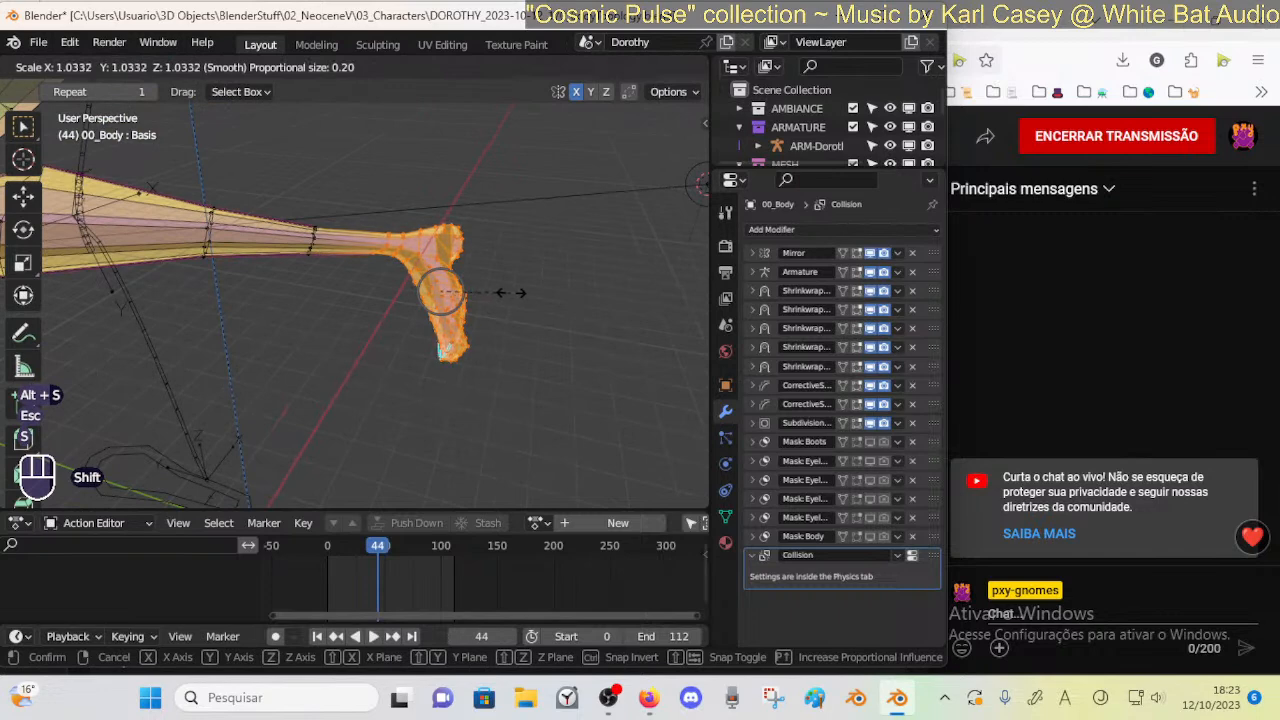
{"action": "left_click", "coordinate": [530, 296], "text": "shift"}
Move the enlarged foot slightly into line with the shin using proportional editing, and clear the selection
{"action": "key", "text": "g"}
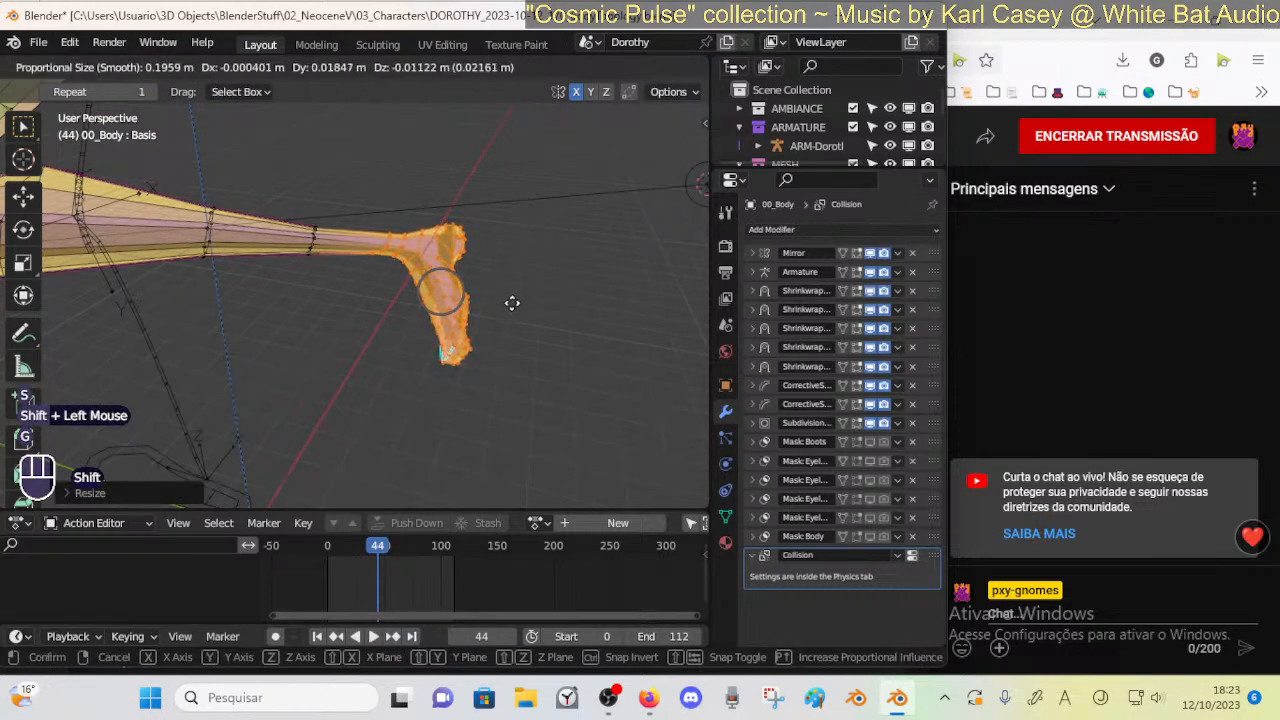
{"action": "left_click", "coordinate": [513, 301], "text": "shift"}
{"action": "key", "text": "alt+a"}
Circle-select the vertex ring on the lower shin, shift it slightly, and clear the selection
{"action": "key", "text": "c"}
{"action": "left_click", "coordinate": [312, 249]}
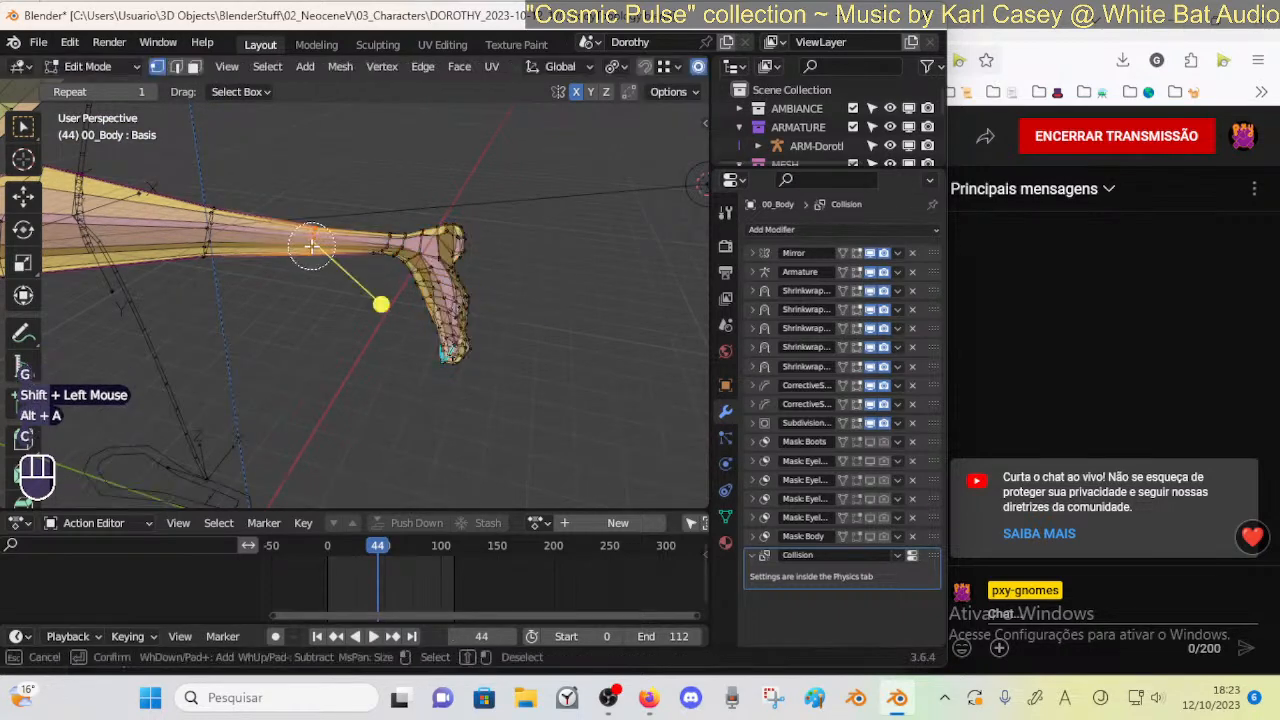
{"action": "right_click", "coordinate": [352, 269]}
{"action": "key", "text": "g"}
{"action": "left_click", "coordinate": [354, 266], "text": "shift"}
{"action": "key", "text": "alt+a"}
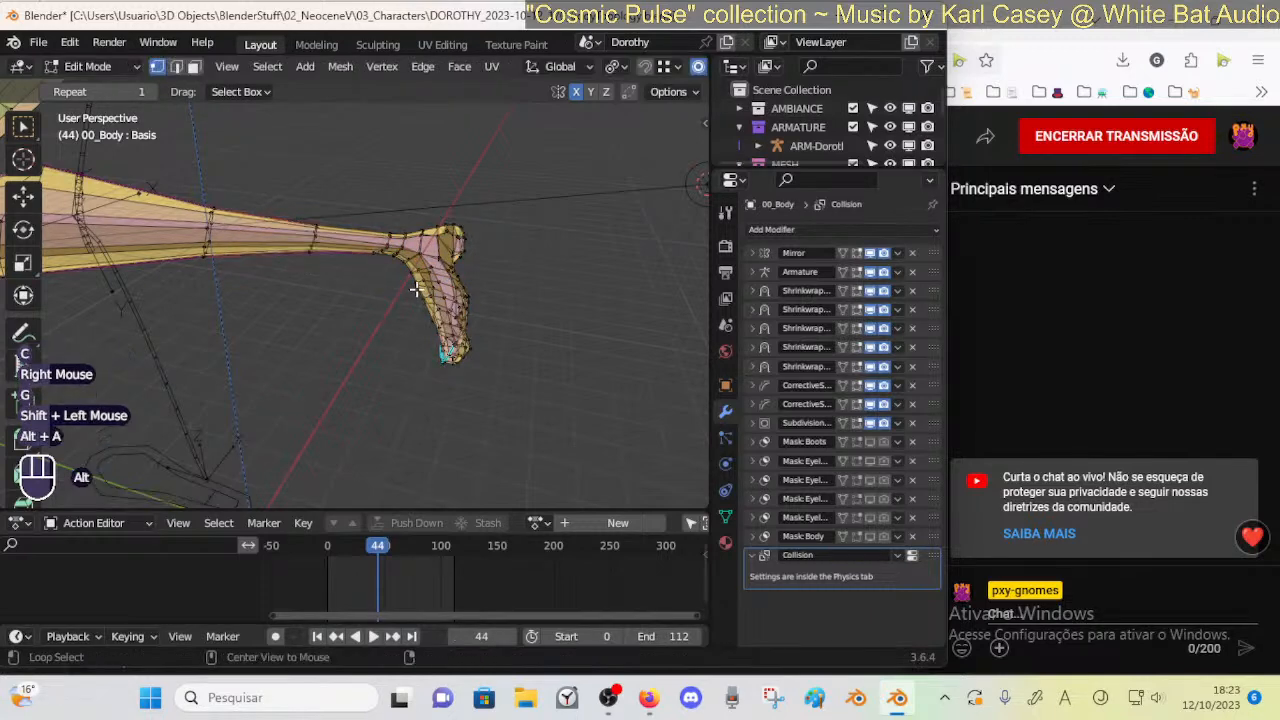
Disable X-ray and slide the vertex on the underside of the lower shin along its edge toward the ankle
{"action": "middle_click_drag", "start_coordinate": [413, 296], "coordinate": [400, 327], "text": "ctrl"}
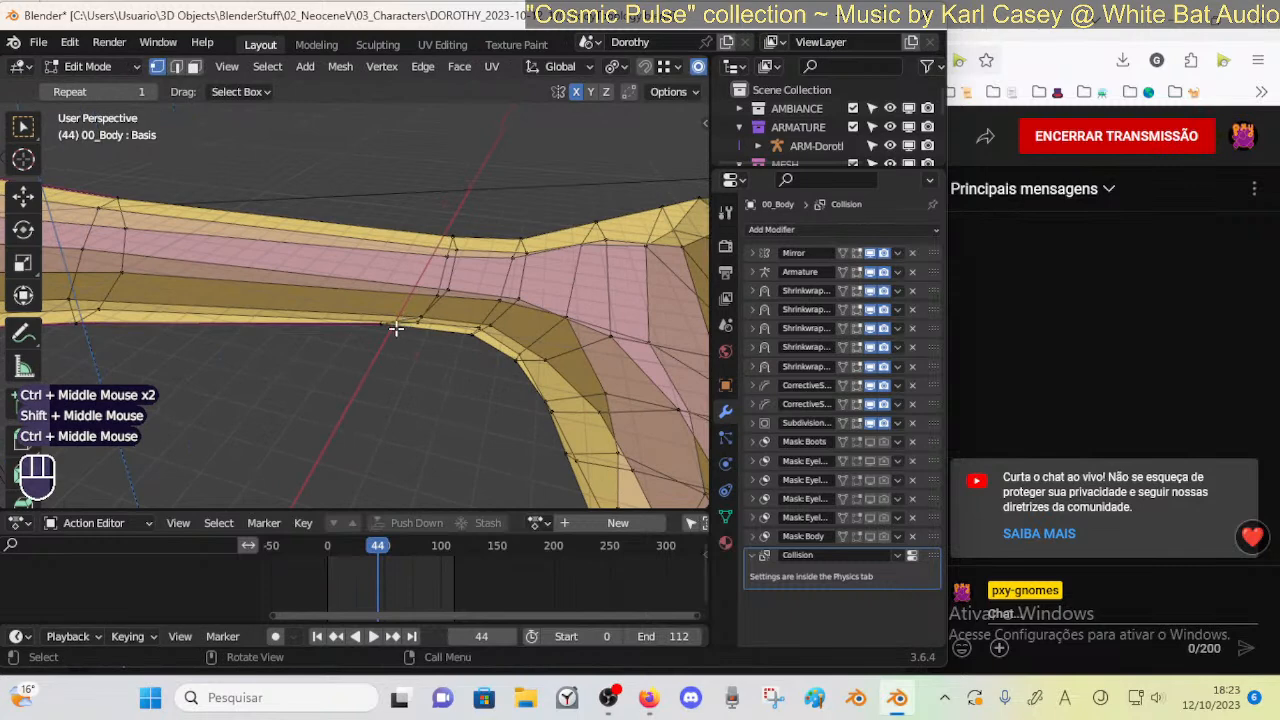
{"action": "left_click", "coordinate": [400, 327]}
{"action": "key", "text": "alt+z"}
{"action": "key", "text": "shift+v"}
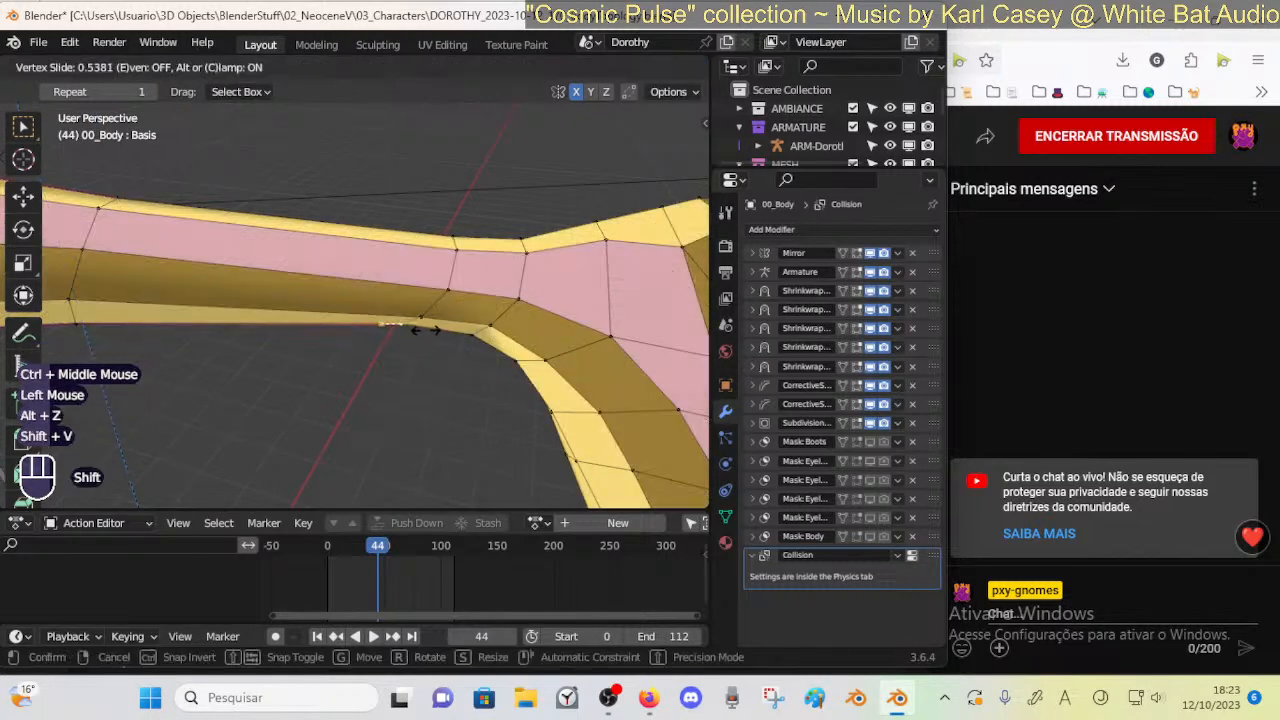
{"action": "left_click", "coordinate": [440, 332], "text": "shift"}
Enable X-ray, circle-select the vertices beneath the ankle, slide them along their edges, and clear the selection
{"action": "key", "text": "alt+z"}
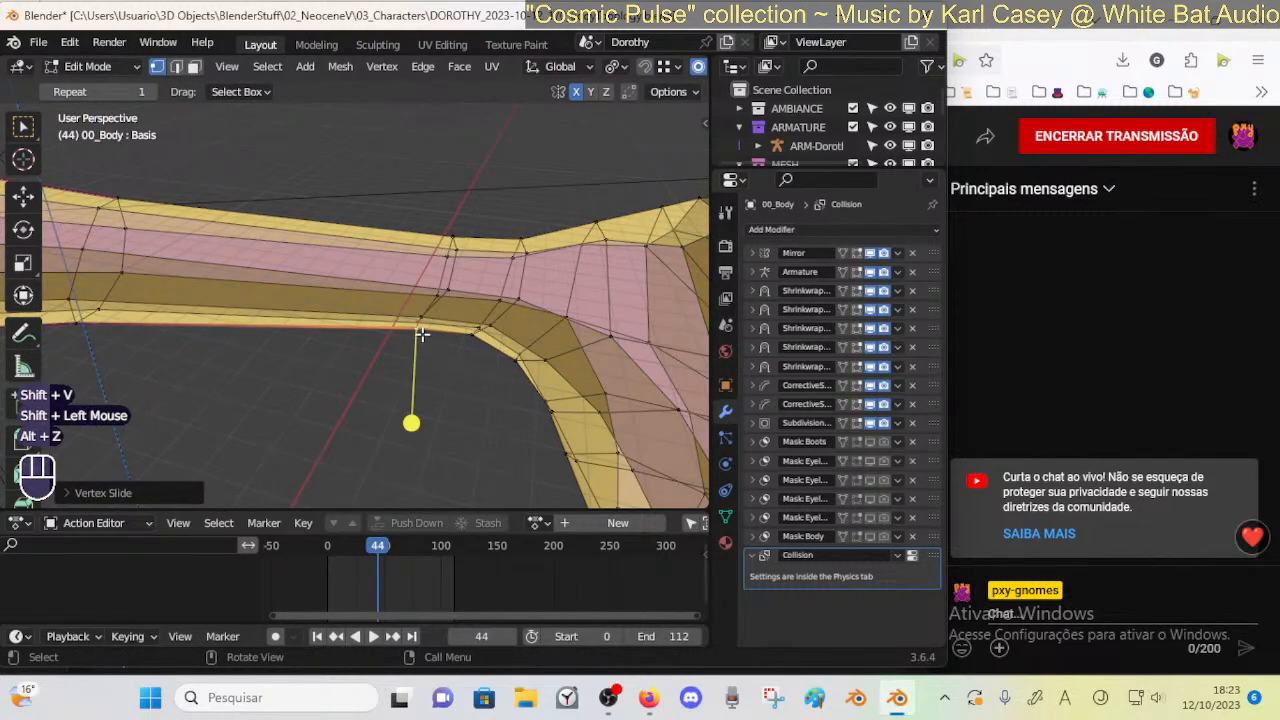
{"action": "key", "text": "c"}
{"action": "right_click", "coordinate": [433, 325]}
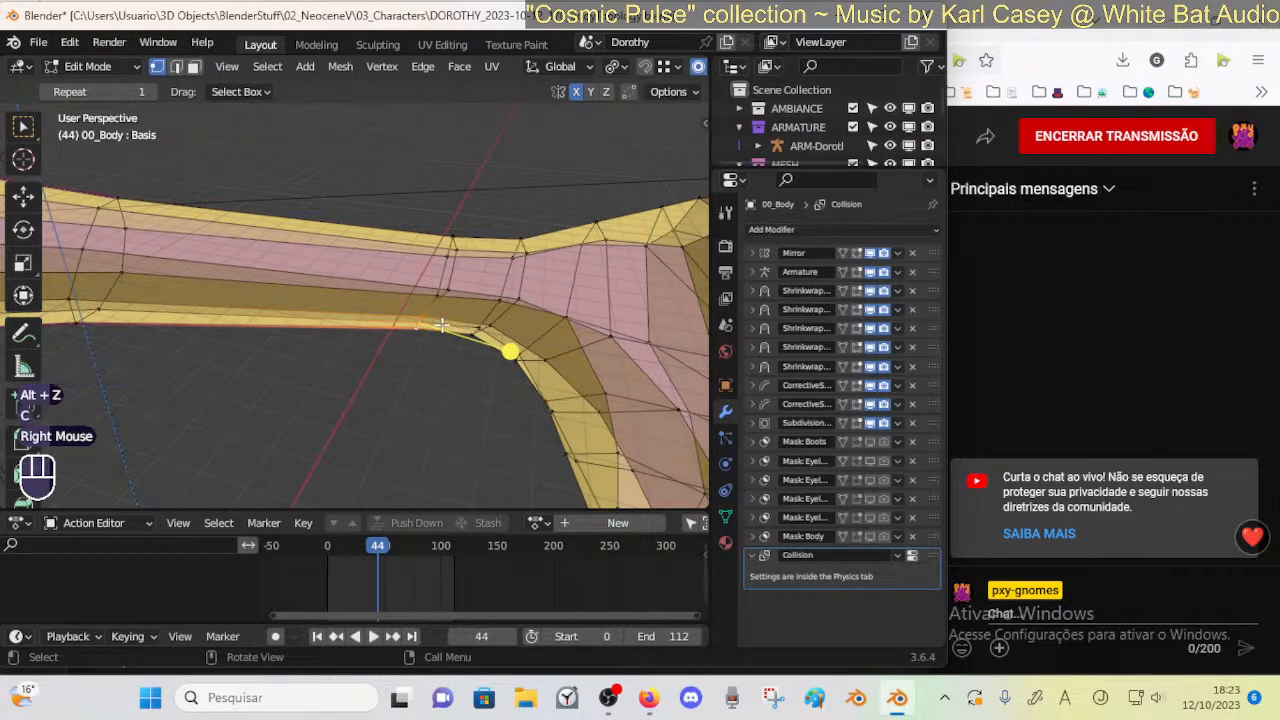
{"action": "key", "text": "shift+v"}
{"action": "left_click", "coordinate": [455, 323], "text": "shift"}
{"action": "key", "text": "alt+a"}
Select the edge loop just above the ankle in edge mode, smooth and slide it, and clear the selection
{"action": "key", "text": "2"}
{"action": "left_click", "coordinate": [432, 299], "text": "alt+shift"}
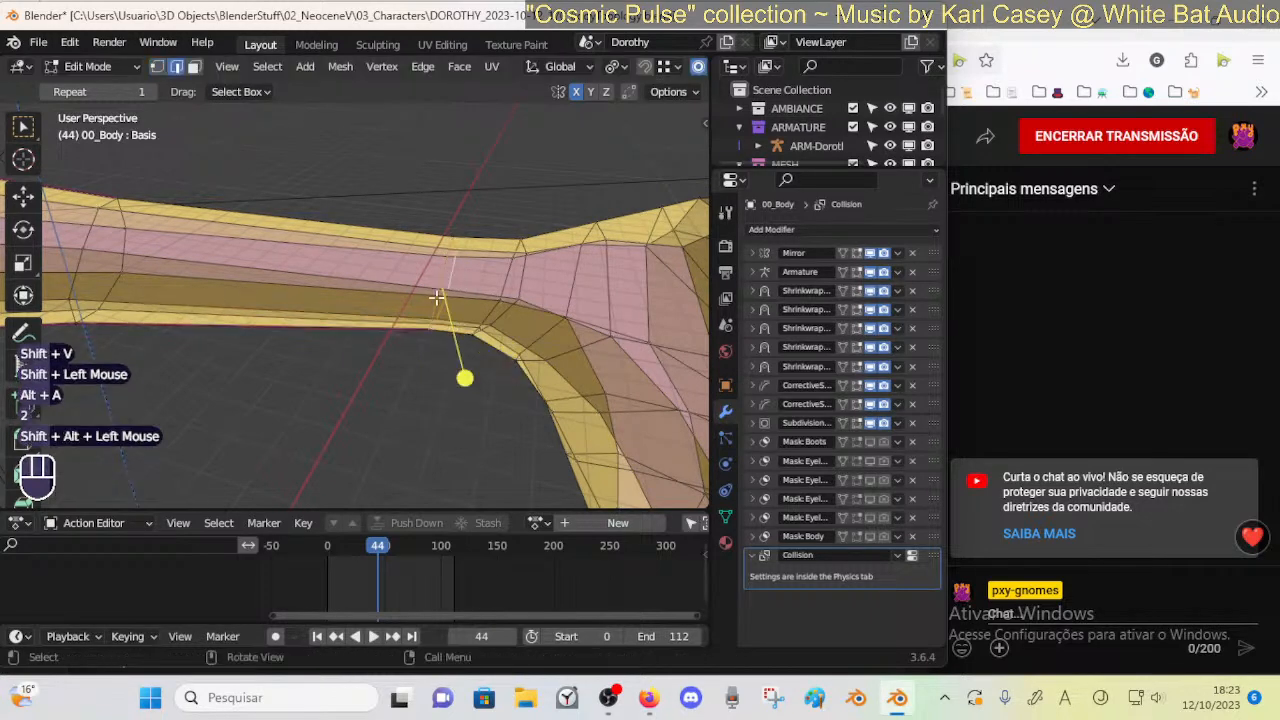
{"action": "mouse_move", "coordinate": [463, 375]}
{"action": "left_mouse_down"}
{"action": "mouse_move", "coordinate": [503, 379]}
{"action": "mouse_move", "coordinate": [487, 378]}
{"action": "left_mouse_up"}
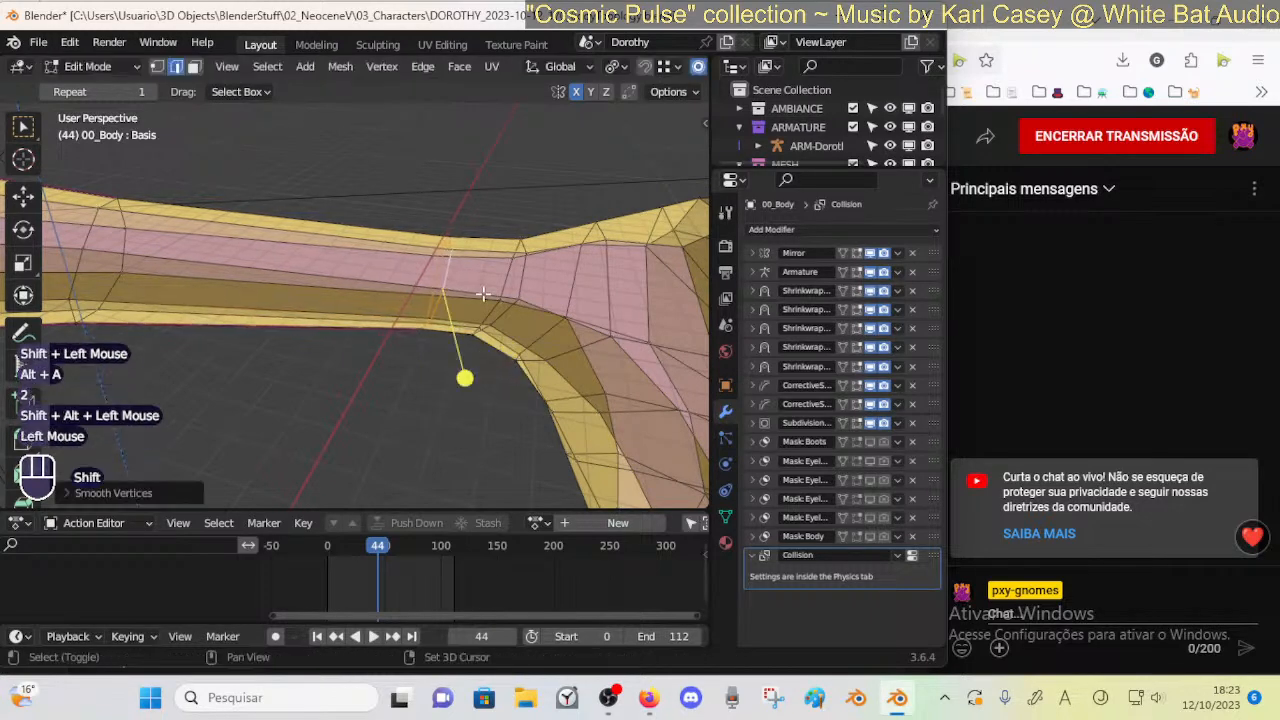
{"action": "key", "text": "shift+v"}
{"action": "left_click", "coordinate": [487, 313], "text": "shift"}
{"action": "key", "text": "alt+a"}
{"action": "middle_click_drag", "start_coordinate": [483, 292], "coordinate": [455, 311], "text": "ctrl"}
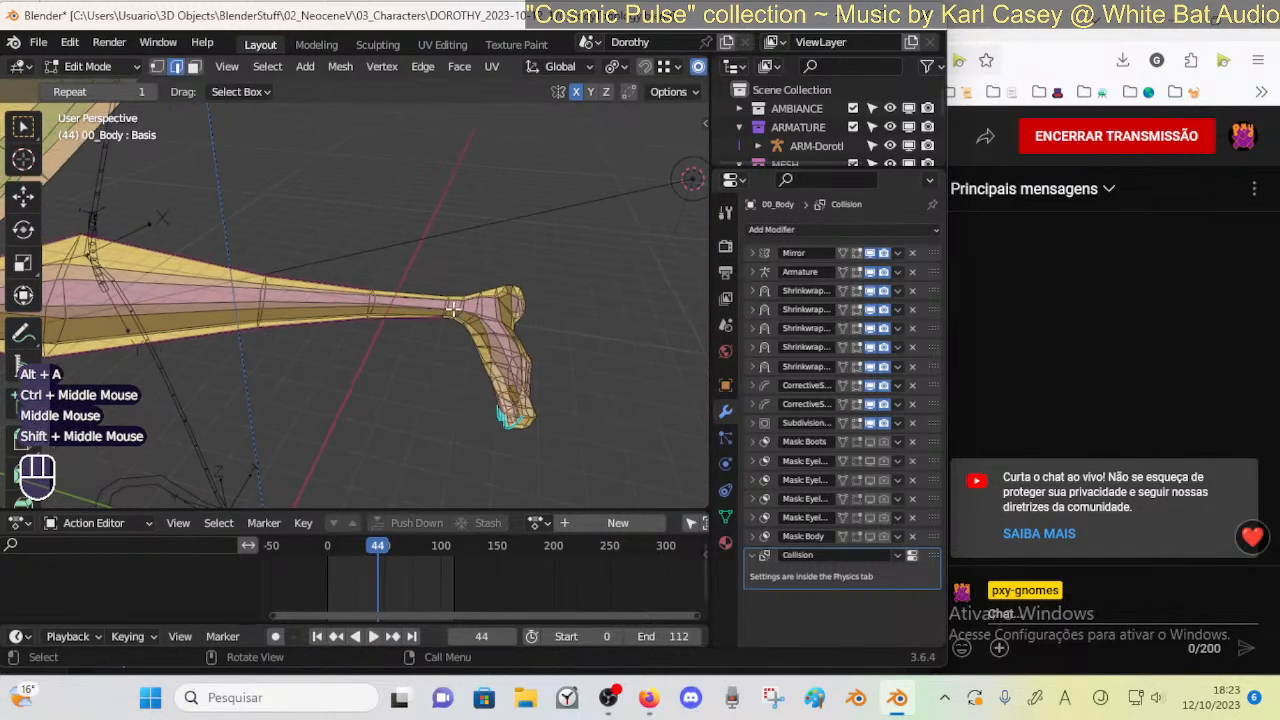
{"action": "key", "text": "alt+a"}
{"action": "key", "text": "c"}
{"action": "right_click", "coordinate": [405, 330]}
{"action": "key", "text": "alt+a"}
Try dissolving the edge loop around the lower shin, and undo it
{"action": "key", "text": "2"}
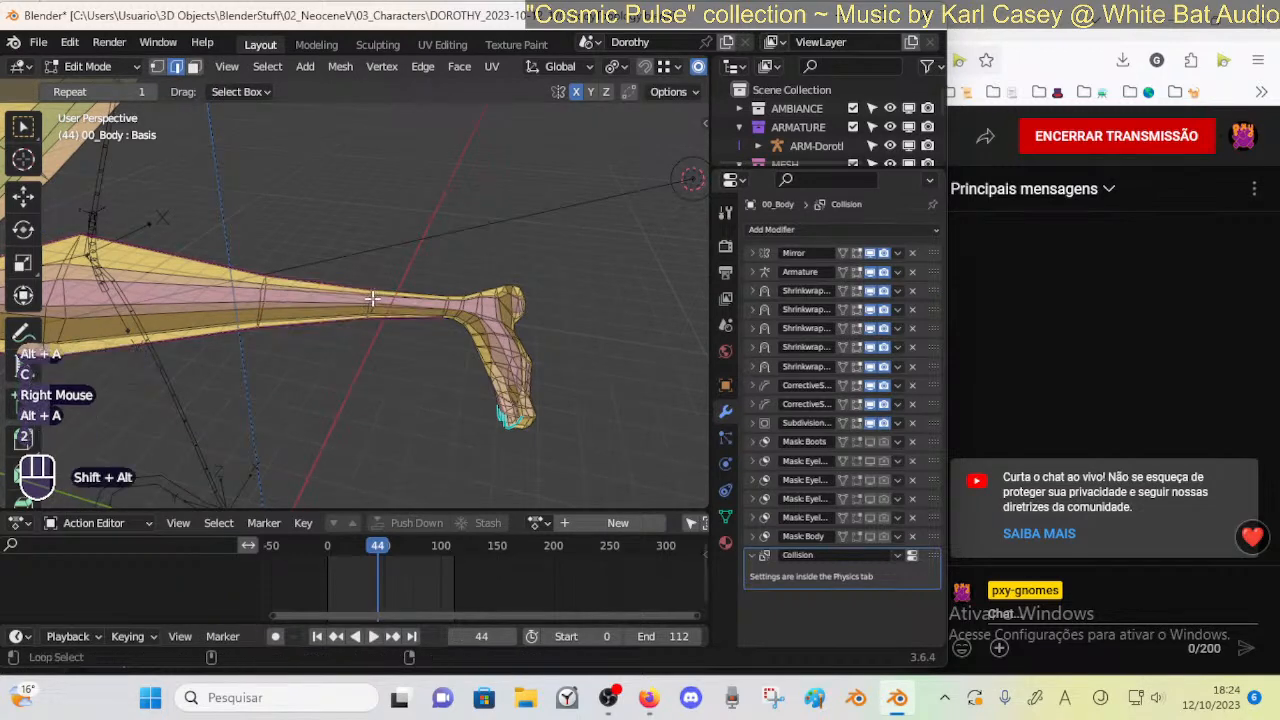
{"action": "left_click", "coordinate": [411, 290], "text": "alt+shift"}
{"action": "key", "text": "x"}
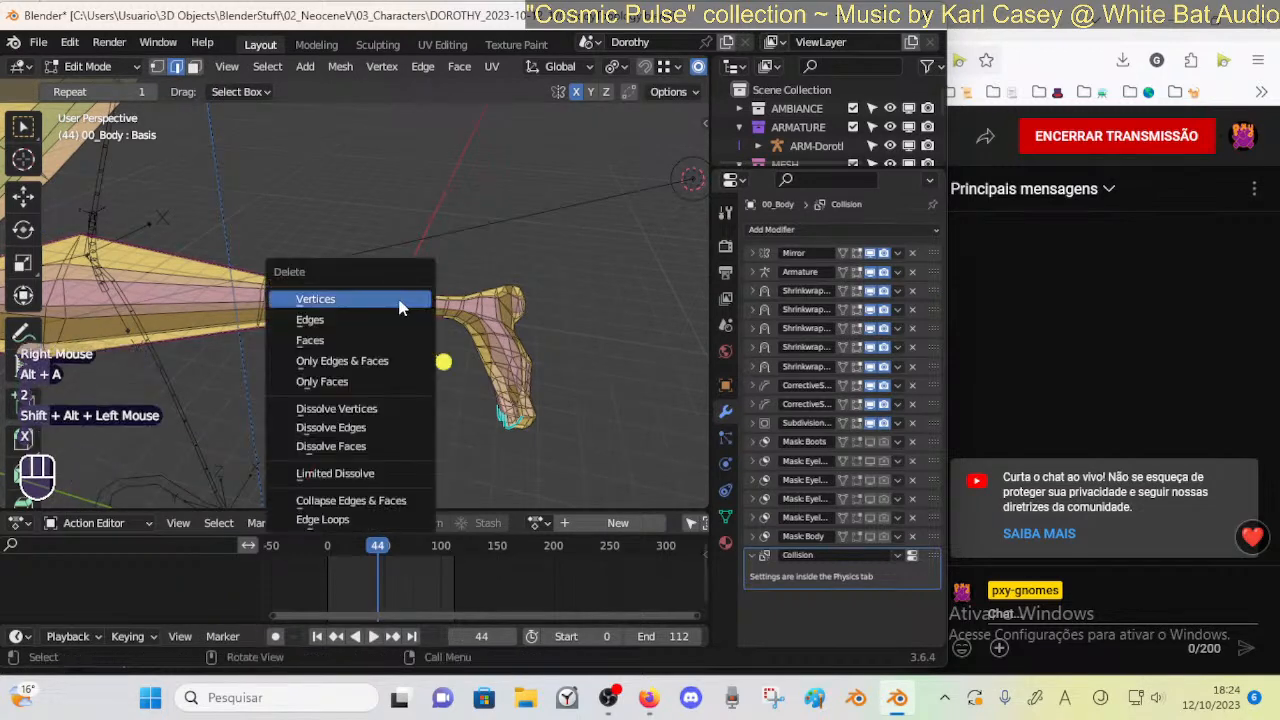
{"action": "left_click", "coordinate": [378, 346]}
{"action": "key", "text": "x"}
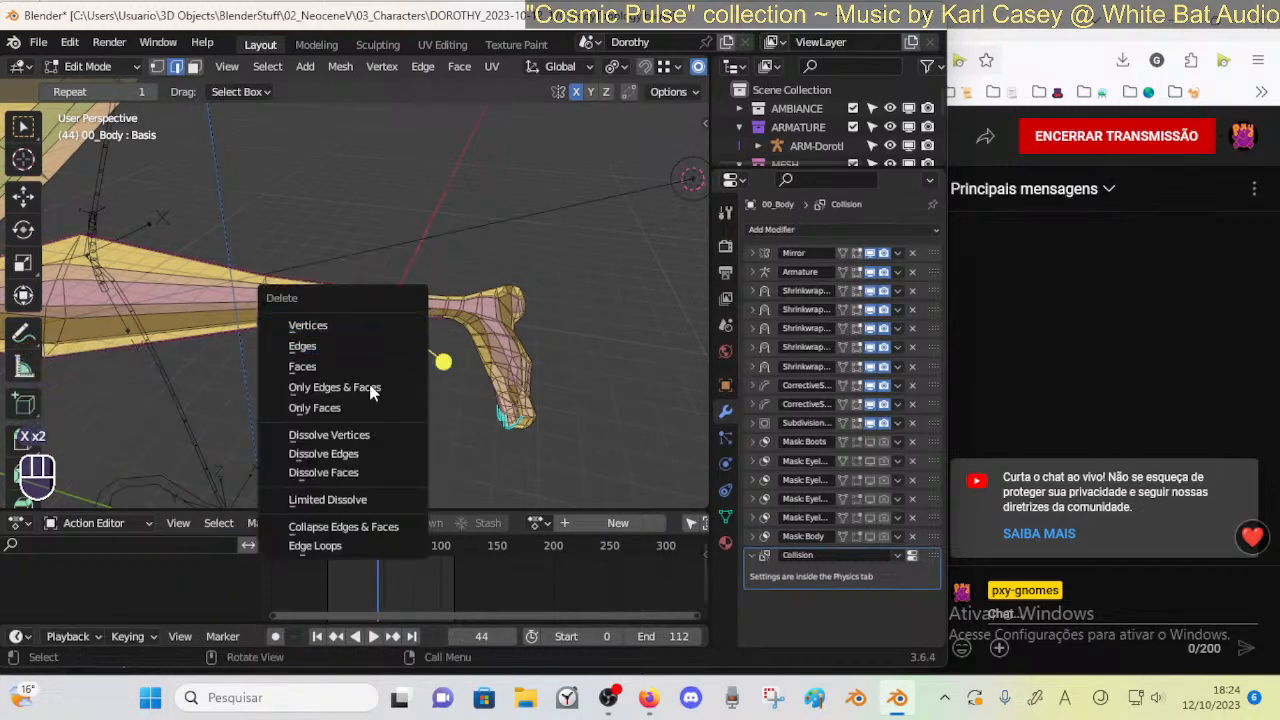
{"action": "left_click", "coordinate": [355, 453]}
{"action": "mouse_move", "coordinate": [386, 374]}
{"action": "middle_mouse_down", "text": "ctrl"}
{"action": "mouse_move", "coordinate": [371, 394]}
{"action": "mouse_move", "coordinate": [389, 371]}
{"action": "middle_mouse_up", "text": "ctrl"}
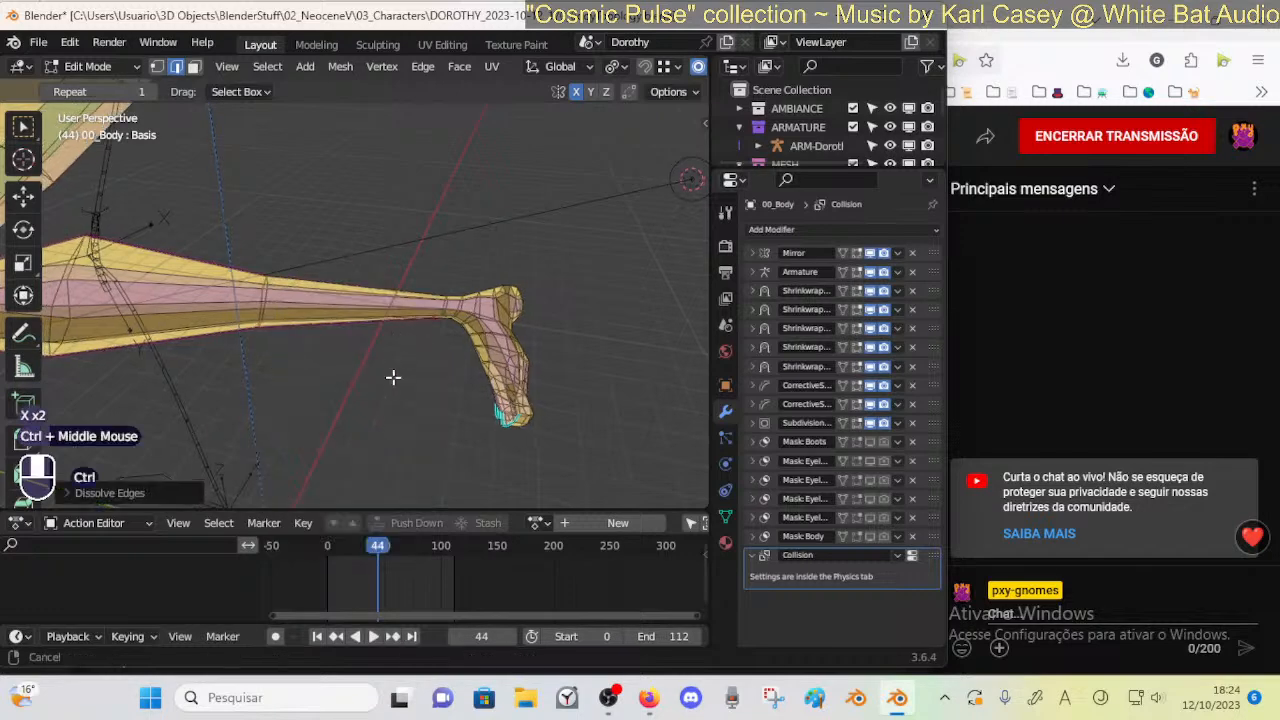
{"action": "key", "text": "ctrl+z"}
Dissolve the lower-shin edge loop two more times to compare the leg's silhouette, undoing each attempt
{"action": "key", "text": "alt+a"}
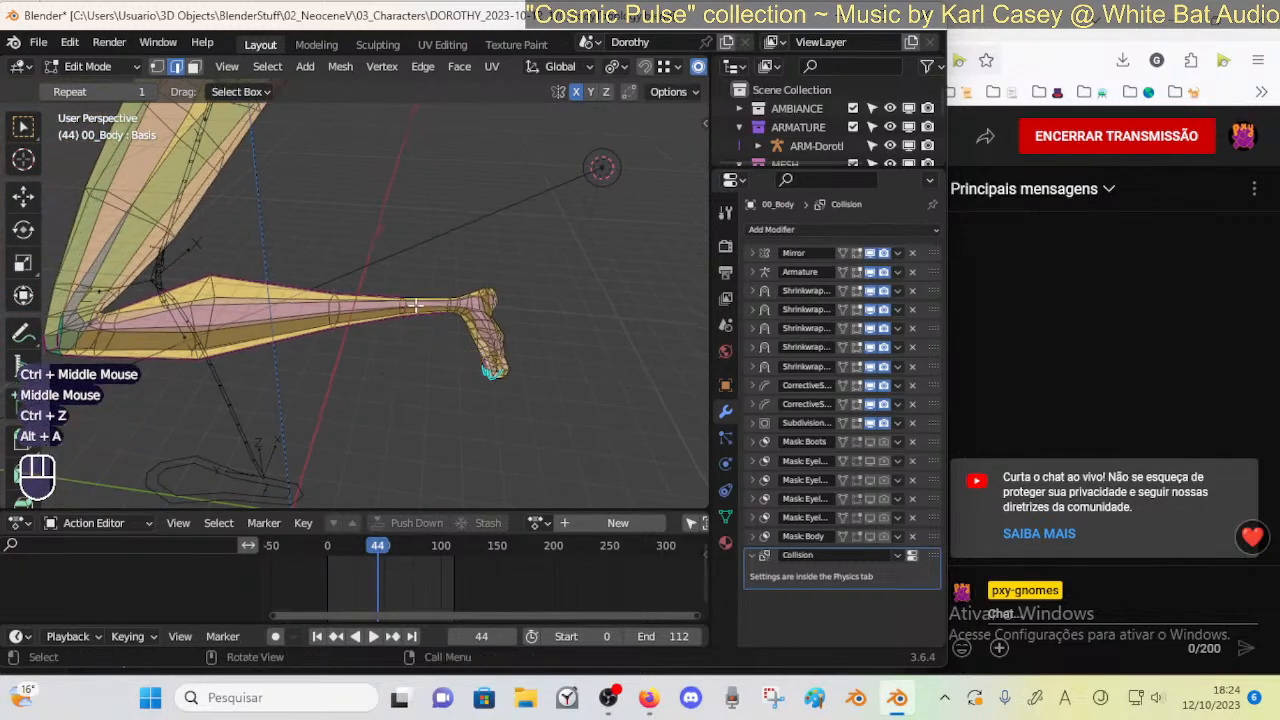
{"action": "left_click", "coordinate": [408, 305], "text": "alt+shift"}
{"action": "key", "text": "alt+a"}
{"action": "left_click", "coordinate": [406, 304], "text": "alt+shift"}
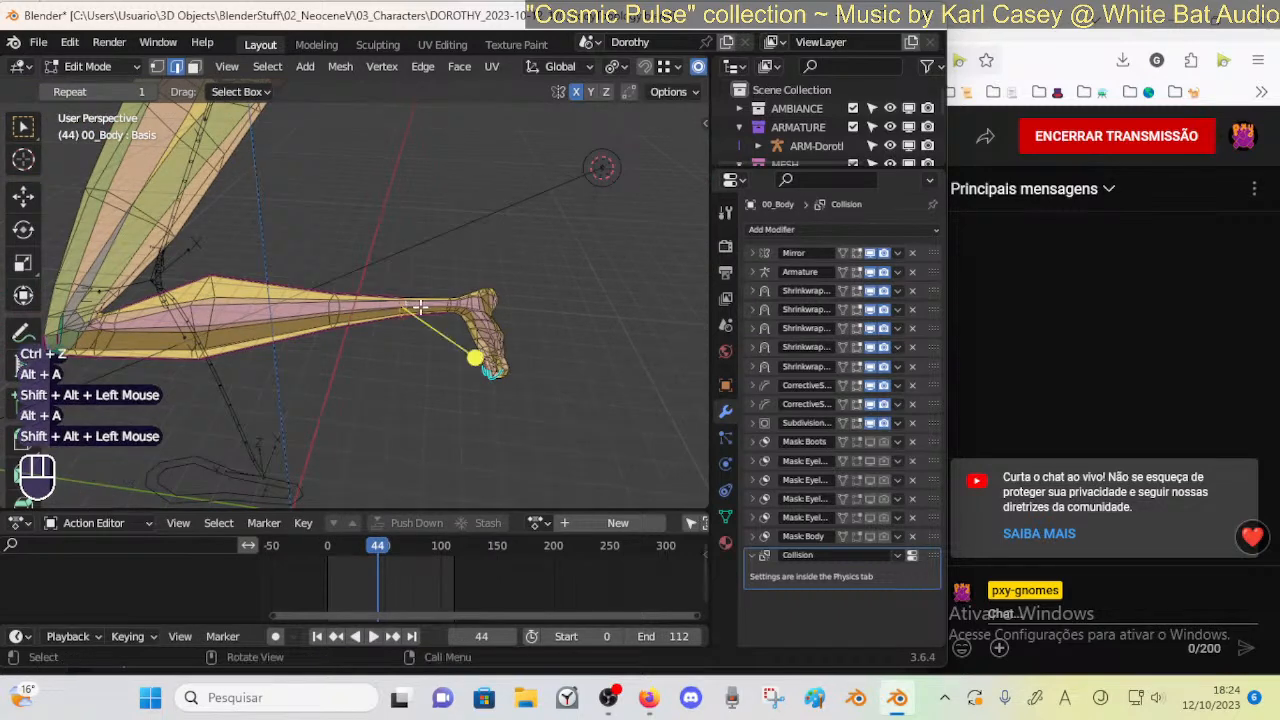
{"action": "key", "text": "x"}
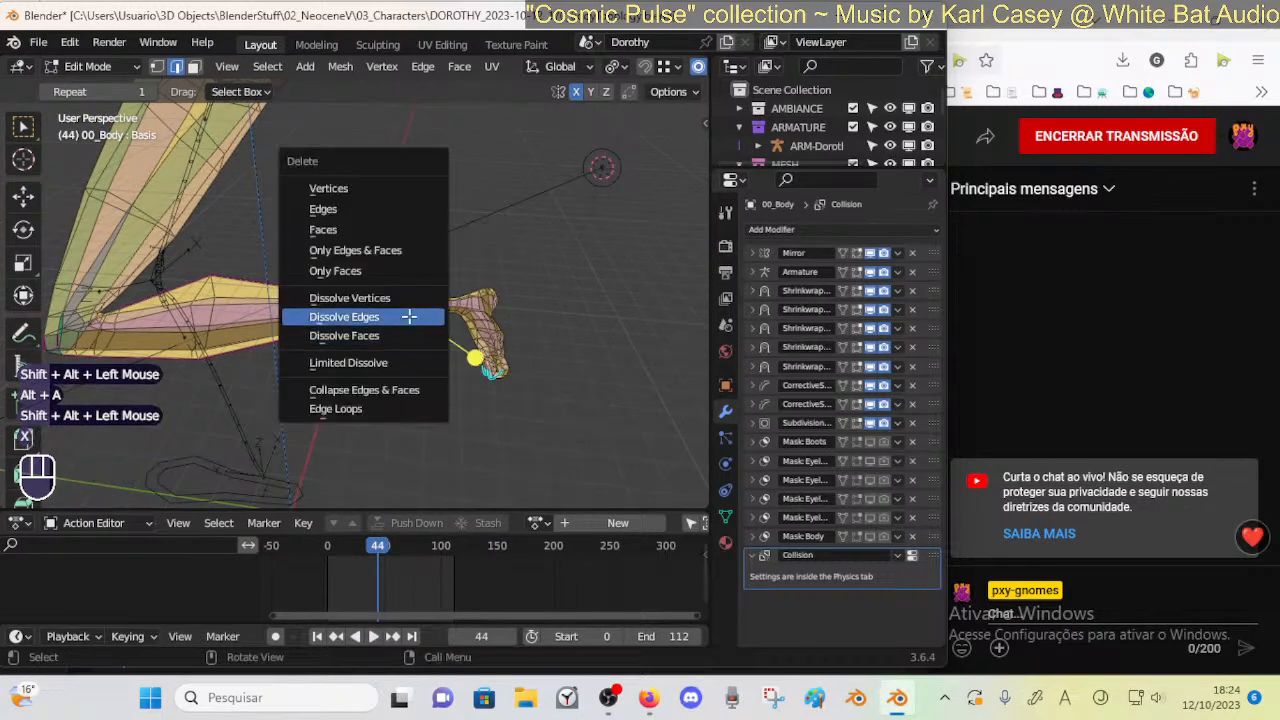
{"action": "left_click", "coordinate": [409, 316]}
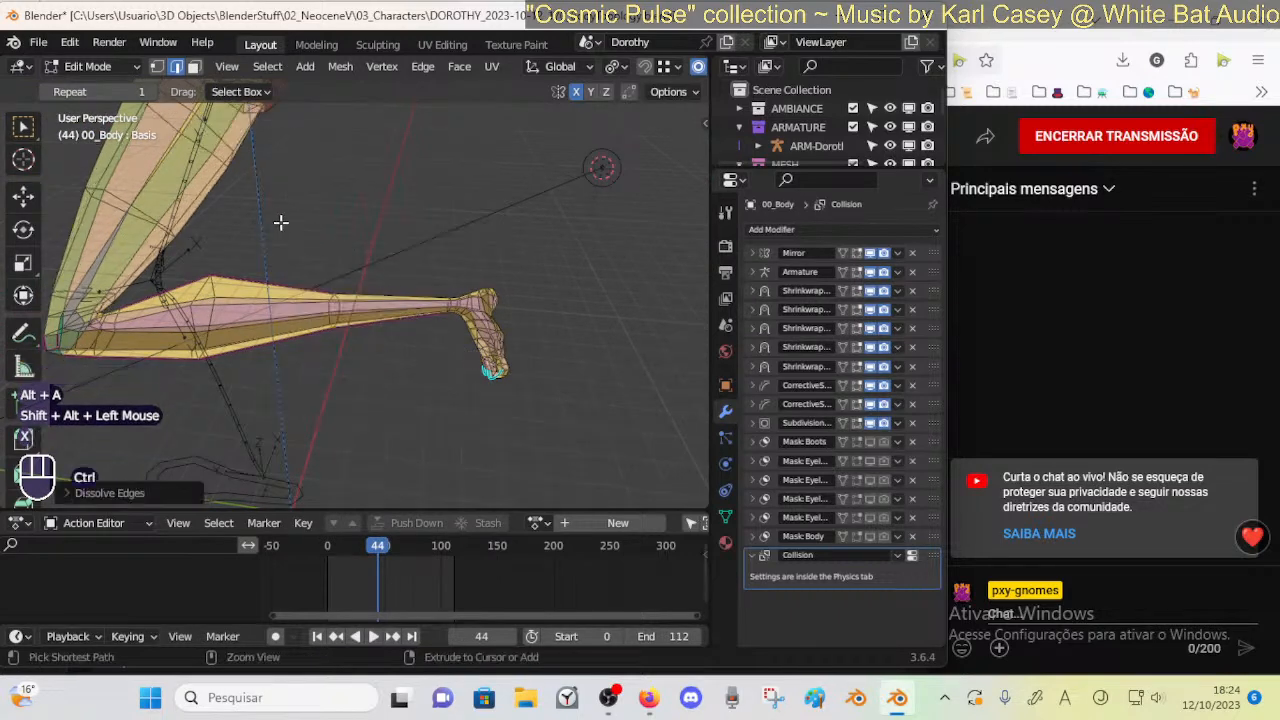
{"action": "key", "text": "ctrl+z"}
{"action": "middle_click_drag", "start_coordinate": [286, 234], "coordinate": [427, 290]}
{"action": "key", "text": "alt+a"}
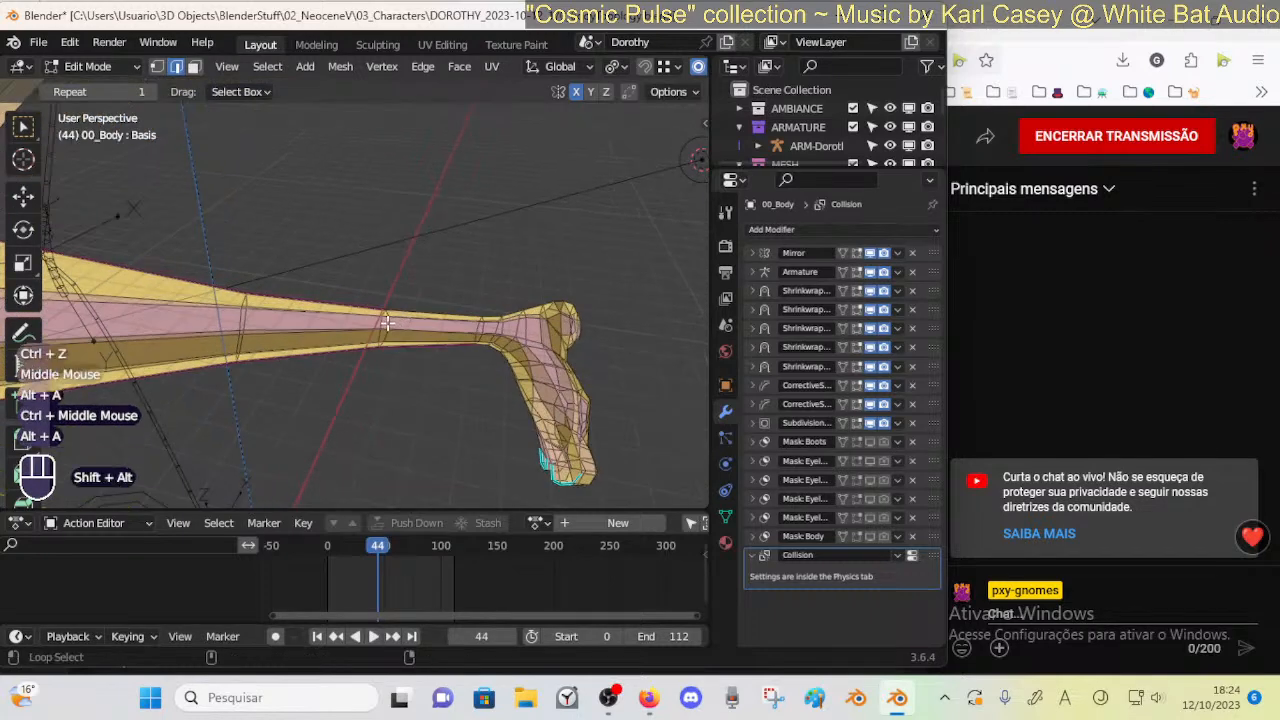
{"action": "key", "text": "alt+a"}
{"action": "left_click", "coordinate": [426, 280], "text": "alt+shift"}
{"action": "key", "text": "x"}
{"action": "left_click", "coordinate": [406, 329]}
{"action": "key", "text": "ctrl+z"}
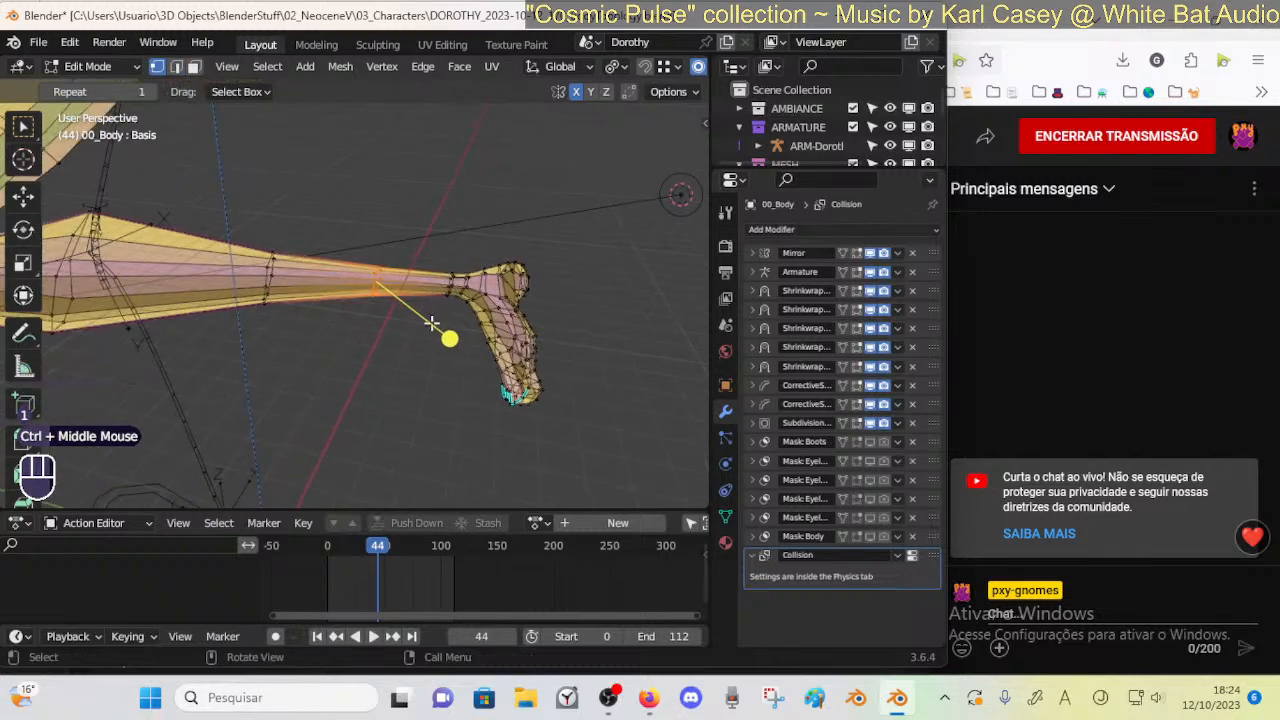
Smooth the selected vertex ring on the lower shin, try moving it toward the ankle, and undo the move
{"action": "left_click", "coordinate": [428, 316]}
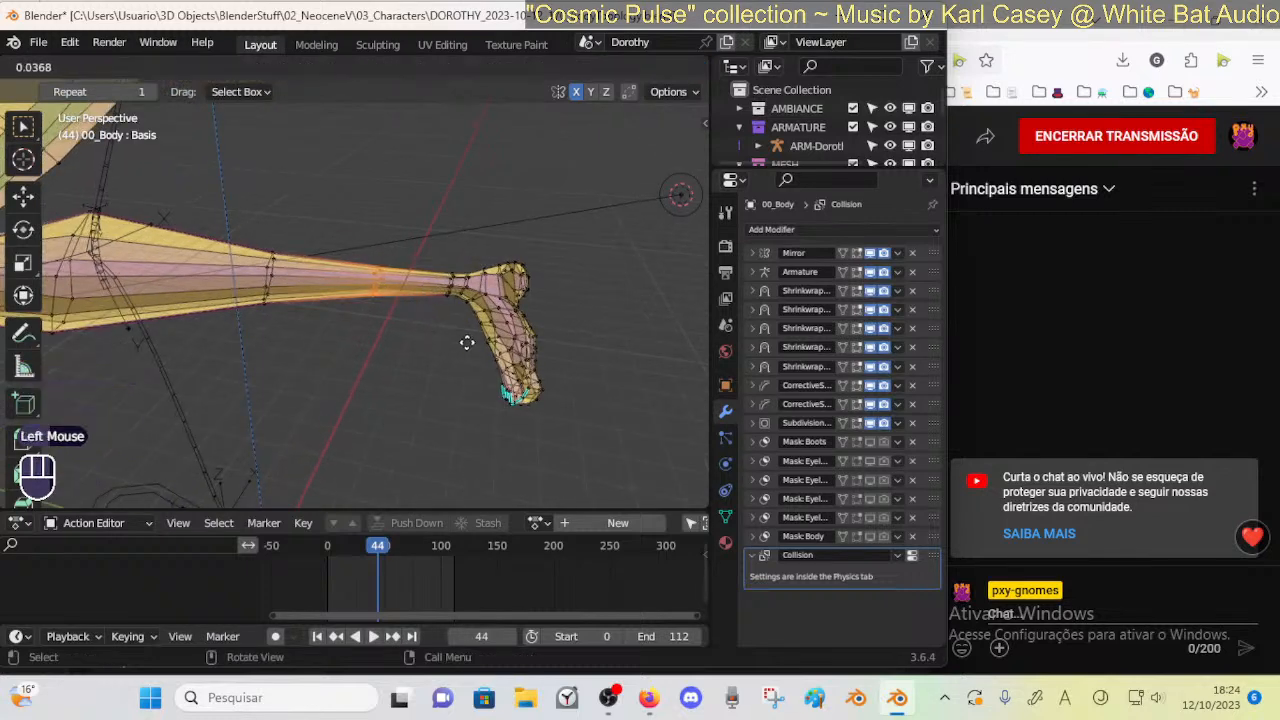
{"action": "left_click", "coordinate": [467, 343]}
{"action": "middle_click_drag", "start_coordinate": [449, 337], "coordinate": [443, 337], "text": "ctrl"}
{"action": "key", "text": "g"}
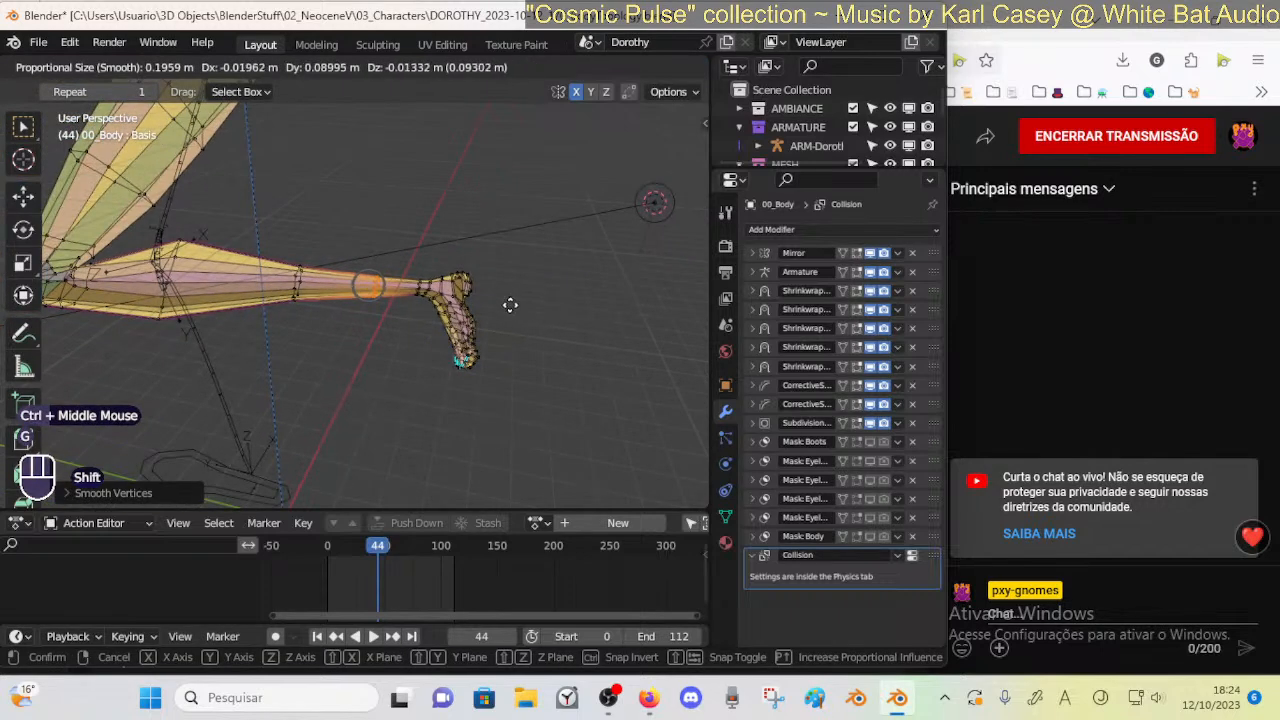
{"action": "left_click", "coordinate": [503, 312], "text": "shift"}
{"action": "middle_click_drag", "start_coordinate": [408, 340], "coordinate": [426, 277]}
{"action": "key", "text": "ctrl+z"}
Slide the lower-shin vertex ring along its edges toward the ankle and fine-tune its position with small moves
{"action": "key", "text": "shift+v"}
{"action": "left_click", "coordinate": [486, 389], "text": "shift"}
{"action": "key", "text": "g"}
{"action": "left_click", "coordinate": [486, 386], "text": "shift"}
{"action": "key", "text": "g"}
{"action": "left_click", "coordinate": [463, 325], "text": "shift"}
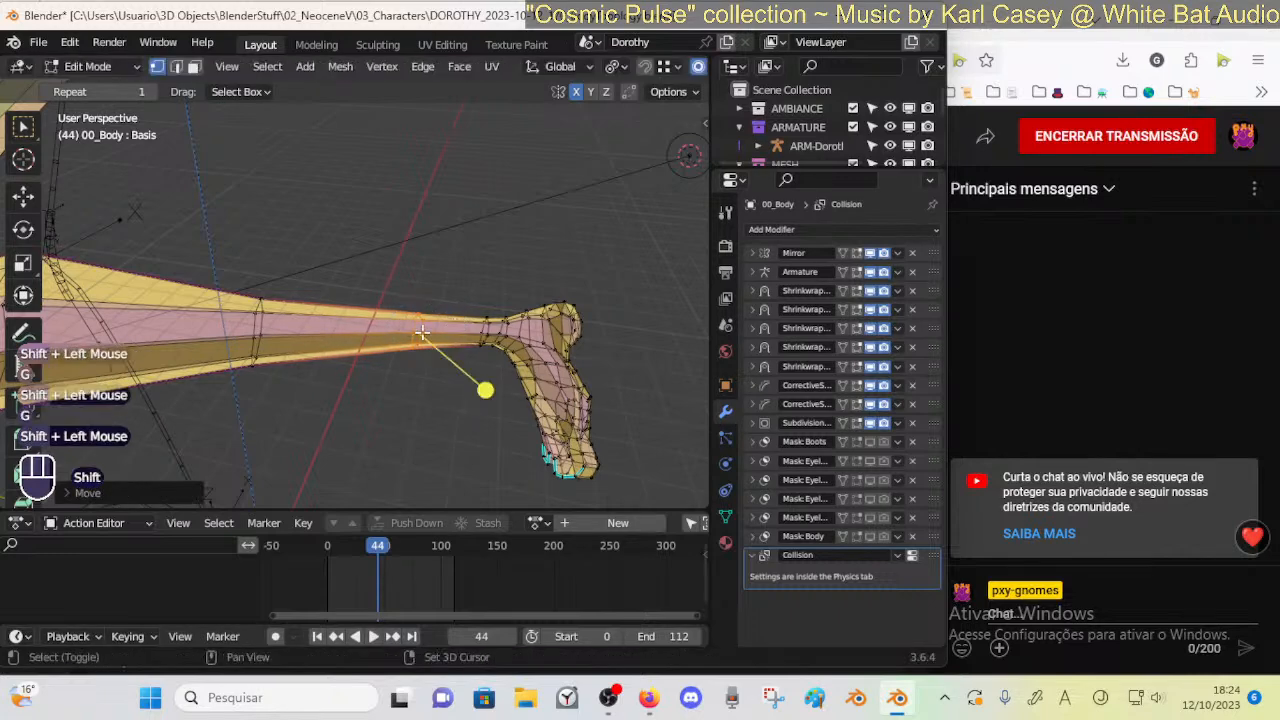
Select the mid-shin vertex loop below the calf and move it slightly with proportional editing
{"action": "middle_click_drag", "start_coordinate": [404, 334], "coordinate": [578, 324], "text": "shift"}
{"action": "key", "text": "alt+a"}
{"action": "left_click", "coordinate": [459, 307], "text": "alt+shift"}
{"action": "key", "text": "g"}
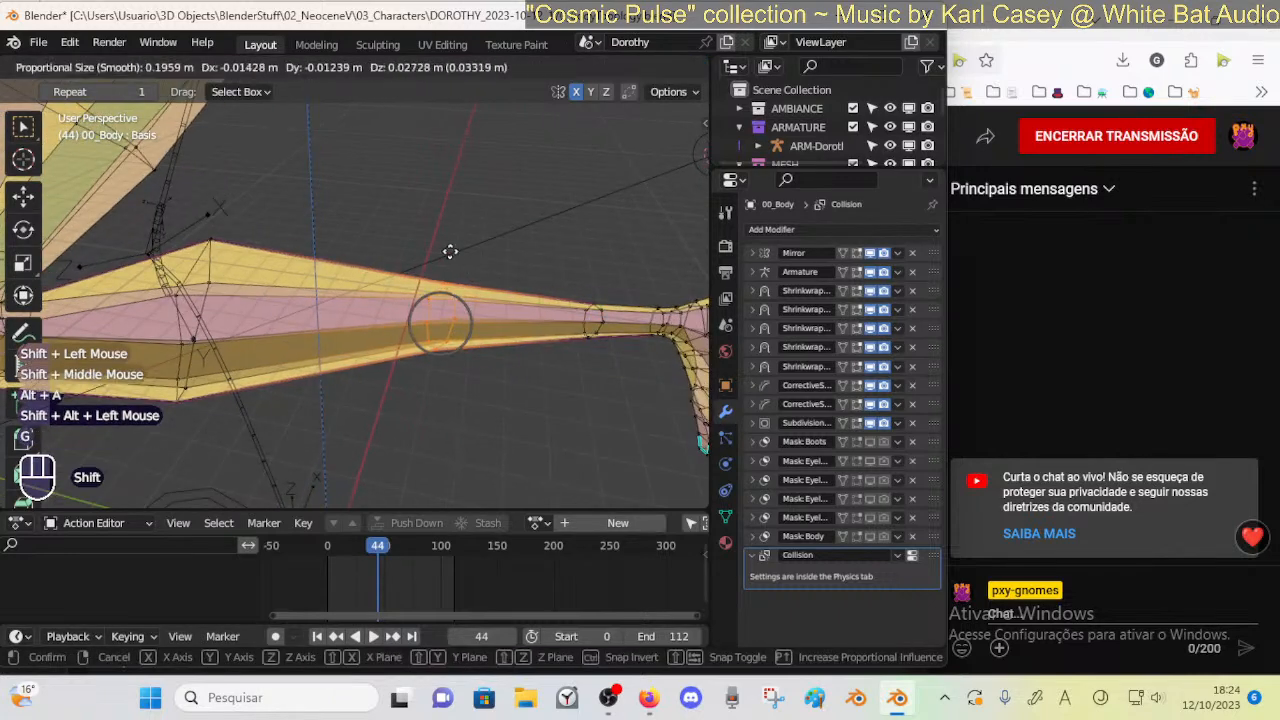
{"action": "left_click", "coordinate": [508, 369], "text": "shift"}
Select the vertex loop on the lower shin again and nudge it to even out the shin's taper
{"action": "middle_click_drag", "start_coordinate": [508, 369], "coordinate": [494, 366], "text": "ctrl"}
{"action": "key", "text": "alt+a"}
{"action": "left_click", "coordinate": [548, 311], "text": "alt+shift"}
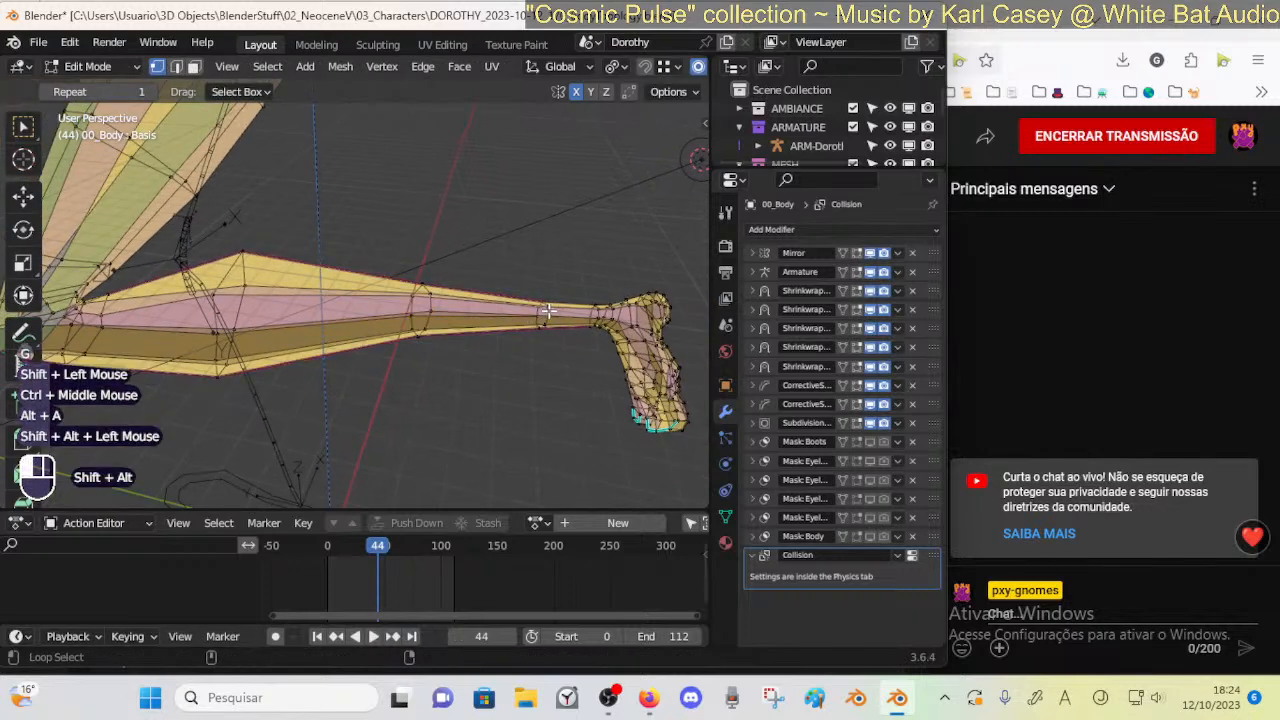
{"action": "key", "text": "g"}
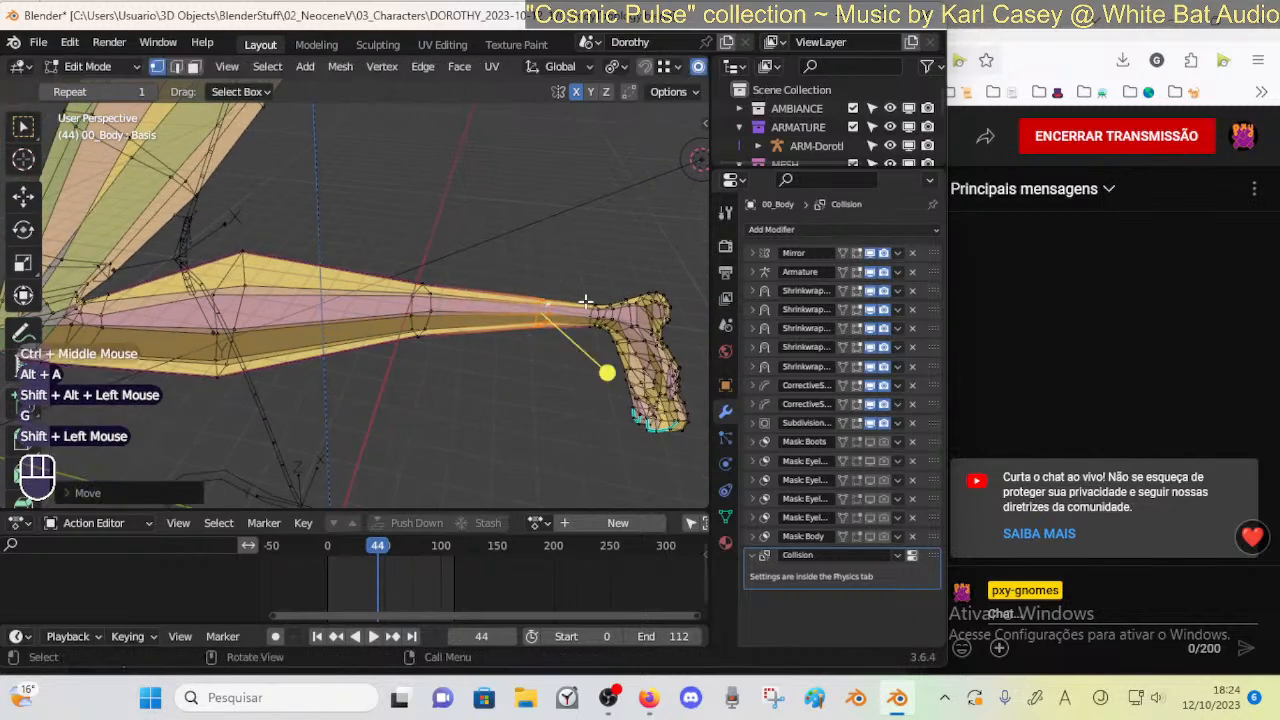
Select the vertex ring just above the ankle, nudge it slightly along the shin, and clear the selection
{"action": "left_click", "coordinate": [599, 286]}
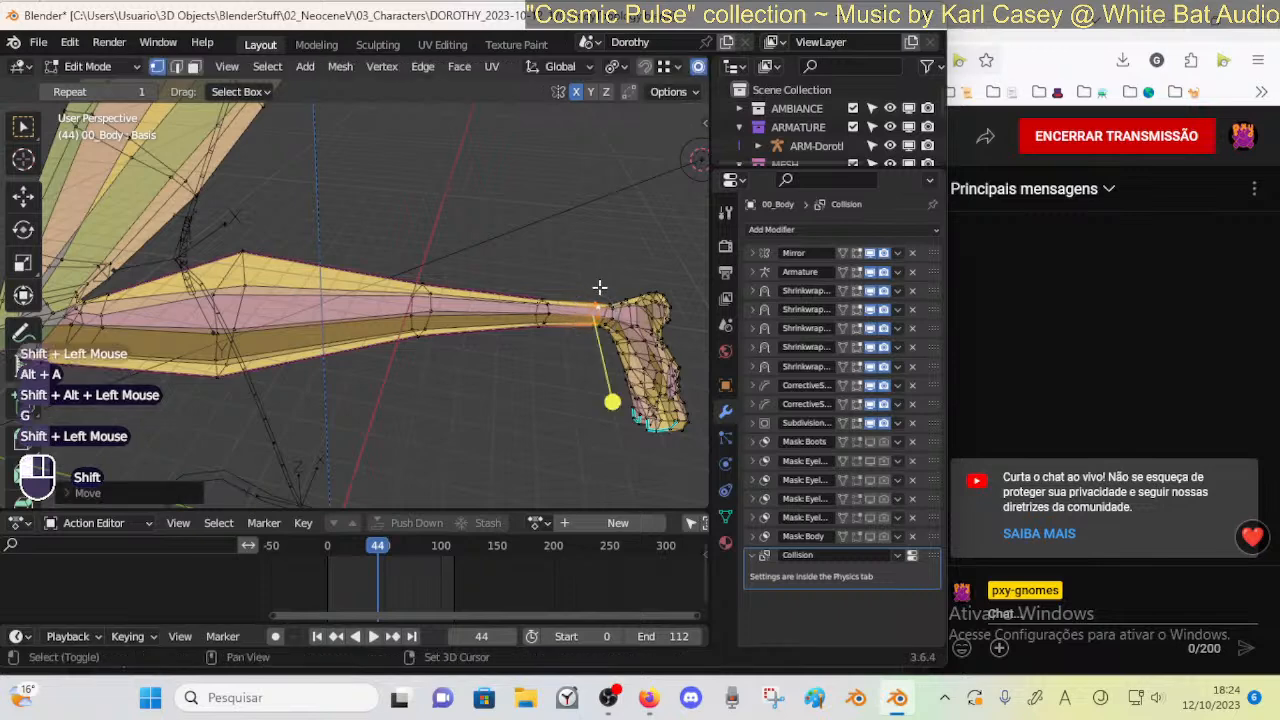
{"action": "key", "text": "x"}
{"action": "left_click", "coordinate": [598, 282]}
{"action": "key", "text": "ctrl+z"}
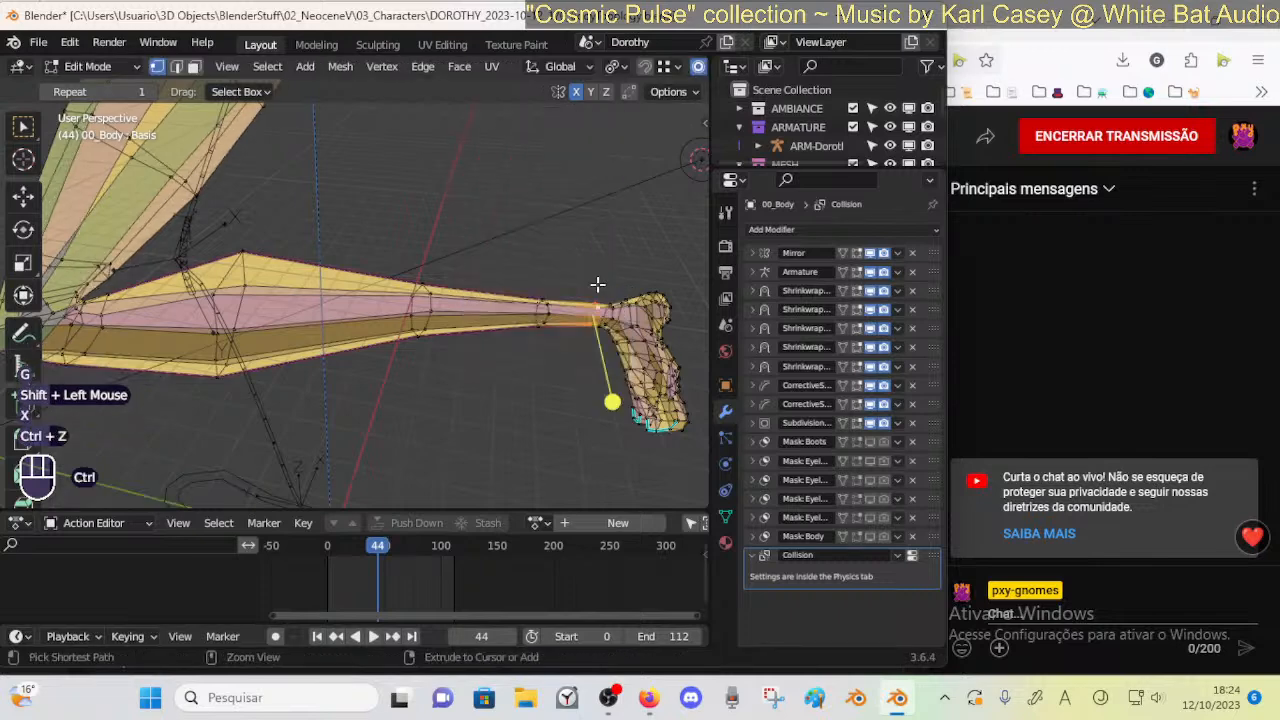
{"action": "key", "text": "g"}
{"action": "left_click", "coordinate": [602, 285], "text": "shift"}
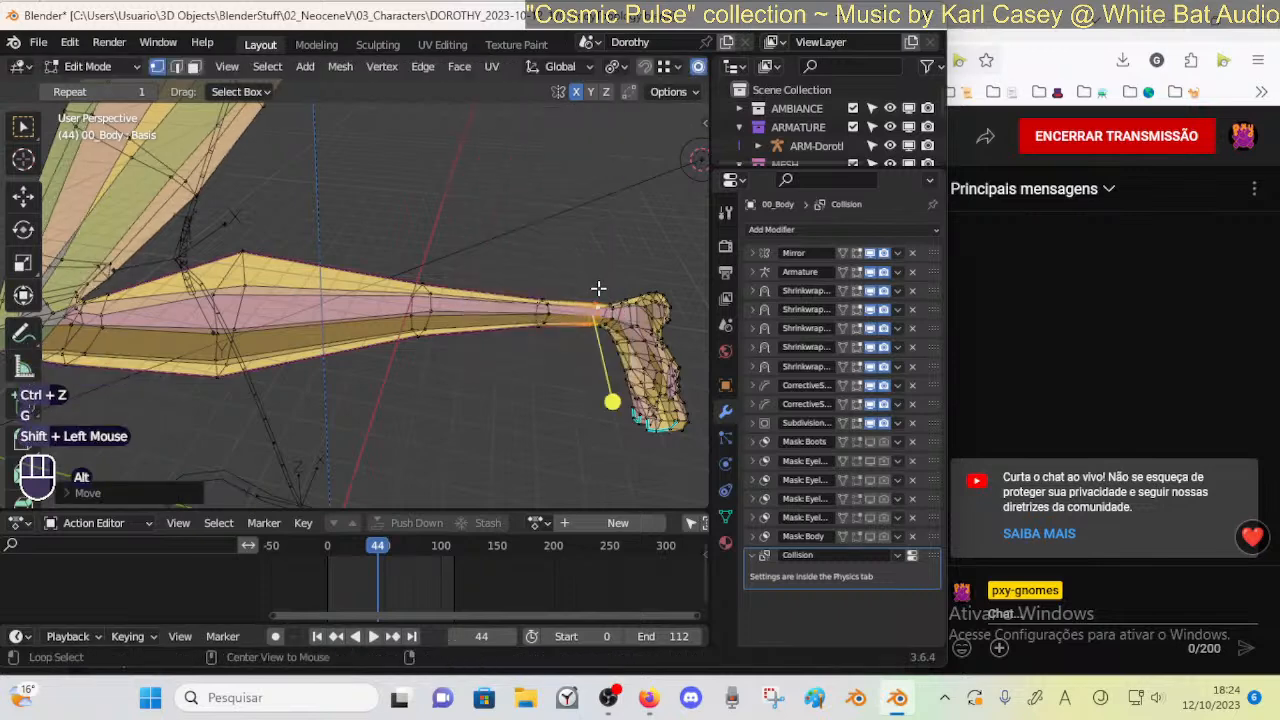
{"action": "key", "text": "alt+a"}
Pose the armature's MTR-Leg.L control by moving it backward and rotating it about X to test the knee bend
{"action": "key", "text": "ctrl+Tab"}
{"action": "middle_click_drag", "start_coordinate": [571, 288], "coordinate": [383, 424], "text": "ctrl"}
{"action": "key", "text": "alt+z"}
{"action": "left_click", "coordinate": [383, 424]}
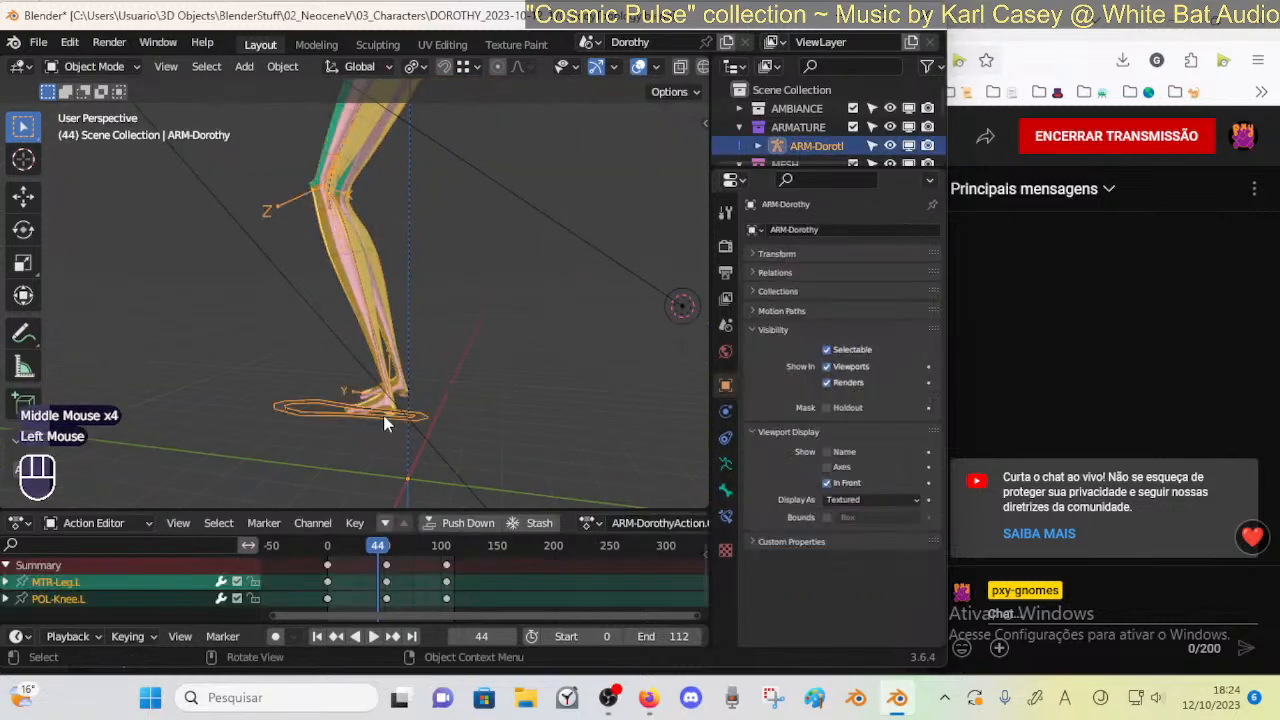
{"action": "key", "text": "ctrl+Tab"}
{"action": "left_click", "coordinate": [414, 420]}
{"action": "key", "text": "g"}
{"action": "left_click", "coordinate": [671, 294]}
{"action": "key", "text": "r"}
{"action": "key", "text": "x"}
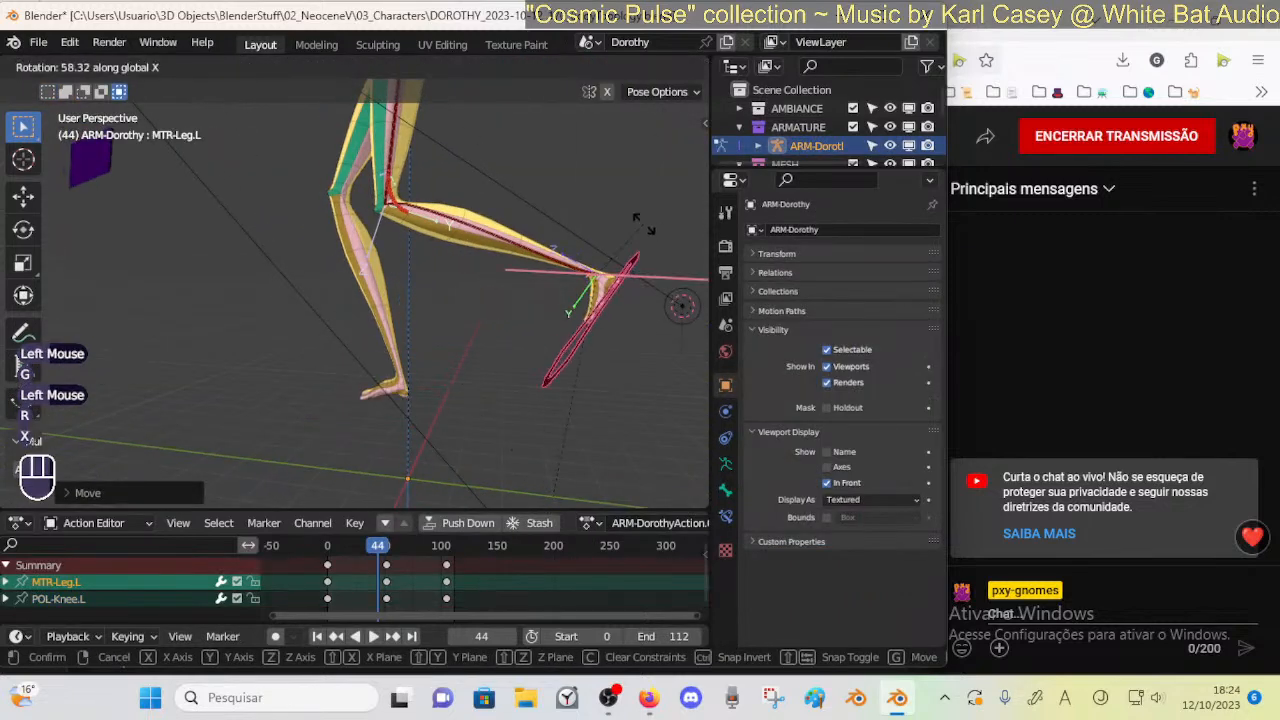
{"action": "left_click", "coordinate": [621, 205]}
{"action": "key", "text": "g"}
{"action": "left_click", "coordinate": [468, 318]}
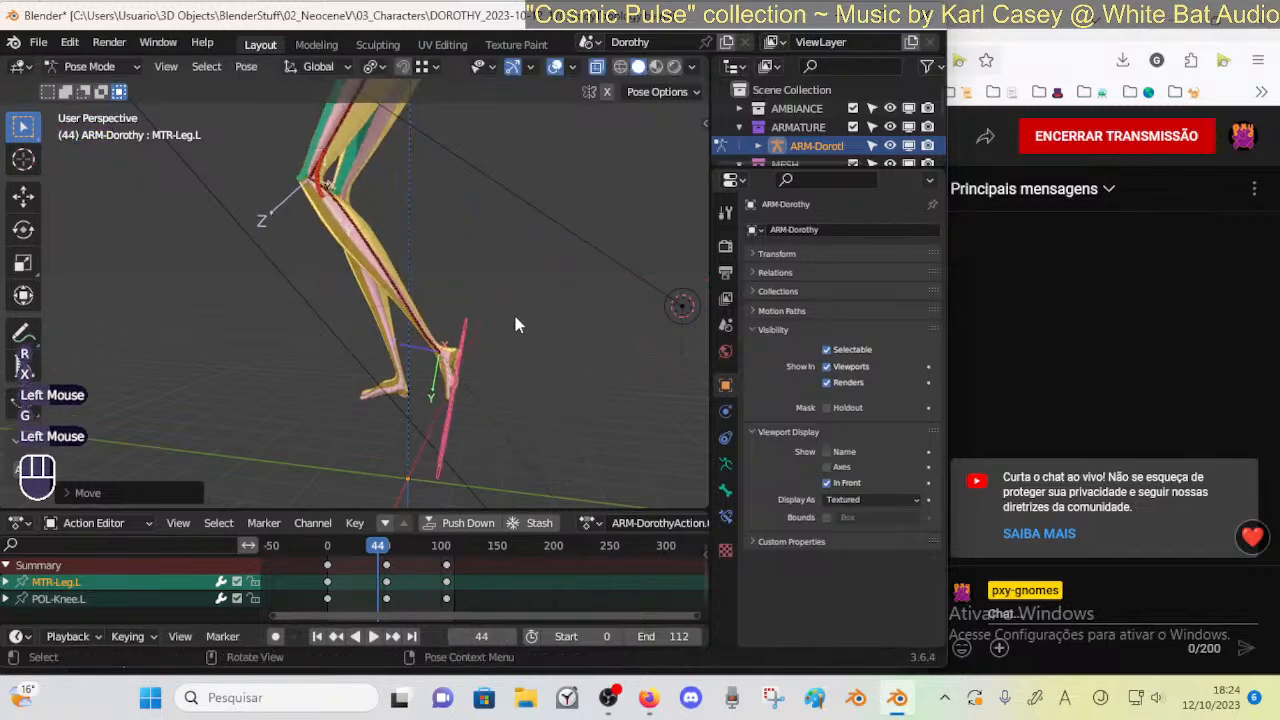
Discard the test pose of the left leg control and return the armature to Object Mode
{"action": "key", "text": "a"}
{"action": "key", "text": "alt+q"}
{"action": "key", "text": "alt+q"}
{"action": "middle_click_drag", "start_coordinate": [511, 322], "coordinate": [511, 277], "text": "shift"}
{"action": "key", "text": "ctrl+Tab"}
{"action": "left_click", "coordinate": [409, 264]}
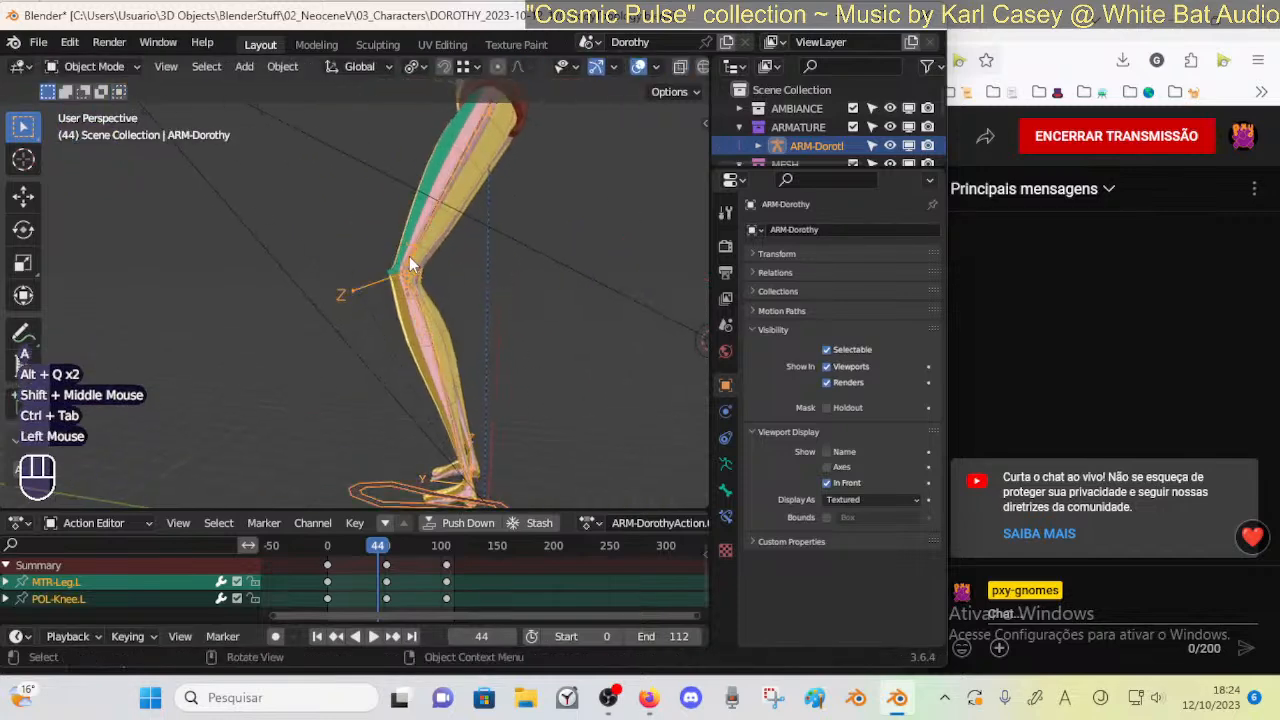
Save the file and briefly inspect the body mesh's knee topology in Edit Mode
{"action": "middle_click_drag", "start_coordinate": [413, 314], "coordinate": [447, 283], "text": "ctrl"}
{"action": "key", "text": "ctrl+s"}
{"action": "left_click", "coordinate": [429, 296]}
{"action": "key", "text": "Tab"}
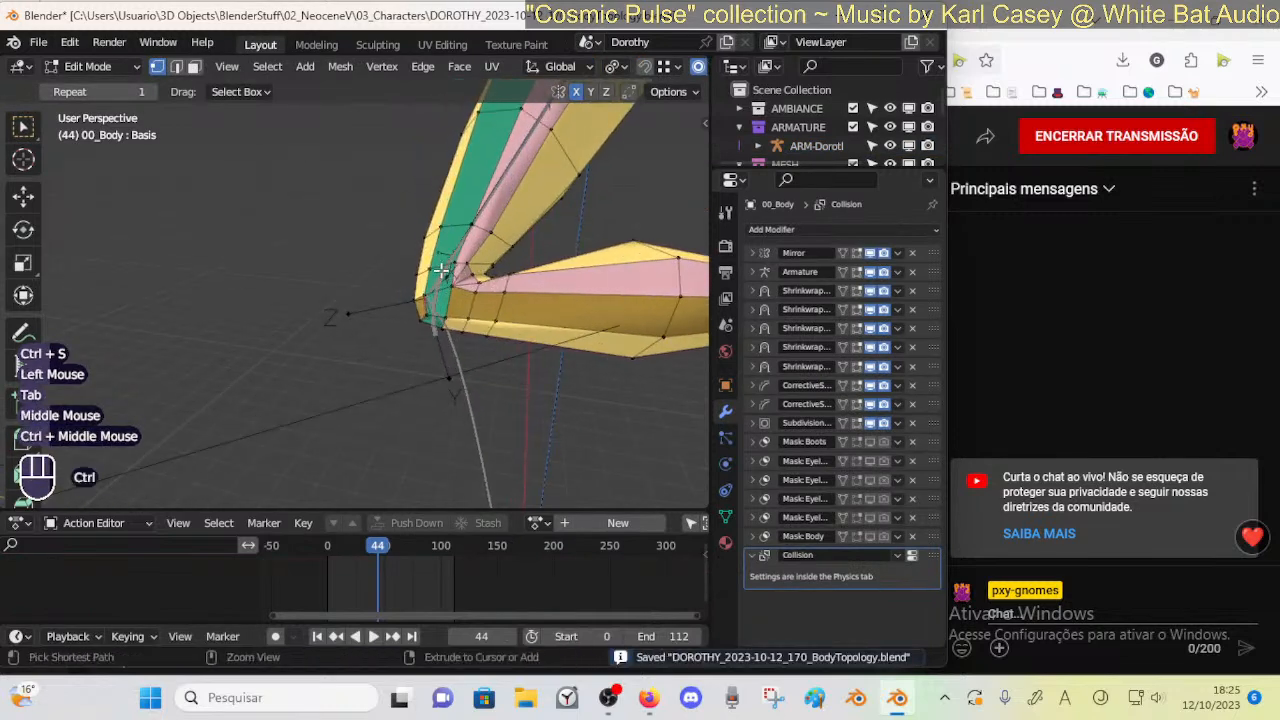
{"action": "key", "text": "ctrl+Tab"}
{"action": "left_click", "coordinate": [429, 335]}
{"action": "left_click", "coordinate": [431, 376]}
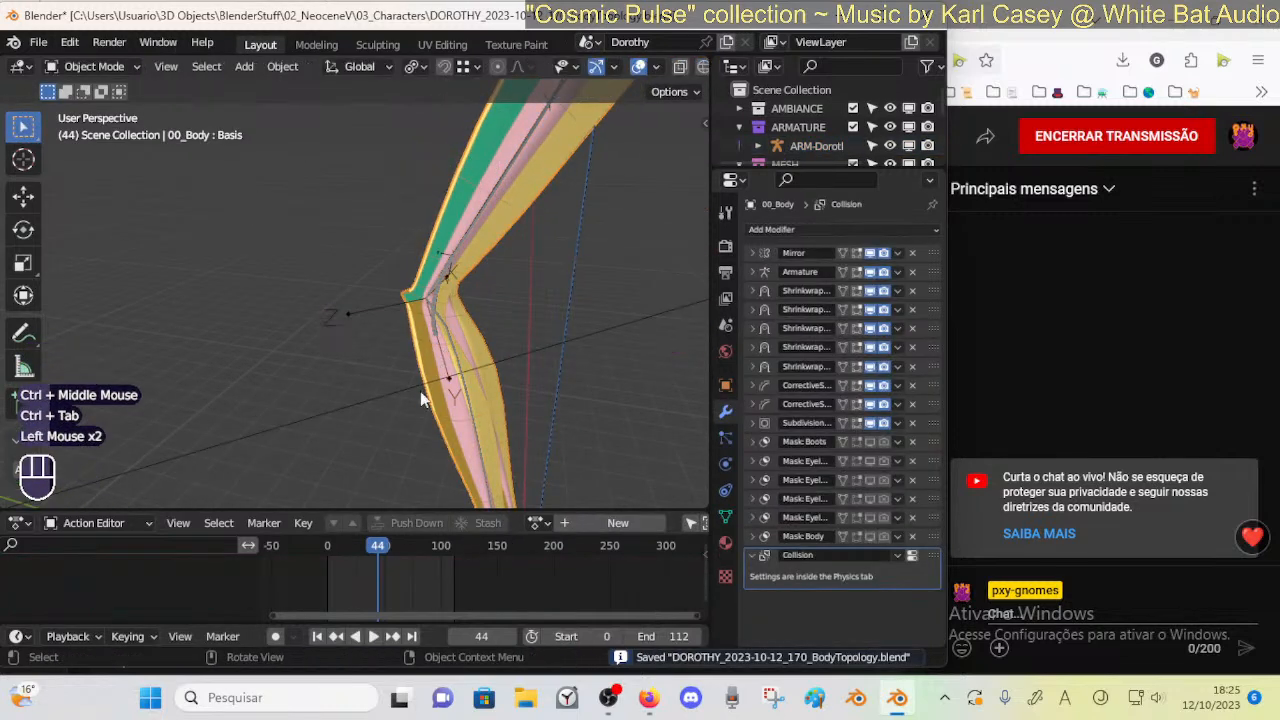
Scrub the timeline back to frame 0
{"action": "left_click_drag", "start_coordinate": [378, 553], "coordinate": [309, 562]}
{"action": "middle_click_drag", "start_coordinate": [388, 377], "coordinate": [395, 405], "text": "ctrl"}
{"action": "middle_click_drag", "start_coordinate": [395, 405], "coordinate": [429, 433], "text": "shift"}
{"action": "mouse_move", "coordinate": [338, 544]}
{"action": "left_mouse_down"}
{"action": "mouse_move", "coordinate": [355, 555]}
{"action": "mouse_move", "coordinate": [320, 550]}
{"action": "left_mouse_up"}
Check the DEF-7B-Thigh.L weights around the body's left knee in Weight Paint mode
{"action": "left_click", "coordinate": [409, 282]}
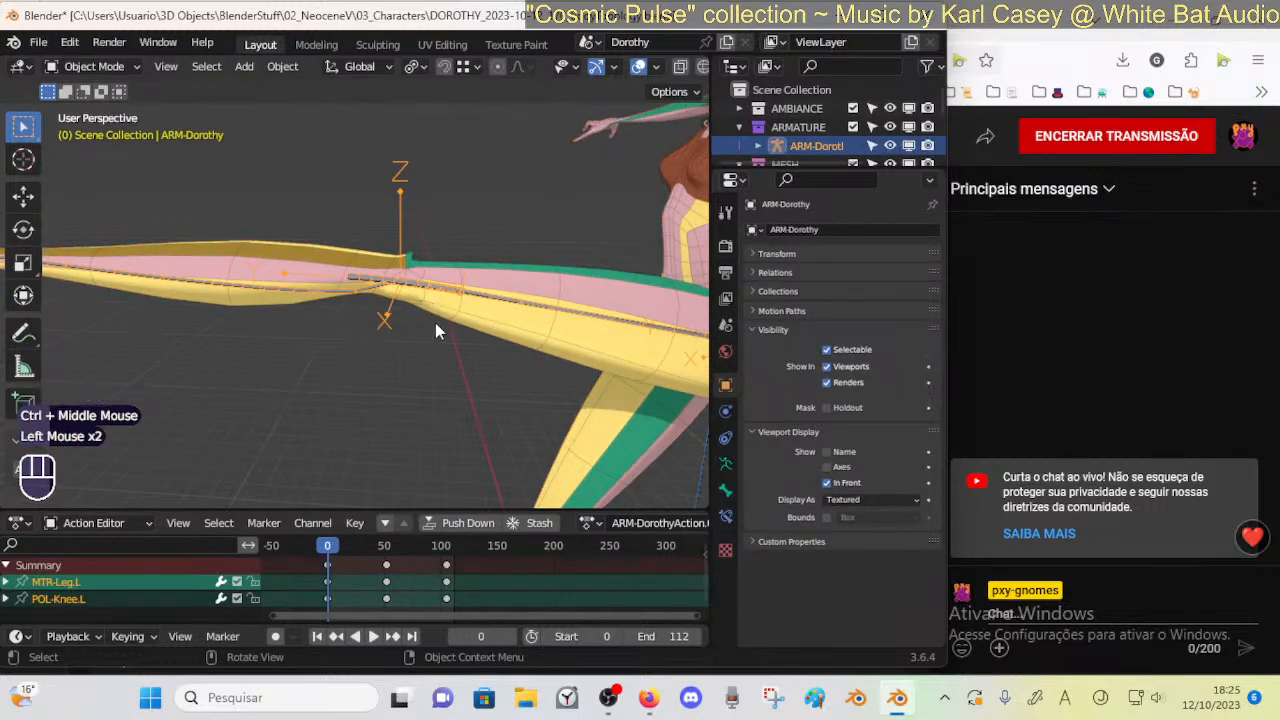
{"action": "left_click", "coordinate": [462, 323], "text": "shift"}
{"action": "key", "text": "ctrl+Tab"}
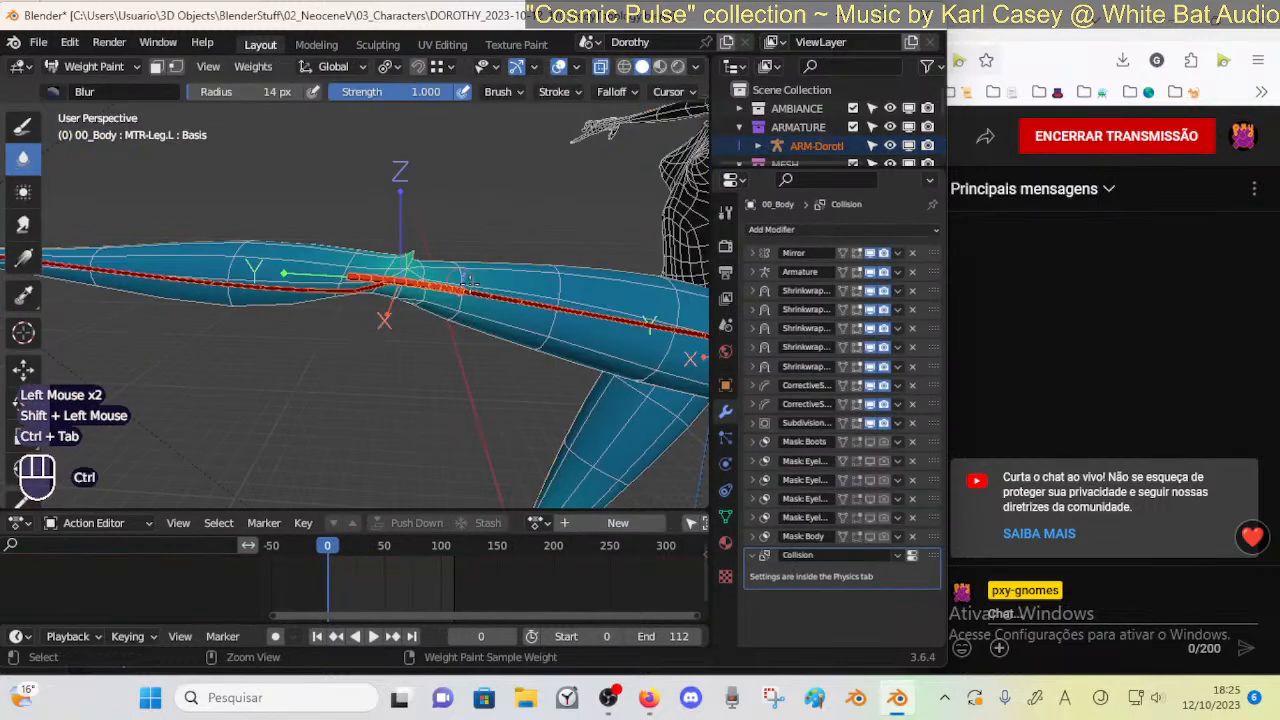
{"action": "left_click", "coordinate": [500, 293], "text": "ctrl"}
{"action": "key", "text": "m"}
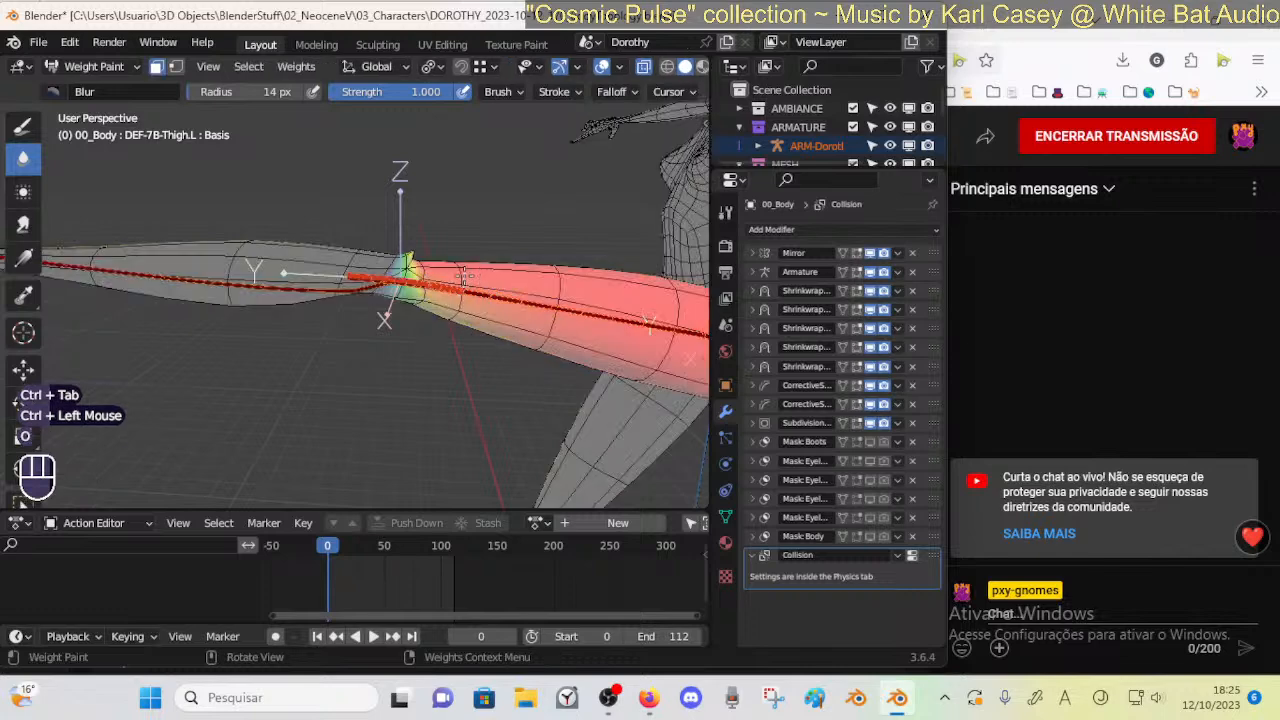
{"action": "key", "text": "ctrl+z"}
{"action": "key", "text": "ctrl+Tab"}
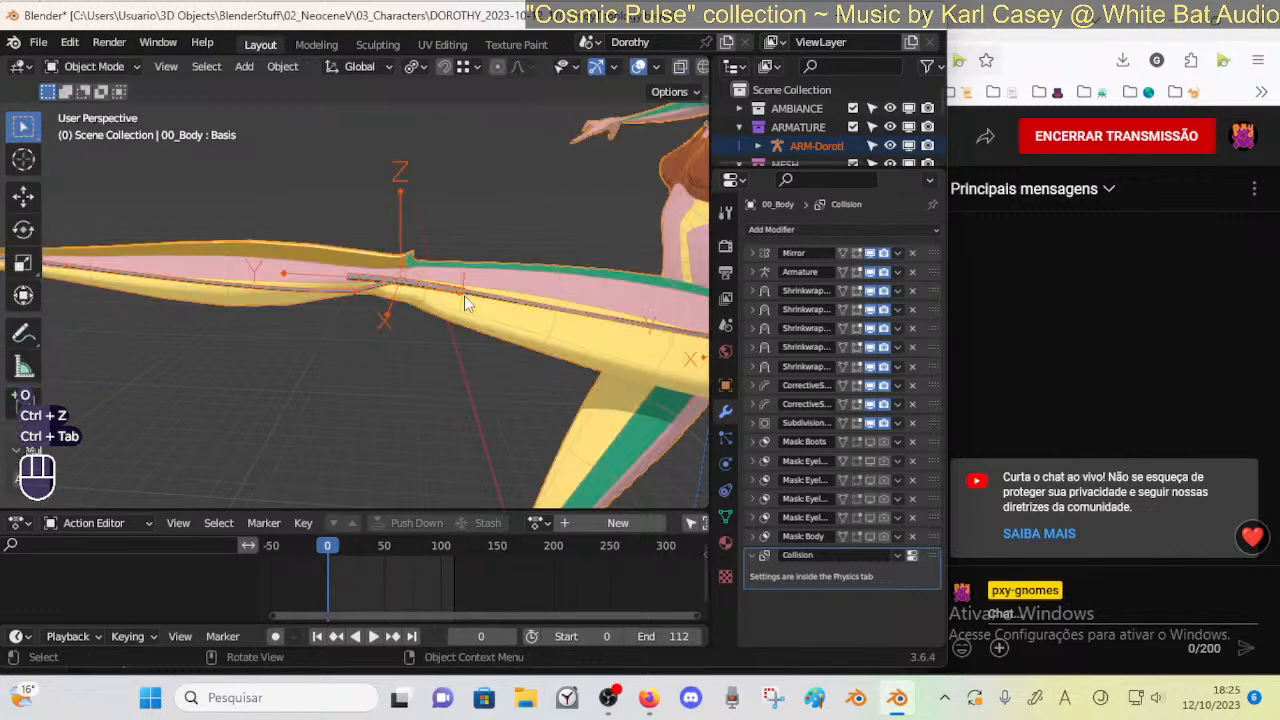
Edit the body in face select mode, select the face loops around the knee and grow the selection toward thigh and calf
{"action": "key", "text": "Tab"}
{"action": "key", "text": "Tab"}
{"action": "left_click", "coordinate": [446, 391]}
{"action": "left_click", "coordinate": [477, 334]}
{"action": "key", "text": "Tab"}
{"action": "middle_click_drag", "start_coordinate": [480, 343], "coordinate": [446, 312], "text": "ctrl"}
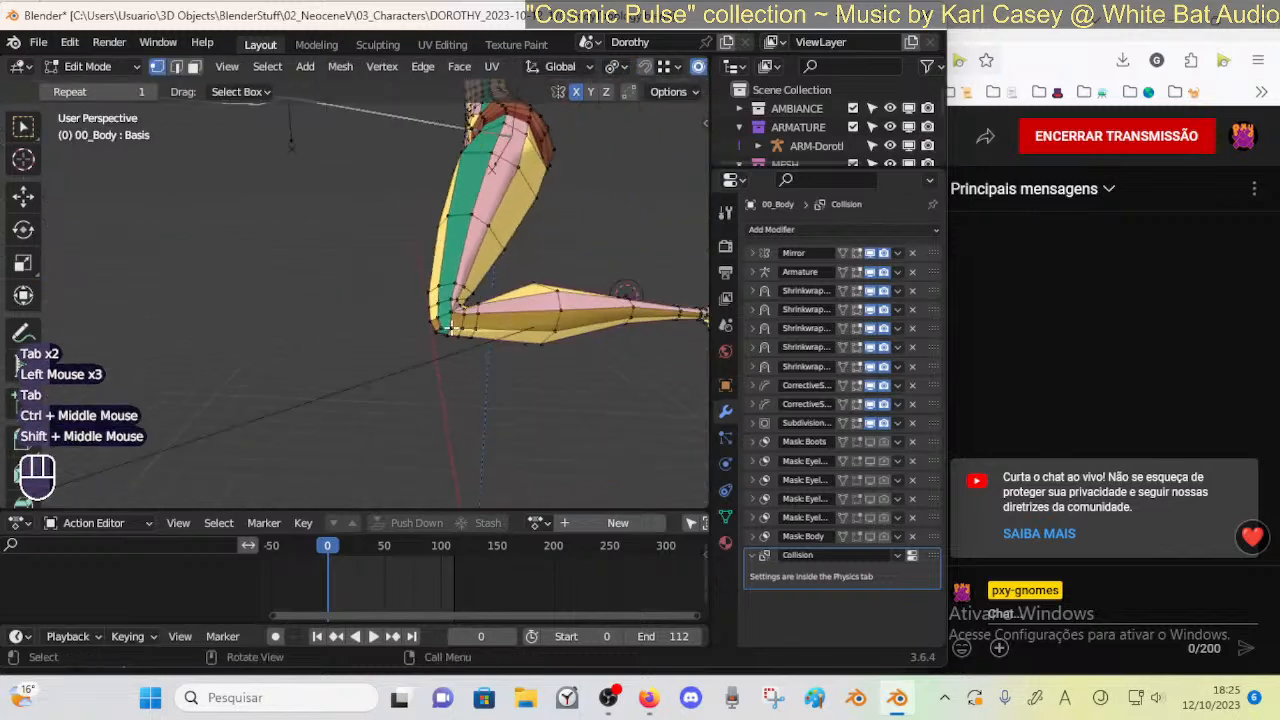
{"action": "key", "text": "3"}
{"action": "left_click", "coordinate": [458, 320], "text": "alt+shift"}
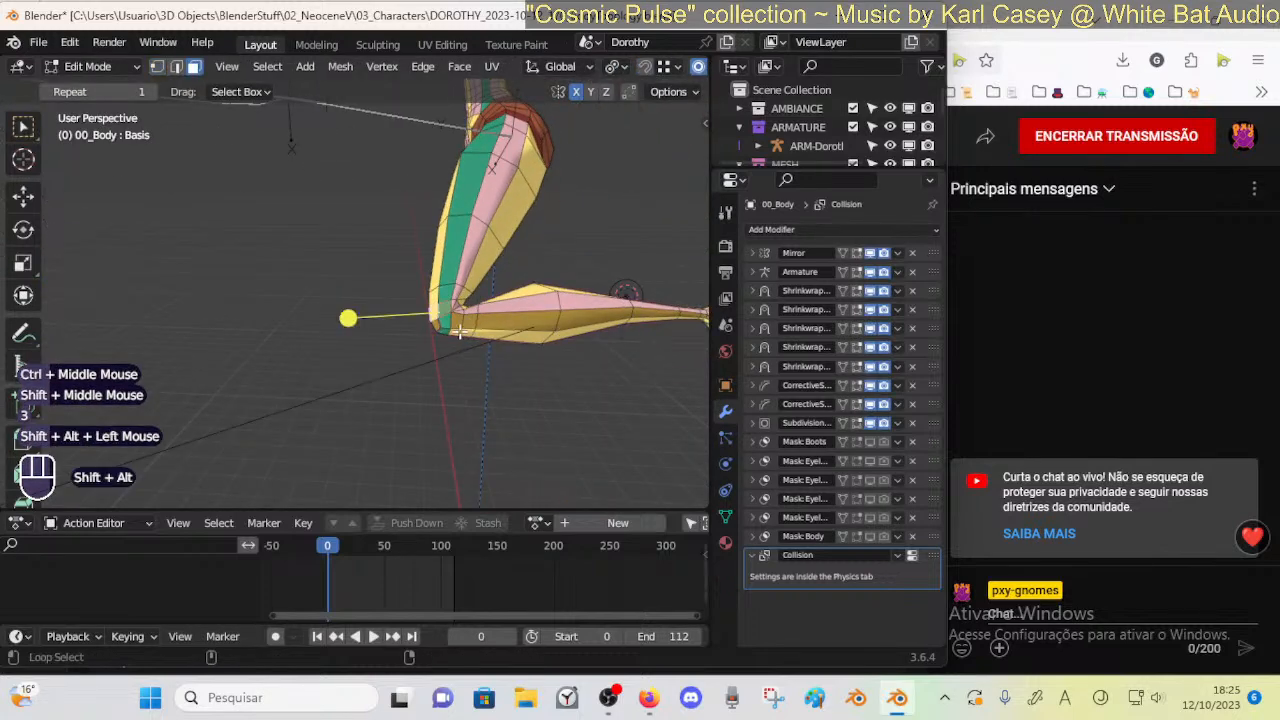
{"action": "key", "text": "alt+a"}
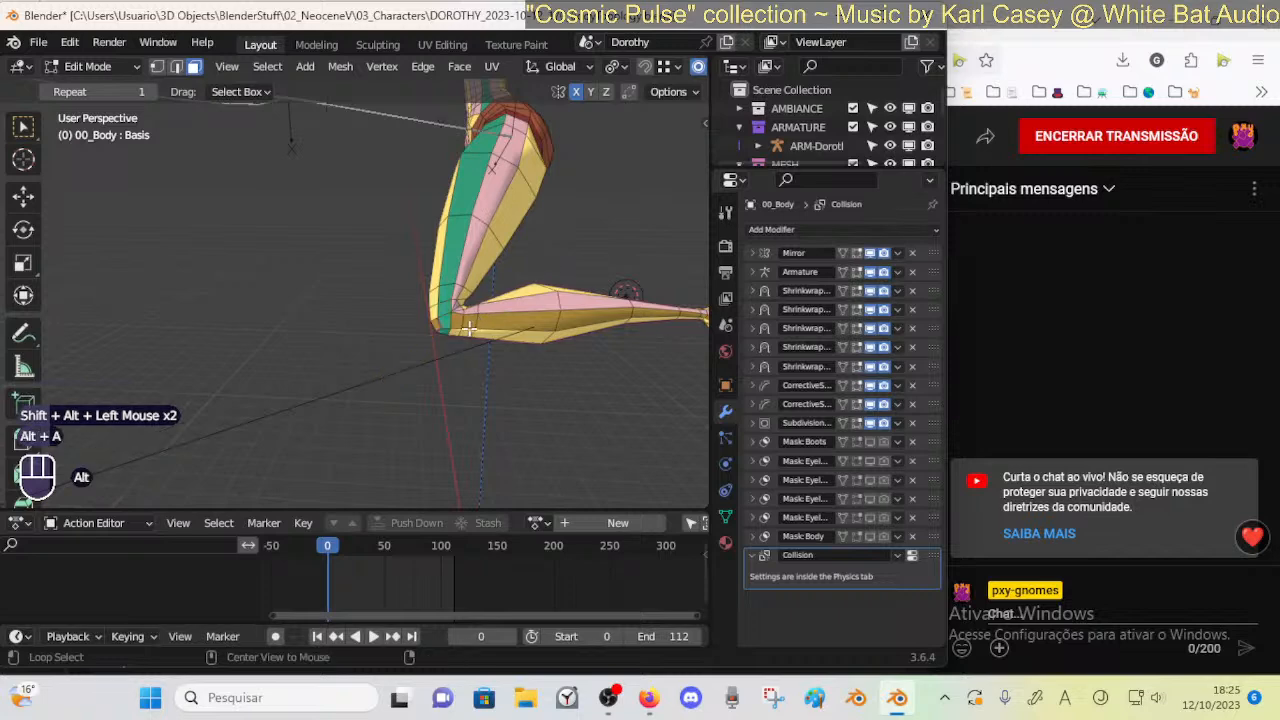
{"action": "left_click", "coordinate": [468, 320], "text": "alt+shift"}
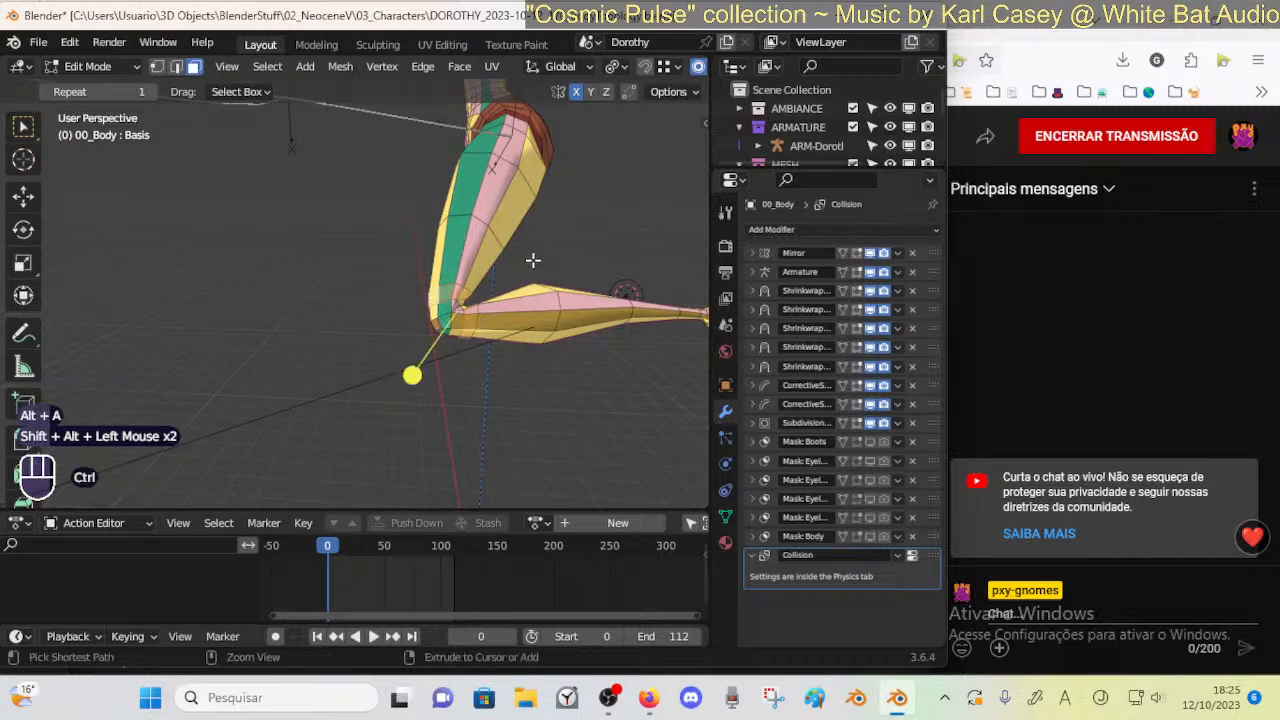
{"action": "key", "text": "ctrl+KP_Add"}
{"action": "key", "text": "alt+z"}
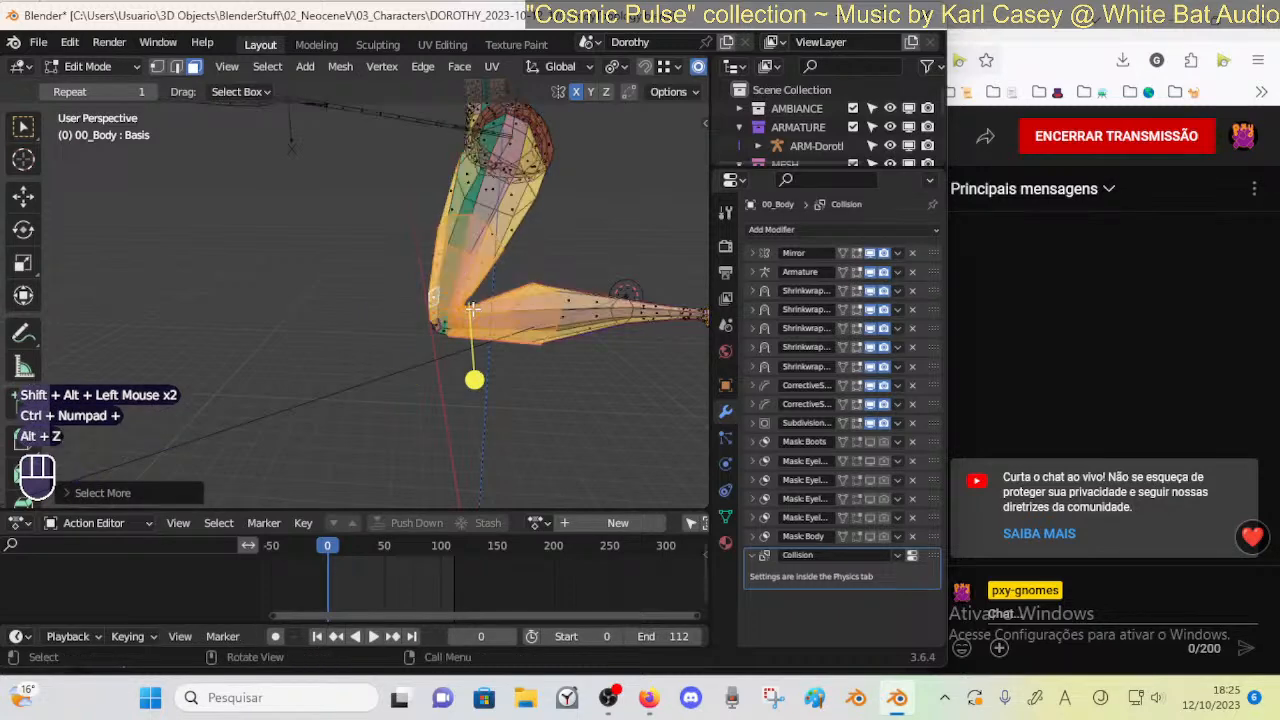
Refine the knee face selection with Circle Select, return to Object Mode and save the file
{"action": "key", "text": "c"}
{"action": "right_click", "coordinate": [434, 347]}
{"action": "middle_click_drag", "start_coordinate": [434, 347], "coordinate": [420, 313]}
{"action": "right_click", "coordinate": [386, 331]}
{"action": "key", "text": "ctrl+Tab"}
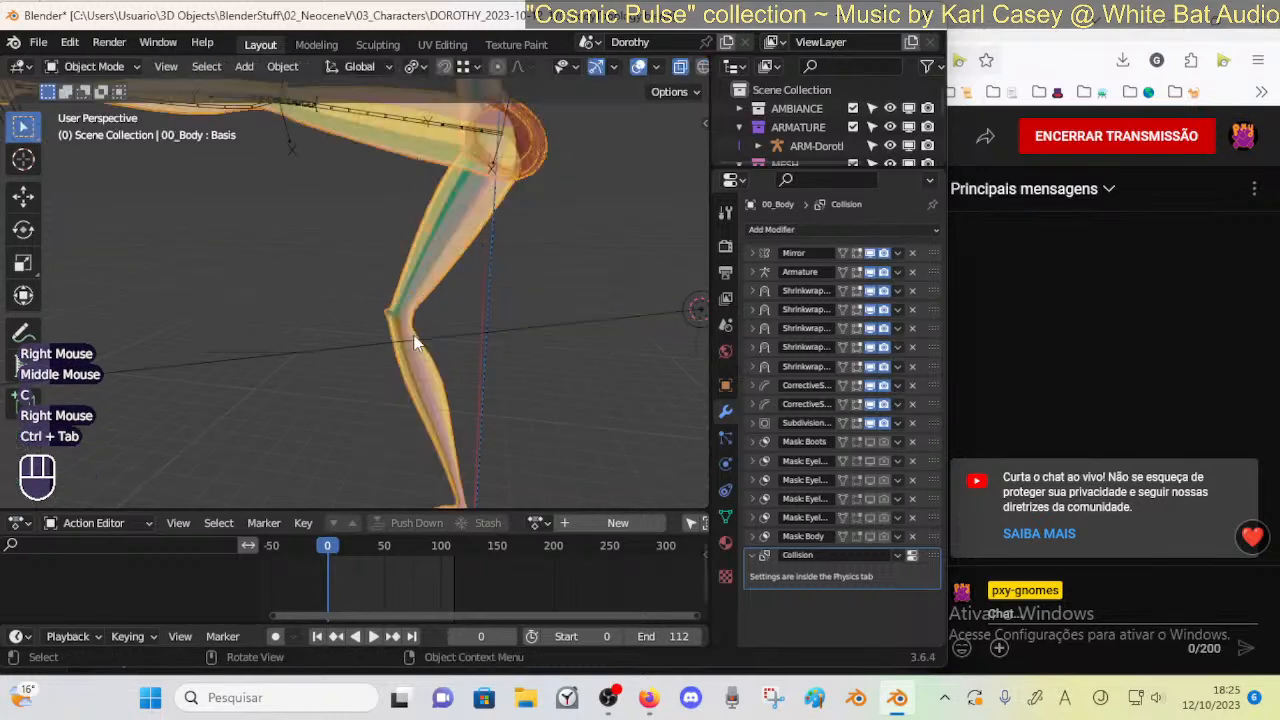
{"action": "middle_click_drag", "start_coordinate": [411, 257], "coordinate": [447, 398], "text": "shift"}
{"action": "key", "text": "ctrl+s"}
Select the armature and body together, enter Weight Paint mode with face masking, and activate the DEF-7B-Thigh.L bone
{"action": "left_click", "coordinate": [404, 248]}
{"action": "left_click", "coordinate": [407, 254], "text": "shift"}
{"action": "key", "text": "ctrl+Tab"}
{"action": "left_click", "coordinate": [290, 191]}
{"action": "mouse_move", "coordinate": [300, 200]}
{"action": "middle_mouse_down", "text": "ctrl"}
{"action": "mouse_move", "coordinate": [429, 209]}
{"action": "mouse_move", "coordinate": [418, 288]}
{"action": "mouse_move", "coordinate": [383, 284]}
{"action": "mouse_move", "coordinate": [409, 283]}
{"action": "middle_mouse_up", "text": "ctrl"}
{"action": "left_click", "coordinate": [429, 209], "text": "ctrl"}
{"action": "left_click", "coordinate": [429, 209], "text": "ctrl"}
{"action": "middle_click_drag", "start_coordinate": [409, 283], "coordinate": [500, 272]}
Try subtracting thigh weight across the knee with a 101 px Subtract brush, and undo the stroke
{"action": "left_click", "coordinate": [23, 125]}
{"action": "key", "text": "ctrl+f"}
{"action": "key", "text": "f"}
{"action": "left_click", "coordinate": [579, 251]}
{"action": "left_click", "coordinate": [479, 258]}
{"action": "middle_click", "coordinate": [456, 283]}
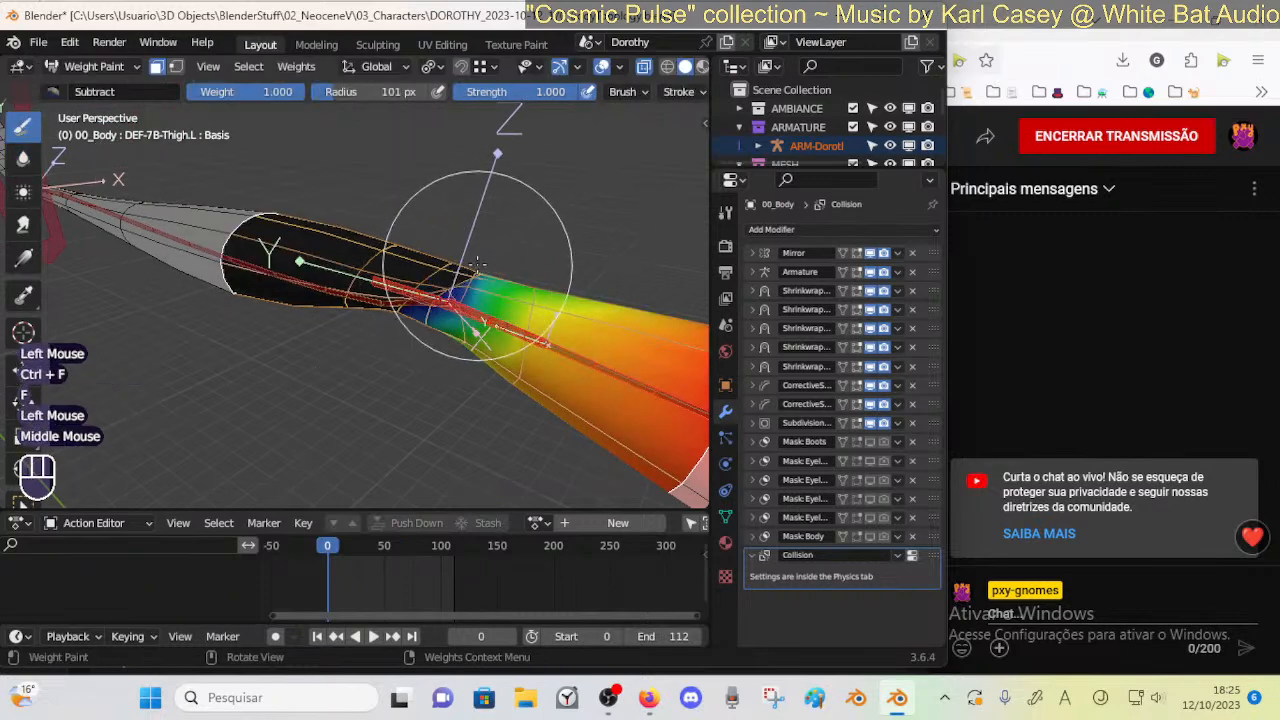
{"action": "key", "text": "ctrl+z"}
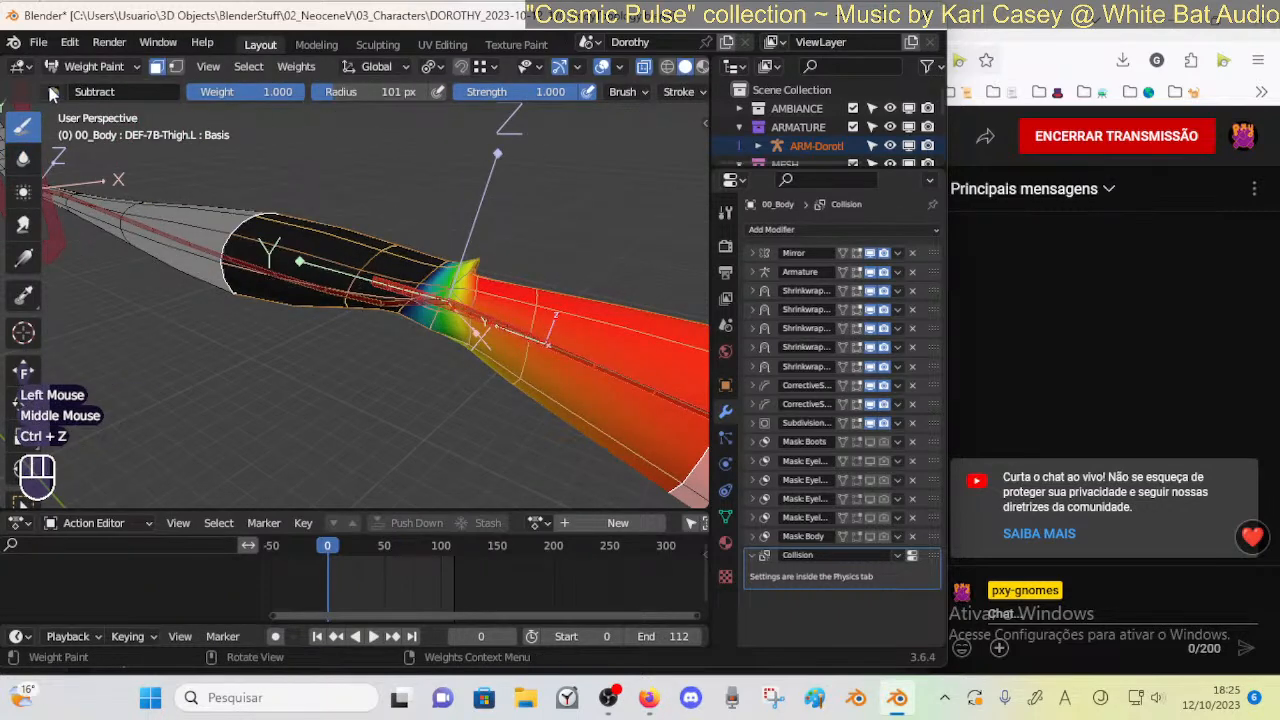
Blur the thigh bone's weights across the front and inner side of the knee with the 40 px Blur brush
{"action": "left_click", "coordinate": [23, 158]}
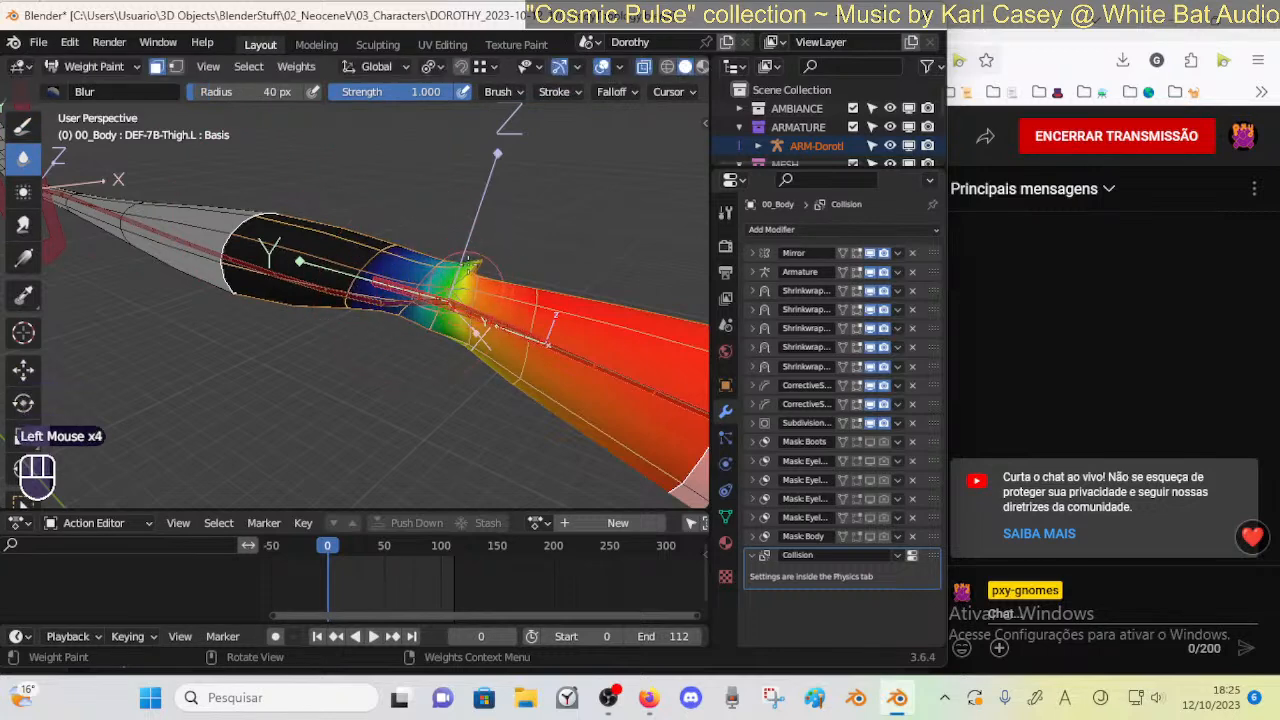
{"action": "middle_click_drag", "start_coordinate": [455, 283], "coordinate": [283, 225]}
{"action": "left_click", "coordinate": [243, 280]}
{"action": "middle_click_drag", "start_coordinate": [281, 316], "coordinate": [278, 392]}
{"action": "left_click", "coordinate": [275, 395]}
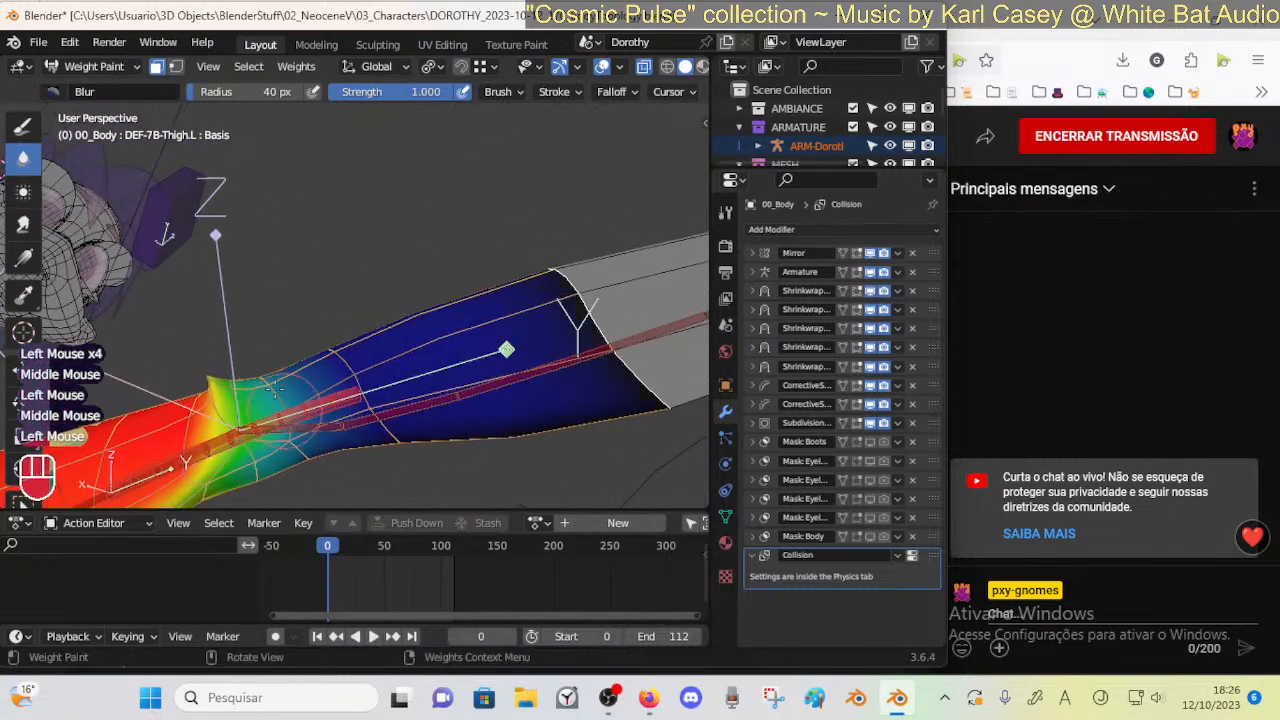
{"action": "mouse_move", "coordinate": [262, 457]}
{"action": "middle_mouse_down", "text": "shift"}
{"action": "mouse_move", "coordinate": [267, 330]}
{"action": "mouse_move", "coordinate": [344, 293]}
{"action": "middle_mouse_up", "text": "shift"}
{"action": "left_click", "coordinate": [267, 328]}
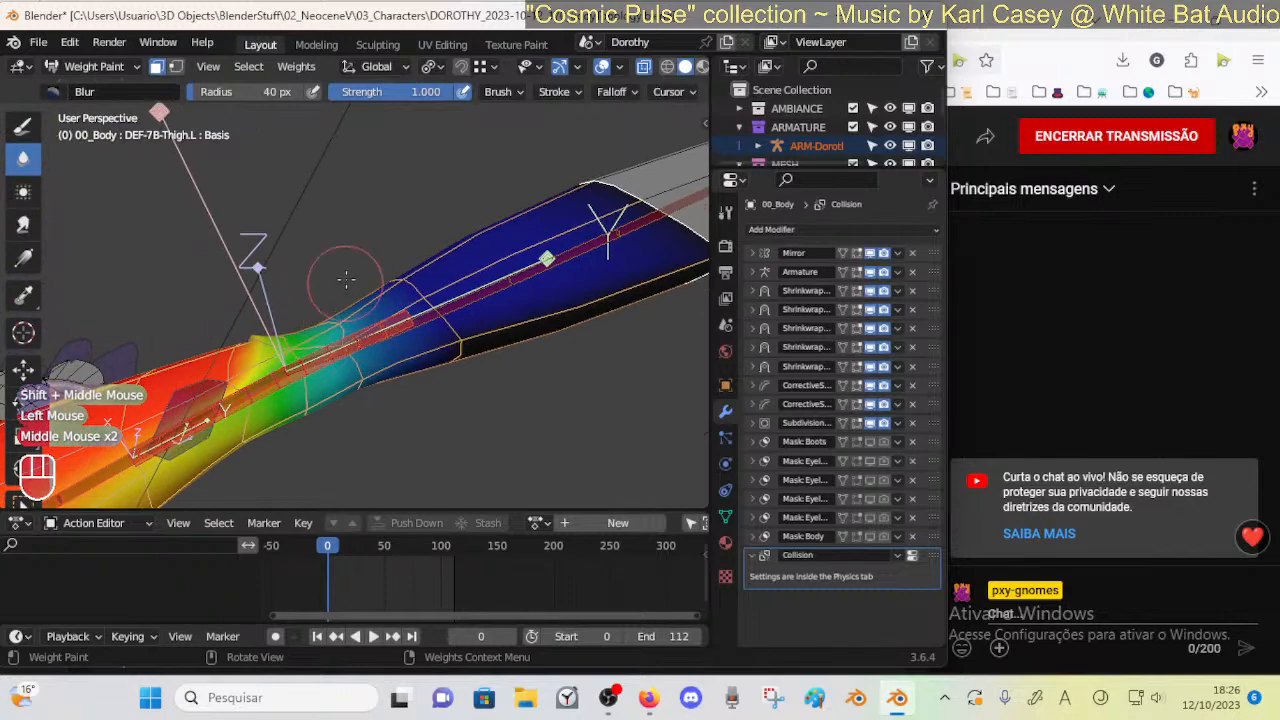
Continue blurring the thigh bone's weights around the sides and back of the knee for an even falloff
{"action": "middle_click_drag", "start_coordinate": [360, 367], "coordinate": [483, 338]}
{"action": "middle_click_drag", "start_coordinate": [483, 320], "coordinate": [483, 349], "text": "ctrl"}
{"action": "middle_click_drag", "start_coordinate": [420, 280], "coordinate": [398, 314], "text": "ctrl"}
{"action": "mouse_move", "coordinate": [440, 400]}
{"action": "middle_mouse_down"}
{"action": "mouse_move", "coordinate": [566, 349]}
{"action": "mouse_move", "coordinate": [523, 266]}
{"action": "mouse_move", "coordinate": [508, 268]}
{"action": "middle_mouse_up"}
{"action": "left_click_drag", "start_coordinate": [423, 285], "coordinate": [433, 265]}
{"action": "middle_click_drag", "start_coordinate": [422, 277], "coordinate": [401, 335]}
{"action": "left_click_drag", "start_coordinate": [397, 340], "coordinate": [407, 316]}
{"action": "middle_click_drag", "start_coordinate": [406, 270], "coordinate": [432, 196]}
{"action": "left_click_drag", "start_coordinate": [398, 268], "coordinate": [377, 304]}
{"action": "middle_click_drag", "start_coordinate": [390, 262], "coordinate": [401, 404]}
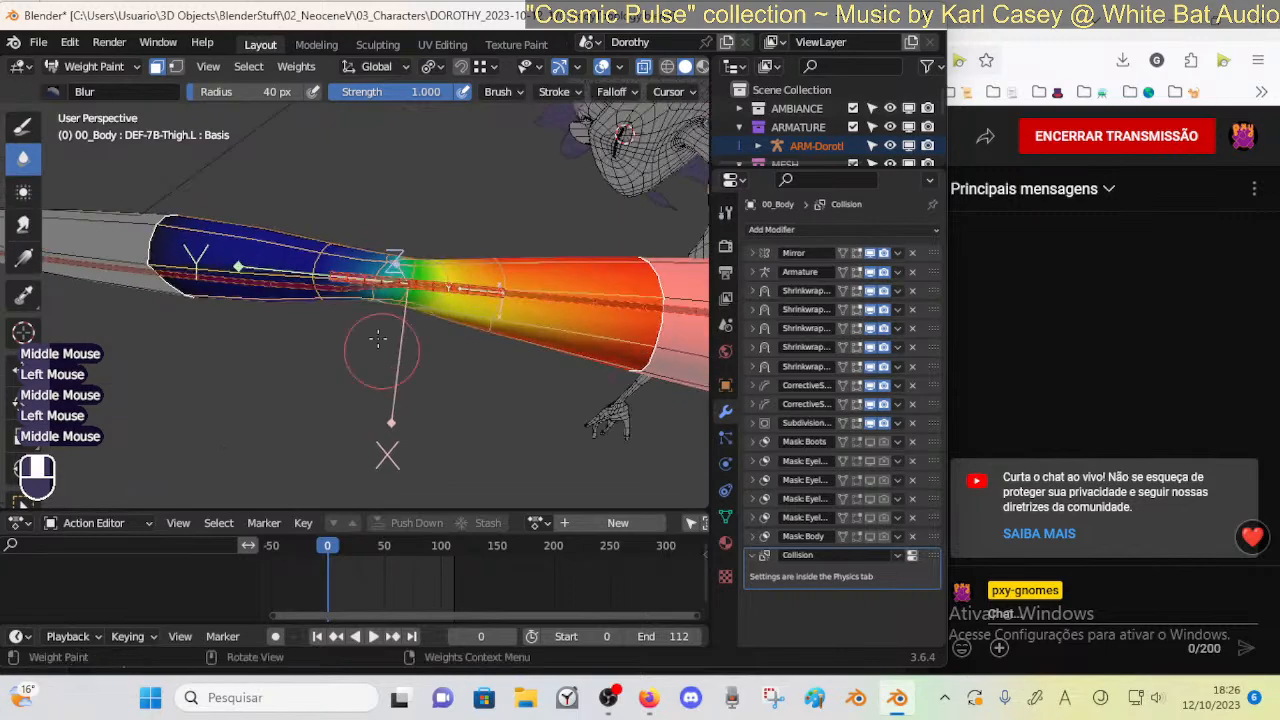
{"action": "mouse_move", "coordinate": [327, 266]}
{"action": "middle_mouse_down"}
{"action": "mouse_move", "coordinate": [355, 296]}
{"action": "mouse_move", "coordinate": [340, 291]}
{"action": "middle_mouse_up"}
{"action": "left_click", "coordinate": [340, 291]}
Remove the thigh bone's remaining influence from the calf with the 40 px Subtract brush
{"action": "left_click", "coordinate": [23, 125]}
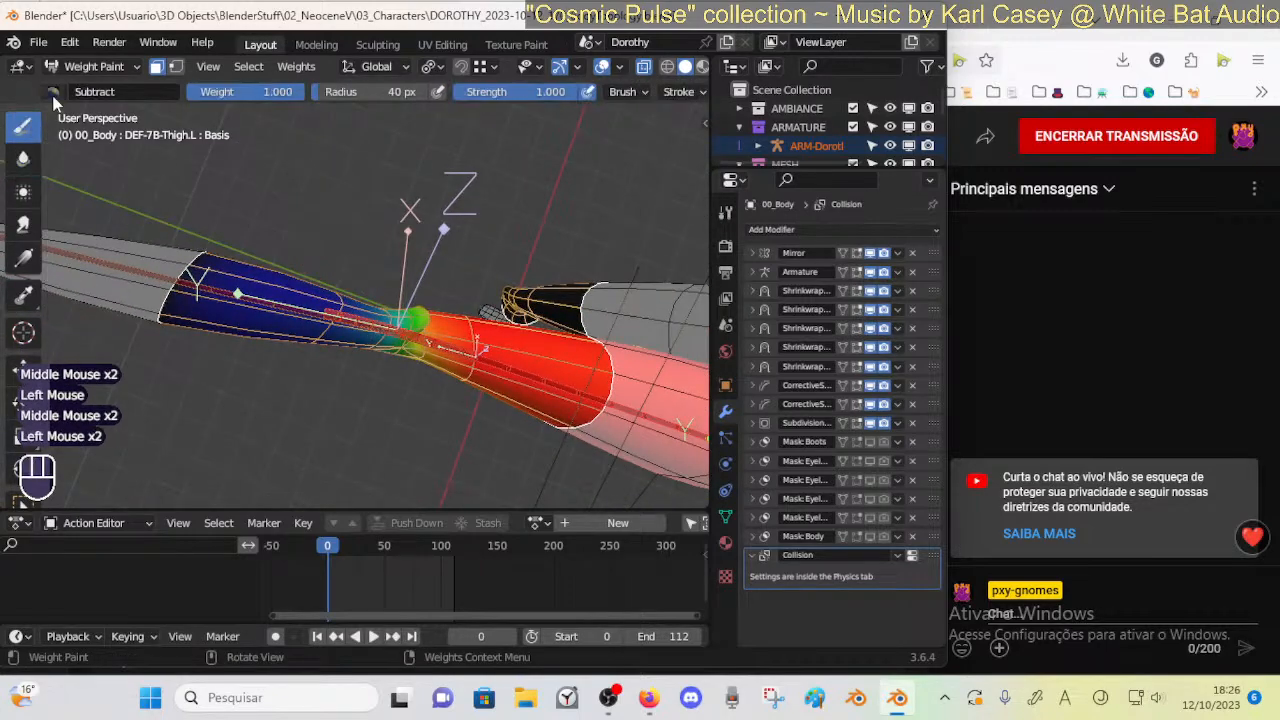
{"action": "middle_click_drag", "start_coordinate": [333, 313], "coordinate": [307, 270]}
{"action": "middle_click_drag", "start_coordinate": [339, 310], "coordinate": [372, 298]}
{"action": "mouse_move", "coordinate": [372, 298]}
{"action": "middle_mouse_down"}
{"action": "mouse_move", "coordinate": [397, 243]}
{"action": "mouse_move", "coordinate": [368, 300]}
{"action": "middle_mouse_up"}
{"action": "middle_click_drag", "start_coordinate": [368, 300], "coordinate": [400, 350]}
{"action": "middle_click_drag", "start_coordinate": [400, 350], "coordinate": [385, 305]}
{"action": "middle_click_drag", "start_coordinate": [385, 305], "coordinate": [82, 150]}
Switch to the Mix brush at weight 1.000 and paint thigh weight onto the kneecap
{"action": "left_click", "coordinate": [90, 91]}
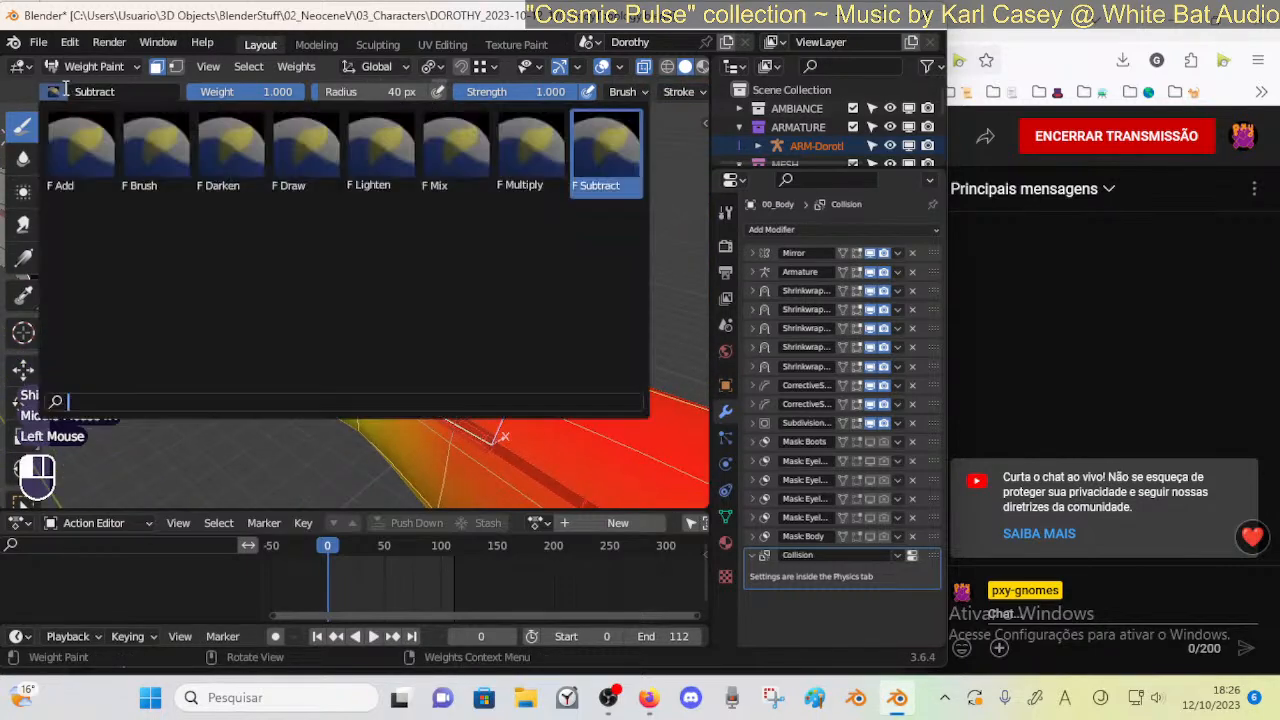
{"action": "left_click", "coordinate": [462, 155]}
{"action": "key", "text": "ctrl+f"}
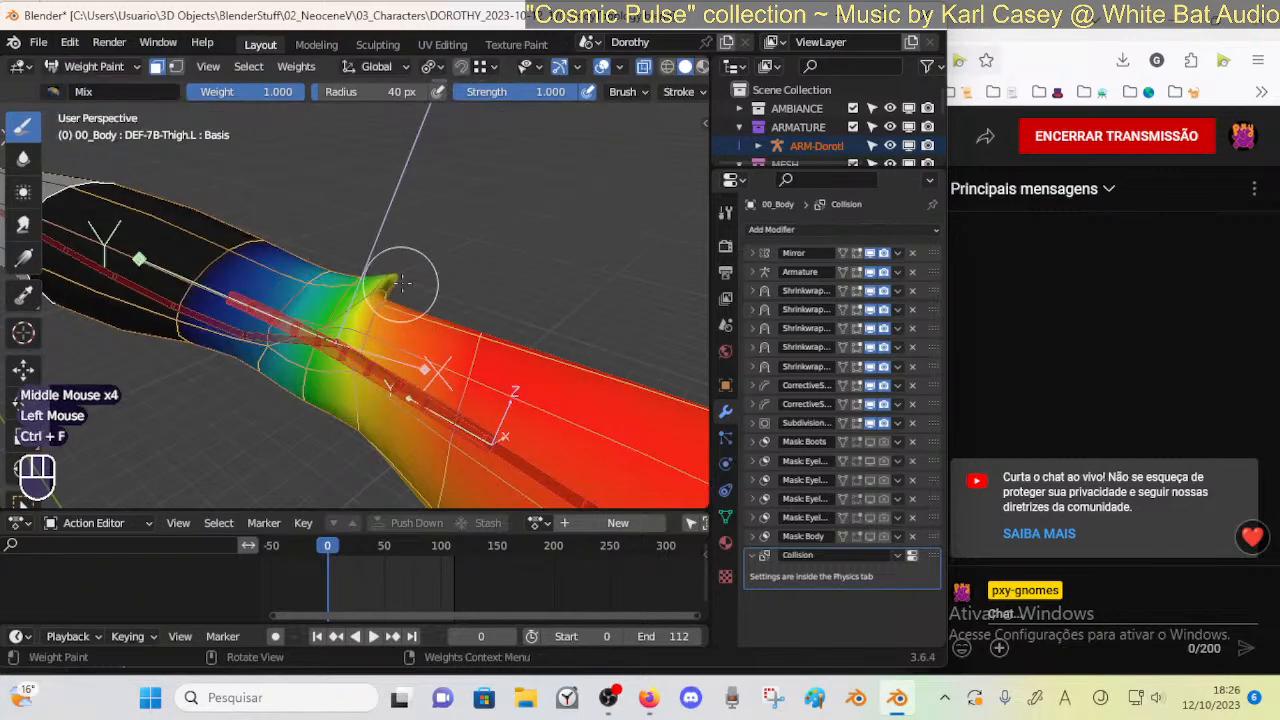
{"action": "middle_click_drag", "start_coordinate": [397, 272], "coordinate": [382, 385]}
{"action": "left_click", "coordinate": [381, 272]}
{"action": "left_click", "coordinate": [344, 296]}
{"action": "left_click", "coordinate": [367, 347]}
Paint stronger thigh weight around the sides and back of the lower thigh, up to the knee, with the Mix brush
{"action": "middle_click_drag", "start_coordinate": [382, 385], "coordinate": [336, 384]}
{"action": "mouse_move", "coordinate": [336, 384]}
{"action": "middle_mouse_down"}
{"action": "mouse_move", "coordinate": [275, 374]}
{"action": "mouse_move", "coordinate": [428, 372]}
{"action": "mouse_move", "coordinate": [436, 388]}
{"action": "mouse_move", "coordinate": [375, 365]}
{"action": "mouse_move", "coordinate": [388, 410]}
{"action": "mouse_move", "coordinate": [370, 423]}
{"action": "middle_mouse_up"}
{"action": "left_click", "coordinate": [428, 374]}
{"action": "left_click", "coordinate": [436, 388]}
{"action": "left_click", "coordinate": [384, 342]}
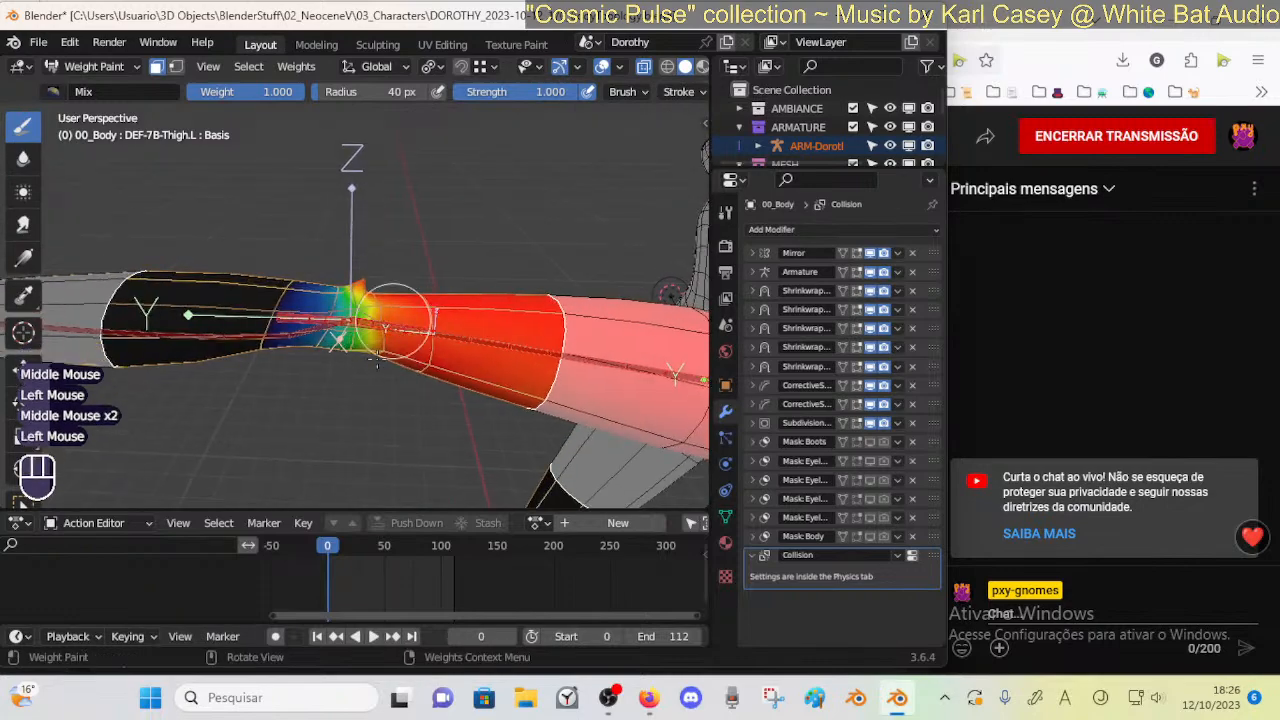
{"action": "middle_click_drag", "start_coordinate": [392, 330], "coordinate": [503, 290]}
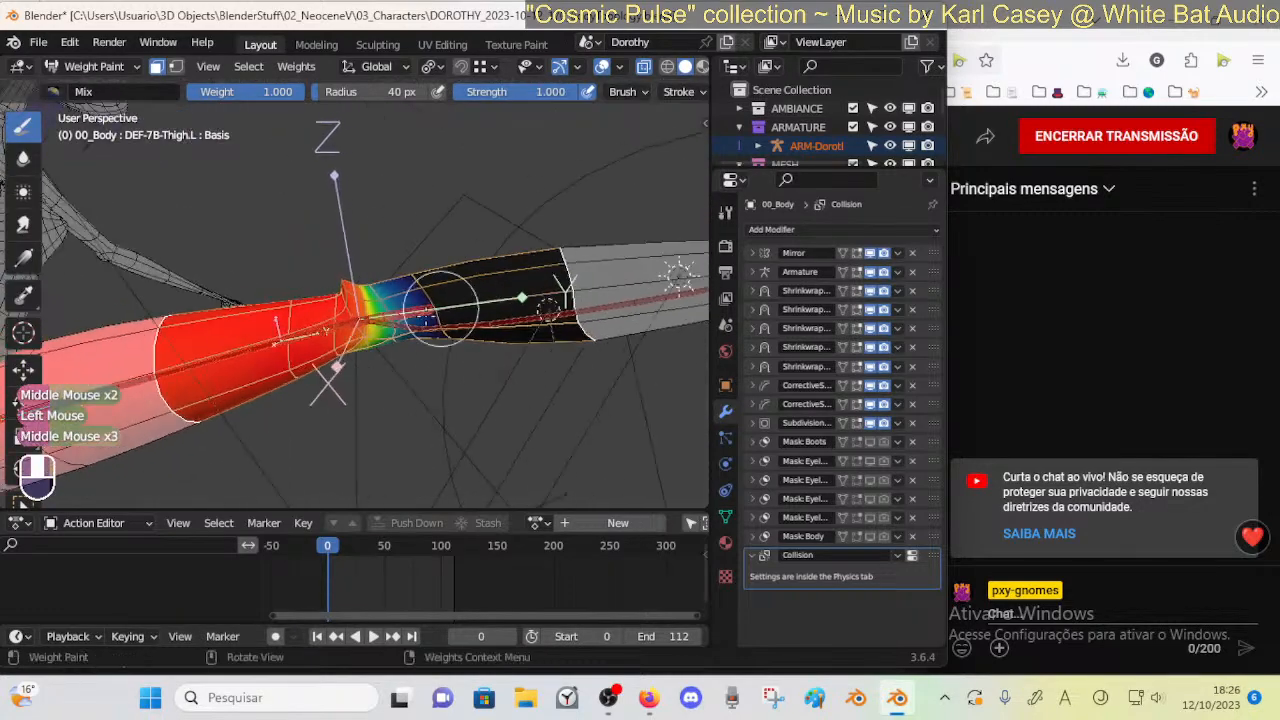
{"action": "middle_click_drag", "start_coordinate": [366, 345], "coordinate": [370, 342]}
{"action": "left_click", "coordinate": [370, 342]}
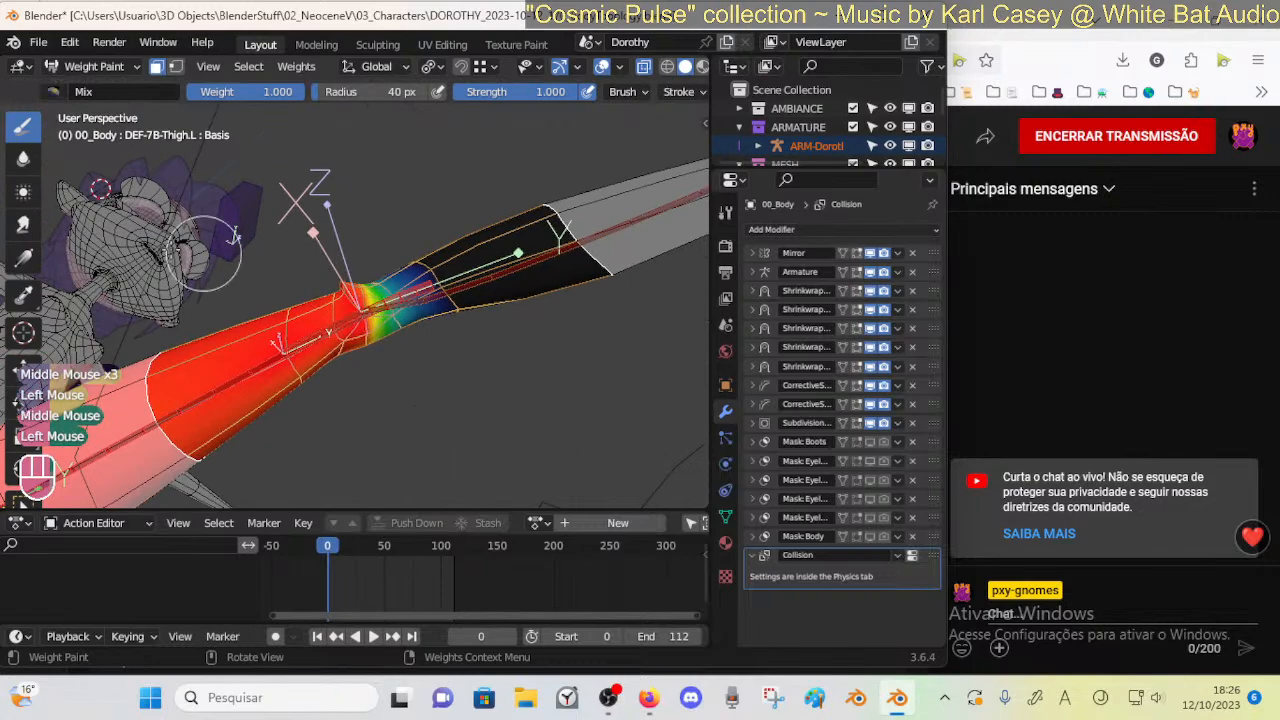
Turn off face masking, activate the DEF-7D-Shin.L bone and blur its weights at the kneecap
{"action": "left_click", "coordinate": [24, 160]}
{"action": "middle_click_drag", "start_coordinate": [370, 322], "coordinate": [377, 280]}
{"action": "mouse_move", "coordinate": [373, 337]}
{"action": "middle_mouse_down"}
{"action": "mouse_move", "coordinate": [355, 297]}
{"action": "mouse_move", "coordinate": [372, 280]}
{"action": "mouse_move", "coordinate": [357, 214]}
{"action": "mouse_move", "coordinate": [349, 223]}
{"action": "mouse_move", "coordinate": [337, 269]}
{"action": "mouse_move", "coordinate": [360, 330]}
{"action": "mouse_move", "coordinate": [373, 280]}
{"action": "mouse_move", "coordinate": [423, 229]}
{"action": "mouse_move", "coordinate": [370, 283]}
{"action": "mouse_move", "coordinate": [390, 280]}
{"action": "mouse_move", "coordinate": [393, 335]}
{"action": "mouse_move", "coordinate": [443, 362]}
{"action": "mouse_move", "coordinate": [420, 380]}
{"action": "mouse_move", "coordinate": [356, 312]}
{"action": "middle_mouse_up"}
{"action": "key", "text": "m"}
{"action": "left_click", "coordinate": [438, 335], "text": "ctrl"}
{"action": "left_click_drag", "start_coordinate": [340, 299], "coordinate": [341, 285]}
{"action": "middle_click_drag", "start_coordinate": [343, 265], "coordinate": [376, 185]}
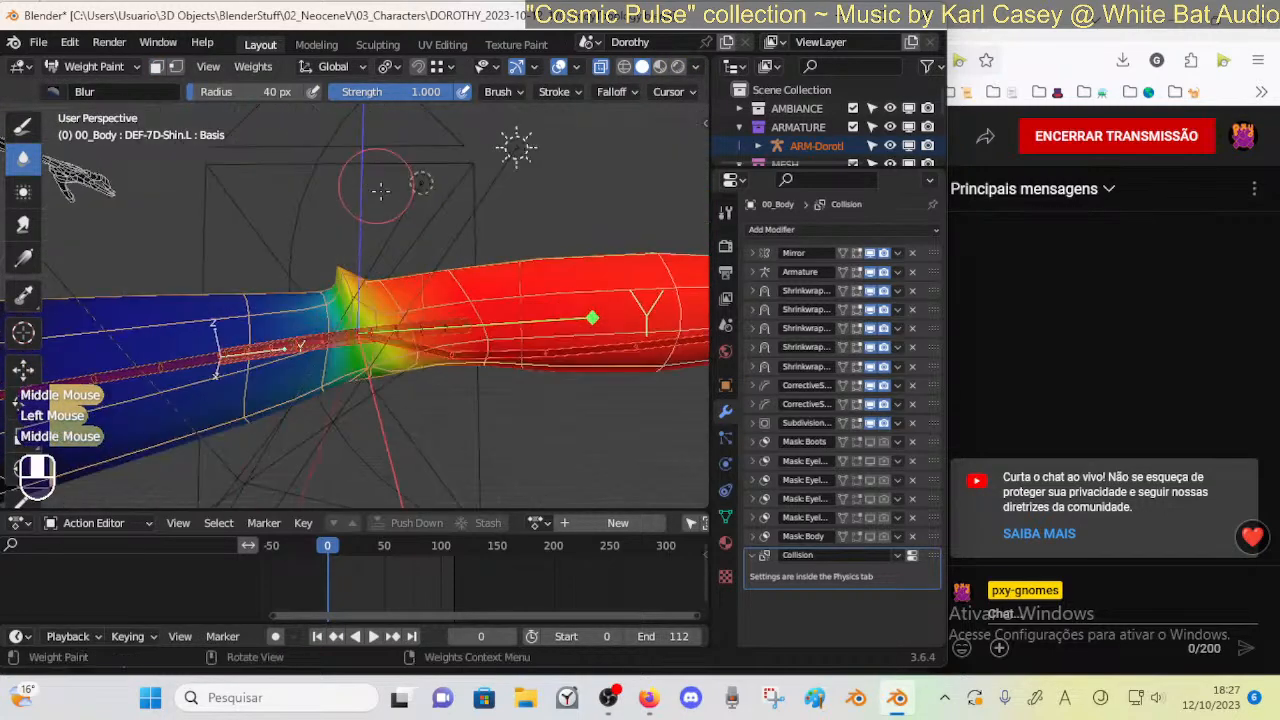
Blur the shin bone's weights along the sides and underside of the knee with the 40 px Blur brush
{"action": "middle_click_drag", "start_coordinate": [376, 298], "coordinate": [381, 326], "text": "shift"}
{"action": "middle_click_drag", "start_coordinate": [381, 326], "coordinate": [380, 356], "text": "ctrl"}
{"action": "middle_click_drag", "start_coordinate": [380, 356], "coordinate": [326, 340]}
{"action": "left_click_drag", "start_coordinate": [323, 330], "coordinate": [323, 307]}
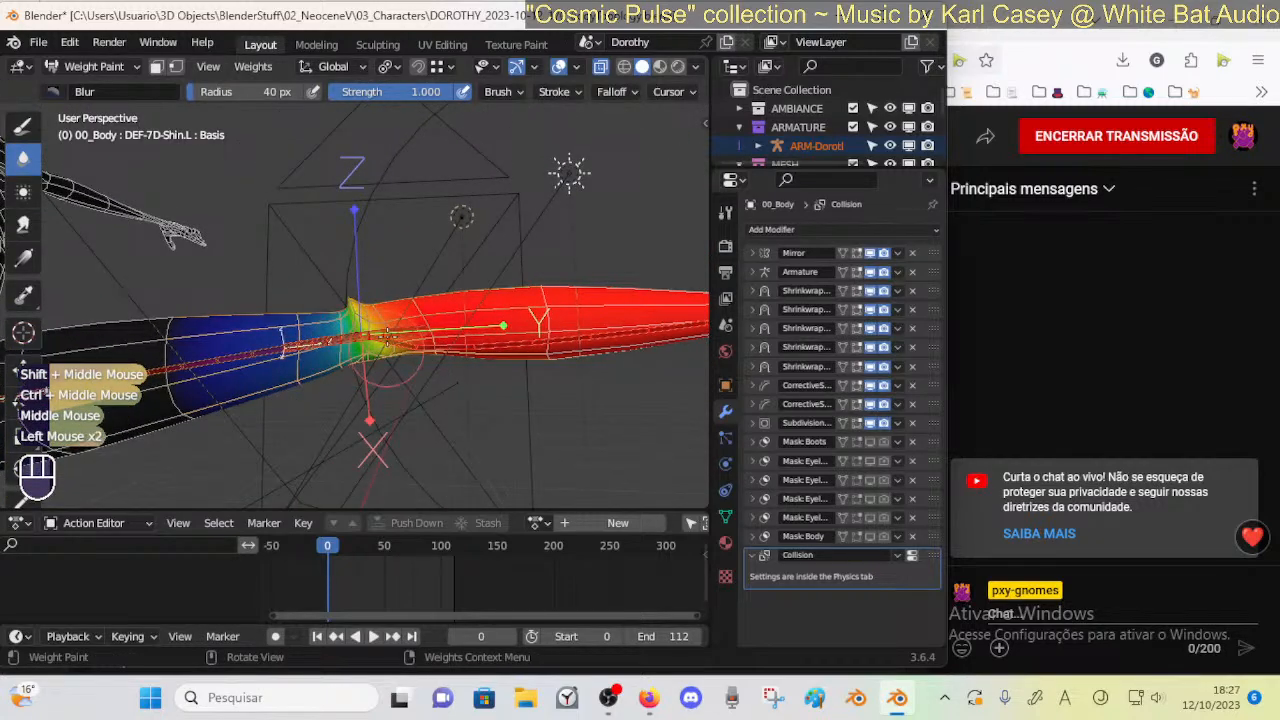
{"action": "left_click", "coordinate": [378, 325]}
{"action": "middle_click_drag", "start_coordinate": [378, 325], "coordinate": [343, 260]}
{"action": "left_click", "coordinate": [368, 348]}
{"action": "middle_click_drag", "start_coordinate": [344, 334], "coordinate": [347, 322]}
{"action": "left_click", "coordinate": [347, 322]}
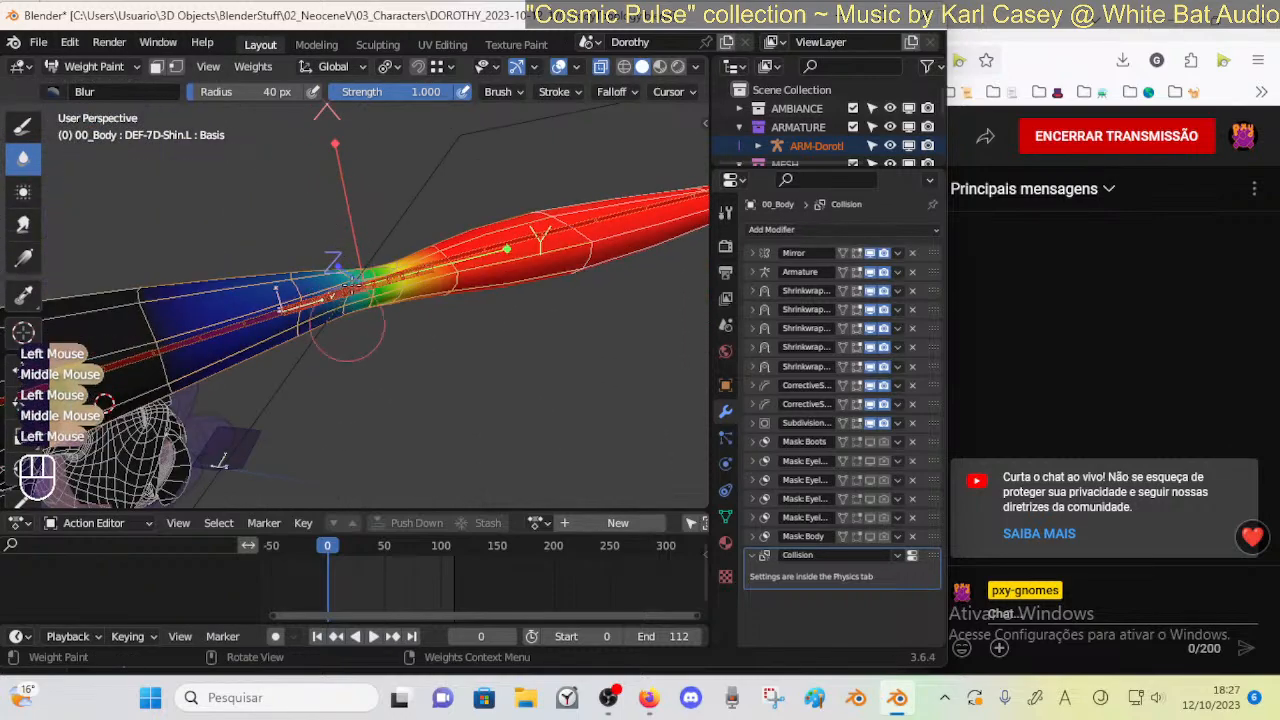
Keep blurring the shin bone's weights all around the knee and up into the lower thigh to soften the transition
{"action": "left_click", "coordinate": [345, 295]}
{"action": "middle_click_drag", "start_coordinate": [370, 272], "coordinate": [337, 286]}
{"action": "left_click", "coordinate": [336, 287]}
{"action": "middle_click_drag", "start_coordinate": [361, 240], "coordinate": [355, 364]}
{"action": "left_click", "coordinate": [355, 325]}
{"action": "mouse_move", "coordinate": [355, 320]}
{"action": "middle_mouse_down"}
{"action": "mouse_move", "coordinate": [355, 300]}
{"action": "mouse_move", "coordinate": [356, 341]}
{"action": "mouse_move", "coordinate": [354, 253]}
{"action": "mouse_move", "coordinate": [345, 300]}
{"action": "middle_mouse_up"}
{"action": "left_click", "coordinate": [309, 204]}
{"action": "mouse_move", "coordinate": [297, 212]}
{"action": "middle_mouse_down"}
{"action": "mouse_move", "coordinate": [298, 324]}
{"action": "mouse_move", "coordinate": [354, 440]}
{"action": "mouse_move", "coordinate": [345, 465]}
{"action": "mouse_move", "coordinate": [324, 352]}
{"action": "mouse_move", "coordinate": [380, 446]}
{"action": "middle_mouse_up"}
{"action": "left_click", "coordinate": [296, 332]}
{"action": "middle_click_drag", "start_coordinate": [350, 318], "coordinate": [346, 409]}
{"action": "left_click", "coordinate": [295, 236]}
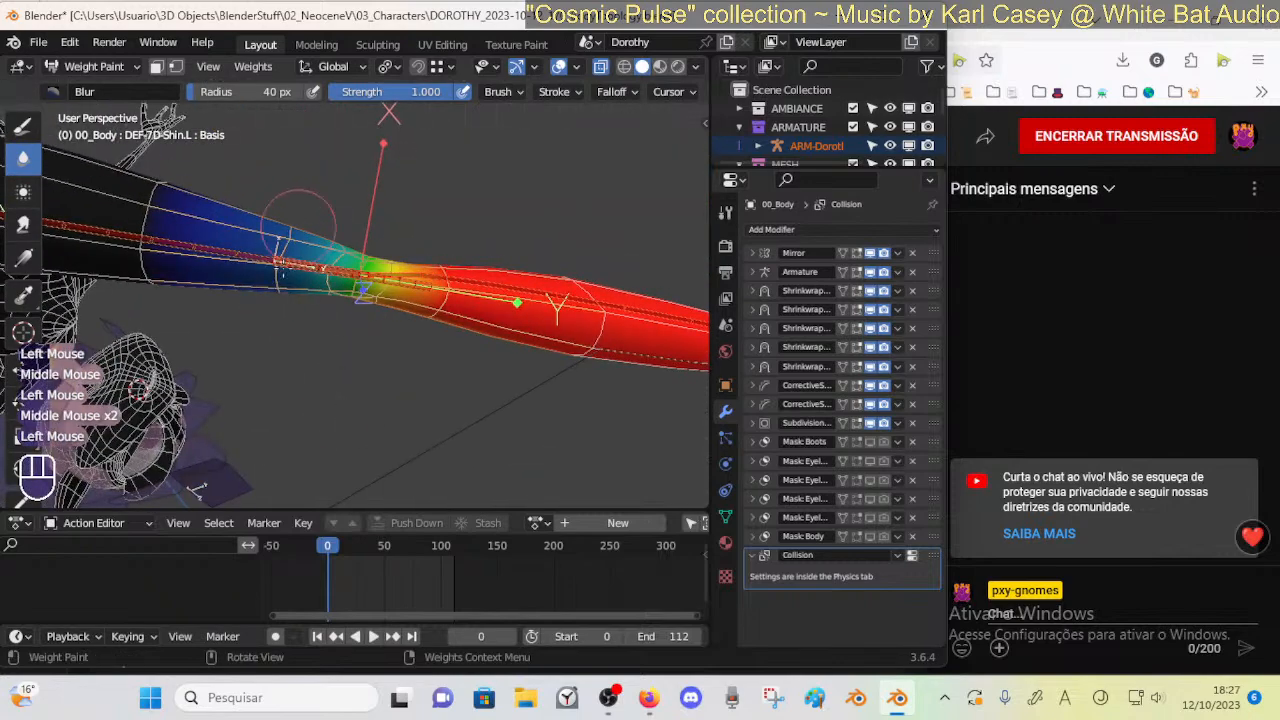
Try to paint shin weight on the kneecap with the 40 px Mix brush at weight 1.000
{"action": "middle_click_drag", "start_coordinate": [289, 272], "coordinate": [354, 400]}
{"action": "middle_click_drag", "start_coordinate": [345, 330], "coordinate": [358, 281]}
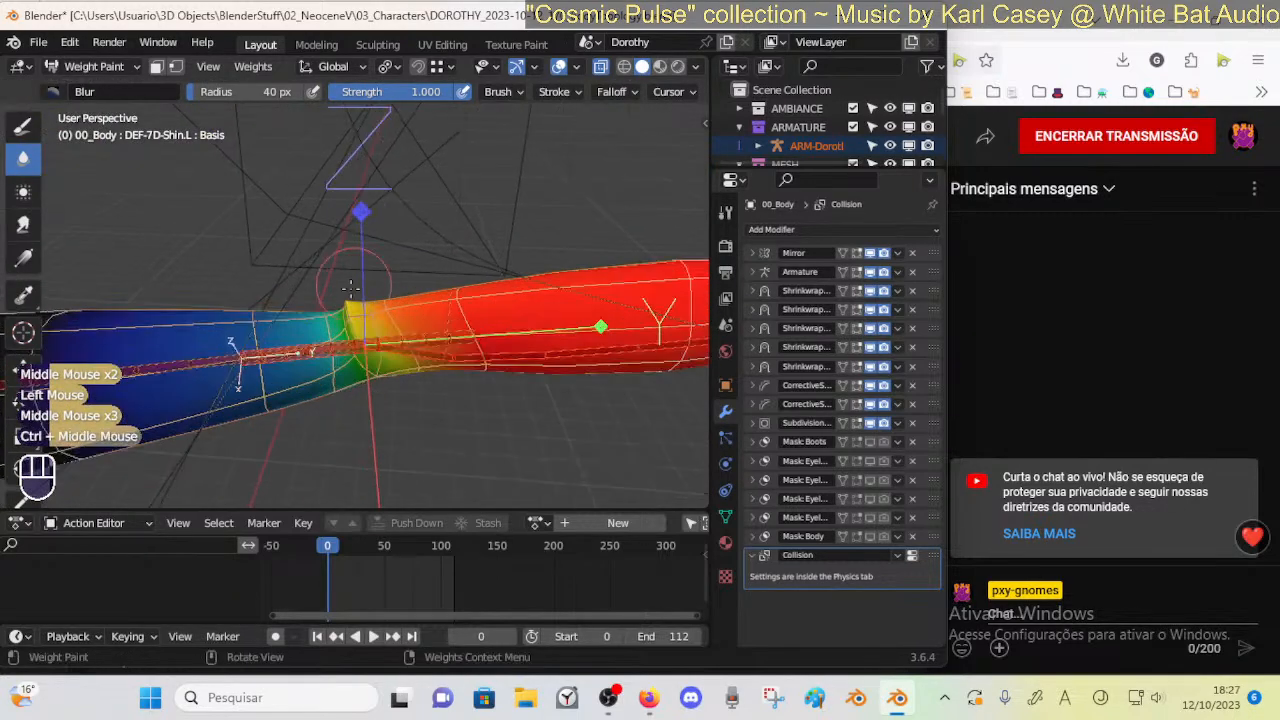
{"action": "left_click", "coordinate": [23, 125]}
{"action": "key", "text": "ctrl+f"}
{"action": "left_click", "coordinate": [400, 264]}
{"action": "left_click", "coordinate": [363, 306]}
{"action": "mouse_move", "coordinate": [308, 306]}
{"action": "middle_mouse_down"}
{"action": "mouse_move", "coordinate": [380, 328]}
{"action": "mouse_move", "coordinate": [366, 328]}
{"action": "middle_mouse_up"}
{"action": "key", "text": "ctrl+z"}
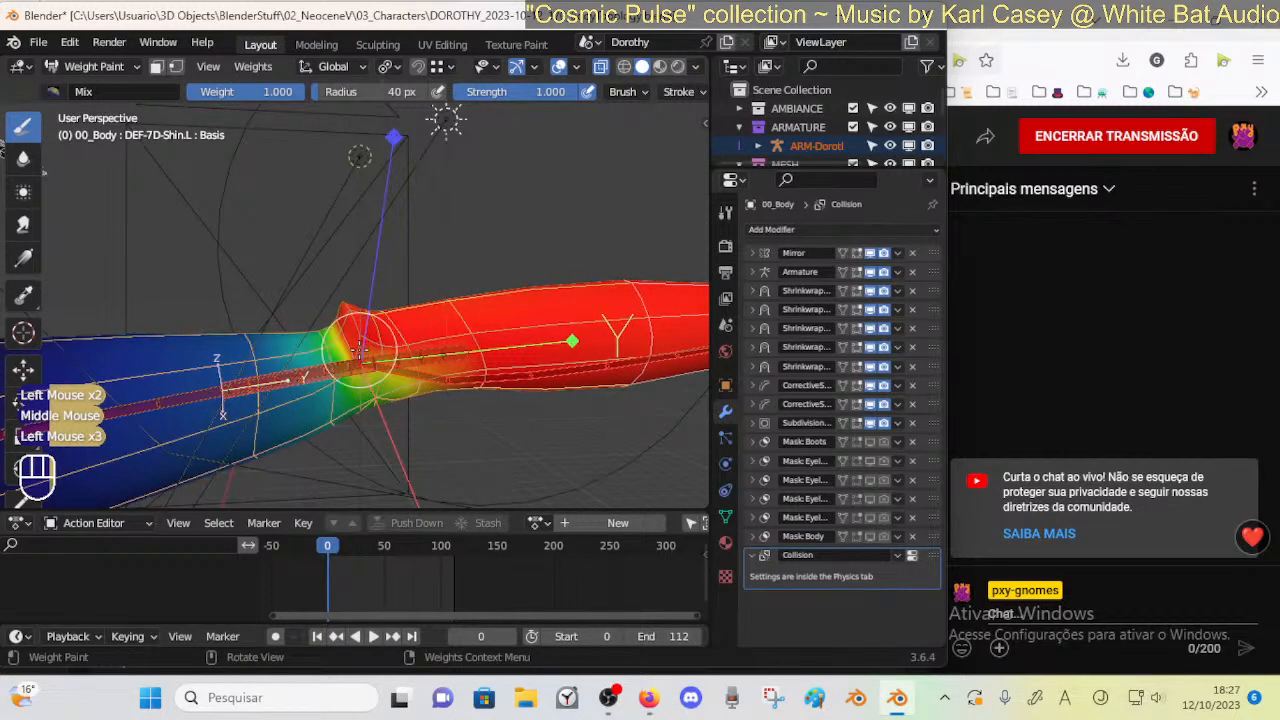
{"action": "key", "text": "ctrl+z"}
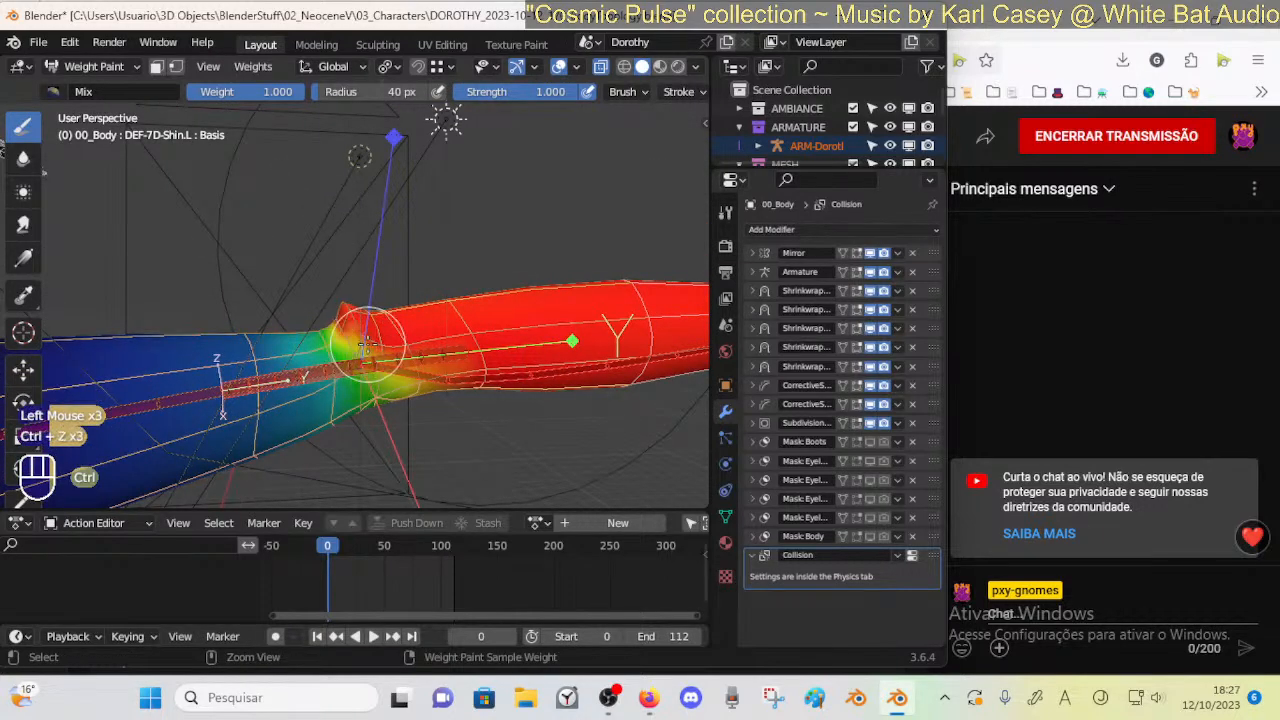
Try to smear the shin bone's weights across the lower thigh and kneecap with an 82 px Smear brush
{"action": "left_click", "coordinate": [23, 224]}
{"action": "key", "text": "f"}
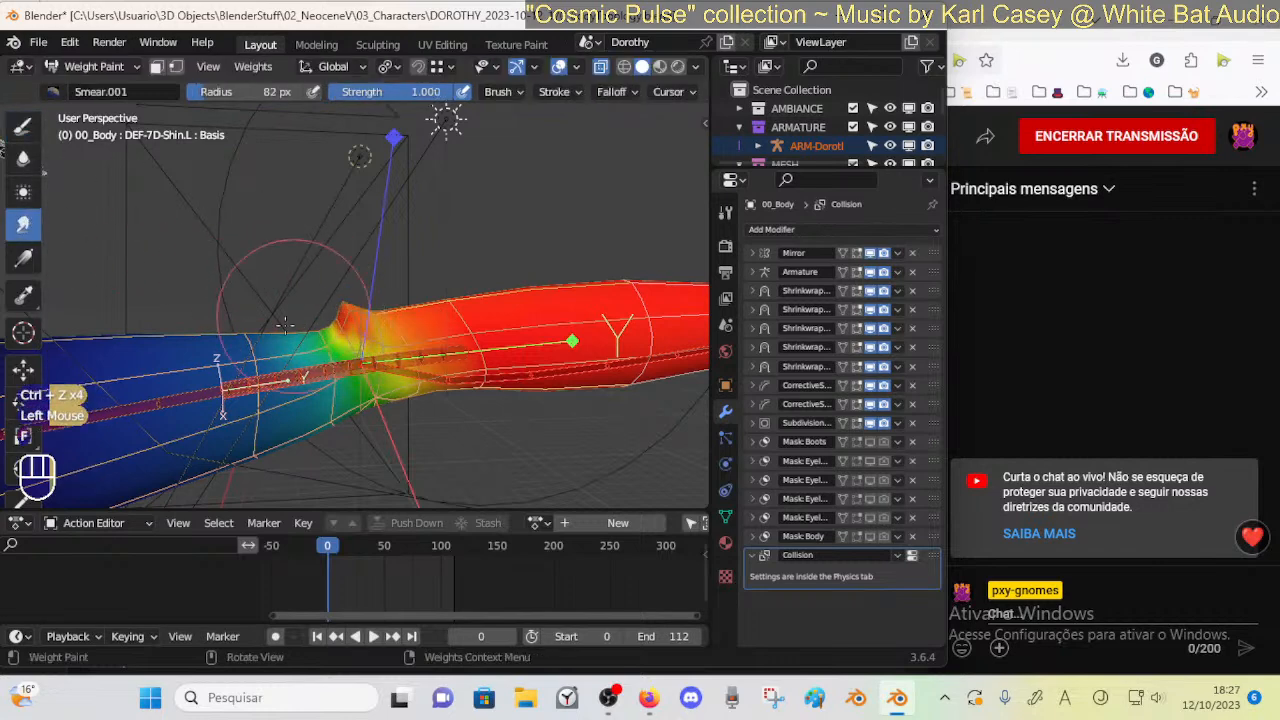
{"action": "left_click", "coordinate": [326, 316]}
{"action": "left_click_drag", "start_coordinate": [300, 342], "coordinate": [330, 338]}
{"action": "mouse_move", "coordinate": [330, 338]}
{"action": "left_mouse_down"}
{"action": "mouse_move", "coordinate": [361, 333]}
{"action": "mouse_move", "coordinate": [316, 300]}
{"action": "left_mouse_up"}
{"action": "key", "text": "ctrl+z"}
{"action": "key", "text": "ctrl+z"}
{"action": "key", "text": "ctrl+z"}
{"action": "key", "text": "ctrl+z"}
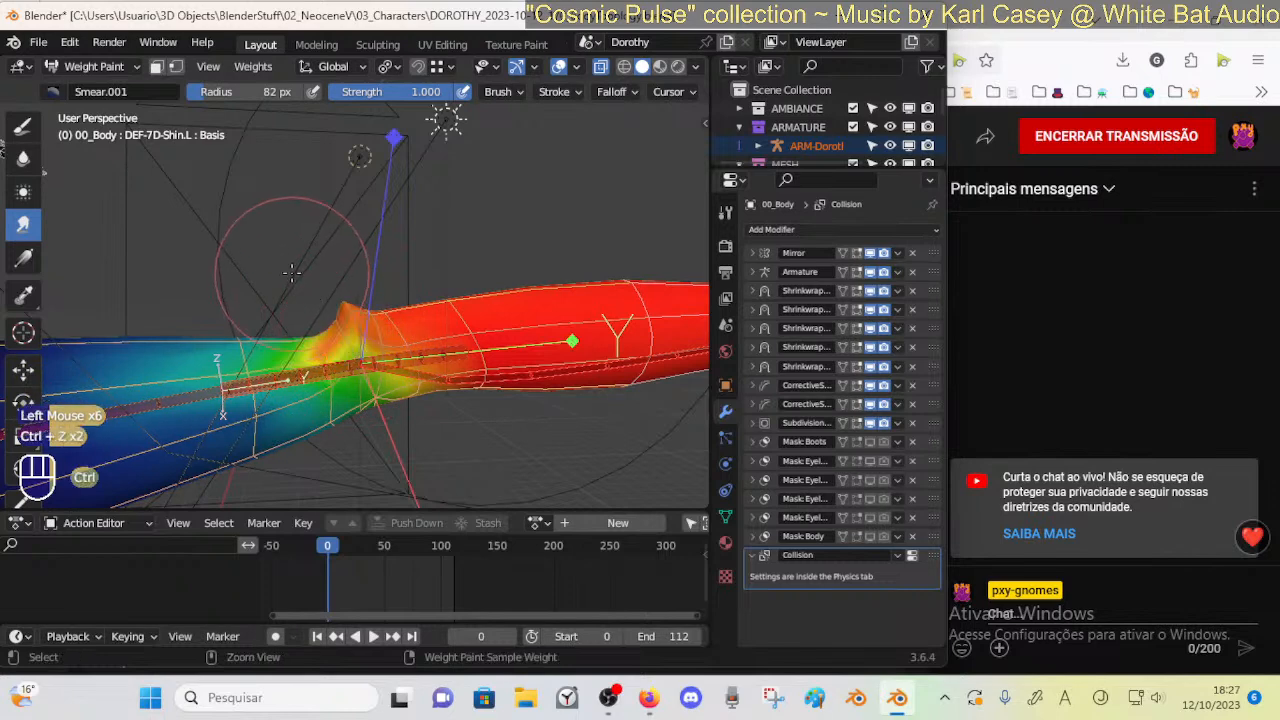
Try to remove shin weight from the lower thigh with a 140 px Subtract brush at weight 1.000
{"action": "left_click", "coordinate": [24, 127]}
{"action": "left_click", "coordinate": [53, 91]}
{"action": "left_click", "coordinate": [607, 165]}
{"action": "key", "text": "f"}
{"action": "left_click", "coordinate": [203, 362]}
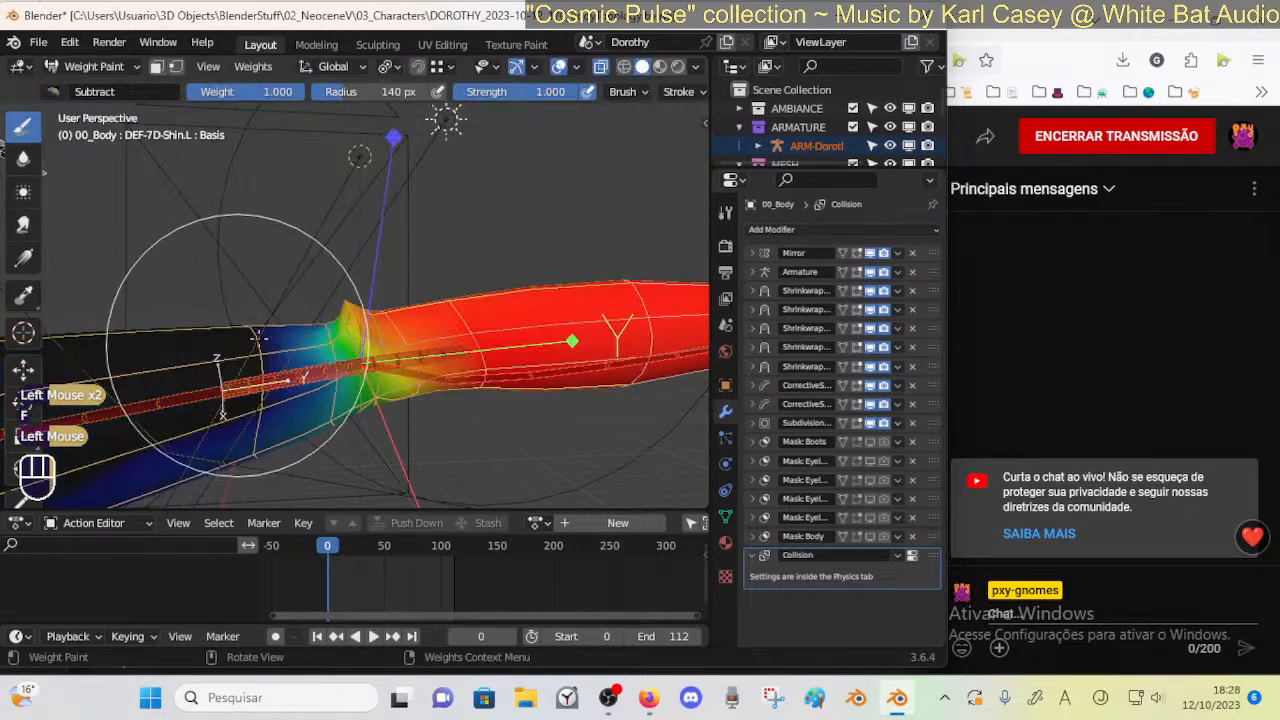
{"action": "middle_click_drag", "start_coordinate": [571, 337], "coordinate": [350, 246]}
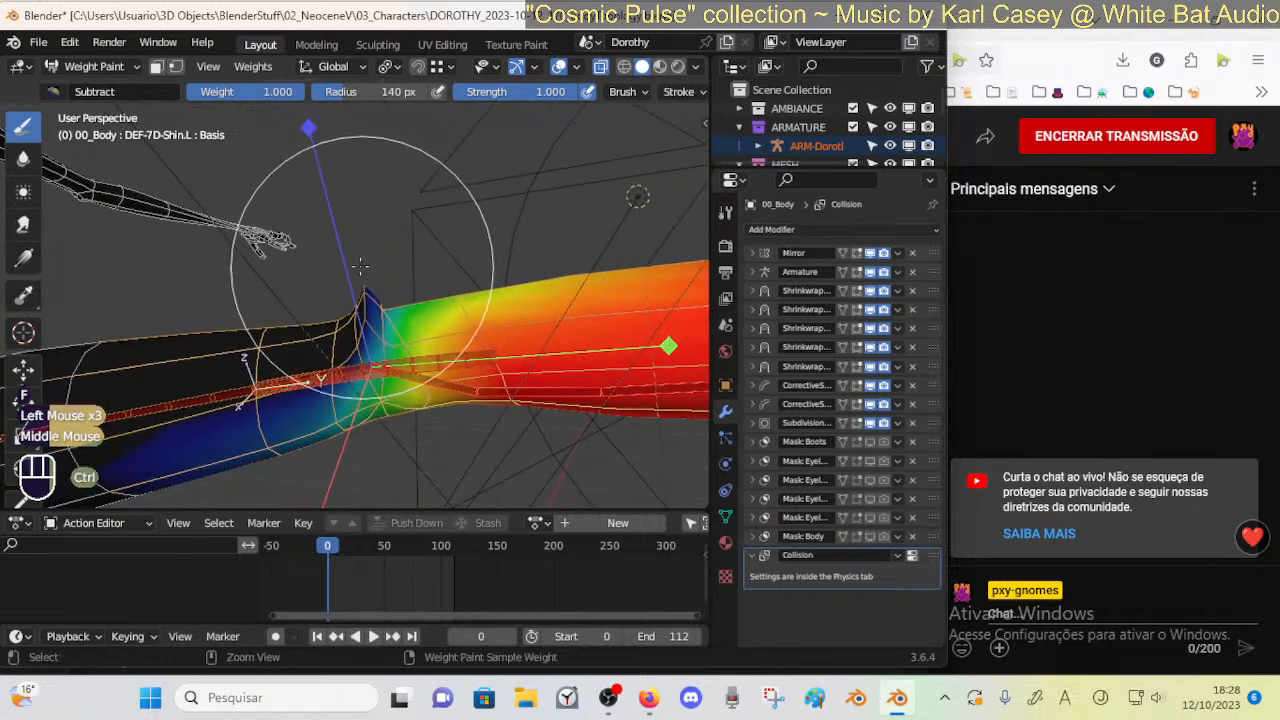
{"action": "key", "text": "ctrl+z"}
{"action": "key", "text": "ctrl+z"}
{"action": "key", "text": "ctrl+z"}
{"action": "key", "text": "ctrl+z"}
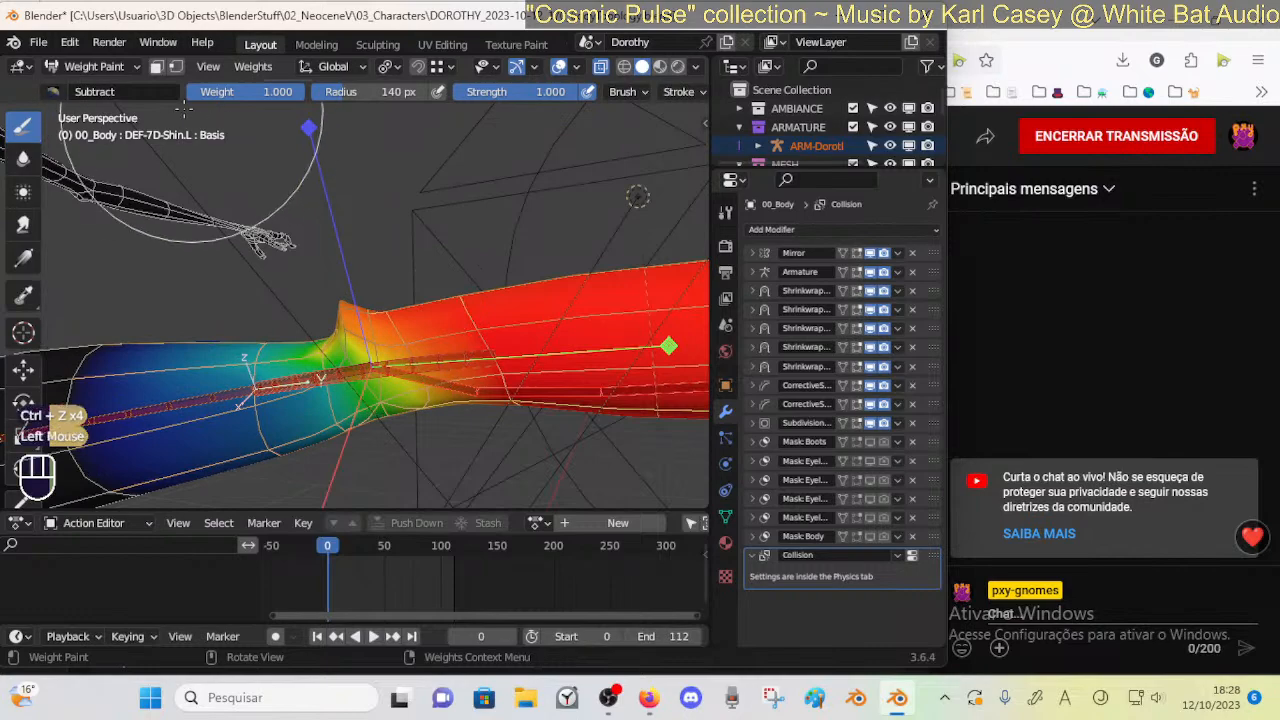
Try to paint the knee's shin weight with the Mix brush at a reduced weight value
{"action": "left_click", "coordinate": [62, 91]}
{"action": "left_click", "coordinate": [445, 158]}
{"action": "key", "text": "ctrl+f"}
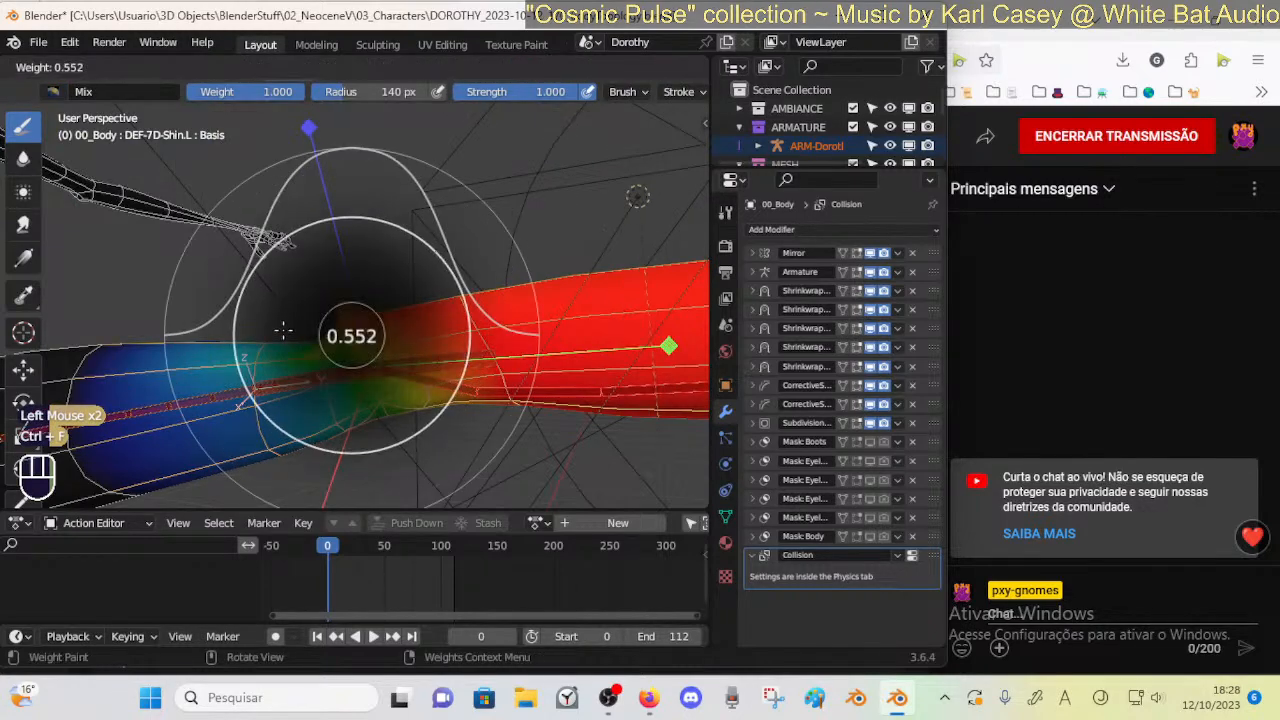
{"action": "left_click", "coordinate": [280, 334]}
{"action": "key", "text": "ctrl+z"}
{"action": "key", "text": "ctrl+z"}
{"action": "middle_click_drag", "start_coordinate": [372, 292], "coordinate": [486, 311]}
{"action": "key", "text": "ctrl+f"}
{"action": "left_click", "coordinate": [430, 281]}
{"action": "middle_click_drag", "start_coordinate": [430, 281], "coordinate": [400, 328], "text": "ctrl"}
{"action": "middle_click_drag", "start_coordinate": [400, 328], "coordinate": [340, 330]}
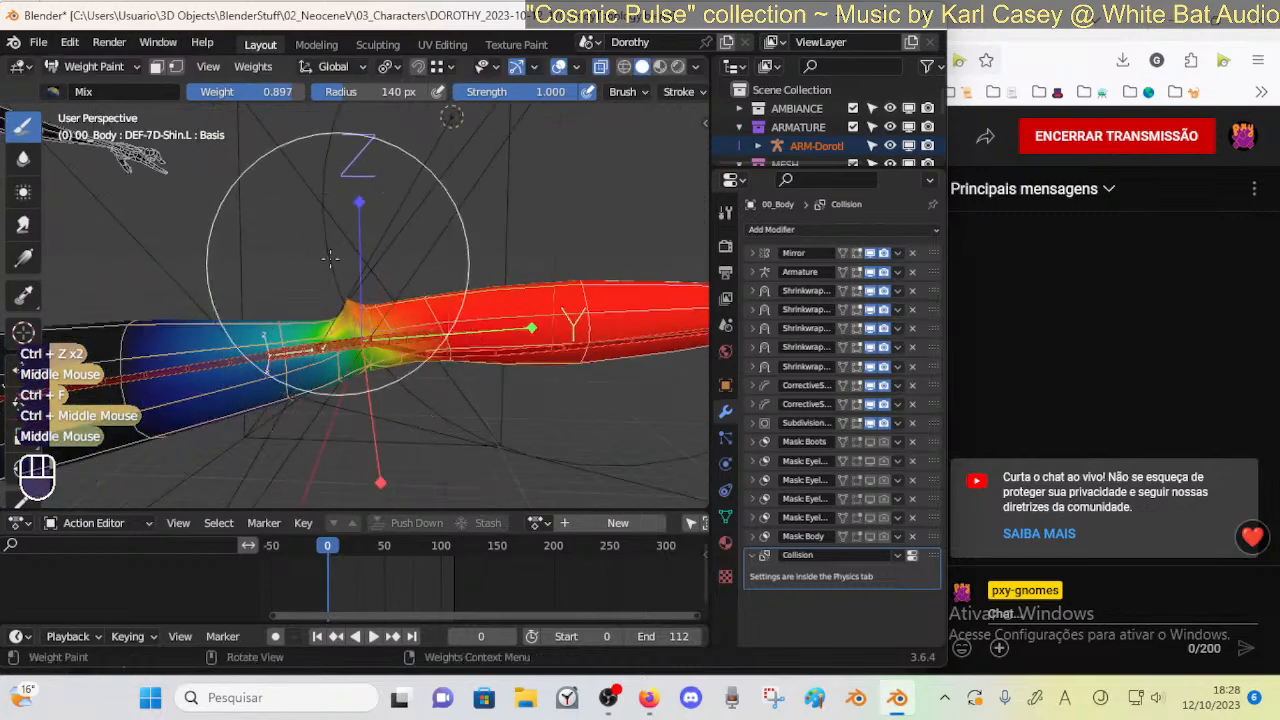
Blur the shin bone's weights around the knee and lower thigh with the Blur brush, reducing its radius from 74 to 43 px
{"action": "left_click", "coordinate": [23, 157]}
{"action": "key", "text": "f"}
{"action": "left_click", "coordinate": [243, 345]}
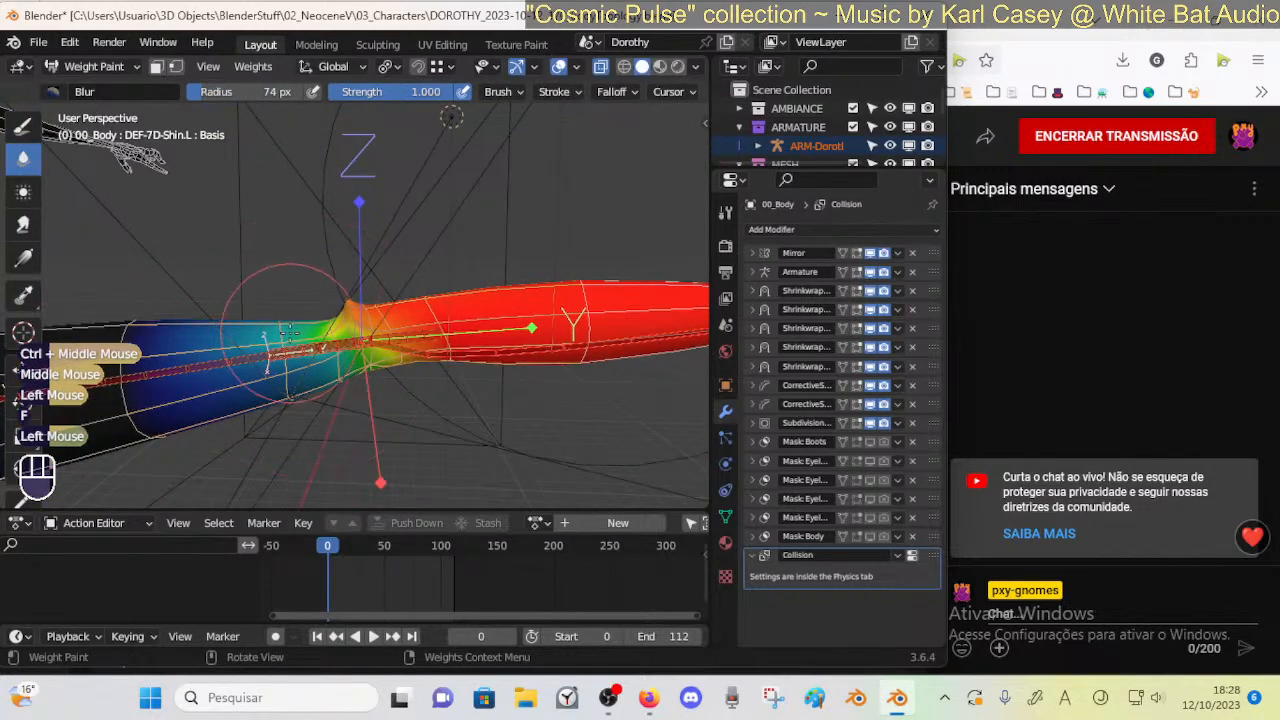
{"action": "key", "text": "f"}
{"action": "mouse_move", "coordinate": [333, 356]}
{"action": "middle_mouse_down", "text": "ctrl"}
{"action": "mouse_move", "coordinate": [345, 330]}
{"action": "mouse_move", "coordinate": [328, 308]}
{"action": "middle_mouse_up", "text": "ctrl"}
{"action": "left_click", "coordinate": [350, 319]}
{"action": "middle_click_drag", "start_coordinate": [353, 380], "coordinate": [371, 365]}
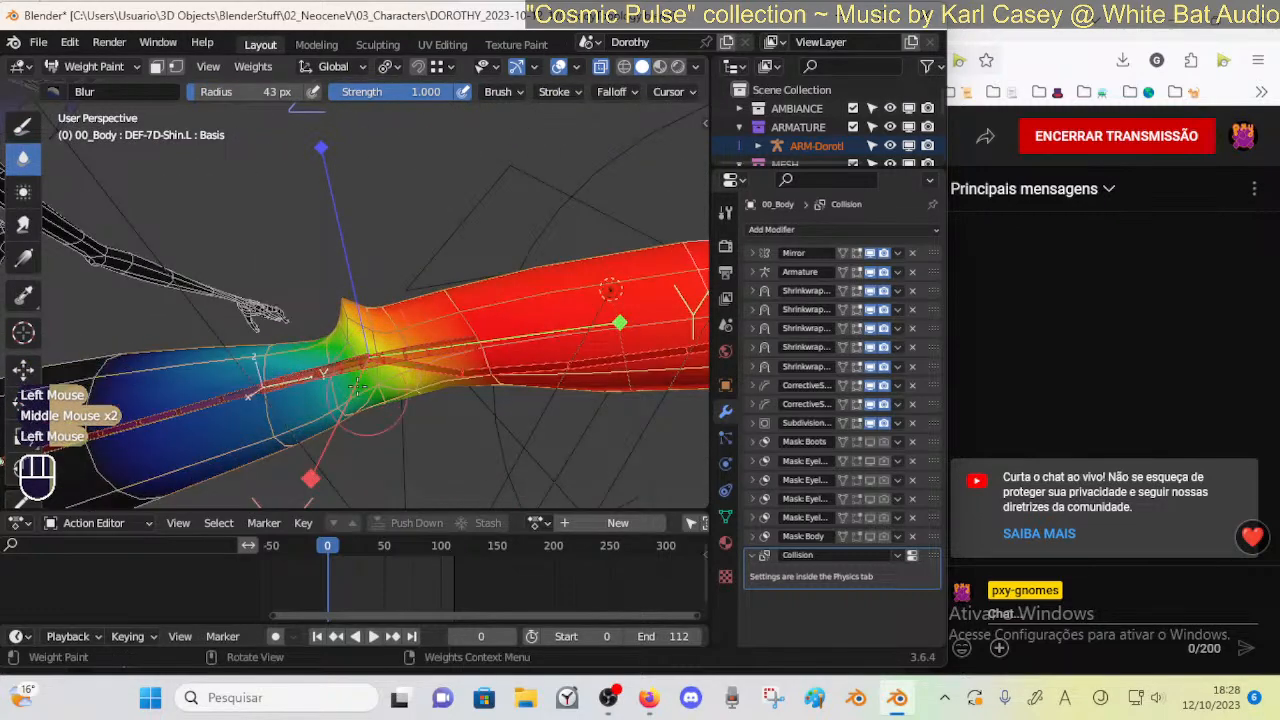
{"action": "middle_click_drag", "start_coordinate": [281, 412], "coordinate": [299, 288]}
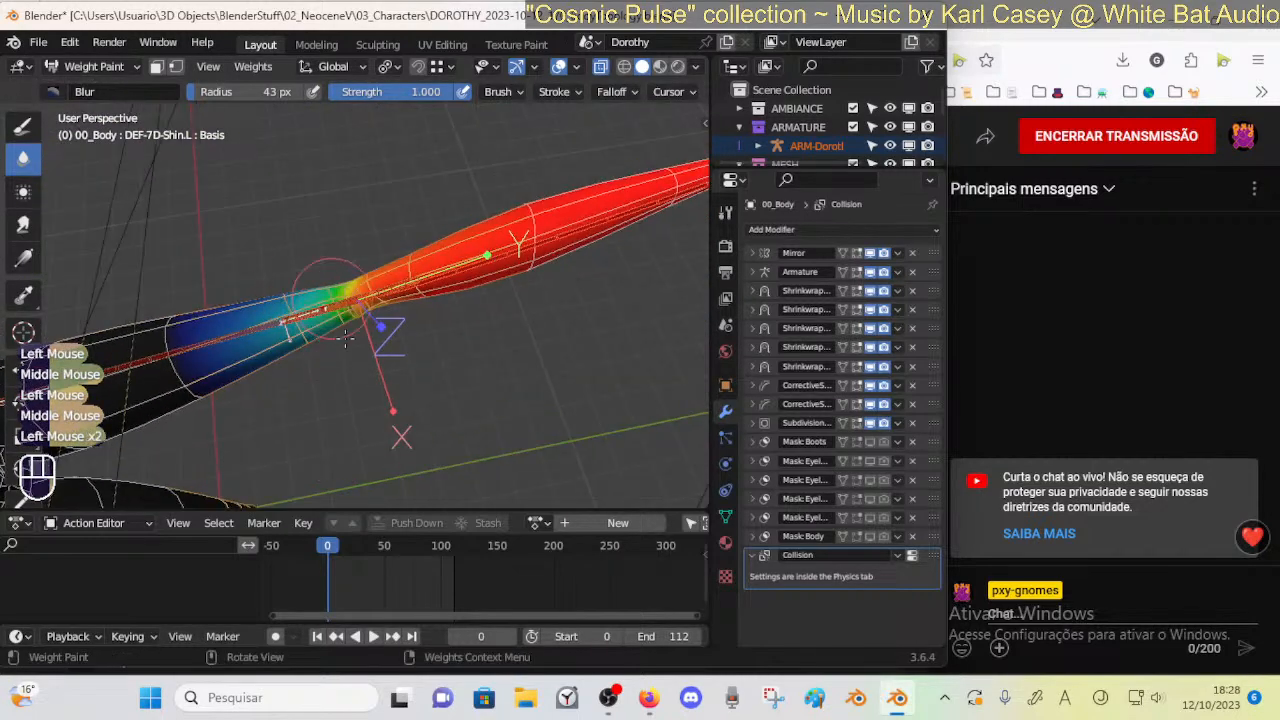
{"action": "middle_click_drag", "start_coordinate": [340, 338], "coordinate": [349, 262]}
{"action": "middle_click_drag", "start_coordinate": [410, 297], "coordinate": [340, 318]}
{"action": "middle_click_drag", "start_coordinate": [380, 274], "coordinate": [343, 293]}
{"action": "middle_click_drag", "start_coordinate": [333, 240], "coordinate": [339, 430]}
{"action": "middle_click_drag", "start_coordinate": [347, 387], "coordinate": [336, 235]}
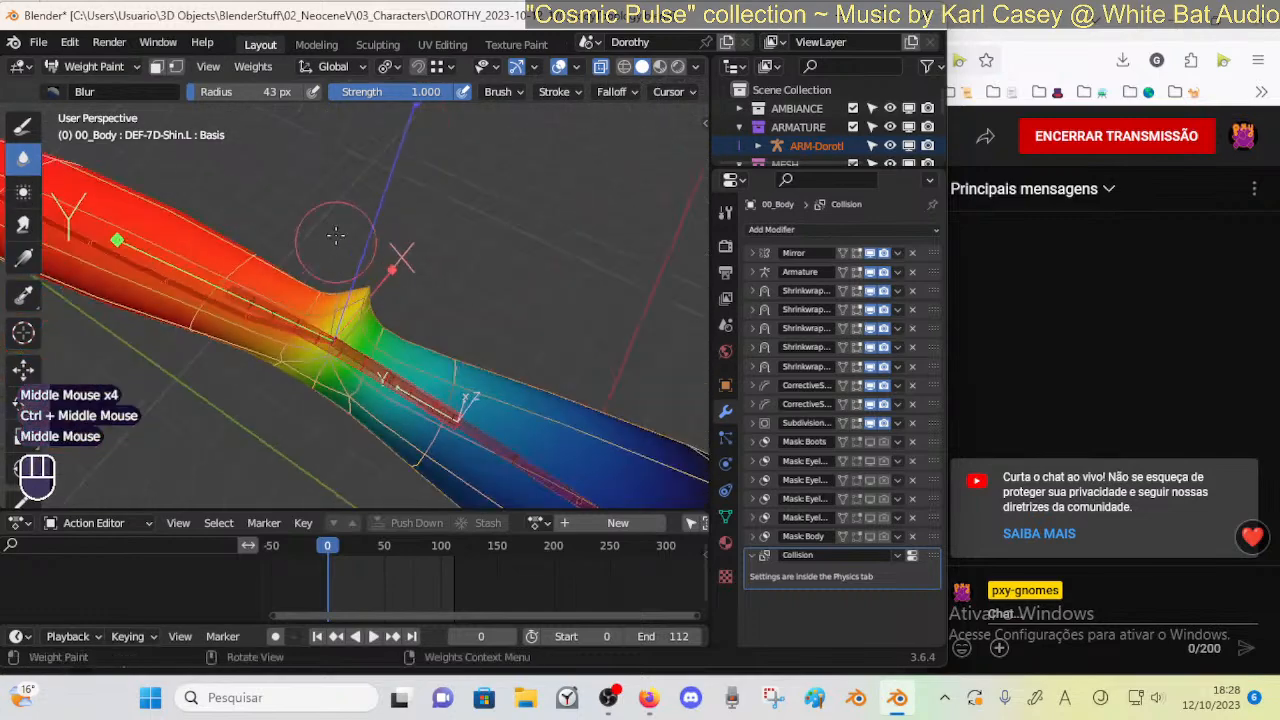
Set the Mix brush to weight 1.000 and 21 px radius and paint shin weight on the tip of the kneecap
{"action": "left_click", "coordinate": [23, 125]}
{"action": "left_click", "coordinate": [23, 125]}
{"action": "key", "text": "ctrl+f"}
{"action": "left_click", "coordinate": [370, 273]}
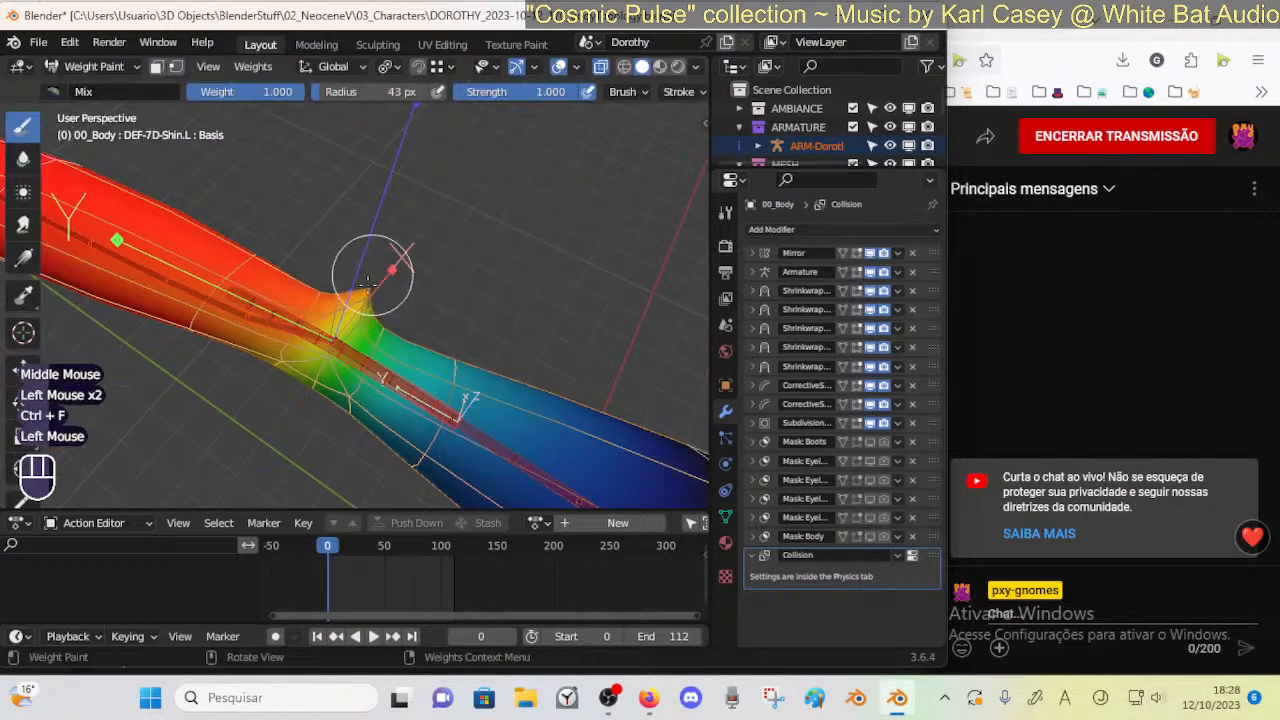
{"action": "mouse_move", "coordinate": [388, 260]}
{"action": "middle_mouse_down"}
{"action": "mouse_move", "coordinate": [352, 300]}
{"action": "mouse_move", "coordinate": [385, 308]}
{"action": "mouse_move", "coordinate": [352, 328]}
{"action": "middle_mouse_up"}
{"action": "key", "text": "ctrl+z"}
{"action": "key", "text": "f"}
{"action": "left_click", "coordinate": [360, 297]}
{"action": "left_click", "coordinate": [360, 294]}
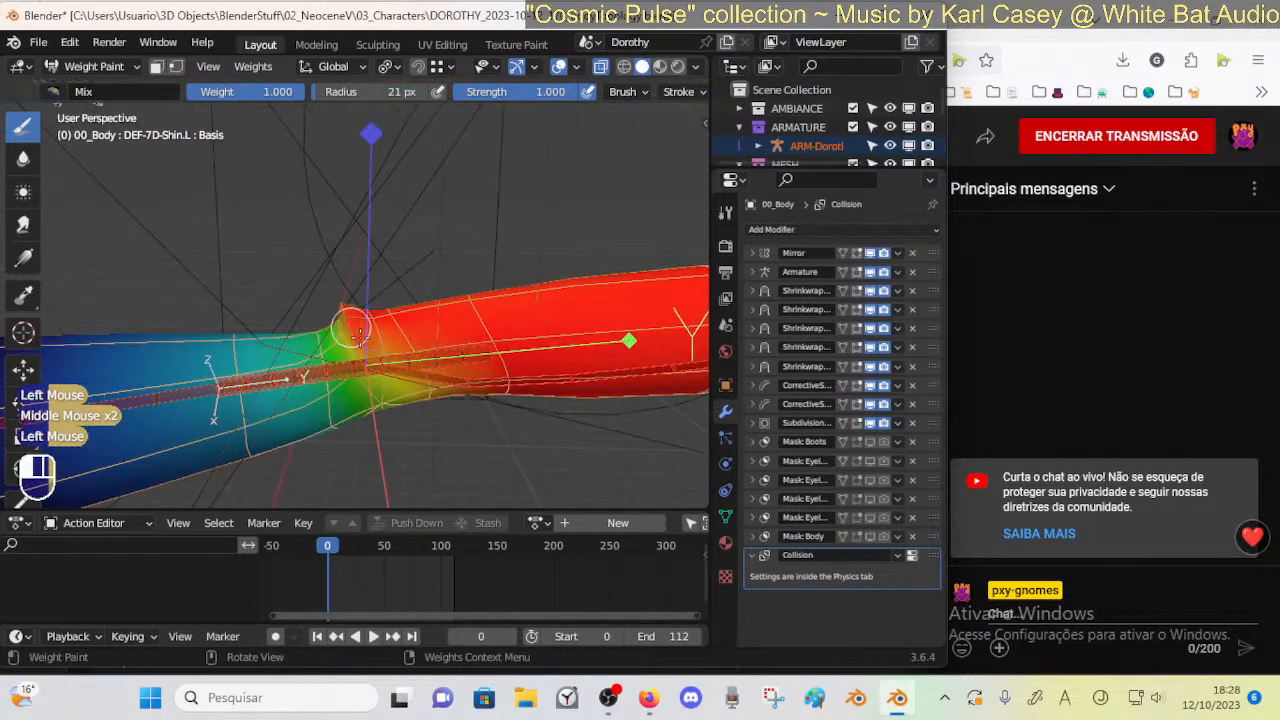
Paint full shin weight along both sides of the upper shin just below the knee and save the file
{"action": "left_click_drag", "start_coordinate": [396, 343], "coordinate": [422, 348]}
{"action": "mouse_move", "coordinate": [425, 310]}
{"action": "middle_mouse_down"}
{"action": "mouse_move", "coordinate": [430, 291]}
{"action": "mouse_move", "coordinate": [422, 330]}
{"action": "middle_mouse_up"}
{"action": "mouse_move", "coordinate": [422, 330]}
{"action": "middle_mouse_down", "text": "ctrl"}
{"action": "mouse_move", "coordinate": [420, 318]}
{"action": "mouse_move", "coordinate": [417, 354]}
{"action": "middle_mouse_up", "text": "ctrl"}
{"action": "left_click_drag", "start_coordinate": [417, 354], "coordinate": [427, 366]}
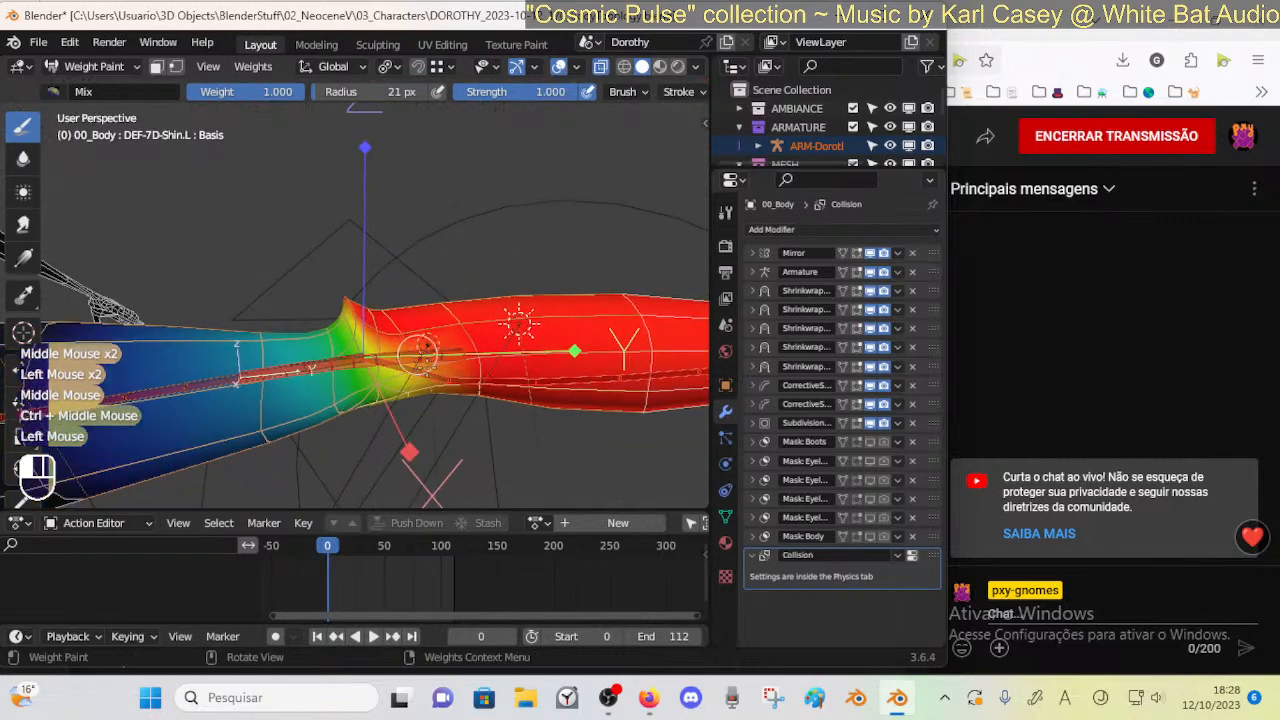
{"action": "middle_click_drag", "start_coordinate": [427, 366], "coordinate": [303, 340]}
{"action": "left_click_drag", "start_coordinate": [303, 340], "coordinate": [293, 364]}
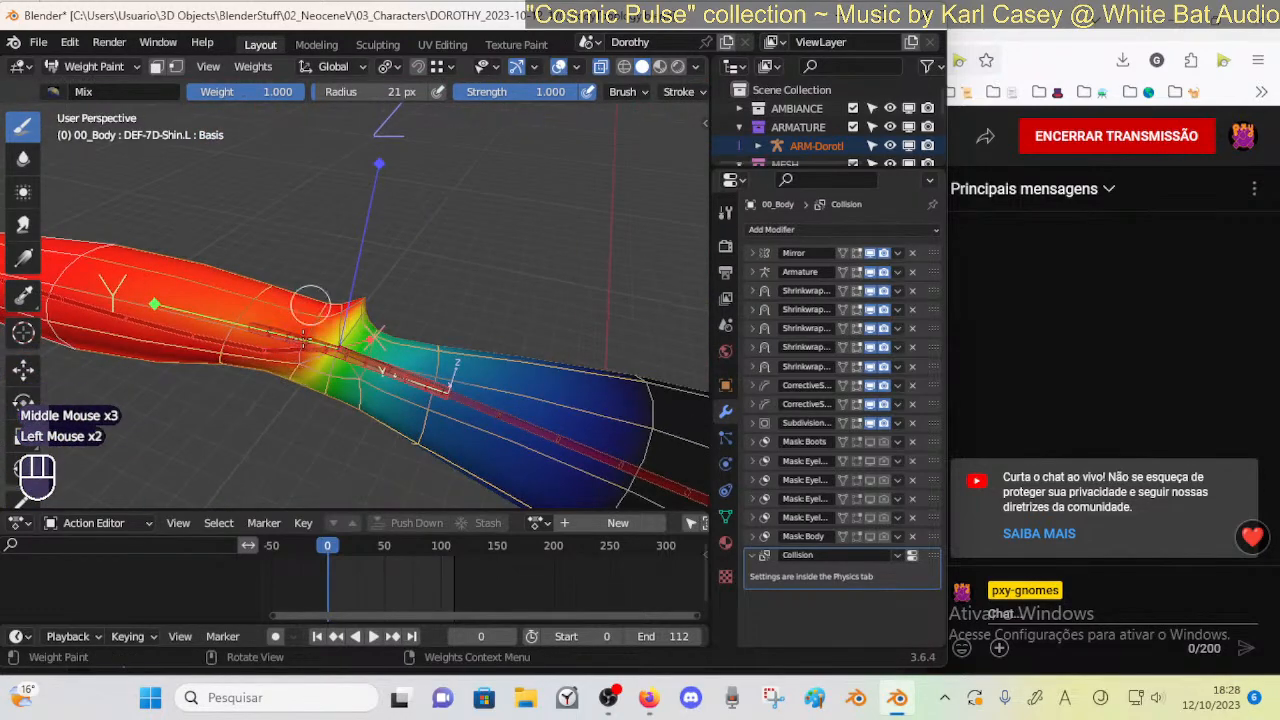
{"action": "mouse_move", "coordinate": [362, 311]}
{"action": "middle_mouse_down", "text": "ctrl"}
{"action": "mouse_move", "coordinate": [365, 328]}
{"action": "mouse_move", "coordinate": [383, 317]}
{"action": "middle_mouse_up", "text": "ctrl"}
{"action": "key", "text": "ctrl+s"}
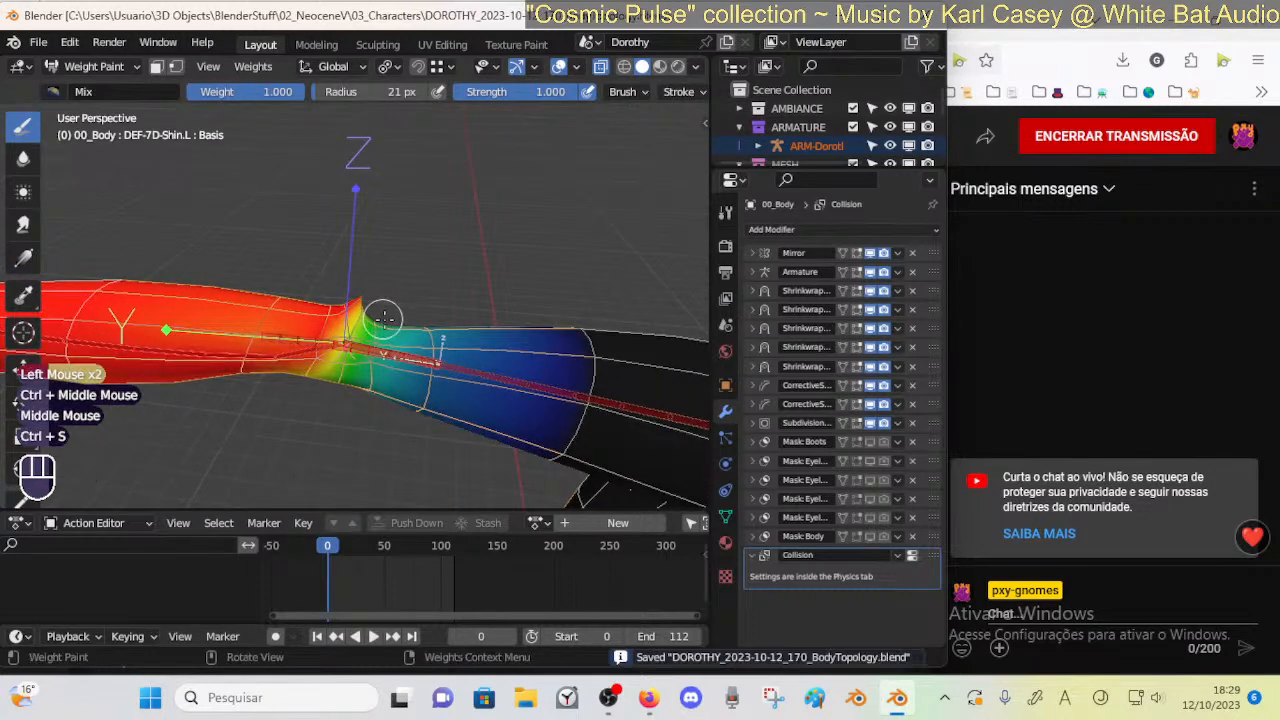
Activate the DEF-7C-Knee.L bone and paint its weight at the thigh-side base of the kneecap with the Mix brush
{"action": "left_click", "coordinate": [350, 335], "text": "ctrl"}
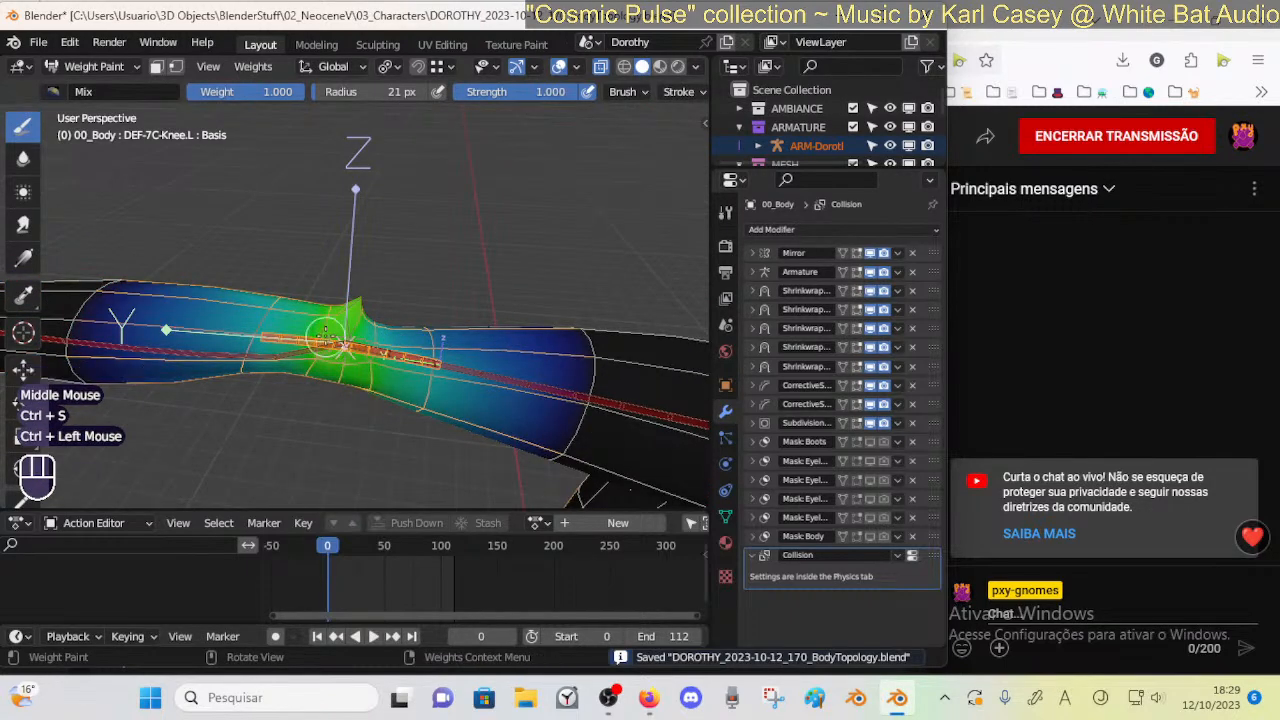
{"action": "left_click", "coordinate": [345, 325], "text": "ctrl"}
{"action": "mouse_move", "coordinate": [346, 325]}
{"action": "middle_mouse_down", "text": "ctrl"}
{"action": "mouse_move", "coordinate": [348, 345]}
{"action": "mouse_move", "coordinate": [386, 274]}
{"action": "mouse_move", "coordinate": [387, 333]}
{"action": "middle_mouse_up", "text": "ctrl"}
{"action": "key", "text": "f"}
{"action": "left_click", "coordinate": [386, 315]}
{"action": "left_click", "coordinate": [388, 310]}
{"action": "left_click", "coordinate": [380, 300]}
{"action": "left_click", "coordinate": [380, 290]}
{"action": "left_click", "coordinate": [381, 287]}
{"action": "left_click", "coordinate": [386, 283]}
{"action": "middle_click_drag", "start_coordinate": [386, 282], "coordinate": [346, 289]}
{"action": "key", "text": "ctrl+z"}
{"action": "key", "text": "ctrl+z"}
{"action": "mouse_move", "coordinate": [429, 294]}
{"action": "middle_mouse_down"}
{"action": "mouse_move", "coordinate": [420, 320]}
{"action": "mouse_move", "coordinate": [336, 303]}
{"action": "middle_mouse_up"}
{"action": "key", "text": "ctrl+z"}
Try to paint knee bone weight over the kneecap with a 47 px Mix brush
{"action": "key", "text": "f"}
{"action": "left_click", "coordinate": [352, 307]}
{"action": "left_click", "coordinate": [350, 304]}
{"action": "left_click", "coordinate": [348, 306]}
{"action": "key", "text": "ctrl+z"}
{"action": "key", "text": "ctrl+z"}
{"action": "key", "text": "ctrl+z"}
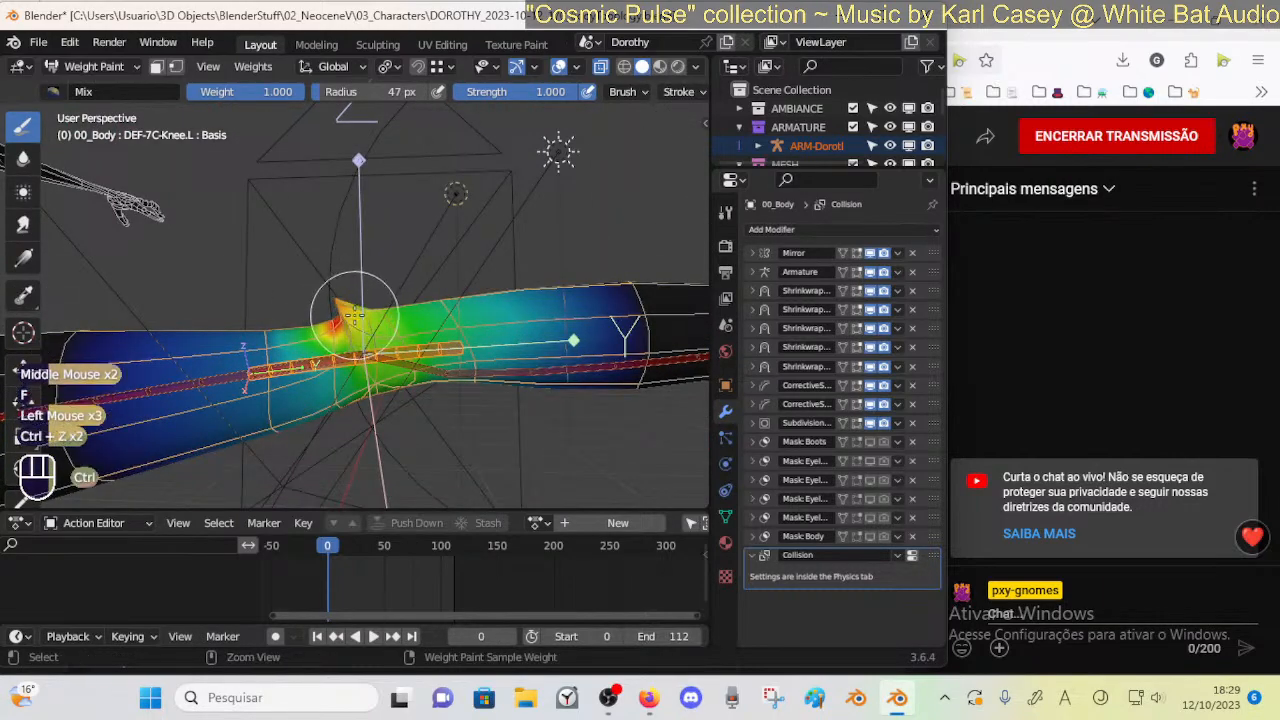
{"action": "mouse_move", "coordinate": [352, 305]}
{"action": "middle_mouse_down"}
{"action": "mouse_move", "coordinate": [385, 318]}
{"action": "mouse_move", "coordinate": [352, 326]}
{"action": "middle_mouse_up"}
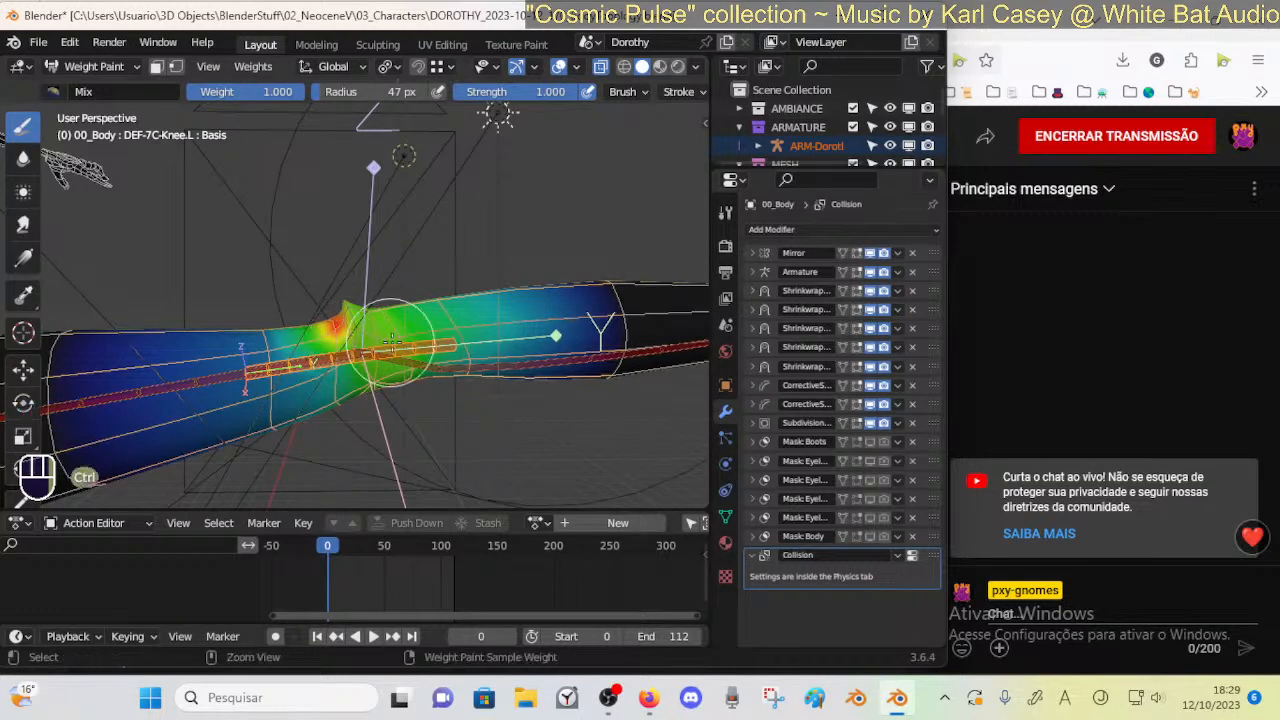
Switch the armature to Pose Mode, select the DEF-7C-Knee.L bone and open its bone properties
{"action": "key", "text": "ctrl+Tab"}
{"action": "left_click", "coordinate": [355, 353]}
{"action": "left_click", "coordinate": [356, 355]}
{"action": "key", "text": "ctrl+Tab"}
{"action": "left_click", "coordinate": [370, 354]}
{"action": "left_click", "coordinate": [377, 354]}
{"action": "left_click", "coordinate": [726, 490]}
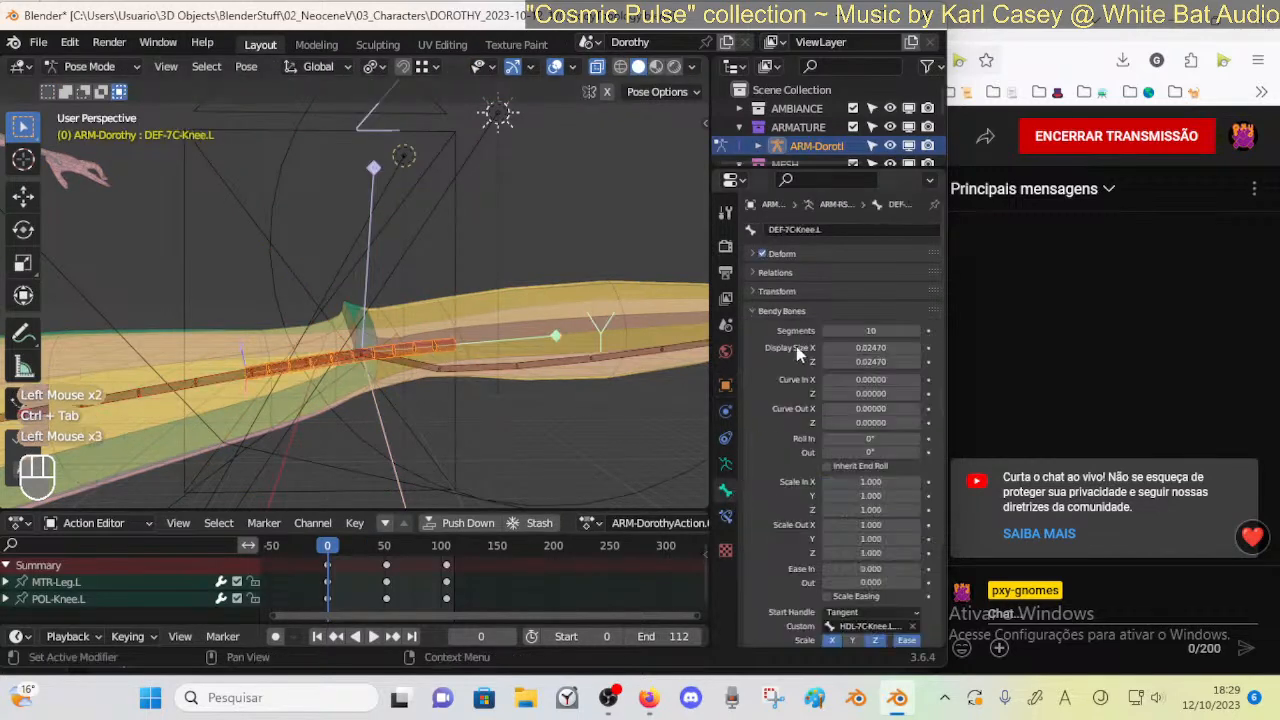
Toggle the Deform option of DEF-7C-Knee.L off and on to compare the straight leg with and without it
{"action": "left_click", "coordinate": [760, 255]}
{"action": "middle_click_drag", "start_coordinate": [410, 268], "coordinate": [449, 312]}
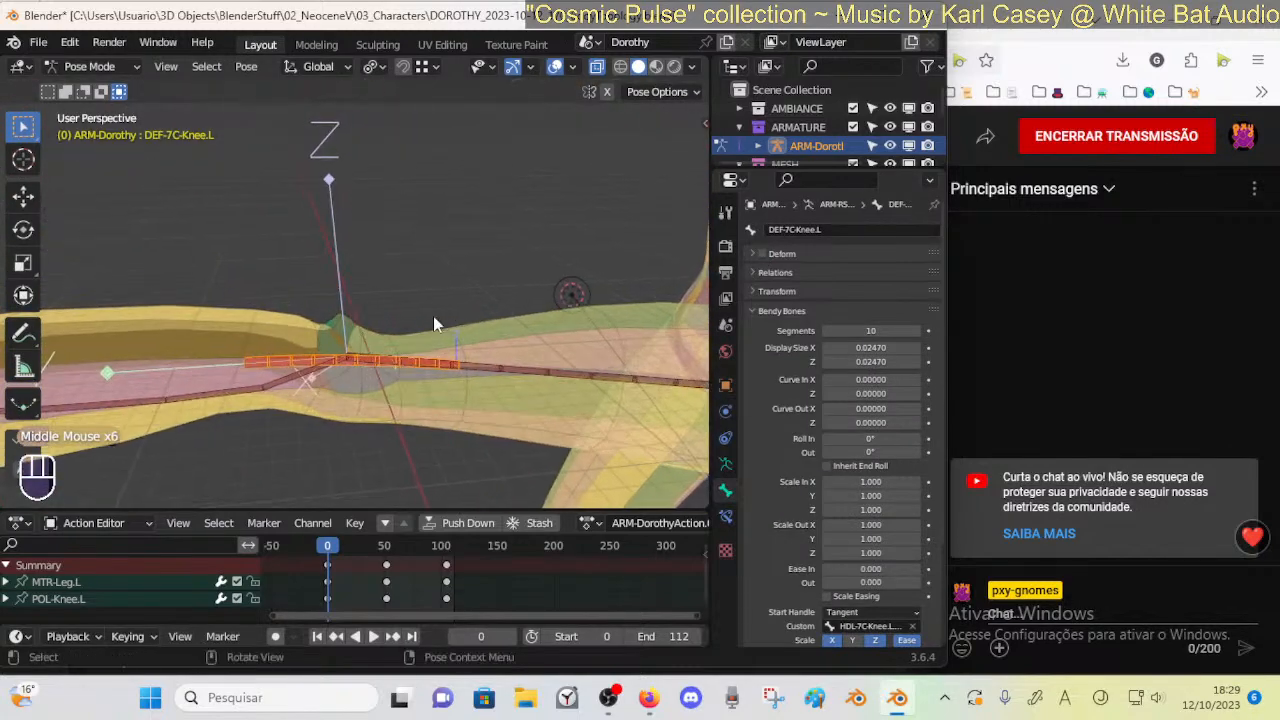
{"action": "left_click", "coordinate": [761, 253]}
{"action": "left_click", "coordinate": [759, 253]}
{"action": "left_click", "coordinate": [760, 253]}
{"action": "left_click", "coordinate": [760, 253]}
{"action": "middle_click_drag", "start_coordinate": [648, 253], "coordinate": [540, 335], "text": "ctrl"}
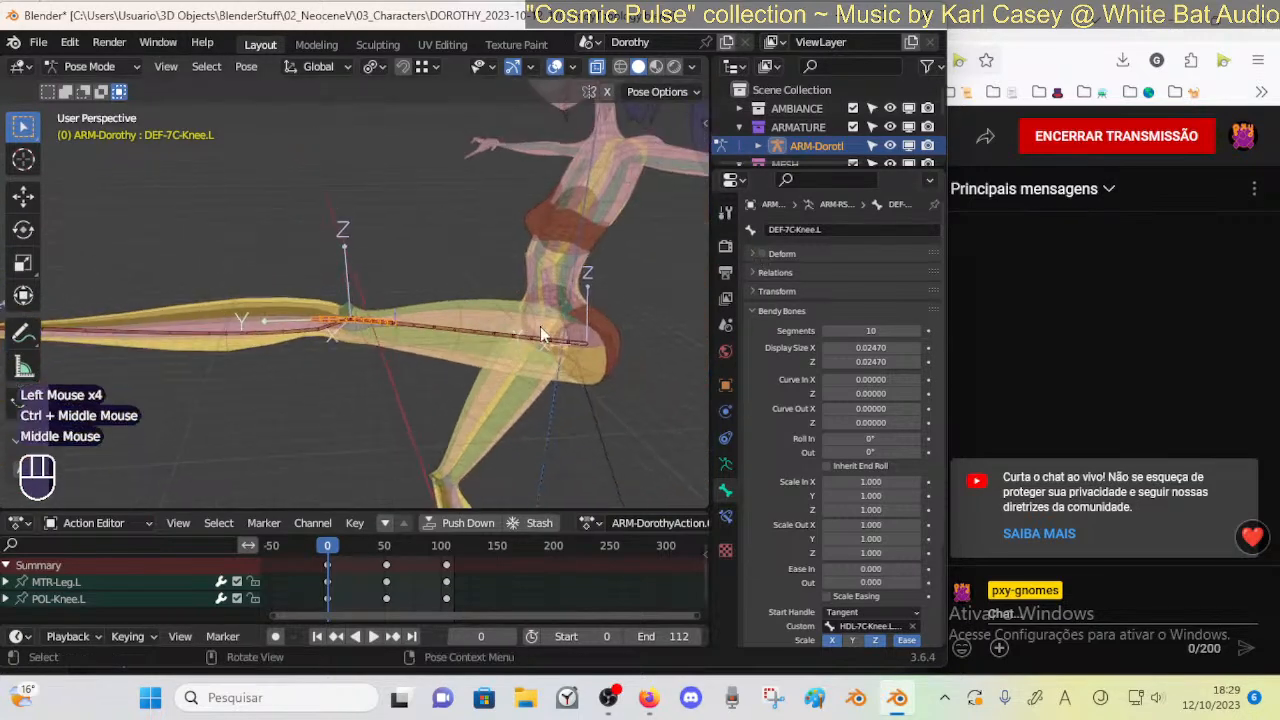
{"action": "left_click", "coordinate": [760, 253]}
Reset the pose of all bones, reselect DEF-7C-Knee.L and show its Stretch To constraint
{"action": "left_click", "coordinate": [726, 516]}
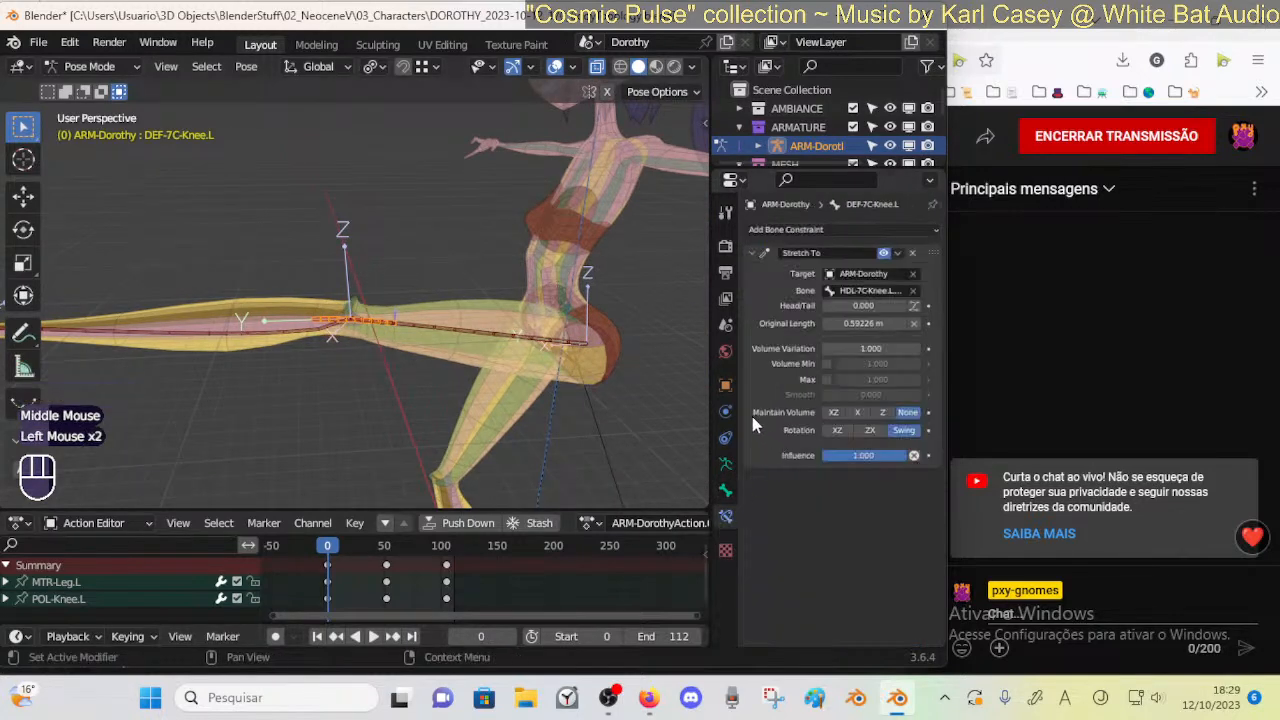
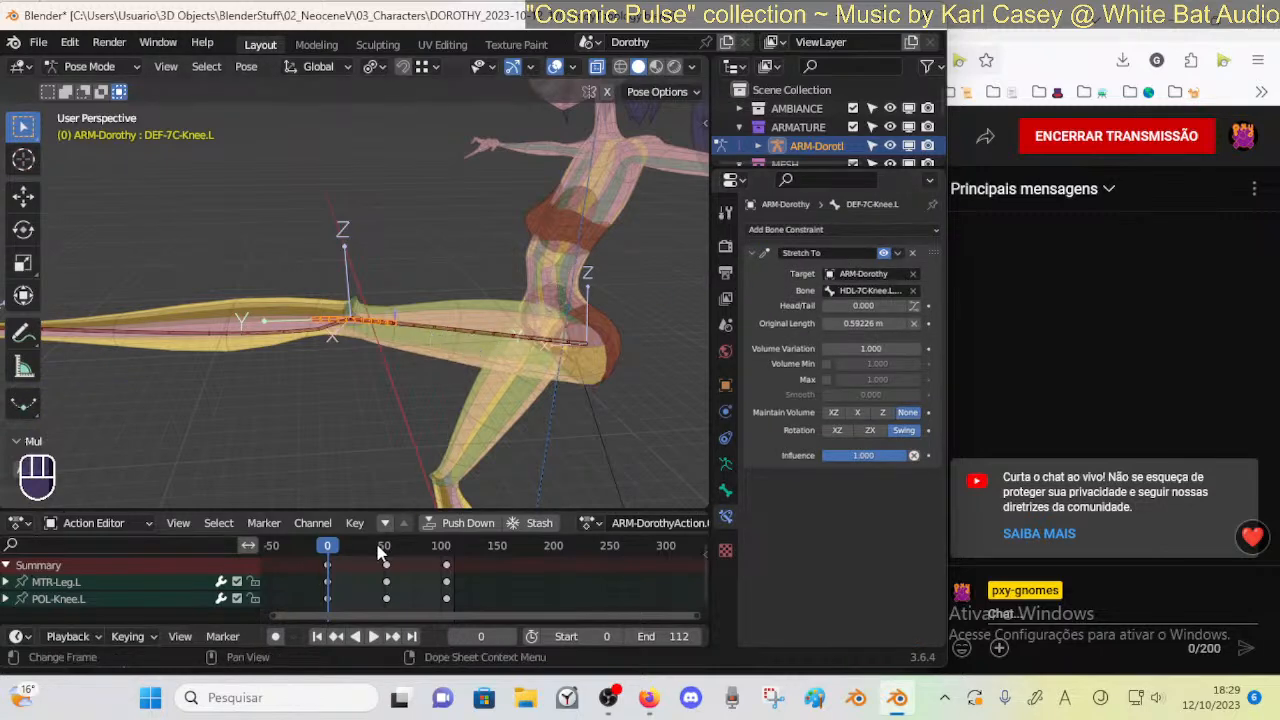
{"action": "key", "text": "a"}
{"action": "key", "text": "alt+q"}
{"action": "key", "text": "alt+q"}
{"action": "middle_click_drag", "start_coordinate": [470, 450], "coordinate": [478, 464], "text": "ctrl"}
{"action": "middle_click_drag", "start_coordinate": [478, 460], "coordinate": [443, 337], "text": "shift"}
{"action": "middle_click_drag", "start_coordinate": [443, 337], "coordinate": [466, 387], "text": "ctrl"}
{"action": "left_click", "coordinate": [470, 388]}
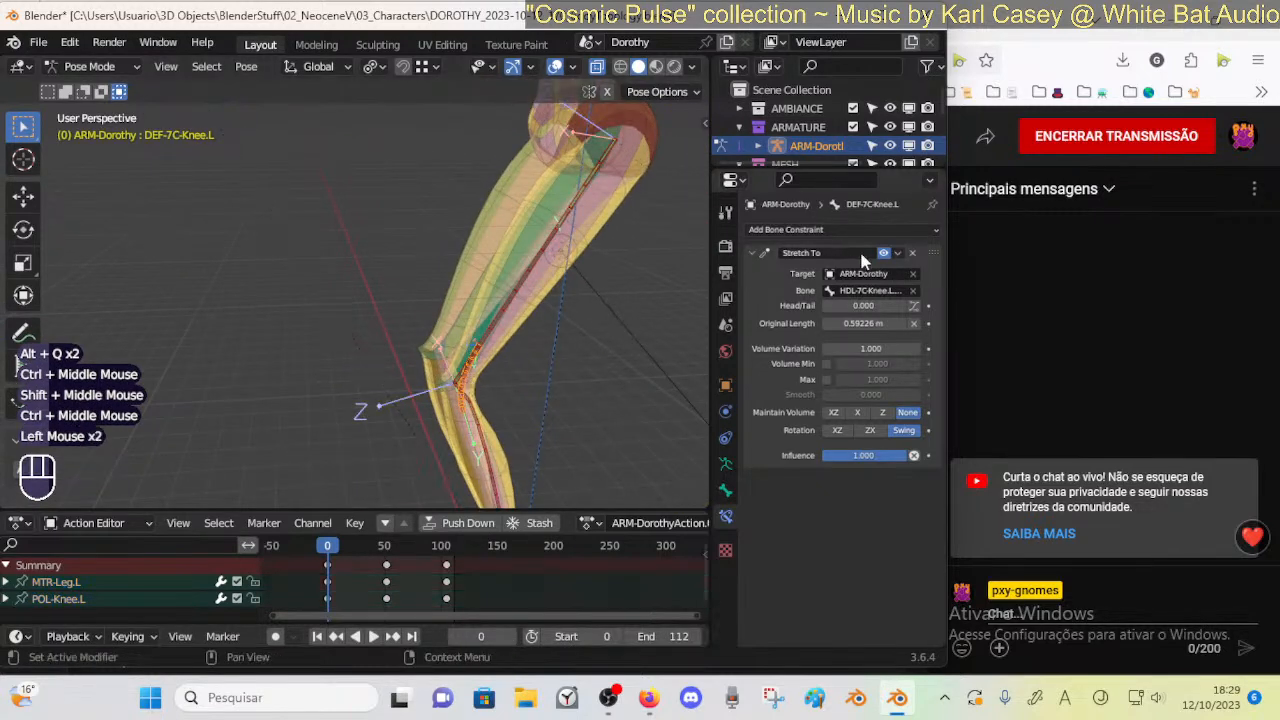
Reset the Original Length of the Stretch To constraint on DEF-7C-Knee.L
{"action": "key", "text": "BackSpace"}
{"action": "key", "text": "BackSpace"}
{"action": "key", "text": "BackSpace"}
{"action": "key", "text": "BackSpace"}
{"action": "key", "text": "BackSpace"}
{"action": "middle_click_drag", "start_coordinate": [470, 360], "coordinate": [444, 237]}
{"action": "middle_click_drag", "start_coordinate": [444, 237], "coordinate": [499, 314]}
Reveal the hidden bones and select the HDL-7C-Knee.L.002 handle bone below the left knee
{"action": "key", "text": "n"}
{"action": "key", "text": "n"}
{"action": "key", "text": "alt+h"}
{"action": "mouse_move", "coordinate": [508, 311]}
{"action": "middle_mouse_down", "text": "ctrl"}
{"action": "mouse_move", "coordinate": [483, 348]}
{"action": "mouse_move", "coordinate": [508, 311]}
{"action": "middle_mouse_up", "text": "ctrl"}
{"action": "double_click", "coordinate": [510, 312]}
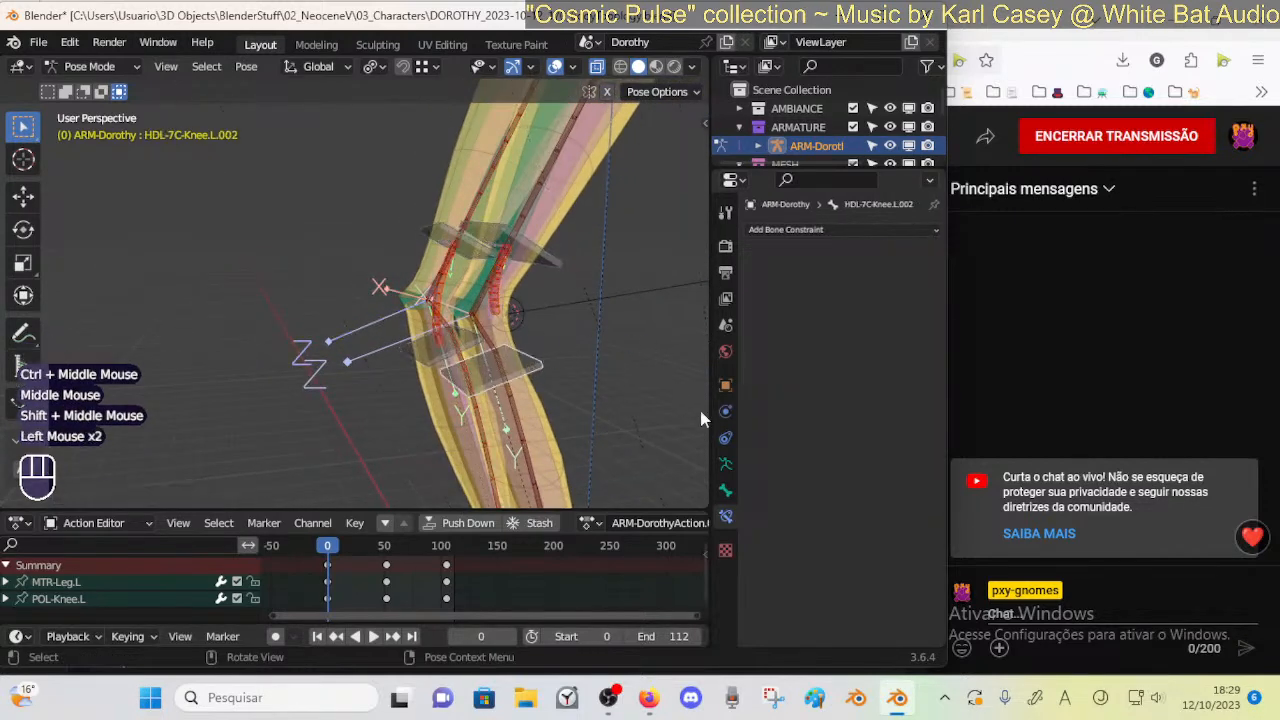
Reselect DEF-7C-Knee.L and reset its Stretch To constraint values once more
{"action": "left_click", "coordinate": [506, 277]}
{"action": "left_click", "coordinate": [524, 273]}
{"action": "left_click", "coordinate": [522, 280]}
{"action": "left_click", "coordinate": [517, 291]}
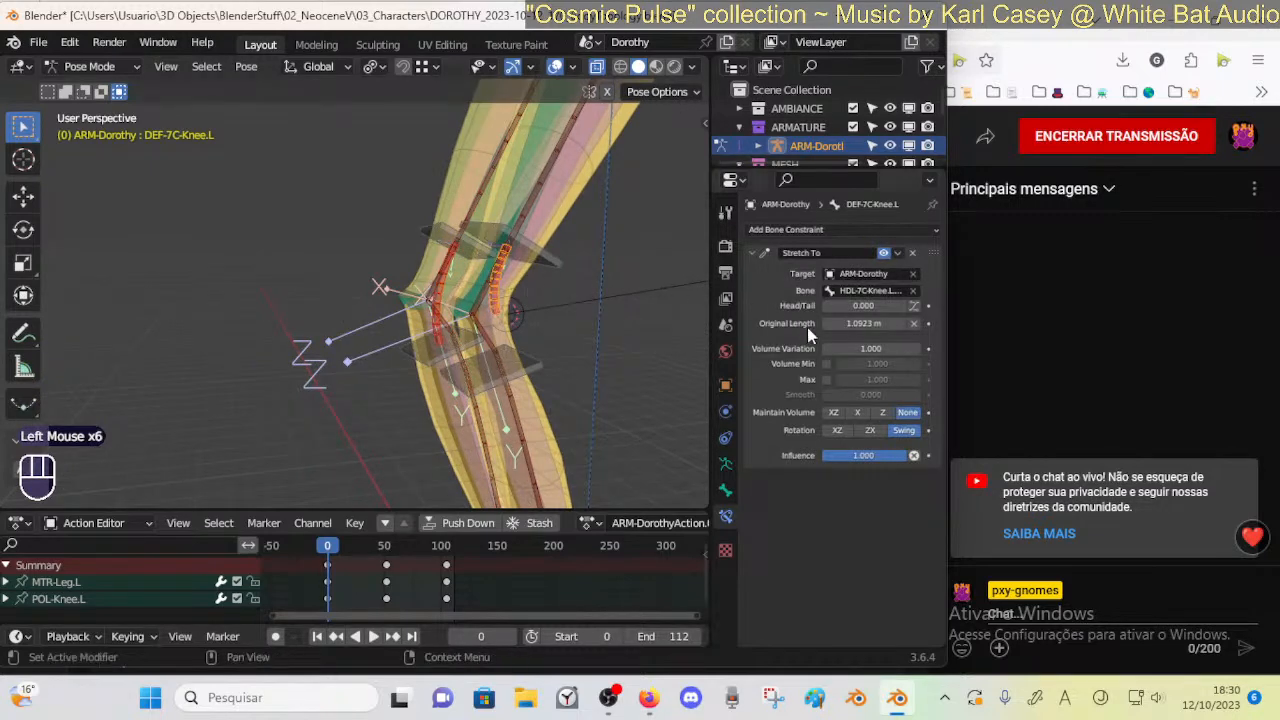
{"action": "key", "text": "BackSpace"}
{"action": "key", "text": "BackSpace"}
{"action": "middle_click_drag", "start_coordinate": [600, 352], "coordinate": [563, 354]}
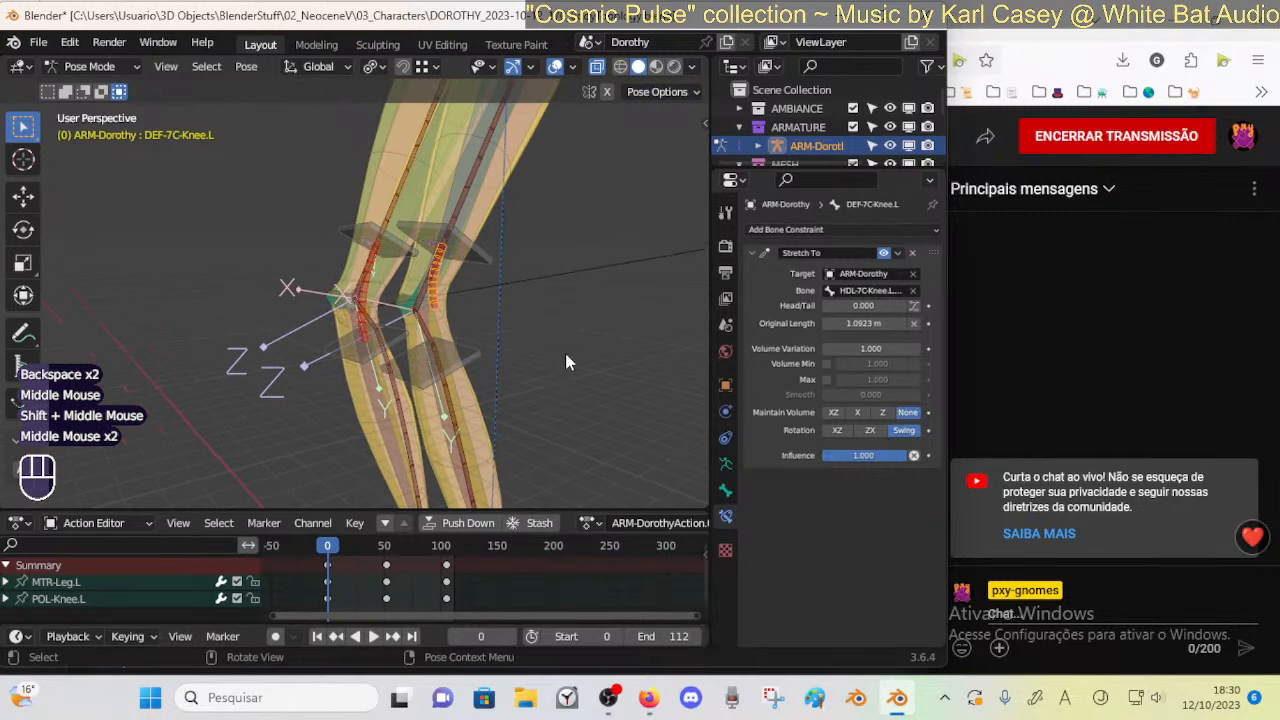
Switch Deform off and on repeatedly for DEF-7C-Knee.L to examine its effect on the slightly bent knee
{"action": "left_click", "coordinate": [727, 489]}
{"action": "left_click", "coordinate": [762, 254]}
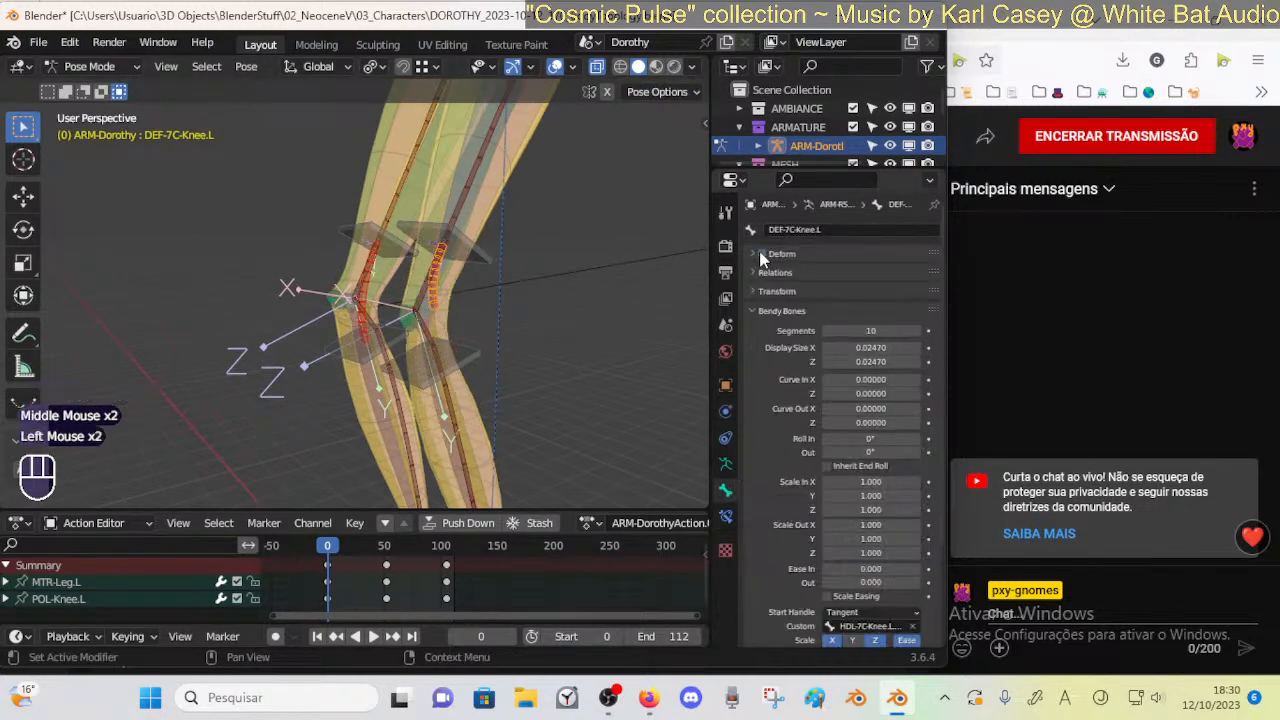
{"action": "left_click", "coordinate": [760, 256]}
{"action": "left_click", "coordinate": [760, 256]}
{"action": "left_click", "coordinate": [761, 256]}
{"action": "left_click", "coordinate": [761, 256]}
{"action": "left_click", "coordinate": [762, 256]}
{"action": "left_click", "coordinate": [761, 256]}
{"action": "left_click", "coordinate": [761, 256]}
{"action": "left_click", "coordinate": [453, 311]}
{"action": "left_click", "coordinate": [450, 308]}
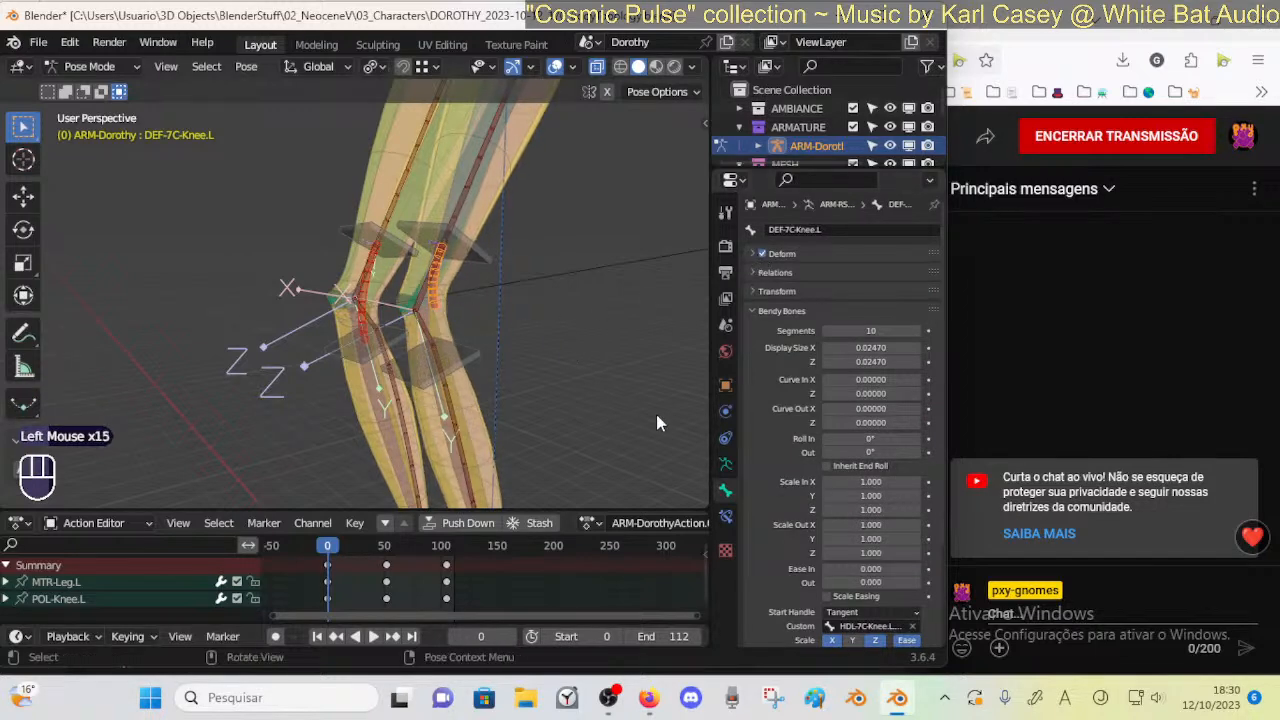
Set the Original Length of the Stretch To constraint on DEF-7C-Knee.L to 0.59226 m
{"action": "left_click", "coordinate": [726, 517]}
{"action": "left_click", "coordinate": [903, 324]}
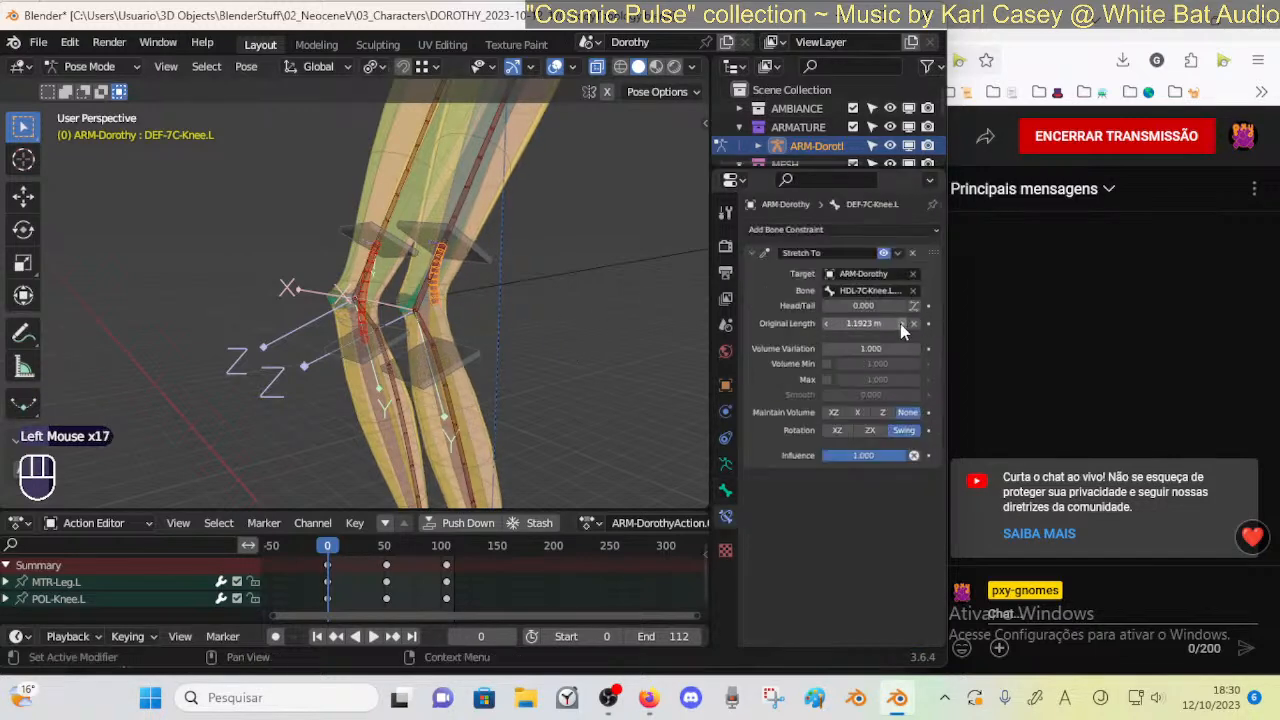
{"action": "left_click", "coordinate": [826, 323]}
{"action": "left_click", "coordinate": [824, 322]}
{"action": "left_click", "coordinate": [824, 322]}
{"action": "left_click", "coordinate": [824, 322]}
{"action": "left_click", "coordinate": [821, 322]}
{"action": "left_click", "coordinate": [821, 322]}
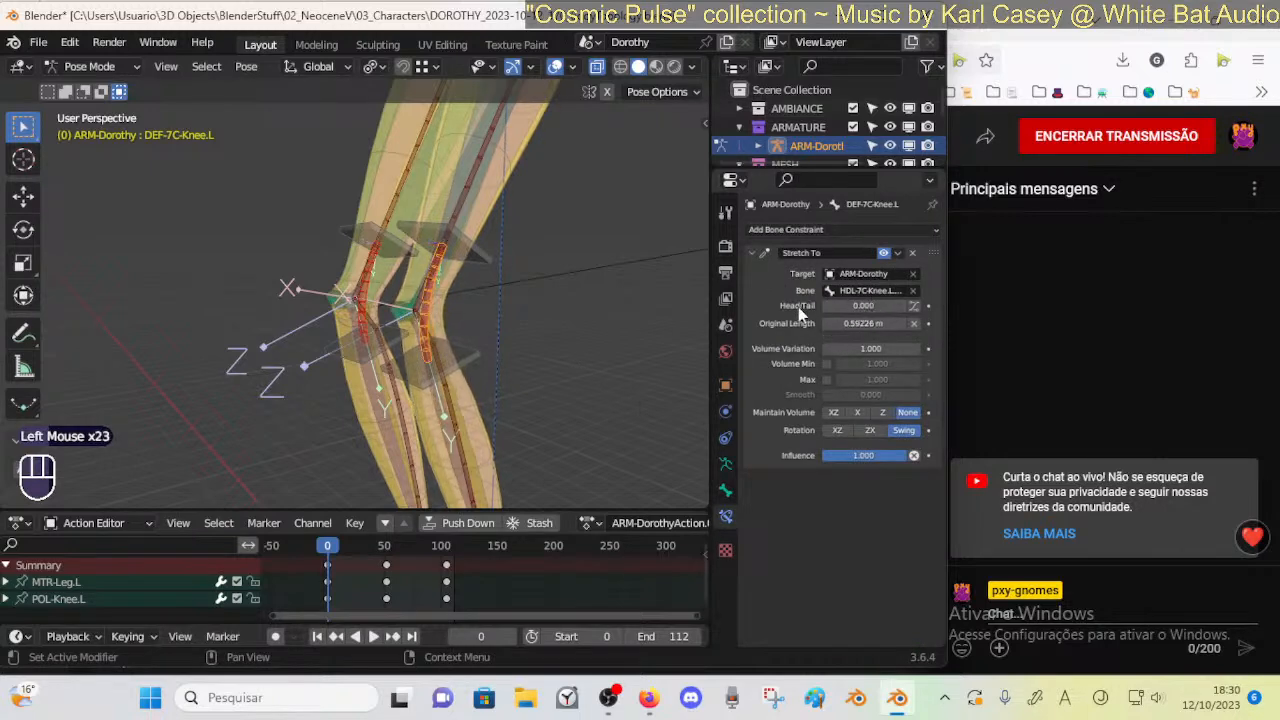
Copy the name of the HDL-7C-Knee.L.002 handle and paste it as the Stretch To target bone of DEF-7C-Knee.L
{"action": "left_click", "coordinate": [485, 362]}
{"action": "key", "text": "F2"}
{"action": "key", "text": "ctrl+c"}
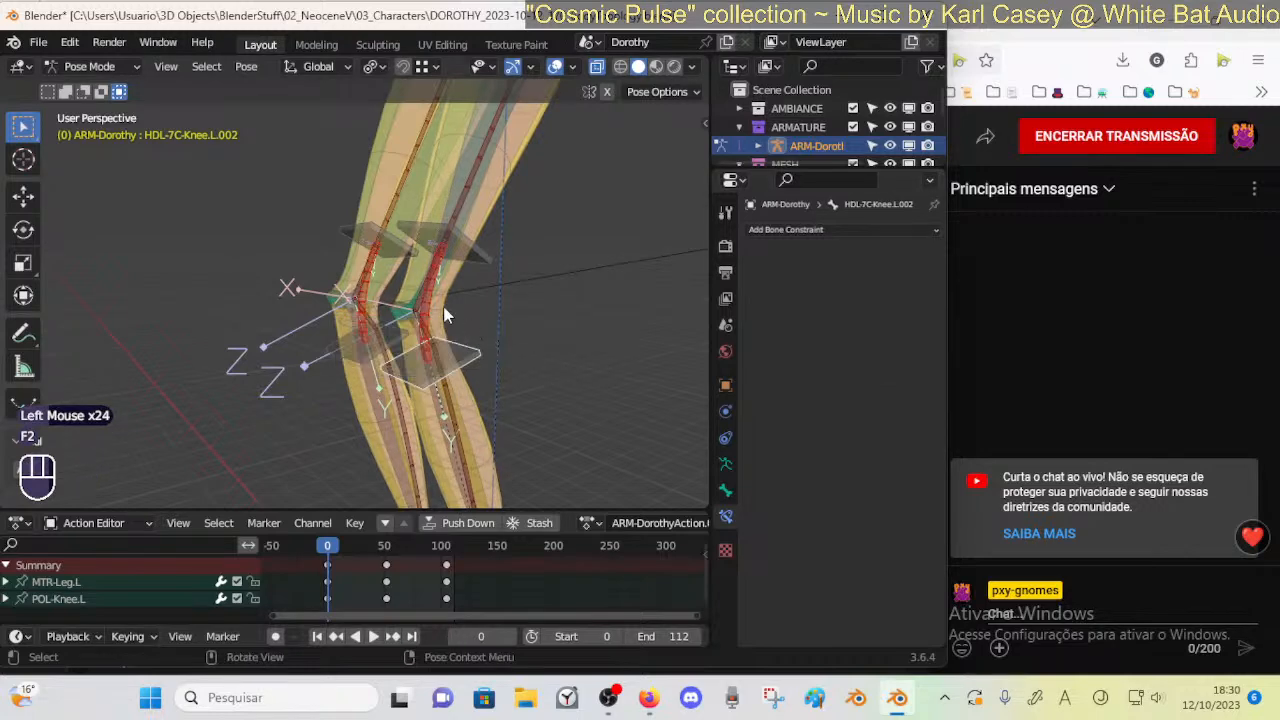
{"action": "left_click", "coordinate": [434, 316]}
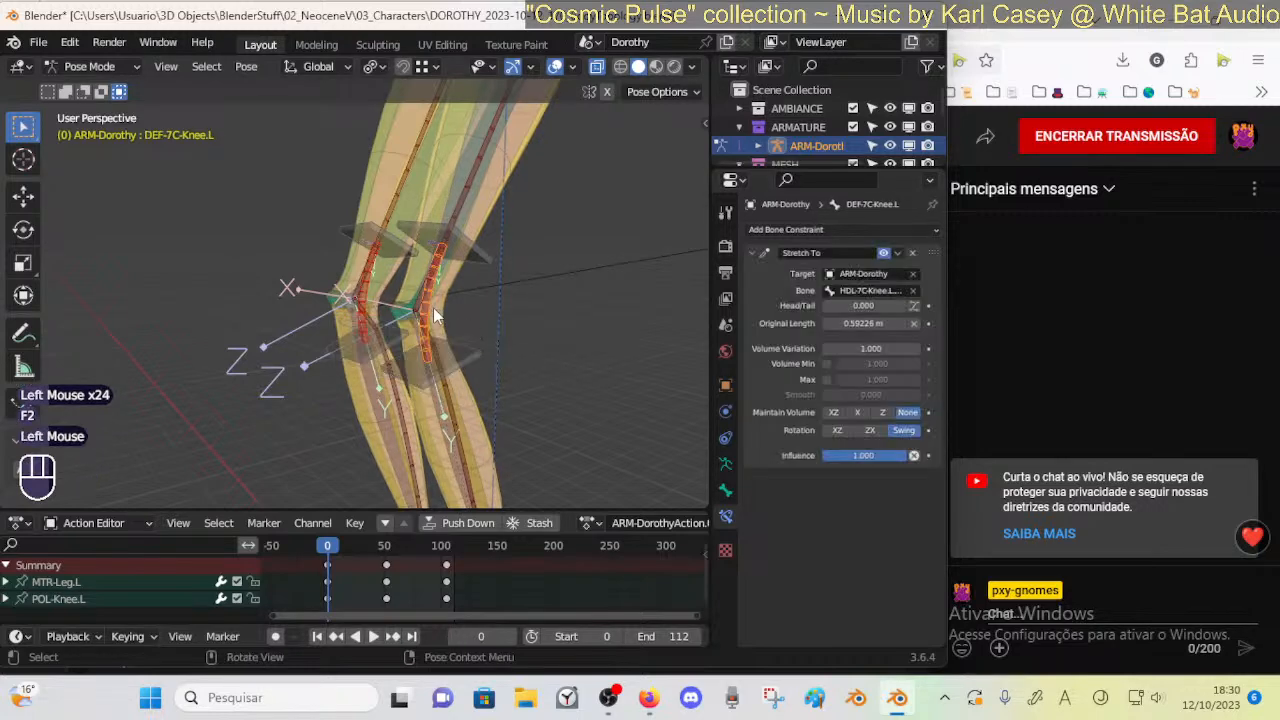
{"action": "left_click", "coordinate": [846, 291]}
{"action": "key", "text": "ctrl+v"}
{"action": "key", "text": "Return"}
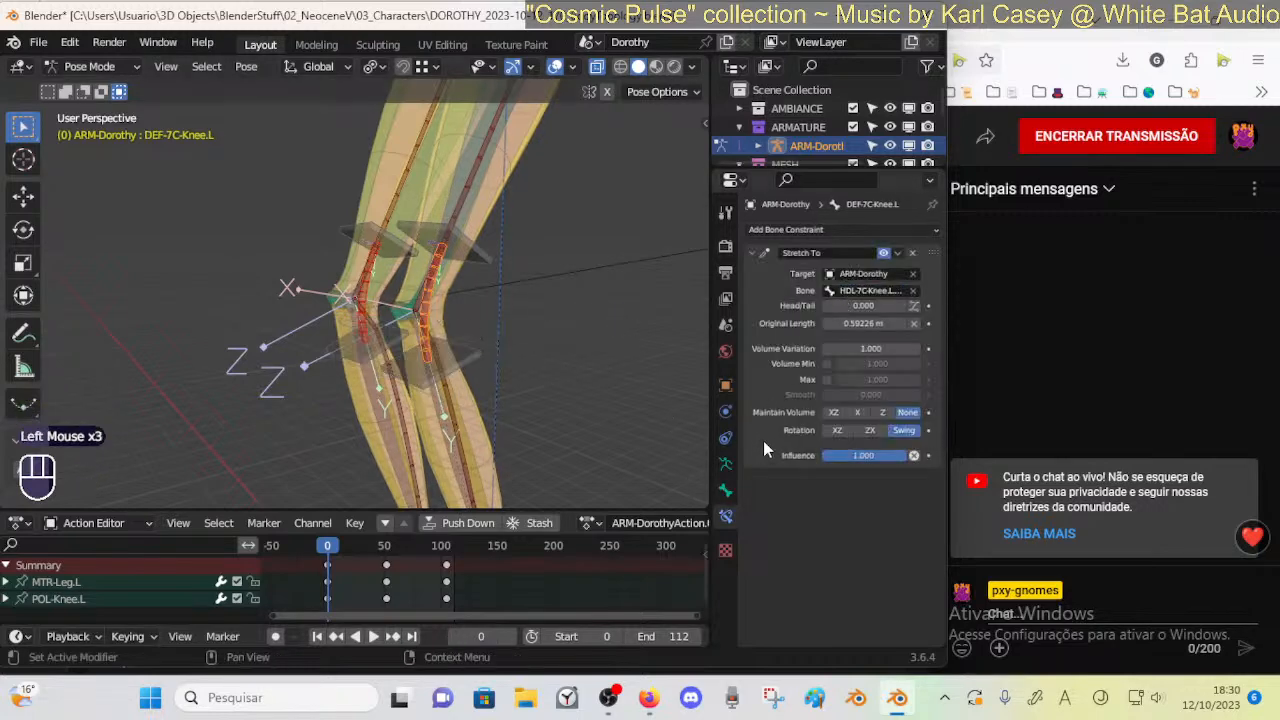
Set the custom End Handle of DEF-7C-Knee.L's bendy bone settings to HDL-7C-Knee.L.002
{"action": "left_click", "coordinate": [726, 491]}
{"action": "middle_click_drag", "start_coordinate": [779, 435], "coordinate": [815, 320]}
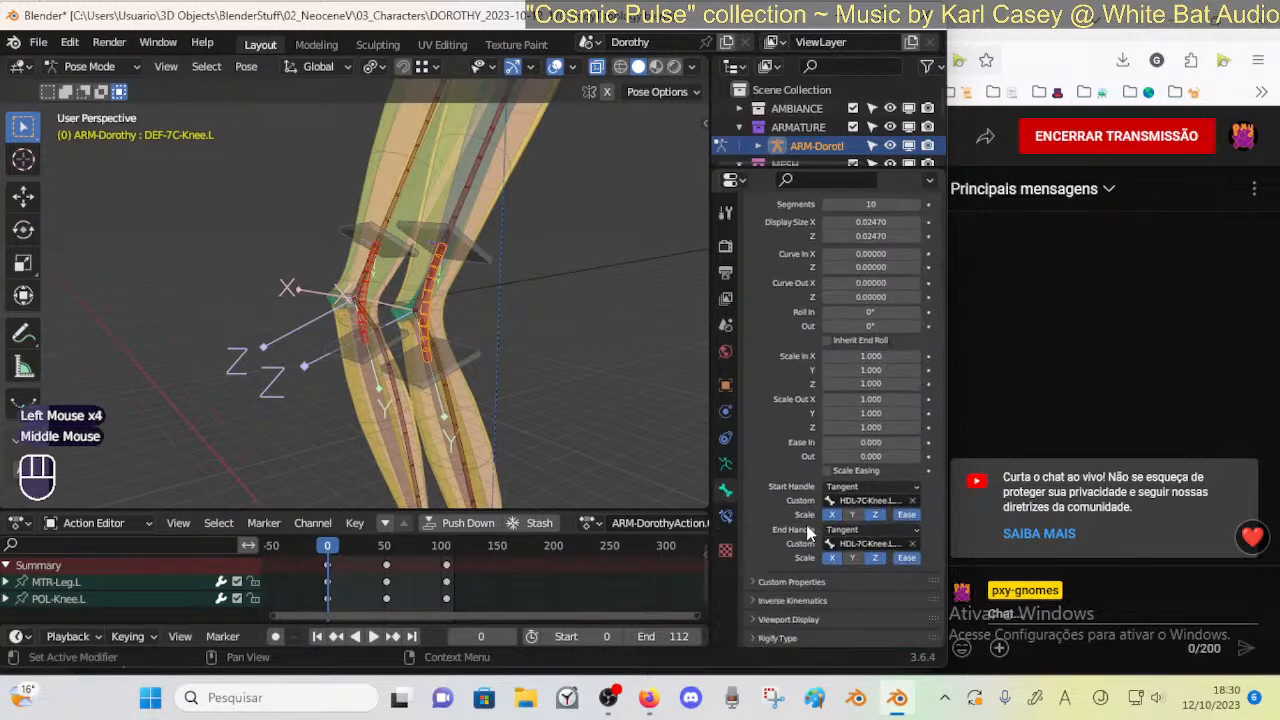
{"action": "left_click", "coordinate": [857, 543]}
{"action": "key", "text": "ctrl+v"}
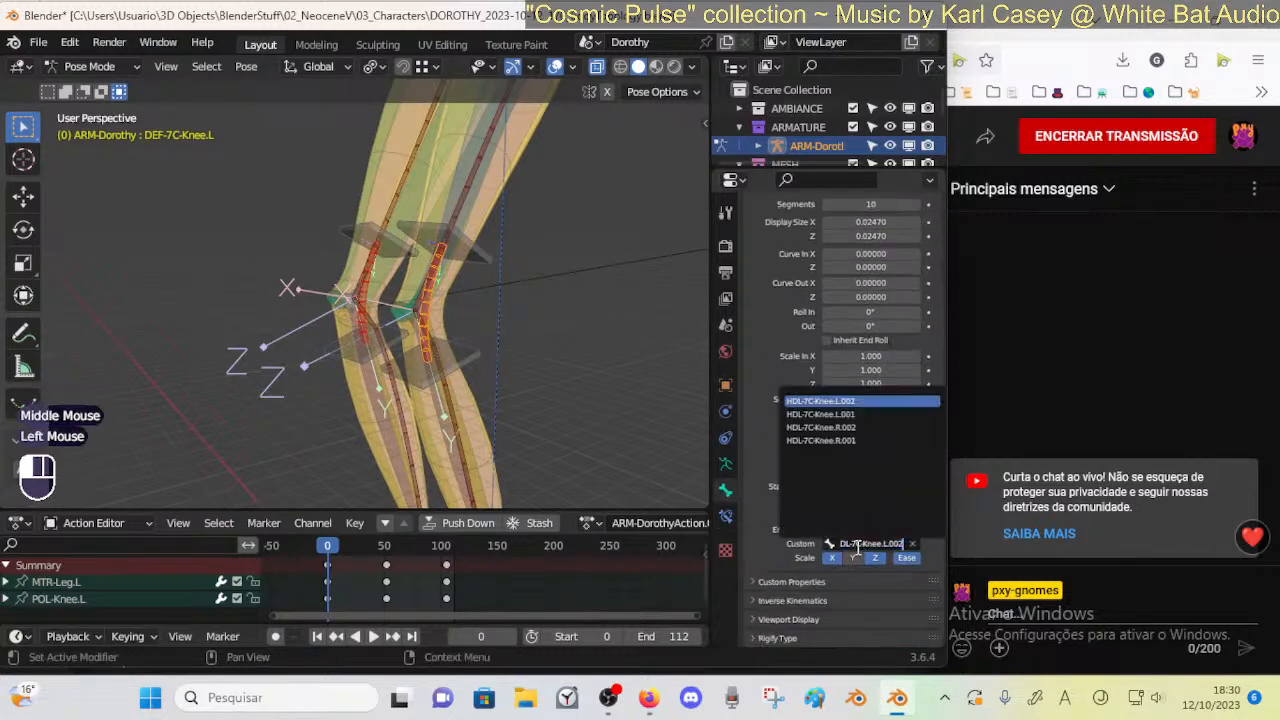
{"action": "key", "text": "Return"}
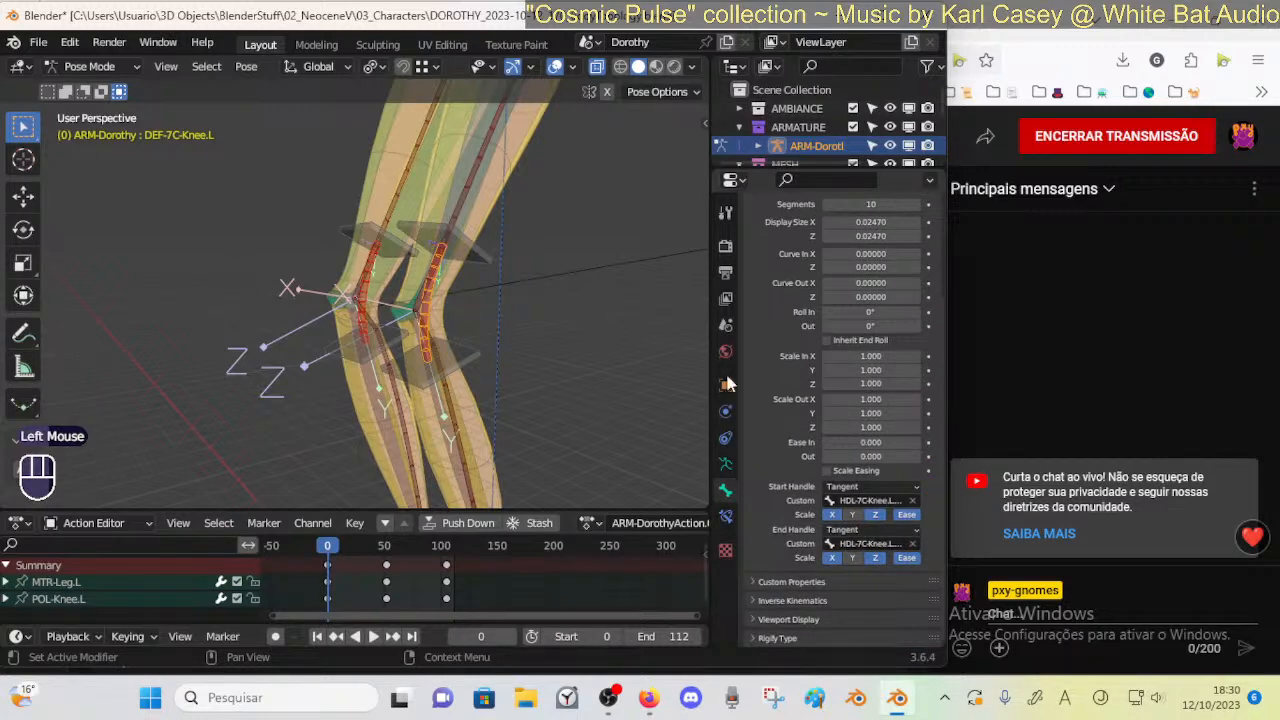
Check the HDL-7C-Knee.L.001 handle's name against the custom Start Handle assigned to DEF-7C-Knee.L
{"action": "left_click", "coordinate": [470, 254]}
{"action": "key", "text": "F2"}
{"action": "left_click", "coordinate": [440, 298]}
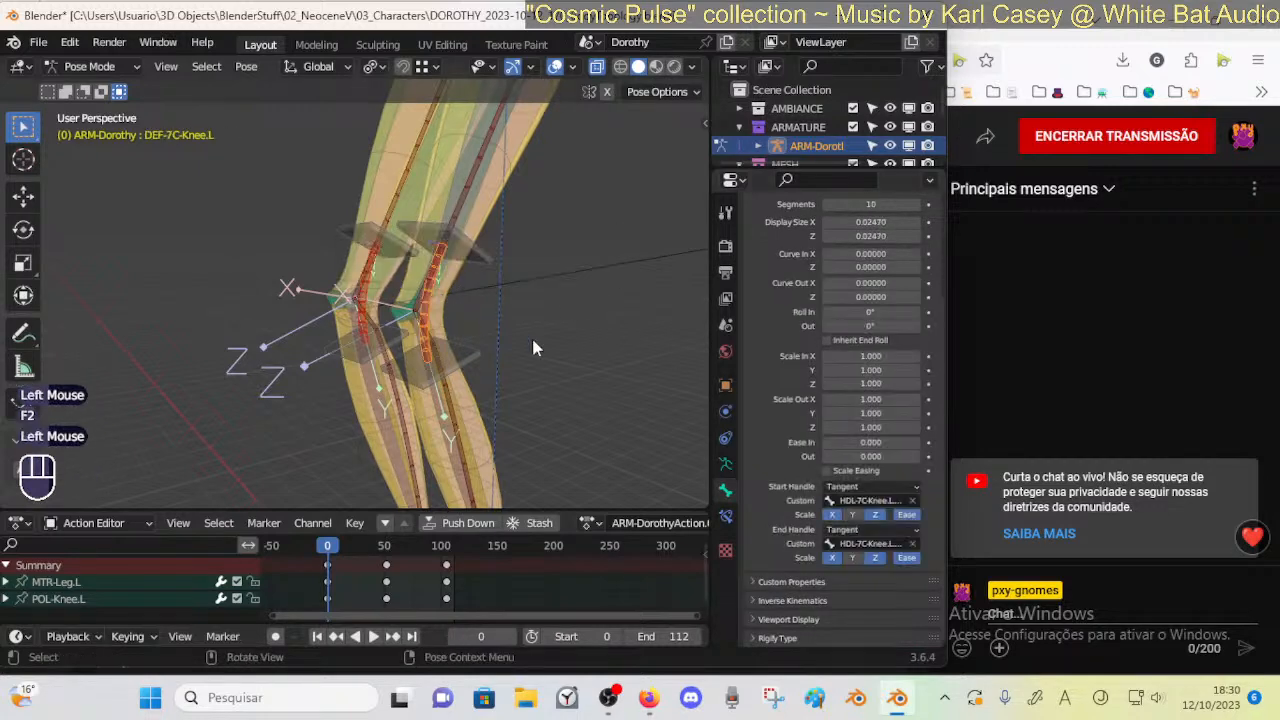
{"action": "left_click", "coordinate": [835, 505]}
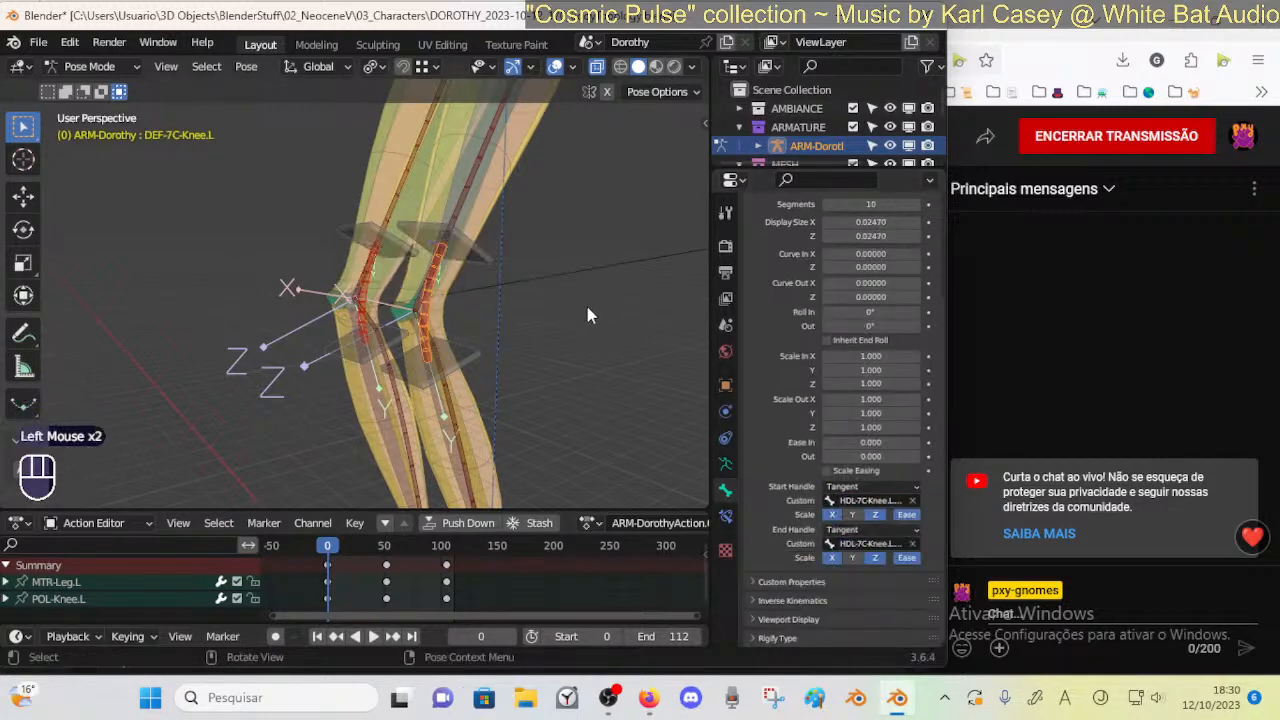
Try rotating HDL-7C-Knee.L.001, and rotating and moving HDL-7C-Knee.L.002, to test how the knee bone follows
{"action": "left_click", "coordinate": [490, 254]}
{"action": "key", "text": "r"}
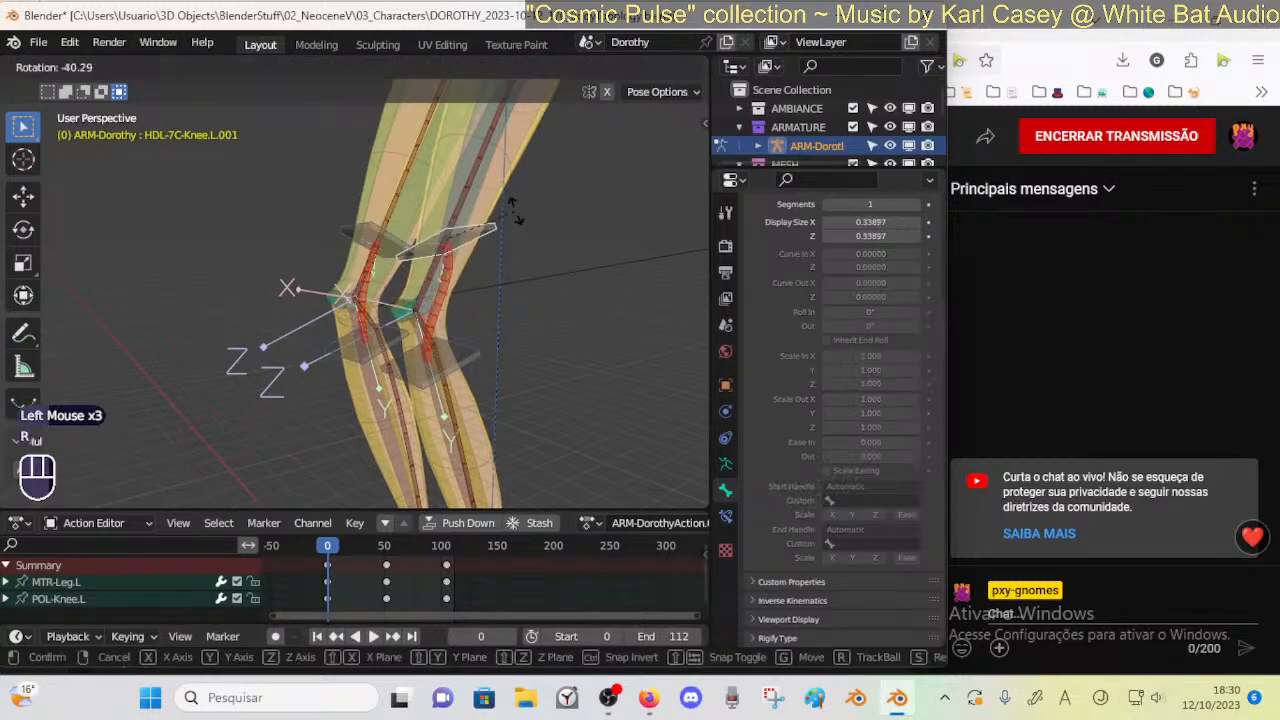
{"action": "key", "text": "Escape"}
{"action": "left_click", "coordinate": [509, 339]}
{"action": "key", "text": "r"}
{"action": "key", "text": "Escape"}
{"action": "mouse_move", "coordinate": [495, 349]}
{"action": "middle_mouse_down", "text": "shift"}
{"action": "mouse_move", "coordinate": [493, 291]}
{"action": "mouse_move", "coordinate": [478, 345]}
{"action": "middle_mouse_up", "text": "shift"}
{"action": "key", "text": "g"}
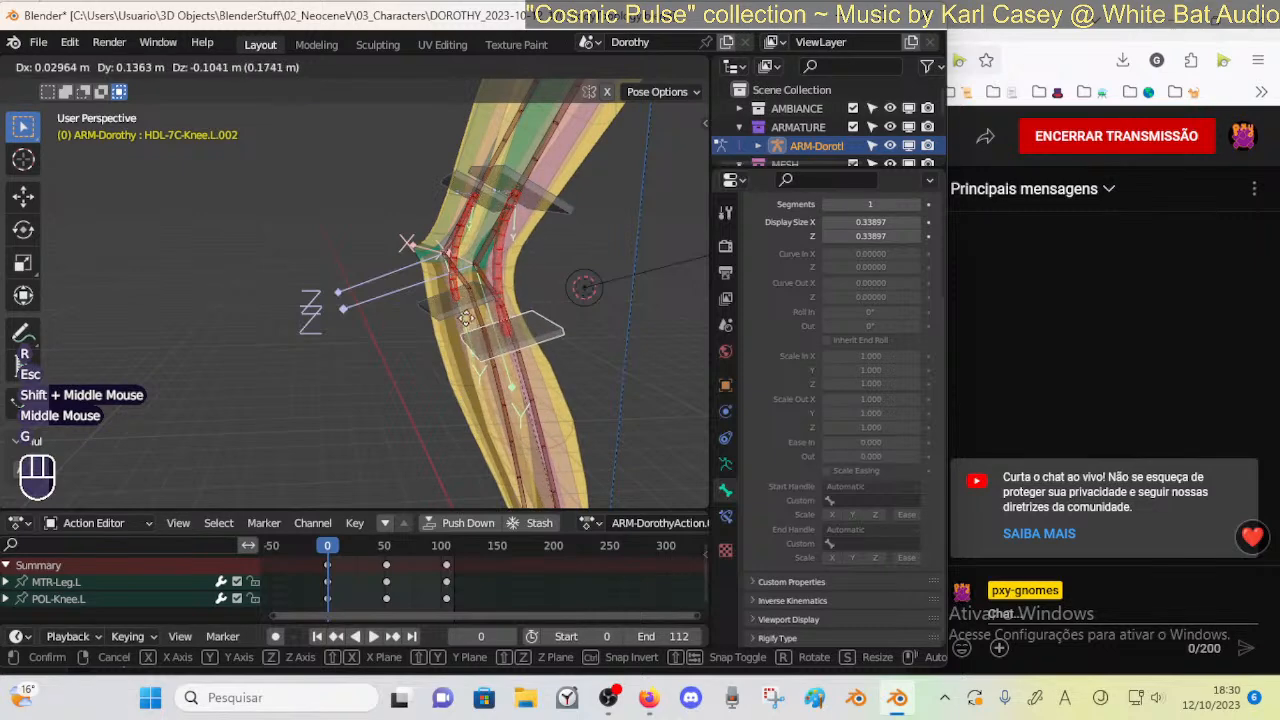
{"action": "key", "text": "Escape"}
Switch the transform orientation to Normal and test sliding HDL-7C-Knee.L.001 and HDL-7C-Knee.L.002 along their Y axes
{"action": "left_click", "coordinate": [540, 195]}
{"action": "middle_click_drag", "start_coordinate": [550, 191], "coordinate": [520, 255]}
{"action": "middle_click_drag", "start_coordinate": [520, 255], "coordinate": [491, 242], "text": "shift"}
{"action": "left_click", "coordinate": [343, 70]}
{"action": "left_click", "coordinate": [303, 162]}
{"action": "key", "text": "g"}
{"action": "key", "text": "y"}
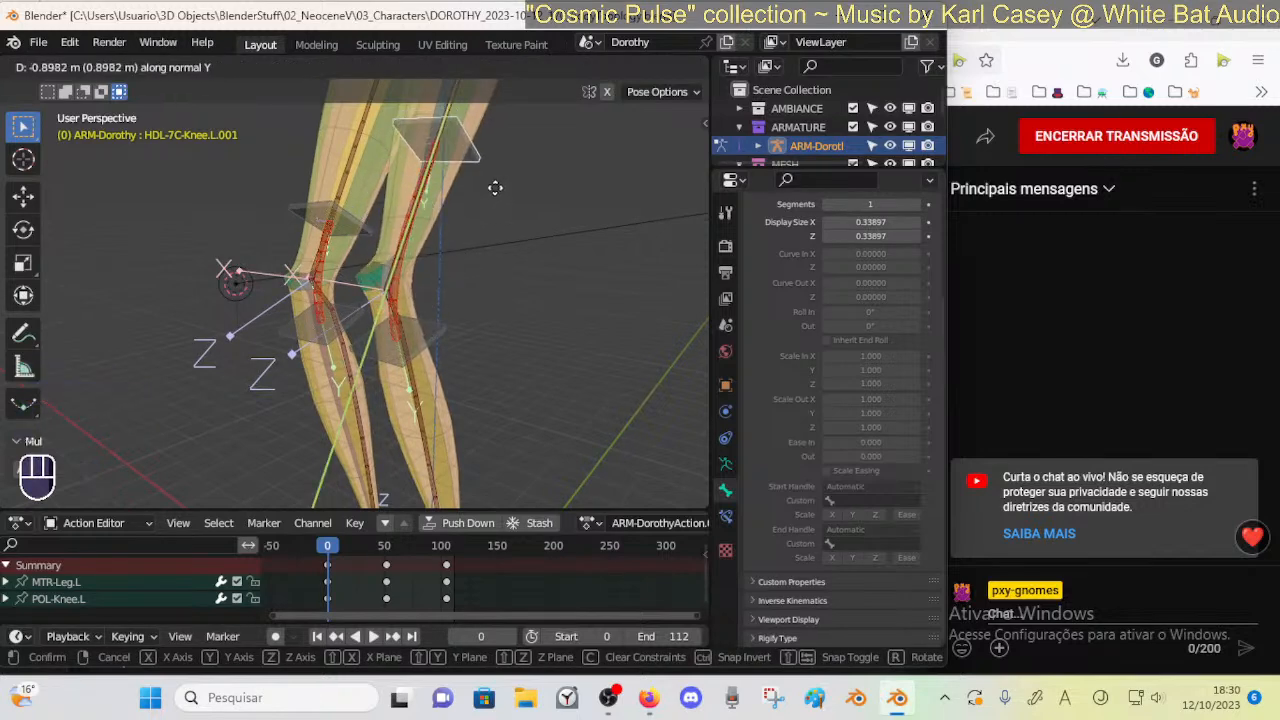
{"action": "key", "text": "Escape"}
{"action": "left_click", "coordinate": [433, 341]}
{"action": "key", "text": "g"}
{"action": "key", "text": "y"}
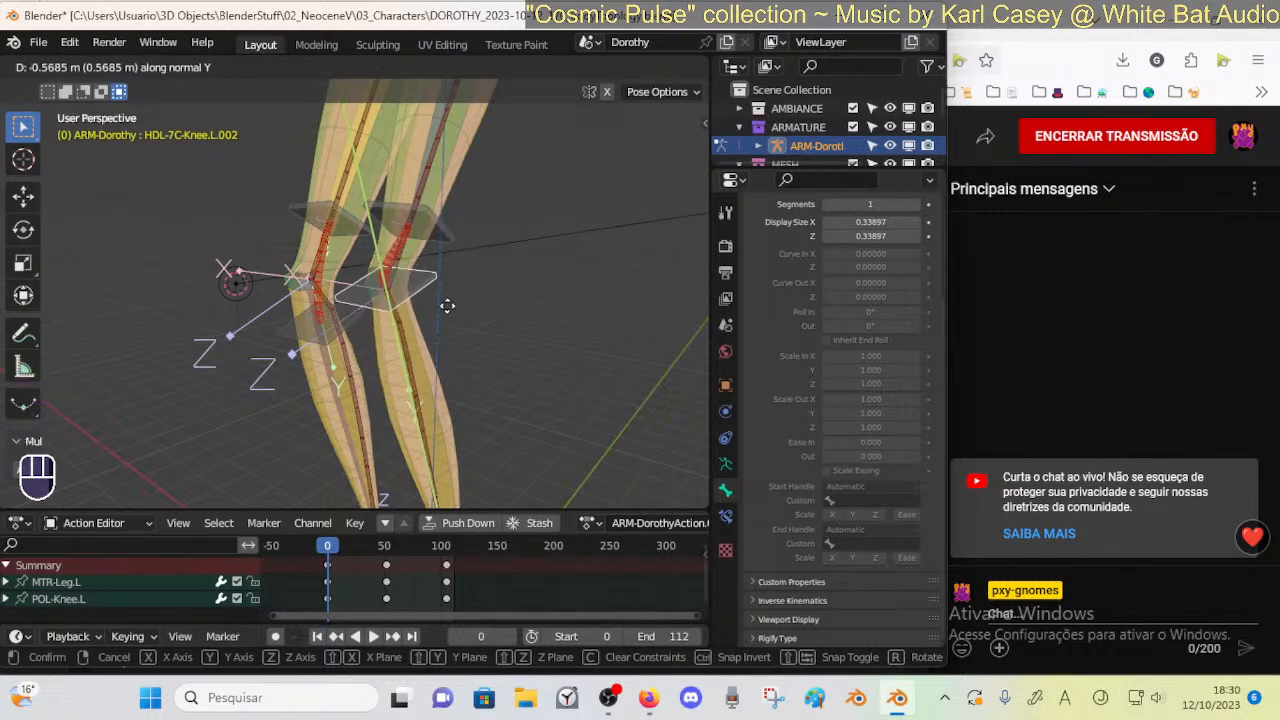
{"action": "key", "text": "Escape"}
Go to frame 28 and test moving HDL-7C-Knee.L.002 along its Y axis and rotating it on the bent leg
{"action": "left_click_drag", "start_coordinate": [344, 545], "coordinate": [359, 545]}
{"action": "middle_click_drag", "start_coordinate": [468, 205], "coordinate": [508, 375], "text": "ctrl"}
{"action": "middle_click_drag", "start_coordinate": [508, 375], "coordinate": [425, 330]}
{"action": "middle_click_drag", "start_coordinate": [425, 330], "coordinate": [446, 309]}
{"action": "left_click", "coordinate": [370, 256]}
{"action": "key", "text": "g"}
{"action": "key", "text": "y"}
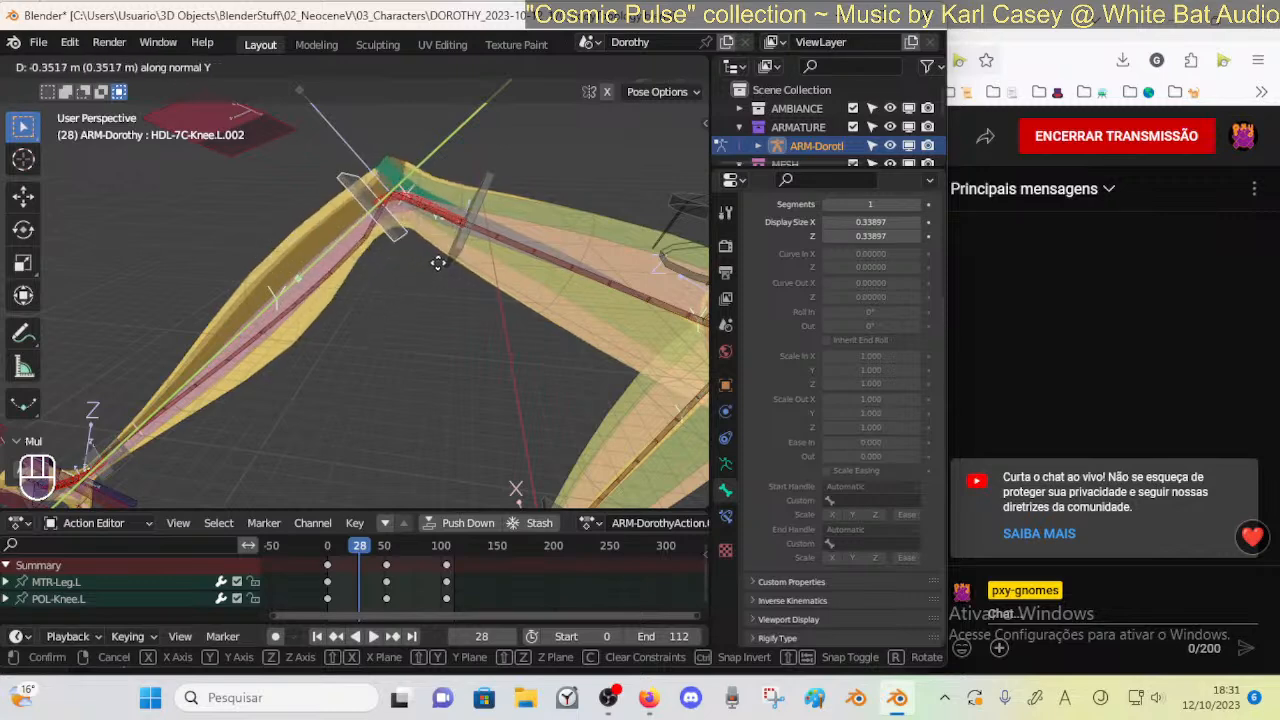
{"action": "key", "text": "Escape"}
{"action": "key", "text": "r"}
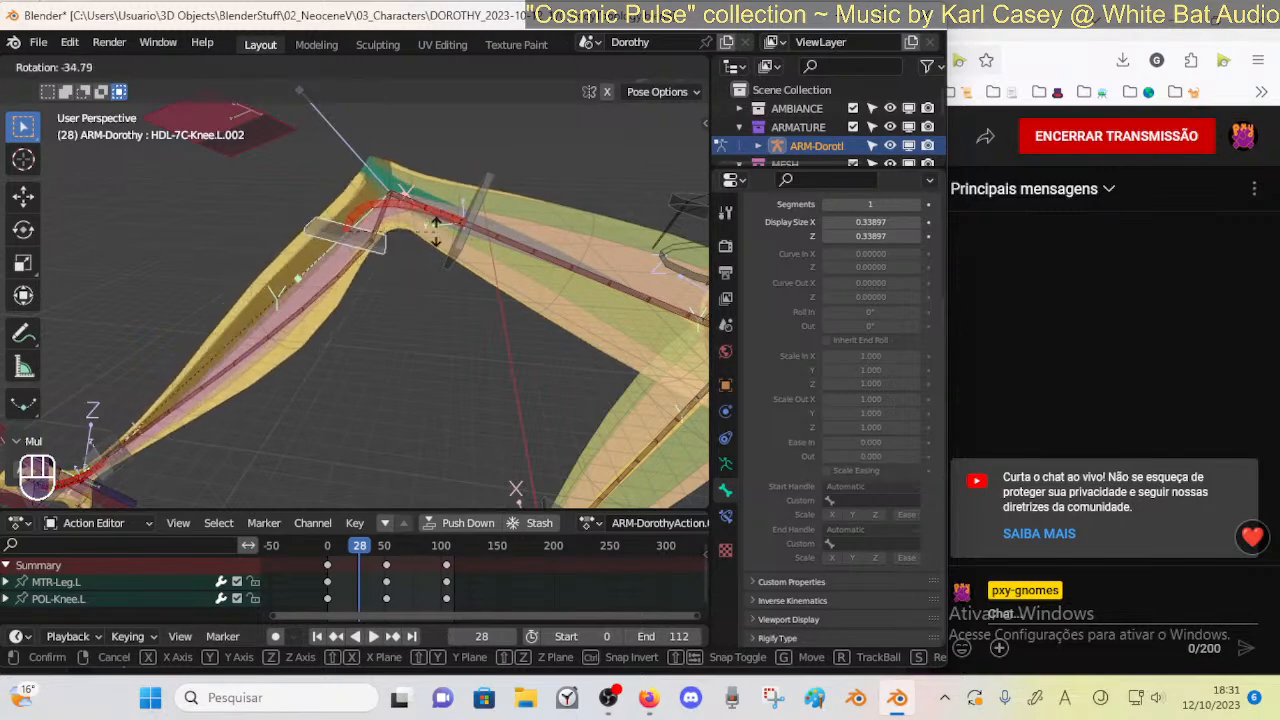
{"action": "key", "text": "Escape"}
Try rotating HDL-7C-Knee.L.001 about its X axis and moving it freely on the bent leg
{"action": "left_click", "coordinate": [470, 224]}
{"action": "key", "text": "r"}
{"action": "key", "text": "x"}
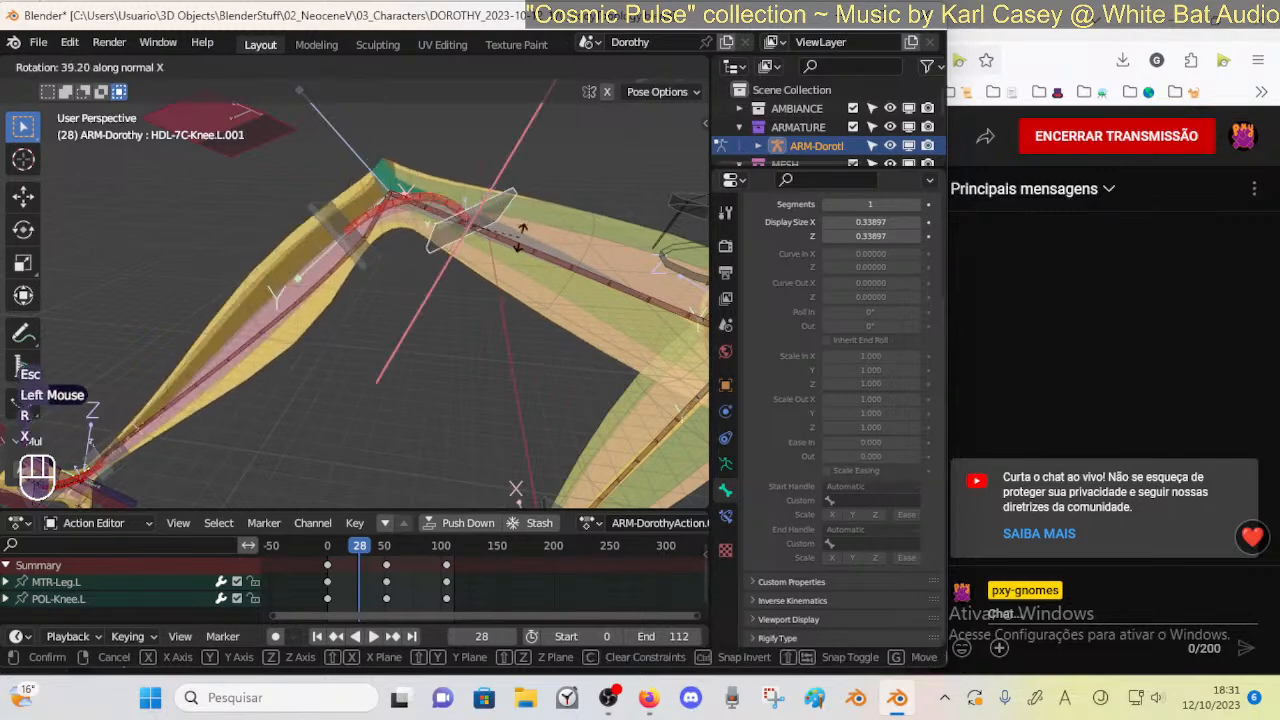
{"action": "key", "text": "Escape"}
{"action": "middle_click_drag", "start_coordinate": [527, 211], "coordinate": [548, 231]}
{"action": "key", "text": "r"}
{"action": "key", "text": "Escape"}
{"action": "key", "text": "g"}
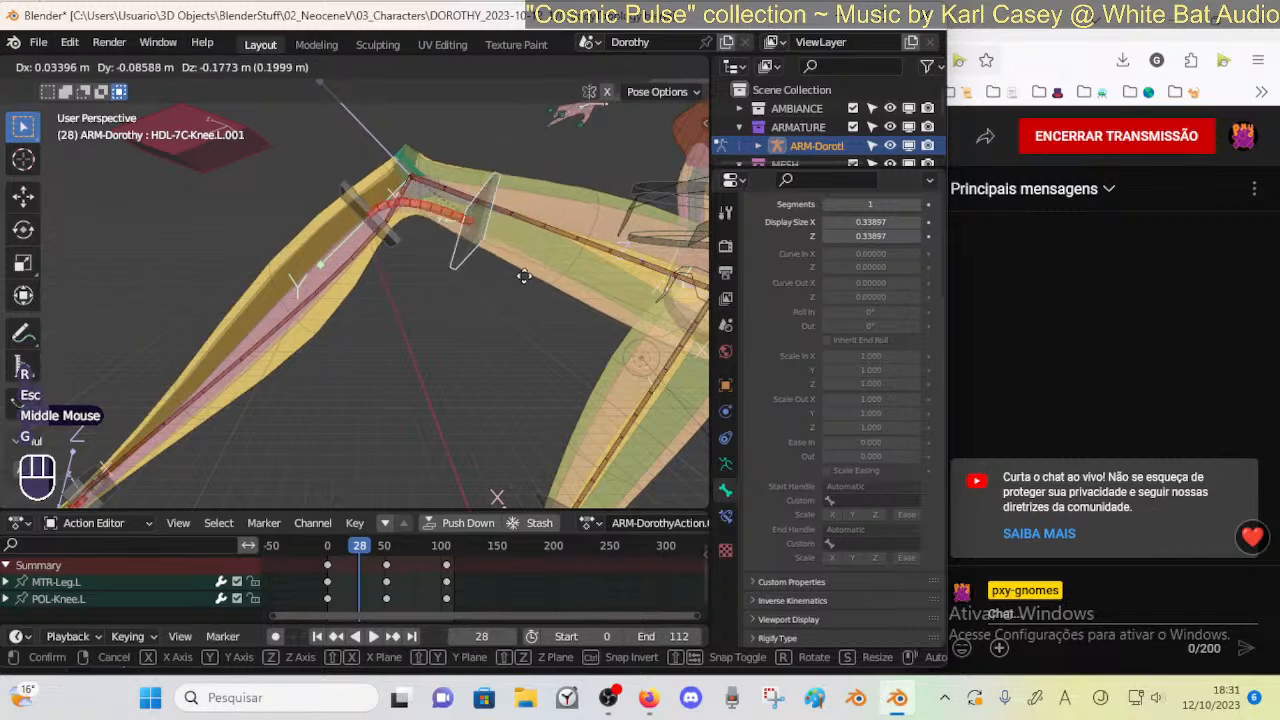
{"action": "key", "text": "Escape"}
Try sliding HDL-7C-Knee.L.001 and HDL-7C-Knee.L.002 along their Y axes at frame 28
{"action": "key", "text": "g"}
{"action": "key", "text": "y"}
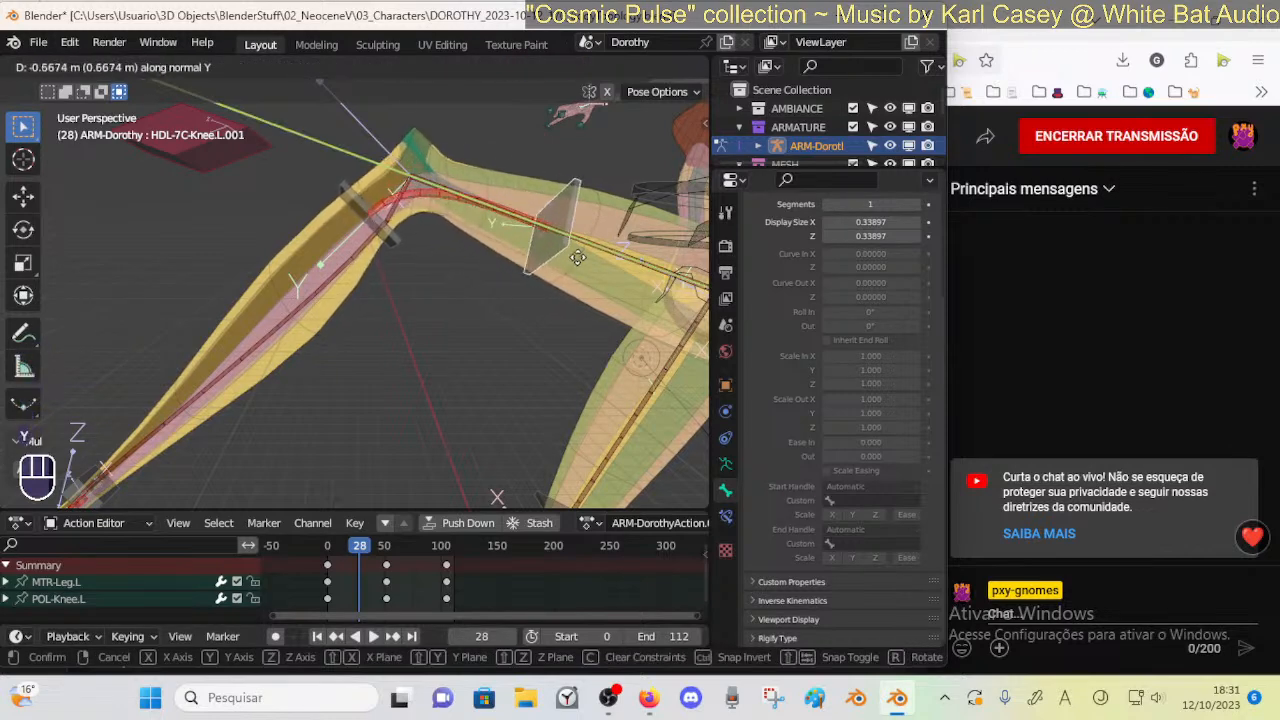
{"action": "key", "text": "Escape"}
{"action": "key", "text": "g"}
{"action": "key", "text": "y"}
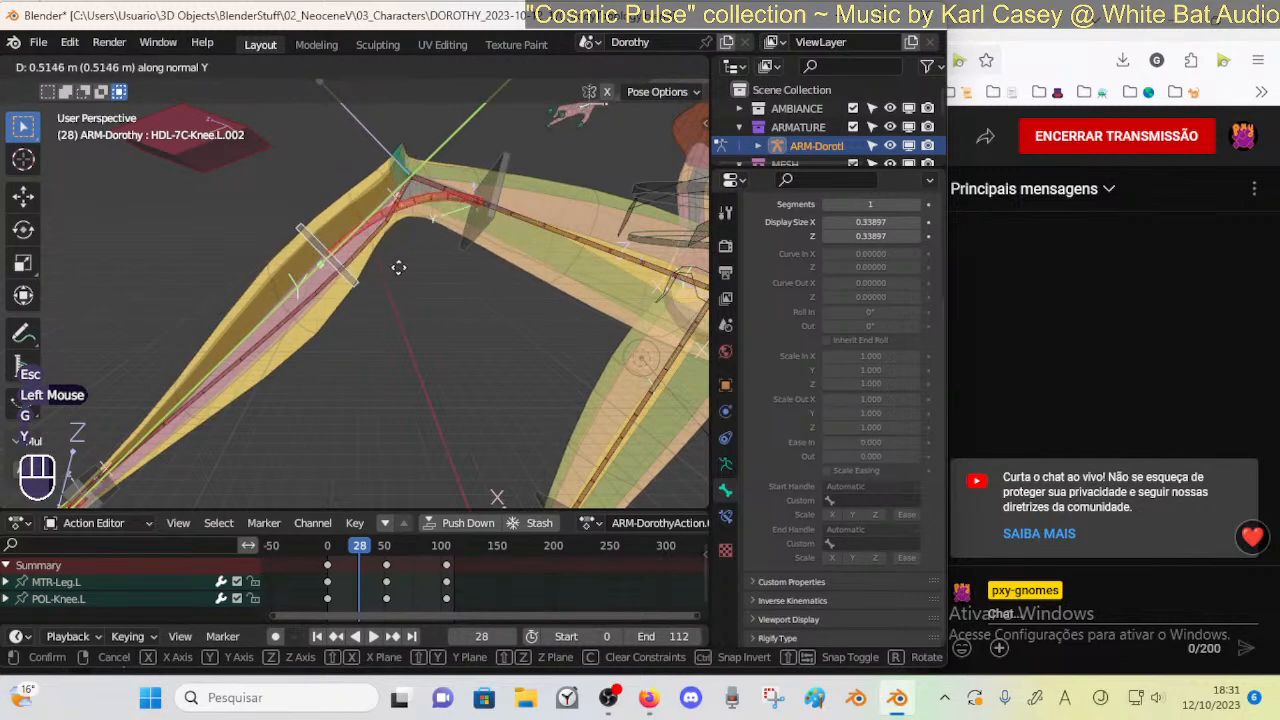
{"action": "key", "text": "Escape"}
Select the DEF-7C-Knee.L bone in Pose Mode and frame the slightly bent left knee
{"action": "key", "text": "ctrl+Tab"}
{"action": "left_click", "coordinate": [450, 208]}
{"action": "left_click", "coordinate": [447, 211]}
{"action": "key", "text": "ctrl+Tab"}
{"action": "left_click", "coordinate": [548, 266]}
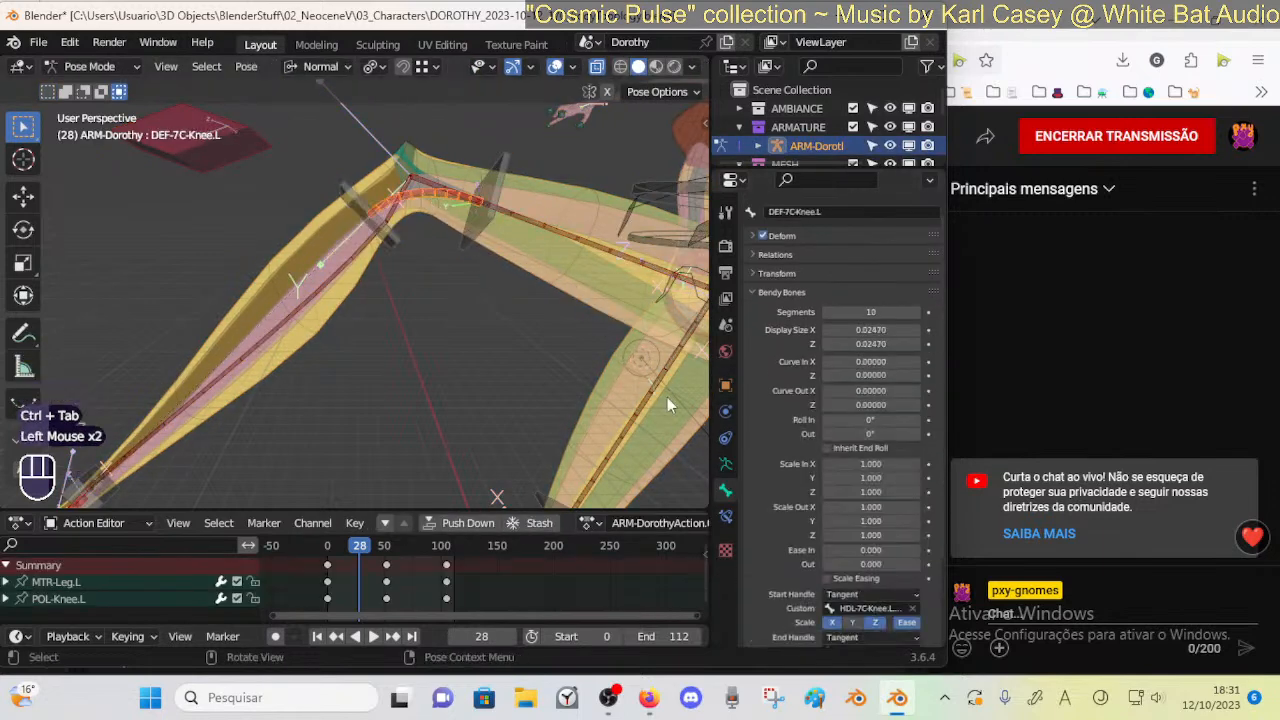
{"action": "key", "text": "alt+q"}
{"action": "key", "text": "alt+q"}
{"action": "middle_click_drag", "start_coordinate": [500, 377], "coordinate": [486, 367], "text": "ctrl"}
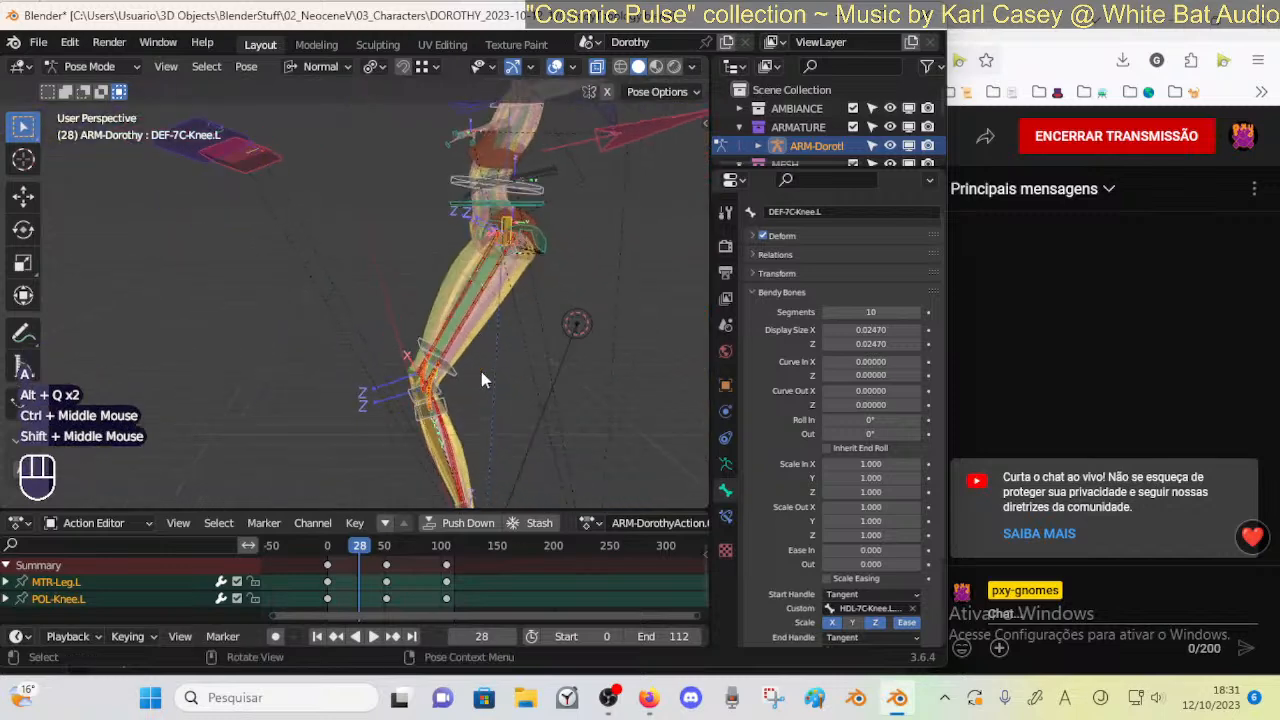
{"action": "middle_click_drag", "start_coordinate": [482, 436], "coordinate": [477, 393], "text": "ctrl"}
{"action": "left_click", "coordinate": [459, 406]}
{"action": "left_click", "coordinate": [459, 406]}
{"action": "middle_click_drag", "start_coordinate": [484, 455], "coordinate": [492, 295], "text": "ctrl"}
{"action": "left_click", "coordinate": [529, 366]}
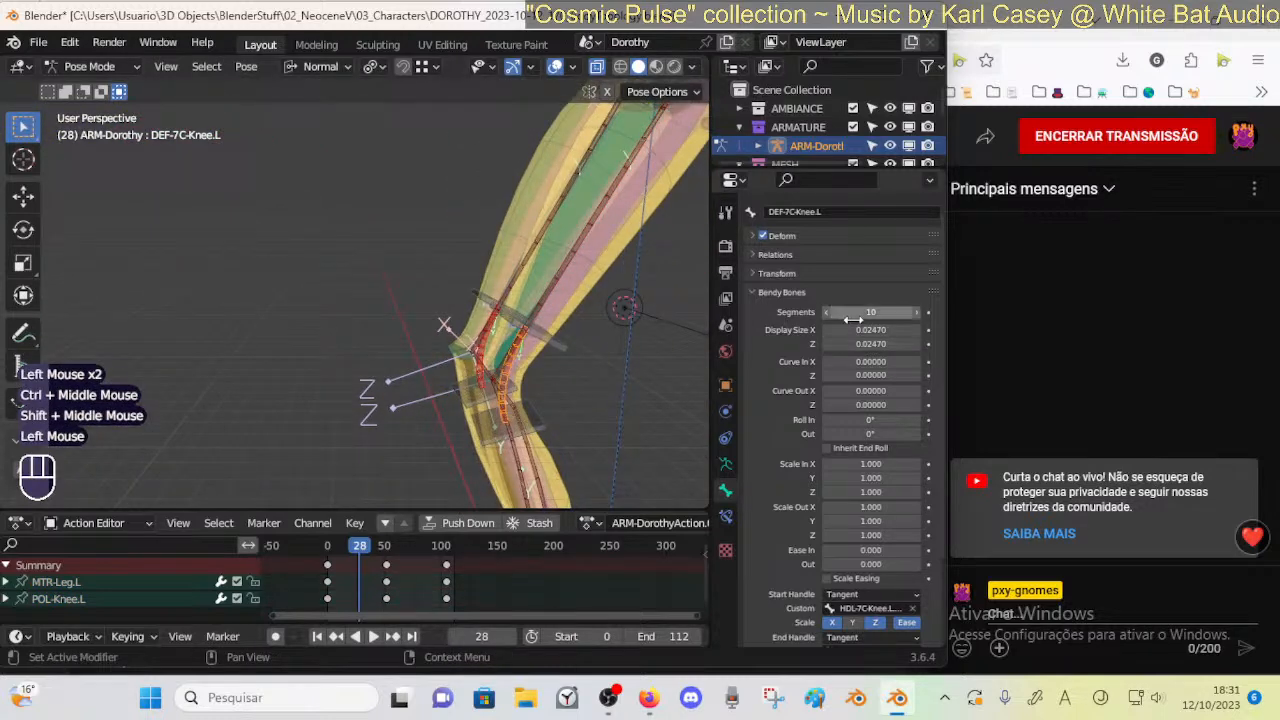
Collapse the Bendy Bones settings and reset the Original Length of DEF-7C-Knee.L's Stretch To constraint
{"action": "left_click", "coordinate": [762, 293]}
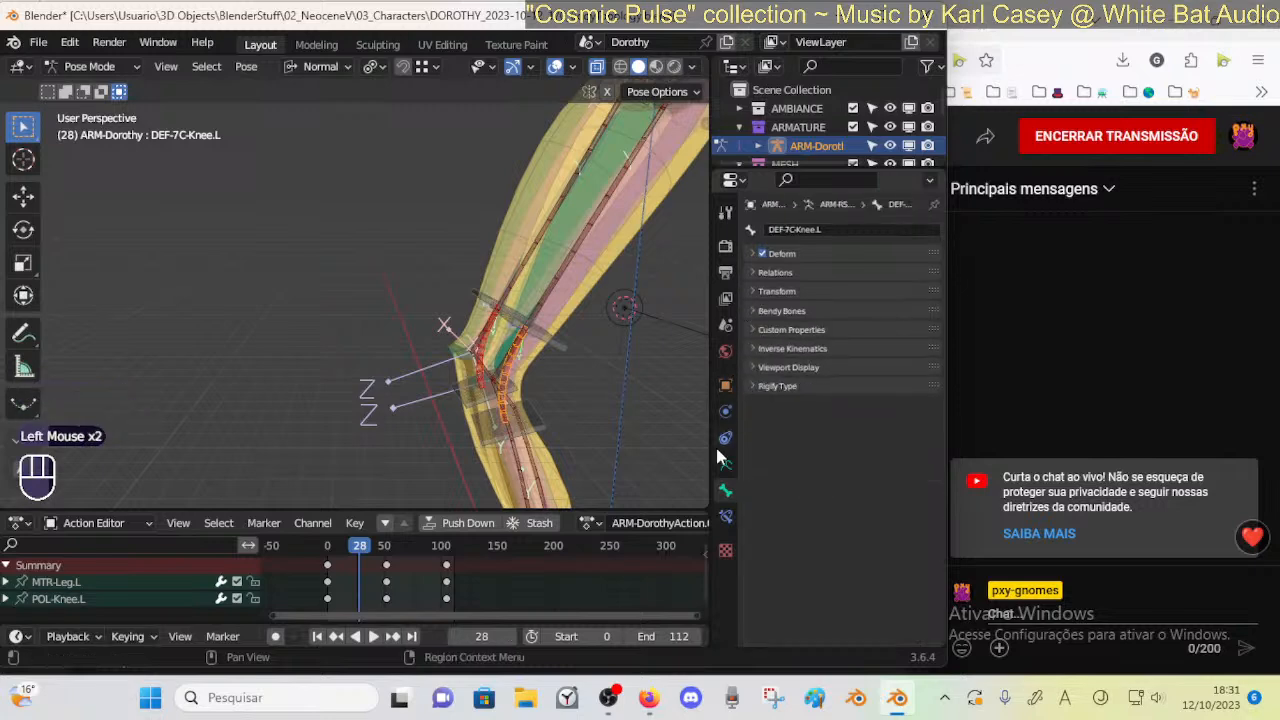
{"action": "left_click", "coordinate": [726, 516]}
{"action": "key", "text": "BackSpace"}
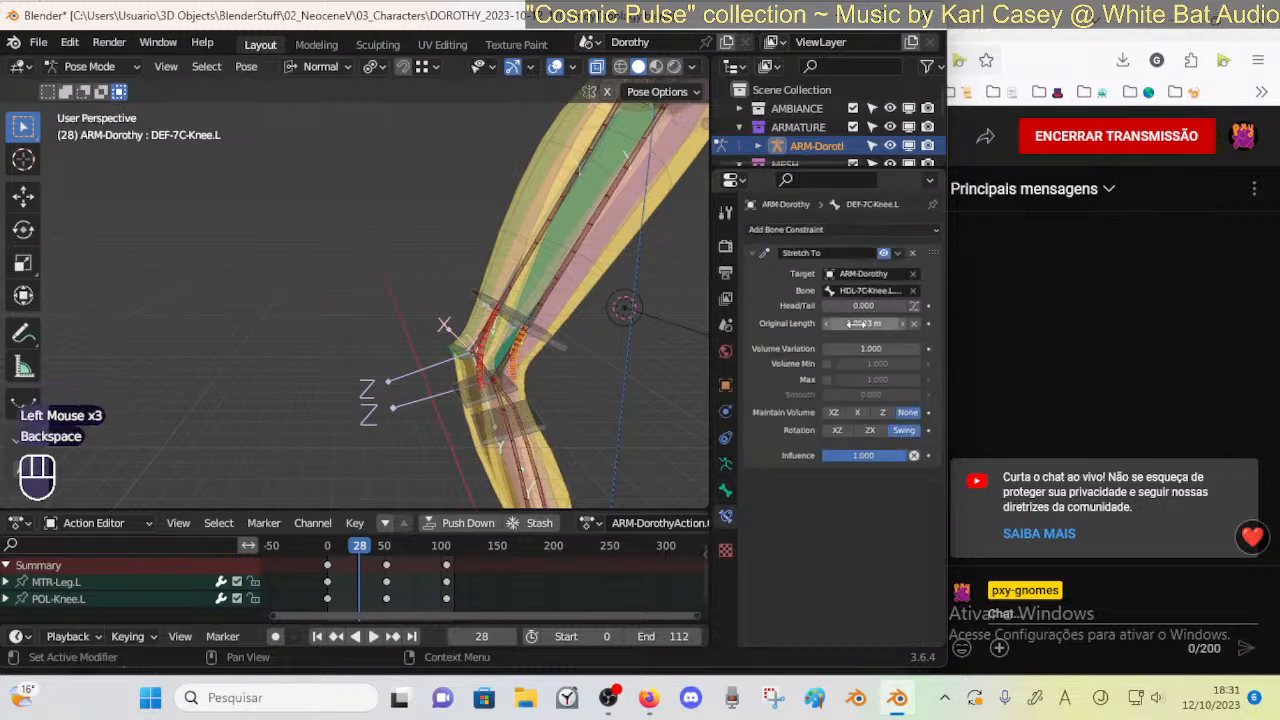
{"action": "left_click", "coordinate": [515, 368]}
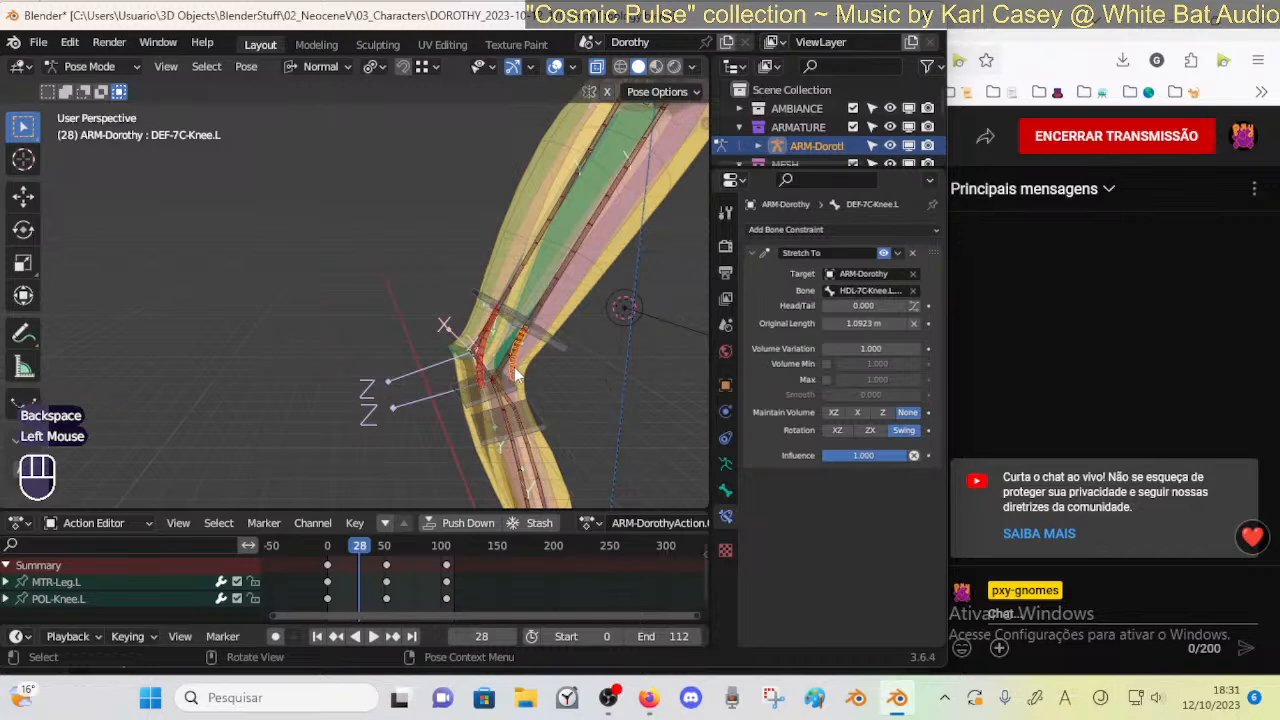
{"action": "left_click", "coordinate": [821, 326]}
{"action": "left_click", "coordinate": [821, 326]}
{"action": "left_click", "coordinate": [821, 326]}
{"action": "key", "text": "BackSpace"}
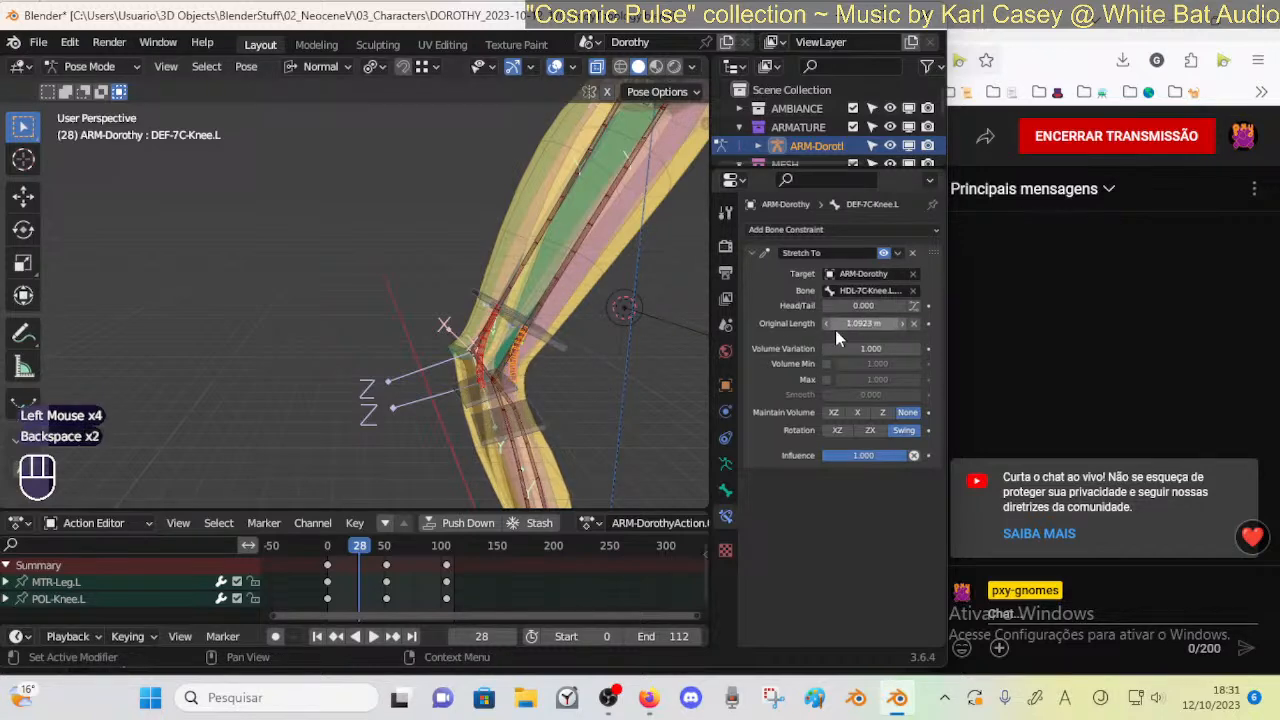
In Edit Mode, move HDL-7C-Knee.R.002 closer to the knee and slide HDL-7C-Knee.R.001 about 0.23 m along its Y axis toward it
{"action": "mouse_move", "coordinate": [499, 429]}
{"action": "middle_mouse_down", "text": "ctrl"}
{"action": "mouse_move", "coordinate": [493, 455]}
{"action": "mouse_move", "coordinate": [505, 432]}
{"action": "middle_mouse_up", "text": "ctrl"}
{"action": "middle_click_drag", "start_coordinate": [505, 432], "coordinate": [538, 378], "text": "shift"}
{"action": "left_click", "coordinate": [578, 390]}
{"action": "key", "text": "Tab"}
{"action": "middle_click_drag", "start_coordinate": [538, 378], "coordinate": [455, 421]}
{"action": "left_click", "coordinate": [502, 420]}
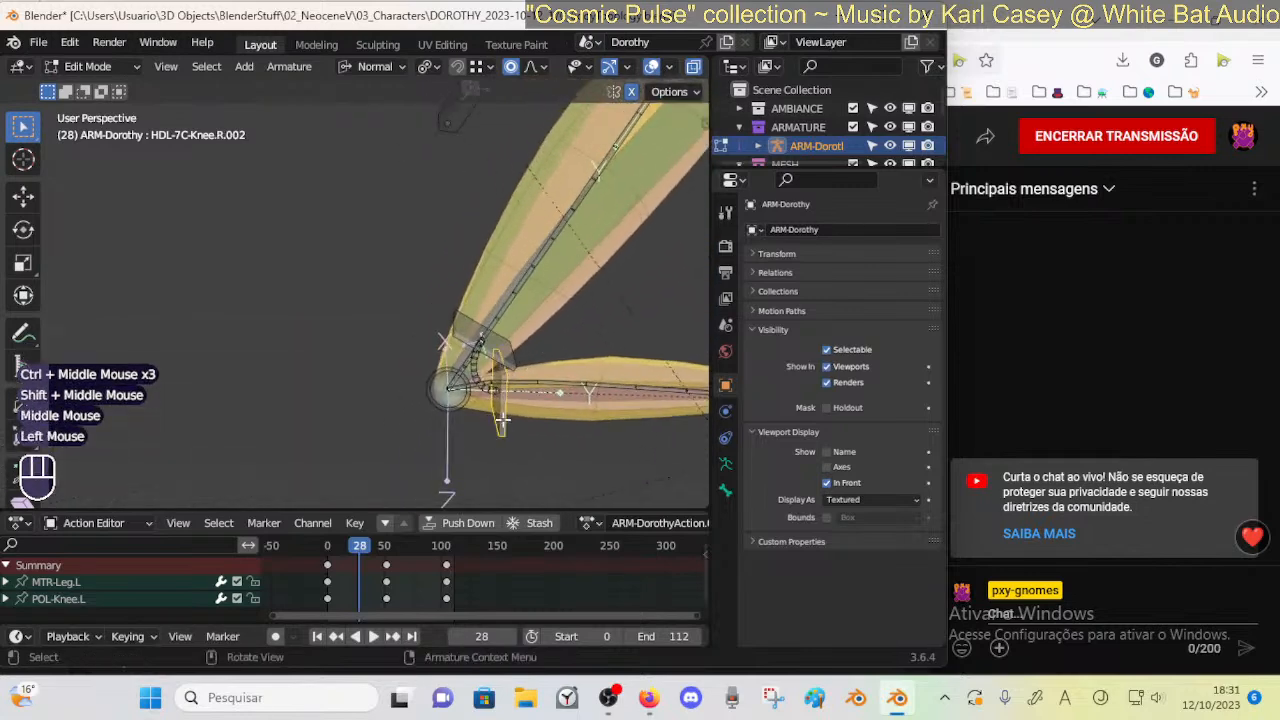
{"action": "key", "text": "g"}
{"action": "left_click", "coordinate": [483, 420]}
{"action": "left_click", "coordinate": [459, 323]}
{"action": "key", "text": "g"}
{"action": "key", "text": "y"}
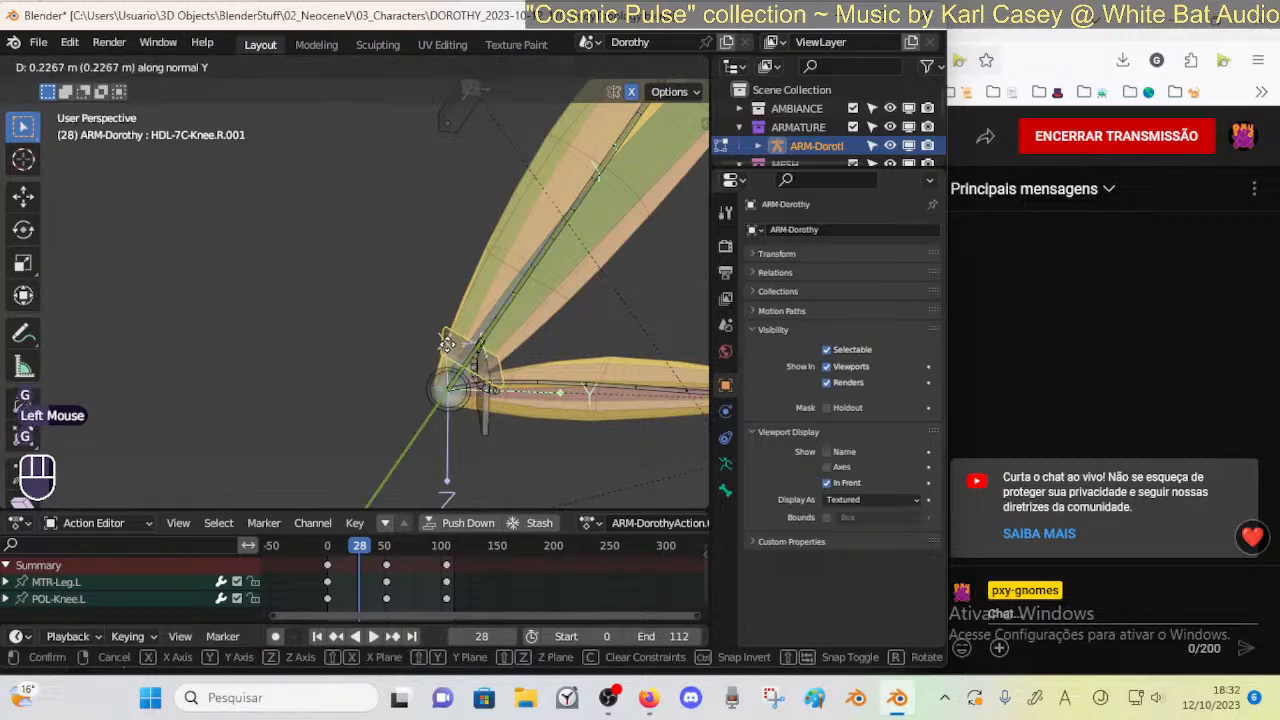
{"action": "left_click", "coordinate": [448, 342]}
Try to snap the upper joint of DEF-7C-Knee.R to the repositioned upper handle bone
{"action": "left_click", "coordinate": [477, 380]}
{"action": "middle_click_drag", "start_coordinate": [477, 380], "coordinate": [513, 338], "text": "ctrl"}
{"action": "left_click", "coordinate": [510, 385]}
{"action": "left_click", "coordinate": [510, 385]}
{"action": "key", "text": "g"}
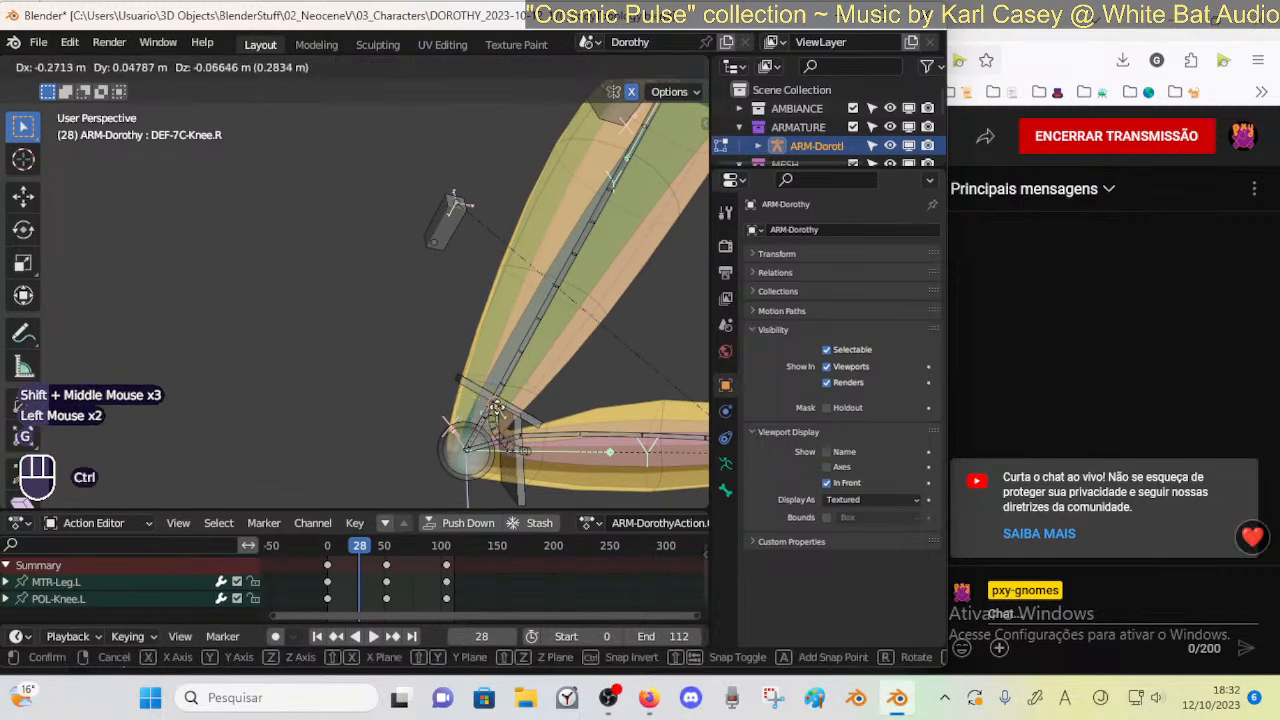
{"action": "left_click", "coordinate": [488, 405], "text": "ctrl"}
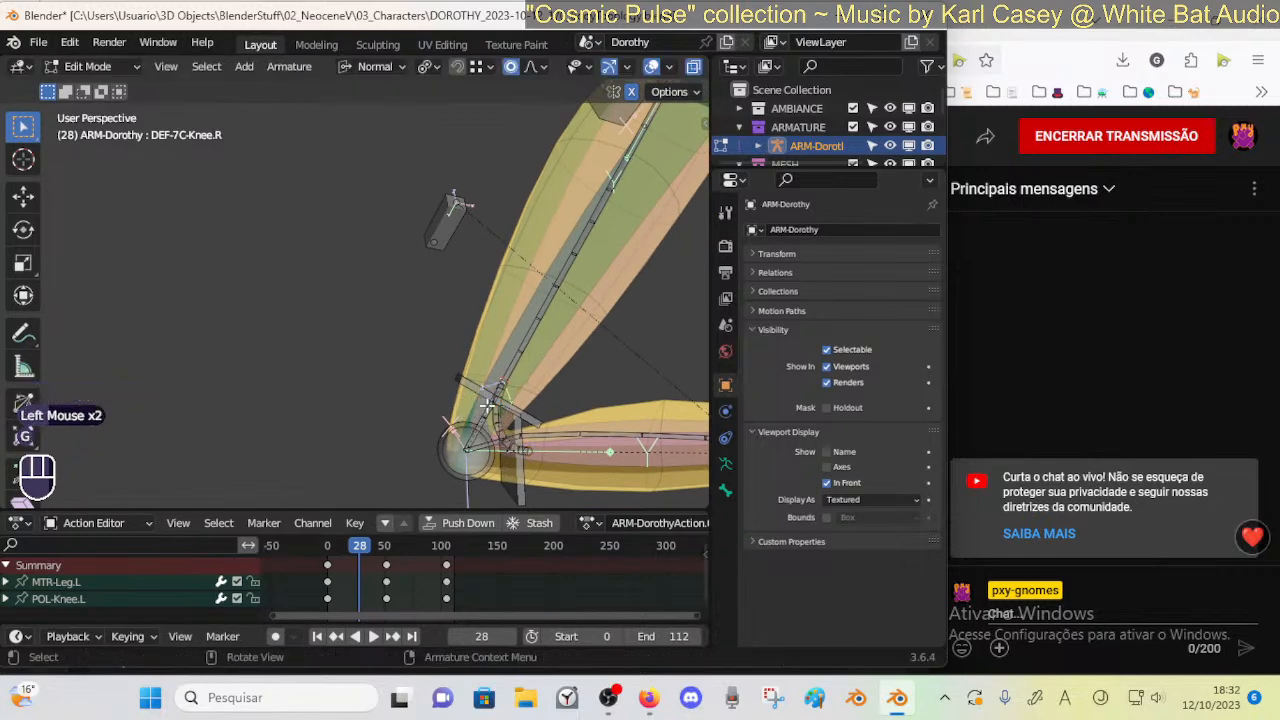
Enable vertex snapping and move the upper and lower joints of DEF-7C-Knee.R to the repositioned handle bones
{"action": "left_click", "coordinate": [474, 70]}
{"action": "left_click", "coordinate": [462, 68]}
{"action": "left_click", "coordinate": [487, 70]}
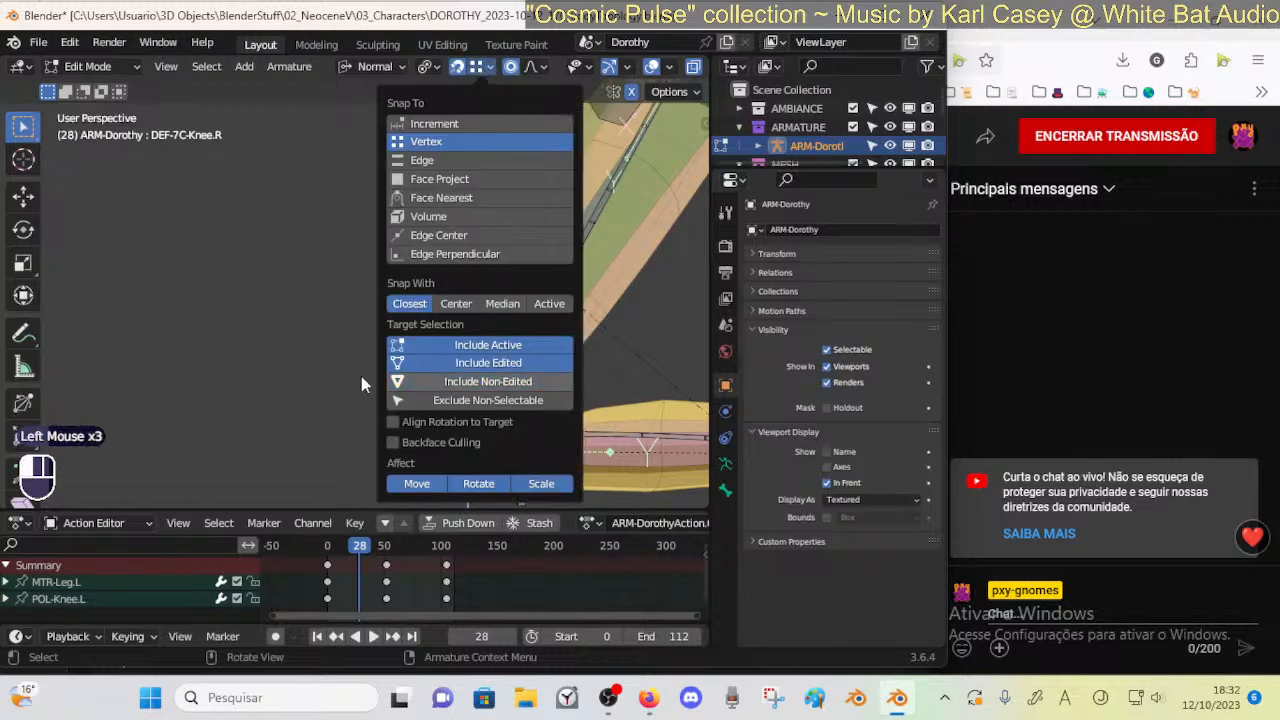
{"action": "key", "text": "g"}
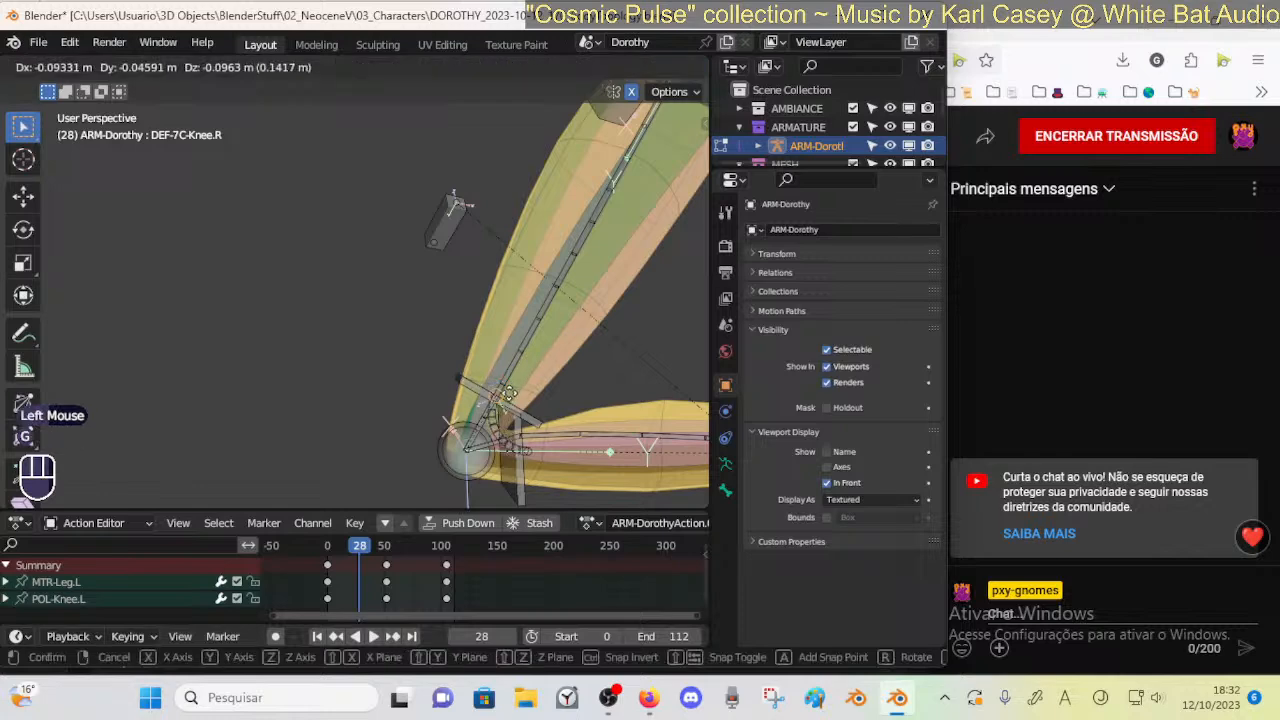
{"action": "left_click", "coordinate": [494, 405]}
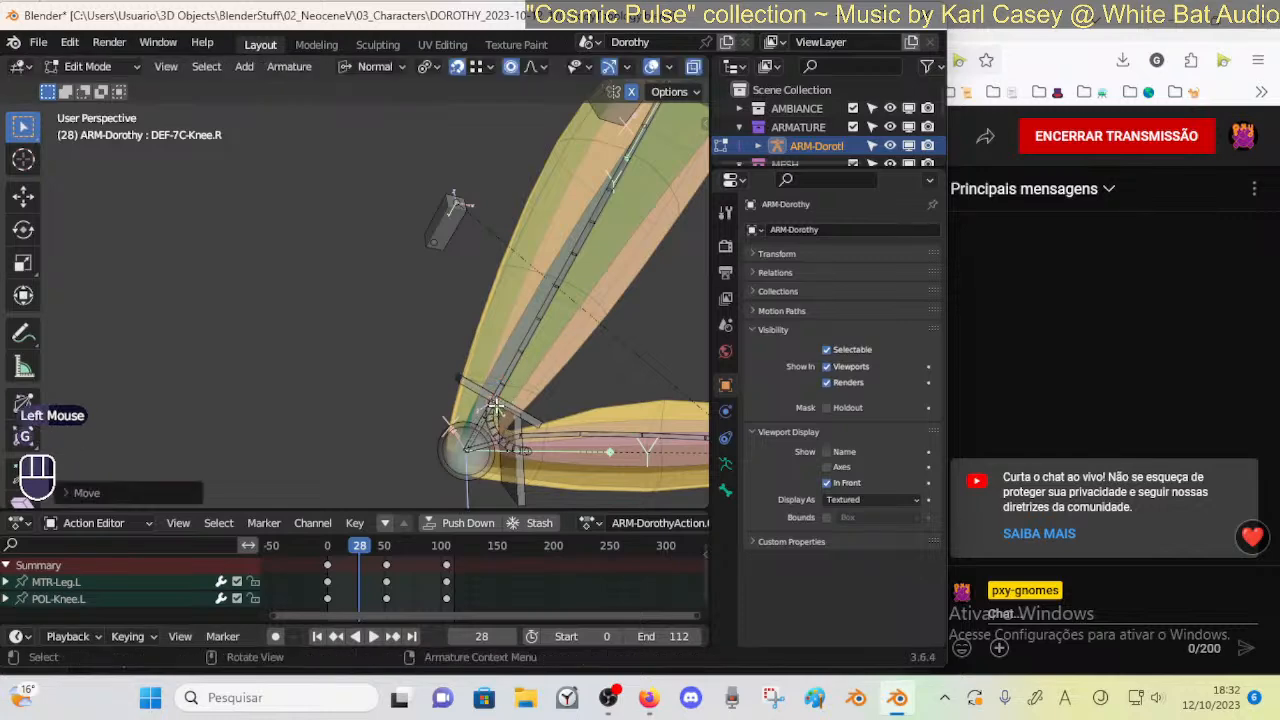
{"action": "left_click_drag", "start_coordinate": [527, 452], "coordinate": [510, 465]}
Return to Pose Mode and select the DEF-7C-Knee.R bone on the right knee
{"action": "key", "text": "ctrl+Tab"}
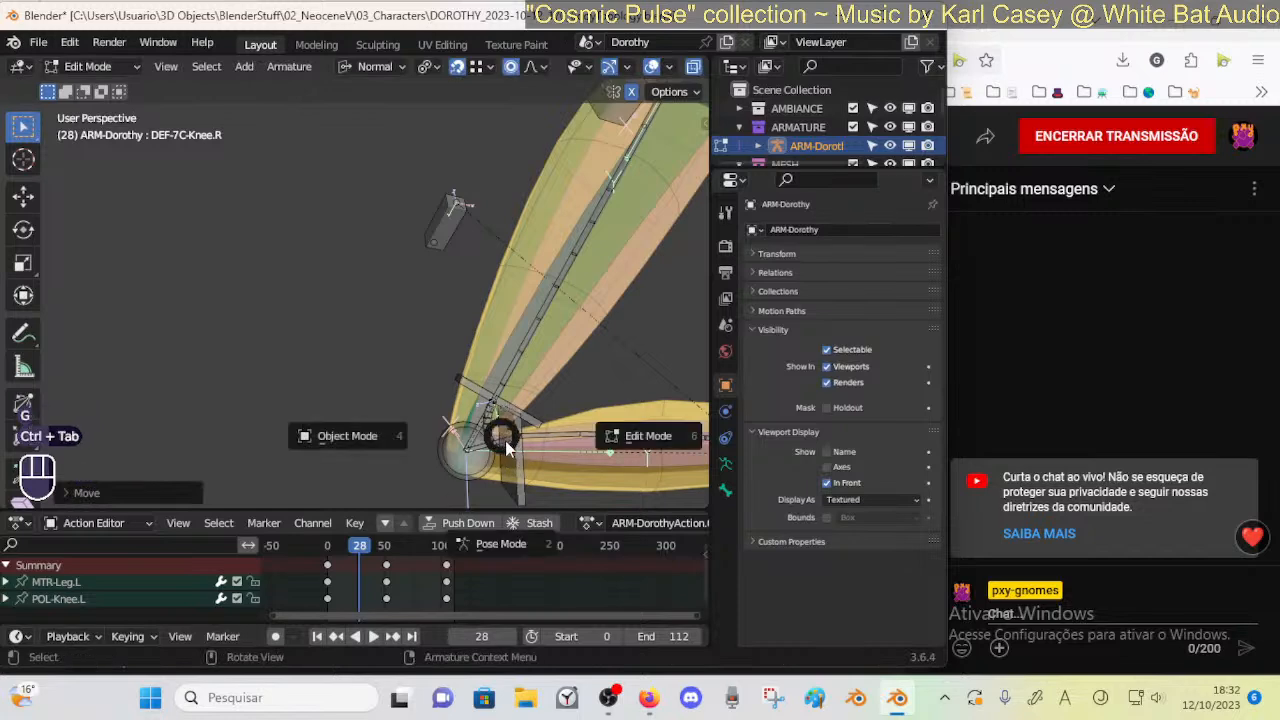
{"action": "middle_click_drag", "start_coordinate": [545, 365], "coordinate": [570, 293], "text": "ctrl"}
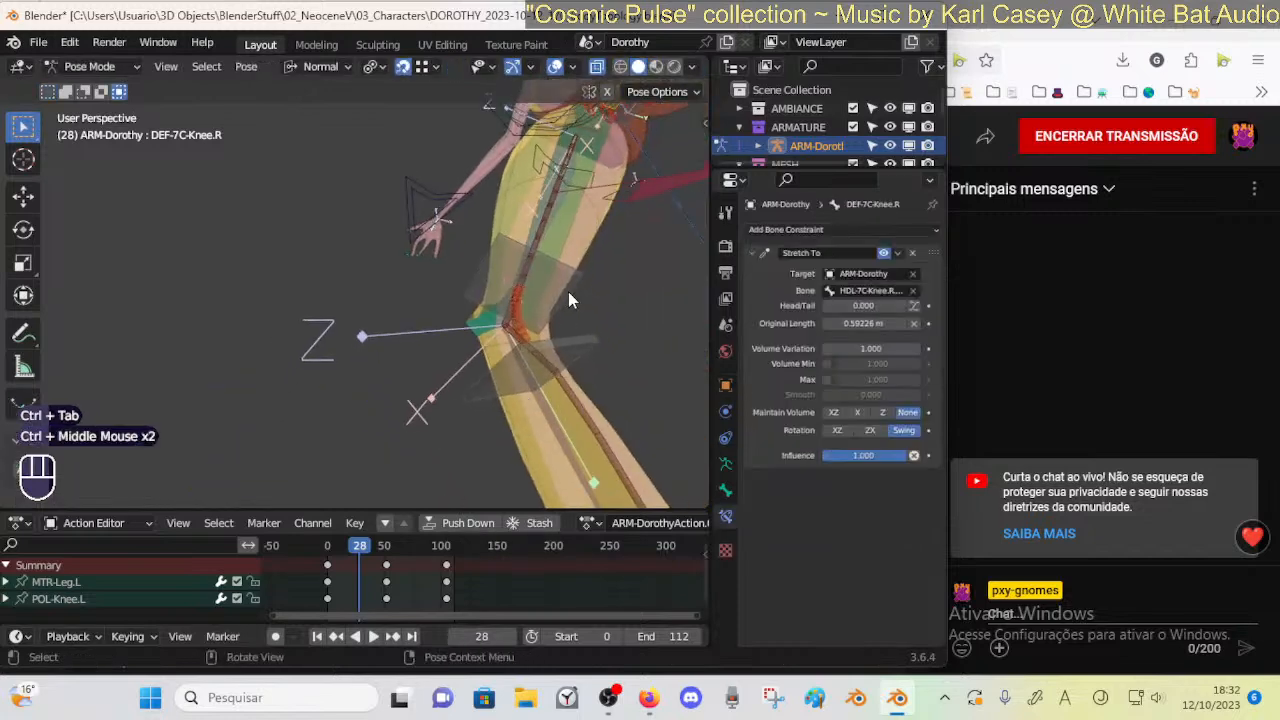
{"action": "left_click", "coordinate": [569, 290]}
{"action": "left_click", "coordinate": [530, 340]}
{"action": "left_click", "coordinate": [530, 340]}
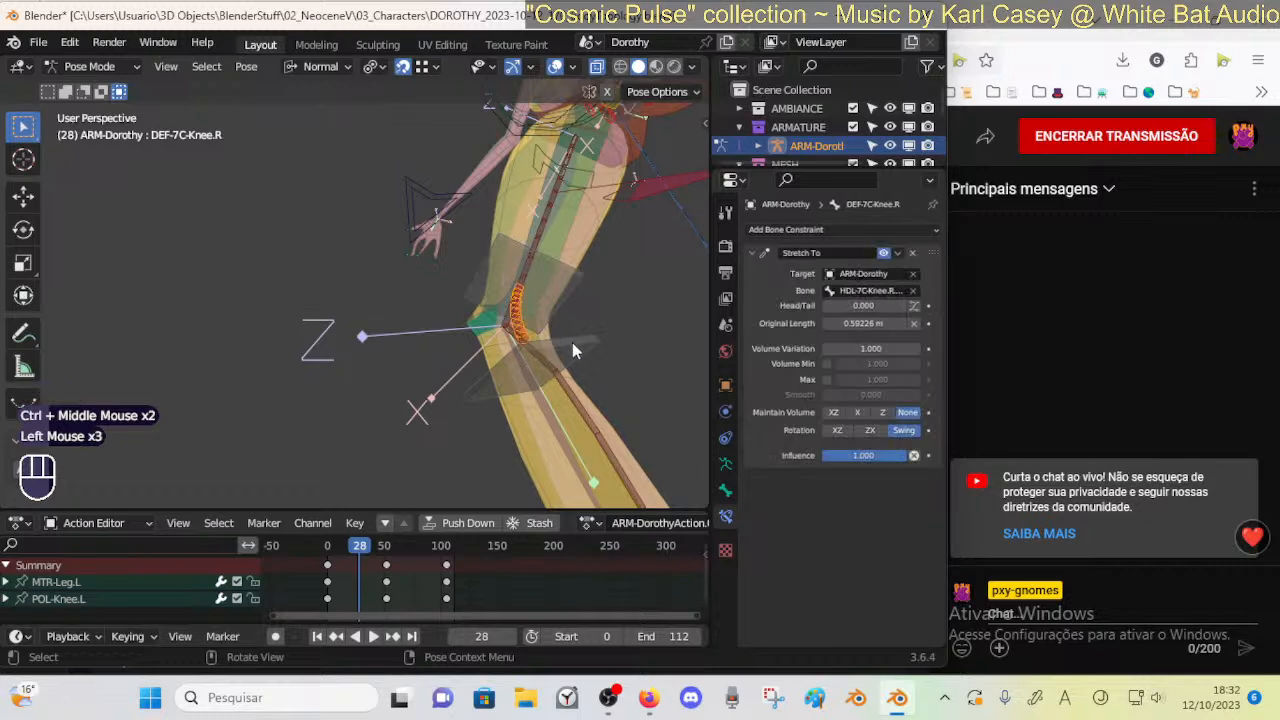
Reset the Stretch To original length of DEF-7C-Knee.R and select the upper handle bone HDL-7C-Knee.R.001
{"action": "key", "text": "BackSpace"}
{"action": "middle_click_drag", "start_coordinate": [590, 360], "coordinate": [546, 316]}
{"action": "left_click", "coordinate": [546, 316]}
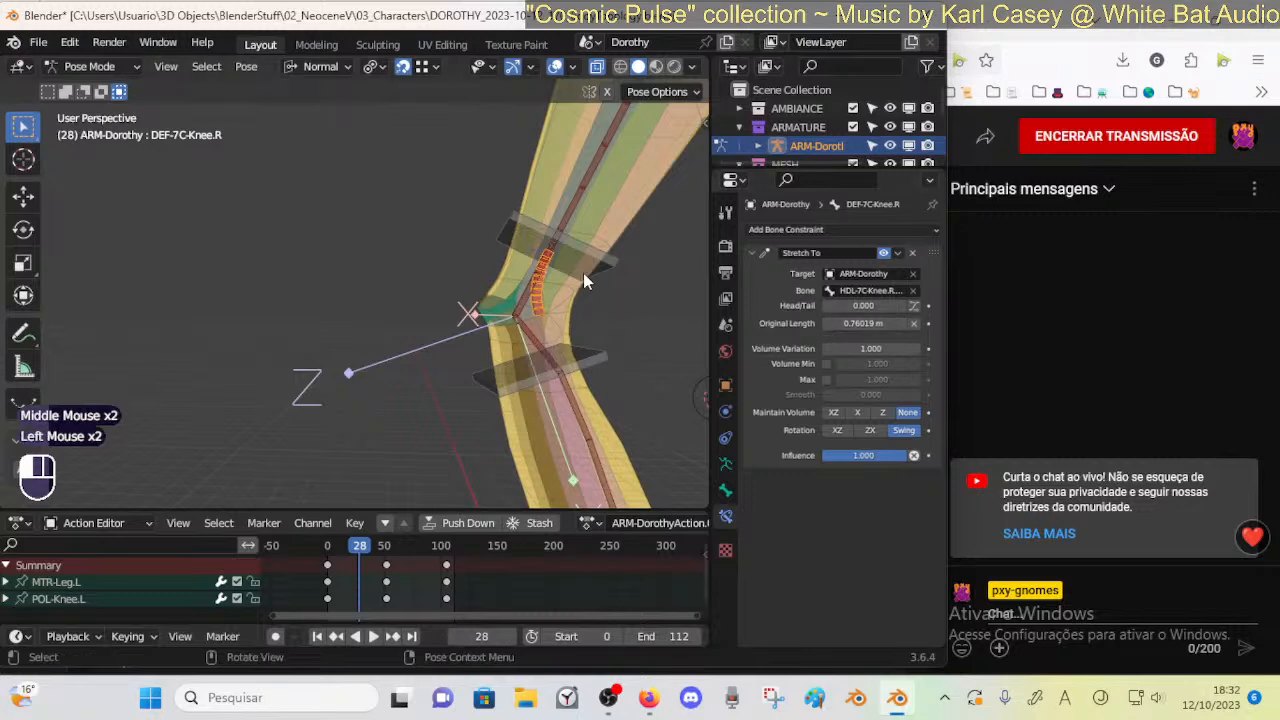
{"action": "left_click", "coordinate": [593, 275]}
{"action": "left_click", "coordinate": [540, 298]}
{"action": "left_click", "coordinate": [599, 259]}
{"action": "left_click", "coordinate": [599, 273]}
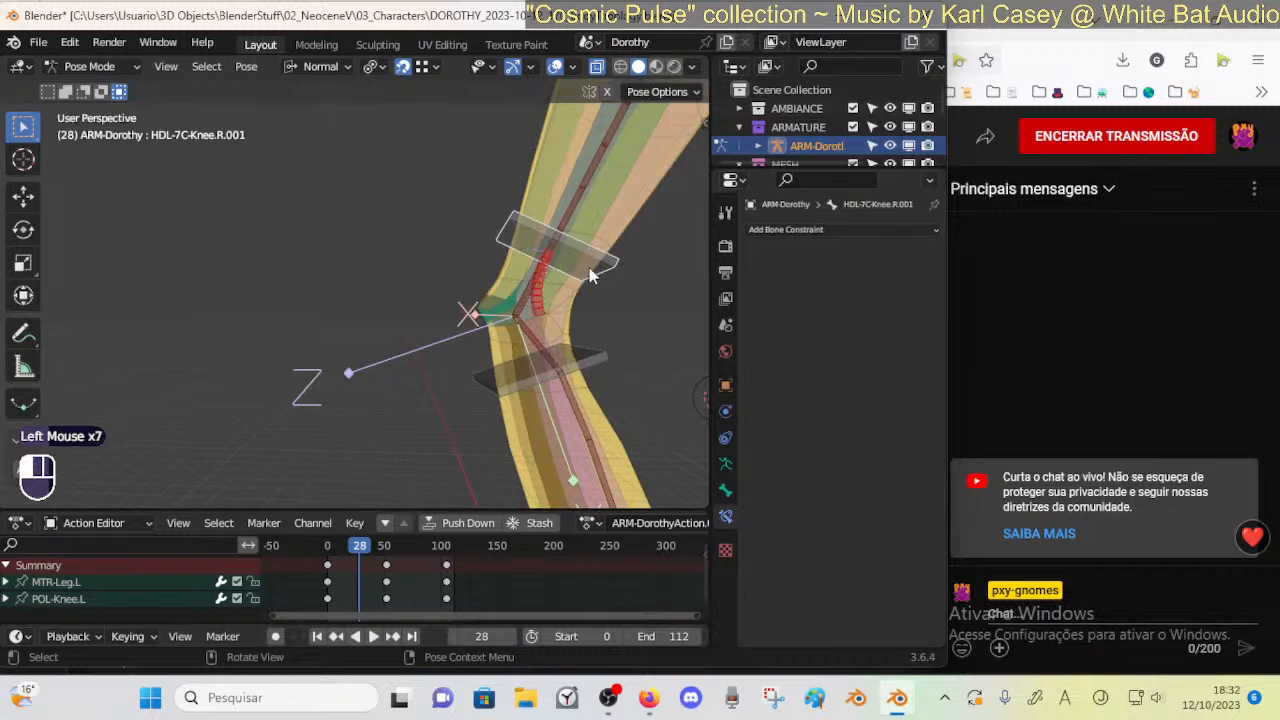
Disable the Stretch To constraints on DEF-7B-Thigh.R and DEF-7D-Shin.R
{"action": "left_click", "coordinate": [566, 216]}
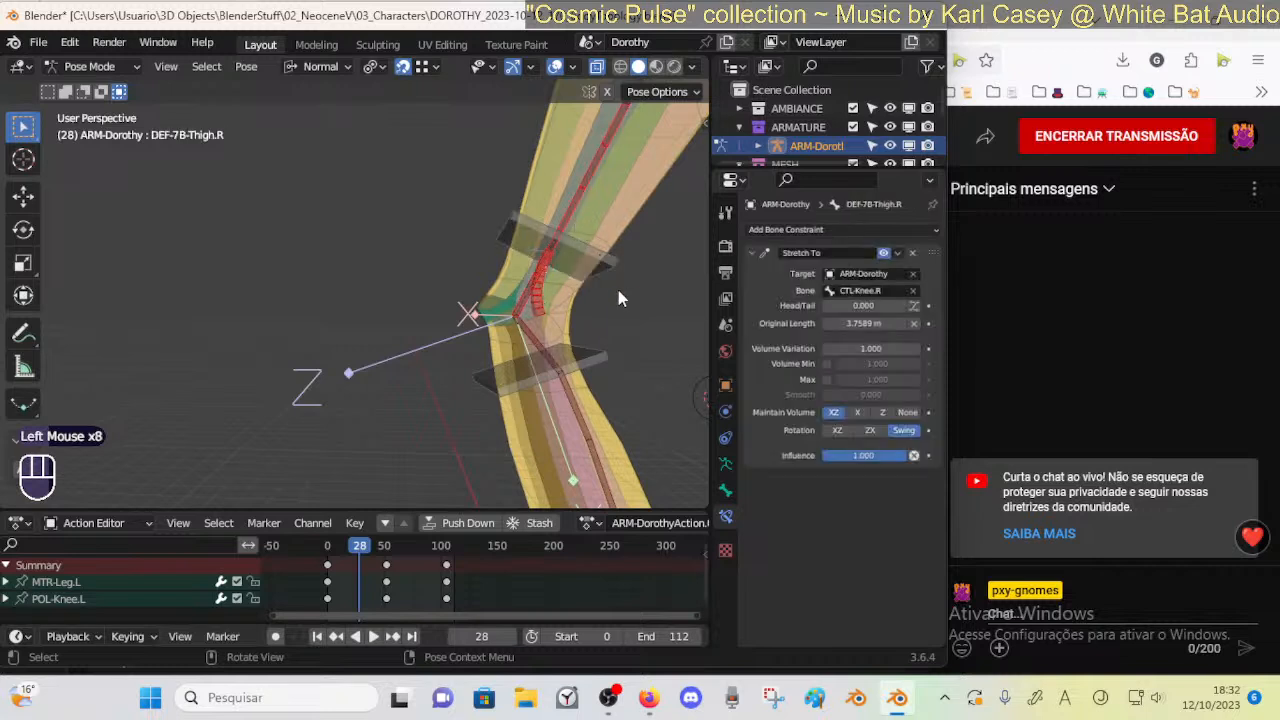
{"action": "left_click", "coordinate": [882, 252]}
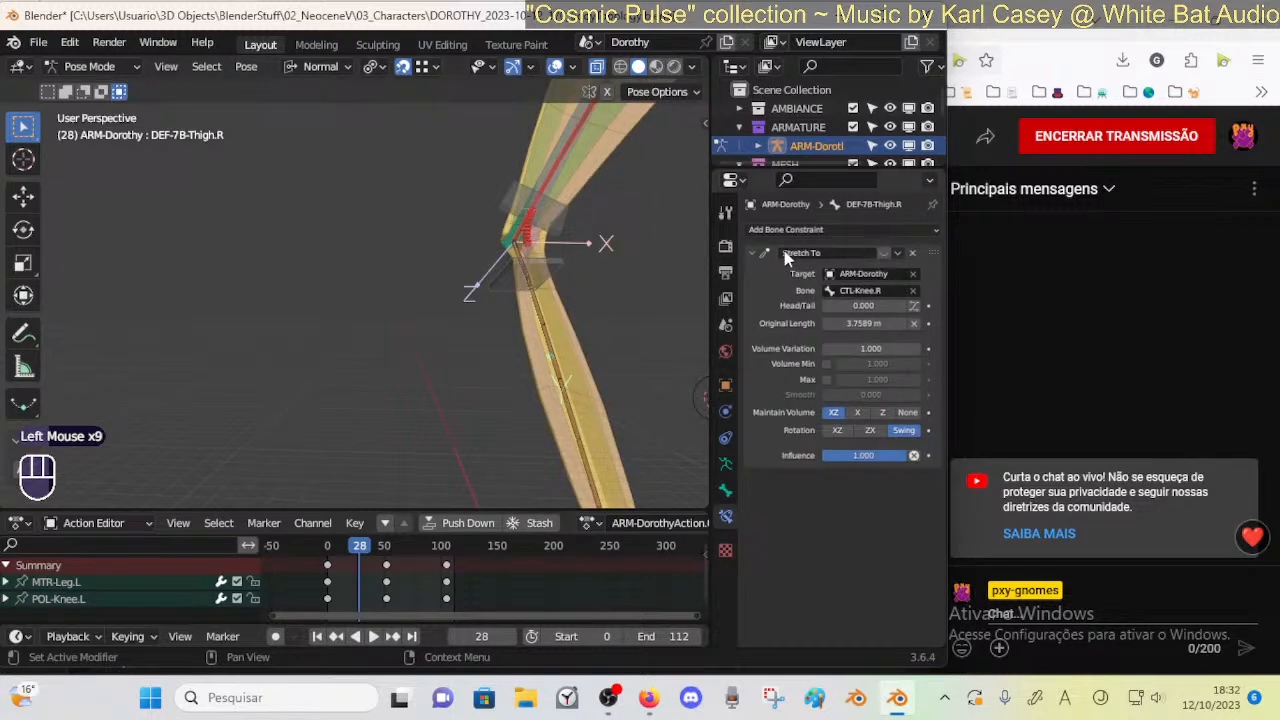
{"action": "left_click", "coordinate": [552, 270]}
{"action": "left_click", "coordinate": [882, 254]}
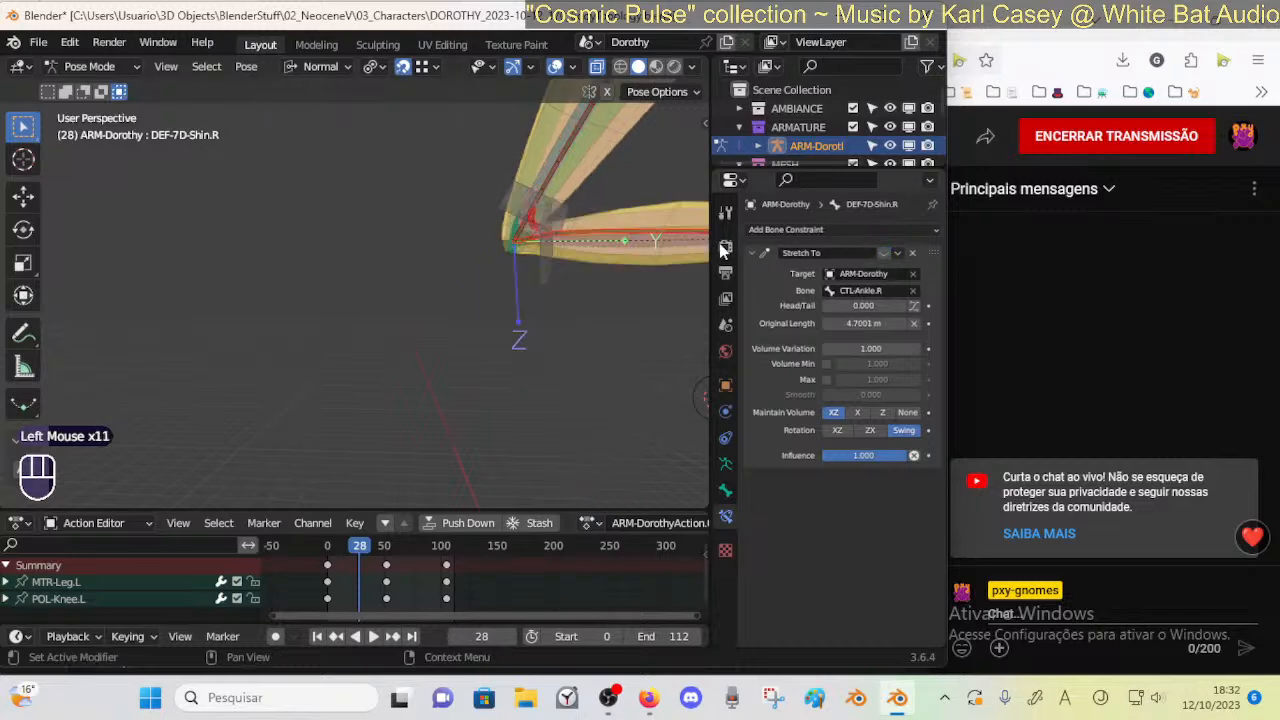
Select DEF-7C-Knee.R and reset its Stretch To original length while the thigh and shin are unstretched
{"action": "left_click", "coordinate": [529, 218]}
{"action": "left_click", "coordinate": [612, 247]}
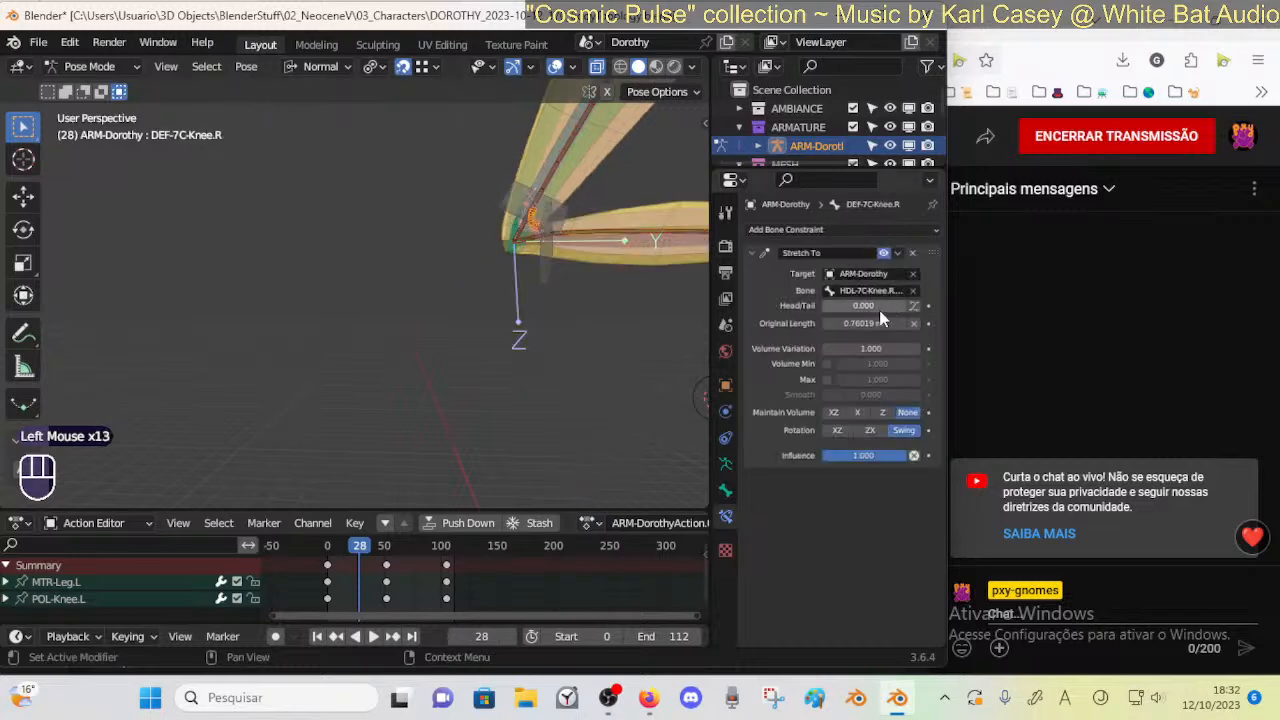
{"action": "key", "text": "BackSpace"}
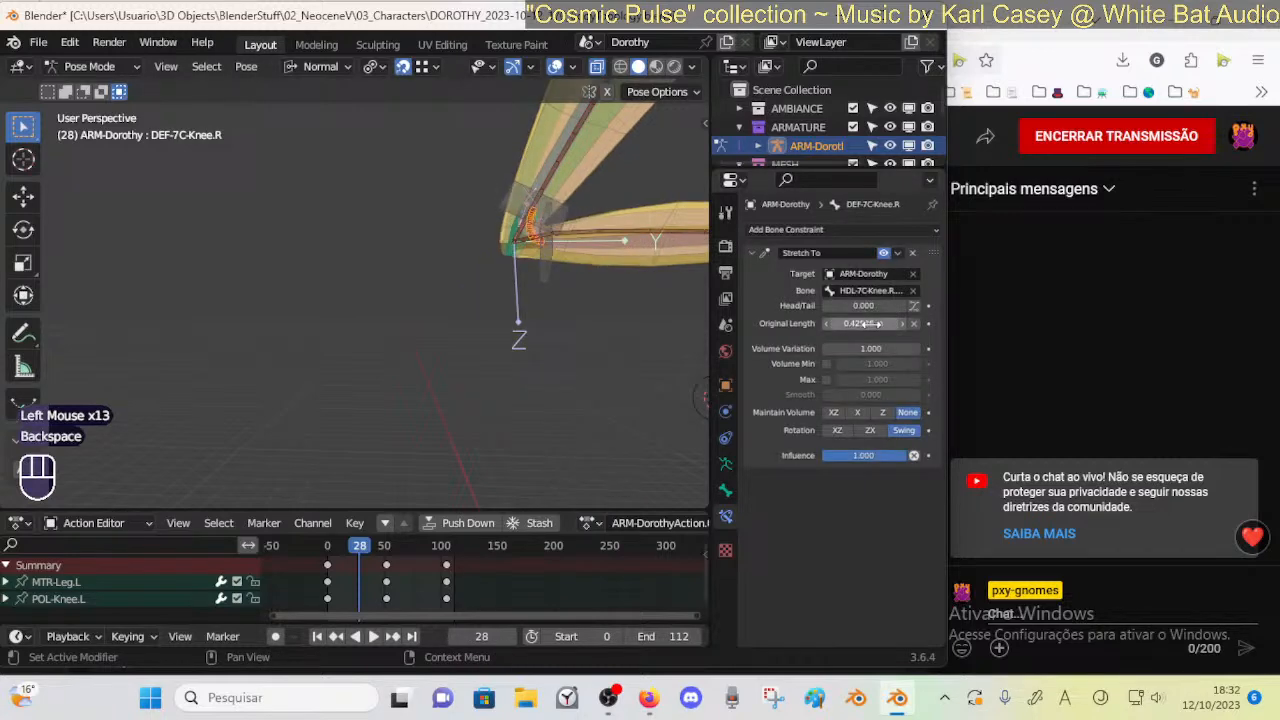
Re-enable the Stretch To constraints on the right thigh and shin, and copy the original length of DEF-7C-Knee.R
{"action": "left_click", "coordinate": [551, 174]}
{"action": "left_click", "coordinate": [849, 255]}
{"action": "left_click", "coordinate": [633, 290]}
{"action": "left_click", "coordinate": [536, 307]}
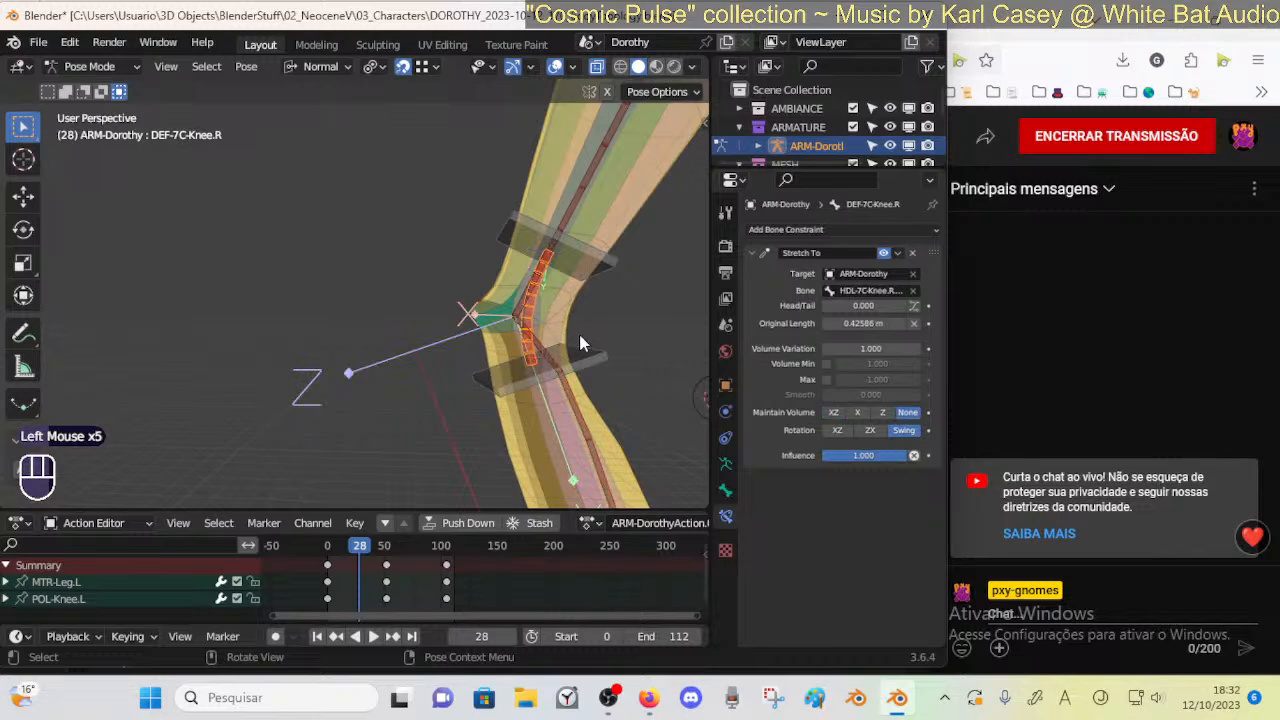
{"action": "key", "text": "ctrl+c"}
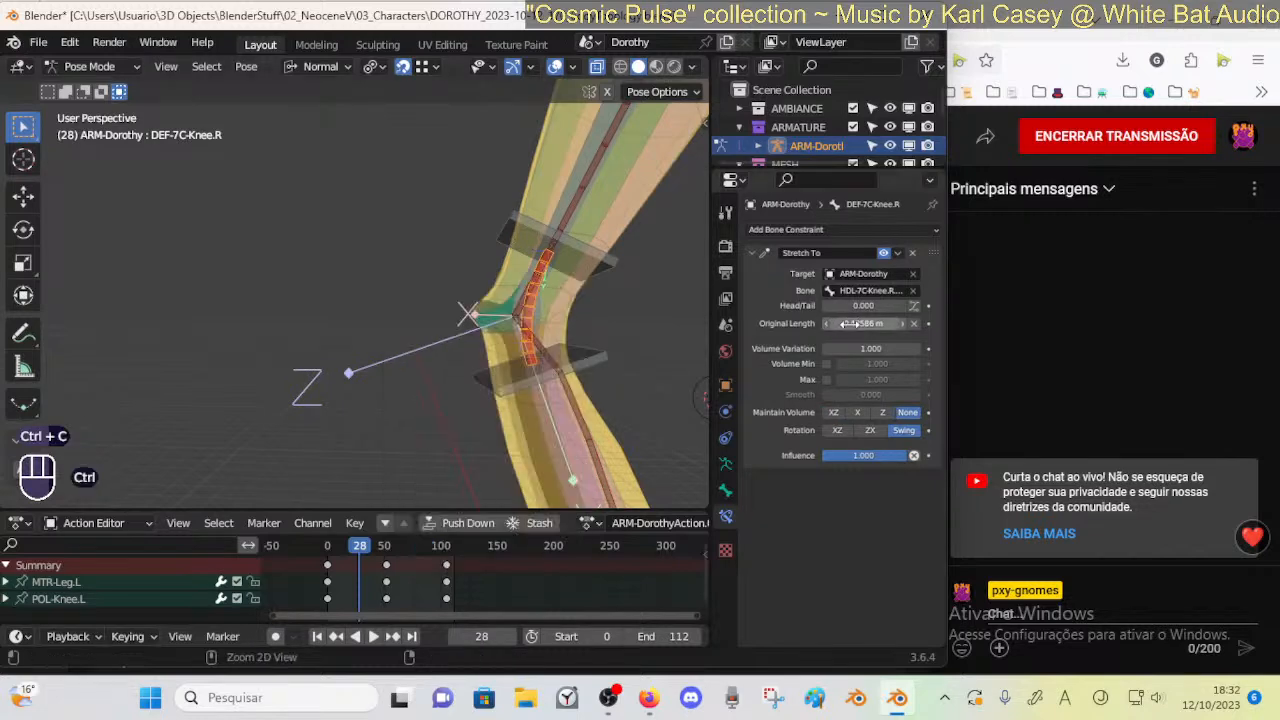
Symmetrize DEF-7C-Knee.R to the opposite side in Edit Mode, and save the file from Pose Mode
{"action": "middle_click_drag", "start_coordinate": [565, 352], "coordinate": [586, 333]}
{"action": "middle_click_drag", "start_coordinate": [410, 320], "coordinate": [519, 315]}
{"action": "left_click", "coordinate": [520, 315]}
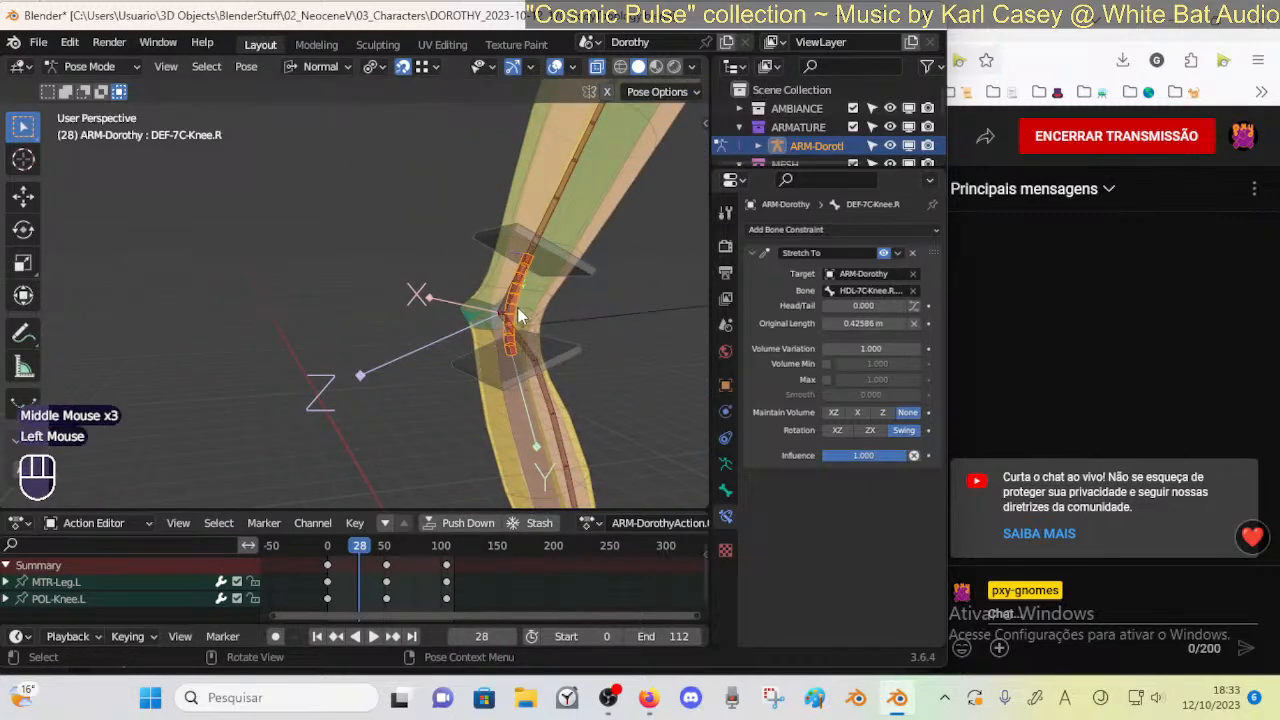
{"action": "key", "text": "Tab"}
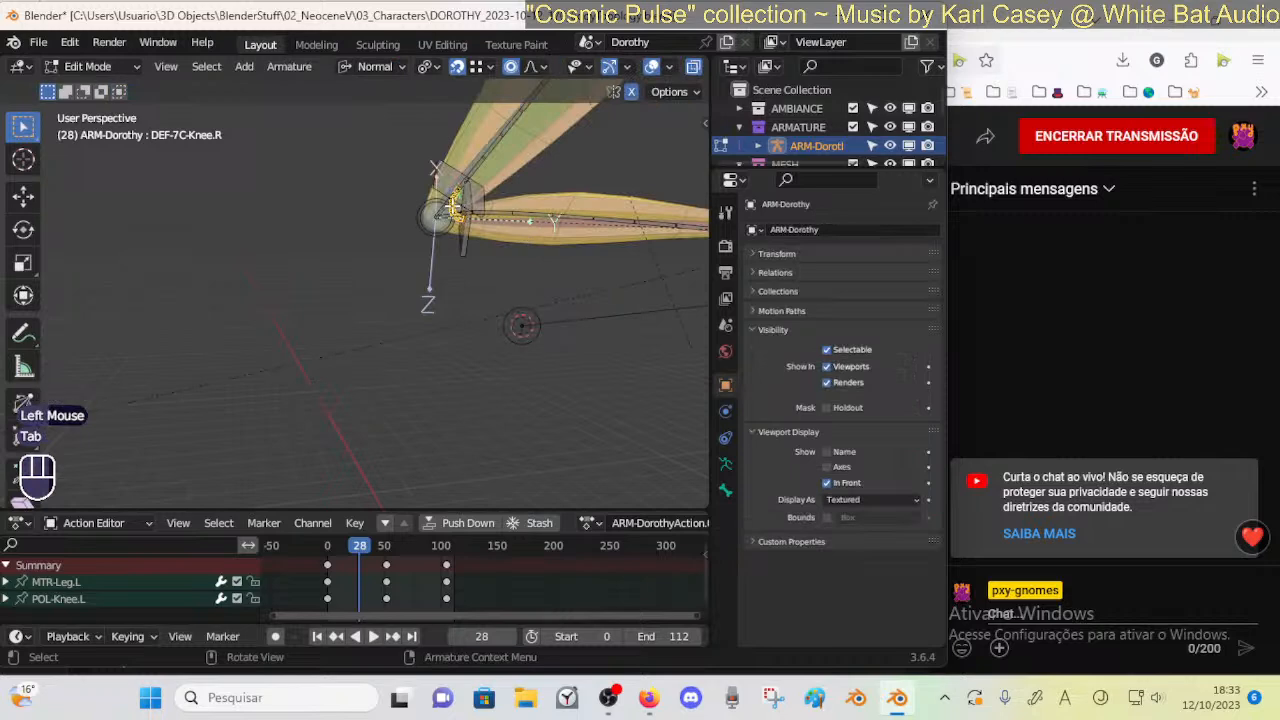
{"action": "right_click", "coordinate": [454, 208]}
{"action": "left_click", "coordinate": [398, 356]}
{"action": "key", "text": "Tab"}
{"action": "middle_click_drag", "start_coordinate": [437, 318], "coordinate": [511, 279]}
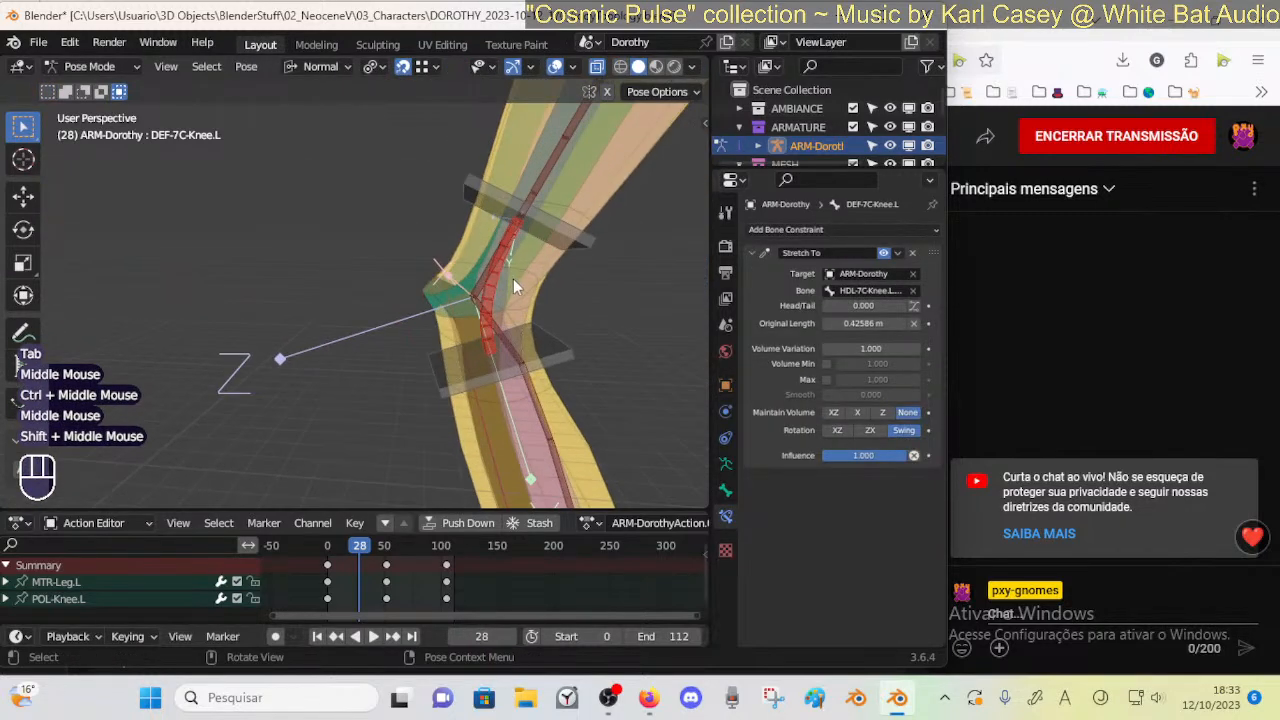
{"action": "key", "text": "ctrl+s"}
Select the armature together with 00_Body, enter Weight Paint mode and make DEF-7C-Knee.R the active bone
{"action": "key", "text": "ctrl+Tab"}
{"action": "left_click", "coordinate": [501, 288]}
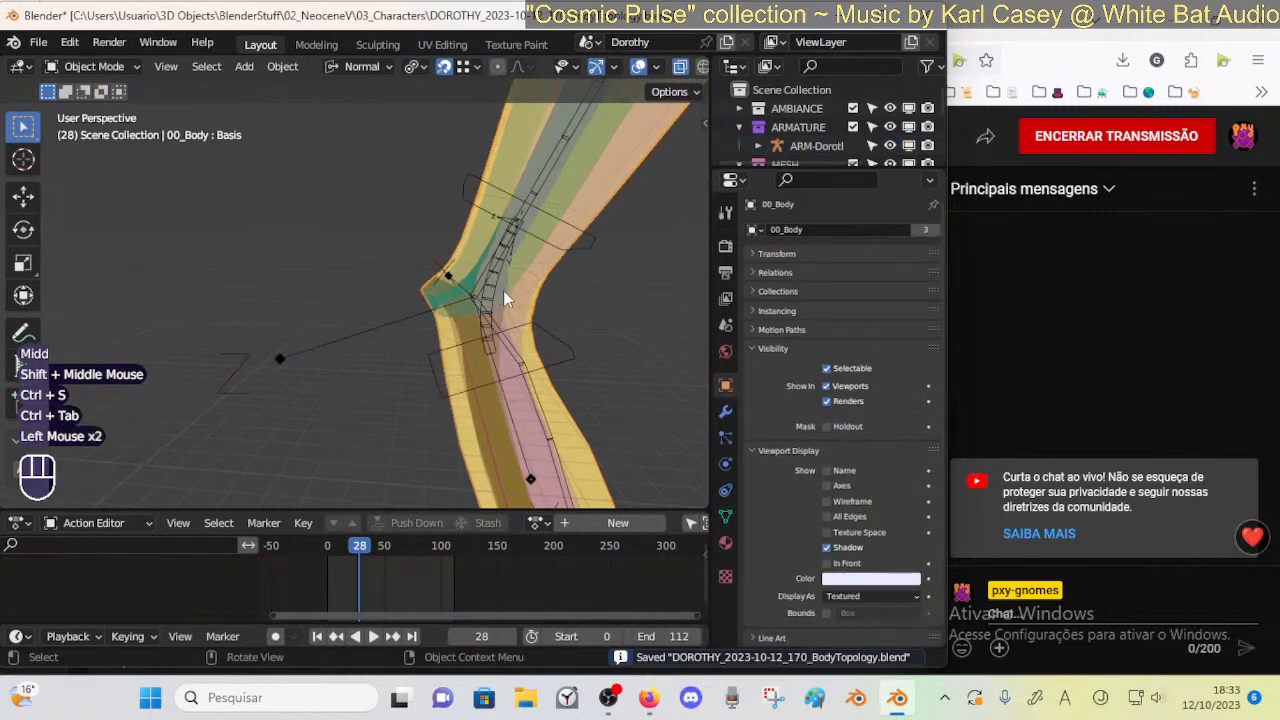
{"action": "left_click", "coordinate": [517, 287], "text": "shift"}
{"action": "left_click", "coordinate": [495, 296]}
{"action": "left_click", "coordinate": [525, 284], "text": "shift"}
{"action": "key", "text": "ctrl+Tab"}
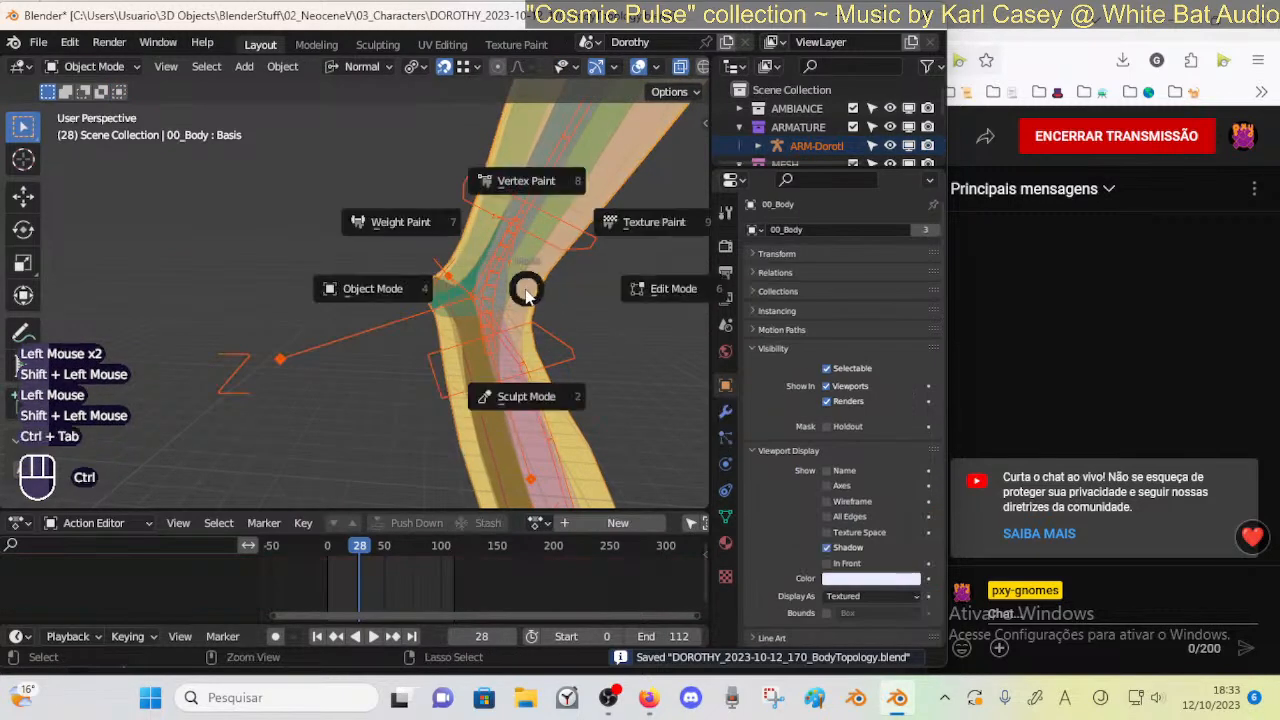
{"action": "left_click", "coordinate": [400, 222]}
{"action": "left_click", "coordinate": [510, 280], "text": "ctrl"}
{"action": "left_click", "coordinate": [513, 282], "text": "ctrl"}
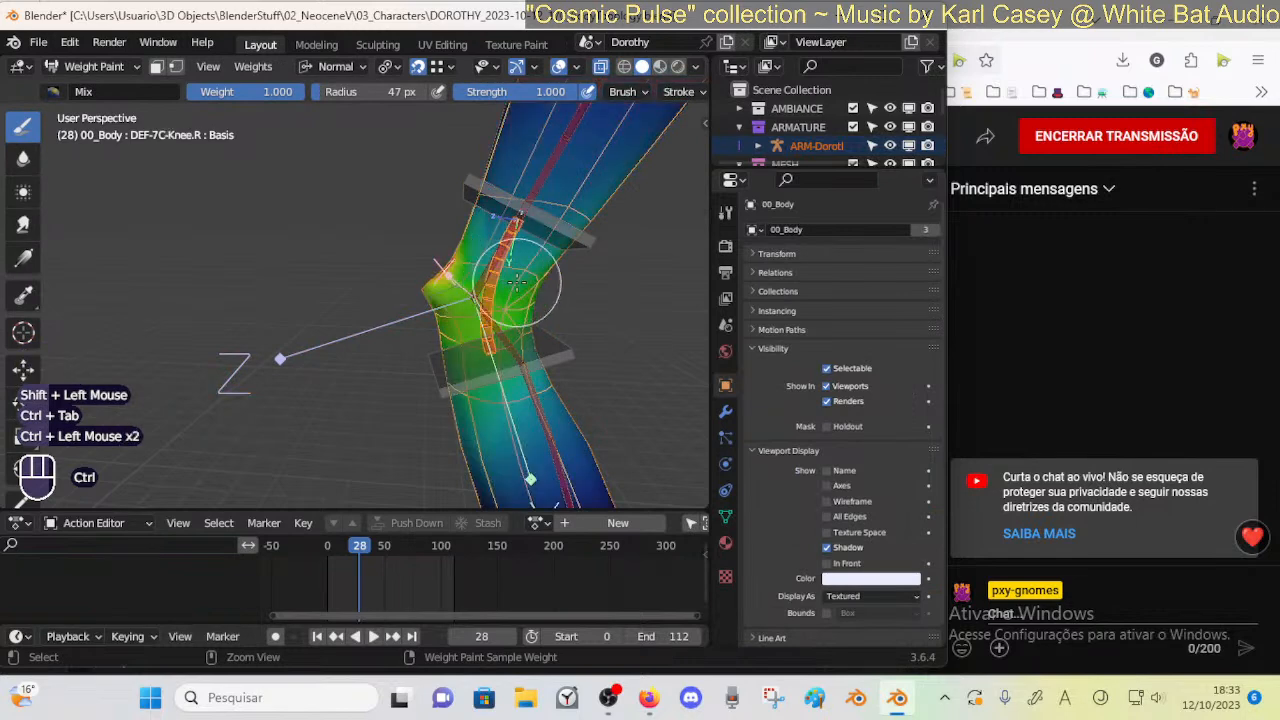
{"action": "middle_click_drag", "start_coordinate": [513, 282], "coordinate": [484, 292], "text": "ctrl"}
{"action": "key", "text": "ctrl+f"}
{"action": "left_click", "coordinate": [17, 131]}
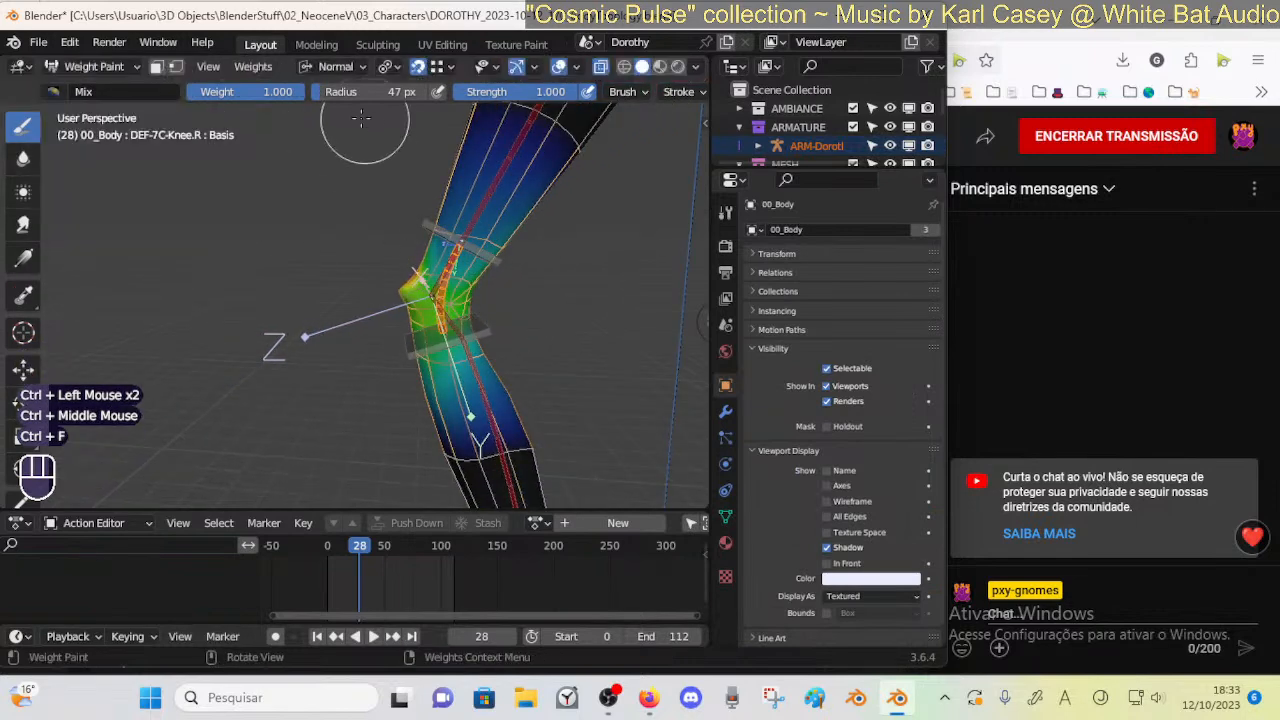
{"action": "key", "text": "ctrl+f"}
{"action": "key", "text": "Escape"}
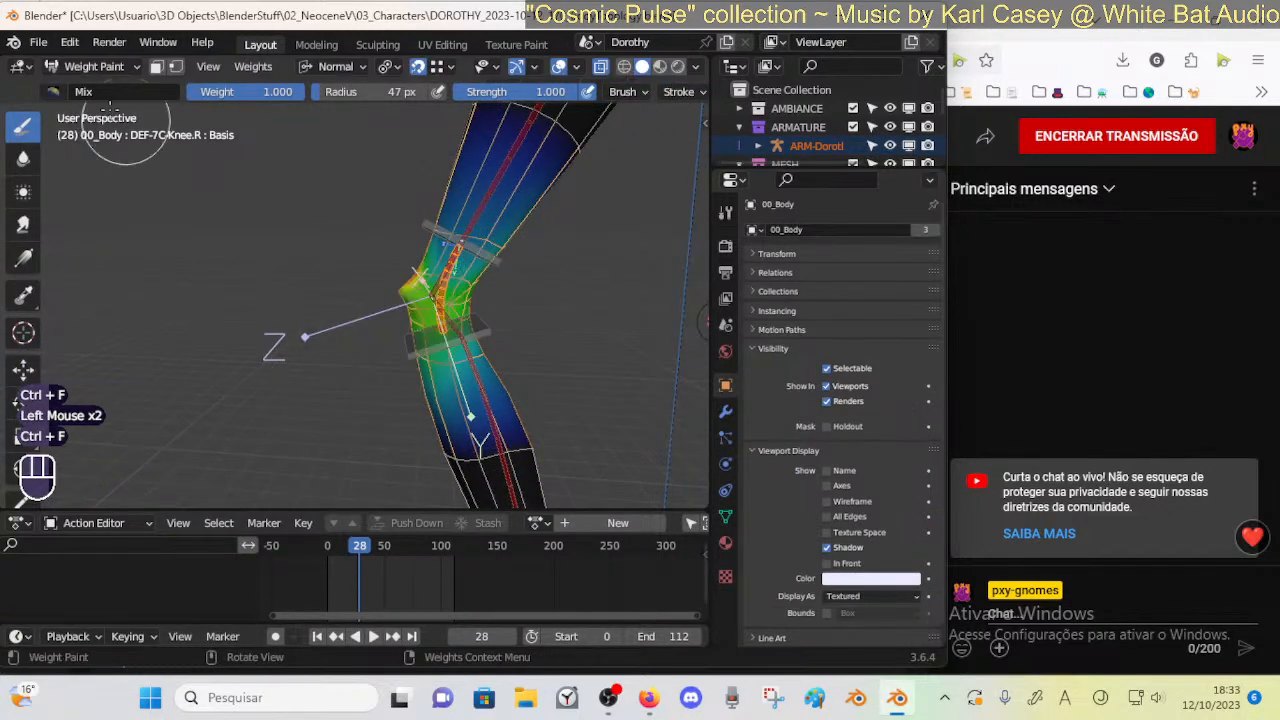
{"action": "key", "text": "o"}
{"action": "left_click", "coordinate": [416, 287]}
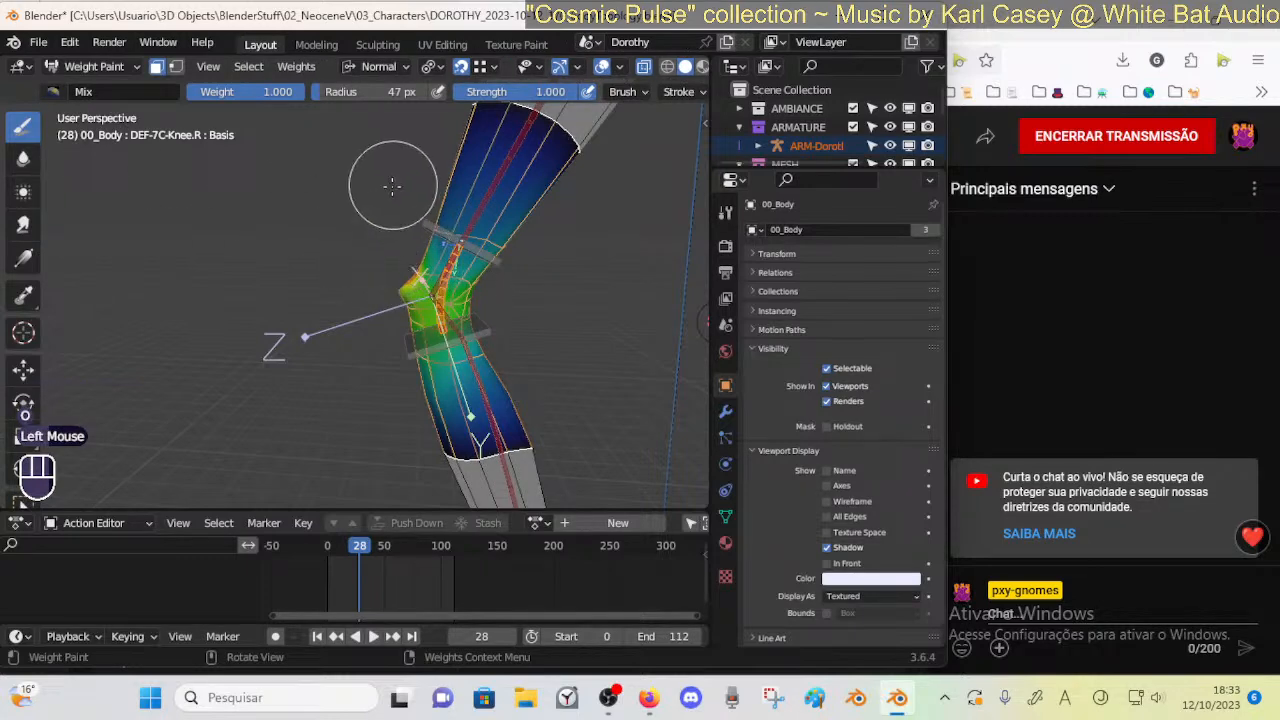
{"action": "key", "text": "o"}
{"action": "key", "text": "o"}
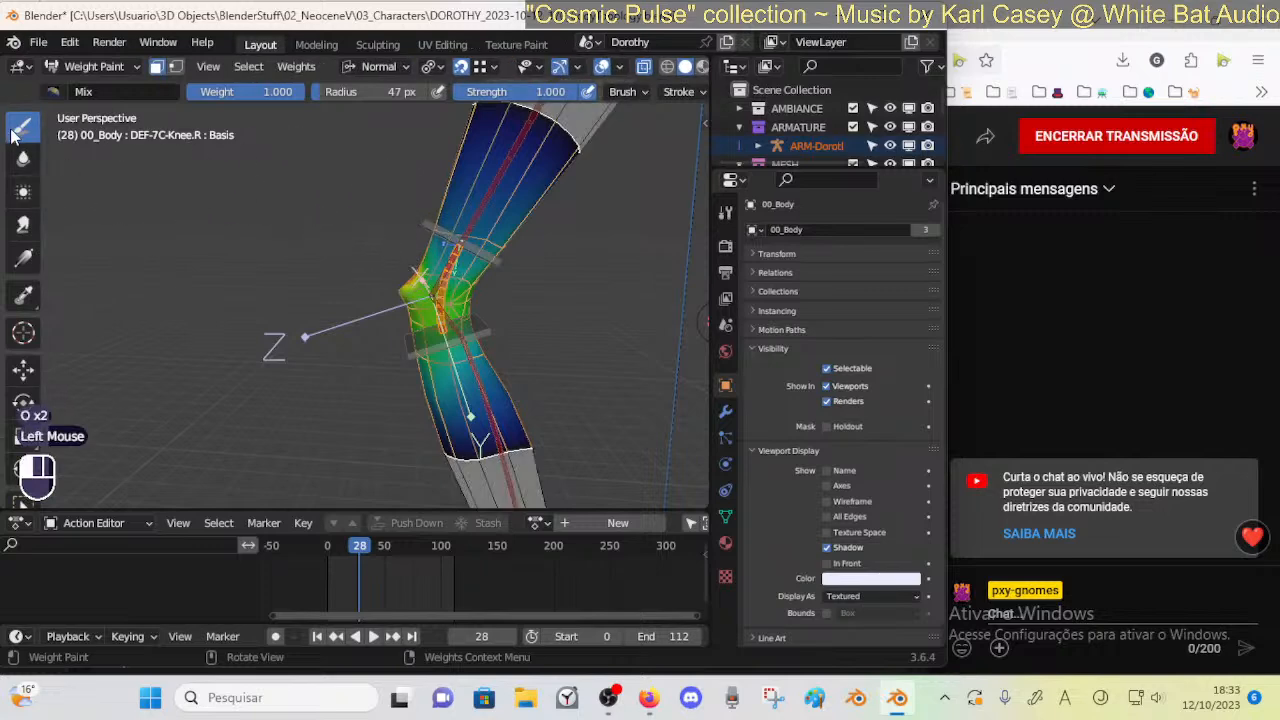
{"action": "key", "text": "ctrl+r"}
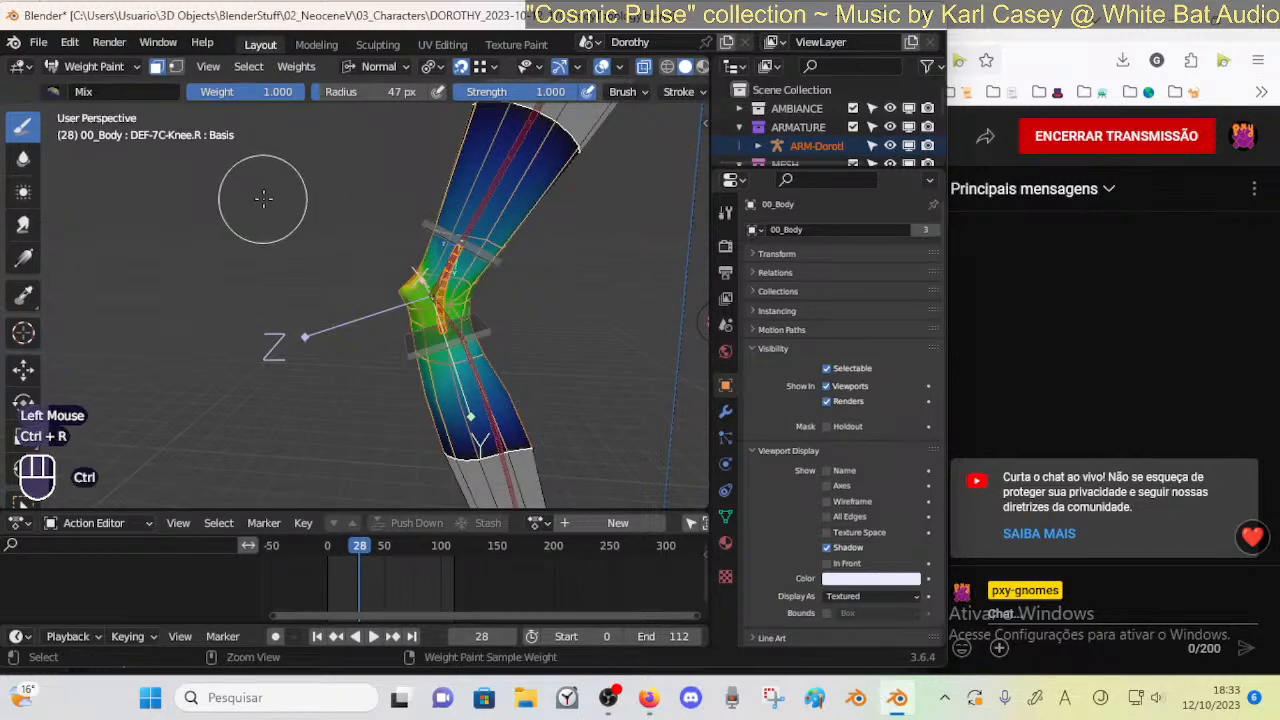
{"action": "key", "text": "ctrl+f"}
{"action": "middle_click_drag", "start_coordinate": [403, 278], "coordinate": [557, 291]}
{"action": "mouse_move", "coordinate": [450, 290]}
{"action": "middle_mouse_down"}
{"action": "mouse_move", "coordinate": [523, 297]}
{"action": "mouse_move", "coordinate": [388, 280]}
{"action": "mouse_move", "coordinate": [372, 340]}
{"action": "mouse_move", "coordinate": [408, 306]}
{"action": "mouse_move", "coordinate": [443, 229]}
{"action": "mouse_move", "coordinate": [430, 302]}
{"action": "middle_mouse_up"}
{"action": "left_click", "coordinate": [428, 305]}
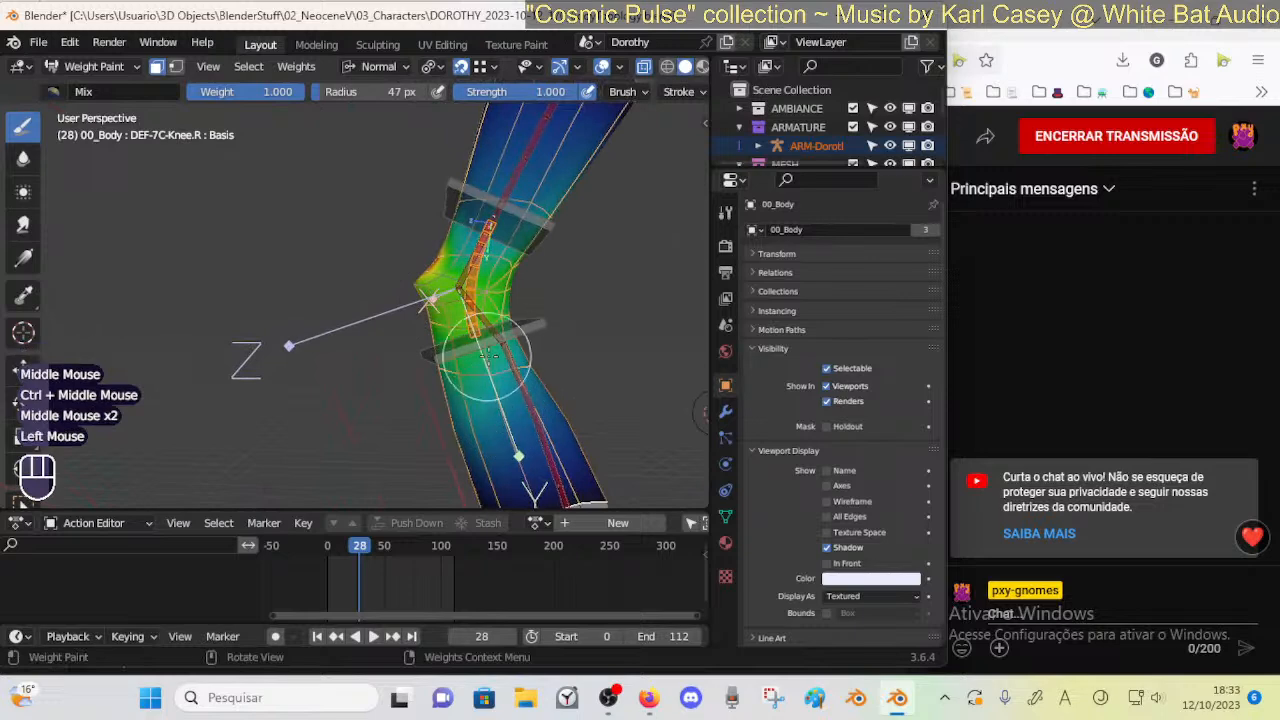
Return to Object Mode, reselect the armature with 00_Body and re-enter Weight Paint mode
{"action": "middle_click_drag", "start_coordinate": [490, 400], "coordinate": [460, 345], "text": "ctrl"}
{"action": "key", "text": "ctrl+Tab"}
{"action": "left_click", "coordinate": [462, 337]}
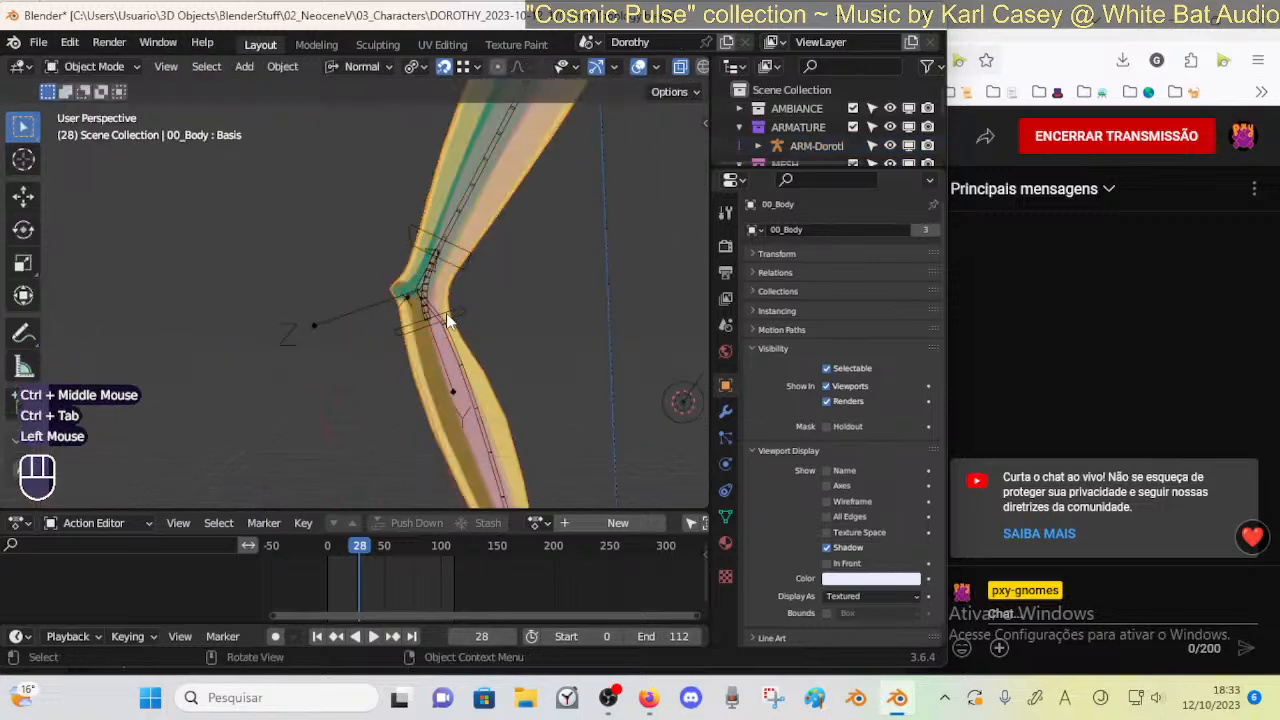
{"action": "left_click", "coordinate": [456, 334]}
{"action": "left_click", "coordinate": [467, 332], "text": "shift"}
{"action": "key", "text": "ctrl+Tab"}
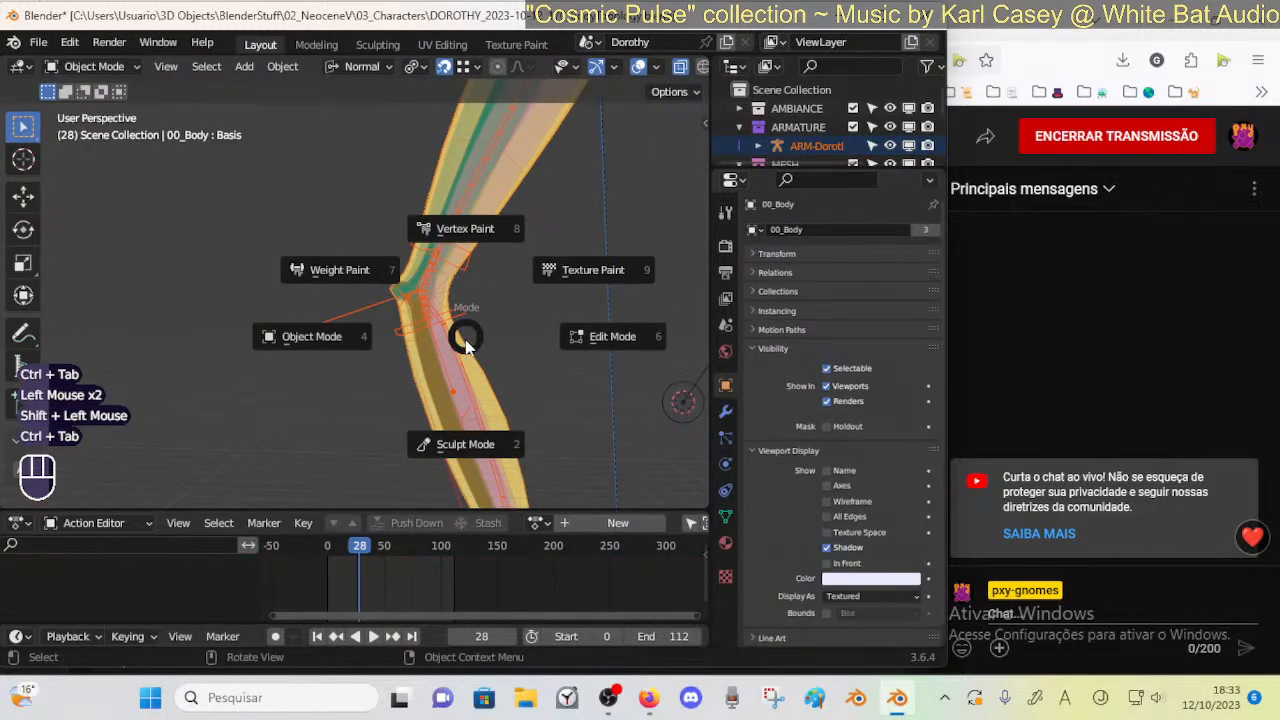
{"action": "left_click", "coordinate": [464, 375], "text": "ctrl"}
{"action": "key", "text": "ctrl+z"}
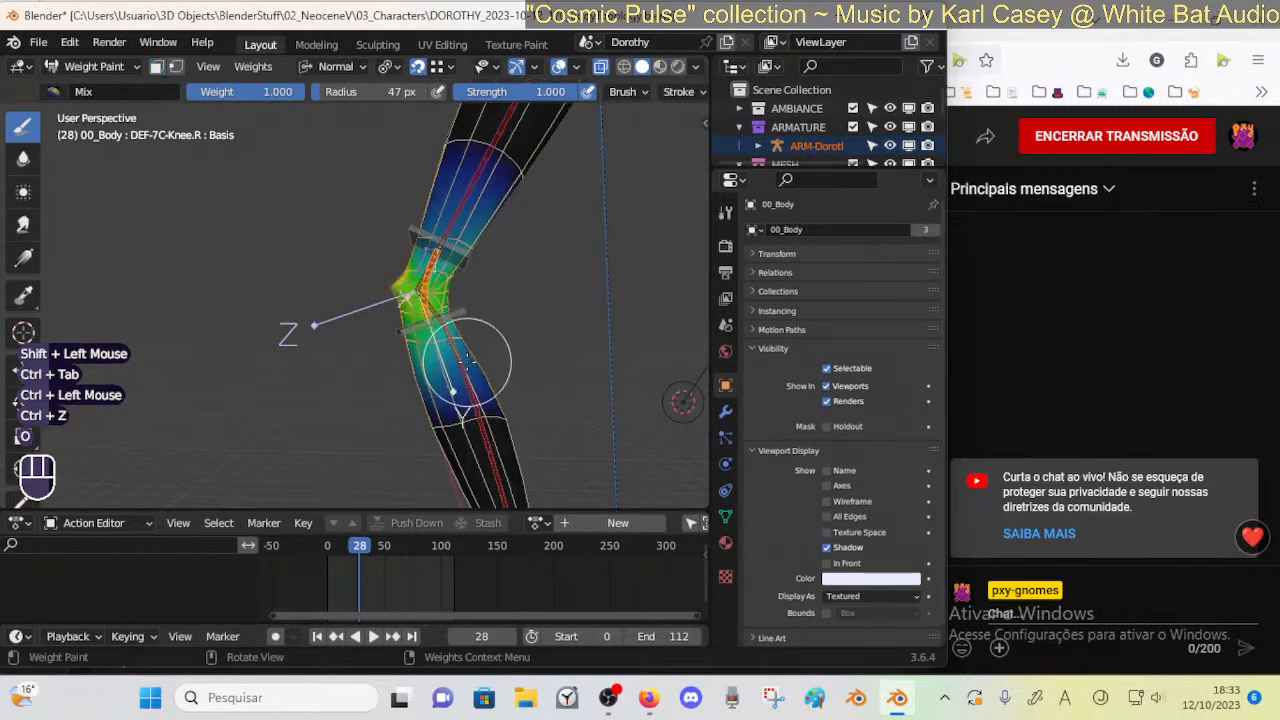
{"action": "key", "text": "o"}
{"action": "left_click", "coordinate": [458, 392]}
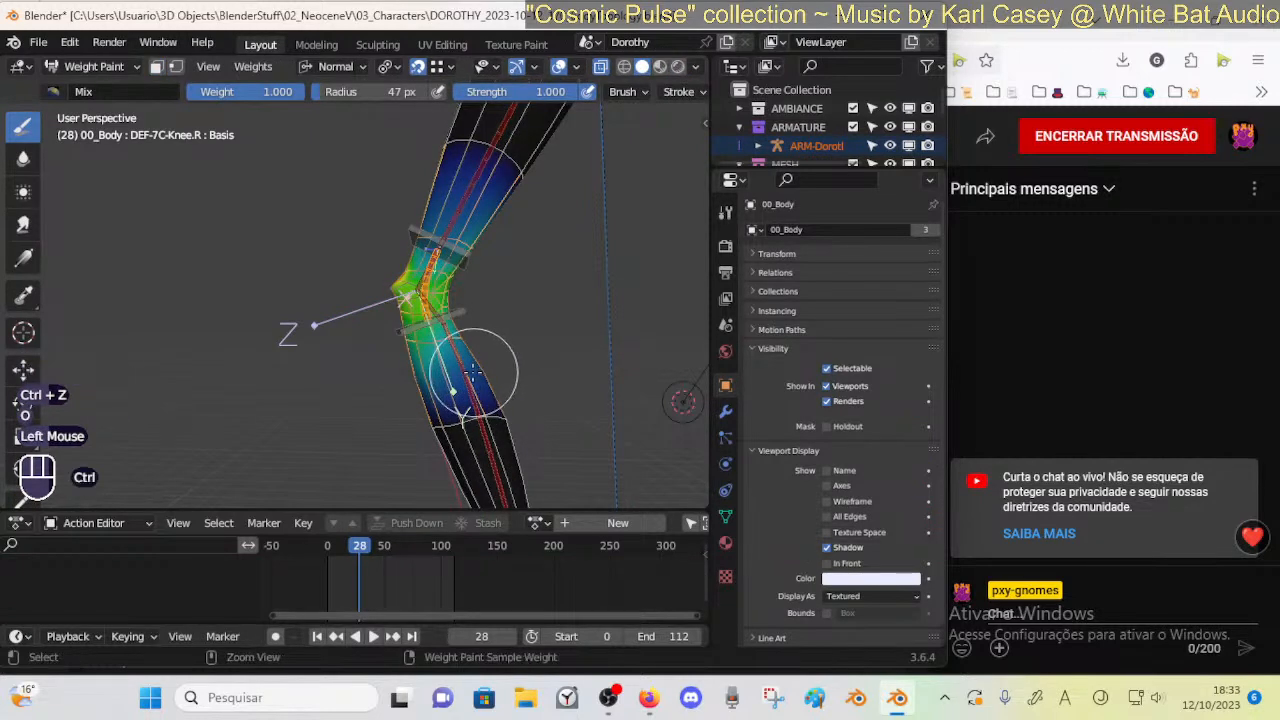
{"action": "key", "text": "ctrl+f"}
{"action": "right_click", "coordinate": [538, 321]}
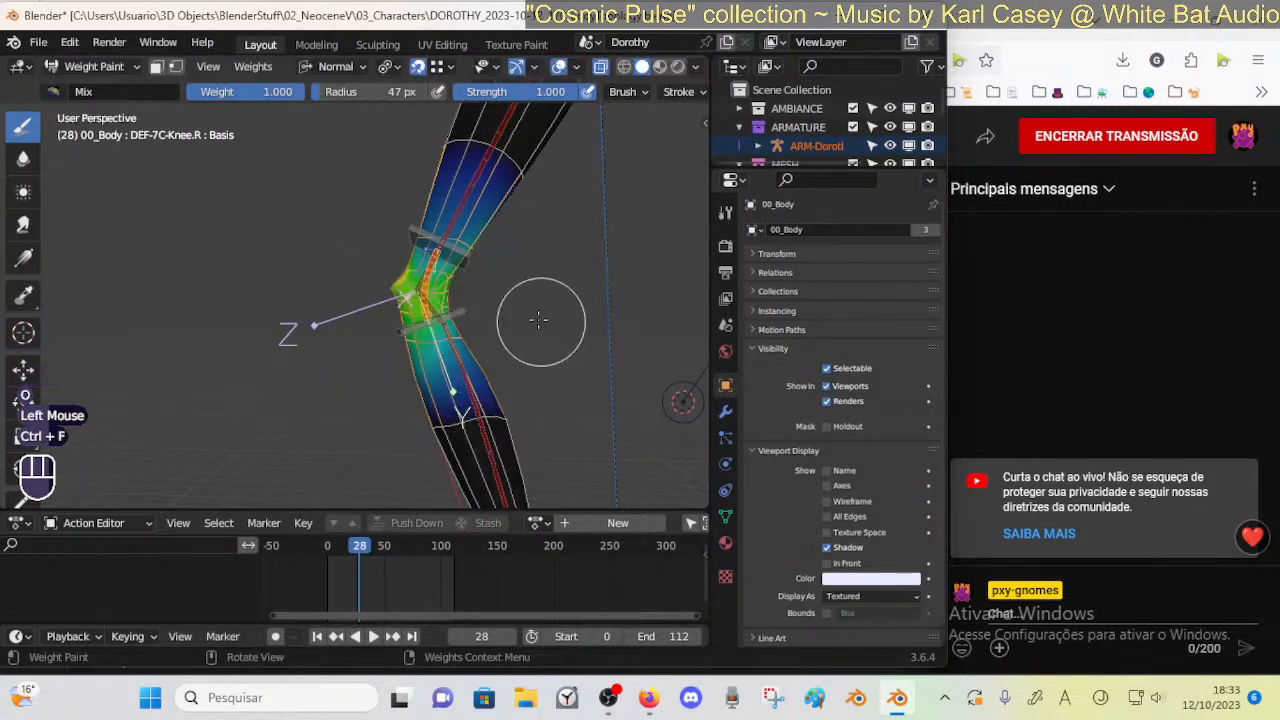
{"action": "left_click", "coordinate": [50, 92]}
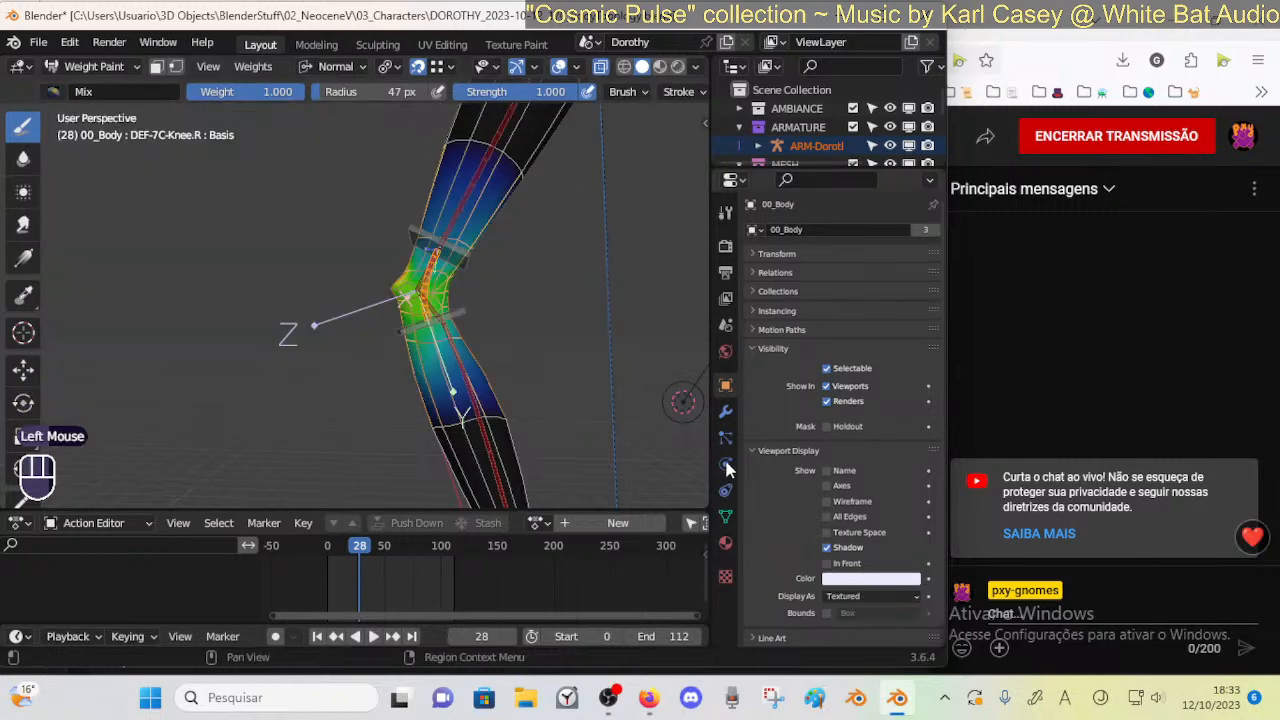
Show the body mesh's vertex groups and compare the painted weights of DEF-7D-Shin.R and DEF-7C-Knee.R
{"action": "left_click", "coordinate": [722, 515]}
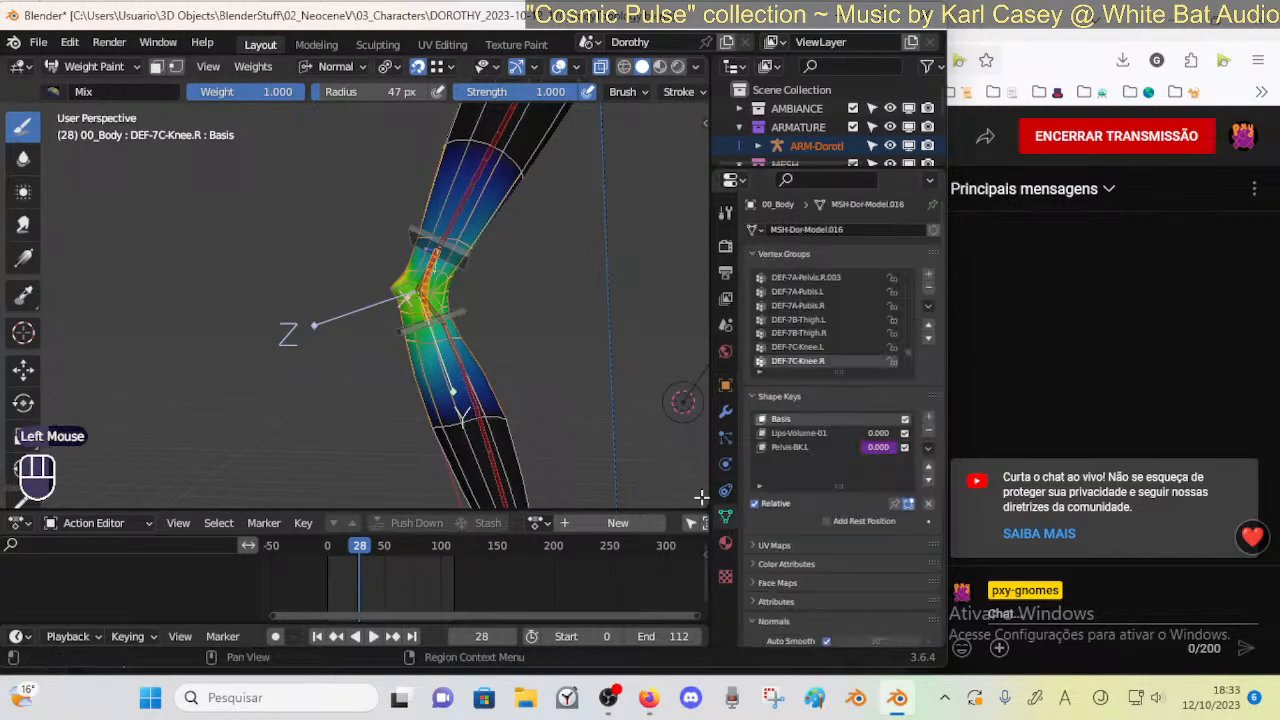
{"action": "left_click", "coordinate": [451, 309], "text": "ctrl"}
{"action": "left_click", "coordinate": [447, 331], "text": "ctrl"}
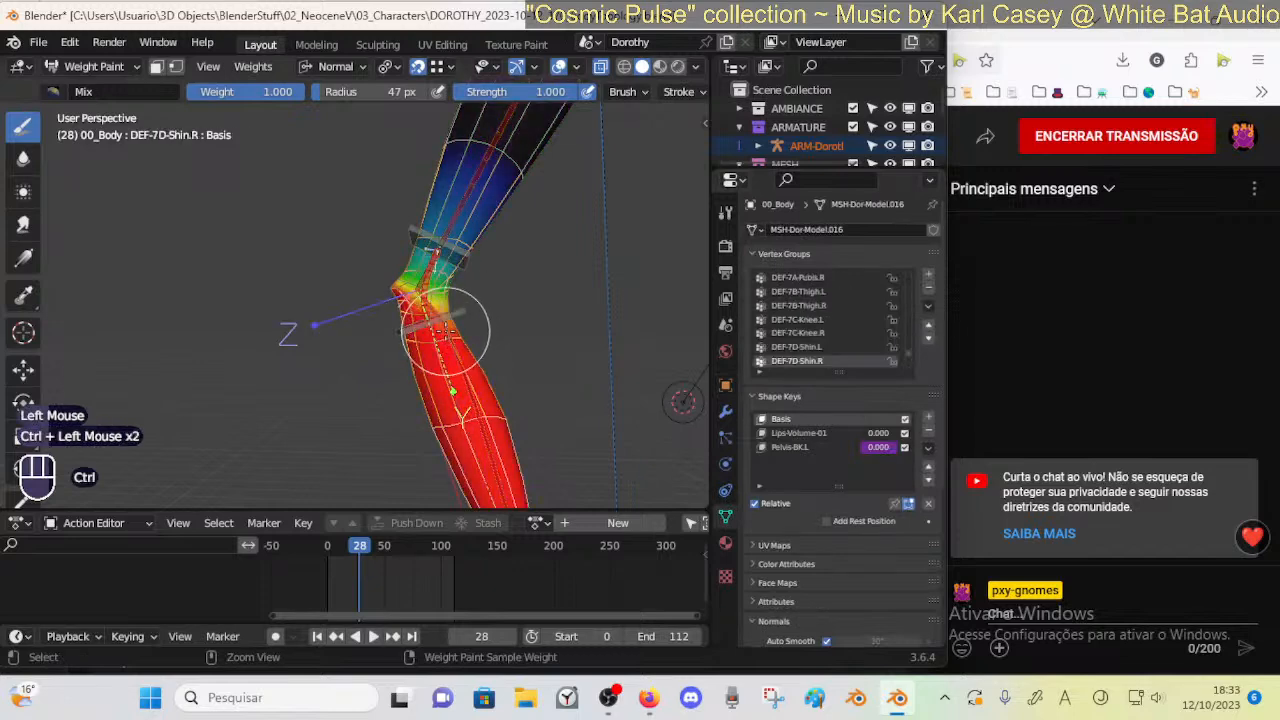
{"action": "left_click", "coordinate": [432, 287], "text": "ctrl"}
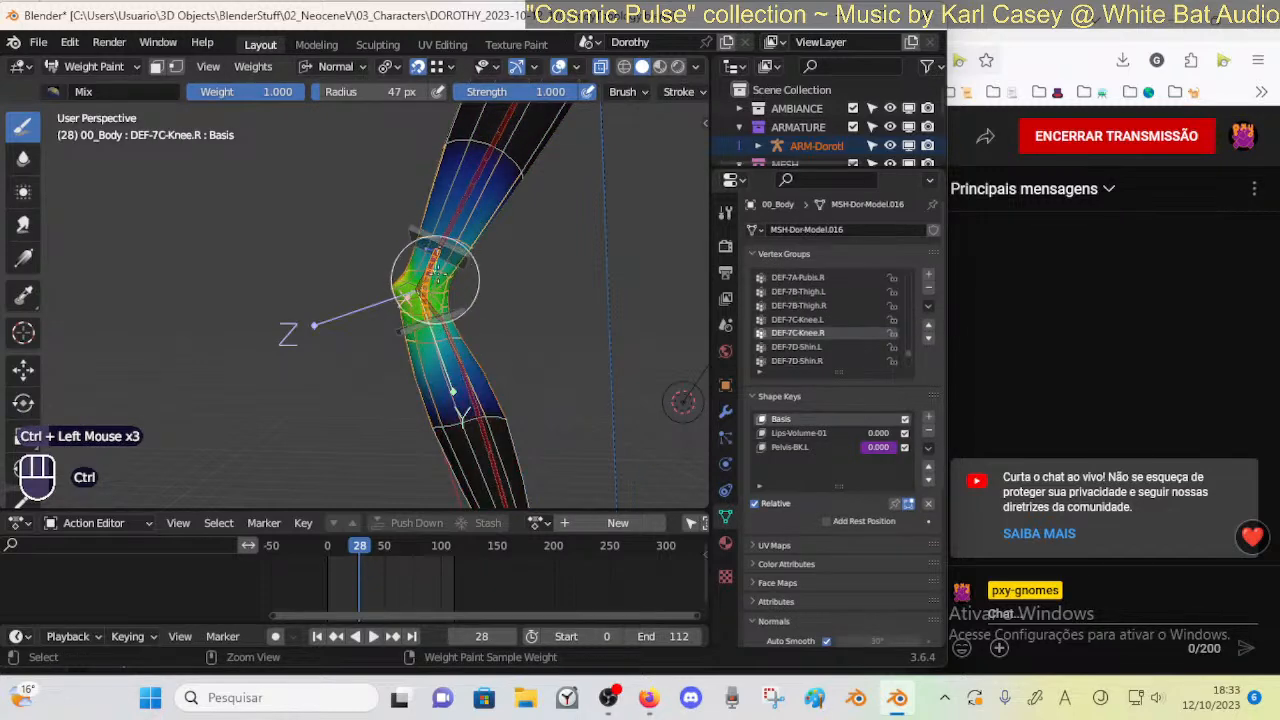
{"action": "left_click", "coordinate": [455, 340], "text": "ctrl"}
{"action": "left_click", "coordinate": [450, 293], "text": "ctrl"}
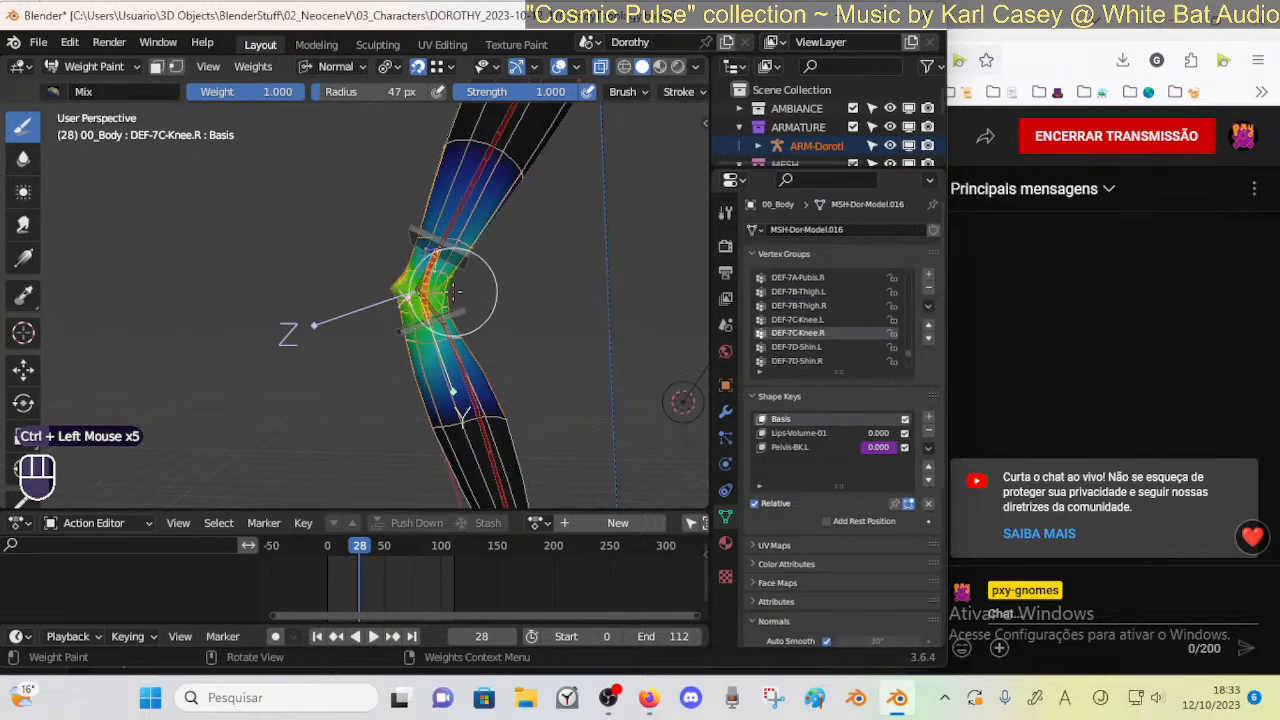
{"action": "left_click_drag", "start_coordinate": [450, 292], "coordinate": [455, 266]}
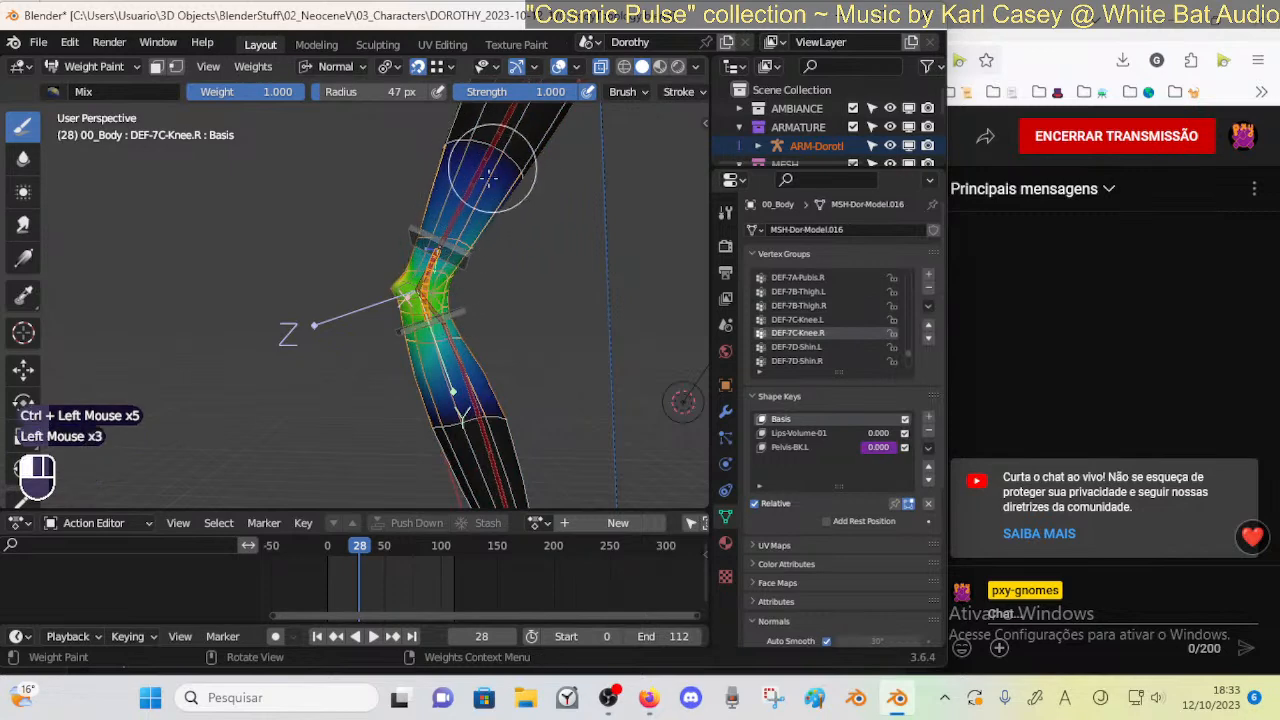
Switch to the Smear brush with a 130 px radius, try smearing the knee weights toward the thigh and undo the stroke
{"action": "left_click", "coordinate": [27, 219]}
{"action": "key", "text": "f"}
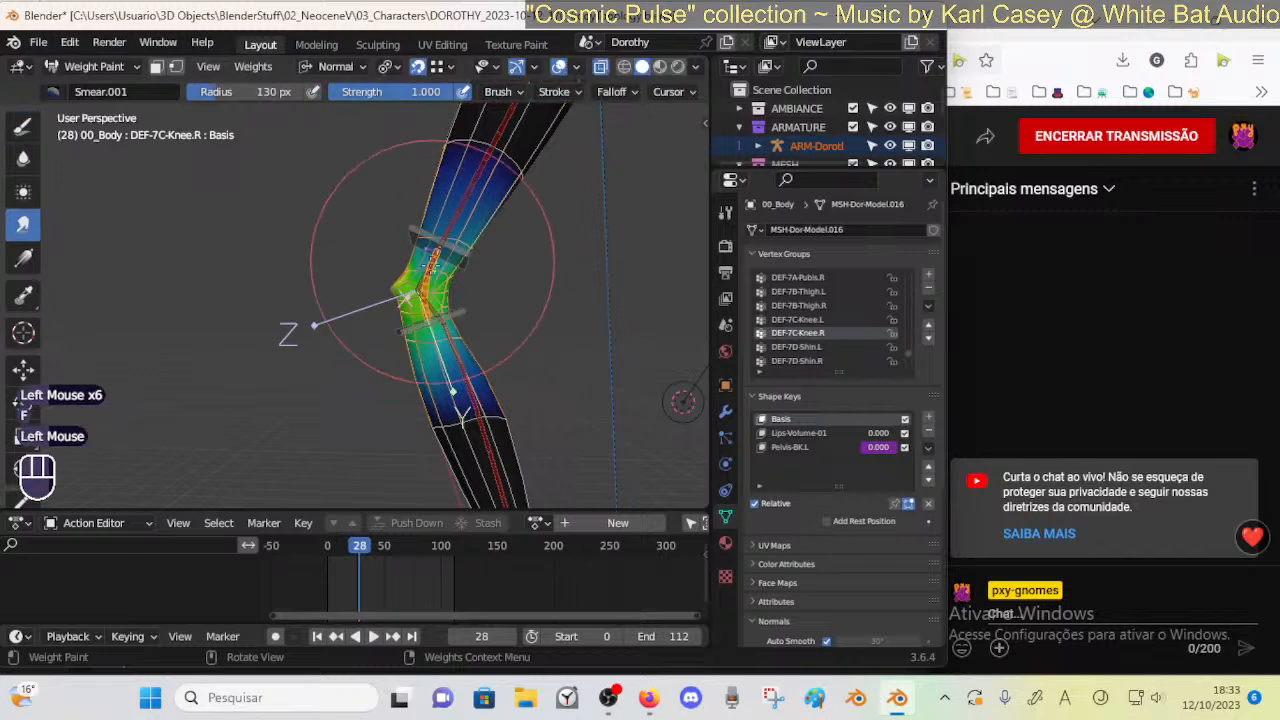
{"action": "left_click", "coordinate": [437, 268]}
{"action": "mouse_move", "coordinate": [436, 271]}
{"action": "left_mouse_down"}
{"action": "mouse_move", "coordinate": [456, 259]}
{"action": "mouse_move", "coordinate": [437, 253]}
{"action": "mouse_move", "coordinate": [477, 240]}
{"action": "left_mouse_up"}
{"action": "key", "text": "ctrl+z"}
Turn off snapping and try smearing the DEF-7C-Knee.R weights up the thigh
{"action": "left_click", "coordinate": [420, 66]}
{"action": "middle_click_drag", "start_coordinate": [487, 239], "coordinate": [478, 234]}
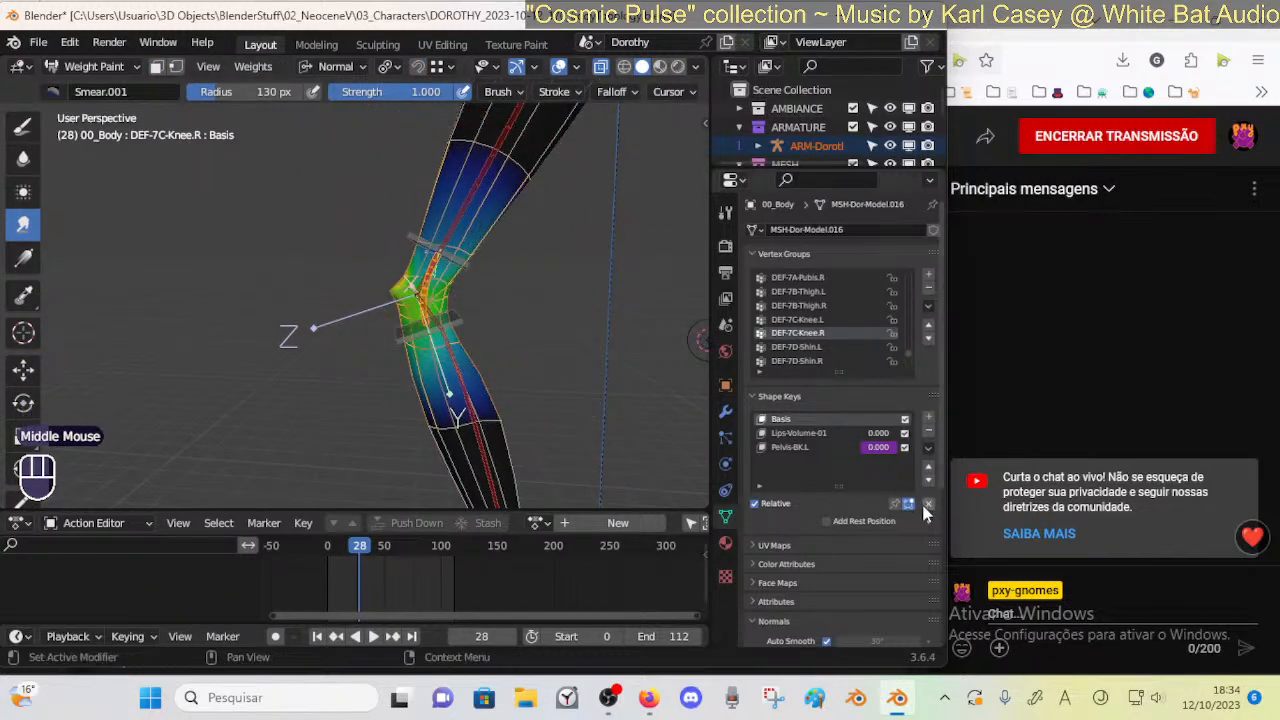
{"action": "left_click_drag", "start_coordinate": [437, 222], "coordinate": [471, 186]}
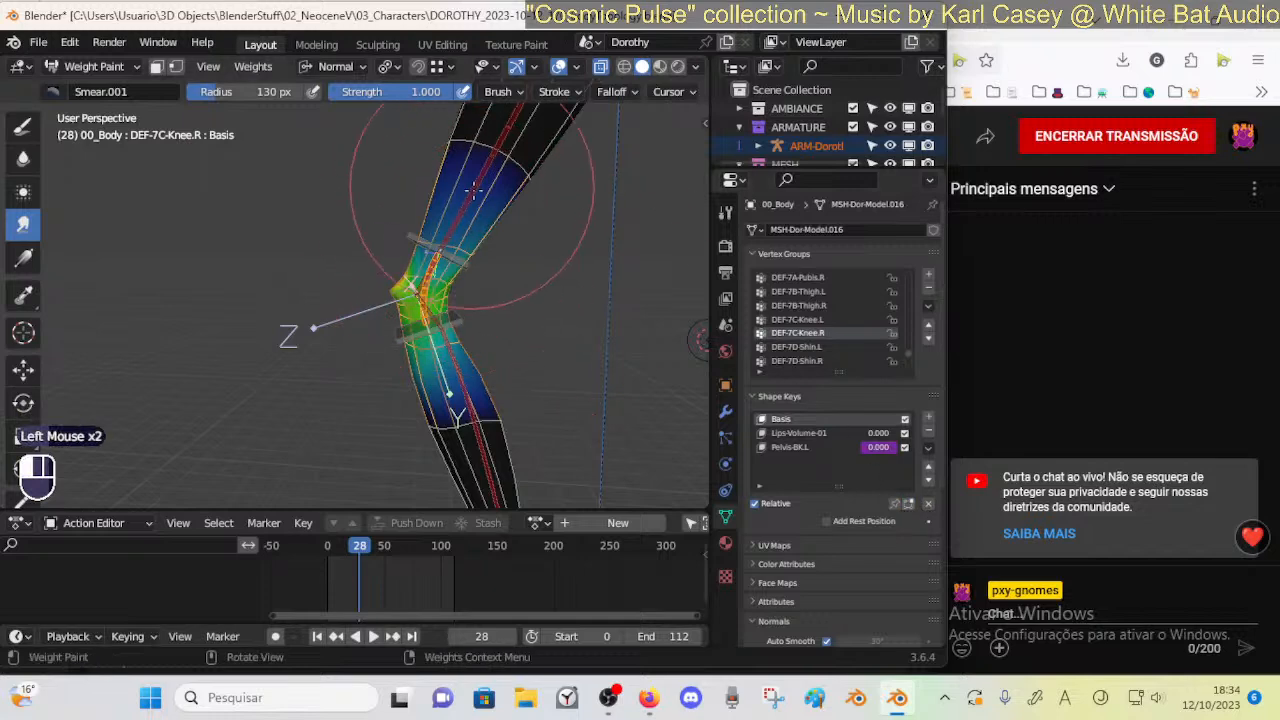
{"action": "mouse_move", "coordinate": [457, 268]}
{"action": "middle_mouse_down", "text": "ctrl"}
{"action": "mouse_move", "coordinate": [447, 280]}
{"action": "mouse_move", "coordinate": [449, 253]}
{"action": "mouse_move", "coordinate": [456, 283]}
{"action": "middle_mouse_up", "text": "ctrl"}
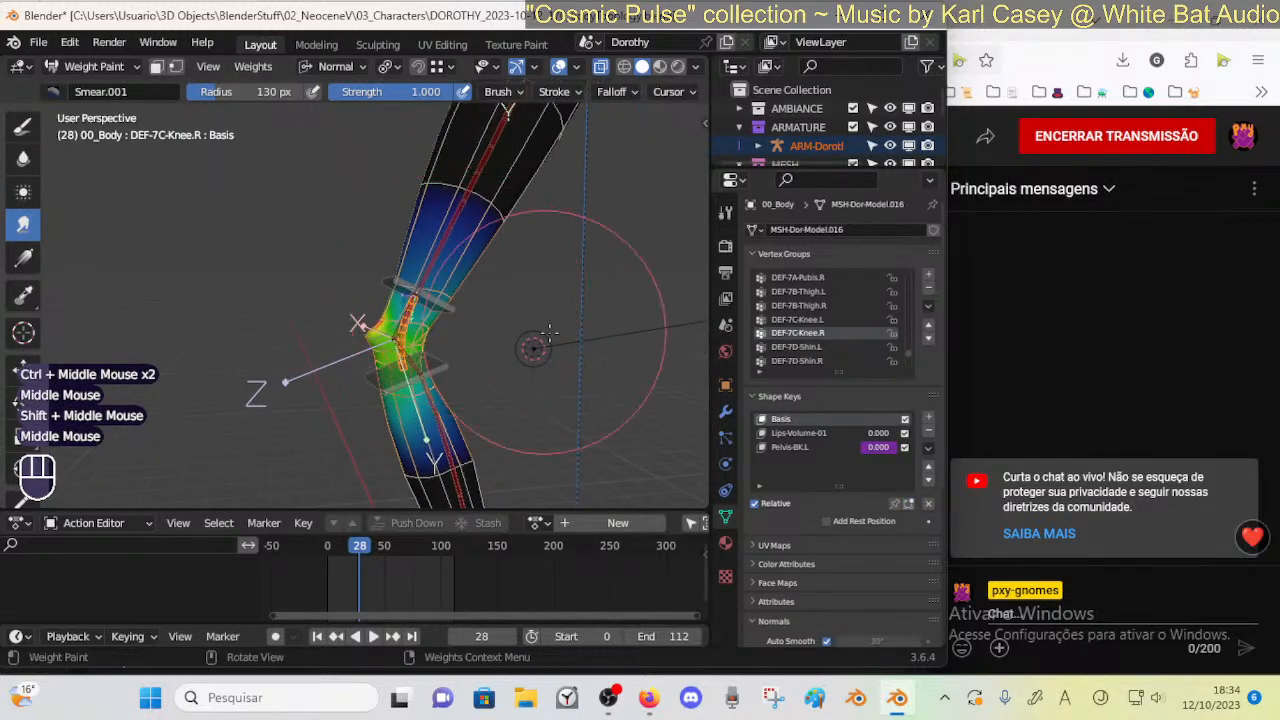
Pick DEF-7C-Knee.R again as the active bone and try another smear stroke across the lower thigh
{"action": "left_click", "coordinate": [426, 301], "text": "ctrl"}
{"action": "left_click", "coordinate": [416, 309], "text": "ctrl"}
{"action": "left_click", "coordinate": [405, 317], "text": "ctrl"}
{"action": "left_click", "coordinate": [395, 325], "text": "ctrl"}
{"action": "left_click", "coordinate": [395, 325], "text": "ctrl"}
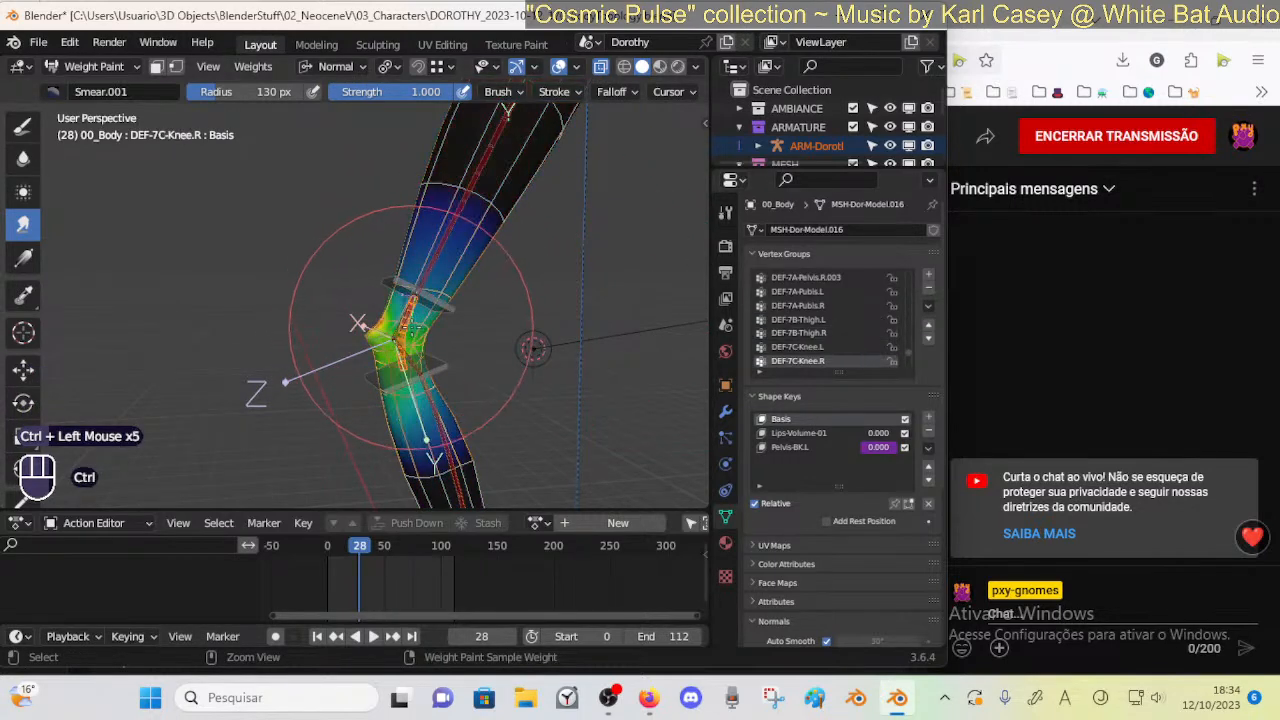
{"action": "left_click_drag", "start_coordinate": [425, 218], "coordinate": [462, 215]}
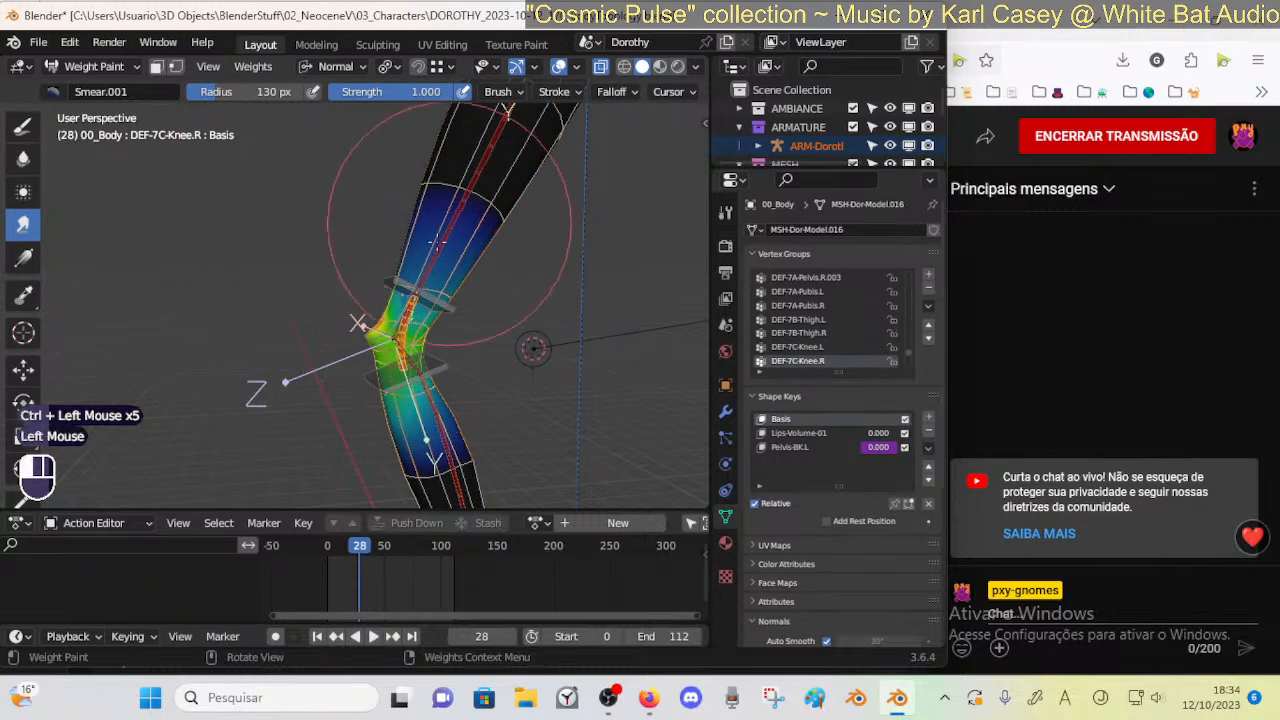
Return to Object Mode, reselect the armature together with 00_Body and re-enter Weight Paint mode
{"action": "key", "text": "ctrl"}
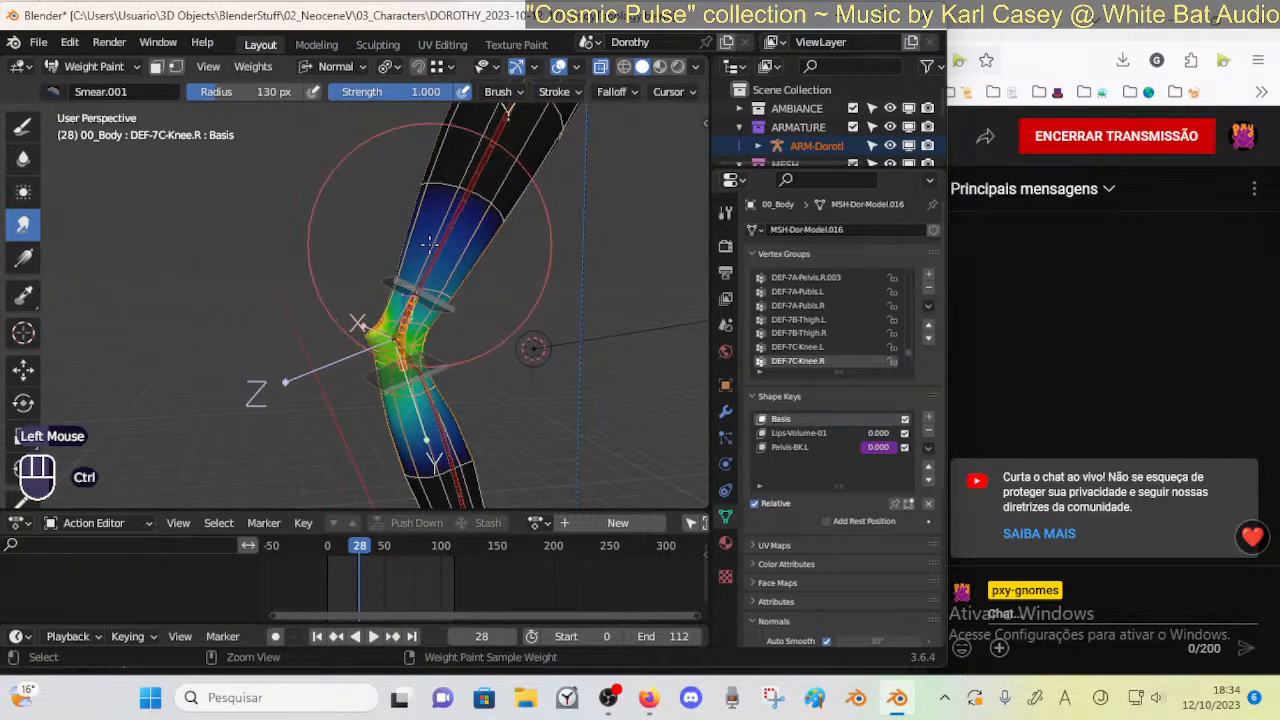
{"action": "key", "text": "ctrl+Tab"}
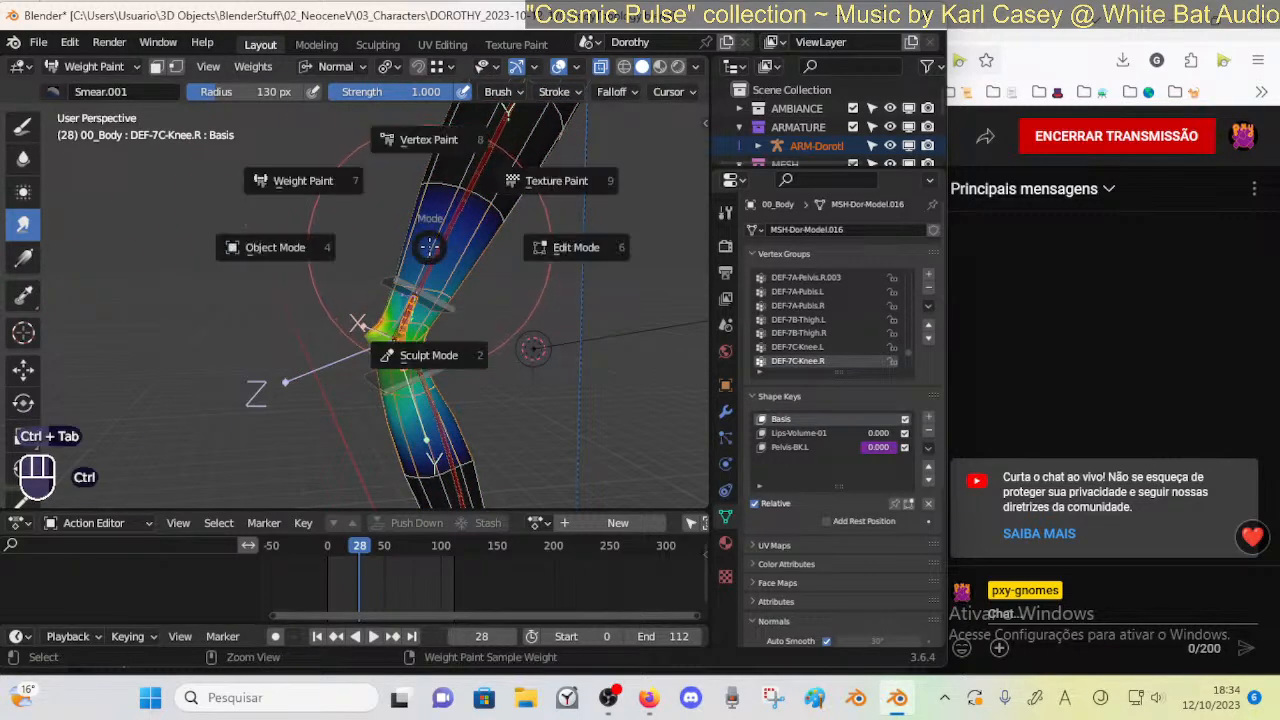
{"action": "left_click", "coordinate": [417, 287]}
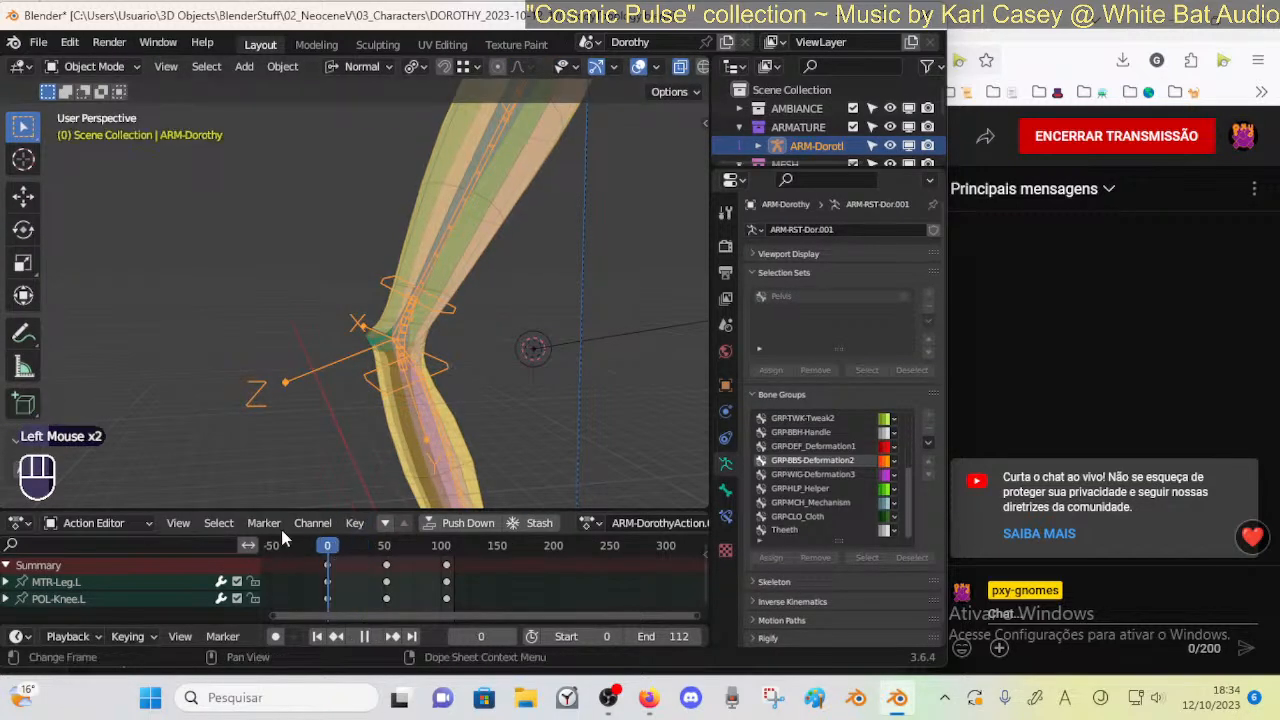
{"action": "left_click", "coordinate": [402, 345]}
{"action": "left_click", "coordinate": [406, 328]}
{"action": "left_click", "coordinate": [425, 308]}
{"action": "left_click", "coordinate": [449, 288]}
{"action": "left_click", "coordinate": [468, 263], "text": "shift"}
{"action": "key", "text": "ctrl+Tab"}
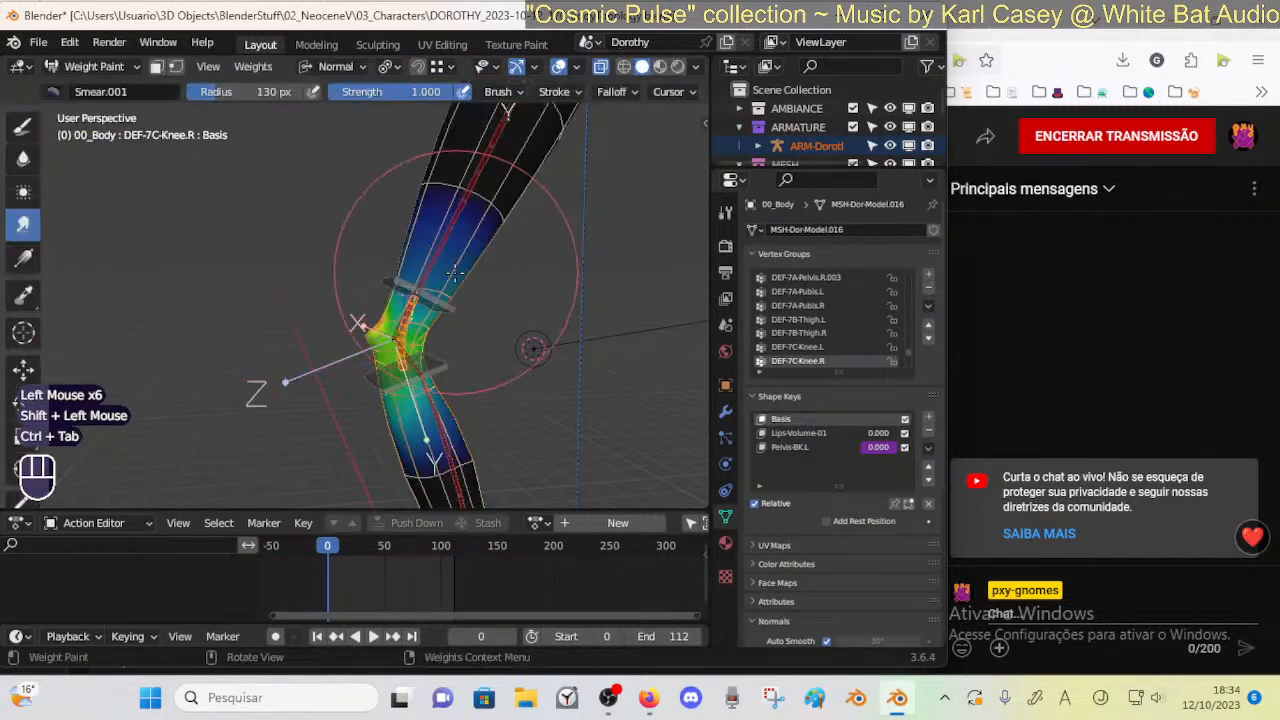
Try smearing the DEF-7B-Thigh.R weights around the knee and switch to the Draw brush
{"action": "left_click", "coordinate": [429, 264], "text": "ctrl"}
{"action": "left_click_drag", "start_coordinate": [442, 264], "coordinate": [455, 300]}
{"action": "mouse_move", "coordinate": [438, 364]}
{"action": "left_mouse_down"}
{"action": "mouse_move", "coordinate": [416, 369]}
{"action": "mouse_move", "coordinate": [442, 338]}
{"action": "left_mouse_up"}
{"action": "left_click", "coordinate": [23, 128]}
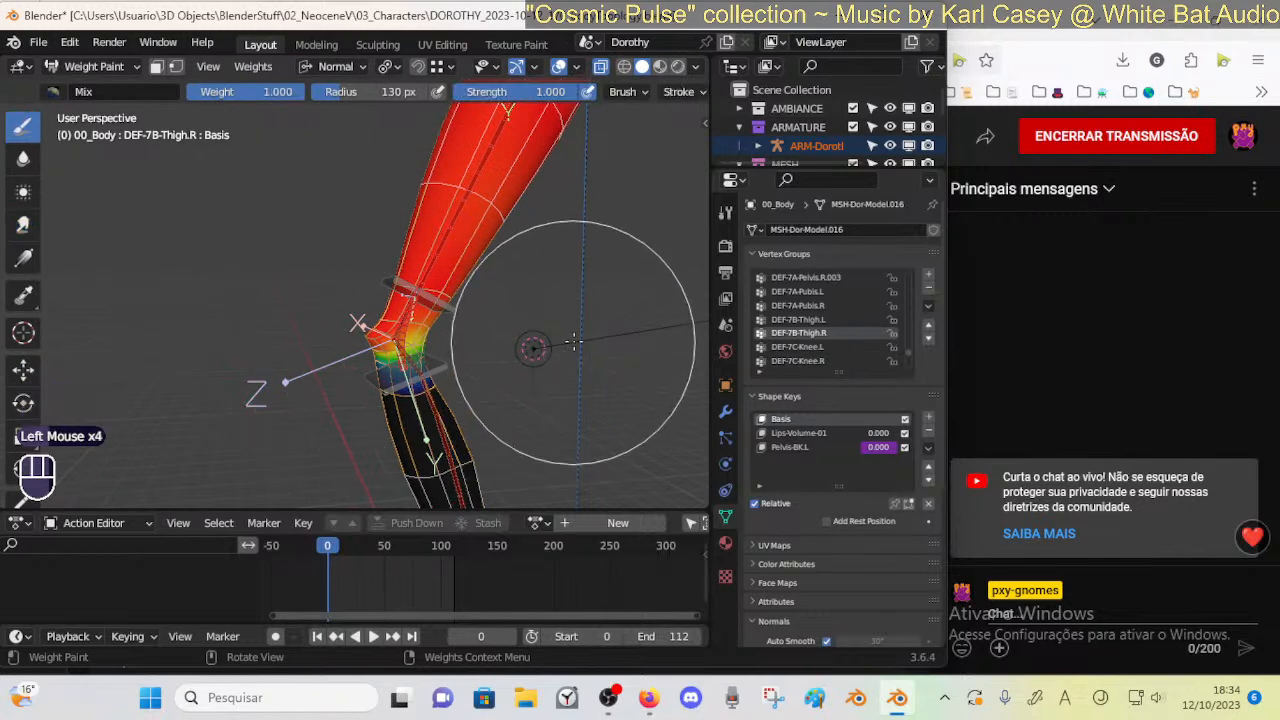
Save the character file and close the Blender window
{"action": "key", "text": "ctrl+s"}
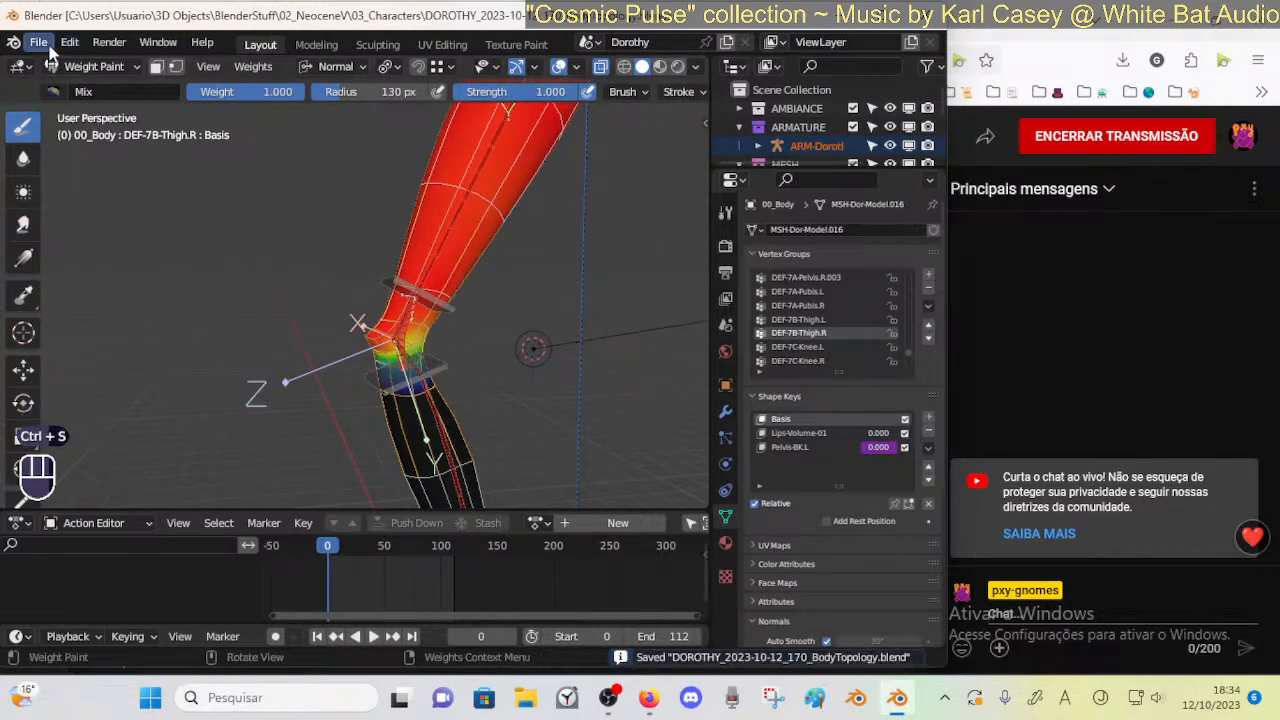
{"action": "left_click", "coordinate": [888, 90]}
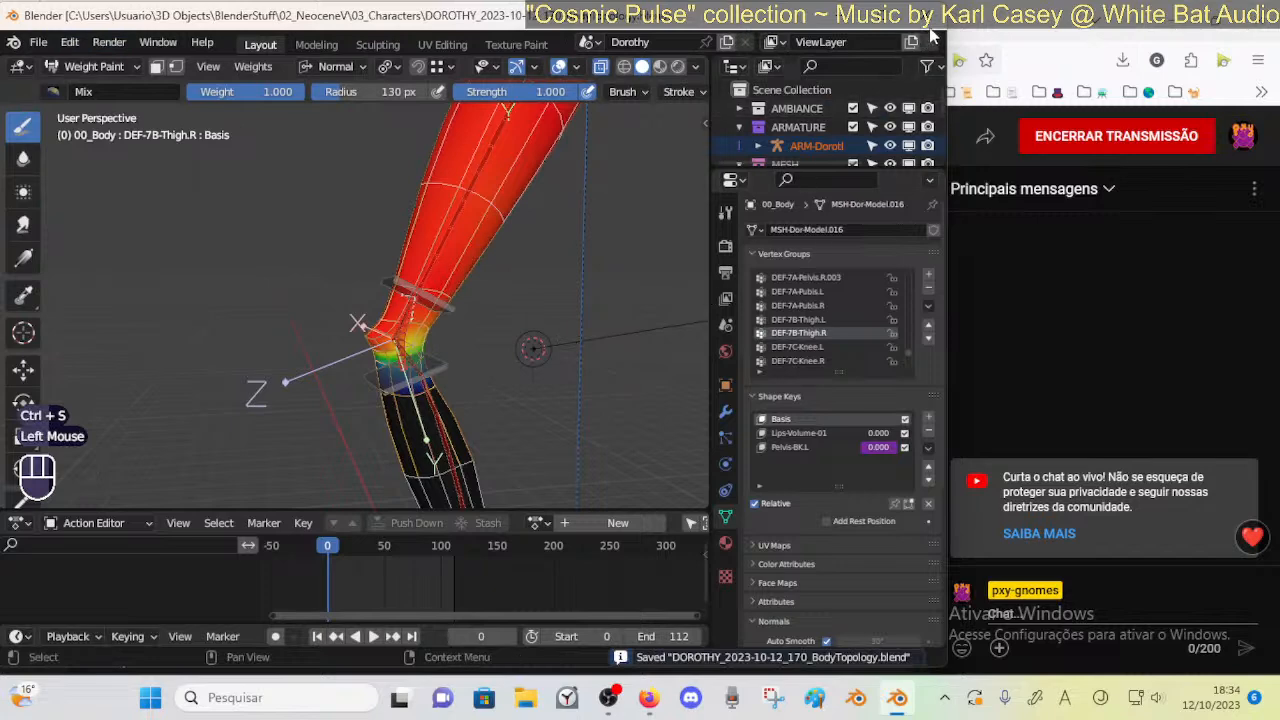
{"action": "left_click", "coordinate": [763, 233]}
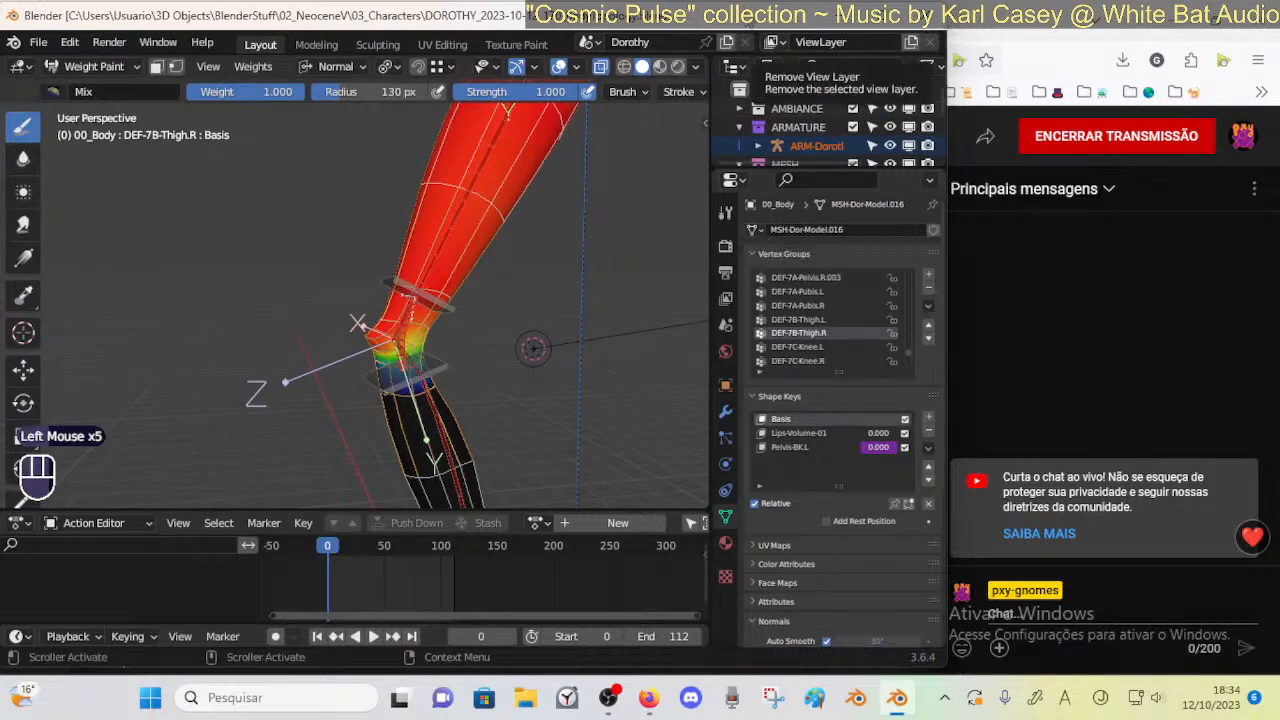
{"action": "key", "text": "ctrl+Tab"}
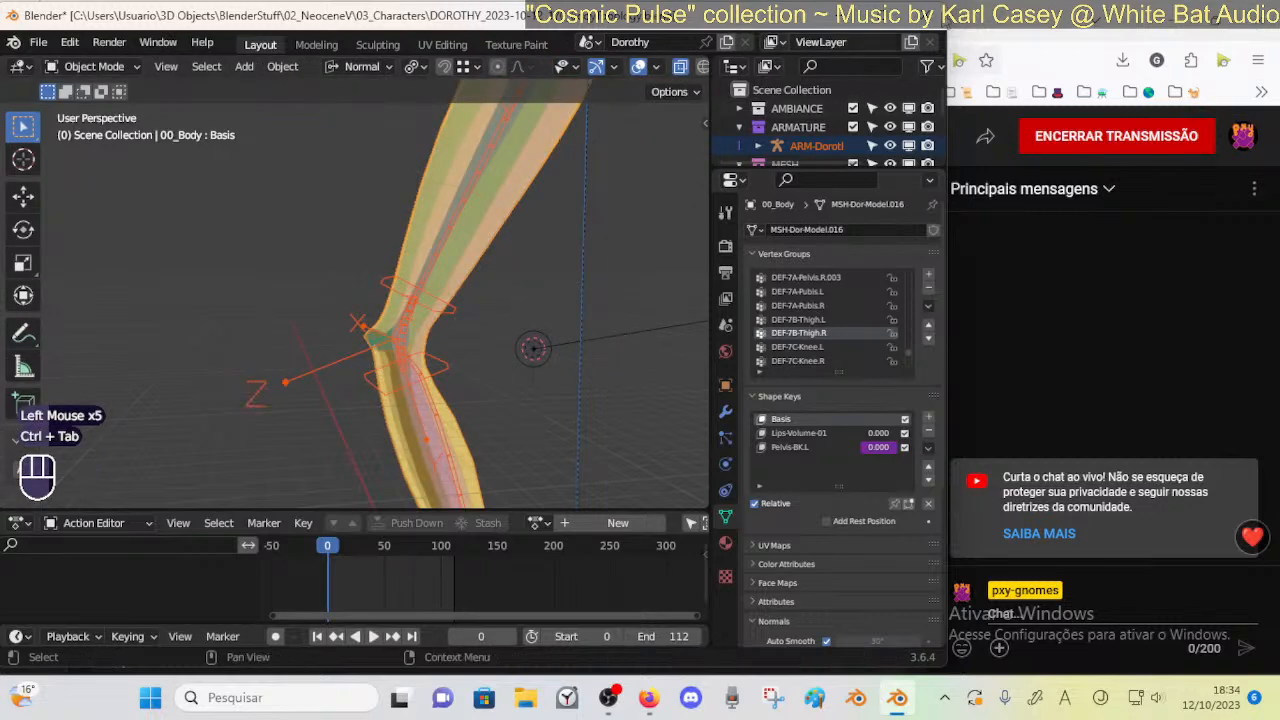
{"action": "left_click", "coordinate": [982, 34]}
{"action": "right_click", "coordinate": [897, 707]}
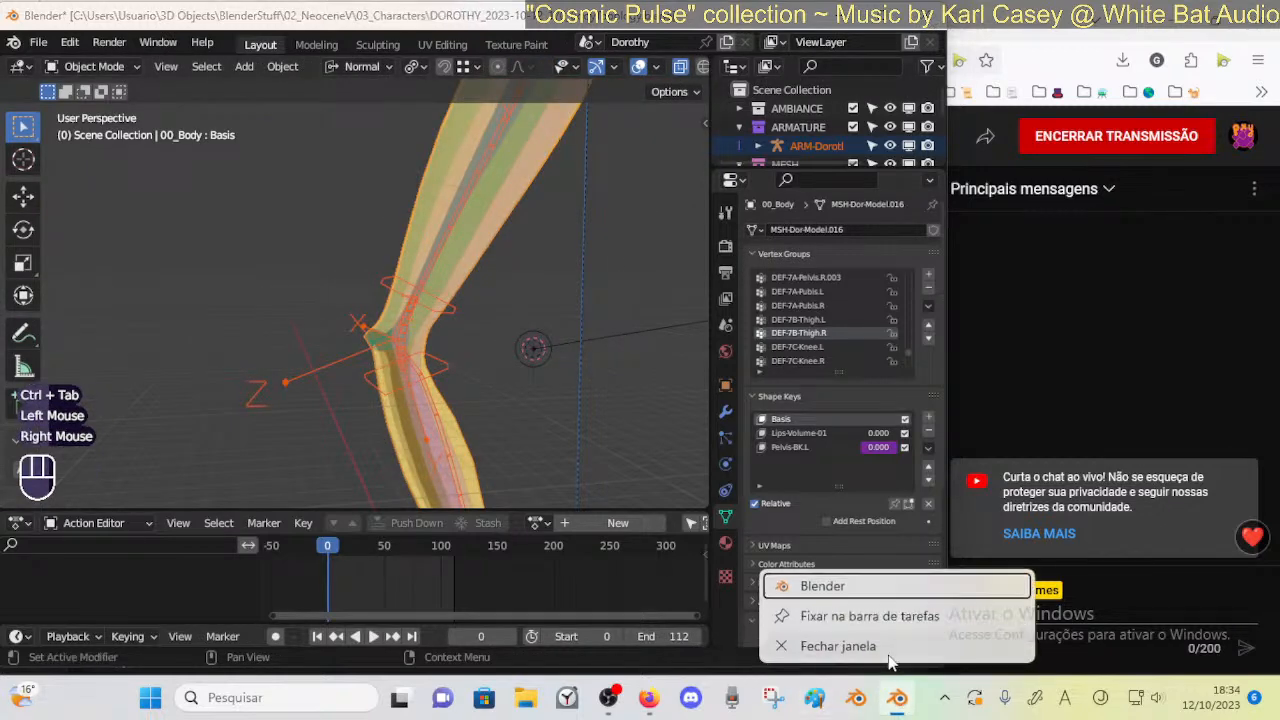
{"action": "left_click", "coordinate": [890, 650]}
{"action": "left_click", "coordinate": [898, 700]}
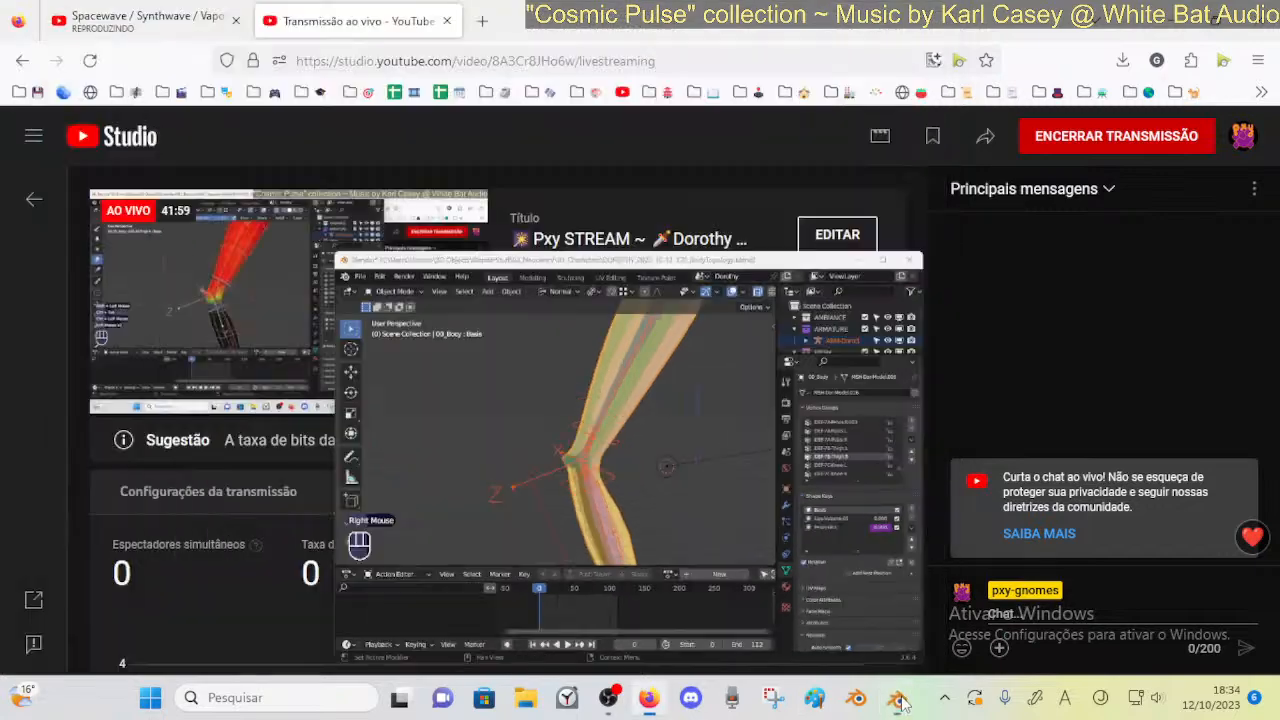
{"action": "left_click", "coordinate": [900, 703]}
{"action": "right_click", "coordinate": [902, 703]}
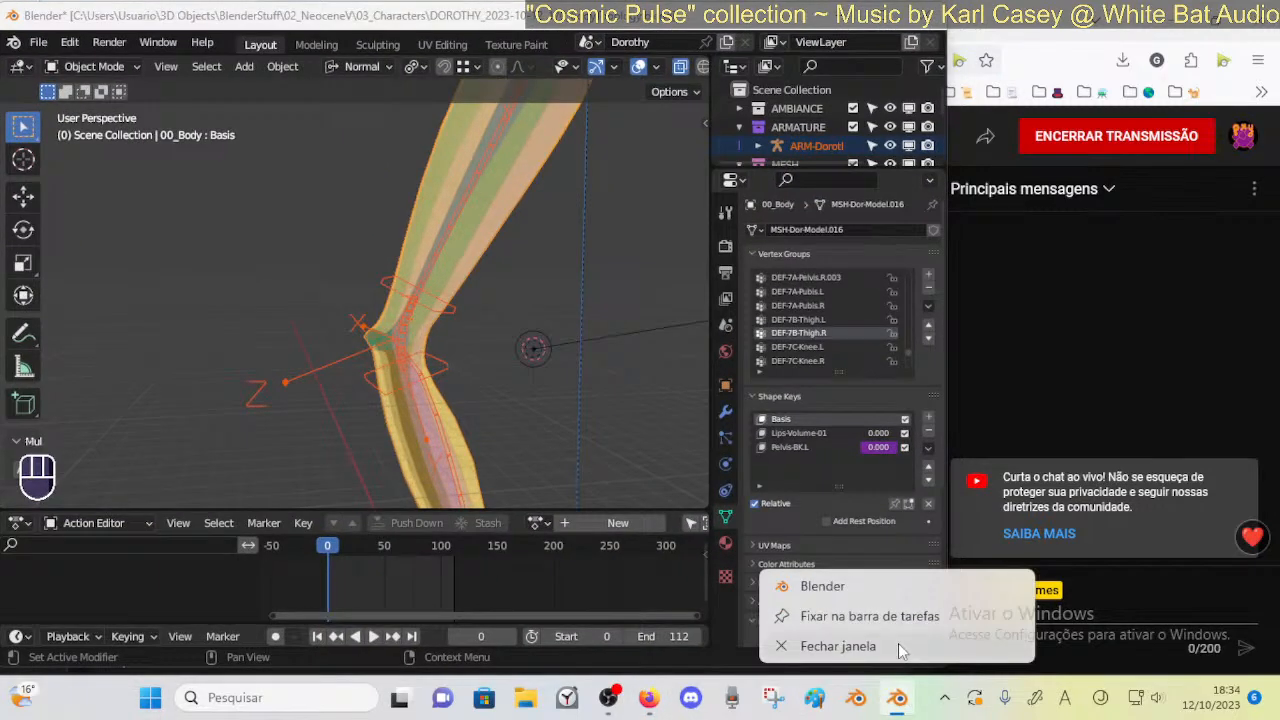
{"action": "left_click", "coordinate": [838, 646]}
{"action": "left_click", "coordinate": [514, 380]}
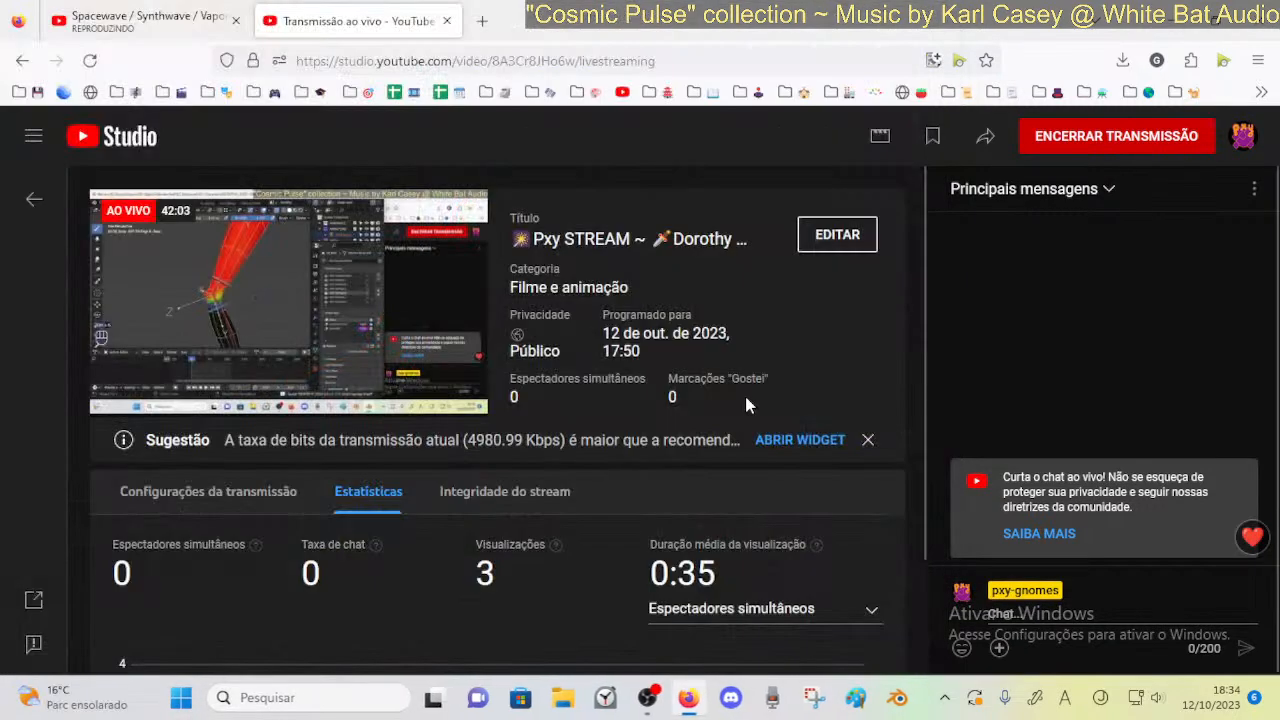
Close the GIGABYTE APP Center window on the desktop and bring the YouTube Studio browser back up
{"action": "left_click", "coordinate": [1172, 14]}
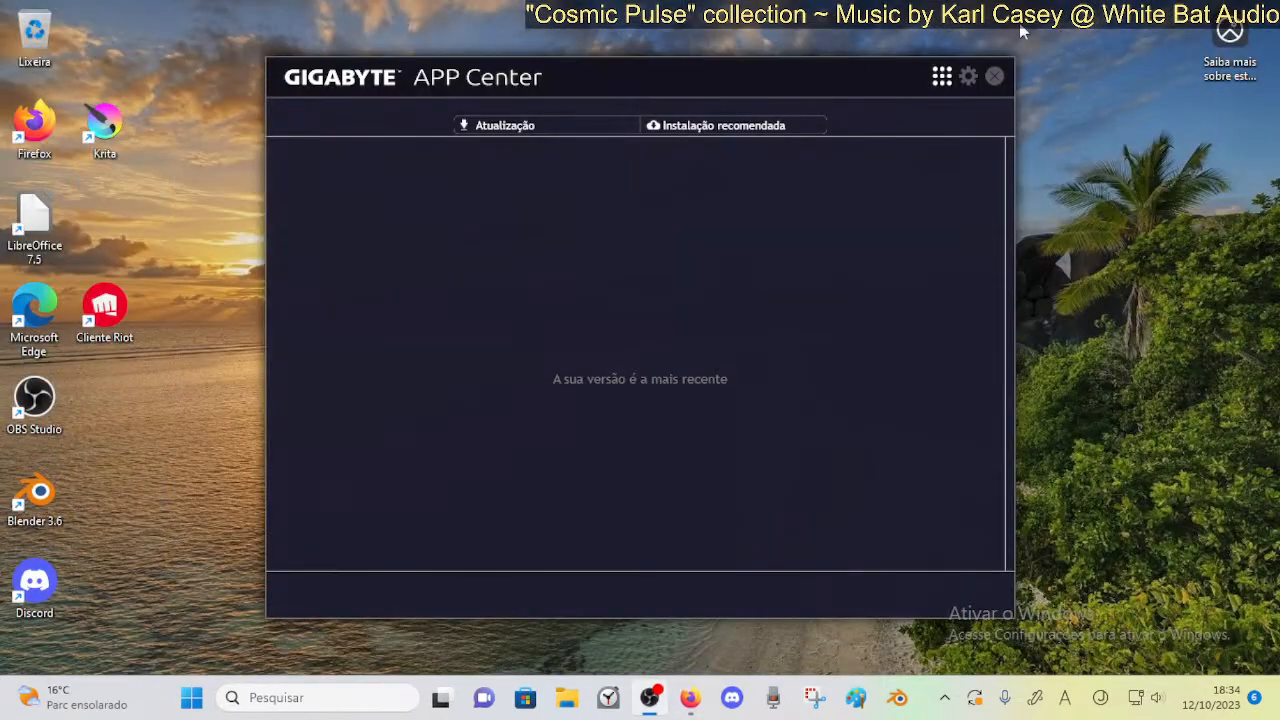
{"action": "left_click", "coordinate": [996, 78]}
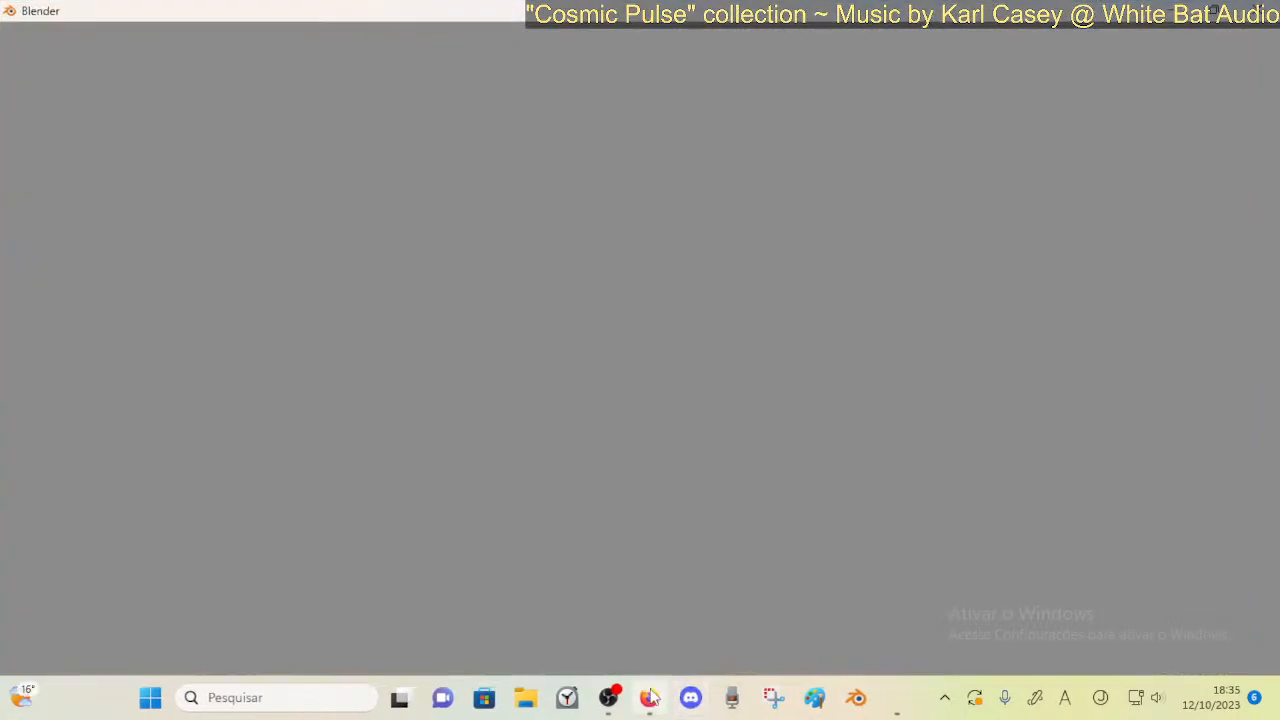
{"action": "left_click", "coordinate": [650, 697]}
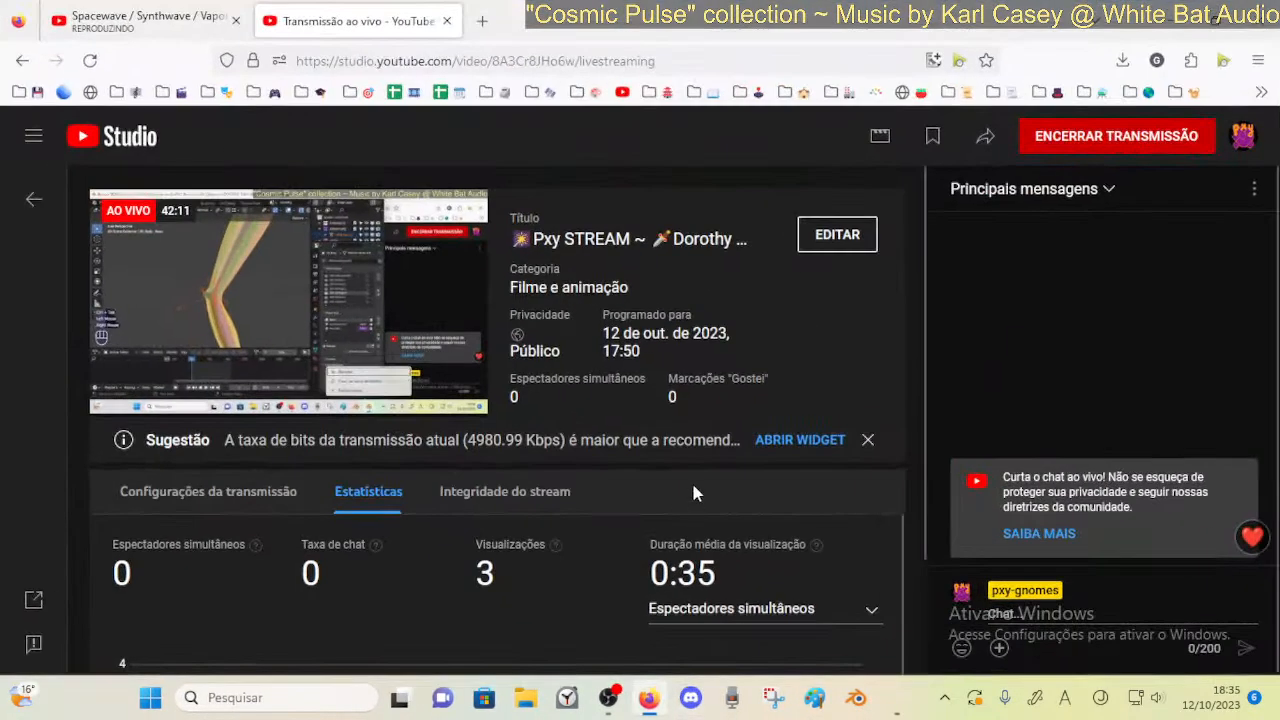
Switch to the new Blender window and open DOROTHY_2023-10-12_170_BodyTopology.blend
{"action": "left_click", "coordinate": [897, 700]}
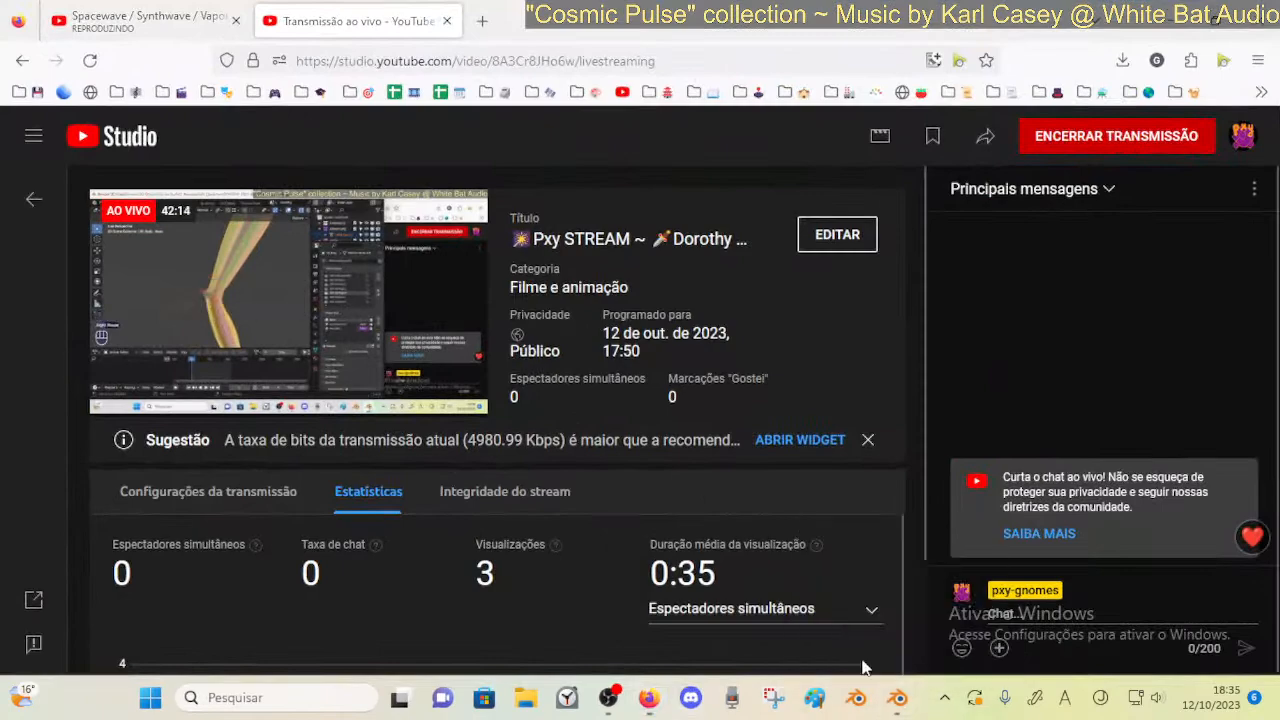
{"action": "left_click", "coordinate": [207, 158]}
{"action": "left_click", "coordinate": [41, 34]}
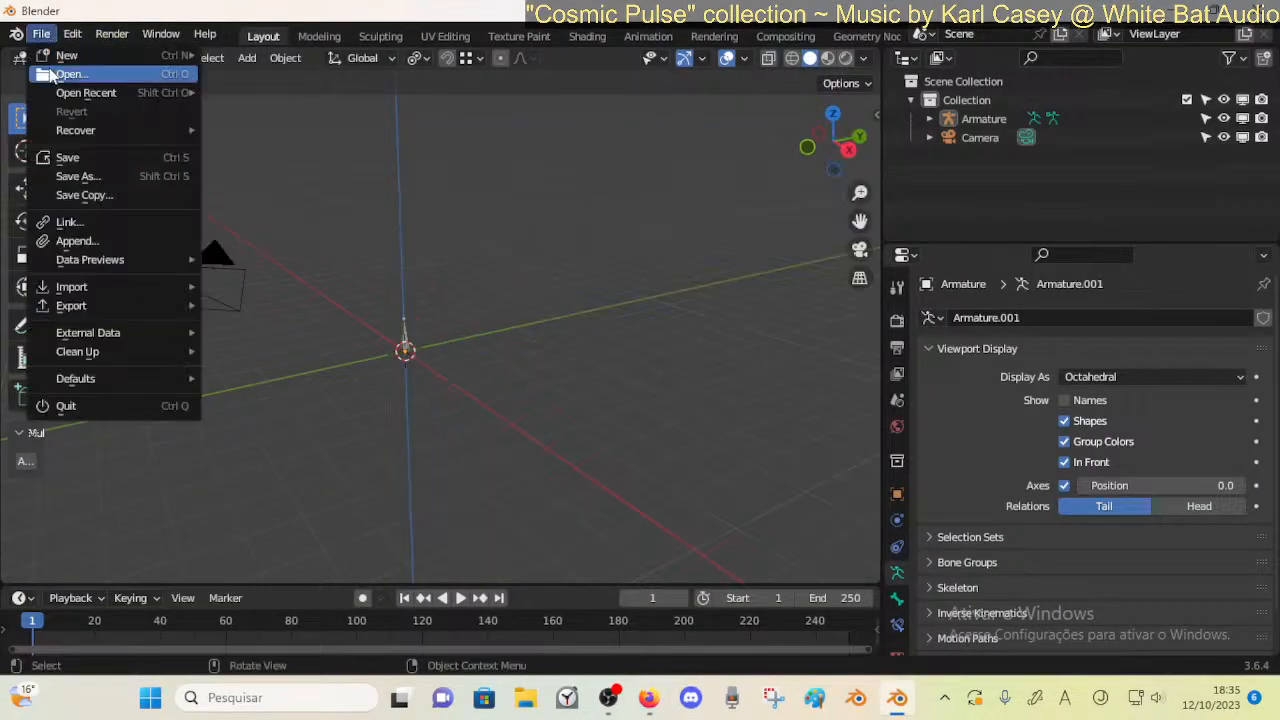
{"action": "left_click", "coordinate": [55, 71]}
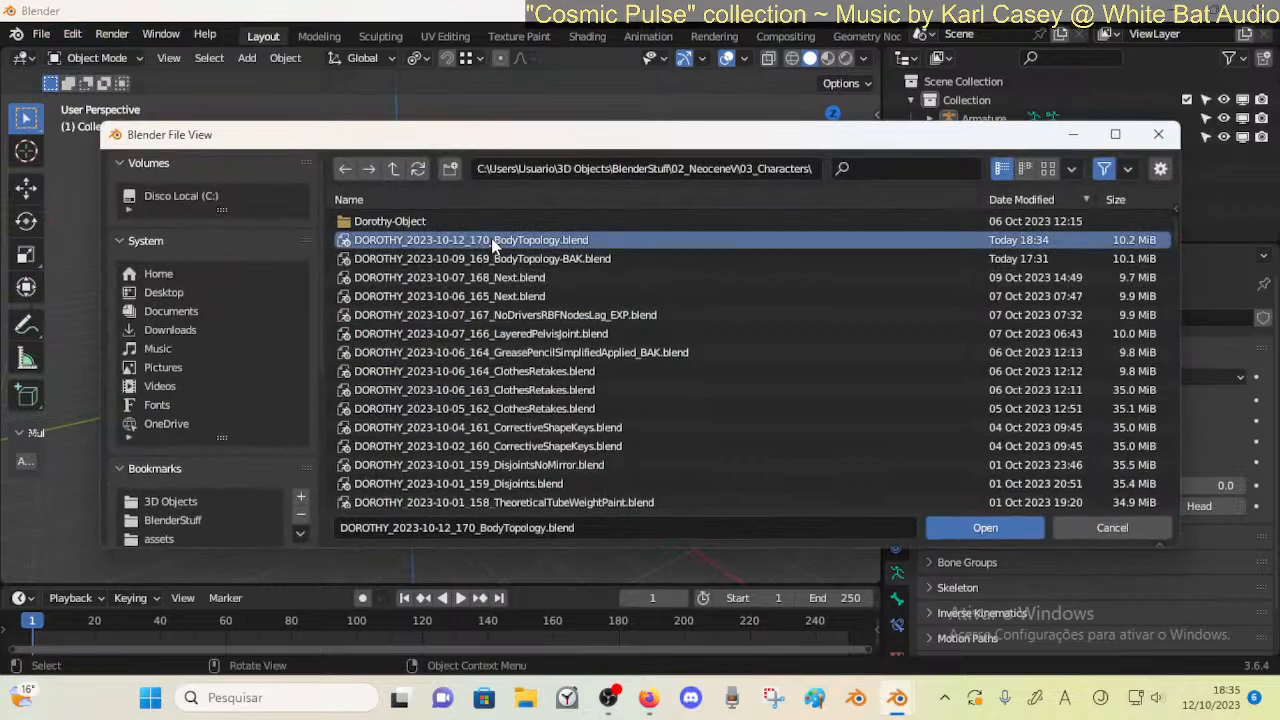
{"action": "double_click", "coordinate": [491, 240]}
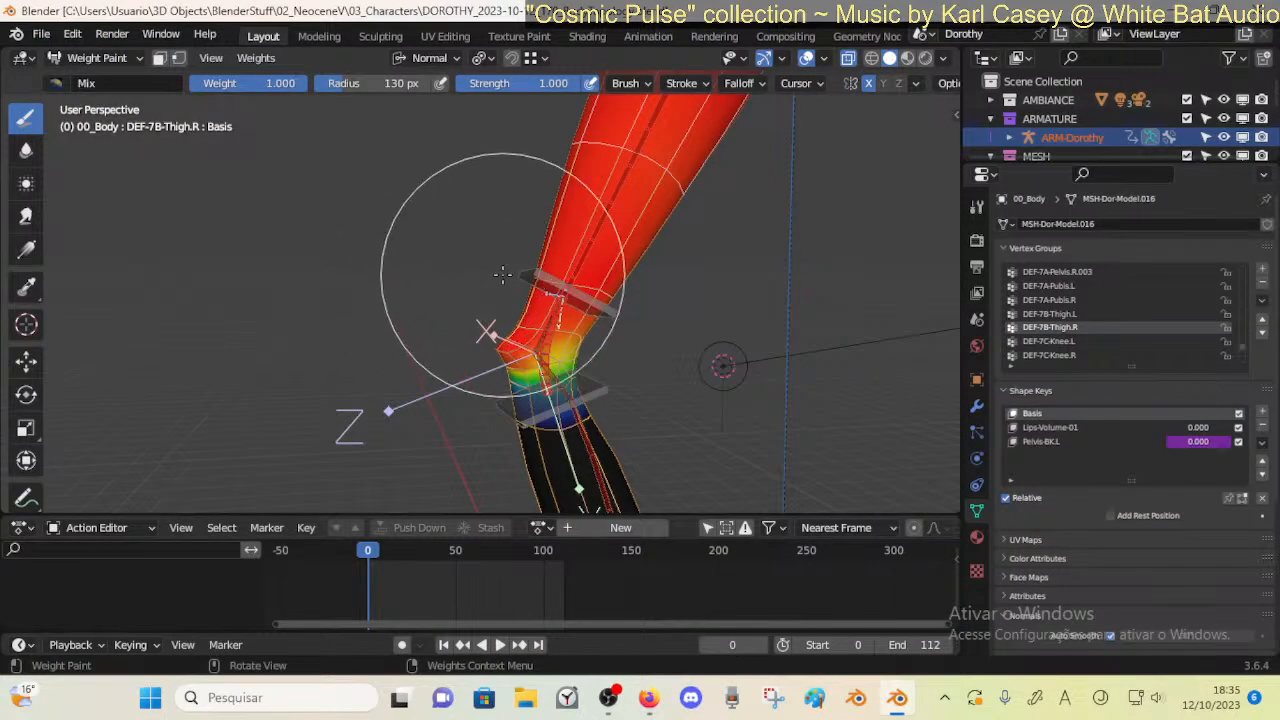
Reduce the weight paint brush radius to 77 px
{"action": "key", "text": "f"}
{"action": "left_click", "coordinate": [540, 470]}
{"action": "mouse_move", "coordinate": [542, 383]}
{"action": "middle_mouse_down"}
{"action": "mouse_move", "coordinate": [531, 357]}
{"action": "mouse_move", "coordinate": [537, 425]}
{"action": "mouse_move", "coordinate": [552, 385]}
{"action": "middle_mouse_up"}
Go to Object Mode, select the armature with 00_Body and enter Weight Paint mode again
{"action": "key", "text": "ctrl+Tab"}
{"action": "left_click", "coordinate": [414, 391]}
{"action": "left_click", "coordinate": [539, 363]}
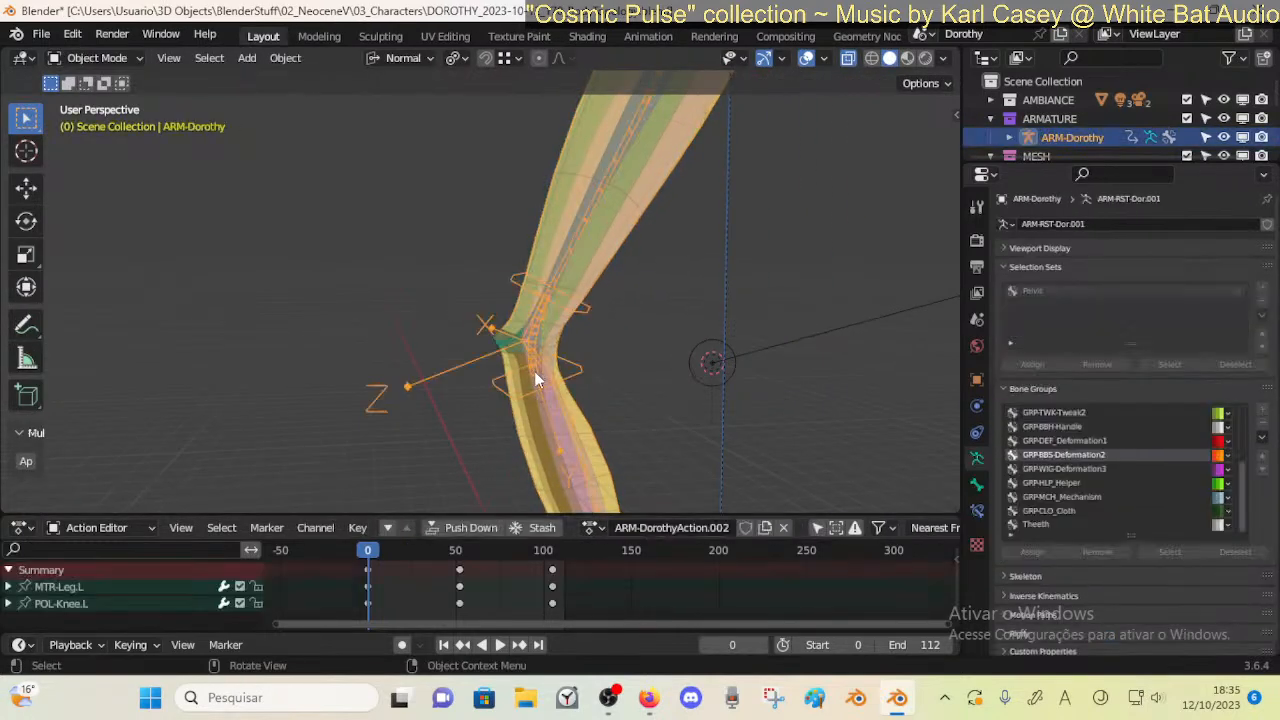
{"action": "left_click", "coordinate": [541, 414], "text": "shift"}
{"action": "key", "text": "ctrl+Tab"}
{"action": "left_click", "coordinate": [414, 346]}
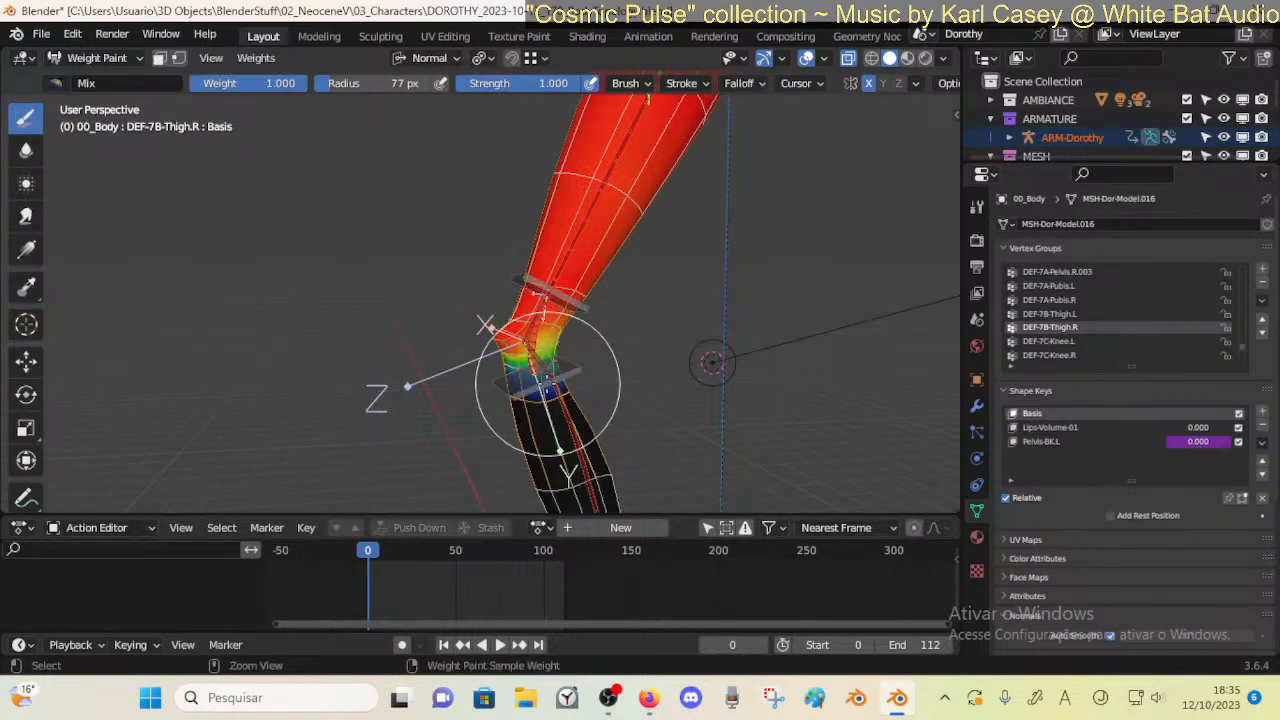
Try a paint dab with HDL-7C-Knee.R.002 active and make DEF-7D-Shin.R the active bone
{"action": "left_click", "coordinate": [565, 410], "text": "ctrl"}
{"action": "left_click", "coordinate": [522, 388], "text": "ctrl"}
{"action": "left_click", "coordinate": [533, 376]}
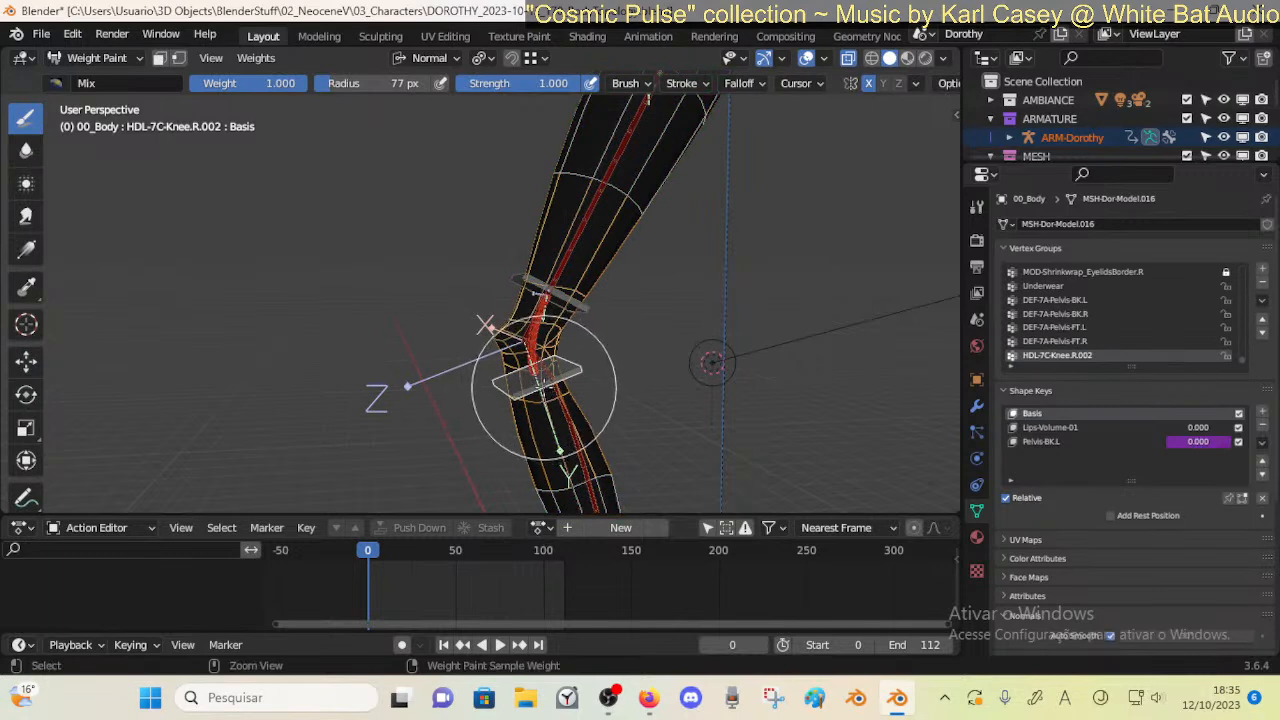
{"action": "left_click", "coordinate": [548, 400], "text": "ctrl"}
{"action": "left_click", "coordinate": [543, 410], "text": "ctrl"}
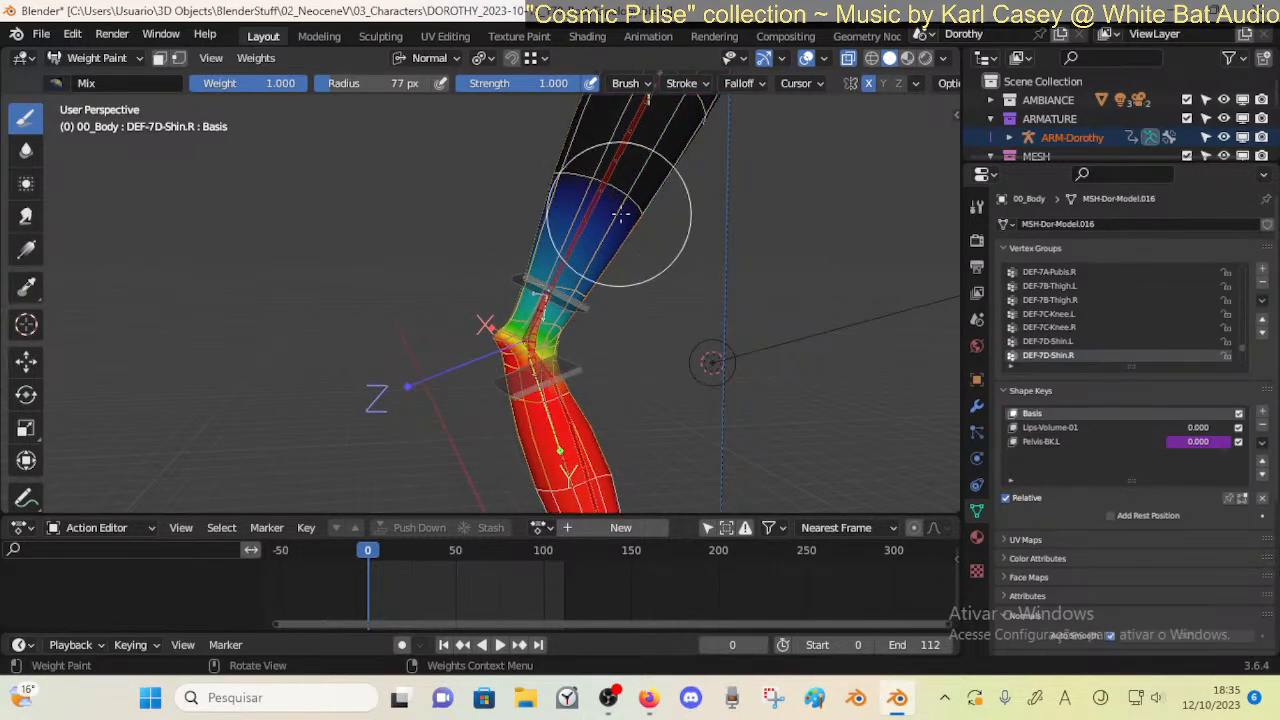
Enlarge the weight paint brush radius to 139 px
{"action": "key", "text": "f"}
{"action": "left_click", "coordinate": [740, 207]}
{"action": "key", "text": "ctrl+f"}
{"action": "left_click", "coordinate": [715, 195]}
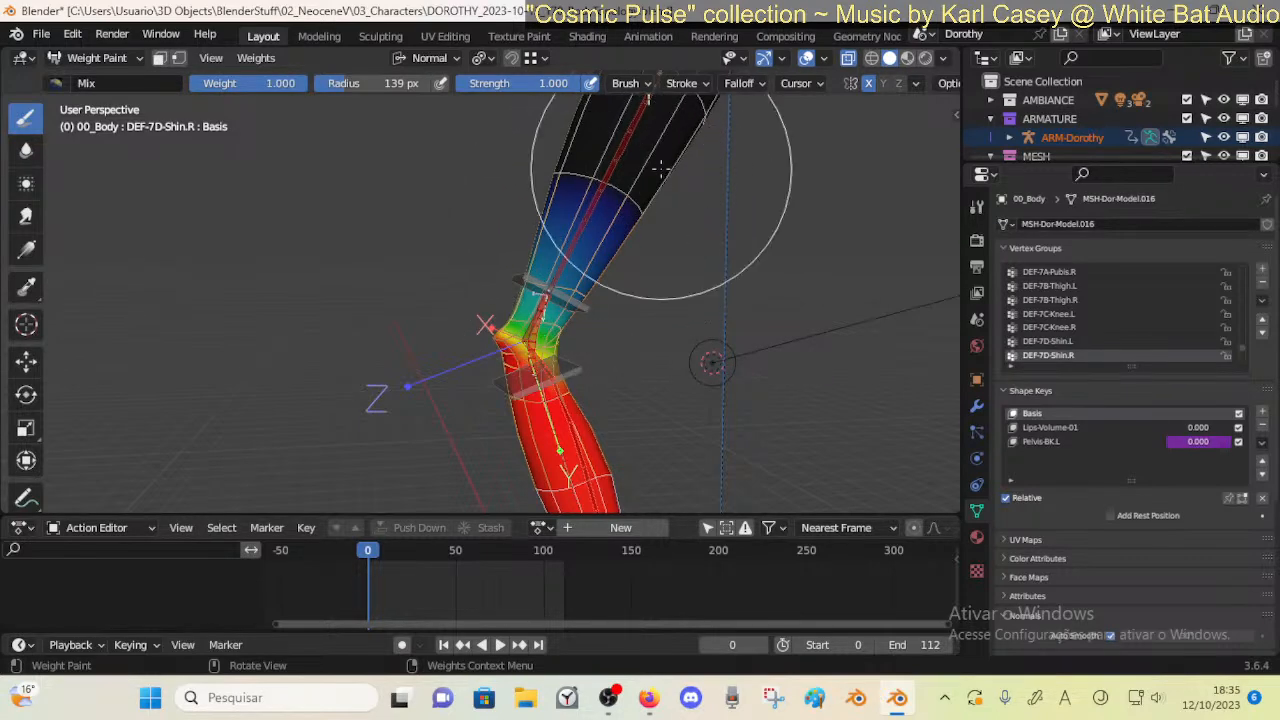
Switch the active bone through DEF-7B-Thigh.R and HDL-7C-Knee.R.002 to HDL-7C-Knee.R.001
{"action": "left_click", "coordinate": [599, 217], "text": "ctrl"}
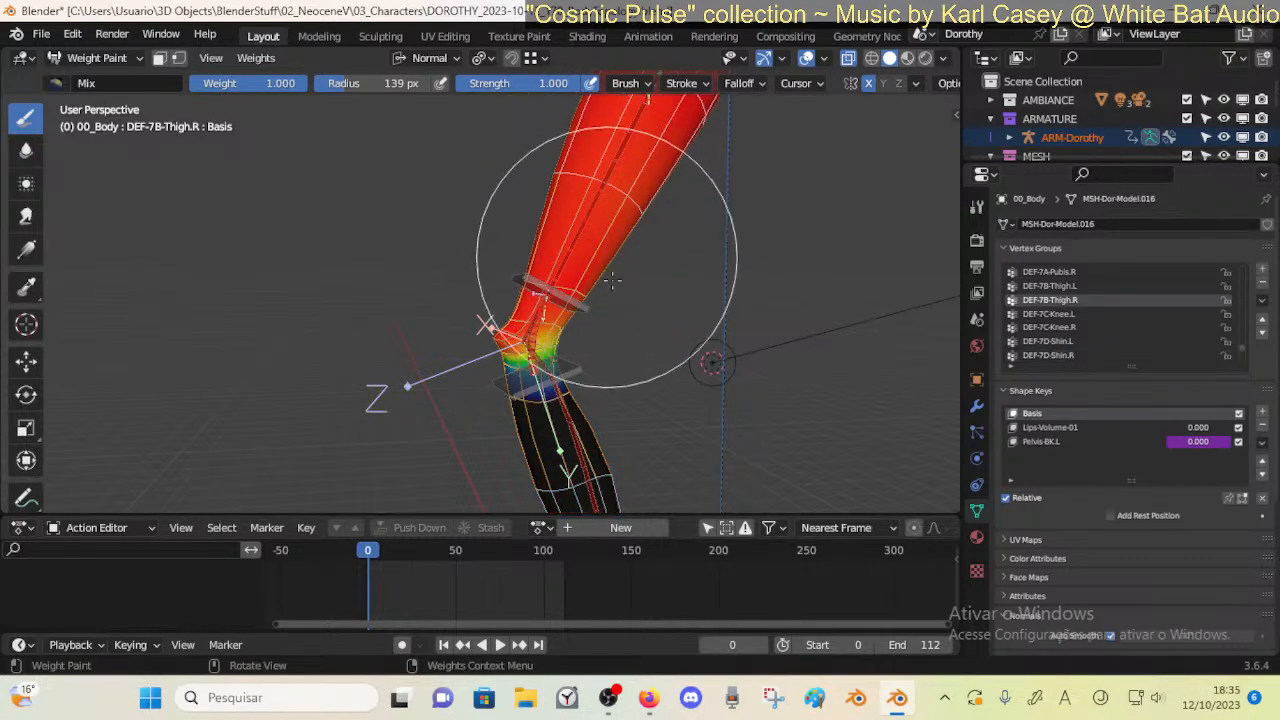
{"action": "left_click", "coordinate": [543, 383], "text": "ctrl"}
{"action": "left_click", "coordinate": [783, 360]}
{"action": "left_click", "coordinate": [555, 290], "text": "ctrl"}
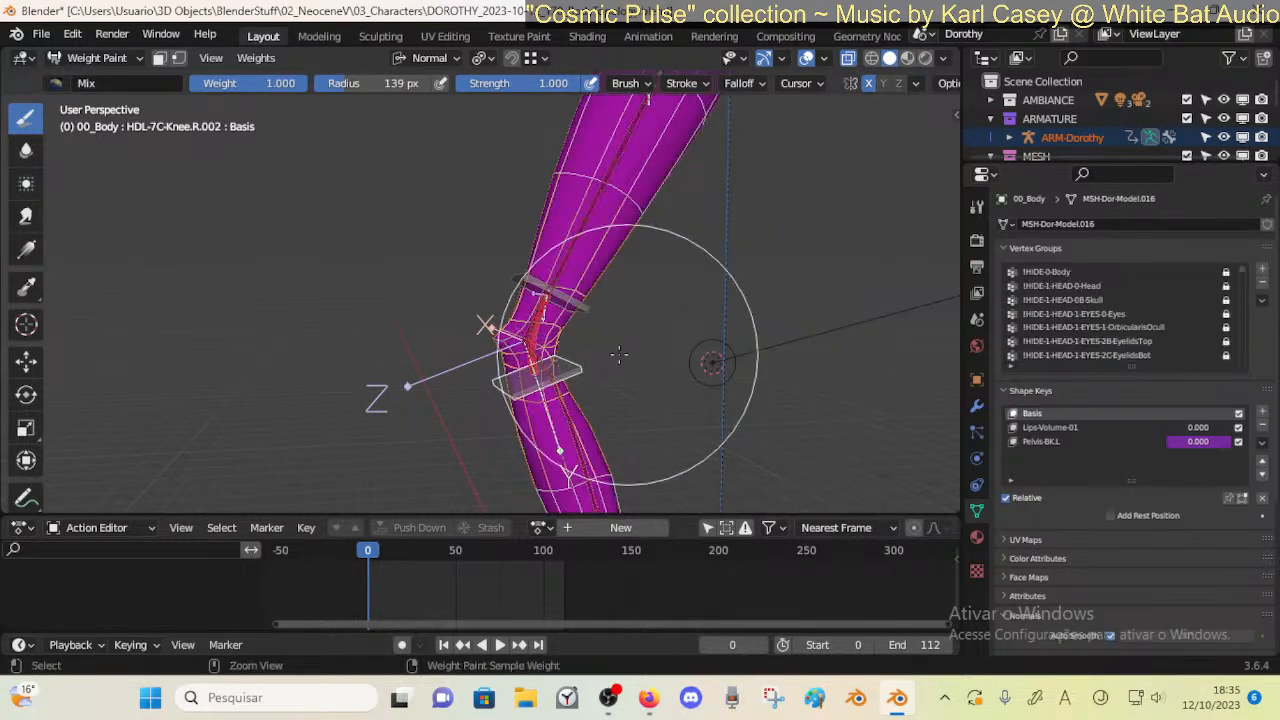
Enlarge the Outliner to show the MESH collections and undo the trial paint dab on HDL-7C-Knee.R.001
{"action": "left_click", "coordinate": [611, 240]}
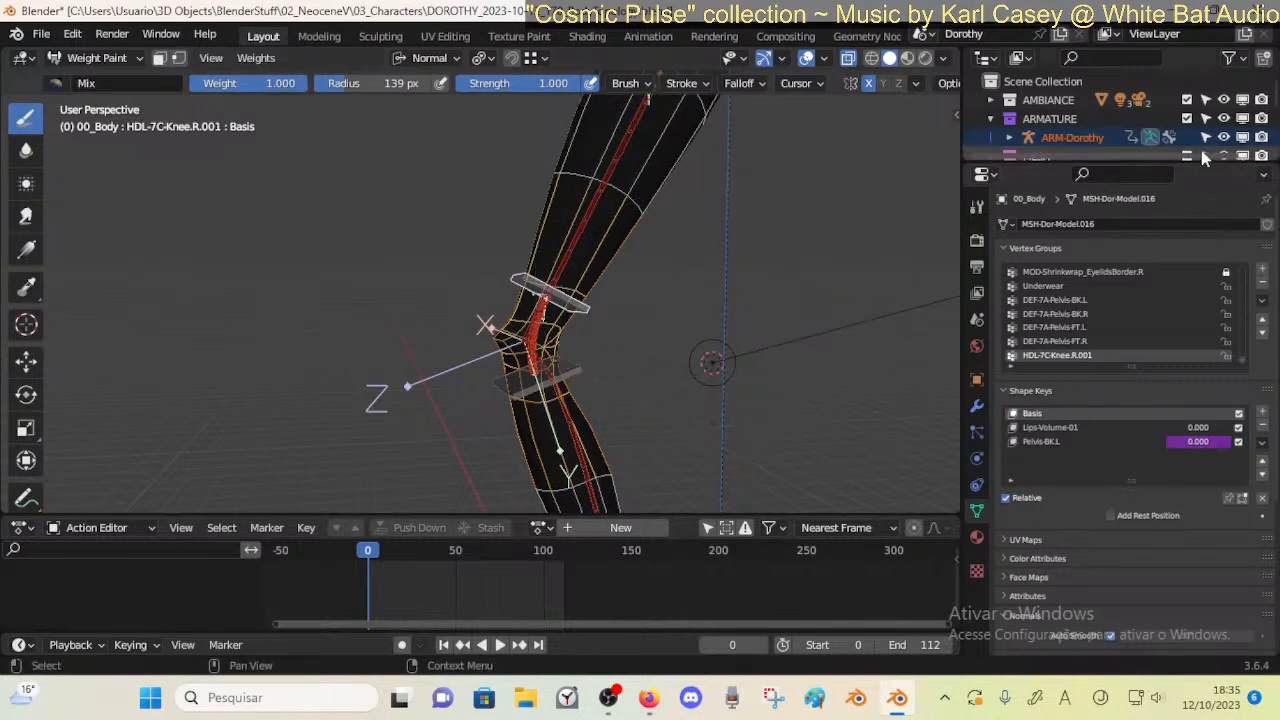
{"action": "left_click_drag", "start_coordinate": [1174, 164], "coordinate": [1162, 314]}
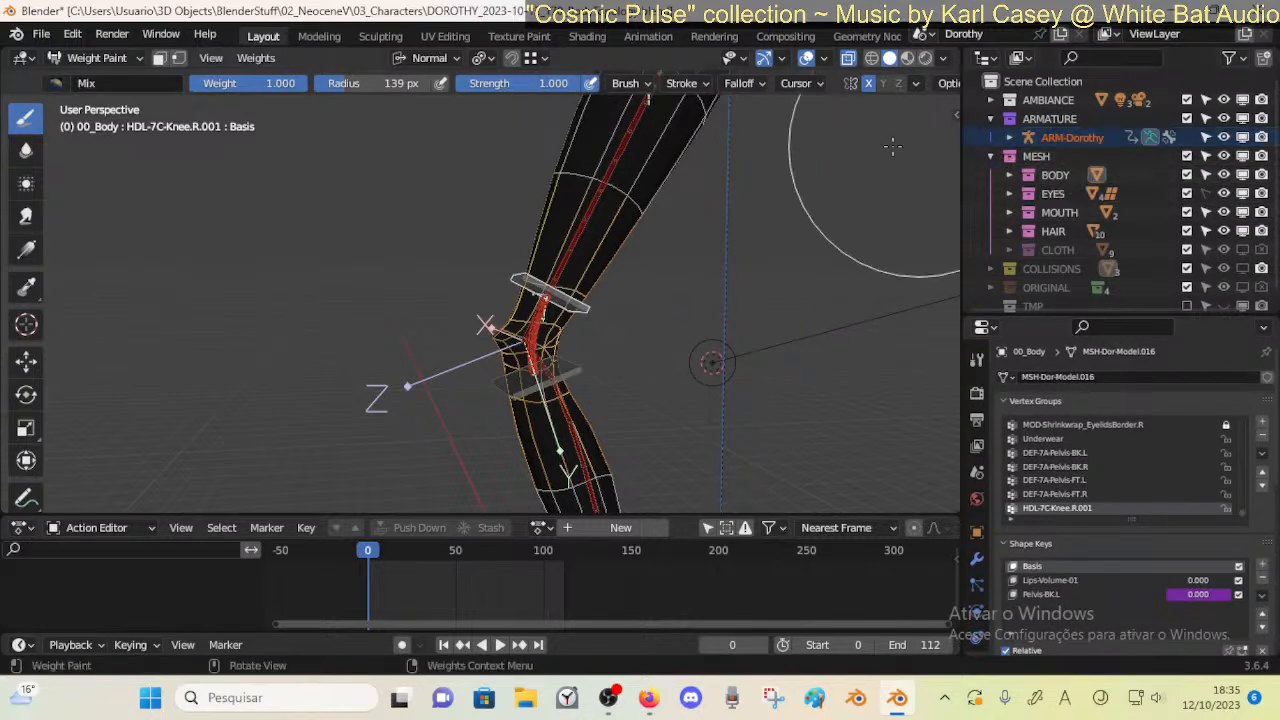
{"action": "key", "text": "ctrl+z"}
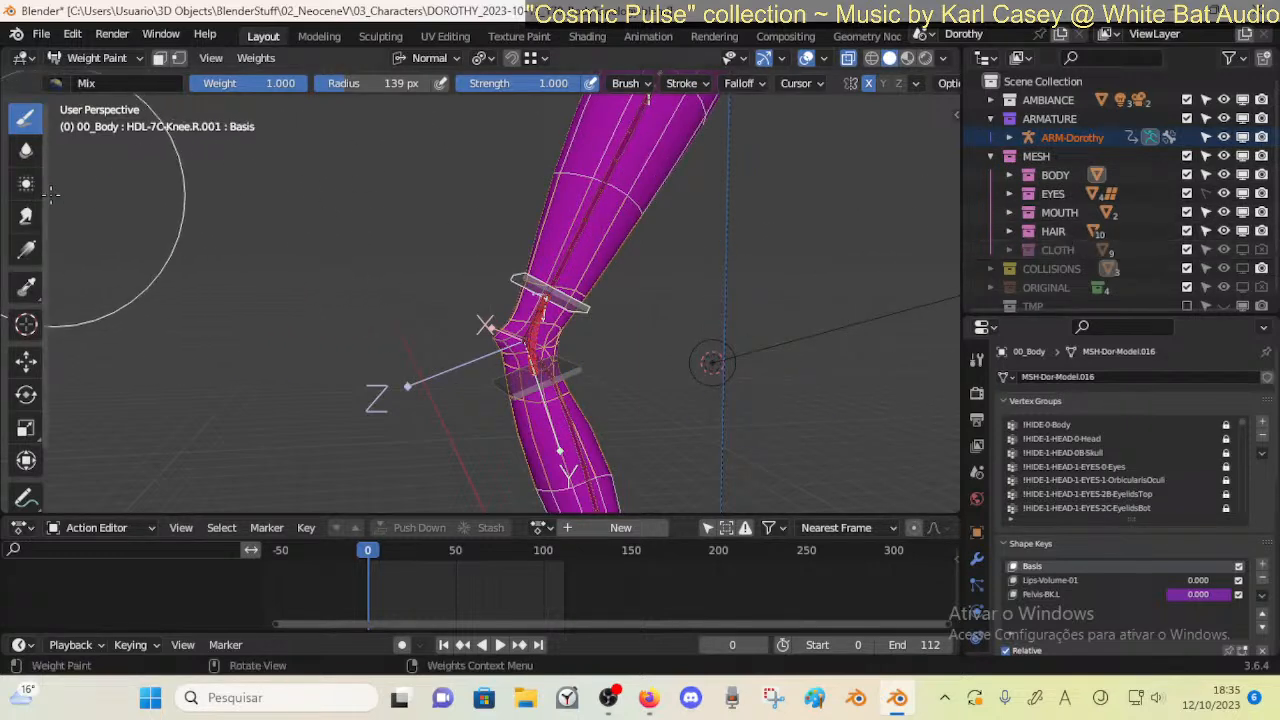
Set the transform orientation to Global and reduce the Draw brush radius to 79 px after briefly switching to Smear
{"action": "left_click", "coordinate": [28, 216]}
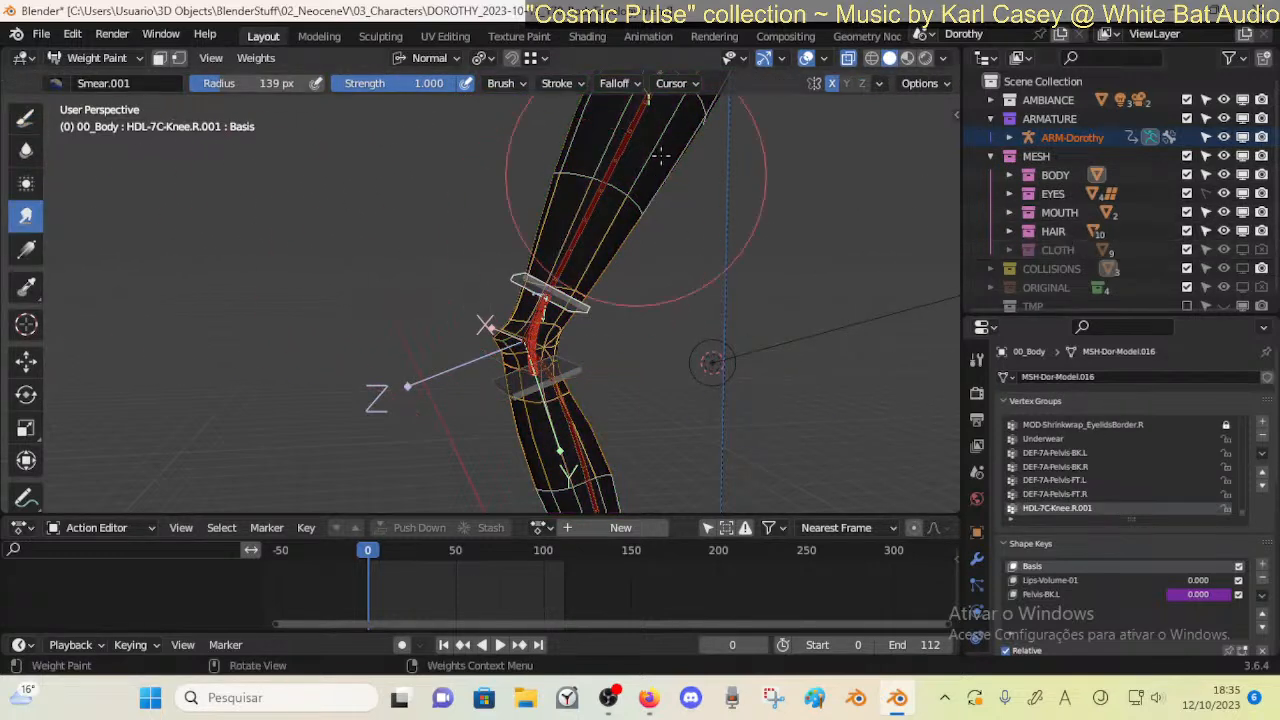
{"action": "left_click", "coordinate": [27, 116]}
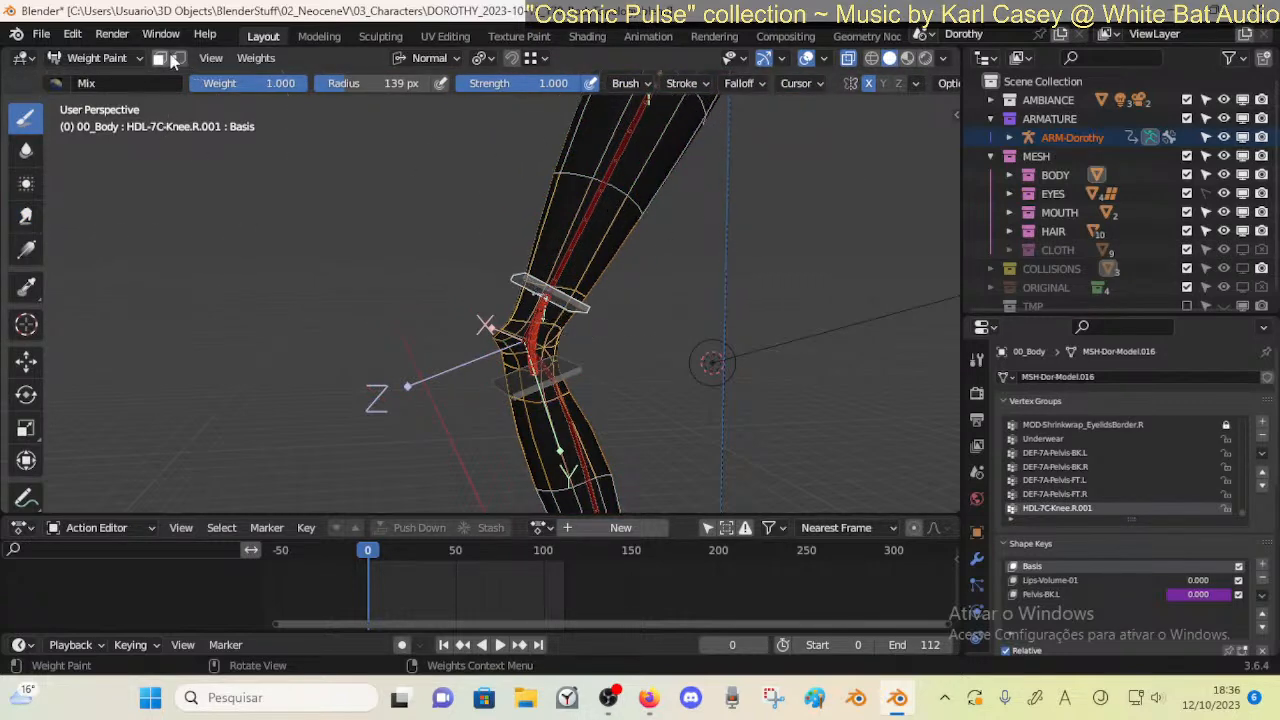
{"action": "left_click", "coordinate": [422, 58]}
{"action": "left_click", "coordinate": [391, 118]}
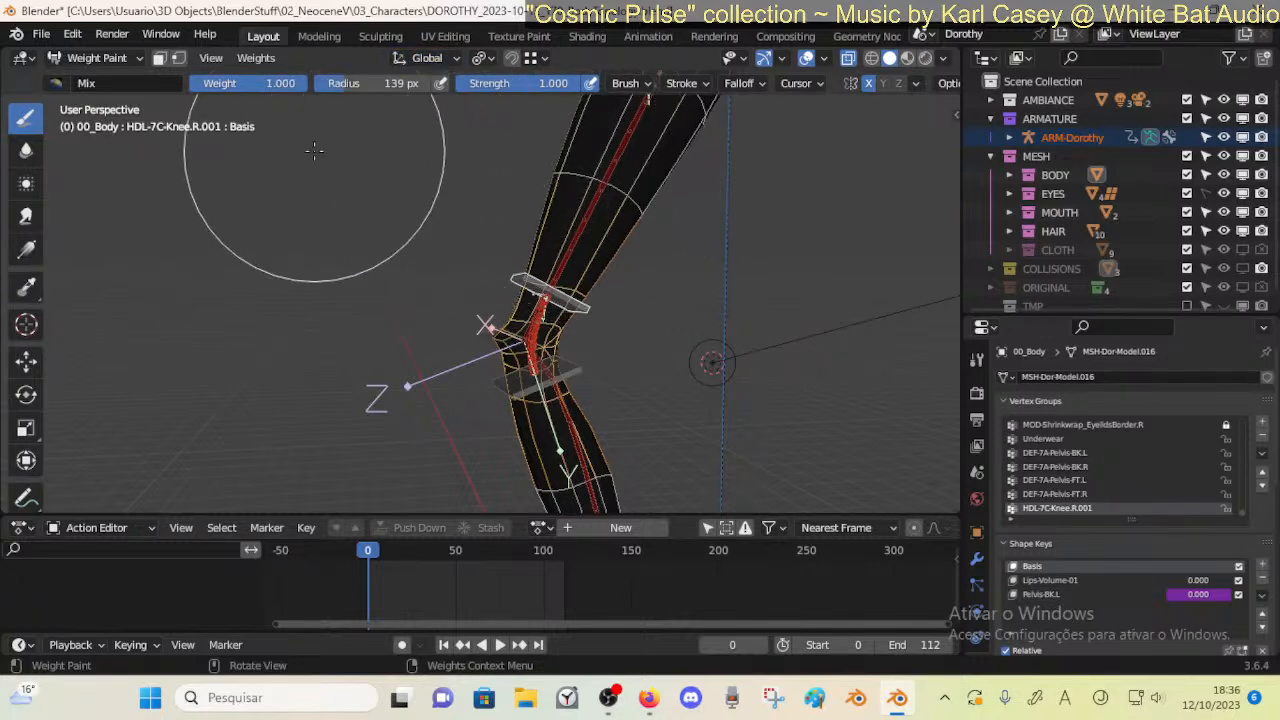
{"action": "left_click", "coordinate": [466, 285]}
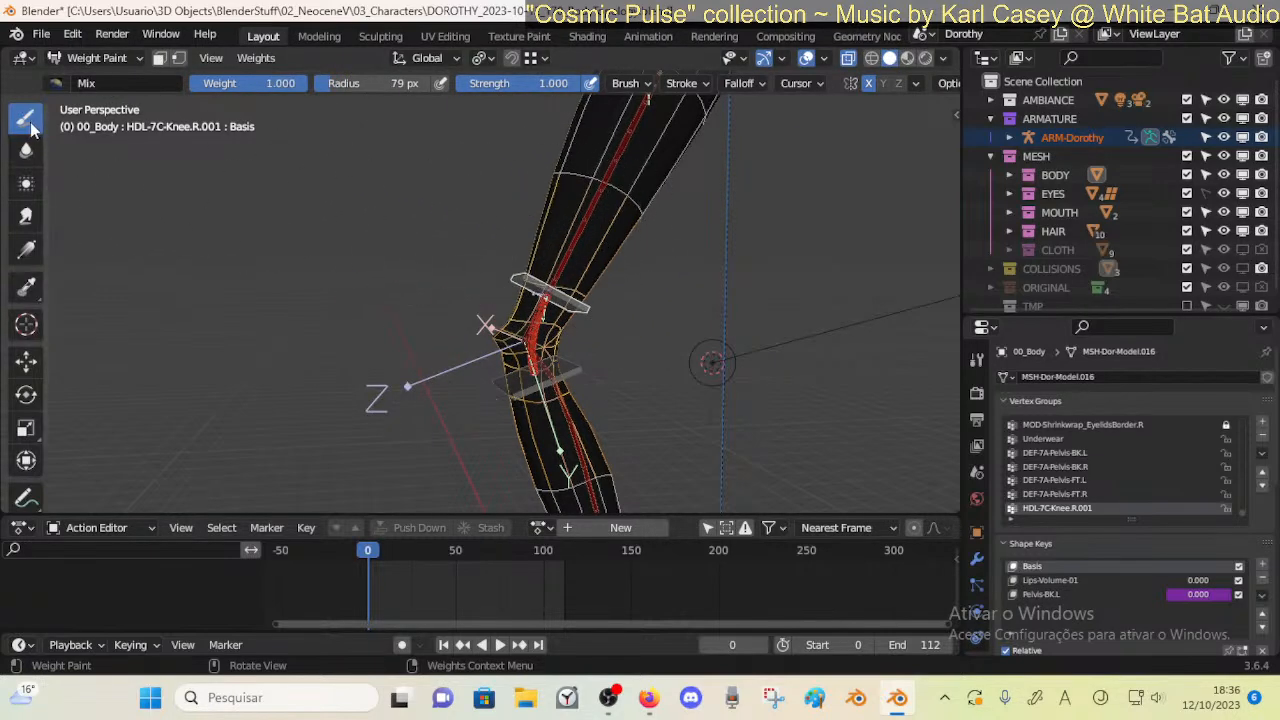
Set the Draw brush's blend mode to Add
{"action": "left_click", "coordinate": [978, 359]}
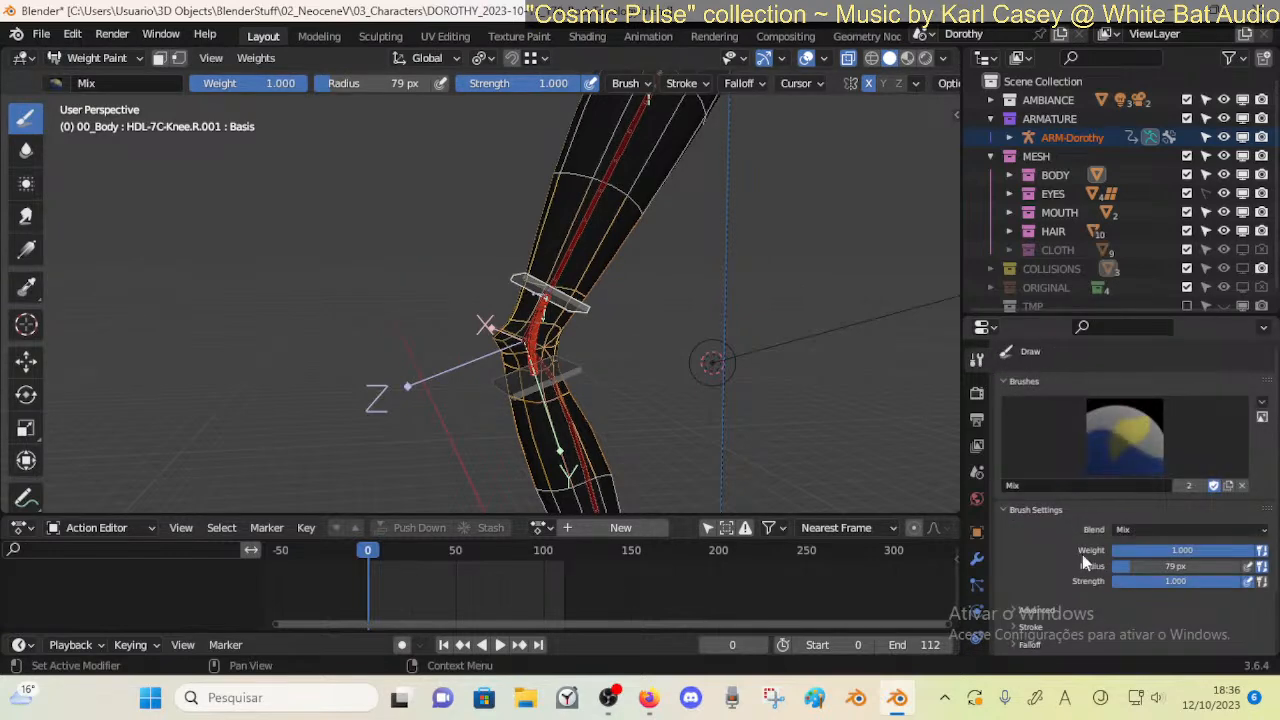
{"action": "left_click", "coordinate": [1137, 533]}
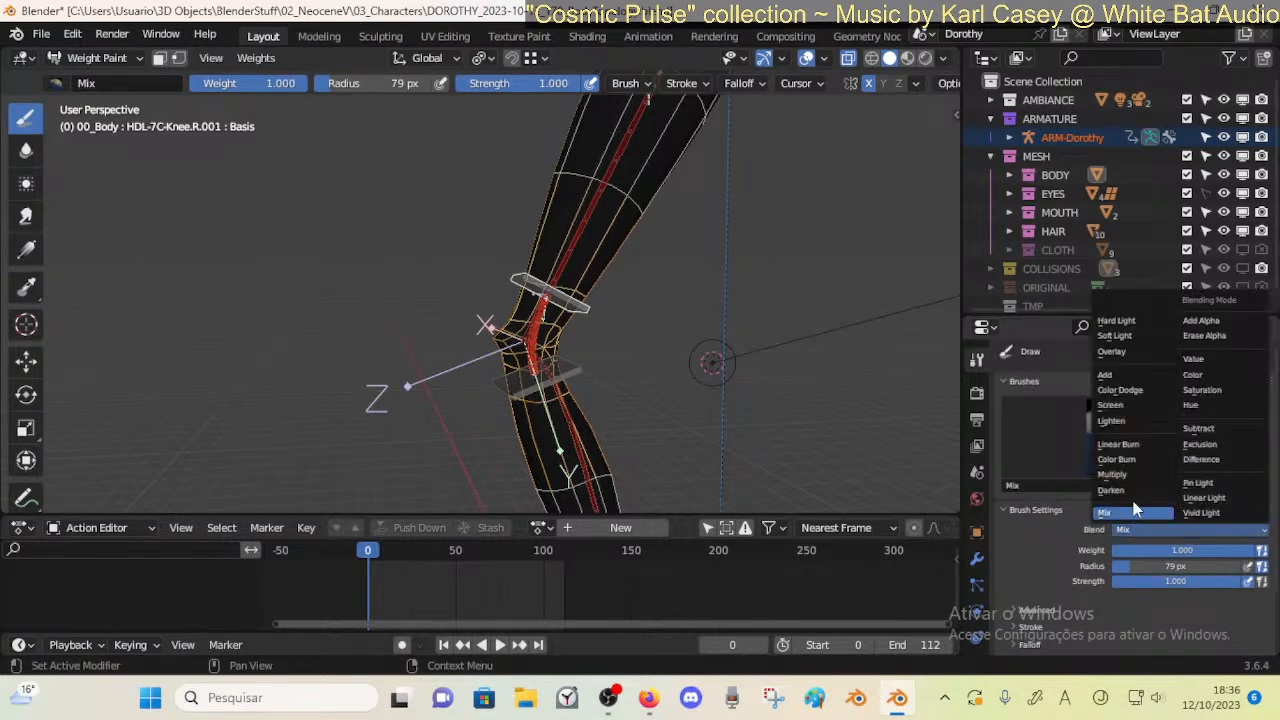
{"action": "left_click", "coordinate": [1106, 374]}
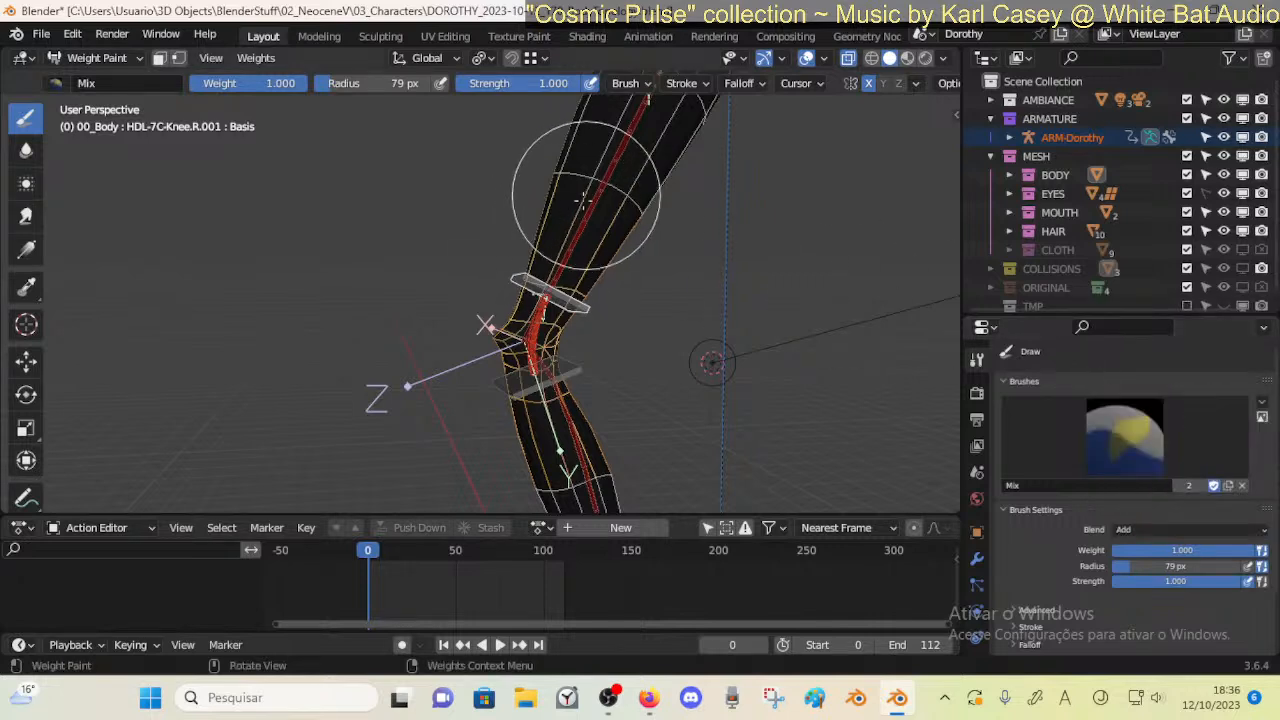
{"action": "left_click", "coordinate": [427, 58]}
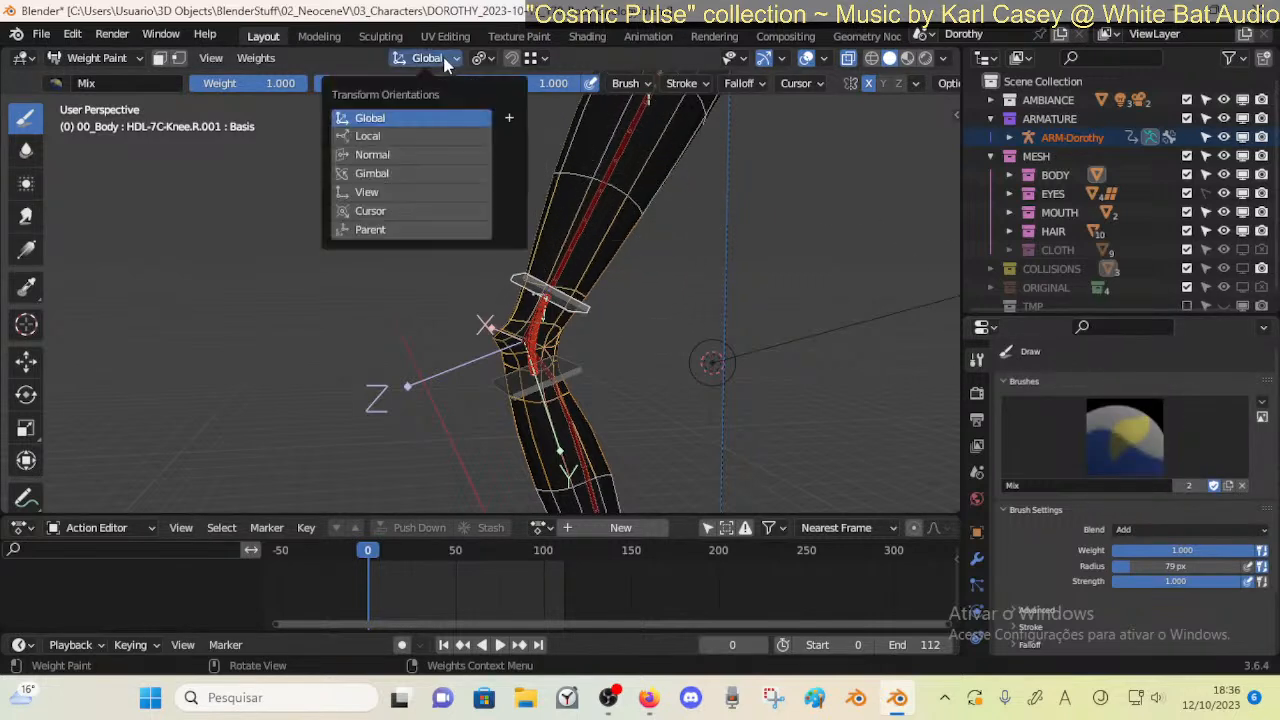
{"action": "left_click", "coordinate": [540, 58]}
{"action": "left_click", "coordinate": [541, 60]}
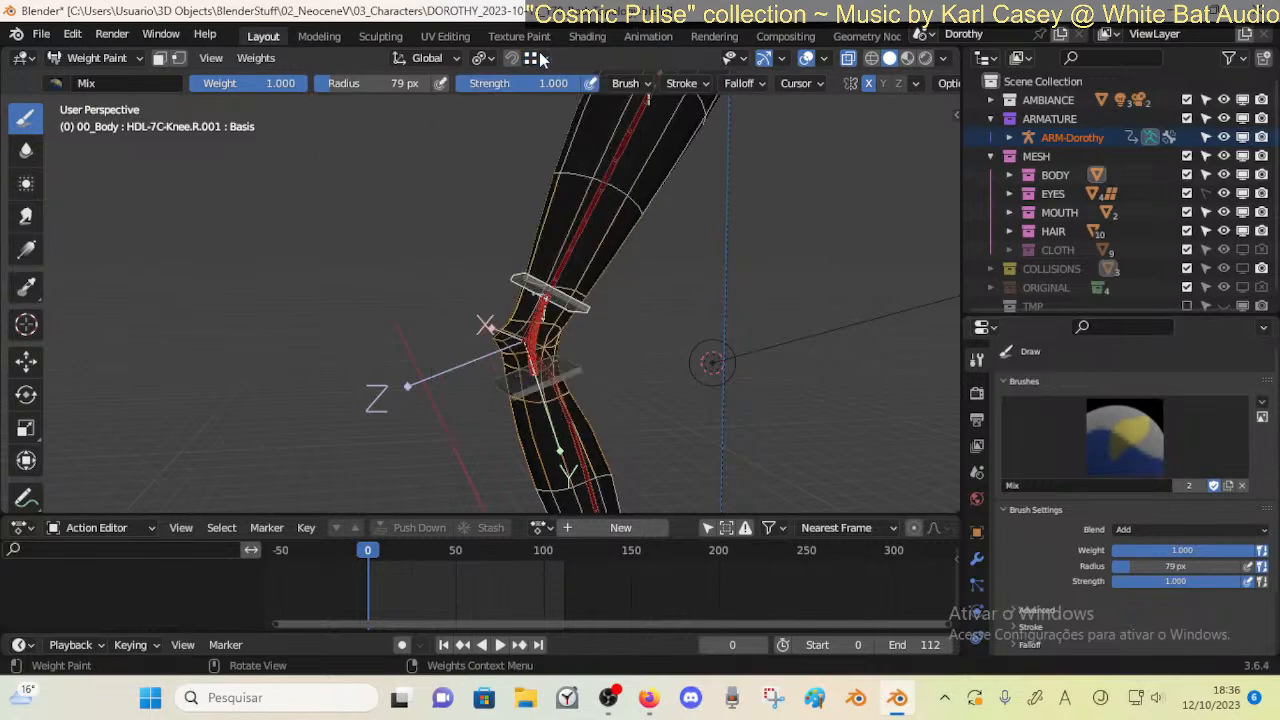
{"action": "left_click", "coordinate": [781, 58]}
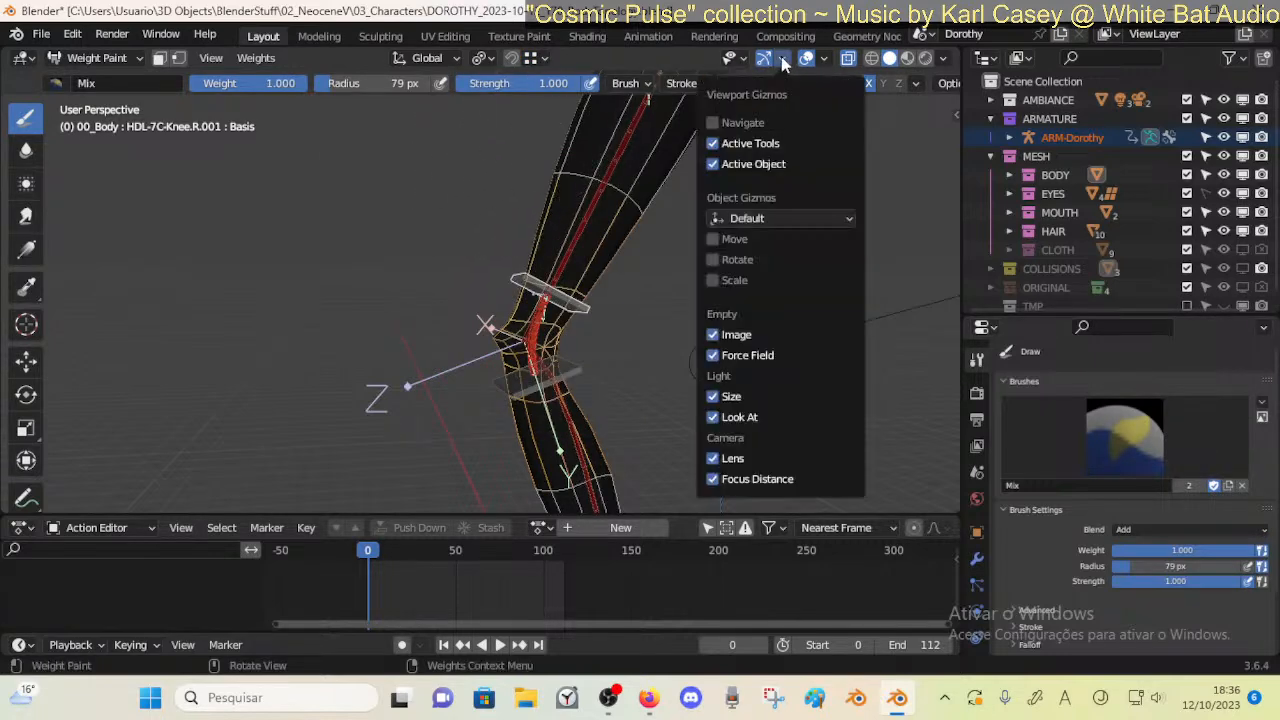
{"action": "left_click", "coordinate": [822, 58]}
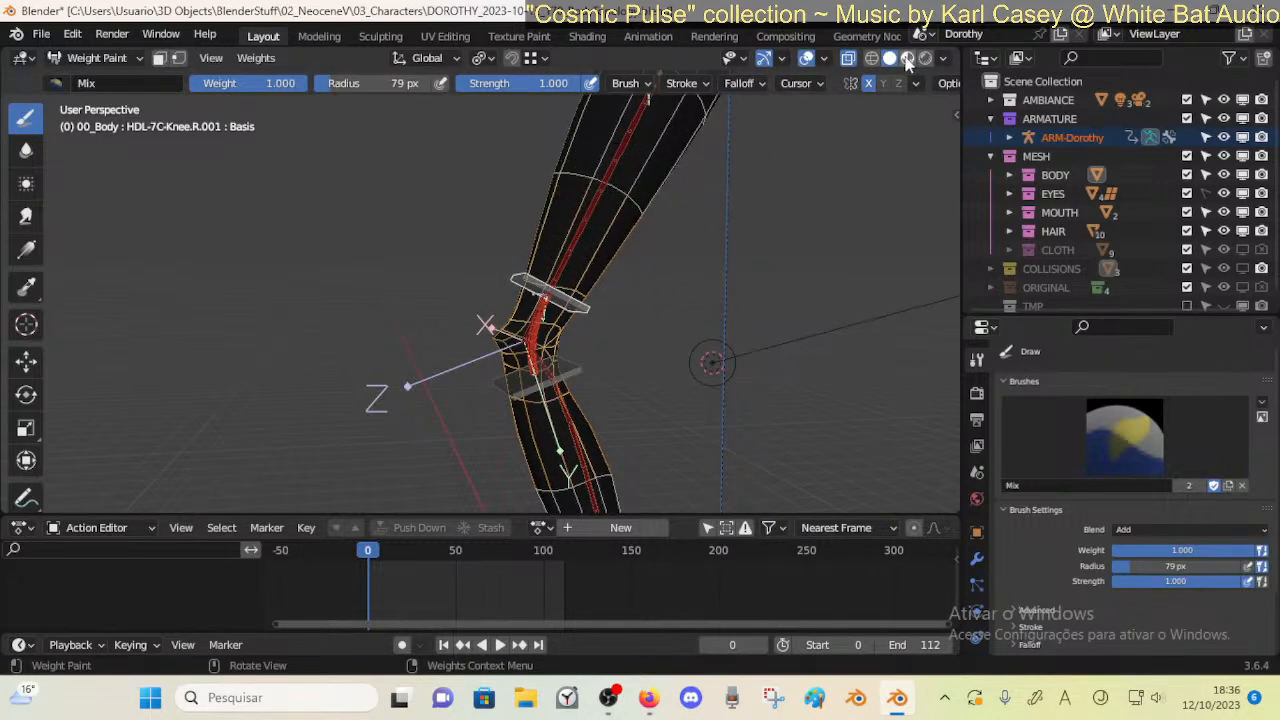
{"action": "left_click", "coordinate": [907, 58]}
{"action": "left_click", "coordinate": [890, 59]}
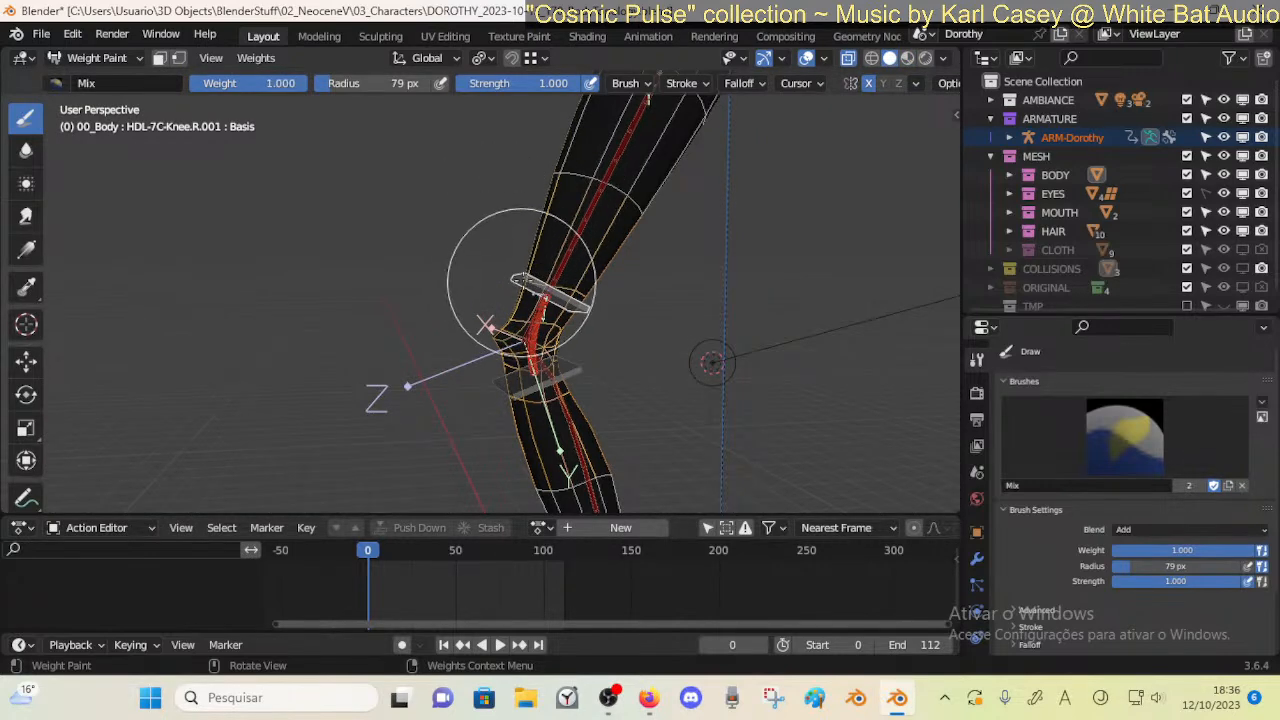
Remove the HDL-7C-Knee.R.001 vertex group from the body mesh
{"action": "scroll", "coordinate": [977, 590], "scroll_direction": "down", "scroll_amount": 3}
{"action": "left_click", "coordinate": [977, 574]}
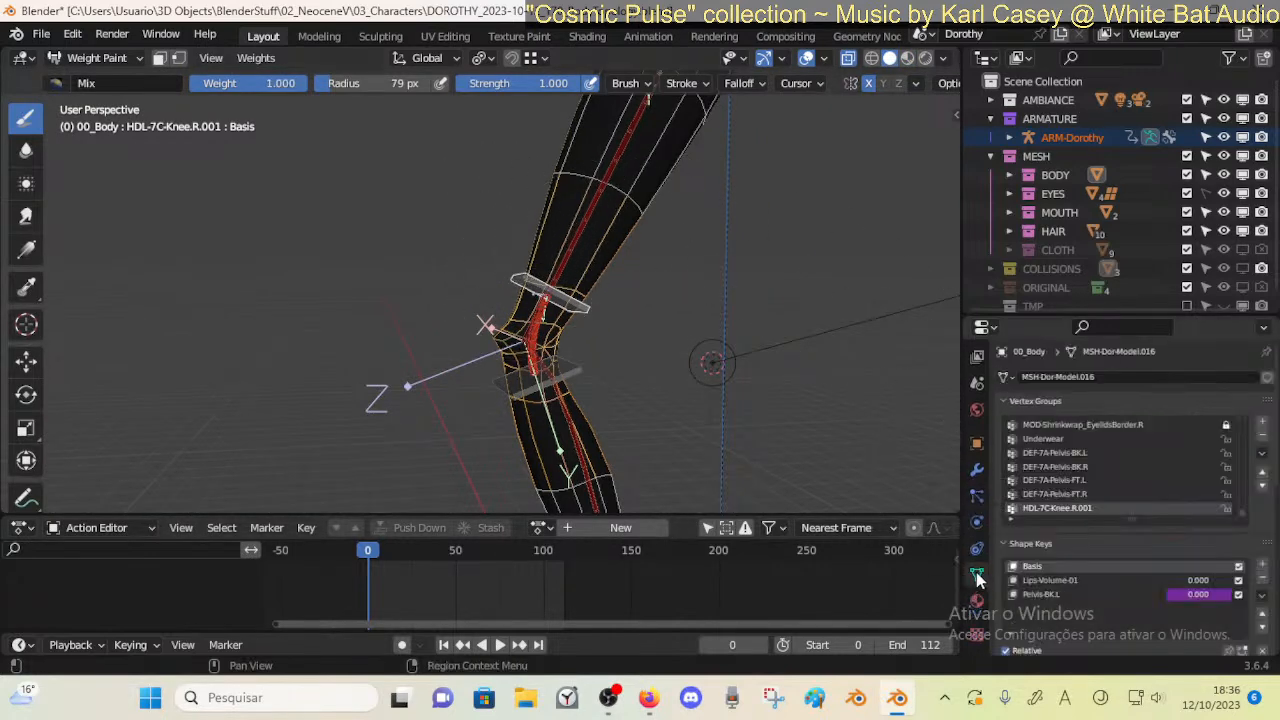
{"action": "left_click", "coordinate": [1259, 439]}
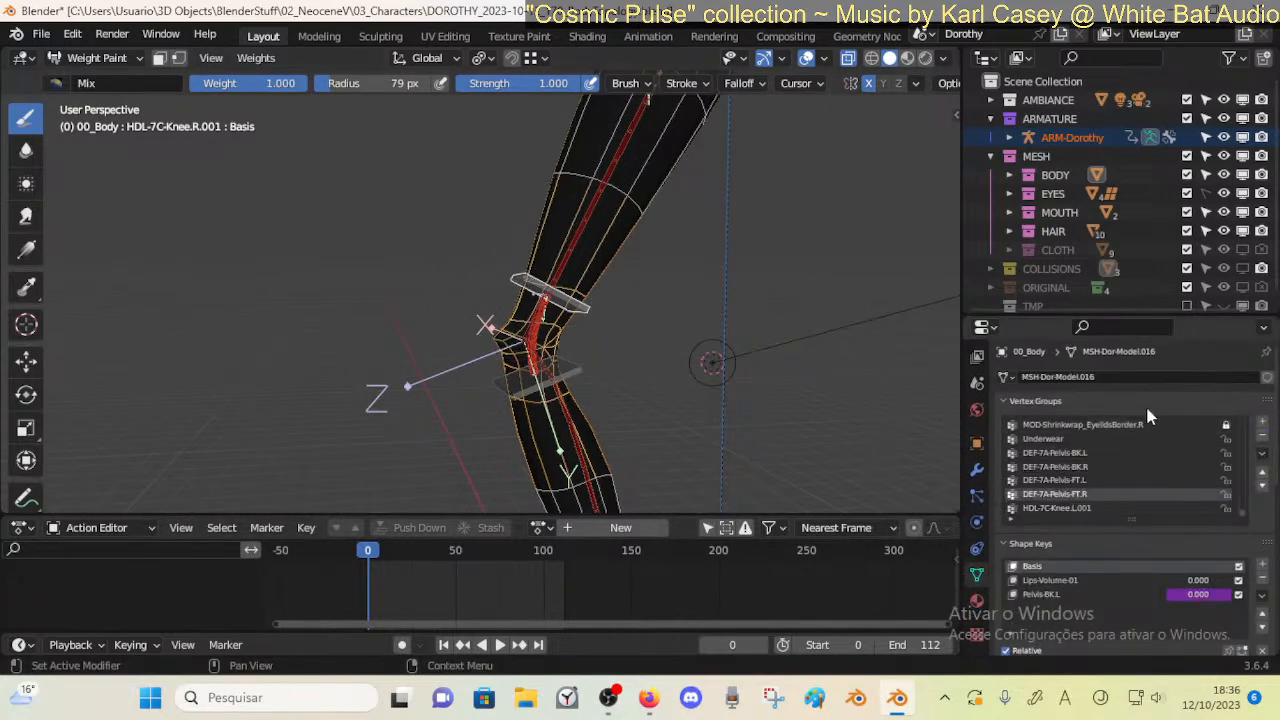
Make DEF-7C-Knee.R the active bone so its weights on the right knee are displayed
{"action": "left_click", "coordinate": [539, 300], "text": "ctrl"}
{"action": "left_click", "coordinate": [549, 293], "text": "ctrl"}
{"action": "left_click", "coordinate": [541, 314], "text": "ctrl"}
{"action": "left_click", "coordinate": [565, 368], "text": "ctrl"}
{"action": "left_click", "coordinate": [530, 339], "text": "ctrl"}
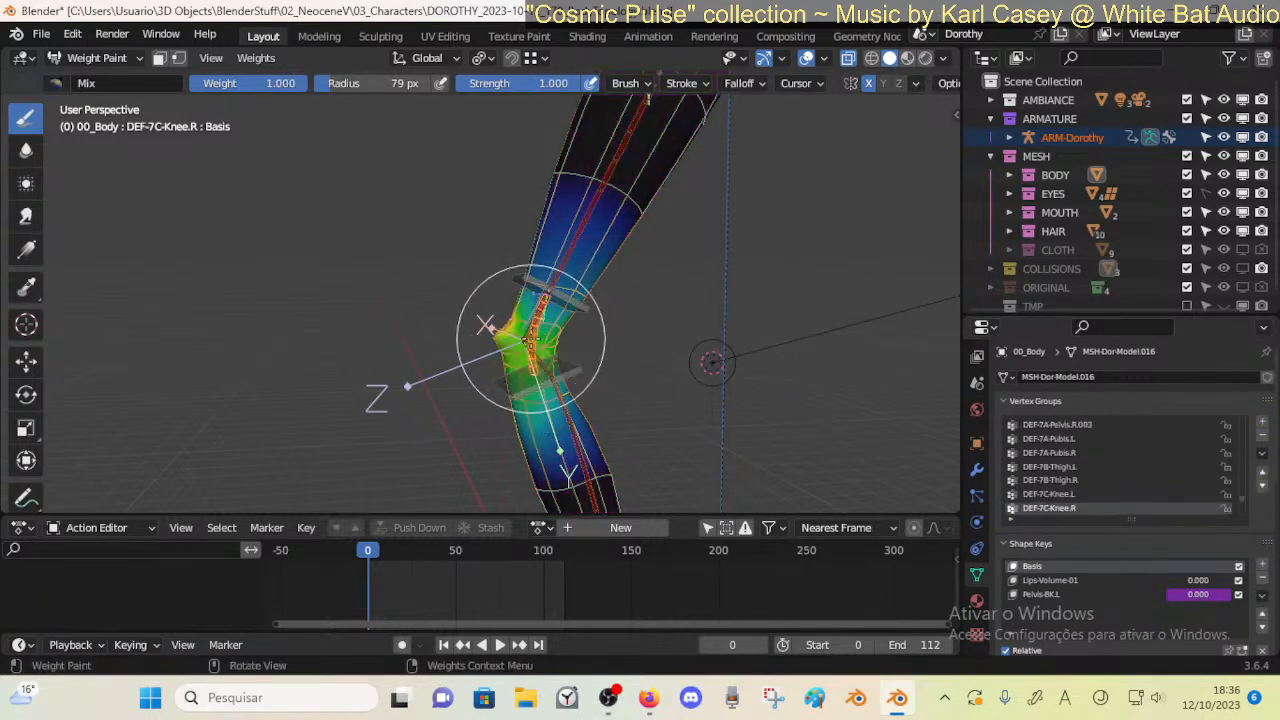
{"action": "middle_click_drag", "start_coordinate": [523, 371], "coordinate": [537, 372]}
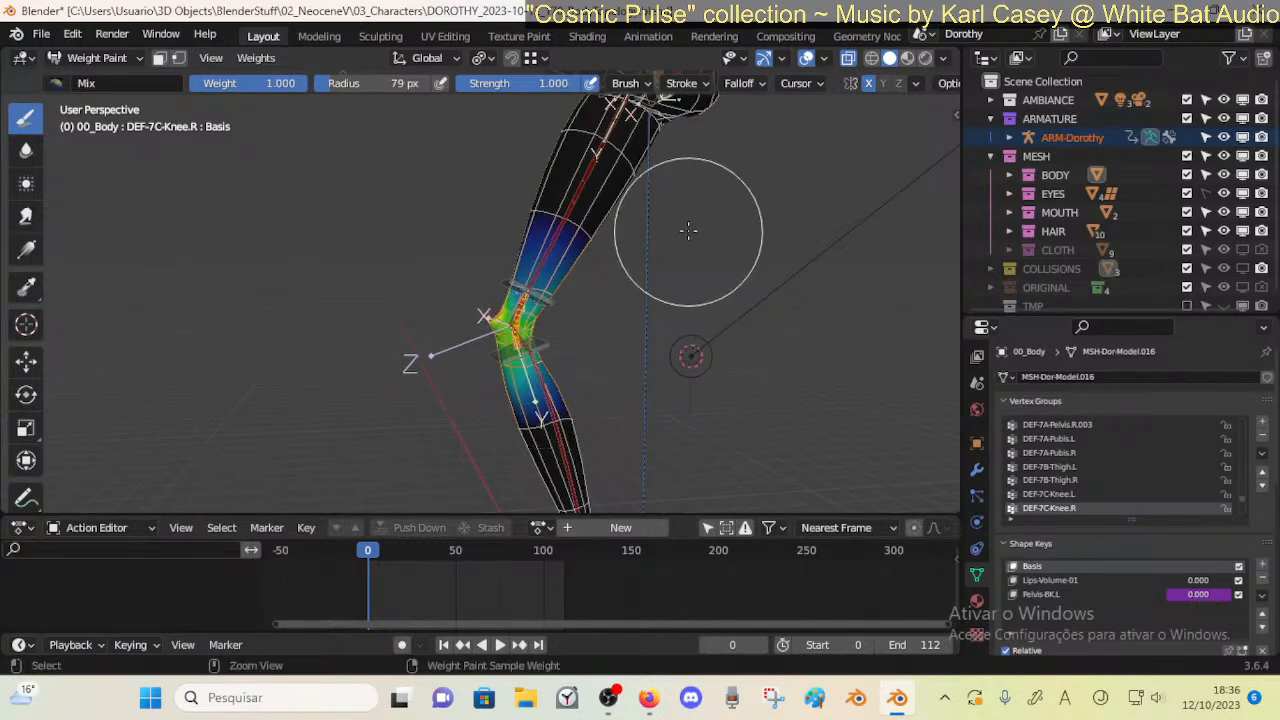
Leave weight painting, put the armature in Pose Mode and bring the legs into the kneeling pose
{"action": "key", "text": "ctrl+Tab"}
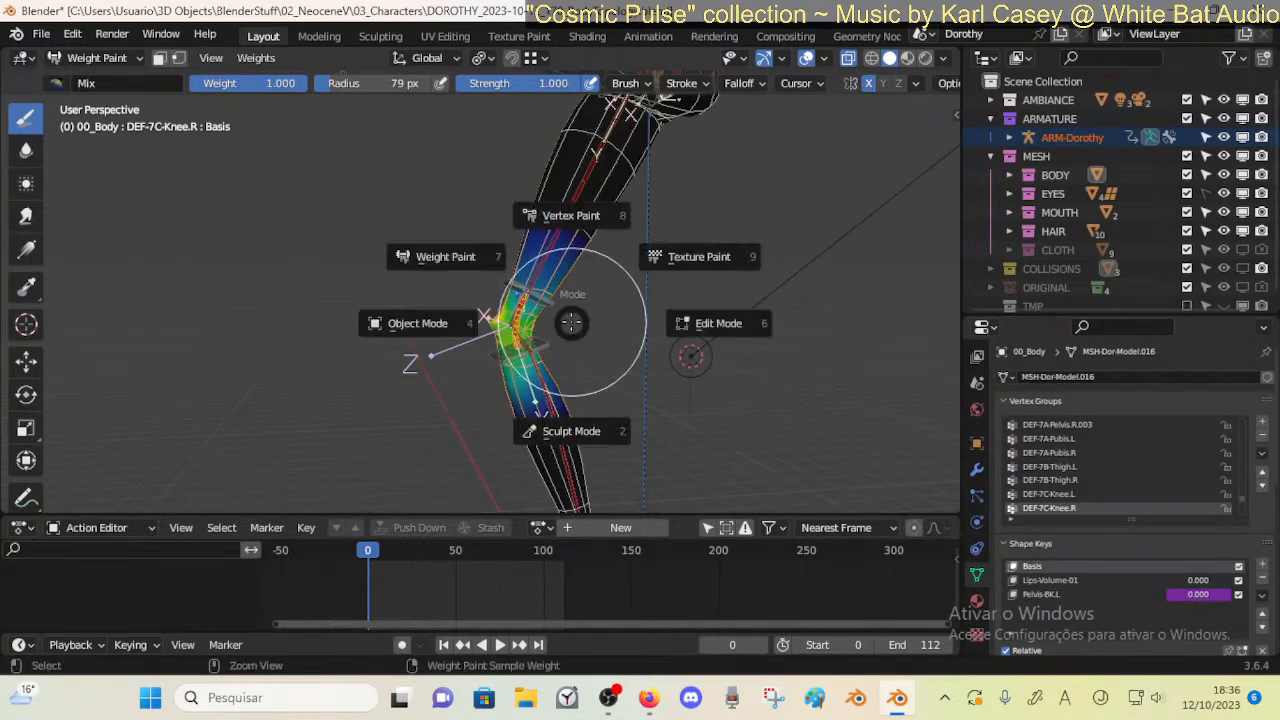
{"action": "left_click", "coordinate": [526, 338]}
{"action": "left_click", "coordinate": [526, 348]}
{"action": "key", "text": "ctrl+Tab"}
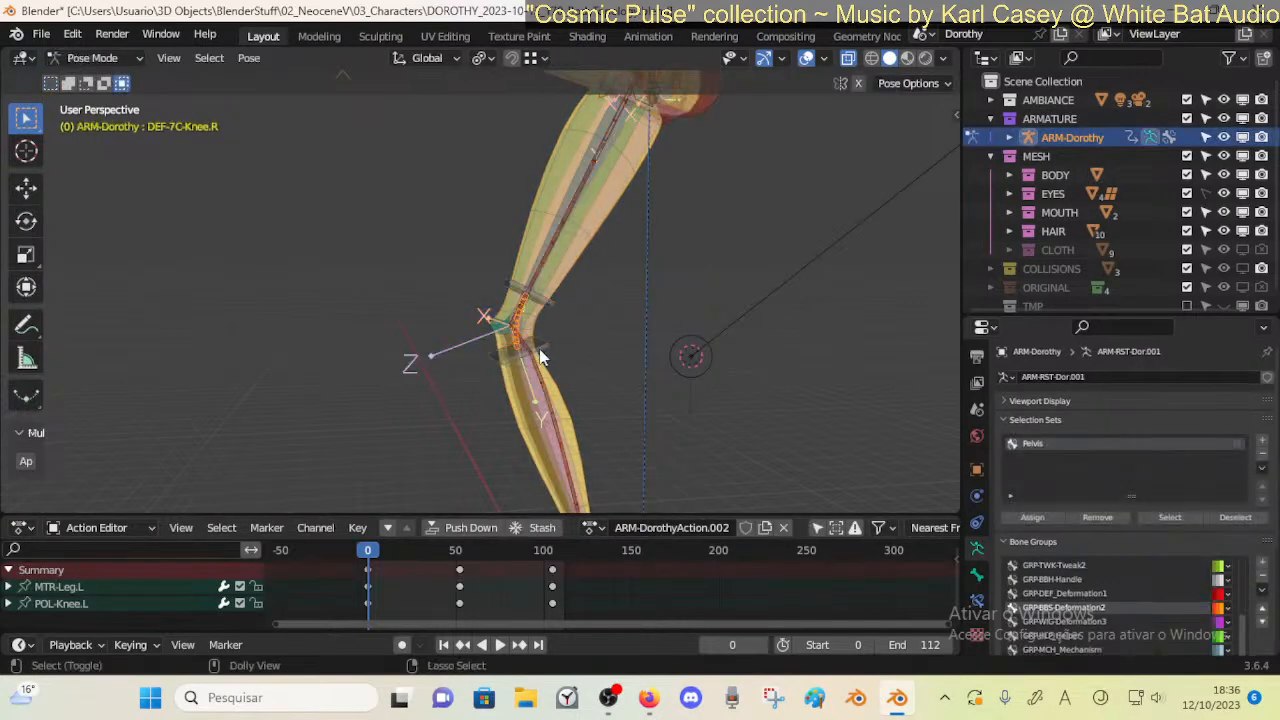
{"action": "key", "text": "ctrl+shift+p"}
{"action": "left_click", "coordinate": [535, 358]}
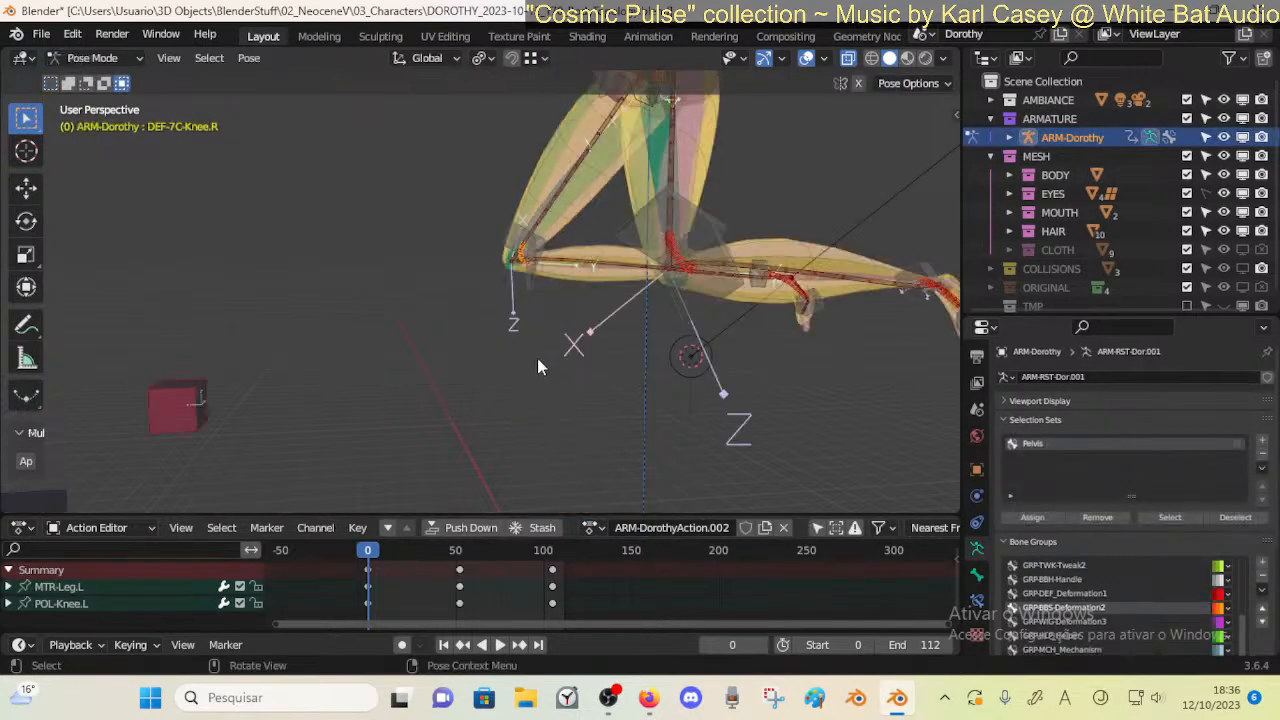
{"action": "middle_click_drag", "start_coordinate": [720, 272], "coordinate": [636, 307]}
Weight paint the body with the armature in the kneeling pose and inspect the knee weights, making DEF-7D-Shin.L the active bone
{"action": "key", "text": "ctrl+Tab"}
{"action": "left_click", "coordinate": [526, 306]}
{"action": "left_click", "coordinate": [554, 329]}
{"action": "left_click", "coordinate": [587, 348], "text": "shift"}
{"action": "key", "text": "ctrl+Tab"}
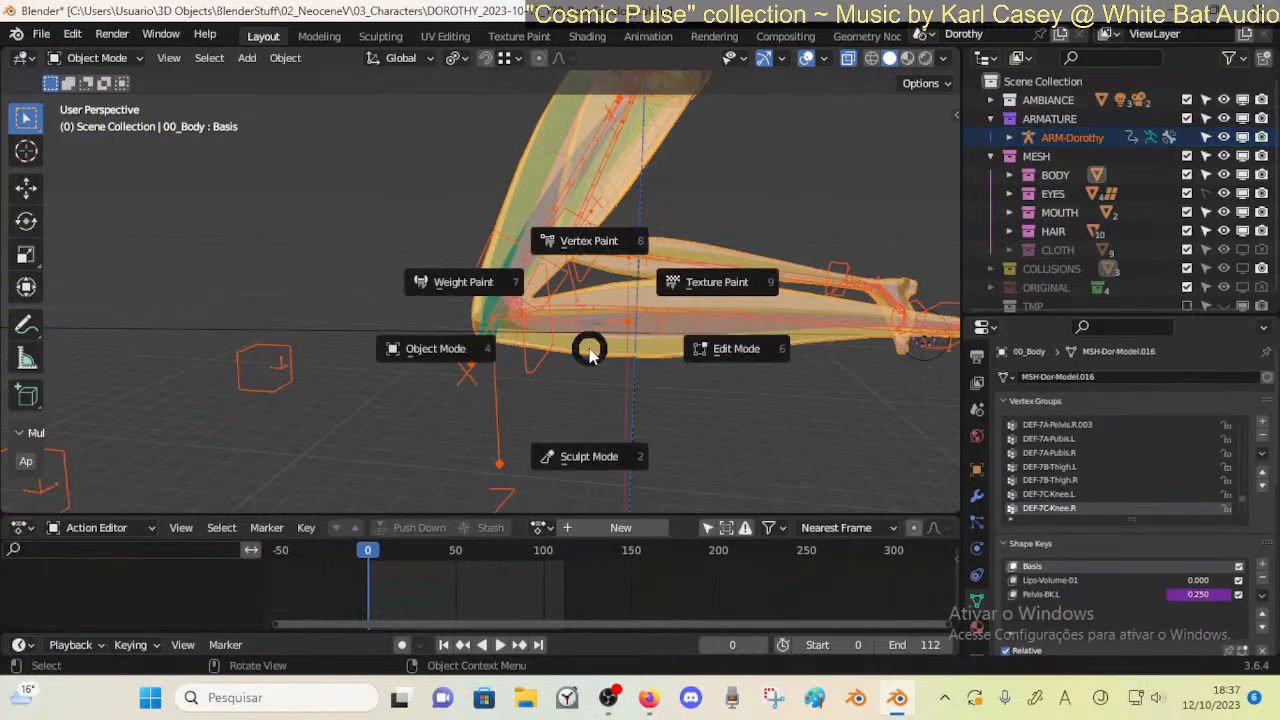
{"action": "left_click", "coordinate": [500, 282]}
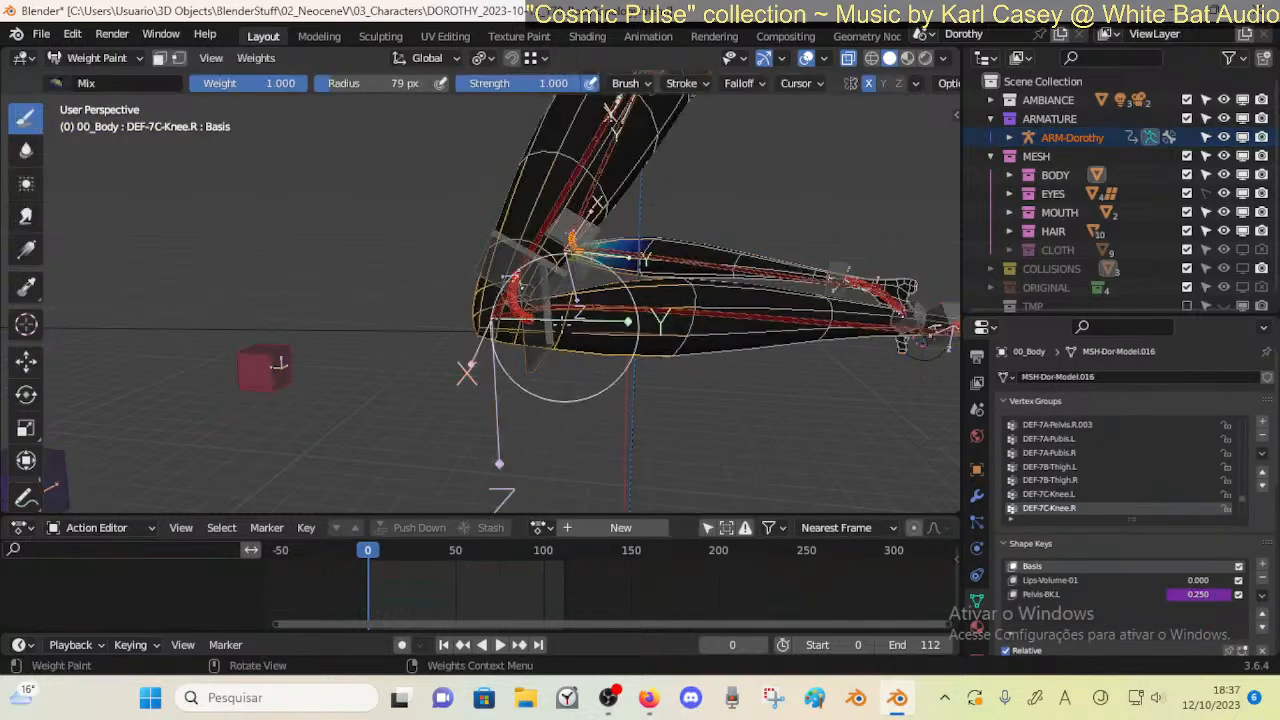
{"action": "left_click", "coordinate": [643, 362], "text": "ctrl"}
{"action": "mouse_move", "coordinate": [633, 362]}
{"action": "middle_mouse_down"}
{"action": "mouse_move", "coordinate": [662, 328]}
{"action": "mouse_move", "coordinate": [650, 336]}
{"action": "middle_mouse_up"}
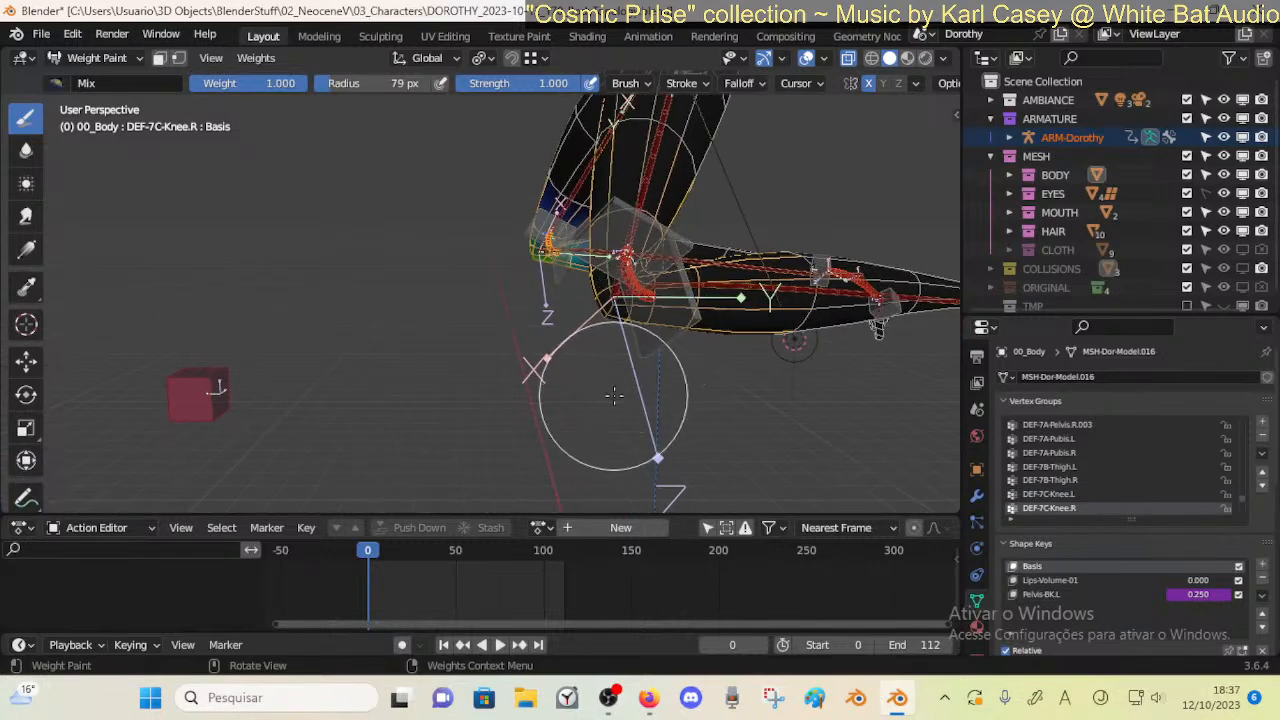
{"action": "left_click", "coordinate": [633, 287], "text": "ctrl"}
Return to Object Mode and select only the ARM-Dorothy armature
{"action": "key", "text": "ctrl+Tab"}
{"action": "left_click", "coordinate": [480, 299]}
{"action": "left_click", "coordinate": [637, 288]}
{"action": "left_click", "coordinate": [637, 288]}
{"action": "left_click", "coordinate": [636, 288]}
{"action": "left_click", "coordinate": [636, 309]}
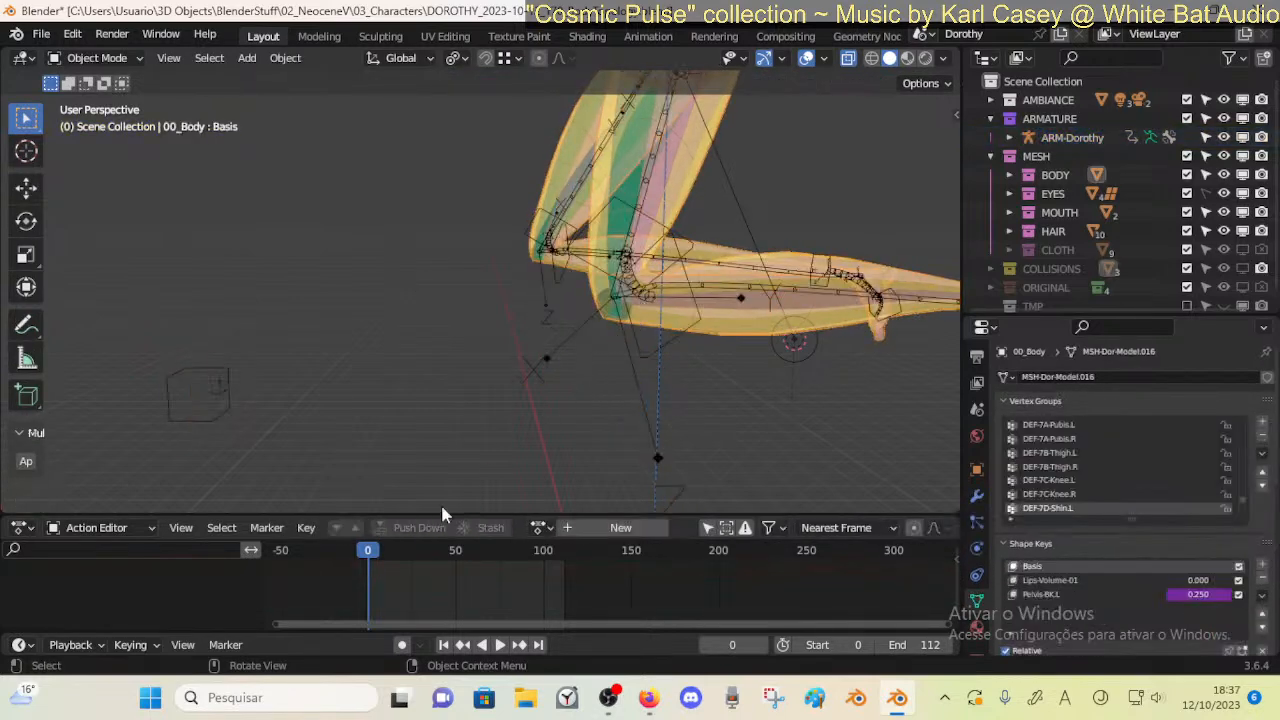
{"action": "left_click", "coordinate": [657, 316]}
Play the animation briefly and bring the timeline back to frame 0
{"action": "key", "text": "space"}
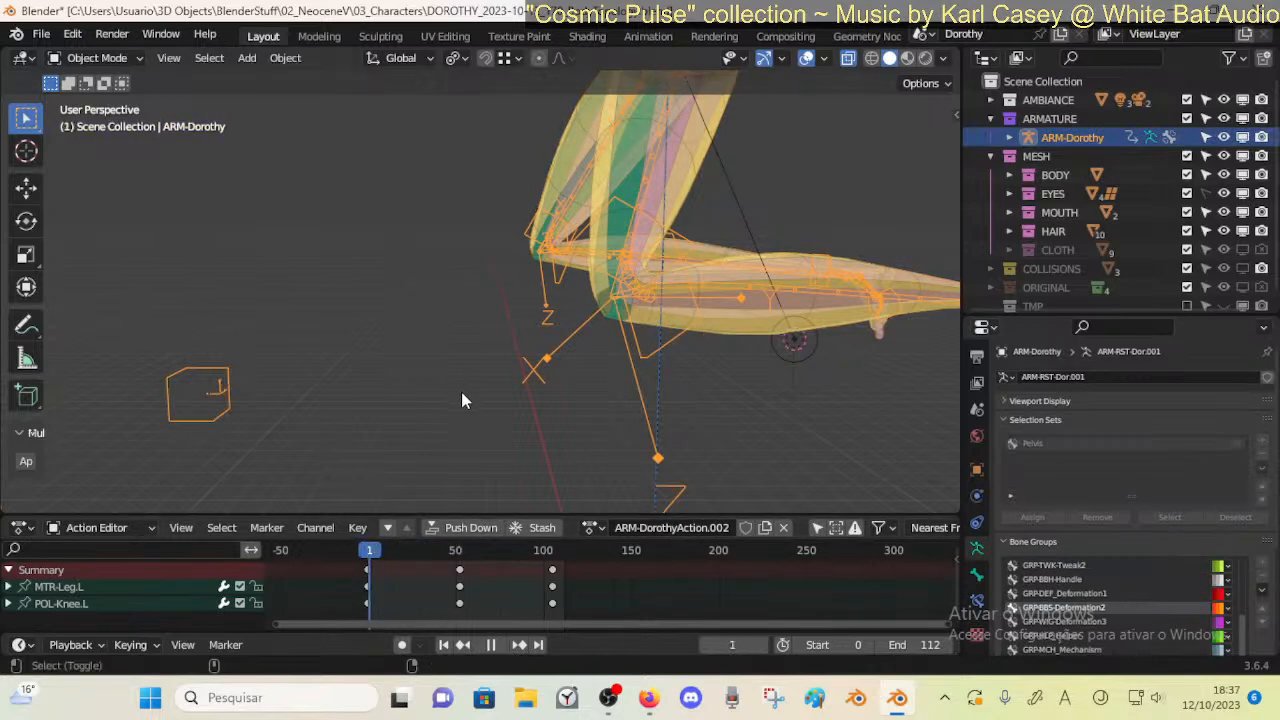
{"action": "key", "text": "ctrl+alt+shift+r"}
{"action": "left_click", "coordinate": [441, 370]}
{"action": "left_click", "coordinate": [530, 352]}
{"action": "left_click", "coordinate": [530, 361]}
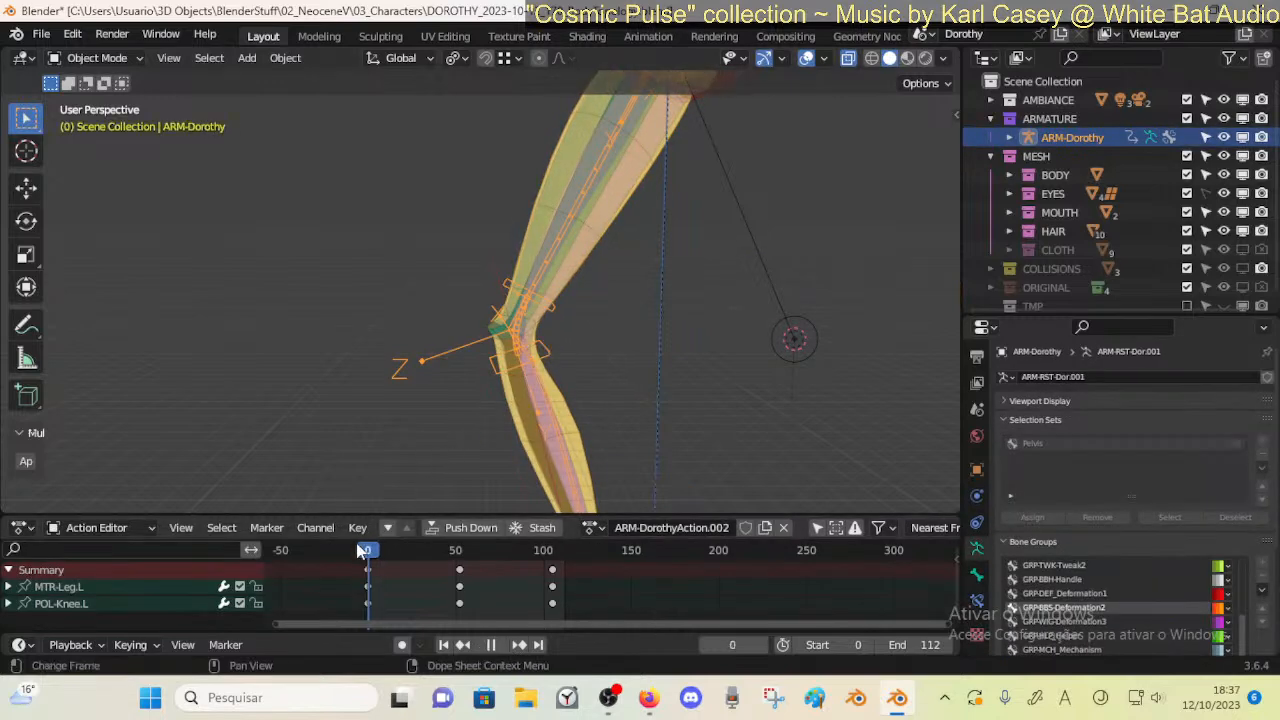
Select the armature with the body, enter Weight Paint mode and switch from HDL-7C-Knee.R.002 to DEF-7D-Shin.R as the active bone
{"action": "left_click", "coordinate": [530, 354]}
{"action": "left_click", "coordinate": [541, 364]}
{"action": "left_click", "coordinate": [566, 408], "text": "shift"}
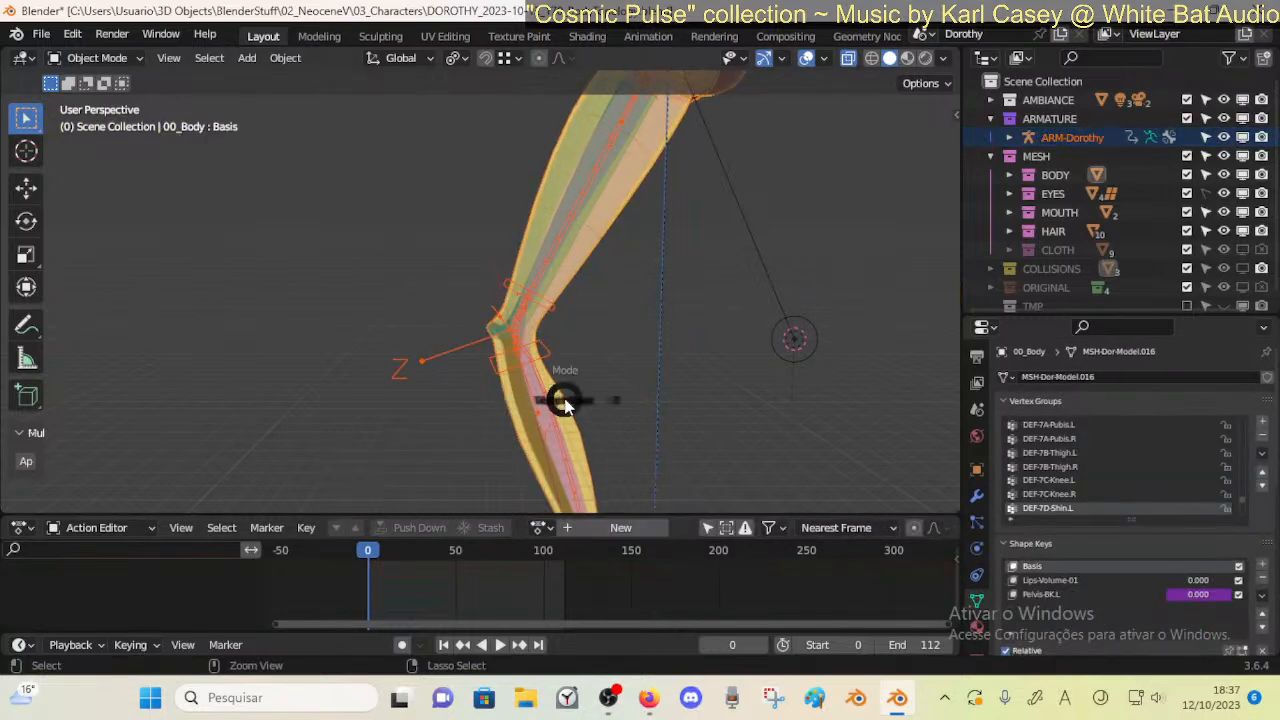
{"action": "key", "text": "ctrl+Tab"}
{"action": "left_click", "coordinate": [530, 355], "text": "ctrl"}
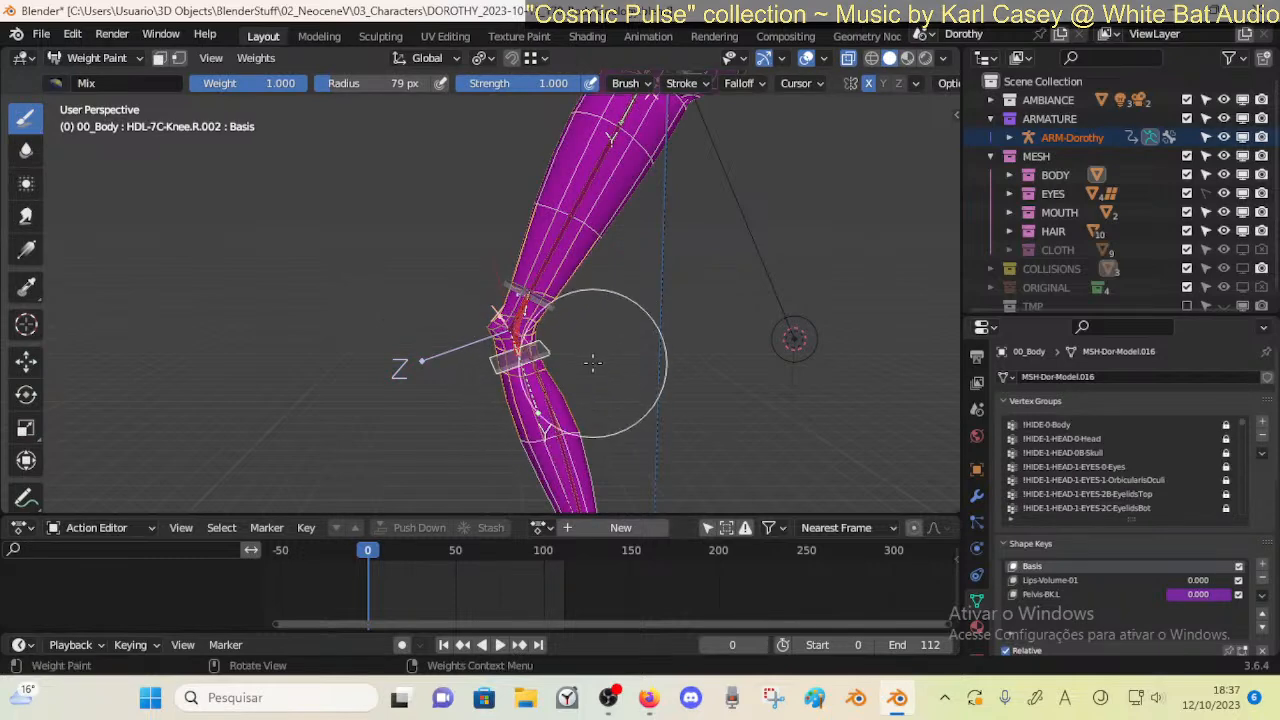
{"action": "left_click", "coordinate": [535, 430], "text": "ctrl"}
Leave weight painting, select the armature and move the timeline to frame 61 to show the raised left leg
{"action": "key", "text": "ctrl+Tab"}
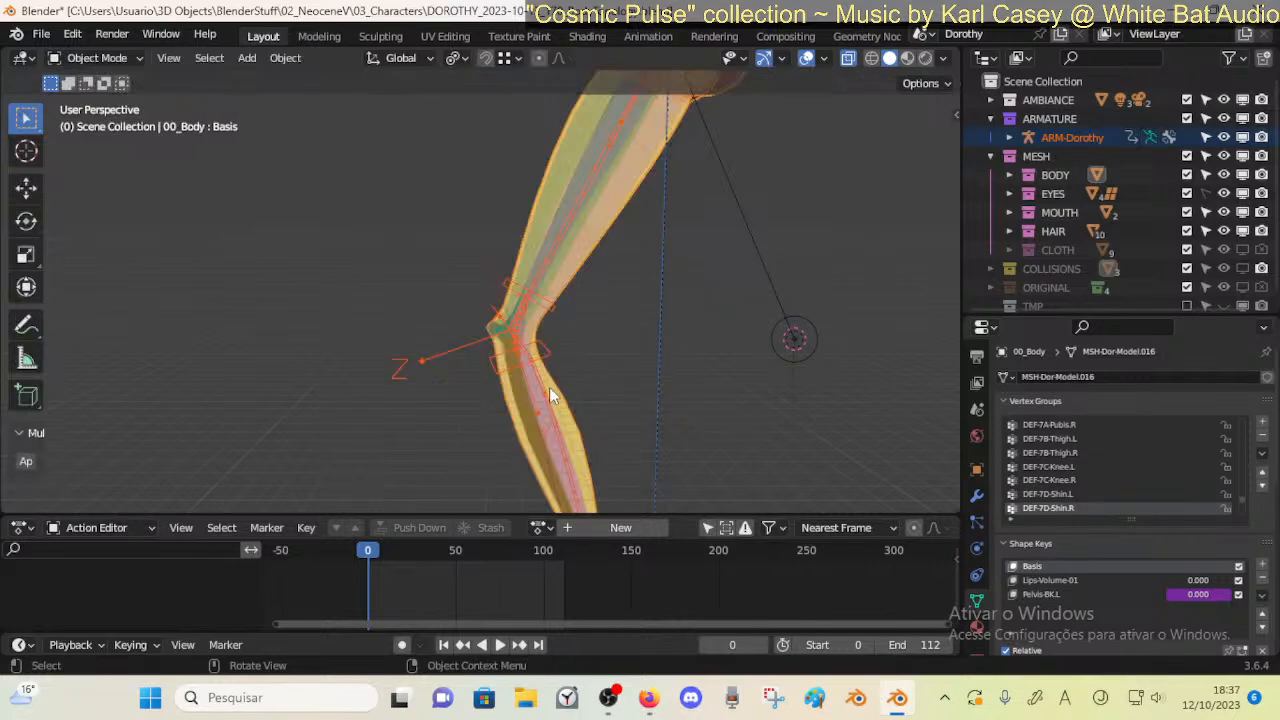
{"action": "left_click", "coordinate": [544, 362]}
{"action": "key", "text": "ctrl+Tab"}
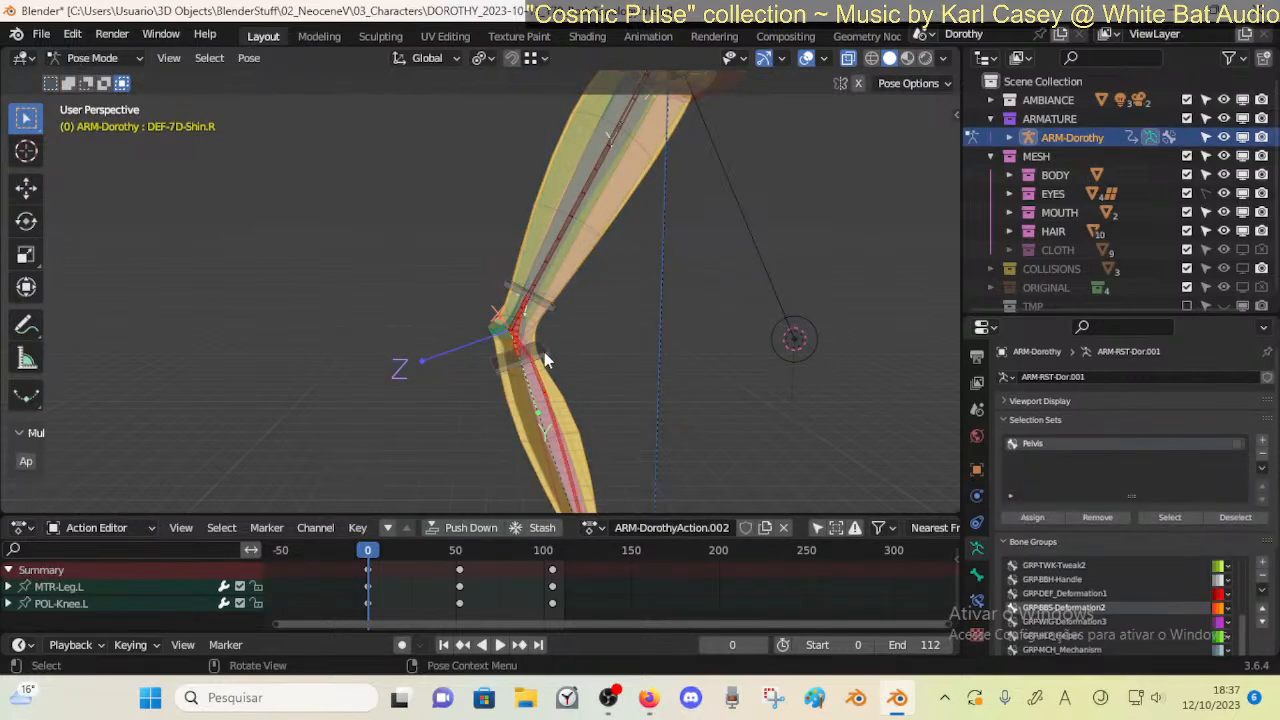
{"action": "key", "text": "ctrl+Tab"}
{"action": "left_click_drag", "start_coordinate": [397, 549], "coordinate": [475, 556]}
{"action": "scroll", "coordinate": [510, 389], "scroll_direction": "down", "scroll_amount": 3}
{"action": "middle_click_drag", "start_coordinate": [515, 290], "coordinate": [547, 337], "text": "shift"}
{"action": "key", "text": "space"}
{"action": "left_click", "coordinate": [446, 276]}
{"action": "left_click", "coordinate": [438, 316]}
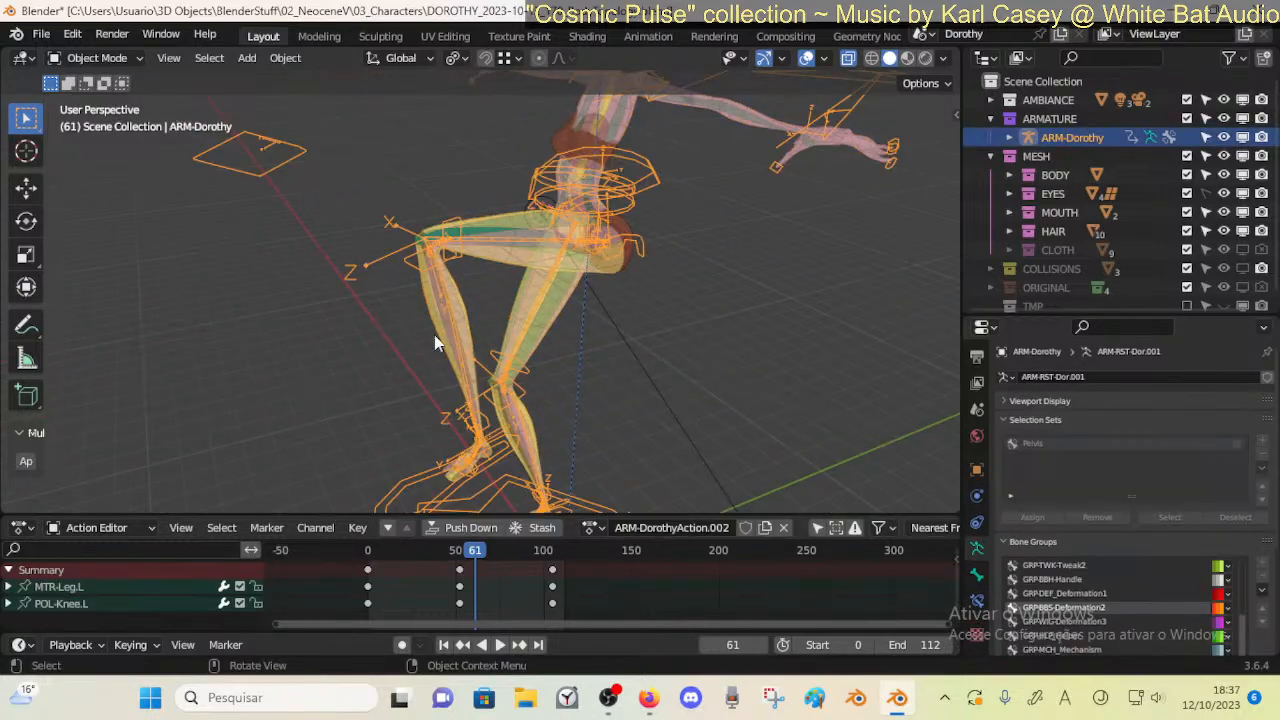
Add the body to the selection, enter Weight Paint mode and make HDL-7C-Knee.L.002 the active bone
{"action": "left_click", "coordinate": [452, 293], "text": "shift"}
{"action": "key", "text": "ctrl+Tab"}
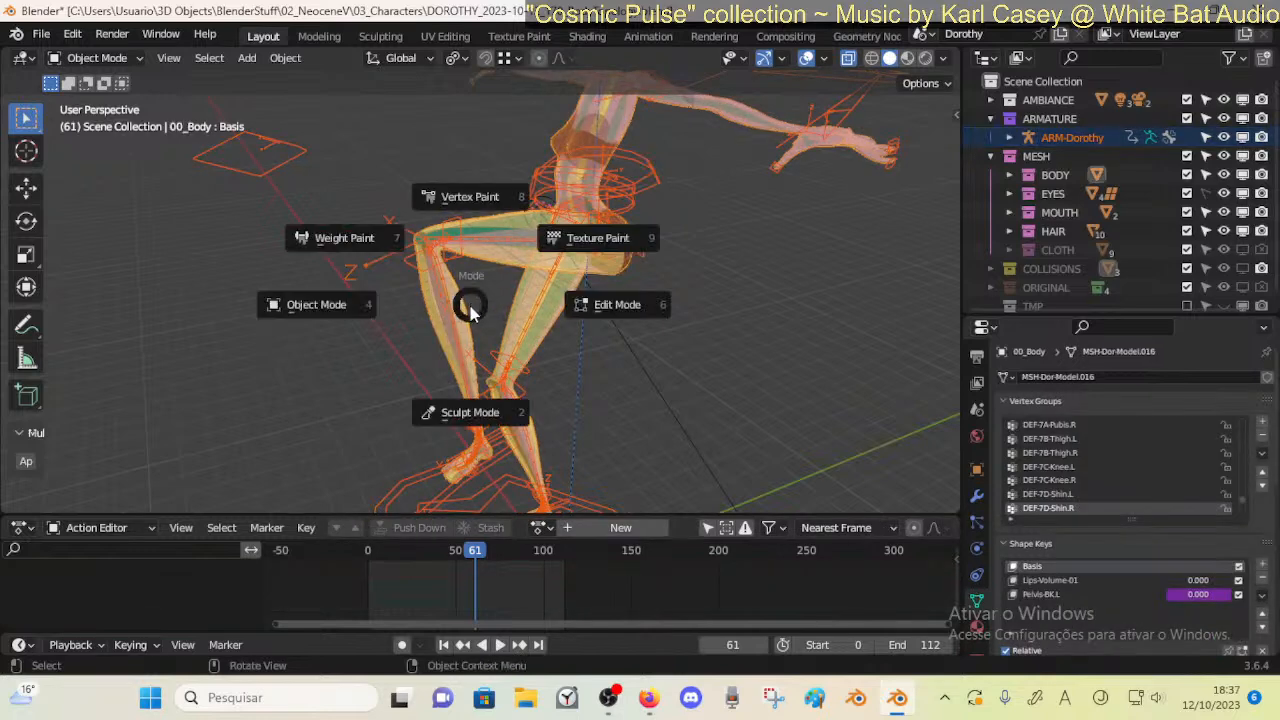
{"action": "left_click", "coordinate": [437, 262]}
{"action": "left_click", "coordinate": [432, 252], "text": "ctrl"}
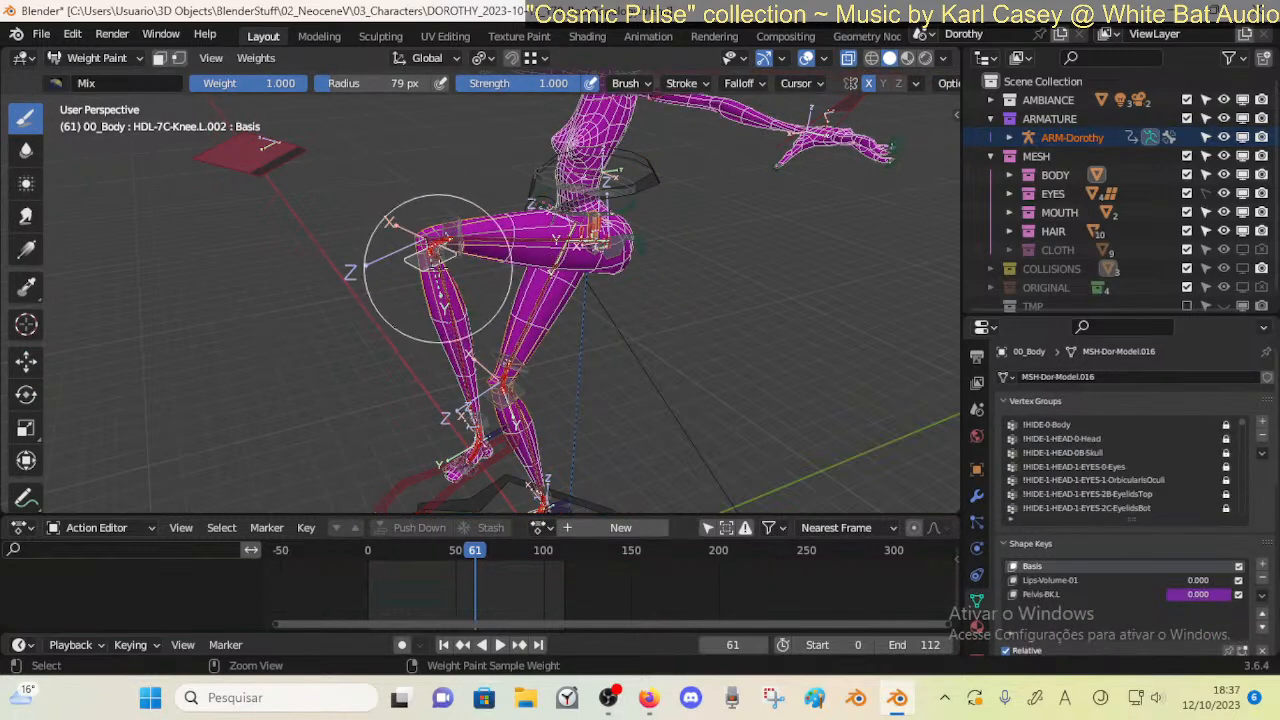
Try a paint stroke below the left knee with HDL-7C-Knee.L.002 active
{"action": "middle_click_drag", "start_coordinate": [472, 252], "coordinate": [468, 225], "text": "ctrl"}
{"action": "left_click", "coordinate": [443, 297]}
{"action": "left_click_drag", "start_coordinate": [443, 297], "coordinate": [431, 327]}
{"action": "key", "text": "ctrl+z"}
{"action": "key", "text": "ctrl+z"}
Make DEF-7C-Knee.L the active bone, with the bent left knee in close view
{"action": "left_click", "coordinate": [437, 284], "text": "ctrl"}
{"action": "middle_click_drag", "start_coordinate": [449, 284], "coordinate": [440, 318], "text": "shift"}
{"action": "middle_click_drag", "start_coordinate": [447, 300], "coordinate": [645, 290], "text": "ctrl"}
{"action": "middle_click_drag", "start_coordinate": [645, 290], "coordinate": [535, 350], "text": "shift"}
{"action": "mouse_move", "coordinate": [535, 350]}
{"action": "middle_mouse_down"}
{"action": "mouse_move", "coordinate": [583, 247]}
{"action": "mouse_move", "coordinate": [549, 237]}
{"action": "mouse_move", "coordinate": [340, 268]}
{"action": "mouse_move", "coordinate": [443, 289]}
{"action": "mouse_move", "coordinate": [491, 249]}
{"action": "mouse_move", "coordinate": [424, 320]}
{"action": "mouse_move", "coordinate": [450, 290]}
{"action": "mouse_move", "coordinate": [413, 282]}
{"action": "middle_mouse_up"}
{"action": "left_click", "coordinate": [550, 237], "text": "ctrl"}
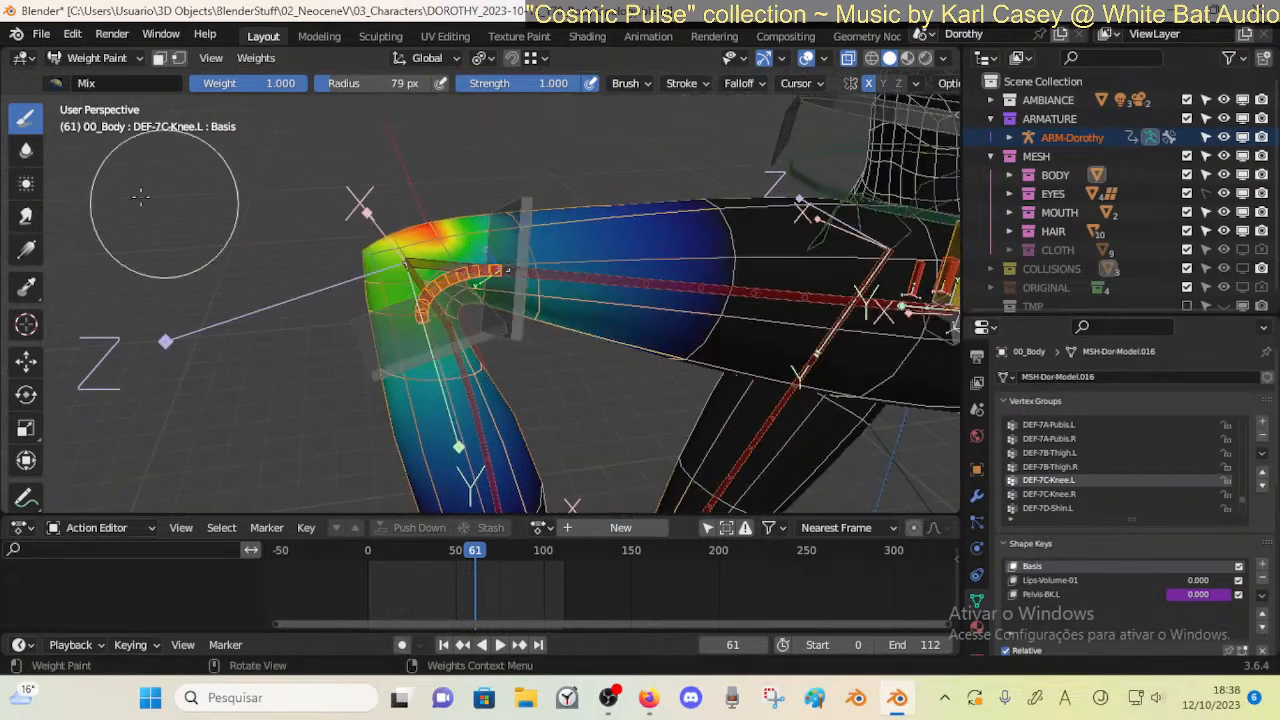
Paint full DEF-7C-Knee.L weight over the front of the bent left knee, using a brush radius of 54 px
{"action": "key", "text": "f"}
{"action": "left_click", "coordinate": [408, 240]}
{"action": "middle_click_drag", "start_coordinate": [374, 237], "coordinate": [387, 230]}
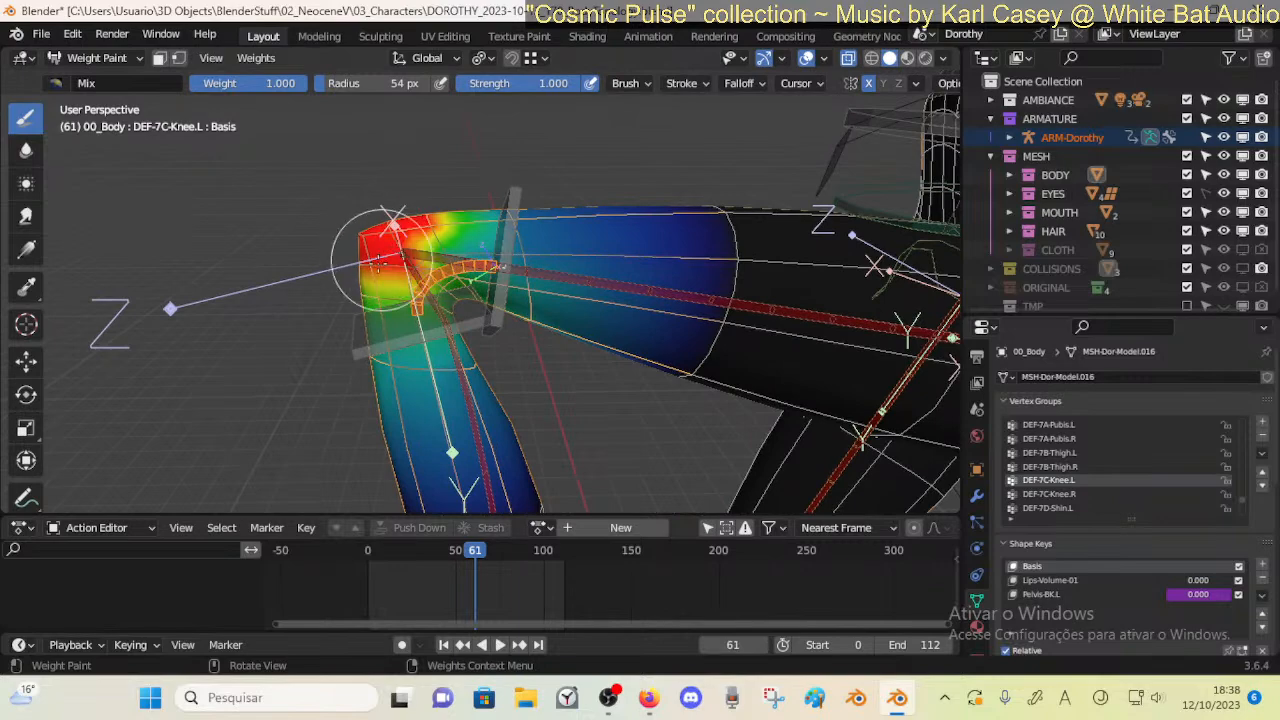
{"action": "mouse_move", "coordinate": [354, 276]}
{"action": "middle_mouse_down"}
{"action": "mouse_move", "coordinate": [582, 252]}
{"action": "mouse_move", "coordinate": [558, 248]}
{"action": "middle_mouse_up"}
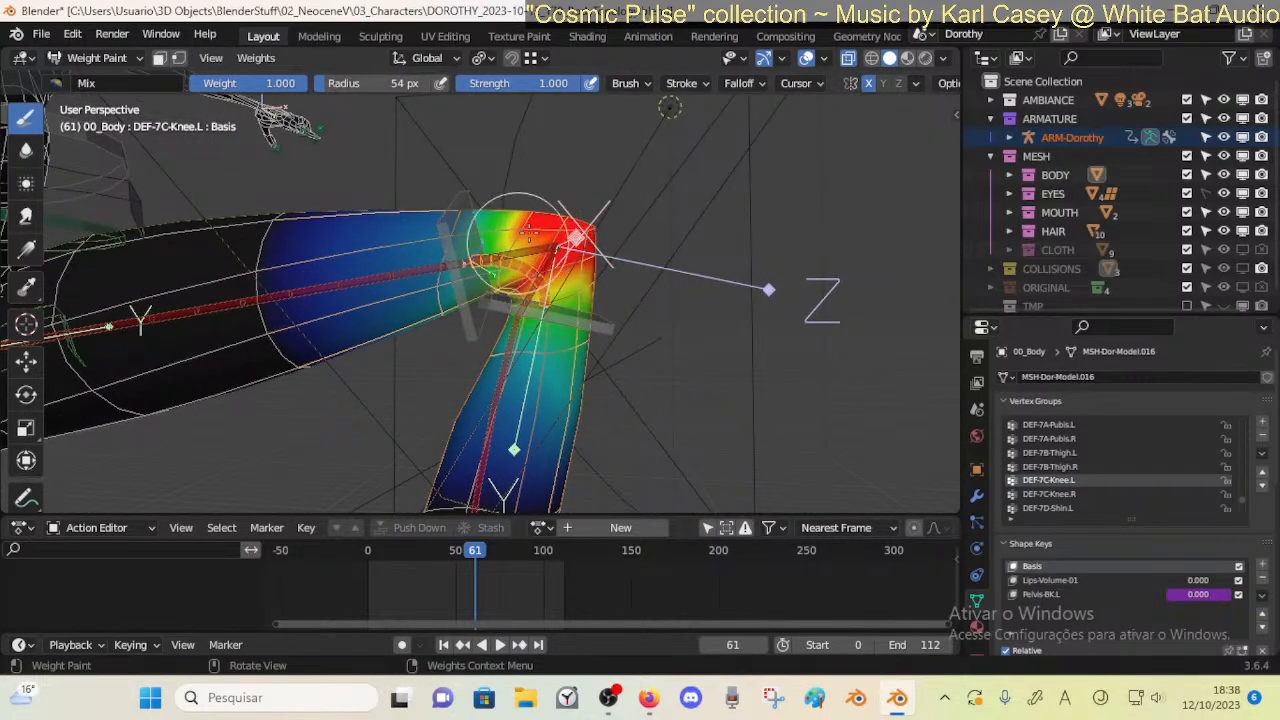
{"action": "mouse_move", "coordinate": [578, 272]}
{"action": "middle_mouse_down"}
{"action": "mouse_move", "coordinate": [570, 250]}
{"action": "mouse_move", "coordinate": [491, 251]}
{"action": "mouse_move", "coordinate": [385, 280]}
{"action": "mouse_move", "coordinate": [424, 258]}
{"action": "mouse_move", "coordinate": [424, 289]}
{"action": "mouse_move", "coordinate": [422, 258]}
{"action": "mouse_move", "coordinate": [267, 227]}
{"action": "middle_mouse_up"}
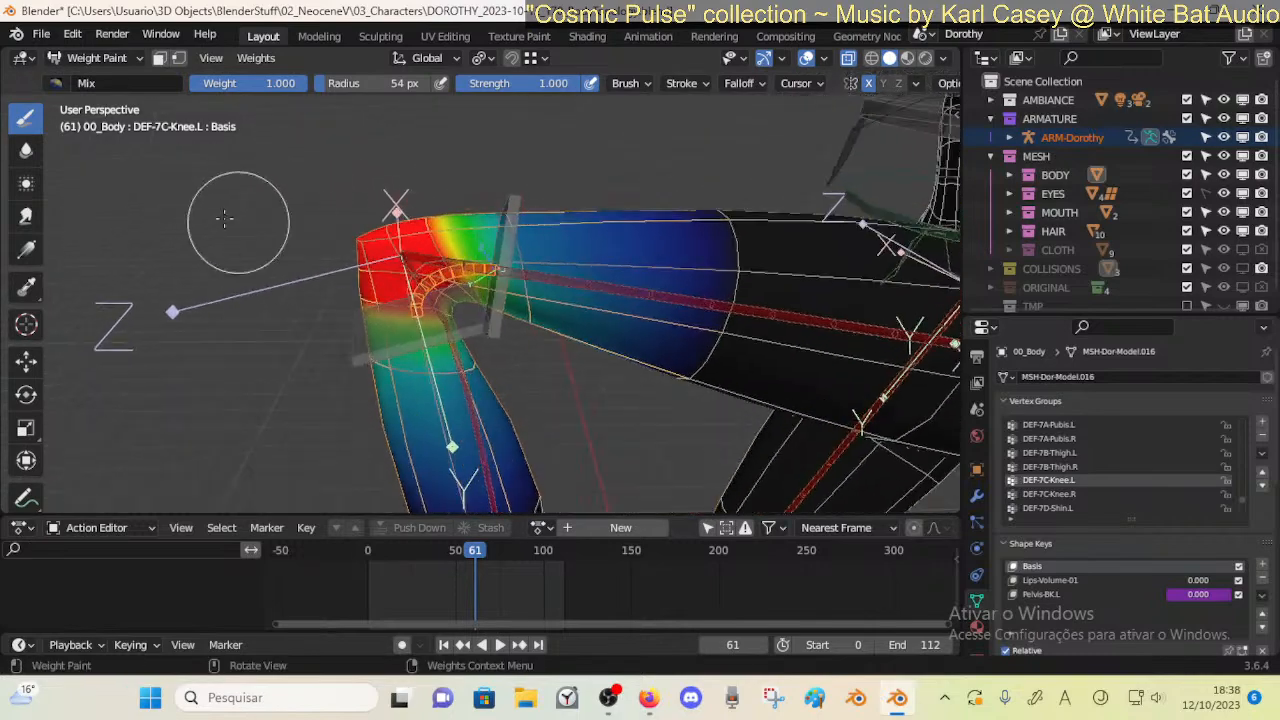
Blur the DEF-7C-Knee.L weights around the bent left knee with a 47 px radius and 0.564 strength
{"action": "left_click", "coordinate": [20, 152]}
{"action": "middle_click_drag", "start_coordinate": [345, 238], "coordinate": [437, 251]}
{"action": "key", "text": "ctrl+f"}
{"action": "right_click", "coordinate": [391, 266]}
{"action": "key", "text": "f"}
{"action": "left_click", "coordinate": [391, 306]}
{"action": "key", "text": "shift+f"}
{"action": "left_click", "coordinate": [396, 296]}
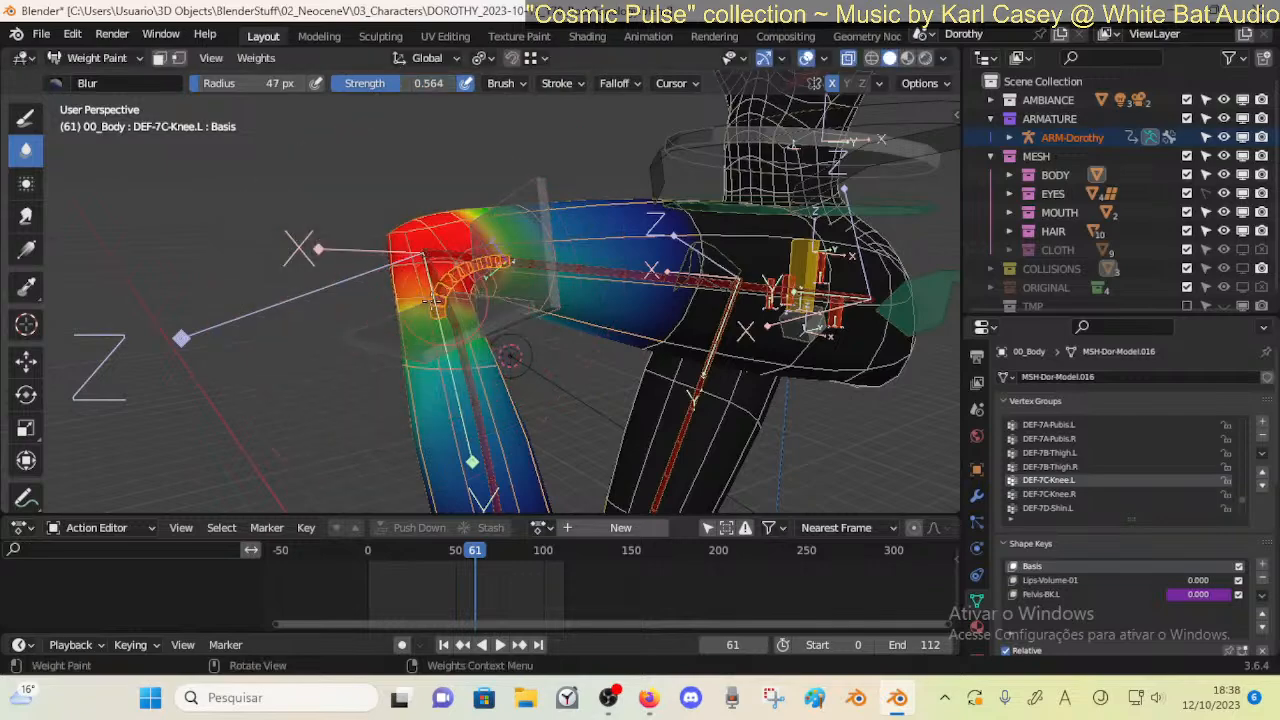
{"action": "scroll", "coordinate": [483, 293], "scroll_direction": "up", "scroll_amount": 3}
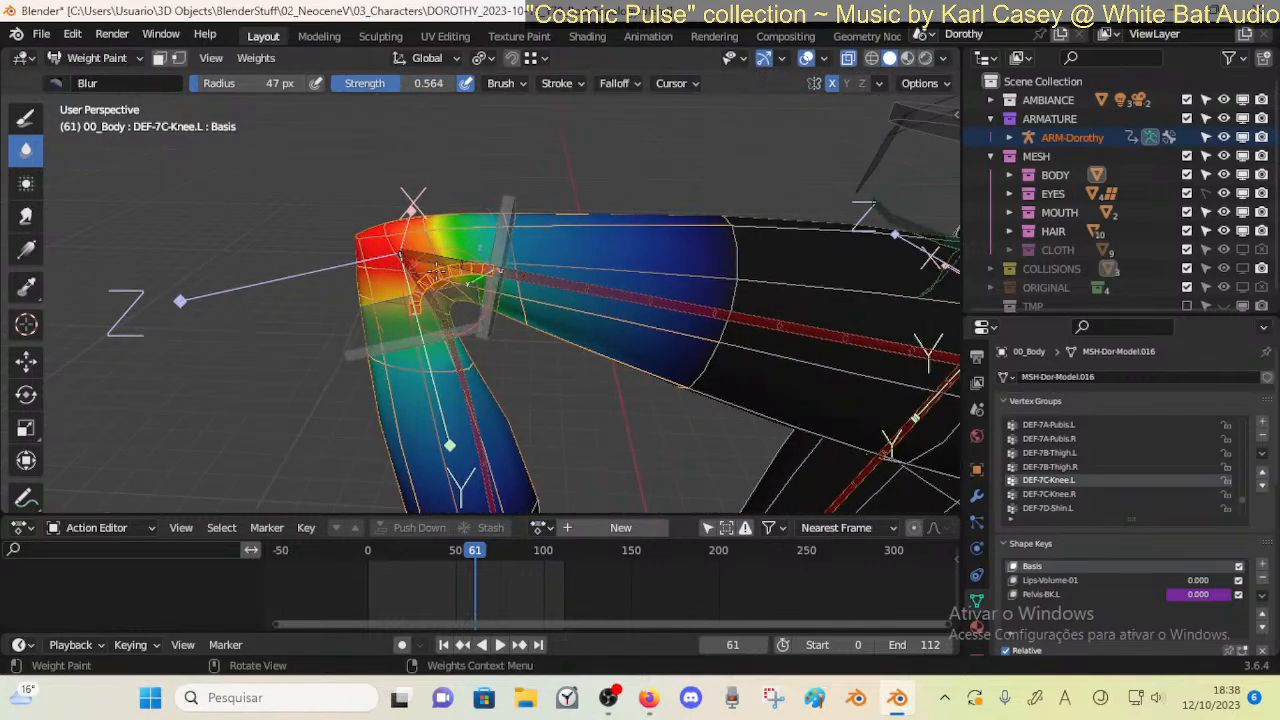
{"action": "middle_click_drag", "start_coordinate": [460, 310], "coordinate": [437, 390]}
{"action": "middle_click_drag", "start_coordinate": [452, 268], "coordinate": [510, 232]}
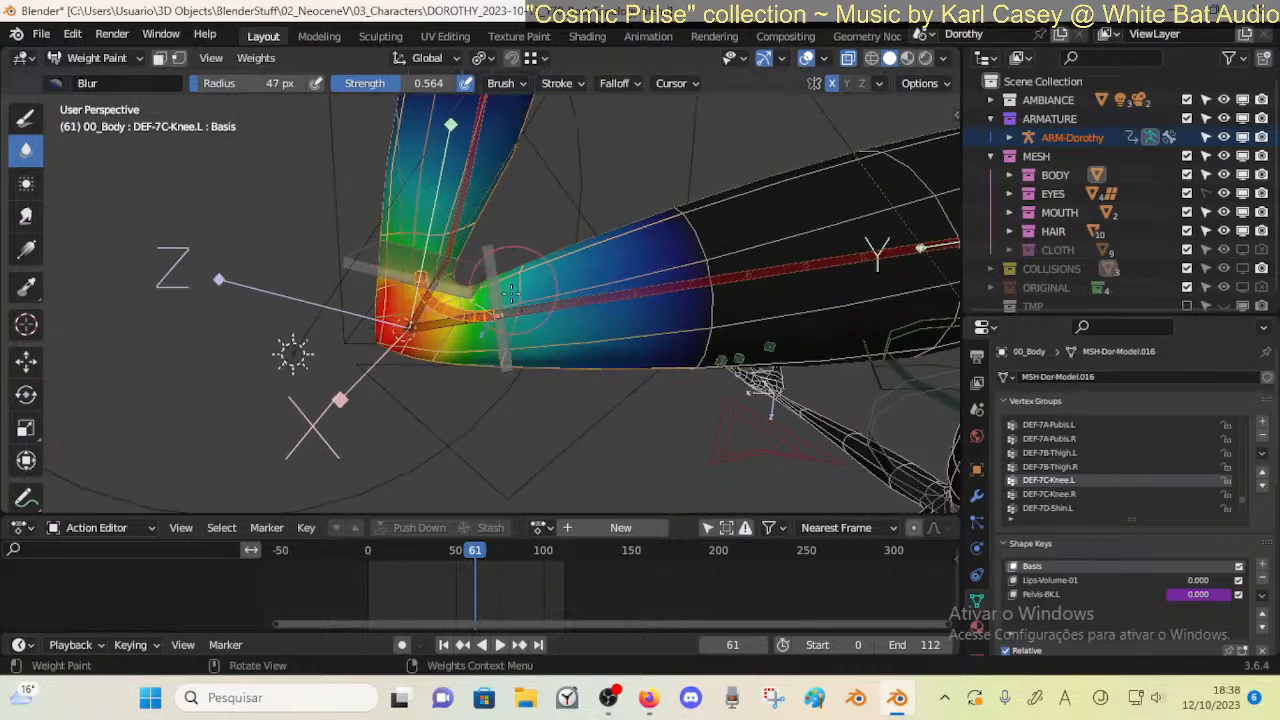
Raise the blur strength to 1.000 and smooth the weights around the left knee further
{"action": "key", "text": "shift+f"}
{"action": "left_click", "coordinate": [695, 244]}
{"action": "middle_click_drag", "start_coordinate": [500, 343], "coordinate": [455, 398]}
{"action": "middle_click_drag", "start_coordinate": [479, 336], "coordinate": [487, 399]}
{"action": "middle_click_drag", "start_coordinate": [424, 374], "coordinate": [453, 225]}
{"action": "mouse_move", "coordinate": [408, 262]}
{"action": "middle_mouse_down"}
{"action": "mouse_move", "coordinate": [549, 298]}
{"action": "mouse_move", "coordinate": [513, 326]}
{"action": "mouse_move", "coordinate": [432, 340]}
{"action": "mouse_move", "coordinate": [705, 268]}
{"action": "mouse_move", "coordinate": [680, 318]}
{"action": "mouse_move", "coordinate": [515, 282]}
{"action": "mouse_move", "coordinate": [520, 400]}
{"action": "middle_mouse_up"}
Return the timeline to frame 0 with the leg straight and save the file
{"action": "left_click_drag", "start_coordinate": [475, 556], "coordinate": [370, 550]}
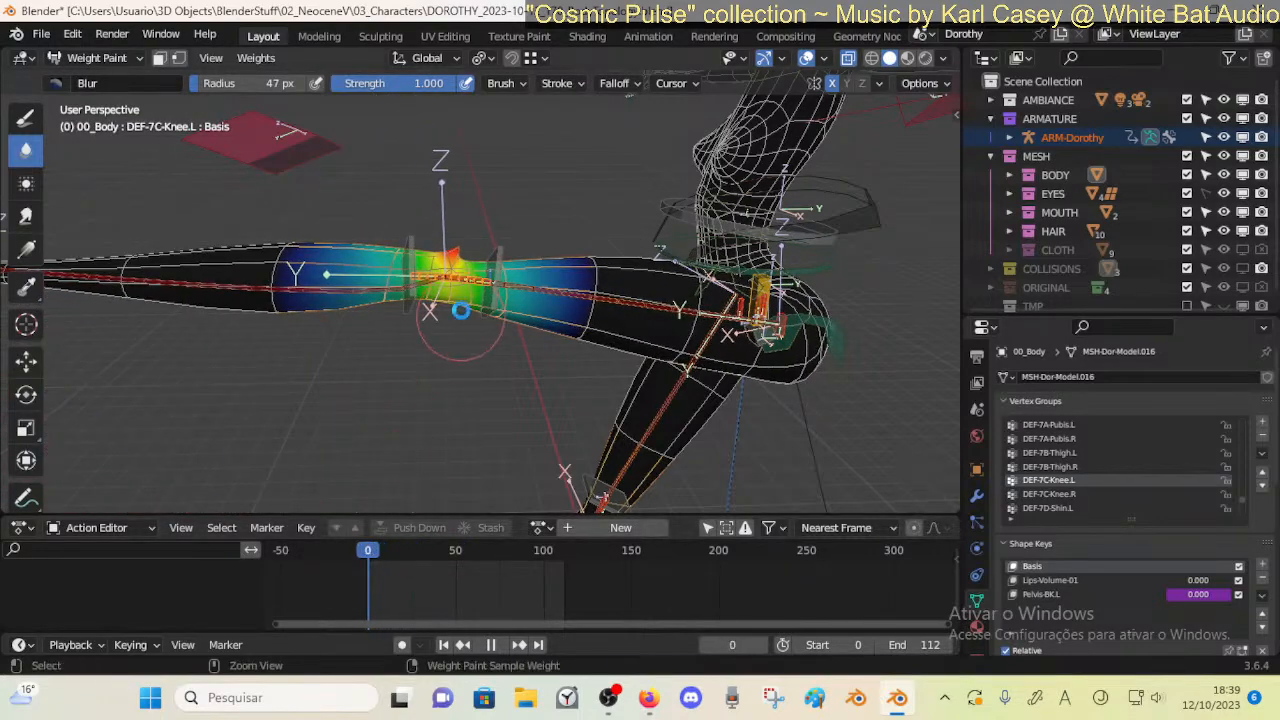
{"action": "key", "text": "ctrl+s"}
Leave weight painting and put the ARM-Dorothy armature in Pose Mode
{"action": "key", "text": "ctrl+Tab"}
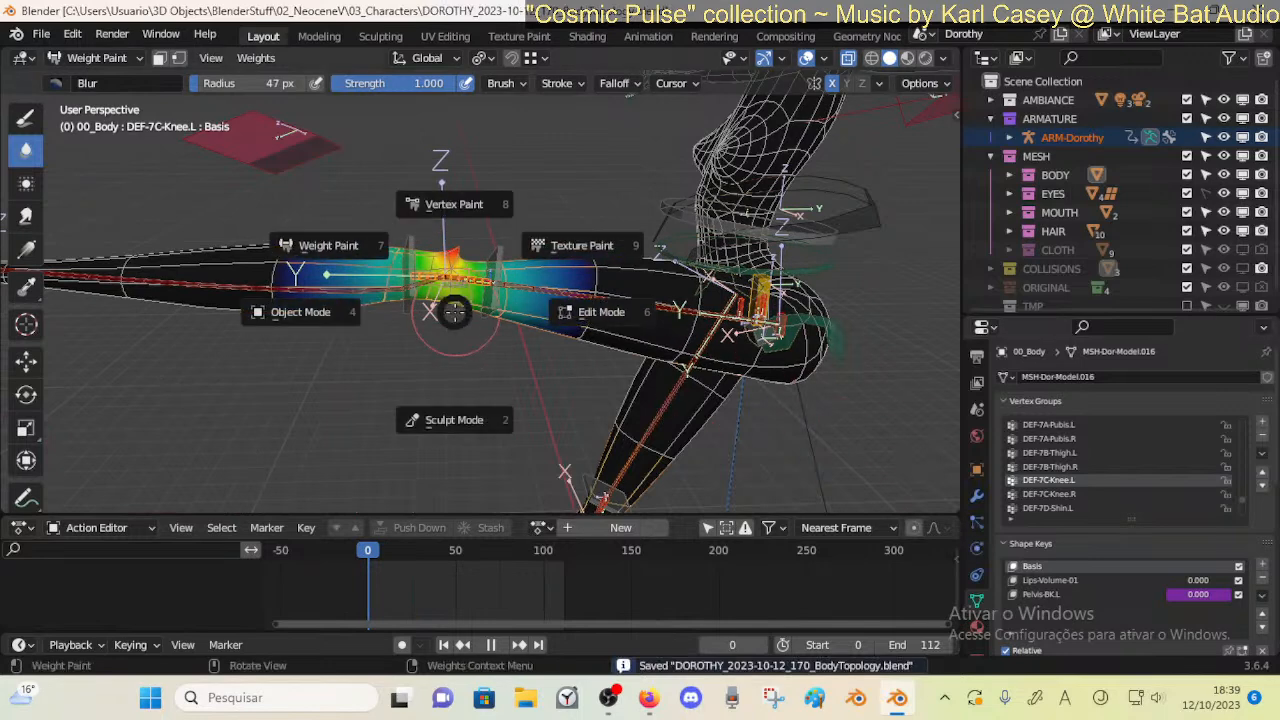
{"action": "left_click", "coordinate": [298, 311]}
{"action": "key", "text": "ctrl+Tab"}
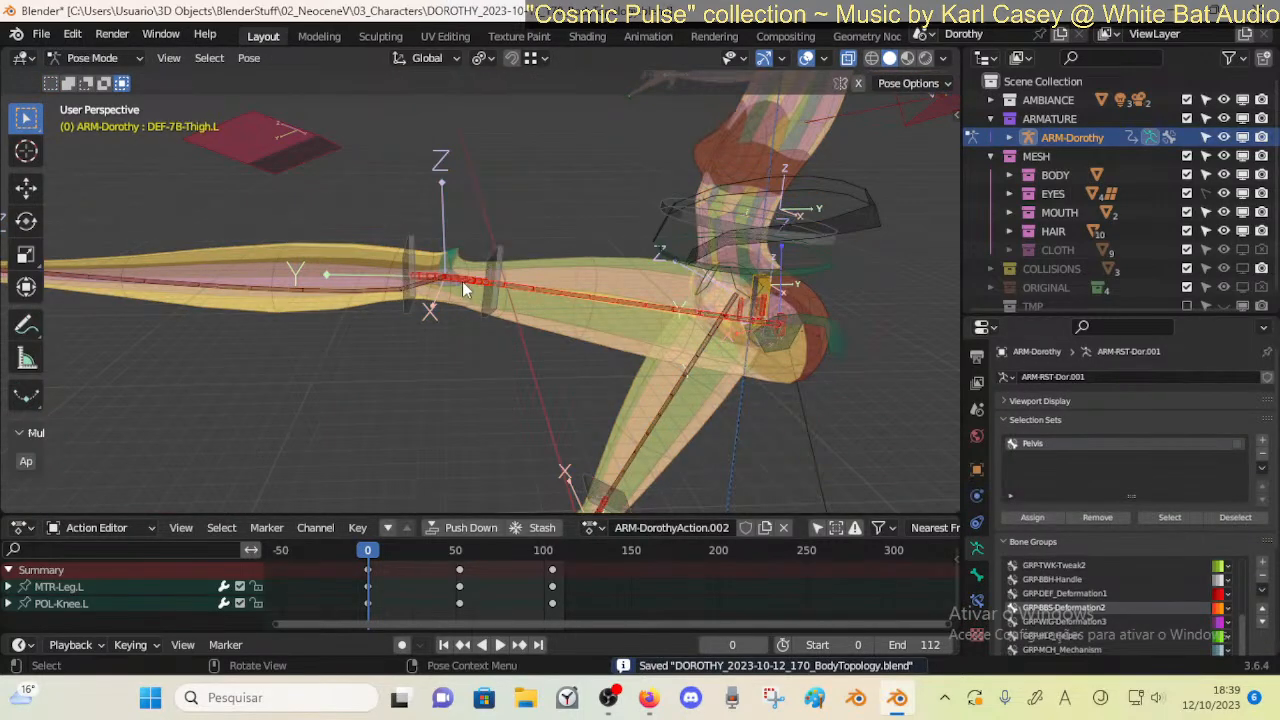
Switch the DEF-7C-Knee.L bone's Deform option off and back on to compare the effect on the knee mesh
{"action": "left_click", "coordinate": [977, 573]}
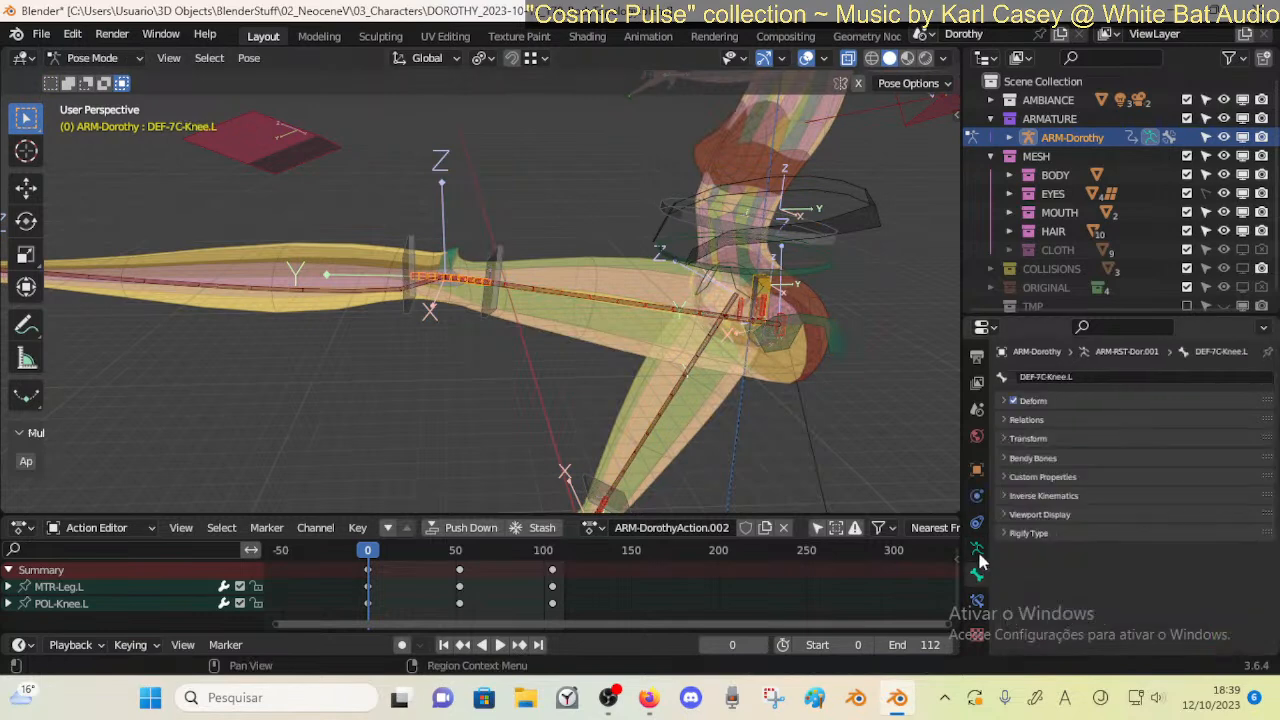
{"action": "left_click", "coordinate": [1013, 401]}
{"action": "left_click", "coordinate": [1012, 401]}
{"action": "left_click", "coordinate": [1012, 401]}
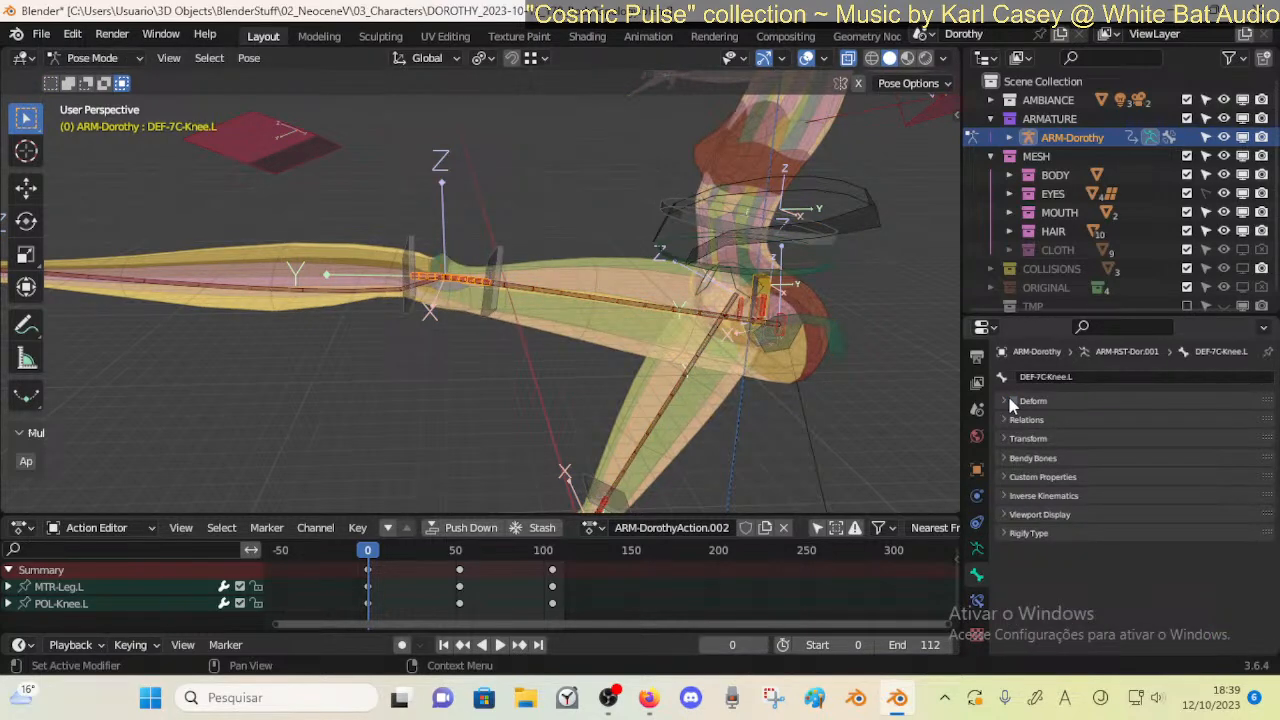
{"action": "left_click", "coordinate": [1012, 401]}
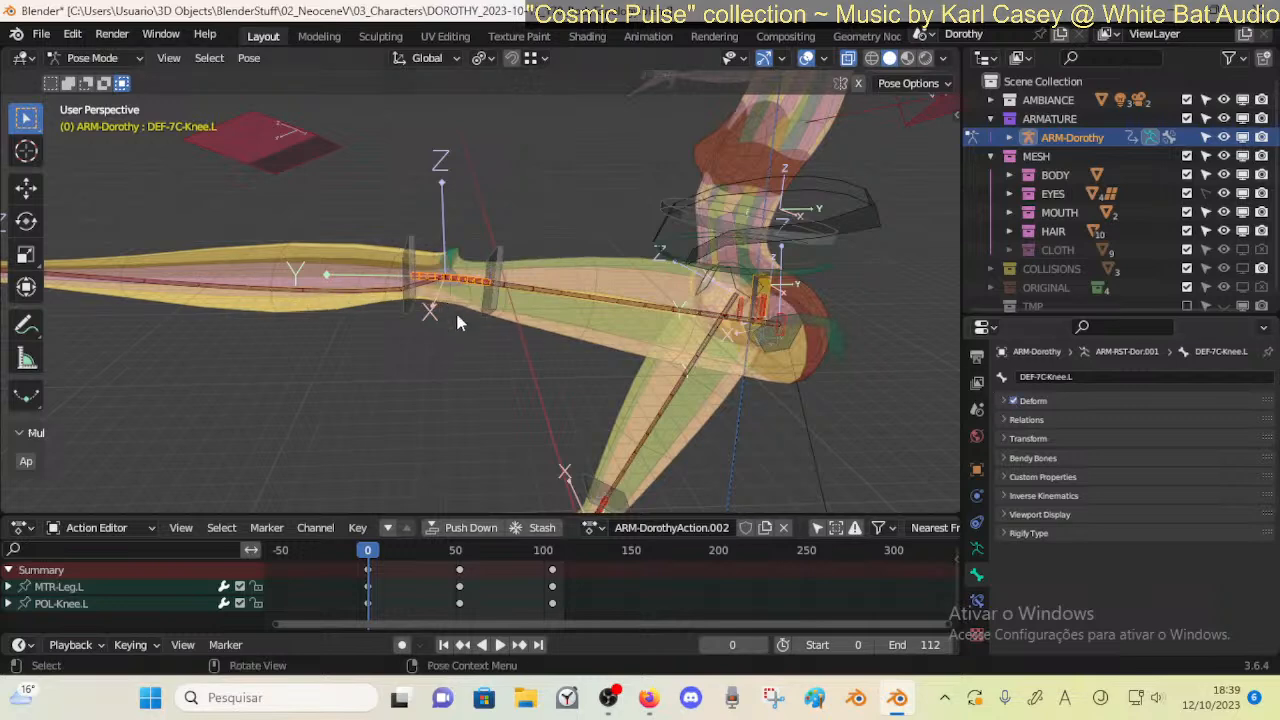
Try moving the HDL-7C-Knee.L.001 handle bone along the global Y axis toward the knee
{"action": "scroll", "coordinate": [478, 360], "scroll_direction": "up", "scroll_amount": 5}
{"action": "left_click", "coordinate": [489, 312]}
{"action": "key", "text": "g"}
{"action": "key", "text": "y"}
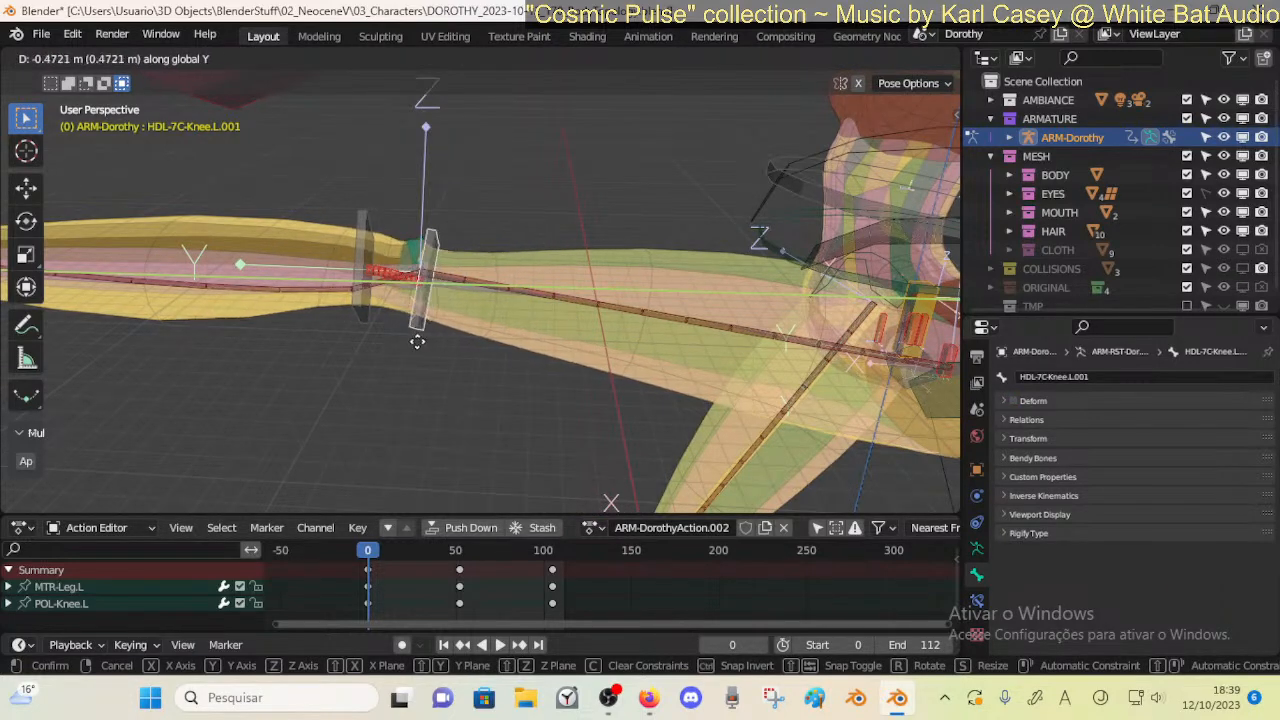
{"action": "right_click", "coordinate": [421, 321]}
Try rotating the HDL-7C-Knee.L.002 handle bone and moving it along the global Y axis
{"action": "left_click", "coordinate": [352, 272]}
{"action": "key", "text": "g"}
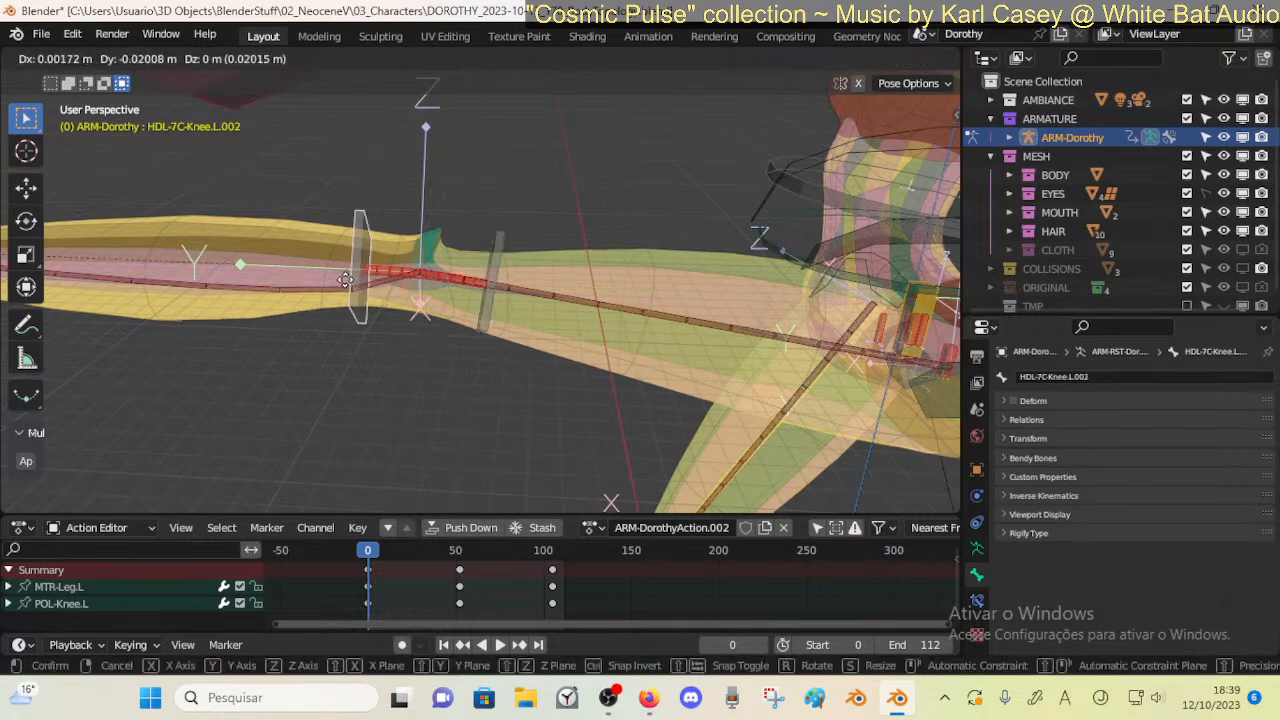
{"action": "key", "text": "r"}
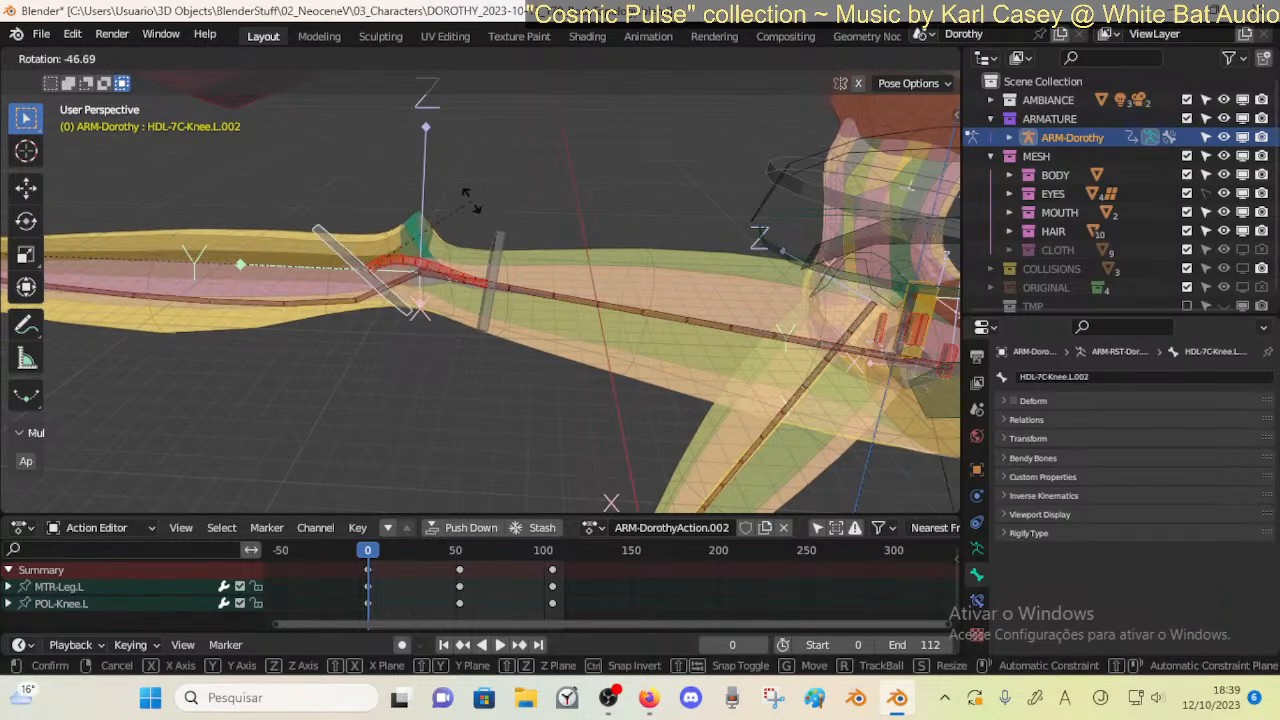
{"action": "right_click", "coordinate": [490, 232]}
{"action": "key", "text": "g"}
{"action": "key", "text": "y"}
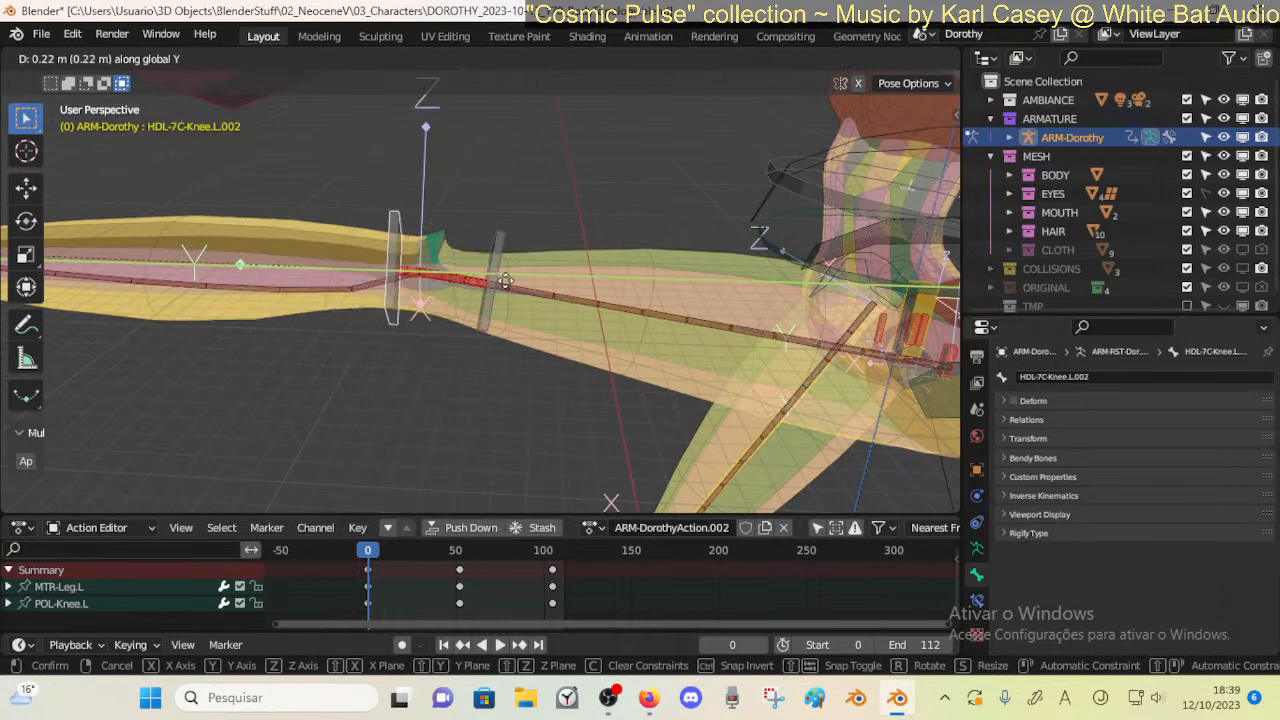
{"action": "right_click", "coordinate": [505, 281]}
Select the HDL-7C-Knee.L.001 handle bone and test sliding it along the global Y axis again
{"action": "key", "text": "h"}
{"action": "left_click", "coordinate": [505, 253]}
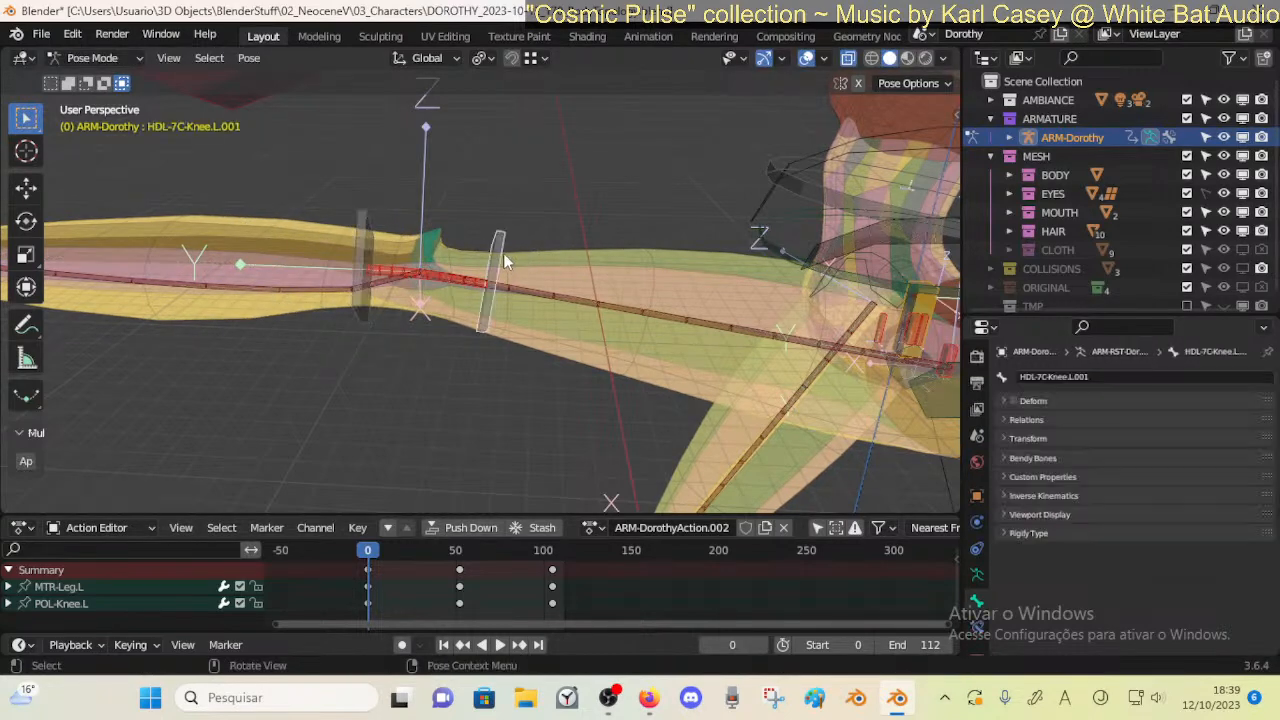
{"action": "key", "text": "g"}
{"action": "key", "text": "y"}
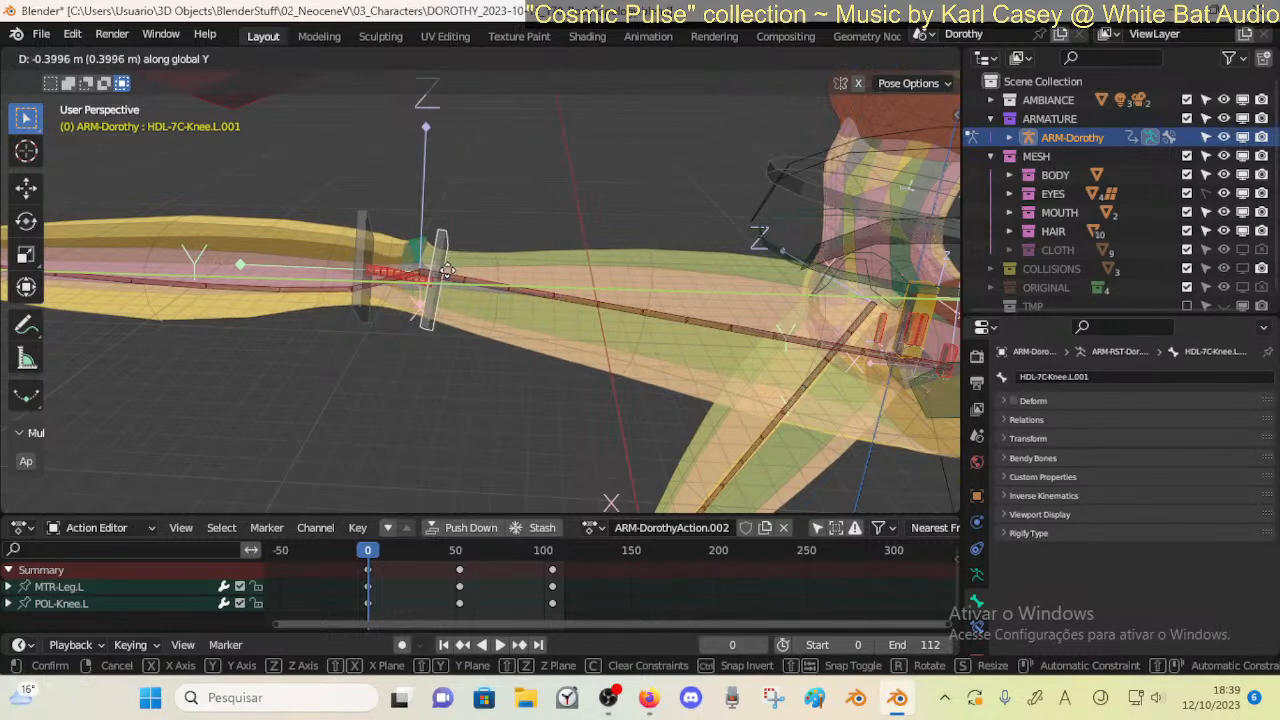
{"action": "right_click", "coordinate": [536, 275]}
Select the DEF-7C-Knee.L bone and open the settings of its Stretch To constraint
{"action": "left_click", "coordinate": [470, 274]}
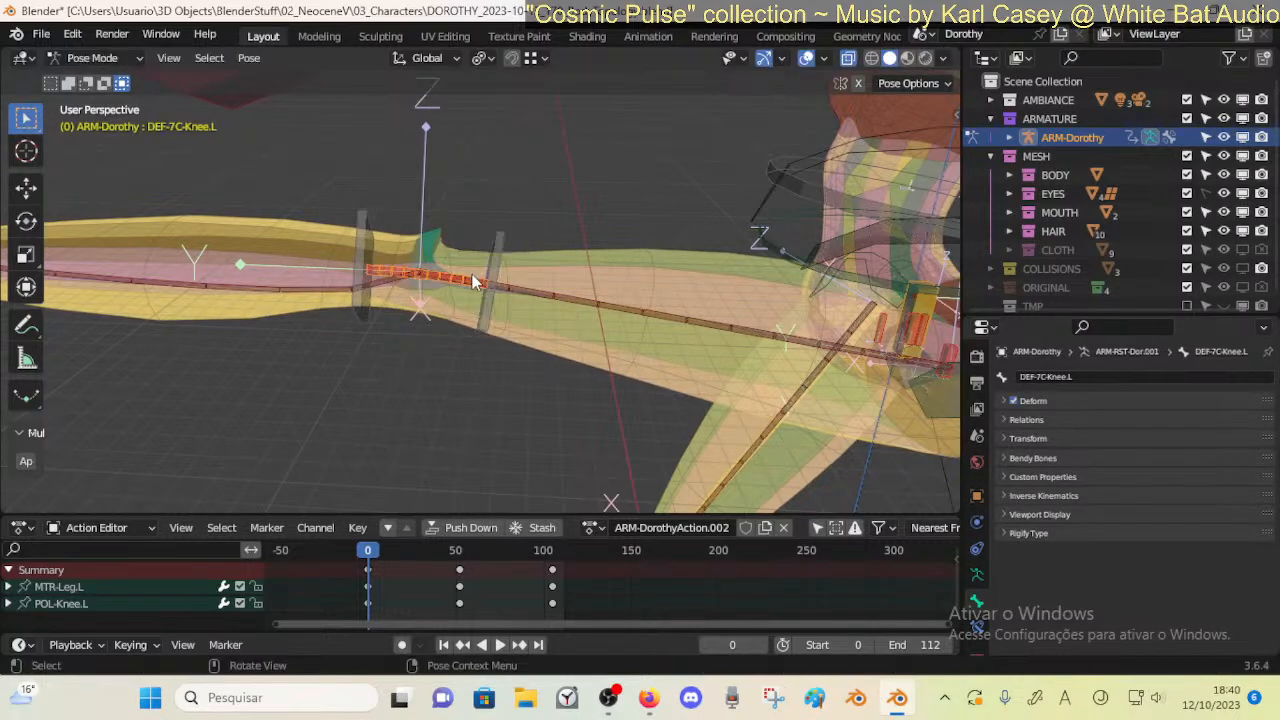
{"action": "left_click", "coordinate": [977, 603]}
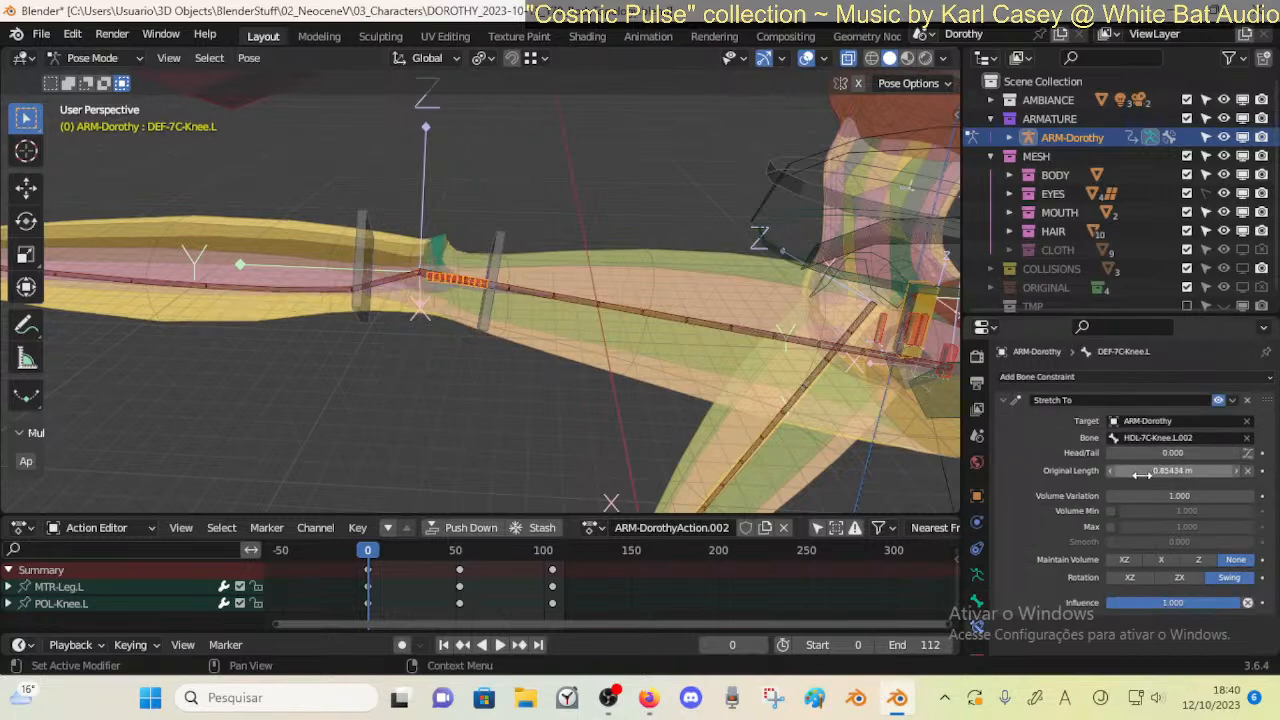
Try moving the left knee handle bones HDL-7C-Knee.L.001 and HDL-7C-Knee.L.002, constraining the movement to global Y
{"action": "left_click", "coordinate": [491, 326]}
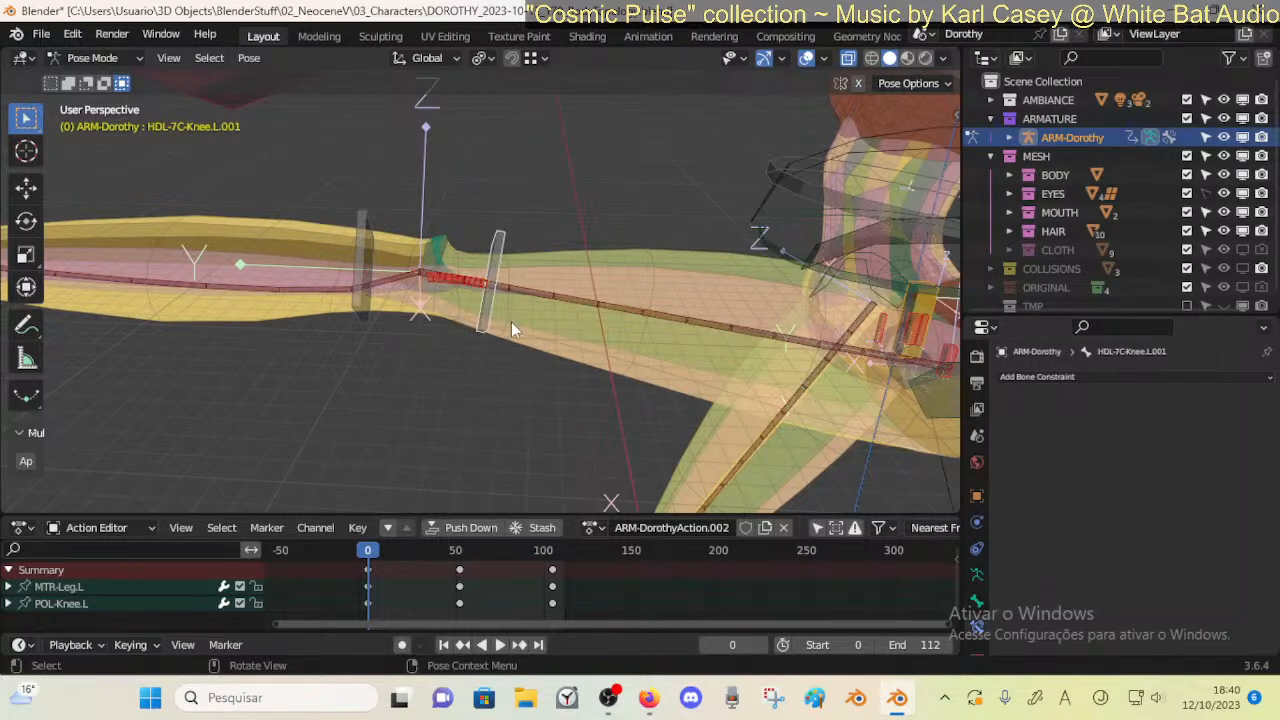
{"action": "key", "text": "r"}
{"action": "right_click", "coordinate": [508, 322]}
{"action": "key", "text": "g"}
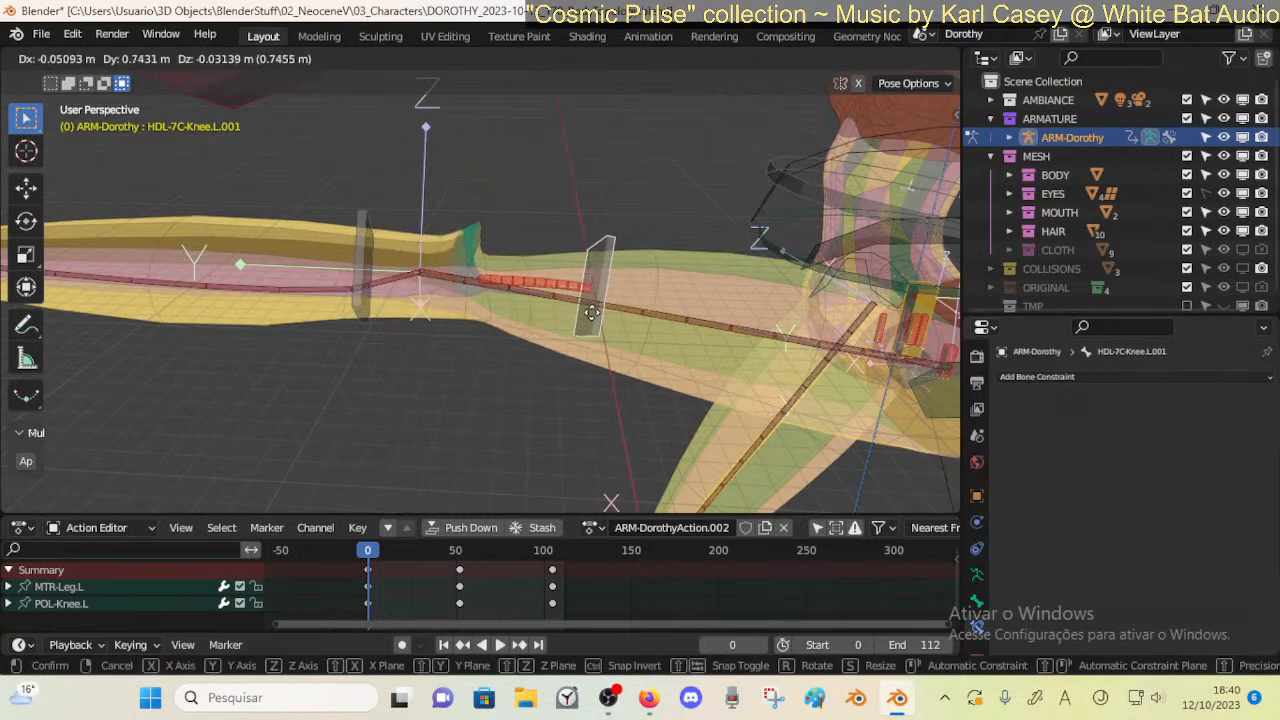
{"action": "key", "text": "y"}
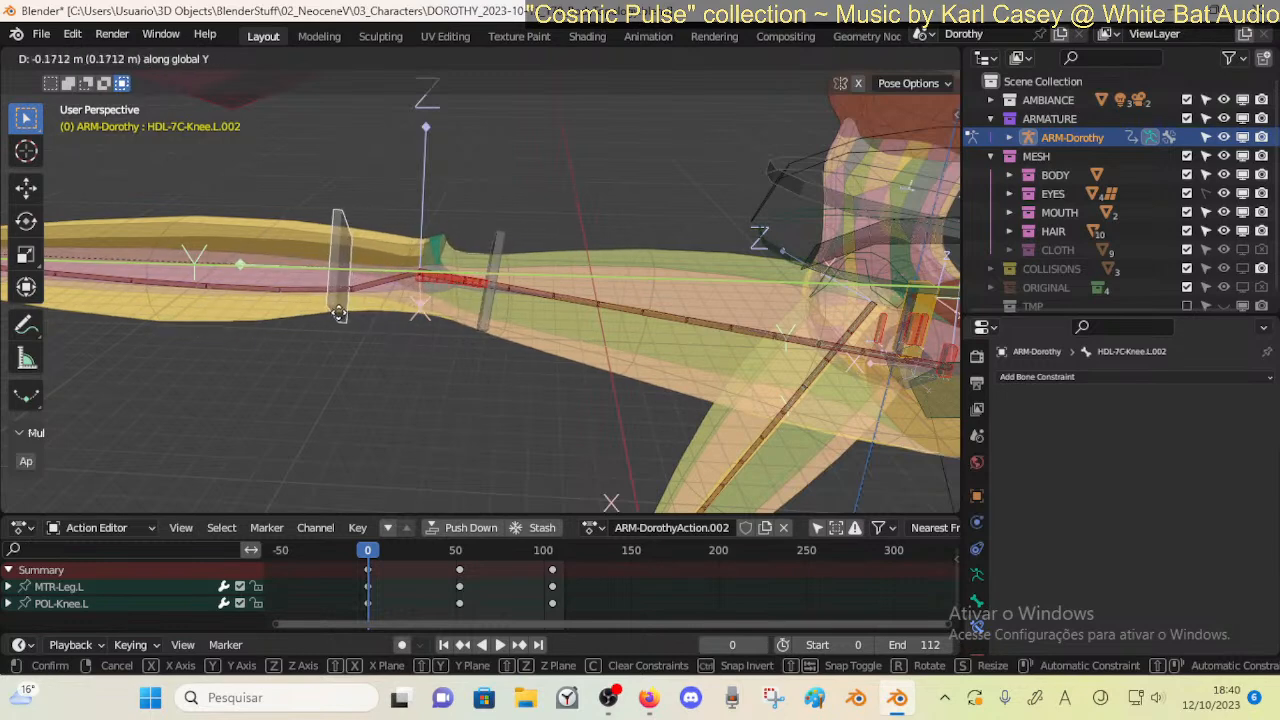
{"action": "left_click", "coordinate": [345, 318]}
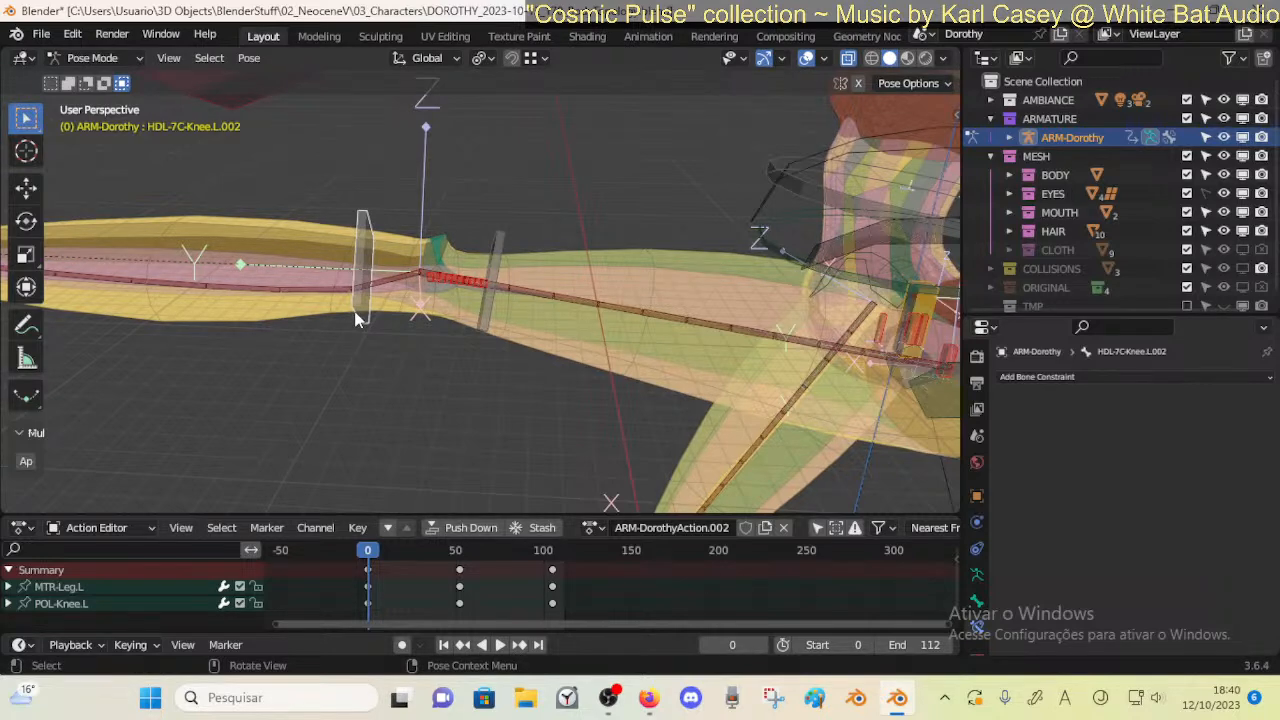
Compare the two left knee handle bones with the DEF-7C-Knee.L bone and examine its Stretch To constraint
{"action": "left_click", "coordinate": [495, 270]}
{"action": "left_click", "coordinate": [443, 284]}
{"action": "left_click", "coordinate": [353, 259]}
{"action": "left_click", "coordinate": [431, 303]}
{"action": "left_click", "coordinate": [443, 283]}
{"action": "left_click", "coordinate": [477, 297]}
{"action": "left_click", "coordinate": [430, 282]}
{"action": "left_click", "coordinate": [361, 249]}
{"action": "left_click", "coordinate": [431, 288]}
{"action": "left_click", "coordinate": [480, 296]}
{"action": "left_click", "coordinate": [430, 289]}
{"action": "left_click", "coordinate": [362, 254]}
{"action": "left_click", "coordinate": [432, 287]}
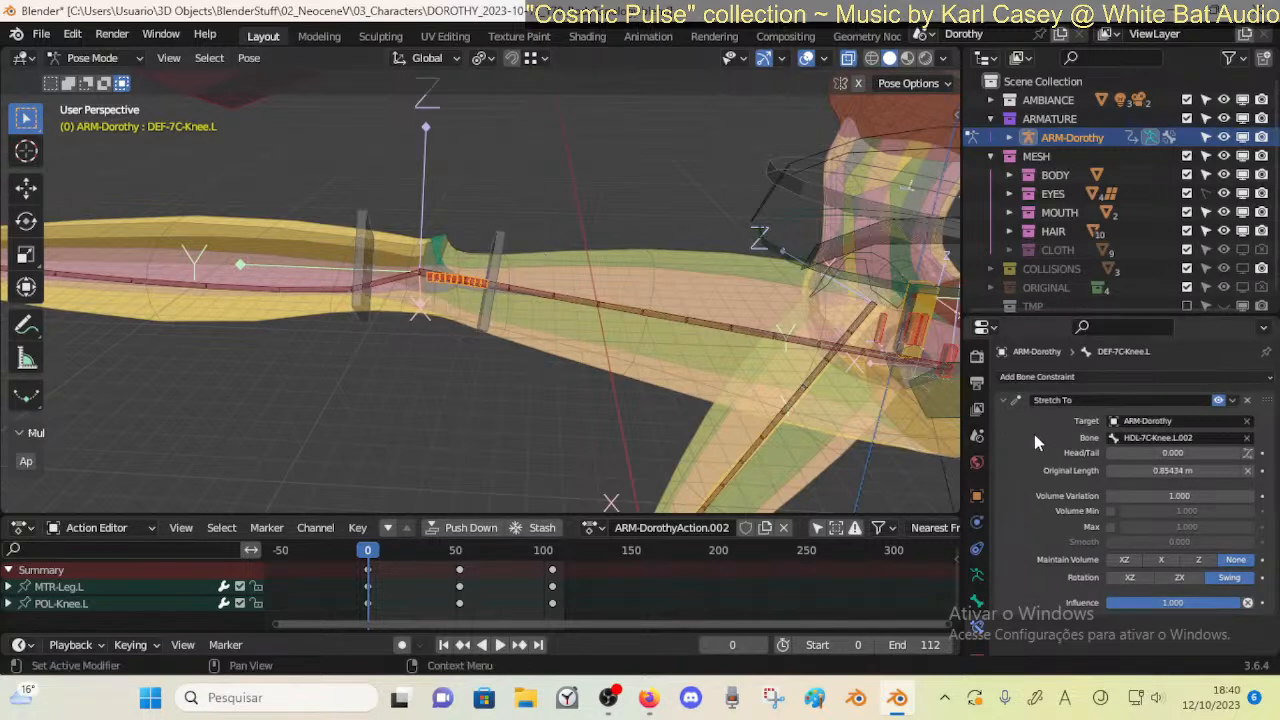
Disable Deform for the DEF-7C-Knee.L bone
{"action": "left_click_drag", "start_coordinate": [1060, 314], "coordinate": [1060, 303]}
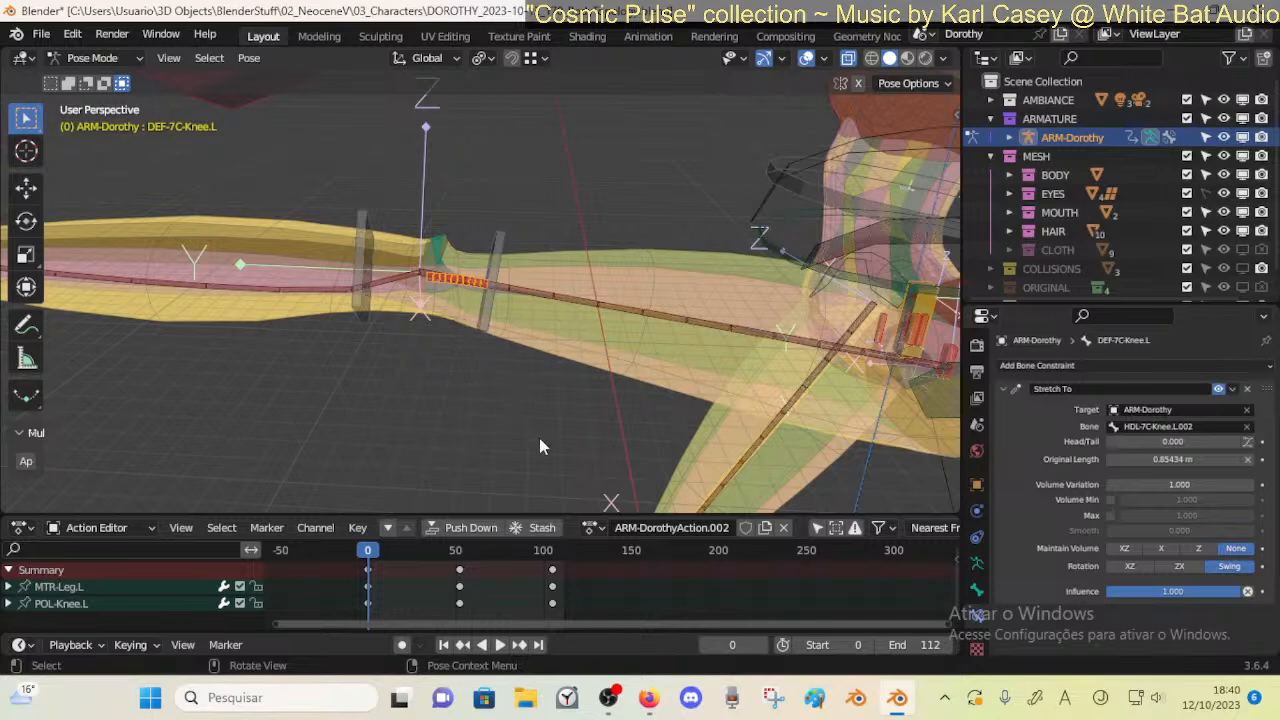
{"action": "left_click", "coordinate": [979, 590]}
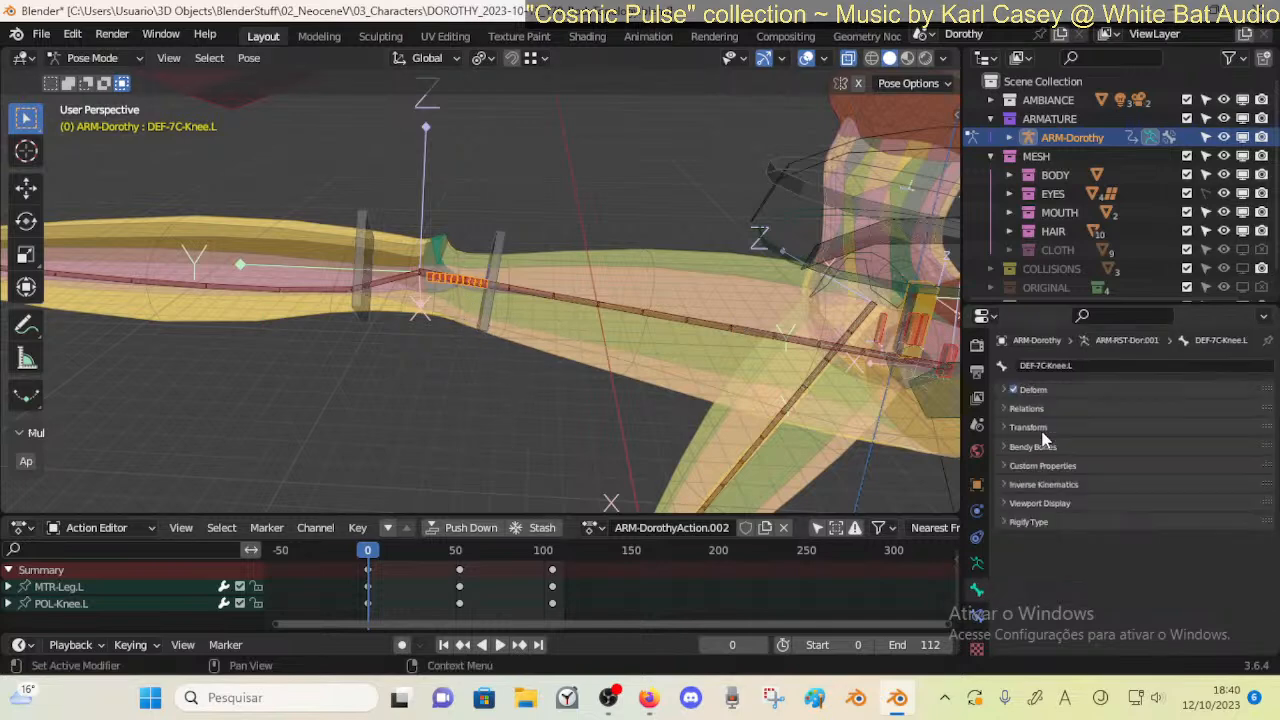
{"action": "left_click", "coordinate": [1013, 390]}
{"action": "left_click", "coordinate": [1012, 389]}
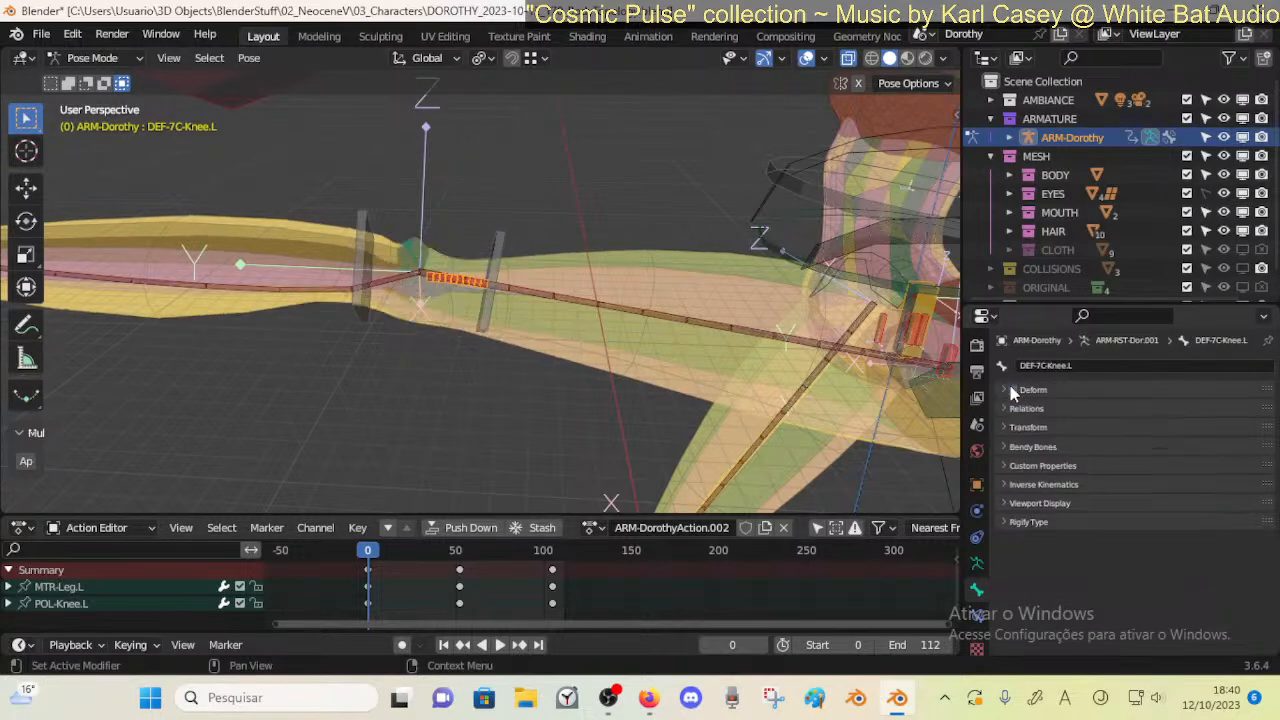
Leave Pose Mode, select the 00_Body mesh in Object Mode and set the timeline to frame 8
{"action": "left_click", "coordinate": [370, 296]}
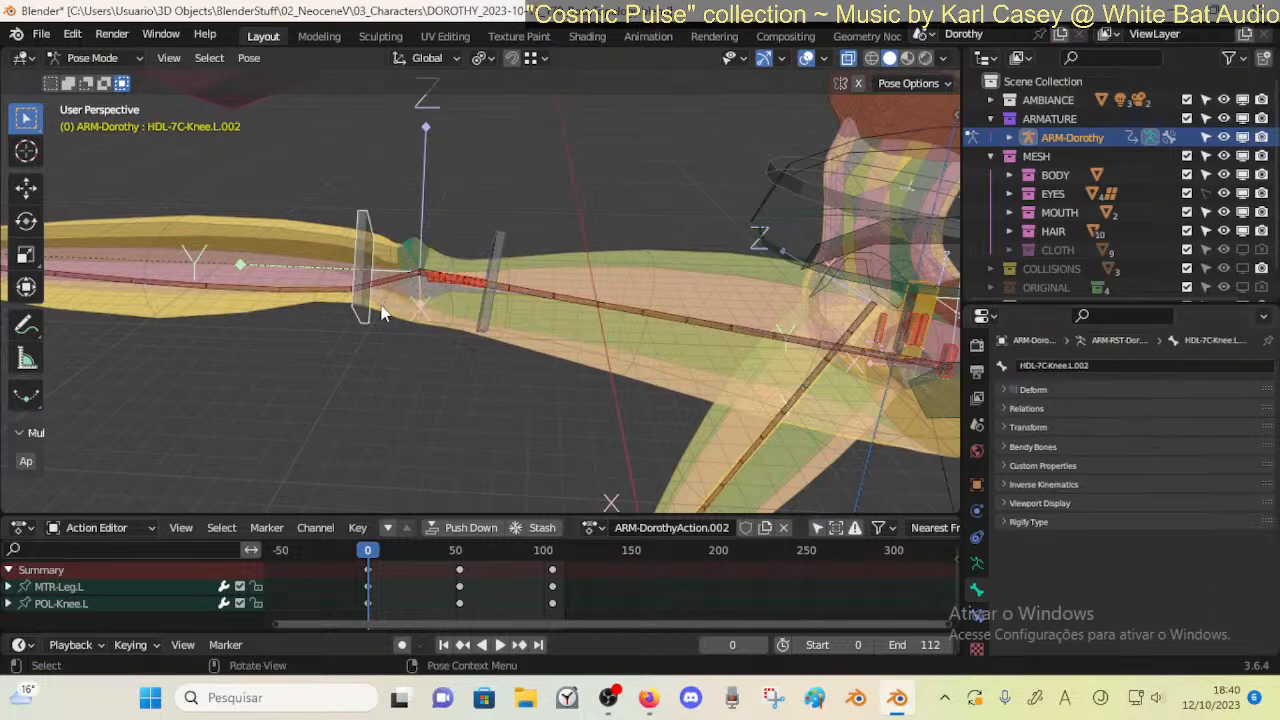
{"action": "key", "text": "ctrl+Tab"}
{"action": "scroll", "coordinate": [398, 305], "scroll_direction": "down", "scroll_amount": 5}
{"action": "left_click", "coordinate": [404, 287]}
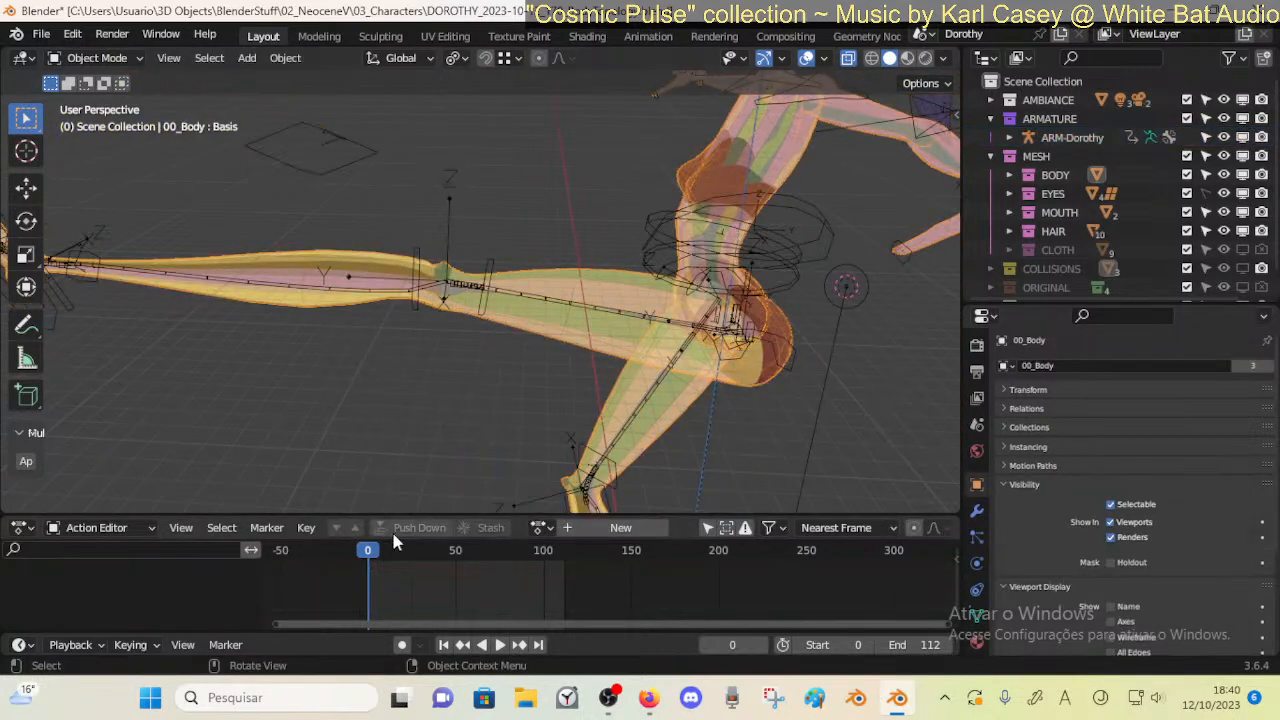
{"action": "key", "text": "space"}
{"action": "left_click_drag", "start_coordinate": [452, 548], "coordinate": [381, 512]}
{"action": "scroll", "coordinate": [336, 303], "scroll_direction": "up", "scroll_amount": 5}
Put 00_Body into Weight Paint mode with the ARM-Dorothy armature and display the DEF-7D-Shin.L weights
{"action": "left_click", "coordinate": [336, 304]}
{"action": "left_click", "coordinate": [319, 300]}
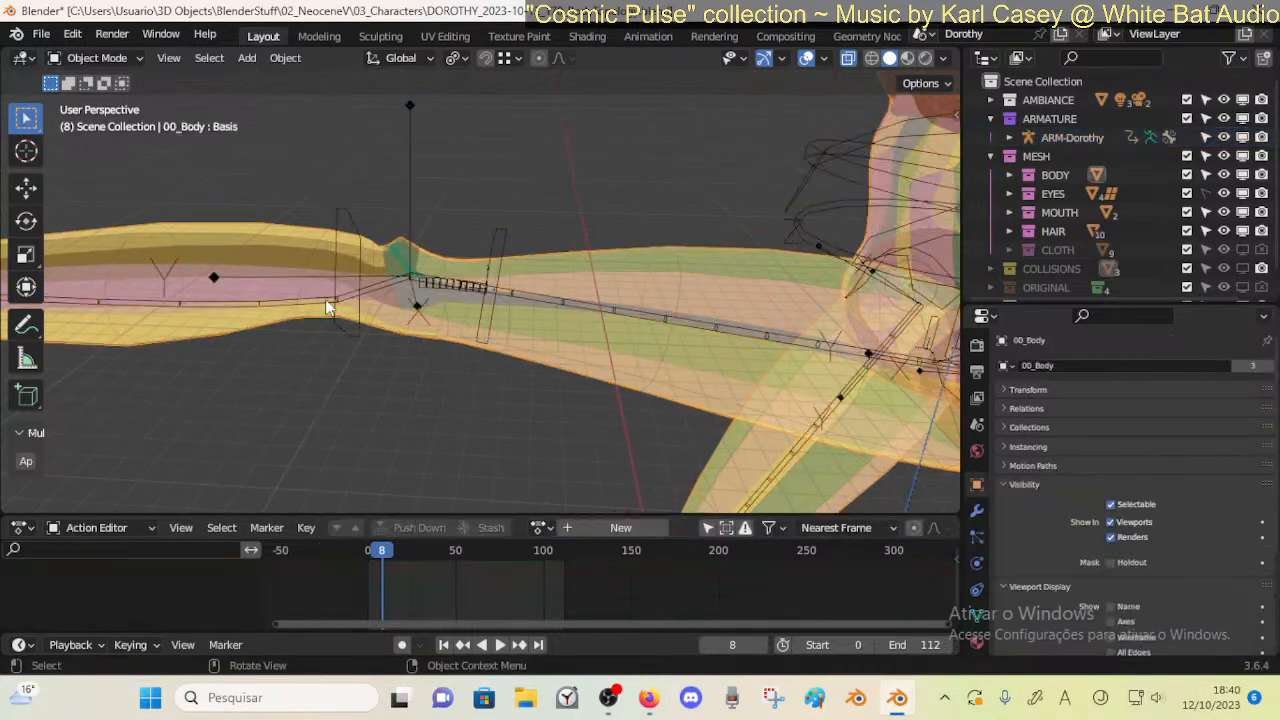
{"action": "left_click", "coordinate": [324, 312]}
{"action": "left_click", "coordinate": [384, 320]}
{"action": "key", "text": "ctrl+Tab"}
{"action": "left_click", "coordinate": [338, 294]}
{"action": "left_click", "coordinate": [320, 317], "text": "ctrl"}
{"action": "mouse_move", "coordinate": [377, 325]}
{"action": "middle_mouse_down", "text": "shift"}
{"action": "mouse_move", "coordinate": [394, 347]}
{"action": "mouse_move", "coordinate": [378, 339]}
{"action": "middle_mouse_up", "text": "shift"}
{"action": "key", "text": "ctrl+f"}
{"action": "left_click", "coordinate": [397, 283]}
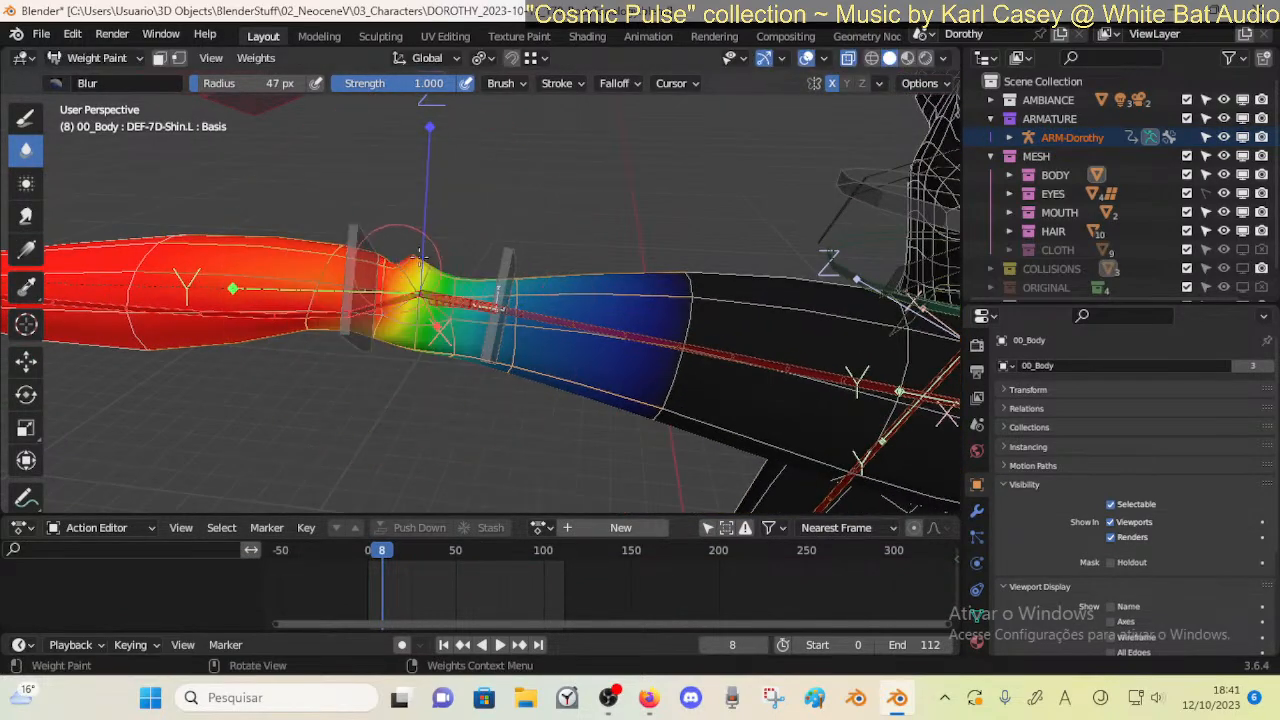
Display the DEF-7B-Thigh.L weights and examine the blend around the left knee from several sides
{"action": "left_click", "coordinate": [484, 314], "text": "ctrl"}
{"action": "middle_click_drag", "start_coordinate": [430, 300], "coordinate": [394, 343]}
{"action": "mouse_move", "coordinate": [372, 328]}
{"action": "left_mouse_down"}
{"action": "mouse_move", "coordinate": [354, 293]}
{"action": "mouse_move", "coordinate": [412, 298]}
{"action": "left_mouse_up"}
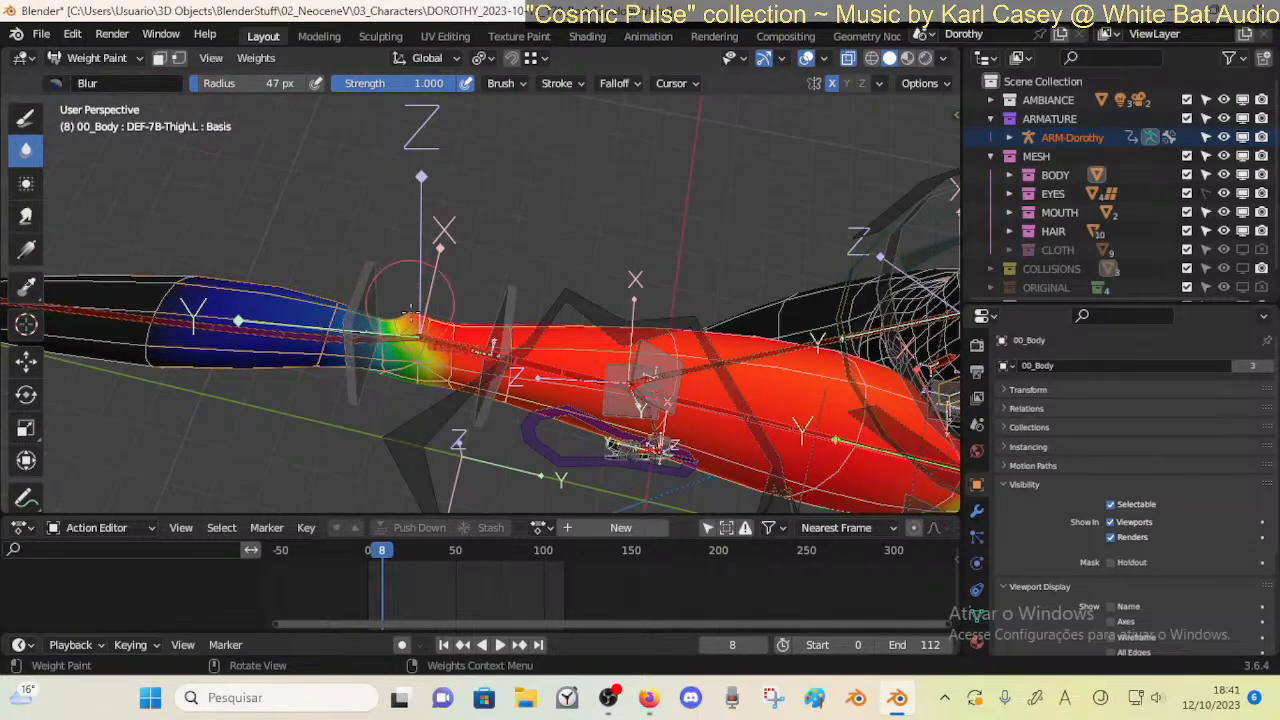
{"action": "middle_click_drag", "start_coordinate": [409, 299], "coordinate": [422, 335]}
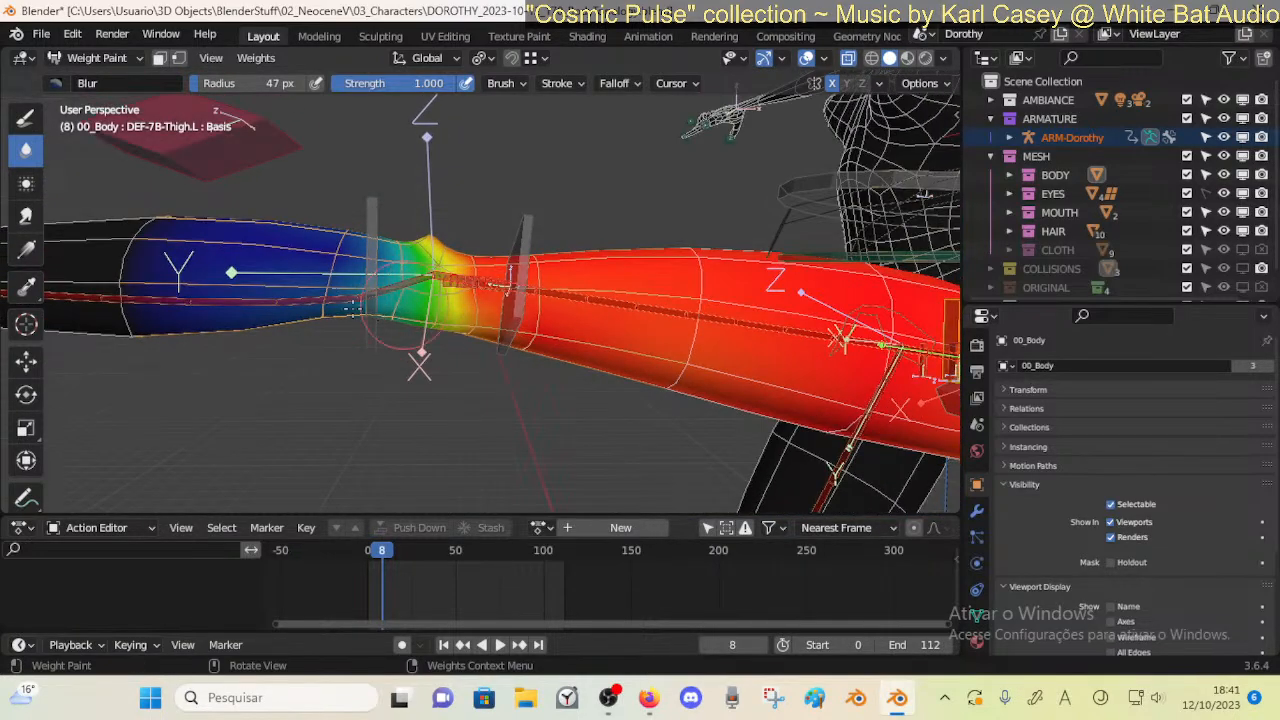
{"action": "middle_click_drag", "start_coordinate": [365, 322], "coordinate": [382, 360]}
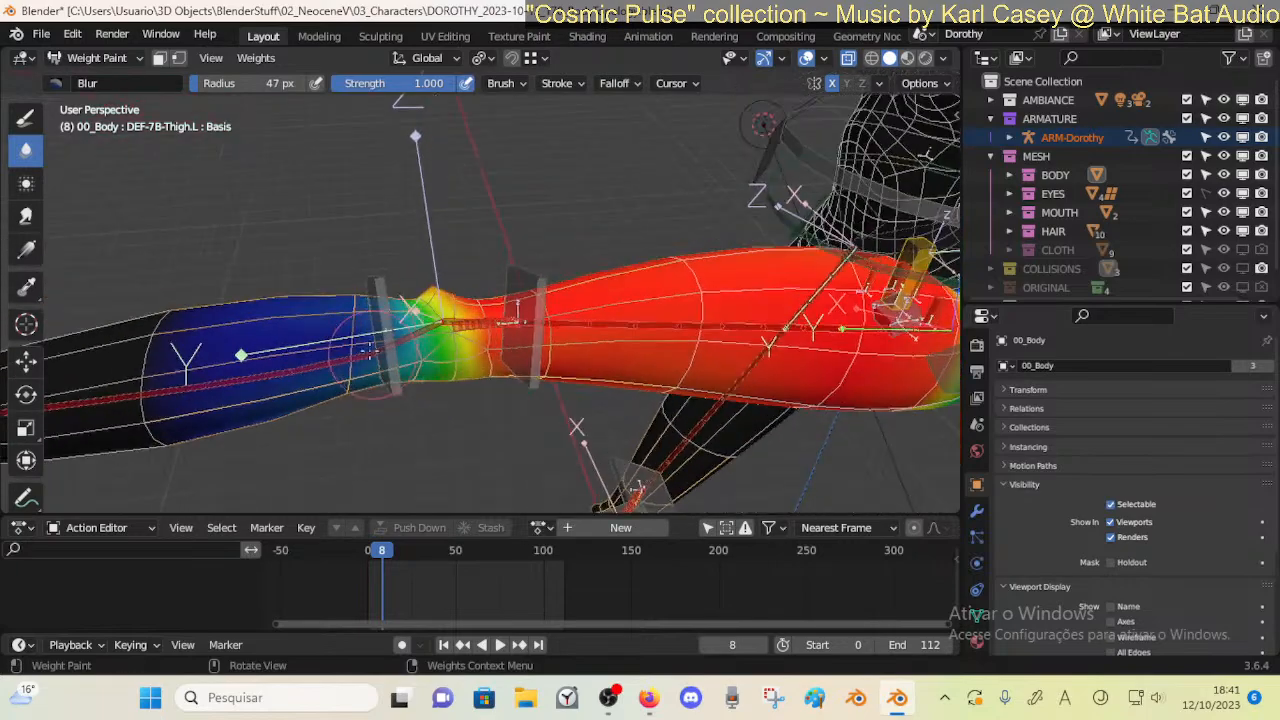
{"action": "middle_click_drag", "start_coordinate": [360, 307], "coordinate": [568, 265]}
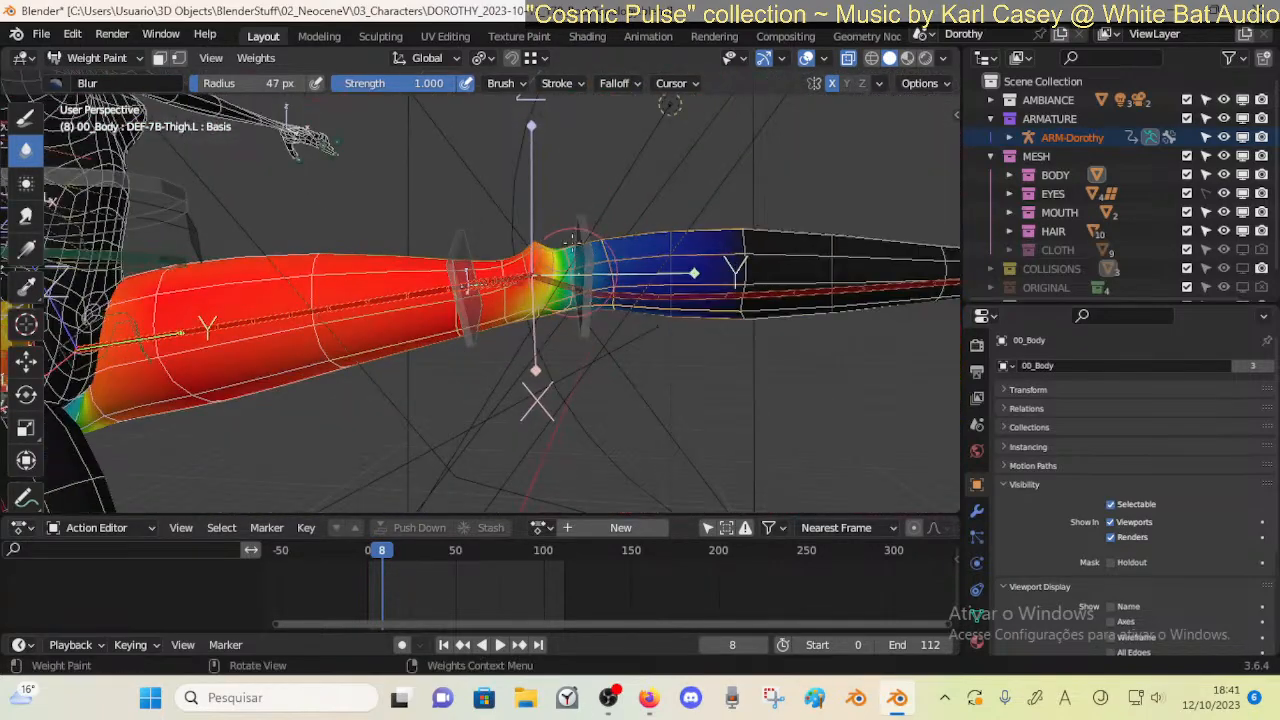
{"action": "middle_click_drag", "start_coordinate": [603, 311], "coordinate": [519, 242]}
{"action": "mouse_move", "coordinate": [538, 303]}
{"action": "middle_mouse_down"}
{"action": "mouse_move", "coordinate": [817, 291]}
{"action": "mouse_move", "coordinate": [385, 320]}
{"action": "middle_mouse_up"}
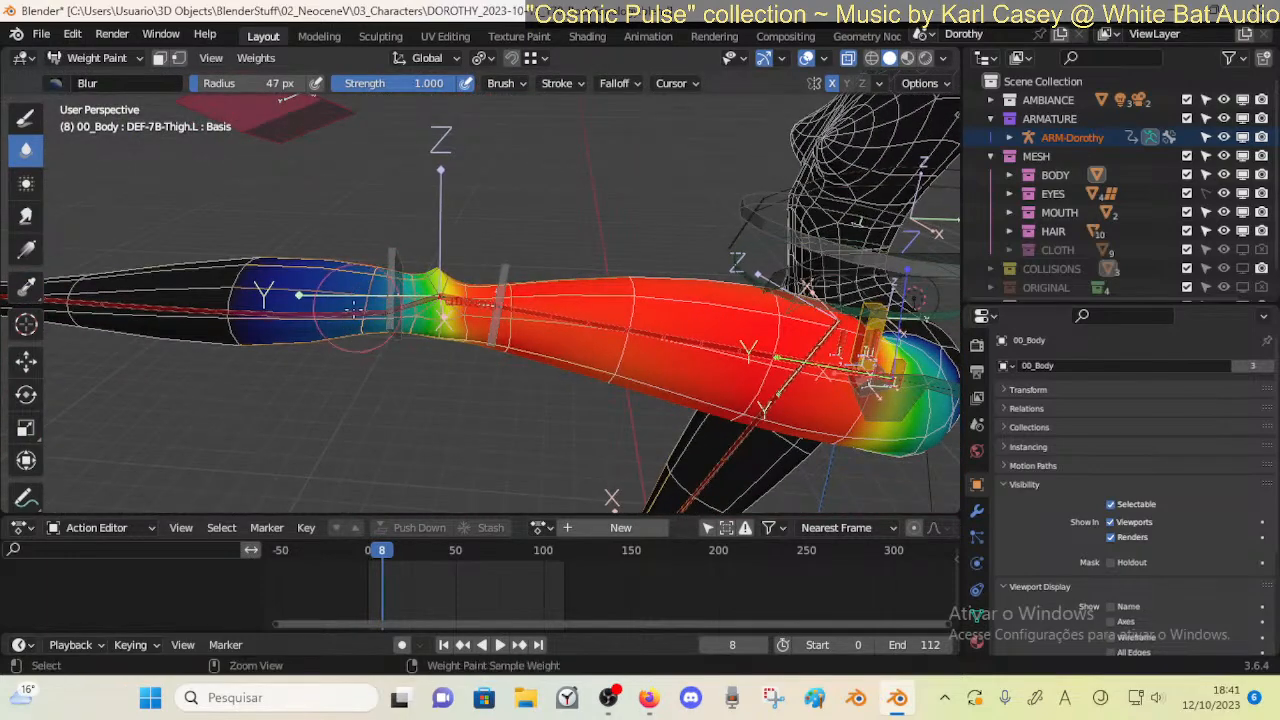
Display the DEF-7D-Shin.L weights and play the leg animation to frame 40
{"action": "left_click", "coordinate": [378, 292], "text": "ctrl"}
{"action": "mouse_move", "coordinate": [427, 260]}
{"action": "middle_mouse_down"}
{"action": "mouse_move", "coordinate": [432, 340]}
{"action": "mouse_move", "coordinate": [427, 178]}
{"action": "mouse_move", "coordinate": [500, 177]}
{"action": "mouse_move", "coordinate": [479, 243]}
{"action": "middle_mouse_up"}
{"action": "mouse_move", "coordinate": [442, 296]}
{"action": "middle_mouse_down"}
{"action": "mouse_move", "coordinate": [462, 332]}
{"action": "mouse_move", "coordinate": [445, 346]}
{"action": "mouse_move", "coordinate": [454, 360]}
{"action": "mouse_move", "coordinate": [442, 263]}
{"action": "middle_mouse_up"}
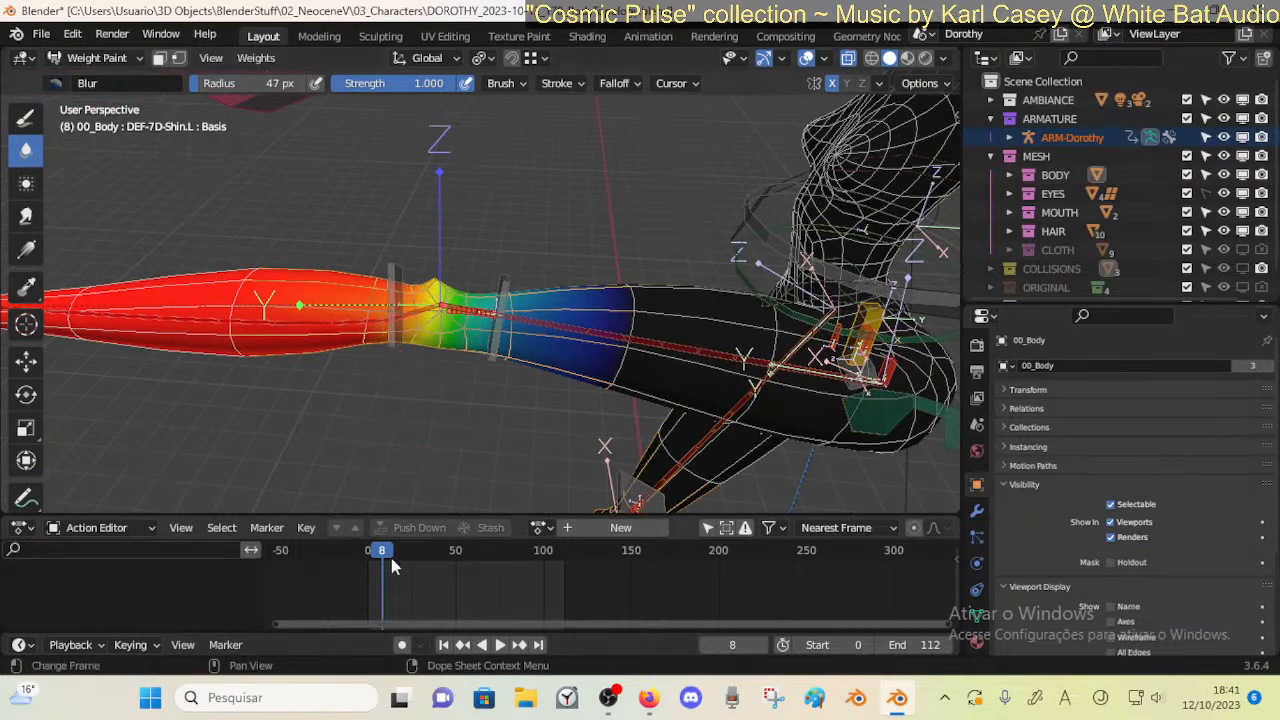
{"action": "key", "text": "space"}
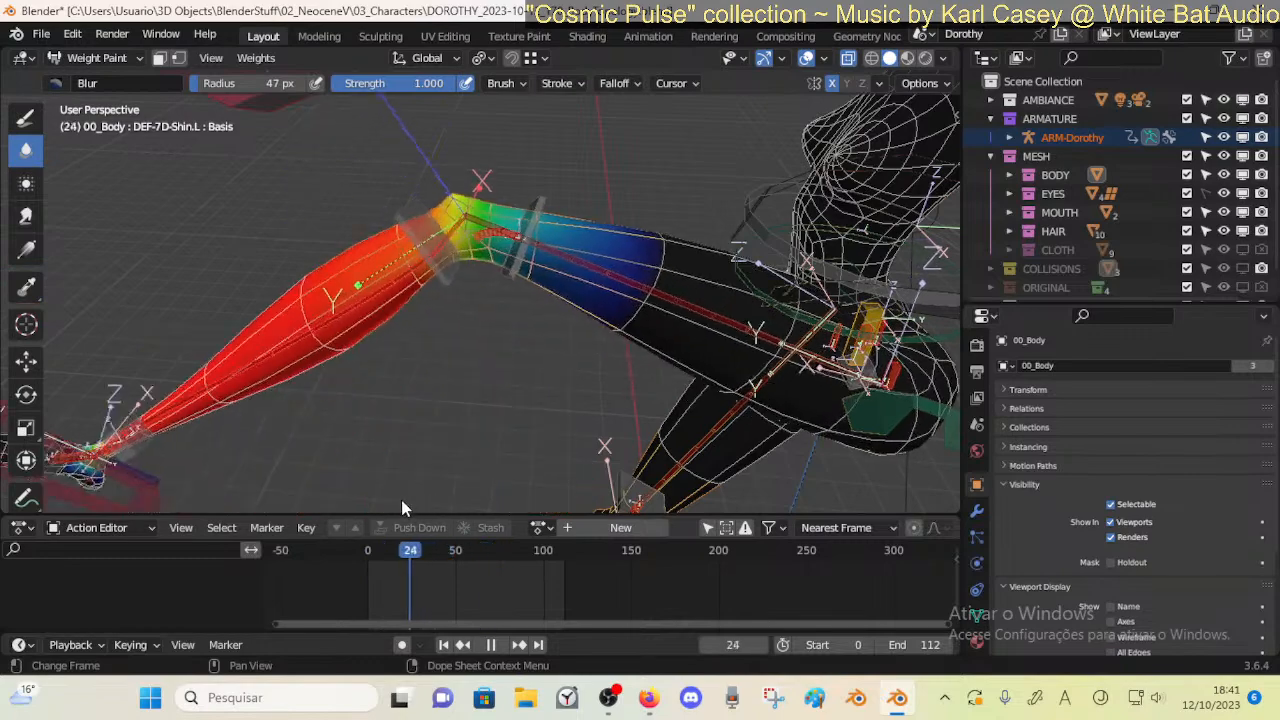
{"action": "key", "text": "space"}
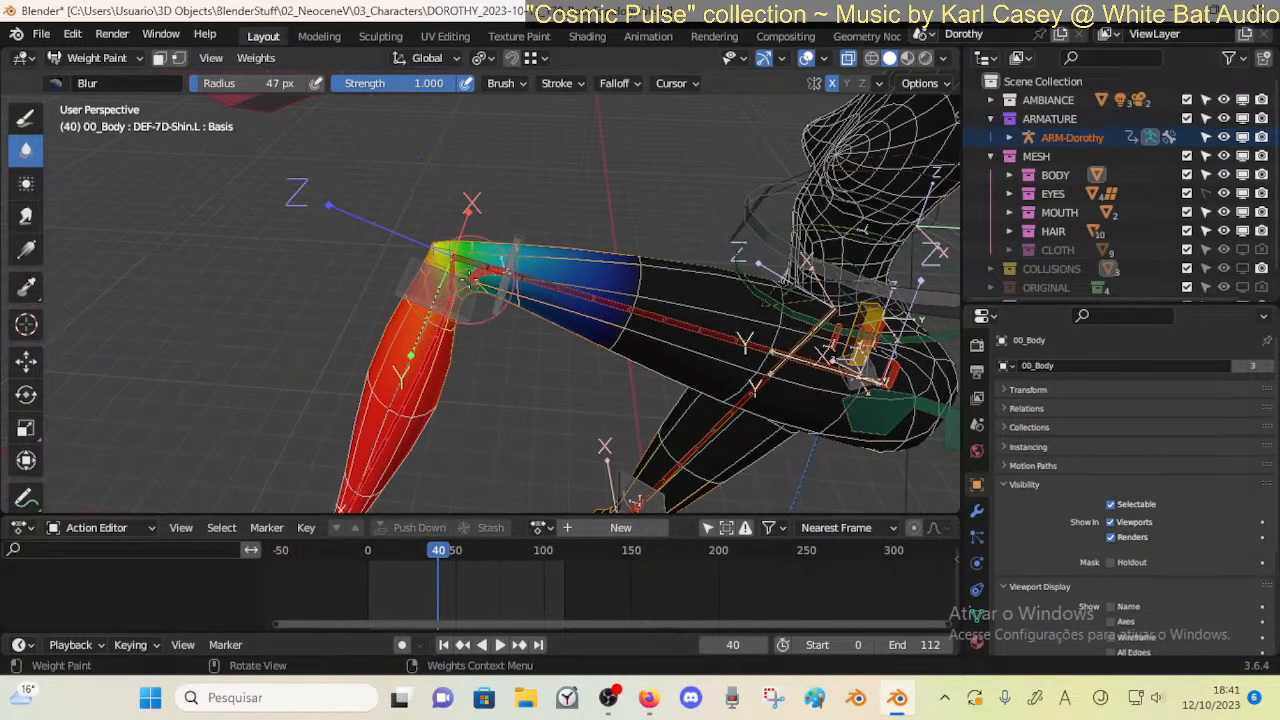
Examine the weights of DEF-7C-Knee.L and HDL-7C-Knee.L.002 on the bent knee
{"action": "left_click", "coordinate": [488, 293], "text": "ctrl"}
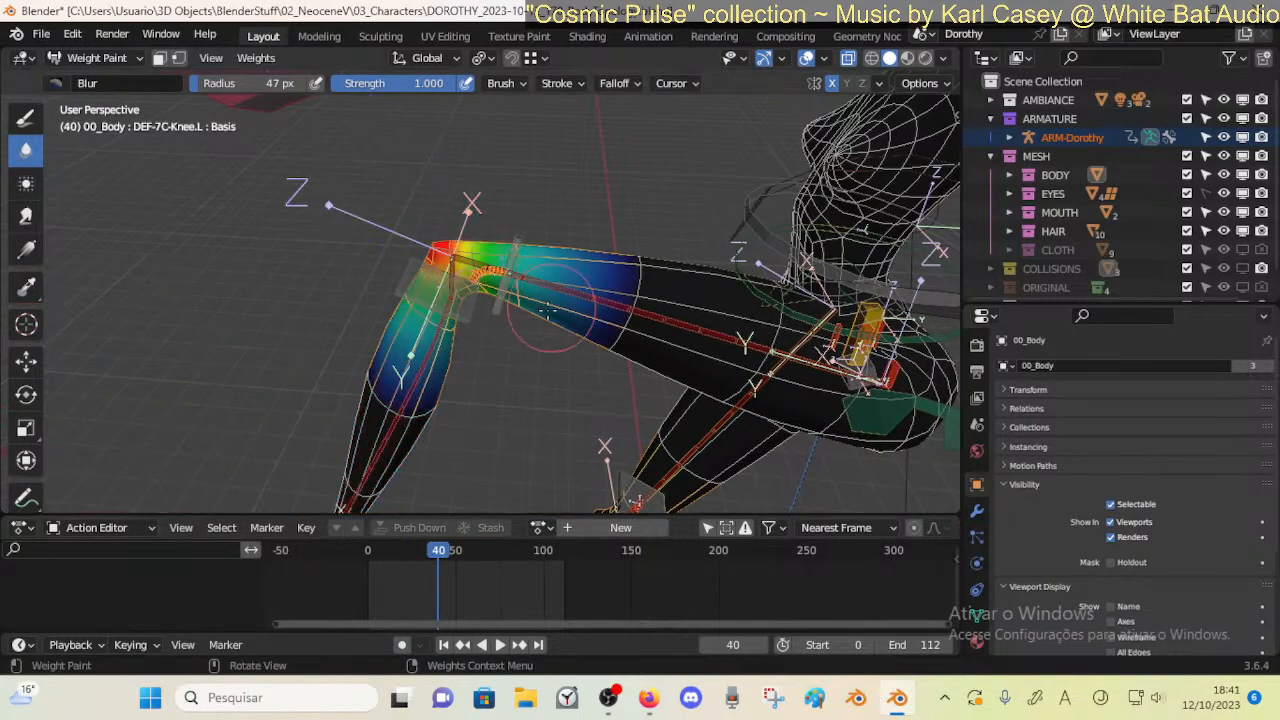
{"action": "left_click", "coordinate": [506, 284], "text": "ctrl"}
{"action": "left_click", "coordinate": [477, 290], "text": "ctrl"}
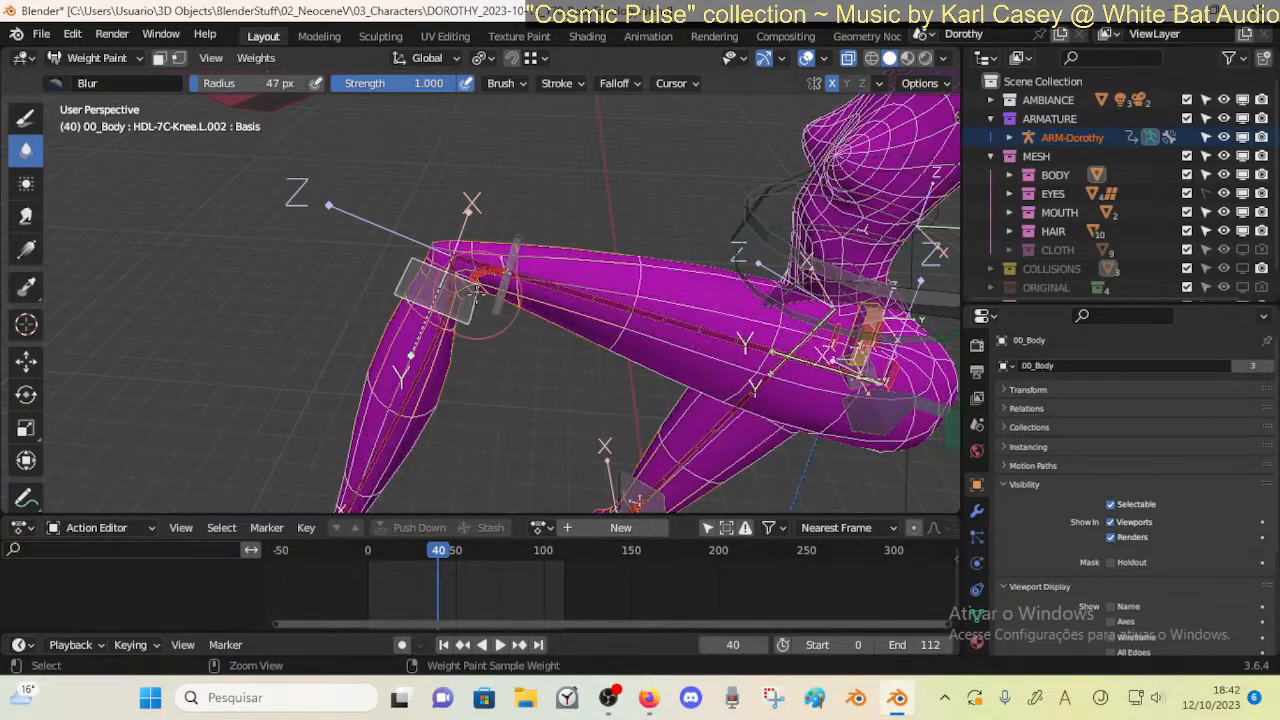
Return the timeline to frame 0 and save the file
{"action": "left_click_drag", "start_coordinate": [439, 556], "coordinate": [366, 538]}
{"action": "key", "text": "ctrl+s"}
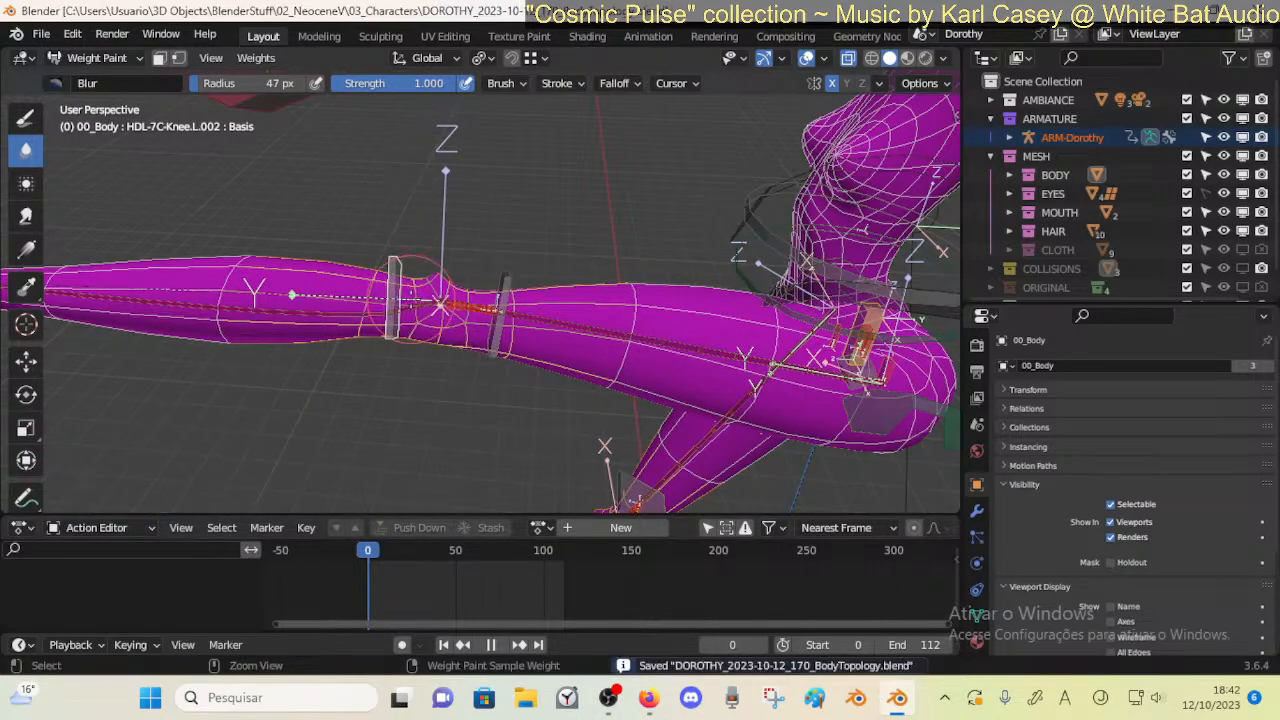
Leave Weight Paint mode and open the 00_Body mesh in Edit Mode with edge selection
{"action": "key", "text": "ctrl+Tab"}
{"action": "left_click", "coordinate": [418, 290]}
{"action": "left_click", "coordinate": [418, 290]}
{"action": "middle_click_drag", "start_coordinate": [415, 288], "coordinate": [619, 376]}
{"action": "key", "text": "Tab"}
{"action": "middle_click_drag", "start_coordinate": [634, 466], "coordinate": [482, 443]}
{"action": "key", "text": "2"}
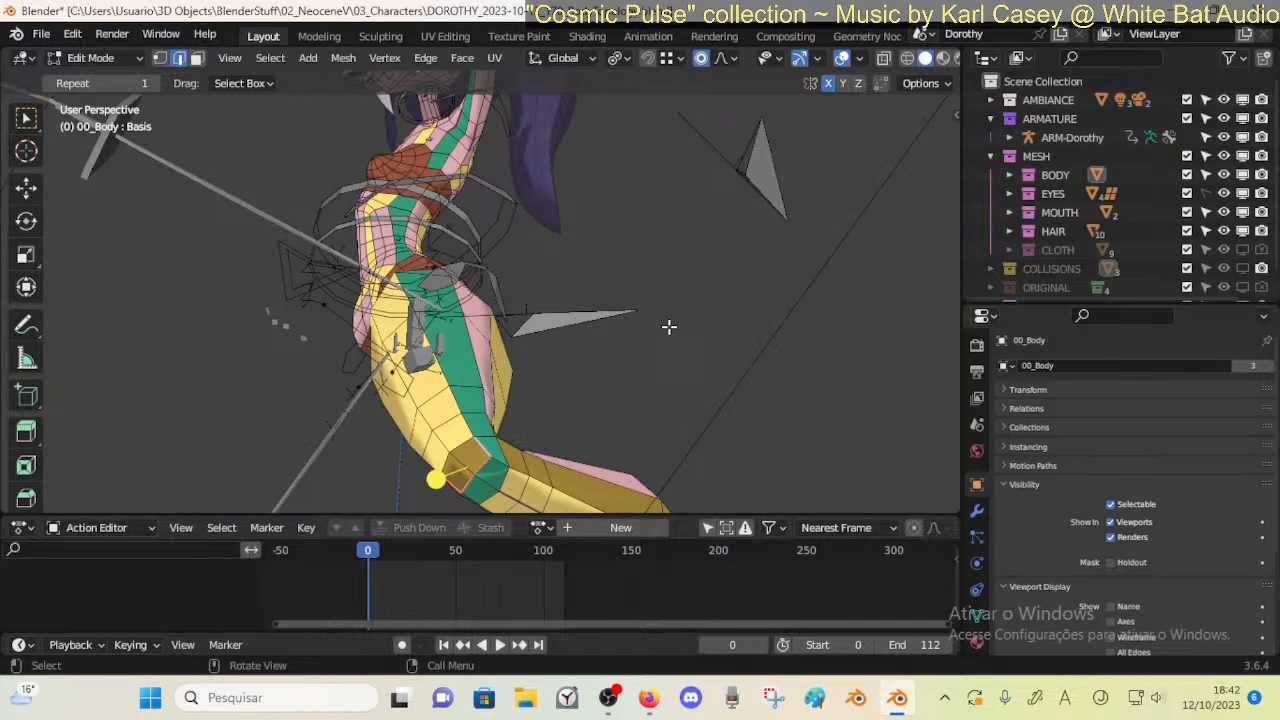
Run Edge Crease on the selected knee edges
{"action": "key", "text": "shift+e"}
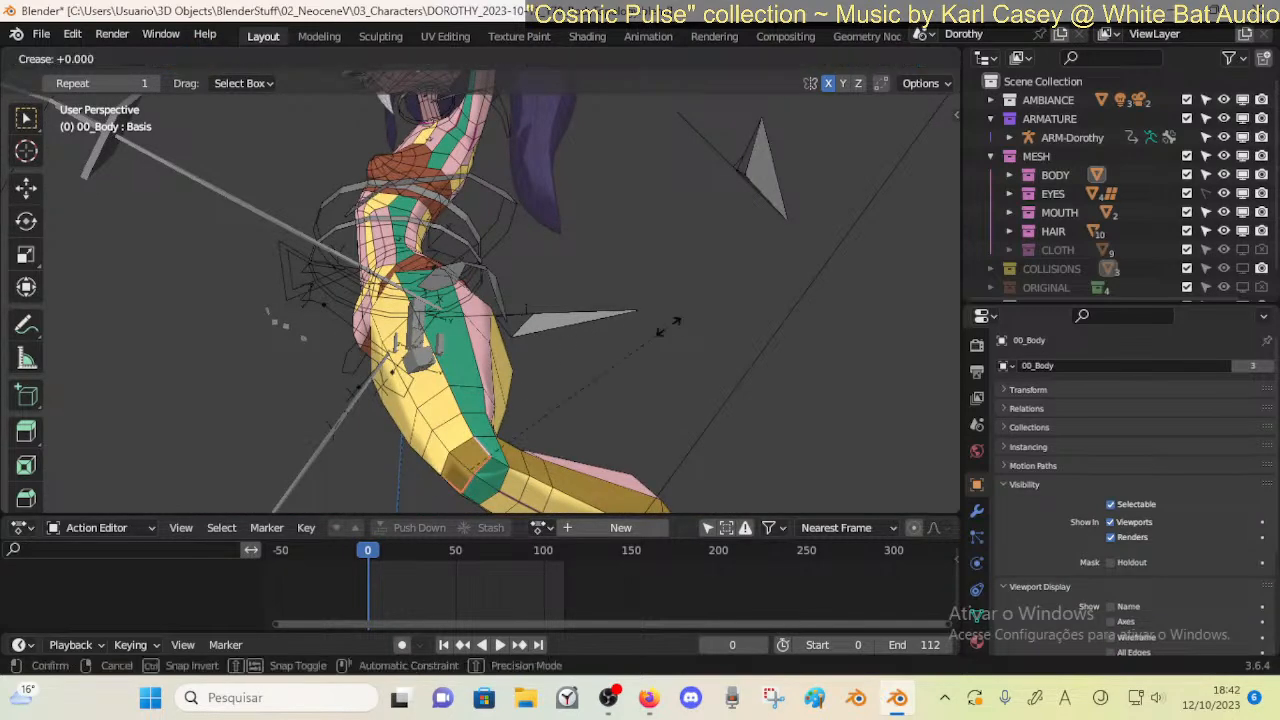
{"action": "key", "text": "Return"}
{"action": "middle_click_drag", "start_coordinate": [577, 342], "coordinate": [541, 332]}
Play the animation to frame 70 and view the fully bent leg in Edit Mode
{"action": "key", "text": "ctrl+Tab"}
{"action": "left_click", "coordinate": [409, 329]}
{"action": "middle_click_drag", "start_coordinate": [409, 329], "coordinate": [488, 345]}
{"action": "key", "text": "space"}
{"action": "left_click_drag", "start_coordinate": [478, 540], "coordinate": [487, 503]}
{"action": "key", "text": "space"}
{"action": "scroll", "coordinate": [551, 371], "scroll_direction": "down", "scroll_amount": 8}
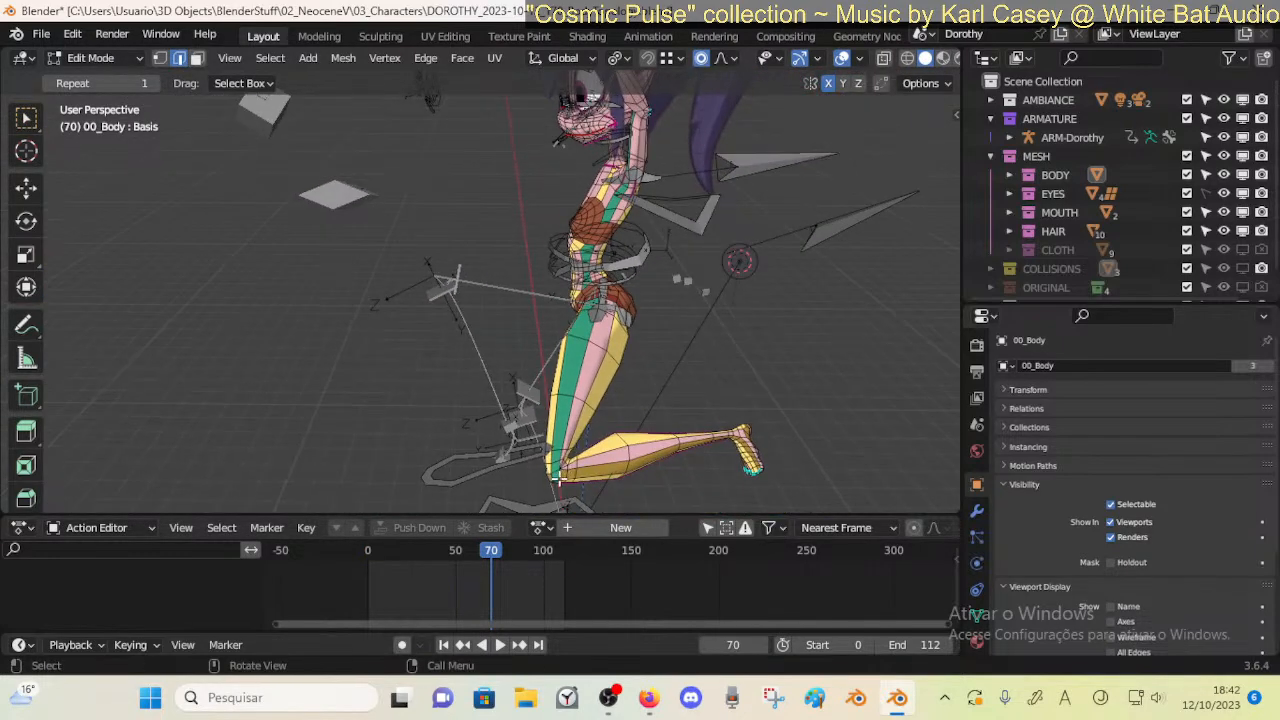
Hide the Note annotation layer drawn over the bent leg and save the file
{"action": "middle_click_drag", "start_coordinate": [560, 482], "coordinate": [550, 286], "text": "ctrl"}
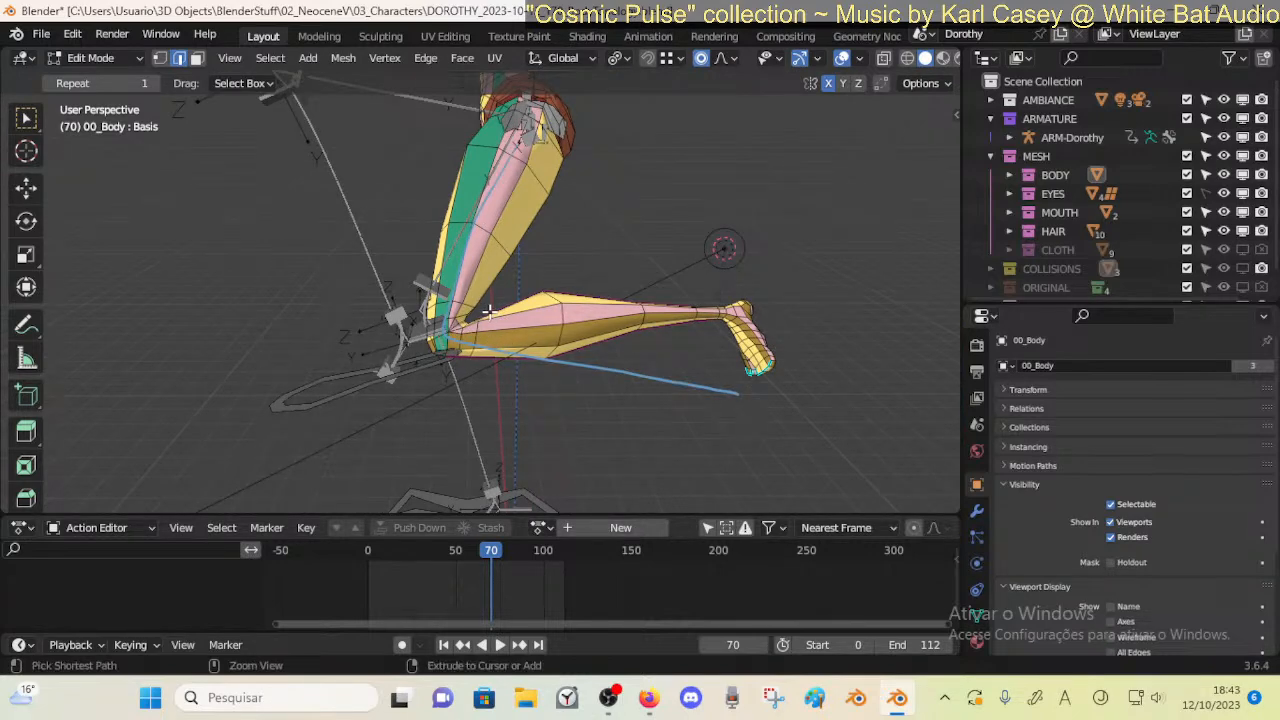
{"action": "key", "text": "n"}
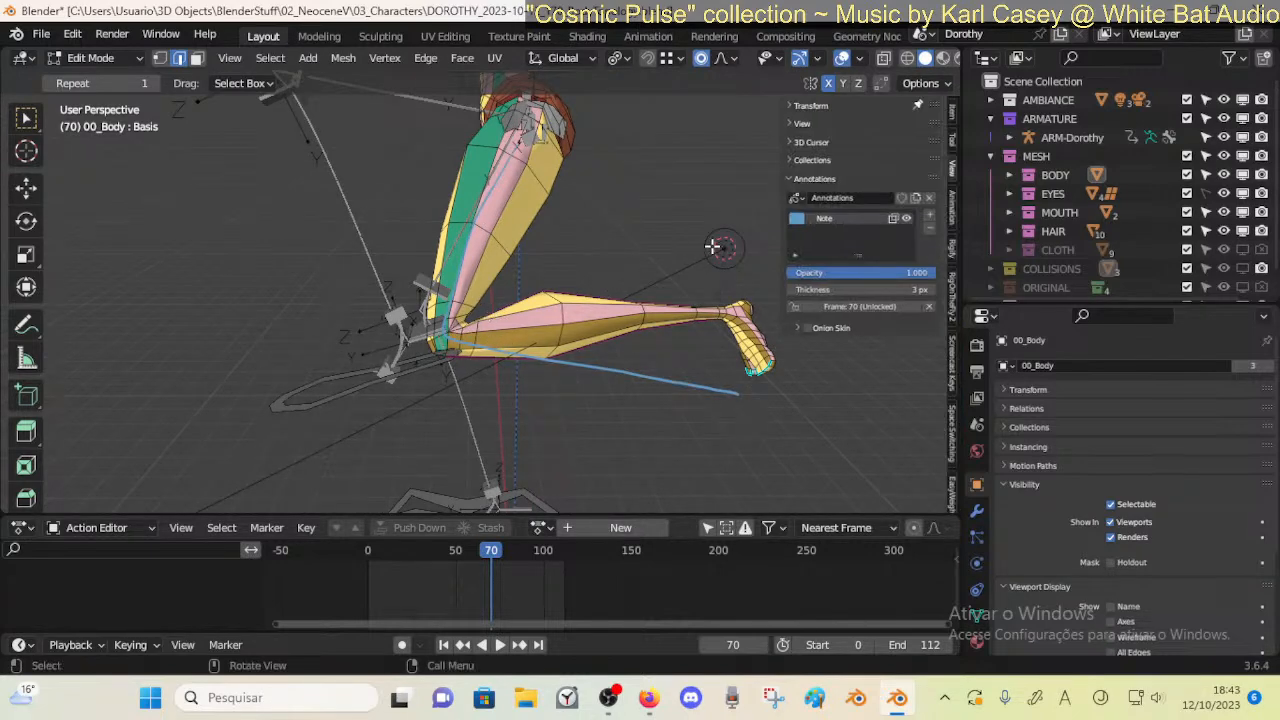
{"action": "left_click", "coordinate": [904, 221]}
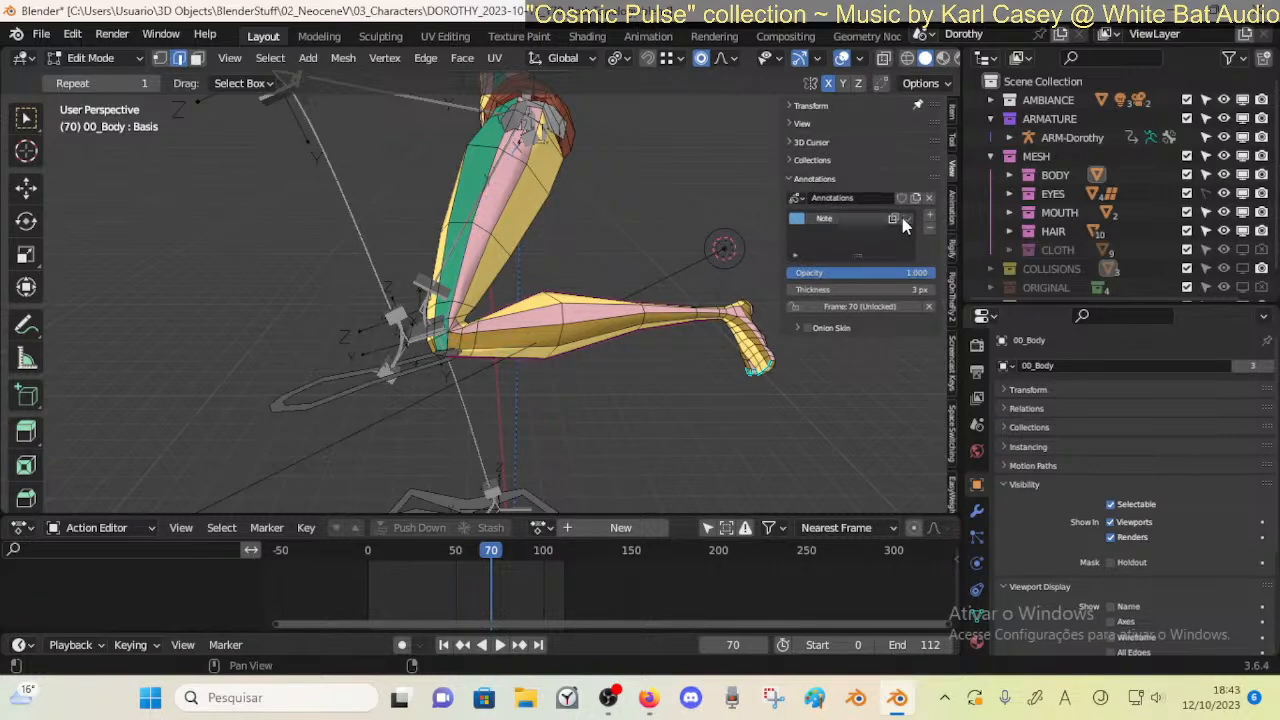
{"action": "key", "text": "n"}
{"action": "middle_click_drag", "start_coordinate": [590, 311], "coordinate": [549, 332]}
{"action": "key", "text": "ctrl+s"}
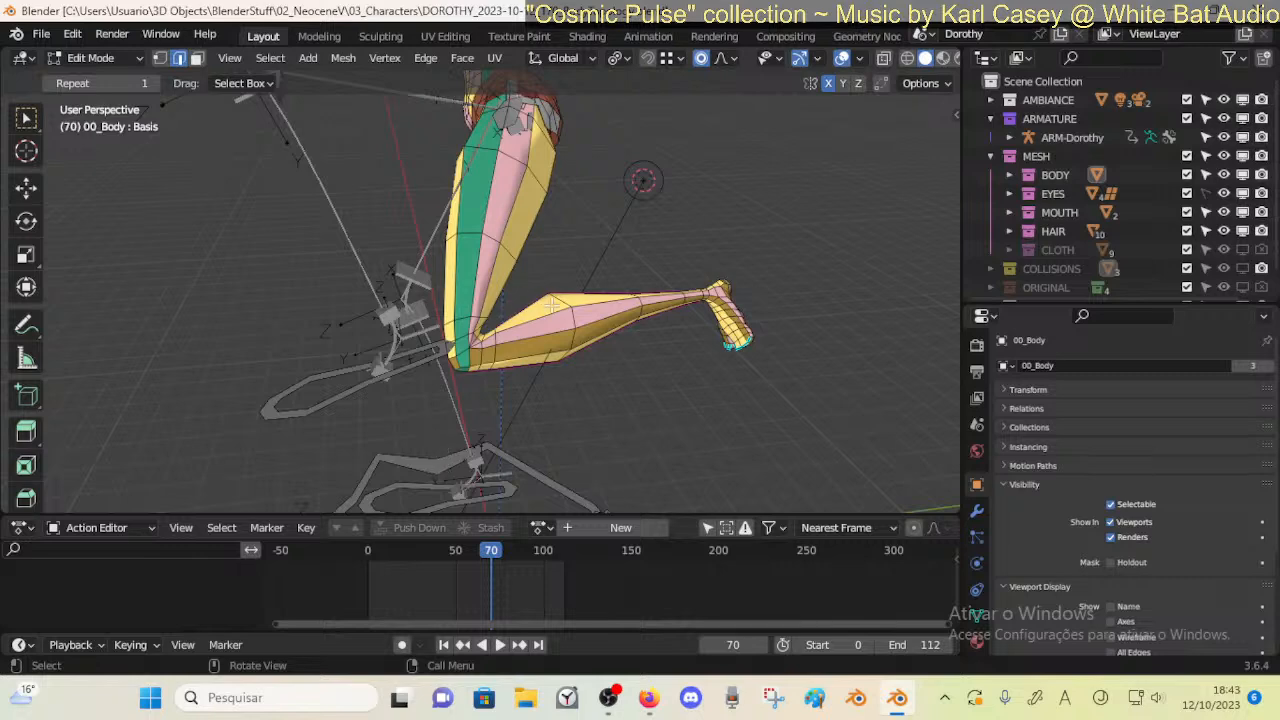
Compare the legs in Object Mode with the bent leg in Edit Mode at frame 70
{"action": "key", "text": "Tab"}
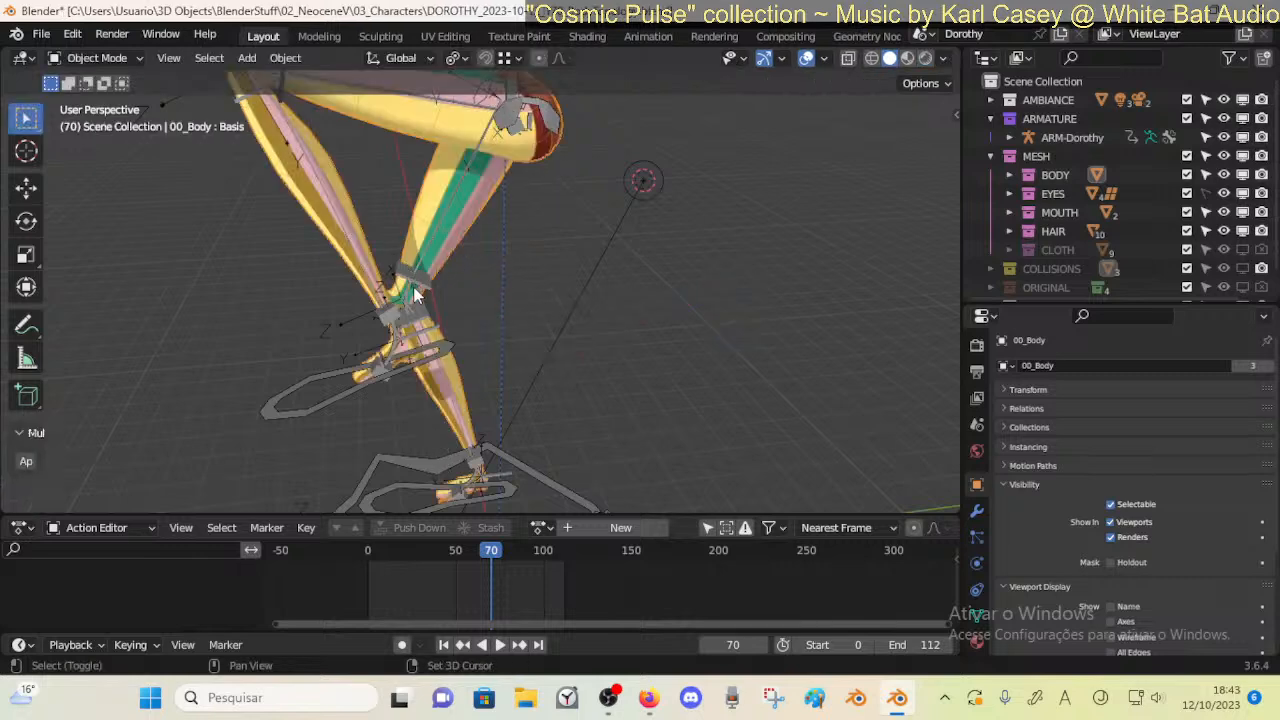
{"action": "middle_click_drag", "start_coordinate": [412, 288], "coordinate": [370, 237]}
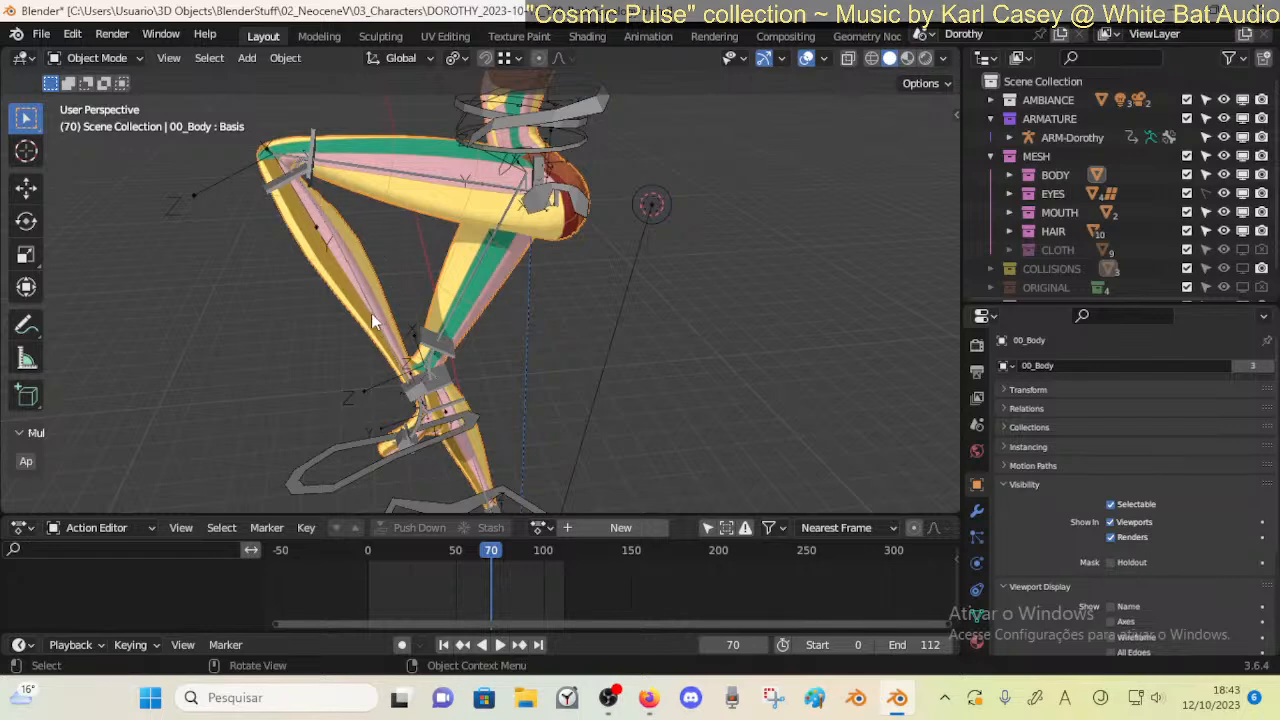
{"action": "key", "text": "Tab"}
{"action": "middle_click_drag", "start_coordinate": [580, 346], "coordinate": [458, 423]}
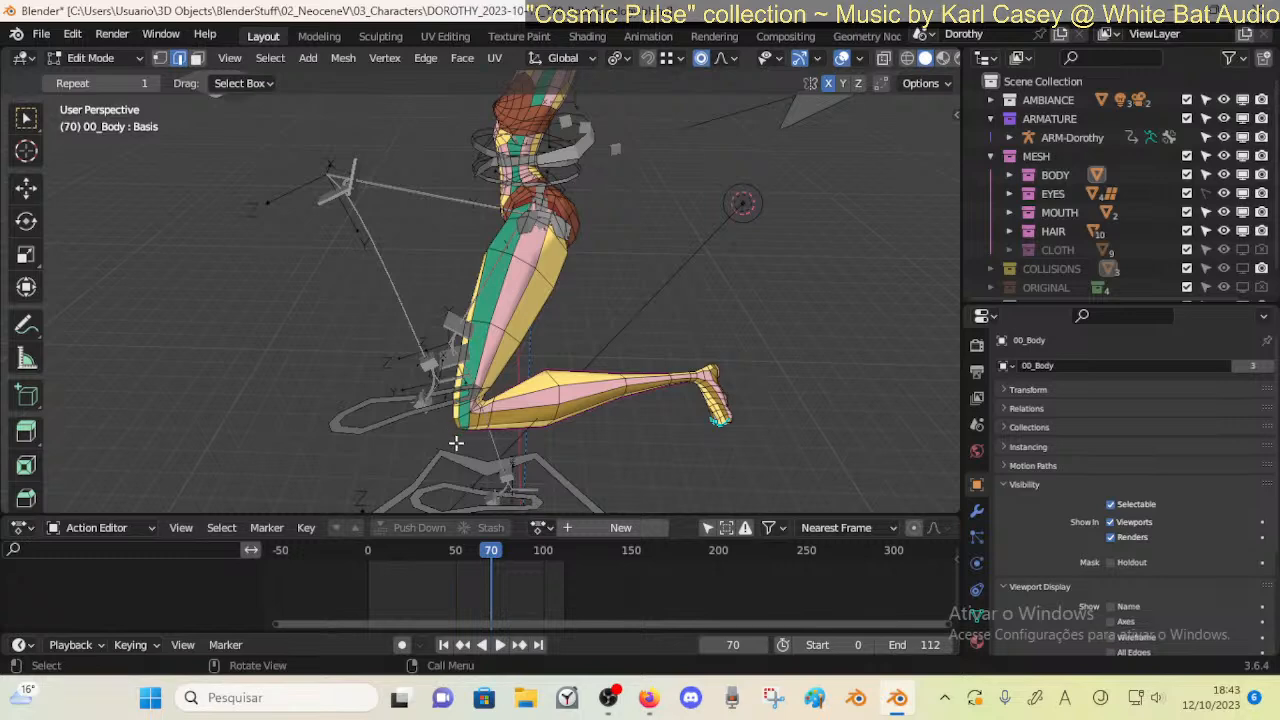
Try circle-selecting the bent knee's edges and extending the selection to linked geometry
{"action": "key", "text": "c"}
{"action": "left_click", "coordinate": [456, 430]}
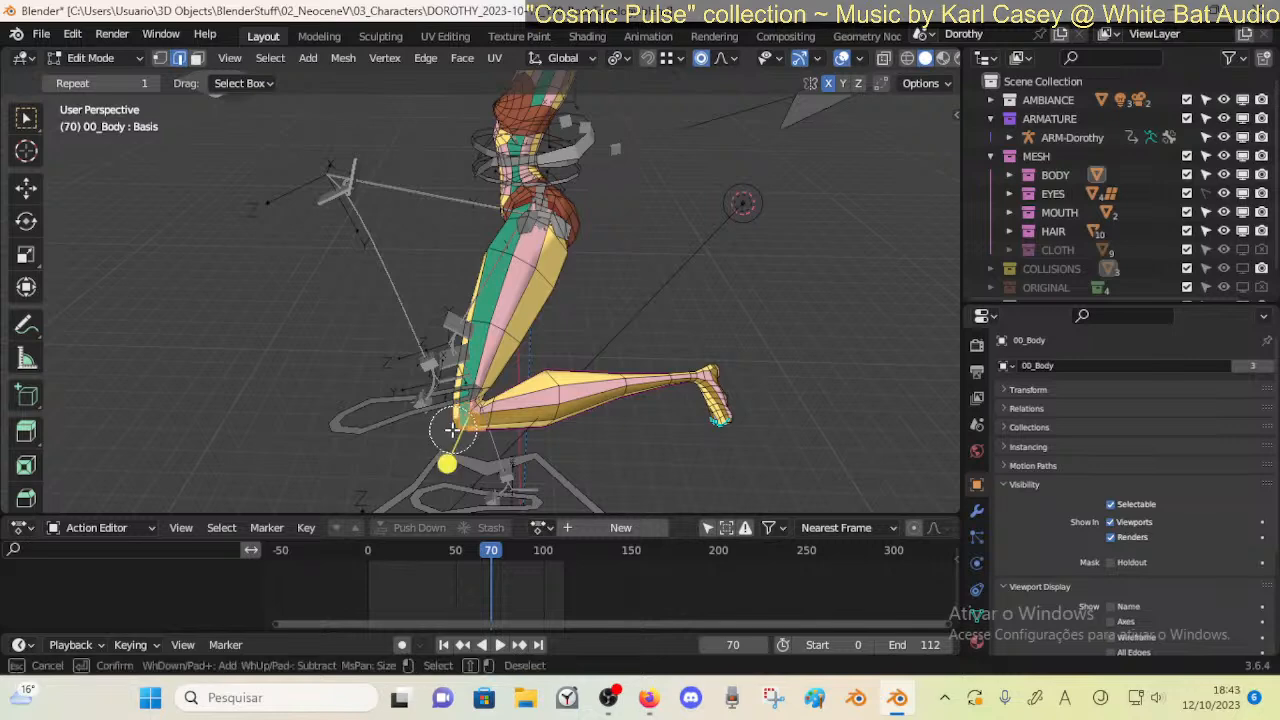
{"action": "right_click", "coordinate": [454, 424]}
{"action": "key", "text": "ctrl+l"}
{"action": "key", "text": "alt+a"}
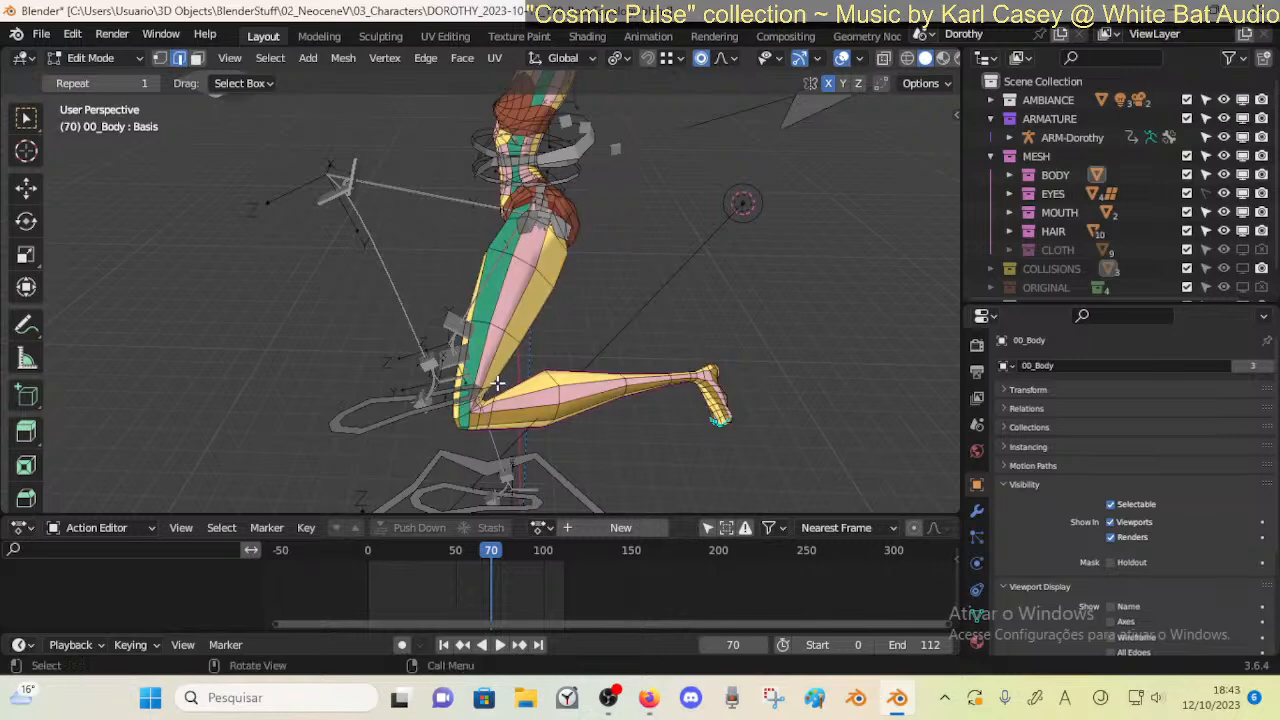
Switch to the armature's Pose Mode and move the MTR-Leg.L control to test the left knee's deformation
{"action": "key", "text": "ctrl+Tab"}
{"action": "left_click", "coordinate": [487, 462]}
{"action": "left_click", "coordinate": [458, 395]}
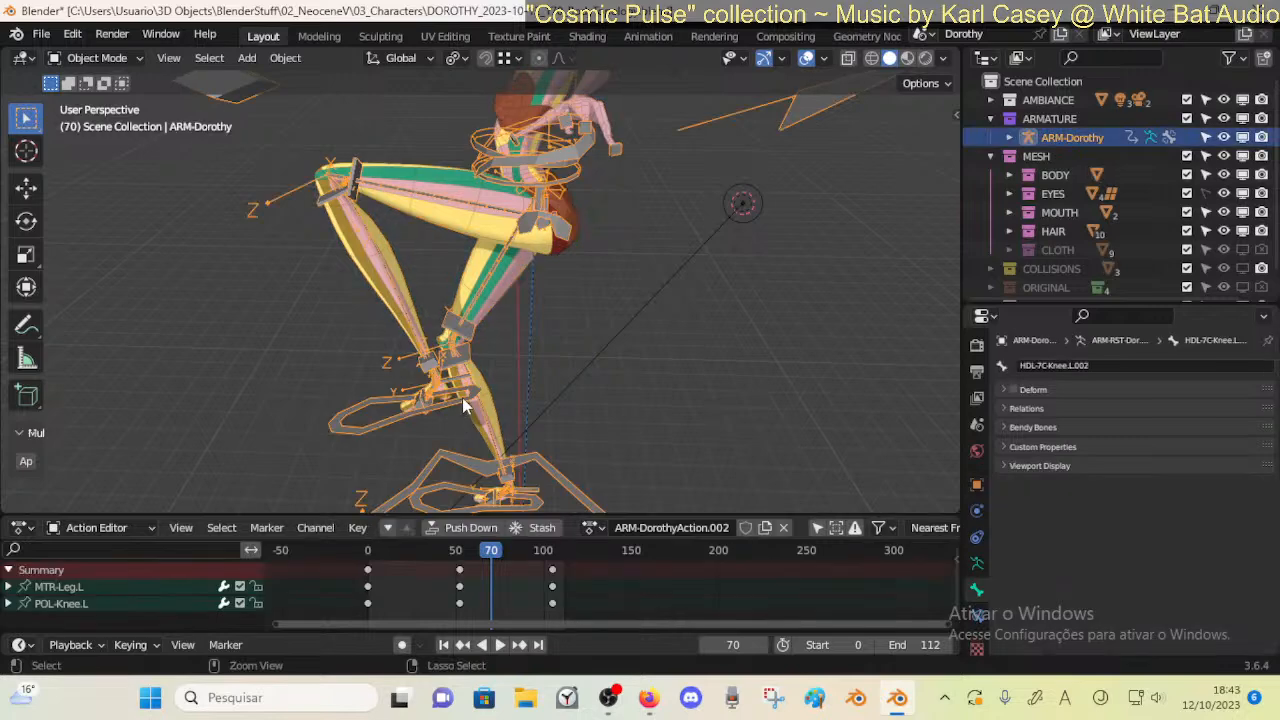
{"action": "key", "text": "ctrl+Tab"}
{"action": "key", "text": "g"}
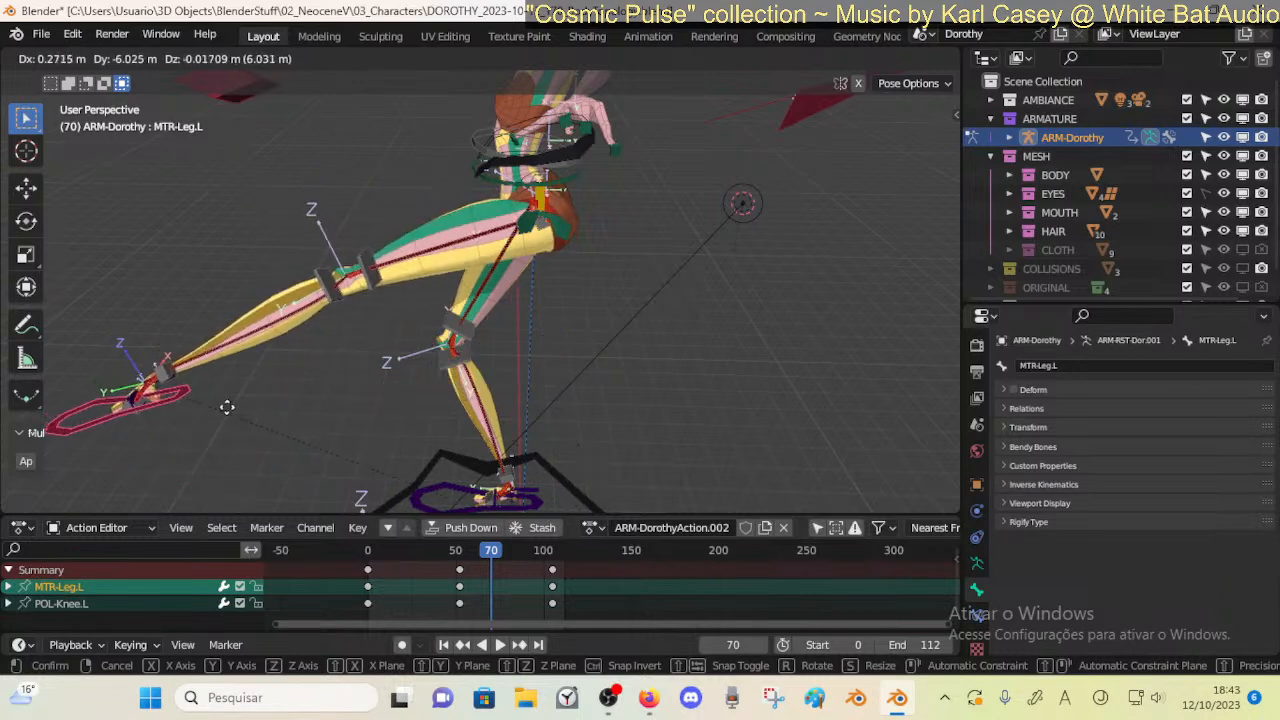
{"action": "left_click", "coordinate": [400, 421]}
{"action": "middle_click_drag", "start_coordinate": [420, 411], "coordinate": [503, 289]}
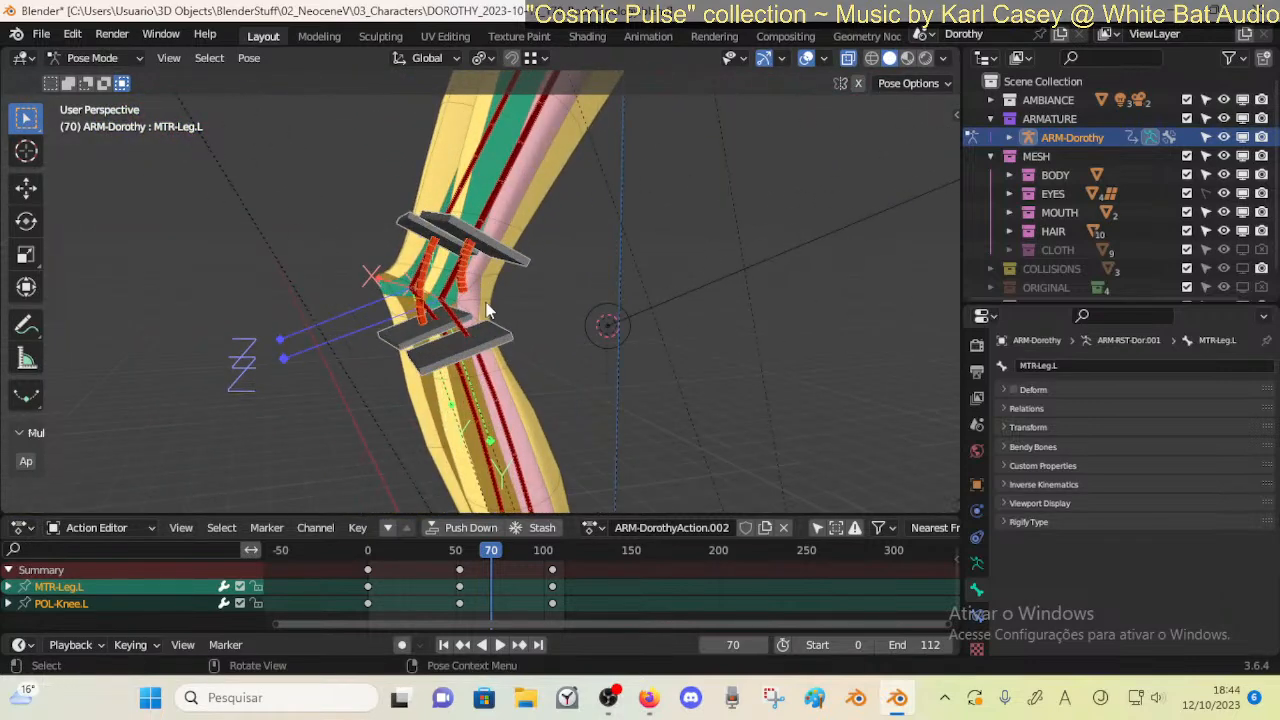
Select the left knee handle bone HDL-7C-Knee.L.001, return to Object Mode and save the file
{"action": "middle_click_drag", "start_coordinate": [413, 314], "coordinate": [497, 277]}
{"action": "left_click", "coordinate": [497, 272]}
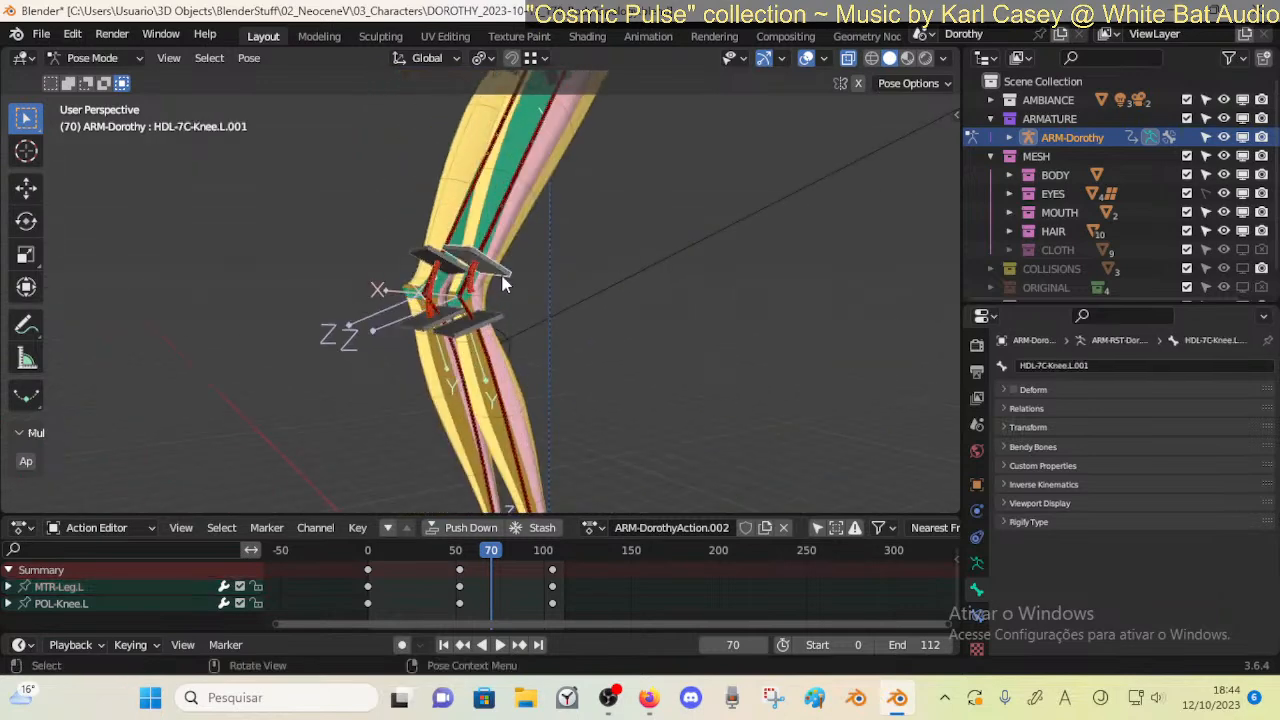
{"action": "key", "text": "ctrl+Tab"}
{"action": "key", "text": "ctrl+s"}
{"action": "left_click", "coordinate": [499, 279]}
{"action": "key", "text": "Tab"}
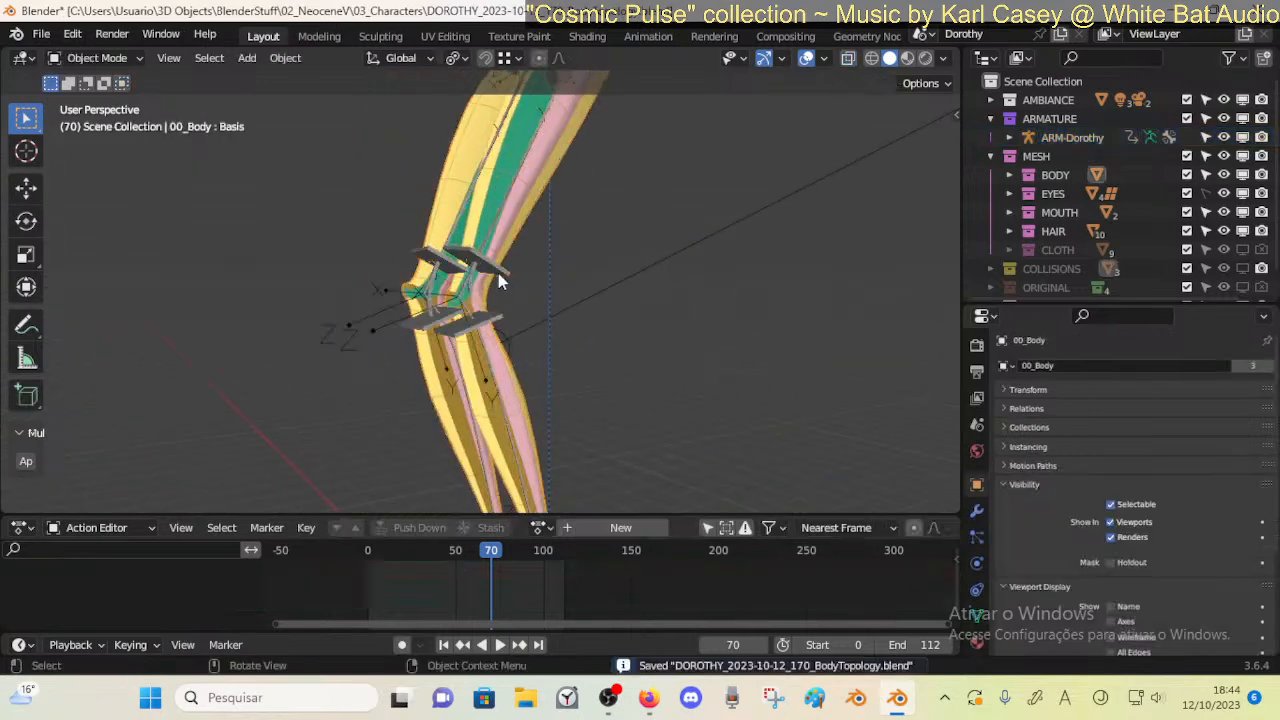
{"action": "key", "text": "Tab"}
Examine the left knee bones in the armature's Edit Mode, selecting DEF-7C-Knee.L, and save the file from Object Mode
{"action": "left_click", "coordinate": [497, 270]}
{"action": "key", "text": "Tab"}
{"action": "key", "text": "Tab"}
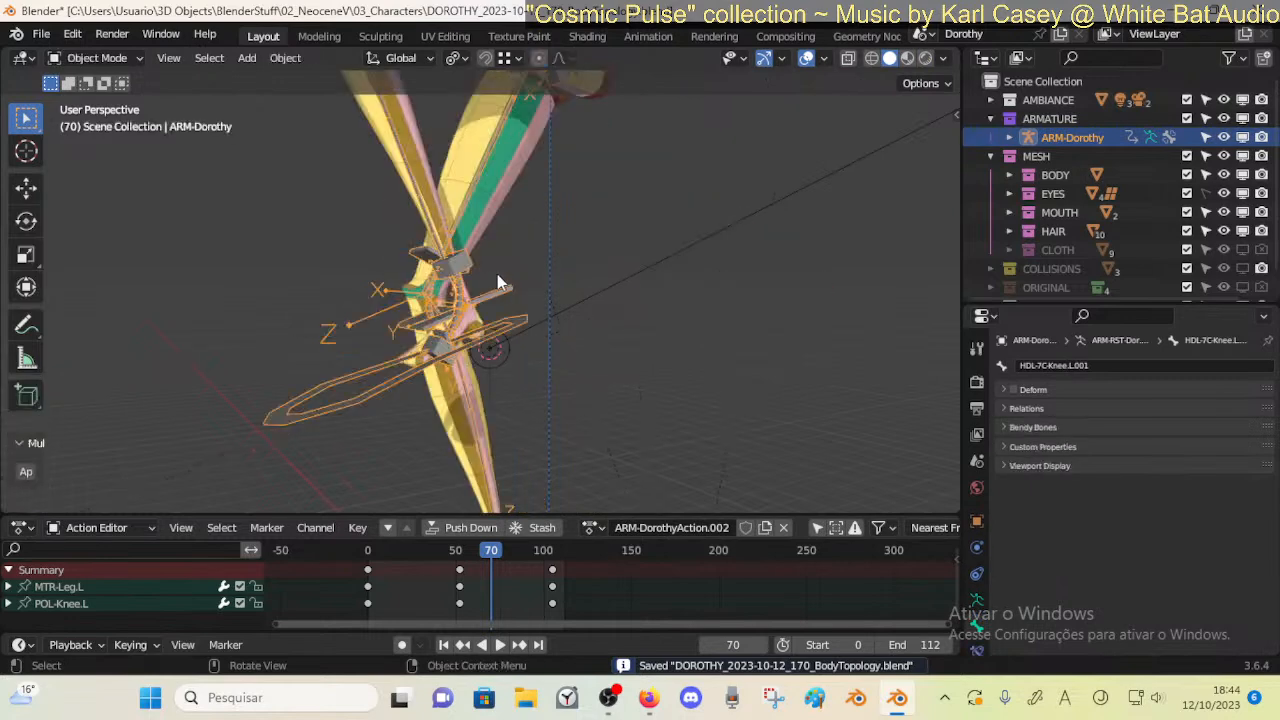
{"action": "key", "text": "Tab"}
{"action": "middle_click_drag", "start_coordinate": [535, 271], "coordinate": [448, 292]}
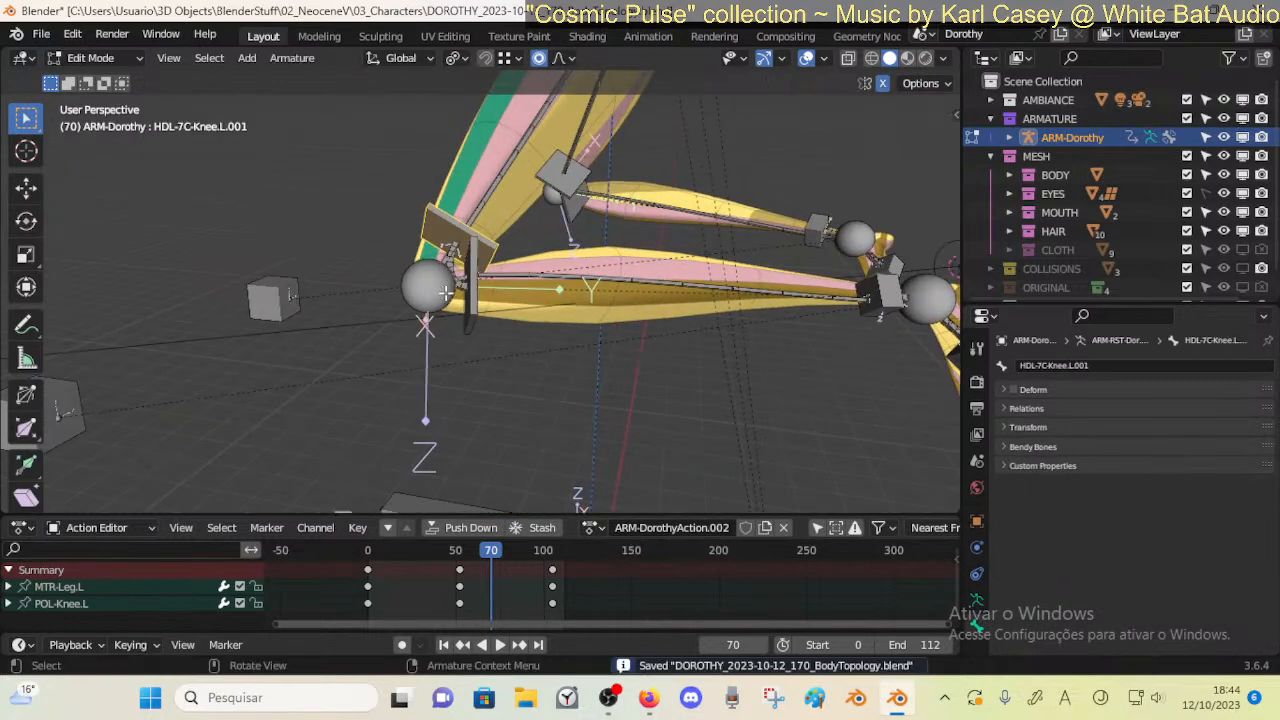
{"action": "left_click", "coordinate": [462, 258]}
{"action": "left_click", "coordinate": [461, 260]}
{"action": "key", "text": "ctrl+Tab"}
{"action": "key", "text": "Tab"}
{"action": "middle_click_drag", "start_coordinate": [495, 277], "coordinate": [328, 205]}
{"action": "scroll", "coordinate": [453, 327], "scroll_direction": "up", "scroll_amount": 3}
{"action": "key", "text": "ctrl+s"}
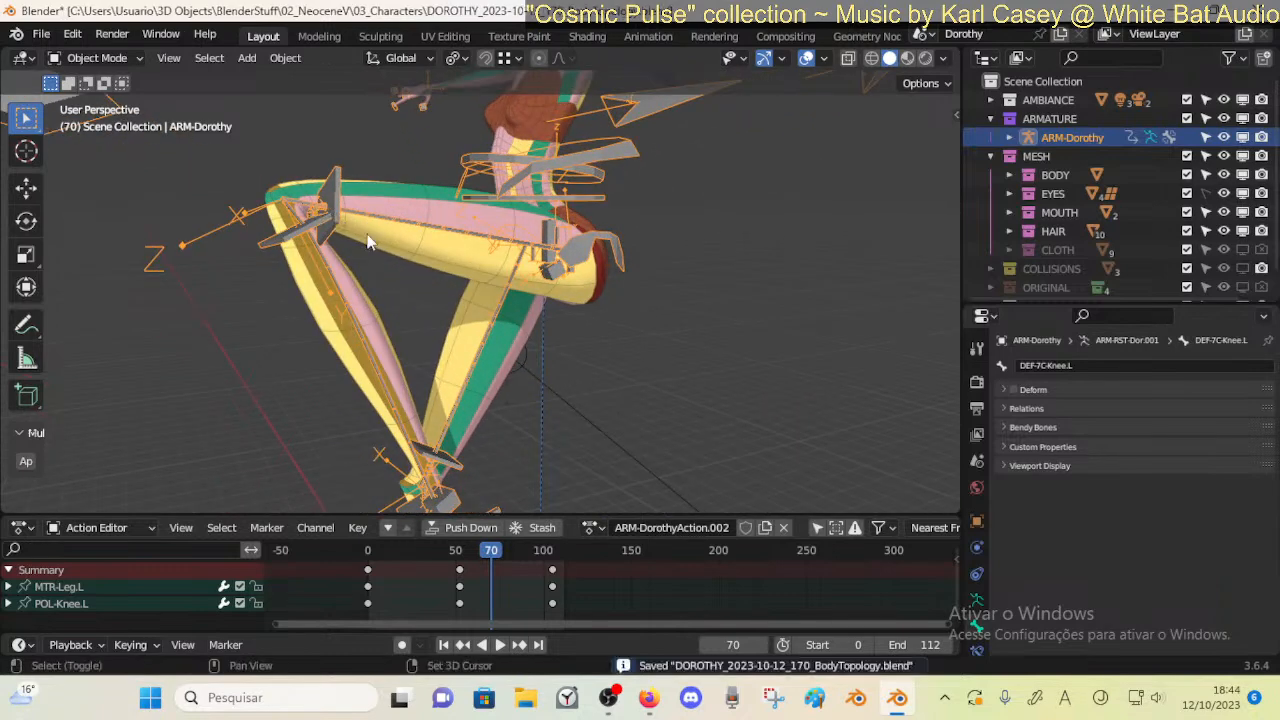
Enter Weight Paint mode on the body with the armature selected and delete the DEF-7C-Knee.L vertex group
{"action": "left_click", "coordinate": [453, 253], "text": "shift"}
{"action": "key", "text": "ctrl+Tab"}
{"action": "left_click", "coordinate": [314, 194]}
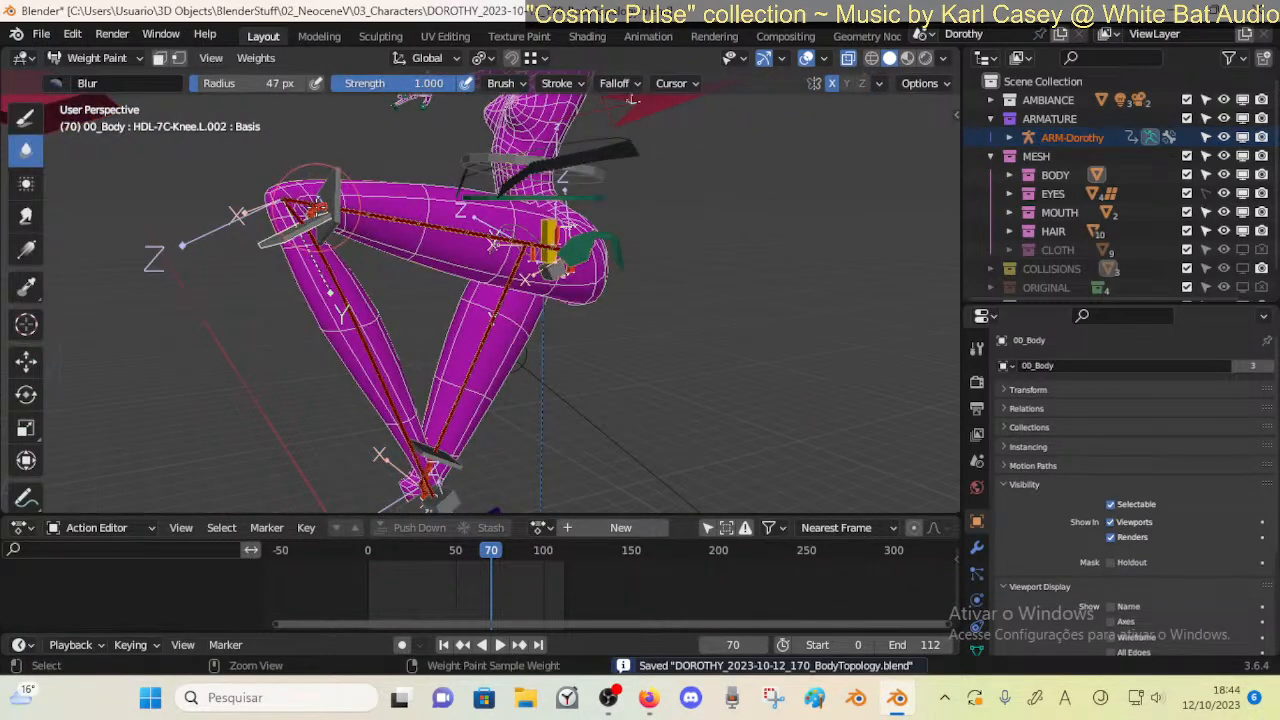
{"action": "left_click_drag", "start_coordinate": [1038, 303], "coordinate": [1049, 187]}
{"action": "left_click", "coordinate": [977, 536]}
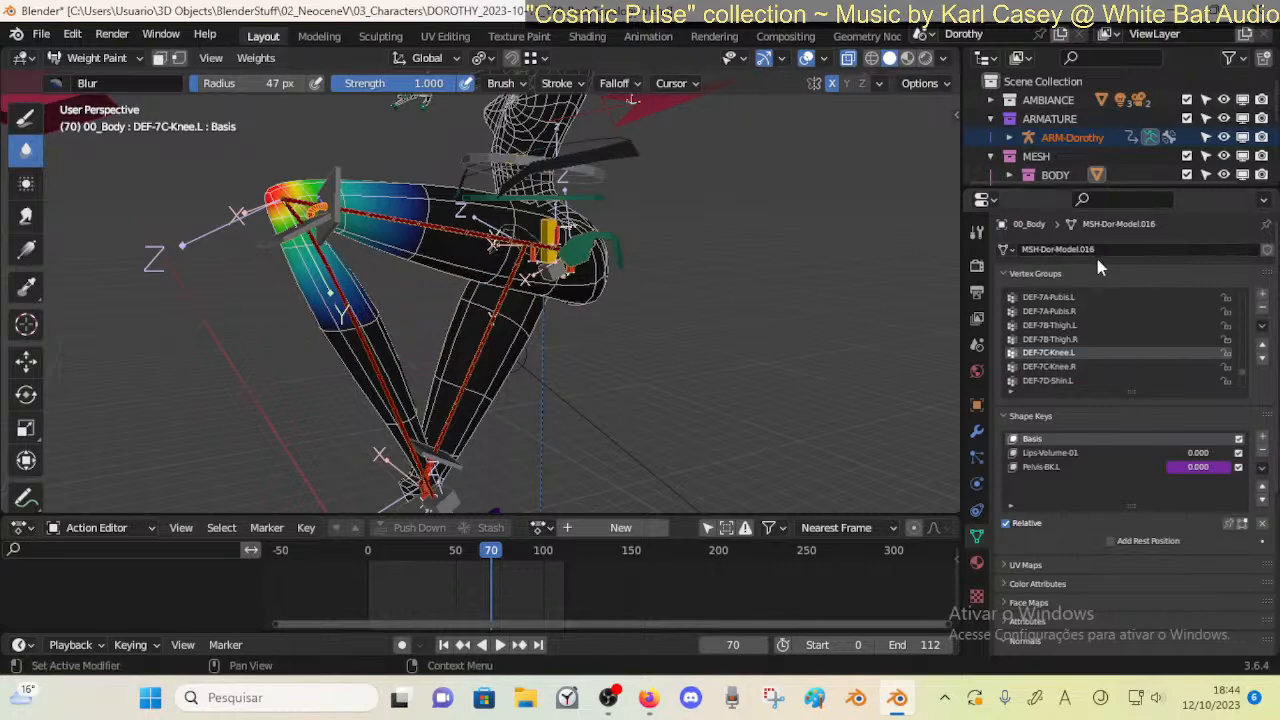
{"action": "left_click", "coordinate": [1263, 310]}
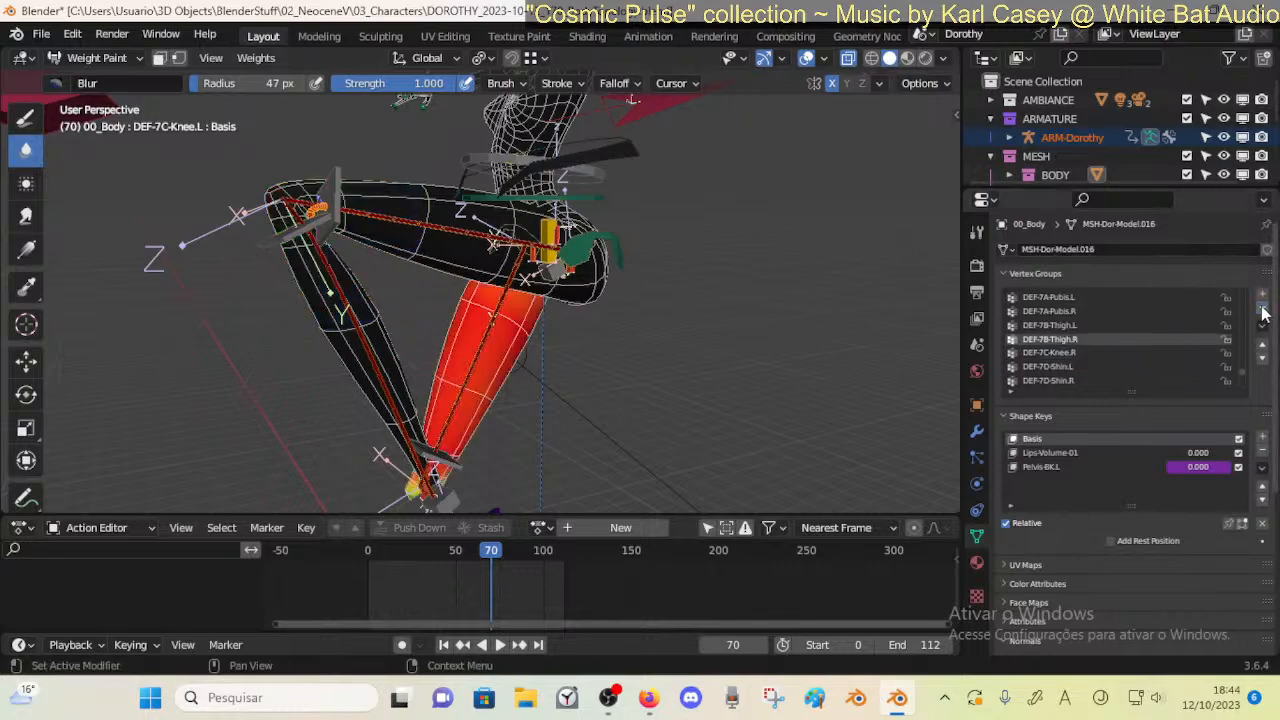
Pick the right knee's deform bone, delete the DEF-7C-Knee.R vertex group and check the remaining thigh weights
{"action": "middle_click_drag", "start_coordinate": [611, 340], "coordinate": [400, 485]}
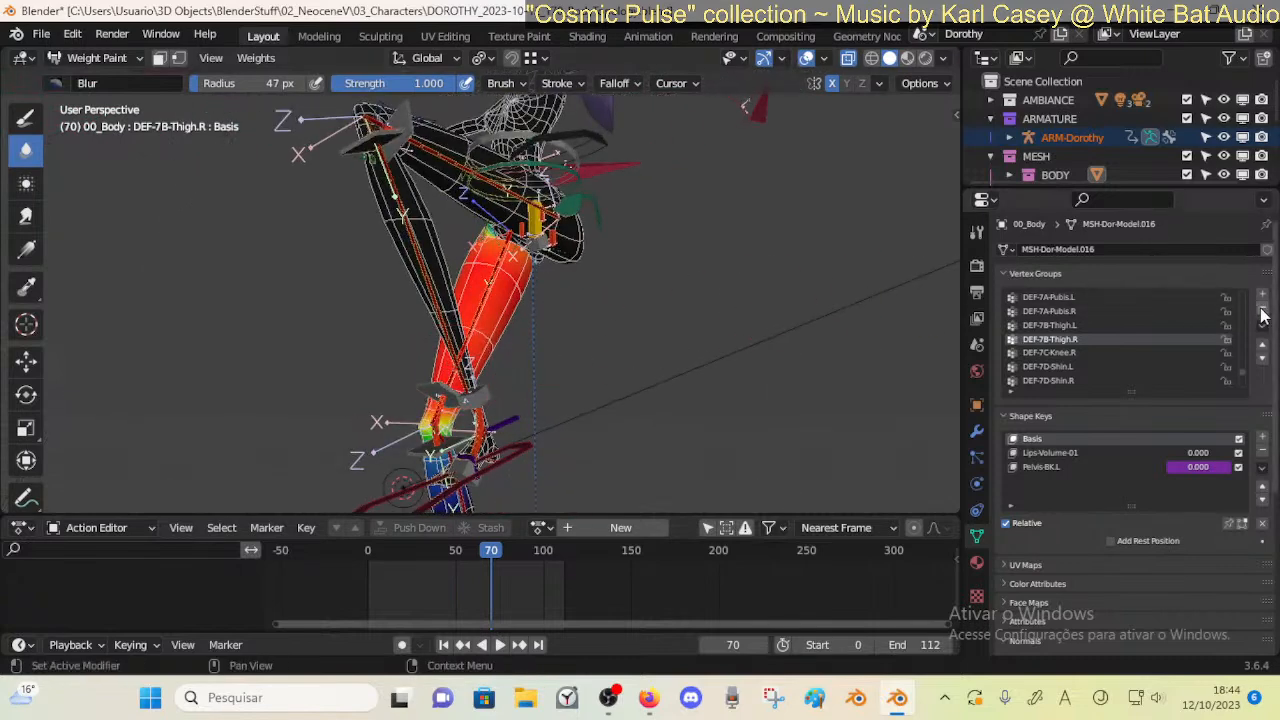
{"action": "left_click", "coordinate": [433, 398], "text": "ctrl"}
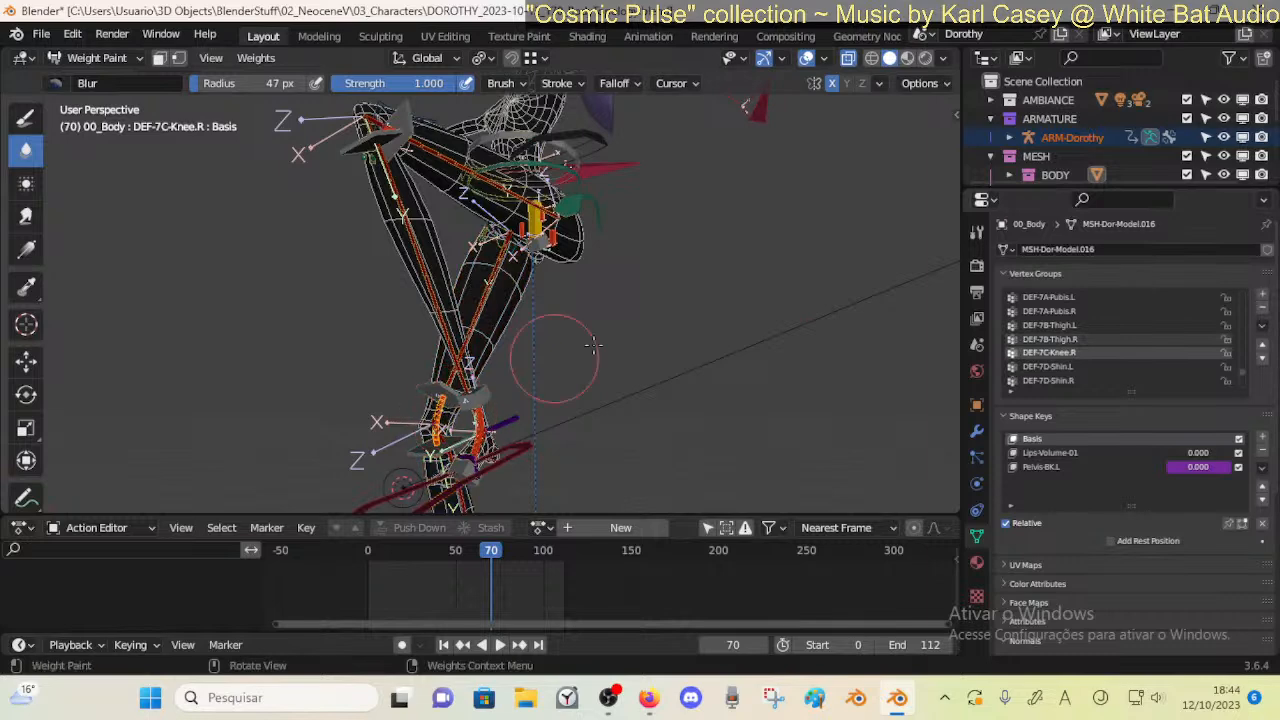
{"action": "left_click", "coordinate": [1262, 308]}
{"action": "mouse_move", "coordinate": [584, 341]}
{"action": "middle_mouse_down"}
{"action": "mouse_move", "coordinate": [609, 357]}
{"action": "mouse_move", "coordinate": [600, 410]}
{"action": "mouse_move", "coordinate": [430, 290]}
{"action": "middle_mouse_up"}
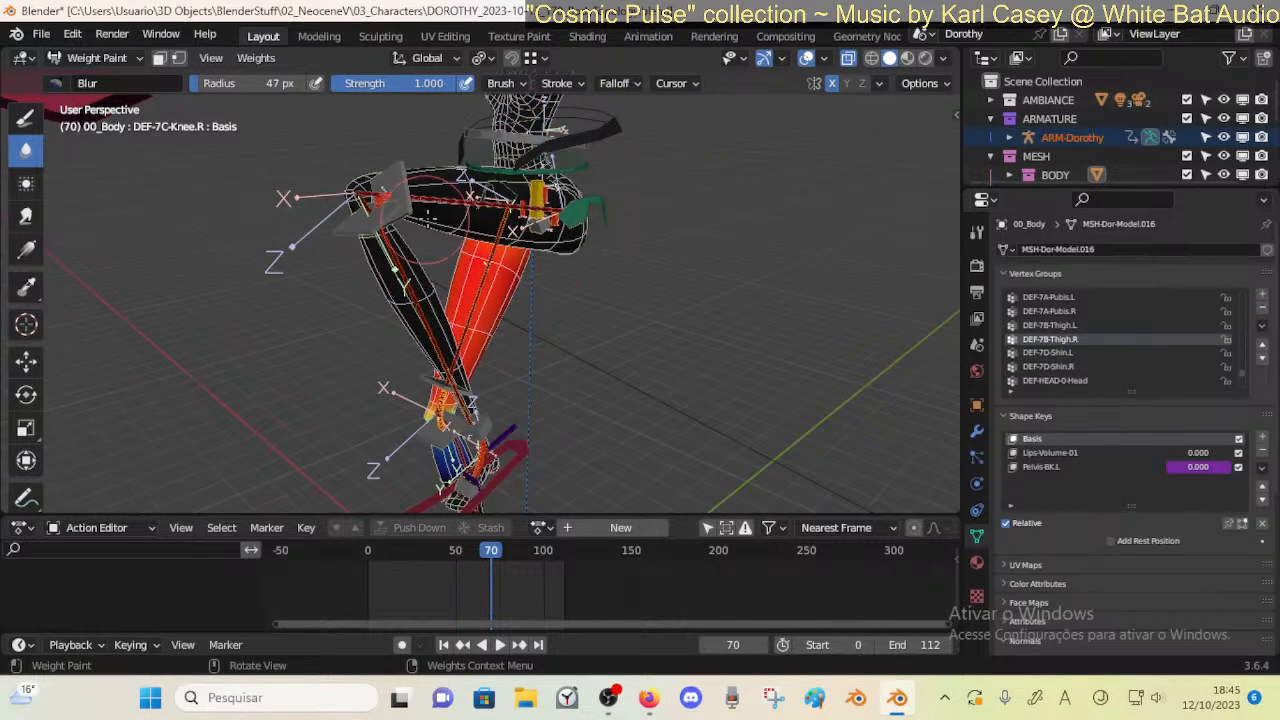
{"action": "middle_click_drag", "start_coordinate": [391, 386], "coordinate": [430, 305]}
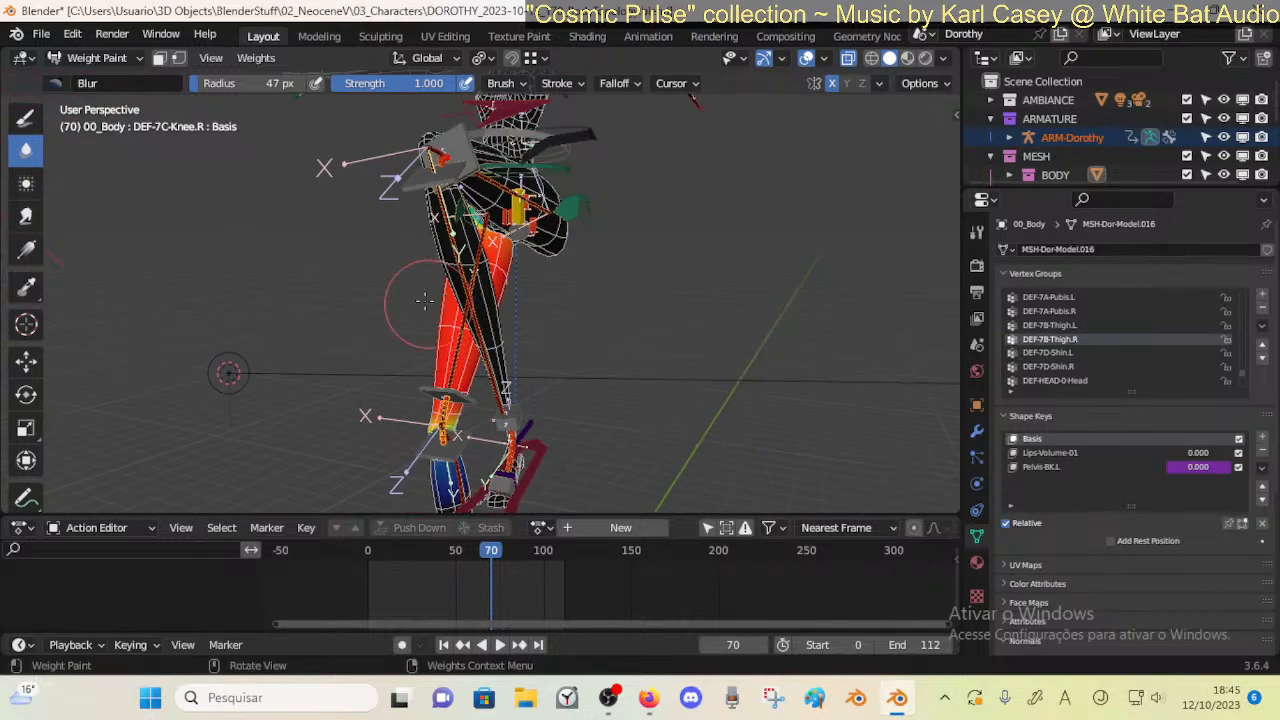
{"action": "middle_click_drag", "start_coordinate": [433, 216], "coordinate": [399, 276]}
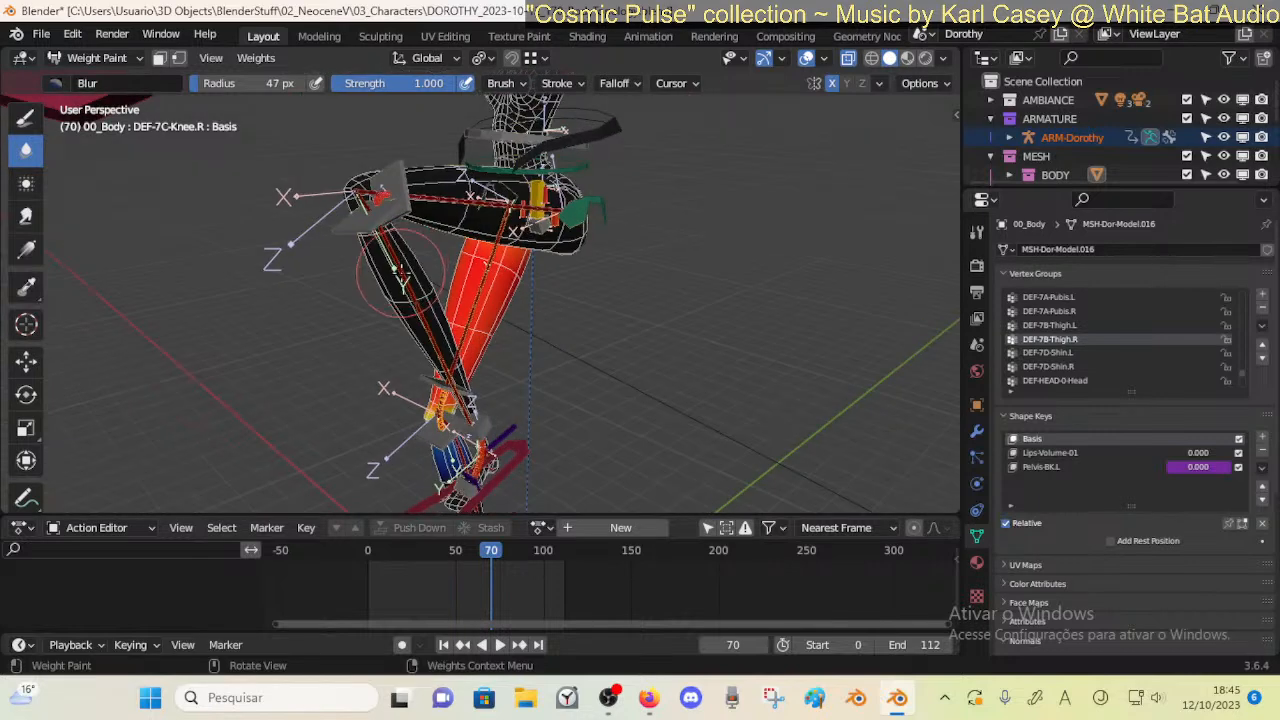
{"action": "middle_click_drag", "start_coordinate": [430, 233], "coordinate": [480, 238]}
Leave Weight Paint mode and open the Dorothy armature in Edit Mode
{"action": "key", "text": "ctrl+Tab"}
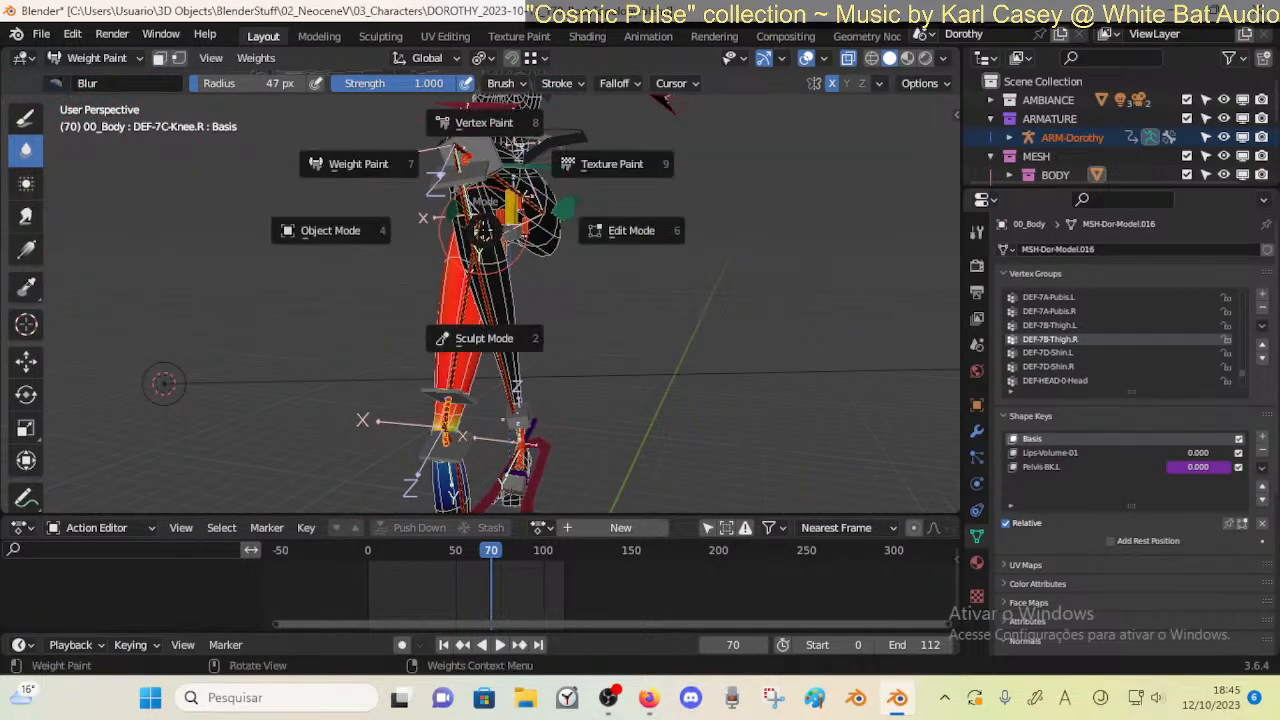
{"action": "key", "text": "4"}
{"action": "left_click", "coordinate": [489, 159]}
{"action": "key", "text": "Tab"}
Delete the left knee's deform bone and its two HDL-7C-Knee handle bones with X mirroring on, and save the file
{"action": "middle_click_drag", "start_coordinate": [590, 240], "coordinate": [383, 371]}
{"action": "left_click", "coordinate": [378, 376]}
{"action": "left_click", "coordinate": [386, 436], "text": "shift"}
{"action": "middle_click_drag", "start_coordinate": [388, 438], "coordinate": [380, 398]}
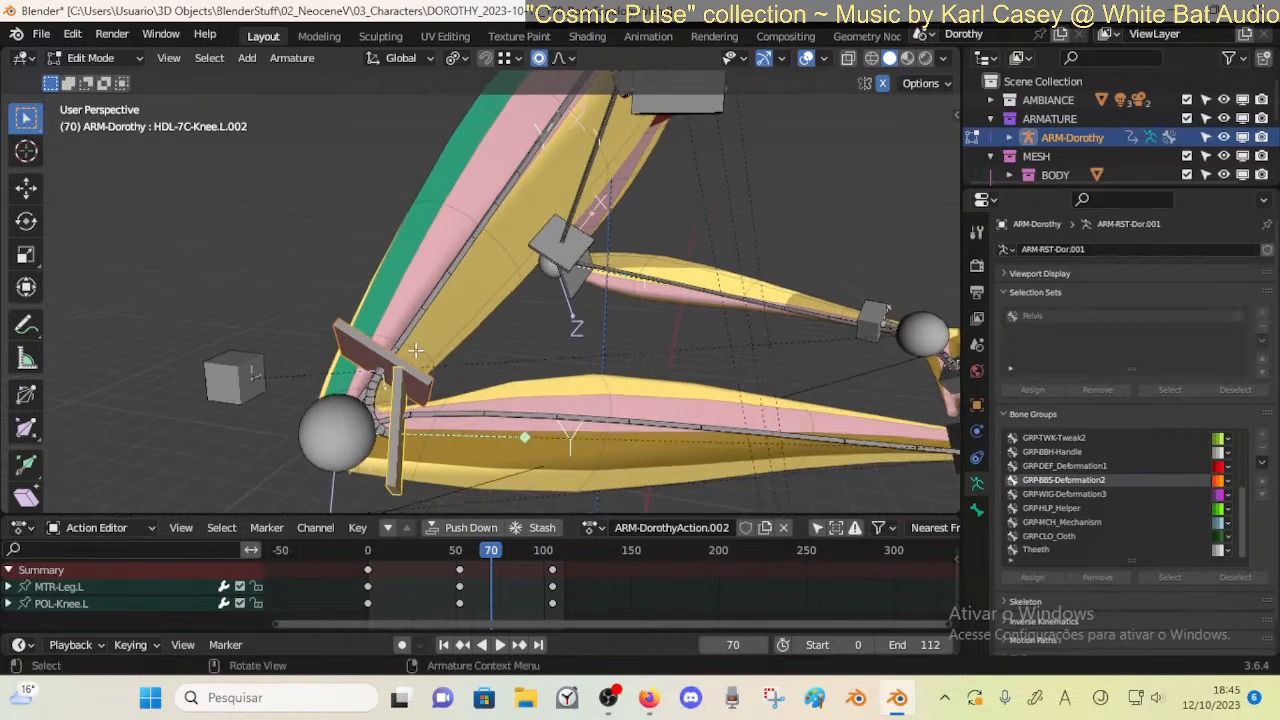
{"action": "left_click", "coordinate": [380, 398]}
{"action": "left_click", "coordinate": [380, 398]}
{"action": "left_click", "coordinate": [402, 385], "text": "shift"}
{"action": "left_click", "coordinate": [397, 392], "text": "shift"}
{"action": "key", "text": "x"}
{"action": "left_click", "coordinate": [398, 393]}
{"action": "scroll", "coordinate": [410, 385], "scroll_direction": "down", "scroll_amount": 4}
{"action": "key", "text": "ctrl+s"}
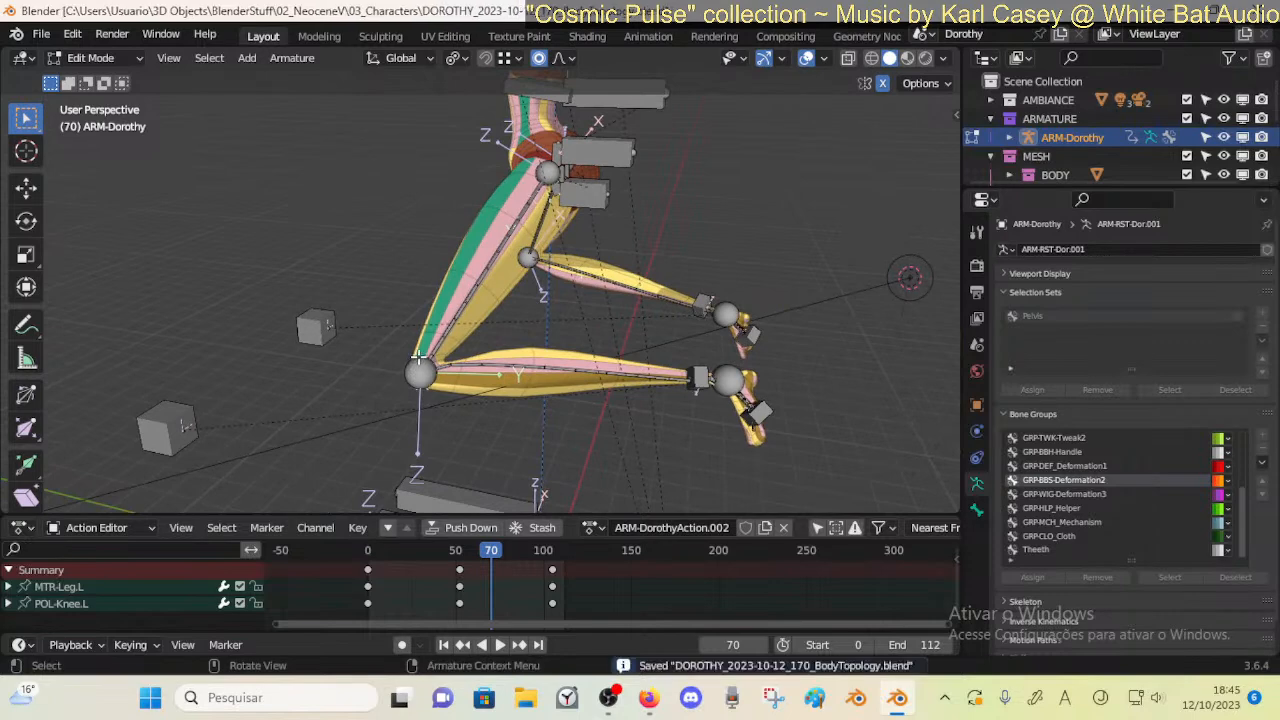
Examine the bone constraints and Bendy Bones settings of DEF-7B-Thigh.L in Pose Mode
{"action": "key", "text": "ctrl+Tab"}
{"action": "left_click", "coordinate": [396, 352]}
{"action": "middle_click_drag", "start_coordinate": [414, 342], "coordinate": [472, 330]}
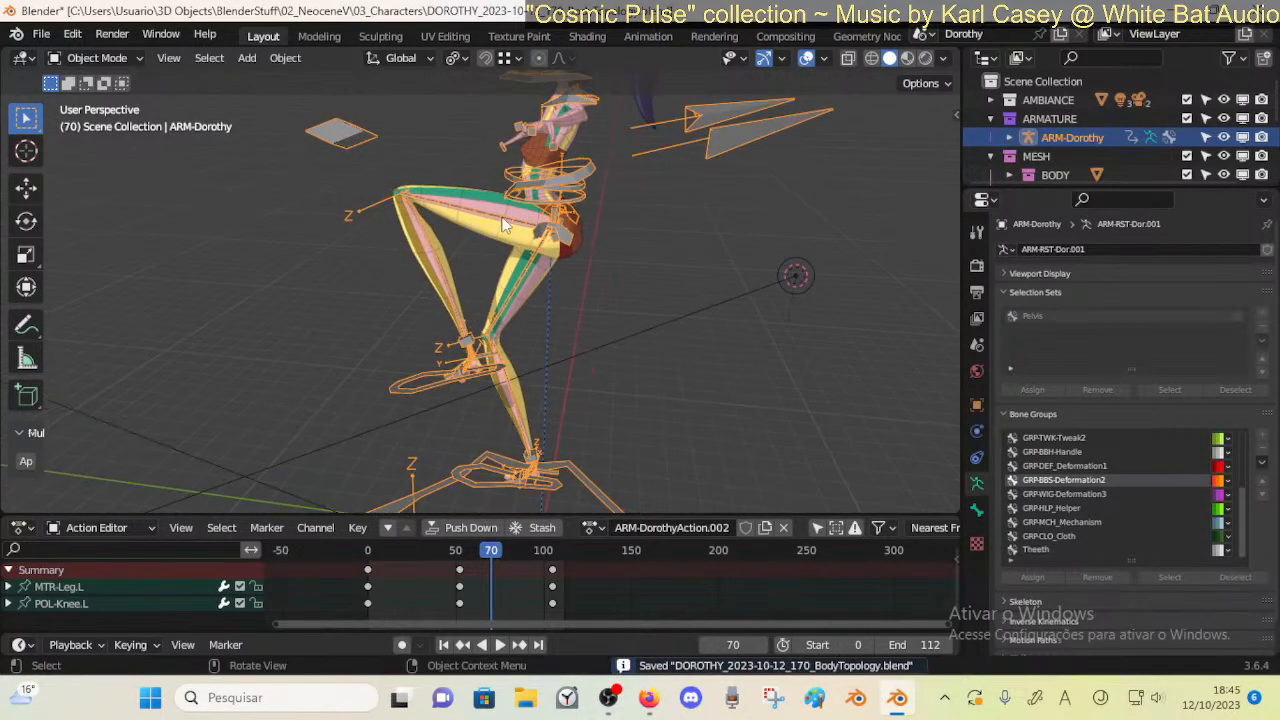
{"action": "mouse_move", "coordinate": [493, 237]}
{"action": "middle_mouse_down"}
{"action": "mouse_move", "coordinate": [525, 220]}
{"action": "mouse_move", "coordinate": [507, 218]}
{"action": "middle_mouse_up"}
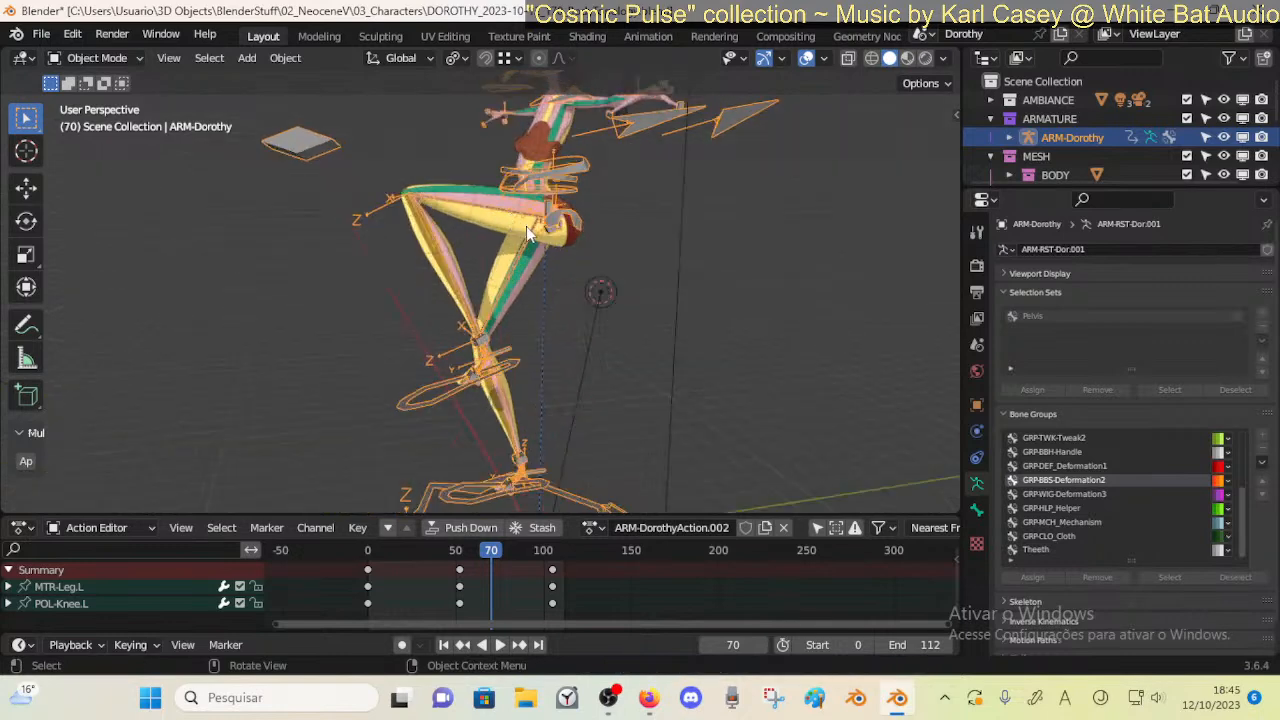
{"action": "key", "text": "ctrl+Tab"}
{"action": "left_click", "coordinate": [510, 212]}
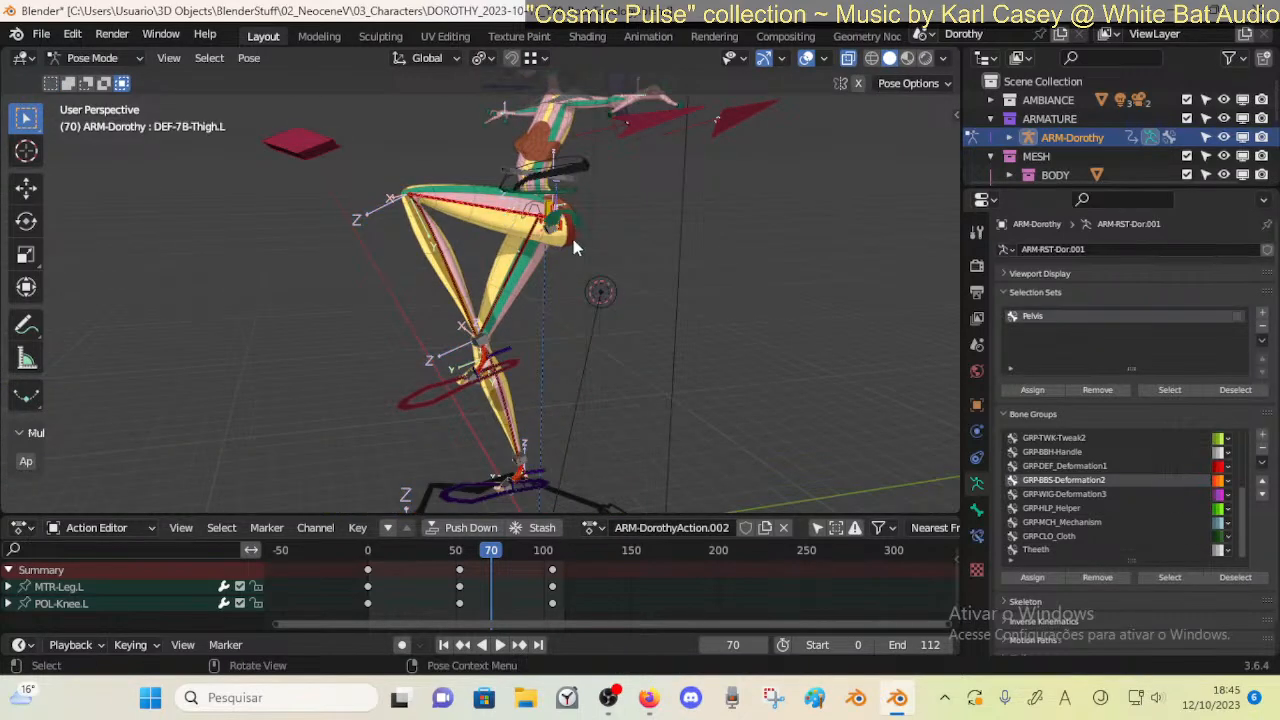
{"action": "left_click", "coordinate": [977, 535]}
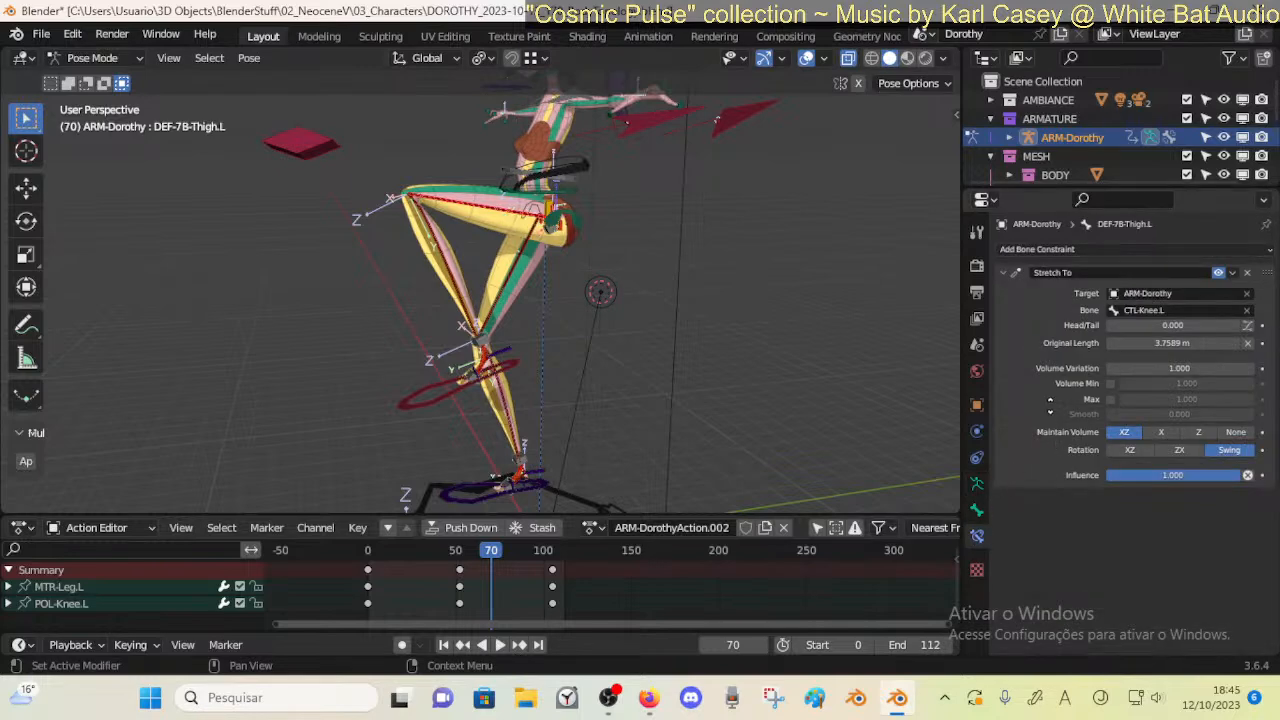
{"action": "left_click", "coordinate": [977, 510]}
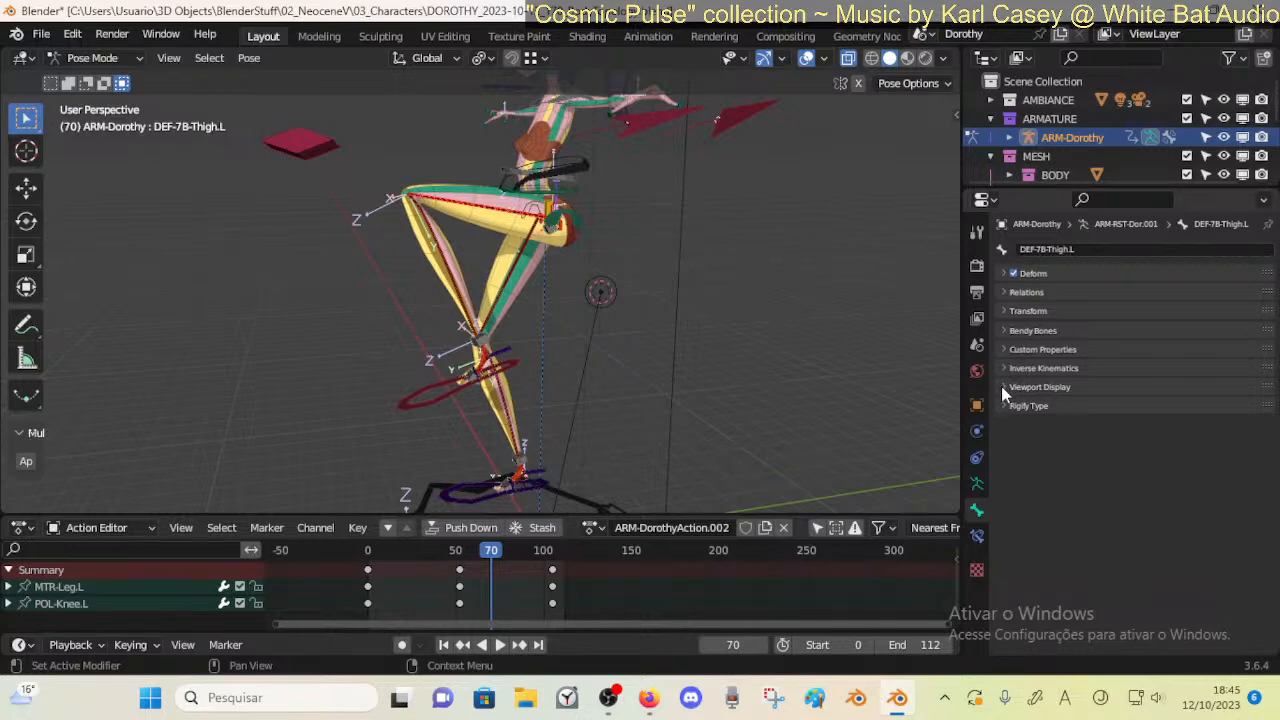
{"action": "left_click", "coordinate": [1004, 330]}
{"action": "scroll", "coordinate": [1050, 420], "scroll_direction": "down", "scroll_amount": 3}
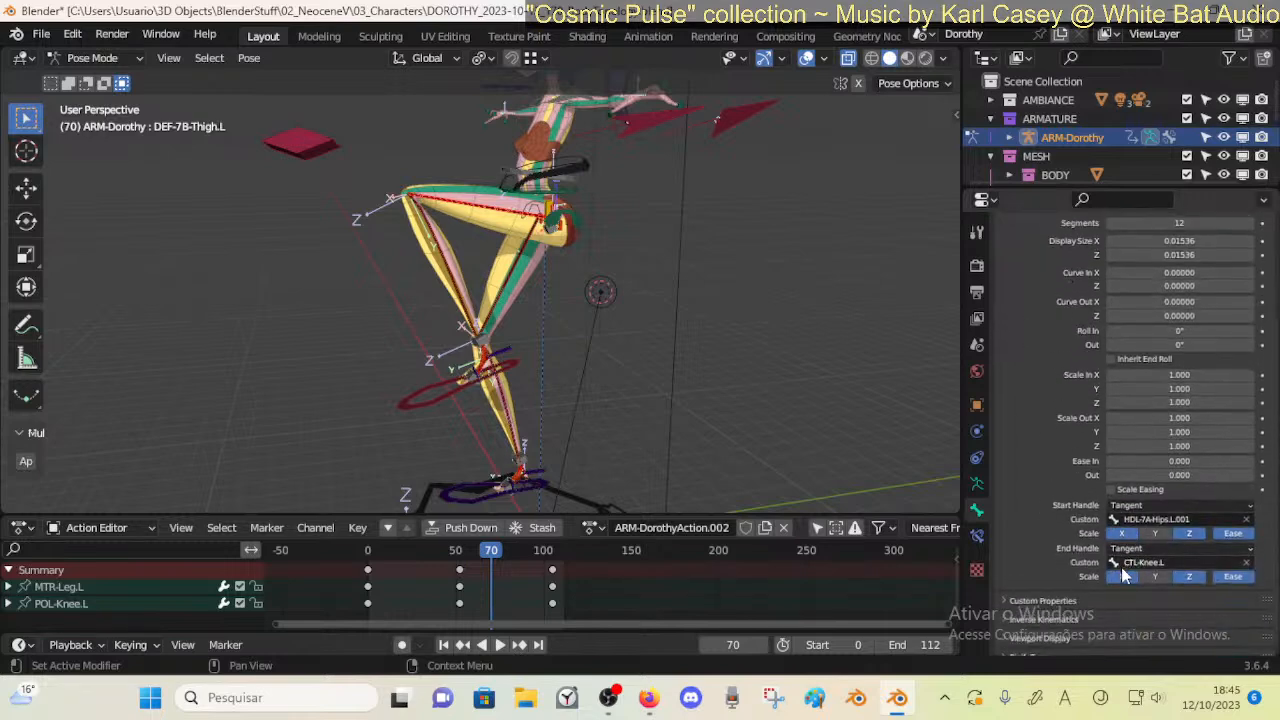
Set the Bendy Bones Start Handle of DEF-7D-Shin.L to Automatic
{"action": "middle_click_drag", "start_coordinate": [860, 360], "coordinate": [642, 329]}
{"action": "left_click", "coordinate": [506, 340]}
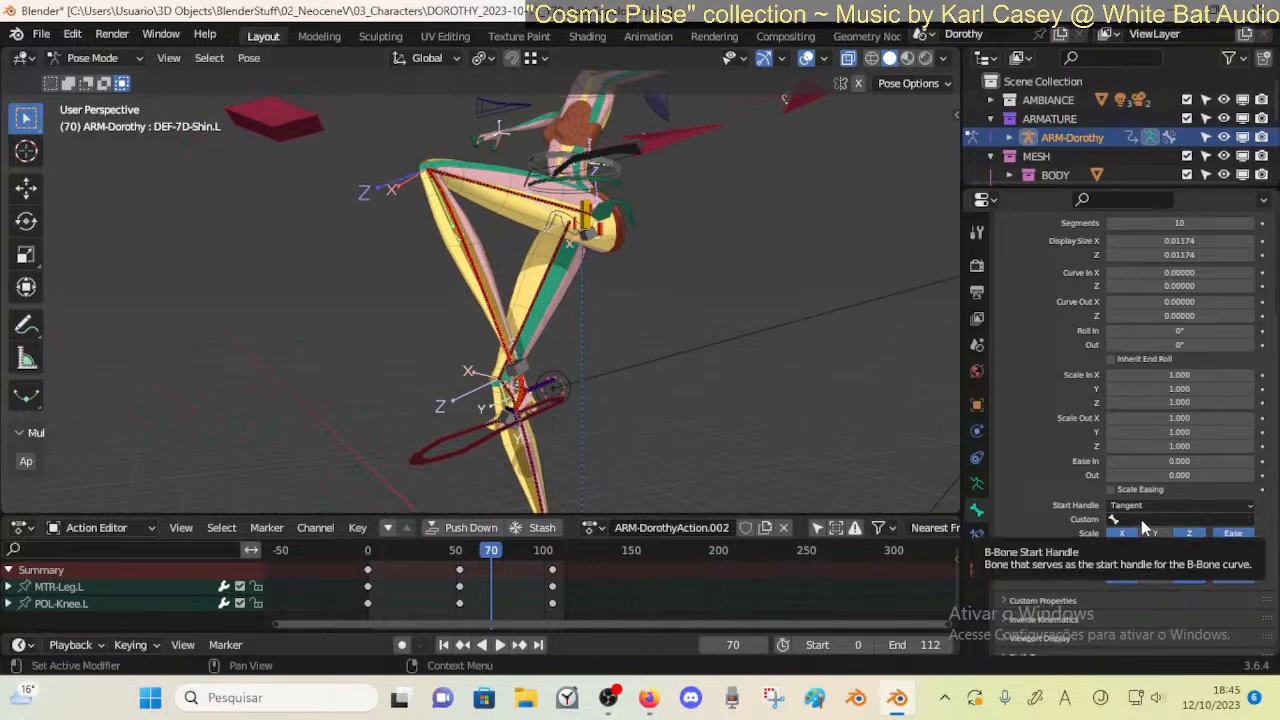
{"action": "middle_click_drag", "start_coordinate": [665, 355], "coordinate": [561, 377]}
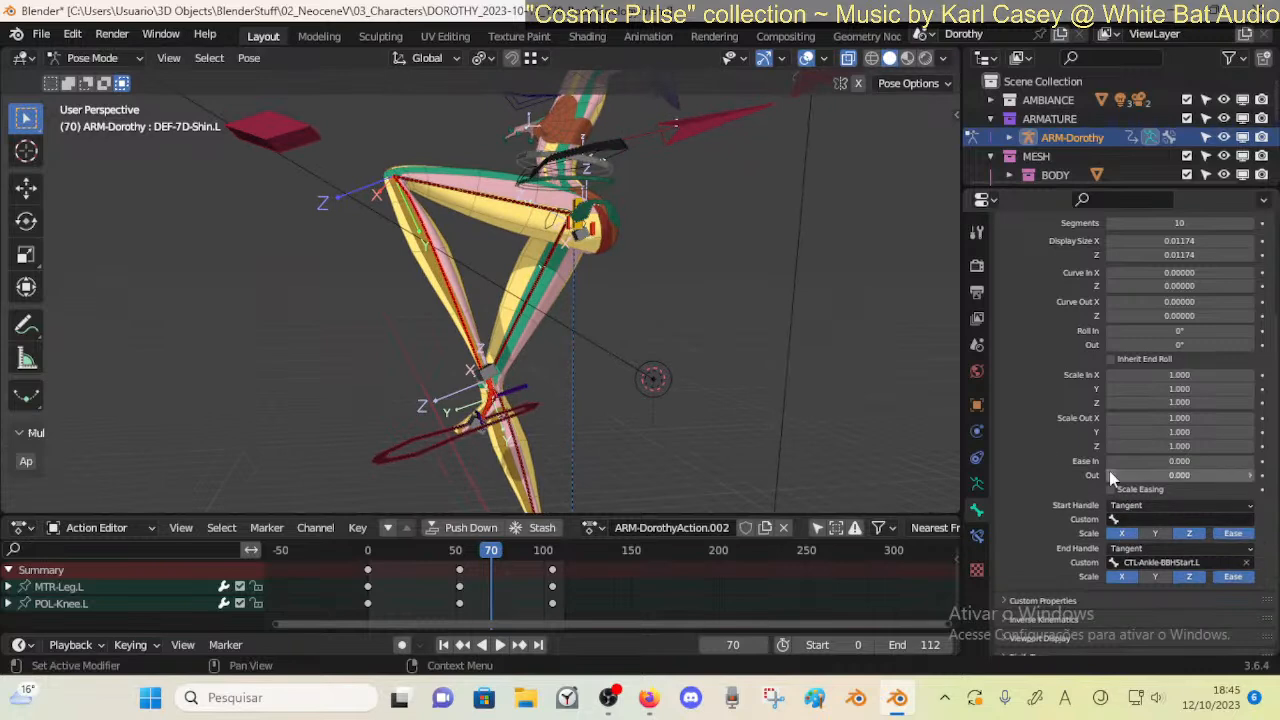
{"action": "left_click", "coordinate": [1120, 507]}
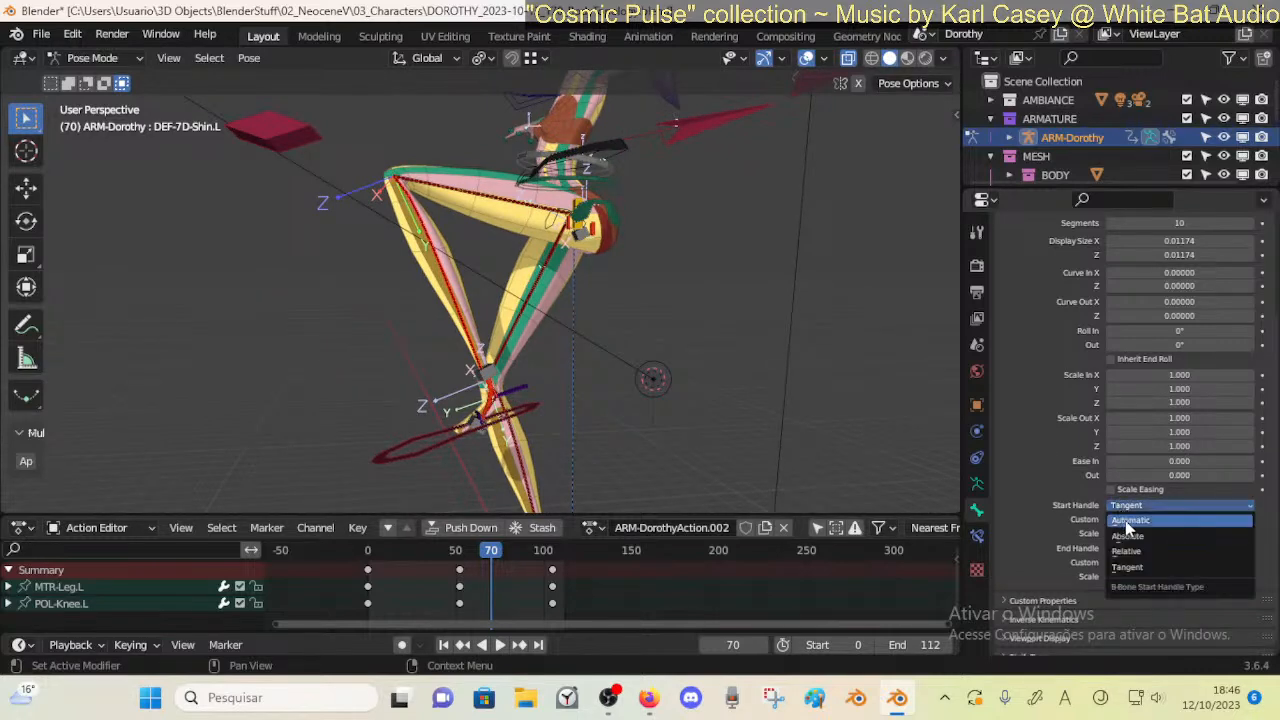
{"action": "left_click", "coordinate": [1126, 530]}
{"action": "left_click", "coordinate": [1128, 508]}
{"action": "left_click", "coordinate": [1130, 512]}
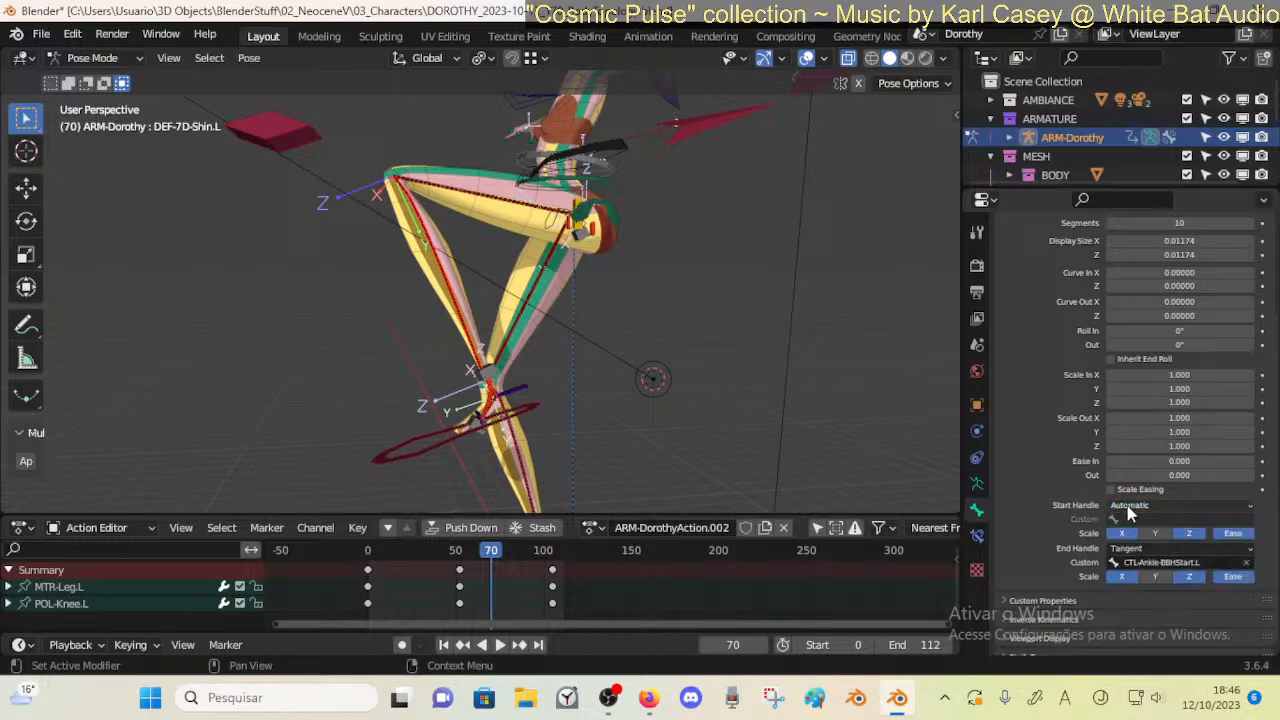
Move the MTR-Leg.L control forward to extend the left leg and rotate the control about the X axis
{"action": "left_click", "coordinate": [424, 443]}
{"action": "key", "text": "g"}
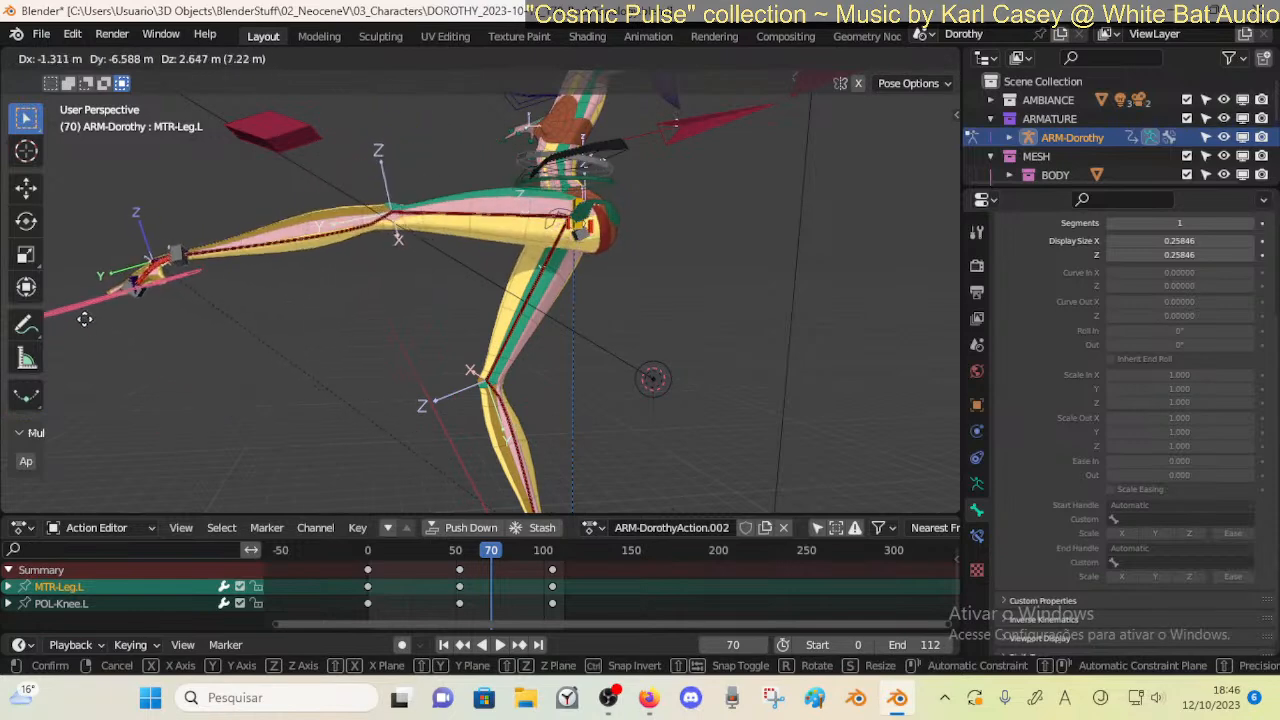
{"action": "left_click", "coordinate": [77, 318]}
{"action": "key", "text": "r"}
{"action": "key", "text": "x"}
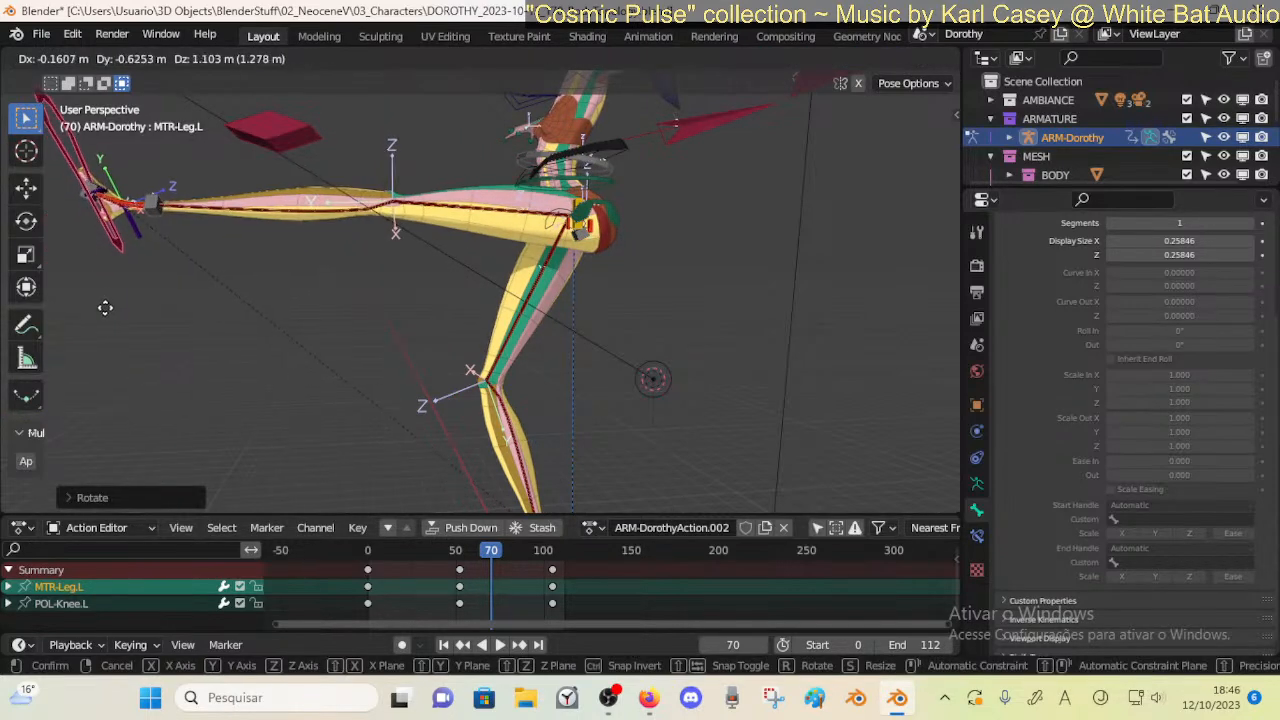
{"action": "left_click", "coordinate": [147, 288]}
{"action": "middle_click_drag", "start_coordinate": [148, 287], "coordinate": [523, 340]}
Reposition MTR-Leg.L so the left leg is stretched out horizontally, select DEF-7B-Thigh.L and save the file
{"action": "key", "text": "g"}
{"action": "left_click", "coordinate": [632, 326]}
{"action": "middle_click_drag", "start_coordinate": [626, 331], "coordinate": [395, 272]}
{"action": "key", "text": "g"}
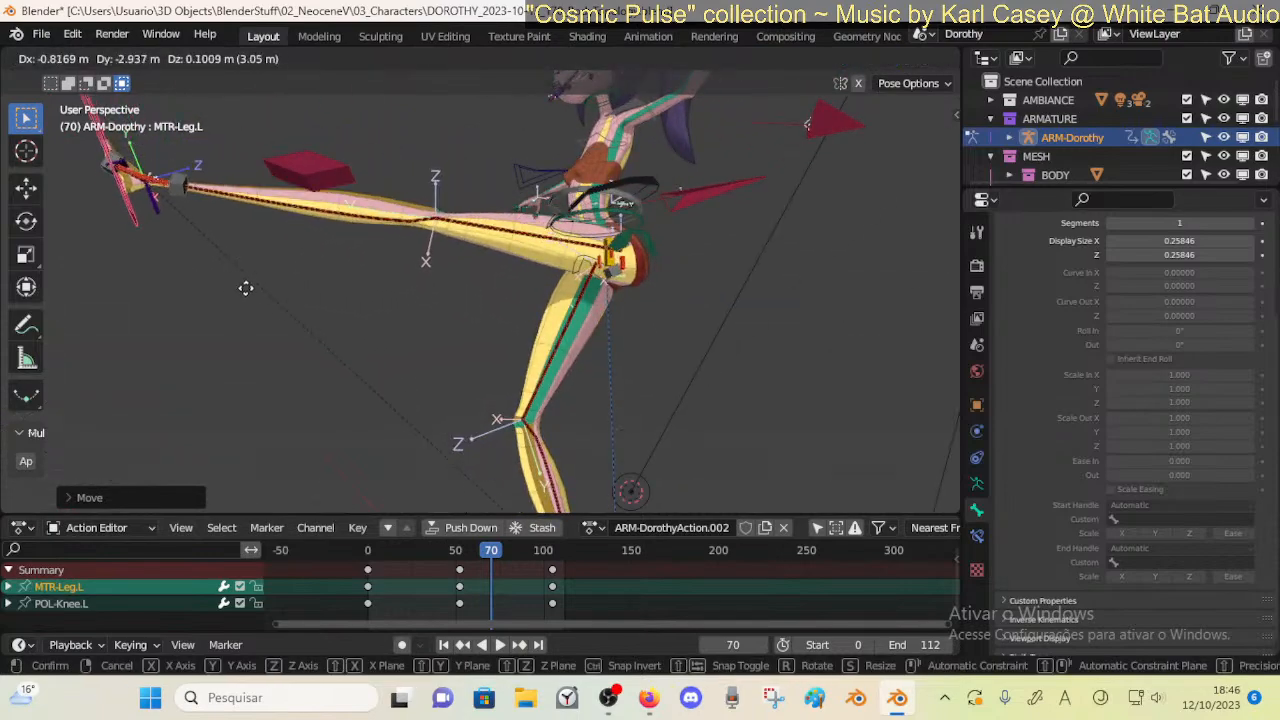
{"action": "left_click", "coordinate": [263, 337]}
{"action": "middle_click_drag", "start_coordinate": [263, 337], "coordinate": [460, 354]}
{"action": "left_click", "coordinate": [425, 302]}
{"action": "key", "text": "ctrl+s"}
{"action": "mouse_move", "coordinate": [425, 302]}
{"action": "middle_mouse_down"}
{"action": "mouse_move", "coordinate": [416, 357]}
{"action": "mouse_move", "coordinate": [422, 302]}
{"action": "middle_mouse_up"}
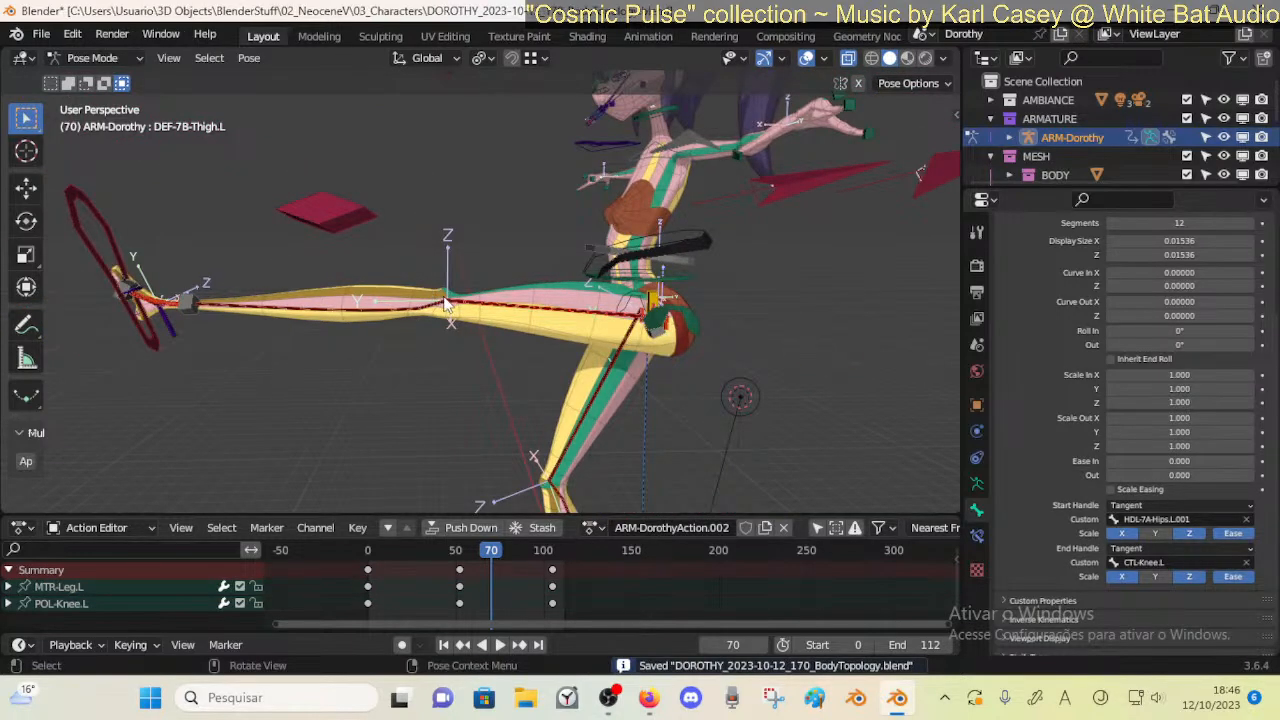
Select the 00_Body mesh in Object Mode and check the extended left leg briefly in Edit Mode
{"action": "key", "text": "ctrl+Tab"}
{"action": "left_click", "coordinate": [446, 302]}
{"action": "left_click", "coordinate": [455, 331]}
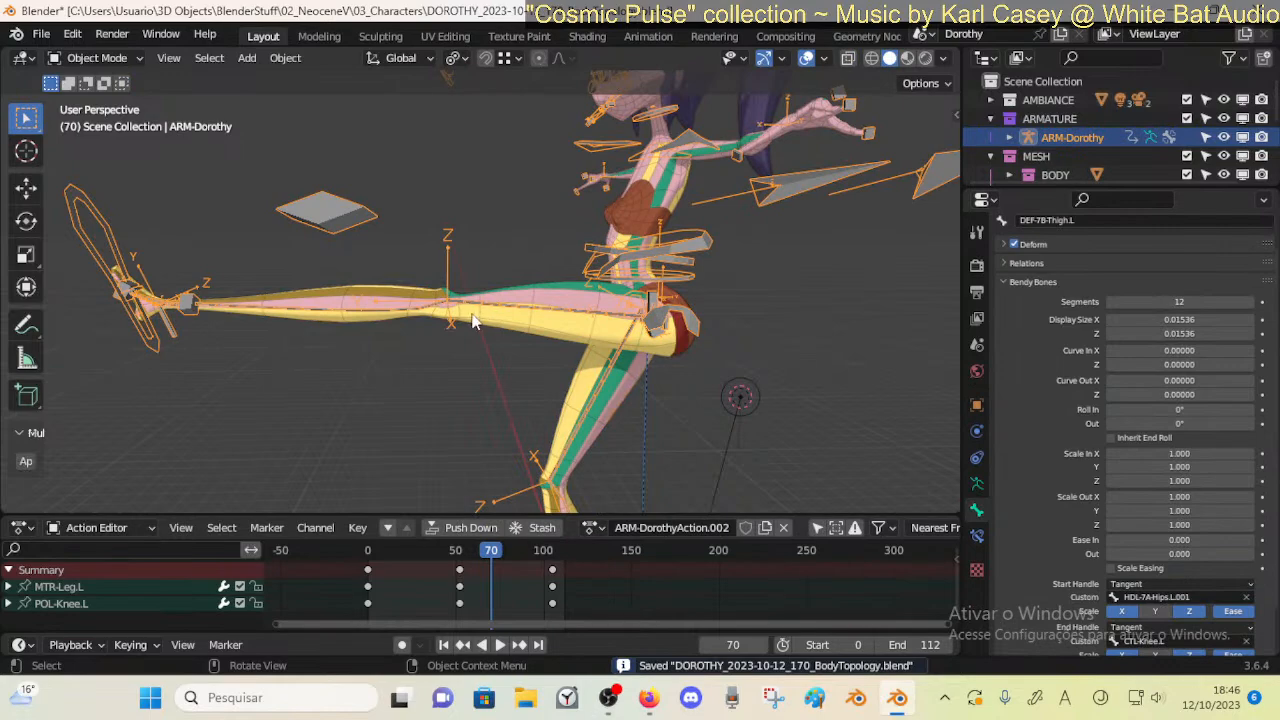
{"action": "left_click", "coordinate": [476, 320]}
{"action": "key", "text": "Tab"}
{"action": "middle_click_drag", "start_coordinate": [476, 320], "coordinate": [492, 296]}
{"action": "key", "text": "Tab"}
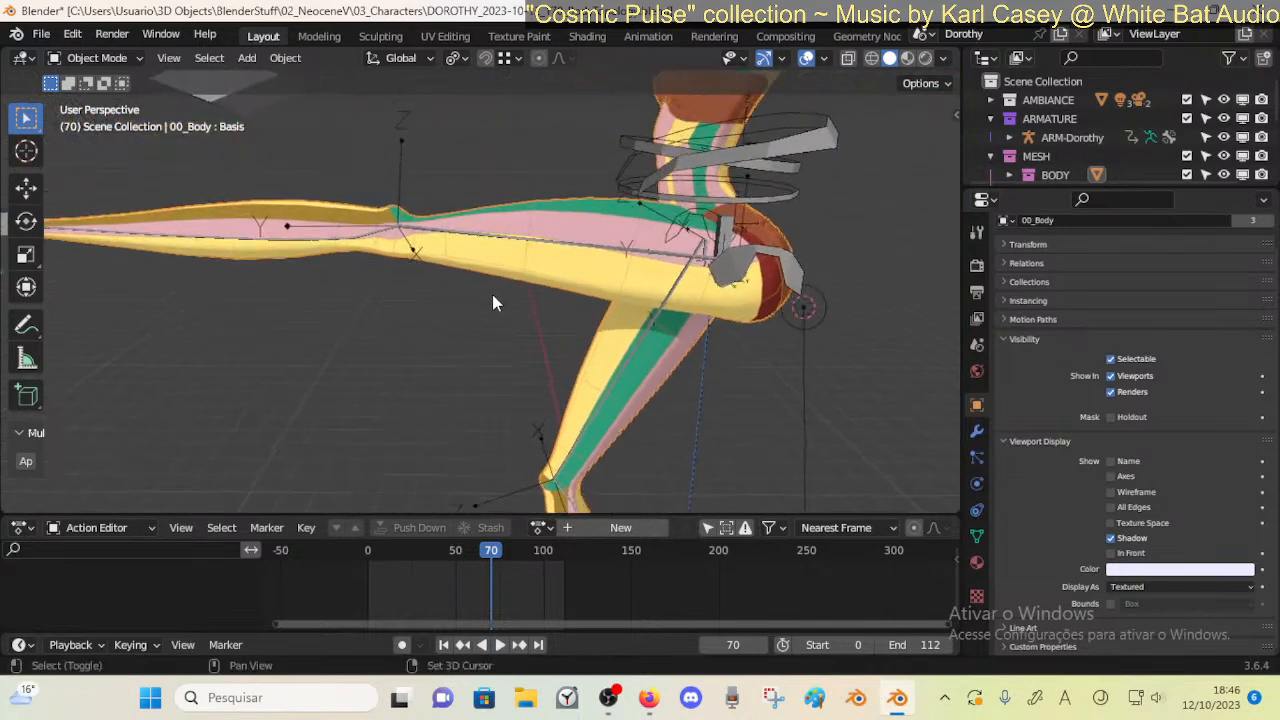
Select the ARM-Dorothy armature together with 00_Body, enter Weight Paint mode and make DEF-7D-Shin.L the active bone
{"action": "left_click", "coordinate": [420, 233]}
{"action": "left_click", "coordinate": [439, 246], "text": "shift"}
{"action": "key", "text": "ctrl+Tab"}
{"action": "left_click", "coordinate": [451, 247], "text": "ctrl"}
{"action": "mouse_move", "coordinate": [450, 256]}
{"action": "middle_mouse_down", "text": "shift"}
{"action": "mouse_move", "coordinate": [492, 302]}
{"action": "mouse_move", "coordinate": [458, 250]}
{"action": "mouse_move", "coordinate": [436, 246]}
{"action": "middle_mouse_up", "text": "shift"}
{"action": "middle_click_drag", "start_coordinate": [436, 250], "coordinate": [502, 312], "text": "shift"}
{"action": "left_click", "coordinate": [385, 300], "text": "ctrl"}
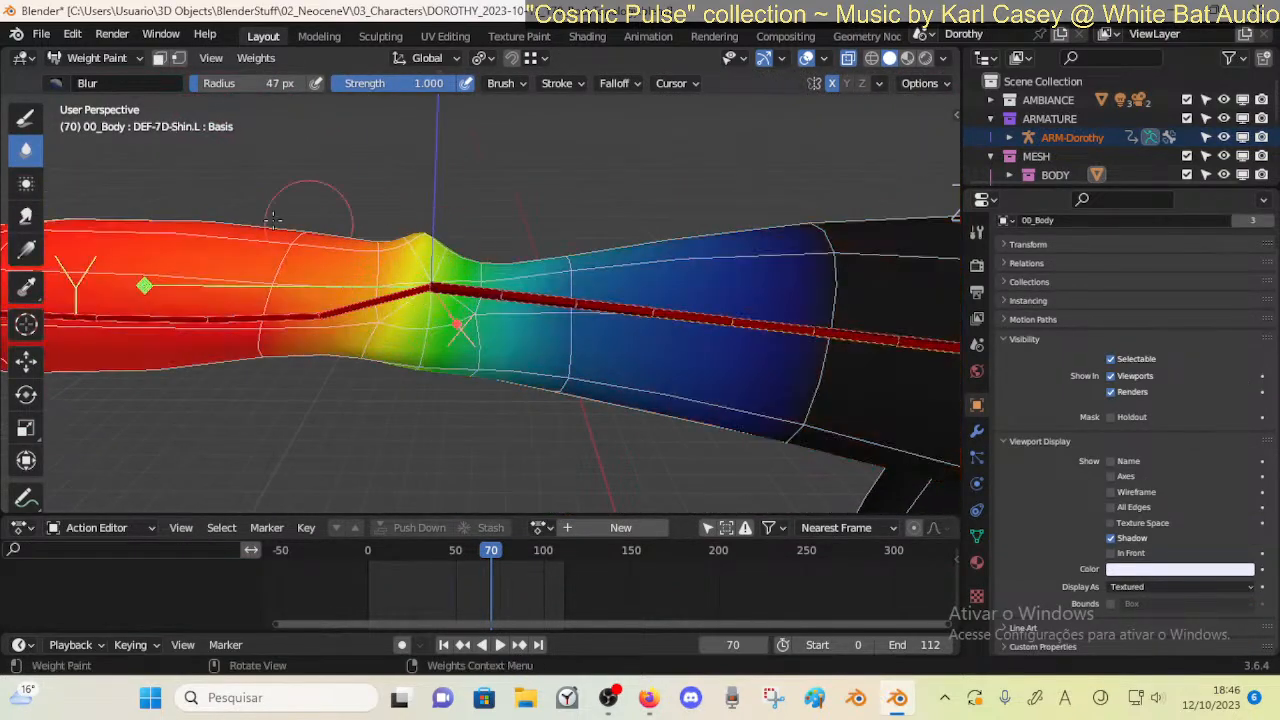
{"action": "left_click", "coordinate": [28, 118]}
{"action": "key", "text": "ctrl+f"}
{"action": "left_click", "coordinate": [470, 154]}
{"action": "left_click_drag", "start_coordinate": [489, 245], "coordinate": [472, 257]}
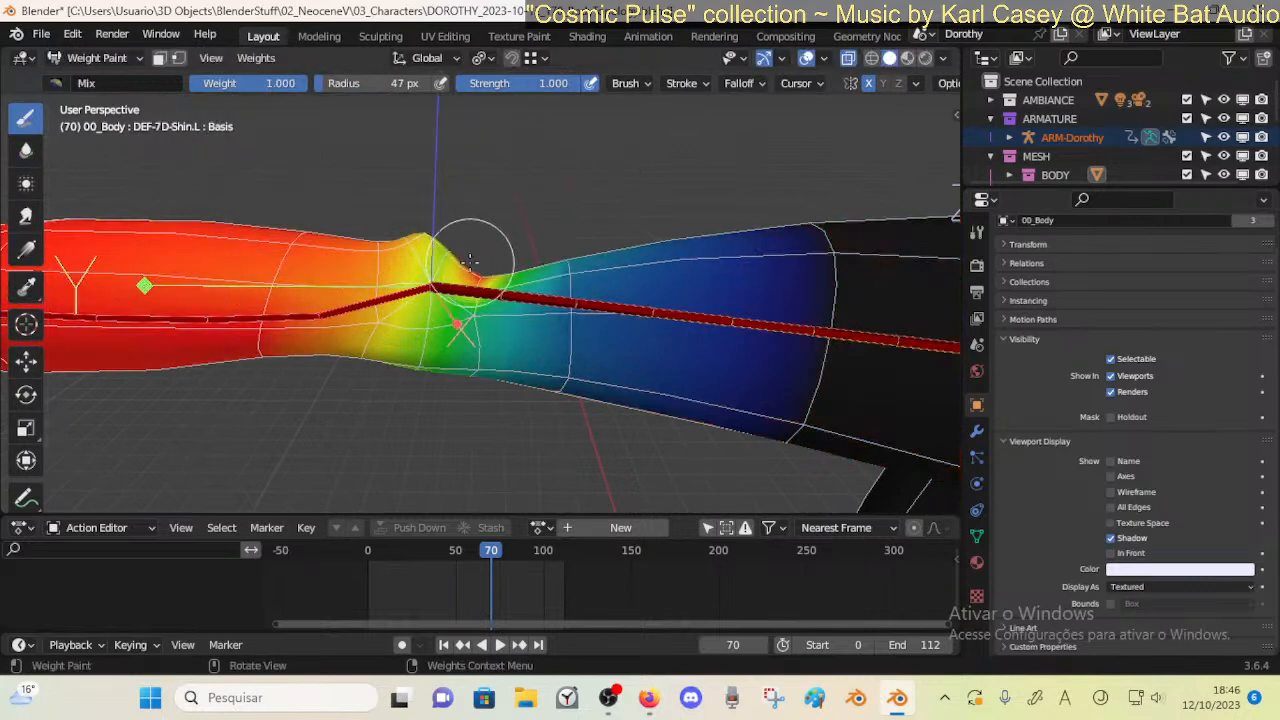
{"action": "key", "text": "ctrl+z"}
{"action": "key", "text": "ctrl+z"}
{"action": "key", "text": "ctrl+z"}
{"action": "key", "text": "ctrl+shift+z"}
{"action": "key", "text": "ctrl+shift+z"}
Smear the DEF-7D-Shin.L weights across the left knee, using brush radii of 157 px and 67 px
{"action": "left_click", "coordinate": [26, 150]}
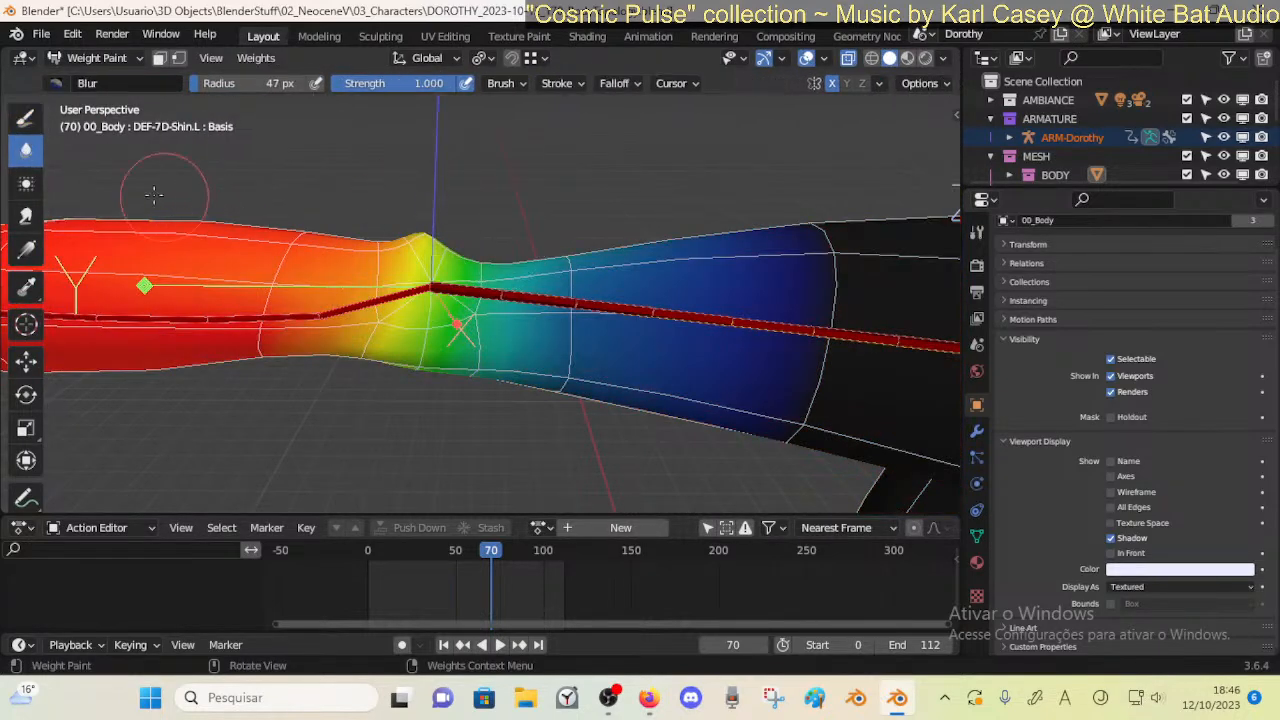
{"action": "left_click", "coordinate": [26, 215]}
{"action": "key", "text": "f"}
{"action": "left_click", "coordinate": [558, 268]}
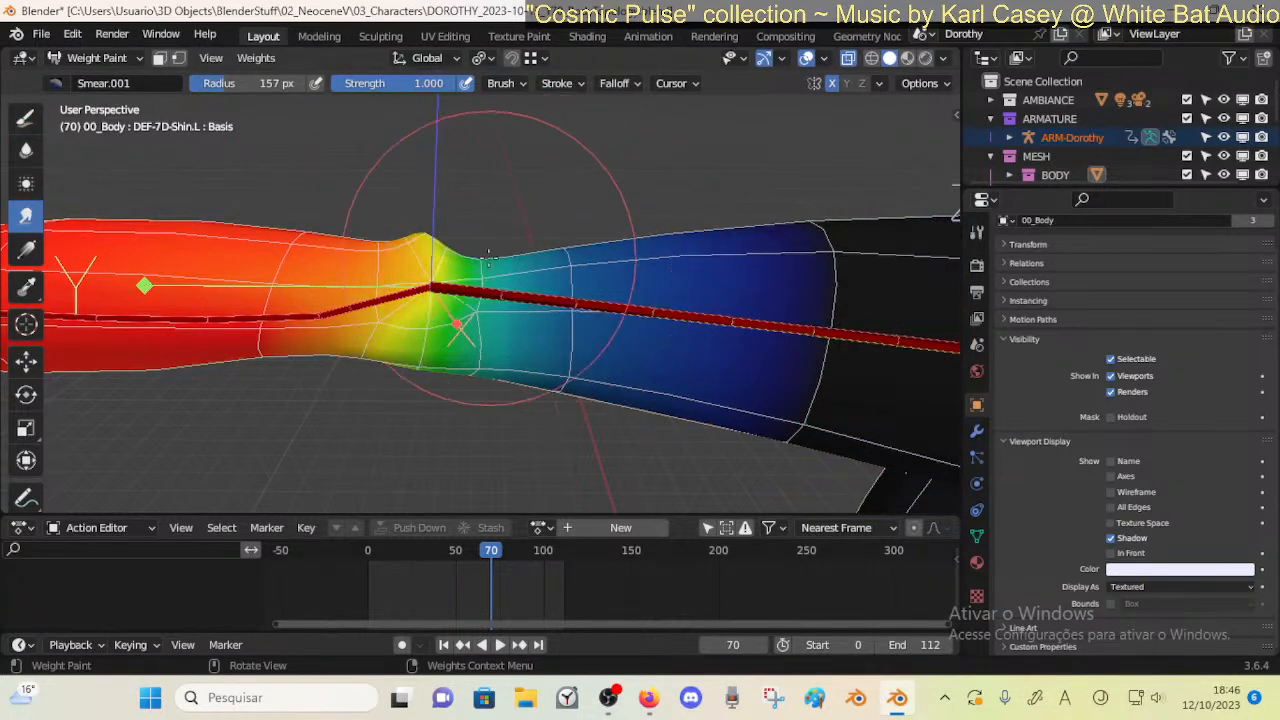
{"action": "mouse_move", "coordinate": [494, 272]}
{"action": "middle_mouse_down"}
{"action": "mouse_move", "coordinate": [486, 366]}
{"action": "mouse_move", "coordinate": [456, 371]}
{"action": "middle_mouse_up"}
{"action": "key", "text": "f"}
{"action": "left_click", "coordinate": [403, 324]}
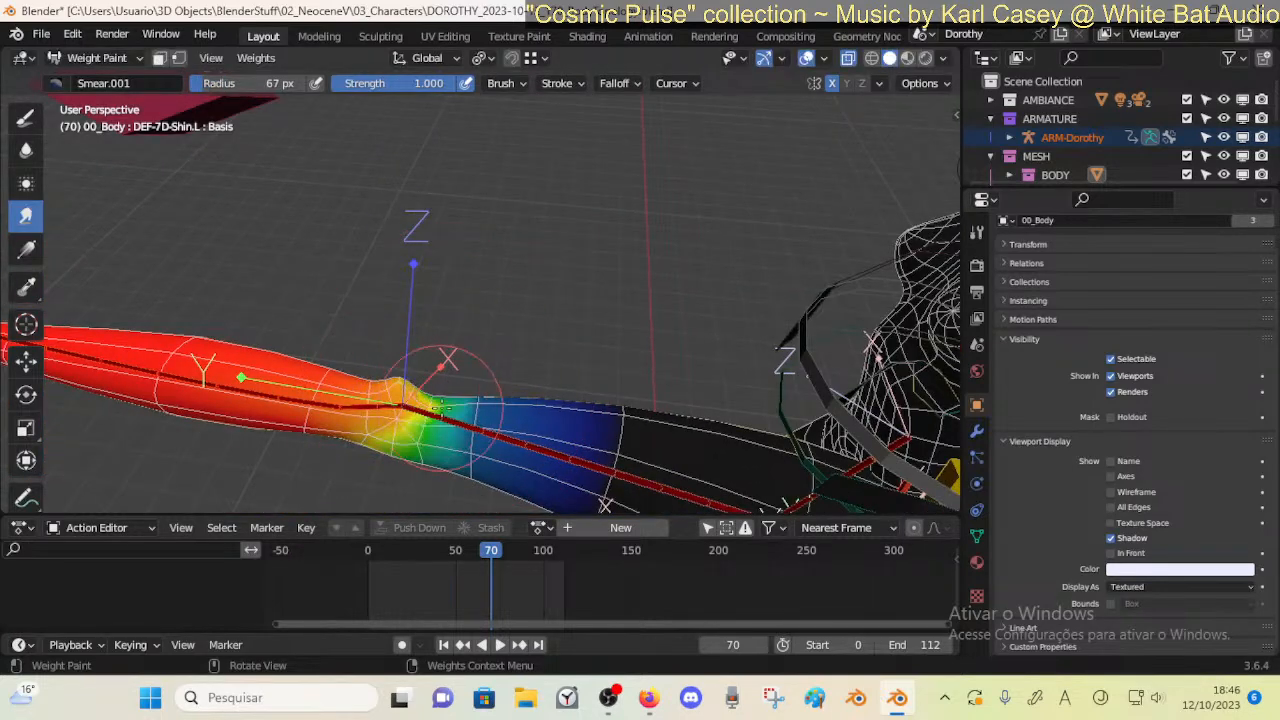
Remove shin weight from the thigh side of the left knee with the Subtract brush at a 67 px radius
{"action": "left_click", "coordinate": [26, 117]}
{"action": "left_click", "coordinate": [90, 83]}
{"action": "left_click", "coordinate": [609, 146]}
{"action": "mouse_move", "coordinate": [516, 404]}
{"action": "left_mouse_down"}
{"action": "mouse_move", "coordinate": [503, 471]}
{"action": "mouse_move", "coordinate": [463, 466]}
{"action": "left_mouse_up"}
{"action": "middle_click_drag", "start_coordinate": [463, 466], "coordinate": [525, 290]}
{"action": "middle_click_drag", "start_coordinate": [510, 228], "coordinate": [479, 285]}
{"action": "middle_click_drag", "start_coordinate": [432, 322], "coordinate": [527, 302]}
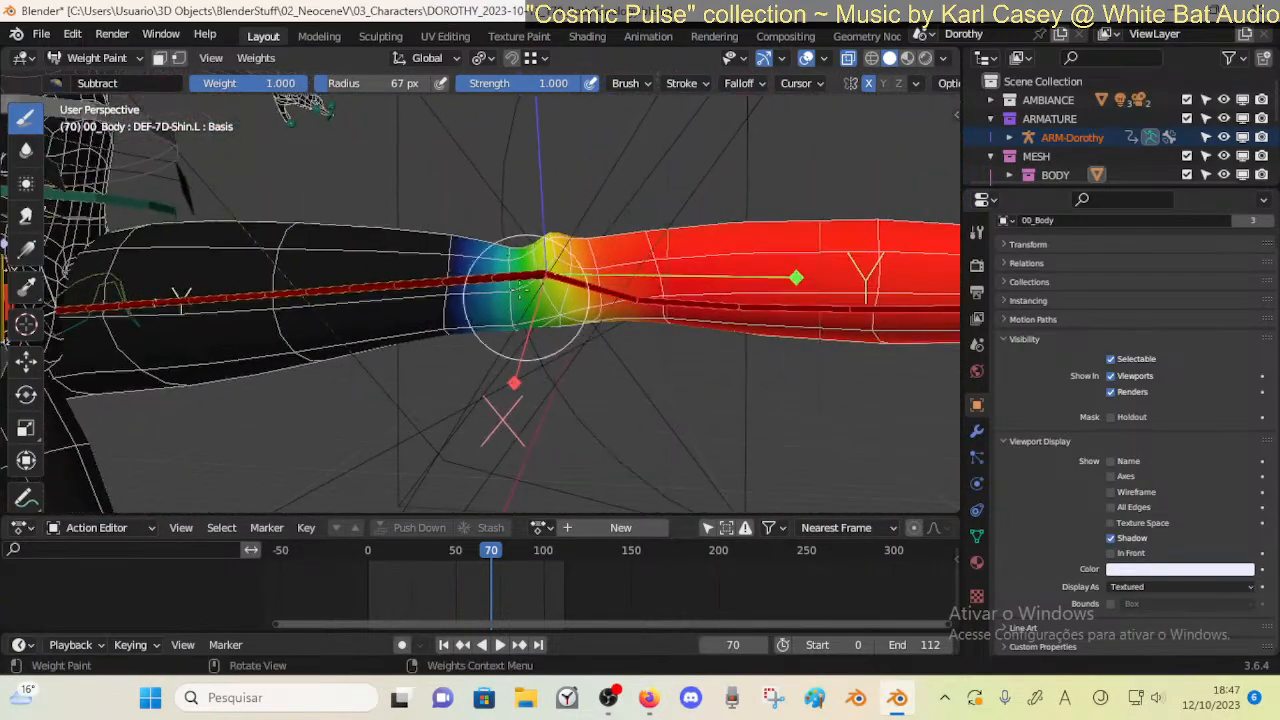
{"action": "left_click_drag", "start_coordinate": [507, 258], "coordinate": [505, 250]}
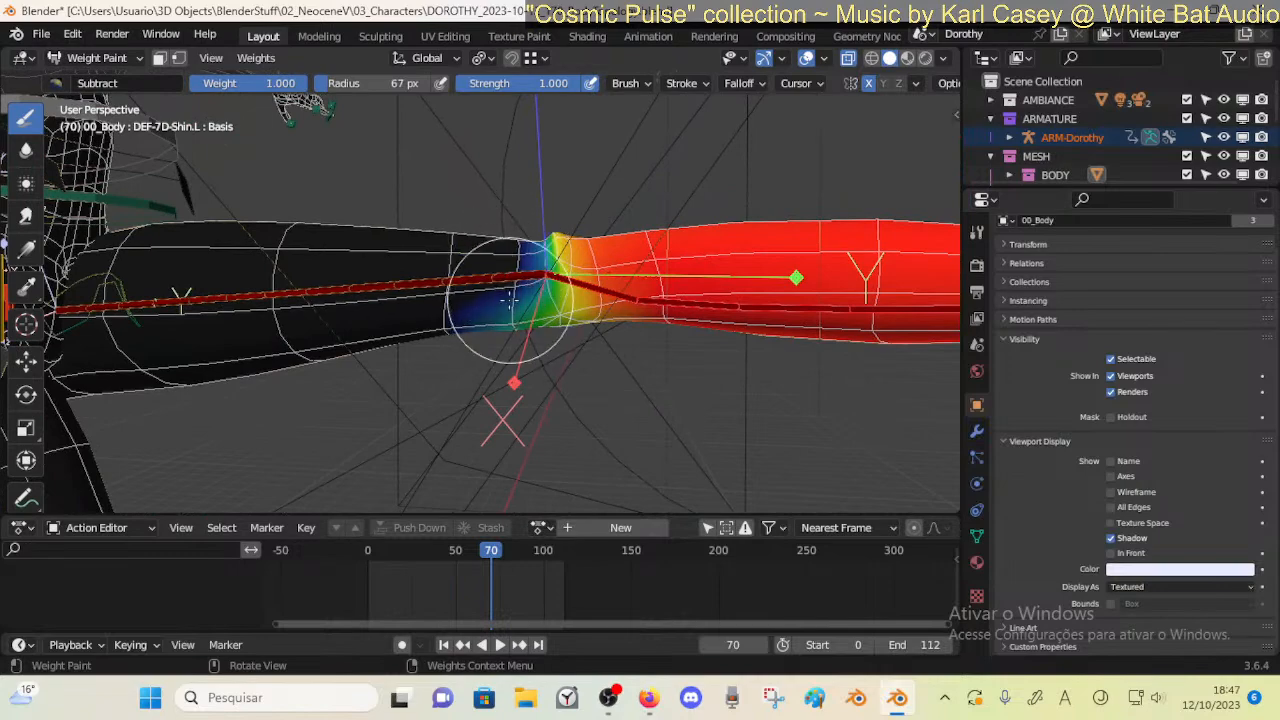
{"action": "middle_click_drag", "start_coordinate": [508, 328], "coordinate": [503, 260]}
{"action": "mouse_move", "coordinate": [608, 268]}
{"action": "middle_mouse_down"}
{"action": "mouse_move", "coordinate": [466, 263]}
{"action": "mouse_move", "coordinate": [531, 277]}
{"action": "mouse_move", "coordinate": [510, 330]}
{"action": "mouse_move", "coordinate": [527, 325]}
{"action": "mouse_move", "coordinate": [485, 398]}
{"action": "middle_mouse_up"}
Blur the shin weights around the left knee with a brush radius of 41 px
{"action": "left_click", "coordinate": [26, 149]}
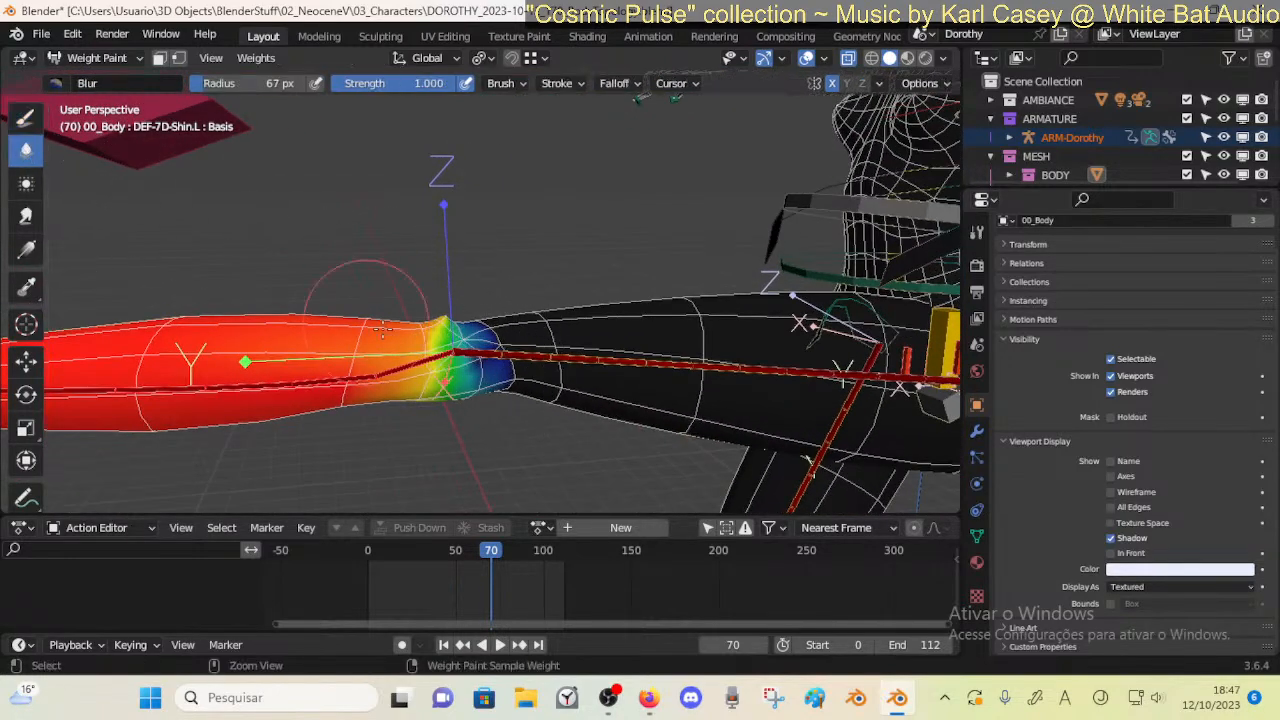
{"action": "middle_click_drag", "start_coordinate": [420, 360], "coordinate": [440, 368]}
{"action": "key", "text": "f"}
{"action": "left_click", "coordinate": [457, 374]}
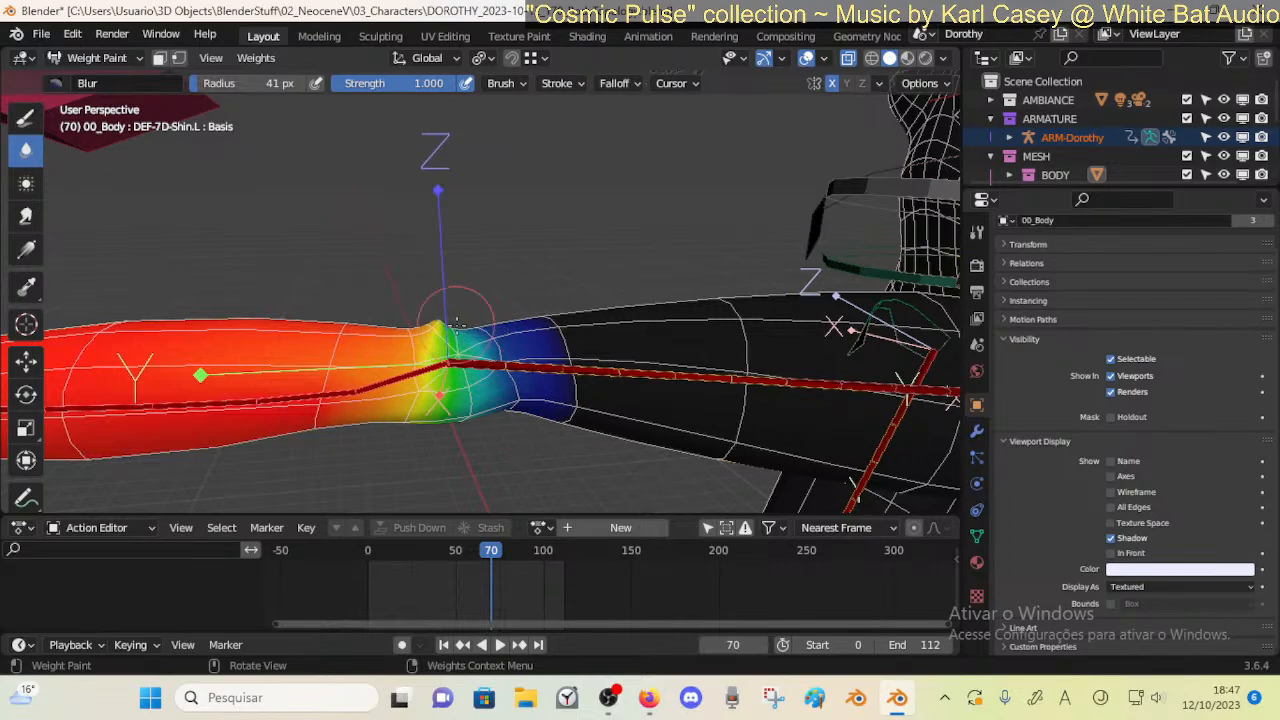
{"action": "mouse_move", "coordinate": [448, 318]}
{"action": "middle_mouse_down"}
{"action": "mouse_move", "coordinate": [457, 380]}
{"action": "mouse_move", "coordinate": [397, 420]}
{"action": "mouse_move", "coordinate": [415, 451]}
{"action": "mouse_move", "coordinate": [464, 463]}
{"action": "mouse_move", "coordinate": [394, 432]}
{"action": "middle_mouse_up"}
{"action": "middle_click_drag", "start_coordinate": [399, 369], "coordinate": [447, 430]}
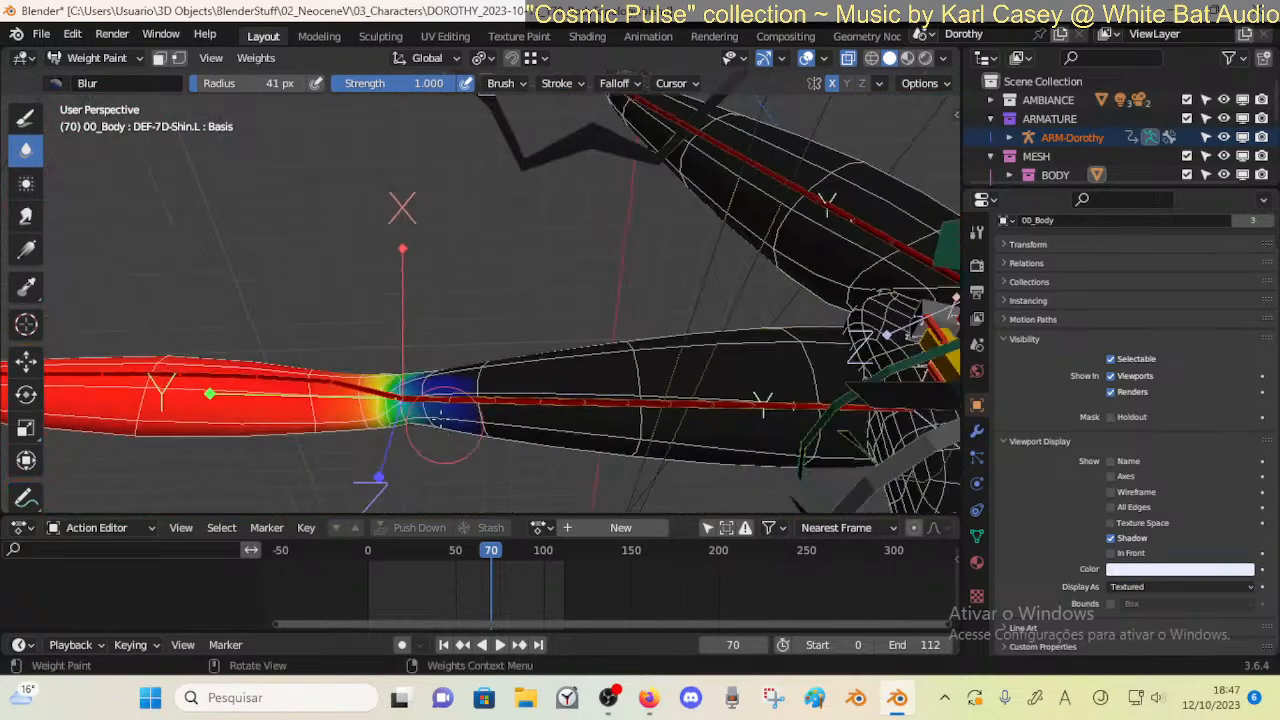
{"action": "mouse_move", "coordinate": [417, 370]}
{"action": "middle_mouse_down"}
{"action": "mouse_move", "coordinate": [380, 450]}
{"action": "mouse_move", "coordinate": [426, 384]}
{"action": "middle_mouse_up"}
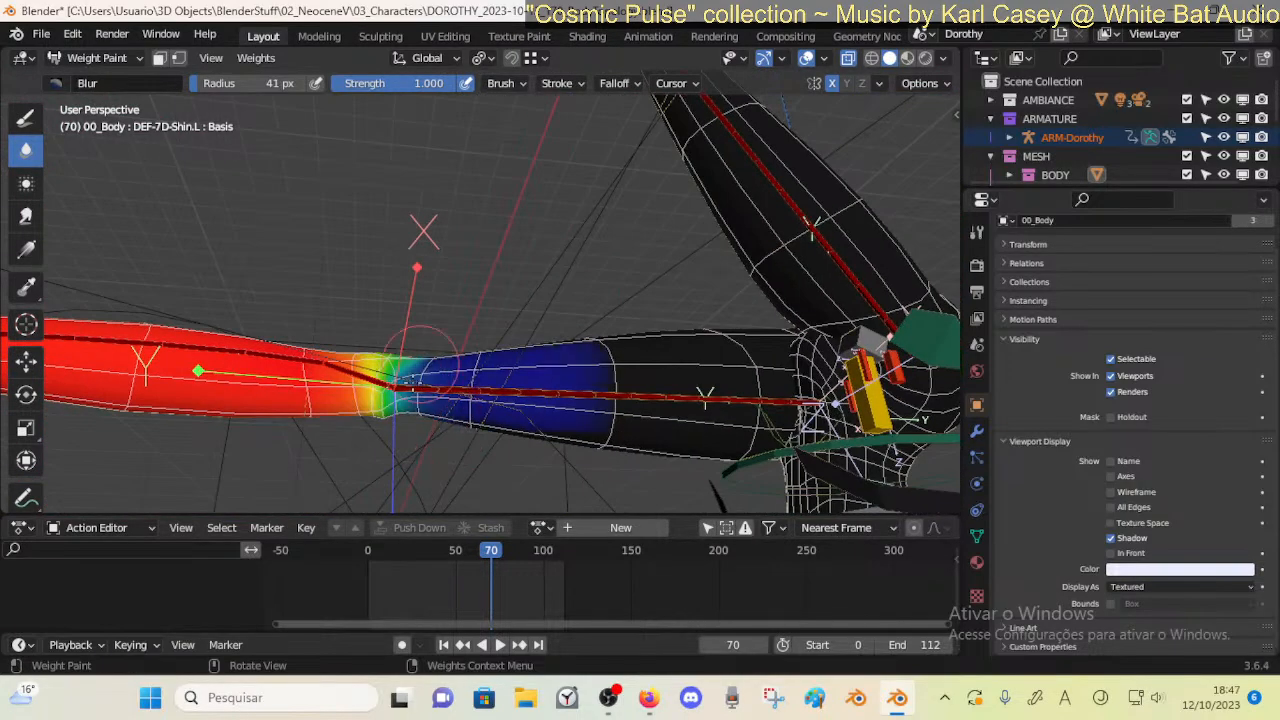
Undo the last blur strokes and smooth the back of the knee with a 30 px Blur brush
{"action": "key", "text": "ctrl+z"}
{"action": "key", "text": "ctrl+z"}
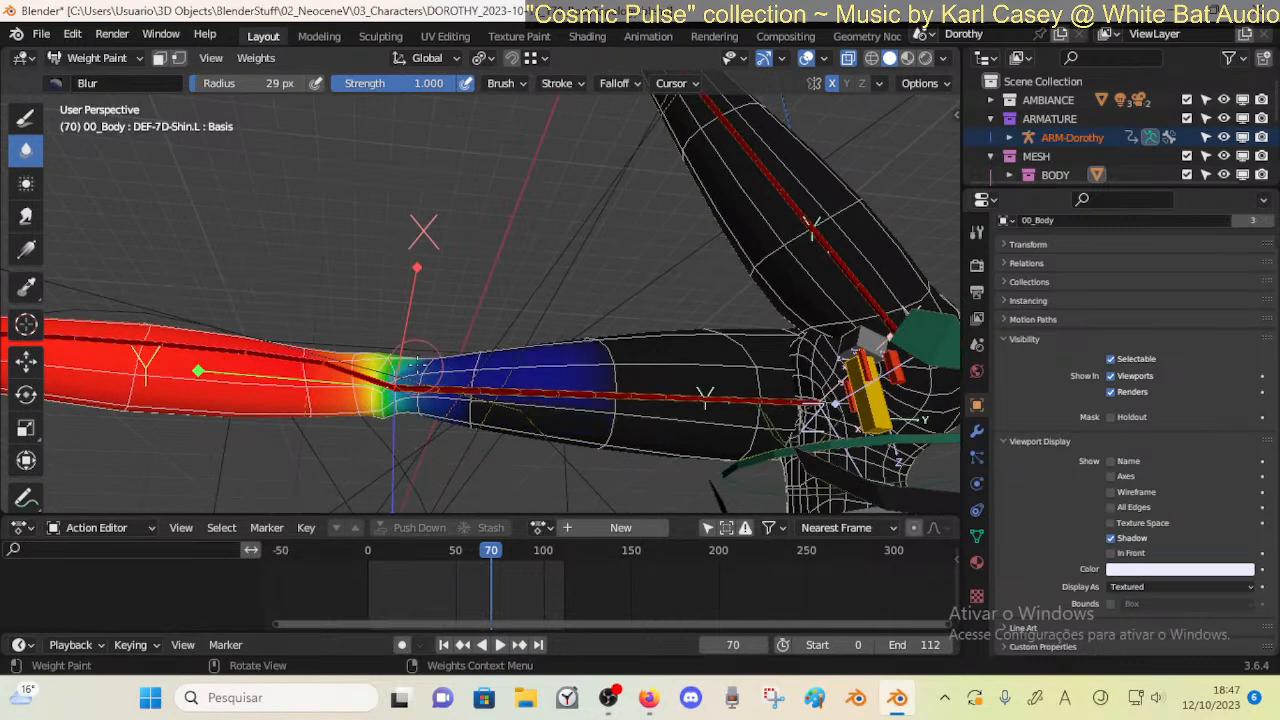
{"action": "middle_click_drag", "start_coordinate": [418, 396], "coordinate": [396, 370]}
{"action": "key", "text": "ctrl+z"}
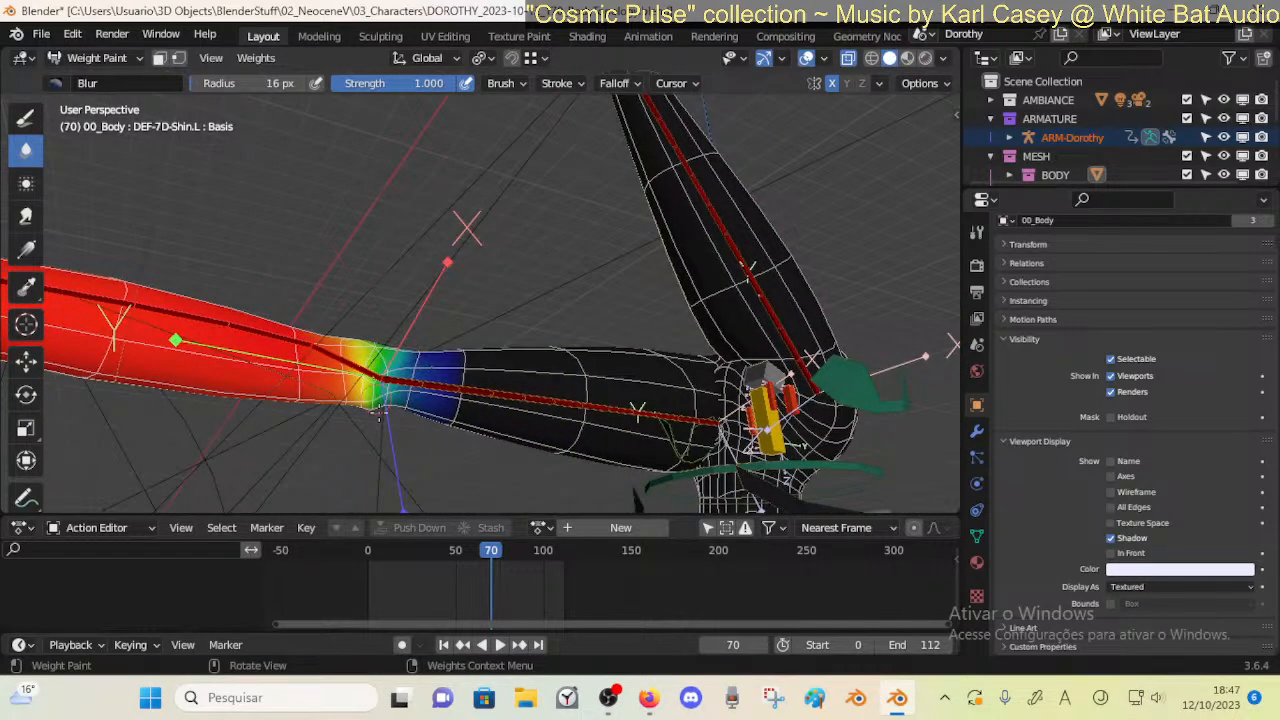
{"action": "key", "text": "f"}
{"action": "left_click", "coordinate": [386, 393]}
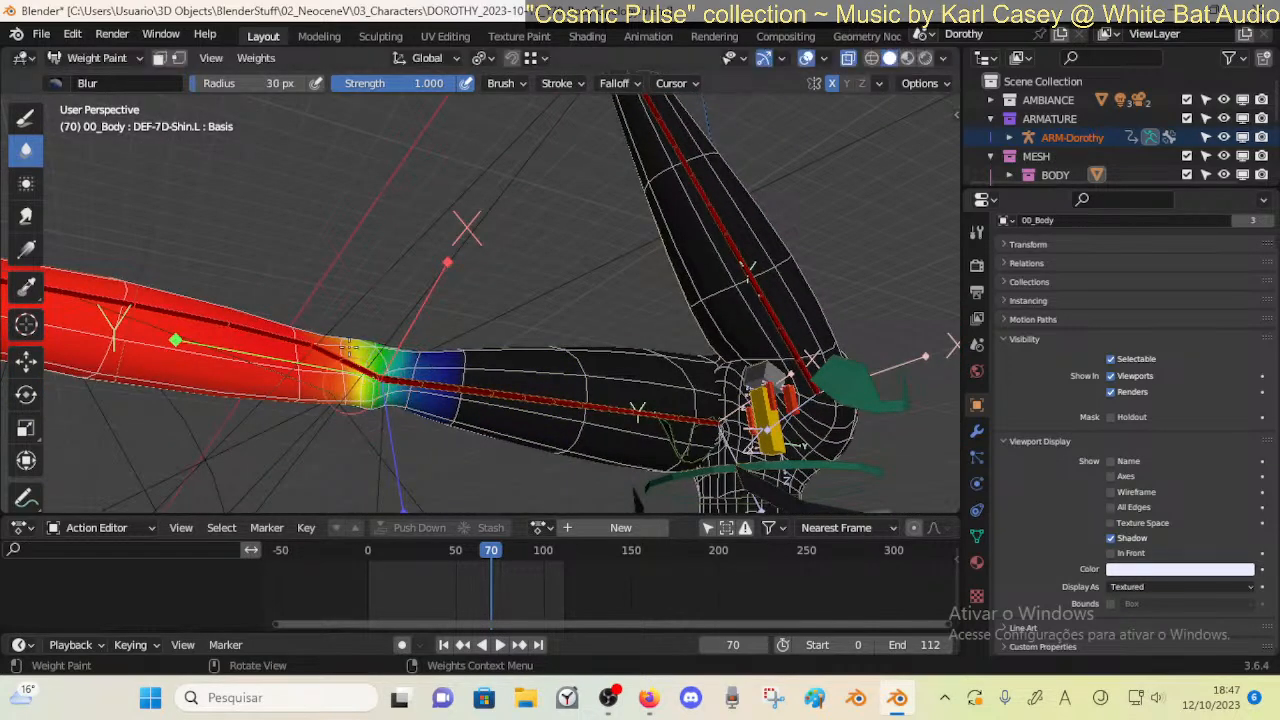
{"action": "middle_click_drag", "start_coordinate": [386, 395], "coordinate": [396, 314]}
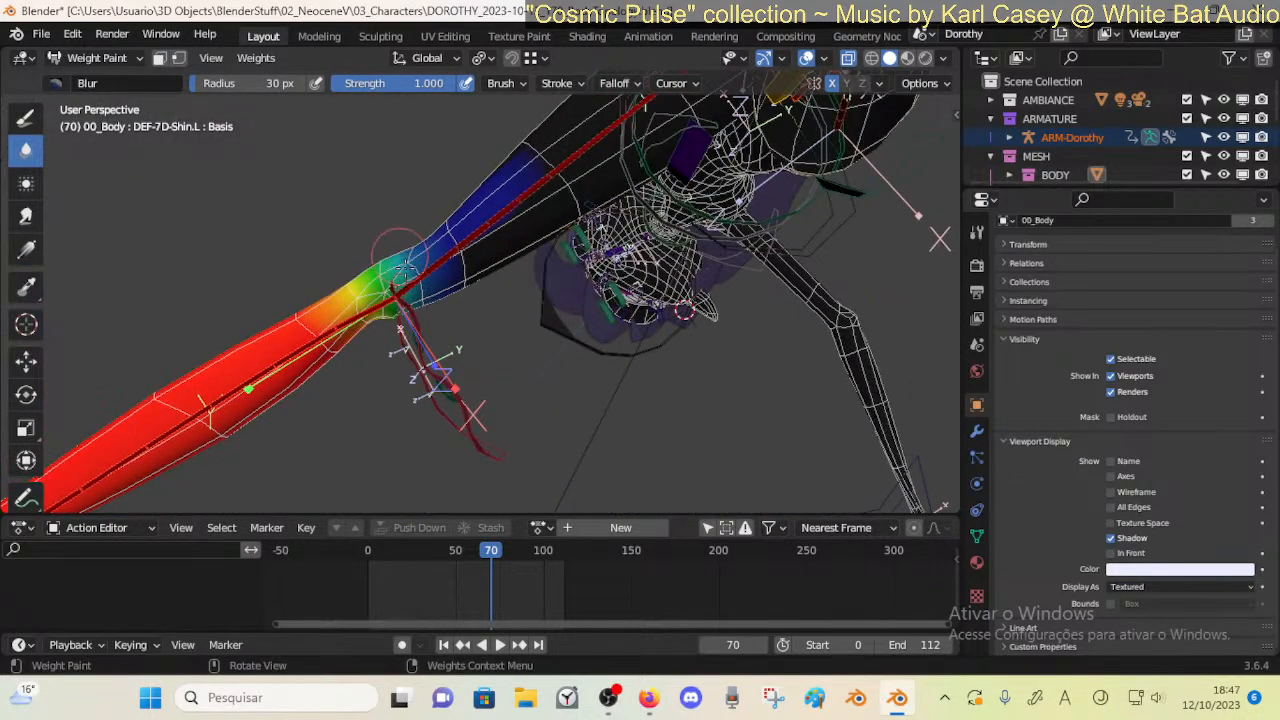
Blur the weight transition between the kneecap and lower thigh with a brush radius of 29 px
{"action": "key", "text": "f"}
{"action": "left_click", "coordinate": [400, 272]}
{"action": "mouse_move", "coordinate": [412, 275]}
{"action": "middle_mouse_down"}
{"action": "mouse_move", "coordinate": [480, 423]}
{"action": "mouse_move", "coordinate": [611, 294]}
{"action": "mouse_move", "coordinate": [471, 246]}
{"action": "mouse_move", "coordinate": [478, 330]}
{"action": "middle_mouse_up"}
{"action": "key", "text": "f"}
{"action": "left_click", "coordinate": [463, 268]}
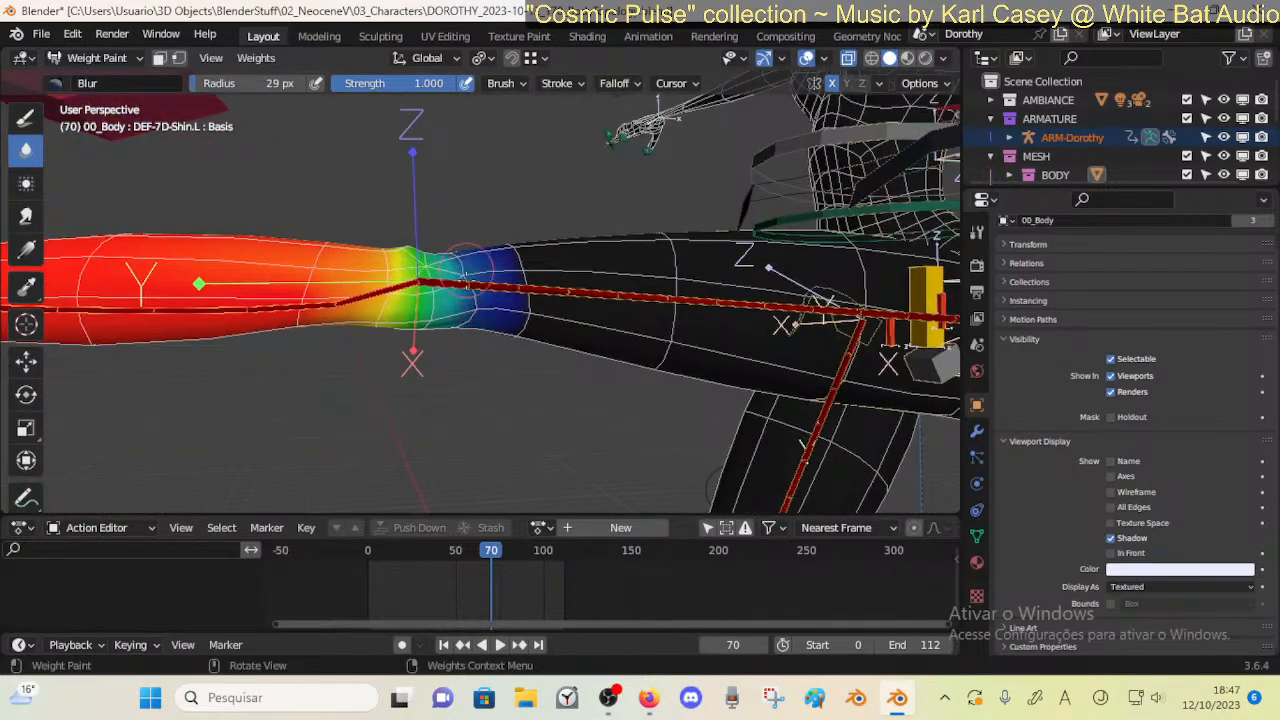
{"action": "middle_click_drag", "start_coordinate": [415, 220], "coordinate": [447, 282]}
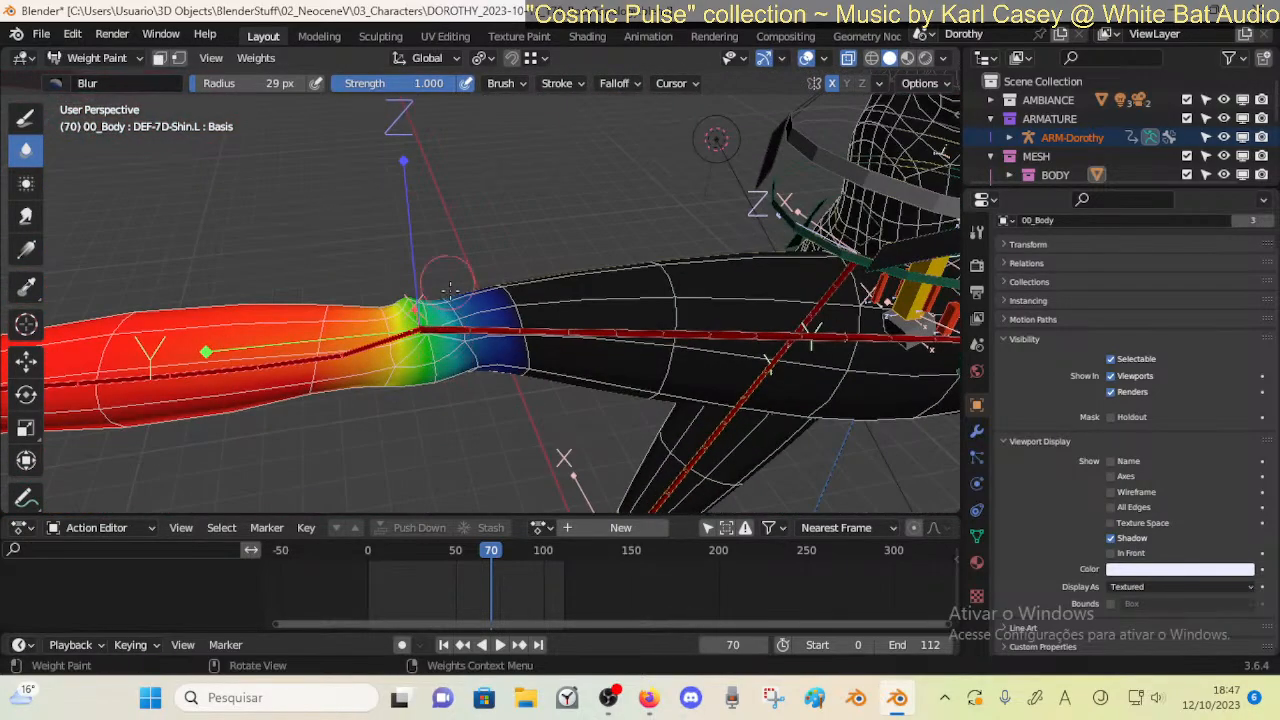
{"action": "middle_click_drag", "start_coordinate": [447, 365], "coordinate": [454, 293]}
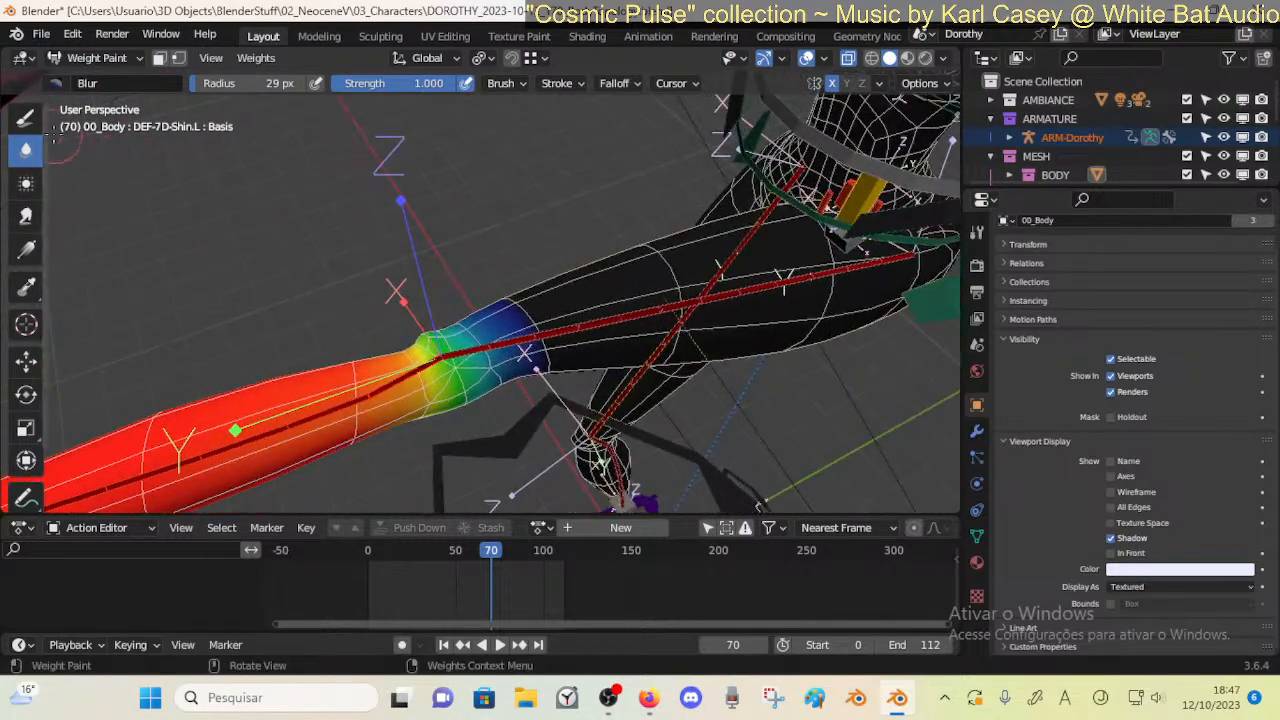
Paint the kneecap with the Mix brush at a 46 px radius, trying weights of 1.000, 0.691, 0.503, 0.321 and 0.485
{"action": "left_click", "coordinate": [26, 118]}
{"action": "left_click", "coordinate": [57, 83]}
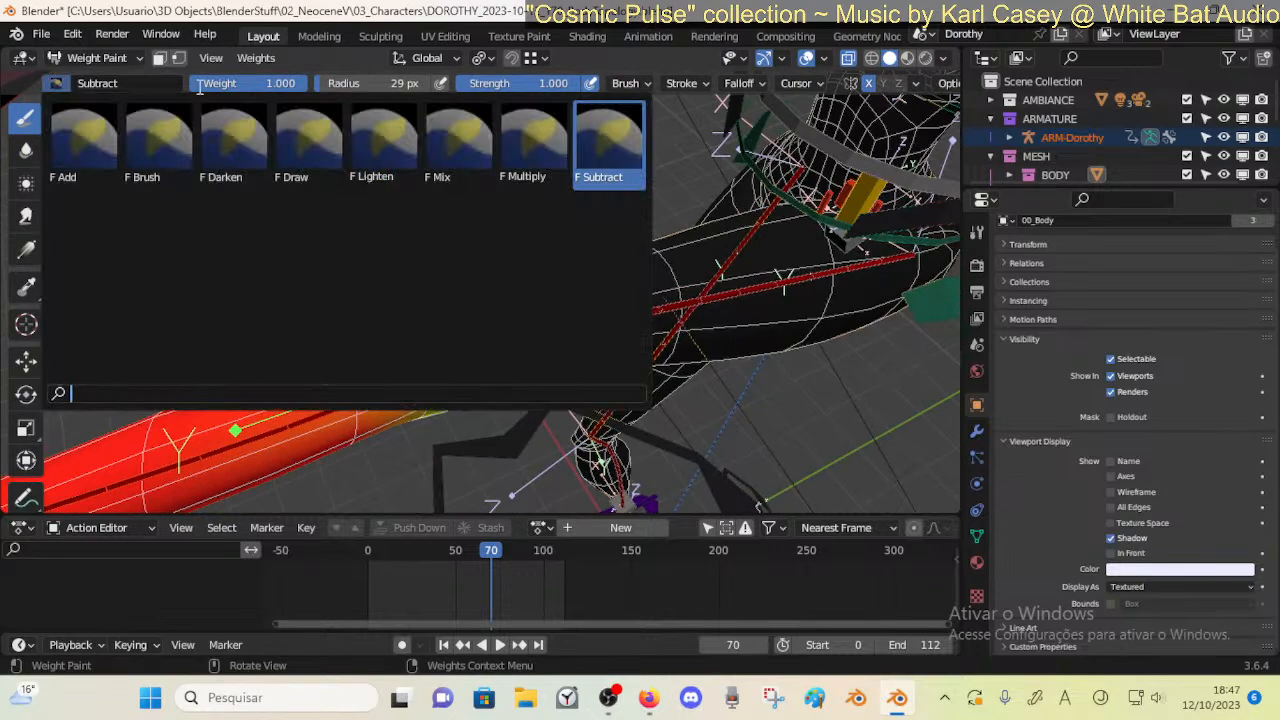
{"action": "left_click", "coordinate": [455, 135]}
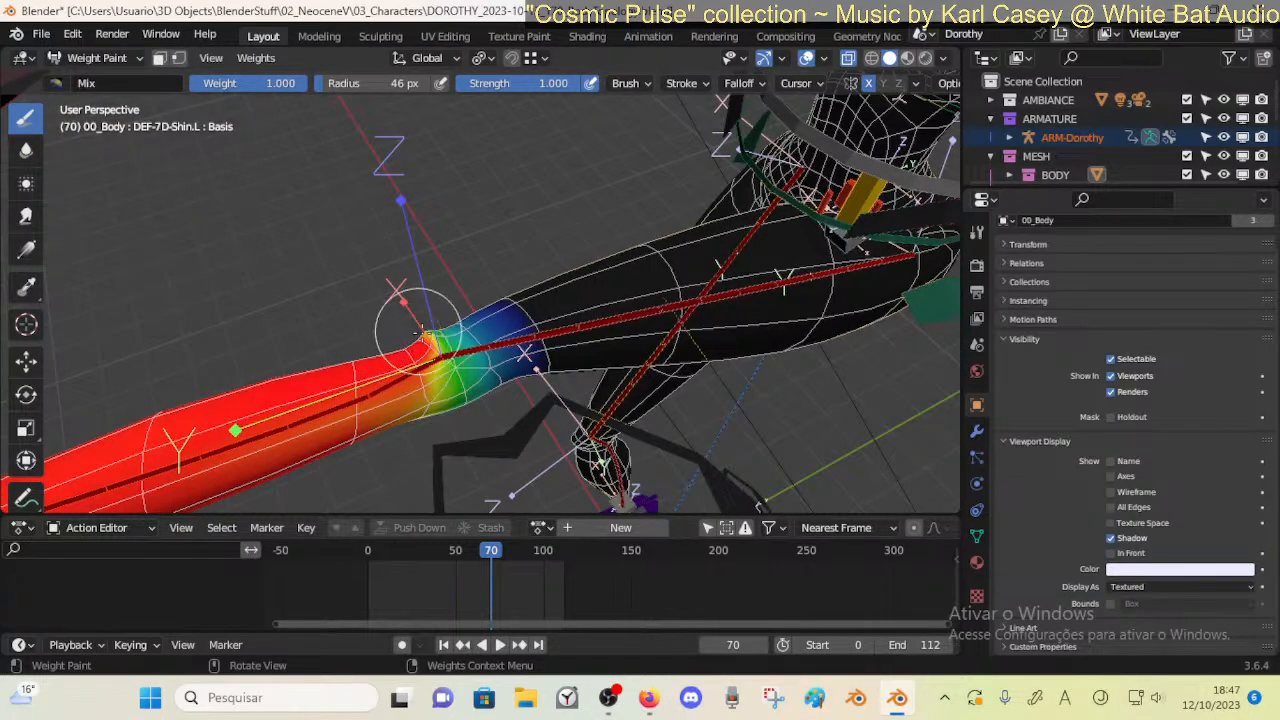
{"action": "middle_click_drag", "start_coordinate": [430, 337], "coordinate": [403, 318]}
{"action": "right_click", "coordinate": [398, 326], "text": "ctrl"}
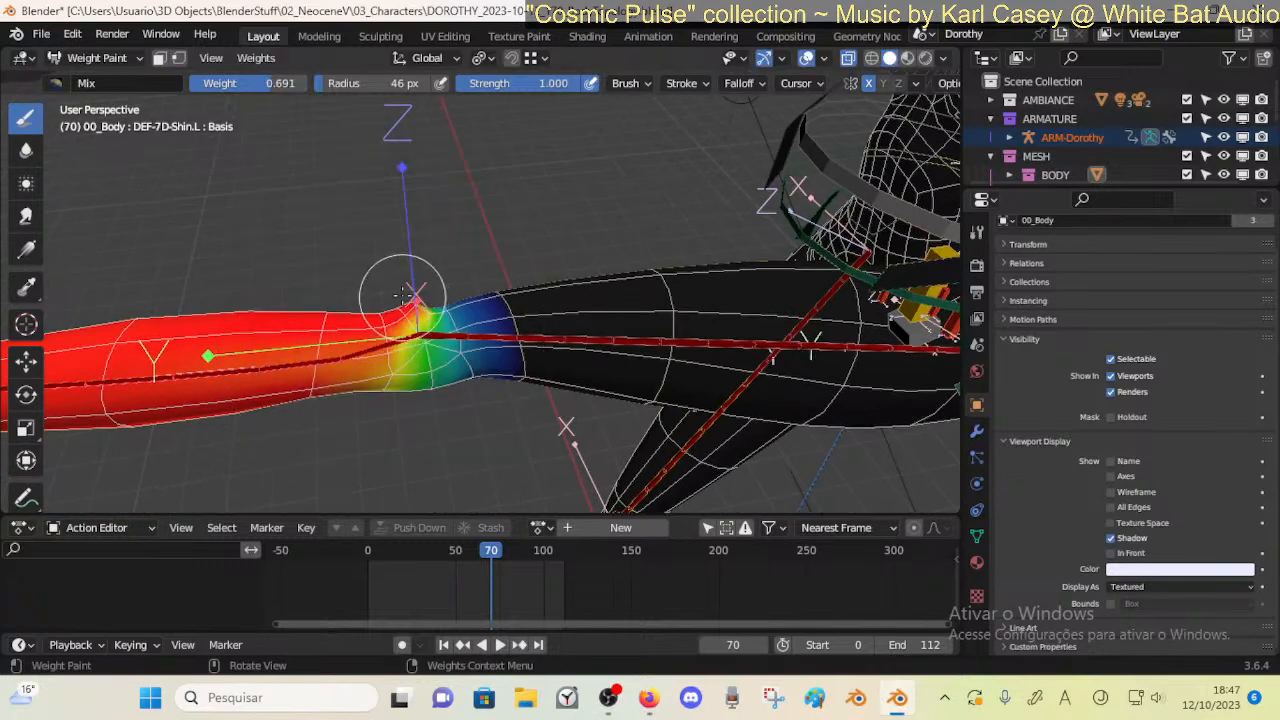
{"action": "right_click", "coordinate": [395, 323], "text": "ctrl"}
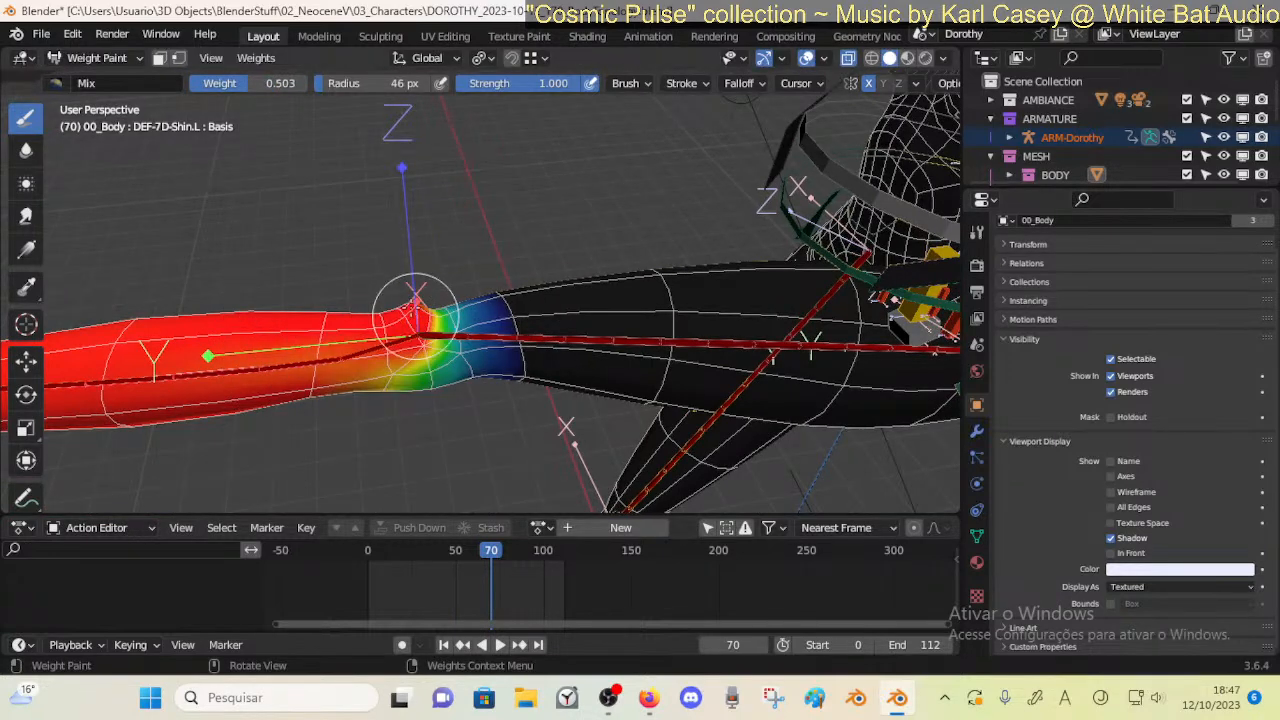
{"action": "key", "text": "ctrl+f"}
{"action": "left_click", "coordinate": [413, 292]}
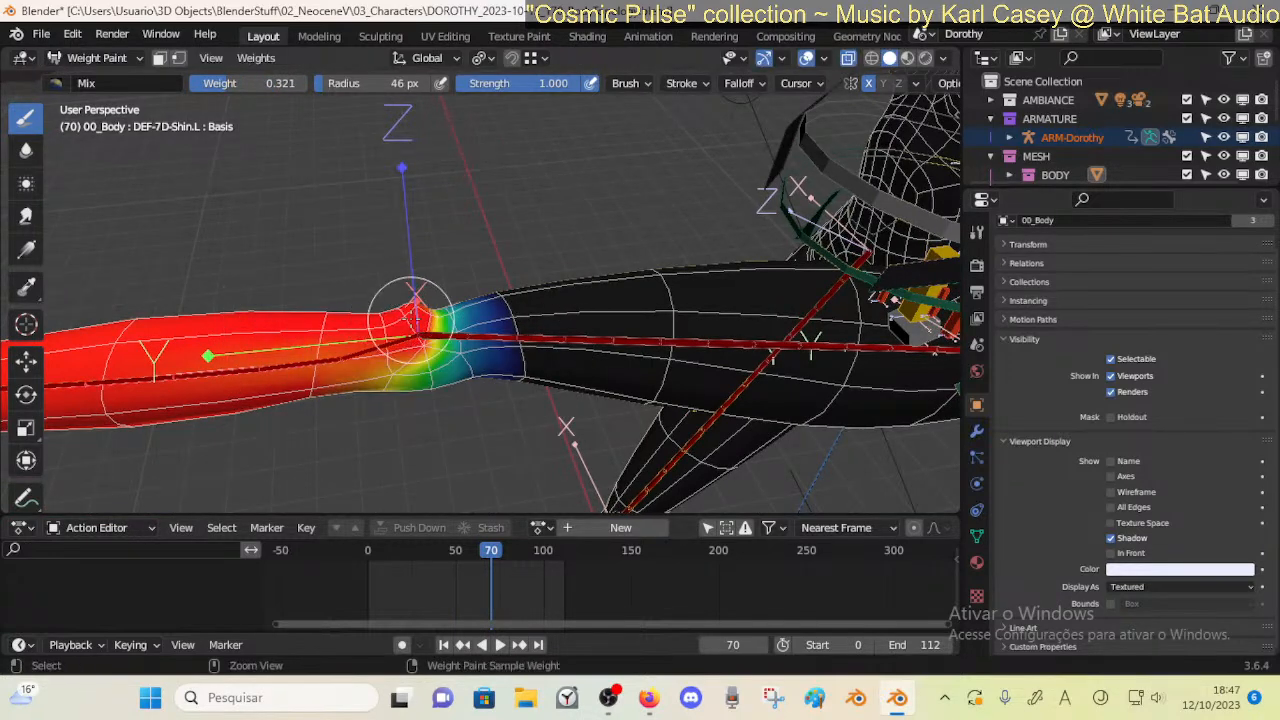
{"action": "key", "text": "ctrl+f"}
{"action": "left_click", "coordinate": [372, 215]}
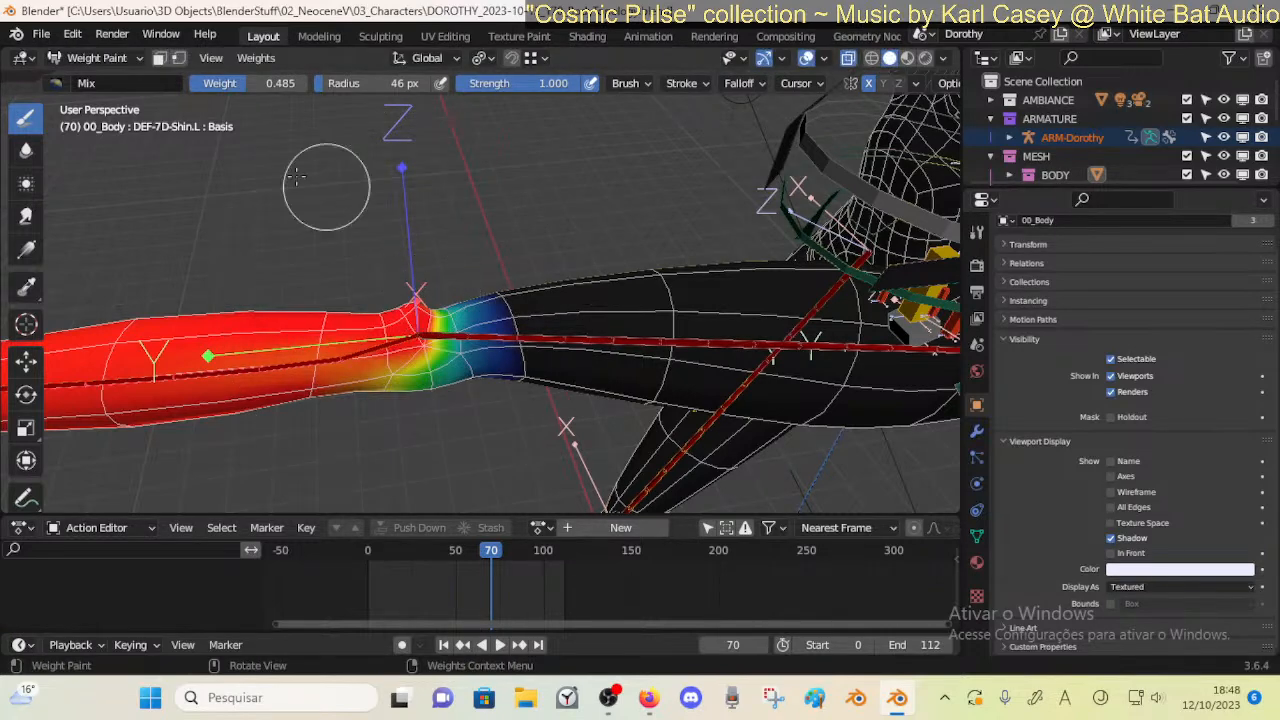
Set the Mix brush's weight to 0.309 and change its Blend option
{"action": "left_click", "coordinate": [56, 83]}
{"action": "left_click", "coordinate": [331, 122]}
{"action": "key", "text": "ctrl+f"}
{"action": "left_click", "coordinate": [301, 245]}
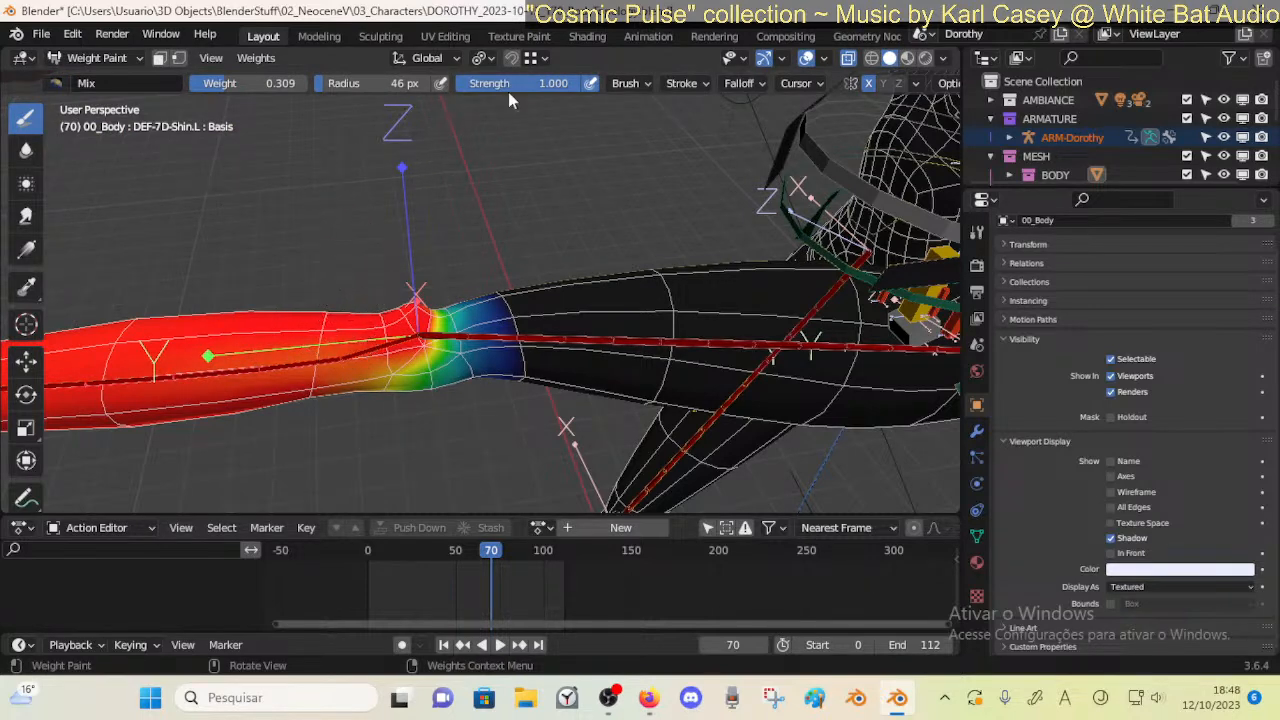
{"action": "left_click", "coordinate": [628, 85]}
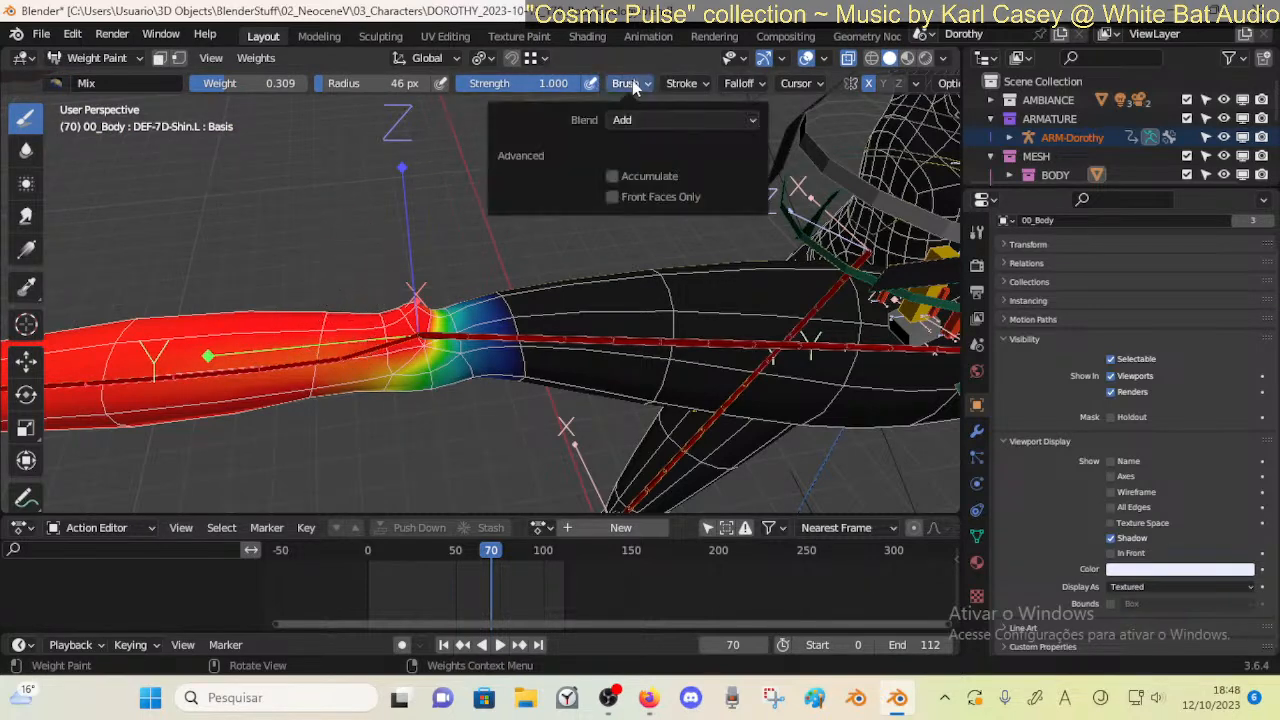
{"action": "left_click", "coordinate": [630, 120]}
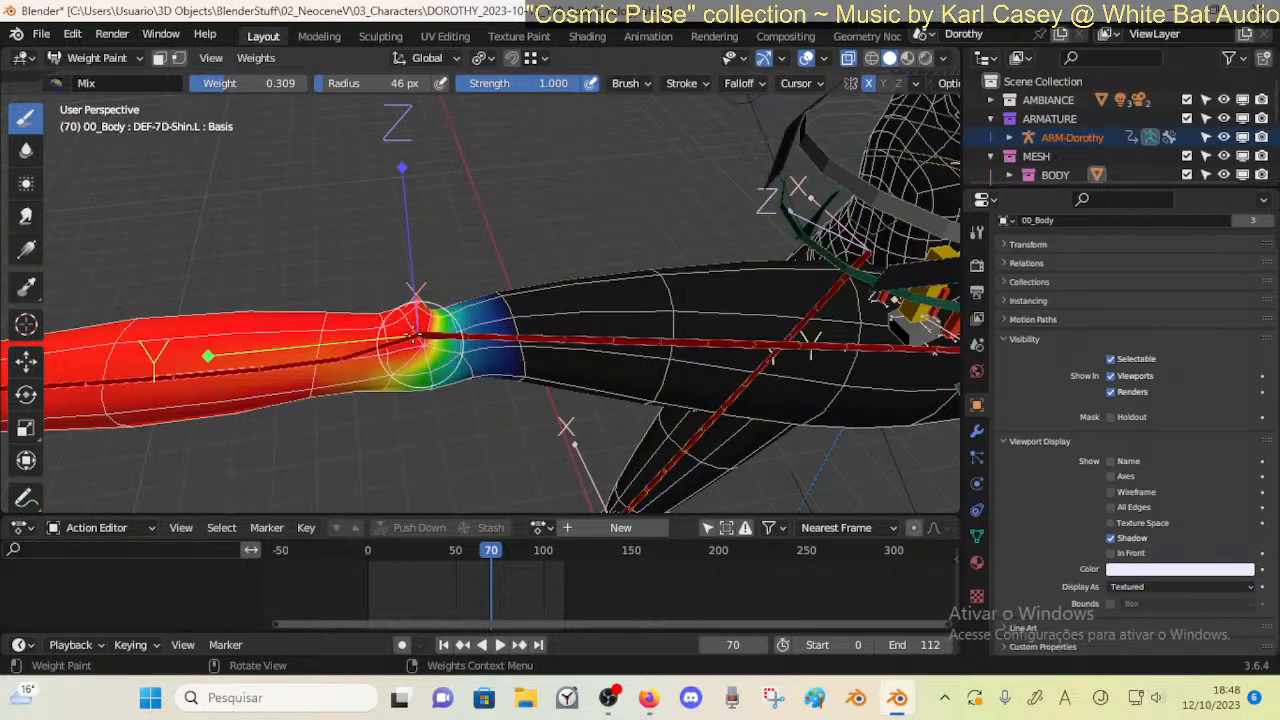
Repaint the kneecap with lower weights, then set the brush weight to 0.745 and its radius to 36 px
{"action": "key", "text": "ctrl+f"}
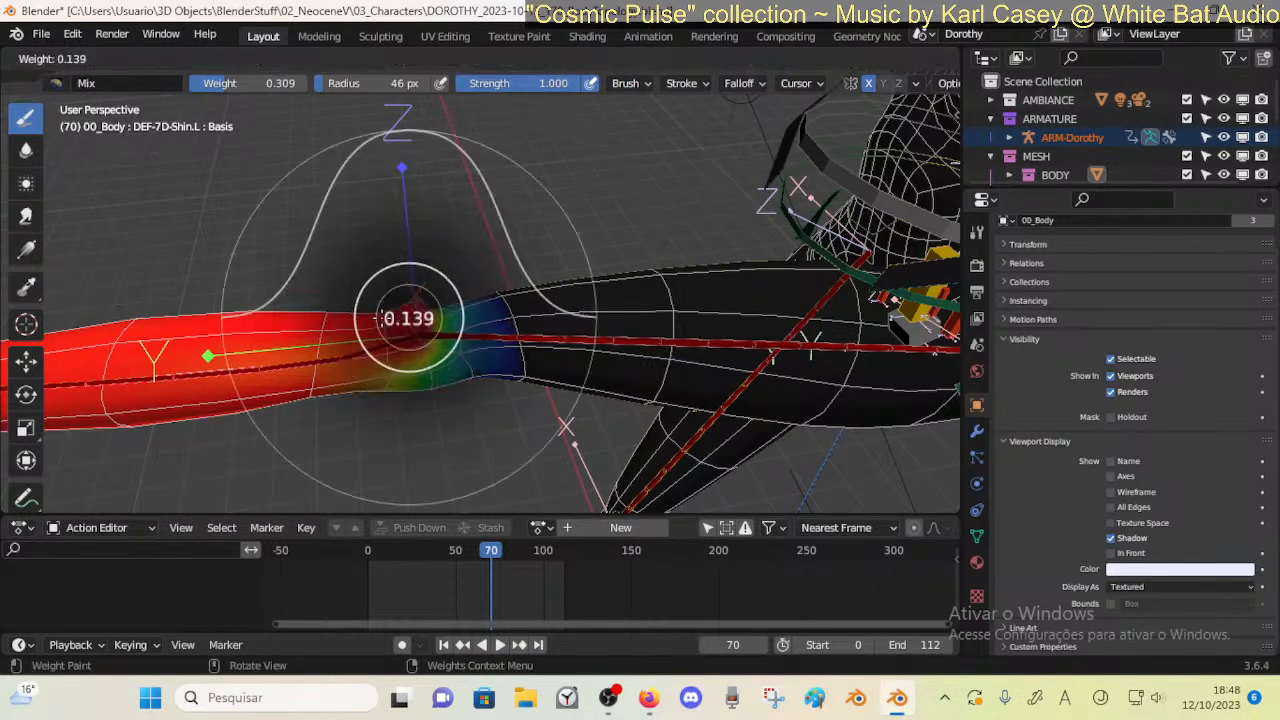
{"action": "left_click", "coordinate": [397, 297]}
{"action": "mouse_move", "coordinate": [416, 312]}
{"action": "middle_mouse_down"}
{"action": "mouse_move", "coordinate": [437, 395]}
{"action": "mouse_move", "coordinate": [433, 305]}
{"action": "mouse_move", "coordinate": [343, 292]}
{"action": "mouse_move", "coordinate": [340, 355]}
{"action": "middle_mouse_up"}
{"action": "key", "text": "ctrl+f"}
{"action": "left_click", "coordinate": [409, 299]}
{"action": "key", "text": "f"}
{"action": "left_click", "coordinate": [340, 292]}
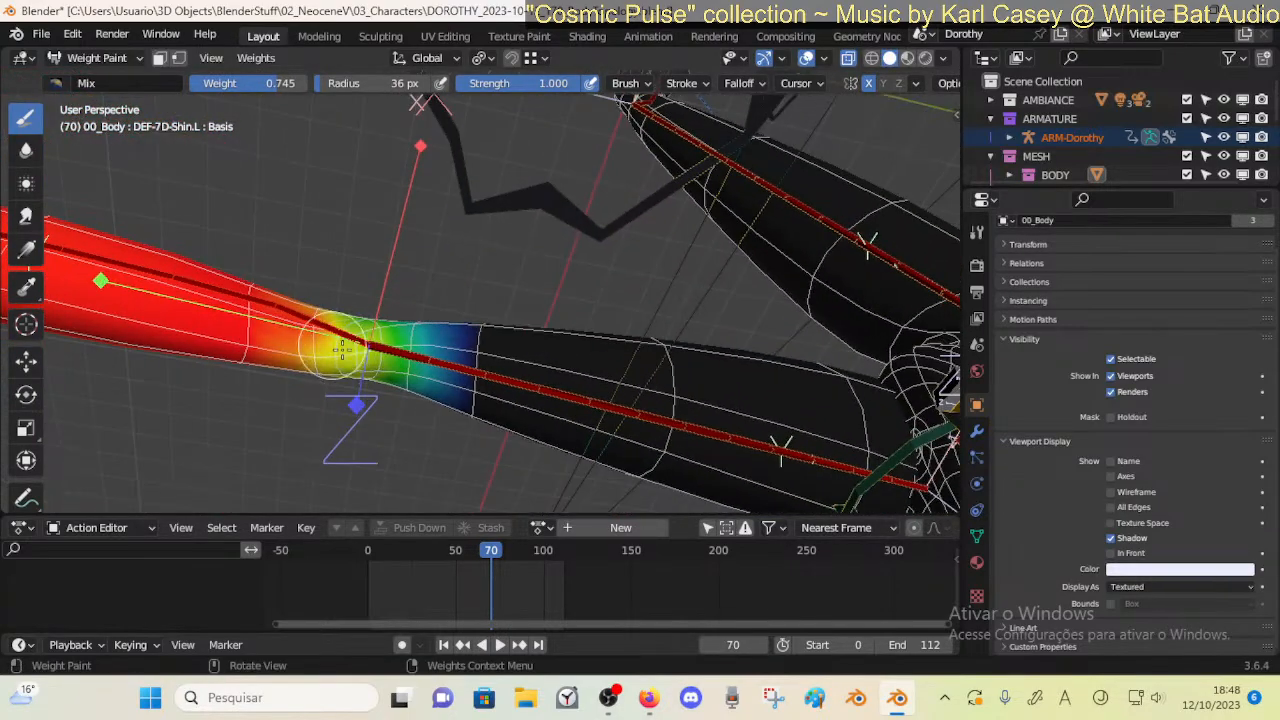
Paint the shin side of the left knee with the 36 px Mix brush at weights of 1.000 and 0.927
{"action": "key", "text": "ctrl+f"}
{"action": "left_click", "coordinate": [317, 345]}
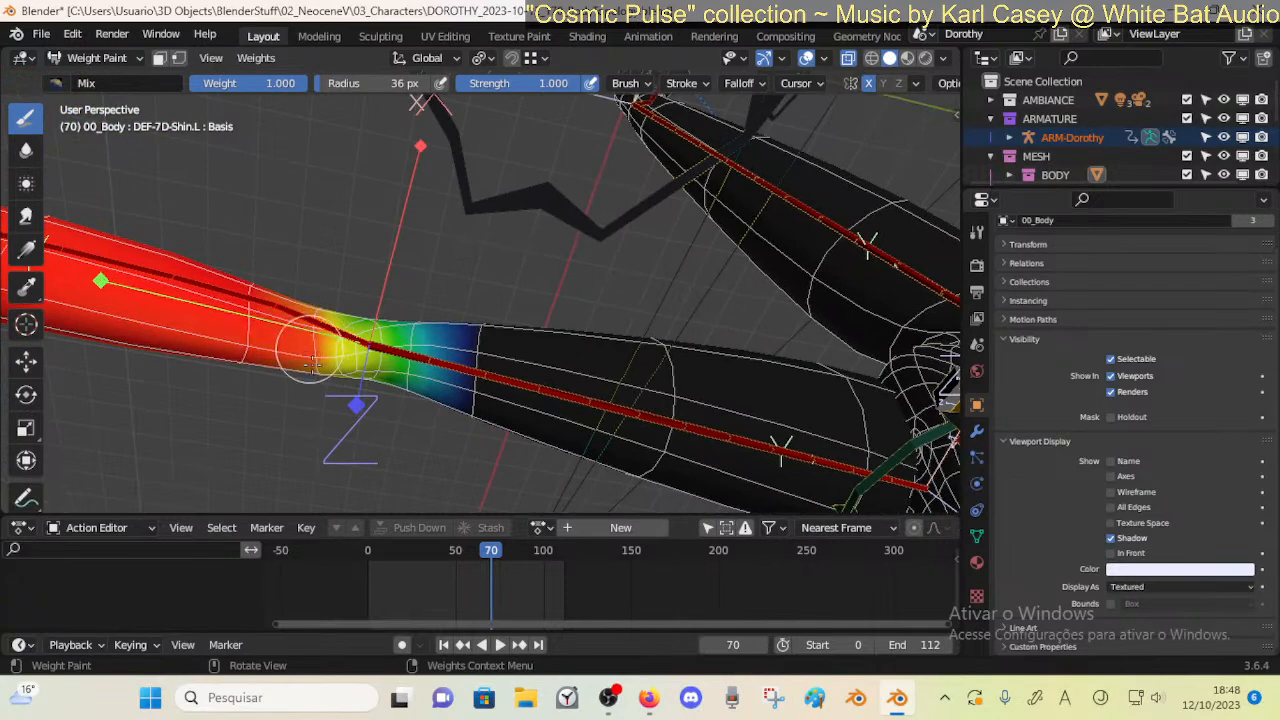
{"action": "middle_click_drag", "start_coordinate": [303, 347], "coordinate": [316, 296]}
{"action": "middle_click_drag", "start_coordinate": [303, 370], "coordinate": [338, 358]}
{"action": "key", "text": "ctrl+f"}
{"action": "left_click", "coordinate": [346, 361]}
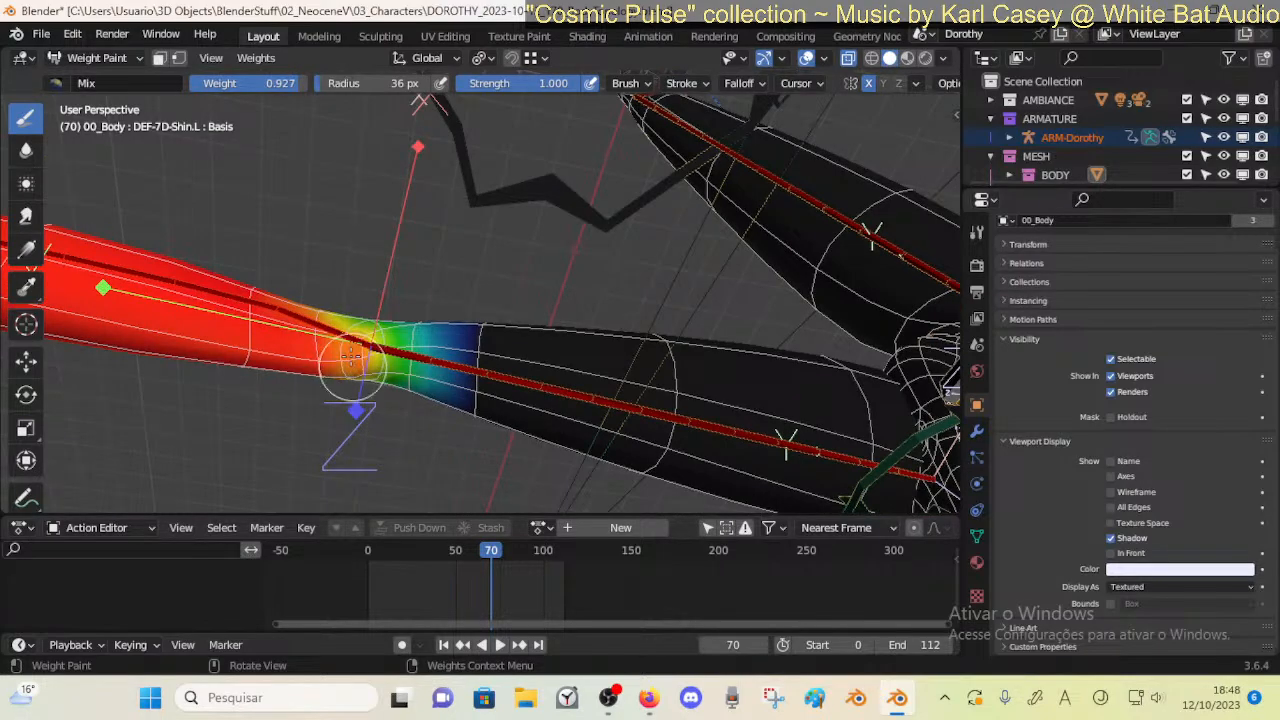
{"action": "middle_click_drag", "start_coordinate": [350, 366], "coordinate": [368, 307]}
{"action": "middle_click_drag", "start_coordinate": [343, 372], "coordinate": [412, 224]}
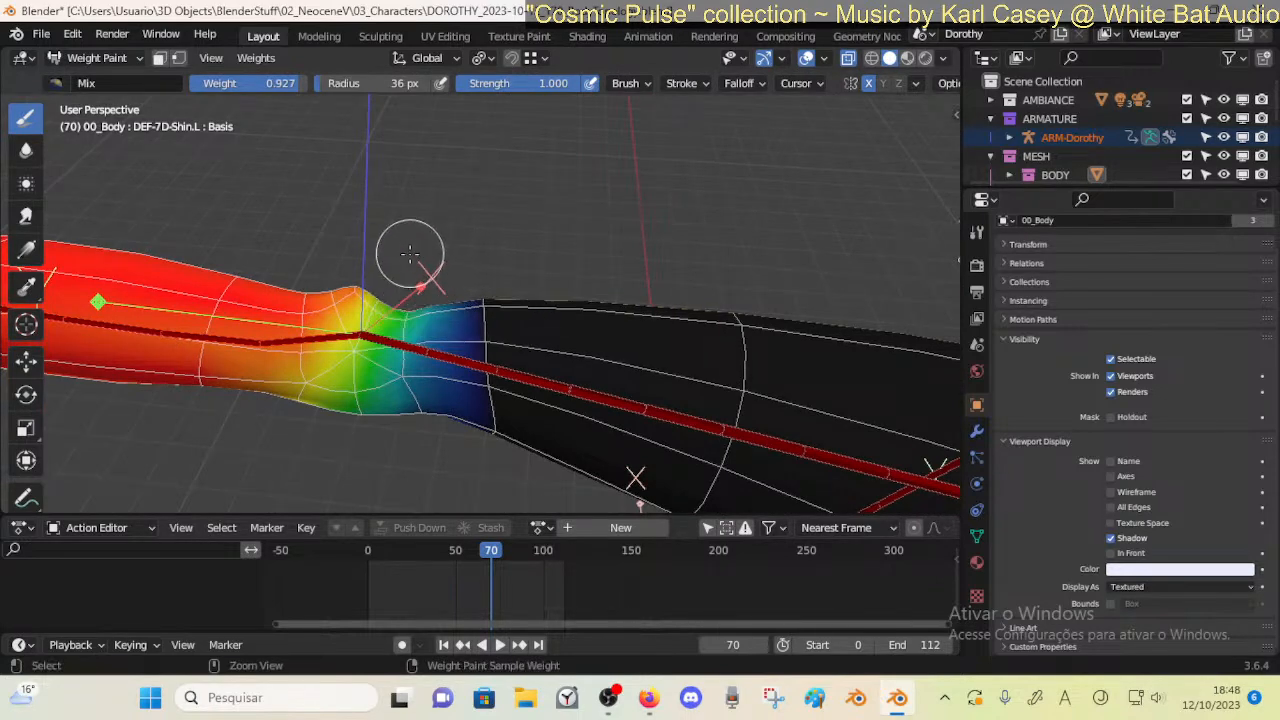
Lower the brush weight to 0.048 and paint down the shin influence on the thigh side of the left knee
{"action": "key", "text": "ctrl+f"}
{"action": "left_click", "coordinate": [101, 258]}
{"action": "key", "text": "ctrl+f"}
{"action": "left_click", "coordinate": [413, 316]}
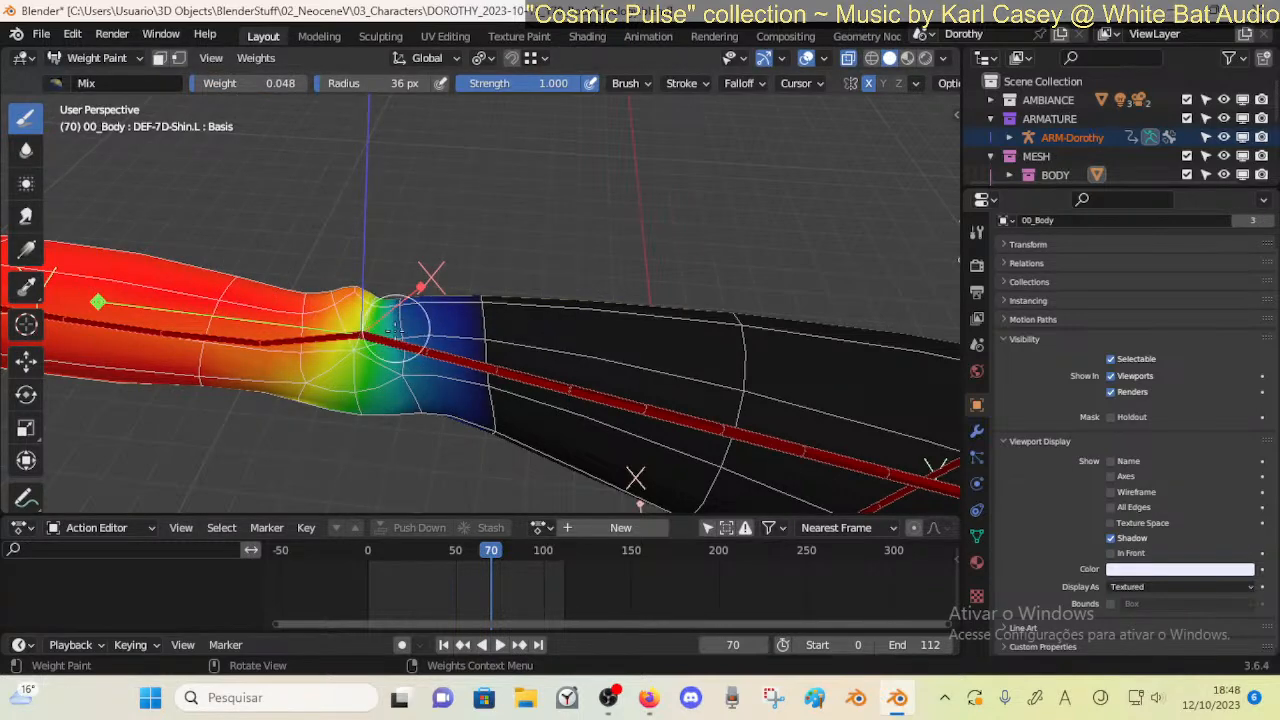
{"action": "key", "text": "ctrl+f"}
{"action": "left_click", "coordinate": [416, 345]}
{"action": "middle_click_drag", "start_coordinate": [409, 386], "coordinate": [405, 247]}
Blur the DEF-7D-Shin.L weights around the left knee, front and back, using Blur brush radii of 62 and 48 px
{"action": "left_click", "coordinate": [26, 149]}
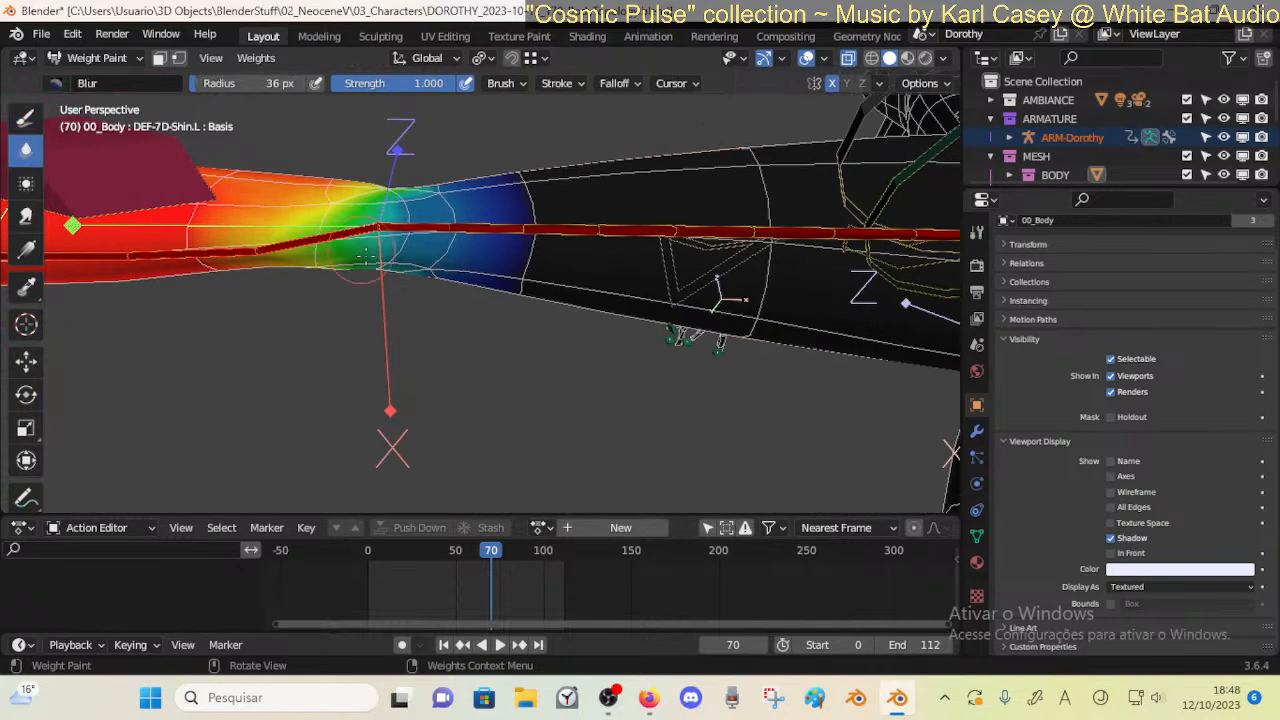
{"action": "middle_click_drag", "start_coordinate": [400, 254], "coordinate": [374, 327]}
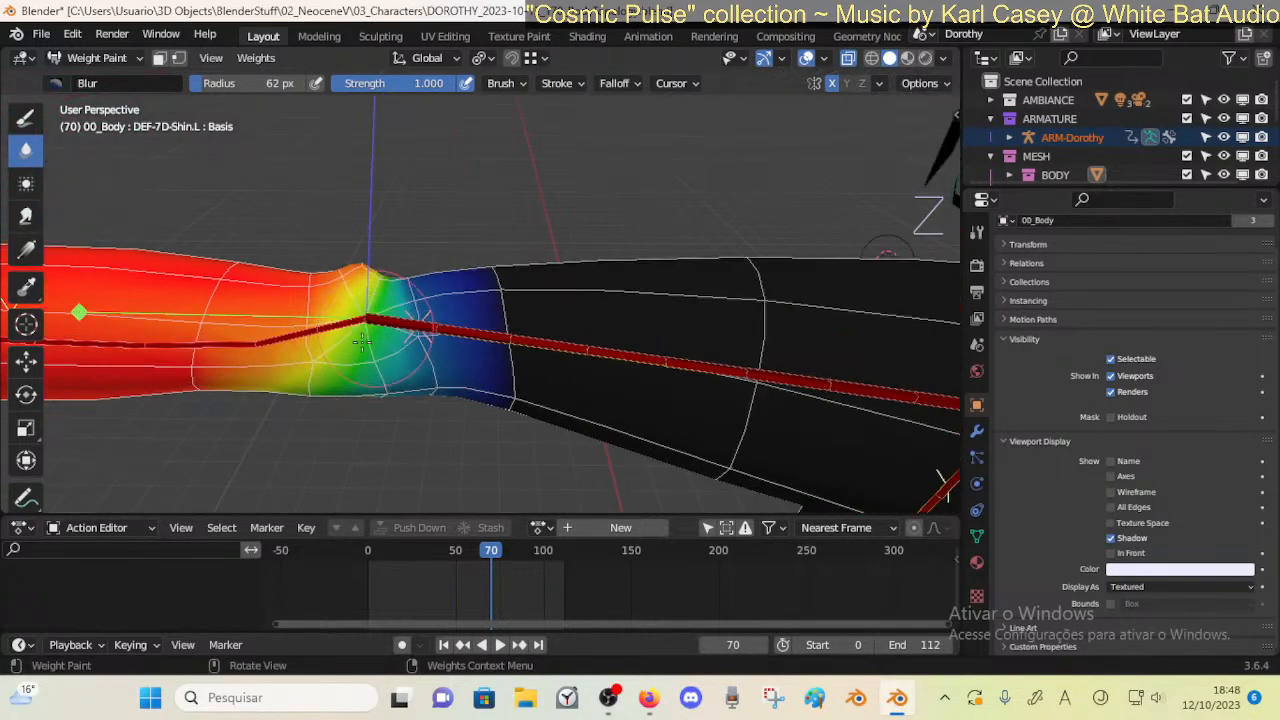
{"action": "left_click_drag", "start_coordinate": [390, 300], "coordinate": [396, 318]}
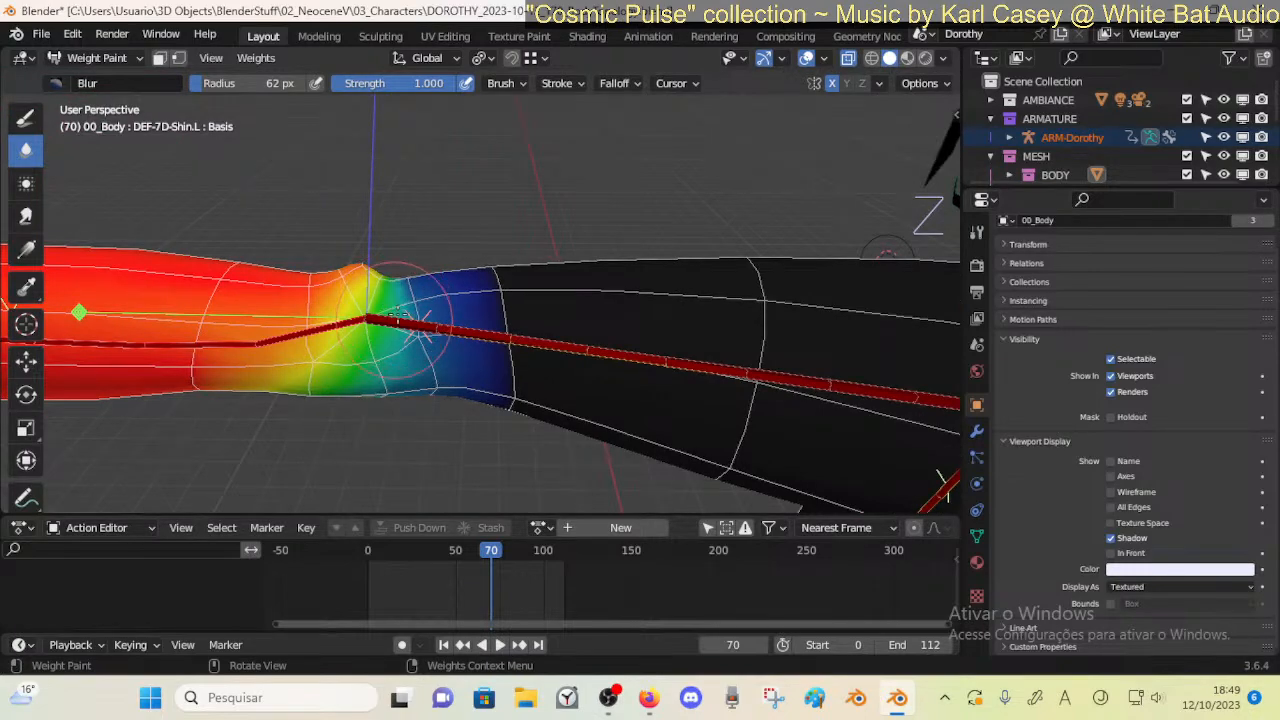
{"action": "mouse_move", "coordinate": [397, 296]}
{"action": "middle_mouse_down"}
{"action": "mouse_move", "coordinate": [407, 355]}
{"action": "mouse_move", "coordinate": [390, 310]}
{"action": "mouse_move", "coordinate": [370, 361]}
{"action": "mouse_move", "coordinate": [341, 315]}
{"action": "mouse_move", "coordinate": [352, 292]}
{"action": "mouse_move", "coordinate": [342, 203]}
{"action": "mouse_move", "coordinate": [376, 166]}
{"action": "middle_mouse_up"}
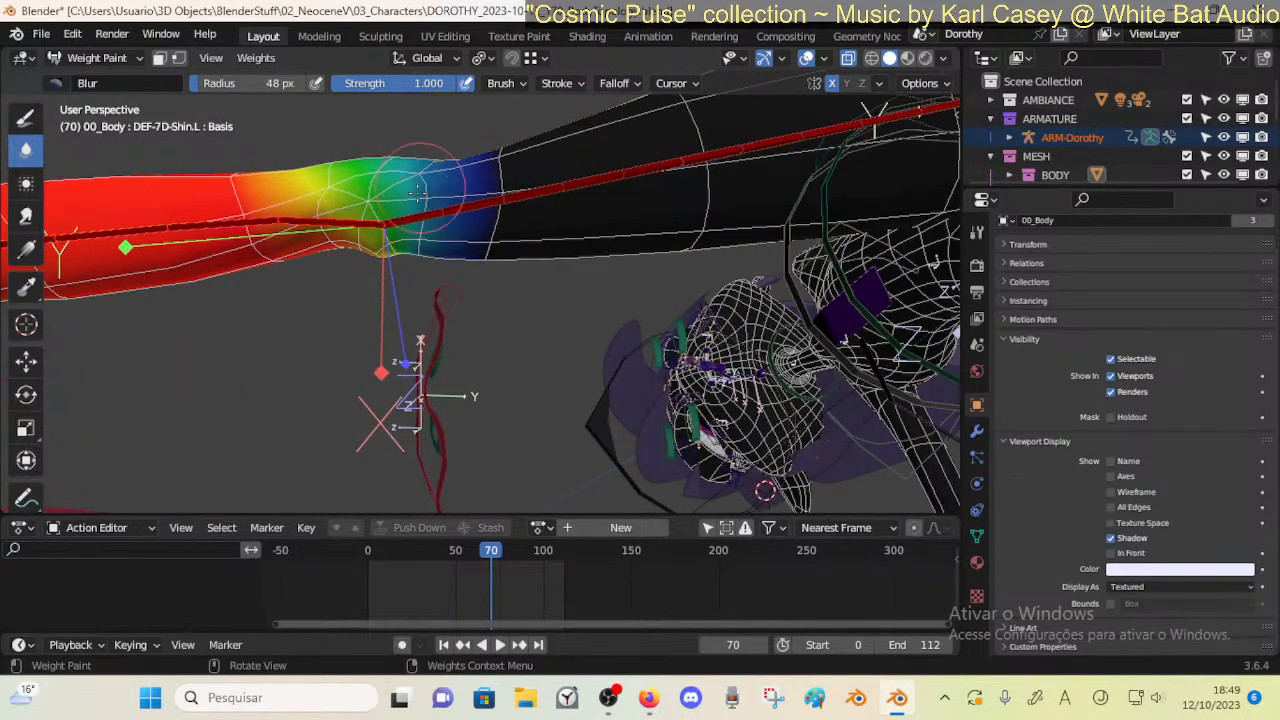
{"action": "middle_click_drag", "start_coordinate": [403, 226], "coordinate": [355, 297]}
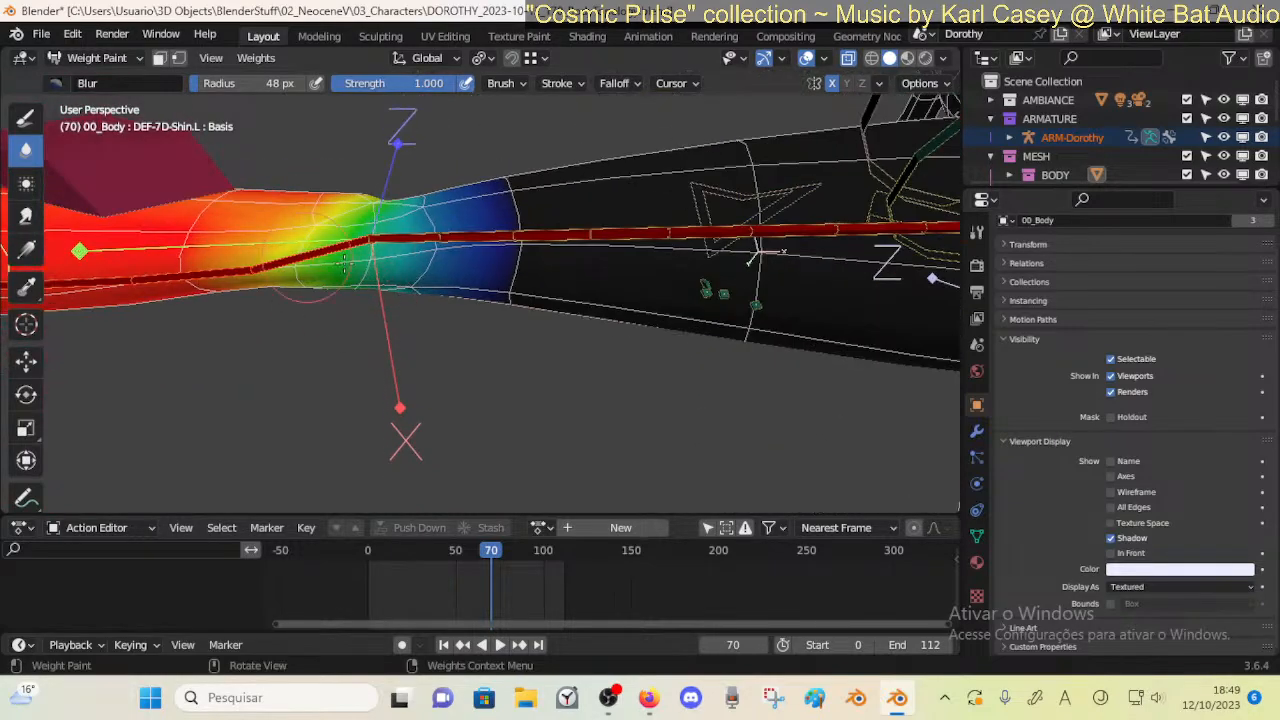
{"action": "middle_click_drag", "start_coordinate": [288, 296], "coordinate": [375, 278]}
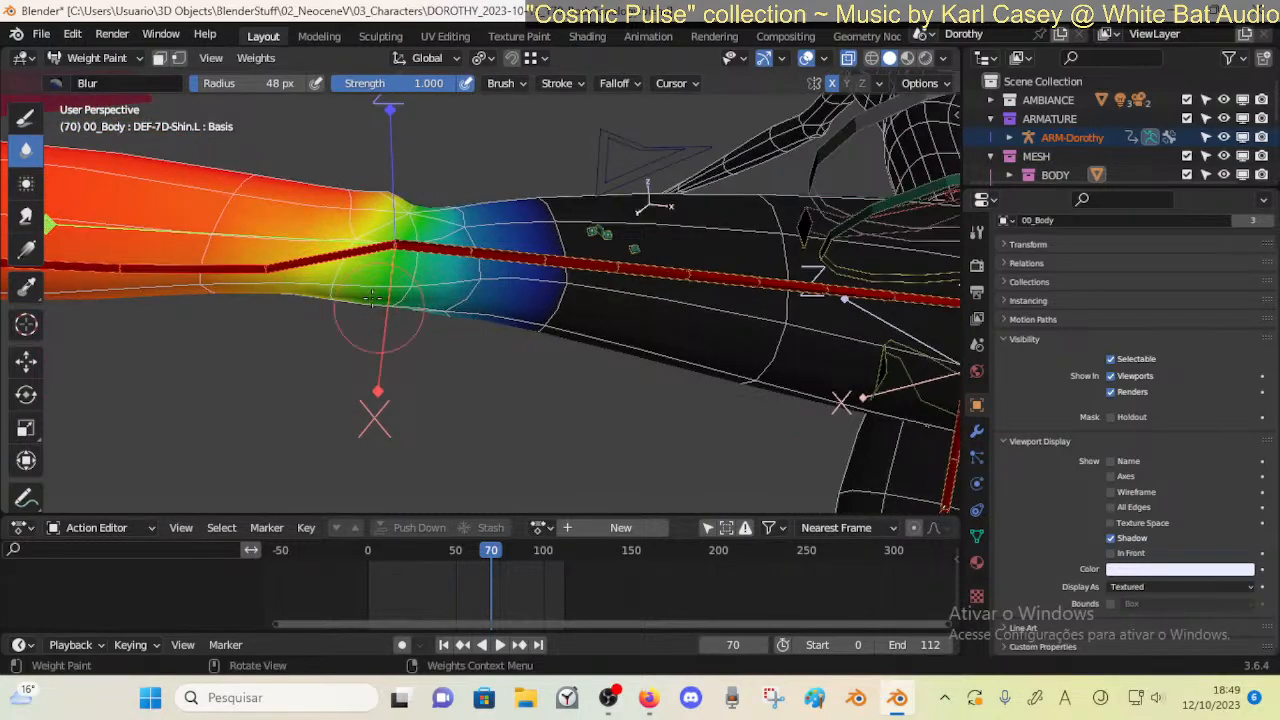
Select the DEF-7B-Thigh.L bone and paint the left kneecap with a 24 px Mix brush at weight 1.000
{"action": "left_click", "coordinate": [466, 252], "text": "ctrl"}
{"action": "middle_click_drag", "start_coordinate": [466, 252], "coordinate": [454, 188]}
{"action": "middle_click_drag", "start_coordinate": [350, 292], "coordinate": [368, 338], "text": "ctrl"}
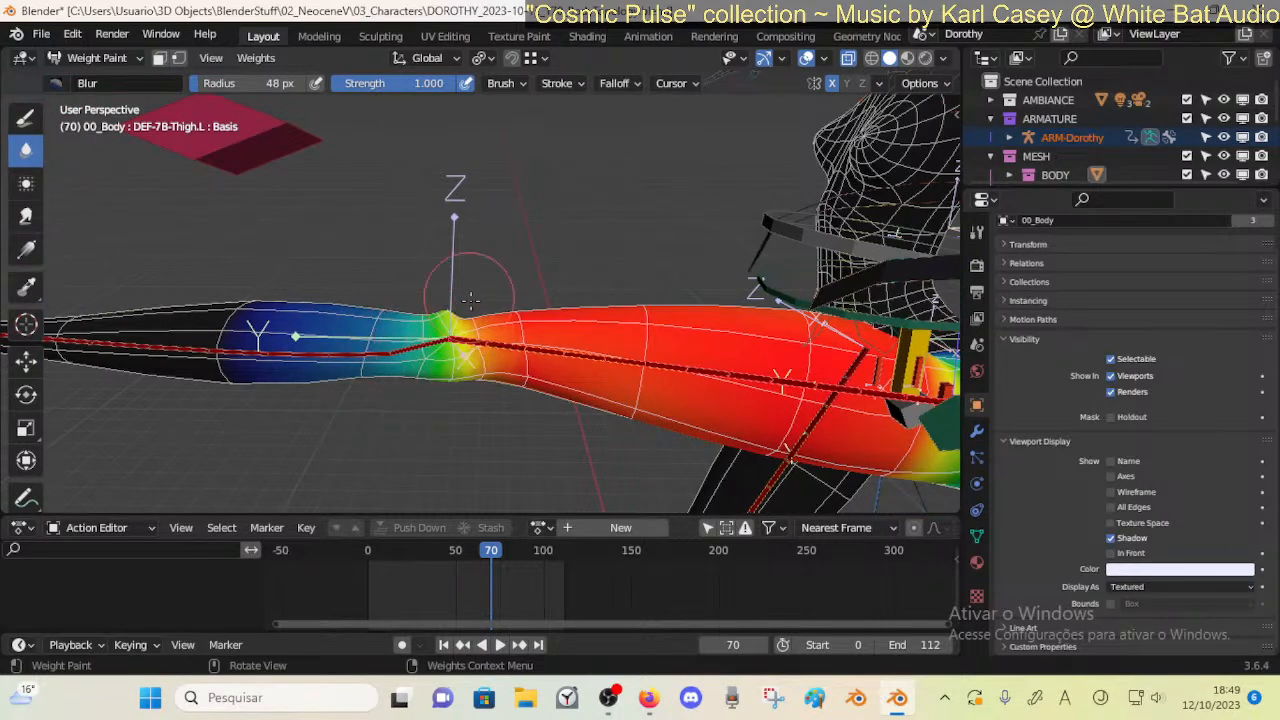
{"action": "left_click", "coordinate": [26, 117]}
{"action": "mouse_move", "coordinate": [464, 350]}
{"action": "middle_mouse_down"}
{"action": "mouse_move", "coordinate": [468, 370]}
{"action": "mouse_move", "coordinate": [447, 365]}
{"action": "middle_mouse_up"}
{"action": "mouse_move", "coordinate": [415, 355]}
{"action": "middle_mouse_down"}
{"action": "mouse_move", "coordinate": [437, 377]}
{"action": "mouse_move", "coordinate": [429, 300]}
{"action": "mouse_move", "coordinate": [408, 330]}
{"action": "mouse_move", "coordinate": [381, 289]}
{"action": "middle_mouse_up"}
{"action": "key", "text": "f"}
{"action": "left_click", "coordinate": [340, 287]}
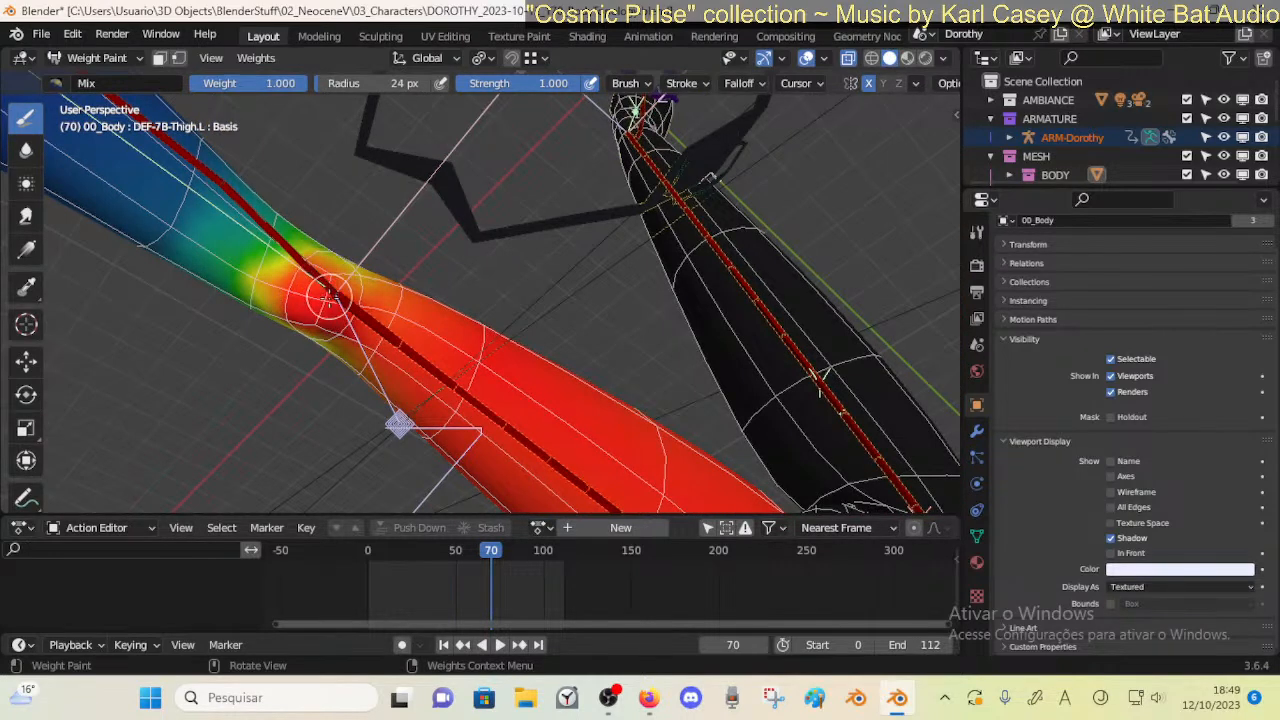
Extend the full thigh weight from the kneecap onto the surrounding thigh side of the left knee
{"action": "middle_click_drag", "start_coordinate": [298, 262], "coordinate": [330, 282]}
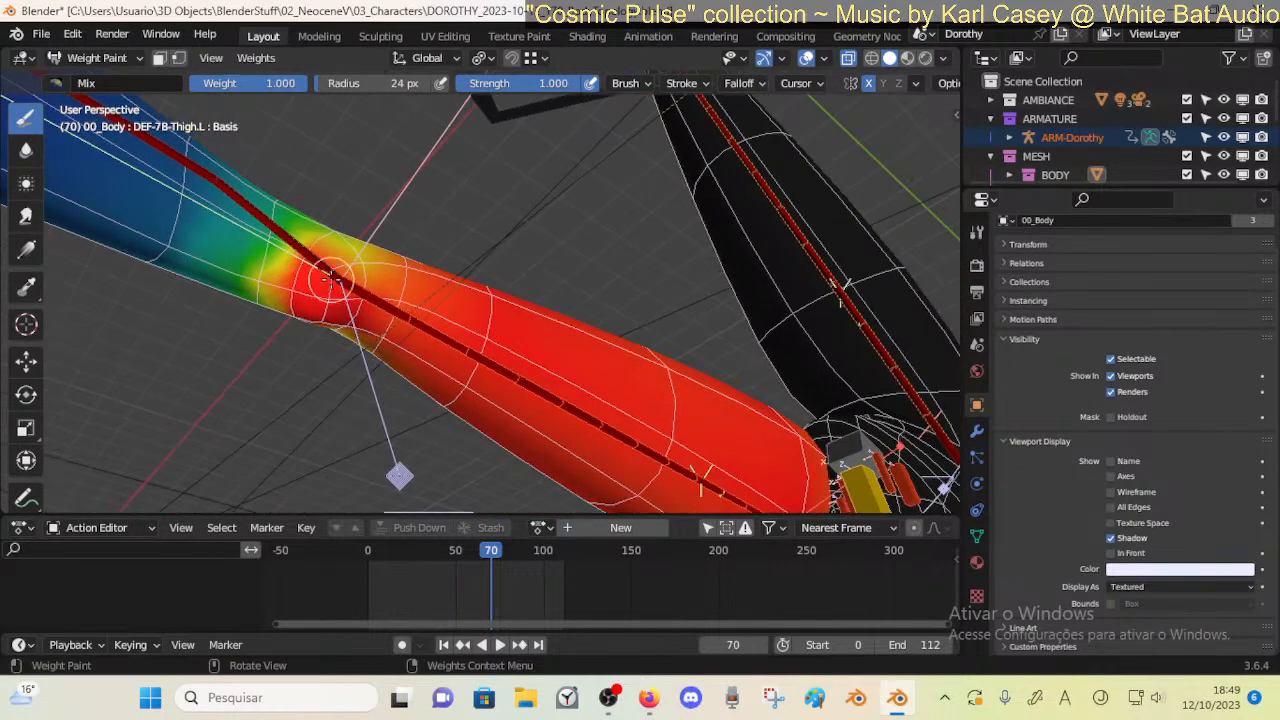
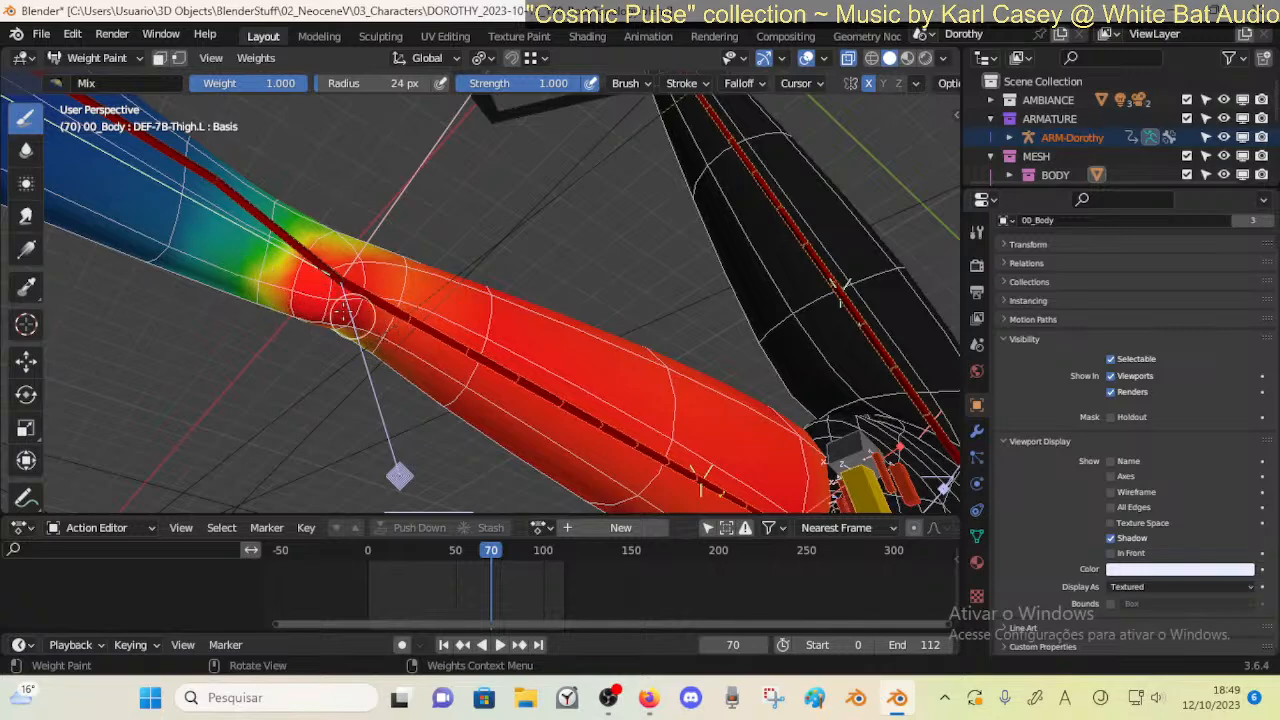
{"action": "mouse_move", "coordinate": [376, 330]}
{"action": "middle_mouse_down"}
{"action": "mouse_move", "coordinate": [386, 386]}
{"action": "mouse_move", "coordinate": [343, 323]}
{"action": "mouse_move", "coordinate": [346, 371]}
{"action": "mouse_move", "coordinate": [300, 378]}
{"action": "middle_mouse_up"}
{"action": "mouse_move", "coordinate": [388, 238]}
{"action": "middle_mouse_down"}
{"action": "mouse_move", "coordinate": [370, 296]}
{"action": "mouse_move", "coordinate": [367, 274]}
{"action": "mouse_move", "coordinate": [388, 347]}
{"action": "middle_mouse_up"}
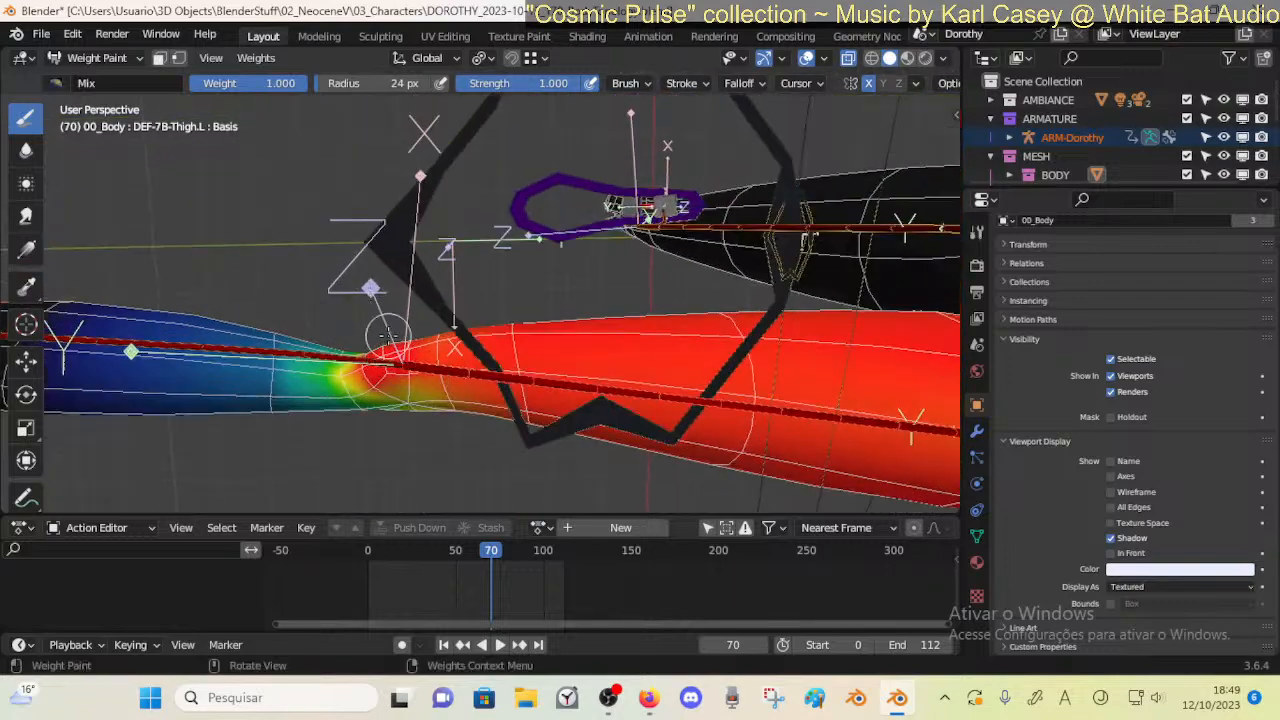
{"action": "middle_click_drag", "start_coordinate": [377, 376], "coordinate": [441, 346]}
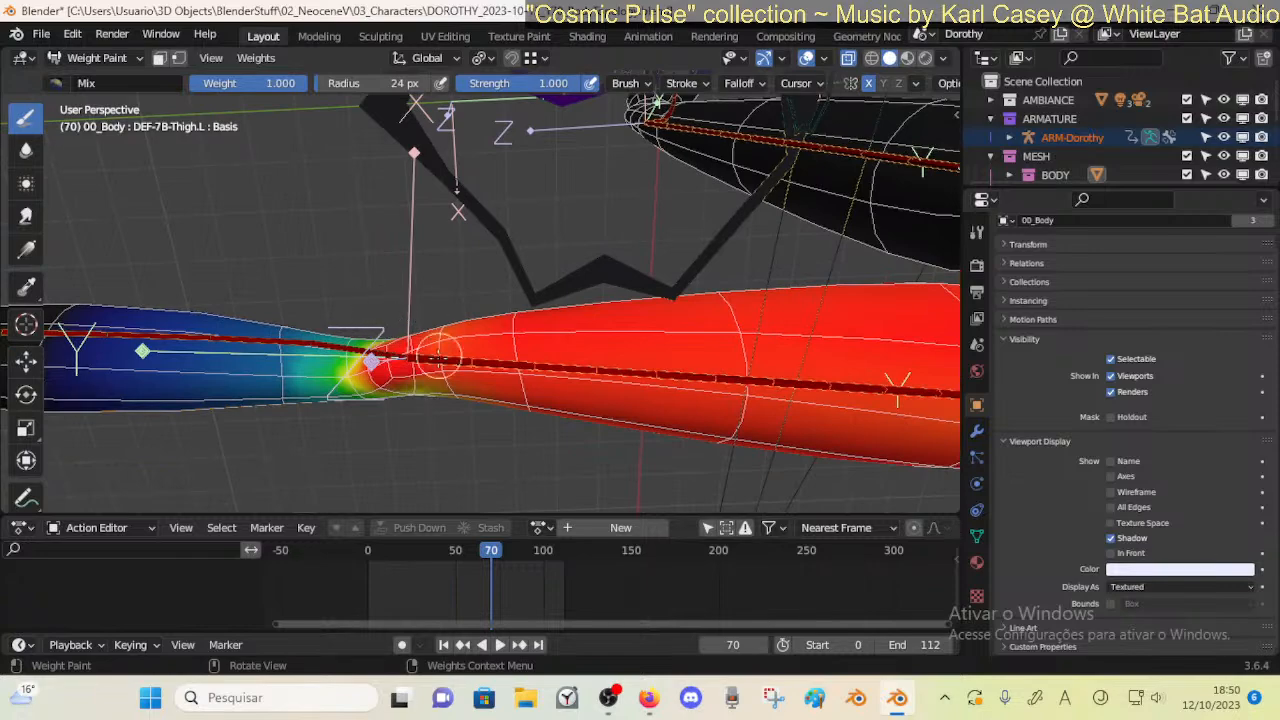
{"action": "mouse_move", "coordinate": [432, 390]}
{"action": "middle_mouse_down"}
{"action": "mouse_move", "coordinate": [390, 338]}
{"action": "mouse_move", "coordinate": [428, 355]}
{"action": "mouse_move", "coordinate": [416, 262]}
{"action": "middle_mouse_up"}
Soften the DEF-7B-Thigh.L weight transition across the left knee using a 42 px Blur brush
{"action": "left_click", "coordinate": [26, 150]}
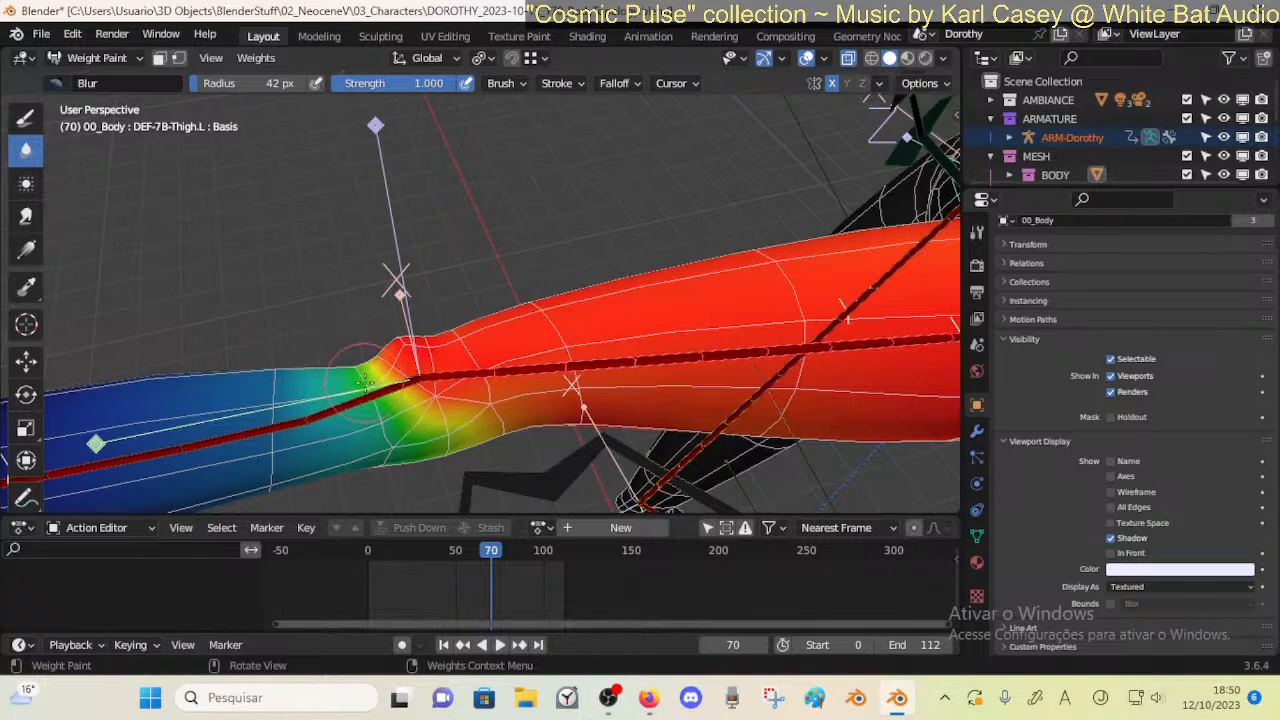
{"action": "left_click_drag", "start_coordinate": [403, 371], "coordinate": [410, 392]}
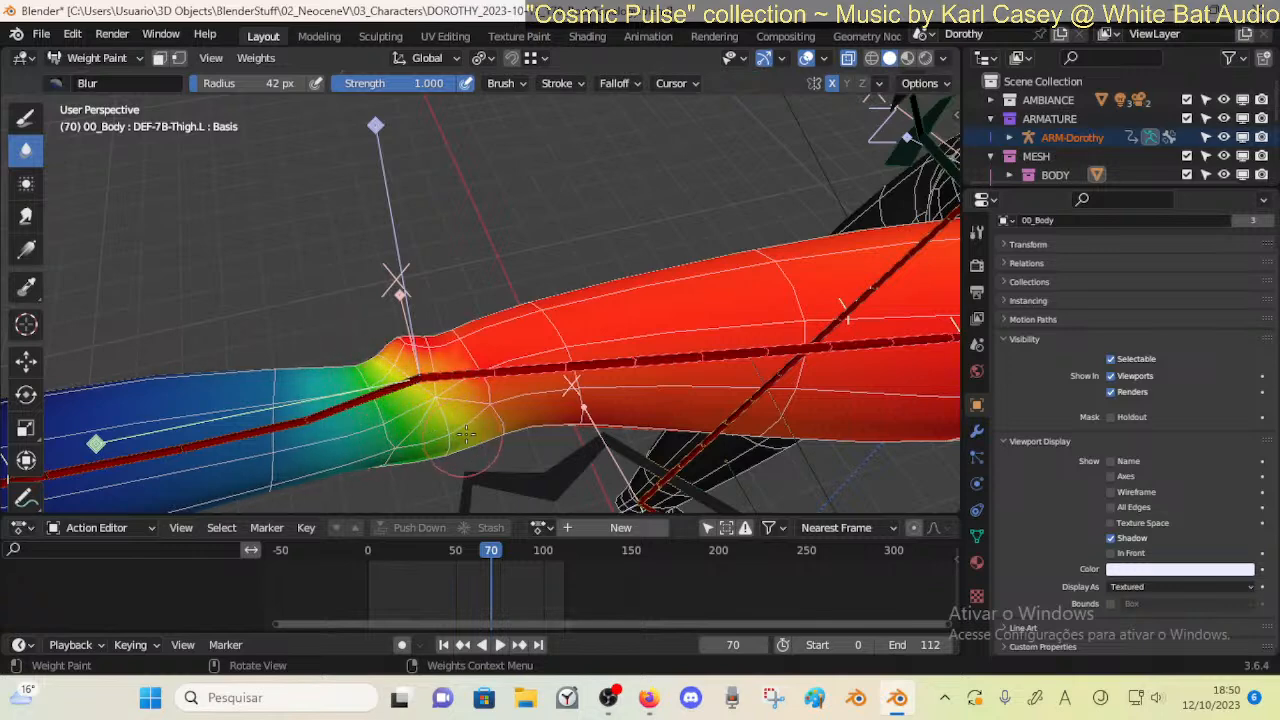
{"action": "left_click_drag", "start_coordinate": [477, 406], "coordinate": [483, 410]}
{"action": "mouse_move", "coordinate": [438, 356]}
{"action": "middle_mouse_down"}
{"action": "mouse_move", "coordinate": [514, 343]}
{"action": "mouse_move", "coordinate": [657, 251]}
{"action": "mouse_move", "coordinate": [580, 270]}
{"action": "mouse_move", "coordinate": [563, 258]}
{"action": "mouse_move", "coordinate": [573, 243]}
{"action": "mouse_move", "coordinate": [583, 263]}
{"action": "middle_mouse_up"}
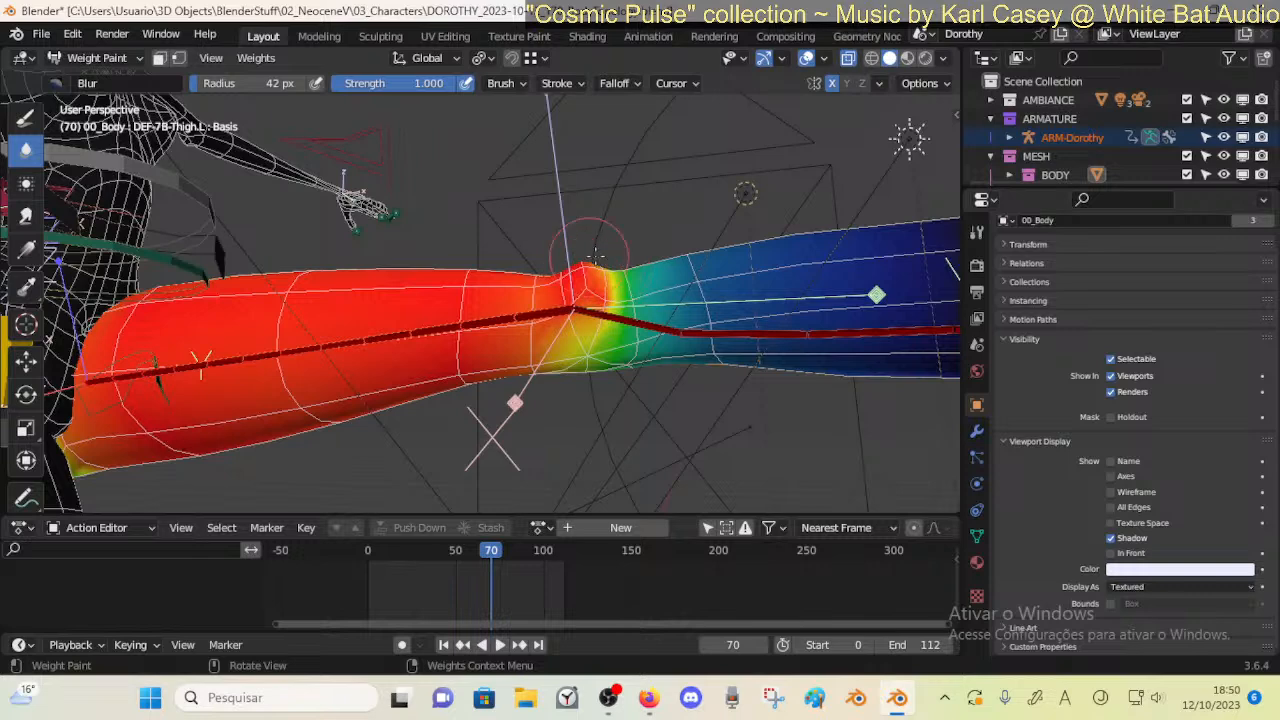
Compare the left thigh and shin bone weights around the knee and blur the thigh weights on the knee's side
{"action": "left_click", "coordinate": [628, 312], "text": "ctrl"}
{"action": "left_click", "coordinate": [558, 306], "text": "ctrl"}
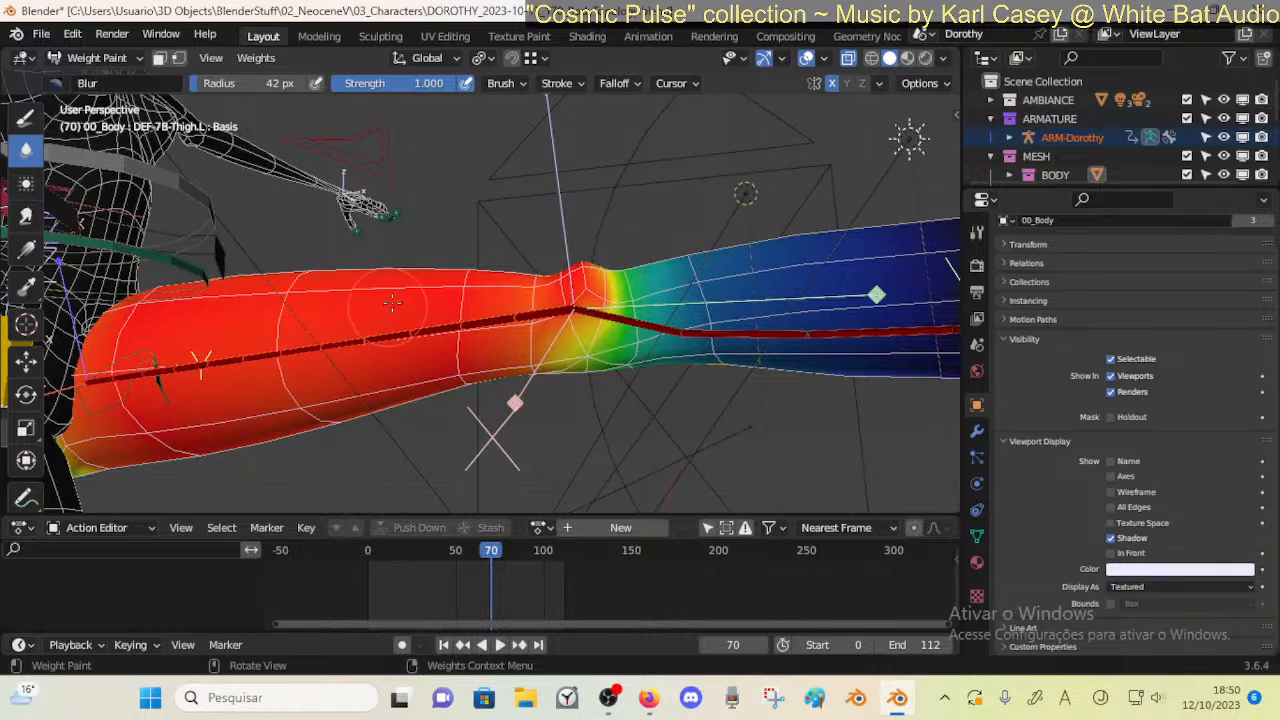
{"action": "left_click", "coordinate": [675, 293], "text": "ctrl"}
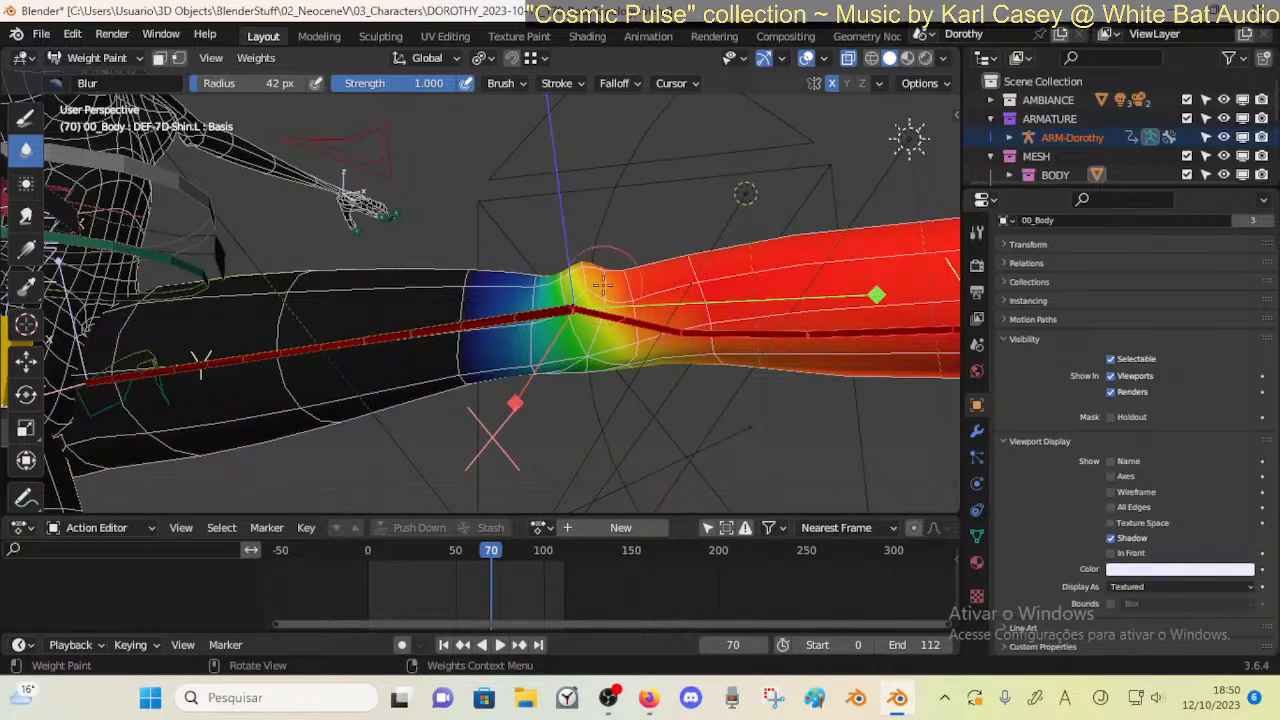
{"action": "middle_click_drag", "start_coordinate": [598, 283], "coordinate": [600, 300]}
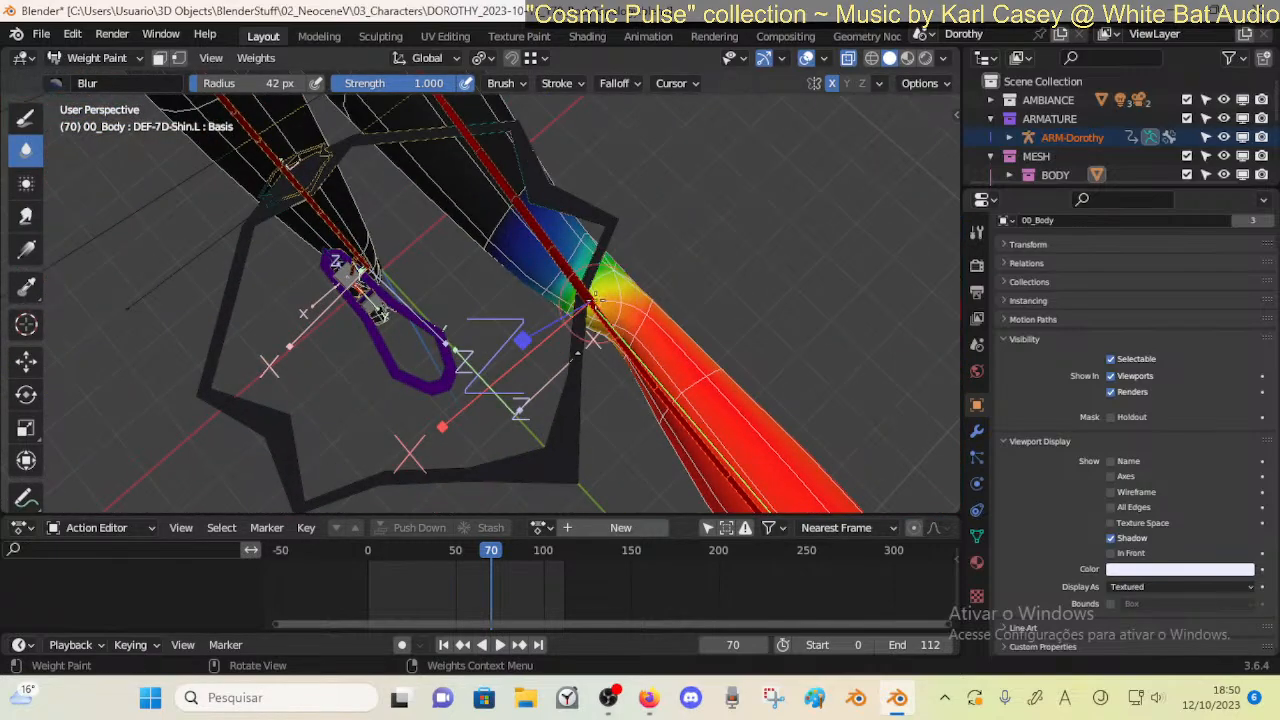
{"action": "middle_click_drag", "start_coordinate": [577, 352], "coordinate": [551, 309]}
{"action": "left_click", "coordinate": [563, 265], "text": "ctrl"}
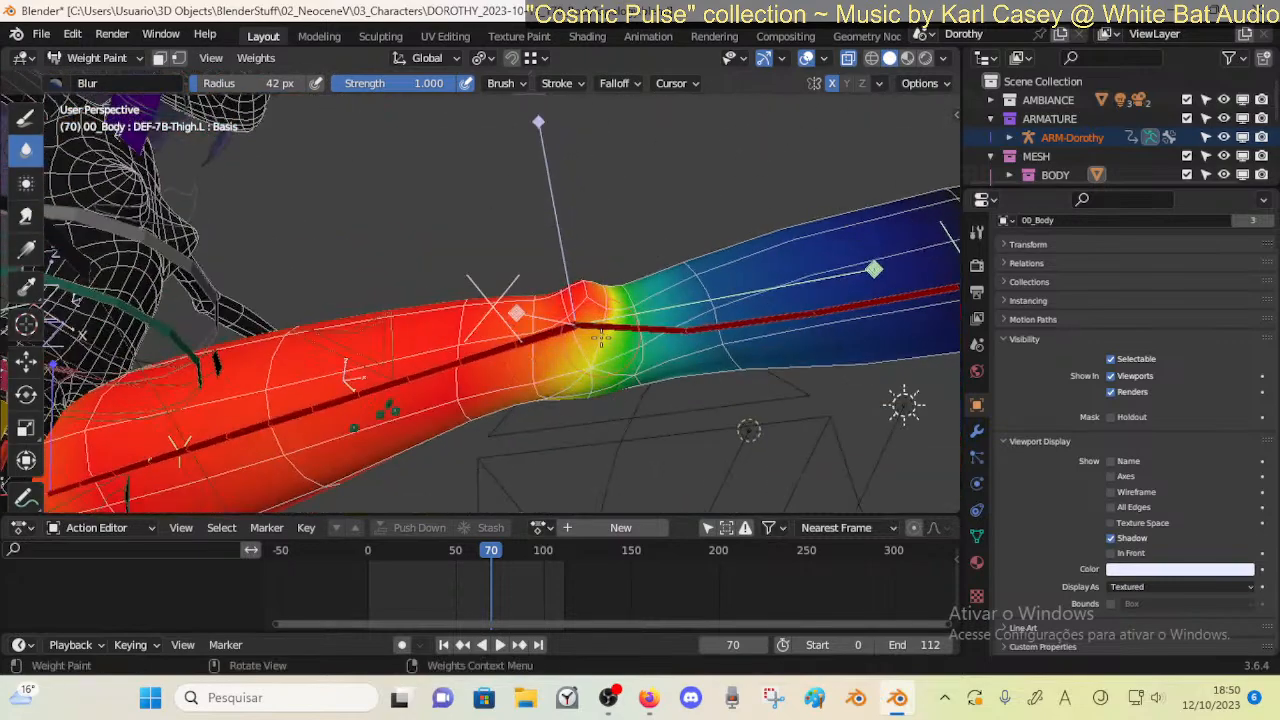
{"action": "left_click", "coordinate": [597, 372]}
{"action": "left_click", "coordinate": [628, 330], "text": "ctrl"}
{"action": "left_click", "coordinate": [509, 348], "text": "ctrl"}
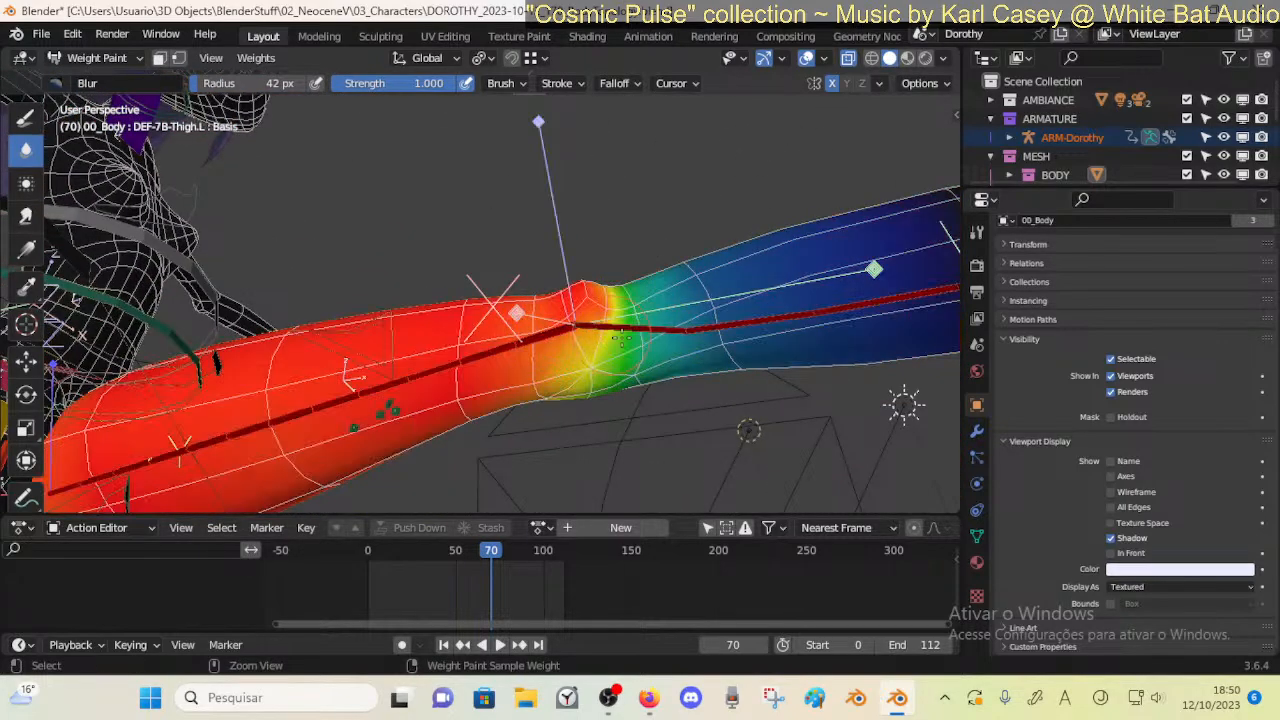
{"action": "left_click", "coordinate": [634, 318], "text": "ctrl"}
{"action": "middle_click_drag", "start_coordinate": [634, 318], "coordinate": [577, 348]}
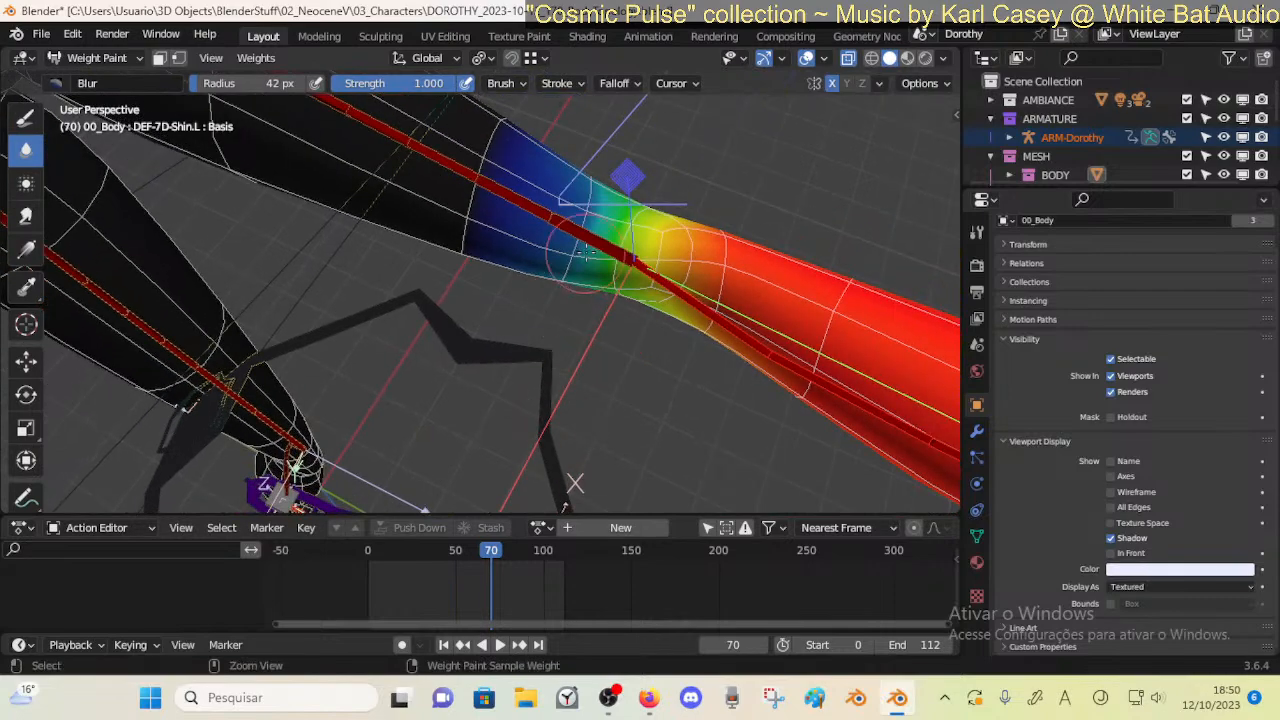
{"action": "left_click", "coordinate": [617, 267], "text": "ctrl"}
Leave weight painting and open the 00_Body mesh in Edit Mode at the knee
{"action": "key", "text": "ctrl+Tab"}
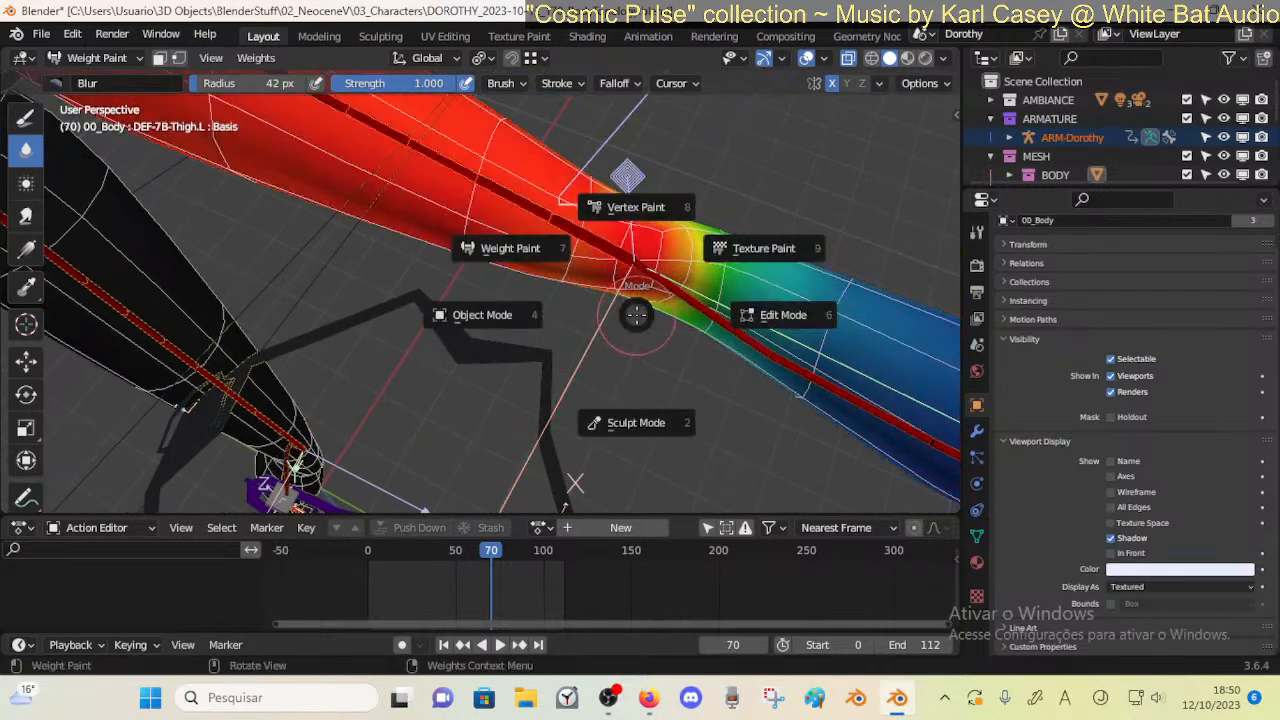
{"action": "left_click", "coordinate": [482, 314]}
{"action": "left_click", "coordinate": [735, 270]}
{"action": "key", "text": "Tab"}
{"action": "middle_click_drag", "start_coordinate": [648, 330], "coordinate": [568, 385]}
{"action": "middle_click_drag", "start_coordinate": [568, 385], "coordinate": [600, 370]}
{"action": "middle_click_drag", "start_coordinate": [644, 428], "coordinate": [588, 384]}
Nudge individual vertices on the underside of the knee fold to reshape its edge flow
{"action": "left_click", "coordinate": [555, 351]}
{"action": "key", "text": "g"}
{"action": "left_click", "coordinate": [596, 361], "text": "shift"}
{"action": "left_click", "coordinate": [597, 361]}
{"action": "key", "text": "g"}
{"action": "left_click", "coordinate": [634, 371], "text": "shift"}
{"action": "key", "text": "g"}
{"action": "left_click", "coordinate": [634, 372]}
{"action": "middle_click_drag", "start_coordinate": [634, 372], "coordinate": [564, 390]}
{"action": "key", "text": "g"}
{"action": "left_click", "coordinate": [568, 399]}
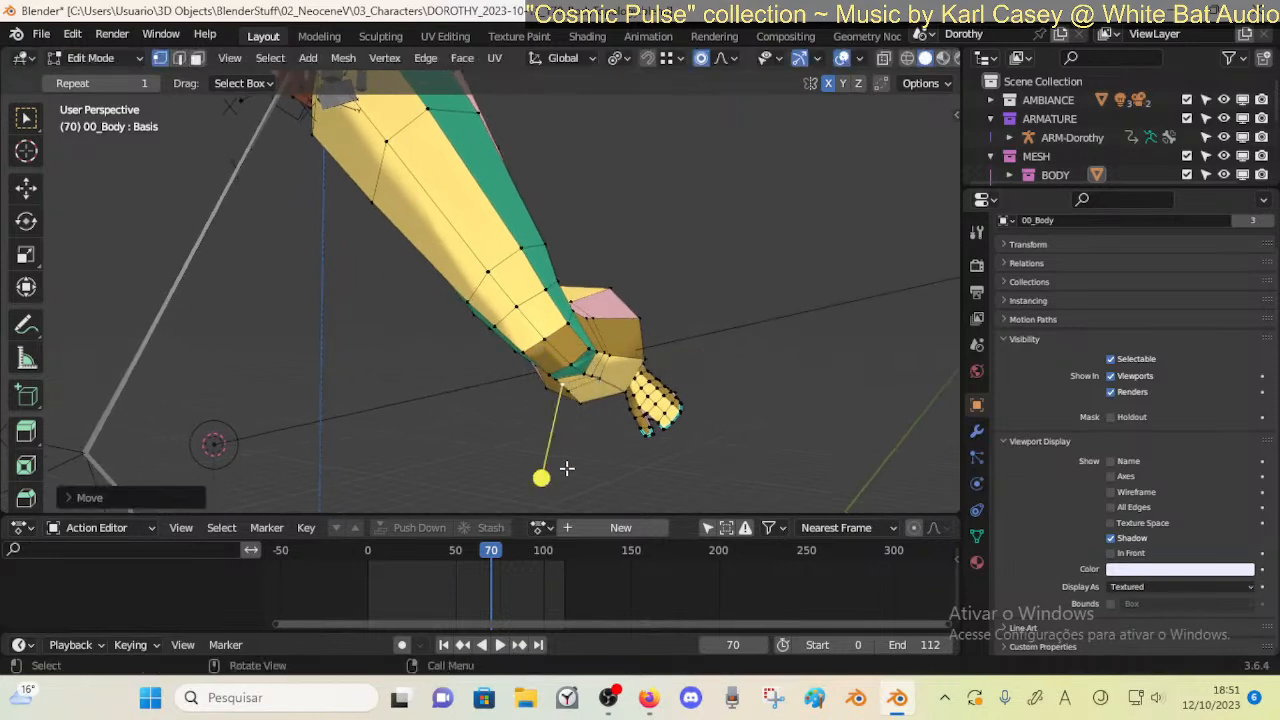
Reposition vertices beside the knee fold, pulling those on the pink and brown faces' outer edge slightly inward
{"action": "key", "text": "c"}
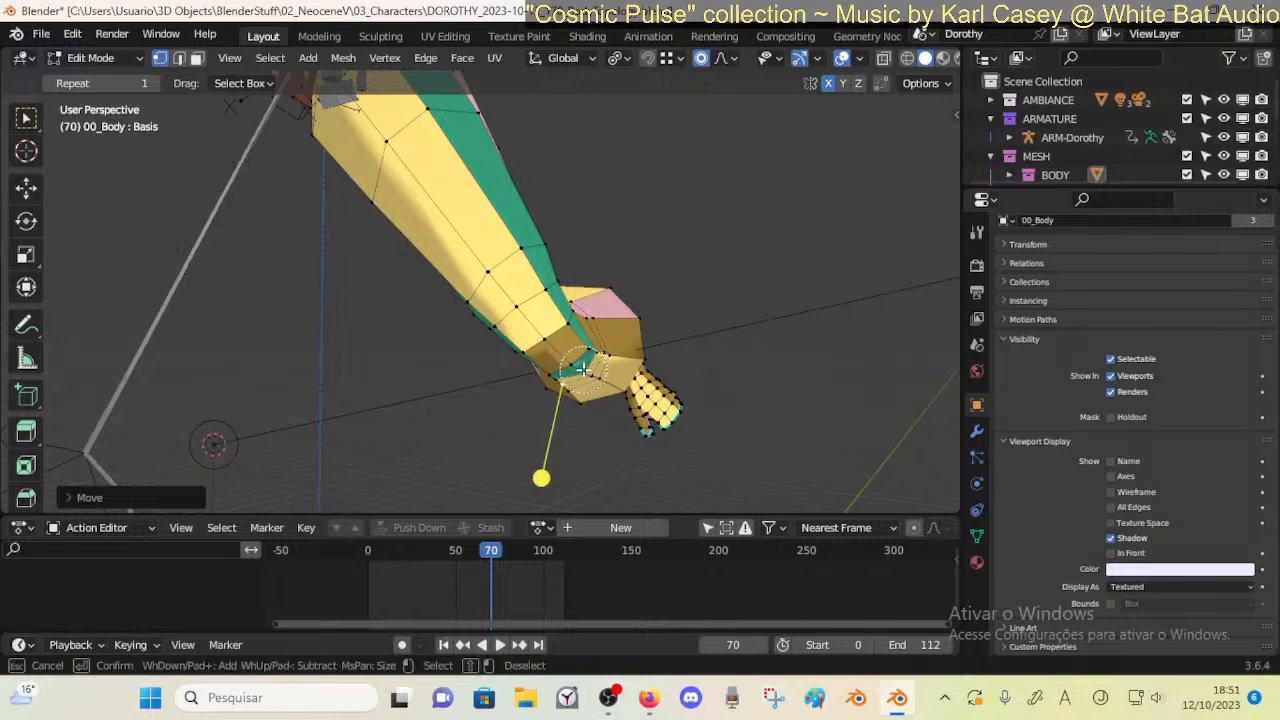
{"action": "key", "text": "Escape"}
{"action": "left_click_drag", "start_coordinate": [636, 454], "coordinate": [655, 472]}
{"action": "key", "text": "g"}
{"action": "left_click", "coordinate": [655, 393]}
{"action": "left_click", "coordinate": [642, 312]}
{"action": "key", "text": "g"}
{"action": "left_click", "coordinate": [634, 313]}
{"action": "left_click", "coordinate": [607, 286]}
{"action": "key", "text": "g"}
{"action": "left_click", "coordinate": [589, 306]}
{"action": "middle_click_drag", "start_coordinate": [610, 272], "coordinate": [641, 371]}
Fine-tune single vertices on the knee's side and along the outer rim of the adjacent brown faces
{"action": "left_click", "coordinate": [541, 284]}
{"action": "key", "text": "g"}
{"action": "left_click", "coordinate": [543, 294]}
{"action": "left_click", "coordinate": [648, 347]}
{"action": "key", "text": "g"}
{"action": "left_click", "coordinate": [645, 344]}
{"action": "left_click", "coordinate": [630, 312]}
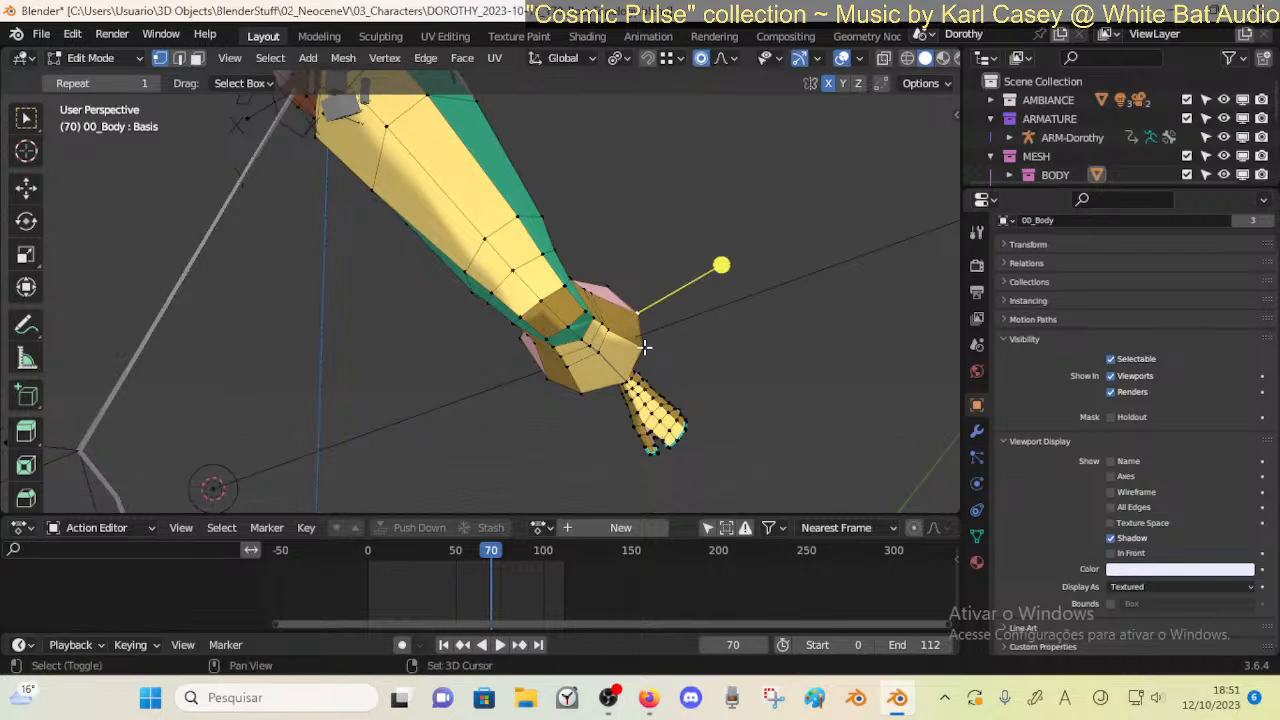
{"action": "left_click", "coordinate": [645, 347], "text": "shift"}
{"action": "key", "text": "g"}
{"action": "left_click", "coordinate": [643, 352]}
{"action": "left_click", "coordinate": [642, 353]}
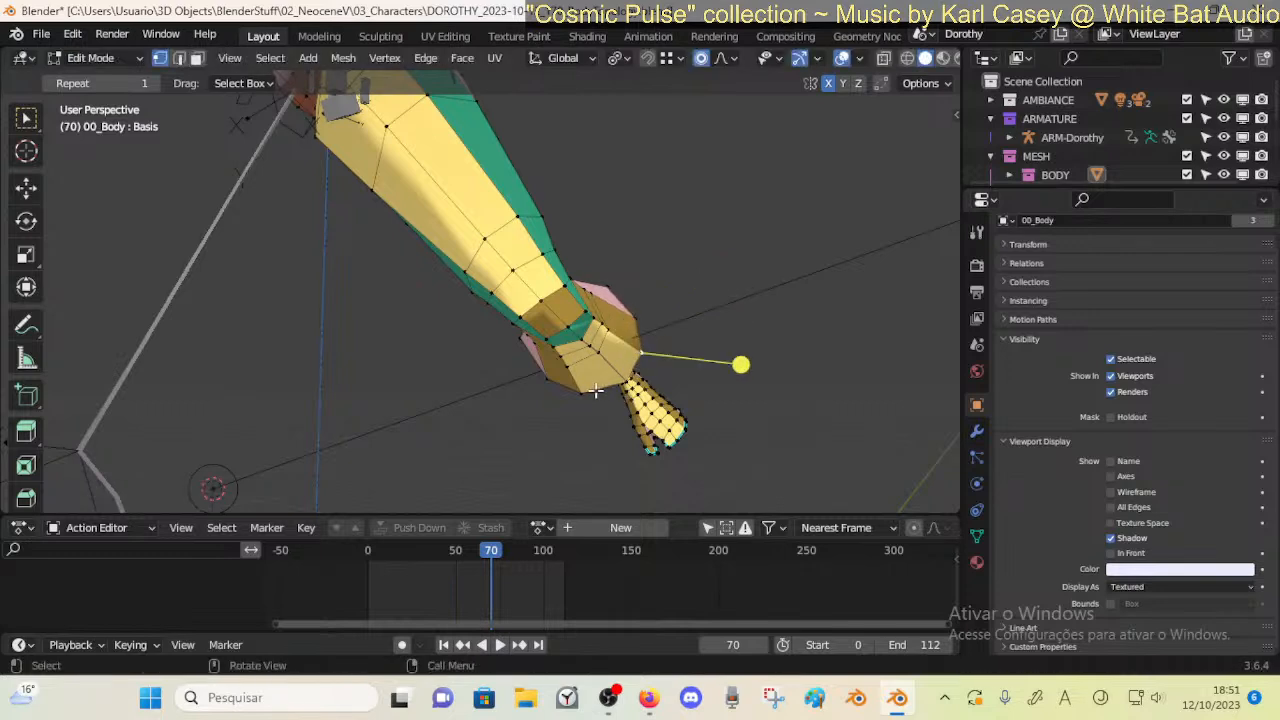
Smooth the outline of the tan faces below the knee fold and adjust a vertex next to the fold
{"action": "key", "text": "g"}
{"action": "left_click", "coordinate": [687, 379]}
{"action": "left_click", "coordinate": [645, 354]}
{"action": "key", "text": "g"}
{"action": "left_click", "coordinate": [637, 355]}
{"action": "left_click", "coordinate": [591, 393]}
{"action": "key", "text": "g"}
{"action": "left_click", "coordinate": [597, 392]}
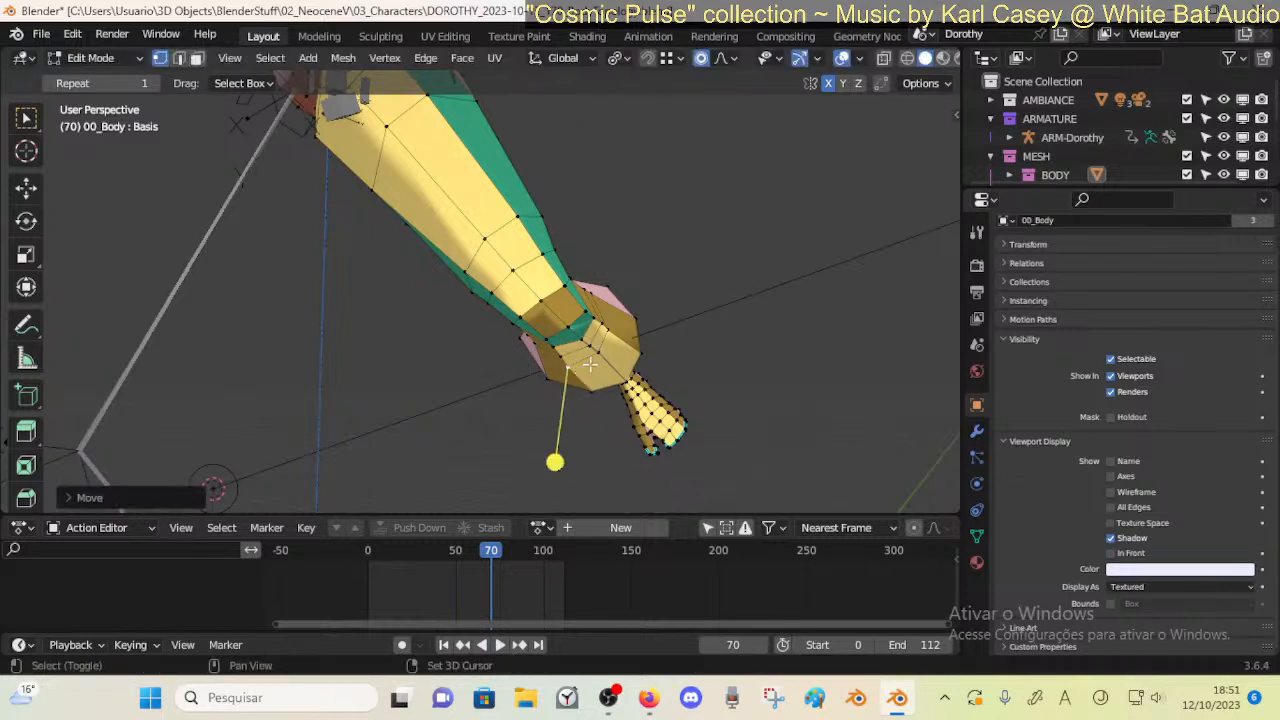
{"action": "left_click", "coordinate": [610, 333]}
{"action": "key", "text": "g"}
{"action": "left_click", "coordinate": [601, 350]}
Try to move the vertex at the inner crease of the knee
{"action": "middle_click_drag", "start_coordinate": [601, 350], "coordinate": [612, 373]}
{"action": "left_click", "coordinate": [607, 405]}
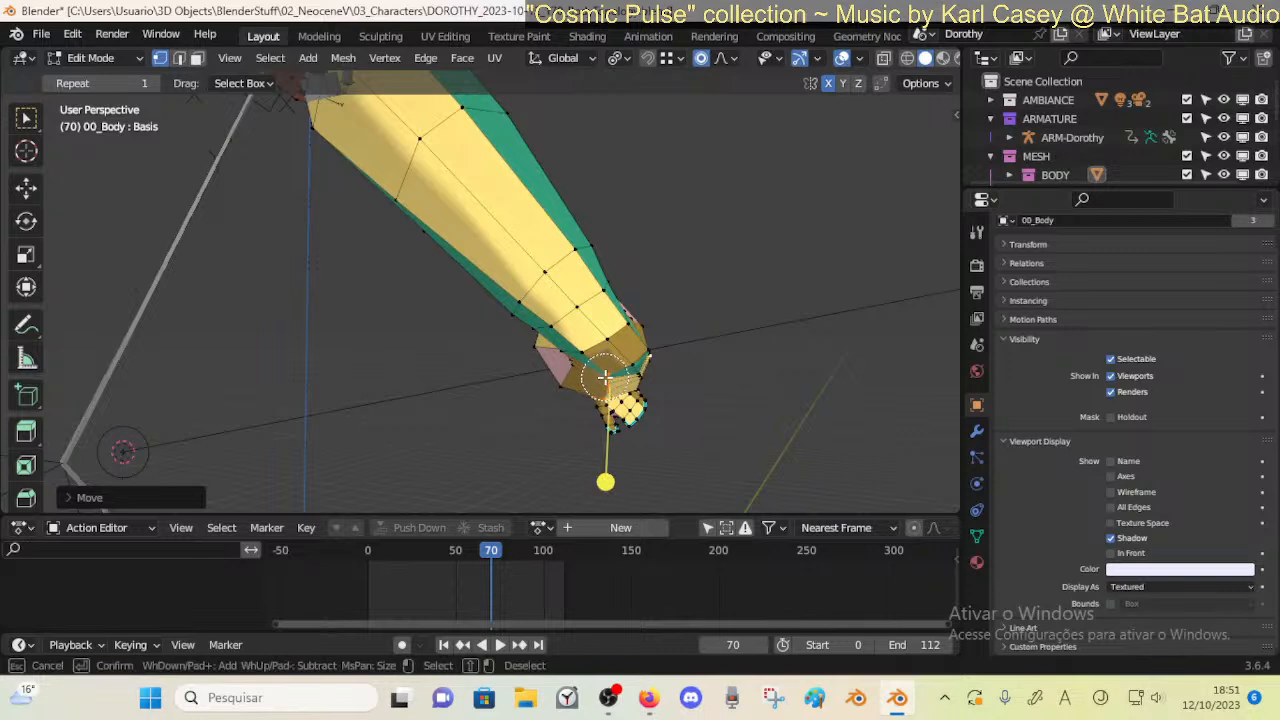
{"action": "key", "text": "g"}
{"action": "left_click", "coordinate": [643, 403]}
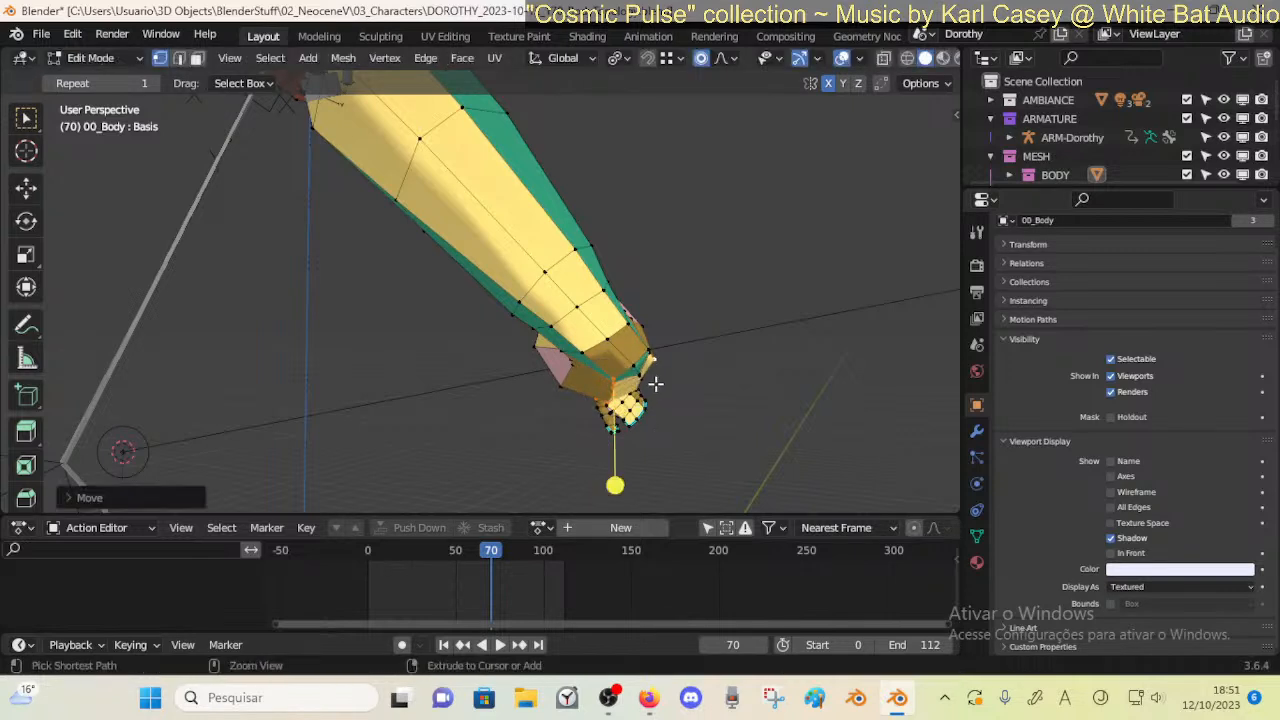
{"action": "key", "text": "ctrl+z"}
Circle-select vertices along the inner knee crease and shift them slightly to refine the fold
{"action": "left_click", "coordinate": [607, 380], "text": "alt"}
{"action": "key", "text": "c"}
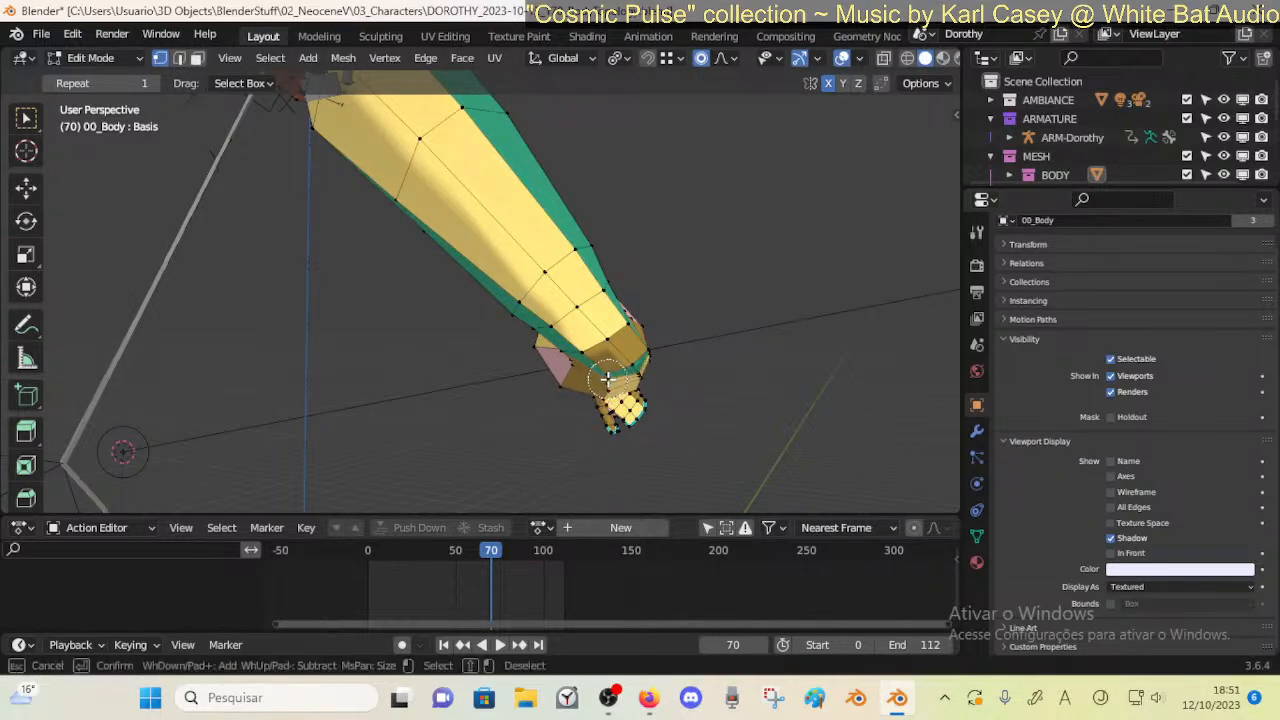
{"action": "key", "text": "g"}
{"action": "left_click", "coordinate": [643, 367]}
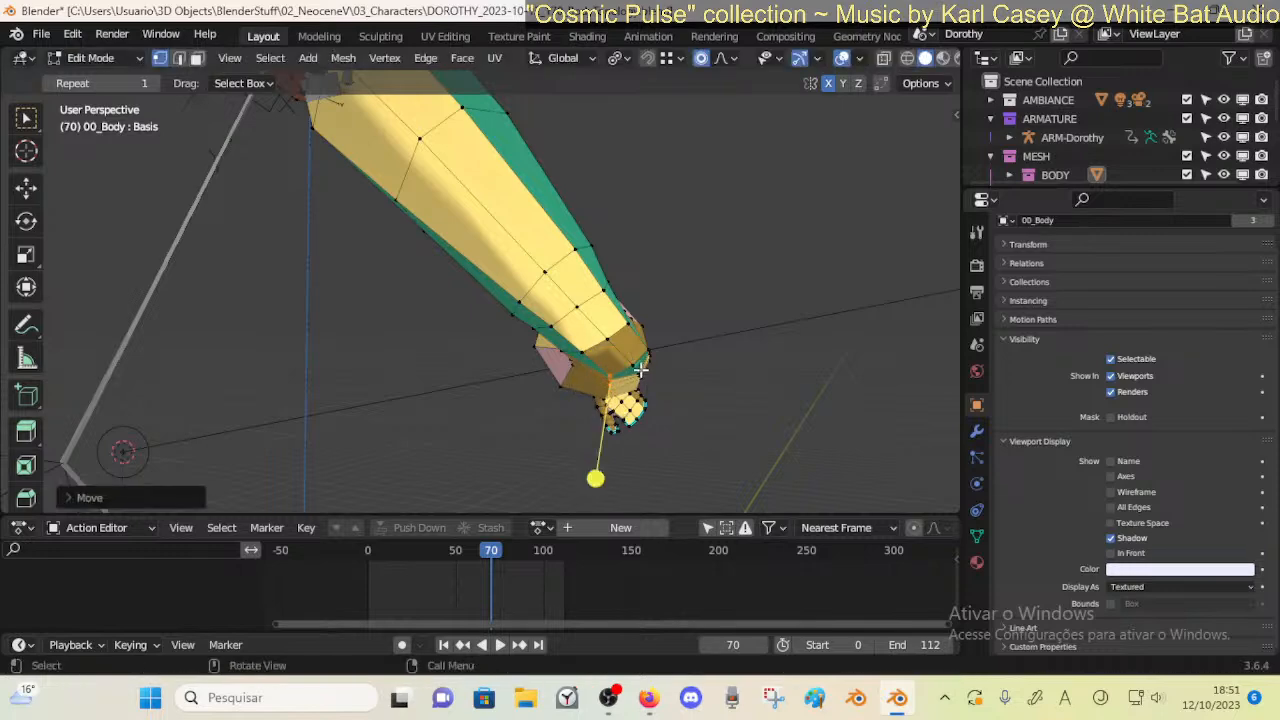
{"action": "middle_click_drag", "start_coordinate": [643, 367], "coordinate": [616, 363]}
{"action": "key", "text": "c"}
{"action": "right_click", "coordinate": [620, 362]}
{"action": "right_click", "coordinate": [630, 364]}
{"action": "key", "text": "Escape"}
{"action": "key", "text": "g"}
{"action": "left_click", "coordinate": [650, 338]}
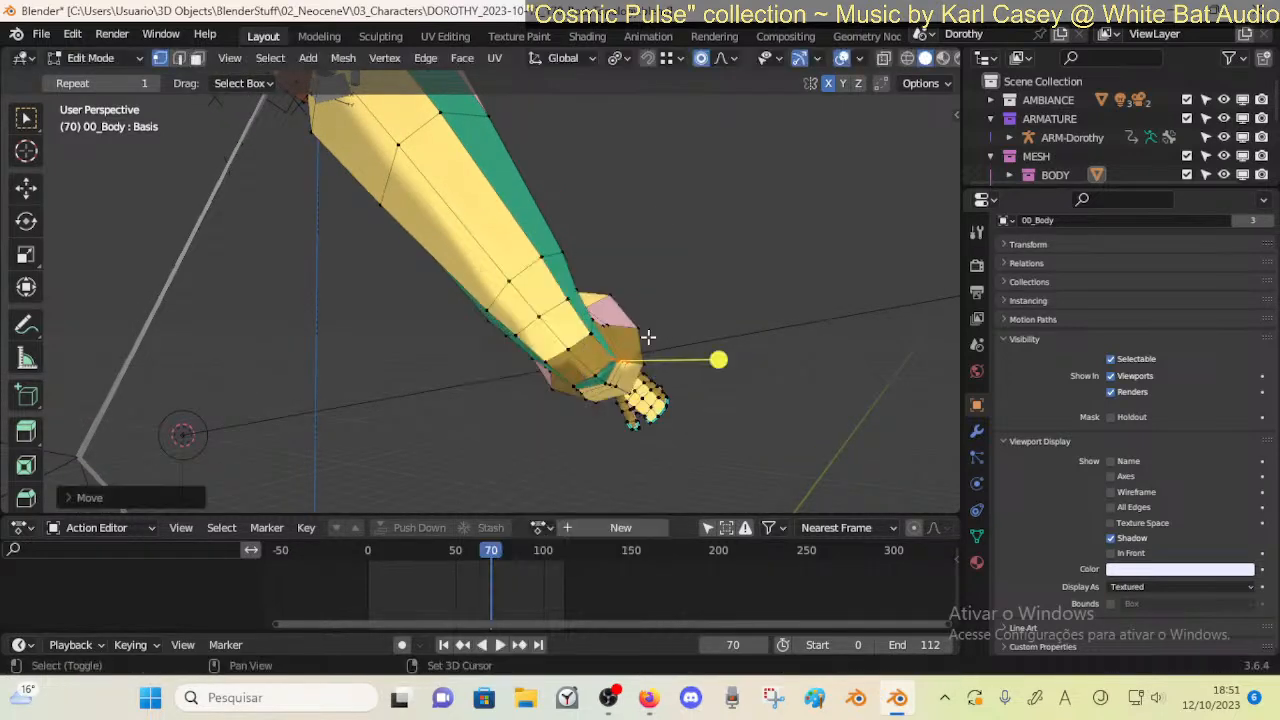
Adjust the vertices of the yellow faces' edge loop nearest the knee crease
{"action": "left_click", "coordinate": [571, 343]}
{"action": "key", "text": "g"}
{"action": "left_click", "coordinate": [566, 340]}
{"action": "left_click", "coordinate": [594, 334]}
{"action": "key", "text": "g"}
{"action": "left_click", "coordinate": [598, 338]}
{"action": "key", "text": "g"}
{"action": "left_click", "coordinate": [600, 360]}
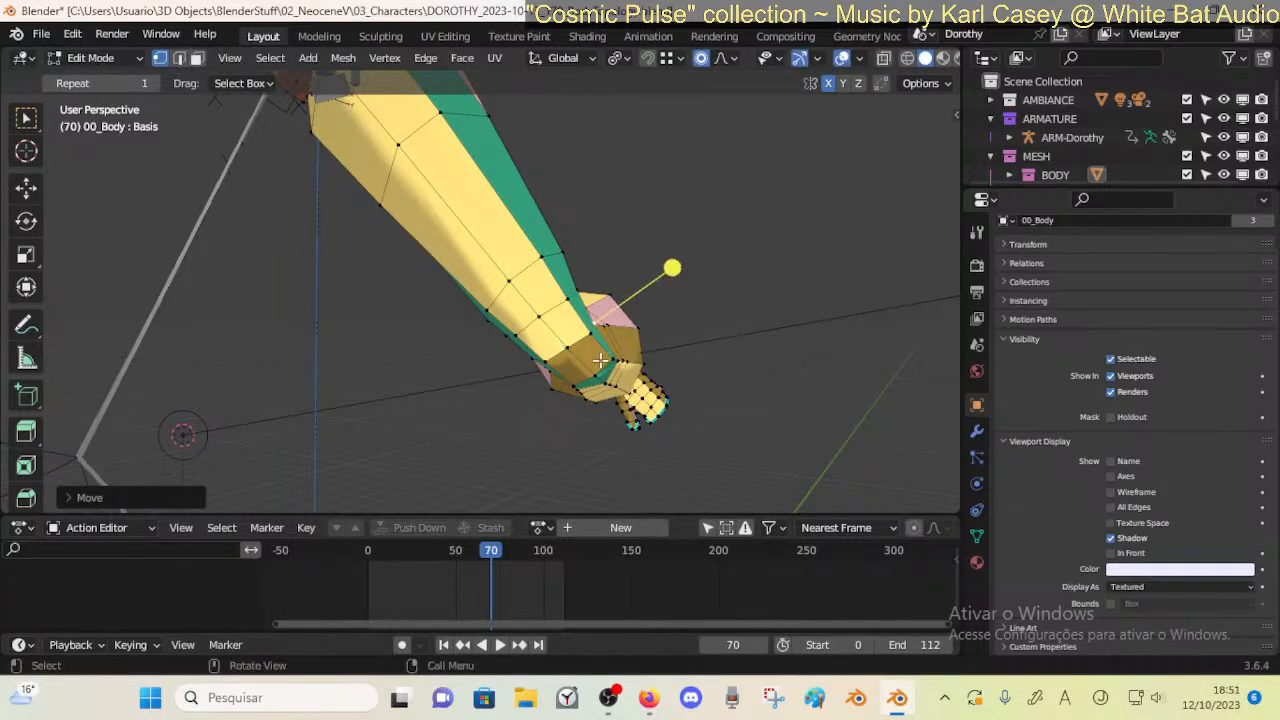
{"action": "left_click", "coordinate": [543, 368]}
{"action": "key", "text": "g"}
{"action": "left_click", "coordinate": [550, 368]}
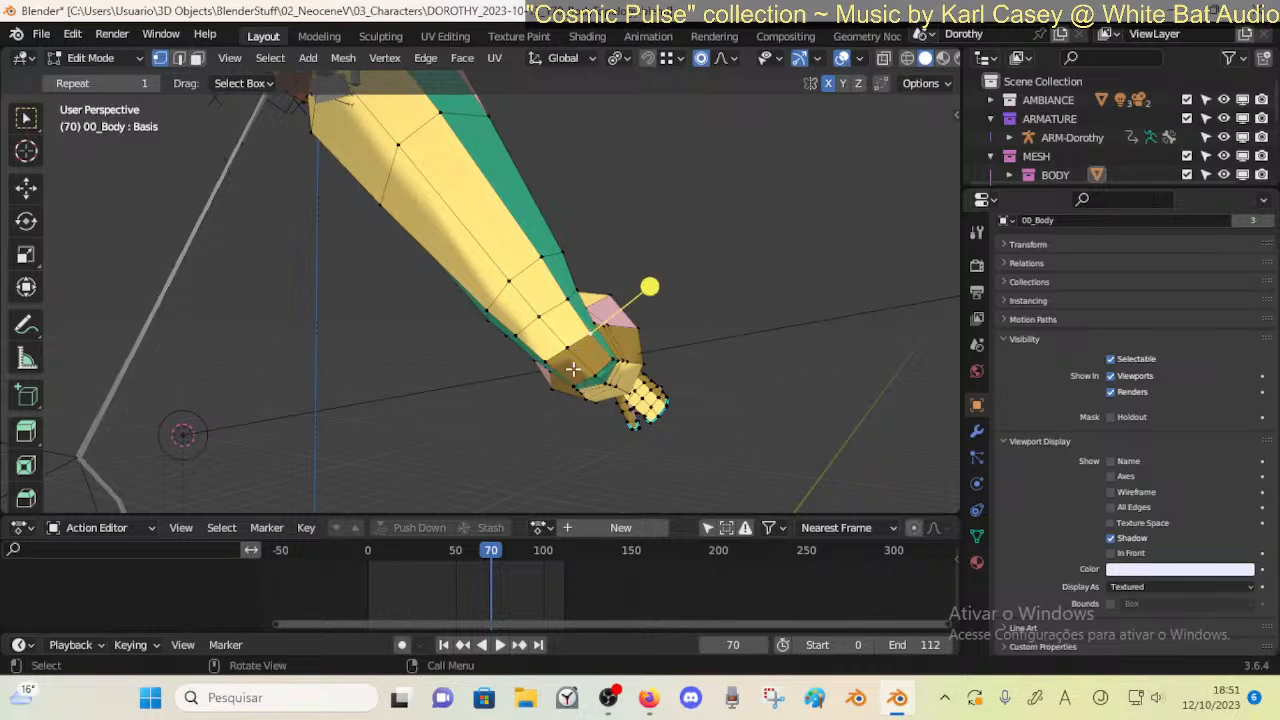
{"action": "middle_click_drag", "start_coordinate": [601, 393], "coordinate": [428, 385]}
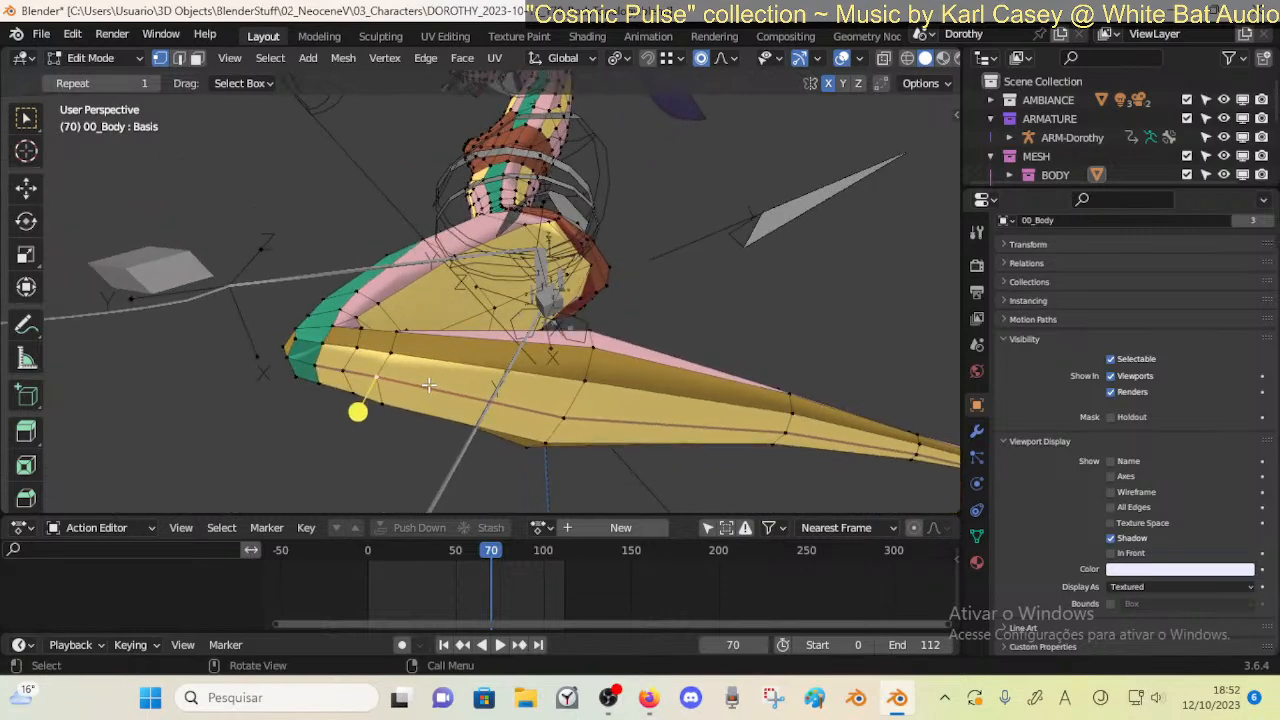
Move a vertex on the yellow faces' lower edge loop near the knee with smooth proportional editing to refine the calf's outline
{"action": "key", "text": "g"}
{"action": "left_click", "coordinate": [370, 374]}
{"action": "key", "text": "g"}
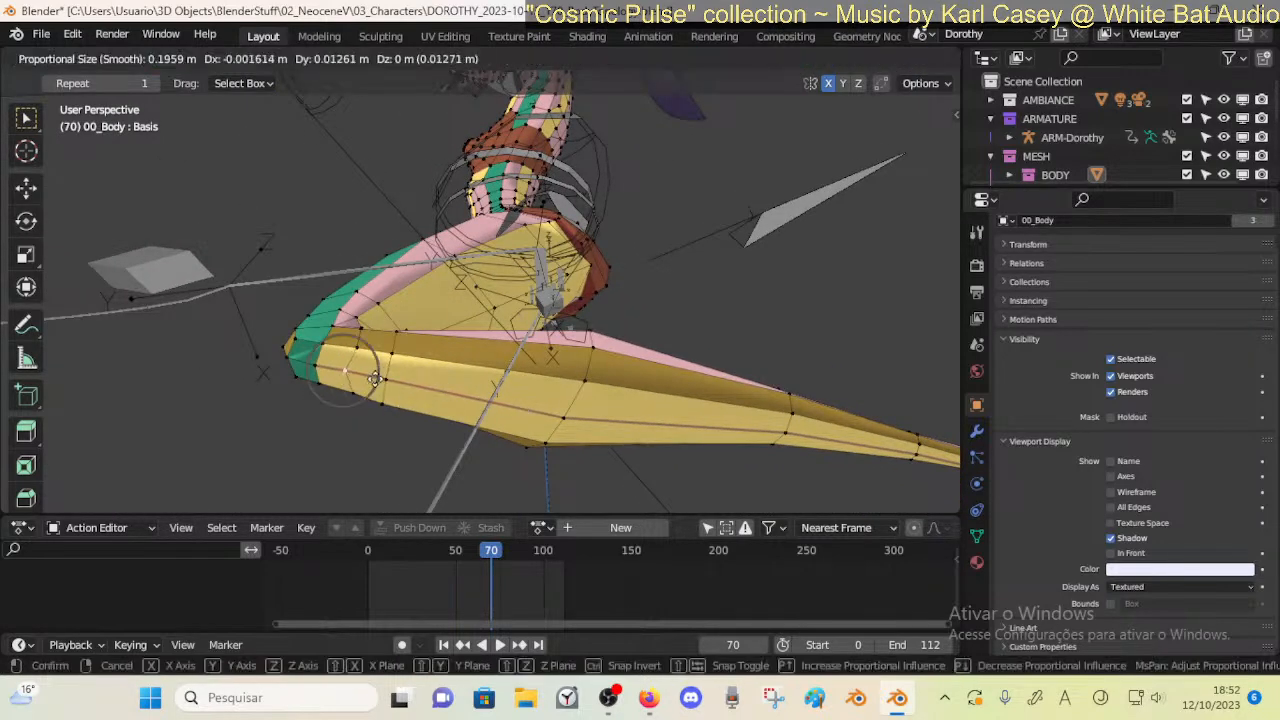
{"action": "left_click", "coordinate": [329, 414]}
{"action": "key", "text": "g"}
{"action": "left_click", "coordinate": [284, 405]}
{"action": "key", "text": "g"}
{"action": "left_click", "coordinate": [332, 410]}
{"action": "key", "text": "g"}
{"action": "left_click", "coordinate": [343, 388]}
{"action": "middle_click_drag", "start_coordinate": [343, 388], "coordinate": [254, 382]}
{"action": "mouse_move", "coordinate": [373, 401]}
{"action": "middle_mouse_down"}
{"action": "mouse_move", "coordinate": [400, 410]}
{"action": "mouse_move", "coordinate": [384, 422]}
{"action": "mouse_move", "coordinate": [571, 378]}
{"action": "mouse_move", "coordinate": [480, 375]}
{"action": "mouse_move", "coordinate": [351, 400]}
{"action": "middle_mouse_up"}
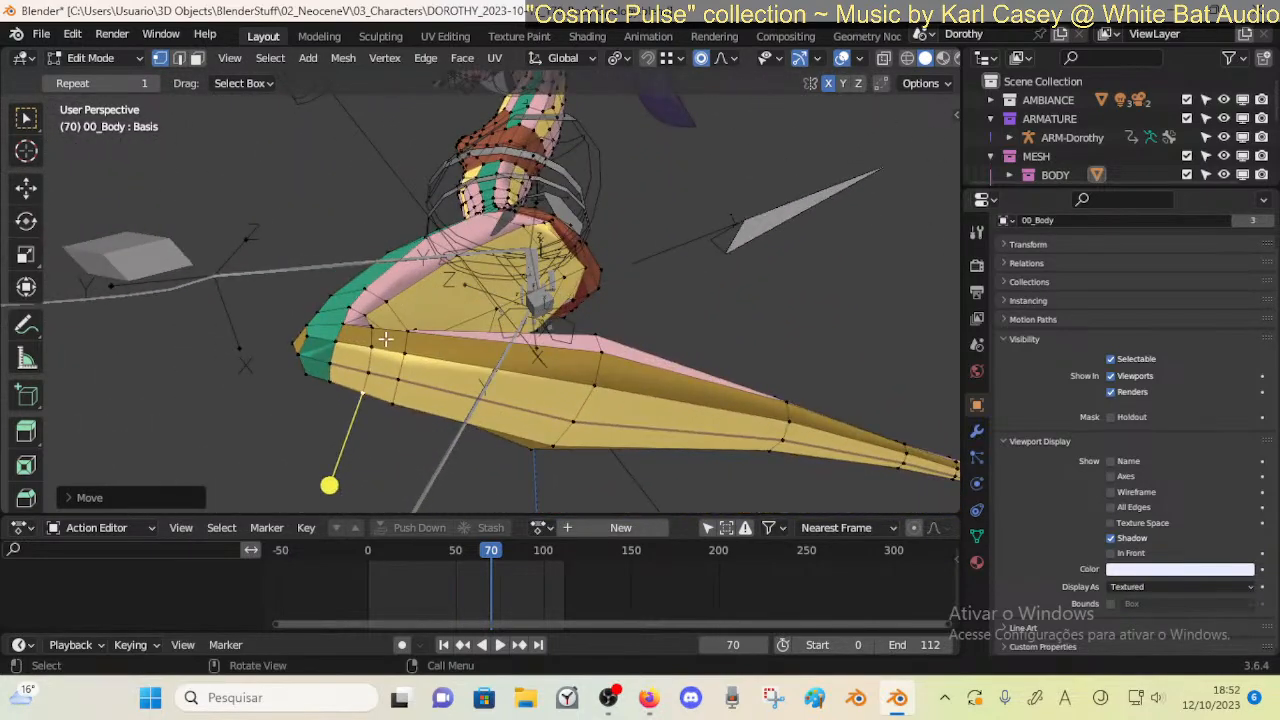
{"action": "middle_click_drag", "start_coordinate": [385, 340], "coordinate": [352, 355]}
{"action": "double_click", "coordinate": [778, 5]}
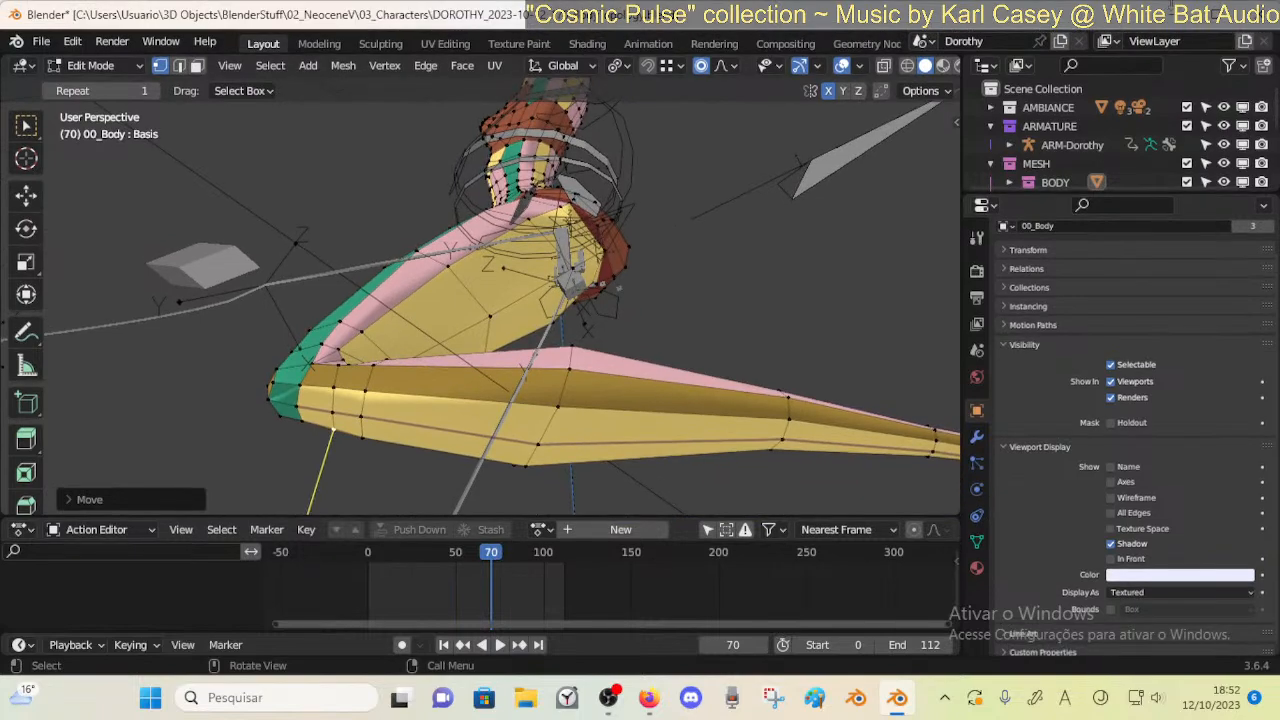
{"action": "left_click_drag", "start_coordinate": [1275, 6], "coordinate": [988, 8]}
{"action": "left_click", "coordinate": [922, 11]}
Leave Edit Mode, select the body mesh and toggle Preserve Volume off and on in its Armature modifier to compare the leg deformation
{"action": "middle_click_drag", "start_coordinate": [568, 274], "coordinate": [638, 232]}
{"action": "key", "text": "Tab"}
{"action": "left_click", "coordinate": [560, 239]}
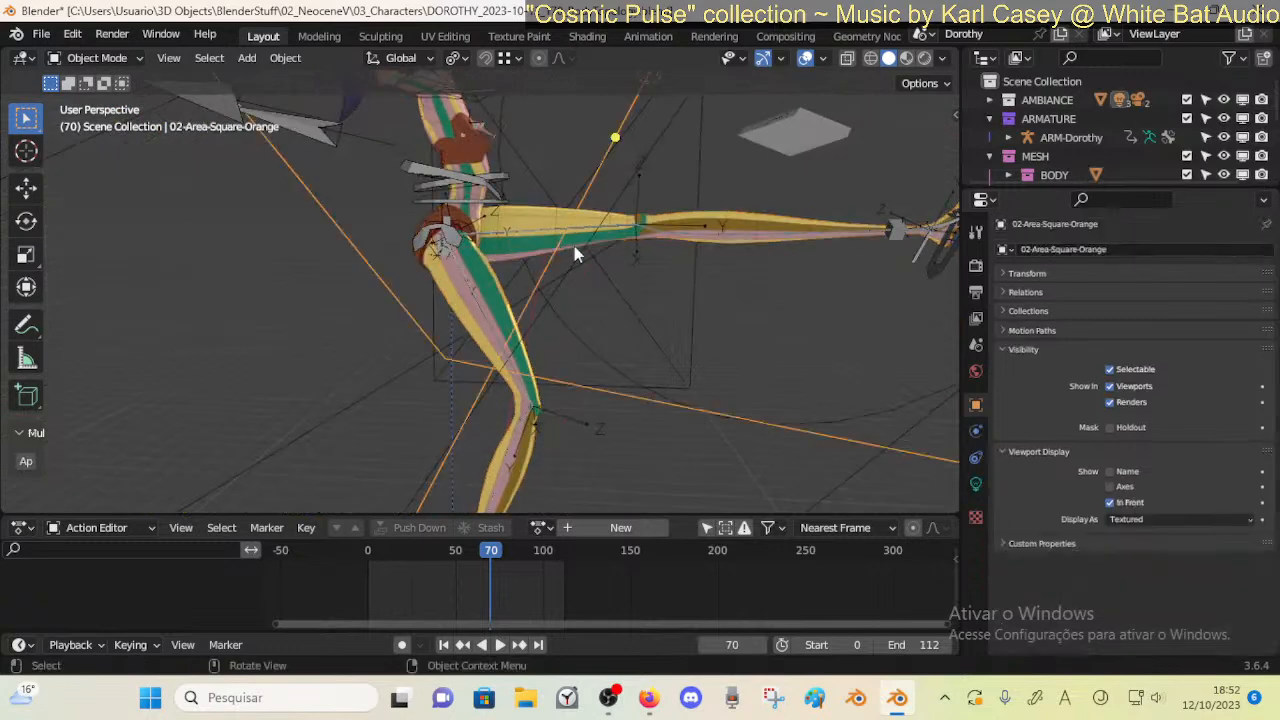
{"action": "left_click", "coordinate": [568, 242]}
{"action": "left_click", "coordinate": [977, 432]}
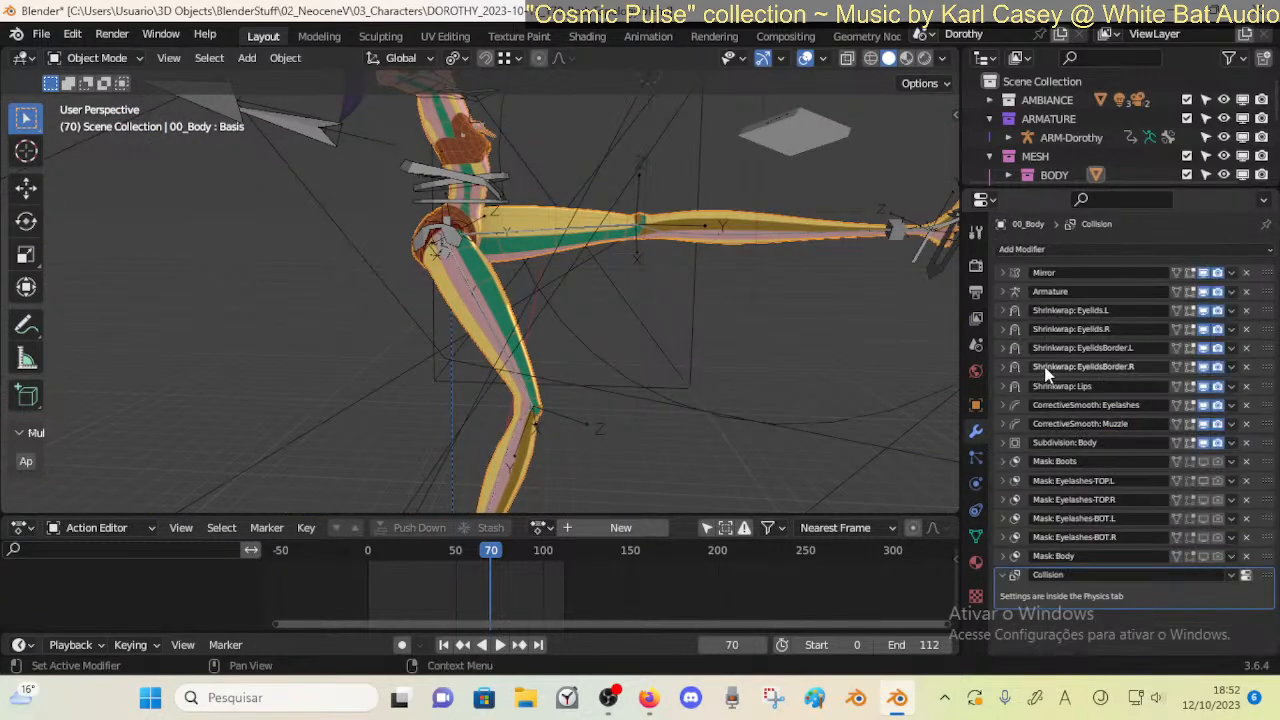
{"action": "left_click", "coordinate": [1004, 291]}
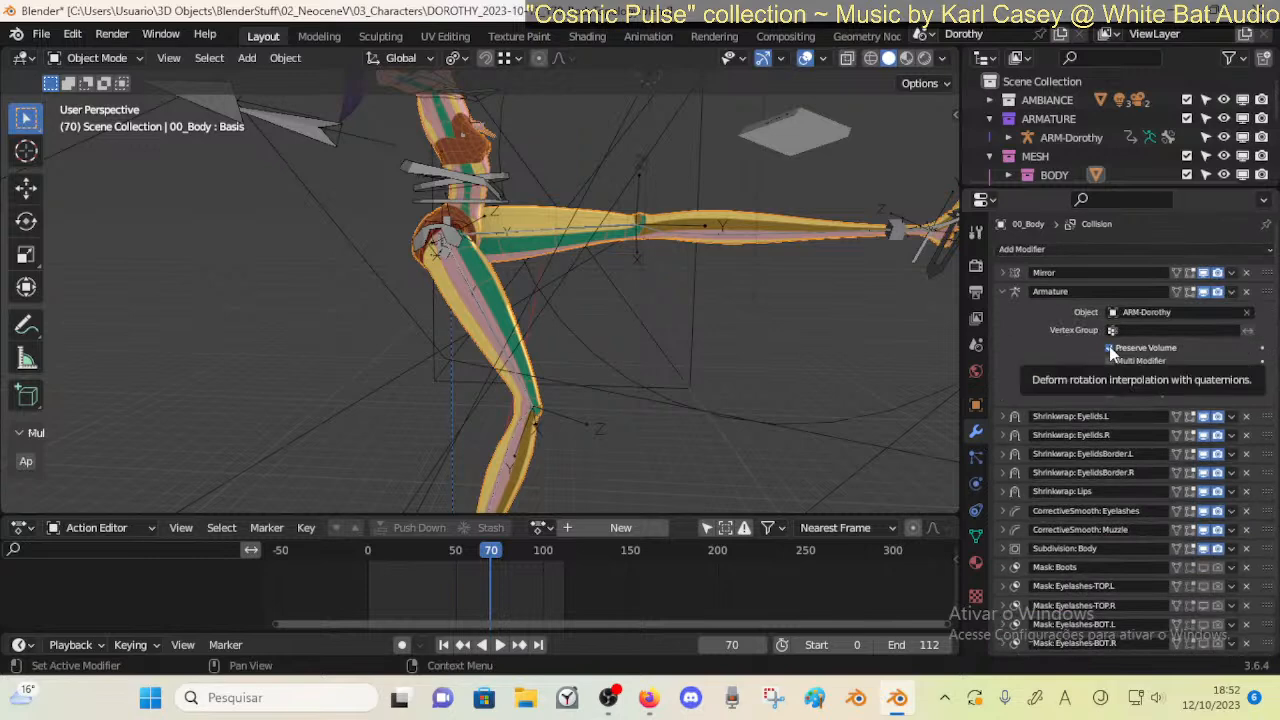
{"action": "left_click", "coordinate": [1109, 347]}
{"action": "left_click", "coordinate": [1109, 347]}
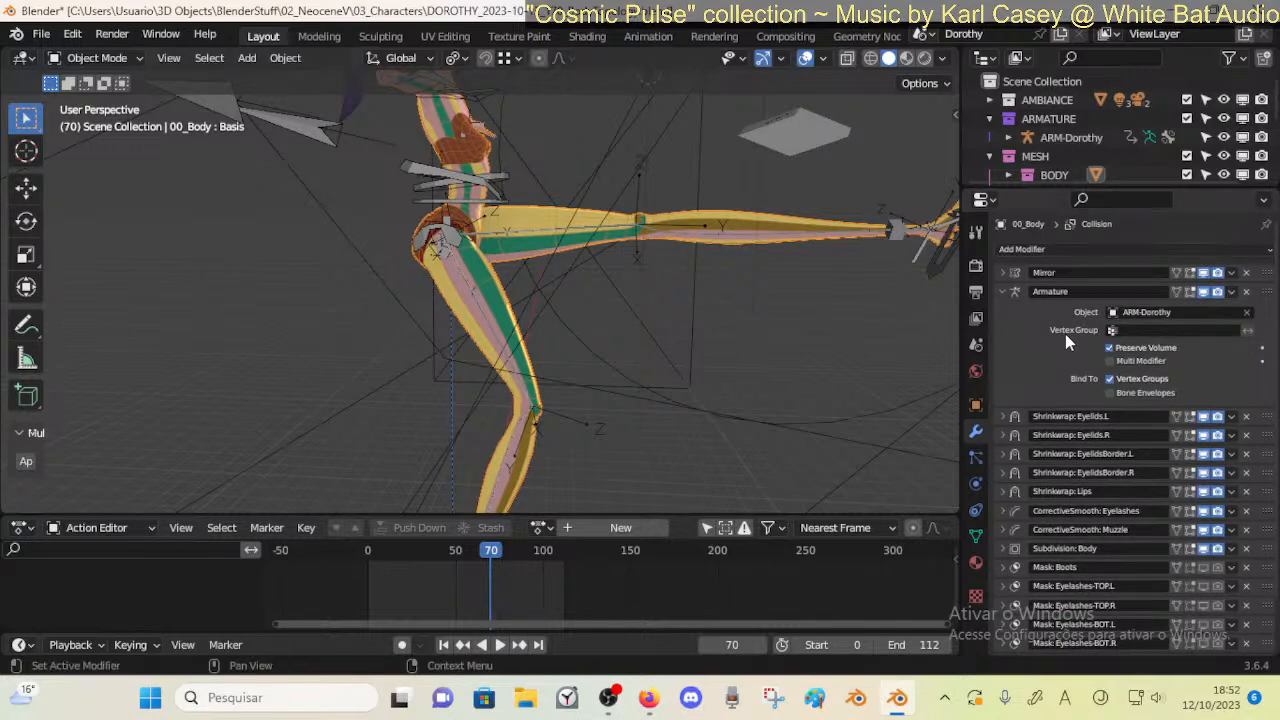
Select the ARM-Dorothy armature in Pose Mode and move the MTR-Leg.L control to test the knee's bending
{"action": "left_click", "coordinate": [898, 242]}
{"action": "middle_click_drag", "start_coordinate": [898, 242], "coordinate": [445, 282]}
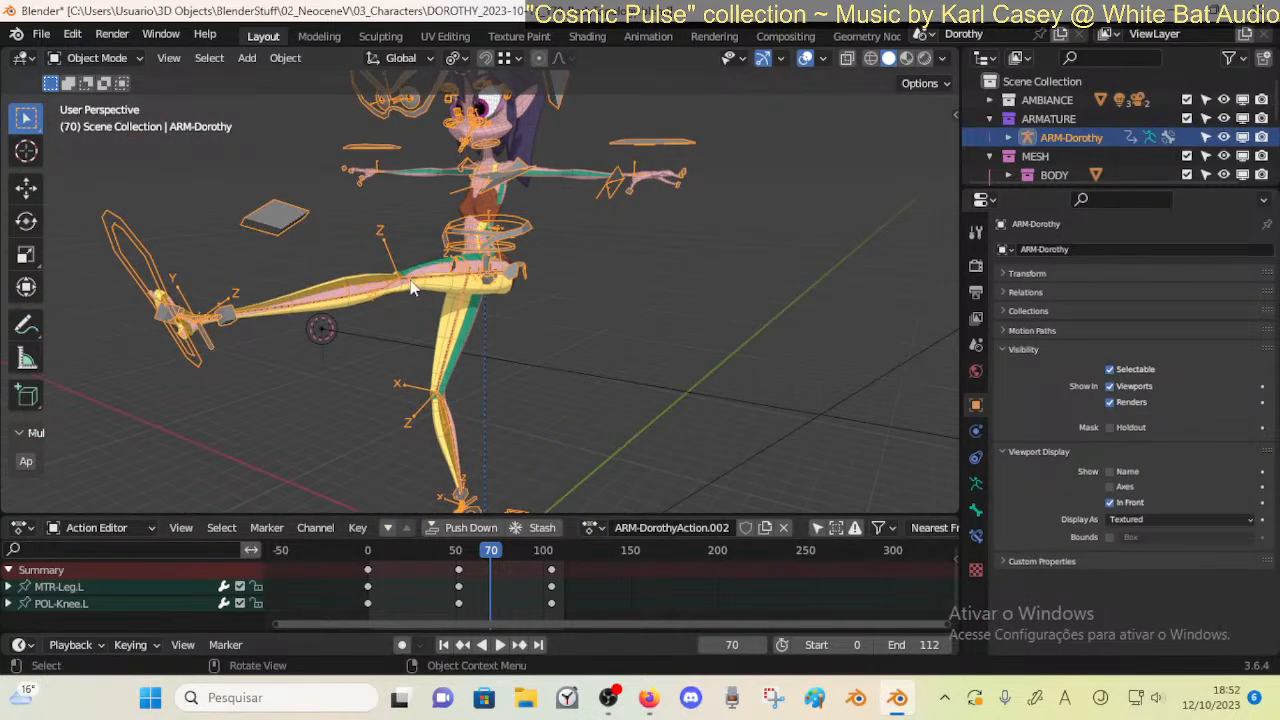
{"action": "key", "text": "ctrl+Tab"}
{"action": "left_click", "coordinate": [198, 361]}
{"action": "key", "text": "g"}
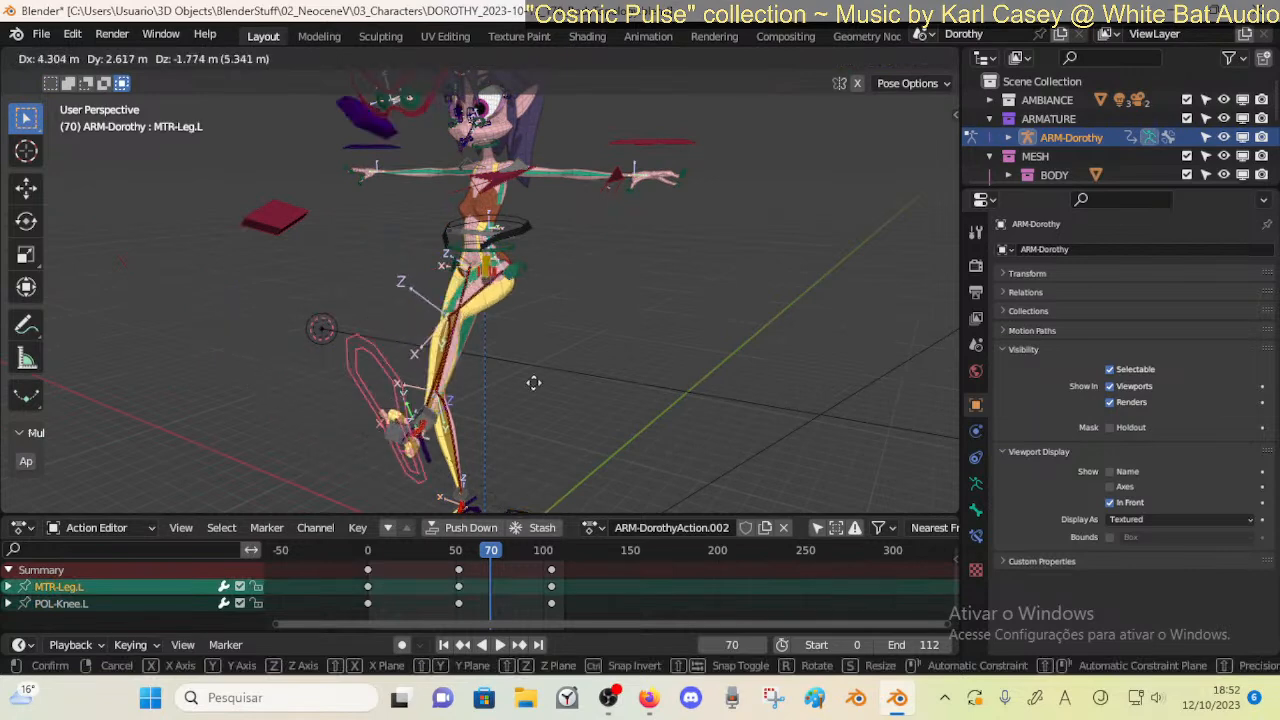
{"action": "left_click", "coordinate": [469, 421]}
{"action": "middle_click_drag", "start_coordinate": [469, 421], "coordinate": [374, 429]}
Try rotating the MTR-Leg.L control about the X axis, and undo the transform
{"action": "key", "text": "g"}
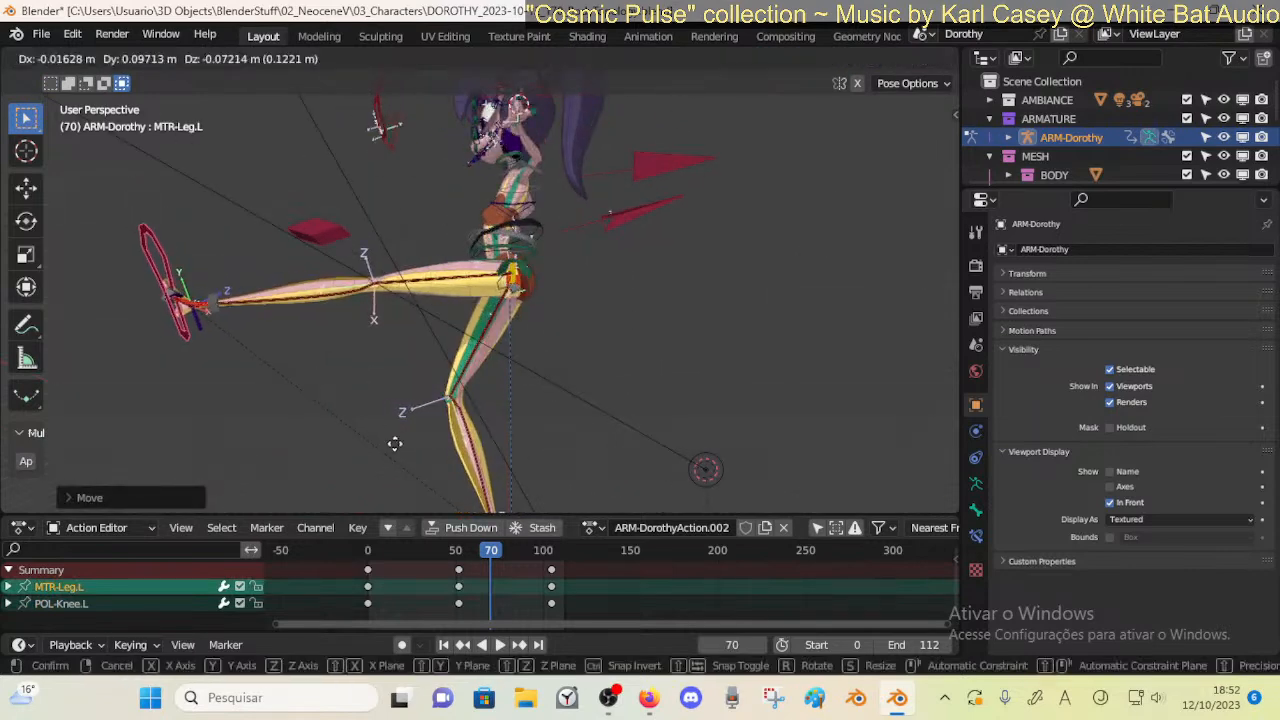
{"action": "key", "text": "r"}
{"action": "key", "text": "x"}
{"action": "left_click", "coordinate": [708, 367]}
{"action": "key", "text": "ctrl+z"}
Enter the armature's Edit Mode and examine the leg bones' axes and knee alignment from several sides
{"action": "middle_click_drag", "start_coordinate": [708, 367], "coordinate": [568, 342]}
{"action": "key", "text": "Tab"}
{"action": "middle_click_drag", "start_coordinate": [439, 335], "coordinate": [426, 356]}
{"action": "middle_click_drag", "start_coordinate": [517, 347], "coordinate": [371, 314]}
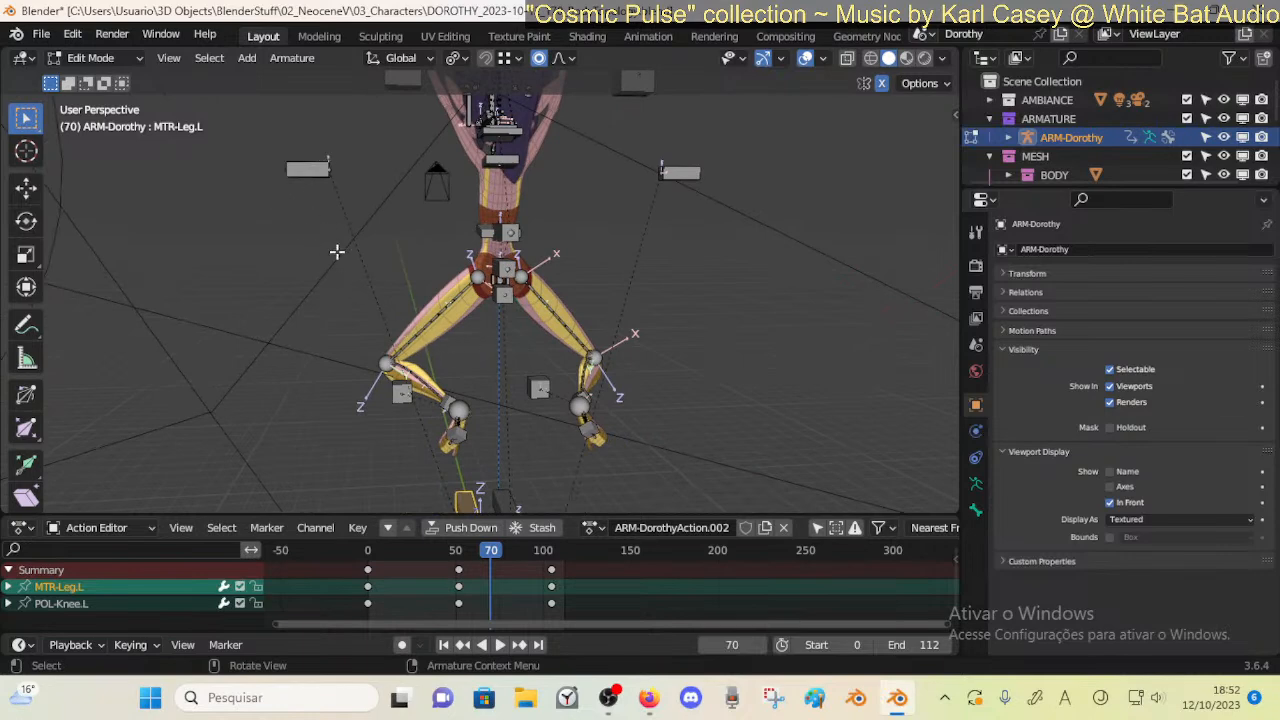
{"action": "middle_click_drag", "start_coordinate": [349, 263], "coordinate": [621, 304]}
{"action": "middle_click_drag", "start_coordinate": [415, 389], "coordinate": [664, 248]}
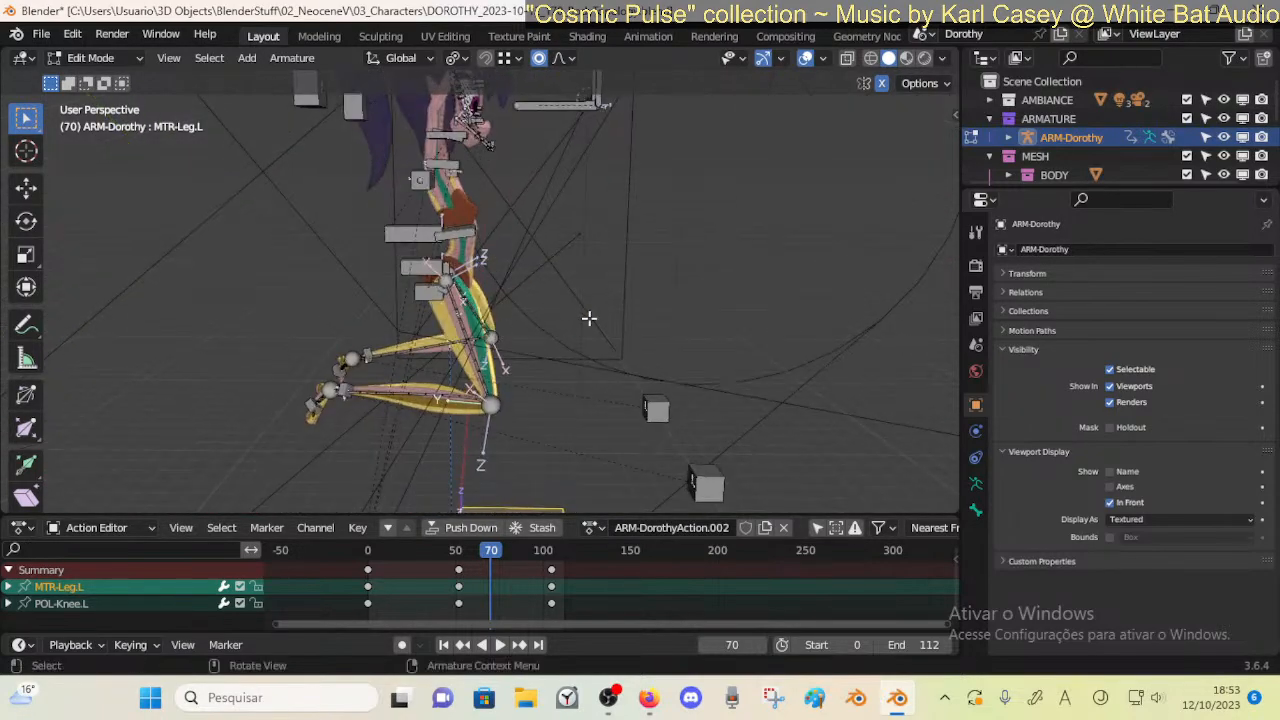
{"action": "middle_click_drag", "start_coordinate": [531, 318], "coordinate": [430, 296]}
{"action": "middle_click_drag", "start_coordinate": [578, 311], "coordinate": [485, 367]}
{"action": "middle_click_drag", "start_coordinate": [563, 425], "coordinate": [495, 350]}
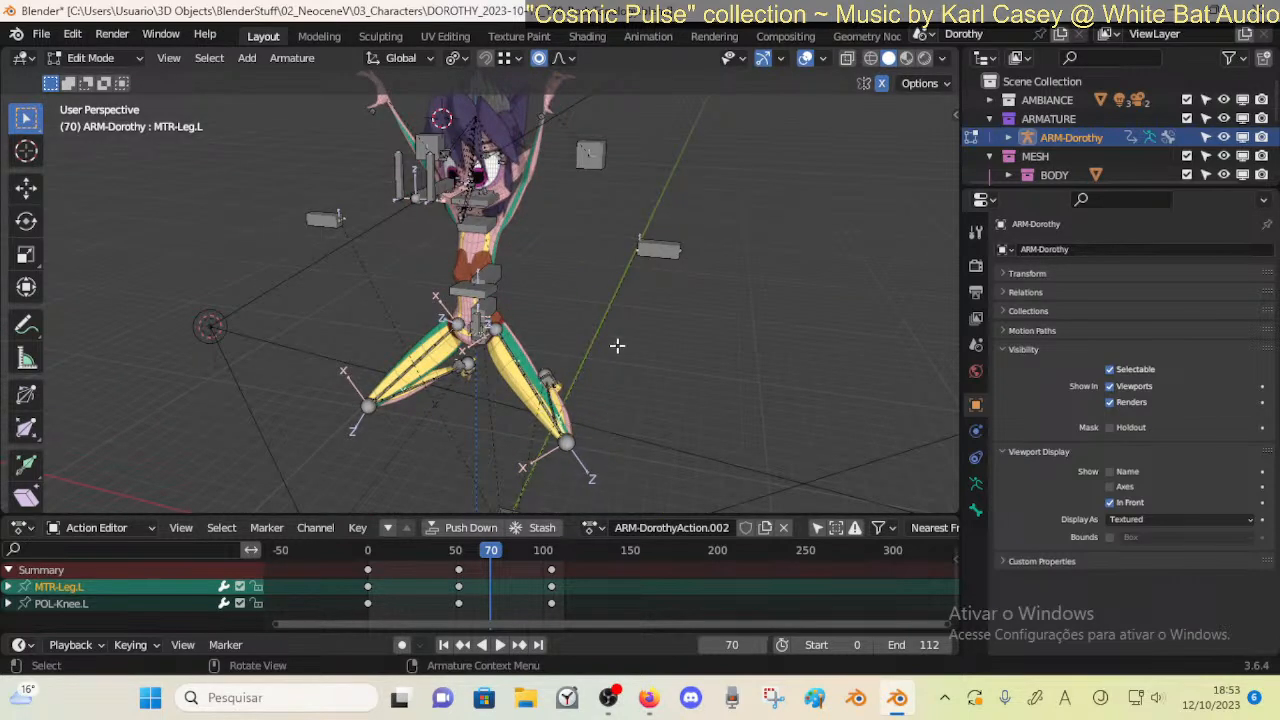
{"action": "middle_click_drag", "start_coordinate": [612, 385], "coordinate": [549, 393]}
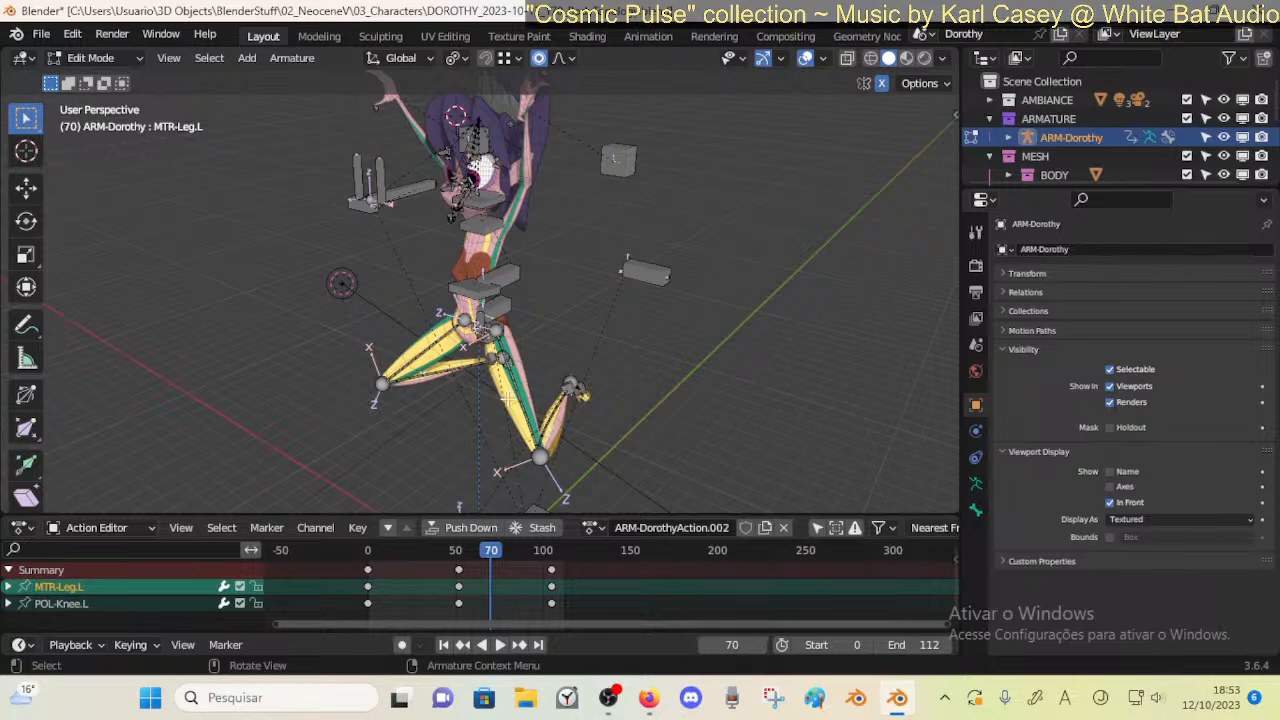
{"action": "middle_click_drag", "start_coordinate": [547, 419], "coordinate": [398, 311]}
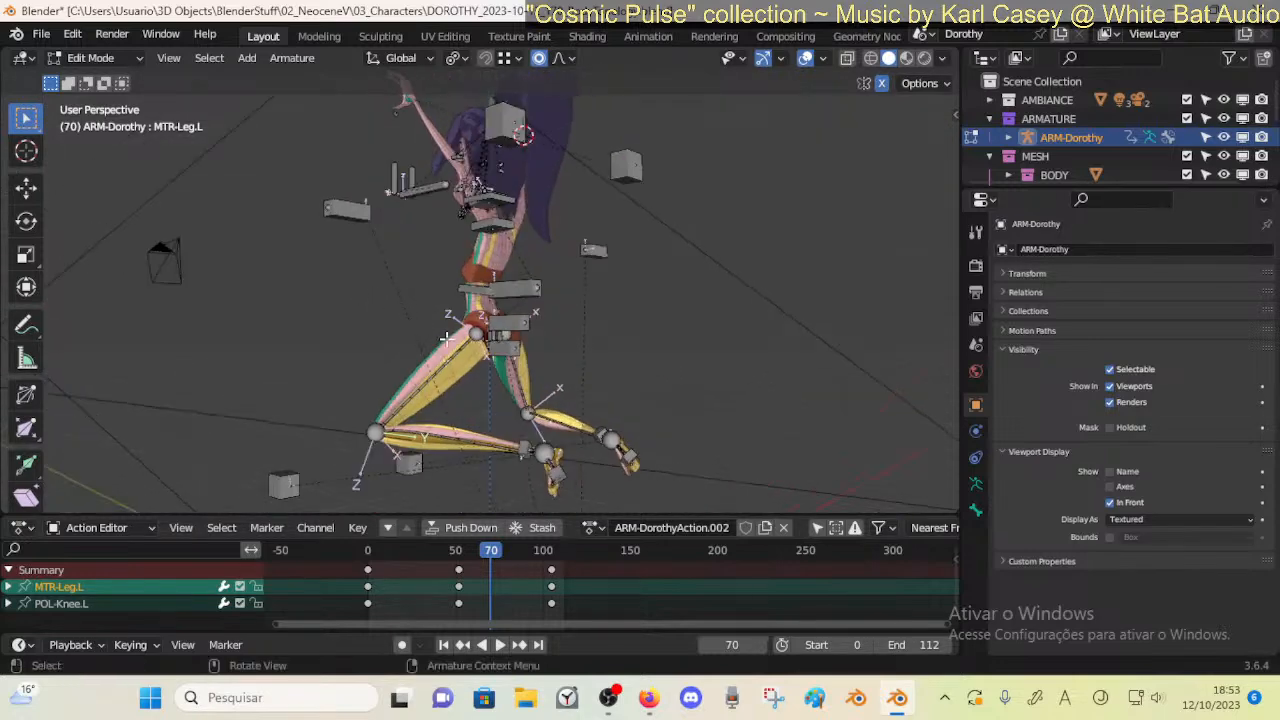
{"action": "middle_click_drag", "start_coordinate": [380, 355], "coordinate": [423, 366]}
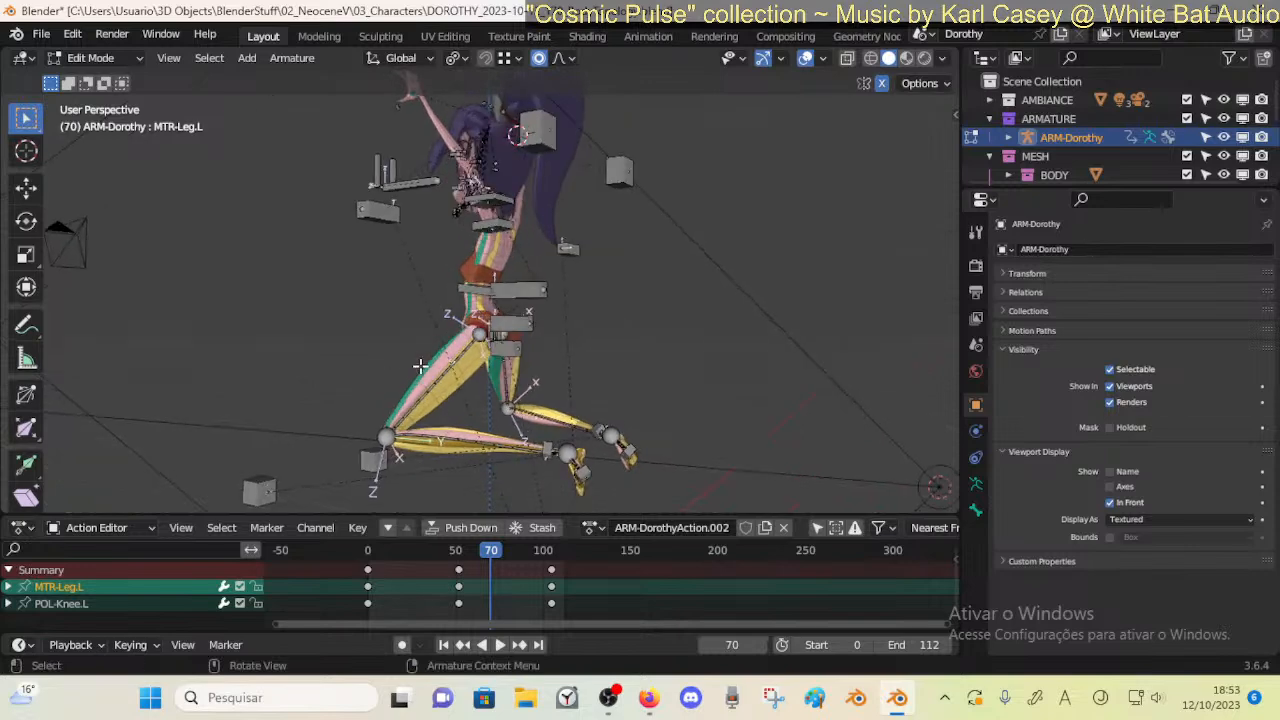
{"action": "middle_click_drag", "start_coordinate": [430, 432], "coordinate": [511, 474]}
{"action": "middle_click_drag", "start_coordinate": [619, 456], "coordinate": [565, 403]}
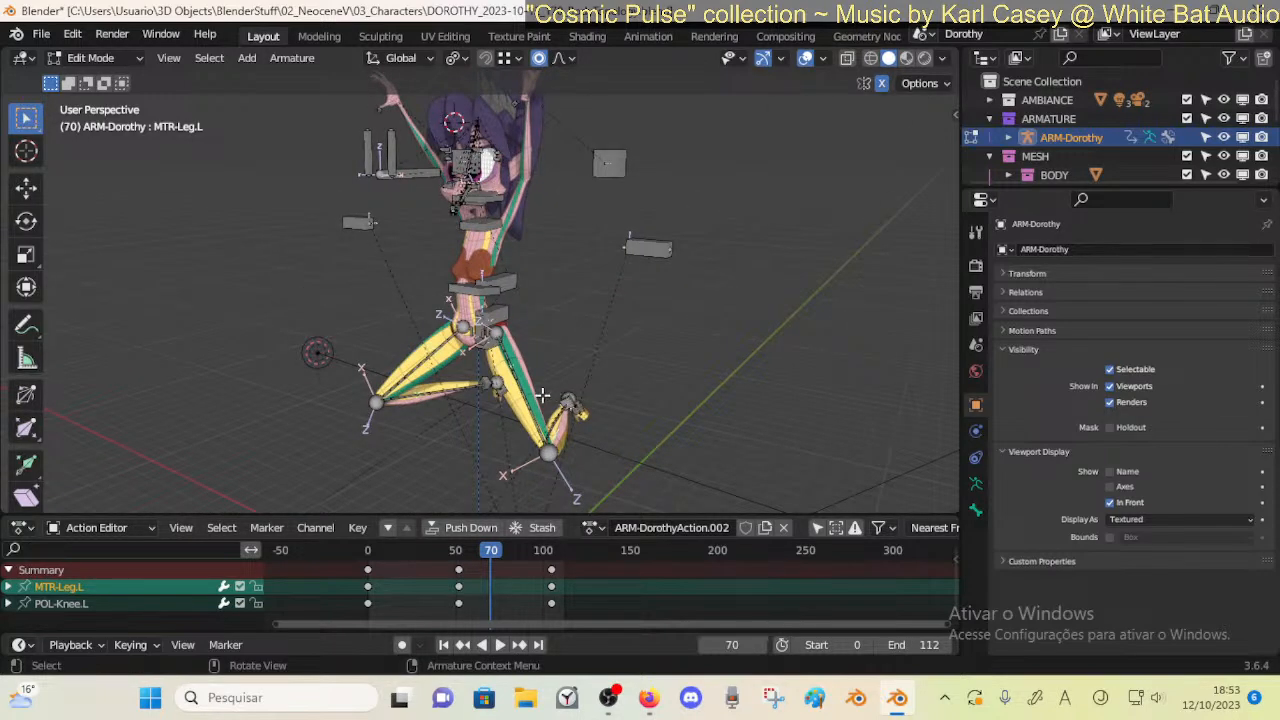
Select the left thigh deform bone, examine its orientation against the other leg, and leave the armature's Edit Mode
{"action": "left_click", "coordinate": [541, 395]}
{"action": "middle_click_drag", "start_coordinate": [541, 395], "coordinate": [585, 375]}
{"action": "scroll", "coordinate": [483, 364], "scroll_direction": "up", "scroll_amount": 2}
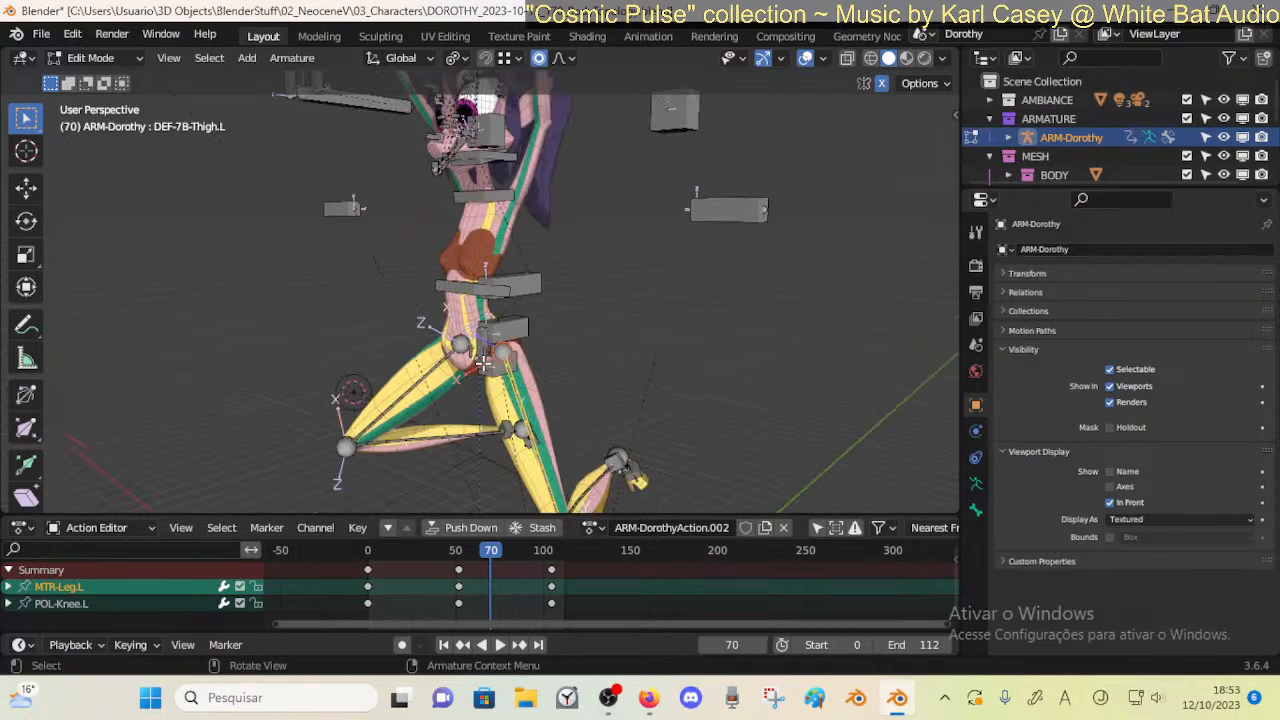
{"action": "middle_click_drag", "start_coordinate": [483, 362], "coordinate": [541, 210]}
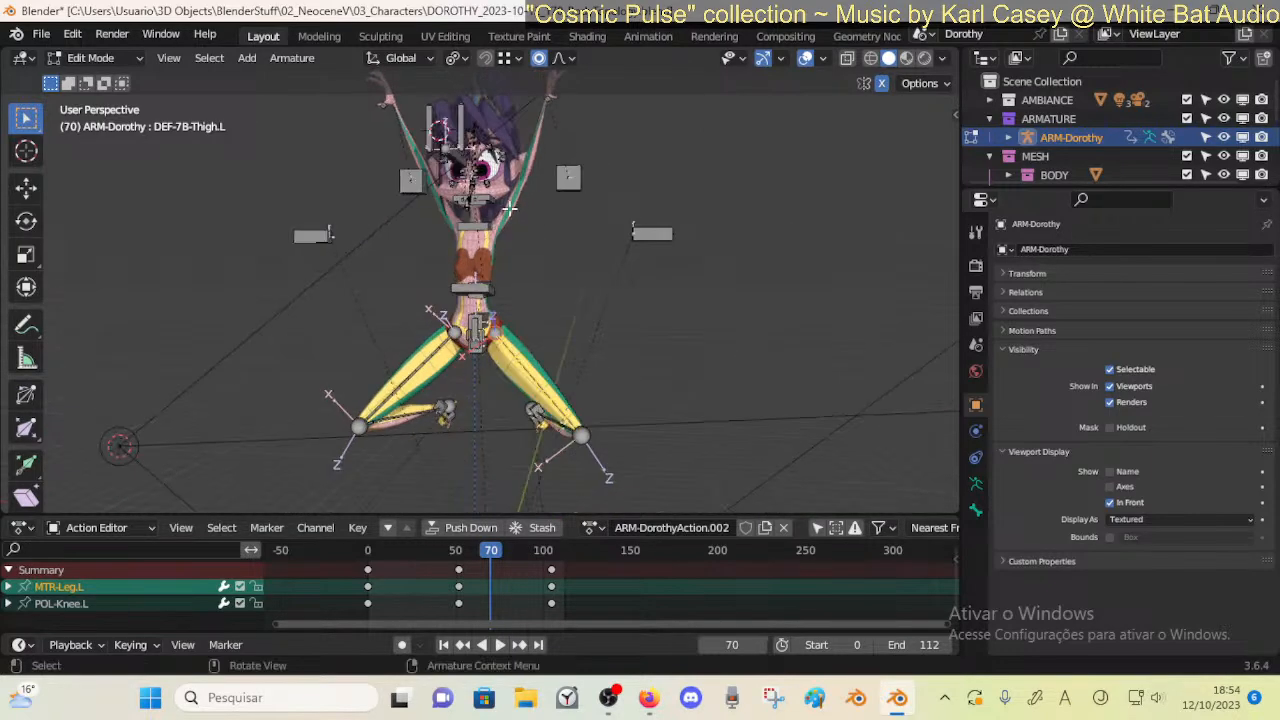
{"action": "middle_click_drag", "start_coordinate": [529, 325], "coordinate": [530, 284]}
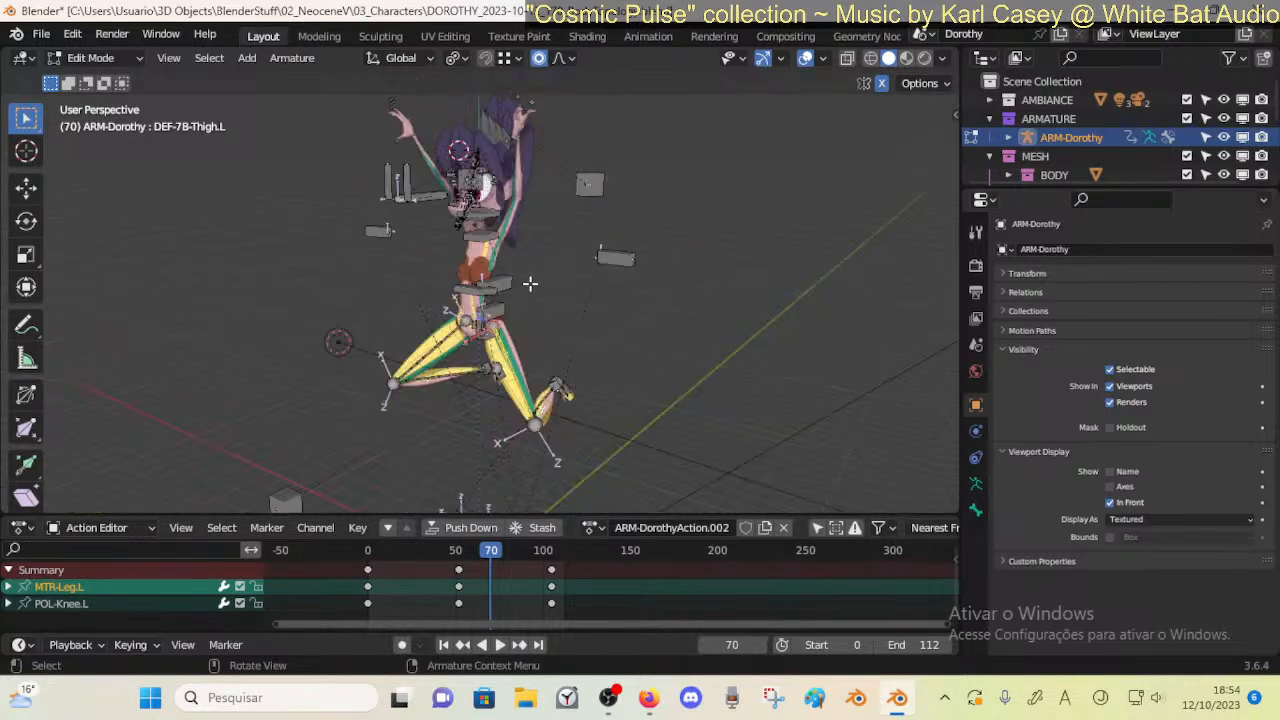
{"action": "key", "text": "ctrl+Tab"}
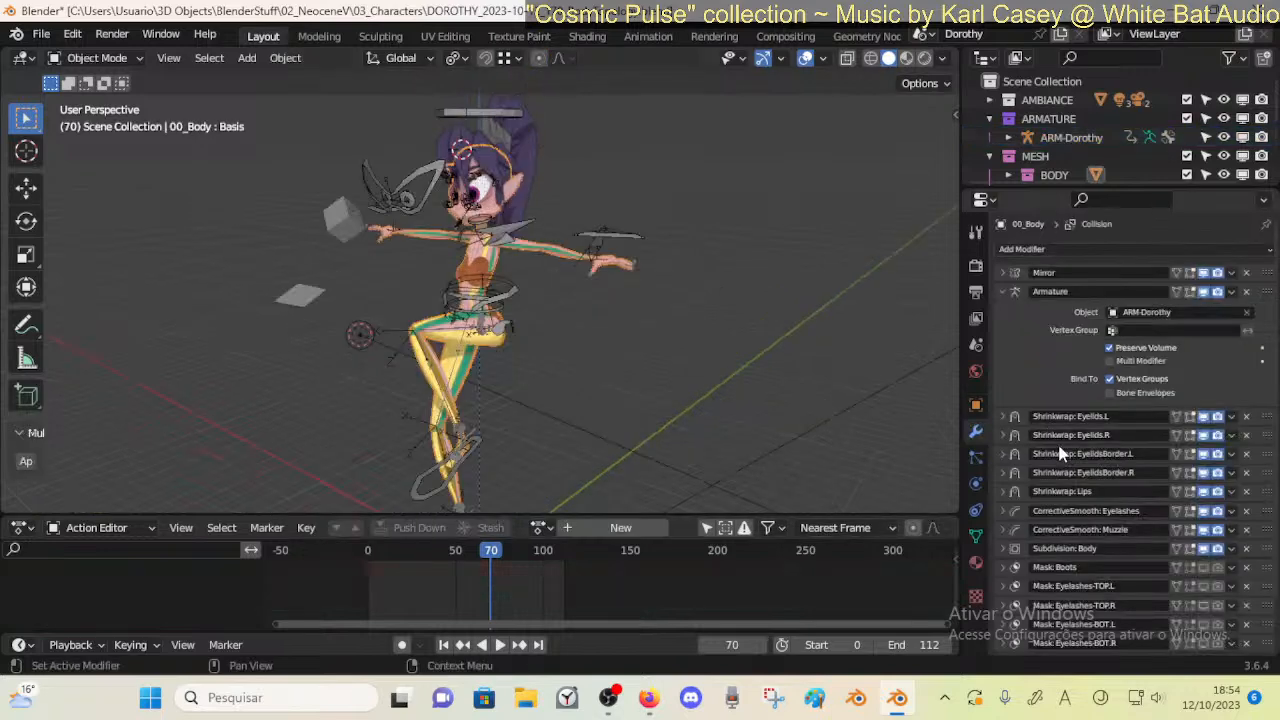
Return the armature to Pose Mode and move MTR-Leg.L through several positions to test the knee from different angles
{"action": "left_click", "coordinate": [460, 478]}
{"action": "key", "text": "ctrl+Tab"}
{"action": "left_click", "coordinate": [434, 480]}
{"action": "key", "text": "g"}
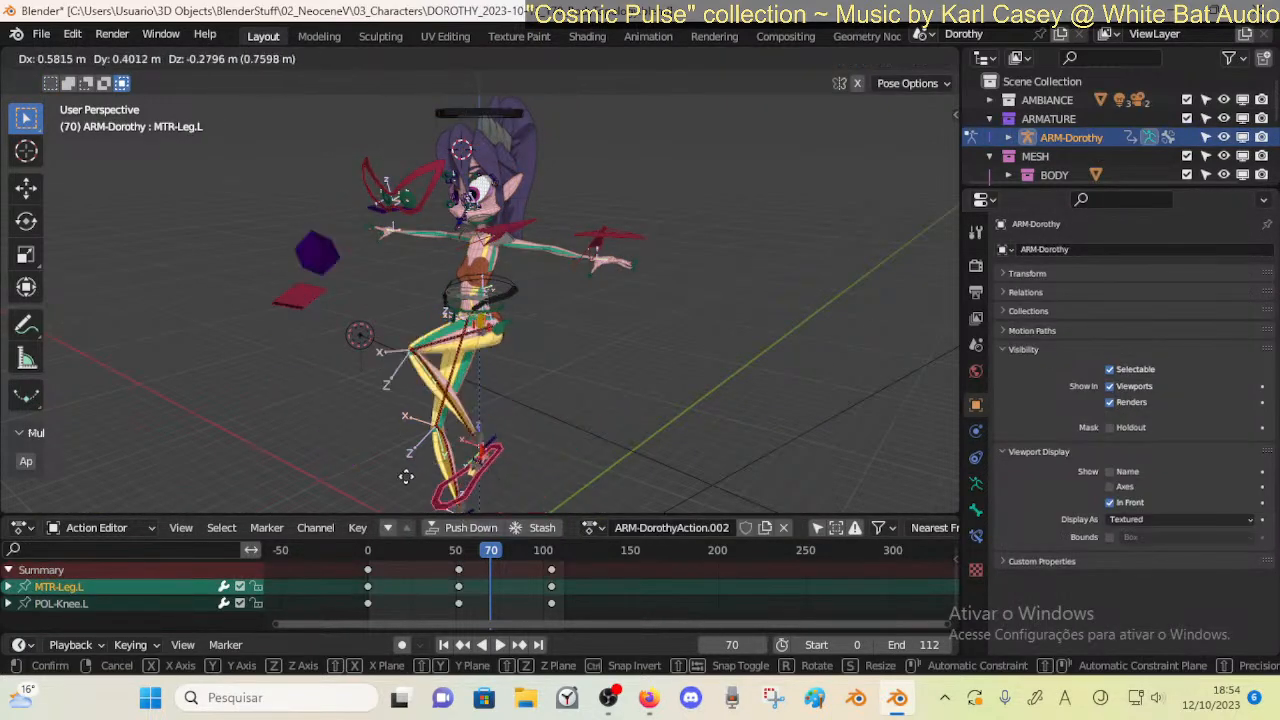
{"action": "left_click", "coordinate": [303, 434]}
{"action": "middle_click_drag", "start_coordinate": [303, 434], "coordinate": [529, 407]}
{"action": "key", "text": "g"}
{"action": "left_click", "coordinate": [688, 424]}
{"action": "middle_click_drag", "start_coordinate": [688, 424], "coordinate": [420, 375]}
{"action": "key", "text": "g"}
{"action": "left_click", "coordinate": [590, 425]}
{"action": "middle_click_drag", "start_coordinate": [590, 425], "coordinate": [495, 425]}
{"action": "key", "text": "g"}
{"action": "left_click", "coordinate": [424, 424]}
{"action": "left_click", "coordinate": [434, 439]}
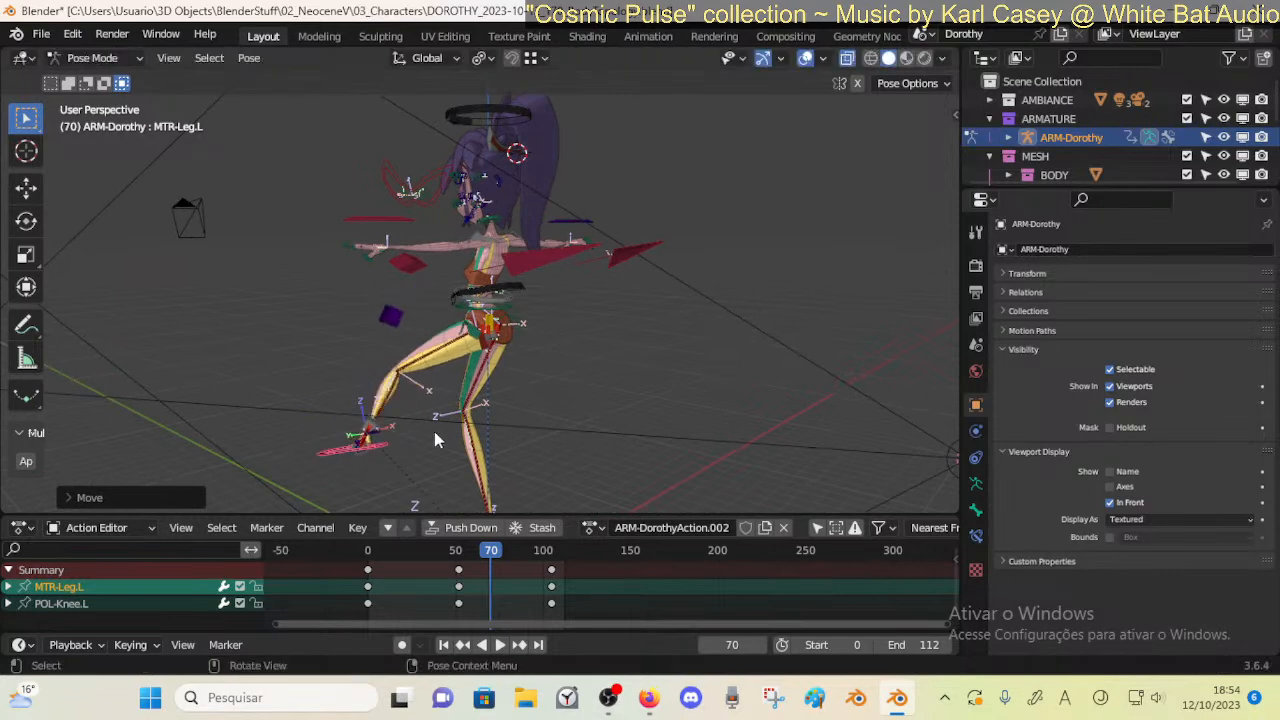
From the side, move MTR-Leg.L, rotate it about the X axis and reposition it to test the bent knee
{"action": "middle_click_drag", "start_coordinate": [434, 436], "coordinate": [365, 344]}
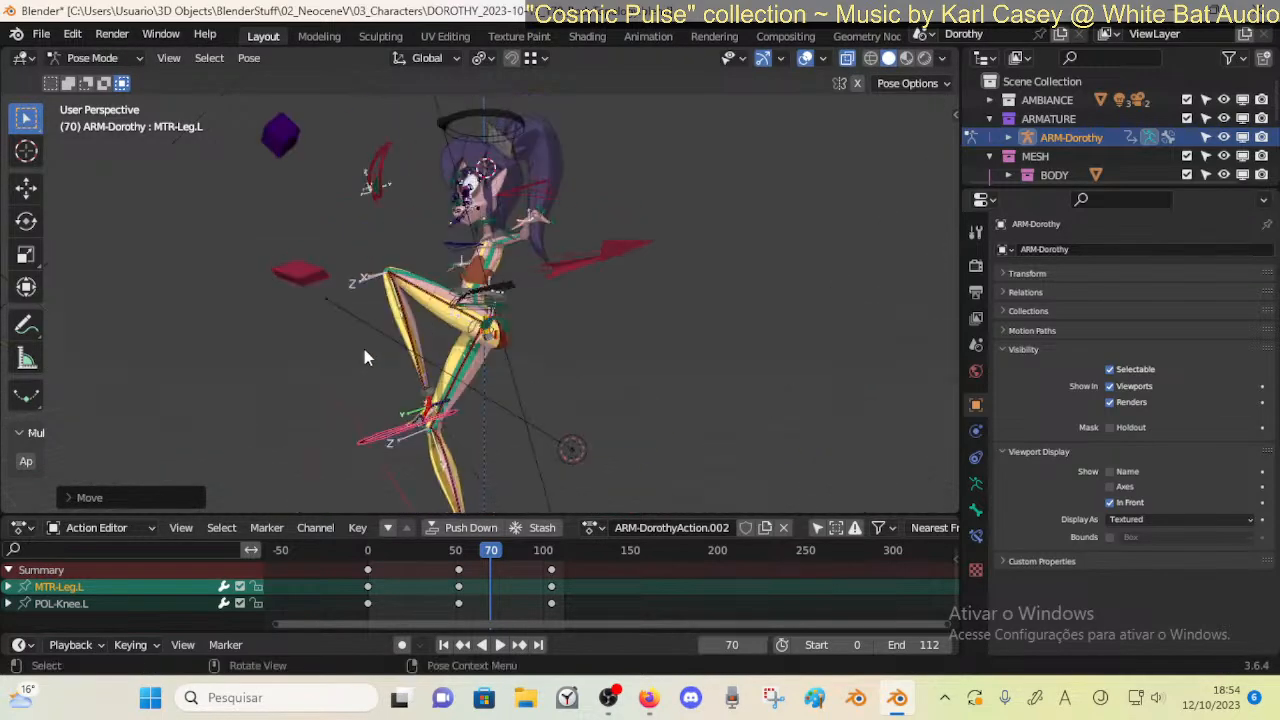
{"action": "key", "text": "g"}
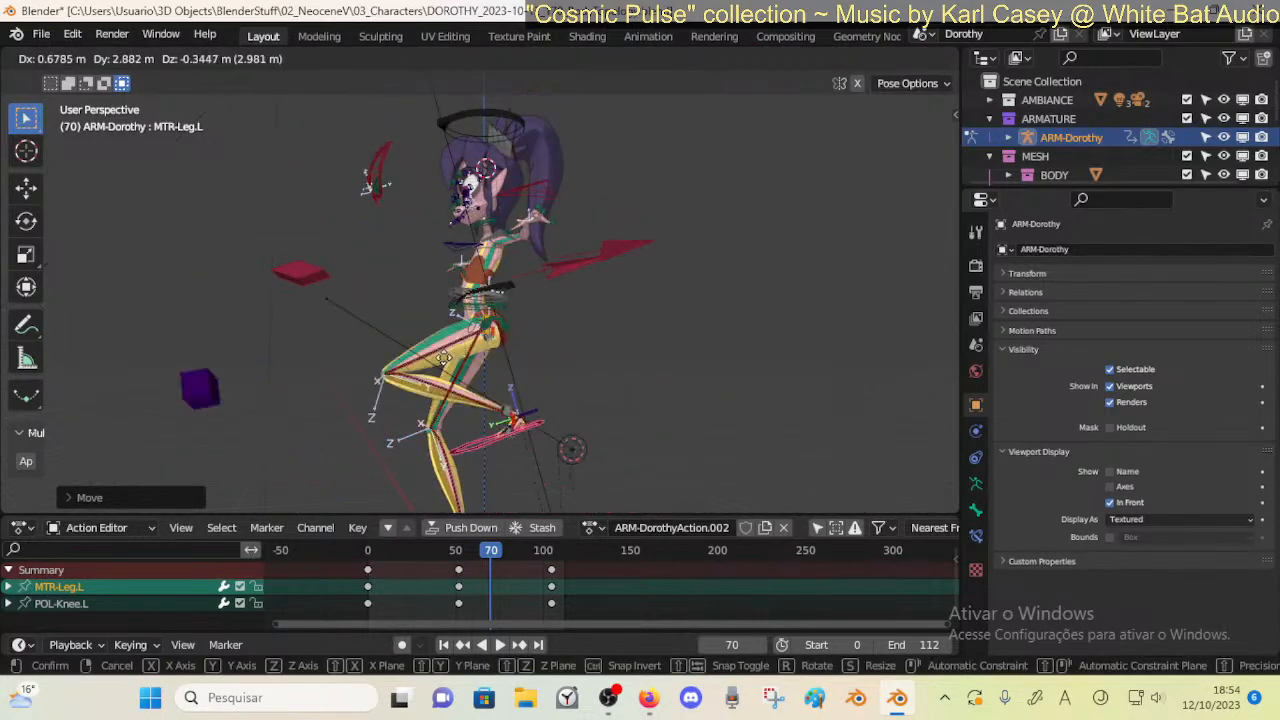
{"action": "left_click", "coordinate": [447, 390]}
{"action": "key", "text": "r"}
{"action": "key", "text": "x"}
{"action": "left_click", "coordinate": [431, 398]}
{"action": "key", "text": "g"}
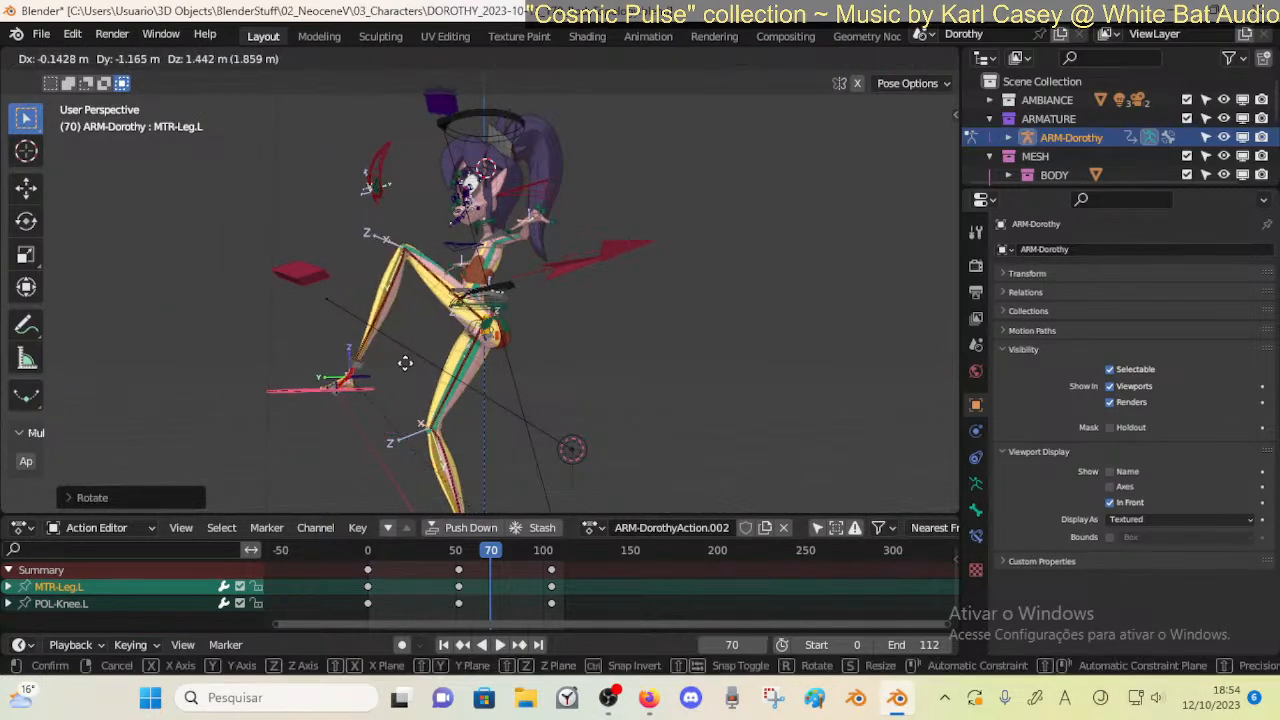
{"action": "left_click", "coordinate": [466, 371]}
Swing the left foot control to new positions in front of the body to test the thigh and knee deformation
{"action": "middle_click_drag", "start_coordinate": [466, 371], "coordinate": [560, 430]}
{"action": "key", "text": "g"}
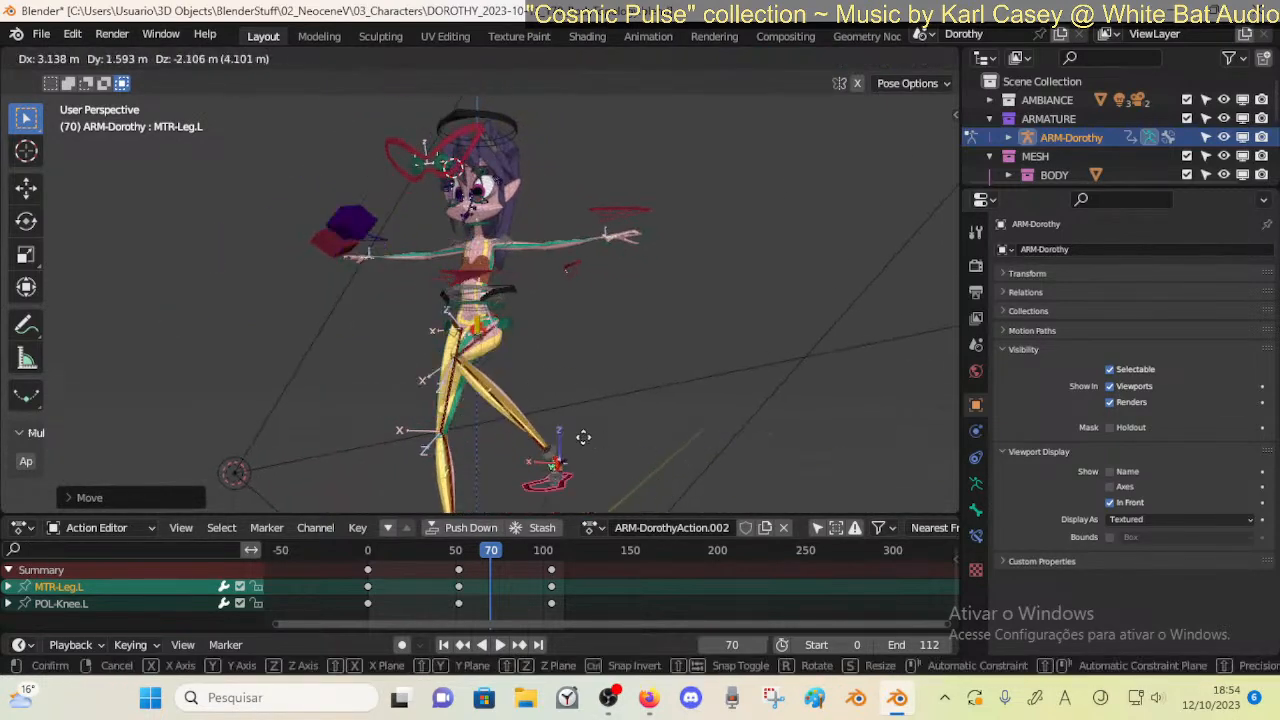
{"action": "left_click", "coordinate": [552, 384]}
{"action": "middle_click_drag", "start_coordinate": [552, 384], "coordinate": [681, 410]}
{"action": "key", "text": "g"}
{"action": "left_click", "coordinate": [417, 385]}
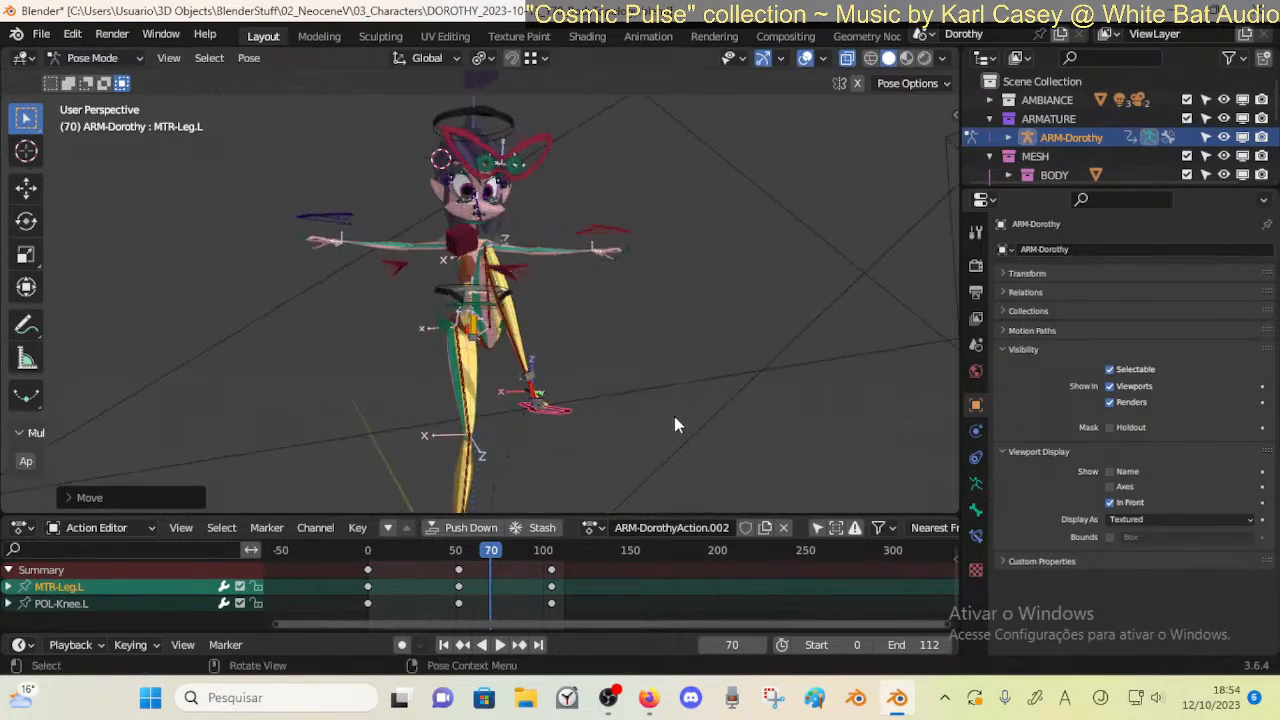
{"action": "key", "text": "g"}
{"action": "left_click", "coordinate": [562, 455]}
Switch to Object Mode and select the body mesh to review its Armature modifier settings
{"action": "key", "text": "ctrl+Tab"}
{"action": "left_click", "coordinate": [499, 352]}
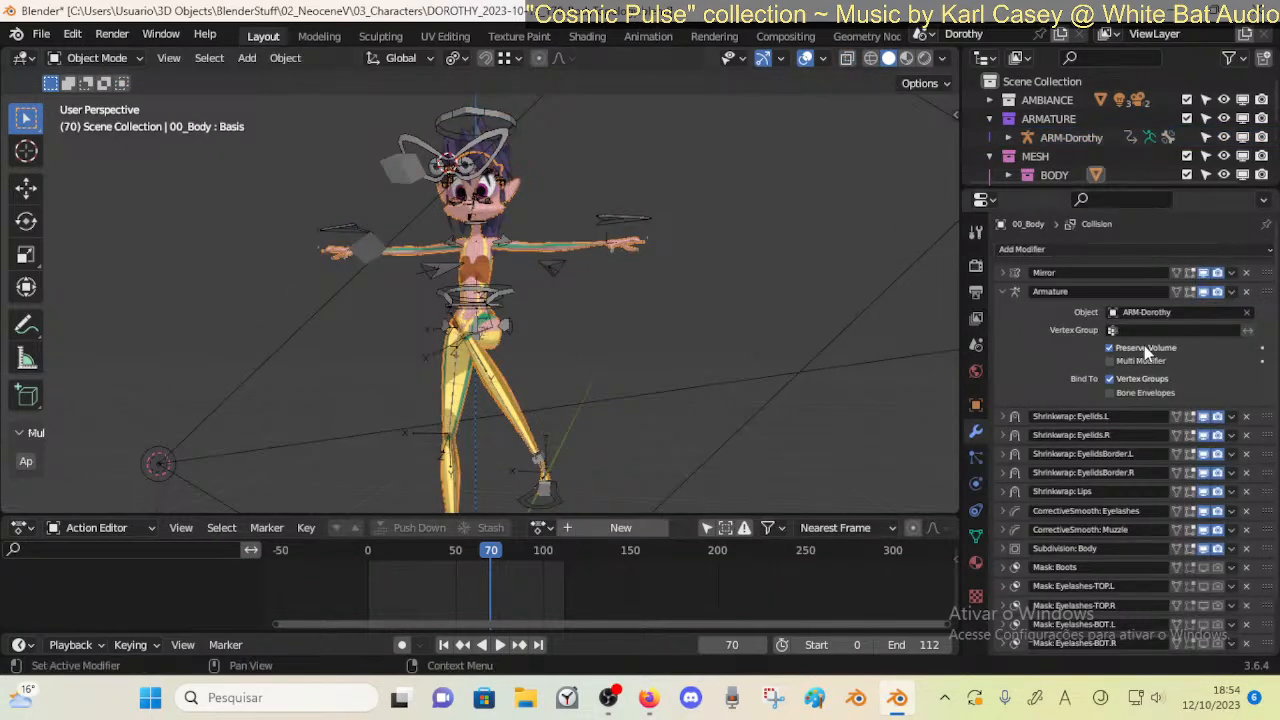
{"action": "middle_click_drag", "start_coordinate": [683, 340], "coordinate": [389, 445]}
Put the armature back in Pose Mode, swing MTR-Leg.L forward and backward, and rotate it about the X axis
{"action": "left_click", "coordinate": [375, 473]}
{"action": "key", "text": "ctrl+Tab"}
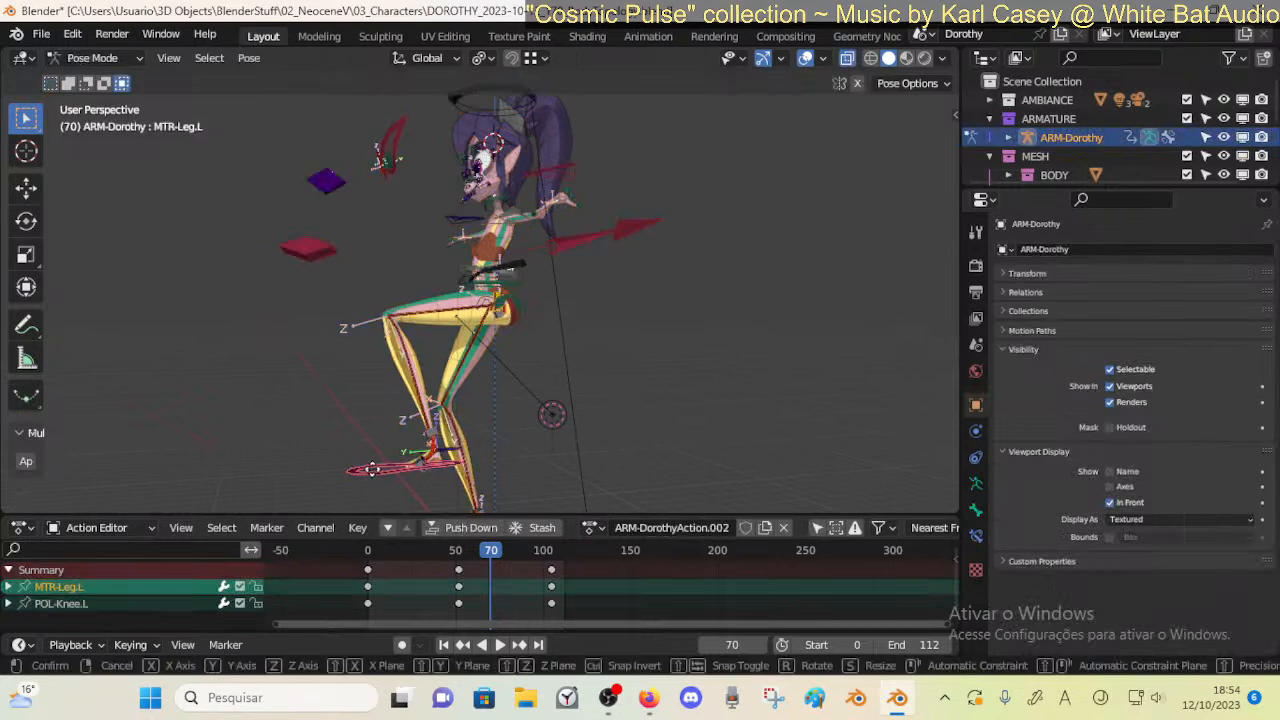
{"action": "key", "text": "g"}
{"action": "left_click", "coordinate": [250, 411]}
{"action": "key", "text": "g"}
{"action": "left_click", "coordinate": [542, 420]}
{"action": "key", "text": "r"}
{"action": "key", "text": "x"}
{"action": "left_click", "coordinate": [609, 378]}
{"action": "key", "text": "g"}
{"action": "left_click", "coordinate": [412, 430]}
Move the left foot control behind the body and rotate the foot downward to test the knee in a backward bend
{"action": "middle_click_drag", "start_coordinate": [412, 430], "coordinate": [606, 400]}
{"action": "key", "text": "g"}
{"action": "left_click", "coordinate": [648, 447]}
{"action": "middle_click_drag", "start_coordinate": [648, 447], "coordinate": [353, 452]}
{"action": "key", "text": "g"}
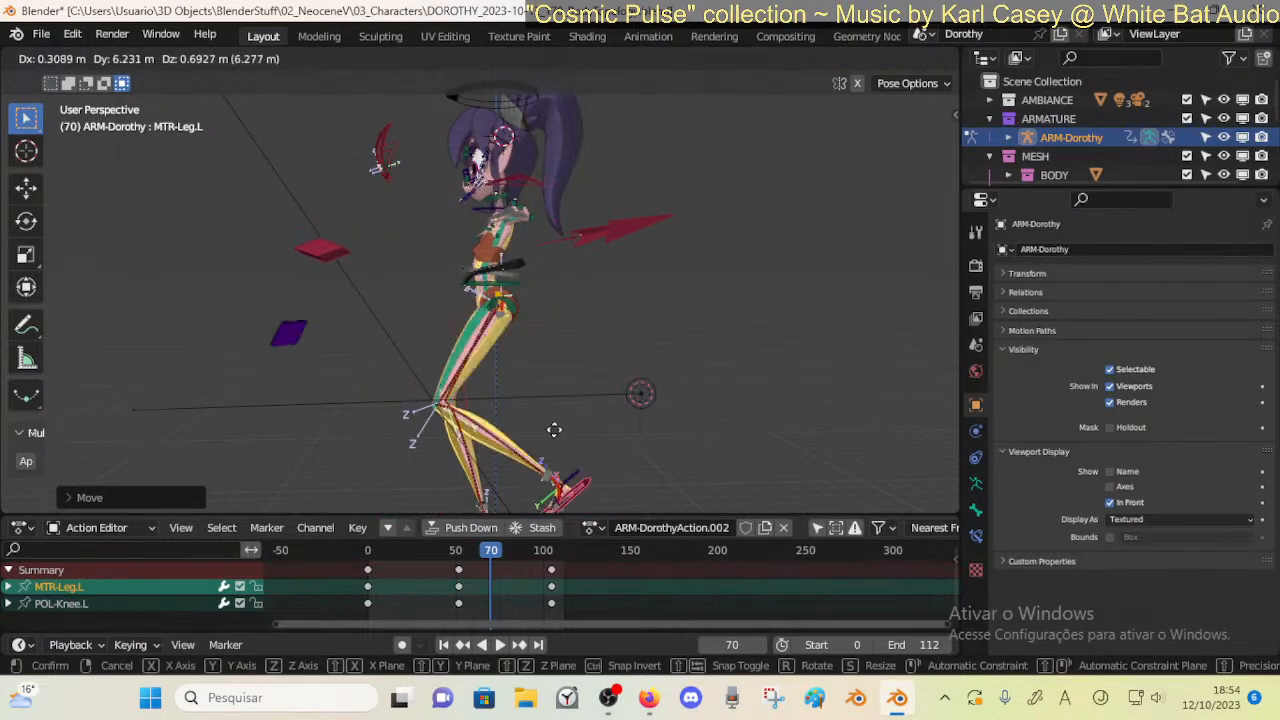
{"action": "left_click", "coordinate": [700, 430]}
{"action": "key", "text": "r"}
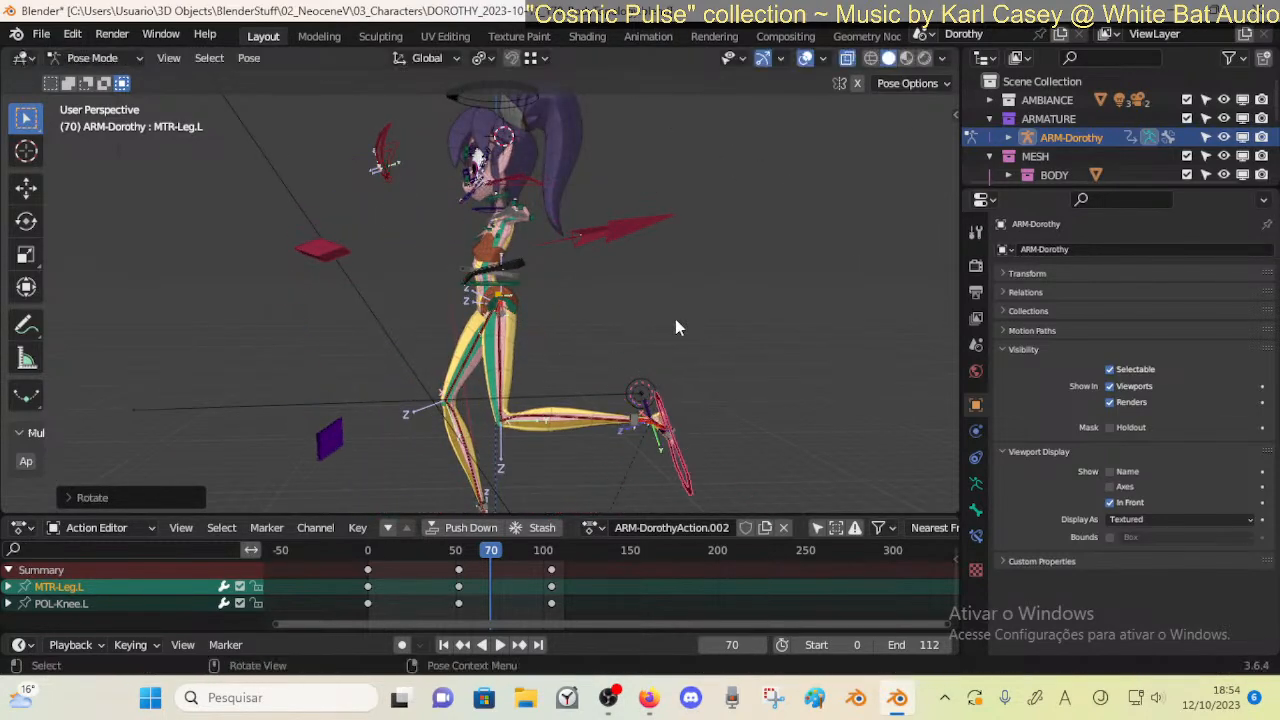
{"action": "left_click", "coordinate": [677, 323]}
Bring the left foot control forward again, rotate it about the X axis and reposition it to test the raised leg
{"action": "key", "text": "g"}
{"action": "left_click", "coordinate": [478, 363]}
{"action": "key", "text": "r"}
{"action": "key", "text": "x"}
{"action": "left_click", "coordinate": [390, 480]}
{"action": "key", "text": "g"}
{"action": "left_click", "coordinate": [314, 402]}
Shift the left foot control sideways across the body to check the hip and knee deformation
{"action": "middle_click_drag", "start_coordinate": [510, 375], "coordinate": [670, 414]}
{"action": "key", "text": "g"}
{"action": "left_click", "coordinate": [551, 474]}
{"action": "middle_click_drag", "start_coordinate": [554, 410], "coordinate": [482, 402]}
{"action": "key", "text": "g"}
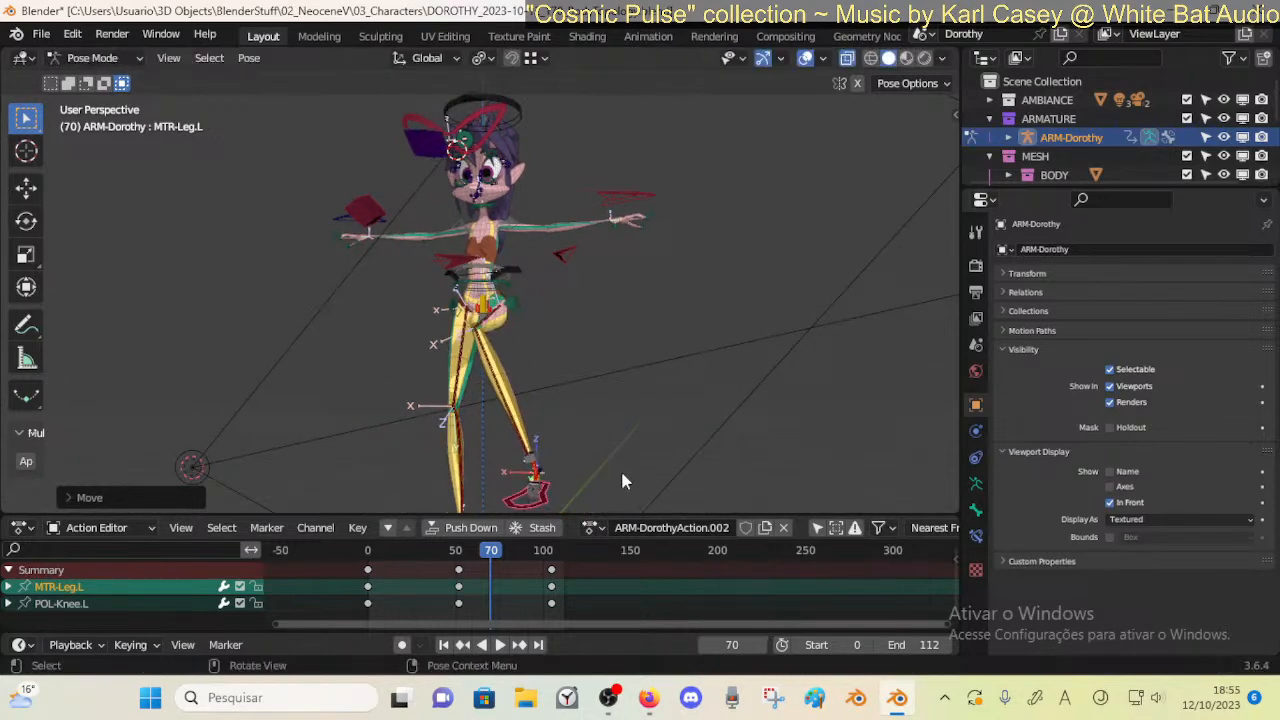
{"action": "left_click", "coordinate": [510, 468]}
Select the POL-Knee.L pole target and move it behind the character to redirect the left knee
{"action": "middle_click_drag", "start_coordinate": [516, 297], "coordinate": [408, 300]}
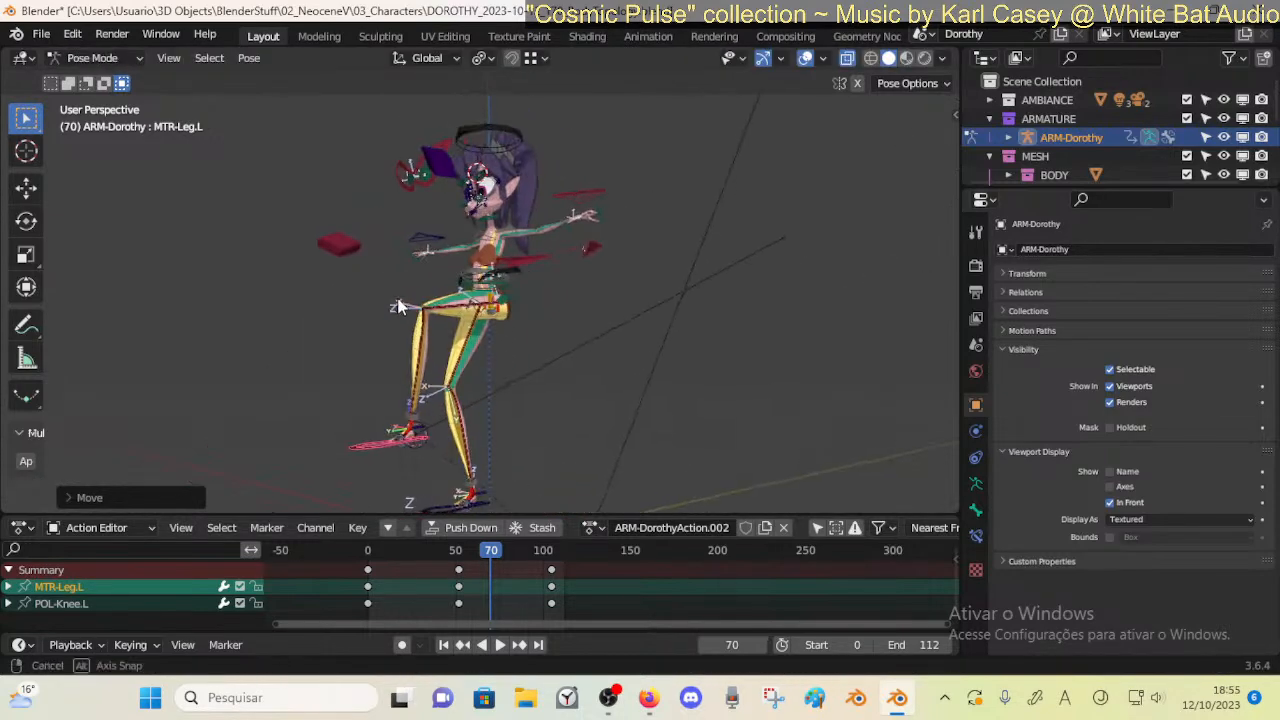
{"action": "left_click", "coordinate": [459, 145]}
{"action": "key", "text": "g"}
{"action": "left_click", "coordinate": [401, 465]}
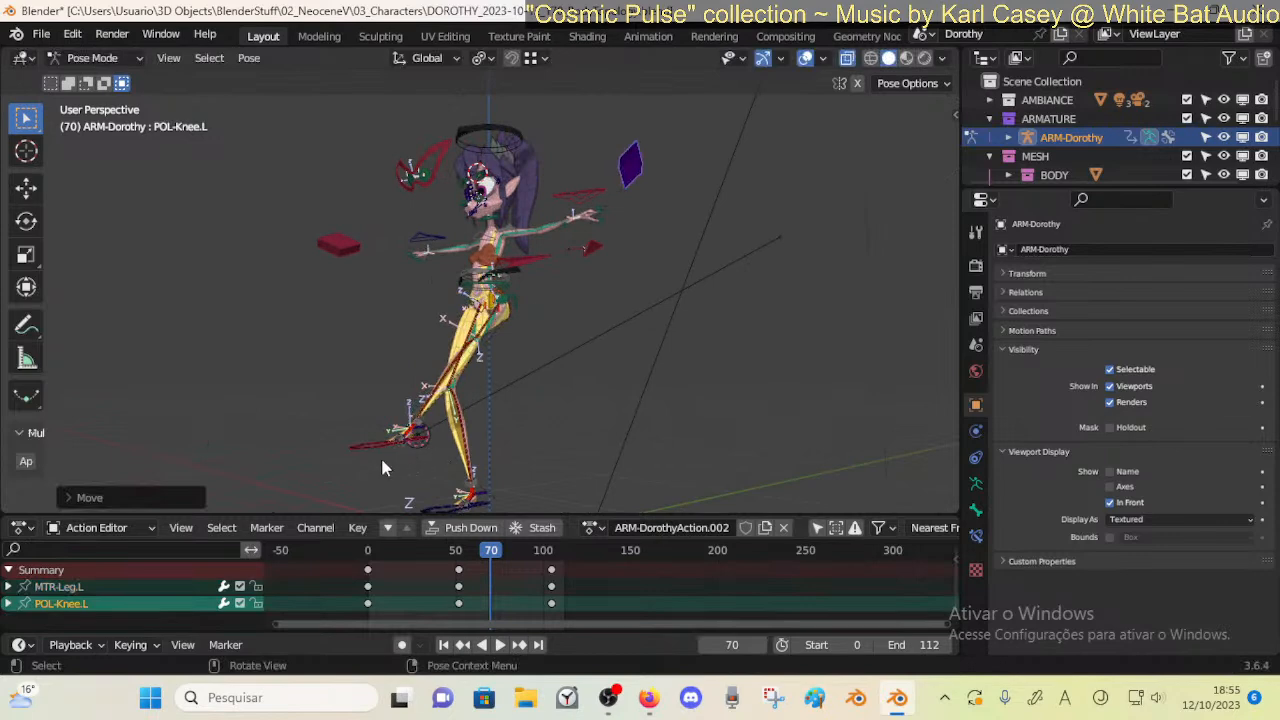
Select the left foot control MTR-Leg.L, rotate it freely and move it to test the knee with the redirected pole
{"action": "left_click", "coordinate": [408, 452]}
{"action": "key", "text": "r"}
{"action": "key", "text": "r"}
{"action": "left_click", "coordinate": [545, 472]}
{"action": "key", "text": "r"}
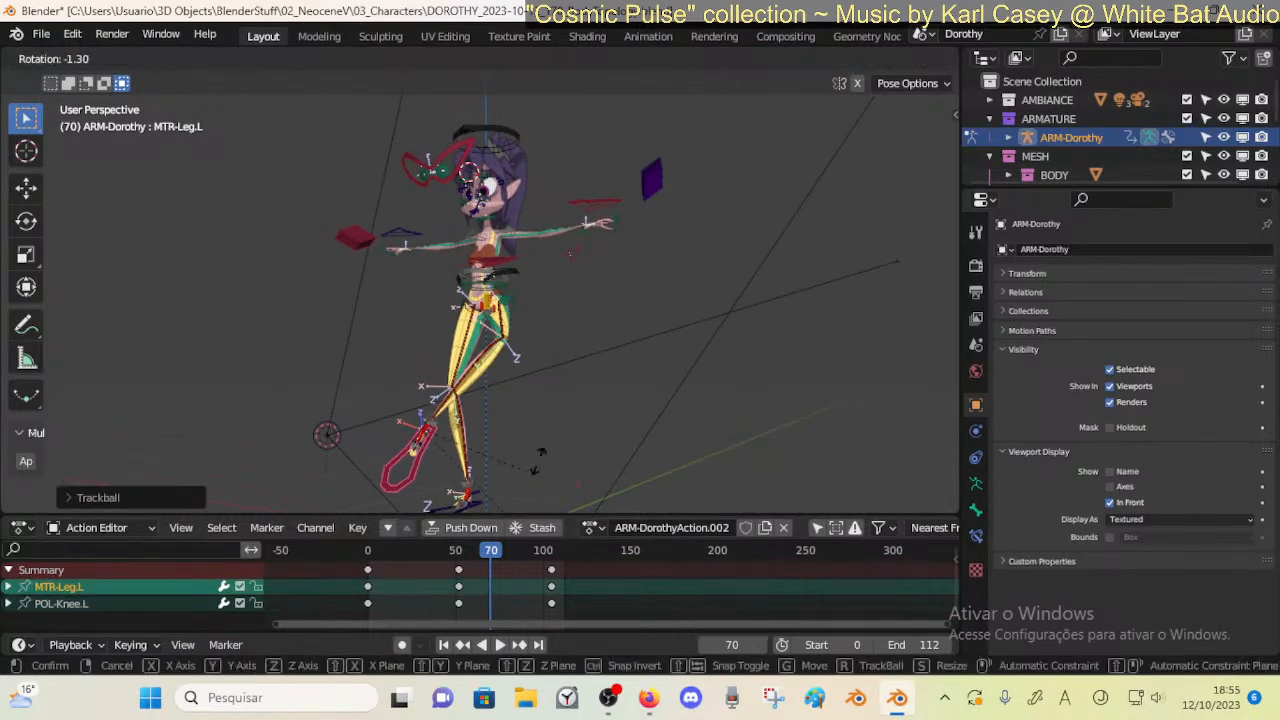
{"action": "left_click", "coordinate": [525, 445]}
{"action": "key", "text": "g"}
{"action": "left_click", "coordinate": [609, 443]}
Clear the location and rotation of all of the rig's pose controls
{"action": "key", "text": "a"}
{"action": "key", "text": "alt+g"}
{"action": "key", "text": "alt+r"}
{"action": "middle_click_drag", "start_coordinate": [605, 446], "coordinate": [465, 437]}
{"action": "scroll", "coordinate": [373, 409], "scroll_direction": "up", "scroll_amount": 2}
{"action": "scroll", "coordinate": [465, 437], "scroll_direction": "up", "scroll_amount": 2}
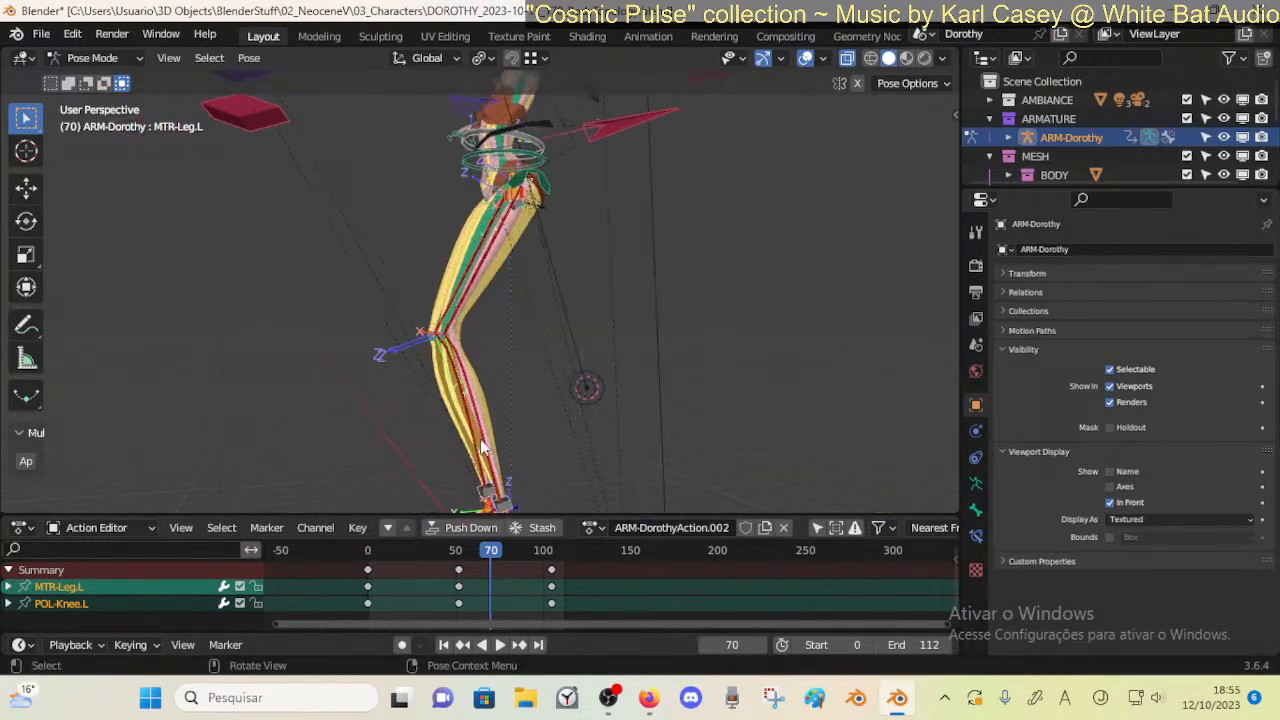
Return the animation to frame 0, check the extended left knee from several angles and save the file
{"action": "left_click_drag", "start_coordinate": [499, 552], "coordinate": [349, 568]}
{"action": "middle_click_drag", "start_coordinate": [350, 280], "coordinate": [418, 337], "text": "shift"}
{"action": "middle_click_drag", "start_coordinate": [418, 337], "coordinate": [432, 413]}
{"action": "scroll", "coordinate": [331, 390], "scroll_direction": "up", "scroll_amount": 2}
{"action": "middle_click_drag", "start_coordinate": [432, 413], "coordinate": [394, 388]}
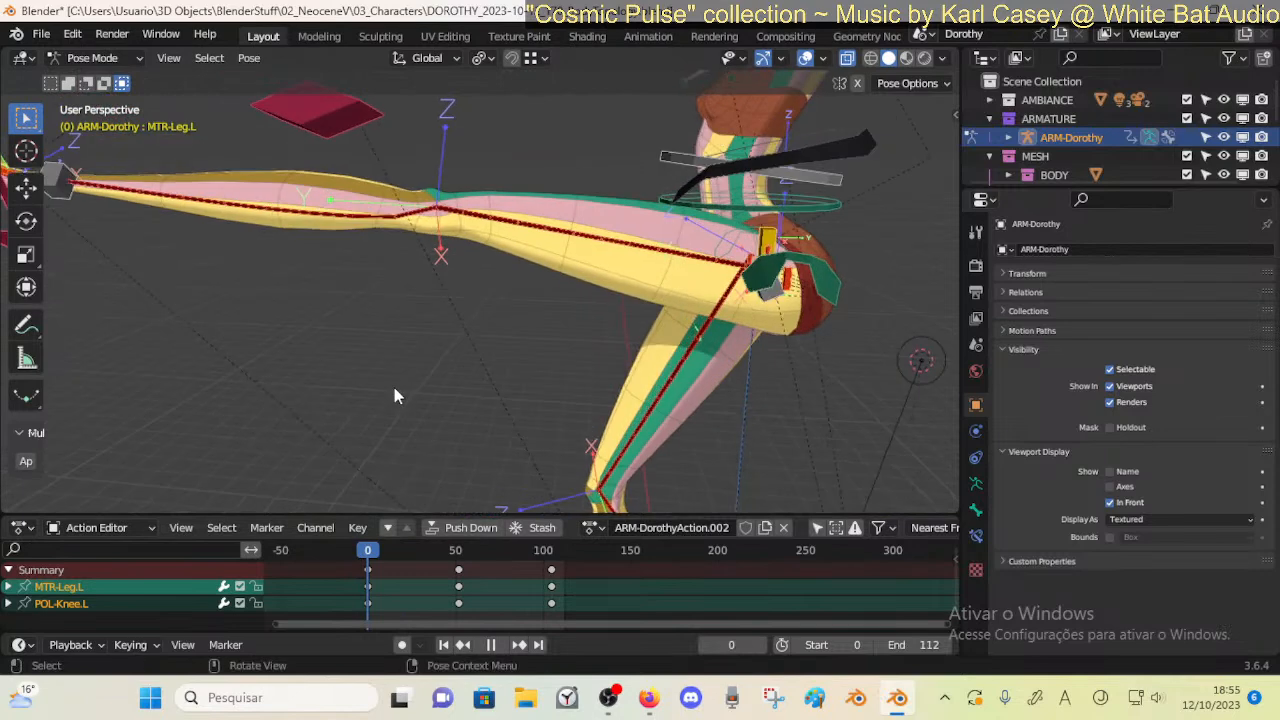
{"action": "mouse_move", "coordinate": [378, 558]}
{"action": "left_mouse_down"}
{"action": "mouse_move", "coordinate": [558, 549]}
{"action": "mouse_move", "coordinate": [368, 549]}
{"action": "left_mouse_up"}
{"action": "middle_click_drag", "start_coordinate": [396, 341], "coordinate": [468, 363]}
{"action": "middle_click_drag", "start_coordinate": [543, 265], "coordinate": [586, 270]}
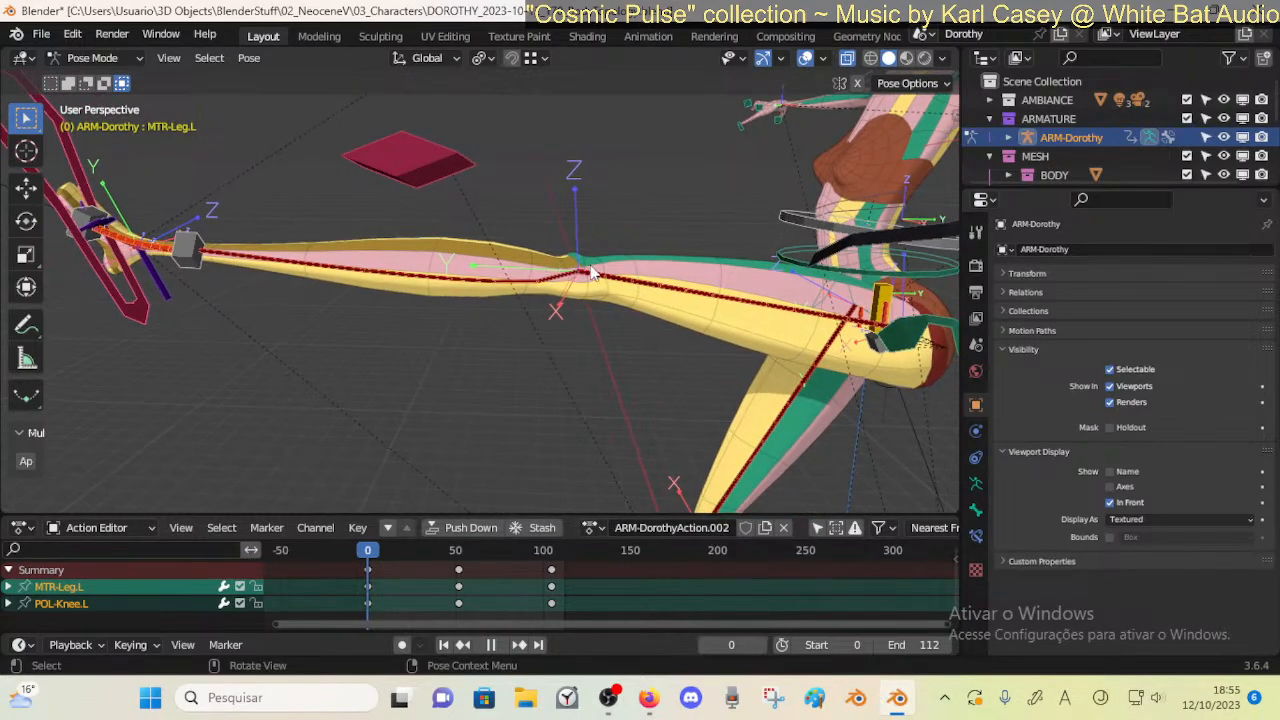
{"action": "key", "text": "Escape"}
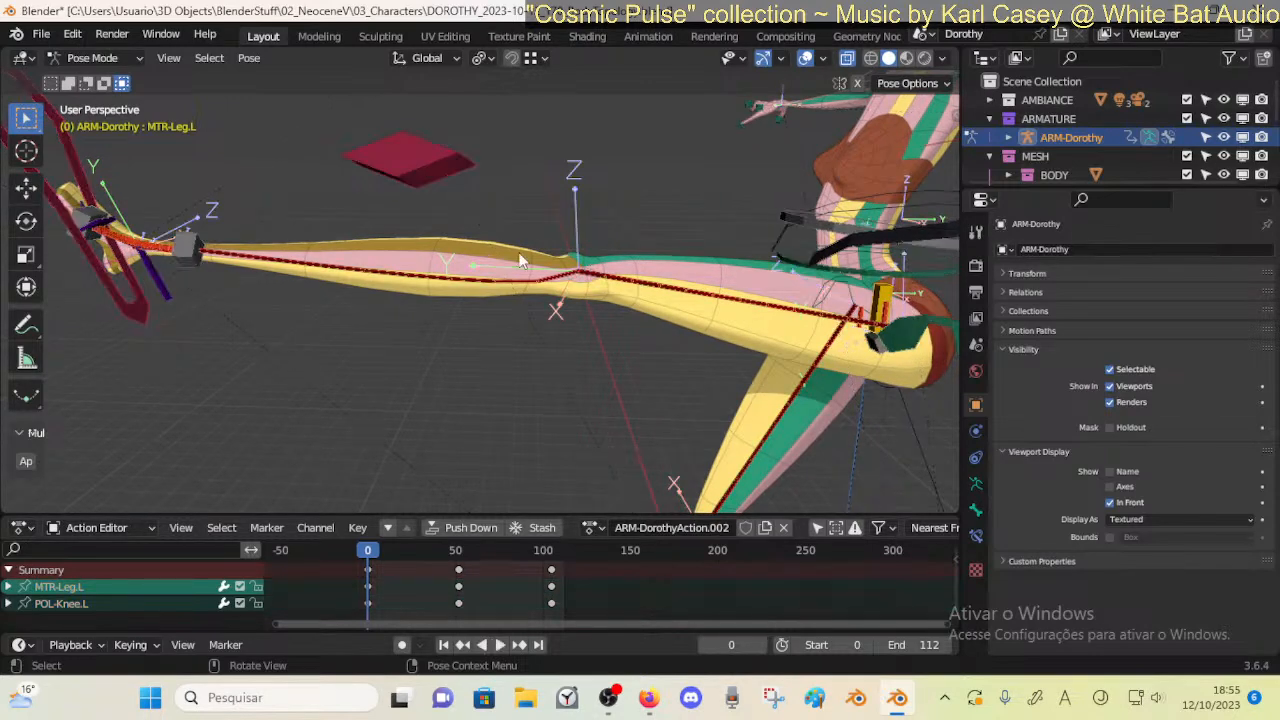
{"action": "key", "text": "ctrl+s"}
Put the body mesh in Weight Paint mode and display the weights of the DEF-7D-Shin.L bone
{"action": "left_click", "coordinate": [468, 280]}
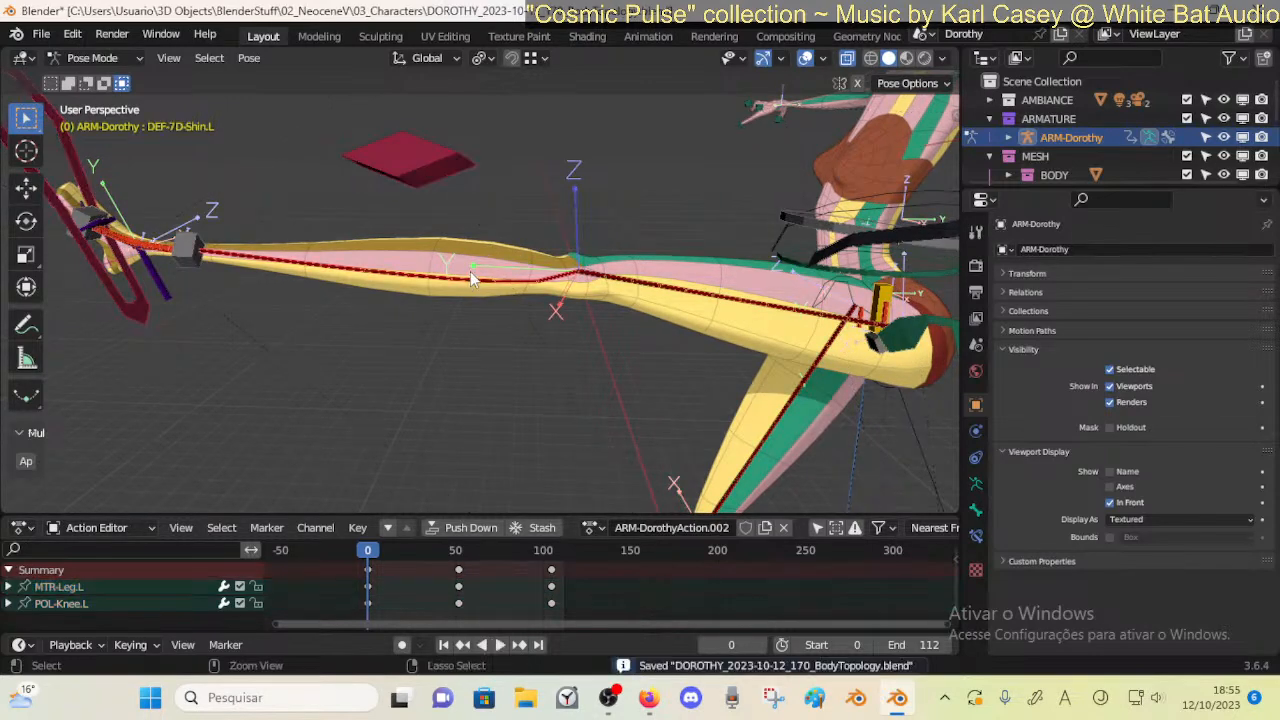
{"action": "key", "text": "ctrl+Tab"}
{"action": "left_click", "coordinate": [505, 265], "text": "shift"}
{"action": "key", "text": "ctrl+Tab"}
{"action": "left_click", "coordinate": [423, 146]}
{"action": "left_click", "coordinate": [537, 270], "text": "ctrl"}
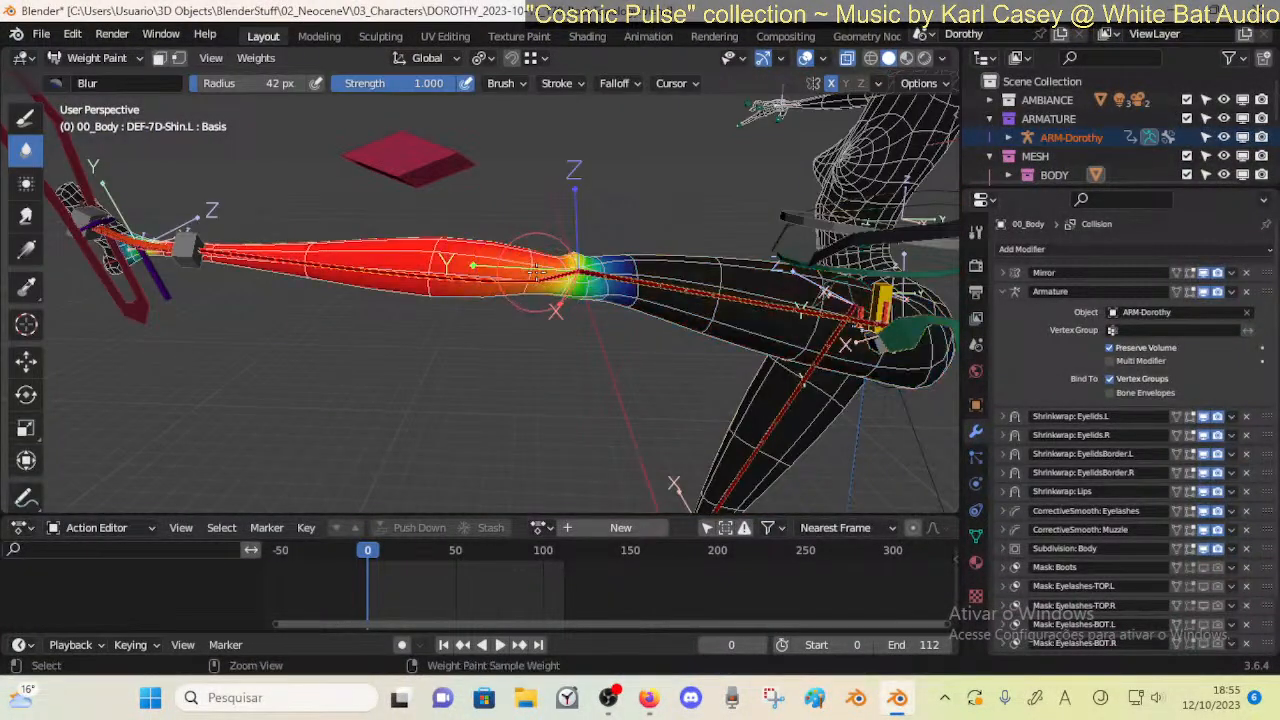
Examine the left shin weights around the knee while scrubbing the animation between the extended and bent leg poses
{"action": "scroll", "coordinate": [560, 271], "scroll_direction": "up", "scroll_amount": 5}
{"action": "middle_click_drag", "start_coordinate": [560, 271], "coordinate": [533, 379], "text": "shift"}
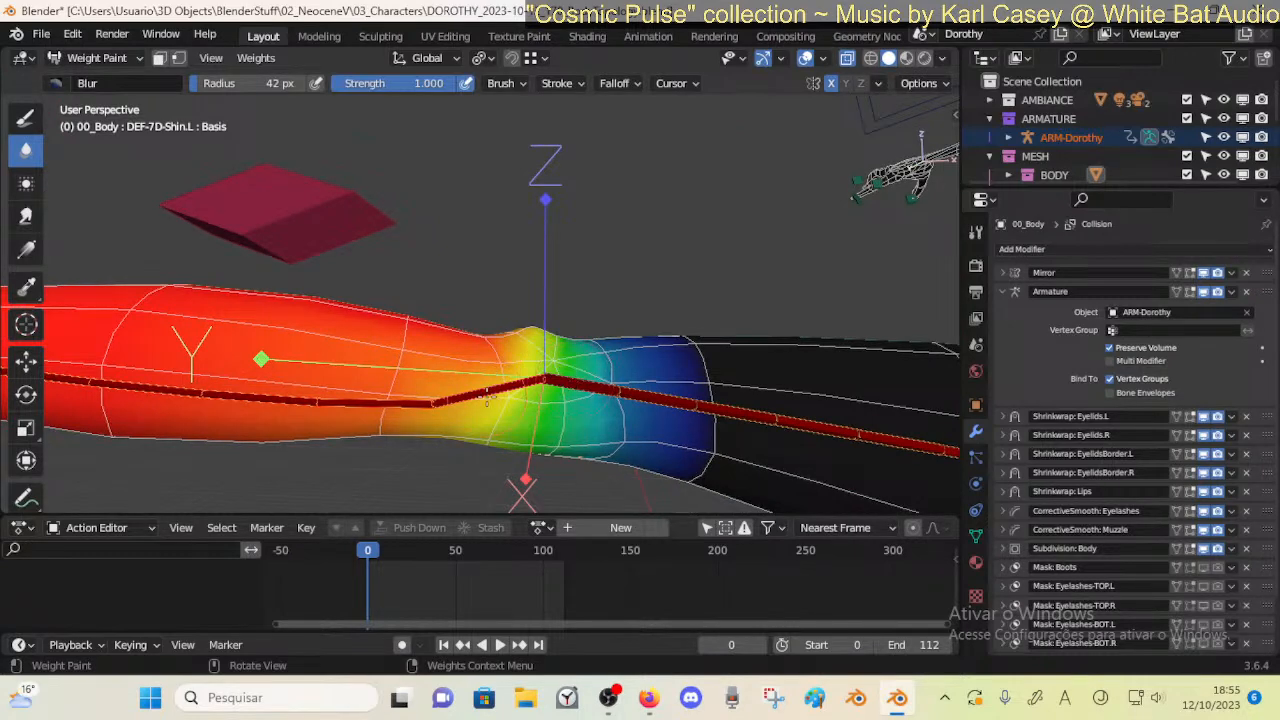
{"action": "middle_click_drag", "start_coordinate": [487, 400], "coordinate": [553, 399]}
{"action": "scroll", "coordinate": [490, 380], "scroll_direction": "down", "scroll_amount": 3}
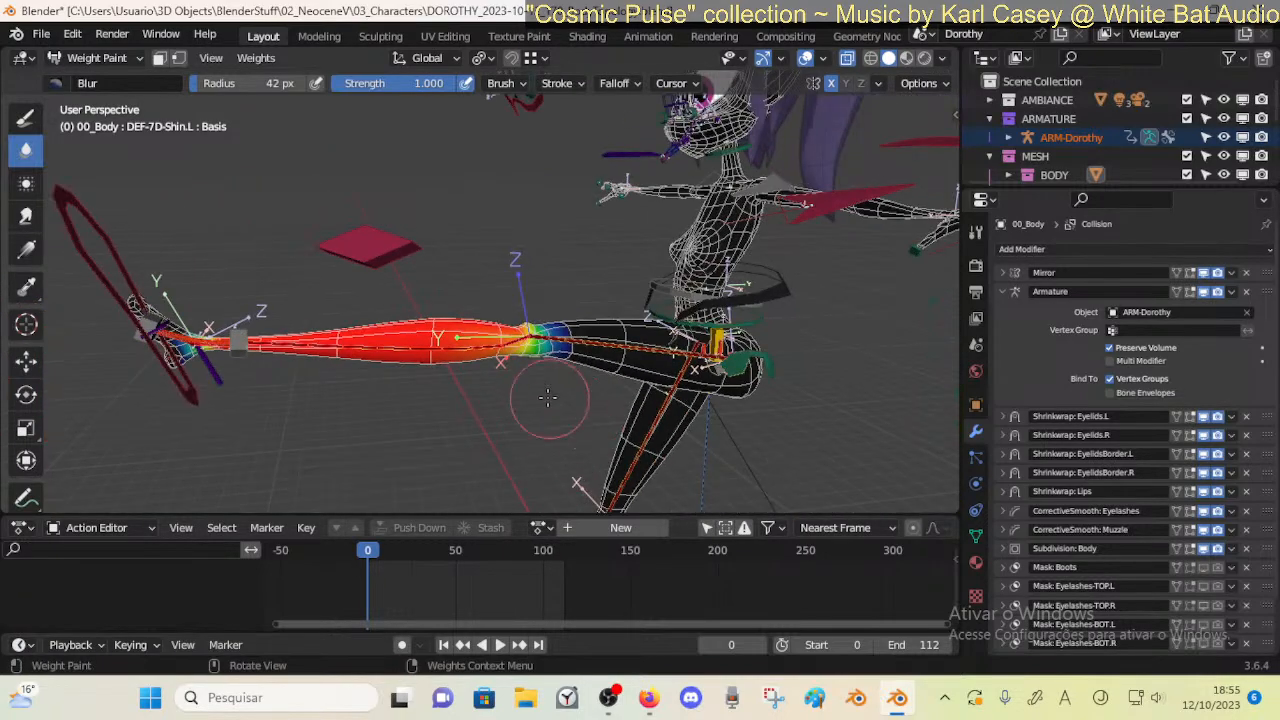
{"action": "key", "text": "space"}
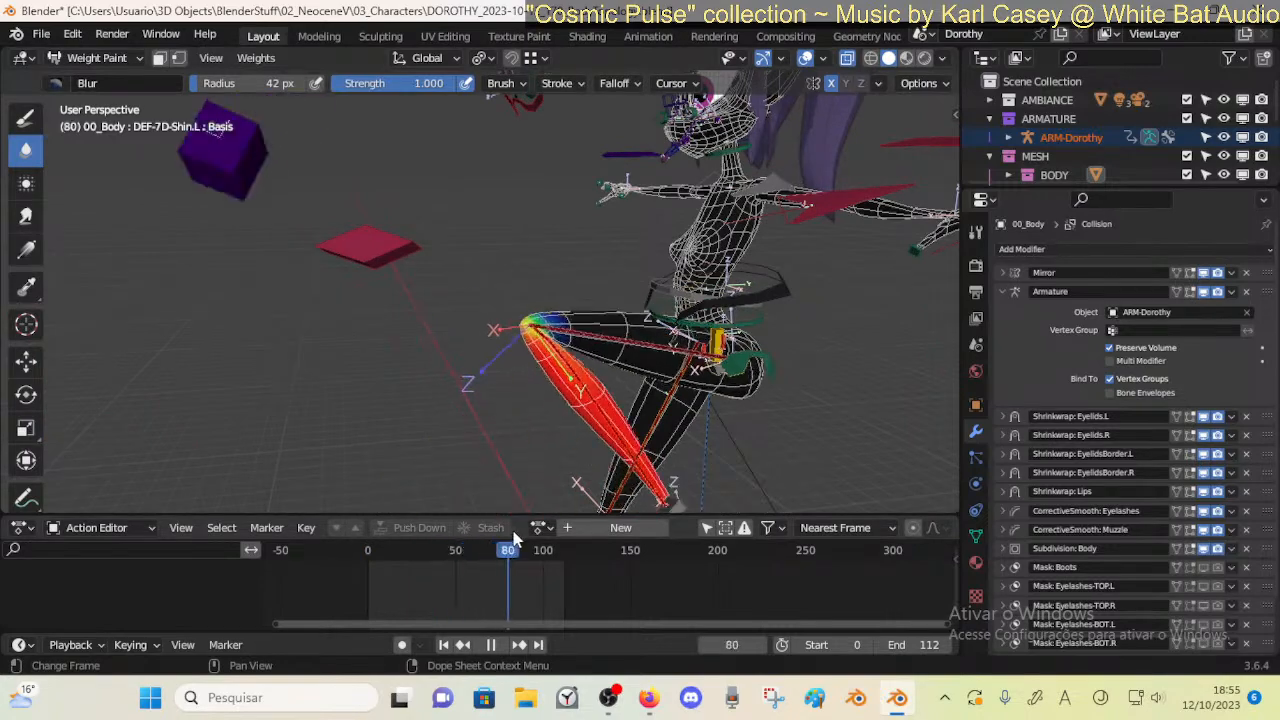
{"action": "left_click_drag", "start_coordinate": [550, 548], "coordinate": [301, 522]}
{"action": "left_click", "coordinate": [350, 545]}
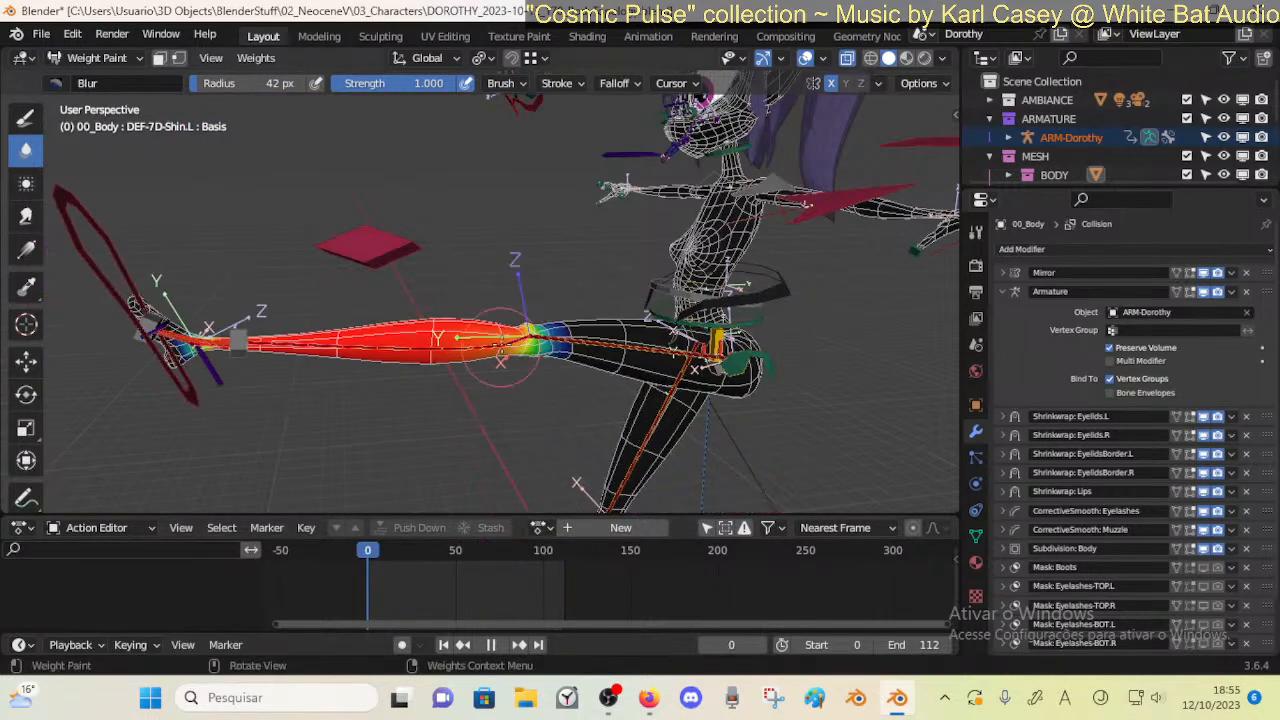
{"action": "left_click_drag", "start_coordinate": [361, 549], "coordinate": [560, 520]}
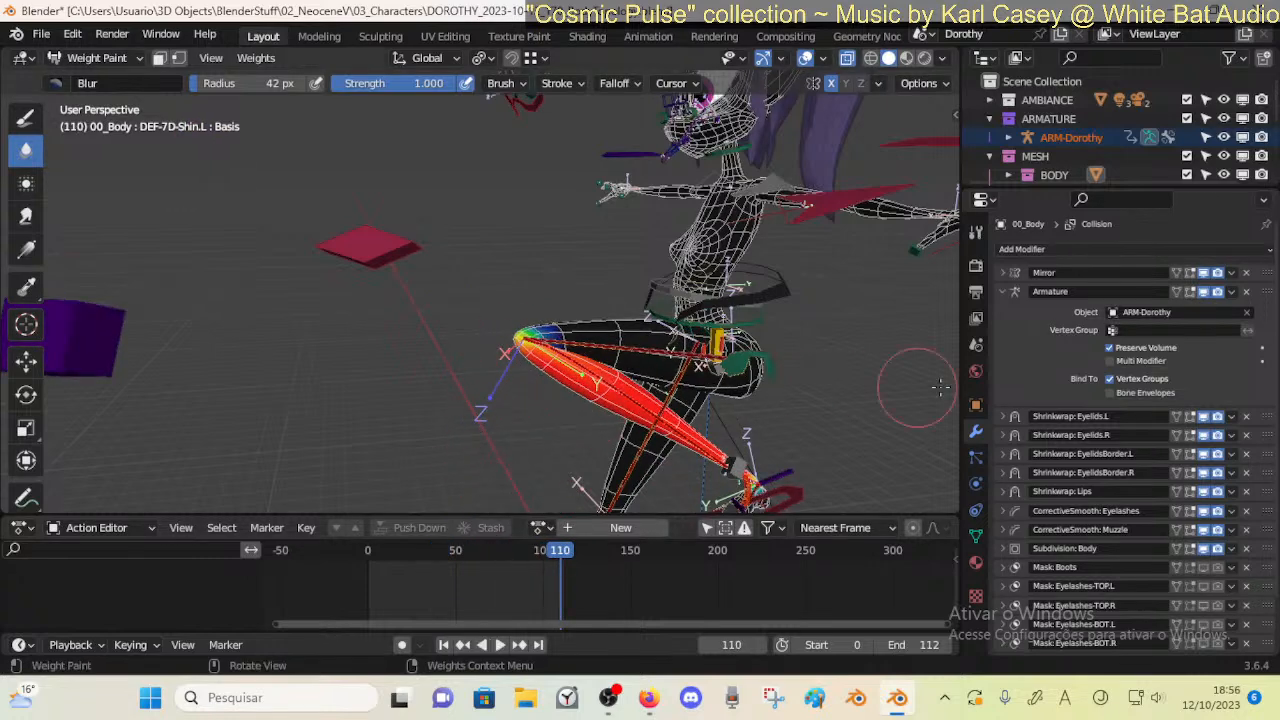
Widen the properties editor and collapse the Armature modifier's settings on the body mesh
{"action": "left_click_drag", "start_coordinate": [961, 348], "coordinate": [886, 385]}
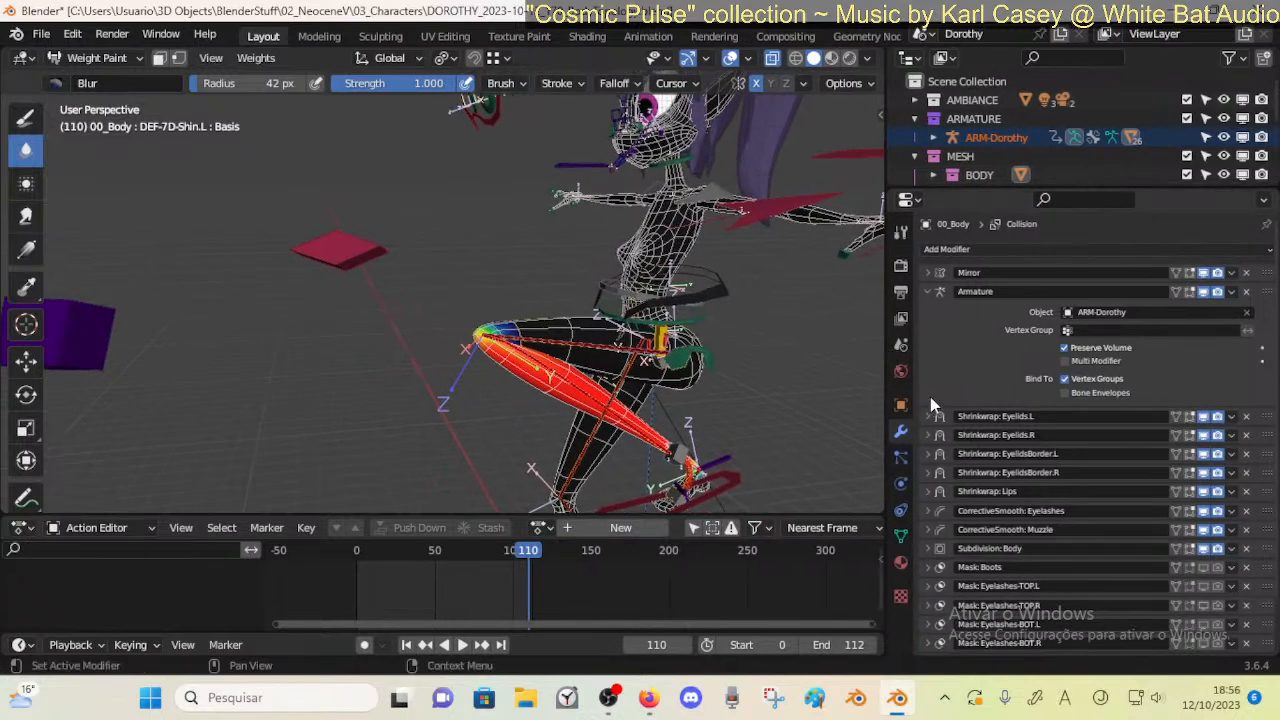
{"action": "left_click", "coordinate": [946, 251]}
{"action": "left_click", "coordinate": [926, 290]}
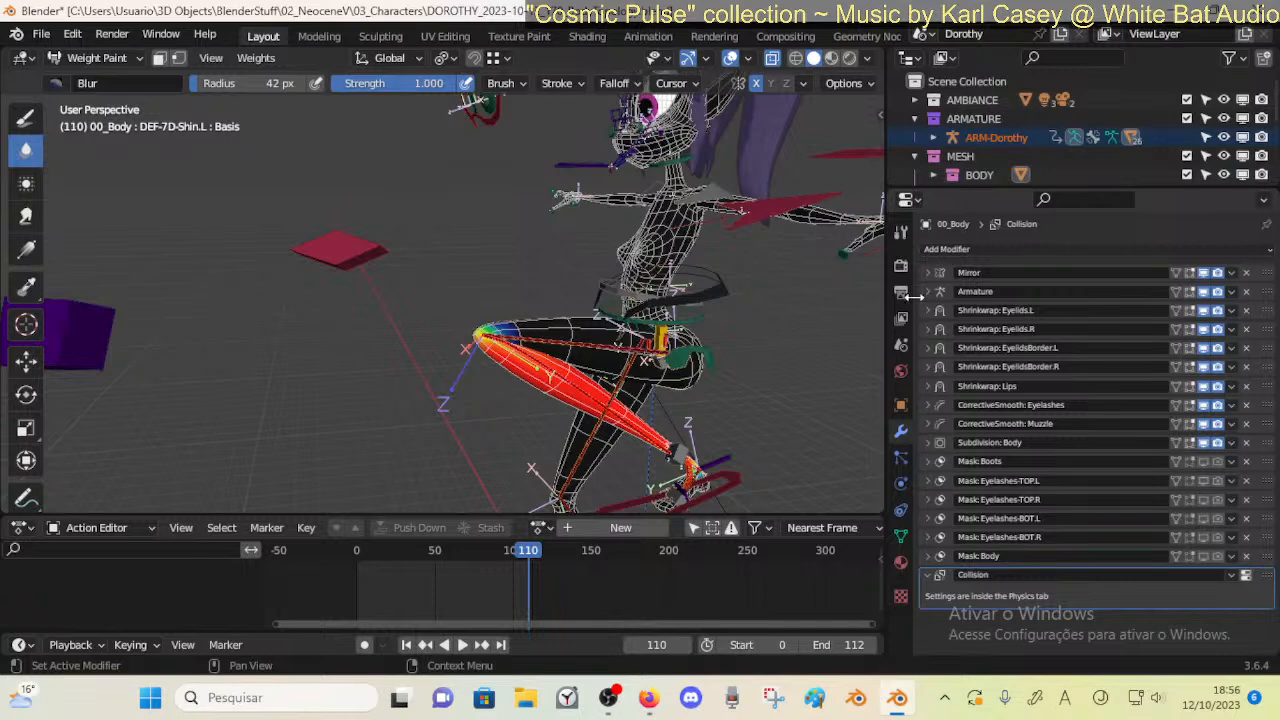
{"action": "middle_click_drag", "start_coordinate": [528, 323], "coordinate": [508, 300]}
{"action": "scroll", "coordinate": [498, 314], "scroll_direction": "up", "scroll_amount": 3}
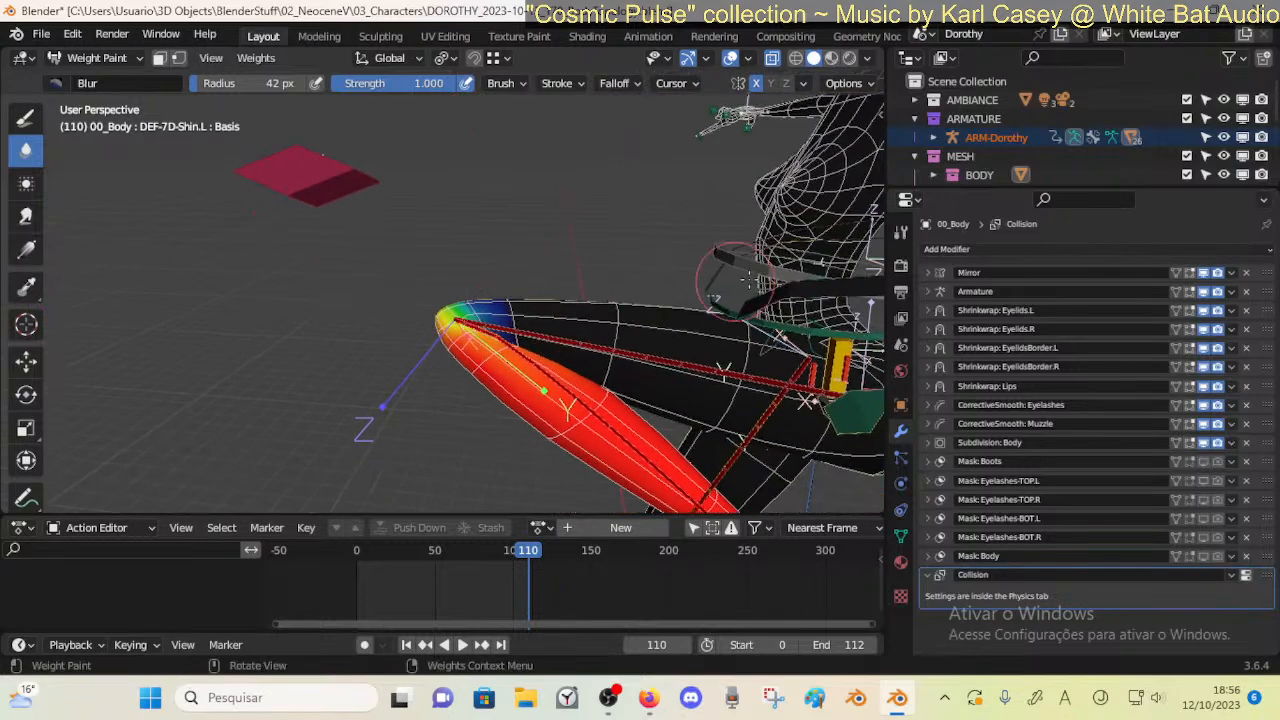
Look through the modifiers available for the body mesh without adding one
{"action": "left_click", "coordinate": [953, 291]}
{"action": "left_click", "coordinate": [953, 291]}
{"action": "left_click", "coordinate": [945, 250]}
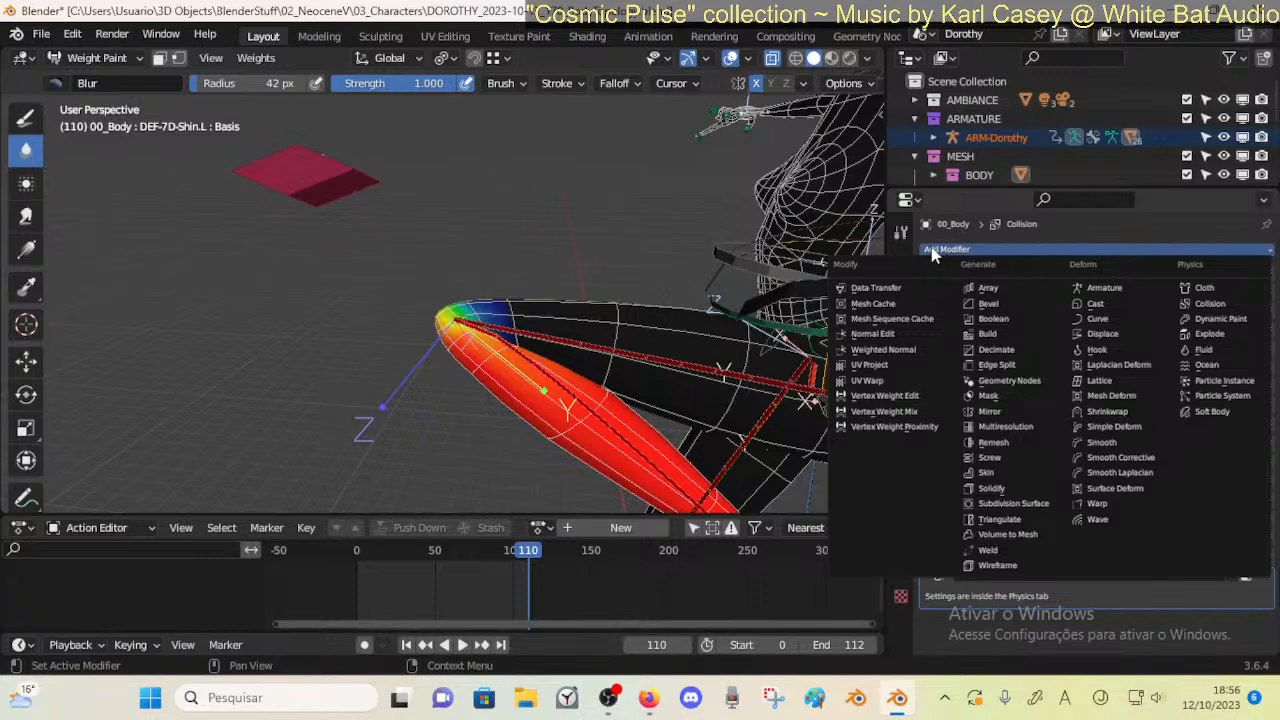
{"action": "left_click", "coordinate": [931, 250]}
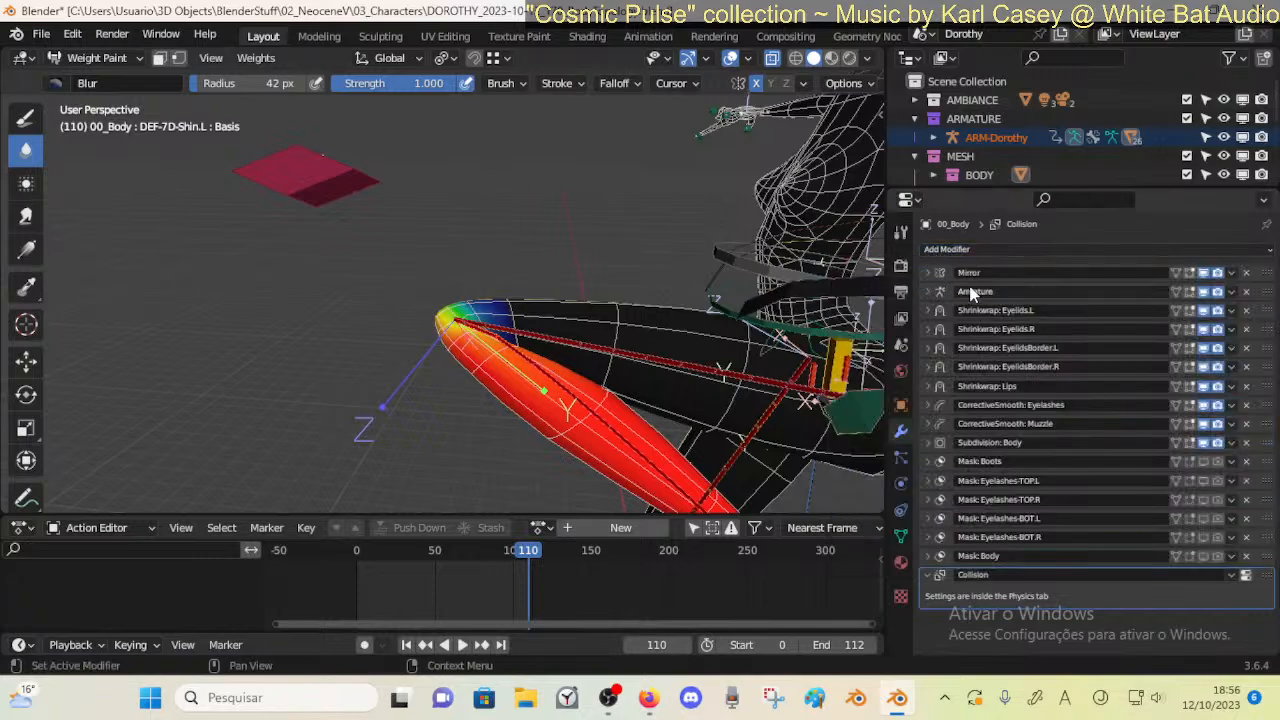
Save the file and return the animation to frame 0 to view the extended left leg
{"action": "key", "text": "ctrl+s"}
{"action": "mouse_move", "coordinate": [640, 330]}
{"action": "middle_mouse_down"}
{"action": "mouse_move", "coordinate": [585, 300]}
{"action": "mouse_move", "coordinate": [490, 340]}
{"action": "mouse_move", "coordinate": [575, 305]}
{"action": "mouse_move", "coordinate": [585, 290]}
{"action": "mouse_move", "coordinate": [562, 282]}
{"action": "mouse_move", "coordinate": [514, 431]}
{"action": "middle_mouse_up"}
{"action": "scroll", "coordinate": [562, 282], "scroll_direction": "up", "scroll_amount": 3}
{"action": "left_click_drag", "start_coordinate": [480, 549], "coordinate": [357, 553]}
{"action": "middle_click_drag", "start_coordinate": [444, 327], "coordinate": [423, 318]}
Edit the ARM-Dorothy armature and add a new bone at the left knee joint using the 3D cursor
{"action": "key", "text": "ctrl+Tab"}
{"action": "left_click", "coordinate": [378, 354]}
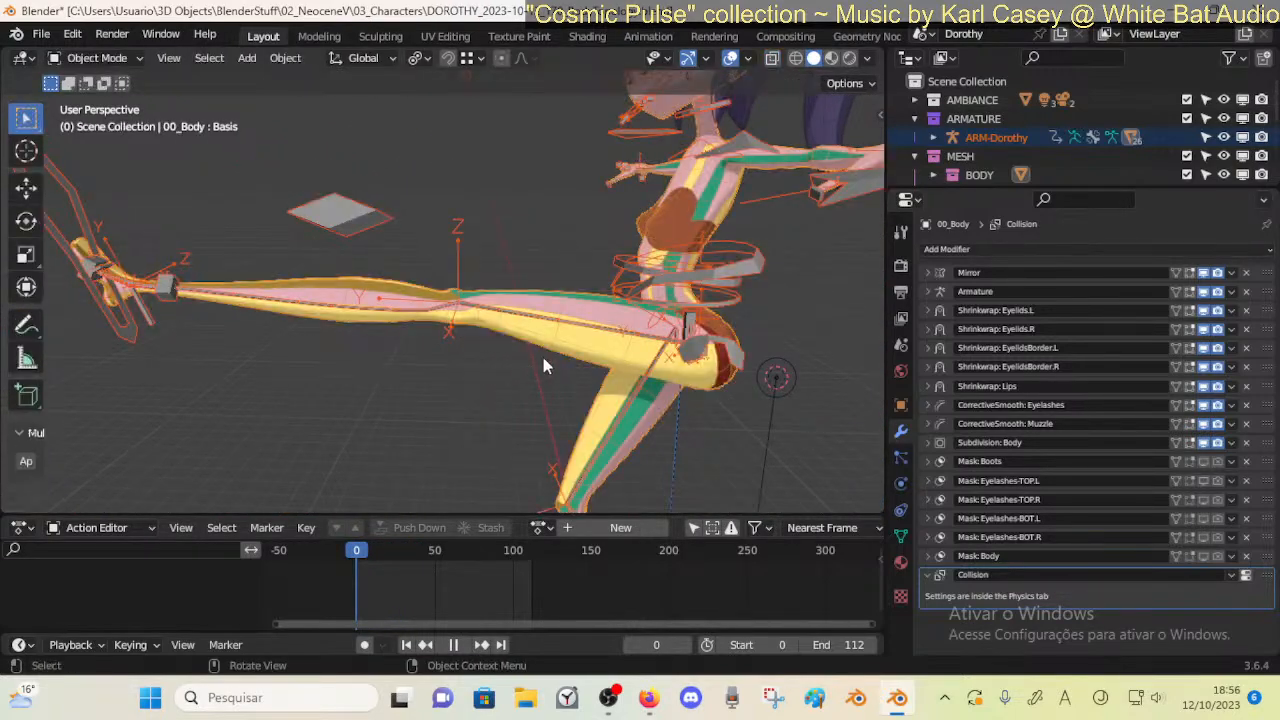
{"action": "left_click", "coordinate": [470, 309]}
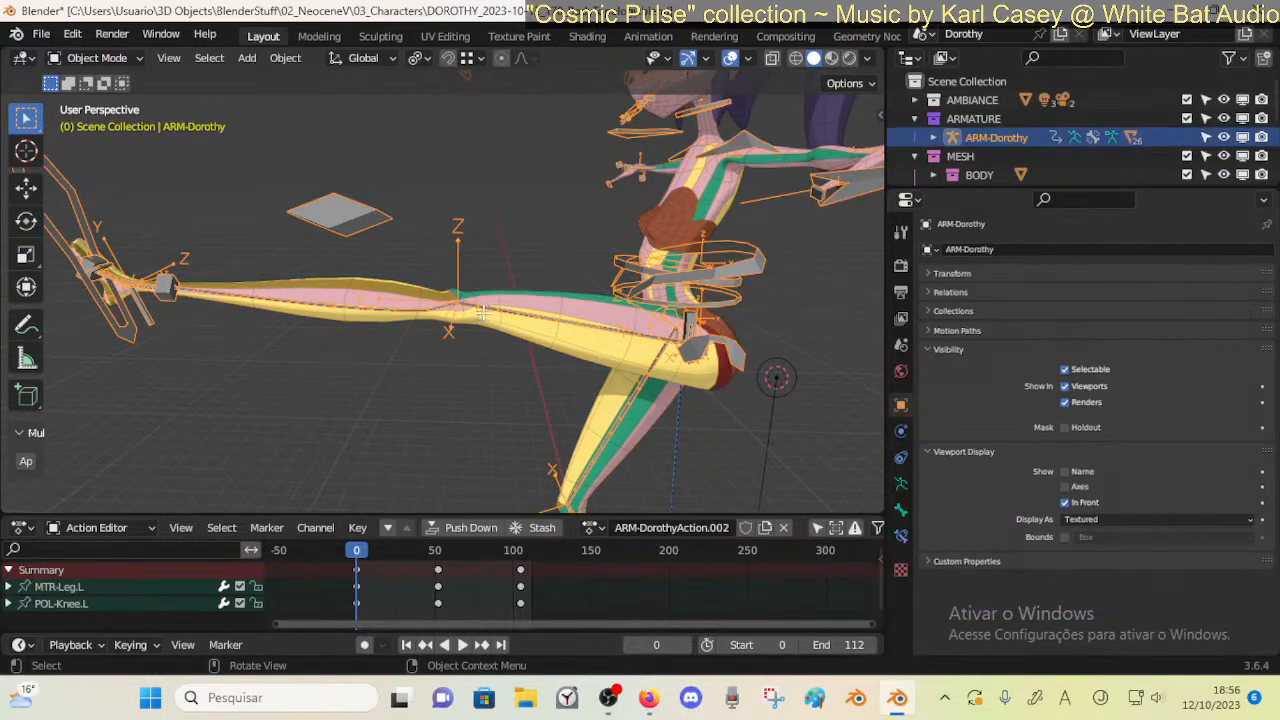
{"action": "key", "text": "Tab"}
{"action": "middle_click_drag", "start_coordinate": [481, 318], "coordinate": [452, 298]}
{"action": "left_click", "coordinate": [494, 288]}
{"action": "left_click", "coordinate": [450, 292]}
{"action": "key", "text": "shift+s"}
{"action": "key", "text": "2"}
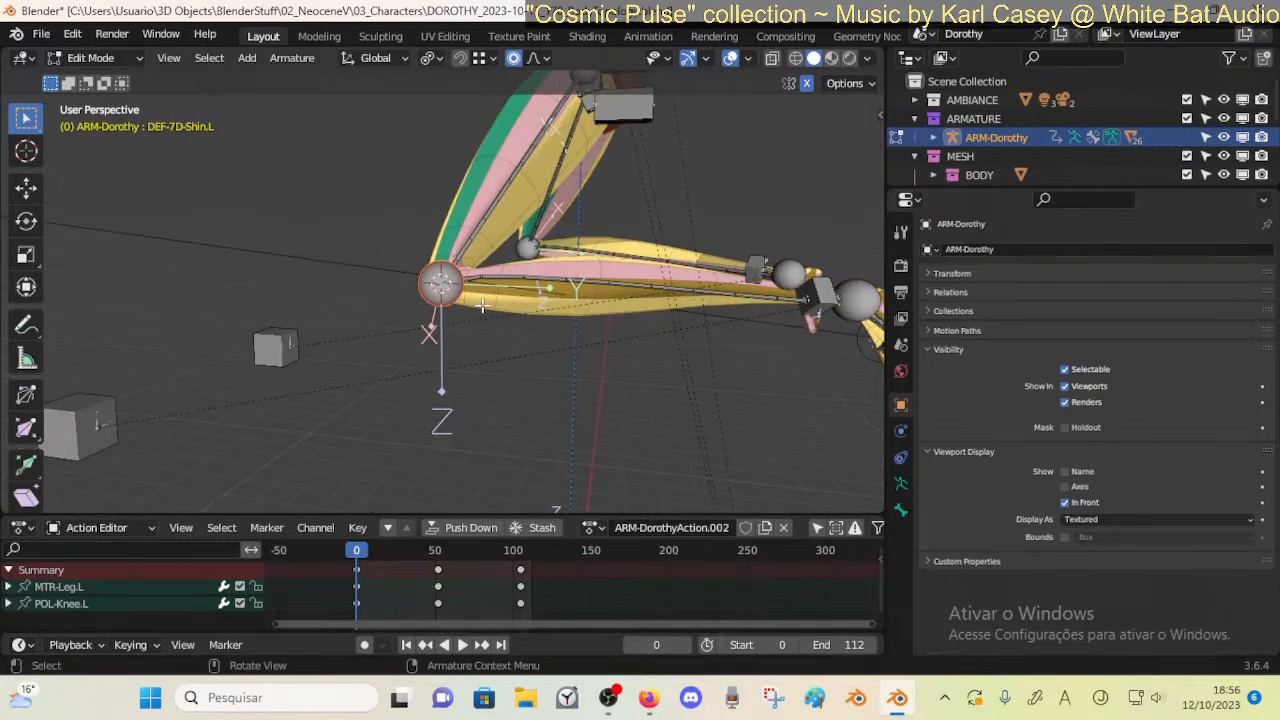
{"action": "key", "text": "shift+a"}
Align the new knee bone to DEF-7B-Thigh.L, then shorten it and scale its display size to about 0.151
{"action": "left_click", "coordinate": [484, 252], "text": "shift"}
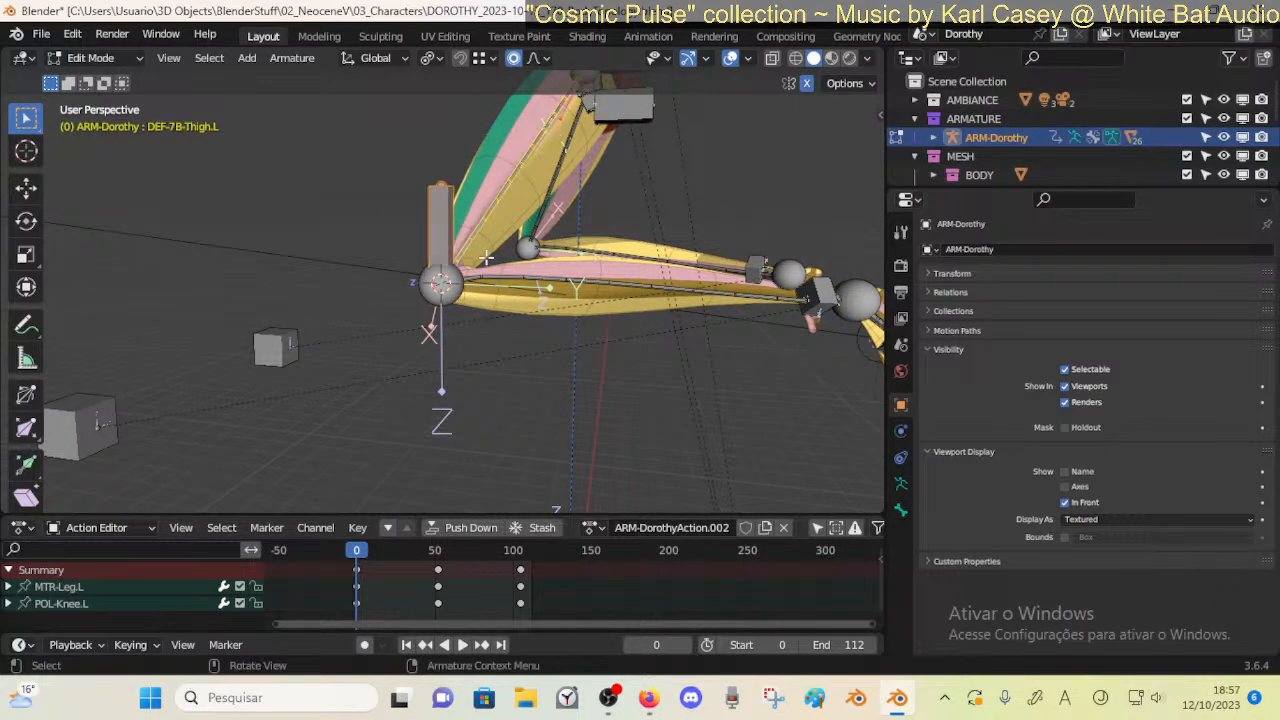
{"action": "key", "text": "ctrl+alt+a"}
{"action": "left_click", "coordinate": [425, 316]}
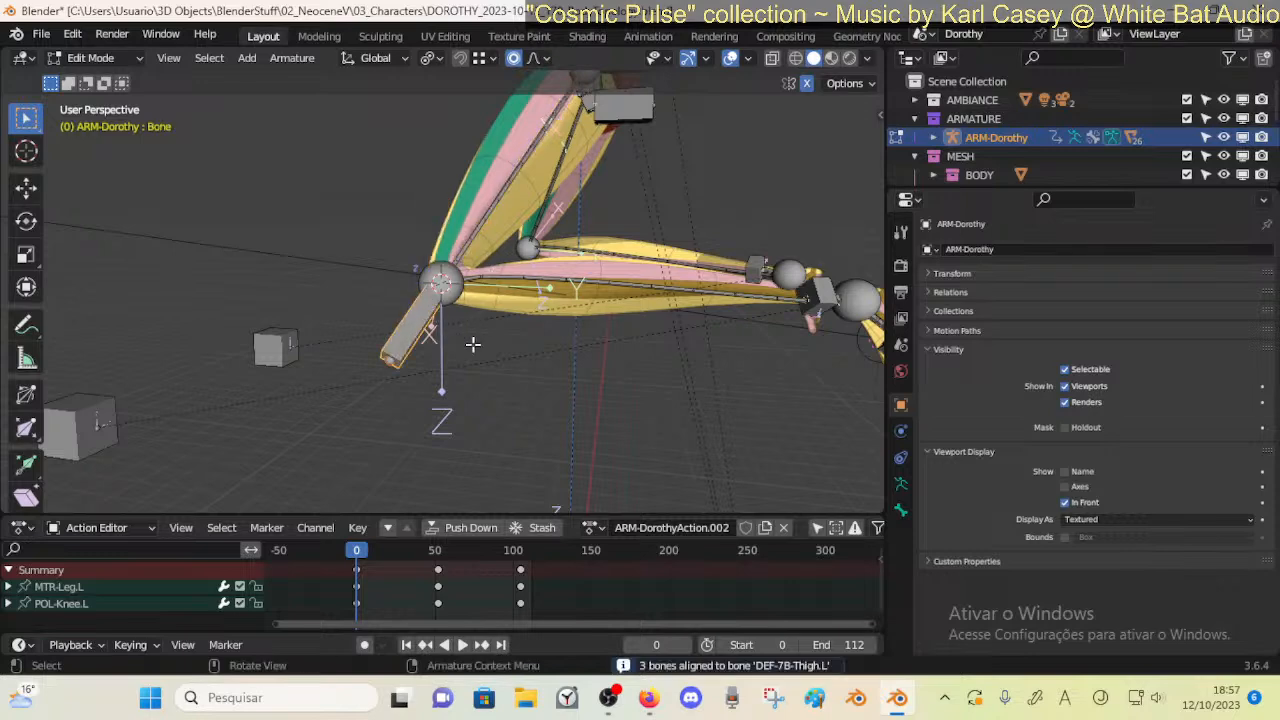
{"action": "key", "text": "ctrl+alt+s"}
{"action": "left_click", "coordinate": [426, 398]}
{"action": "key", "text": "s"}
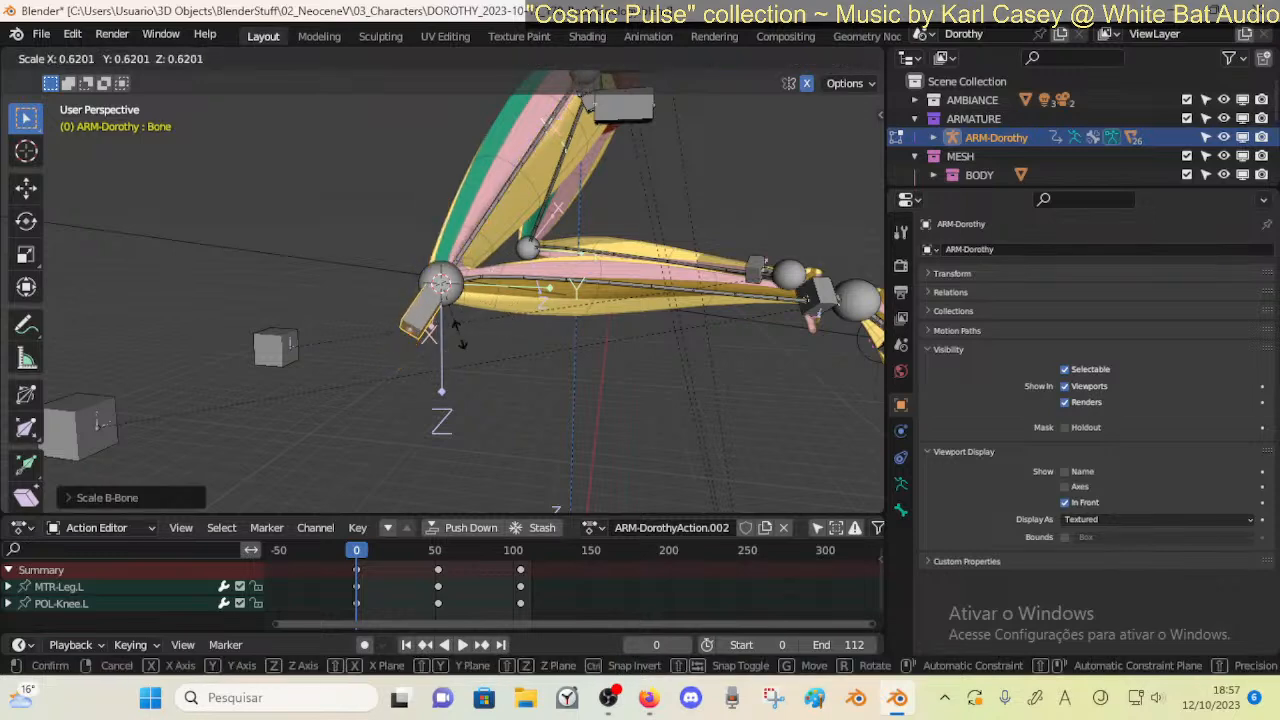
{"action": "left_click", "coordinate": [472, 310]}
{"action": "key", "text": "ctrl+alt+s"}
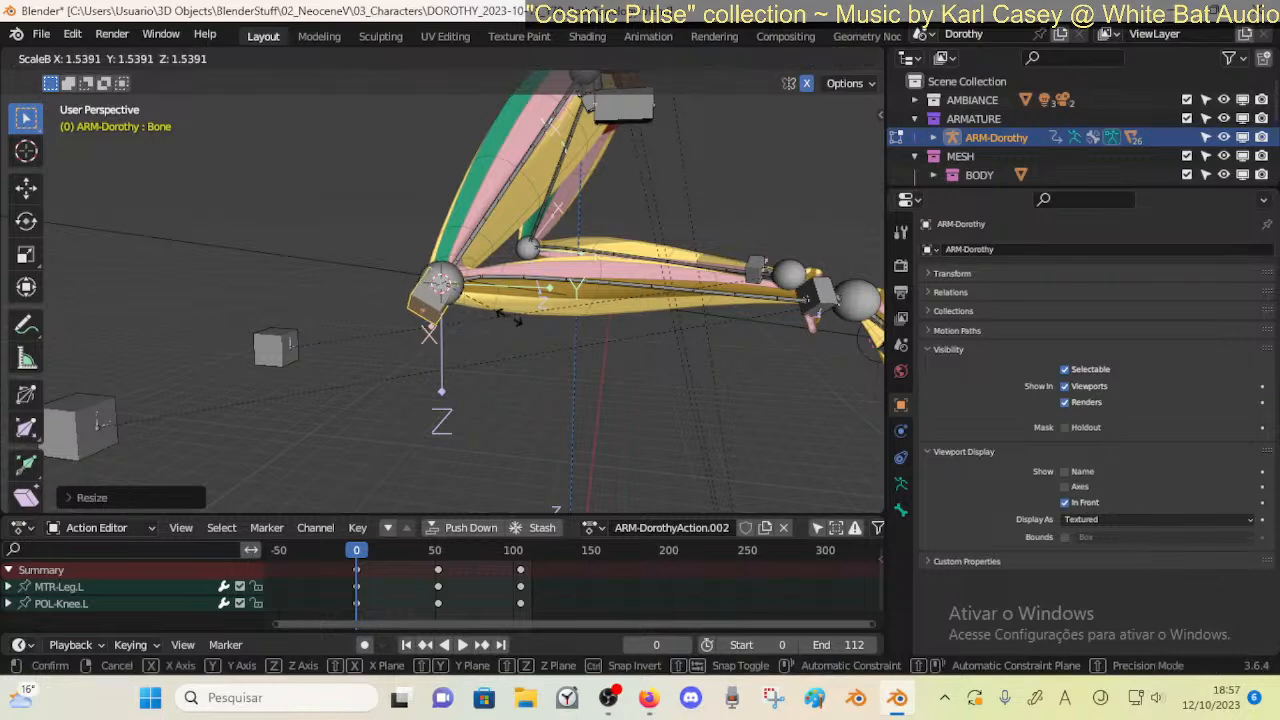
{"action": "left_click", "coordinate": [500, 318]}
Parent the new knee bone to DEF-7B-Thigh.L with Keep Offset
{"action": "middle_click_drag", "start_coordinate": [500, 318], "coordinate": [441, 379]}
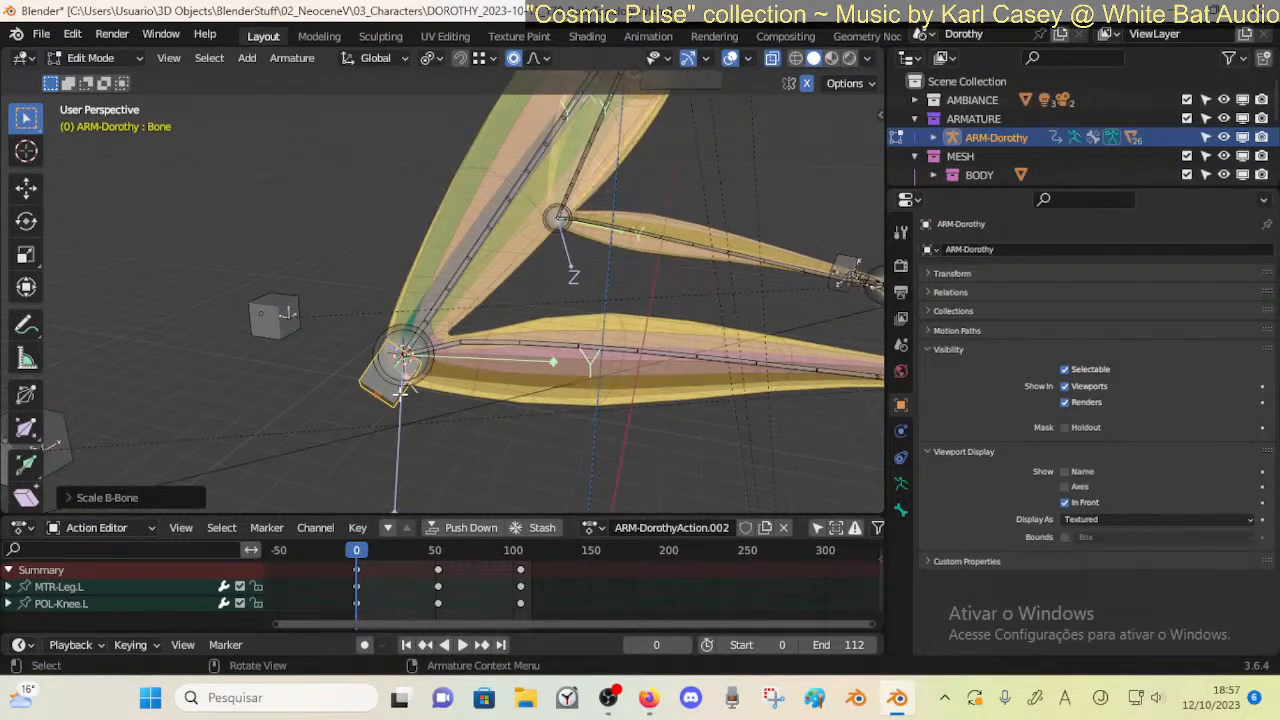
{"action": "left_click", "coordinate": [405, 397]}
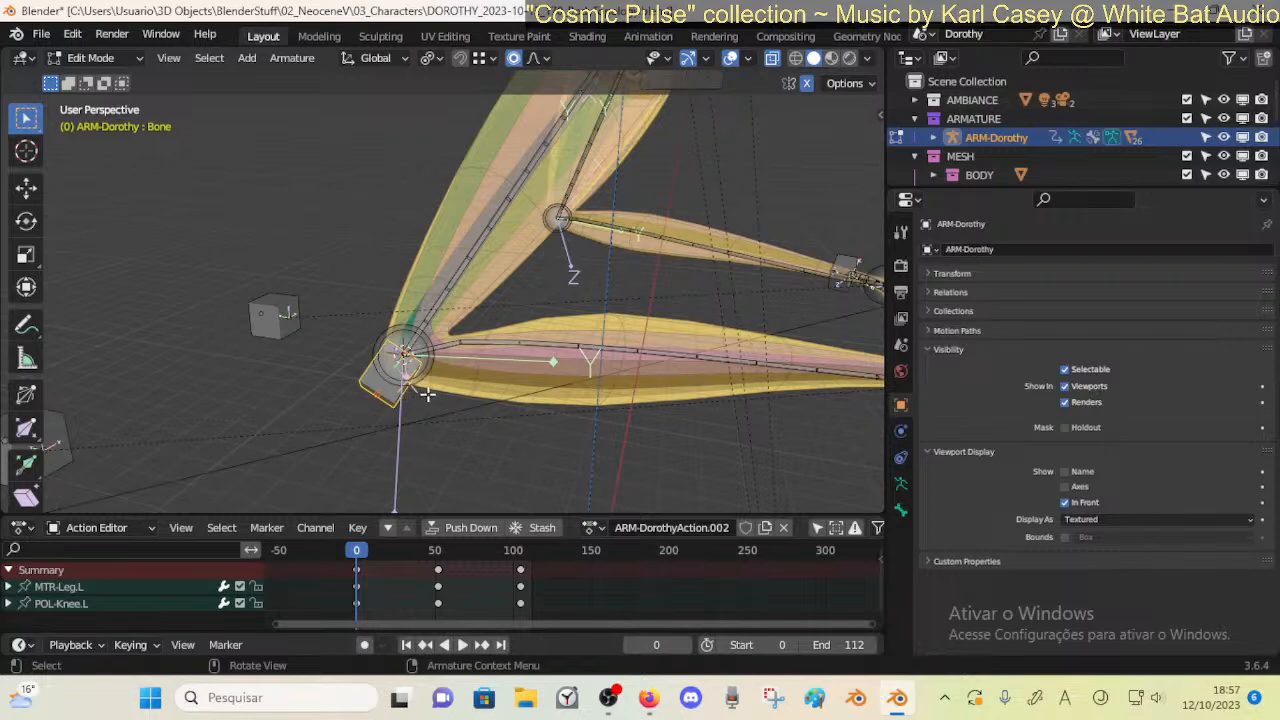
{"action": "left_click", "coordinate": [437, 306], "text": "shift"}
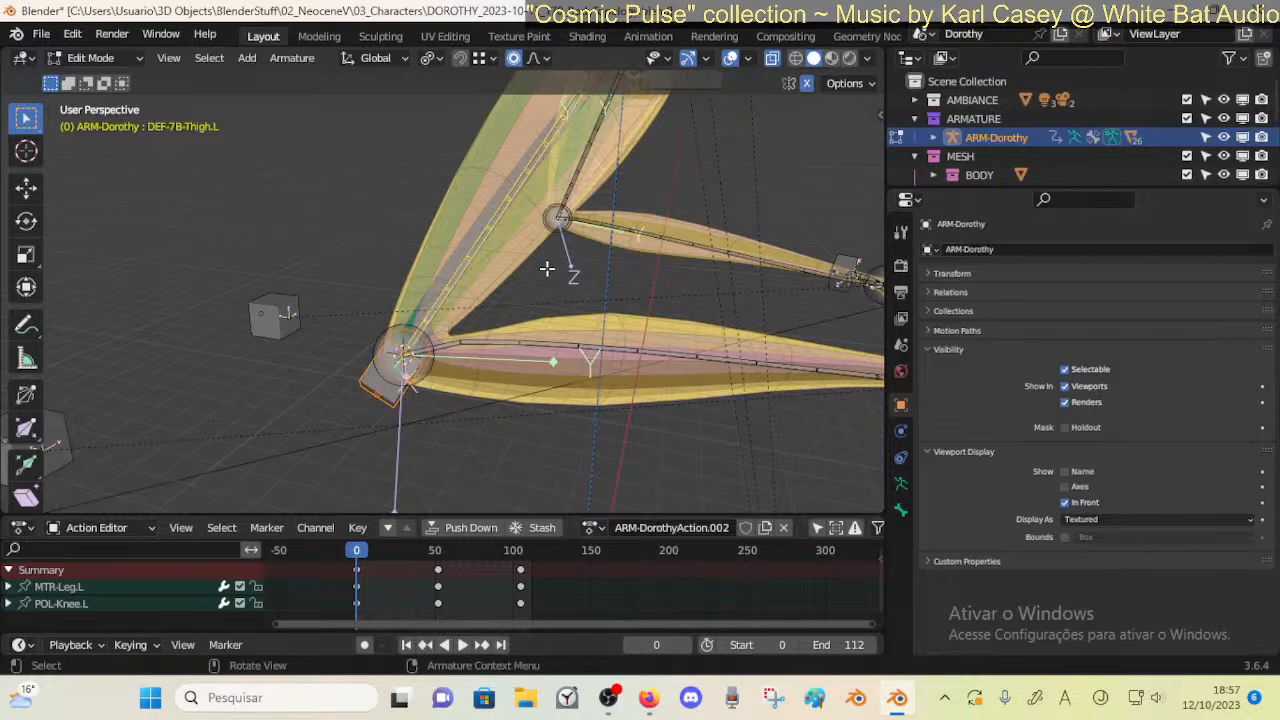
{"action": "key", "text": "ctrl+p"}
{"action": "left_click", "coordinate": [548, 272]}
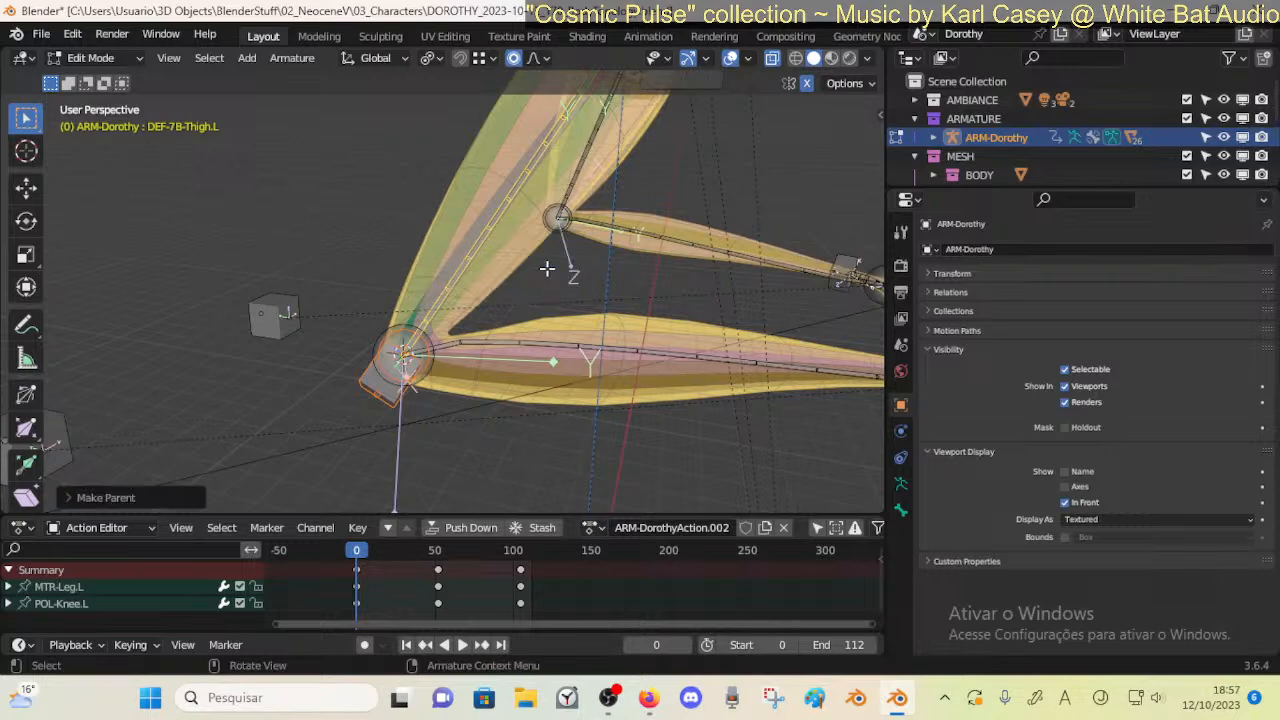
{"action": "key", "text": "ctrl+p"}
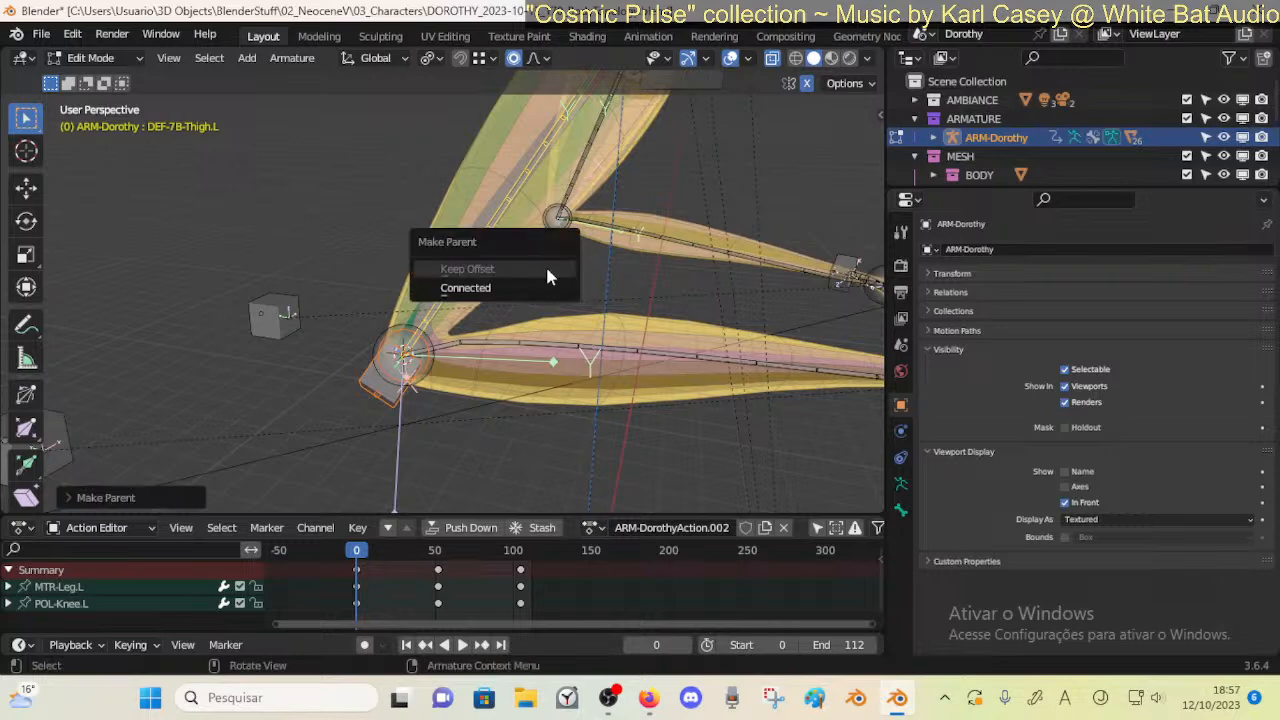
{"action": "key", "text": "Escape"}
Select the new knee bone and open its bone properties
{"action": "left_click", "coordinate": [400, 400]}
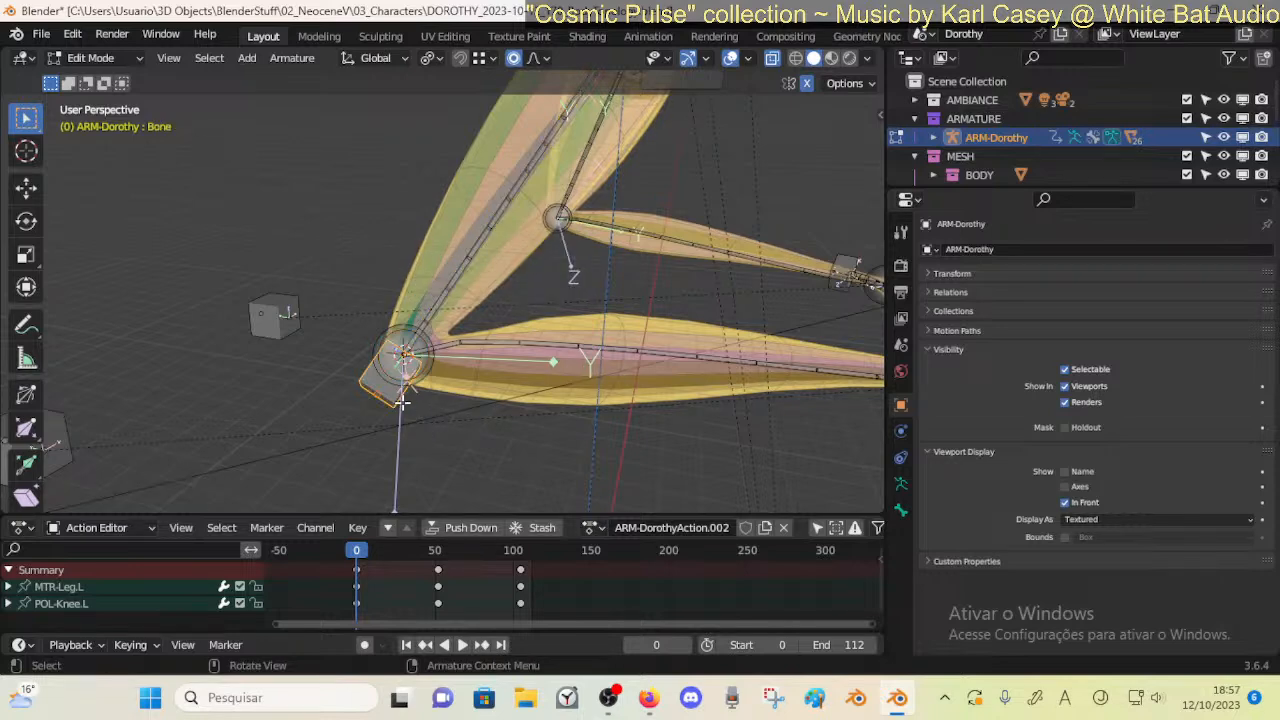
{"action": "left_click", "coordinate": [900, 511]}
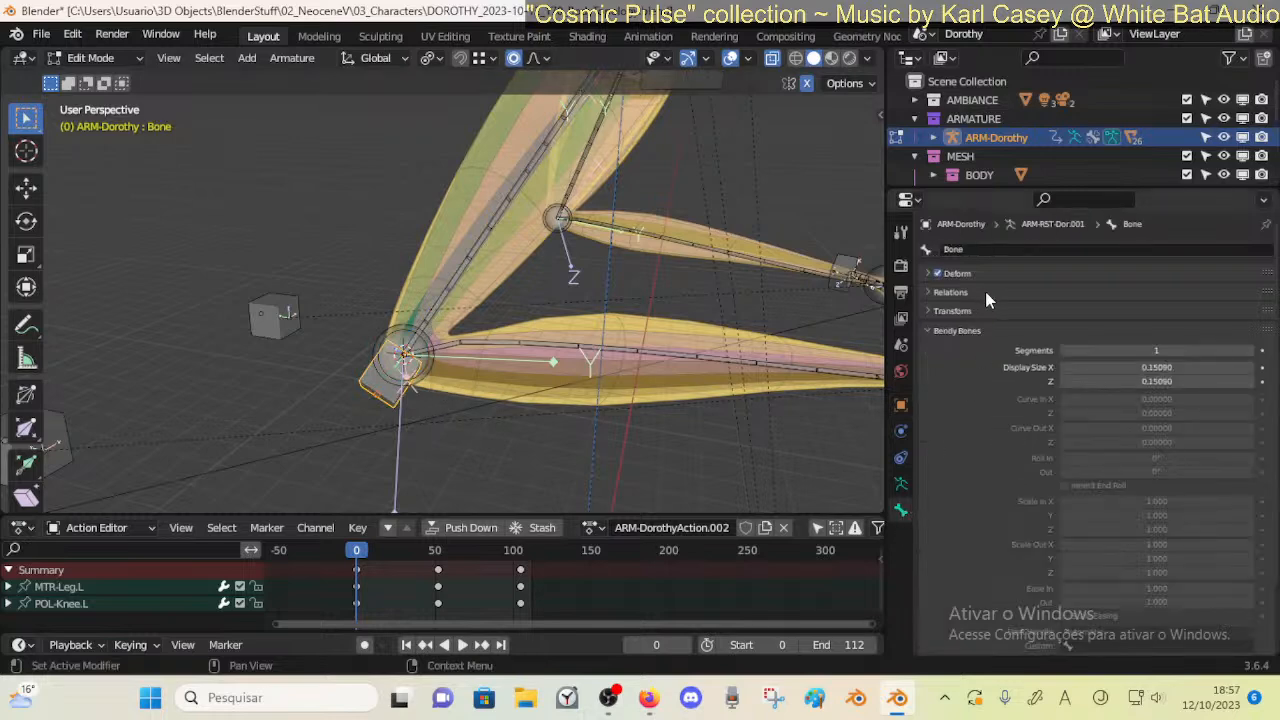
{"action": "key", "text": "ctrl+Tab"}
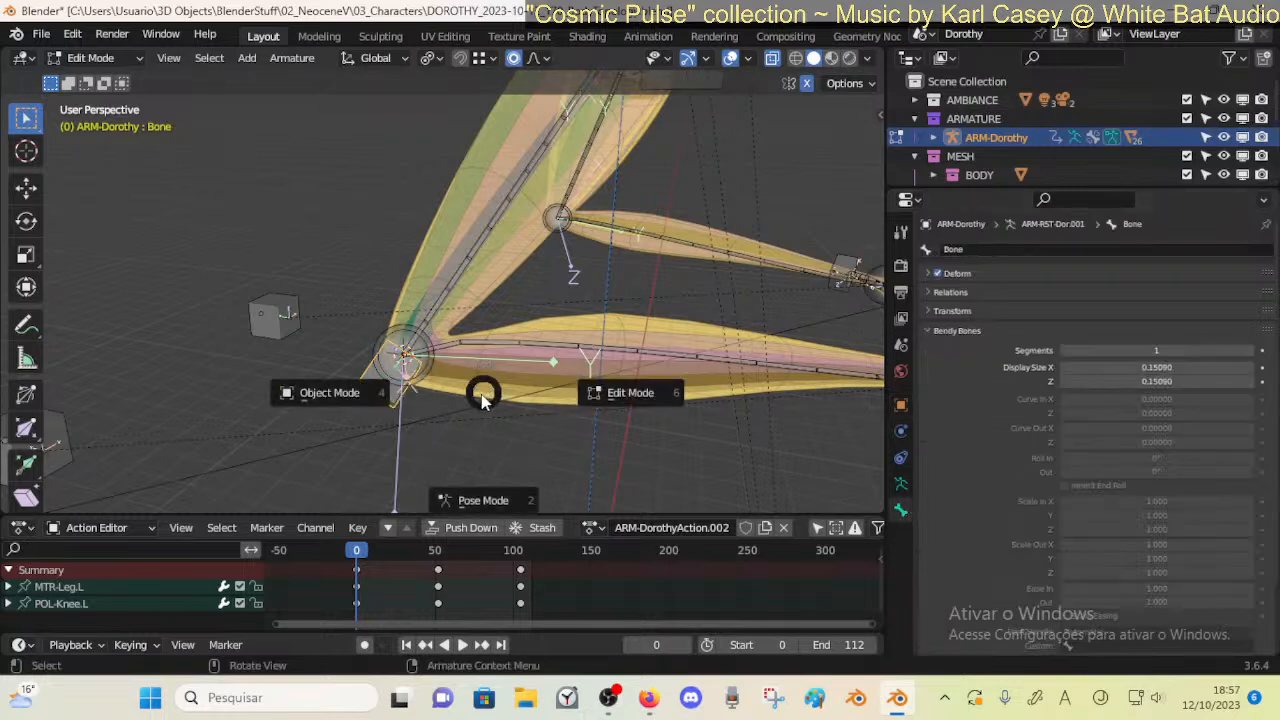
{"action": "key", "text": "4"}
{"action": "scroll", "coordinate": [468, 386], "scroll_direction": "down", "scroll_amount": 3}
{"action": "middle_click_drag", "start_coordinate": [466, 386], "coordinate": [522, 398]}
{"action": "left_click", "coordinate": [401, 193]}
{"action": "left_click", "coordinate": [401, 193]}
{"action": "key", "text": "Tab"}
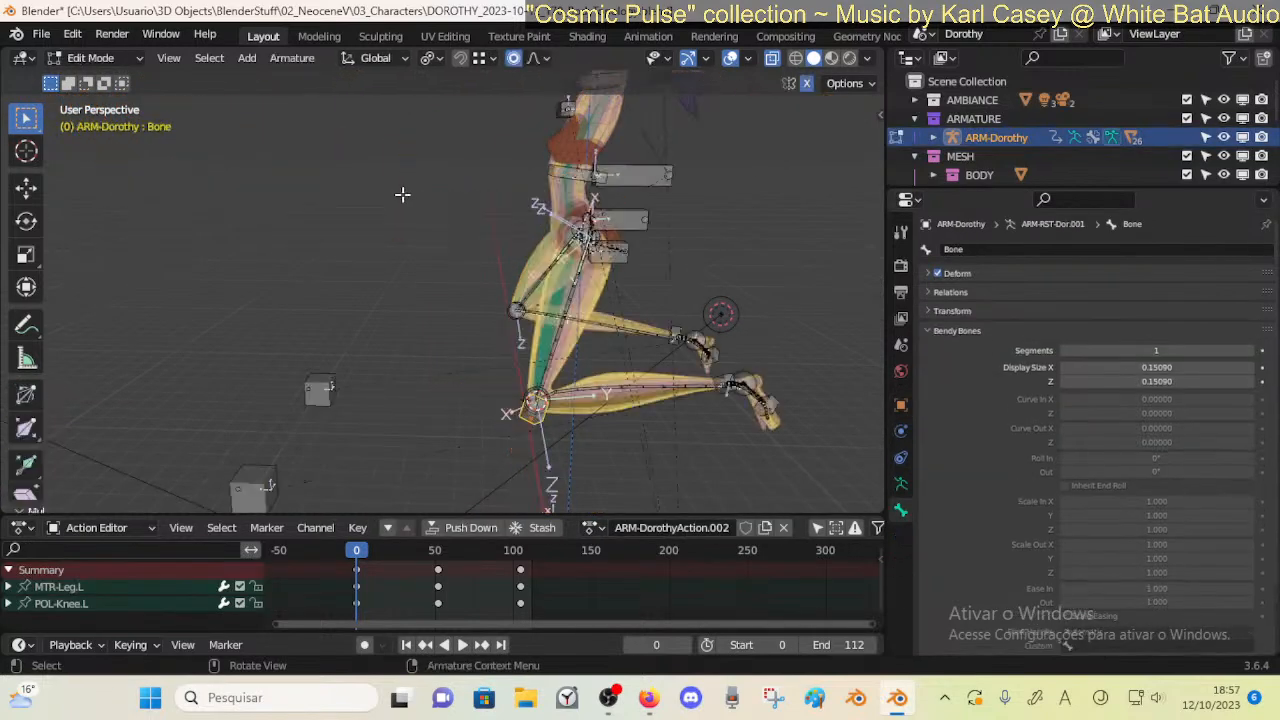
Apply Symmetrize to the new knee bone and return the armature to Object Mode
{"action": "right_click", "coordinate": [526, 426]}
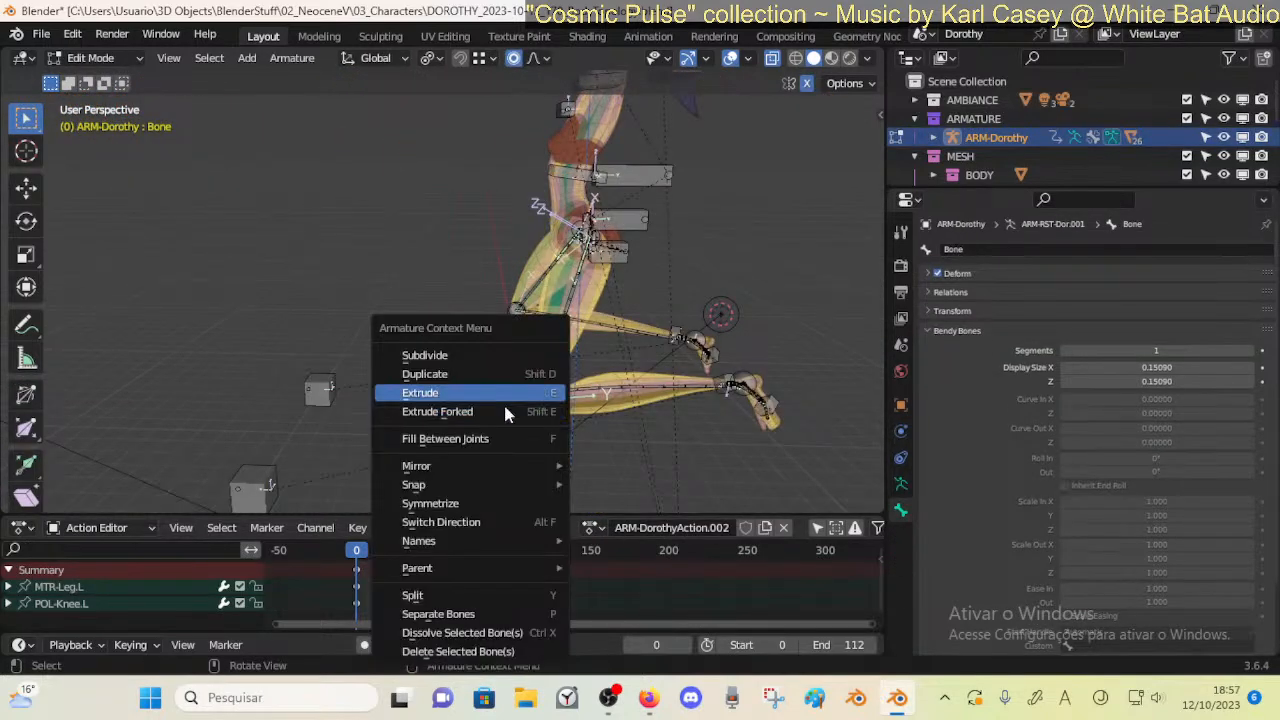
{"action": "left_click", "coordinate": [489, 505]}
{"action": "key", "text": "Tab"}
{"action": "middle_click_drag", "start_coordinate": [477, 298], "coordinate": [474, 270], "text": "ctrl"}
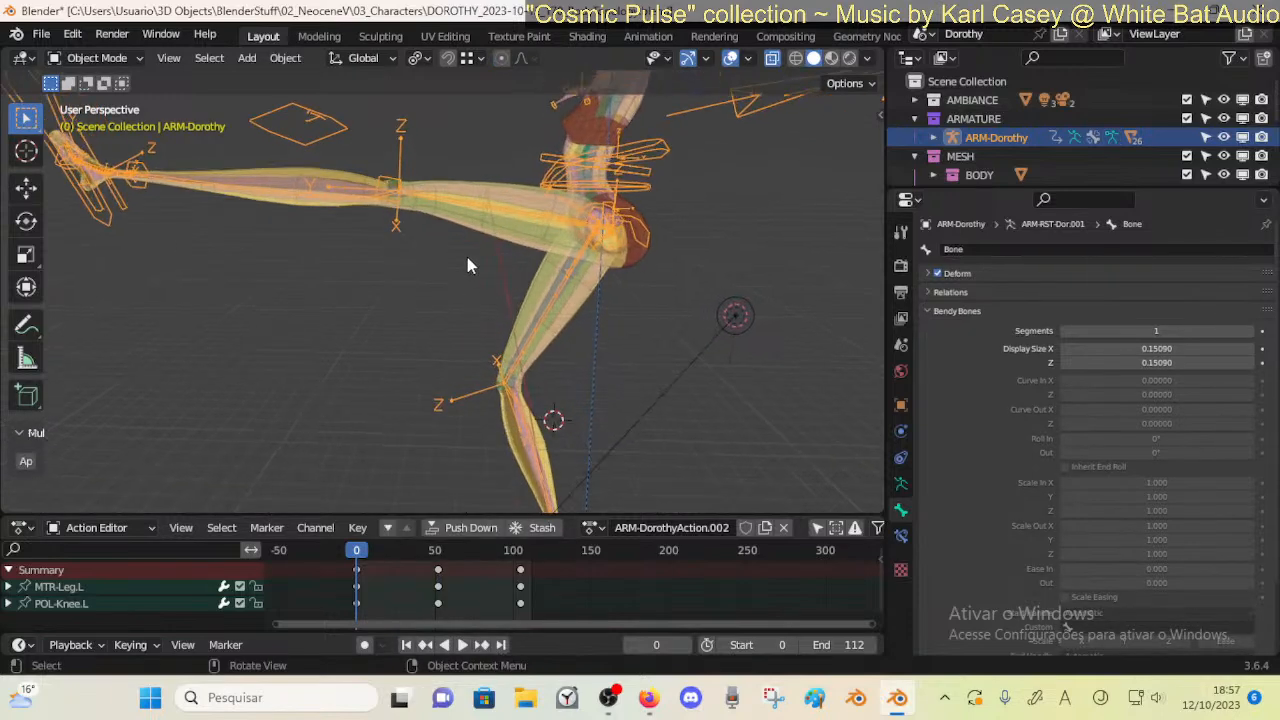
Switch the armature to Pose Mode and examine the new knee bone on the raised left leg
{"action": "left_click", "coordinate": [383, 190]}
{"action": "middle_click_drag", "start_coordinate": [413, 220], "coordinate": [463, 187], "text": "ctrl"}
{"action": "left_click", "coordinate": [458, 202]}
{"action": "left_click", "coordinate": [458, 208]}
{"action": "left_click", "coordinate": [458, 209]}
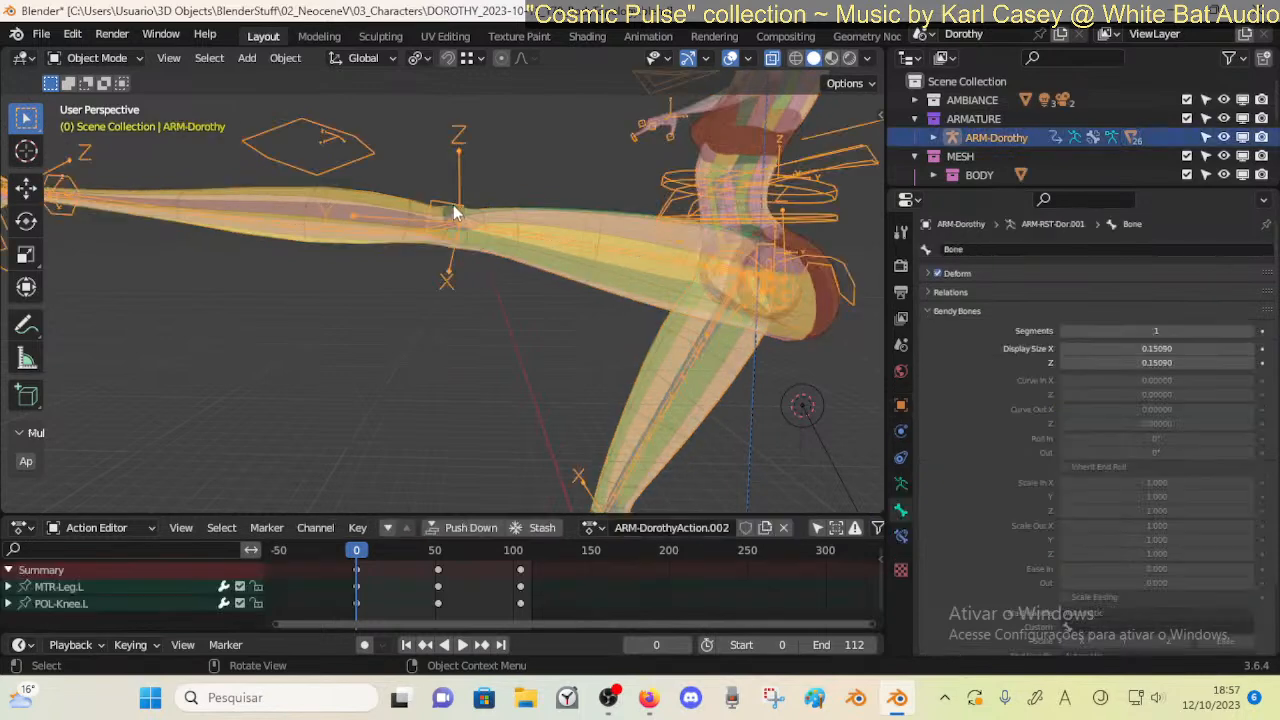
{"action": "key", "text": "ctrl+Tab"}
{"action": "middle_click_drag", "start_coordinate": [458, 214], "coordinate": [476, 278], "text": "ctrl"}
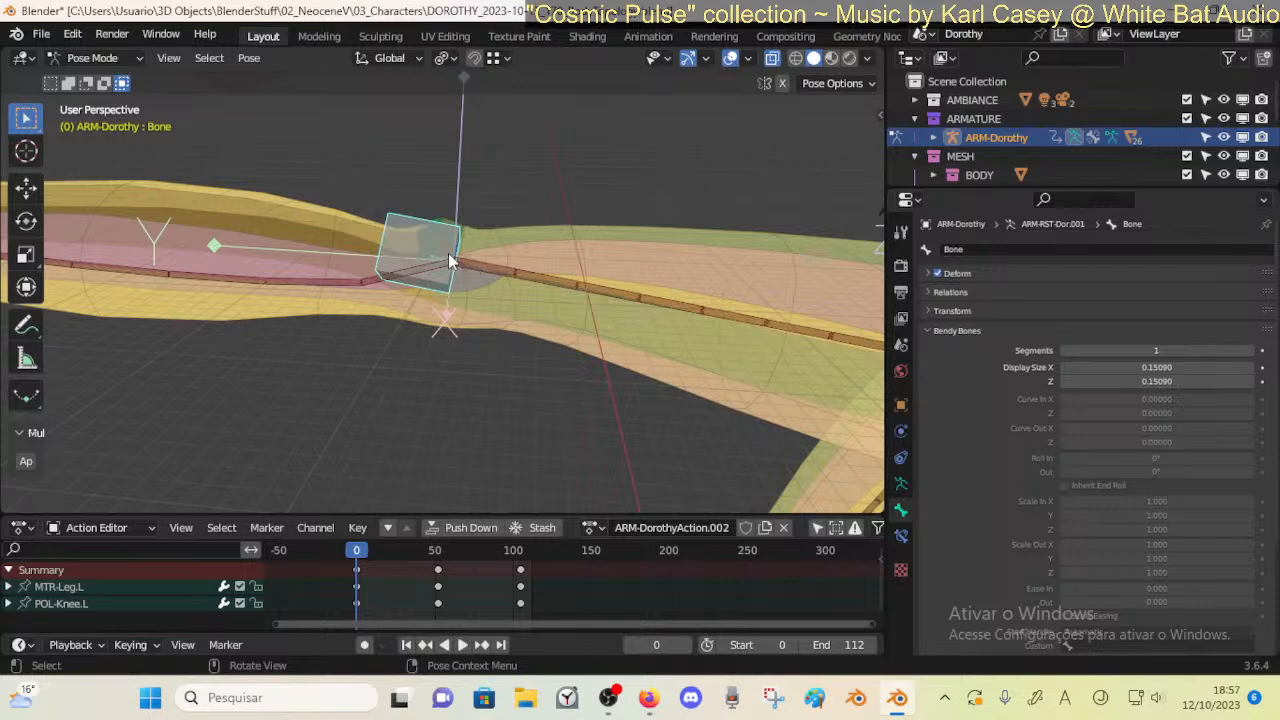
{"action": "middle_click_drag", "start_coordinate": [447, 253], "coordinate": [416, 305], "text": "ctrl"}
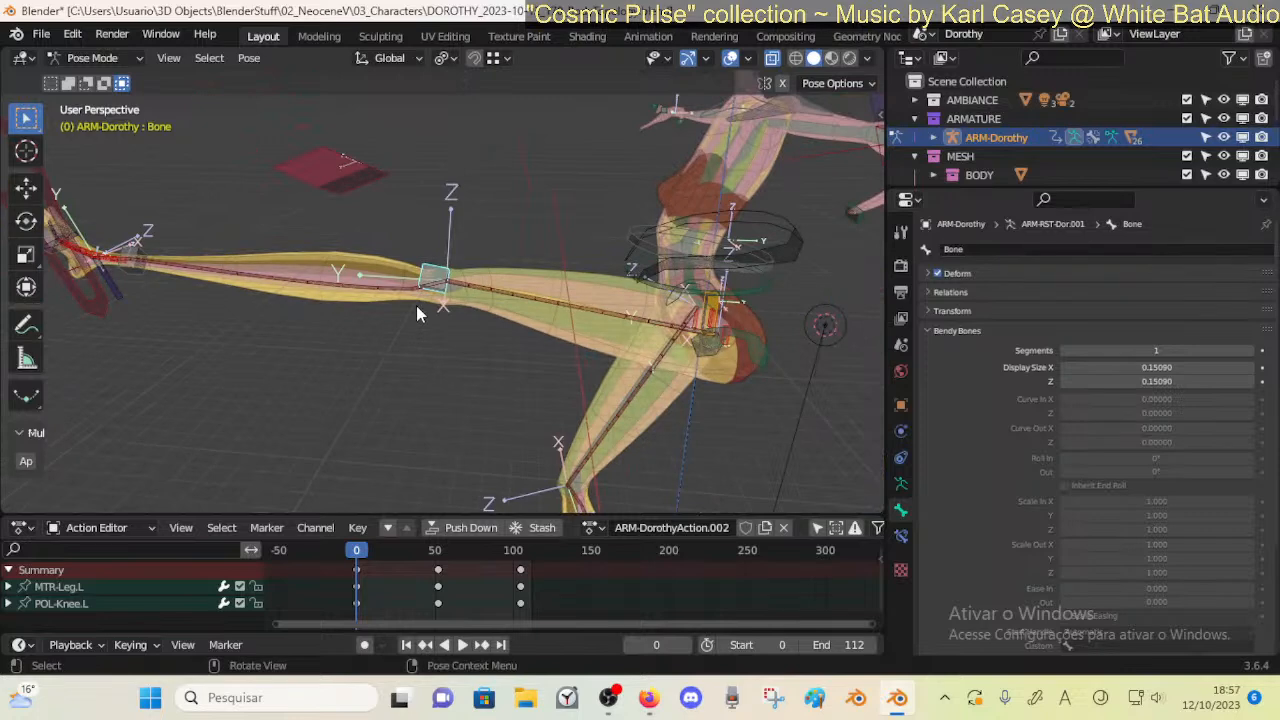
Parent the new knee bone to DEF-7D-Shin.L in Edit Mode
{"action": "key", "text": "Tab"}
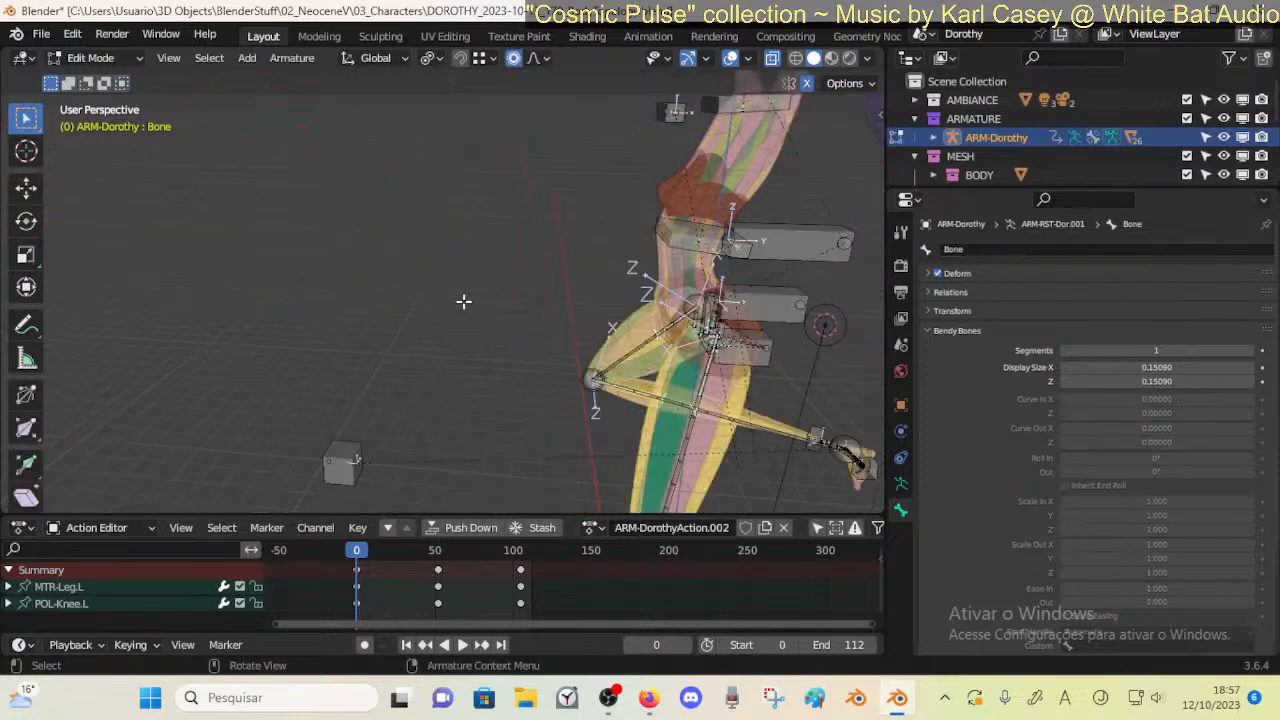
{"action": "middle_click_drag", "start_coordinate": [492, 312], "coordinate": [556, 380]}
{"action": "left_click", "coordinate": [556, 380], "text": "shift"}
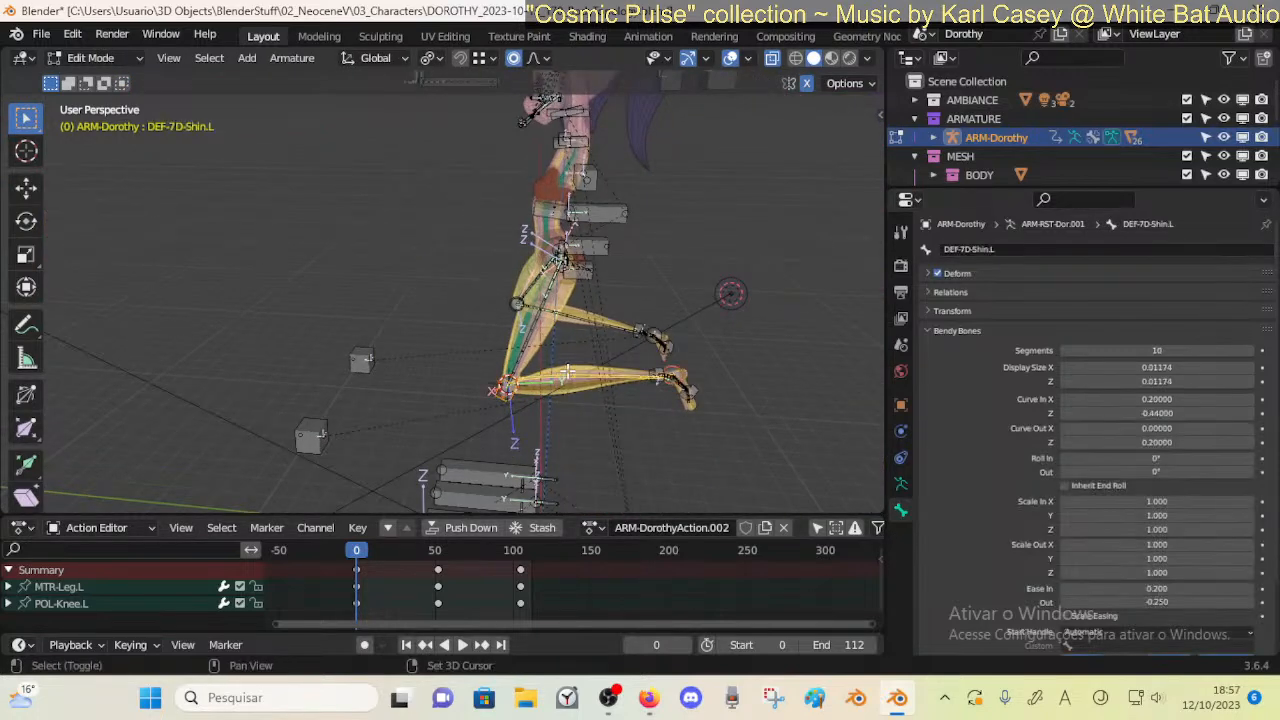
{"action": "key", "text": "ctrl+p"}
{"action": "left_click", "coordinate": [709, 380]}
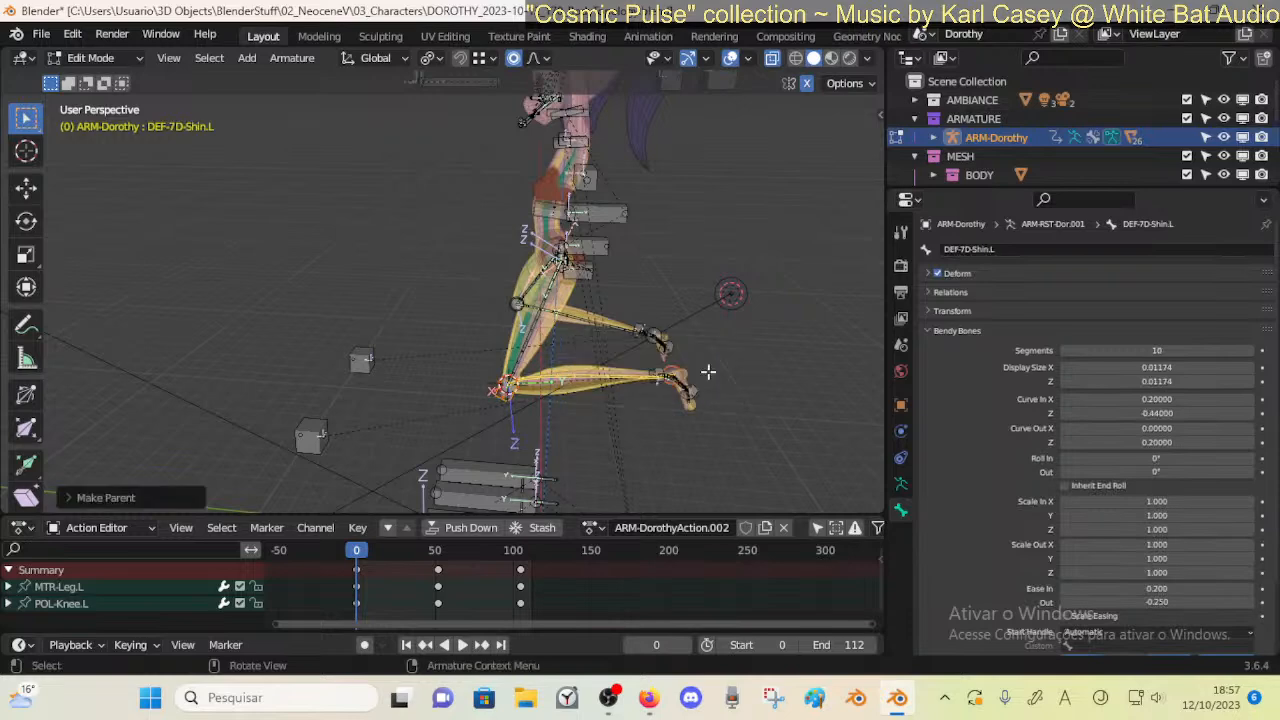
Return to Pose Mode and move MTR-Leg.L to bend the left knee and test the new parenting
{"action": "key", "text": "Tab"}
{"action": "left_click", "coordinate": [178, 178]}
{"action": "key", "text": "g"}
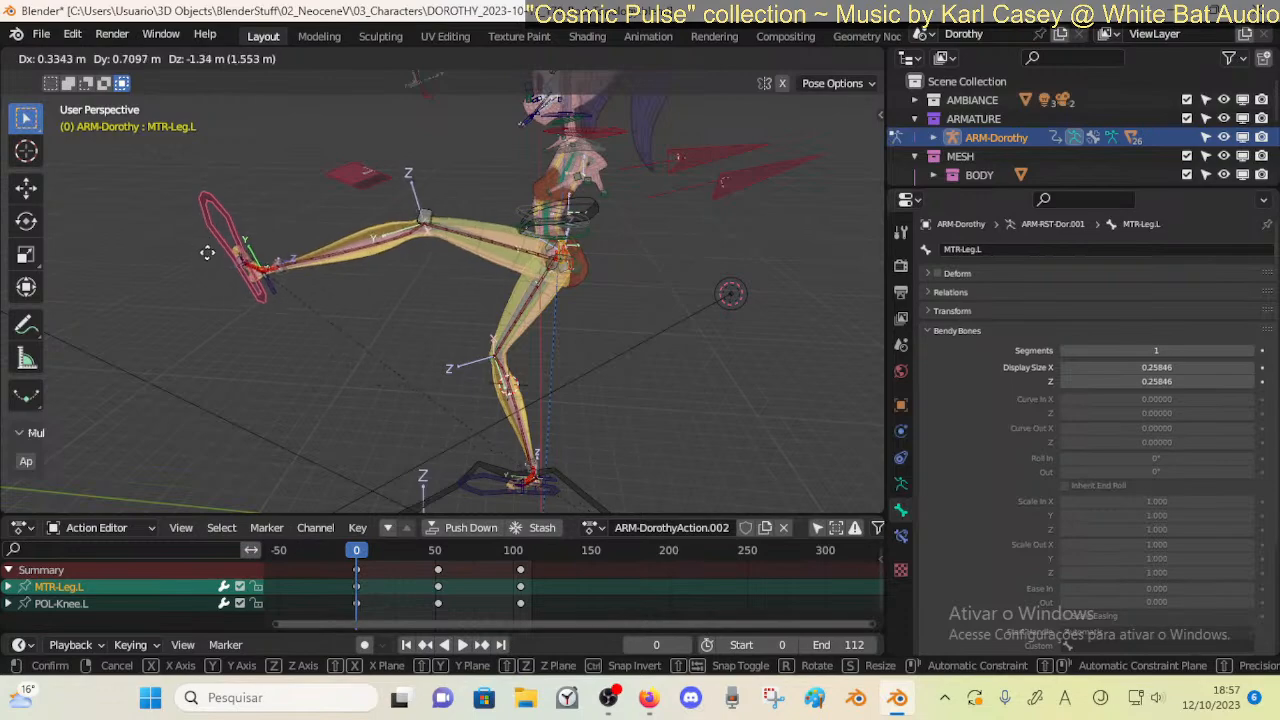
{"action": "left_click", "coordinate": [350, 306]}
{"action": "middle_click_drag", "start_coordinate": [357, 308], "coordinate": [444, 254]}
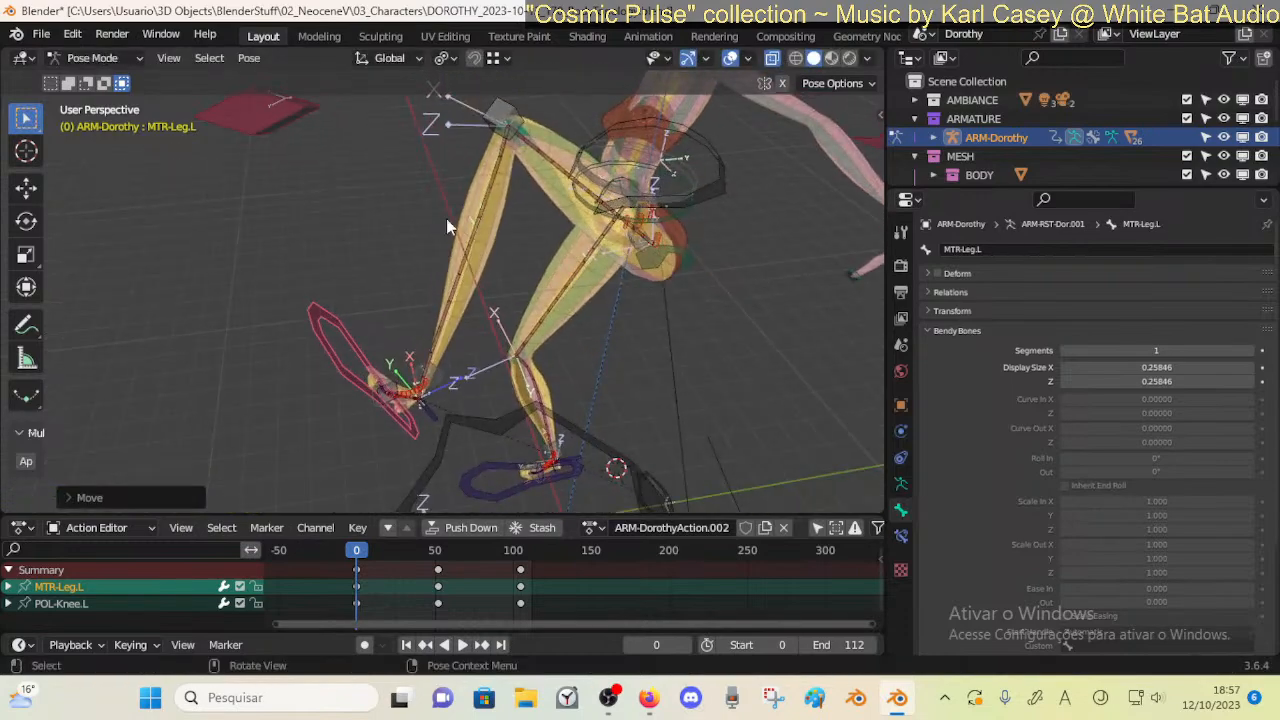
Align the knee bone to DEF-7D-Shin.L in Edit Mode and go back to Pose Mode
{"action": "left_click", "coordinate": [514, 116]}
{"action": "key", "text": "Tab"}
{"action": "middle_click_drag", "start_coordinate": [446, 206], "coordinate": [230, 185]}
{"action": "left_click", "coordinate": [470, 338], "text": "shift"}
{"action": "key", "text": "ctrl+alt+a"}
{"action": "key", "text": "ctrl+Tab"}
Lower and adjust MTR-Leg.L to check how the aligned knee bone follows the bent leg
{"action": "left_click", "coordinate": [224, 180]}
{"action": "key", "text": "g"}
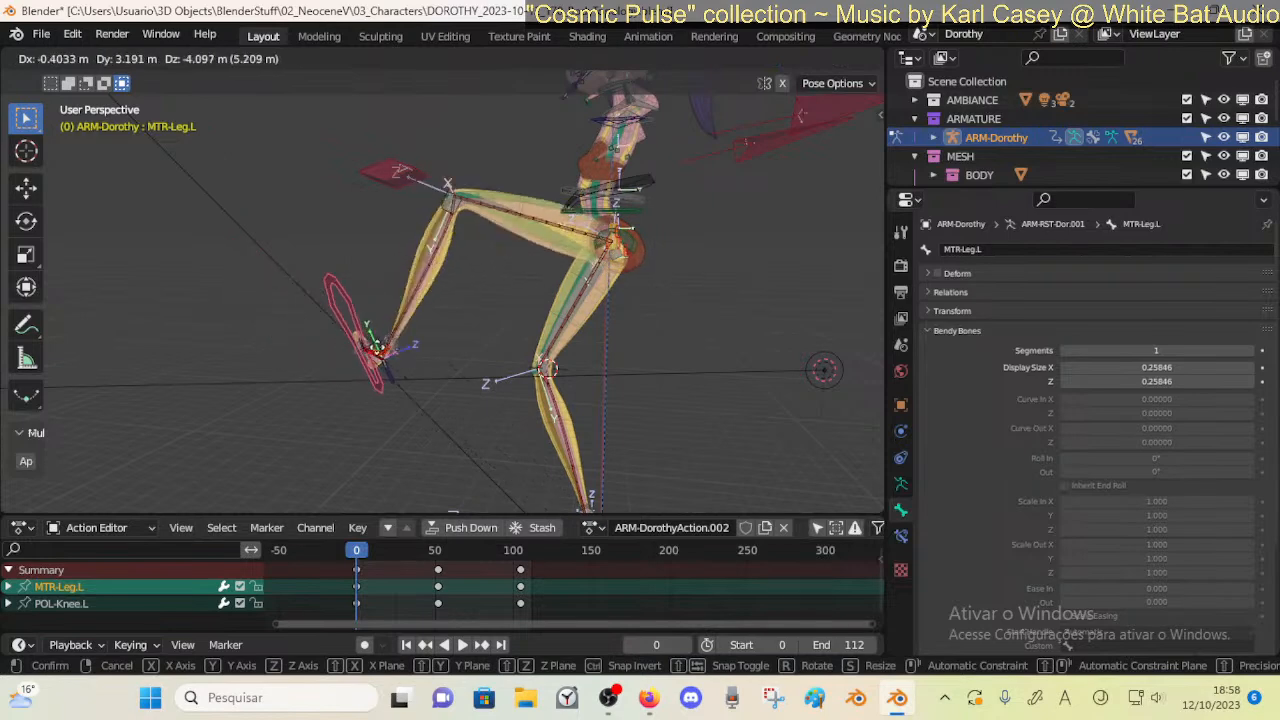
{"action": "left_click", "coordinate": [347, 374]}
{"action": "middle_click_drag", "start_coordinate": [424, 313], "coordinate": [492, 327]}
{"action": "scroll", "coordinate": [436, 318], "scroll_direction": "up", "scroll_amount": 2}
{"action": "key", "text": "g"}
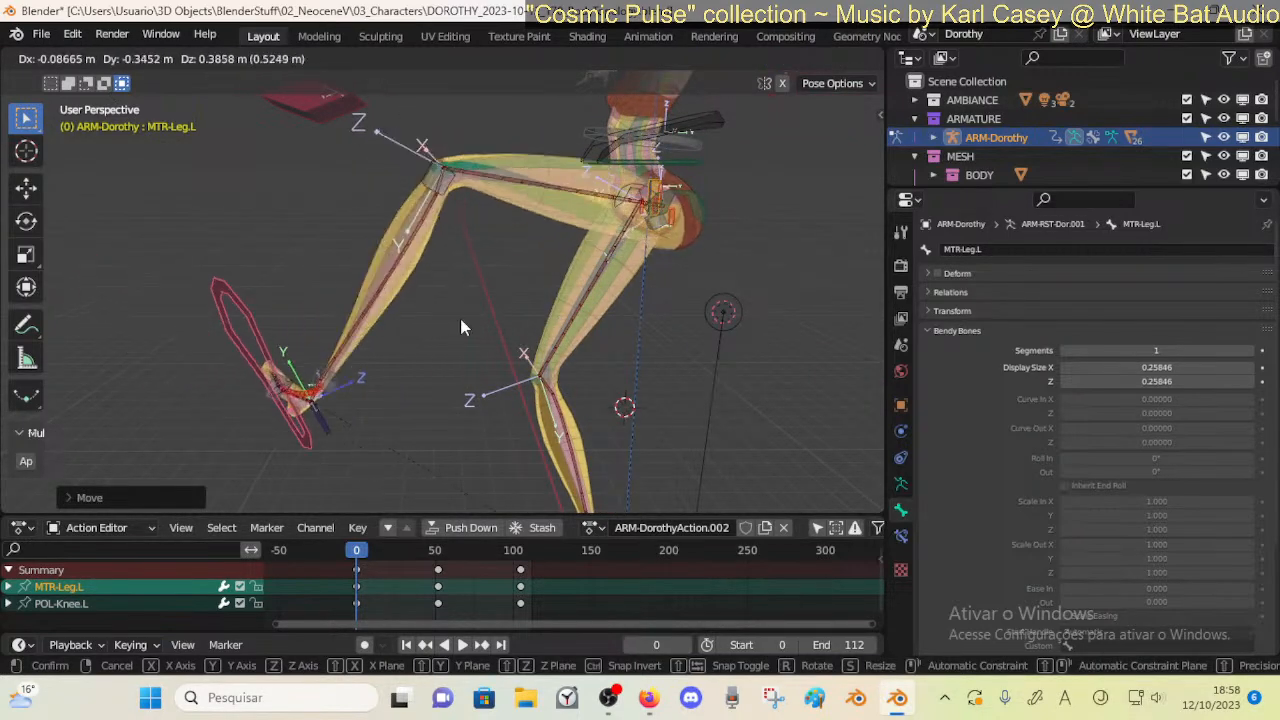
{"action": "left_click", "coordinate": [482, 307]}
Scale the knee bone's display size to about 0.082, then shrink the bone itself in Edit Mode
{"action": "left_click", "coordinate": [448, 172]}
{"action": "key", "text": "ctrl+alt+s"}
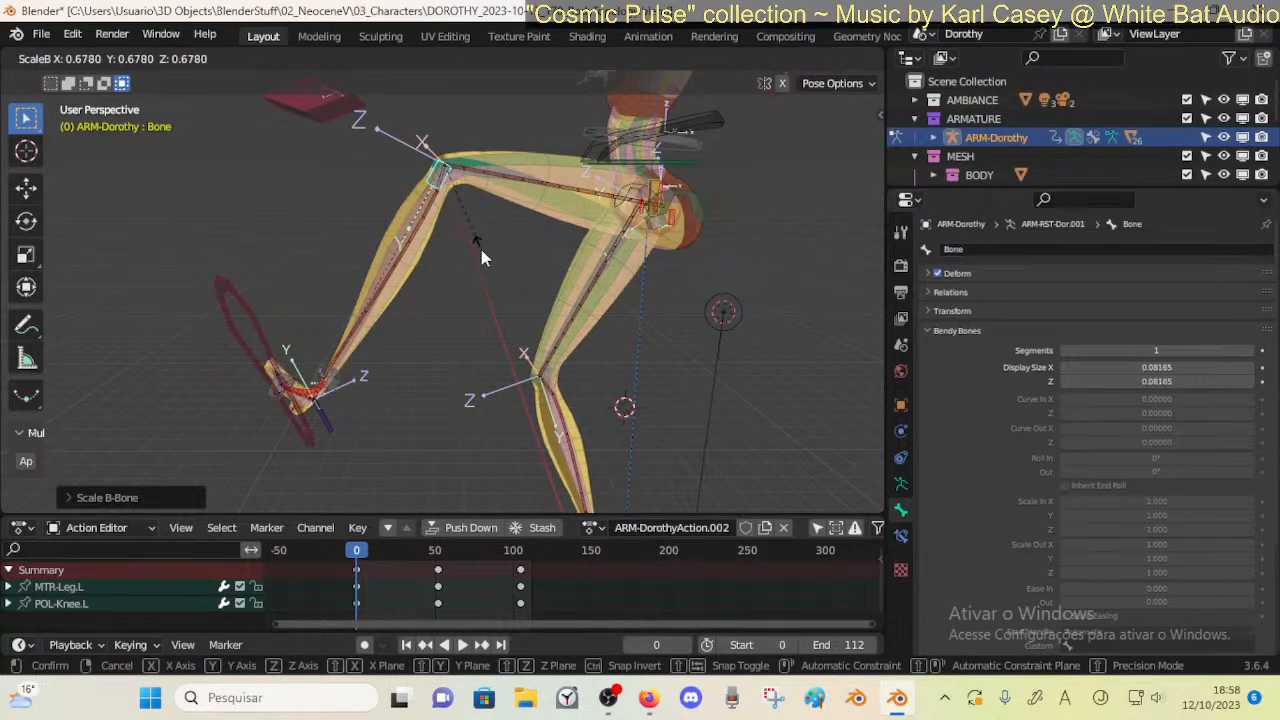
{"action": "left_click", "coordinate": [481, 307]}
{"action": "key", "text": "Tab"}
{"action": "key", "text": "ctrl+alt+s"}
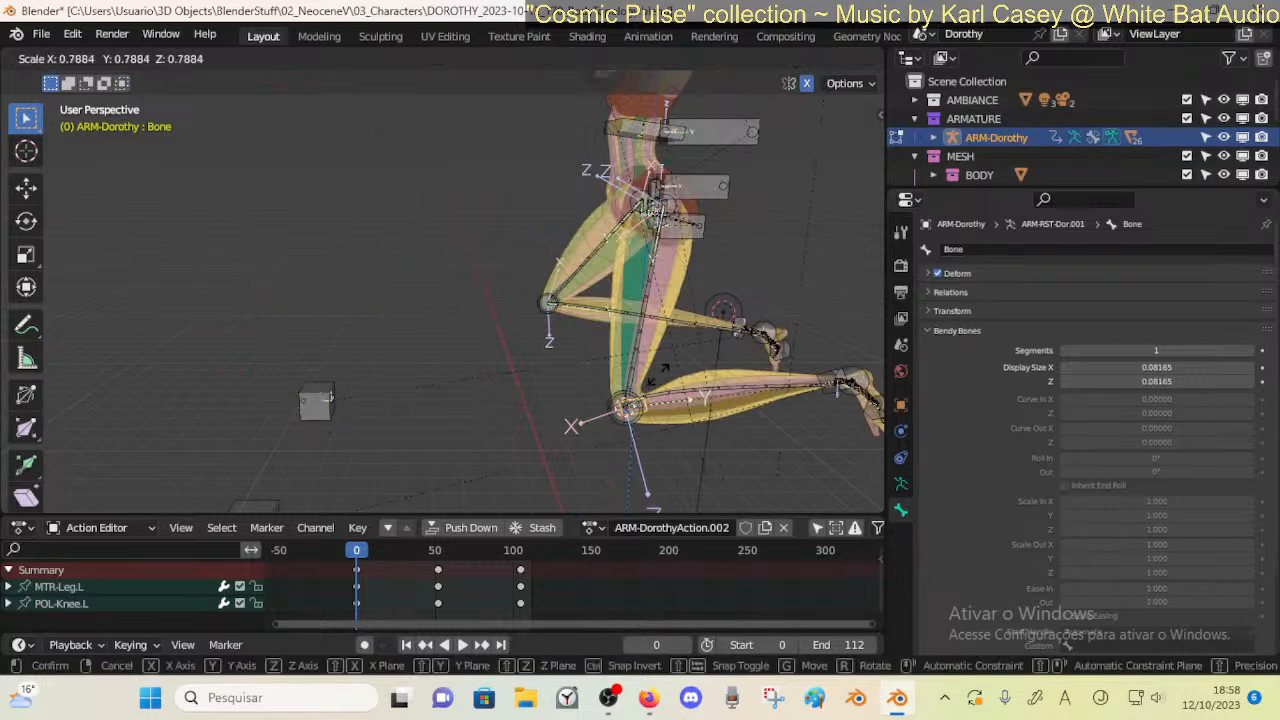
{"action": "left_click", "coordinate": [640, 374]}
Realign the shortened knee bone to DEF-7D-Shin.L and return to Pose Mode
{"action": "left_click", "coordinate": [688, 403], "text": "shift"}
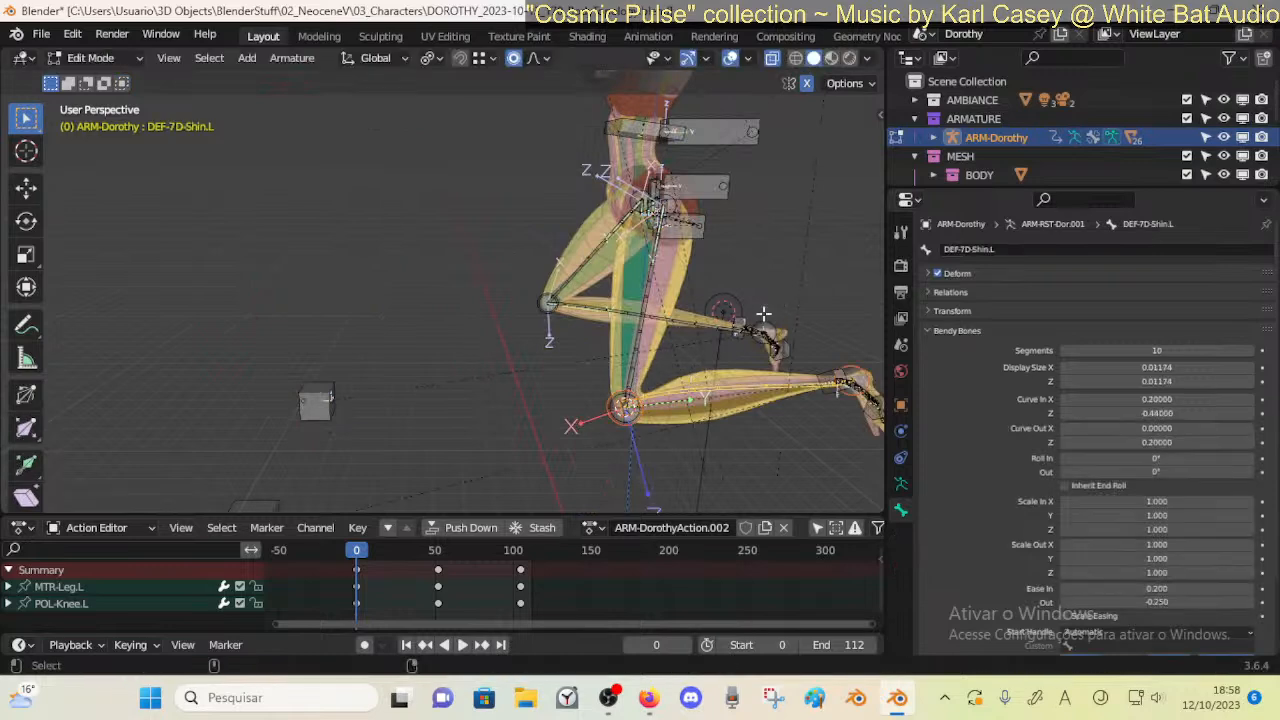
{"action": "key", "text": "ctrl+alt+a"}
{"action": "key", "text": "Tab"}
Bend the left leg by moving MTR-Leg.L and inspect the resized knee bone up close
{"action": "middle_click_drag", "start_coordinate": [510, 245], "coordinate": [365, 280]}
{"action": "left_click", "coordinate": [235, 220]}
{"action": "key", "text": "g"}
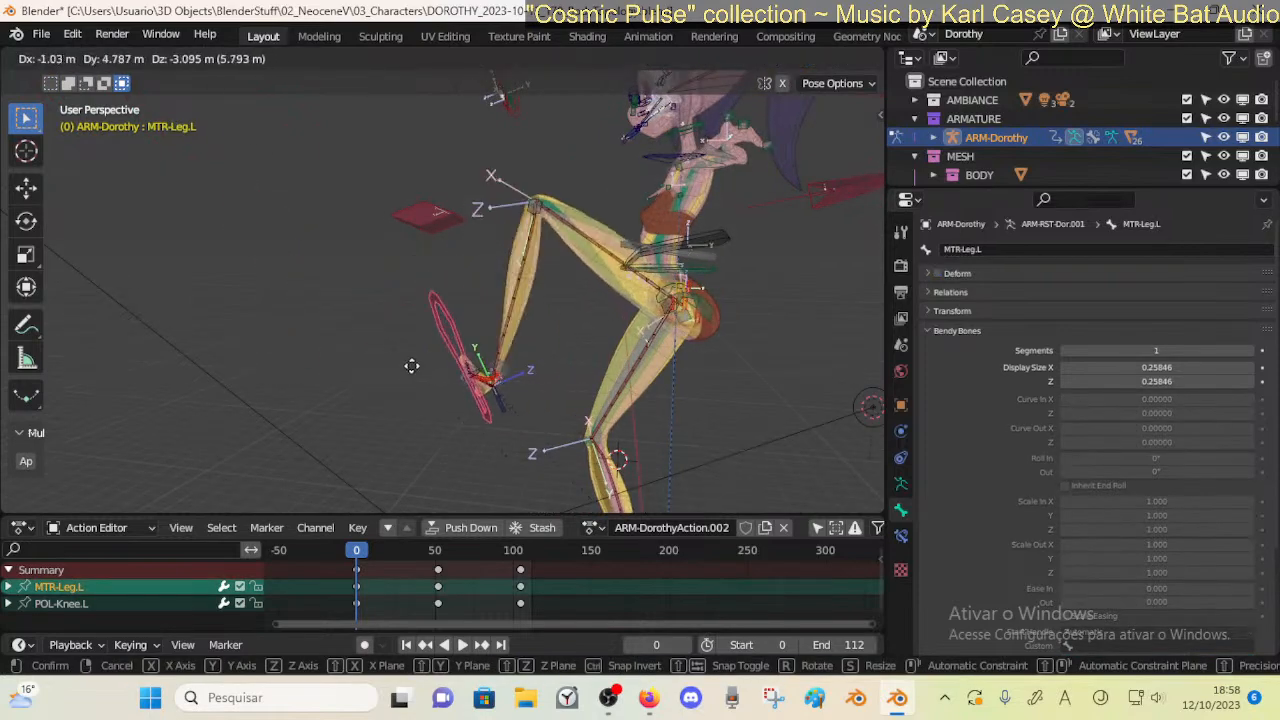
{"action": "left_click", "coordinate": [372, 353]}
{"action": "middle_click_drag", "start_coordinate": [575, 275], "coordinate": [570, 218], "text": "ctrl"}
{"action": "middle_click_drag", "start_coordinate": [537, 274], "coordinate": [575, 214], "text": "shift"}
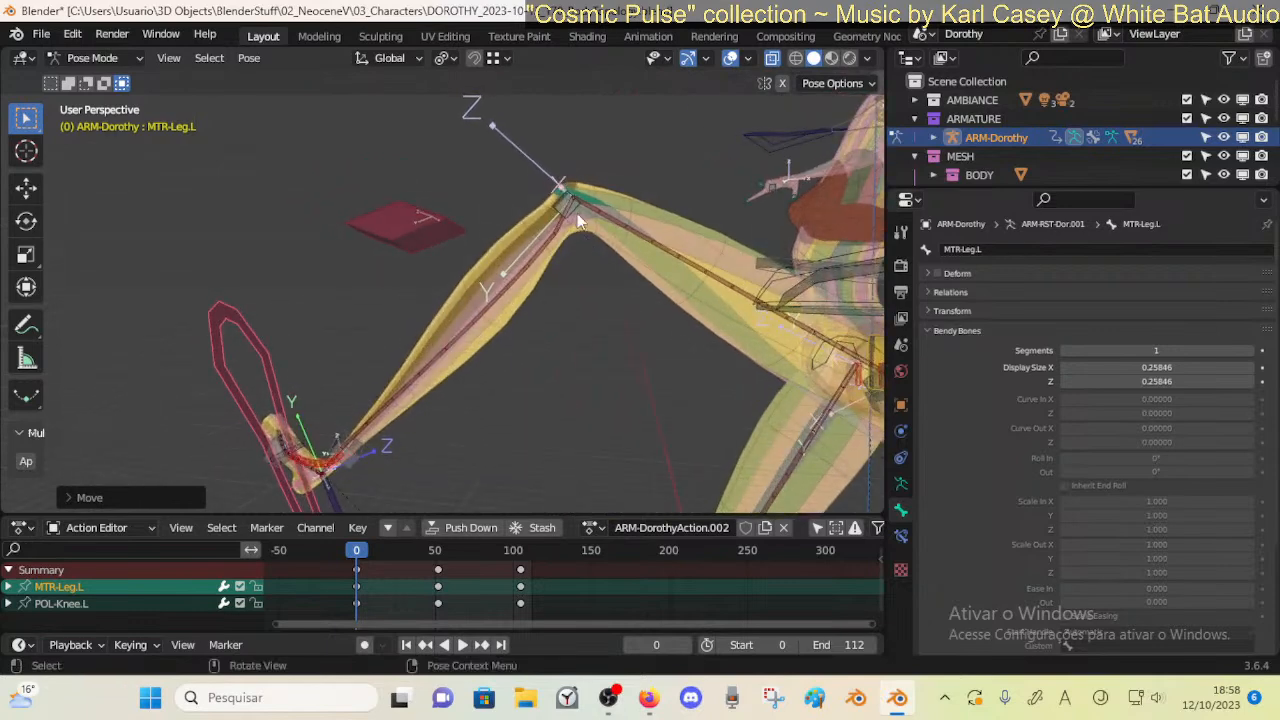
Add a Copy Rotation constraint to the knee bone targeting DEF-7D-Shin.L and restrict it to the X axis
{"action": "left_click", "coordinate": [575, 214]}
{"action": "left_click", "coordinate": [575, 212]}
{"action": "key", "text": "ctrl+z"}
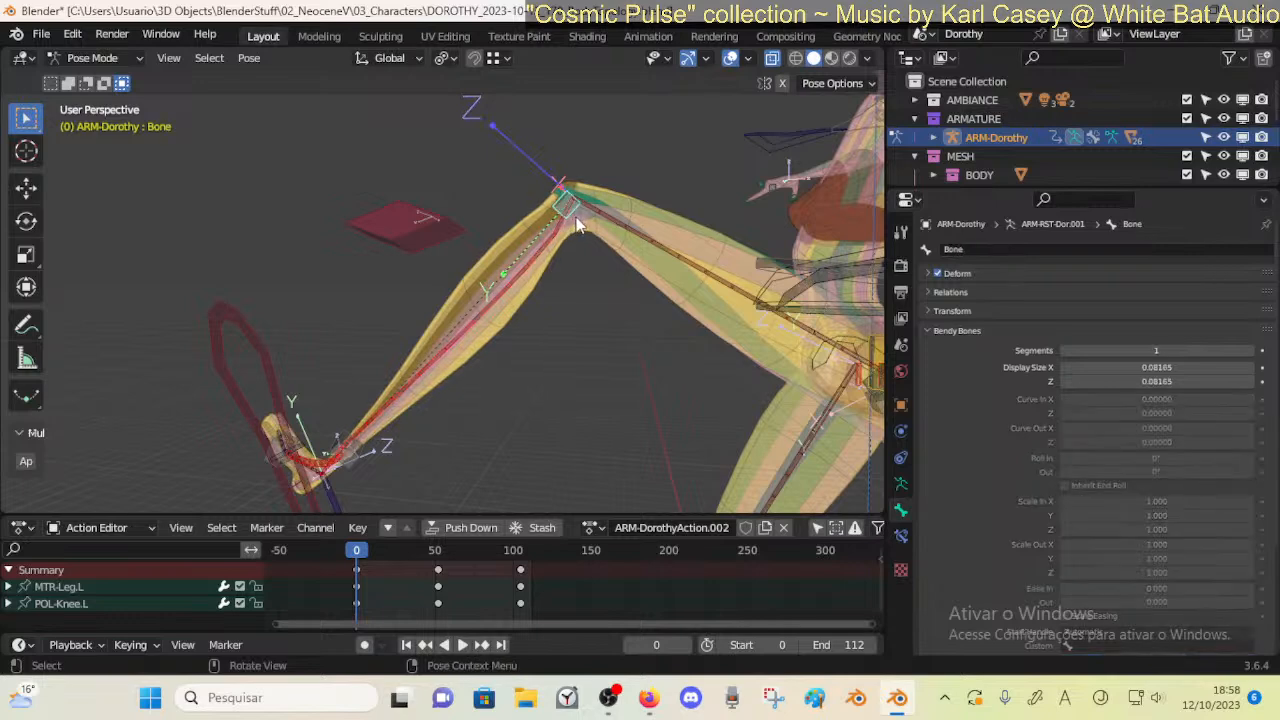
{"action": "key", "text": "ctrl+shift+c"}
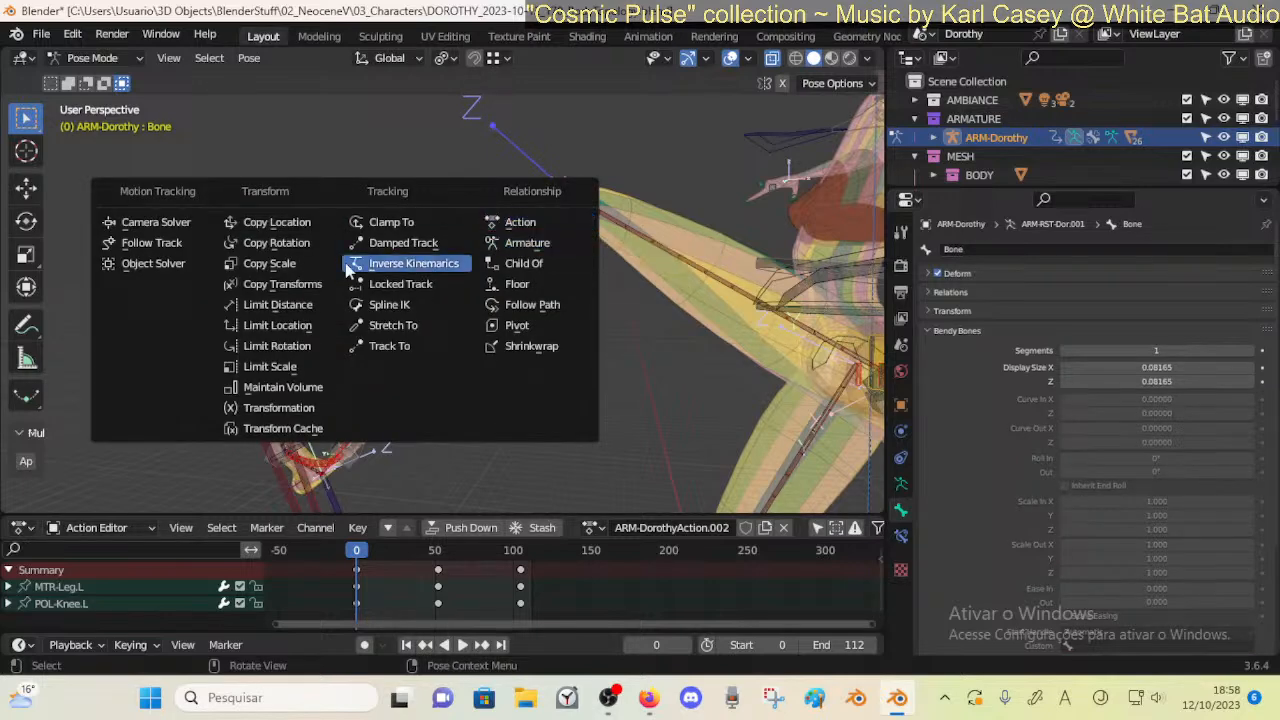
{"action": "left_click", "coordinate": [293, 248]}
{"action": "left_click", "coordinate": [901, 535]}
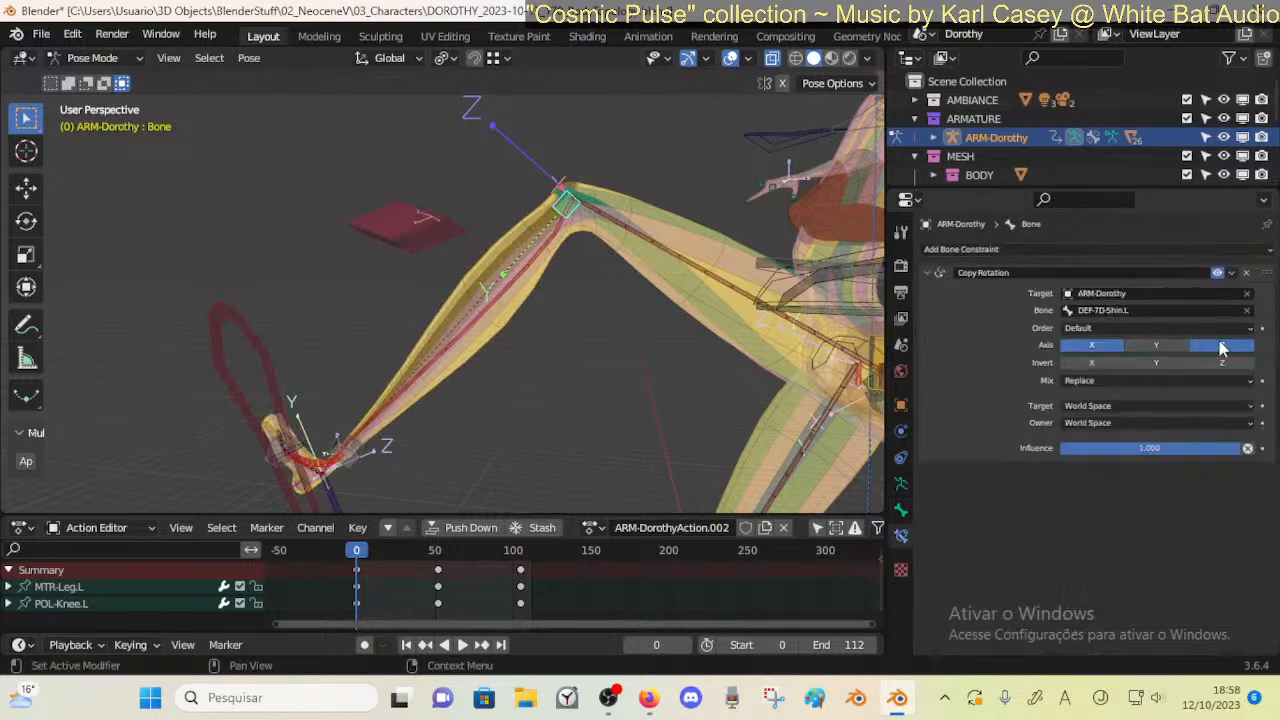
{"action": "left_click", "coordinate": [1098, 383]}
{"action": "left_click", "coordinate": [1104, 388]}
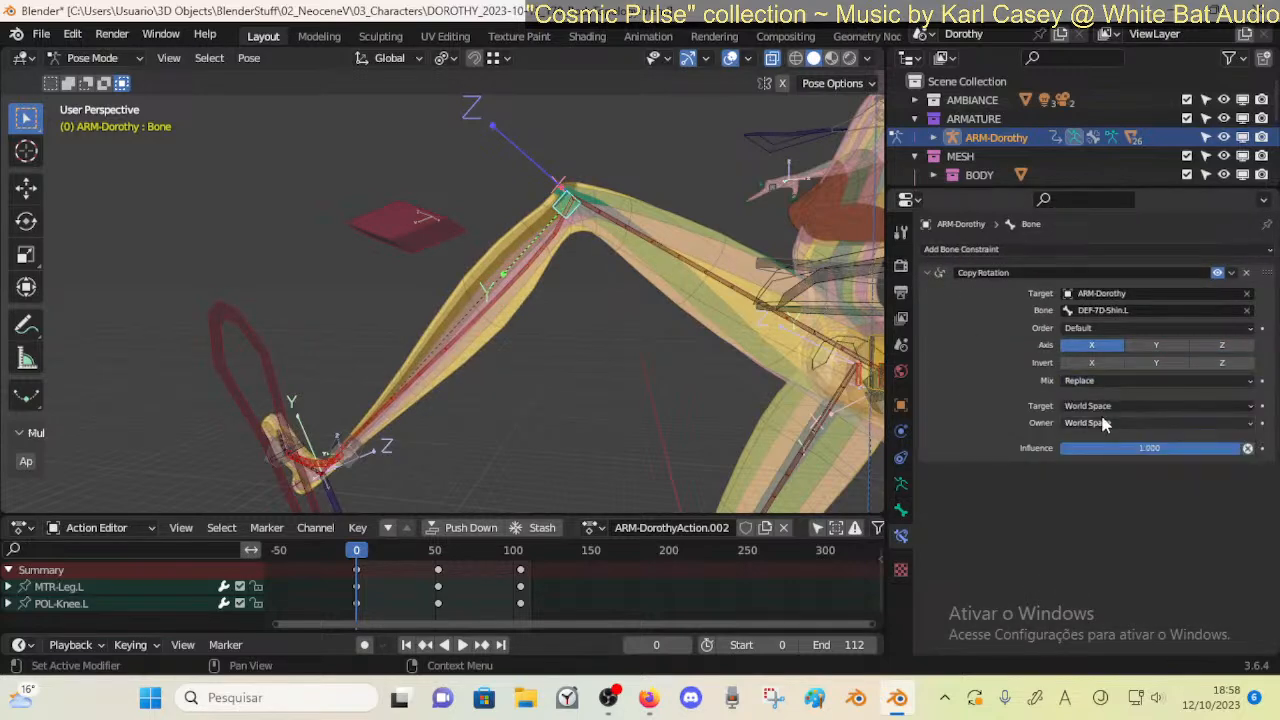
Set the Copy Rotation target space to Local Space (Owner Orientation) and the owner space to Local Space
{"action": "left_click", "coordinate": [1098, 405]}
{"action": "left_click", "coordinate": [1090, 491]}
{"action": "left_click", "coordinate": [1094, 424]}
{"action": "left_click", "coordinate": [1094, 507]}
{"action": "left_click", "coordinate": [1092, 407]}
{"action": "left_click", "coordinate": [1110, 506]}
{"action": "middle_click_drag", "start_coordinate": [760, 340], "coordinate": [744, 319]}
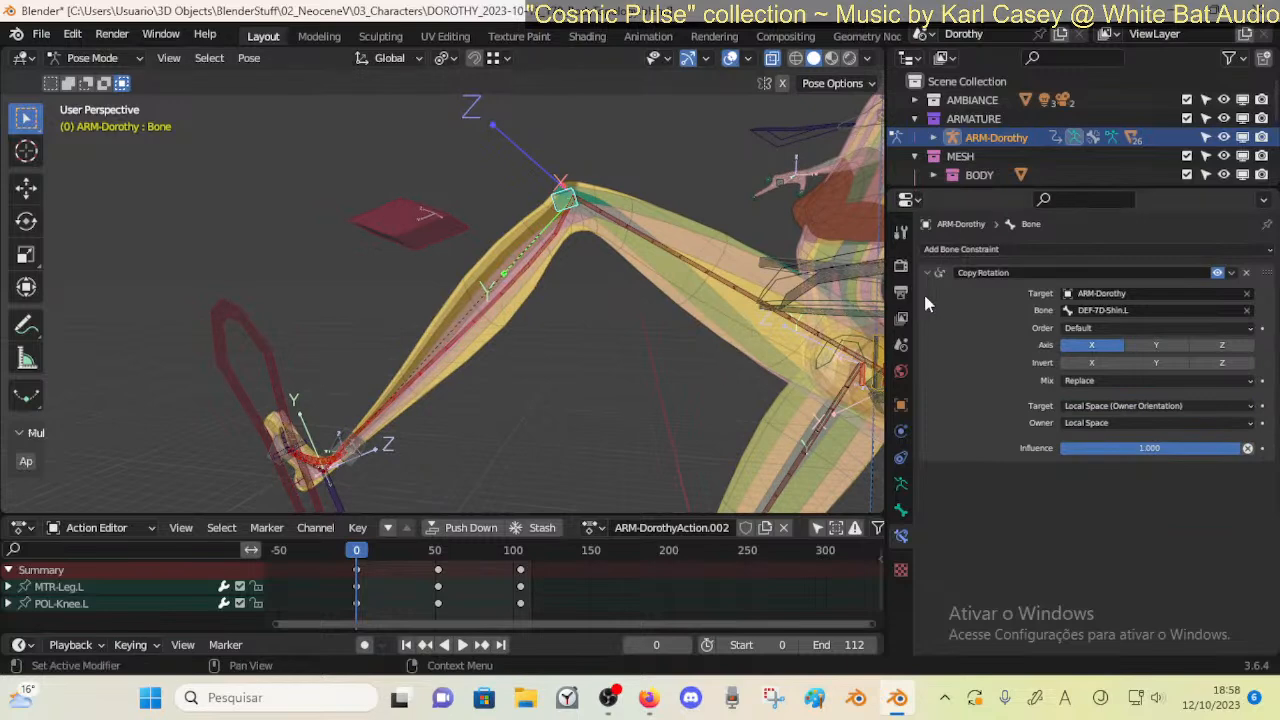
Invert the X axis of the Copy Rotation constraint and set its influence to 0.5
{"action": "left_click", "coordinate": [1077, 362]}
{"action": "left_click", "coordinate": [1168, 452]}
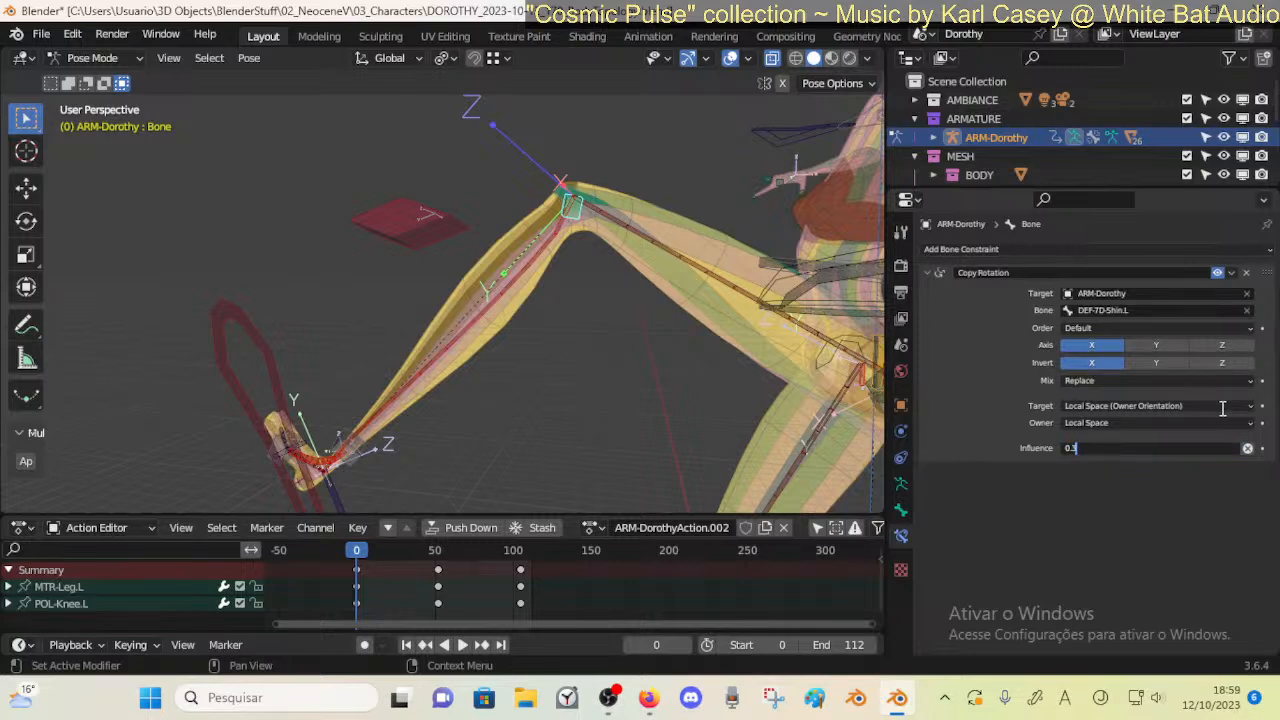
{"action": "type", "text": "0.5"}
{"action": "key", "text": "Return"}
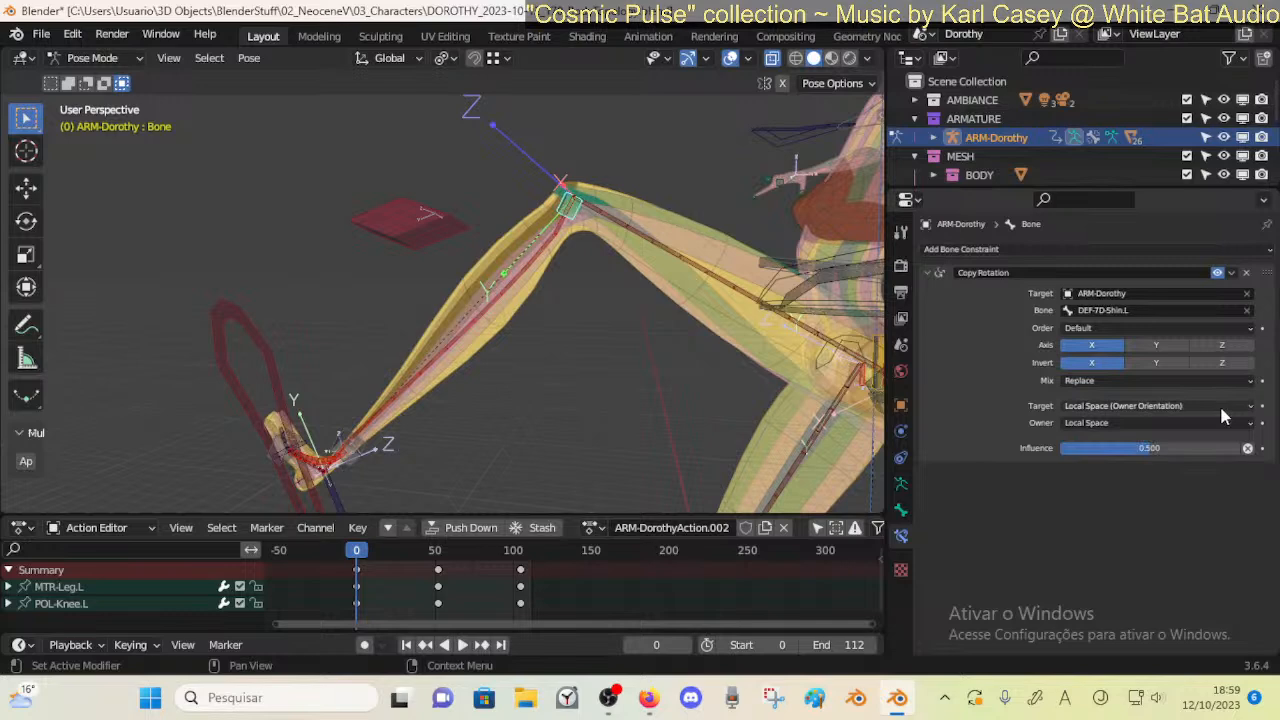
Test the knee bone's rotation by moving MTR-Leg.L, then play and scrub the leg animation
{"action": "left_click", "coordinate": [205, 358]}
{"action": "key", "text": "g"}
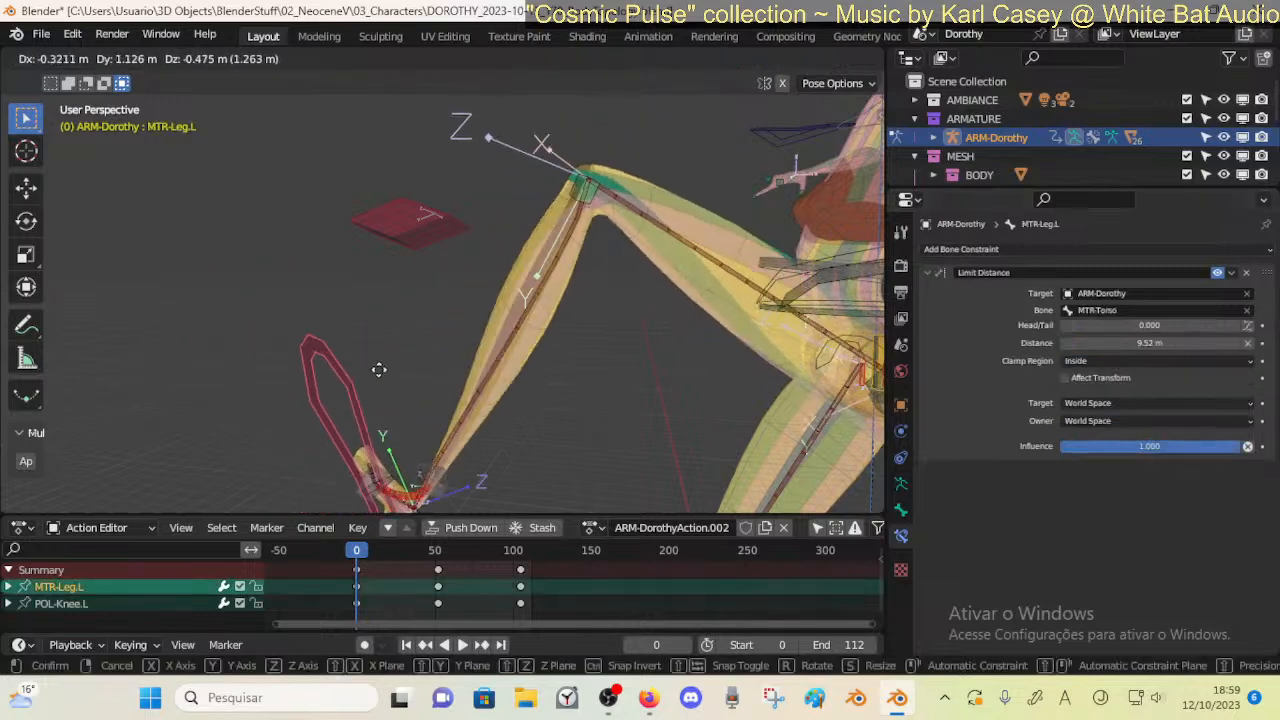
{"action": "left_click", "coordinate": [345, 347]}
{"action": "key", "text": "space"}
{"action": "mouse_move", "coordinate": [401, 550]}
{"action": "left_mouse_down"}
{"action": "mouse_move", "coordinate": [437, 551]}
{"action": "mouse_move", "coordinate": [361, 540]}
{"action": "mouse_move", "coordinate": [387, 540]}
{"action": "left_mouse_up"}
{"action": "key", "text": "space"}
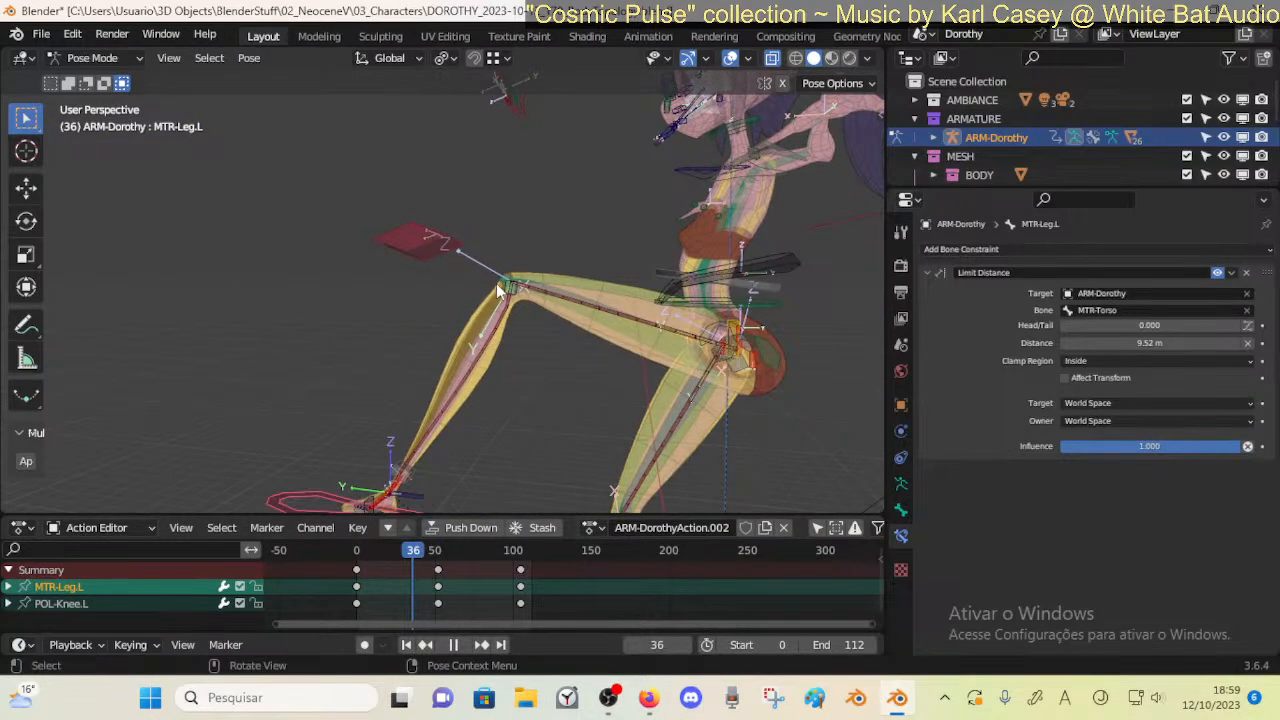
Turn off the knee bone's X inversion in Copy Rotation and test the bend by moving MTR-Leg.L
{"action": "left_click", "coordinate": [512, 284]}
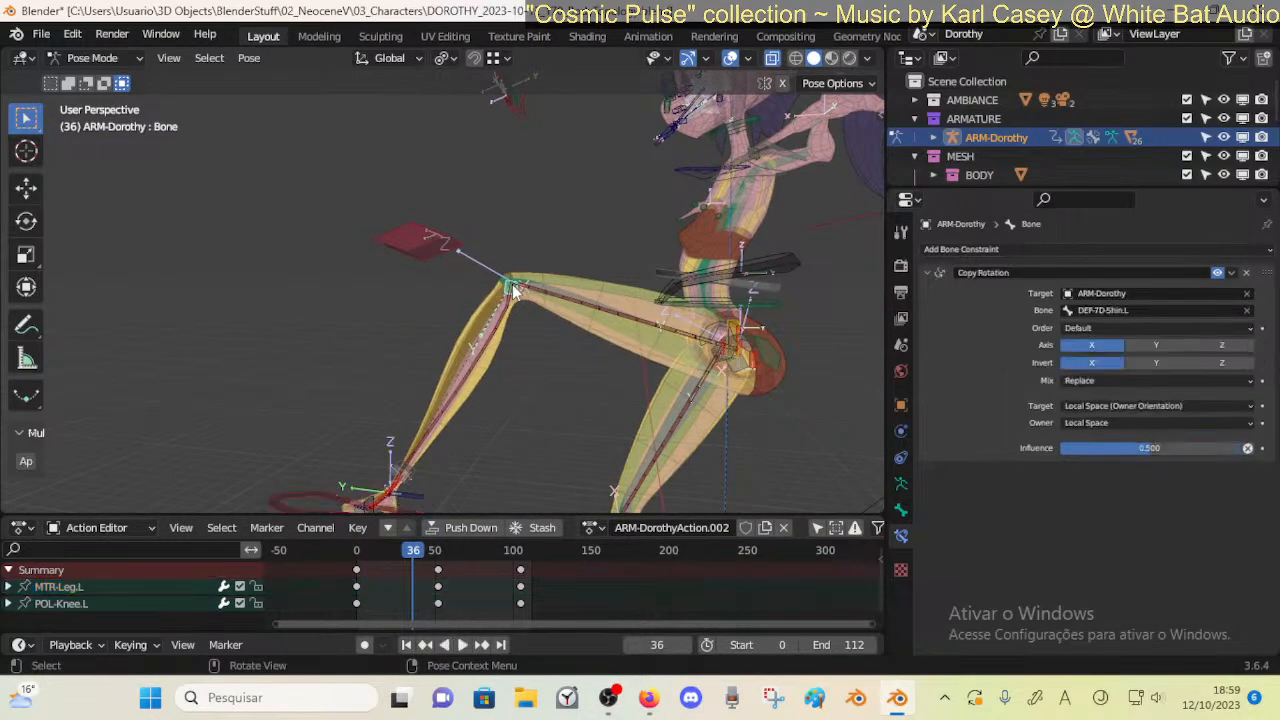
{"action": "left_click", "coordinate": [1091, 364]}
{"action": "left_click", "coordinate": [278, 503]}
{"action": "key", "text": "g"}
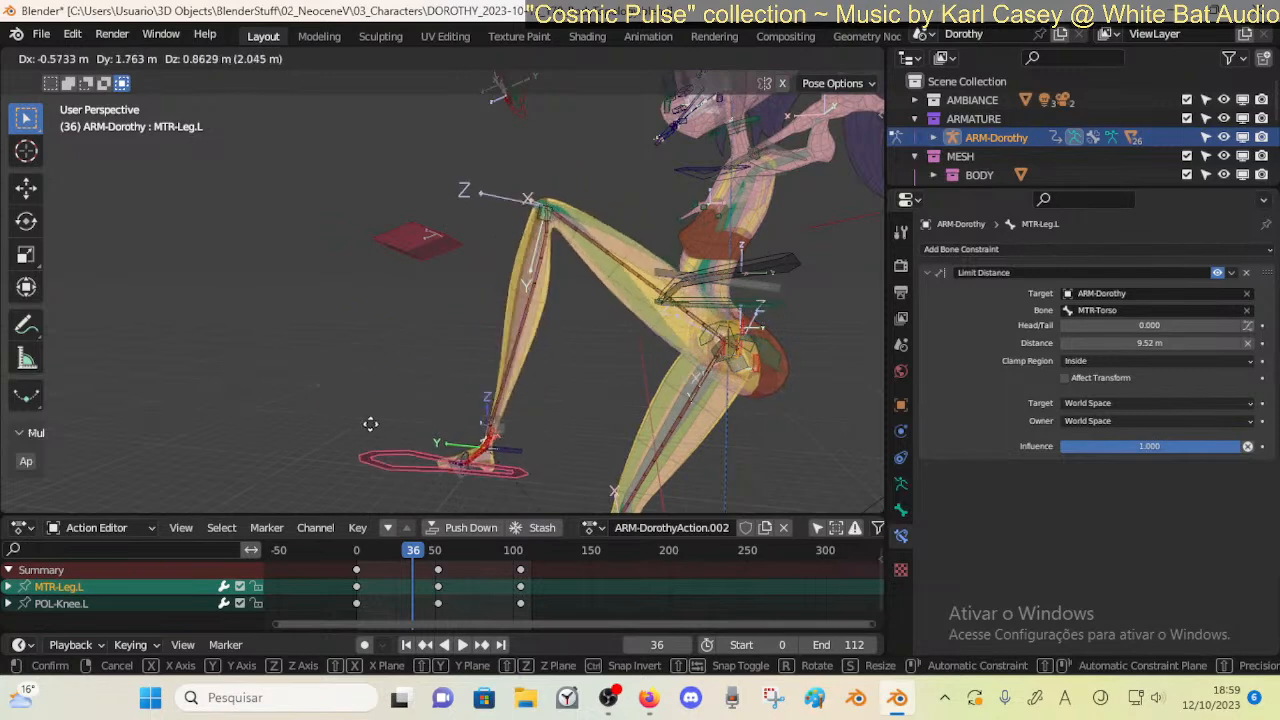
{"action": "left_click", "coordinate": [308, 428]}
Return to frame 0 and inspect the constraints of the knee bone, DEF-7D-Shin.L and MTR-Leg.L
{"action": "left_click_drag", "start_coordinate": [417, 549], "coordinate": [352, 566]}
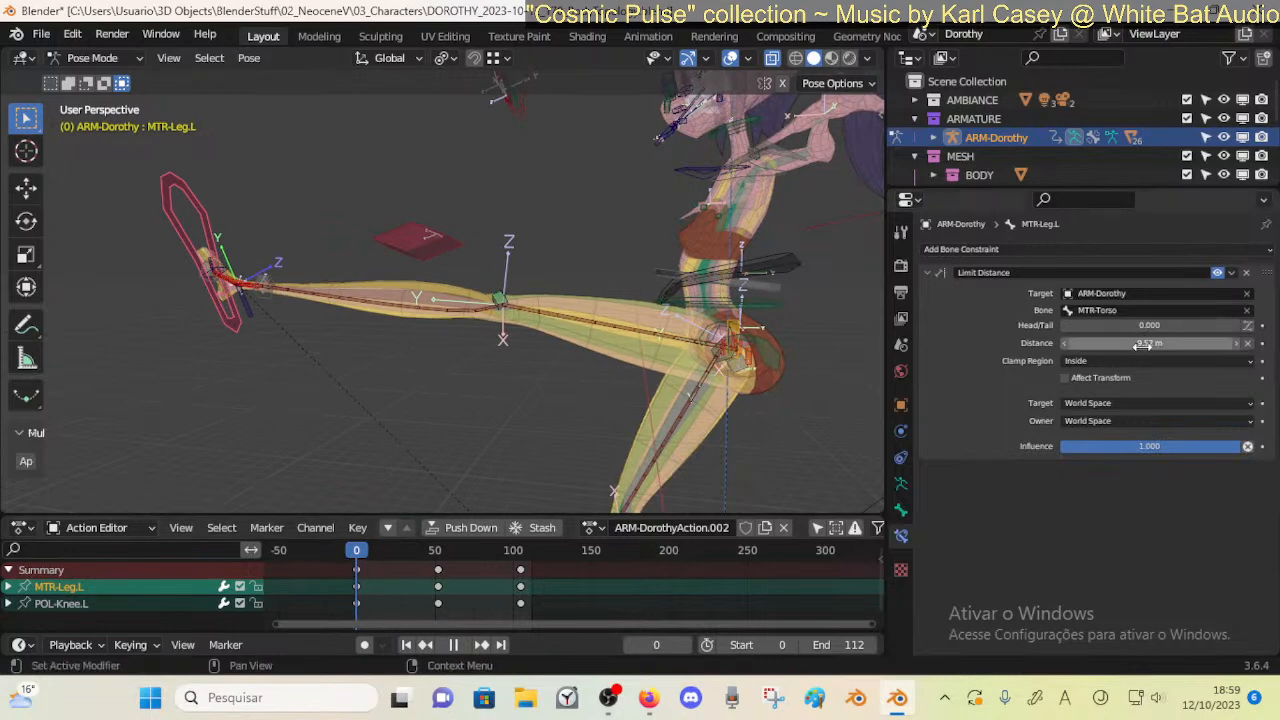
{"action": "left_click", "coordinate": [500, 298]}
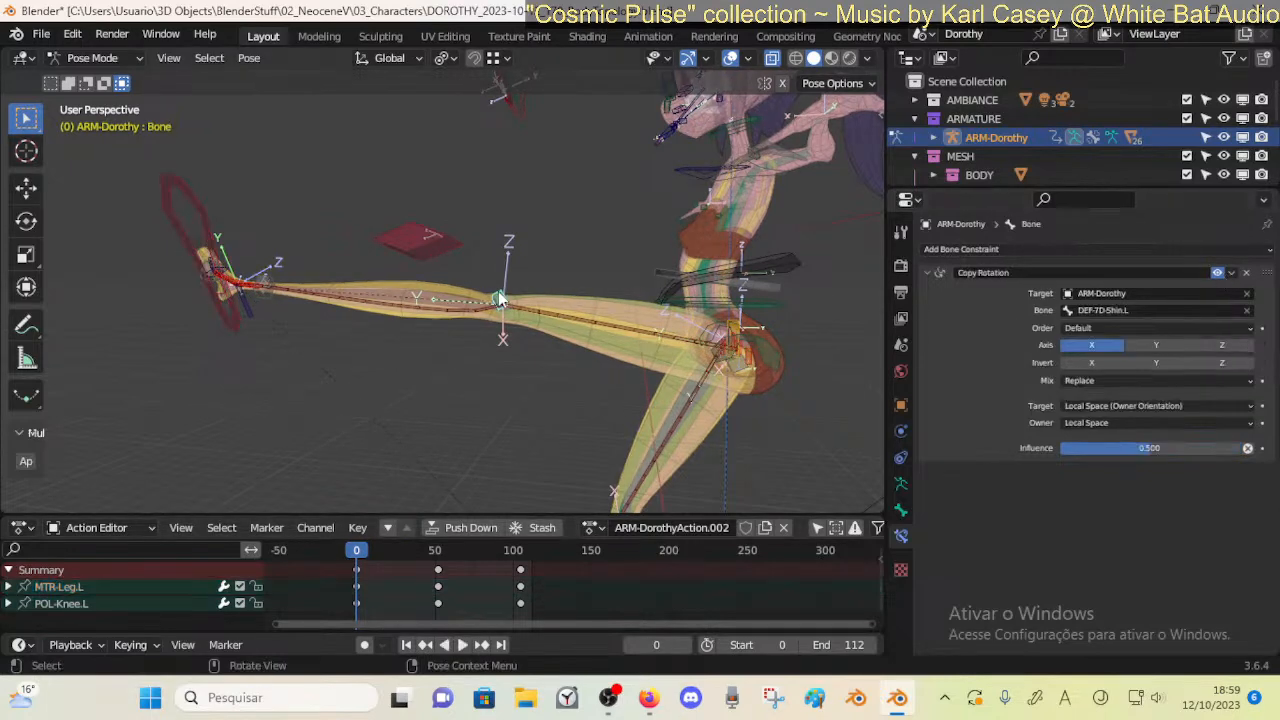
{"action": "left_click", "coordinate": [475, 315]}
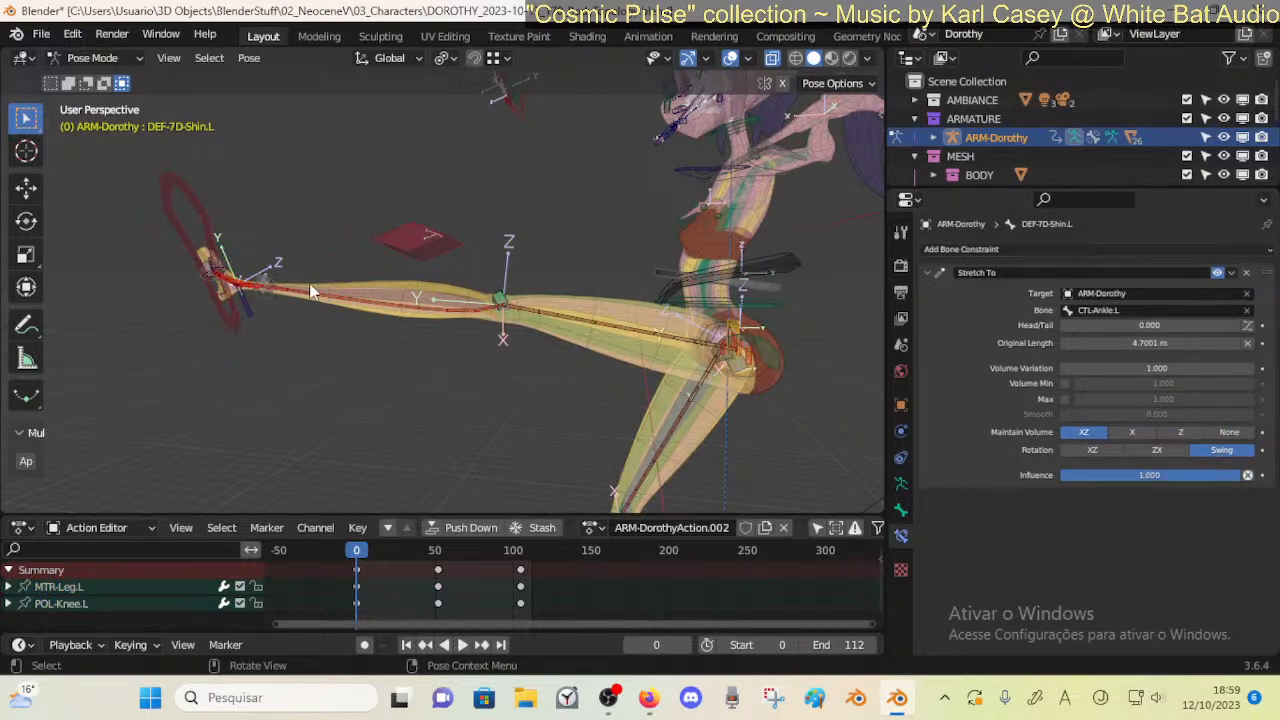
{"action": "left_click", "coordinate": [203, 234]}
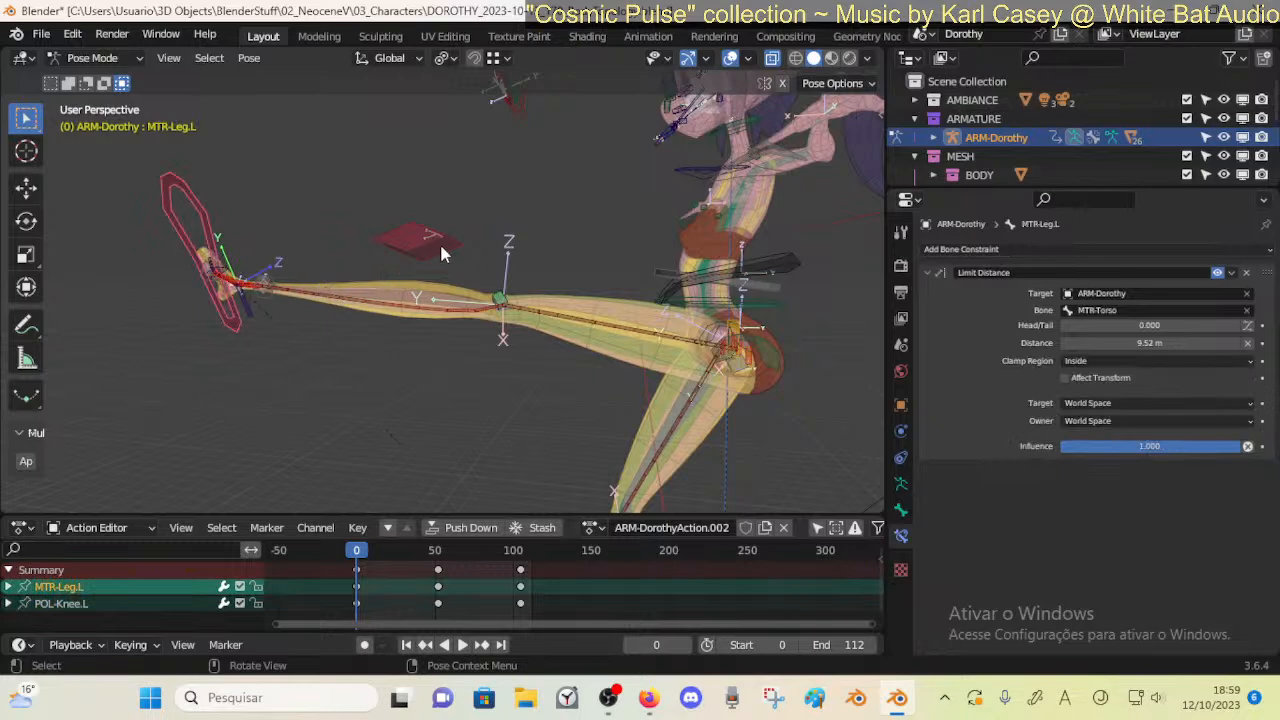
Try different influences for the knee bone's Copy Rotation constraint and set the value to 0.3
{"action": "left_click", "coordinate": [503, 296]}
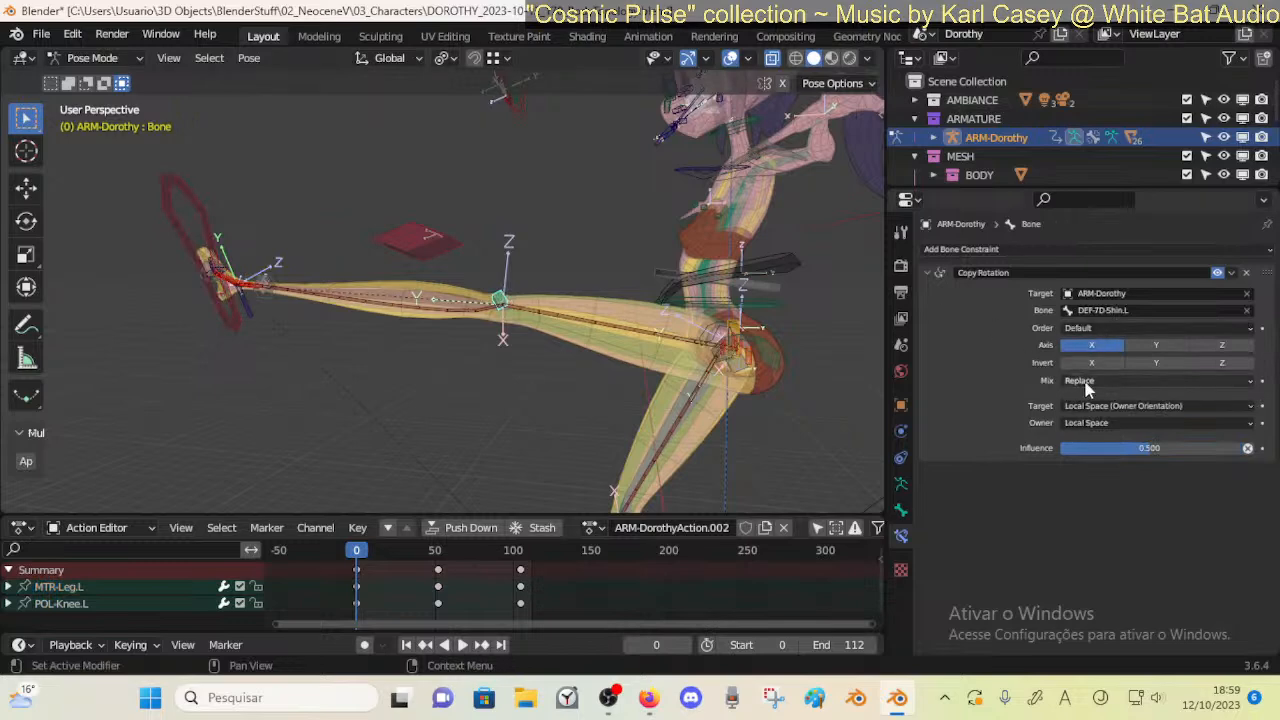
{"action": "left_click_drag", "start_coordinate": [1137, 448], "coordinate": [1267, 455]}
{"action": "left_click_drag", "start_coordinate": [1188, 448], "coordinate": [1131, 457]}
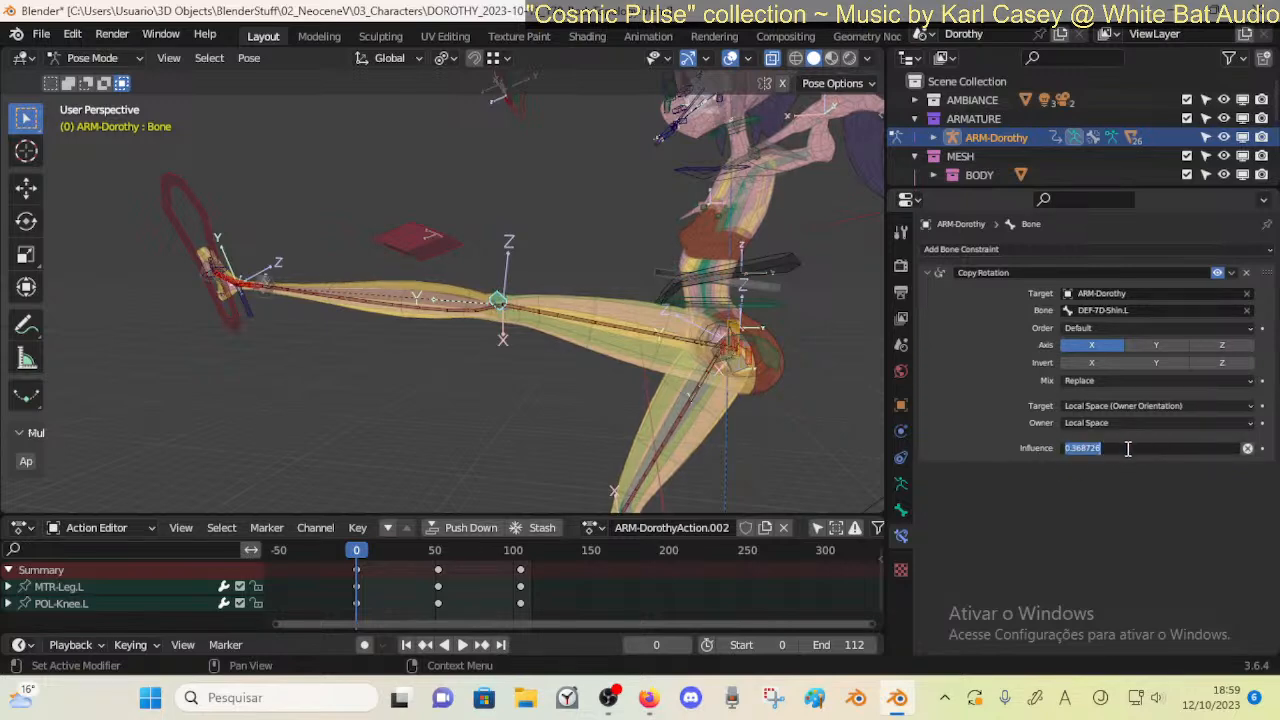
{"action": "type", "text": ".3"}
{"action": "key", "text": "Return"}
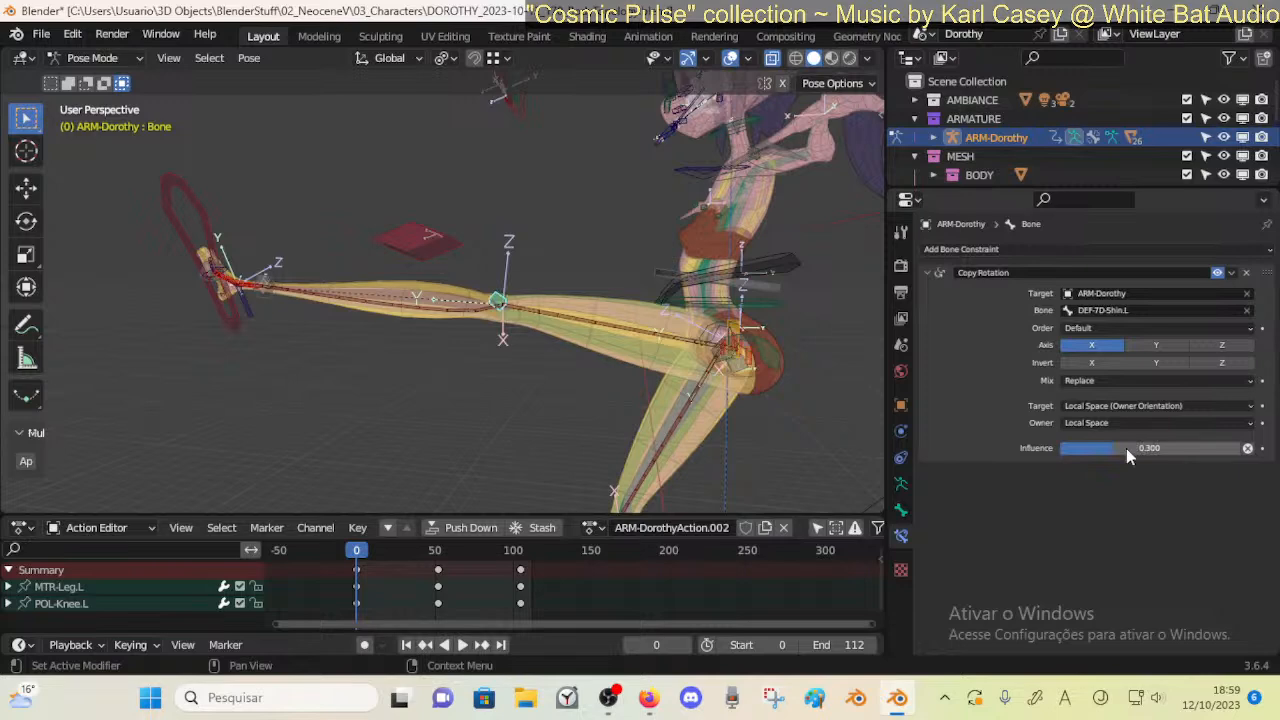
Play the leg animation and scrub between frames 5 and 0 to check the knee bone's rotation
{"action": "key", "text": "space"}
{"action": "mouse_move", "coordinate": [366, 553]}
{"action": "left_mouse_down"}
{"action": "mouse_move", "coordinate": [436, 551]}
{"action": "mouse_move", "coordinate": [405, 540]}
{"action": "mouse_move", "coordinate": [356, 551]}
{"action": "mouse_move", "coordinate": [432, 534]}
{"action": "mouse_move", "coordinate": [358, 538]}
{"action": "mouse_move", "coordinate": [434, 536]}
{"action": "mouse_move", "coordinate": [481, 513]}
{"action": "mouse_move", "coordinate": [444, 525]}
{"action": "mouse_move", "coordinate": [396, 505]}
{"action": "mouse_move", "coordinate": [352, 523]}
{"action": "mouse_move", "coordinate": [434, 528]}
{"action": "mouse_move", "coordinate": [400, 543]}
{"action": "mouse_move", "coordinate": [444, 548]}
{"action": "mouse_move", "coordinate": [363, 567]}
{"action": "left_mouse_up"}
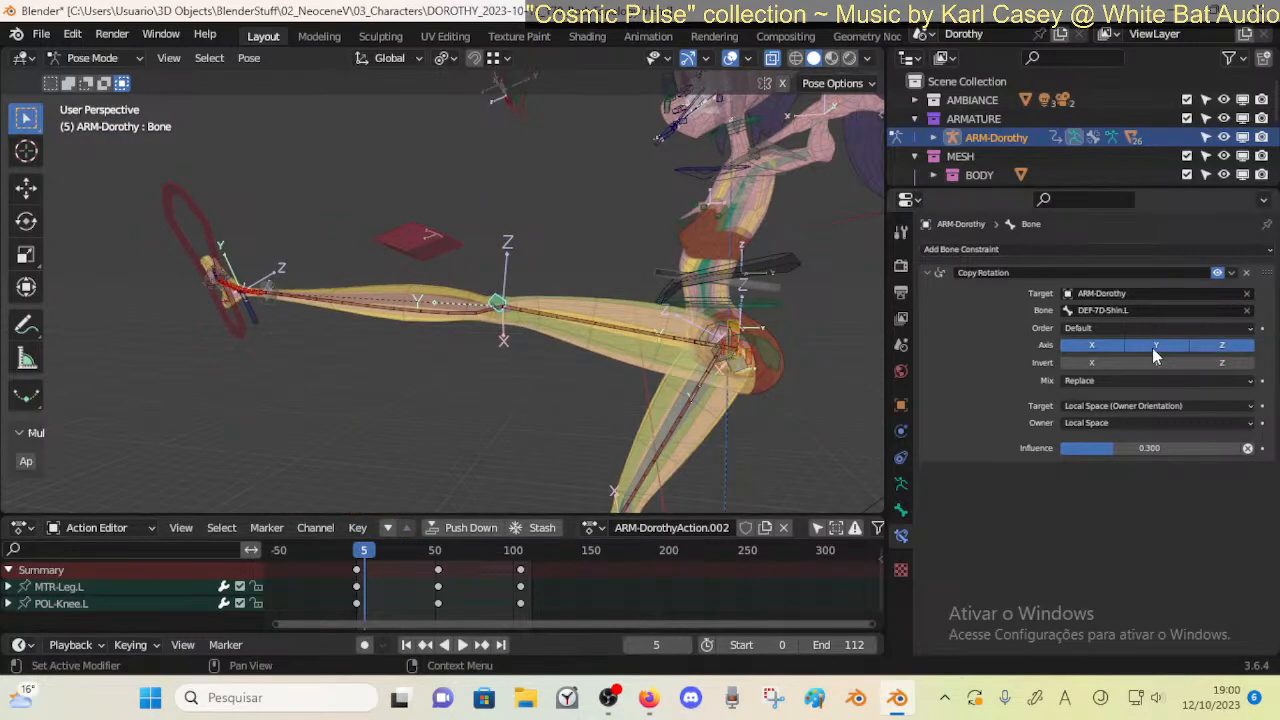
{"action": "mouse_move", "coordinate": [363, 565]}
{"action": "left_mouse_down"}
{"action": "mouse_move", "coordinate": [434, 565]}
{"action": "mouse_move", "coordinate": [363, 565]}
{"action": "mouse_move", "coordinate": [401, 567]}
{"action": "mouse_move", "coordinate": [364, 565]}
{"action": "mouse_move", "coordinate": [400, 565]}
{"action": "mouse_move", "coordinate": [365, 548]}
{"action": "mouse_move", "coordinate": [360, 562]}
{"action": "mouse_move", "coordinate": [399, 568]}
{"action": "mouse_move", "coordinate": [512, 556]}
{"action": "mouse_move", "coordinate": [417, 572]}
{"action": "mouse_move", "coordinate": [363, 560]}
{"action": "mouse_move", "coordinate": [375, 577]}
{"action": "mouse_move", "coordinate": [352, 570]}
{"action": "mouse_move", "coordinate": [397, 570]}
{"action": "mouse_move", "coordinate": [356, 578]}
{"action": "left_mouse_up"}
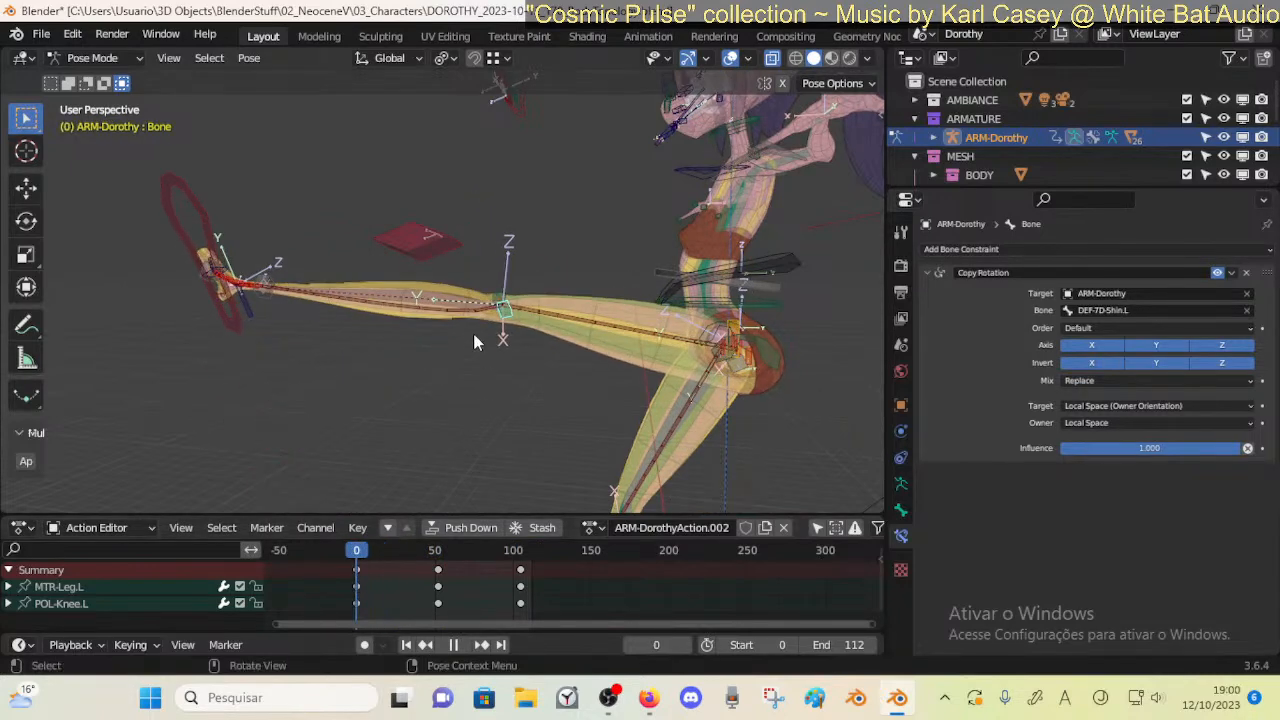
Try the Stick bone display for the ARM-Dorothy armature and set its viewport display to Octahedral
{"action": "left_click", "coordinate": [499, 331]}
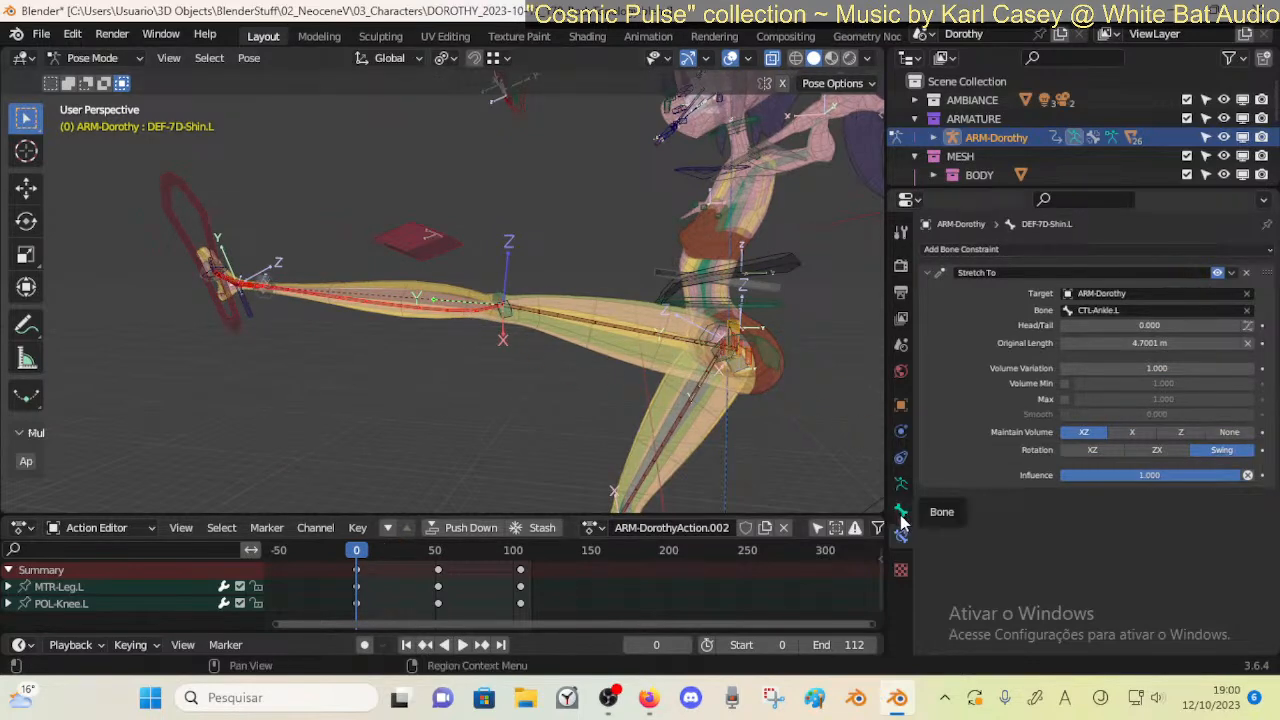
{"action": "left_click", "coordinate": [901, 483]}
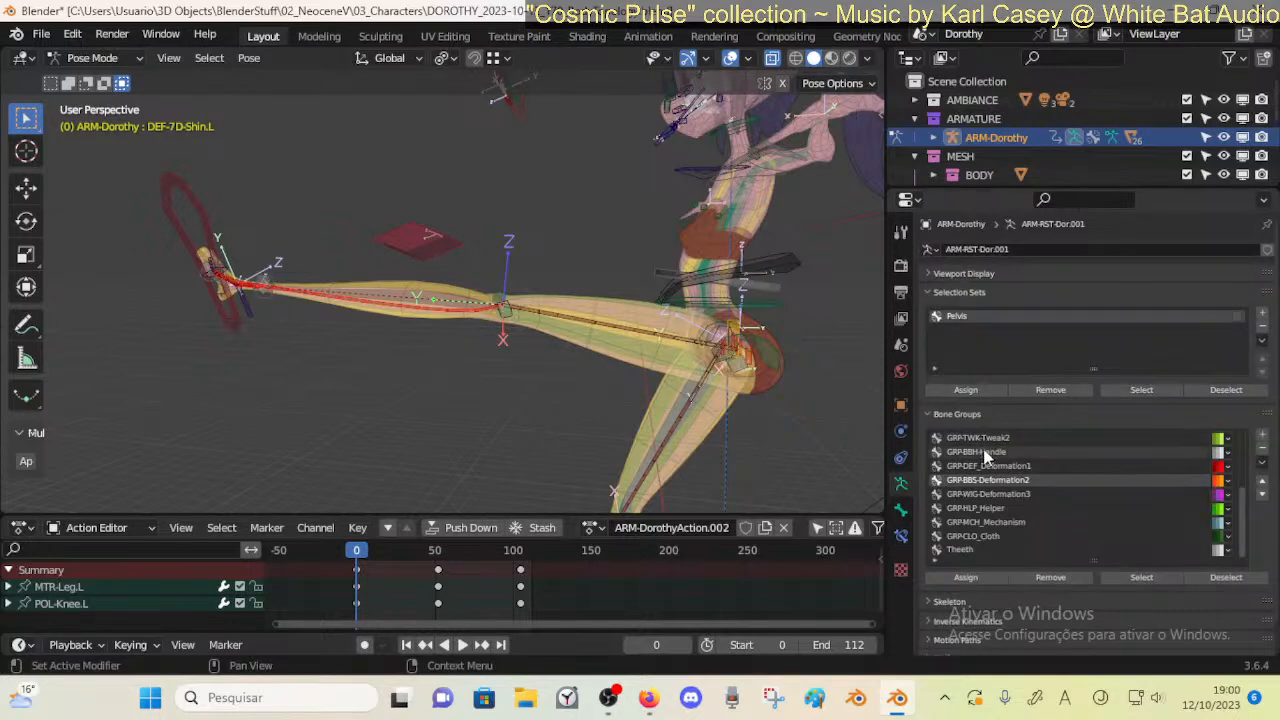
{"action": "scroll", "coordinate": [1035, 440], "scroll_direction": "down", "scroll_amount": 1}
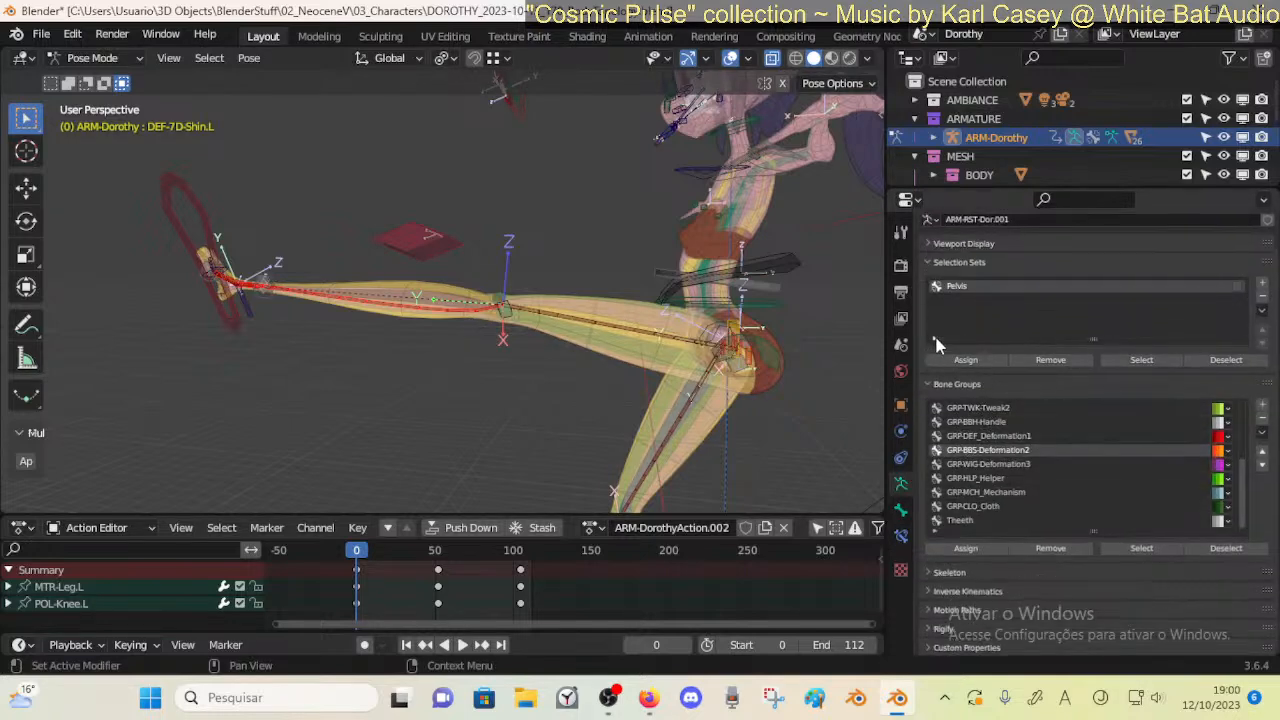
{"action": "left_click", "coordinate": [937, 262]}
{"action": "left_click", "coordinate": [940, 273]}
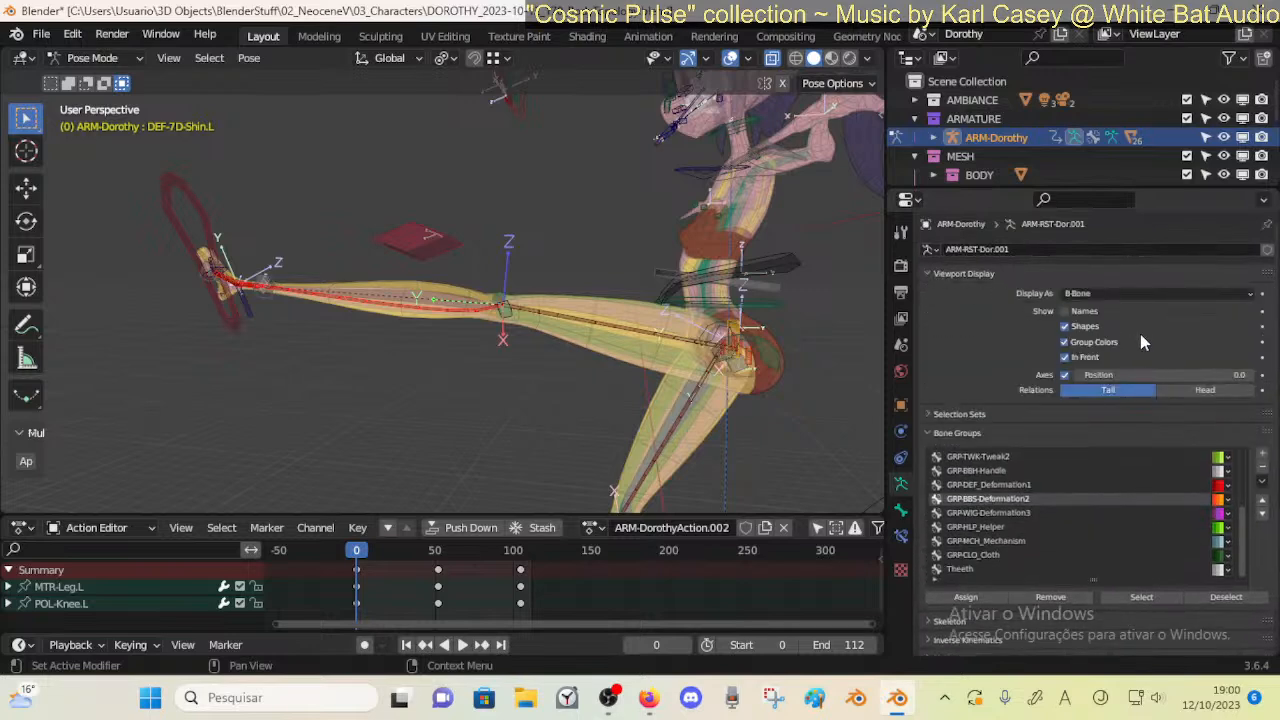
{"action": "left_click", "coordinate": [1100, 293]}
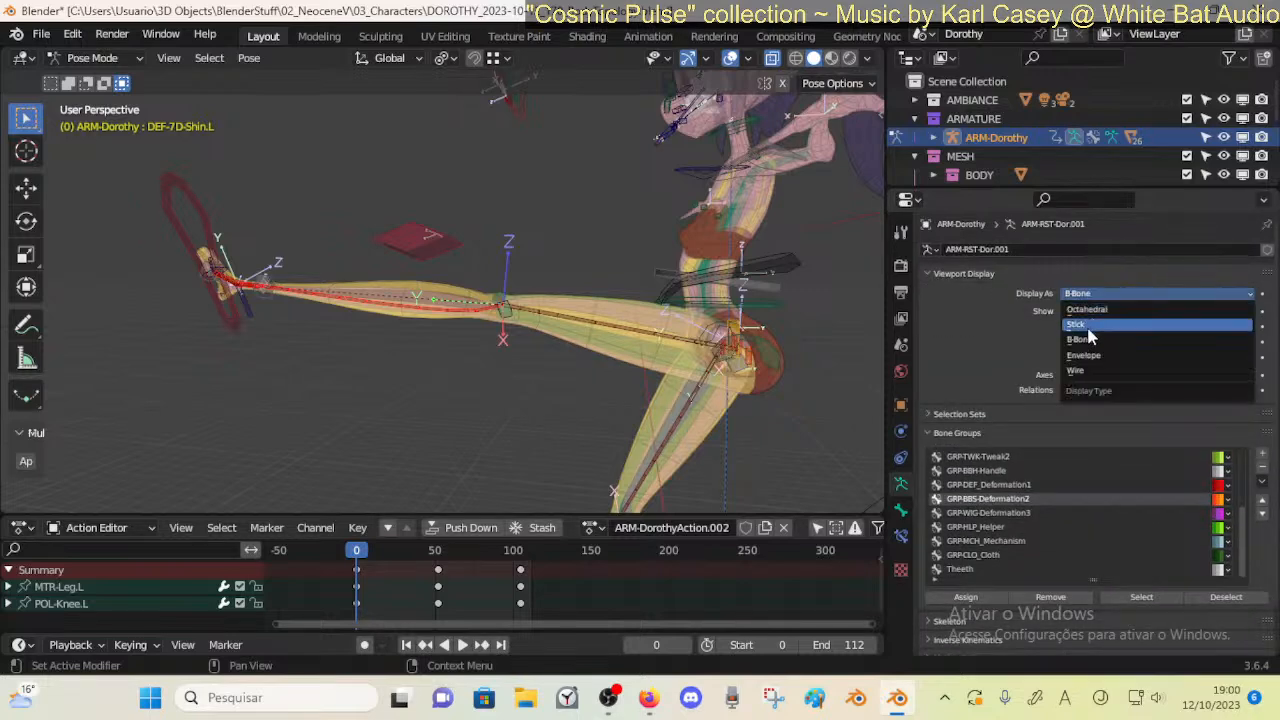
{"action": "left_click", "coordinate": [1090, 325]}
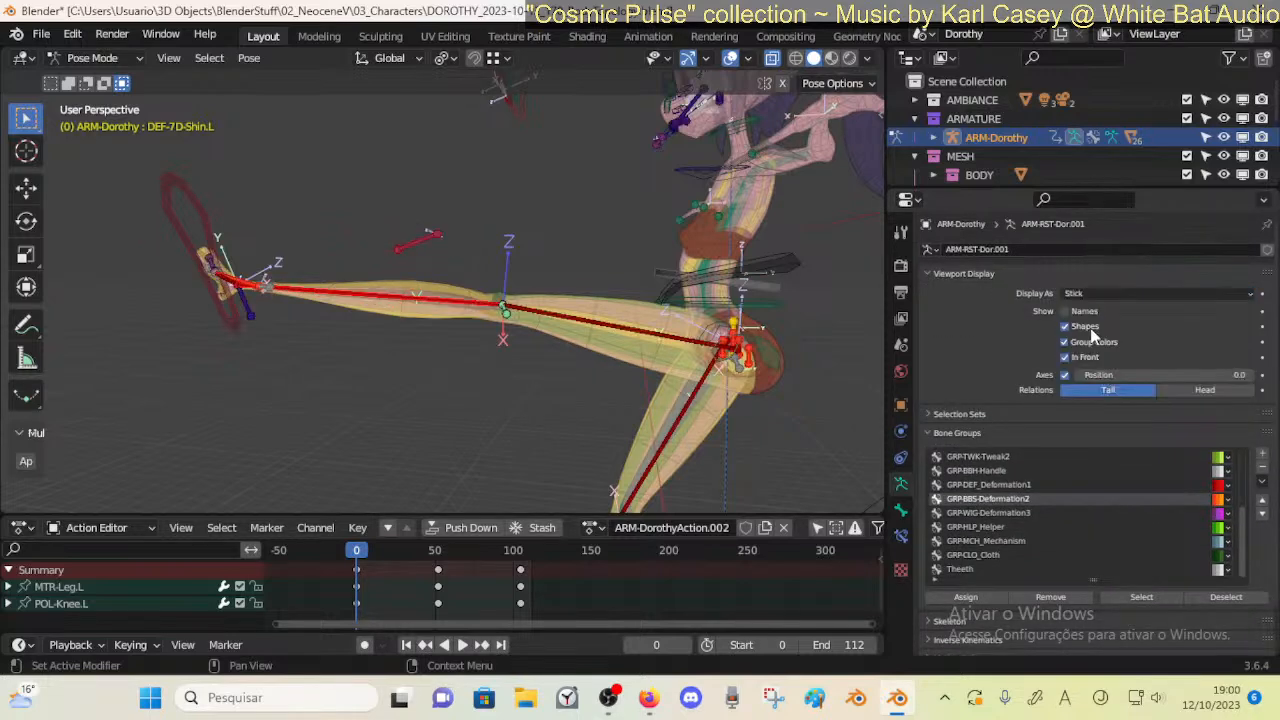
{"action": "left_click", "coordinate": [1106, 293]}
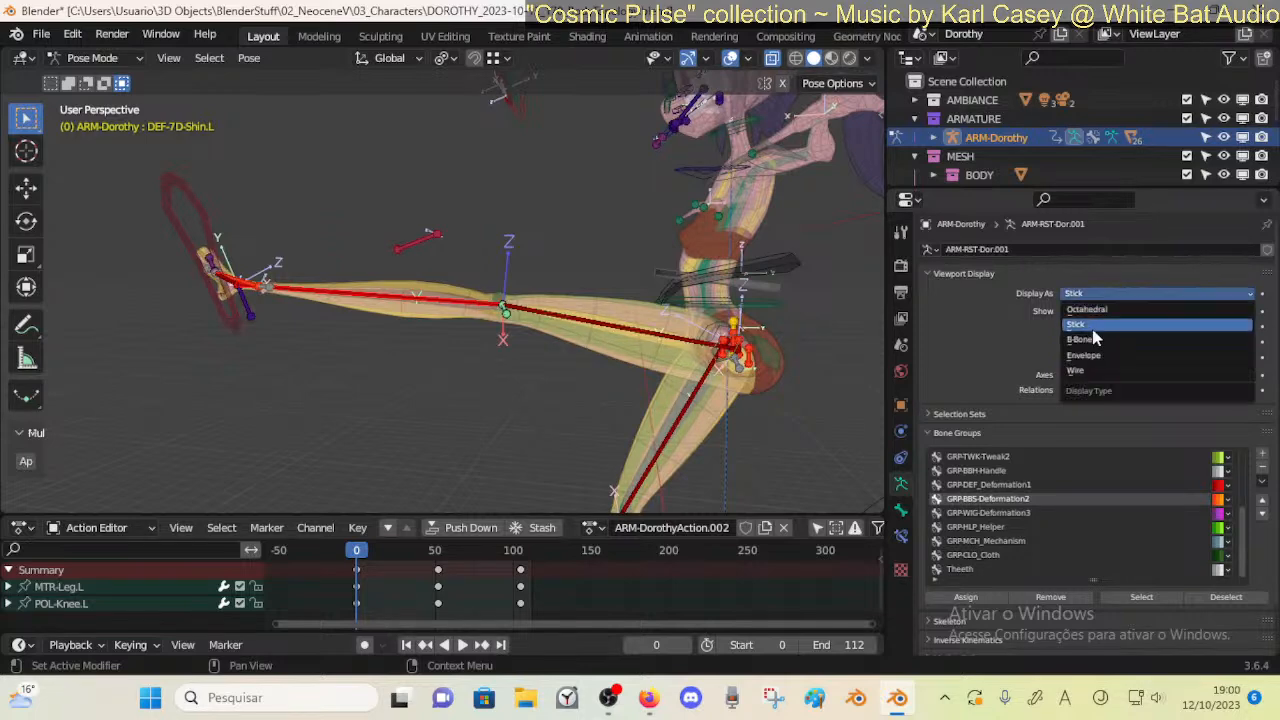
{"action": "left_click", "coordinate": [1097, 311]}
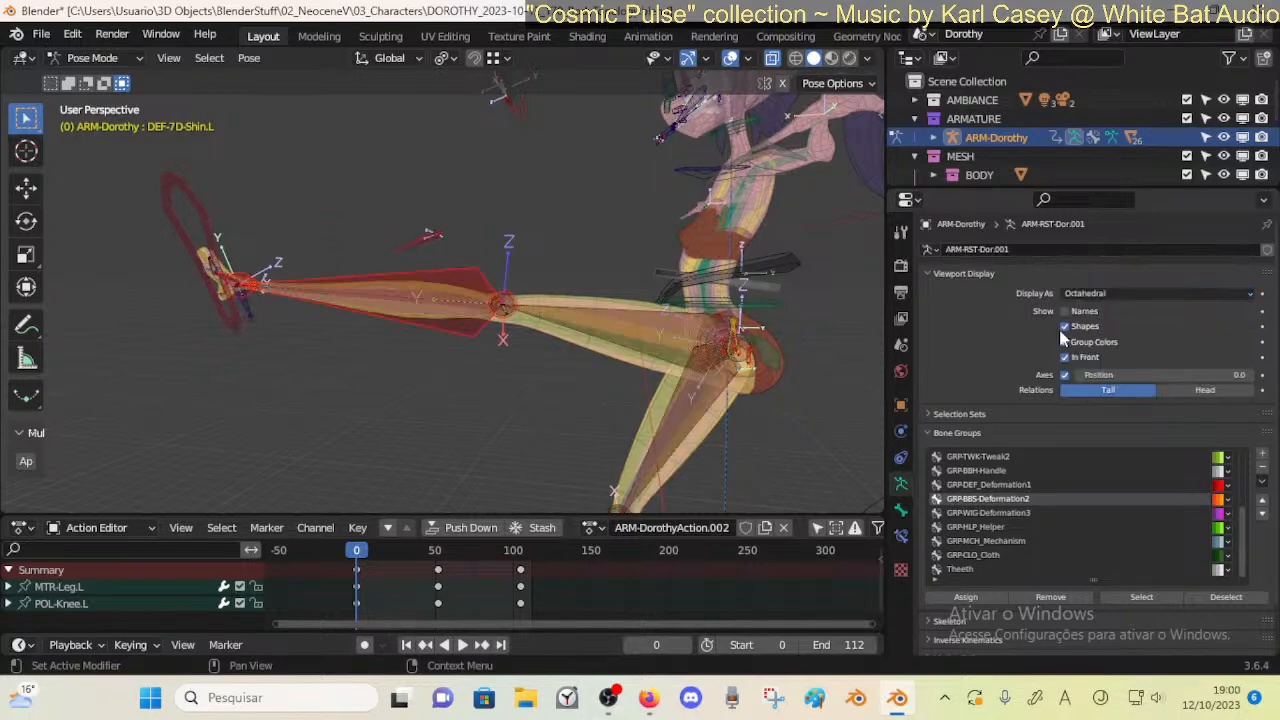
Go to frame 5 and rename the small helper bone at the left knee as DEF-Knee.L
{"action": "scroll", "coordinate": [502, 393], "scroll_direction": "up", "scroll_amount": 2}
{"action": "mouse_move", "coordinate": [366, 551]}
{"action": "left_mouse_down"}
{"action": "mouse_move", "coordinate": [423, 553]}
{"action": "mouse_move", "coordinate": [363, 553]}
{"action": "left_mouse_up"}
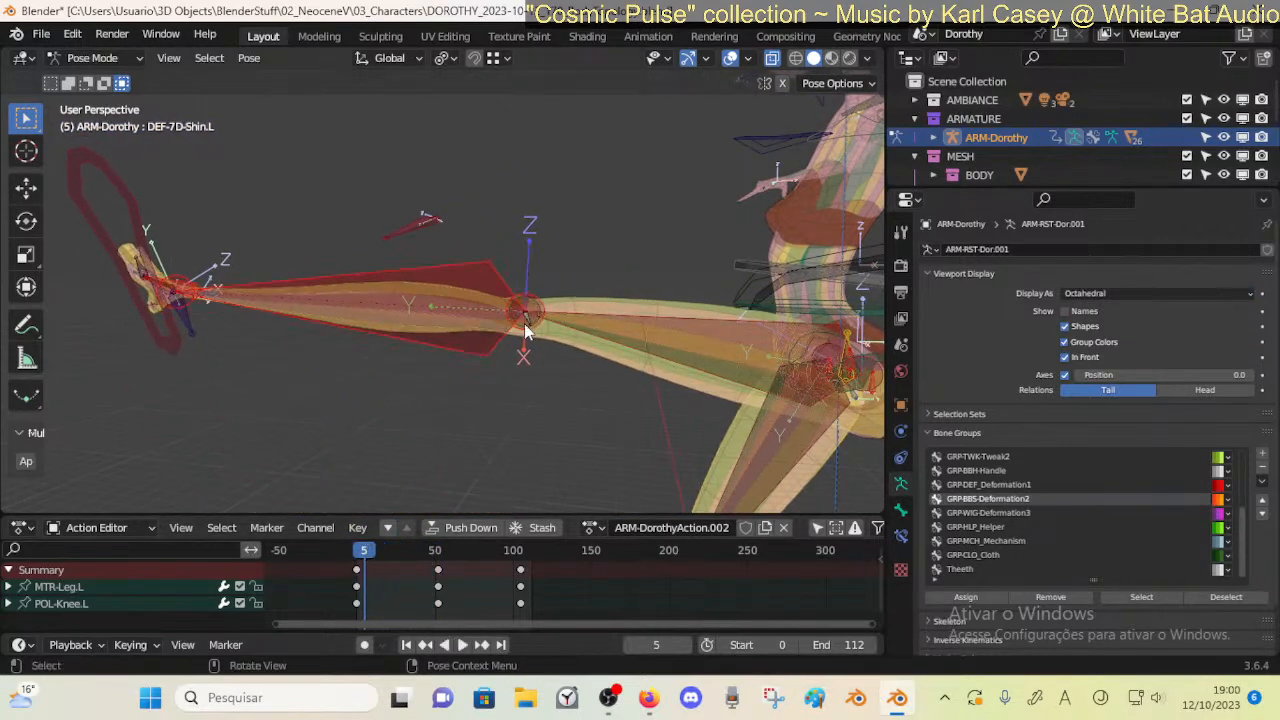
{"action": "left_click", "coordinate": [526, 318], "text": "alt"}
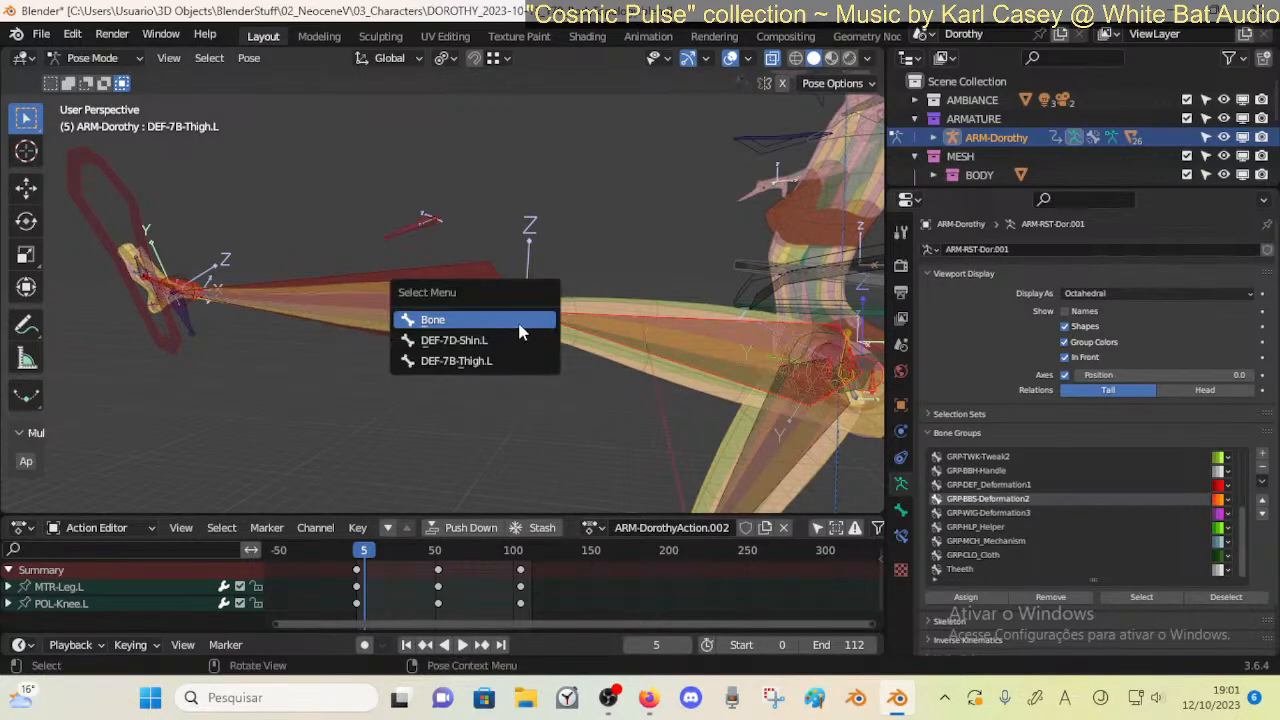
{"action": "left_click", "coordinate": [530, 322]}
{"action": "middle_click_drag", "start_coordinate": [423, 450], "coordinate": [508, 376]}
{"action": "key", "text": "F2"}
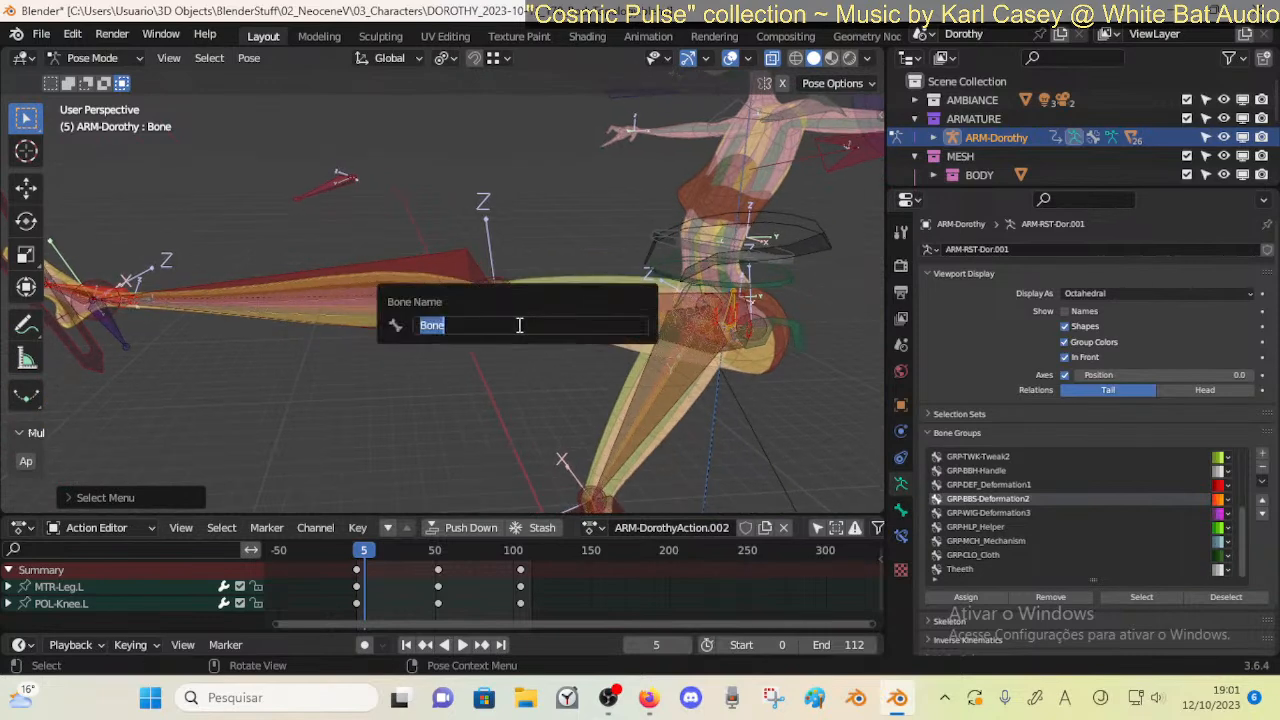
{"action": "type", "text": "DEF_"}
{"action": "key", "text": "BackSpace"}
{"action": "type", "text": "-Keee"}
{"action": "key", "text": "Delete"}
{"action": "key", "text": "Delete"}
{"action": "key", "text": "Delete"}
{"action": "key", "text": "Delete"}
{"action": "type", "text": ".L"}
{"action": "key", "text": "Return"}
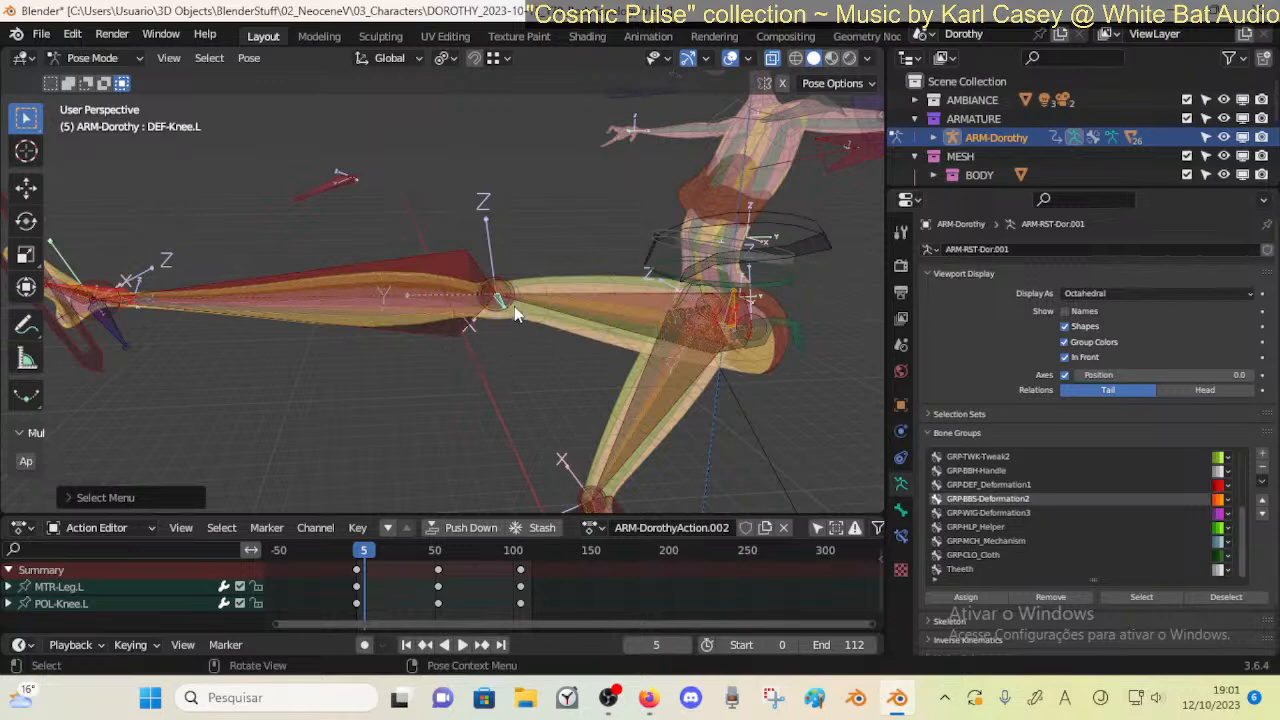
Set the target space of DEF-Knee.L's Copy Rotation constraint to Local Space
{"action": "left_click", "coordinate": [901, 535]}
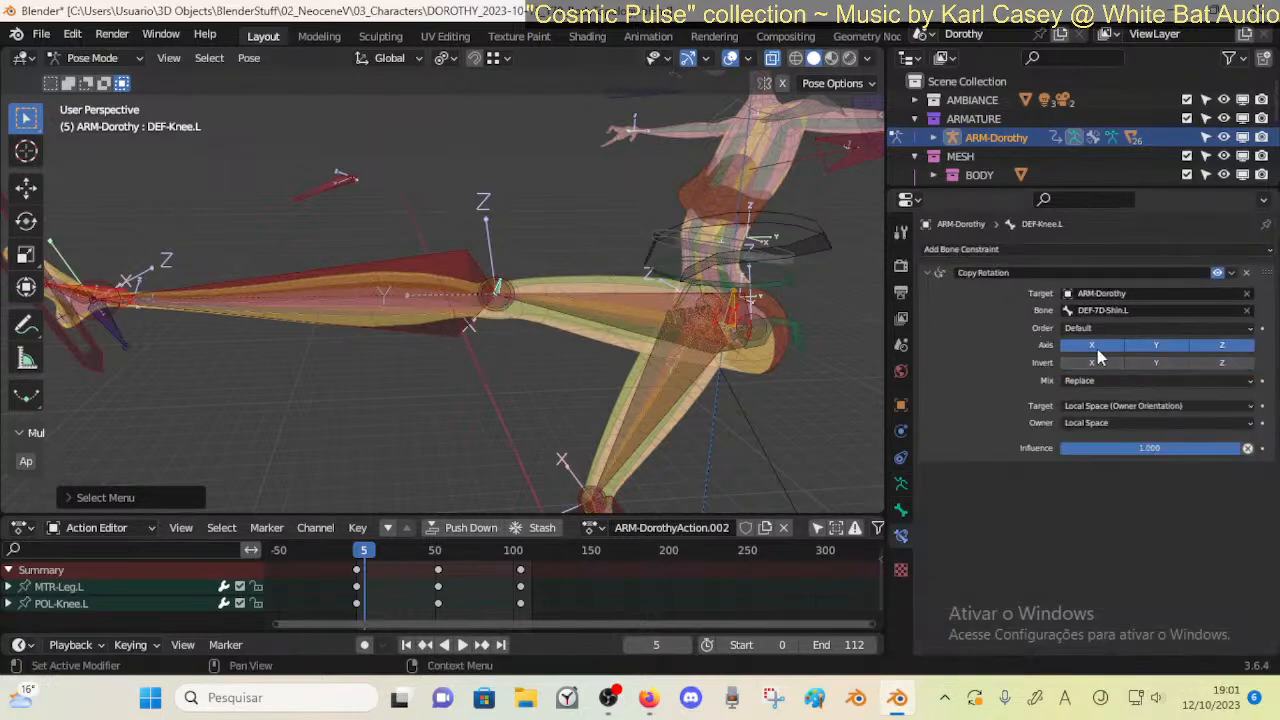
{"action": "left_click", "coordinate": [1097, 406]}
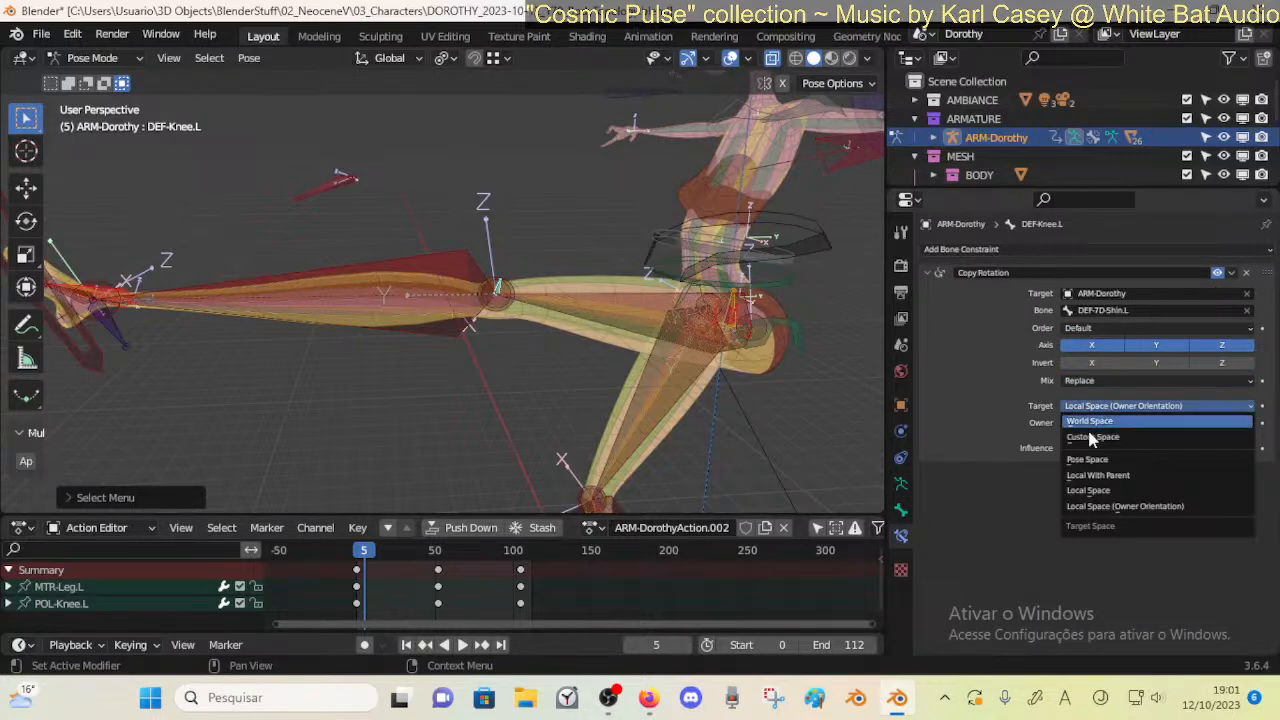
{"action": "left_click", "coordinate": [1100, 489]}
{"action": "middle_click_drag", "start_coordinate": [640, 380], "coordinate": [845, 352]}
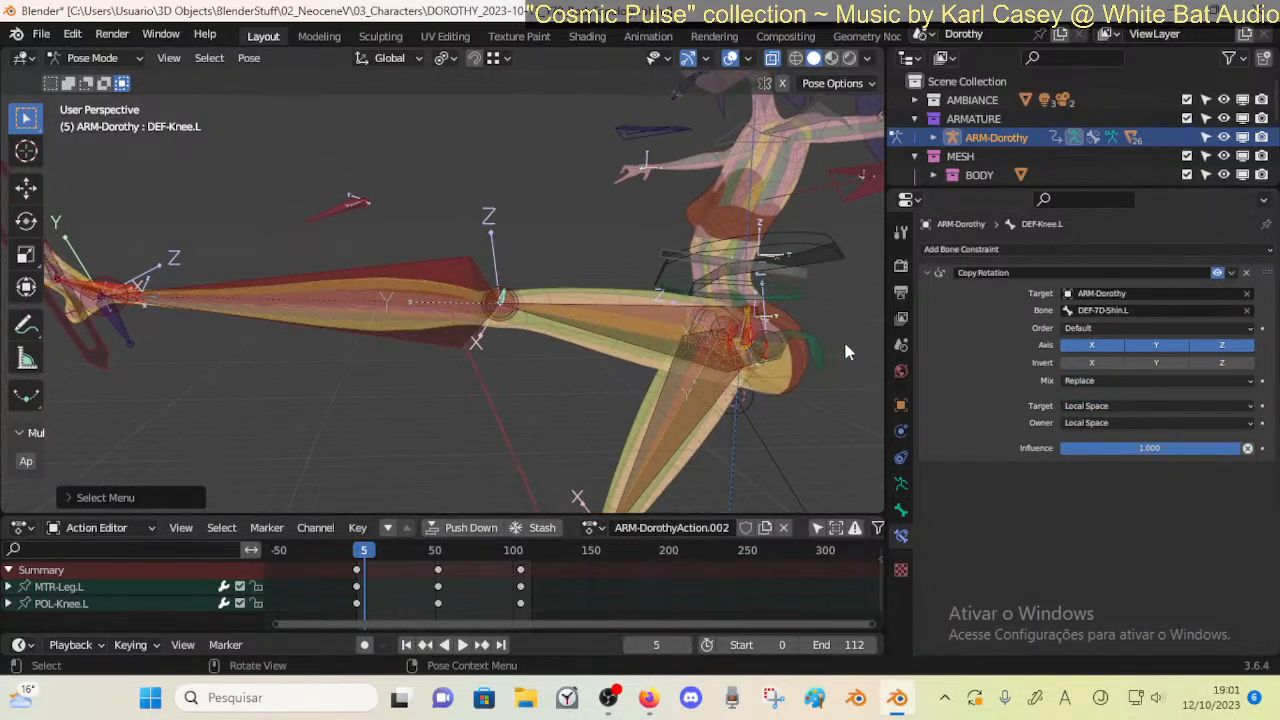
Parent DEF-Knee.L to the DEF-7D-Shin.L bone in Edit Mode
{"action": "key", "text": "Tab"}
{"action": "middle_click_drag", "start_coordinate": [549, 380], "coordinate": [571, 355], "text": "shift"}
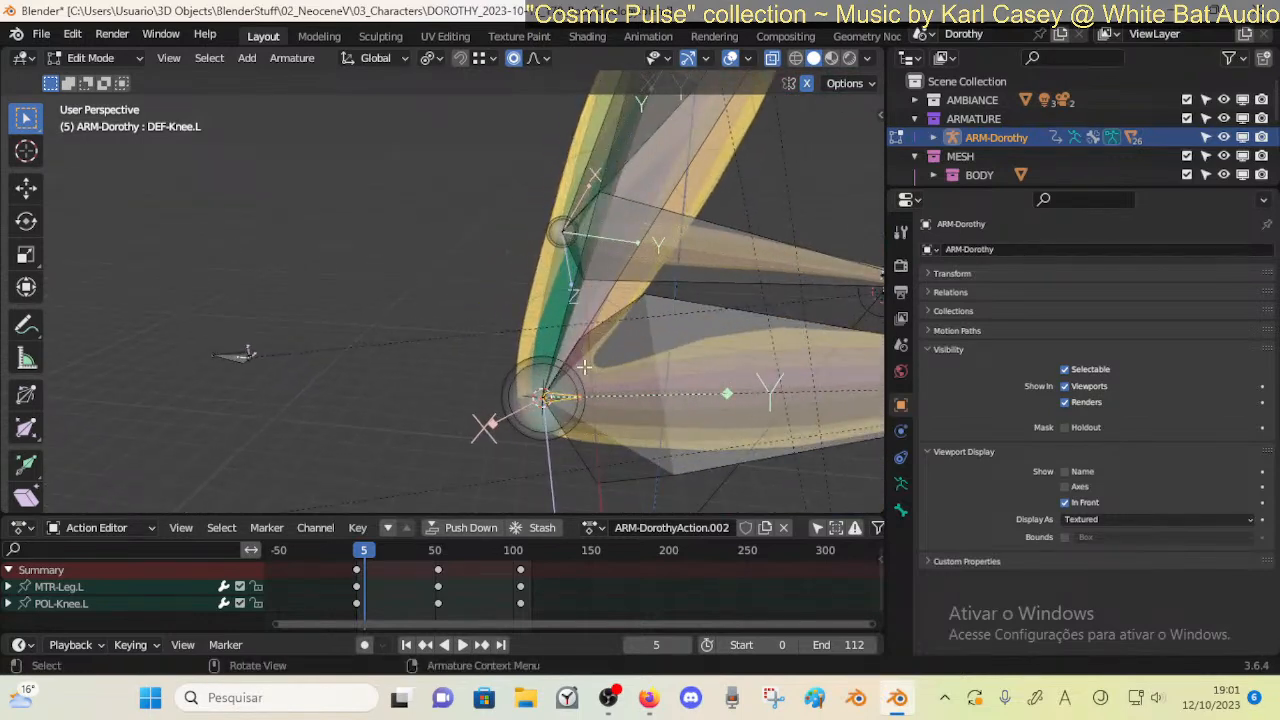
{"action": "left_click", "coordinate": [564, 395]}
{"action": "left_click", "coordinate": [564, 395]}
{"action": "left_click", "coordinate": [564, 395]}
{"action": "left_click", "coordinate": [564, 395], "text": "alt"}
{"action": "left_click", "coordinate": [553, 425]}
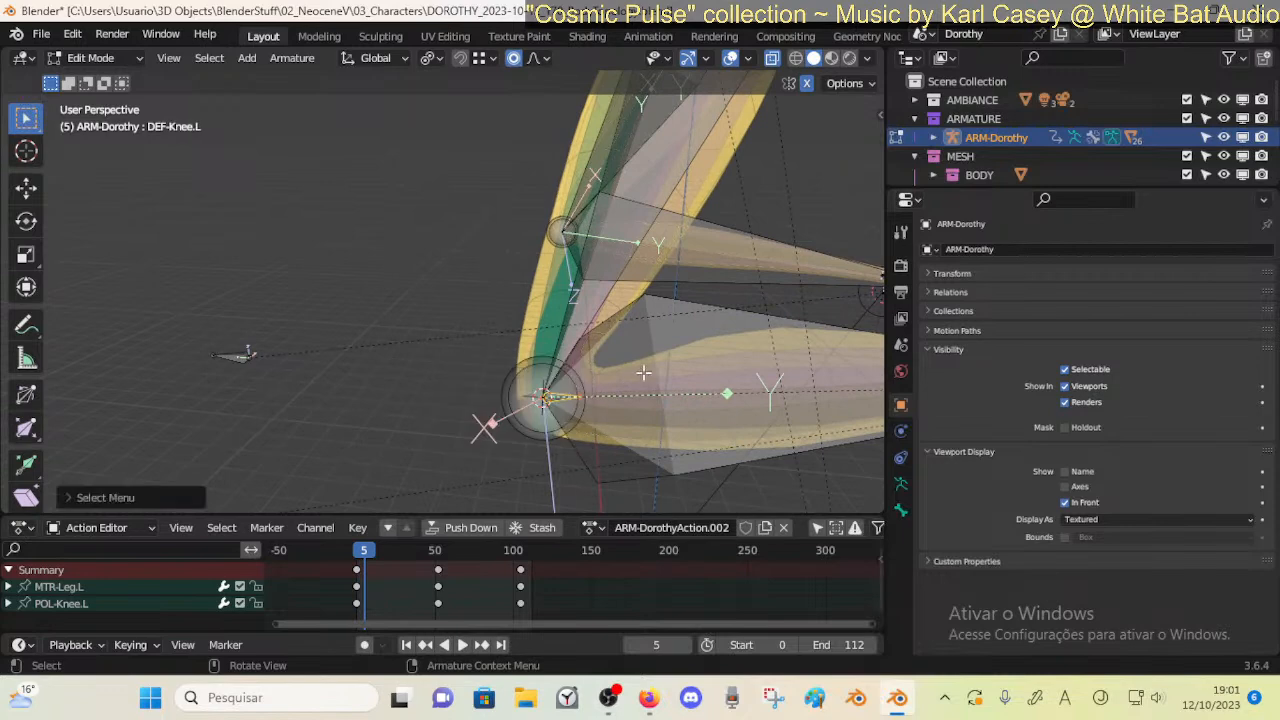
{"action": "right_click", "coordinate": [548, 398]}
{"action": "left_click", "coordinate": [560, 401]}
{"action": "left_click", "coordinate": [560, 398]}
{"action": "left_click", "coordinate": [563, 400], "text": "alt"}
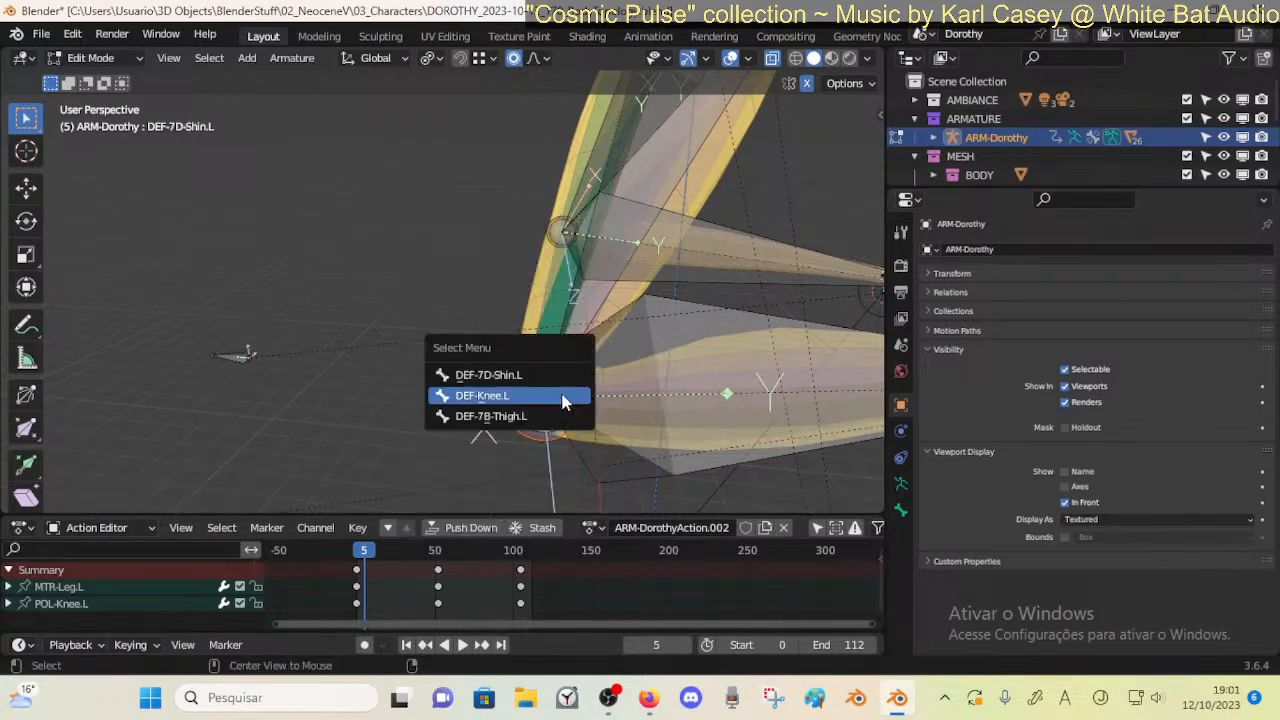
{"action": "left_click", "coordinate": [563, 400]}
{"action": "left_click", "coordinate": [664, 340], "text": "shift"}
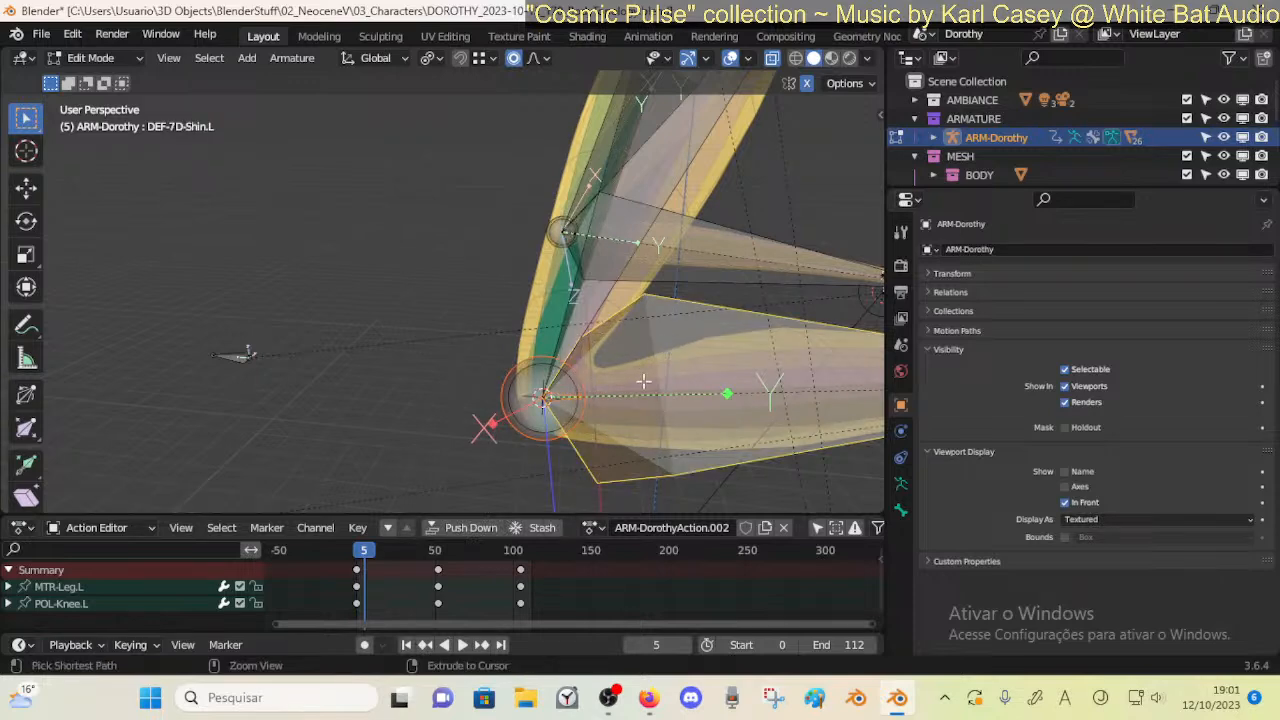
{"action": "key", "text": "ctrl+p"}
{"action": "left_click", "coordinate": [643, 381]}
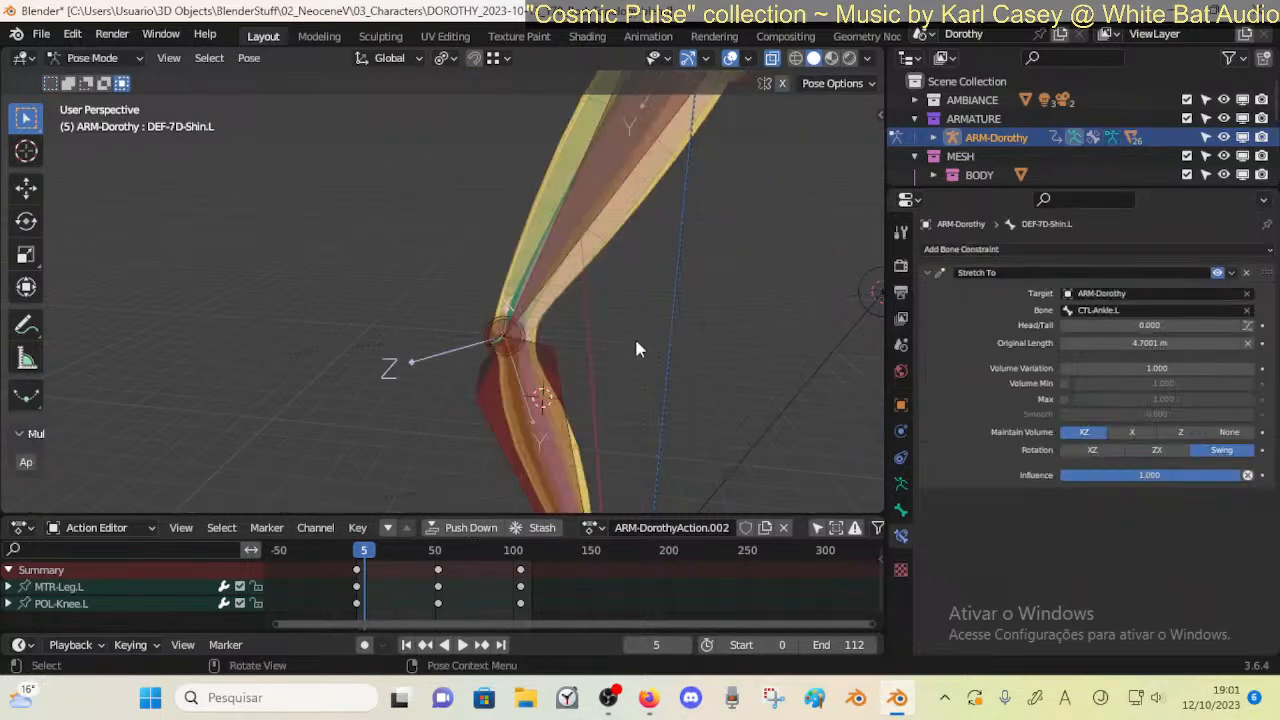
Retarget DEF-Knee.R's Copy Rotation constraint to DEF-7D-Shin.L and set its target space to Local Space (Owner Orientation)
{"action": "middle_click_drag", "start_coordinate": [634, 335], "coordinate": [568, 372]}
{"action": "left_click", "coordinate": [559, 261]}
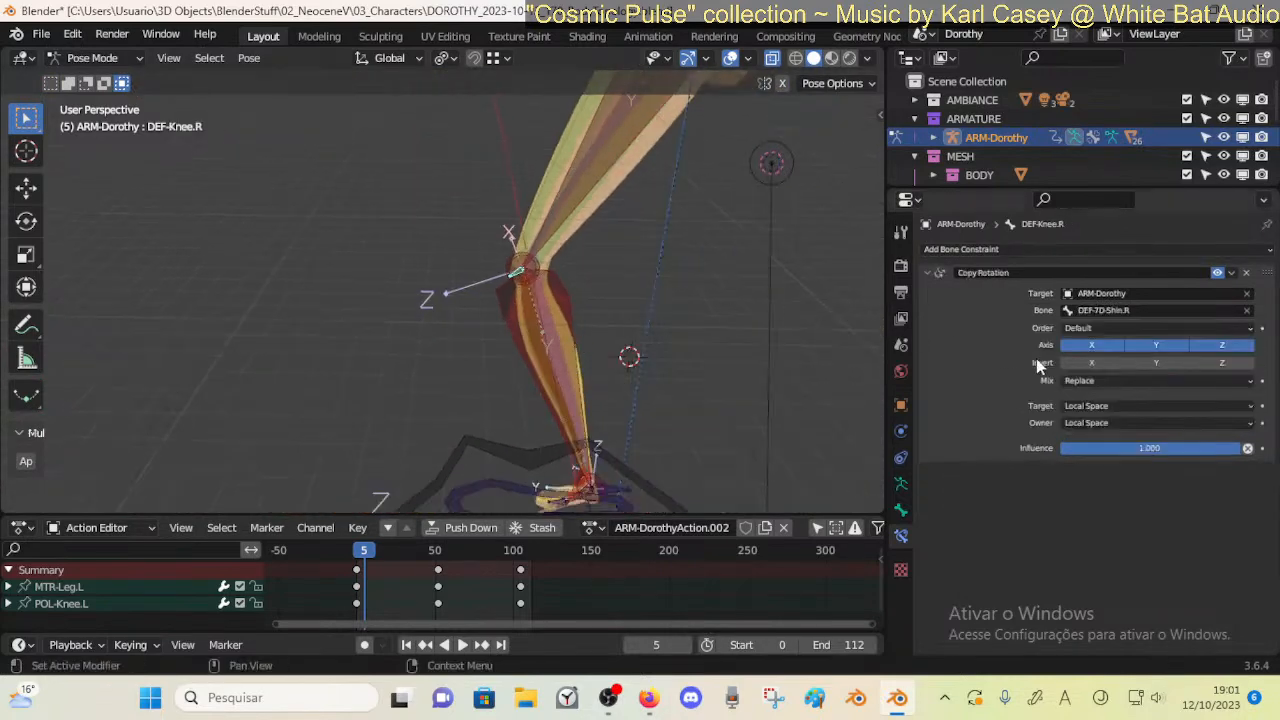
{"action": "left_click", "coordinate": [1143, 310]}
{"action": "key", "text": "BackSpace"}
{"action": "type", "text": "L"}
{"action": "key", "text": "Return"}
{"action": "middle_click_drag", "start_coordinate": [540, 369], "coordinate": [572, 361]}
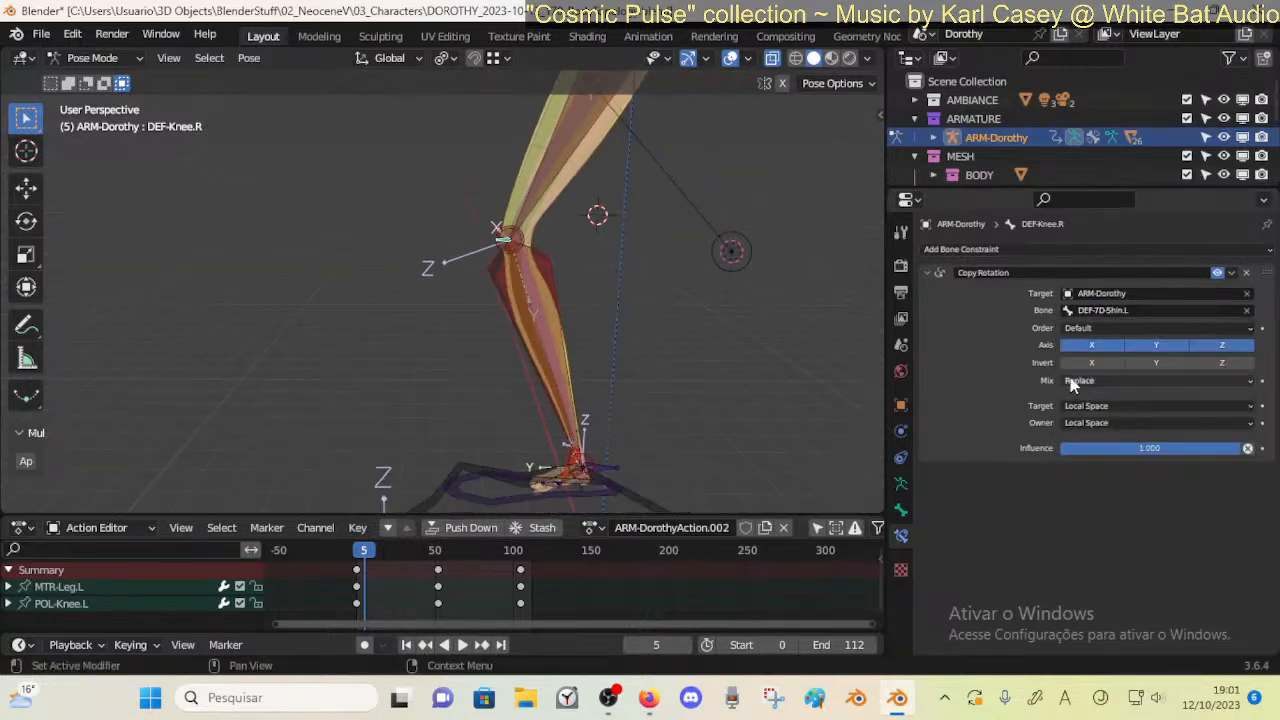
{"action": "left_click", "coordinate": [1083, 405]}
{"action": "left_click", "coordinate": [1076, 507]}
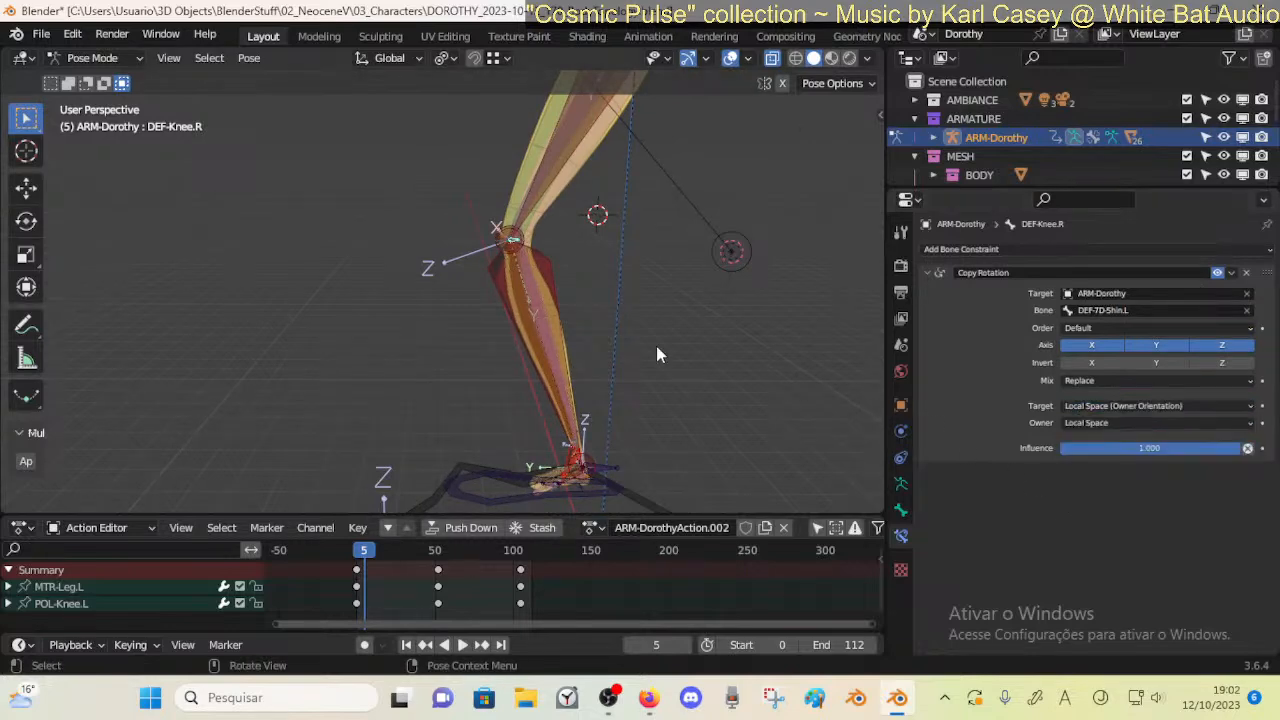
Scrub the leg animation to frame 57 and examine the bent pose around both knee bones
{"action": "key", "text": "space"}
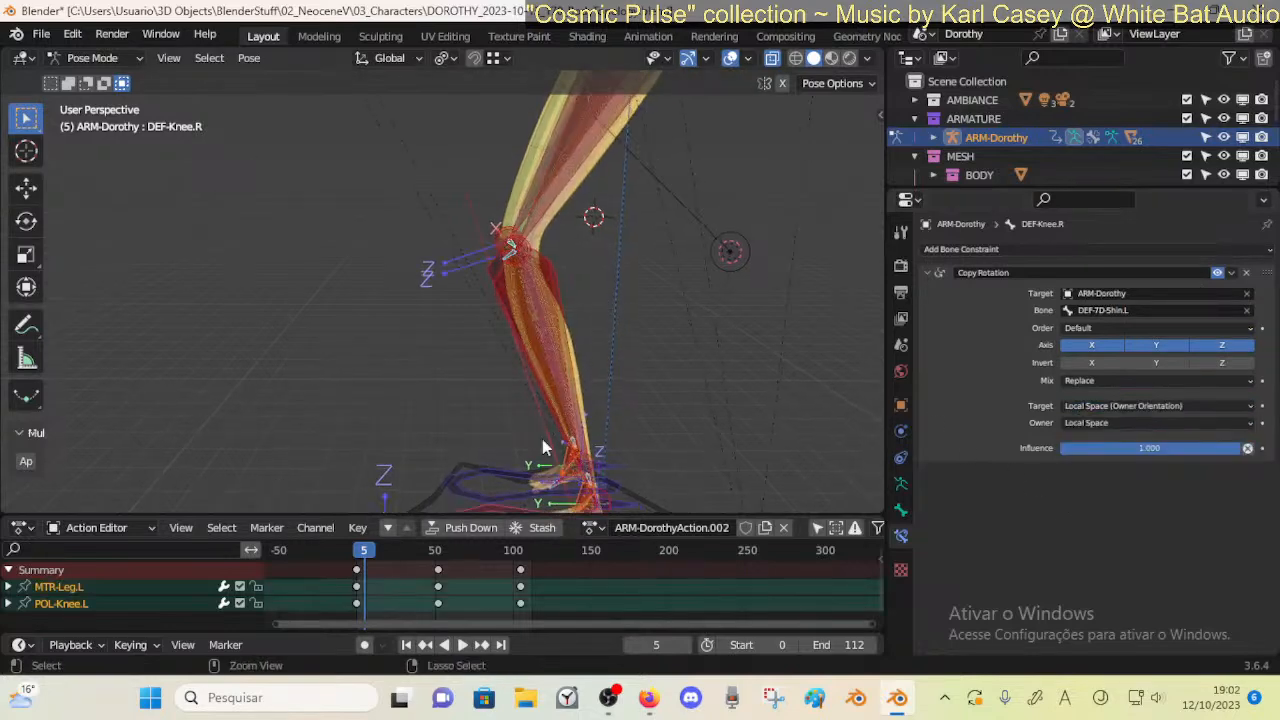
{"action": "left_click_drag", "start_coordinate": [407, 556], "coordinate": [446, 548]}
{"action": "scroll", "coordinate": [500, 425], "scroll_direction": "down", "scroll_amount": 2}
{"action": "middle_click_drag", "start_coordinate": [495, 420], "coordinate": [508, 355]}
{"action": "scroll", "coordinate": [508, 350], "scroll_direction": "down", "scroll_amount": 1}
{"action": "middle_click_drag", "start_coordinate": [508, 345], "coordinate": [539, 415], "text": "shift"}
{"action": "middle_click_drag", "start_coordinate": [539, 275], "coordinate": [537, 381], "text": "ctrl"}
{"action": "left_click", "coordinate": [548, 379]}
{"action": "left_click", "coordinate": [547, 378]}
{"action": "left_click", "coordinate": [548, 379]}
Enlarge the DEF-Knee.L bone to about 4.3 times its size in Edit Mode
{"action": "left_click", "coordinate": [444, 166]}
{"action": "left_click", "coordinate": [444, 165]}
{"action": "left_click", "coordinate": [482, 168]}
{"action": "key", "text": "h"}
{"action": "left_click", "coordinate": [445, 166]}
{"action": "left_click", "coordinate": [445, 166]}
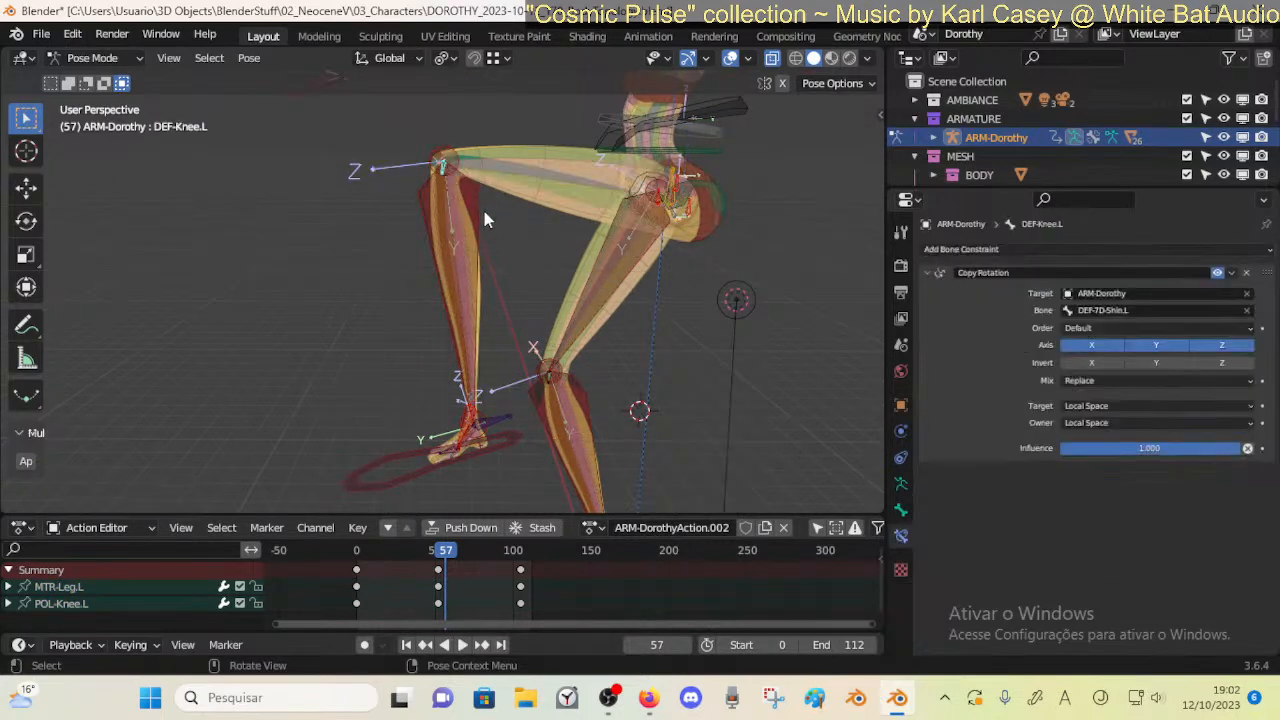
{"action": "key", "text": "Tab"}
{"action": "key", "text": "s"}
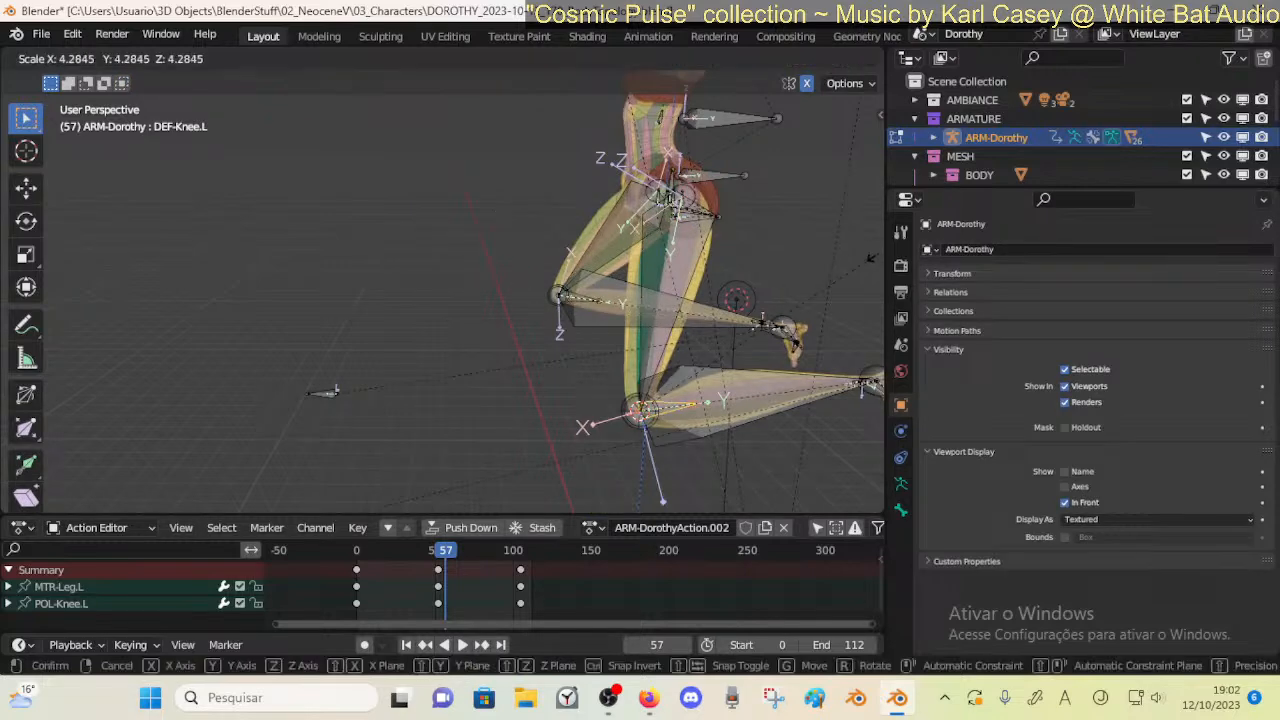
{"action": "left_click", "coordinate": [681, 410]}
{"action": "right_click", "coordinate": [661, 406]}
{"action": "left_click", "coordinate": [661, 406]}
{"action": "key", "text": "Tab"}
Inspect the relations of DEF-7D-Shin.L and parent DEF-Knee.L to the DEF-7B-Thigh.L bone in Edit Mode
{"action": "left_click", "coordinate": [442, 190]}
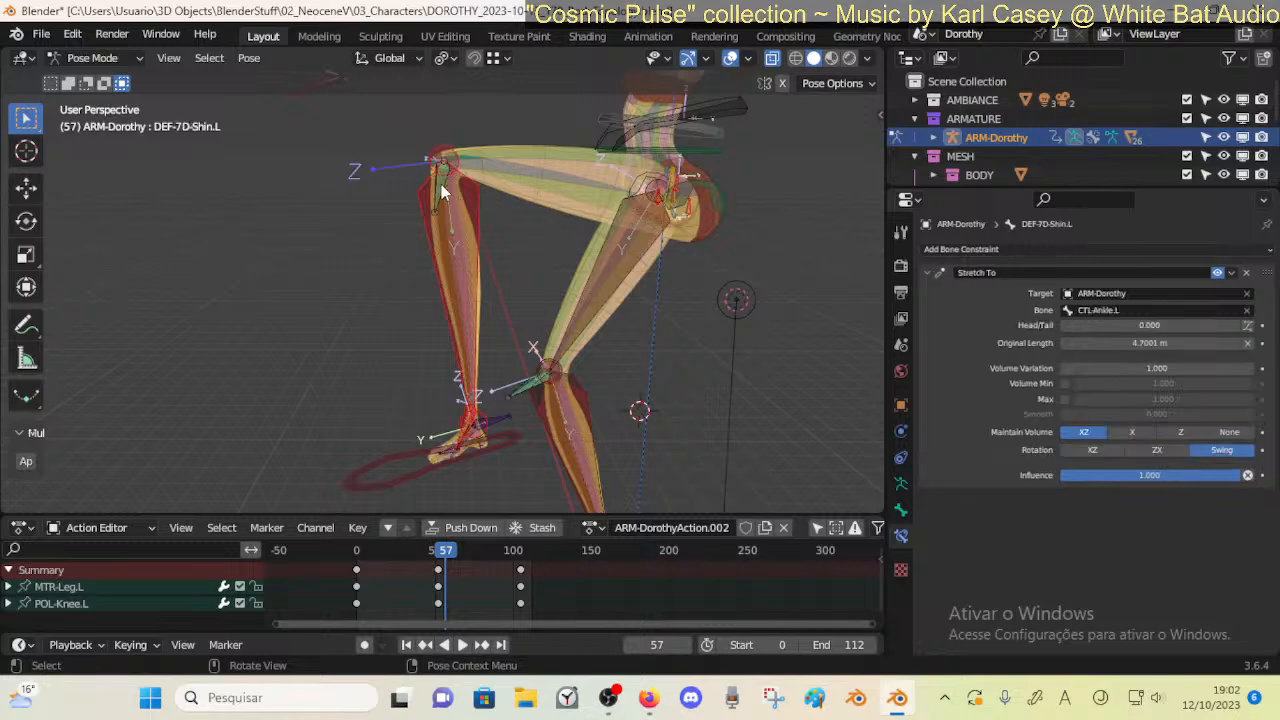
{"action": "left_click", "coordinate": [441, 192]}
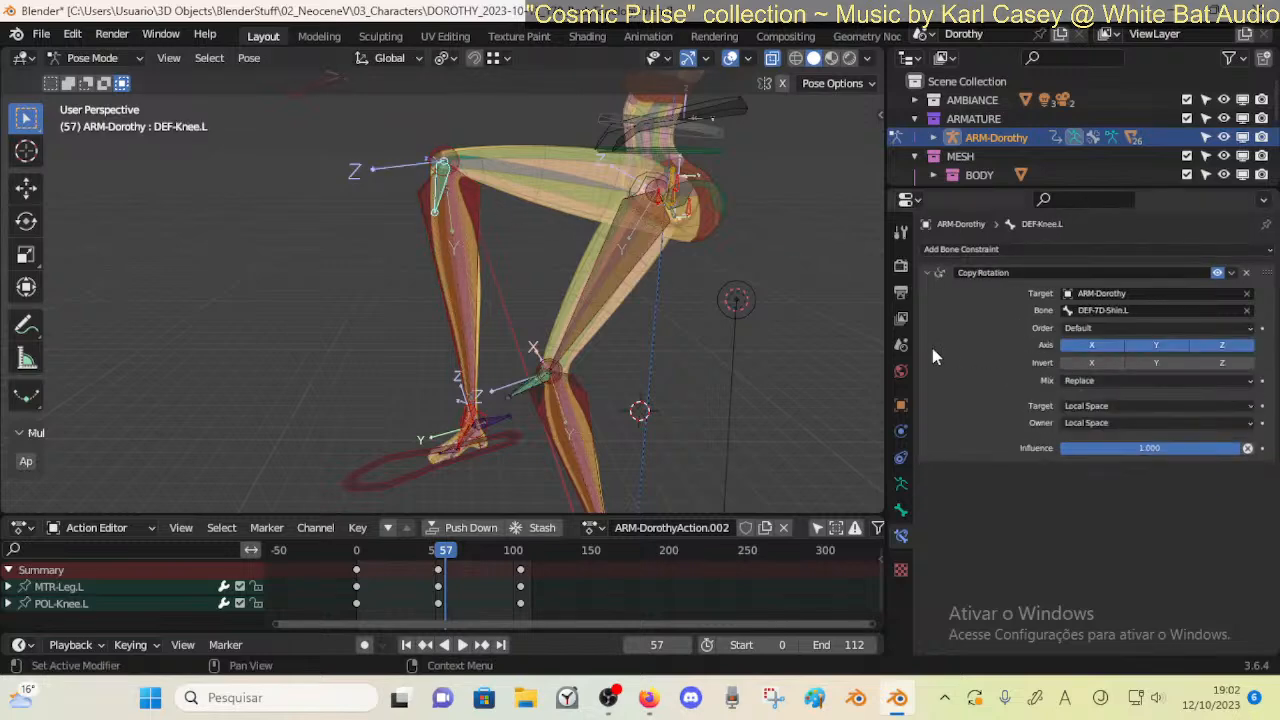
{"action": "left_click", "coordinate": [469, 238]}
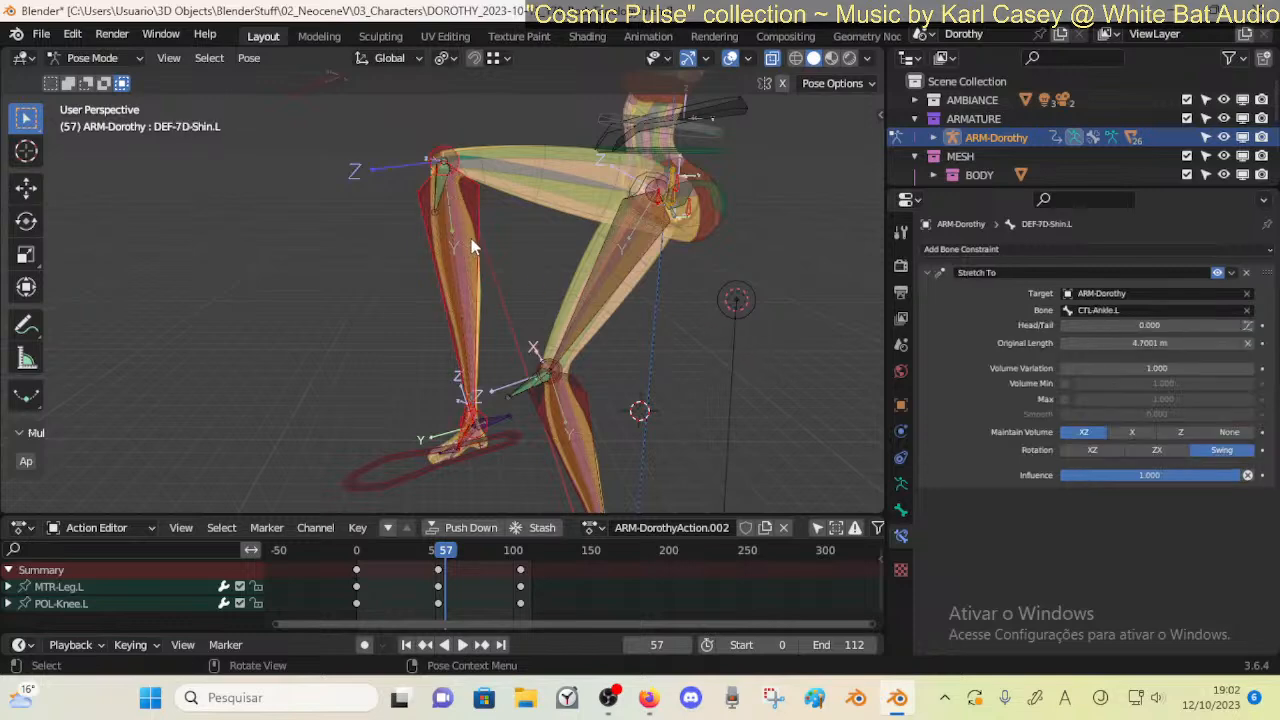
{"action": "key", "text": "Tab"}
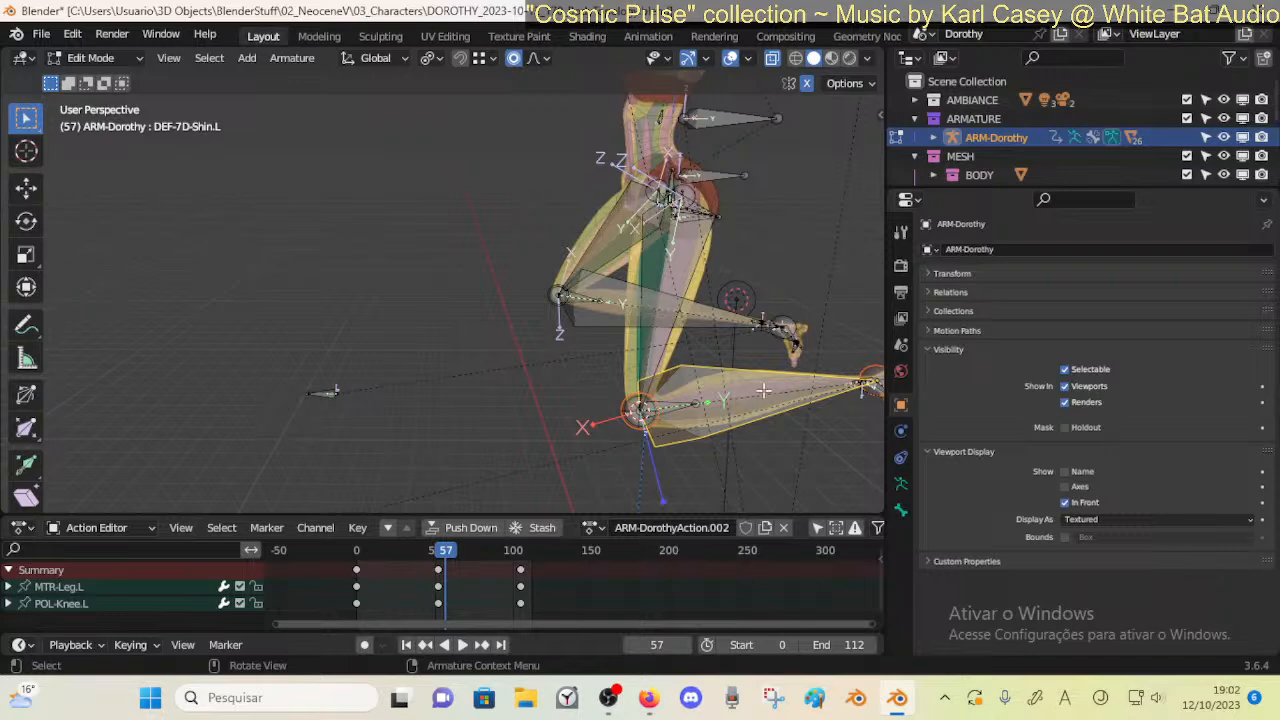
{"action": "left_click", "coordinate": [900, 509]}
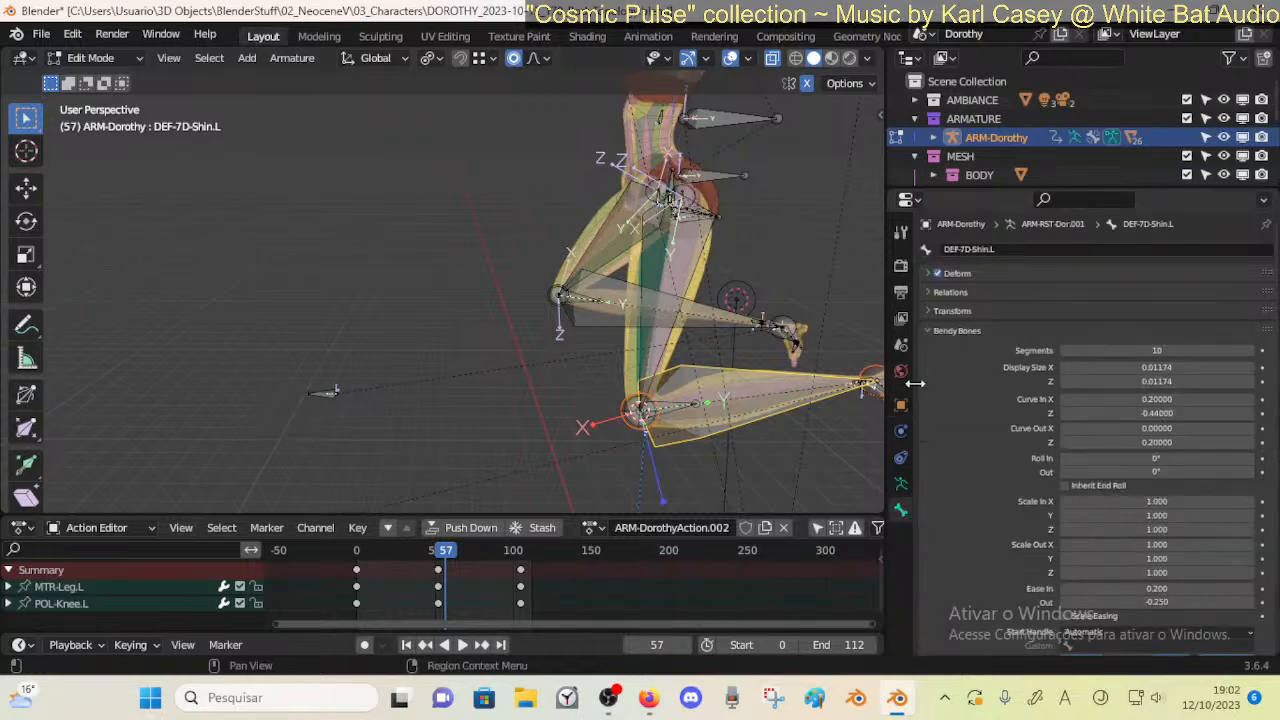
{"action": "left_click", "coordinate": [934, 293]}
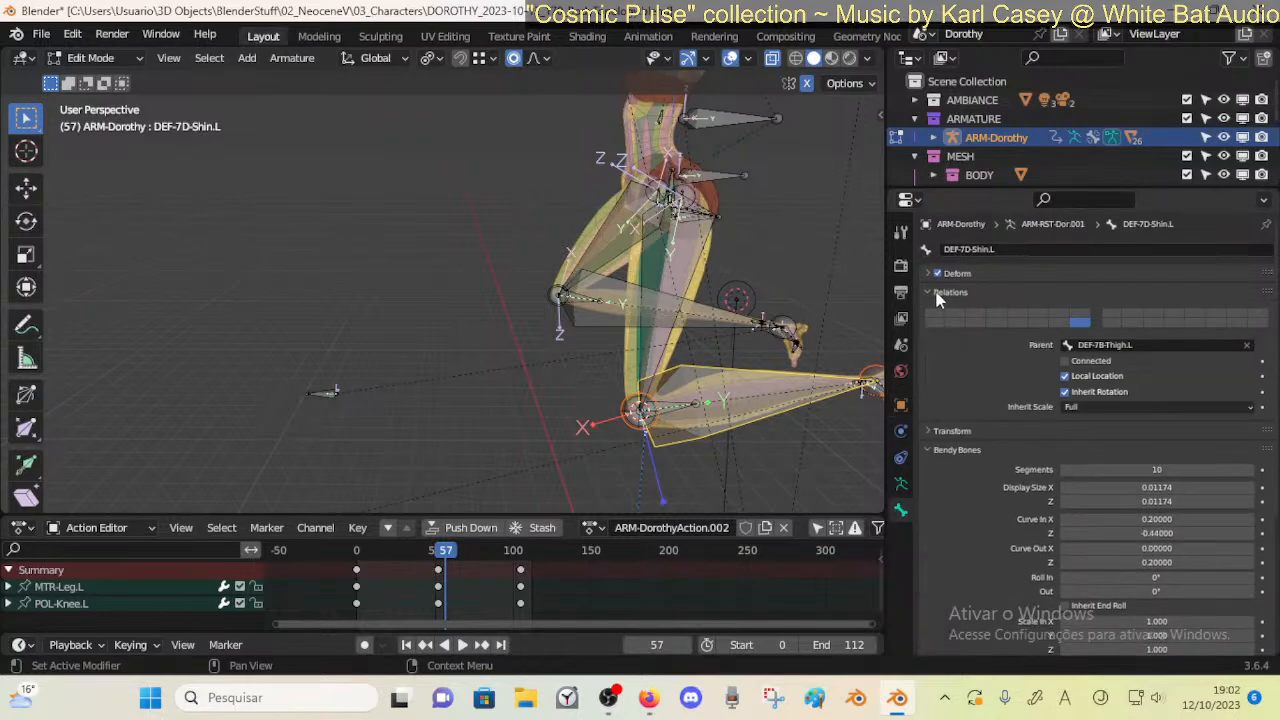
{"action": "left_click", "coordinate": [666, 402]}
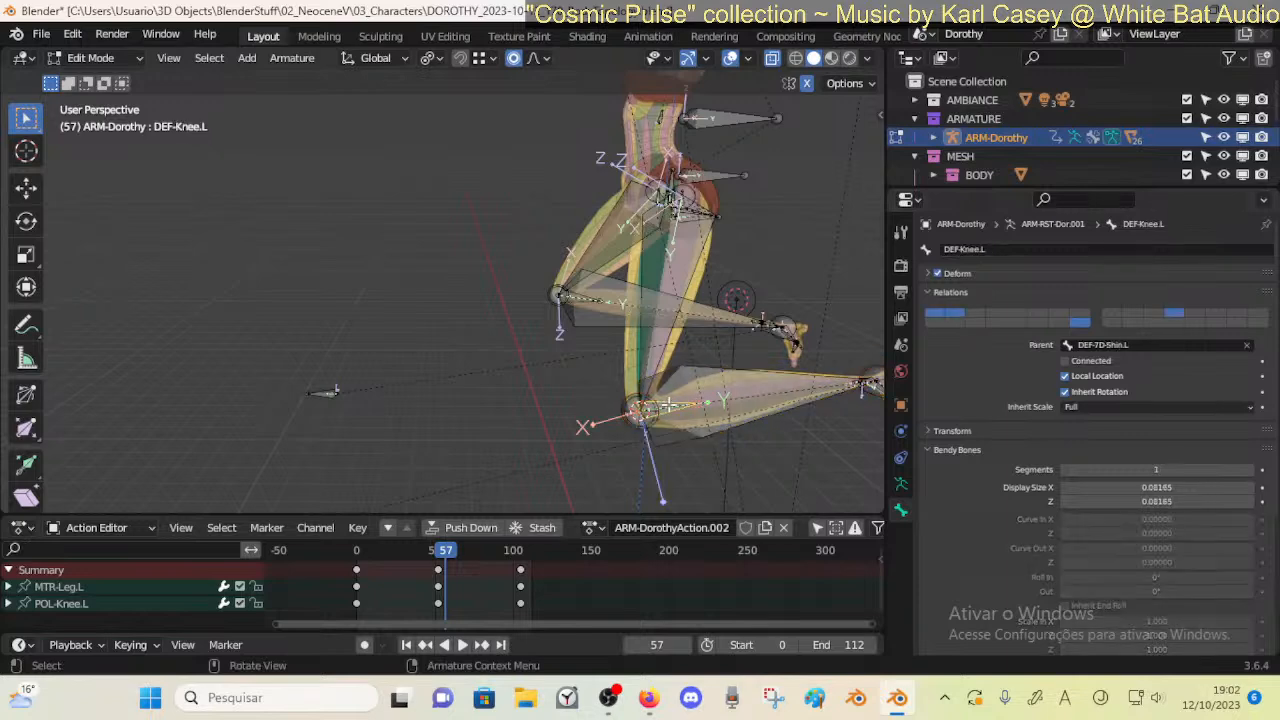
{"action": "left_click", "coordinate": [737, 300], "text": "shift"}
{"action": "key", "text": "ctrl+p"}
{"action": "left_click", "coordinate": [737, 304]}
{"action": "key", "text": "ctrl+Tab"}
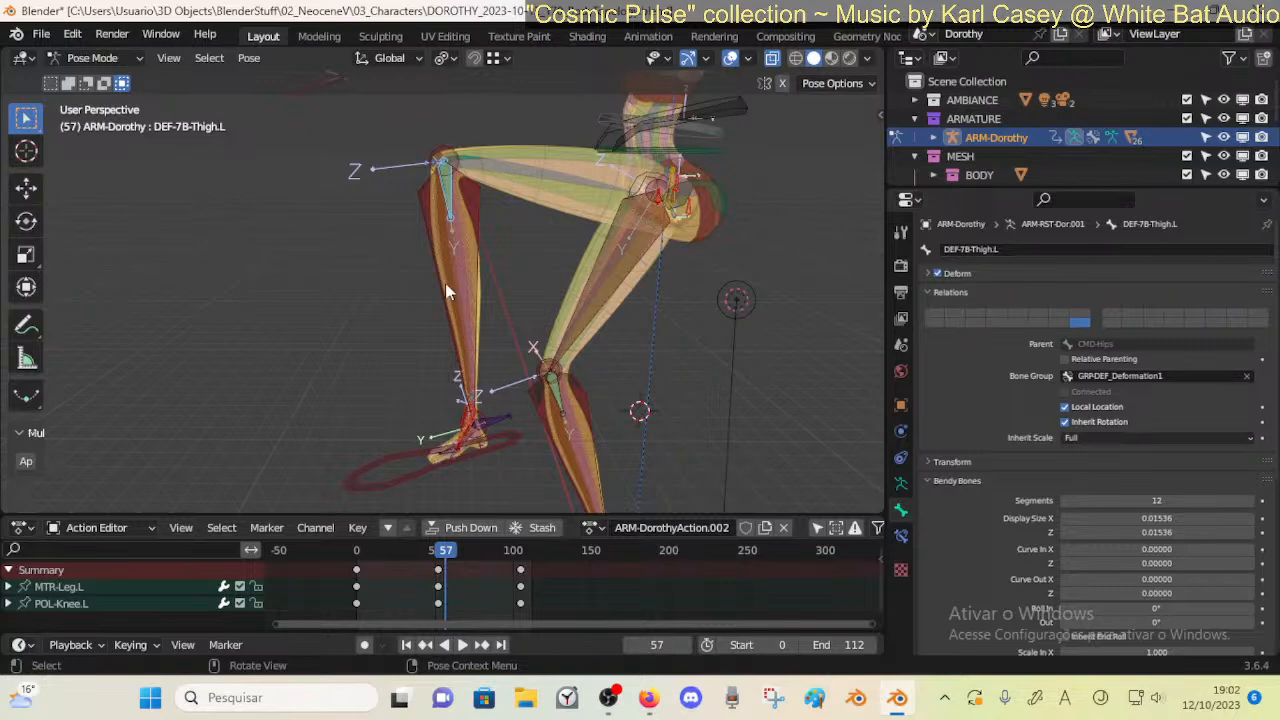
{"action": "left_click", "coordinate": [452, 205]}
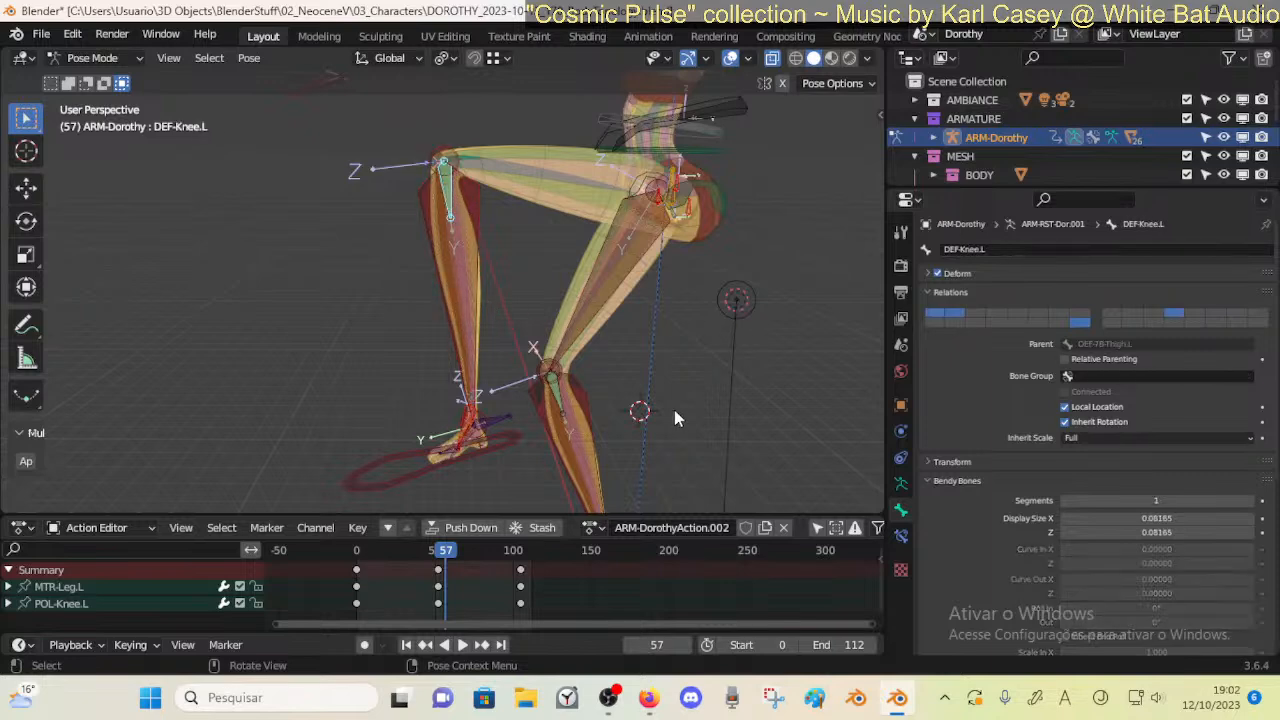
Display DEF-Knee.L's Copy Rotation constraint and scrub the leg animation to frame 62 to check the bone's behaviour
{"action": "left_click", "coordinate": [901, 535]}
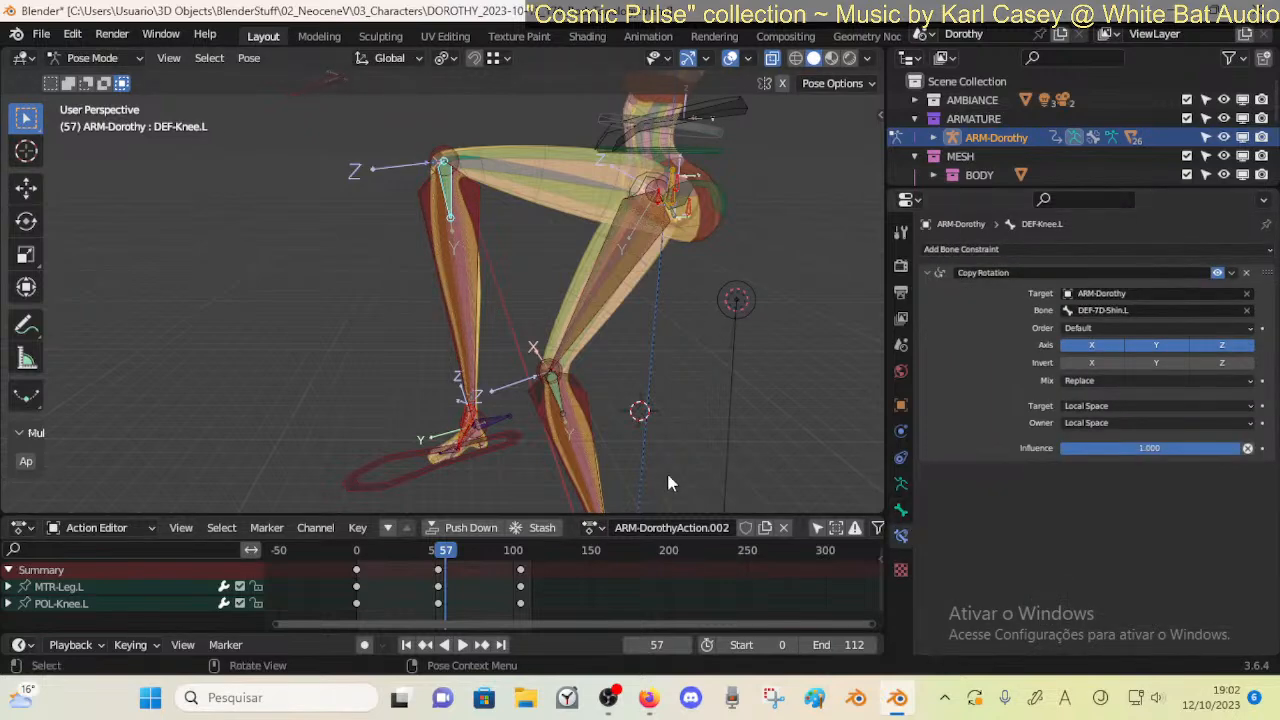
{"action": "left_click_drag", "start_coordinate": [440, 556], "coordinate": [410, 548]}
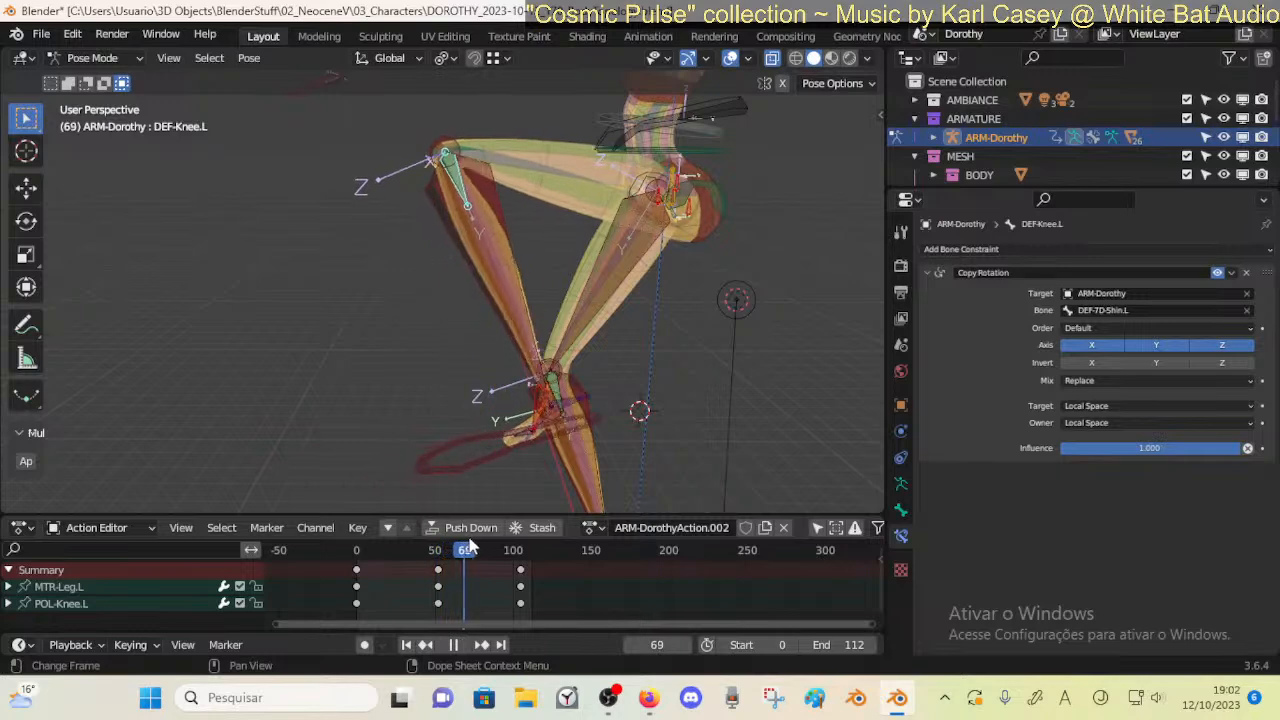
{"action": "left_click", "coordinate": [441, 549]}
{"action": "left_click_drag", "start_coordinate": [441, 532], "coordinate": [446, 498]}
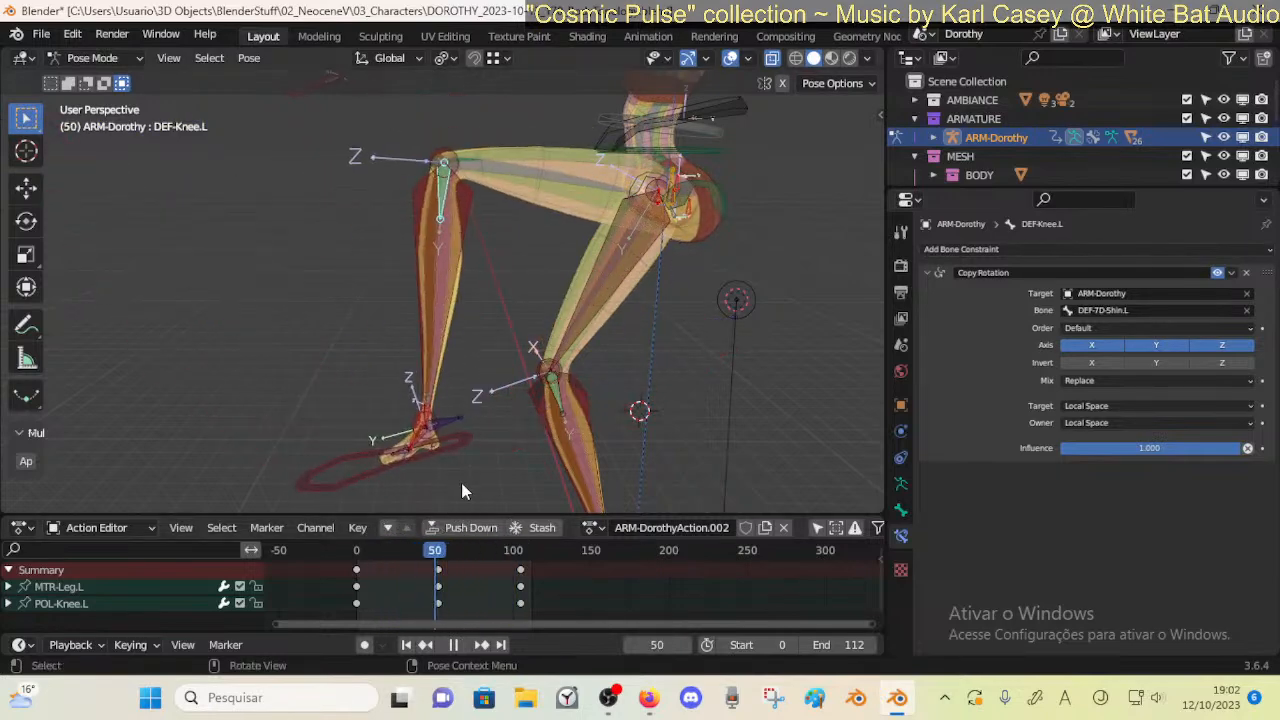
{"action": "left_click_drag", "start_coordinate": [416, 549], "coordinate": [453, 558]}
{"action": "left_click", "coordinate": [1217, 273]}
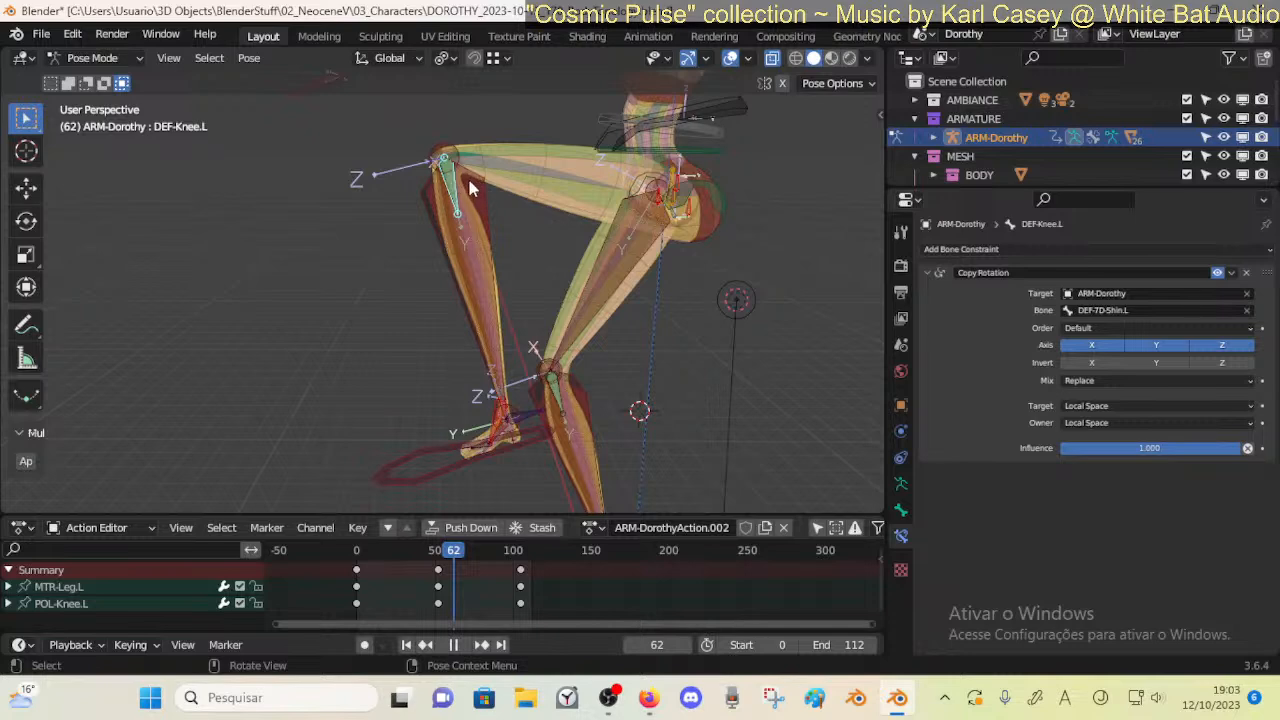
Examine the bent left knee and the DEF-Knee.L bone from several angles at frame 62
{"action": "middle_click_drag", "start_coordinate": [464, 182], "coordinate": [448, 258]}
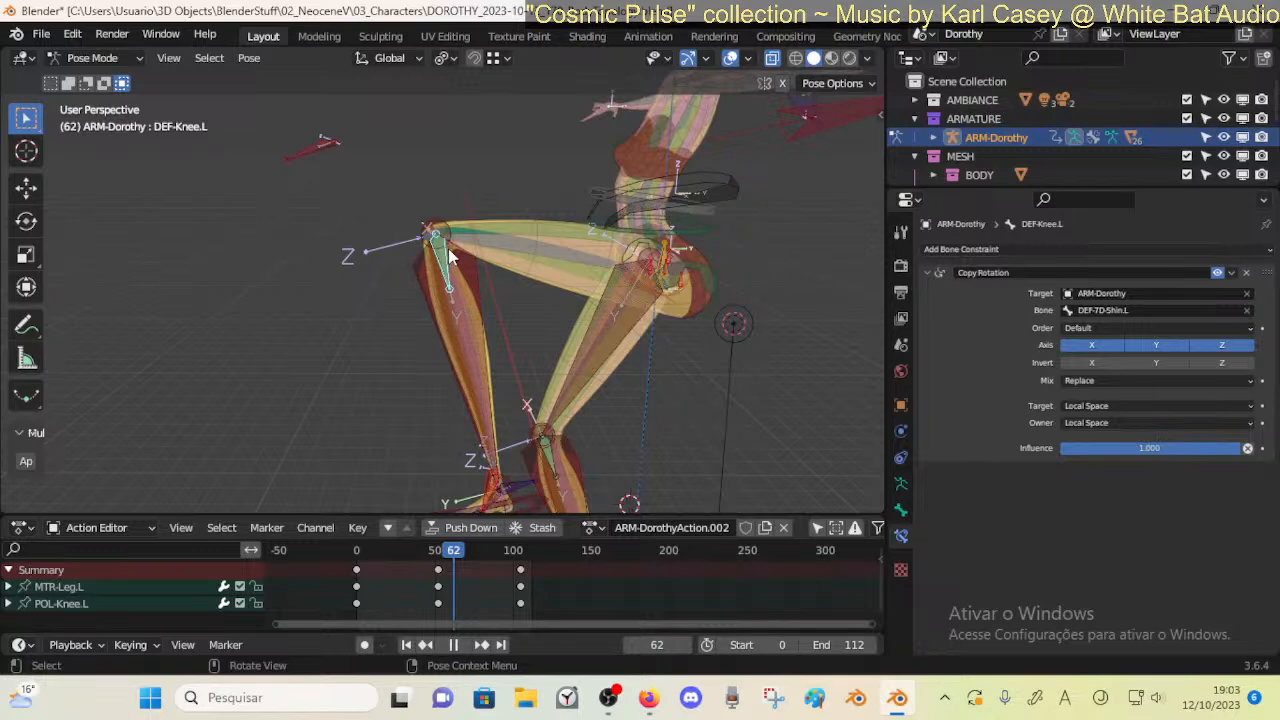
{"action": "middle_click_drag", "start_coordinate": [448, 258], "coordinate": [490, 203]}
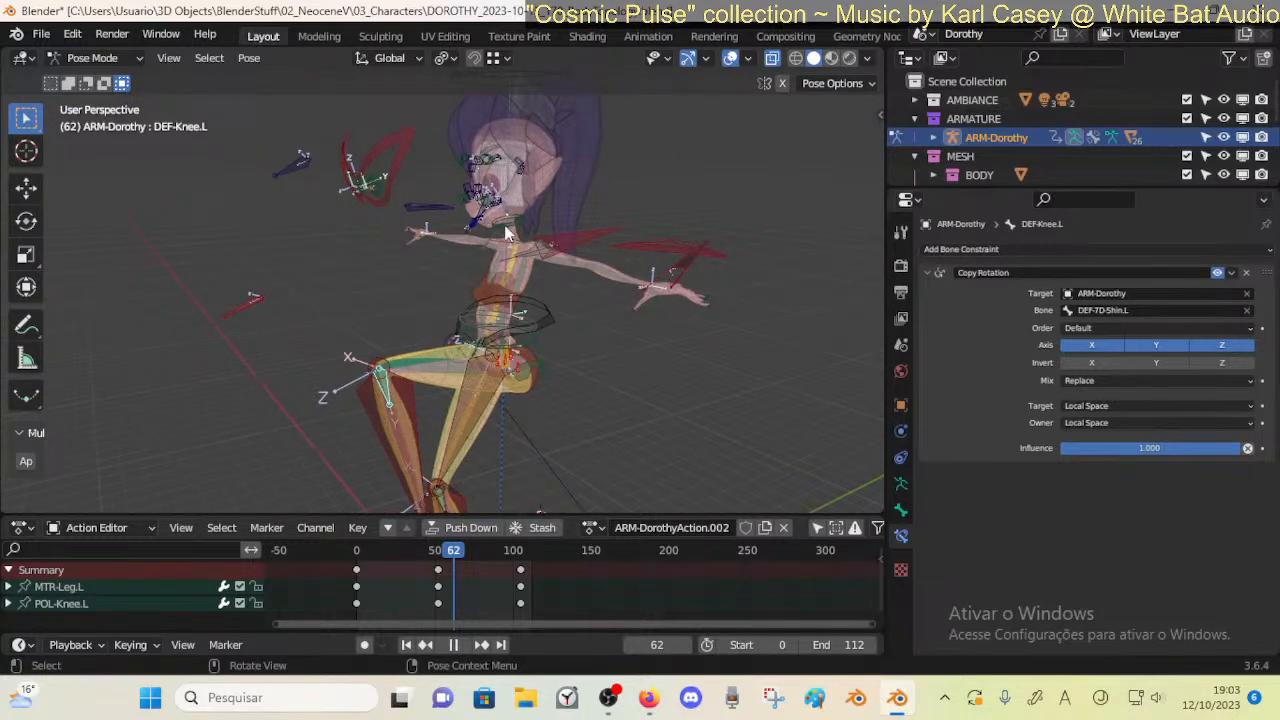
{"action": "middle_click_drag", "start_coordinate": [507, 228], "coordinate": [518, 222]}
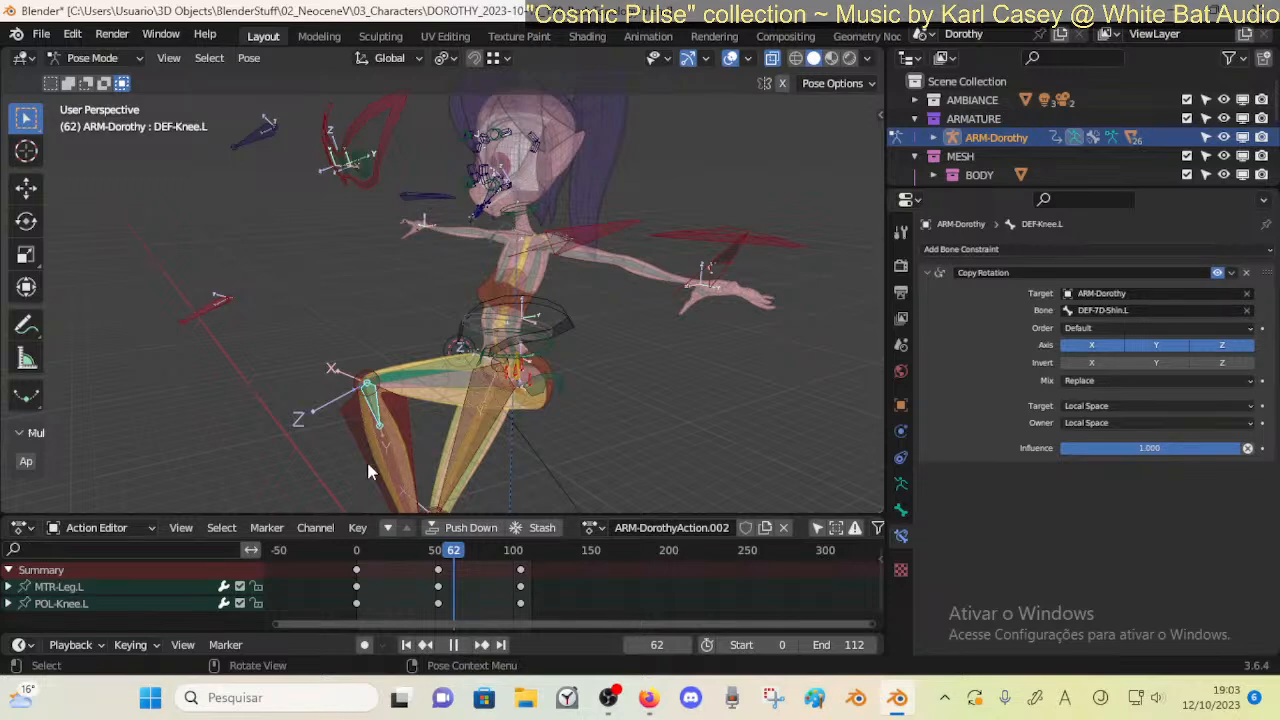
{"action": "middle_click_drag", "start_coordinate": [380, 406], "coordinate": [406, 284], "text": "shift"}
{"action": "middle_click_drag", "start_coordinate": [366, 334], "coordinate": [387, 310], "text": "ctrl"}
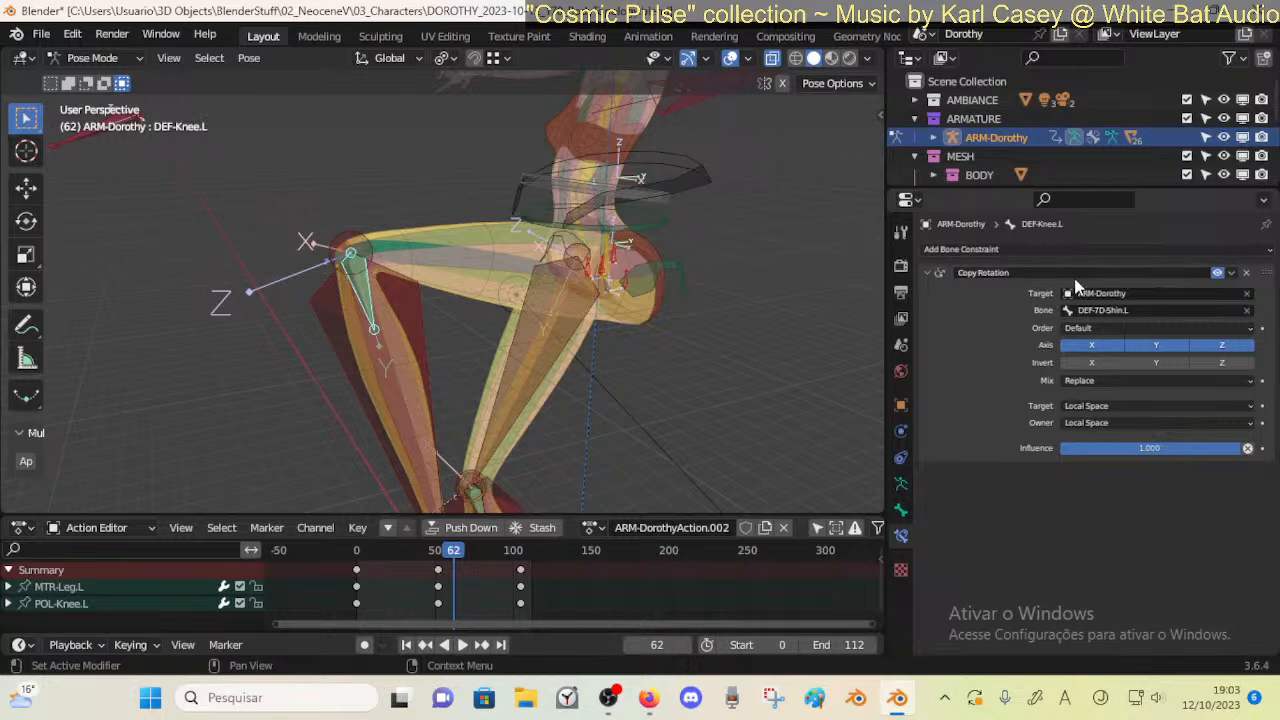
{"action": "mouse_move", "coordinate": [371, 291]}
{"action": "middle_mouse_down"}
{"action": "mouse_move", "coordinate": [433, 274]}
{"action": "mouse_move", "coordinate": [385, 284]}
{"action": "middle_mouse_up"}
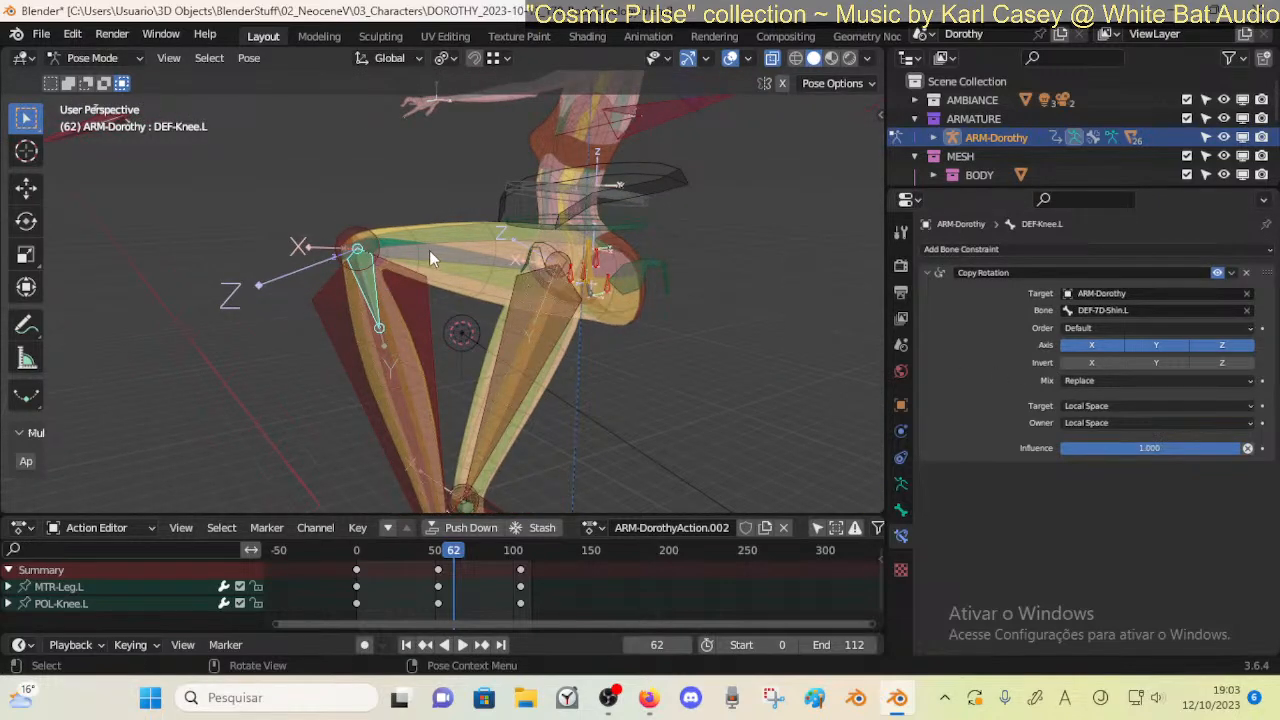
{"action": "middle_click_drag", "start_coordinate": [429, 250], "coordinate": [392, 290]}
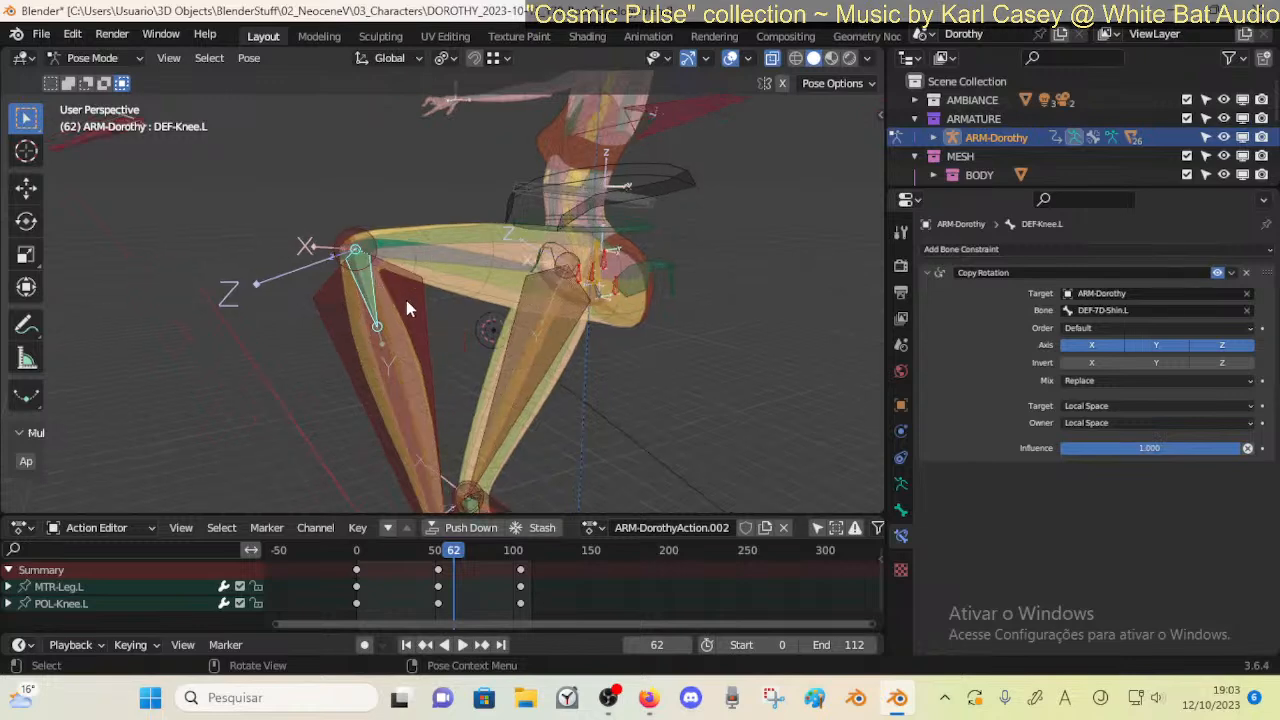
Compare the constraints of DEF-7D-Shin.L and DEF-Knee.L, and try to rotate DEF-Knee.L in Pose Mode
{"action": "left_click", "coordinate": [370, 281]}
{"action": "left_click", "coordinate": [370, 283]}
{"action": "left_click", "coordinate": [409, 319]}
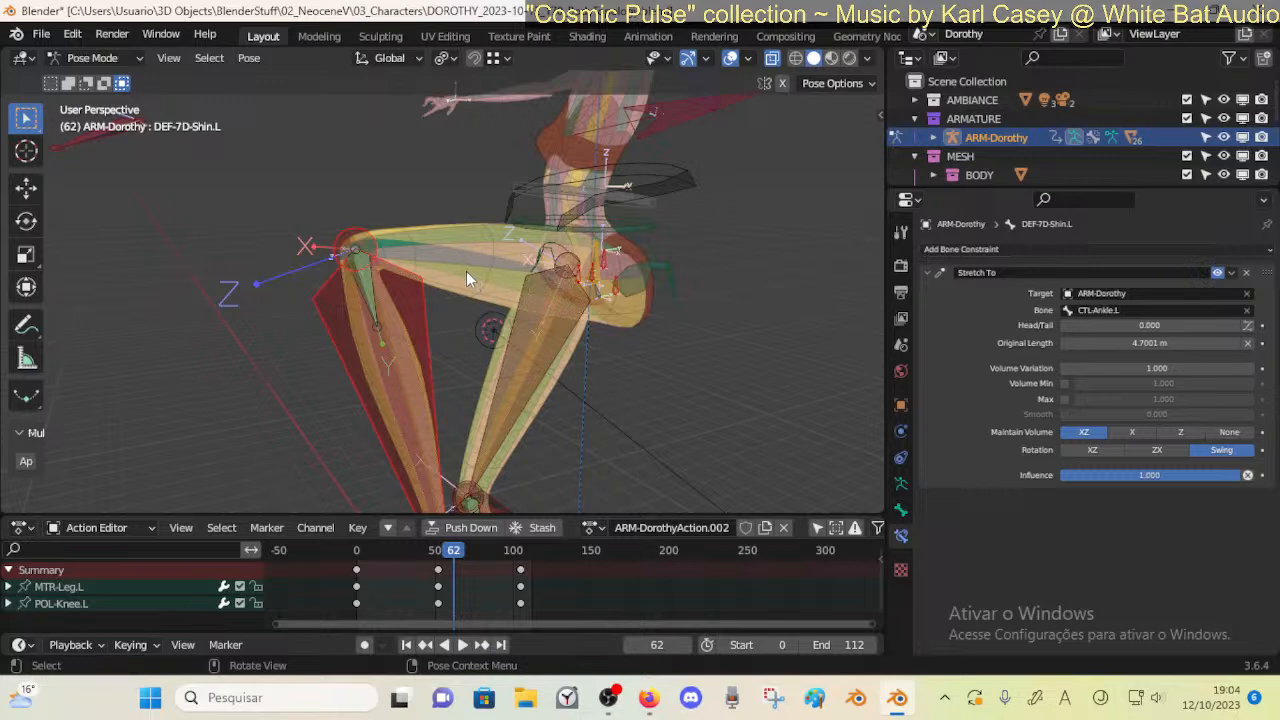
{"action": "left_click", "coordinate": [372, 295]}
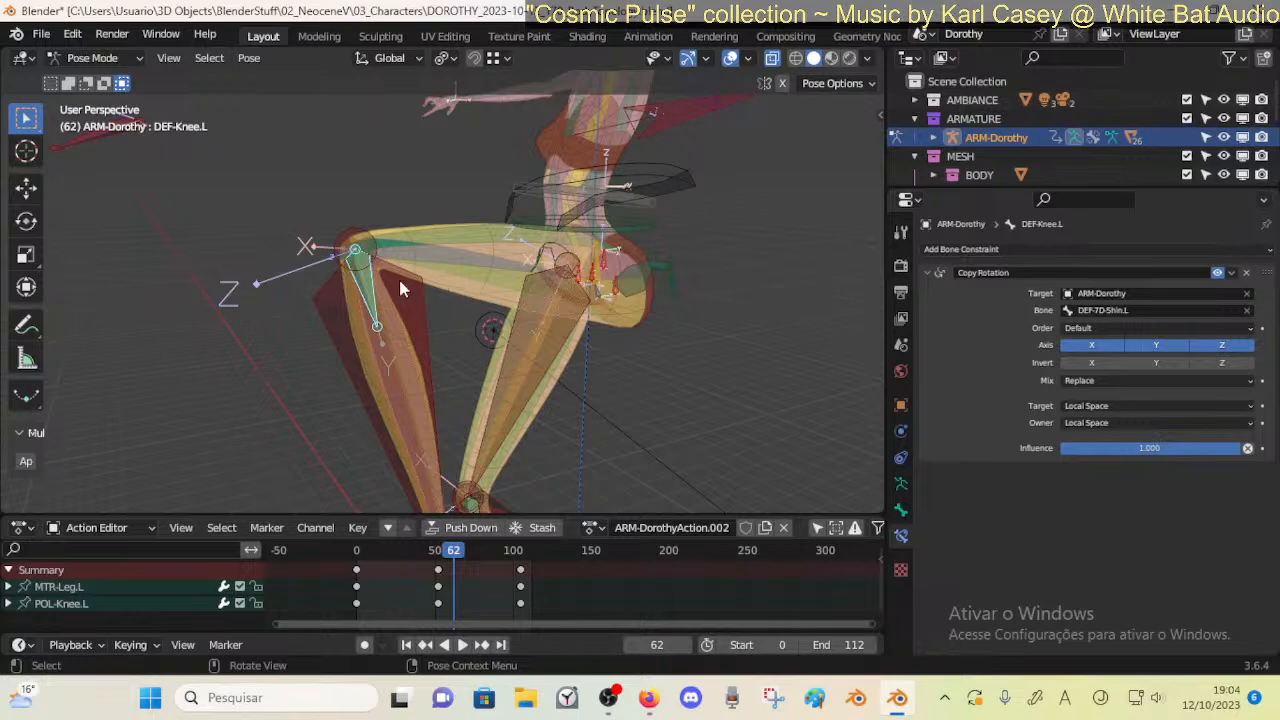
{"action": "key", "text": "r"}
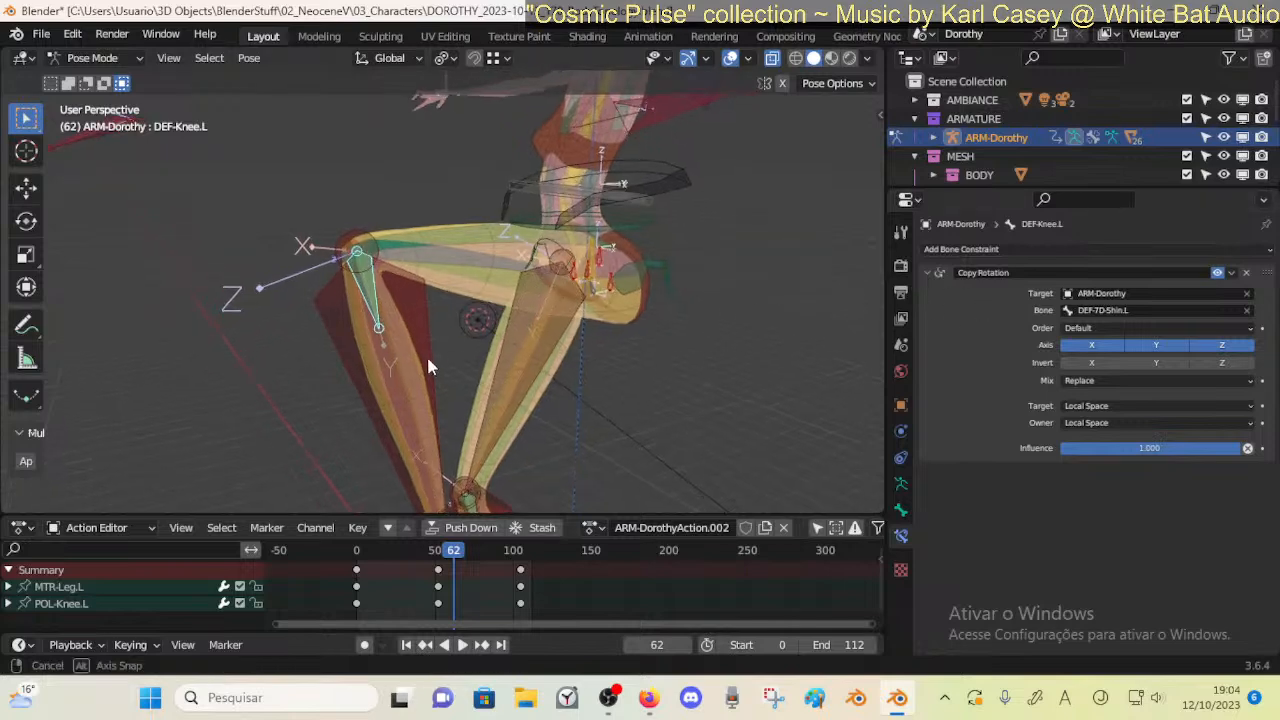
{"action": "left_click", "coordinate": [404, 350]}
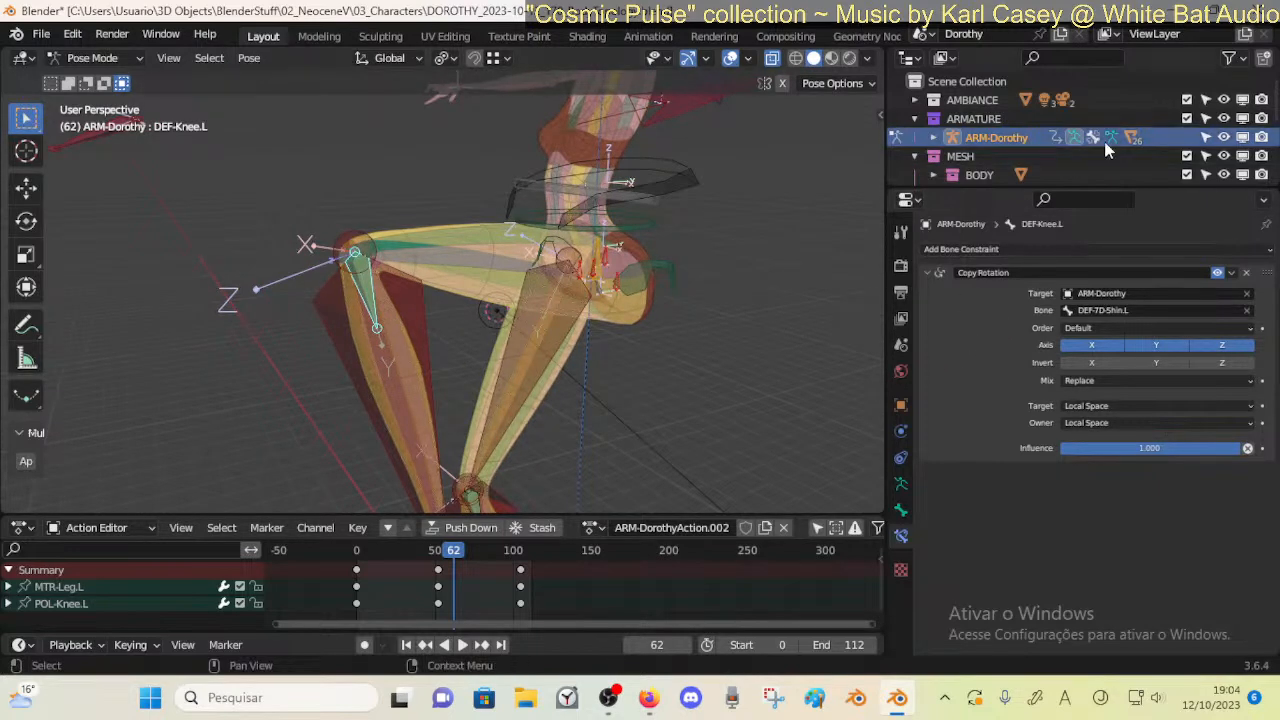
Restore the window from full screen, narrow it to uncover the browser's live chat, and save the file
{"action": "left_click", "coordinate": [1214, 11]}
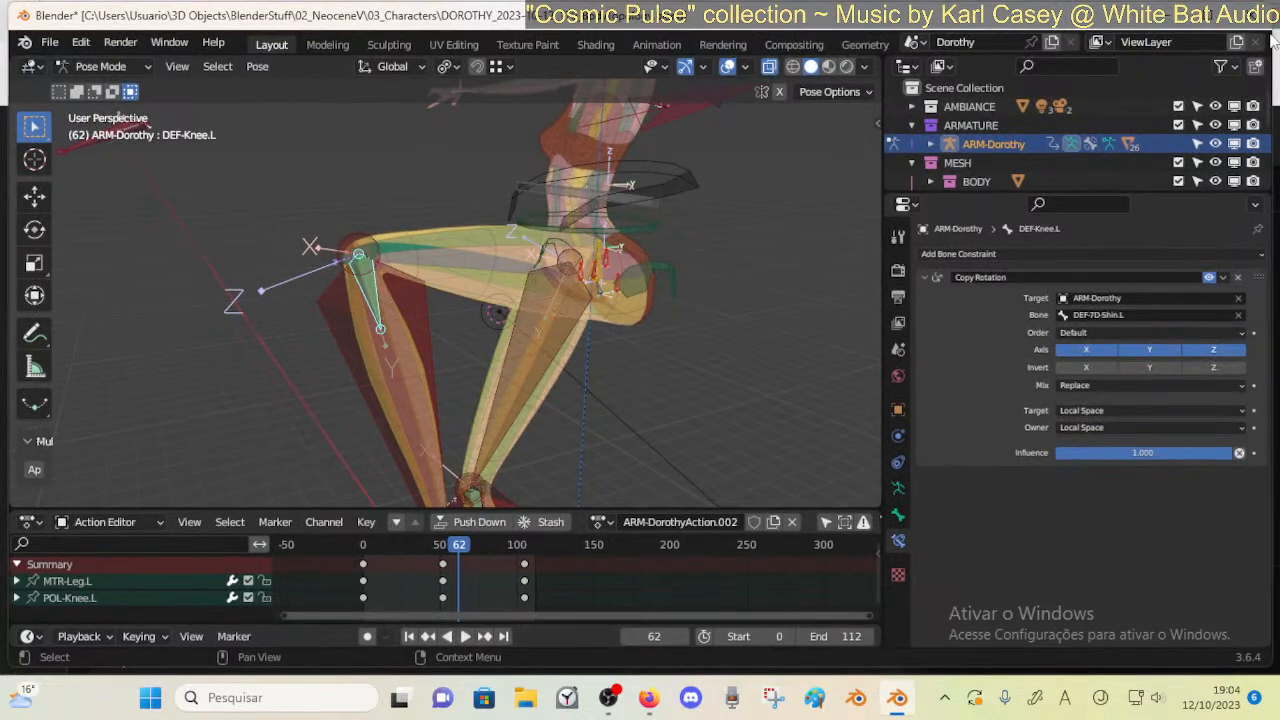
{"action": "left_click_drag", "start_coordinate": [1265, 31], "coordinate": [935, 31]}
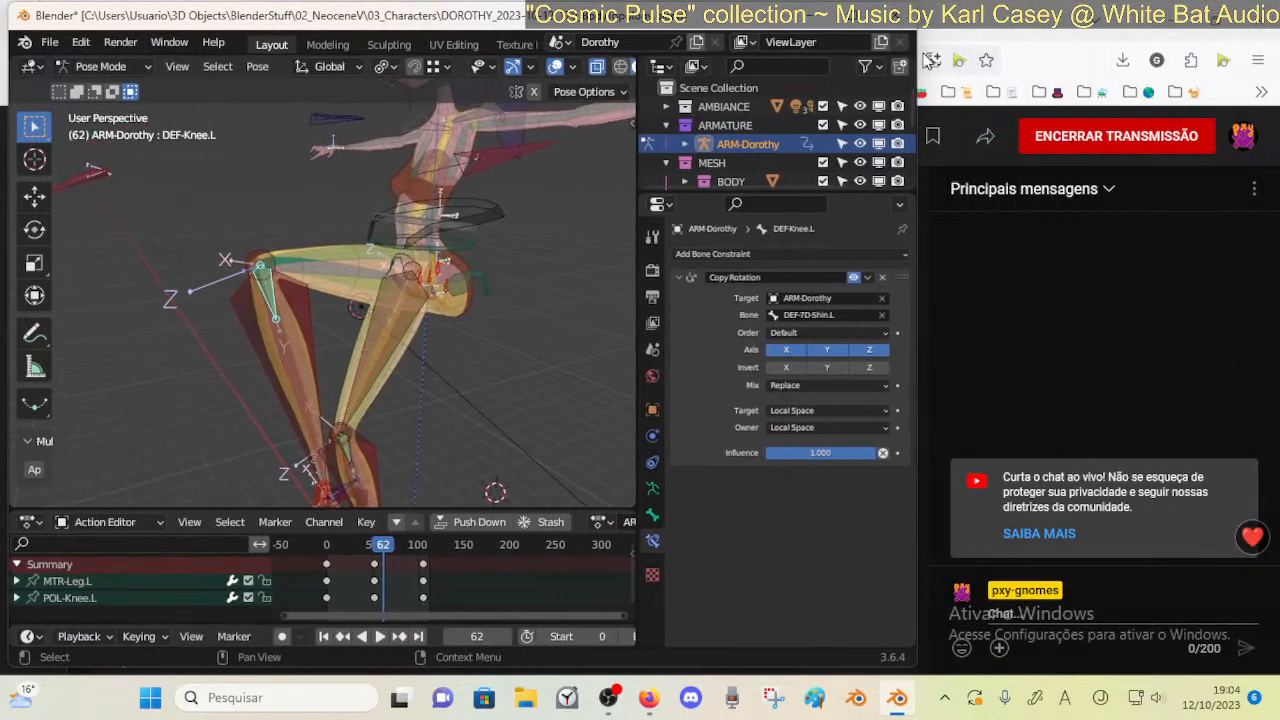
{"action": "key", "text": "space"}
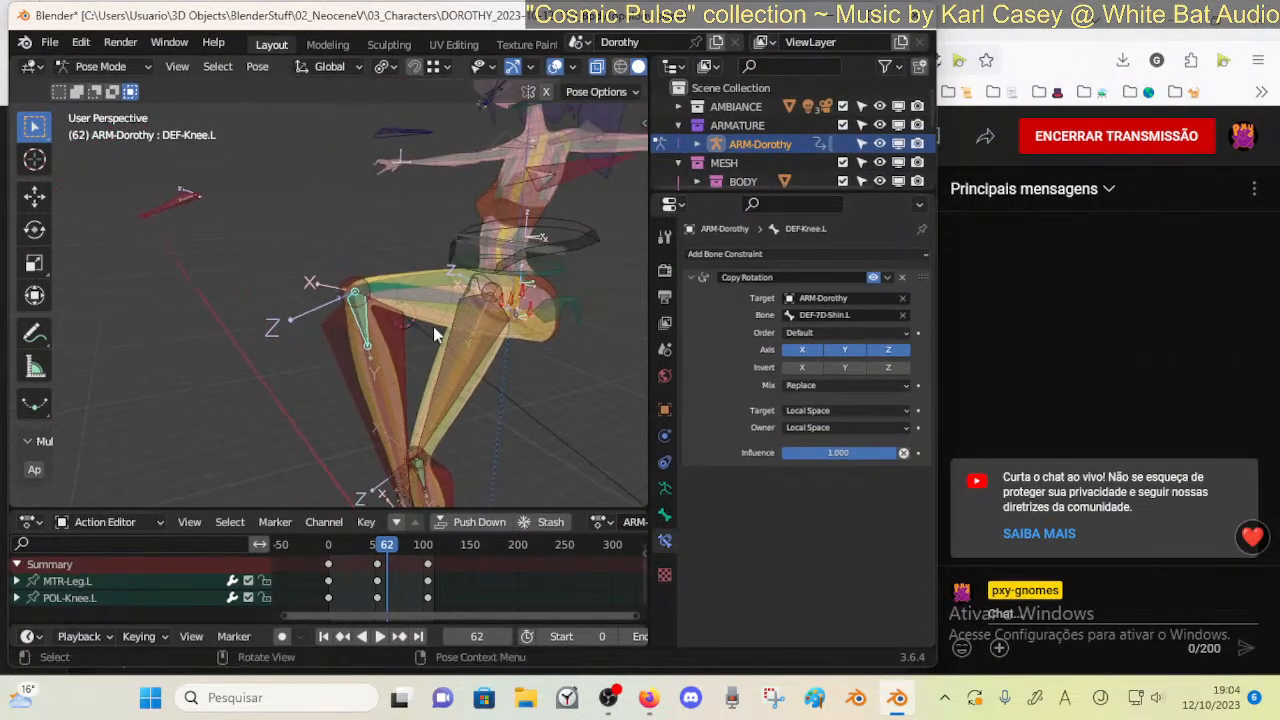
{"action": "key", "text": "ctrl+s"}
Test DEF-Knee.L's Copy Rotation by toggling its Y and Z axes, scrub to frame 56, and restore the influence to 1.000
{"action": "mouse_move", "coordinate": [370, 554]}
{"action": "left_mouse_down"}
{"action": "mouse_move", "coordinate": [304, 555]}
{"action": "mouse_move", "coordinate": [376, 551]}
{"action": "left_mouse_up"}
{"action": "key", "text": "space"}
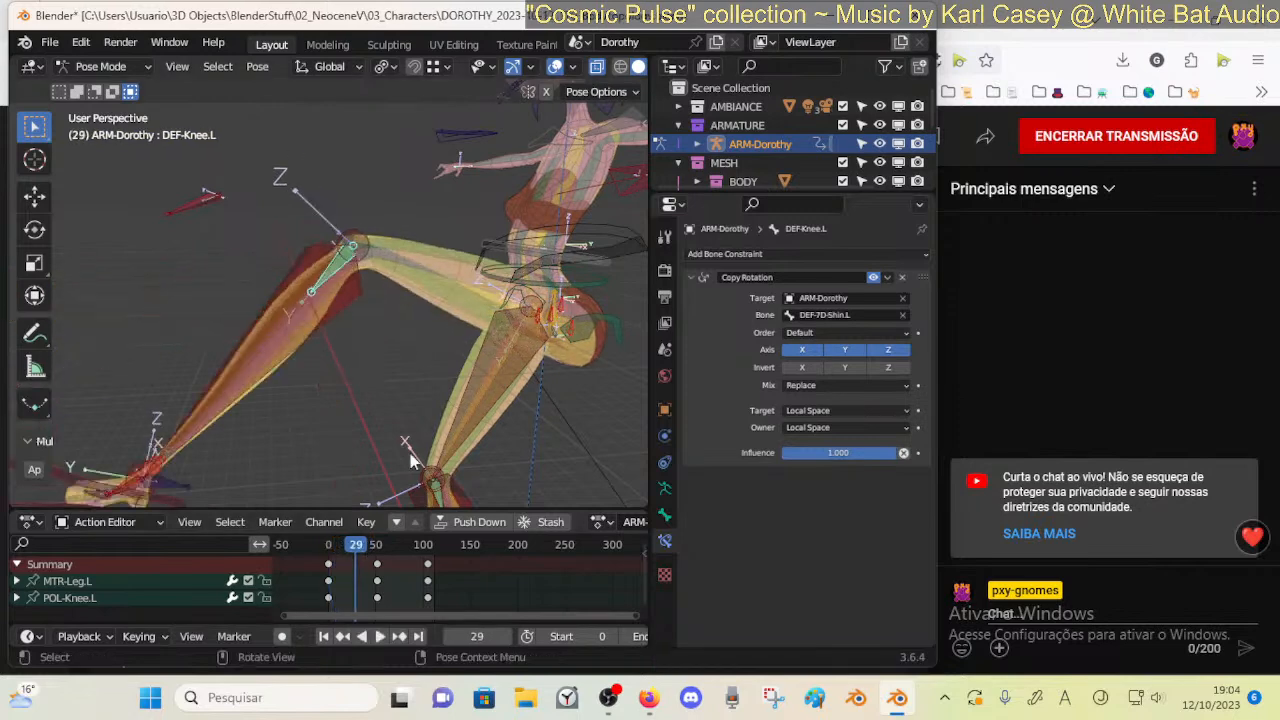
{"action": "left_click", "coordinate": [845, 350]}
{"action": "left_click", "coordinate": [880, 350]}
{"action": "left_click", "coordinate": [855, 350]}
{"action": "left_click", "coordinate": [886, 349]}
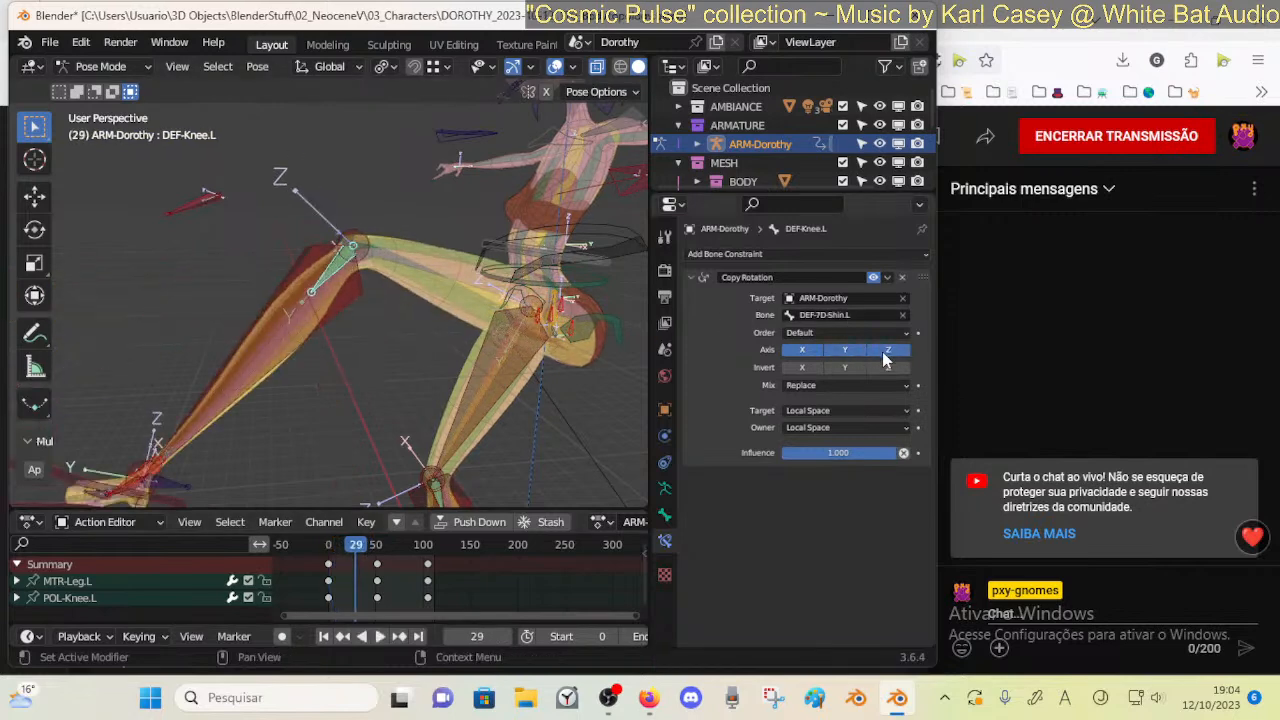
{"action": "left_click_drag", "start_coordinate": [352, 551], "coordinate": [382, 548]}
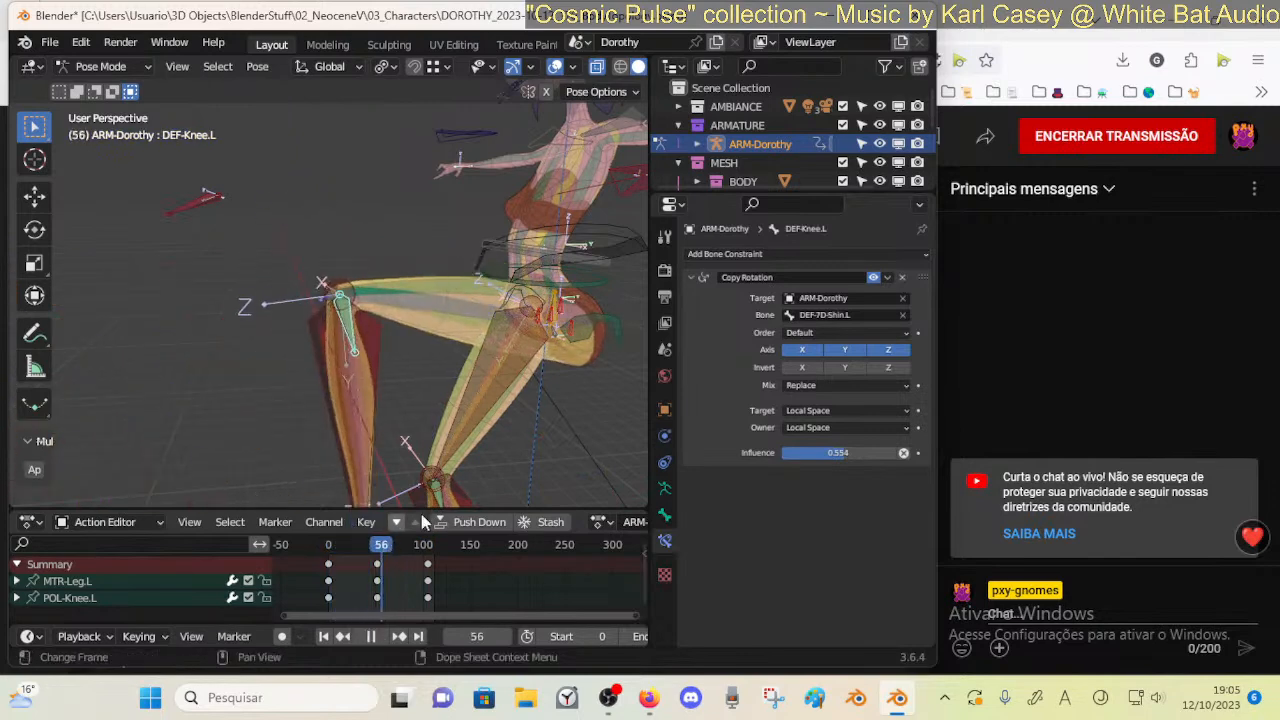
{"action": "left_click_drag", "start_coordinate": [855, 457], "coordinate": [949, 452]}
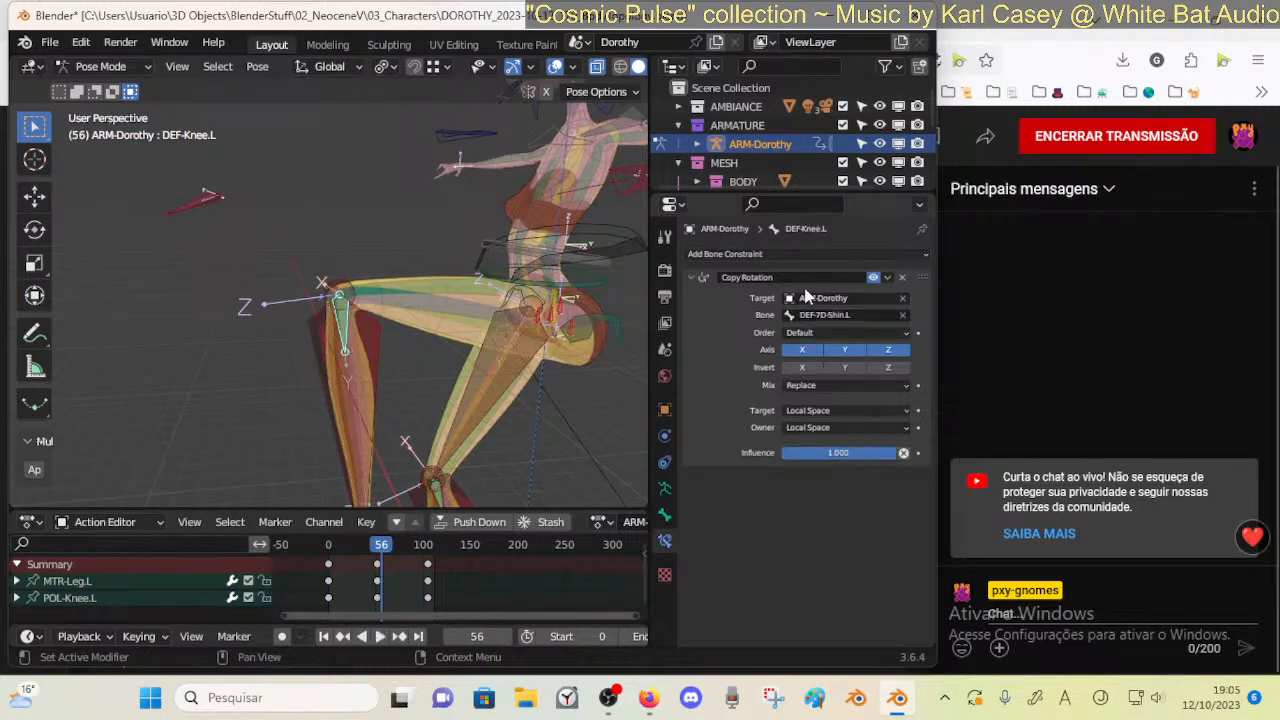
Duplicate DEF-Knee.L's Copy Rotation constraint and rename the copy Copy Rotation X
{"action": "left_click", "coordinate": [731, 255]}
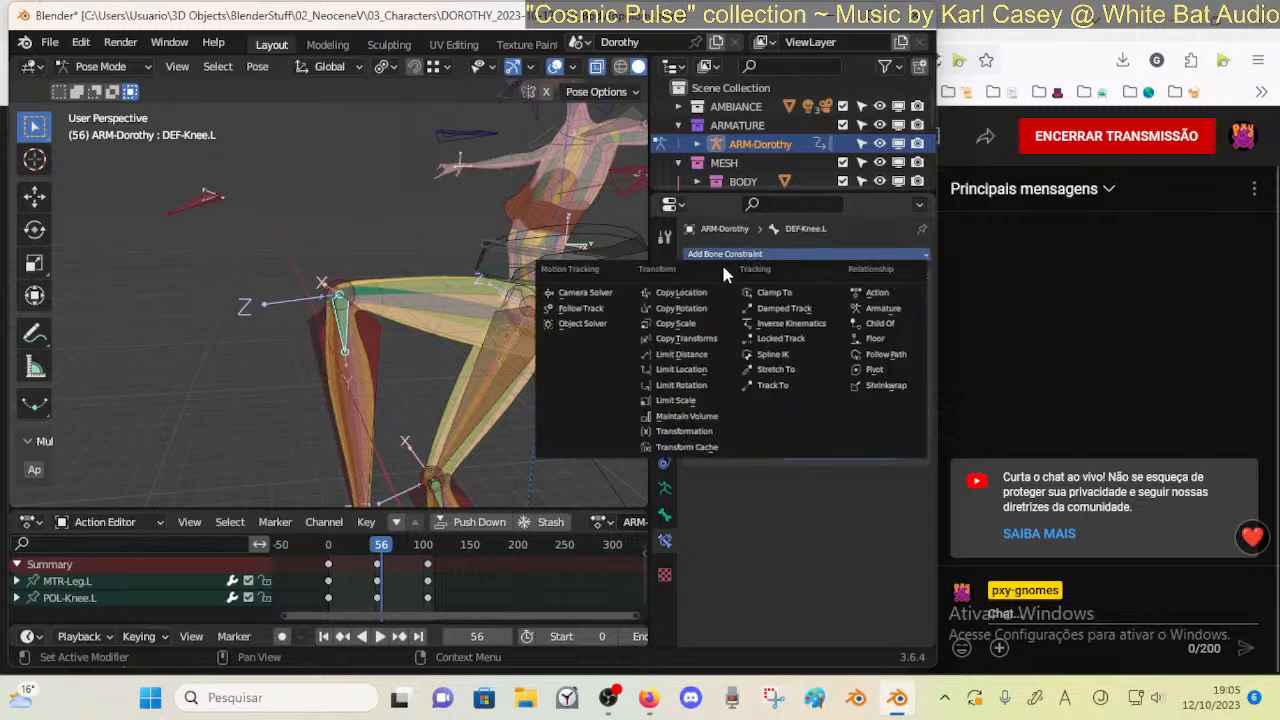
{"action": "left_click", "coordinate": [727, 251]}
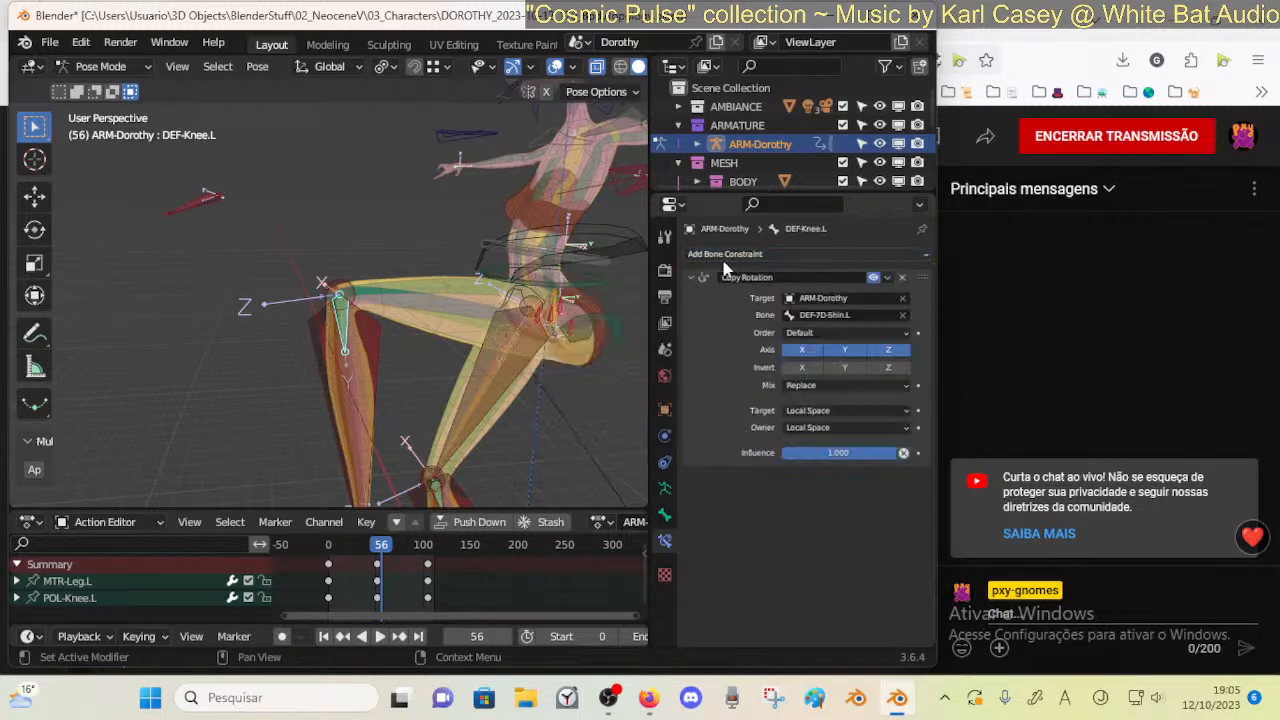
{"action": "key", "text": "shift+d"}
{"action": "left_click", "coordinate": [691, 277]}
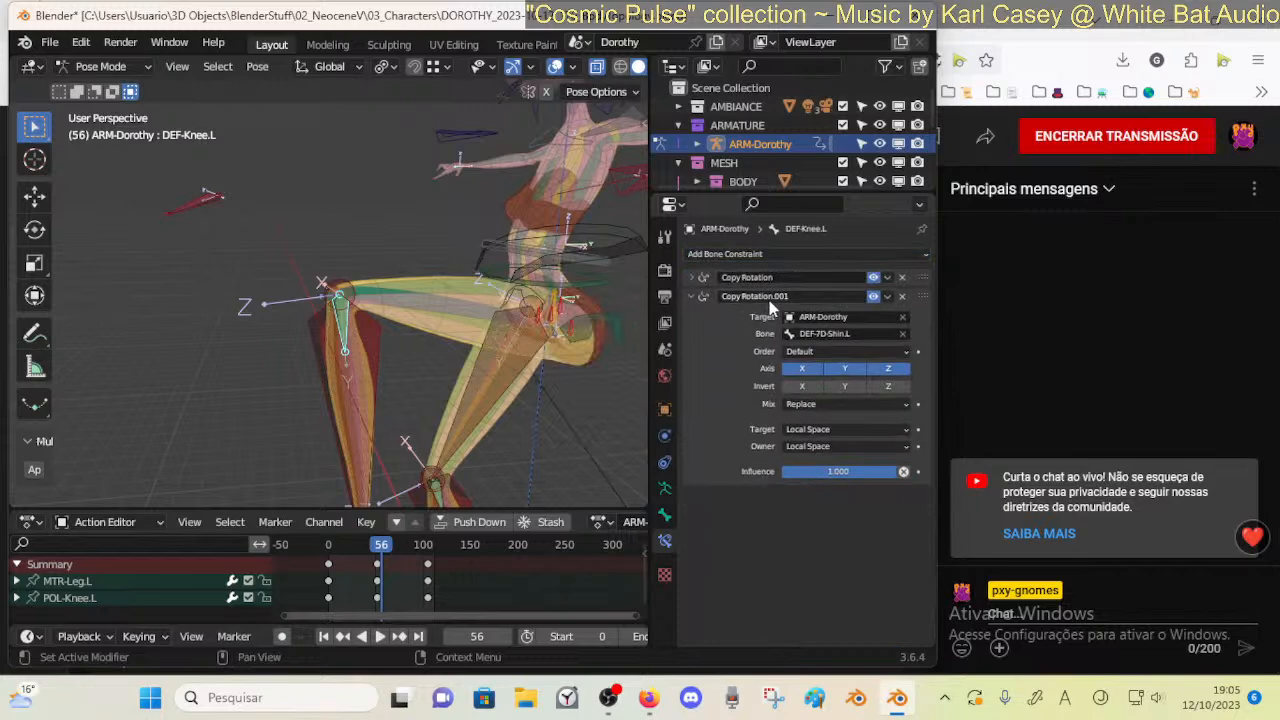
{"action": "double_click", "coordinate": [781, 296]}
{"action": "type", "text": "X"}
Set Copy Rotation X to the Add mix mode, limit it to the X axis, and invert X
{"action": "left_click", "coordinate": [792, 404]}
{"action": "left_click", "coordinate": [798, 443]}
{"action": "left_click", "coordinate": [797, 429]}
{"action": "left_click", "coordinate": [797, 429]}
{"action": "left_click", "coordinate": [691, 277]}
{"action": "left_click", "coordinate": [691, 277]}
{"action": "left_click", "coordinate": [887, 369]}
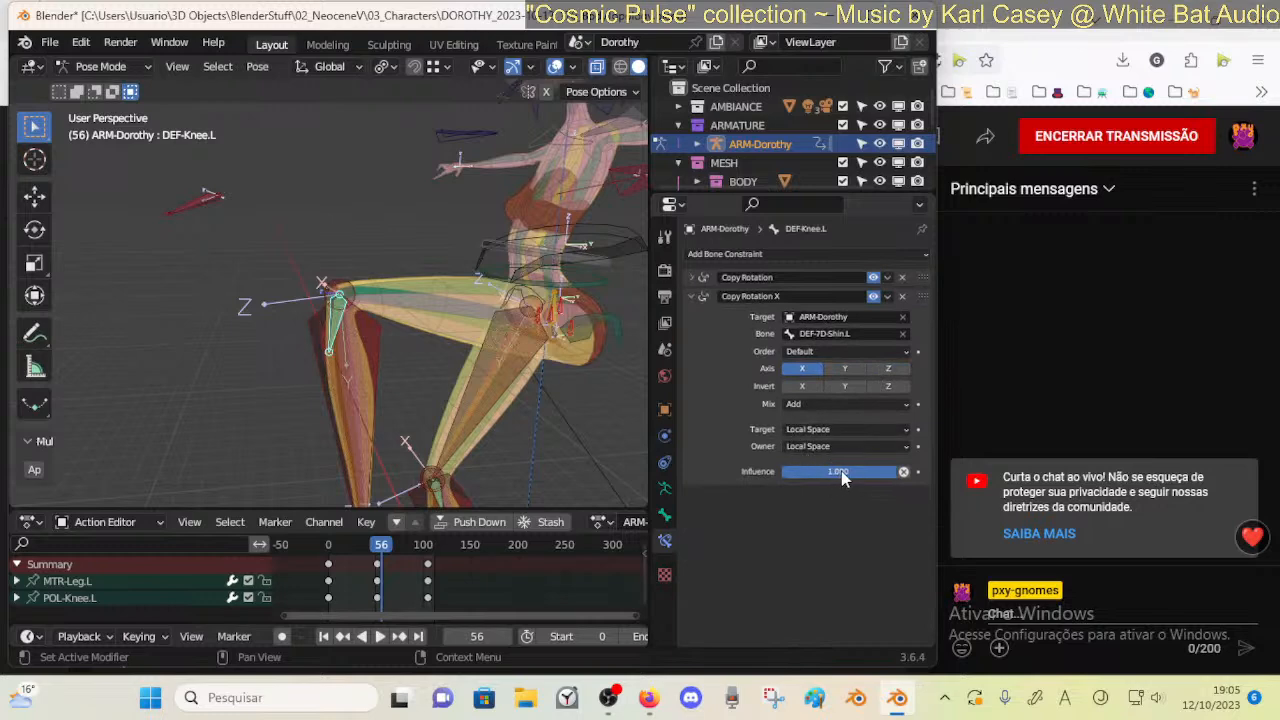
{"action": "left_click", "coordinate": [801, 386]}
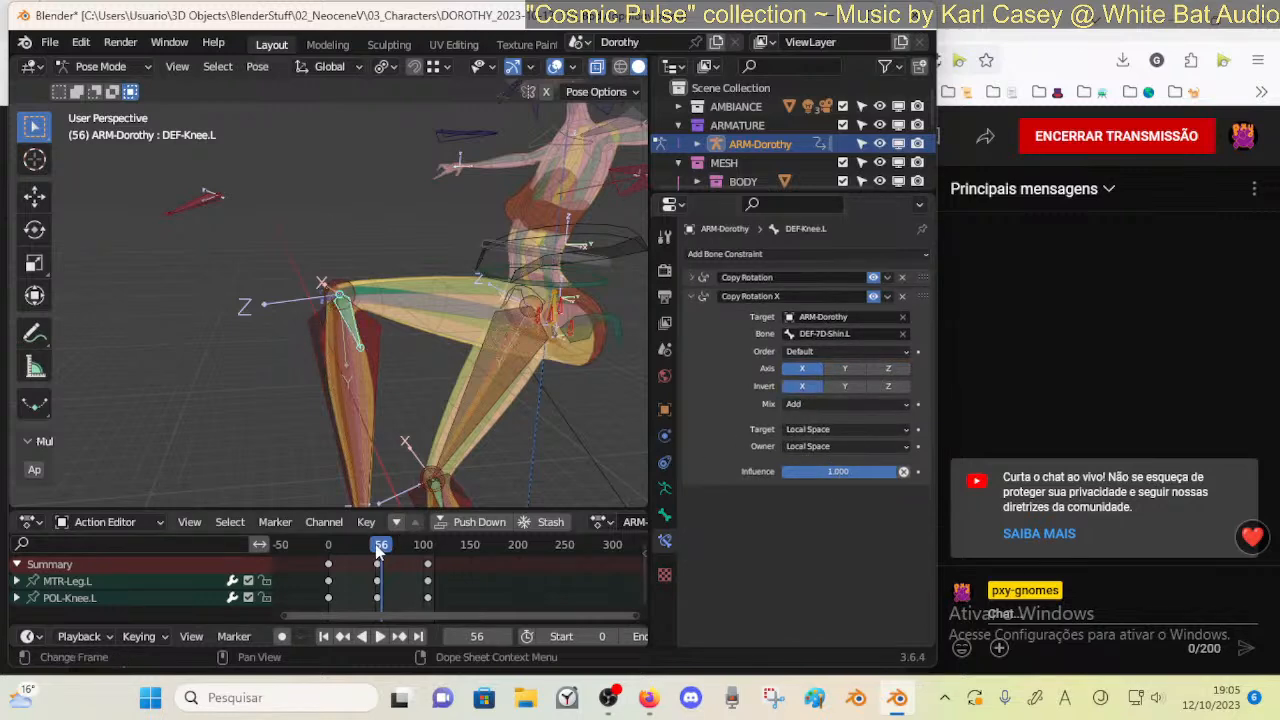
Lower the Copy Rotation X influence to 0.175 while checking DEF-Knee.L across the leg animation
{"action": "key", "text": "space"}
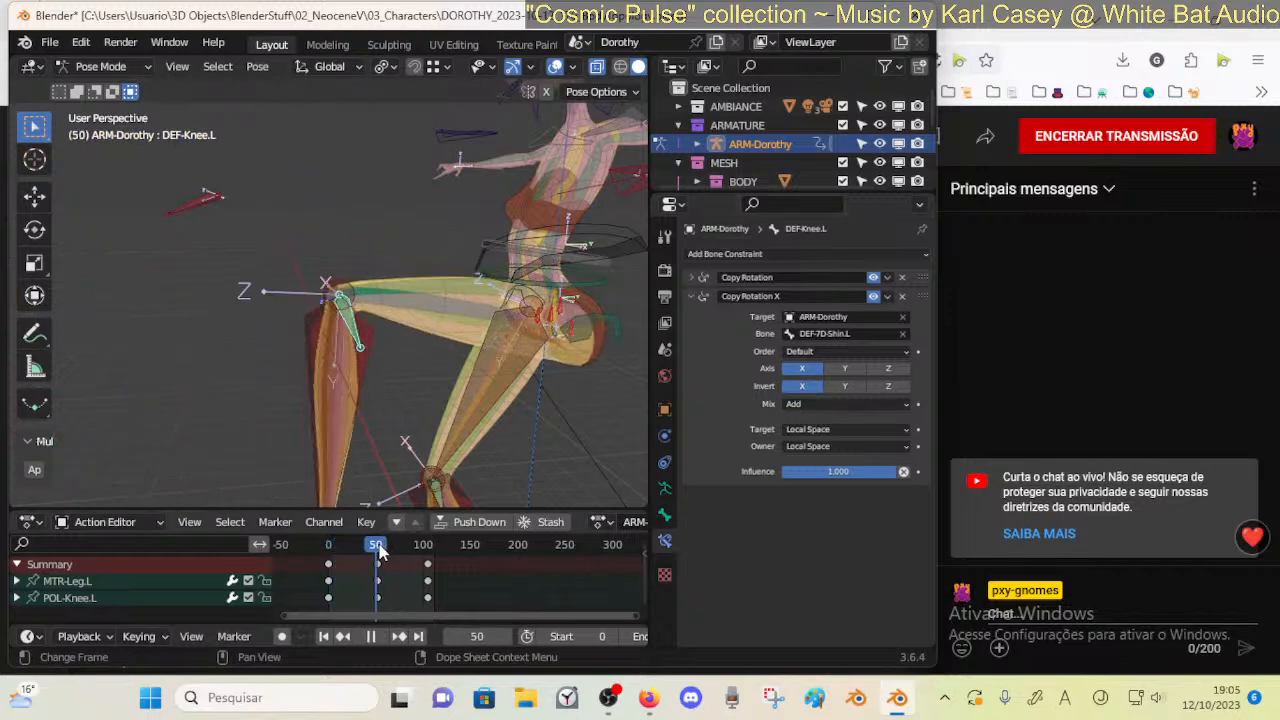
{"action": "key", "text": "Escape"}
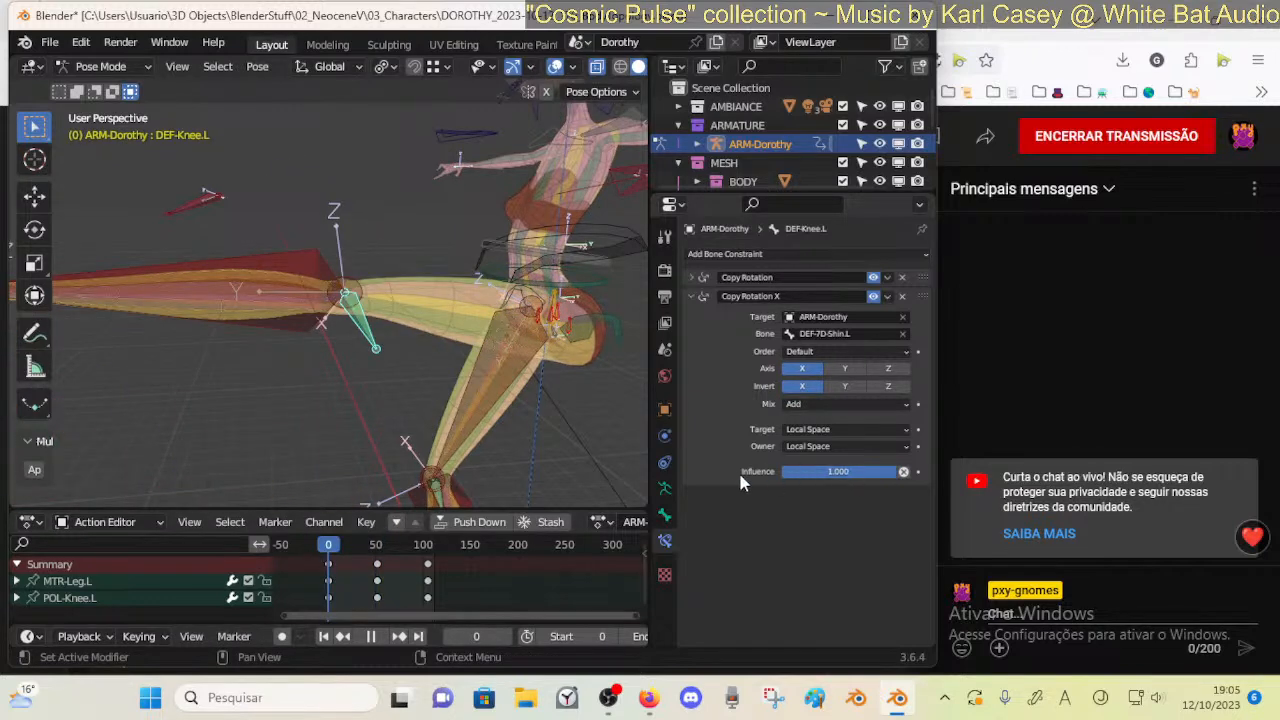
{"action": "left_click_drag", "start_coordinate": [843, 470], "coordinate": [772, 472]}
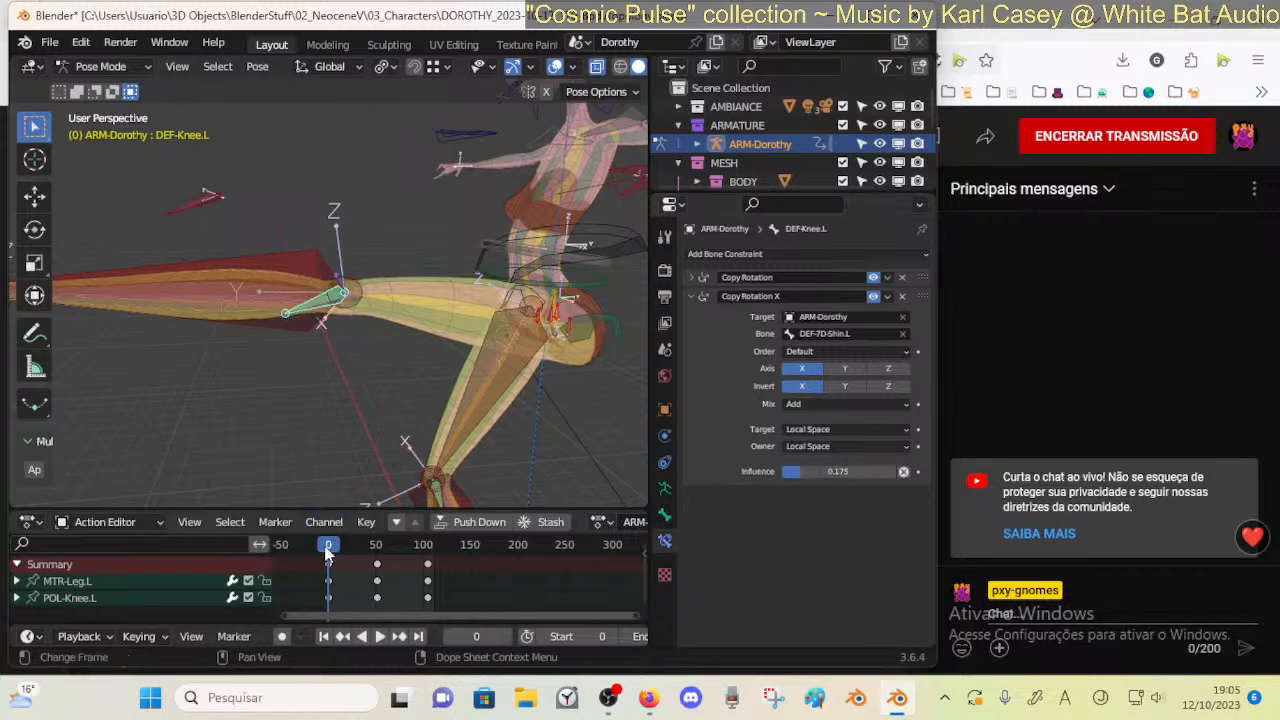
{"action": "key", "text": "space"}
{"action": "mouse_move", "coordinate": [342, 553]}
{"action": "left_mouse_down"}
{"action": "mouse_move", "coordinate": [400, 531]}
{"action": "mouse_move", "coordinate": [425, 540]}
{"action": "mouse_move", "coordinate": [368, 553]}
{"action": "mouse_move", "coordinate": [305, 540]}
{"action": "mouse_move", "coordinate": [430, 544]}
{"action": "mouse_move", "coordinate": [325, 543]}
{"action": "left_mouse_up"}
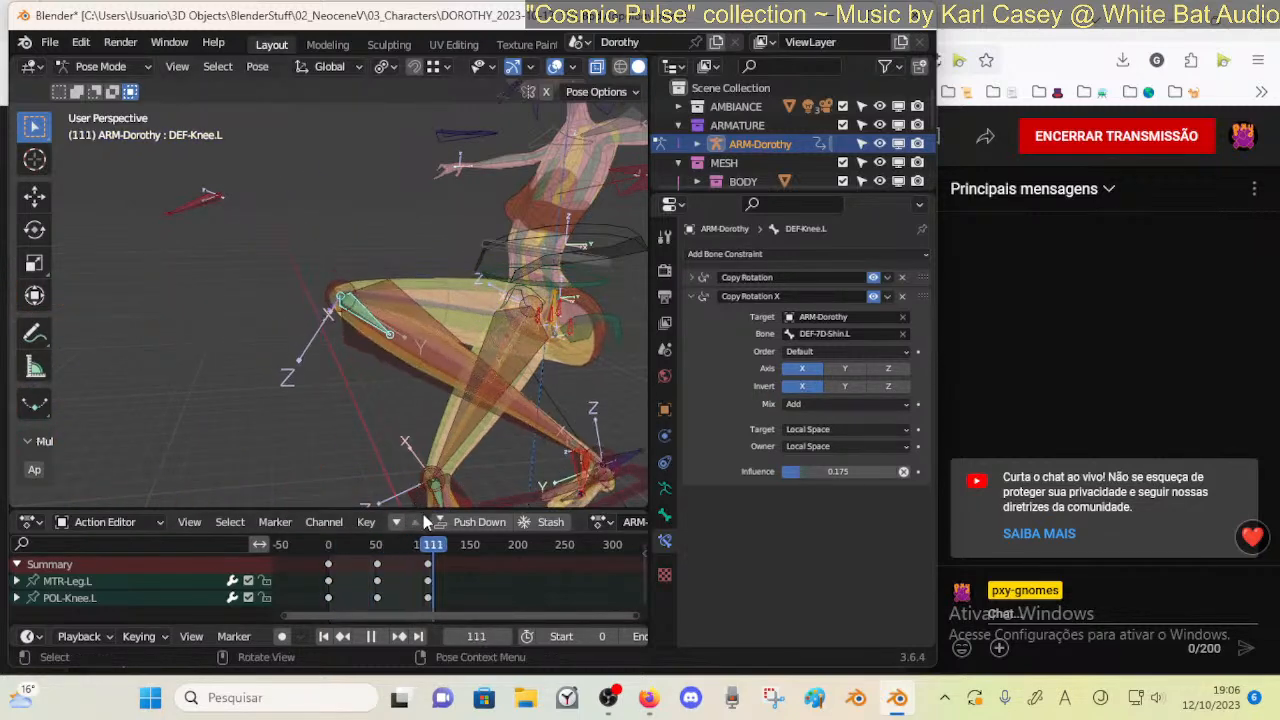
Move the MTR-Leg.L control at frame 111 to test how the left knee bends in different leg positions
{"action": "middle_click_drag", "start_coordinate": [437, 420], "coordinate": [417, 485]}
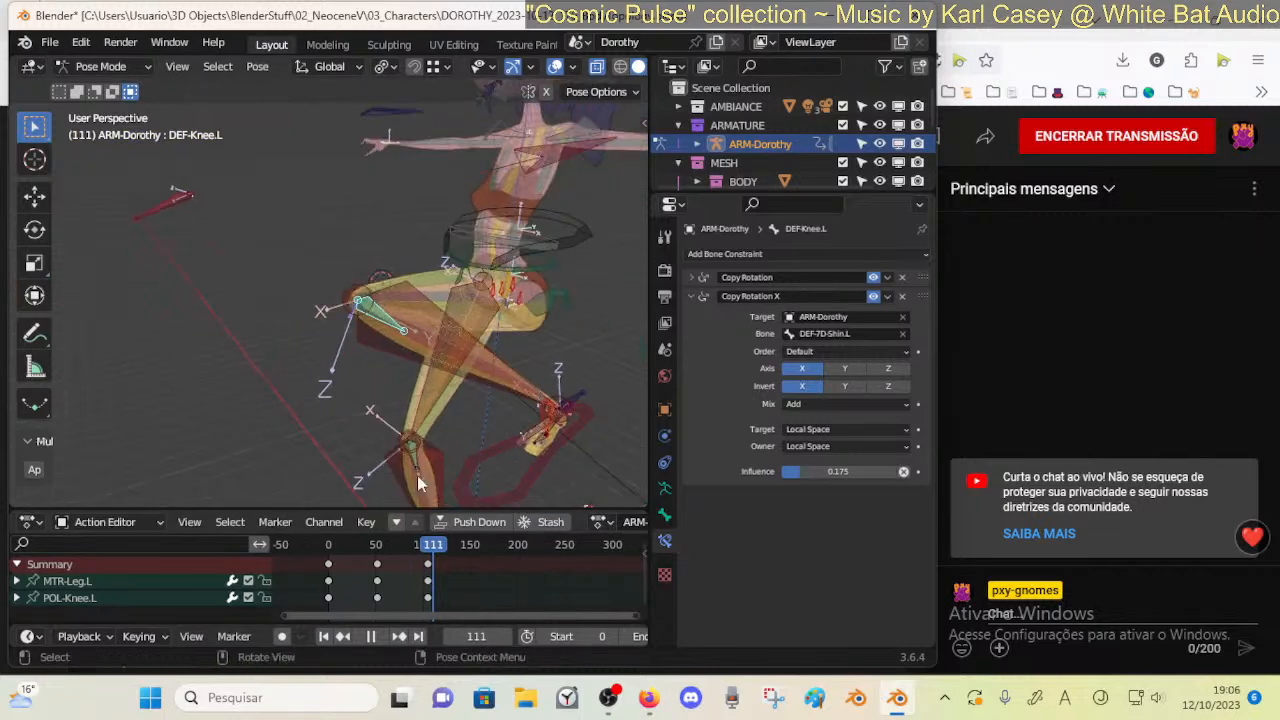
{"action": "left_click", "coordinate": [586, 413]}
{"action": "key", "text": "g"}
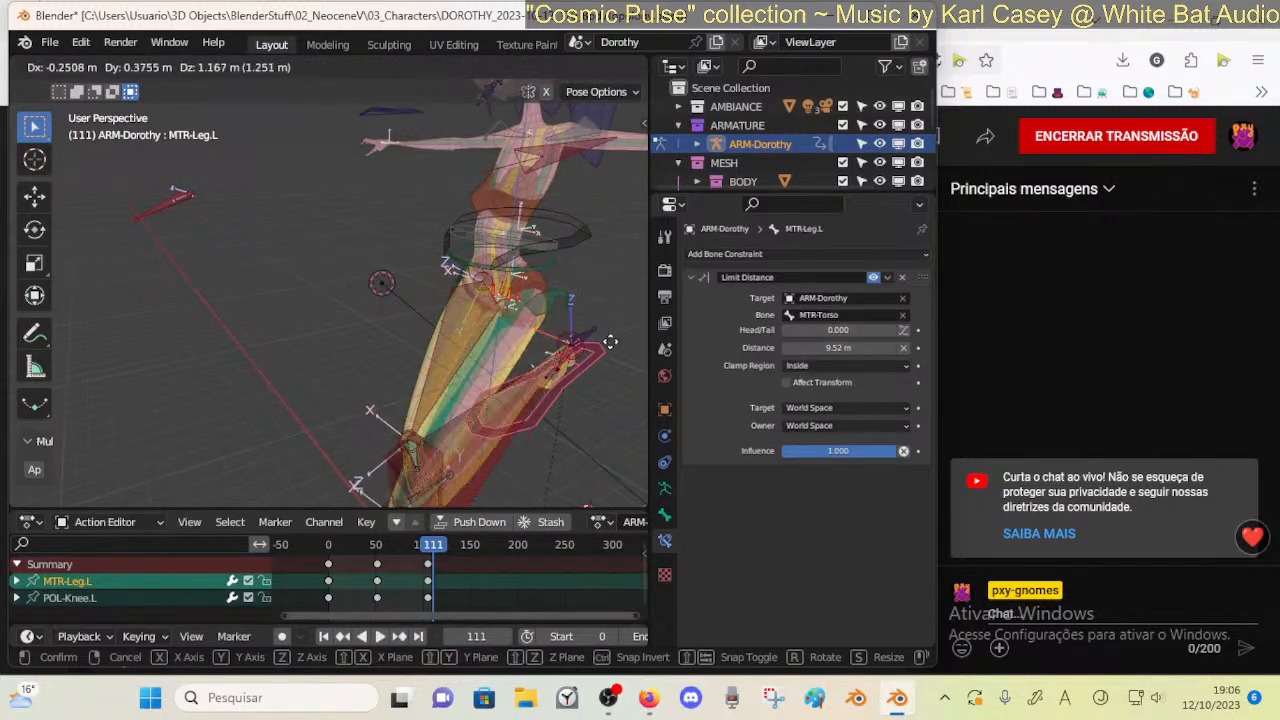
{"action": "left_click", "coordinate": [574, 352]}
{"action": "middle_click_drag", "start_coordinate": [574, 352], "coordinate": [571, 366]}
{"action": "key", "text": "g"}
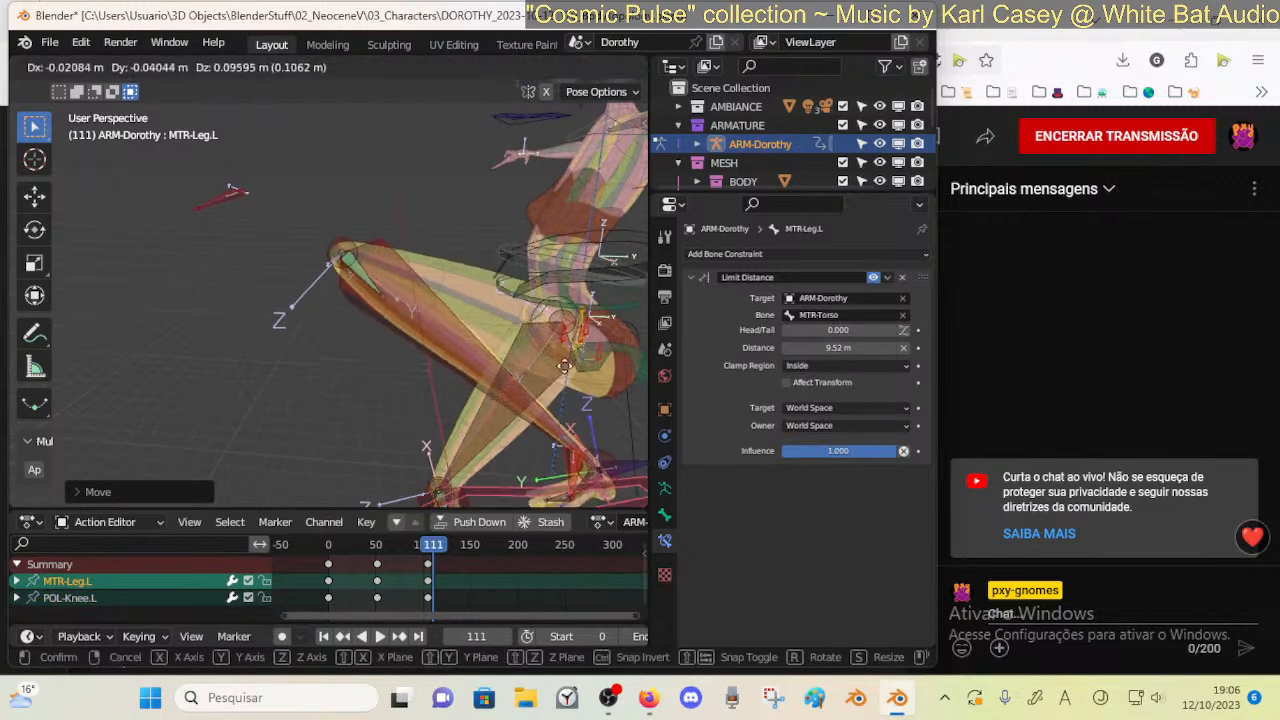
{"action": "left_click", "coordinate": [386, 497]}
Scrub the leg animation back to frame 5 and examine DEF-Knee.L on the extended leg
{"action": "left_click_drag", "start_coordinate": [372, 563], "coordinate": [332, 548]}
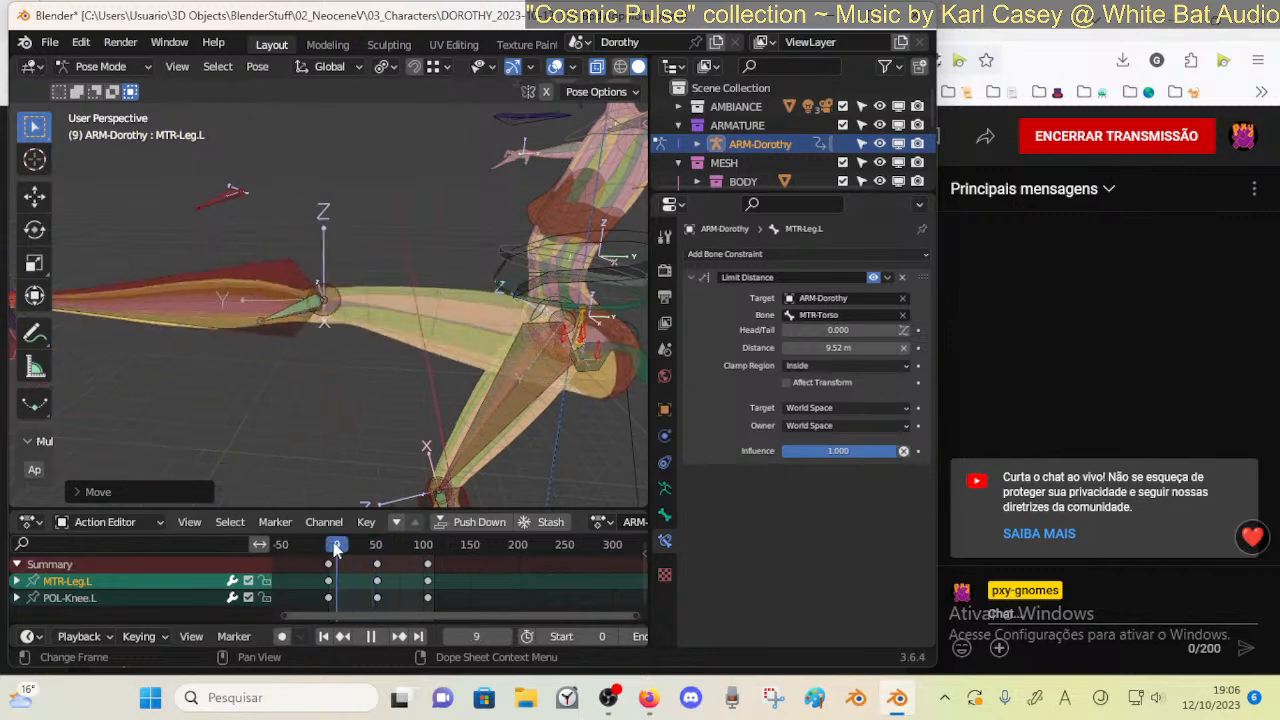
{"action": "left_click", "coordinate": [302, 310]}
{"action": "middle_click_drag", "start_coordinate": [323, 351], "coordinate": [439, 317]}
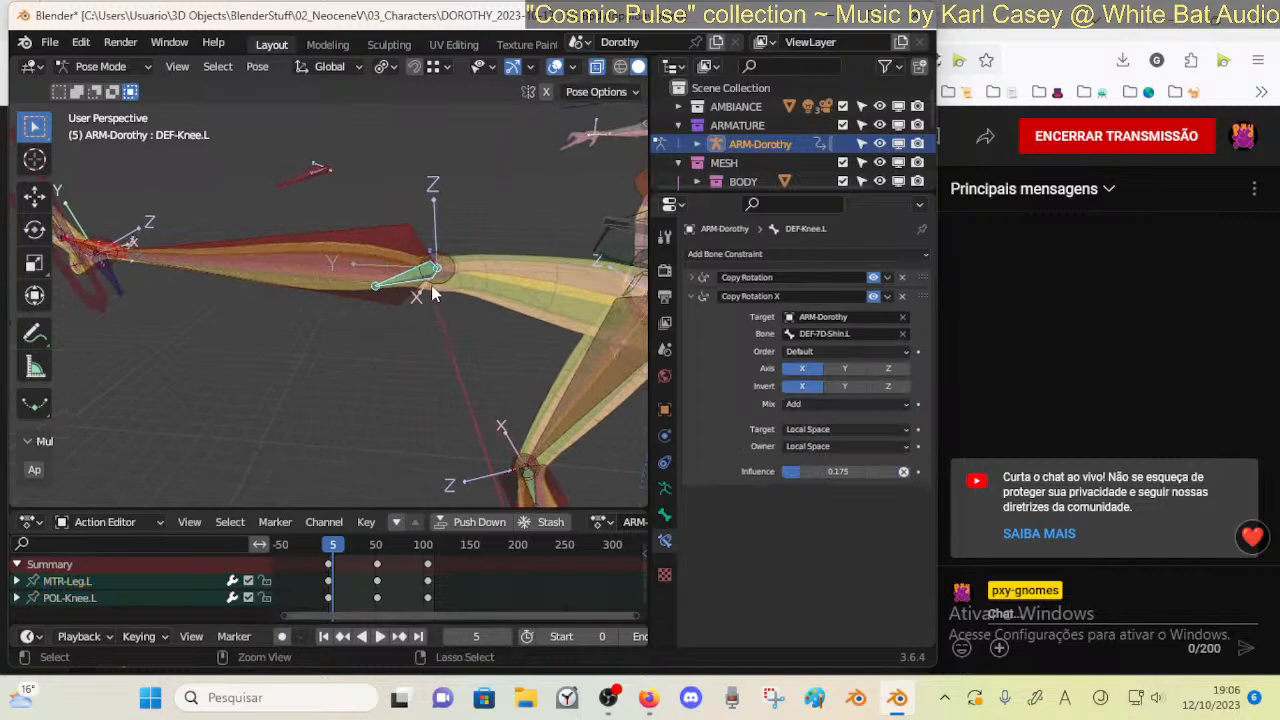
Switch the 00_Body mesh into Weight Paint mode and make DEF-Knee.L the active bone for painting
{"action": "key", "text": "ctrl+Tab"}
{"action": "left_click", "coordinate": [415, 273]}
{"action": "left_click", "coordinate": [417, 285]}
{"action": "left_click", "coordinate": [417, 285]}
{"action": "left_click", "coordinate": [405, 283]}
{"action": "left_click", "coordinate": [445, 290]}
{"action": "key", "text": "ctrl+Tab"}
{"action": "left_click", "coordinate": [390, 275]}
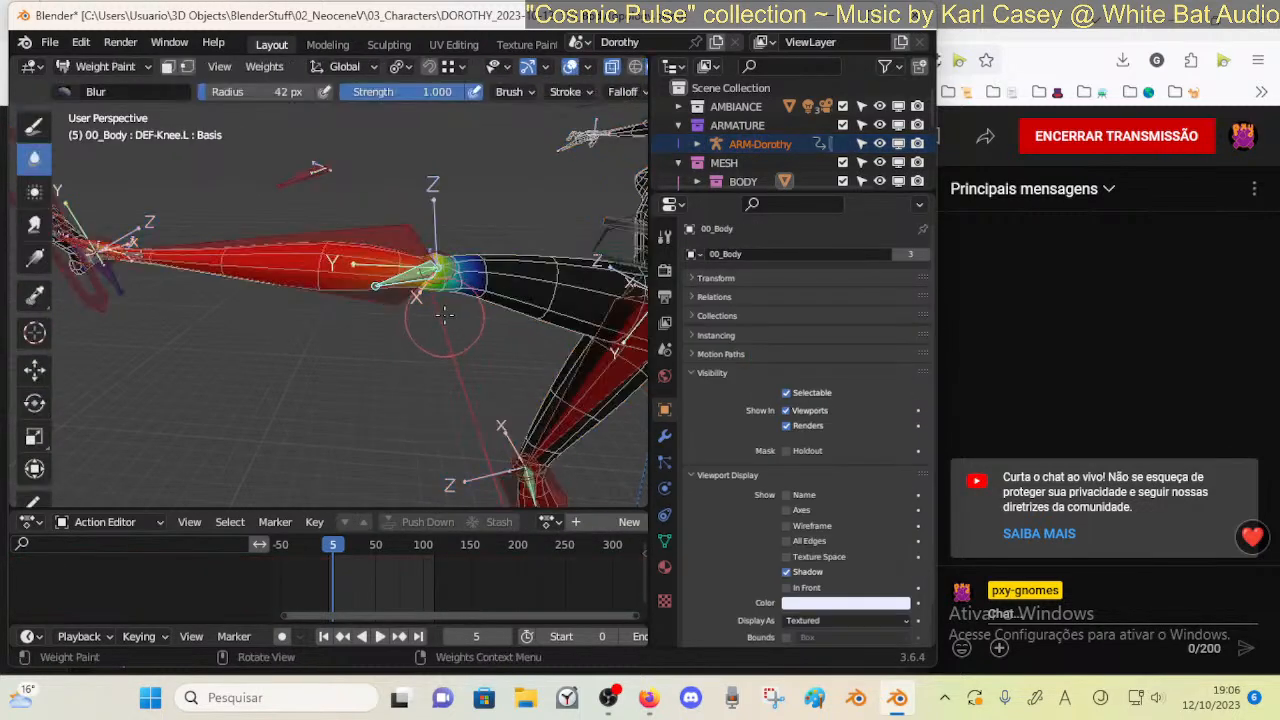
{"action": "left_click", "coordinate": [413, 276], "text": "ctrl"}
{"action": "left_click", "coordinate": [415, 281], "text": "ctrl"}
Choose the Draw brush with the Mix blend and set its radius to 37 px
{"action": "middle_click_drag", "start_coordinate": [443, 317], "coordinate": [414, 281], "text": "ctrl"}
{"action": "key", "text": "ctrl+f"}
{"action": "right_click", "coordinate": [472, 262]}
{"action": "left_click", "coordinate": [44, 129]}
{"action": "key", "text": "ctrl+s"}
{"action": "key", "text": "f"}
{"action": "left_click", "coordinate": [496, 327]}
Paint DEF-Knee.L weight at 1.000 over the kneecap on both sides of the left knee
{"action": "left_click", "coordinate": [438, 336]}
{"action": "middle_click_drag", "start_coordinate": [422, 318], "coordinate": [381, 373]}
{"action": "mouse_move", "coordinate": [380, 370]}
{"action": "left_mouse_down"}
{"action": "mouse_move", "coordinate": [425, 357]}
{"action": "mouse_move", "coordinate": [400, 372]}
{"action": "mouse_move", "coordinate": [428, 386]}
{"action": "mouse_move", "coordinate": [388, 408]}
{"action": "mouse_move", "coordinate": [430, 380]}
{"action": "left_mouse_up"}
{"action": "mouse_move", "coordinate": [430, 390]}
{"action": "middle_mouse_down"}
{"action": "mouse_move", "coordinate": [176, 377]}
{"action": "mouse_move", "coordinate": [228, 395]}
{"action": "middle_mouse_up"}
{"action": "scroll", "coordinate": [228, 395], "scroll_direction": "up", "scroll_amount": 6}
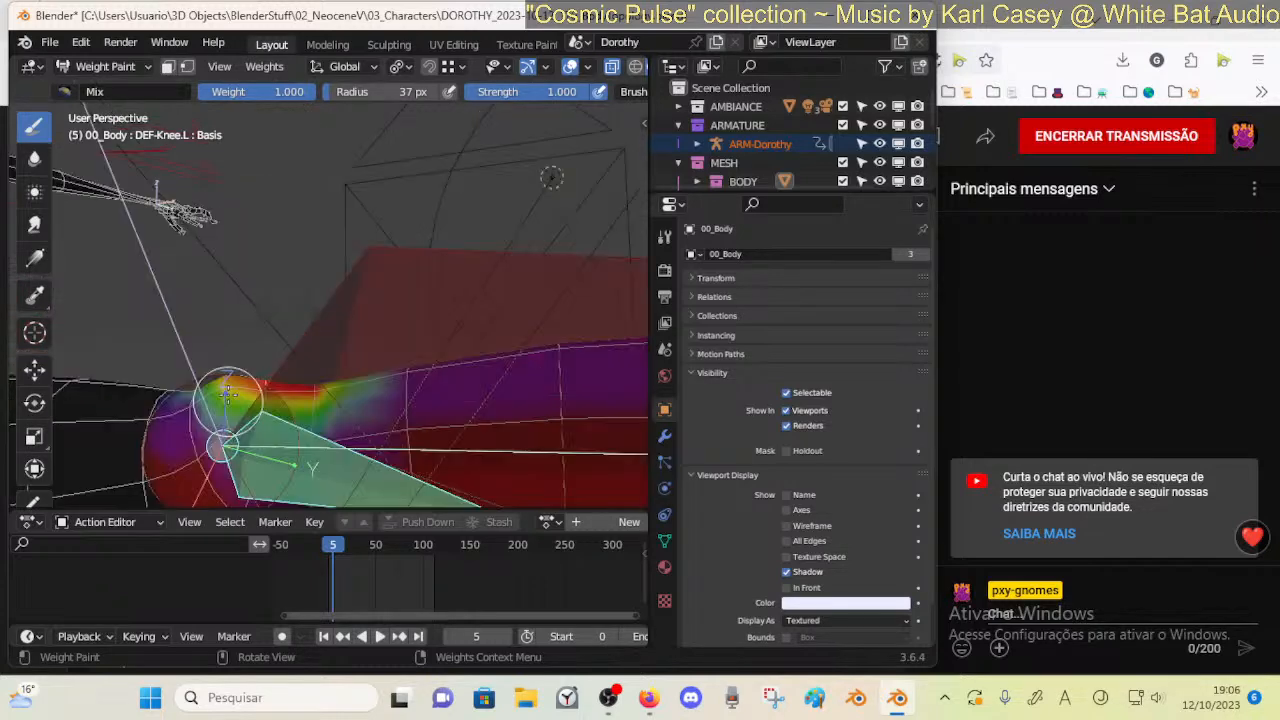
{"action": "left_click_drag", "start_coordinate": [228, 395], "coordinate": [290, 380]}
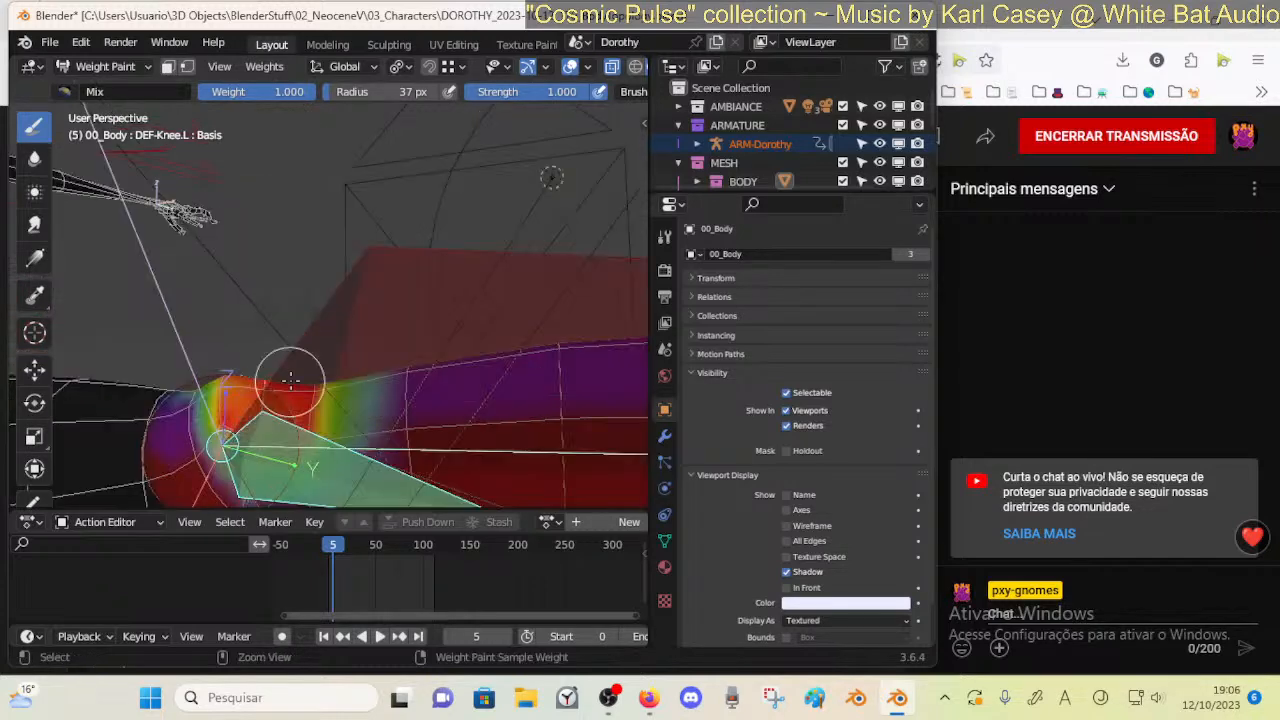
{"action": "mouse_move", "coordinate": [290, 380]}
{"action": "middle_mouse_down"}
{"action": "mouse_move", "coordinate": [297, 402]}
{"action": "mouse_move", "coordinate": [266, 295]}
{"action": "mouse_move", "coordinate": [396, 382]}
{"action": "mouse_move", "coordinate": [412, 376]}
{"action": "middle_mouse_up"}
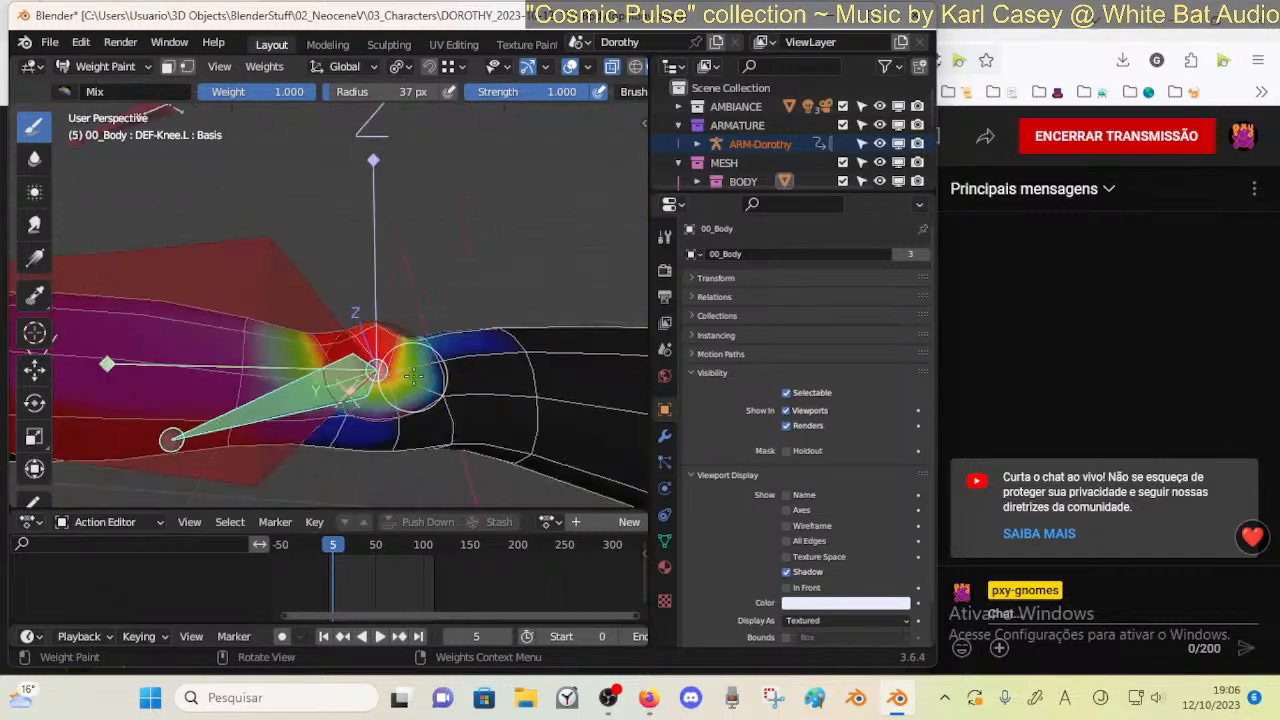
Blur the DEF-Knee.L weights around the knee and upper shin, and test the deformation by temporarily moving the bone
{"action": "left_click_drag", "start_coordinate": [412, 376], "coordinate": [393, 403], "text": "shift"}
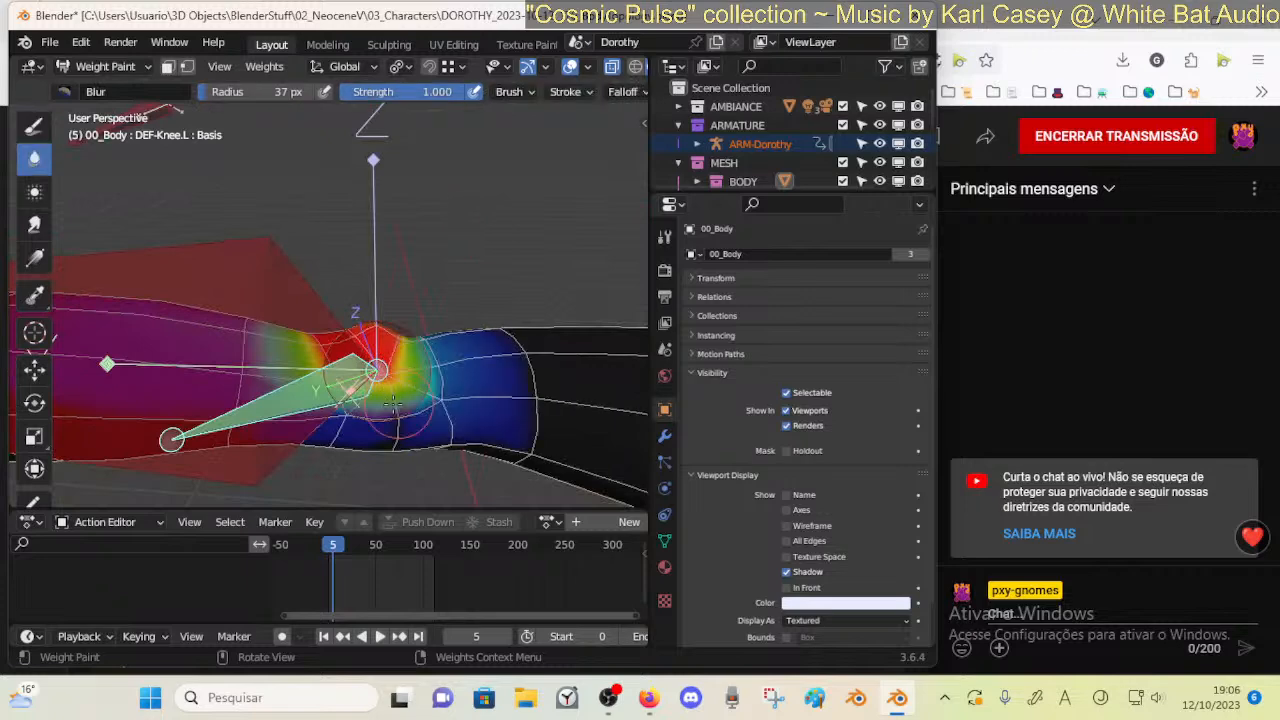
{"action": "middle_click_drag", "start_coordinate": [393, 403], "coordinate": [255, 372]}
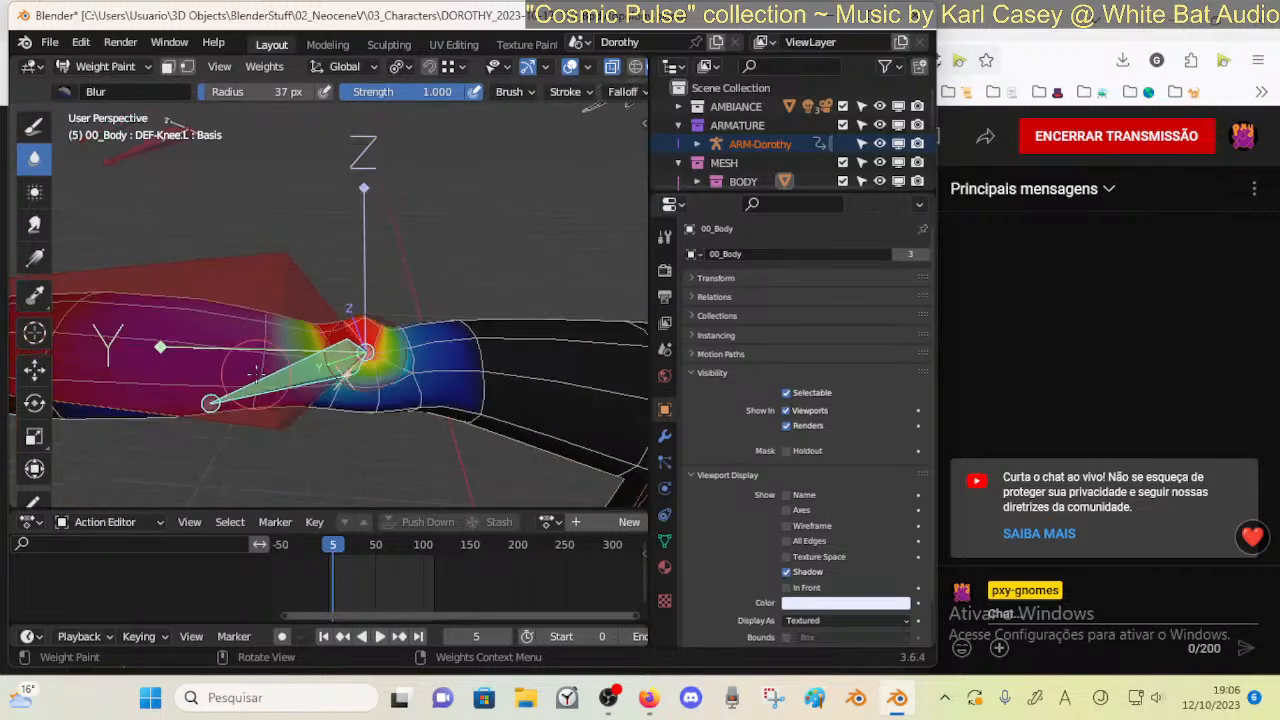
{"action": "left_click_drag", "start_coordinate": [256, 373], "coordinate": [307, 334]}
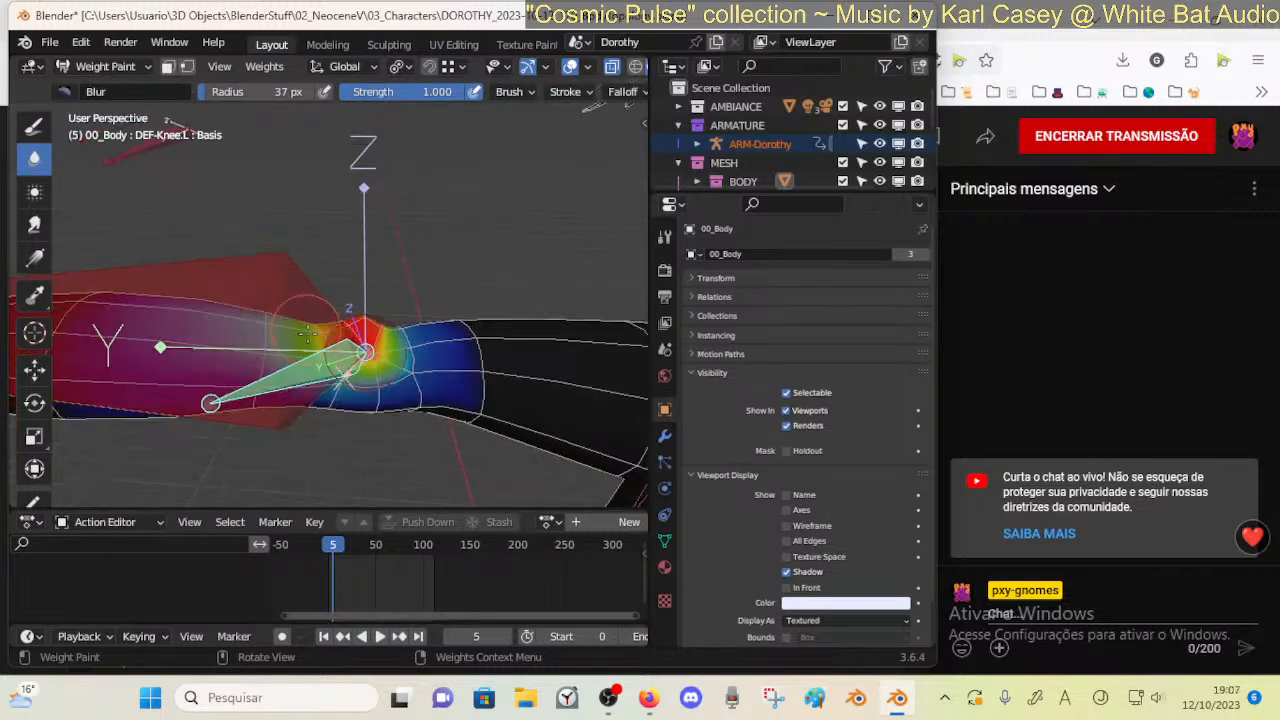
{"action": "key", "text": "g"}
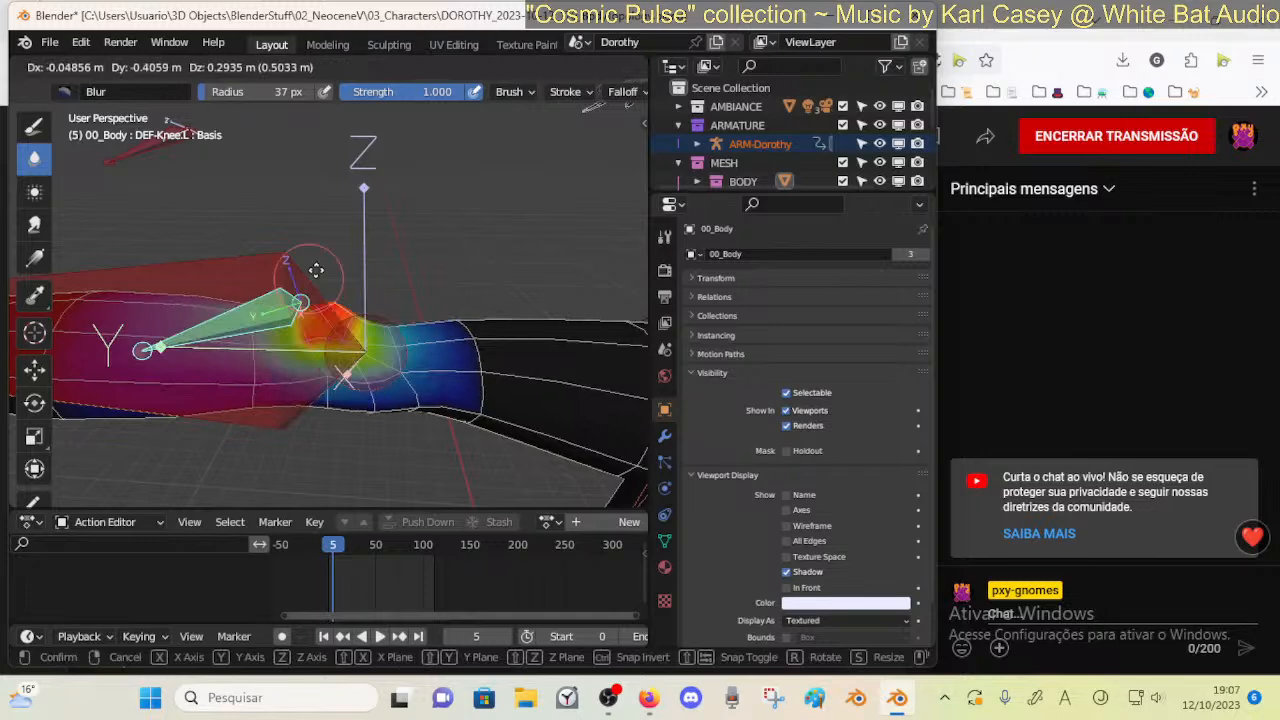
{"action": "key", "text": "Escape"}
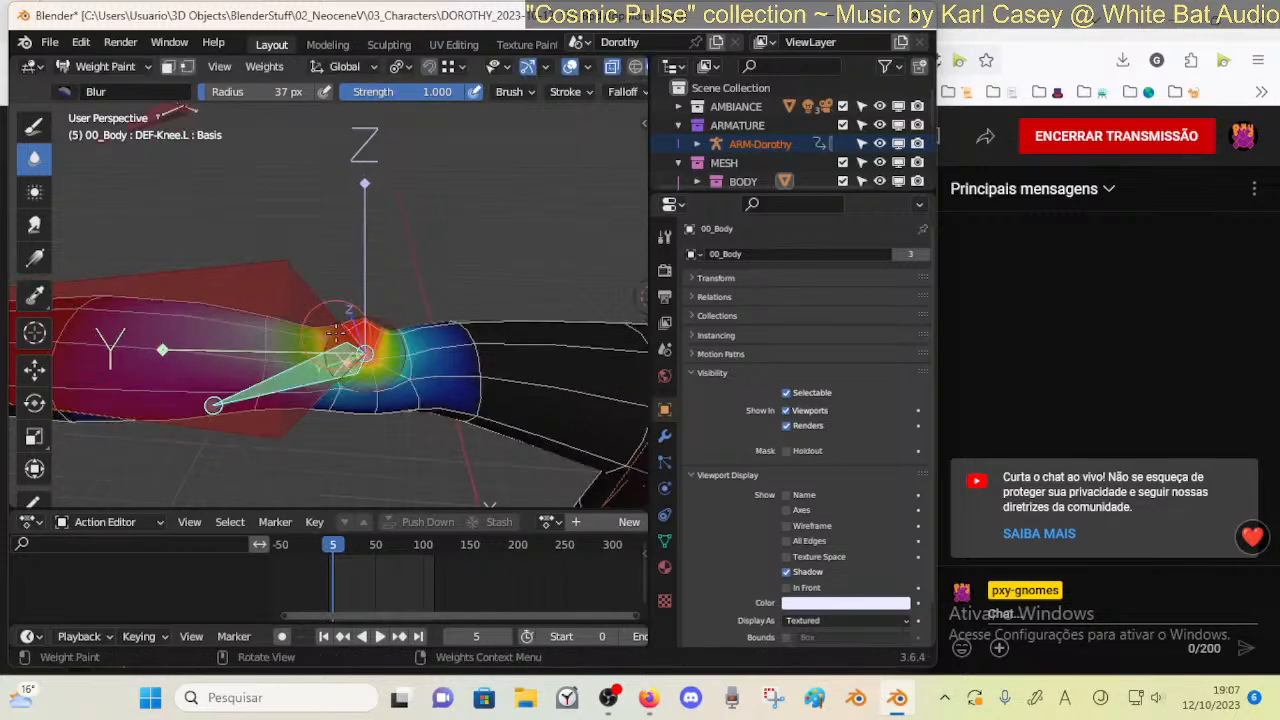
Subtract DEF-Knee.L weight from the shin with a 66 px brush and around the knee's side with a 38 px brush
{"action": "left_click", "coordinate": [34, 127]}
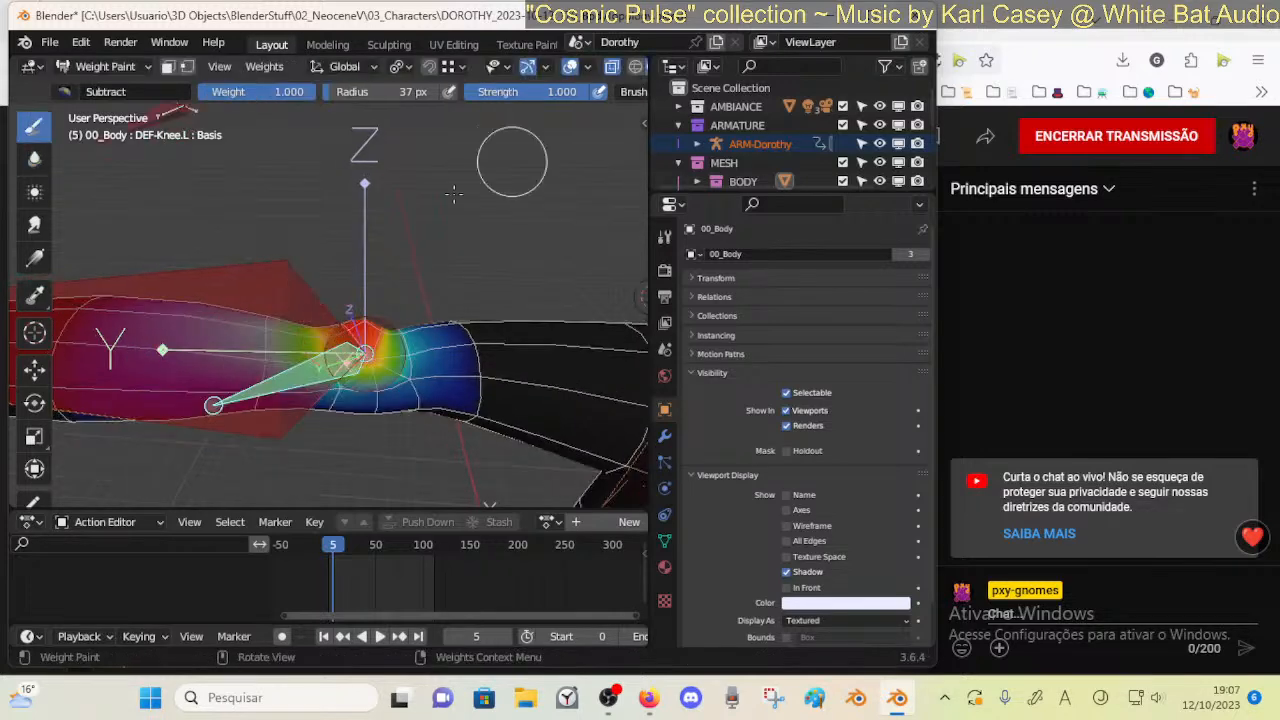
{"action": "key", "text": "f"}
{"action": "left_click", "coordinate": [454, 194]}
{"action": "left_click_drag", "start_coordinate": [135, 362], "coordinate": [263, 375]}
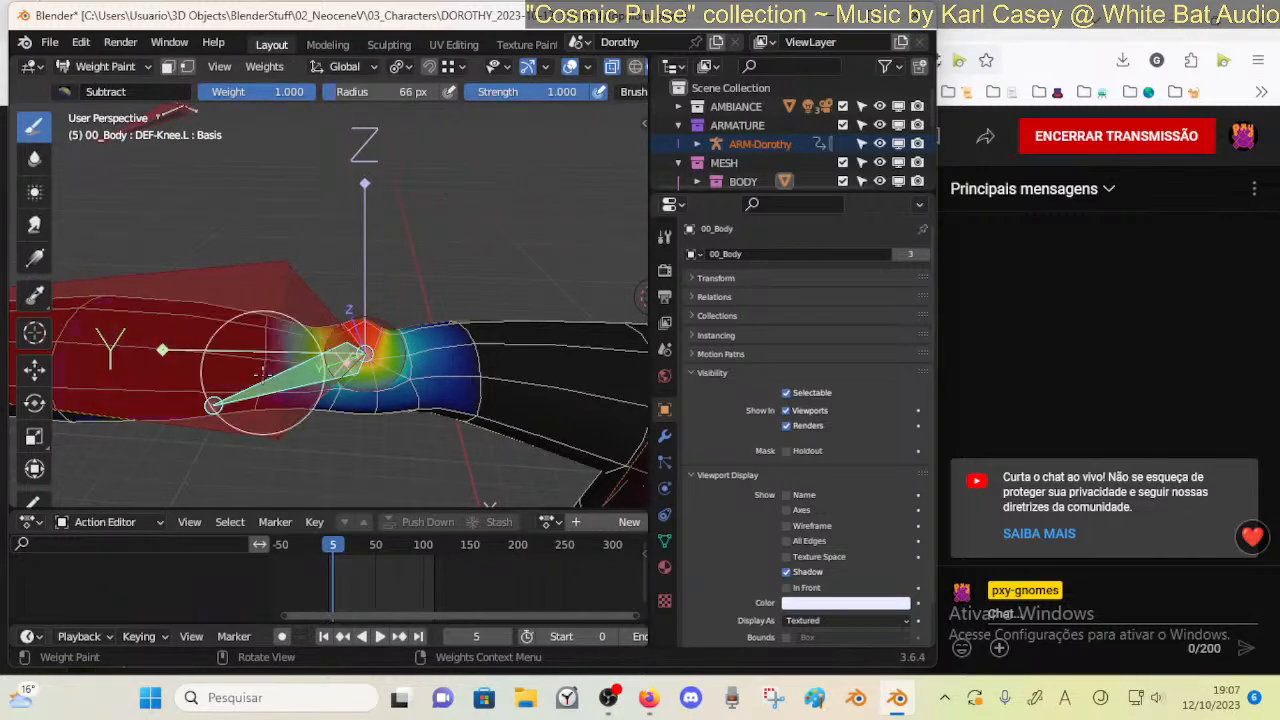
{"action": "mouse_move", "coordinate": [263, 375]}
{"action": "middle_mouse_down"}
{"action": "mouse_move", "coordinate": [388, 372]}
{"action": "mouse_move", "coordinate": [286, 305]}
{"action": "mouse_move", "coordinate": [296, 312]}
{"action": "middle_mouse_up"}
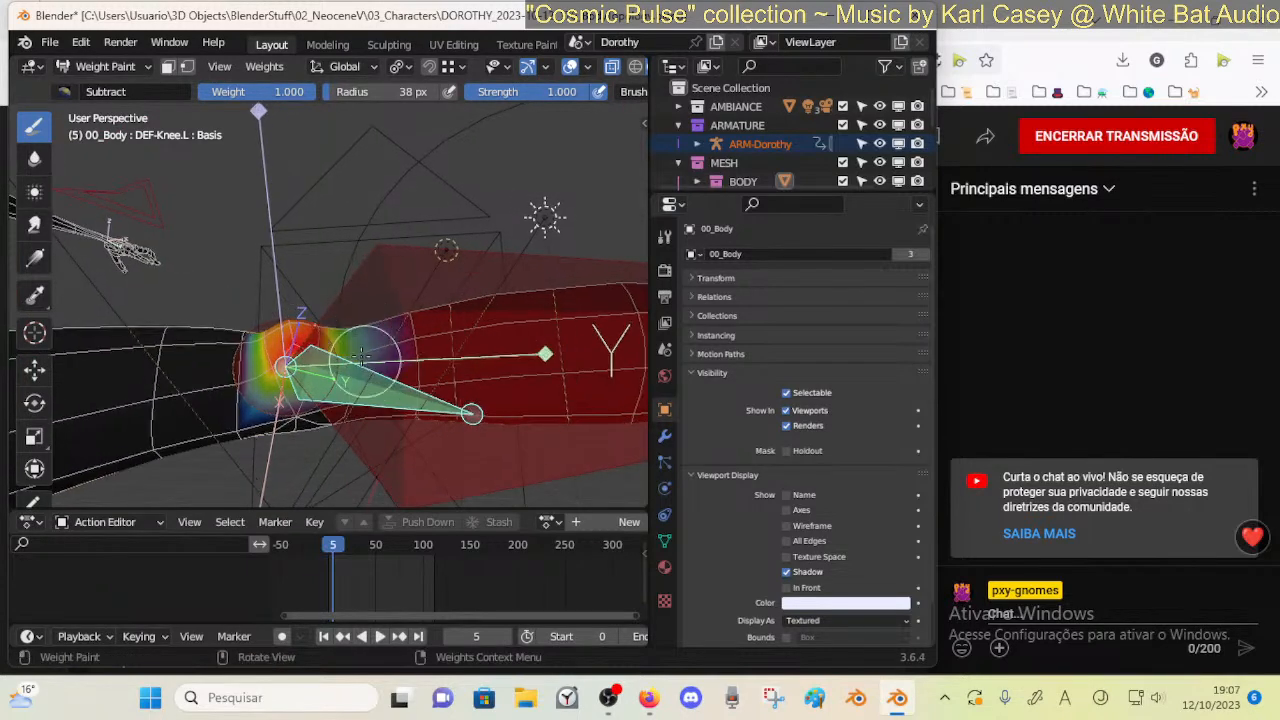
{"action": "left_click", "coordinate": [274, 375]}
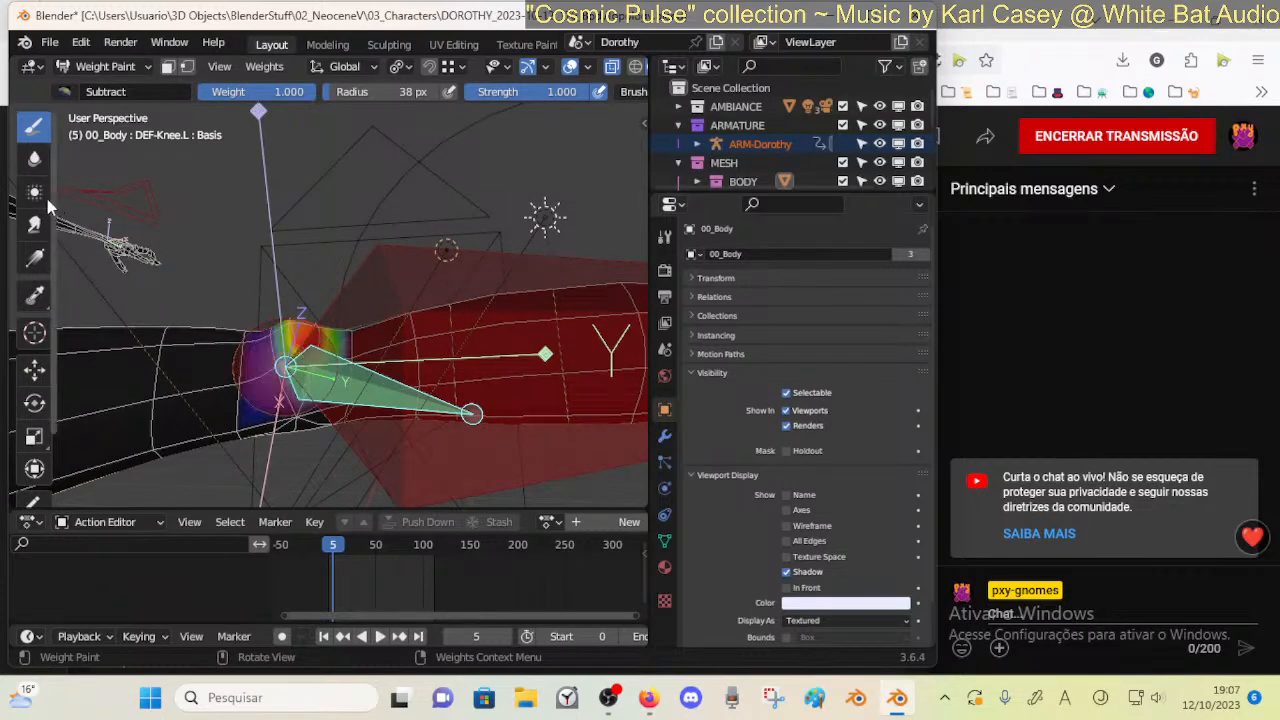
Soften the DEF-Knee.L weights over the kneecap and upper shin with a 30 px Blur brush
{"action": "left_click", "coordinate": [34, 160]}
{"action": "mouse_move", "coordinate": [321, 325]}
{"action": "middle_mouse_down"}
{"action": "mouse_move", "coordinate": [352, 314]}
{"action": "mouse_move", "coordinate": [358, 368]}
{"action": "mouse_move", "coordinate": [339, 389]}
{"action": "middle_mouse_up"}
{"action": "key", "text": "f"}
{"action": "left_click", "coordinate": [343, 322]}
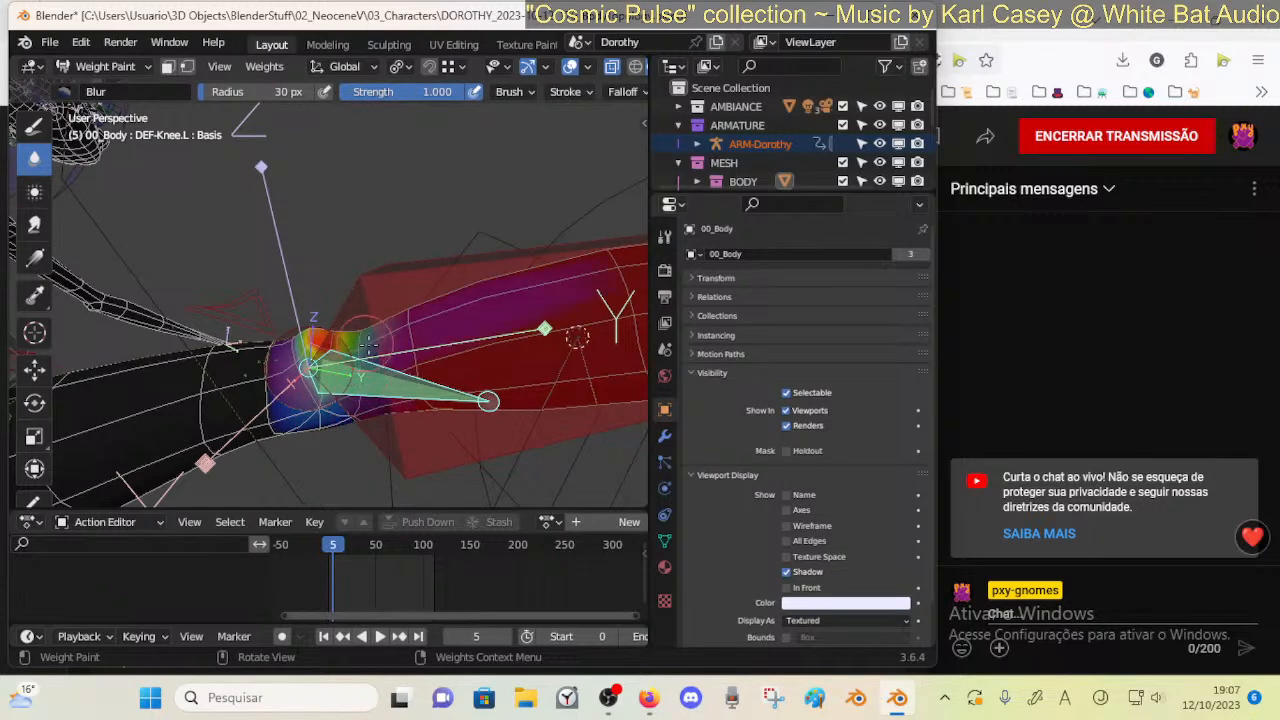
Blur the DEF-Knee.L weights all around the left knee joint with the 30 px brush
{"action": "middle_click_drag", "start_coordinate": [357, 388], "coordinate": [379, 446]}
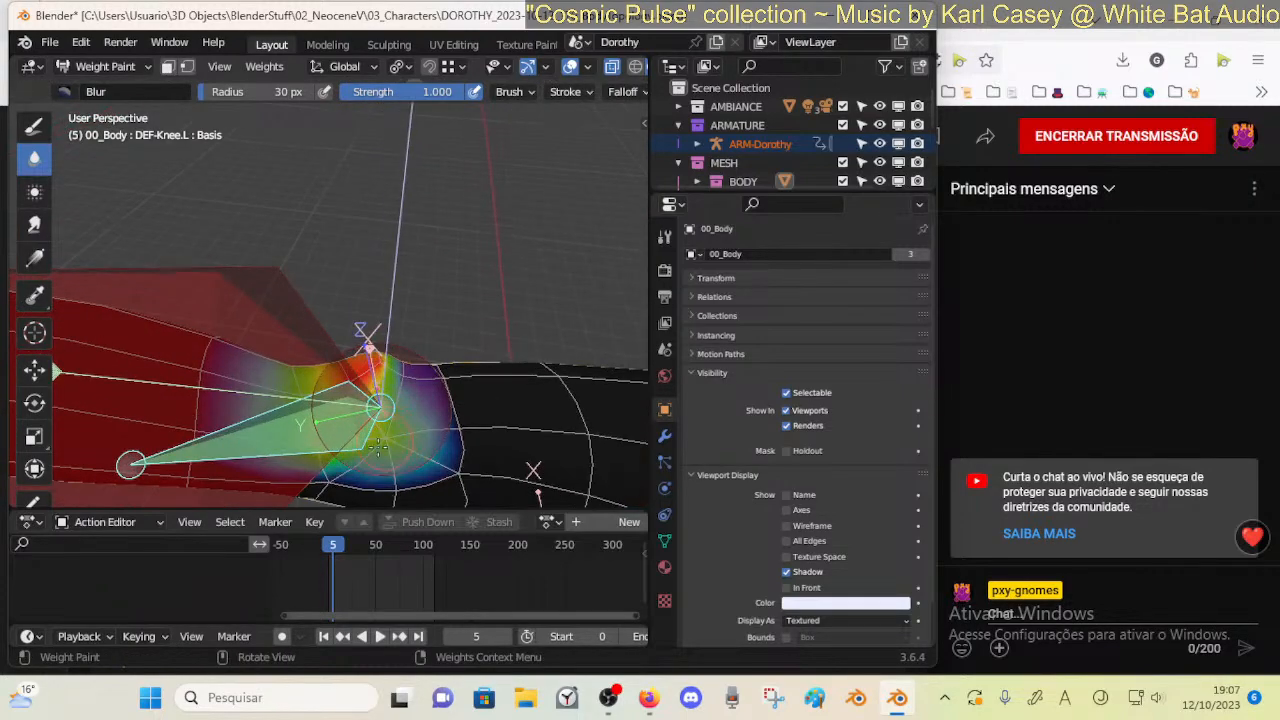
{"action": "middle_click_drag", "start_coordinate": [417, 378], "coordinate": [382, 404]}
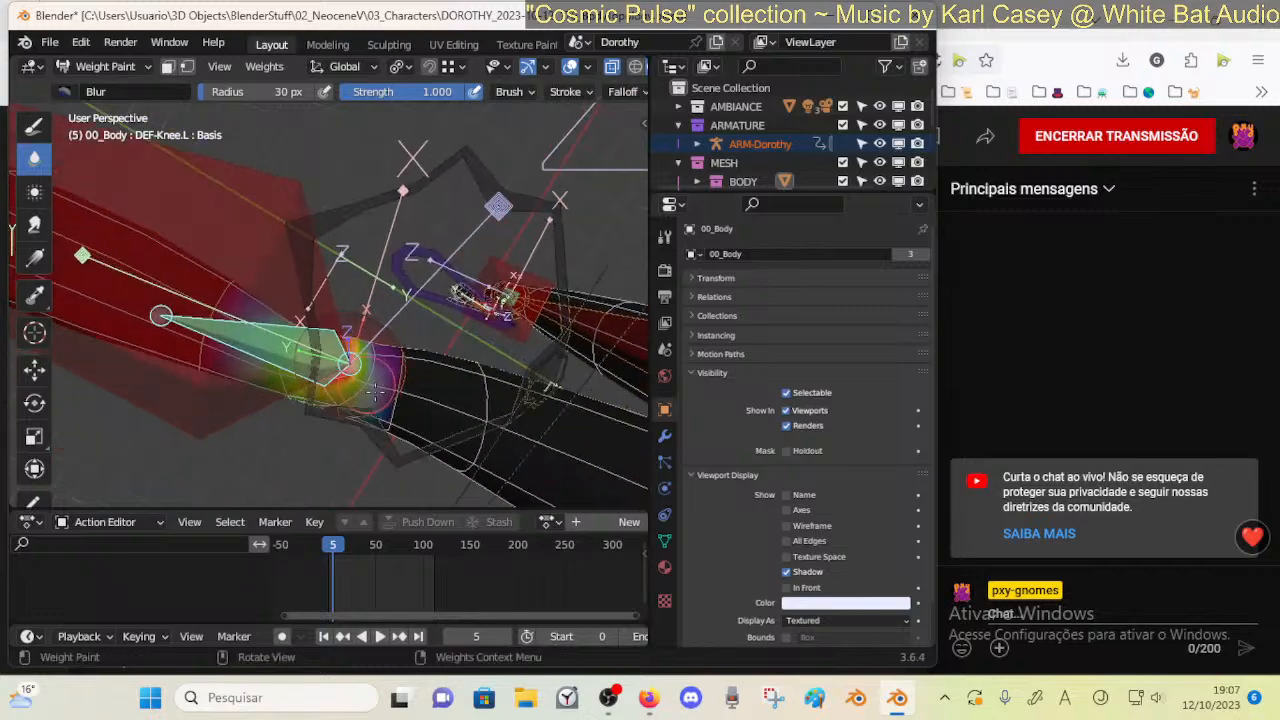
{"action": "middle_click_drag", "start_coordinate": [394, 355], "coordinate": [318, 341]}
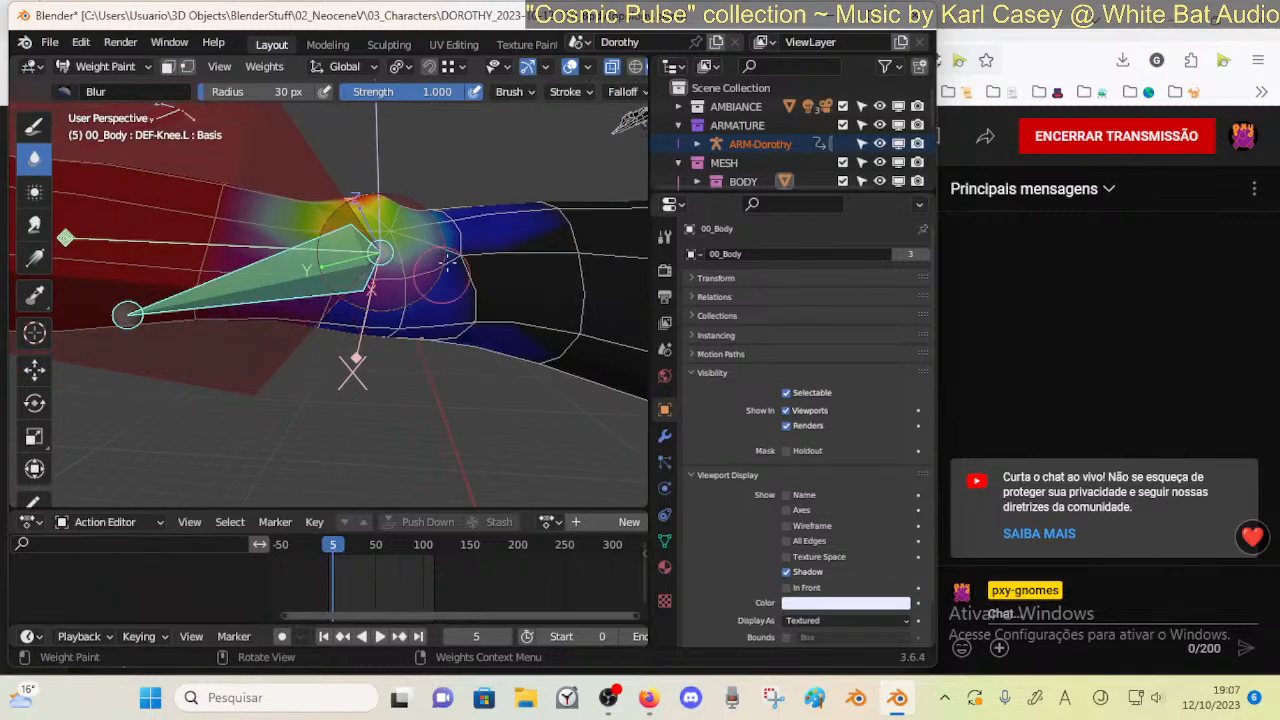
{"action": "middle_click_drag", "start_coordinate": [423, 345], "coordinate": [451, 238]}
{"action": "middle_click_drag", "start_coordinate": [340, 299], "coordinate": [370, 276]}
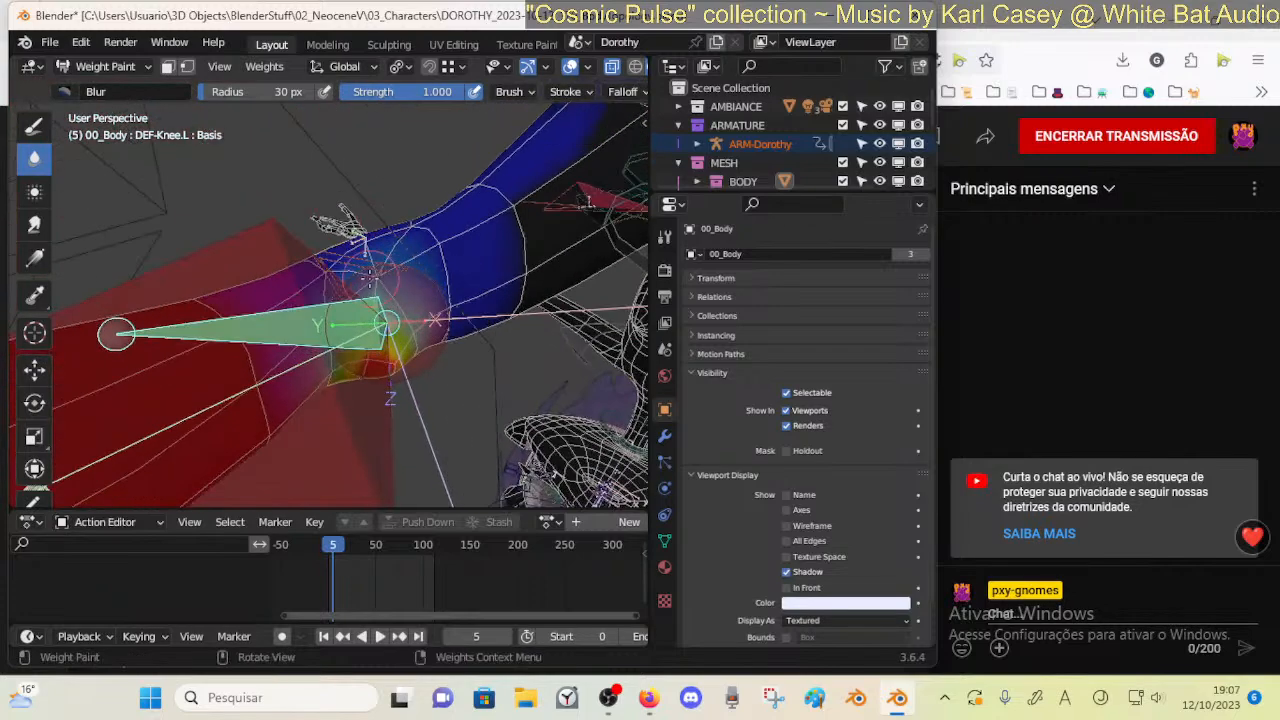
Enlarge the Blur brush to 35 px and smooth the DEF-Knee.L weights on both sides of the knee
{"action": "key", "text": "f"}
{"action": "left_click", "coordinate": [390, 232]}
{"action": "middle_click_drag", "start_coordinate": [395, 232], "coordinate": [390, 272]}
{"action": "left_click", "coordinate": [418, 290], "text": "ctrl"}
{"action": "left_click", "coordinate": [418, 290], "text": "ctrl"}
{"action": "scroll", "coordinate": [418, 292], "scroll_direction": "down", "scroll_amount": 3}
{"action": "key", "text": "f"}
{"action": "left_click", "coordinate": [391, 282]}
{"action": "middle_click_drag", "start_coordinate": [401, 322], "coordinate": [284, 320]}
{"action": "middle_click_drag", "start_coordinate": [251, 368], "coordinate": [255, 290]}
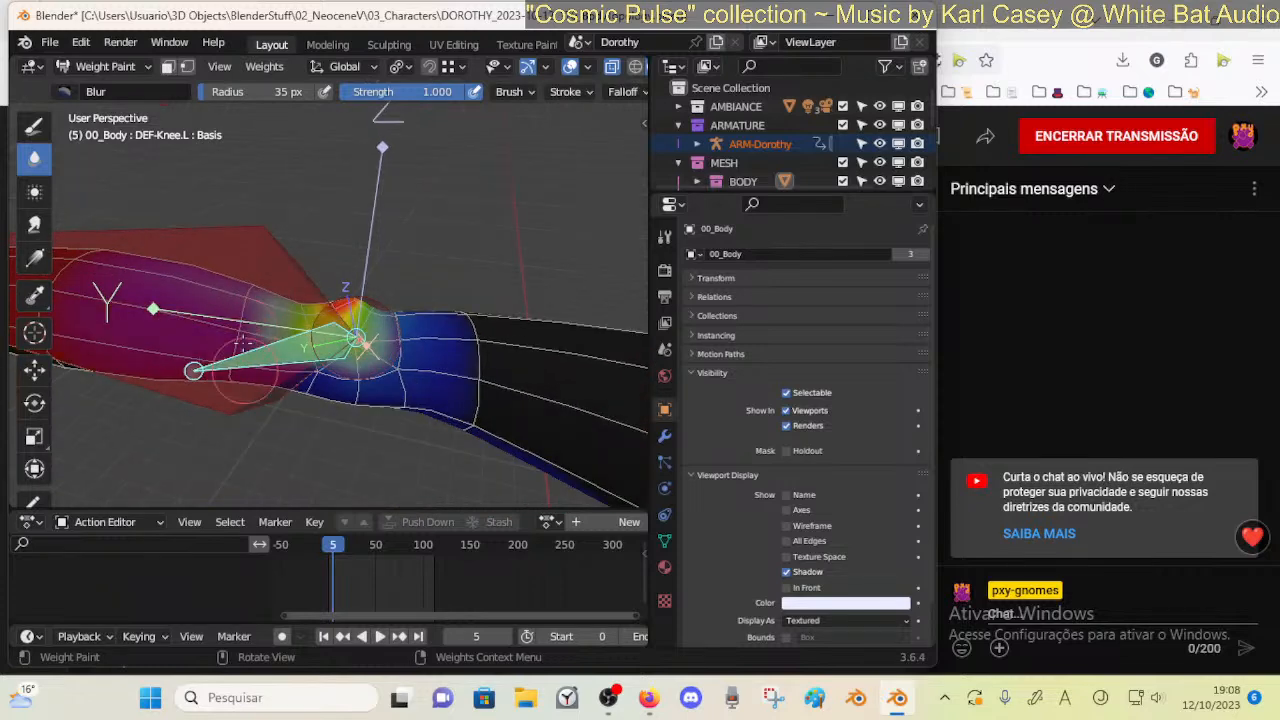
Play the leg animation and return it to frame 0
{"action": "middle_click_drag", "start_coordinate": [254, 338], "coordinate": [440, 345]}
{"action": "middle_click_drag", "start_coordinate": [425, 385], "coordinate": [380, 300]}
{"action": "key", "text": "space"}
{"action": "left_click_drag", "start_coordinate": [420, 545], "coordinate": [328, 556]}
Try moving and rotating the DEF-Knee.L bone to test the knee deformation, and undo the last change
{"action": "key", "text": "g"}
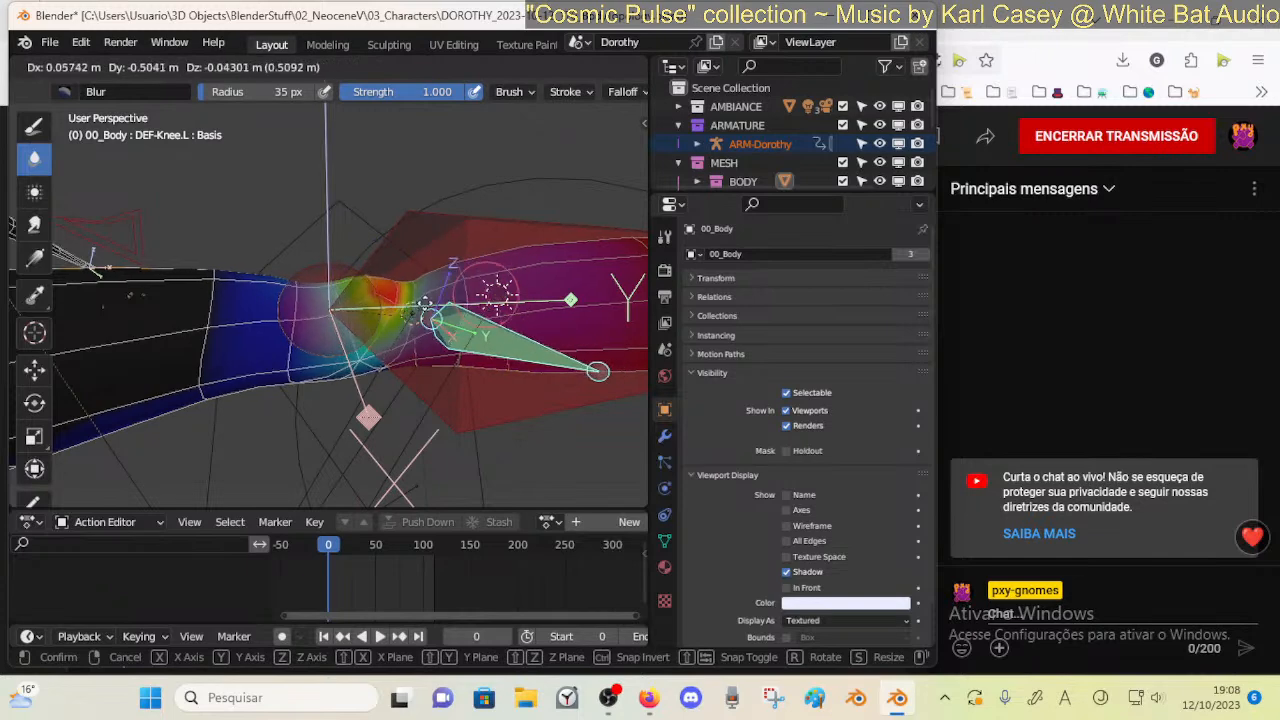
{"action": "key", "text": "r"}
{"action": "left_click", "coordinate": [448, 226]}
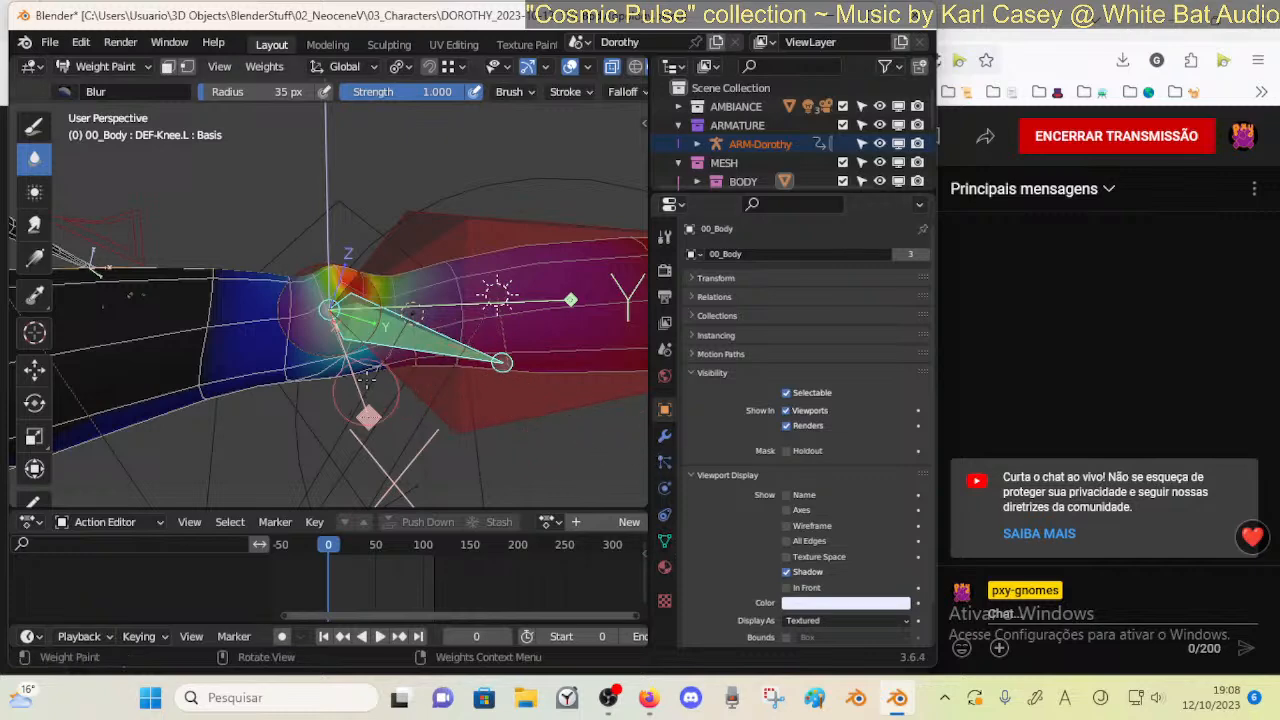
{"action": "middle_click_drag", "start_coordinate": [367, 388], "coordinate": [360, 383]}
{"action": "key", "text": "ctrl+z"}
Subtract the stray DEF-Knee.L weights from the unweighted side of the leg beyond the knee
{"action": "left_click", "coordinate": [36, 127]}
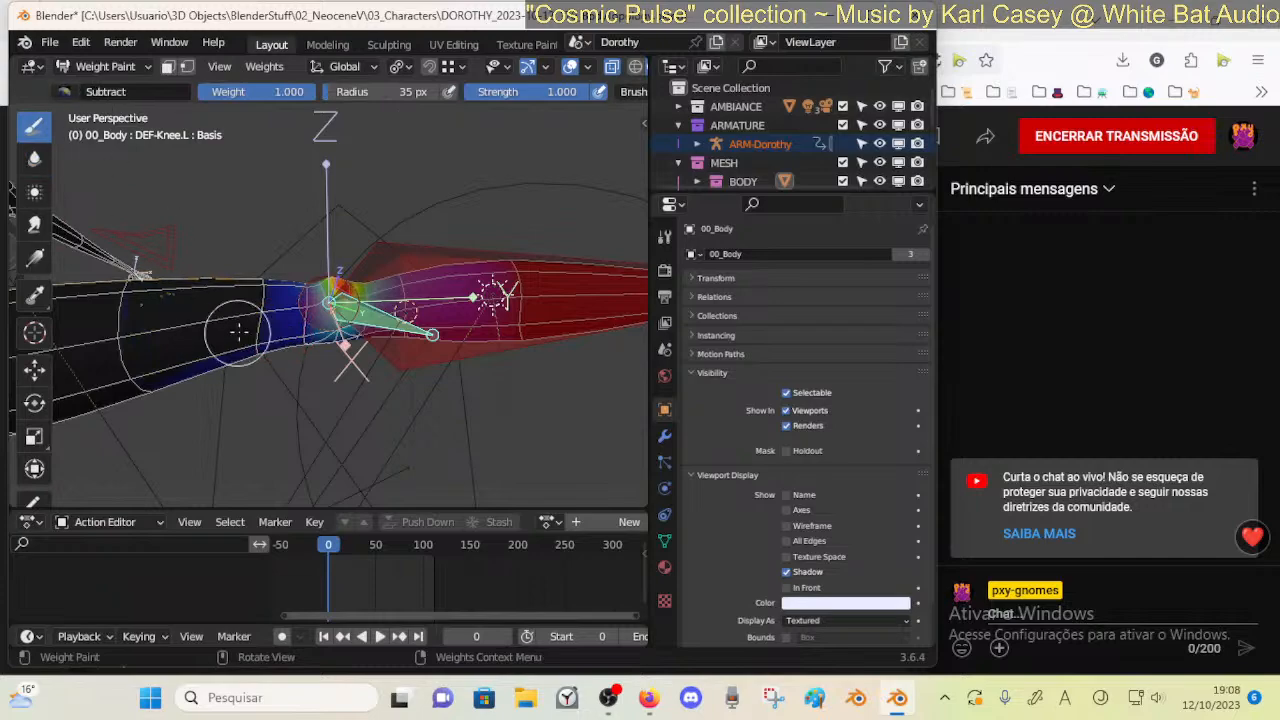
{"action": "middle_click_drag", "start_coordinate": [258, 343], "coordinate": [234, 306]}
{"action": "scroll", "coordinate": [280, 336], "scroll_direction": "up", "scroll_amount": 3}
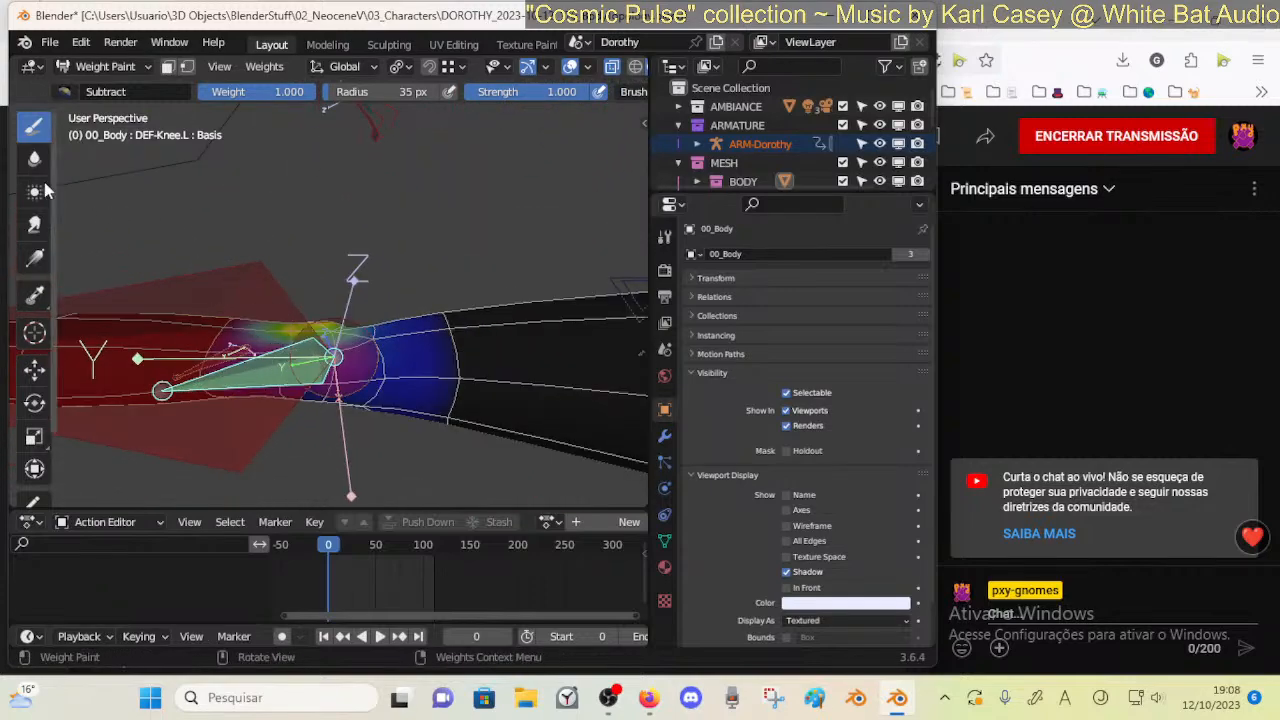
Return to the Blur brush for the knee weights and save the file
{"action": "left_click", "coordinate": [34, 158]}
{"action": "middle_click_drag", "start_coordinate": [287, 362], "coordinate": [425, 362]}
{"action": "key", "text": "ctrl+s"}
{"action": "left_click", "coordinate": [665, 437]}
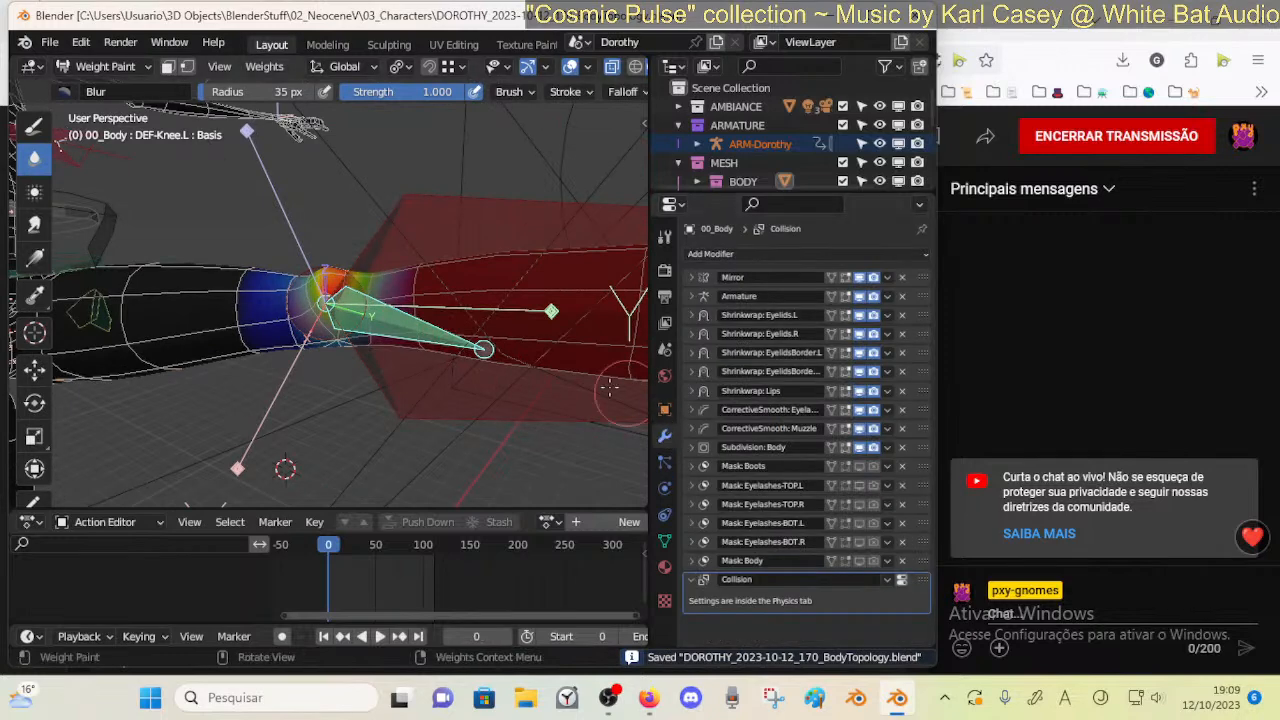
Leave weight painting and put the ARM-Dorothy armature in Pose Mode
{"action": "key", "text": "ctrl+Tab"}
{"action": "left_click", "coordinate": [417, 320]}
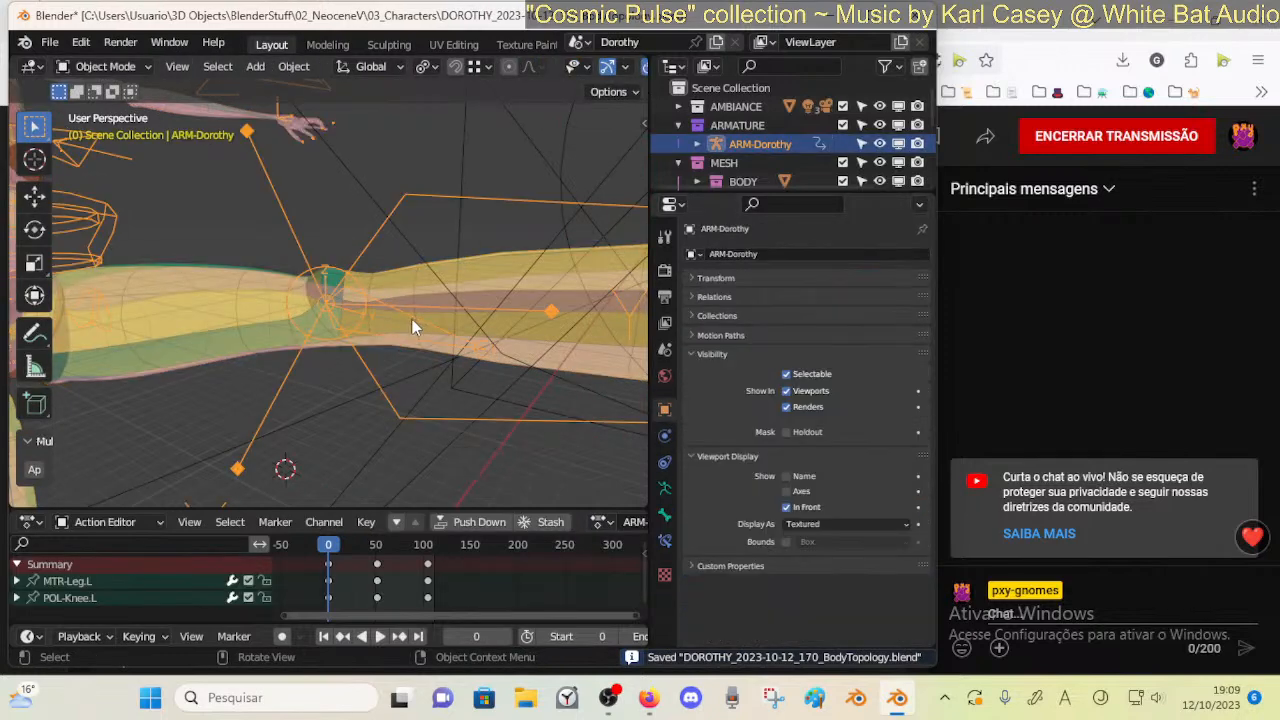
{"action": "left_click", "coordinate": [466, 279]}
{"action": "left_click", "coordinate": [399, 314]}
{"action": "left_click", "coordinate": [369, 299]}
{"action": "left_click", "coordinate": [369, 298]}
{"action": "key", "text": "ctrl+Tab"}
{"action": "middle_click_drag", "start_coordinate": [619, 291], "coordinate": [388, 325]}
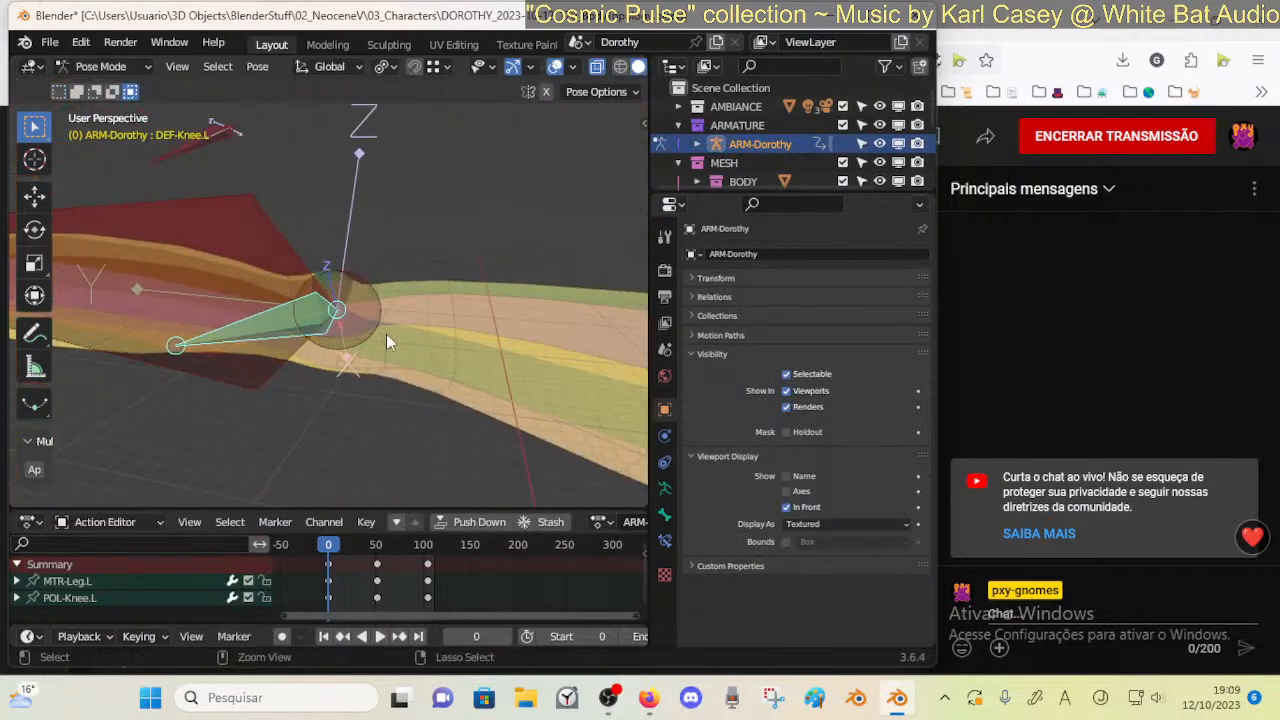
Set the mix mode of the DEF-Knee.L bone's Copy Rotation constraint to Before Original
{"action": "scroll", "coordinate": [388, 325], "scroll_direction": "down", "scroll_amount": 1}
{"action": "left_click", "coordinate": [665, 541]}
{"action": "middle_click_drag", "start_coordinate": [378, 401], "coordinate": [532, 420], "text": "shift"}
{"action": "mouse_move", "coordinate": [814, 472]}
{"action": "left_mouse_down"}
{"action": "mouse_move", "coordinate": [853, 471]}
{"action": "mouse_move", "coordinate": [783, 468]}
{"action": "mouse_move", "coordinate": [860, 470]}
{"action": "mouse_move", "coordinate": [800, 470]}
{"action": "mouse_move", "coordinate": [938, 448]}
{"action": "mouse_move", "coordinate": [754, 473]}
{"action": "mouse_move", "coordinate": [866, 466]}
{"action": "mouse_move", "coordinate": [806, 463]}
{"action": "mouse_move", "coordinate": [845, 470]}
{"action": "mouse_move", "coordinate": [829, 470]}
{"action": "left_mouse_up"}
{"action": "left_click", "coordinate": [692, 278]}
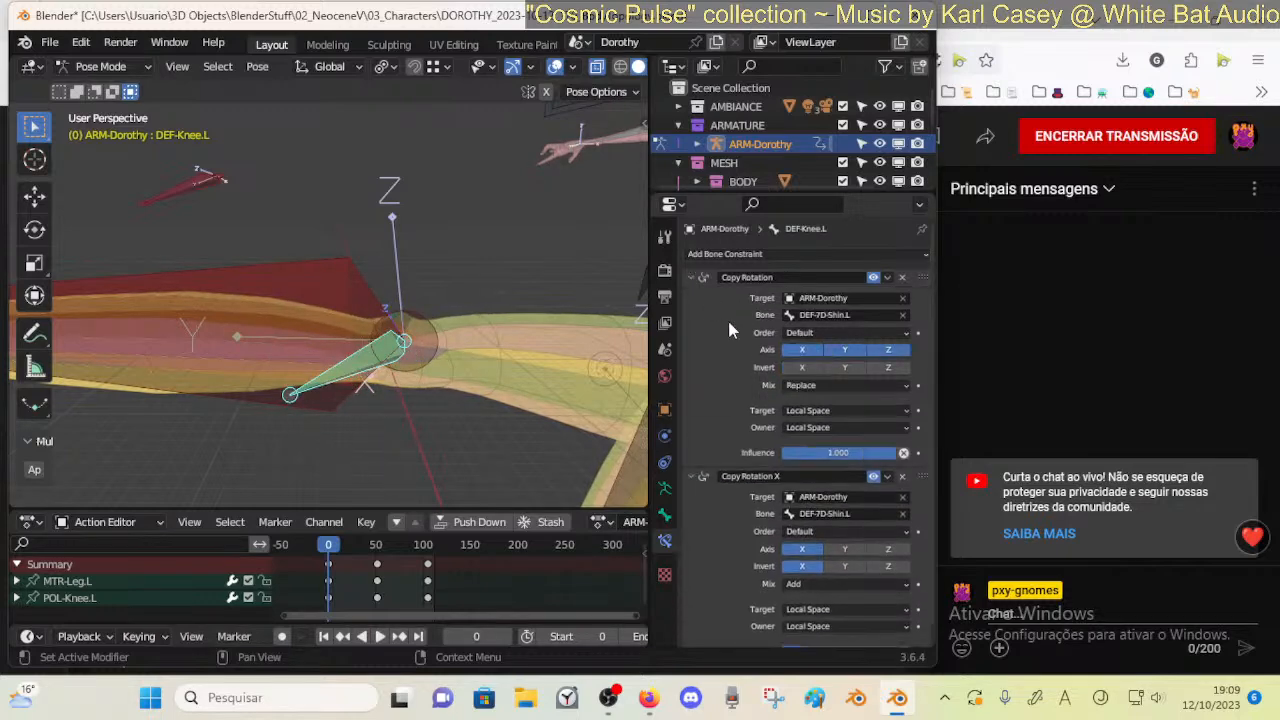
{"action": "left_click", "coordinate": [805, 386]}
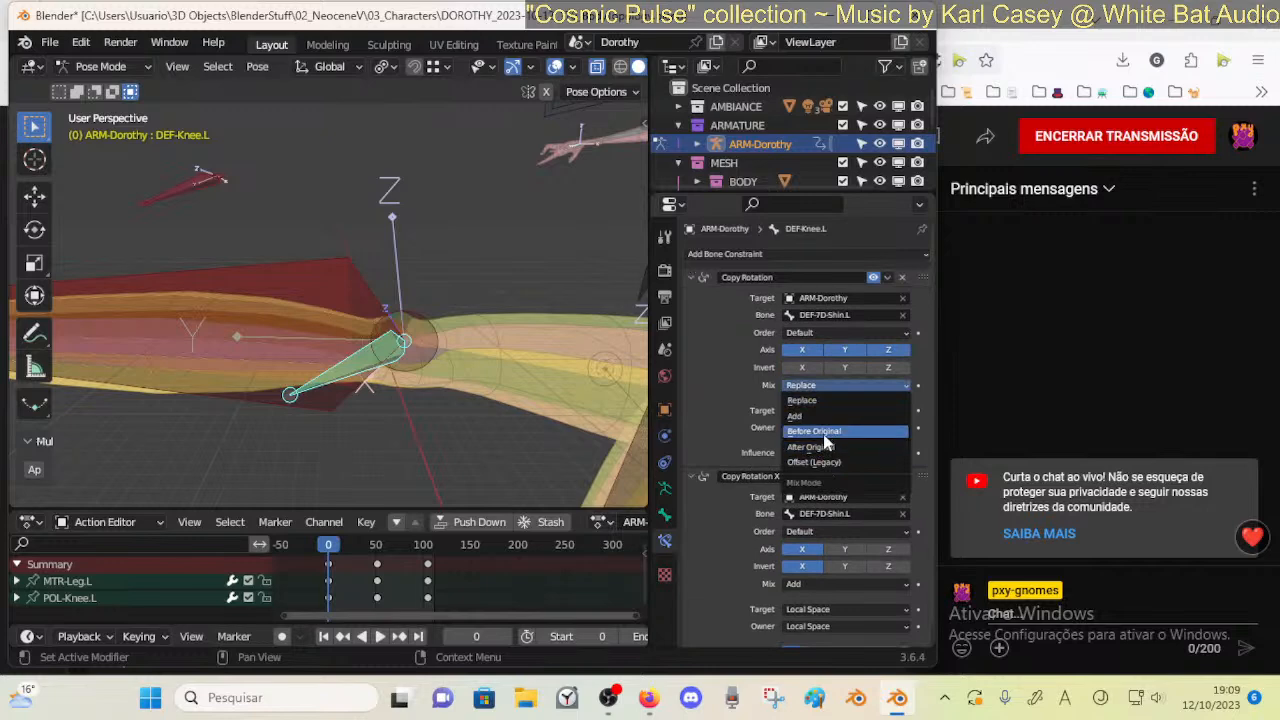
{"action": "left_click", "coordinate": [822, 431]}
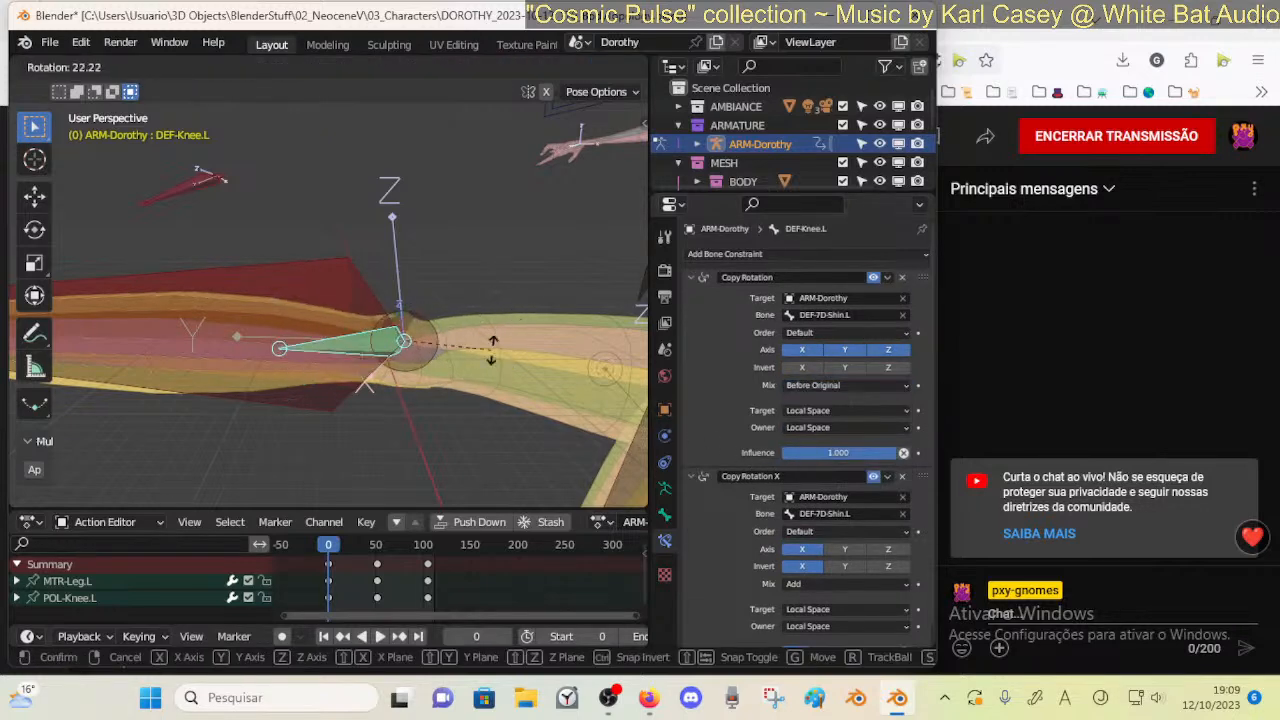
Try moving and rotating the DEF-Knee.L bone to test the changed constraint
{"action": "key", "text": "g"}
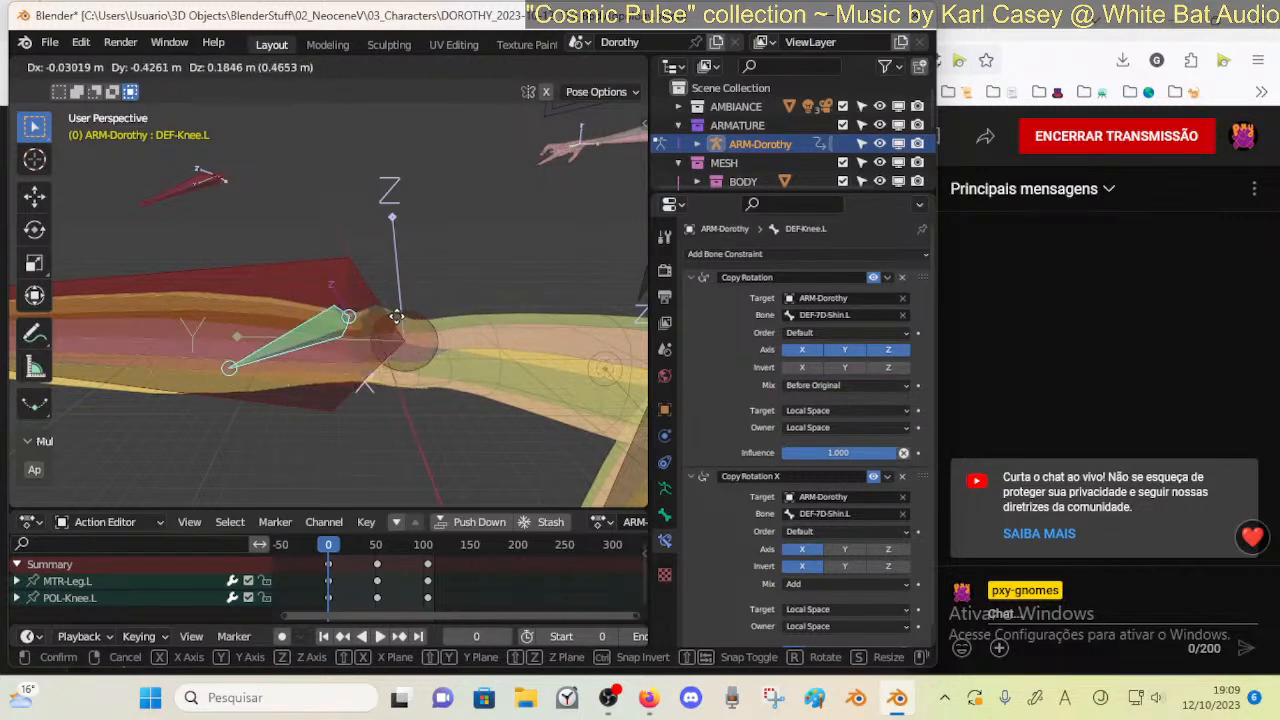
{"action": "key", "text": "r"}
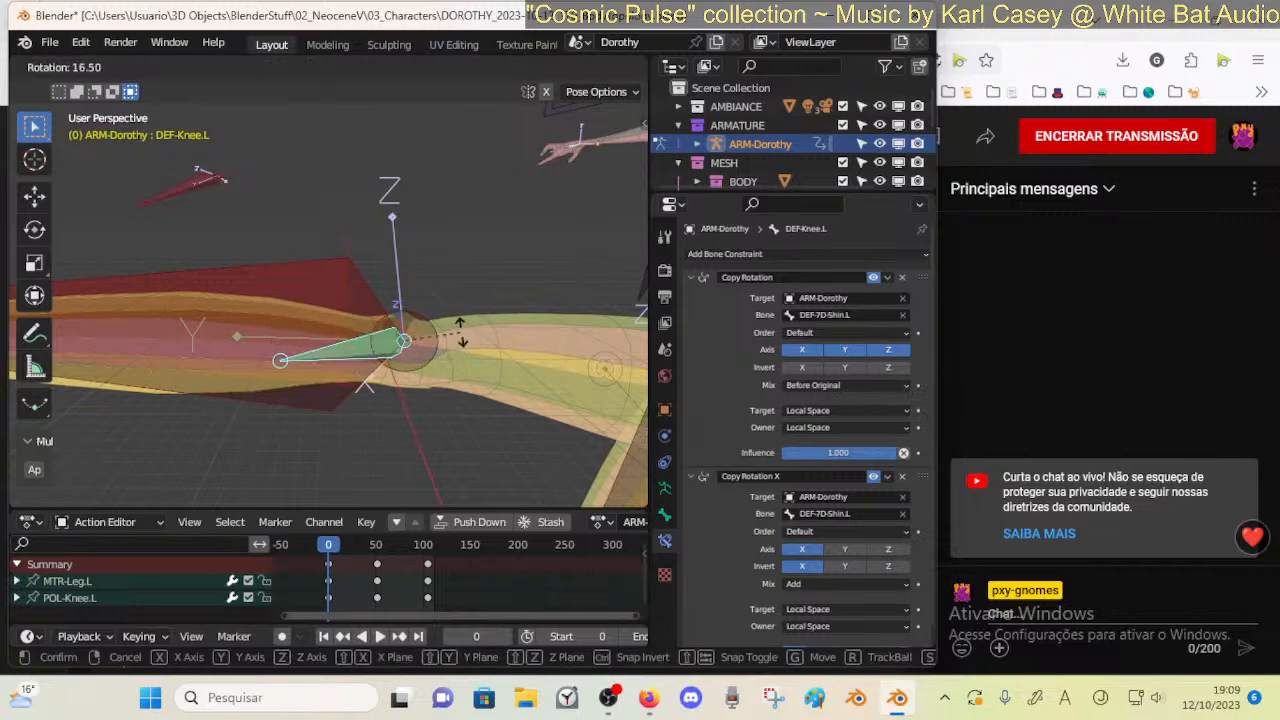
{"action": "key", "text": "g"}
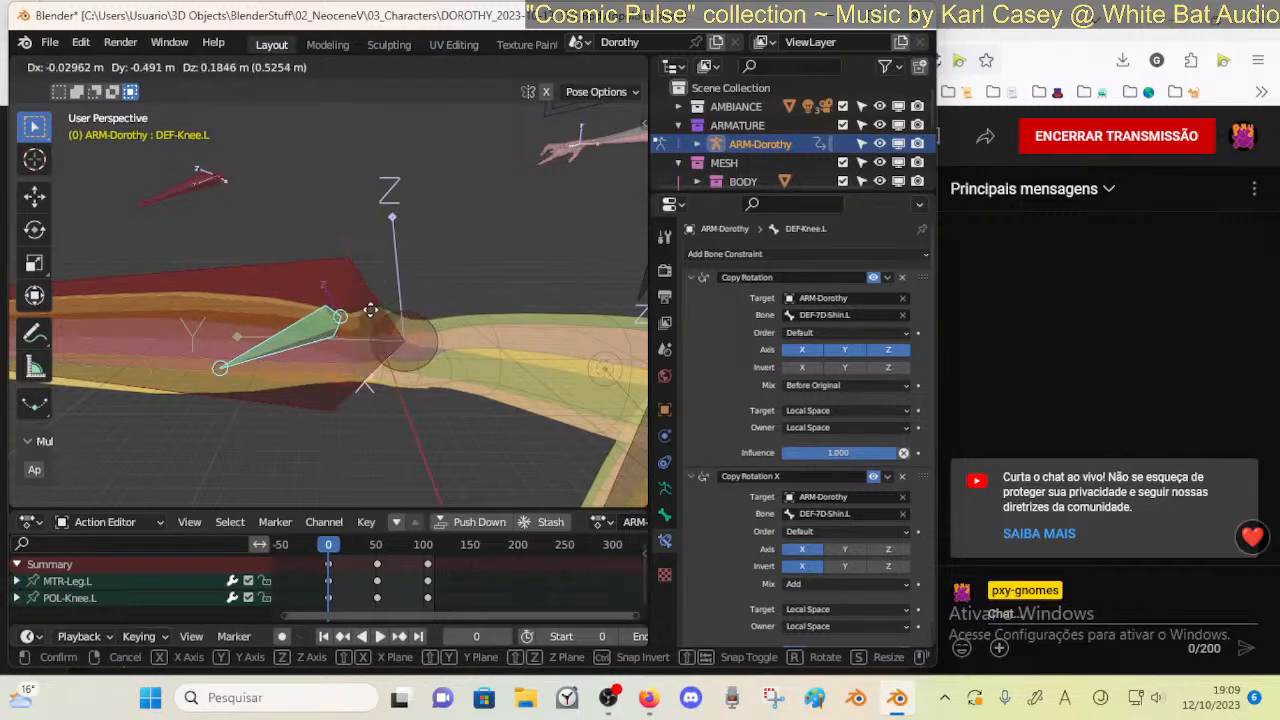
{"action": "left_click", "coordinate": [449, 287]}
{"action": "key", "text": "r"}
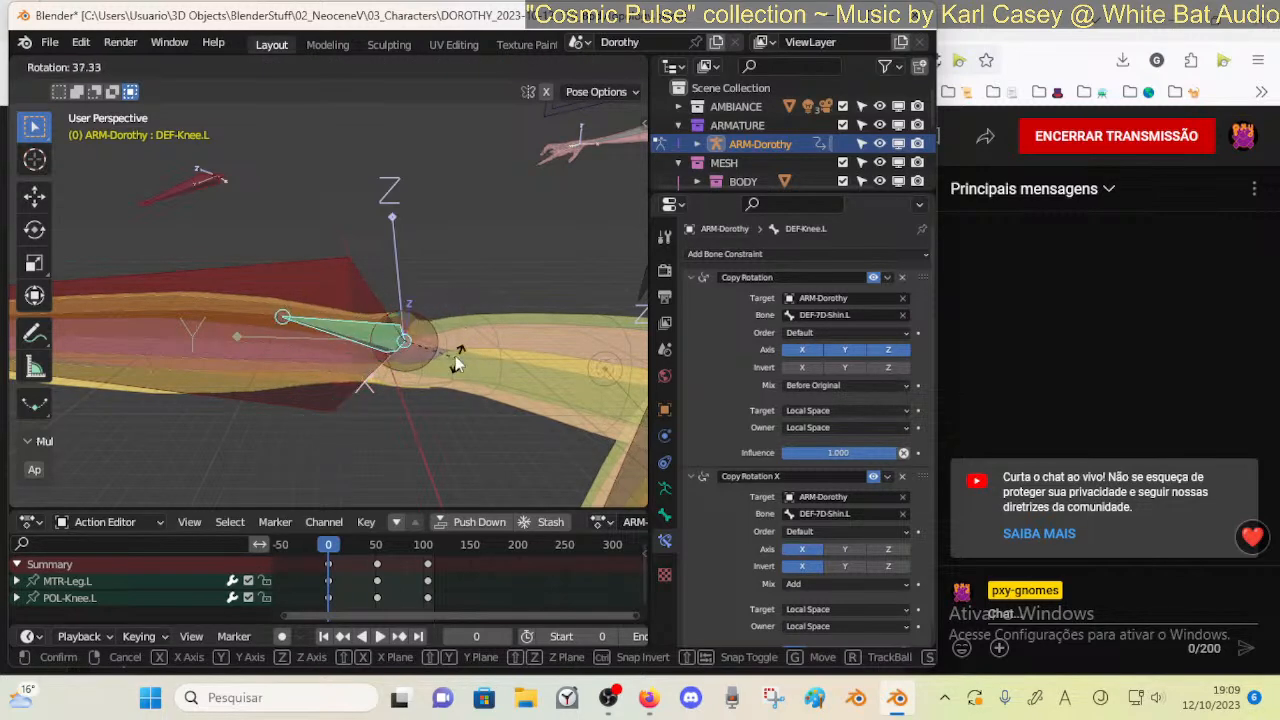
{"action": "left_click", "coordinate": [492, 449]}
Disable the Copy Rotation X constraint and toggle Copy Rotation off and on to compare their effect on the knee bone
{"action": "scroll", "coordinate": [745, 300], "scroll_direction": "down", "scroll_amount": 1}
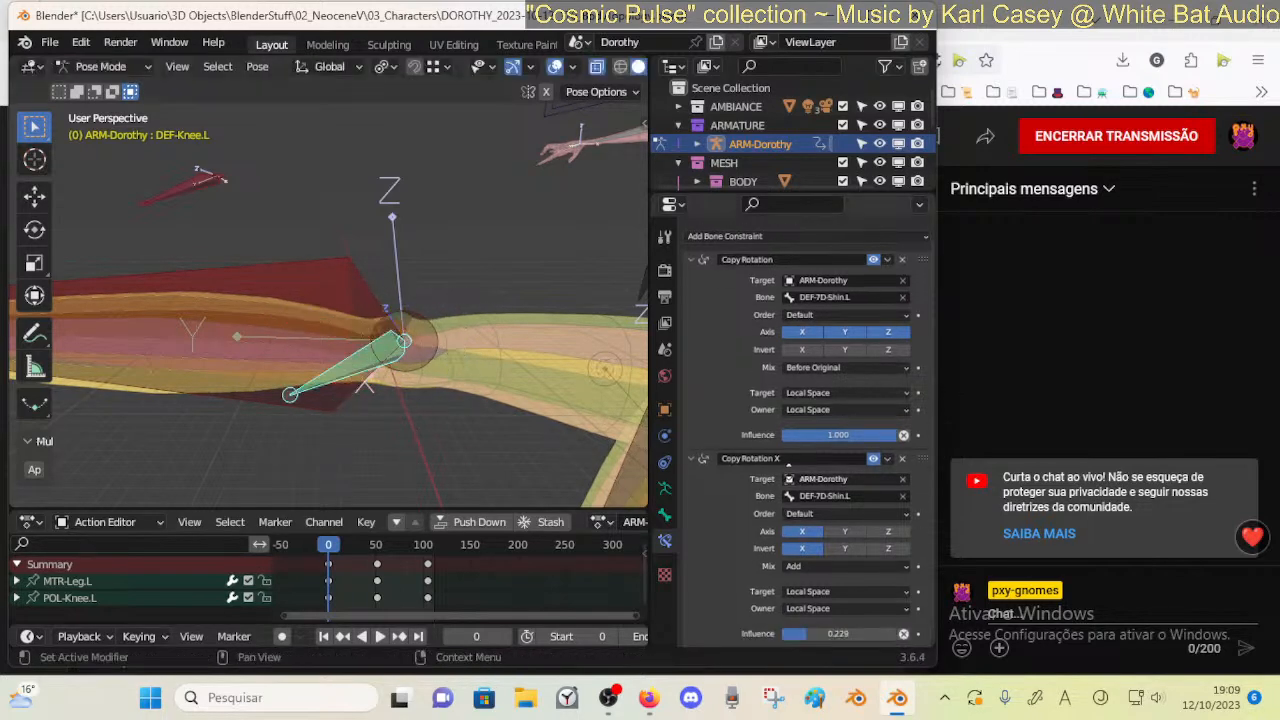
{"action": "left_click", "coordinate": [873, 457]}
{"action": "left_click", "coordinate": [689, 259]}
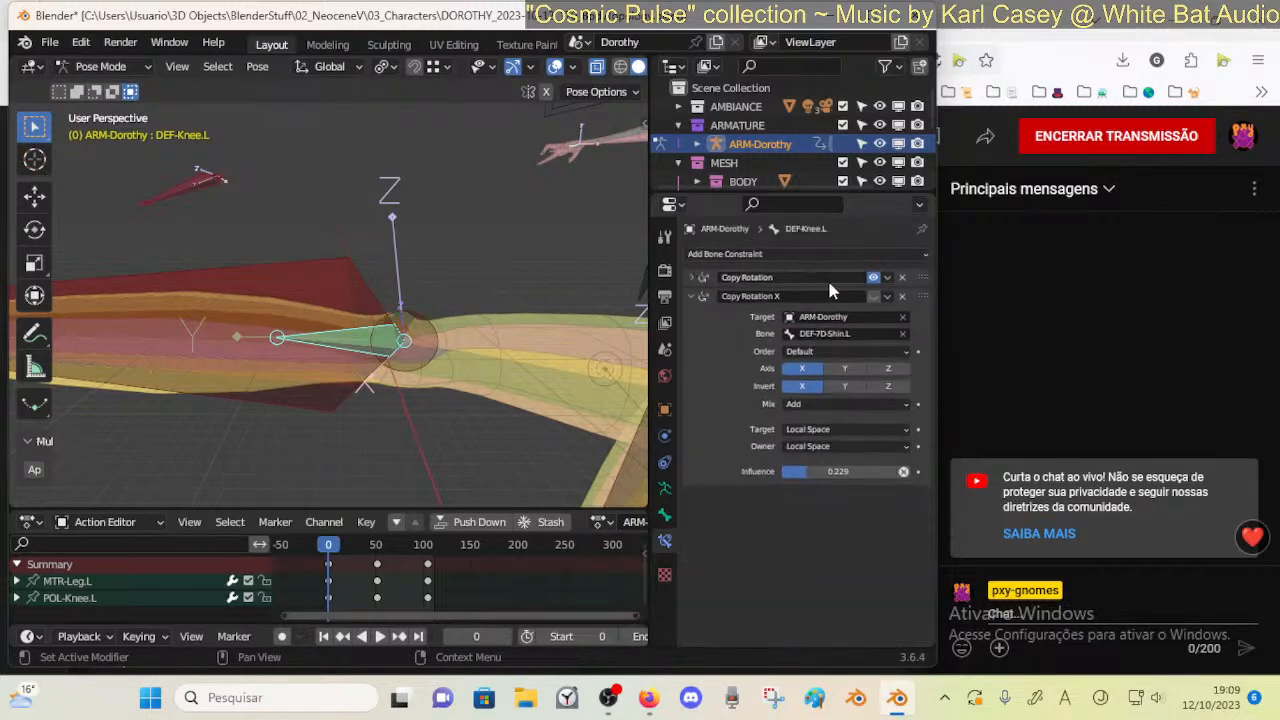
{"action": "left_click", "coordinate": [874, 278]}
{"action": "left_click", "coordinate": [873, 278]}
{"action": "left_click", "coordinate": [874, 278]}
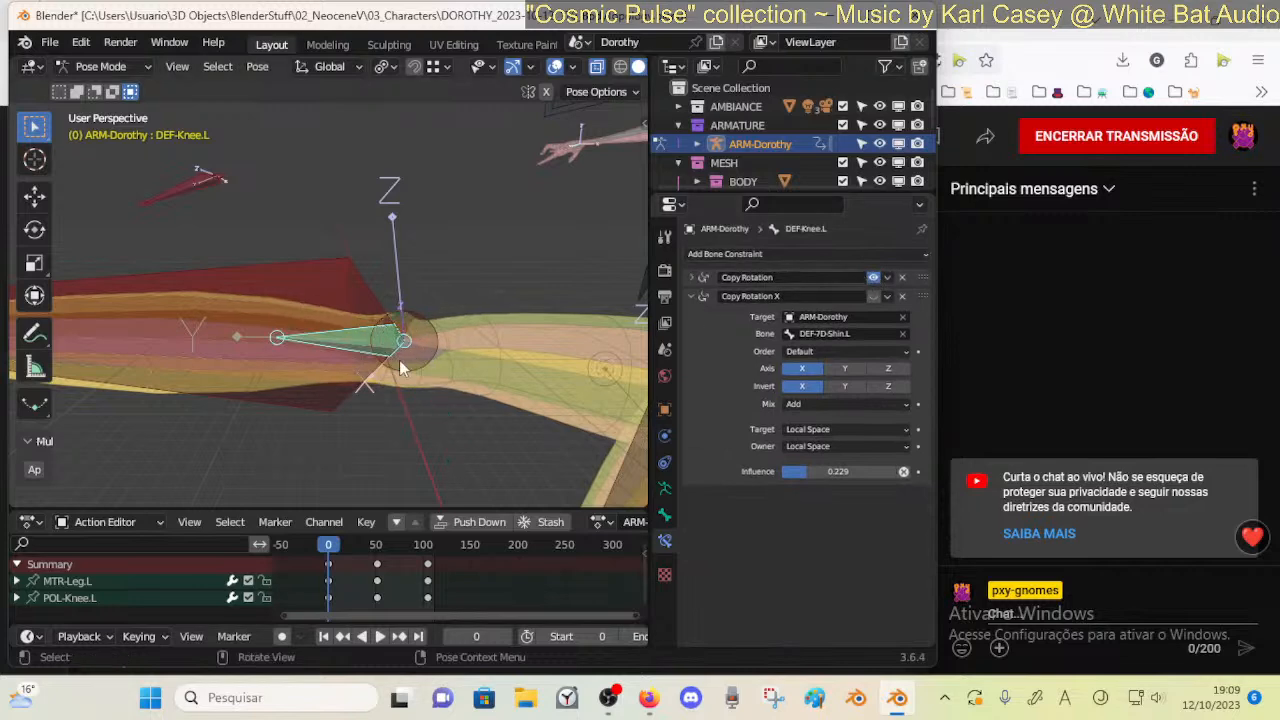
{"action": "left_click", "coordinate": [873, 278]}
{"action": "left_click", "coordinate": [873, 278]}
{"action": "left_click", "coordinate": [873, 278]}
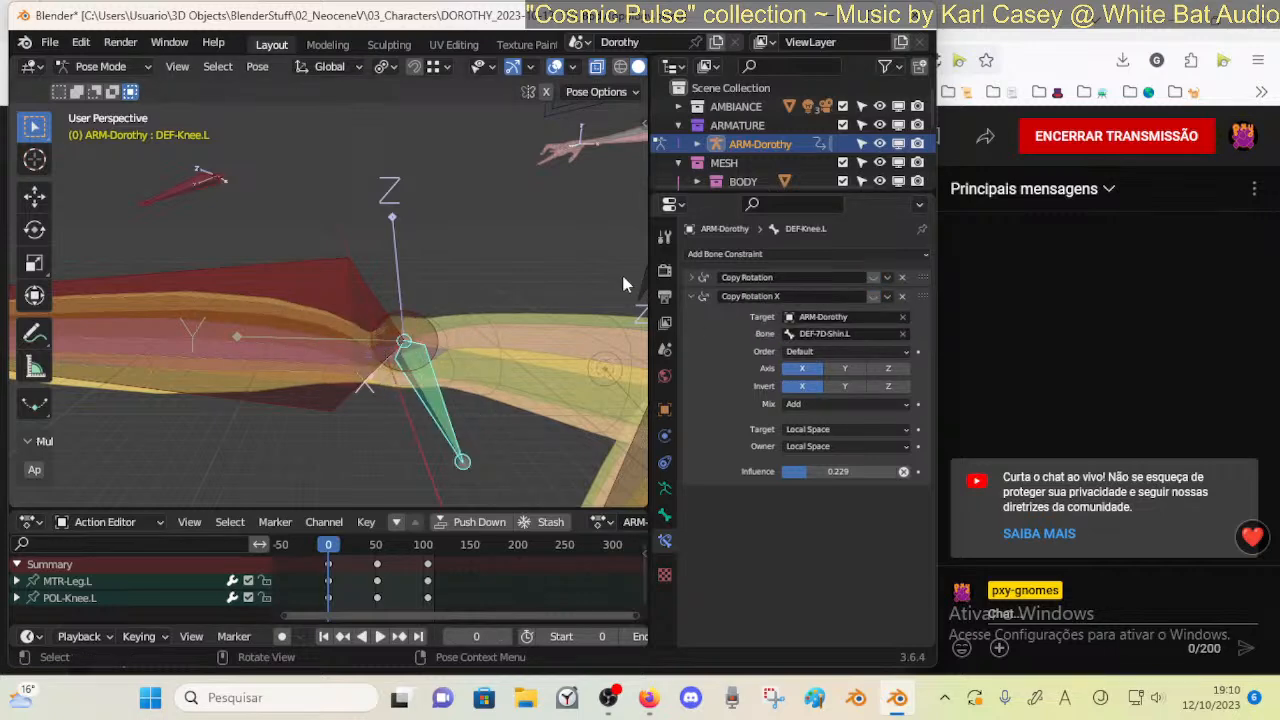
{"action": "left_click", "coordinate": [873, 278]}
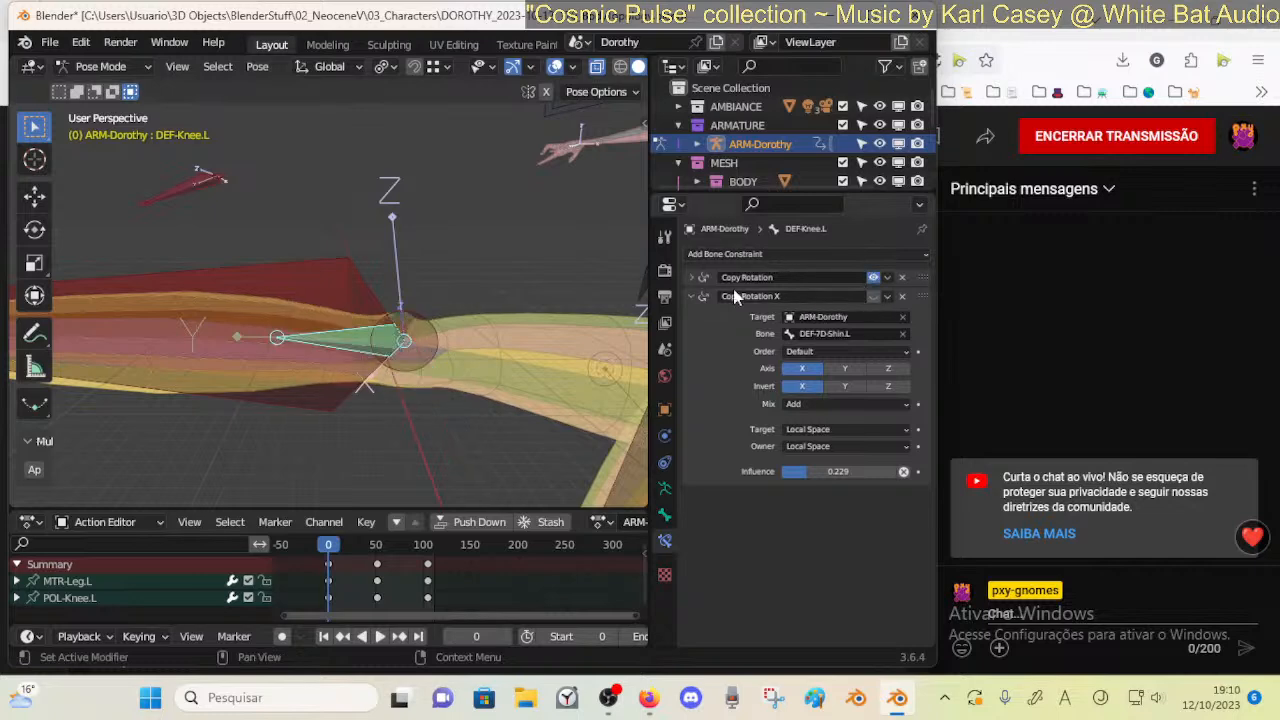
Try other influence and Y axis settings on the Copy Rotation constraint, and re-enable Copy Rotation X
{"action": "left_click", "coordinate": [689, 296]}
{"action": "left_click", "coordinate": [691, 277]}
{"action": "left_click_drag", "start_coordinate": [862, 455], "coordinate": [914, 443]}
{"action": "left_click", "coordinate": [846, 350]}
{"action": "middle_click_drag", "start_coordinate": [560, 320], "coordinate": [448, 319]}
{"action": "left_click_drag", "start_coordinate": [884, 455], "coordinate": [921, 453]}
{"action": "left_click", "coordinate": [870, 475]}
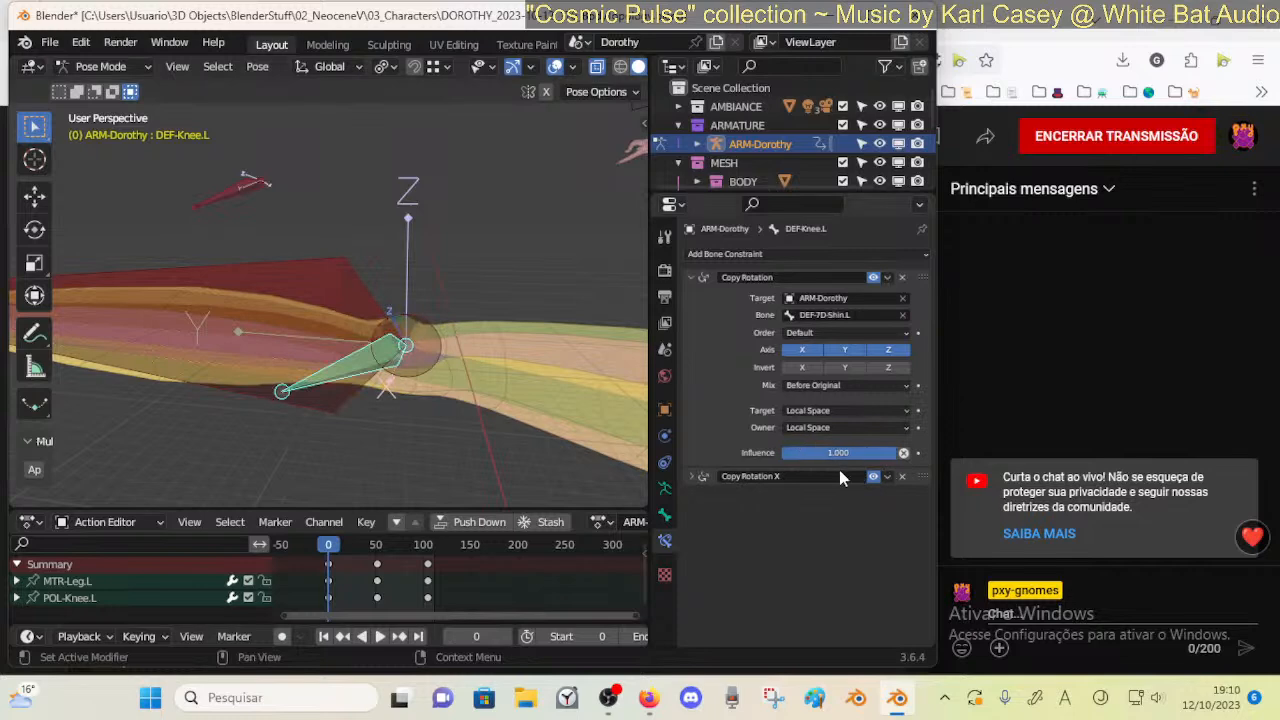
Toggle the Copy Rotation X constraint off and on, and try it without X axis inversion
{"action": "left_click", "coordinate": [871, 476]}
{"action": "left_click", "coordinate": [693, 476]}
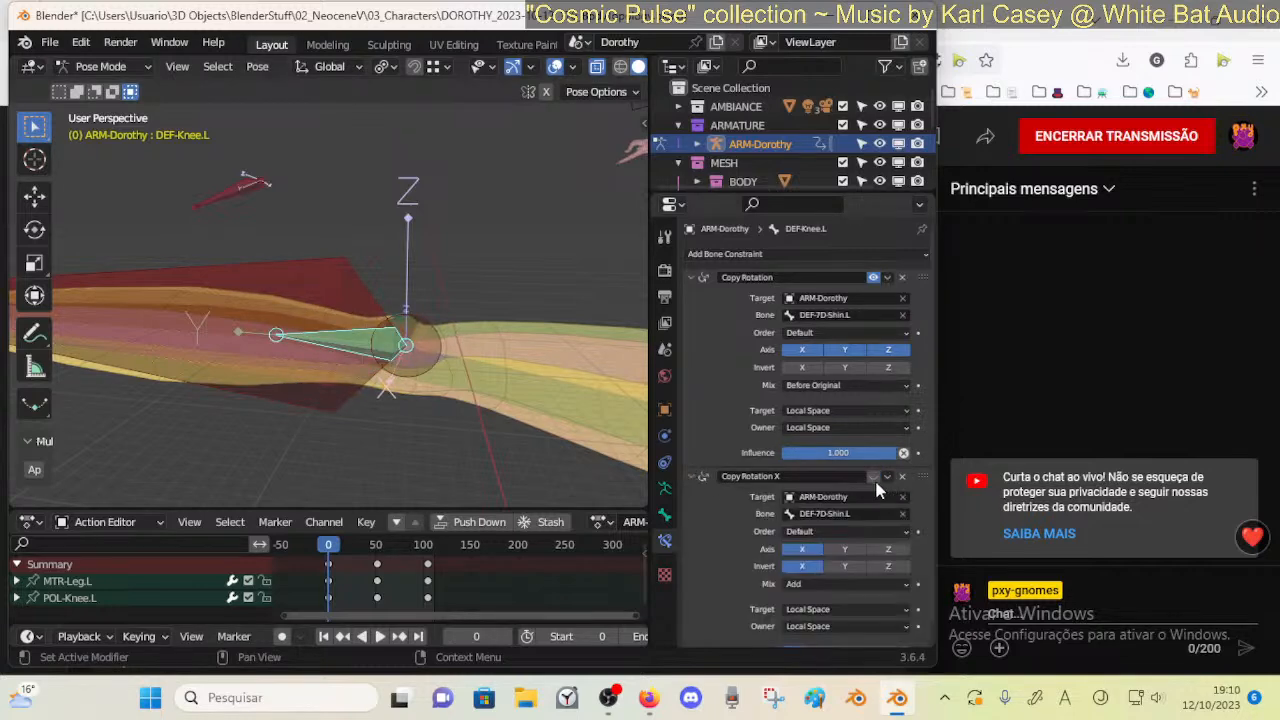
{"action": "left_click", "coordinate": [872, 478]}
{"action": "scroll", "coordinate": [872, 481], "scroll_direction": "down", "scroll_amount": 1}
{"action": "left_click", "coordinate": [810, 560]}
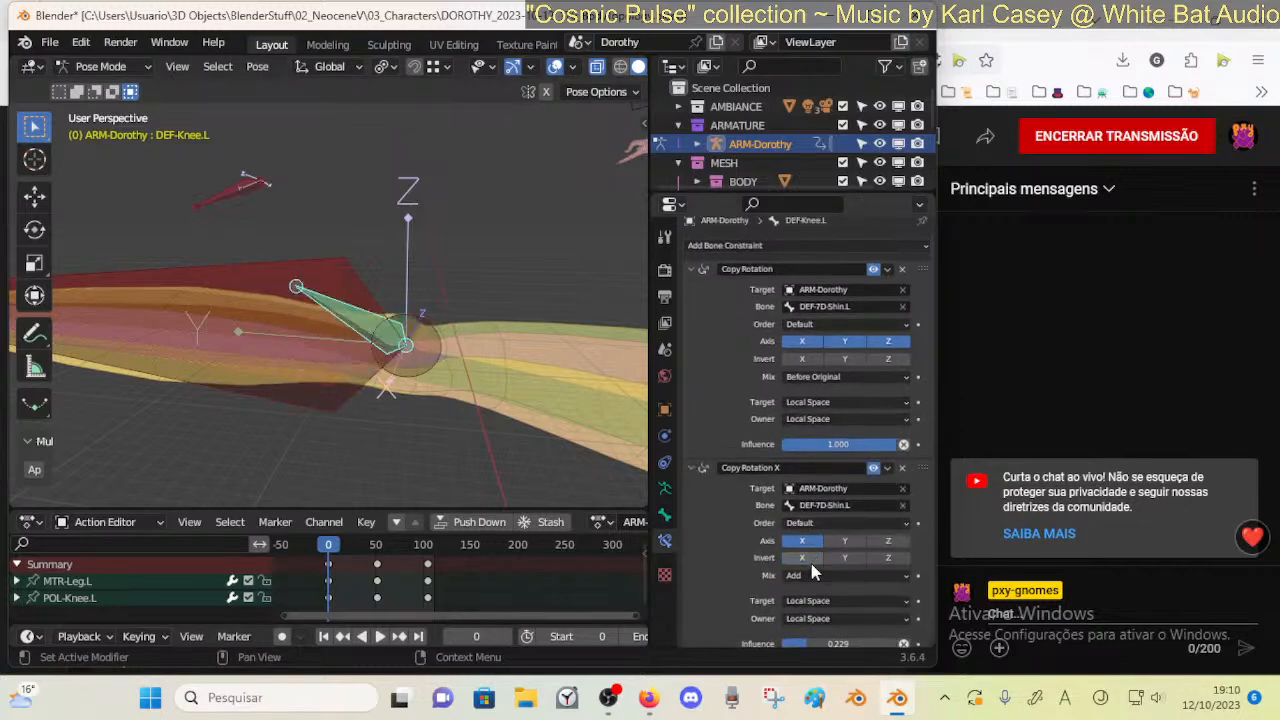
{"action": "scroll", "coordinate": [809, 566], "scroll_direction": "down", "scroll_amount": 1}
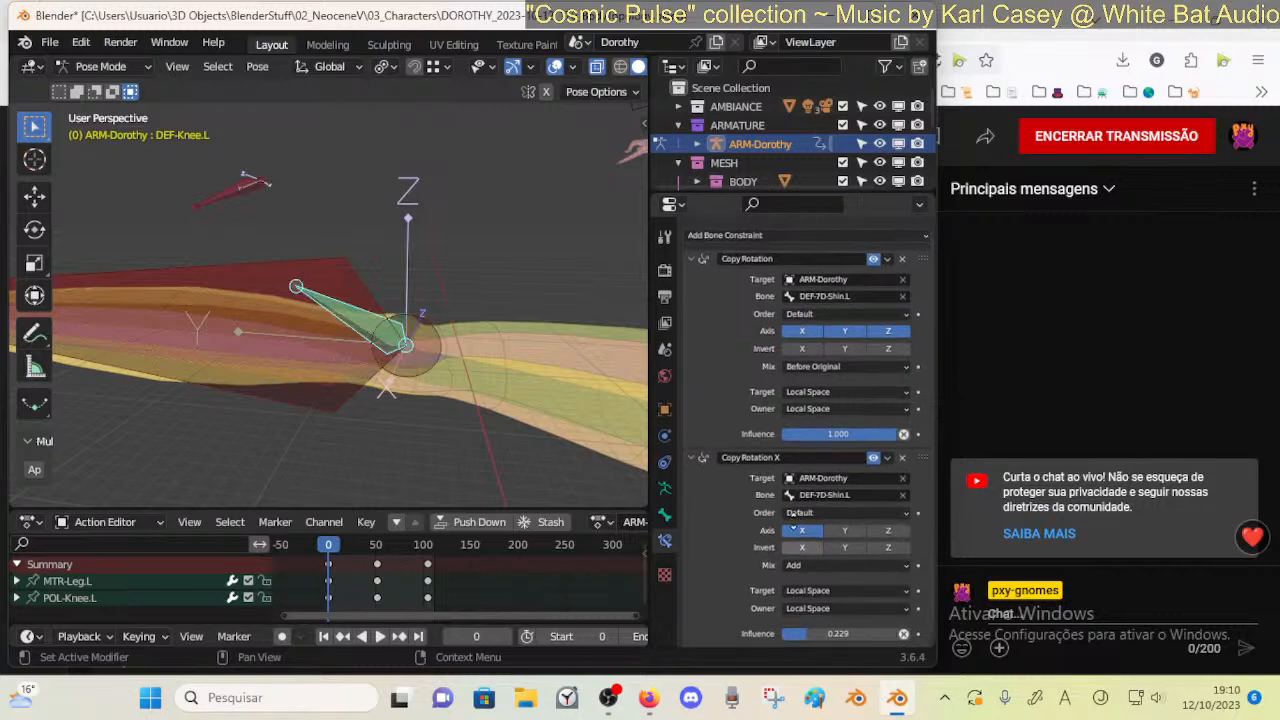
Invert the X axis of the Copy Rotation X constraint and set its influence to 0.3
{"action": "mouse_move", "coordinate": [833, 625]}
{"action": "left_mouse_down"}
{"action": "mouse_move", "coordinate": [874, 634]}
{"action": "mouse_move", "coordinate": [743, 636]}
{"action": "mouse_move", "coordinate": [903, 634]}
{"action": "mouse_move", "coordinate": [812, 631]}
{"action": "mouse_move", "coordinate": [866, 650]}
{"action": "mouse_move", "coordinate": [843, 640]}
{"action": "mouse_move", "coordinate": [857, 635]}
{"action": "mouse_move", "coordinate": [824, 640]}
{"action": "left_mouse_up"}
{"action": "left_click", "coordinate": [801, 547]}
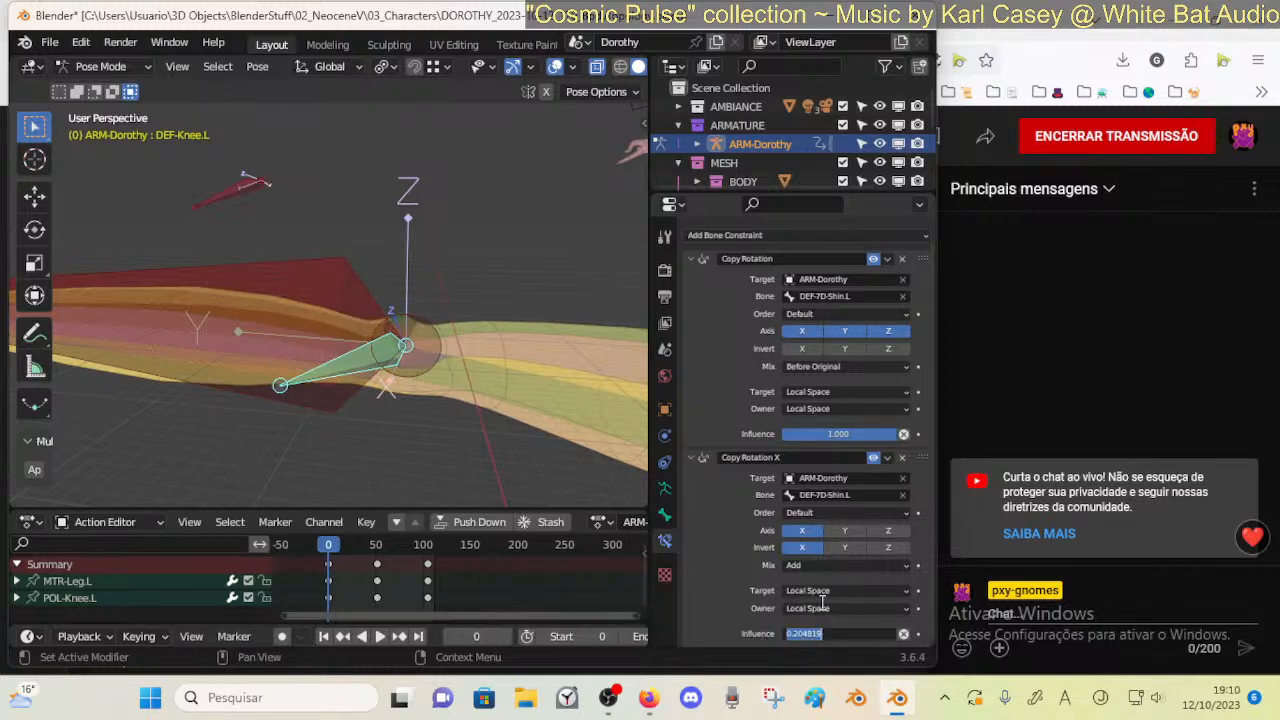
{"action": "type", "text": ".3"}
{"action": "key", "text": "Return"}
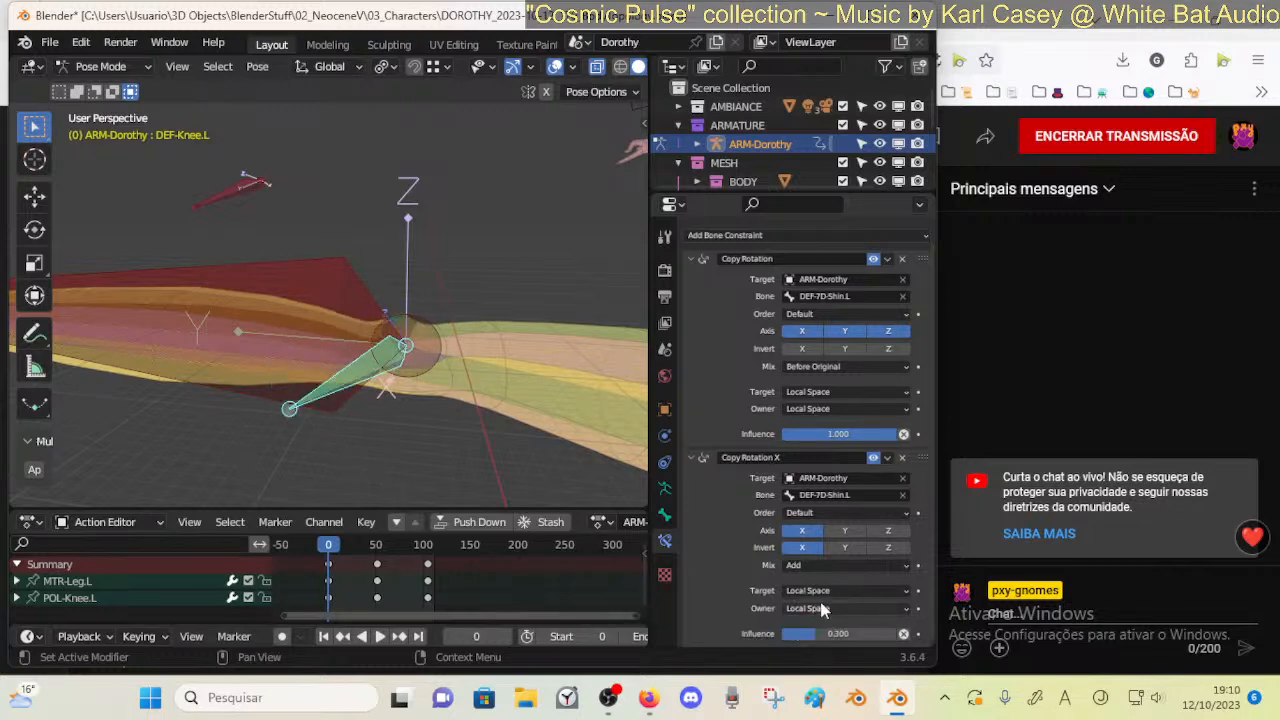
Switch between the armature and body modes, return ARM-Dorothy to Pose Mode and reveal its hidden bones
{"action": "middle_click_drag", "start_coordinate": [390, 290], "coordinate": [443, 326]}
{"action": "key", "text": "ctrl+Tab"}
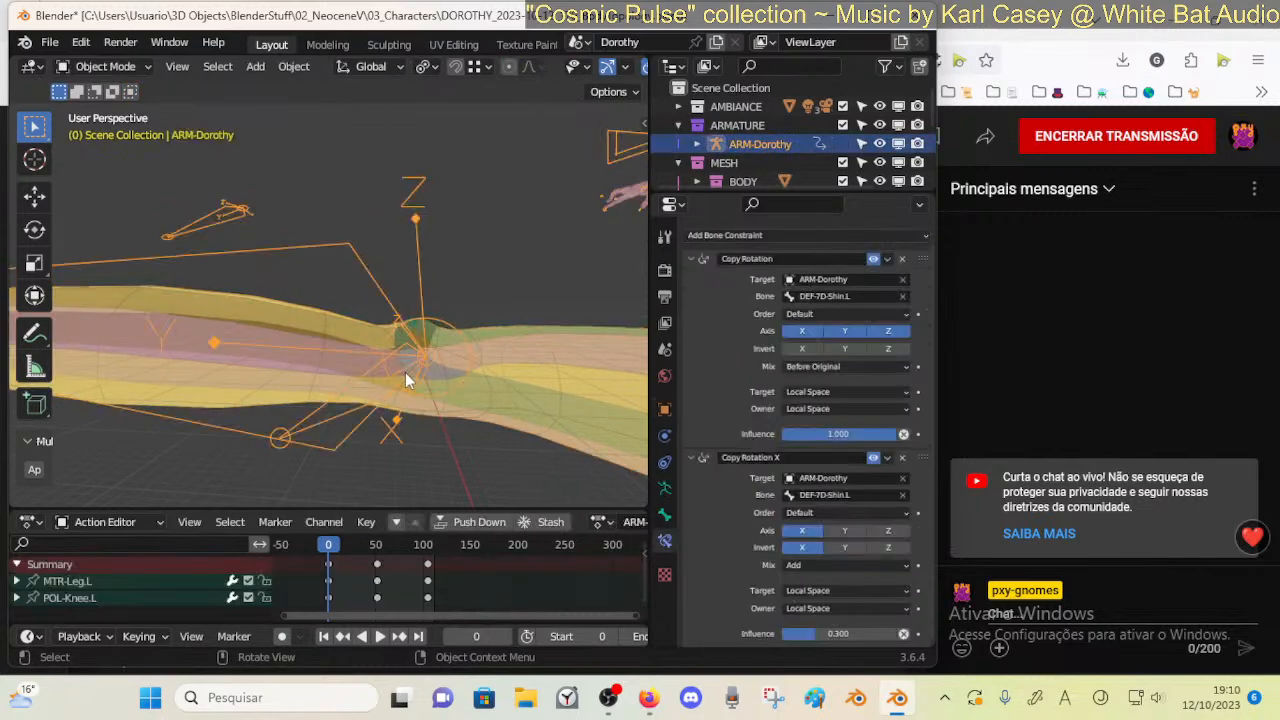
{"action": "left_click", "coordinate": [509, 330]}
{"action": "key", "text": "ctrl+Tab"}
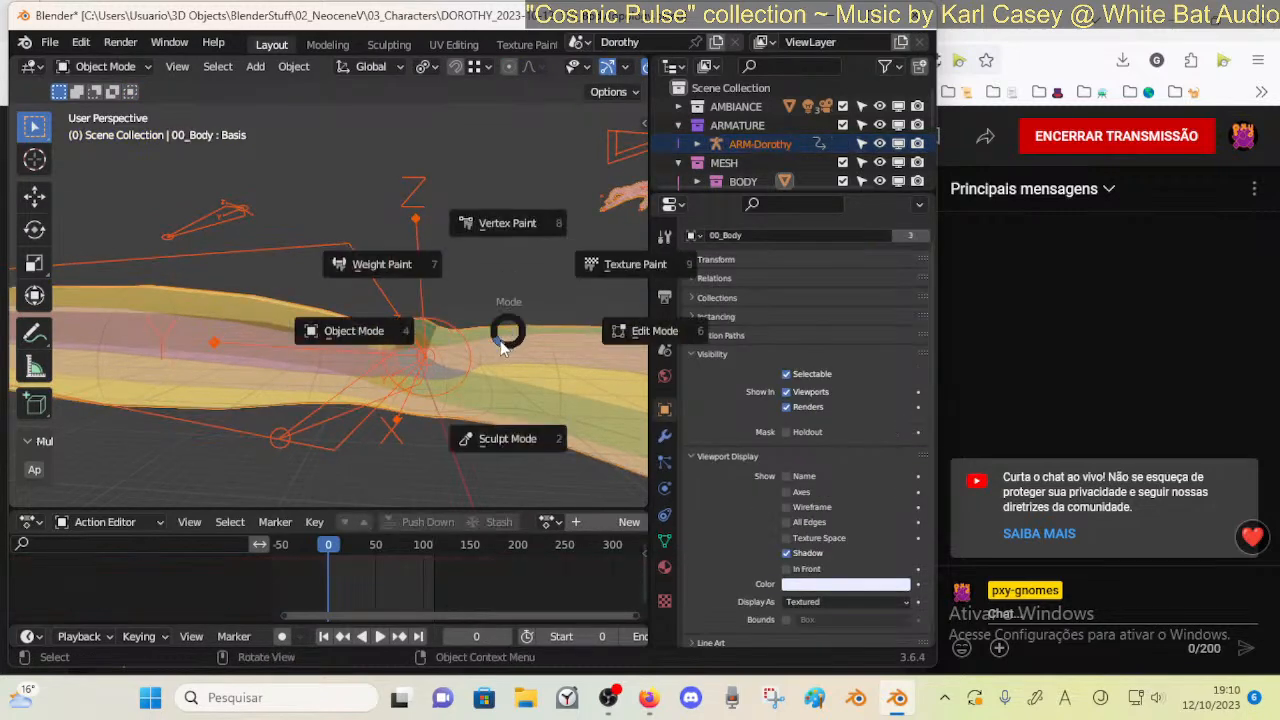
{"action": "key", "text": "7"}
{"action": "key", "text": "ctrl+Tab"}
{"action": "left_click", "coordinate": [398, 364]}
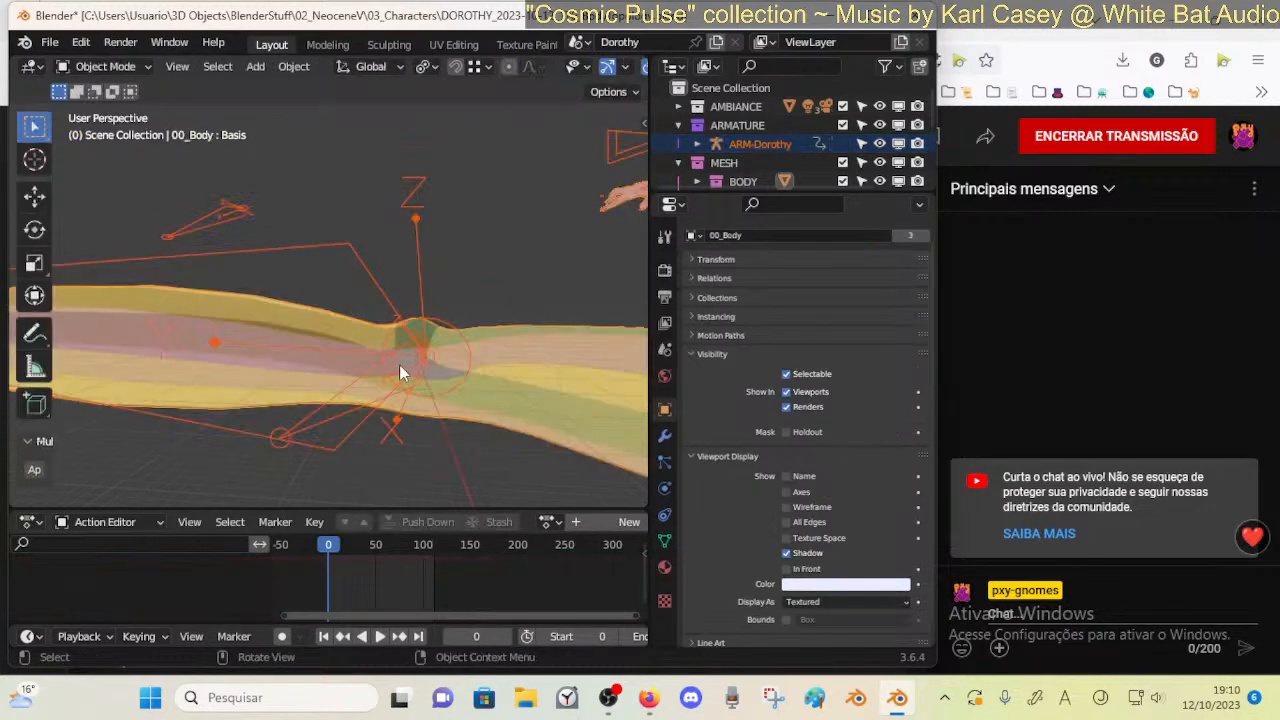
{"action": "left_click", "coordinate": [400, 362]}
{"action": "key", "text": "ctrl+Tab"}
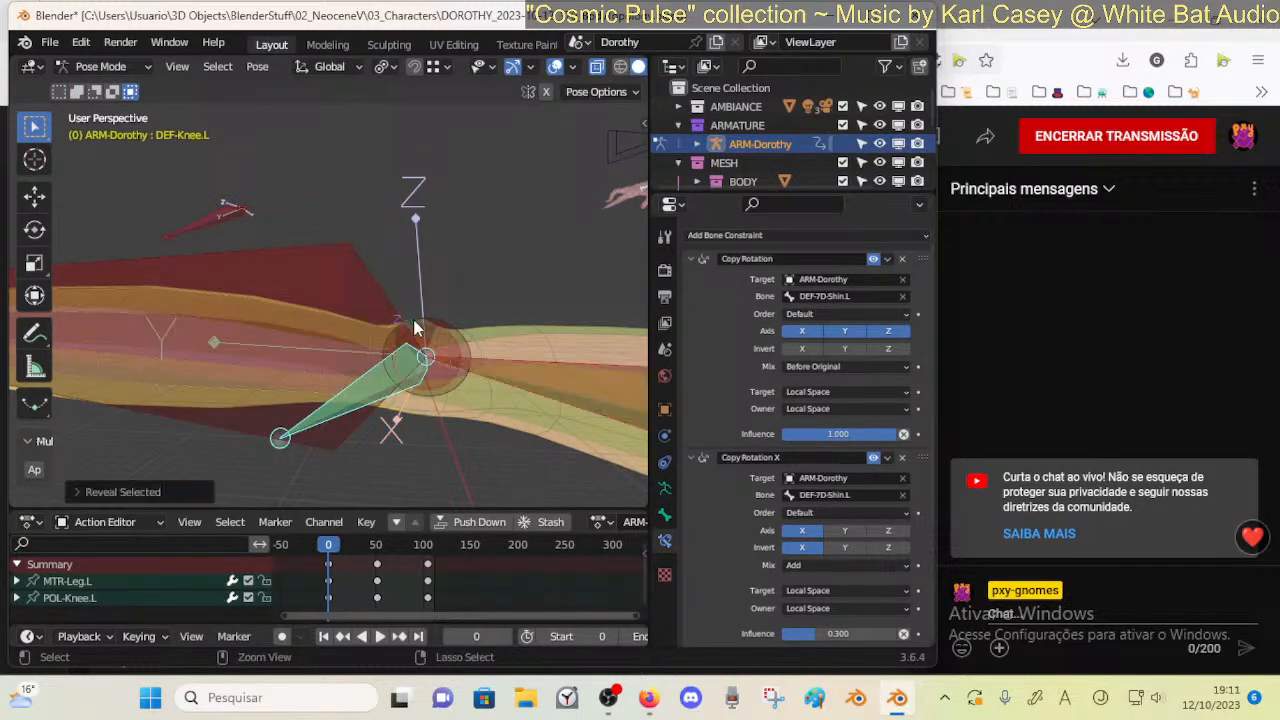
Select the armature and the 00_Body mesh together in Object Mode and enter Weight Paint on the body
{"action": "key", "text": "ctrl+Tab"}
{"action": "left_click", "coordinate": [432, 353]}
{"action": "left_click", "coordinate": [453, 341], "text": "shift"}
{"action": "key", "text": "ctrl+Tab"}
{"action": "key", "text": "7"}
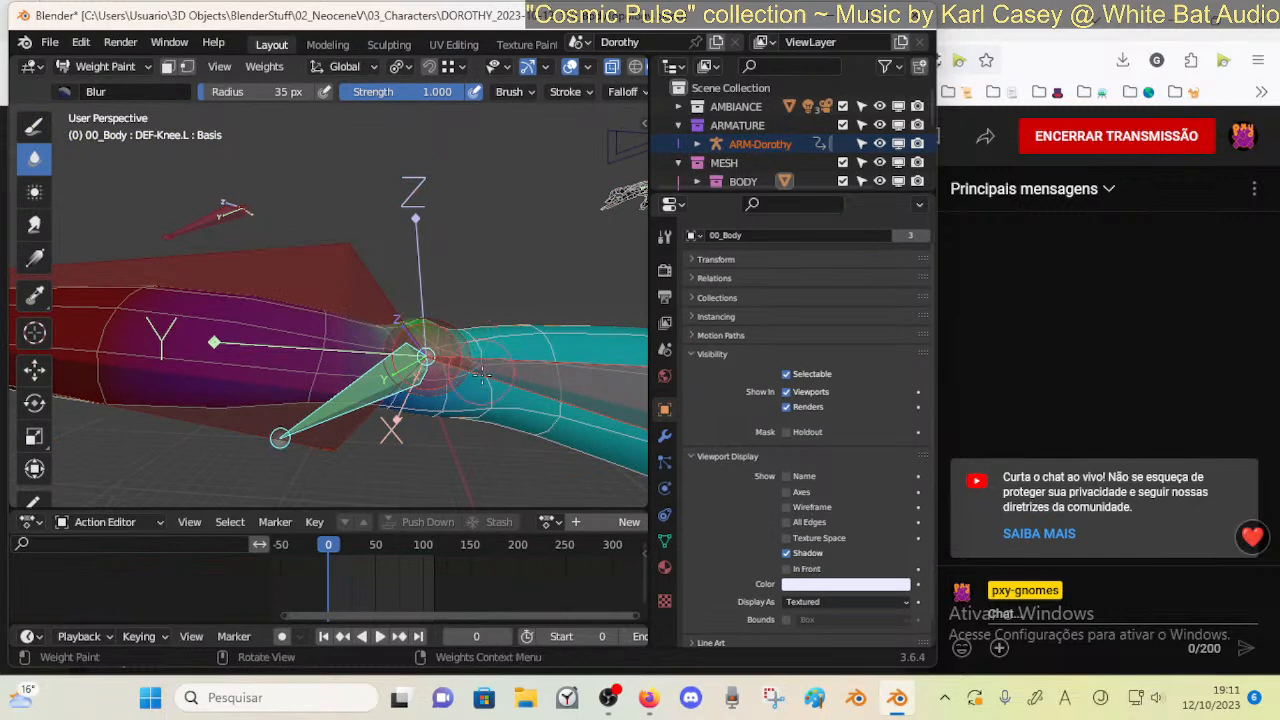
Select the DEF-7B-Thigh.L bone and blur its weights around the left knee with a 61 px brush
{"action": "left_click", "coordinate": [473, 350], "text": "ctrl"}
{"action": "middle_click_drag", "start_coordinate": [473, 349], "coordinate": [467, 319]}
{"action": "mouse_move", "coordinate": [470, 372]}
{"action": "middle_mouse_down"}
{"action": "mouse_move", "coordinate": [410, 330]}
{"action": "mouse_move", "coordinate": [436, 338]}
{"action": "mouse_move", "coordinate": [420, 314]}
{"action": "middle_mouse_up"}
{"action": "key", "text": "f"}
{"action": "left_click", "coordinate": [432, 309]}
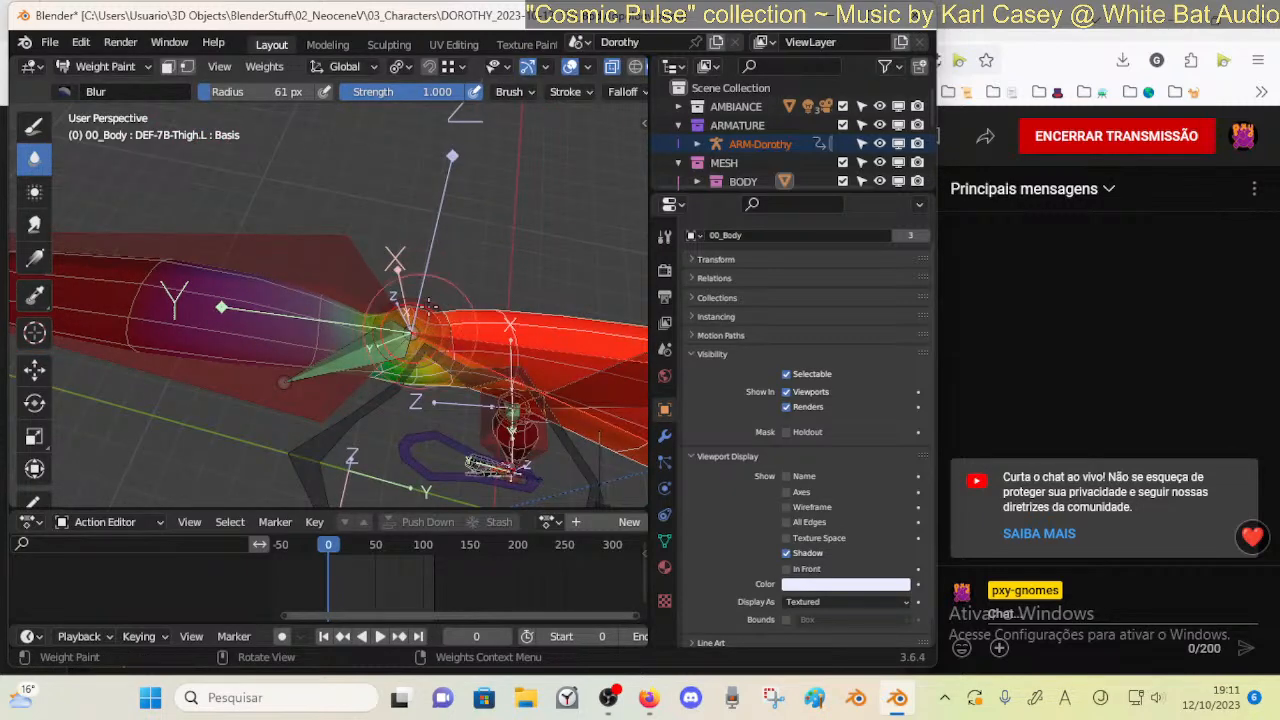
{"action": "mouse_move", "coordinate": [465, 370]}
{"action": "middle_mouse_down"}
{"action": "mouse_move", "coordinate": [410, 352]}
{"action": "mouse_move", "coordinate": [467, 398]}
{"action": "middle_mouse_up"}
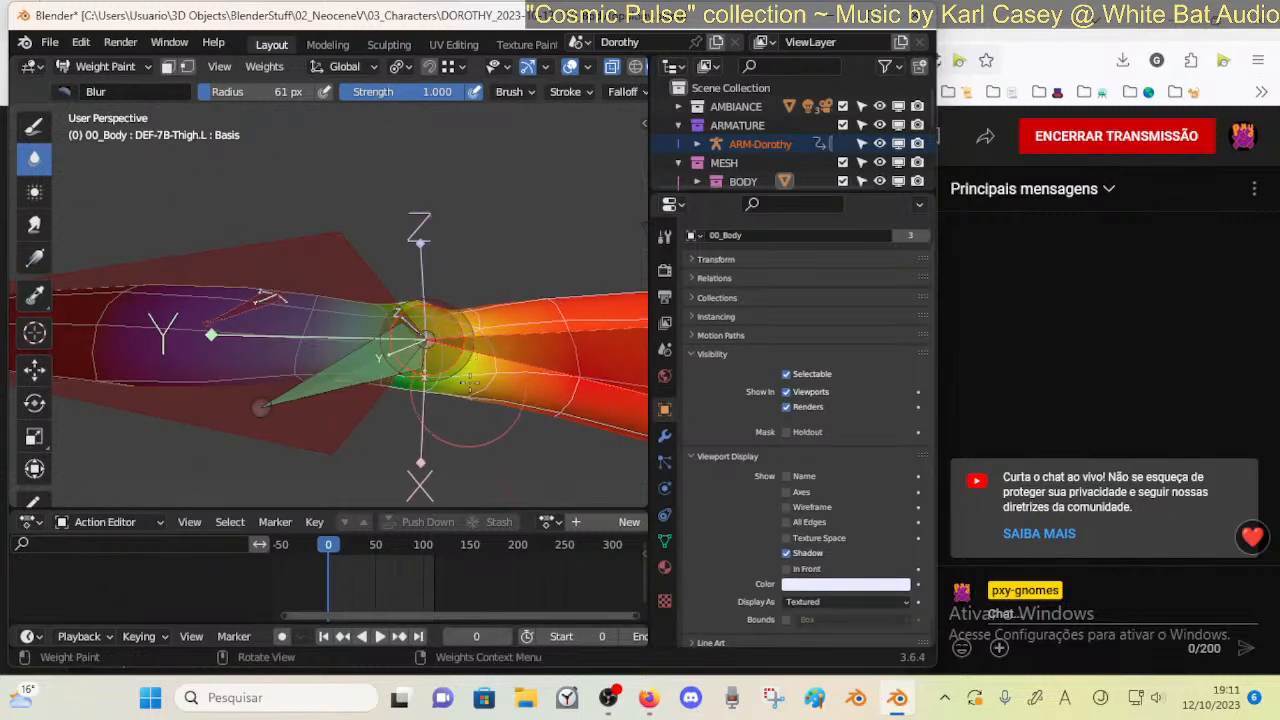
{"action": "middle_click_drag", "start_coordinate": [481, 302], "coordinate": [510, 312]}
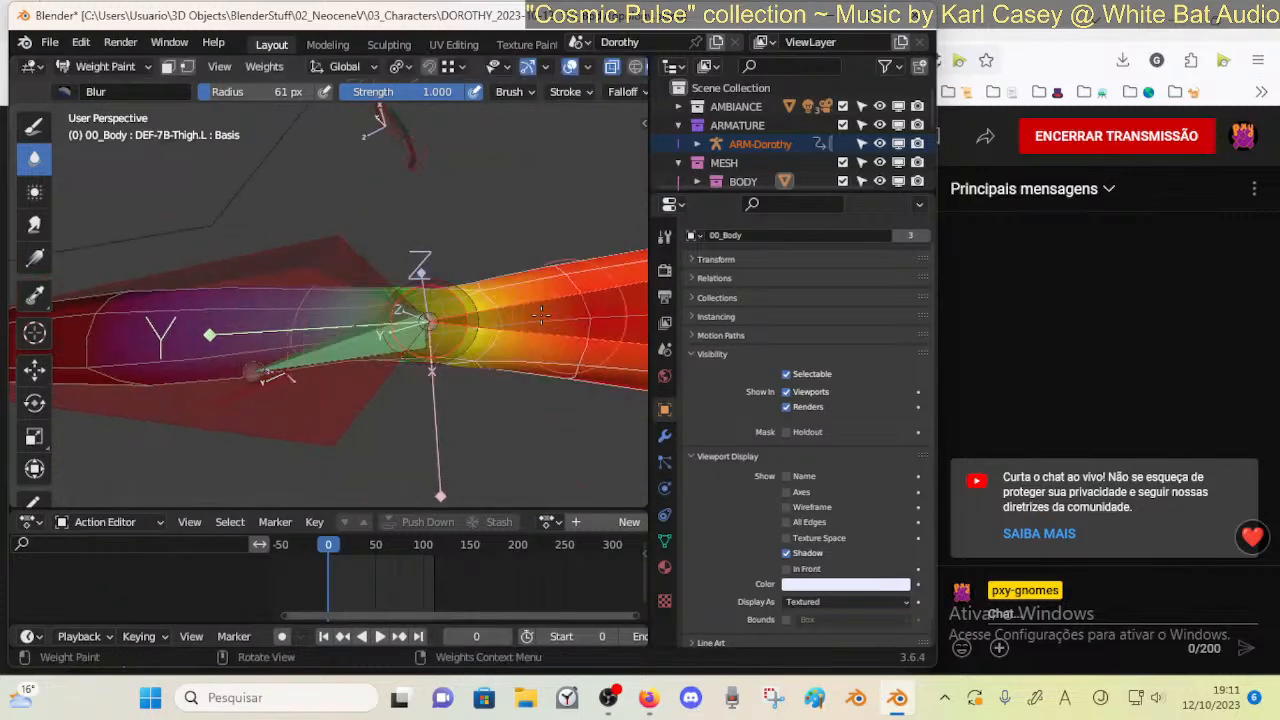
{"action": "middle_click_drag", "start_coordinate": [471, 350], "coordinate": [452, 418]}
Select DEF-Knee.L, blur its weights from the knee into the lower thigh with a 39 px brush, and undo the last stroke
{"action": "left_click", "coordinate": [400, 352], "text": "ctrl"}
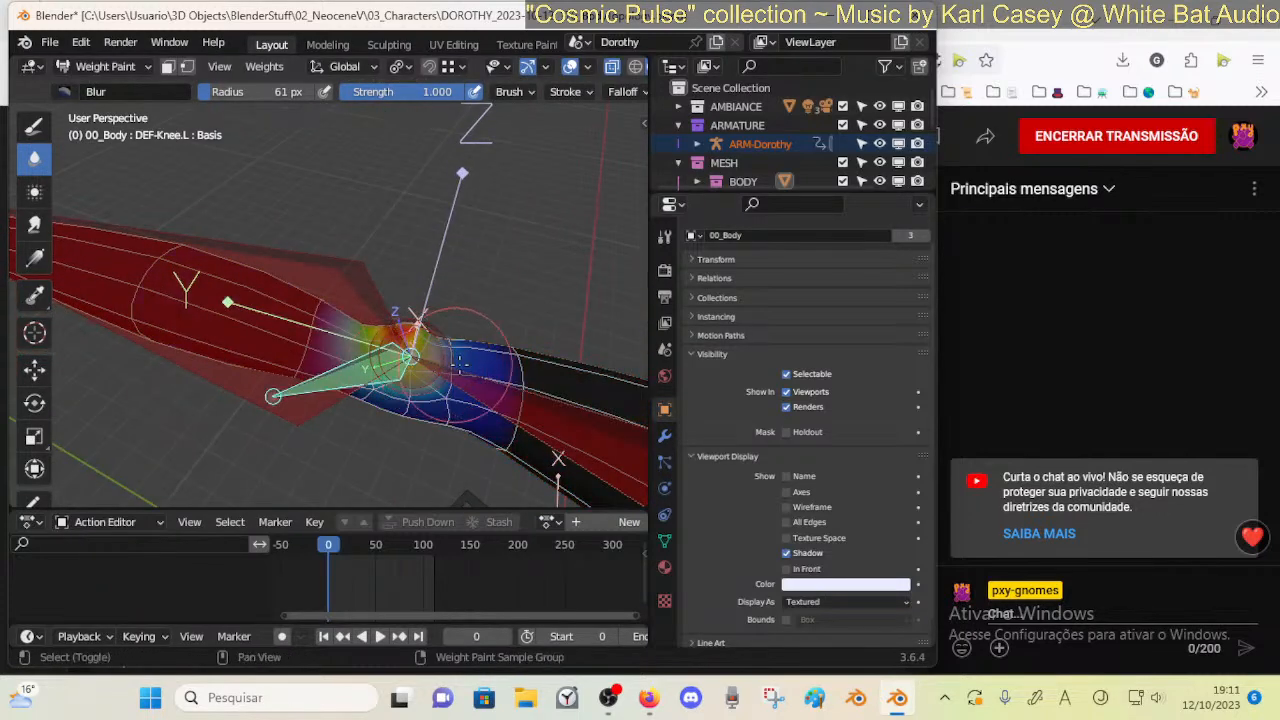
{"action": "middle_click_drag", "start_coordinate": [486, 314], "coordinate": [468, 325]}
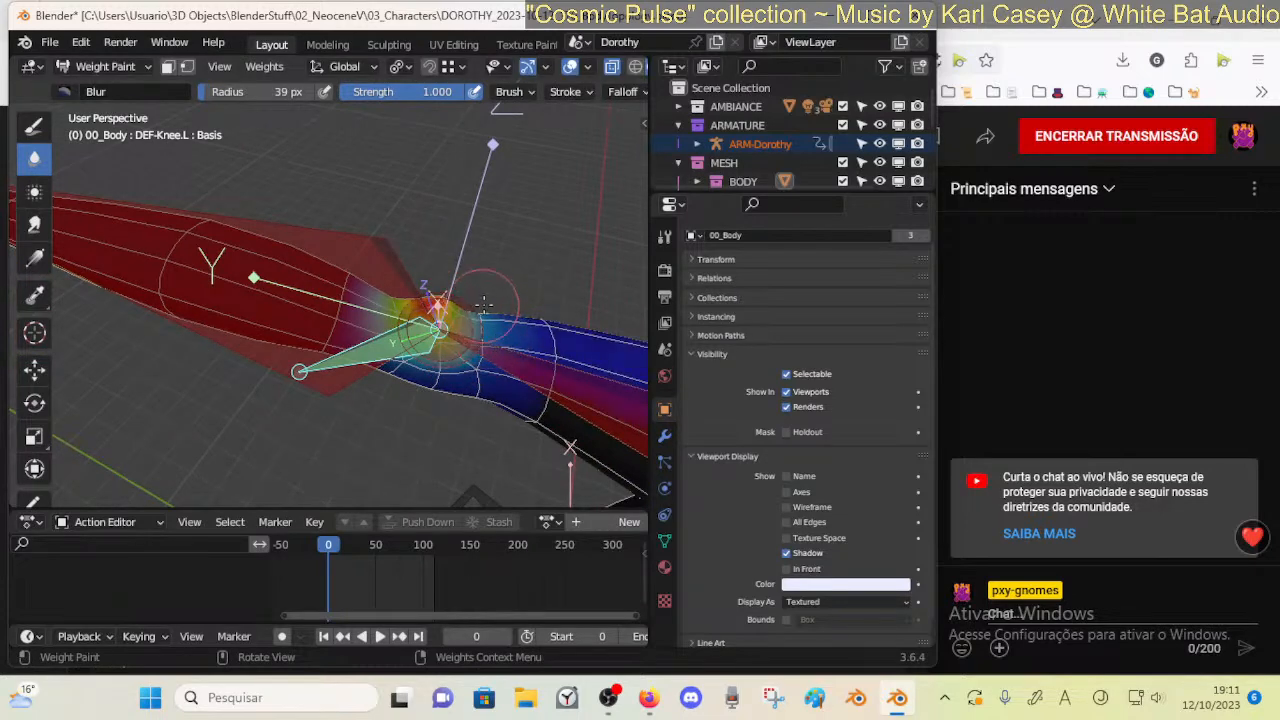
{"action": "left_click_drag", "start_coordinate": [519, 318], "coordinate": [553, 355]}
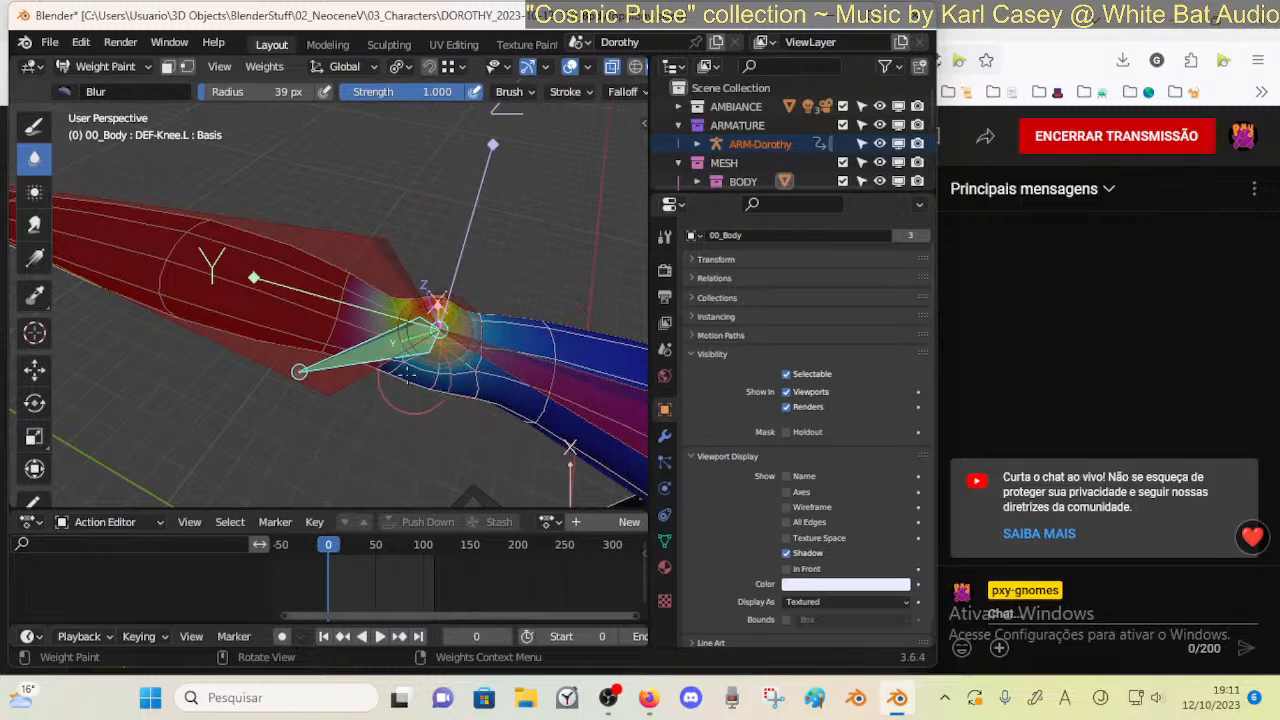
{"action": "key", "text": "ctrl+z"}
{"action": "middle_click_drag", "start_coordinate": [487, 331], "coordinate": [452, 348]}
{"action": "middle_click_drag", "start_coordinate": [498, 283], "coordinate": [439, 351]}
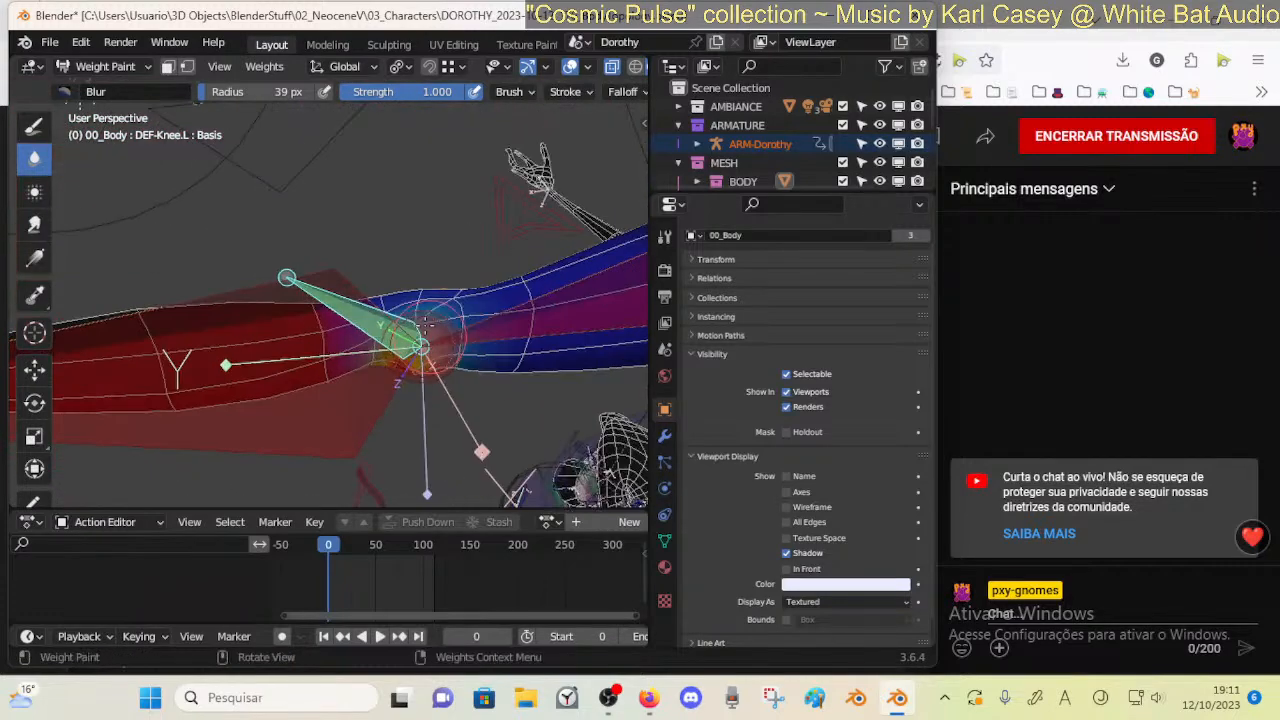
Switch to the Draw brush in Mix blending and set its weight to 0.218
{"action": "left_click", "coordinate": [34, 124]}
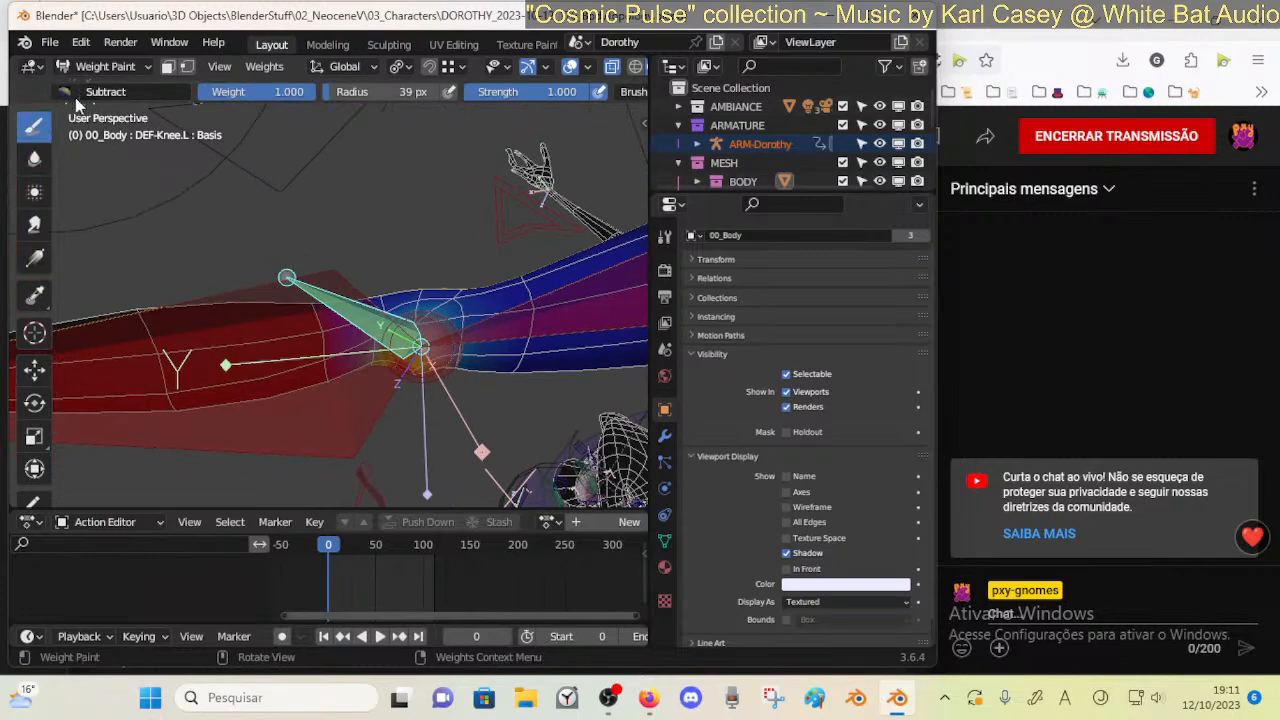
{"action": "left_click", "coordinate": [100, 91]}
{"action": "left_click", "coordinate": [320, 170]}
{"action": "key", "text": "ctrl+f"}
{"action": "left_click", "coordinate": [322, 300]}
{"action": "middle_click_drag", "start_coordinate": [415, 248], "coordinate": [428, 305]}
{"action": "key", "text": "ctrl+f"}
{"action": "left_click", "coordinate": [405, 307]}
{"action": "key", "text": "ctrl+f"}
{"action": "left_click", "coordinate": [445, 313]}
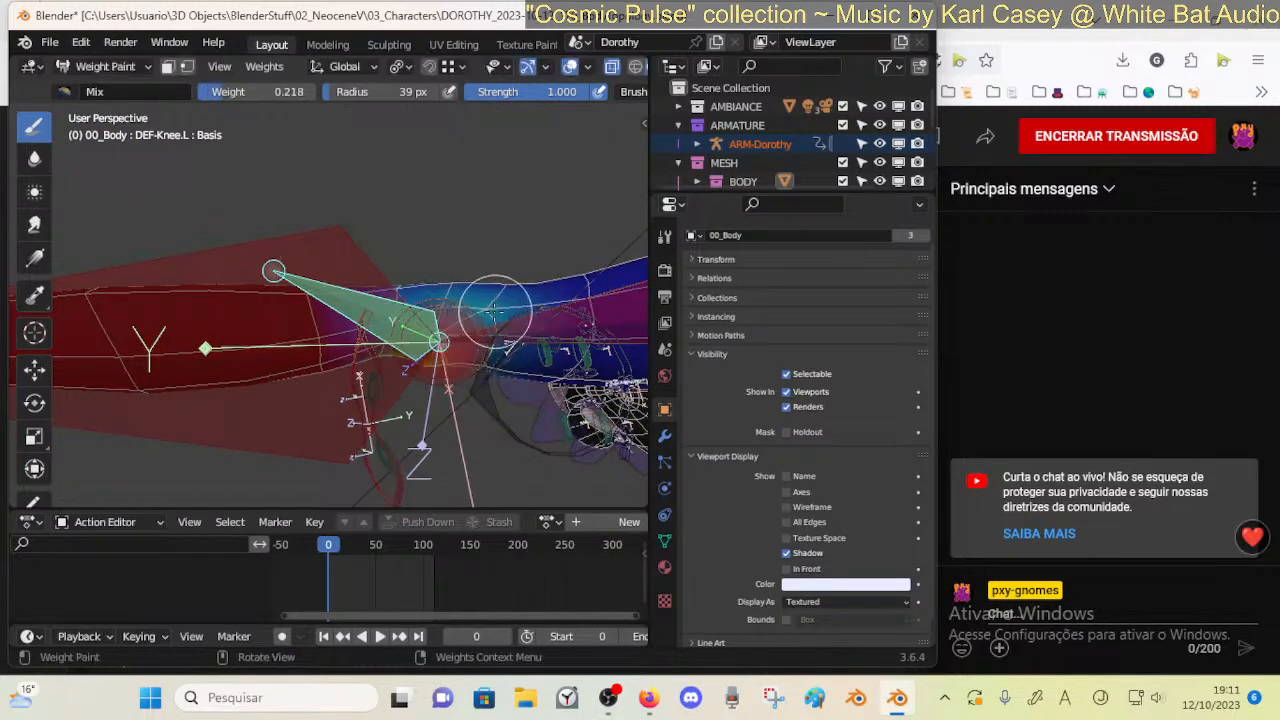
Paint DEF-Knee.L weight 0.218 over the back of the knee and the adjoining lower thigh
{"action": "middle_click_drag", "start_coordinate": [465, 287], "coordinate": [517, 298]}
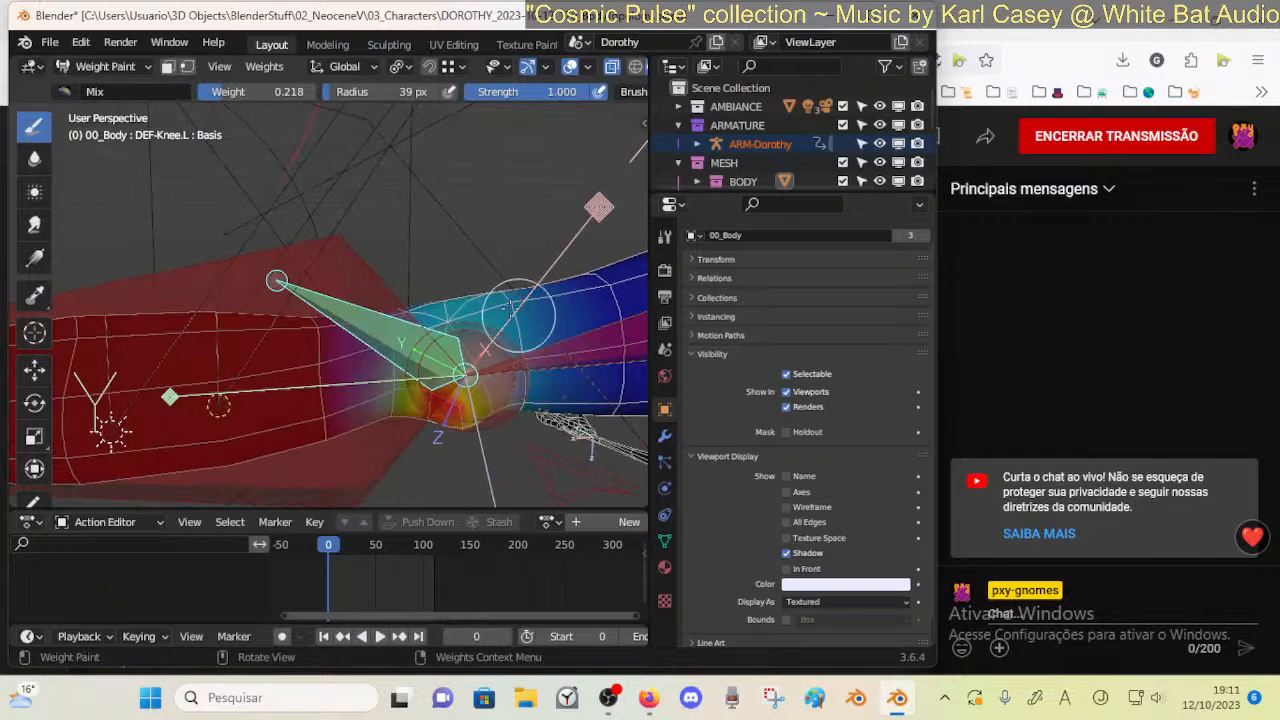
{"action": "mouse_move", "coordinate": [405, 313]}
{"action": "middle_mouse_down"}
{"action": "mouse_move", "coordinate": [450, 390]}
{"action": "mouse_move", "coordinate": [507, 361]}
{"action": "mouse_move", "coordinate": [492, 363]}
{"action": "middle_mouse_up"}
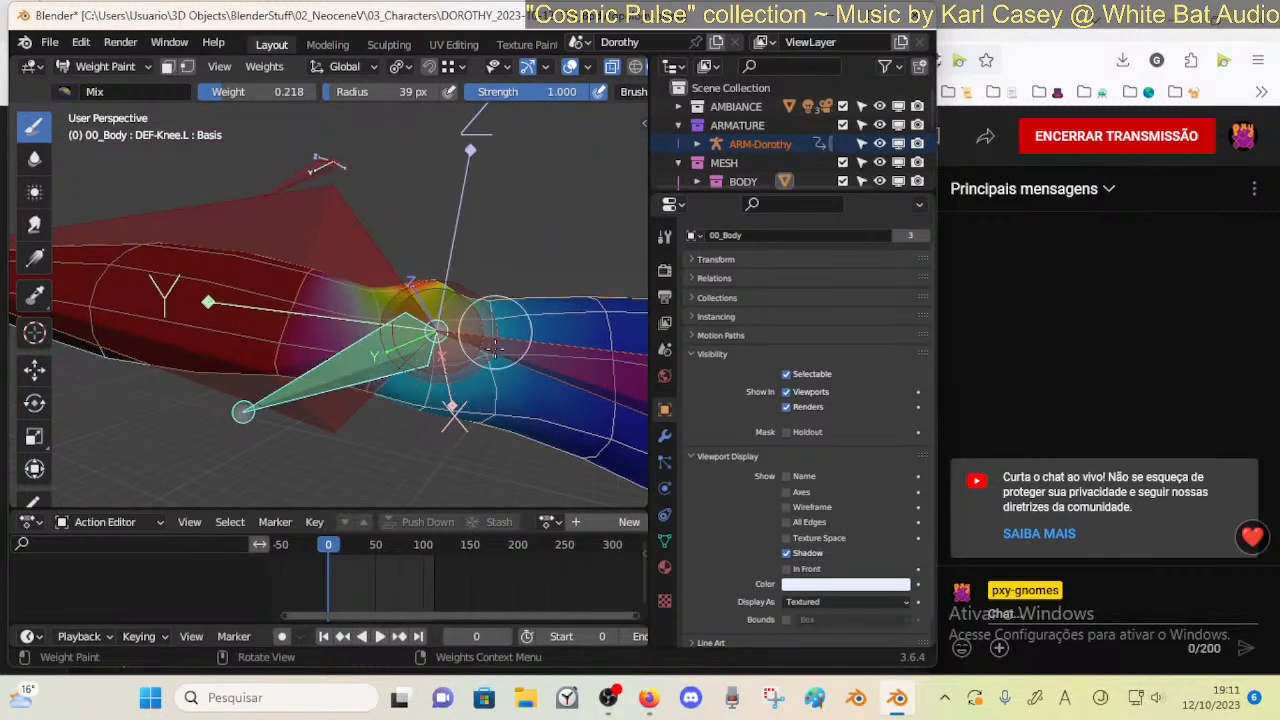
{"action": "middle_click_drag", "start_coordinate": [375, 365], "coordinate": [473, 405]}
{"action": "mouse_move", "coordinate": [482, 362]}
{"action": "middle_mouse_down"}
{"action": "mouse_move", "coordinate": [451, 362]}
{"action": "mouse_move", "coordinate": [469, 270]}
{"action": "middle_mouse_up"}
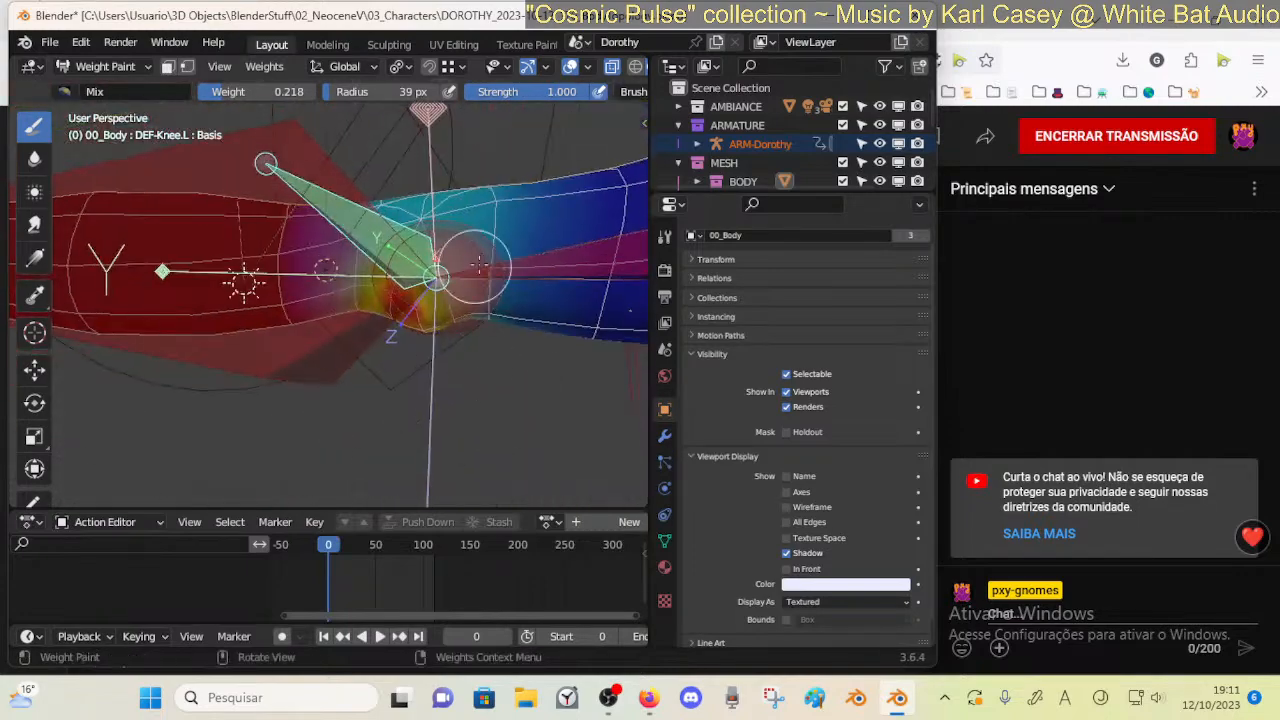
{"action": "middle_click_drag", "start_coordinate": [497, 225], "coordinate": [481, 288]}
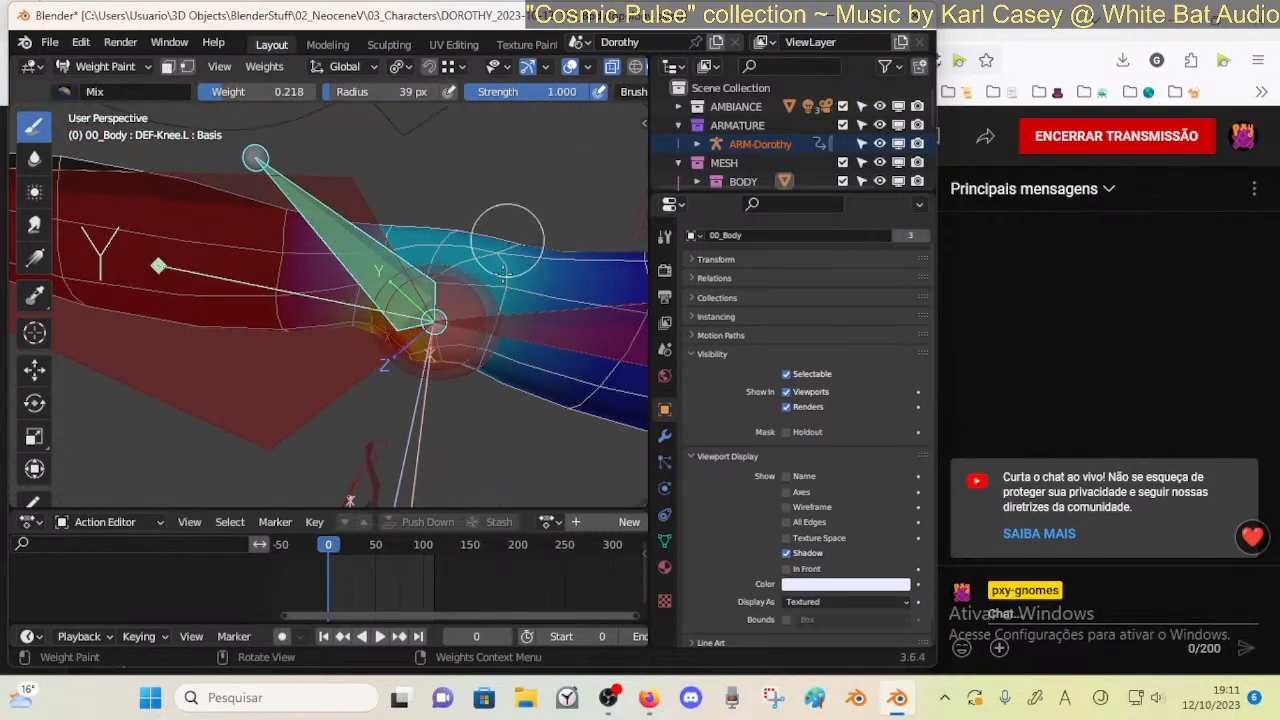
{"action": "middle_click_drag", "start_coordinate": [430, 260], "coordinate": [400, 325]}
{"action": "mouse_move", "coordinate": [492, 318]}
{"action": "middle_mouse_down"}
{"action": "mouse_move", "coordinate": [481, 326]}
{"action": "mouse_move", "coordinate": [487, 284]}
{"action": "middle_mouse_up"}
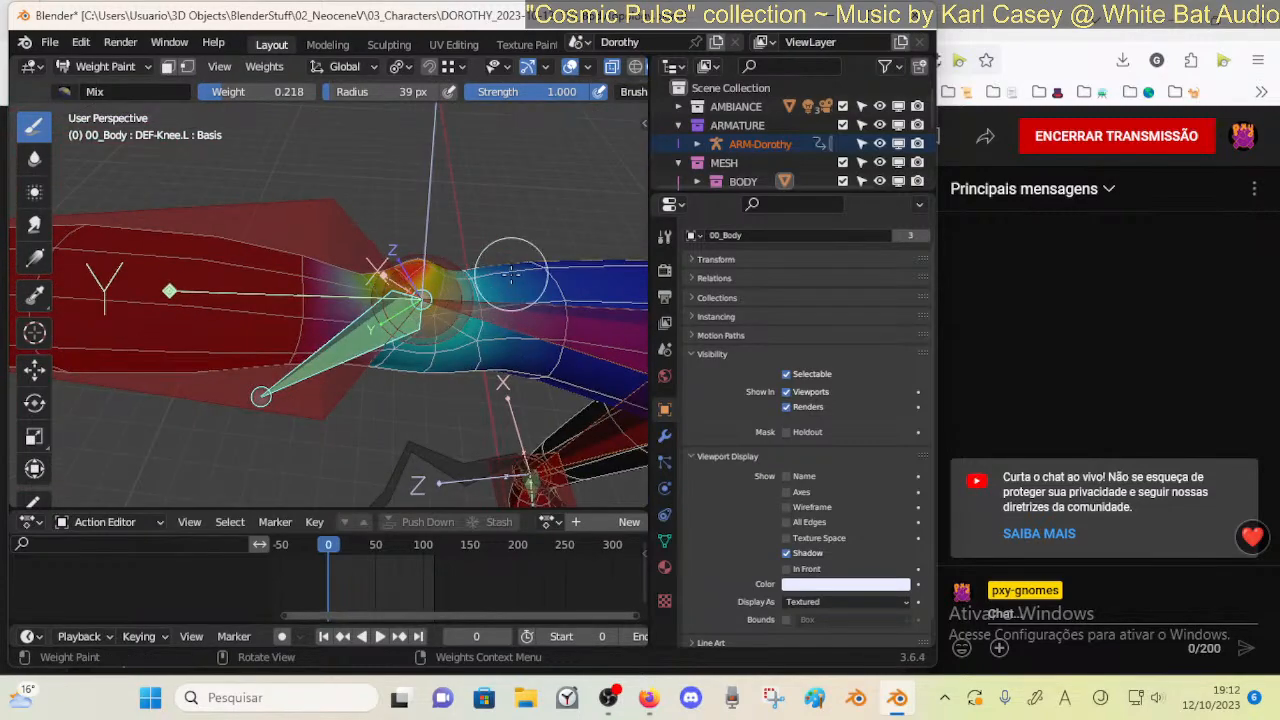
{"action": "left_click_drag", "start_coordinate": [511, 273], "coordinate": [538, 270]}
{"action": "middle_click_drag", "start_coordinate": [519, 262], "coordinate": [513, 338]}
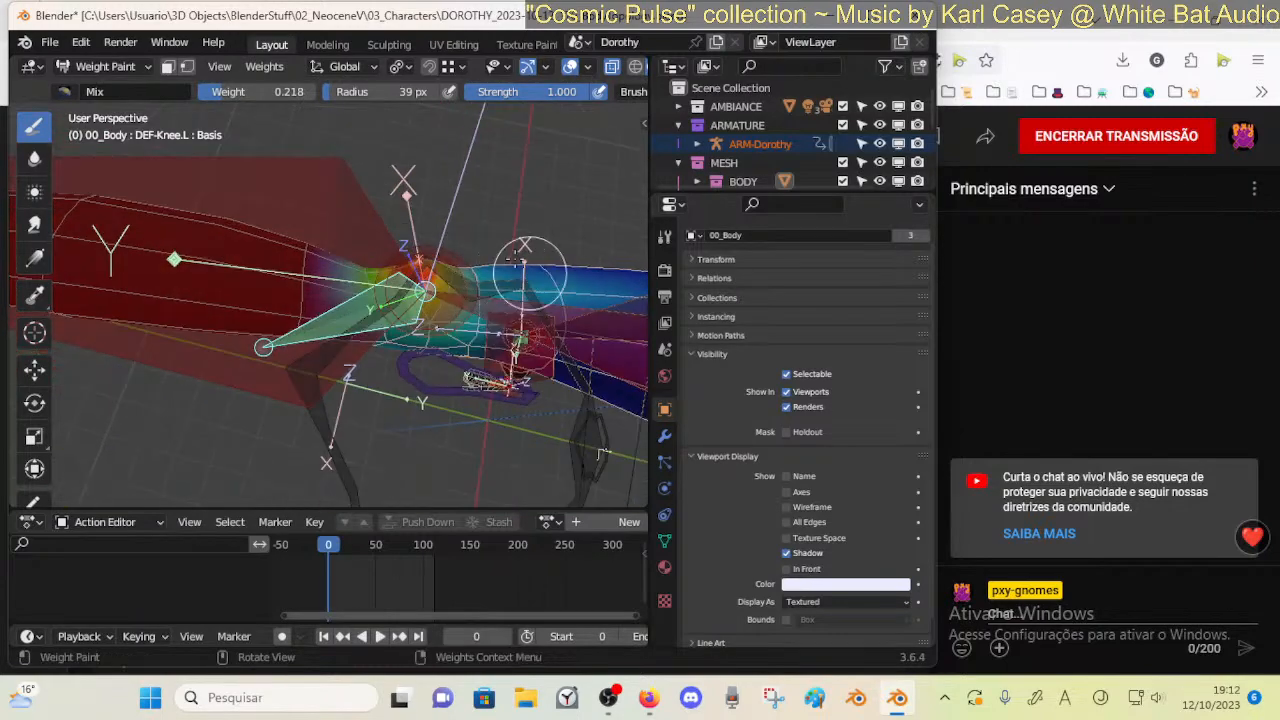
Continue painting the 0.218 DEF-Knee.L weight around the remaining sides of the lower thigh
{"action": "mouse_move", "coordinate": [547, 260]}
{"action": "middle_mouse_down"}
{"action": "mouse_move", "coordinate": [523, 229]}
{"action": "mouse_move", "coordinate": [473, 268]}
{"action": "middle_mouse_up"}
{"action": "mouse_move", "coordinate": [445, 317]}
{"action": "middle_mouse_down"}
{"action": "mouse_move", "coordinate": [438, 340]}
{"action": "mouse_move", "coordinate": [435, 303]}
{"action": "mouse_move", "coordinate": [328, 343]}
{"action": "mouse_move", "coordinate": [337, 316]}
{"action": "mouse_move", "coordinate": [334, 326]}
{"action": "mouse_move", "coordinate": [325, 308]}
{"action": "mouse_move", "coordinate": [415, 337]}
{"action": "mouse_move", "coordinate": [381, 299]}
{"action": "mouse_move", "coordinate": [469, 224]}
{"action": "mouse_move", "coordinate": [469, 264]}
{"action": "middle_mouse_up"}
{"action": "middle_click_drag", "start_coordinate": [277, 220], "coordinate": [358, 270]}
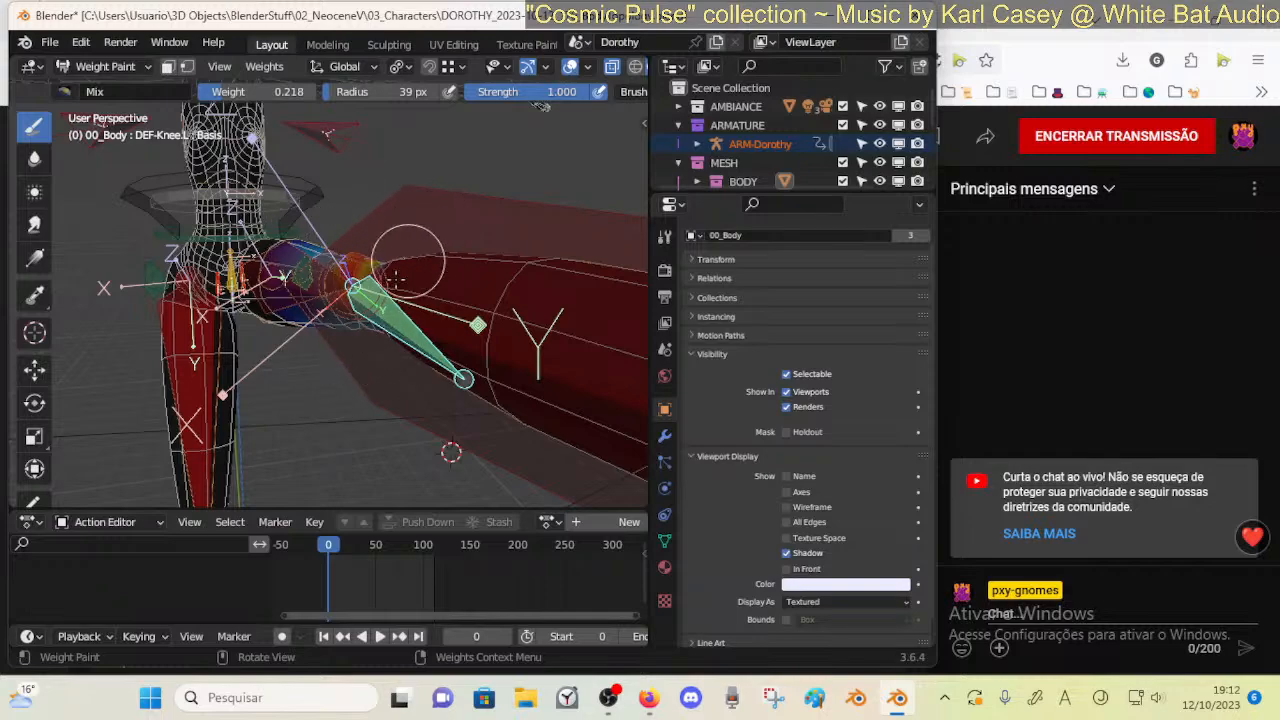
{"action": "middle_click_drag", "start_coordinate": [432, 303], "coordinate": [465, 268]}
{"action": "mouse_move", "coordinate": [374, 290]}
{"action": "middle_mouse_down"}
{"action": "mouse_move", "coordinate": [343, 290]}
{"action": "mouse_move", "coordinate": [350, 270]}
{"action": "mouse_move", "coordinate": [362, 285]}
{"action": "middle_mouse_up"}
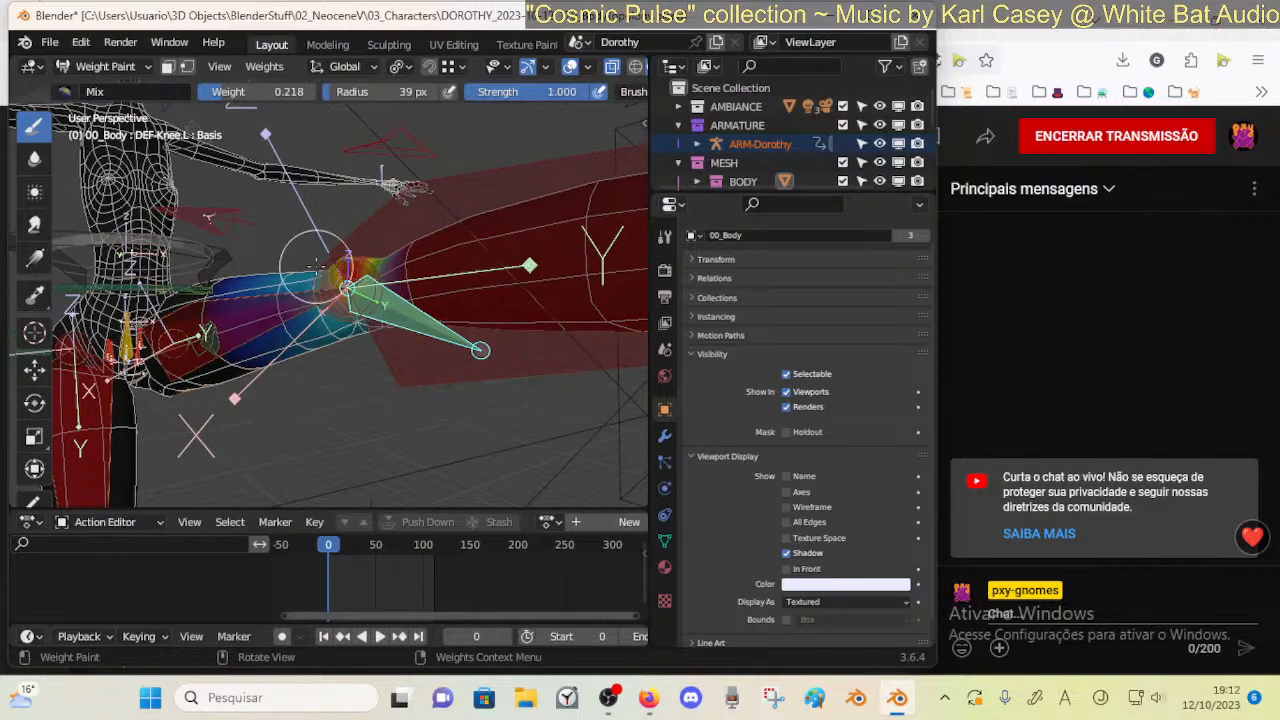
{"action": "mouse_move", "coordinate": [385, 370]}
{"action": "middle_mouse_down"}
{"action": "mouse_move", "coordinate": [330, 265]}
{"action": "mouse_move", "coordinate": [205, 272]}
{"action": "mouse_move", "coordinate": [343, 282]}
{"action": "mouse_move", "coordinate": [400, 330]}
{"action": "middle_mouse_up"}
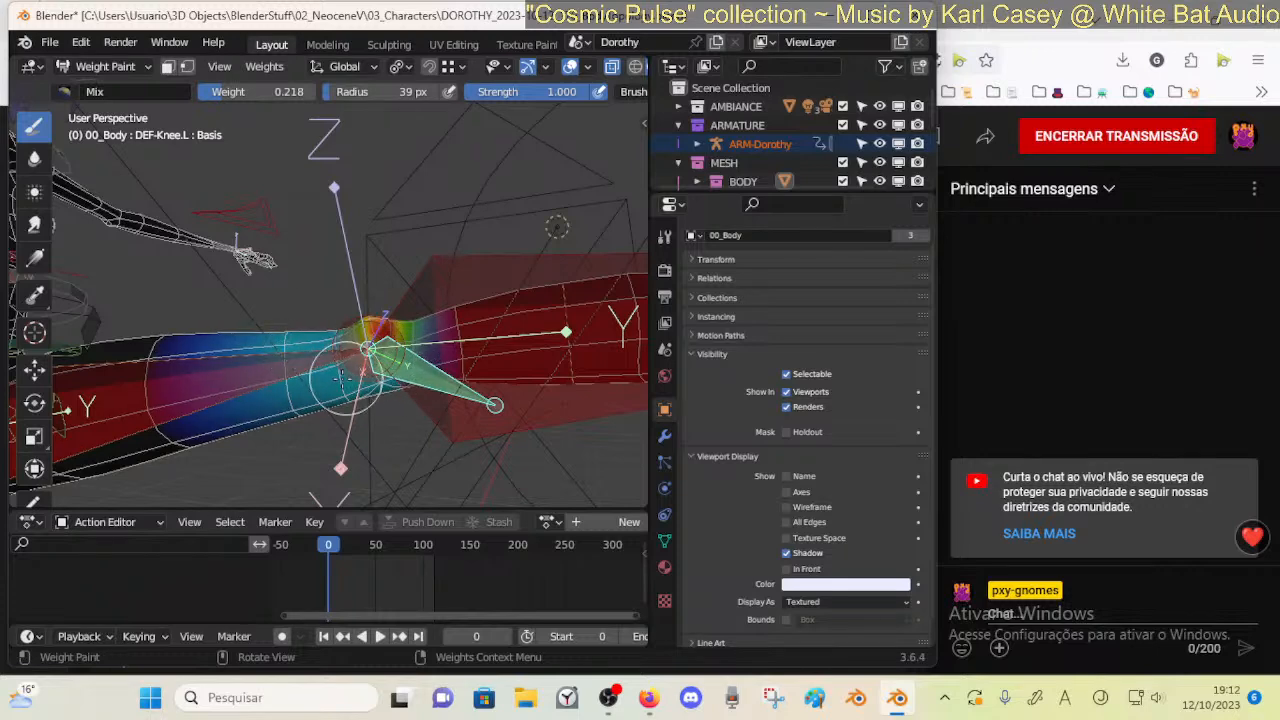
{"action": "mouse_move", "coordinate": [508, 326]}
{"action": "middle_mouse_down"}
{"action": "mouse_move", "coordinate": [398, 346]}
{"action": "mouse_move", "coordinate": [384, 380]}
{"action": "mouse_move", "coordinate": [301, 373]}
{"action": "mouse_move", "coordinate": [313, 386]}
{"action": "mouse_move", "coordinate": [318, 350]}
{"action": "mouse_move", "coordinate": [471, 319]}
{"action": "mouse_move", "coordinate": [468, 340]}
{"action": "mouse_move", "coordinate": [405, 376]}
{"action": "middle_mouse_up"}
Try rotating the DEF-Knee.L bone to test the knee deformation, cancelling each rotation
{"action": "key", "text": "r"}
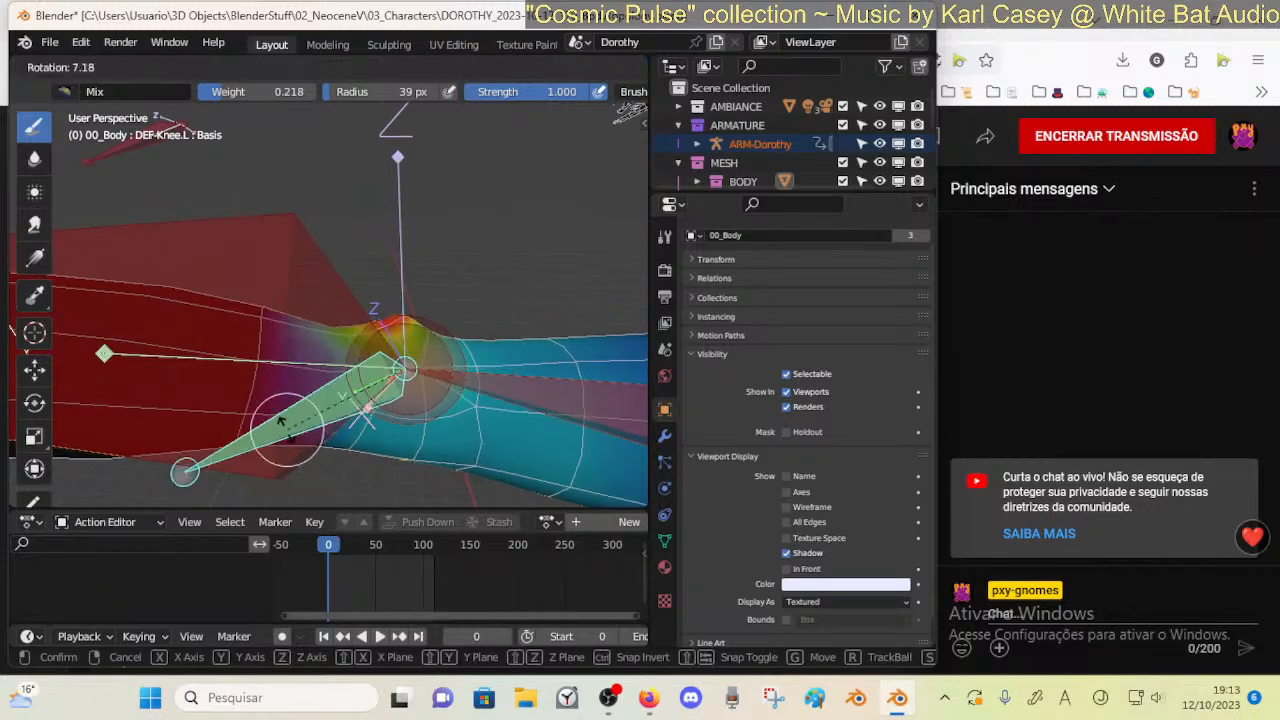
{"action": "right_click", "coordinate": [291, 413]}
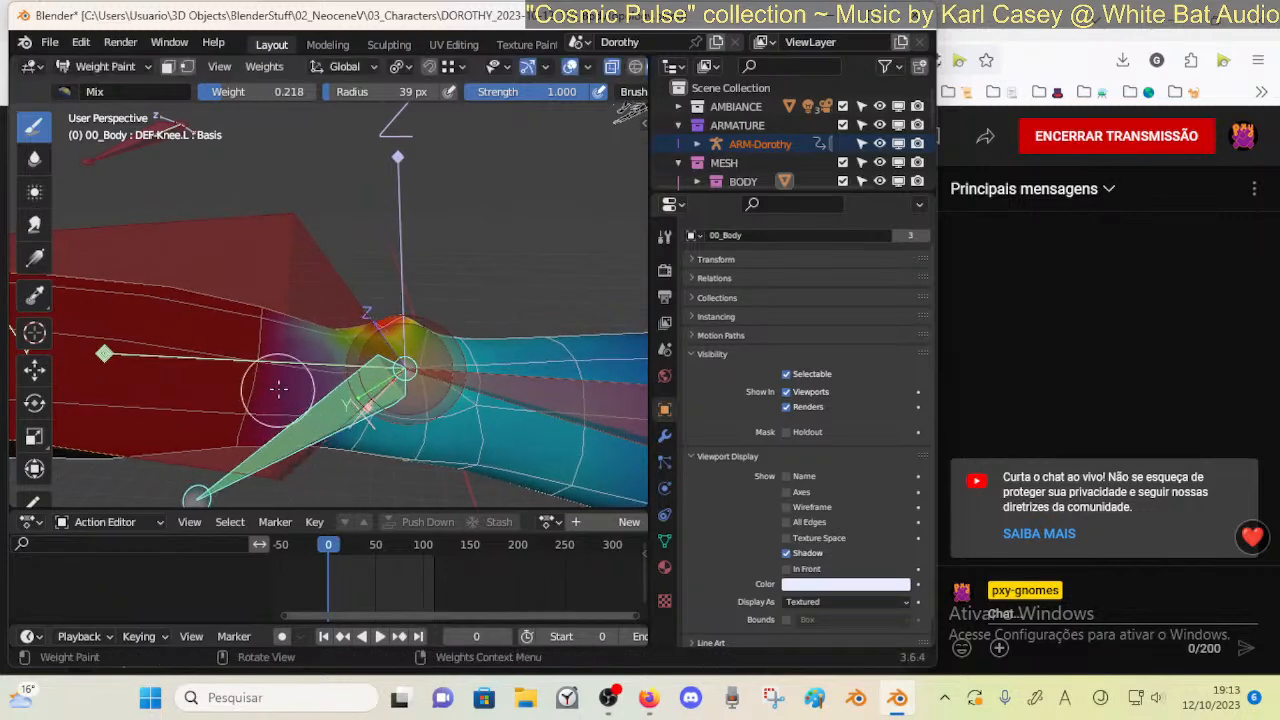
{"action": "left_click", "coordinate": [309, 294], "text": "ctrl"}
{"action": "left_click", "coordinate": [310, 438], "text": "ctrl"}
{"action": "middle_click_drag", "start_coordinate": [336, 437], "coordinate": [348, 352]}
{"action": "key", "text": "r"}
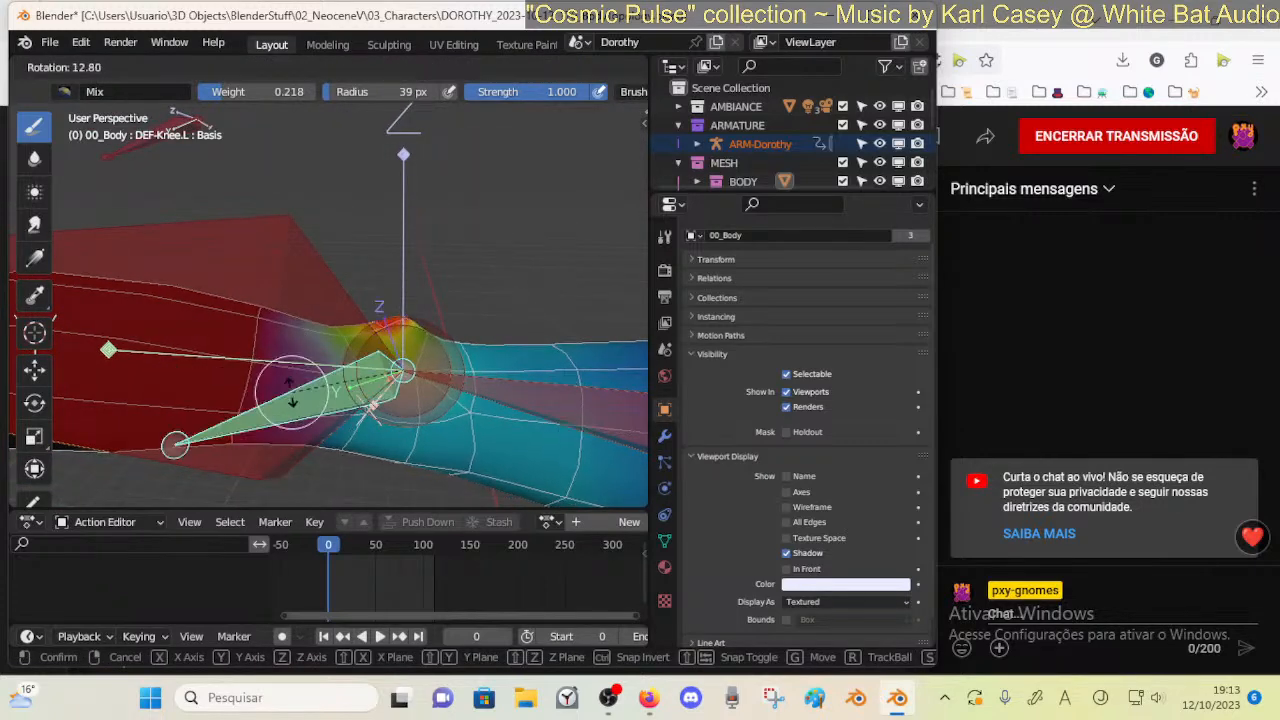
{"action": "right_click", "coordinate": [285, 387]}
{"action": "mouse_move", "coordinate": [290, 392]}
{"action": "middle_mouse_down"}
{"action": "mouse_move", "coordinate": [345, 420]}
{"action": "mouse_move", "coordinate": [390, 400]}
{"action": "mouse_move", "coordinate": [430, 405]}
{"action": "middle_mouse_up"}
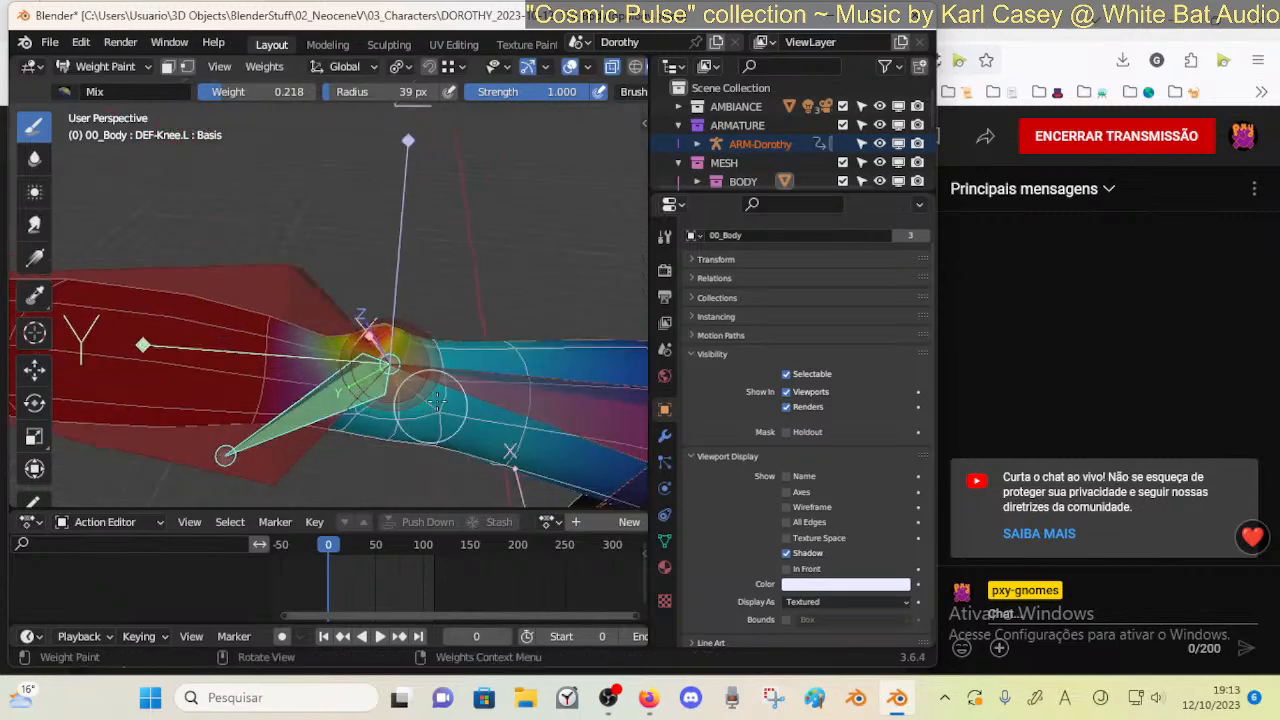
Set the Mix brush weight to 1.000
{"action": "mouse_move", "coordinate": [463, 320]}
{"action": "middle_mouse_down"}
{"action": "mouse_move", "coordinate": [345, 377]}
{"action": "mouse_move", "coordinate": [320, 330]}
{"action": "mouse_move", "coordinate": [335, 373]}
{"action": "mouse_move", "coordinate": [396, 408]}
{"action": "mouse_move", "coordinate": [424, 375]}
{"action": "mouse_move", "coordinate": [443, 286]}
{"action": "mouse_move", "coordinate": [366, 329]}
{"action": "mouse_move", "coordinate": [380, 414]}
{"action": "mouse_move", "coordinate": [420, 297]}
{"action": "mouse_move", "coordinate": [433, 307]}
{"action": "mouse_move", "coordinate": [455, 250]}
{"action": "middle_mouse_up"}
{"action": "key", "text": "ctrl+f"}
{"action": "left_click", "coordinate": [258, 190]}
{"action": "key", "text": "ctrl+f"}
{"action": "left_click", "coordinate": [277, 146]}
{"action": "middle_click_drag", "start_coordinate": [277, 146], "coordinate": [345, 277]}
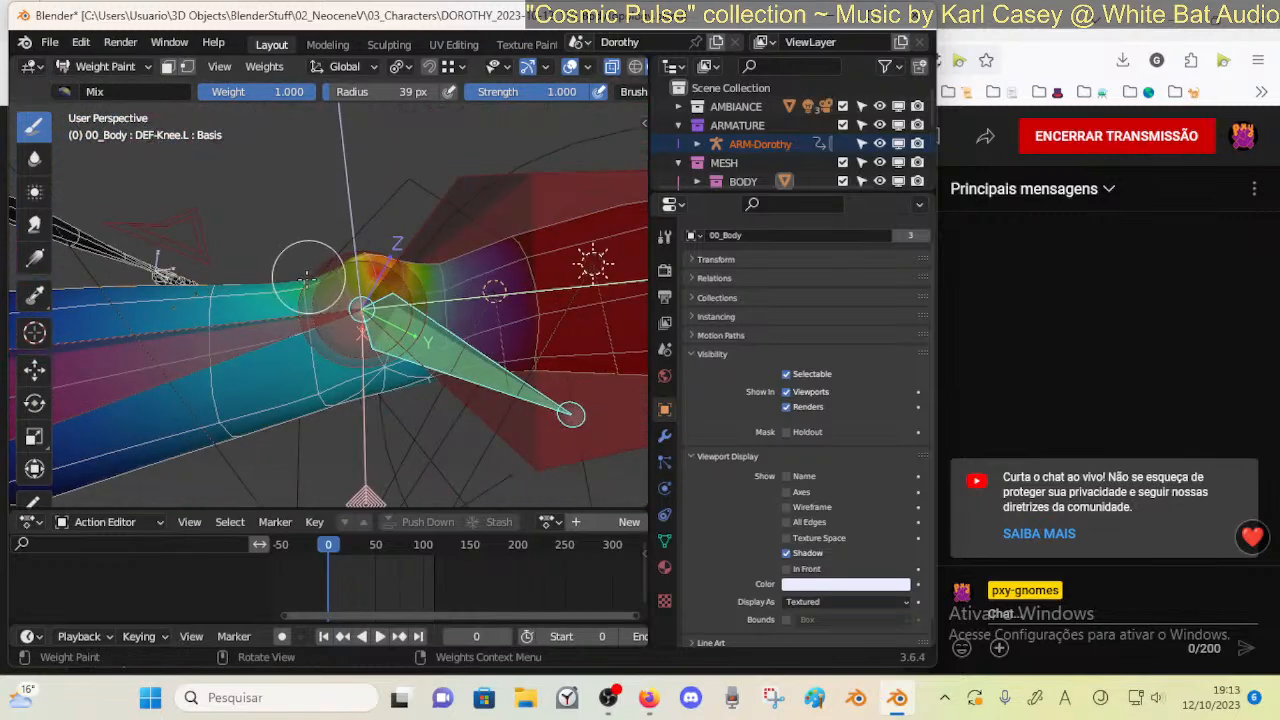
Blur the DEF-Knee.L weights along the lower thigh next to the knee and save the file
{"action": "left_click", "coordinate": [34, 158]}
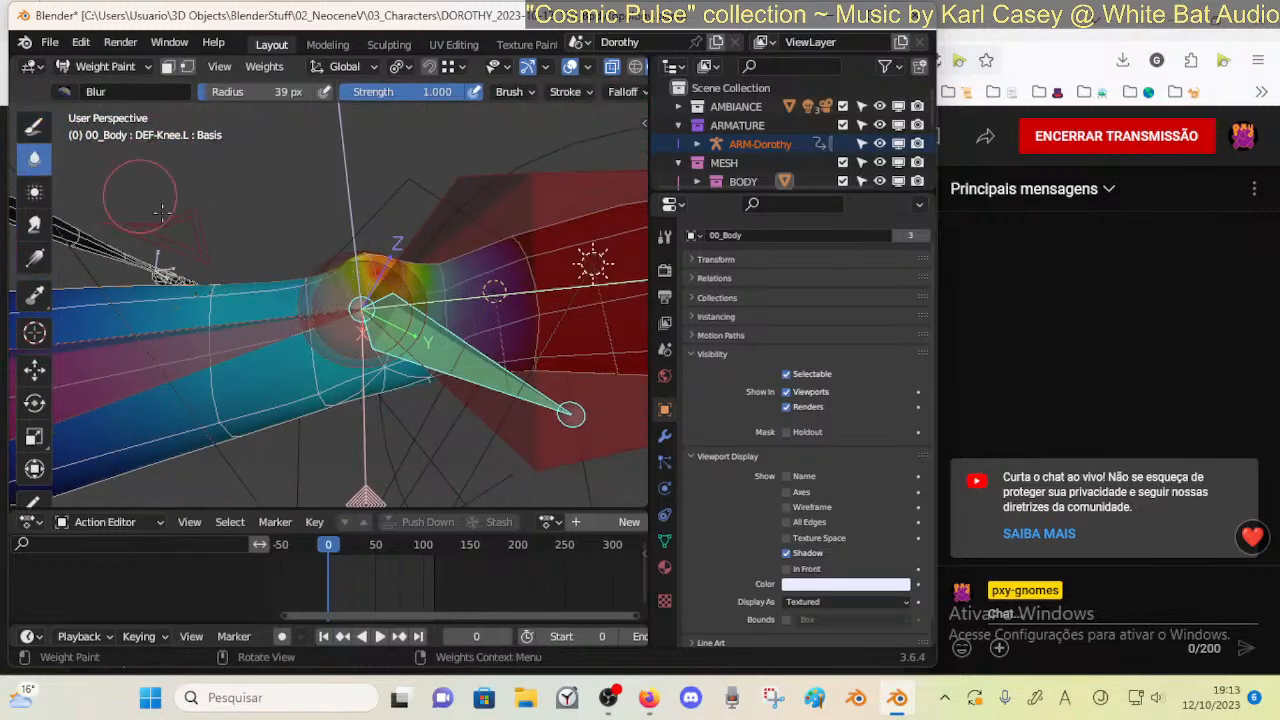
{"action": "left_click_drag", "start_coordinate": [210, 320], "coordinate": [285, 272]}
{"action": "middle_click_drag", "start_coordinate": [244, 322], "coordinate": [258, 376]}
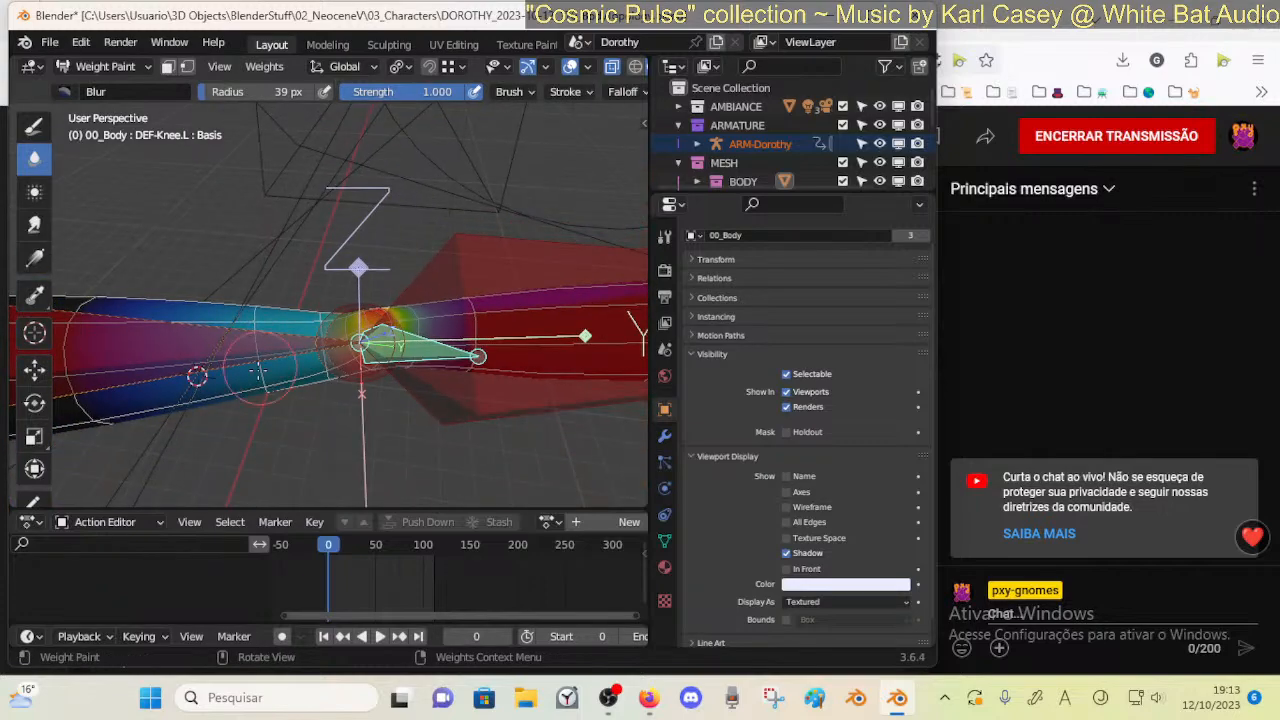
{"action": "middle_click_drag", "start_coordinate": [315, 345], "coordinate": [320, 378]}
{"action": "key", "text": "ctrl+s"}
{"action": "mouse_move", "coordinate": [385, 313]}
{"action": "middle_mouse_down"}
{"action": "mouse_move", "coordinate": [388, 340]}
{"action": "mouse_move", "coordinate": [374, 297]}
{"action": "middle_mouse_up"}
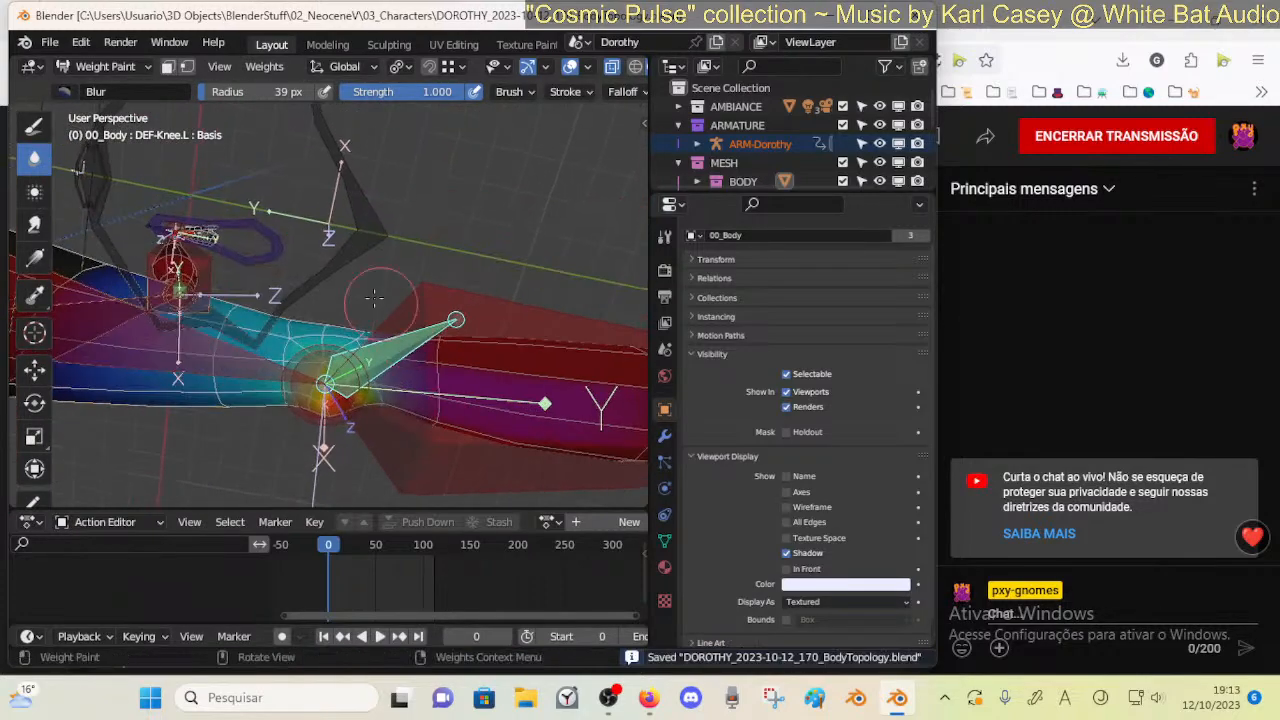
Switch the Draw brush to Subtract at weight 1.000 for the DEF-Knee.L weights on the upper calf
{"action": "left_click", "coordinate": [35, 127]}
{"action": "left_click", "coordinate": [65, 92]}
{"action": "left_click", "coordinate": [602, 152]}
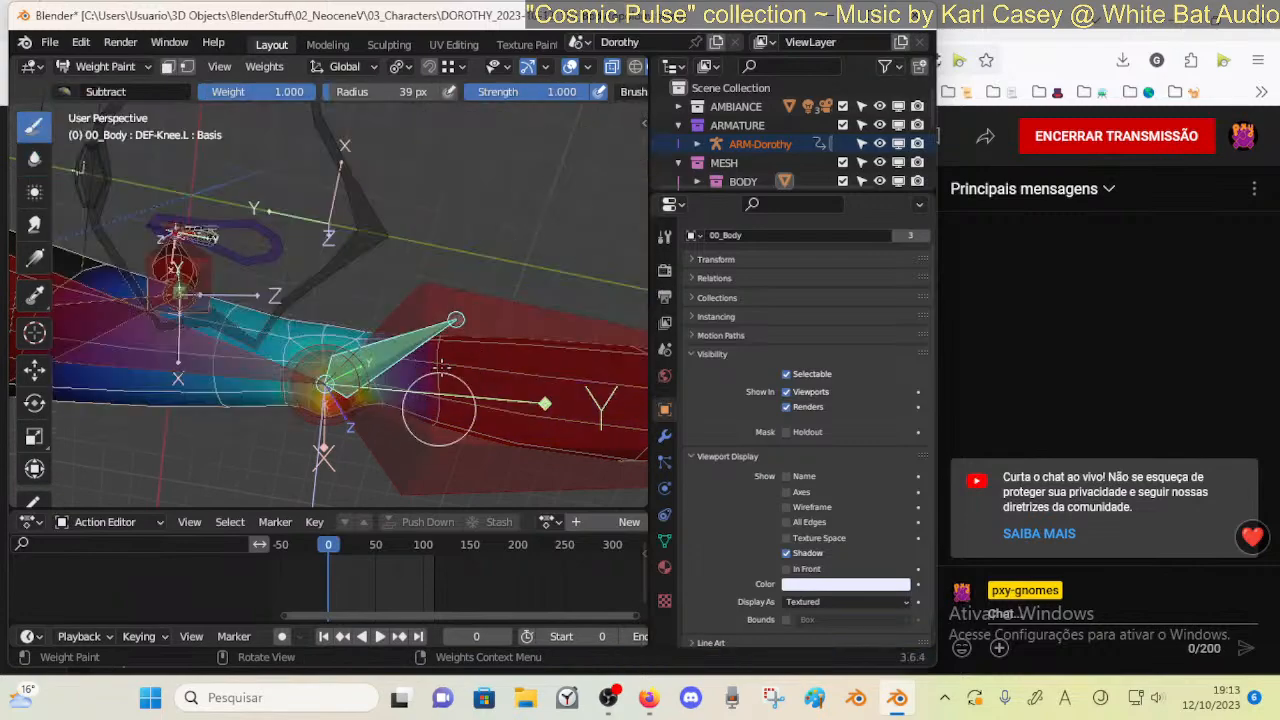
{"action": "mouse_move", "coordinate": [478, 320]}
{"action": "middle_mouse_down"}
{"action": "mouse_move", "coordinate": [476, 398]}
{"action": "mouse_move", "coordinate": [460, 263]}
{"action": "mouse_move", "coordinate": [482, 250]}
{"action": "mouse_move", "coordinate": [451, 277]}
{"action": "mouse_move", "coordinate": [543, 266]}
{"action": "mouse_move", "coordinate": [402, 307]}
{"action": "mouse_move", "coordinate": [113, 180]}
{"action": "middle_mouse_up"}
Blur the DEF-Knee.L weights around the knee joint and the upper calf
{"action": "left_click", "coordinate": [34, 158]}
{"action": "middle_click_drag", "start_coordinate": [230, 210], "coordinate": [320, 350]}
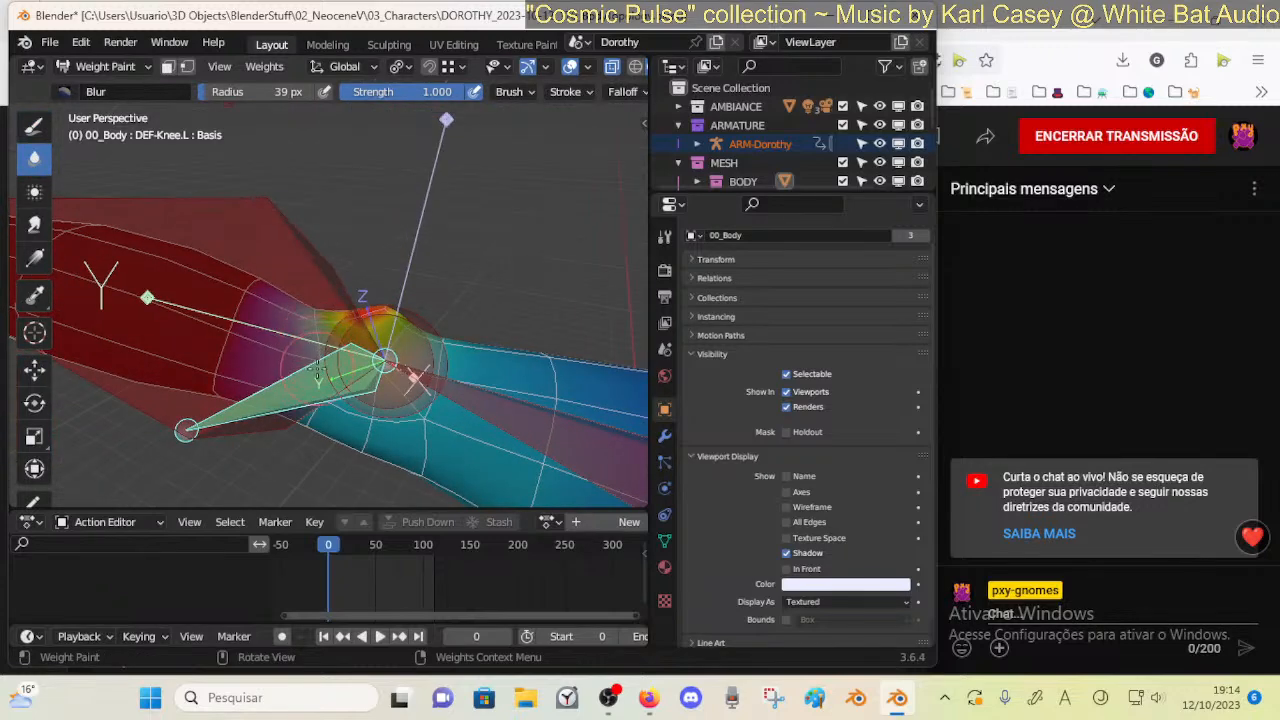
{"action": "middle_click_drag", "start_coordinate": [318, 330], "coordinate": [340, 390]}
{"action": "middle_click_drag", "start_coordinate": [345, 332], "coordinate": [335, 303]}
{"action": "middle_click_drag", "start_coordinate": [366, 260], "coordinate": [291, 318]}
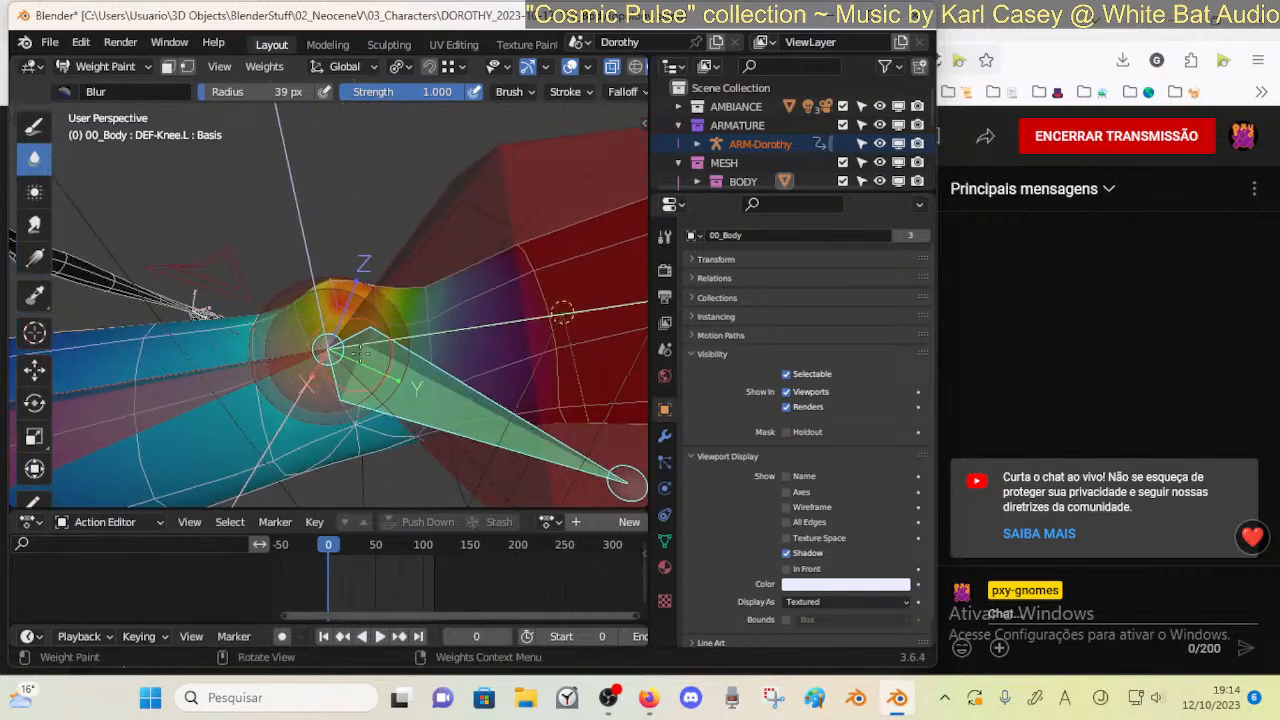
{"action": "middle_click_drag", "start_coordinate": [397, 355], "coordinate": [346, 374]}
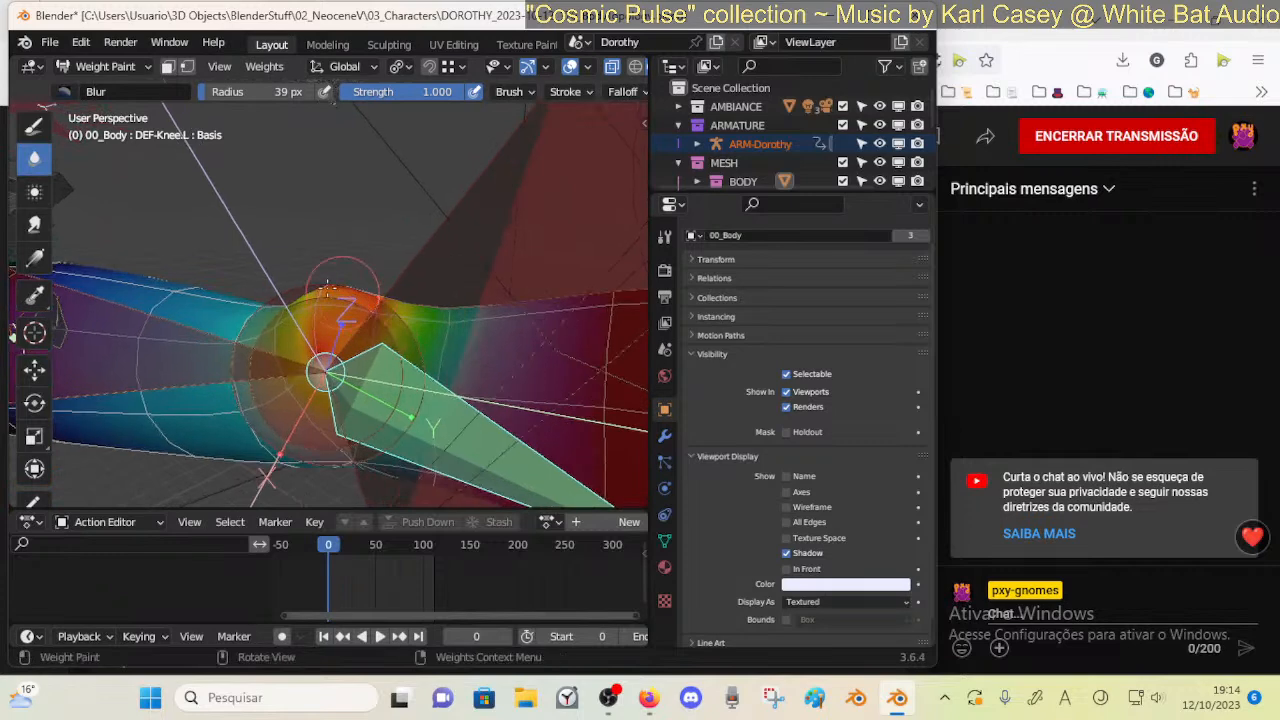
Set the Draw brush to Mix at weight 1.000, paint DEF-Knee.L weight around the knee, and undo the last stroke
{"action": "left_click", "coordinate": [36, 132]}
{"action": "key", "text": "ctrl+f"}
{"action": "left_click", "coordinate": [174, 151]}
{"action": "left_click", "coordinate": [68, 93]}
{"action": "left_click", "coordinate": [468, 156]}
{"action": "mouse_move", "coordinate": [359, 253]}
{"action": "middle_mouse_down"}
{"action": "mouse_move", "coordinate": [330, 338]}
{"action": "mouse_move", "coordinate": [287, 338]}
{"action": "mouse_move", "coordinate": [341, 308]}
{"action": "mouse_move", "coordinate": [367, 326]}
{"action": "mouse_move", "coordinate": [397, 268]}
{"action": "mouse_move", "coordinate": [330, 259]}
{"action": "mouse_move", "coordinate": [295, 288]}
{"action": "mouse_move", "coordinate": [292, 350]}
{"action": "mouse_move", "coordinate": [335, 343]}
{"action": "mouse_move", "coordinate": [307, 333]}
{"action": "middle_mouse_up"}
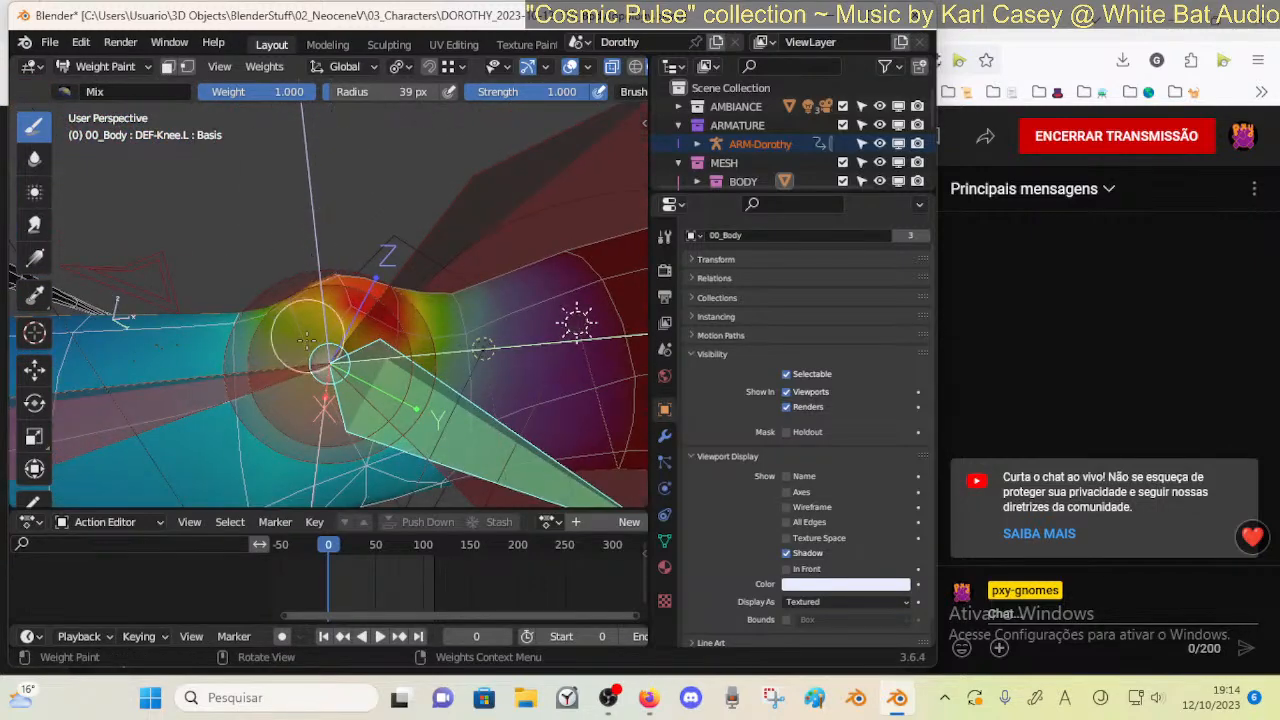
{"action": "left_click", "coordinate": [240, 371]}
{"action": "left_click", "coordinate": [237, 383]}
{"action": "key", "text": "ctrl+z"}
{"action": "middle_click_drag", "start_coordinate": [416, 273], "coordinate": [440, 268]}
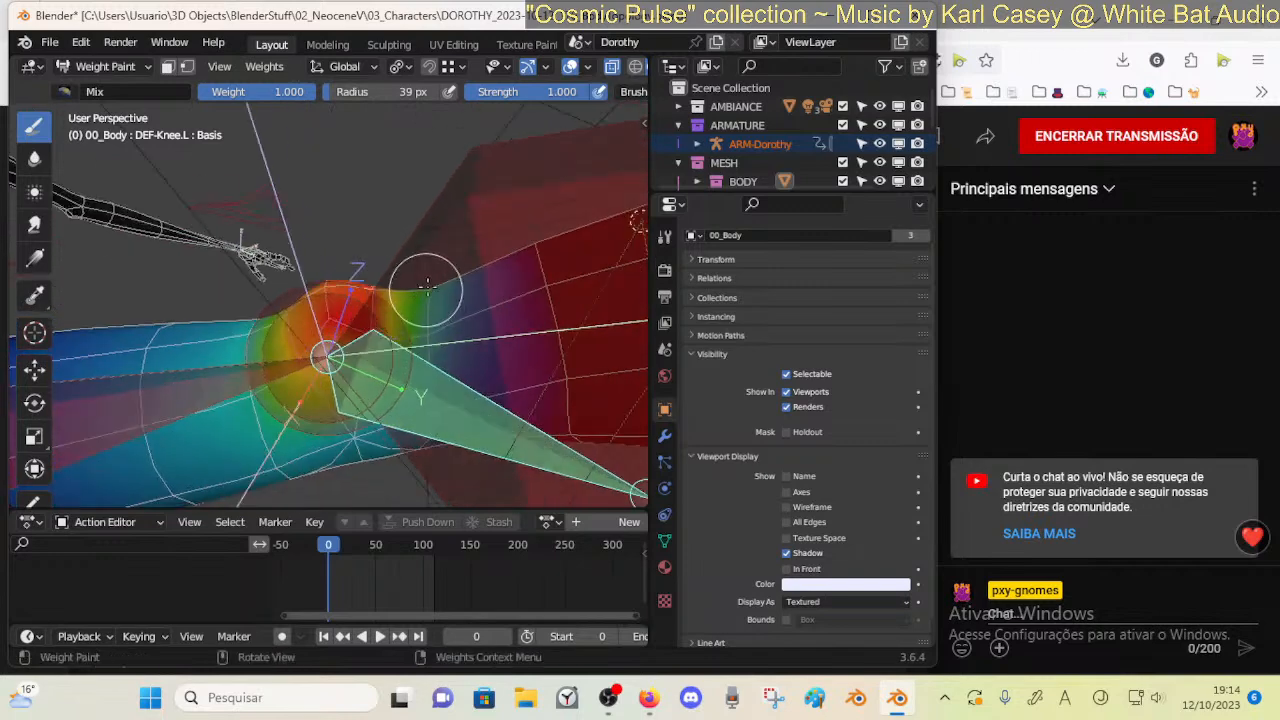
Blur the newly painted DEF-Knee.L weights over the kneecap and the sides of the knee
{"action": "left_click", "coordinate": [34, 158]}
{"action": "mouse_move", "coordinate": [422, 341]}
{"action": "middle_mouse_down"}
{"action": "mouse_move", "coordinate": [395, 337]}
{"action": "mouse_move", "coordinate": [407, 340]}
{"action": "middle_mouse_up"}
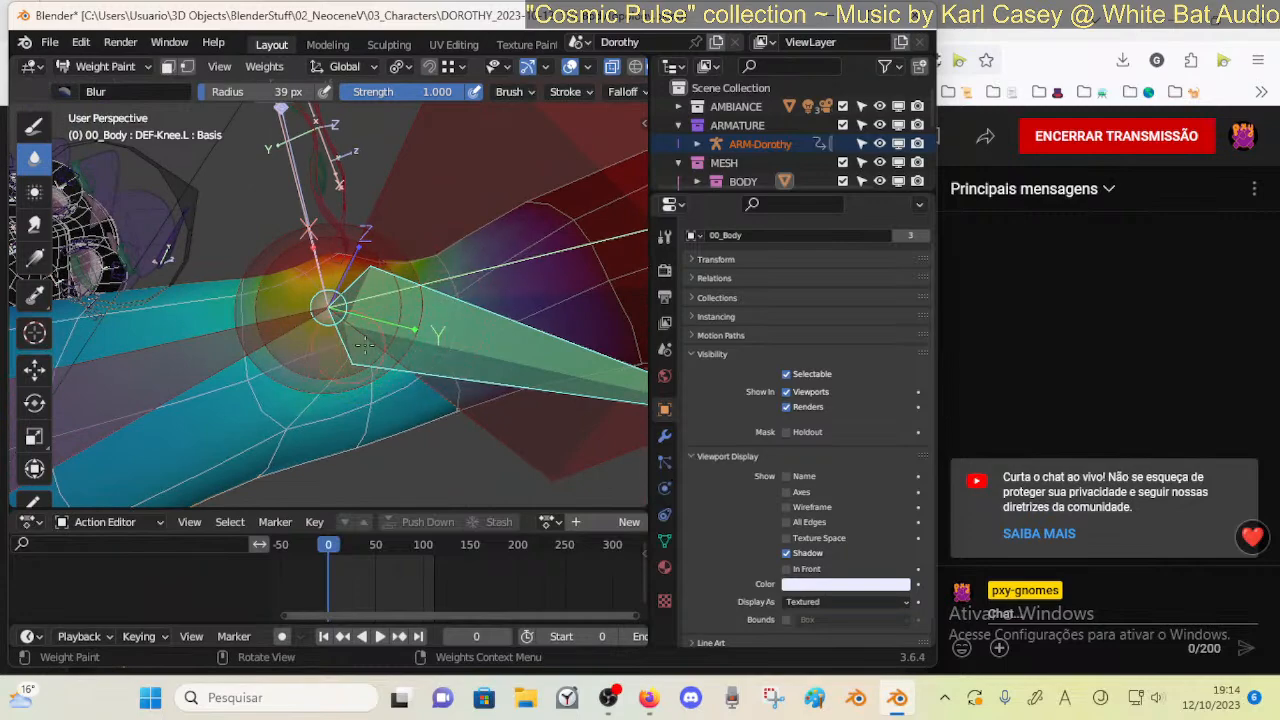
{"action": "mouse_move", "coordinate": [272, 376]}
{"action": "middle_mouse_down"}
{"action": "mouse_move", "coordinate": [278, 263]}
{"action": "mouse_move", "coordinate": [333, 390]}
{"action": "middle_mouse_up"}
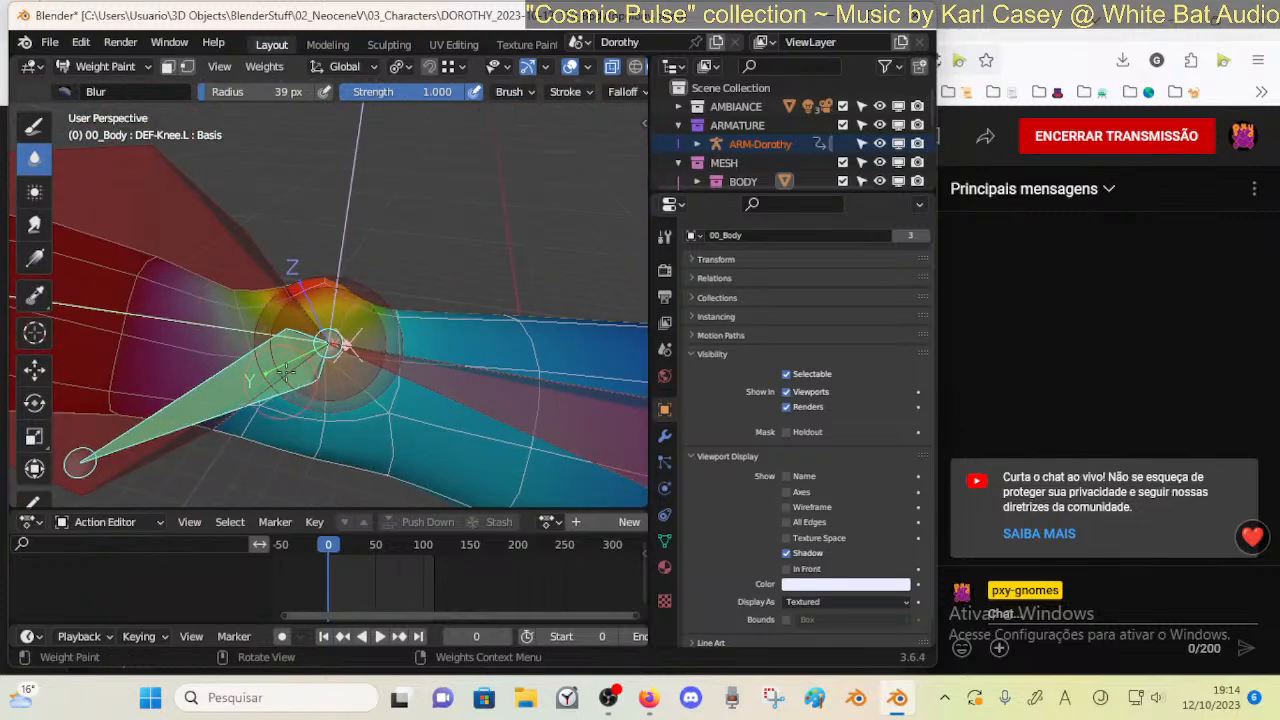
Test the DEF-Knee.L bone's rotation, freely and along the X axis, to check the weighted knee deformation
{"action": "key", "text": "r"}
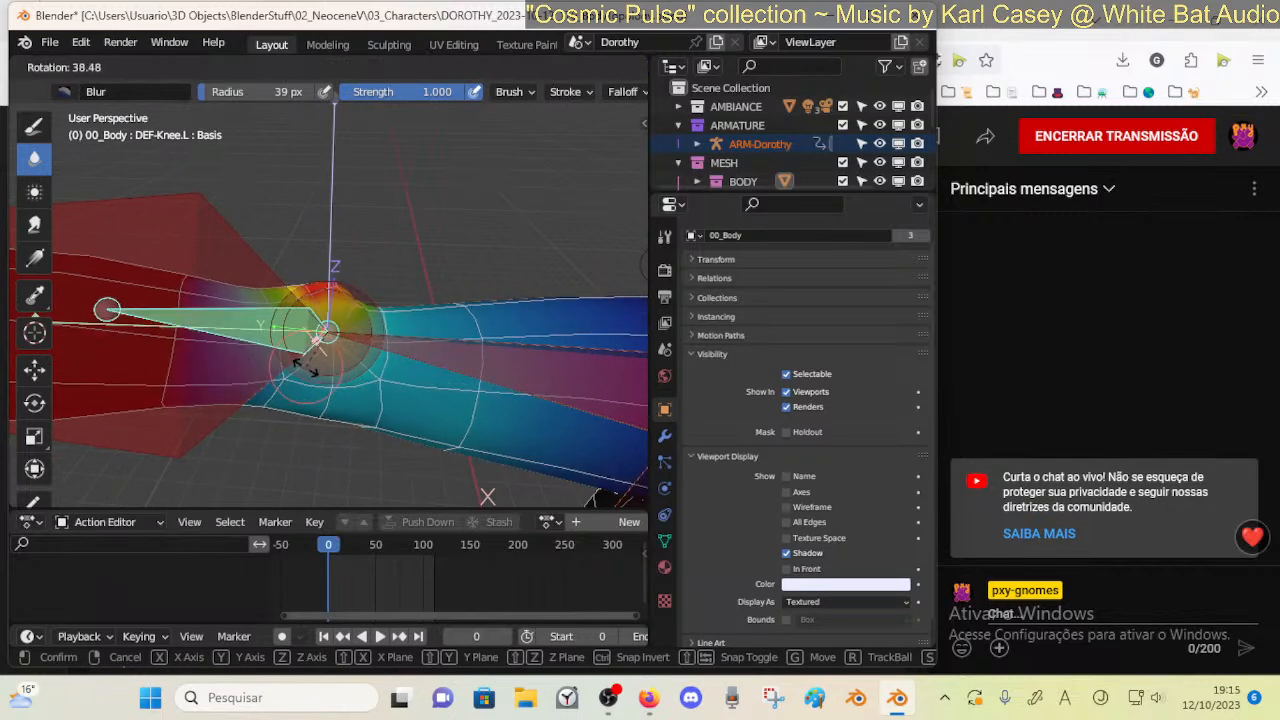
{"action": "left_click", "coordinate": [327, 370]}
{"action": "middle_click_drag", "start_coordinate": [362, 366], "coordinate": [296, 327]}
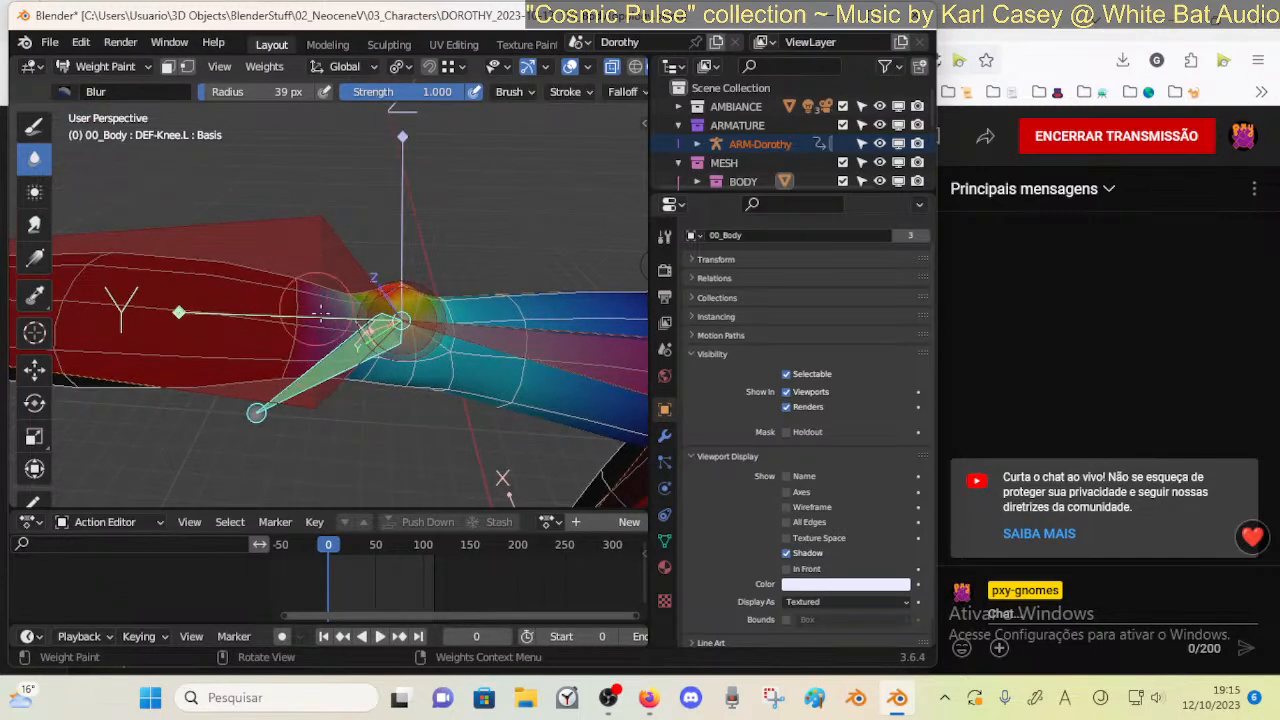
{"action": "key", "text": "r"}
{"action": "key", "text": "x"}
{"action": "right_click", "coordinate": [318, 300]}
{"action": "middle_click_drag", "start_coordinate": [320, 298], "coordinate": [341, 307]}
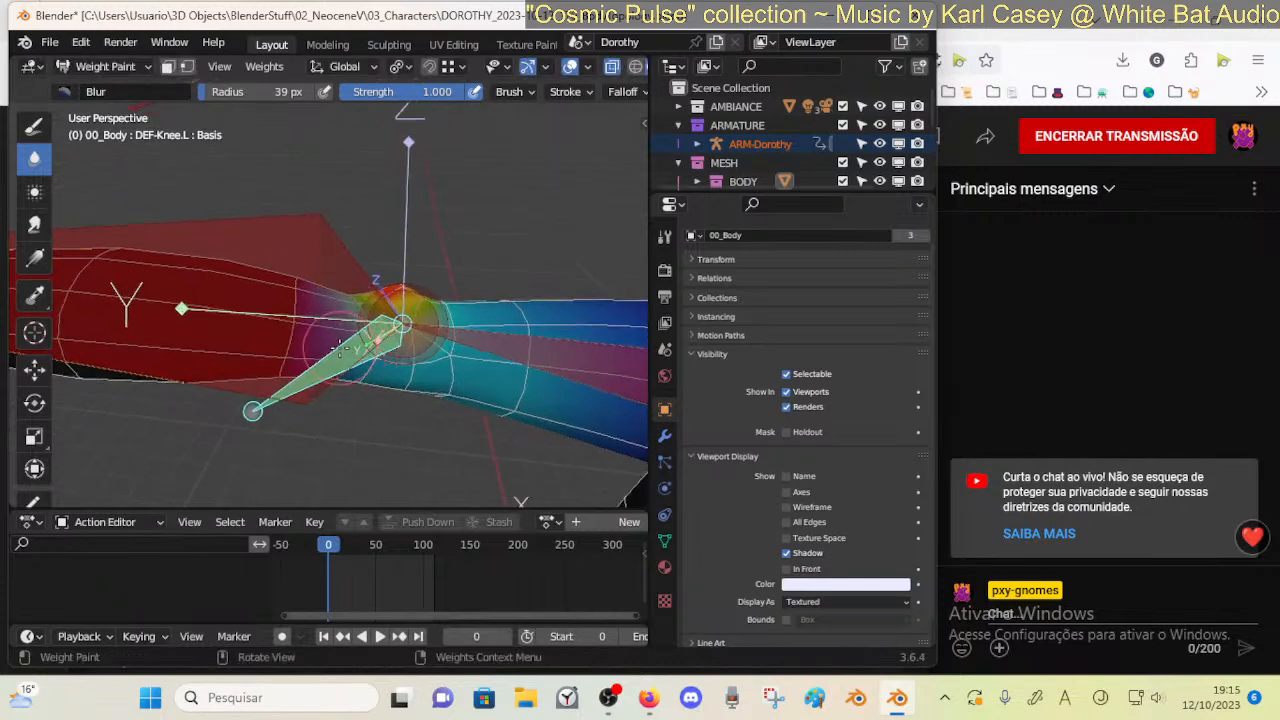
{"action": "mouse_move", "coordinate": [328, 370]}
{"action": "middle_mouse_down"}
{"action": "mouse_move", "coordinate": [319, 365]}
{"action": "mouse_move", "coordinate": [329, 428]}
{"action": "mouse_move", "coordinate": [285, 400]}
{"action": "mouse_move", "coordinate": [267, 321]}
{"action": "mouse_move", "coordinate": [390, 292]}
{"action": "middle_mouse_up"}
{"action": "key", "text": "r"}
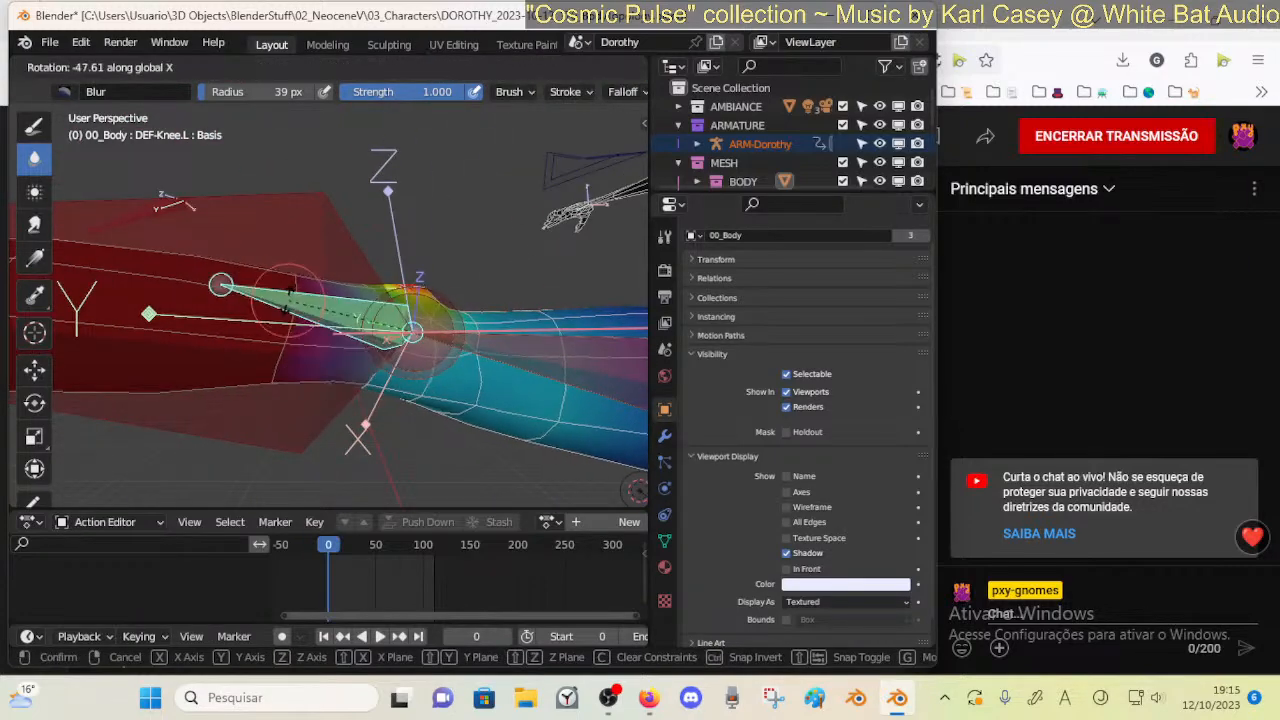
{"action": "left_click", "coordinate": [402, 345]}
{"action": "middle_click_drag", "start_coordinate": [396, 344], "coordinate": [335, 368]}
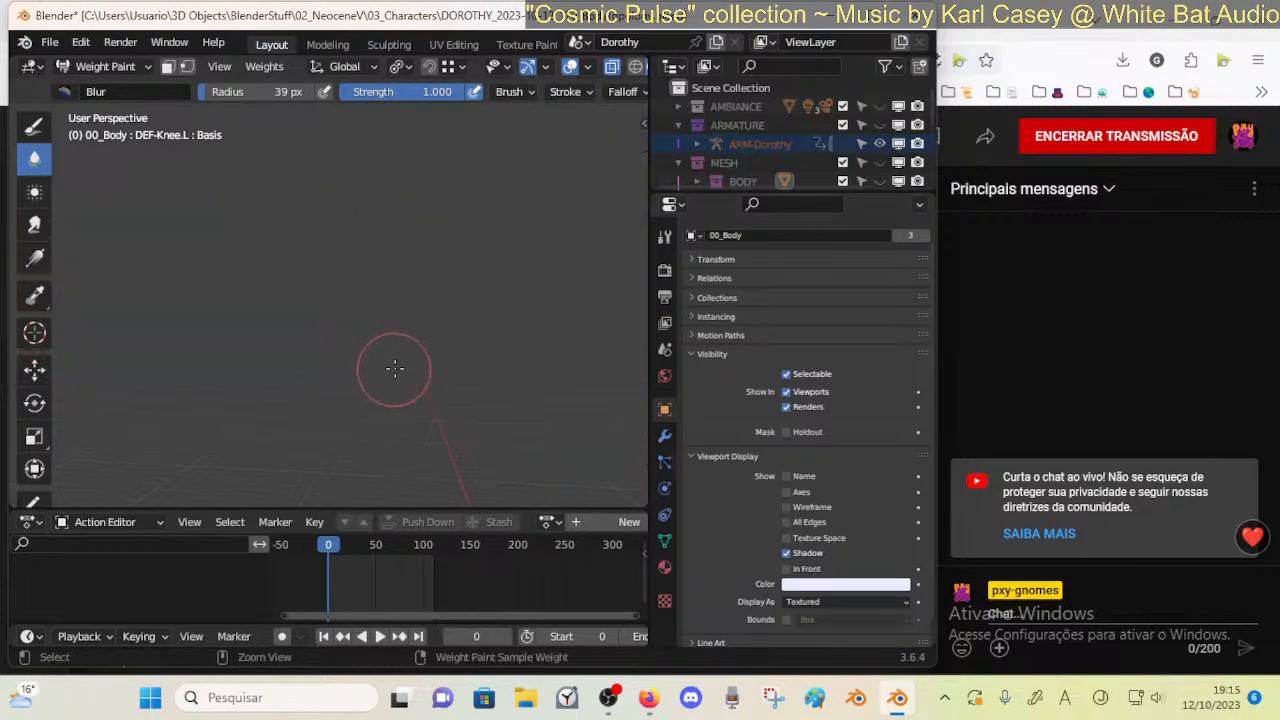
Leave weight painting and put the ARM-Dorothy armature into Pose Mode
{"action": "key", "text": "ctrl+Tab"}
{"action": "left_click", "coordinate": [373, 378]}
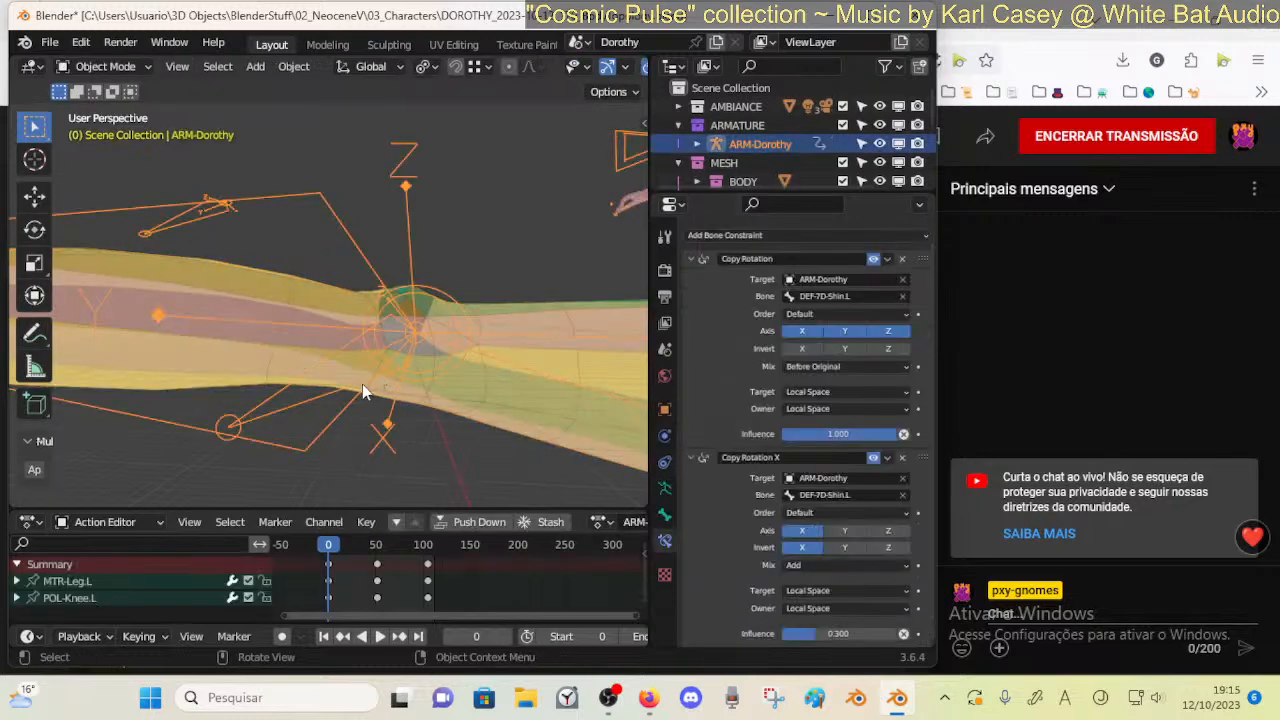
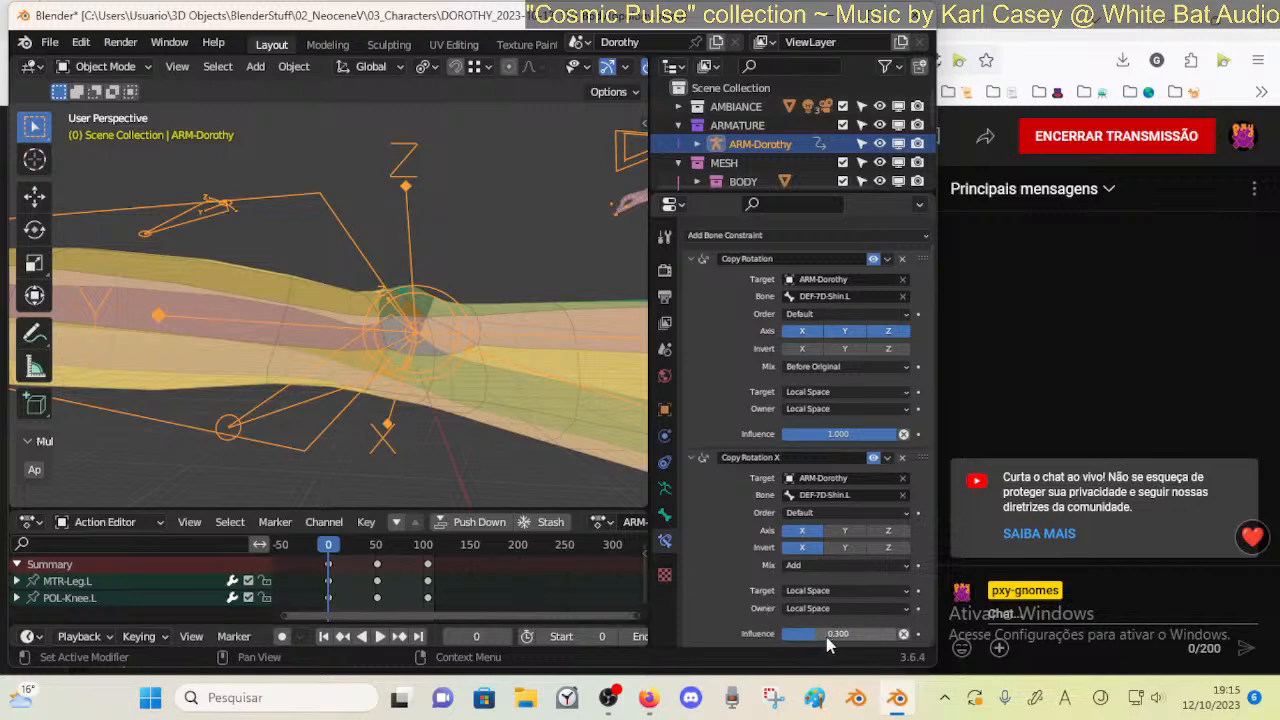
{"action": "left_click", "coordinate": [339, 312]}
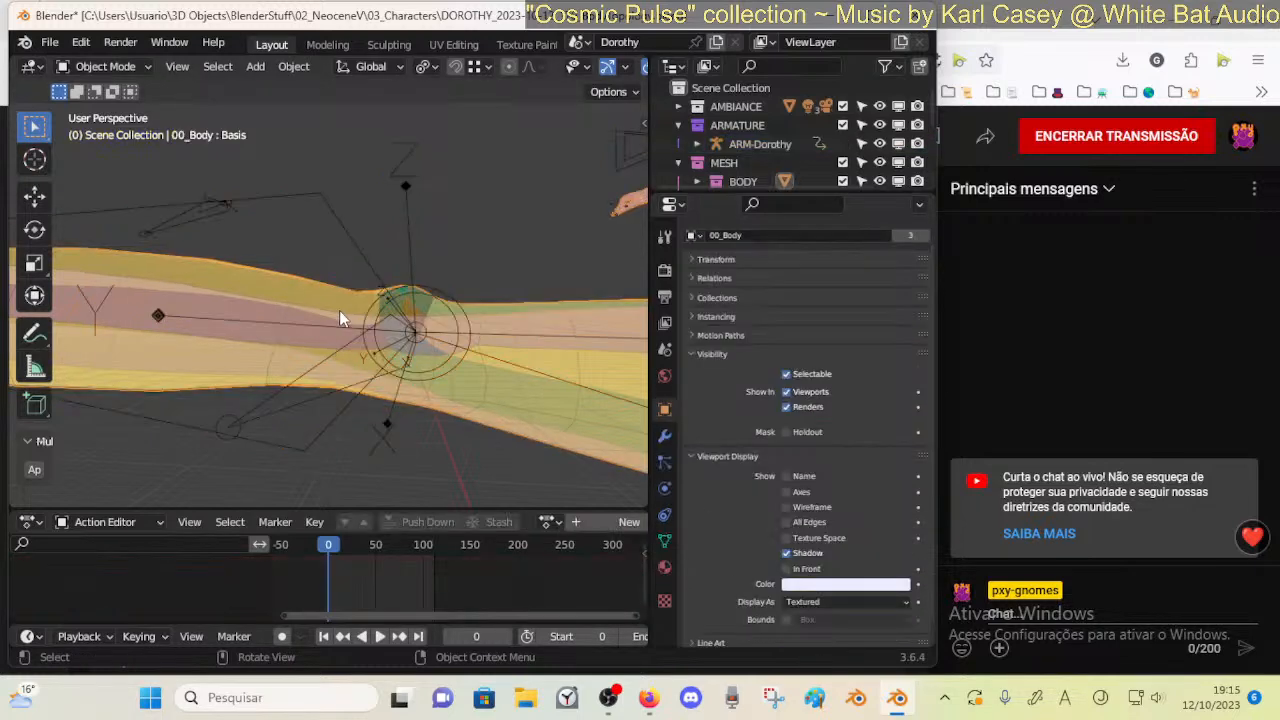
{"action": "left_click", "coordinate": [309, 382]}
{"action": "key", "text": "ctrl+Tab"}
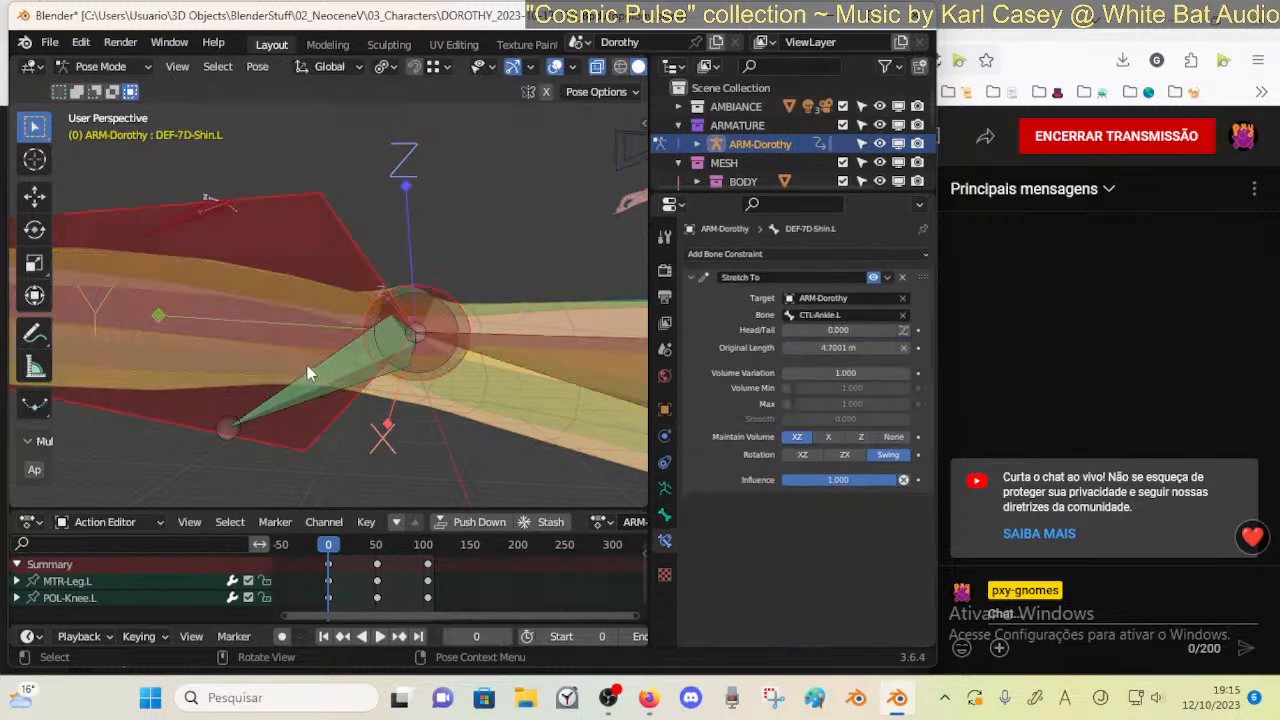
{"action": "scroll", "coordinate": [331, 327], "scroll_direction": "down", "scroll_amount": 4}
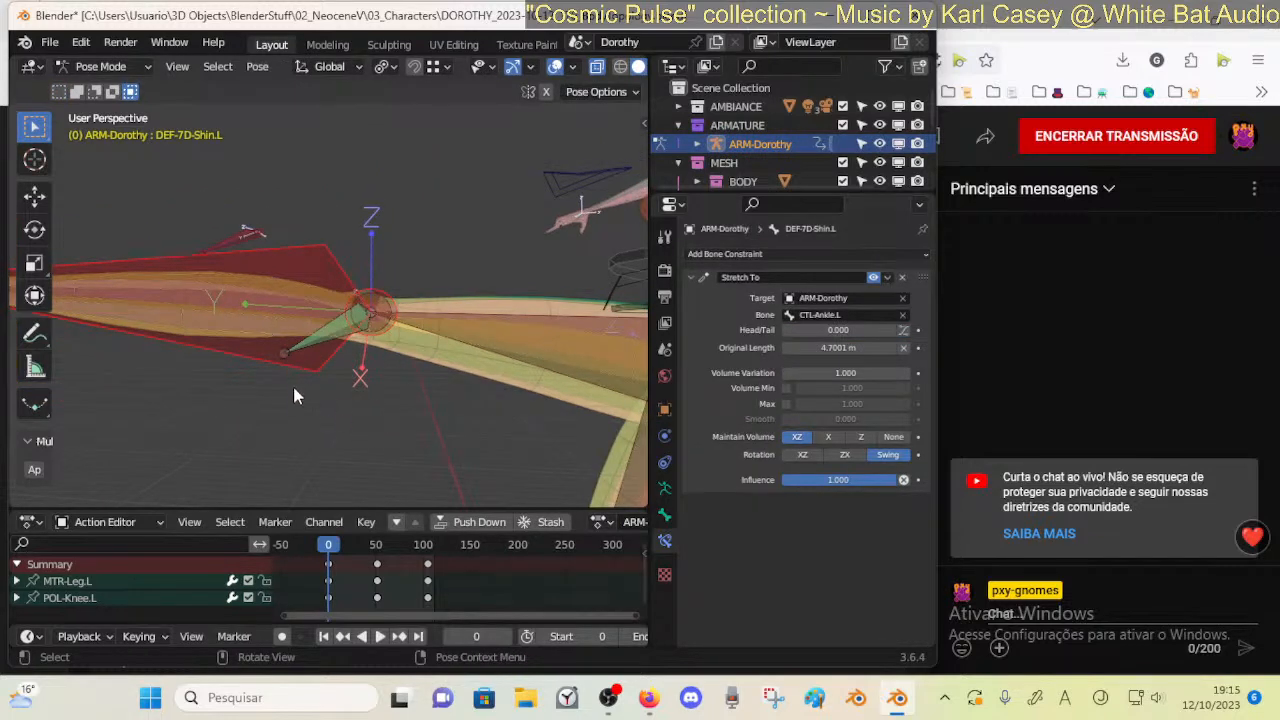
Examine the DEF-Knee.L, DEF-7D-Shin.L and DEF-7B-Thigh.L bones and their constraints around the left knee
{"action": "left_click", "coordinate": [342, 327]}
{"action": "middle_click_drag", "start_coordinate": [370, 335], "coordinate": [310, 407]}
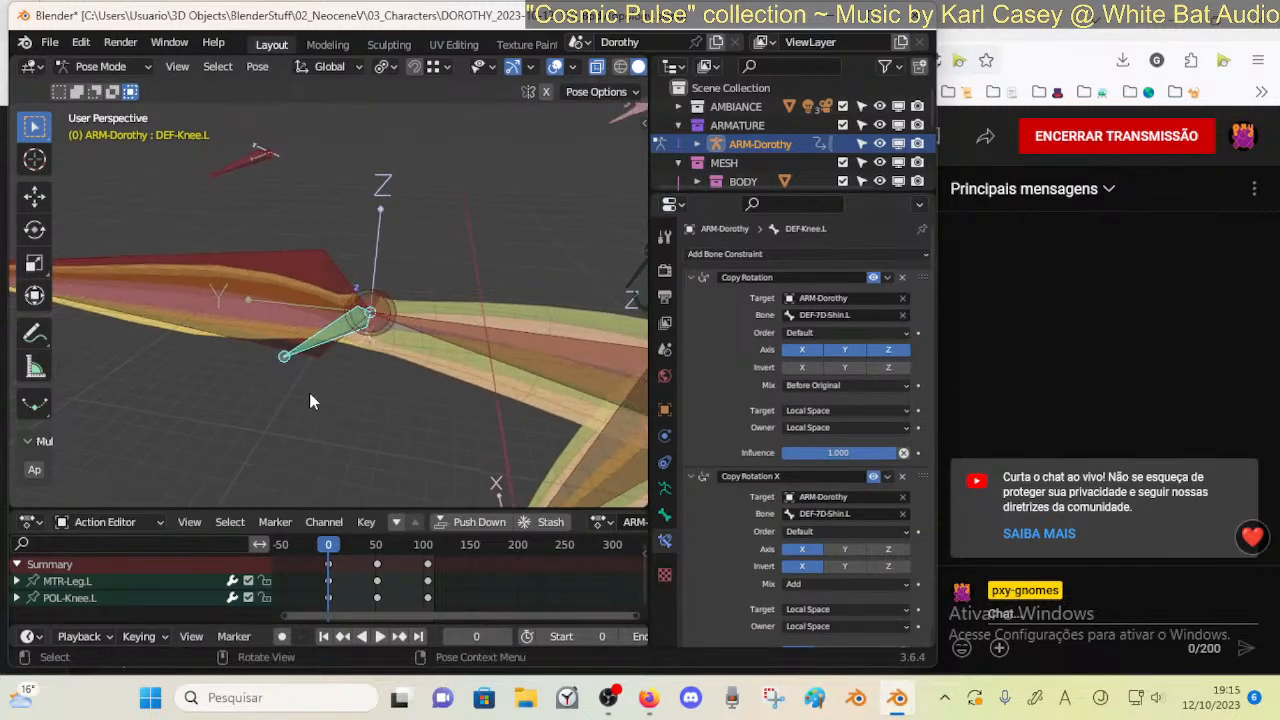
{"action": "middle_click_drag", "start_coordinate": [345, 360], "coordinate": [322, 310]}
{"action": "left_click", "coordinate": [336, 347]}
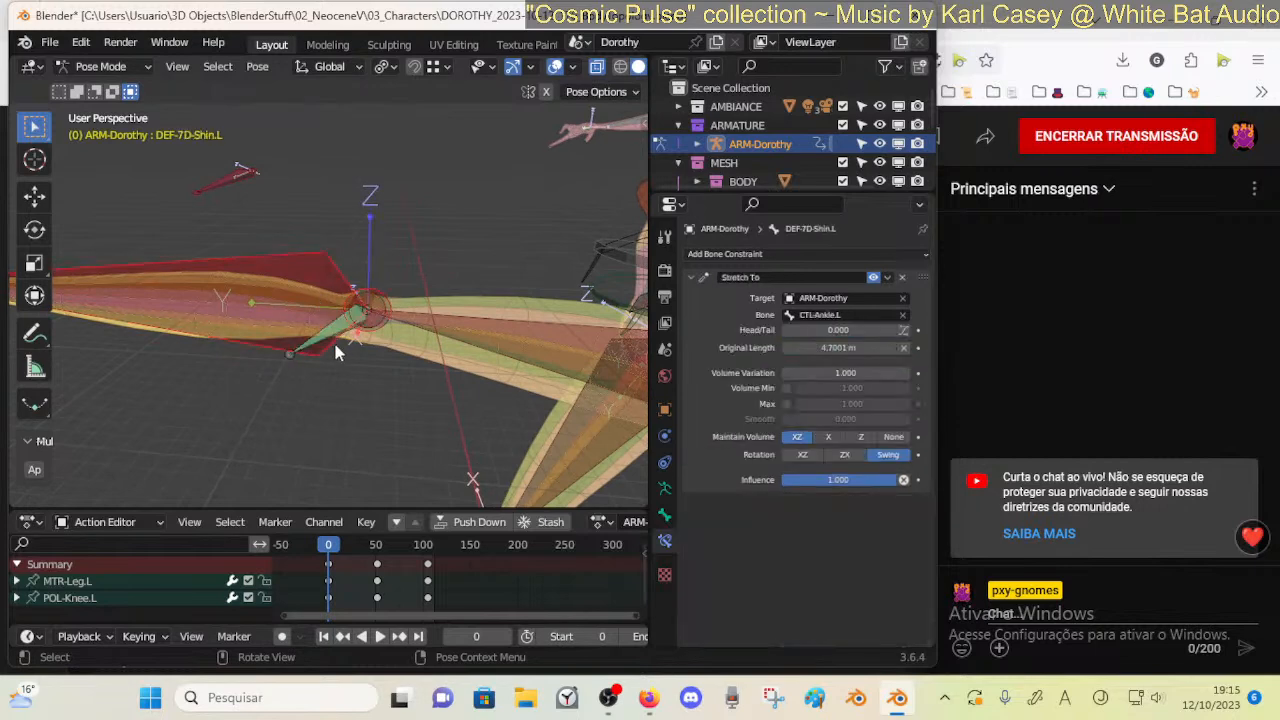
{"action": "key", "text": "space"}
{"action": "middle_click_drag", "start_coordinate": [371, 391], "coordinate": [366, 340], "text": "ctrl"}
{"action": "left_click", "coordinate": [376, 306]}
{"action": "left_click", "coordinate": [386, 298]}
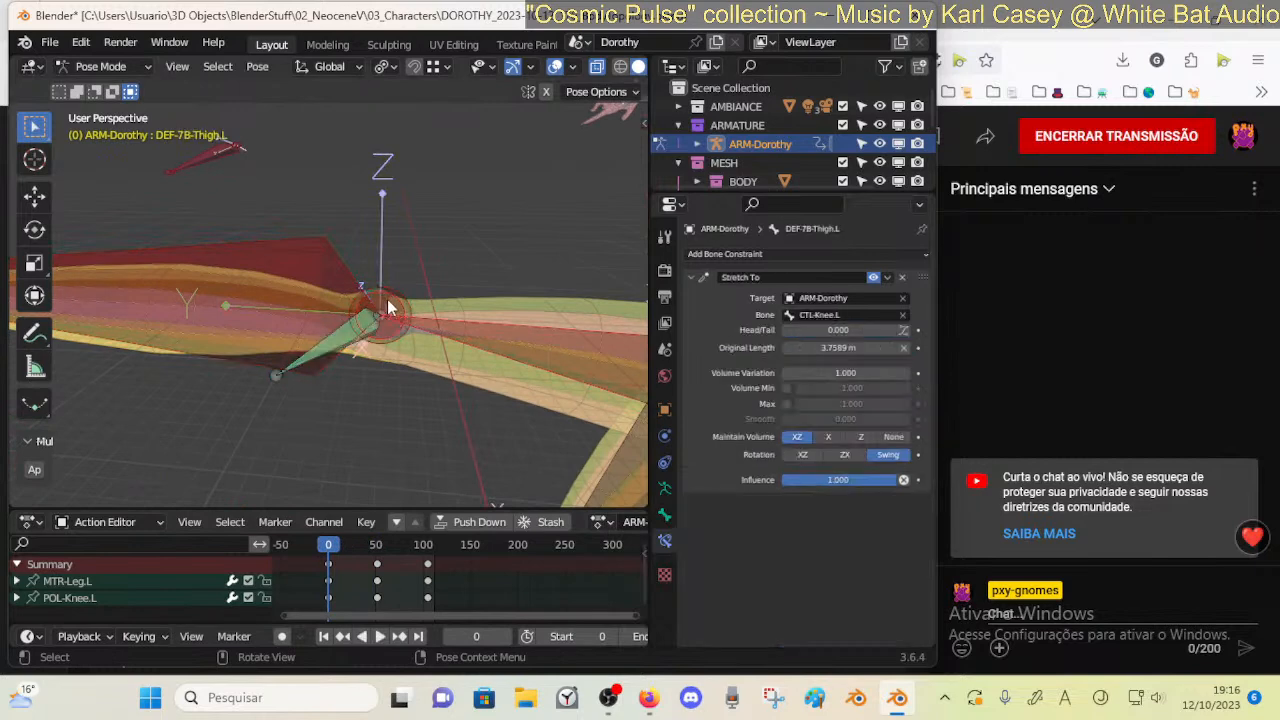
{"action": "left_click", "coordinate": [330, 288]}
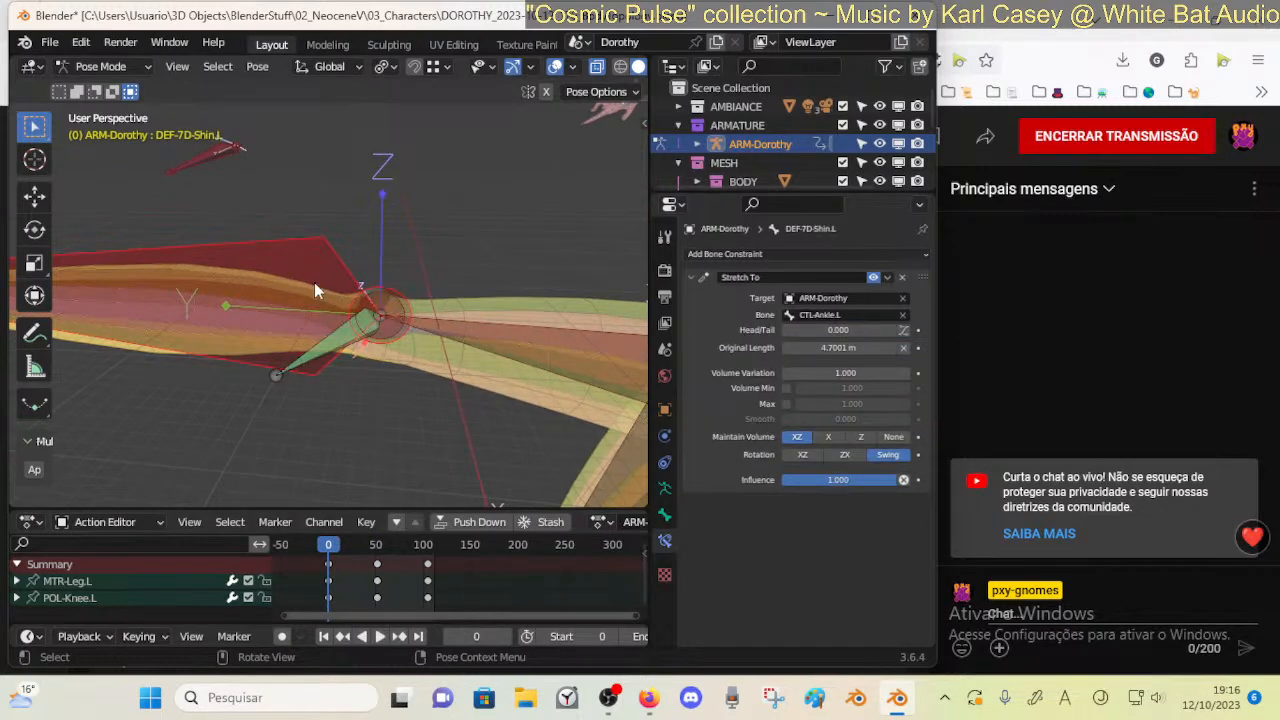
{"action": "mouse_move", "coordinate": [376, 310]}
{"action": "middle_mouse_down"}
{"action": "mouse_move", "coordinate": [395, 330]}
{"action": "mouse_move", "coordinate": [395, 319]}
{"action": "middle_mouse_up"}
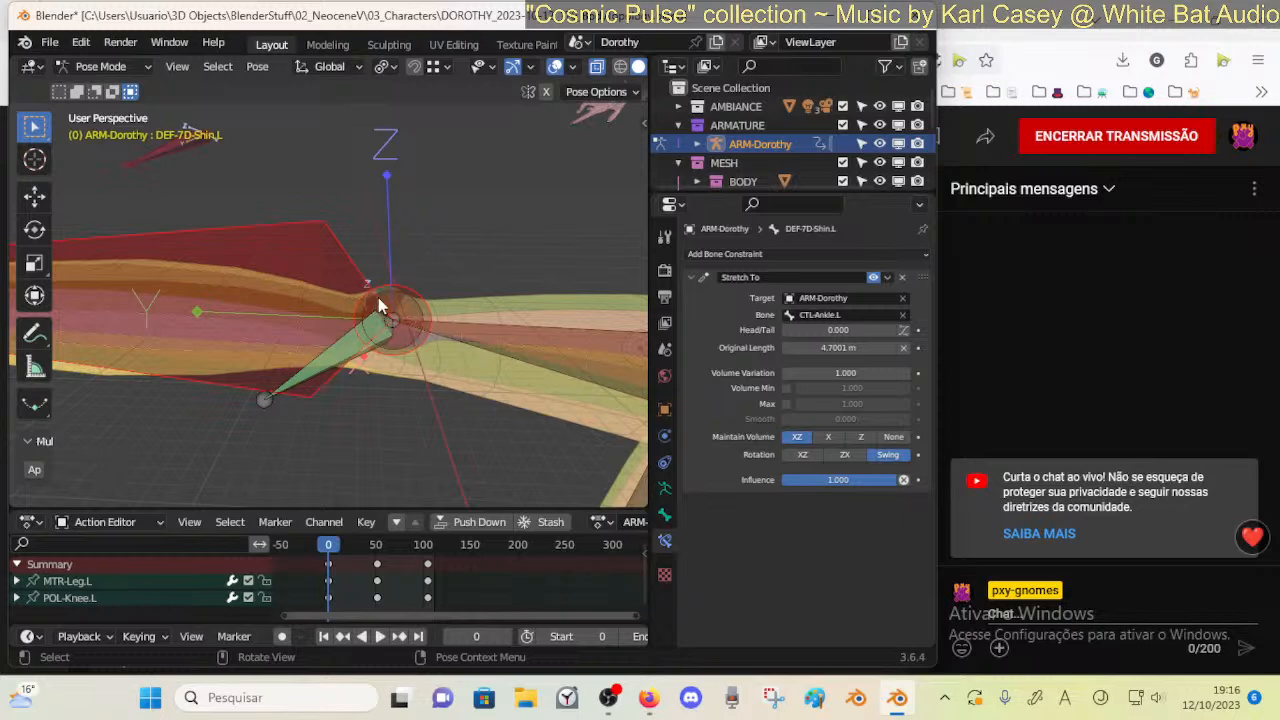
Test-rotate the DEF-Knee.L bone along the global X axis several times in Pose Mode to judge the best knee angle
{"action": "left_click", "coordinate": [369, 352]}
{"action": "key", "text": "r"}
{"action": "key", "text": "x"}
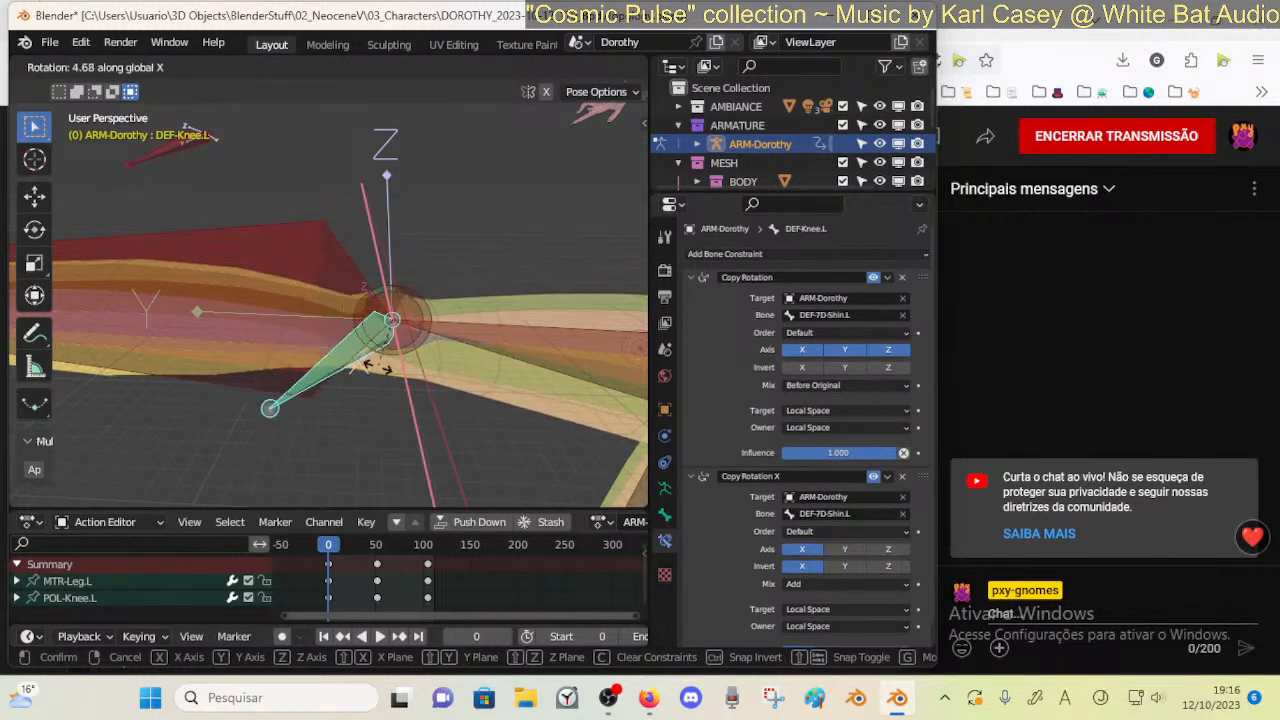
{"action": "left_click", "coordinate": [369, 372]}
{"action": "mouse_move", "coordinate": [416, 341]}
{"action": "middle_mouse_down"}
{"action": "mouse_move", "coordinate": [400, 367]}
{"action": "mouse_move", "coordinate": [407, 351]}
{"action": "middle_mouse_up"}
{"action": "key", "text": "r"}
{"action": "right_click", "coordinate": [300, 321]}
{"action": "left_click", "coordinate": [338, 342]}
{"action": "left_click", "coordinate": [339, 343]}
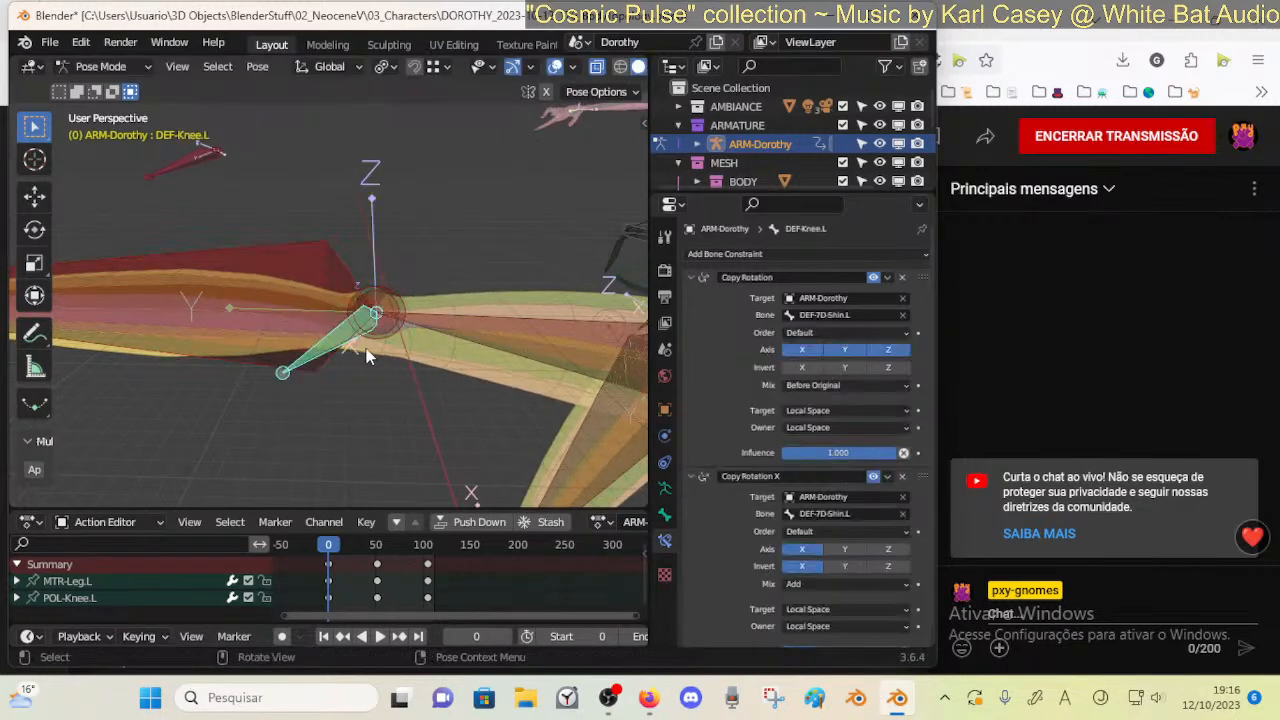
{"action": "key", "text": "r"}
{"action": "key", "text": "x"}
{"action": "right_click", "coordinate": [357, 347]}
{"action": "key", "text": "r"}
{"action": "key", "text": "x"}
{"action": "right_click", "coordinate": [357, 364]}
{"action": "key", "text": "r"}
{"action": "key", "text": "x"}
{"action": "right_click", "coordinate": [341, 379]}
{"action": "key", "text": "r"}
{"action": "key", "text": "x"}
{"action": "right_click", "coordinate": [377, 381]}
Set the influence of DEF-Knee.L's Copy Rotation X constraint to 0.400
{"action": "scroll", "coordinate": [759, 563], "scroll_direction": "down", "scroll_amount": 1}
{"action": "mouse_move", "coordinate": [838, 623]}
{"action": "left_mouse_down"}
{"action": "mouse_move", "coordinate": [859, 630]}
{"action": "mouse_move", "coordinate": [843, 635]}
{"action": "left_mouse_up"}
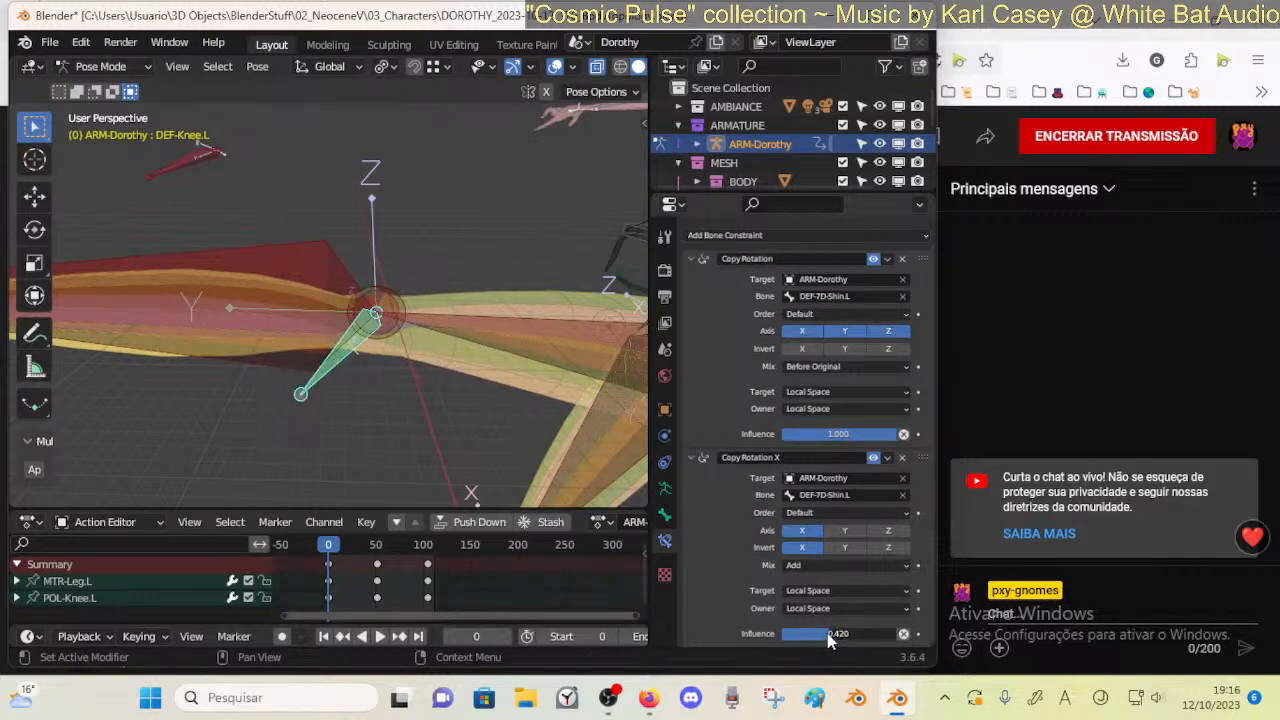
{"action": "type", "text": ".4"}
{"action": "key", "text": "Return"}
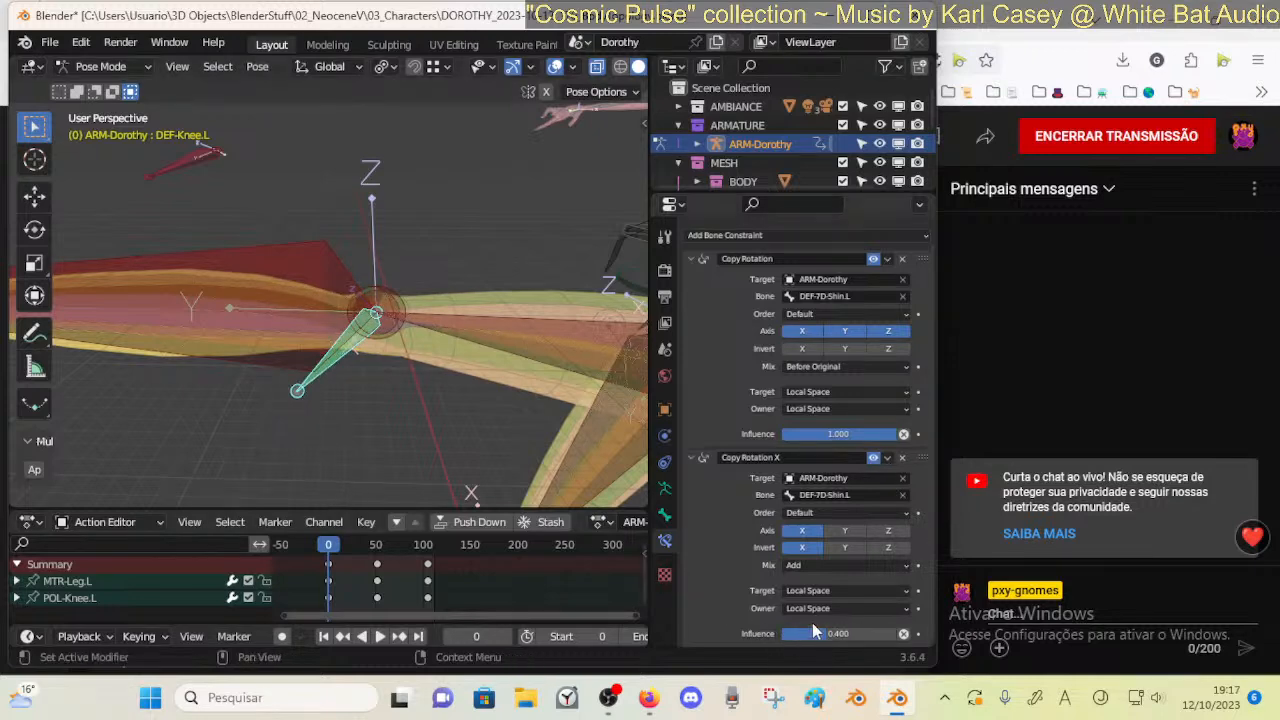
Play and scrub the leg animation to check how the left knee bends, returning to frame 0
{"action": "left_click", "coordinate": [362, 636]}
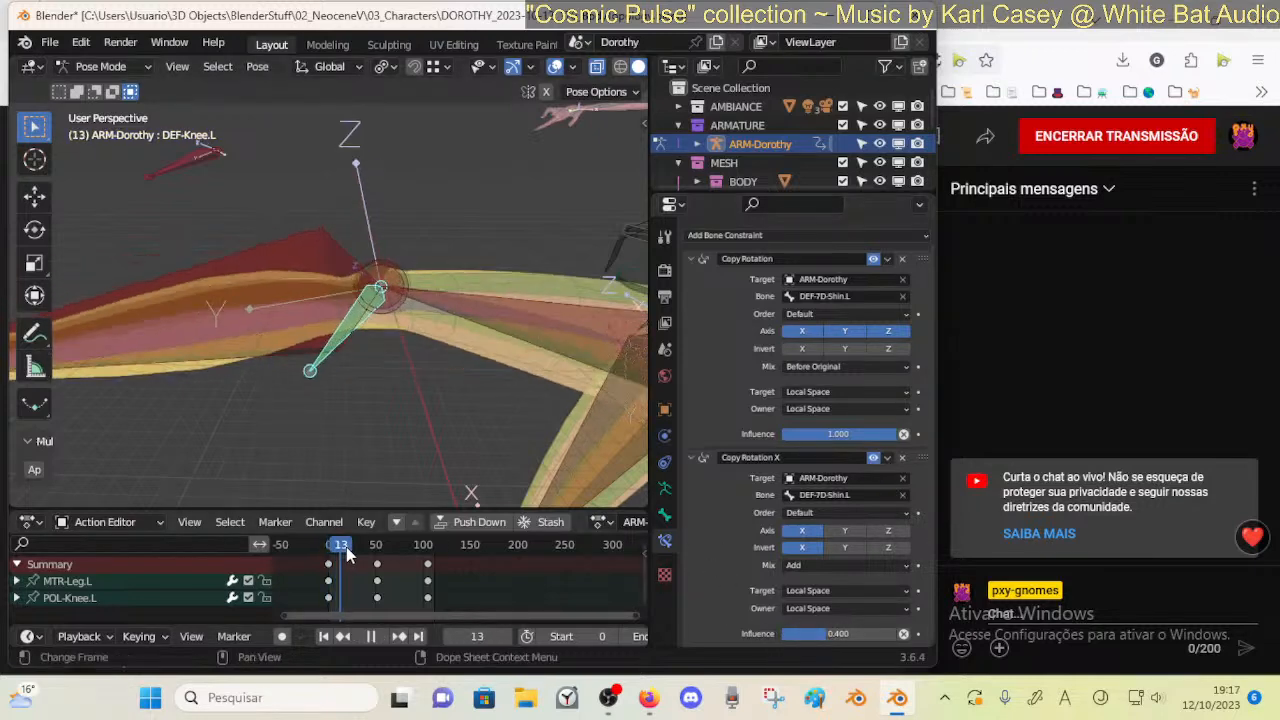
{"action": "left_click_drag", "start_coordinate": [368, 549], "coordinate": [327, 537]}
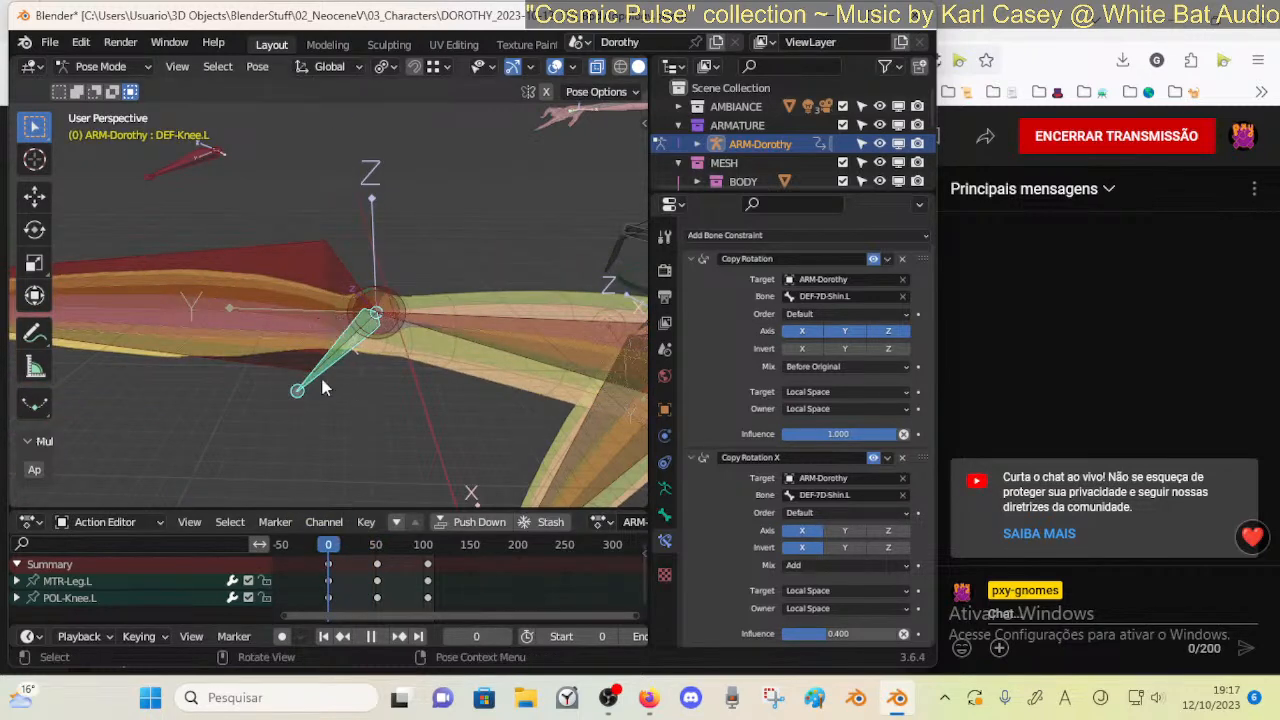
{"action": "left_click_drag", "start_coordinate": [328, 545], "coordinate": [376, 545]}
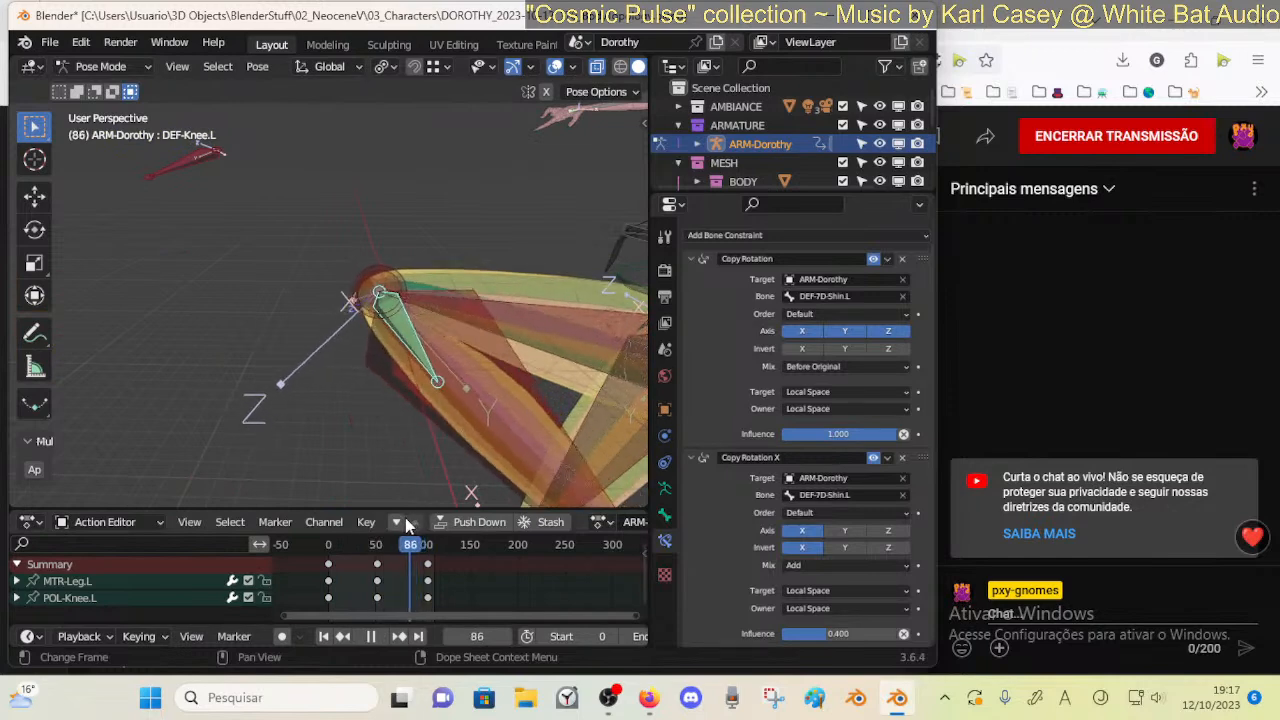
{"action": "left_click_drag", "start_coordinate": [356, 510], "coordinate": [306, 512]}
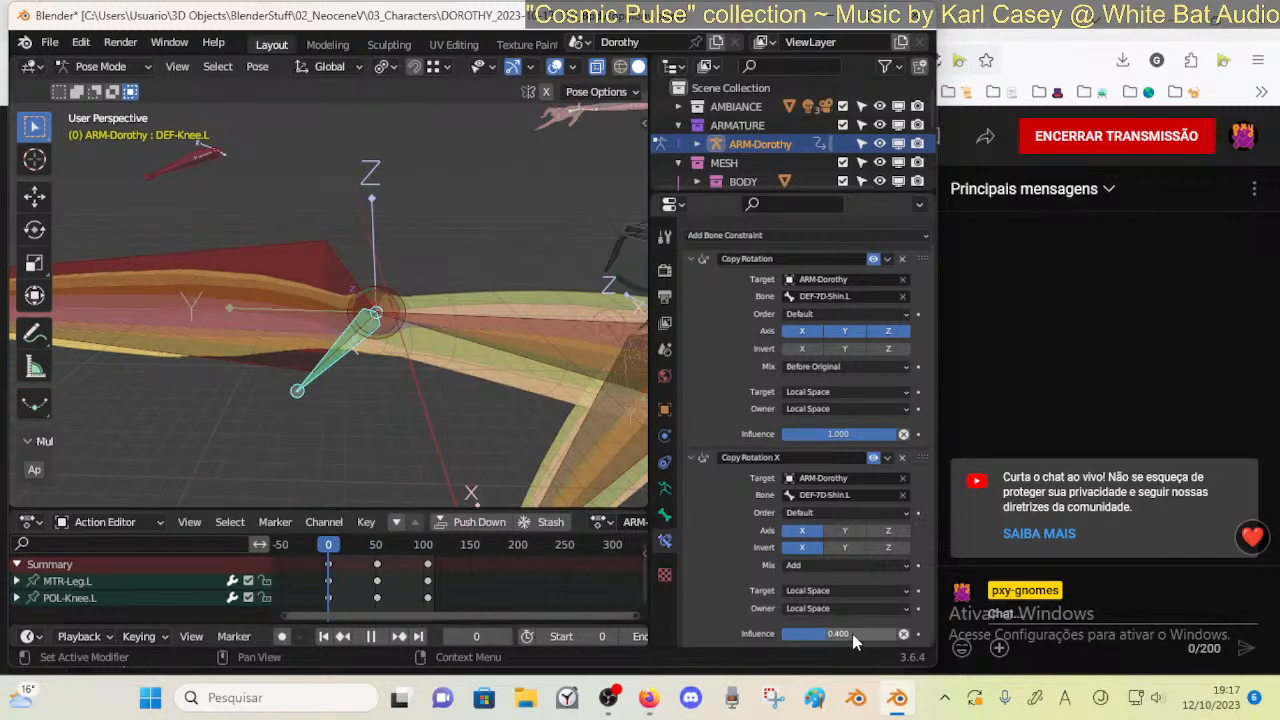
{"action": "mouse_move", "coordinate": [341, 543]}
{"action": "left_mouse_down"}
{"action": "mouse_move", "coordinate": [405, 560]}
{"action": "mouse_move", "coordinate": [328, 550]}
{"action": "left_mouse_up"}
{"action": "middle_click_drag", "start_coordinate": [385, 425], "coordinate": [388, 250]}
{"action": "mouse_move", "coordinate": [392, 300]}
{"action": "middle_mouse_down"}
{"action": "mouse_move", "coordinate": [410, 330]}
{"action": "mouse_move", "coordinate": [407, 318]}
{"action": "middle_mouse_up"}
{"action": "key", "text": "ctrl+Tab"}
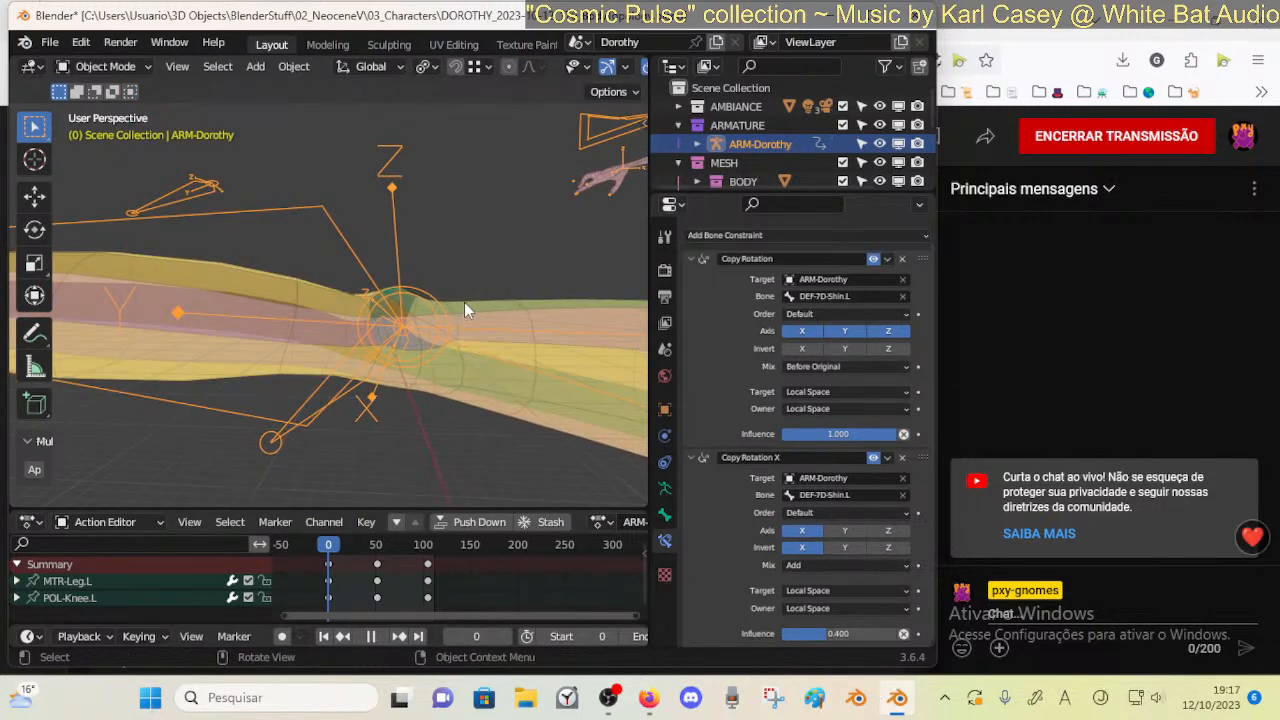
{"action": "left_click", "coordinate": [421, 312]}
{"action": "key", "text": "Tab"}
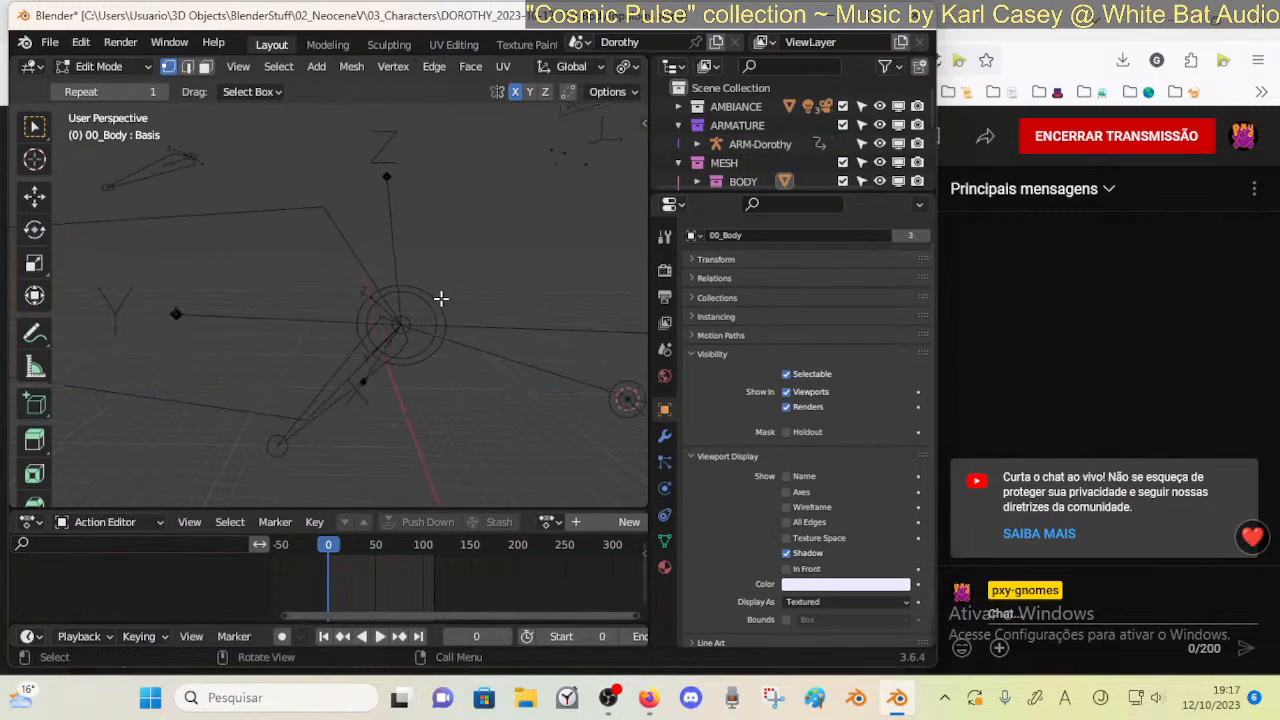
{"action": "middle_click_drag", "start_coordinate": [443, 283], "coordinate": [366, 249], "text": "ctrl"}
{"action": "middle_click_drag", "start_coordinate": [380, 310], "coordinate": [384, 255], "text": "ctrl"}
{"action": "middle_click_drag", "start_coordinate": [408, 335], "coordinate": [381, 287], "text": "shift"}
{"action": "key", "text": "Tab"}
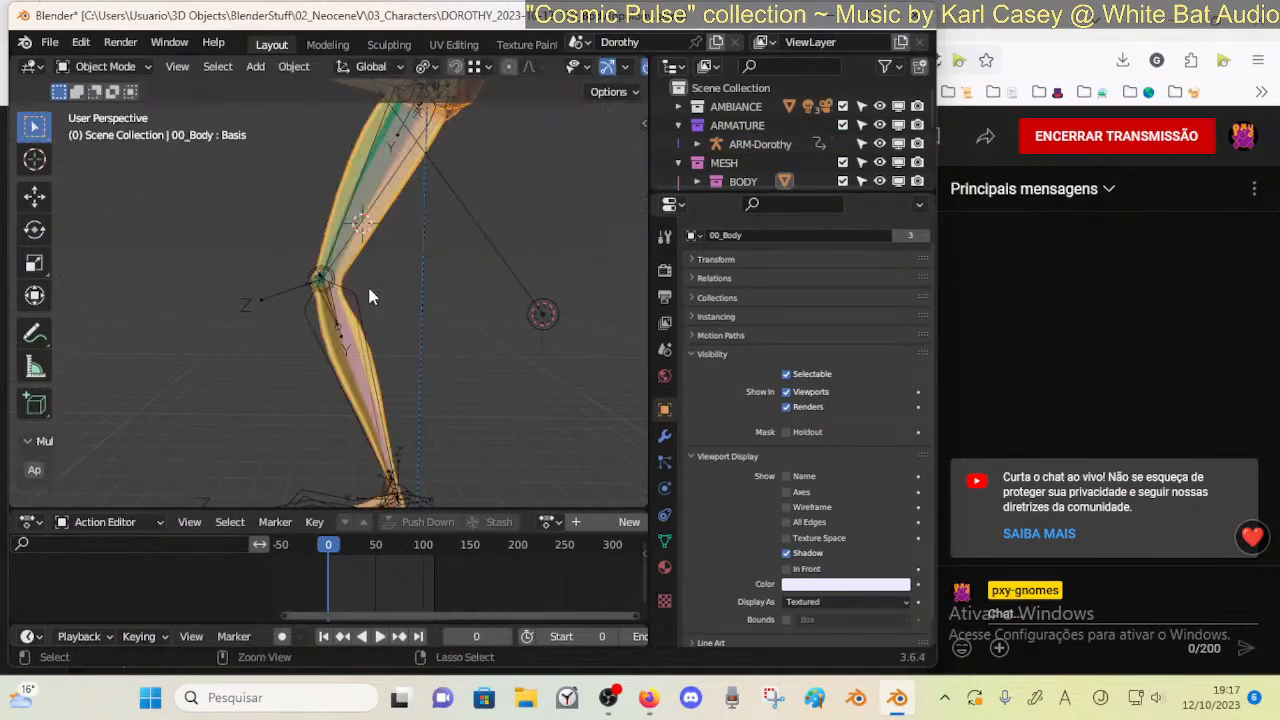
{"action": "left_click", "coordinate": [362, 338]}
{"action": "key", "text": "ctrl+Tab"}
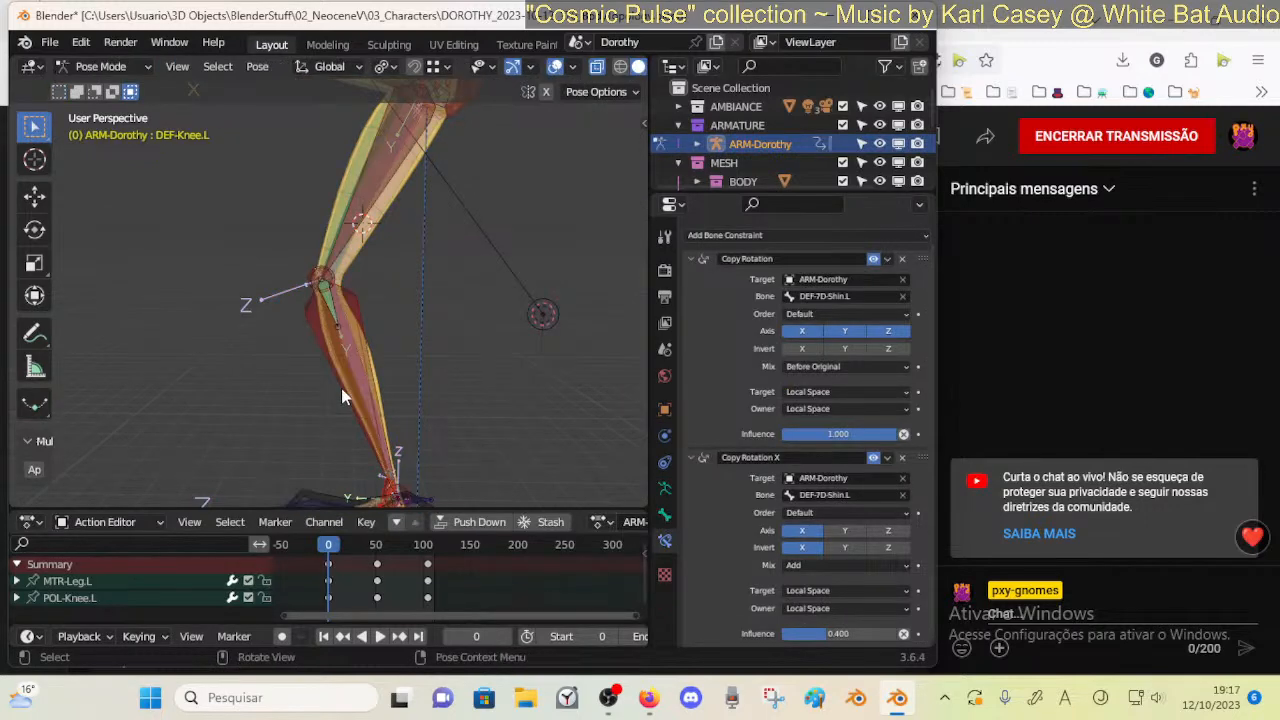
Set the armature's bone display to B-Bone while in Edit Mode, and return to Pose Mode
{"action": "middle_click_drag", "start_coordinate": [342, 410], "coordinate": [335, 379]}
{"action": "key", "text": "Tab"}
{"action": "left_click", "coordinate": [664, 487]}
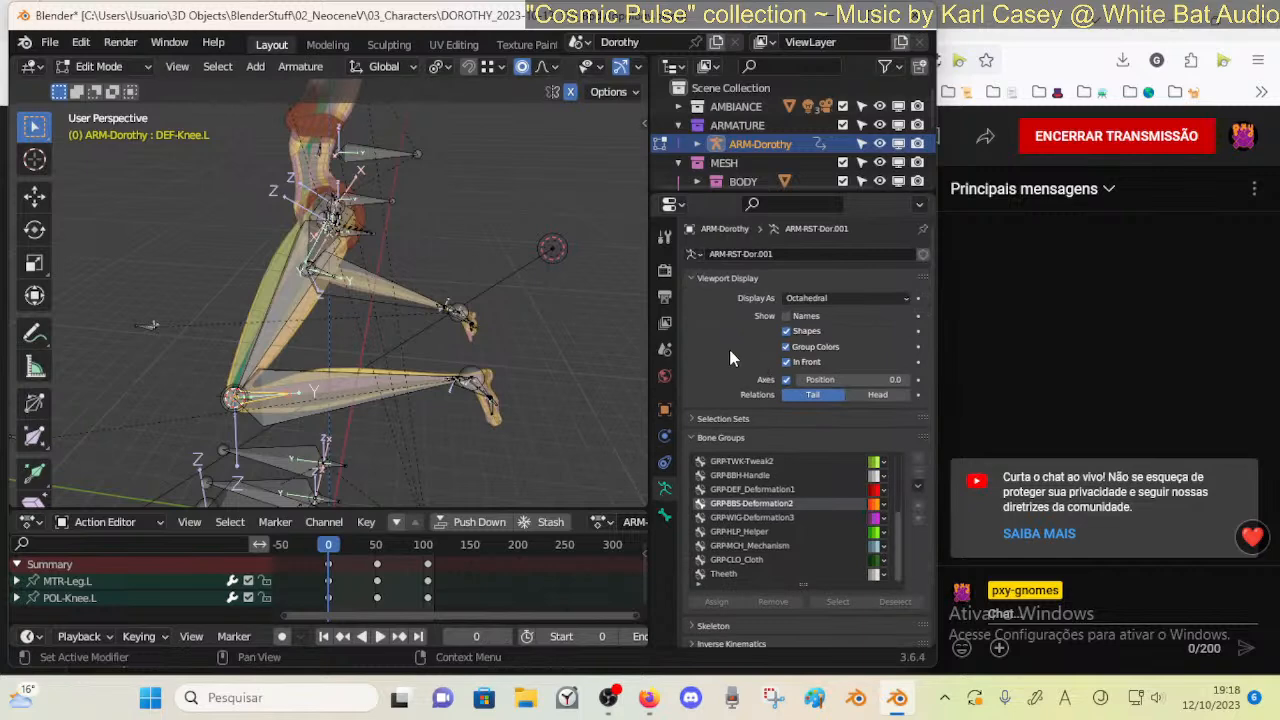
{"action": "left_click", "coordinate": [806, 297]}
{"action": "left_click", "coordinate": [800, 357]}
{"action": "middle_click_drag", "start_coordinate": [490, 358], "coordinate": [402, 391]}
{"action": "key", "text": "ctrl+Tab"}
{"action": "key", "text": "Escape"}
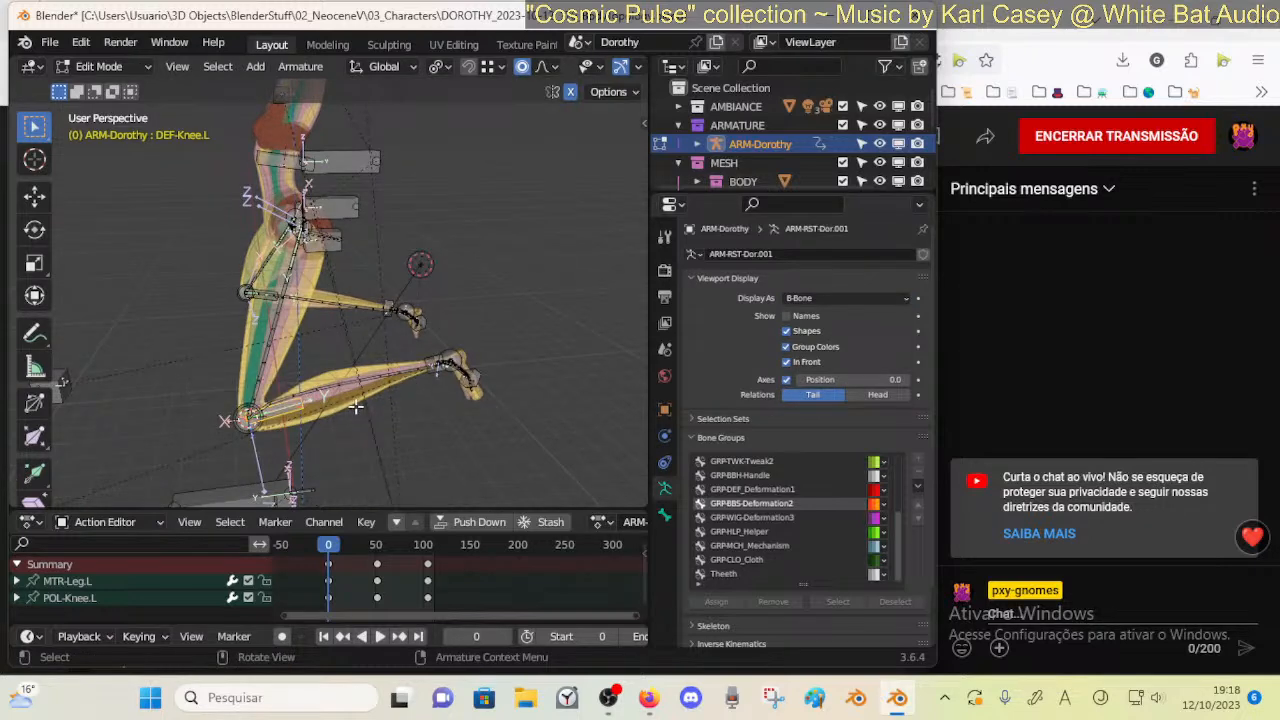
{"action": "key", "text": "ctrl+Tab"}
{"action": "left_click", "coordinate": [346, 516]}
{"action": "middle_click_drag", "start_coordinate": [292, 342], "coordinate": [540, 370]}
{"action": "middle_click_drag", "start_coordinate": [300, 268], "coordinate": [380, 328], "text": "shift"}
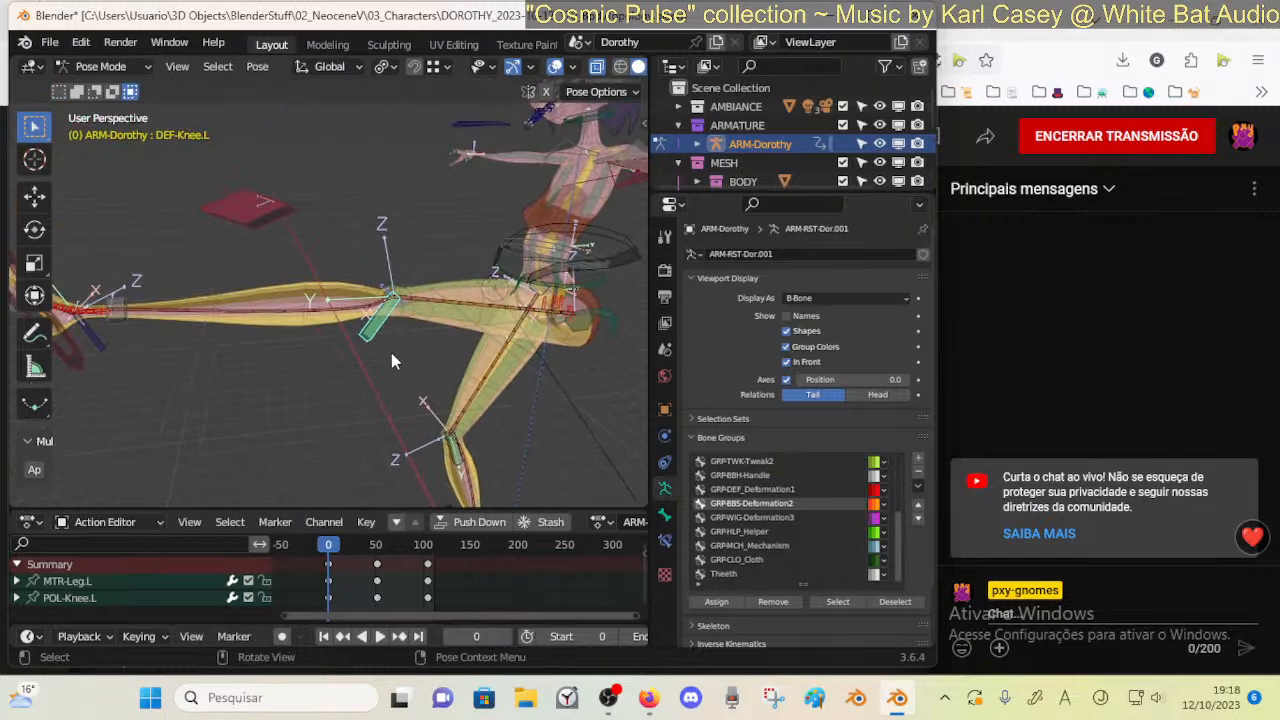
{"action": "key", "text": "s"}
{"action": "right_click", "coordinate": [393, 342]}
{"action": "key", "text": "s"}
{"action": "right_click", "coordinate": [396, 346]}
Scale down the DEF-Knee.L bone in the armature's Edit Mode and return to Pose Mode
{"action": "key", "text": "Tab"}
{"action": "middle_click_drag", "start_coordinate": [600, 375], "coordinate": [488, 388]}
{"action": "key", "text": "s"}
{"action": "left_click", "coordinate": [490, 385]}
{"action": "key", "text": "Tab"}
Collapse DEF-Knee.L's Copy Rotation and Copy Rotation X constraints, and reopen the armature's data settings
{"action": "left_click", "coordinate": [664, 540]}
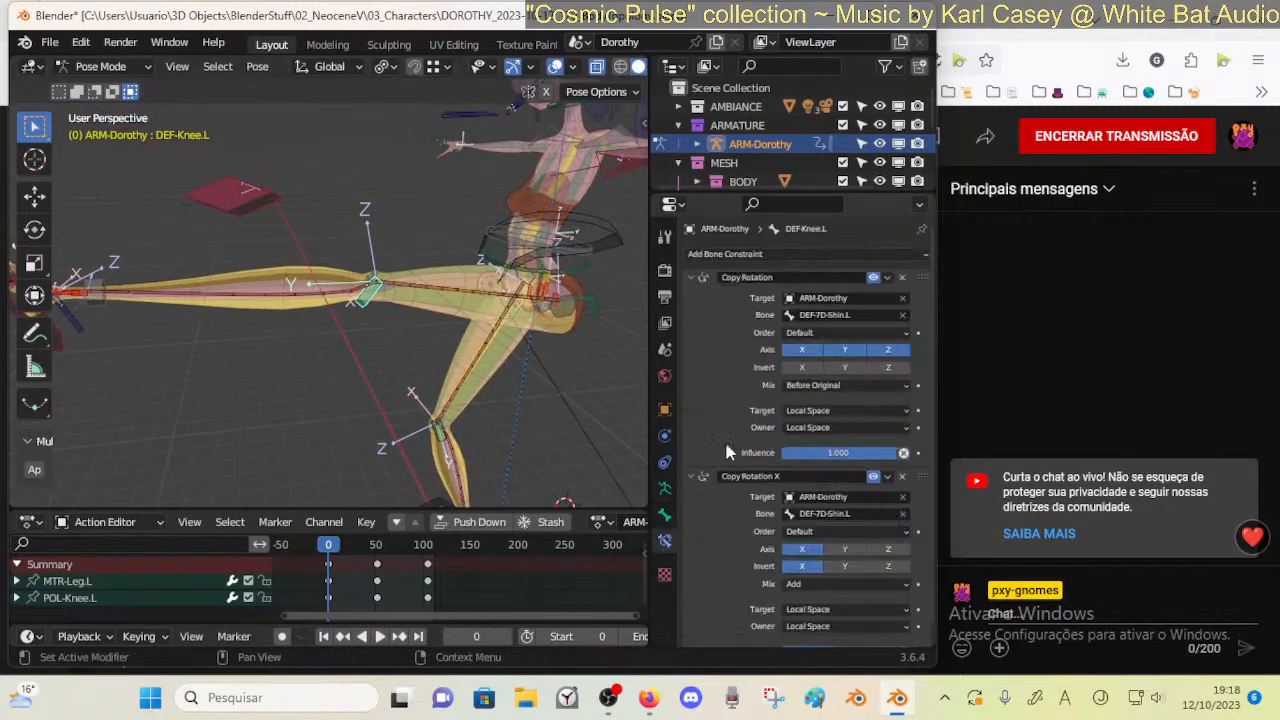
{"action": "left_click_drag", "start_coordinate": [686, 276], "coordinate": [689, 358]}
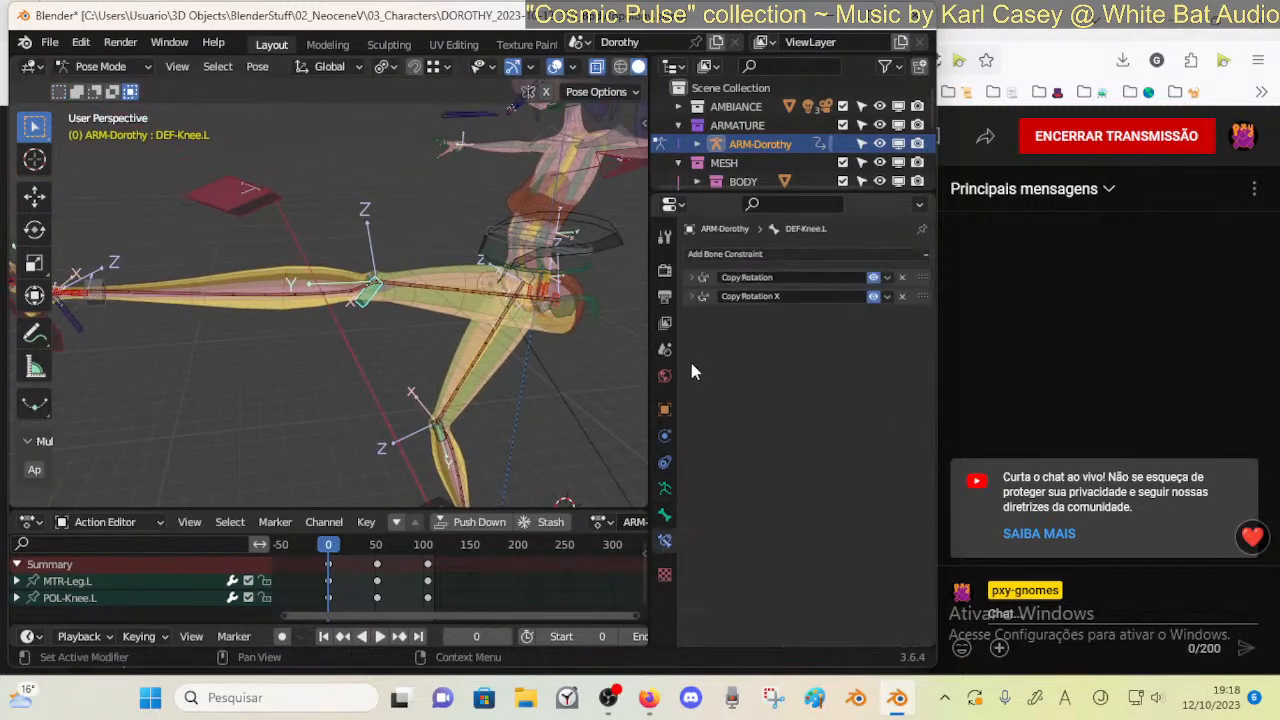
{"action": "left_click", "coordinate": [664, 487]}
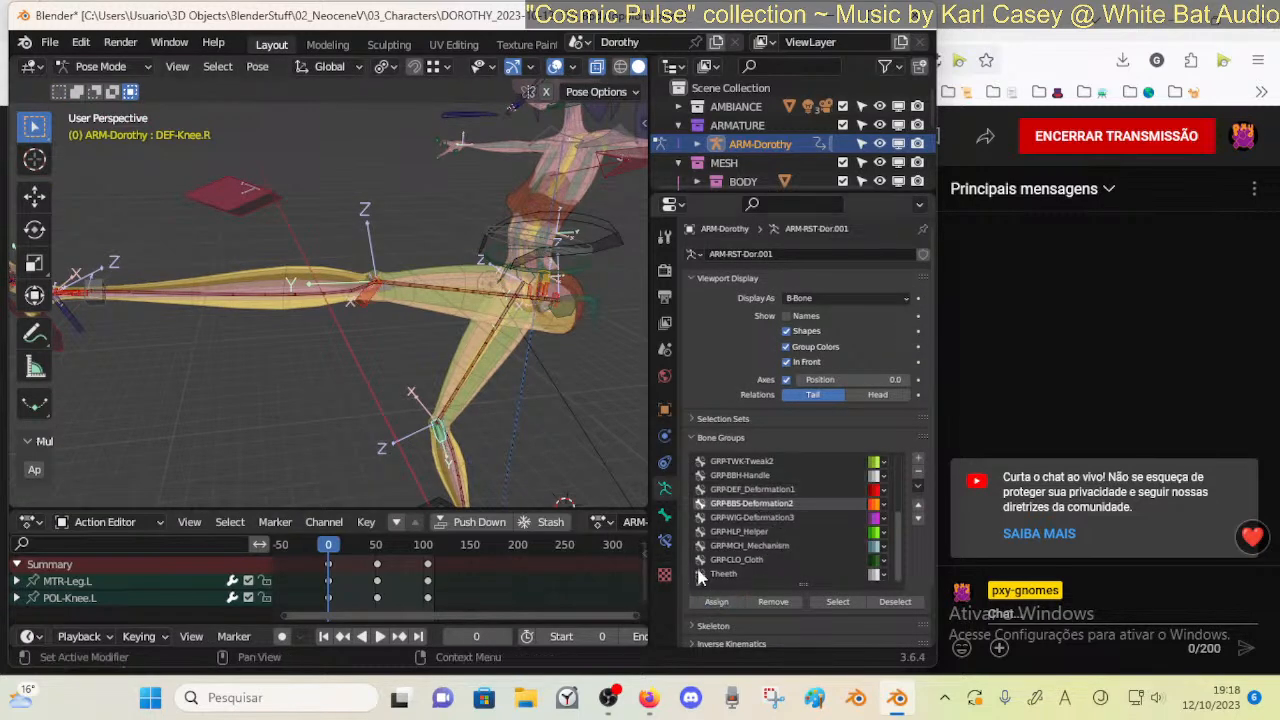
Look over the resized knee bones in Edit and Pose Mode, and save the Blender file
{"action": "middle_click_drag", "start_coordinate": [620, 510], "coordinate": [385, 309]}
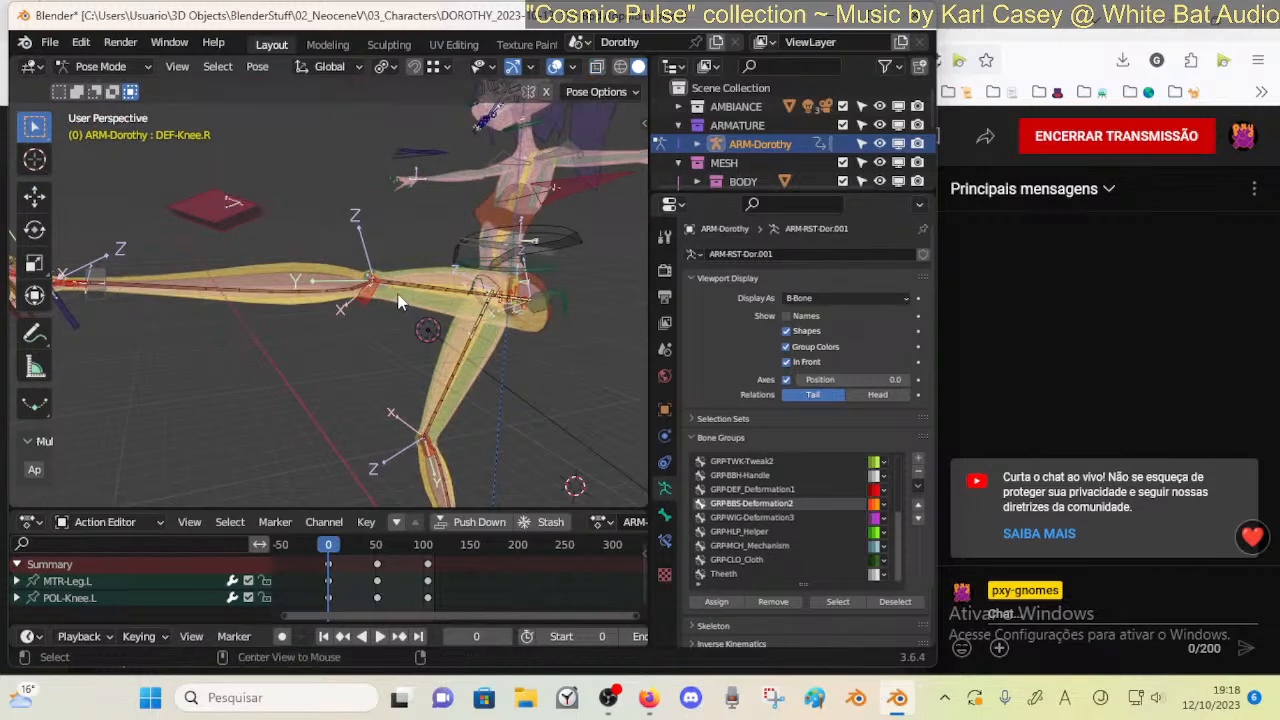
{"action": "key", "text": "Tab"}
{"action": "key", "text": "Tab"}
{"action": "key", "text": "ctrl+s"}
{"action": "middle_click_drag", "start_coordinate": [398, 318], "coordinate": [529, 284]}
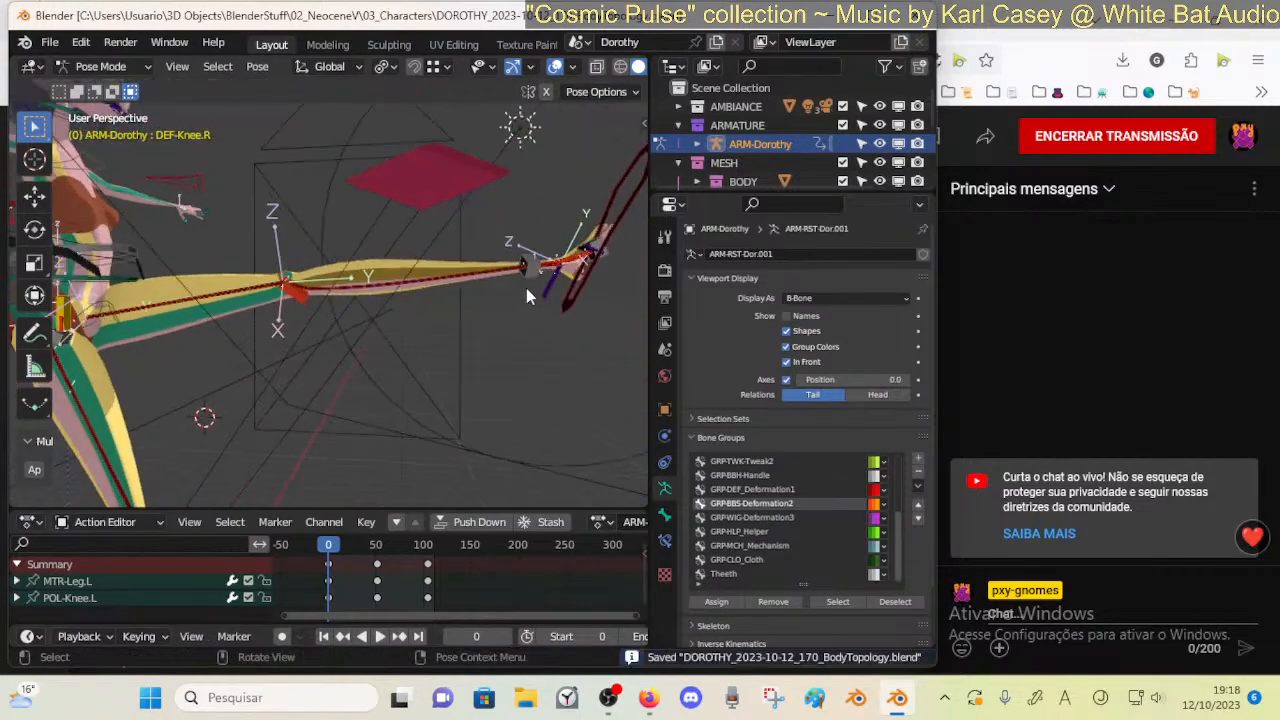
Move the MTR-Leg.L foot control to bend Dorothy's left knee
{"action": "left_click", "coordinate": [596, 262]}
{"action": "key", "text": "g"}
{"action": "left_click", "coordinate": [312, 470]}
{"action": "middle_click_drag", "start_coordinate": [409, 376], "coordinate": [359, 385]}
{"action": "scroll", "coordinate": [359, 385], "scroll_direction": "down", "scroll_amount": 3}
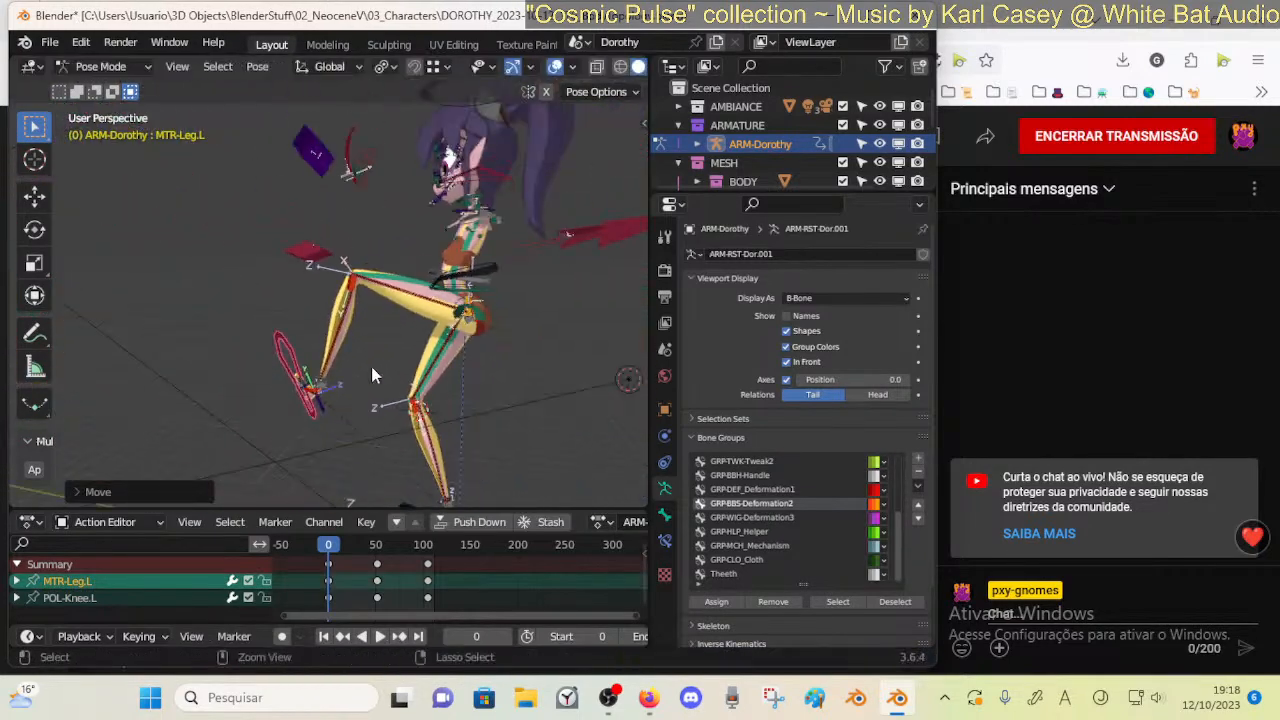
Reposition MTR-Leg.L and rotate it about X to test the left leg in another pose
{"action": "key", "text": "g"}
{"action": "key", "text": "r"}
{"action": "key", "text": "x"}
{"action": "key", "text": "g"}
{"action": "middle_click_drag", "start_coordinate": [486, 350], "coordinate": [349, 429]}
{"action": "left_click", "coordinate": [372, 349]}
Enter the armature's Edit Mode and turn on X-ray to see the leg bones through the mesh
{"action": "key", "text": "Tab"}
{"action": "middle_click_drag", "start_coordinate": [372, 349], "coordinate": [456, 419]}
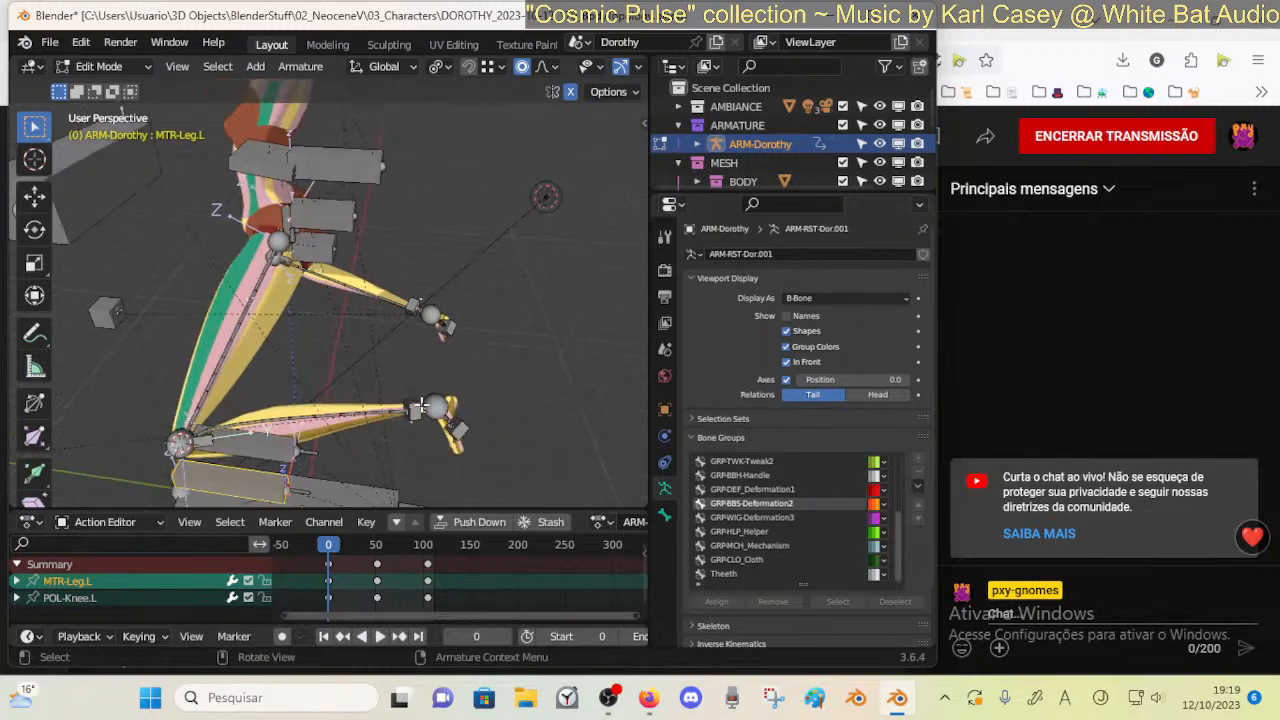
{"action": "scroll", "coordinate": [425, 409], "scroll_direction": "down", "scroll_amount": 2}
{"action": "middle_click_drag", "start_coordinate": [371, 426], "coordinate": [437, 373]}
{"action": "key", "text": "alt+z"}
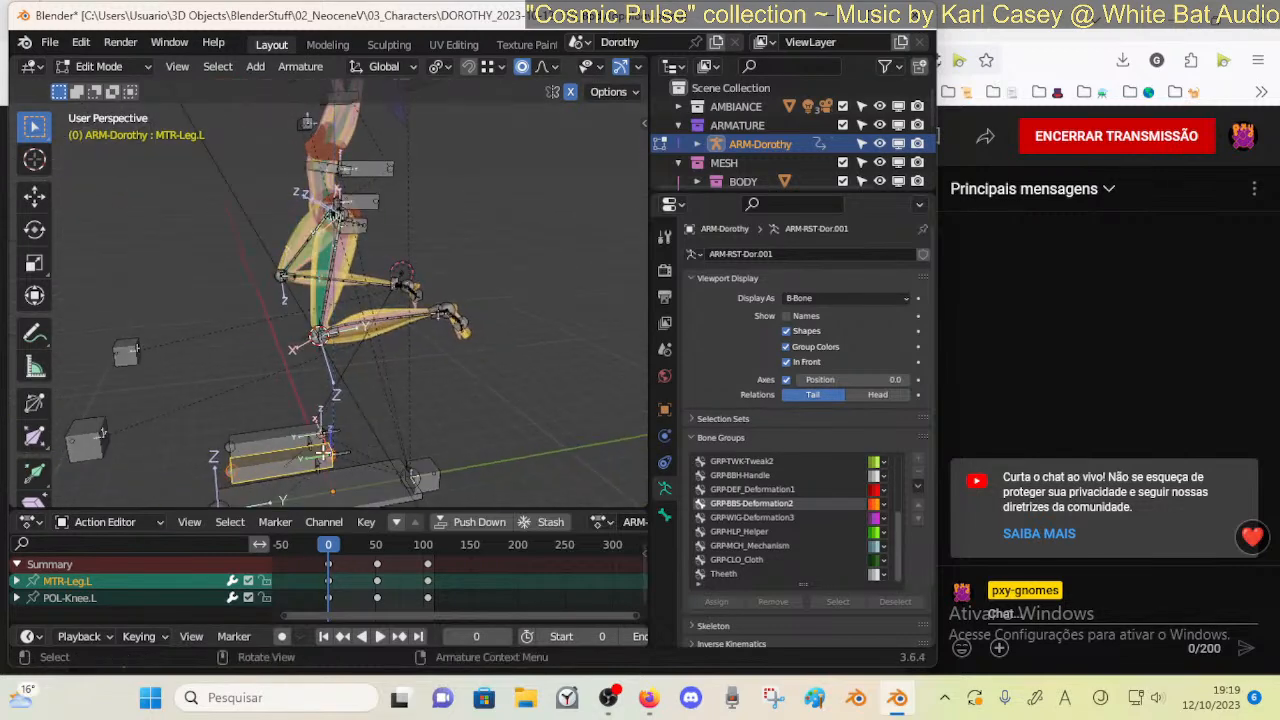
Switch between Pose and Edit Mode to examine the left foot's roll control bones, and clear the selection
{"action": "key", "text": "ctrl+Tab"}
{"action": "middle_click_drag", "start_coordinate": [314, 430], "coordinate": [397, 388]}
{"action": "key", "text": "Tab"}
{"action": "middle_click_drag", "start_coordinate": [451, 306], "coordinate": [367, 401]}
{"action": "key", "text": "Tab"}
{"action": "key", "text": "Tab"}
{"action": "key", "text": "alt+a"}
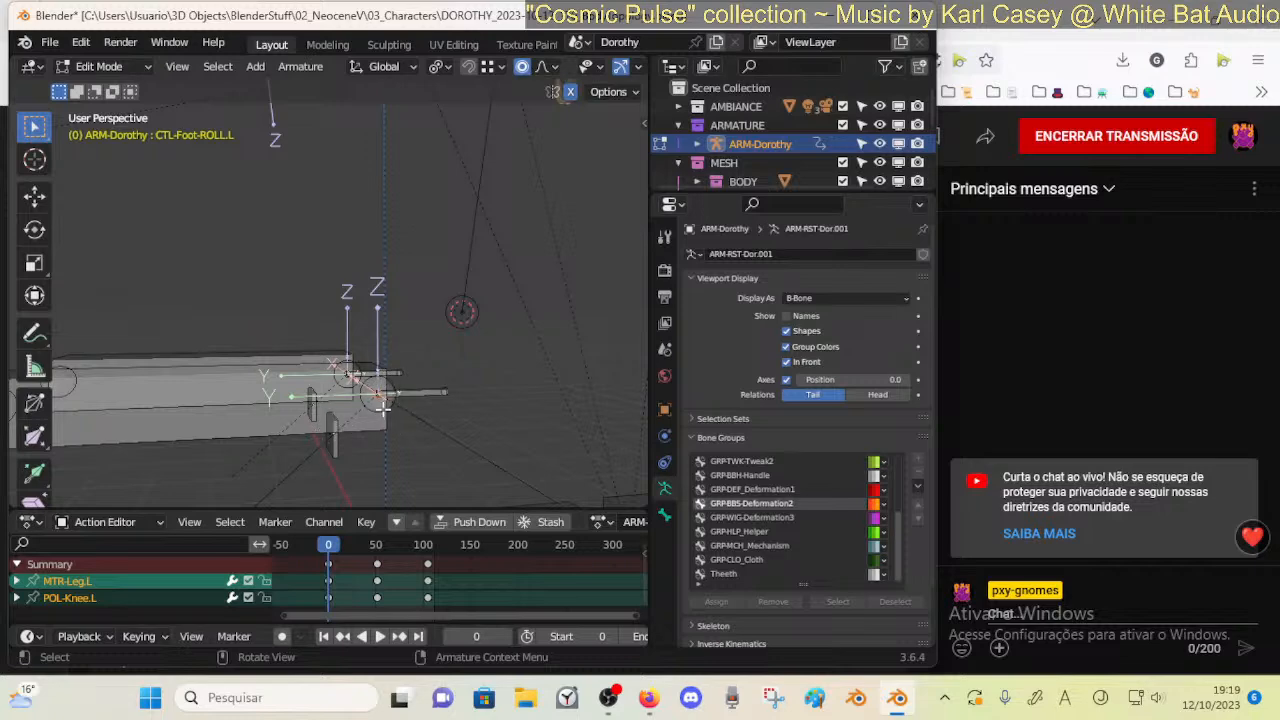
Set the transform orientation to Normal and try the 3D Cursor and Bounding Box Center pivot points
{"action": "left_click", "coordinate": [383, 66]}
{"action": "left_click", "coordinate": [342, 162]}
{"action": "left_click", "coordinate": [373, 66]}
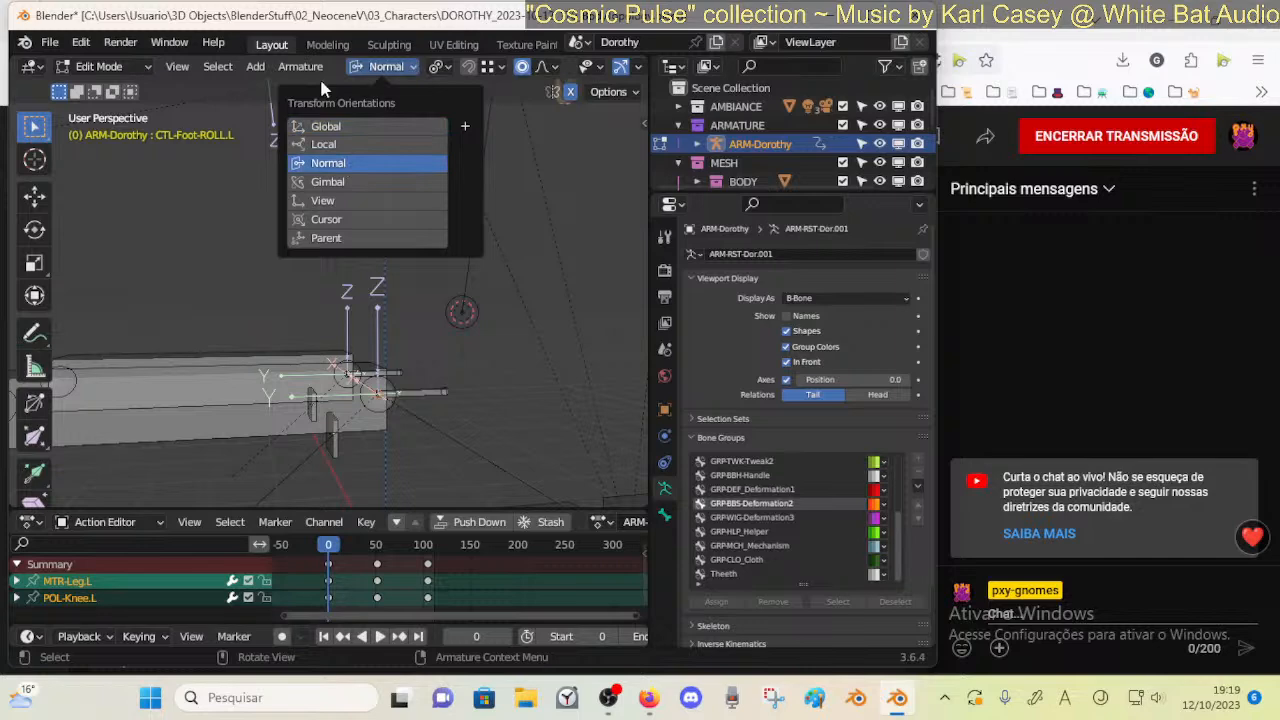
{"action": "left_click", "coordinate": [437, 67]}
{"action": "left_click", "coordinate": [454, 108]}
{"action": "left_click", "coordinate": [441, 72]}
{"action": "left_click", "coordinate": [452, 109]}
{"action": "left_click", "coordinate": [440, 67]}
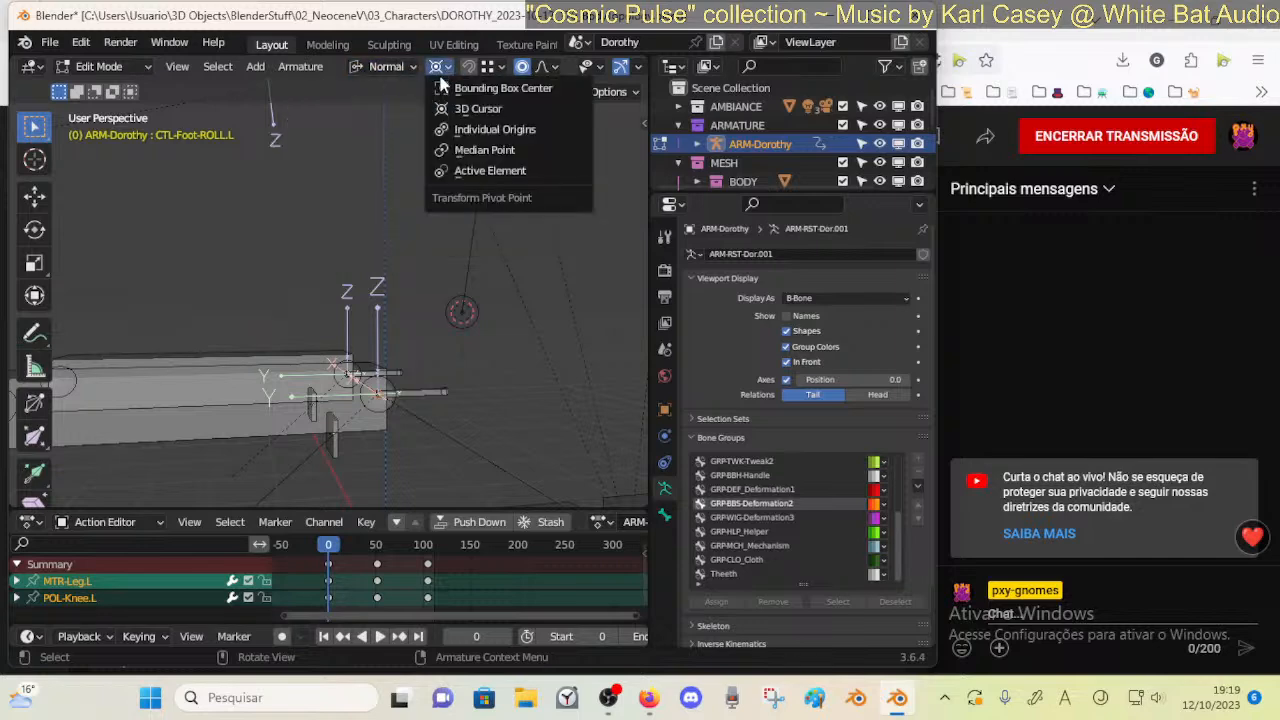
{"action": "left_click", "coordinate": [460, 88]}
{"action": "left_click", "coordinate": [440, 67]}
{"action": "left_click", "coordinate": [462, 138]}
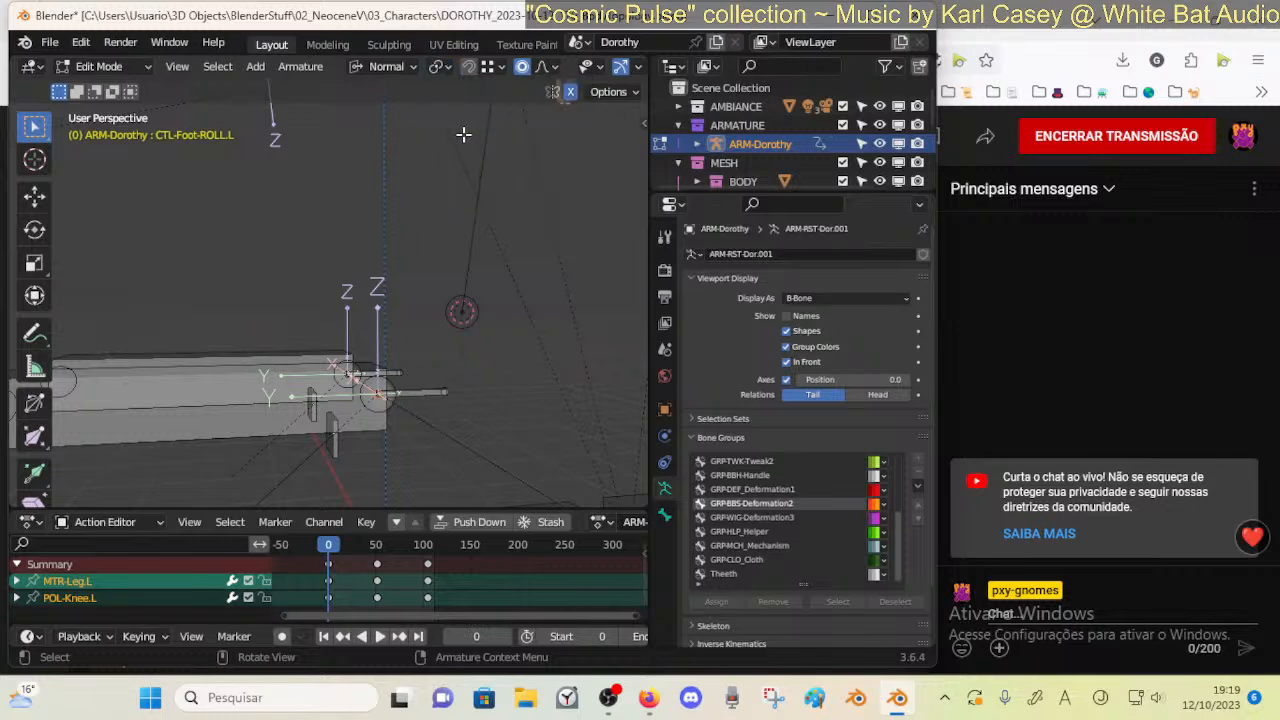
Try to rotate the DEF-5-LEG-2B-Foot.L bone at the left ankle
{"action": "middle_click_drag", "start_coordinate": [353, 377], "coordinate": [379, 361]}
{"action": "key", "text": "KP_3"}
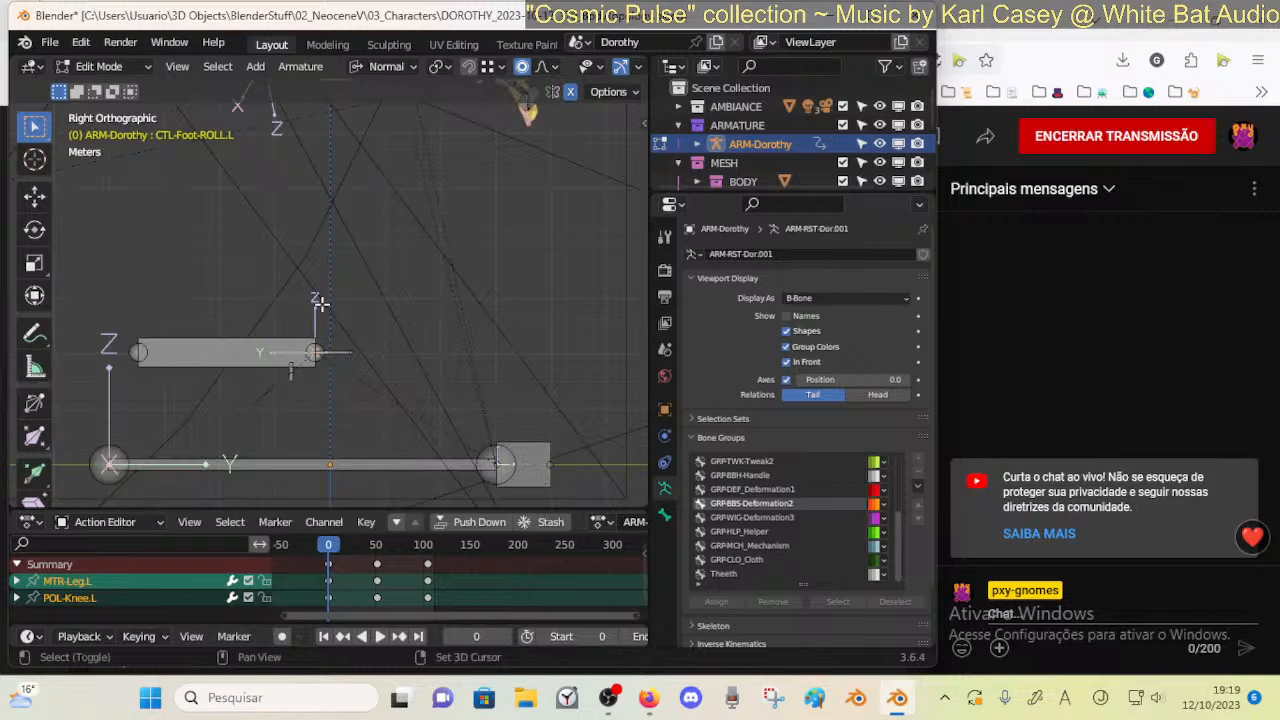
{"action": "middle_click_drag", "start_coordinate": [332, 369], "coordinate": [383, 290]}
{"action": "left_click", "coordinate": [385, 242]}
{"action": "middle_click_drag", "start_coordinate": [385, 242], "coordinate": [398, 316]}
{"action": "left_click", "coordinate": [416, 299]}
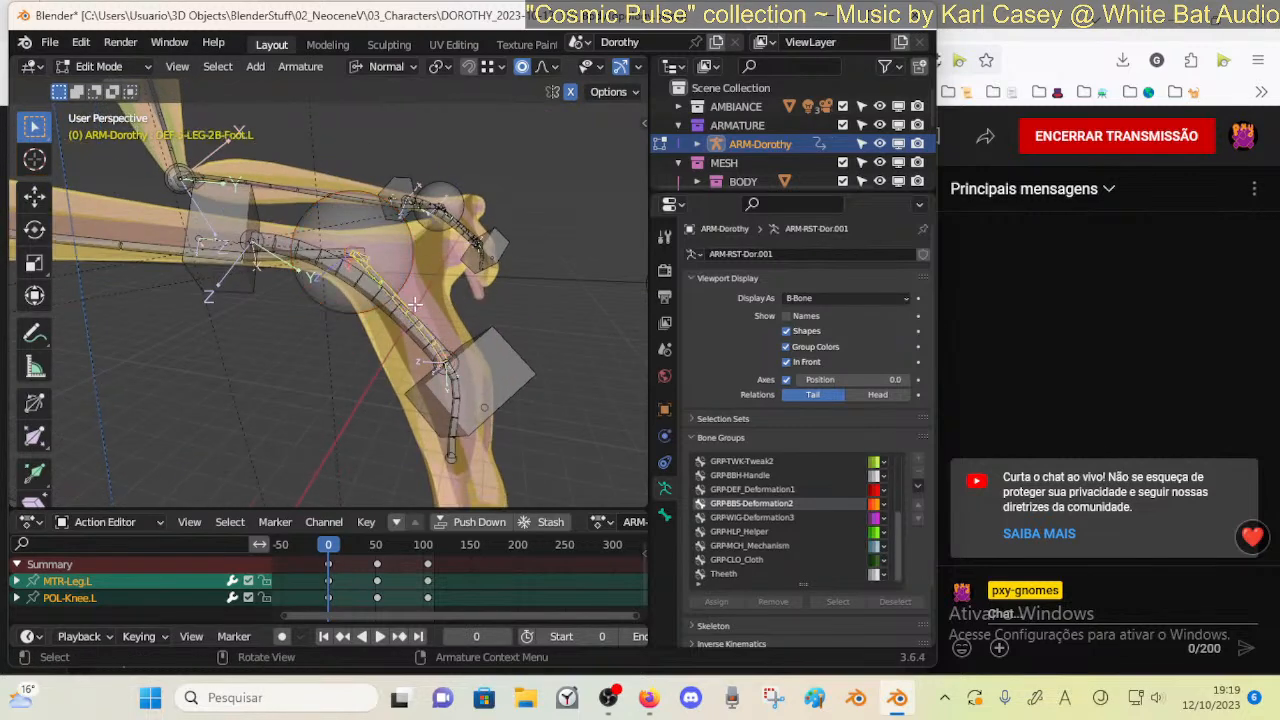
{"action": "key", "text": "r"}
{"action": "left_click", "coordinate": [385, 308]}
Set the pivot point to the 3D Cursor placed at the left ankle joint, and turn off proportional editing
{"action": "left_click", "coordinate": [366, 244]}
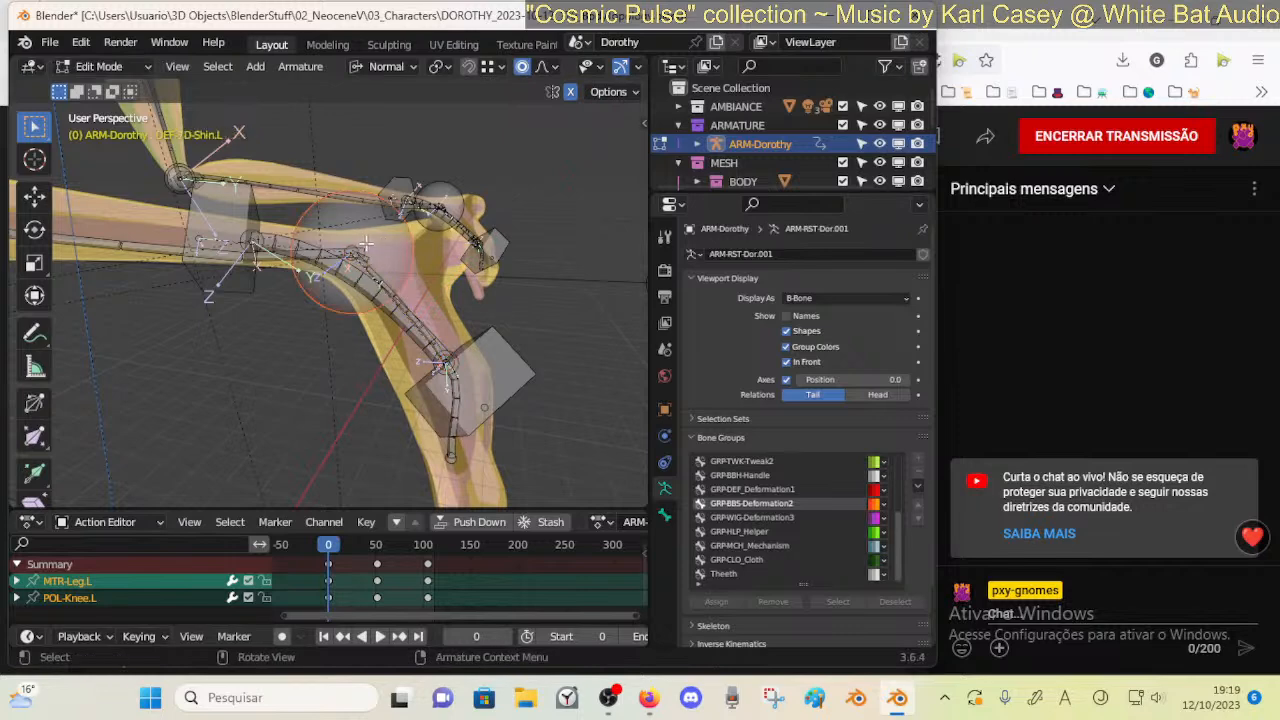
{"action": "left_click", "coordinate": [387, 271]}
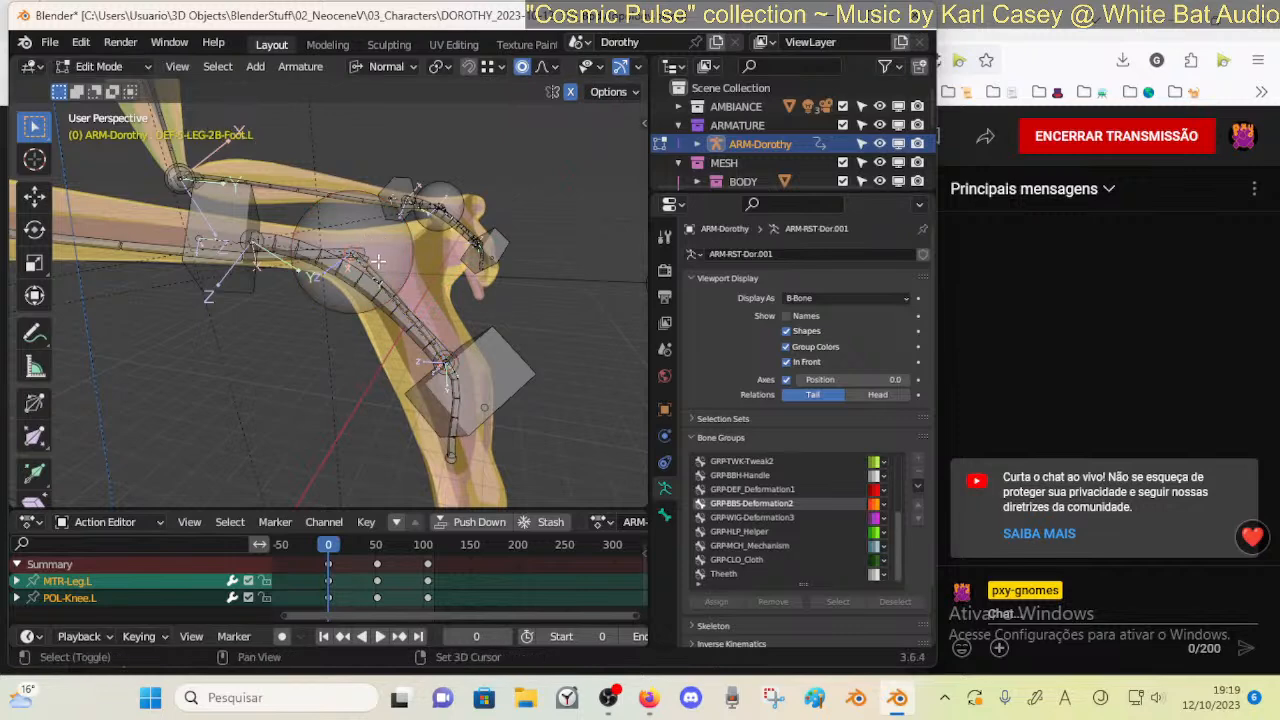
{"action": "left_click", "coordinate": [413, 296]}
{"action": "left_click", "coordinate": [437, 67]}
{"action": "left_click", "coordinate": [455, 106]}
{"action": "left_click", "coordinate": [521, 67]}
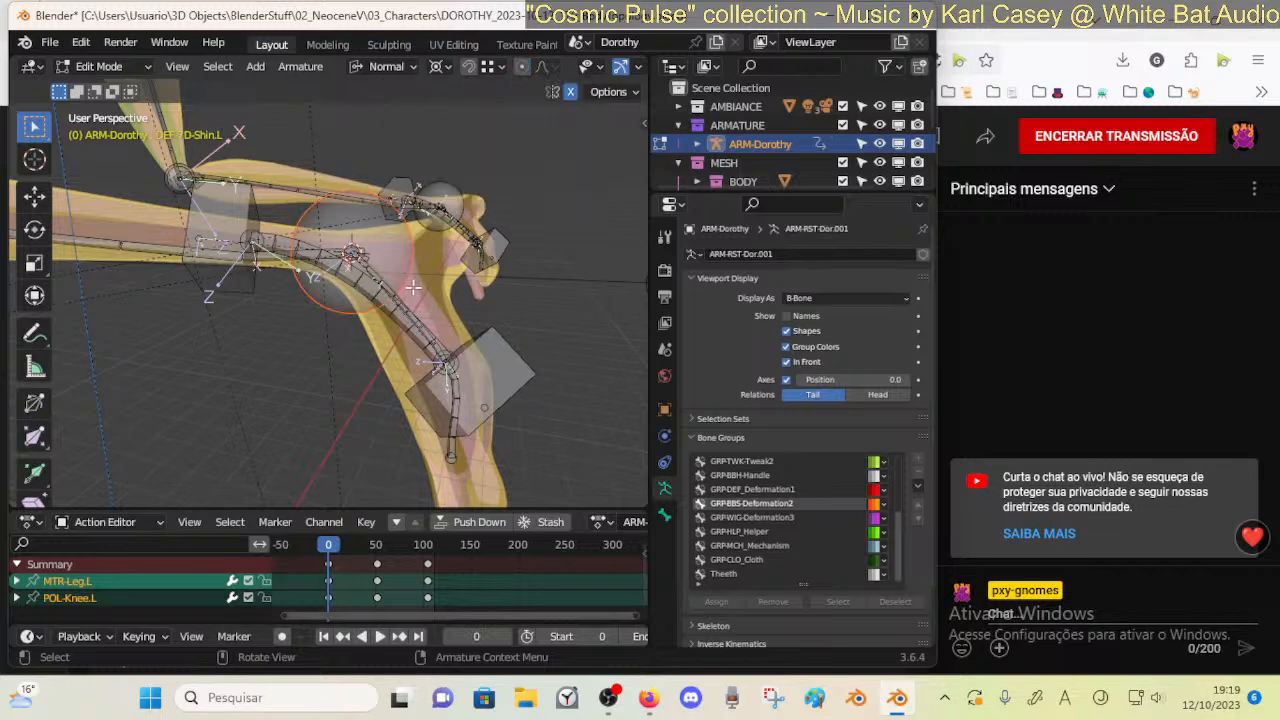
Pick DEF-5-LEG-2B-Foot.L from the overlapping bones and try rotating it about its normal X axis
{"action": "left_click", "coordinate": [403, 301]}
{"action": "left_click", "coordinate": [405, 302]}
{"action": "left_click", "coordinate": [408, 304]}
{"action": "left_click", "coordinate": [408, 304], "text": "alt"}
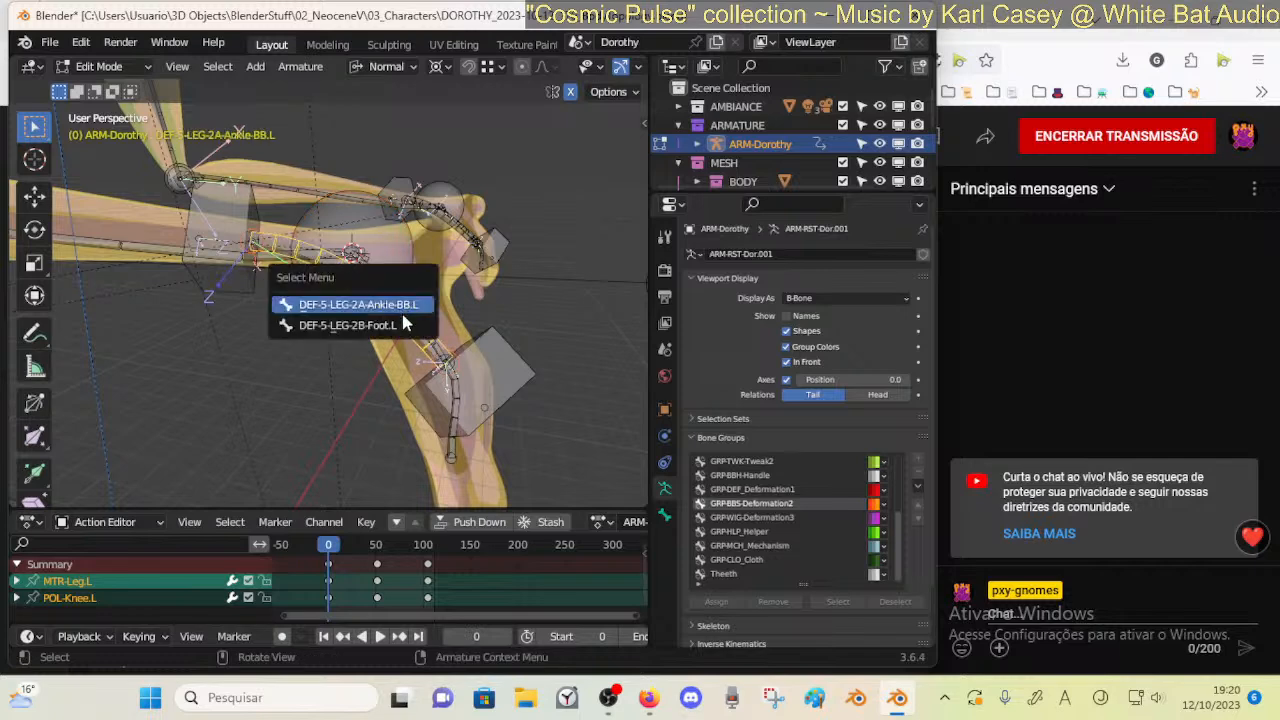
{"action": "left_click", "coordinate": [401, 320]}
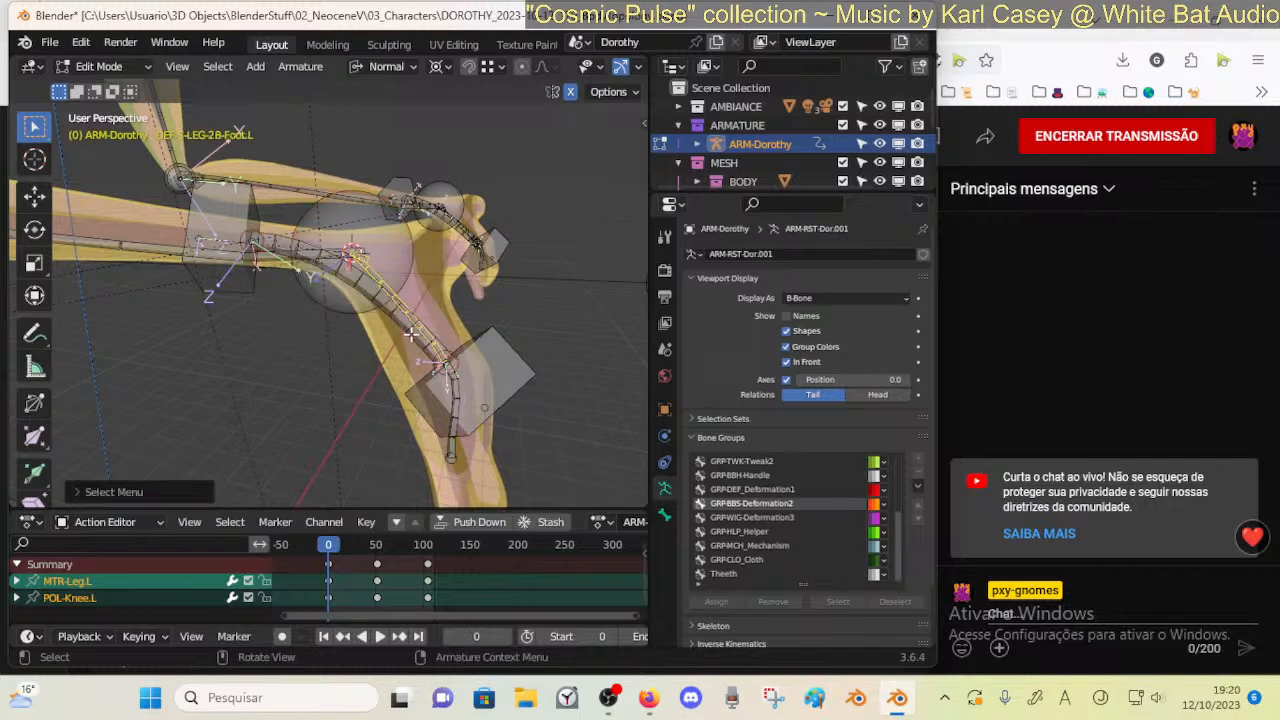
{"action": "key", "text": "r"}
{"action": "key", "text": "x"}
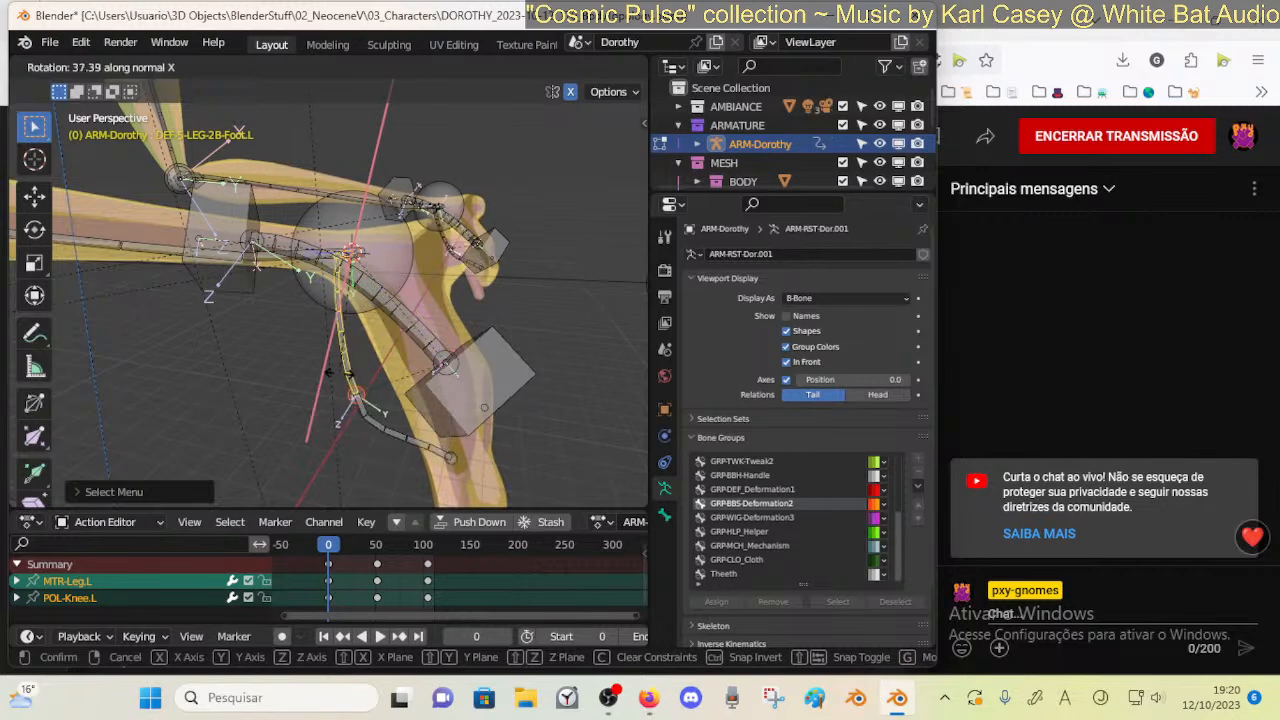
{"action": "right_click", "coordinate": [363, 350]}
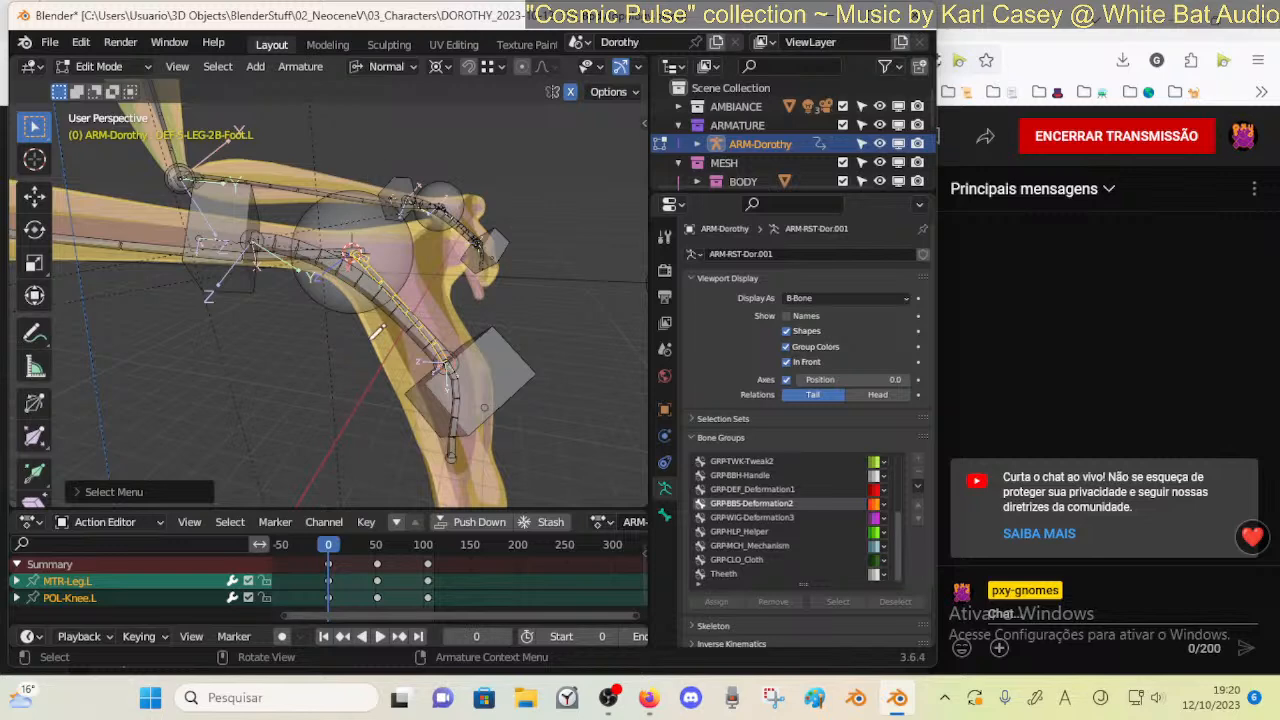
Make the Note annotation layer visible and sketch lines and an arc marking the foot bone's rotation at the ankle
{"action": "key", "text": "ctrl+z"}
{"action": "key", "text": "n"}
{"action": "left_click", "coordinate": [595, 227]}
{"action": "key", "text": "n"}
{"action": "key", "text": "d"}
{"action": "left_click_drag", "start_coordinate": [363, 250], "coordinate": [462, 357]}
{"action": "mouse_move", "coordinate": [369, 301]}
{"action": "left_mouse_down"}
{"action": "mouse_move", "coordinate": [423, 271]}
{"action": "mouse_move", "coordinate": [371, 277]}
{"action": "left_mouse_up"}
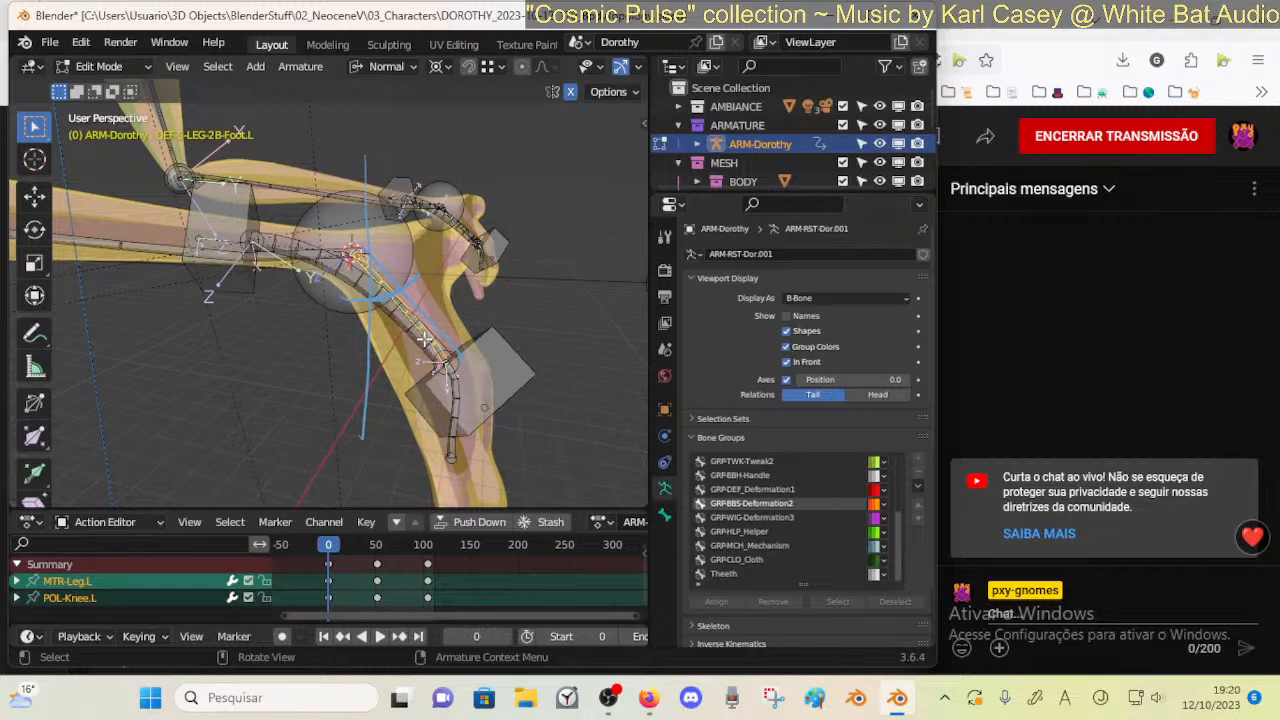
Try rotating DEF-5-LEG-2B-Foot.L about its normal X axis by -50, 50 and 45 degrees
{"action": "key", "text": "r"}
{"action": "key", "text": "Escape"}
{"action": "left_click", "coordinate": [388, 70]}
{"action": "key", "text": "r"}
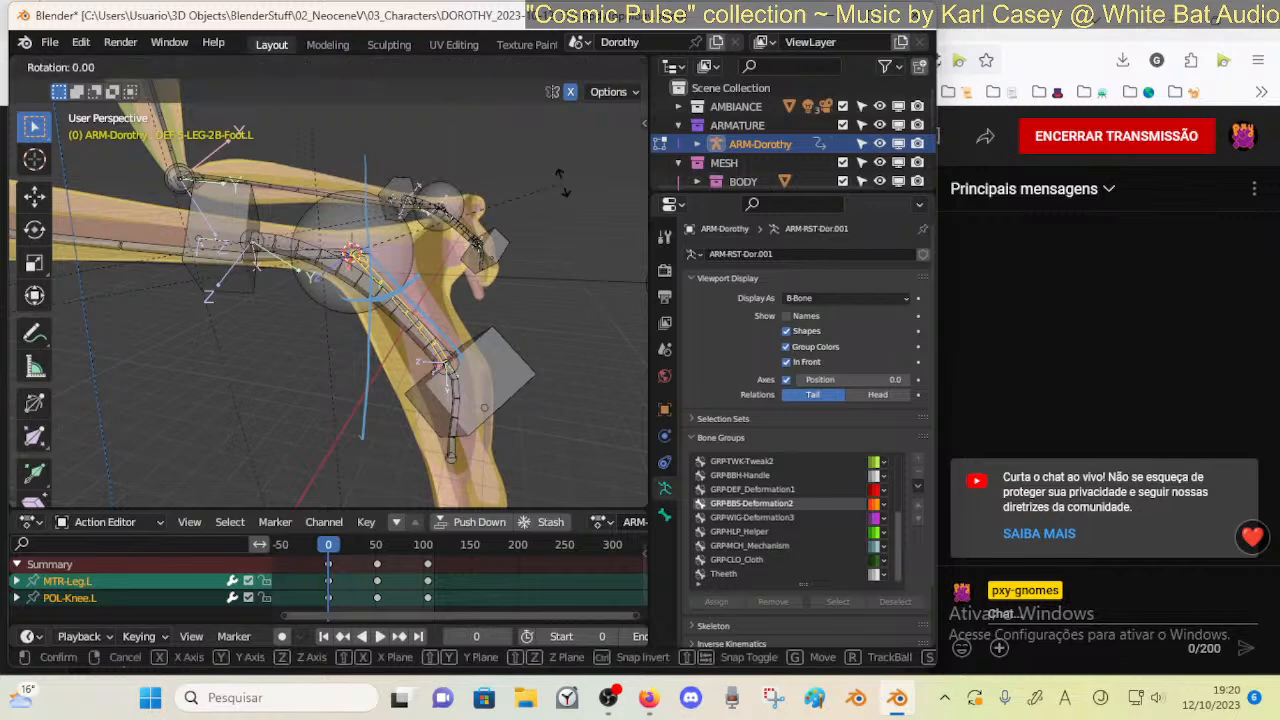
{"action": "key", "text": "x"}
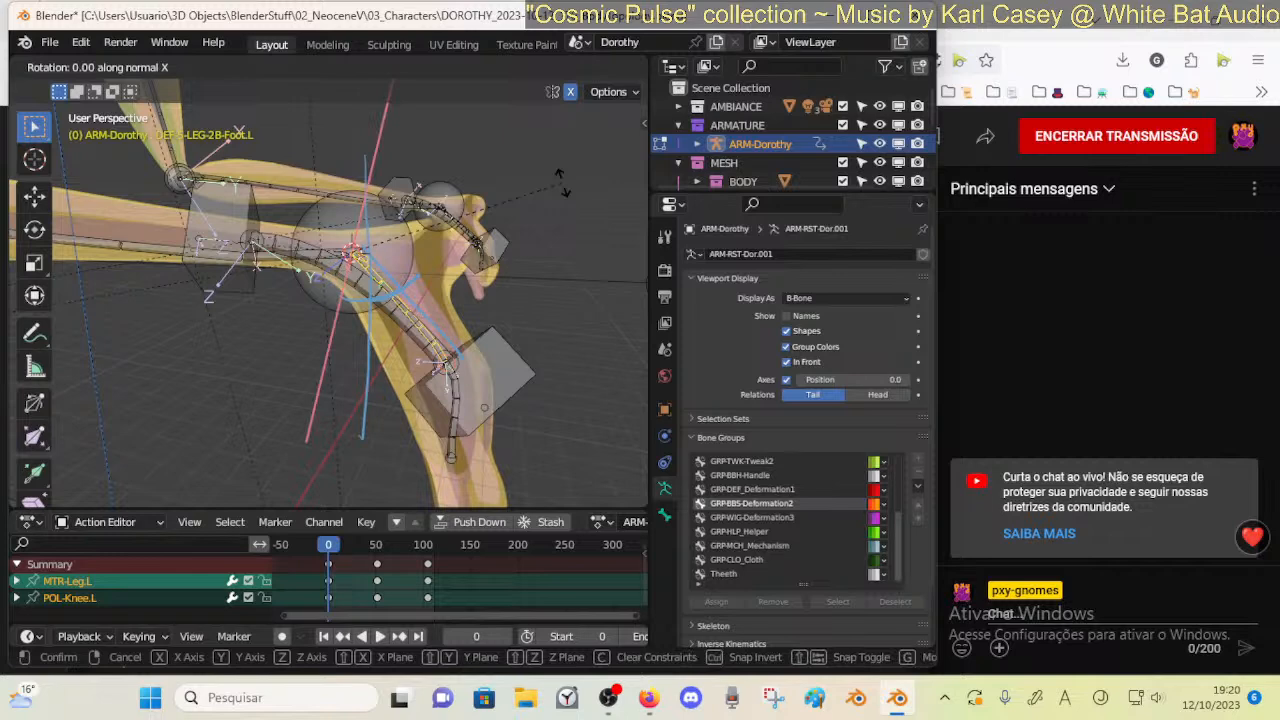
{"action": "type", "text": "-50"}
{"action": "key", "text": "Escape"}
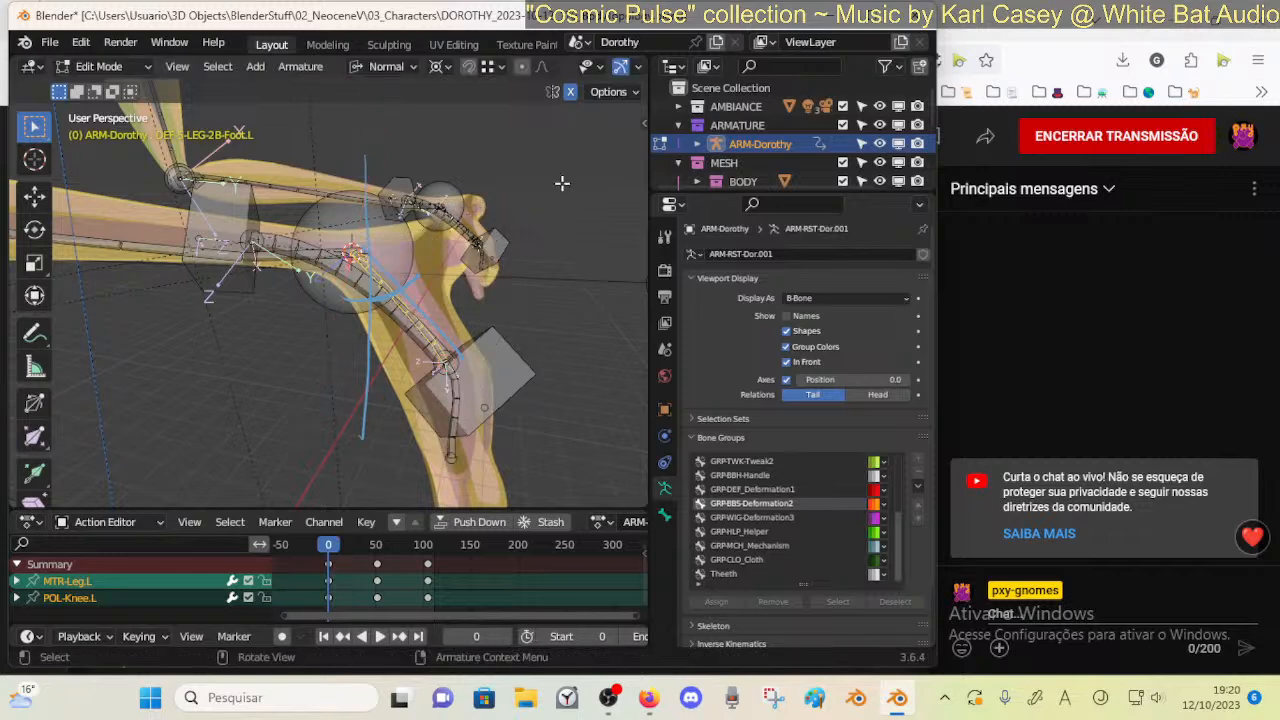
{"action": "type", "text": "rx50"}
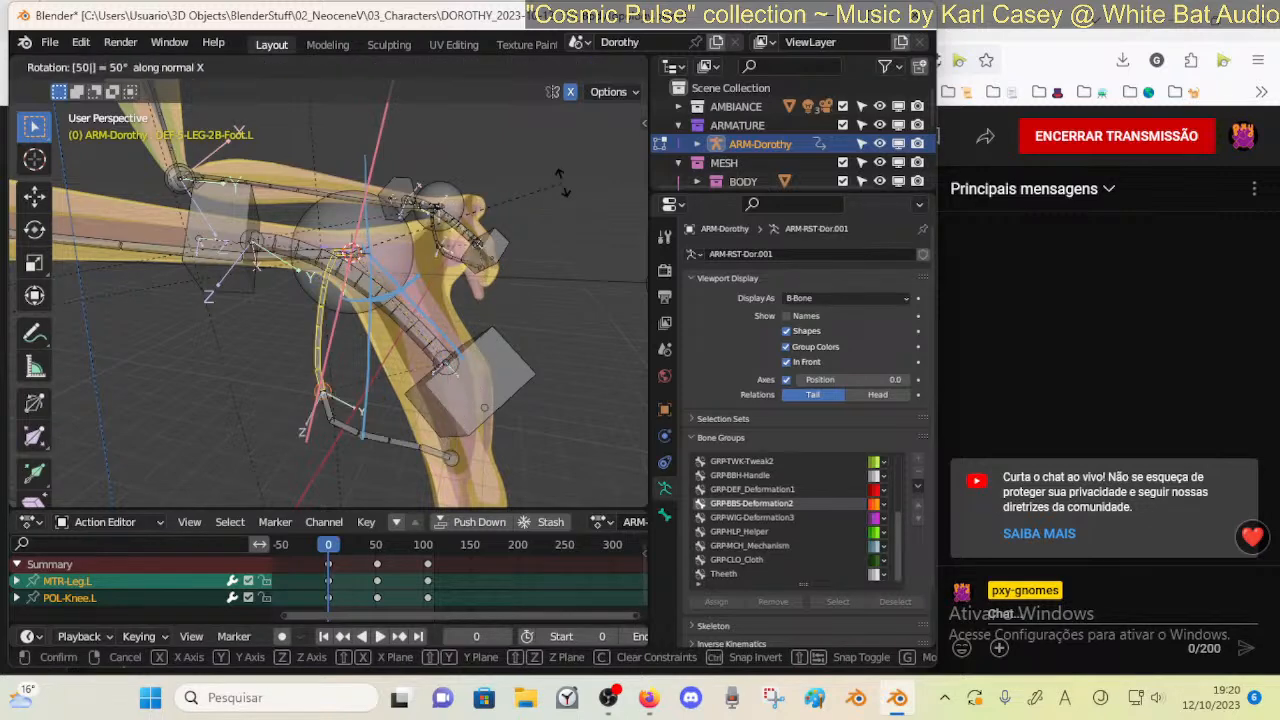
{"action": "key", "text": "Escape"}
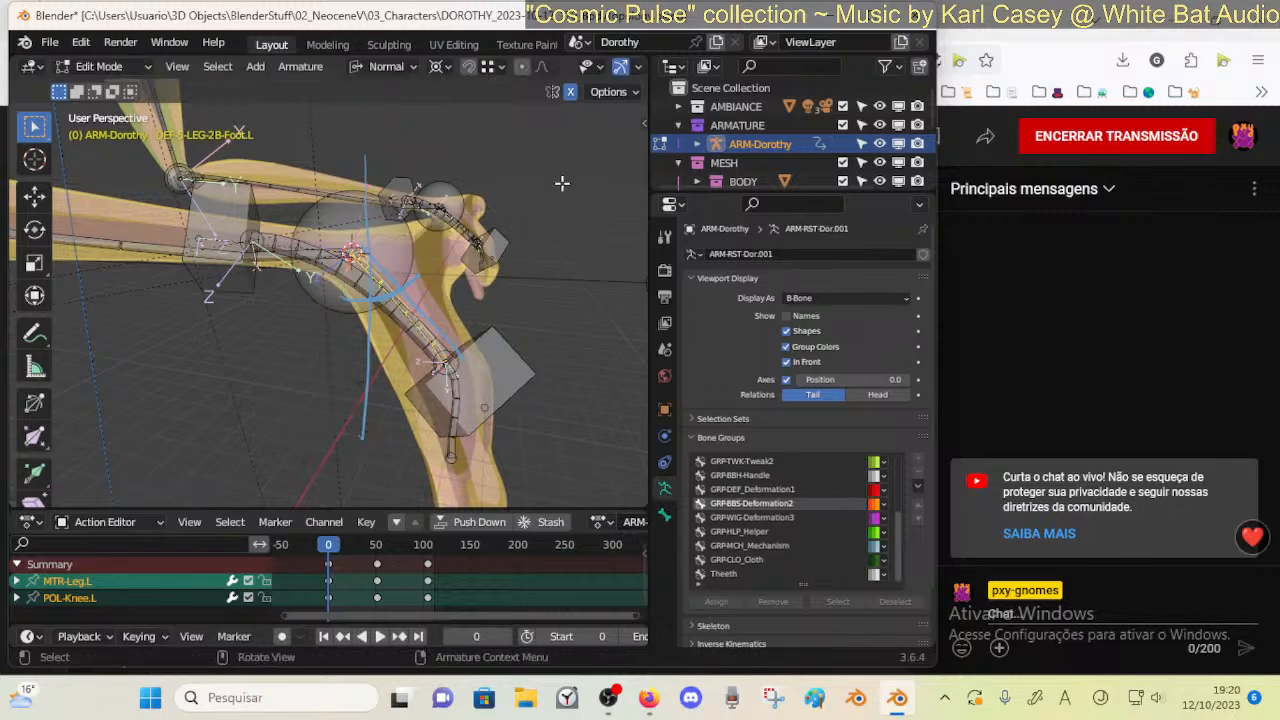
{"action": "type", "text": "rx45"}
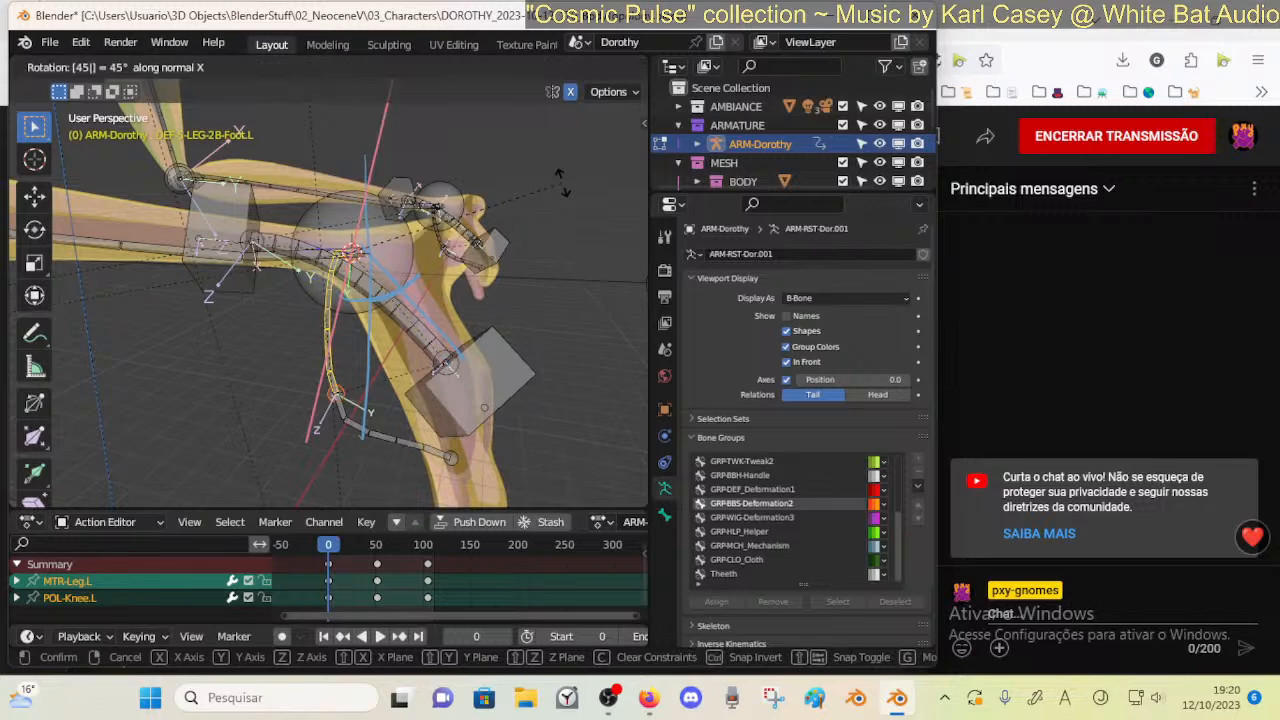
{"action": "key", "text": "Escape"}
Check DEF-5-LEG-2B-Foot.L's transform values and compare the foot roll bones with the ankle bones
{"action": "mouse_move", "coordinate": [368, 300]}
{"action": "middle_mouse_down", "text": "ctrl"}
{"action": "mouse_move", "coordinate": [371, 408]}
{"action": "mouse_move", "coordinate": [386, 363]}
{"action": "mouse_move", "coordinate": [422, 335]}
{"action": "mouse_move", "coordinate": [386, 346]}
{"action": "mouse_move", "coordinate": [423, 337]}
{"action": "middle_mouse_up", "text": "ctrl"}
{"action": "key", "text": "n"}
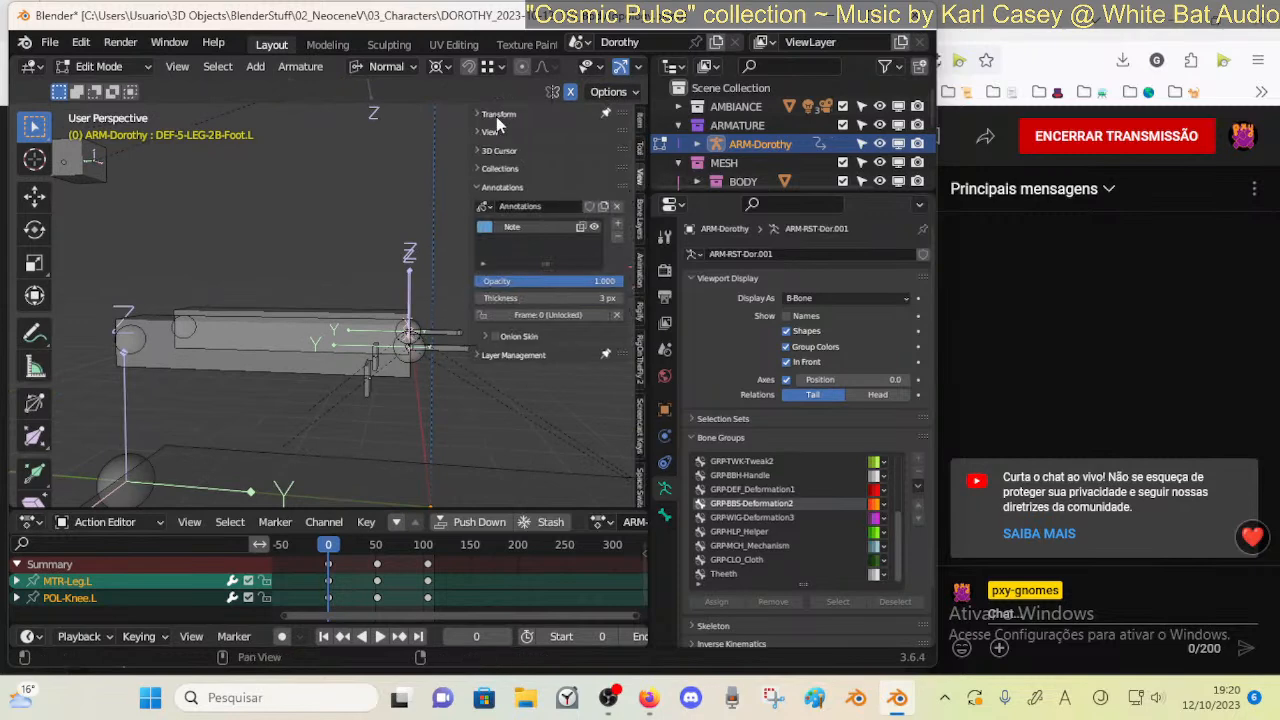
{"action": "left_click", "coordinate": [500, 116]}
{"action": "left_click", "coordinate": [505, 115]}
{"action": "key", "text": "n"}
{"action": "middle_click_drag", "start_coordinate": [443, 219], "coordinate": [364, 282]}
{"action": "middle_click_drag", "start_coordinate": [276, 268], "coordinate": [354, 268]}
Examine the left ankle's bones in Edit Mode, including the CTL-Ankle-BBHEnd.L handle, and switch to Pose Mode
{"action": "key", "text": "b"}
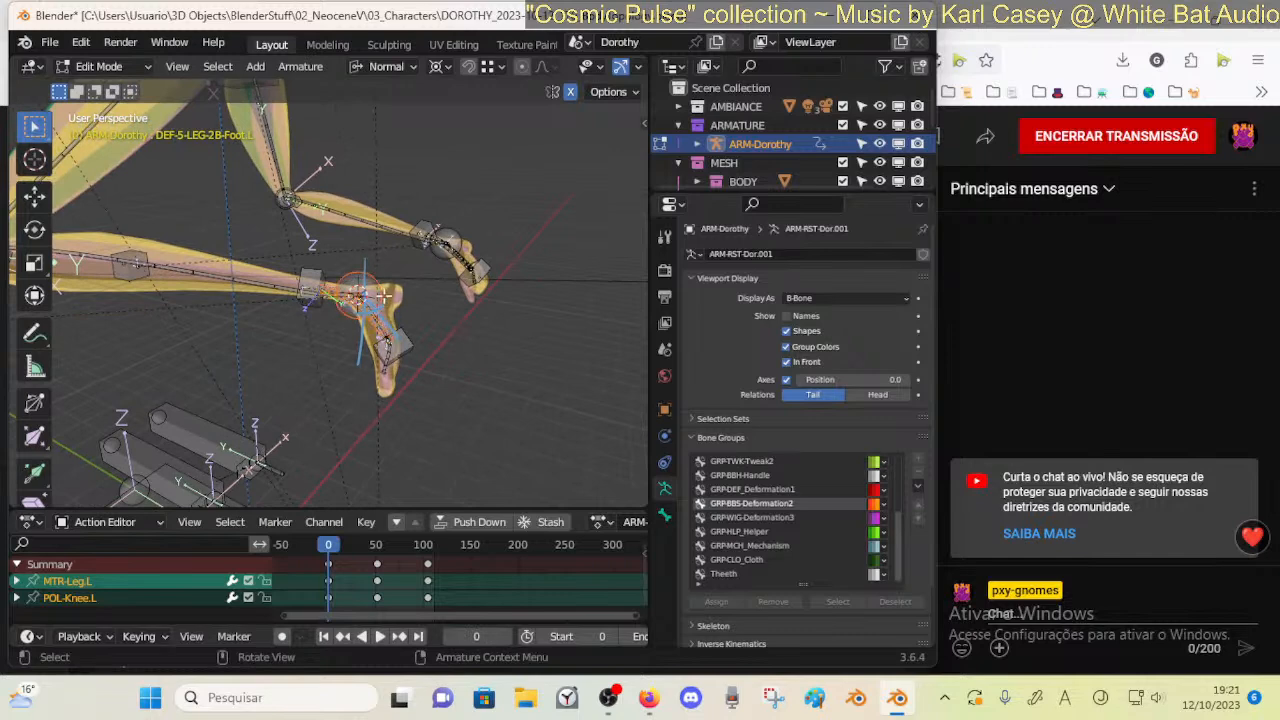
{"action": "left_click_drag", "start_coordinate": [328, 245], "coordinate": [429, 398]}
{"action": "middle_click_drag", "start_coordinate": [328, 347], "coordinate": [362, 238], "text": "shift"}
{"action": "key", "text": "alt+a"}
{"action": "scroll", "coordinate": [275, 408], "scroll_direction": "up", "scroll_amount": 3}
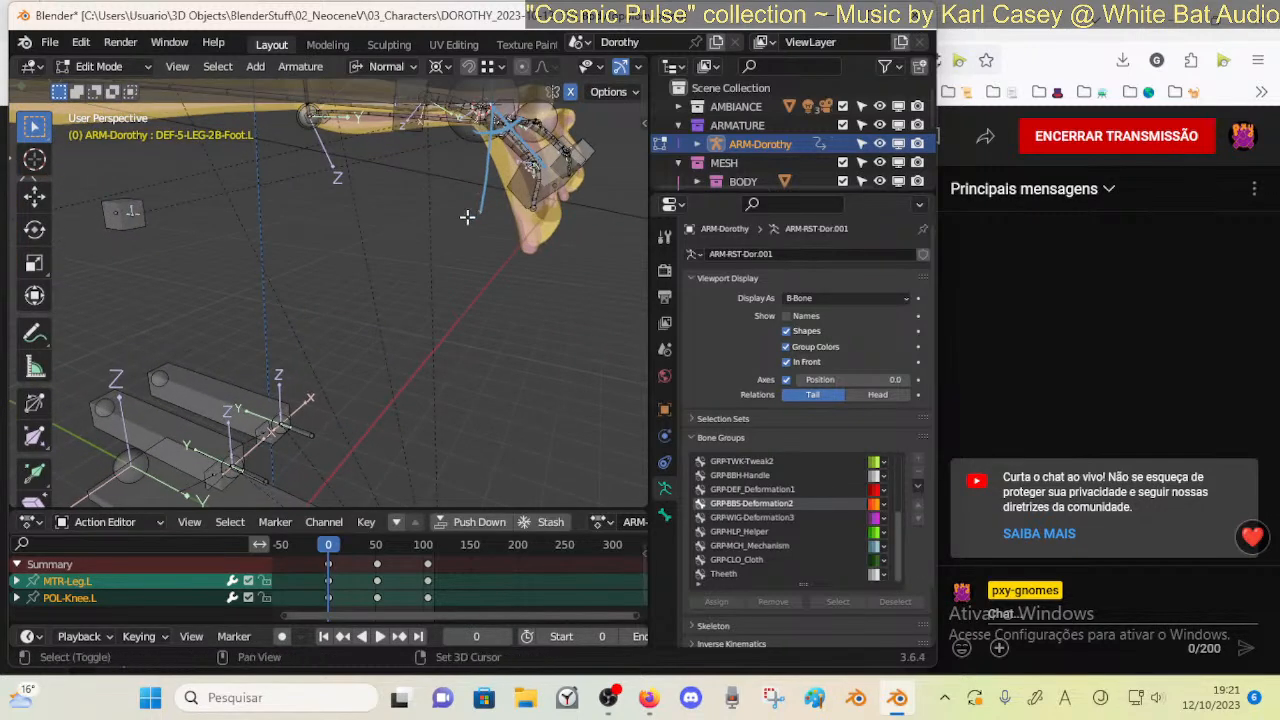
{"action": "middle_click_drag", "start_coordinate": [275, 408], "coordinate": [200, 474], "text": "shift"}
{"action": "left_click", "coordinate": [442, 265]}
{"action": "middle_click_drag", "start_coordinate": [442, 265], "coordinate": [350, 318]}
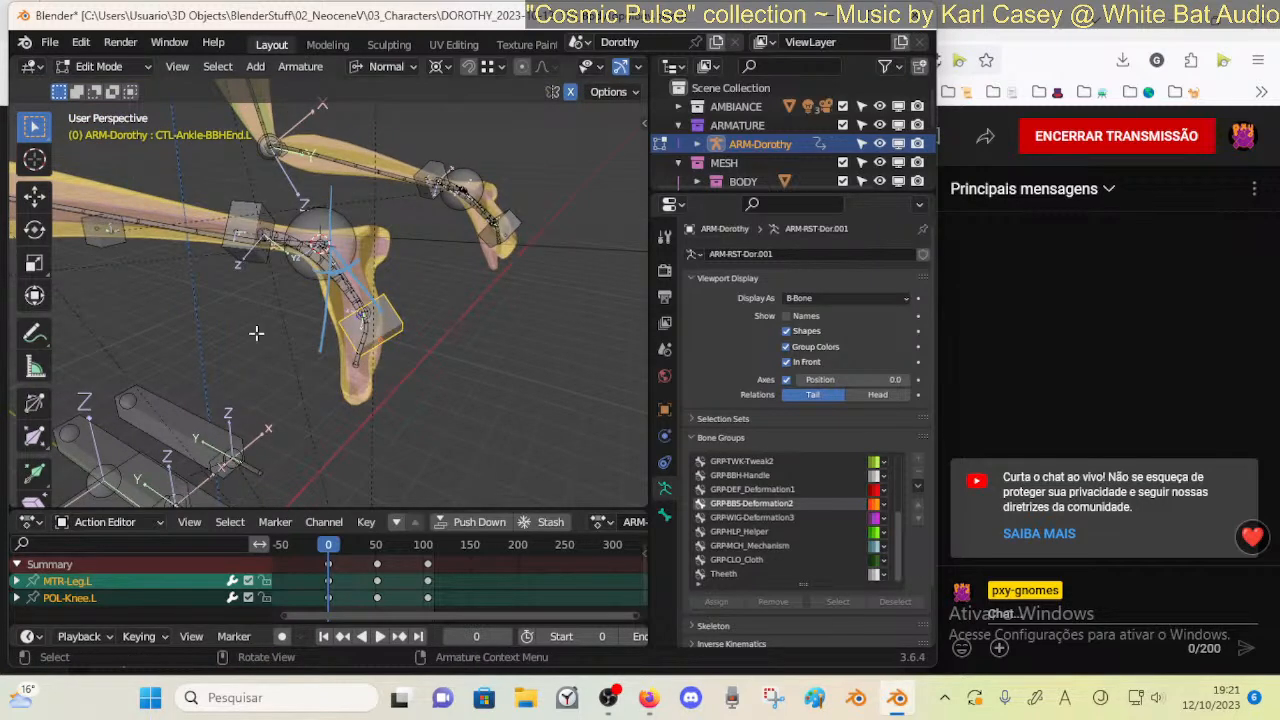
{"action": "left_click", "coordinate": [344, 271]}
{"action": "middle_click_drag", "start_coordinate": [363, 285], "coordinate": [373, 360]}
{"action": "left_click", "coordinate": [445, 325]}
{"action": "key", "text": "ctrl+Tab"}
{"action": "left_click", "coordinate": [400, 368]}
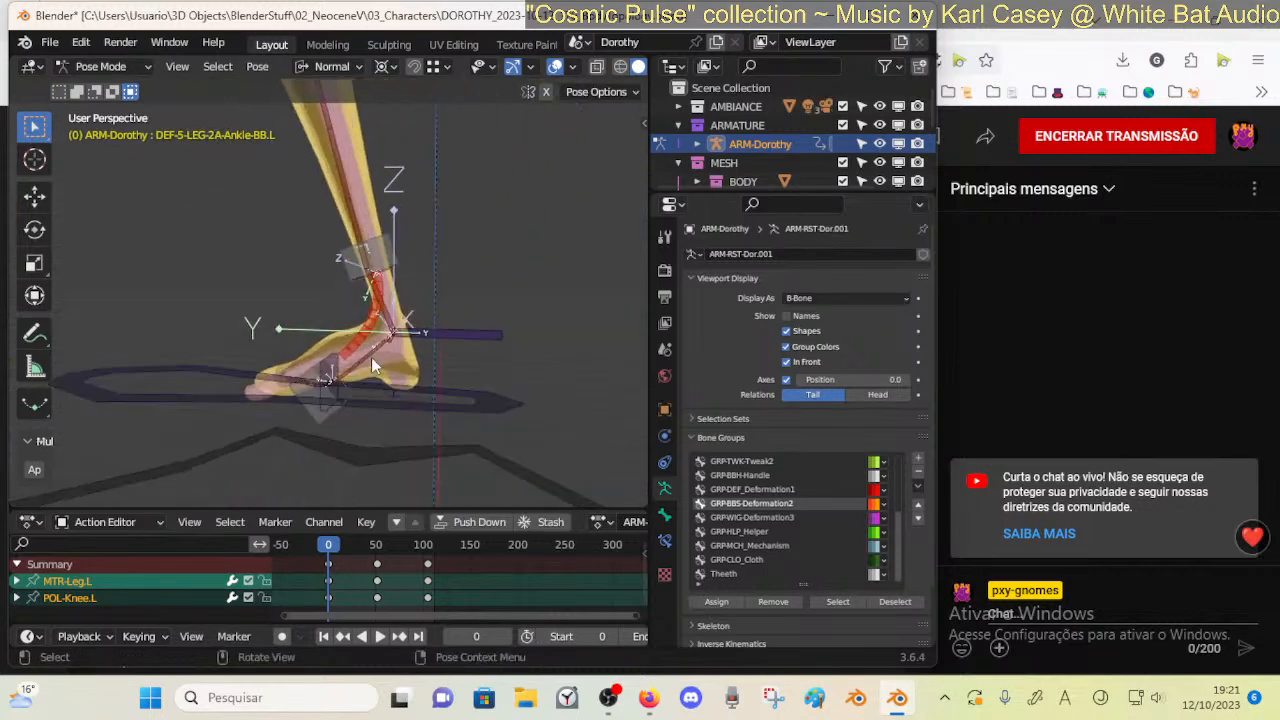
Hide the right ankle's bendy bone and its two handle controls
{"action": "left_click", "coordinate": [353, 348]}
{"action": "key", "text": "h"}
{"action": "left_click", "coordinate": [344, 386]}
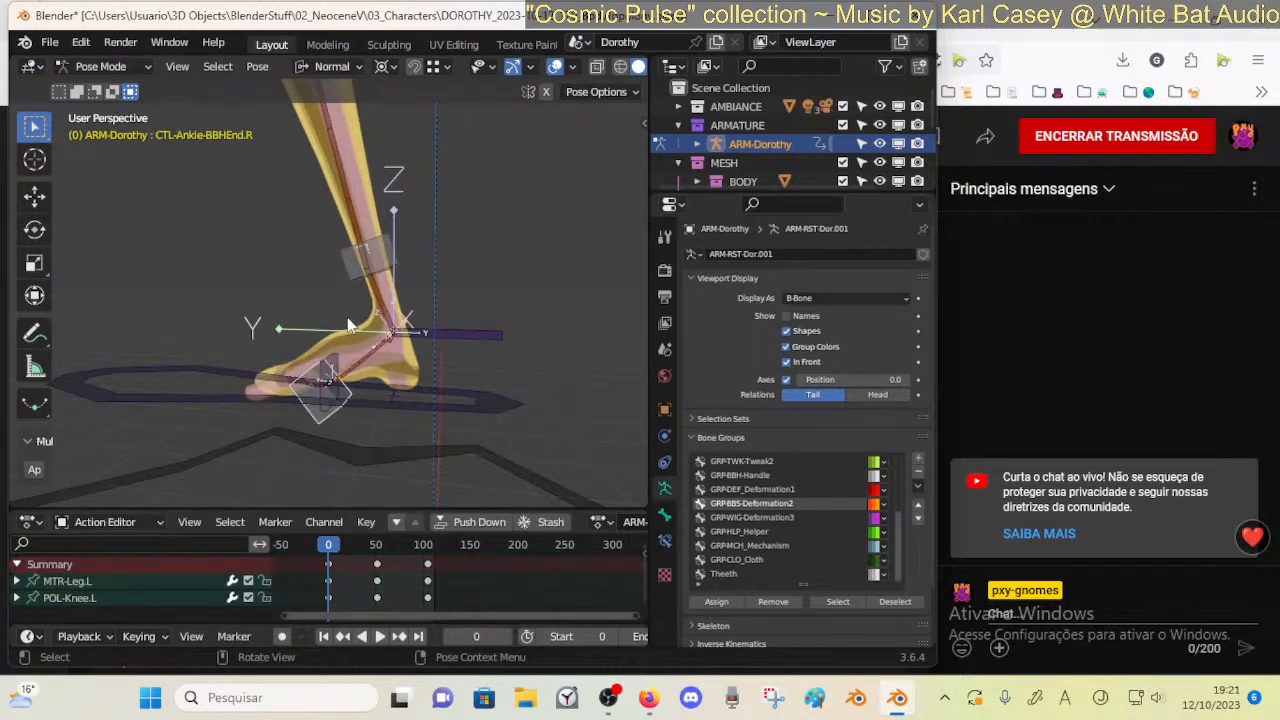
{"action": "key", "text": "h"}
{"action": "left_click", "coordinate": [394, 257]}
{"action": "key", "text": "h"}
Collapse the Annotations settings in the sidebar and expand Layer Management to show the bone layer list
{"action": "key", "text": "n"}
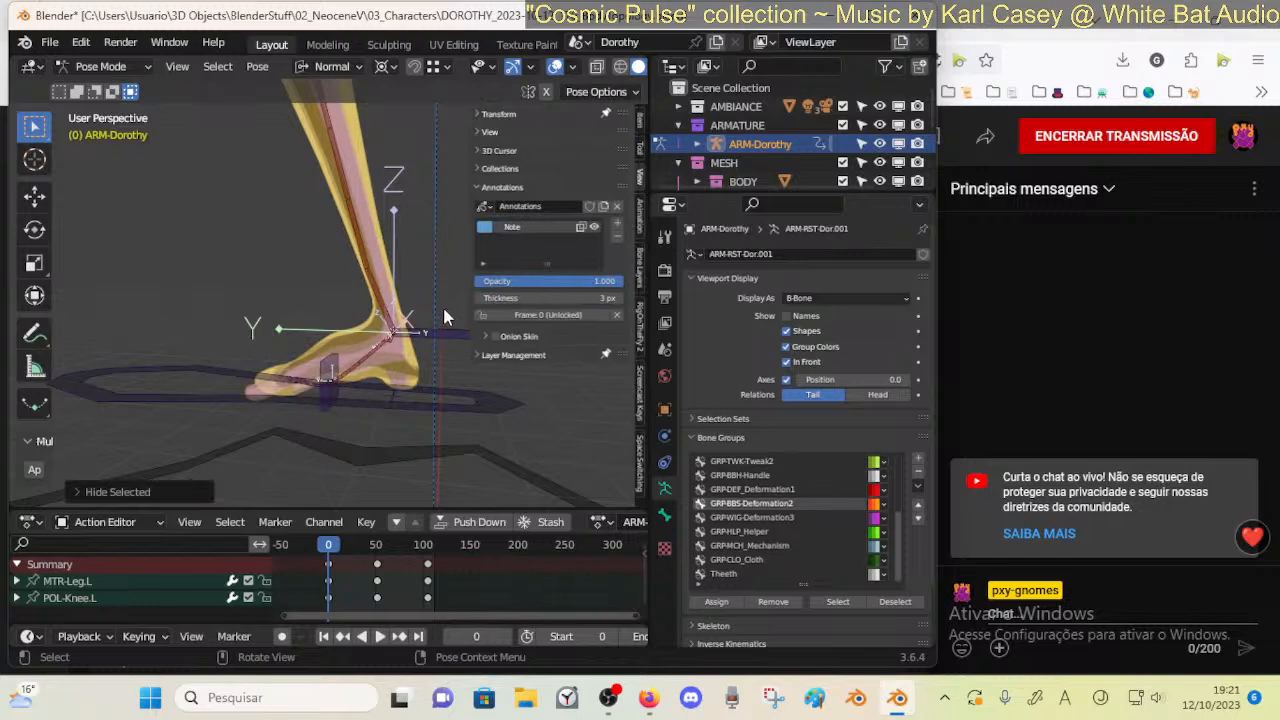
{"action": "left_click", "coordinate": [502, 187]}
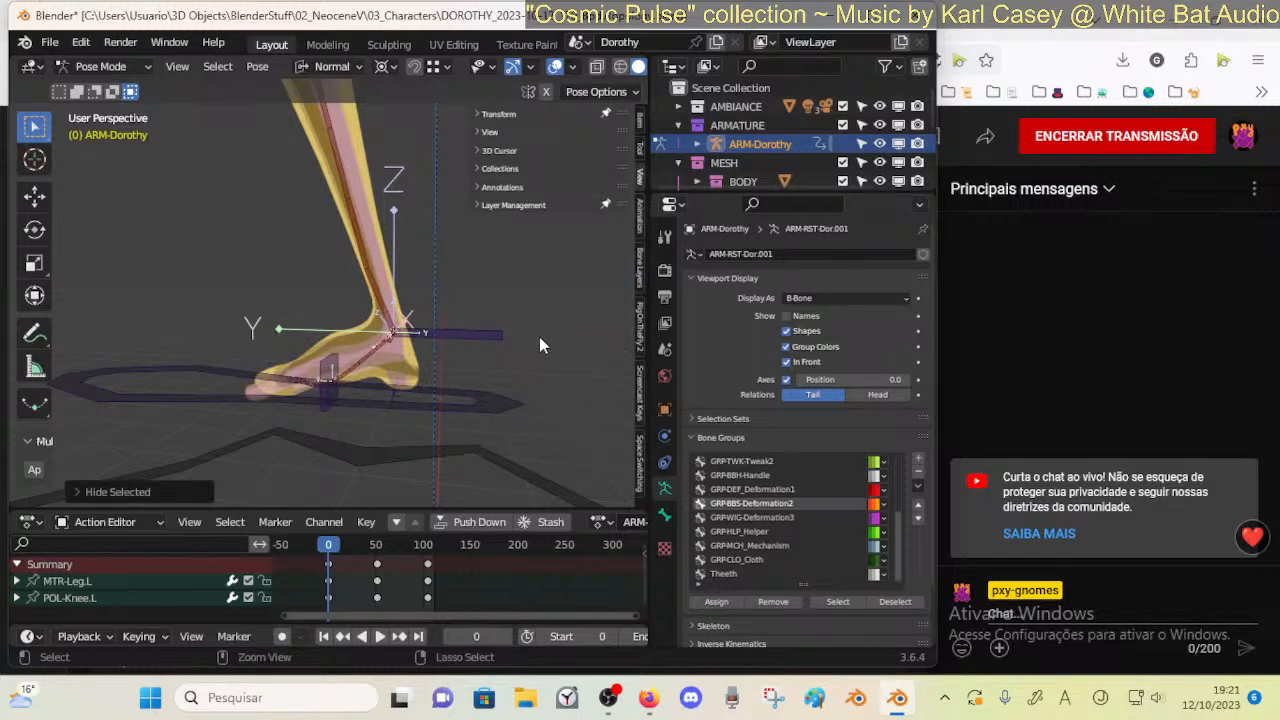
{"action": "key", "text": "ctrl+Tab"}
{"action": "mouse_move", "coordinate": [462, 336]}
{"action": "middle_mouse_down"}
{"action": "mouse_move", "coordinate": [508, 339]}
{"action": "mouse_move", "coordinate": [468, 345]}
{"action": "mouse_move", "coordinate": [513, 362]}
{"action": "mouse_move", "coordinate": [433, 325]}
{"action": "mouse_move", "coordinate": [462, 329]}
{"action": "mouse_move", "coordinate": [374, 326]}
{"action": "mouse_move", "coordinate": [526, 360]}
{"action": "mouse_move", "coordinate": [395, 333]}
{"action": "mouse_move", "coordinate": [463, 337]}
{"action": "mouse_move", "coordinate": [447, 320]}
{"action": "middle_mouse_up"}
{"action": "key", "text": "ctrl+Tab"}
{"action": "left_click", "coordinate": [434, 326]}
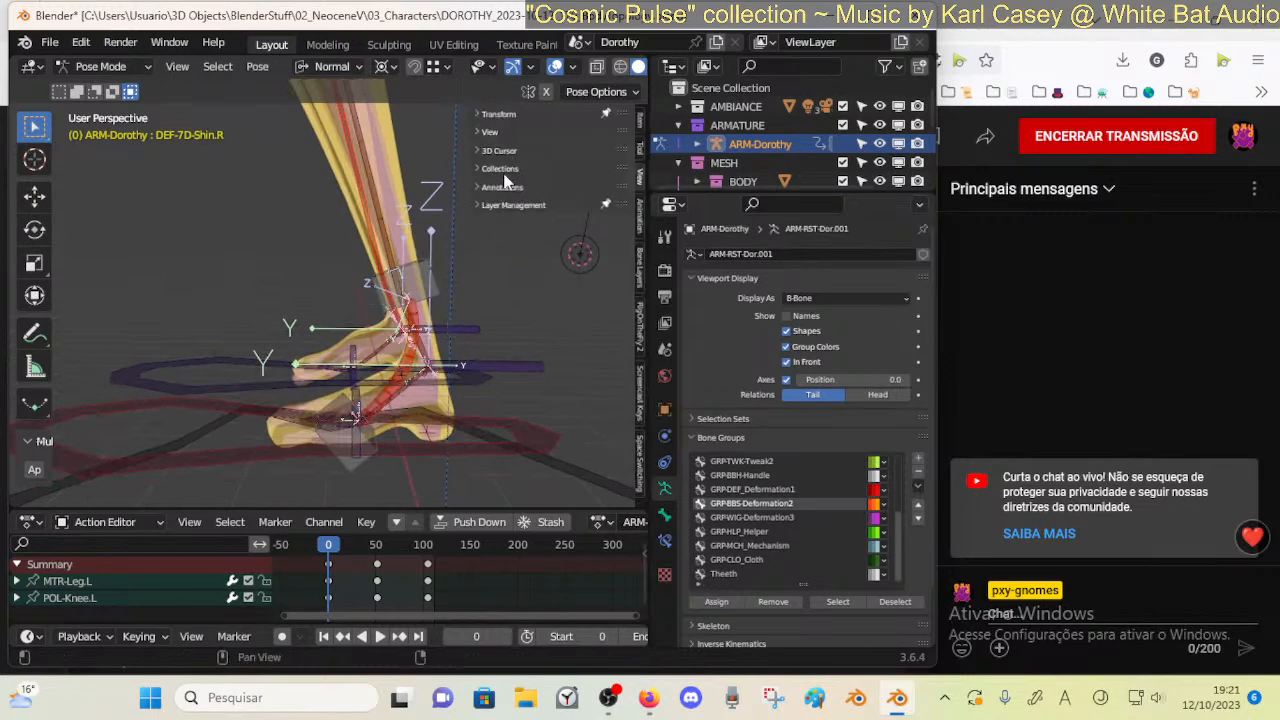
{"action": "left_click", "coordinate": [482, 204]}
{"action": "scroll", "coordinate": [482, 315], "scroll_direction": "down", "scroll_amount": 5}
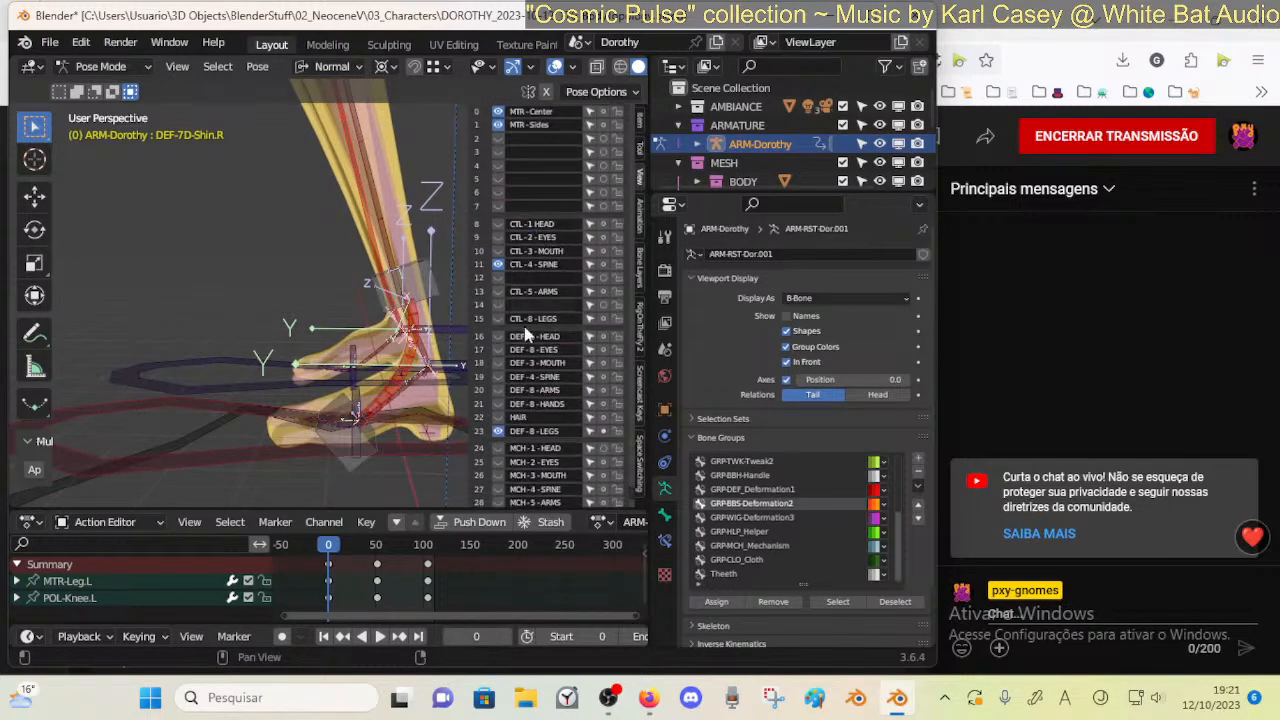
Reveal the hidden ankle bones and select DEF-5-LEG-2A-Ankle-BB.L
{"action": "middle_click_drag", "start_coordinate": [434, 350], "coordinate": [383, 344]}
{"action": "key", "text": "alt+h"}
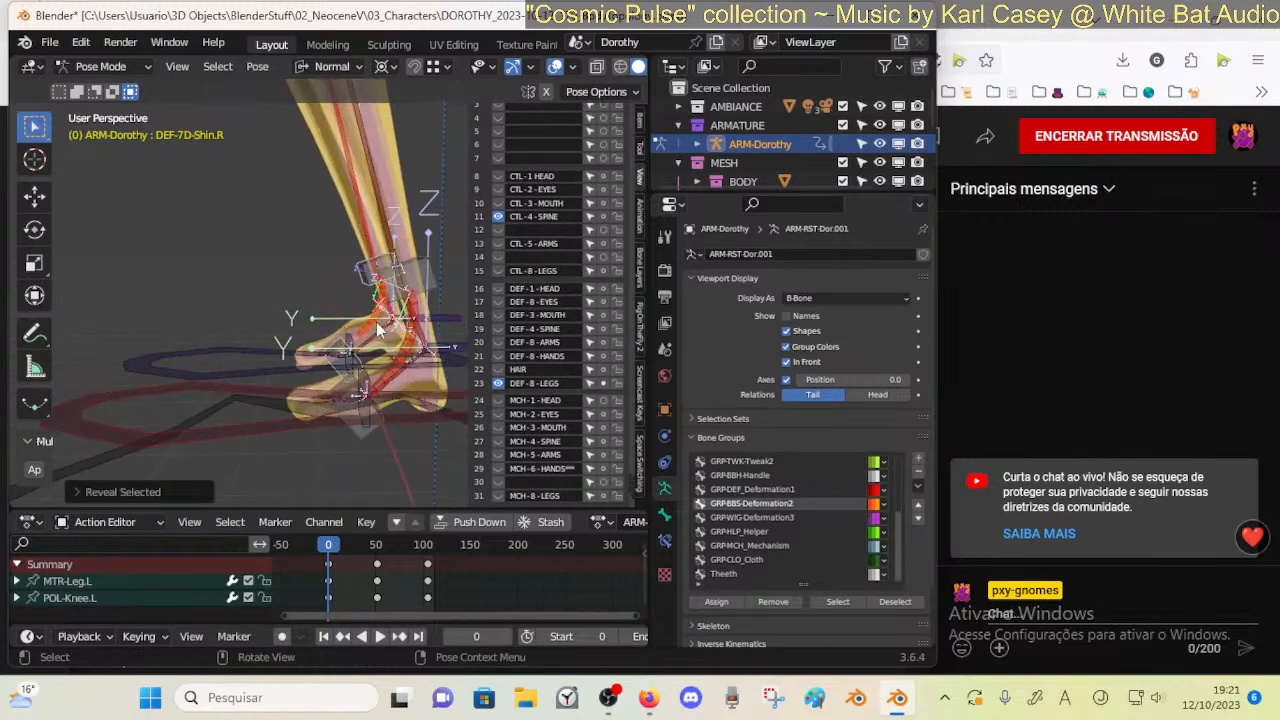
{"action": "left_click", "coordinate": [378, 341]}
{"action": "left_click", "coordinate": [386, 377]}
{"action": "left_click", "coordinate": [383, 380]}
{"action": "left_click", "coordinate": [383, 378]}
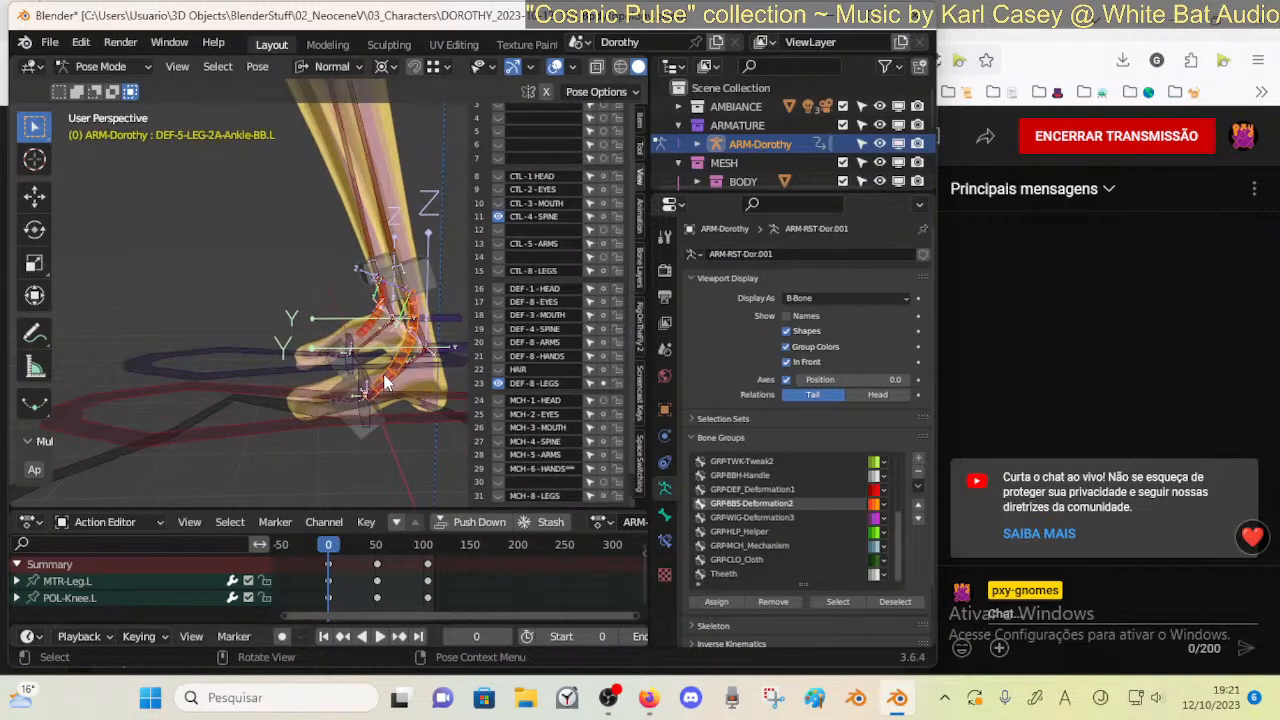
Examine the ankle bendy bones in Edit Mode and return to Pose Mode
{"action": "key", "text": "Tab"}
{"action": "middle_click_drag", "start_coordinate": [399, 373], "coordinate": [360, 289]}
{"action": "scroll", "coordinate": [360, 289], "scroll_direction": "up", "scroll_amount": 4}
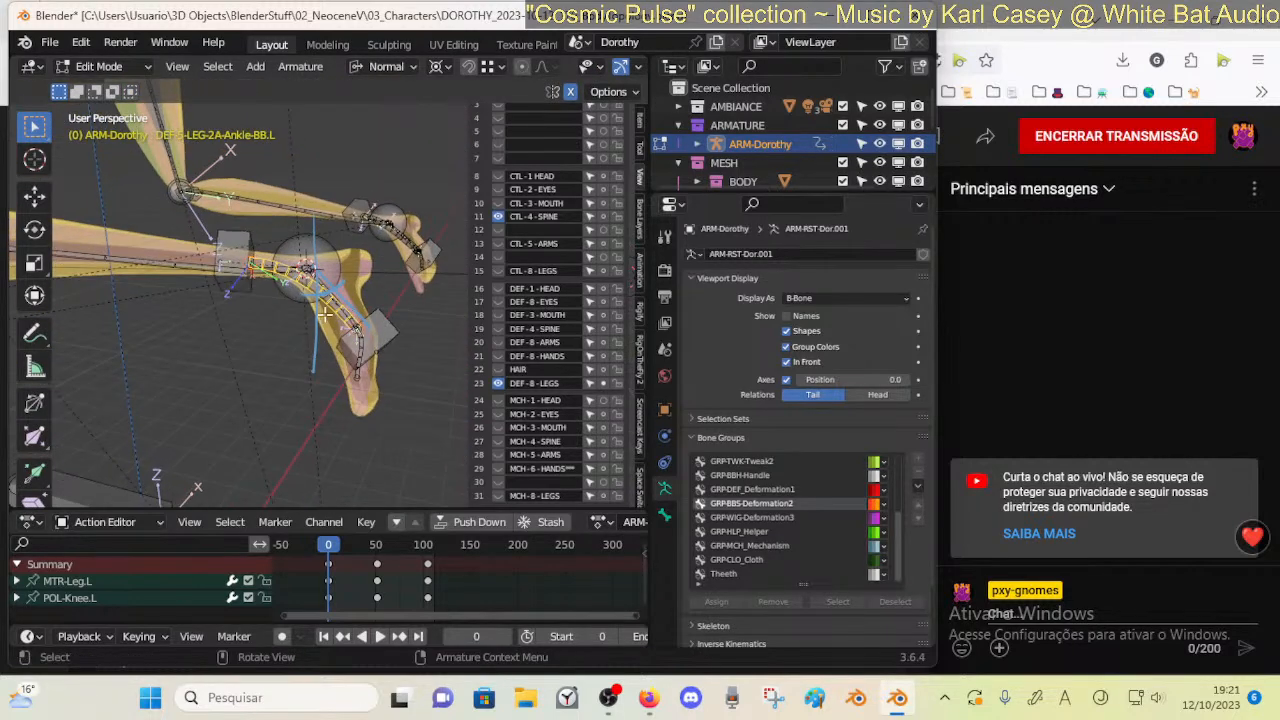
{"action": "right_click", "coordinate": [335, 310]}
{"action": "left_click", "coordinate": [329, 301]}
{"action": "key", "text": "Tab"}
Save the Blender file
{"action": "mouse_move", "coordinate": [341, 331]}
{"action": "middle_mouse_down"}
{"action": "mouse_move", "coordinate": [318, 404]}
{"action": "mouse_move", "coordinate": [339, 271]}
{"action": "mouse_move", "coordinate": [365, 335]}
{"action": "mouse_move", "coordinate": [406, 259]}
{"action": "mouse_move", "coordinate": [378, 256]}
{"action": "mouse_move", "coordinate": [350, 320]}
{"action": "mouse_move", "coordinate": [323, 314]}
{"action": "mouse_move", "coordinate": [405, 346]}
{"action": "mouse_move", "coordinate": [378, 318]}
{"action": "mouse_move", "coordinate": [347, 324]}
{"action": "mouse_move", "coordinate": [343, 300]}
{"action": "mouse_move", "coordinate": [352, 344]}
{"action": "middle_mouse_up"}
{"action": "middle_click_drag", "start_coordinate": [367, 420], "coordinate": [362, 340], "text": "shift"}
{"action": "scroll", "coordinate": [350, 278], "scroll_direction": "up", "scroll_amount": 5}
{"action": "scroll", "coordinate": [362, 306], "scroll_direction": "down", "scroll_amount": 5}
{"action": "key", "text": "ctrl+s"}
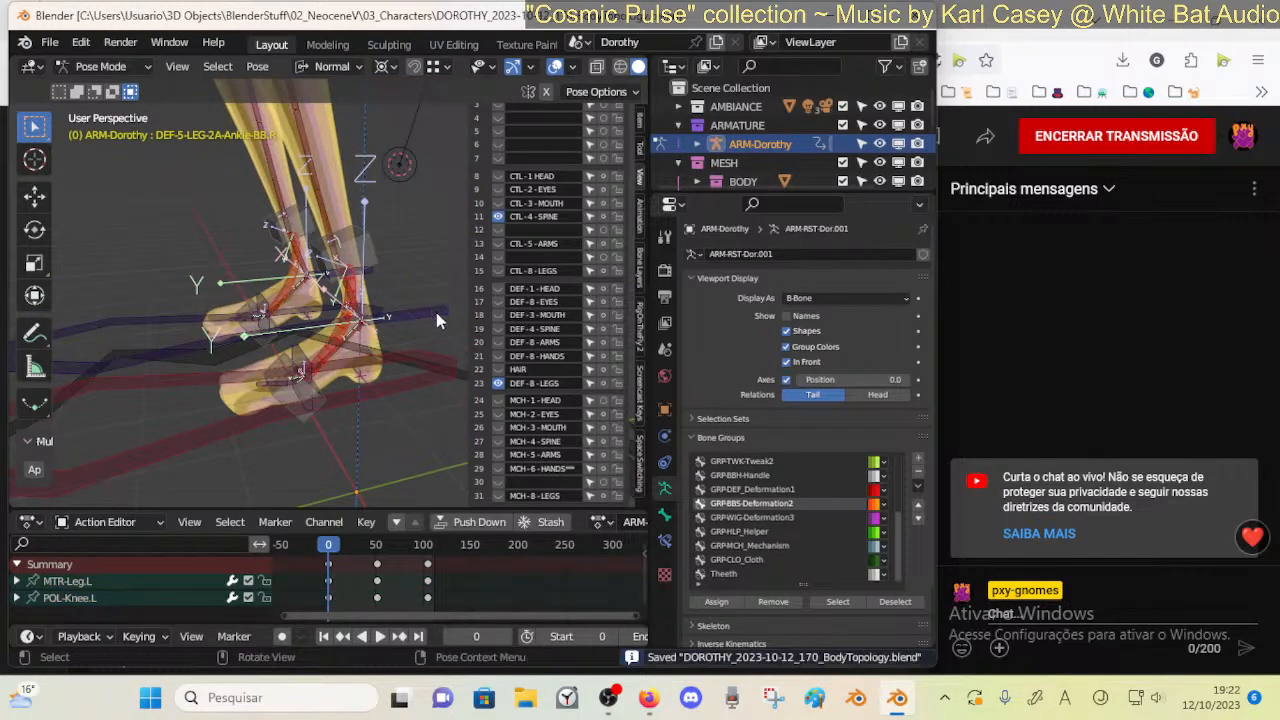
Show the MCH-8-LEGS bone layer, enter Edit Mode and close the sidebar
{"action": "scroll", "coordinate": [546, 318], "scroll_direction": "down", "scroll_amount": 2}
{"action": "left_click", "coordinate": [499, 478]}
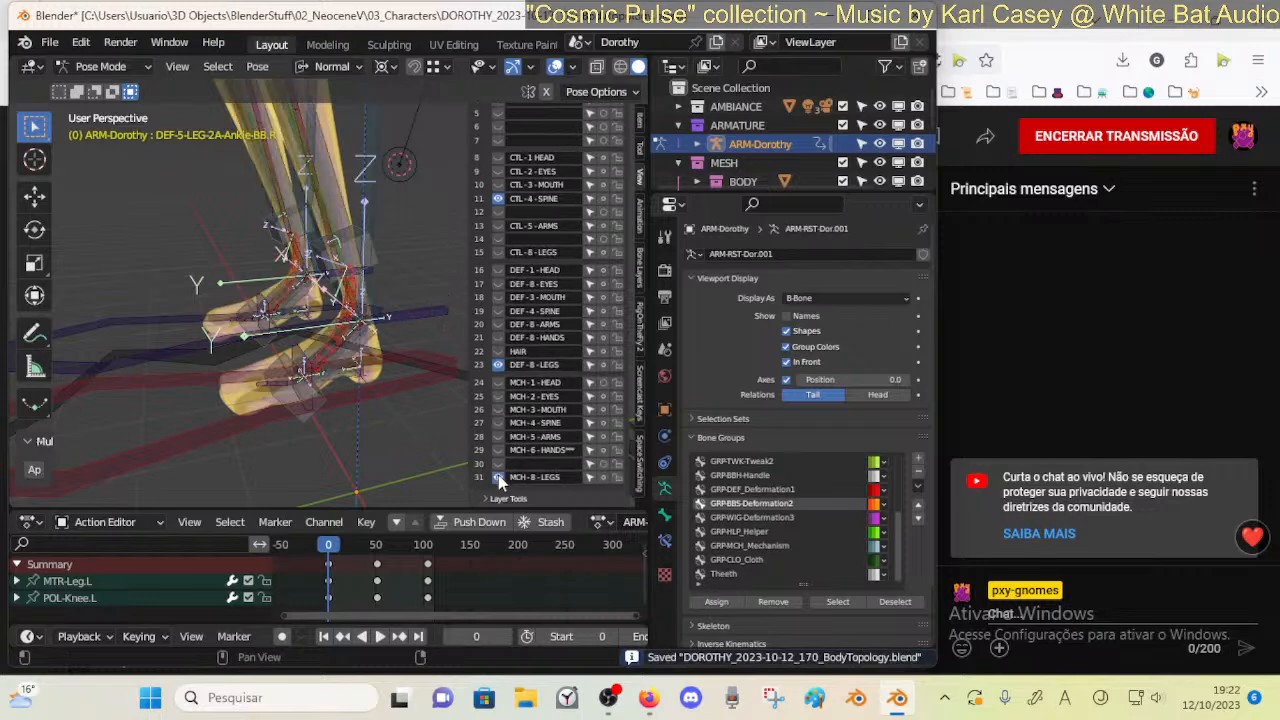
{"action": "key", "text": "Tab"}
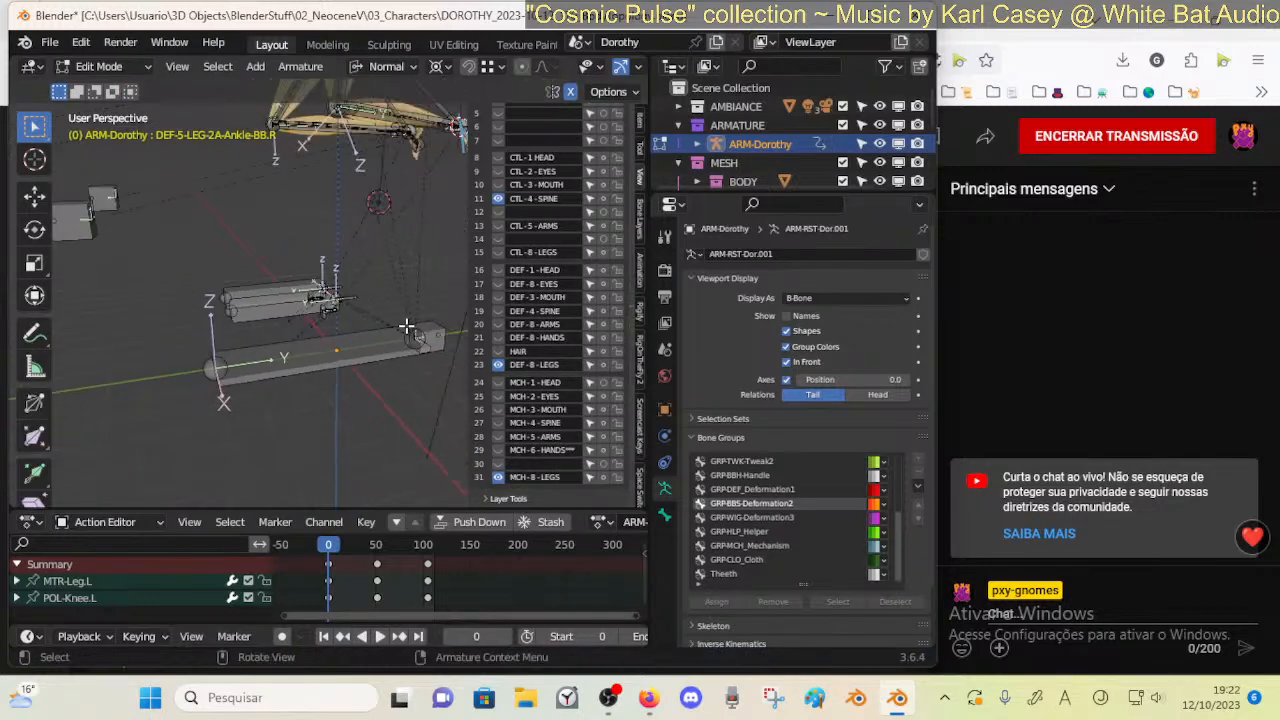
{"action": "key", "text": "n"}
{"action": "middle_click_drag", "start_coordinate": [449, 320], "coordinate": [471, 340]}
Hide CTL-Ankle-BBHEnd.L and the handle control at the other end of the left ankle's bendy bone
{"action": "key", "text": "a"}
{"action": "key", "text": "alt+a"}
{"action": "middle_click_drag", "start_coordinate": [491, 288], "coordinate": [434, 325]}
{"action": "scroll", "coordinate": [440, 337], "scroll_direction": "up", "scroll_amount": 5}
{"action": "left_click", "coordinate": [434, 325]}
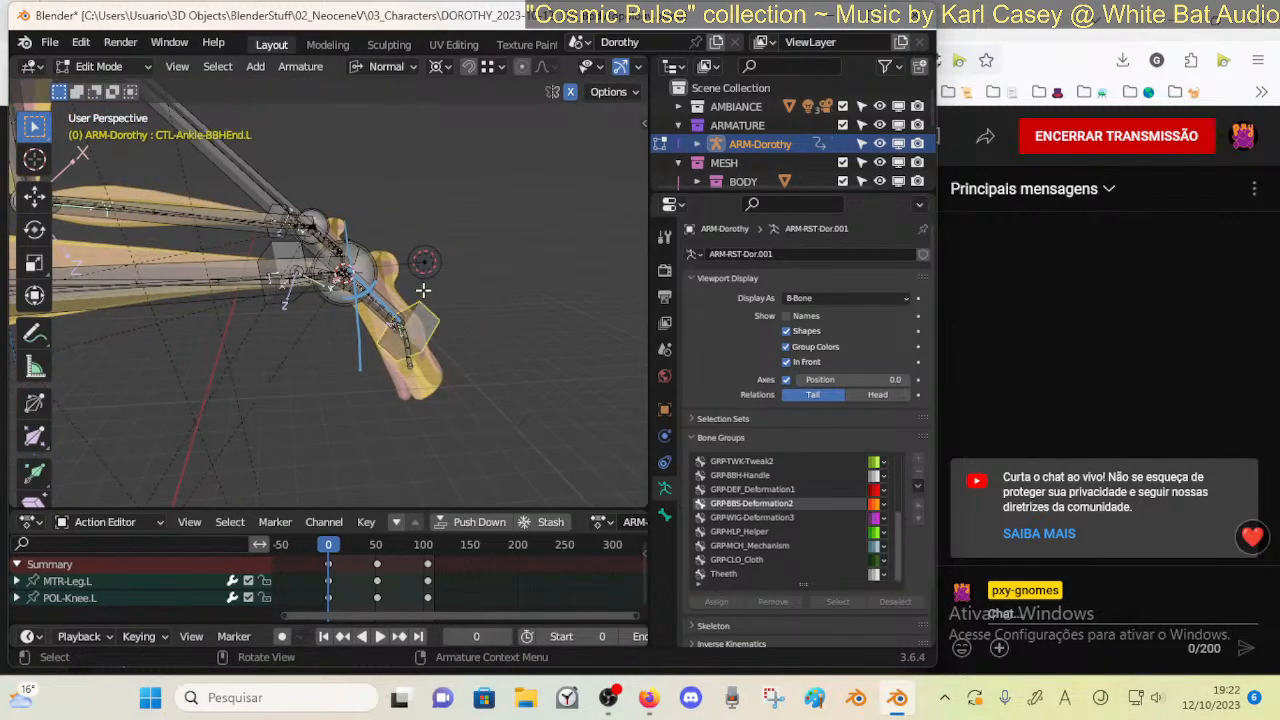
{"action": "scroll", "coordinate": [423, 289], "scroll_direction": "up", "scroll_amount": 2}
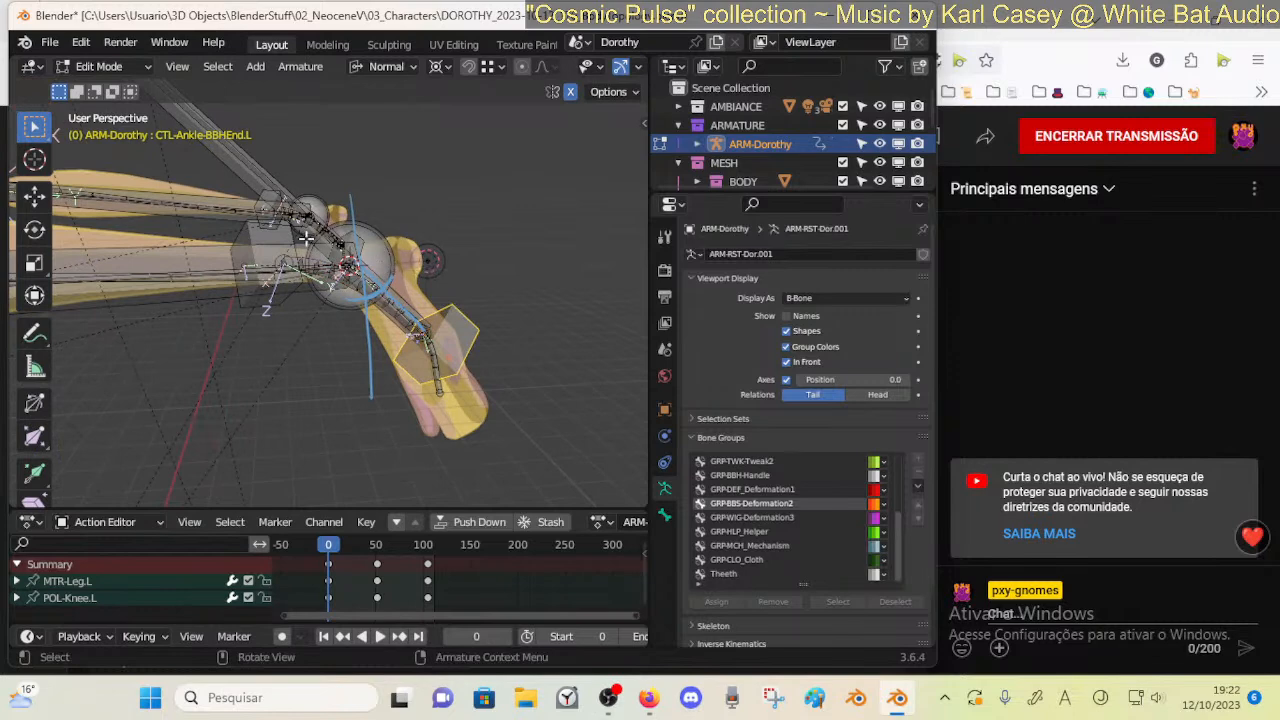
{"action": "key", "text": "h"}
{"action": "left_click", "coordinate": [259, 237]}
{"action": "key", "text": "h"}
Hide the left toe bone and the bendy bone DEF-5-LEG-2A-Ankle-BB.L
{"action": "left_click", "coordinate": [394, 288]}
{"action": "left_click", "coordinate": [422, 347]}
{"action": "left_click", "coordinate": [429, 351]}
{"action": "key", "text": "h"}
{"action": "left_click", "coordinate": [405, 318]}
{"action": "left_click", "coordinate": [393, 305]}
{"action": "left_click", "coordinate": [420, 340]}
{"action": "left_click", "coordinate": [392, 311]}
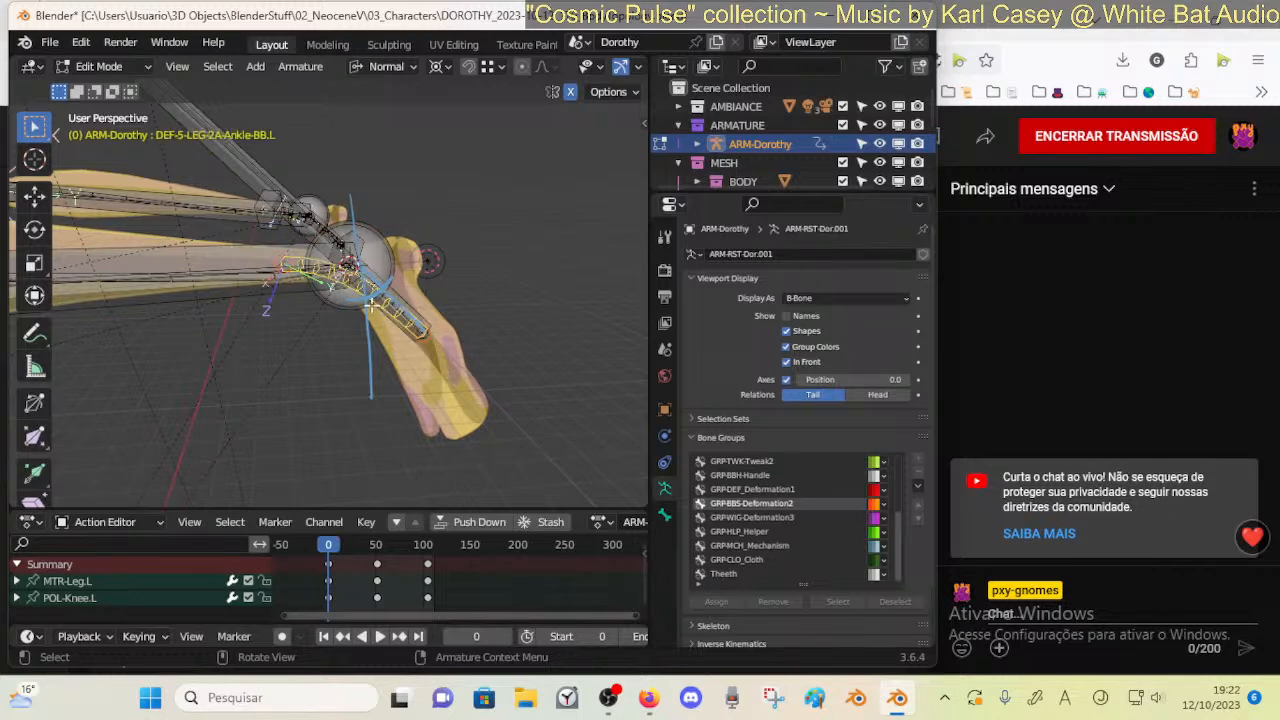
{"action": "key", "text": "h"}
{"action": "left_click", "coordinate": [386, 305]}
{"action": "left_click", "coordinate": [397, 308]}
{"action": "mouse_move", "coordinate": [396, 311]}
{"action": "middle_mouse_down"}
{"action": "mouse_move", "coordinate": [374, 329]}
{"action": "mouse_move", "coordinate": [388, 326]}
{"action": "middle_mouse_up"}
{"action": "key", "text": "h"}
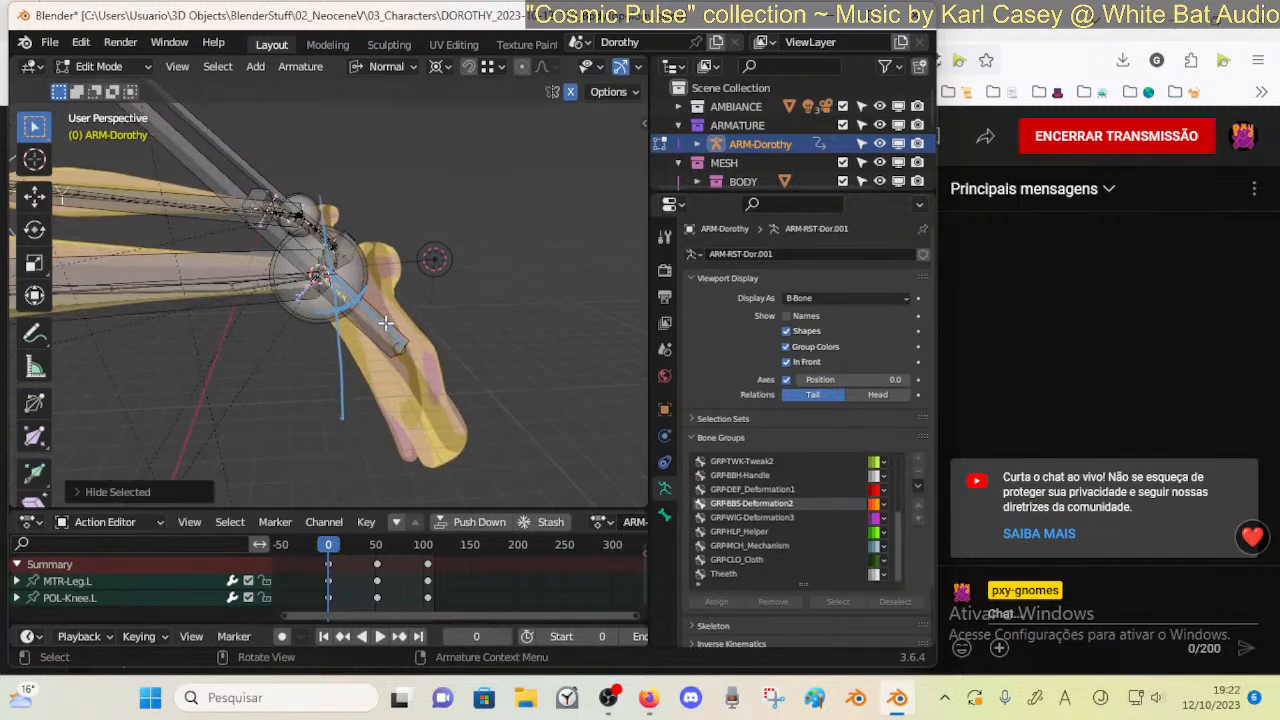
{"action": "key", "text": "ctrl+z"}
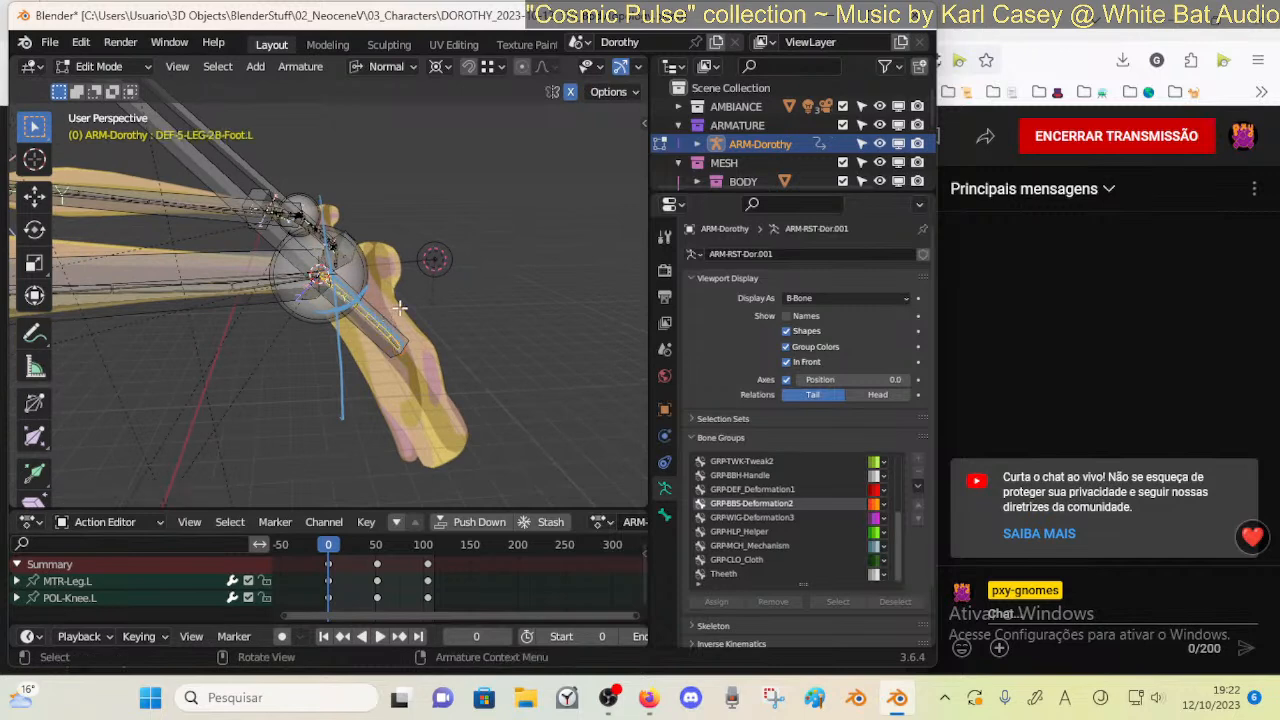
{"action": "key", "text": "g"}
{"action": "key", "text": "Escape"}
Select MCH-Foot-WARP.L among the overlapping left foot bones and test moving it, cancelling the move
{"action": "left_click", "coordinate": [348, 331]}
{"action": "left_click", "coordinate": [368, 332]}
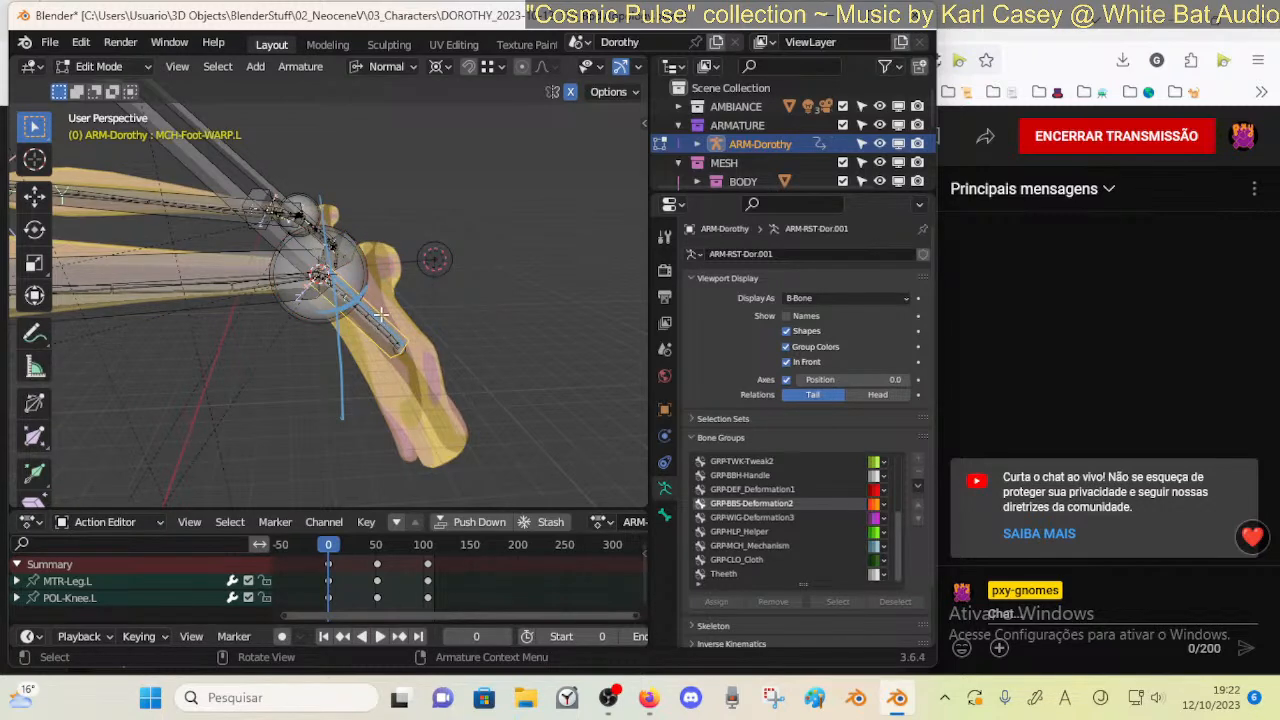
{"action": "left_click", "coordinate": [379, 322]}
{"action": "left_click", "coordinate": [379, 322]}
{"action": "left_click", "coordinate": [379, 322]}
{"action": "left_click", "coordinate": [384, 316]}
{"action": "middle_click_drag", "start_coordinate": [517, 354], "coordinate": [490, 300]}
{"action": "key", "text": "g"}
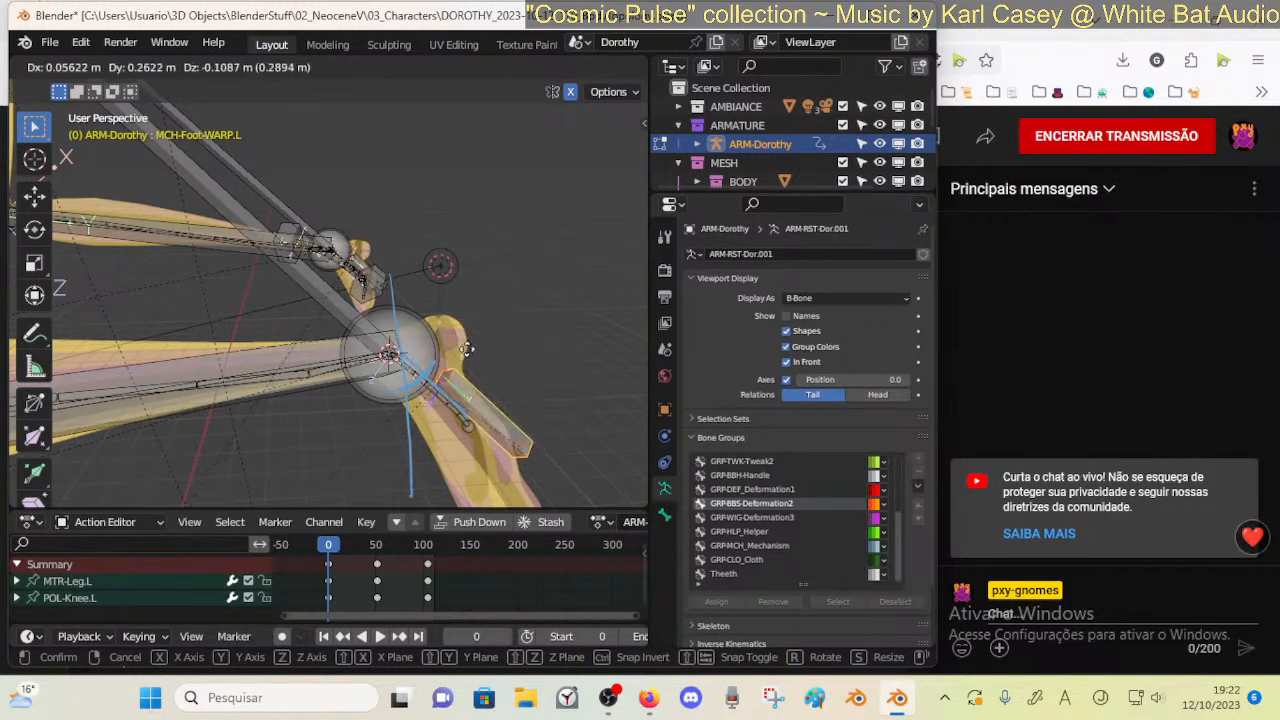
{"action": "right_click", "coordinate": [529, 330]}
Examine the parent of MCH-Foot-WARP.L in its bone properties and collapse the Bendy Bones settings
{"action": "scroll", "coordinate": [487, 420], "scroll_direction": "down", "scroll_amount": 4}
{"action": "left_click", "coordinate": [664, 516]}
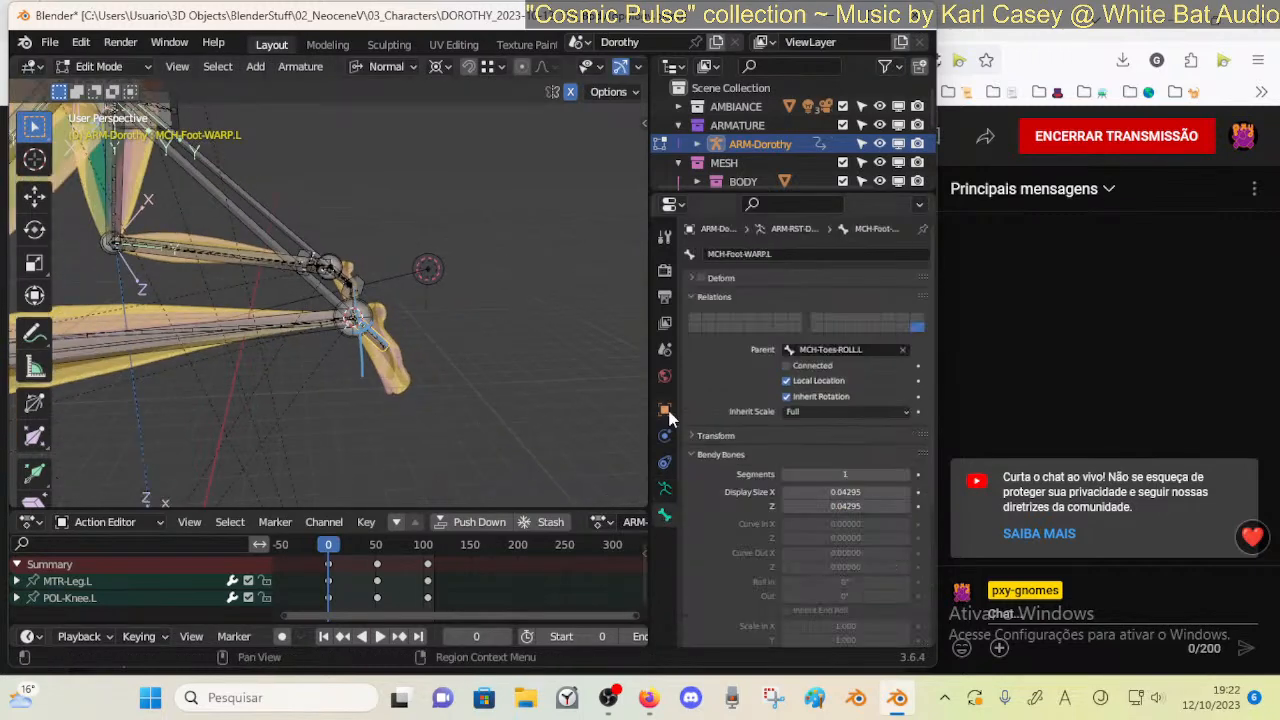
{"action": "key", "text": "g"}
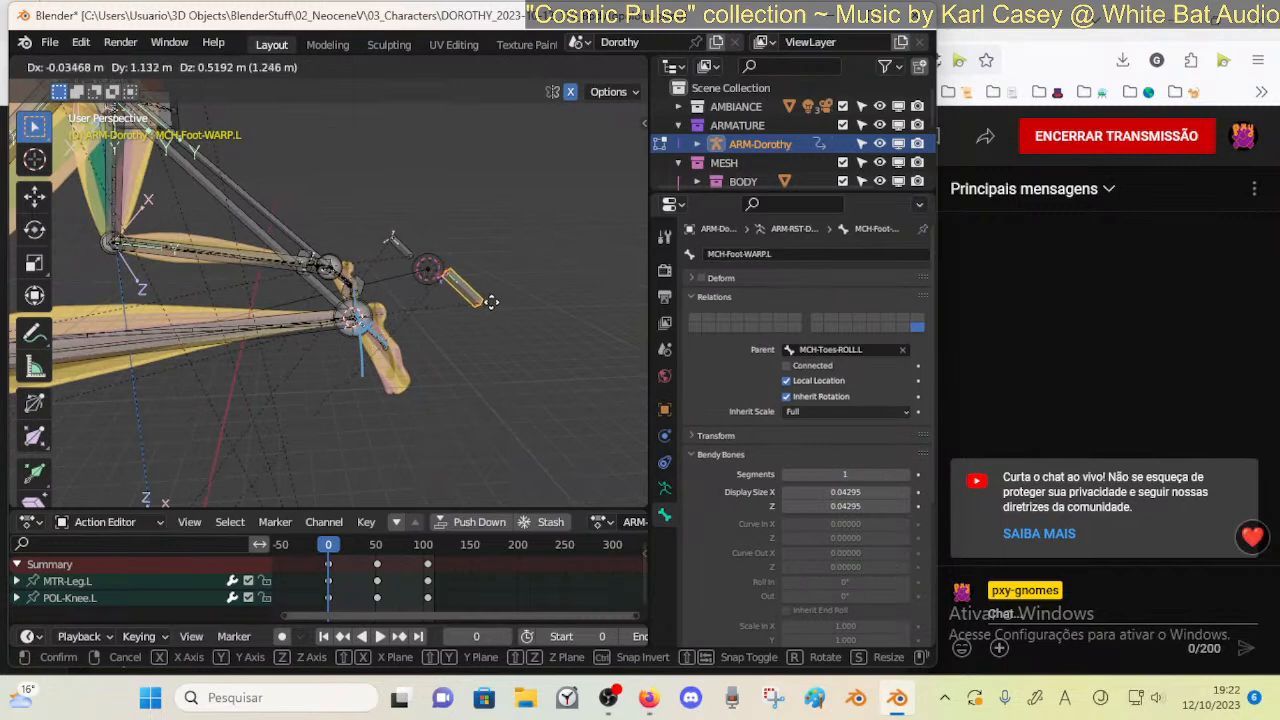
{"action": "key", "text": "Escape"}
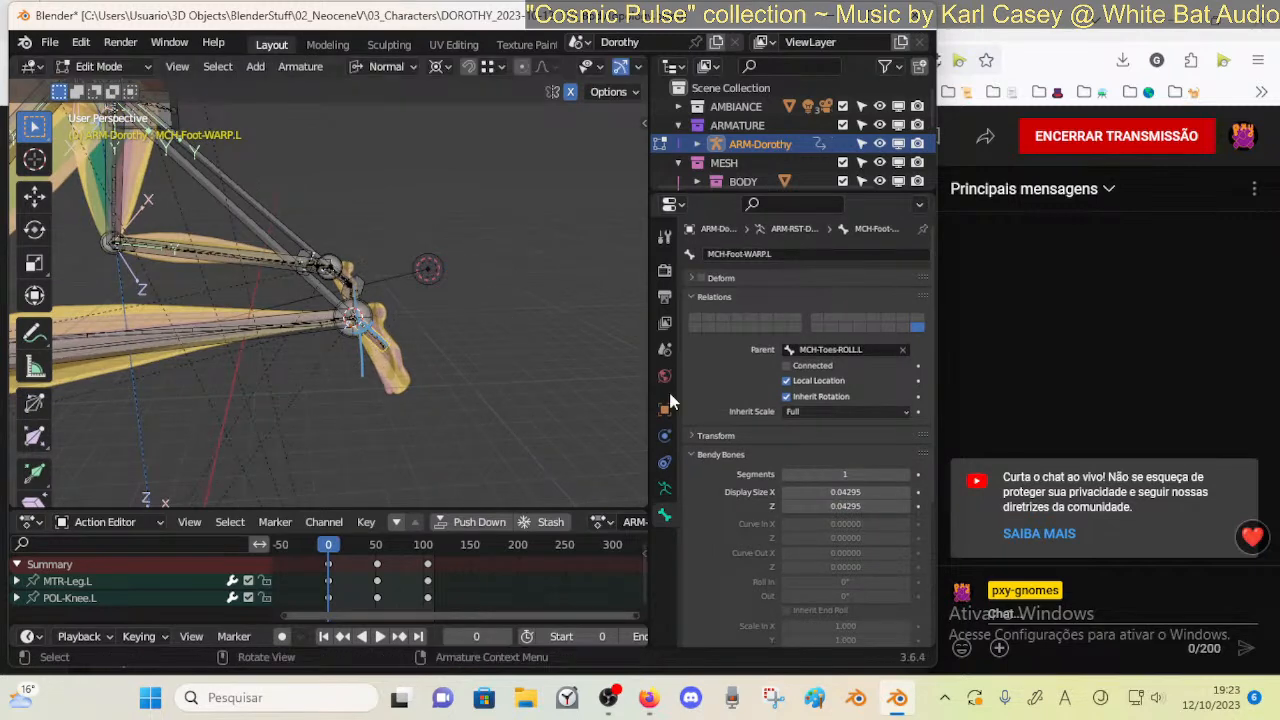
{"action": "left_click", "coordinate": [708, 455]}
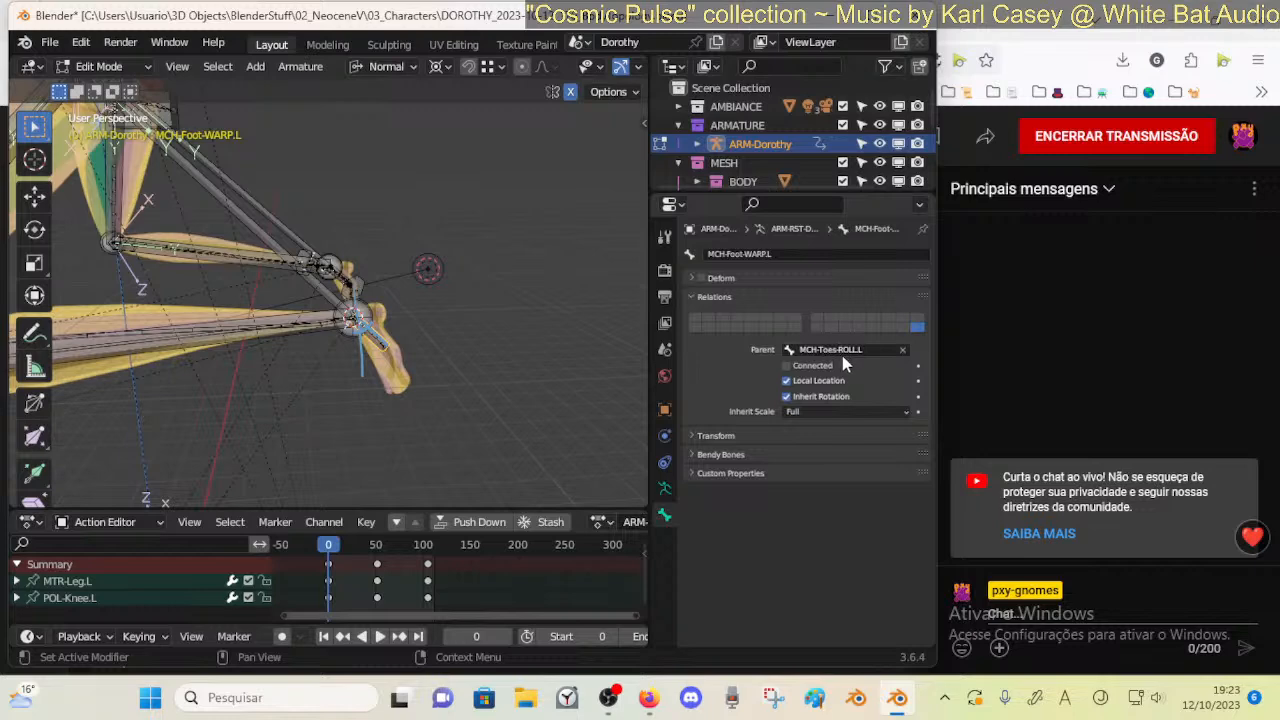
Compare the parent relations of MCH-Foot-MAP.L and MCH-Foot-WARP.L in the left foot
{"action": "middle_click_drag", "start_coordinate": [380, 421], "coordinate": [406, 286], "text": "shift"}
{"action": "scroll", "coordinate": [421, 352], "scroll_direction": "up", "scroll_amount": 5}
{"action": "middle_click_drag", "start_coordinate": [421, 352], "coordinate": [389, 308], "text": "shift"}
{"action": "scroll", "coordinate": [403, 313], "scroll_direction": "down", "scroll_amount": 2}
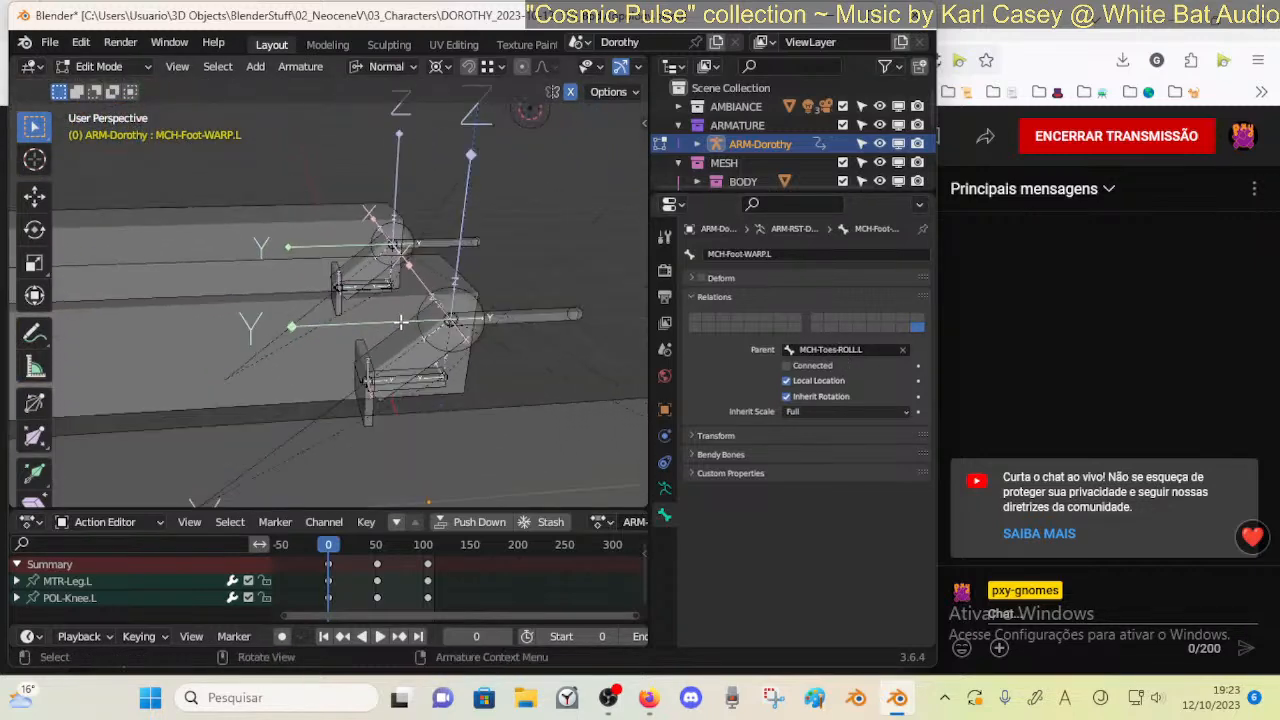
{"action": "left_click", "coordinate": [402, 339]}
{"action": "left_click", "coordinate": [410, 344]}
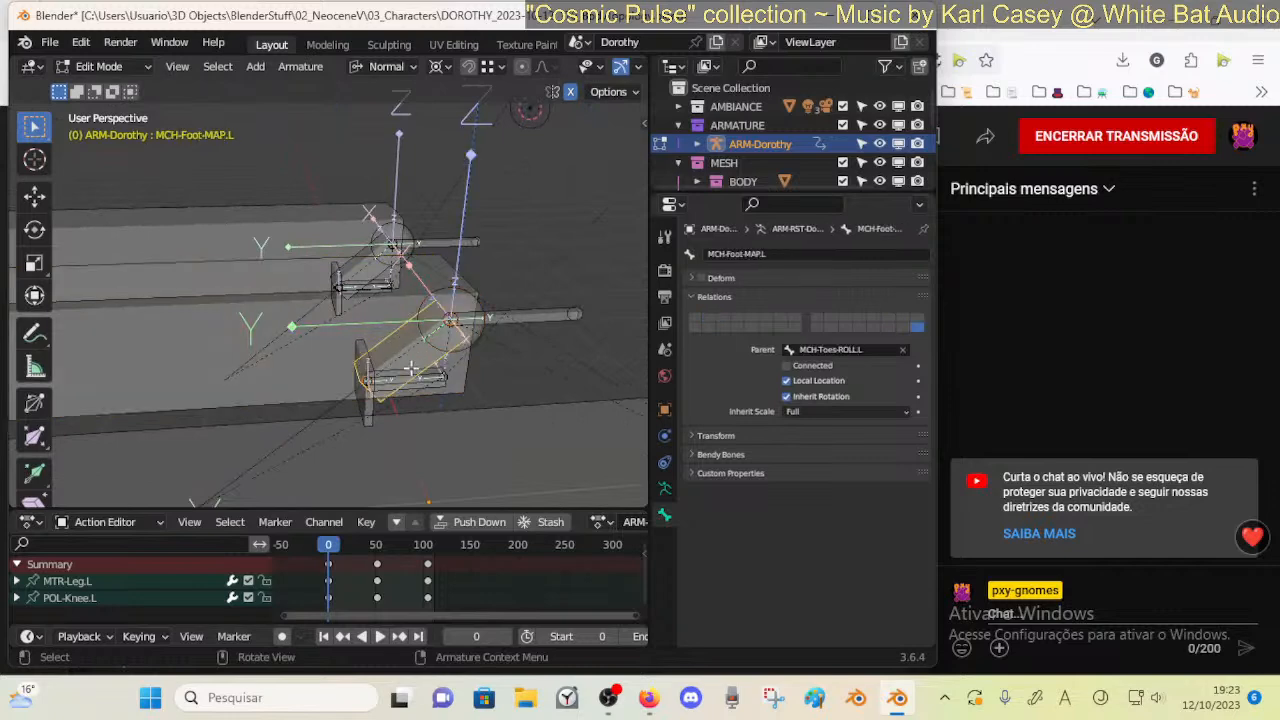
{"action": "middle_click_drag", "start_coordinate": [437, 320], "coordinate": [409, 300]}
{"action": "scroll", "coordinate": [393, 347], "scroll_direction": "up", "scroll_amount": 5}
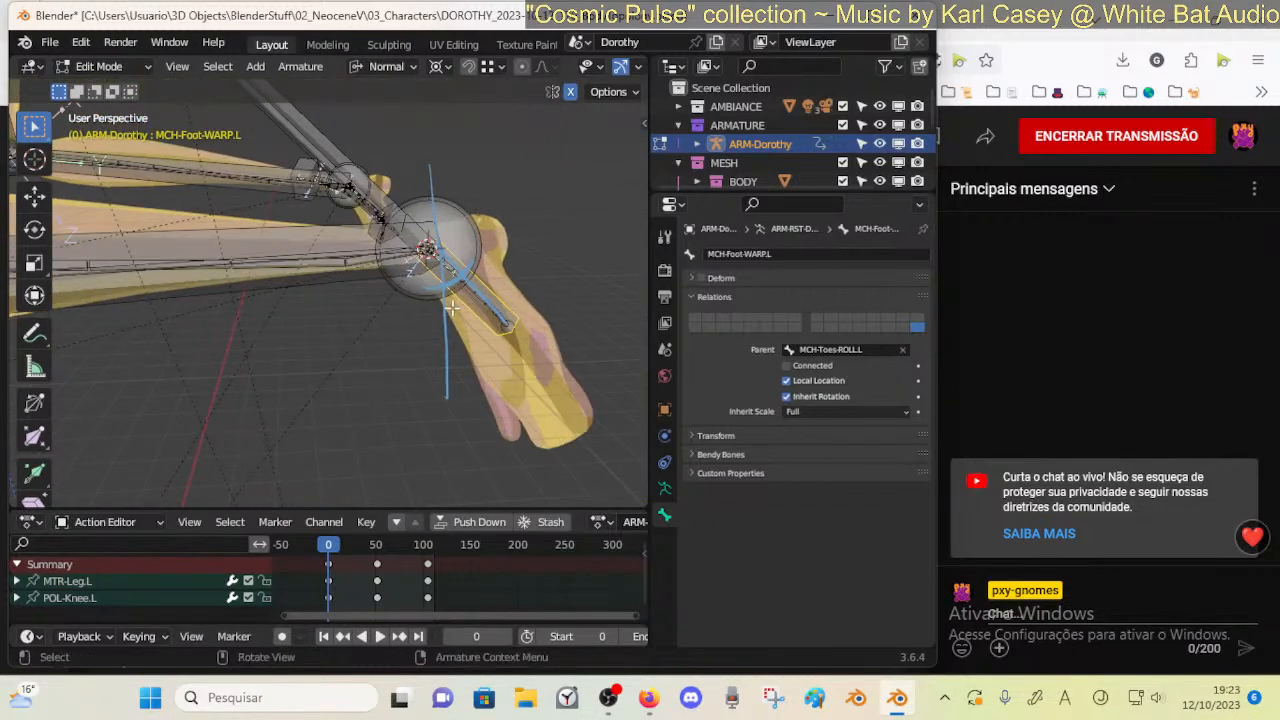
Select MCH-Foot-MAP.L and switch the armature to Pose Mode
{"action": "key", "text": "ctrl+Tab"}
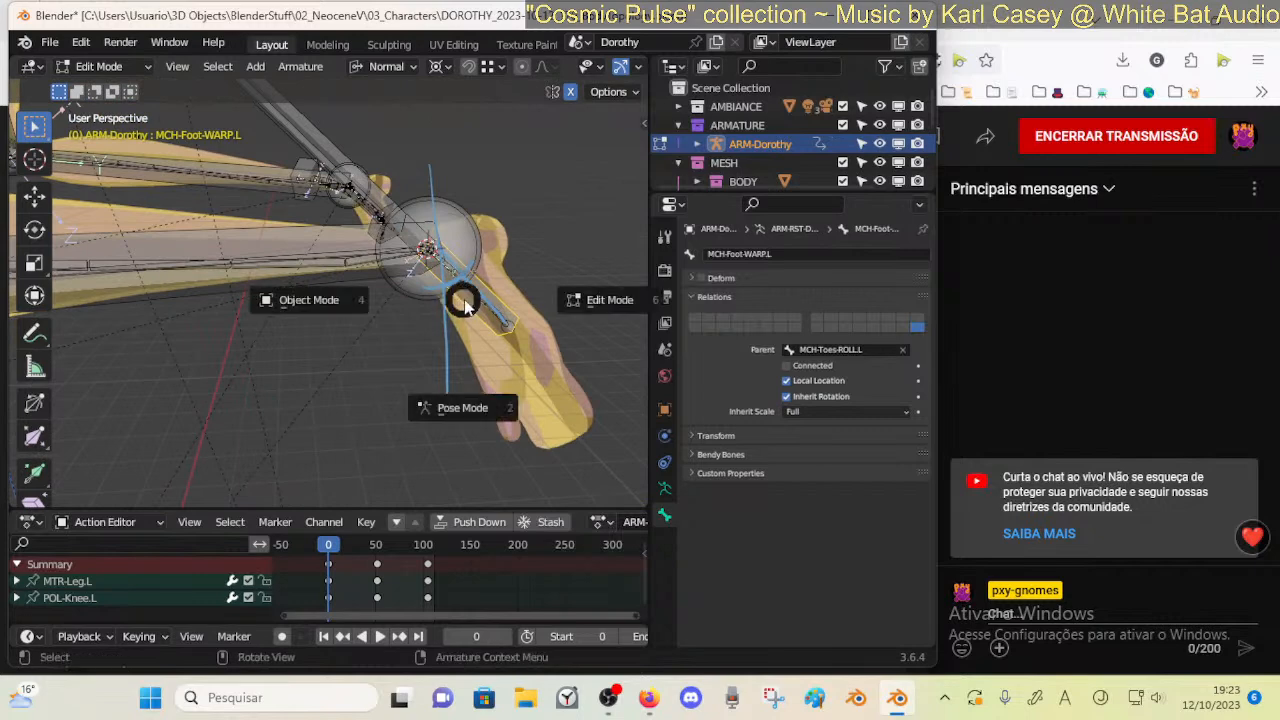
{"action": "key", "text": "Escape"}
{"action": "middle_click_drag", "start_coordinate": [460, 302], "coordinate": [408, 350], "text": "ctrl"}
{"action": "middle_click_drag", "start_coordinate": [380, 430], "coordinate": [346, 313], "text": "ctrl"}
{"action": "left_click", "coordinate": [346, 313]}
{"action": "left_click", "coordinate": [344, 315]}
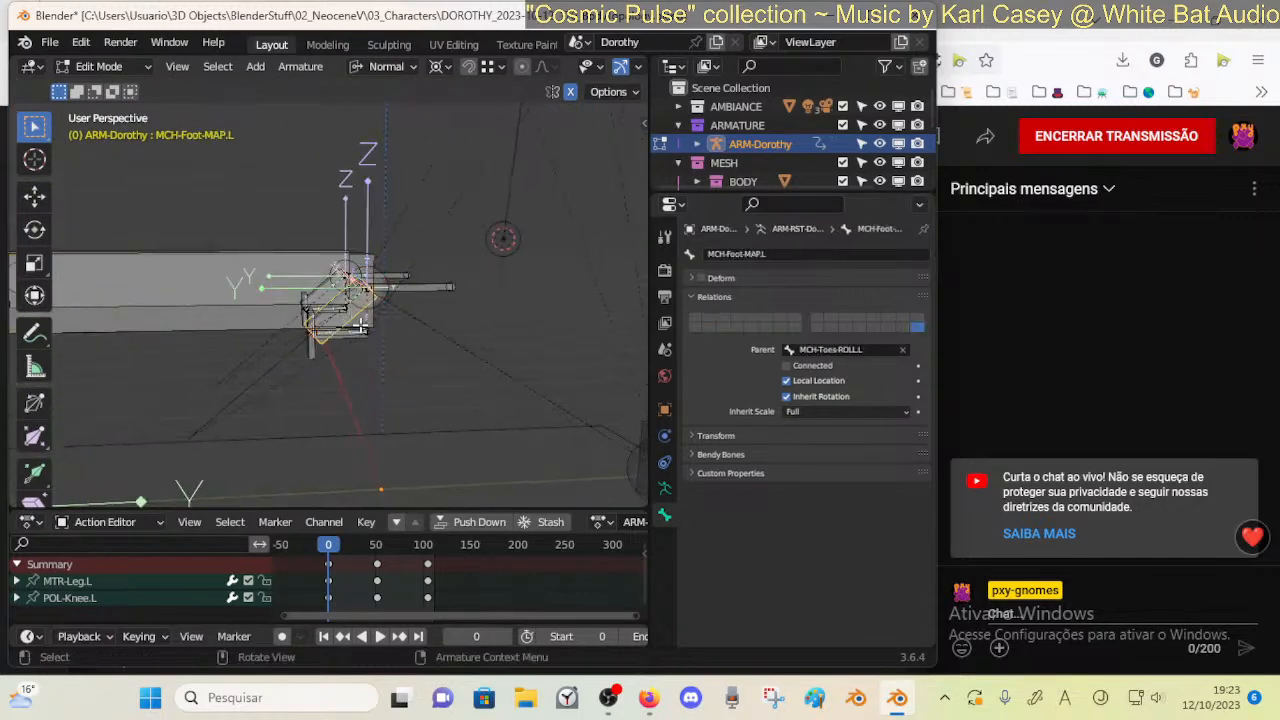
{"action": "mouse_move", "coordinate": [375, 313]}
{"action": "middle_mouse_down"}
{"action": "mouse_move", "coordinate": [372, 360]}
{"action": "mouse_move", "coordinate": [378, 338]}
{"action": "middle_mouse_up"}
{"action": "key", "text": "ctrl+Tab"}
{"action": "key", "text": "2"}
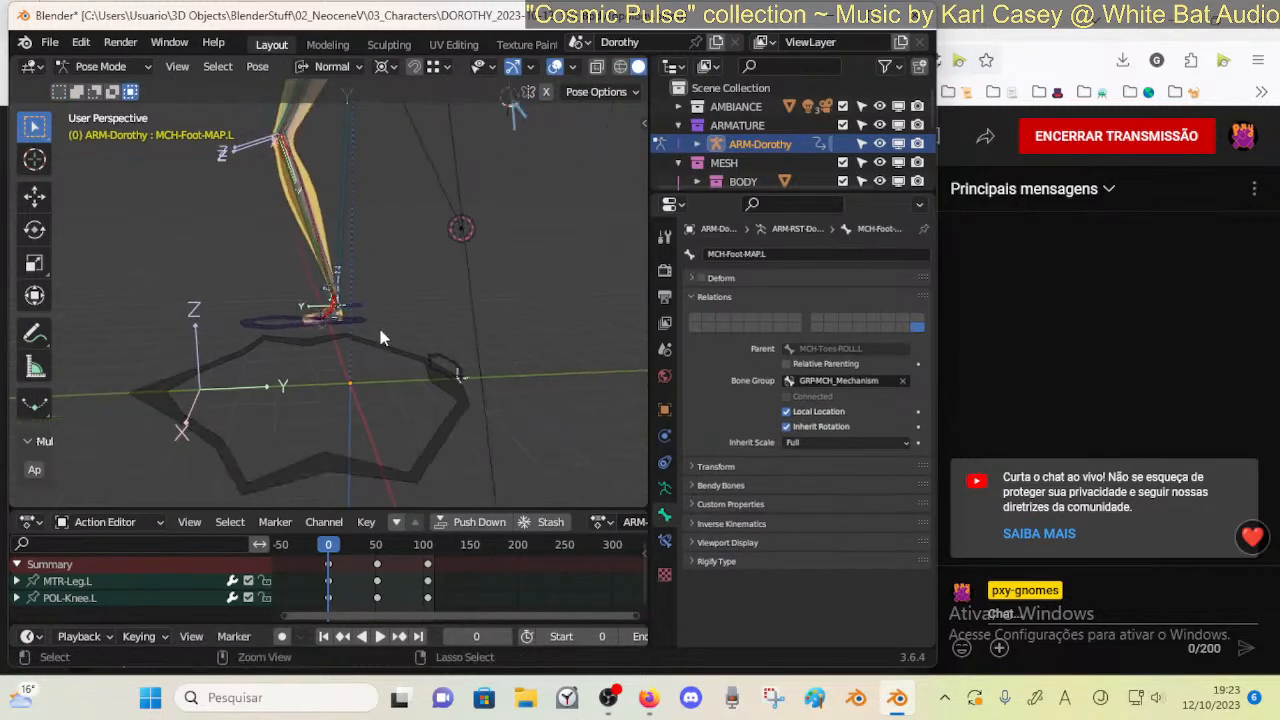
Test moving the right ankle control CTL-Ankle.R and cancel the move
{"action": "middle_click_drag", "start_coordinate": [378, 258], "coordinate": [412, 352], "text": "shift"}
{"action": "key", "text": "n"}
{"action": "key", "text": "n"}
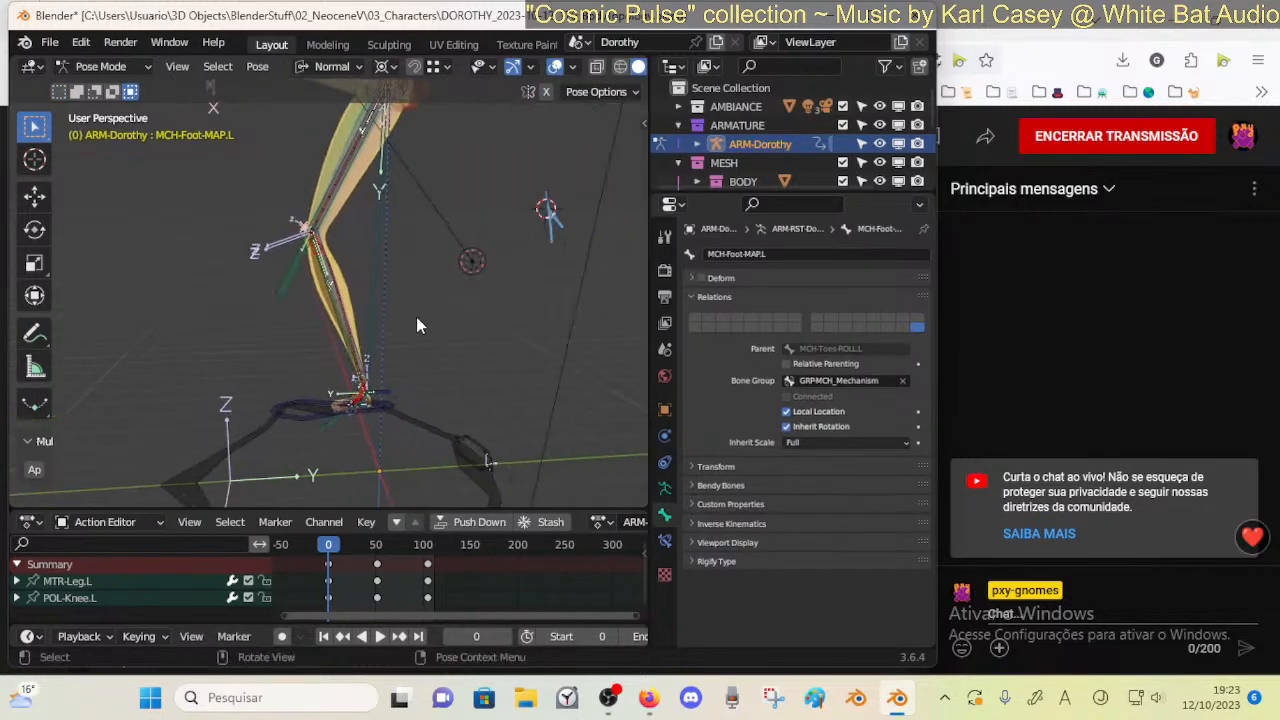
{"action": "left_click", "coordinate": [325, 410]}
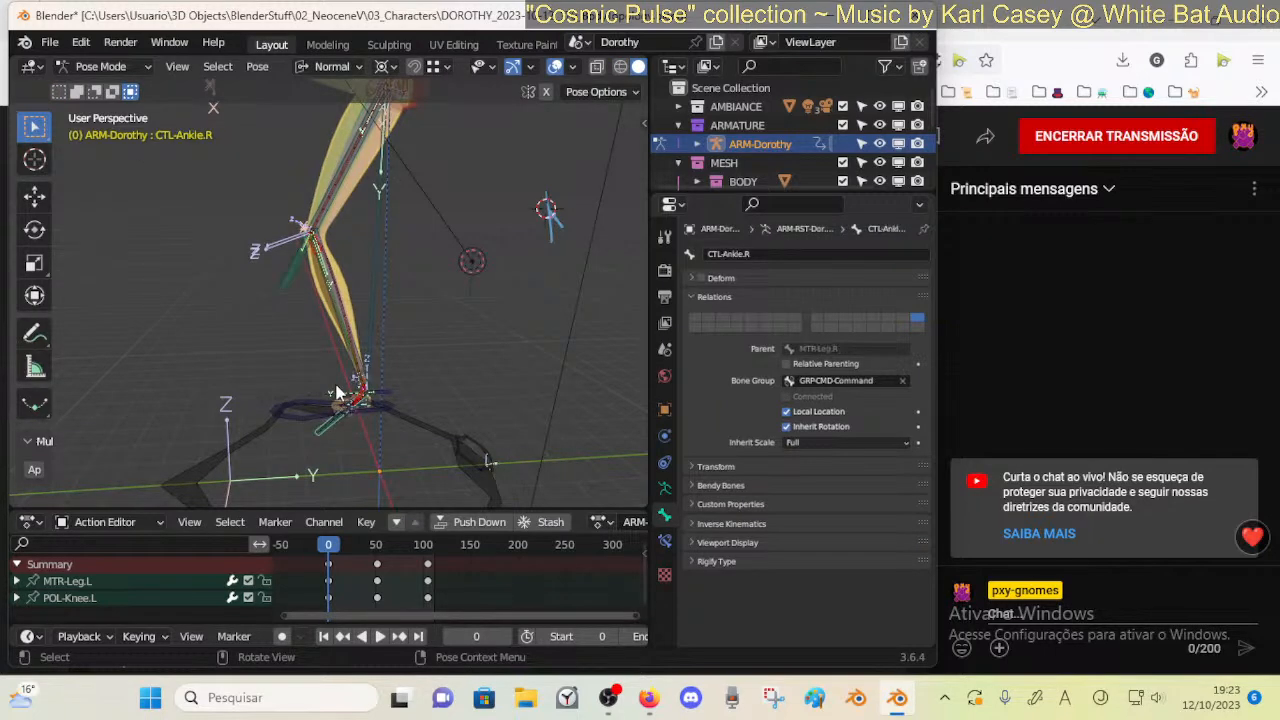
{"action": "key", "text": "g"}
{"action": "right_click", "coordinate": [312, 370]}
{"action": "left_click", "coordinate": [304, 409]}
Select MCH-7-Shin.R and examine the targets of its IK constraint
{"action": "left_click", "coordinate": [345, 314]}
{"action": "left_click", "coordinate": [340, 318]}
{"action": "left_click", "coordinate": [340, 318]}
{"action": "left_click", "coordinate": [340, 318]}
{"action": "left_click", "coordinate": [340, 318]}
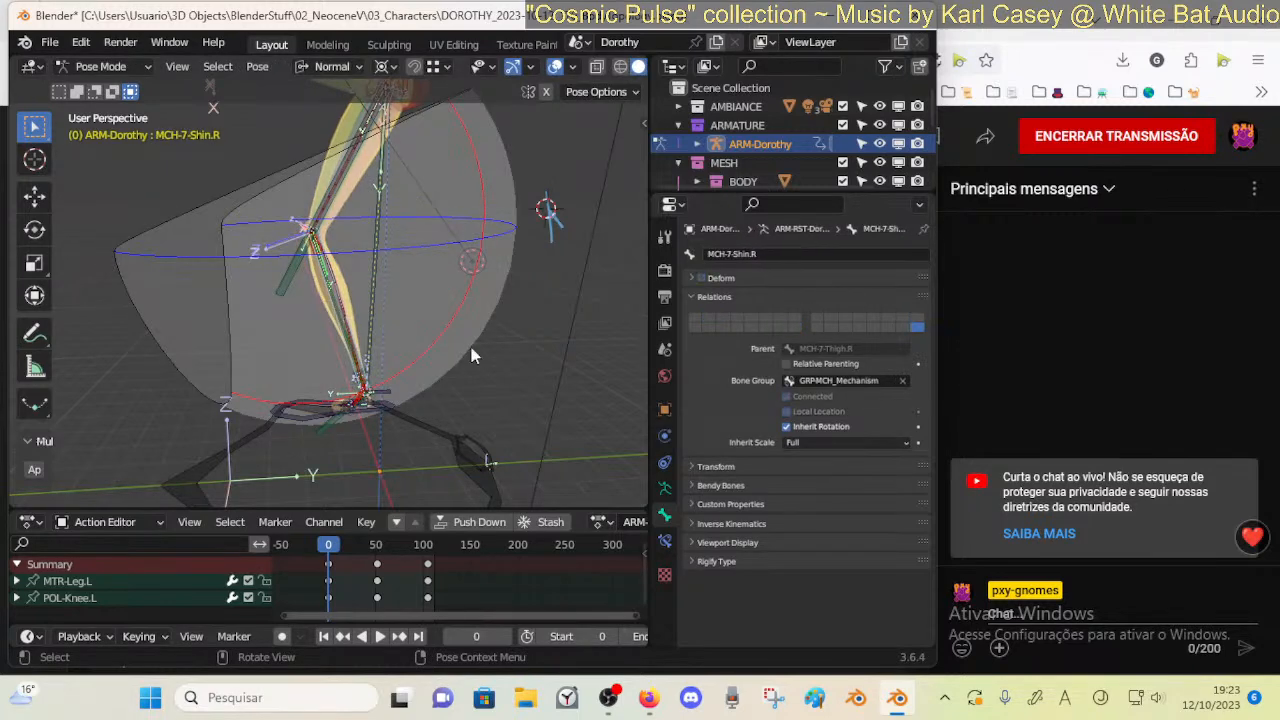
{"action": "left_click", "coordinate": [668, 541]}
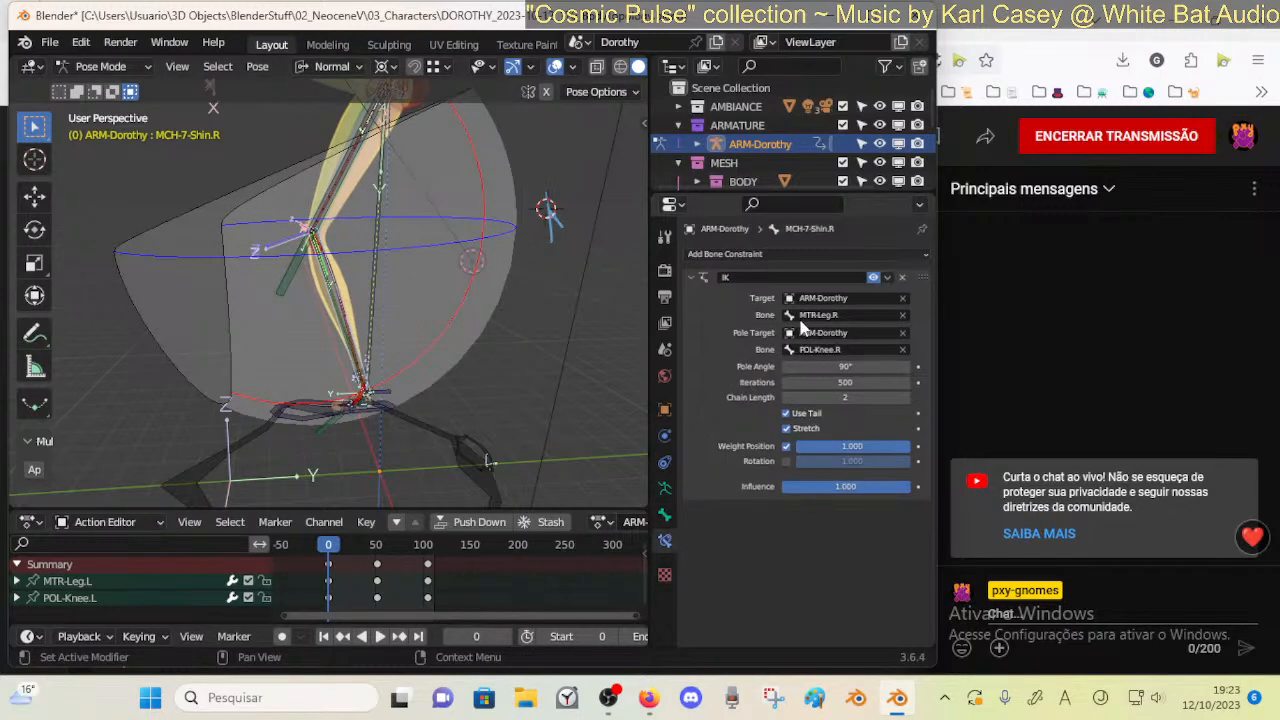
Select MTR-Leg.L, extend the selection to all bones and clear their pose locations
{"action": "left_click", "coordinate": [330, 412]}
{"action": "middle_click_drag", "start_coordinate": [282, 414], "coordinate": [341, 249]}
{"action": "left_click", "coordinate": [106, 132]}
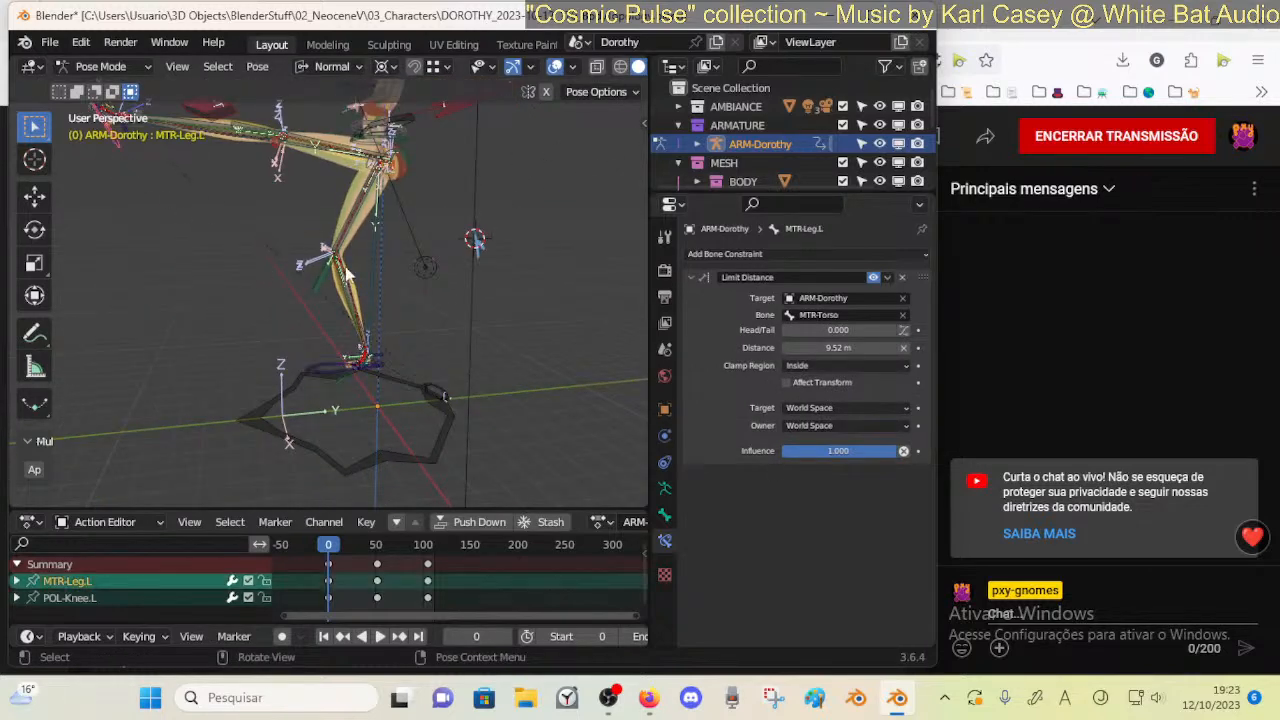
{"action": "key", "text": "a"}
{"action": "key", "text": "alt+g"}
Test moving the left leg control MTR-Leg.L and cancel the move
{"action": "left_click", "coordinate": [346, 388]}
{"action": "mouse_move", "coordinate": [437, 365]}
{"action": "middle_mouse_down"}
{"action": "mouse_move", "coordinate": [338, 413]}
{"action": "mouse_move", "coordinate": [421, 362]}
{"action": "middle_mouse_up"}
{"action": "left_click", "coordinate": [337, 412]}
{"action": "key", "text": "g"}
{"action": "right_click", "coordinate": [440, 312]}
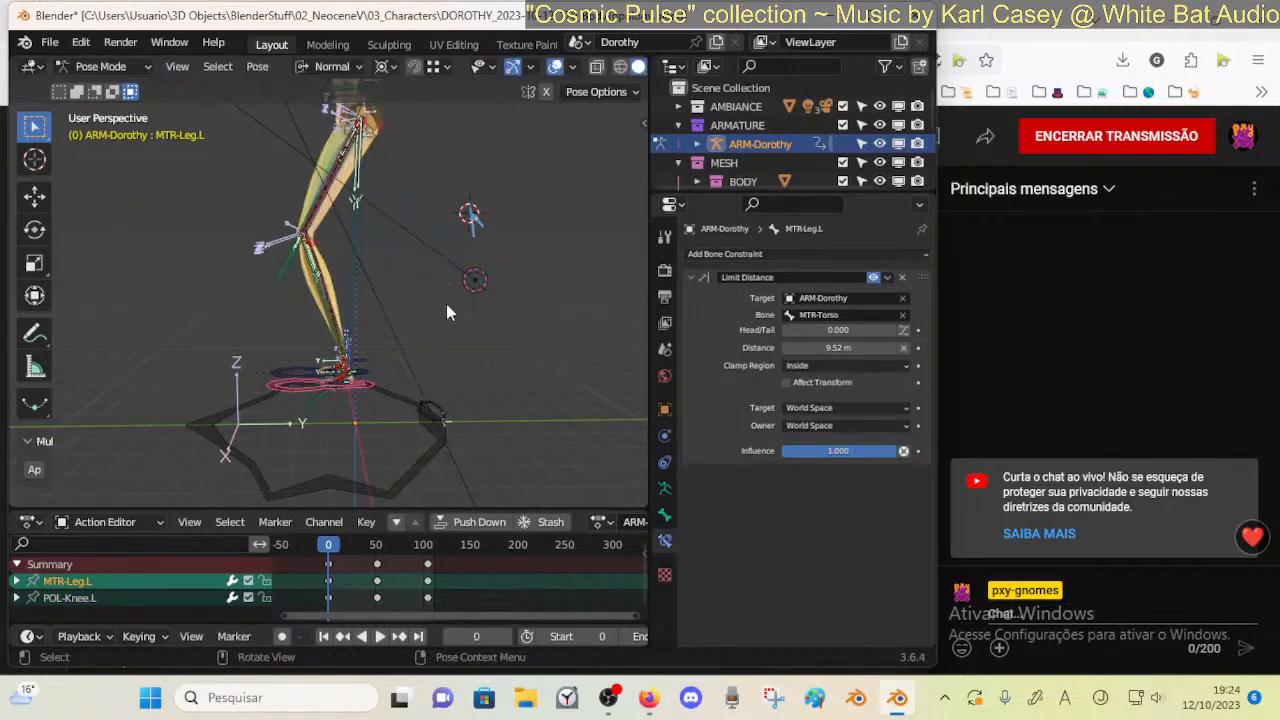
{"action": "middle_click_drag", "start_coordinate": [427, 306], "coordinate": [452, 352]}
{"action": "key", "text": "g"}
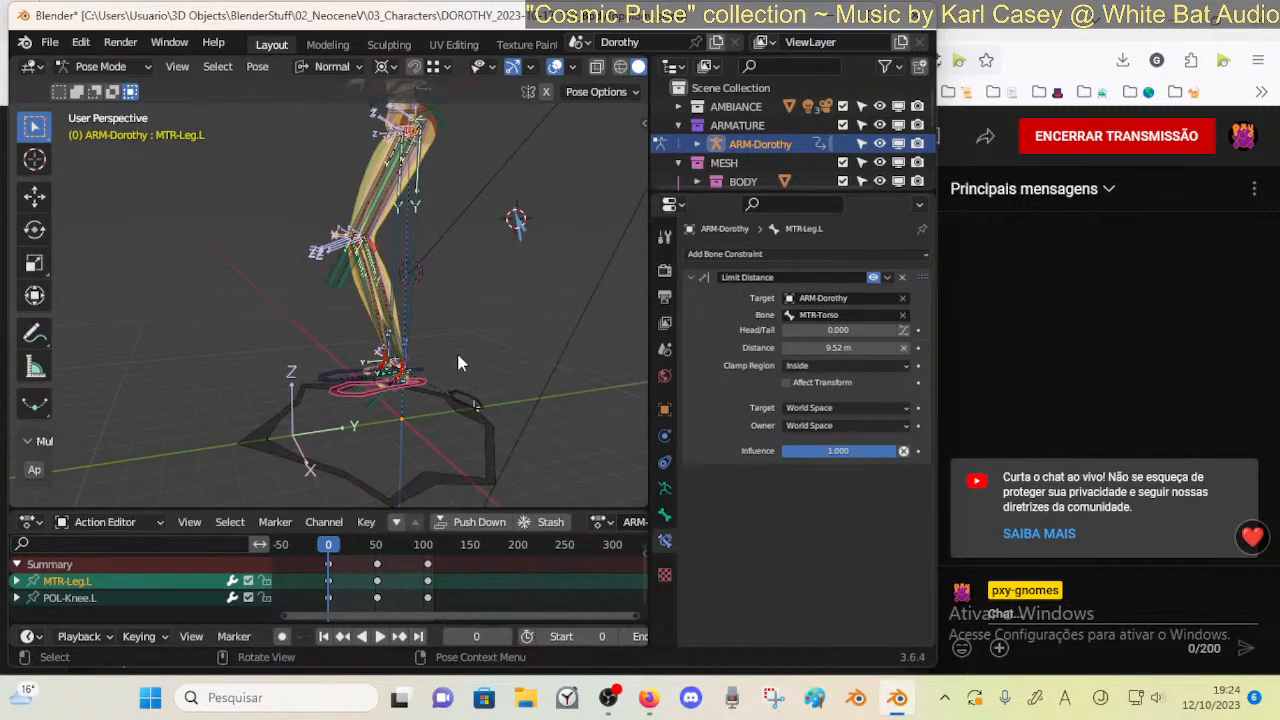
{"action": "right_click", "coordinate": [408, 396]}
Select MCH-Foot-WARP.L in Edit Mode and examine its Copy Transforms constraint in Pose Mode
{"action": "left_click", "coordinate": [406, 378]}
{"action": "key", "text": "Tab"}
{"action": "middle_click_drag", "start_coordinate": [517, 241], "coordinate": [441, 276]}
{"action": "left_click", "coordinate": [420, 335]}
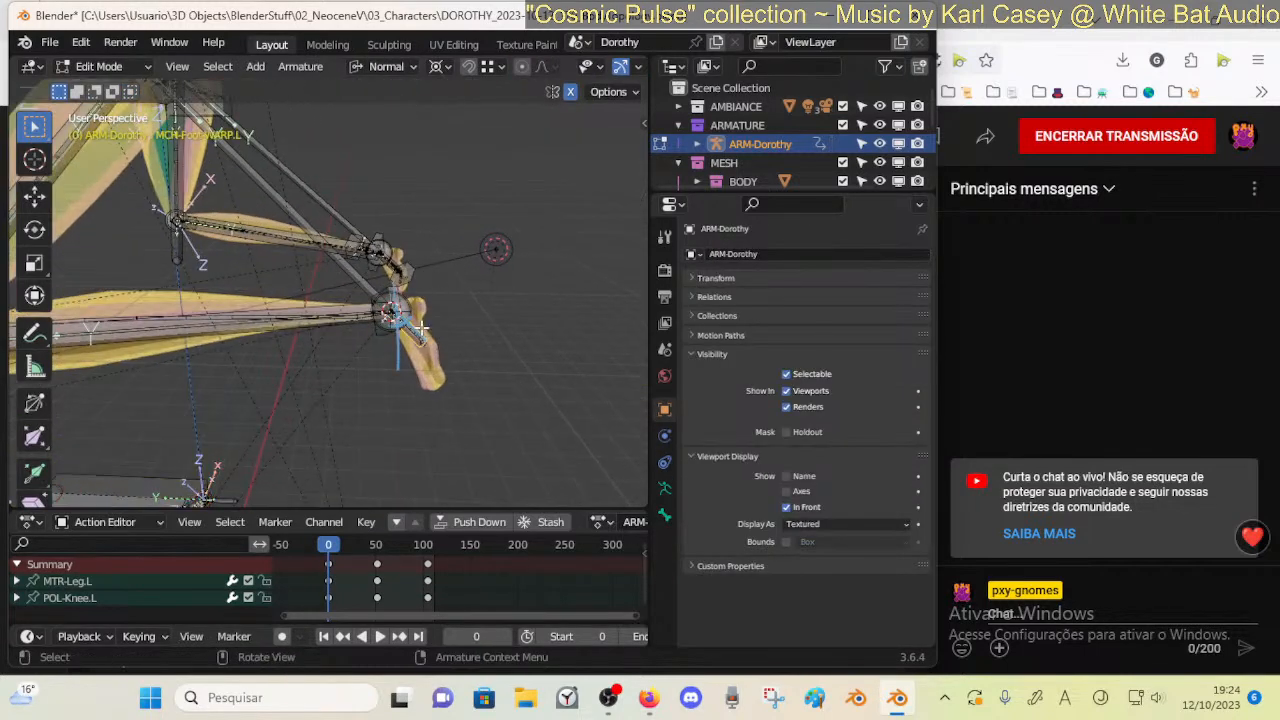
{"action": "key", "text": "ctrl+Tab"}
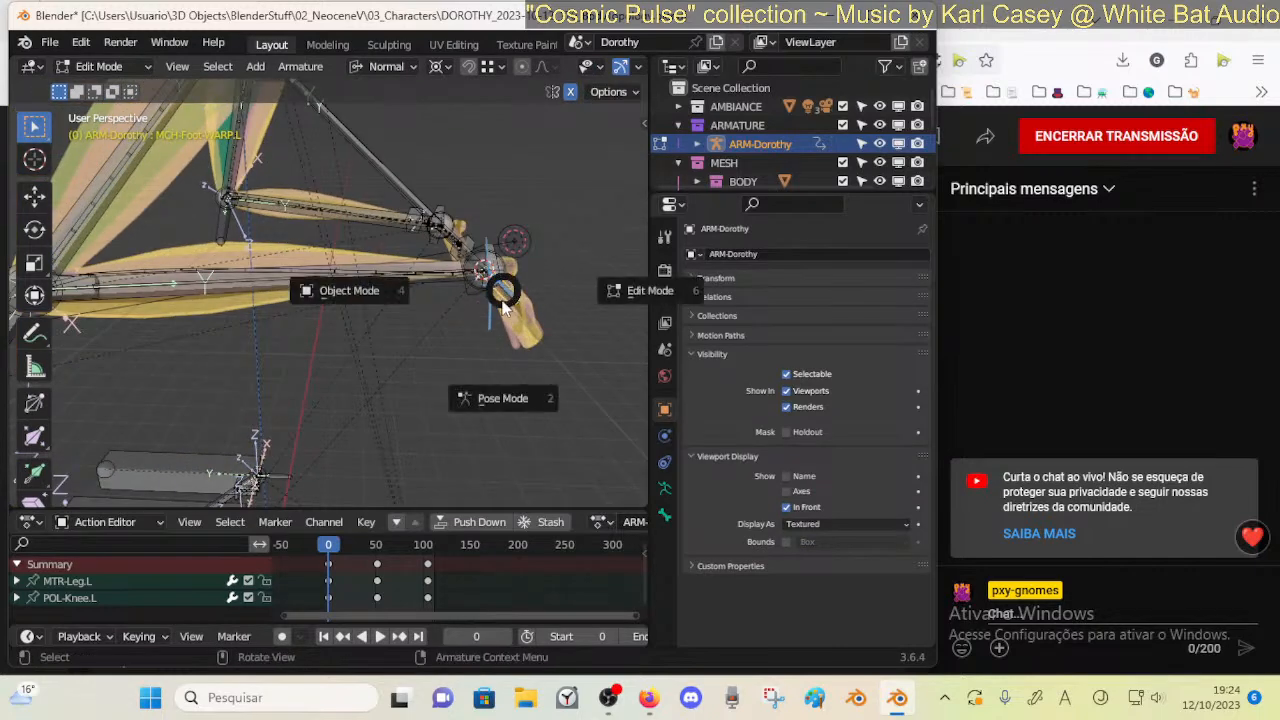
{"action": "left_click", "coordinate": [490, 337]}
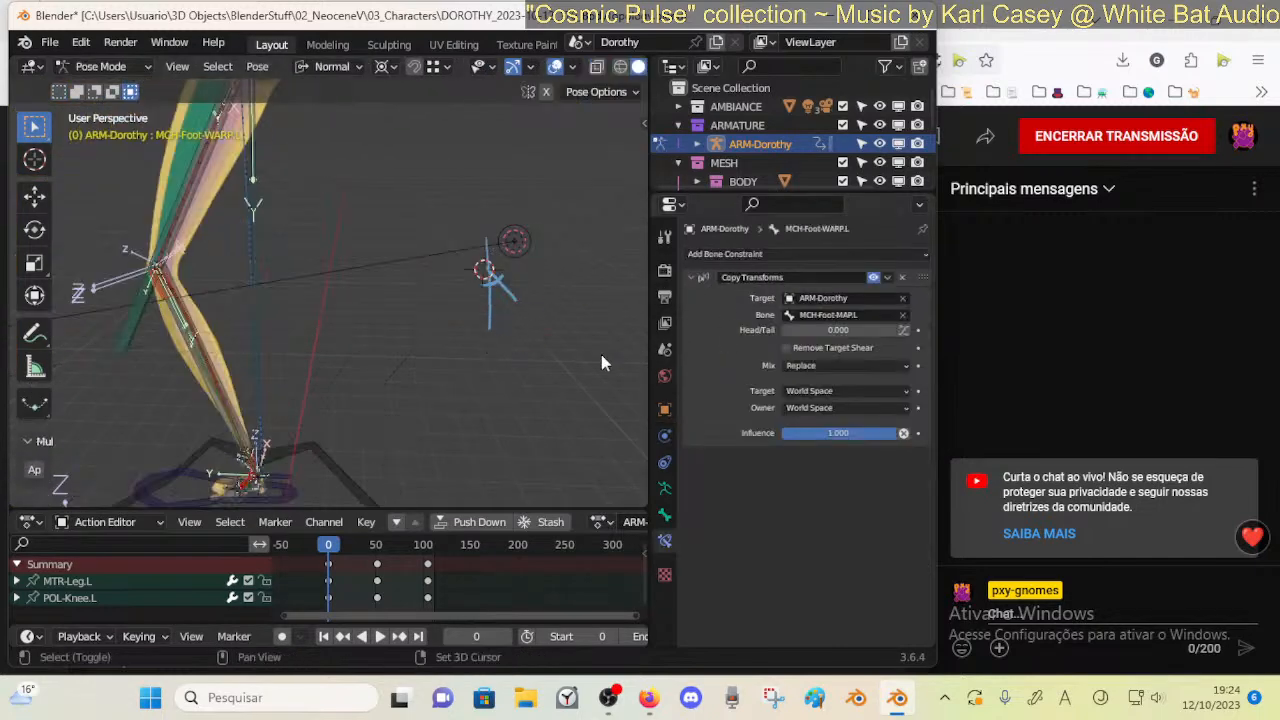
{"action": "middle_click_drag", "start_coordinate": [296, 463], "coordinate": [471, 289], "text": "shift"}
{"action": "middle_click_drag", "start_coordinate": [441, 240], "coordinate": [306, 295], "text": "ctrl"}
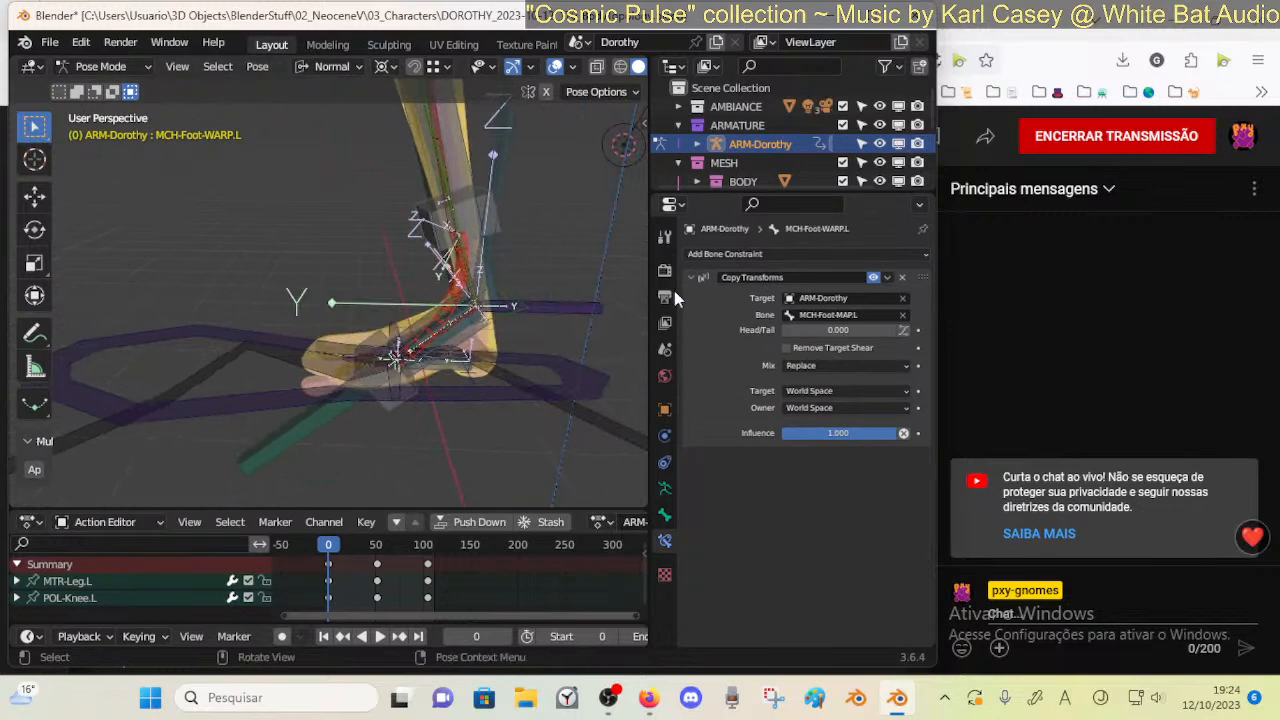
Select MCH-Foot-MAP.L in Edit Mode and check its bone constraints in Pose Mode
{"action": "key", "text": "Tab"}
{"action": "middle_click_drag", "start_coordinate": [465, 327], "coordinate": [426, 349], "text": "ctrl"}
{"action": "left_click", "coordinate": [393, 318]}
{"action": "left_click", "coordinate": [385, 320]}
{"action": "left_click", "coordinate": [385, 320]}
{"action": "left_click", "coordinate": [387, 318]}
{"action": "left_click", "coordinate": [387, 318]}
{"action": "left_click", "coordinate": [386, 318]}
{"action": "left_click", "coordinate": [386, 318]}
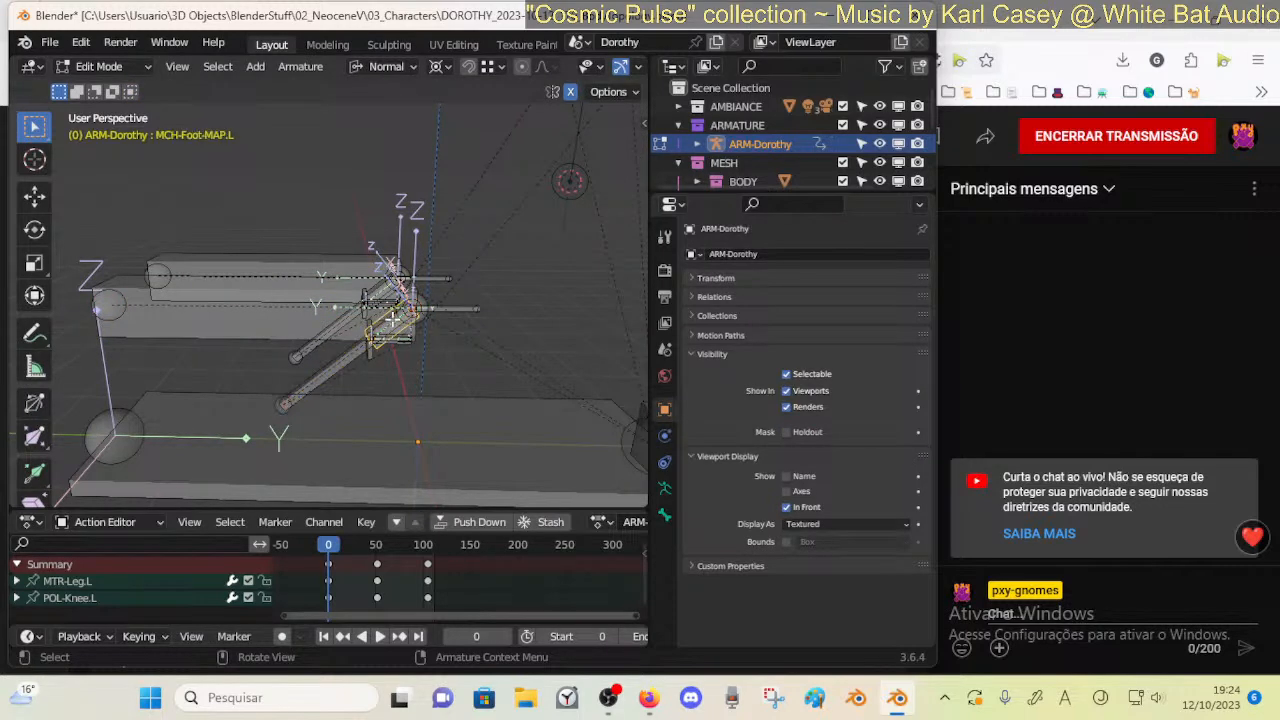
{"action": "key", "text": "Tab"}
{"action": "middle_click_drag", "start_coordinate": [416, 334], "coordinate": [438, 310]}
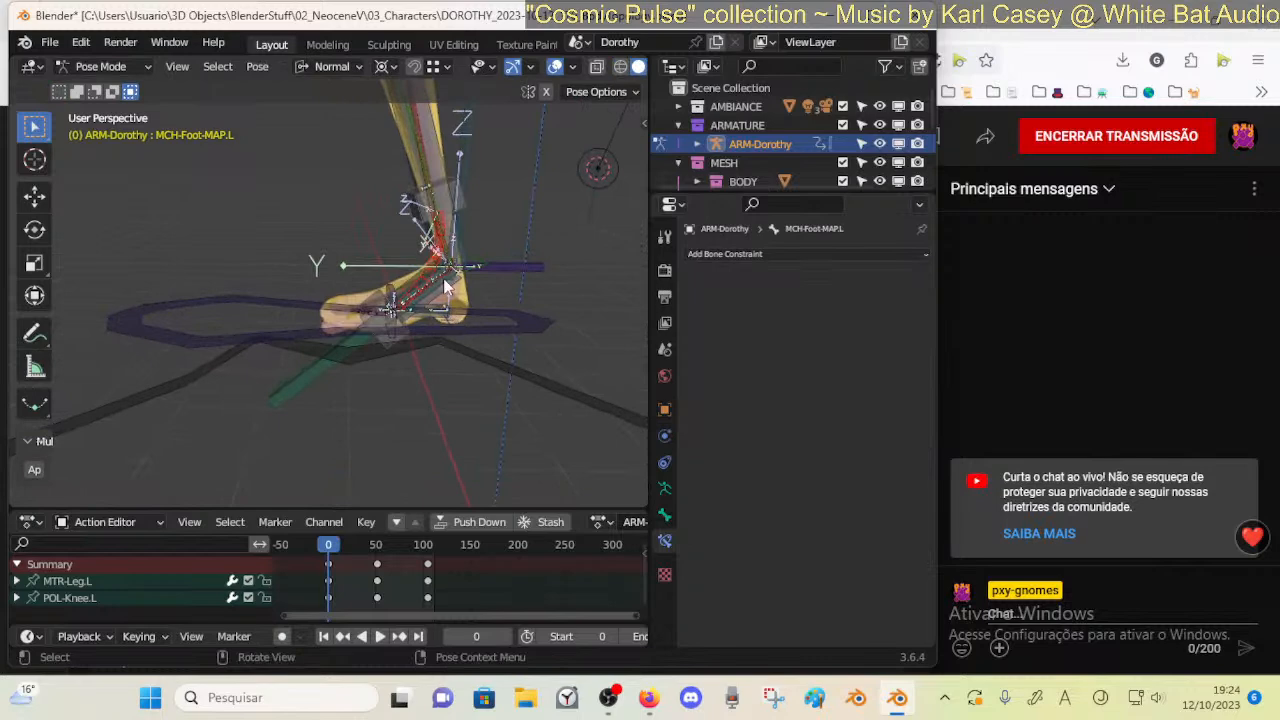
{"action": "left_click", "coordinate": [434, 286]}
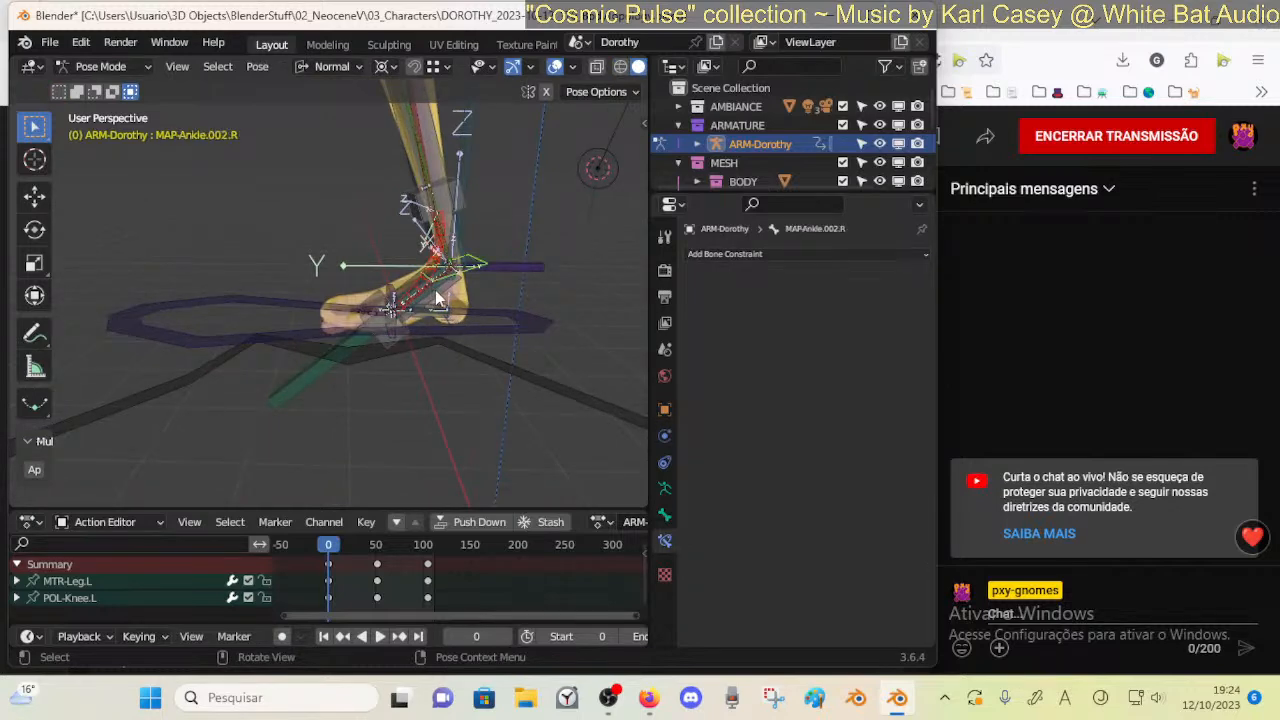
Select MCH-Foot-MAP.R in Edit Mode and examine where it sits among the right foot bones
{"action": "left_click", "coordinate": [435, 290]}
{"action": "key", "text": "Tab"}
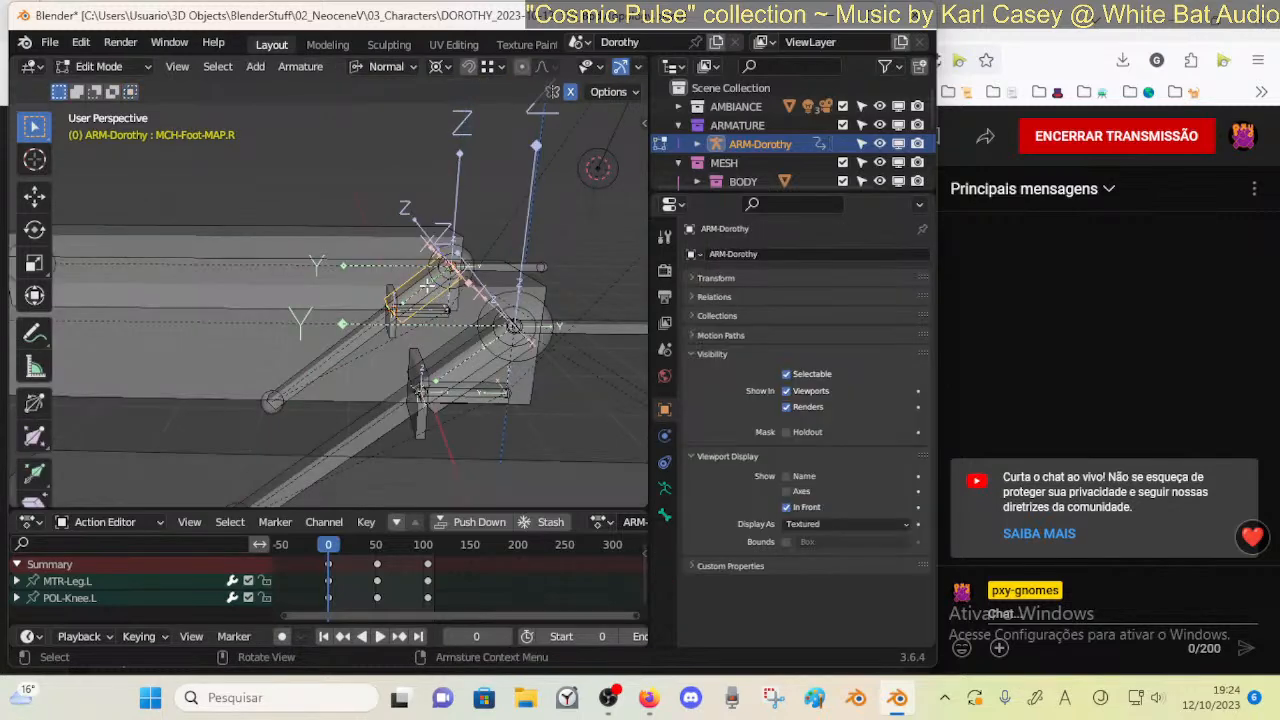
{"action": "scroll", "coordinate": [428, 287], "scroll_direction": "down", "scroll_amount": 9}
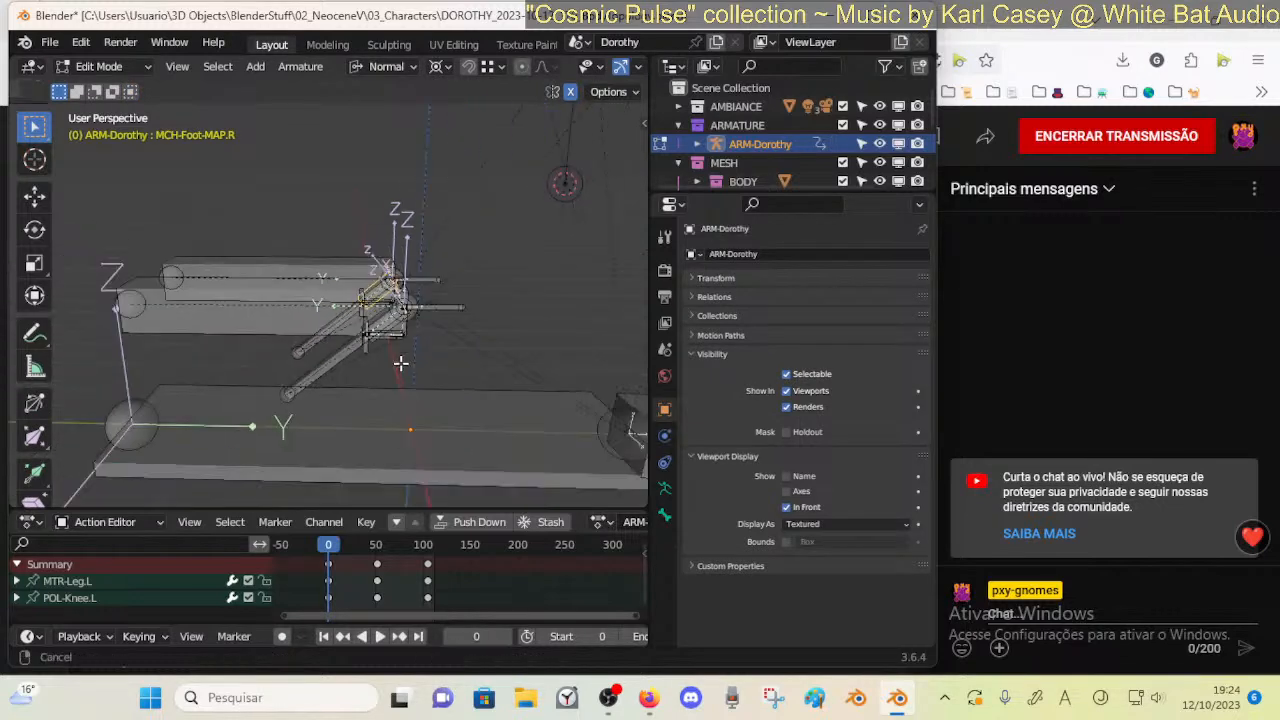
{"action": "mouse_move", "coordinate": [431, 286]}
{"action": "middle_mouse_down", "text": "shift"}
{"action": "mouse_move", "coordinate": [417, 327]}
{"action": "mouse_move", "coordinate": [448, 288]}
{"action": "middle_mouse_up", "text": "shift"}
{"action": "scroll", "coordinate": [424, 295], "scroll_direction": "up", "scroll_amount": 4}
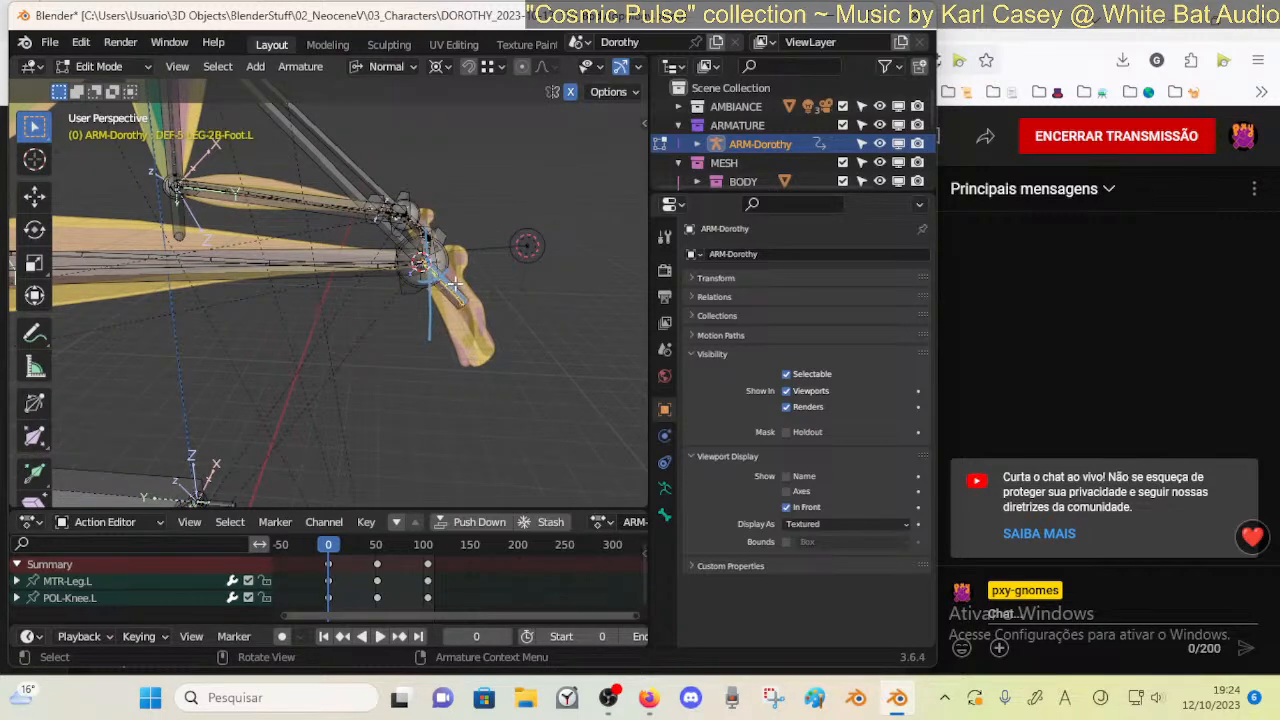
Examine MCH-Foot-WARP.L and its relationship lines to the surrounding left foot bones in Edit Mode
{"action": "middle_click_drag", "start_coordinate": [453, 300], "coordinate": [617, 163]}
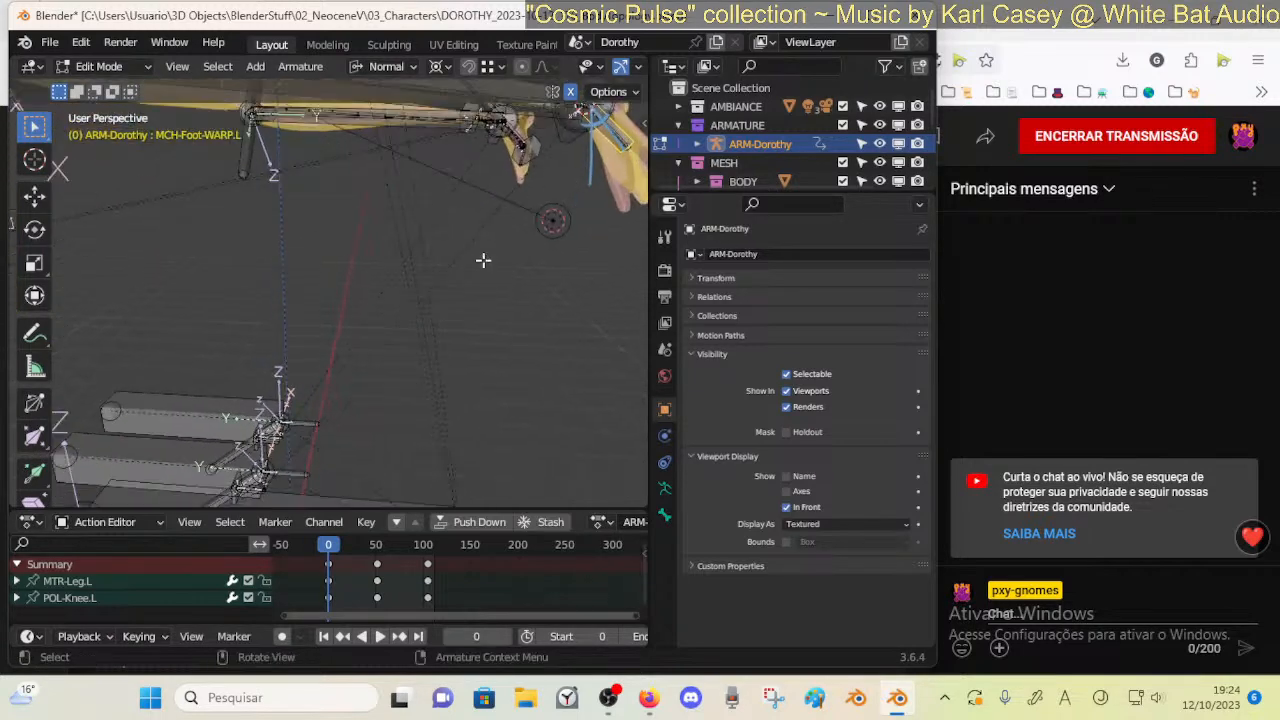
{"action": "mouse_move", "coordinate": [360, 372]}
{"action": "middle_mouse_down", "text": "shift"}
{"action": "mouse_move", "coordinate": [386, 337]}
{"action": "mouse_move", "coordinate": [380, 376]}
{"action": "middle_mouse_up", "text": "shift"}
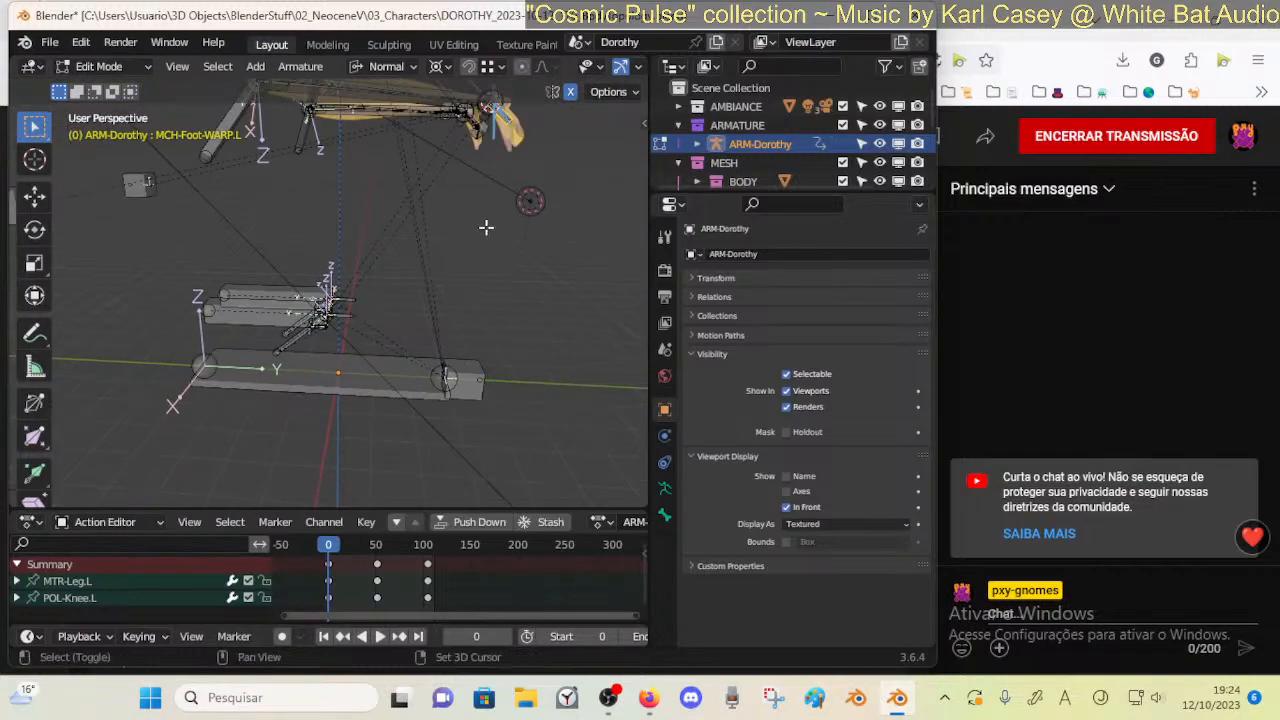
{"action": "middle_click_drag", "start_coordinate": [484, 209], "coordinate": [442, 311]}
{"action": "middle_click_drag", "start_coordinate": [485, 210], "coordinate": [482, 180], "text": "ctrl"}
{"action": "middle_click_drag", "start_coordinate": [378, 332], "coordinate": [460, 314], "text": "shift"}
{"action": "left_click", "coordinate": [493, 282]}
{"action": "left_click", "coordinate": [498, 285]}
{"action": "middle_click_drag", "start_coordinate": [519, 248], "coordinate": [438, 358], "text": "ctrl"}
Return to Pose Mode, select all bones and clear their locations
{"action": "key", "text": "ctrl+Tab"}
{"action": "left_click", "coordinate": [456, 345]}
{"action": "middle_click_drag", "start_coordinate": [438, 358], "coordinate": [490, 306]}
{"action": "left_click", "coordinate": [387, 344]}
{"action": "key", "text": "a"}
{"action": "key", "text": "alt+g"}
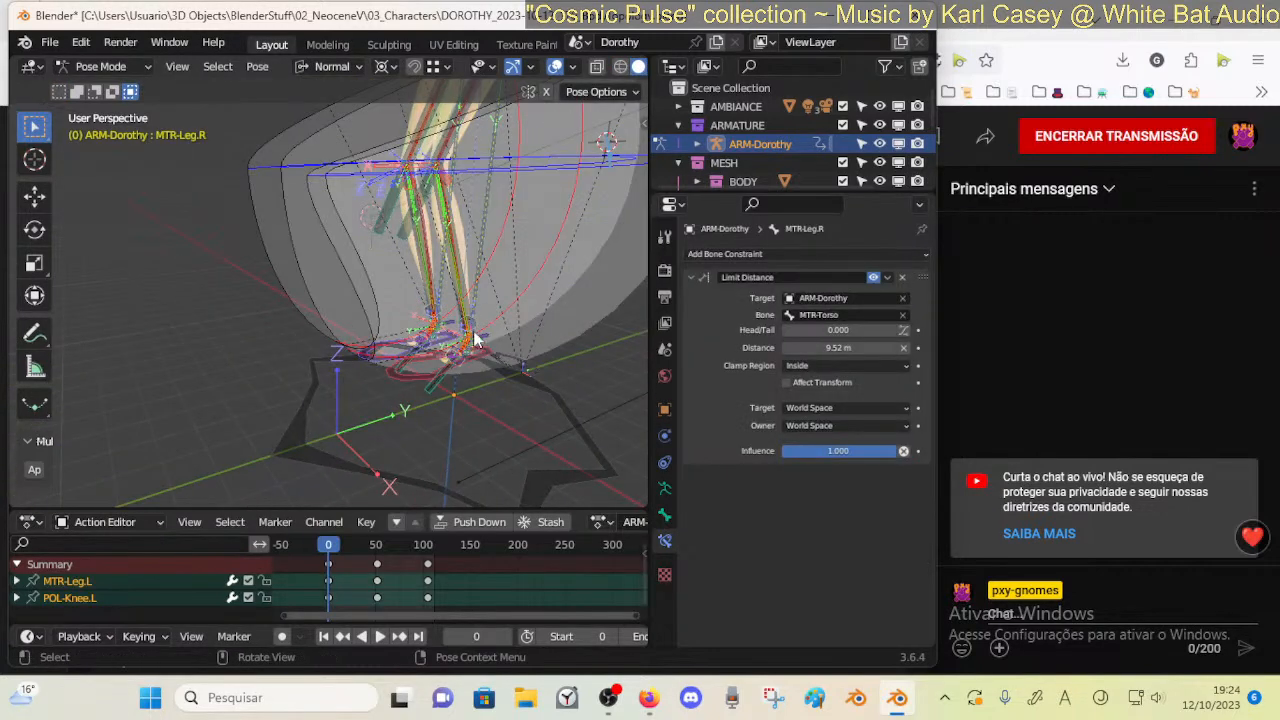
Test the left leg by moving MTR-Leg.L to several positions
{"action": "left_click", "coordinate": [478, 358]}
{"action": "middle_click_drag", "start_coordinate": [478, 358], "coordinate": [455, 328]}
{"action": "key", "text": "g"}
{"action": "left_click", "coordinate": [371, 273]}
{"action": "middle_click_drag", "start_coordinate": [393, 292], "coordinate": [433, 374], "text": "shift"}
{"action": "key", "text": "g"}
{"action": "left_click", "coordinate": [527, 278]}
{"action": "key", "text": "g"}
{"action": "left_click", "coordinate": [546, 303]}
Move MTR-Leg.L back behind the body and rotate it about the X axis to test the ankle
{"action": "middle_click_drag", "start_coordinate": [546, 304], "coordinate": [486, 316]}
{"action": "key", "text": "g"}
{"action": "left_click", "coordinate": [560, 288]}
{"action": "key", "text": "r"}
{"action": "key", "text": "x"}
{"action": "left_click", "coordinate": [569, 267]}
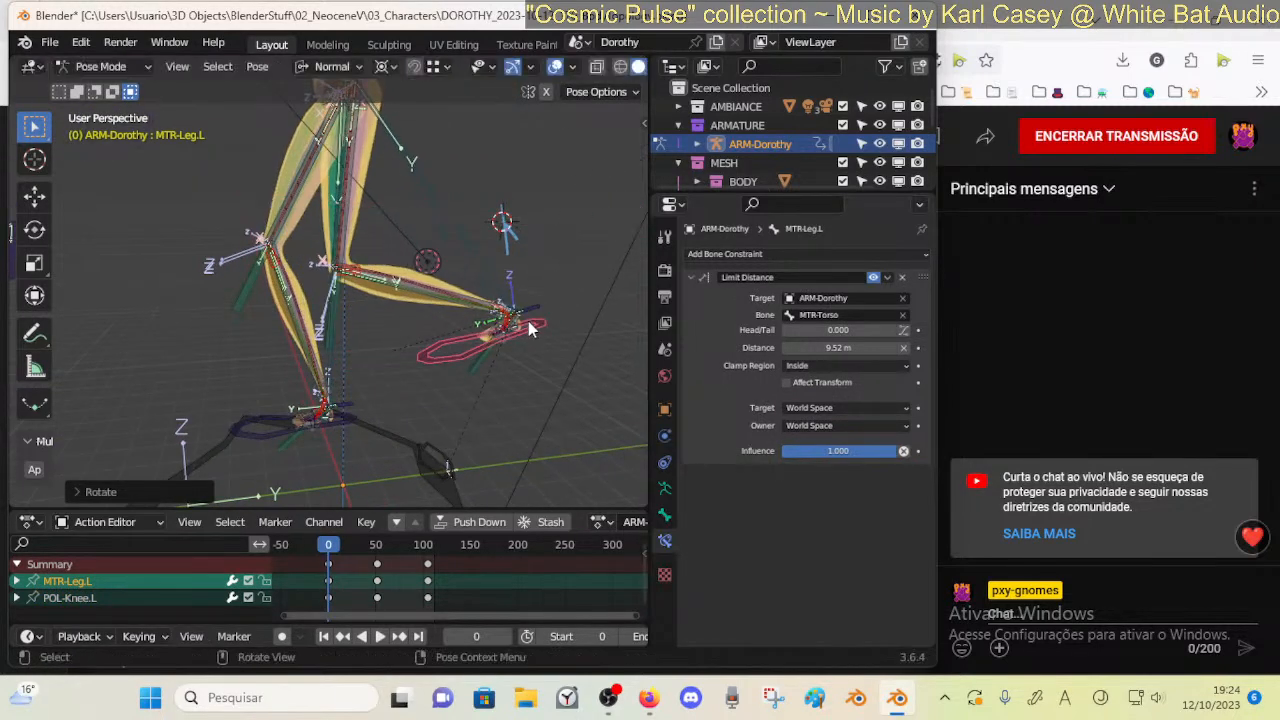
Select all bones and clear their locations and rotations
{"action": "key", "text": "a"}
{"action": "key", "text": "alt+g"}
{"action": "key", "text": "alt+r"}
Hide the CTL-4-SPINE, CTL-8-LEGS, DEF-8-LEGS and MCH-8-LEGS bone layers, keeping only MTR-Center and MTR-Sides shown
{"action": "key", "text": "n"}
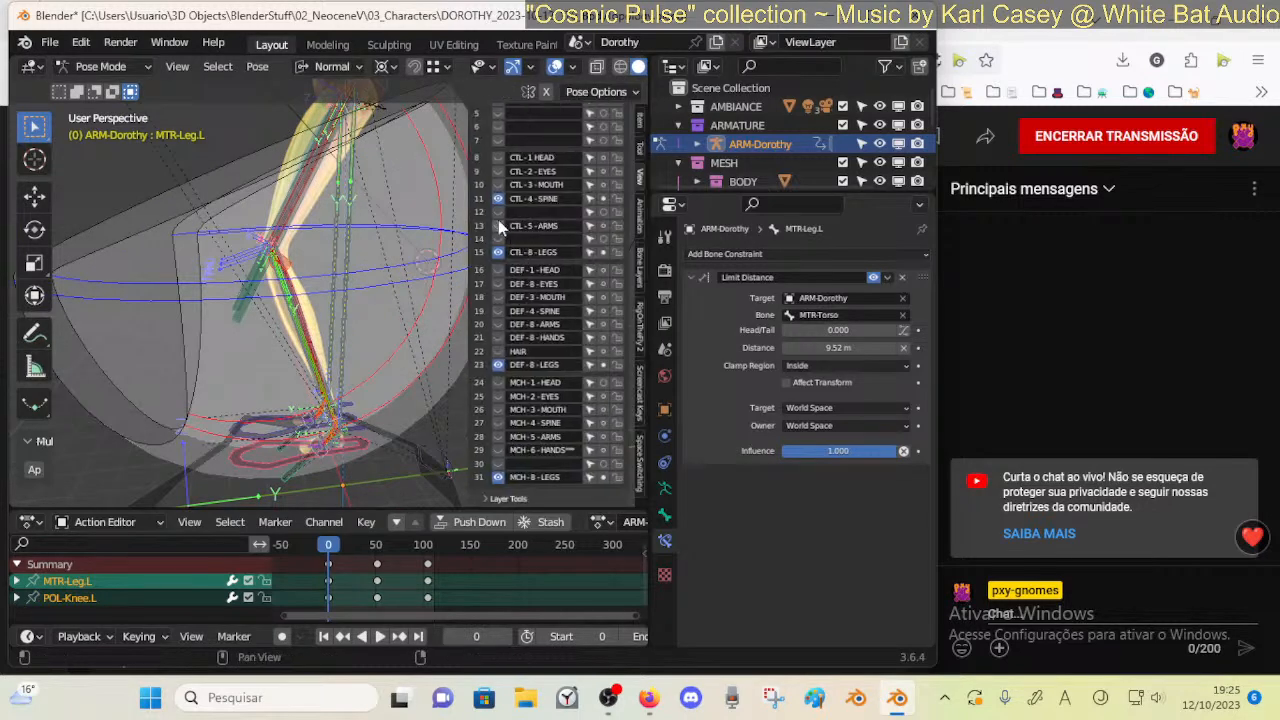
{"action": "left_click", "coordinate": [497, 477]}
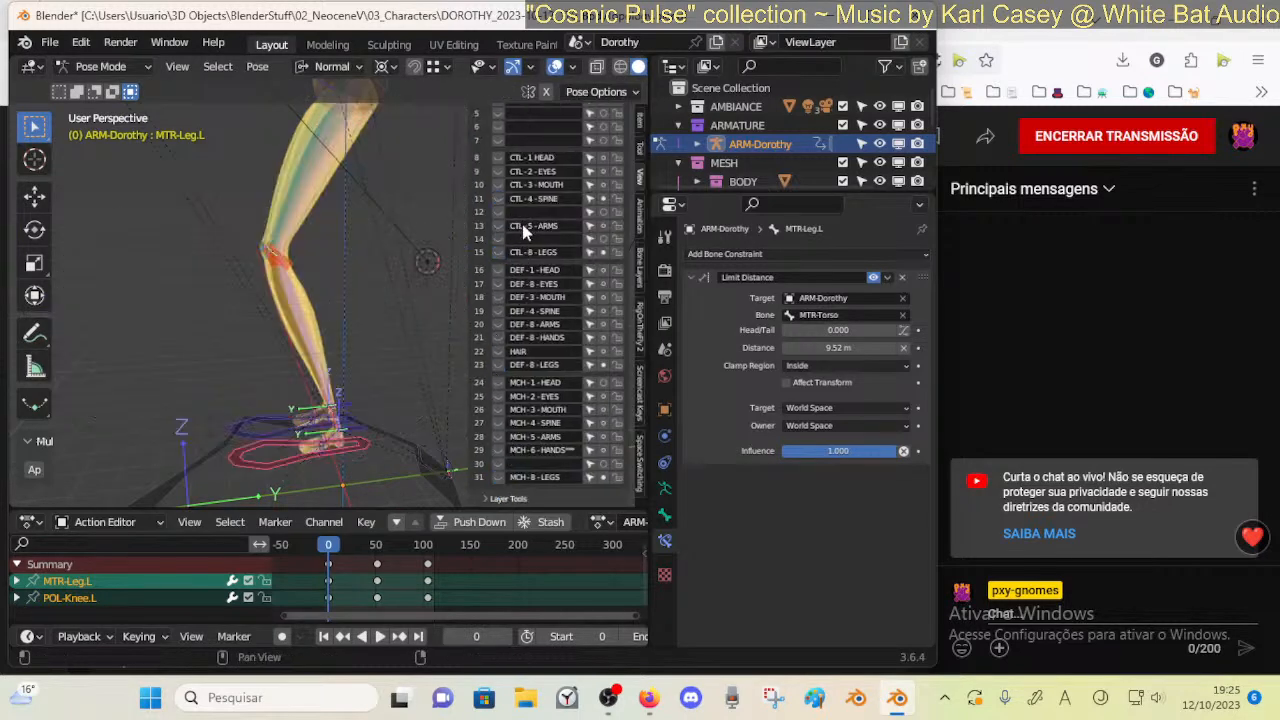
{"action": "scroll", "coordinate": [521, 231], "scroll_direction": "up", "scroll_amount": 7}
{"action": "key", "text": "n"}
Lift MTR-Leg.L behind the body and rotate it about the X axis
{"action": "middle_click_drag", "start_coordinate": [404, 349], "coordinate": [421, 289], "text": "shift"}
{"action": "left_click", "coordinate": [368, 387]}
{"action": "middle_click_drag", "start_coordinate": [370, 386], "coordinate": [384, 358]}
{"action": "key", "text": "g"}
{"action": "left_click", "coordinate": [516, 297]}
{"action": "key", "text": "r"}
{"action": "key", "text": "x"}
{"action": "left_click", "coordinate": [454, 132]}
Set the transform pivot point to Individual Origins and rotate MTR-Leg.L about X
{"action": "key", "text": "period"}
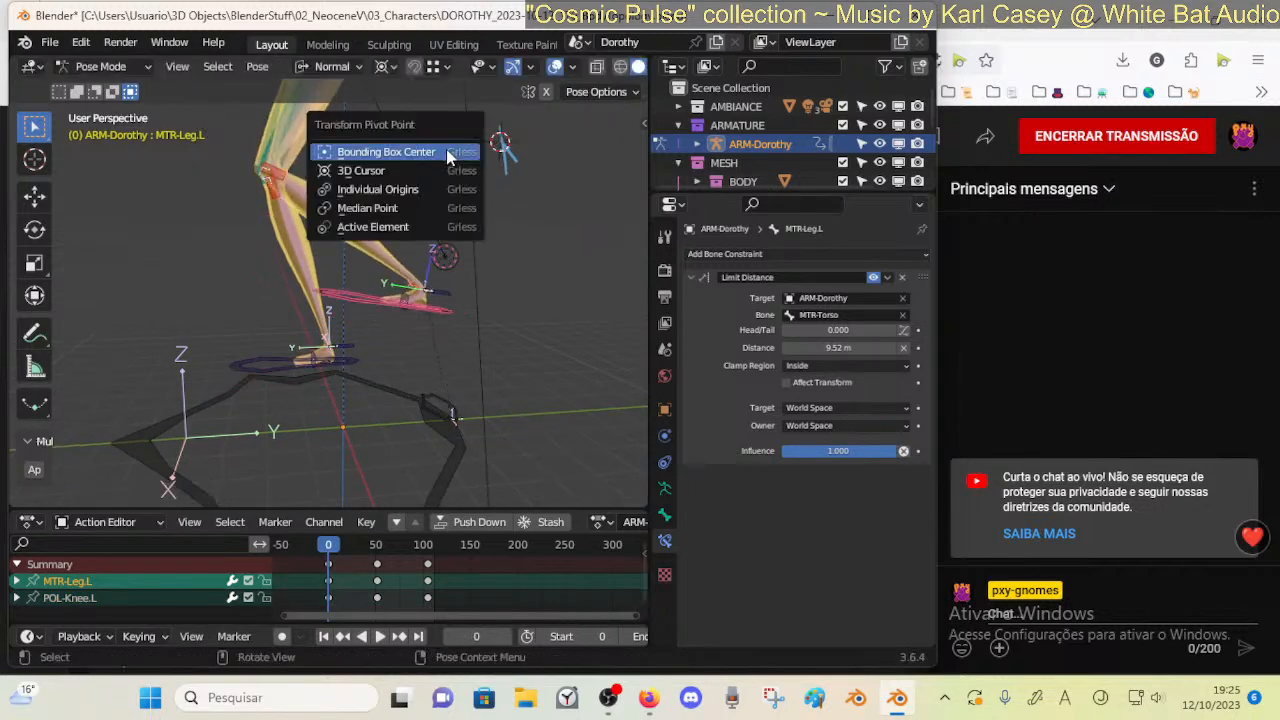
{"action": "left_click", "coordinate": [440, 189]}
{"action": "key", "text": "r"}
{"action": "key", "text": "x"}
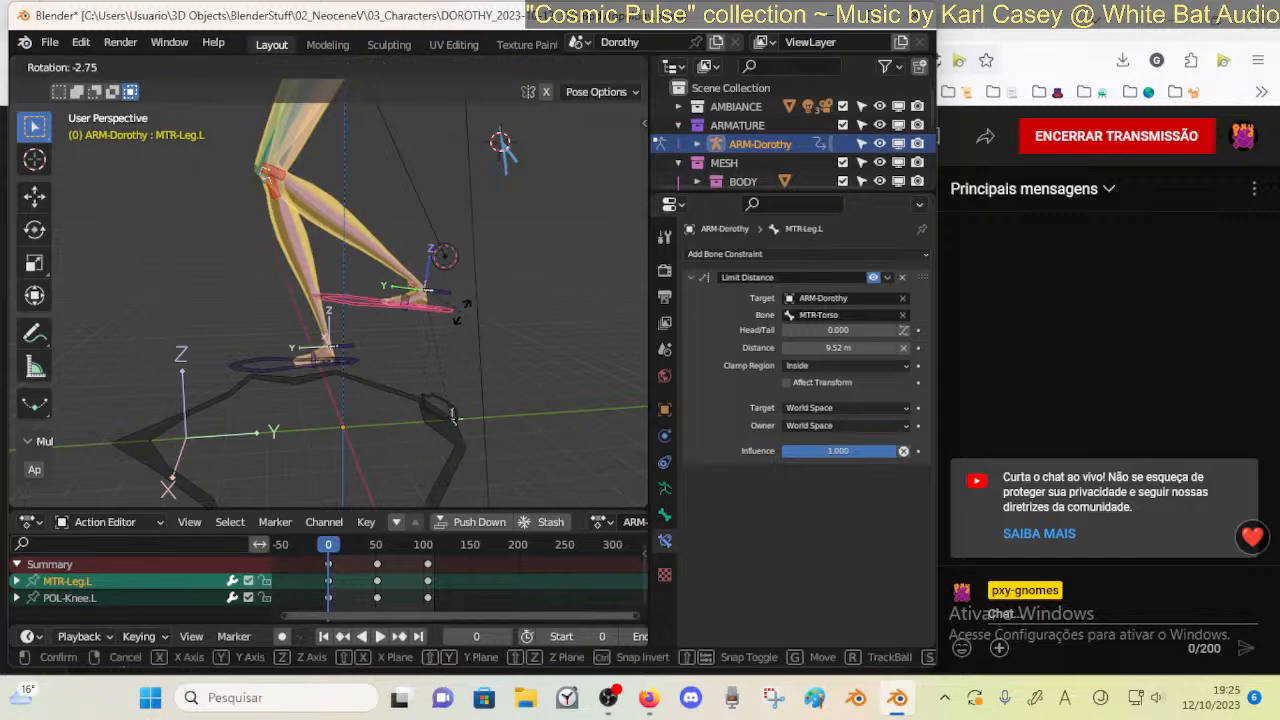
{"action": "left_click", "coordinate": [471, 263]}
Move MTR-Leg.L farther back with the foot tilted to test the bent leg
{"action": "middle_click_drag", "start_coordinate": [471, 263], "coordinate": [480, 370]}
{"action": "key", "text": "g"}
{"action": "left_click", "coordinate": [495, 314]}
{"action": "key", "text": "g"}
{"action": "left_click", "coordinate": [499, 300]}
Select MTR-Leg.L and reveal the leg control bones in Layer Management
{"action": "left_click", "coordinate": [498, 270]}
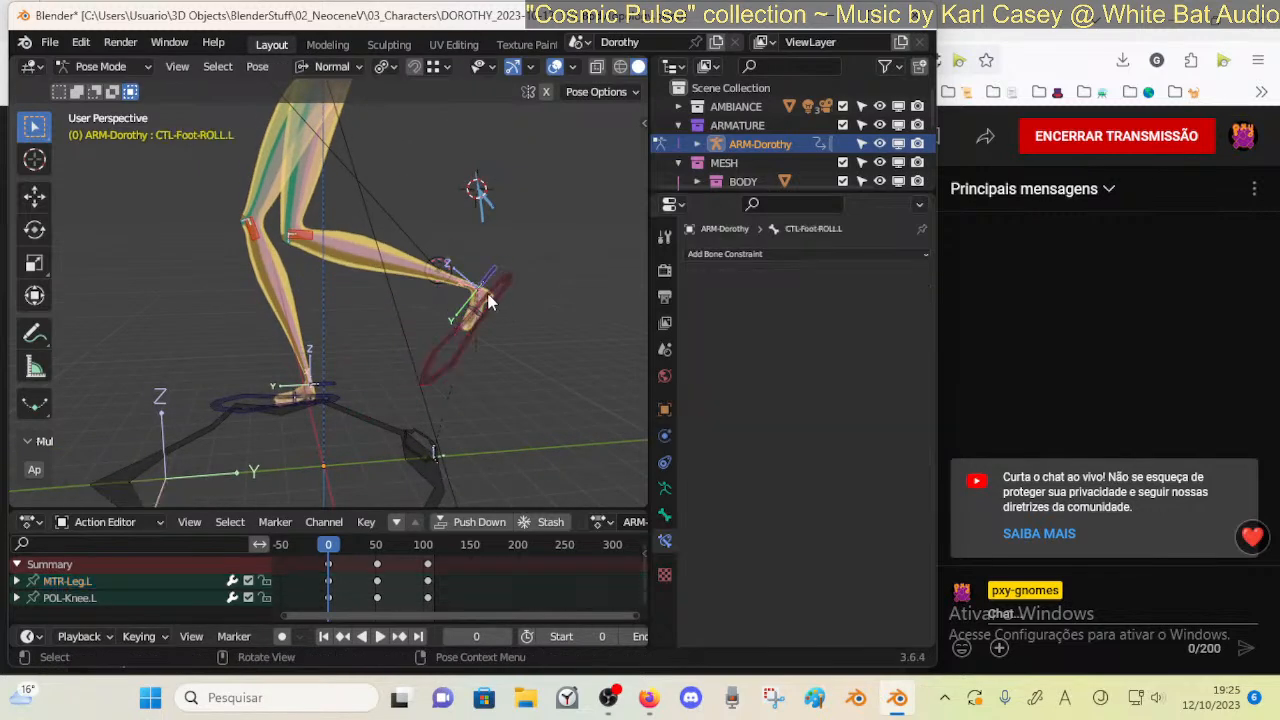
{"action": "left_click", "coordinate": [490, 334]}
{"action": "key", "text": "n"}
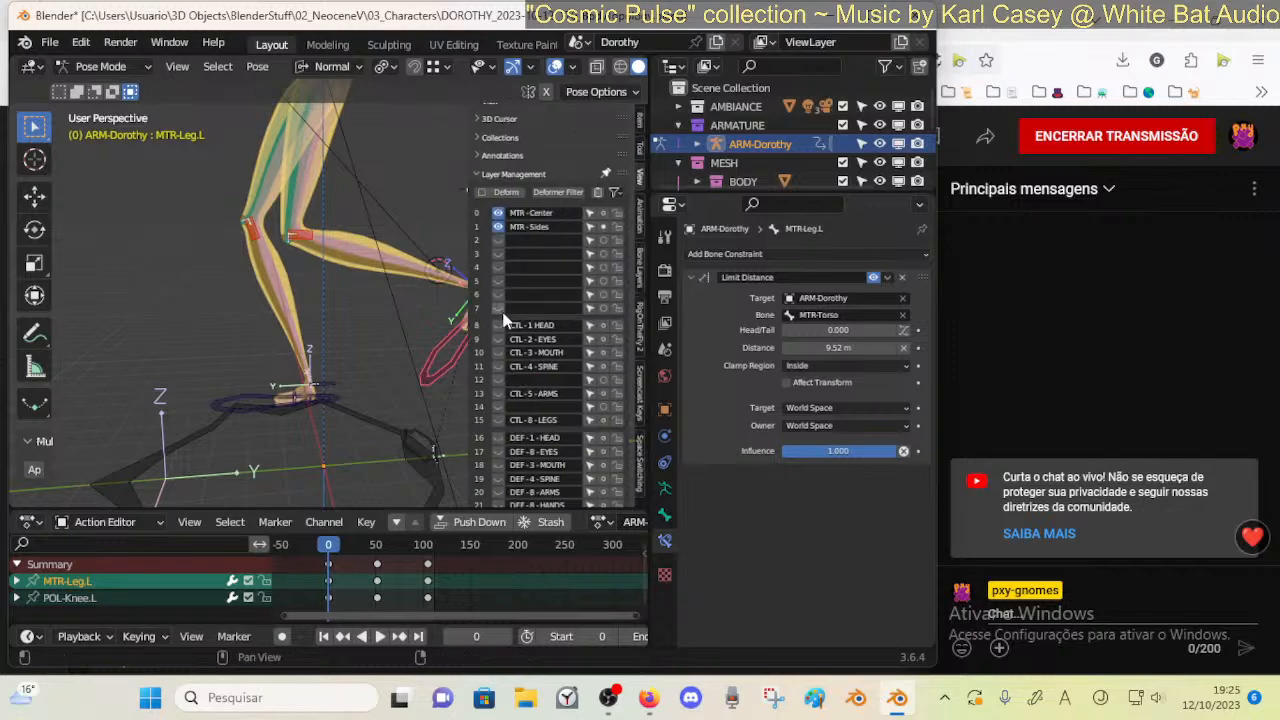
{"action": "key", "text": "n"}
Test moving CTL-Ankle.L upward and CTL-Knee.L around to check how the leg follows
{"action": "left_click", "coordinate": [497, 328]}
{"action": "key", "text": "g"}
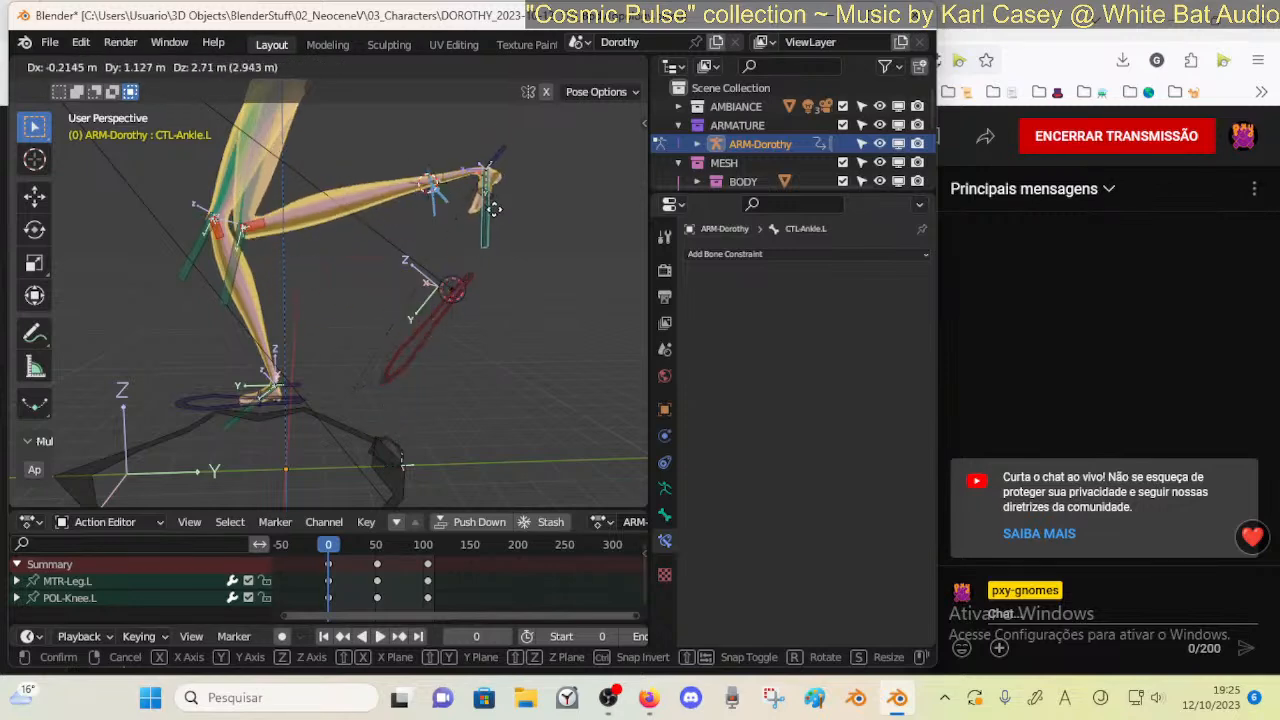
{"action": "left_click", "coordinate": [510, 172]}
{"action": "left_click", "coordinate": [432, 190]}
{"action": "key", "text": "g"}
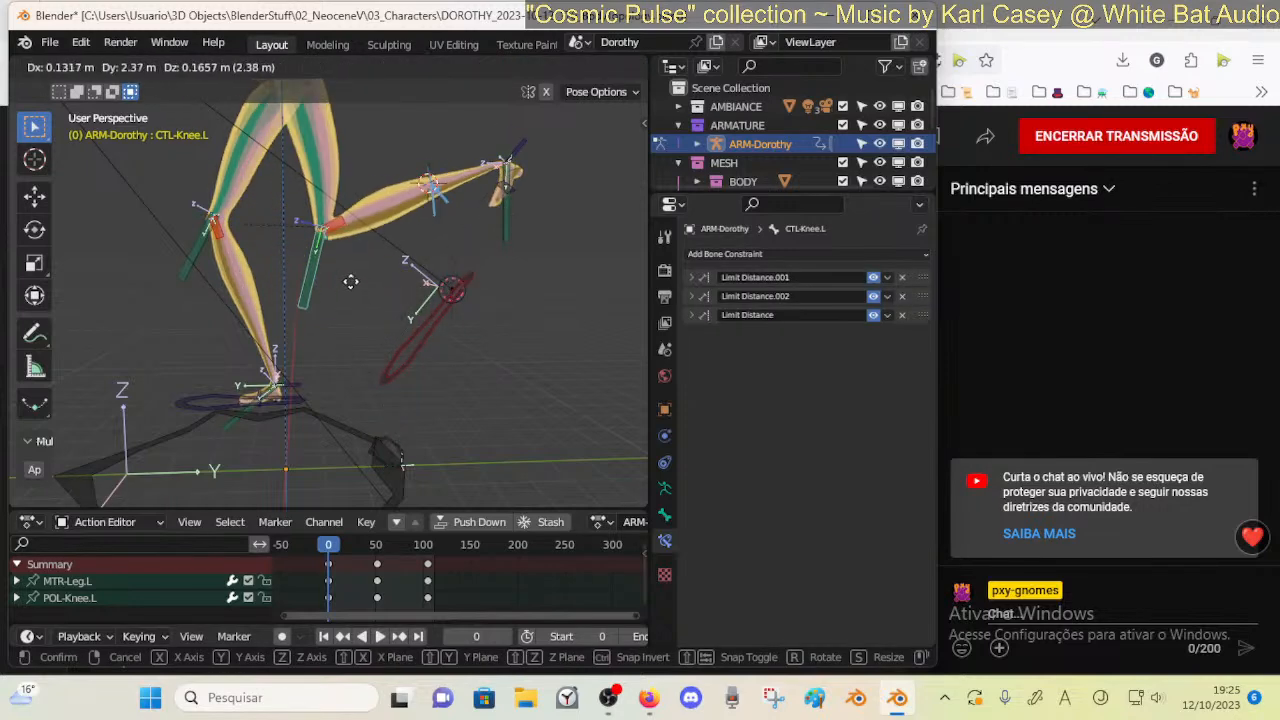
{"action": "left_click", "coordinate": [255, 277]}
Reposition CTL-Ankle.L above the left leg control in two moves
{"action": "left_click", "coordinate": [510, 178]}
{"action": "key", "text": "g"}
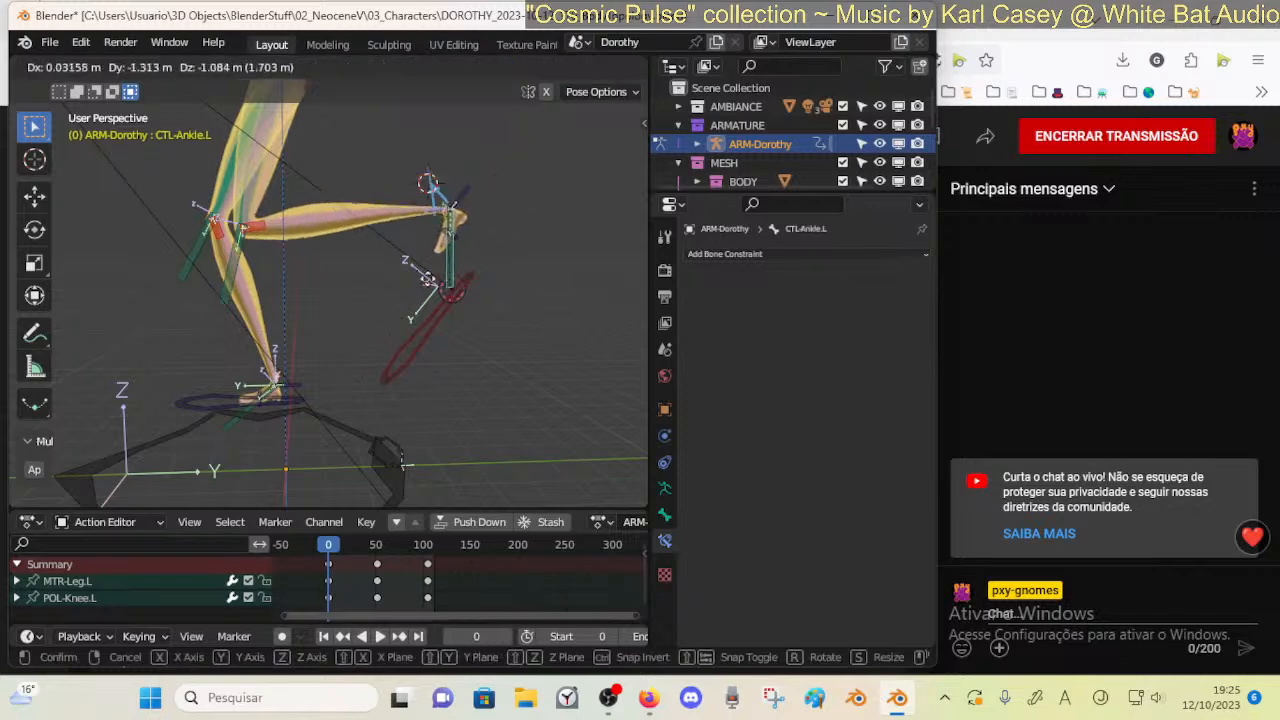
{"action": "left_click", "coordinate": [481, 239]}
{"action": "key", "text": "g"}
{"action": "left_click", "coordinate": [440, 238]}
Move MTR-Leg.L, and bring CTL-Ankle.L down to the foot control
{"action": "left_click", "coordinate": [425, 341]}
{"action": "key", "text": "g"}
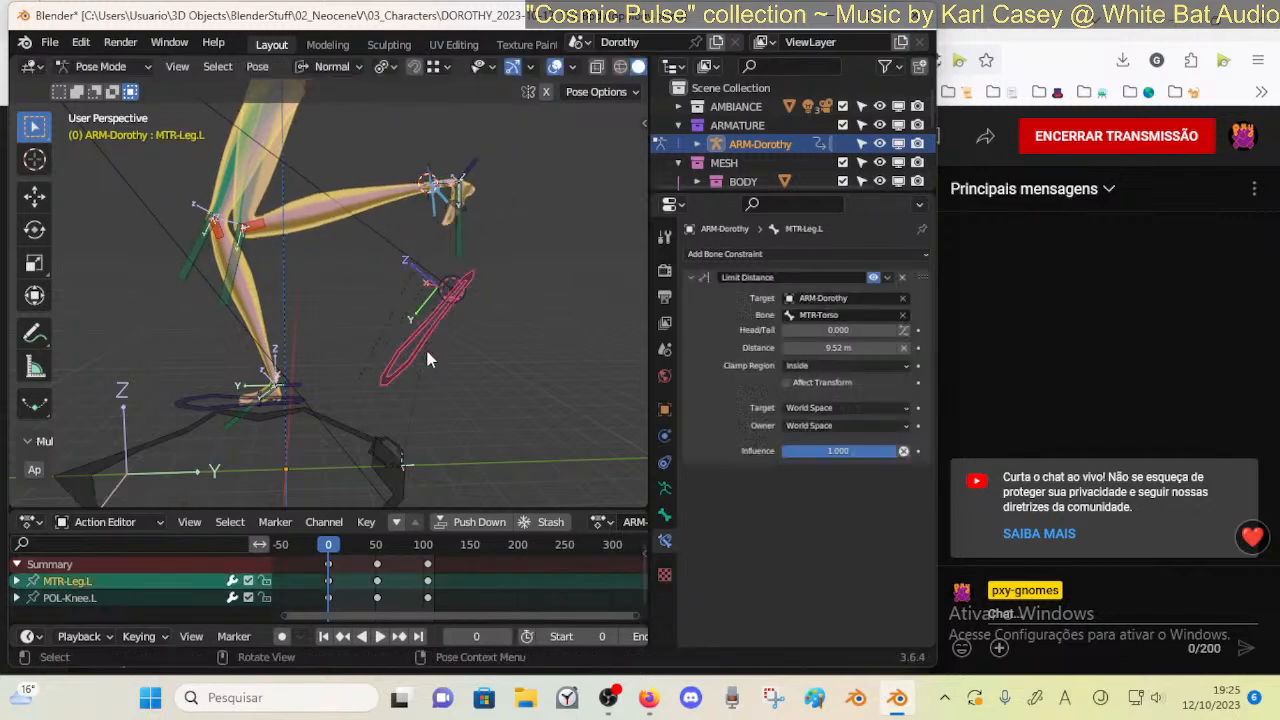
{"action": "left_click", "coordinate": [456, 316]}
{"action": "left_click", "coordinate": [497, 186]}
{"action": "key", "text": "g"}
{"action": "left_click", "coordinate": [466, 296]}
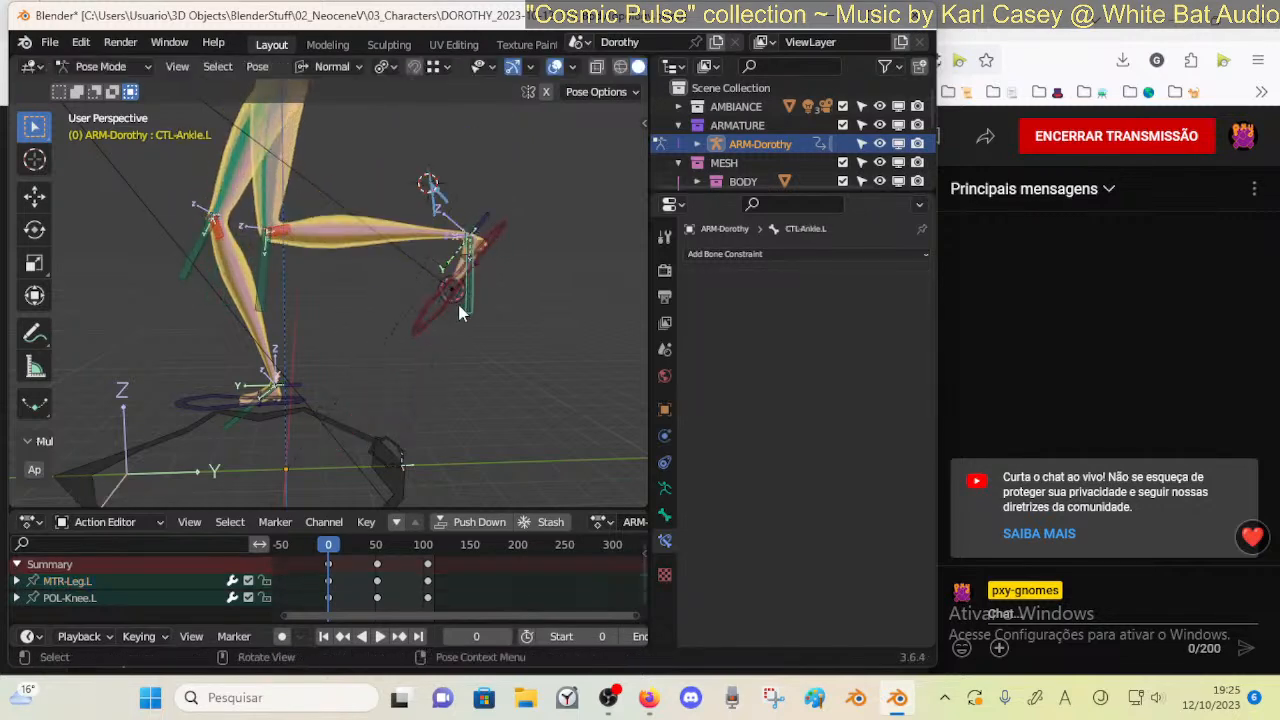
Move MTR-Leg.L down and up behind the body to test the leg stretch
{"action": "left_click", "coordinate": [432, 325]}
{"action": "key", "text": "g"}
{"action": "left_click", "coordinate": [460, 375]}
{"action": "key", "text": "g"}
{"action": "left_click", "coordinate": [529, 191]}
Rotate CTL-Foot-ROLL.L about the X axis
{"action": "left_click", "coordinate": [530, 188]}
{"action": "key", "text": "r"}
{"action": "key", "text": "x"}
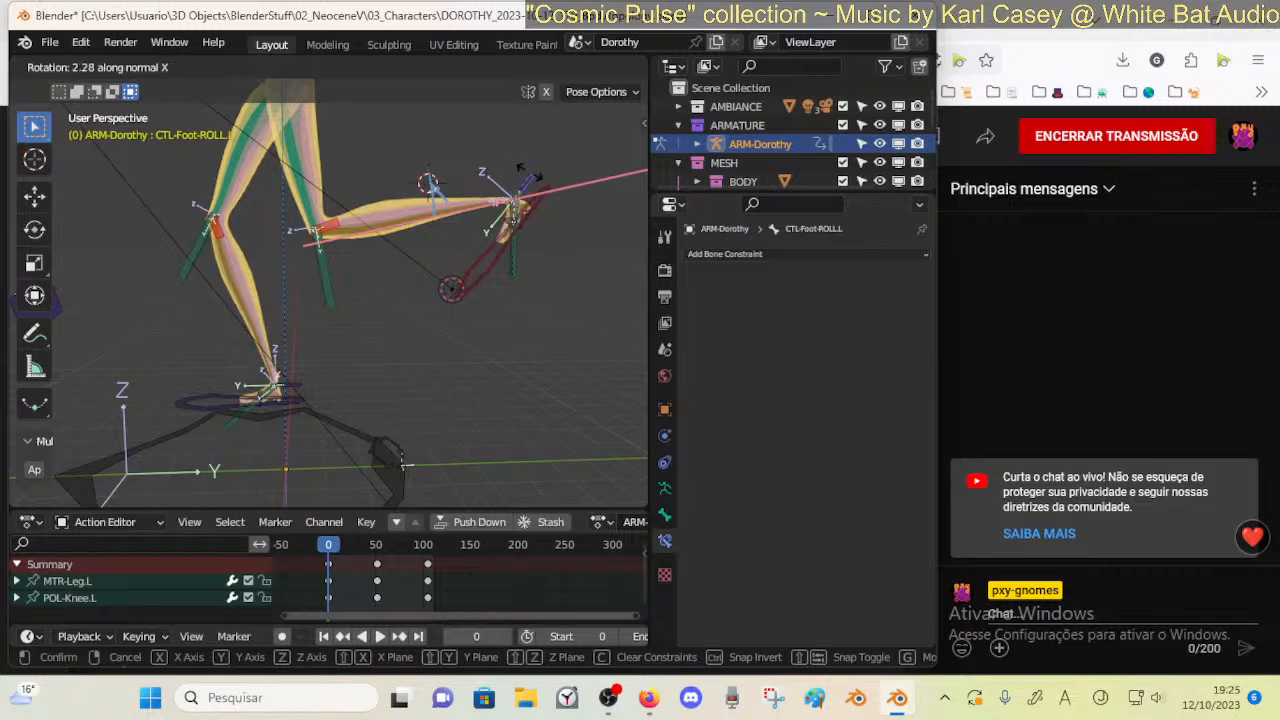
{"action": "left_click", "coordinate": [488, 176]}
Move MTR-Leg.L closer to the standing leg and rotate it
{"action": "left_click", "coordinate": [477, 268]}
{"action": "key", "text": "g"}
{"action": "left_click", "coordinate": [359, 375]}
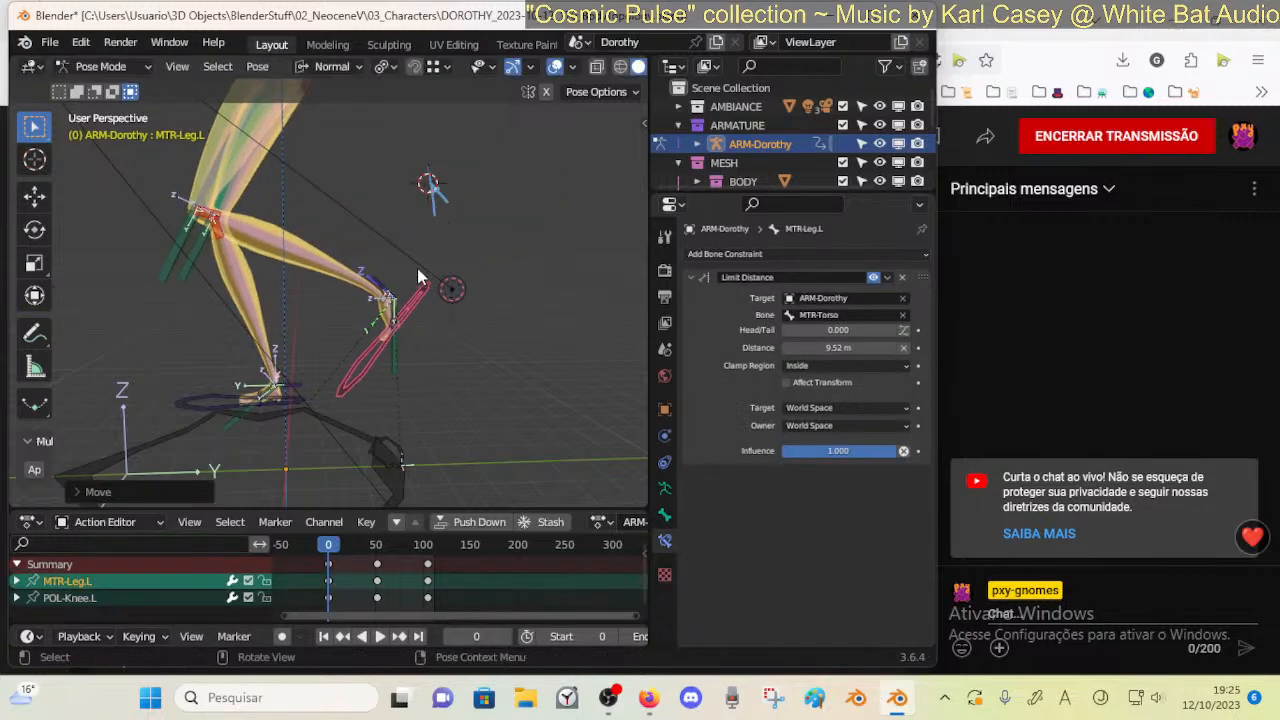
{"action": "key", "text": "r"}
{"action": "left_click", "coordinate": [414, 318]}
Swing MTR-Leg.L forward in front of the body and back behind it
{"action": "key", "text": "g"}
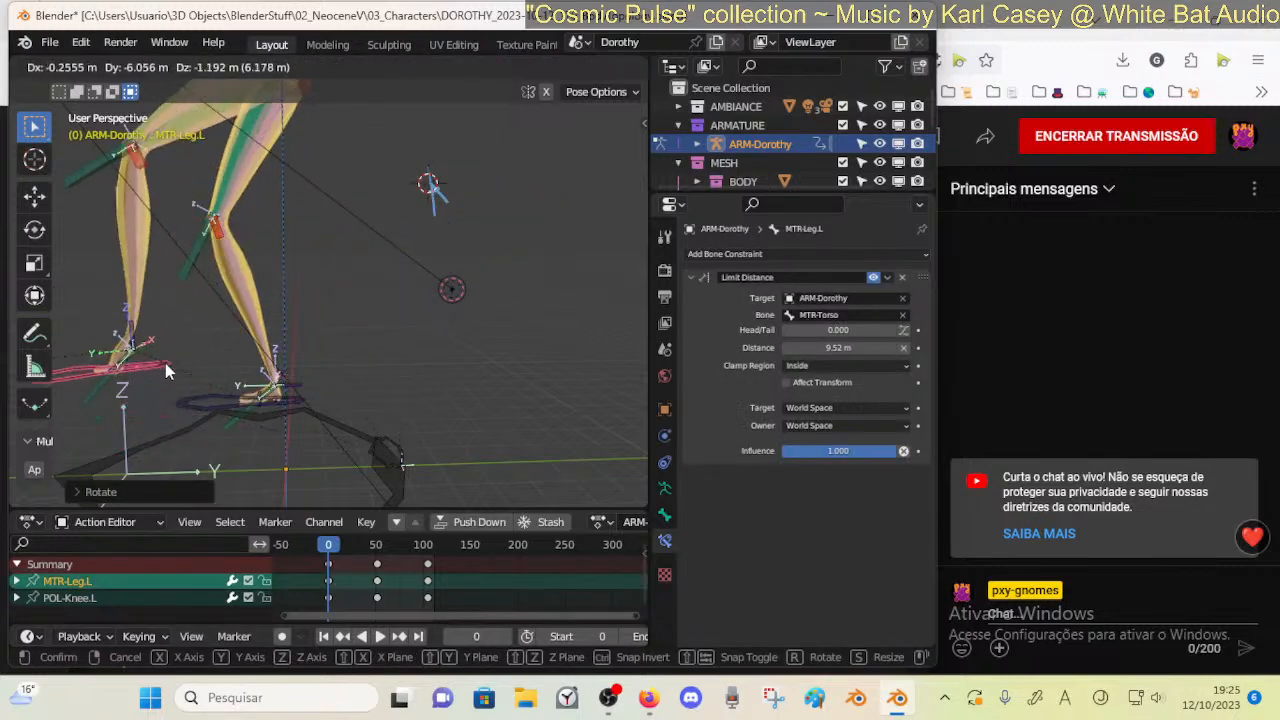
{"action": "left_click", "coordinate": [244, 404]}
{"action": "scroll", "coordinate": [244, 404], "scroll_direction": "down", "scroll_amount": 4}
{"action": "middle_click_drag", "start_coordinate": [244, 404], "coordinate": [254, 361]}
{"action": "key", "text": "g"}
{"action": "left_click", "coordinate": [527, 314]}
{"action": "middle_click_drag", "start_coordinate": [527, 314], "coordinate": [410, 332]}
Raise MTR-Leg.L high in front of the body and undo the pose
{"action": "key", "text": "g"}
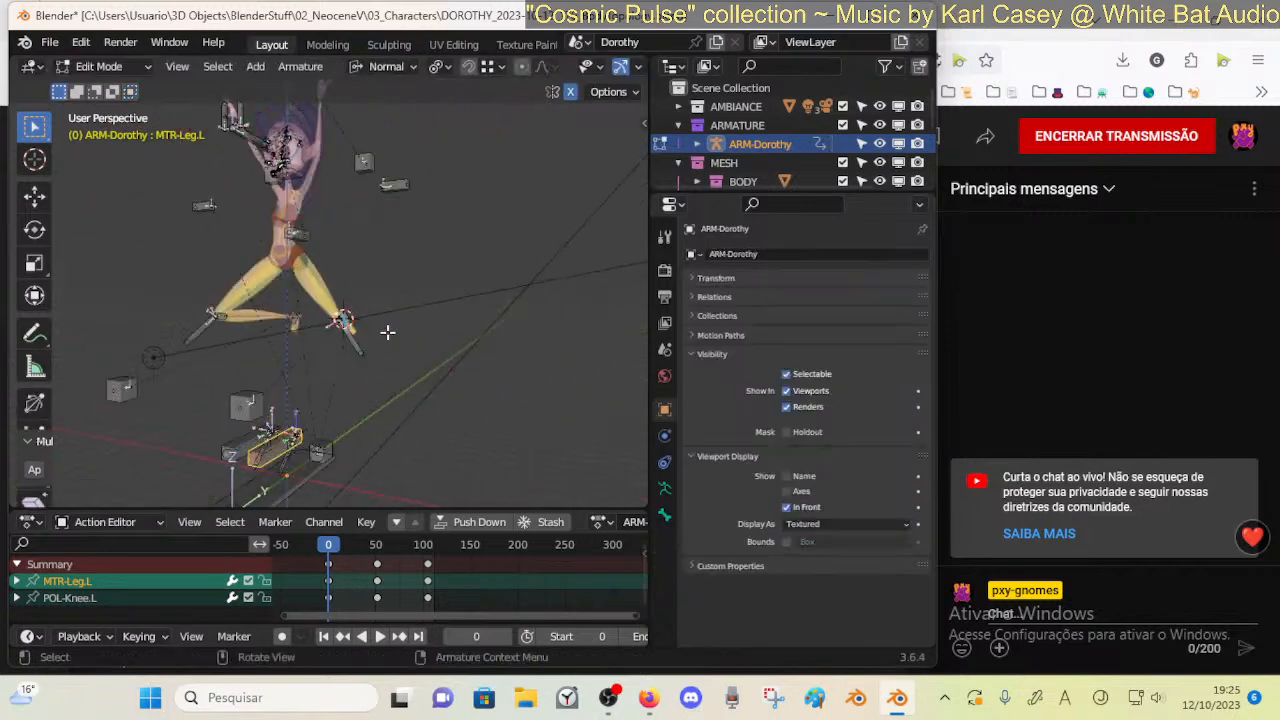
{"action": "left_click", "coordinate": [172, 272]}
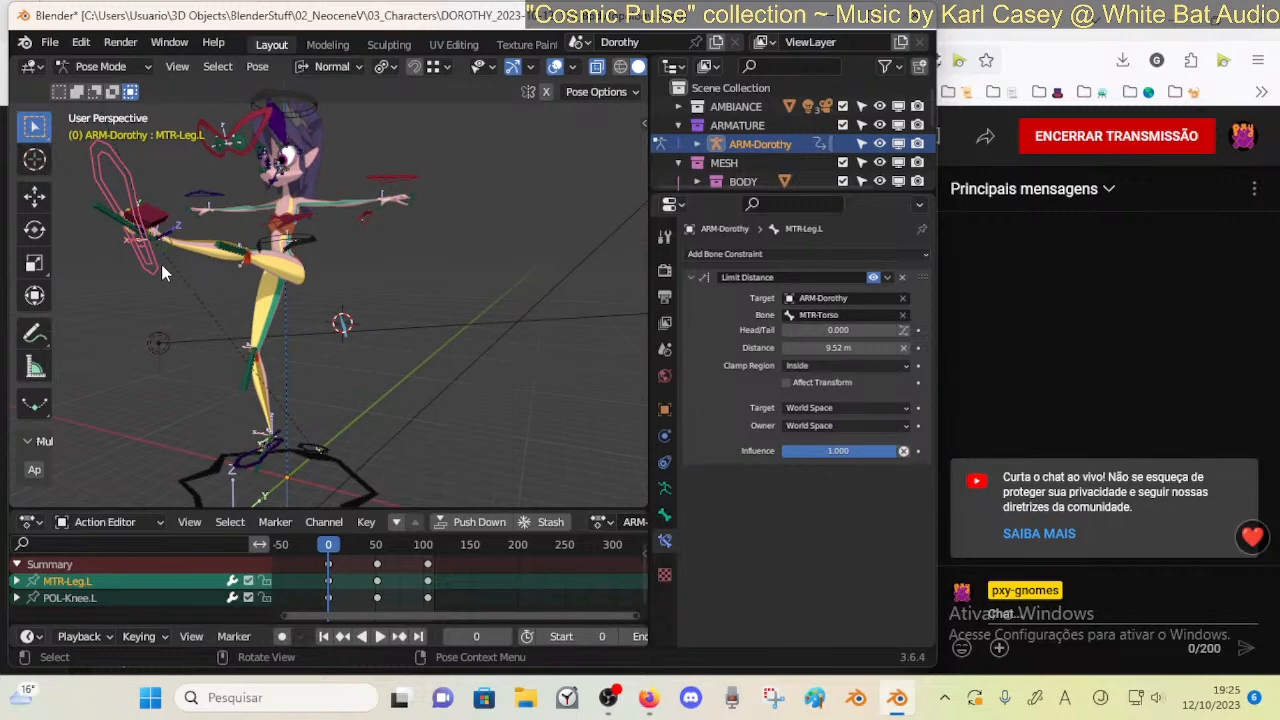
{"action": "key", "text": "ctrl+z"}
Move MTR-Leg.L up and back so the left leg extends behind the body
{"action": "key", "text": "g"}
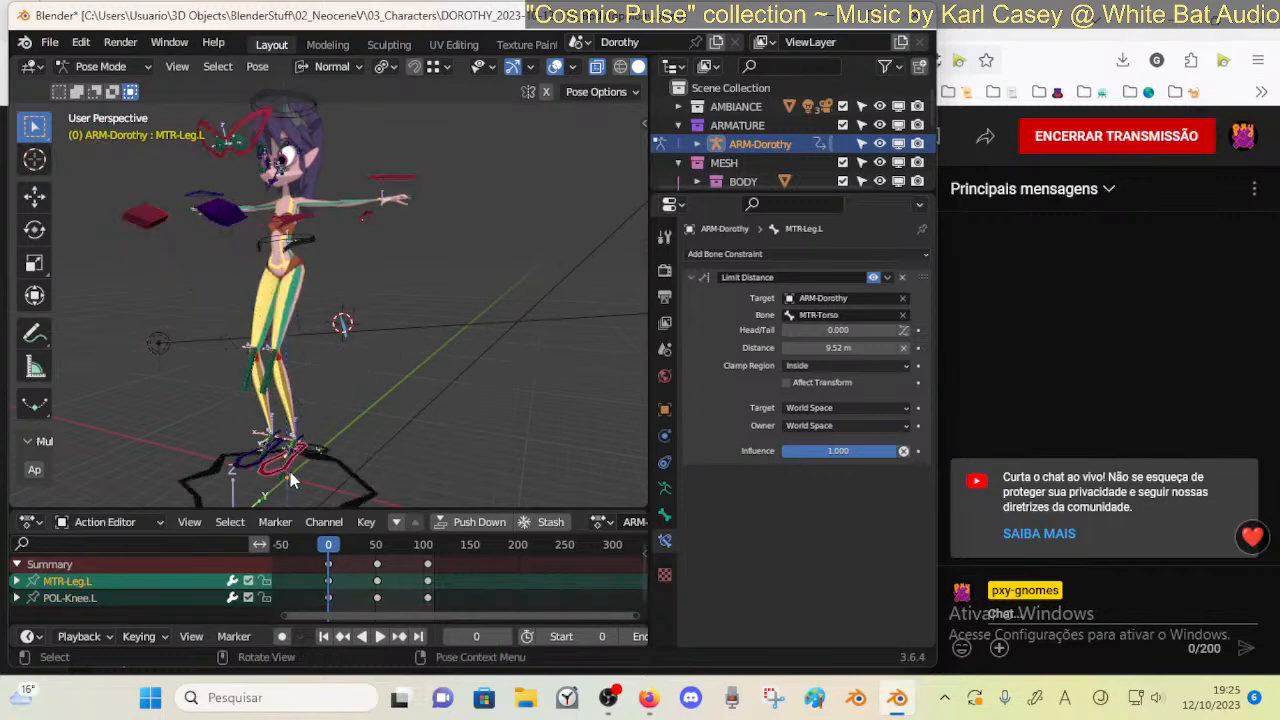
{"action": "left_click", "coordinate": [434, 296]}
{"action": "middle_click_drag", "start_coordinate": [434, 296], "coordinate": [423, 292]}
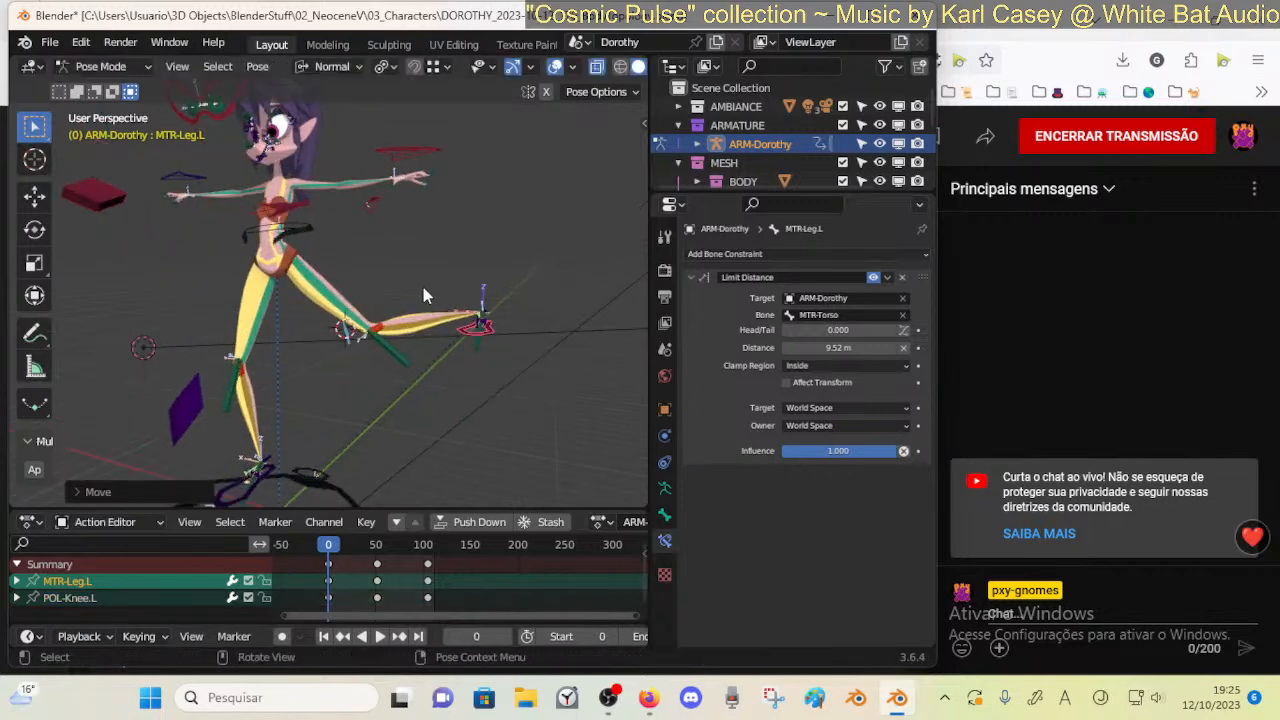
{"action": "left_click", "coordinate": [315, 234]}
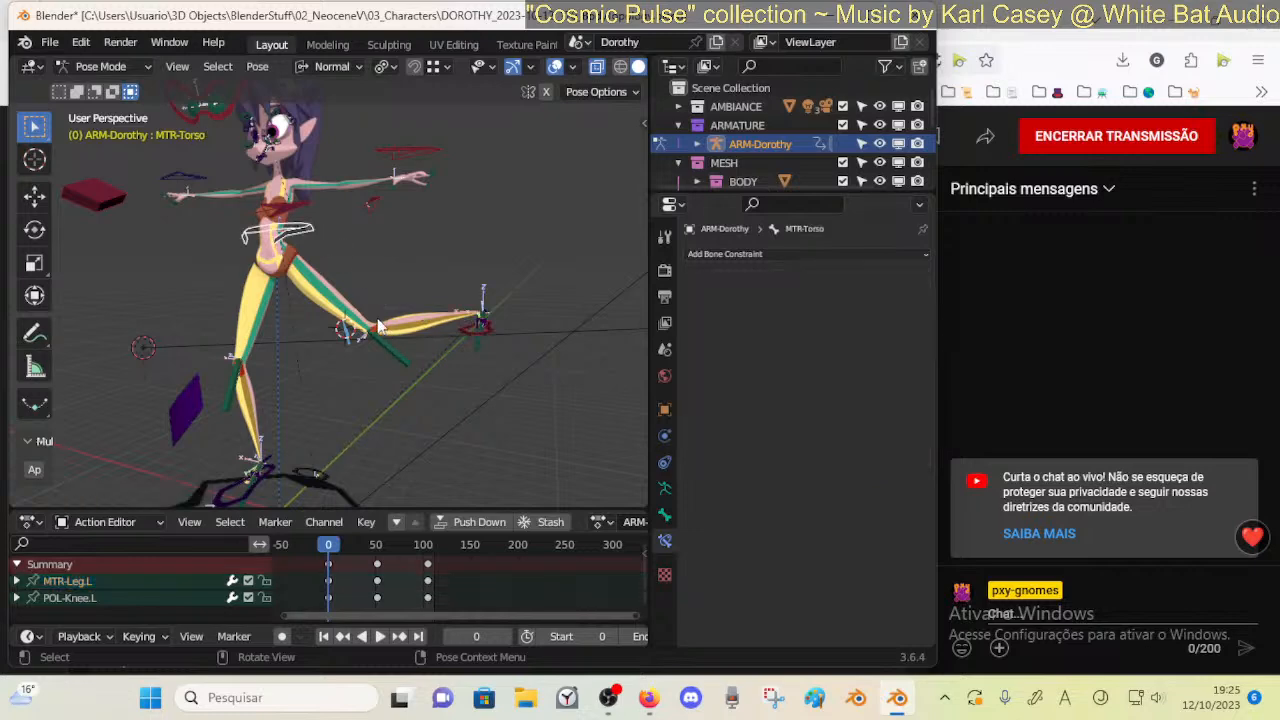
{"action": "left_click", "coordinate": [386, 337]}
{"action": "left_click", "coordinate": [416, 359]}
{"action": "key", "text": "r"}
{"action": "right_click", "coordinate": [480, 215]}
Change the transform pivot point, select CTL-Ankle.L and rotate it
{"action": "key", "text": "period"}
{"action": "left_click", "coordinate": [388, 179]}
{"action": "left_click", "coordinate": [383, 338]}
{"action": "left_click", "coordinate": [485, 345]}
{"action": "key", "text": "r"}
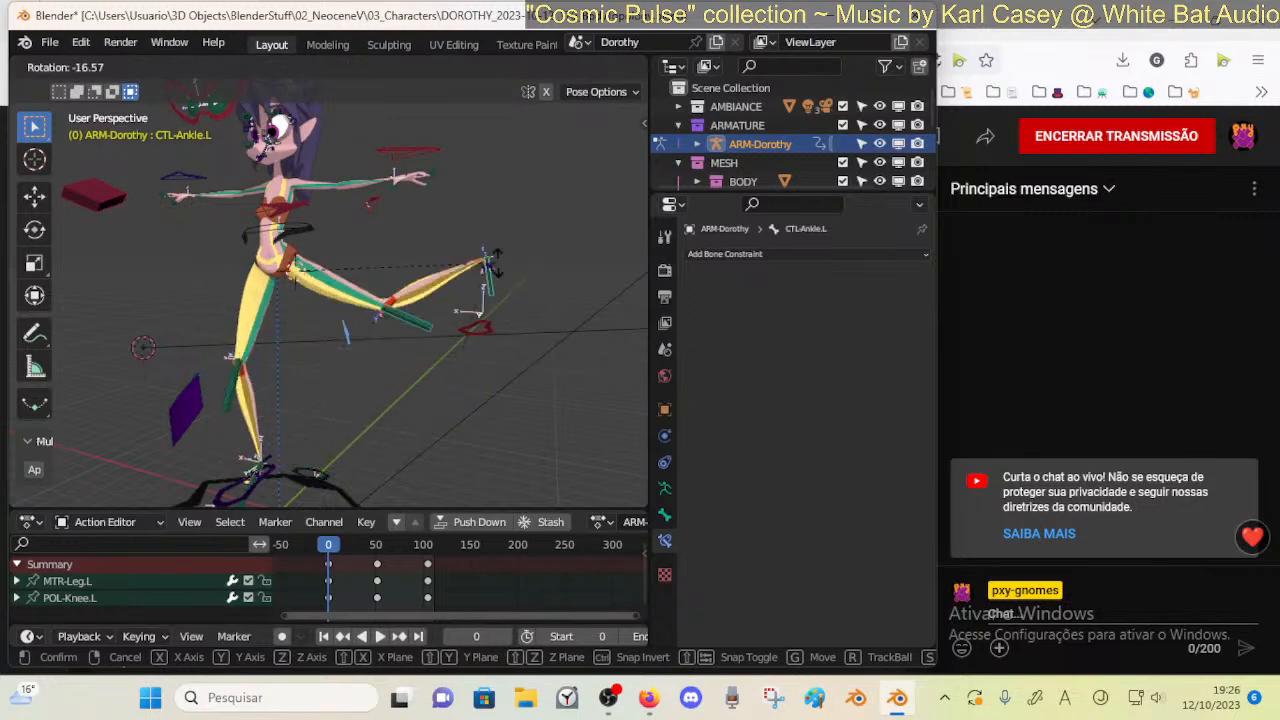
{"action": "left_click", "coordinate": [499, 290]}
Rotate CTL-Ankle.L freely with trackball rotation to test the lower leg
{"action": "middle_click_drag", "start_coordinate": [500, 289], "coordinate": [364, 340]}
{"action": "key", "text": "r"}
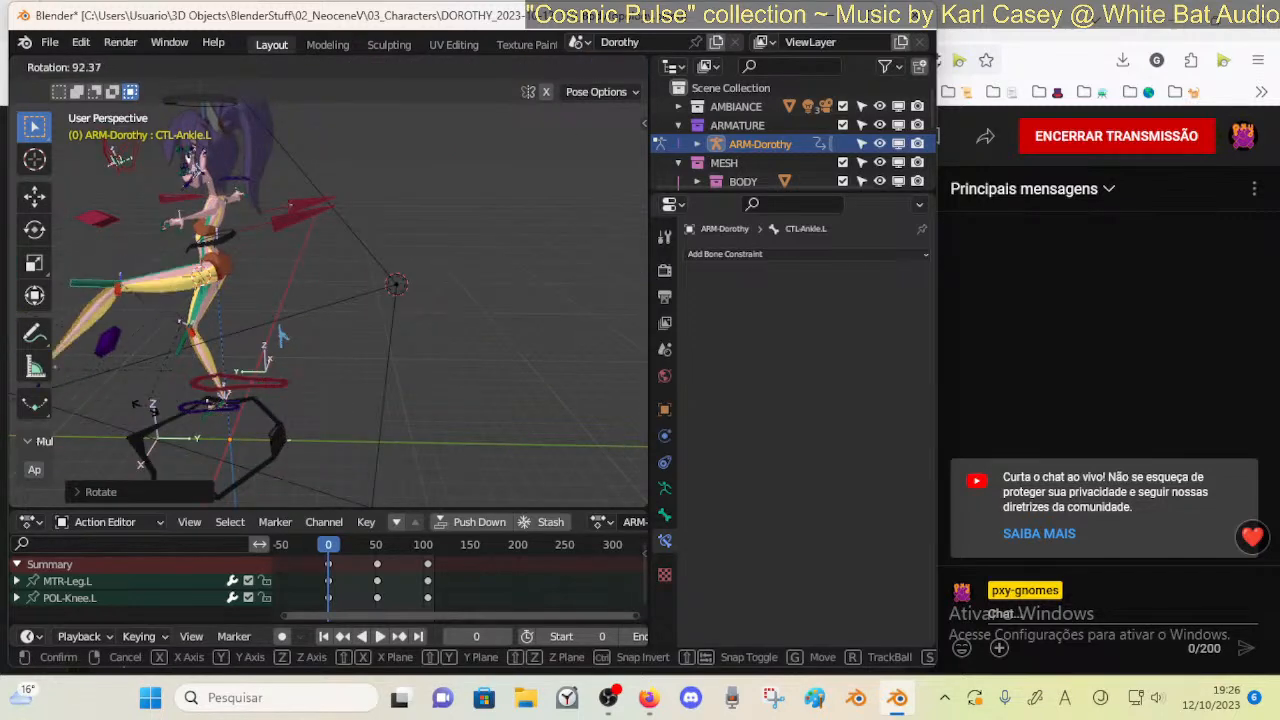
{"action": "middle_click_drag", "start_coordinate": [449, 303], "coordinate": [509, 265]}
{"action": "key", "text": "r"}
{"action": "key", "text": "r"}
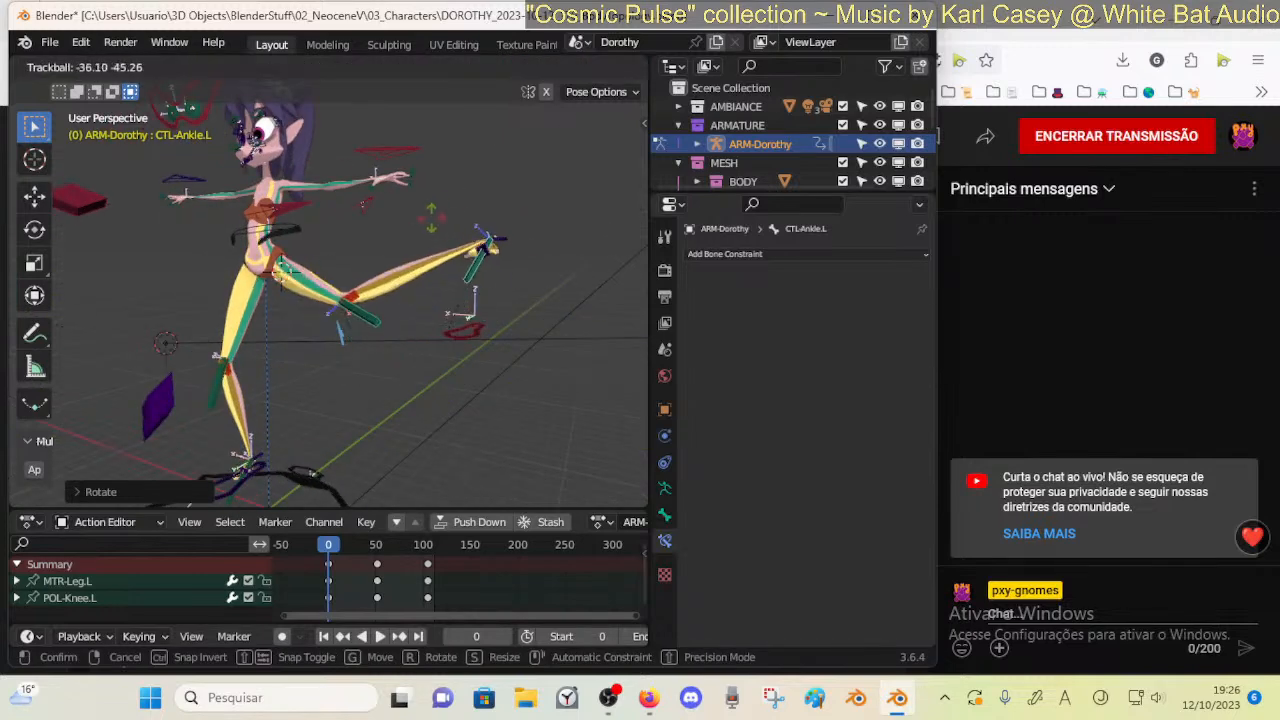
{"action": "left_click", "coordinate": [473, 297]}
Move MTR-Leg.L lower and closer to the standing leg
{"action": "left_click", "coordinate": [475, 338]}
{"action": "key", "text": "g"}
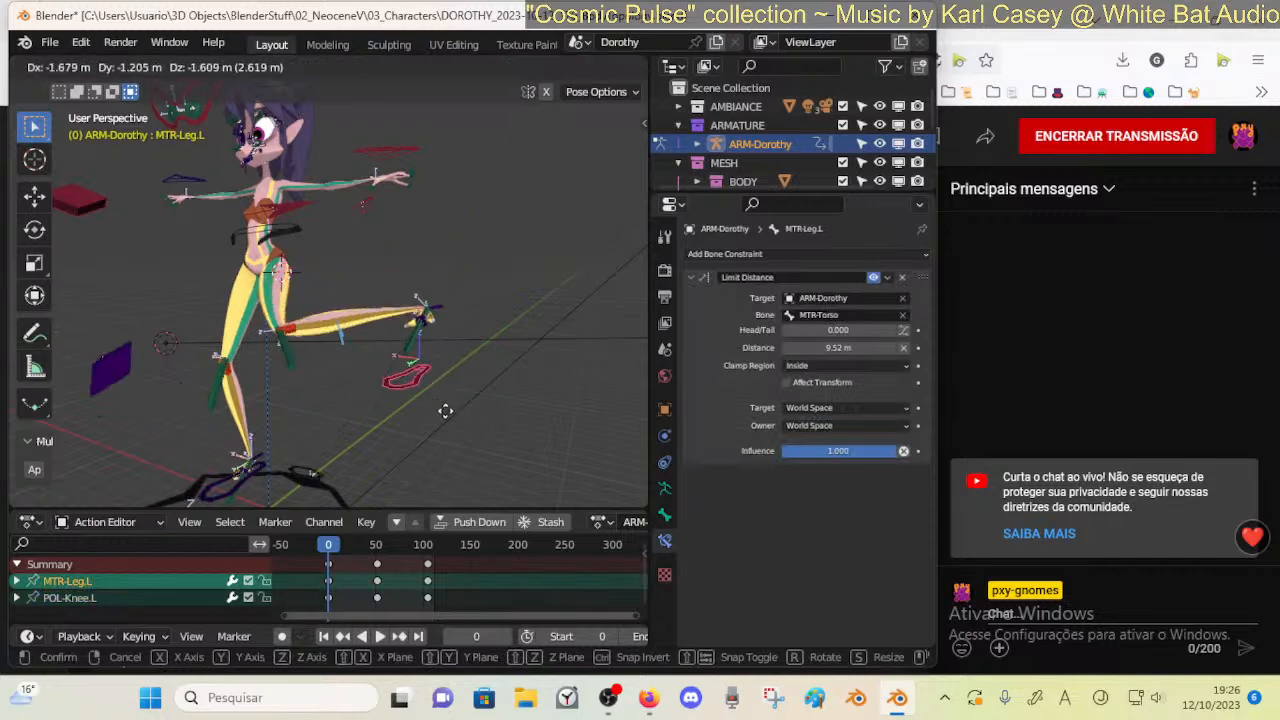
{"action": "left_click", "coordinate": [430, 434]}
Select CTL-Ankle.L and test moving it away from the leg control, cancelling the last move
{"action": "left_click", "coordinate": [419, 364]}
{"action": "middle_click_drag", "start_coordinate": [420, 366], "coordinate": [437, 320]}
{"action": "key", "text": "g"}
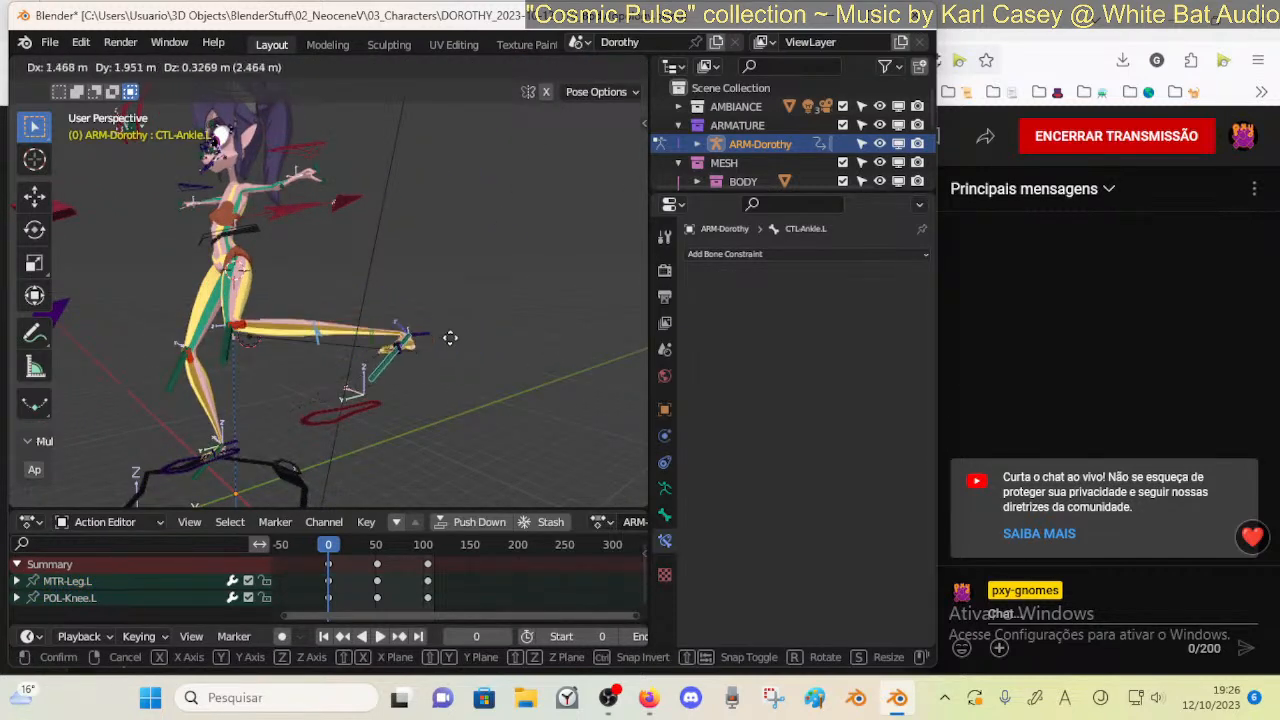
{"action": "left_click", "coordinate": [447, 341]}
{"action": "key", "text": "g"}
{"action": "right_click", "coordinate": [477, 337]}
Test rotating CTL-Ankle.L about X and change the transform pivot point
{"action": "key", "text": "r"}
{"action": "key", "text": "x"}
{"action": "left_click", "coordinate": [428, 311]}
{"action": "key", "text": "period"}
{"action": "left_click", "coordinate": [420, 297]}
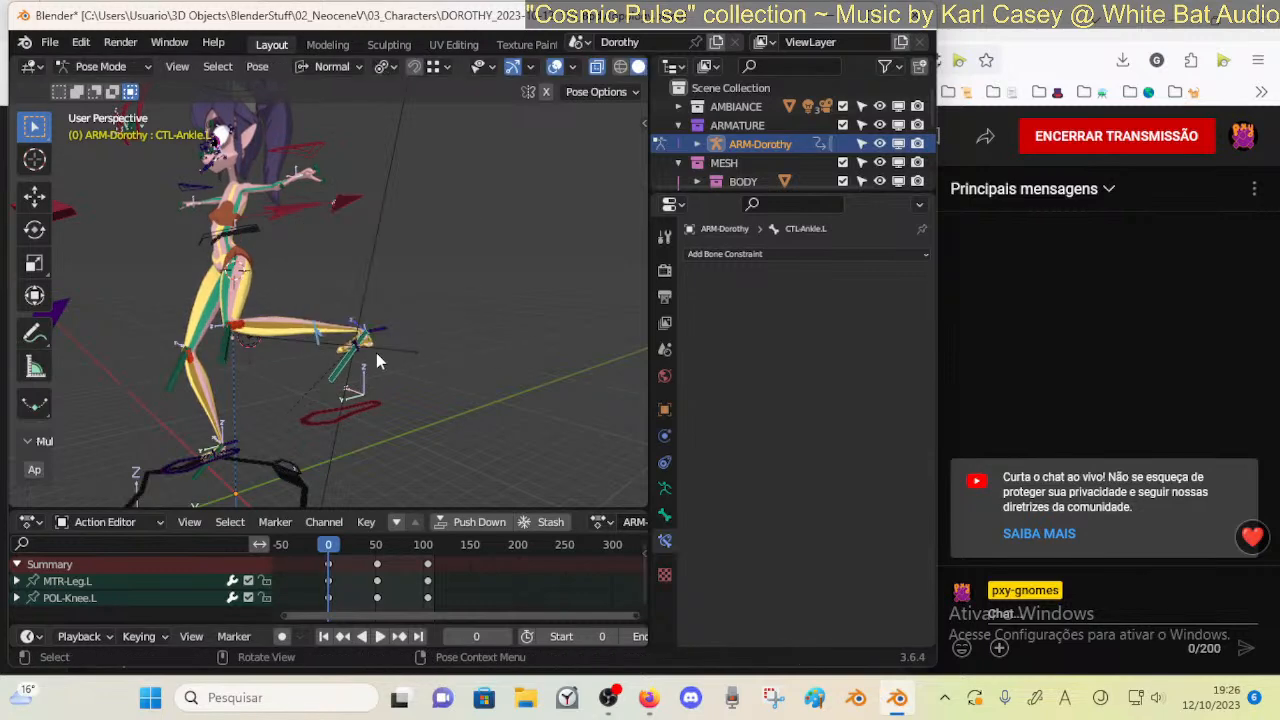
Rotate CTL-Ankle.L about the X axis and move it back to straighten the leg
{"action": "key", "text": "r"}
{"action": "key", "text": "x"}
{"action": "left_click", "coordinate": [410, 361]}
{"action": "key", "text": "g"}
{"action": "left_click", "coordinate": [520, 342]}
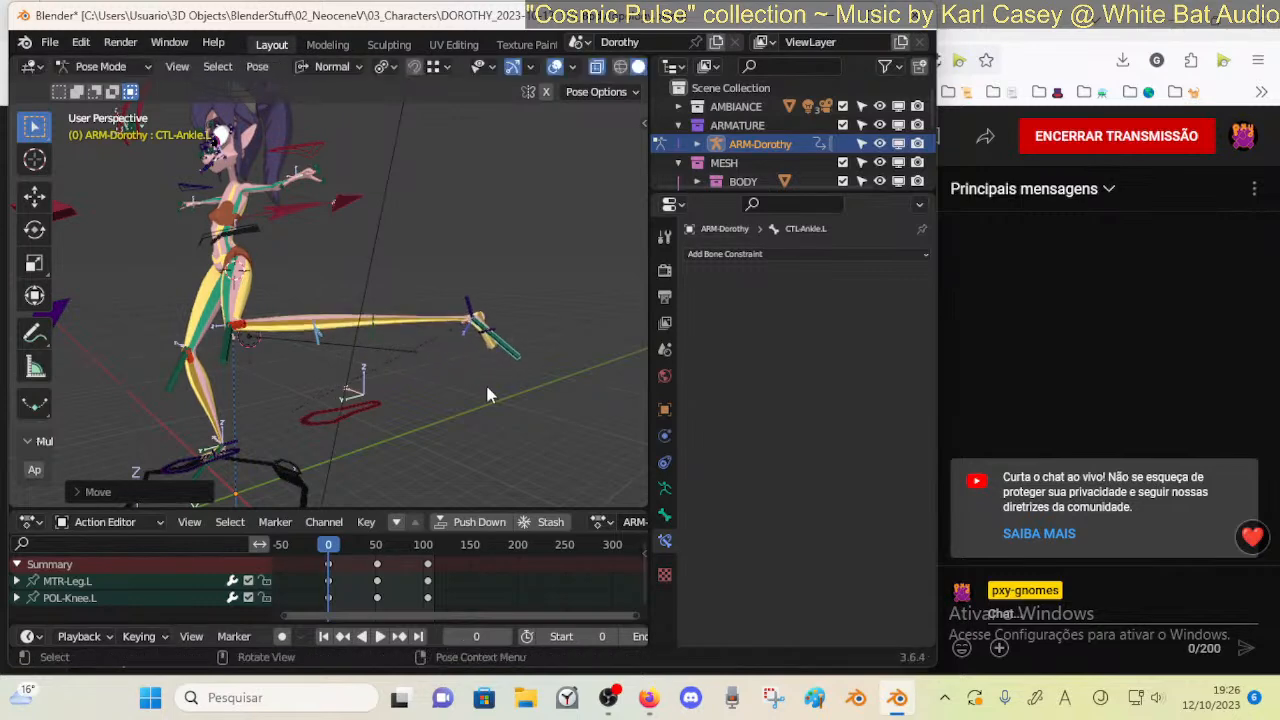
Snap the 3D cursor to MAP-Ankle.002.L and snap CTL-Ankle.L to the cursor
{"action": "middle_click_drag", "start_coordinate": [399, 354], "coordinate": [397, 337], "text": "ctrl"}
{"action": "scroll", "coordinate": [423, 360], "scroll_direction": "up", "scroll_amount": 2}
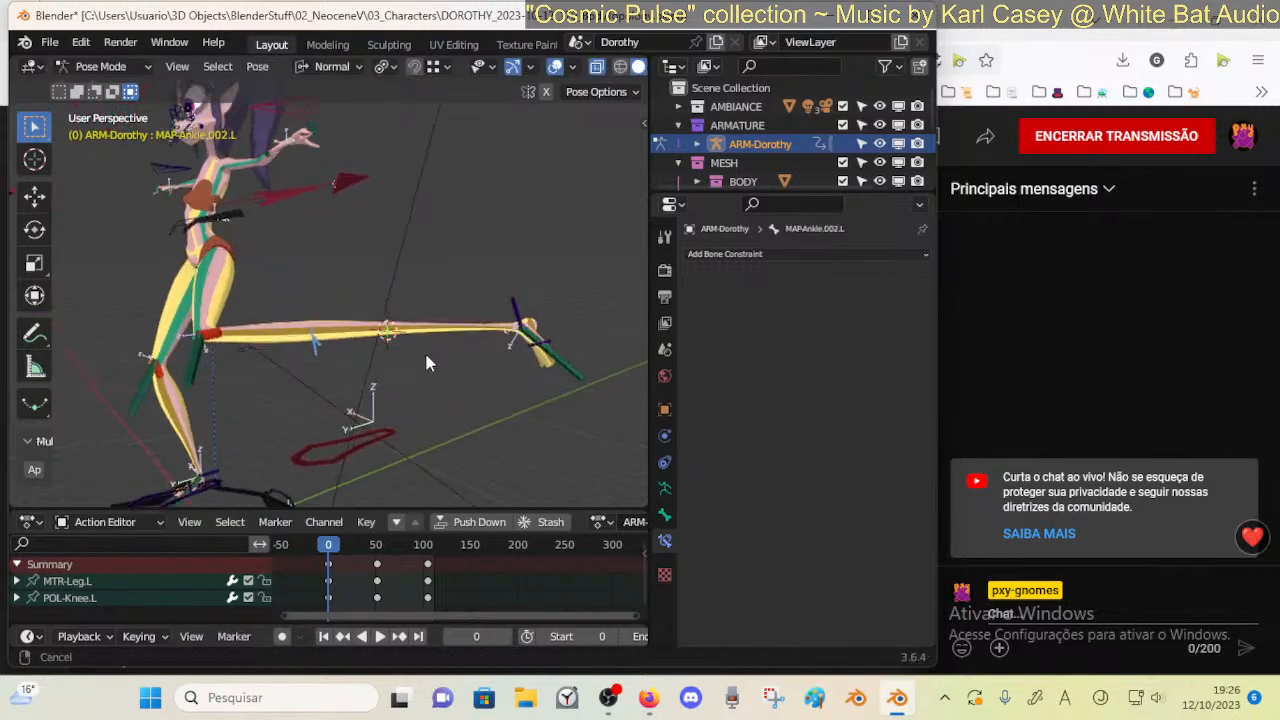
{"action": "key", "text": "shift+s"}
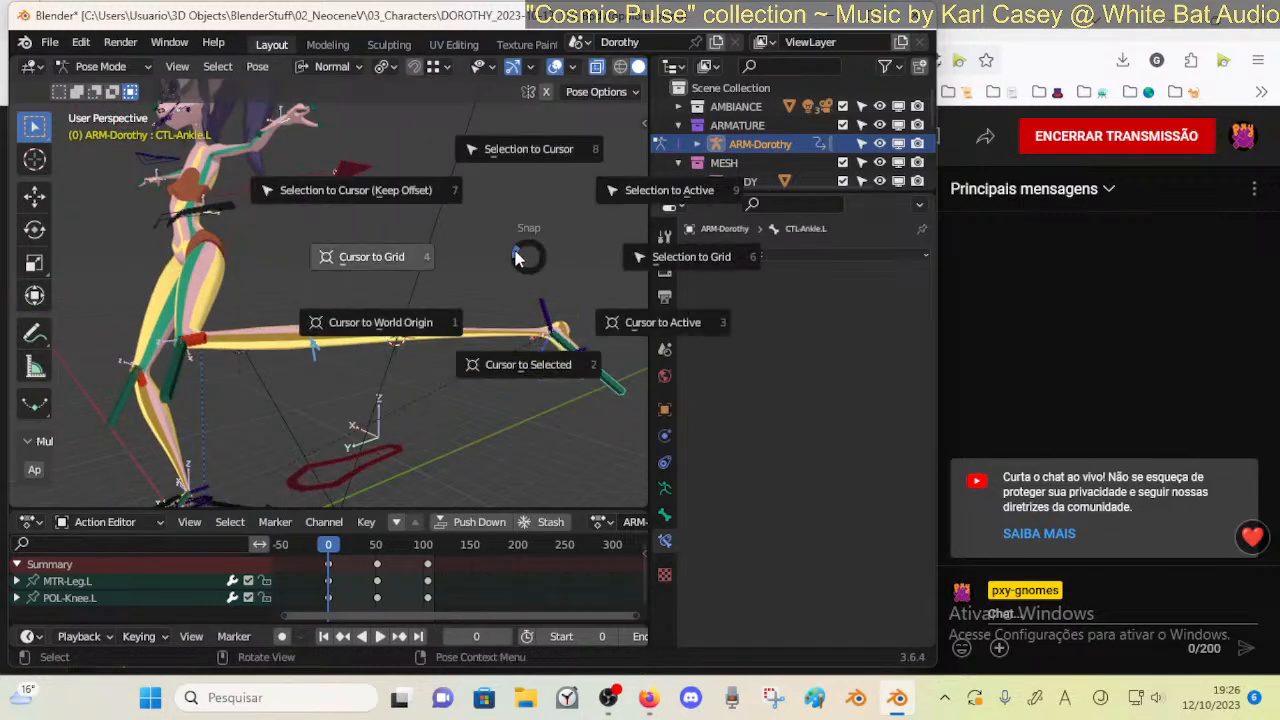
{"action": "key", "text": "8"}
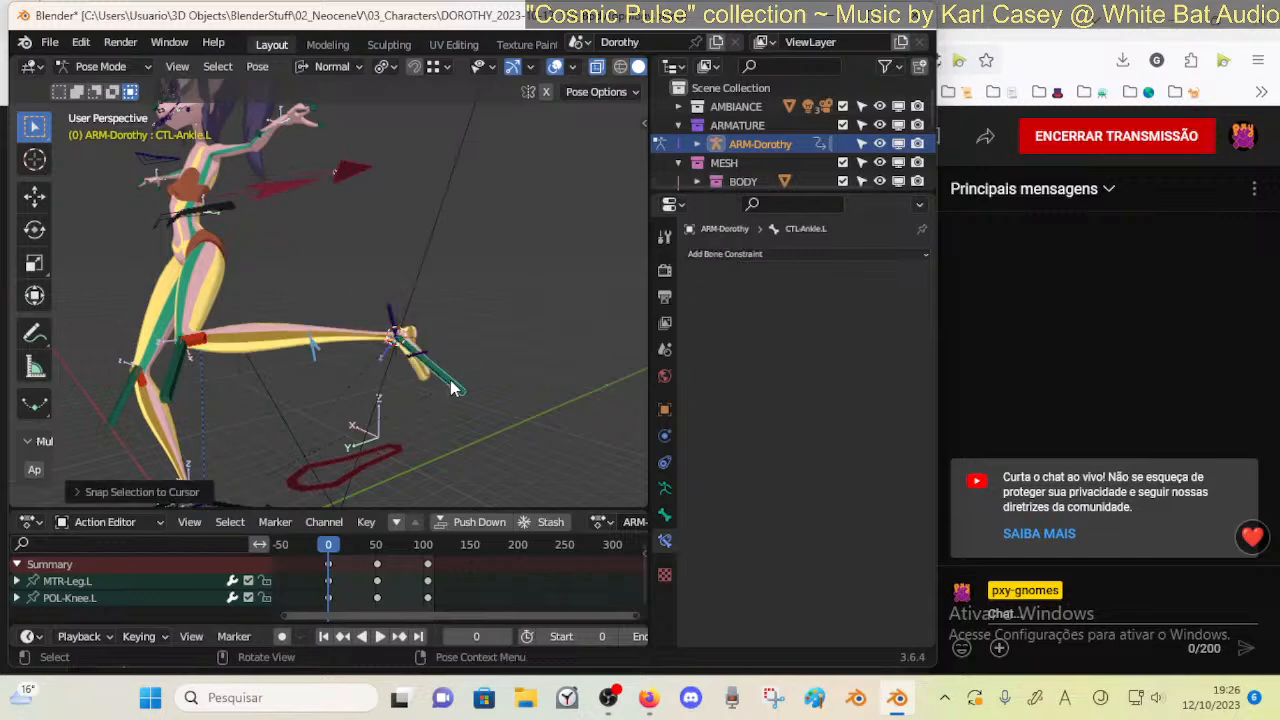
Raise CTL-Ankle.L away from the body and repeat the snap through the 3D cursor to the stretched leg's middle bone
{"action": "key", "text": "g"}
{"action": "left_click", "coordinate": [580, 259]}
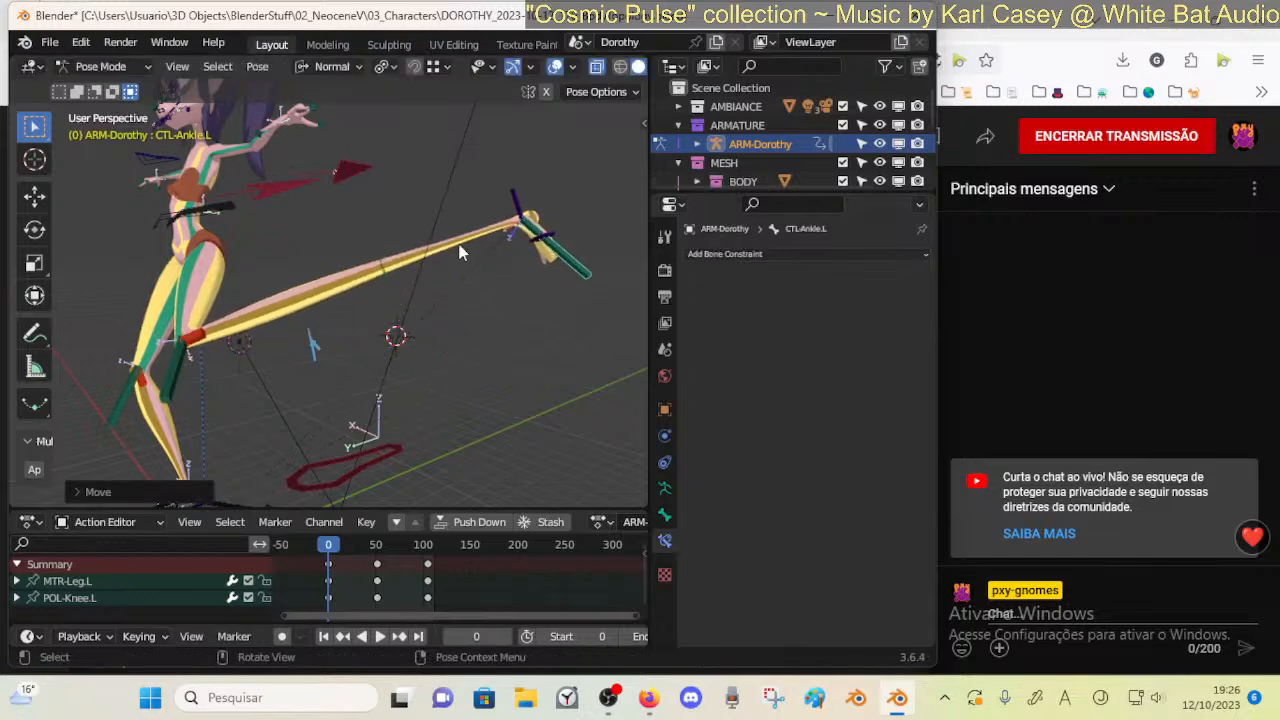
{"action": "left_click", "coordinate": [379, 277]}
{"action": "key", "text": "shift+s"}
{"action": "key", "text": "2"}
{"action": "key", "text": "shift+s"}
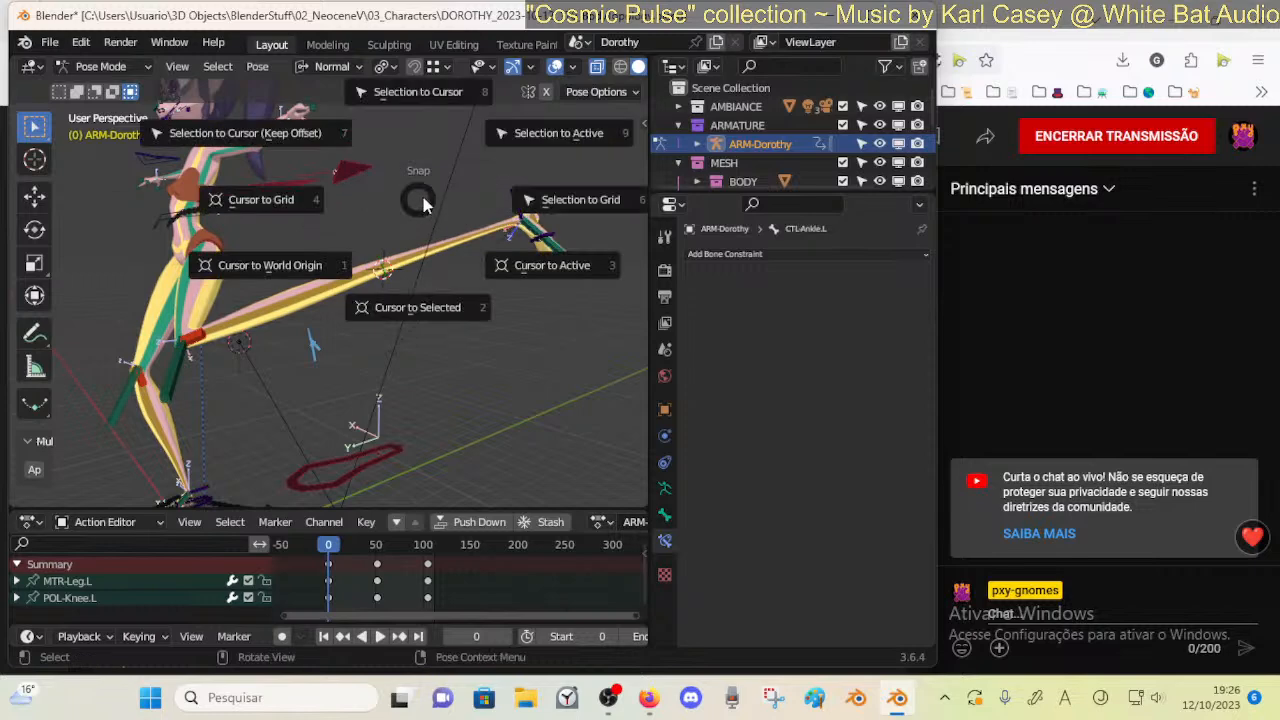
{"action": "key", "text": "8"}
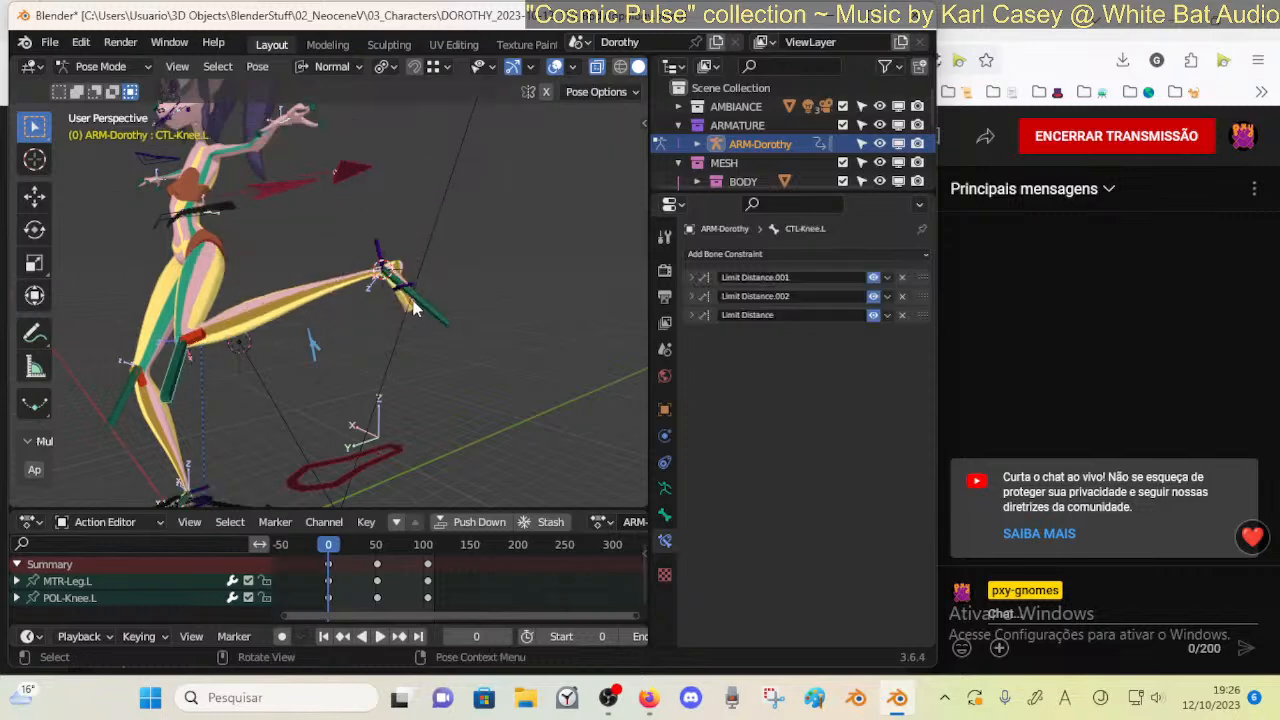
Test moving CTL-Ankle.L toward the body and rotating it about X, leaving the knee bent and the foot raised
{"action": "key", "text": "g"}
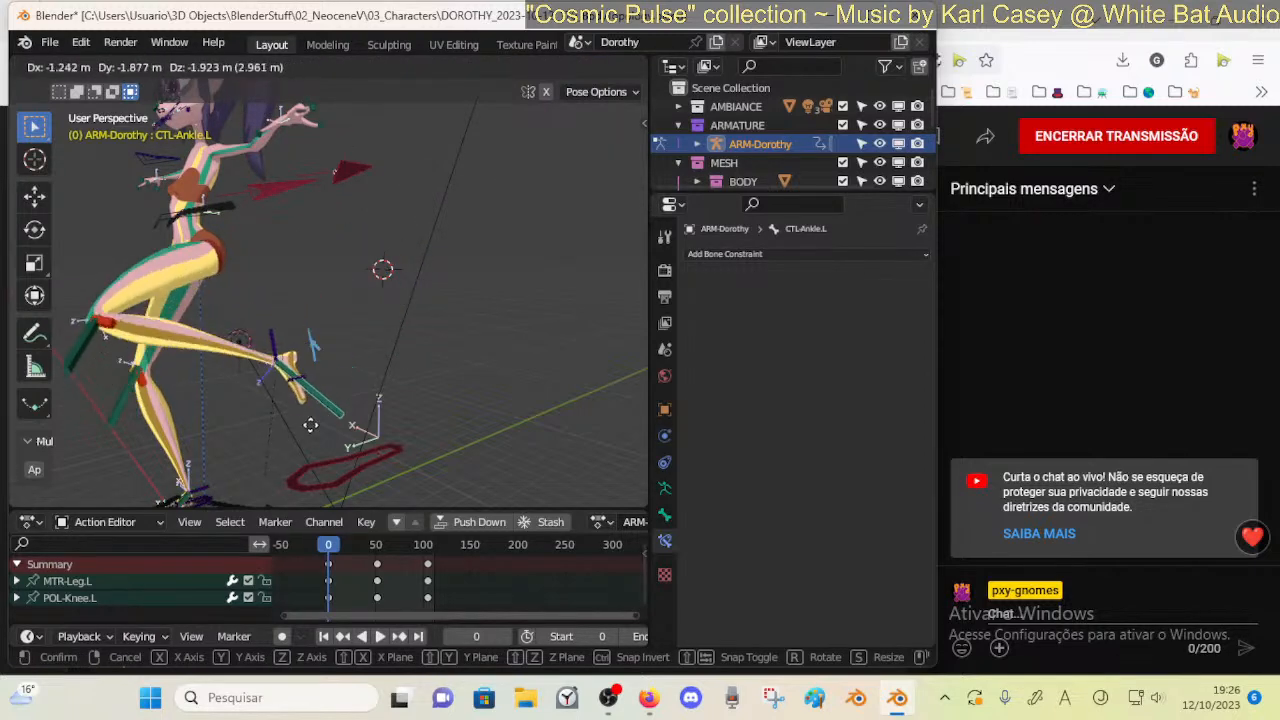
{"action": "left_click", "coordinate": [390, 380]}
{"action": "key", "text": "r"}
{"action": "key", "text": "x"}
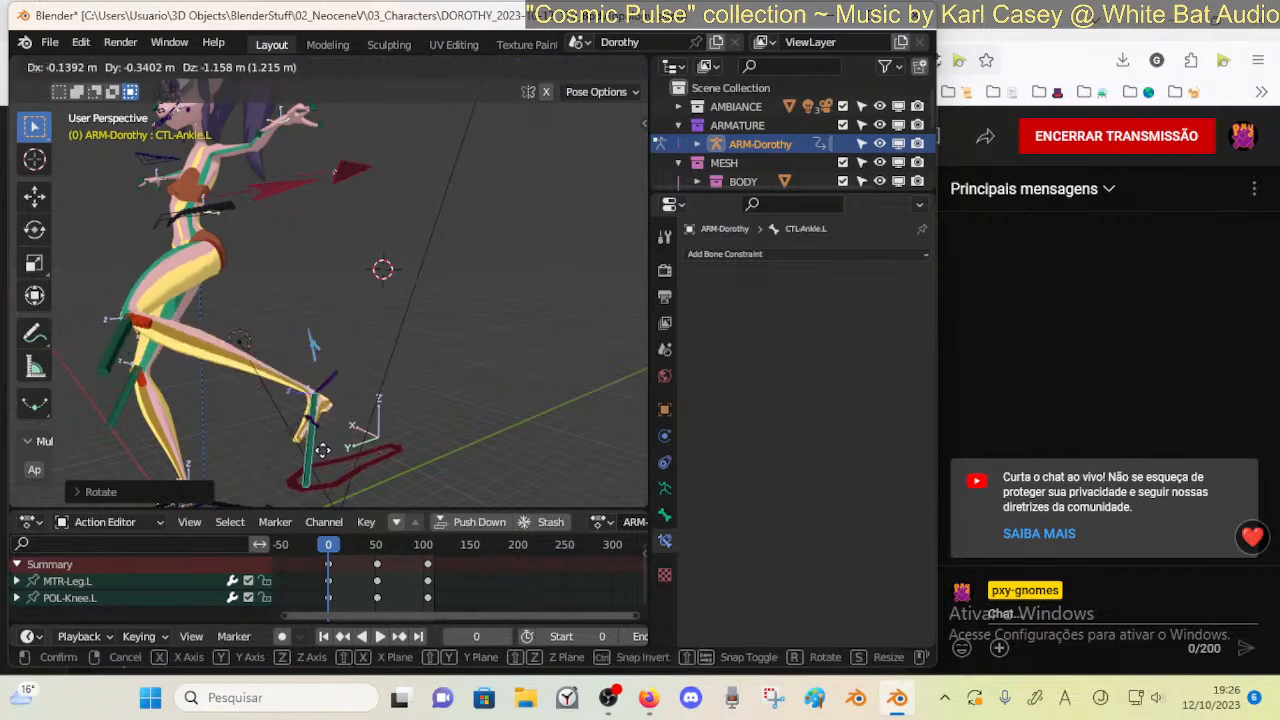
{"action": "left_click", "coordinate": [335, 393]}
{"action": "middle_click_drag", "start_coordinate": [335, 393], "coordinate": [330, 354]}
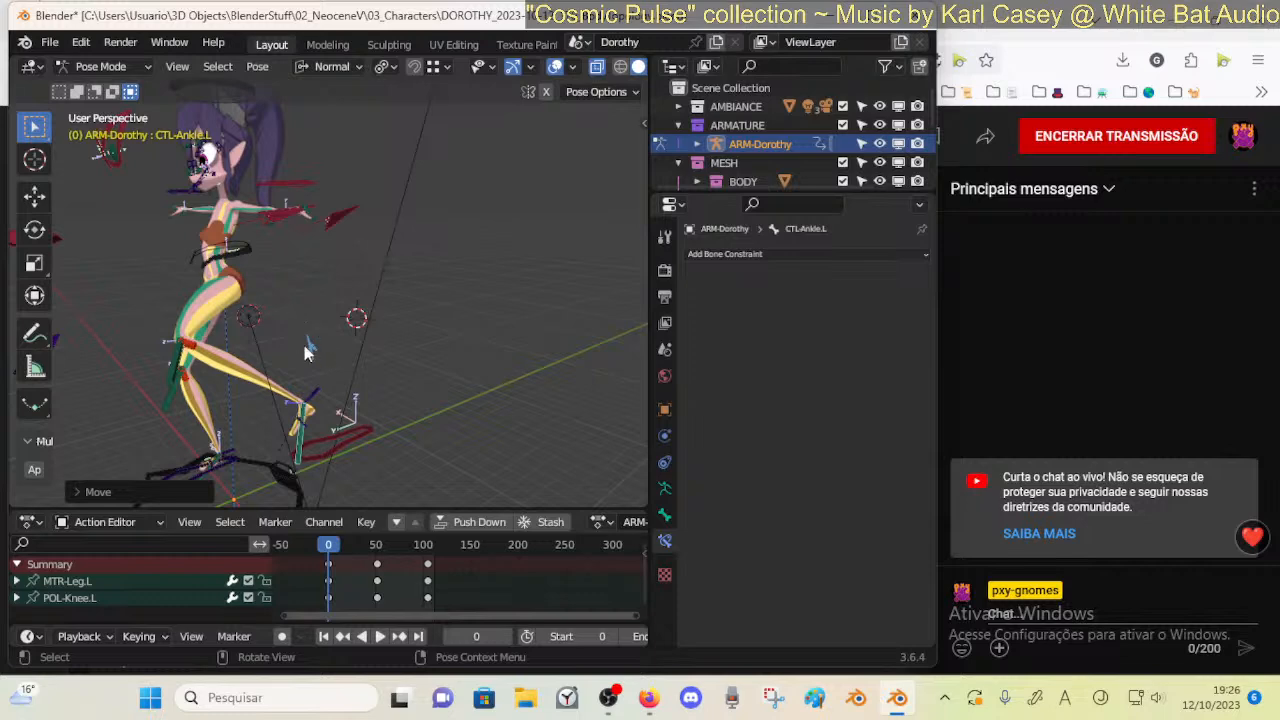
{"action": "key", "text": "g"}
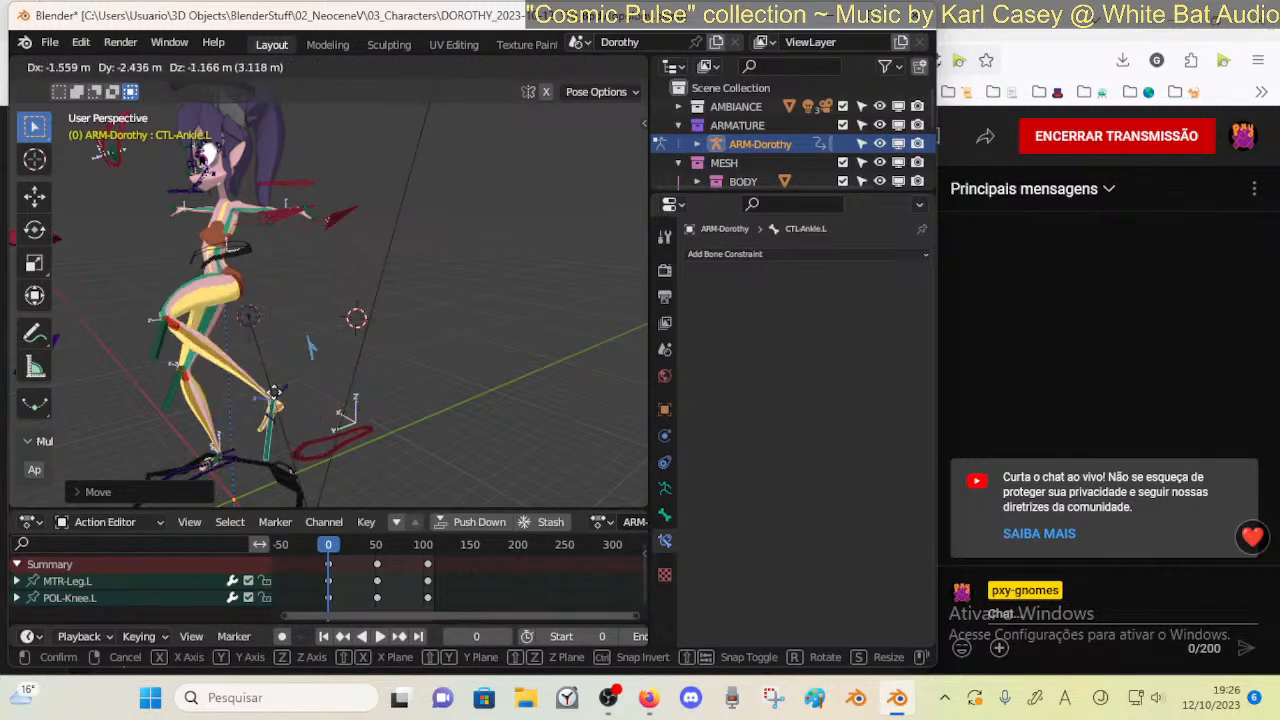
{"action": "left_click", "coordinate": [310, 302]}
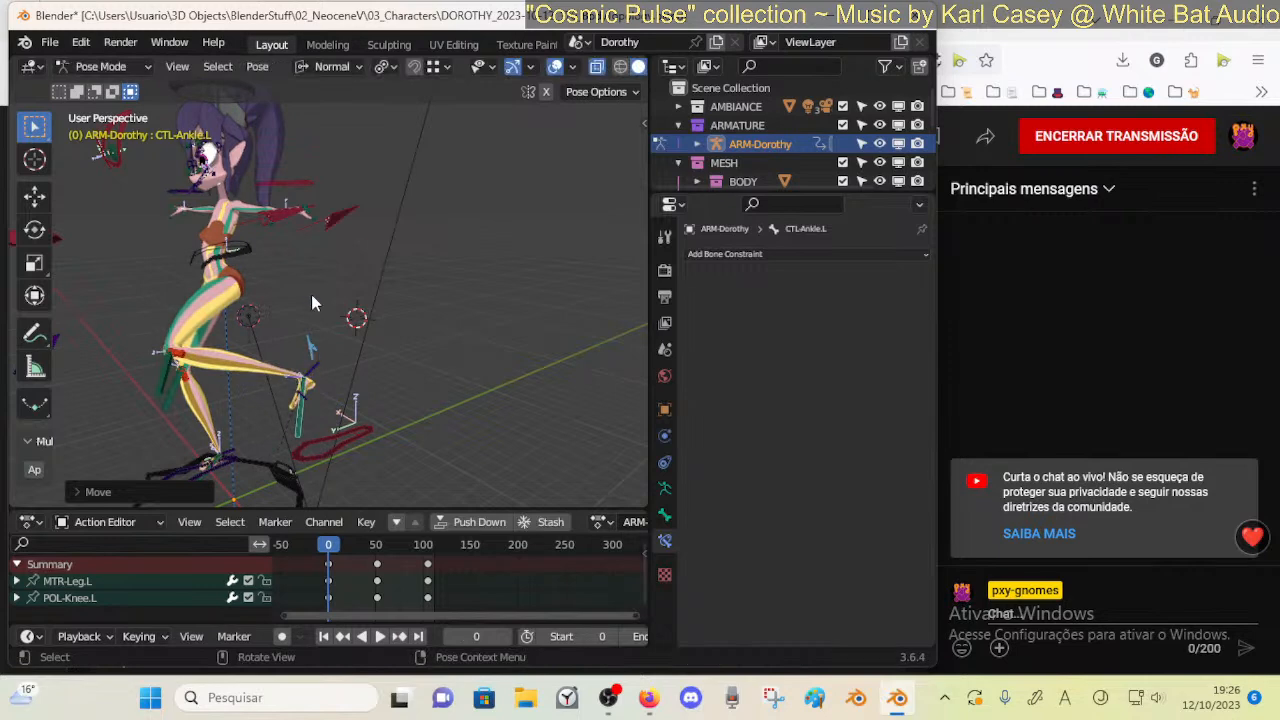
Review the Blender system console log from its beginning and return to the 3D viewport
{"action": "key", "text": "alt+Tab"}
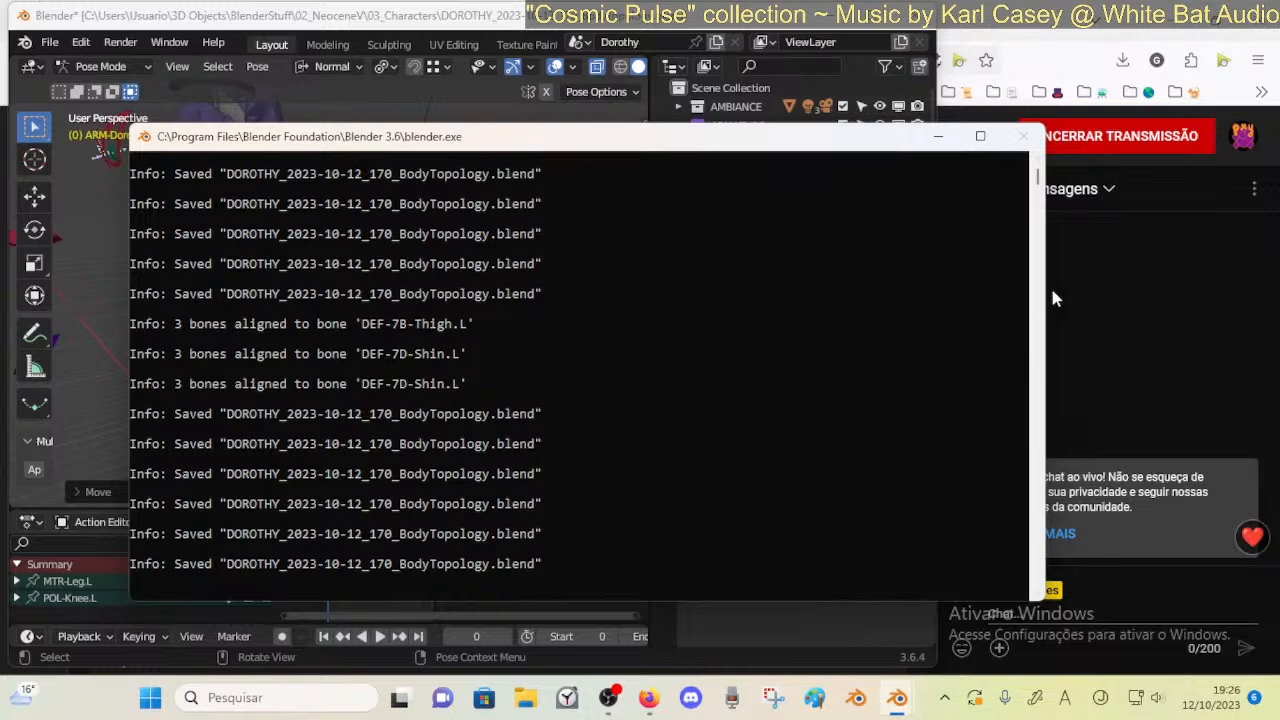
{"action": "mouse_move", "coordinate": [1038, 174]}
{"action": "left_mouse_down"}
{"action": "mouse_move", "coordinate": [1036, 216]}
{"action": "mouse_move", "coordinate": [1030, 180]}
{"action": "left_mouse_up"}
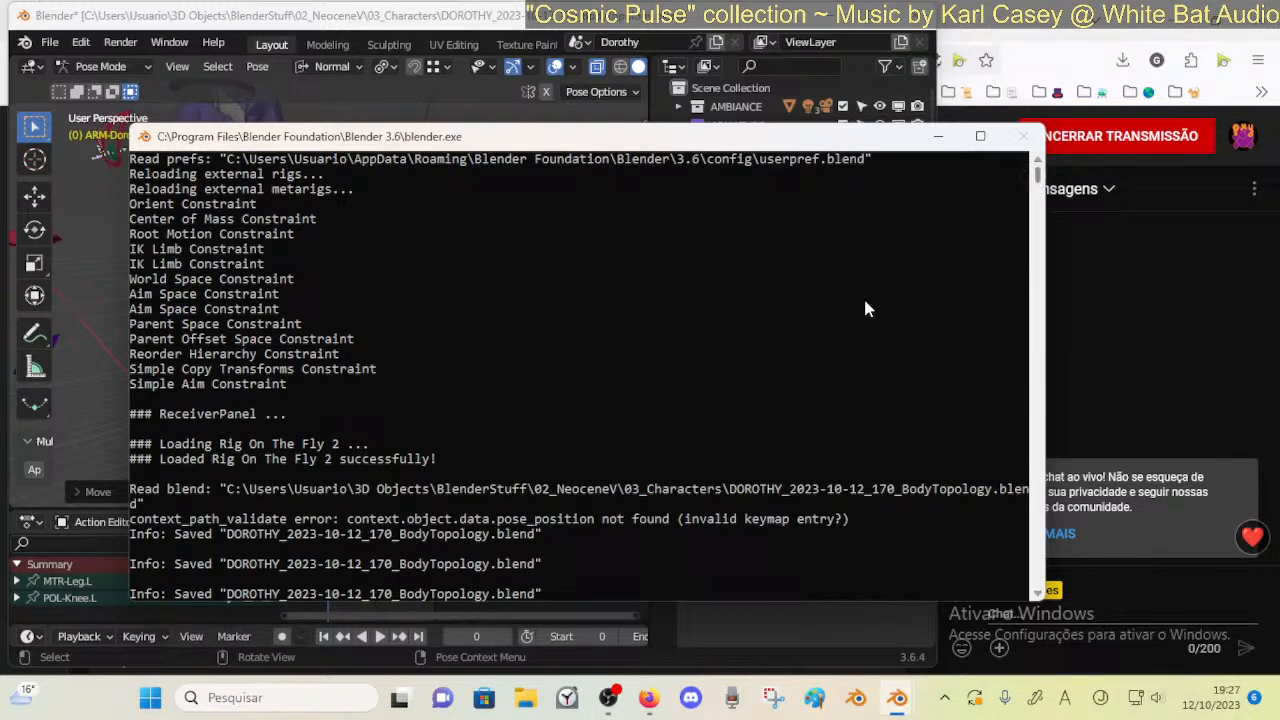
{"action": "left_click_drag", "start_coordinate": [1040, 177], "coordinate": [1043, 174]}
{"action": "left_click_drag", "start_coordinate": [970, 150], "coordinate": [979, 86]}
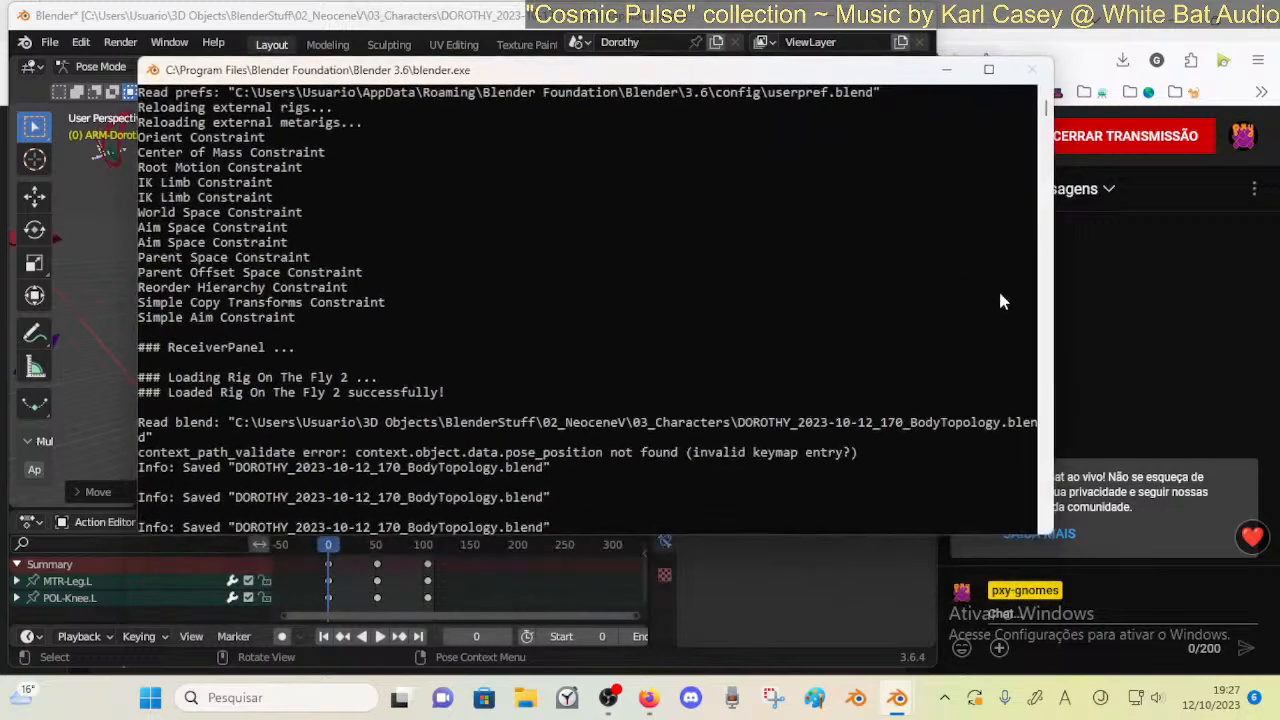
{"action": "left_click_drag", "start_coordinate": [1048, 109], "coordinate": [1047, 105]}
{"action": "left_click", "coordinate": [416, 56]}
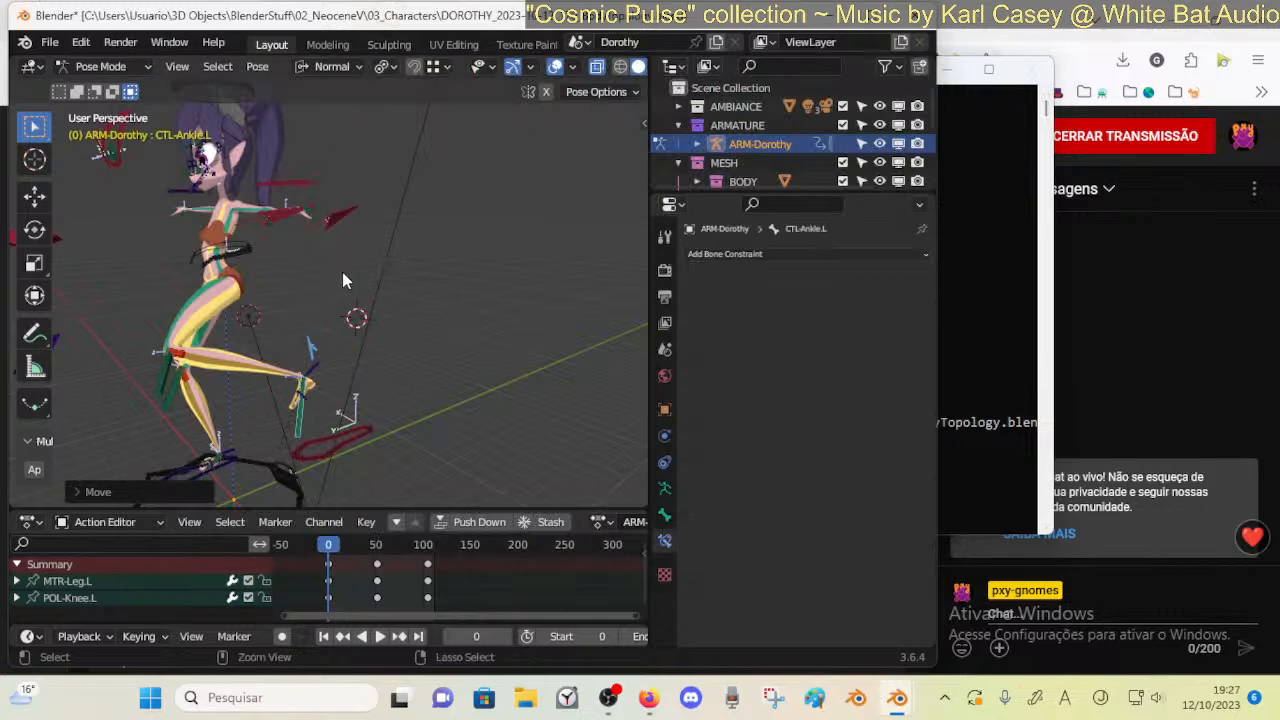
Test the left leg by moving MTR-Leg.L around the body from several viewing angles, ending out to the side
{"action": "middle_click_drag", "start_coordinate": [333, 334], "coordinate": [382, 264], "text": "shift"}
{"action": "left_click", "coordinate": [350, 376]}
{"action": "key", "text": "g"}
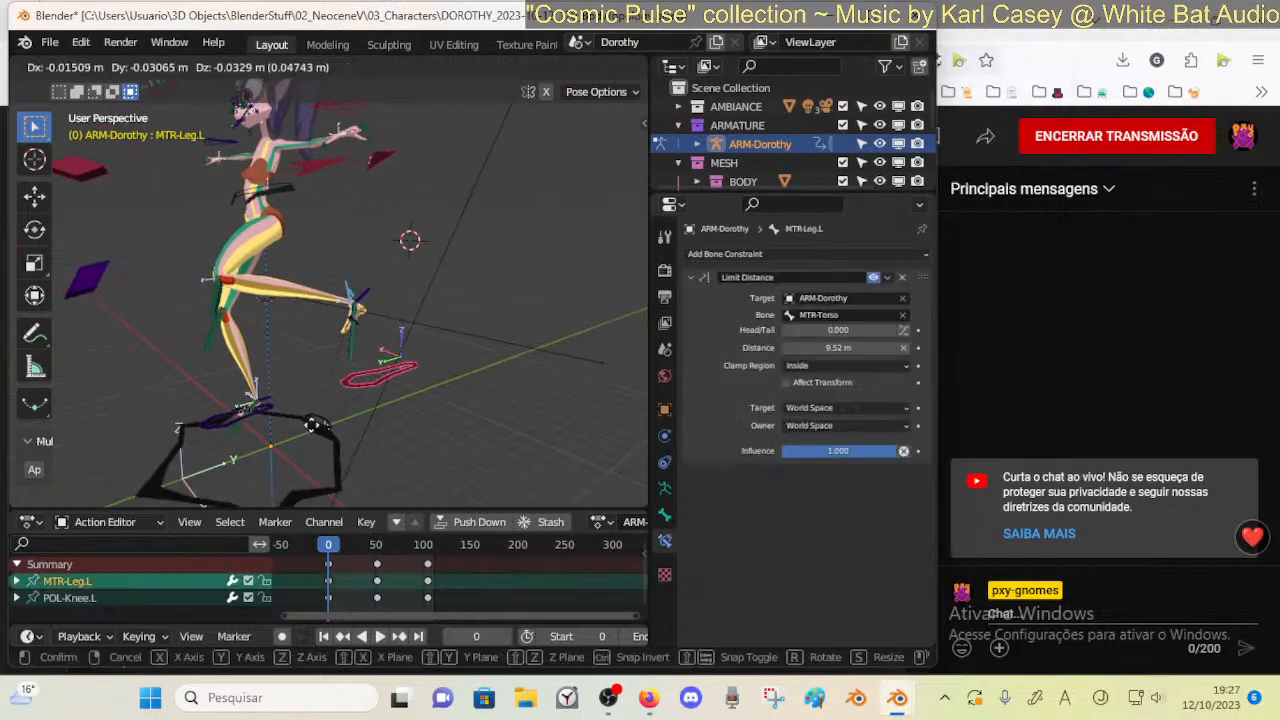
{"action": "left_click", "coordinate": [309, 409]}
{"action": "middle_click_drag", "start_coordinate": [309, 409], "coordinate": [399, 401]}
{"action": "key", "text": "g"}
{"action": "left_click", "coordinate": [211, 392]}
{"action": "key", "text": "g"}
{"action": "left_click", "coordinate": [474, 327]}
{"action": "middle_click_drag", "start_coordinate": [474, 327], "coordinate": [348, 316]}
{"action": "key", "text": "g"}
{"action": "left_click", "coordinate": [274, 300]}
{"action": "middle_click_drag", "start_coordinate": [274, 300], "coordinate": [425, 337]}
{"action": "key", "text": "g"}
{"action": "left_click", "coordinate": [374, 343]}
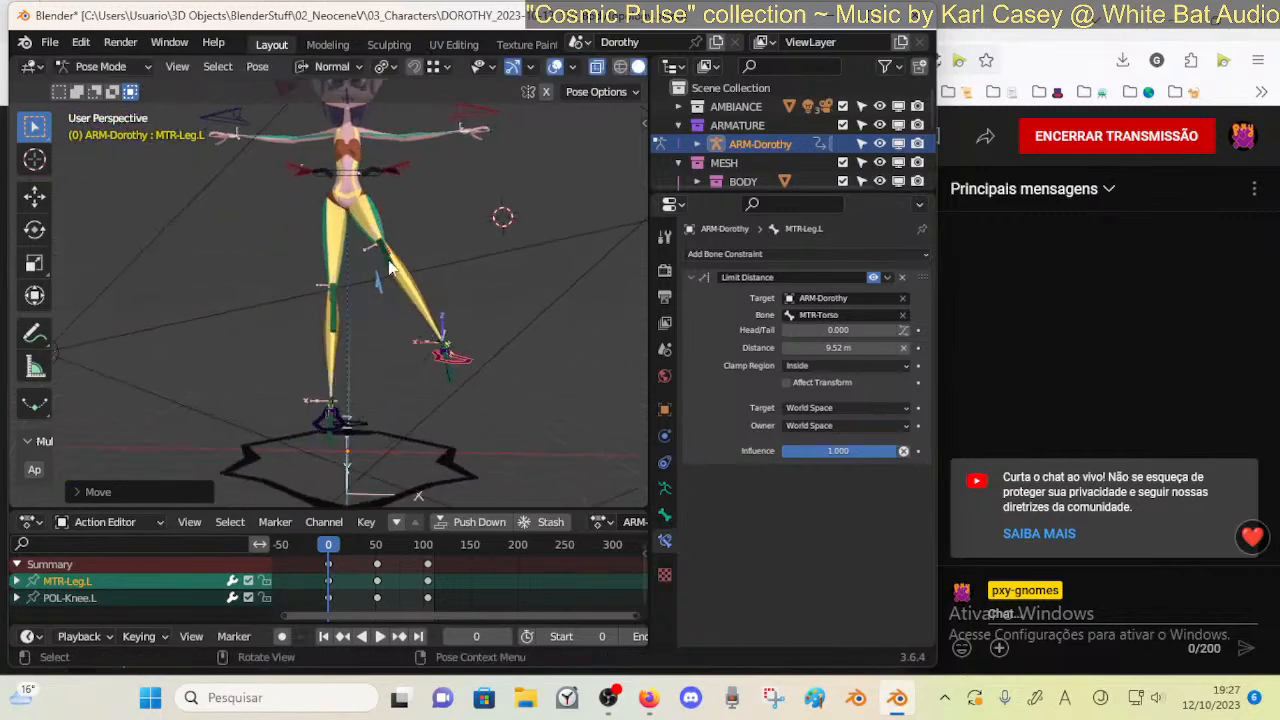
Select CTL-Knee.L and test how moving it deforms the left thigh and shin
{"action": "left_click", "coordinate": [393, 261]}
{"action": "key", "text": "g"}
{"action": "left_click", "coordinate": [475, 238]}
{"action": "key", "text": "g"}
{"action": "left_click", "coordinate": [465, 257]}
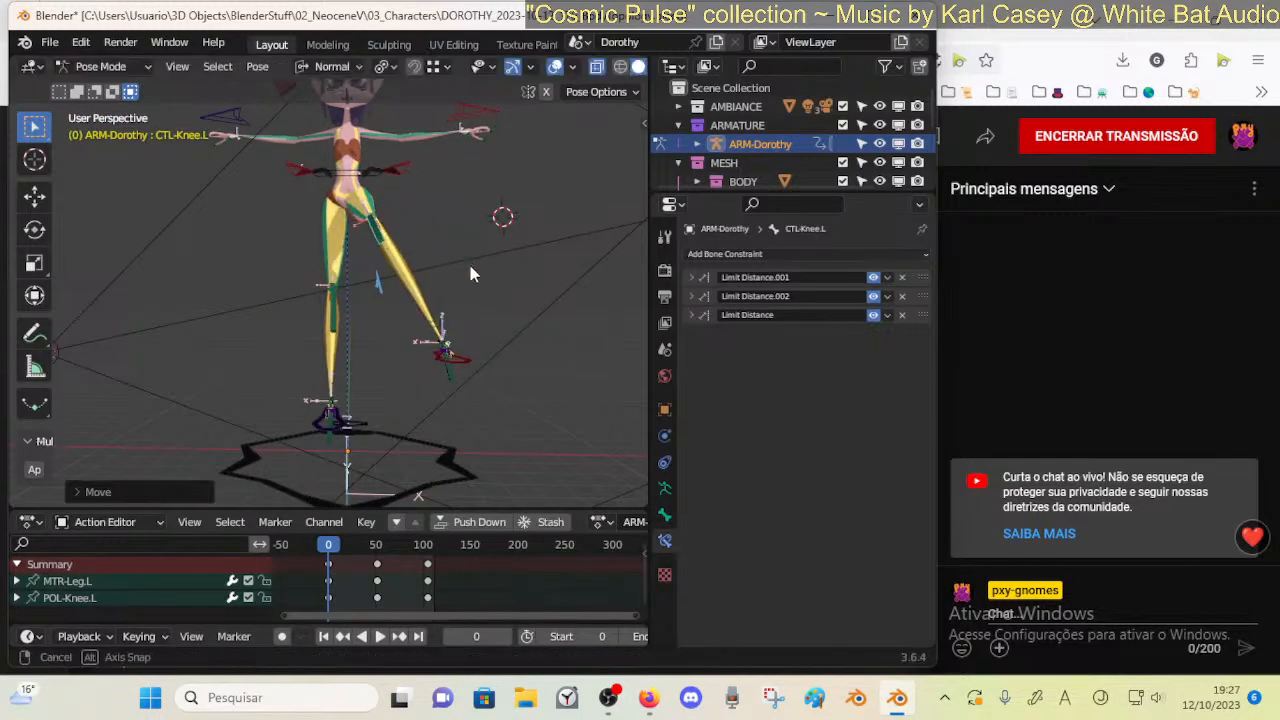
{"action": "middle_click_drag", "start_coordinate": [465, 257], "coordinate": [448, 264]}
{"action": "key", "text": "g"}
{"action": "left_click", "coordinate": [447, 292]}
Test moving MTR-Leg.L beside the standing leg and reset the pose of the whole rig
{"action": "left_click", "coordinate": [456, 364]}
{"action": "middle_click_drag", "start_coordinate": [456, 364], "coordinate": [397, 340]}
{"action": "key", "text": "g"}
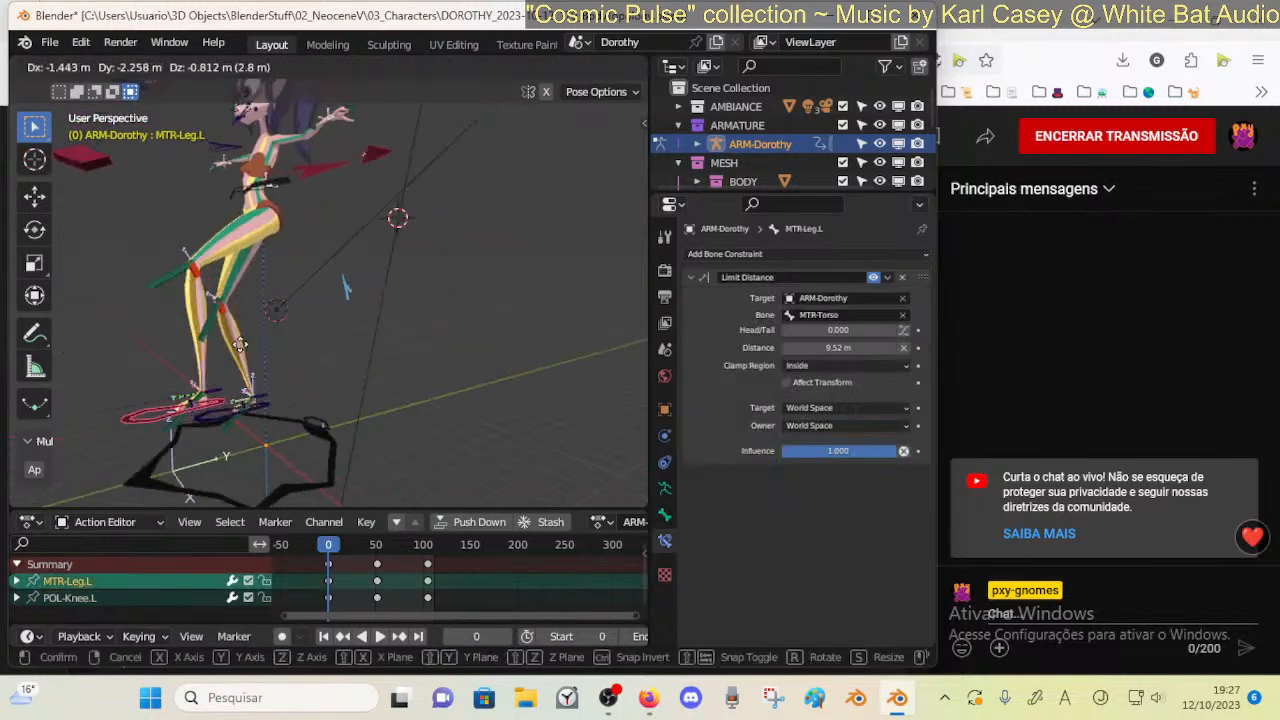
{"action": "left_click", "coordinate": [346, 290]}
{"action": "mouse_move", "coordinate": [346, 290]}
{"action": "middle_mouse_down"}
{"action": "mouse_move", "coordinate": [337, 375]}
{"action": "mouse_move", "coordinate": [291, 322]}
{"action": "mouse_move", "coordinate": [355, 307]}
{"action": "middle_mouse_up"}
{"action": "left_click", "coordinate": [358, 305]}
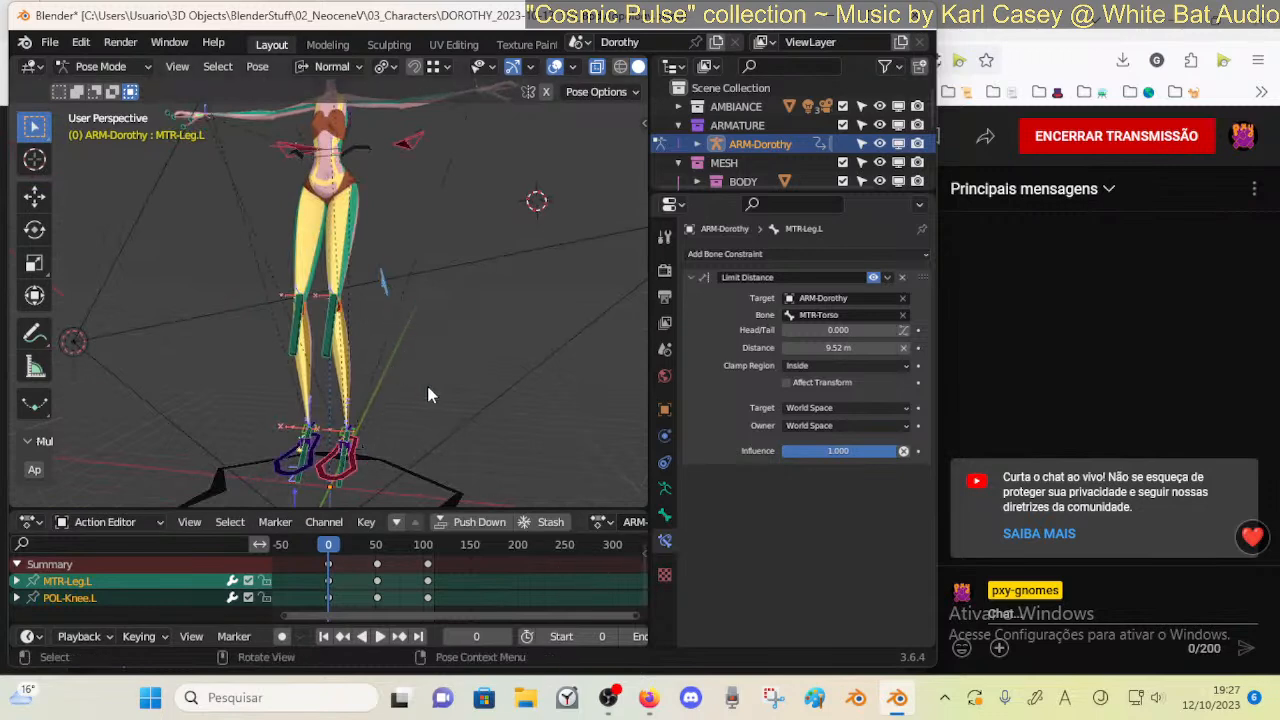
Test lifting MTR-Leg.L, rotating it about X and moving it around, undoing the last move
{"action": "middle_click_drag", "start_coordinate": [440, 396], "coordinate": [371, 383]}
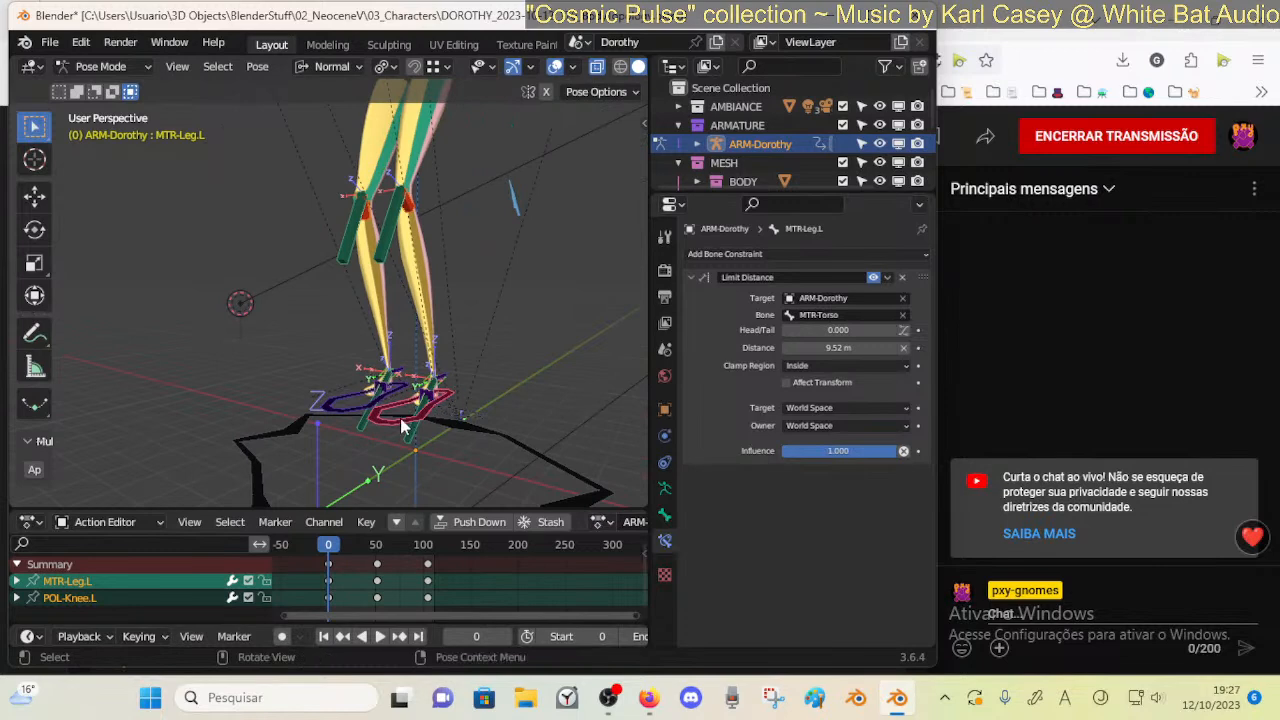
{"action": "key", "text": "g"}
{"action": "left_click", "coordinate": [549, 308]}
{"action": "middle_click_drag", "start_coordinate": [549, 308], "coordinate": [406, 396]}
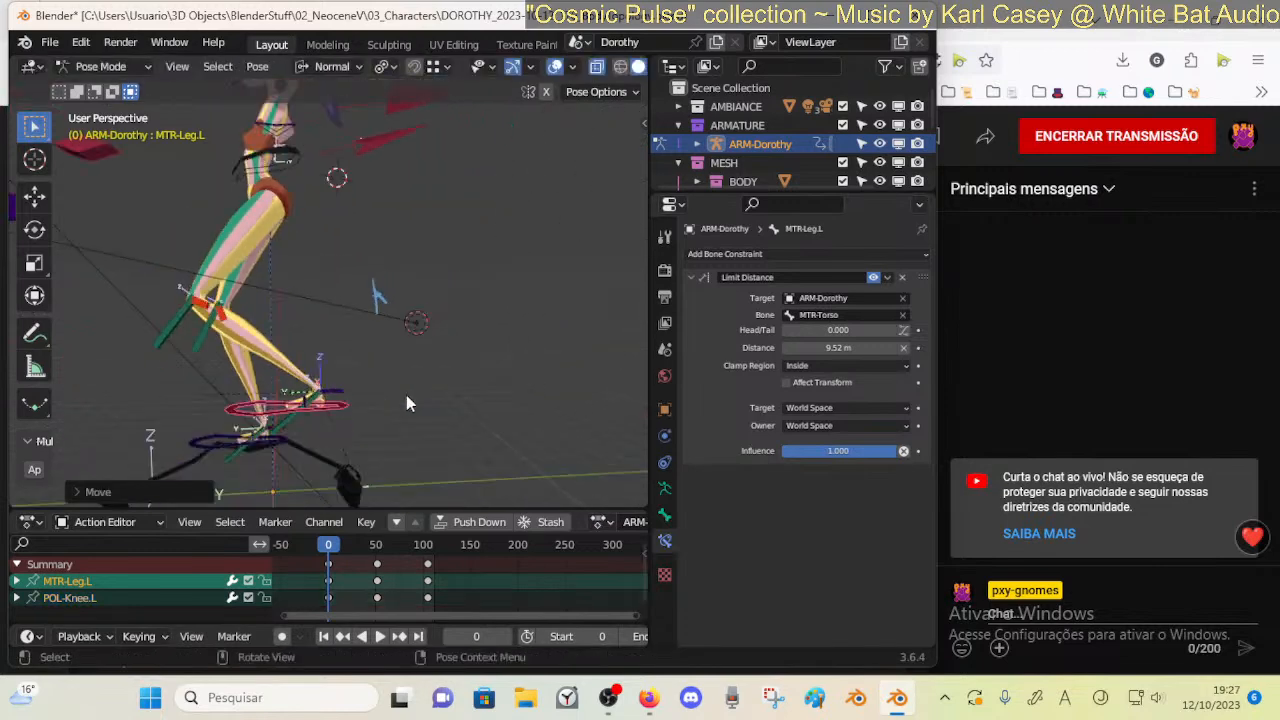
{"action": "key", "text": "r"}
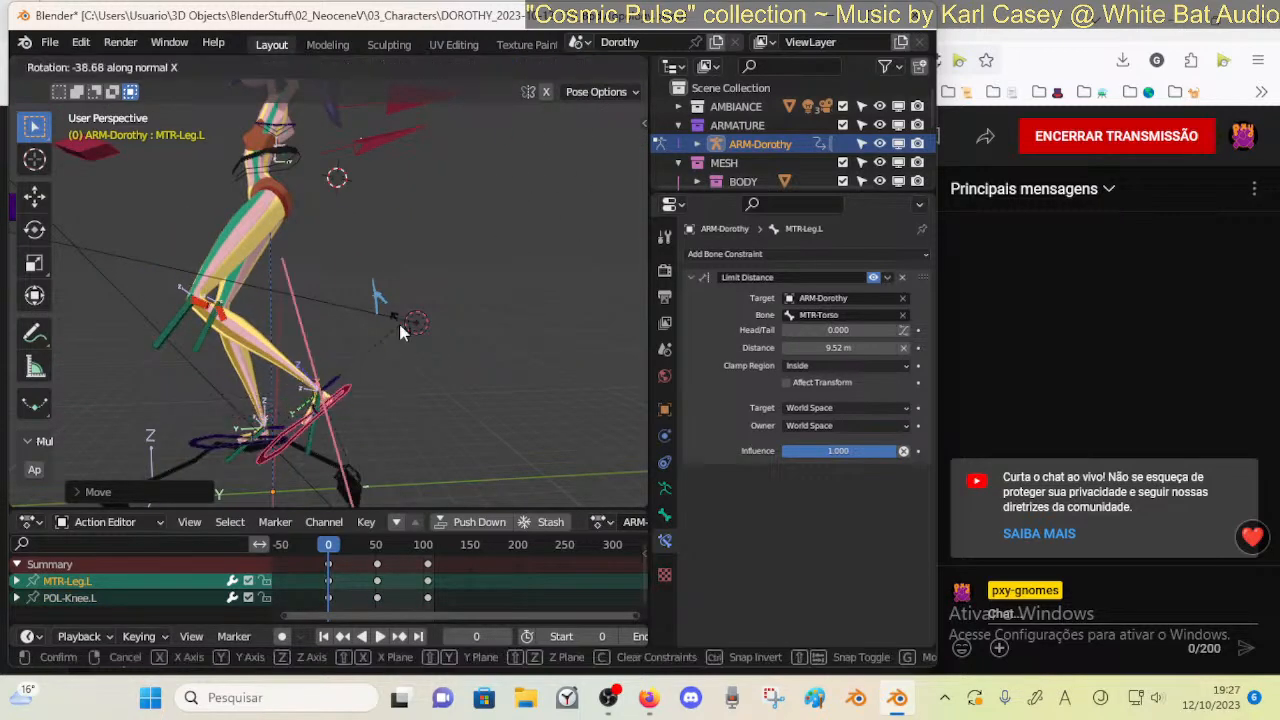
{"action": "left_click", "coordinate": [402, 332]}
{"action": "key", "text": "g"}
{"action": "left_click", "coordinate": [273, 348]}
{"action": "middle_click_drag", "start_coordinate": [273, 348], "coordinate": [393, 347]}
{"action": "key", "text": "g"}
{"action": "left_click", "coordinate": [413, 318]}
{"action": "key", "text": "g"}
{"action": "left_click", "coordinate": [459, 353]}
{"action": "key", "text": "ctrl+z"}
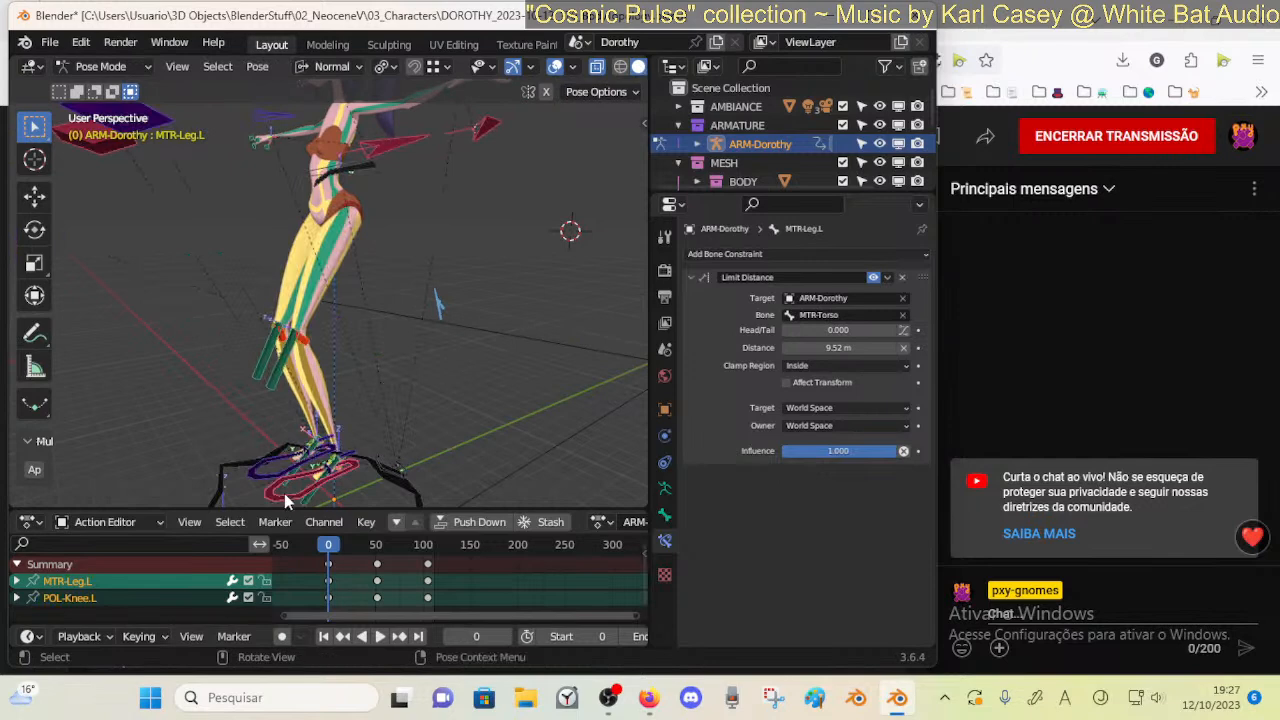
Alternate moves and rotations of MTR-Leg.L to test how the foot and bent knee follow
{"action": "key", "text": "g"}
{"action": "left_click", "coordinate": [420, 378]}
{"action": "key", "text": "r"}
{"action": "left_click", "coordinate": [494, 369]}
{"action": "key", "text": "g"}
{"action": "left_click", "coordinate": [332, 426]}
{"action": "key", "text": "r"}
{"action": "left_click", "coordinate": [374, 430]}
{"action": "key", "text": "g"}
{"action": "left_click", "coordinate": [506, 371]}
Clear the location and rotation of all bones in the rig
{"action": "key", "text": "a"}
{"action": "key", "text": "alt+g"}
{"action": "key", "text": "alt+r"}
{"action": "middle_click_drag", "start_coordinate": [493, 384], "coordinate": [422, 370]}
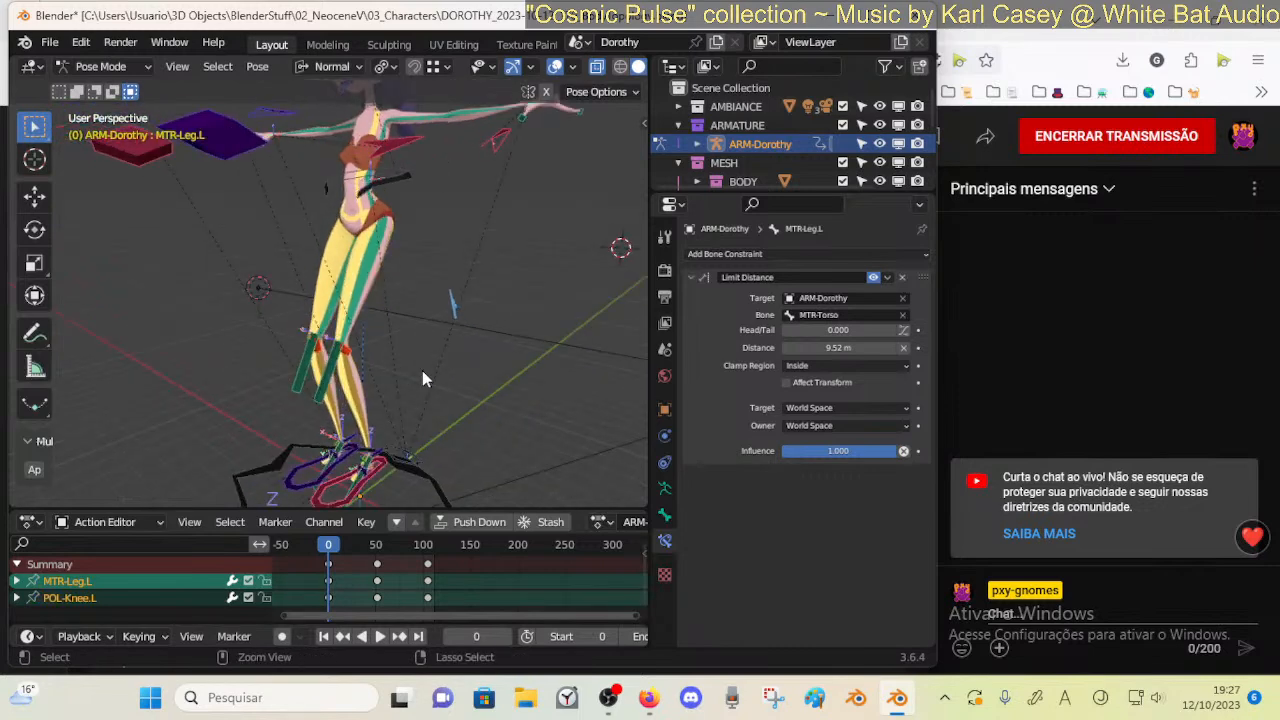
Switch the armature to Object Mode, select the 00_Body mesh and enter Edit Mode
{"action": "key", "text": "ctrl+Tab"}
{"action": "left_click", "coordinate": [352, 347]}
{"action": "left_click", "coordinate": [352, 420]}
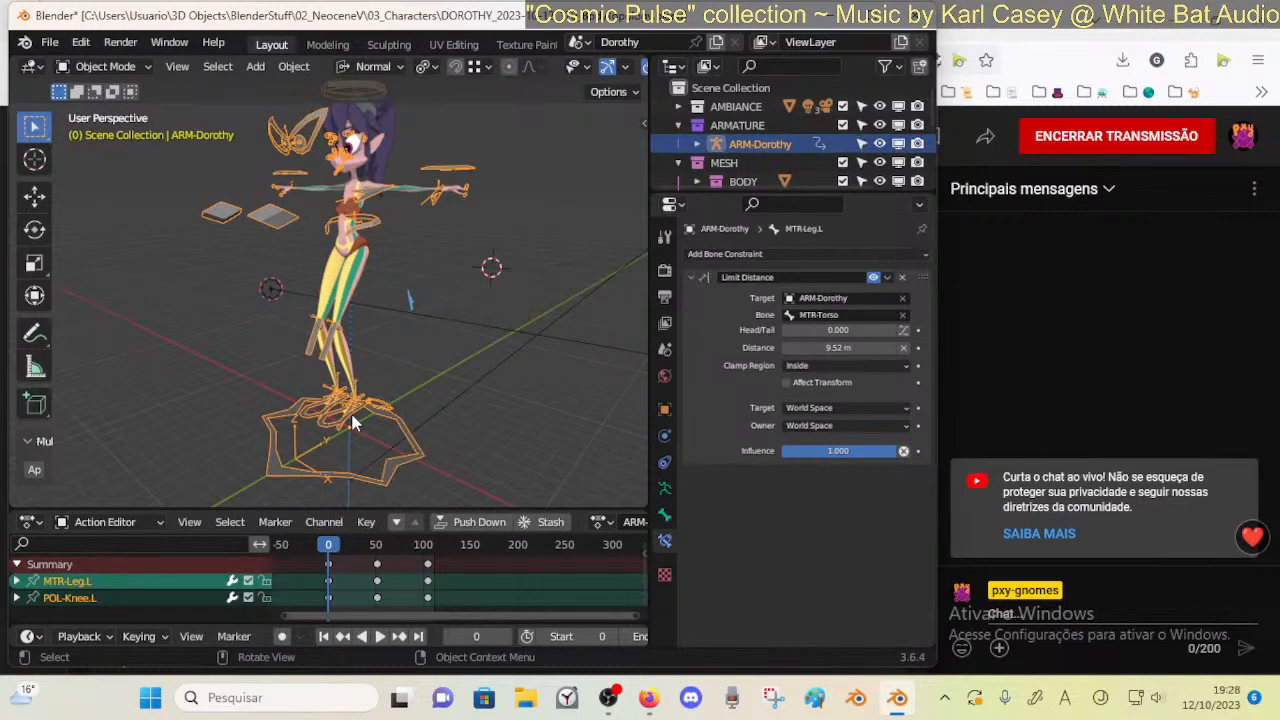
{"action": "key", "text": "ctrl+Tab"}
{"action": "scroll", "coordinate": [437, 338], "scroll_direction": "up", "scroll_amount": 8}
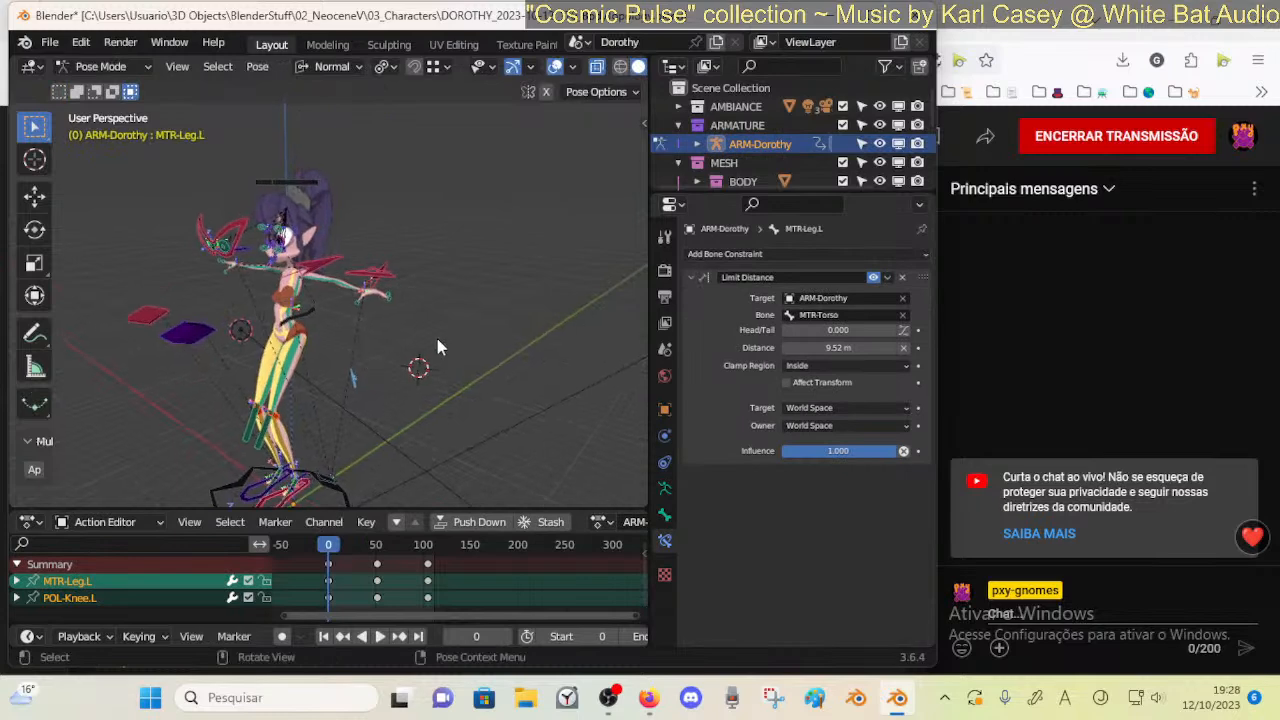
{"action": "key", "text": "ctrl+Tab"}
{"action": "left_click", "coordinate": [540, 336]}
{"action": "scroll", "coordinate": [512, 343], "scroll_direction": "down", "scroll_amount": 3}
{"action": "key", "text": "Tab"}
Select edges around the knee of 00_Body and set their edge crease
{"action": "scroll", "coordinate": [470, 360], "scroll_direction": "down", "scroll_amount": 5}
{"action": "middle_click_drag", "start_coordinate": [376, 351], "coordinate": [316, 309]}
{"action": "scroll", "coordinate": [359, 322], "scroll_direction": "up", "scroll_amount": 4}
{"action": "scroll", "coordinate": [320, 289], "scroll_direction": "up", "scroll_amount": 3}
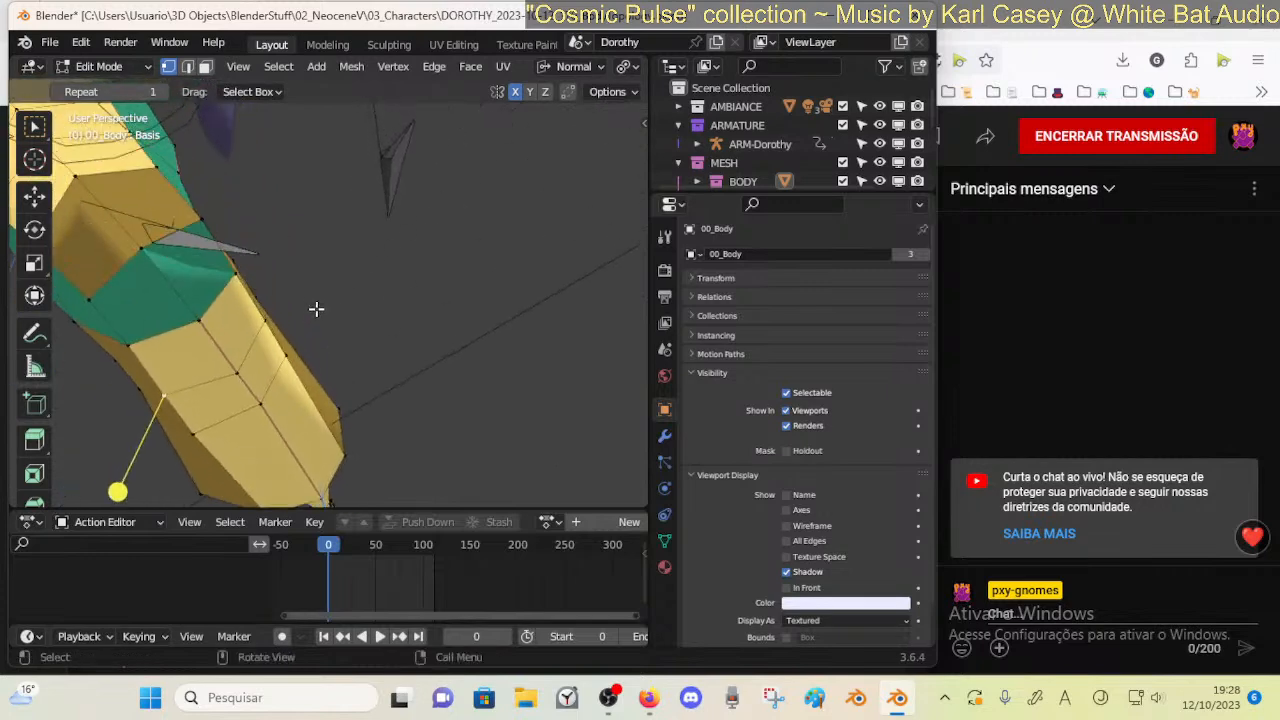
{"action": "scroll", "coordinate": [316, 309], "scroll_direction": "down", "scroll_amount": 3}
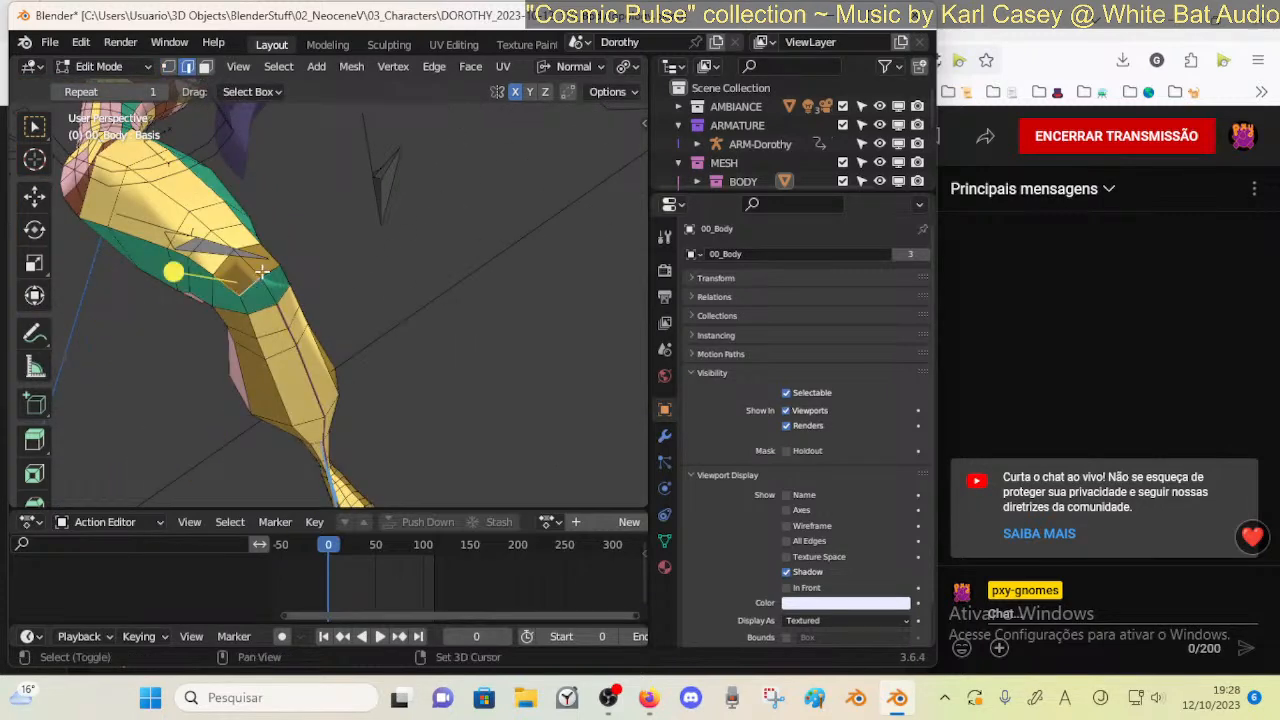
{"action": "middle_click_drag", "start_coordinate": [270, 270], "coordinate": [187, 298]}
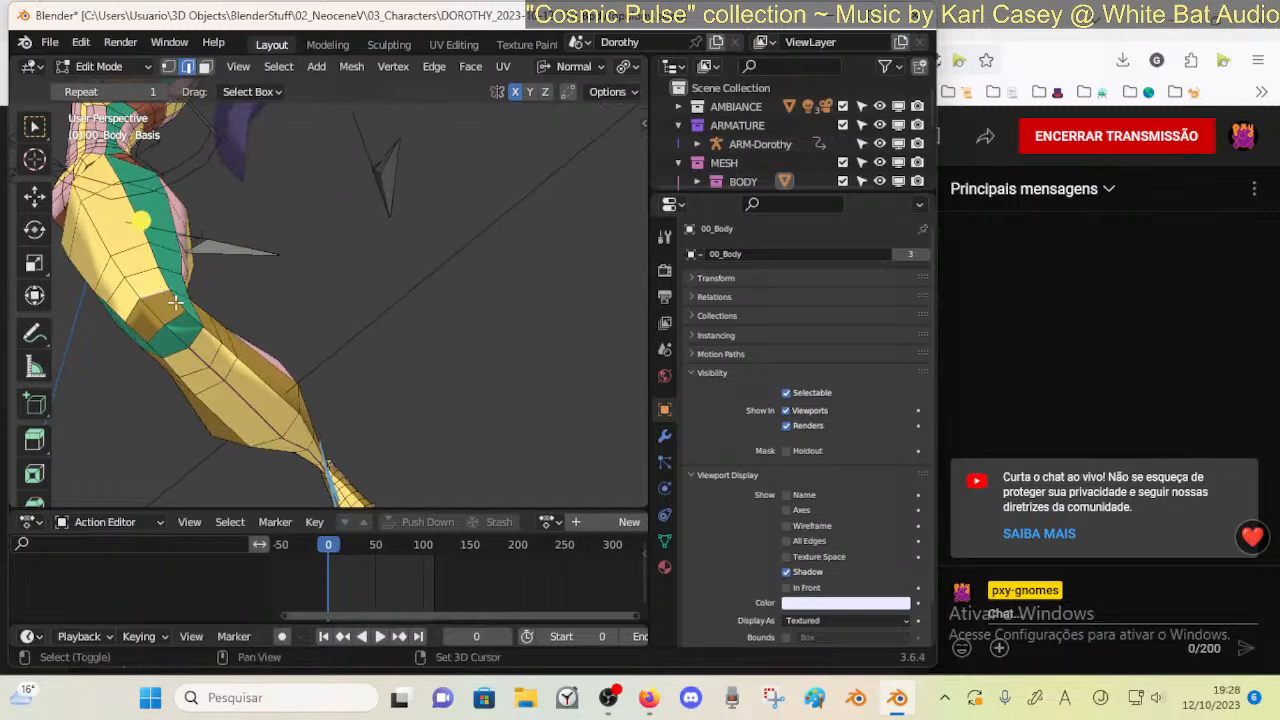
{"action": "middle_click_drag", "start_coordinate": [173, 346], "coordinate": [201, 348]}
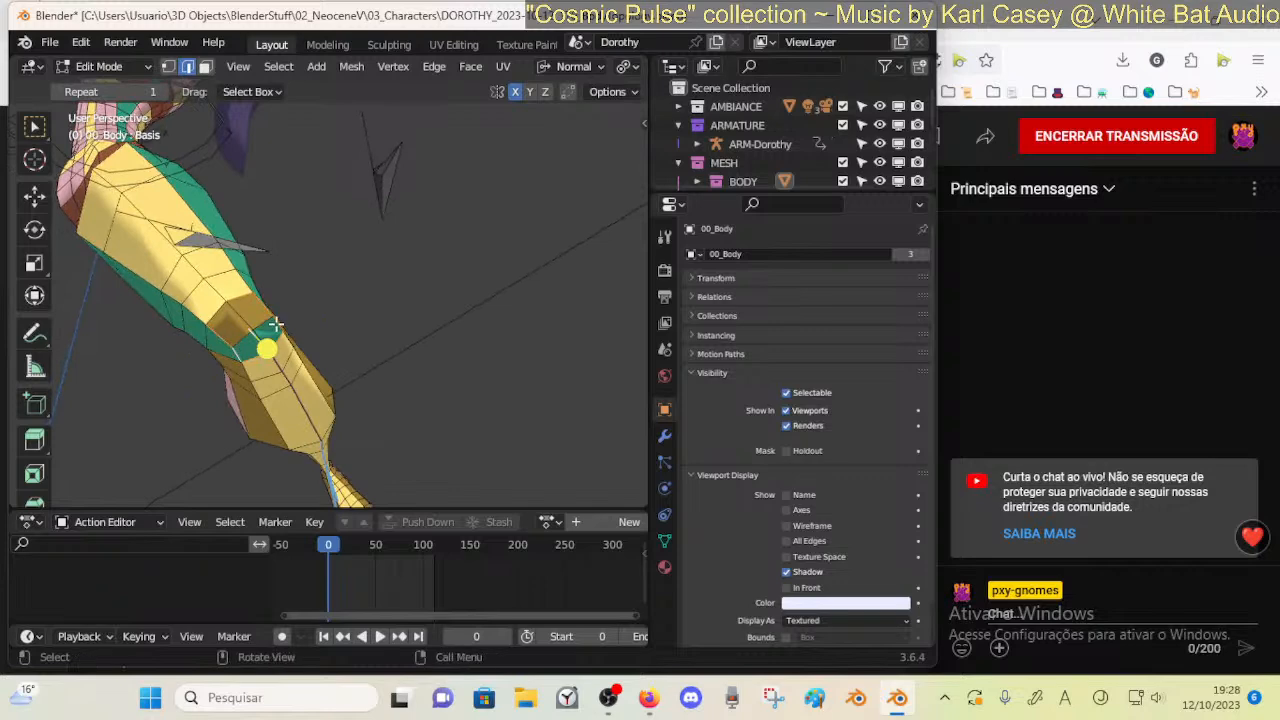
{"action": "key", "text": "shift+e"}
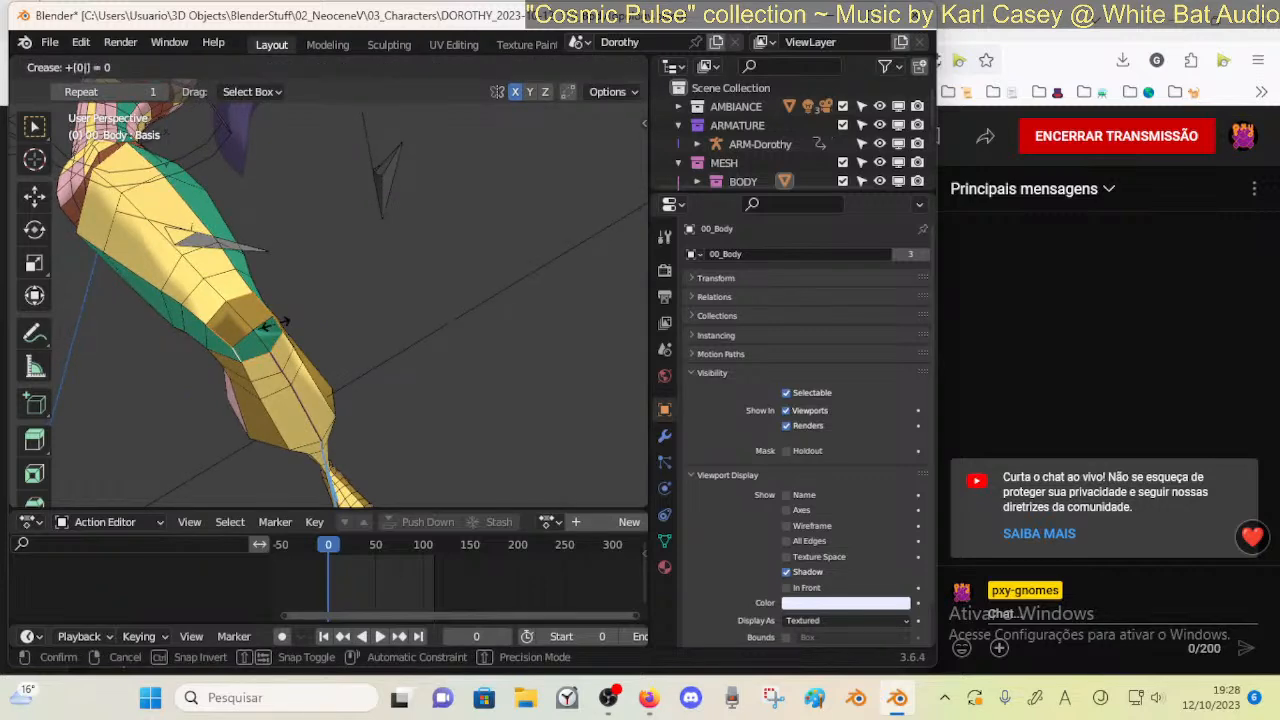
{"action": "left_click", "coordinate": [274, 324]}
Return 00_Body to Object Mode, then select ARM-Dorothy and hide it in the viewport
{"action": "key", "text": "Tab"}
{"action": "scroll", "coordinate": [278, 328], "scroll_direction": "down", "scroll_amount": 5}
{"action": "middle_click_drag", "start_coordinate": [278, 328], "coordinate": [347, 248], "text": "shift"}
{"action": "scroll", "coordinate": [345, 292], "scroll_direction": "up", "scroll_amount": 4}
{"action": "scroll", "coordinate": [337, 295], "scroll_direction": "down", "scroll_amount": 4}
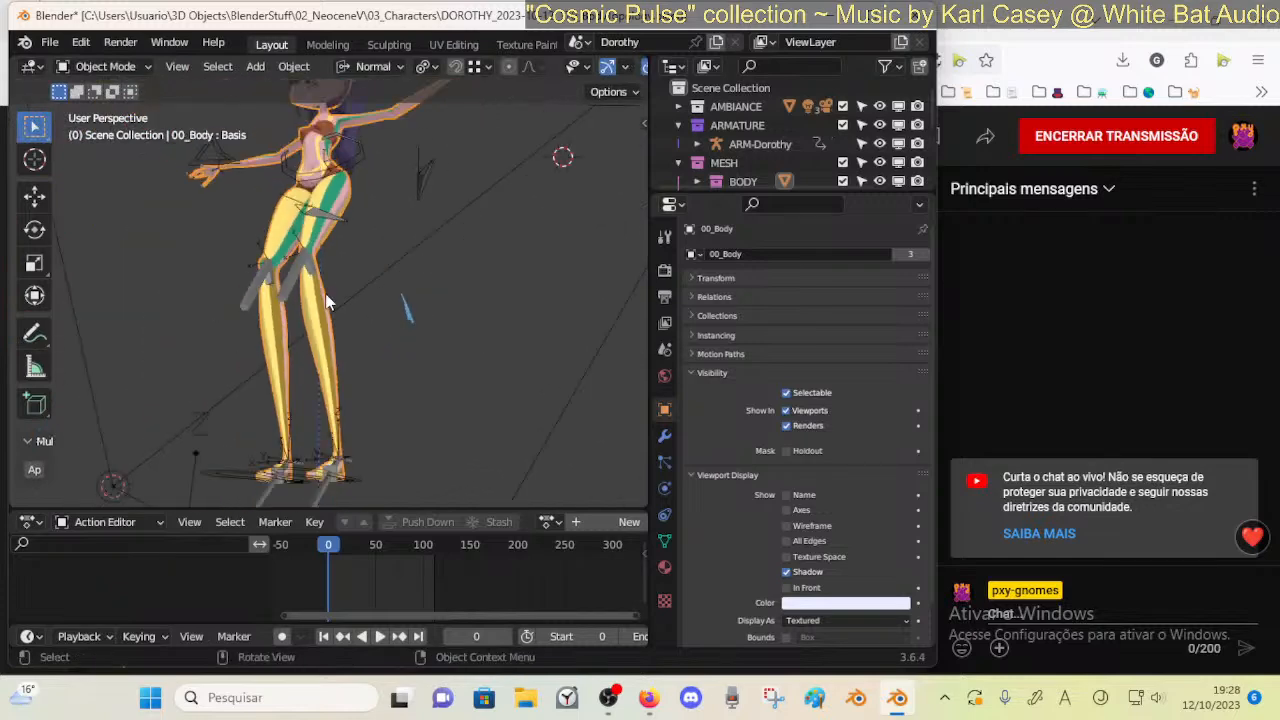
{"action": "left_click", "coordinate": [284, 298]}
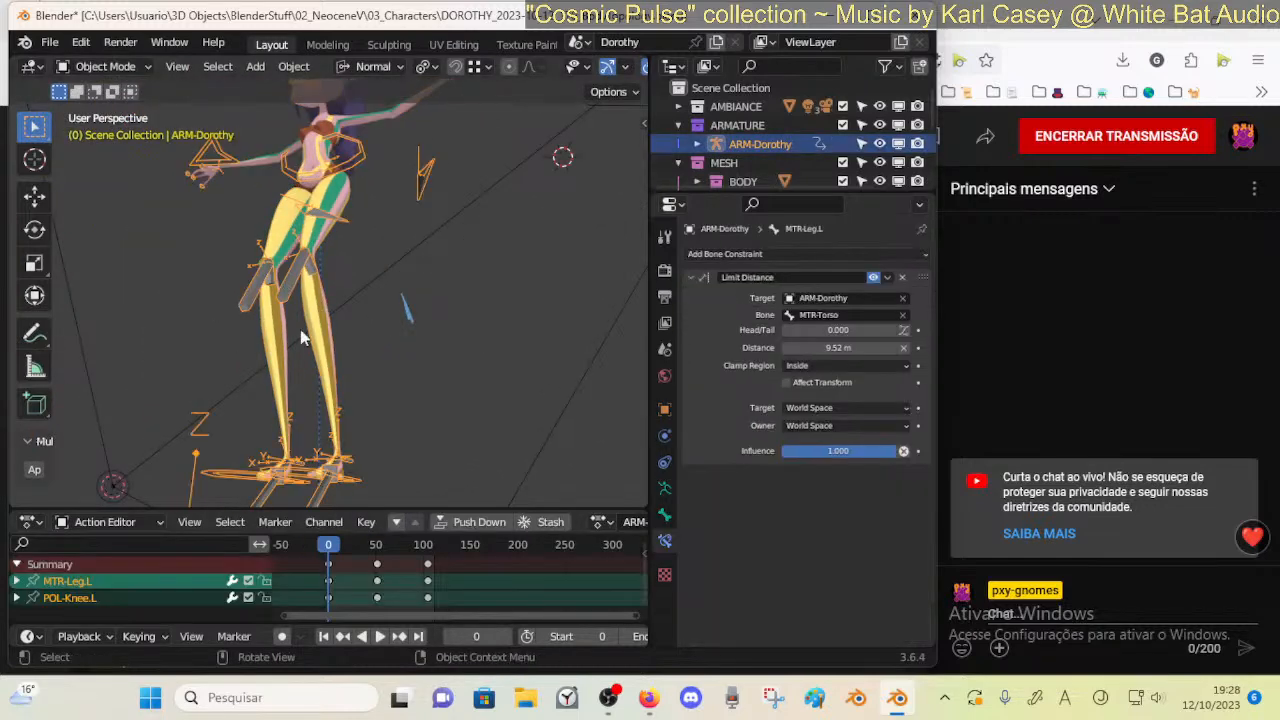
{"action": "middle_click_drag", "start_coordinate": [346, 474], "coordinate": [468, 354]}
{"action": "scroll", "coordinate": [430, 370], "scroll_direction": "up", "scroll_amount": 5}
{"action": "middle_click_drag", "start_coordinate": [398, 386], "coordinate": [328, 313], "text": "shift"}
Play and stop the leg animation repeatedly, examining how the knee mesh deforms from several angles and distances
{"action": "key", "text": "space"}
{"action": "scroll", "coordinate": [316, 330], "scroll_direction": "down", "scroll_amount": 6}
{"action": "key", "text": "space"}
{"action": "scroll", "coordinate": [328, 372], "scroll_direction": "up", "scroll_amount": 6}
{"action": "key", "text": "space"}
{"action": "key", "text": "space"}
{"action": "key", "text": "space"}
{"action": "key", "text": "space"}
{"action": "key", "text": "space"}
{"action": "key", "text": "space"}
{"action": "middle_click_drag", "start_coordinate": [434, 281], "coordinate": [195, 321]}
{"action": "scroll", "coordinate": [370, 308], "scroll_direction": "down", "scroll_amount": 2}
{"action": "key", "text": "space"}
{"action": "key", "text": "space"}
{"action": "scroll", "coordinate": [355, 303], "scroll_direction": "down", "scroll_amount": 1}
{"action": "scroll", "coordinate": [326, 329], "scroll_direction": "up", "scroll_amount": 5}
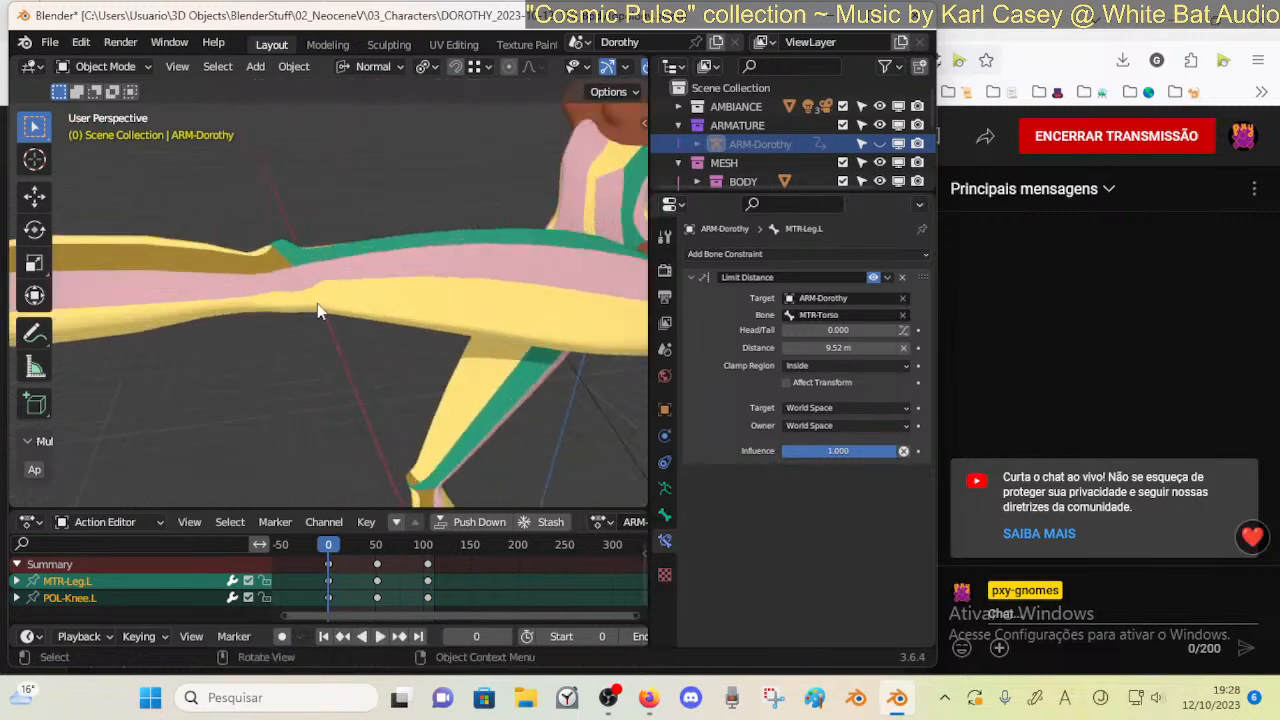
Edit the 00_Body mesh, adjust the edge crease of the selected knee edges twice, and return to Object Mode
{"action": "left_click", "coordinate": [311, 261]}
{"action": "key", "text": "Tab"}
{"action": "middle_click_drag", "start_coordinate": [343, 331], "coordinate": [338, 267]}
{"action": "key", "text": "shift+e"}
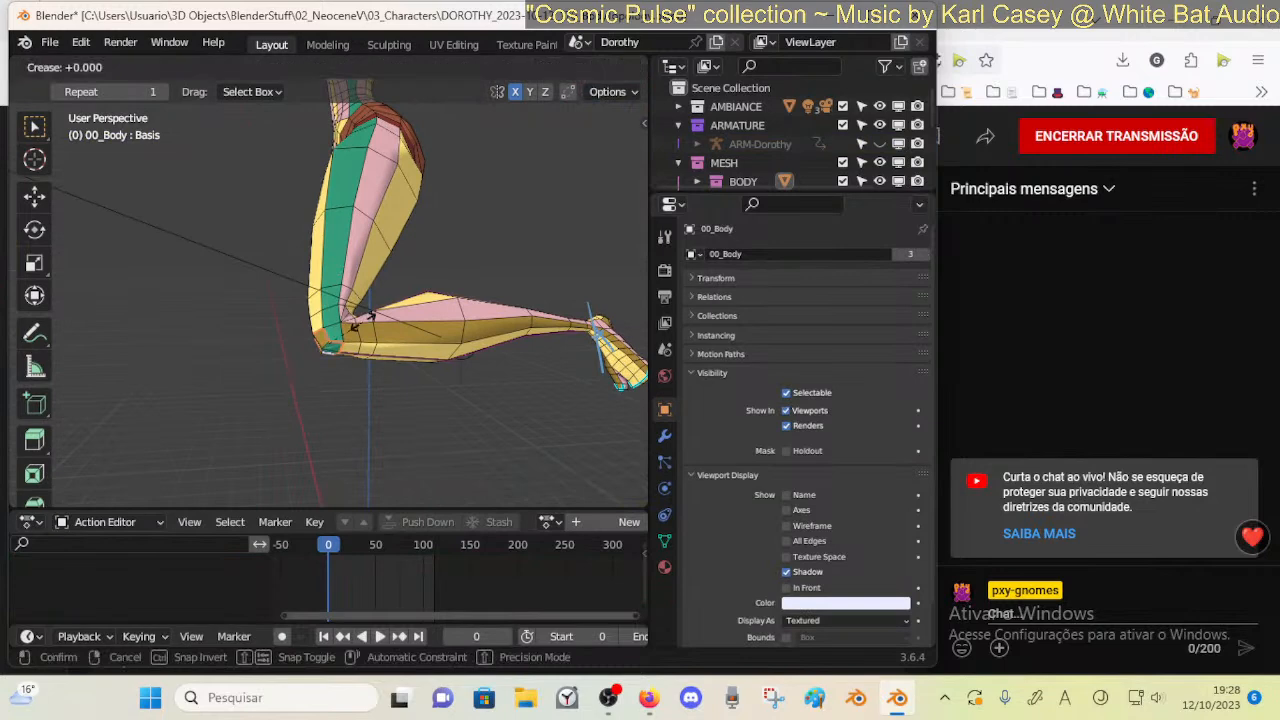
{"action": "left_click", "coordinate": [363, 320]}
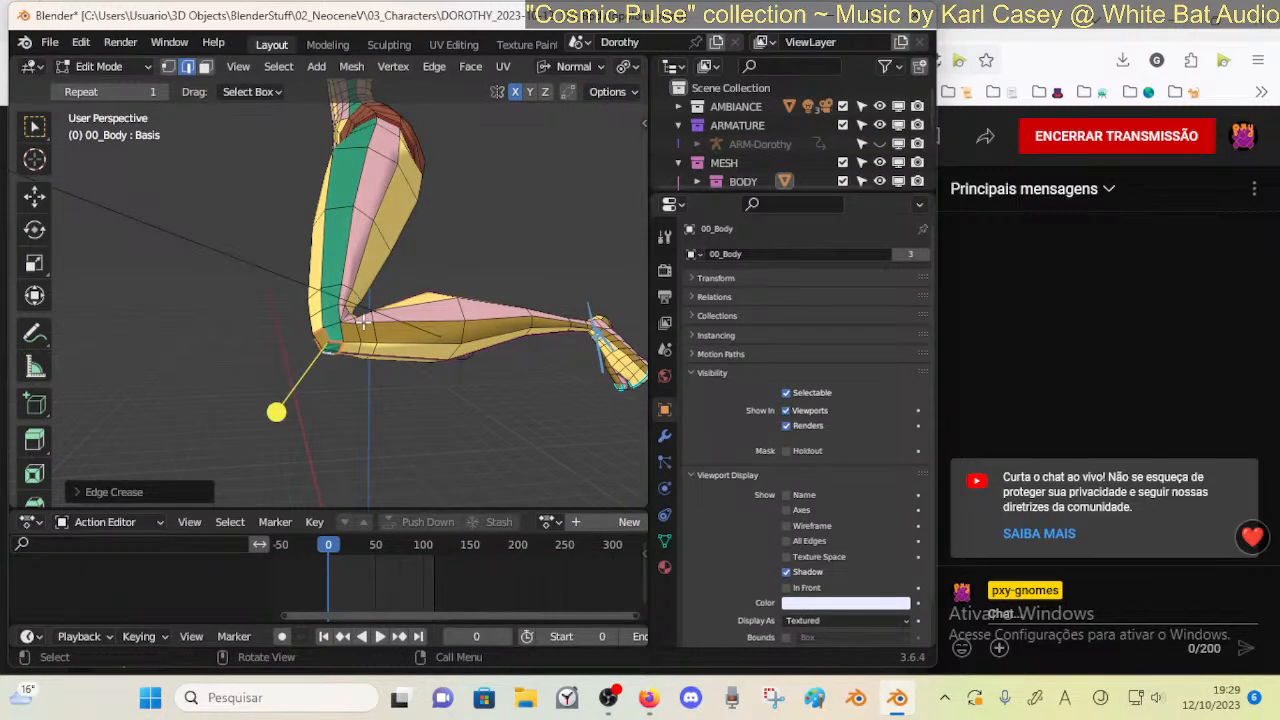
{"action": "key", "text": "shift+e"}
{"action": "left_click", "coordinate": [363, 320]}
{"action": "key", "text": "Tab"}
{"action": "middle_click_drag", "start_coordinate": [368, 326], "coordinate": [331, 411]}
{"action": "scroll", "coordinate": [331, 411], "scroll_direction": "down", "scroll_amount": 5}
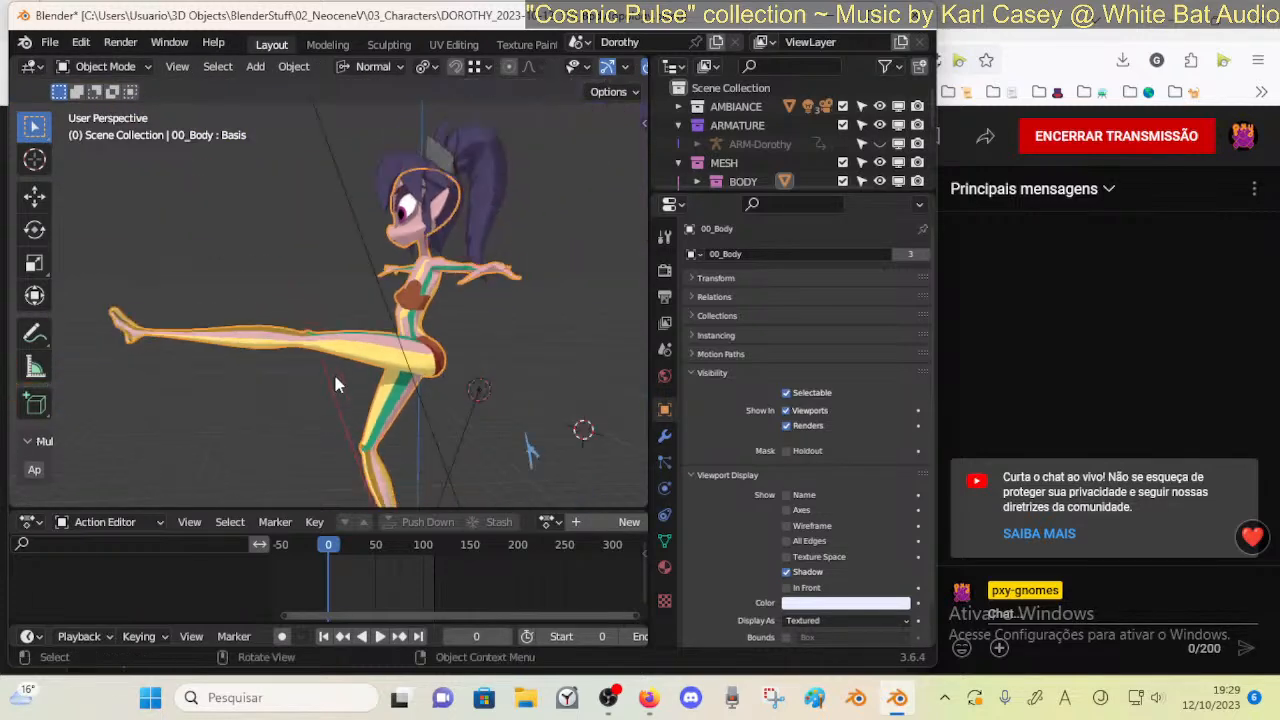
Unhide ARM-Dorothy and delete the Note annotation layer from the viewport
{"action": "key", "text": "alt+h"}
{"action": "left_click", "coordinate": [512, 380]}
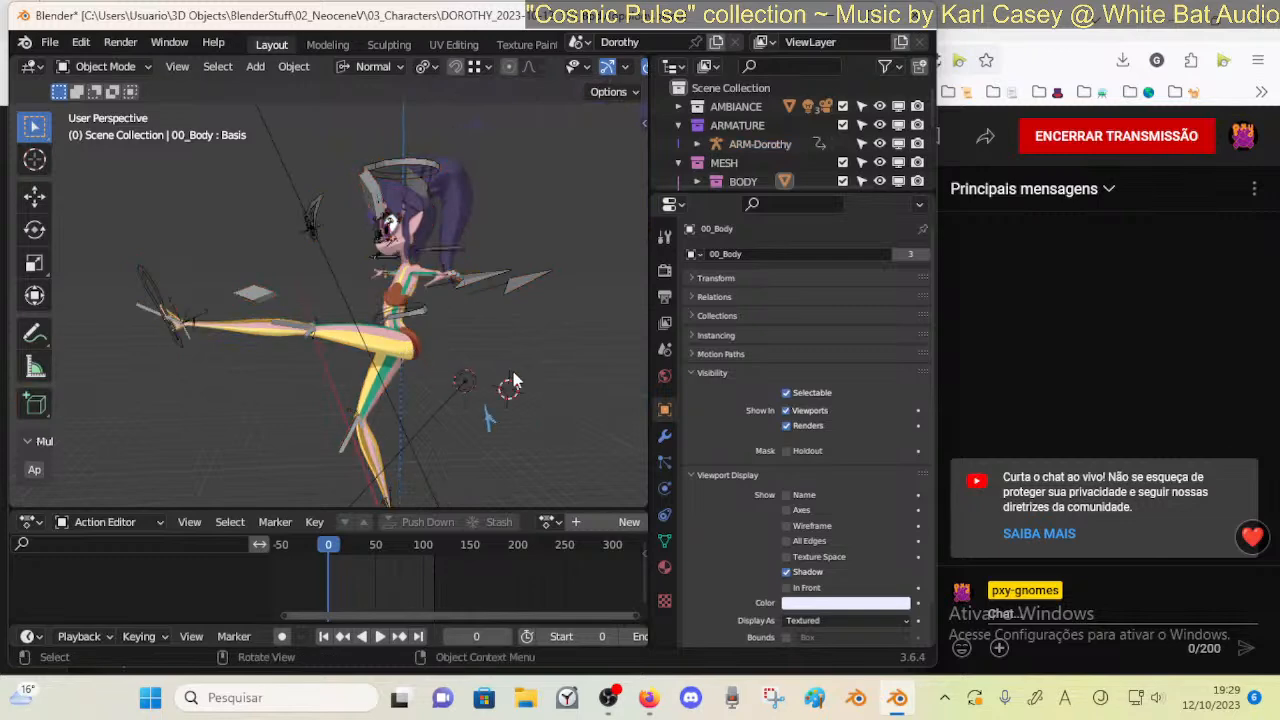
{"action": "left_click", "coordinate": [494, 187]}
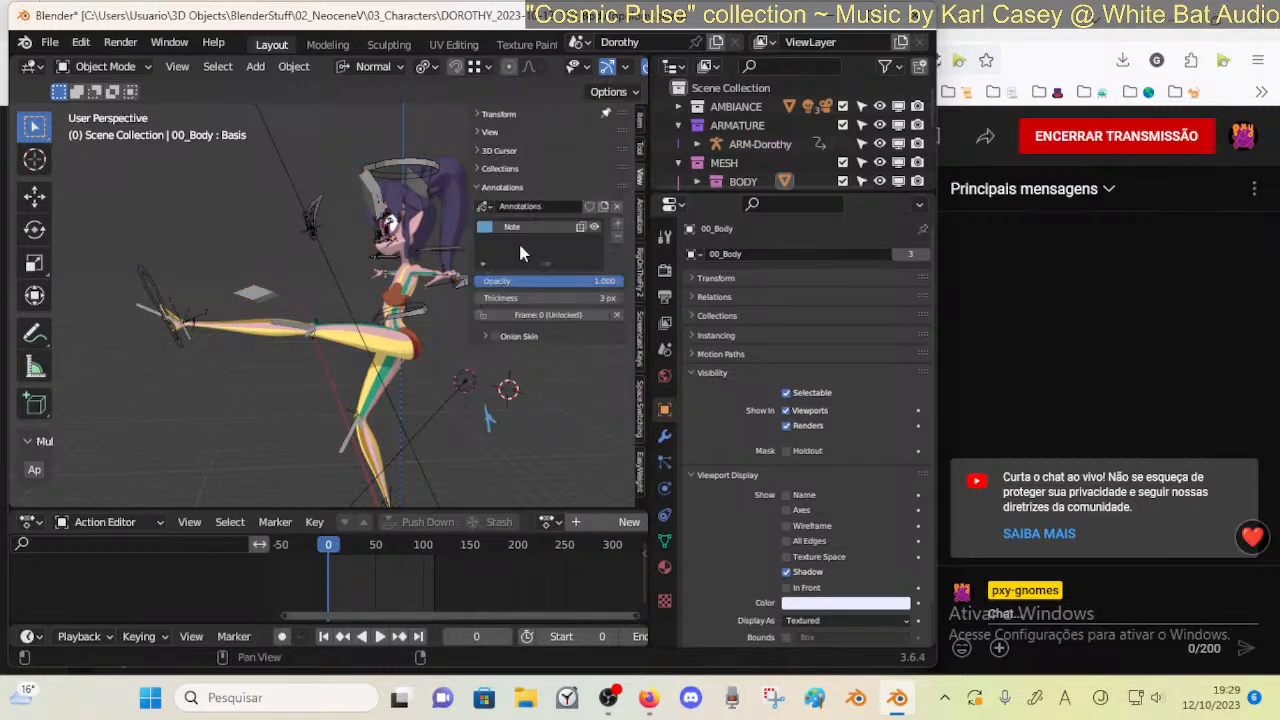
{"action": "left_click", "coordinate": [617, 239]}
{"action": "key", "text": "n"}
Select ARM-Dorothy, enter Pose Mode, and test moving and rotating the MTR-Torso bone
{"action": "middle_click_drag", "start_coordinate": [375, 287], "coordinate": [432, 312]}
{"action": "left_click", "coordinate": [436, 315]}
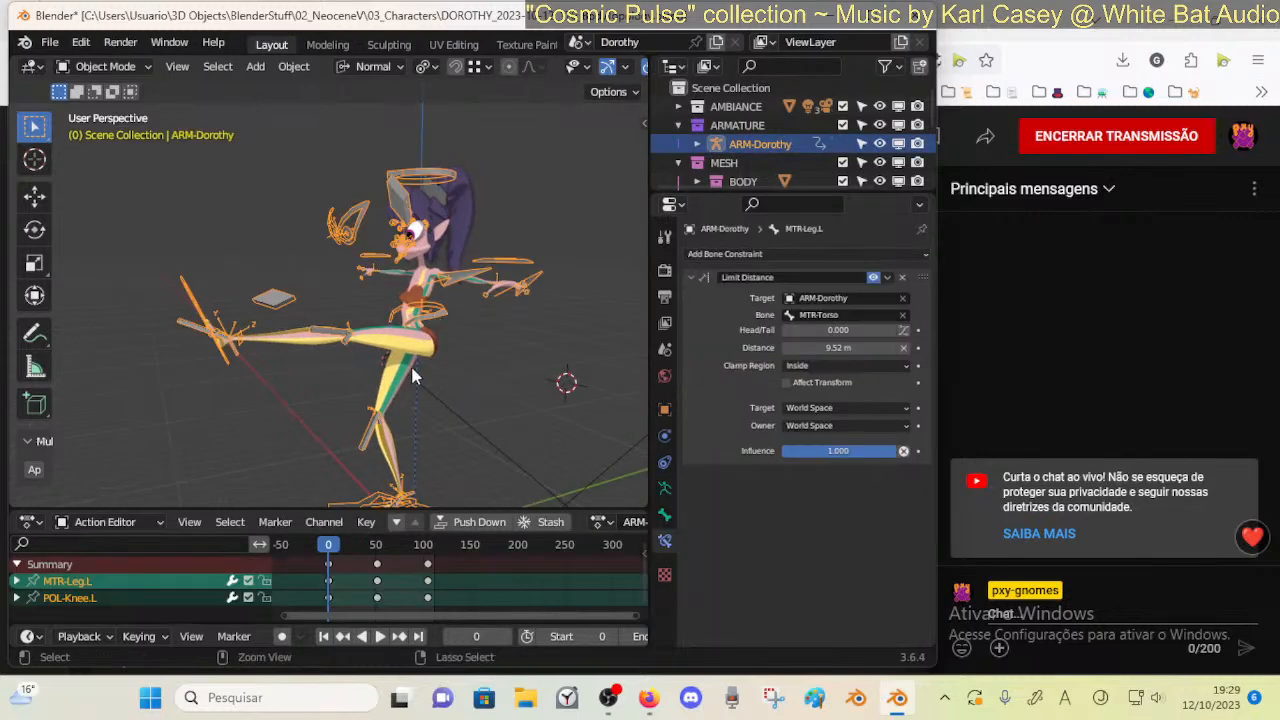
{"action": "key", "text": "ctrl+Tab"}
{"action": "left_click", "coordinate": [450, 308]}
{"action": "key", "text": "g"}
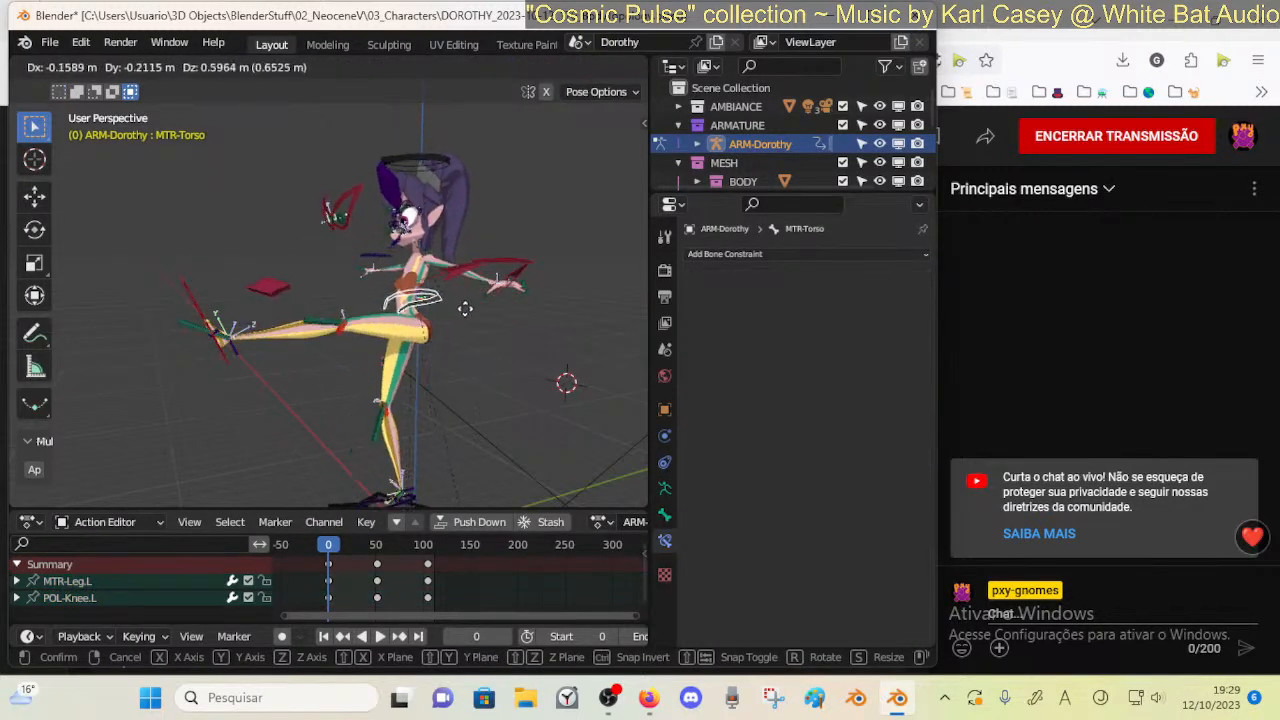
{"action": "left_click", "coordinate": [449, 331]}
{"action": "key", "text": "r"}
{"action": "left_click", "coordinate": [461, 332]}
{"action": "key", "text": "g"}
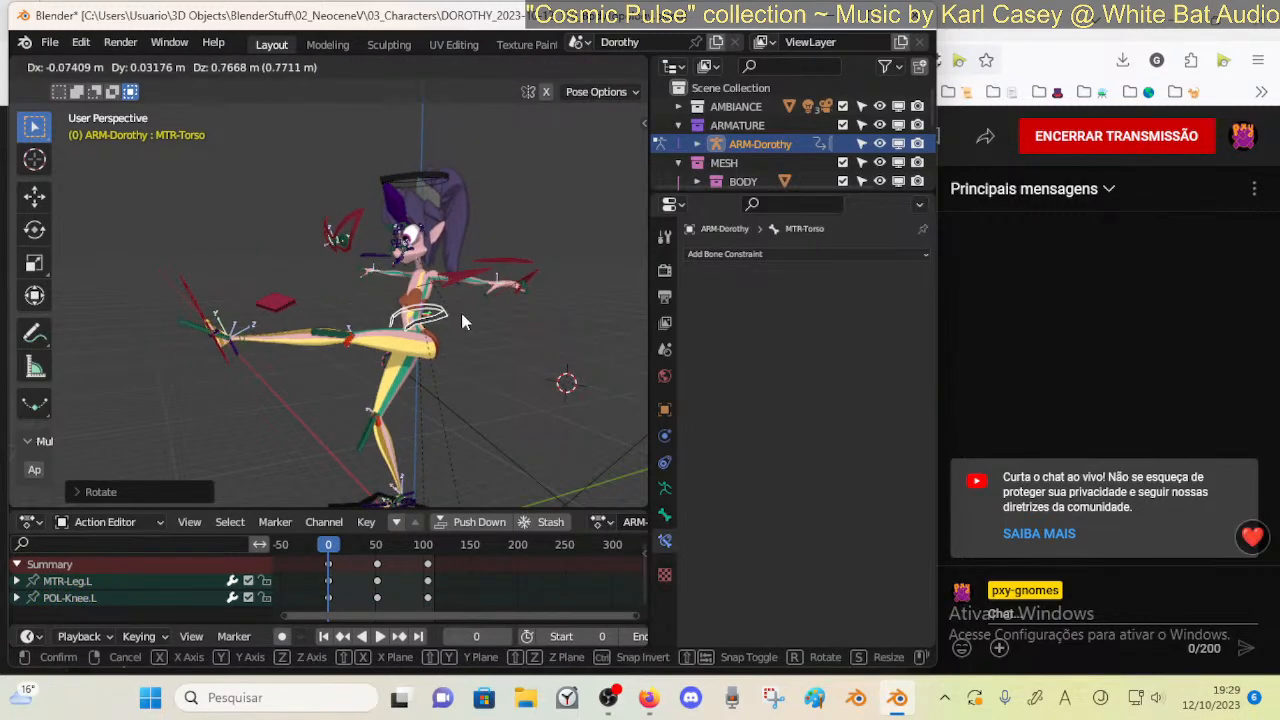
{"action": "left_click", "coordinate": [461, 314]}
Test the leg controls by moving the foot bones and rotating MTR-Leg.L about its X axis
{"action": "scroll", "coordinate": [410, 355], "scroll_direction": "down", "scroll_amount": 1}
{"action": "left_click", "coordinate": [360, 478]}
{"action": "key", "text": "g"}
{"action": "left_click", "coordinate": [355, 415]}
{"action": "left_click", "coordinate": [238, 316]}
{"action": "key", "text": "g"}
{"action": "left_click", "coordinate": [368, 398]}
{"action": "key", "text": "r"}
{"action": "key", "text": "x"}
{"action": "left_click", "coordinate": [365, 422]}
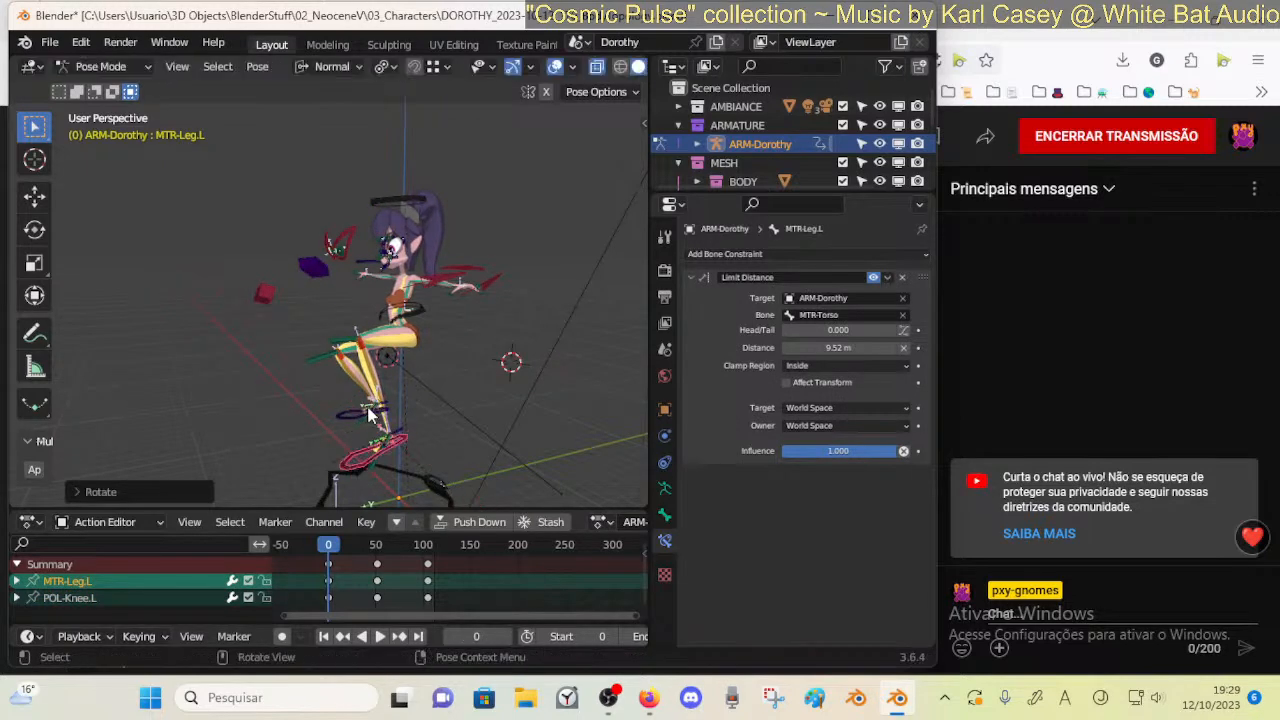
Clear the location and rotation of all ARM-Dorothy bones and return the armature to Object Mode
{"action": "key", "text": "a"}
{"action": "key", "text": "alt+g"}
{"action": "key", "text": "alt+r"}
{"action": "scroll", "coordinate": [458, 333], "scroll_direction": "up", "scroll_amount": 6}
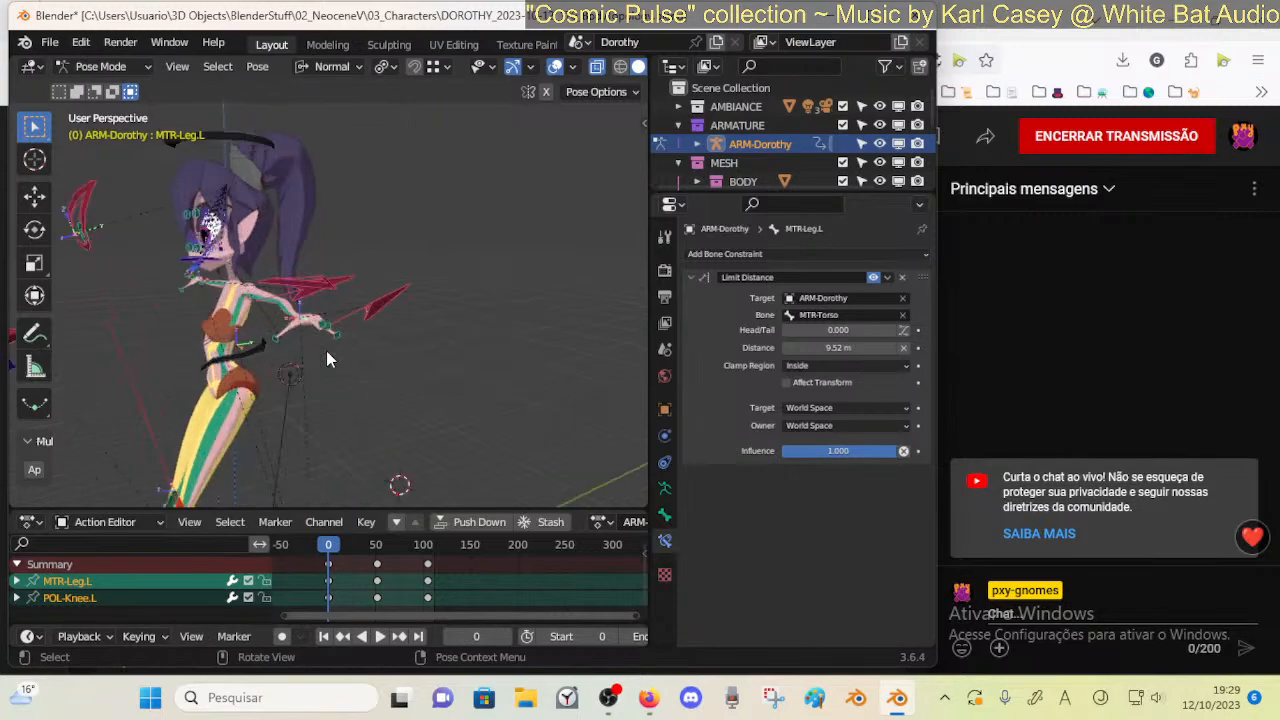
{"action": "key", "text": "ctrl+Tab"}
Open 00_Body in Edit Mode and examine the topology of the hand and fingers from several angles
{"action": "left_click", "coordinate": [424, 332]}
{"action": "middle_click_drag", "start_coordinate": [422, 326], "coordinate": [422, 390]}
{"action": "middle_click_drag", "start_coordinate": [522, 395], "coordinate": [393, 337]}
{"action": "key", "text": "Tab"}
{"action": "scroll", "coordinate": [325, 326], "scroll_direction": "down", "scroll_amount": 5}
{"action": "middle_click_drag", "start_coordinate": [315, 263], "coordinate": [357, 305]}
{"action": "scroll", "coordinate": [442, 337], "scroll_direction": "up", "scroll_amount": 4}
{"action": "scroll", "coordinate": [374, 348], "scroll_direction": "up", "scroll_amount": 5}
{"action": "scroll", "coordinate": [374, 348], "scroll_direction": "down", "scroll_amount": 8}
{"action": "scroll", "coordinate": [378, 375], "scroll_direction": "up", "scroll_amount": 6}
{"action": "scroll", "coordinate": [351, 362], "scroll_direction": "down", "scroll_amount": 6}
{"action": "middle_click_drag", "start_coordinate": [460, 313], "coordinate": [486, 377]}
{"action": "scroll", "coordinate": [446, 332], "scroll_direction": "up", "scroll_amount": 4}
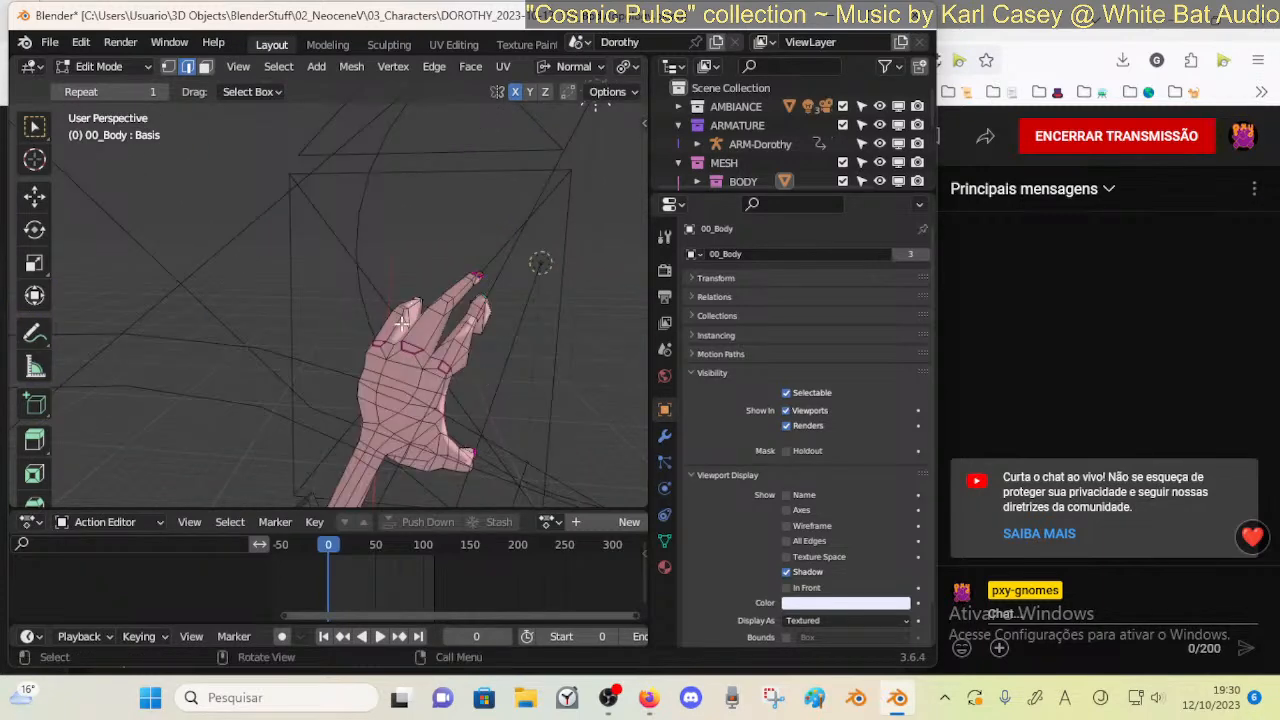
{"action": "middle_click_drag", "start_coordinate": [457, 376], "coordinate": [435, 243]}
{"action": "scroll", "coordinate": [435, 243], "scroll_direction": "down", "scroll_amount": 4}
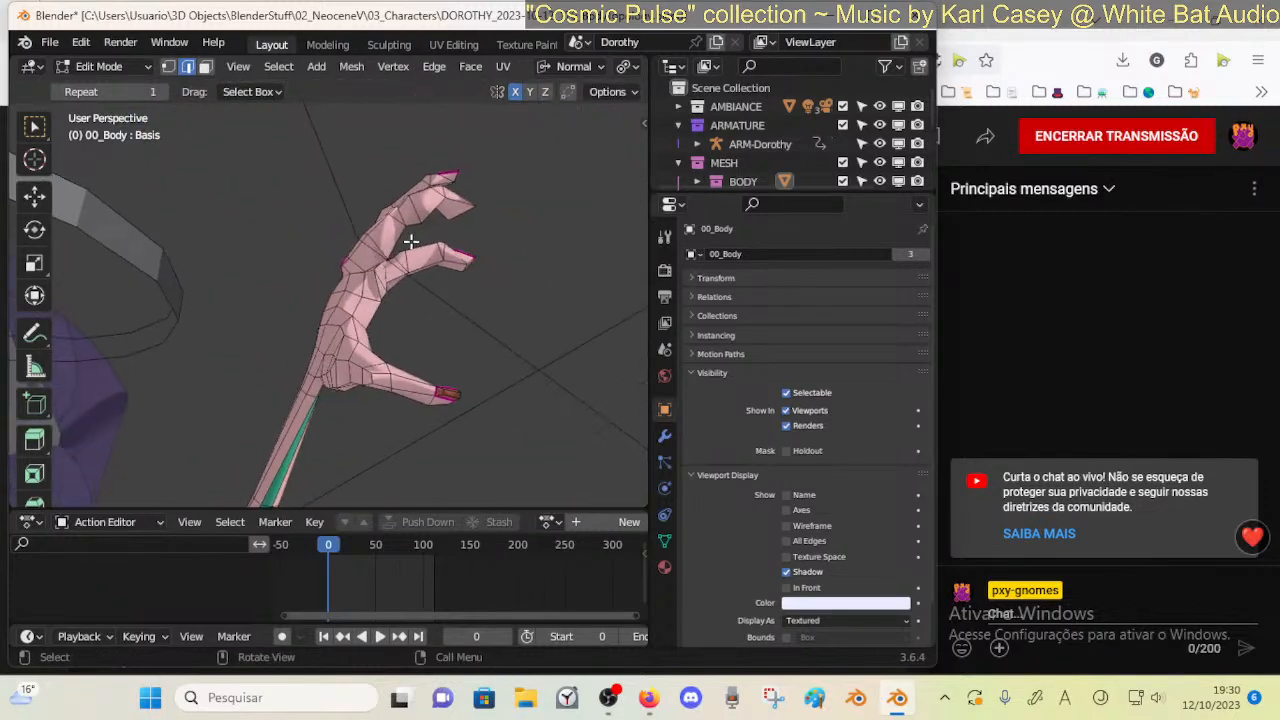
Circle-select edges along one finger of the hand and delete the annotation sketched beside it
{"action": "key", "text": "c"}
{"action": "left_click_drag", "start_coordinate": [440, 210], "coordinate": [478, 217]}
{"action": "key", "text": "Escape"}
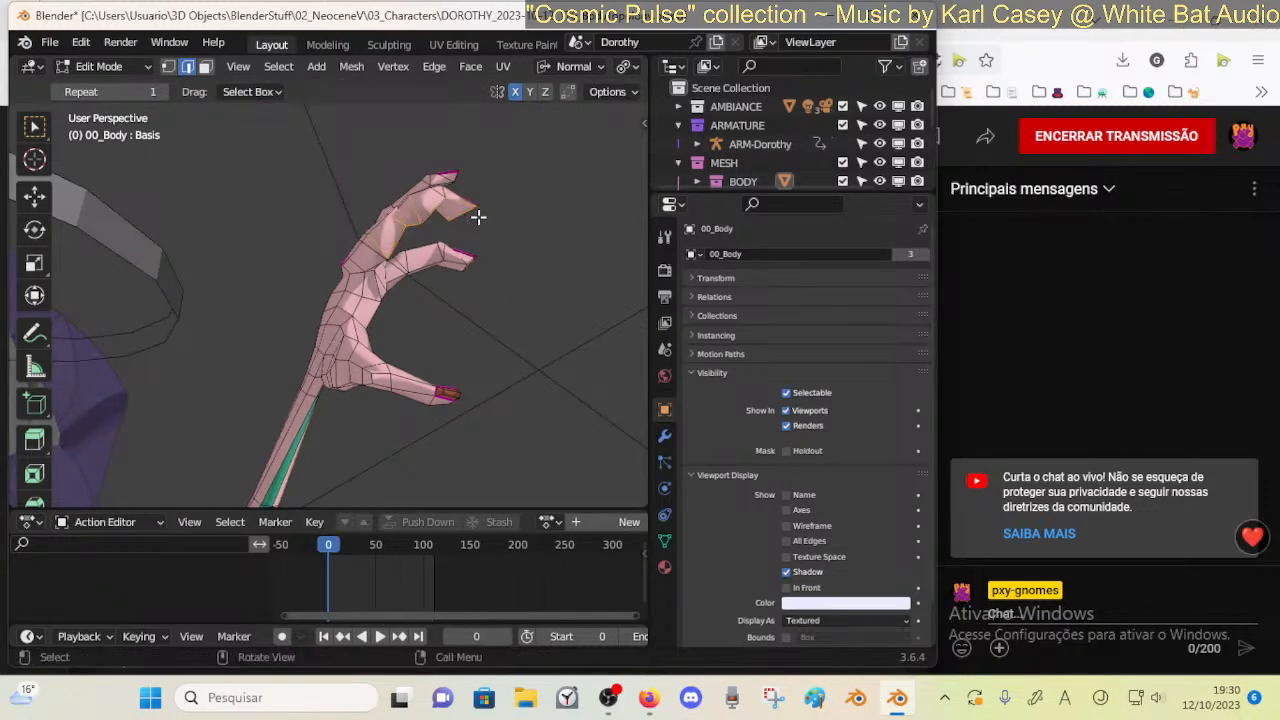
{"action": "middle_click_drag", "start_coordinate": [444, 260], "coordinate": [322, 290]}
{"action": "scroll", "coordinate": [373, 289], "scroll_direction": "up", "scroll_amount": 4}
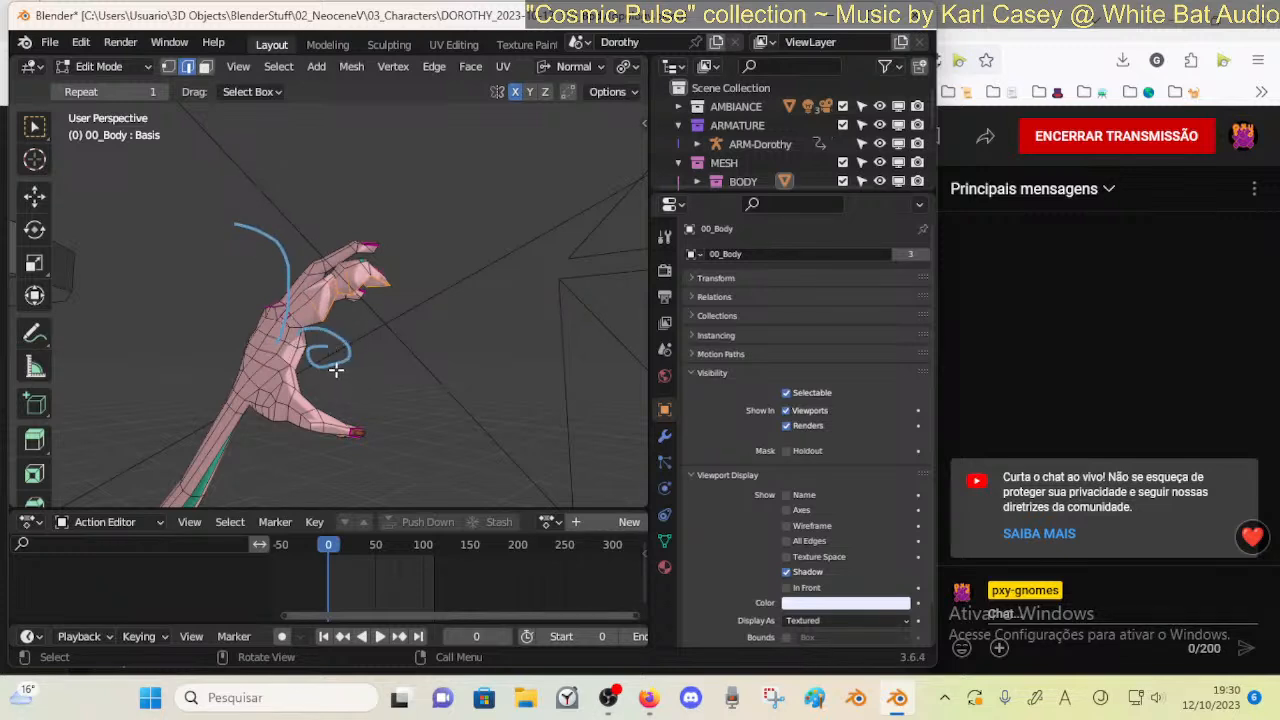
{"action": "key", "text": "n"}
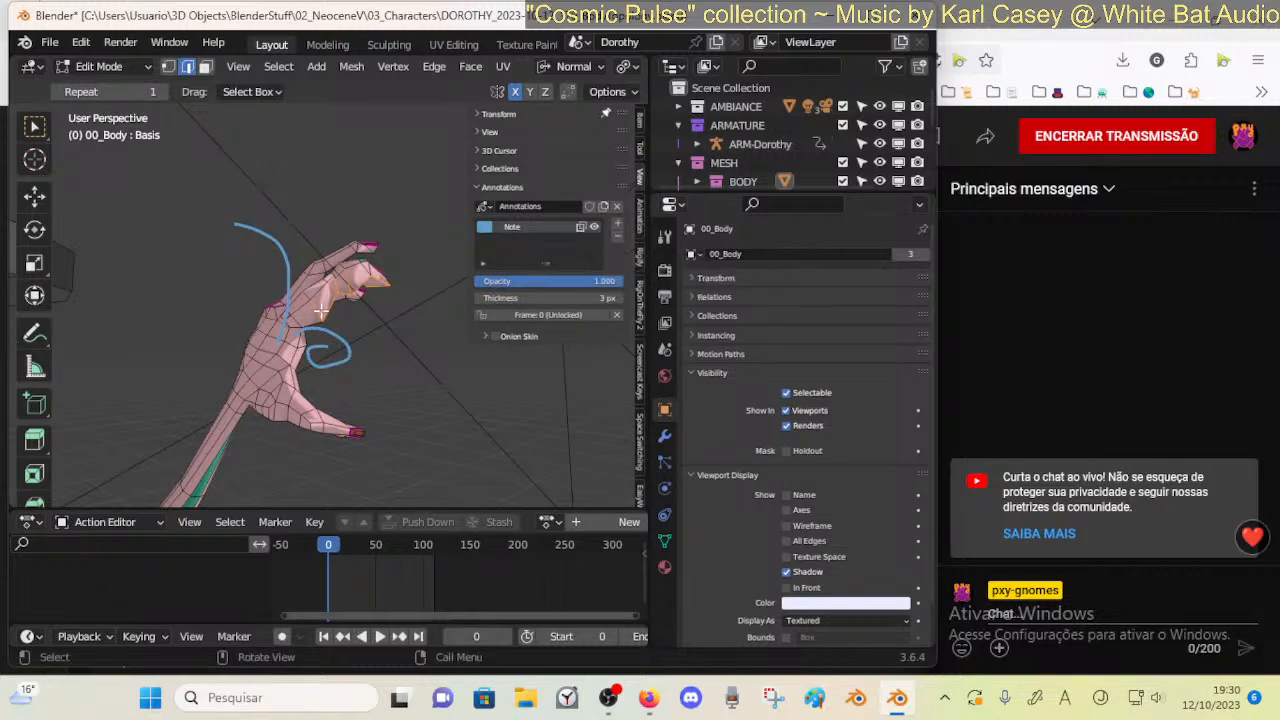
{"action": "left_click", "coordinate": [617, 238]}
{"action": "scroll", "coordinate": [334, 311], "scroll_direction": "up", "scroll_amount": 2}
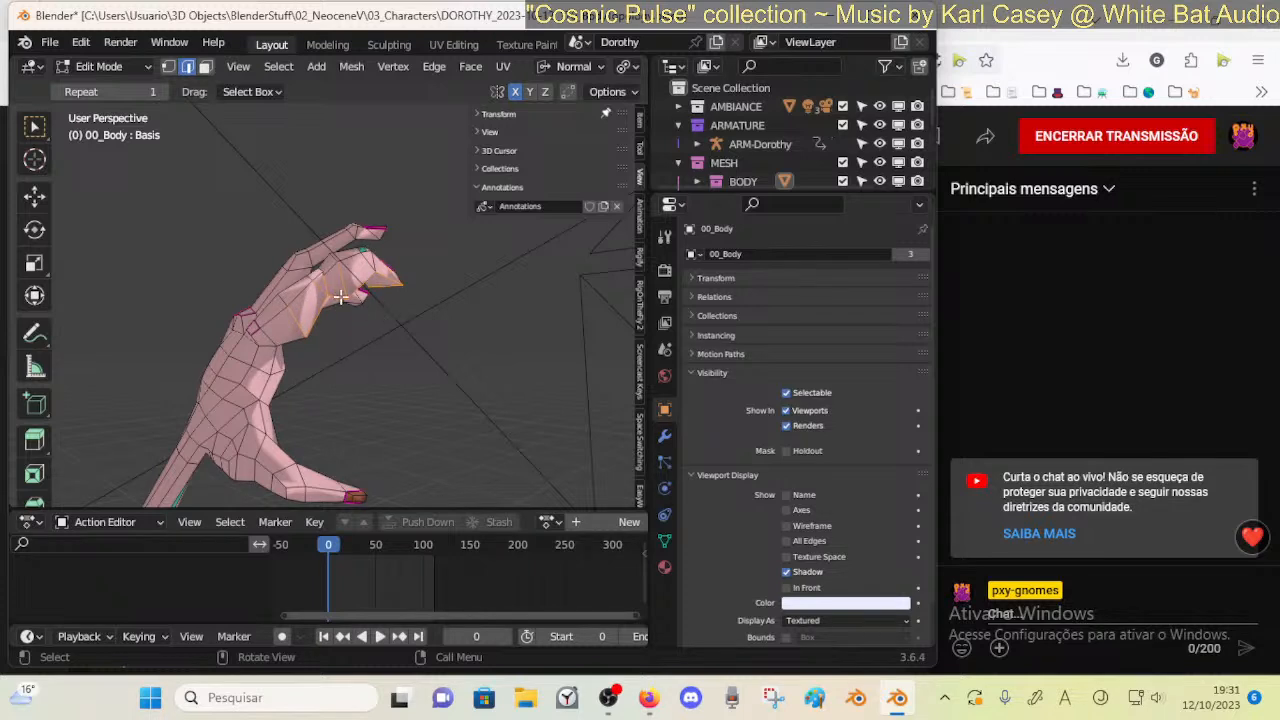
Switch to vertex selection, then select and move a single vertex on the hand near the fingers
{"action": "middle_click_drag", "start_coordinate": [290, 340], "coordinate": [353, 346]}
{"action": "middle_click_drag", "start_coordinate": [338, 400], "coordinate": [417, 406]}
{"action": "key", "text": "1"}
{"action": "left_click", "coordinate": [474, 443]}
{"action": "key", "text": "g"}
{"action": "left_click", "coordinate": [390, 325]}
{"action": "middle_click_drag", "start_coordinate": [428, 471], "coordinate": [407, 243]}
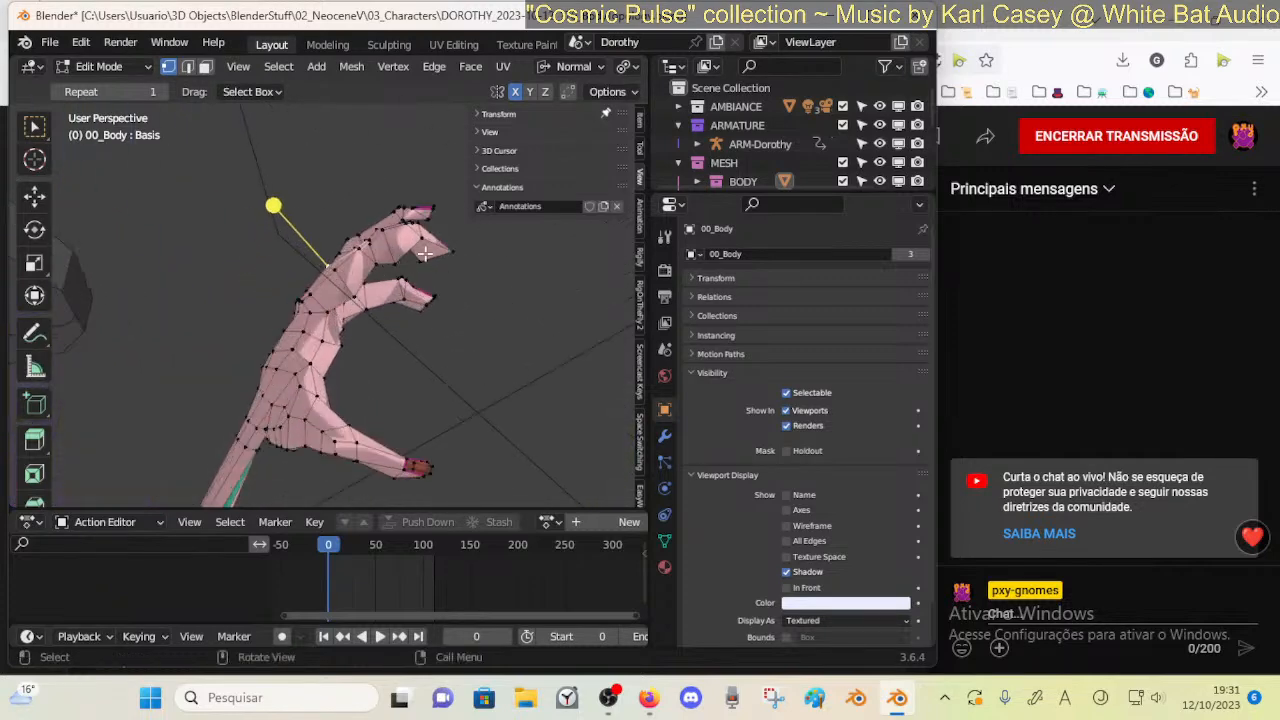
{"action": "middle_click_drag", "start_coordinate": [420, 320], "coordinate": [122, 345]}
{"action": "middle_click_drag", "start_coordinate": [214, 403], "coordinate": [363, 375]}
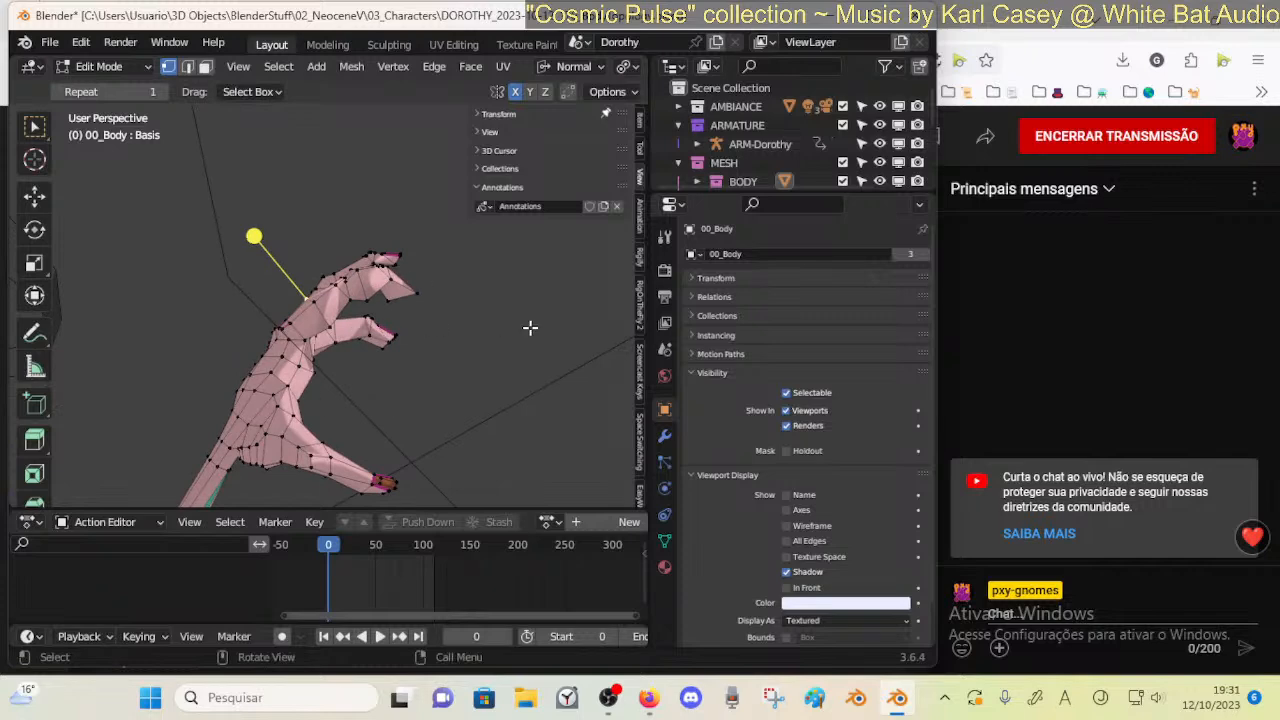
{"action": "middle_click_drag", "start_coordinate": [457, 321], "coordinate": [393, 278]}
{"action": "middle_click_drag", "start_coordinate": [351, 356], "coordinate": [241, 319]}
Save the Blender file and return 00_Body to Object Mode
{"action": "key", "text": "ctrl+s"}
{"action": "key", "text": "Tab"}
{"action": "key", "text": "KP_Divide"}
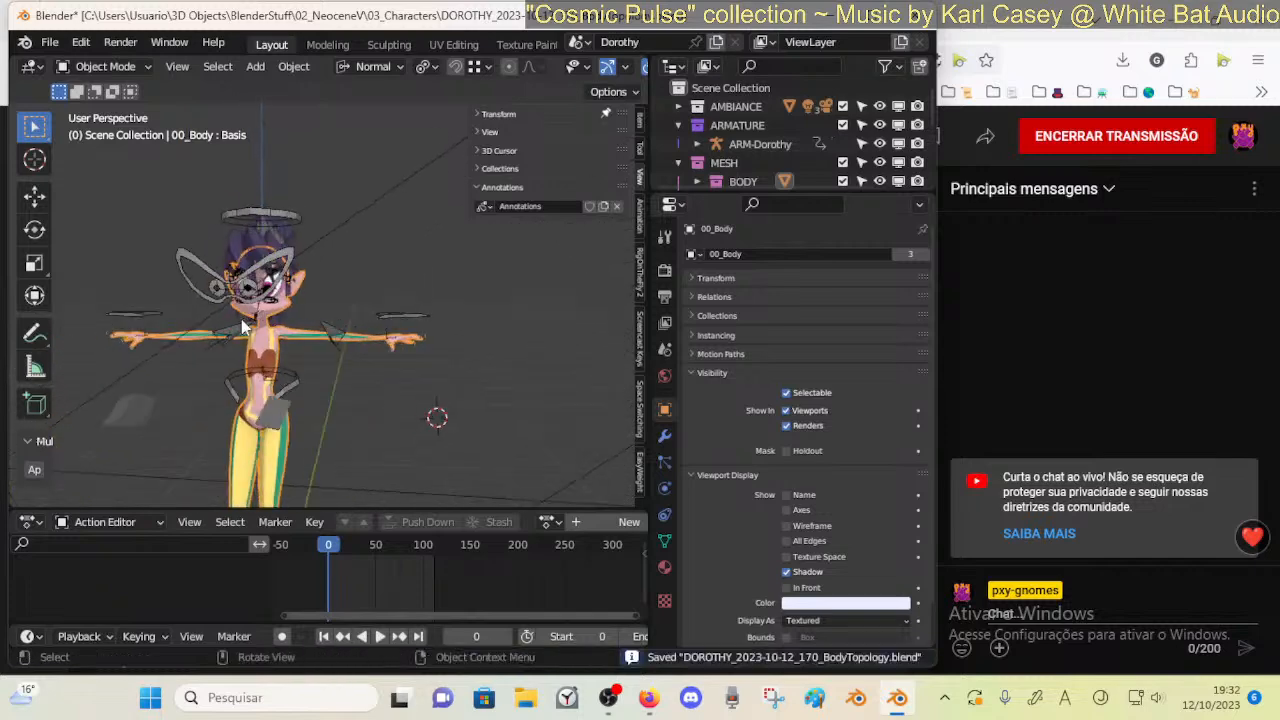
Examine the character's head, arms and upper body together with the rig controls from several angles
{"action": "scroll", "coordinate": [315, 360], "scroll_direction": "up", "scroll_amount": 4}
{"action": "middle_click_drag", "start_coordinate": [315, 360], "coordinate": [238, 362]}
{"action": "middle_click_drag", "start_coordinate": [352, 330], "coordinate": [322, 376], "text": "shift"}
{"action": "middle_click_drag", "start_coordinate": [262, 366], "coordinate": [462, 370]}
{"action": "scroll", "coordinate": [462, 370], "scroll_direction": "up", "scroll_amount": 2}
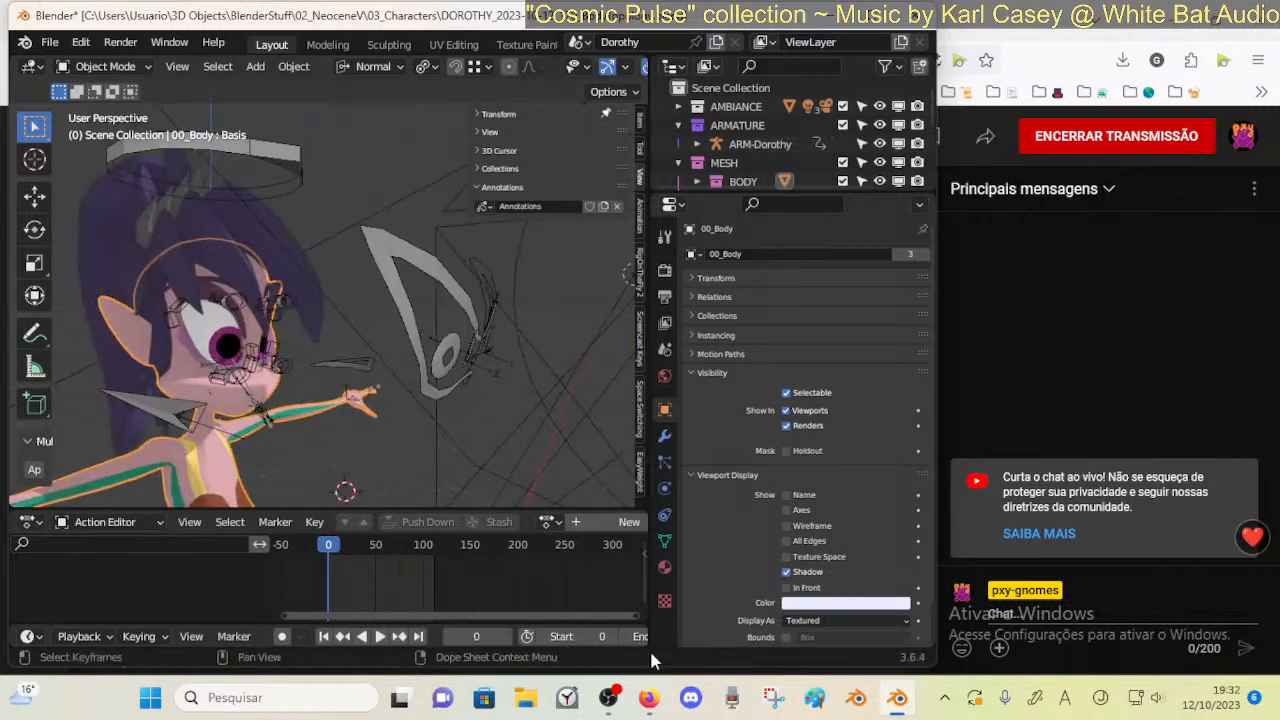
{"action": "middle_click_drag", "start_coordinate": [345, 437], "coordinate": [275, 300]}
{"action": "middle_click_drag", "start_coordinate": [296, 246], "coordinate": [312, 280], "text": "shift"}
{"action": "scroll", "coordinate": [312, 280], "scroll_direction": "down", "scroll_amount": 2}
Select ARM-Dorothy, enter Pose Mode and try rotating the MTR-Head bone
{"action": "left_click", "coordinate": [362, 194]}
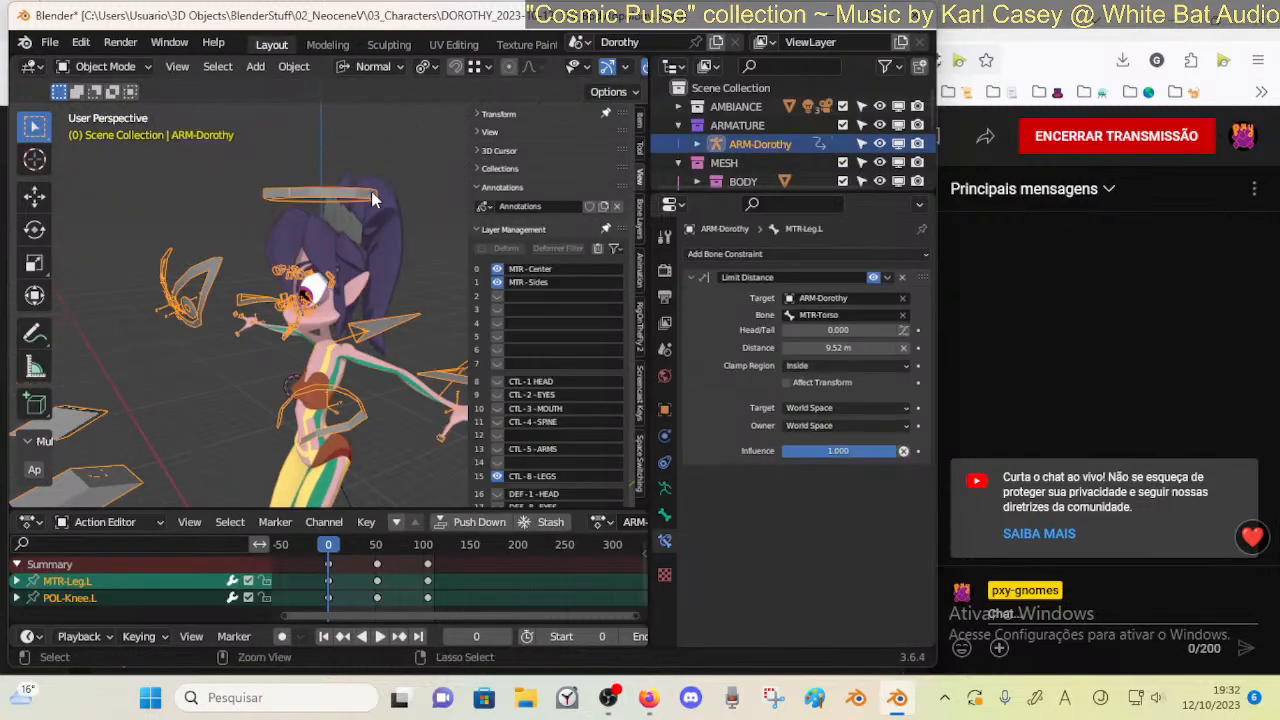
{"action": "key", "text": "ctrl+Tab"}
{"action": "left_click", "coordinate": [374, 191]}
{"action": "key", "text": "r"}
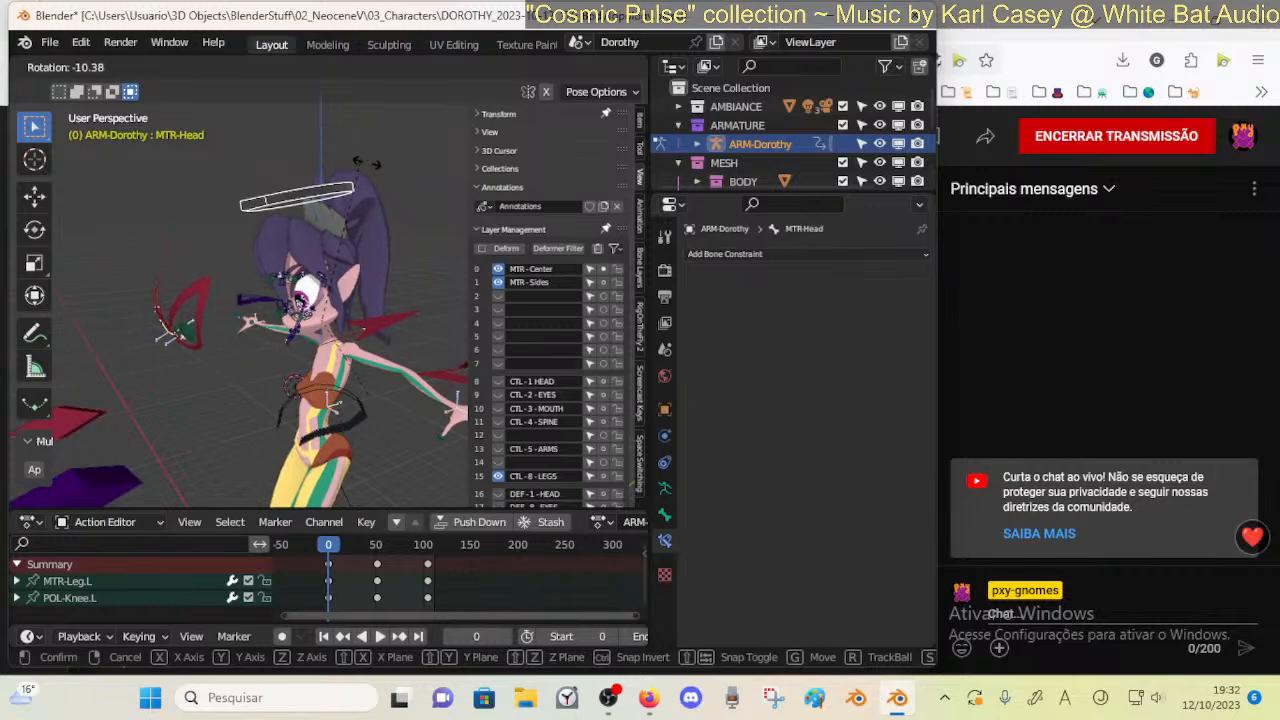
{"action": "right_click", "coordinate": [376, 188]}
Hide the viewport sidebar, return ARM-Dorothy to Object Mode and bring the whole character into view
{"action": "key", "text": "n"}
{"action": "key", "text": "ctrl+Tab"}
{"action": "middle_click_drag", "start_coordinate": [316, 305], "coordinate": [225, 285]}
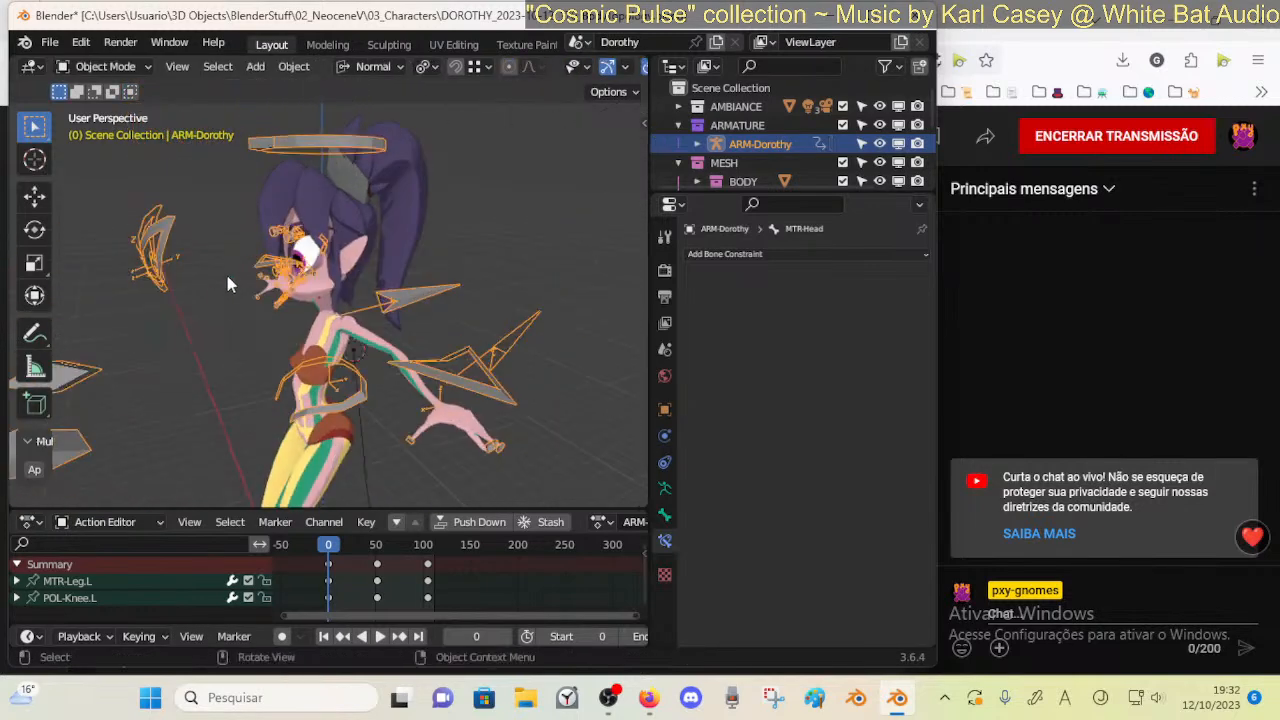
{"action": "middle_click_drag", "start_coordinate": [280, 322], "coordinate": [325, 337]}
{"action": "scroll", "coordinate": [325, 337], "scroll_direction": "down", "scroll_amount": 4}
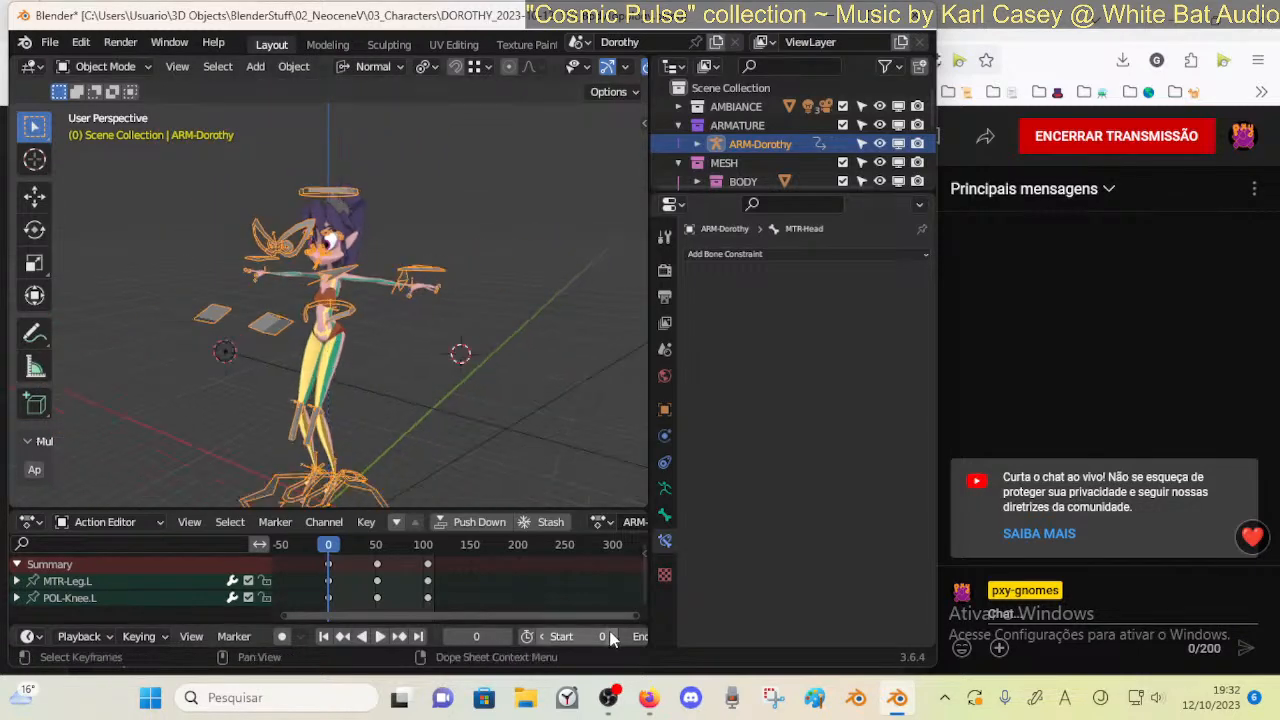
Switch to Firefox, open the To-Do-Lists spreadsheet in a new tab and select the Body Mesh Topology/Geometry (GP) task
{"action": "left_click", "coordinate": [649, 697]}
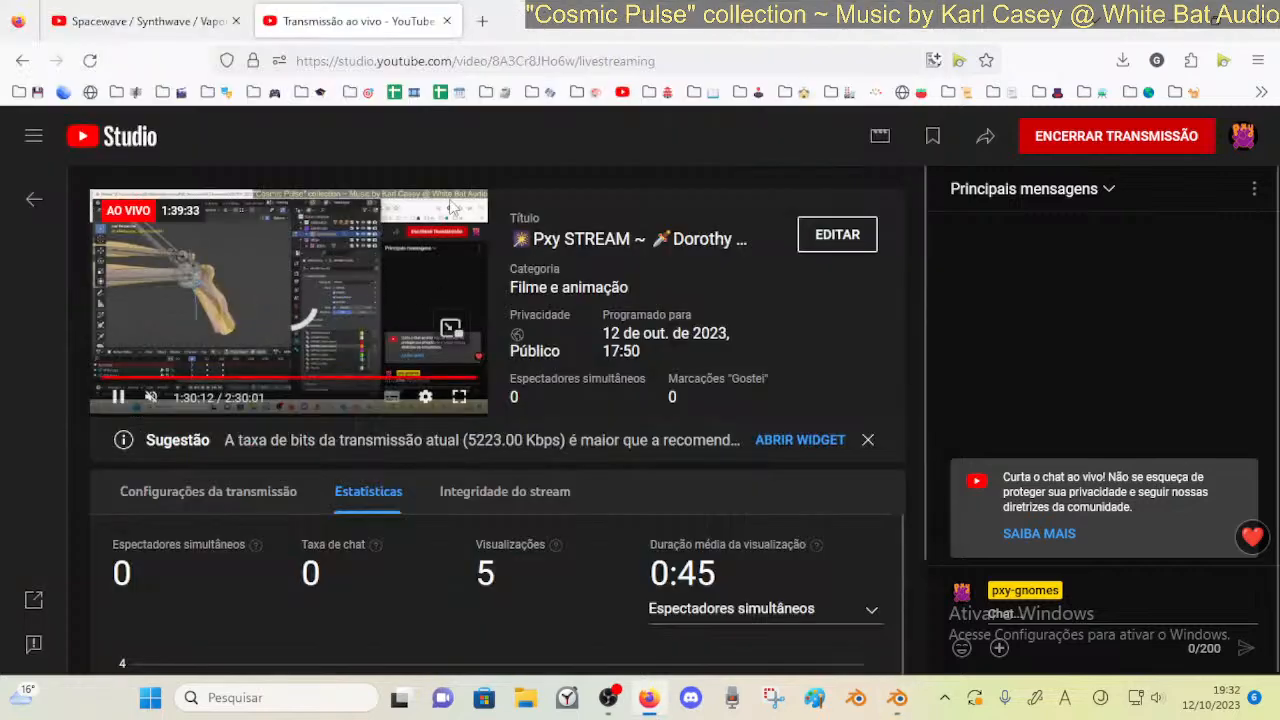
{"action": "left_click", "coordinate": [482, 21]}
{"action": "left_click", "coordinate": [404, 92]}
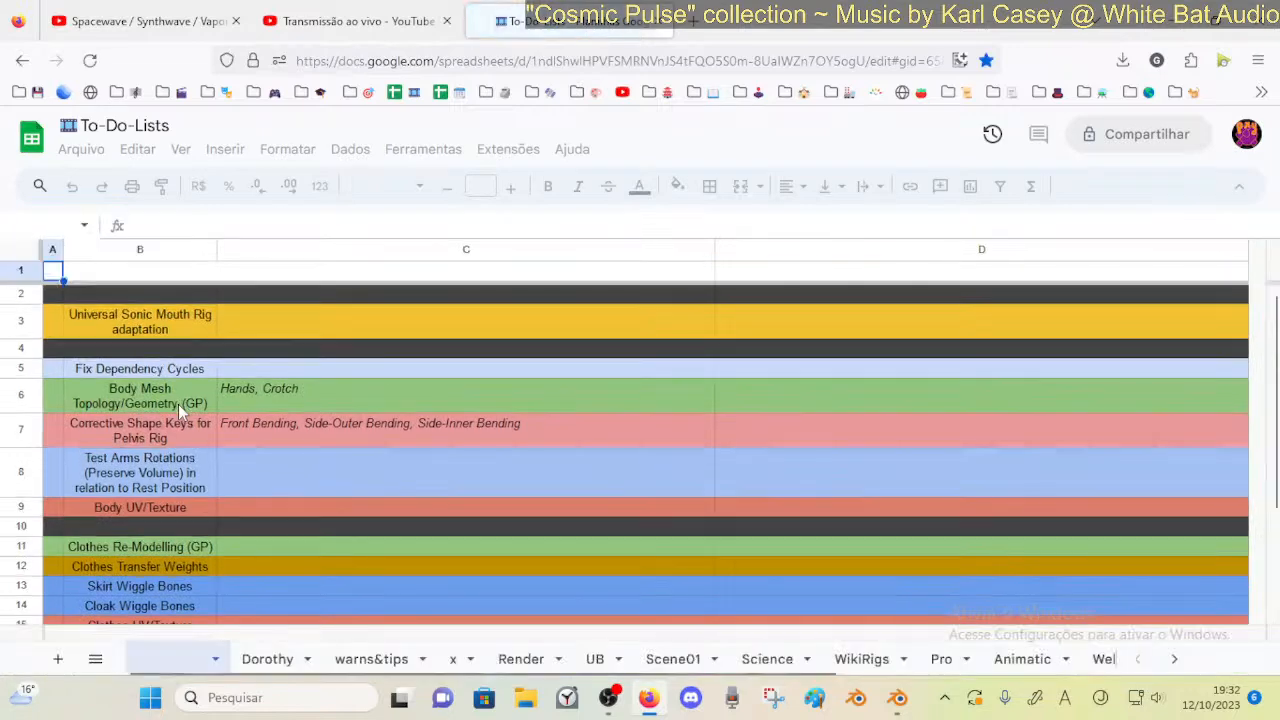
{"action": "left_click", "coordinate": [180, 404]}
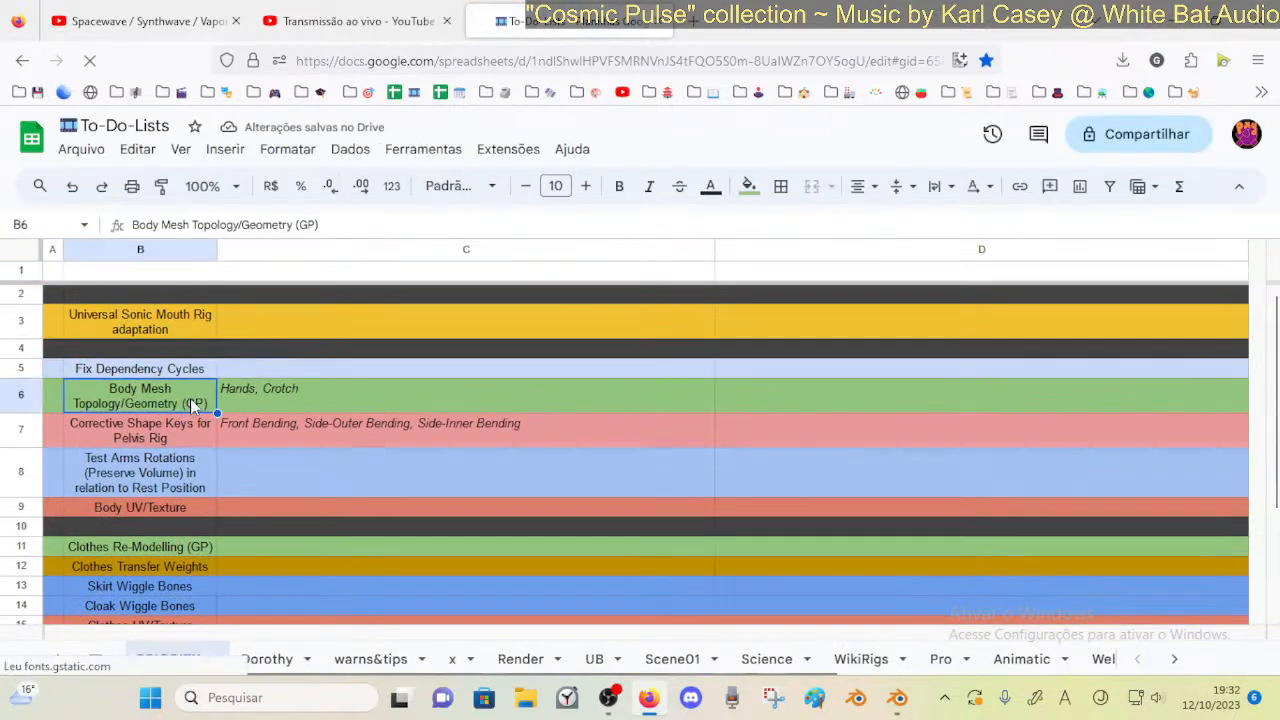
Add Knee to the Body Mesh Topology/Geometry notes in C6 so they read "Hands, Crotch, Knee"
{"action": "left_click", "coordinate": [262, 390]}
{"action": "left_click_drag", "start_coordinate": [270, 390], "coordinate": [300, 390]}
{"action": "key", "text": "Escape"}
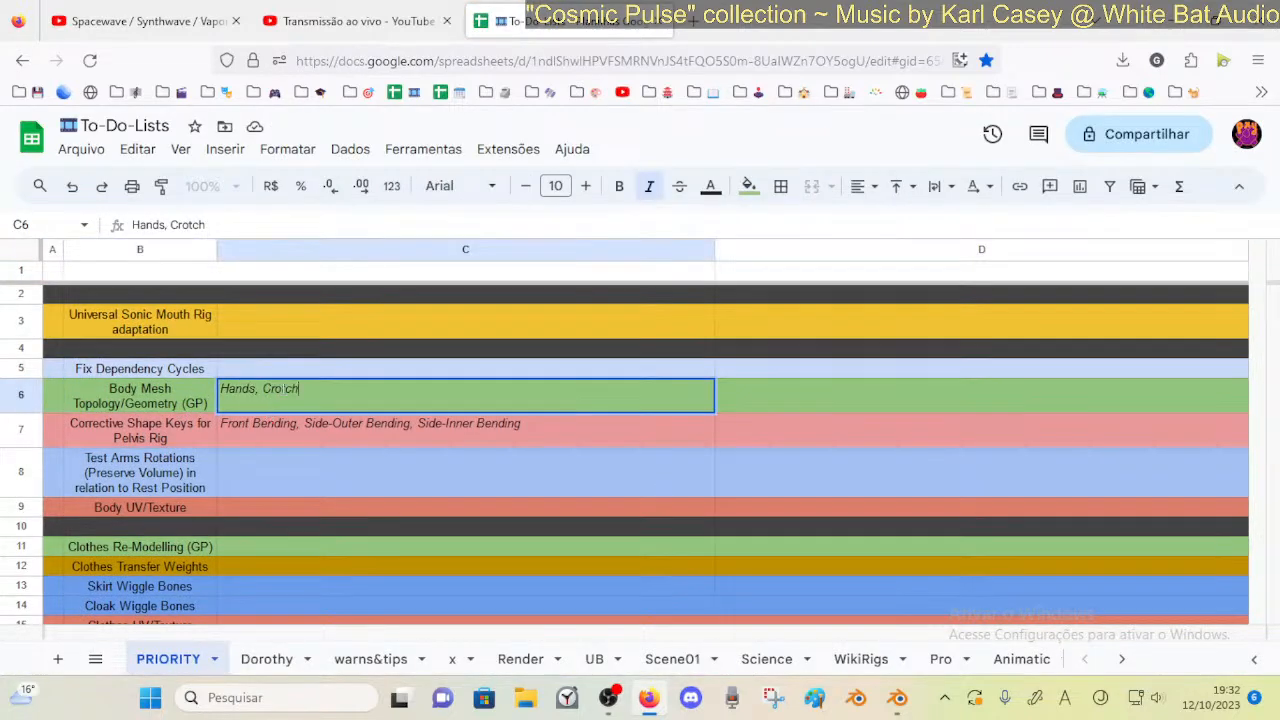
{"action": "left_click", "coordinate": [30, 410]}
{"action": "double_click", "coordinate": [240, 387]}
{"action": "left_click_drag", "start_coordinate": [220, 388], "coordinate": [265, 390]}
{"action": "key", "text": "Return"}
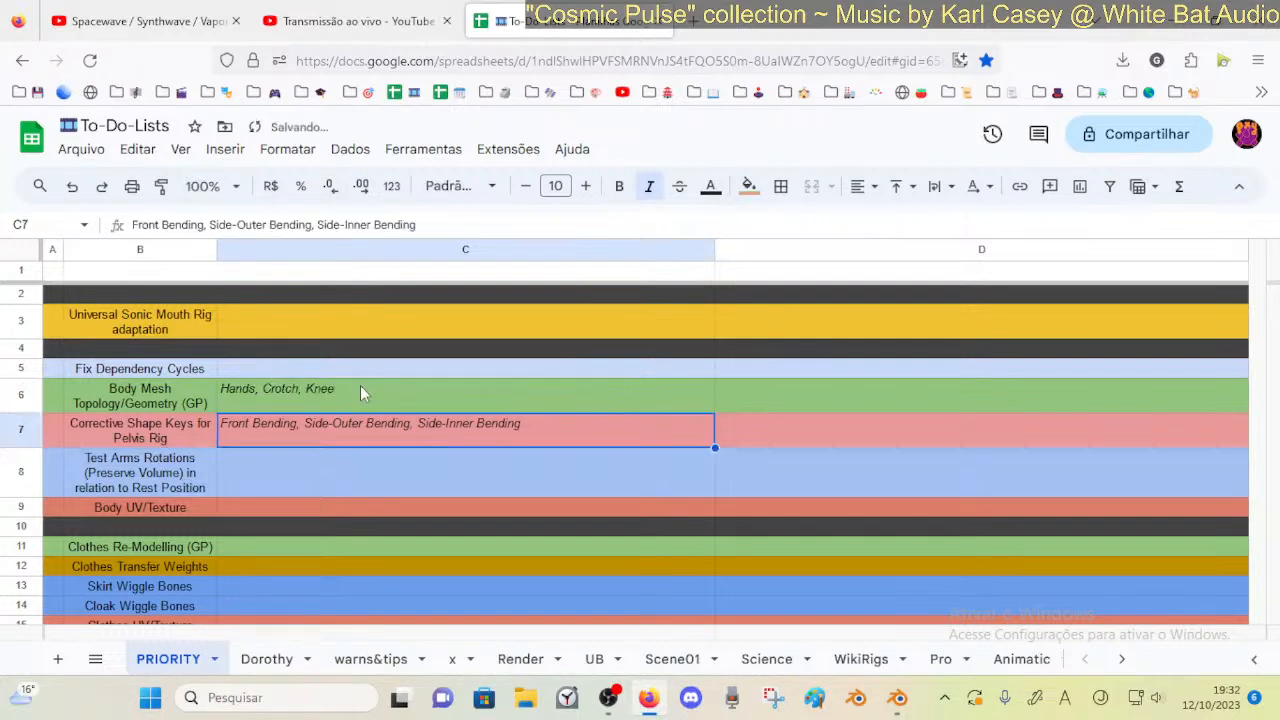
Replace the comma after Hands in C6 with OK: so the notes read "Hands OK: Crotch, Knee"
{"action": "left_click", "coordinate": [350, 390]}
{"action": "double_click", "coordinate": [266, 395]}
{"action": "left_click", "coordinate": [383, 410], "text": "shift"}
{"action": "left_click", "coordinate": [340, 391]}
{"action": "type", "text": "OK"}
{"action": "type", "text": ":"}
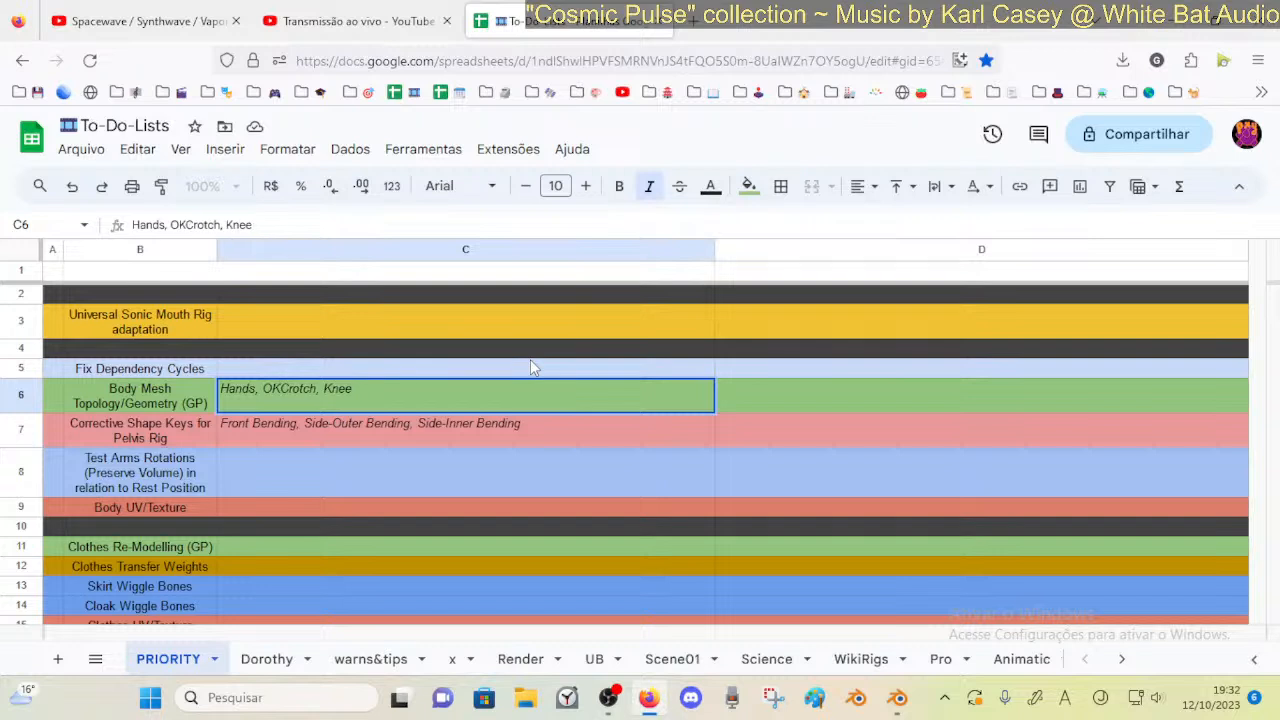
{"action": "key", "text": "BackSpace"}
{"action": "key", "text": "Return"}
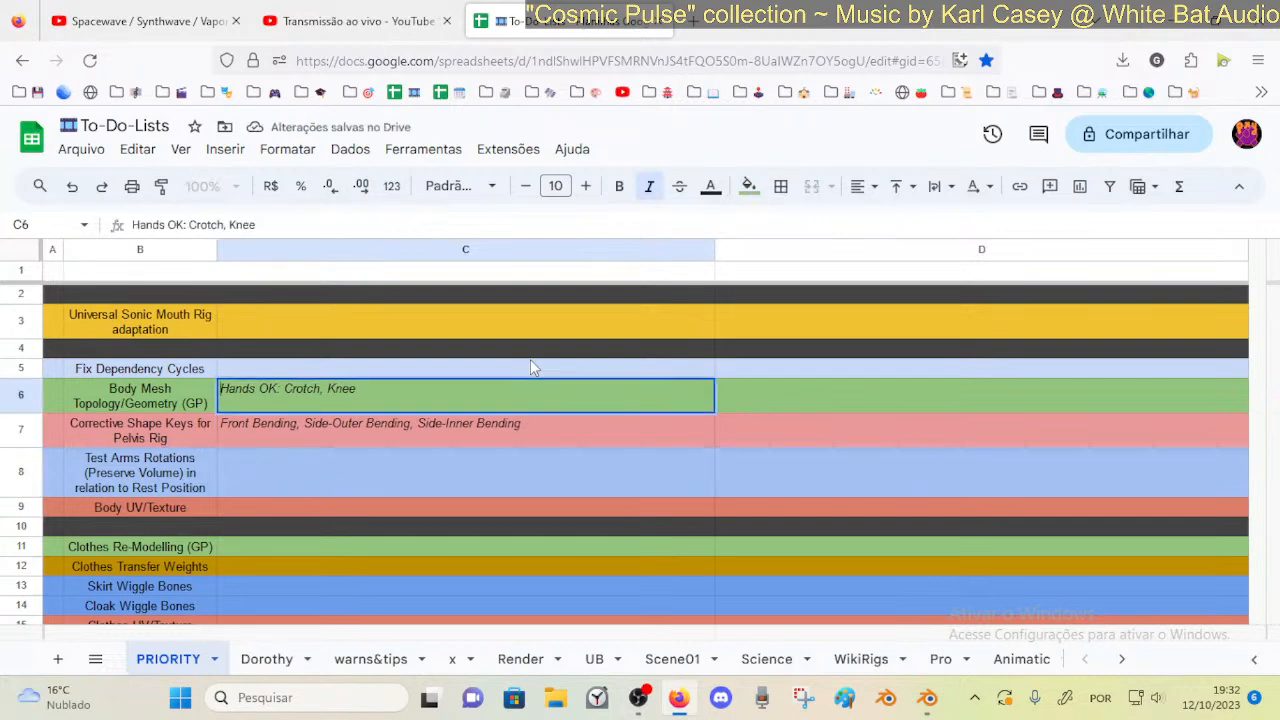
Insert a line break after Hands in C6, placing "OK: Crotch, Knee" on its own line
{"action": "key", "text": "Right"}
{"action": "key", "text": "Right"}
{"action": "key", "text": "Right"}
{"action": "key", "text": "alt+Return"}
{"action": "key", "text": "End"}
{"action": "key", "text": "Return"}
{"action": "key", "text": "Left"}
{"action": "key", "text": "Right"}
{"action": "key", "text": "shift+space"}
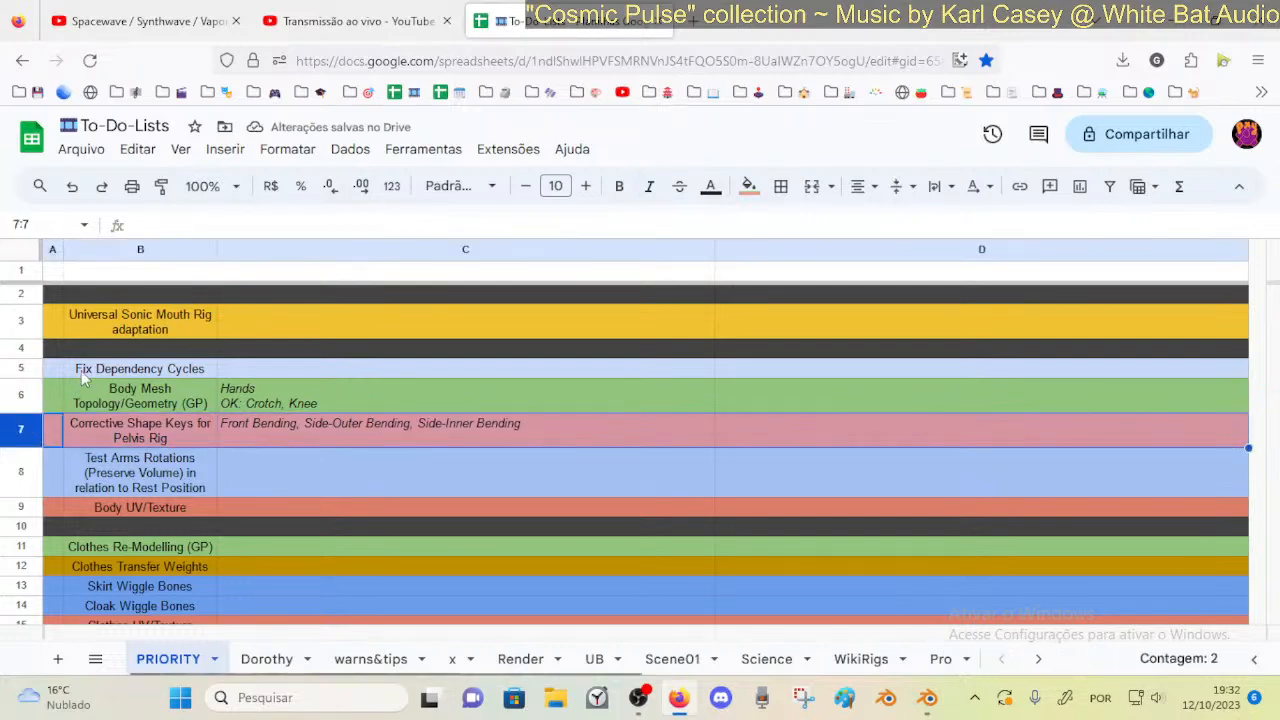
Copy the check mark from the Hair Modelling (GP) row to the Fix Dependency Cycles and Body Mesh Topology/Geometry (GP) rows
{"action": "left_click", "coordinate": [90, 370]}
{"action": "left_click", "coordinate": [26, 368]}
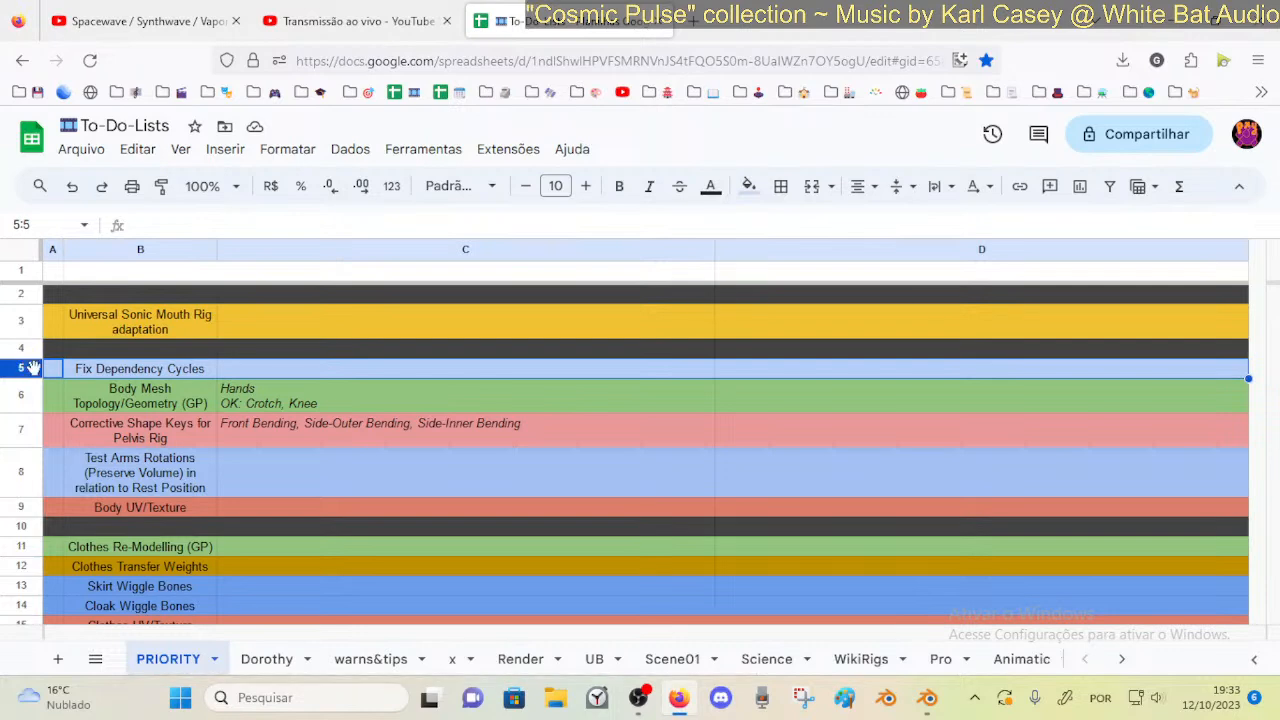
{"action": "scroll", "coordinate": [80, 500], "scroll_direction": "down", "scroll_amount": 3}
{"action": "left_click", "coordinate": [58, 510]}
{"action": "scroll", "coordinate": [76, 455], "scroll_direction": "up", "scroll_amount": 3}
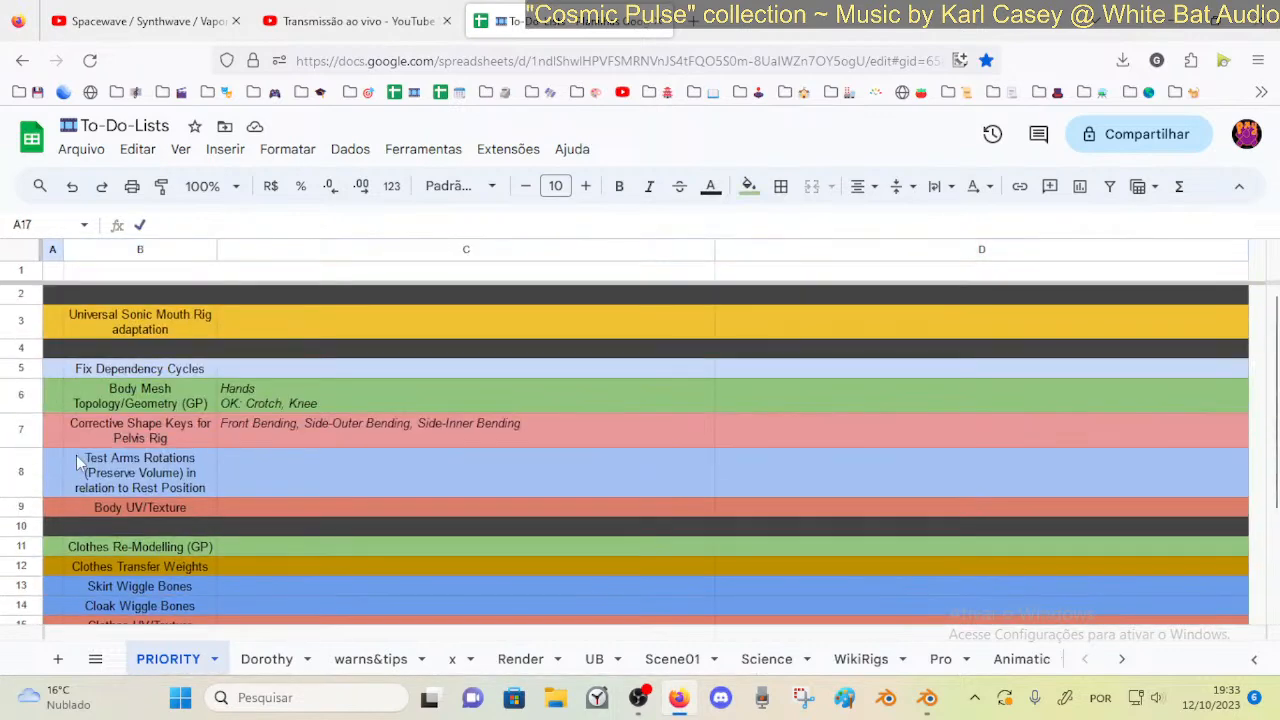
{"action": "left_click", "coordinate": [56, 373]}
{"action": "scroll", "coordinate": [56, 373], "scroll_direction": "down", "scroll_amount": 5}
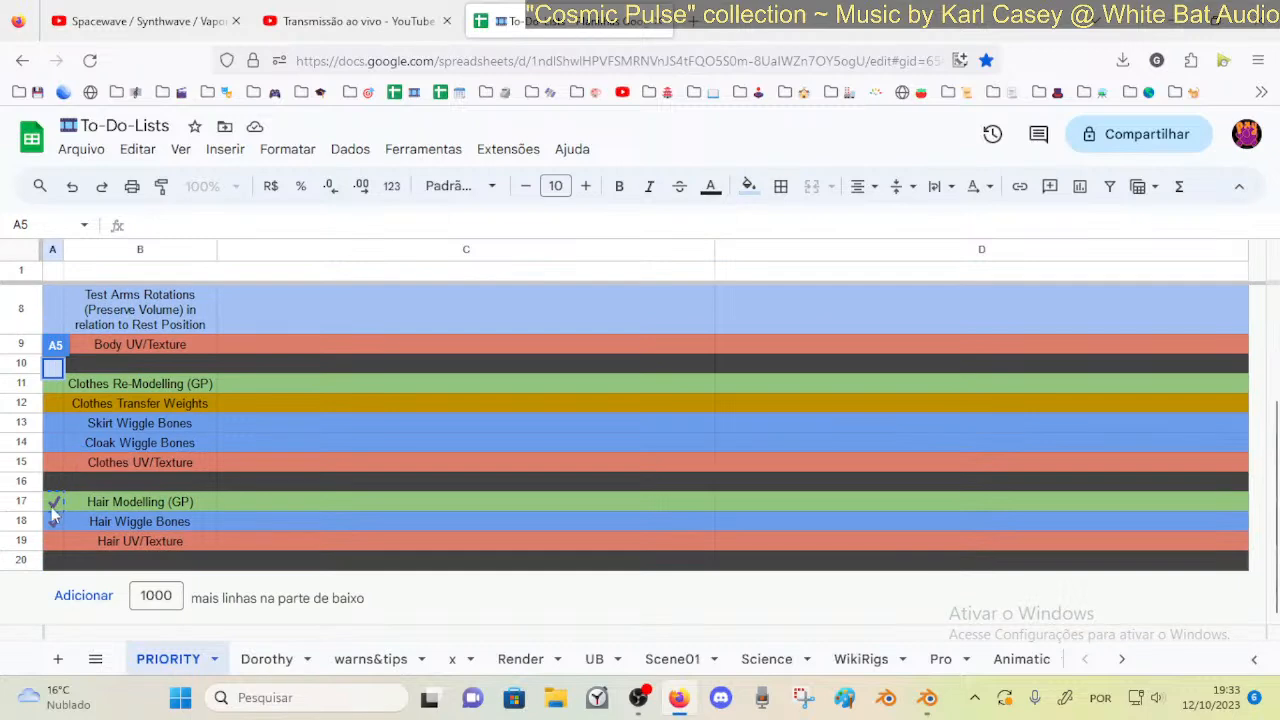
{"action": "left_click", "coordinate": [54, 501]}
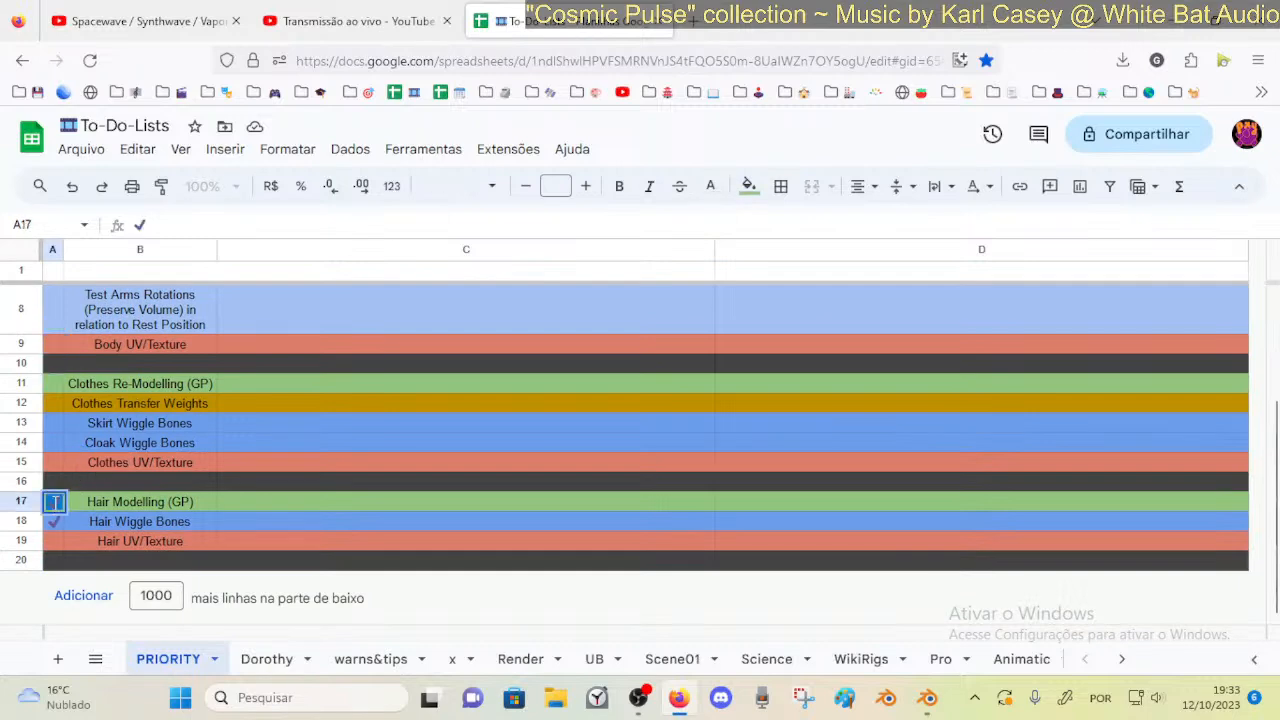
{"action": "left_click", "coordinate": [96, 405]}
{"action": "scroll", "coordinate": [94, 408], "scroll_direction": "up", "scroll_amount": 3}
{"action": "left_click", "coordinate": [58, 370]}
{"action": "left_click", "coordinate": [58, 370]}
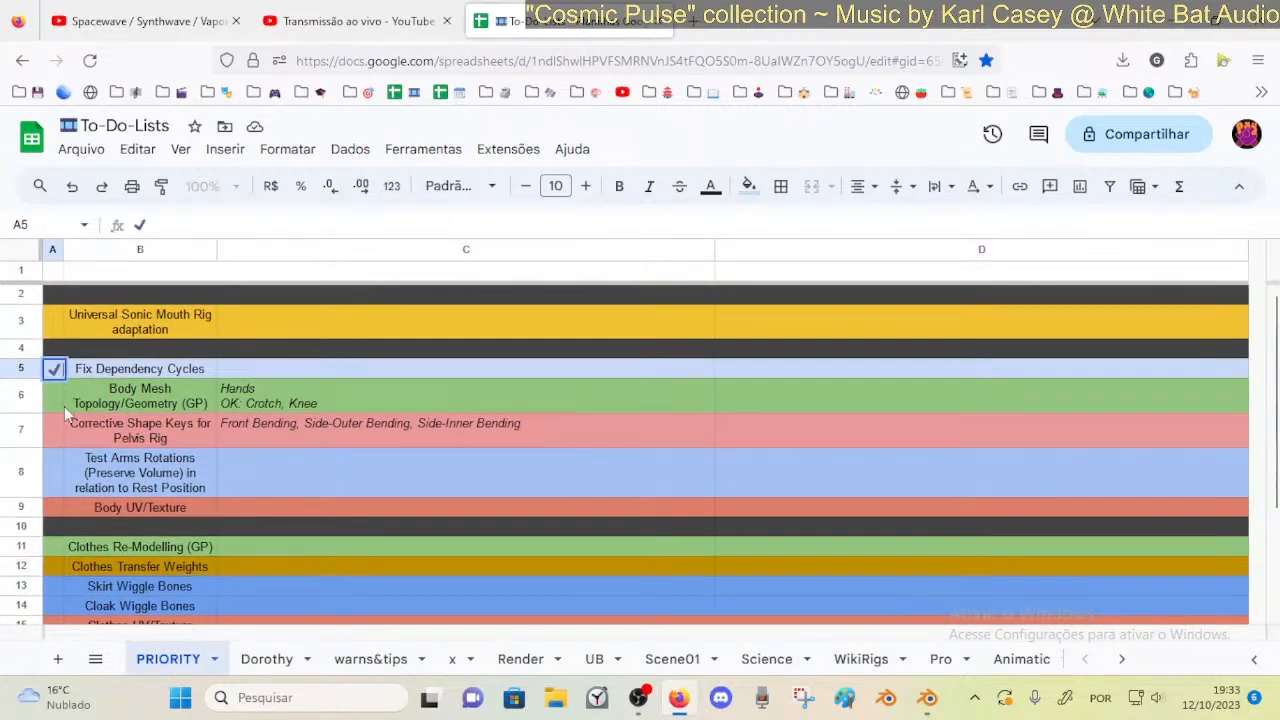
{"action": "left_click", "coordinate": [61, 405]}
{"action": "left_click", "coordinate": [59, 398]}
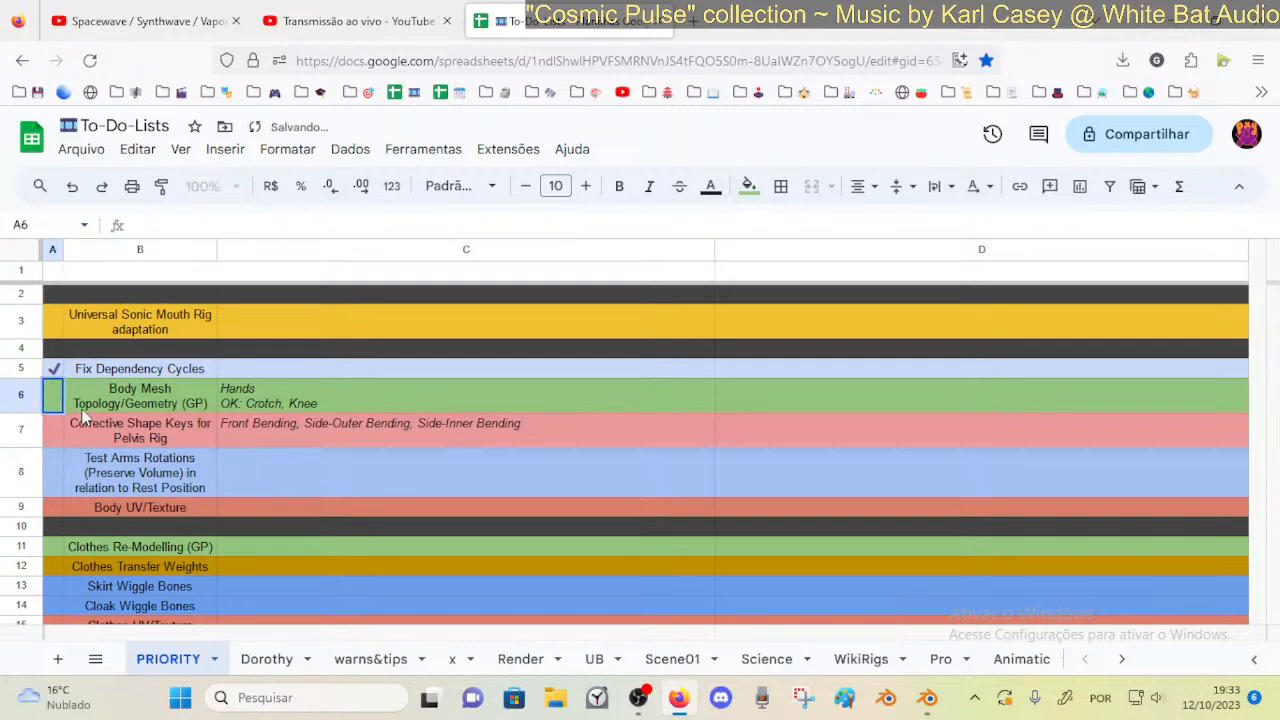
Insert an empty row directly above Corrective Shape Keys for Pelvis Rig
{"action": "left_click", "coordinate": [20, 427]}
{"action": "right_click", "coordinate": [20, 427]}
{"action": "left_click", "coordinate": [90, 337]}
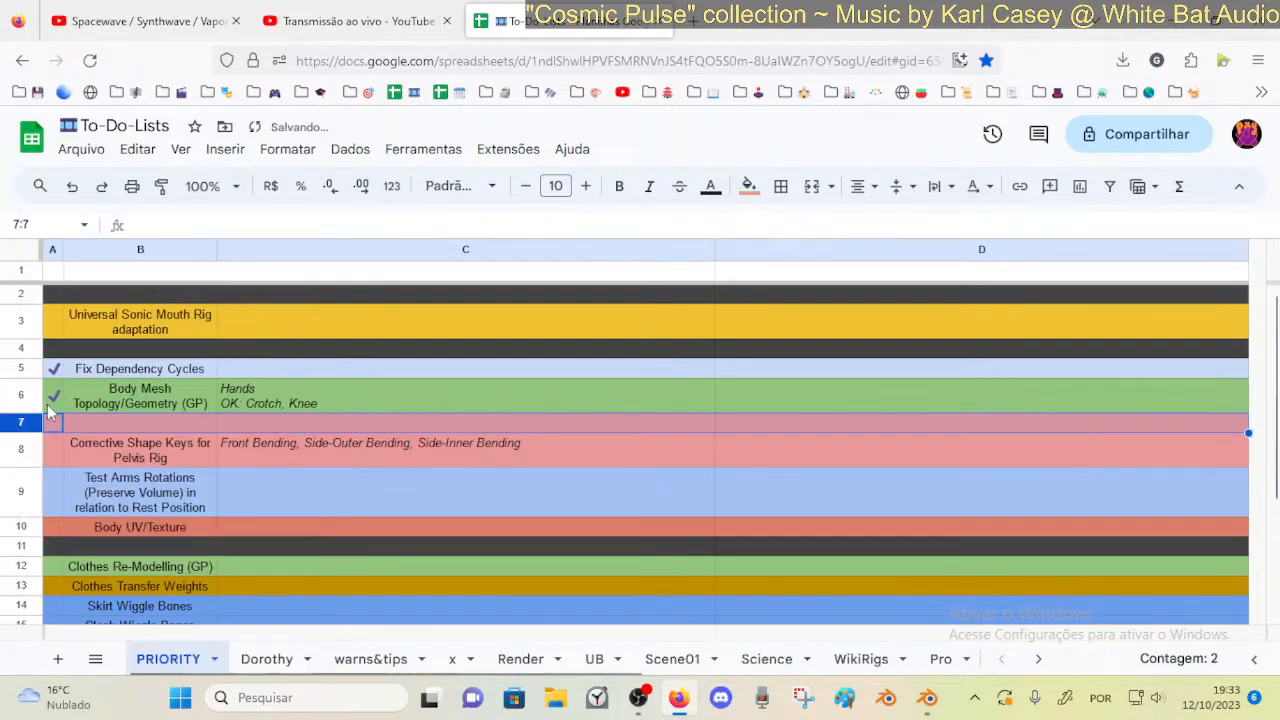
{"action": "left_click", "coordinate": [162, 396]}
{"action": "double_click", "coordinate": [167, 389]}
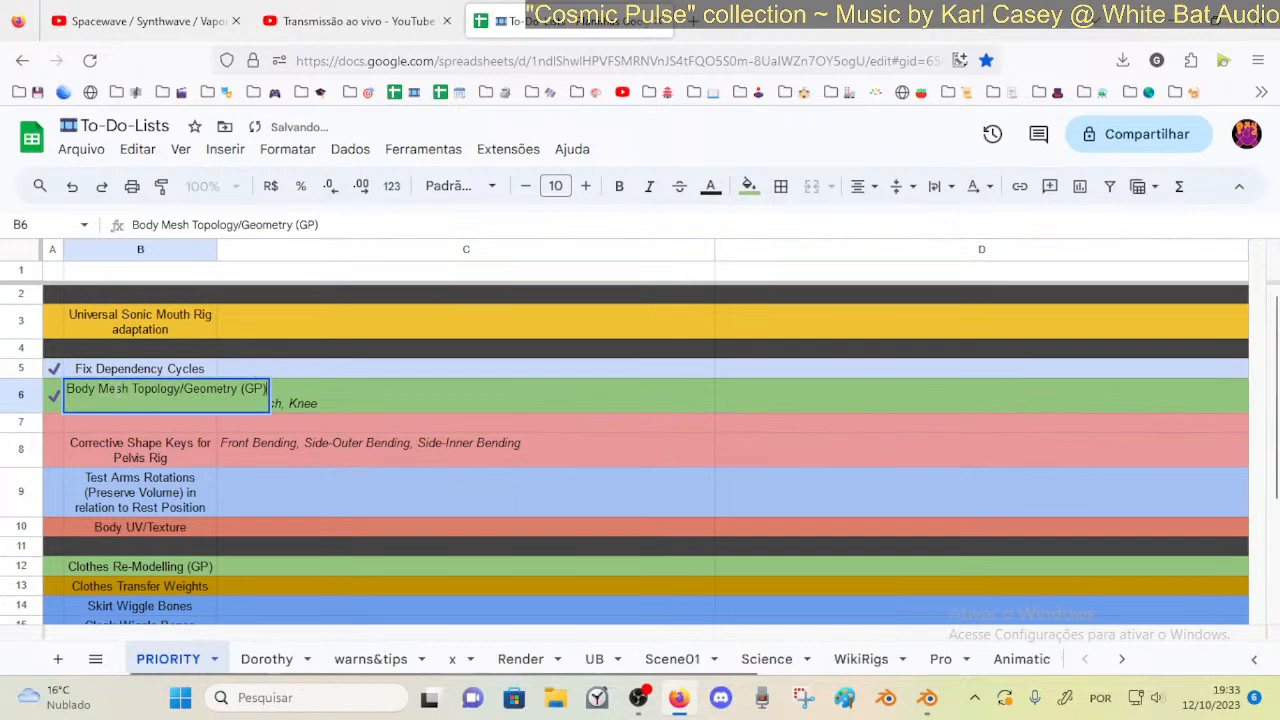
{"action": "key", "text": "ctrl+a"}
{"action": "left_click", "coordinate": [99, 420]}
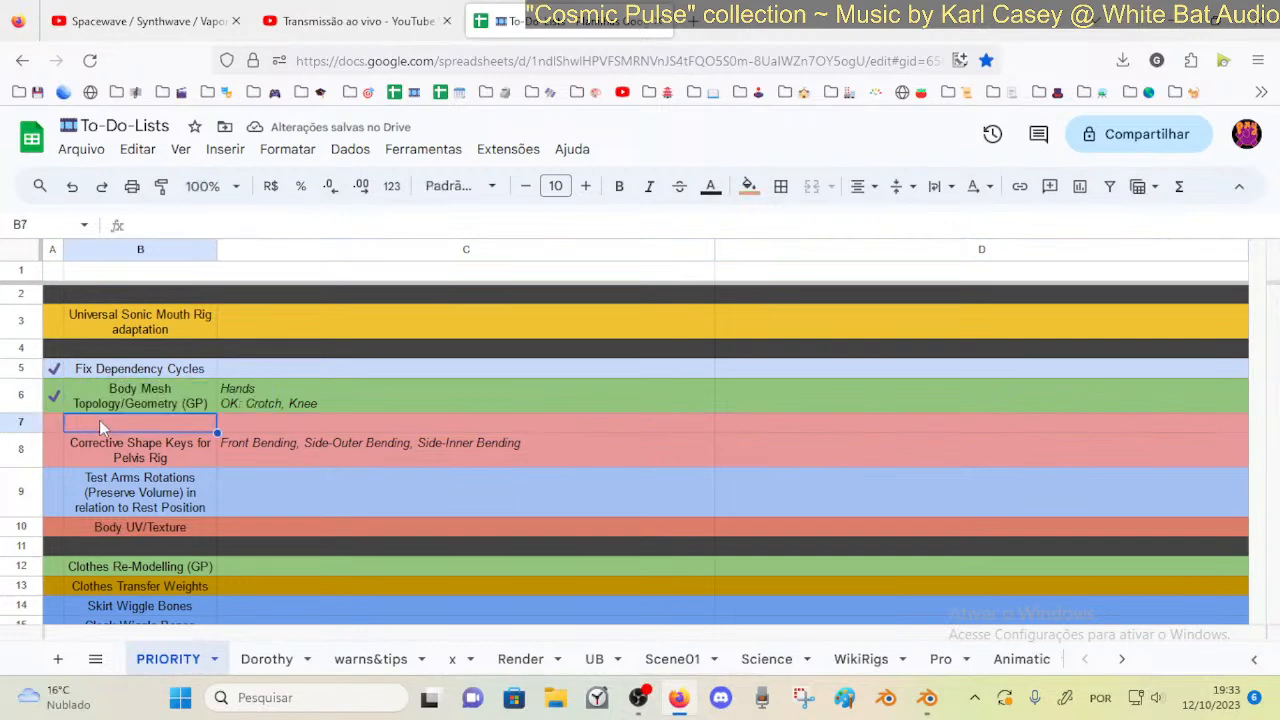
Duplicate the Body Mesh Topology/Geometry (GP) row into the empty row 7 and clear the check mark from the copy
{"action": "left_click", "coordinate": [20, 395]}
{"action": "key", "text": "ctrl+c"}
{"action": "left_click", "coordinate": [20, 420]}
{"action": "key", "text": "ctrl+v"}
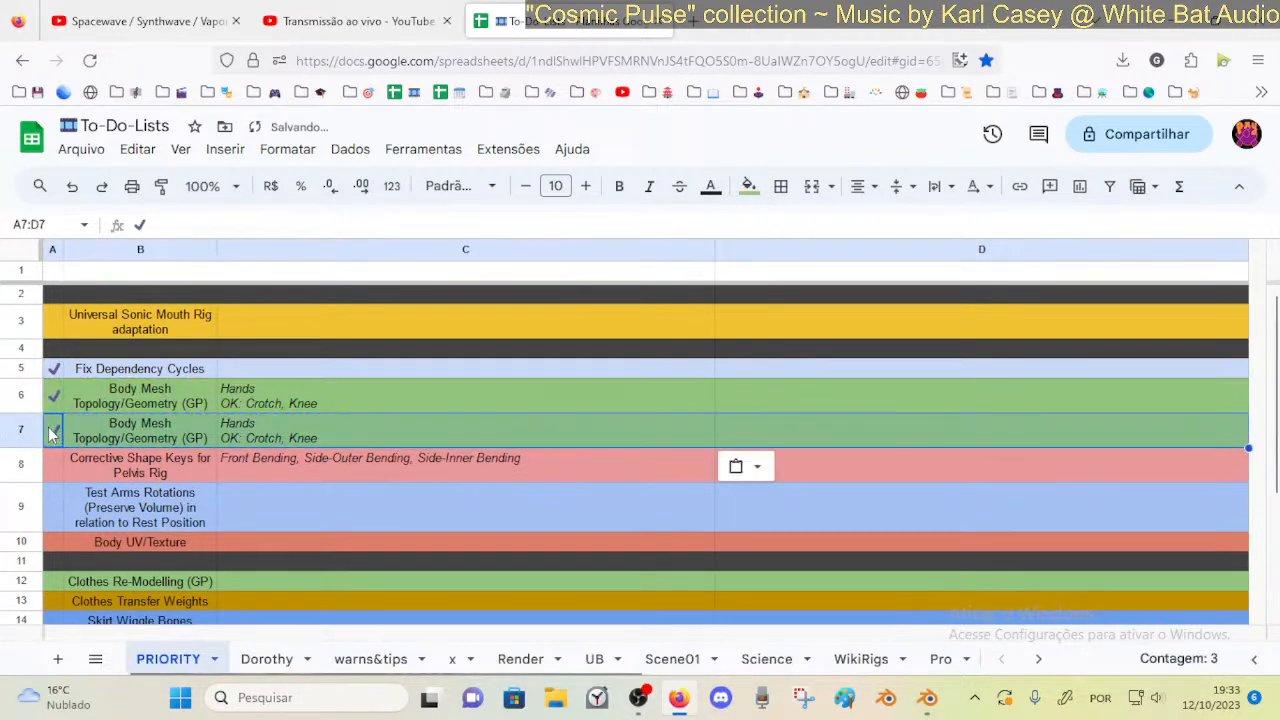
{"action": "left_click", "coordinate": [218, 430]}
Shorten the notes of the checked Body Mesh Topology/Geometry (GP) task in C6 to "Crotch, Knee"
{"action": "key", "text": "Up"}
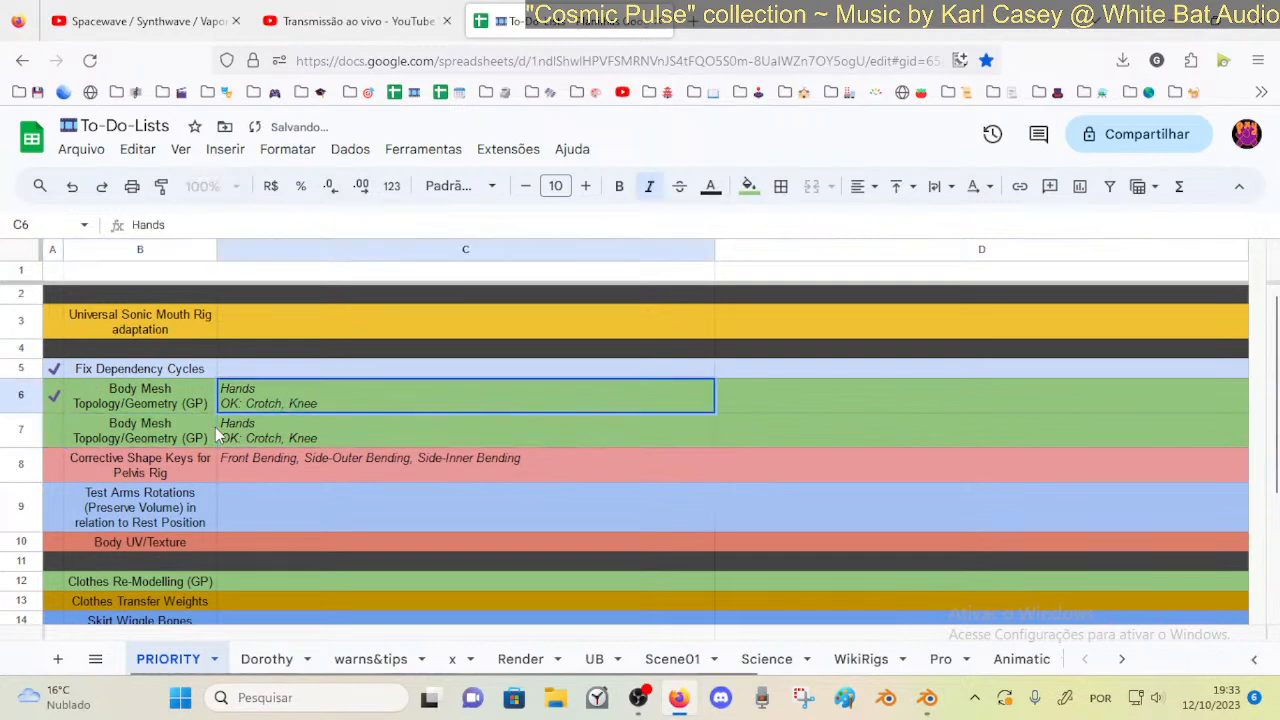
{"action": "key", "text": "Return"}
{"action": "key", "text": "Up"}
{"action": "key", "text": "BackSpace"}
{"action": "key", "text": "BackSpace"}
{"action": "key", "text": "BackSpace"}
{"action": "key", "text": "BackSpace"}
{"action": "key", "text": "BackSpace"}
{"action": "key", "text": "Delete"}
{"action": "key", "text": "Delete"}
{"action": "key", "text": "Delete"}
{"action": "key", "text": "Delete"}
{"action": "key", "text": "Delete"}
{"action": "key", "text": "Return"}
Remove the "OK: Crotch, Knee" line from C7 so the unchecked Body Mesh Topology/Geometry (GP) task's notes read "Hands"
{"action": "key", "text": "Down"}
{"action": "key", "text": "Up"}
{"action": "key", "text": "Return"}
{"action": "key", "text": "Up"}
{"action": "key", "text": "shift+Down"}
{"action": "key", "text": "shift+End"}
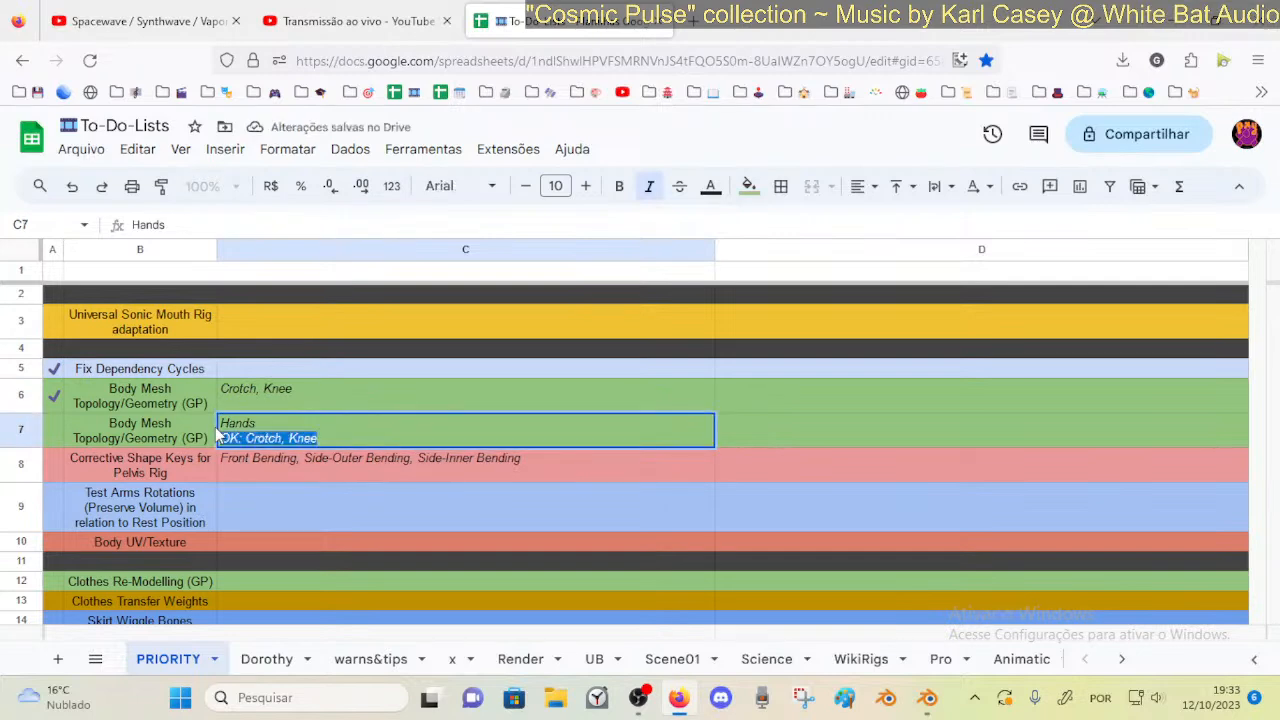
{"action": "key", "text": "BackSpace"}
{"action": "key", "text": "Return"}
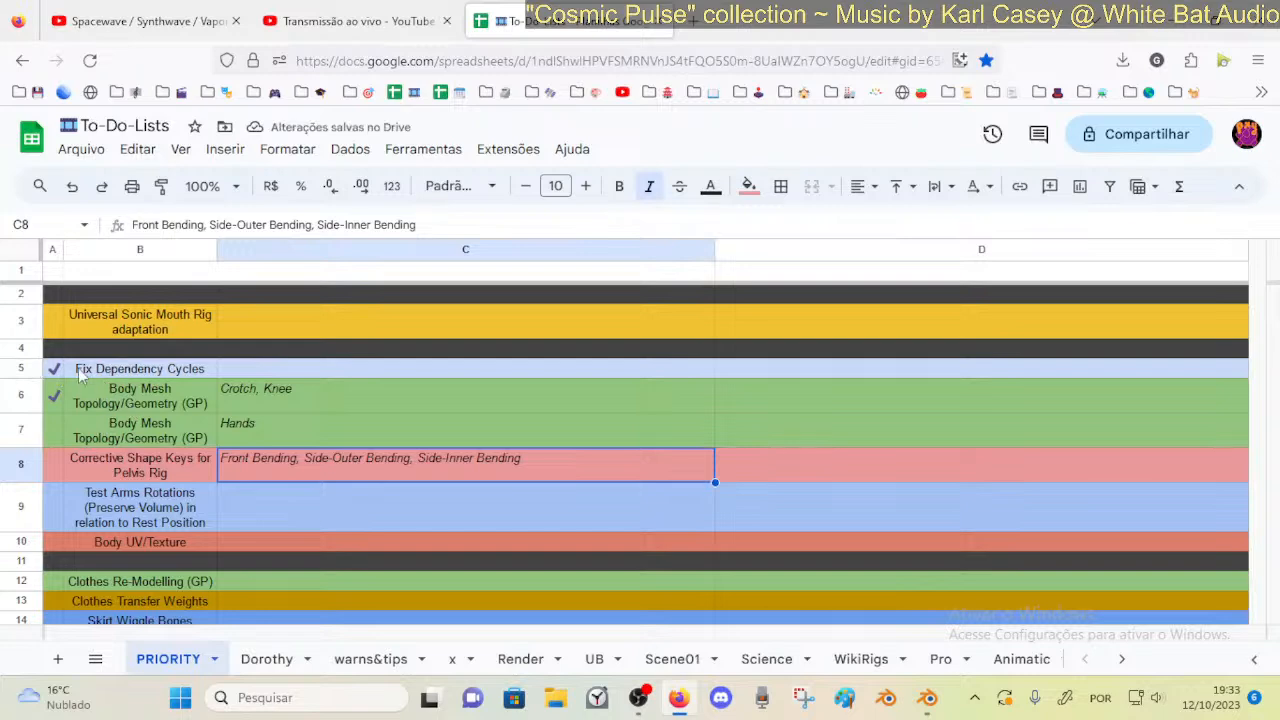
Review the unchecked Hands topology, Corrective Shape Keys for Pelvis Rig and Test Arms Rotations tasks
{"action": "left_click", "coordinate": [90, 437]}
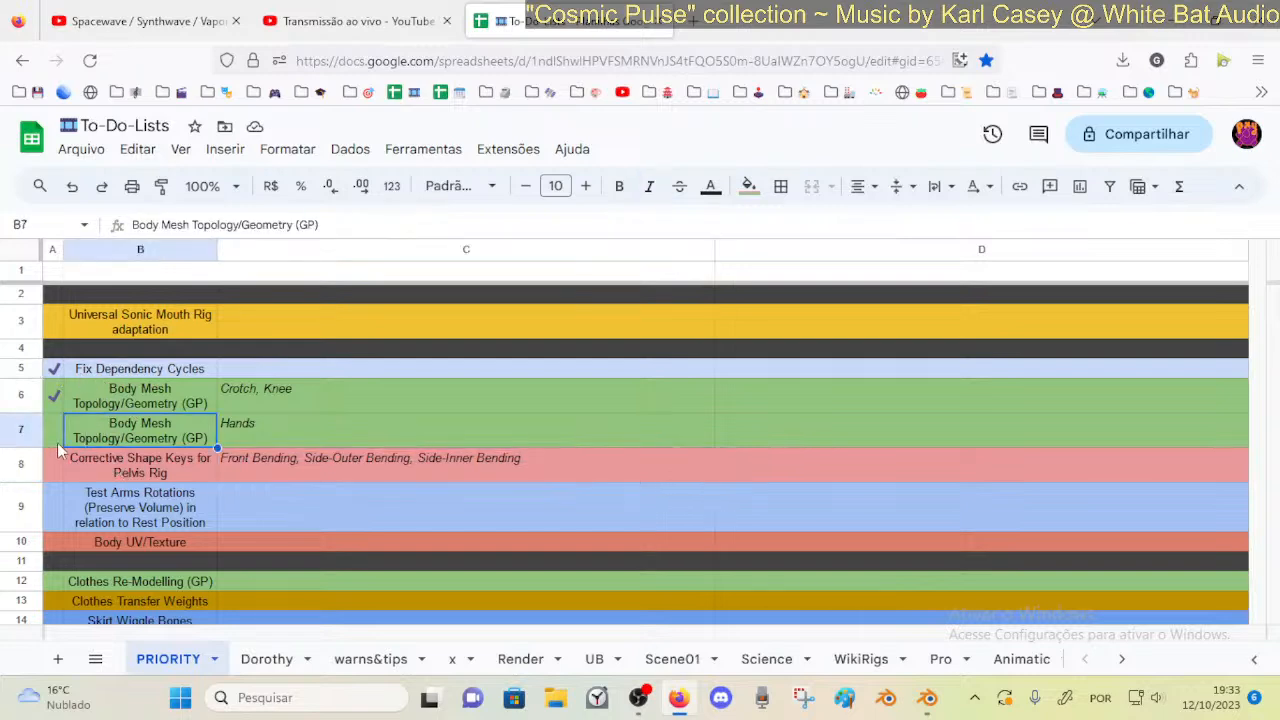
{"action": "scroll", "coordinate": [108, 475], "scroll_direction": "down", "scroll_amount": 3}
{"action": "scroll", "coordinate": [108, 475], "scroll_direction": "up", "scroll_amount": 3}
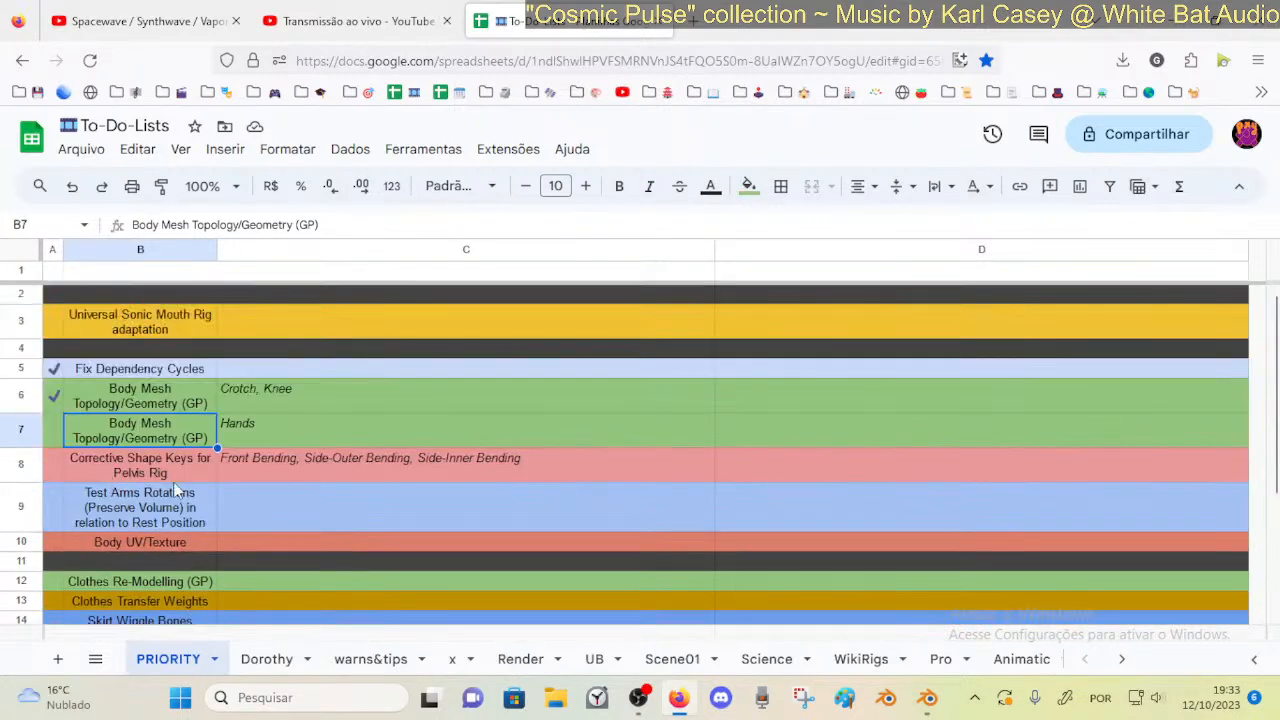
{"action": "left_click", "coordinate": [140, 472]}
{"action": "left_click", "coordinate": [339, 470]}
{"action": "scroll", "coordinate": [145, 503], "scroll_direction": "down", "scroll_amount": 3}
{"action": "scroll", "coordinate": [142, 520], "scroll_direction": "up", "scroll_amount": 3}
{"action": "left_click", "coordinate": [52, 505]}
{"action": "left_click", "coordinate": [18, 506]}
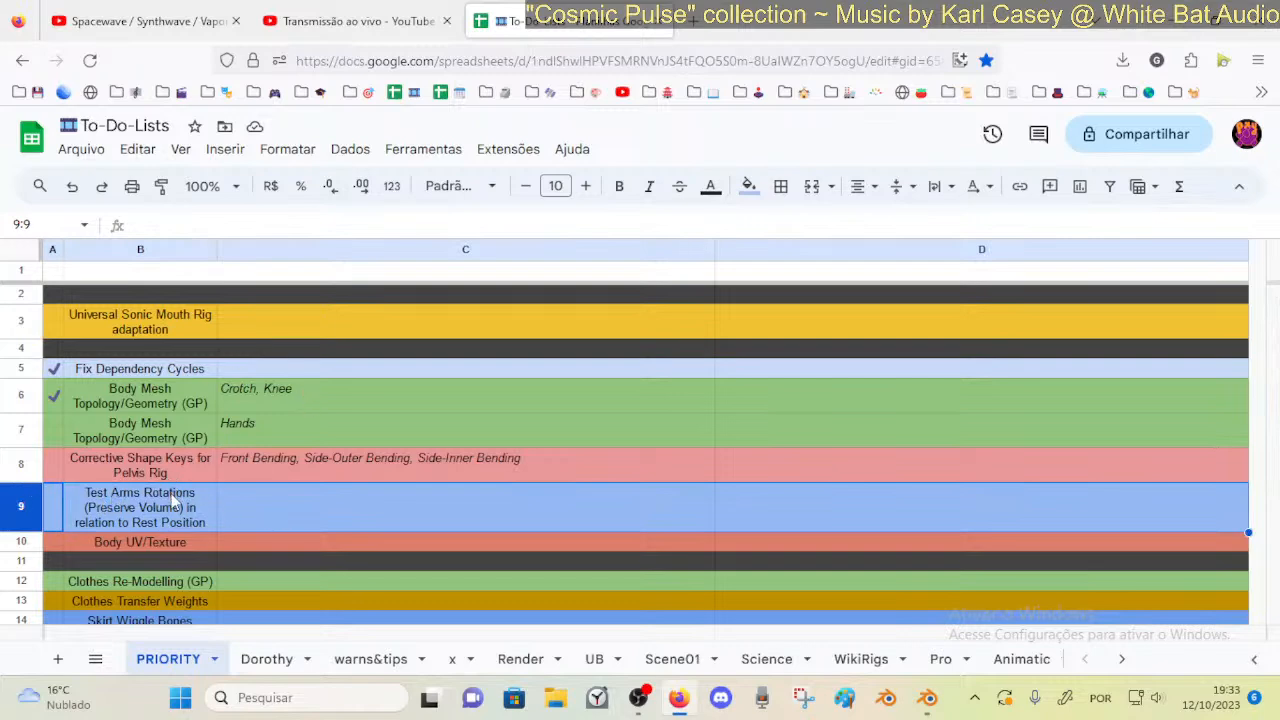
{"action": "left_click", "coordinate": [108, 470]}
{"action": "left_click", "coordinate": [336, 467]}
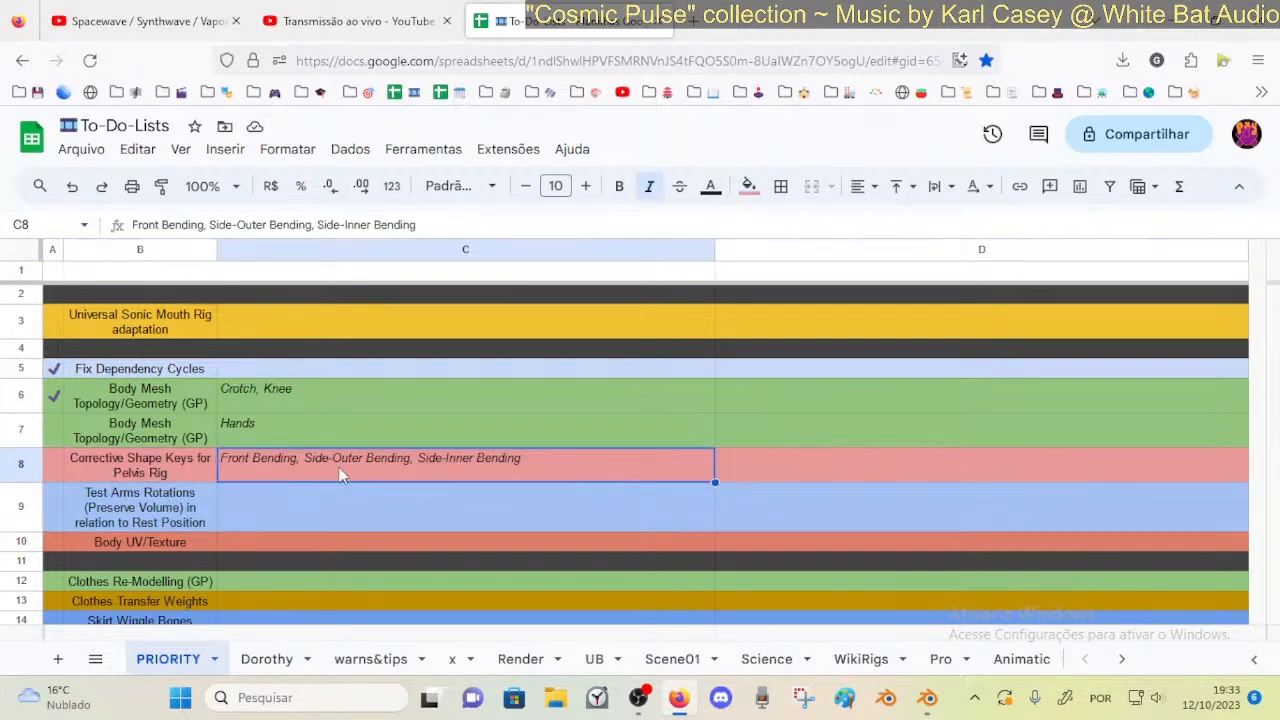
{"action": "left_click", "coordinate": [23, 466]}
{"action": "left_click", "coordinate": [277, 466]}
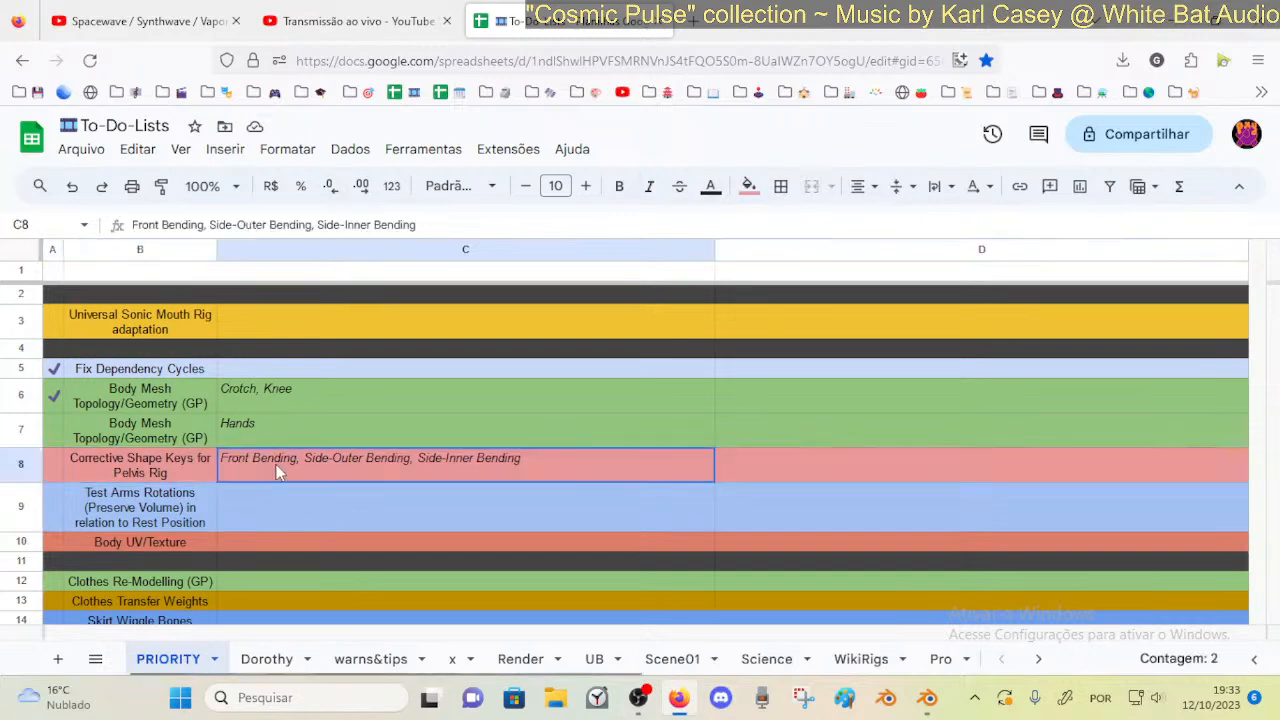
Compare the checked tasks in rows 5 and 6 with the unchecked body tasks down to Body UV/Texture
{"action": "left_click", "coordinate": [15, 370]}
{"action": "left_click_drag", "start_coordinate": [13, 370], "coordinate": [20, 394]}
{"action": "scroll", "coordinate": [36, 433], "scroll_direction": "down", "scroll_amount": 1}
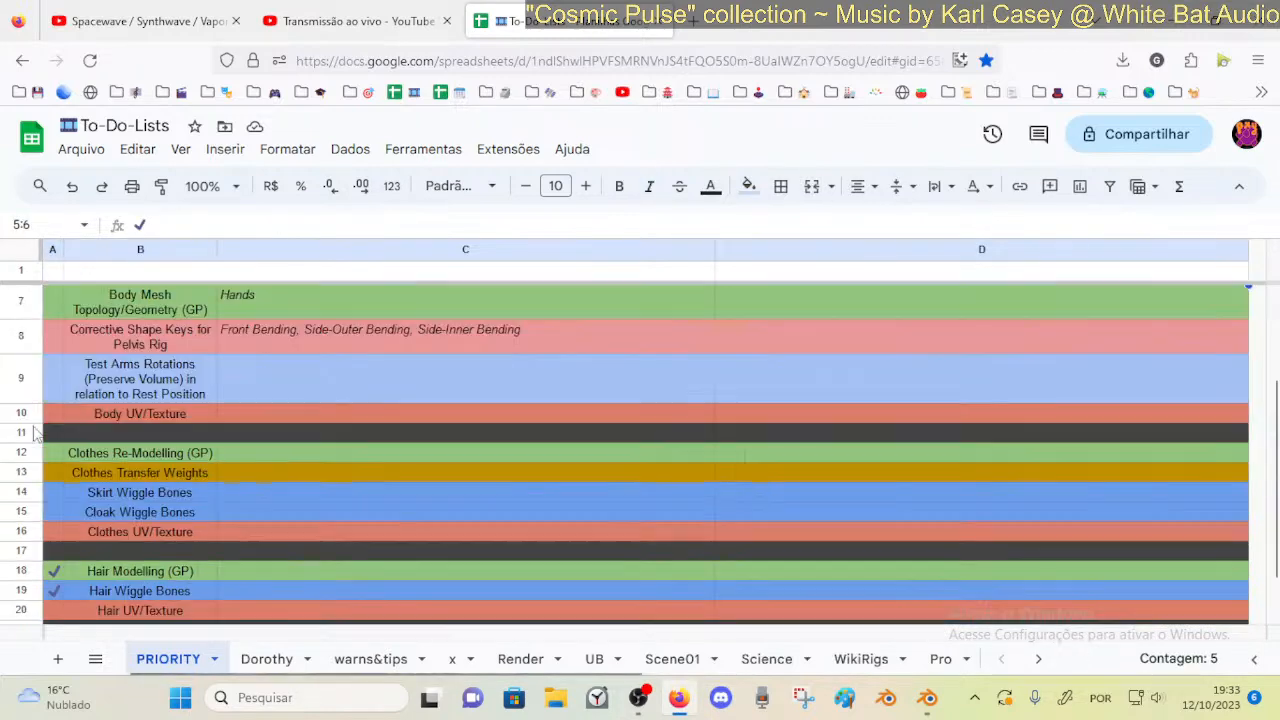
{"action": "left_click", "coordinate": [53, 302]}
{"action": "scroll", "coordinate": [50, 310], "scroll_direction": "up", "scroll_amount": 1}
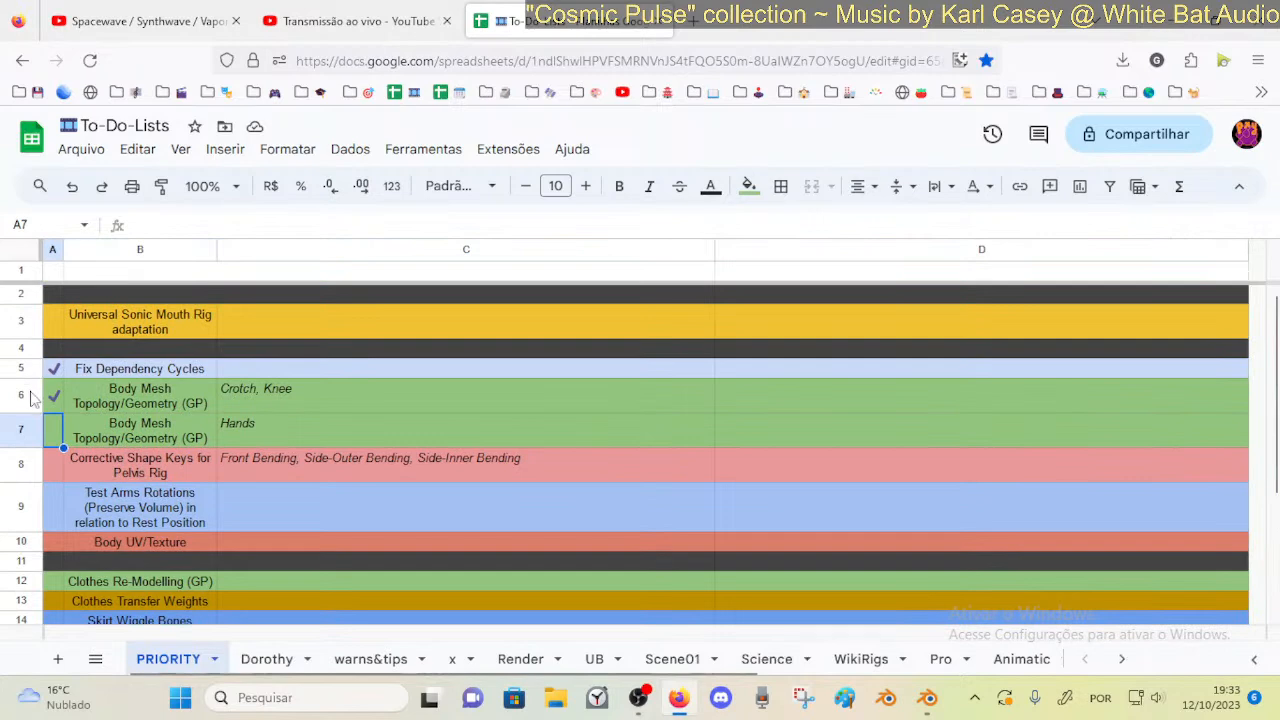
{"action": "left_click", "coordinate": [35, 400]}
{"action": "left_click", "coordinate": [35, 474]}
{"action": "left_click", "coordinate": [35, 519]}
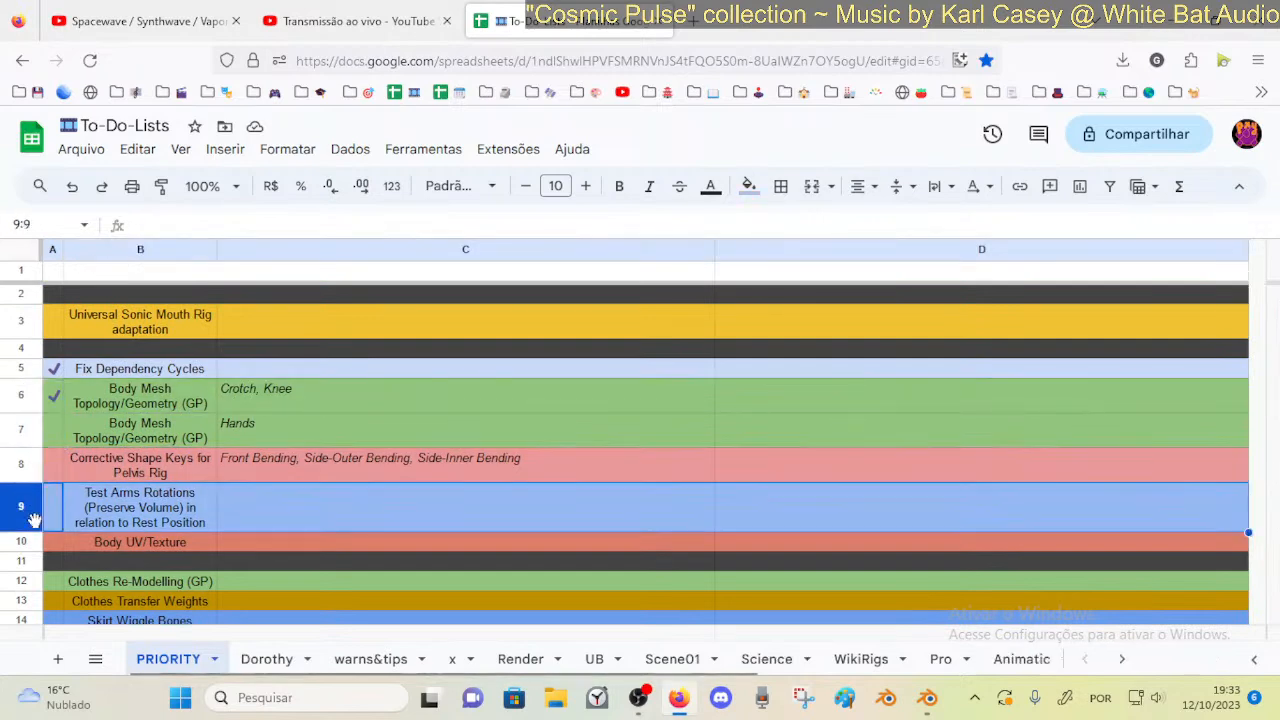
{"action": "left_click", "coordinate": [118, 515]}
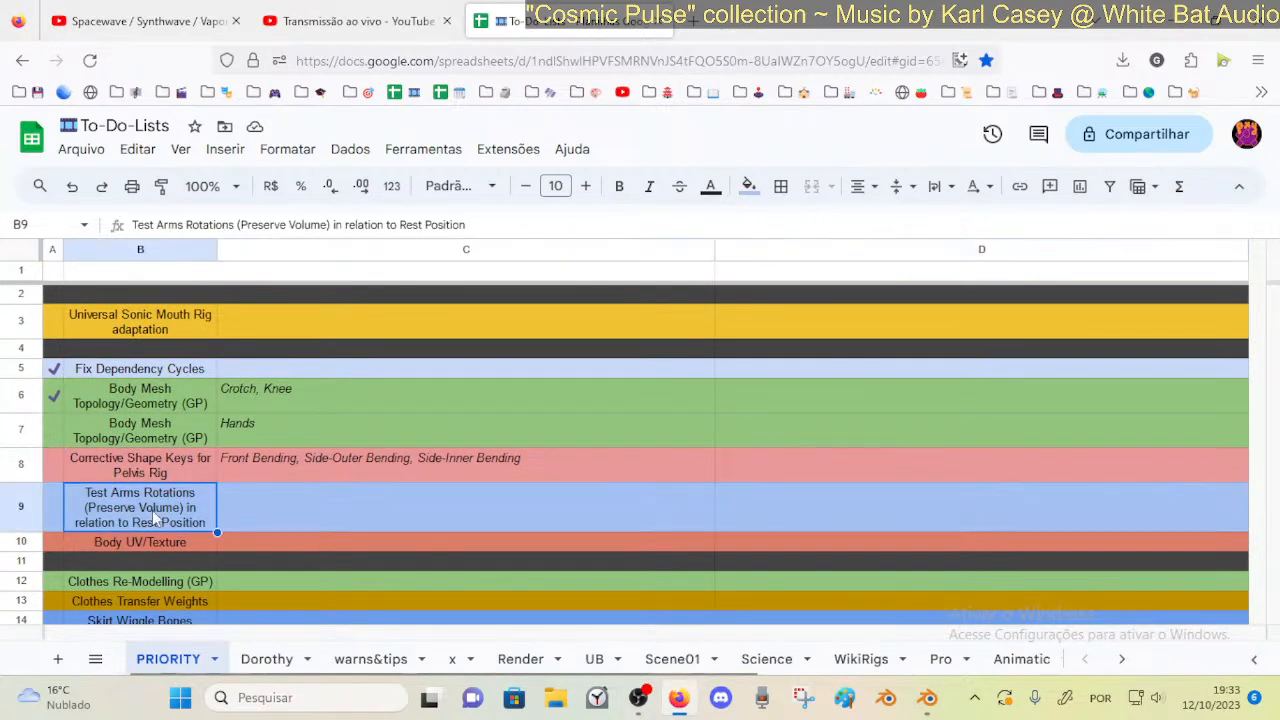
{"action": "left_click", "coordinate": [190, 437]}
{"action": "left_click", "coordinate": [165, 491]}
{"action": "left_click", "coordinate": [152, 437]}
{"action": "left_click", "coordinate": [139, 502]}
{"action": "scroll", "coordinate": [124, 498], "scroll_direction": "down", "scroll_amount": 2}
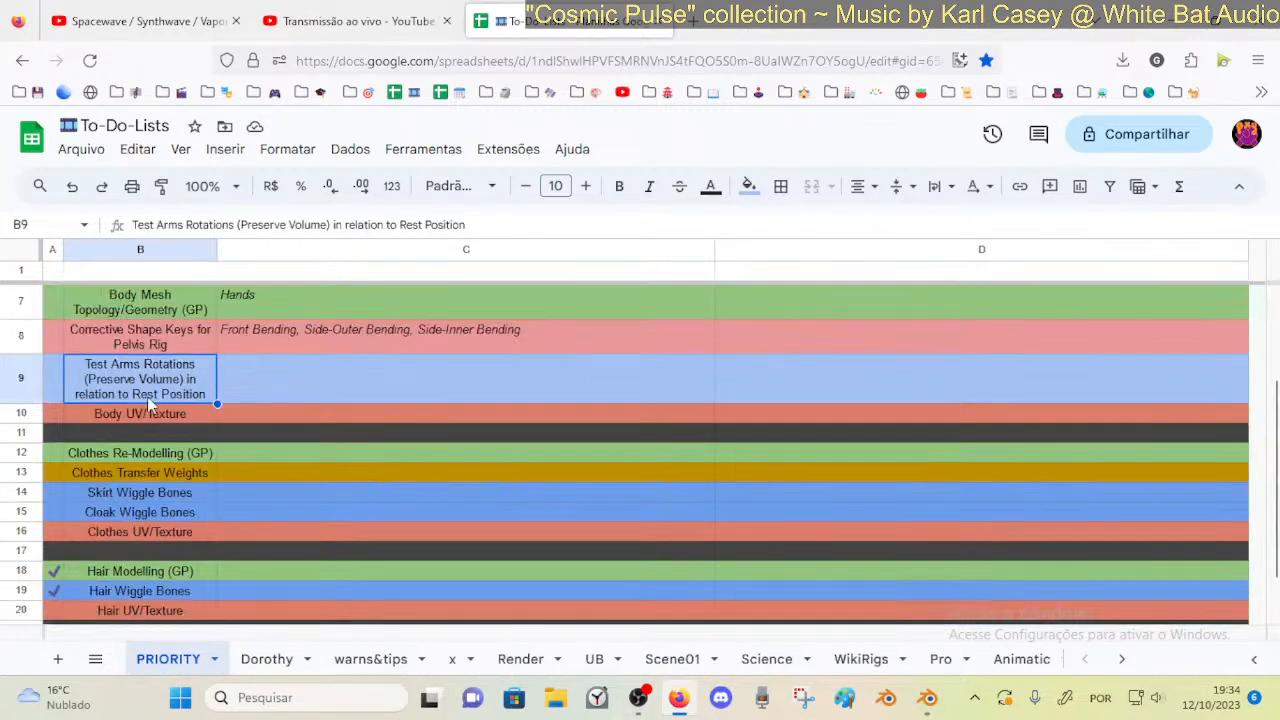
{"action": "left_click", "coordinate": [112, 419]}
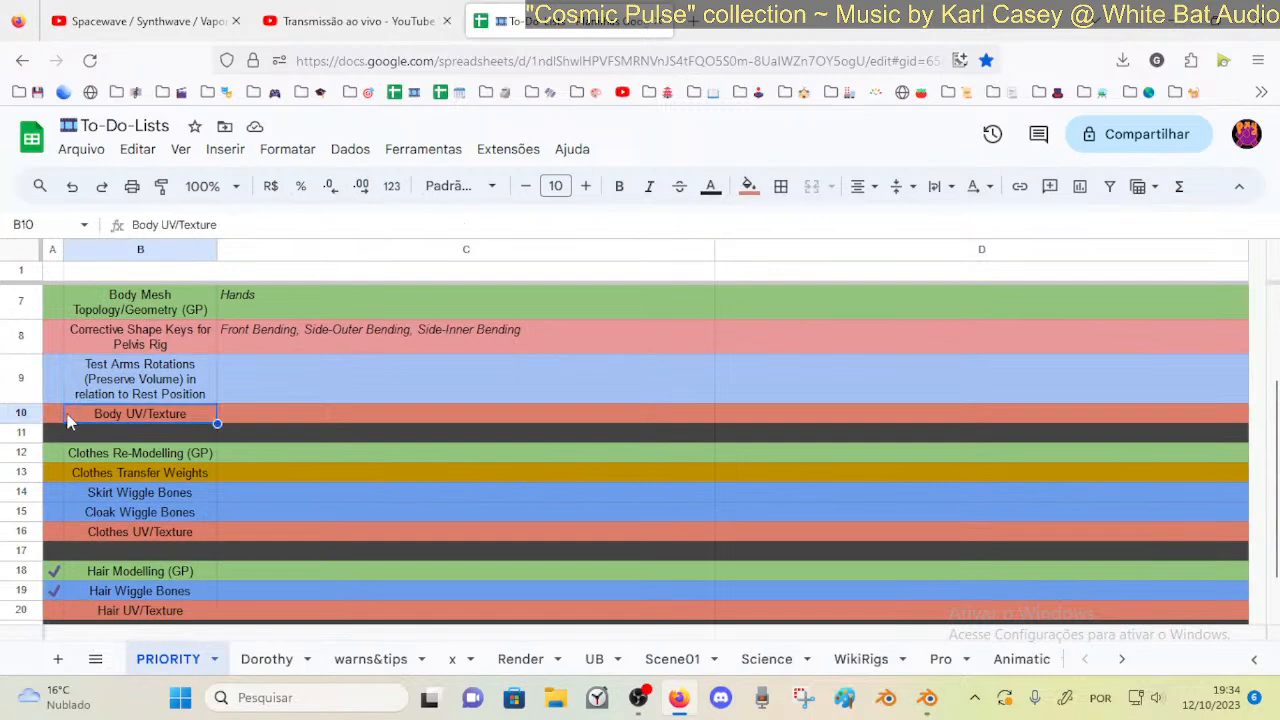
Review the clothes tasks in rows 12 to 16 and the body, clothes and hair UV/Texture tasks
{"action": "left_click", "coordinate": [25, 455]}
{"action": "left_click", "coordinate": [28, 530], "text": "shift"}
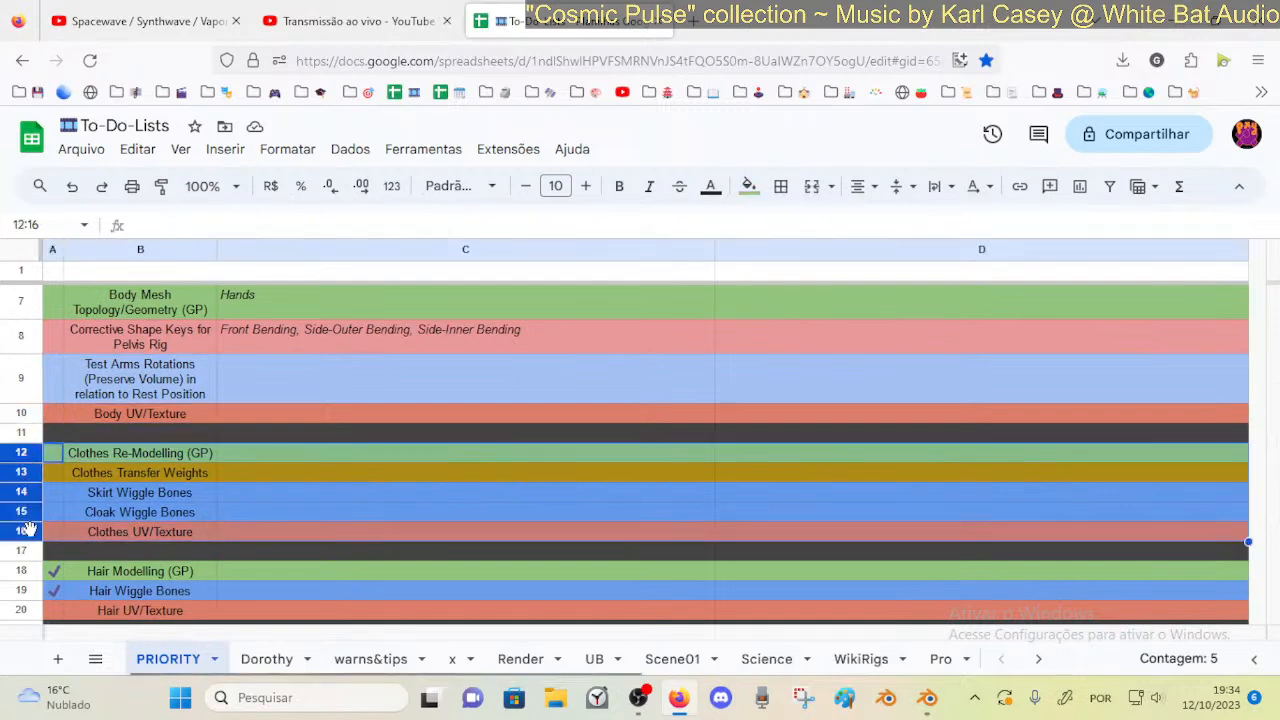
{"action": "left_click", "coordinate": [36, 611]}
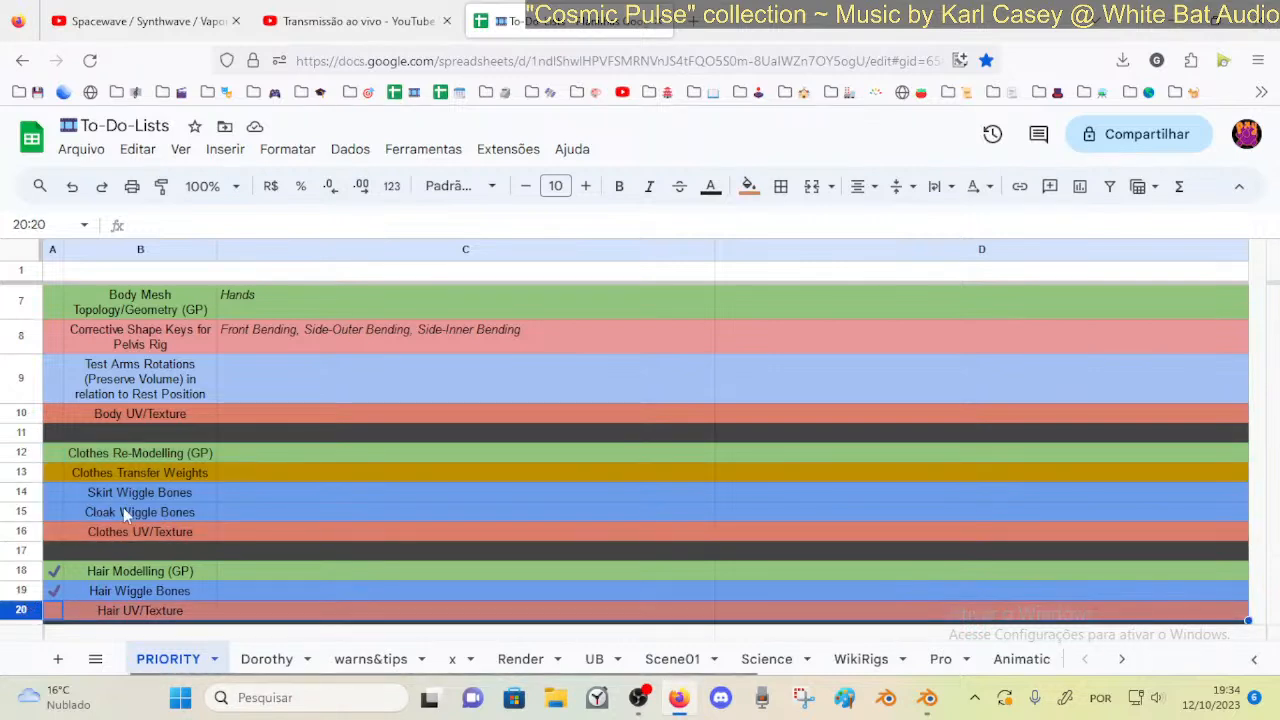
{"action": "left_click", "coordinate": [22, 451]}
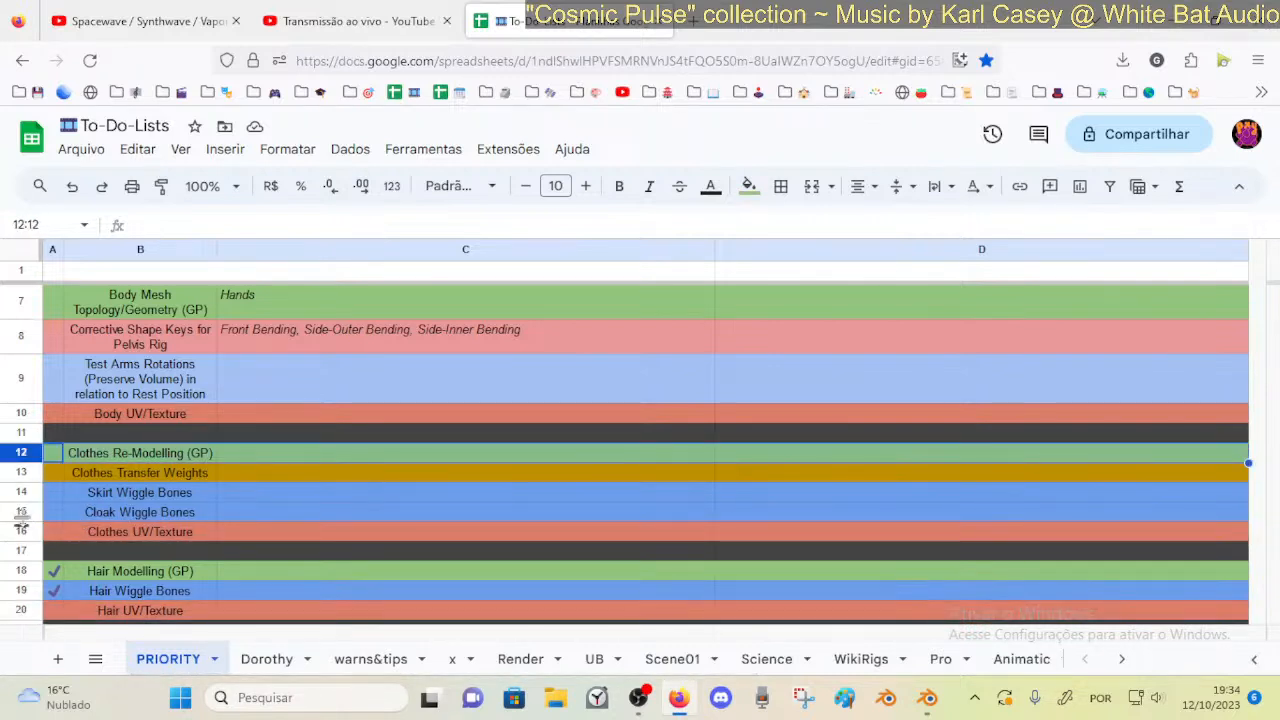
{"action": "left_click", "coordinate": [22, 512], "text": "shift"}
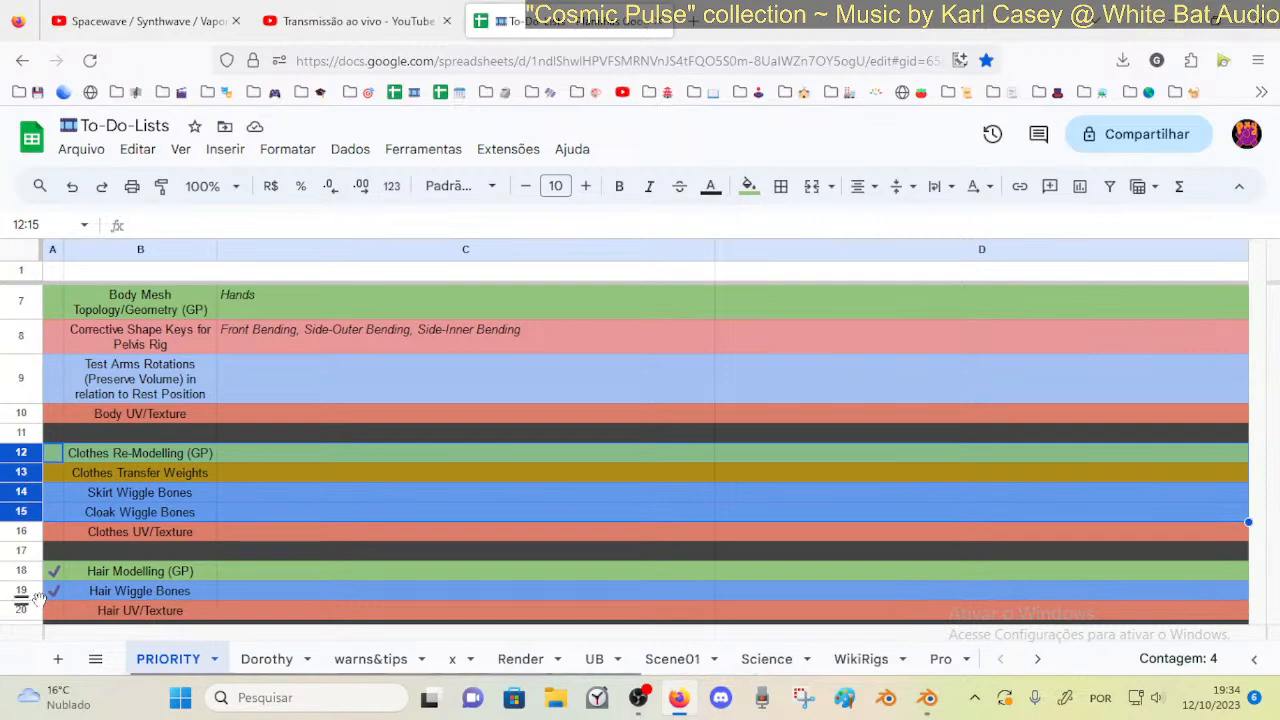
{"action": "left_click", "coordinate": [22, 413]}
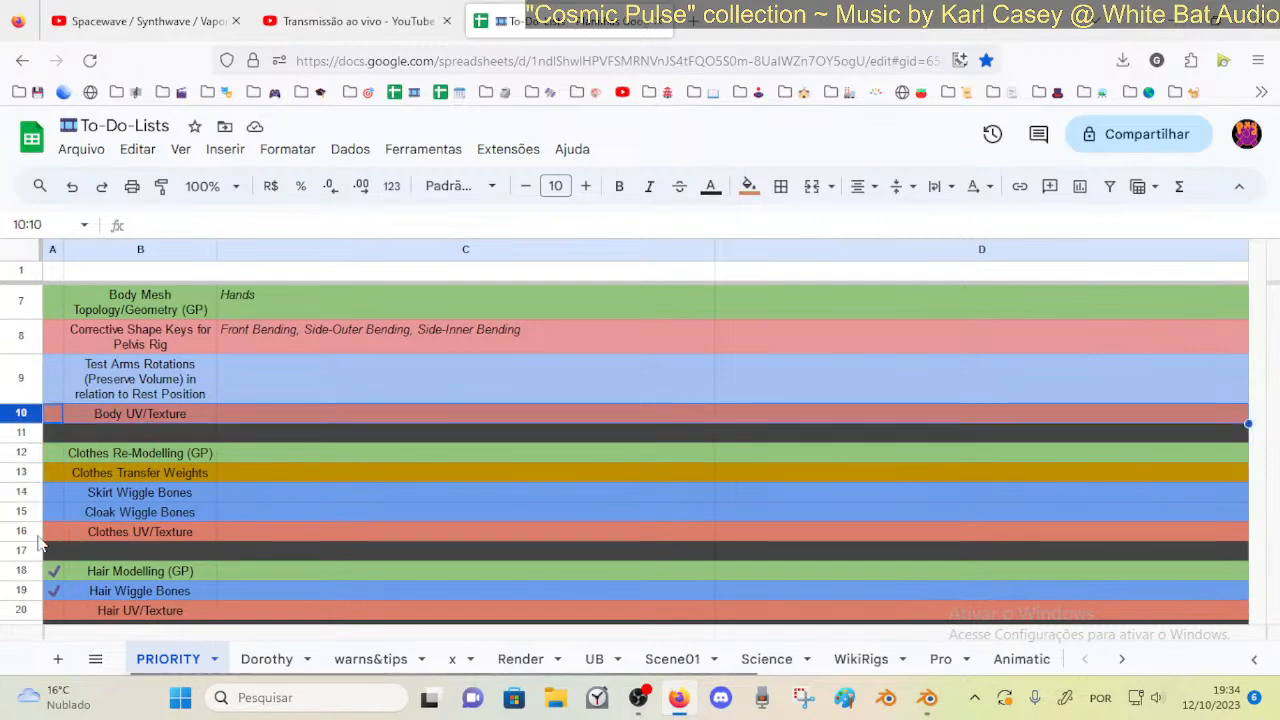
{"action": "left_click", "coordinate": [36, 533]}
{"action": "left_click", "coordinate": [22, 610]}
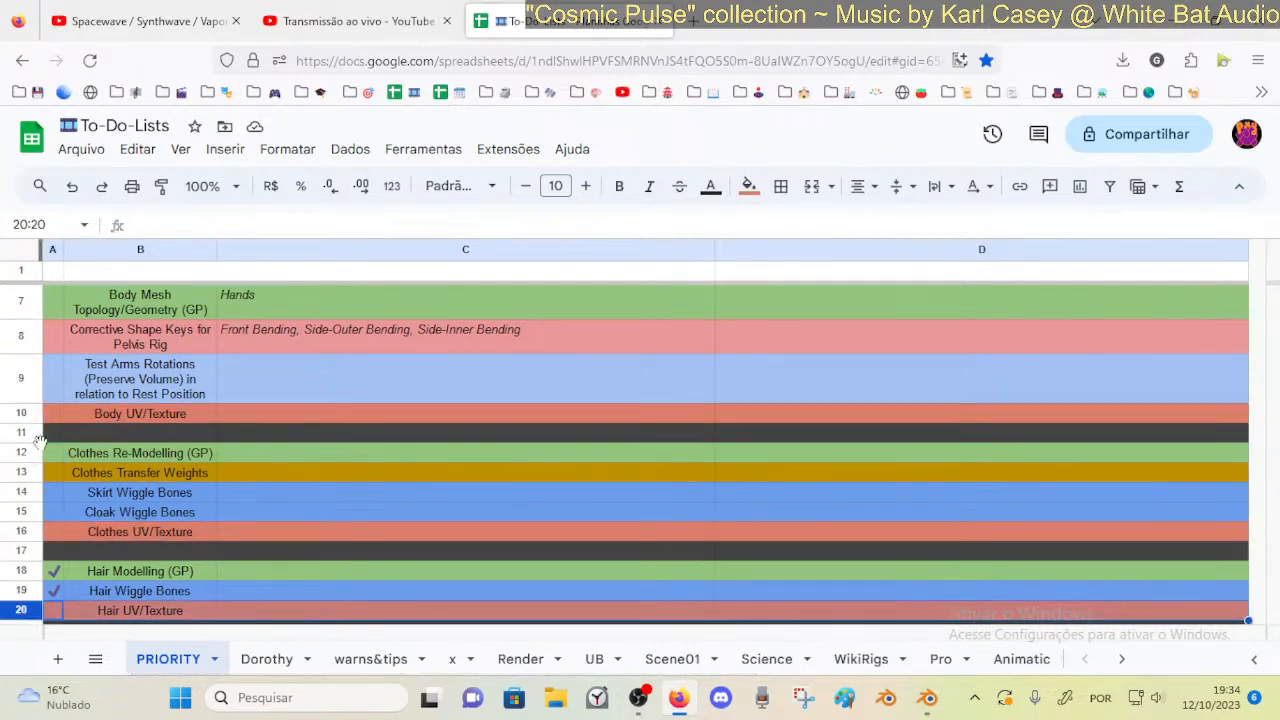
Examine the Clothes Re-Modelling (GP) task in relation to the other clothes tasks and the body tasks above
{"action": "left_click", "coordinate": [97, 453]}
{"action": "scroll", "coordinate": [102, 462], "scroll_direction": "up", "scroll_amount": 3}
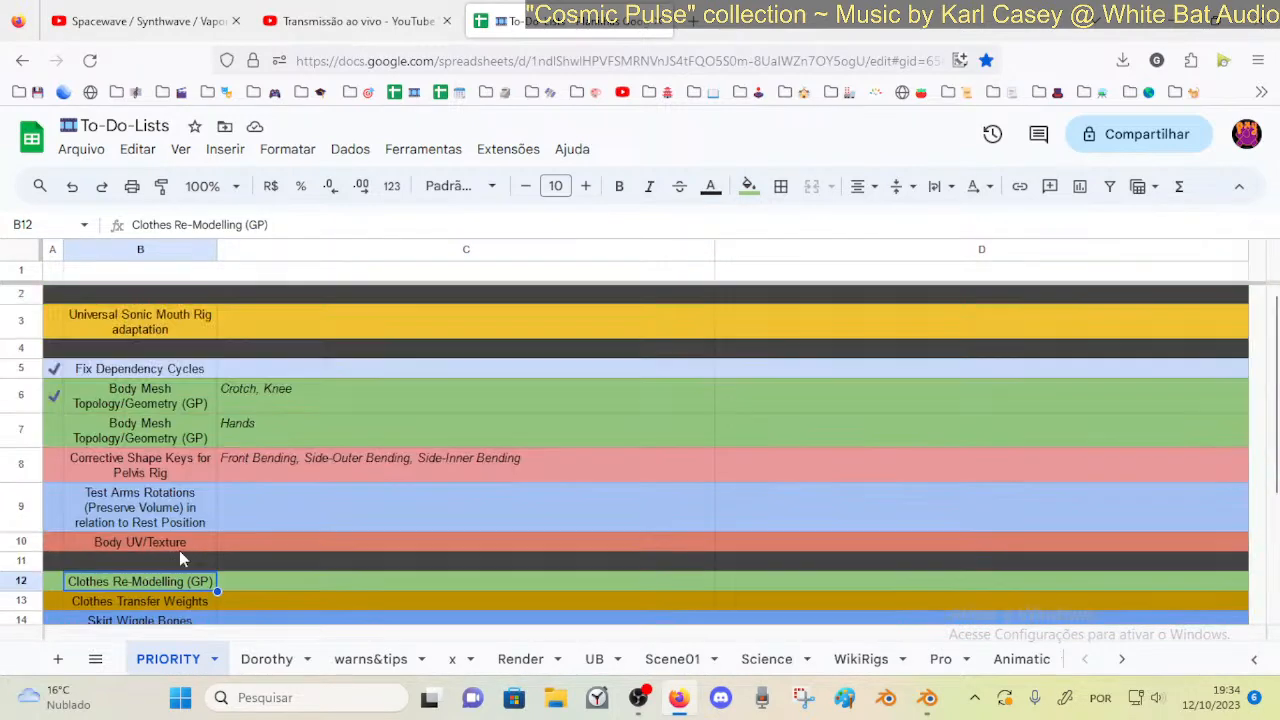
{"action": "scroll", "coordinate": [185, 511], "scroll_direction": "down", "scroll_amount": 3}
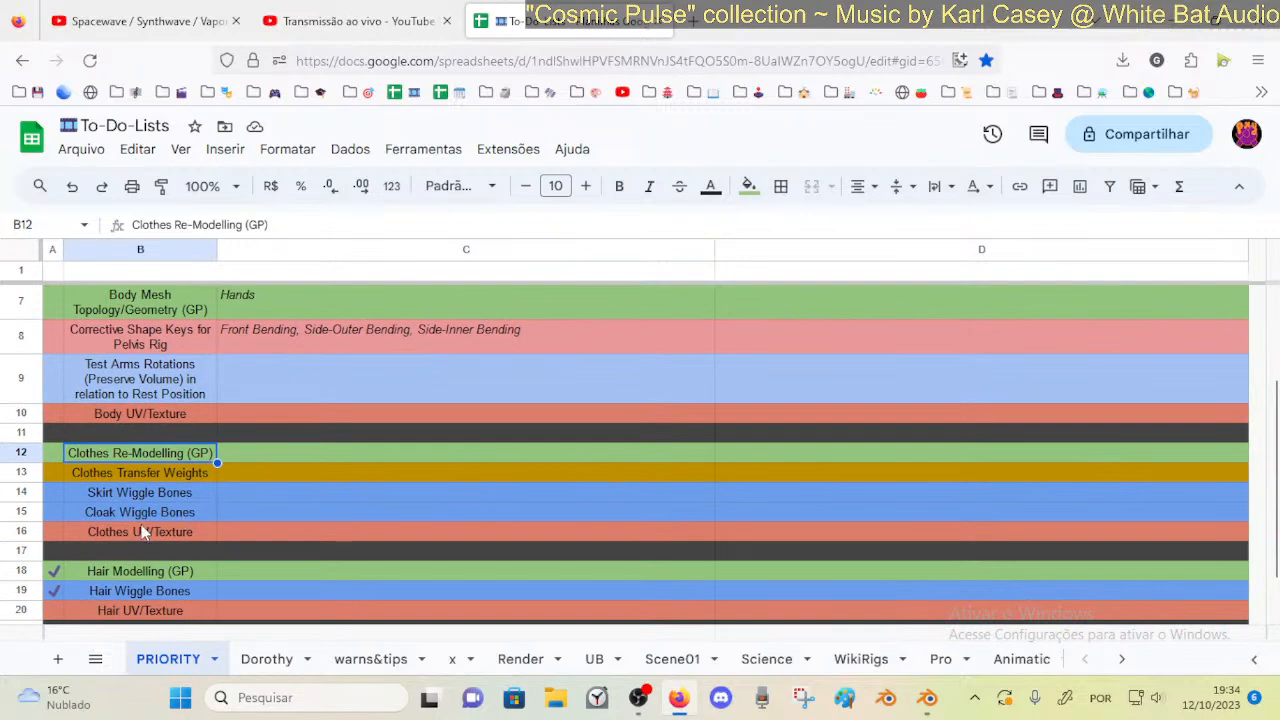
{"action": "left_click", "coordinate": [165, 533]}
{"action": "scroll", "coordinate": [182, 540], "scroll_direction": "up", "scroll_amount": 3}
{"action": "scroll", "coordinate": [185, 520], "scroll_direction": "down", "scroll_amount": 3}
{"action": "left_click", "coordinate": [195, 452]}
{"action": "double_click", "coordinate": [200, 453]}
{"action": "left_click_drag", "start_coordinate": [102, 454], "coordinate": [218, 460]}
{"action": "left_click", "coordinate": [211, 472]}
{"action": "left_click", "coordinate": [186, 455]}
{"action": "left_click", "coordinate": [180, 472]}
{"action": "left_click", "coordinate": [165, 455]}
{"action": "scroll", "coordinate": [157, 462], "scroll_direction": "up", "scroll_amount": 2}
{"action": "scroll", "coordinate": [197, 445], "scroll_direction": "down", "scroll_amount": 2}
{"action": "scroll", "coordinate": [192, 430], "scroll_direction": "up", "scroll_amount": 2}
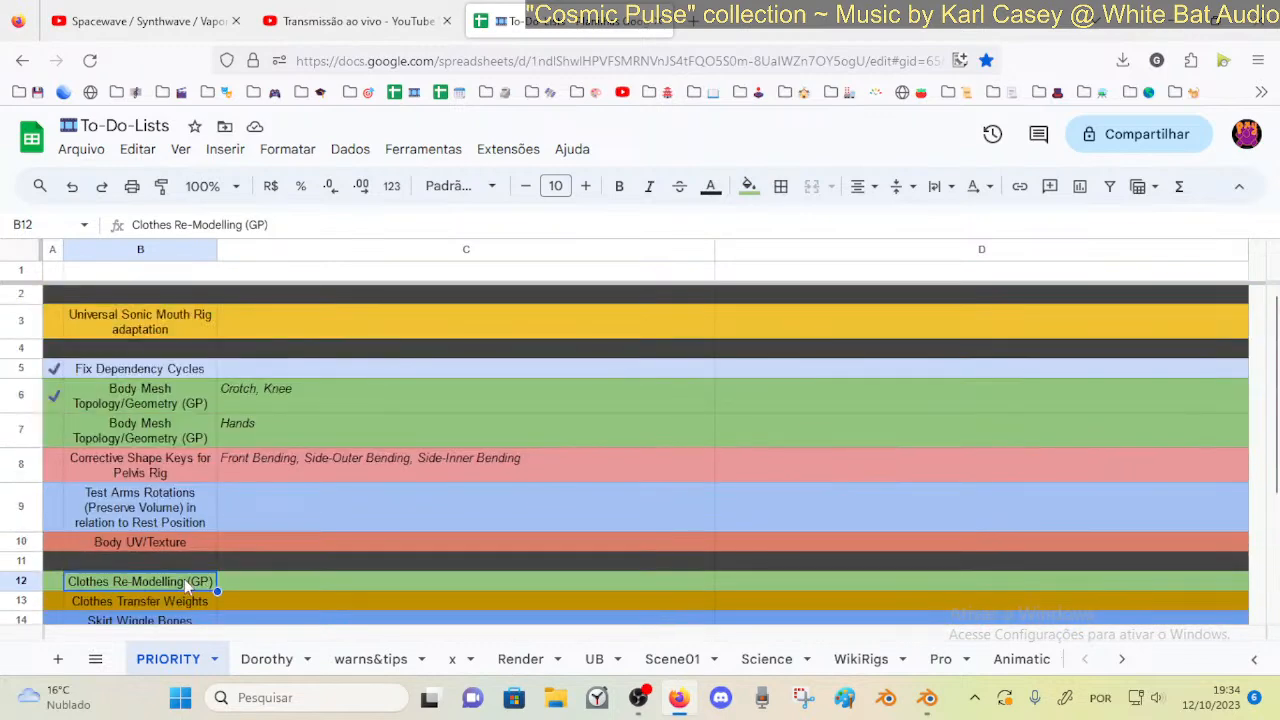
Inspect the Universal Sonic Mouth Rig adaptation task and select its whole row
{"action": "left_click", "coordinate": [184, 319]}
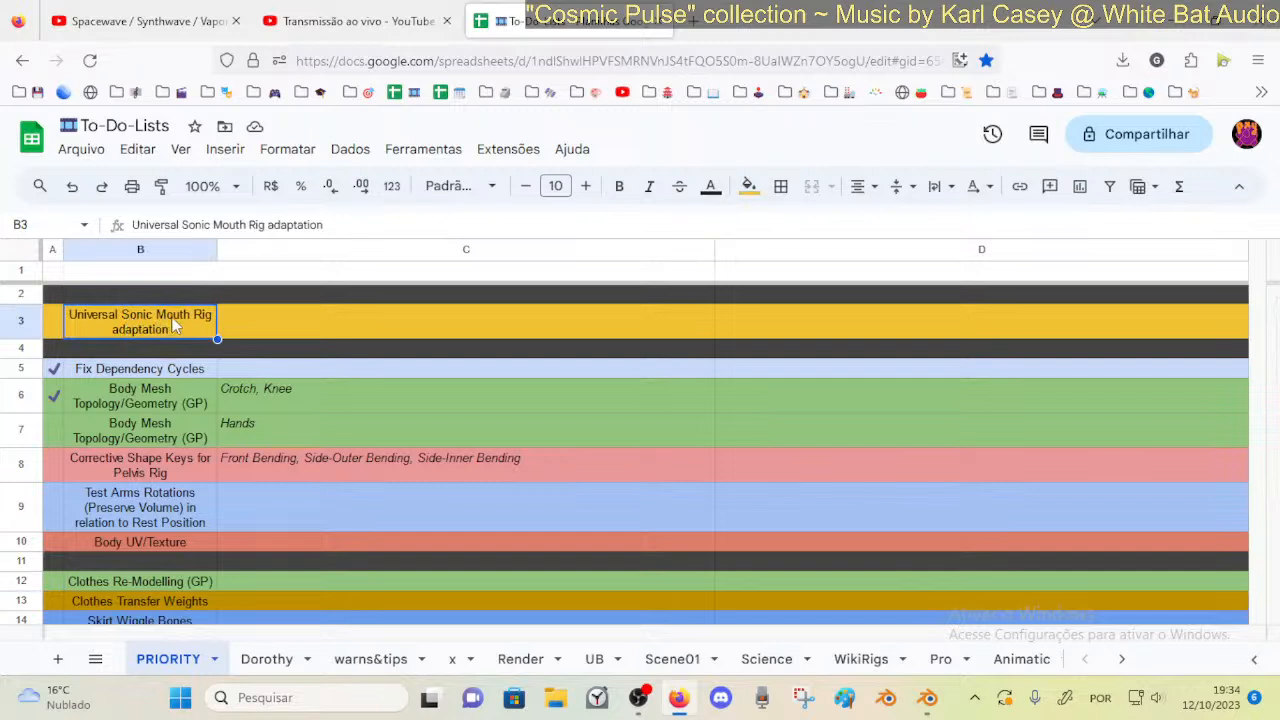
{"action": "double_click", "coordinate": [173, 325]}
{"action": "left_click", "coordinate": [290, 312]}
{"action": "left_click", "coordinate": [181, 323]}
{"action": "left_click", "coordinate": [18, 325]}
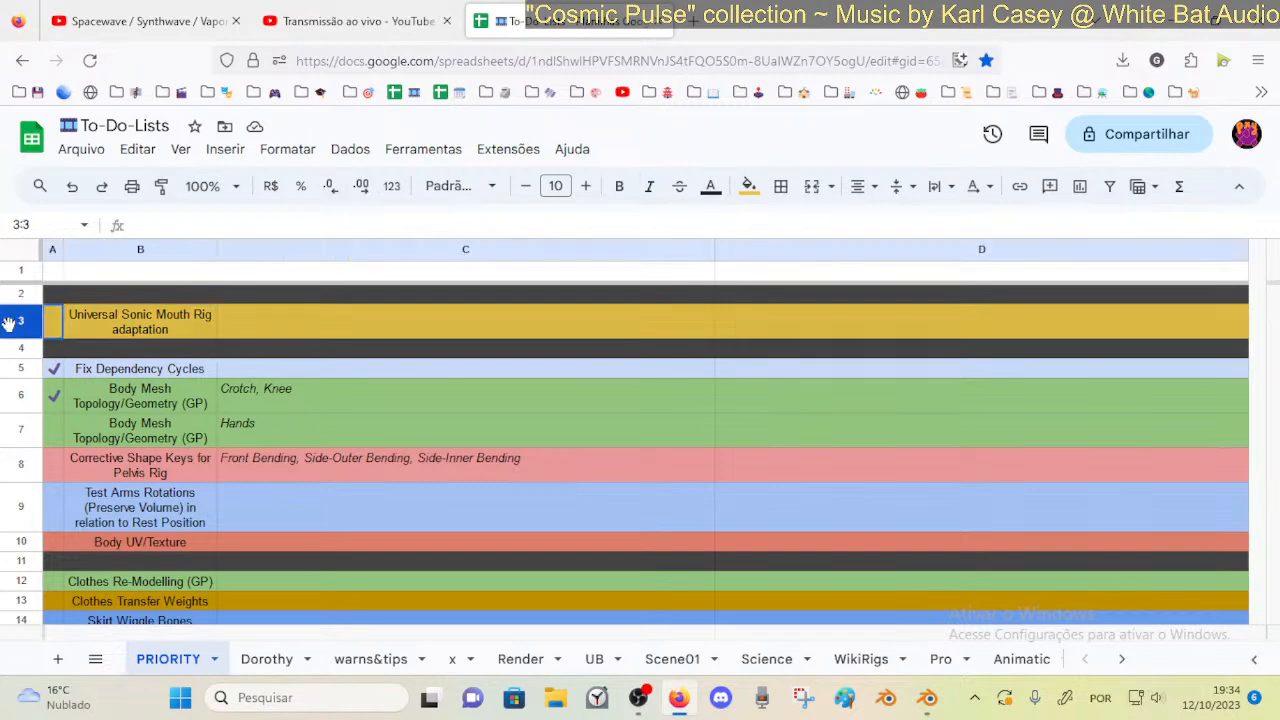
Review the checked Hair Modelling (GP) and Hair Wiggle Bones tasks and select their rows together
{"action": "scroll", "coordinate": [143, 527], "scroll_direction": "down", "scroll_amount": 3}
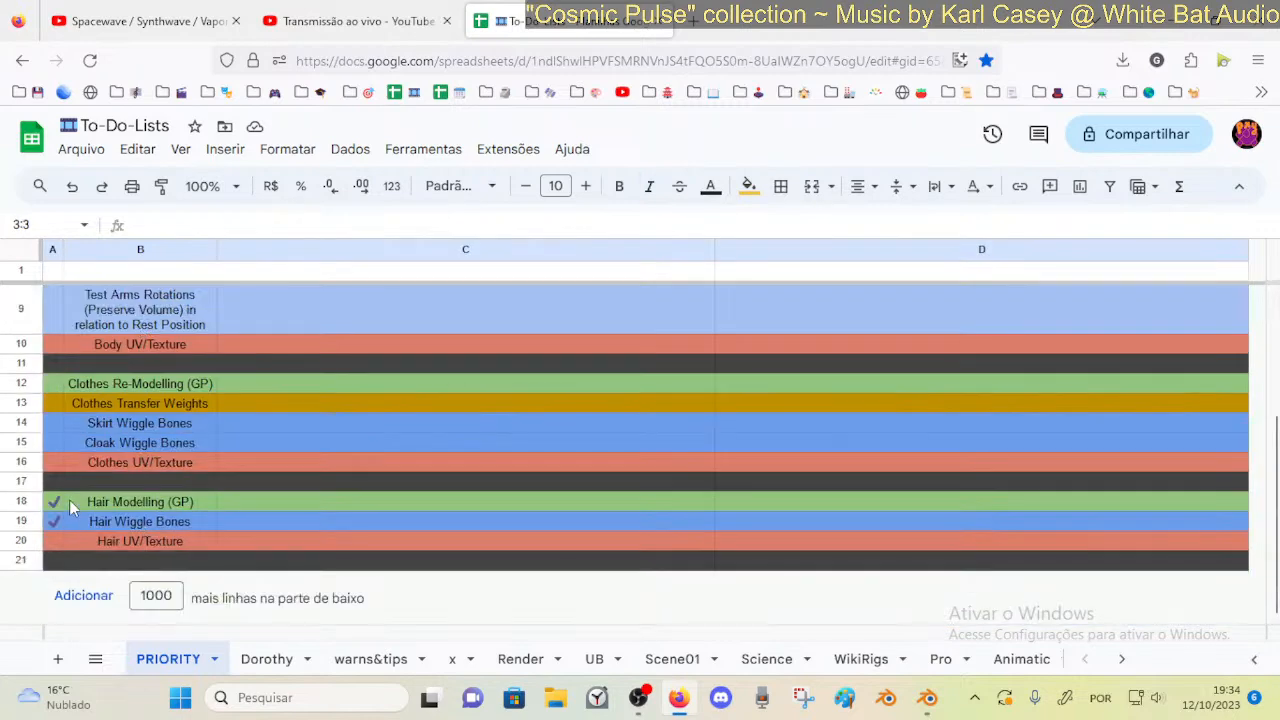
{"action": "left_click", "coordinate": [114, 524]}
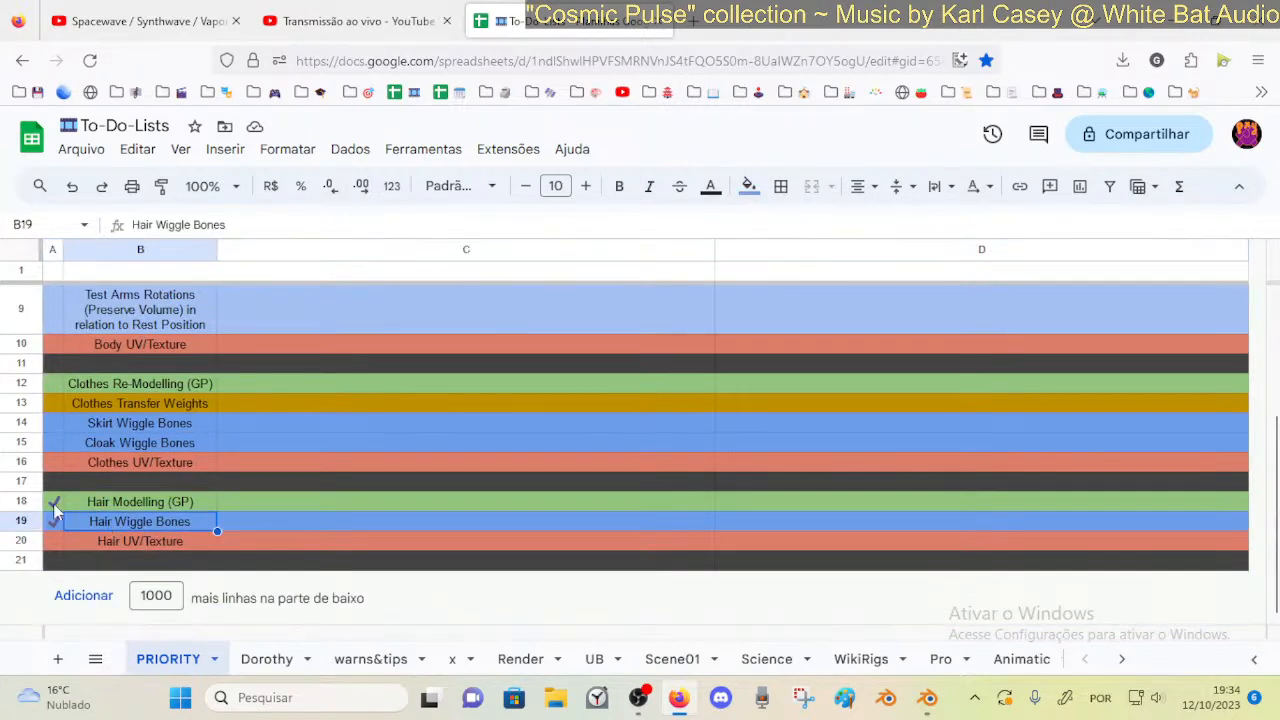
{"action": "left_click", "coordinate": [22, 502]}
{"action": "left_click", "coordinate": [20, 519]}
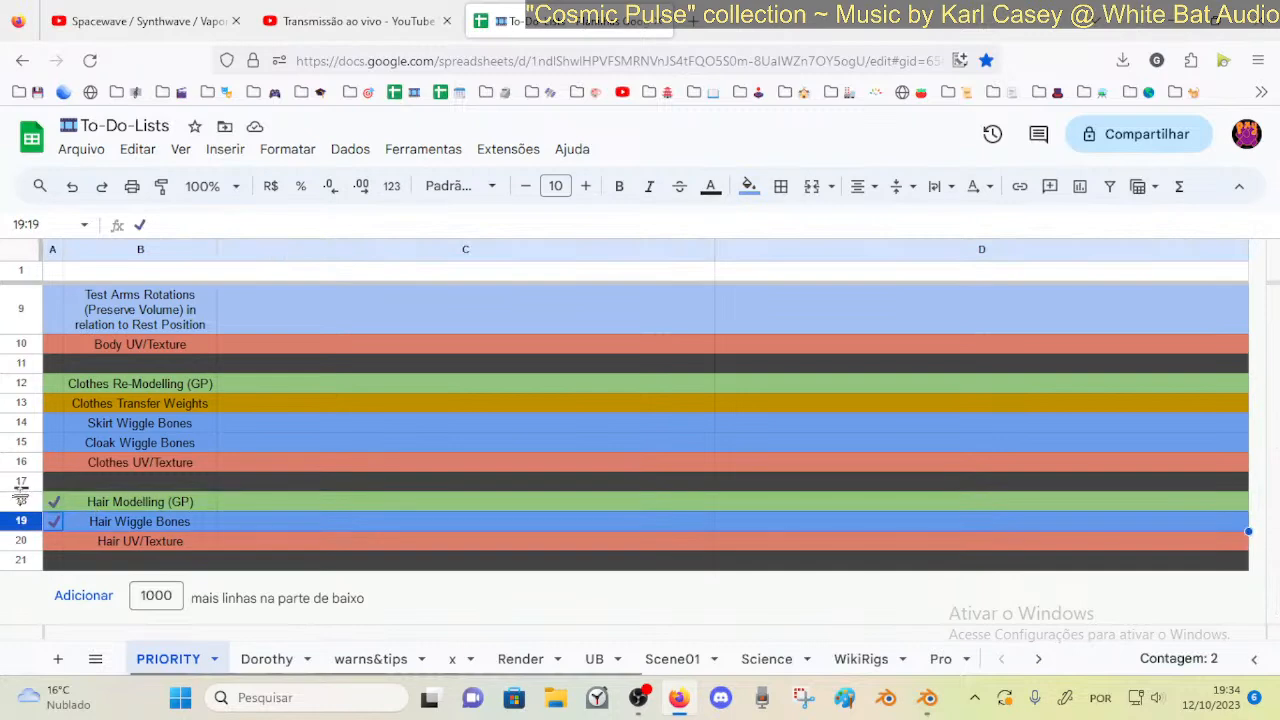
{"action": "scroll", "coordinate": [79, 445], "scroll_direction": "up", "scroll_amount": 3}
{"action": "scroll", "coordinate": [25, 490], "scroll_direction": "down", "scroll_amount": 3}
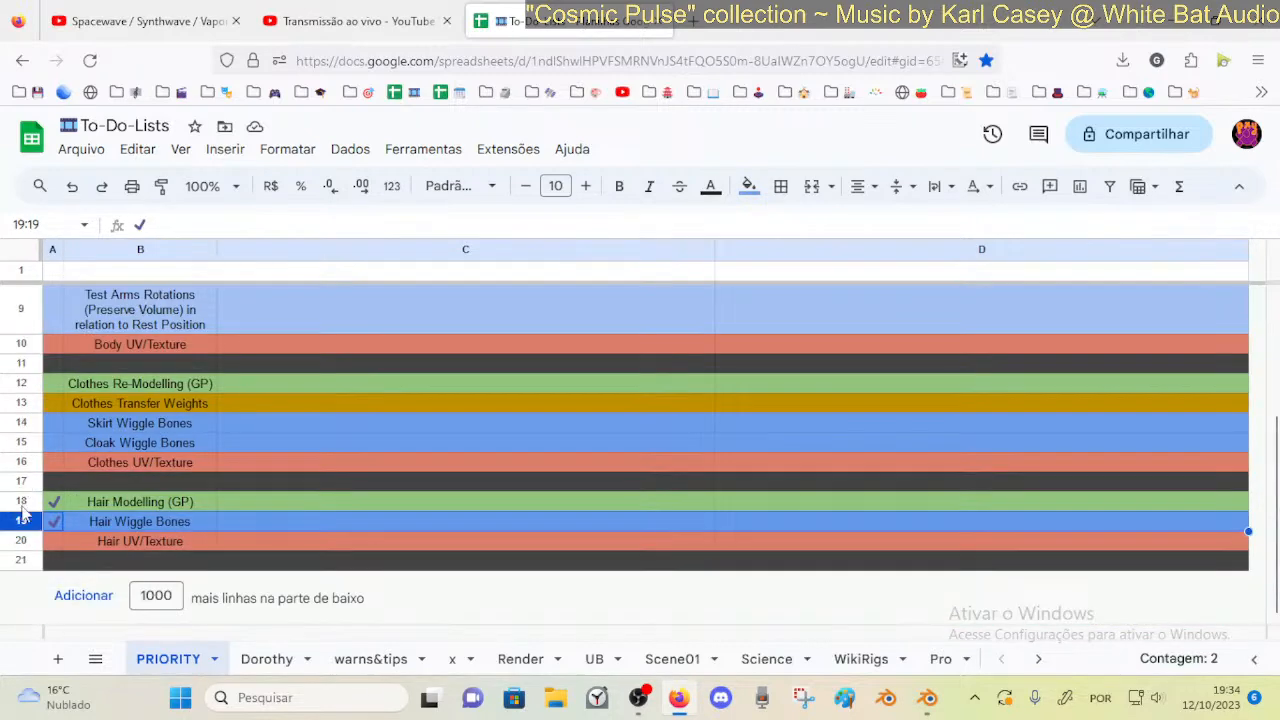
{"action": "left_click", "coordinate": [21, 502]}
{"action": "left_click", "coordinate": [18, 520], "text": "shift"}
{"action": "left_click", "coordinate": [92, 502]}
{"action": "left_click", "coordinate": [21, 502]}
{"action": "left_click", "coordinate": [20, 521], "text": "shift"}
Compare the Universal Sonic Mouth Rig adaptation task with the Fix Dependency Cycles, Body UV/Texture and Clothes Re-Modelling (GP) tasks
{"action": "scroll", "coordinate": [101, 452], "scroll_direction": "up", "scroll_amount": 3}
{"action": "left_click", "coordinate": [127, 370]}
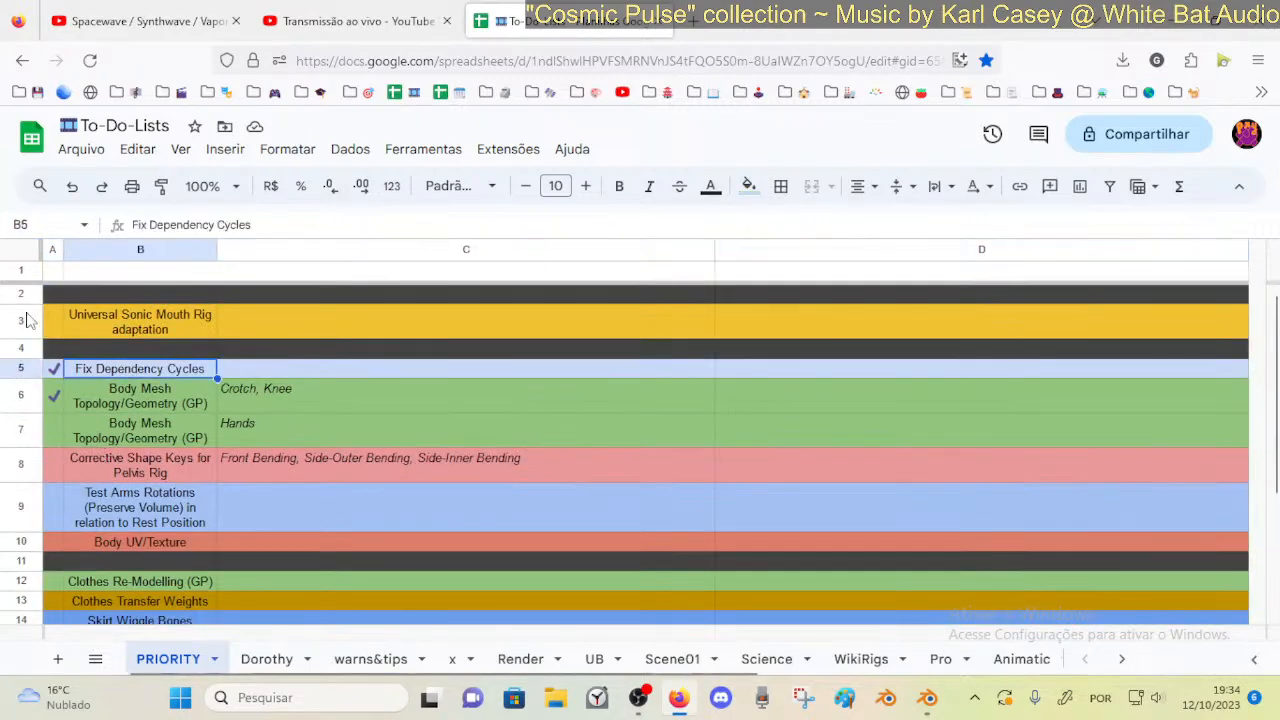
{"action": "left_click", "coordinate": [21, 320]}
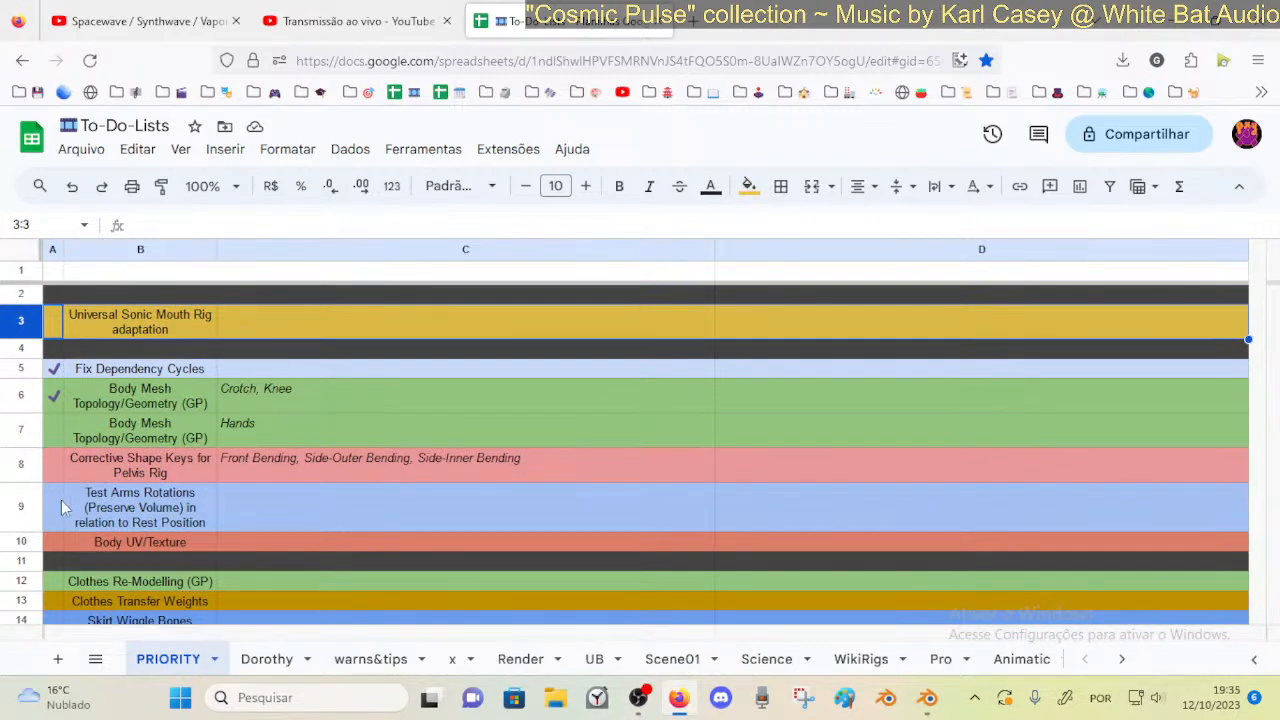
{"action": "scroll", "coordinate": [60, 510], "scroll_direction": "down", "scroll_amount": 2}
{"action": "left_click", "coordinate": [36, 414]}
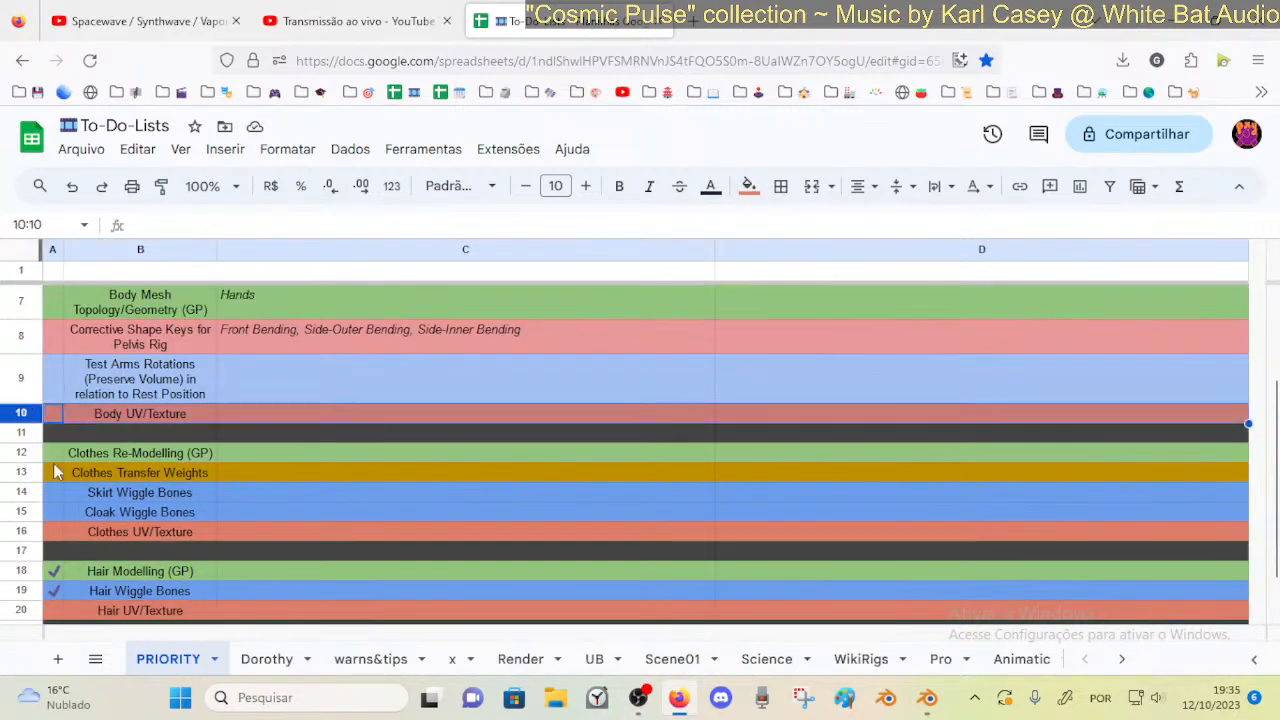
{"action": "left_click", "coordinate": [36, 453]}
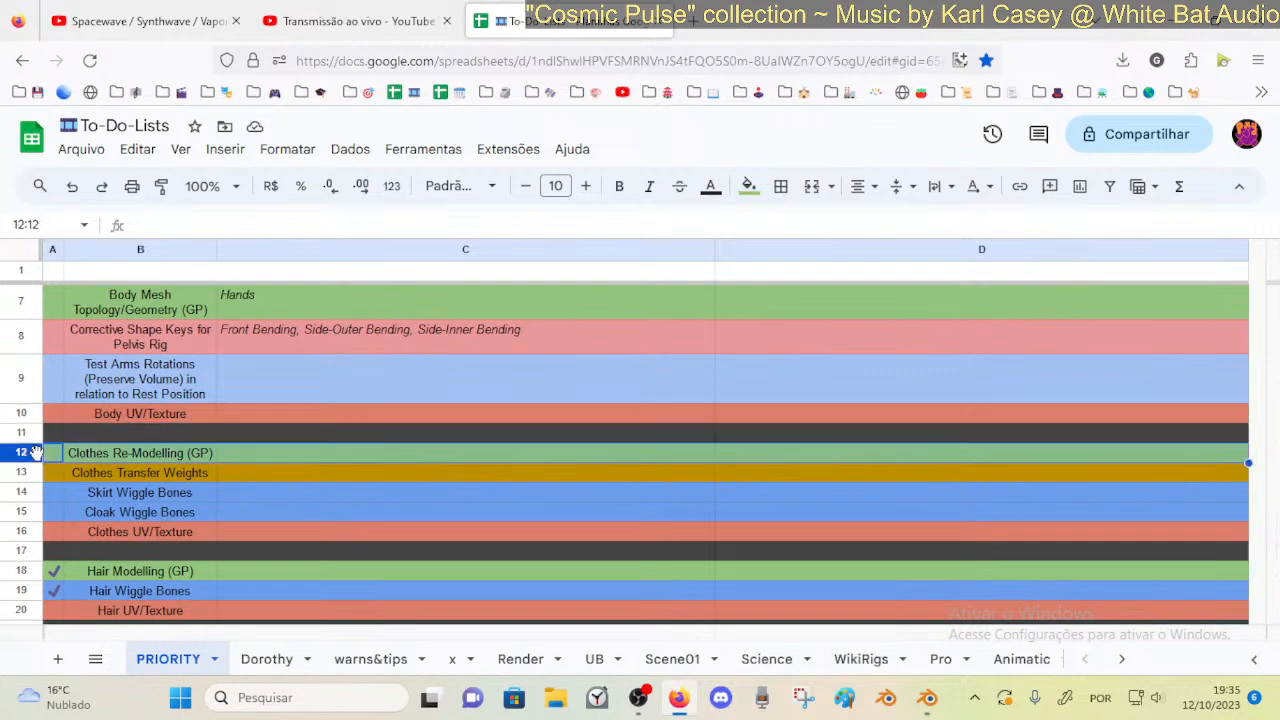
{"action": "left_click", "coordinate": [153, 458]}
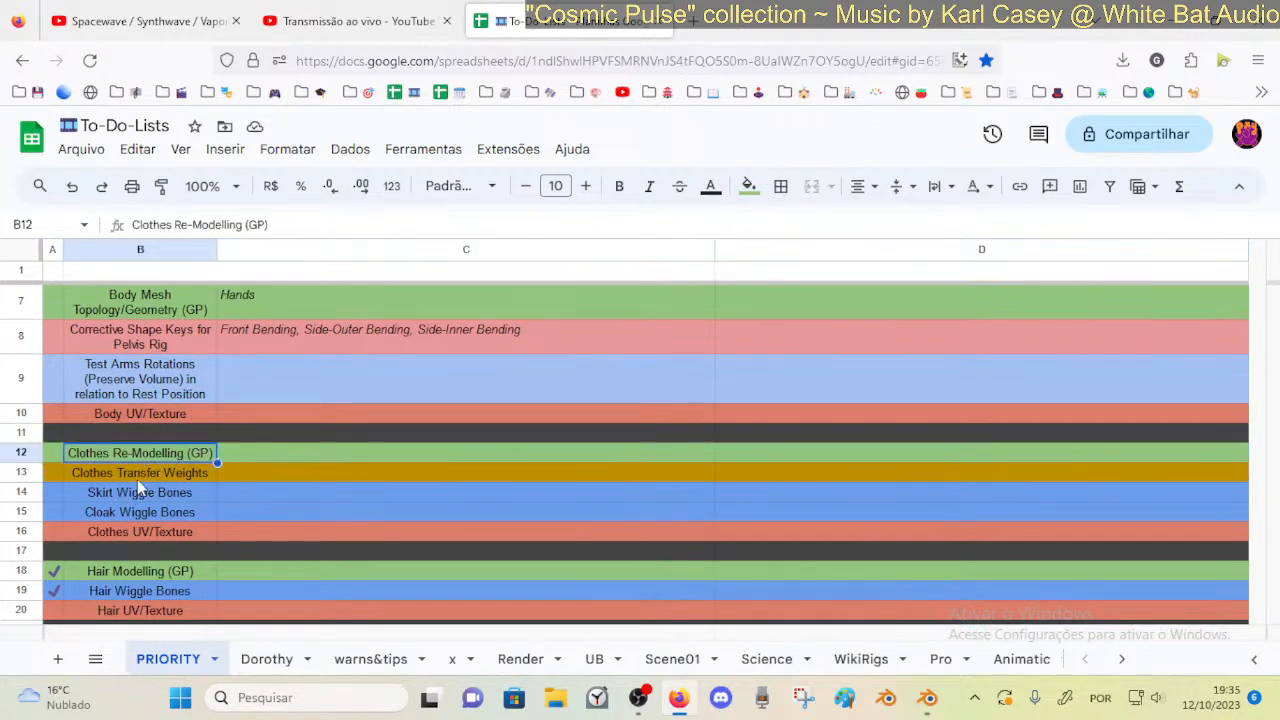
Select the whole Universal Sonic Mouth Rig adaptation row and look over the remaining tasks in the list
{"action": "scroll", "coordinate": [38, 440], "scroll_direction": "up", "scroll_amount": 2}
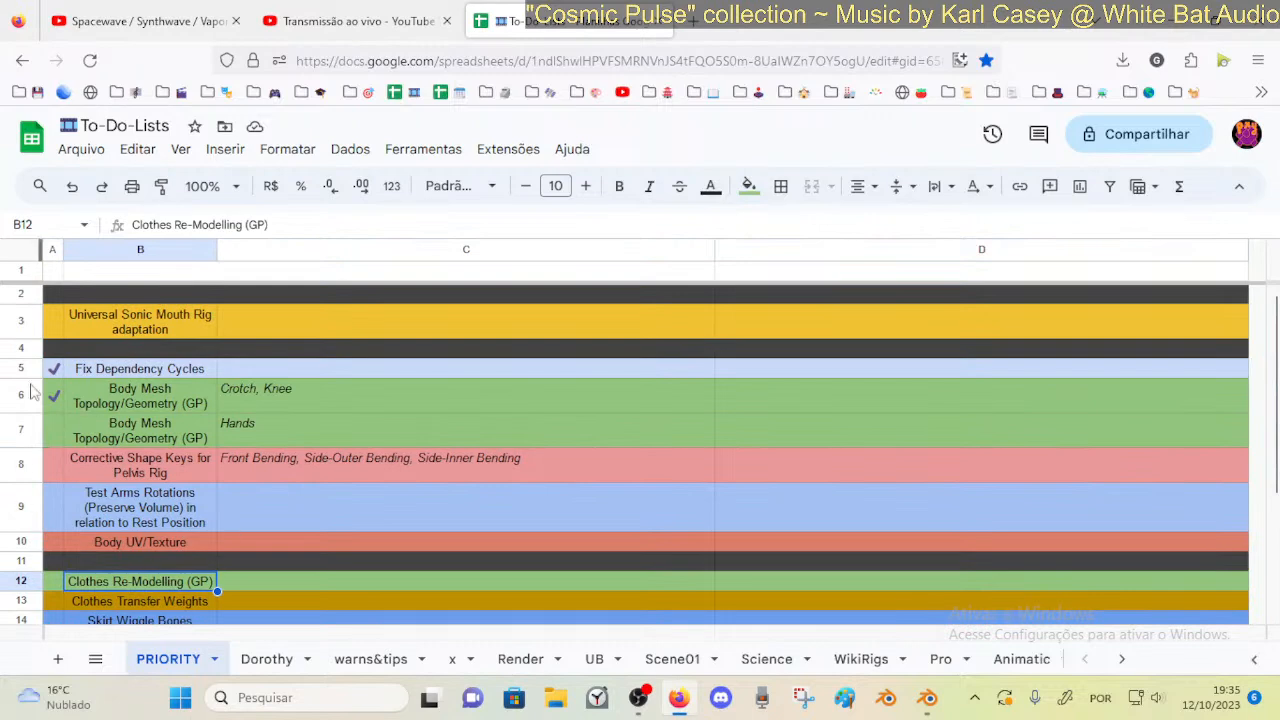
{"action": "left_click", "coordinate": [22, 321]}
{"action": "left_click", "coordinate": [146, 327]}
{"action": "left_click", "coordinate": [12, 314]}
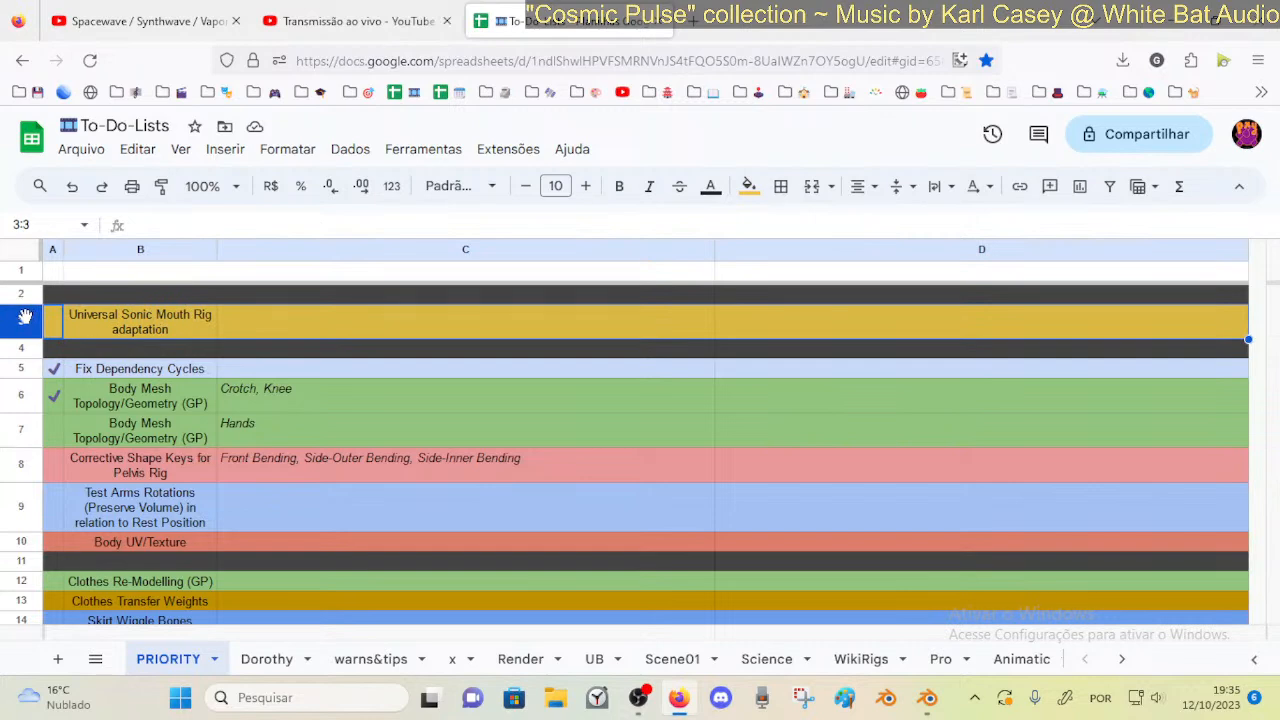
{"action": "scroll", "coordinate": [100, 472], "scroll_direction": "down", "scroll_amount": 3}
{"action": "scroll", "coordinate": [105, 530], "scroll_direction": "up", "scroll_amount": 3}
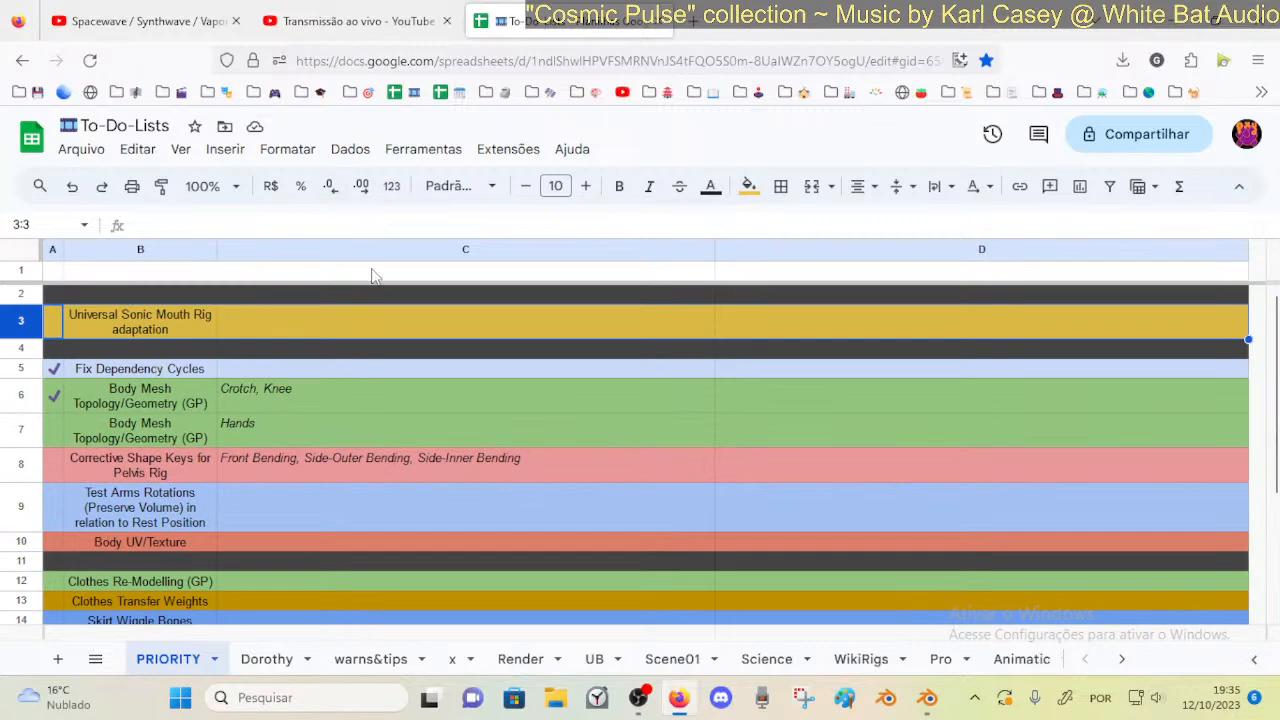
Close the To-Do-Lists spreadsheet and return to the YouTube Studio livestream page
{"action": "left_click", "coordinate": [355, 21]}
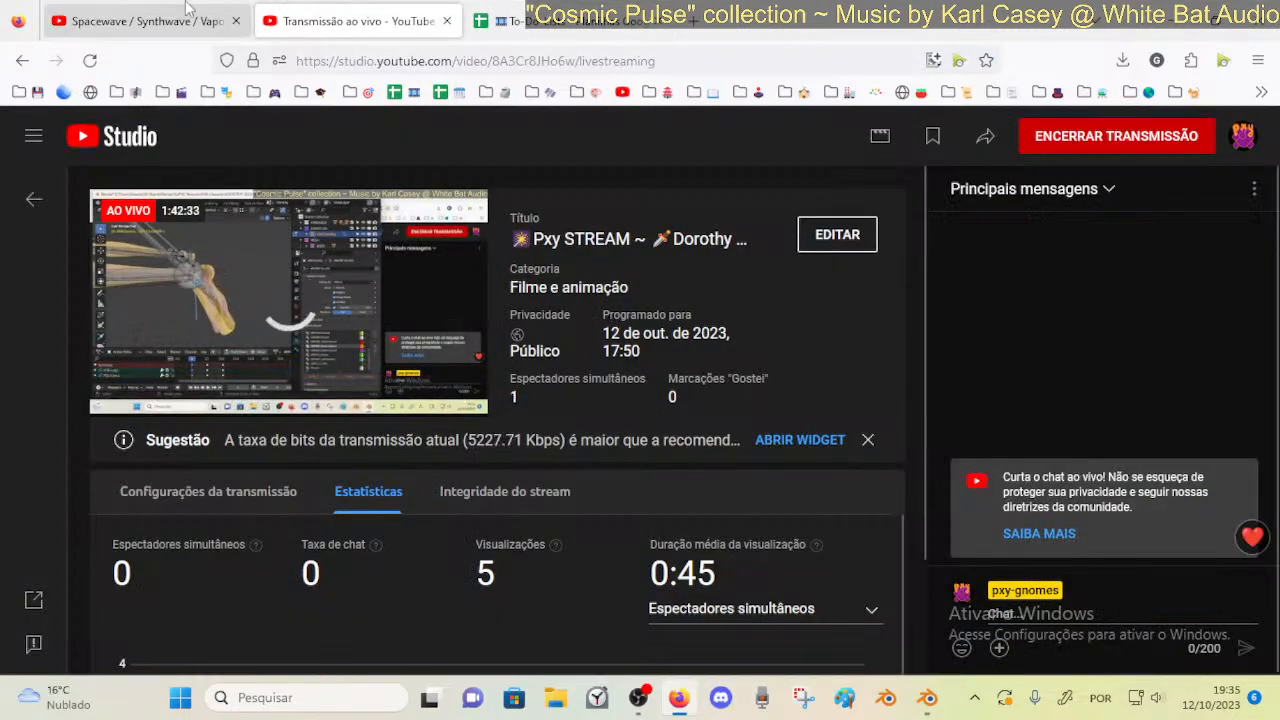
{"action": "left_click", "coordinate": [570, 21]}
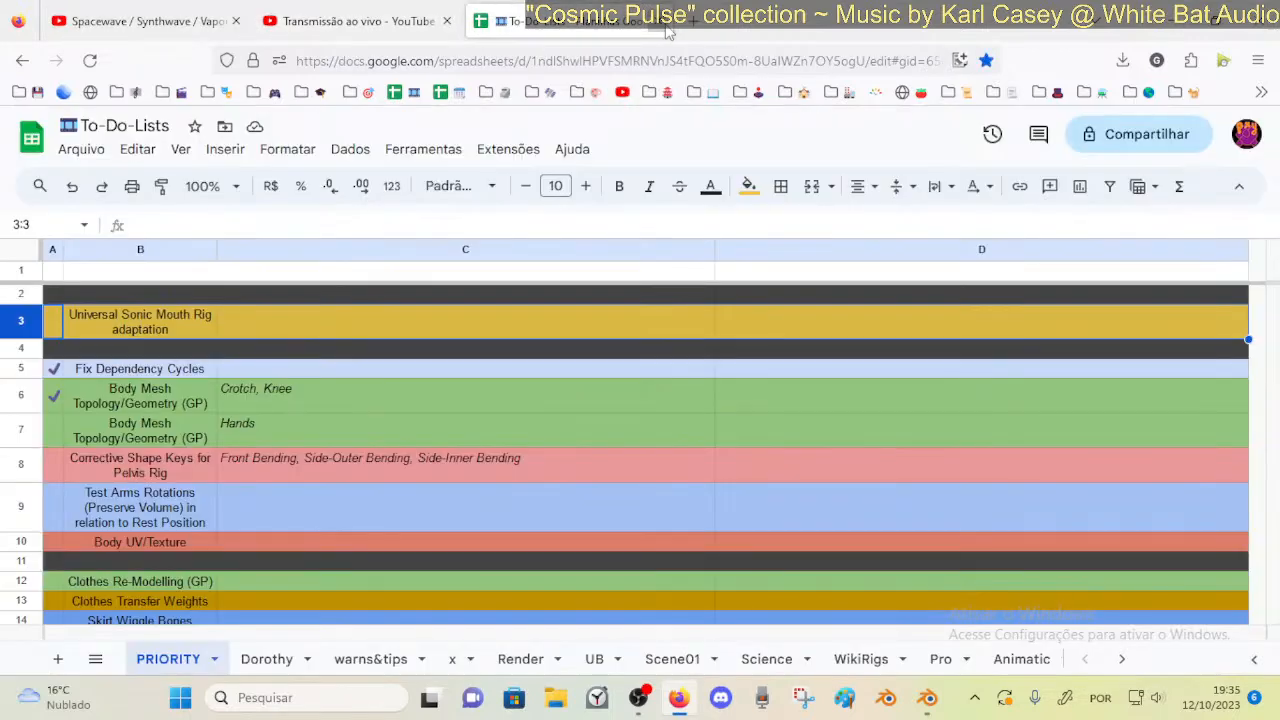
{"action": "left_click", "coordinate": [655, 22]}
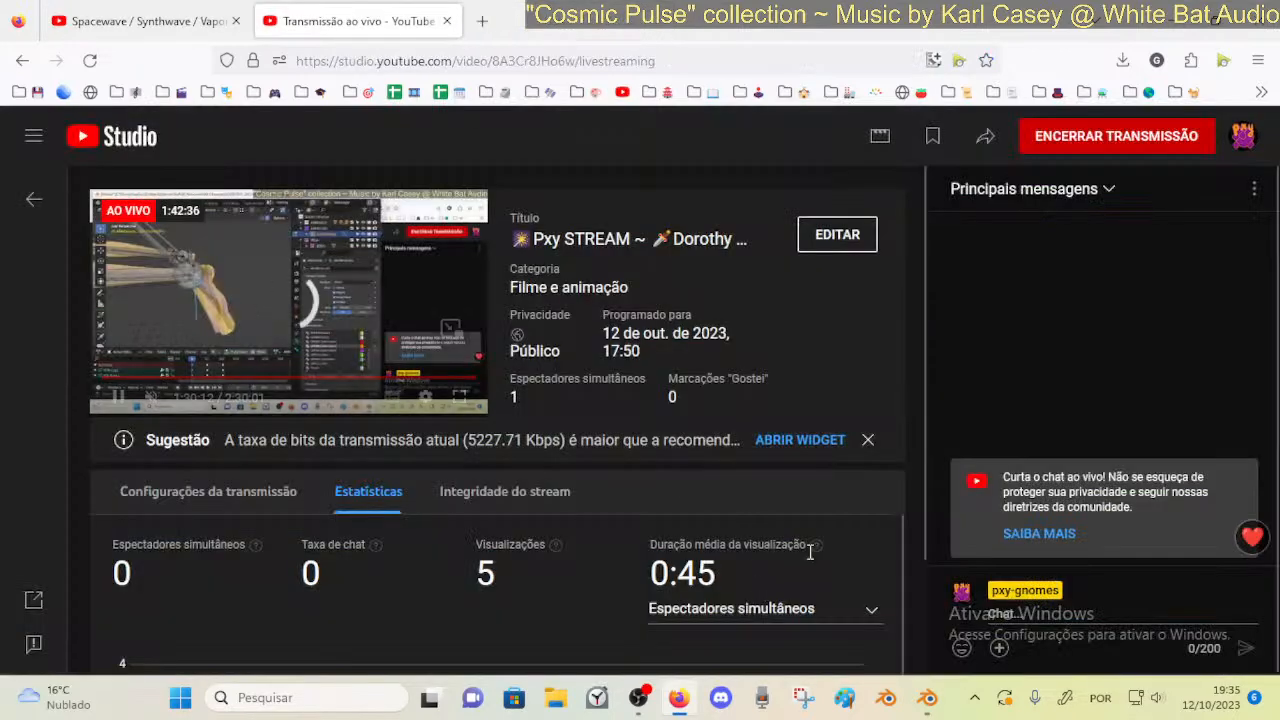
Switch to Blender and inspect Dorothy's whole body and rig from several angles
{"action": "left_click", "coordinate": [927, 697]}
{"action": "middle_click_drag", "start_coordinate": [330, 320], "coordinate": [355, 308]}
{"action": "middle_click_drag", "start_coordinate": [278, 237], "coordinate": [295, 360]}
{"action": "scroll", "coordinate": [374, 317], "scroll_direction": "up", "scroll_amount": 3}
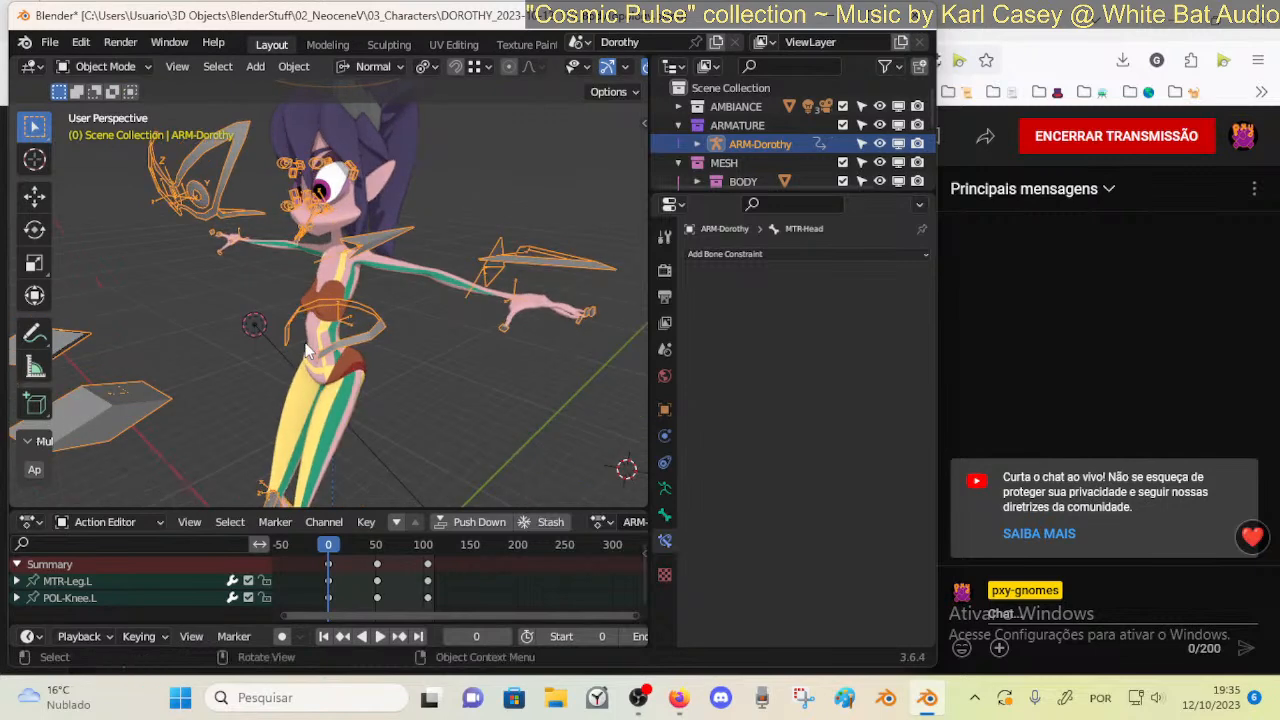
Check the livestream page in Firefox, return to Blender and save the Dorothy body topology file
{"action": "left_click", "coordinate": [679, 697]}
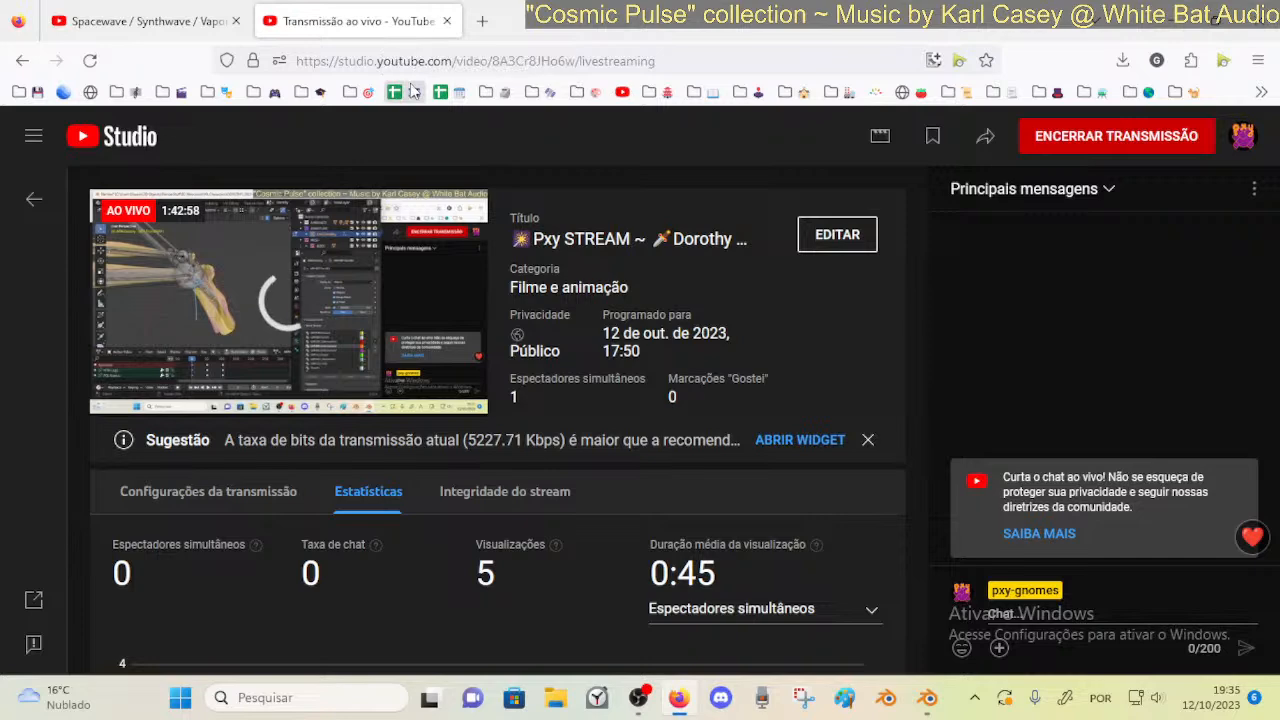
{"action": "left_click", "coordinate": [936, 708]}
{"action": "middle_click_drag", "start_coordinate": [350, 326], "coordinate": [389, 303]}
{"action": "key", "text": "ctrl+s"}
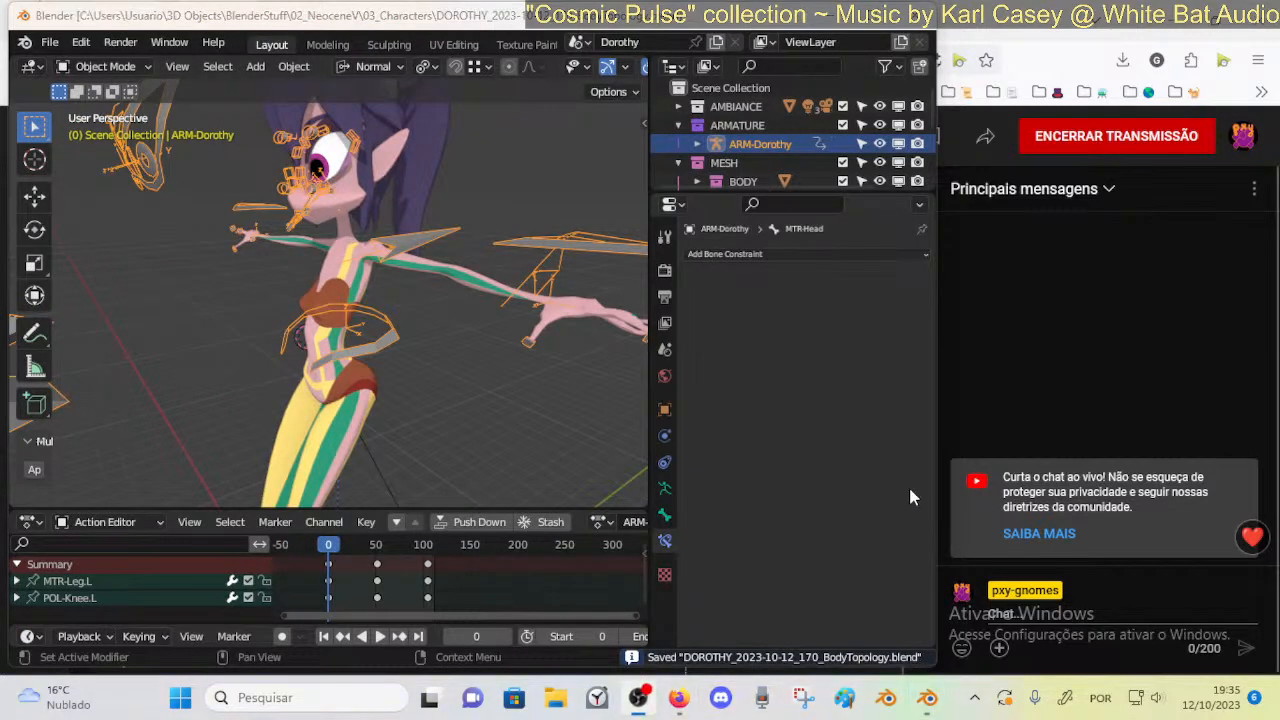
Switch to the YouTube Studio page and request the end of the live stream
{"action": "left_click", "coordinate": [1075, 300]}
{"action": "left_click", "coordinate": [1097, 136]}
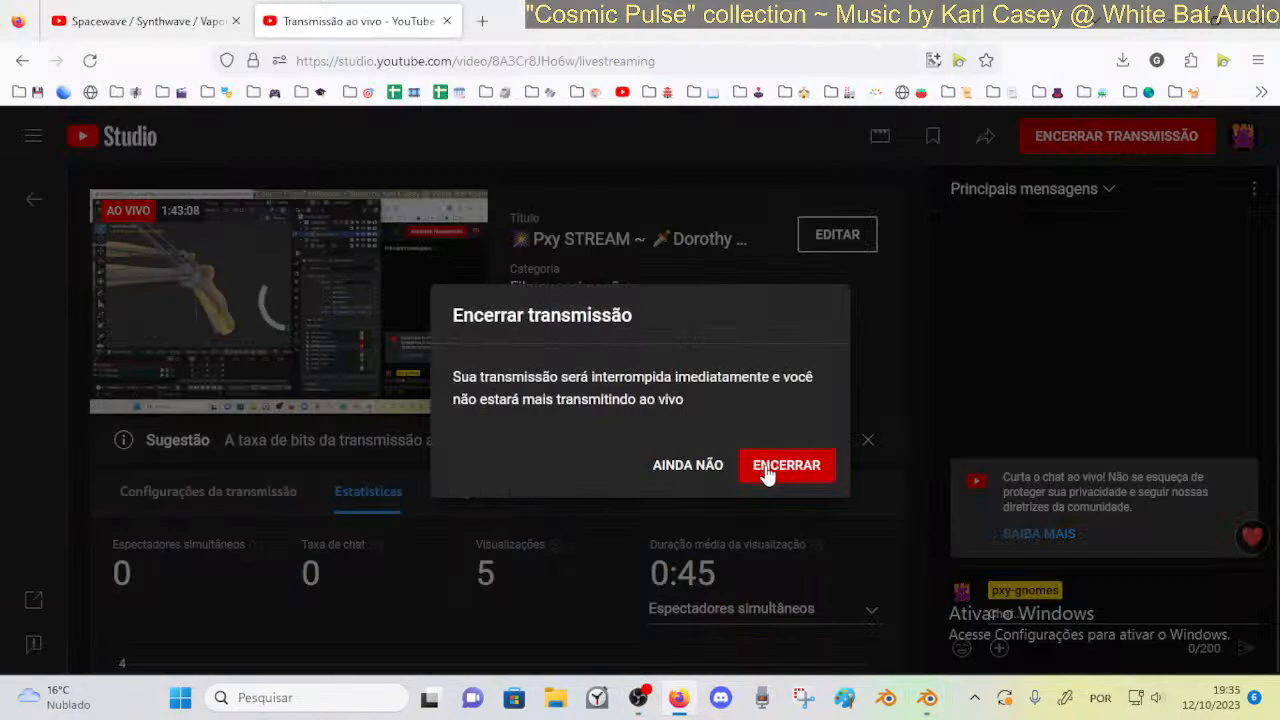